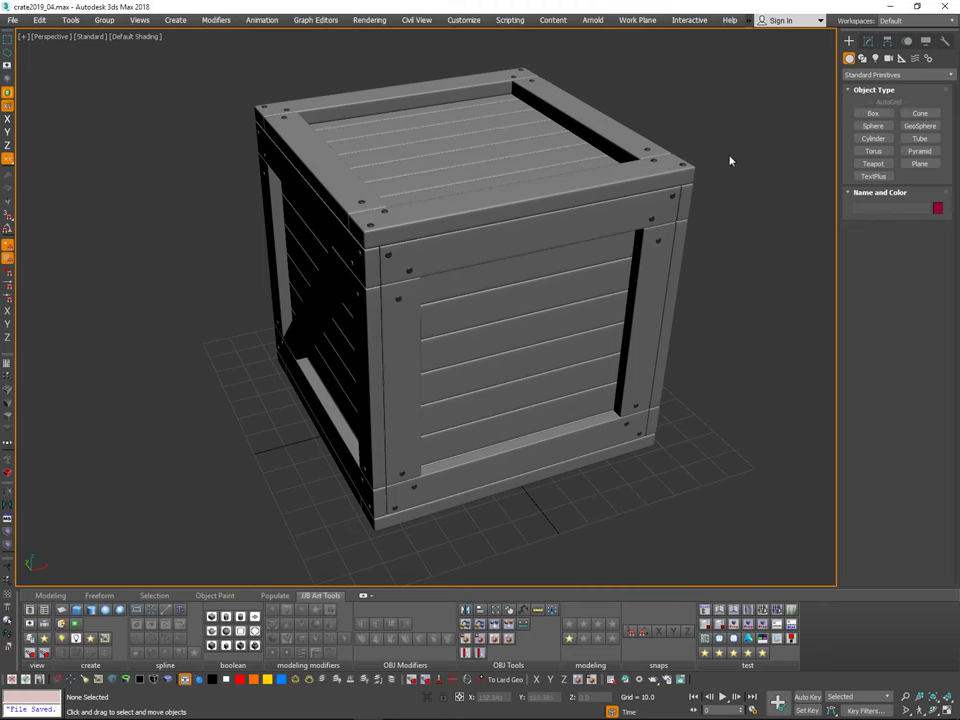
Step: Ungroup the crate into its separate lid and body groups and clear the selection
{"action": "left_click", "coordinate": [662, 158]}
{"action": "middle_click_drag", "start_coordinate": [700, 243], "coordinate": [696, 339]}
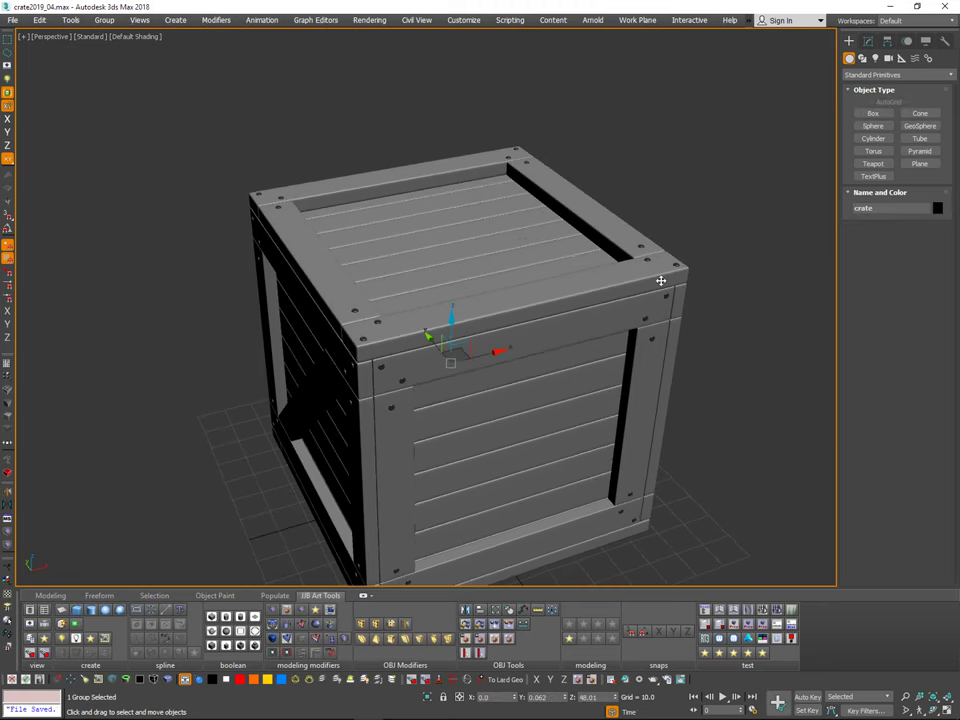
{"action": "left_click", "coordinate": [105, 20]}
{"action": "left_click", "coordinate": [122, 57]}
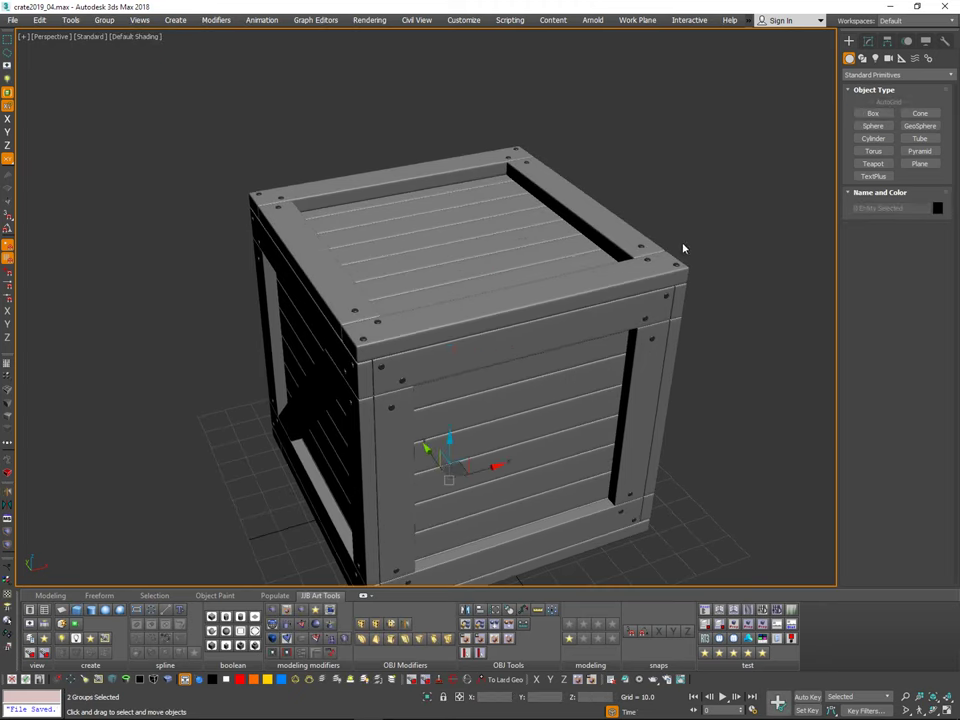
{"action": "left_click", "coordinate": [684, 246]}
{"action": "middle_click_drag", "start_coordinate": [642, 275], "coordinate": [646, 244]}
{"action": "middle_click_drag", "start_coordinate": [700, 192], "coordinate": [671, 176], "text": "alt"}
{"action": "left_click", "coordinate": [741, 164]}
{"action": "left_click_drag", "start_coordinate": [741, 167], "coordinate": [294, 182]}
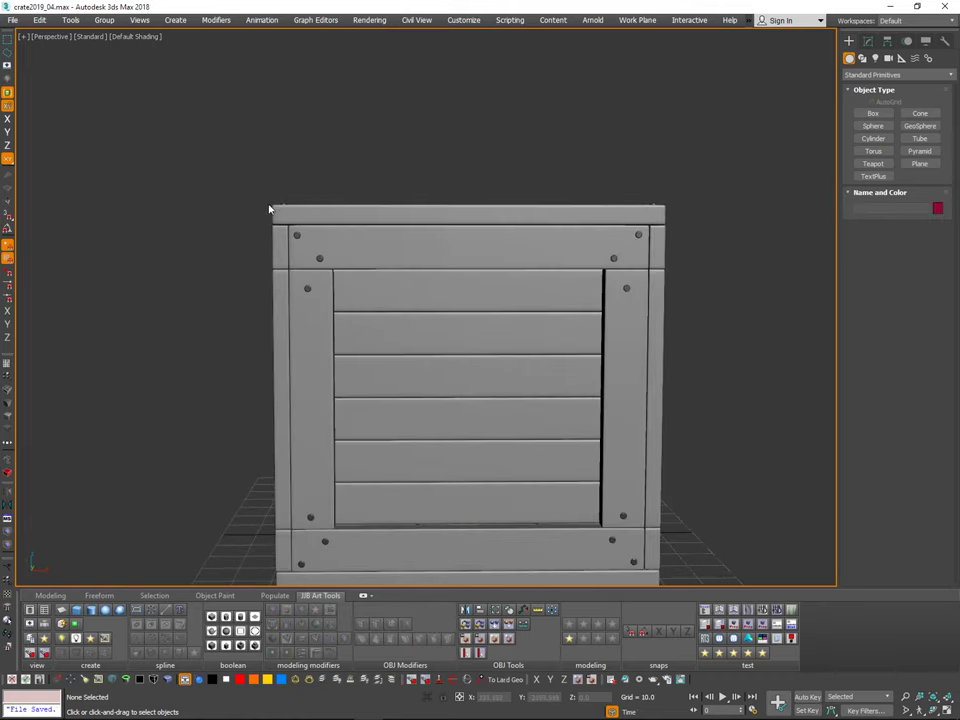
Step: Display selected objects with edged faces, check the display on the crate's lid, then deselect it
{"action": "left_click", "coordinate": [135, 37]}
{"action": "mouse_move", "coordinate": [218, 180]}
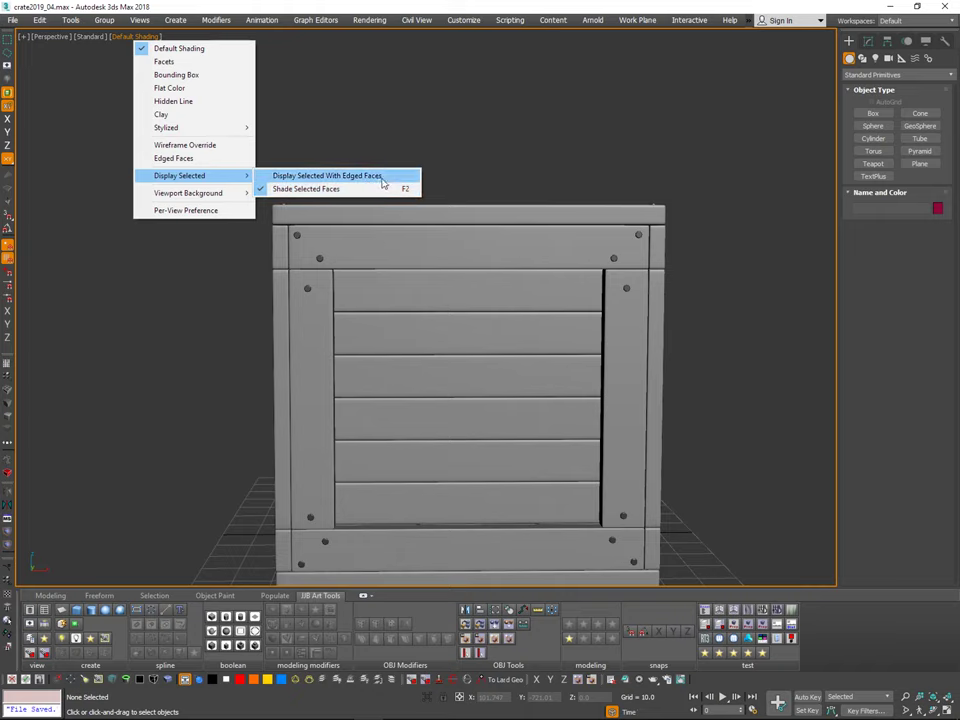
{"action": "left_click", "coordinate": [381, 178]}
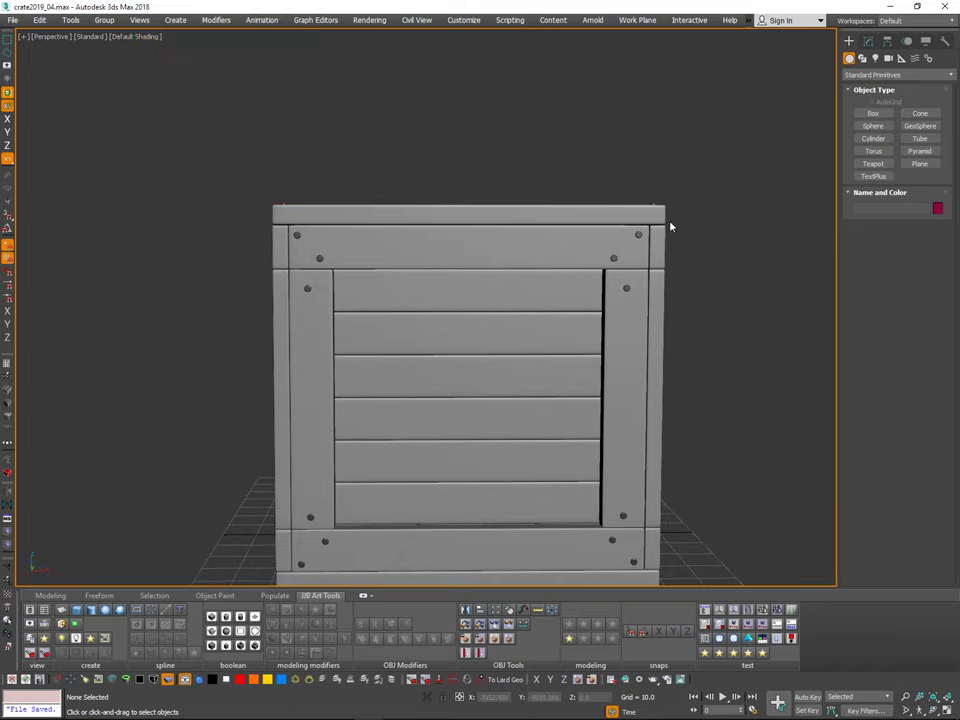
{"action": "left_click_drag", "start_coordinate": [711, 172], "coordinate": [661, 215]}
{"action": "middle_click_drag", "start_coordinate": [716, 211], "coordinate": [603, 228], "text": "alt"}
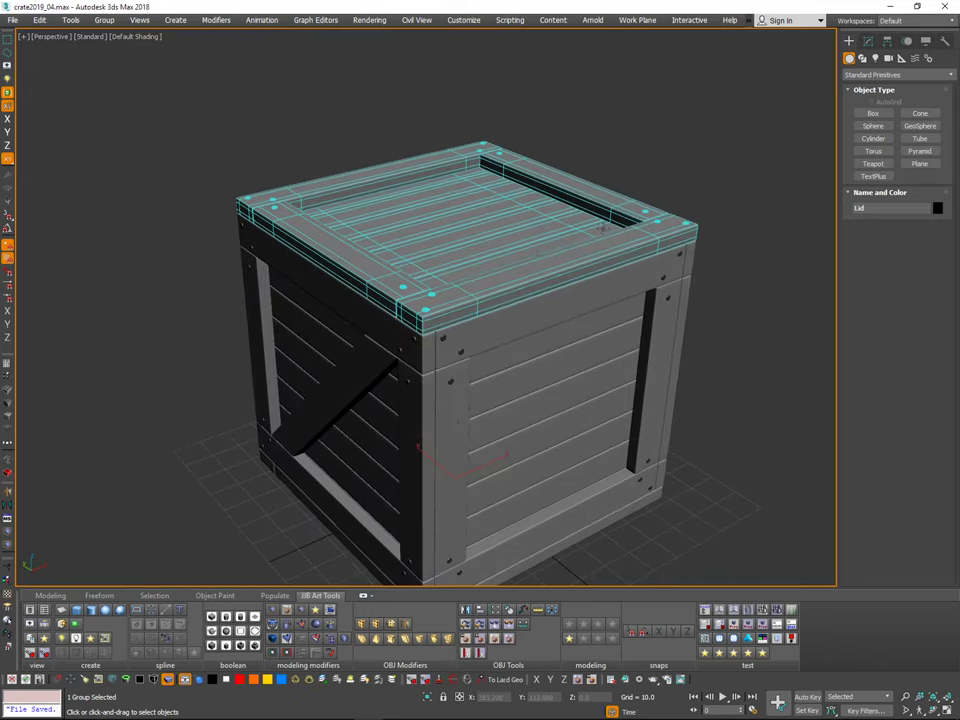
{"action": "left_click", "coordinate": [689, 200]}
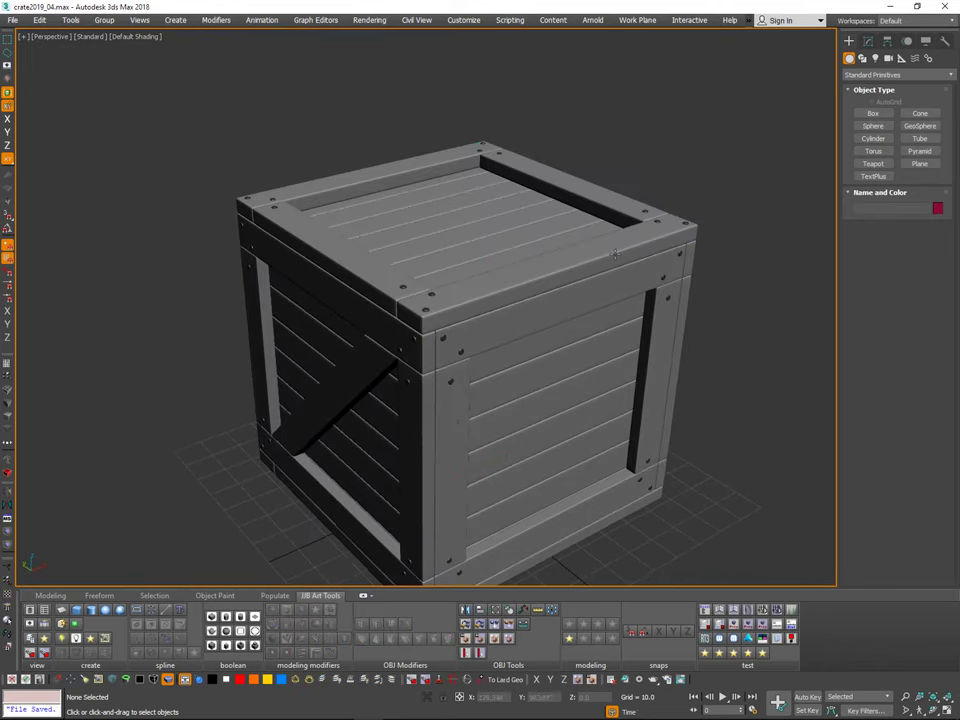
Step: Move the lid straight up along Z to about Z 56.3, clear of the crate body
{"action": "left_click", "coordinate": [619, 248]}
{"action": "left_click_drag", "start_coordinate": [458, 419], "coordinate": [461, 270]}
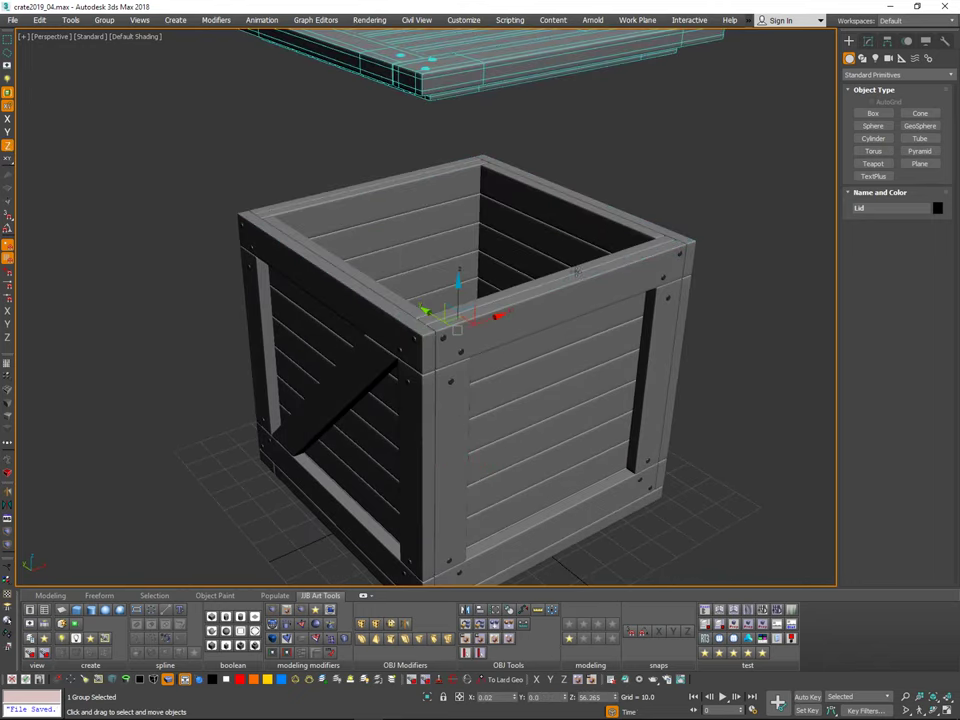
{"action": "middle_click_drag", "start_coordinate": [574, 272], "coordinate": [574, 243], "text": "alt"}
{"action": "middle_click_drag", "start_coordinate": [574, 243], "coordinate": [580, 382]}
{"action": "mouse_move", "coordinate": [580, 382]}
{"action": "middle_mouse_down", "text": "alt"}
{"action": "mouse_move", "coordinate": [587, 397]}
{"action": "mouse_move", "coordinate": [572, 407]}
{"action": "mouse_move", "coordinate": [566, 383]}
{"action": "middle_mouse_up", "text": "alt"}
{"action": "middle_click_drag", "start_coordinate": [360, 142], "coordinate": [379, 198]}
Step: Examine the lid's frame and underside planks in shaded and wireframe display, comparing its raised and closed positions
{"action": "scroll", "coordinate": [374, 168], "scroll_direction": "up", "scroll_amount": 8}
{"action": "scroll", "coordinate": [374, 168], "scroll_direction": "down", "scroll_amount": 6}
{"action": "scroll", "coordinate": [373, 132], "scroll_direction": "up", "scroll_amount": 5}
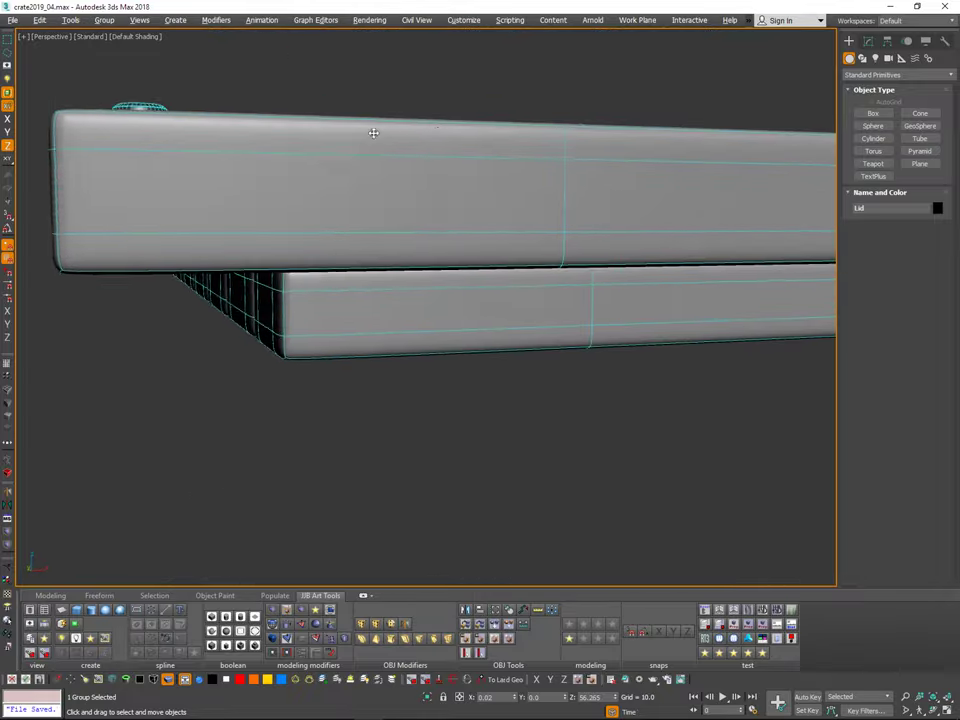
{"action": "middle_click_drag", "start_coordinate": [373, 132], "coordinate": [368, 132], "text": "alt"}
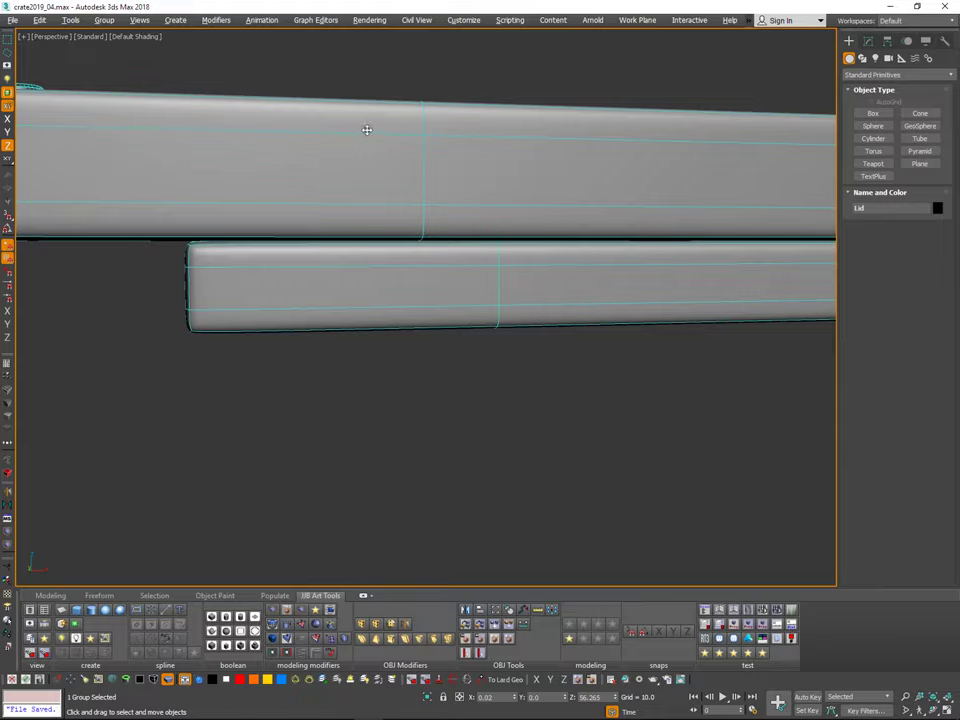
{"action": "scroll", "coordinate": [367, 130], "scroll_direction": "down", "scroll_amount": 8}
{"action": "mouse_move", "coordinate": [431, 246]}
{"action": "middle_mouse_down", "text": "alt"}
{"action": "mouse_move", "coordinate": [499, 313]}
{"action": "mouse_move", "coordinate": [552, 333]}
{"action": "mouse_move", "coordinate": [525, 349]}
{"action": "mouse_move", "coordinate": [553, 240]}
{"action": "mouse_move", "coordinate": [619, 236]}
{"action": "mouse_move", "coordinate": [645, 261]}
{"action": "mouse_move", "coordinate": [636, 296]}
{"action": "mouse_move", "coordinate": [594, 336]}
{"action": "middle_mouse_up", "text": "alt"}
{"action": "key", "text": "F3"}
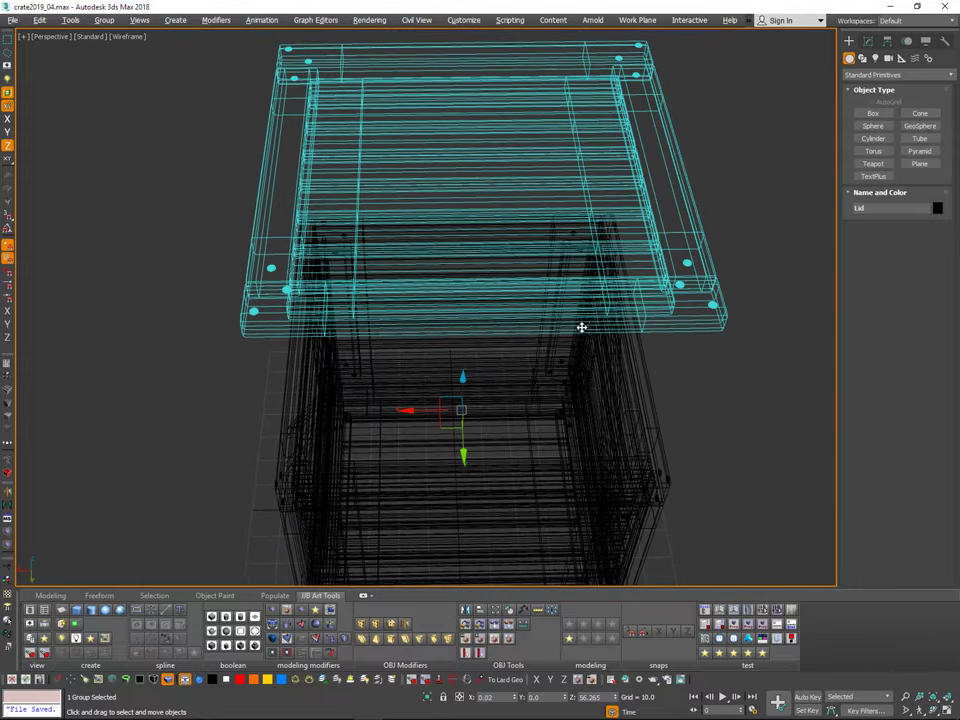
{"action": "key", "text": "F3"}
{"action": "mouse_move", "coordinate": [542, 313]}
{"action": "middle_mouse_down", "text": "alt"}
{"action": "mouse_move", "coordinate": [529, 246]}
{"action": "mouse_move", "coordinate": [534, 343]}
{"action": "mouse_move", "coordinate": [556, 352]}
{"action": "mouse_move", "coordinate": [521, 388]}
{"action": "mouse_move", "coordinate": [524, 345]}
{"action": "middle_mouse_up", "text": "alt"}
{"action": "middle_click_drag", "start_coordinate": [660, 358], "coordinate": [530, 400], "text": "alt"}
{"action": "key", "text": "ctrl+z"}
{"action": "key", "text": "ctrl+y"}
{"action": "key", "text": "ctrl+z"}
{"action": "key", "text": "ctrl+y"}
Step: Create a square-based box centred in the crate, about 76.9 wide and long and about 109 high
{"action": "left_click", "coordinate": [873, 114]}
{"action": "scroll", "coordinate": [560, 388], "scroll_direction": "down", "scroll_amount": 4}
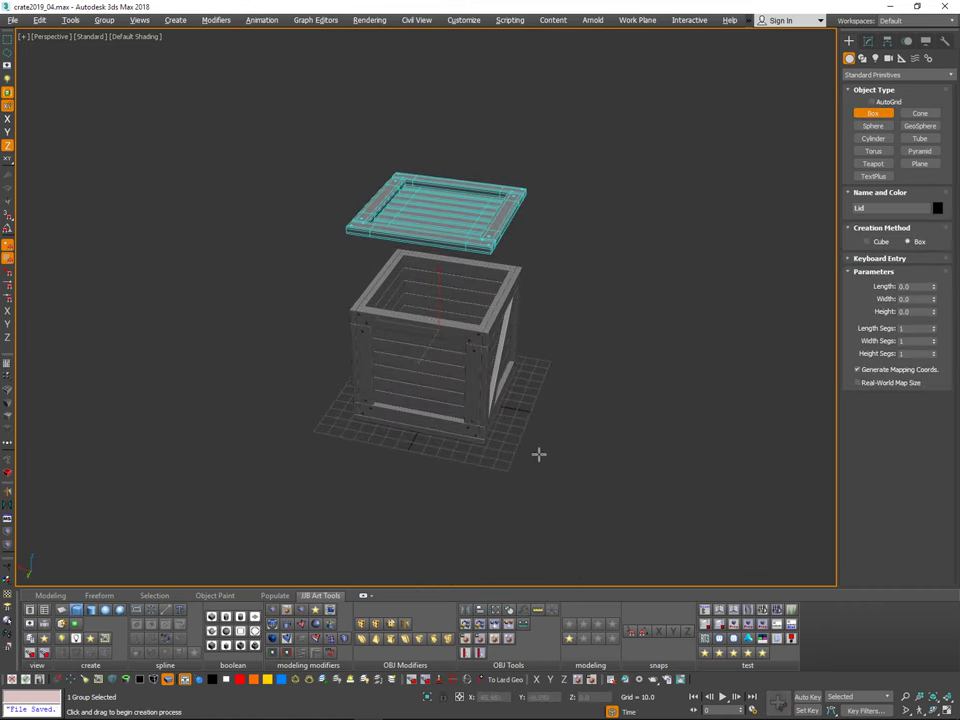
{"action": "left_click_drag", "start_coordinate": [522, 464], "coordinate": [589, 443], "text": "ctrl"}
{"action": "left_click", "coordinate": [597, 282]}
{"action": "middle_click_drag", "start_coordinate": [576, 448], "coordinate": [581, 424]}
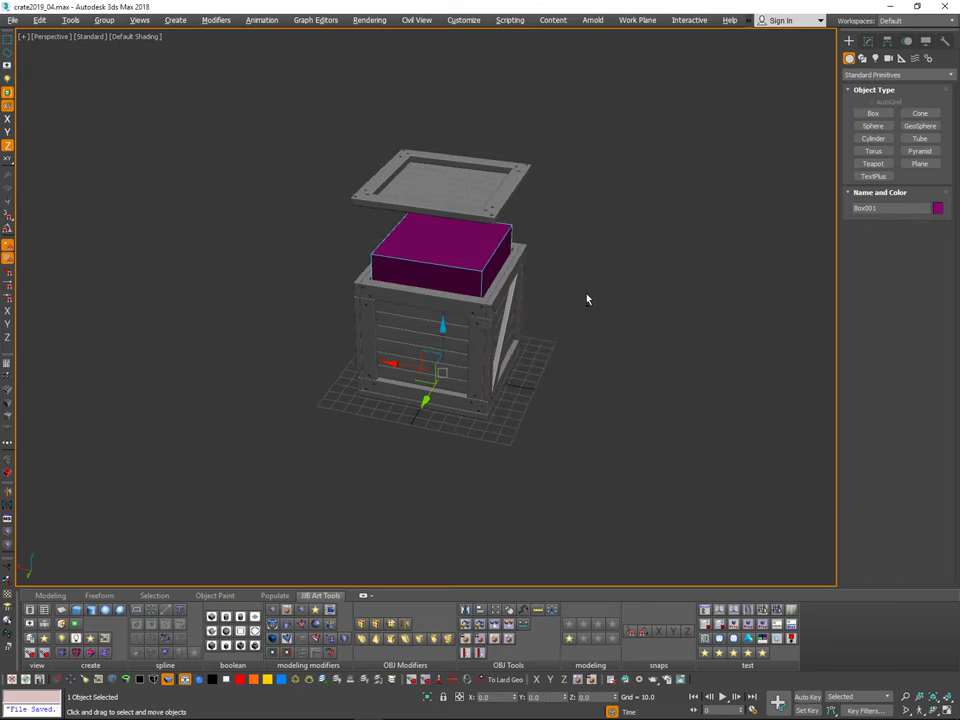
{"action": "scroll", "coordinate": [587, 294], "scroll_direction": "up", "scroll_amount": 2}
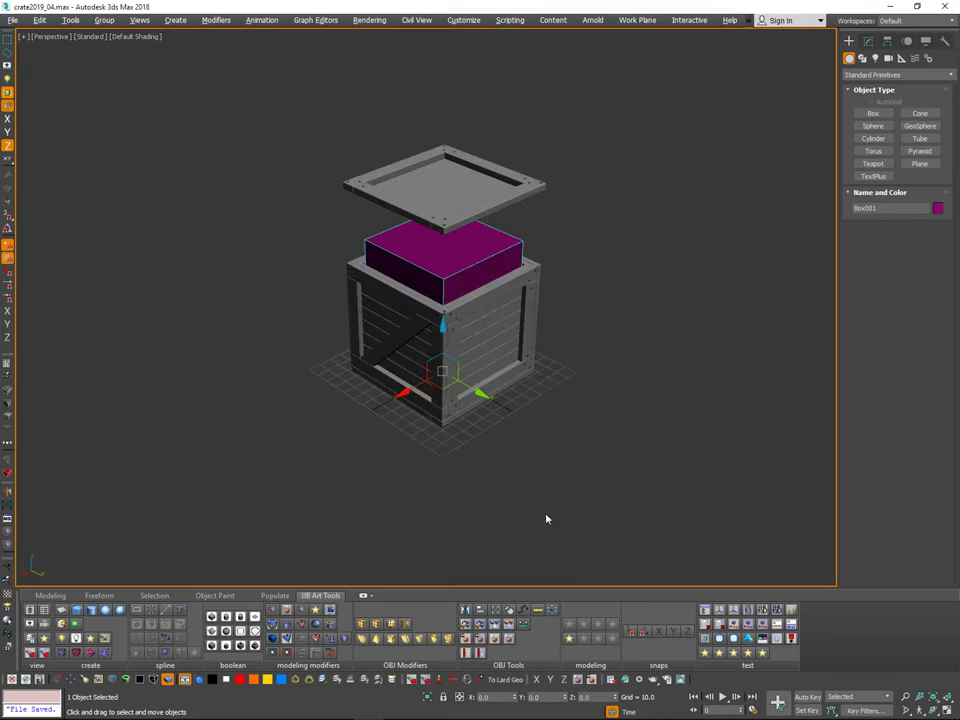
{"action": "key", "text": "m"}
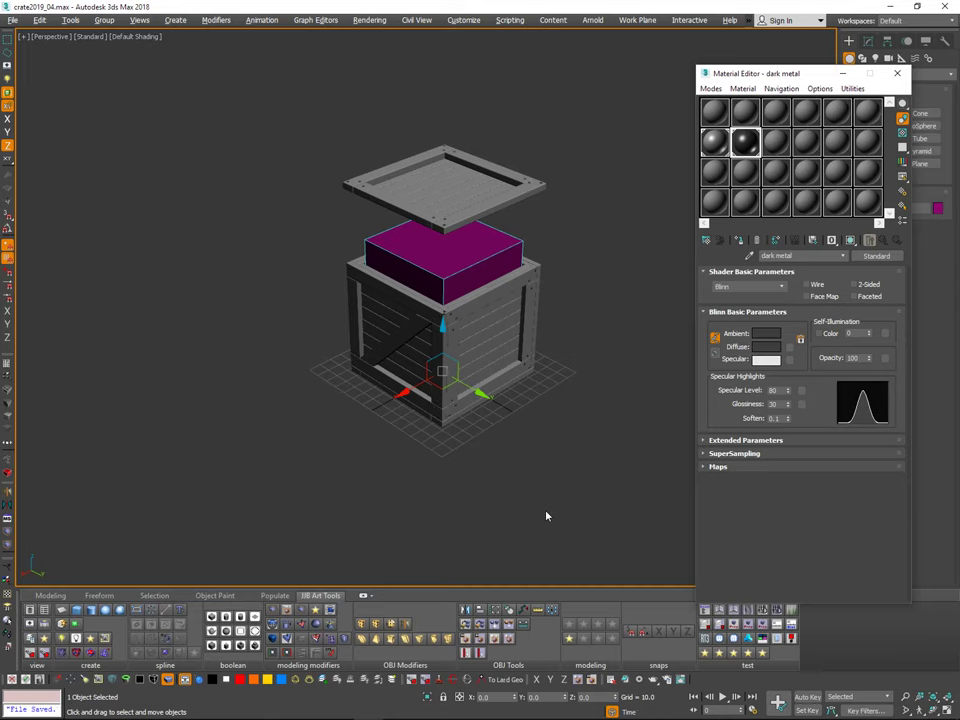
{"action": "left_click", "coordinate": [783, 146]}
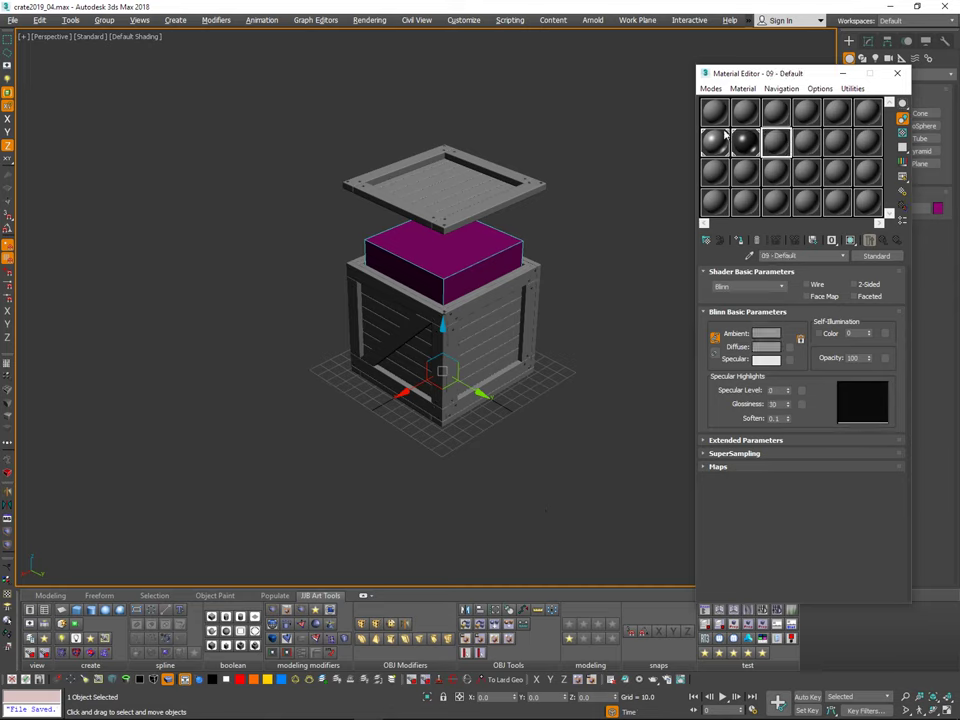
{"action": "left_click", "coordinate": [897, 74]}
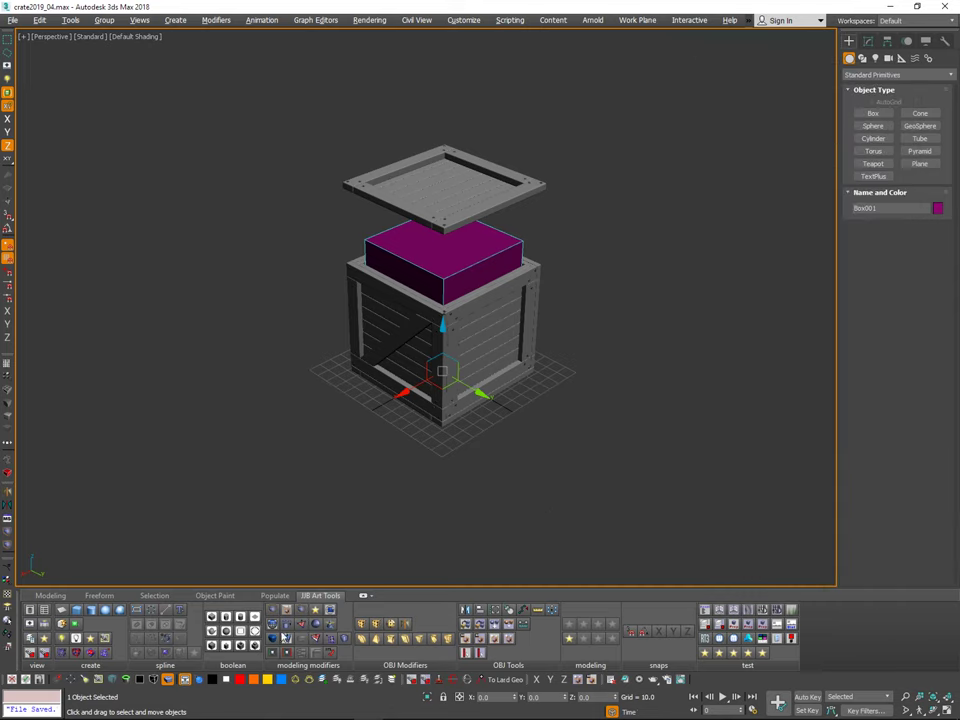
Step: Apply the blue material to the new box
{"action": "left_click", "coordinate": [199, 684]}
{"action": "middle_click_drag", "start_coordinate": [553, 317], "coordinate": [514, 274], "text": "alt"}
{"action": "scroll", "coordinate": [529, 274], "scroll_direction": "up", "scroll_amount": 5}
{"action": "scroll", "coordinate": [514, 274], "scroll_direction": "down", "scroll_amount": 1}
{"action": "middle_click_drag", "start_coordinate": [508, 326], "coordinate": [505, 271]}
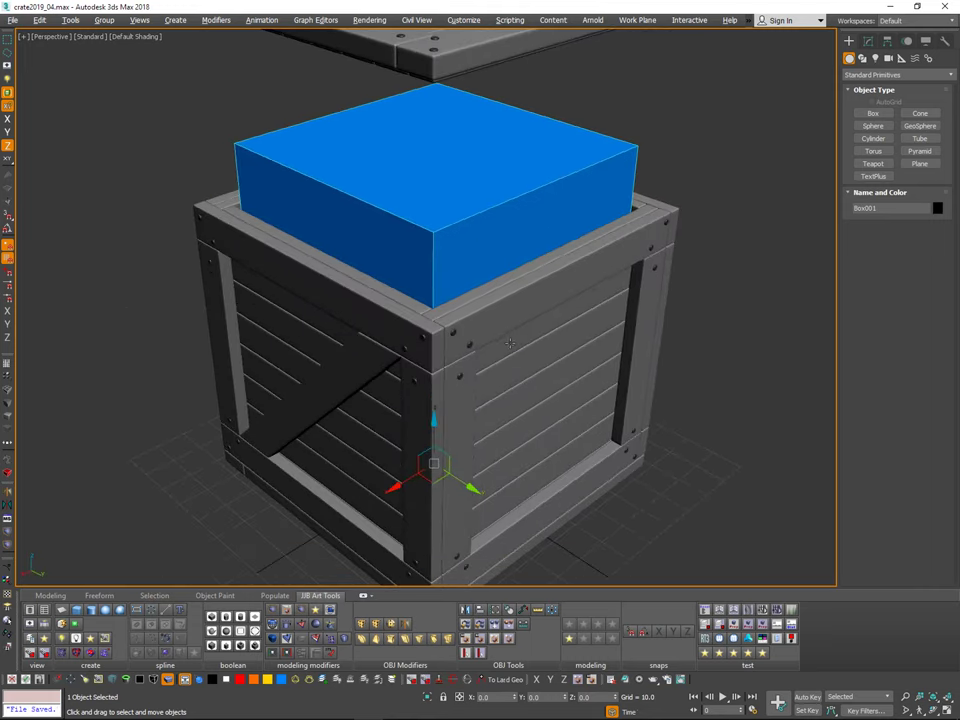
{"action": "middle_click_drag", "start_coordinate": [491, 381], "coordinate": [474, 385], "text": "alt"}
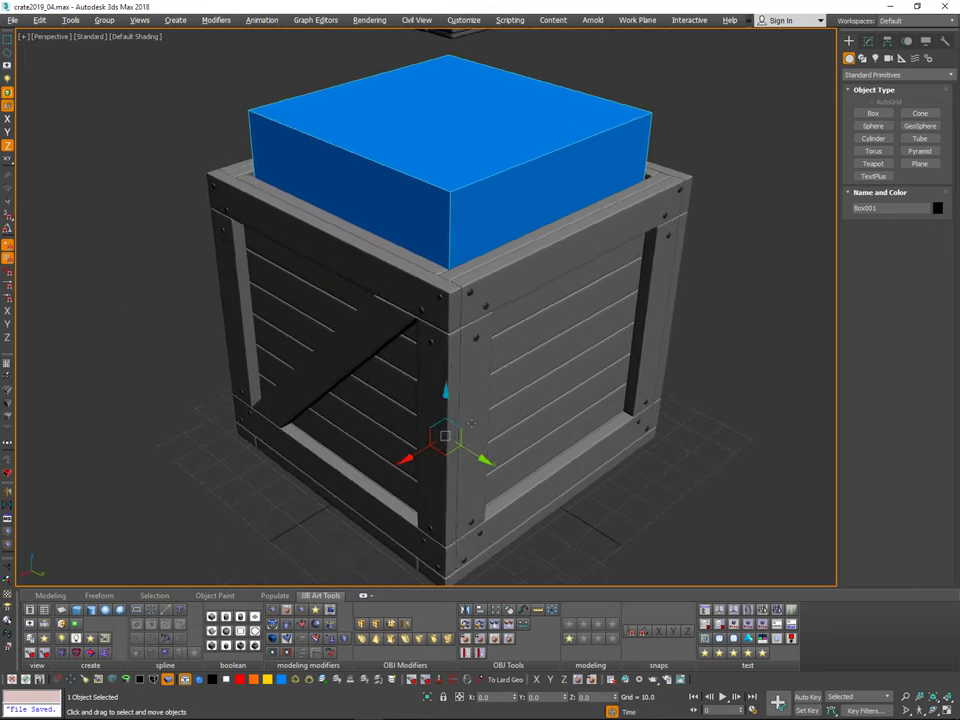
{"action": "scroll", "coordinate": [469, 413], "scroll_direction": "down", "scroll_amount": 3}
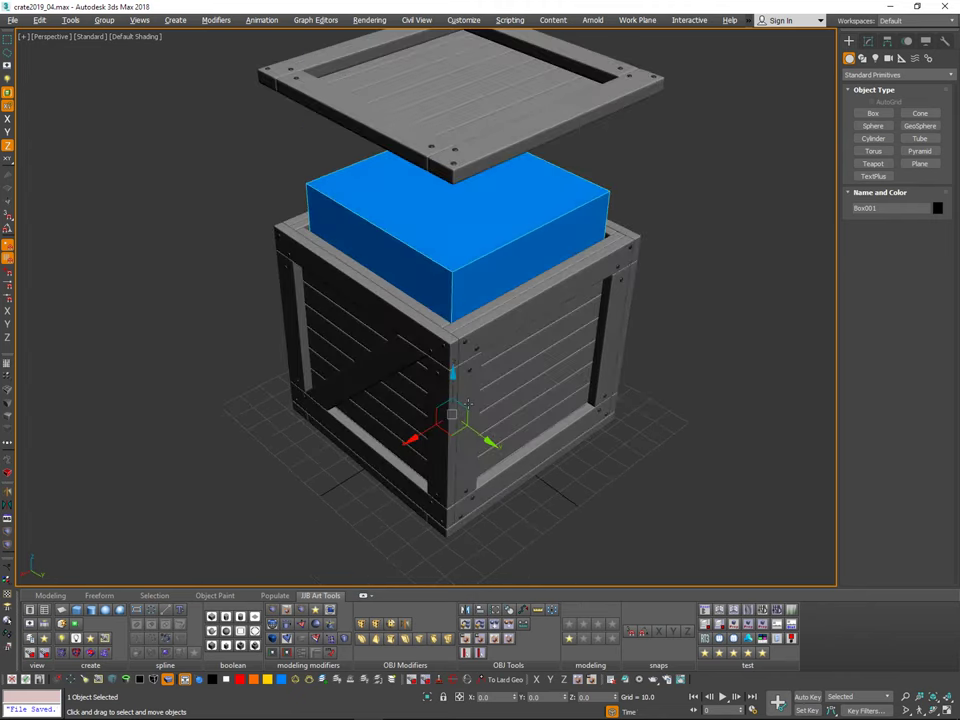
{"action": "middle_click_drag", "start_coordinate": [456, 434], "coordinate": [472, 412]}
Step: Set the box's length, width and height to 96 each
{"action": "key", "text": "r"}
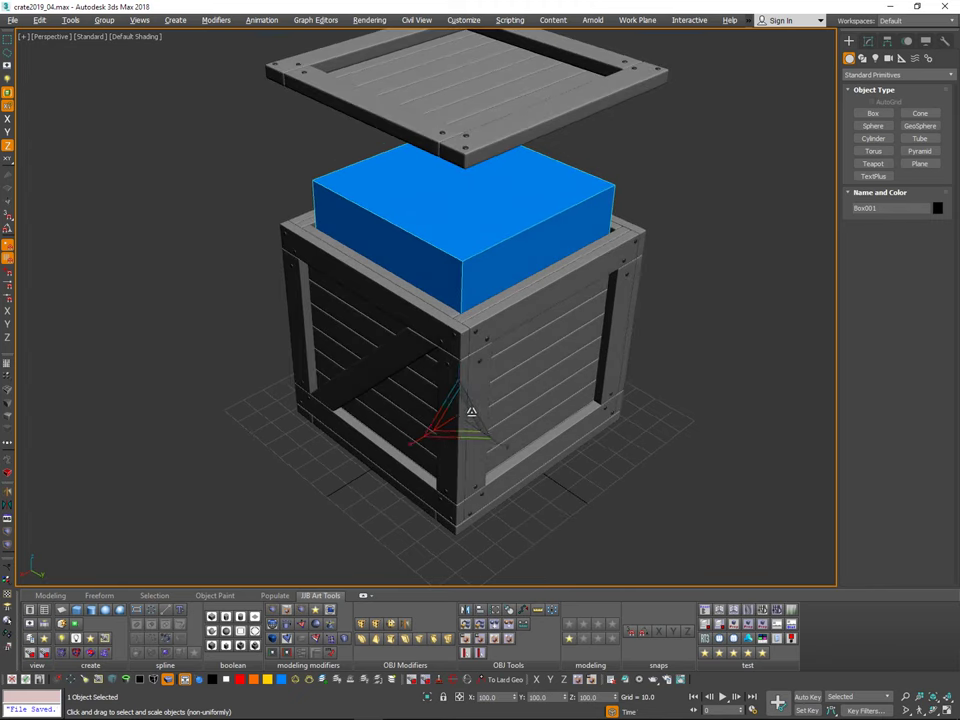
{"action": "left_click", "coordinate": [869, 42]}
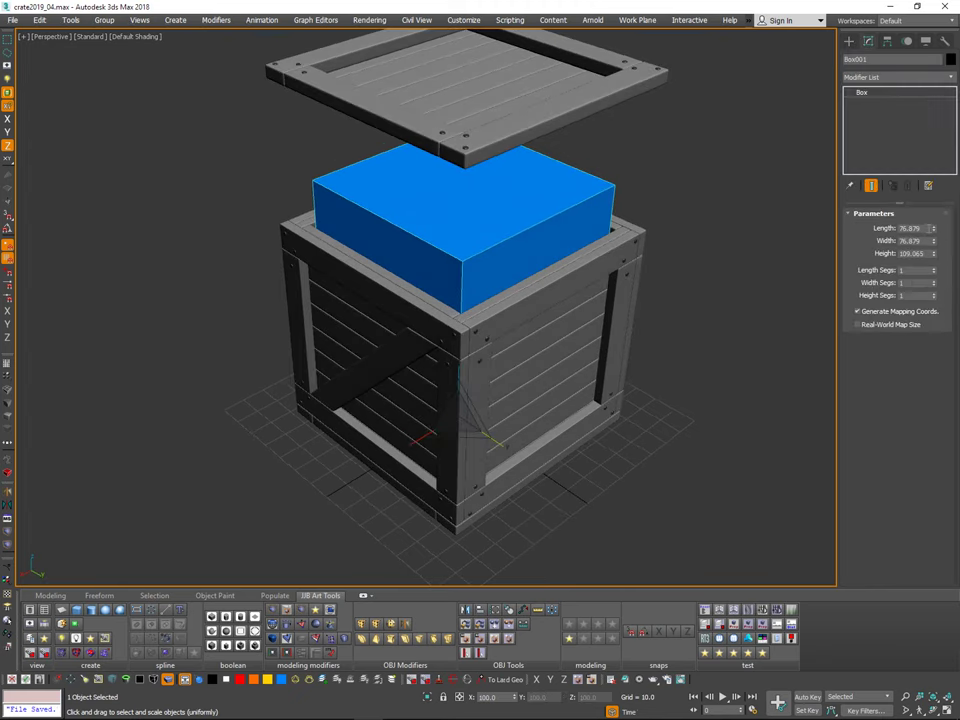
{"action": "mouse_move", "coordinate": [934, 229]}
{"action": "left_mouse_down"}
{"action": "mouse_move", "coordinate": [941, 195]}
{"action": "mouse_move", "coordinate": [935, 213]}
{"action": "left_mouse_up"}
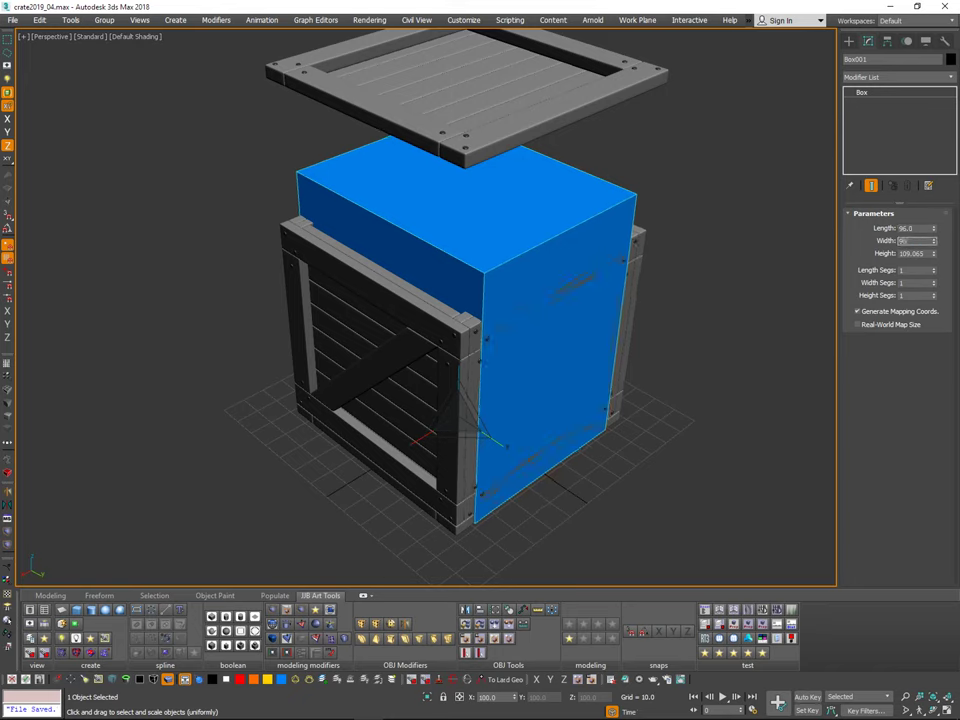
{"action": "key", "text": "Return"}
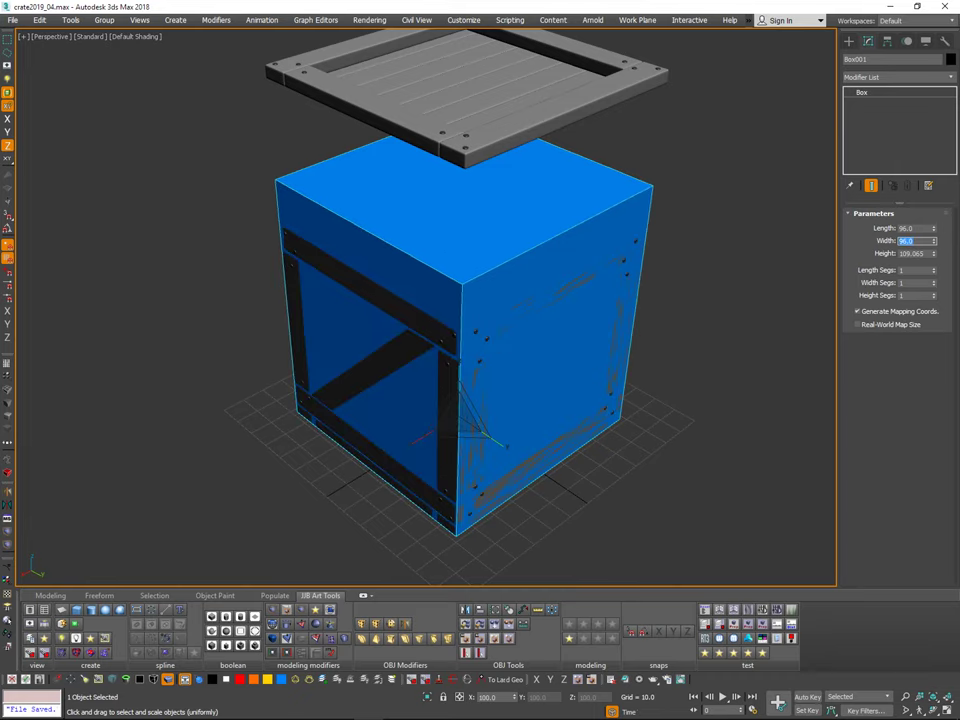
{"action": "middle_click_drag", "start_coordinate": [548, 328], "coordinate": [630, 310], "text": "alt"}
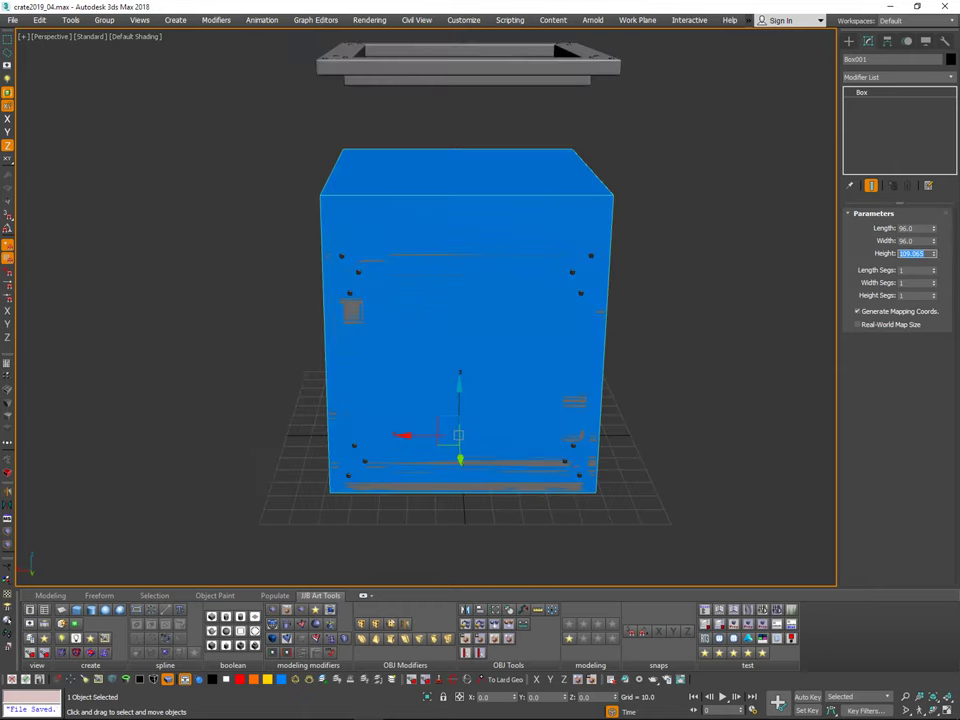
{"action": "key", "text": "Return"}
Step: Convert the blue box to an Editable Poly
{"action": "middle_click_drag", "start_coordinate": [548, 258], "coordinate": [632, 266], "text": "alt"}
{"action": "key", "text": "v"}
{"action": "key", "text": "x"}
{"action": "key", "text": "v"}
{"action": "key", "text": "x"}
{"action": "scroll", "coordinate": [566, 284], "scroll_direction": "up", "scroll_amount": 1}
{"action": "right_click", "coordinate": [637, 262], "text": "ctrl"}
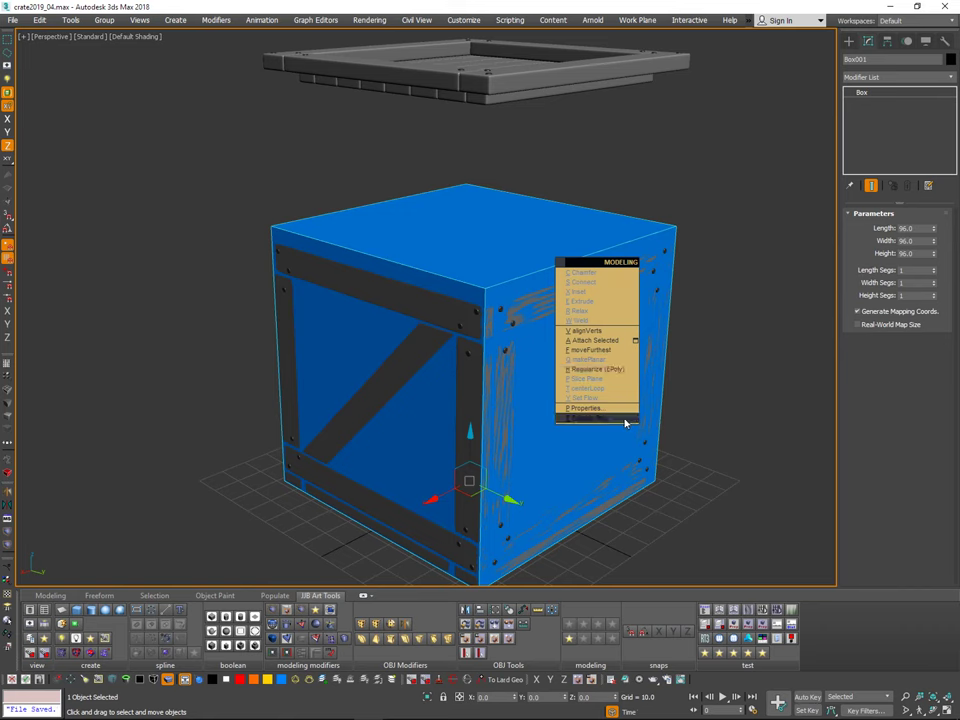
{"action": "left_click", "coordinate": [624, 419]}
{"action": "middle_click_drag", "start_coordinate": [600, 415], "coordinate": [552, 339], "text": "alt"}
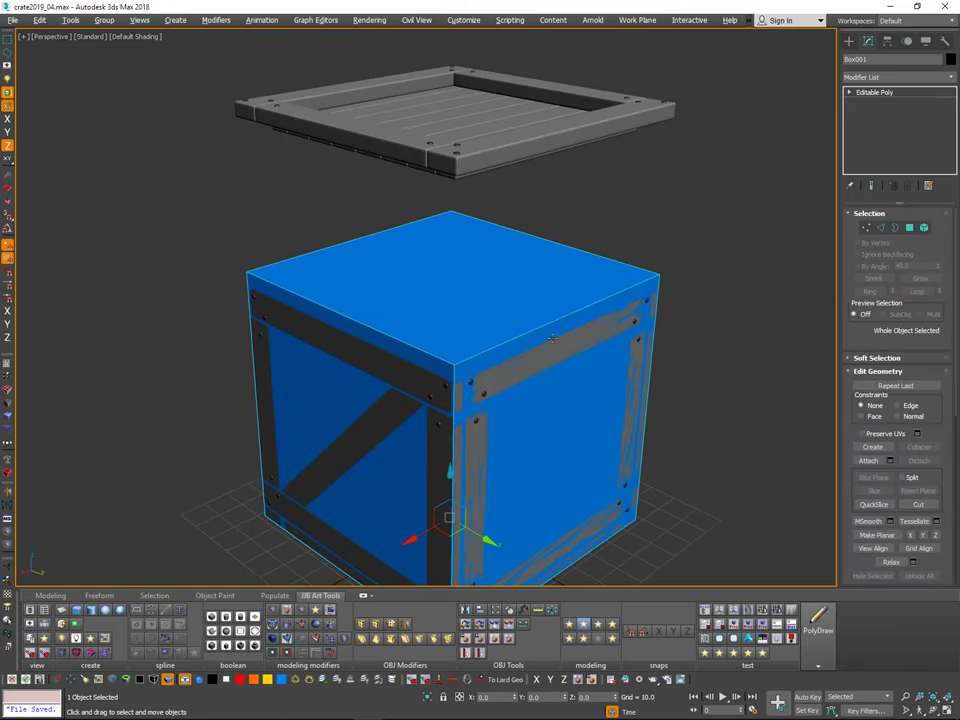
Step: Turn on edged faces for the viewport and make the box see-through
{"action": "mouse_move", "coordinate": [477, 289]}
{"action": "middle_mouse_down"}
{"action": "mouse_move", "coordinate": [461, 306]}
{"action": "mouse_move", "coordinate": [497, 281]}
{"action": "mouse_move", "coordinate": [489, 298]}
{"action": "middle_mouse_up"}
{"action": "scroll", "coordinate": [489, 298], "scroll_direction": "up", "scroll_amount": 3}
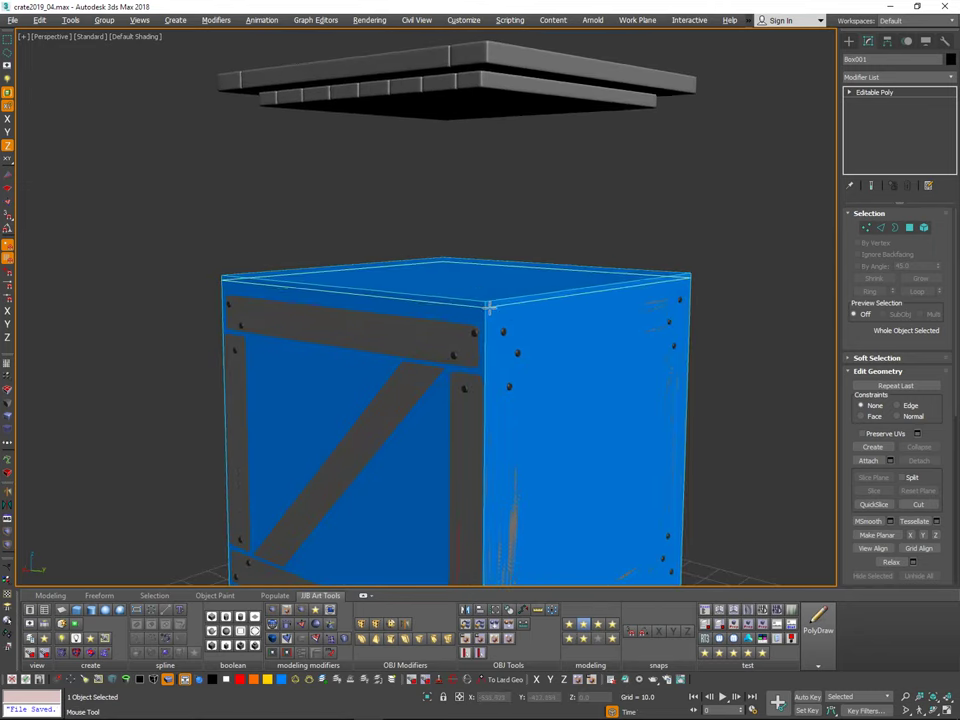
{"action": "key", "text": "F4"}
{"action": "scroll", "coordinate": [484, 318], "scroll_direction": "up", "scroll_amount": 3}
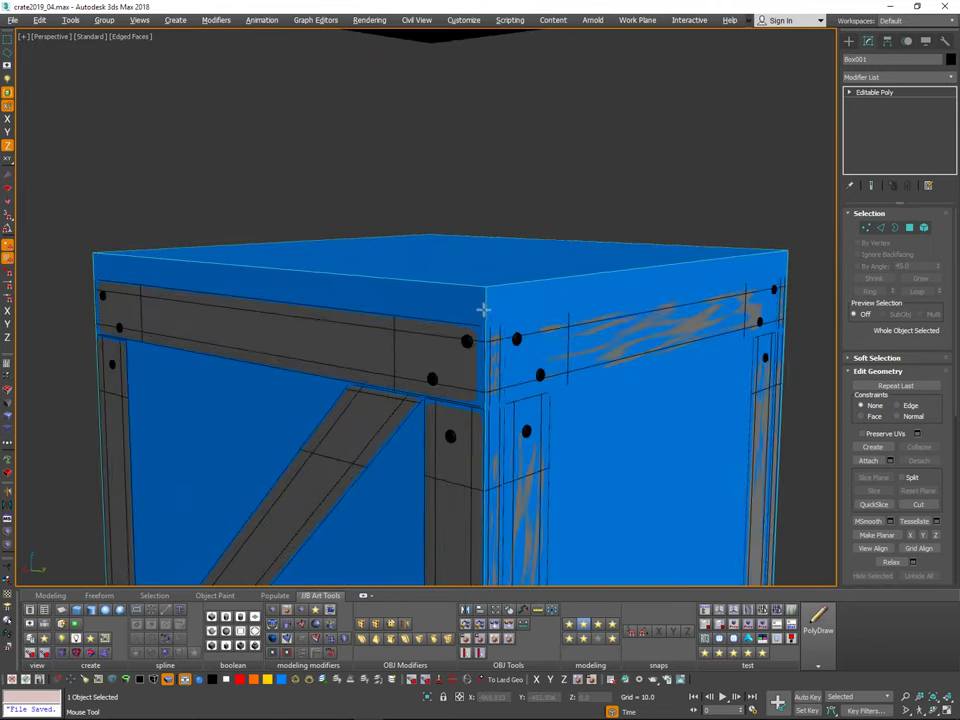
{"action": "mouse_move", "coordinate": [484, 309]}
{"action": "middle_mouse_down", "text": "alt"}
{"action": "mouse_move", "coordinate": [491, 287]}
{"action": "mouse_move", "coordinate": [491, 295]}
{"action": "middle_mouse_up", "text": "alt"}
{"action": "key", "text": "alt+x"}
Step: Insert a horizontal edge loop around the box, aligned in the Front view with the crate body's upper rim
{"action": "key", "text": "v"}
{"action": "left_click", "coordinate": [489, 304]}
{"action": "key", "text": "v"}
{"action": "key", "text": "t"}
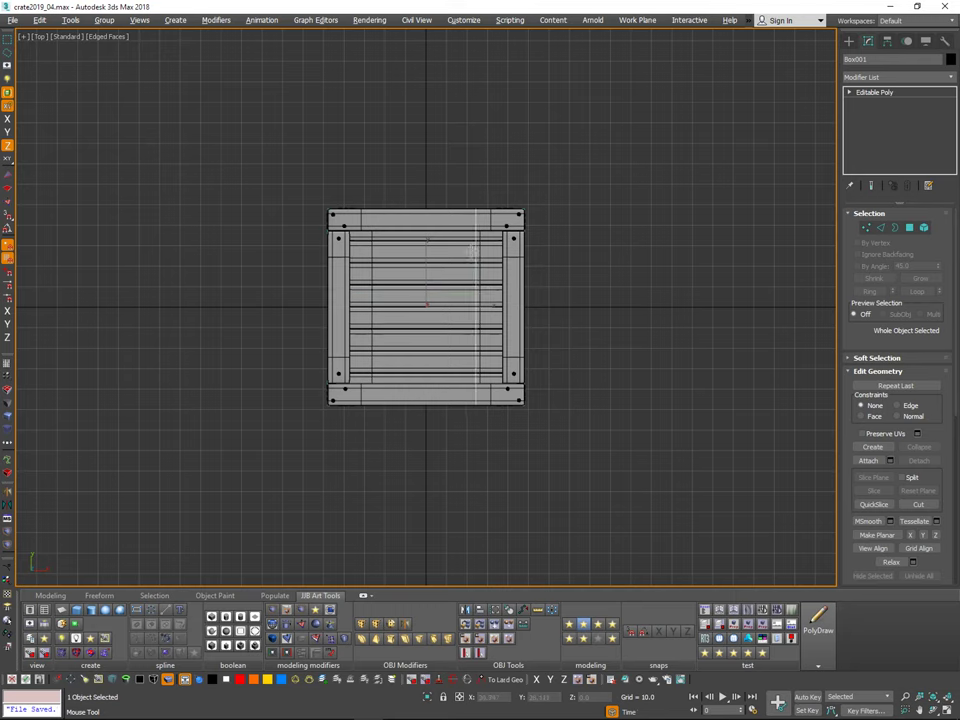
{"action": "middle_click_drag", "start_coordinate": [472, 251], "coordinate": [486, 321]}
{"action": "key", "text": "v"}
{"action": "key", "text": "f"}
{"action": "middle_click_drag", "start_coordinate": [487, 106], "coordinate": [488, 267]}
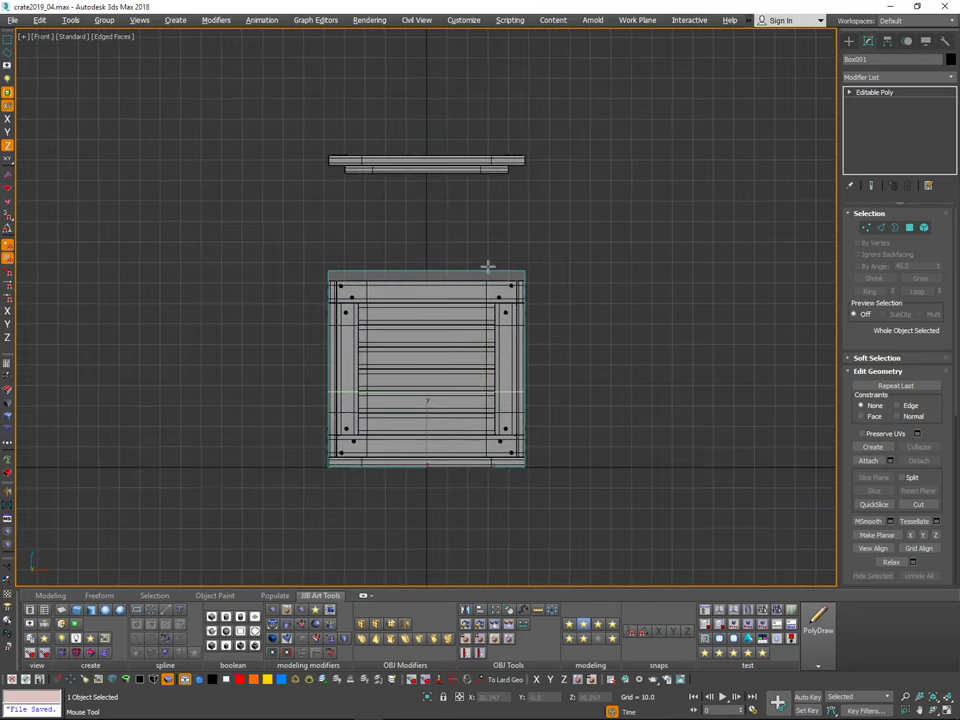
{"action": "scroll", "coordinate": [487, 266], "scroll_direction": "up", "scroll_amount": 15}
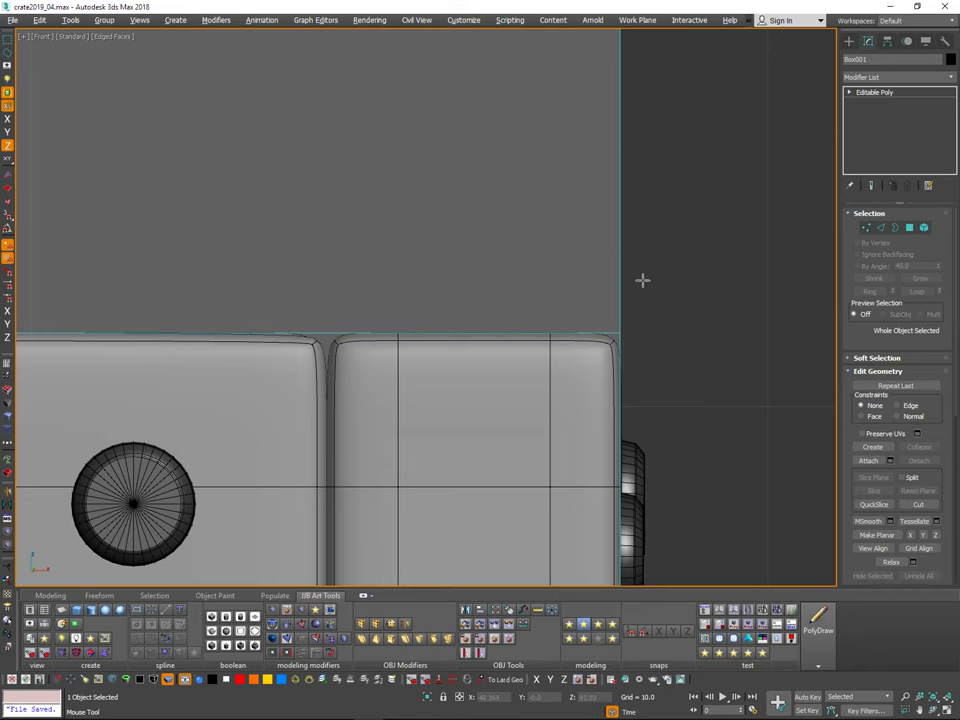
{"action": "middle_click_drag", "start_coordinate": [642, 280], "coordinate": [733, 240], "text": "alt"}
{"action": "scroll", "coordinate": [671, 317], "scroll_direction": "down", "scroll_amount": 5}
{"action": "key", "text": "v"}
{"action": "key", "text": "p"}
Step: Split the box along the new edge loop at the crate's rim and select the separated upper element
{"action": "left_click", "coordinate": [881, 235]}
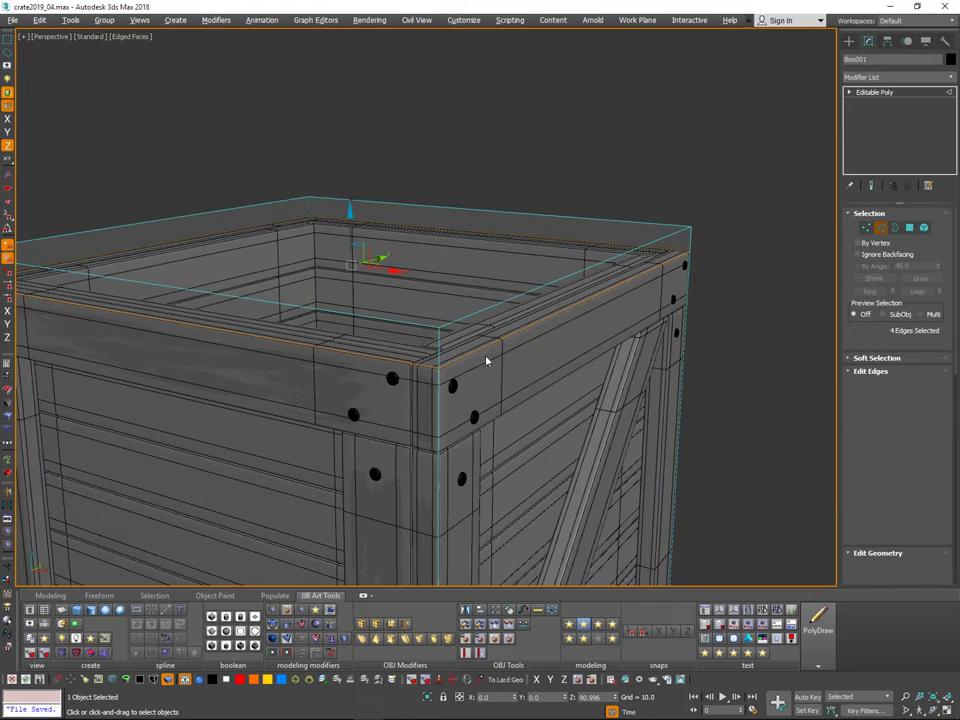
{"action": "key", "text": "q"}
{"action": "middle_click_drag", "start_coordinate": [582, 412], "coordinate": [639, 421]}
{"action": "scroll", "coordinate": [633, 436], "scroll_direction": "down", "scroll_amount": 3}
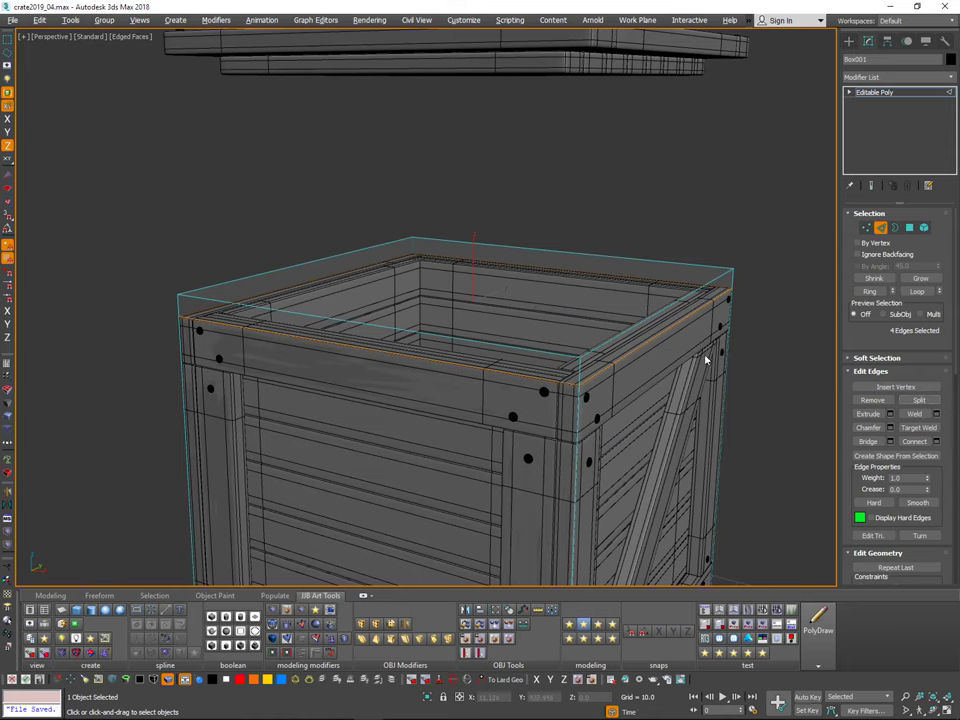
{"action": "left_click", "coordinate": [924, 229]}
{"action": "left_click", "coordinate": [707, 268]}
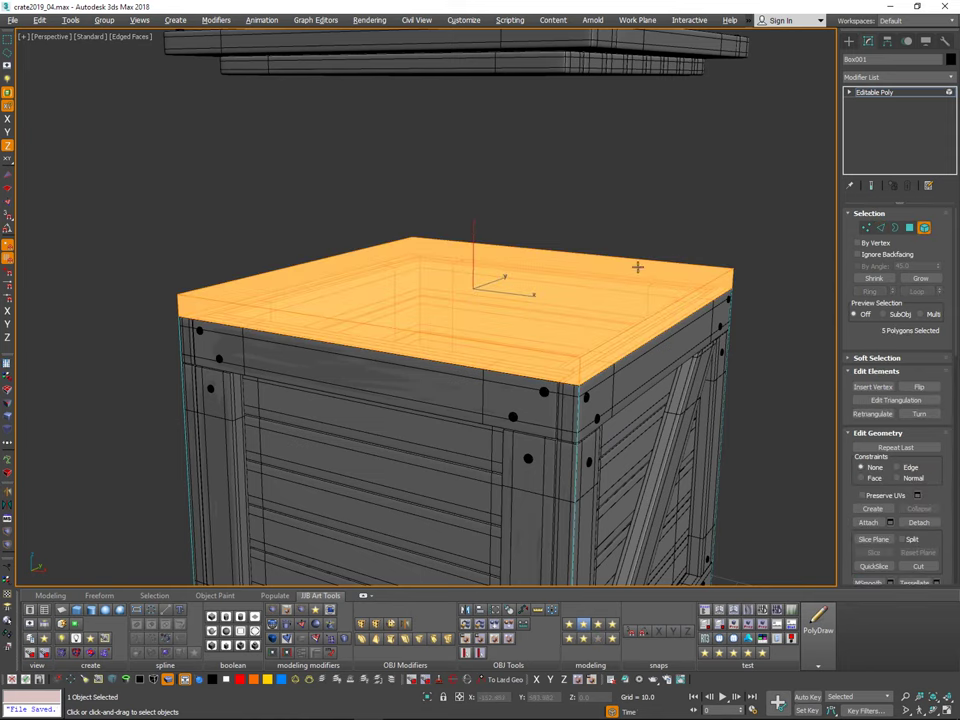
Step: Try raising the separated upper element of the box toward the crate's lid
{"action": "middle_click_drag", "start_coordinate": [510, 281], "coordinate": [483, 296]}
{"action": "left_click_drag", "start_coordinate": [449, 254], "coordinate": [454, 210]}
{"action": "middle_click_drag", "start_coordinate": [454, 210], "coordinate": [573, 236], "text": "alt"}
{"action": "key", "text": "ctrl+z"}
{"action": "scroll", "coordinate": [491, 285], "scroll_direction": "down", "scroll_amount": 1}
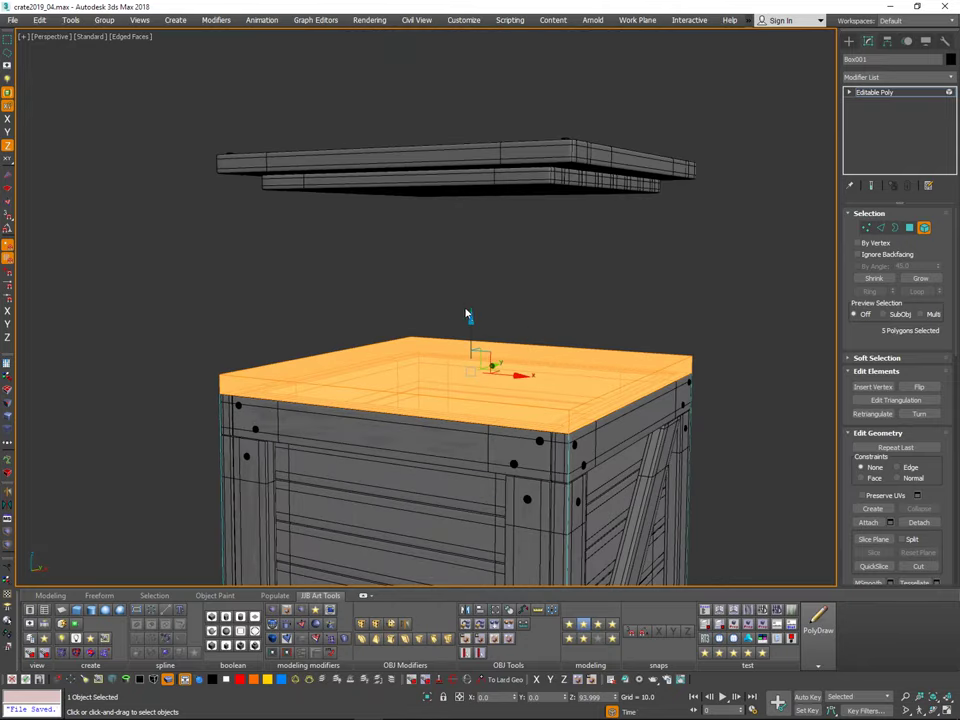
{"action": "left_click_drag", "start_coordinate": [469, 314], "coordinate": [476, 113]}
{"action": "middle_click_drag", "start_coordinate": [476, 113], "coordinate": [571, 201]}
{"action": "middle_click_drag", "start_coordinate": [571, 201], "coordinate": [591, 281], "text": "alt"}
{"action": "middle_click_drag", "start_coordinate": [608, 231], "coordinate": [545, 238]}
{"action": "mouse_move", "coordinate": [545, 238]}
{"action": "middle_mouse_down", "text": "alt"}
{"action": "mouse_move", "coordinate": [536, 218]}
{"action": "mouse_move", "coordinate": [521, 238]}
{"action": "mouse_move", "coordinate": [551, 197]}
{"action": "middle_mouse_up", "text": "alt"}
{"action": "scroll", "coordinate": [532, 222], "scroll_direction": "up", "scroll_amount": 4}
{"action": "key", "text": "ctrl+z"}
{"action": "scroll", "coordinate": [551, 197], "scroll_direction": "down", "scroll_amount": 4}
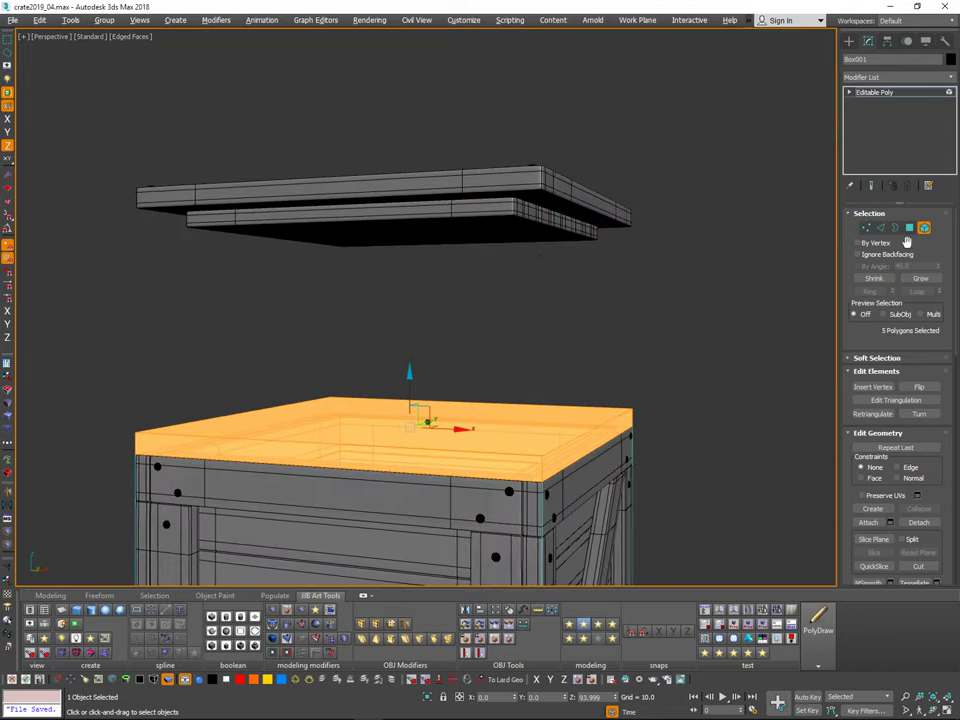
Step: Detach the upper element of the box into a separate object and leave element editing
{"action": "mouse_move", "coordinate": [669, 313]}
{"action": "middle_mouse_down"}
{"action": "mouse_move", "coordinate": [680, 302]}
{"action": "mouse_move", "coordinate": [670, 288]}
{"action": "mouse_move", "coordinate": [659, 298]}
{"action": "middle_mouse_up"}
{"action": "left_click", "coordinate": [680, 320]}
{"action": "key", "text": "ctrl+z"}
{"action": "left_click", "coordinate": [682, 320]}
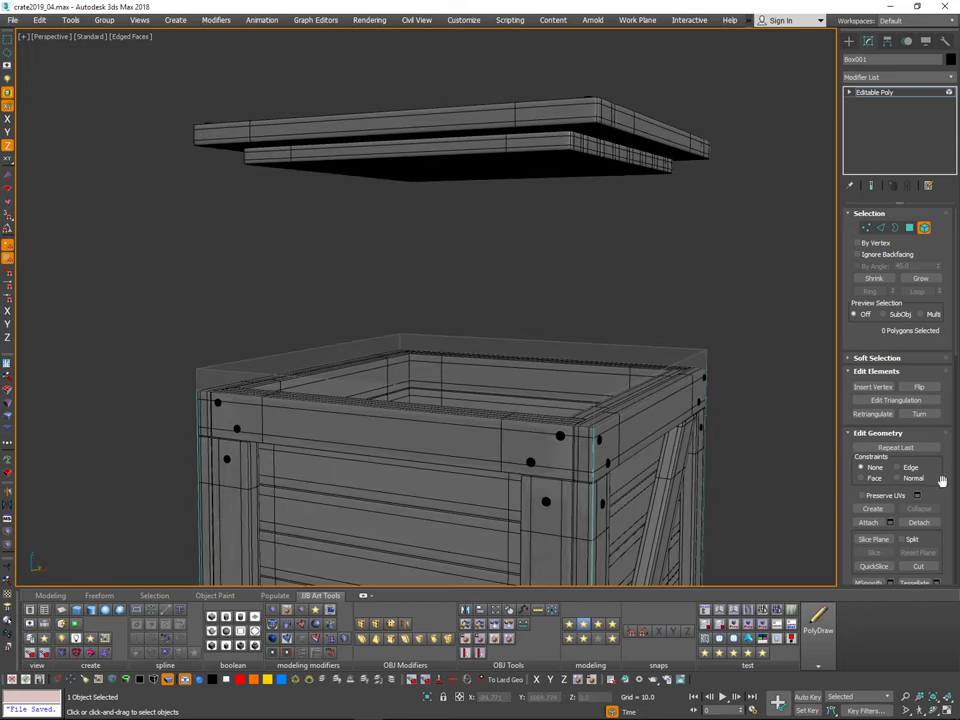
{"action": "scroll", "coordinate": [941, 481], "scroll_direction": "down", "scroll_amount": 1}
{"action": "scroll", "coordinate": [872, 266], "scroll_direction": "up", "scroll_amount": 1}
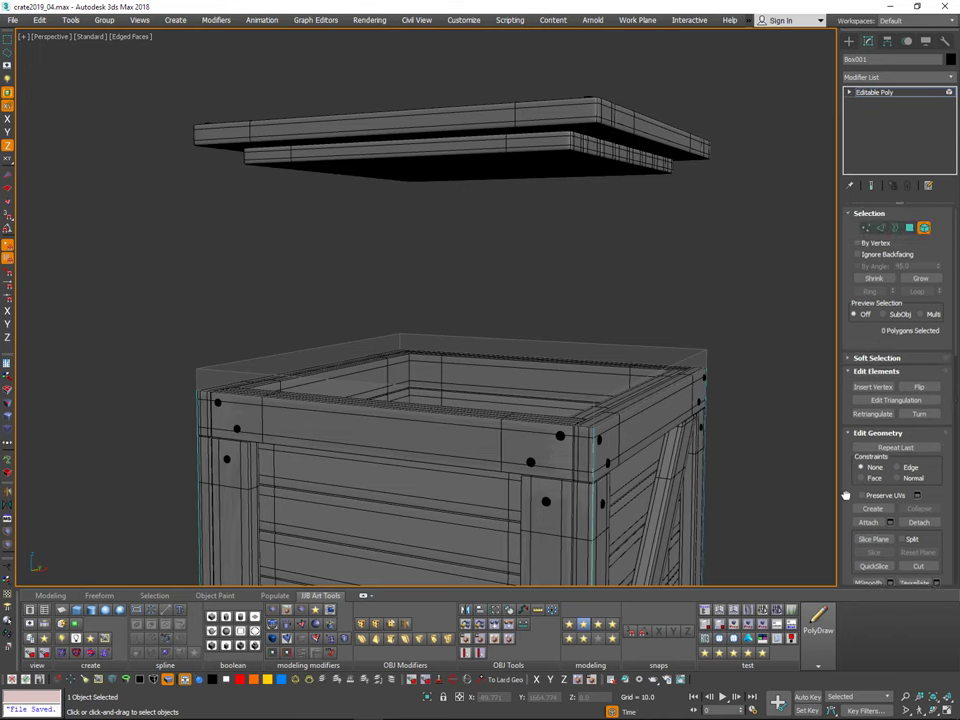
{"action": "left_click", "coordinate": [924, 229]}
{"action": "left_click", "coordinate": [685, 322]}
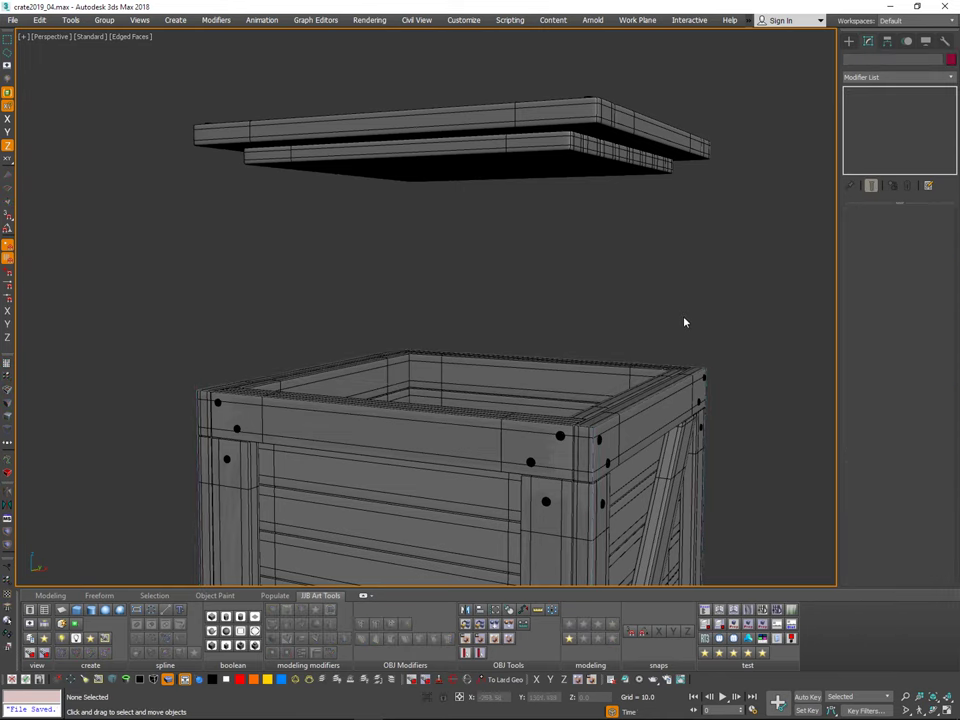
Step: Hide the detached upper part and select the remaining box around the crate body
{"action": "key", "text": "ctrl+z"}
{"action": "key", "text": "ctrl+z"}
{"action": "key", "text": "ctrl+y"}
{"action": "key", "text": "ctrl+y"}
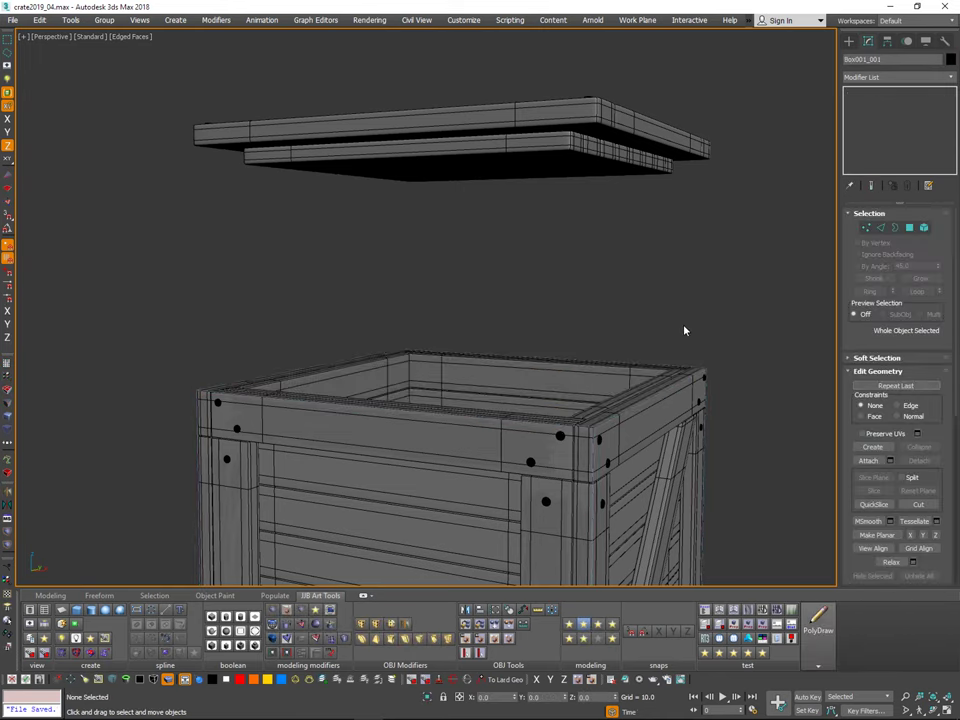
{"action": "middle_click_drag", "start_coordinate": [669, 378], "coordinate": [630, 378]}
{"action": "left_click", "coordinate": [682, 391]}
{"action": "key", "text": "ctrl+z"}
{"action": "key", "text": "ctrl+z"}
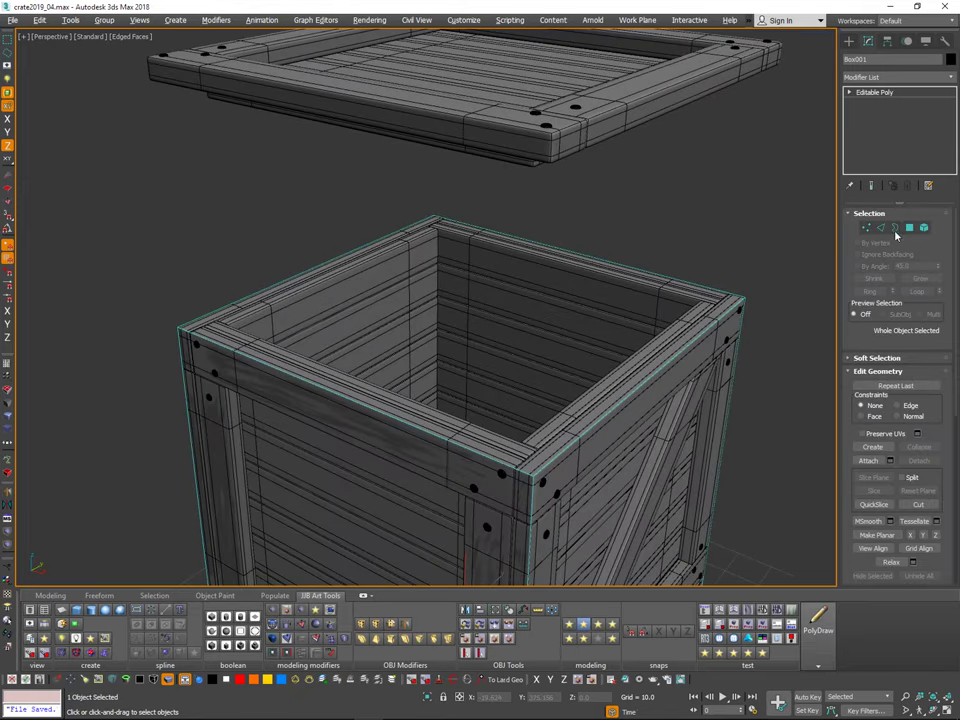
Step: Extend the body box's open top border inward with a scaled copy that meets the crate's inner walls
{"action": "left_click", "coordinate": [896, 229]}
{"action": "left_click", "coordinate": [879, 230]}
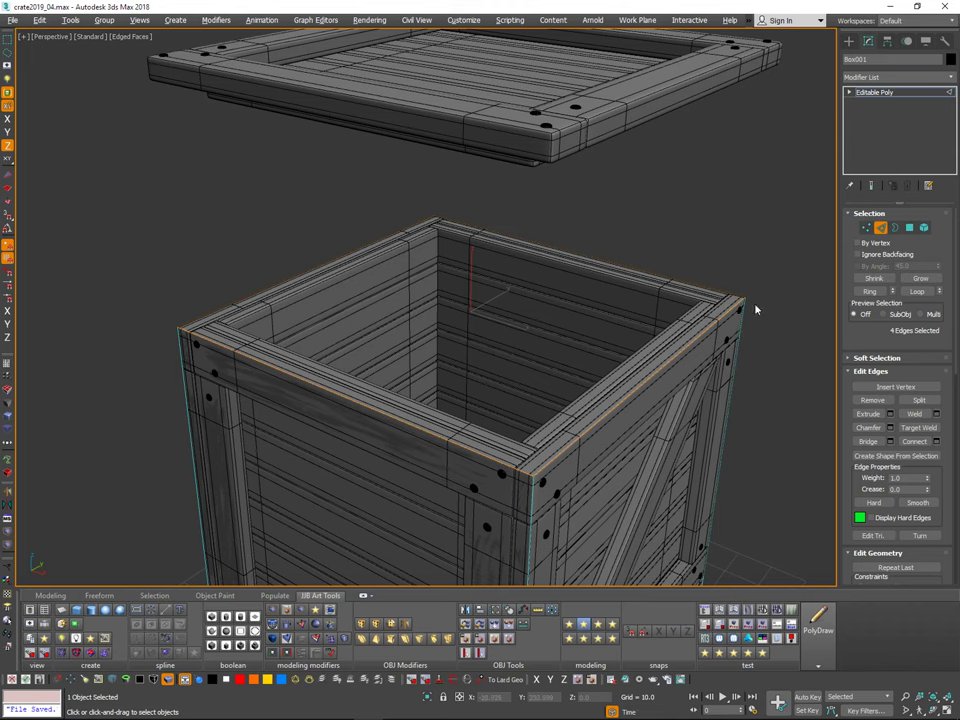
{"action": "left_click", "coordinate": [895, 229]}
{"action": "middle_click_drag", "start_coordinate": [697, 349], "coordinate": [648, 389], "text": "alt"}
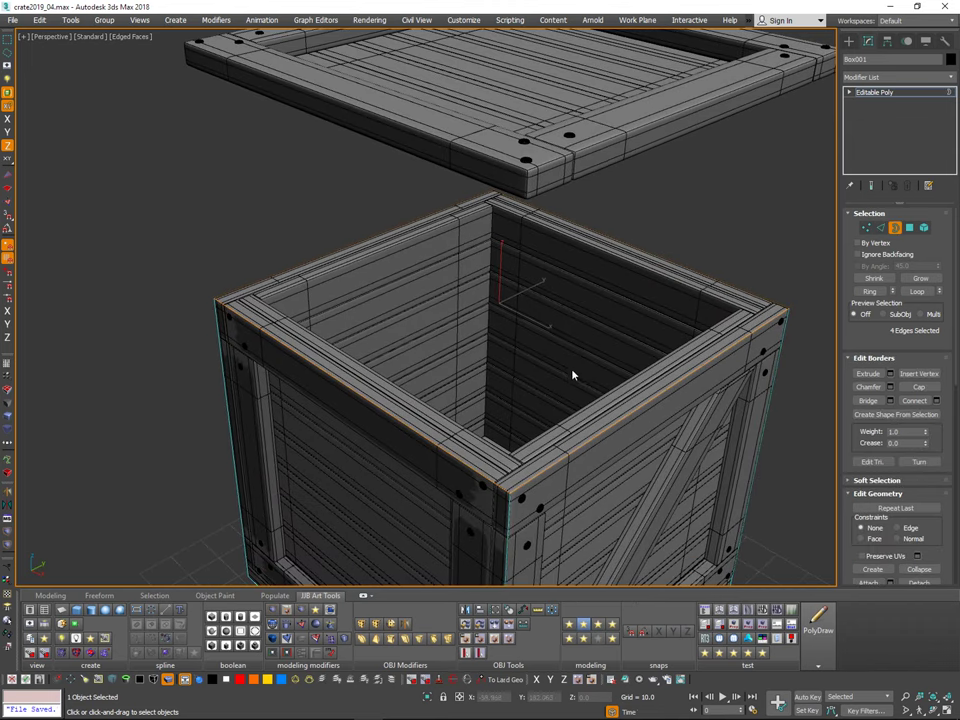
{"action": "left_click_drag", "start_coordinate": [502, 305], "coordinate": [499, 313], "text": "shift"}
{"action": "middle_click_drag", "start_coordinate": [740, 335], "coordinate": [363, 114], "text": "alt"}
{"action": "scroll", "coordinate": [567, 347], "scroll_direction": "up", "scroll_amount": 5}
{"action": "scroll", "coordinate": [568, 340], "scroll_direction": "down", "scroll_amount": 4}
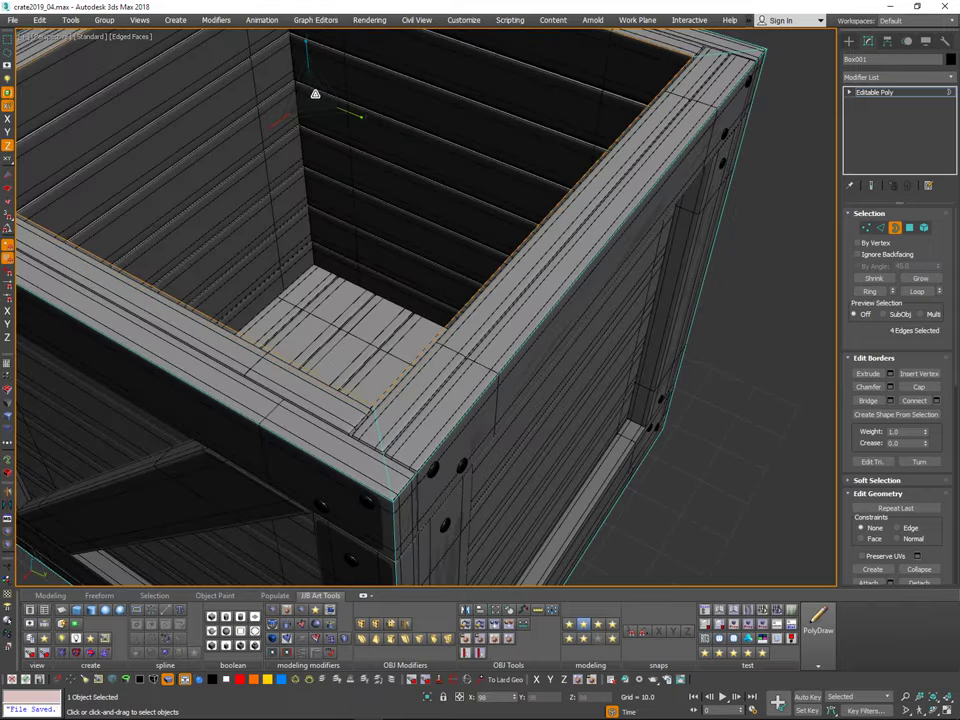
{"action": "middle_click_drag", "start_coordinate": [317, 88], "coordinate": [627, 310], "text": "alt"}
{"action": "key", "text": "F12"}
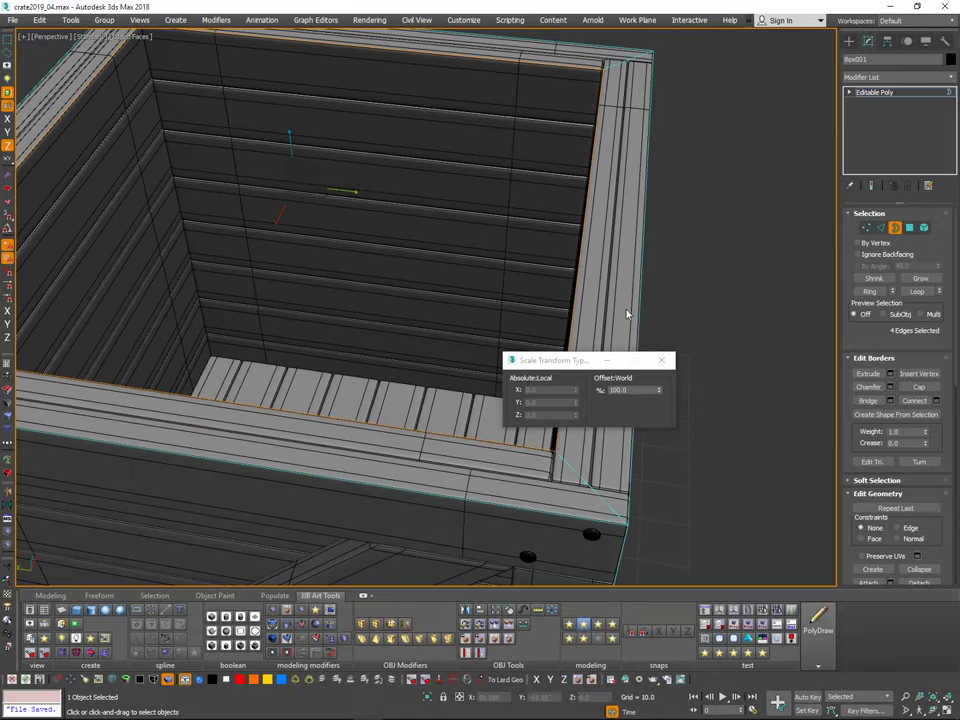
{"action": "left_click_drag", "start_coordinate": [590, 356], "coordinate": [628, 330]}
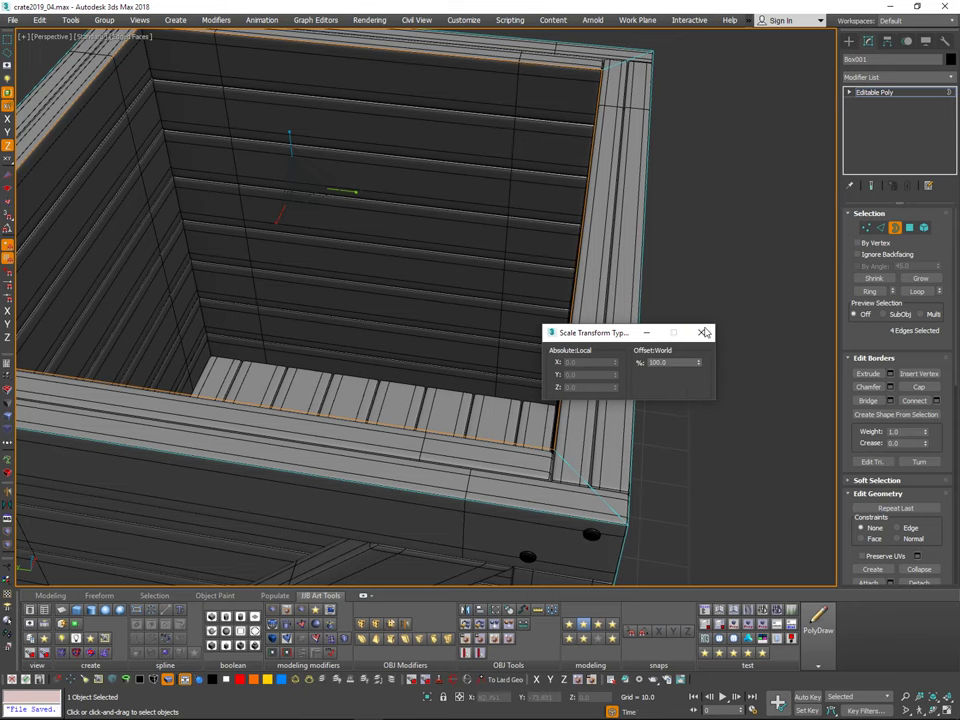
{"action": "left_click", "coordinate": [704, 332]}
Step: Make the body box opaque and extrude its inner border downward to form the inside walls
{"action": "middle_click_drag", "start_coordinate": [686, 345], "coordinate": [647, 337], "text": "alt"}
{"action": "middle_click_drag", "start_coordinate": [445, 254], "coordinate": [426, 158], "text": "alt"}
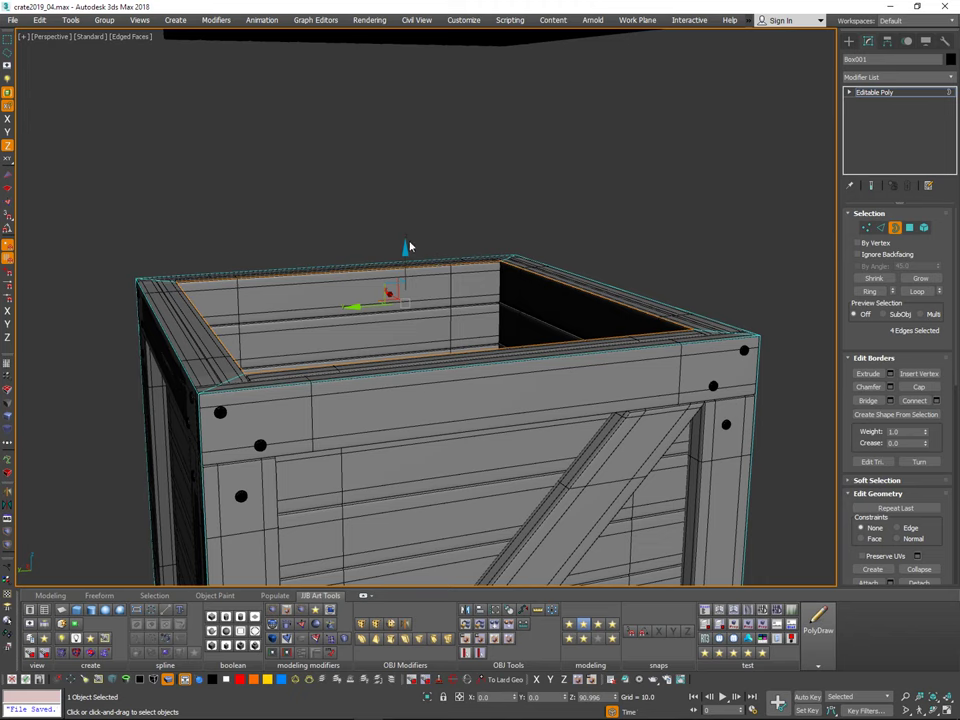
{"action": "middle_click_drag", "start_coordinate": [417, 242], "coordinate": [391, 258]}
{"action": "key", "text": "alt+x"}
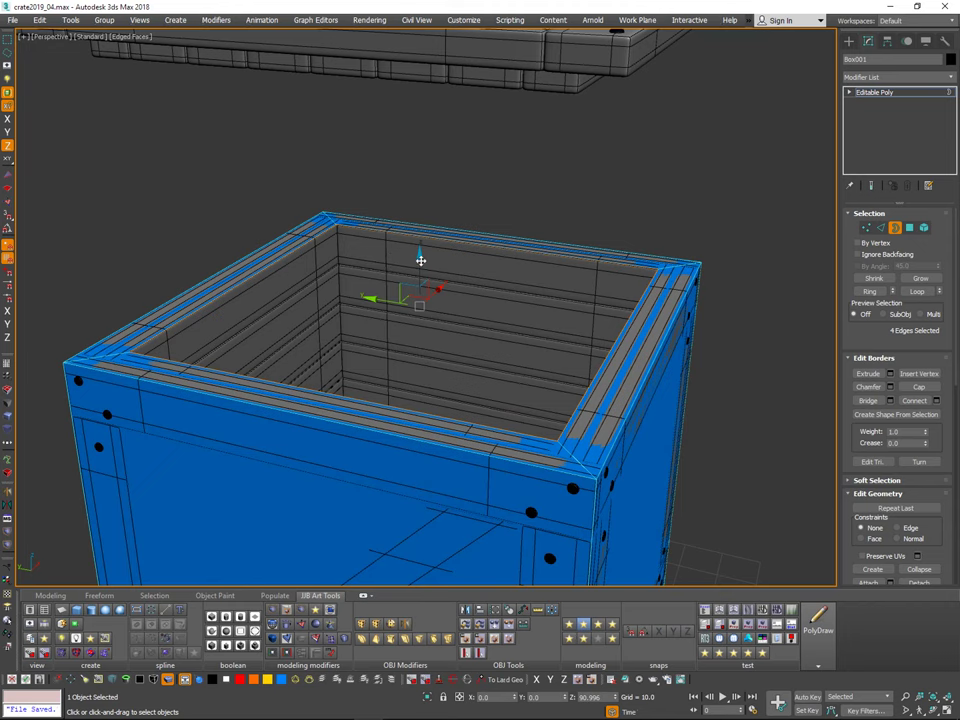
{"action": "left_click_drag", "start_coordinate": [420, 262], "coordinate": [437, 463], "text": "shift"}
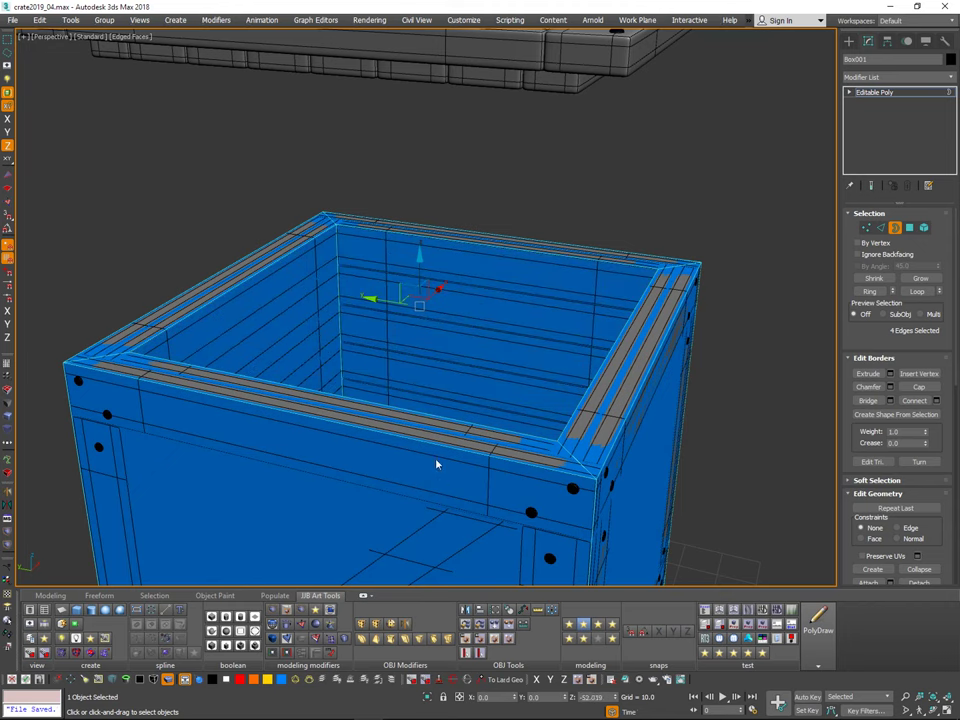
{"action": "middle_click_drag", "start_coordinate": [466, 328], "coordinate": [430, 350], "text": "alt"}
{"action": "scroll", "coordinate": [446, 407], "scroll_direction": "up", "scroll_amount": 3}
{"action": "middle_click_drag", "start_coordinate": [446, 407], "coordinate": [428, 425], "text": "alt"}
{"action": "scroll", "coordinate": [431, 407], "scroll_direction": "down", "scroll_amount": 3}
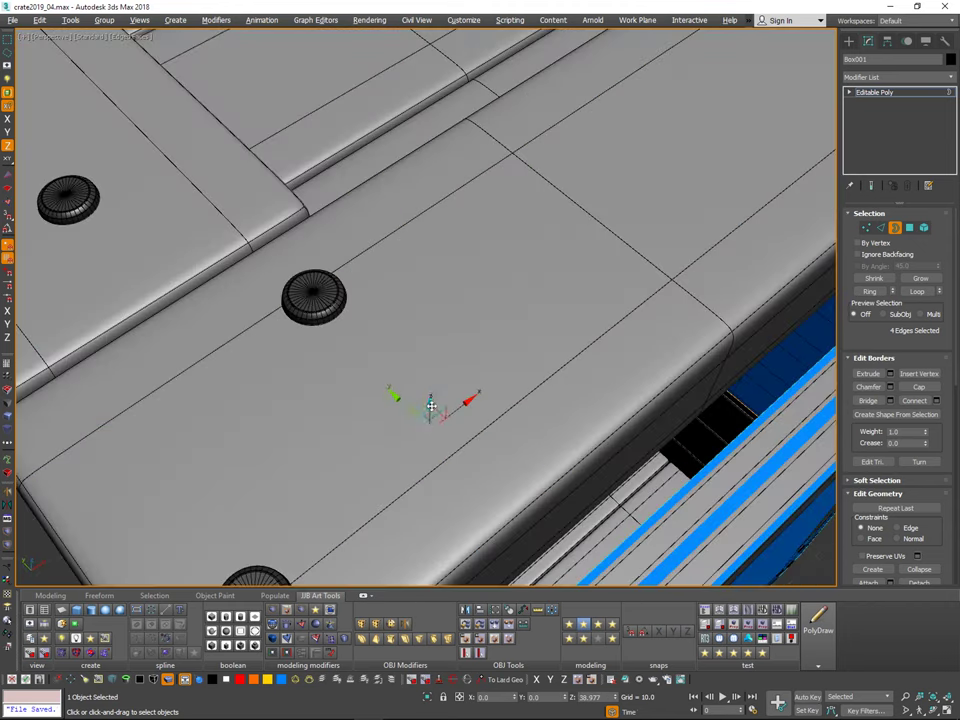
Step: Lower the inner border to the crate's floor planks, at about Z 9.1
{"action": "scroll", "coordinate": [437, 395], "scroll_direction": "up", "scroll_amount": 2}
{"action": "scroll", "coordinate": [435, 397], "scroll_direction": "down", "scroll_amount": 1}
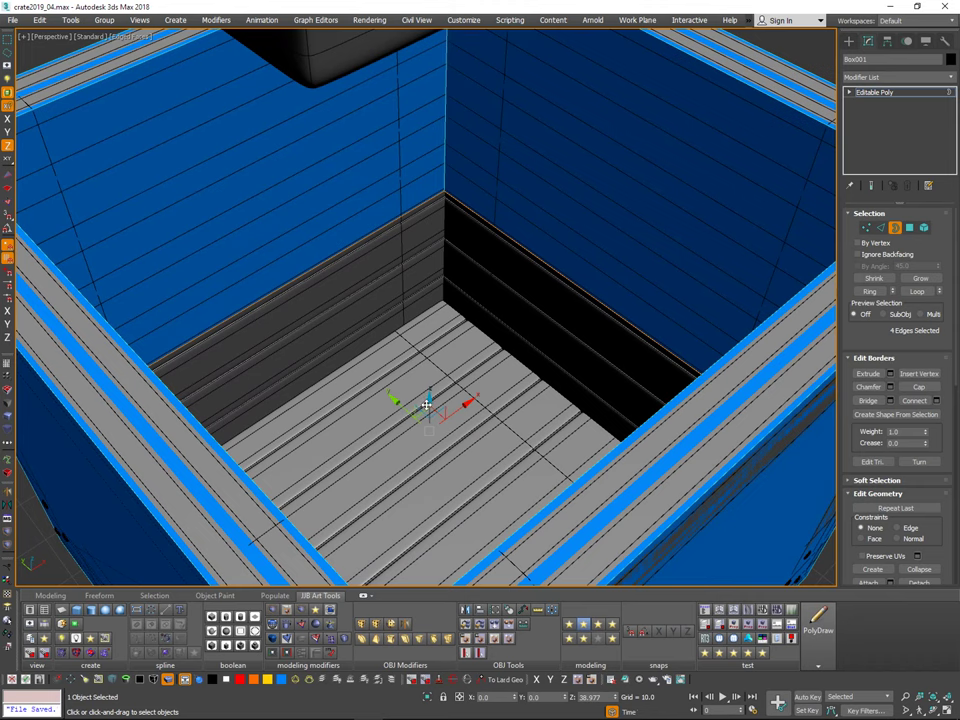
{"action": "left_click_drag", "start_coordinate": [429, 444], "coordinate": [430, 507]}
{"action": "scroll", "coordinate": [459, 376], "scroll_direction": "down", "scroll_amount": 1}
{"action": "middle_click_drag", "start_coordinate": [459, 376], "coordinate": [474, 352], "text": "alt"}
{"action": "scroll", "coordinate": [474, 355], "scroll_direction": "down", "scroll_amount": 4}
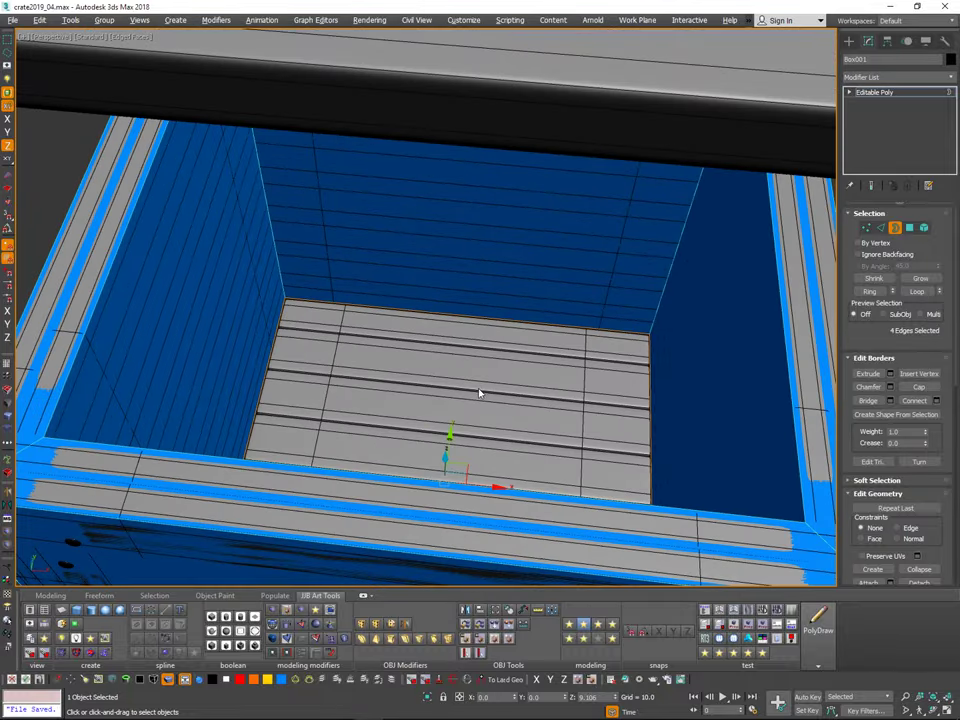
Step: Close the box's inside floor by bringing a copy of the border to the centre, and remove the leftover centre vertex
{"action": "key", "text": "r"}
{"action": "left_click_drag", "start_coordinate": [454, 485], "coordinate": [424, 567], "text": "shift"}
{"action": "middle_click_drag", "start_coordinate": [559, 399], "coordinate": [527, 381], "text": "alt"}
{"action": "key", "text": "alt+p"}
{"action": "key", "text": "1"}
{"action": "left_click", "coordinate": [452, 454]}
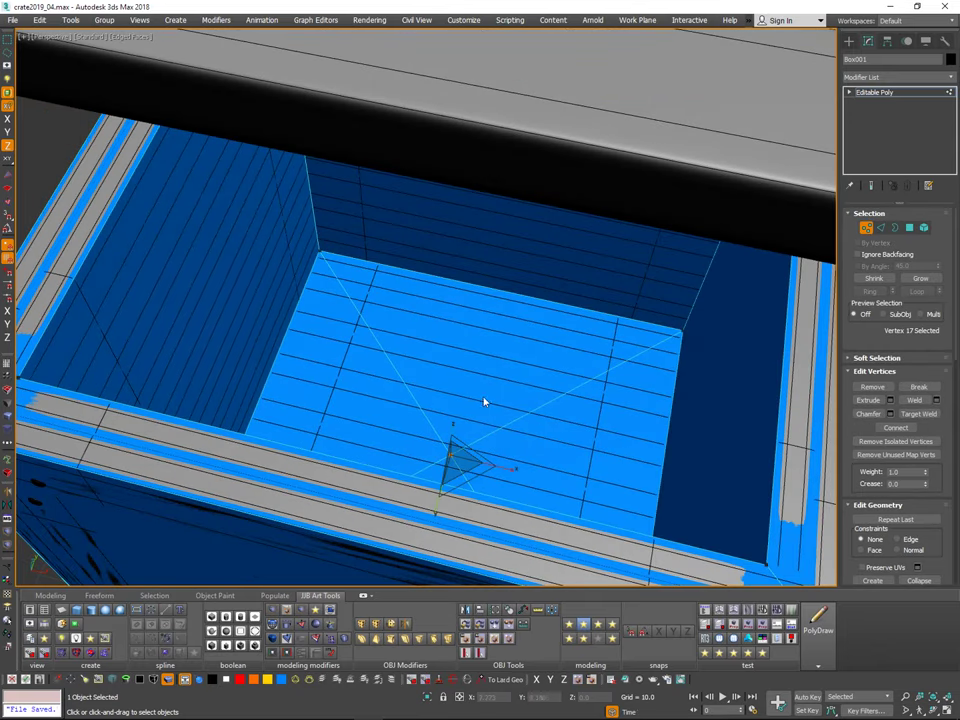
{"action": "key", "text": "BackSpace"}
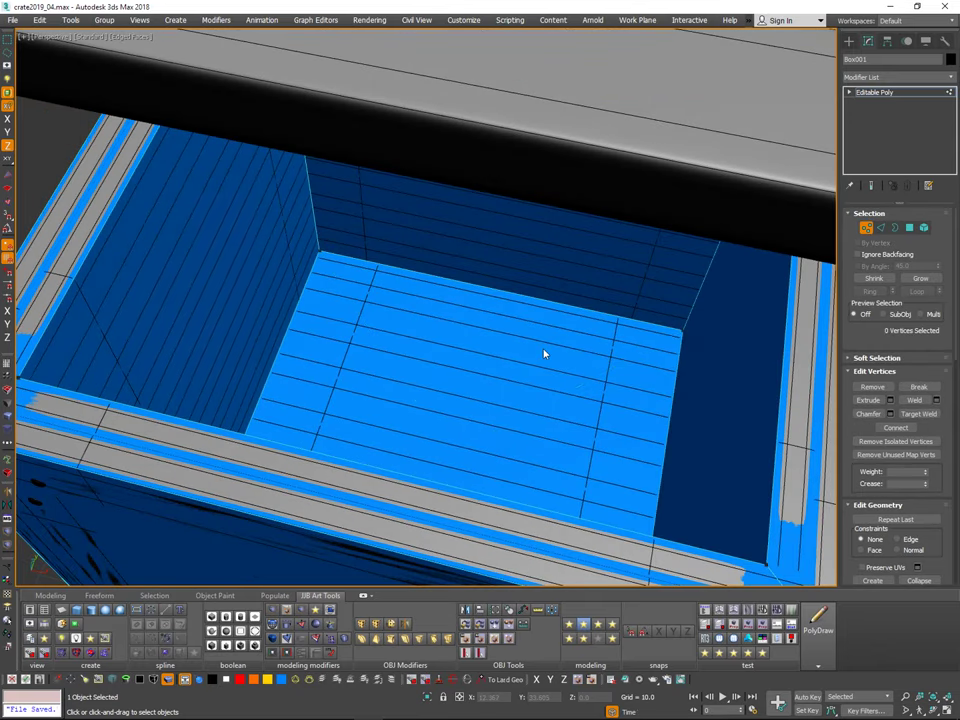
Step: Isolate the body box to examine its closed interior, and bring the detailed crate back into view
{"action": "middle_click_drag", "start_coordinate": [544, 354], "coordinate": [517, 298], "text": "alt"}
{"action": "scroll", "coordinate": [548, 296], "scroll_direction": "down", "scroll_amount": 5}
{"action": "left_click", "coordinate": [867, 228]}
{"action": "key", "text": "alt+q"}
{"action": "middle_click_drag", "start_coordinate": [678, 264], "coordinate": [570, 335], "text": "alt"}
{"action": "left_click", "coordinate": [894, 229]}
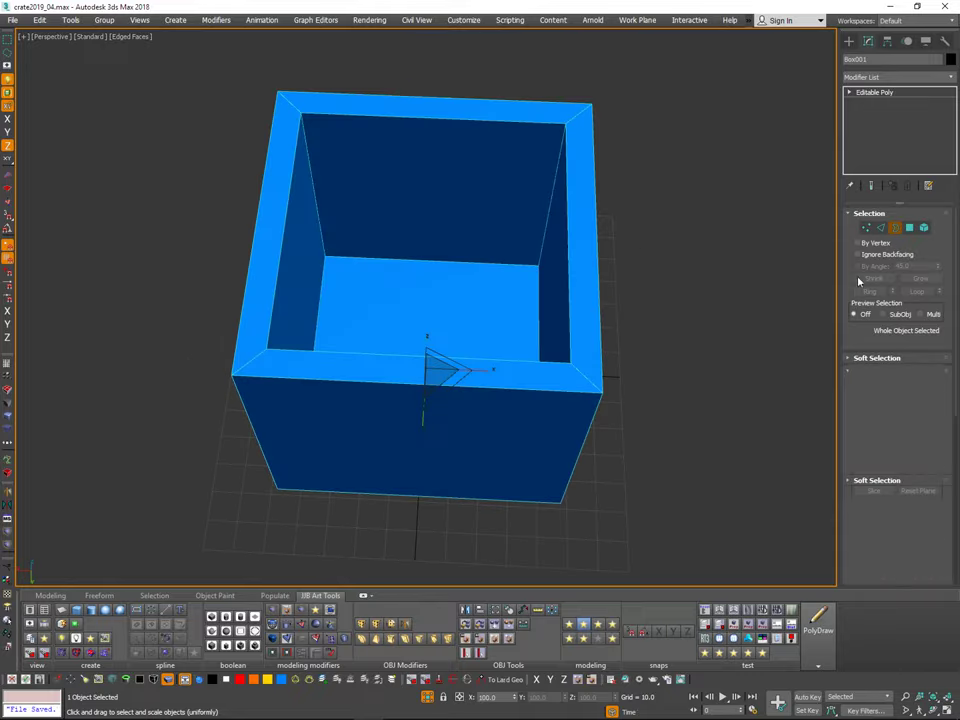
{"action": "middle_click_drag", "start_coordinate": [756, 439], "coordinate": [701, 381]}
{"action": "mouse_move", "coordinate": [643, 349]}
{"action": "middle_mouse_down", "text": "alt"}
{"action": "mouse_move", "coordinate": [559, 349]}
{"action": "mouse_move", "coordinate": [660, 342]}
{"action": "middle_mouse_up", "text": "alt"}
{"action": "key", "text": "alt+q"}
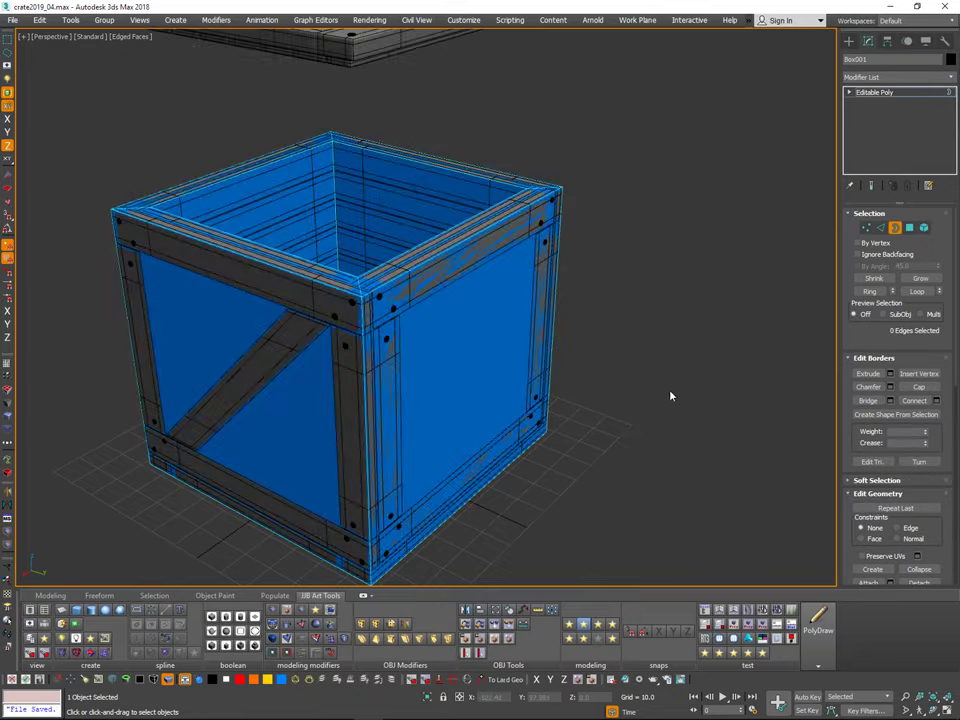
Step: Leave border editing on the body box and select the detailed lid group
{"action": "middle_click_drag", "start_coordinate": [671, 395], "coordinate": [750, 418]}
{"action": "scroll", "coordinate": [660, 454], "scroll_direction": "down", "scroll_amount": 1}
{"action": "middle_click_drag", "start_coordinate": [660, 454], "coordinate": [561, 373], "text": "alt"}
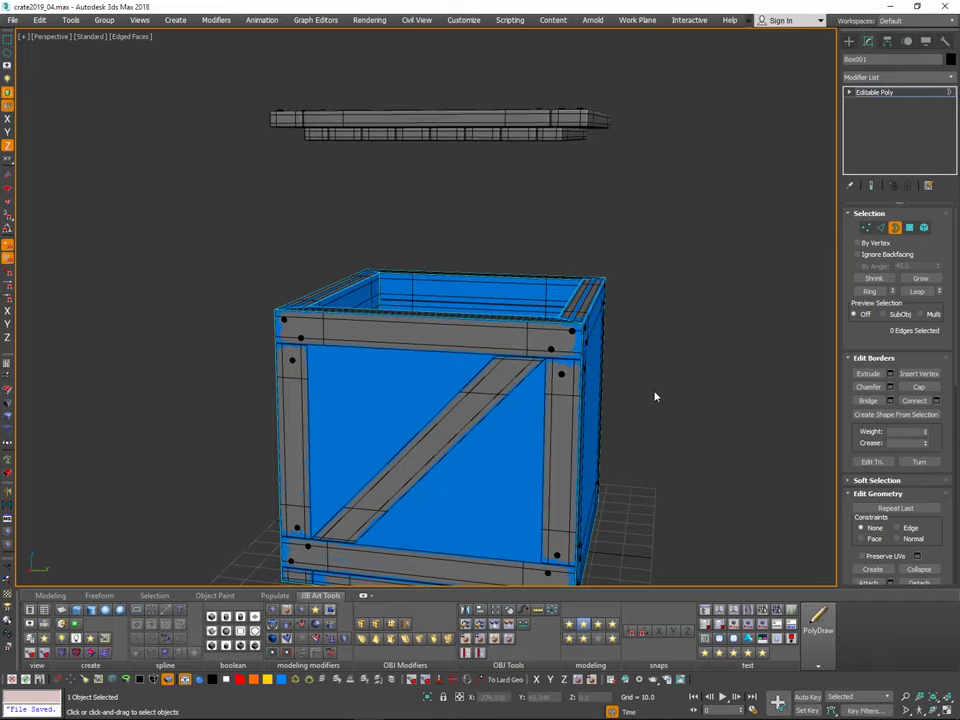
{"action": "middle_click_drag", "start_coordinate": [655, 384], "coordinate": [612, 367], "text": "alt"}
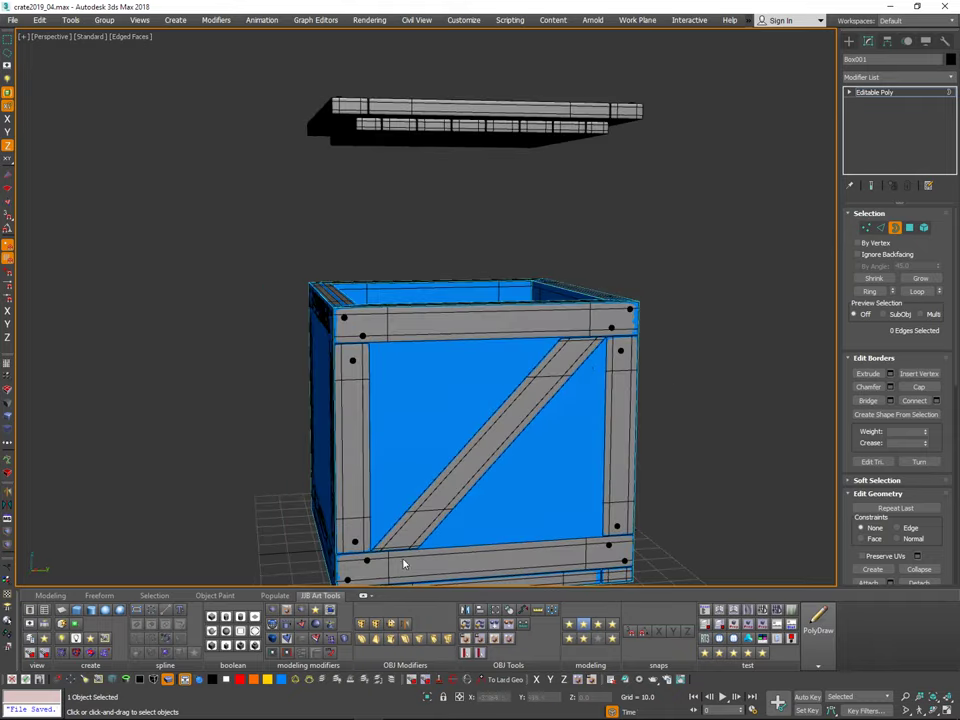
{"action": "middle_click_drag", "start_coordinate": [699, 398], "coordinate": [548, 217], "text": "alt"}
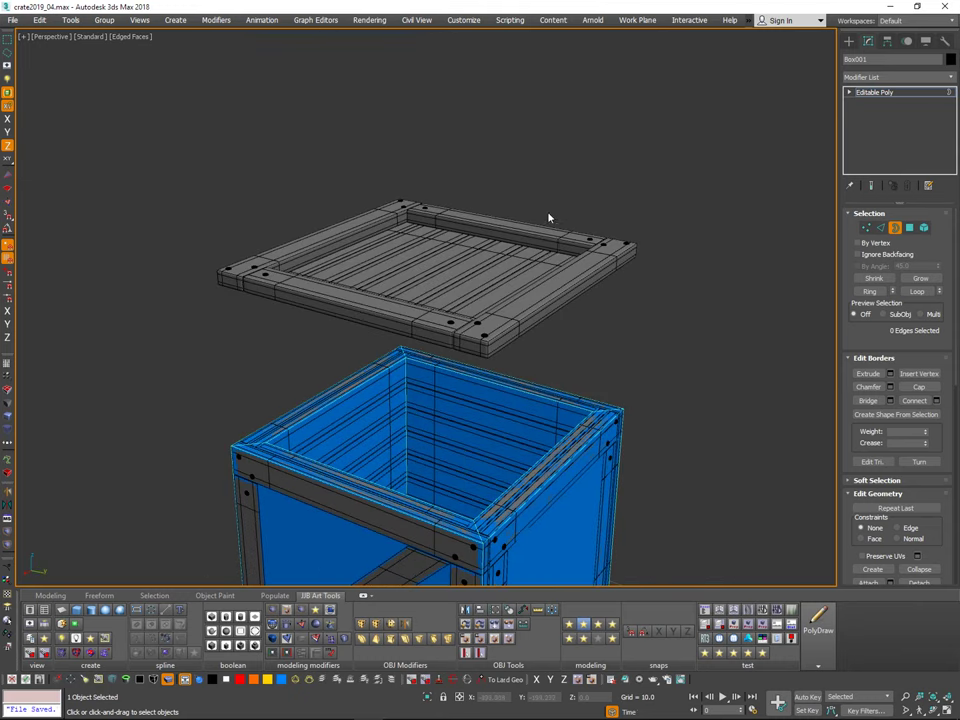
{"action": "left_click", "coordinate": [897, 231]}
{"action": "middle_click_drag", "start_coordinate": [700, 316], "coordinate": [710, 281], "text": "alt"}
{"action": "left_click", "coordinate": [765, 272]}
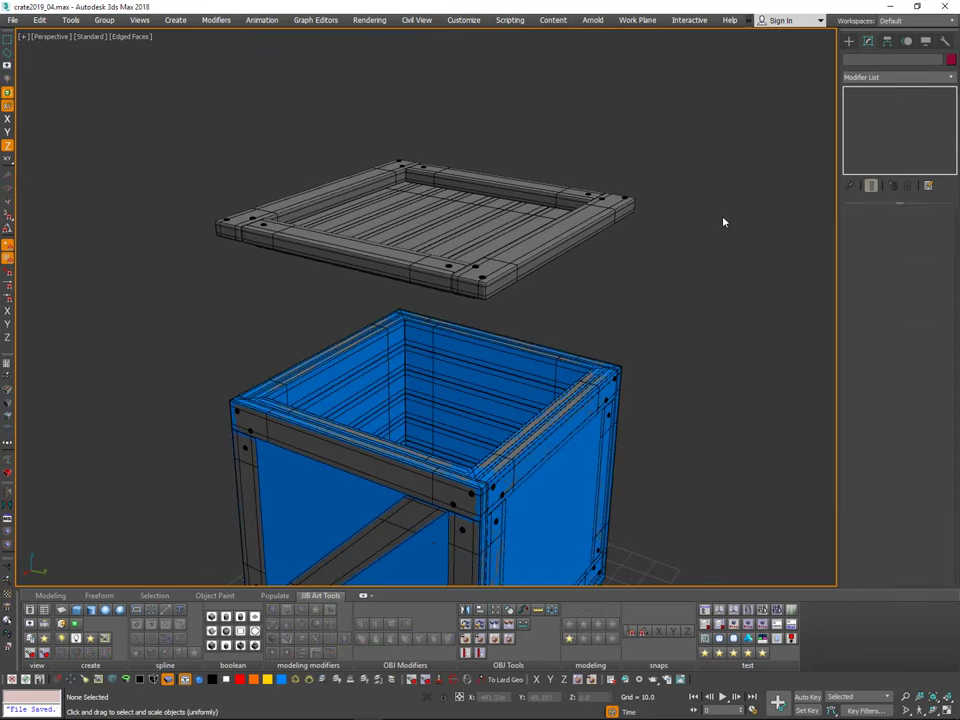
{"action": "left_click", "coordinate": [592, 236]}
{"action": "middle_click_drag", "start_coordinate": [590, 334], "coordinate": [602, 305], "text": "alt"}
{"action": "key", "text": "w"}
{"action": "middle_click_drag", "start_coordinate": [584, 398], "coordinate": [563, 416], "text": "alt"}
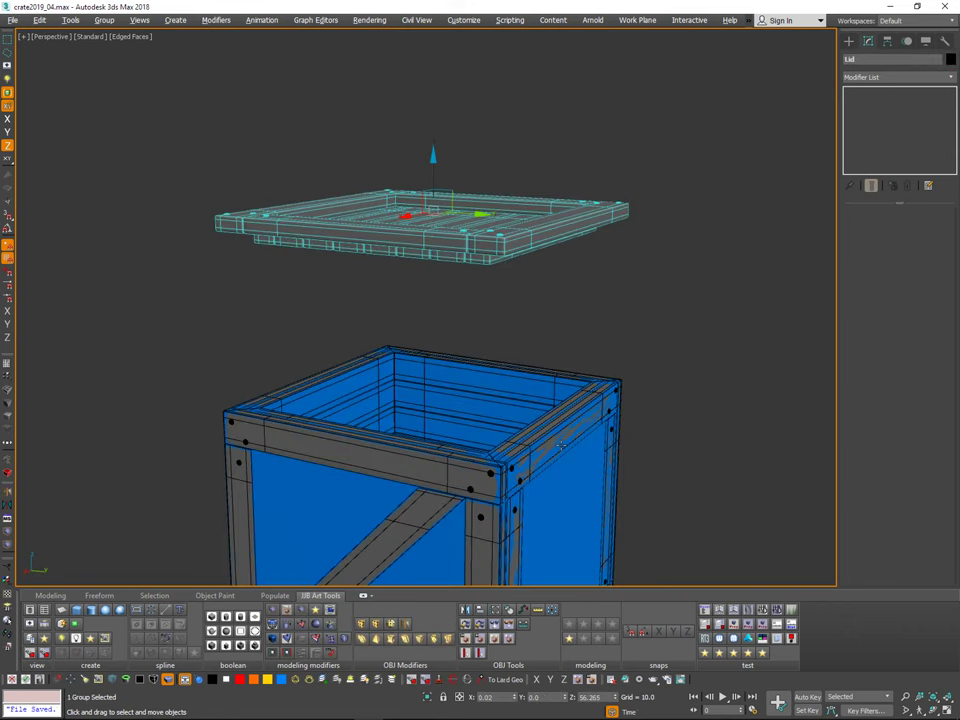
Step: Quick-align the detailed lid group with the crate body box
{"action": "key", "text": "e"}
{"action": "key", "text": "w"}
{"action": "left_click", "coordinate": [556, 431]}
{"action": "key", "text": "ctrl+z"}
{"action": "key", "text": "shift+a"}
{"action": "left_click", "coordinate": [560, 433]}
{"action": "mouse_move", "coordinate": [592, 413]}
{"action": "middle_mouse_down", "text": "alt"}
{"action": "mouse_move", "coordinate": [611, 377]}
{"action": "mouse_move", "coordinate": [572, 364]}
{"action": "mouse_move", "coordinate": [588, 362]}
{"action": "mouse_move", "coordinate": [548, 338]}
{"action": "mouse_move", "coordinate": [561, 362]}
{"action": "mouse_move", "coordinate": [568, 312]}
{"action": "middle_mouse_up", "text": "alt"}
Step: Show only the detailed lid and the solid low-poly lid box, and select the lid box
{"action": "key", "text": "alt+x"}
{"action": "key", "text": "ctrl+shift+g"}
{"action": "scroll", "coordinate": [692, 386], "scroll_direction": "down", "scroll_amount": 3}
{"action": "middle_click_drag", "start_coordinate": [686, 470], "coordinate": [688, 364]}
{"action": "mouse_move", "coordinate": [719, 352]}
{"action": "left_mouse_down"}
{"action": "mouse_move", "coordinate": [612, 471]}
{"action": "mouse_move", "coordinate": [617, 420]}
{"action": "left_mouse_up"}
{"action": "key", "text": "alt+h"}
{"action": "middle_click_drag", "start_coordinate": [617, 420], "coordinate": [613, 432], "text": "alt"}
{"action": "scroll", "coordinate": [615, 280], "scroll_direction": "up", "scroll_amount": 4}
{"action": "left_click", "coordinate": [520, 355]}
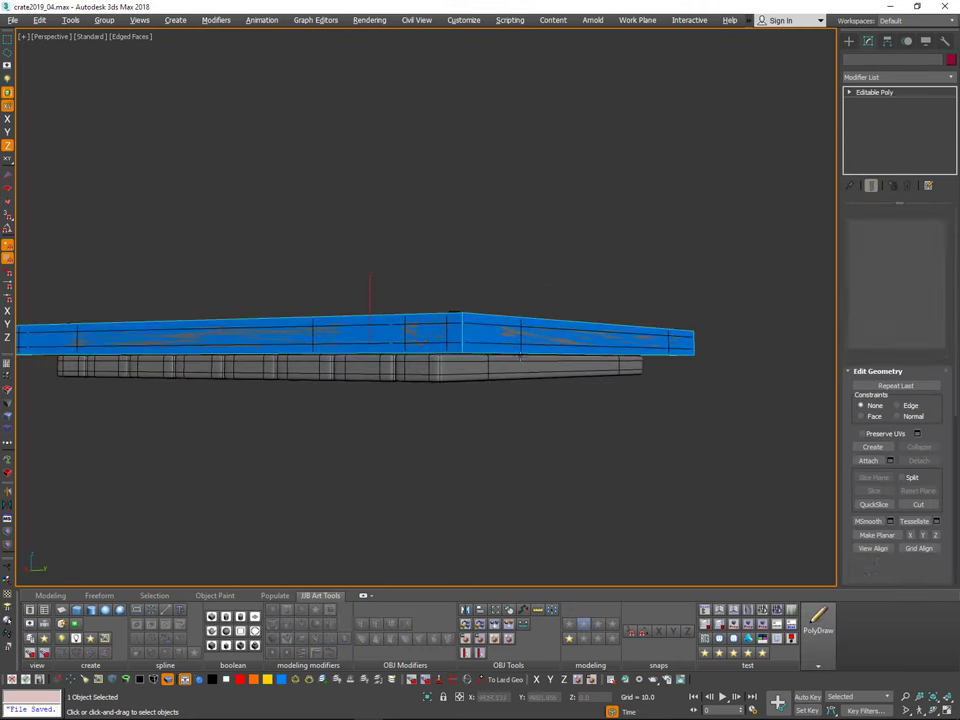
{"action": "middle_click_drag", "start_coordinate": [520, 355], "coordinate": [523, 304], "text": "alt"}
Step: Extend the lid box's open bottom border inward to the planks' outline with a copy scaled to about 83%
{"action": "left_click", "coordinate": [895, 228]}
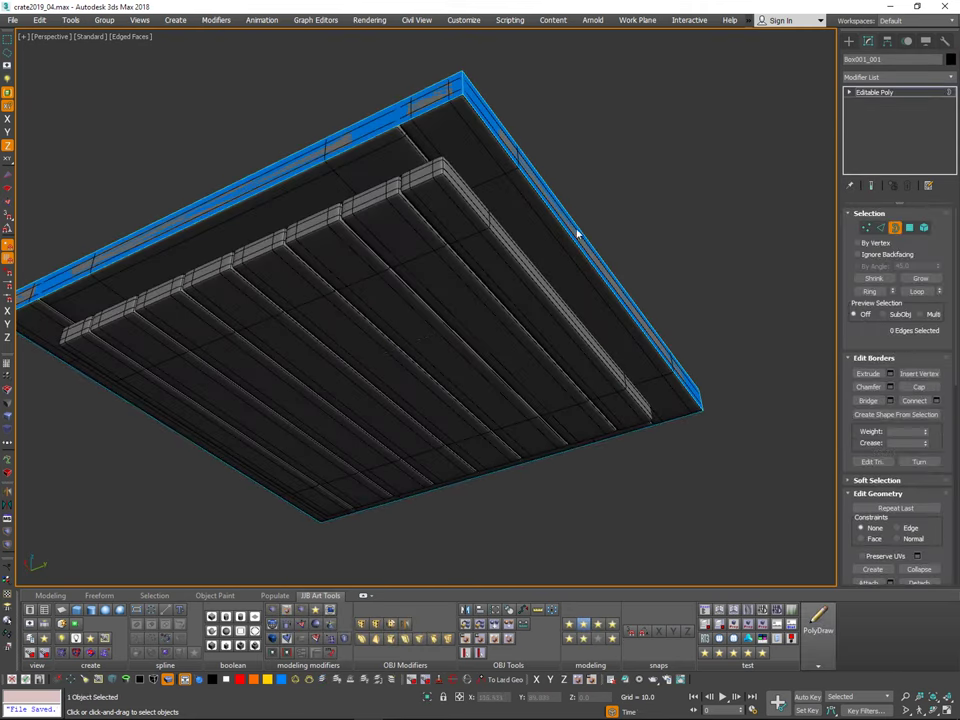
{"action": "middle_click_drag", "start_coordinate": [604, 276], "coordinate": [407, 349], "text": "alt"}
{"action": "key", "text": "w"}
{"action": "key", "text": "r"}
{"action": "left_click_drag", "start_coordinate": [407, 349], "coordinate": [404, 365], "text": "shift"}
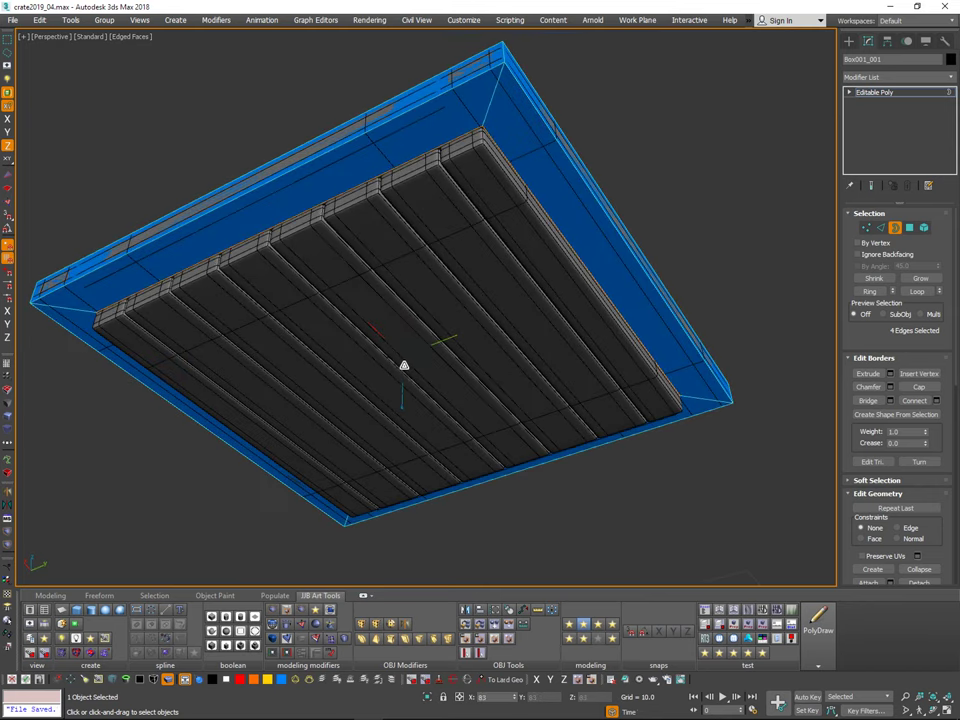
Step: Try to extrude the lid box's inner border downward along the planks' sides
{"action": "middle_click_drag", "start_coordinate": [428, 347], "coordinate": [403, 311], "text": "alt"}
{"action": "key", "text": "w"}
{"action": "left_click_drag", "start_coordinate": [403, 311], "coordinate": [405, 328], "text": "shift"}
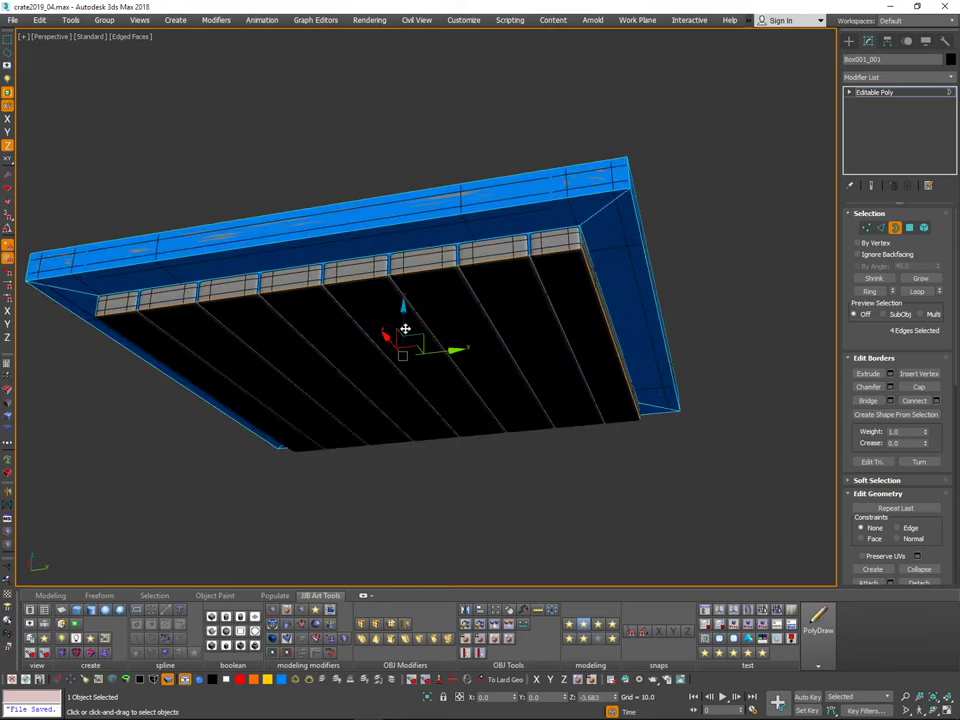
{"action": "middle_click_drag", "start_coordinate": [403, 331], "coordinate": [479, 345], "text": "alt"}
{"action": "key", "text": "ctrl+z"}
Step: Scale the lid box's inner border to 100.5% to fit the planks' outline
{"action": "key", "text": "F12"}
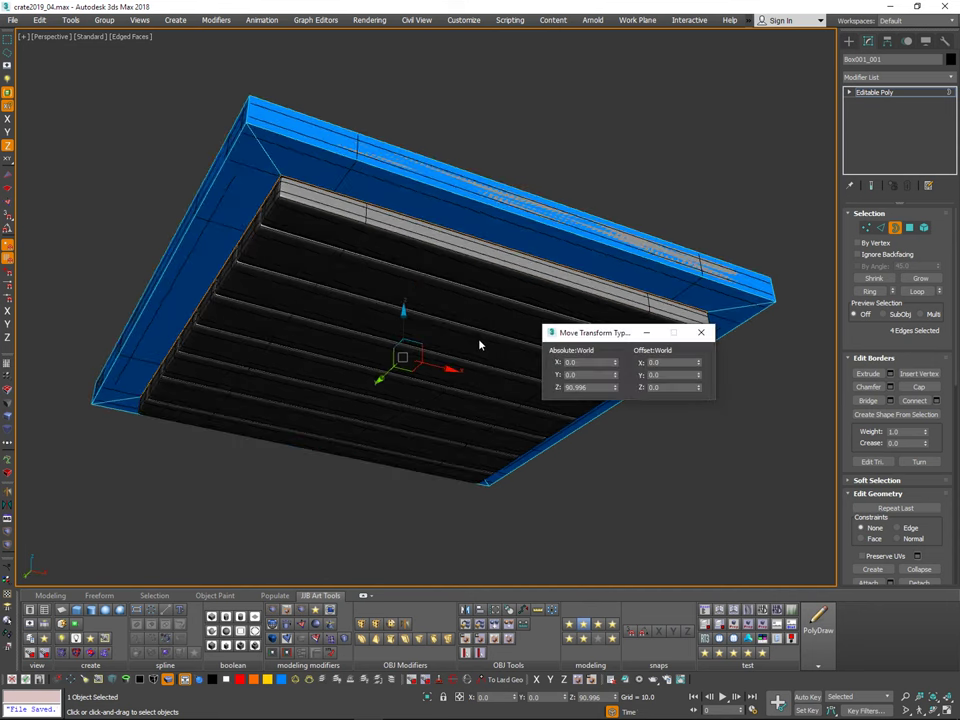
{"action": "key", "text": "r"}
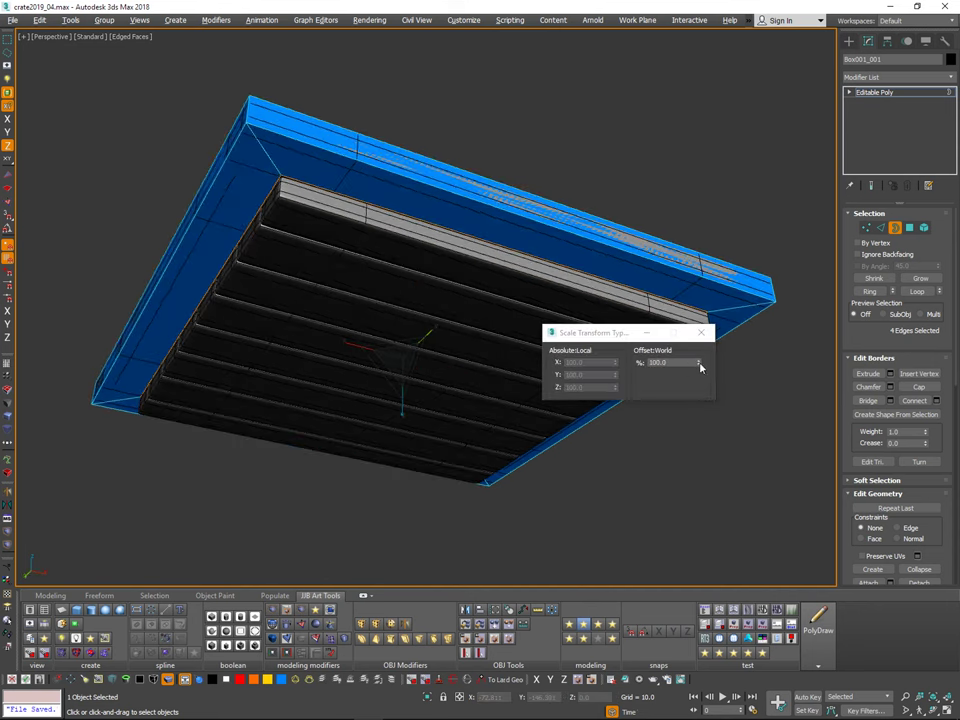
{"action": "left_click_drag", "start_coordinate": [700, 367], "coordinate": [702, 354]}
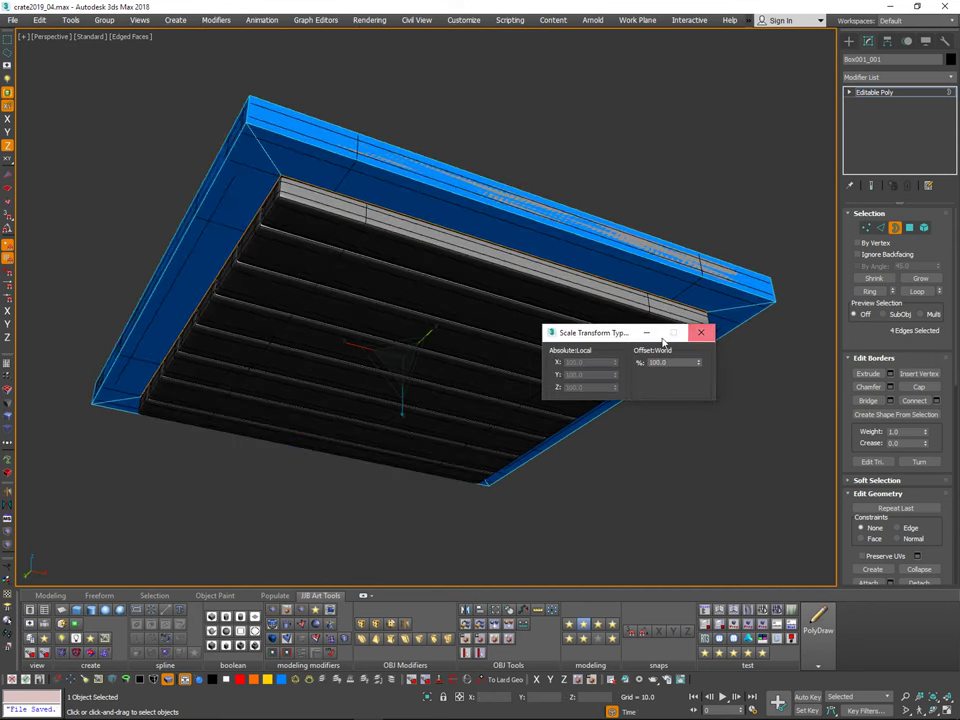
{"action": "left_click_drag", "start_coordinate": [604, 331], "coordinate": [648, 441]}
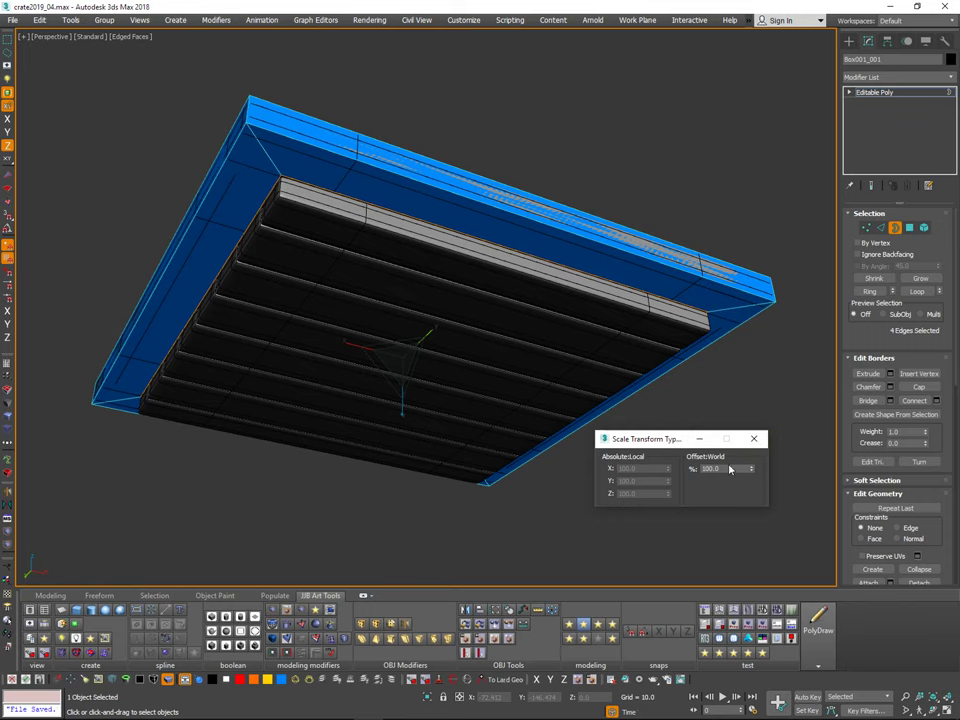
{"action": "middle_click_drag", "start_coordinate": [561, 395], "coordinate": [654, 332], "text": "alt"}
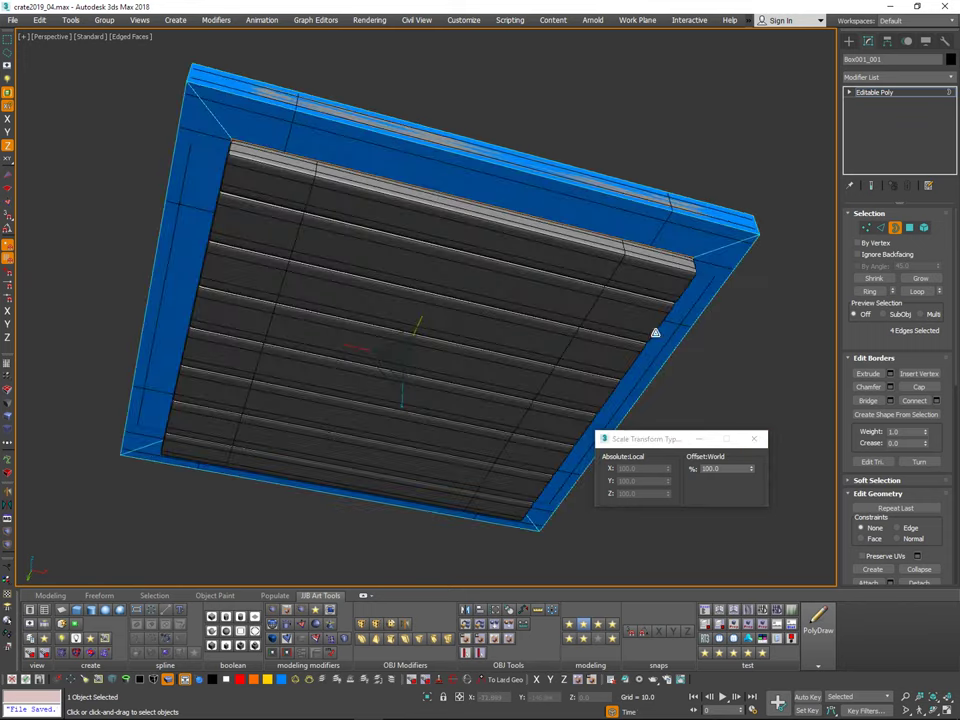
{"action": "left_click_drag", "start_coordinate": [397, 356], "coordinate": [397, 359]}
{"action": "left_click_drag", "start_coordinate": [753, 470], "coordinate": [756, 437]}
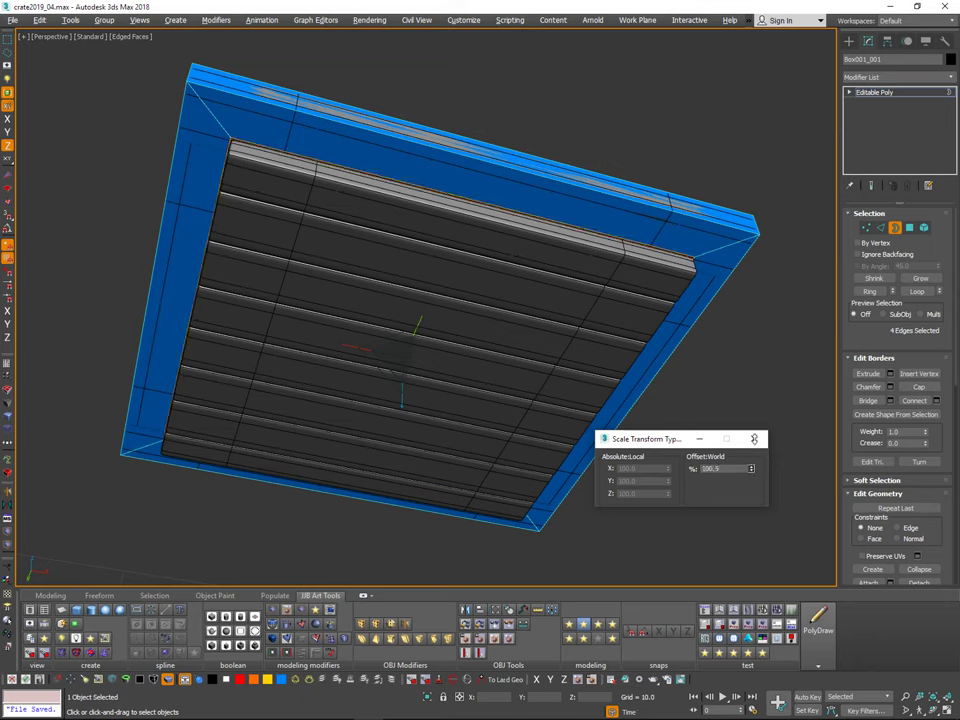
{"action": "left_click_drag", "start_coordinate": [754, 439], "coordinate": [754, 438]}
Step: Extrude the lid box's inner border downward along the planks' sides to their underside
{"action": "key", "text": "w"}
{"action": "middle_click_drag", "start_coordinate": [407, 317], "coordinate": [404, 327], "text": "alt"}
{"action": "left_click_drag", "start_coordinate": [403, 328], "coordinate": [406, 343], "text": "shift"}
{"action": "middle_click_drag", "start_coordinate": [406, 343], "coordinate": [465, 389], "text": "alt"}
{"action": "scroll", "coordinate": [557, 257], "scroll_direction": "up", "scroll_amount": 3}
{"action": "scroll", "coordinate": [565, 328], "scroll_direction": "down", "scroll_amount": 3}
{"action": "middle_click_drag", "start_coordinate": [407, 366], "coordinate": [412, 390]}
Step: Lower the extruded border to a world Z height of 87.015, level with the planks' underside
{"action": "key", "text": "r"}
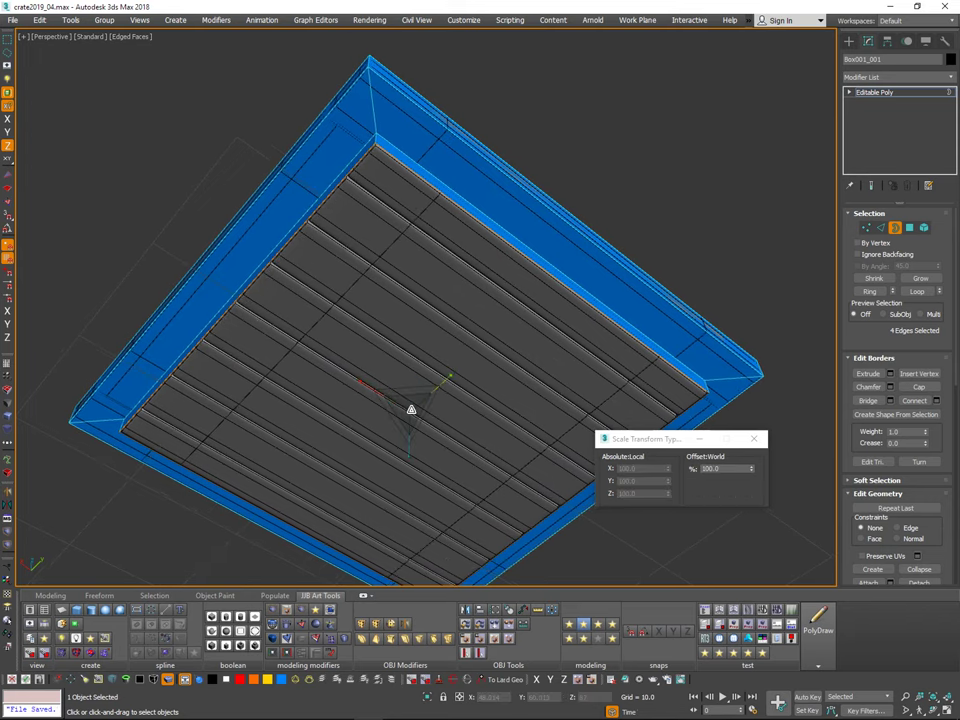
{"action": "left_click_drag", "start_coordinate": [411, 409], "coordinate": [406, 428], "text": "shift"}
{"action": "middle_click_drag", "start_coordinate": [433, 398], "coordinate": [470, 356], "text": "alt"}
{"action": "key", "text": "w"}
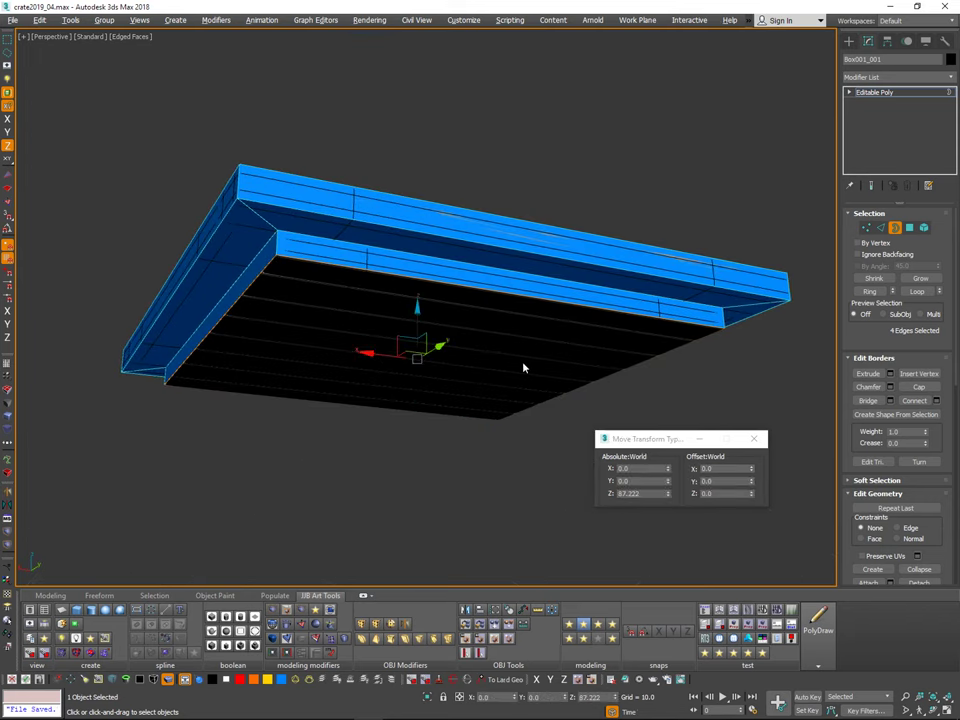
{"action": "left_click_drag", "start_coordinate": [669, 497], "coordinate": [668, 506]}
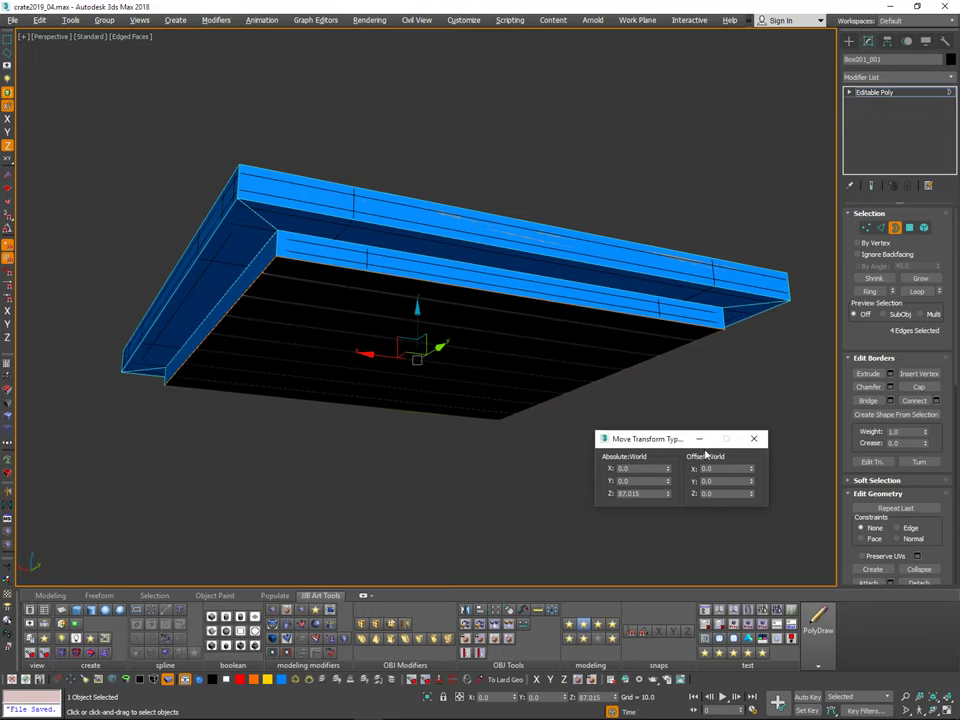
Step: Close the lid box's underside by extending the border inward with a scaled copy and collapsing it to a centre vertex
{"action": "middle_click_drag", "start_coordinate": [425, 324], "coordinate": [415, 358], "text": "alt"}
{"action": "key", "text": "r"}
{"action": "left_click_drag", "start_coordinate": [415, 358], "coordinate": [408, 385], "text": "shift"}
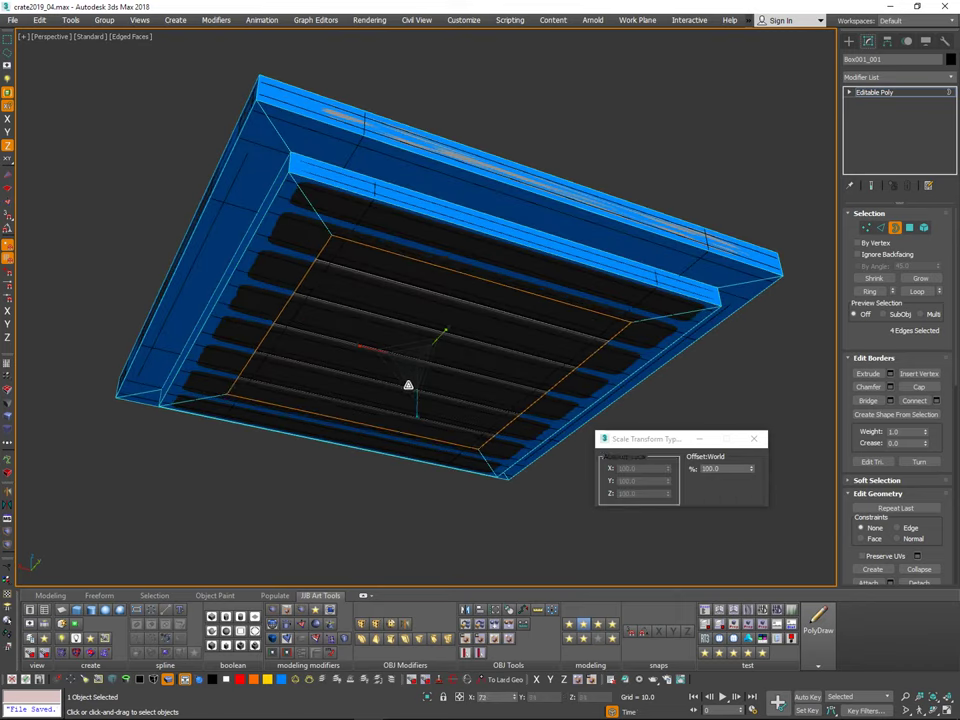
{"action": "middle_click_drag", "start_coordinate": [408, 385], "coordinate": [424, 358], "text": "alt"}
{"action": "key", "text": "ctrl+alt+c"}
Step: Remove the centre vertex of the lid box's underside to merge its triangles into one polygon
{"action": "key", "text": "1"}
{"action": "key", "text": "v"}
{"action": "key", "text": "g"}
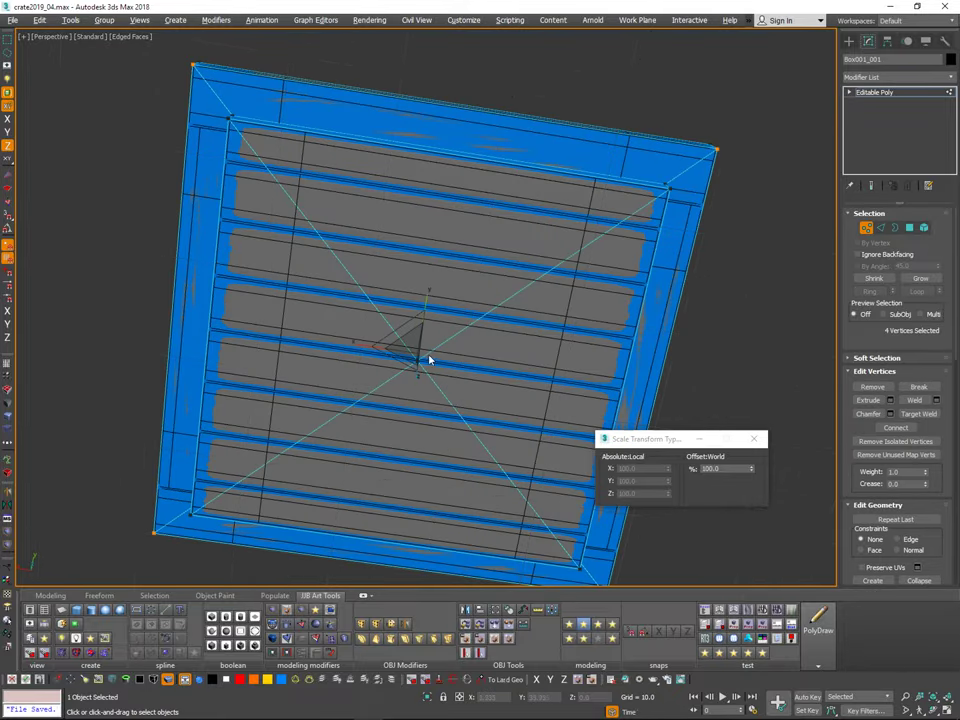
{"action": "key", "text": "1"}
{"action": "key", "text": "q"}
{"action": "key", "text": "1"}
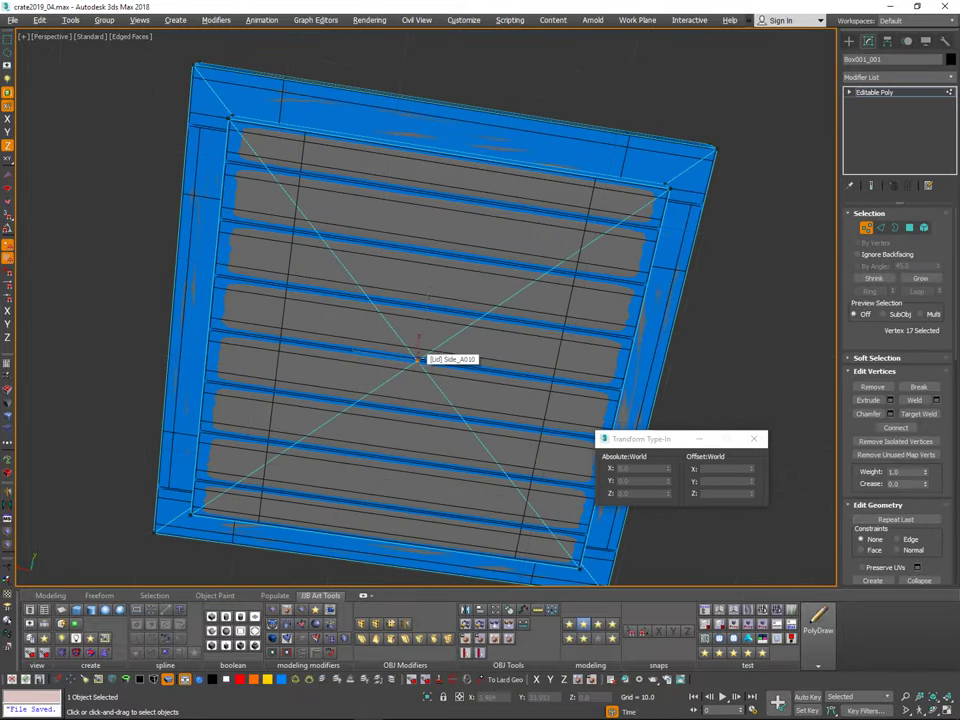
{"action": "middle_click_drag", "start_coordinate": [424, 357], "coordinate": [452, 352], "text": "alt"}
{"action": "key", "text": "Delete"}
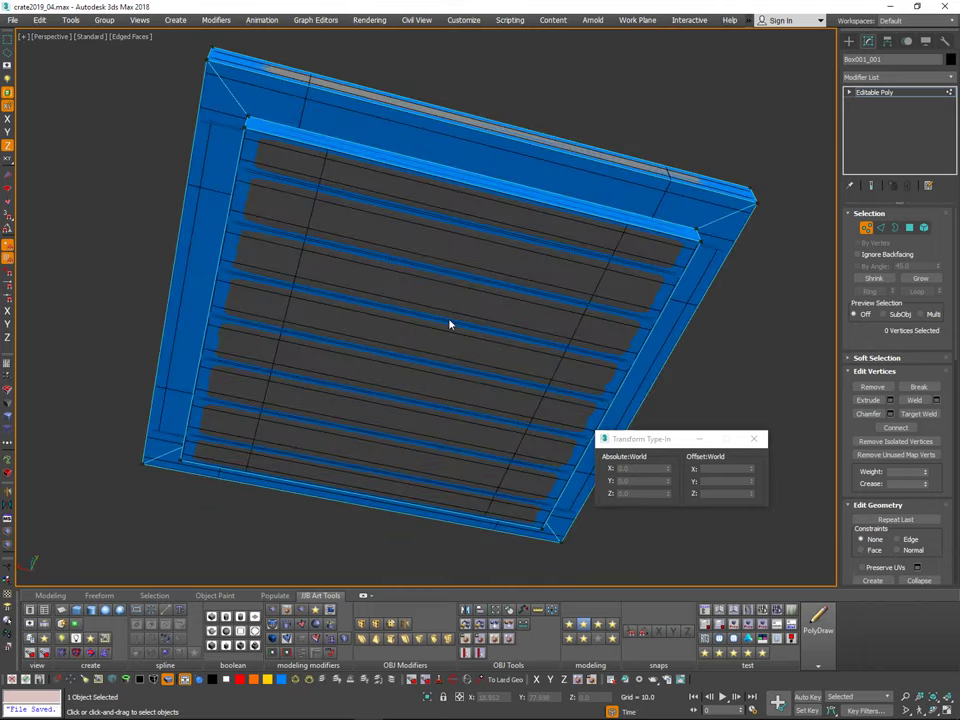
Step: Set the lid box's bottom polygon to a world Z height of 87.007
{"action": "key", "text": "4"}
{"action": "left_click", "coordinate": [471, 304]}
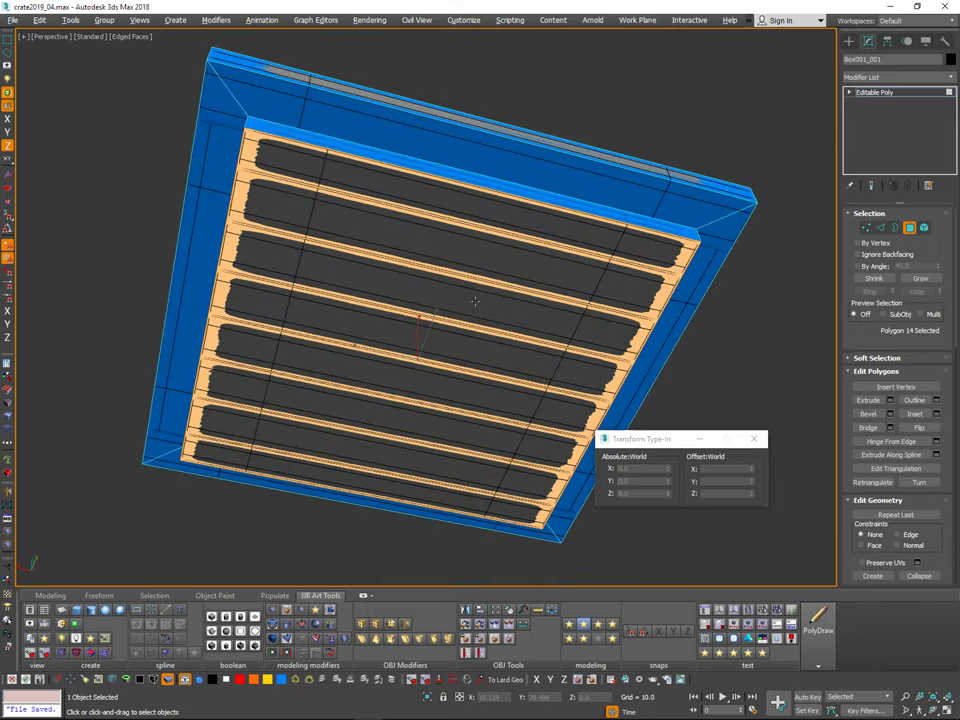
{"action": "middle_click_drag", "start_coordinate": [475, 303], "coordinate": [555, 264], "text": "alt"}
{"action": "scroll", "coordinate": [420, 326], "scroll_direction": "up", "scroll_amount": 3}
{"action": "middle_click_drag", "start_coordinate": [433, 343], "coordinate": [420, 326], "text": "alt"}
{"action": "key", "text": "w"}
{"action": "left_click_drag", "start_coordinate": [420, 322], "coordinate": [425, 311]}
{"action": "key", "text": "ctrl+z"}
{"action": "left_click_drag", "start_coordinate": [668, 493], "coordinate": [668, 494]}
{"action": "middle_click_drag", "start_coordinate": [565, 515], "coordinate": [480, 405], "text": "alt"}
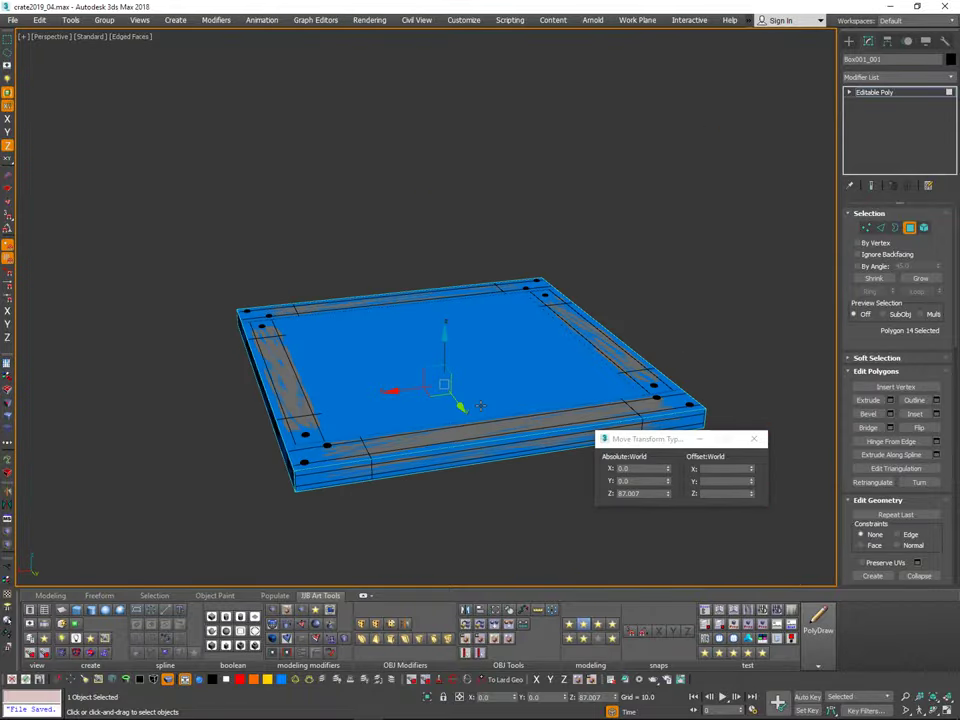
{"action": "left_click", "coordinate": [754, 438]}
Step: Return the lid box to object level and try to isolate it
{"action": "middle_click_drag", "start_coordinate": [741, 364], "coordinate": [728, 386], "text": "alt"}
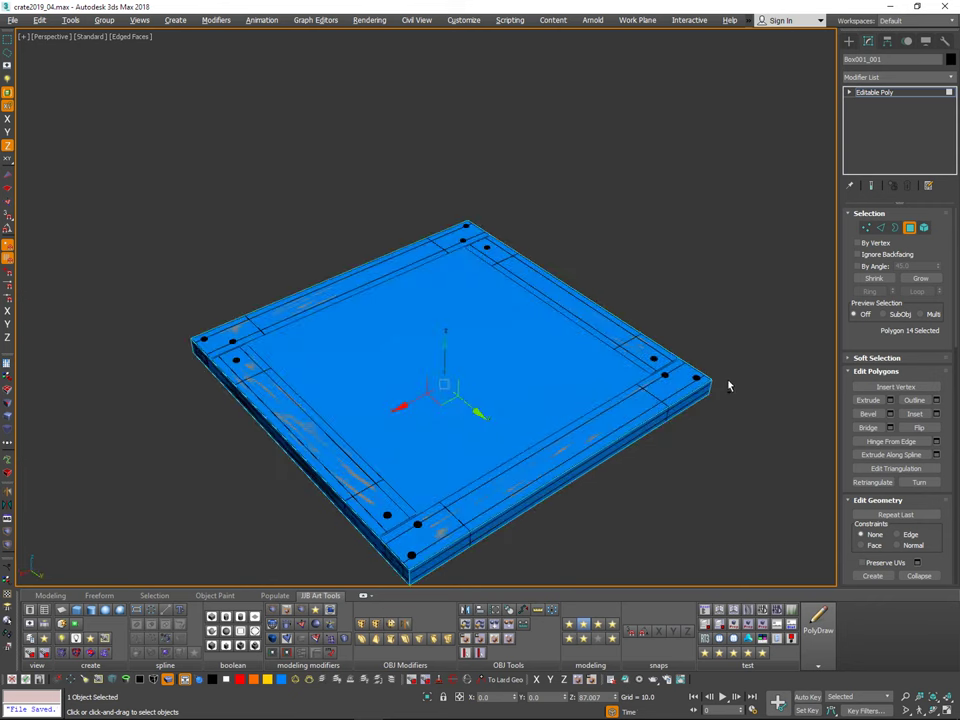
{"action": "left_click", "coordinate": [906, 230]}
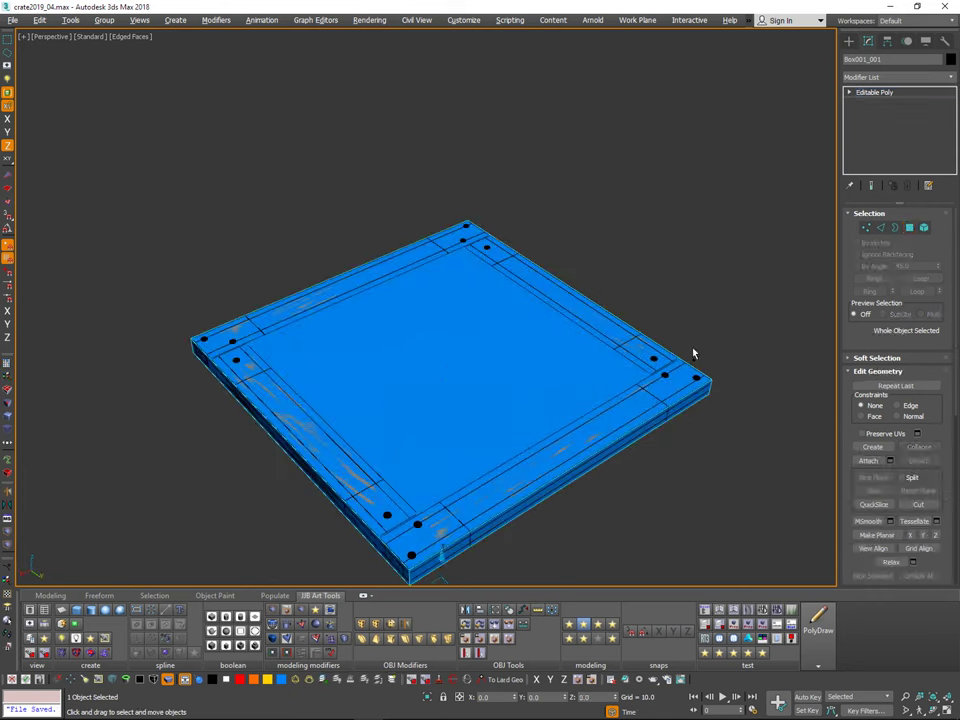
{"action": "key", "text": "alt+q"}
{"action": "mouse_move", "coordinate": [686, 360]}
{"action": "middle_mouse_down", "text": "alt"}
{"action": "mouse_move", "coordinate": [702, 314]}
{"action": "mouse_move", "coordinate": [673, 426]}
{"action": "mouse_move", "coordinate": [684, 359]}
{"action": "middle_mouse_up", "text": "alt"}
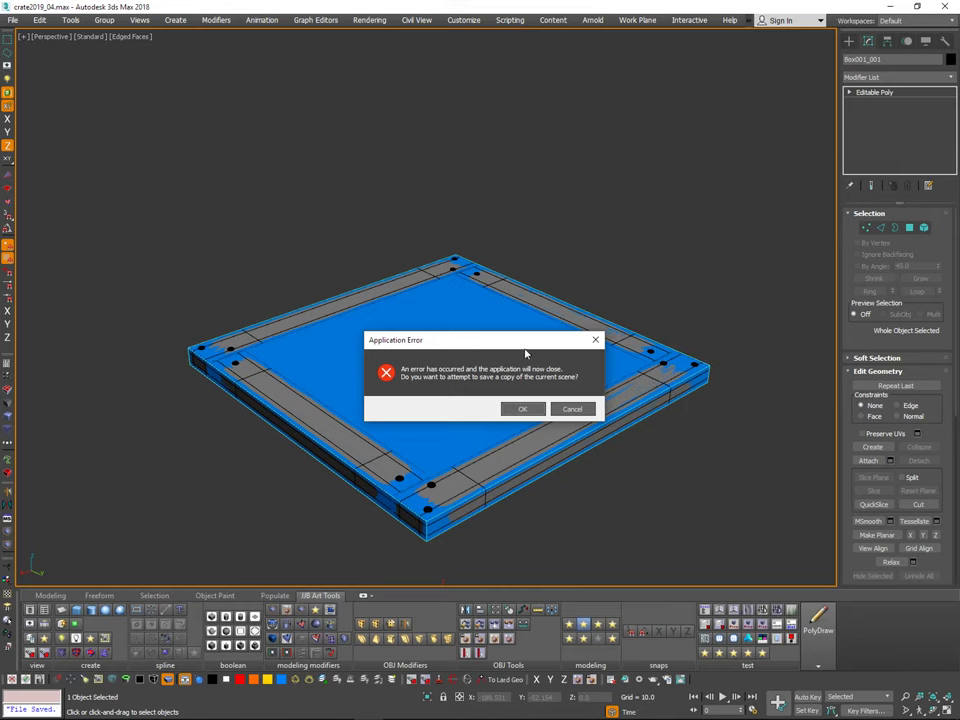
Step: Save a recovery copy of the crashed scene and dismiss the error report without sending it
{"action": "left_click", "coordinate": [537, 413]}
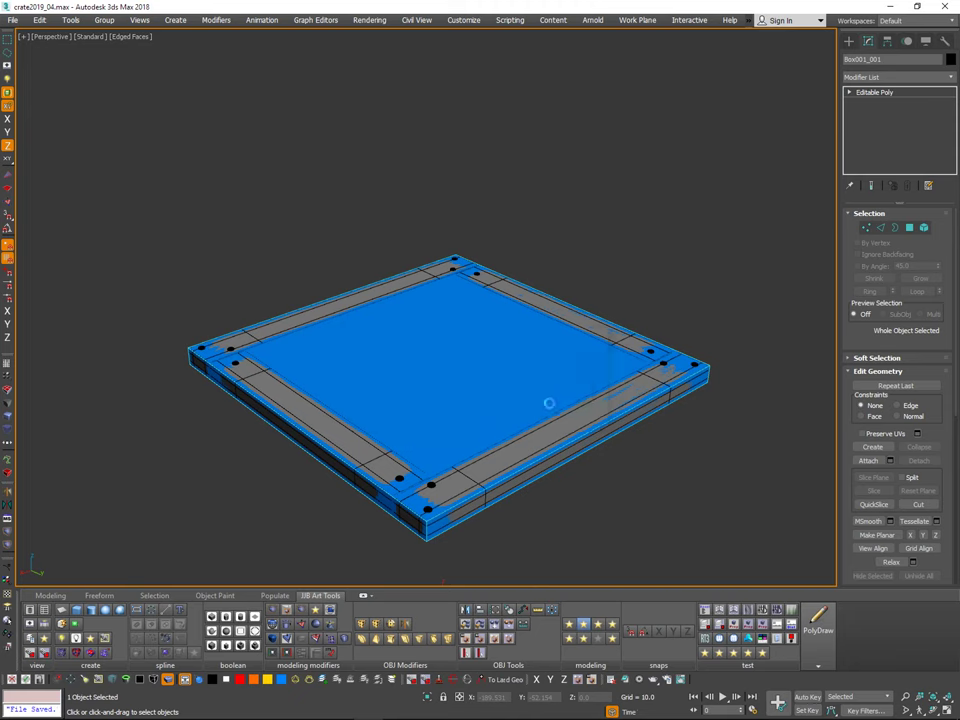
{"action": "left_click", "coordinate": [580, 420]}
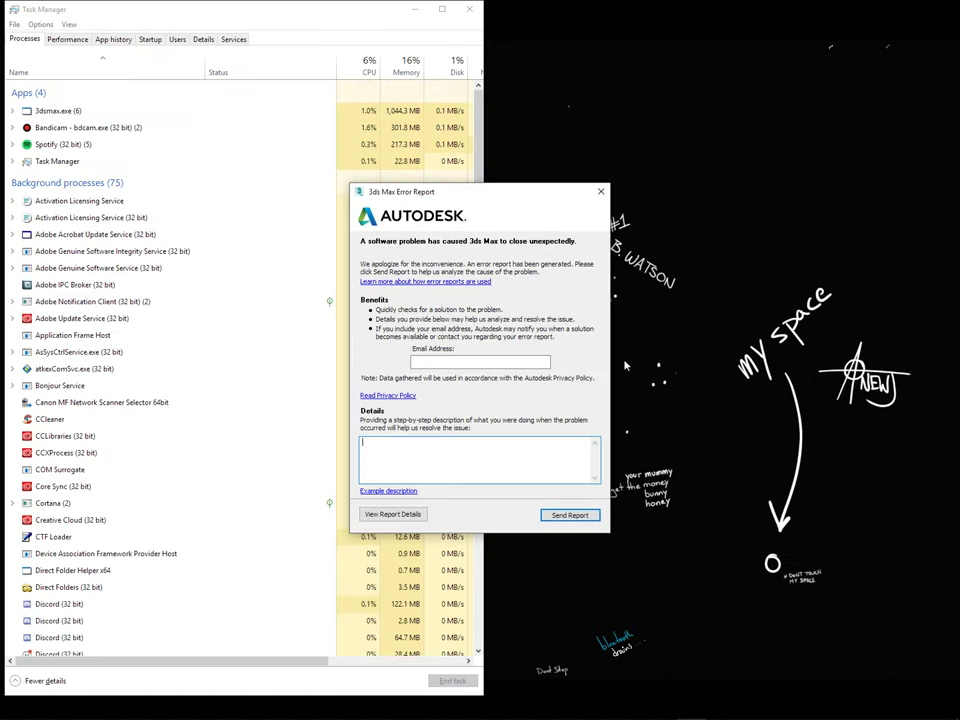
{"action": "left_click", "coordinate": [603, 193]}
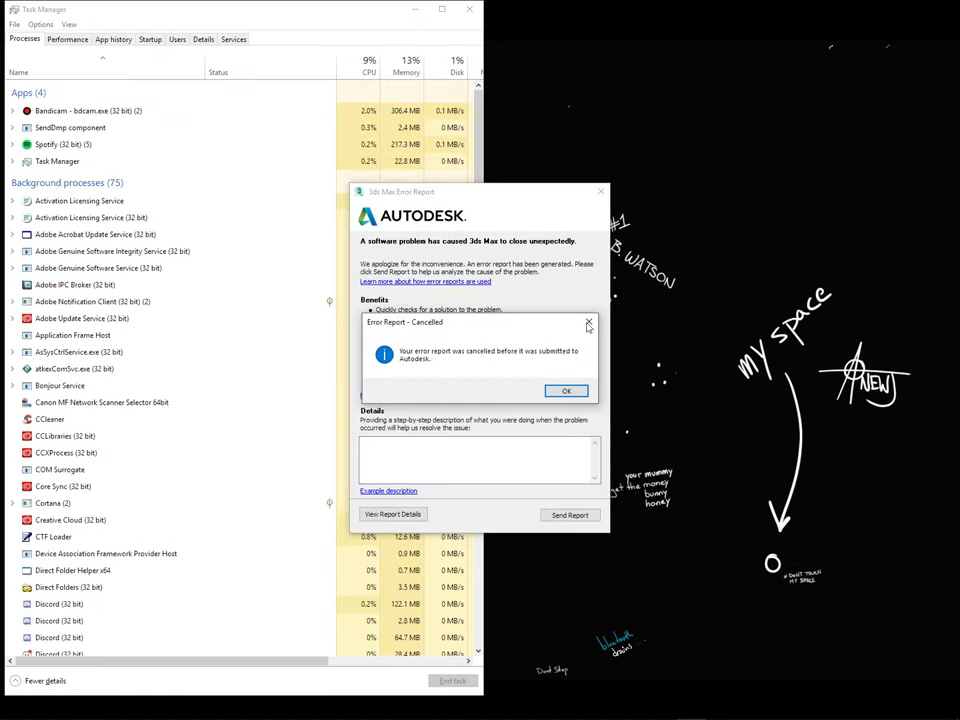
{"action": "left_click", "coordinate": [572, 389]}
Step: Close Task Manager and relaunch 3ds Max 2018
{"action": "left_click", "coordinate": [468, 10]}
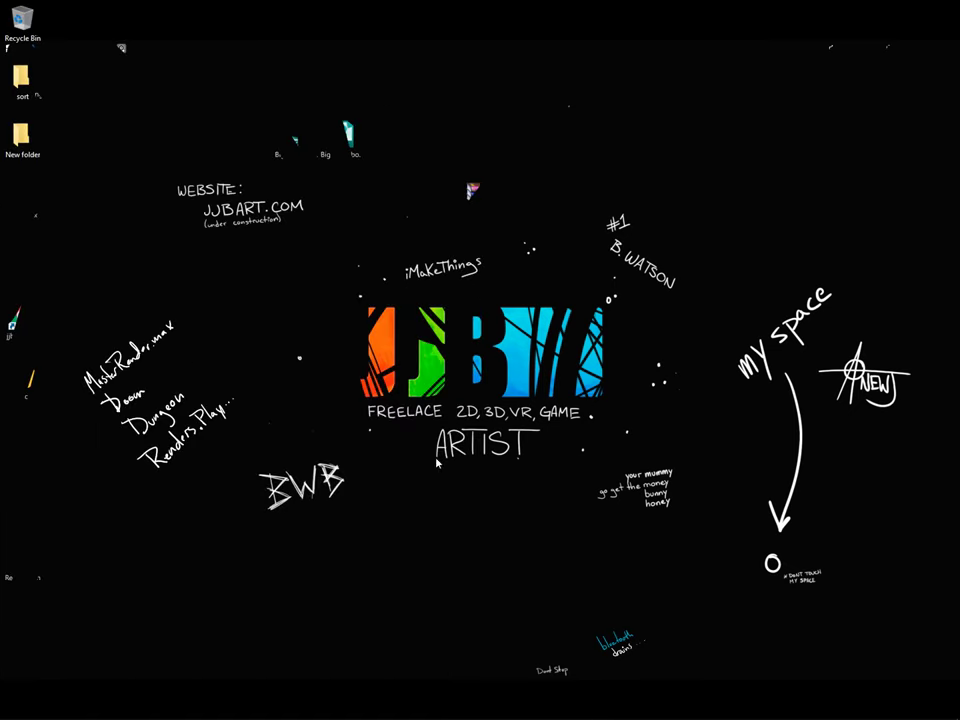
{"action": "key", "text": "super"}
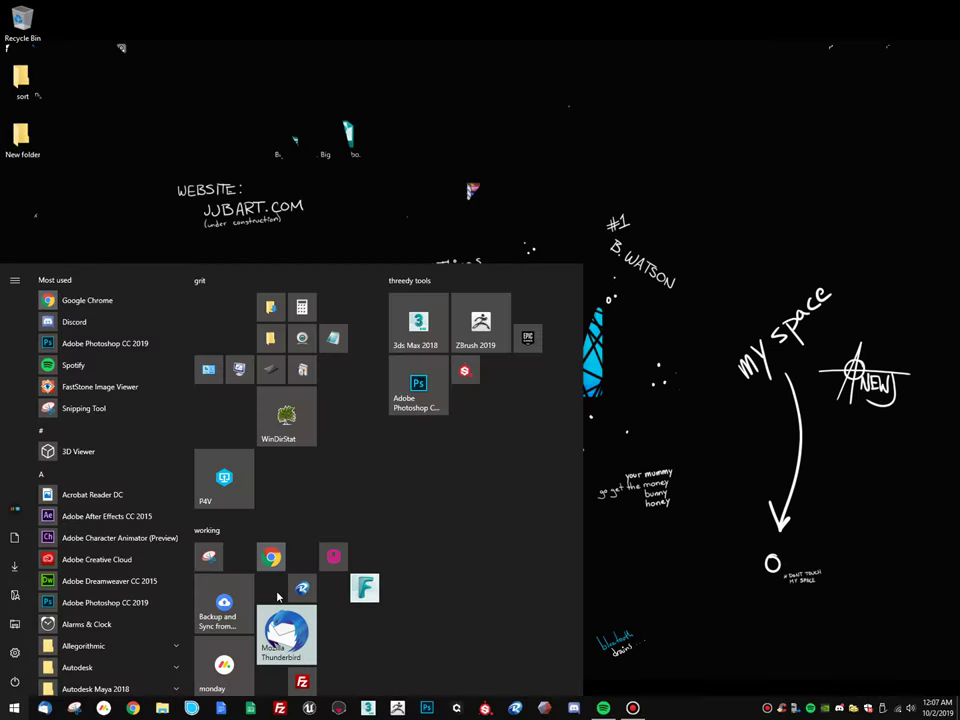
{"action": "left_click", "coordinate": [418, 330]}
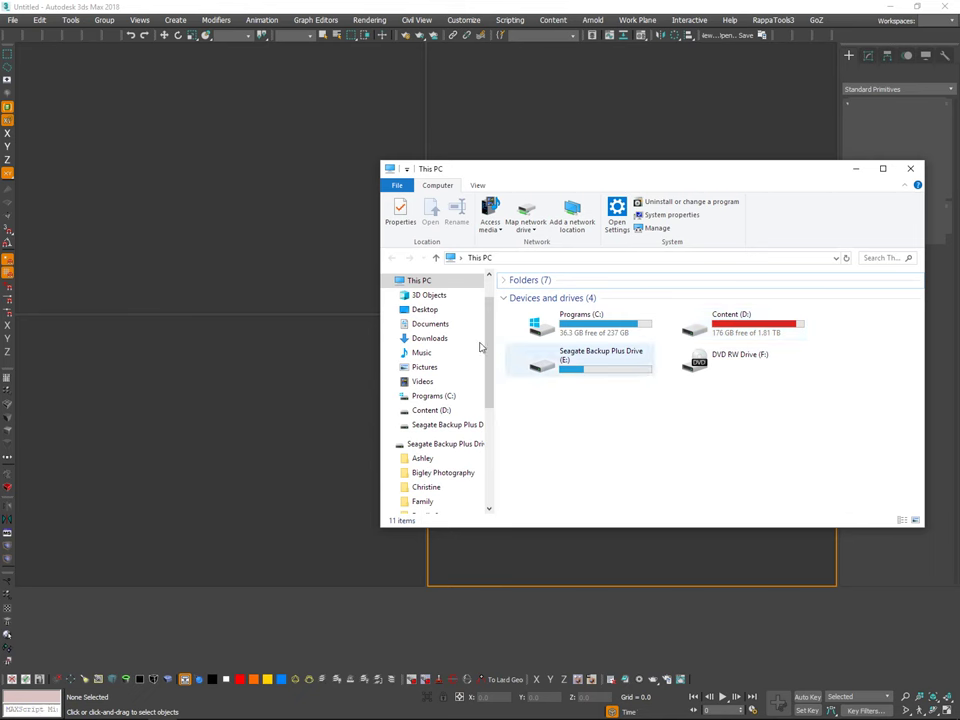
Step: Check the autoback folder in Documents\3dsMax for the recovered scene, then close the file window
{"action": "left_click", "coordinate": [440, 325]}
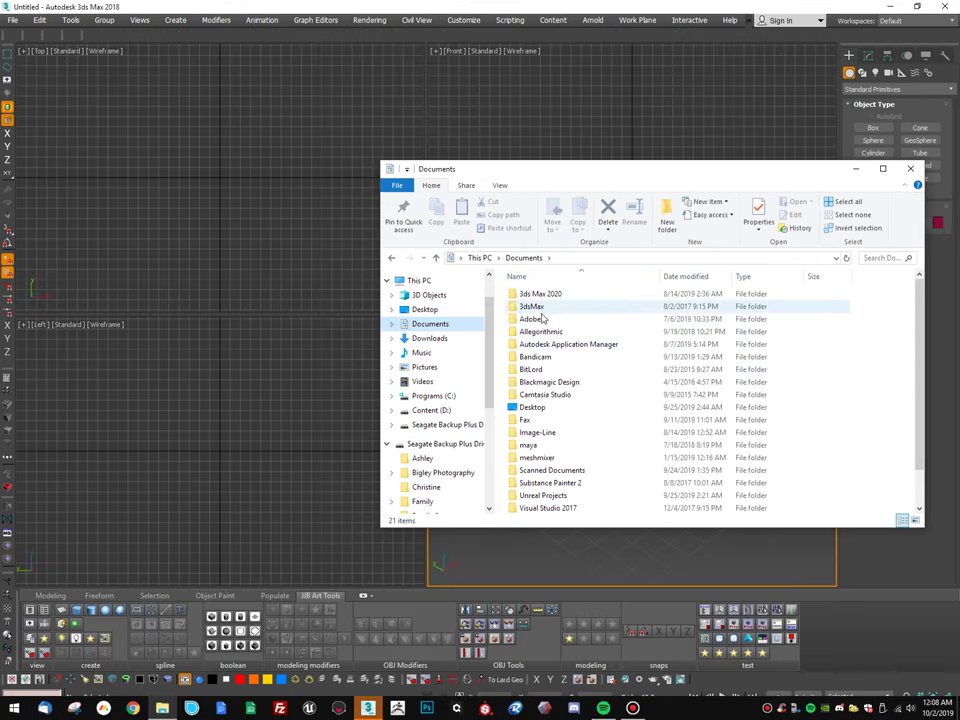
{"action": "left_click", "coordinate": [540, 308]}
{"action": "double_click", "coordinate": [541, 308]}
{"action": "double_click", "coordinate": [530, 306]}
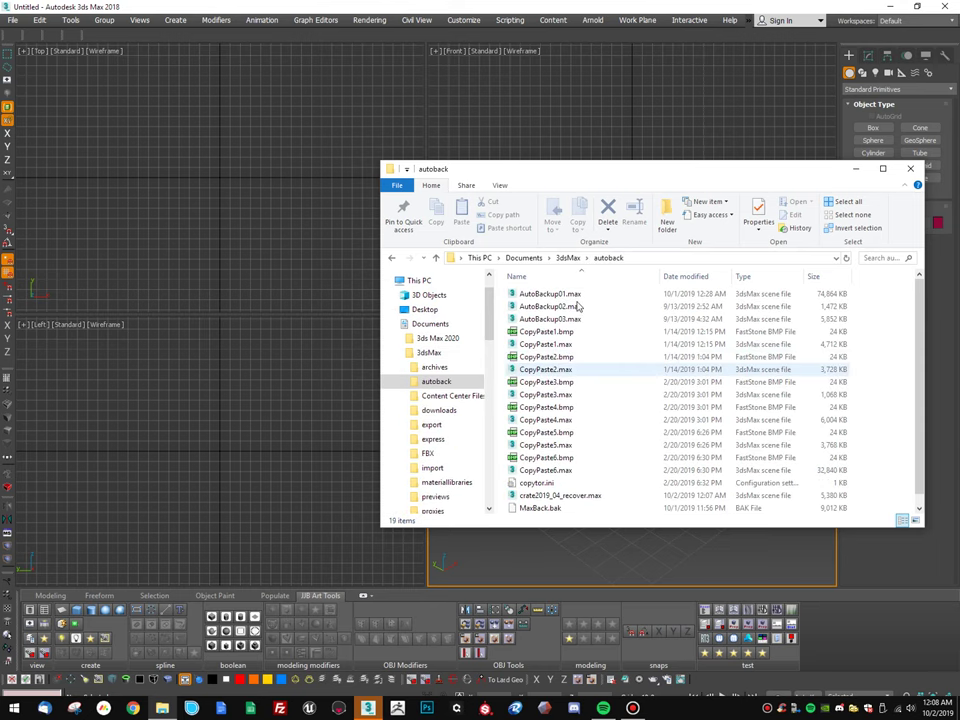
{"action": "left_click", "coordinate": [602, 295]}
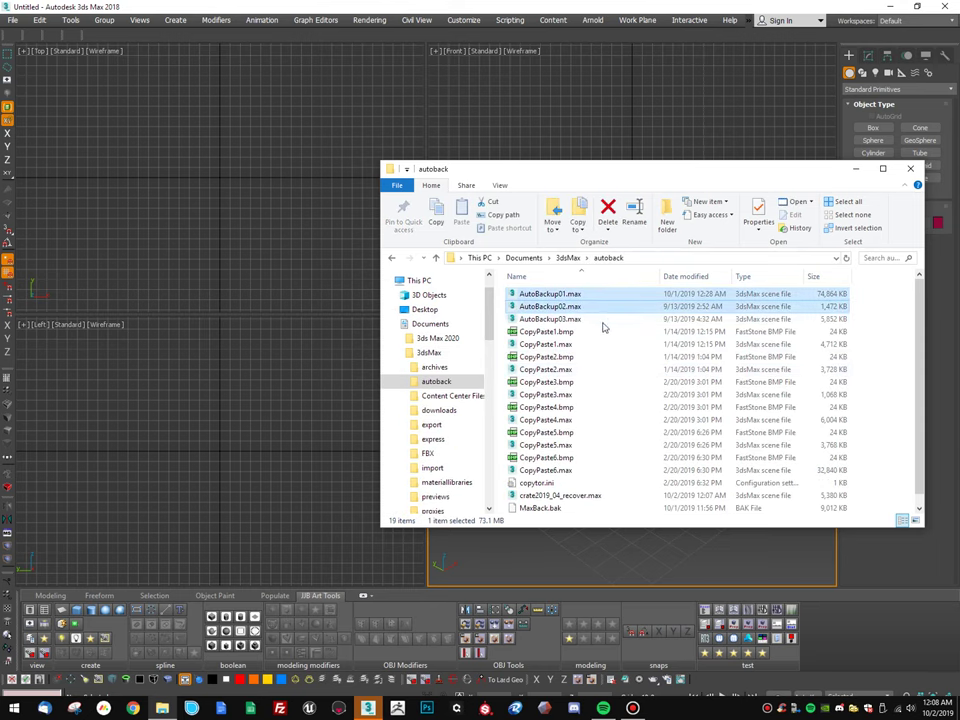
{"action": "left_click", "coordinate": [911, 170]}
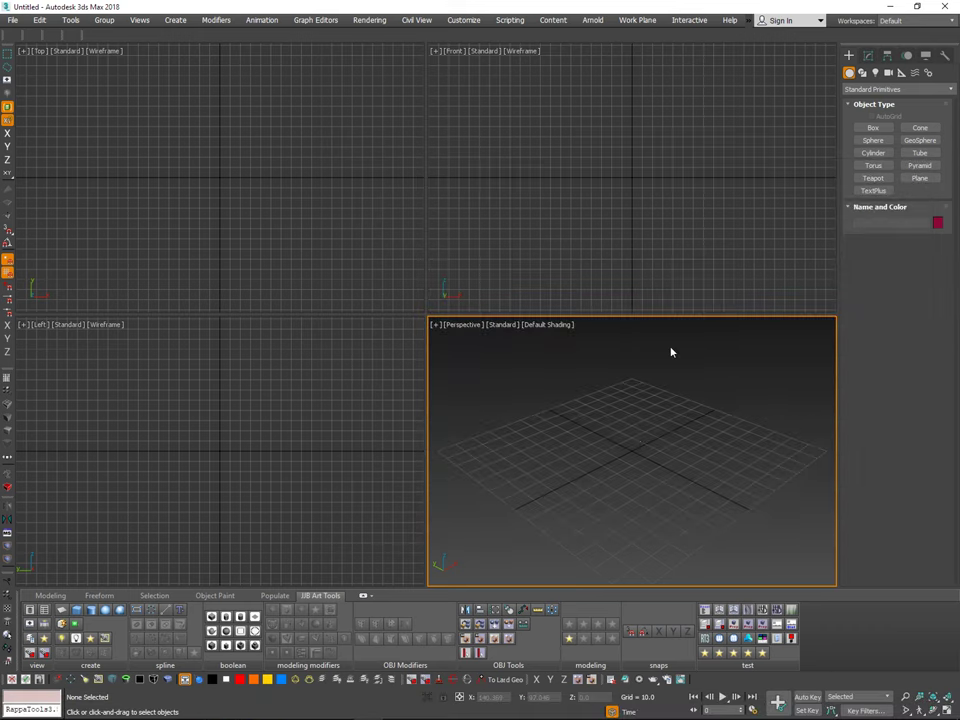
Step: Open the recovered scene crate2019_04_recover.max from the recent files
{"action": "right_click", "coordinate": [604, 431]}
{"action": "left_click", "coordinate": [615, 390]}
{"action": "right_click", "coordinate": [616, 426]}
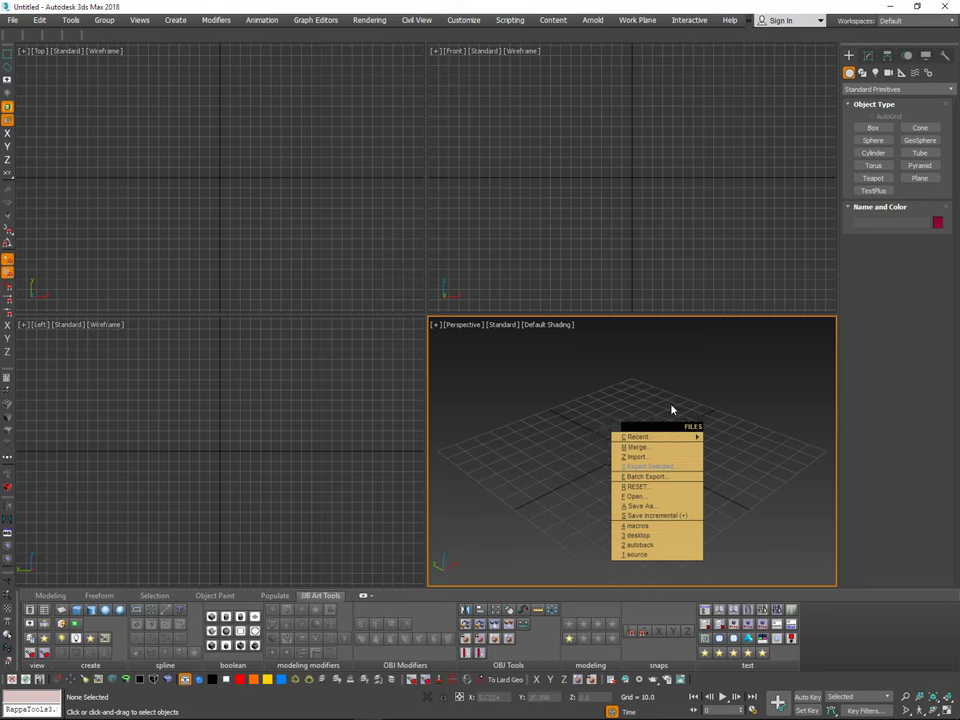
{"action": "mouse_move", "coordinate": [617, 440]}
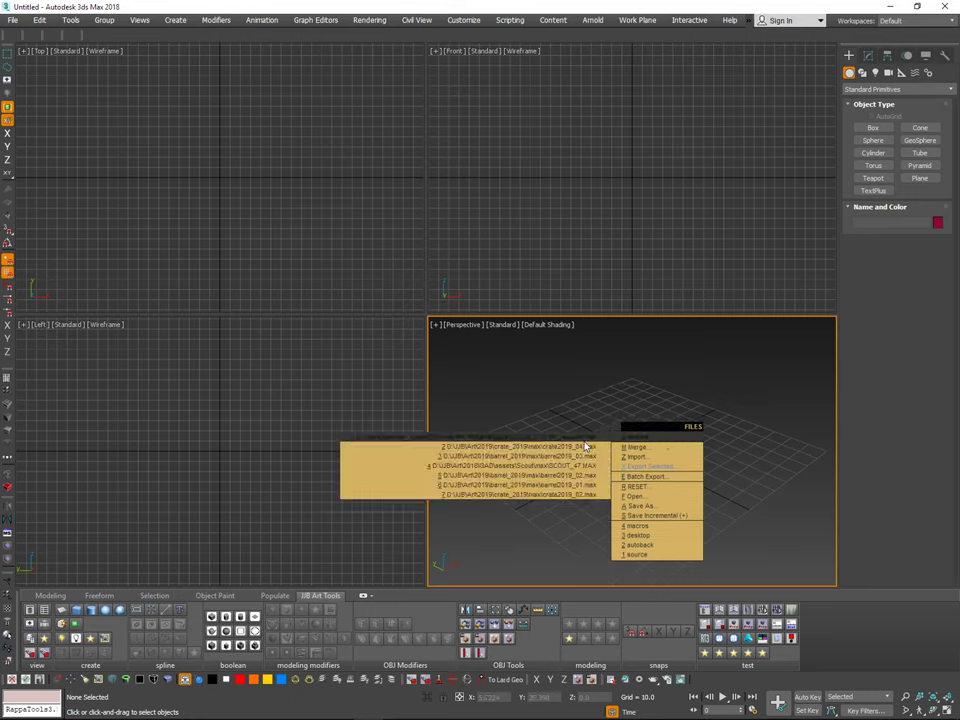
{"action": "left_click", "coordinate": [585, 446]}
{"action": "middle_click_drag", "start_coordinate": [591, 321], "coordinate": [590, 205]}
{"action": "middle_click_drag", "start_coordinate": [590, 205], "coordinate": [567, 310], "text": "alt"}
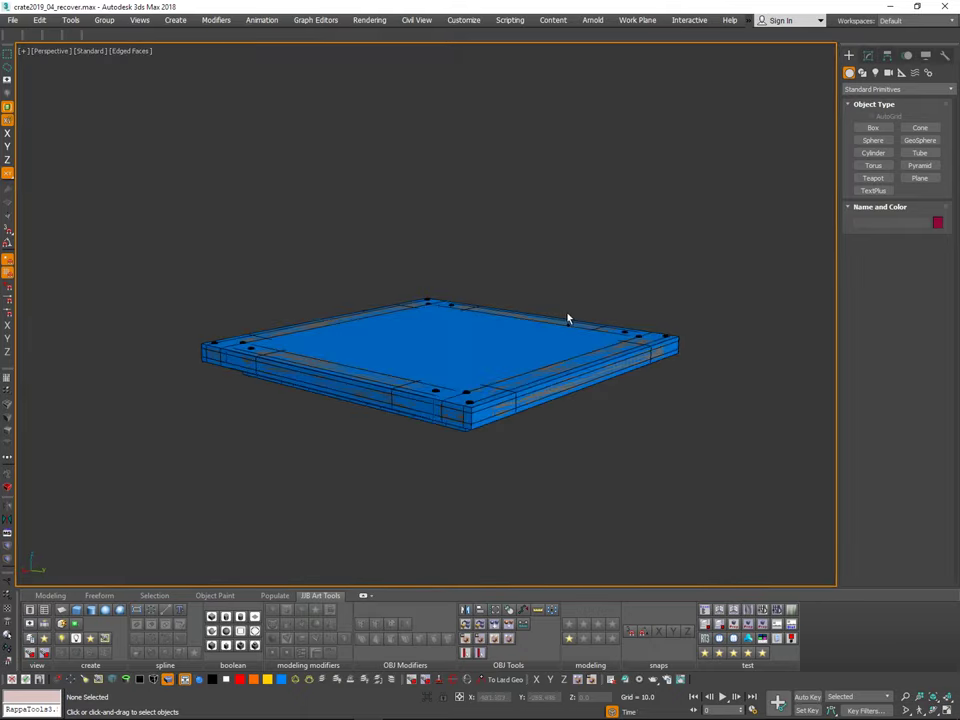
Step: Select the low-poly lid box in the recovered scene, dismiss the script error and try to isolate the box
{"action": "left_click_drag", "start_coordinate": [583, 274], "coordinate": [544, 350]}
{"action": "left_click", "coordinate": [538, 341]}
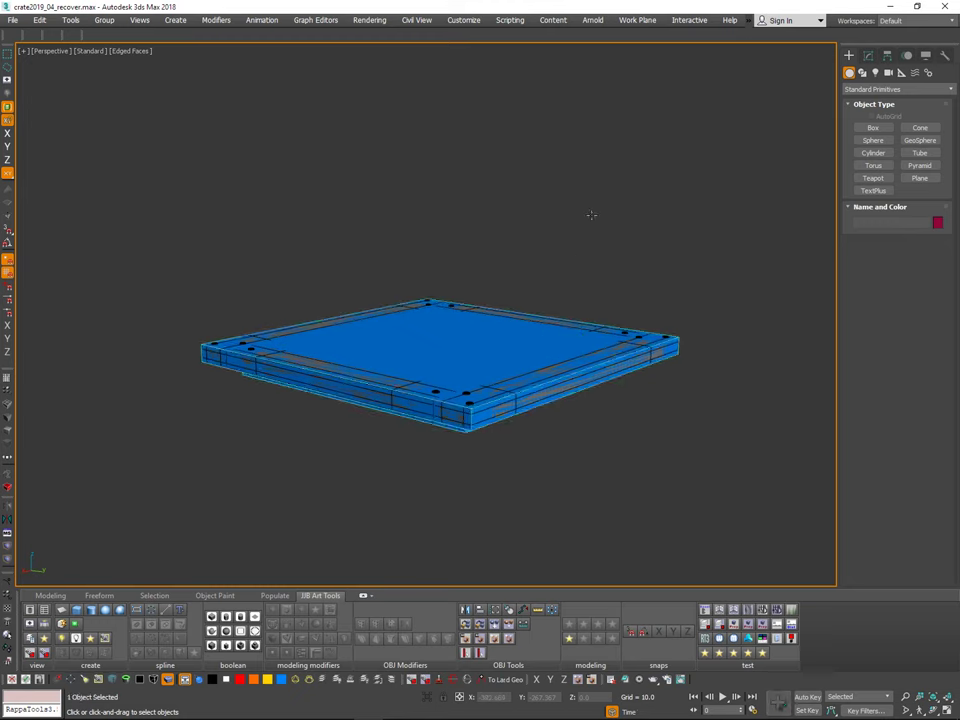
{"action": "key", "text": "w"}
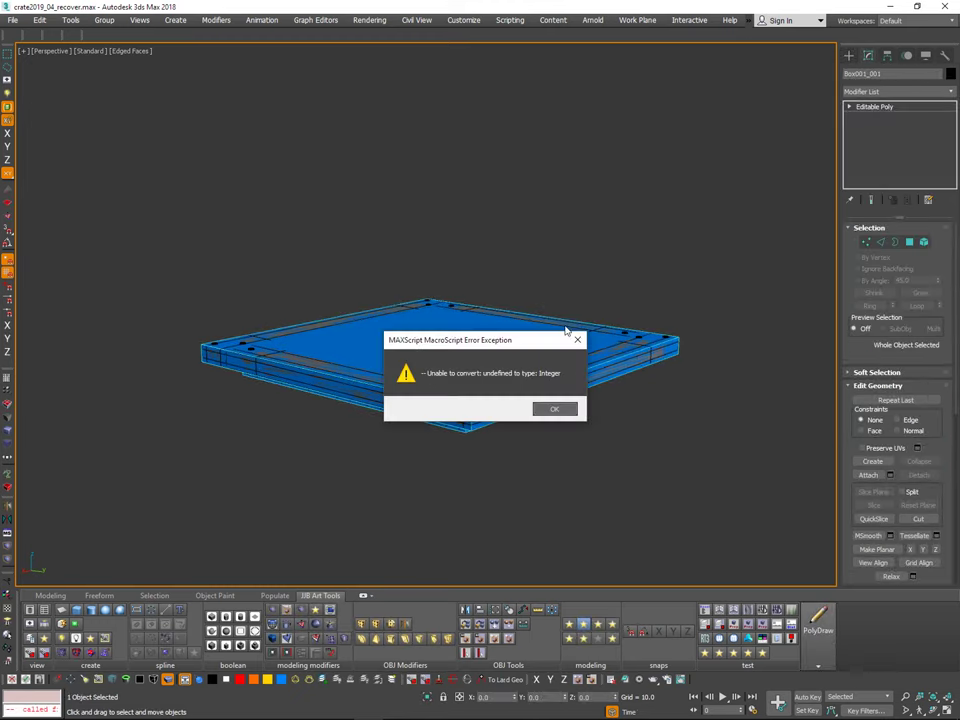
{"action": "left_click", "coordinate": [566, 413]}
{"action": "middle_click_drag", "start_coordinate": [568, 346], "coordinate": [569, 378], "text": "alt"}
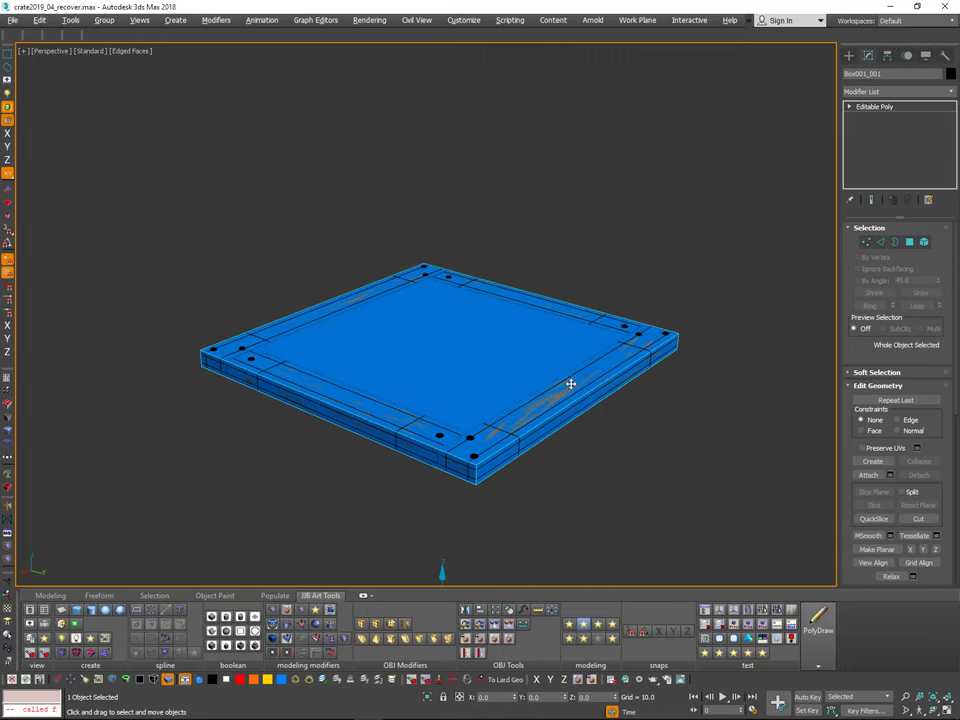
{"action": "key", "text": "q"}
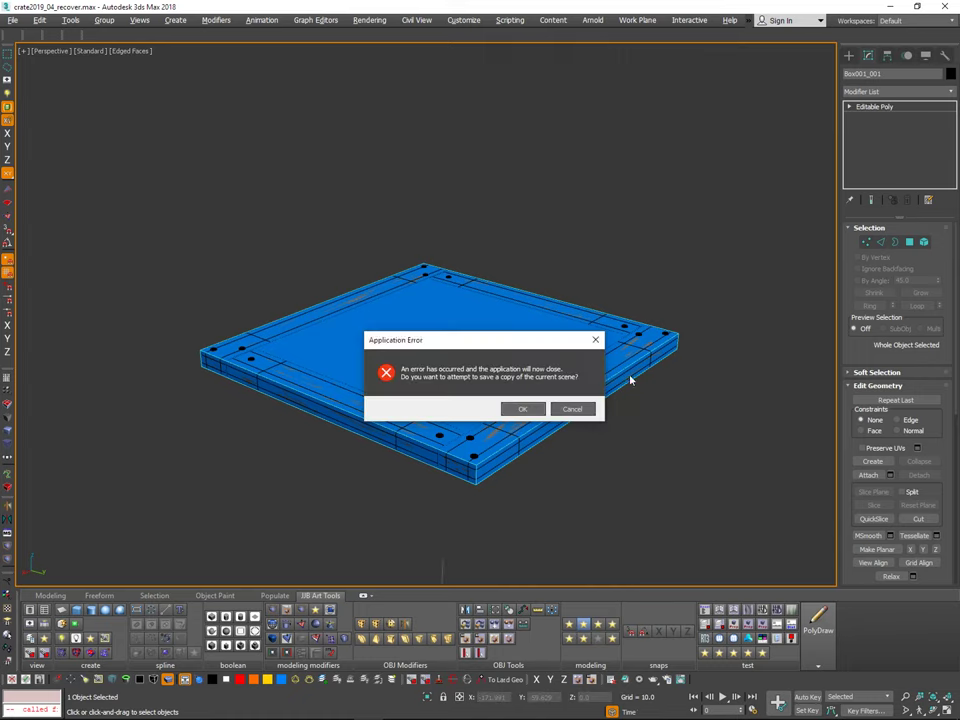
Step: Dismiss the application error without saving a copy of the scene and relaunch 3ds Max 2018
{"action": "left_click", "coordinate": [569, 410]}
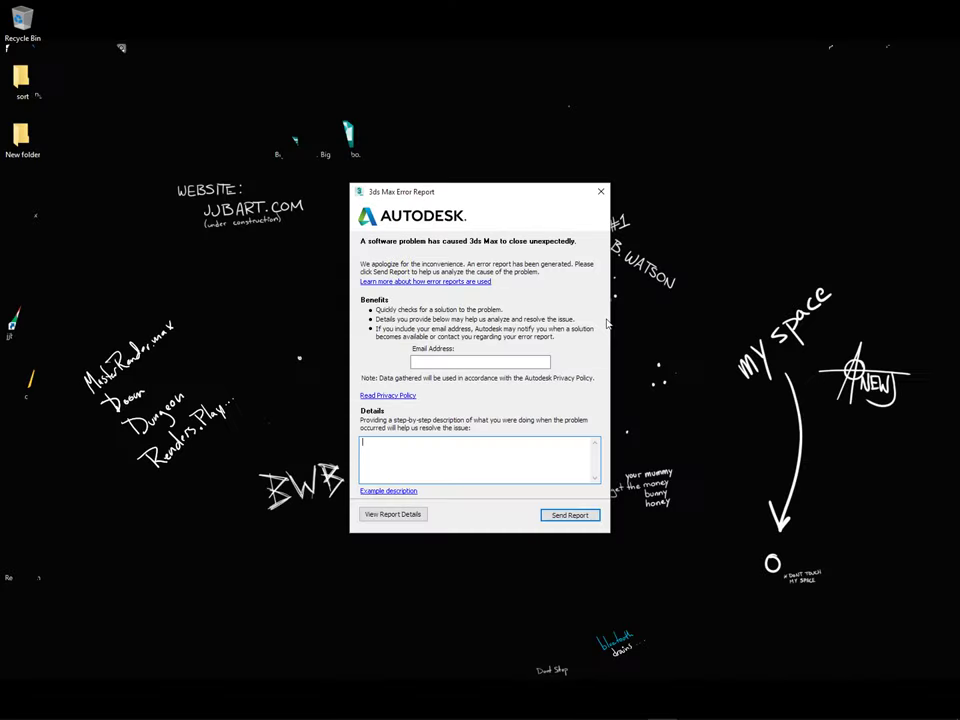
{"action": "mouse_move", "coordinate": [85, 709]}
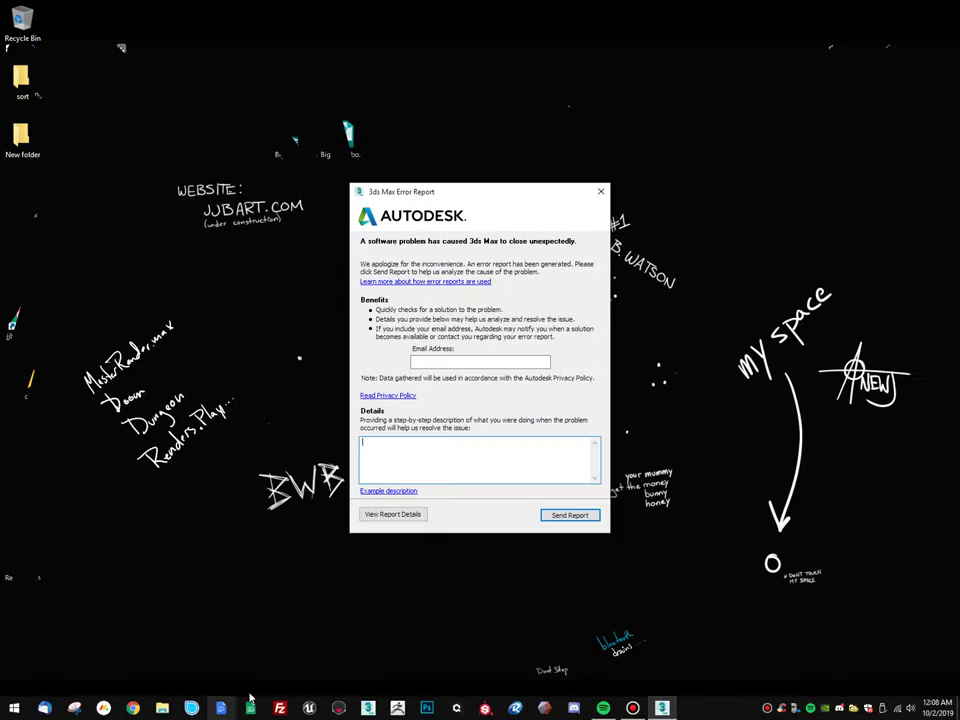
{"action": "left_click", "coordinate": [369, 708]}
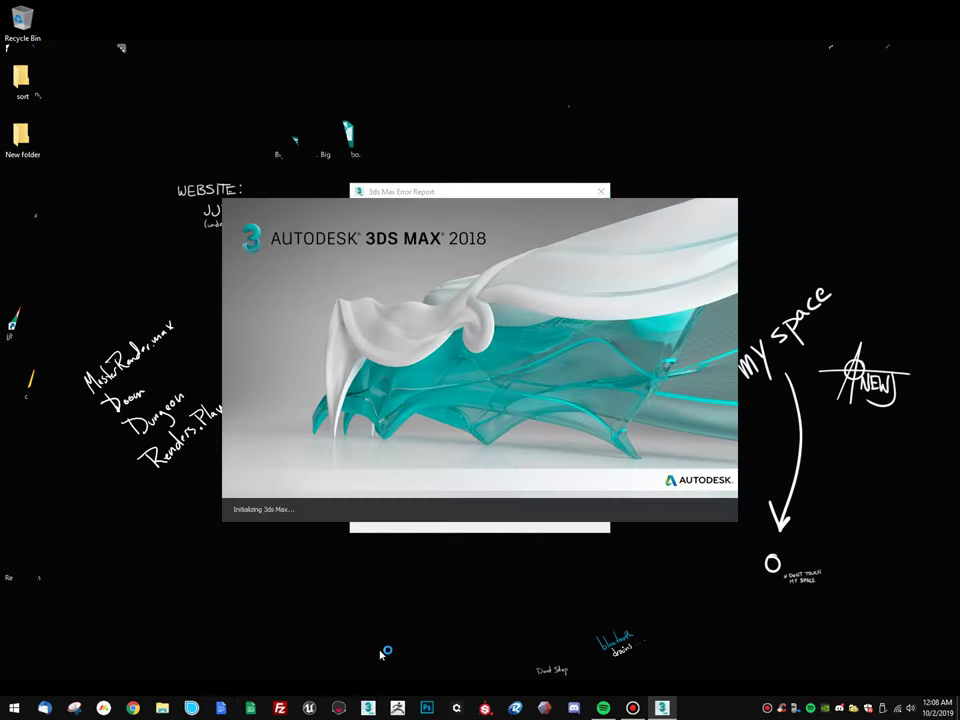
{"action": "left_click", "coordinate": [566, 390]}
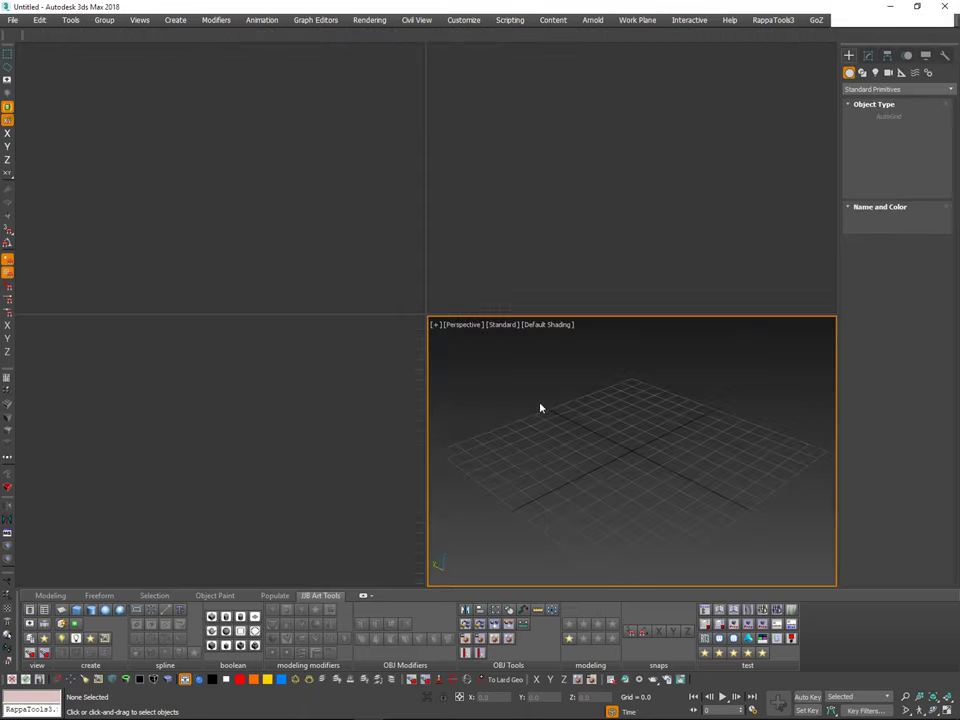
Step: Close the empty toolbars docked in the strip above the viewports
{"action": "right_click", "coordinate": [5, 36]}
{"action": "left_click", "coordinate": [14, 42]}
{"action": "right_click", "coordinate": [5, 36]}
{"action": "left_click", "coordinate": [14, 43]}
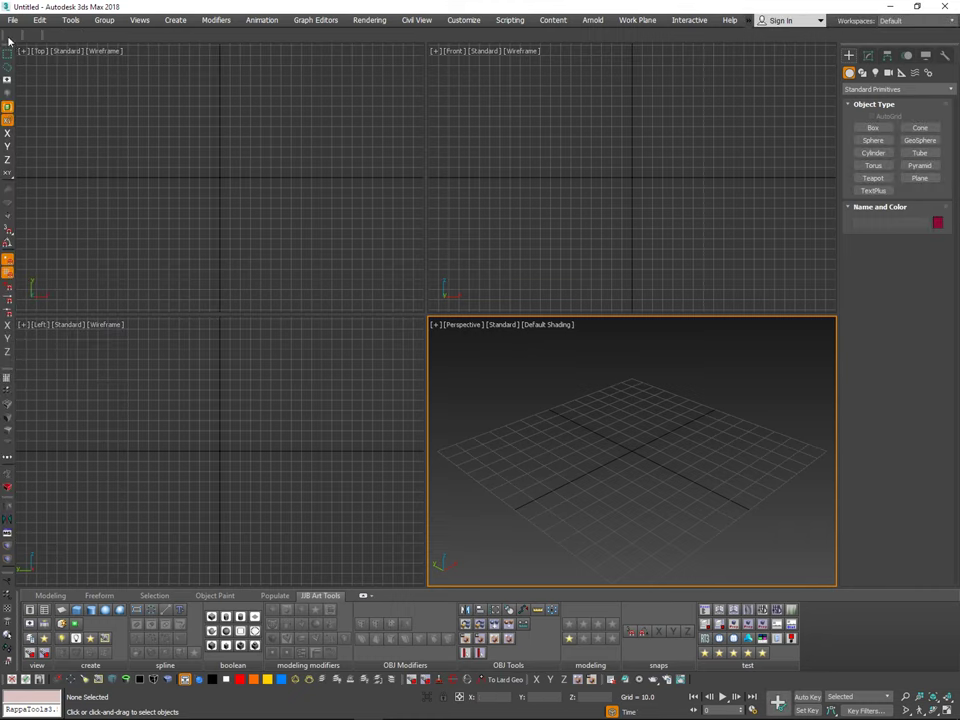
{"action": "right_click", "coordinate": [5, 36]}
{"action": "left_click", "coordinate": [15, 42]}
{"action": "right_click", "coordinate": [5, 36]}
{"action": "left_click", "coordinate": [14, 42]}
{"action": "right_click", "coordinate": [6, 35]}
{"action": "left_click", "coordinate": [28, 40]}
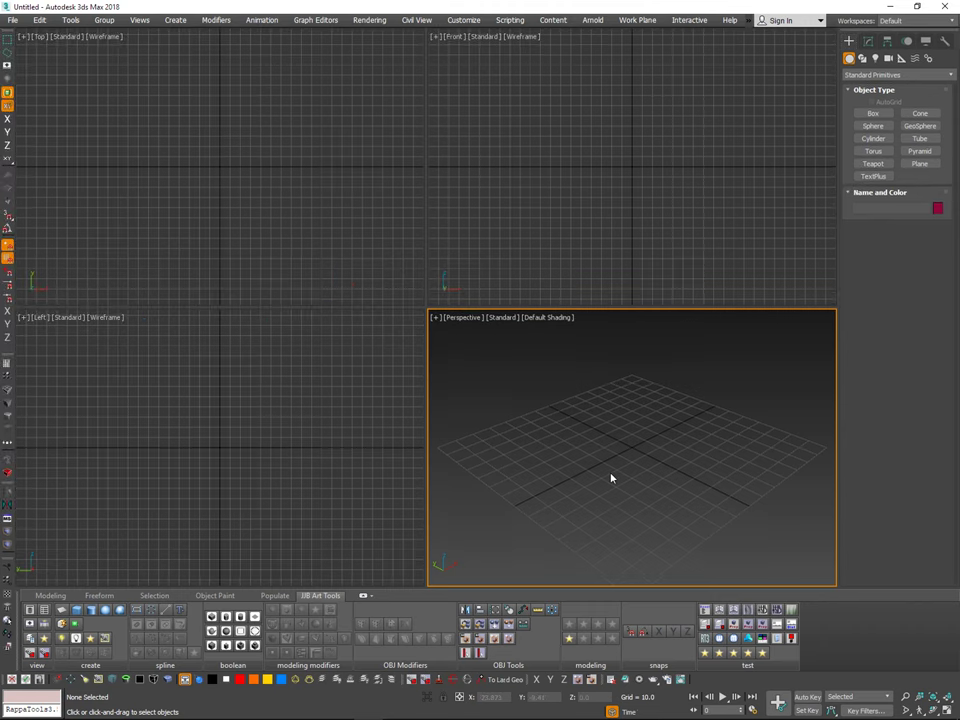
Step: Open the recovered scene crate2019_04_recover.max from the recent files
{"action": "right_click", "coordinate": [577, 411]}
{"action": "mouse_move", "coordinate": [633, 420]}
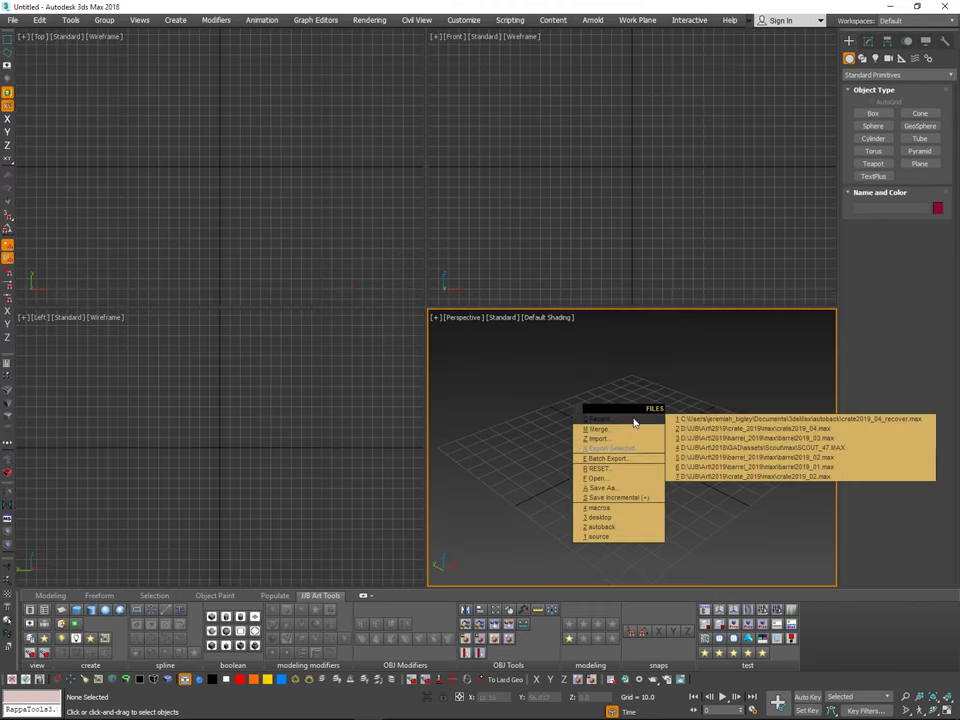
{"action": "left_click", "coordinate": [794, 419]}
{"action": "middle_click_drag", "start_coordinate": [677, 321], "coordinate": [657, 309]}
Step: Save the recovered scene in the crate_2019\max folder as the next increment, crate2019_05.max
{"action": "right_click", "coordinate": [674, 281]}
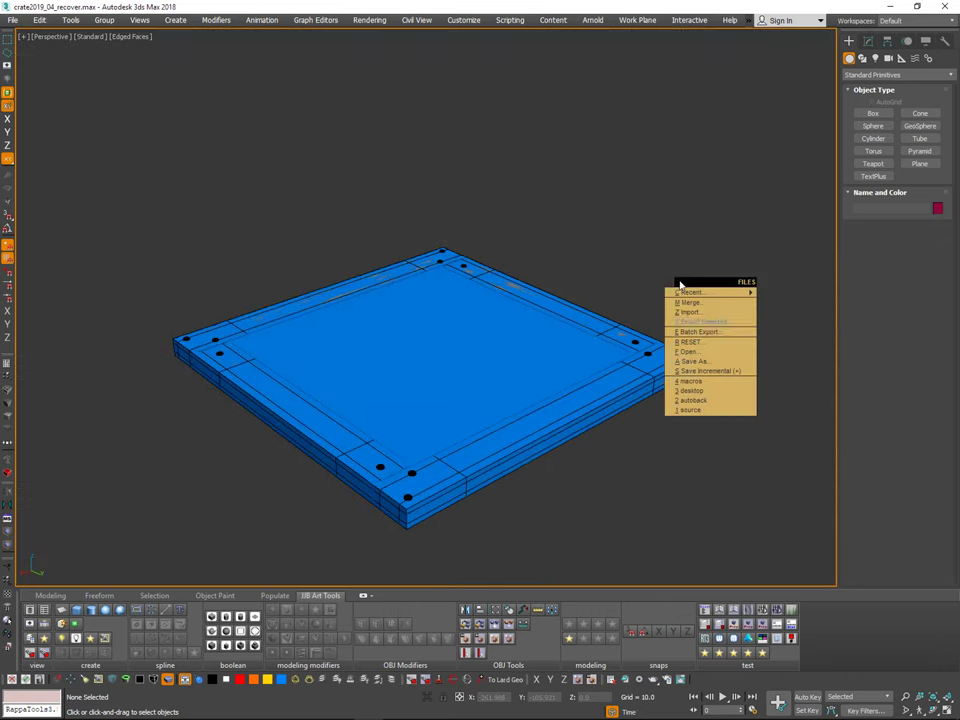
{"action": "left_click", "coordinate": [710, 356]}
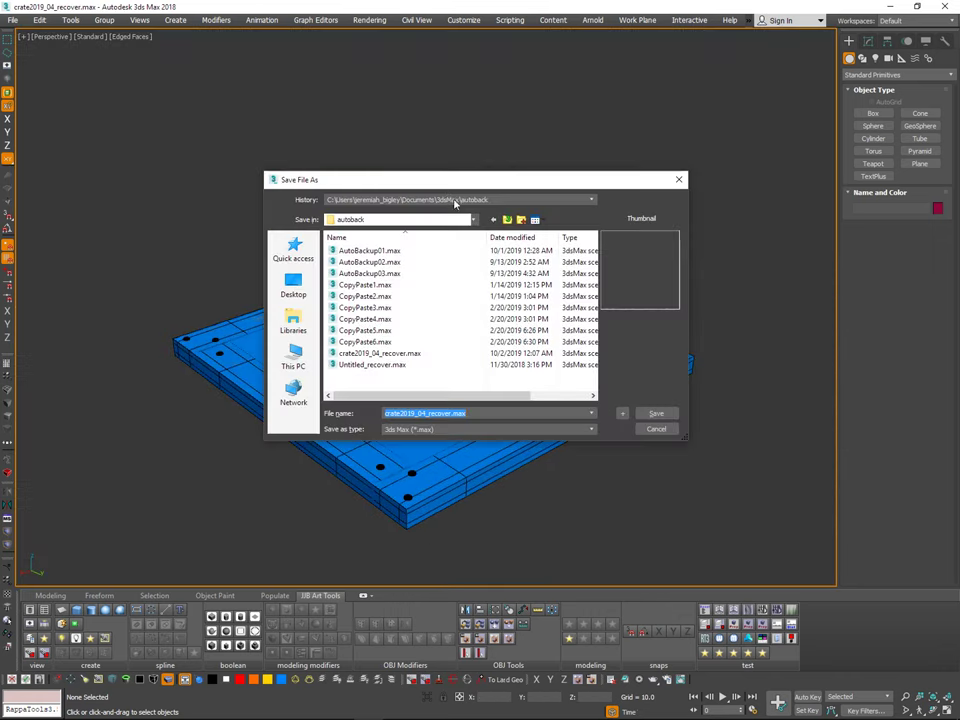
{"action": "left_click", "coordinate": [455, 203]}
{"action": "left_click", "coordinate": [459, 222]}
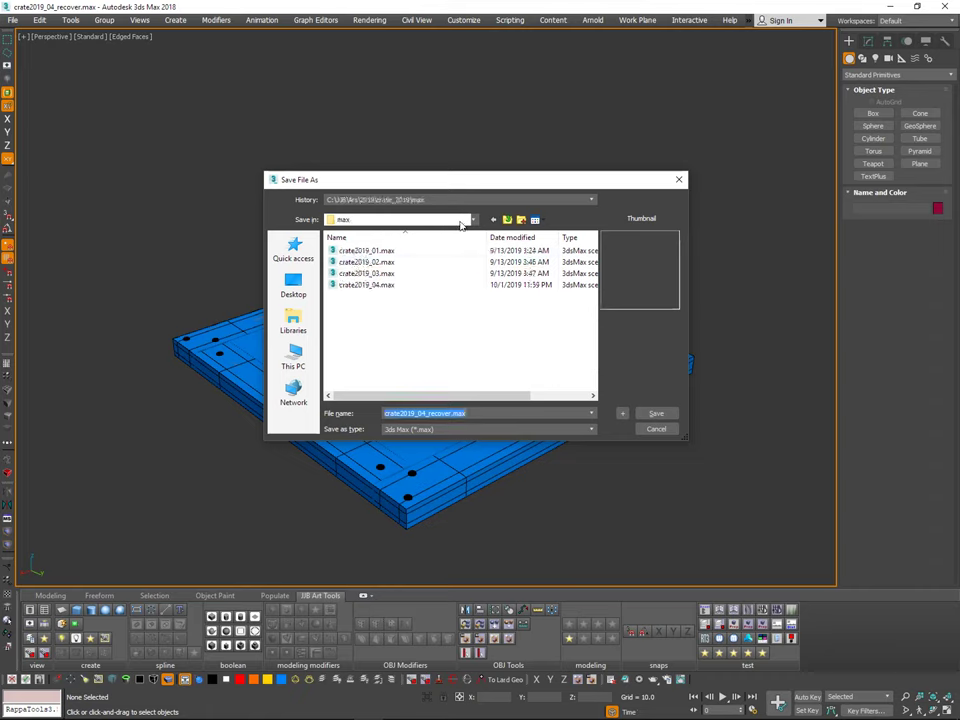
{"action": "left_click", "coordinate": [383, 286]}
{"action": "left_click", "coordinate": [622, 413]}
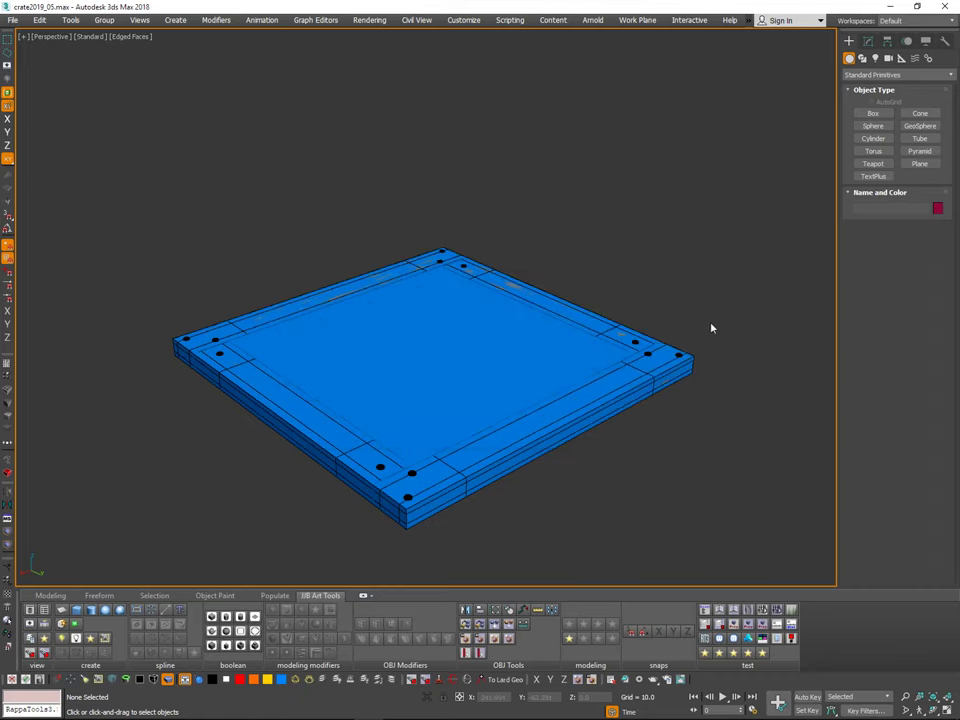
{"action": "middle_click_drag", "start_coordinate": [632, 391], "coordinate": [616, 300], "text": "alt"}
{"action": "scroll", "coordinate": [609, 335], "scroll_direction": "down", "scroll_amount": 5}
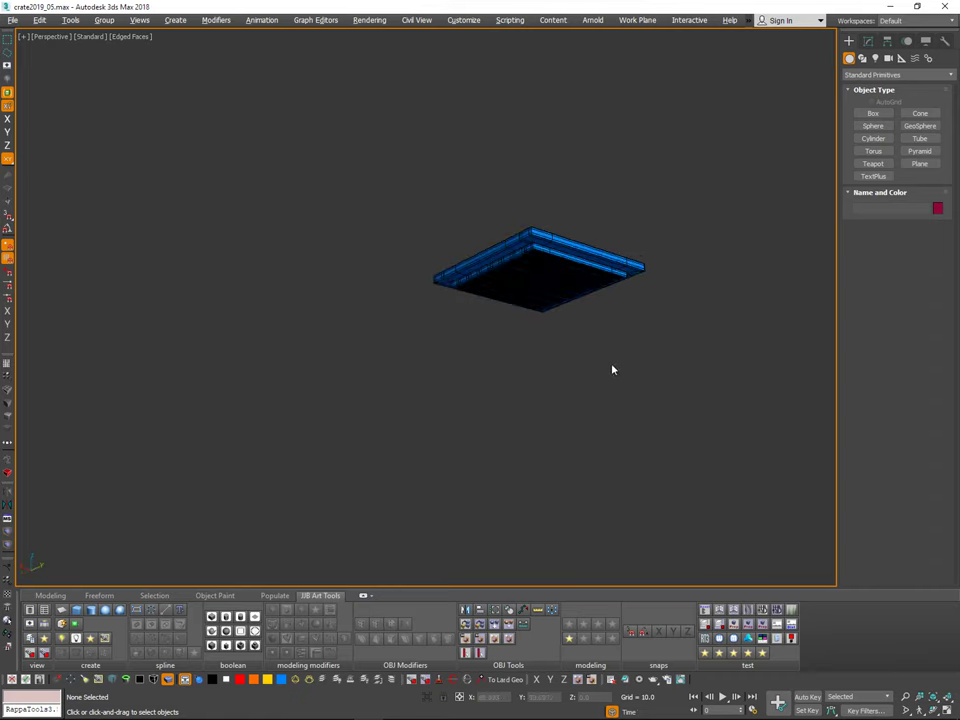
{"action": "right_click", "coordinate": [632, 348]}
{"action": "left_click", "coordinate": [646, 338]}
{"action": "right_click", "coordinate": [646, 336], "text": "alt"}
{"action": "left_click", "coordinate": [694, 332]}
{"action": "right_click", "coordinate": [697, 332], "text": "shift"}
{"action": "left_click", "coordinate": [637, 355]}
{"action": "middle_click_drag", "start_coordinate": [623, 381], "coordinate": [629, 404]}
Step: List the hidden objects in Select From Scene and unhide Box001
{"action": "key", "text": "h"}
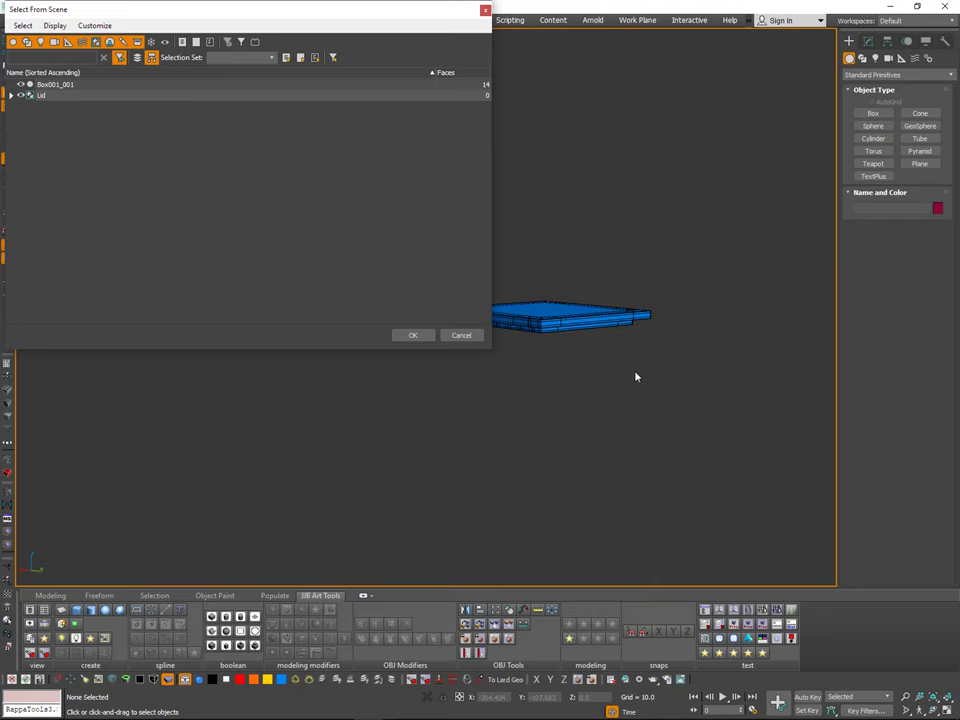
{"action": "left_click", "coordinate": [167, 42]}
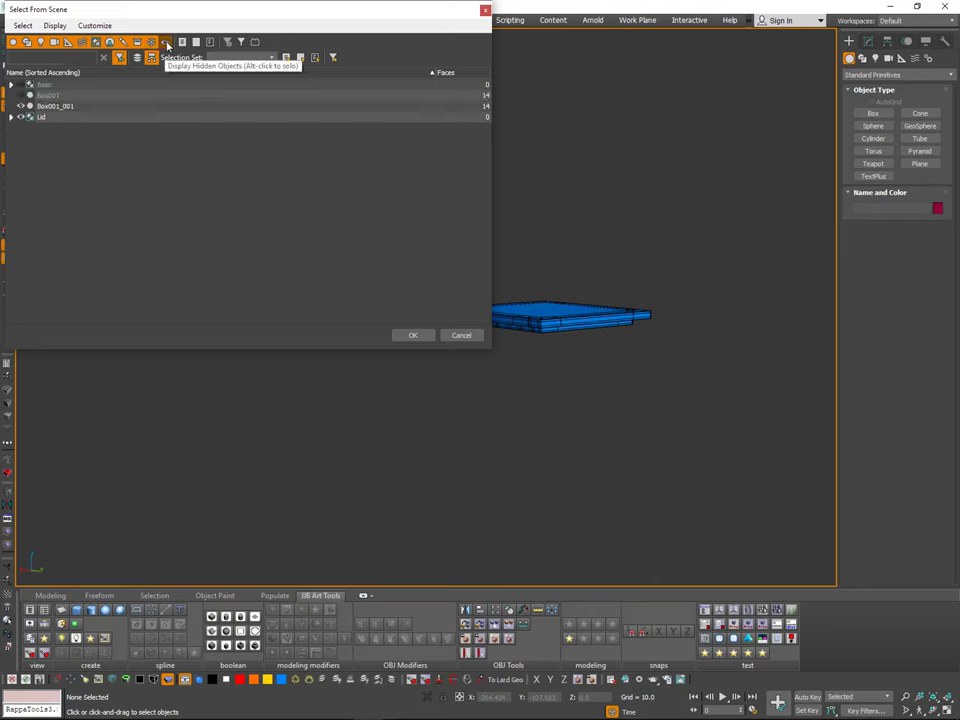
{"action": "left_click", "coordinate": [29, 94]}
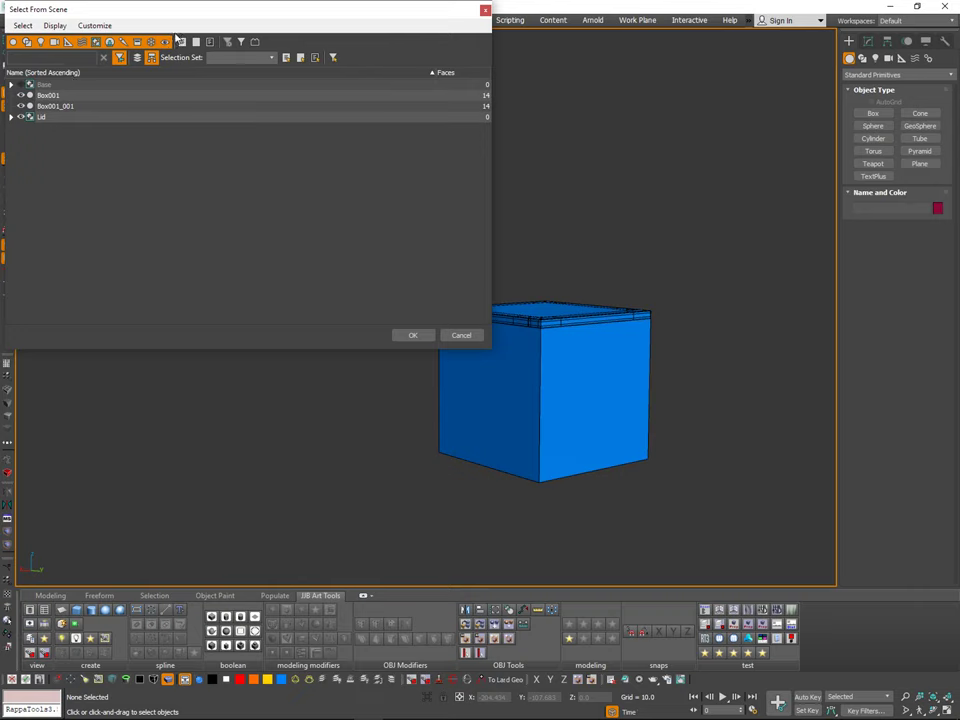
Step: Expand the Base group, unhide its nails Nail_013 to Nail_016, and close the scene object list
{"action": "left_click", "coordinate": [11, 84]}
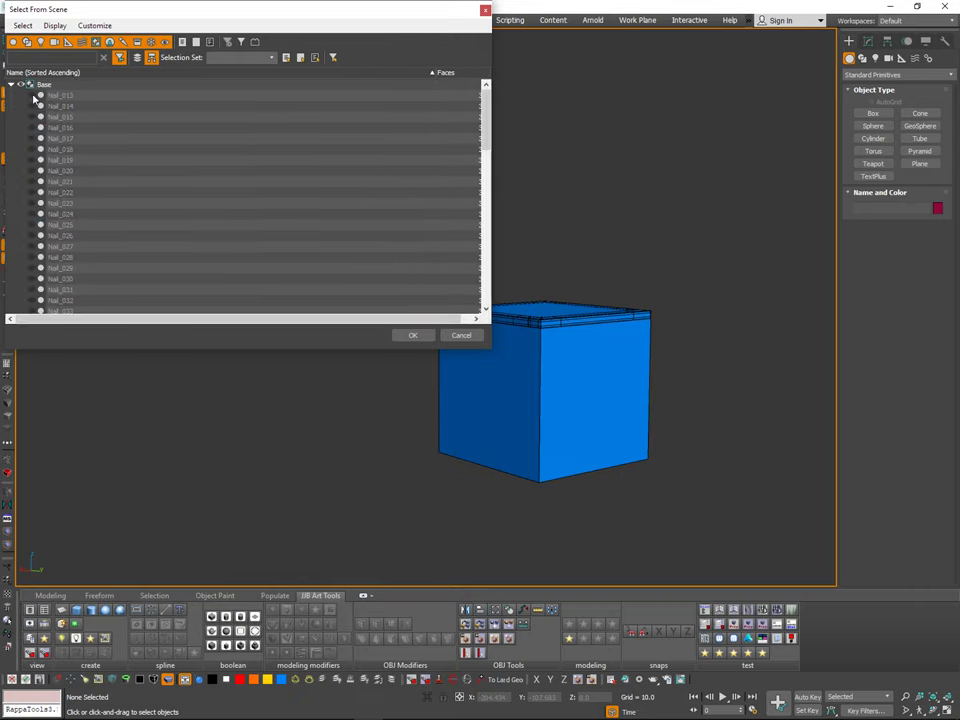
{"action": "left_click", "coordinate": [33, 96]}
{"action": "left_click", "coordinate": [33, 106]}
{"action": "left_click", "coordinate": [33, 117]}
{"action": "left_click", "coordinate": [33, 119]}
{"action": "left_click", "coordinate": [33, 128]}
{"action": "left_click", "coordinate": [31, 117]}
{"action": "left_click", "coordinate": [30, 86]}
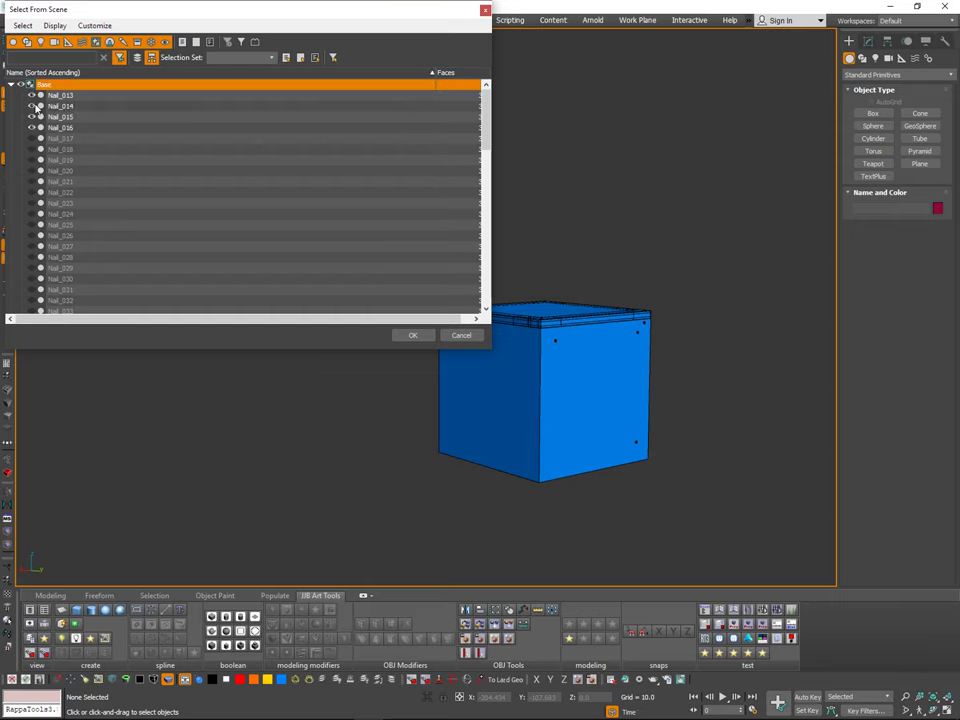
{"action": "left_click", "coordinate": [486, 11]}
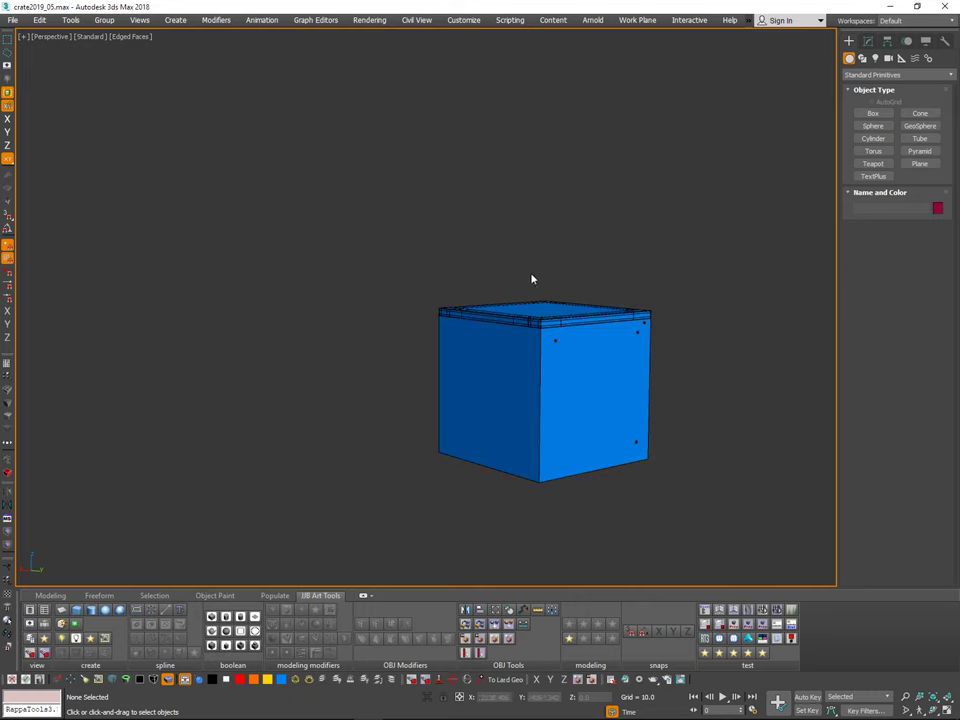
Step: Move the extra box Box002 out of the crate along the X axis
{"action": "left_click", "coordinate": [625, 396]}
{"action": "middle_click_drag", "start_coordinate": [681, 398], "coordinate": [611, 435]}
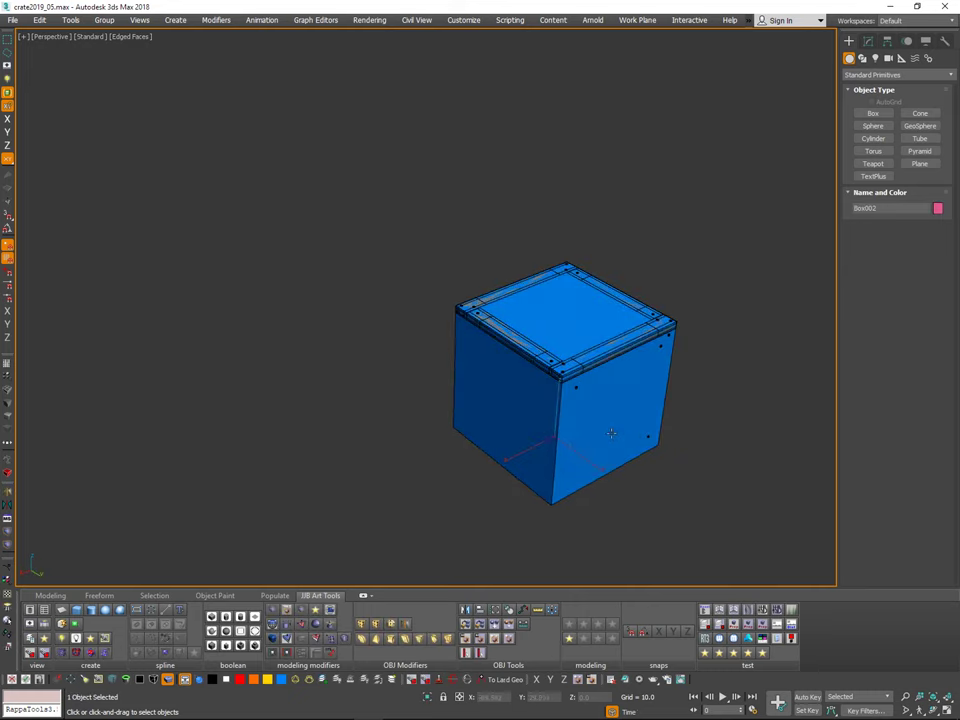
{"action": "key", "text": "w"}
{"action": "left_click_drag", "start_coordinate": [521, 454], "coordinate": [329, 541]}
{"action": "middle_click_drag", "start_coordinate": [420, 444], "coordinate": [435, 333]}
{"action": "key", "text": "m"}
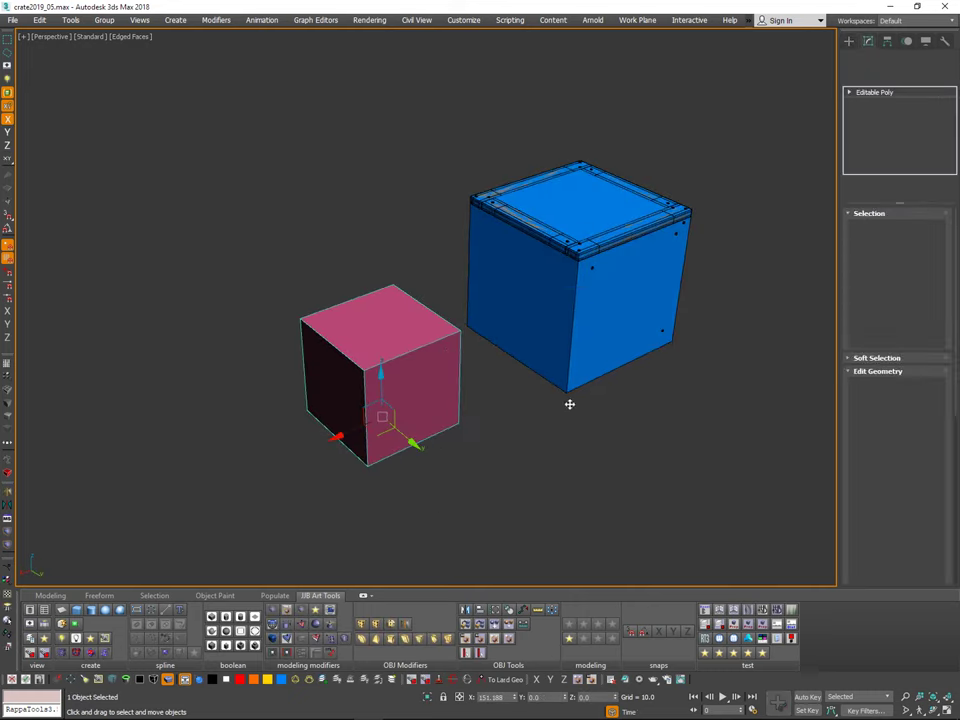
{"action": "middle_click_drag", "start_coordinate": [438, 394], "coordinate": [437, 403]}
{"action": "key", "text": "alt+c"}
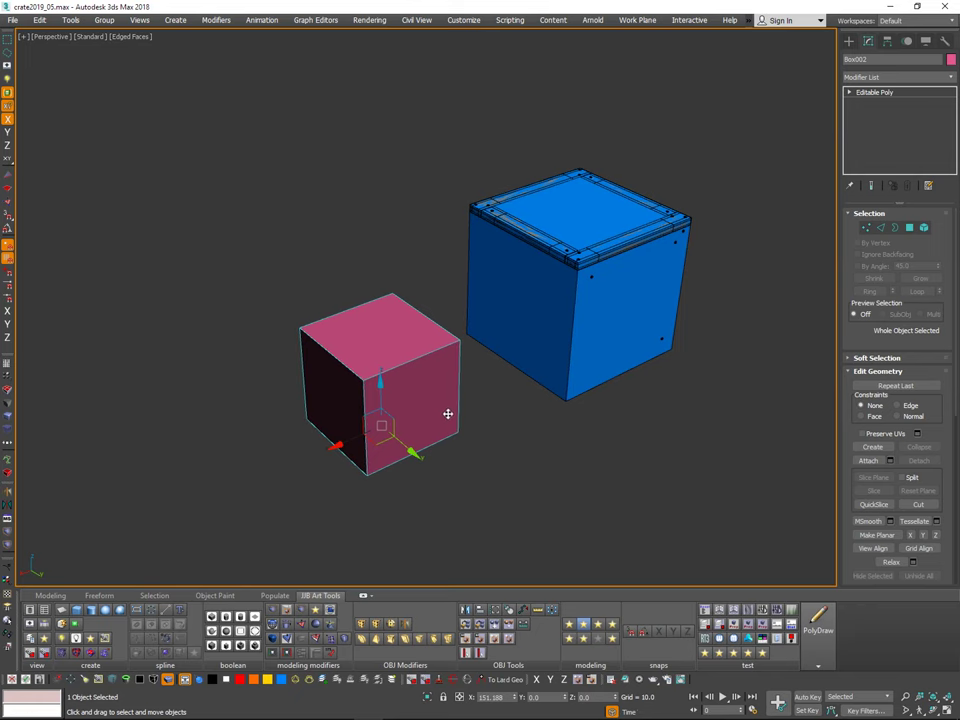
{"action": "key", "text": "4"}
{"action": "left_click_drag", "start_coordinate": [480, 387], "coordinate": [442, 422]}
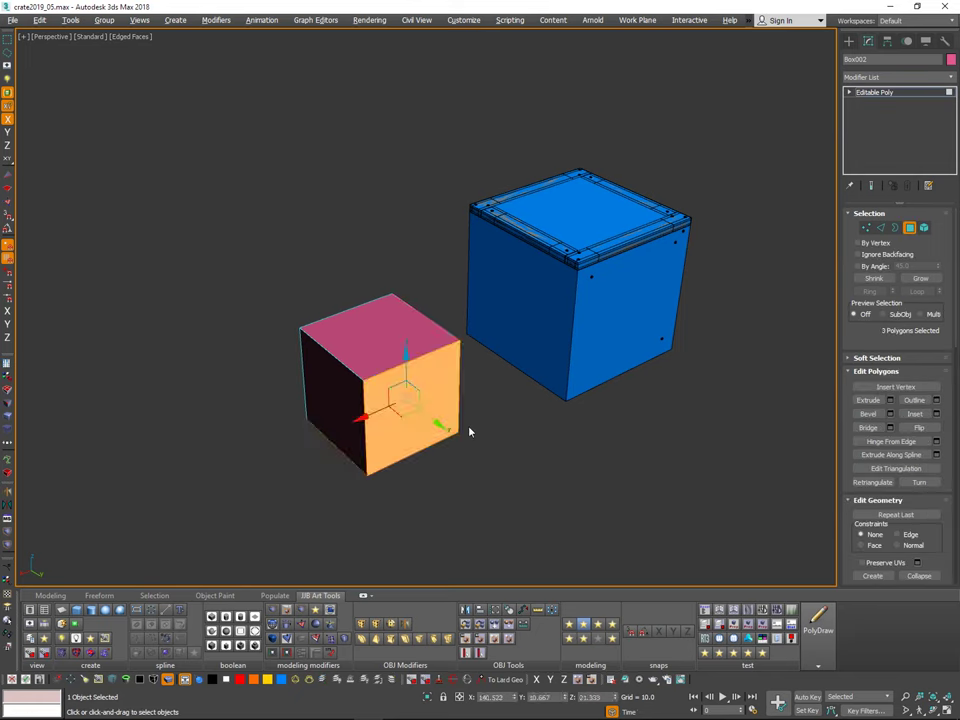
{"action": "key", "text": "Delete"}
{"action": "key", "text": "ctrl+z"}
Step: Delete the whole pink box Box002 and bring the crate's remaining hidden parts back into view
{"action": "key", "text": "4"}
{"action": "left_click", "coordinate": [460, 450]}
{"action": "left_click_drag", "start_coordinate": [485, 394], "coordinate": [479, 403]}
{"action": "key", "text": "Delete"}
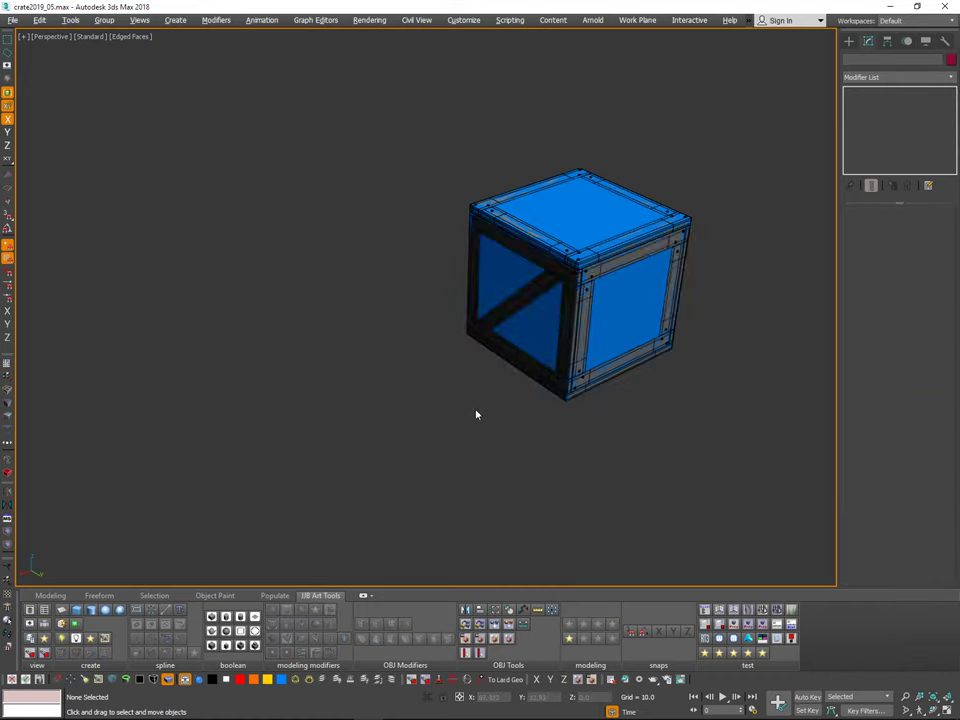
Step: Try deleting the low-poly body box and the lid box, undoing each deletion
{"action": "middle_click_drag", "start_coordinate": [476, 414], "coordinate": [669, 295], "text": "alt"}
{"action": "left_click", "coordinate": [570, 363]}
{"action": "middle_click_drag", "start_coordinate": [570, 363], "coordinate": [568, 287], "text": "alt"}
{"action": "key", "text": "Delete"}
{"action": "key", "text": "ctrl+z"}
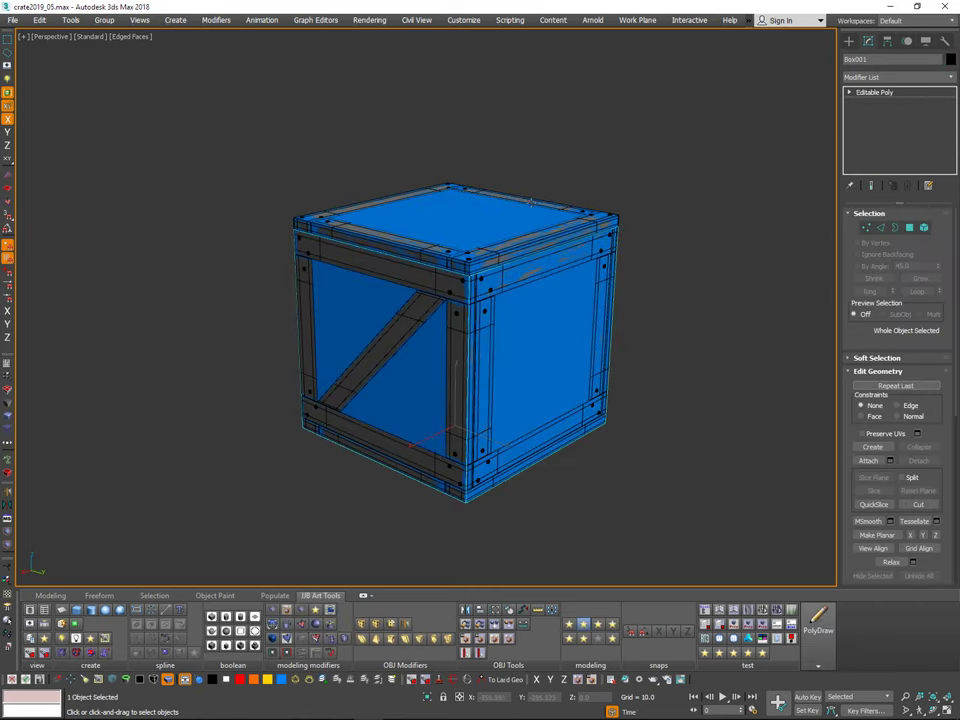
{"action": "middle_click_drag", "start_coordinate": [554, 217], "coordinate": [610, 166], "text": "alt"}
{"action": "scroll", "coordinate": [598, 204], "scroll_direction": "up", "scroll_amount": 4}
{"action": "left_click", "coordinate": [606, 234], "text": "ctrl"}
{"action": "key", "text": "Delete"}
{"action": "middle_click_drag", "start_coordinate": [632, 222], "coordinate": [638, 197], "text": "alt"}
{"action": "key", "text": "ctrl+z"}
Step: Isolate the low-poly body and lid boxes and inspect them from several sides
{"action": "left_click", "coordinate": [638, 201]}
{"action": "left_click", "coordinate": [475, 370]}
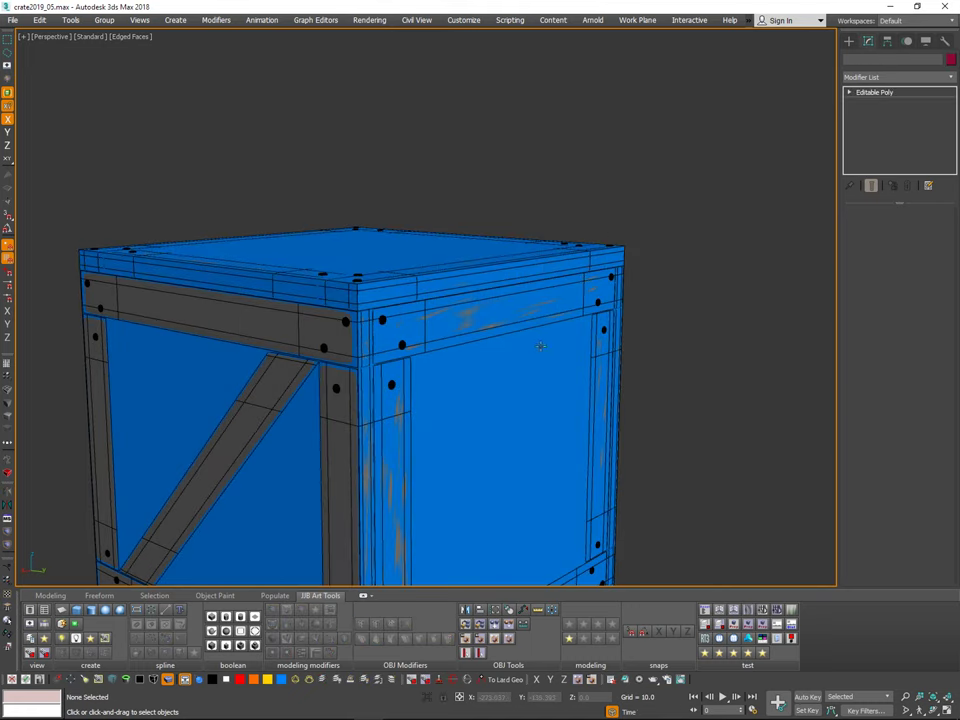
{"action": "left_click", "coordinate": [403, 249], "text": "ctrl"}
{"action": "key", "text": "alt+q"}
{"action": "middle_click_drag", "start_coordinate": [421, 240], "coordinate": [778, 218], "text": "alt"}
{"action": "middle_click_drag", "start_coordinate": [657, 290], "coordinate": [652, 354], "text": "alt"}
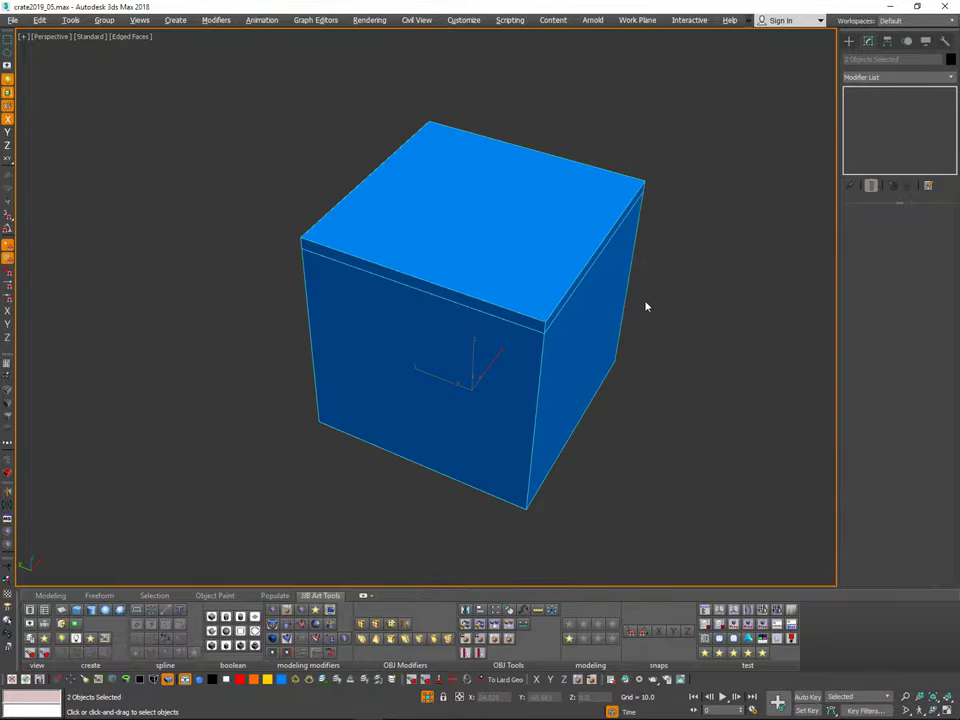
{"action": "middle_click_drag", "start_coordinate": [646, 307], "coordinate": [662, 274], "text": "alt"}
{"action": "middle_click_drag", "start_coordinate": [638, 327], "coordinate": [621, 299], "text": "alt"}
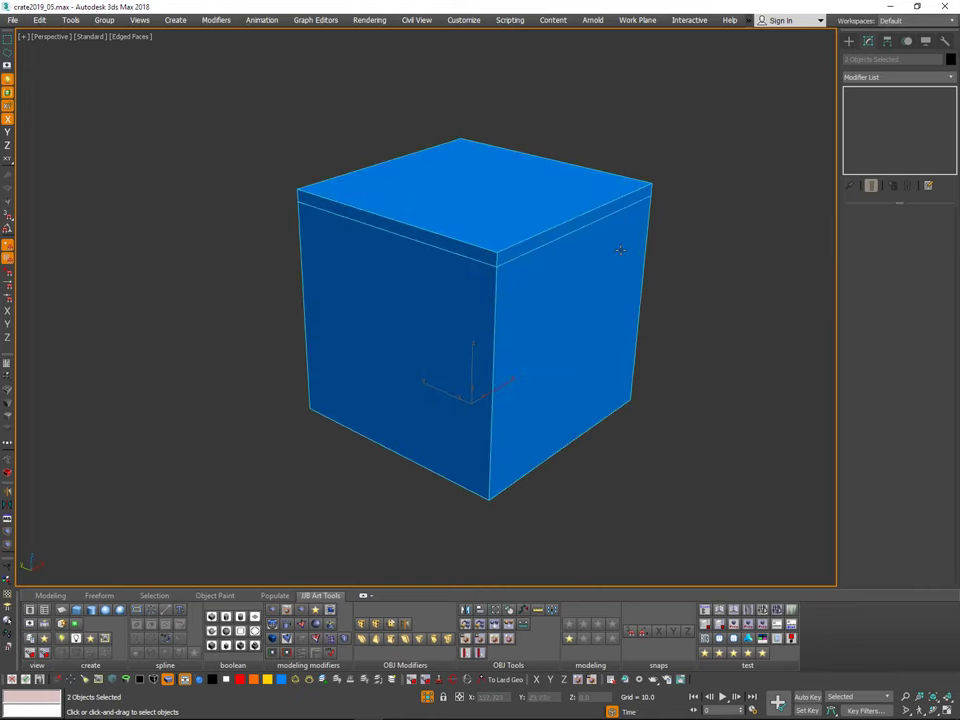
{"action": "mouse_move", "coordinate": [620, 250]}
{"action": "middle_mouse_down", "text": "alt"}
{"action": "mouse_move", "coordinate": [645, 231]}
{"action": "mouse_move", "coordinate": [669, 268]}
{"action": "mouse_move", "coordinate": [630, 268]}
{"action": "mouse_move", "coordinate": [580, 181]}
{"action": "mouse_move", "coordinate": [589, 270]}
{"action": "mouse_move", "coordinate": [612, 232]}
{"action": "middle_mouse_up", "text": "alt"}
Step: Try raising the lid box along Z, undo the move and exit isolation
{"action": "key", "text": "ctrl+d"}
{"action": "left_click", "coordinate": [570, 194]}
{"action": "key", "text": "w"}
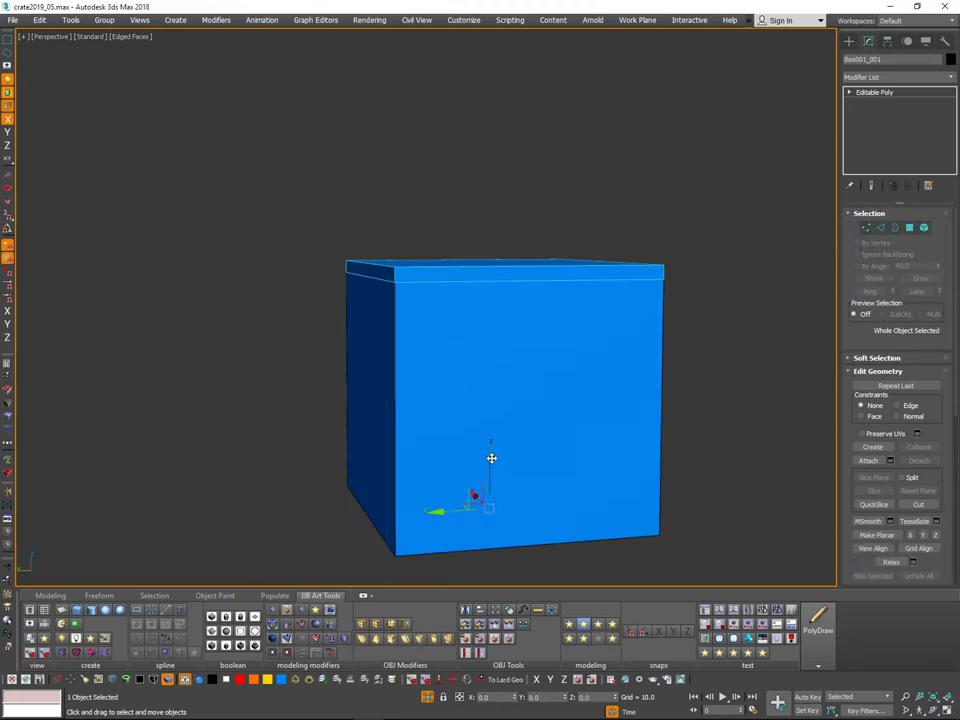
{"action": "left_click_drag", "start_coordinate": [491, 459], "coordinate": [491, 372]}
{"action": "middle_click_drag", "start_coordinate": [640, 241], "coordinate": [634, 352], "text": "alt"}
{"action": "scroll", "coordinate": [520, 212], "scroll_direction": "up", "scroll_amount": 3}
{"action": "key", "text": "ctrl+z"}
{"action": "key", "text": "alt+q"}
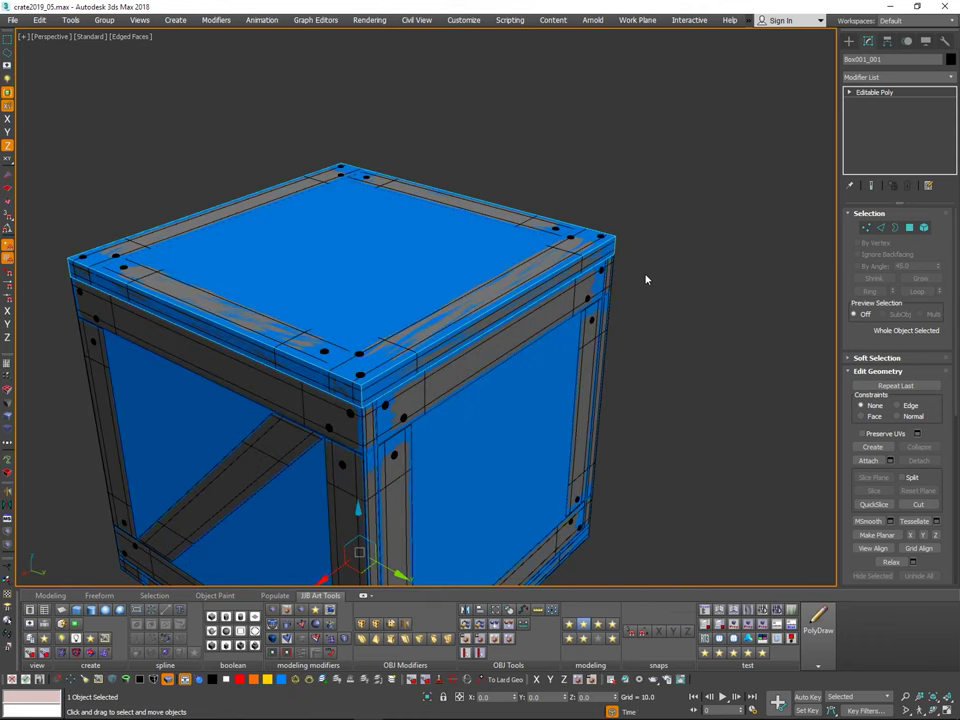
Step: Inset the top polygon of the low-poly lid box to the inner edge of the lid's frame boards
{"action": "left_click", "coordinate": [532, 163]}
{"action": "left_click", "coordinate": [470, 248]}
{"action": "middle_click_drag", "start_coordinate": [535, 164], "coordinate": [610, 200]}
{"action": "middle_click_drag", "start_coordinate": [610, 200], "coordinate": [638, 244], "text": "alt"}
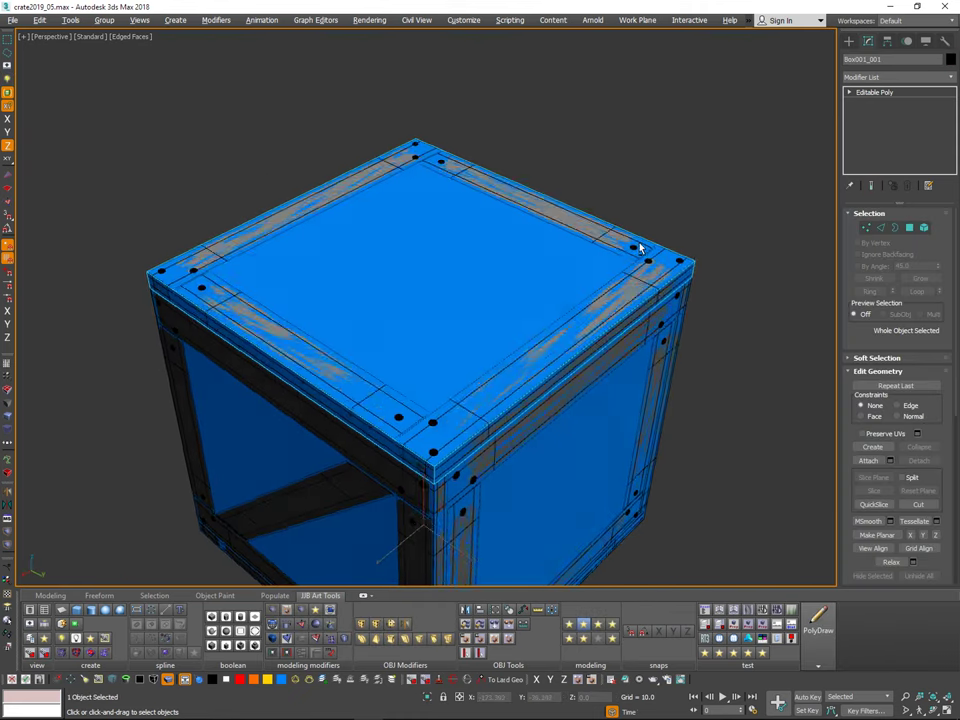
{"action": "left_click", "coordinate": [908, 229]}
{"action": "left_click", "coordinate": [489, 309]}
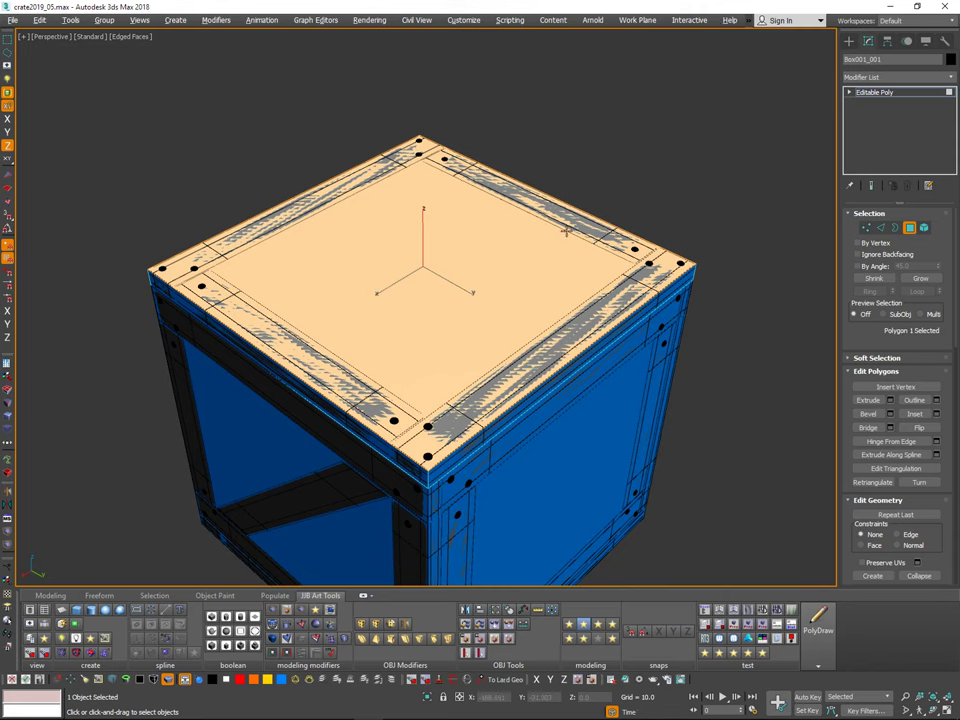
{"action": "middle_click_drag", "start_coordinate": [549, 257], "coordinate": [540, 287]}
{"action": "key", "text": "shift+i"}
{"action": "left_click_drag", "start_coordinate": [454, 304], "coordinate": [455, 349]}
{"action": "middle_click_drag", "start_coordinate": [505, 302], "coordinate": [469, 323], "text": "alt"}
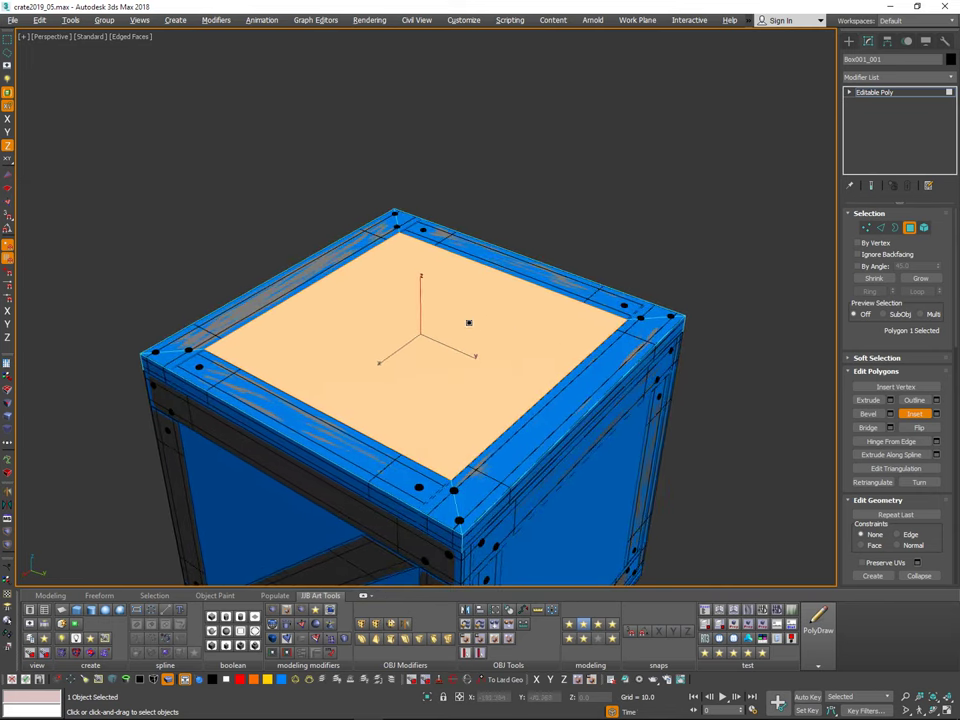
Step: Lower the inset lid polygon along Z to about 91.08, level with the recessed planks, and deselect it
{"action": "scroll", "coordinate": [426, 291], "scroll_direction": "up", "scroll_amount": 3}
{"action": "middle_click_drag", "start_coordinate": [426, 291], "coordinate": [431, 300], "text": "alt"}
{"action": "scroll", "coordinate": [431, 300], "scroll_direction": "down", "scroll_amount": 3}
{"action": "scroll", "coordinate": [432, 299], "scroll_direction": "up", "scroll_amount": 3}
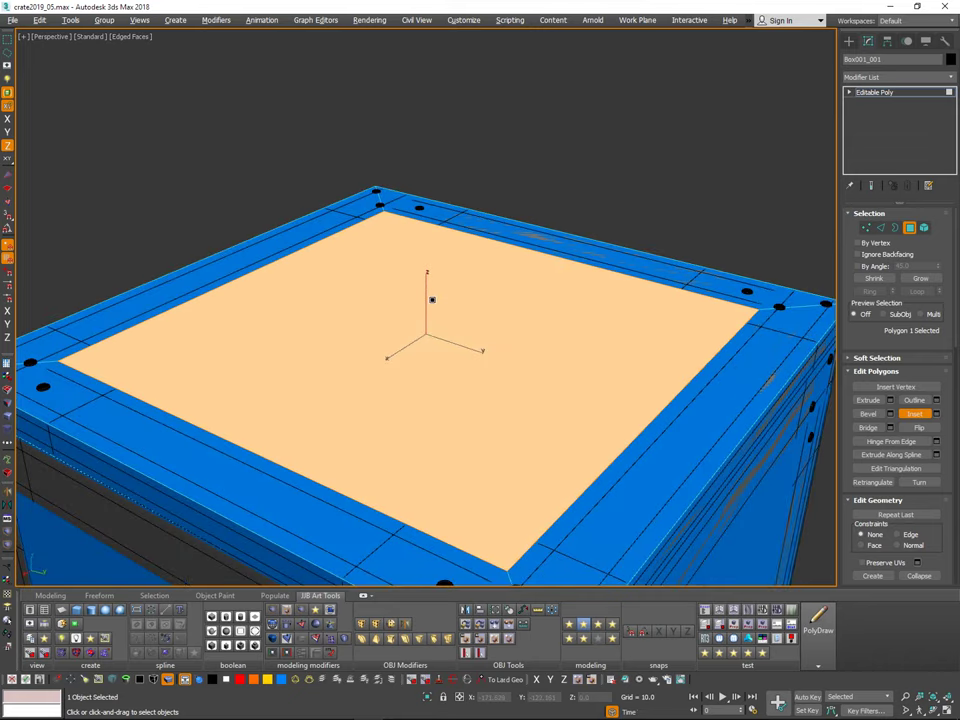
{"action": "left_click_drag", "start_coordinate": [426, 289], "coordinate": [429, 321]}
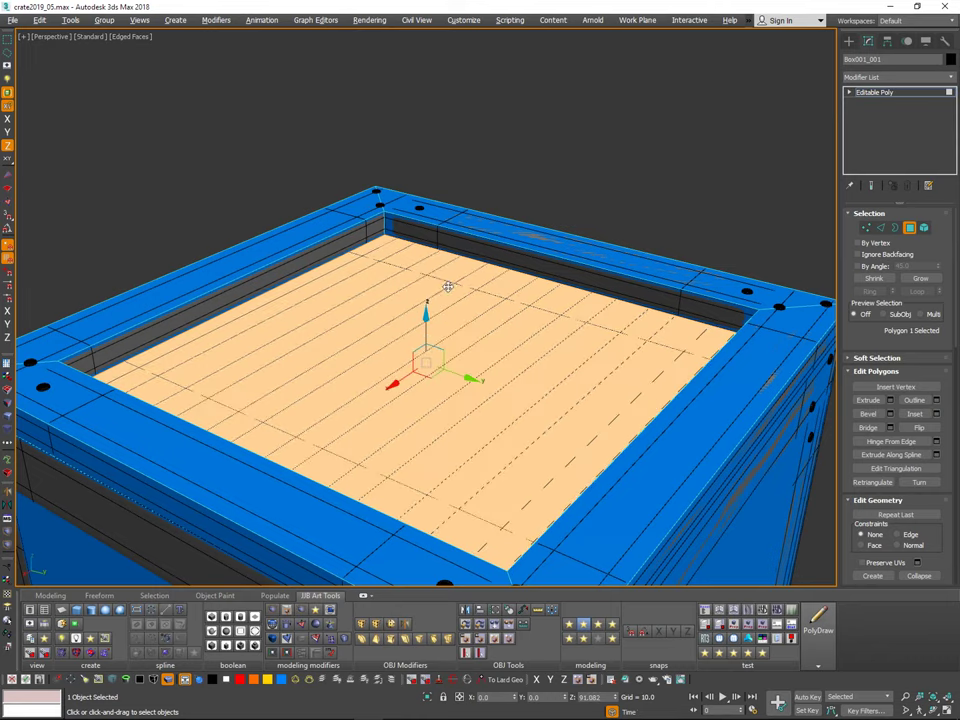
{"action": "middle_click_drag", "start_coordinate": [448, 287], "coordinate": [469, 285], "text": "alt"}
{"action": "scroll", "coordinate": [469, 285], "scroll_direction": "down", "scroll_amount": 4}
{"action": "left_click", "coordinate": [641, 222]}
{"action": "mouse_move", "coordinate": [596, 253]}
{"action": "middle_mouse_down", "text": "alt"}
{"action": "mouse_move", "coordinate": [642, 290]}
{"action": "mouse_move", "coordinate": [626, 227]}
{"action": "mouse_move", "coordinate": [606, 255]}
{"action": "mouse_move", "coordinate": [568, 251]}
{"action": "mouse_move", "coordinate": [590, 251]}
{"action": "middle_mouse_up", "text": "alt"}
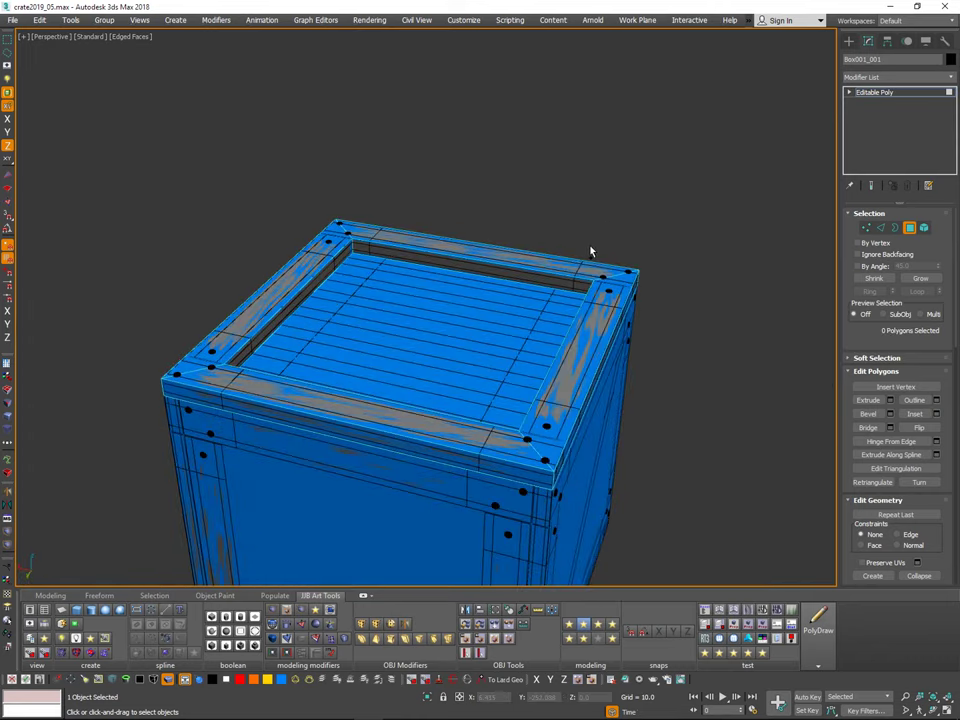
Step: Undo the lowering of the inset lid polygon, keeping it selected, then try moving it along Z and undo that move
{"action": "key", "text": "ctrl+z"}
{"action": "key", "text": "ctrl+z"}
{"action": "key", "text": "ctrl+z"}
{"action": "key", "text": "ctrl+y"}
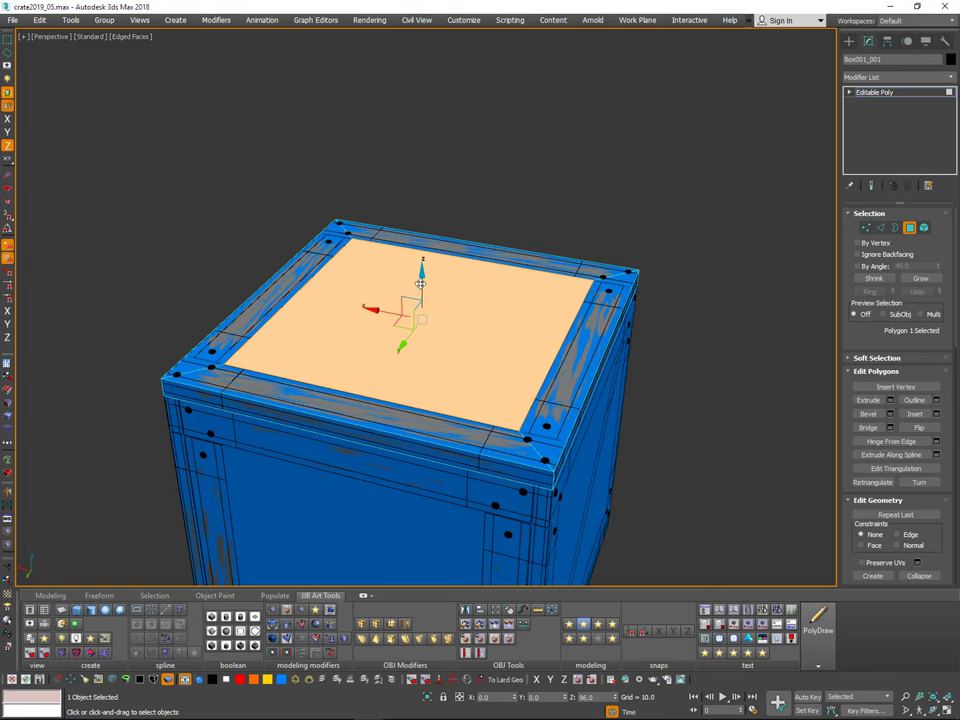
{"action": "left_click_drag", "start_coordinate": [420, 284], "coordinate": [429, 260]}
{"action": "key", "text": "ctrl+z"}
Step: Scale the inset lid polygon down slightly within the frame boards' inner edges
{"action": "middle_click_drag", "start_coordinate": [440, 260], "coordinate": [441, 320], "text": "alt"}
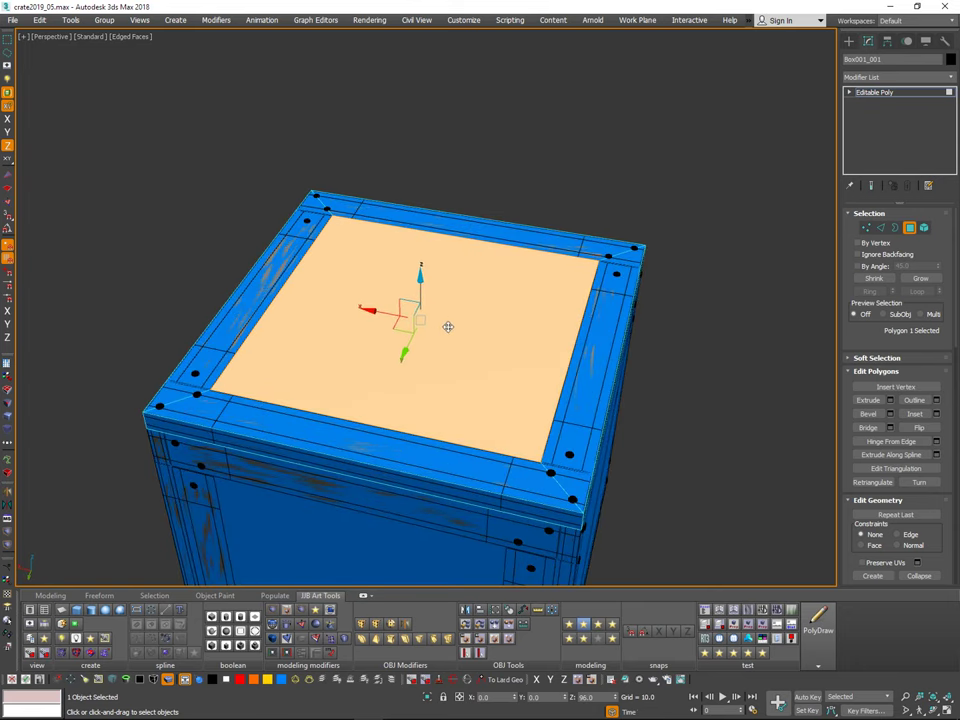
{"action": "mouse_move", "coordinate": [450, 320]}
{"action": "middle_mouse_down", "text": "alt"}
{"action": "mouse_move", "coordinate": [469, 302]}
{"action": "mouse_move", "coordinate": [454, 324]}
{"action": "middle_mouse_up", "text": "alt"}
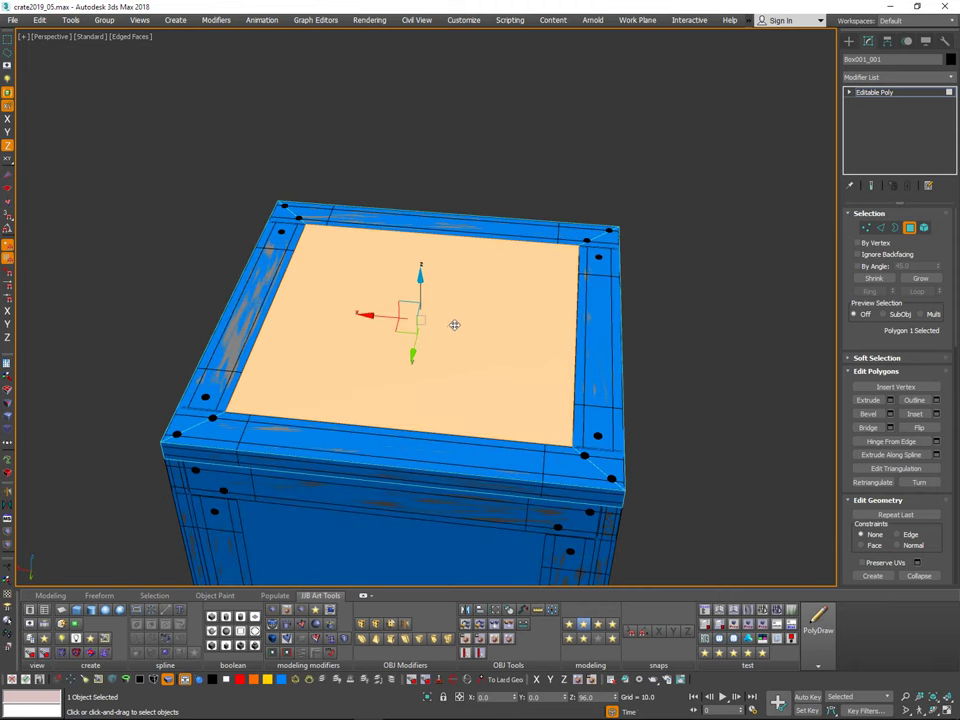
{"action": "left_click_drag", "start_coordinate": [671, 438], "coordinate": [688, 400]}
{"action": "key", "text": "r"}
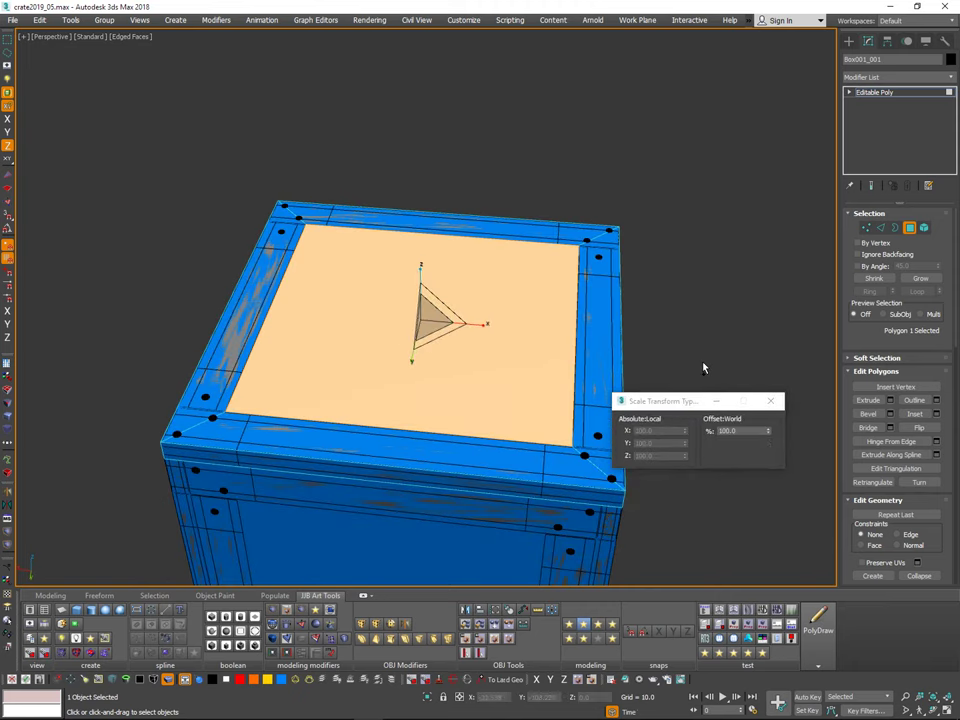
{"action": "left_click_drag", "start_coordinate": [768, 433], "coordinate": [766, 439]}
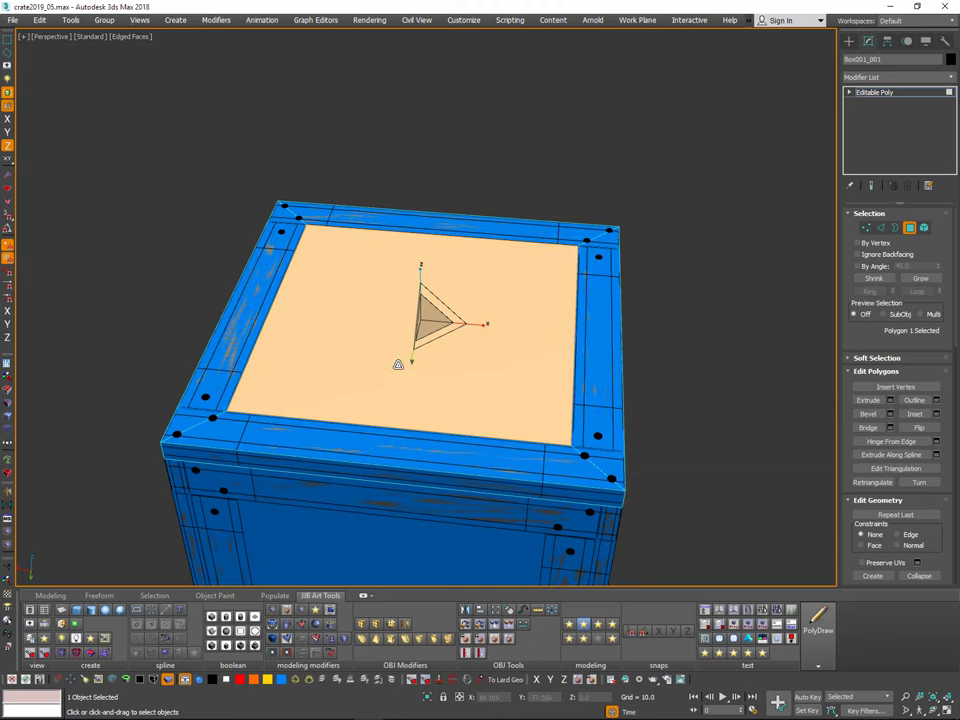
{"action": "middle_click_drag", "start_coordinate": [438, 324], "coordinate": [405, 289], "text": "alt"}
{"action": "key", "text": "w"}
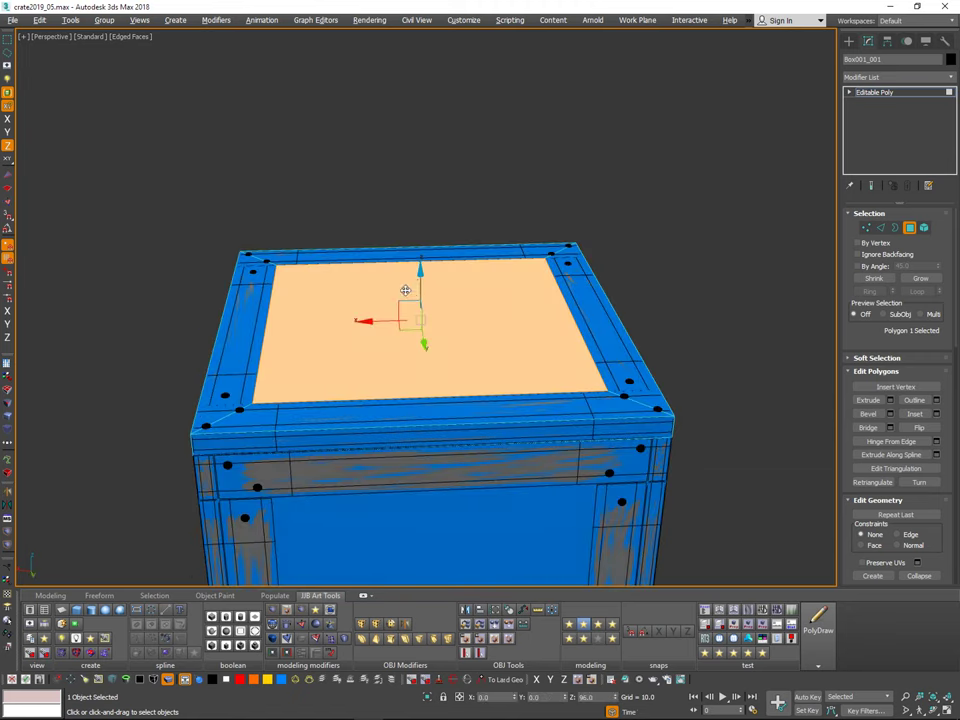
Step: Try lowering the scaled lid polygon along Z, check the recess walls at the corner, and revert to the raised polygon
{"action": "mouse_move", "coordinate": [420, 287]}
{"action": "left_mouse_down"}
{"action": "mouse_move", "coordinate": [420, 319]}
{"action": "mouse_move", "coordinate": [420, 292]}
{"action": "left_mouse_up"}
{"action": "middle_click_drag", "start_coordinate": [662, 253], "coordinate": [630, 258], "text": "alt"}
{"action": "scroll", "coordinate": [345, 235], "scroll_direction": "up", "scroll_amount": 10}
{"action": "left_click", "coordinate": [355, 217]}
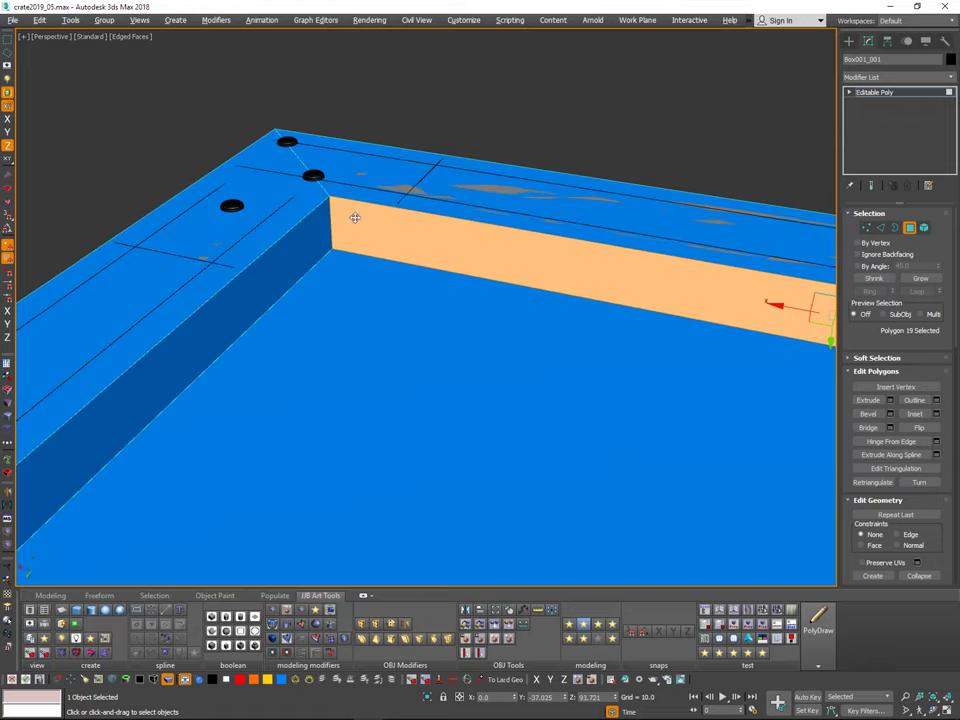
{"action": "middle_click_drag", "start_coordinate": [371, 217], "coordinate": [409, 288], "text": "alt"}
{"action": "left_click", "coordinate": [407, 262]}
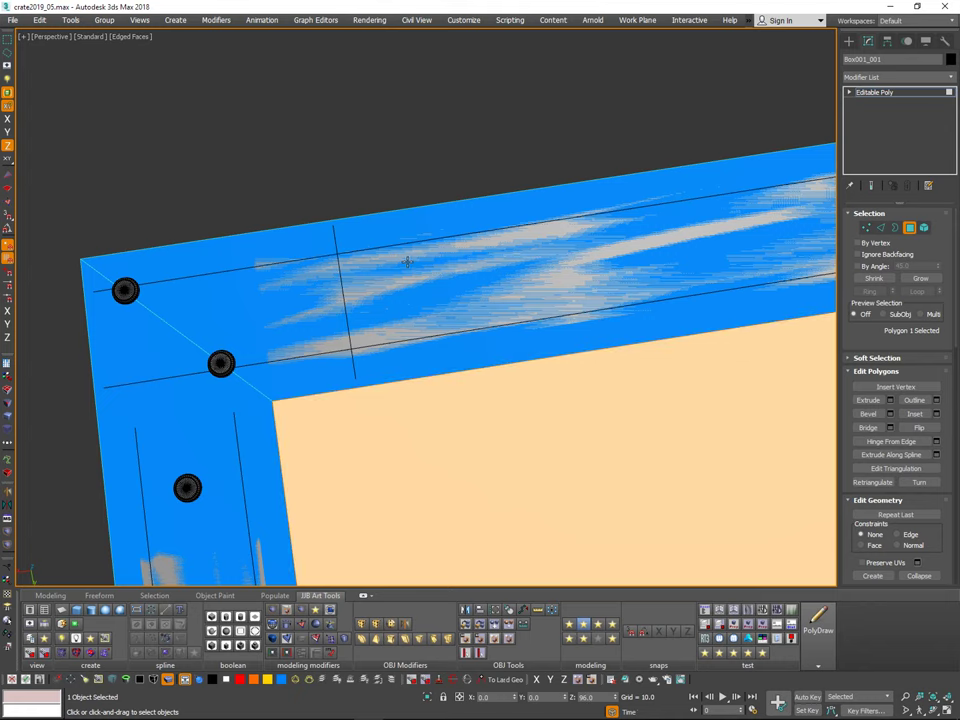
Step: Turn on X-Ray display and scale the inset lid polygon to about 100.25% to meet the inner corner of the frame boards
{"action": "key", "text": "x"}
{"action": "middle_click_drag", "start_coordinate": [399, 270], "coordinate": [514, 244]}
{"action": "scroll", "coordinate": [425, 309], "scroll_direction": "up", "scroll_amount": 2}
{"action": "scroll", "coordinate": [425, 311], "scroll_direction": "up", "scroll_amount": 1}
{"action": "middle_click_drag", "start_coordinate": [427, 311], "coordinate": [453, 295]}
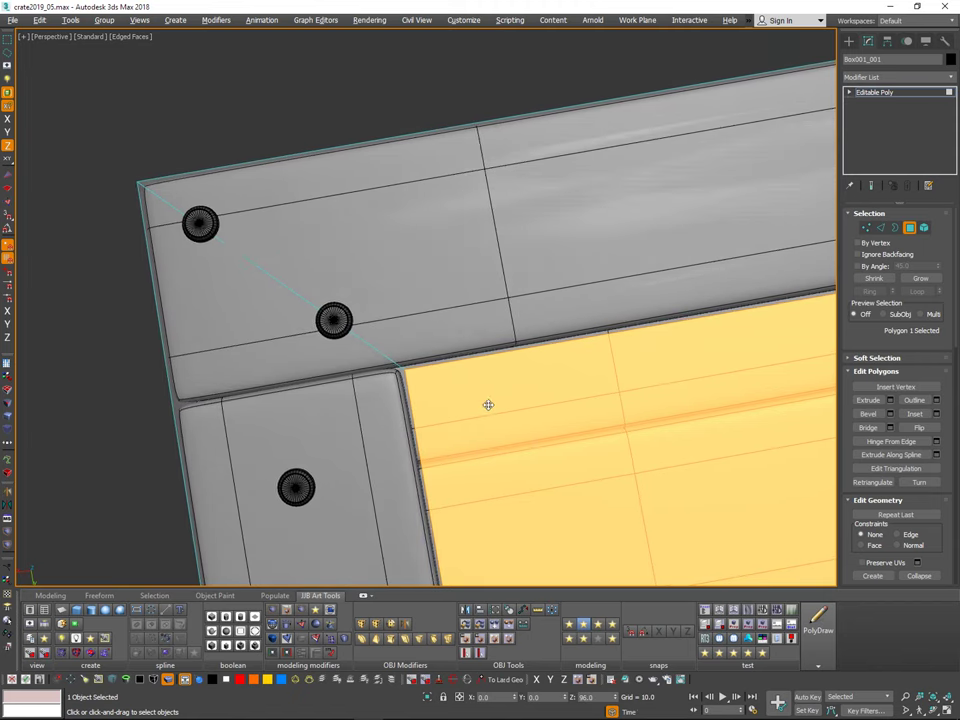
{"action": "key", "text": "F12"}
{"action": "middle_click_drag", "start_coordinate": [508, 436], "coordinate": [491, 425]}
{"action": "key", "text": "r"}
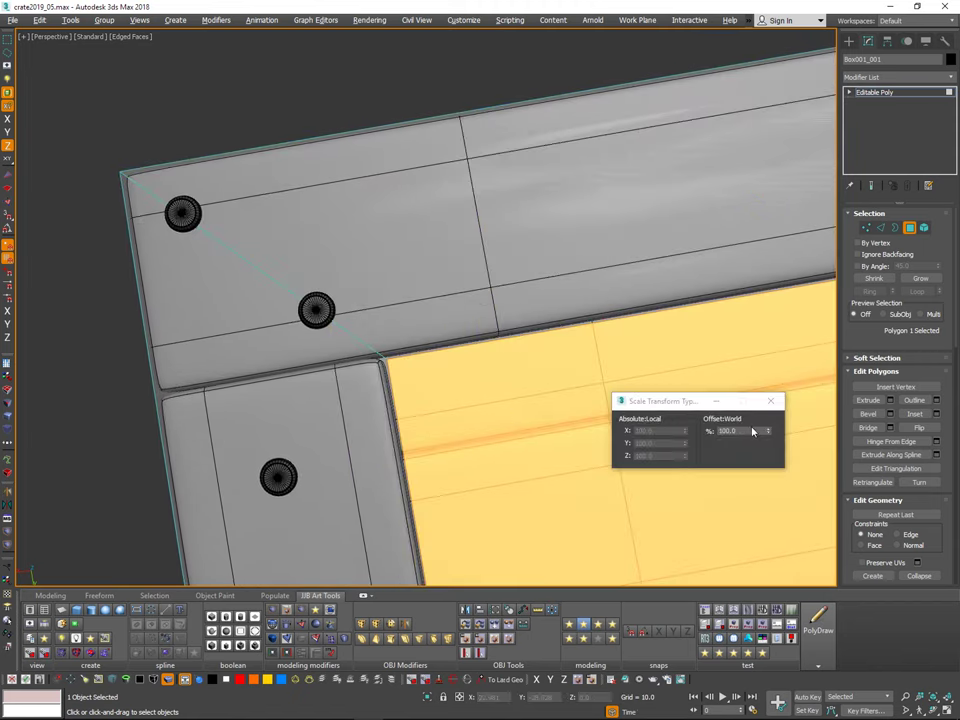
{"action": "left_click_drag", "start_coordinate": [764, 444], "coordinate": [766, 415]}
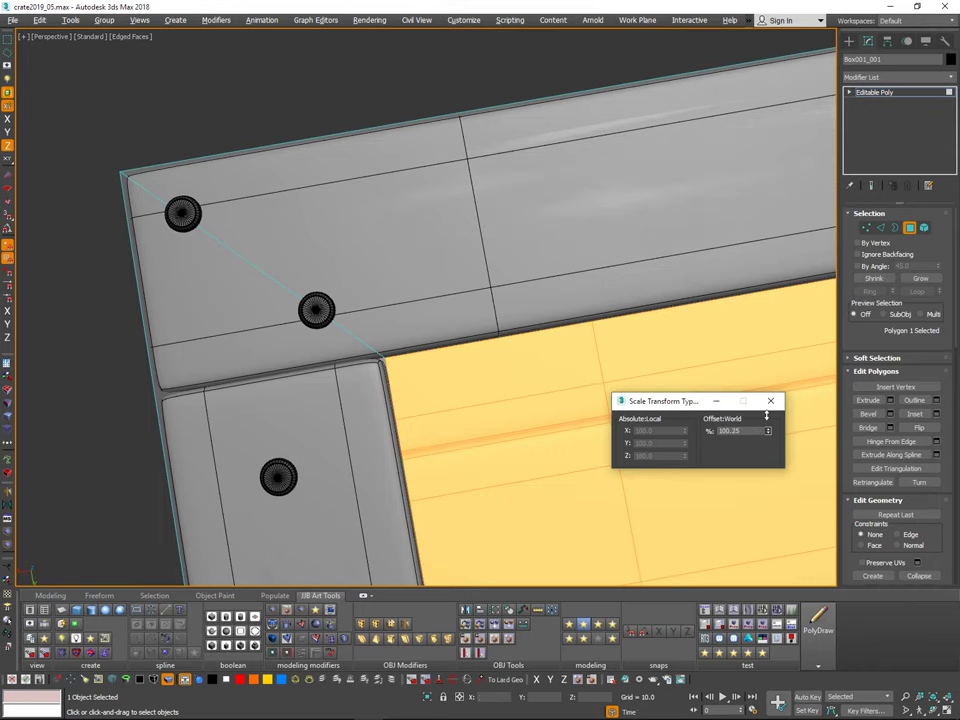
Step: Lower the rescaled lid polygon along Z to form the lid's recess and deselect it
{"action": "scroll", "coordinate": [751, 393], "scroll_direction": "down", "scroll_amount": 5}
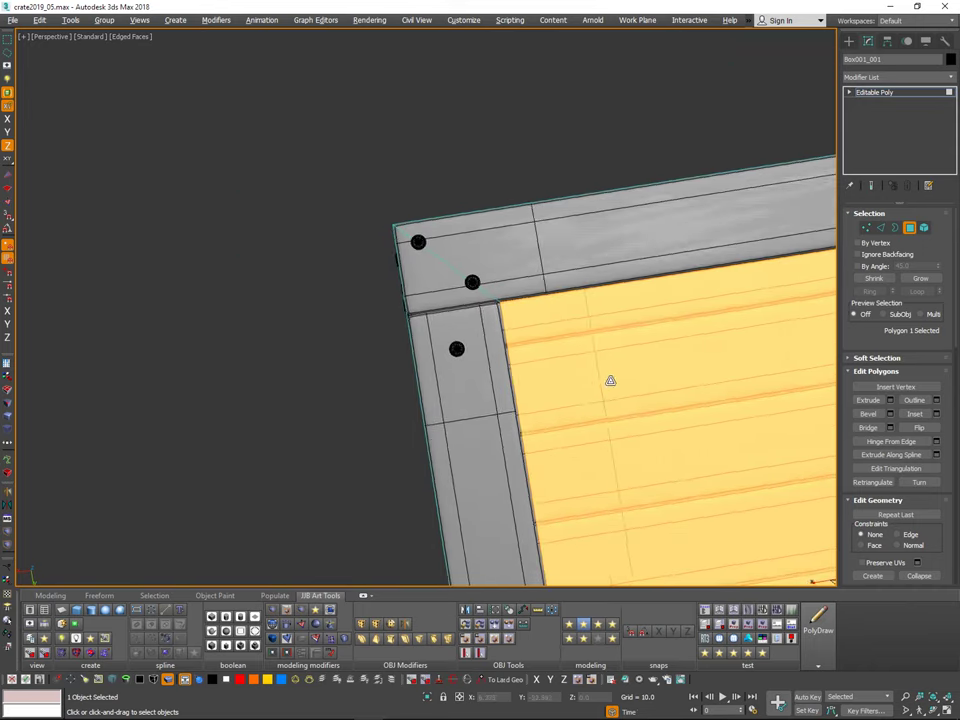
{"action": "middle_click_drag", "start_coordinate": [611, 381], "coordinate": [385, 168], "text": "alt"}
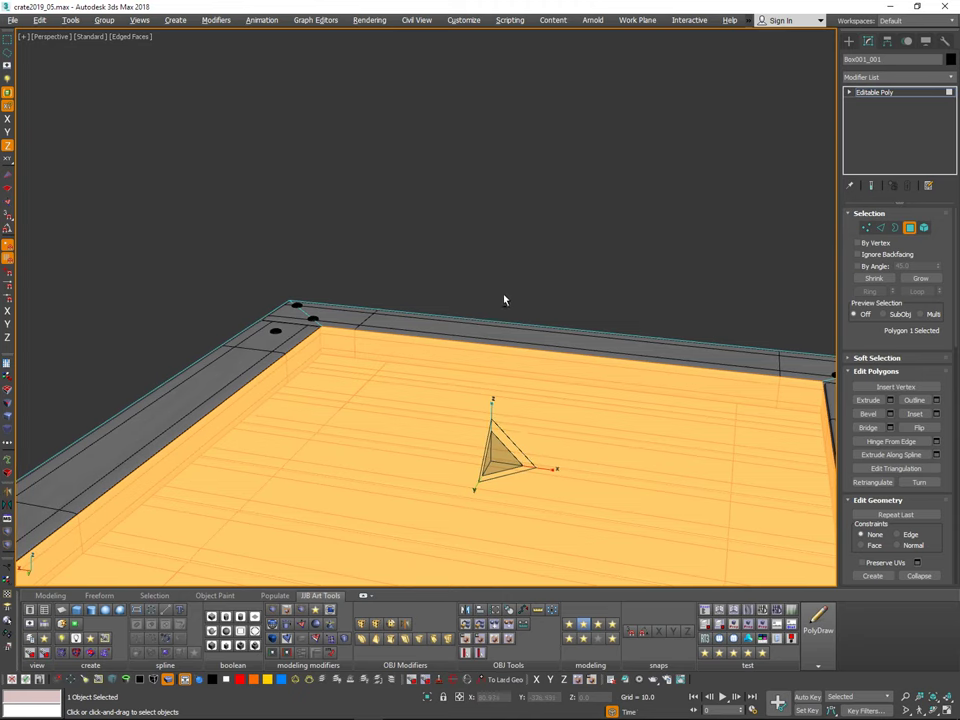
{"action": "middle_click_drag", "start_coordinate": [419, 309], "coordinate": [540, 250]}
{"action": "middle_click_drag", "start_coordinate": [632, 316], "coordinate": [568, 299]}
{"action": "key", "text": "w"}
{"action": "left_click_drag", "start_coordinate": [554, 338], "coordinate": [553, 378]}
{"action": "middle_click_drag", "start_coordinate": [690, 375], "coordinate": [630, 346]}
{"action": "middle_click_drag", "start_coordinate": [630, 346], "coordinate": [702, 269], "text": "alt"}
{"action": "scroll", "coordinate": [611, 332], "scroll_direction": "down", "scroll_amount": 4}
{"action": "left_click", "coordinate": [702, 269]}
Step: Leave polygon editing on the lid box, restore its opaque display and deselect it
{"action": "middle_click_drag", "start_coordinate": [735, 180], "coordinate": [604, 178]}
{"action": "key", "text": "4"}
{"action": "left_click", "coordinate": [660, 132]}
{"action": "key", "text": "ctrl+z"}
{"action": "right_click", "coordinate": [643, 168]}
{"action": "left_click", "coordinate": [643, 176]}
{"action": "left_click", "coordinate": [653, 159]}
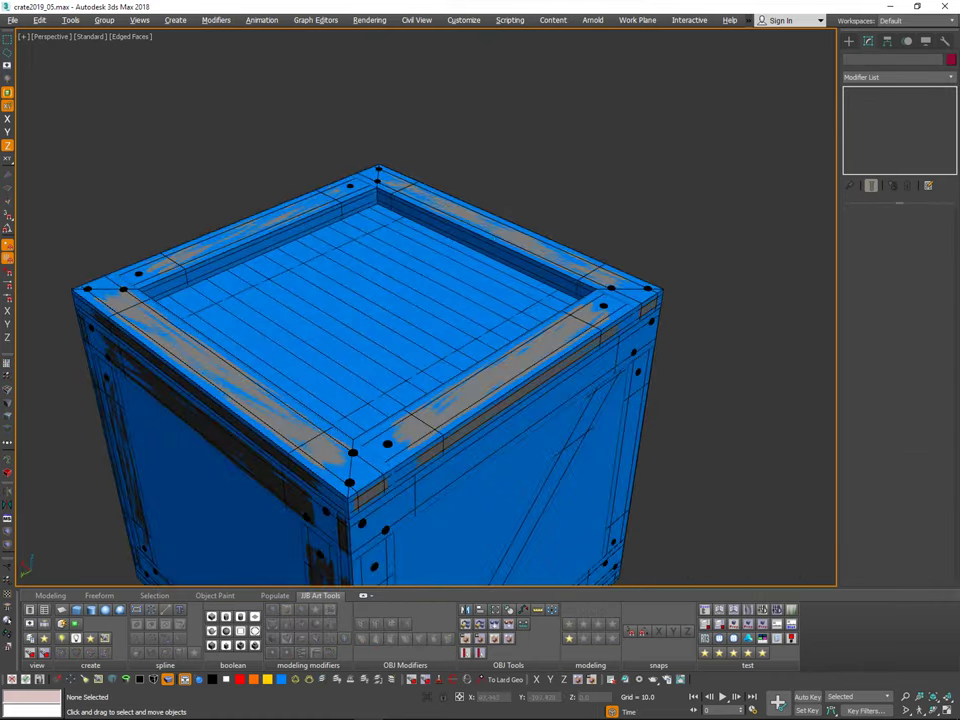
Step: Examine how the low-poly lid fits the frame boards, recess and corners from several angles
{"action": "scroll", "coordinate": [458, 251], "scroll_direction": "up", "scroll_amount": 5}
{"action": "scroll", "coordinate": [474, 255], "scroll_direction": "down", "scroll_amount": 2}
{"action": "middle_click_drag", "start_coordinate": [375, 186], "coordinate": [531, 275]}
{"action": "middle_click_drag", "start_coordinate": [531, 275], "coordinate": [600, 169], "text": "alt"}
{"action": "middle_click_drag", "start_coordinate": [480, 210], "coordinate": [488, 238], "text": "alt"}
{"action": "middle_click_drag", "start_coordinate": [455, 120], "coordinate": [412, 220], "text": "alt"}
{"action": "middle_click_drag", "start_coordinate": [675, 502], "coordinate": [622, 402]}
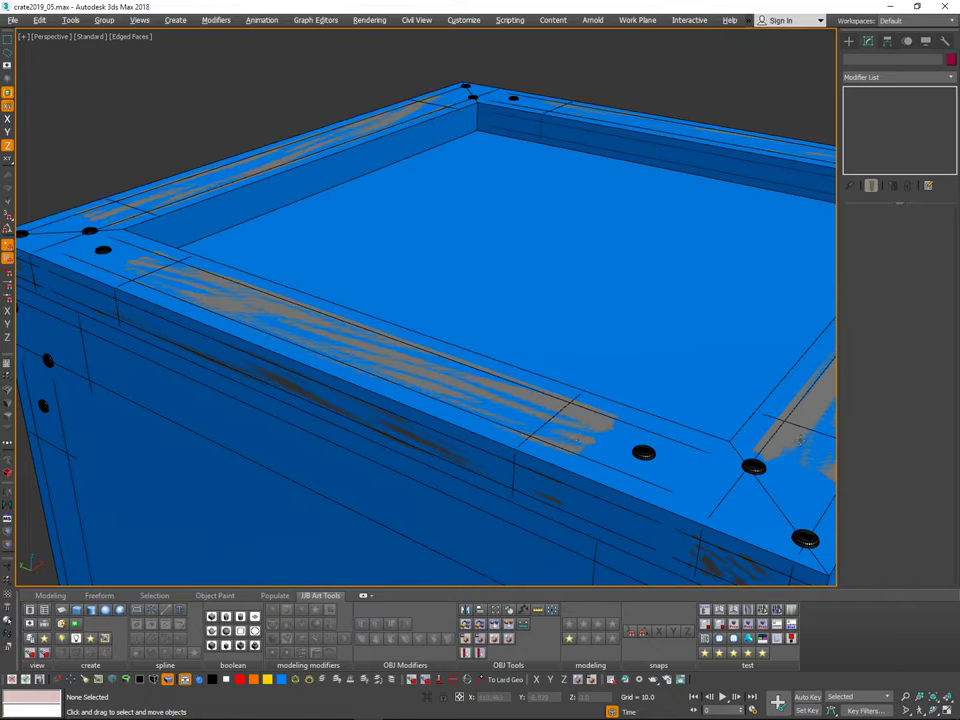
{"action": "middle_click_drag", "start_coordinate": [800, 440], "coordinate": [545, 478]}
{"action": "middle_click_drag", "start_coordinate": [724, 304], "coordinate": [390, 423]}
{"action": "middle_click_drag", "start_coordinate": [440, 560], "coordinate": [733, 330]}
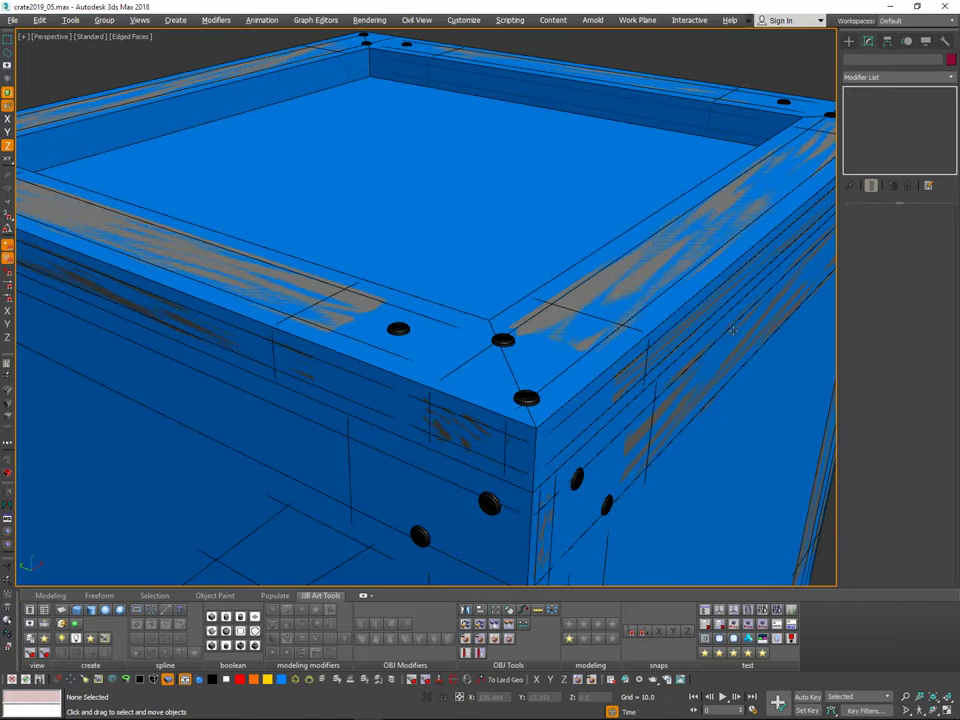
{"action": "middle_click_drag", "start_coordinate": [587, 442], "coordinate": [622, 372], "text": "alt"}
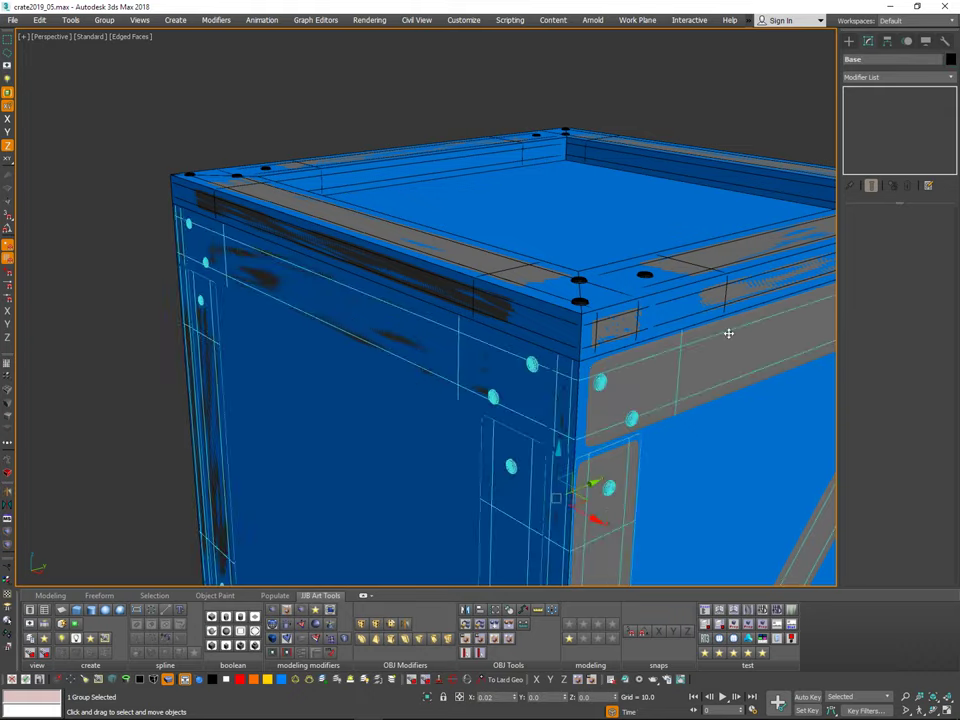
Step: Remove the detailed lid and its low-poly box from view and select the low-poly body box
{"action": "middle_click_drag", "start_coordinate": [729, 333], "coordinate": [536, 291]}
{"action": "scroll", "coordinate": [536, 291], "scroll_direction": "down", "scroll_amount": 1}
{"action": "left_click_drag", "start_coordinate": [789, 208], "coordinate": [781, 232]}
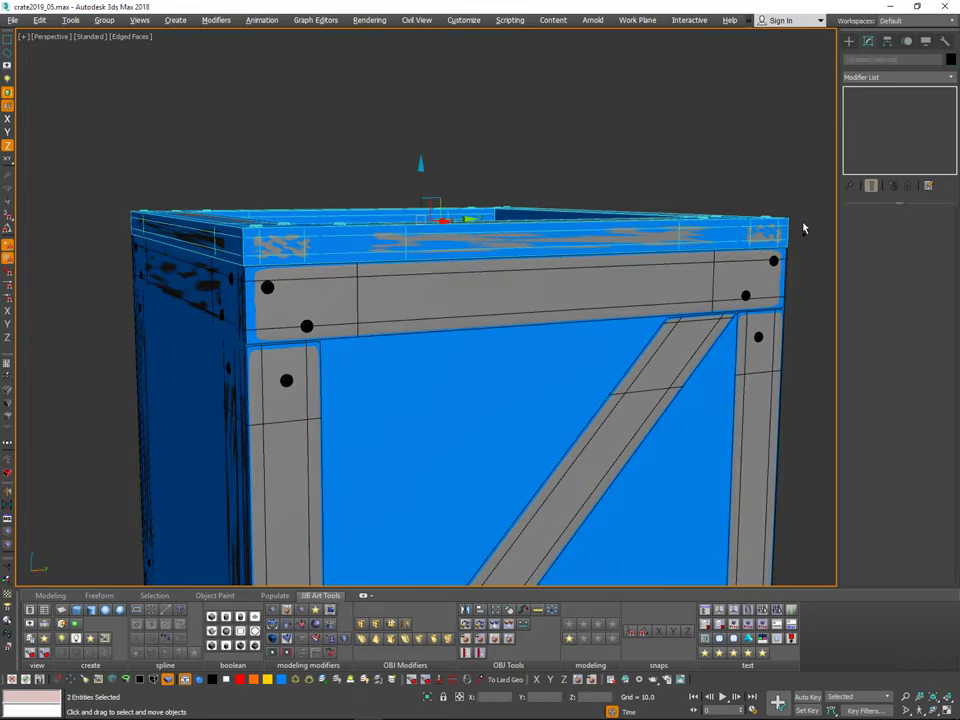
{"action": "key", "text": "Delete"}
{"action": "middle_click_drag", "start_coordinate": [727, 290], "coordinate": [722, 230]}
{"action": "middle_click_drag", "start_coordinate": [722, 230], "coordinate": [625, 106]}
{"action": "left_click", "coordinate": [709, 243]}
{"action": "mouse_move", "coordinate": [711, 252]}
{"action": "middle_mouse_down", "text": "alt"}
{"action": "mouse_move", "coordinate": [657, 253]}
{"action": "mouse_move", "coordinate": [698, 237]}
{"action": "middle_mouse_up", "text": "alt"}
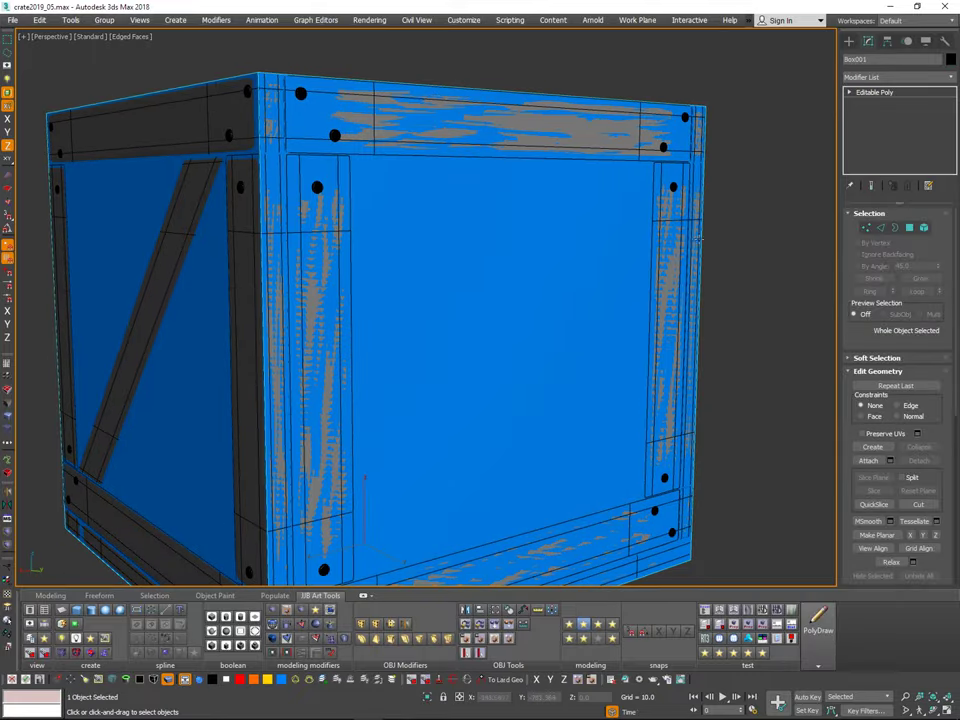
Step: Select the four side polygons and the bottom polygon of the low-poly body box
{"action": "left_click", "coordinate": [519, 301]}
{"action": "middle_click_drag", "start_coordinate": [672, 293], "coordinate": [742, 291], "text": "alt"}
{"action": "left_click", "coordinate": [456, 298], "text": "ctrl"}
{"action": "middle_click_drag", "start_coordinate": [500, 299], "coordinate": [602, 318], "text": "alt"}
{"action": "left_click", "coordinate": [454, 351], "text": "ctrl"}
{"action": "middle_click_drag", "start_coordinate": [454, 351], "coordinate": [661, 325], "text": "alt"}
{"action": "left_click", "coordinate": [500, 339], "text": "ctrl"}
{"action": "scroll", "coordinate": [592, 321], "scroll_direction": "down", "scroll_amount": 3}
{"action": "left_click", "coordinate": [628, 343], "text": "ctrl"}
Step: Inset the five selected body polygons in By Polygon mode by about 10.7
{"action": "middle_click_drag", "start_coordinate": [661, 325], "coordinate": [430, 385]}
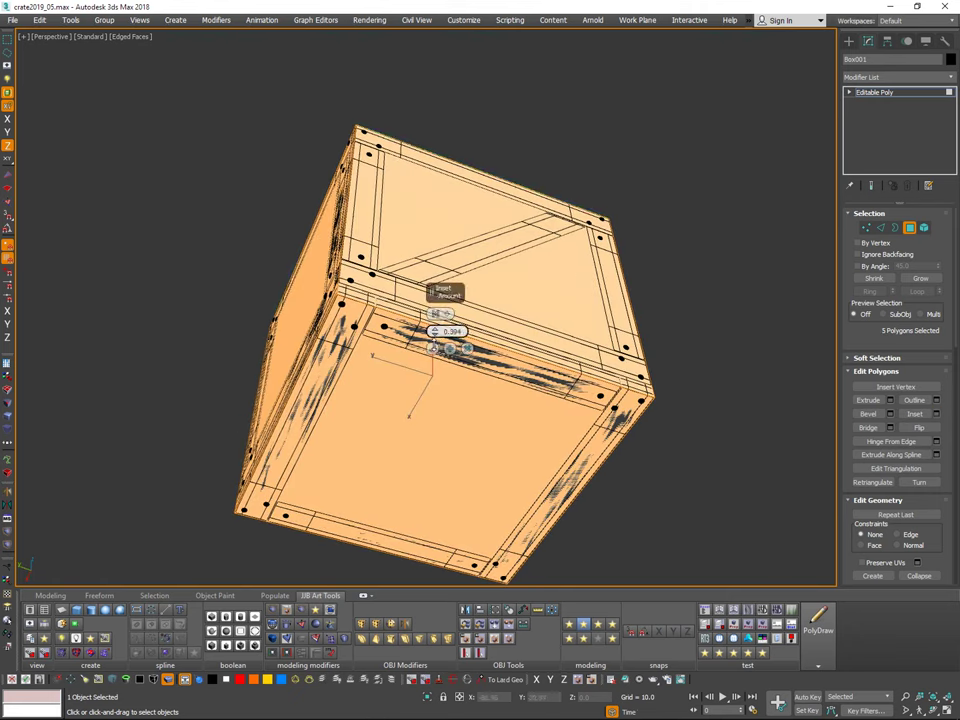
{"action": "left_click_drag", "start_coordinate": [422, 490], "coordinate": [449, 137]}
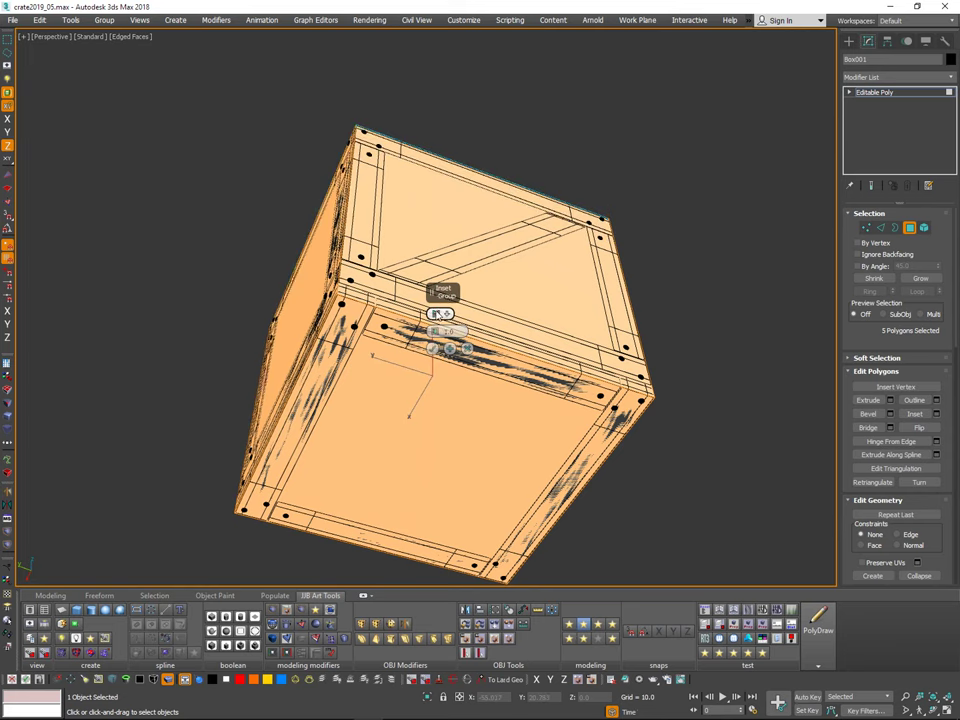
{"action": "left_click_drag", "start_coordinate": [437, 335], "coordinate": [437, 240]}
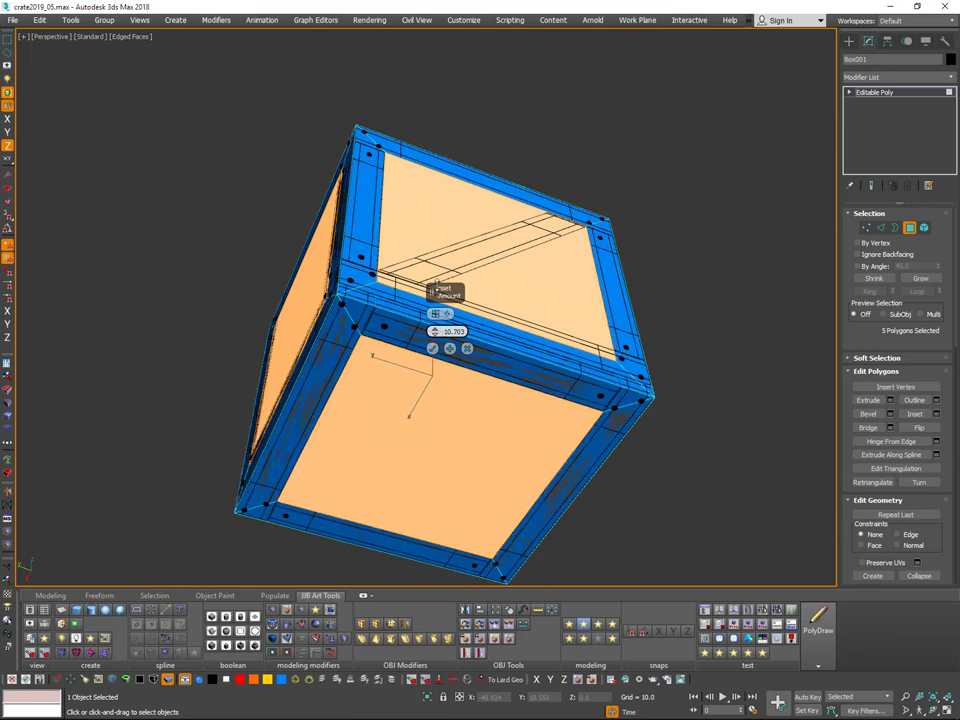
{"action": "middle_click_drag", "start_coordinate": [640, 247], "coordinate": [615, 190], "text": "alt"}
{"action": "mouse_move", "coordinate": [593, 239]}
{"action": "middle_mouse_down"}
{"action": "mouse_move", "coordinate": [596, 210]}
{"action": "mouse_move", "coordinate": [620, 250]}
{"action": "middle_mouse_up"}
{"action": "scroll", "coordinate": [591, 235], "scroll_direction": "up", "scroll_amount": 5}
Step: Turn on X-Ray display and refine the inset amount to 10.849 to match the frame boards' inner edges
{"action": "key", "text": "v"}
{"action": "key", "text": "s"}
{"action": "scroll", "coordinate": [554, 256], "scroll_direction": "up", "scroll_amount": 10}
{"action": "mouse_move", "coordinate": [555, 255]}
{"action": "middle_mouse_down"}
{"action": "mouse_move", "coordinate": [623, 225]}
{"action": "mouse_move", "coordinate": [588, 256]}
{"action": "mouse_move", "coordinate": [571, 255]}
{"action": "middle_mouse_up"}
{"action": "mouse_move", "coordinate": [435, 331]}
{"action": "left_mouse_down"}
{"action": "mouse_move", "coordinate": [437, 368]}
{"action": "mouse_move", "coordinate": [440, 333]}
{"action": "left_mouse_up"}
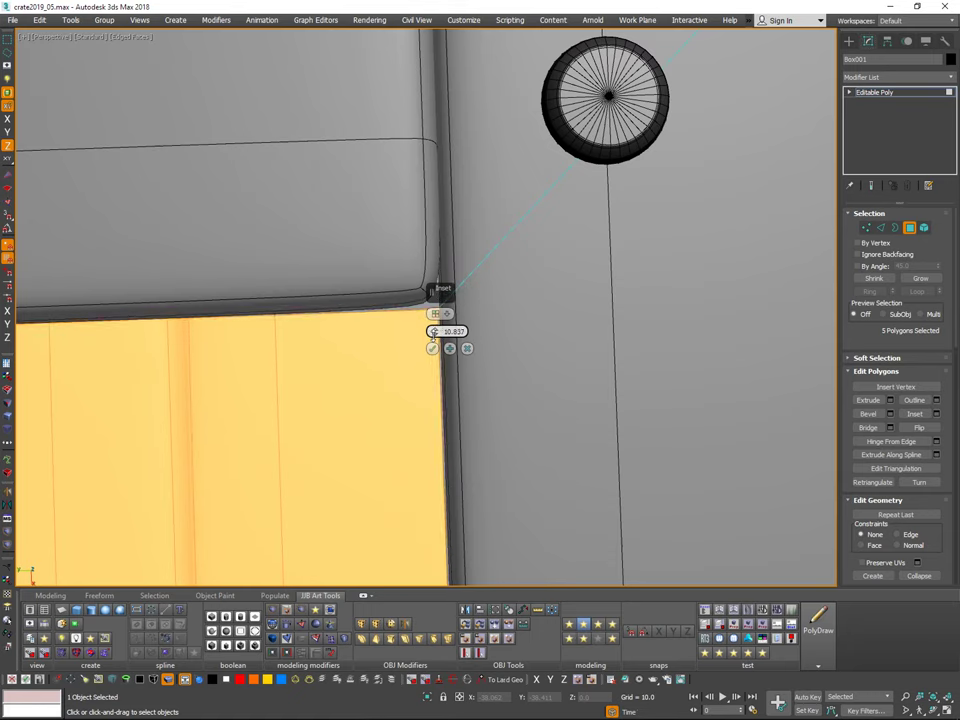
{"action": "scroll", "coordinate": [480, 340], "scroll_direction": "down", "scroll_amount": 10}
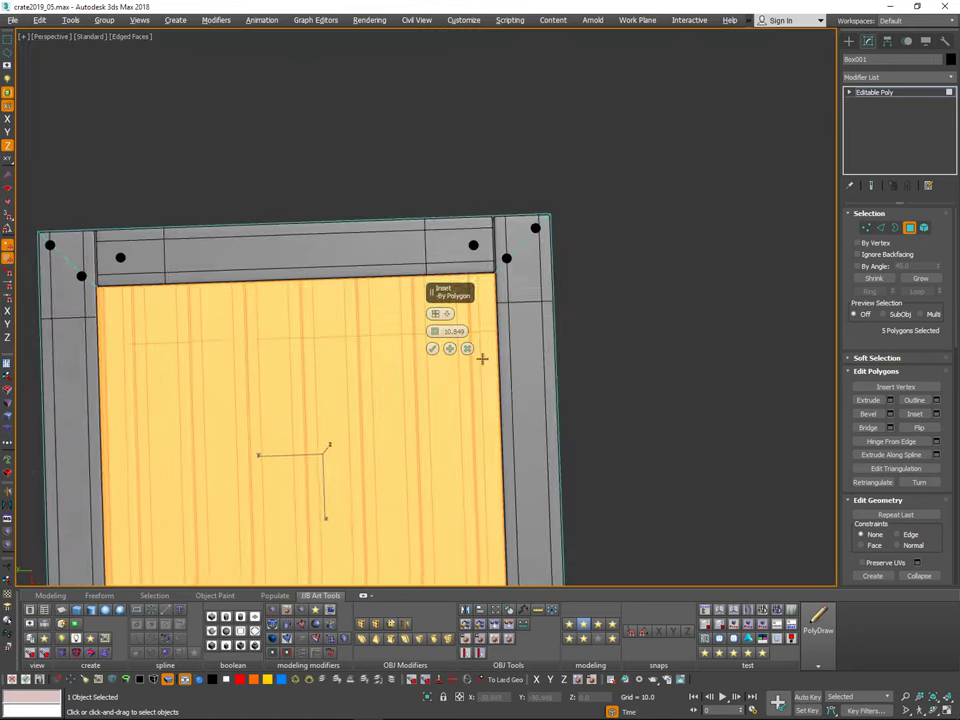
{"action": "middle_click_drag", "start_coordinate": [482, 358], "coordinate": [575, 297], "text": "alt"}
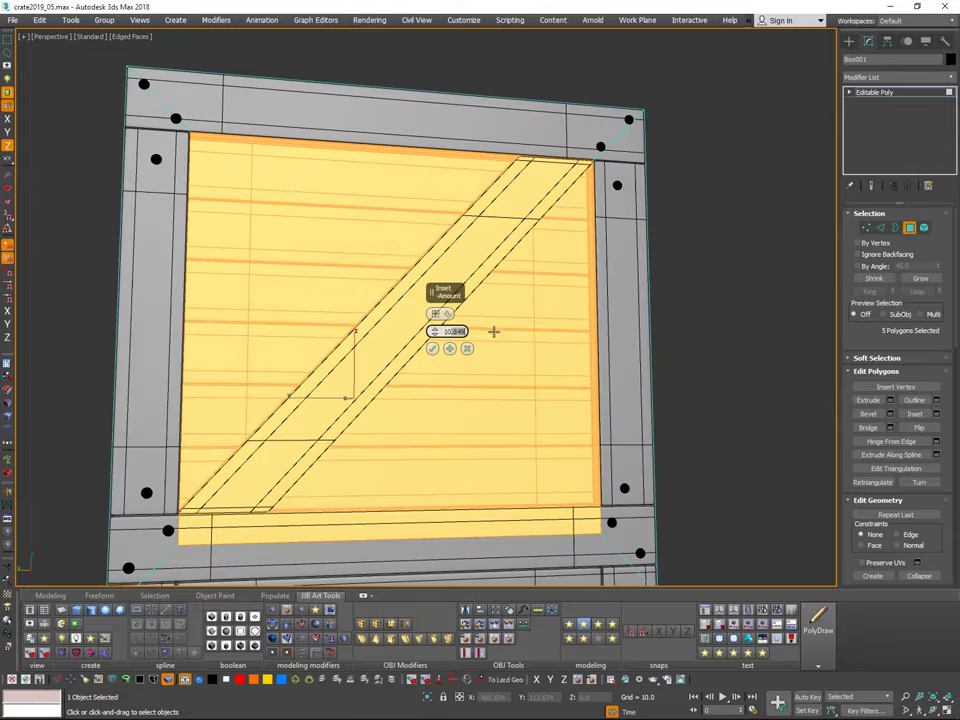
Step: Confirm the inset and extrude the five body panels inward with a height of about -3.585
{"action": "scroll", "coordinate": [509, 274], "scroll_direction": "down", "scroll_amount": 5}
{"action": "middle_click_drag", "start_coordinate": [585, 280], "coordinate": [444, 303], "text": "alt"}
{"action": "left_click", "coordinate": [889, 400]}
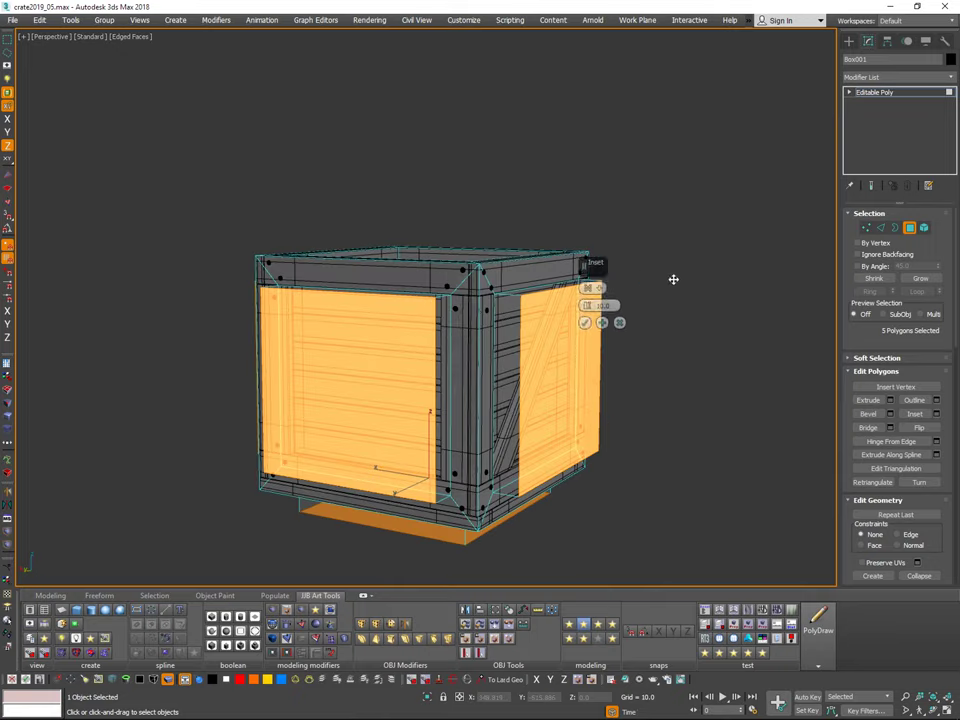
{"action": "middle_click_drag", "start_coordinate": [683, 485], "coordinate": [679, 507], "text": "alt"}
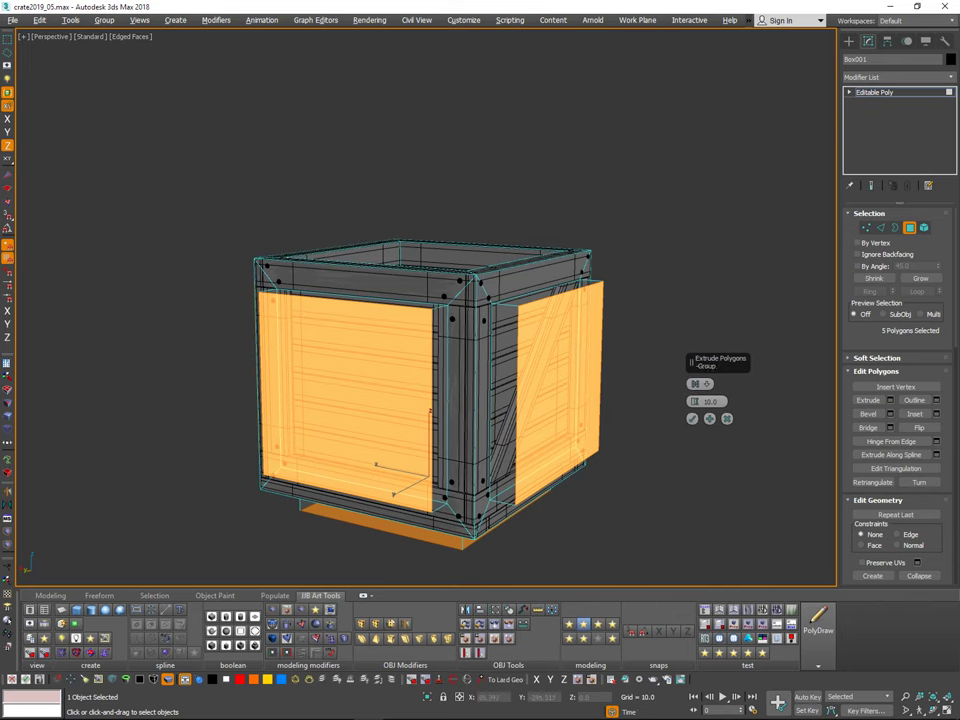
{"action": "scroll", "coordinate": [588, 345], "scroll_direction": "up", "scroll_amount": 1}
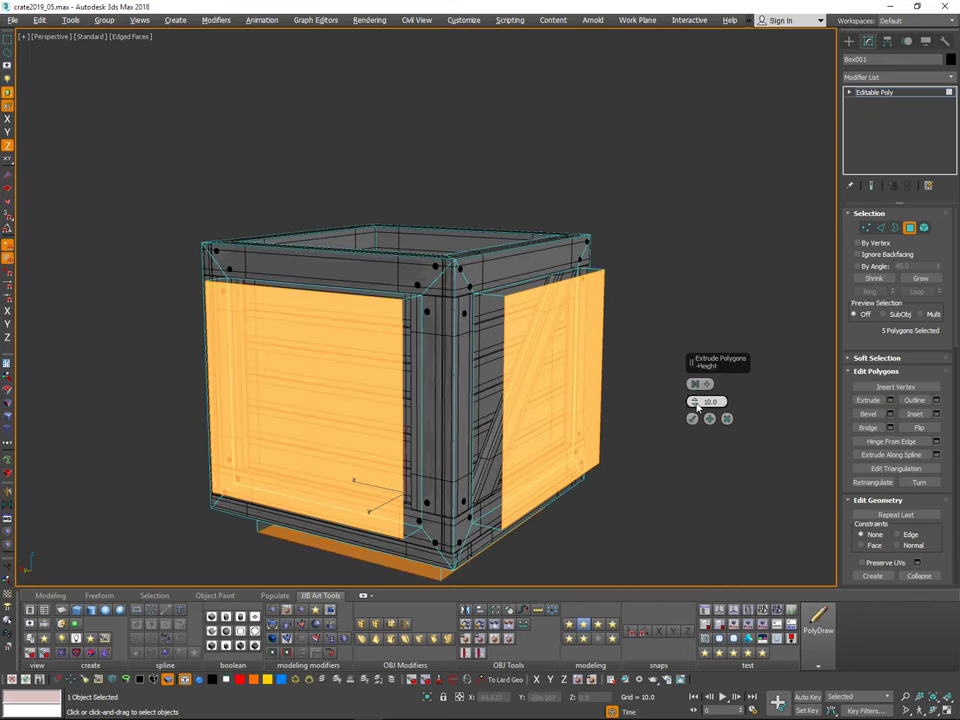
{"action": "left_click_drag", "start_coordinate": [697, 391], "coordinate": [677, 461]}
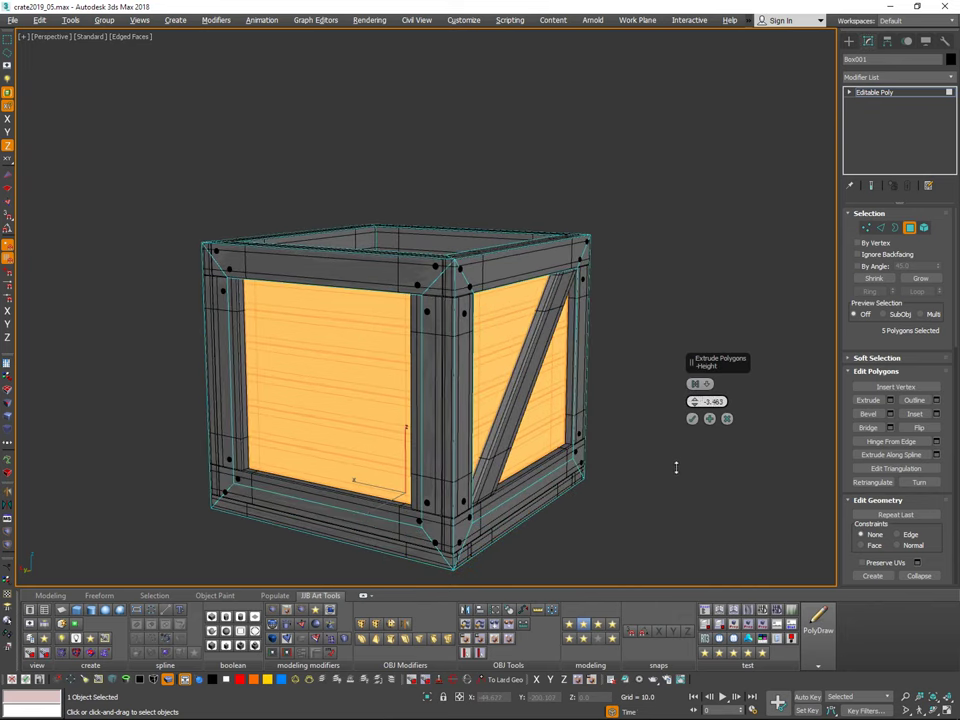
{"action": "middle_click_drag", "start_coordinate": [632, 421], "coordinate": [669, 380]}
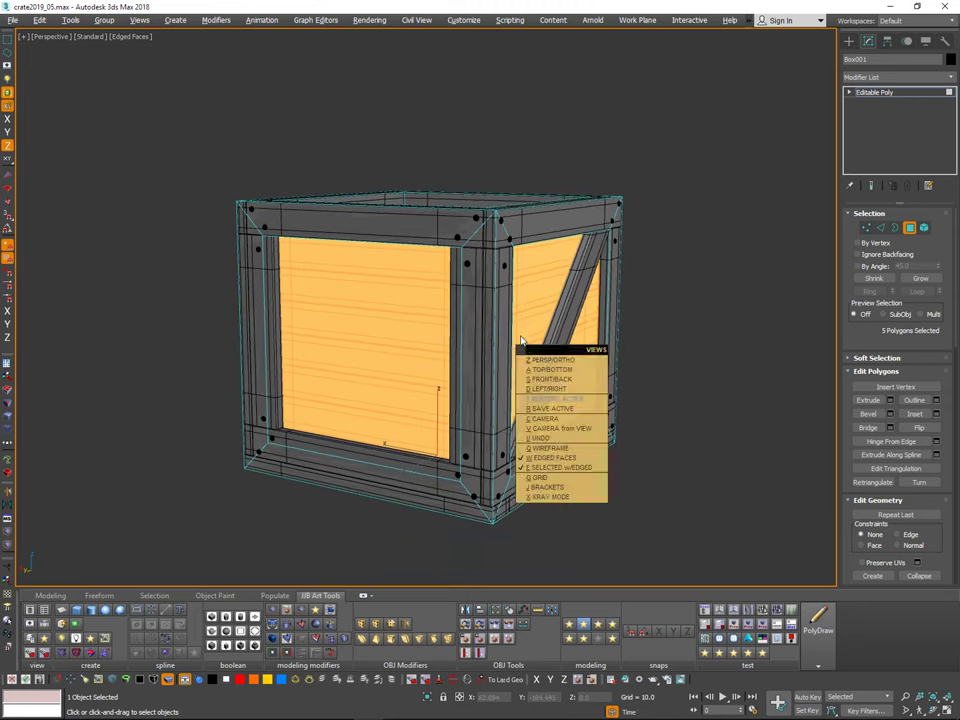
Step: Turn off X-Ray display and examine the recessed body panels against the detailed frame boards from several sides
{"action": "key", "text": "x"}
{"action": "mouse_move", "coordinate": [610, 380]}
{"action": "middle_mouse_down", "text": "alt"}
{"action": "mouse_move", "coordinate": [652, 343]}
{"action": "mouse_move", "coordinate": [617, 369]}
{"action": "mouse_move", "coordinate": [573, 371]}
{"action": "middle_mouse_up", "text": "alt"}
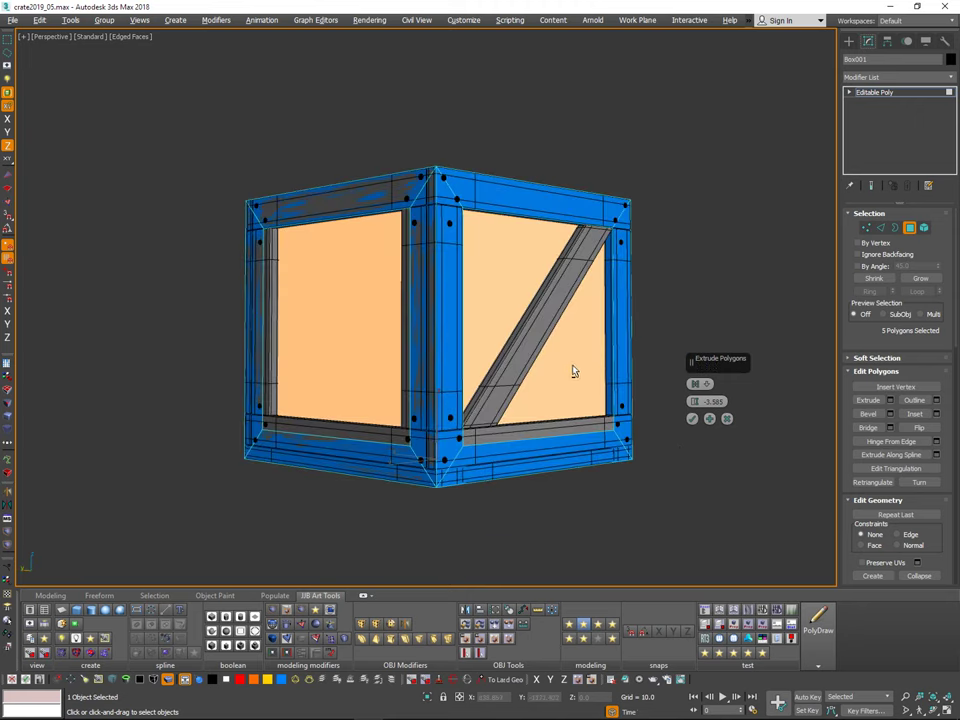
{"action": "middle_click_drag", "start_coordinate": [648, 352], "coordinate": [577, 256], "text": "alt"}
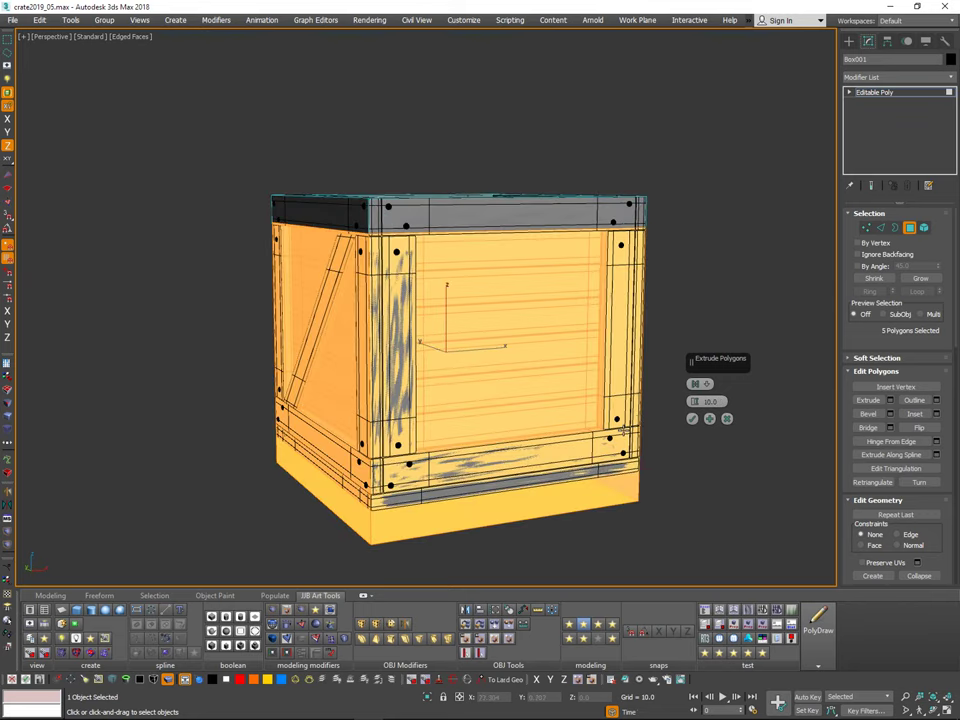
{"action": "left_click_drag", "start_coordinate": [623, 430], "coordinate": [623, 431]}
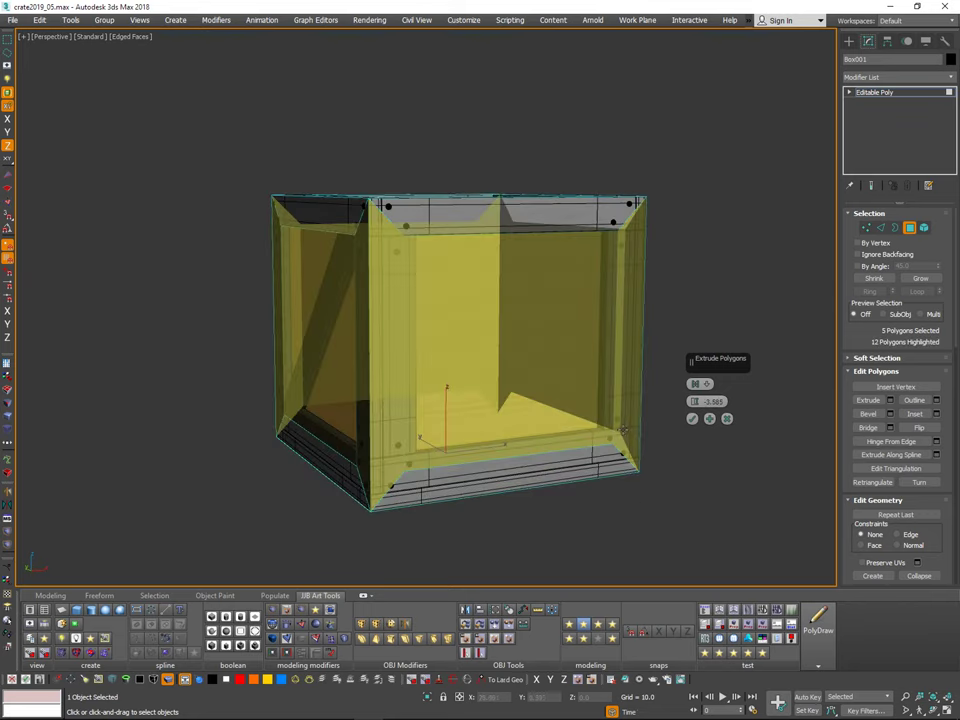
{"action": "middle_click_drag", "start_coordinate": [558, 501], "coordinate": [557, 435]}
{"action": "middle_click_drag", "start_coordinate": [490, 474], "coordinate": [410, 481], "text": "ctrl+alt"}
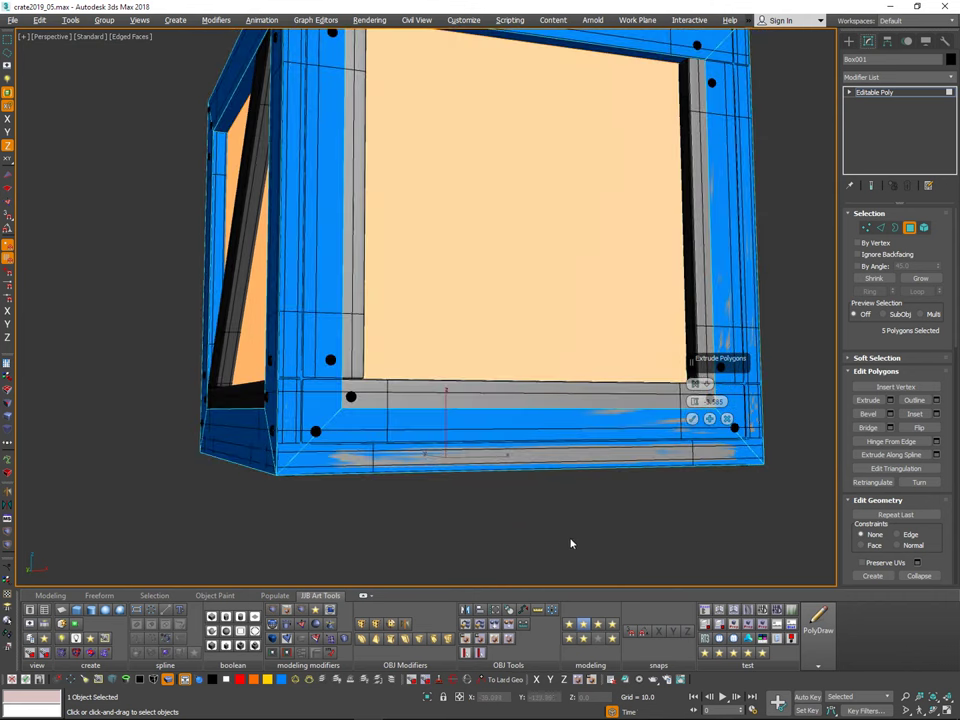
{"action": "key", "text": "super"}
{"action": "left_click", "coordinate": [843, 712]}
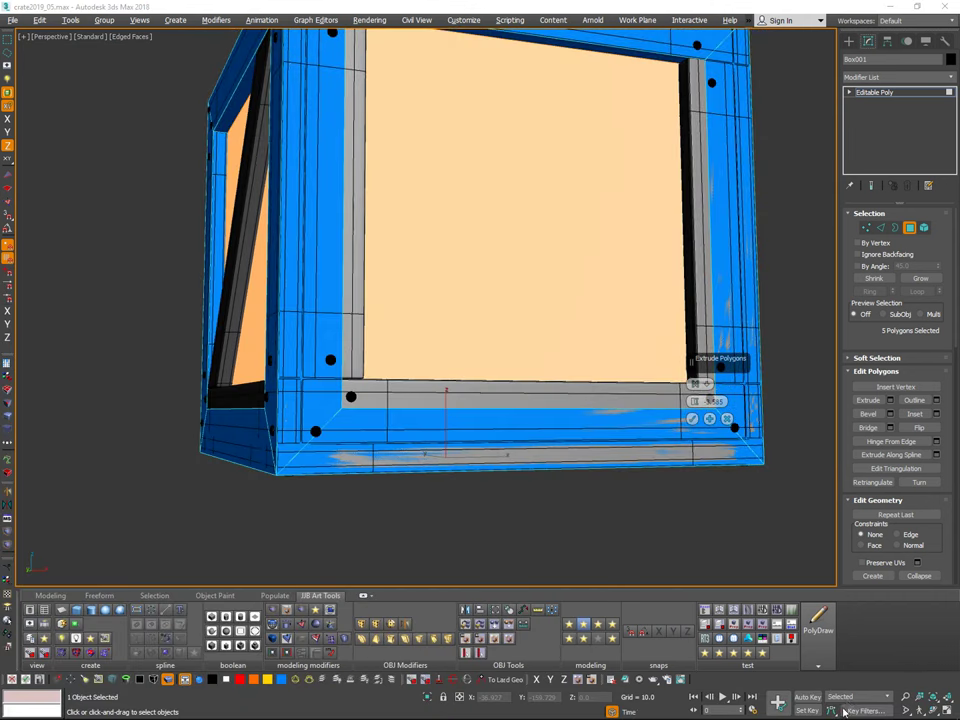
{"action": "key", "text": "super"}
{"action": "key", "text": "super"}
{"action": "left_click", "coordinate": [890, 7]}
{"action": "key", "text": "super"}
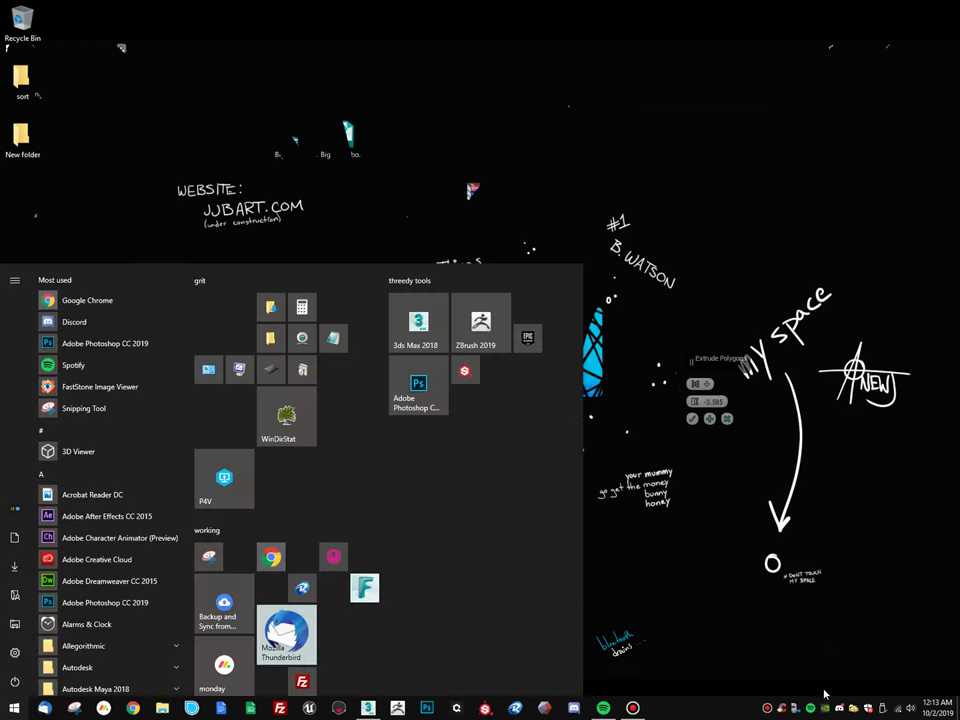
{"action": "key", "text": "super"}
{"action": "key", "text": "super"}
{"action": "key", "text": "ctrl+shift+Escape"}
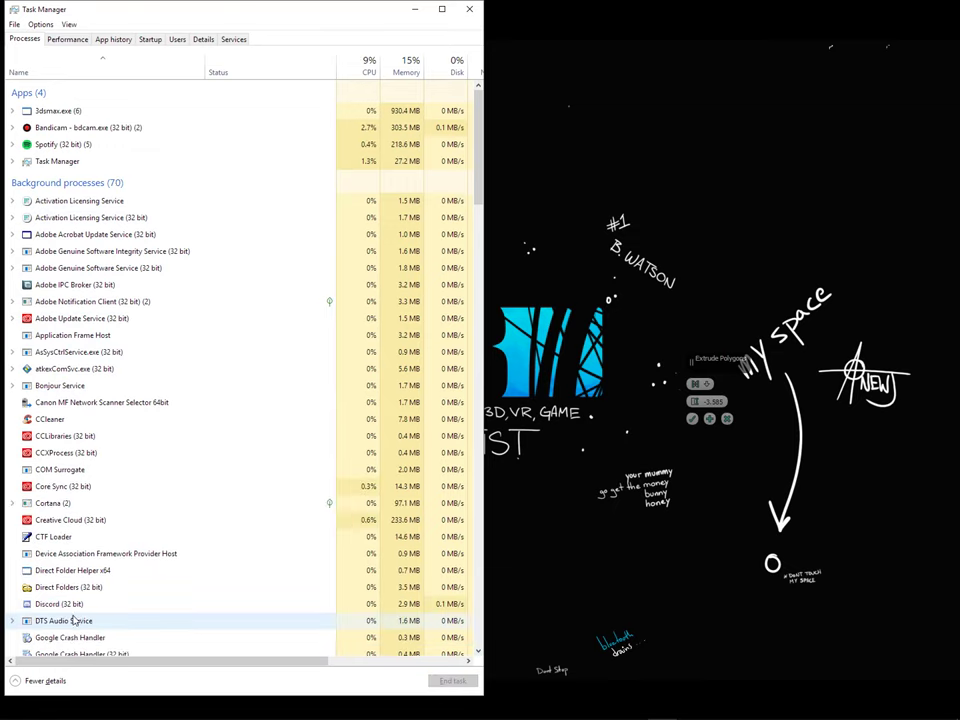
{"action": "left_click", "coordinate": [474, 14]}
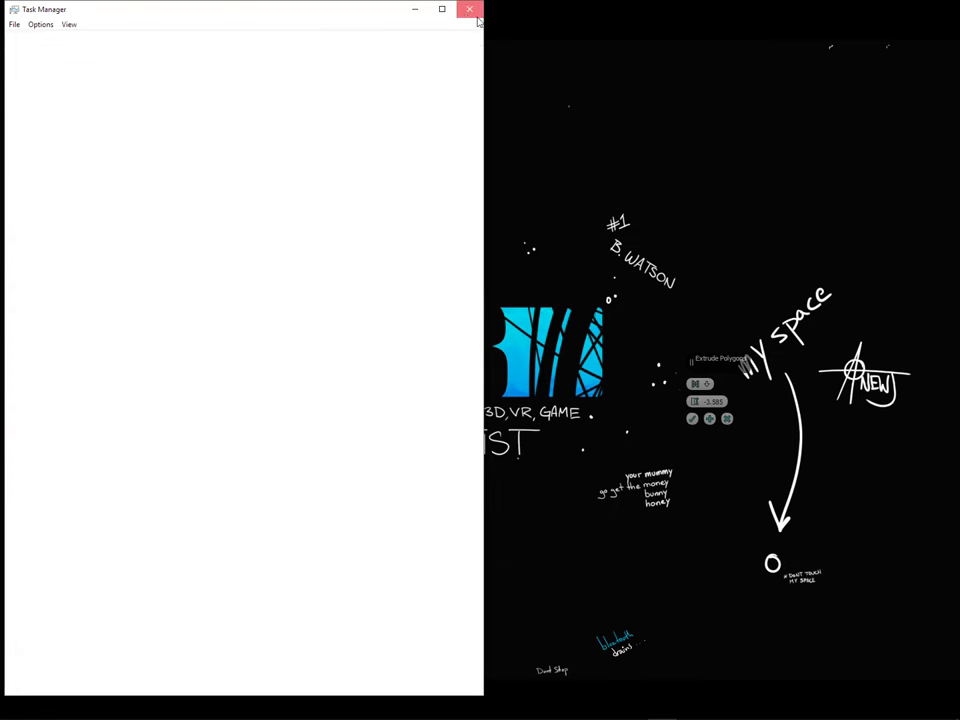
{"action": "key", "text": "super"}
{"action": "left_click", "coordinate": [715, 566]}
{"action": "key", "text": "alt+Tab"}
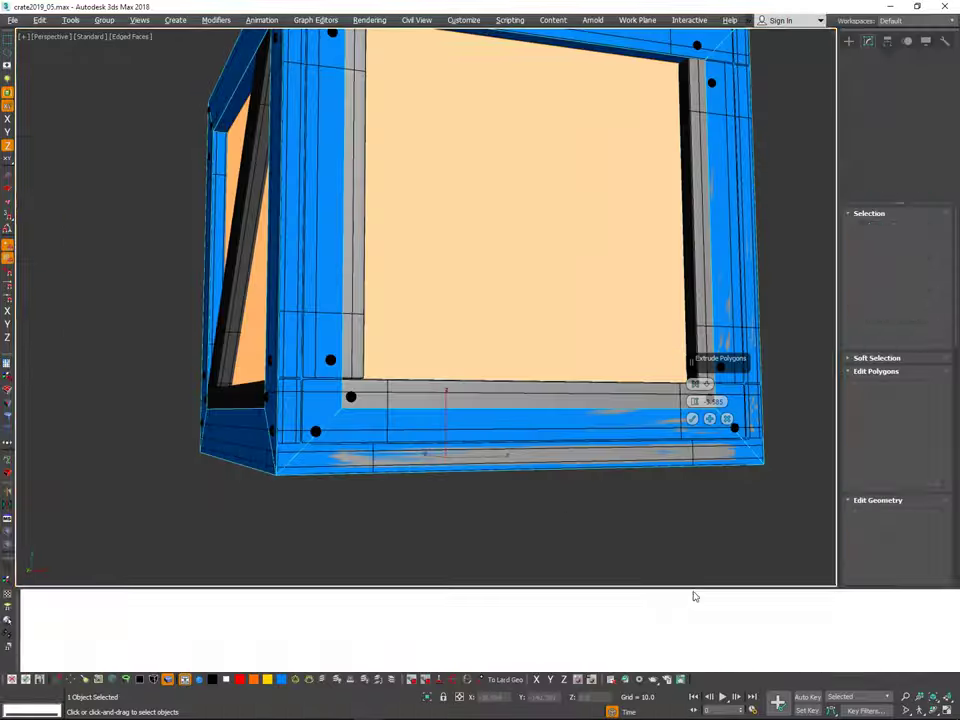
Step: Confirm the body panels' extrusion of -3.585 and examine the recesses against the detailed frame boards from several sides
{"action": "middle_click_drag", "start_coordinate": [608, 291], "coordinate": [589, 308], "text": "alt"}
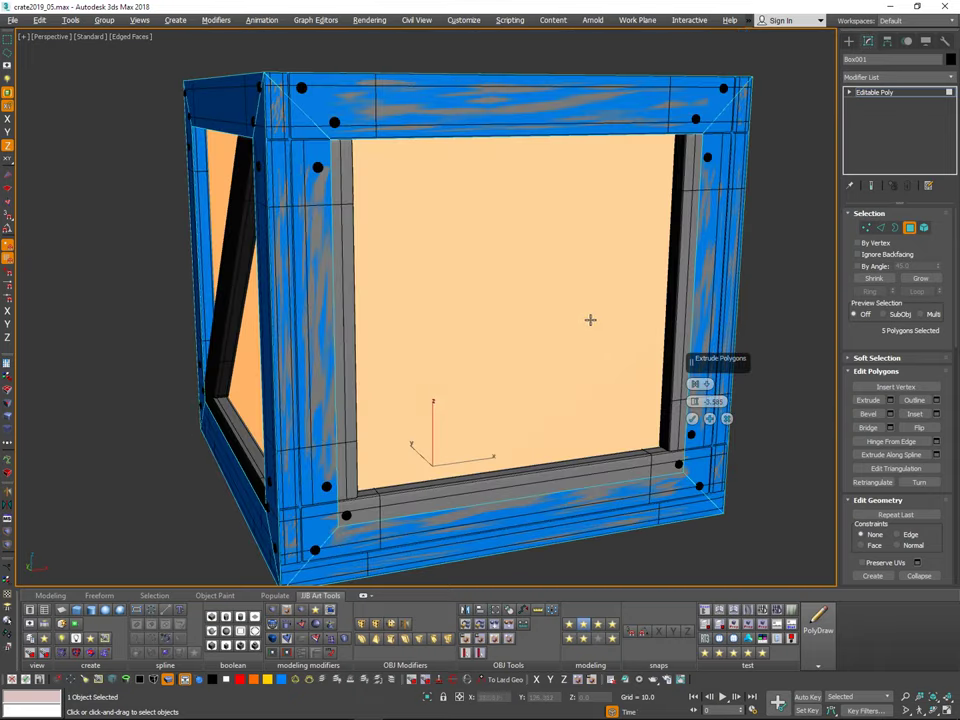
{"action": "middle_click_drag", "start_coordinate": [570, 478], "coordinate": [592, 478], "text": "alt"}
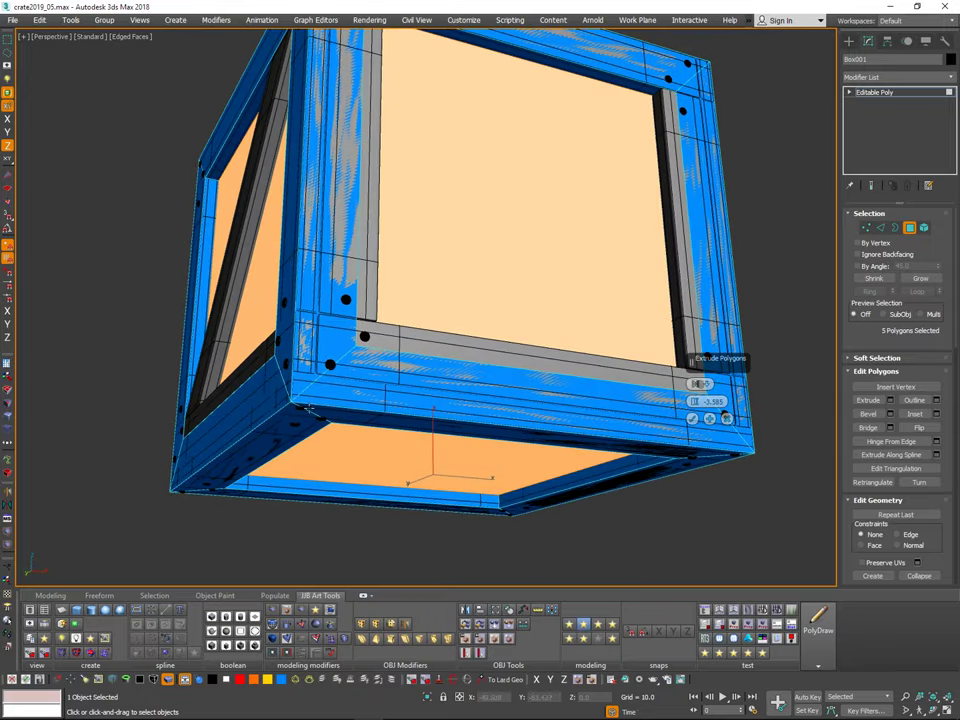
{"action": "middle_click_drag", "start_coordinate": [444, 428], "coordinate": [460, 405], "text": "alt"}
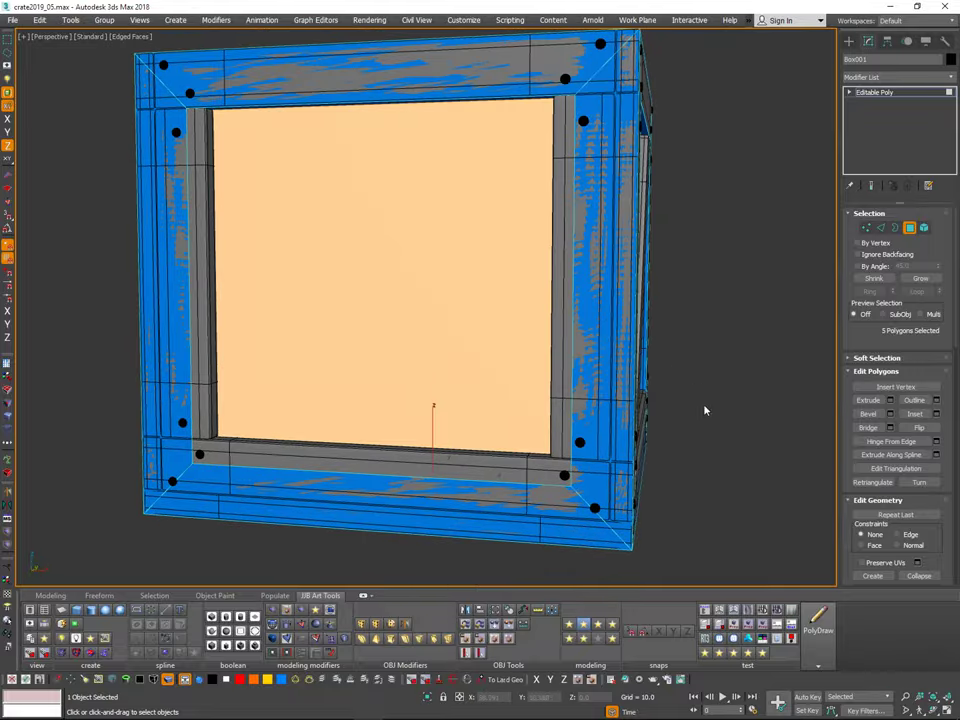
{"action": "mouse_move", "coordinate": [632, 413]}
{"action": "middle_mouse_down", "text": "alt"}
{"action": "mouse_move", "coordinate": [630, 368]}
{"action": "mouse_move", "coordinate": [634, 396]}
{"action": "mouse_move", "coordinate": [675, 413]}
{"action": "mouse_move", "coordinate": [641, 394]}
{"action": "middle_mouse_up", "text": "alt"}
{"action": "scroll", "coordinate": [641, 394], "scroll_direction": "down", "scroll_amount": 2}
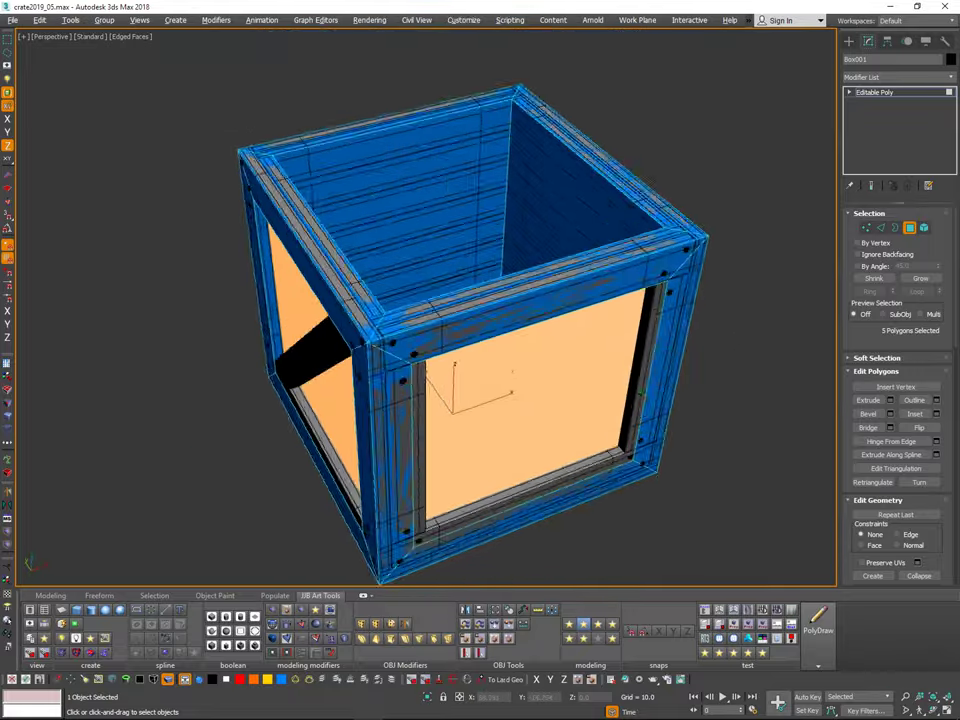
{"action": "middle_click_drag", "start_coordinate": [670, 445], "coordinate": [548, 381], "text": "alt"}
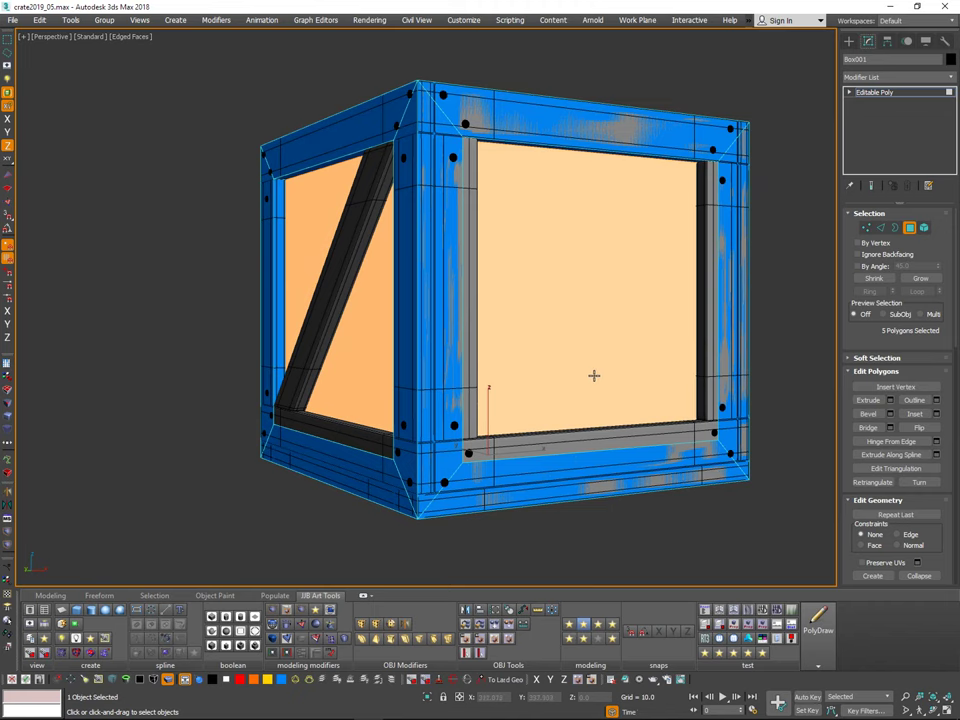
{"action": "middle_click_drag", "start_coordinate": [590, 372], "coordinate": [538, 384], "text": "alt"}
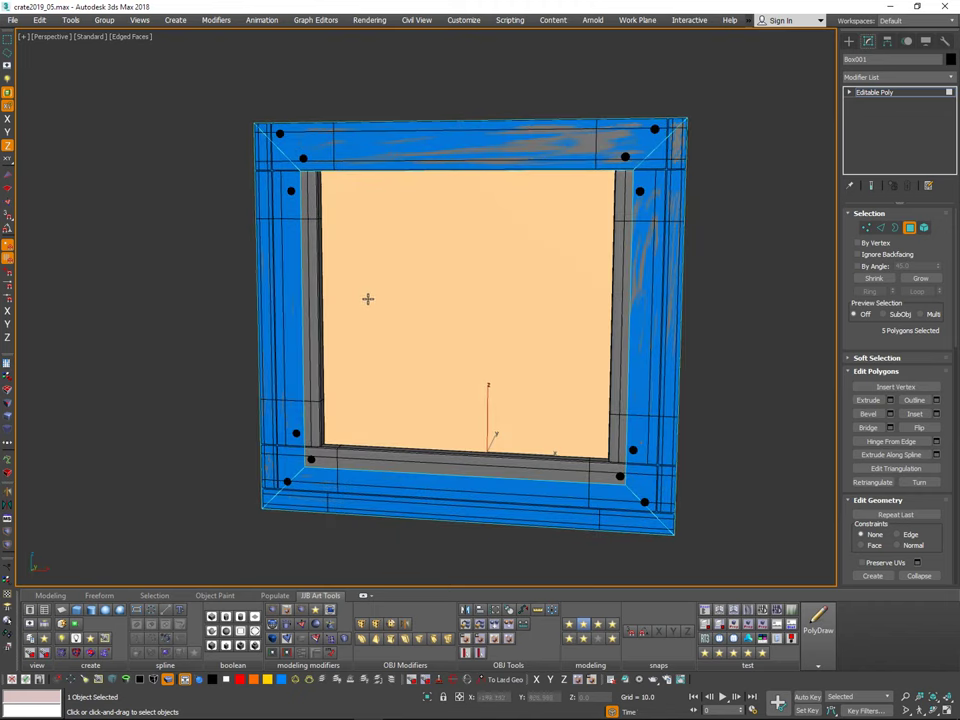
{"action": "middle_click_drag", "start_coordinate": [367, 299], "coordinate": [360, 302], "text": "alt"}
Step: Isolate the low-poly body, select the four vertical recess side polygons of the two panels without diagonal braces, and exit isolation
{"action": "key", "text": "alt+q"}
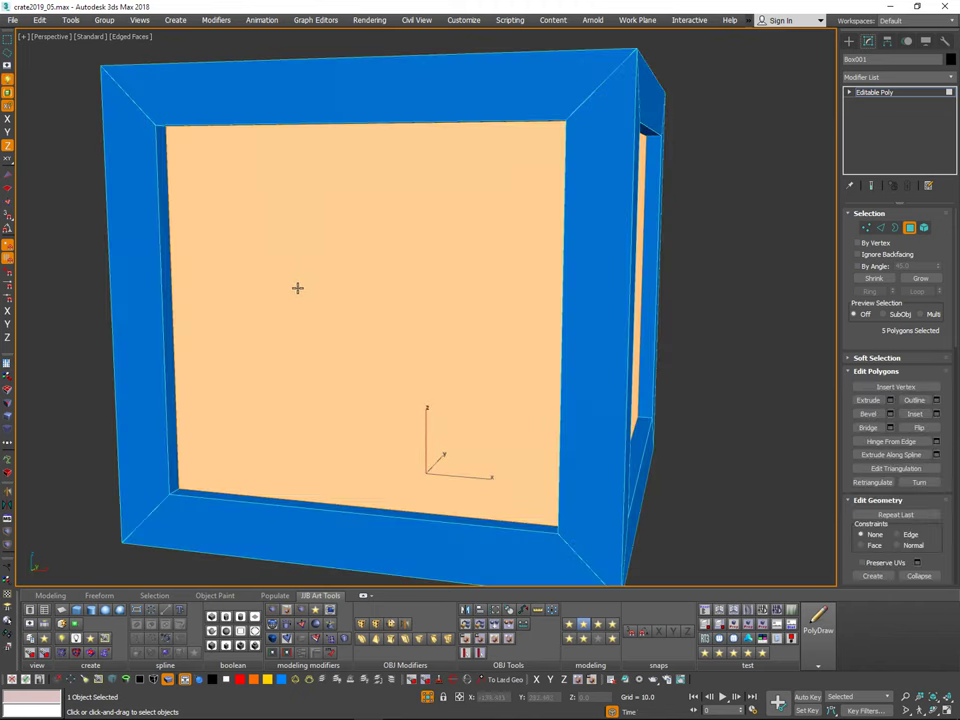
{"action": "left_click", "coordinate": [169, 250]}
{"action": "middle_click_drag", "start_coordinate": [575, 274], "coordinate": [626, 274], "text": "alt"}
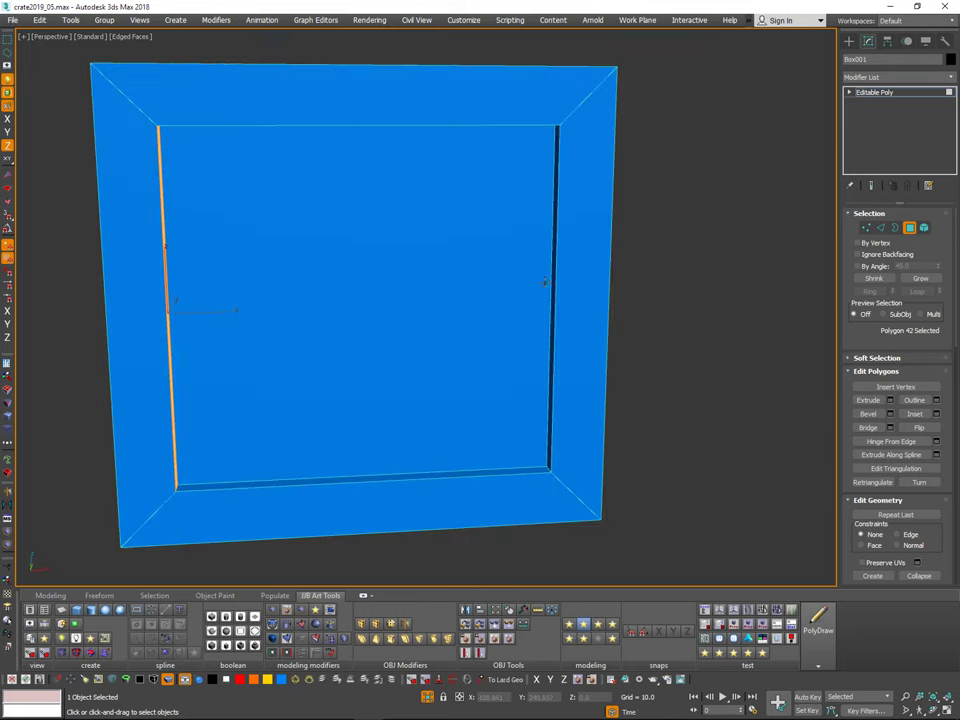
{"action": "left_click", "coordinate": [552, 281], "text": "ctrl"}
{"action": "middle_click_drag", "start_coordinate": [558, 277], "coordinate": [812, 300], "text": "alt"}
{"action": "scroll", "coordinate": [692, 257], "scroll_direction": "down", "scroll_amount": 4}
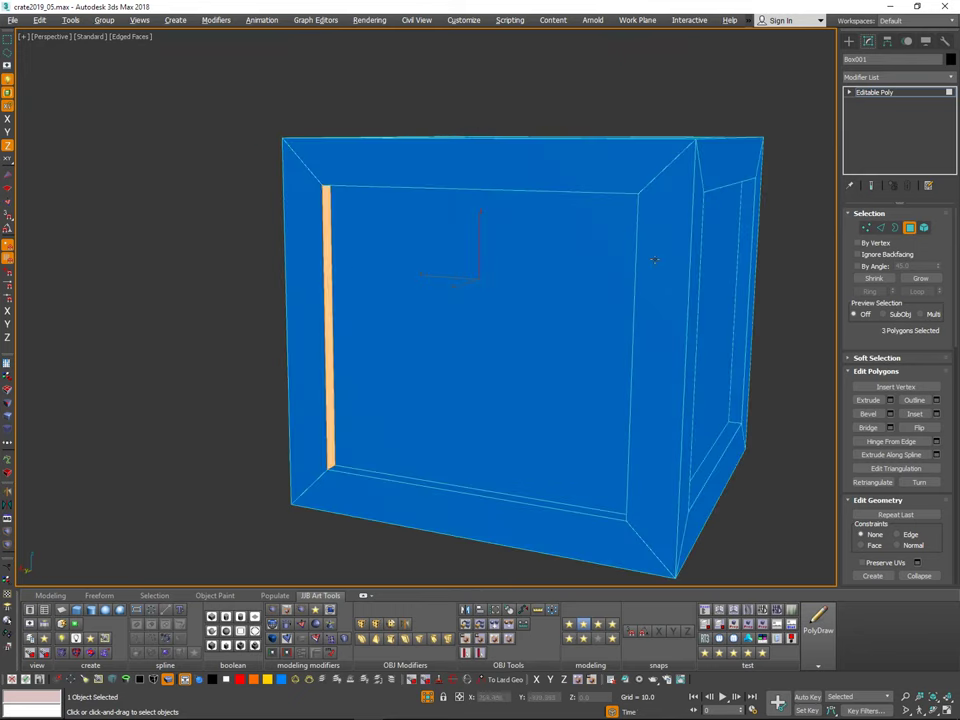
{"action": "middle_click_drag", "start_coordinate": [654, 260], "coordinate": [813, 265], "text": "alt"}
{"action": "left_click", "coordinate": [801, 271], "text": "ctrl"}
{"action": "middle_click_drag", "start_coordinate": [720, 300], "coordinate": [733, 232], "text": "alt"}
{"action": "key", "text": "alt+q"}
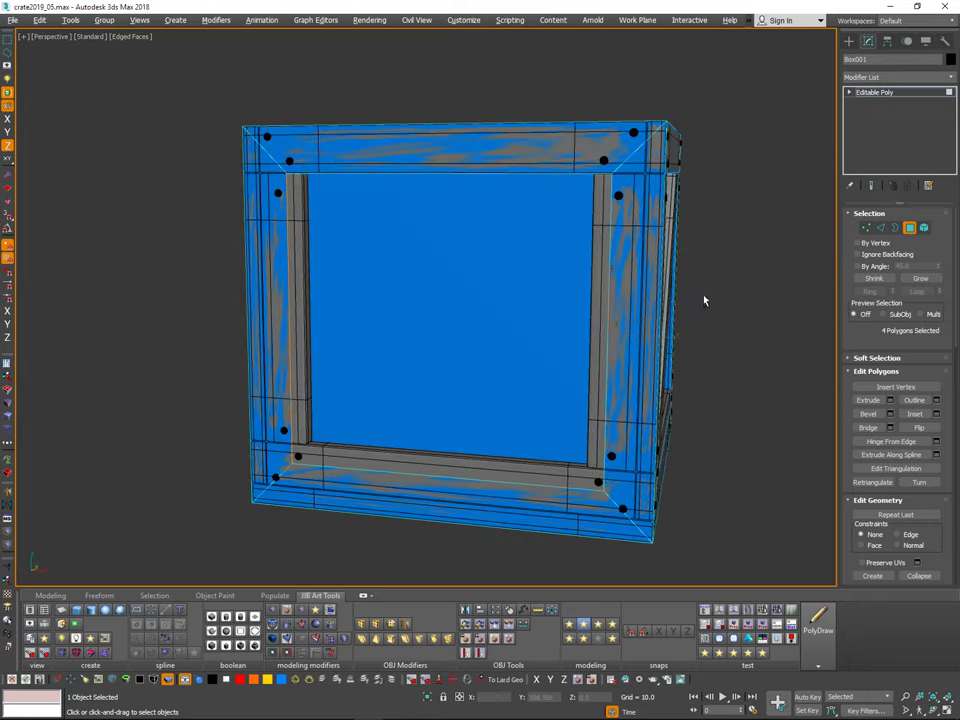
Step: Scale the four selected recess side polygons inward along X to line up with the frame boards' inner edges
{"action": "middle_click_drag", "start_coordinate": [704, 300], "coordinate": [653, 336], "text": "alt"}
{"action": "key", "text": "r"}
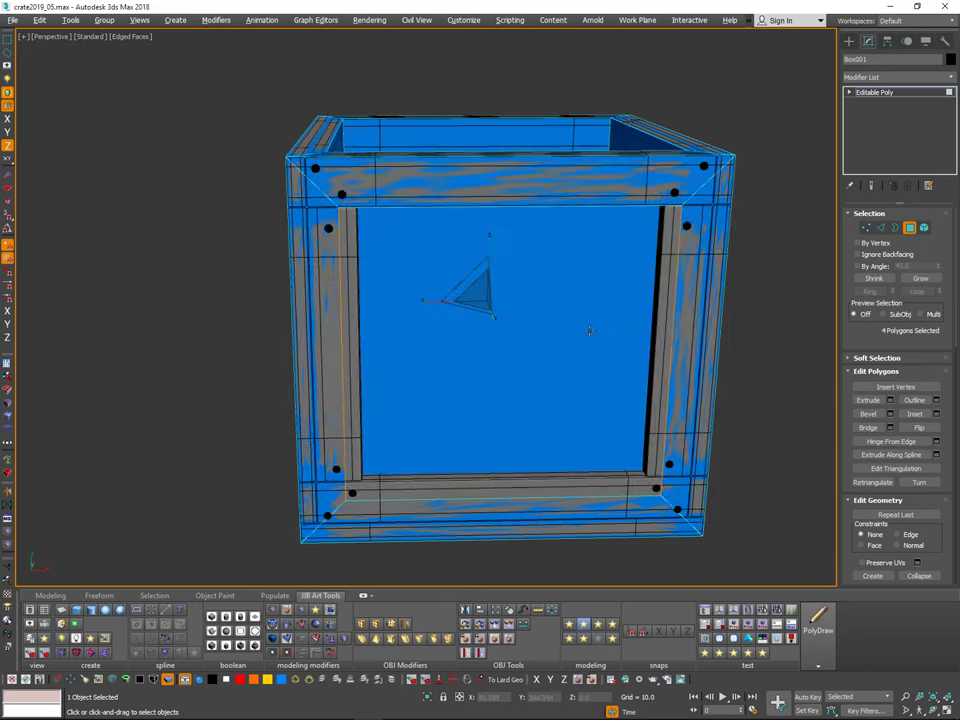
{"action": "middle_click_drag", "start_coordinate": [589, 330], "coordinate": [397, 307], "text": "alt"}
{"action": "left_click_drag", "start_coordinate": [397, 307], "coordinate": [397, 307]}
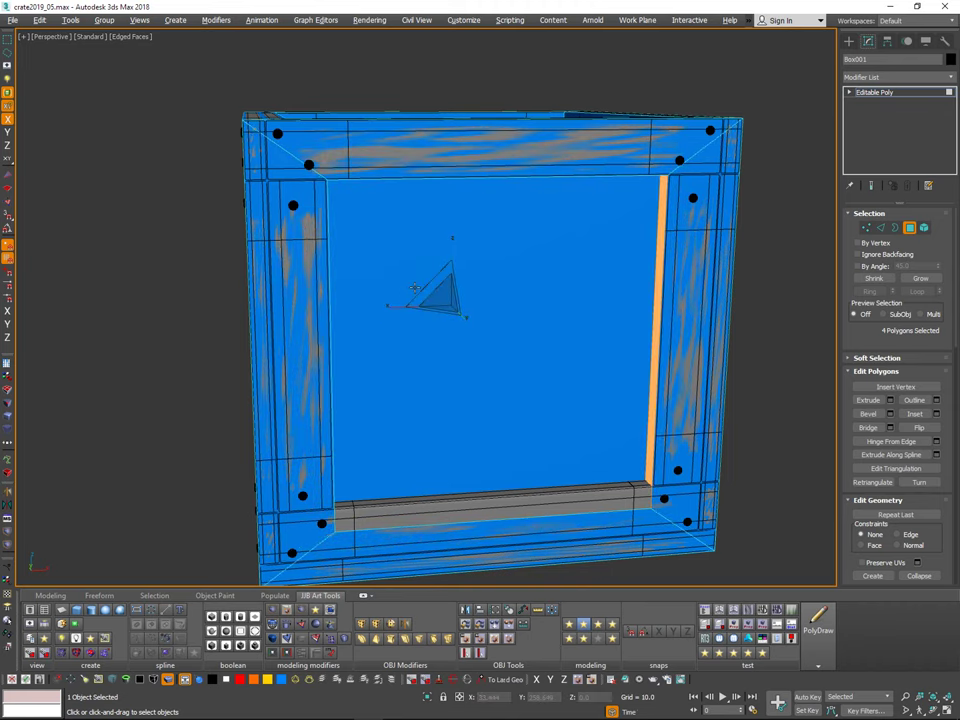
{"action": "middle_click_drag", "start_coordinate": [415, 290], "coordinate": [724, 296], "text": "alt"}
{"action": "key", "text": "F12"}
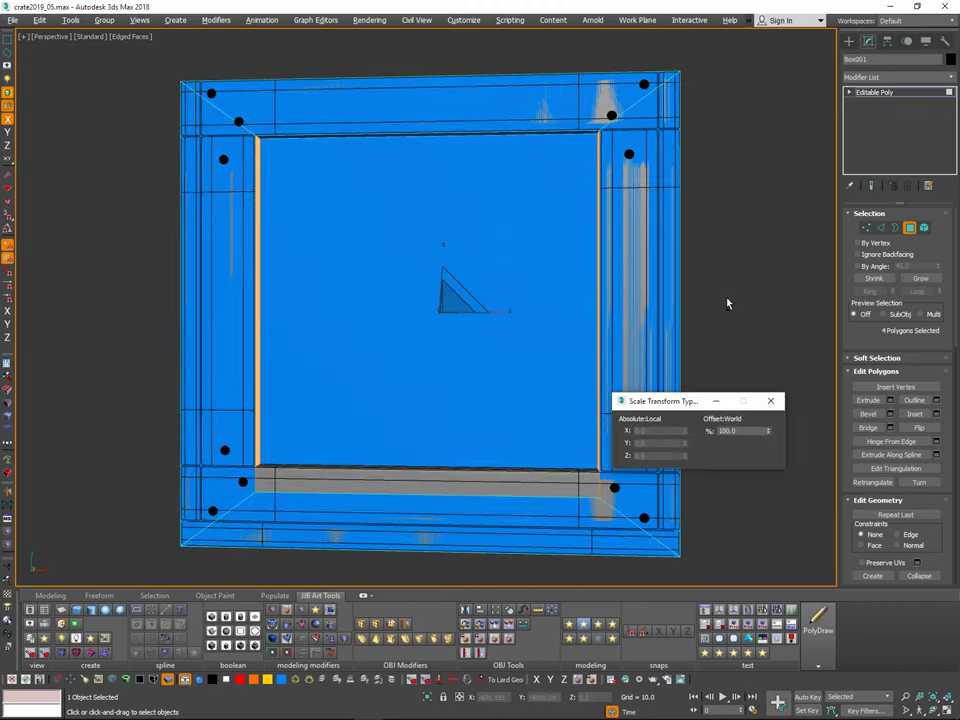
{"action": "middle_click_drag", "start_coordinate": [648, 386], "coordinate": [549, 290], "text": "alt"}
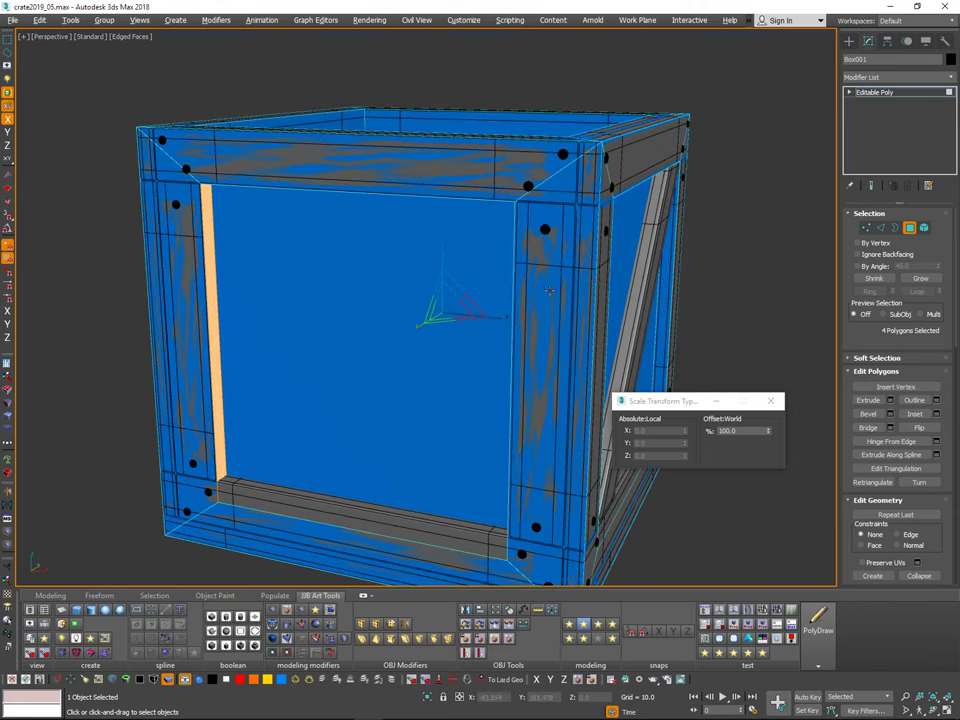
{"action": "left_click_drag", "start_coordinate": [498, 319], "coordinate": [499, 320]}
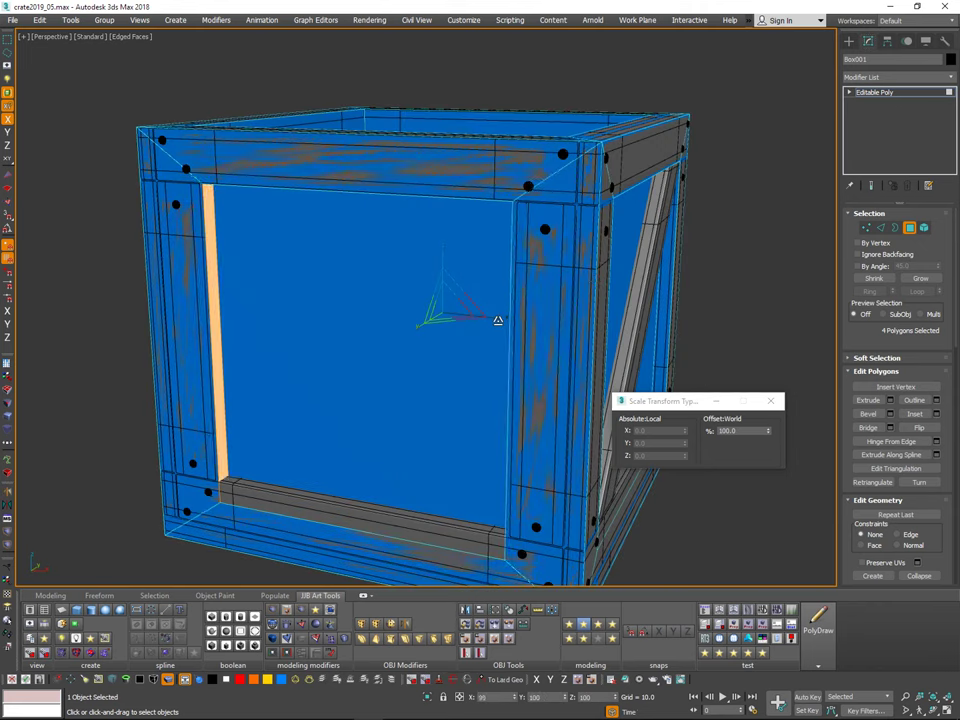
{"action": "middle_click_drag", "start_coordinate": [503, 311], "coordinate": [652, 262], "text": "alt"}
Step: Isolate the low-poly body again and select the bottom ledge polygons of the recesses on all four sides
{"action": "middle_click_drag", "start_coordinate": [828, 256], "coordinate": [629, 234], "text": "alt"}
{"action": "middle_click_drag", "start_coordinate": [562, 335], "coordinate": [554, 405], "text": "alt"}
{"action": "middle_click_drag", "start_coordinate": [465, 535], "coordinate": [511, 432]}
{"action": "key", "text": "alt+q"}
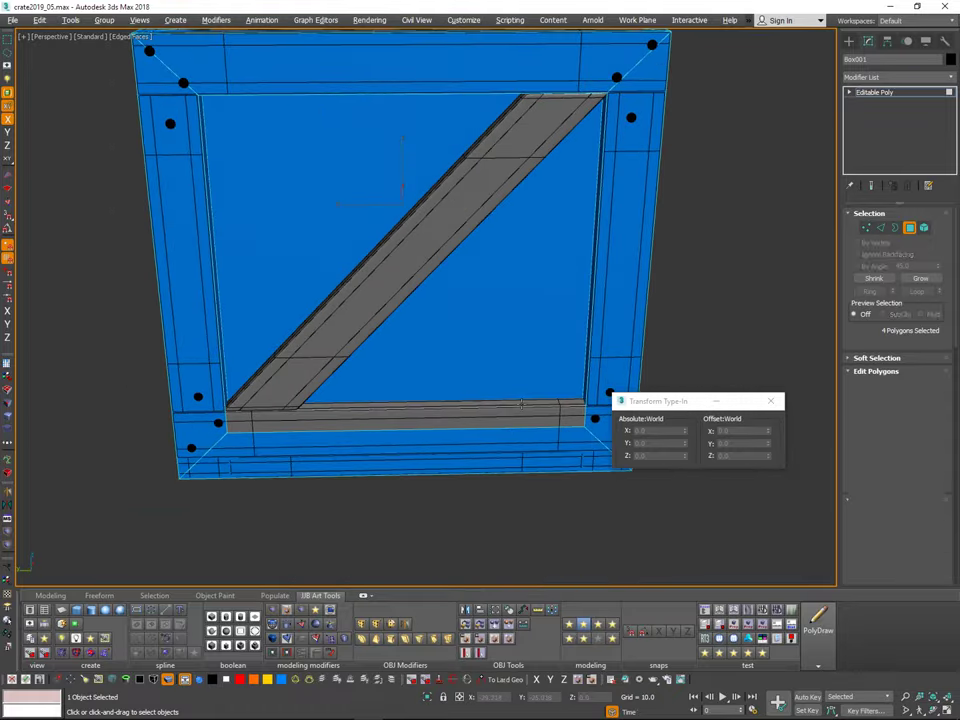
{"action": "middle_click_drag", "start_coordinate": [490, 345], "coordinate": [525, 407], "text": "alt"}
{"action": "middle_click_drag", "start_coordinate": [501, 585], "coordinate": [391, 489]}
{"action": "scroll", "coordinate": [549, 470], "scroll_direction": "down", "scroll_amount": 1}
{"action": "left_click", "coordinate": [549, 470]}
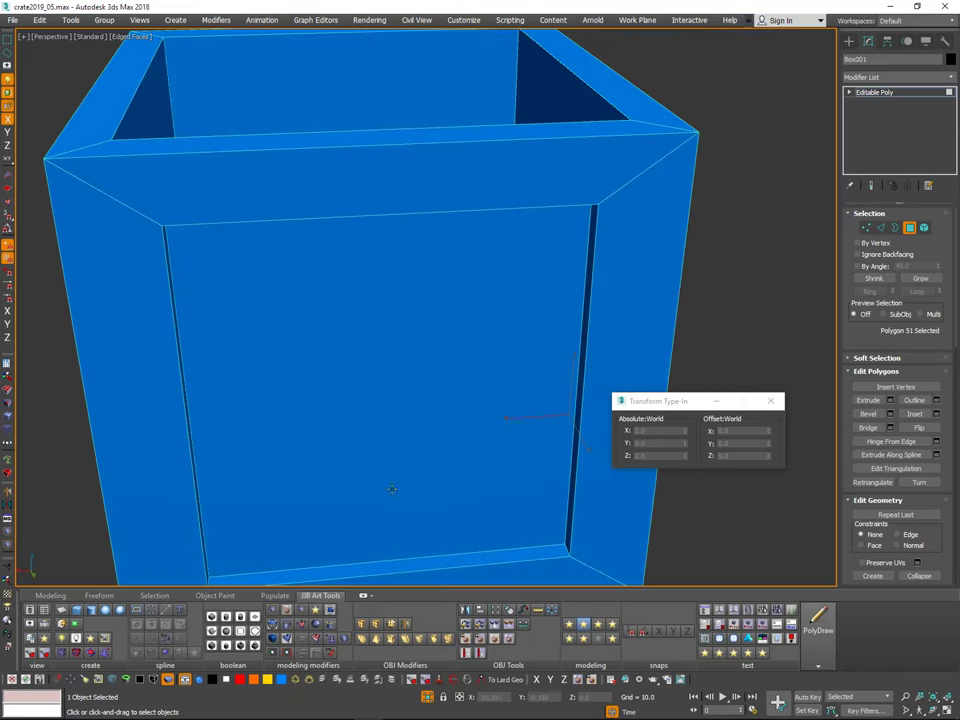
{"action": "left_click", "coordinate": [395, 564], "text": "ctrl"}
{"action": "middle_click_drag", "start_coordinate": [395, 545], "coordinate": [545, 373]}
{"action": "middle_click_drag", "start_coordinate": [400, 462], "coordinate": [372, 413], "text": "alt"}
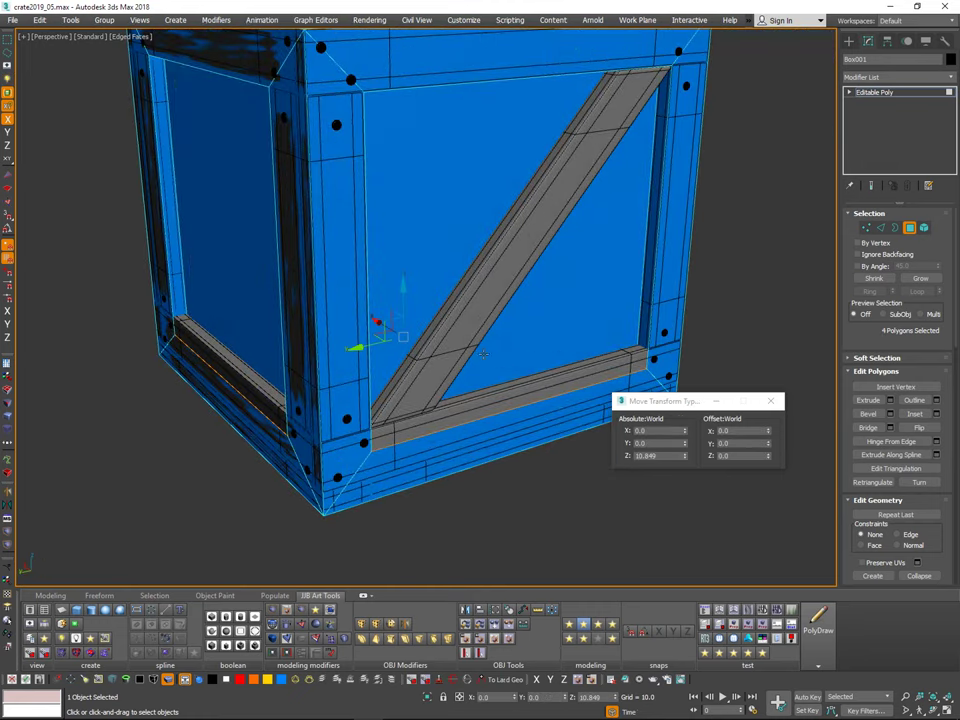
Step: Raise the four selected ledge polygons along Z to about 15.8 to meet the lower frame boards' top edges
{"action": "middle_click_drag", "start_coordinate": [484, 354], "coordinate": [425, 328], "text": "alt"}
{"action": "scroll", "coordinate": [418, 310], "scroll_direction": "up", "scroll_amount": 3}
{"action": "left_click_drag", "start_coordinate": [407, 294], "coordinate": [408, 269]}
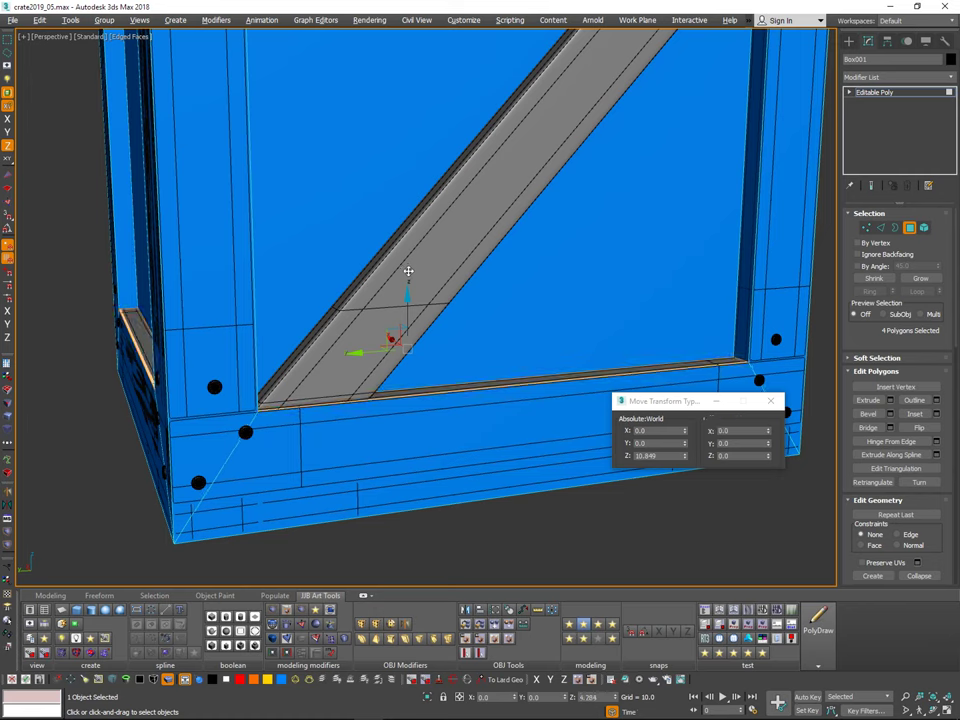
{"action": "middle_click_drag", "start_coordinate": [456, 213], "coordinate": [345, 236], "text": "alt"}
{"action": "scroll", "coordinate": [430, 318], "scroll_direction": "up", "scroll_amount": 4}
{"action": "middle_click_drag", "start_coordinate": [430, 318], "coordinate": [498, 280]}
{"action": "scroll", "coordinate": [475, 345], "scroll_direction": "up", "scroll_amount": 3}
{"action": "middle_click_drag", "start_coordinate": [475, 345], "coordinate": [441, 237], "text": "alt"}
{"action": "left_click_drag", "start_coordinate": [416, 178], "coordinate": [418, 180]}
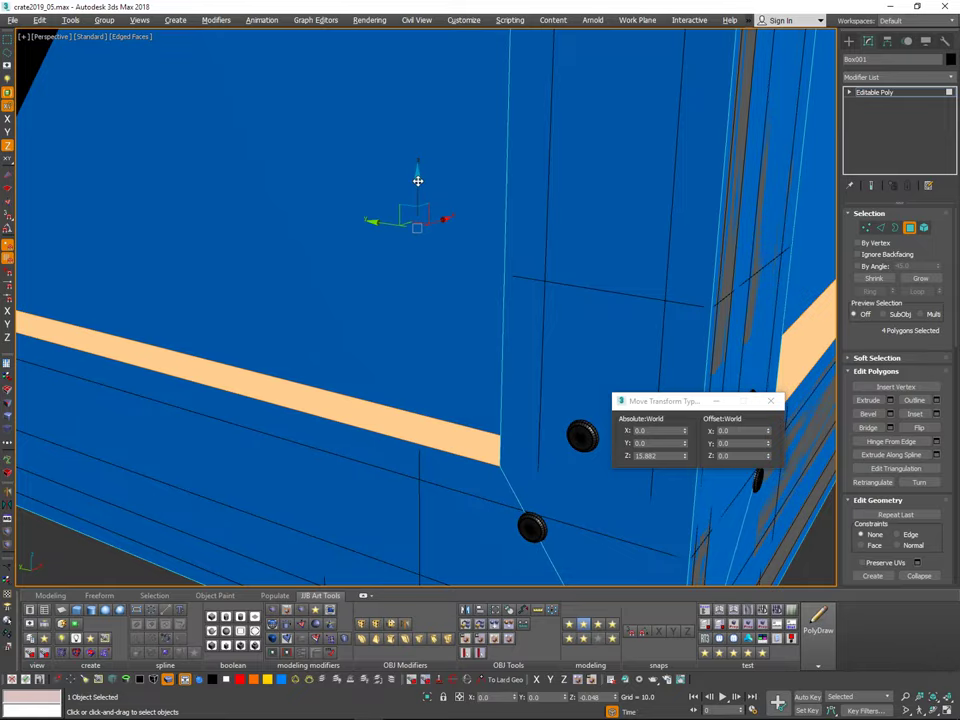
{"action": "scroll", "coordinate": [432, 152], "scroll_direction": "down", "scroll_amount": 5}
{"action": "middle_click_drag", "start_coordinate": [432, 152], "coordinate": [724, 197], "text": "alt"}
Step: Leave polygon editing and clone the detailed Base group as one independent copy, Base001, placed along Y at about -153.985
{"action": "key", "text": "4"}
{"action": "left_click", "coordinate": [604, 301]}
{"action": "left_click", "coordinate": [669, 258]}
{"action": "middle_click_drag", "start_coordinate": [669, 257], "coordinate": [604, 262]}
{"action": "key", "text": "w"}
{"action": "middle_click_drag", "start_coordinate": [512, 330], "coordinate": [554, 306]}
{"action": "scroll", "coordinate": [550, 310], "scroll_direction": "down", "scroll_amount": 1}
{"action": "middle_click_drag", "start_coordinate": [521, 354], "coordinate": [493, 380], "text": "alt"}
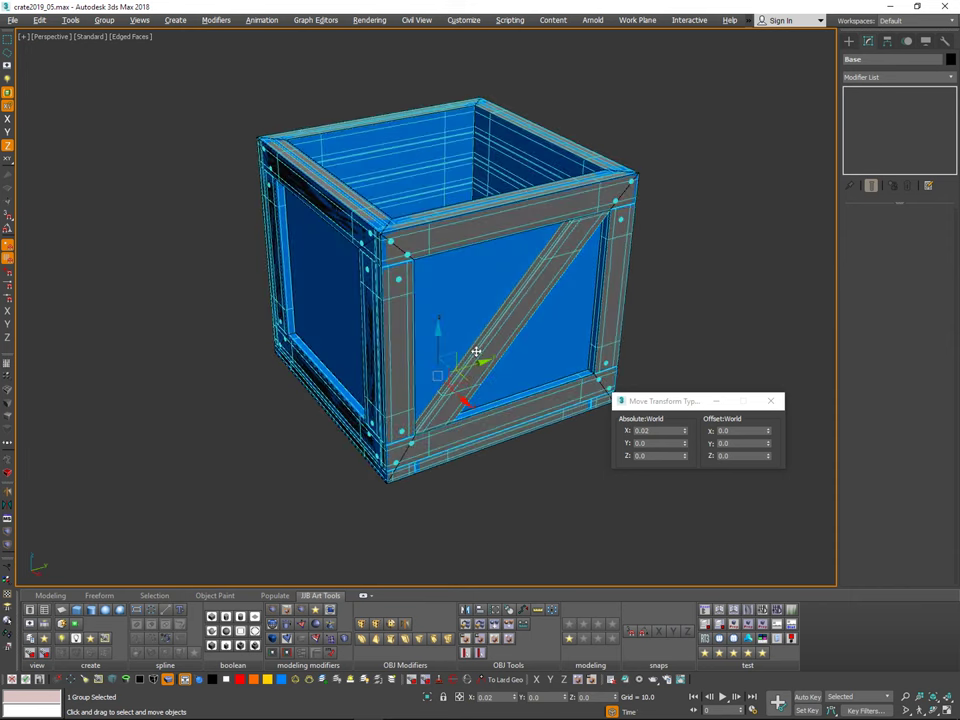
{"action": "left_click_drag", "start_coordinate": [362, 401], "coordinate": [232, 451], "text": "shift"}
{"action": "left_click", "coordinate": [528, 415]}
{"action": "mouse_move", "coordinate": [481, 364]}
{"action": "left_mouse_down", "text": "shift"}
{"action": "mouse_move", "coordinate": [189, 471]}
{"action": "mouse_move", "coordinate": [92, 488]}
{"action": "left_mouse_up", "text": "shift"}
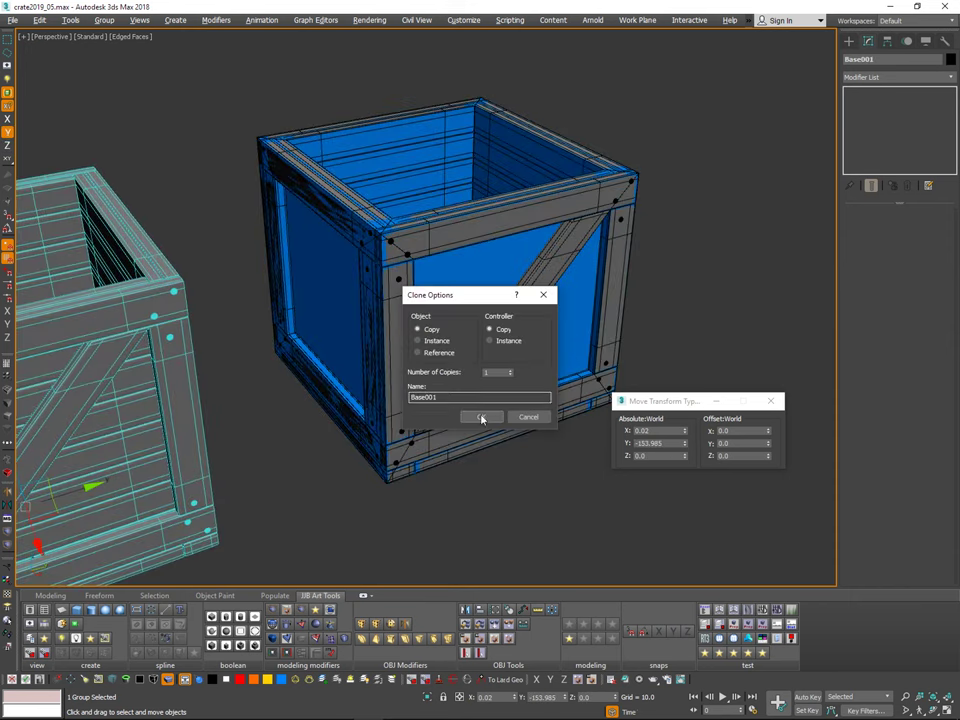
{"action": "left_click", "coordinate": [481, 418]}
{"action": "middle_click_drag", "start_coordinate": [480, 379], "coordinate": [573, 341]}
{"action": "left_click", "coordinate": [561, 439]}
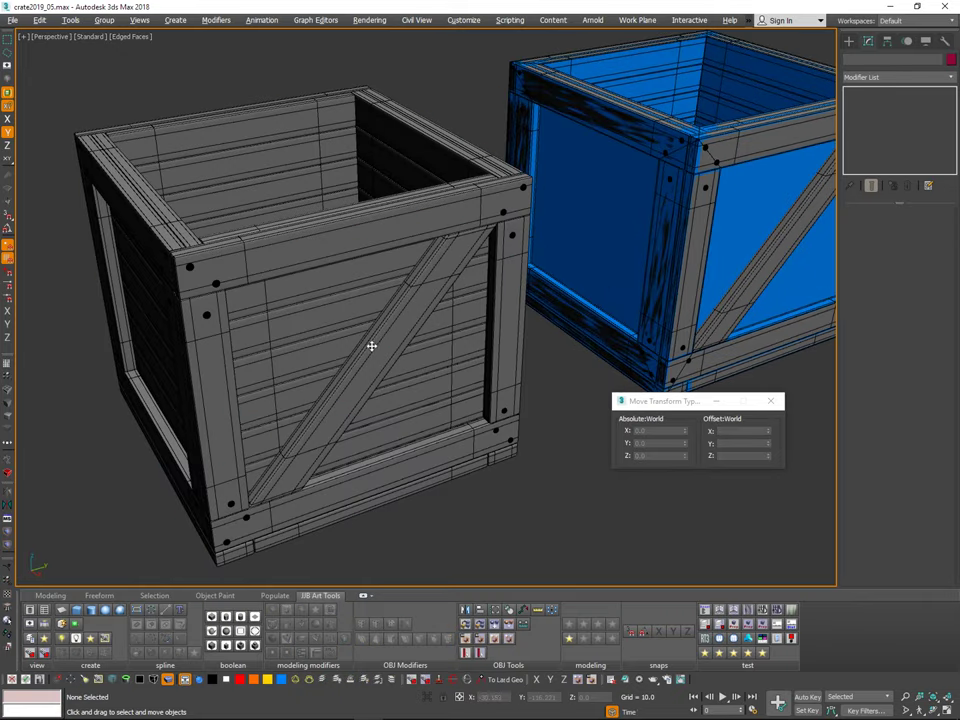
Step: Select the Base001 crate copy and ungroup it
{"action": "left_click", "coordinate": [372, 346]}
{"action": "middle_click_drag", "start_coordinate": [446, 271], "coordinate": [416, 313]}
{"action": "right_click", "coordinate": [417, 274]}
{"action": "right_click", "coordinate": [475, 310], "text": "alt"}
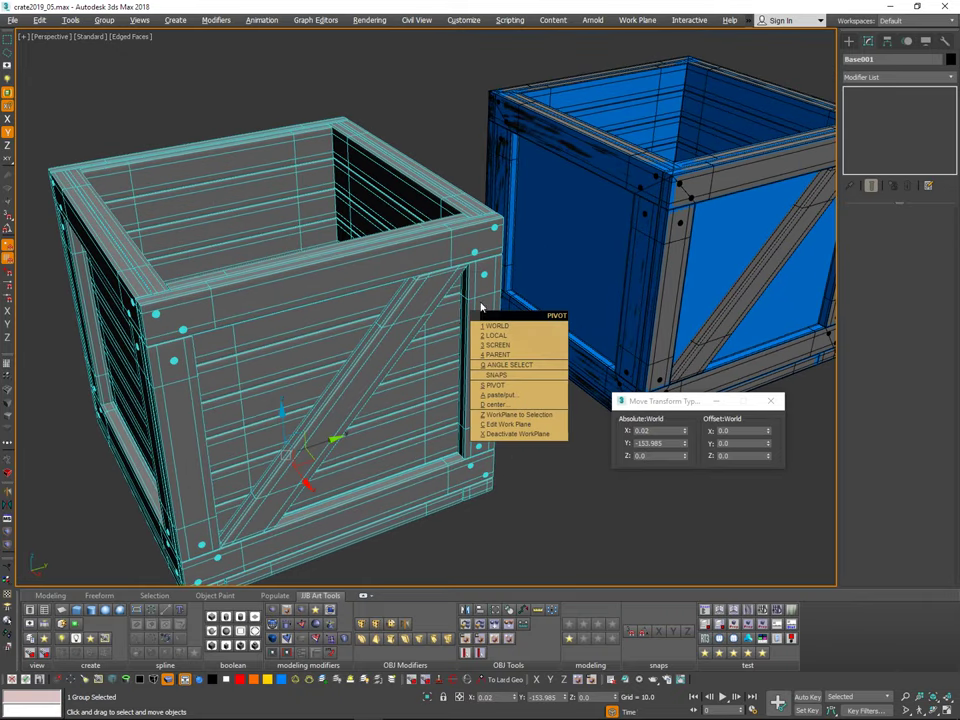
{"action": "left_click", "coordinate": [447, 310]}
{"action": "right_click", "coordinate": [450, 311], "text": "ctrl"}
{"action": "left_click", "coordinate": [313, 488]}
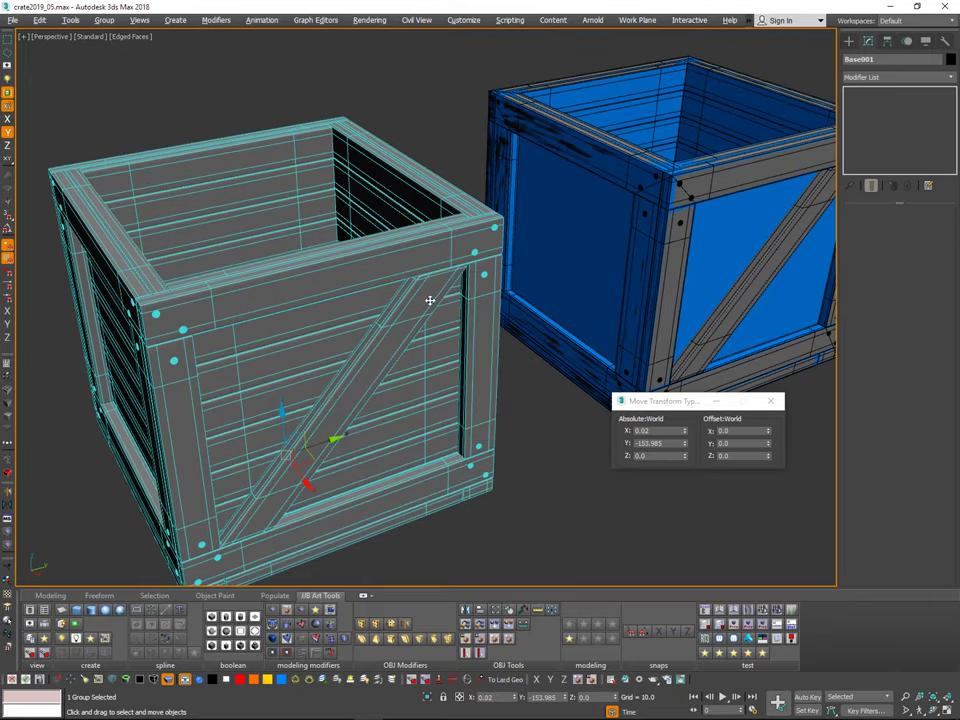
{"action": "middle_click_drag", "start_coordinate": [452, 273], "coordinate": [435, 290], "text": "alt"}
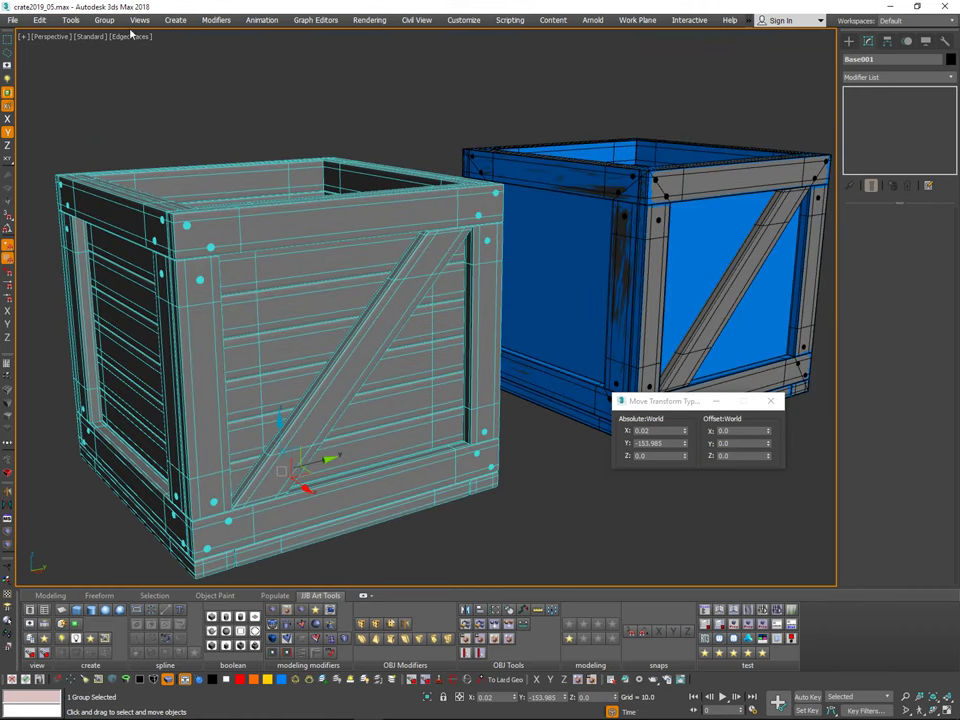
{"action": "left_click", "coordinate": [74, 21]}
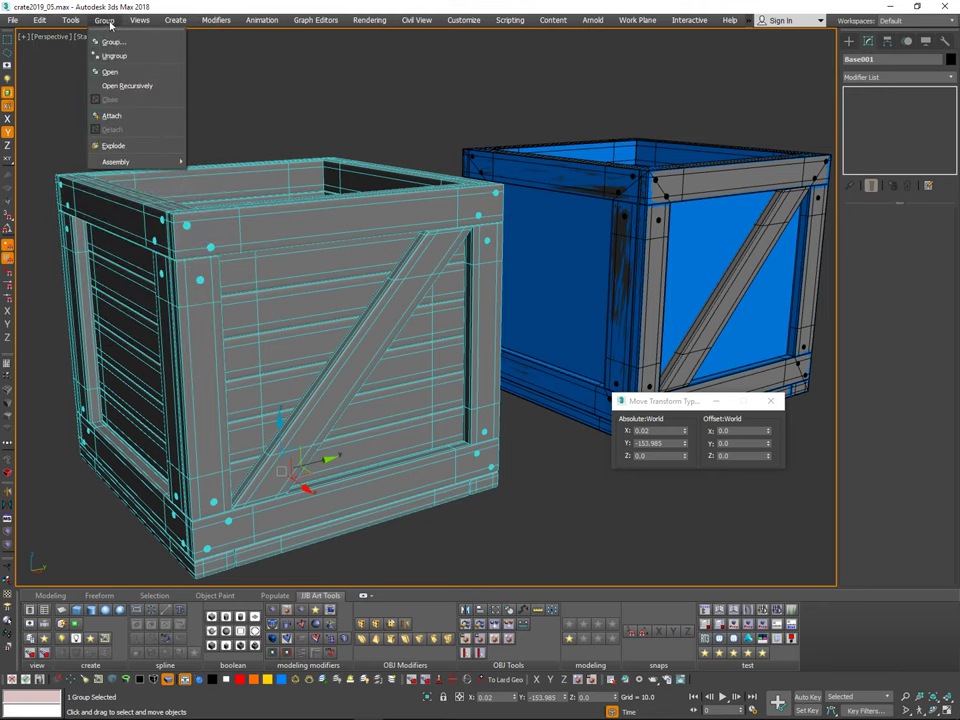
{"action": "left_click", "coordinate": [115, 59]}
Step: Select all the parts of the ungrouped detailed crate copy
{"action": "middle_click_drag", "start_coordinate": [473, 212], "coordinate": [428, 208], "text": "alt"}
{"action": "scroll", "coordinate": [440, 230], "scroll_direction": "down", "scroll_amount": 2}
{"action": "left_click", "coordinate": [500, 266]}
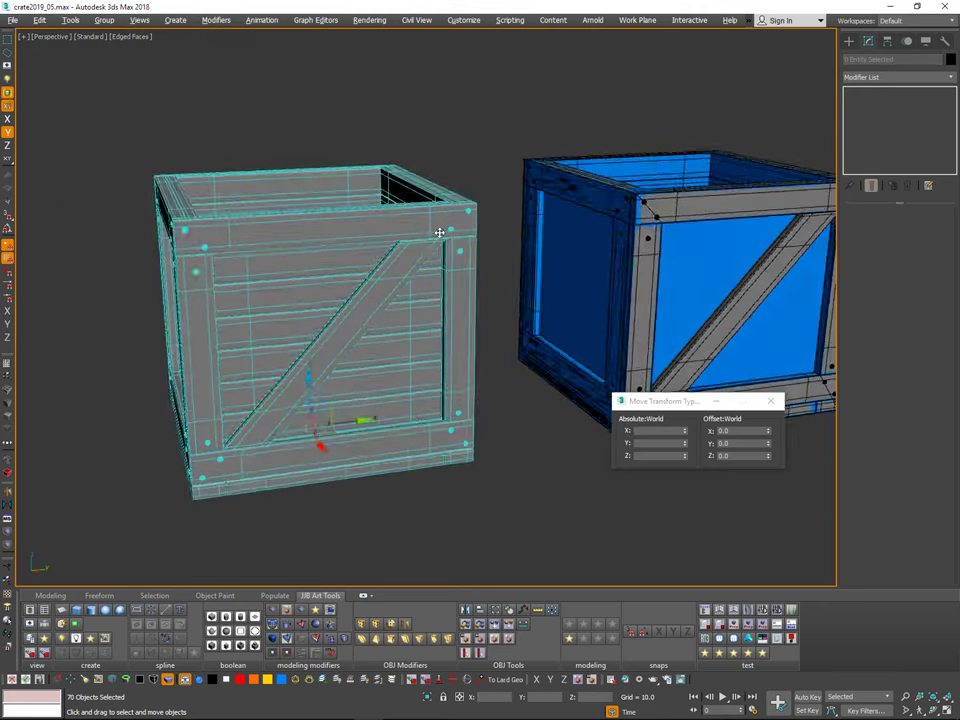
{"action": "left_click_drag", "start_coordinate": [433, 272], "coordinate": [470, 212]}
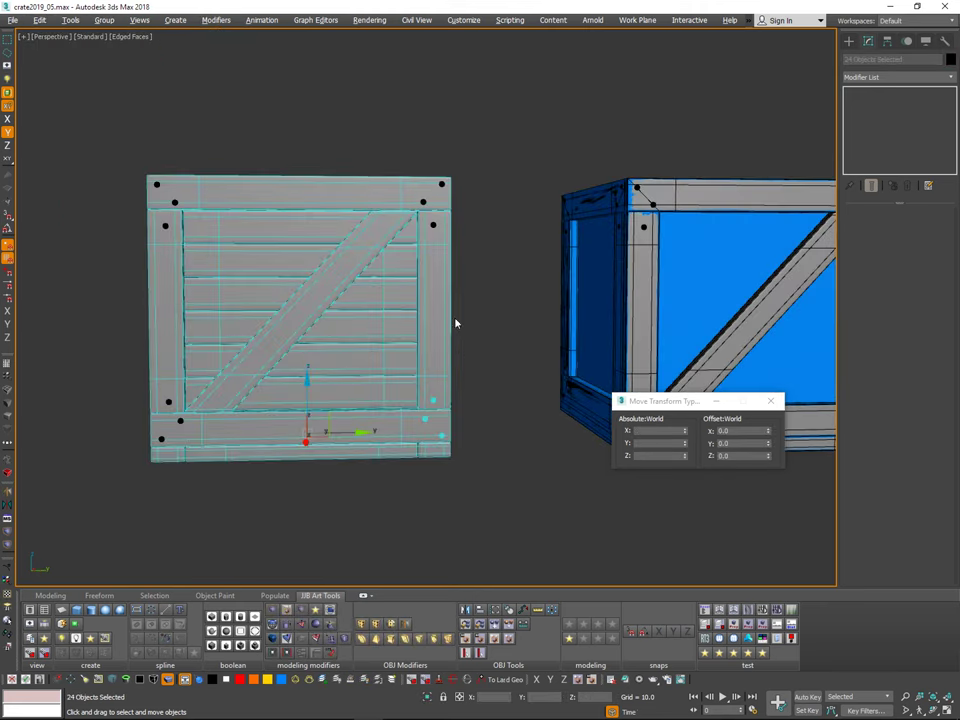
{"action": "middle_click_drag", "start_coordinate": [456, 320], "coordinate": [522, 392], "text": "alt"}
{"action": "left_click", "coordinate": [412, 133]}
{"action": "middle_click_drag", "start_coordinate": [412, 133], "coordinate": [395, 38], "text": "alt"}
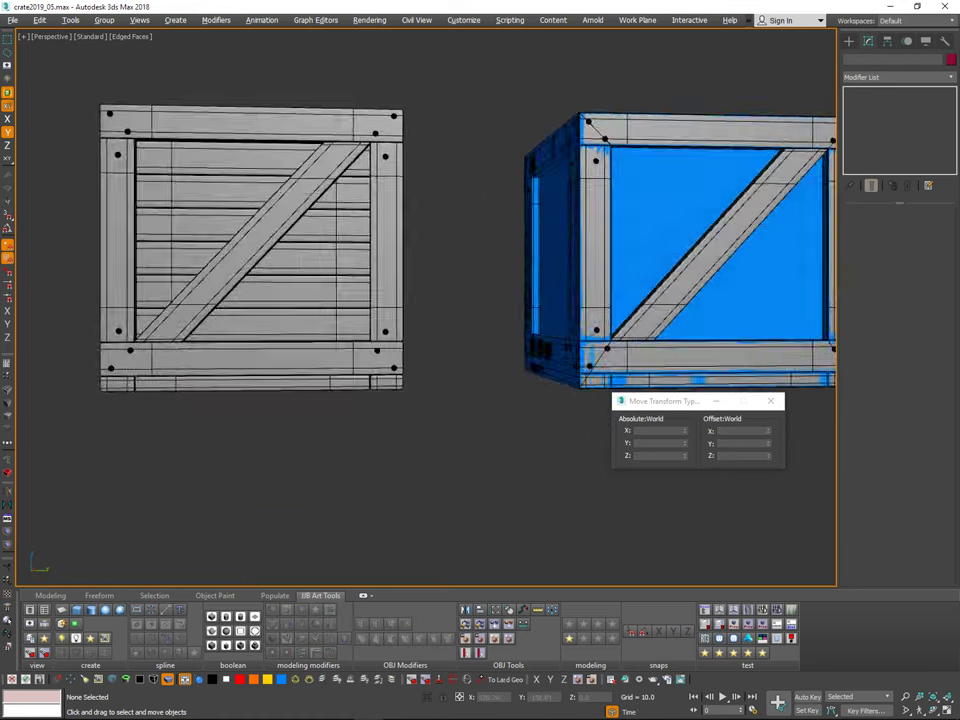
{"action": "scroll", "coordinate": [395, 38], "scroll_direction": "down", "scroll_amount": 3}
{"action": "left_click_drag", "start_coordinate": [463, 343], "coordinate": [470, 346]}
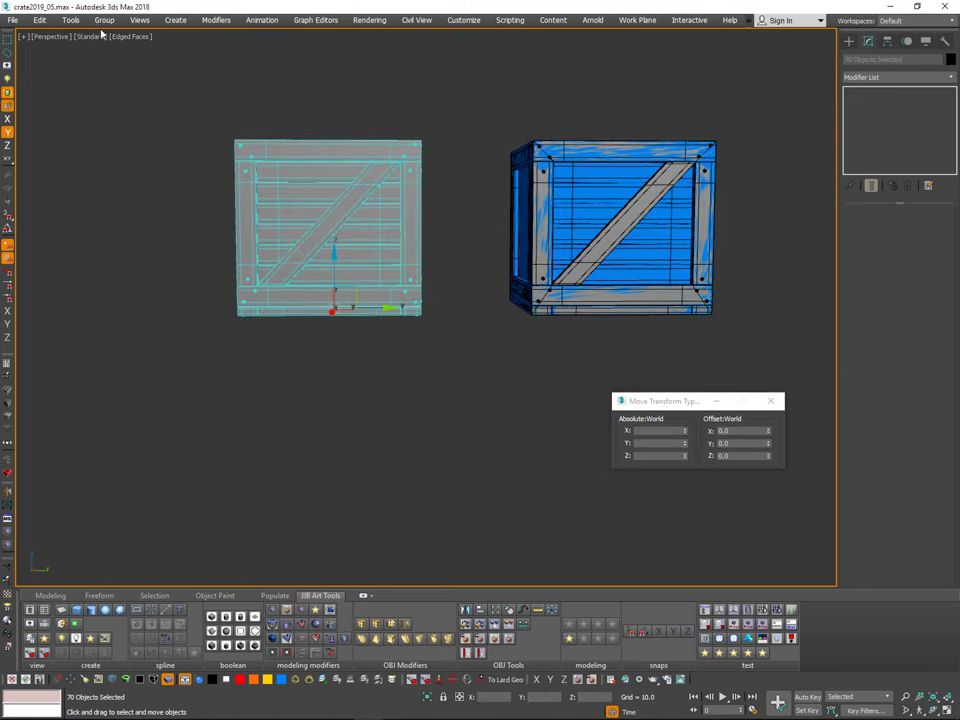
Step: Select the near side frame Side_A027 of the detailed crate copy and delete its TurboSmooth modifier
{"action": "left_click", "coordinate": [104, 20]}
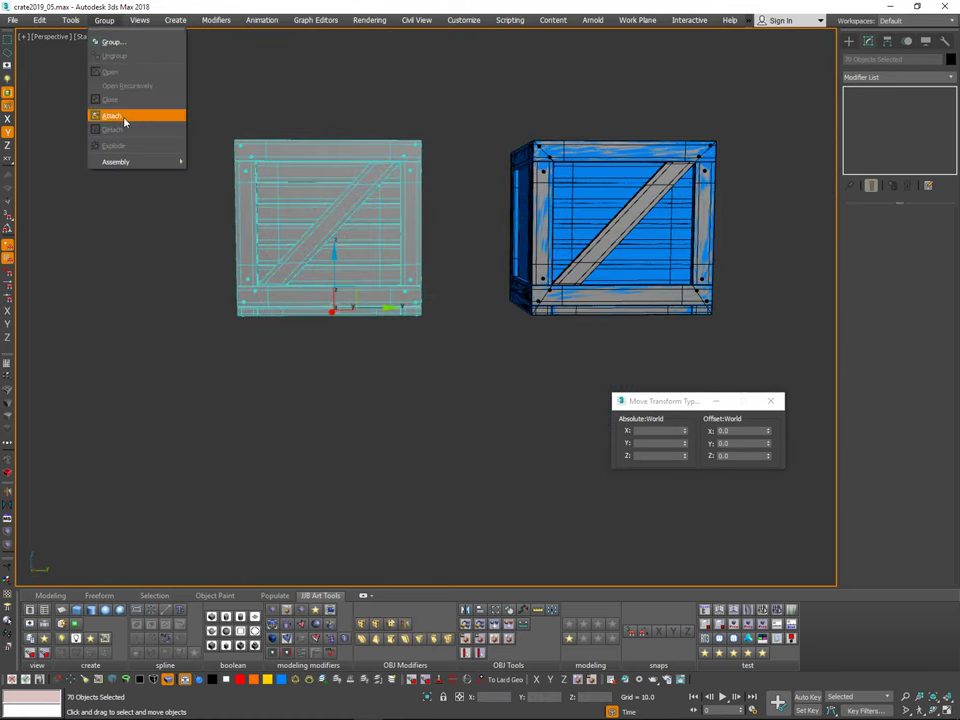
{"action": "left_click", "coordinate": [386, 160]}
{"action": "key", "text": "q"}
{"action": "left_click", "coordinate": [387, 161]}
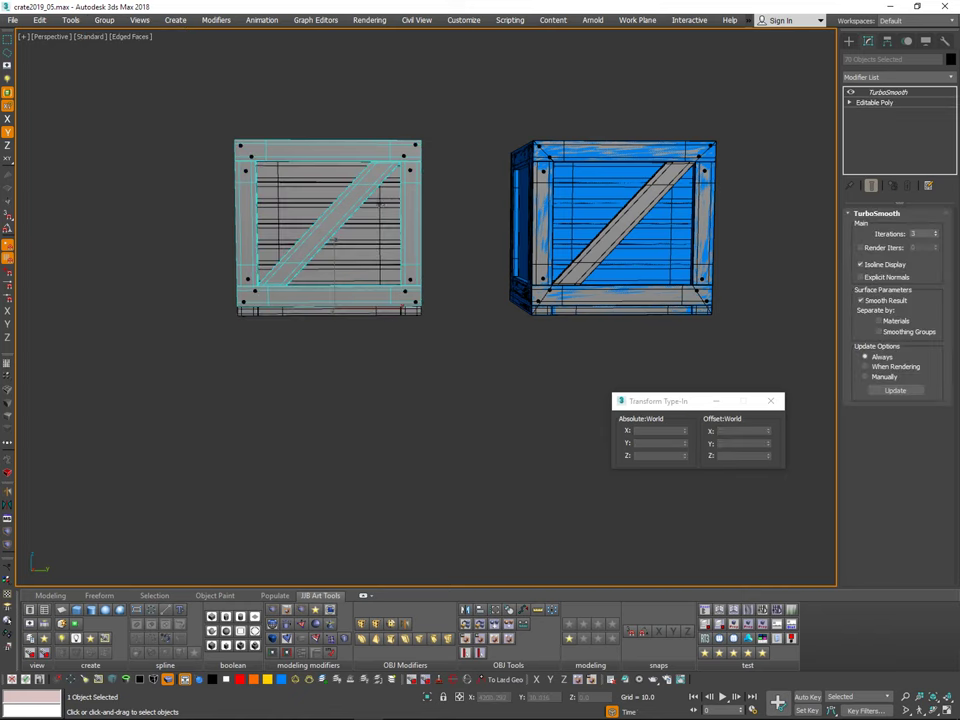
{"action": "middle_click_drag", "start_coordinate": [420, 152], "coordinate": [397, 171], "text": "alt"}
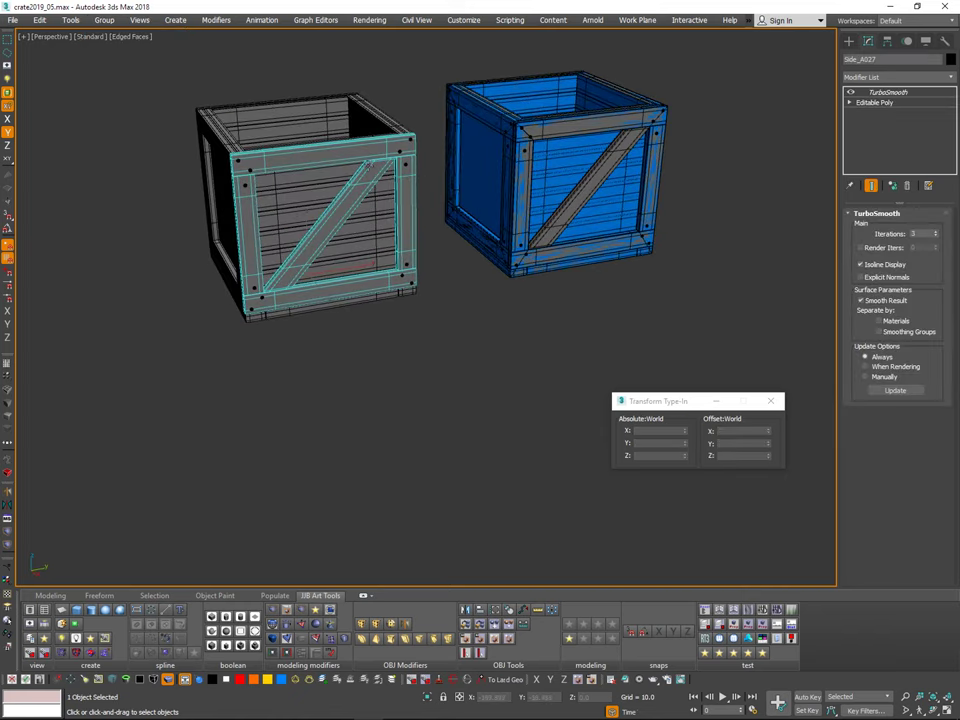
{"action": "scroll", "coordinate": [381, 182], "scroll_direction": "up", "scroll_amount": 5}
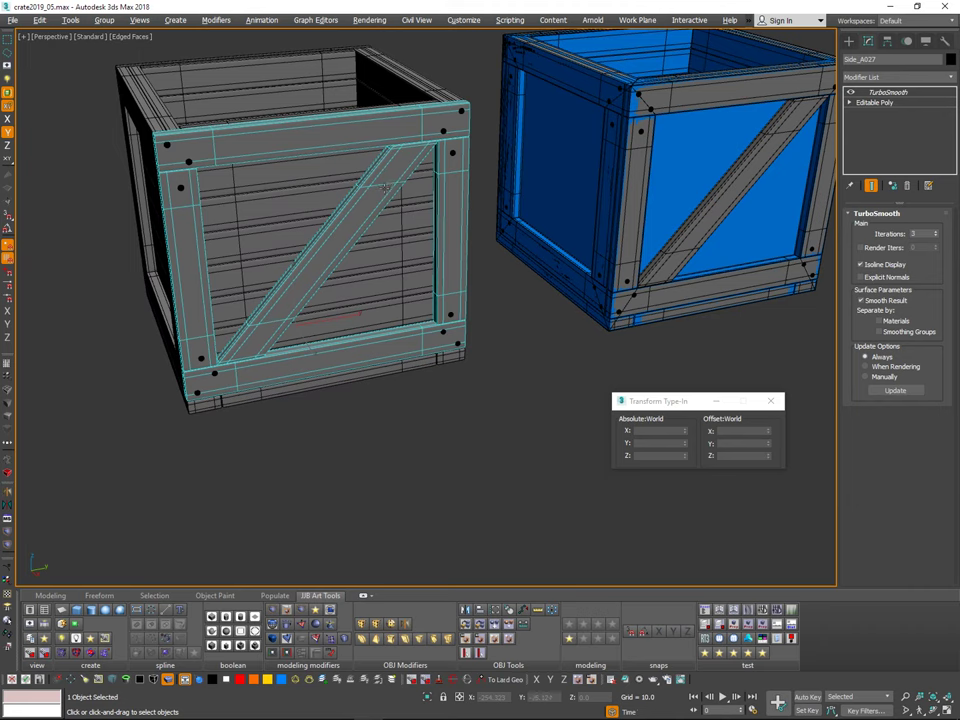
{"action": "right_click", "coordinate": [875, 94]}
{"action": "left_click", "coordinate": [826, 114]}
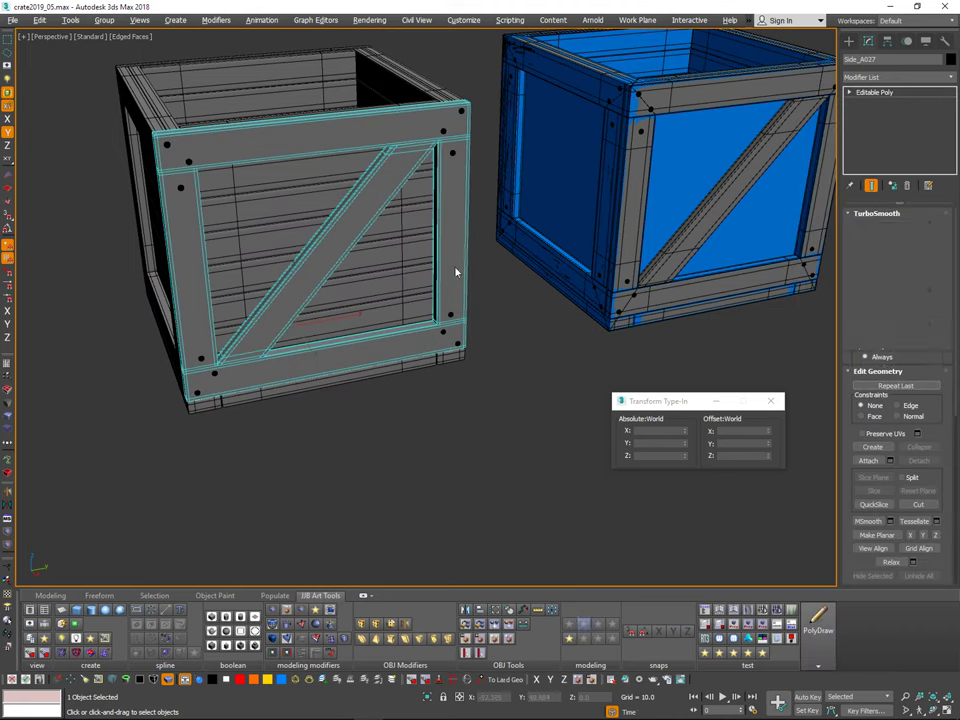
Step: Delete every element of Side_A027 except the diagonal brace and leave element editing
{"action": "key", "text": "5"}
{"action": "left_click", "coordinate": [356, 211]}
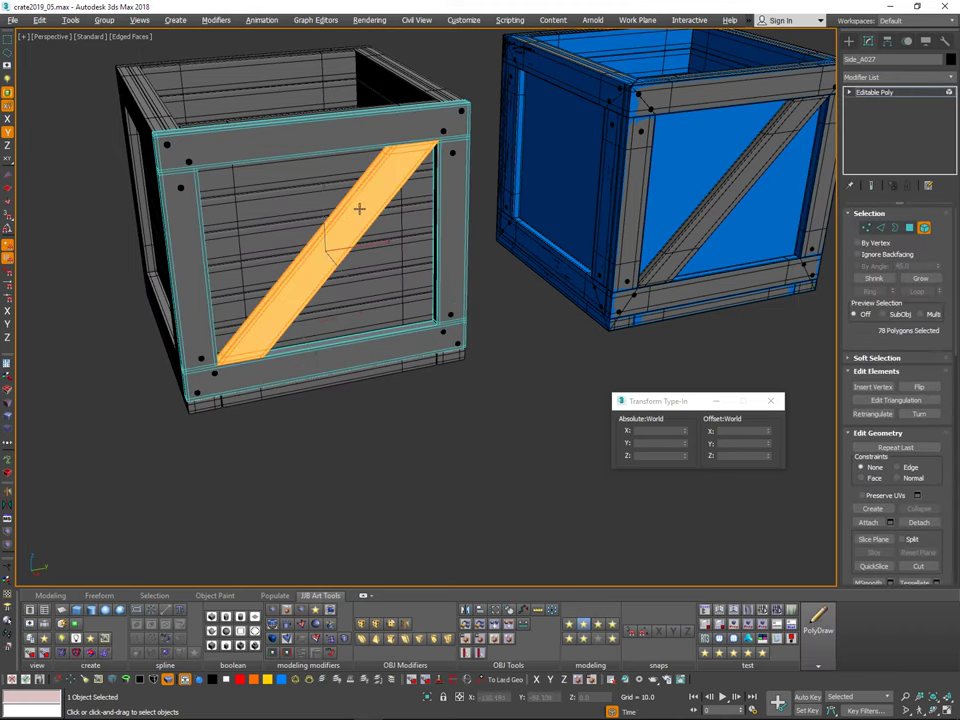
{"action": "key", "text": "ctrl+i"}
{"action": "key", "text": "Delete"}
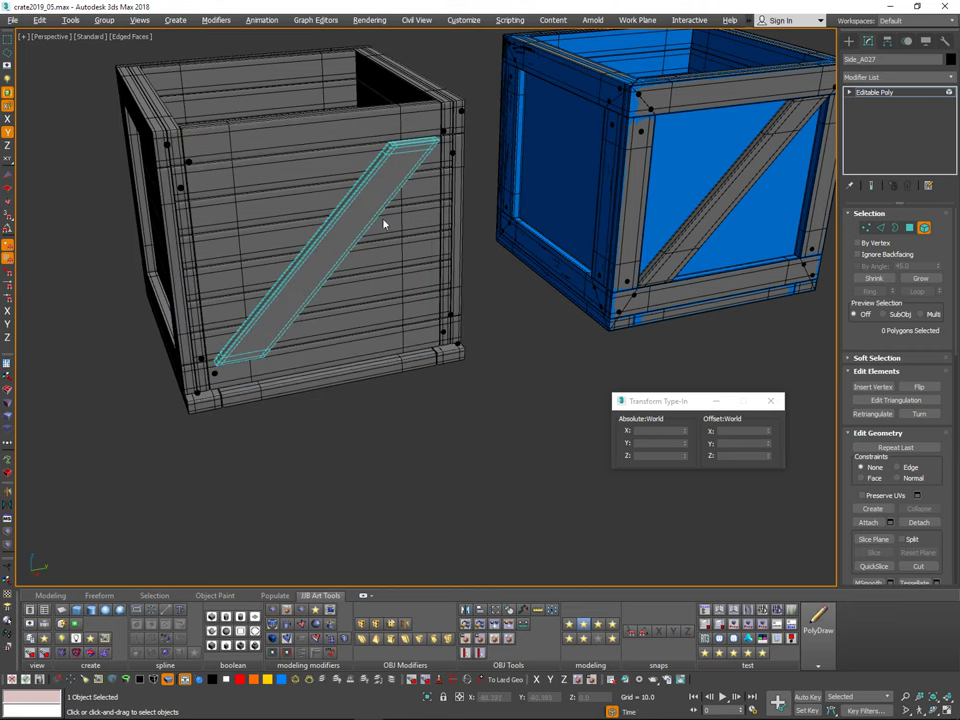
{"action": "middle_click_drag", "start_coordinate": [384, 222], "coordinate": [482, 214], "text": "alt"}
{"action": "key", "text": "5"}
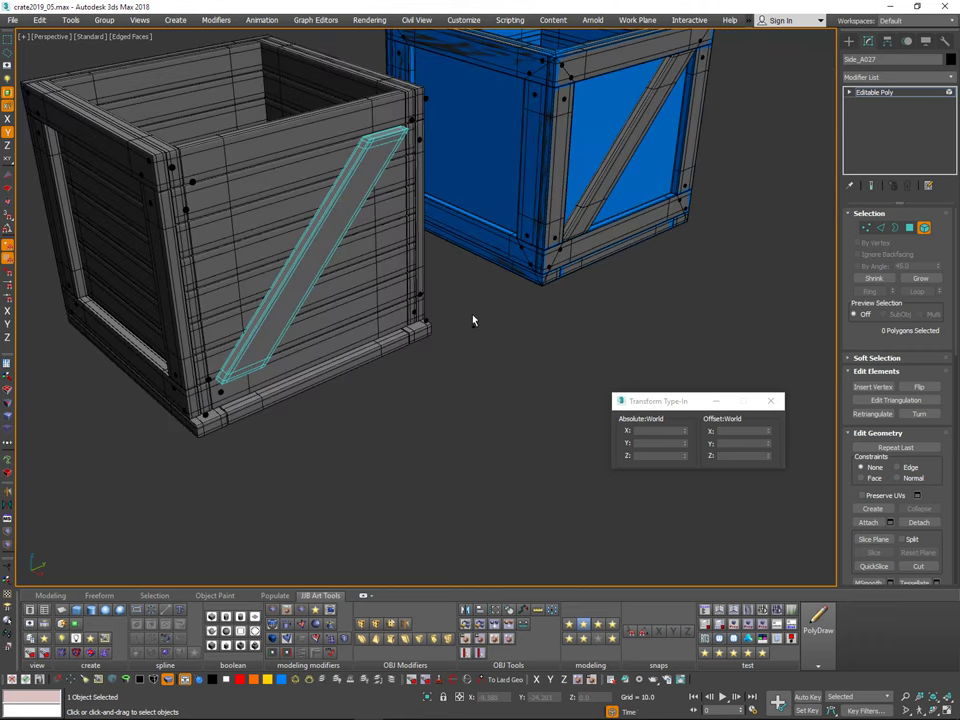
{"action": "left_click", "coordinate": [474, 319]}
{"action": "left_click", "coordinate": [356, 184]}
Step: Select the opposite side frame Side_A031 of the crate copy and delete its TurboSmooth modifier
{"action": "middle_click_drag", "start_coordinate": [356, 184], "coordinate": [750, 205], "text": "alt"}
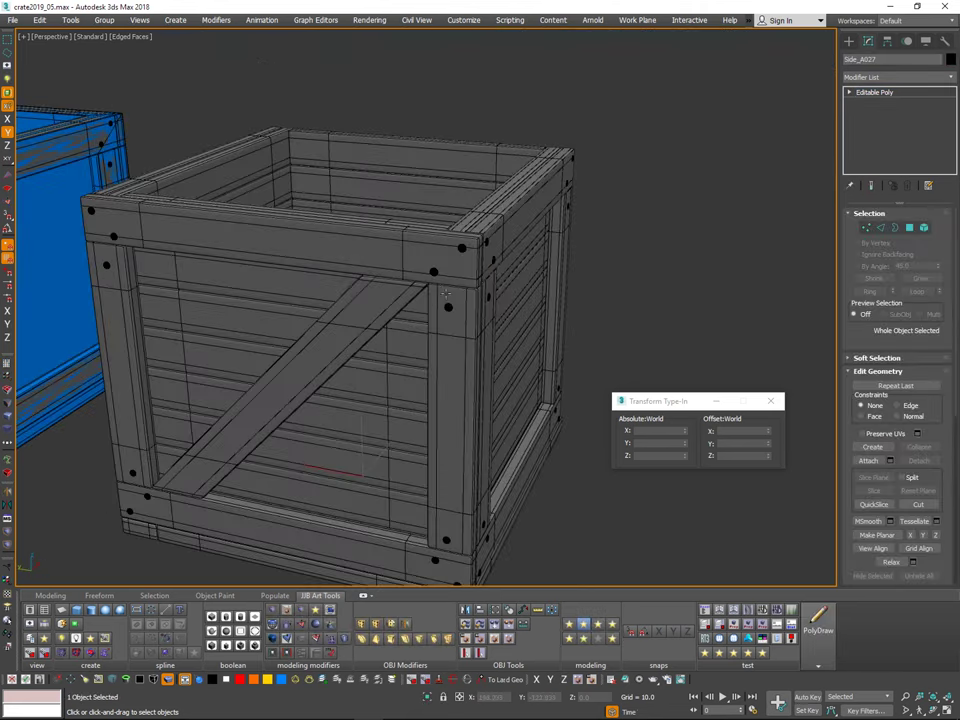
{"action": "left_click", "coordinate": [461, 294]}
{"action": "middle_click_drag", "start_coordinate": [482, 324], "coordinate": [594, 272]}
{"action": "right_click", "coordinate": [882, 91]}
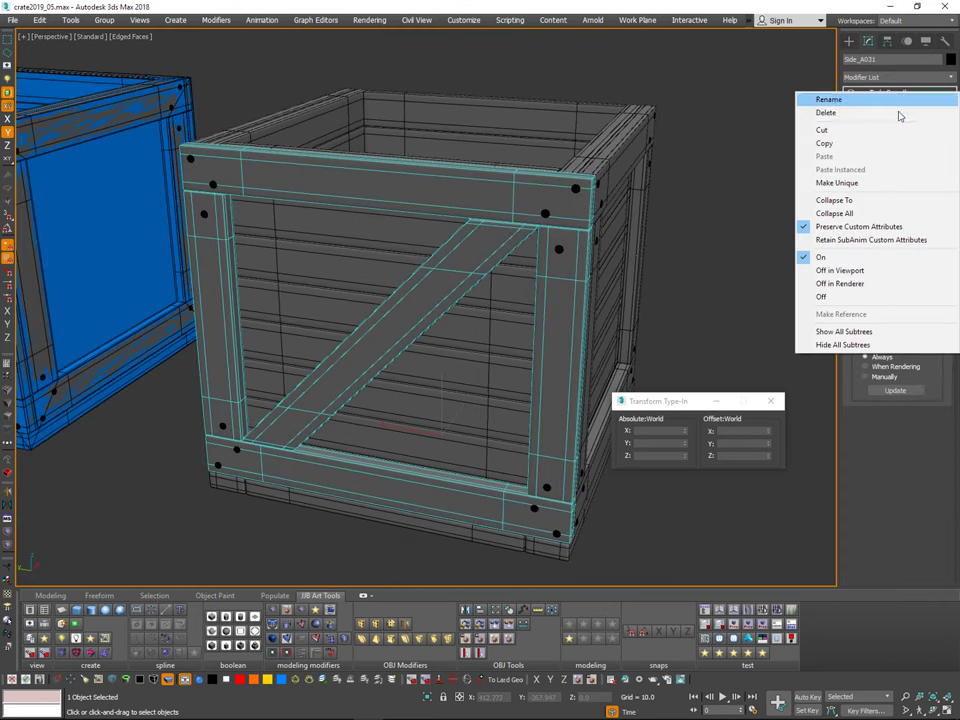
{"action": "left_click", "coordinate": [902, 112]}
Step: Delete the upright, upper and lower boards of Side_A031, keeping only its diagonal brace
{"action": "left_click", "coordinate": [925, 228]}
{"action": "left_click", "coordinate": [400, 326]}
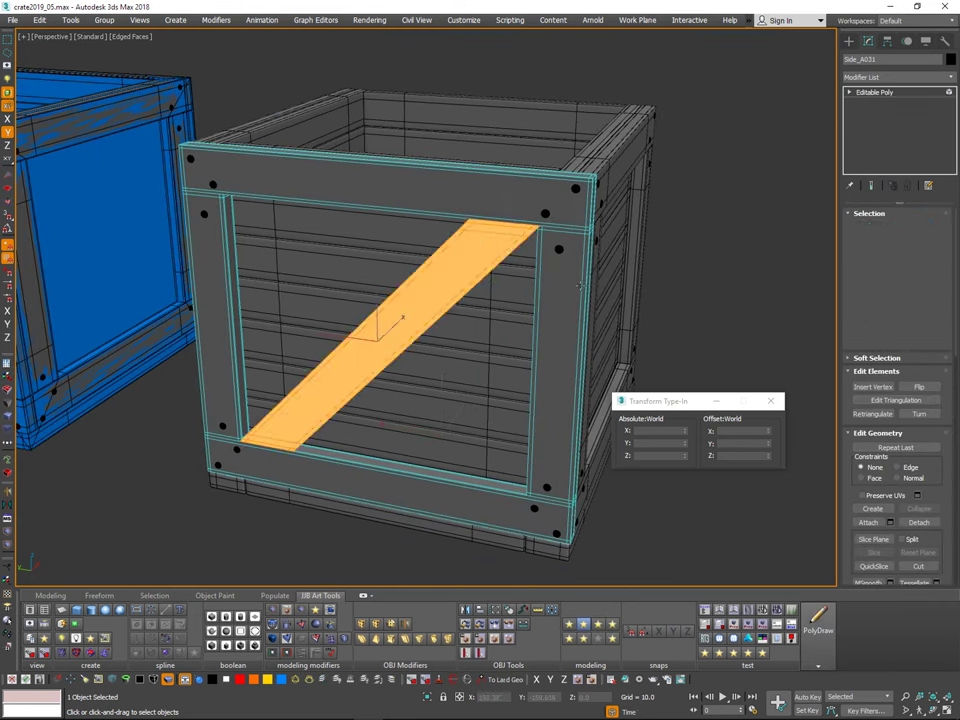
{"action": "left_click", "coordinate": [588, 284]}
{"action": "left_click_drag", "start_coordinate": [616, 134], "coordinate": [576, 200], "text": "ctrl"}
{"action": "key", "text": "Delete"}
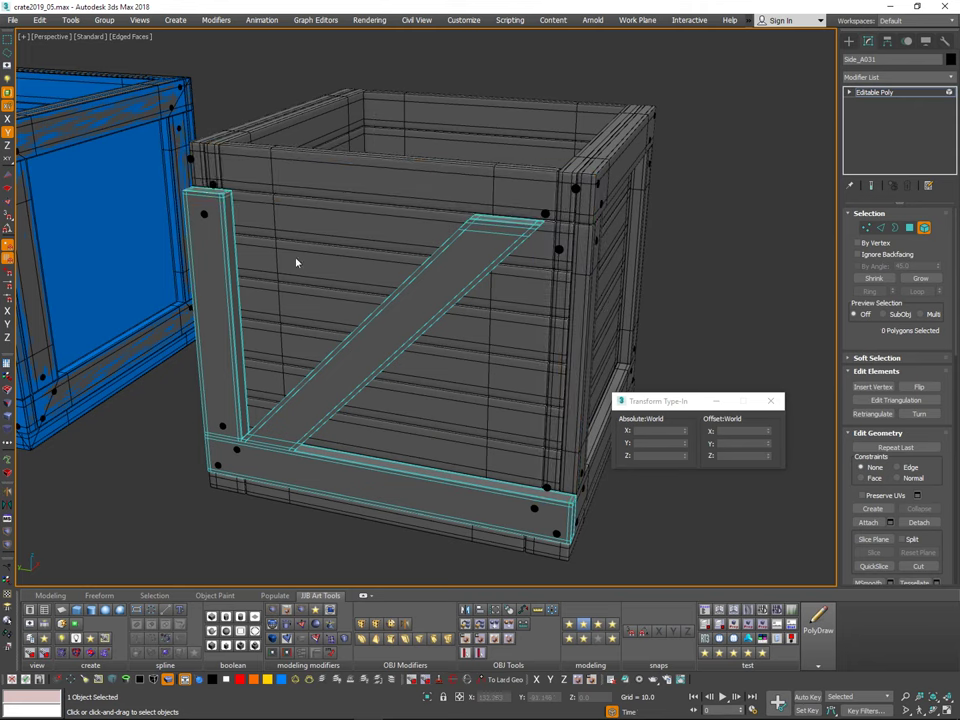
{"action": "left_click_drag", "start_coordinate": [184, 277], "coordinate": [262, 320]}
{"action": "key", "text": "Delete"}
{"action": "left_click_drag", "start_coordinate": [410, 556], "coordinate": [449, 438]}
{"action": "key", "text": "Delete"}
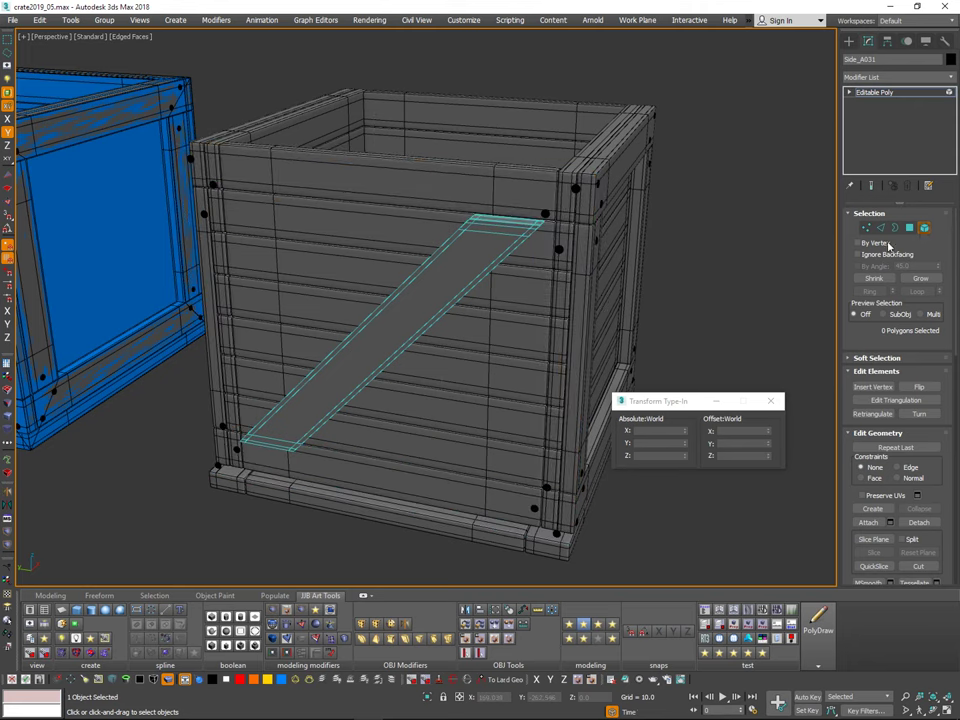
{"action": "left_click", "coordinate": [925, 228]}
Step: Select both diagonal braces of the crate copy and give them the low-poly crate's blue colour
{"action": "scroll", "coordinate": [612, 312], "scroll_direction": "down", "scroll_amount": 2}
{"action": "middle_click_drag", "start_coordinate": [612, 312], "coordinate": [250, 315], "text": "alt"}
{"action": "left_click", "coordinate": [547, 323], "text": "ctrl"}
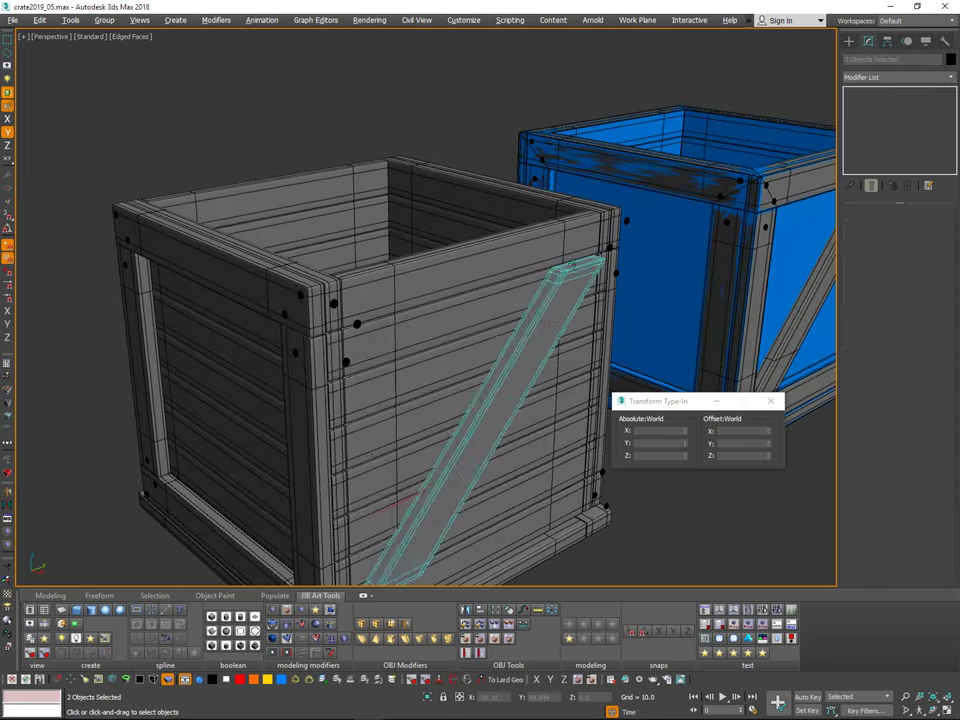
{"action": "scroll", "coordinate": [573, 263], "scroll_direction": "down", "scroll_amount": 3}
{"action": "mouse_move", "coordinate": [600, 325]}
{"action": "middle_mouse_down", "text": "alt"}
{"action": "mouse_move", "coordinate": [748, 309]}
{"action": "mouse_move", "coordinate": [630, 345]}
{"action": "mouse_move", "coordinate": [605, 342]}
{"action": "middle_mouse_up", "text": "alt"}
{"action": "middle_click_drag", "start_coordinate": [690, 347], "coordinate": [526, 398]}
{"action": "key", "text": "ctrl+z"}
{"action": "key", "text": "ctrl+z"}
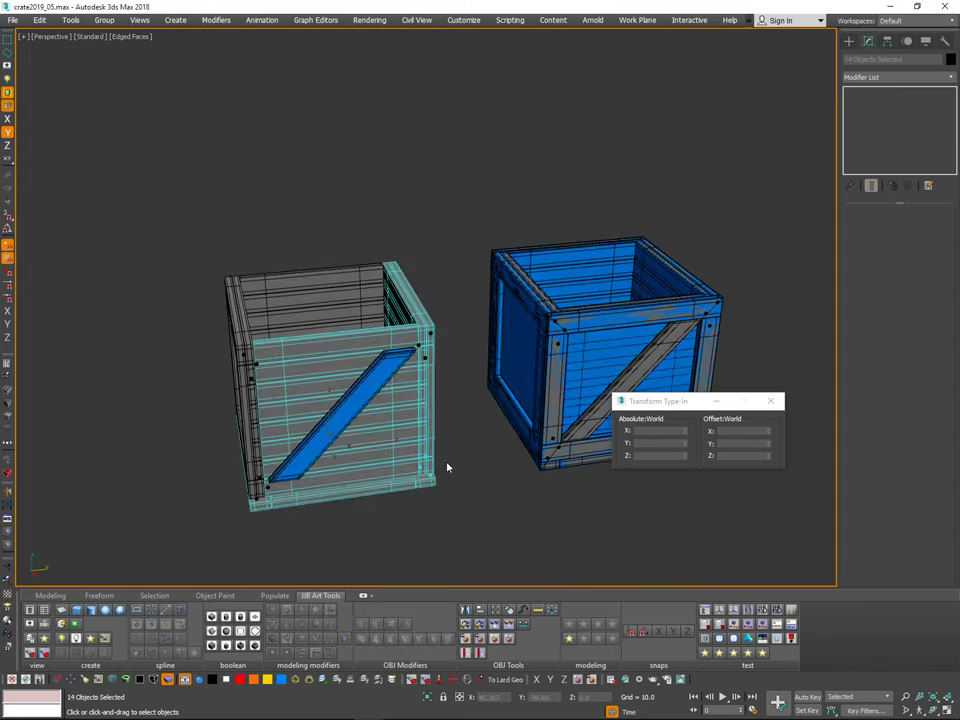
{"action": "key", "text": "ctrl+y"}
{"action": "key", "text": "ctrl+y"}
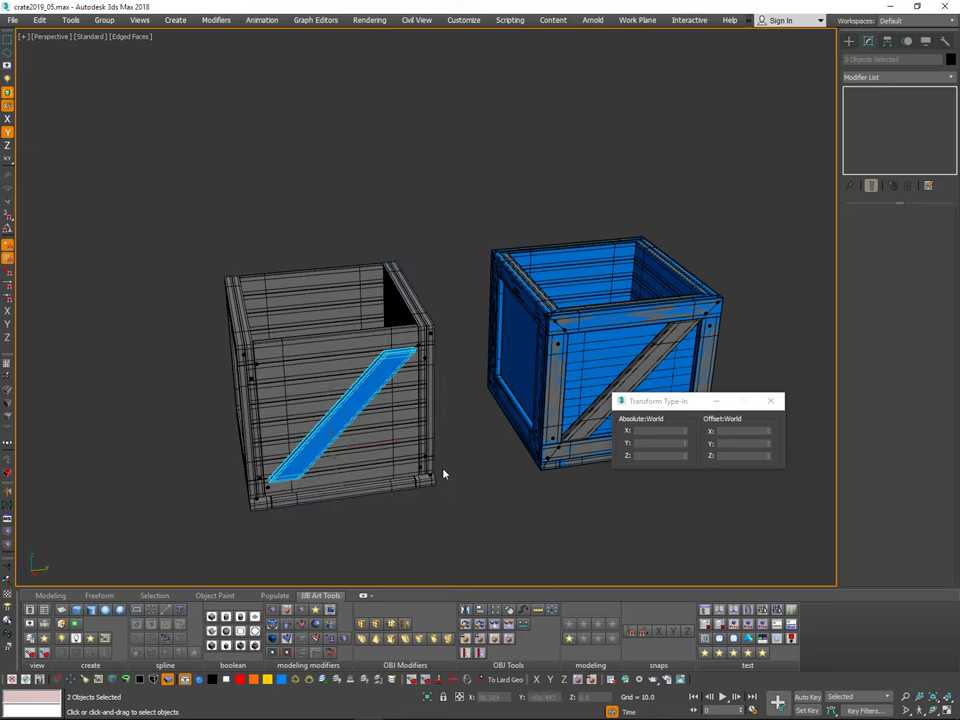
Step: Quick Align the two blue braces with the original crate so they sit over its diagonal boards
{"action": "key", "text": "shift+a"}
{"action": "left_click", "coordinate": [592, 367]}
{"action": "middle_click_drag", "start_coordinate": [729, 268], "coordinate": [617, 256]}
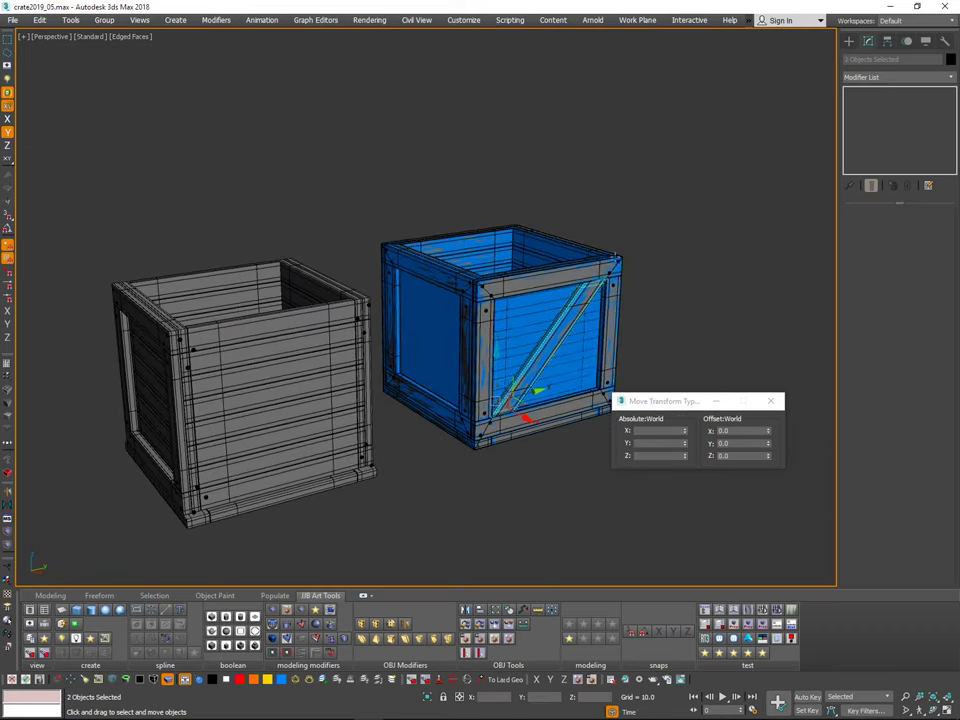
{"action": "mouse_move", "coordinate": [570, 316]}
{"action": "middle_mouse_down", "text": "alt"}
{"action": "mouse_move", "coordinate": [510, 332]}
{"action": "mouse_move", "coordinate": [585, 308]}
{"action": "middle_mouse_up", "text": "alt"}
Step: Delete the leftover parts of the detailed crate copy and close the Move Transform Type-In
{"action": "mouse_move", "coordinate": [356, 133]}
{"action": "left_mouse_down"}
{"action": "mouse_move", "coordinate": [264, 521]}
{"action": "mouse_move", "coordinate": [211, 162]}
{"action": "left_mouse_up"}
{"action": "key", "text": "Delete"}
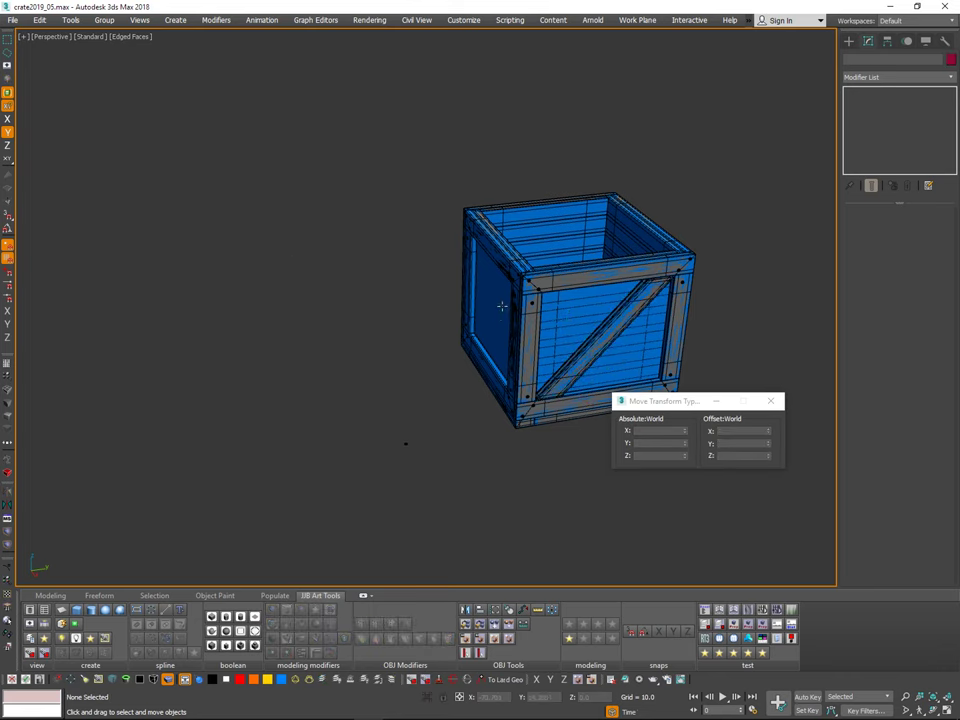
{"action": "left_click", "coordinate": [771, 401]}
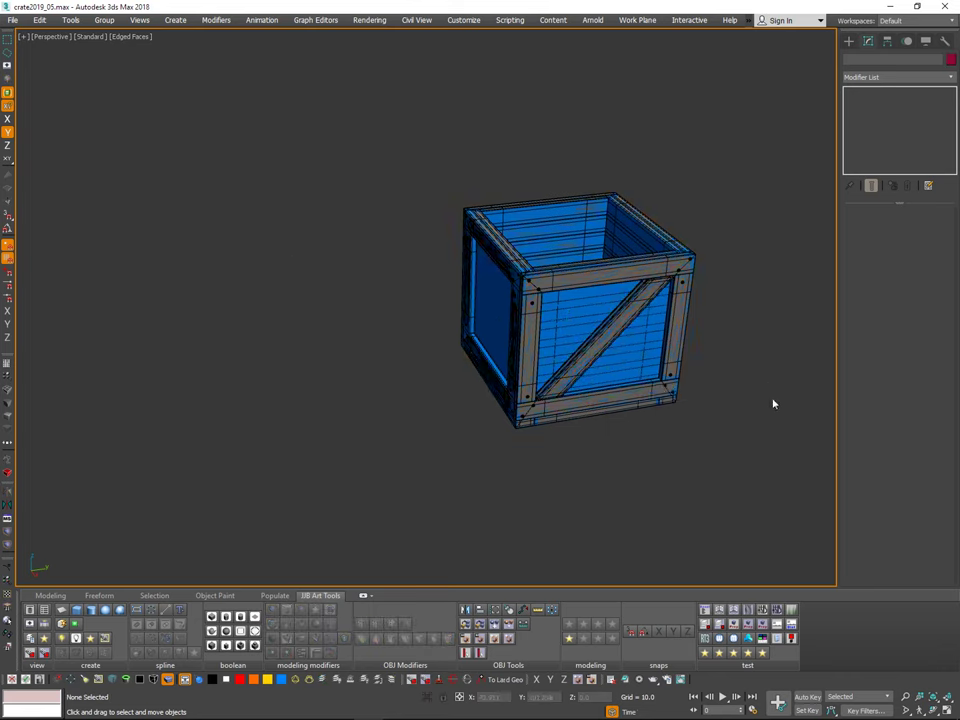
Step: Select both blue diagonal braces on the crate and isolate them in the viewport
{"action": "middle_click_drag", "start_coordinate": [738, 368], "coordinate": [570, 405]}
{"action": "key", "text": "ctrl+r"}
{"action": "key", "text": "z"}
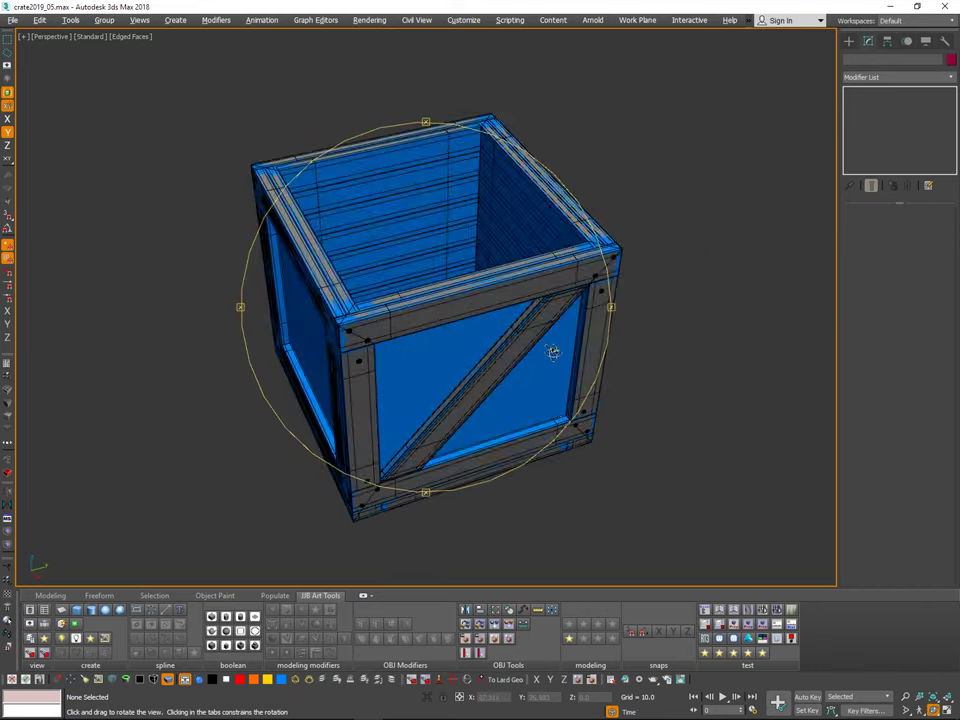
{"action": "middle_click_drag", "start_coordinate": [553, 354], "coordinate": [578, 184], "text": "alt"}
{"action": "scroll", "coordinate": [513, 237], "scroll_direction": "up", "scroll_amount": 2}
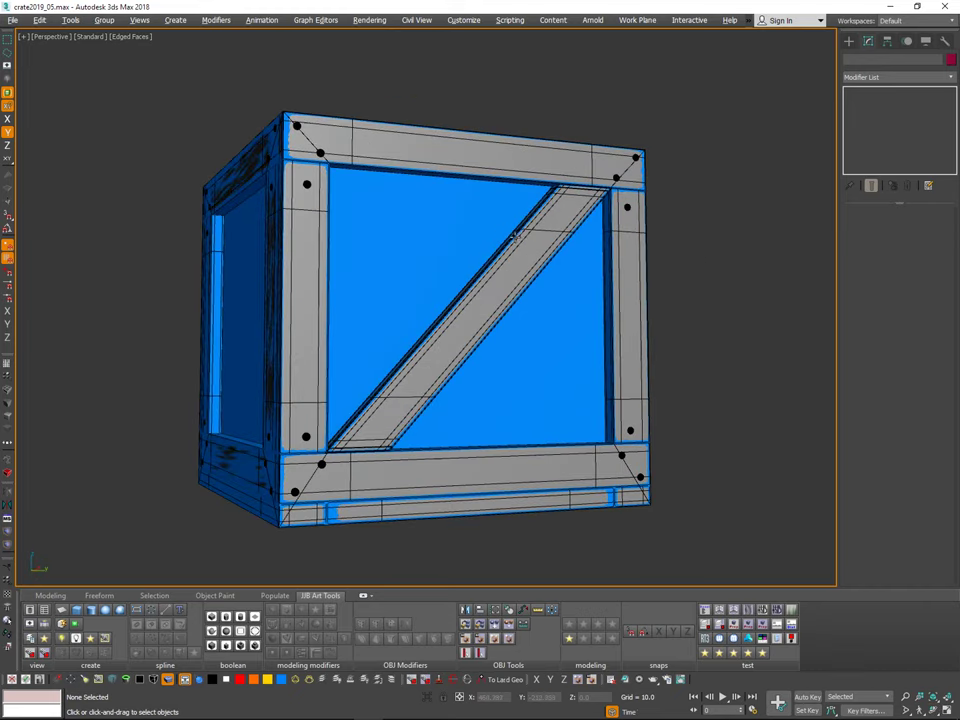
{"action": "left_click", "coordinate": [514, 234]}
{"action": "middle_click_drag", "start_coordinate": [514, 234], "coordinate": [485, 371], "text": "alt"}
{"action": "scroll", "coordinate": [544, 287], "scroll_direction": "up", "scroll_amount": 5}
{"action": "left_click", "coordinate": [547, 245]}
{"action": "scroll", "coordinate": [547, 245], "scroll_direction": "down", "scroll_amount": 5}
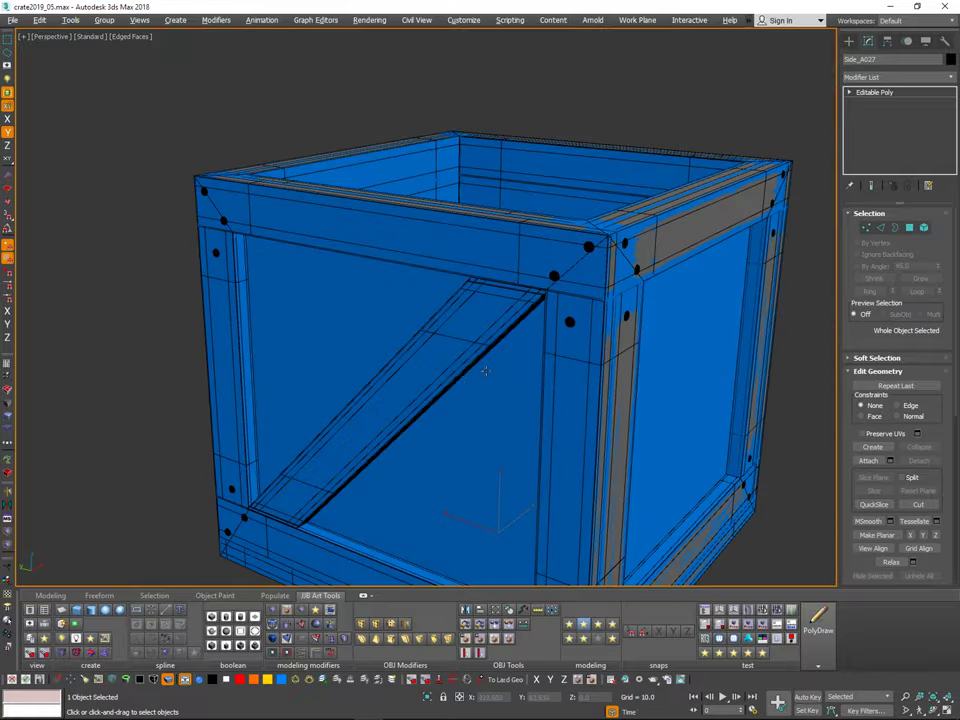
{"action": "left_click", "coordinate": [453, 356], "text": "ctrl"}
{"action": "key", "text": "alt+q"}
{"action": "middle_click_drag", "start_coordinate": [690, 191], "coordinate": [642, 296], "text": "alt"}
{"action": "middle_click_drag", "start_coordinate": [521, 331], "coordinate": [560, 305], "text": "alt"}
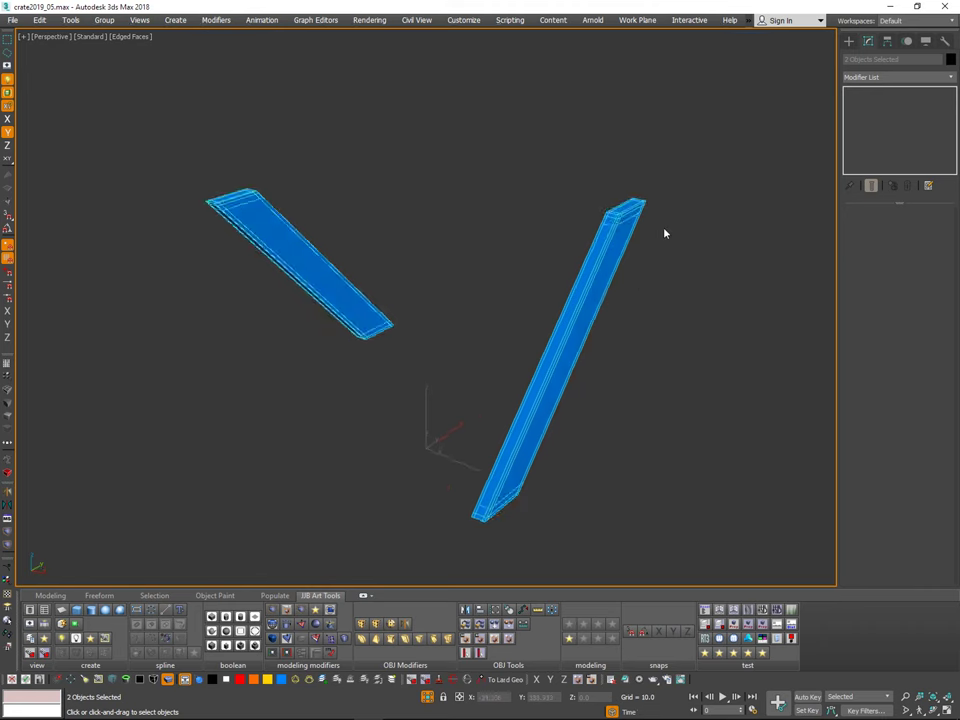
Step: Delete the end and back polygons of brace Side_A027, selecting them By Angle at 45 with Ignore Backfacing on
{"action": "left_click", "coordinate": [664, 233]}
{"action": "left_click", "coordinate": [594, 248]}
{"action": "middle_click_drag", "start_coordinate": [655, 256], "coordinate": [732, 286], "text": "alt"}
{"action": "left_click", "coordinate": [910, 229]}
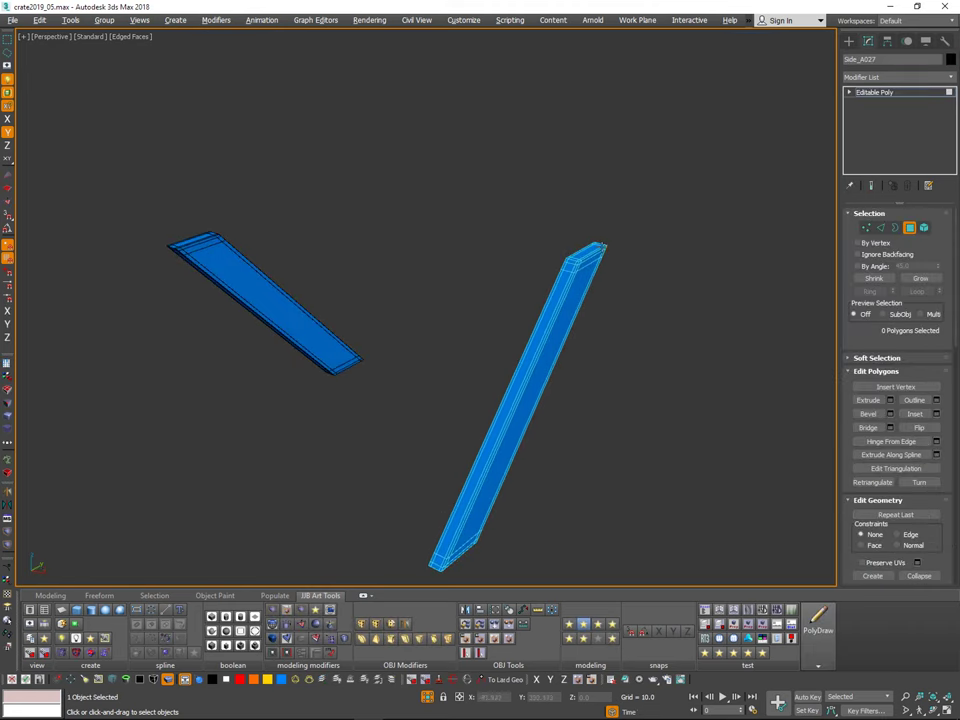
{"action": "scroll", "coordinate": [589, 243], "scroll_direction": "up", "scroll_amount": 3}
{"action": "scroll", "coordinate": [589, 243], "scroll_direction": "up", "scroll_amount": 1}
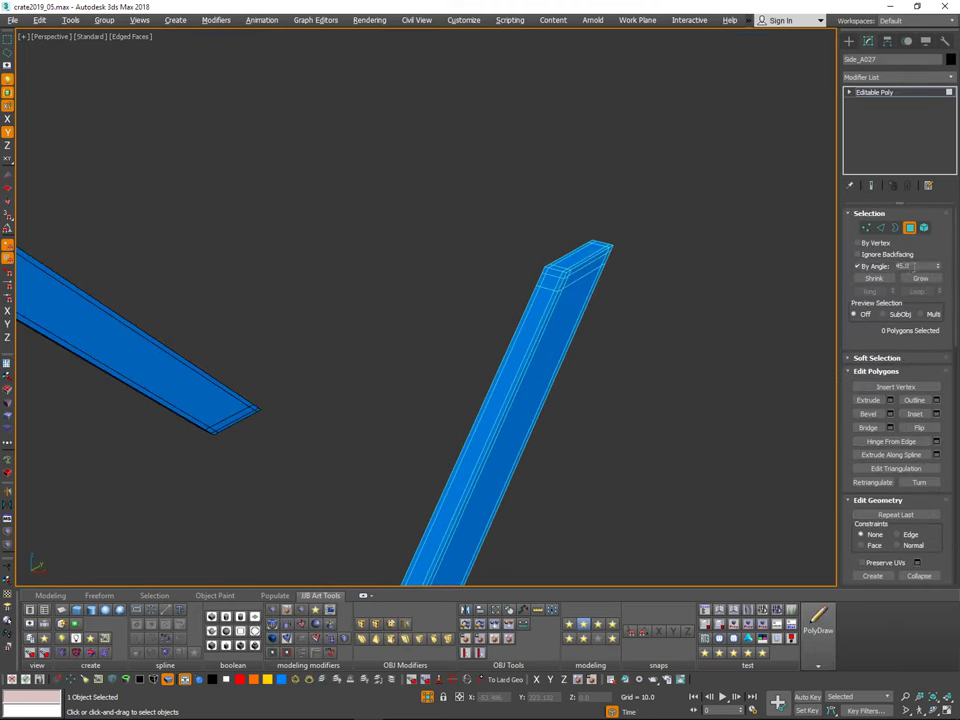
{"action": "scroll", "coordinate": [568, 264], "scroll_direction": "up", "scroll_amount": 1}
{"action": "middle_click_drag", "start_coordinate": [677, 245], "coordinate": [612, 279], "text": "alt"}
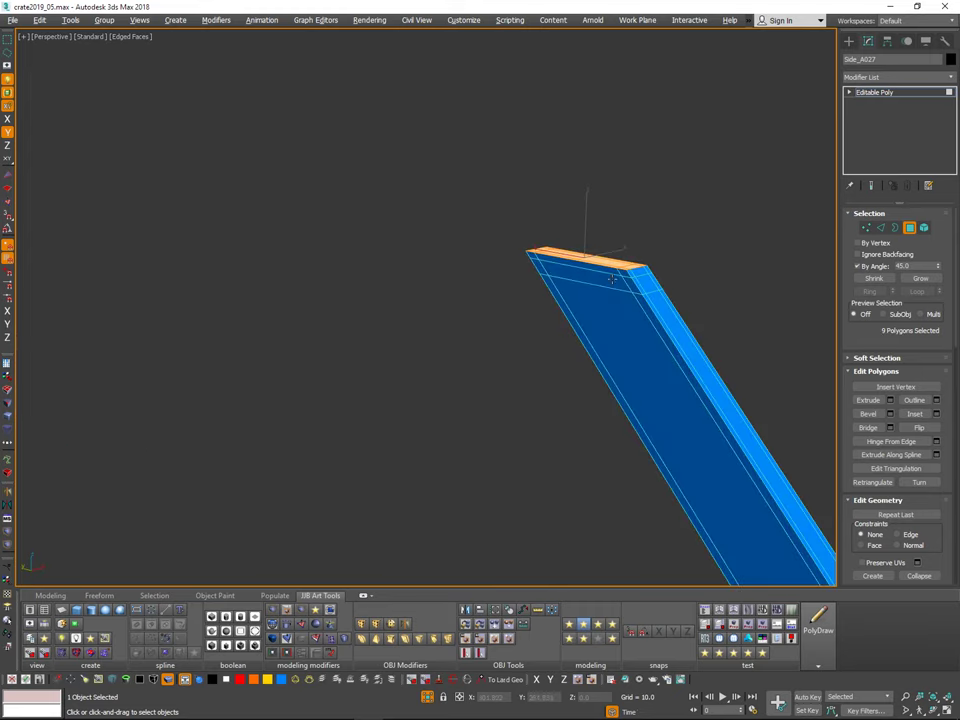
{"action": "left_click", "coordinate": [602, 295], "text": "ctrl"}
{"action": "middle_click_drag", "start_coordinate": [733, 298], "coordinate": [830, 338], "text": "alt"}
{"action": "left_click", "coordinate": [695, 287], "text": "ctrl"}
{"action": "middle_click_drag", "start_coordinate": [681, 337], "coordinate": [650, 258]}
{"action": "key", "text": "ctrl+z"}
{"action": "left_click", "coordinate": [464, 314], "text": "alt"}
{"action": "left_click", "coordinate": [584, 342], "text": "ctrl"}
{"action": "middle_click_drag", "start_coordinate": [584, 342], "coordinate": [670, 234], "text": "alt"}
{"action": "middle_click_drag", "start_coordinate": [631, 300], "coordinate": [649, 330], "text": "alt"}
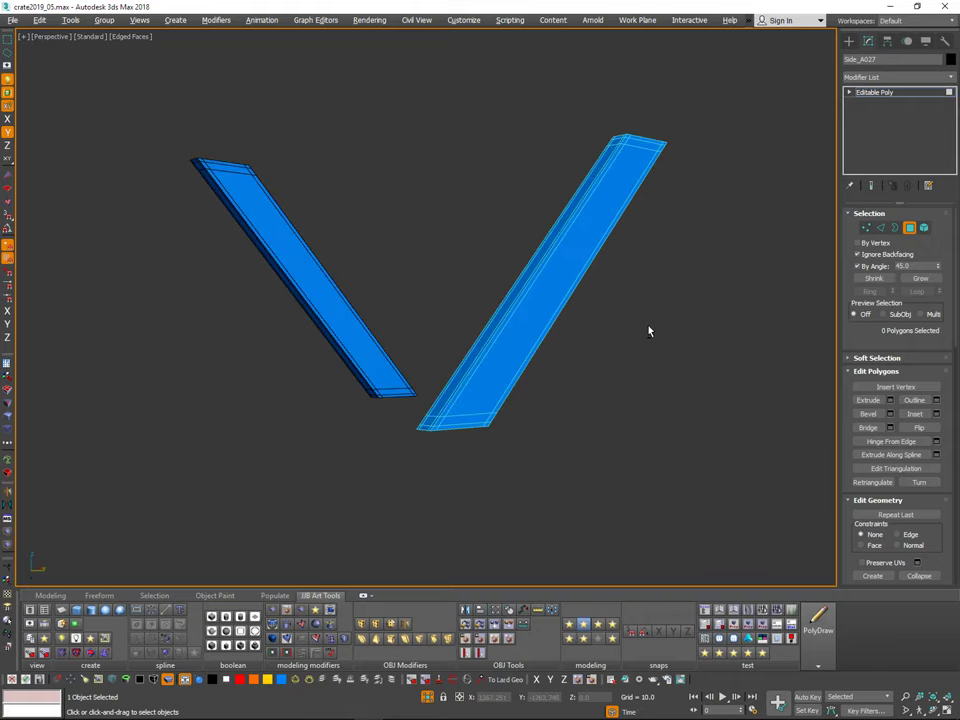
Step: Remove the two support edge loops running across the lower end of brace Side_A027
{"action": "middle_click_drag", "start_coordinate": [556, 256], "coordinate": [555, 206]}
{"action": "middle_click_drag", "start_coordinate": [500, 362], "coordinate": [418, 359], "text": "alt"}
{"action": "scroll", "coordinate": [496, 367], "scroll_direction": "up", "scroll_amount": 3}
{"action": "key", "text": "2"}
{"action": "left_click", "coordinate": [428, 358]}
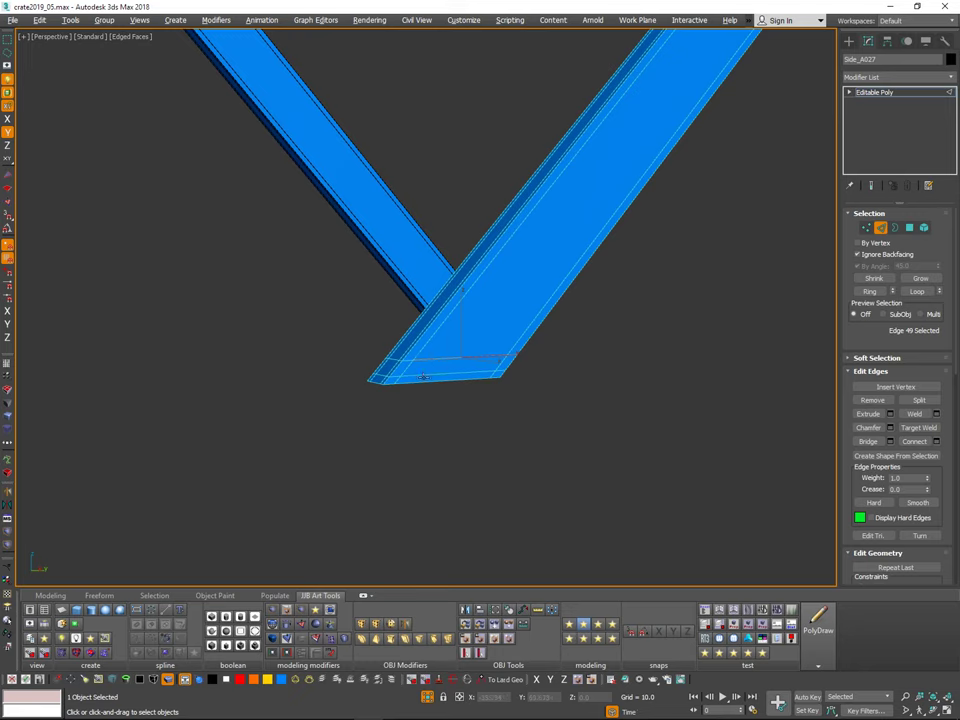
{"action": "middle_click_drag", "start_coordinate": [473, 317], "coordinate": [472, 321], "text": "alt"}
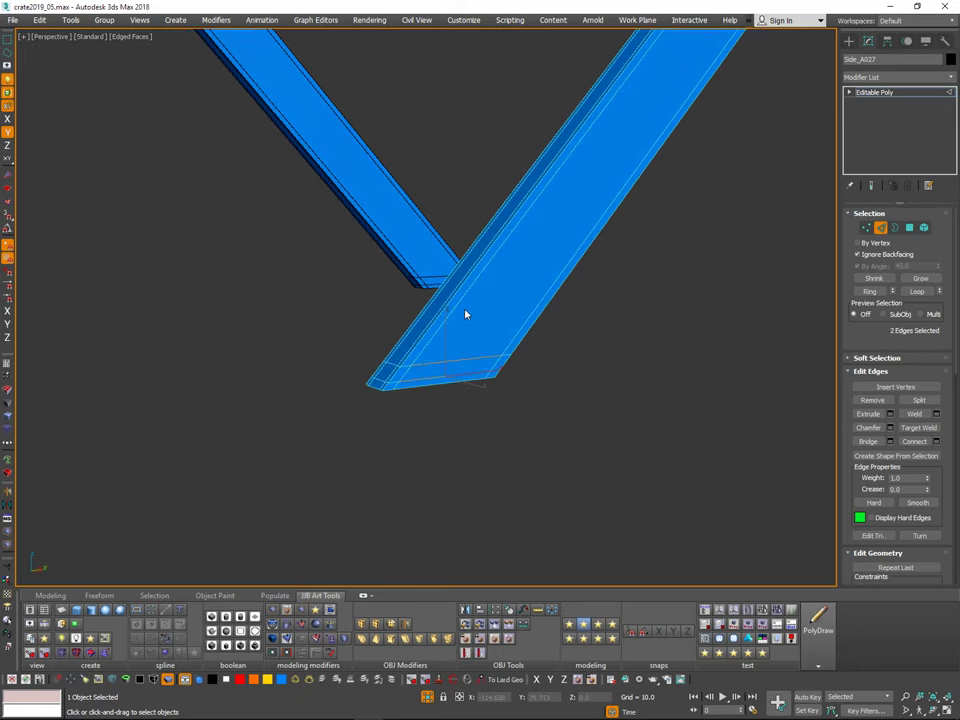
{"action": "left_click", "coordinate": [917, 291]}
{"action": "key", "text": "BackSpace"}
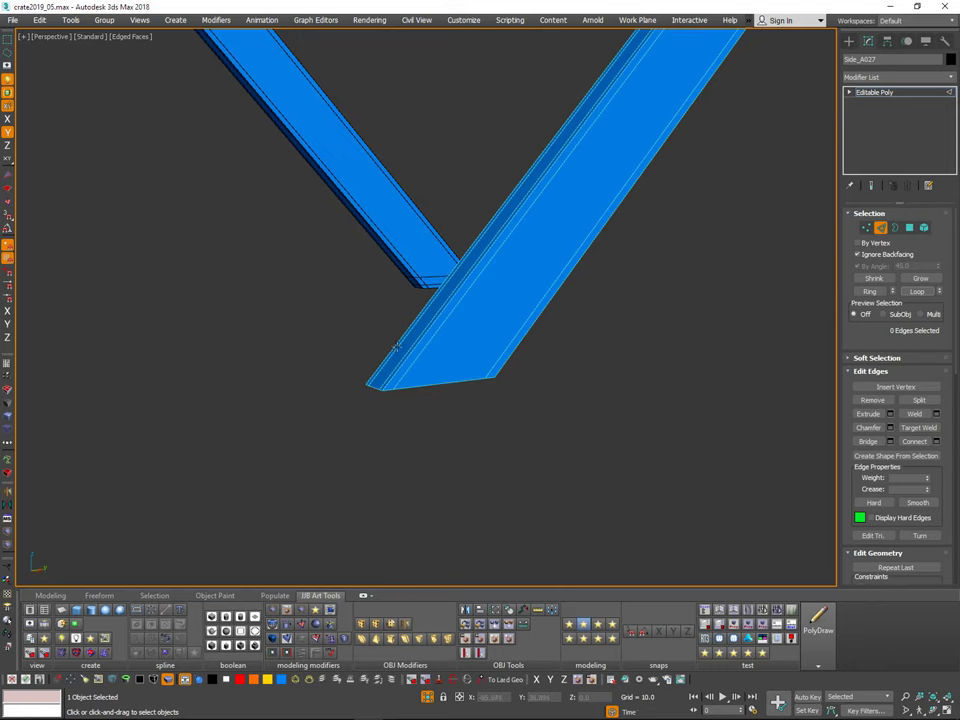
Step: Remove the lengthwise loops beside the brace's open back and the two loops across its upper end
{"action": "middle_click_drag", "start_coordinate": [560, 285], "coordinate": [476, 279], "text": "alt"}
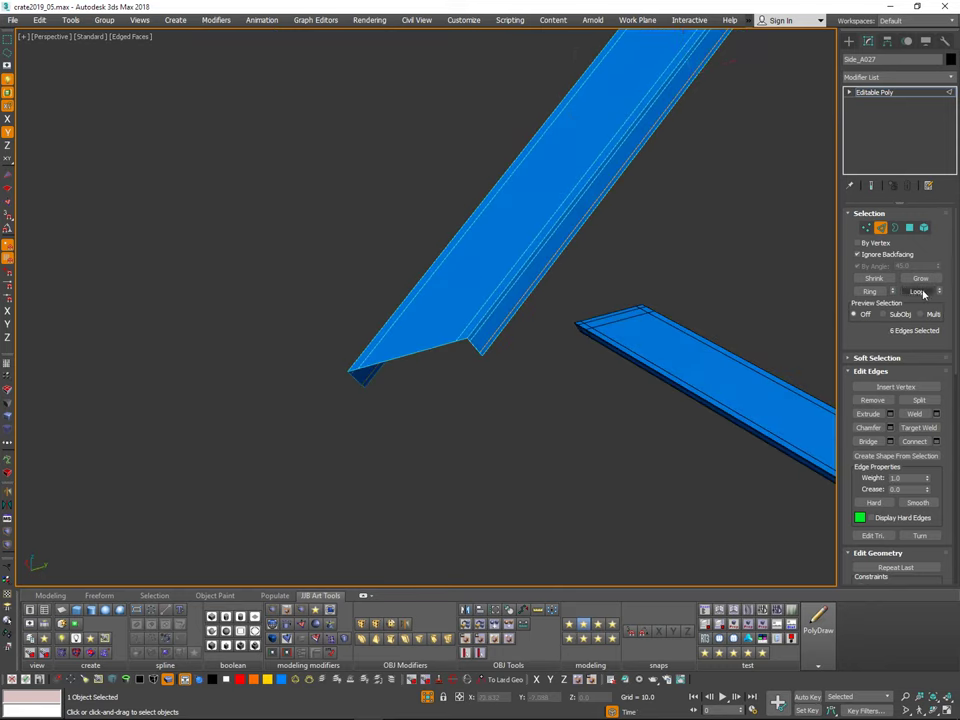
{"action": "middle_click_drag", "start_coordinate": [670, 259], "coordinate": [595, 335]}
{"action": "scroll", "coordinate": [571, 184], "scroll_direction": "up", "scroll_amount": 4}
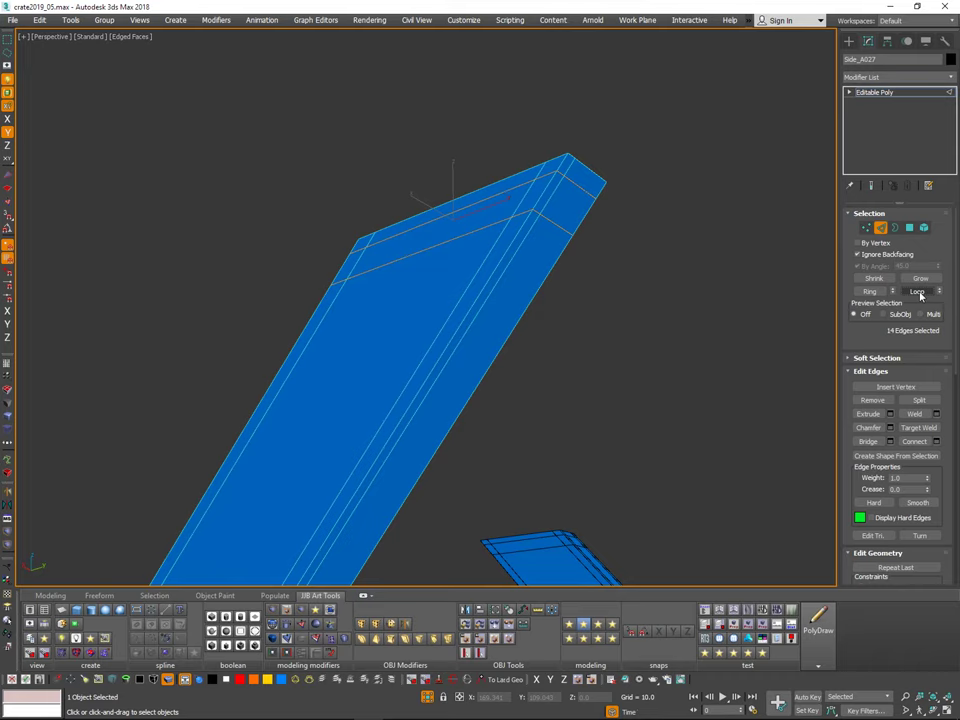
Step: Remove the four lengthwise support edge loops flanking the brace's front corners
{"action": "middle_click_drag", "start_coordinate": [640, 285], "coordinate": [461, 281], "text": "alt"}
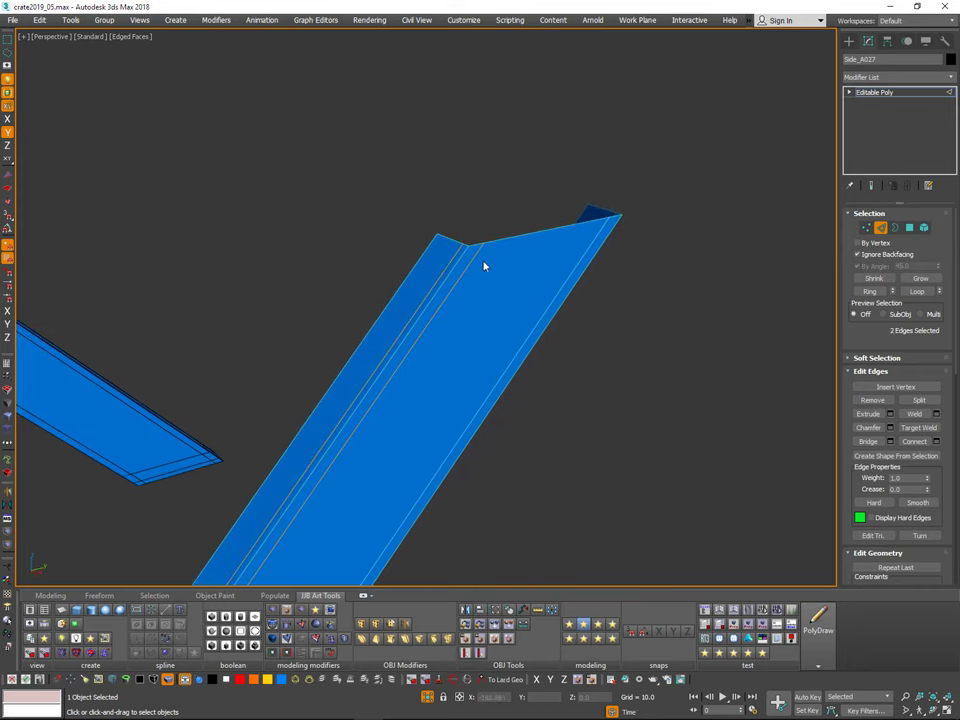
{"action": "left_click", "coordinate": [538, 320], "text": "ctrl"}
{"action": "middle_click_drag", "start_coordinate": [538, 320], "coordinate": [579, 246], "text": "alt"}
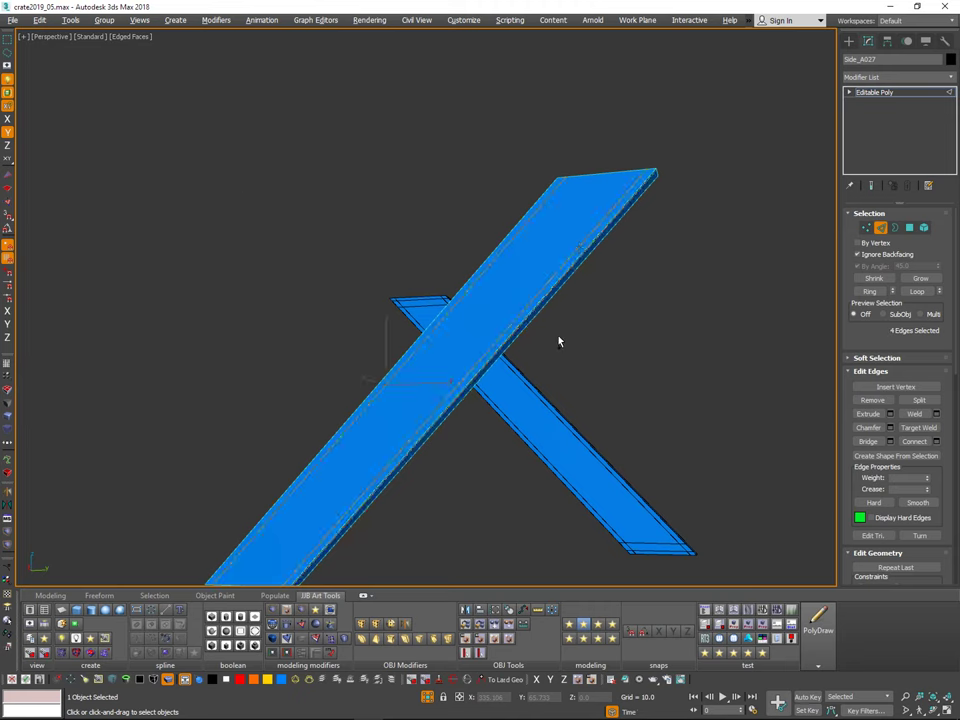
{"action": "middle_click_drag", "start_coordinate": [559, 342], "coordinate": [598, 359], "text": "alt"}
{"action": "left_click", "coordinate": [604, 360]}
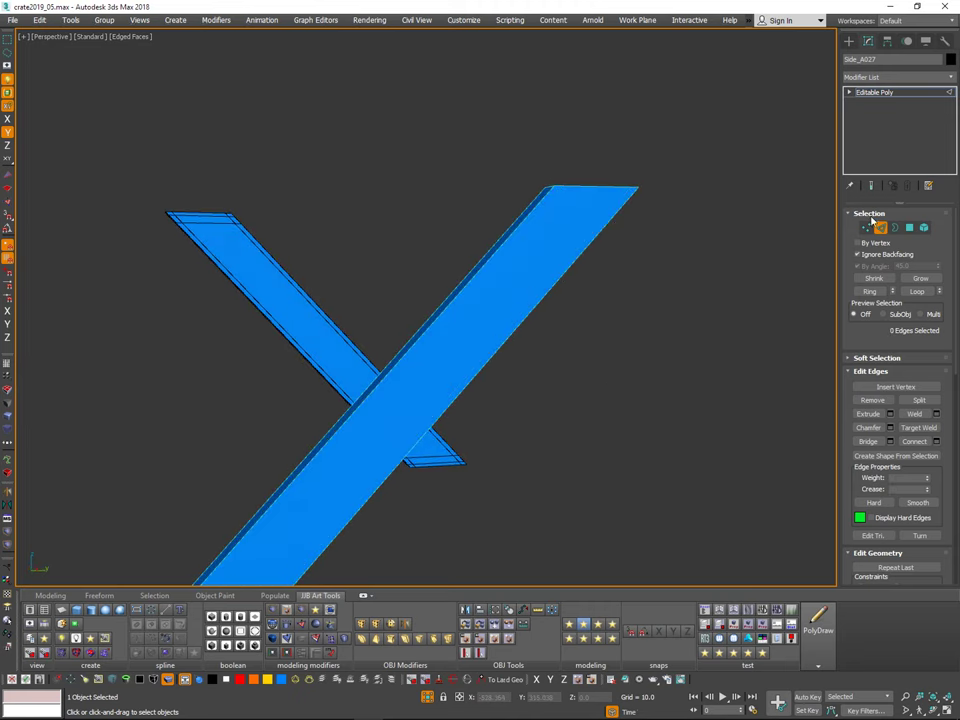
Step: Chamfer the two lengthwise front edges of brace Side_A027 by 0.497 with one segment
{"action": "key", "text": "alt+q"}
{"action": "middle_click_drag", "start_coordinate": [718, 253], "coordinate": [599, 292], "text": "alt"}
{"action": "scroll", "coordinate": [686, 253], "scroll_direction": "up", "scroll_amount": 3}
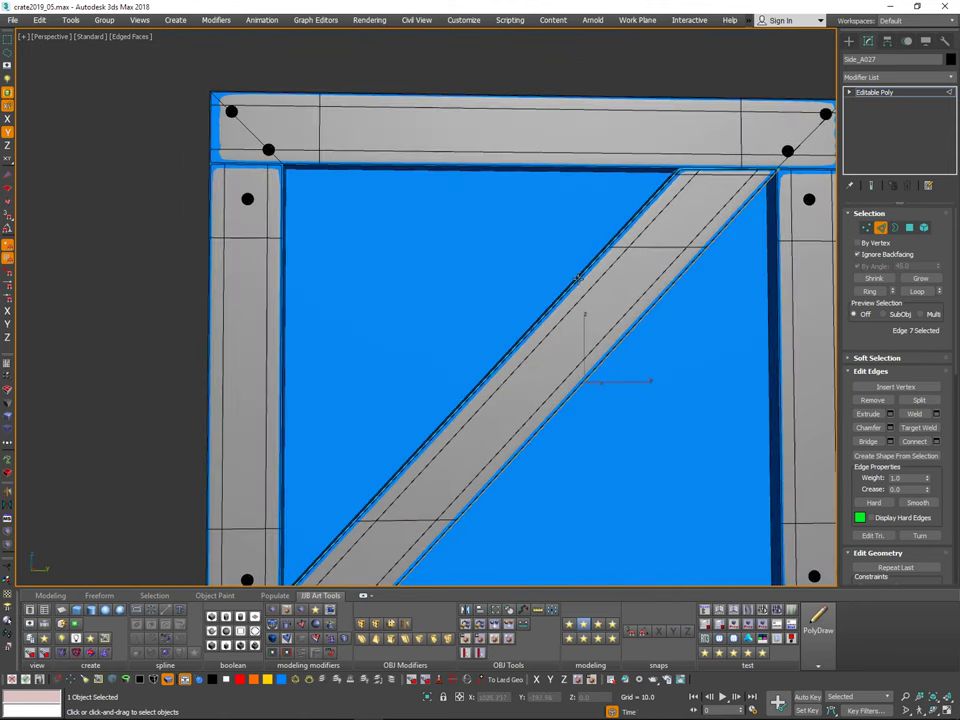
{"action": "left_click", "coordinate": [890, 429]}
{"action": "middle_click_drag", "start_coordinate": [636, 333], "coordinate": [553, 362], "text": "alt"}
{"action": "scroll", "coordinate": [534, 338], "scroll_direction": "up", "scroll_amount": 5}
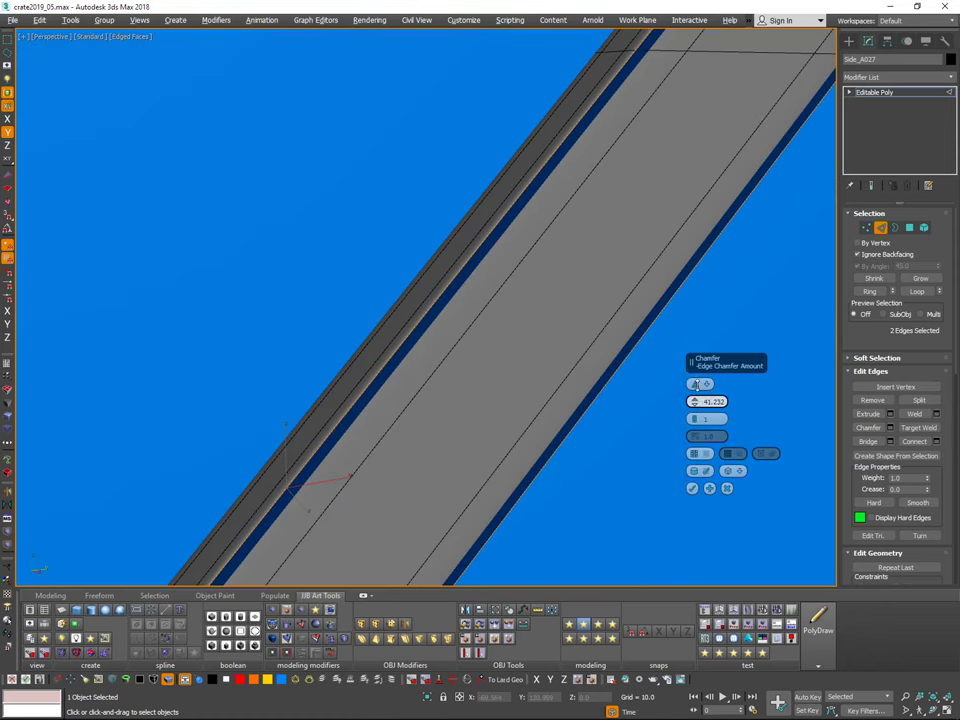
{"action": "mouse_move", "coordinate": [697, 385]}
{"action": "left_mouse_down"}
{"action": "mouse_move", "coordinate": [701, 352]}
{"action": "mouse_move", "coordinate": [694, 440]}
{"action": "mouse_move", "coordinate": [699, 376]}
{"action": "left_mouse_up"}
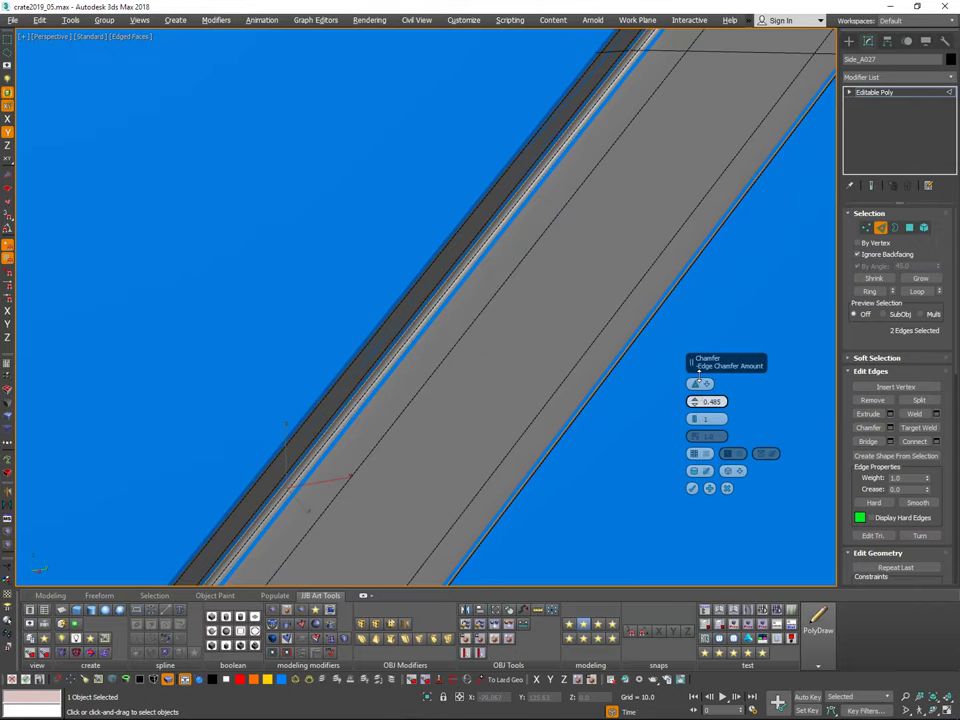
{"action": "middle_click_drag", "start_coordinate": [636, 336], "coordinate": [676, 440], "text": "alt"}
{"action": "scroll", "coordinate": [615, 284], "scroll_direction": "down", "scroll_amount": 5}
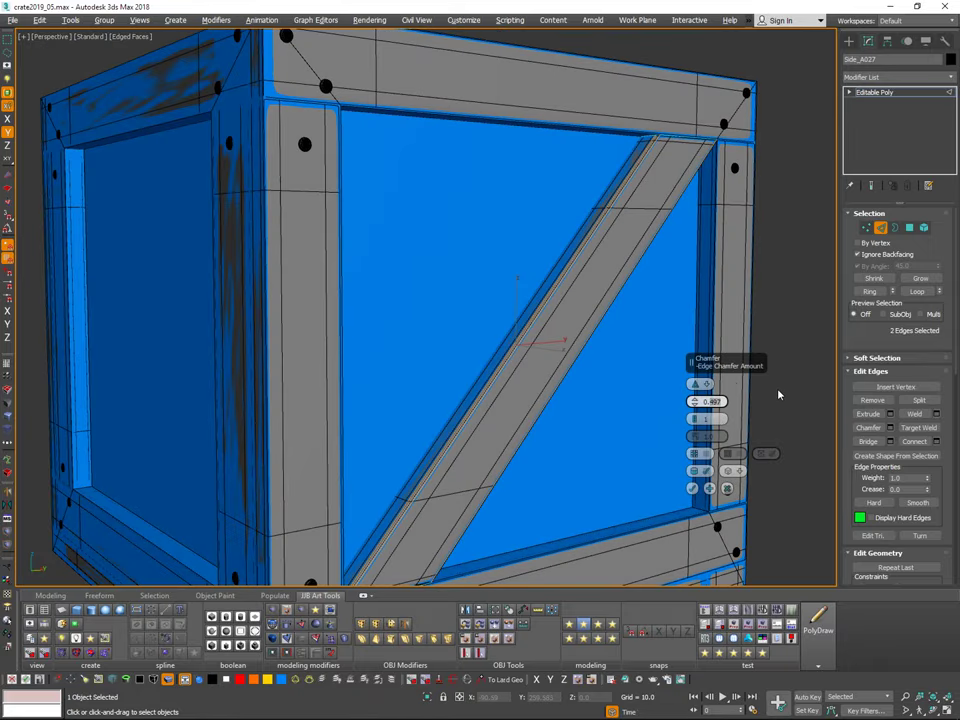
{"action": "left_click", "coordinate": [692, 488]}
{"action": "left_click", "coordinate": [880, 228]}
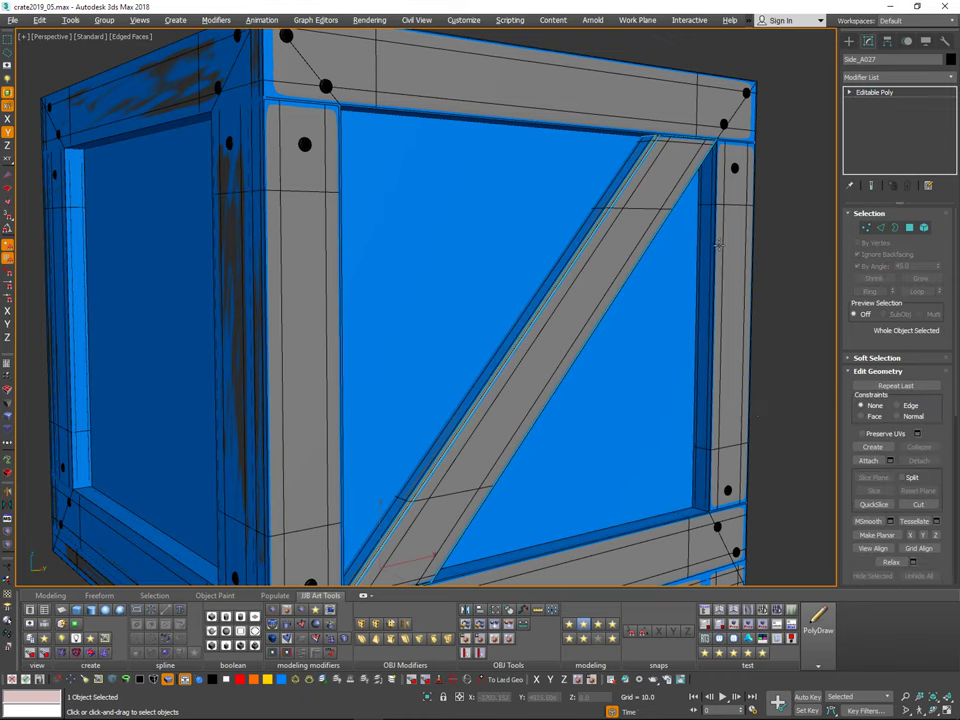
Step: Isolate the low-poly crate body with brace Side_A027 and examine how the brace sits in the side frame
{"action": "key", "text": "alt+q"}
{"action": "mouse_move", "coordinate": [724, 246]}
{"action": "middle_mouse_down", "text": "alt"}
{"action": "mouse_move", "coordinate": [696, 210]}
{"action": "mouse_move", "coordinate": [709, 193]}
{"action": "mouse_move", "coordinate": [717, 271]}
{"action": "mouse_move", "coordinate": [730, 260]}
{"action": "mouse_move", "coordinate": [696, 265]}
{"action": "mouse_move", "coordinate": [708, 273]}
{"action": "mouse_move", "coordinate": [727, 265]}
{"action": "middle_mouse_up", "text": "alt"}
{"action": "key", "text": "alt+q"}
{"action": "scroll", "coordinate": [691, 261], "scroll_direction": "down", "scroll_amount": 3}
{"action": "scroll", "coordinate": [694, 266], "scroll_direction": "down", "scroll_amount": 2}
{"action": "key", "text": "ctrl+d"}
{"action": "left_click", "coordinate": [629, 244]}
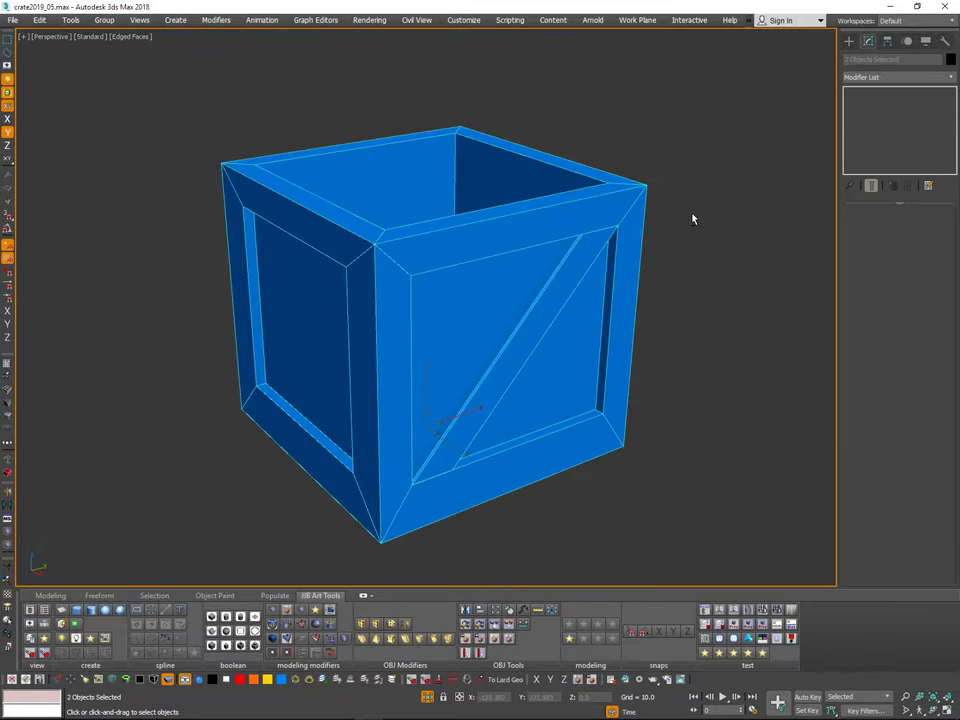
{"action": "middle_click_drag", "start_coordinate": [692, 216], "coordinate": [533, 233], "text": "alt"}
{"action": "left_click", "coordinate": [707, 222]}
{"action": "middle_click_drag", "start_coordinate": [416, 249], "coordinate": [443, 304], "text": "alt"}
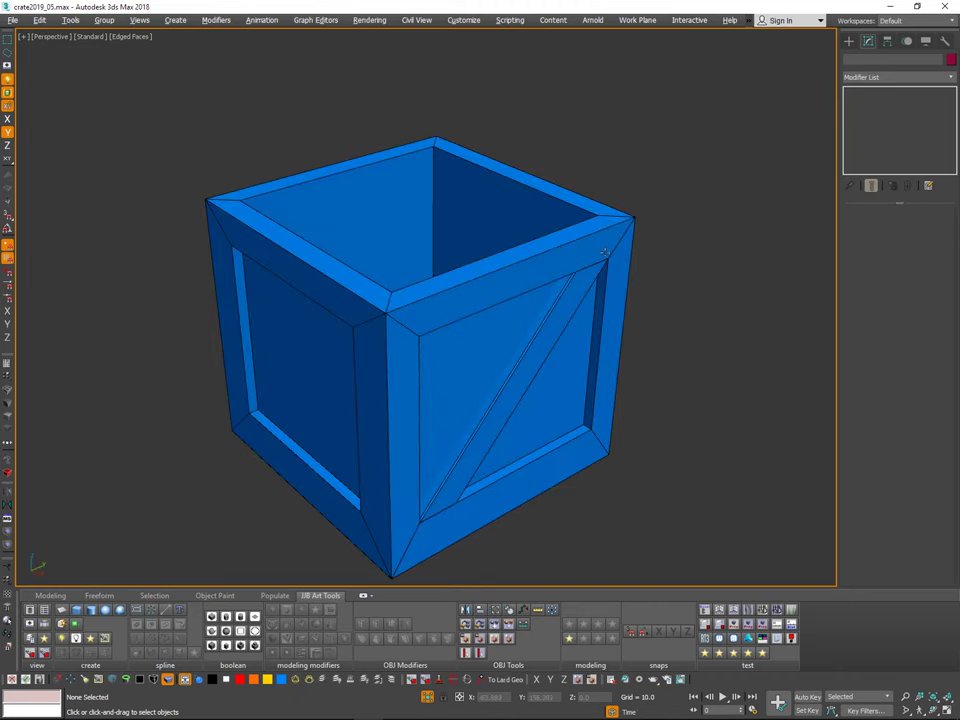
{"action": "middle_click_drag", "start_coordinate": [604, 252], "coordinate": [541, 258], "text": "alt"}
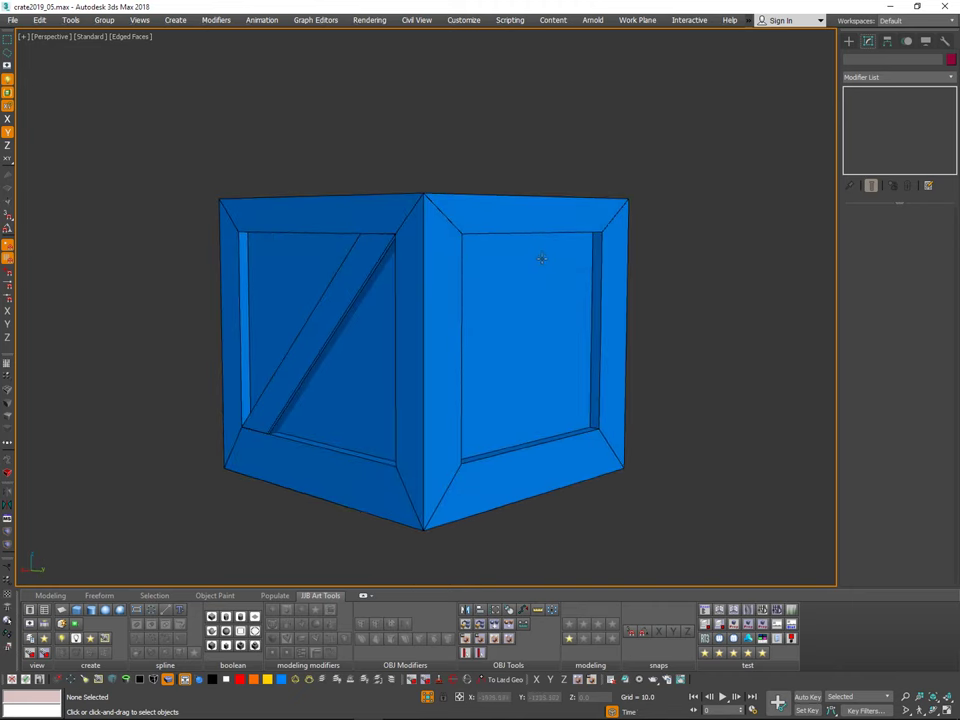
{"action": "middle_click_drag", "start_coordinate": [507, 298], "coordinate": [534, 308], "text": "alt"}
Step: Isolate the second diagonal brace, Side_A031, on the opposite side of the crate
{"action": "key", "text": "ctrl+a"}
{"action": "left_click", "coordinate": [467, 317]}
{"action": "key", "text": "alt+q"}
{"action": "middle_click_drag", "start_coordinate": [532, 135], "coordinate": [519, 222]}
{"action": "scroll", "coordinate": [519, 222], "scroll_direction": "up", "scroll_amount": 2}
{"action": "middle_click_drag", "start_coordinate": [519, 222], "coordinate": [563, 207], "text": "alt"}
Step: Delete the end and back polygons of brace Side_A031, selecting them By Angle at 45 with Ignore Backfacing on
{"action": "key", "text": "2"}
{"action": "left_click", "coordinate": [563, 207]}
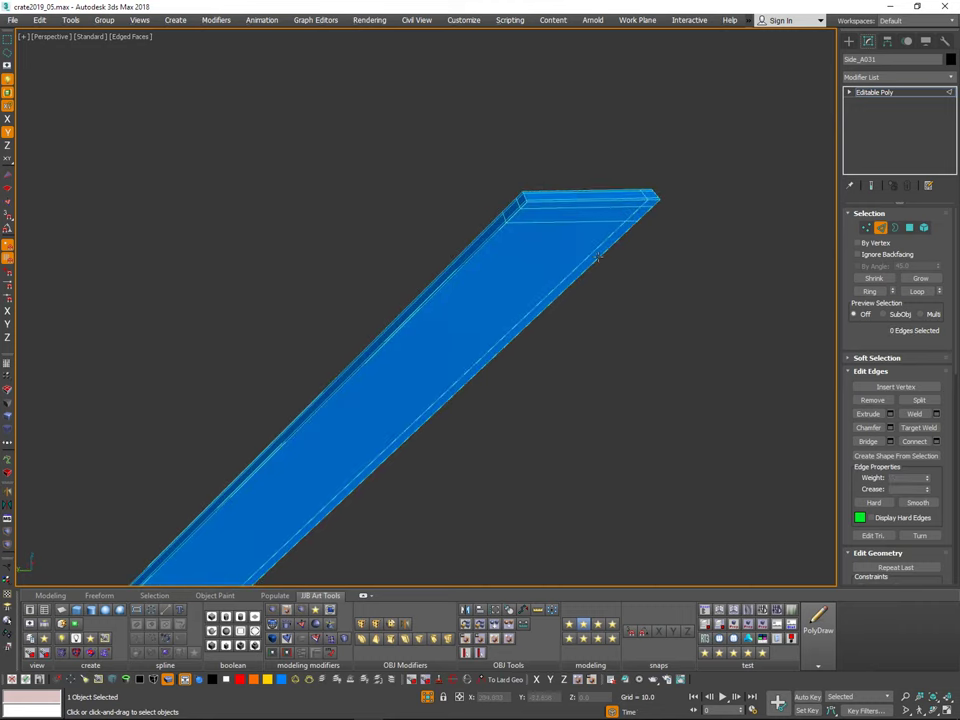
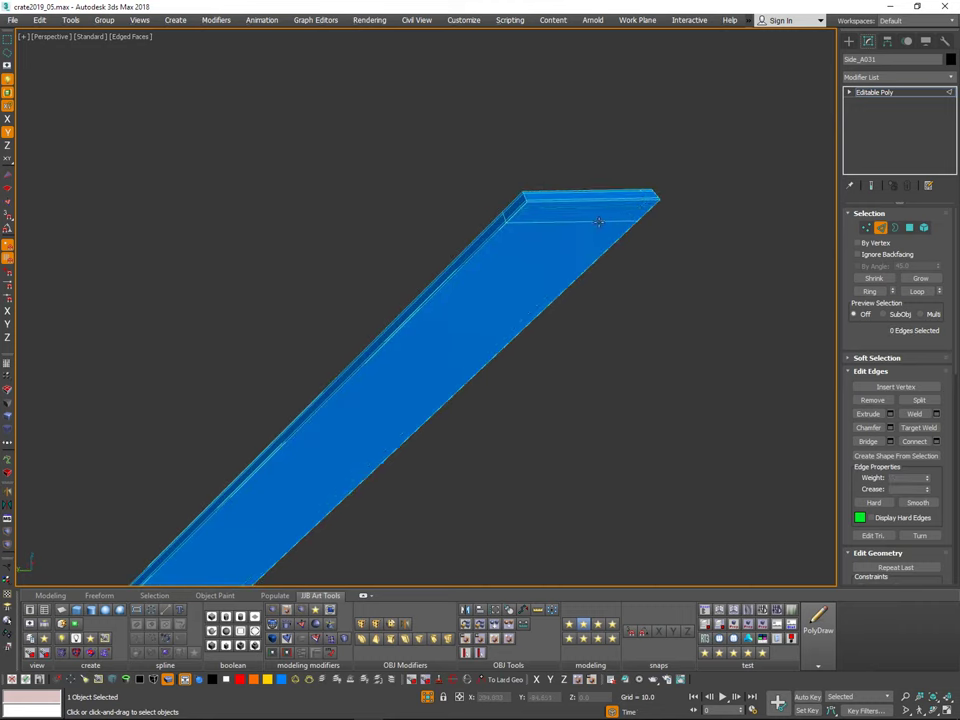
{"action": "left_click", "coordinate": [909, 229]}
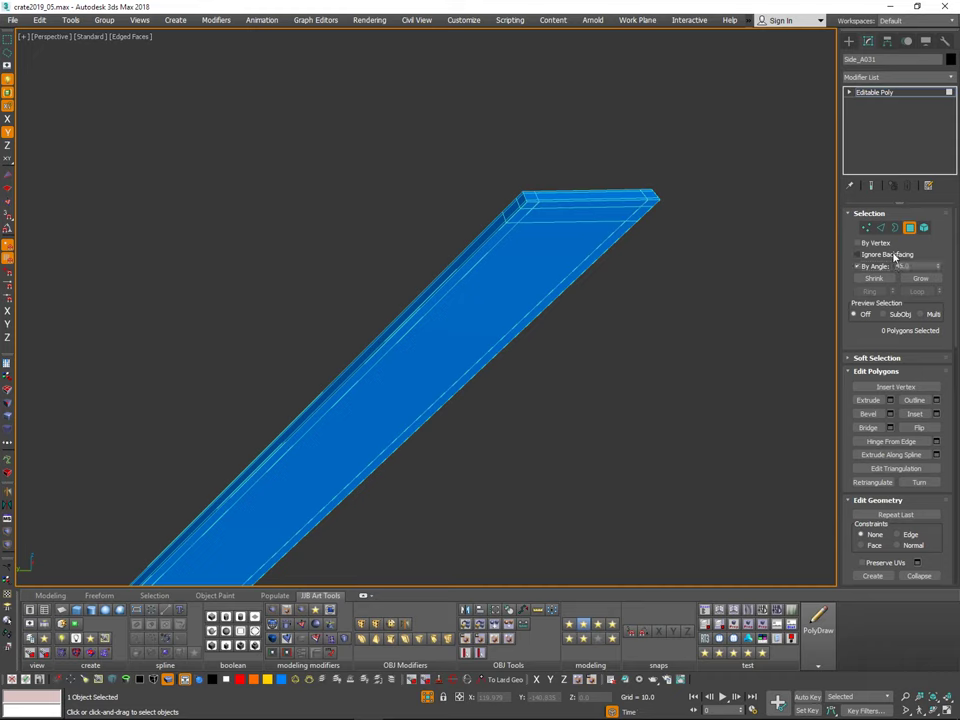
{"action": "middle_click_drag", "start_coordinate": [545, 230], "coordinate": [689, 260], "text": "alt"}
{"action": "left_click", "coordinate": [527, 232], "text": "ctrl"}
{"action": "key", "text": "ctrl+z"}
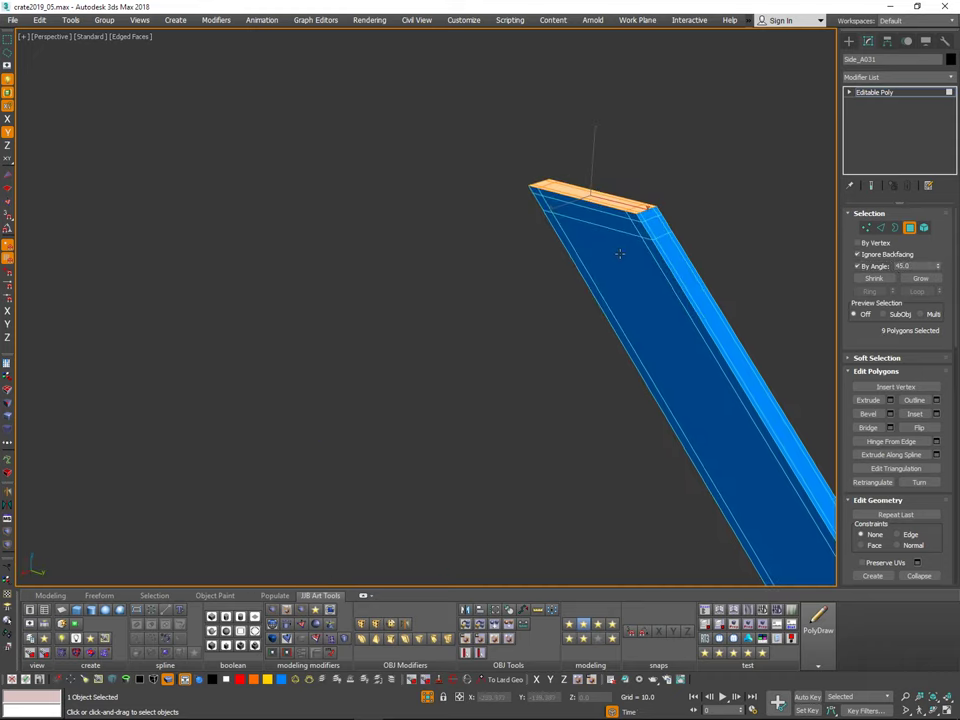
{"action": "left_click", "coordinate": [620, 253], "text": "ctrl"}
{"action": "middle_click_drag", "start_coordinate": [737, 287], "coordinate": [411, 373], "text": "alt"}
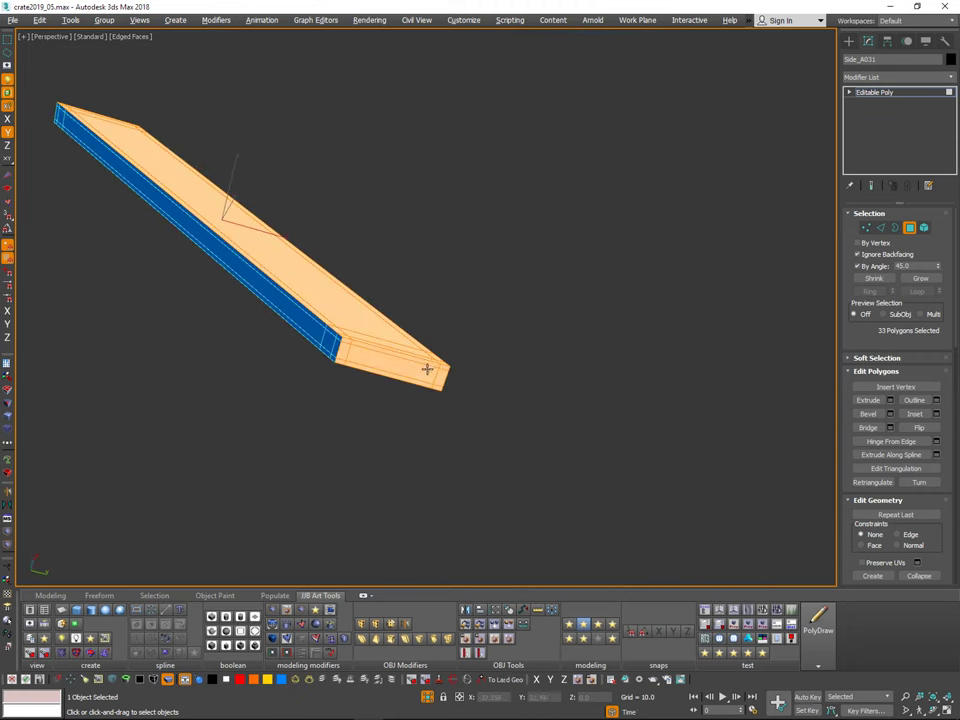
{"action": "key", "text": "Delete"}
Step: Remove the support edge loops running across both ends of brace Side_A031
{"action": "middle_click_drag", "start_coordinate": [602, 277], "coordinate": [785, 330], "text": "alt"}
{"action": "key", "text": "2"}
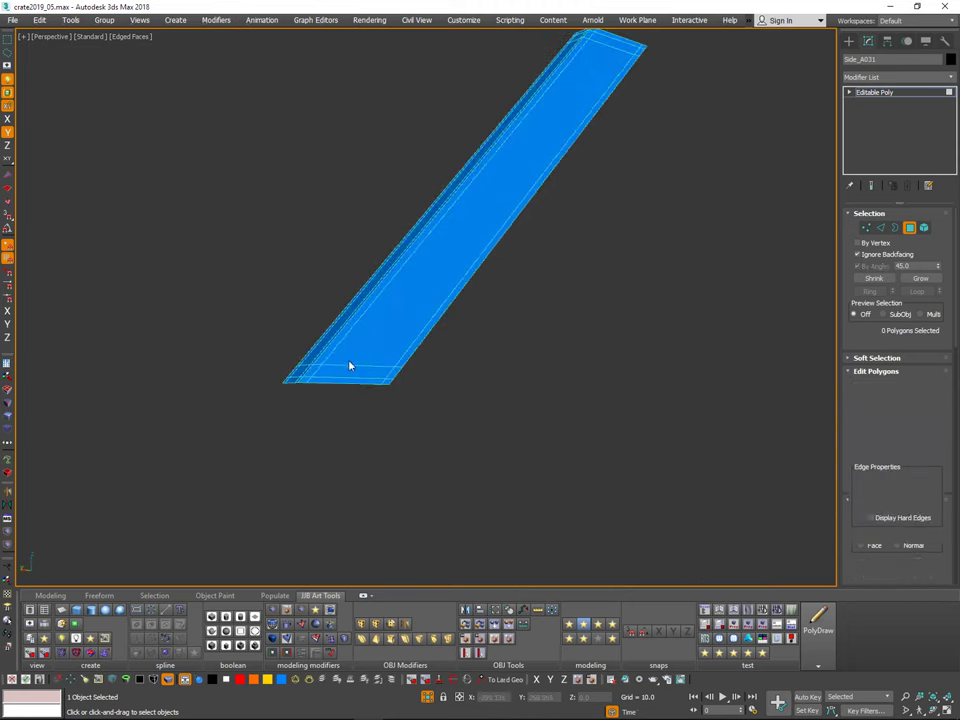
{"action": "scroll", "coordinate": [350, 366], "scroll_direction": "up", "scroll_amount": 3}
{"action": "middle_click_drag", "start_coordinate": [489, 320], "coordinate": [325, 560]}
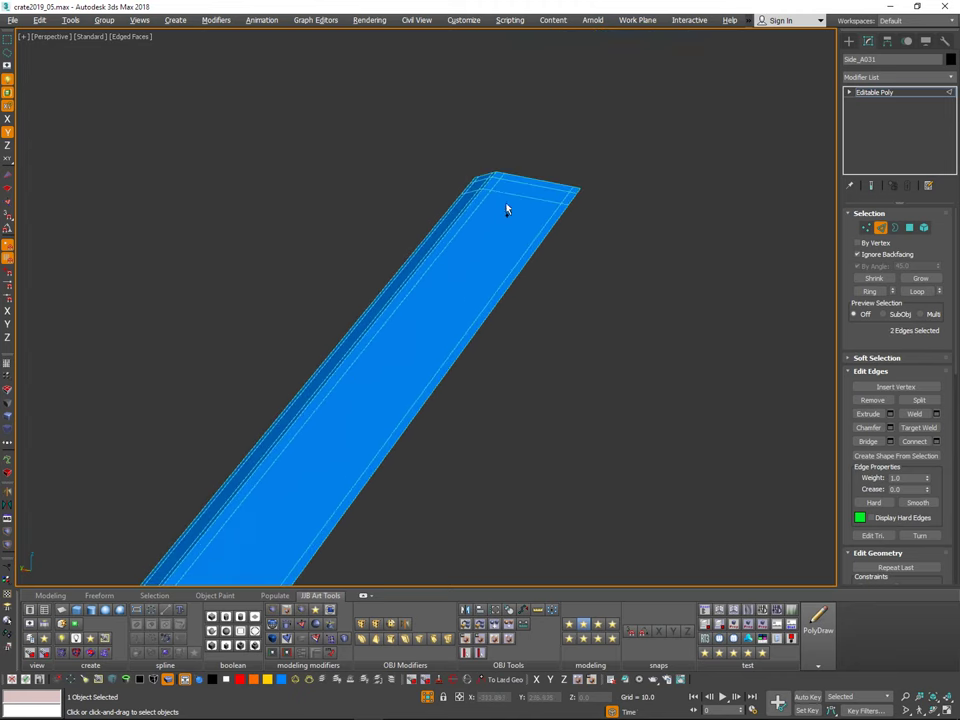
{"action": "middle_click_drag", "start_coordinate": [390, 431], "coordinate": [540, 290]}
{"action": "middle_click_drag", "start_coordinate": [520, 305], "coordinate": [590, 325], "text": "alt"}
{"action": "left_click", "coordinate": [640, 365]}
{"action": "middle_click_drag", "start_coordinate": [640, 365], "coordinate": [604, 456]}
{"action": "left_click", "coordinate": [425, 373]}
{"action": "scroll", "coordinate": [545, 392], "scroll_direction": "down", "scroll_amount": 3}
{"action": "left_click", "coordinate": [882, 230]}
Step: Show the full crate again and compare the stripped brace Side_A031 with the detailed brace it overlaps
{"action": "scroll", "coordinate": [640, 345], "scroll_direction": "down", "scroll_amount": 3}
{"action": "left_click", "coordinate": [595, 371]}
{"action": "middle_click_drag", "start_coordinate": [595, 371], "coordinate": [647, 325], "text": "alt"}
{"action": "key", "text": "alt+q"}
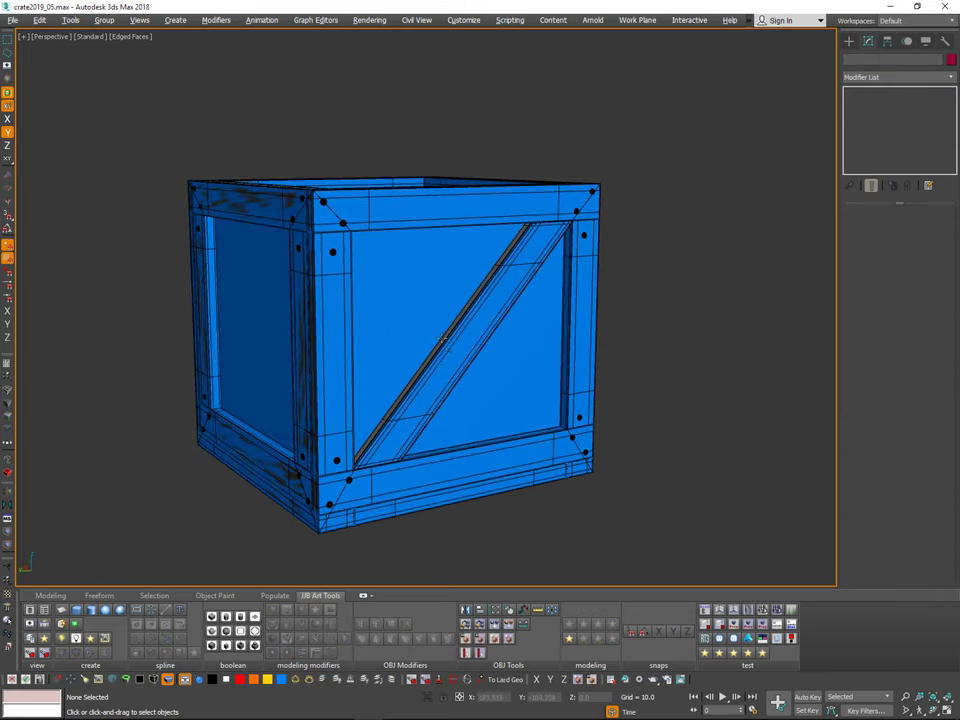
{"action": "left_click", "coordinate": [453, 352]}
{"action": "middle_click_drag", "start_coordinate": [500, 322], "coordinate": [565, 301], "text": "alt"}
{"action": "left_click", "coordinate": [643, 260]}
{"action": "scroll", "coordinate": [543, 252], "scroll_direction": "up", "scroll_amount": 2}
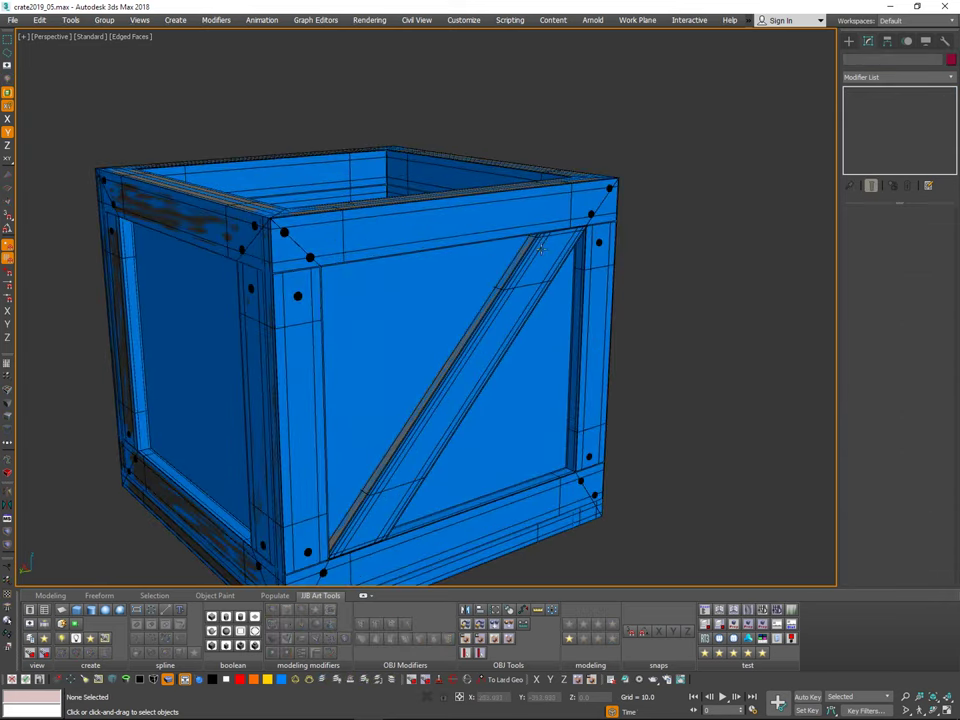
{"action": "left_click", "coordinate": [510, 262]}
{"action": "middle_click_drag", "start_coordinate": [490, 265], "coordinate": [661, 238], "text": "alt"}
{"action": "middle_click_drag", "start_coordinate": [633, 282], "coordinate": [532, 290], "text": "alt"}
{"action": "middle_click_drag", "start_coordinate": [596, 260], "coordinate": [517, 291], "text": "alt"}
{"action": "left_click", "coordinate": [684, 270]}
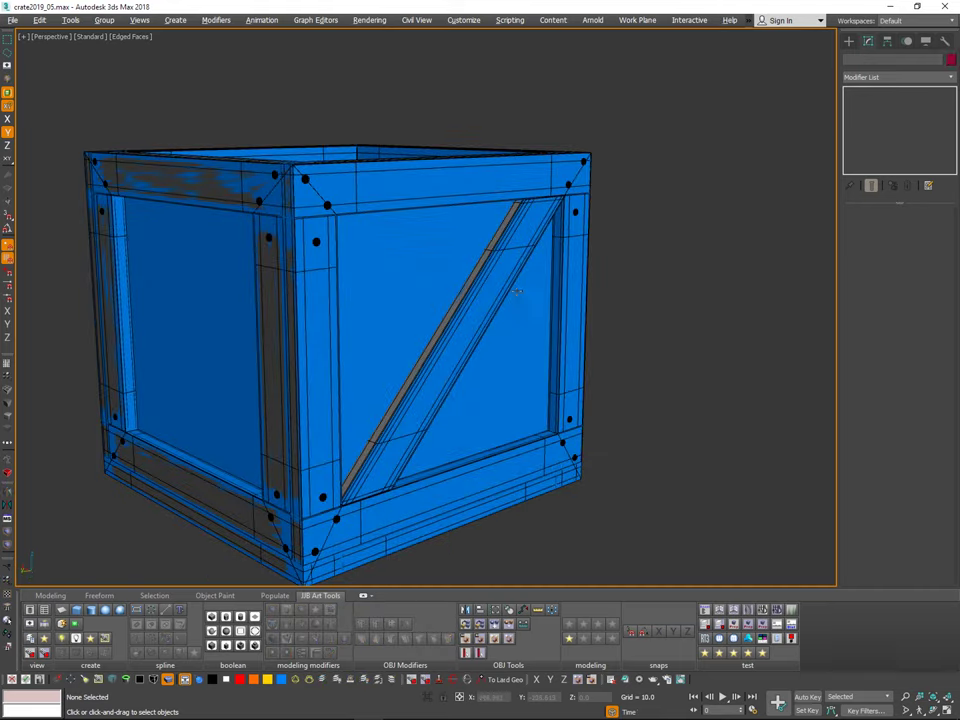
Step: Isolate the low-poly crate body, its lid and brace Side_A031, leaving the detailed lid out of the selection
{"action": "left_click", "coordinate": [521, 208]}
{"action": "left_click", "coordinate": [530, 226], "text": "ctrl"}
{"action": "middle_click_drag", "start_coordinate": [530, 227], "coordinate": [543, 330], "text": "alt"}
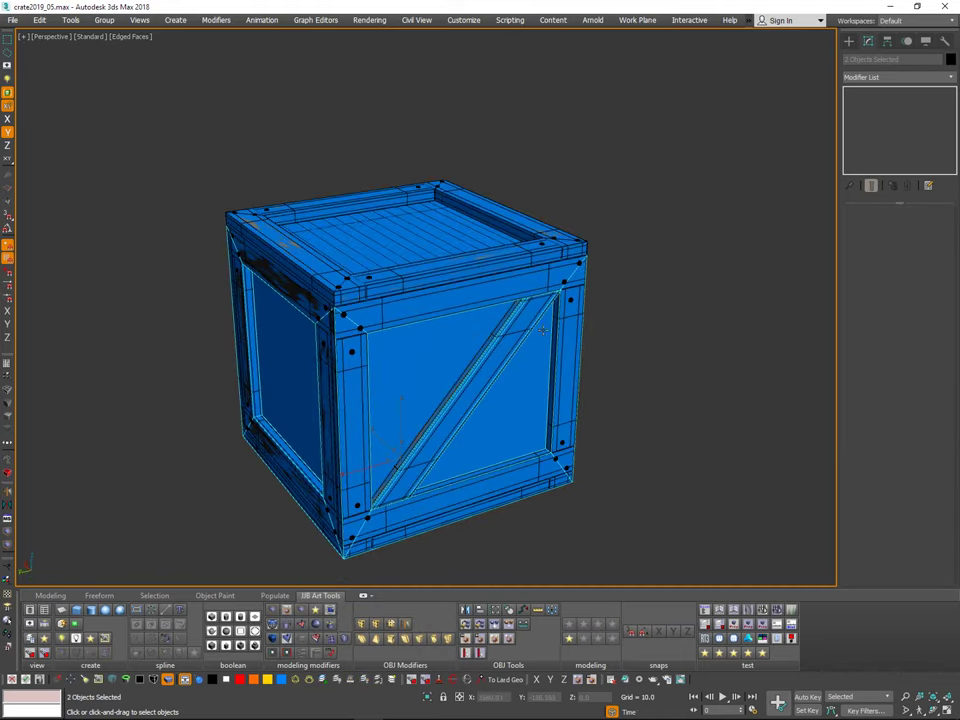
{"action": "scroll", "coordinate": [353, 249], "scroll_direction": "up", "scroll_amount": 3}
{"action": "left_click", "coordinate": [291, 298], "text": "ctrl"}
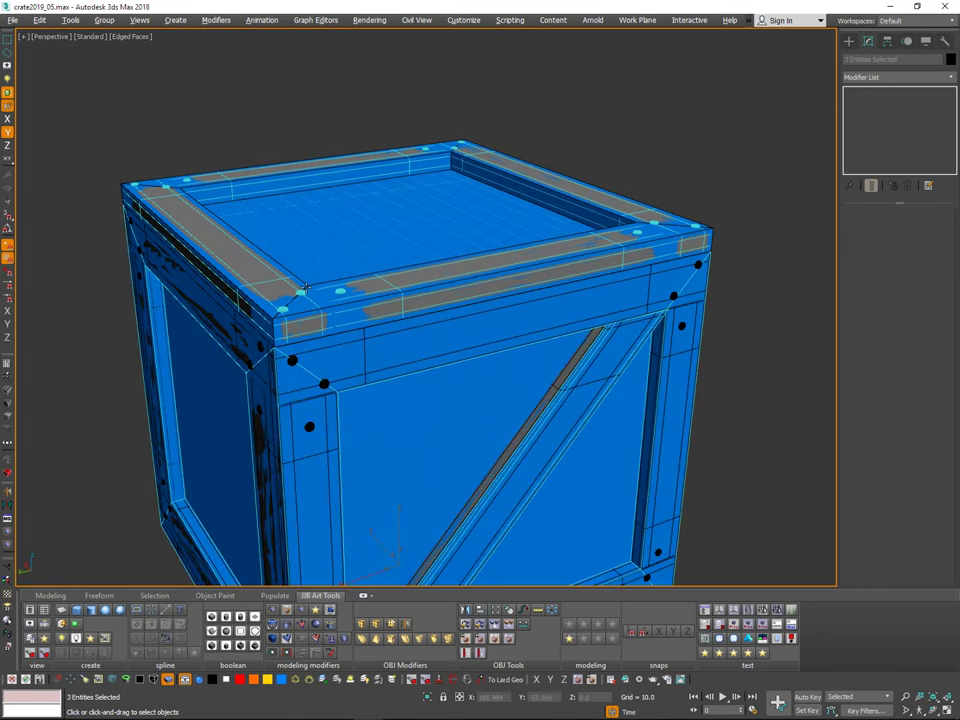
{"action": "scroll", "coordinate": [527, 269], "scroll_direction": "down", "scroll_amount": 3}
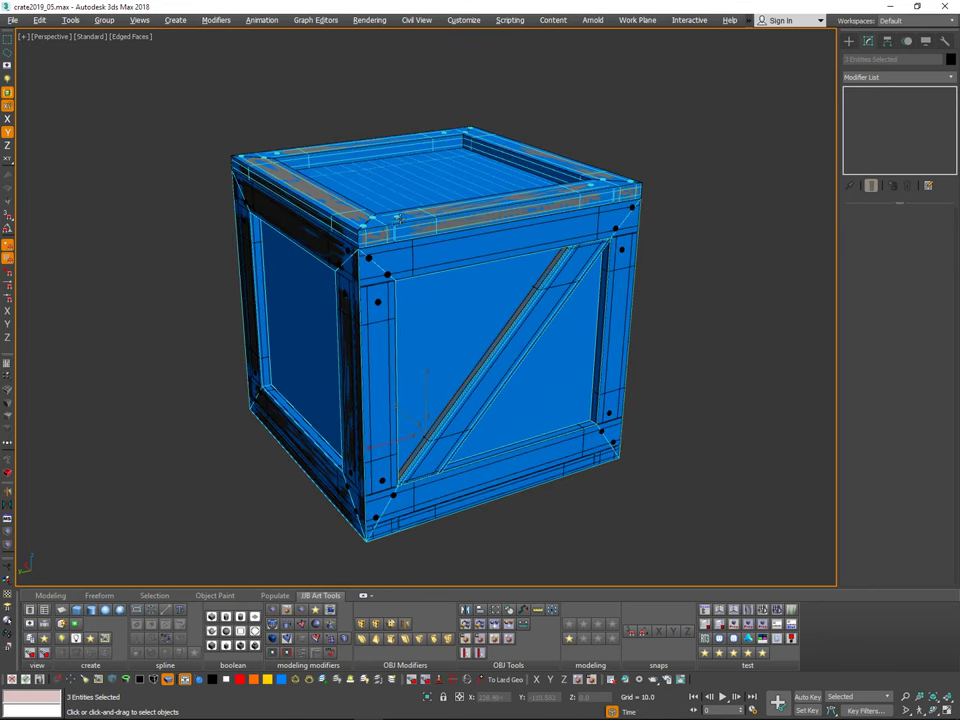
{"action": "left_click", "coordinate": [403, 217], "text": "ctrl"}
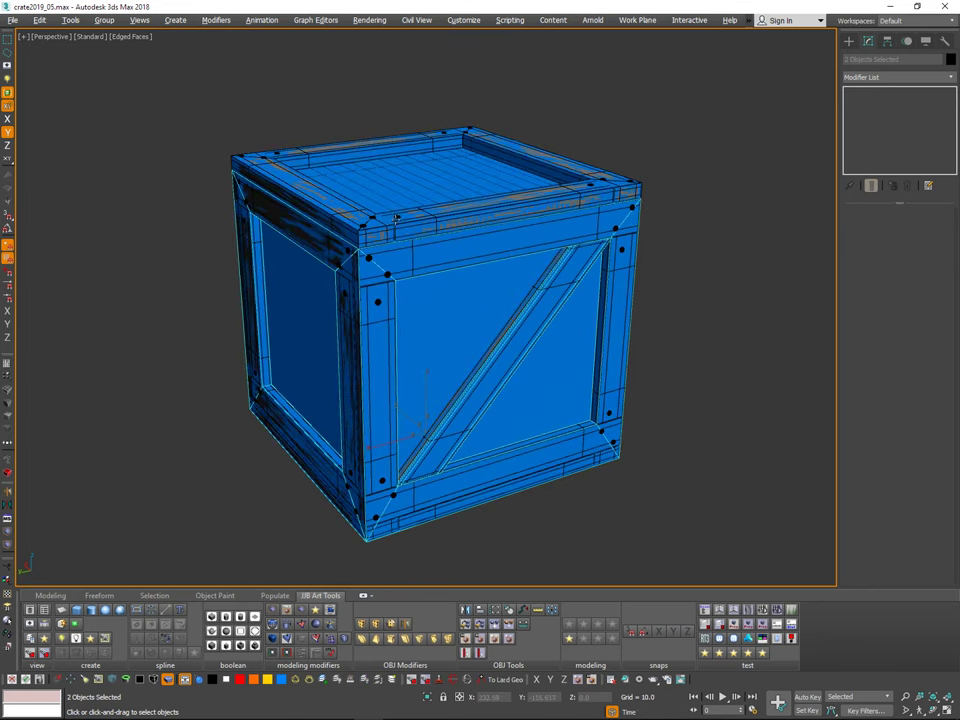
{"action": "scroll", "coordinate": [393, 220], "scroll_direction": "up", "scroll_amount": 5}
{"action": "left_click", "coordinate": [392, 258], "text": "ctrl"}
{"action": "scroll", "coordinate": [398, 268], "scroll_direction": "down", "scroll_amount": 4}
{"action": "key", "text": "alt+q"}
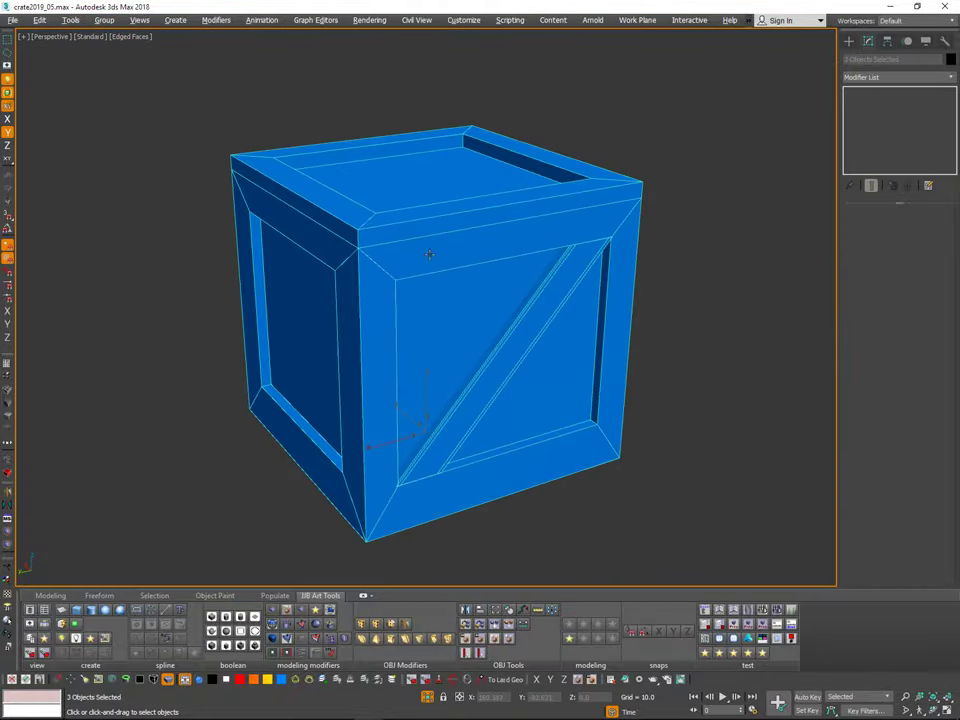
Step: Add brace Side_A027 to the selected low-poly parts and isolate all four objects
{"action": "middle_click_drag", "start_coordinate": [429, 256], "coordinate": [611, 310], "text": "alt"}
{"action": "key", "text": "alt+q"}
{"action": "scroll", "coordinate": [564, 338], "scroll_direction": "up", "scroll_amount": 5}
{"action": "middle_click_drag", "start_coordinate": [564, 338], "coordinate": [571, 317], "text": "alt"}
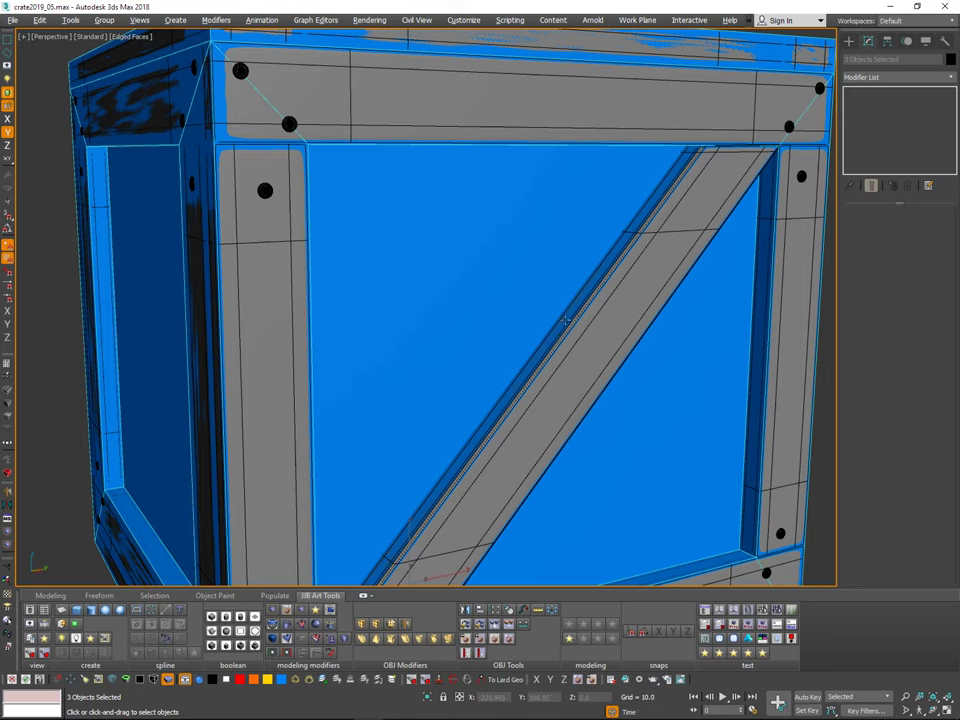
{"action": "scroll", "coordinate": [572, 319], "scroll_direction": "up", "scroll_amount": 5}
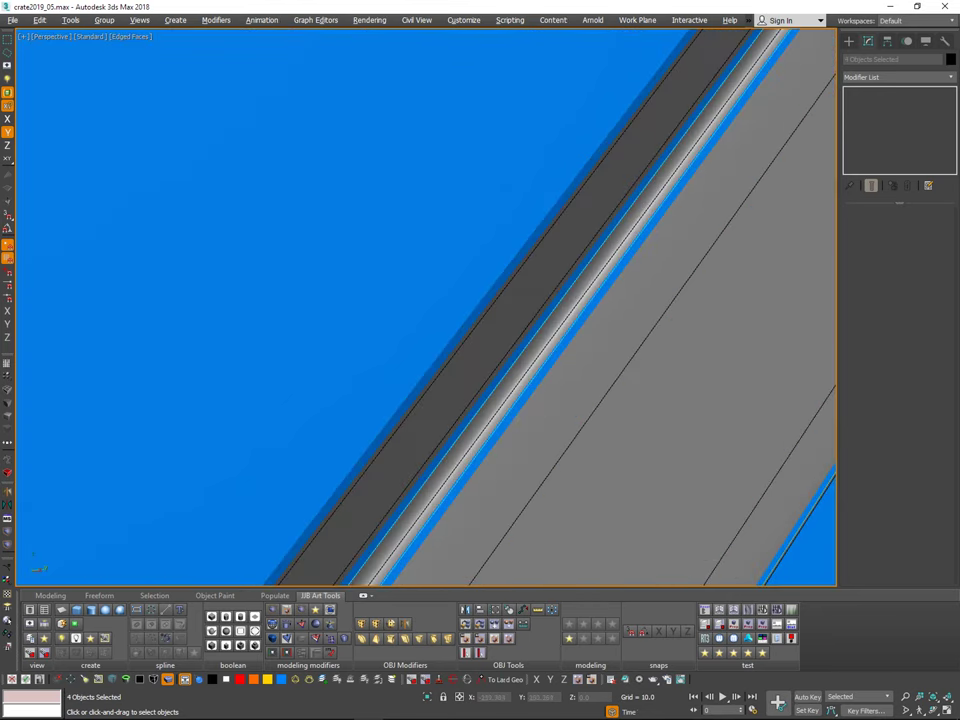
{"action": "scroll", "coordinate": [572, 319], "scroll_direction": "down", "scroll_amount": 8}
{"action": "key", "text": "alt+q"}
Step: Examine where the diagonal brace's ends and edges meet the crate frame corners
{"action": "middle_click_drag", "start_coordinate": [668, 282], "coordinate": [664, 180], "text": "alt"}
{"action": "scroll", "coordinate": [609, 159], "scroll_direction": "up", "scroll_amount": 3}
{"action": "scroll", "coordinate": [664, 180], "scroll_direction": "up", "scroll_amount": 4}
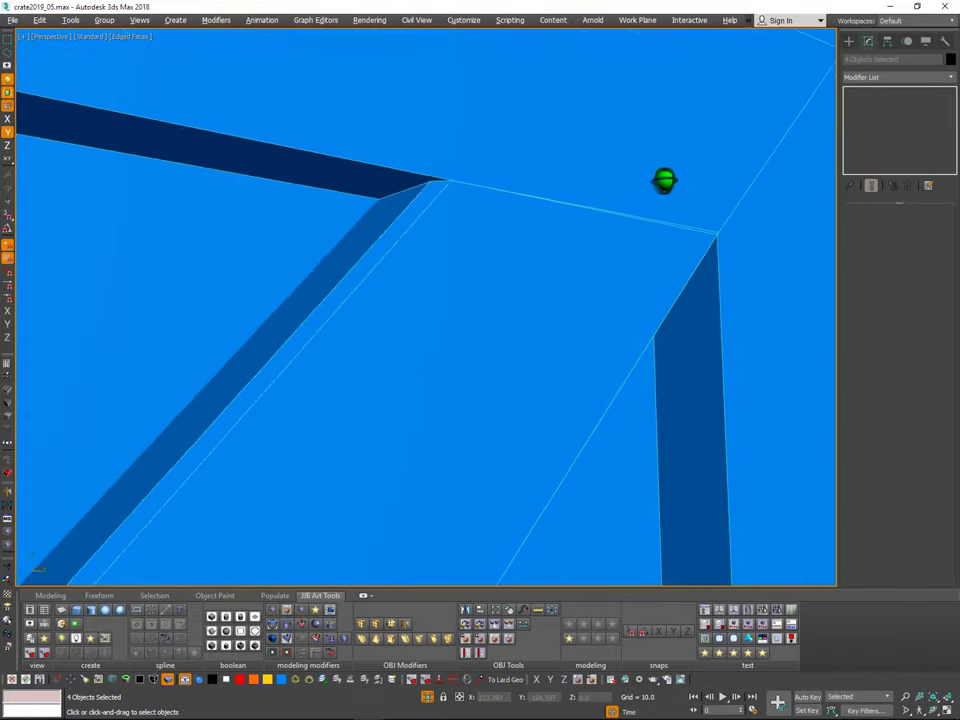
{"action": "scroll", "coordinate": [664, 180], "scroll_direction": "up", "scroll_amount": 1}
{"action": "scroll", "coordinate": [735, 229], "scroll_direction": "up", "scroll_amount": 8}
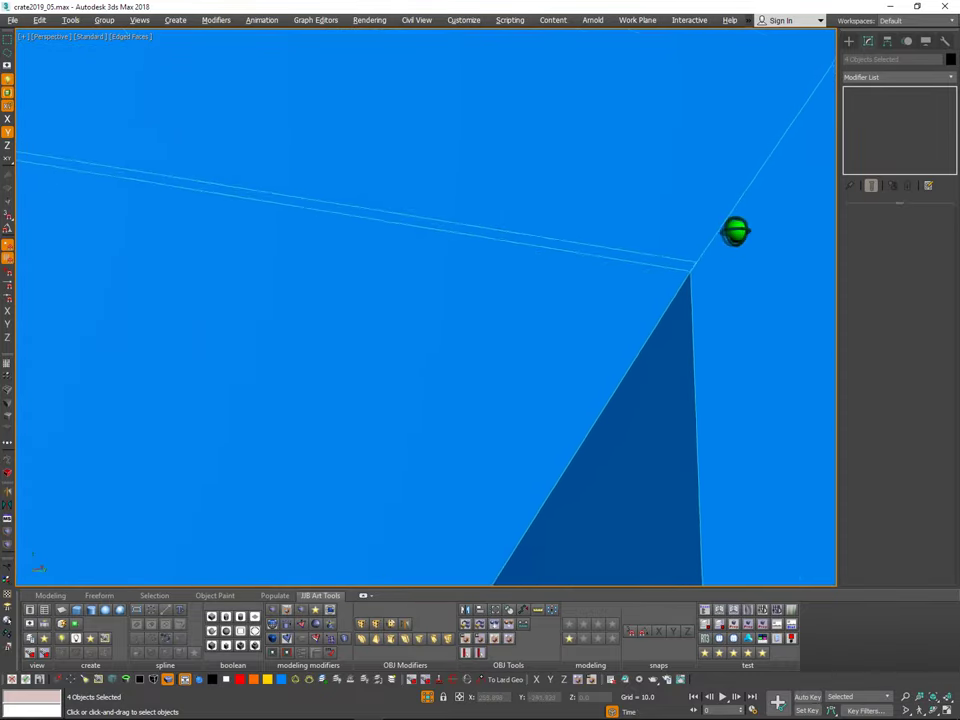
{"action": "scroll", "coordinate": [735, 230], "scroll_direction": "down", "scroll_amount": 9}
{"action": "middle_click_drag", "start_coordinate": [735, 230], "coordinate": [658, 236], "text": "alt"}
{"action": "scroll", "coordinate": [658, 236], "scroll_direction": "up", "scroll_amount": 4}
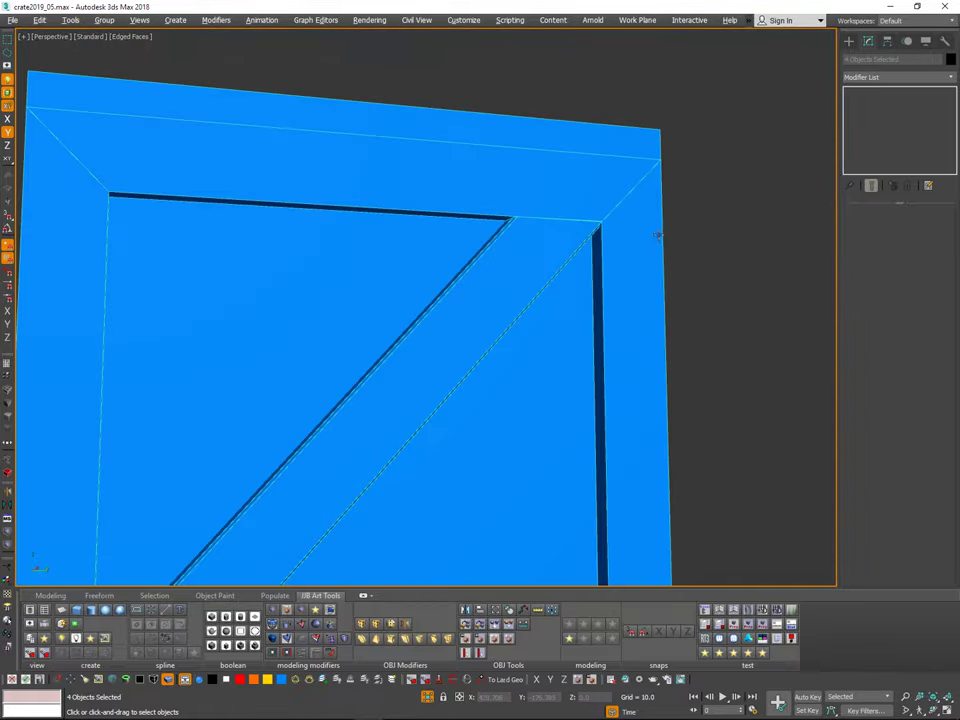
{"action": "scroll", "coordinate": [594, 228], "scroll_direction": "up", "scroll_amount": 3}
{"action": "middle_click_drag", "start_coordinate": [594, 228], "coordinate": [740, 105]}
{"action": "scroll", "coordinate": [430, 440], "scroll_direction": "down", "scroll_amount": 4}
{"action": "middle_click_drag", "start_coordinate": [430, 440], "coordinate": [690, 165]}
{"action": "middle_click_drag", "start_coordinate": [649, 201], "coordinate": [634, 209], "text": "alt"}
{"action": "scroll", "coordinate": [634, 209], "scroll_direction": "down", "scroll_amount": 5}
{"action": "middle_click_drag", "start_coordinate": [626, 272], "coordinate": [652, 367], "text": "alt"}
{"action": "key", "text": "alt+q"}
{"action": "key", "text": "alt+q"}
{"action": "scroll", "coordinate": [590, 350], "scroll_direction": "down", "scroll_amount": 4}
Step: Assign smoothing group 1 to all polygons of the crate body Box001
{"action": "left_click", "coordinate": [737, 217]}
{"action": "left_click", "coordinate": [646, 268]}
{"action": "left_click", "coordinate": [922, 230]}
{"action": "key", "text": "ctrl+a"}
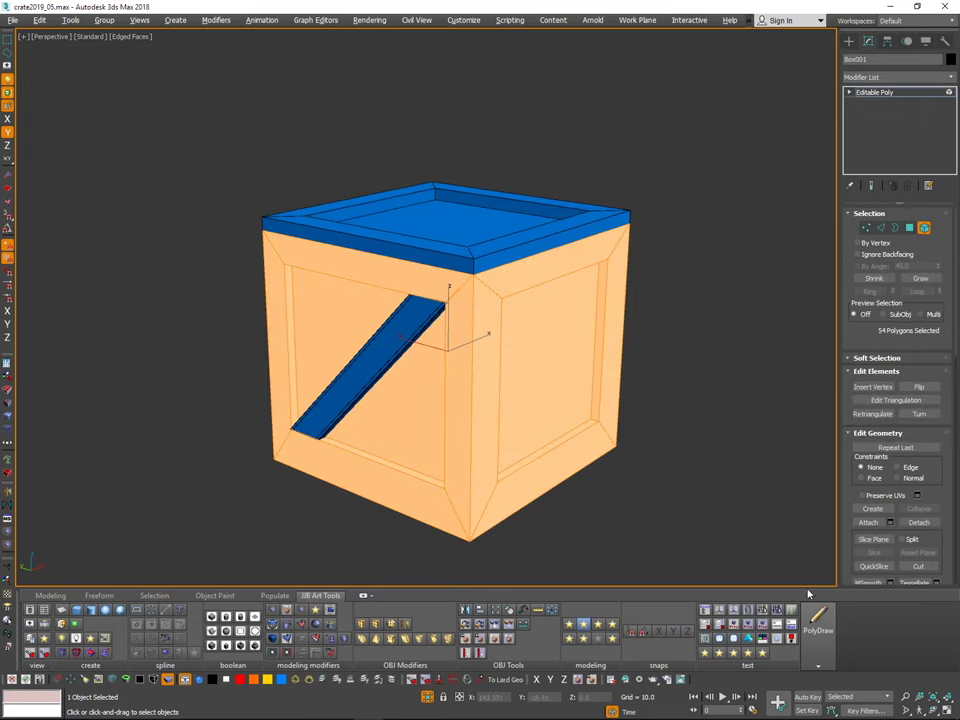
{"action": "left_click_drag", "start_coordinate": [930, 476], "coordinate": [898, 334]}
{"action": "scroll", "coordinate": [897, 333], "scroll_direction": "down", "scroll_amount": 10}
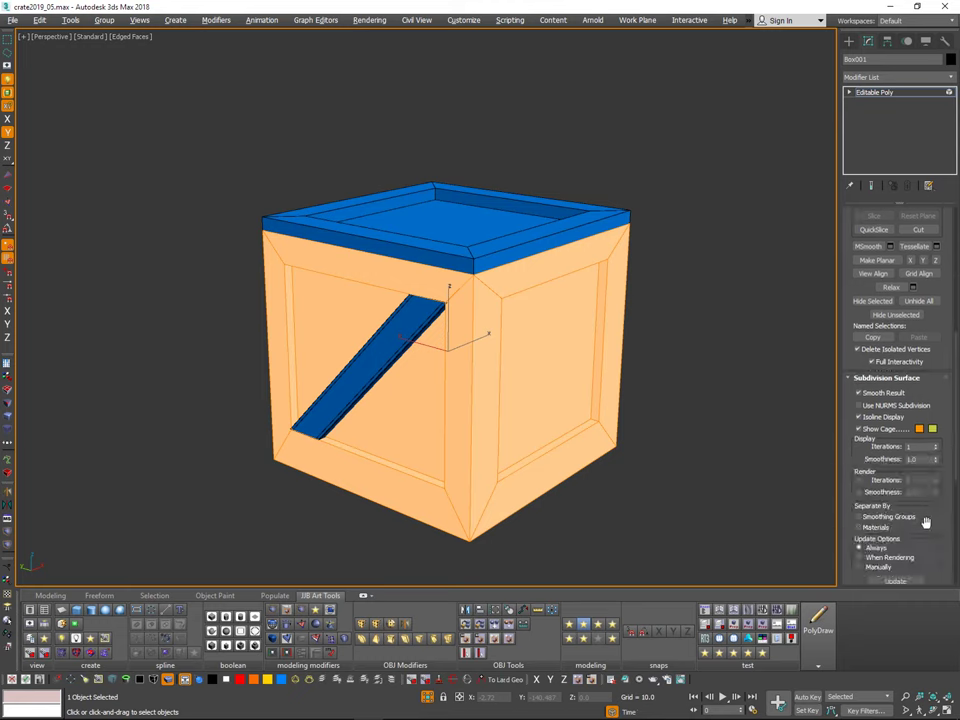
{"action": "left_click", "coordinate": [859, 453]}
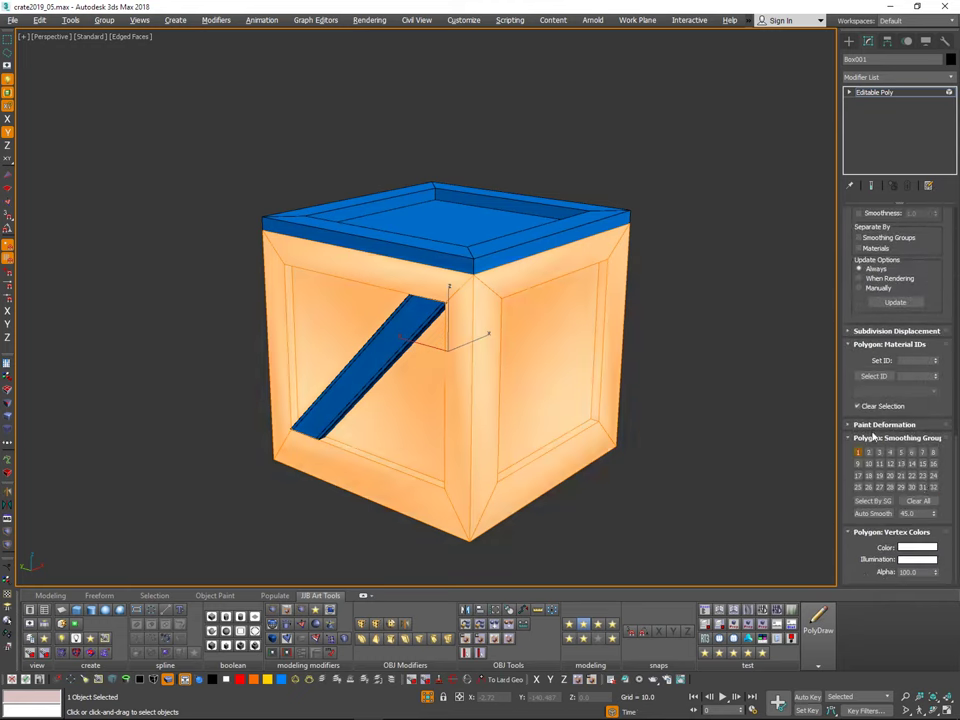
{"action": "left_click", "coordinate": [681, 412]}
{"action": "mouse_move", "coordinate": [681, 412]}
{"action": "middle_mouse_down", "text": "alt"}
{"action": "mouse_move", "coordinate": [632, 378]}
{"action": "mouse_move", "coordinate": [564, 370]}
{"action": "mouse_move", "coordinate": [763, 347]}
{"action": "mouse_move", "coordinate": [780, 358]}
{"action": "mouse_move", "coordinate": [748, 407]}
{"action": "mouse_move", "coordinate": [673, 409]}
{"action": "mouse_move", "coordinate": [739, 429]}
{"action": "mouse_move", "coordinate": [647, 403]}
{"action": "mouse_move", "coordinate": [805, 304]}
{"action": "middle_mouse_up", "text": "alt"}
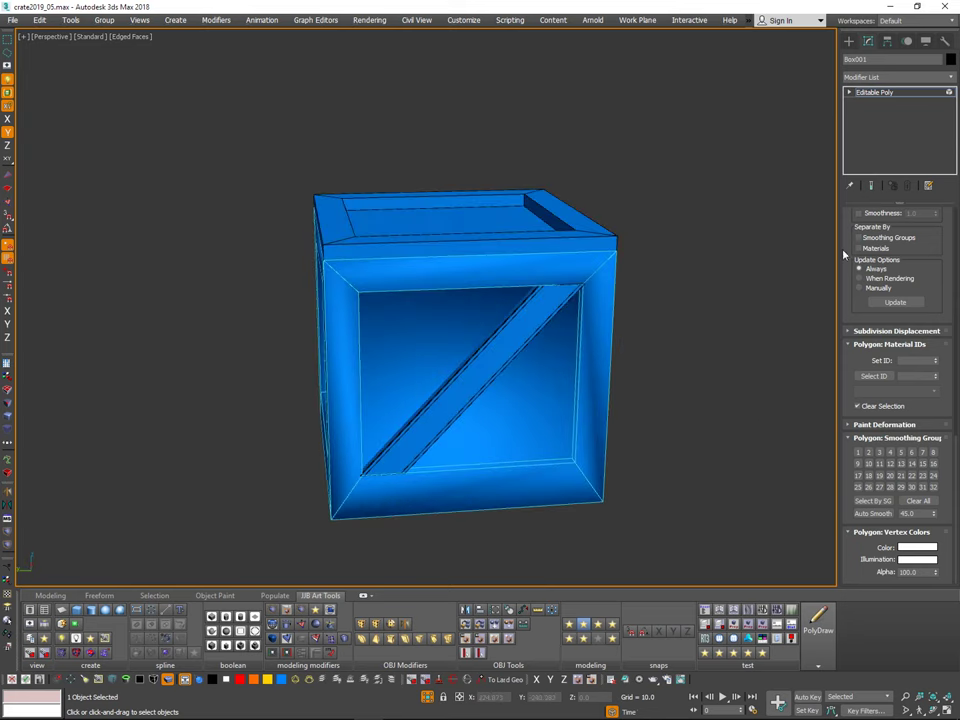
{"action": "left_click_drag", "start_coordinate": [932, 246], "coordinate": [940, 590]}
{"action": "middle_click_drag", "start_coordinate": [803, 292], "coordinate": [791, 298]}
{"action": "left_click", "coordinate": [924, 228]}
{"action": "middle_click_drag", "start_coordinate": [760, 235], "coordinate": [655, 278], "text": "alt"}
{"action": "left_click", "coordinate": [655, 276]}
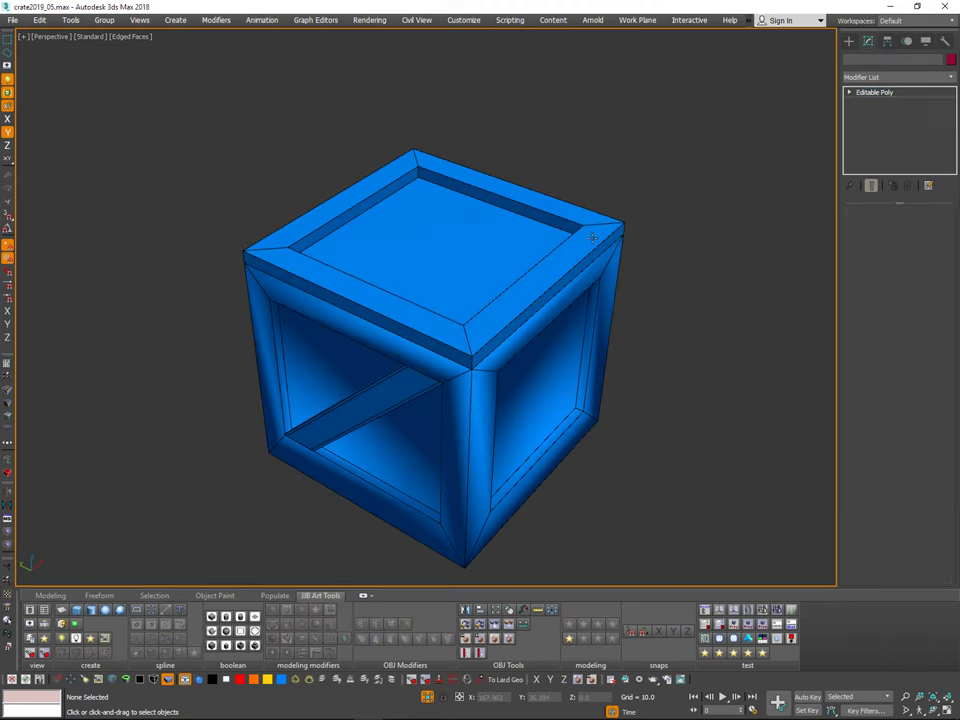
Step: Assign smoothing group 1 to all polygons of the crate lid Box001_001
{"action": "left_click", "coordinate": [594, 234]}
{"action": "left_click", "coordinate": [925, 229]}
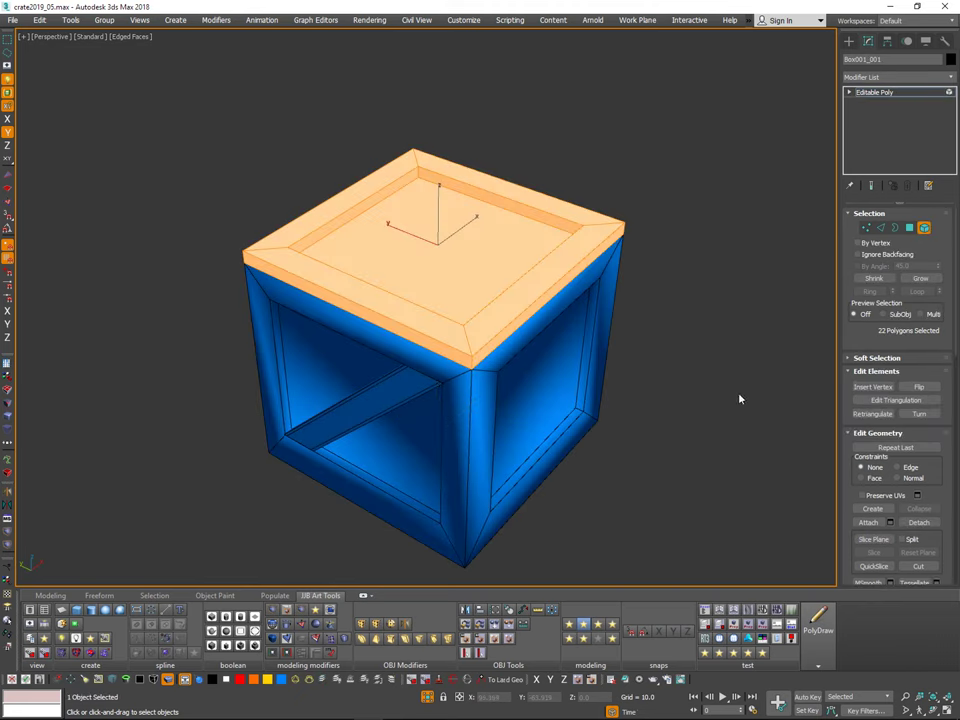
{"action": "scroll", "coordinate": [948, 539], "scroll_direction": "down", "scroll_amount": 10}
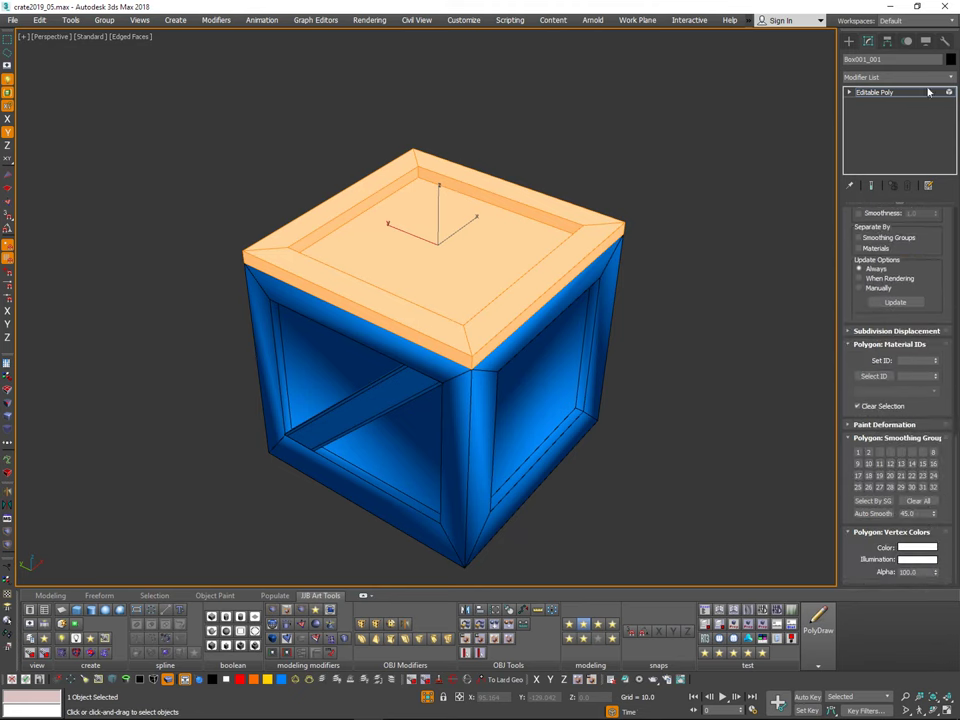
{"action": "left_click", "coordinate": [858, 453]}
{"action": "middle_click_drag", "start_coordinate": [806, 444], "coordinate": [792, 380], "text": "alt"}
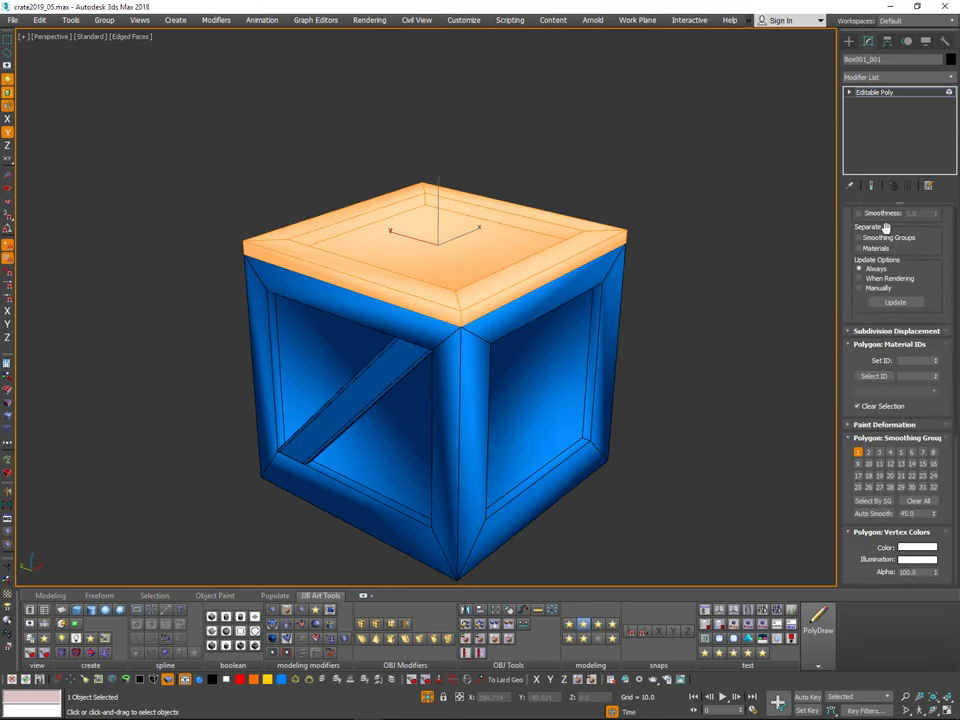
{"action": "scroll", "coordinate": [940, 257], "scroll_direction": "up", "scroll_amount": 10}
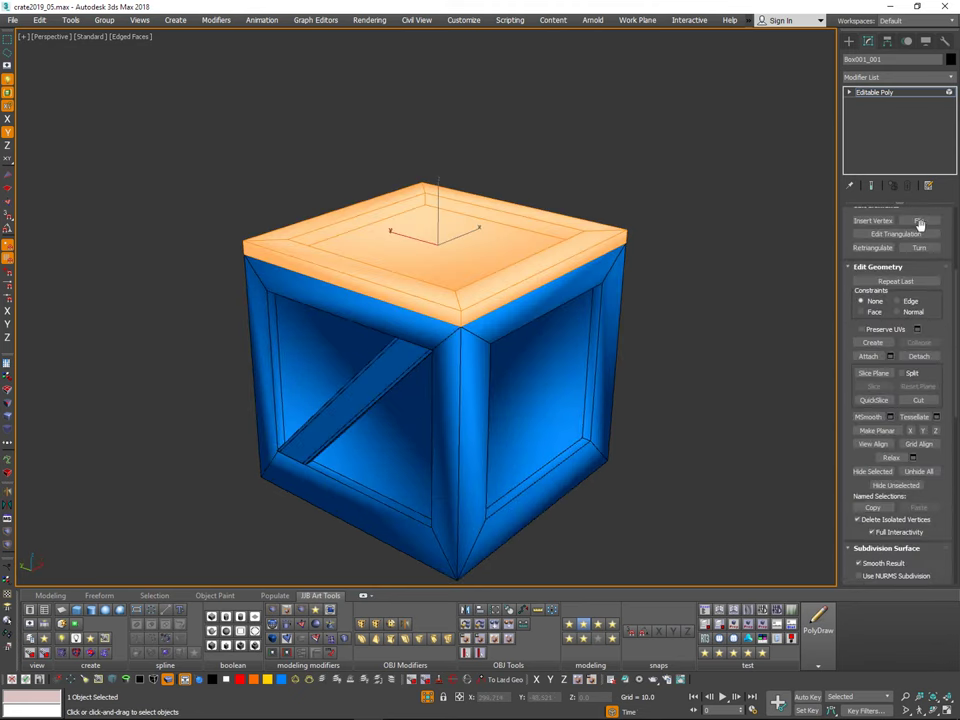
{"action": "left_click_drag", "start_coordinate": [941, 347], "coordinate": [922, 455]}
{"action": "left_click", "coordinate": [924, 228]}
Step: Assign smoothing group 1 to all polygons of the diagonal brace Side_A027
{"action": "middle_click_drag", "start_coordinate": [420, 408], "coordinate": [726, 341], "text": "alt"}
{"action": "left_click", "coordinate": [614, 348], "text": "ctrl"}
{"action": "key", "text": "alt+q"}
{"action": "key", "text": "alt+q"}
{"action": "left_click", "coordinate": [726, 341]}
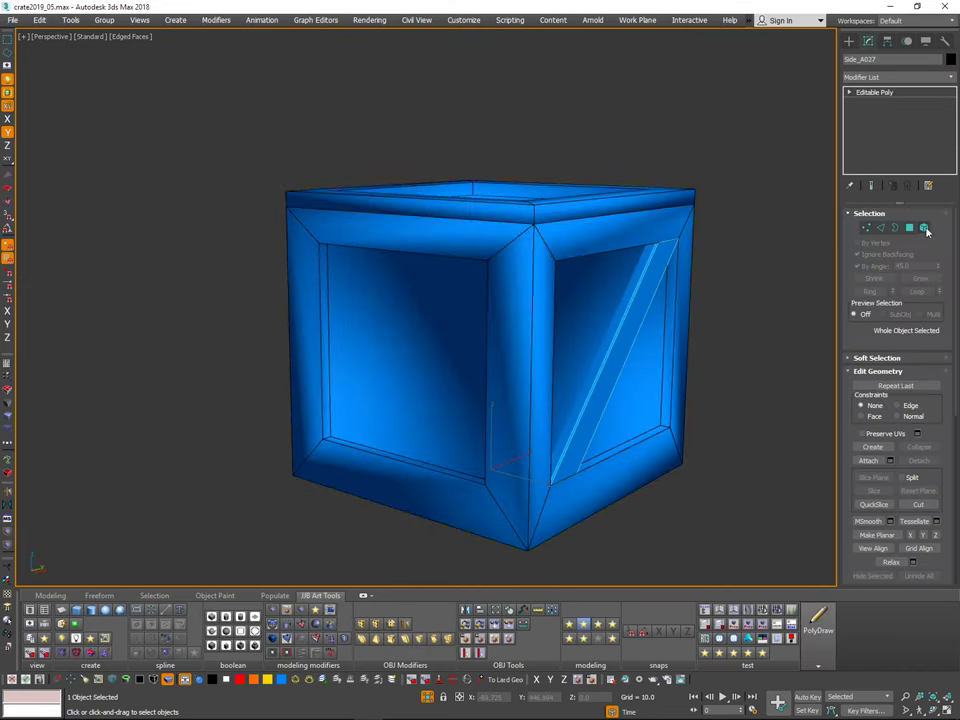
{"action": "left_click", "coordinate": [925, 229]}
{"action": "middle_click_drag", "start_coordinate": [757, 444], "coordinate": [705, 449]}
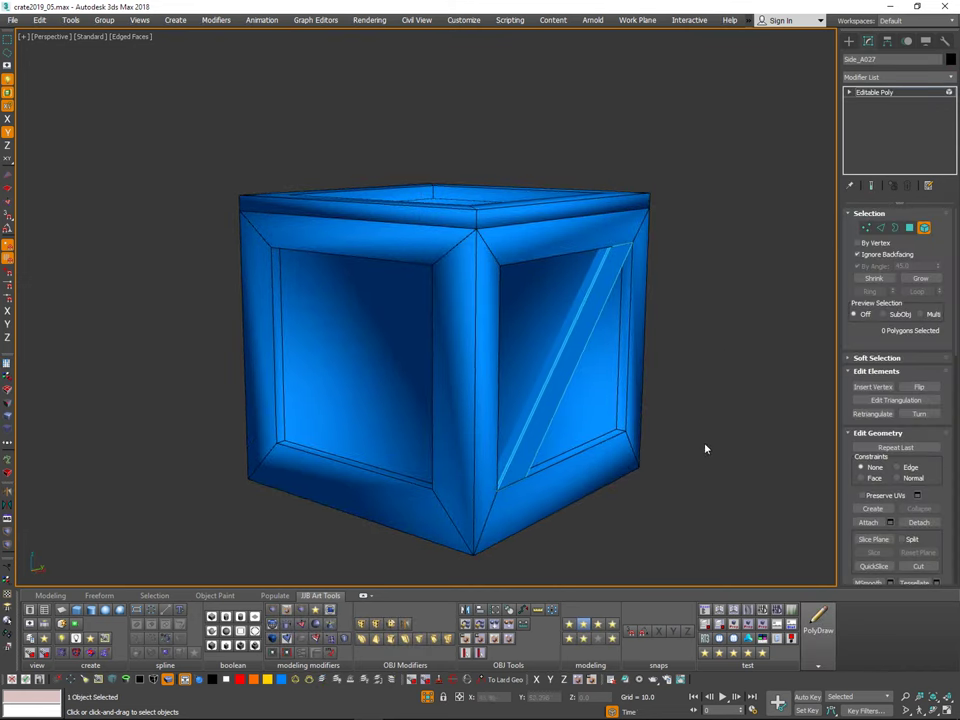
{"action": "middle_click_drag", "start_coordinate": [720, 308], "coordinate": [614, 250]}
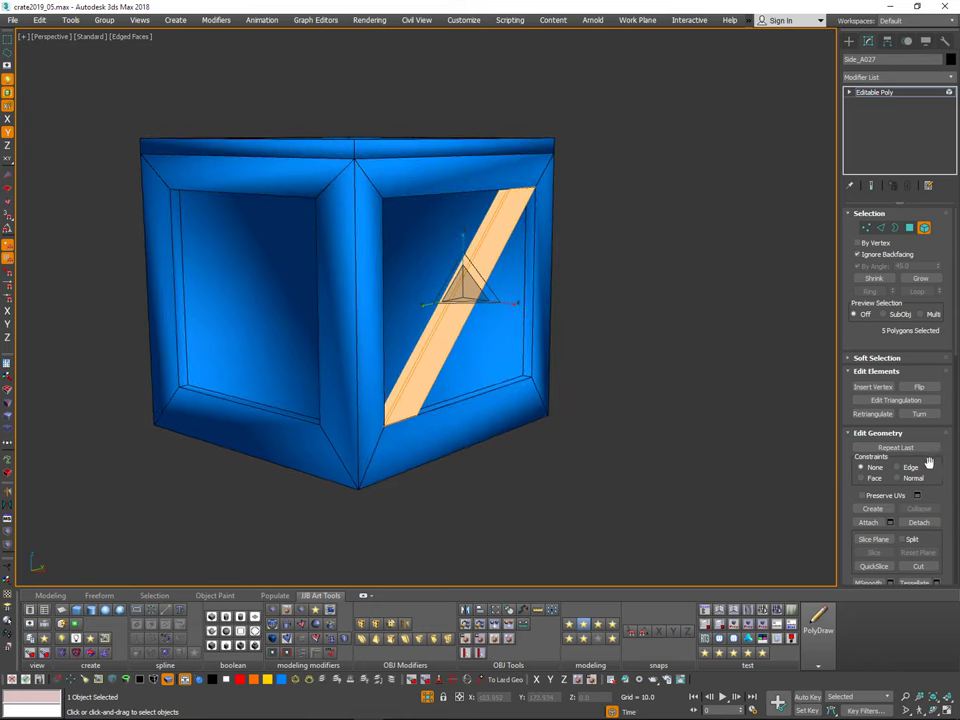
{"action": "left_click_drag", "start_coordinate": [929, 462], "coordinate": [790, 20]}
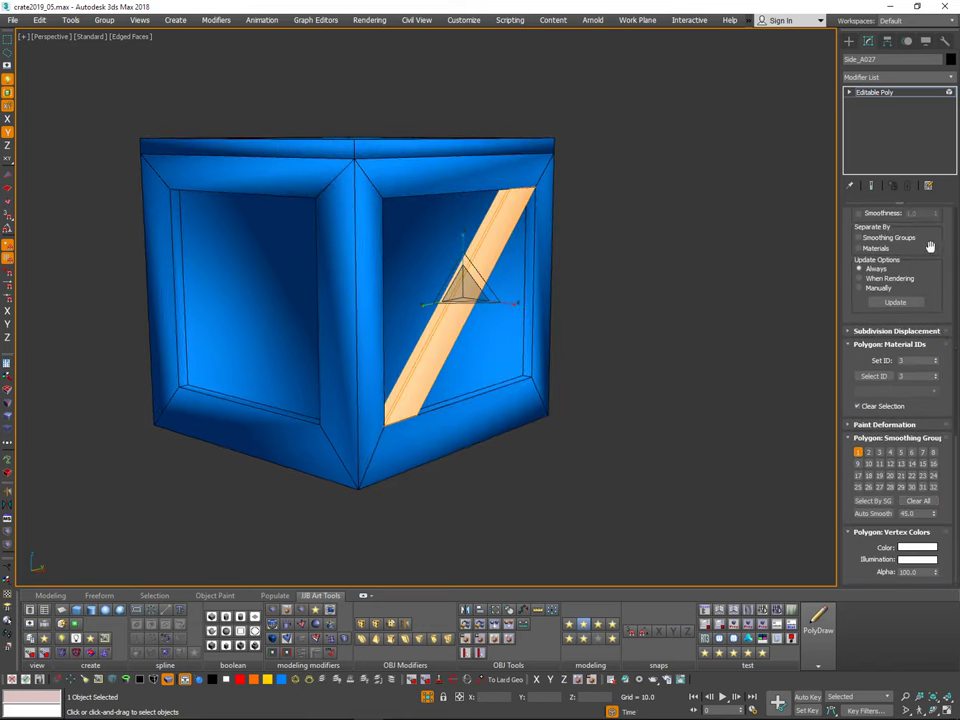
{"action": "scroll", "coordinate": [930, 246], "scroll_direction": "up", "scroll_amount": 10}
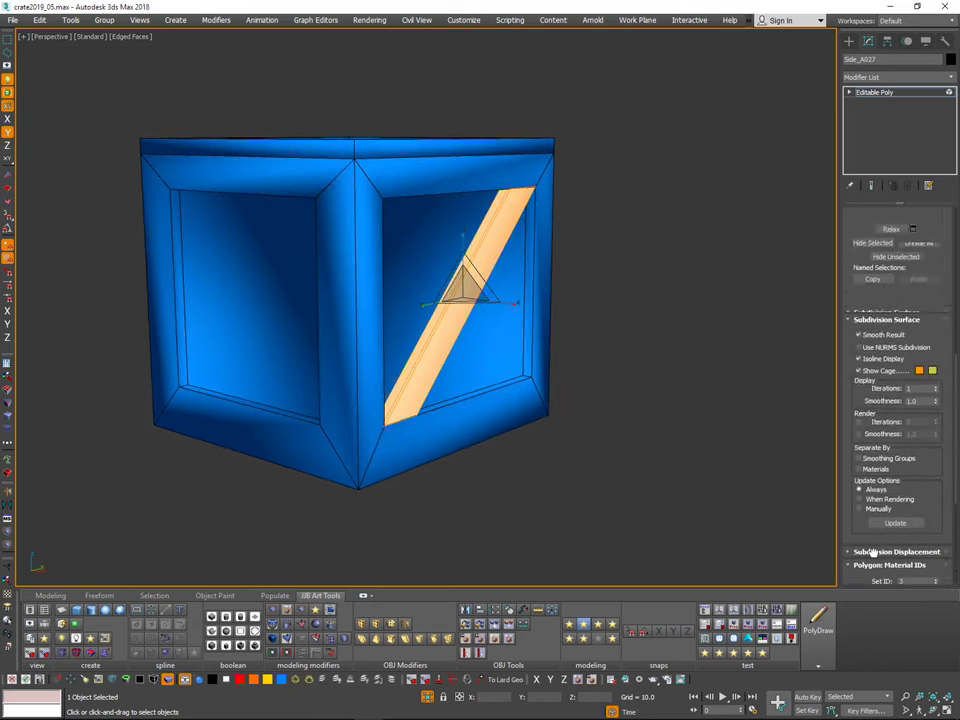
{"action": "key", "text": "w"}
{"action": "left_click", "coordinate": [664, 380]}
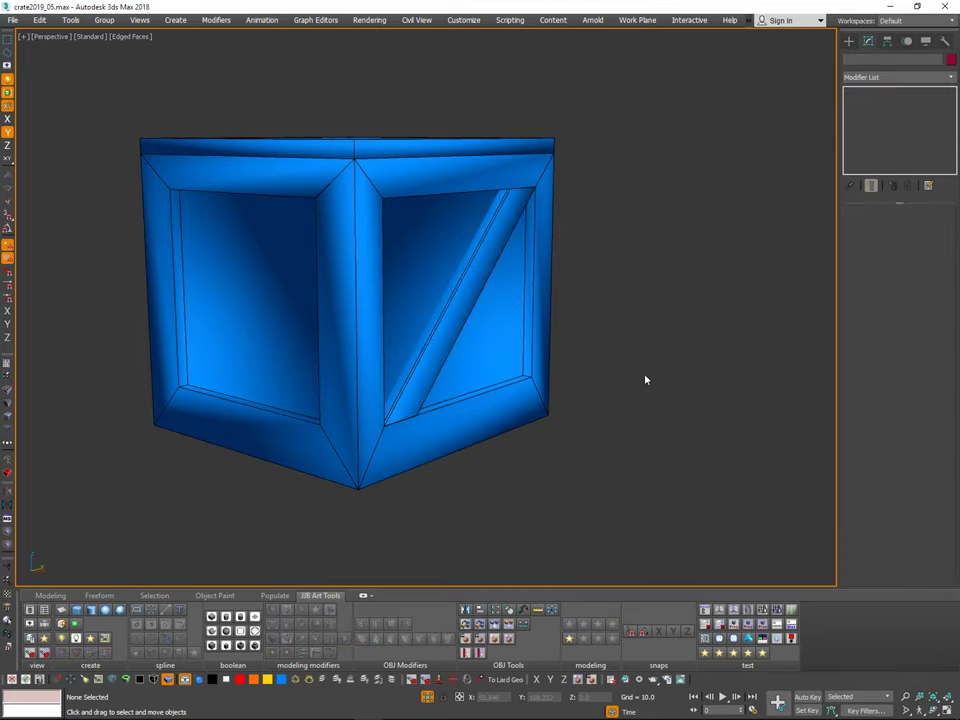
Step: Assign smoothing group 1 to all polygons of the diagonal brace Side_A031
{"action": "middle_click_drag", "start_coordinate": [645, 379], "coordinate": [512, 297], "text": "alt"}
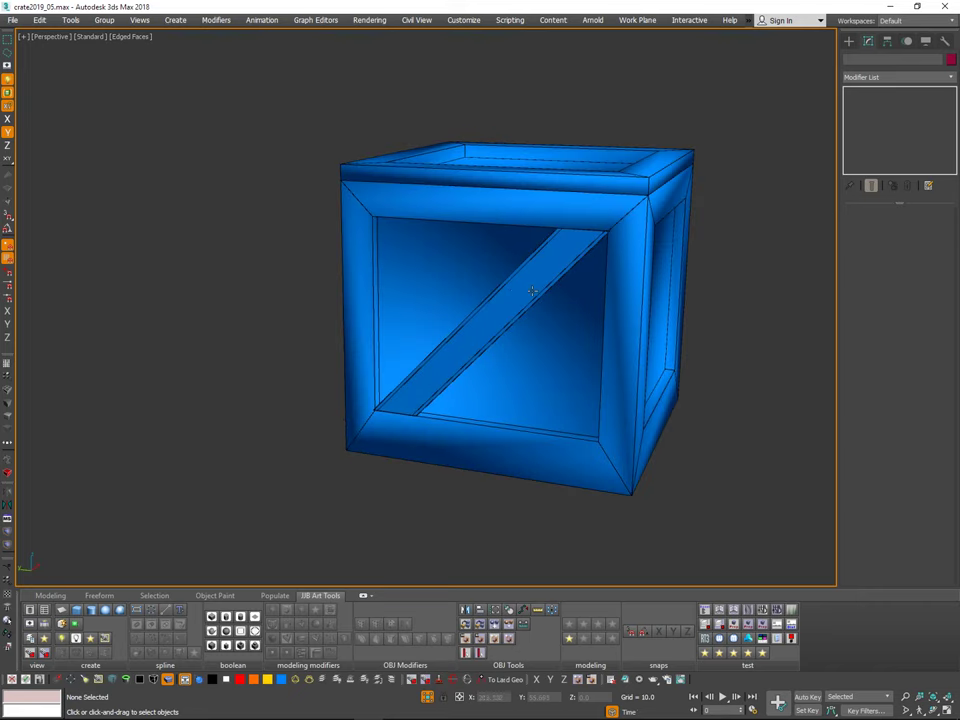
{"action": "left_click", "coordinate": [532, 290]}
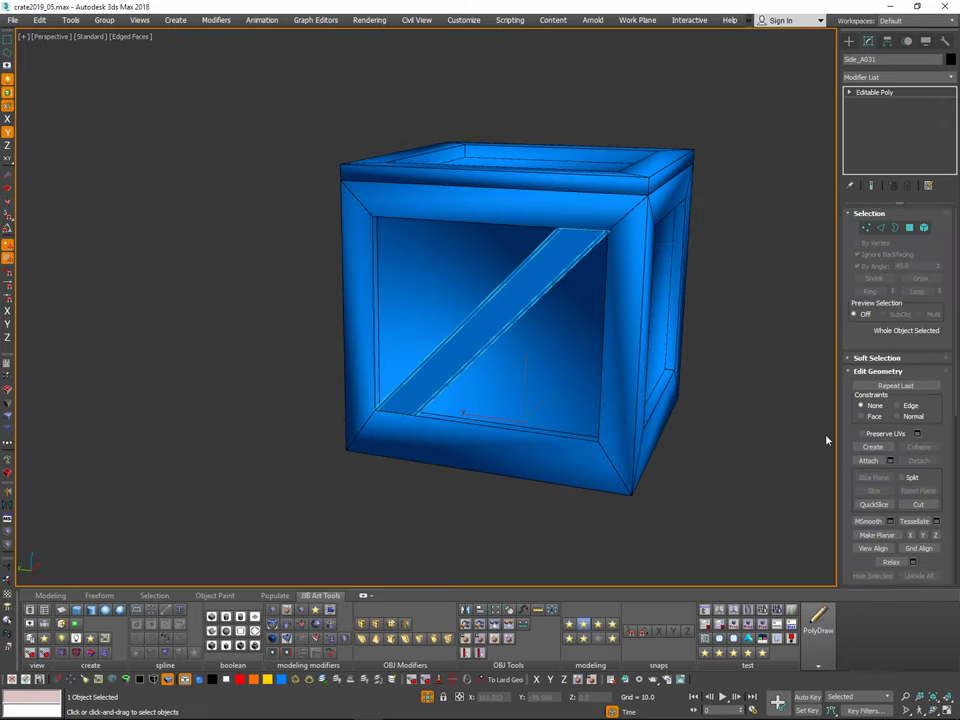
{"action": "left_click", "coordinate": [923, 231]}
{"action": "key", "text": "ctrl+a"}
{"action": "middle_click_drag", "start_coordinate": [620, 404], "coordinate": [598, 386]}
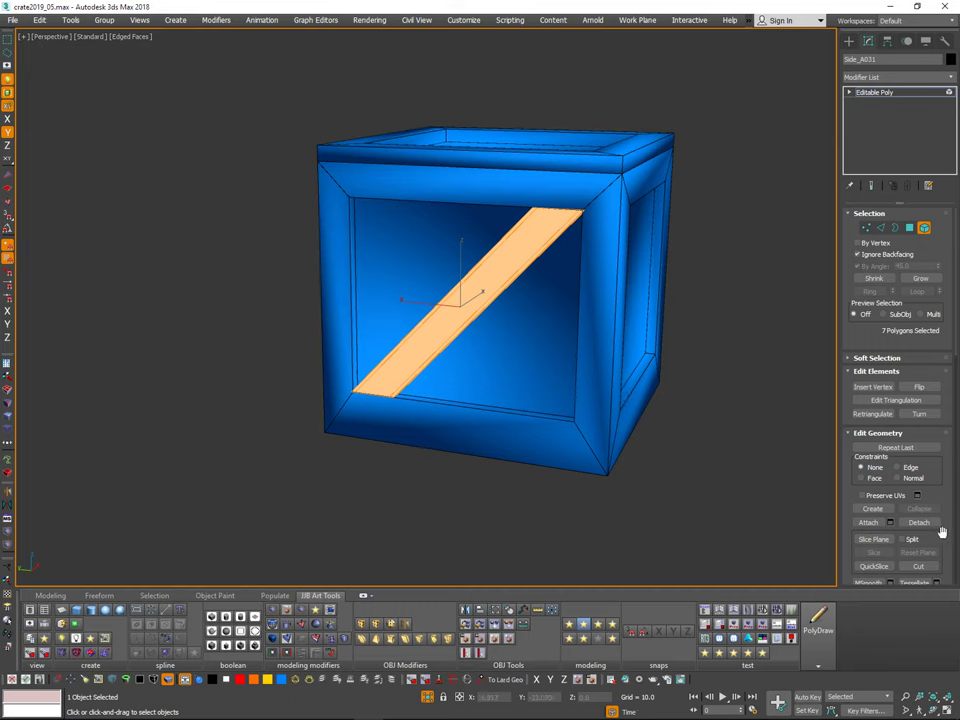
{"action": "left_click_drag", "start_coordinate": [942, 532], "coordinate": [772, 24]}
{"action": "left_click_drag", "start_coordinate": [943, 533], "coordinate": [951, 445]}
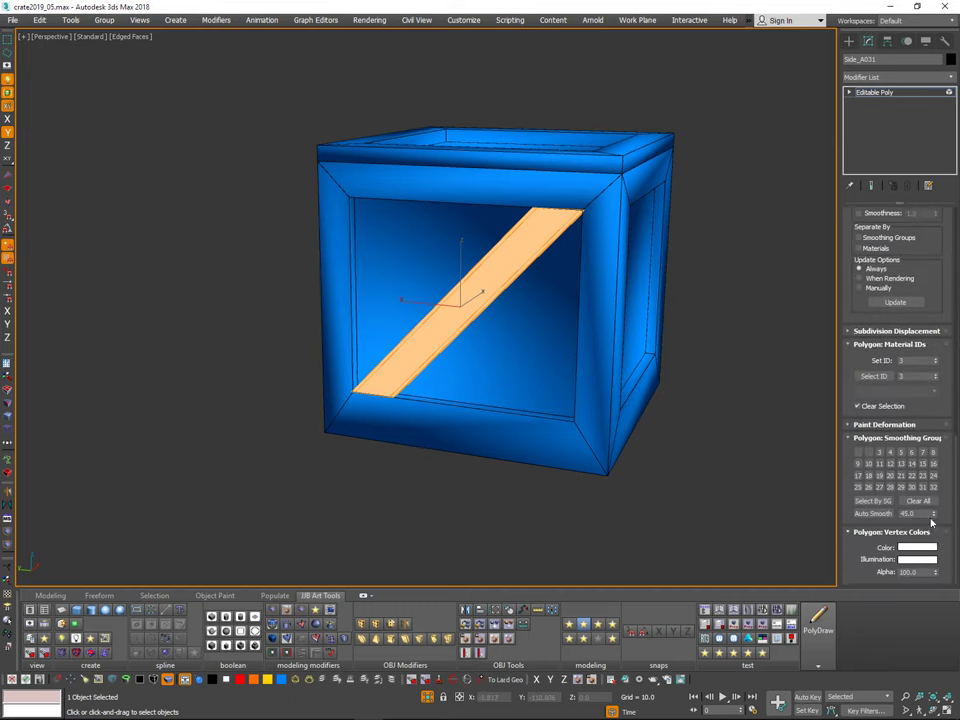
{"action": "middle_click_drag", "start_coordinate": [641, 352], "coordinate": [741, 349], "text": "alt"}
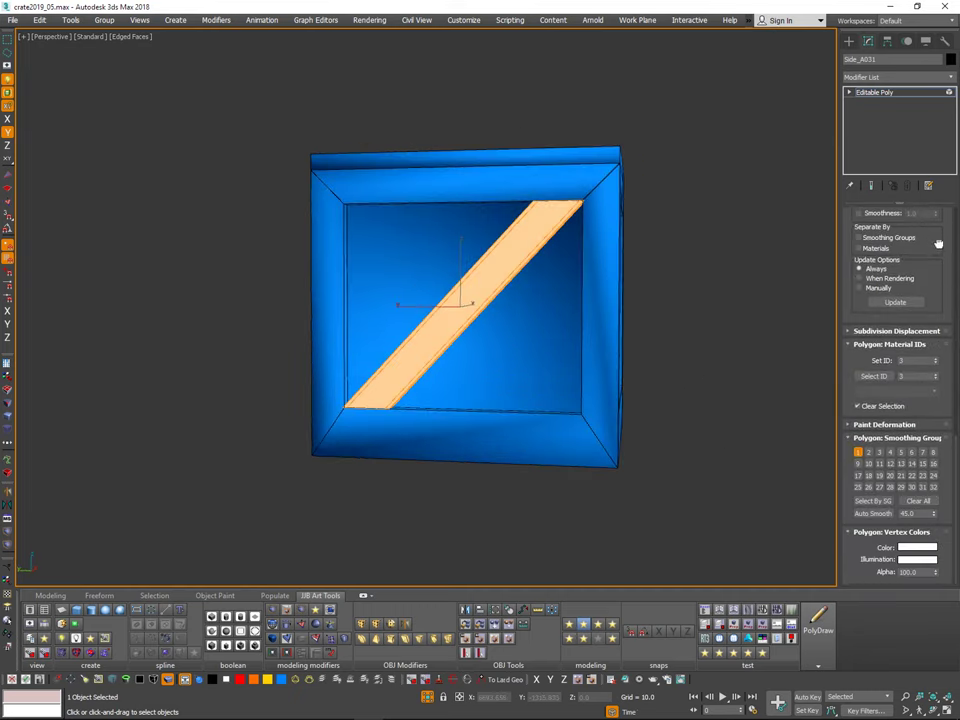
{"action": "left_click_drag", "start_coordinate": [939, 244], "coordinate": [920, 384]}
{"action": "left_click", "coordinate": [725, 291]}
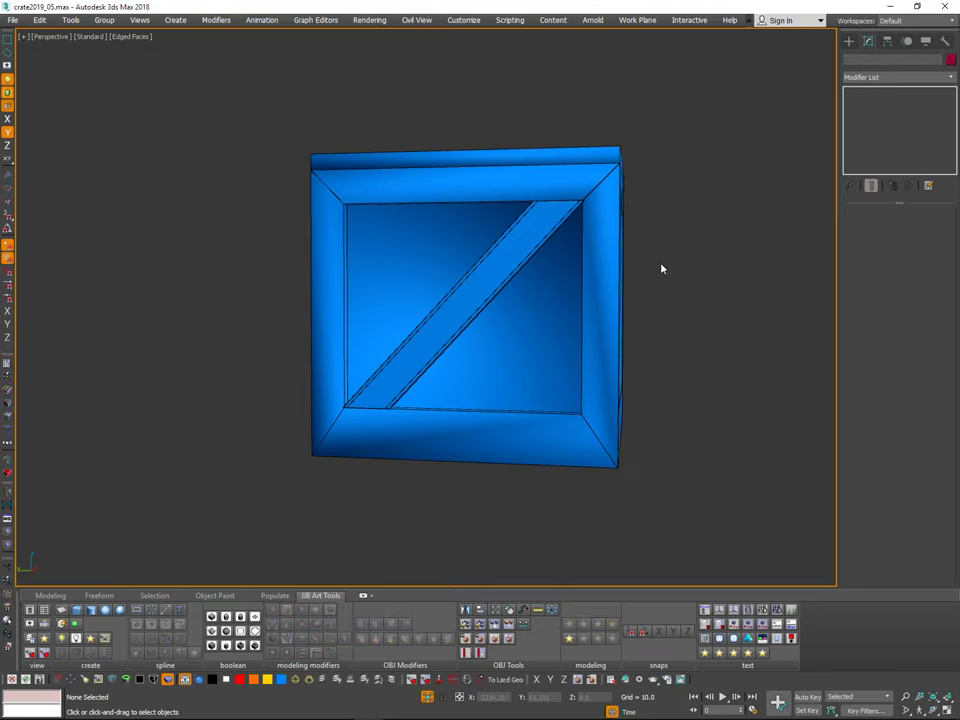
Step: Examine the smoothed crate's shading around brace Side_A031 with edge display off and in wireframe
{"action": "key", "text": "v"}
{"action": "key", "text": "e"}
{"action": "middle_click_drag", "start_coordinate": [668, 273], "coordinate": [697, 272], "text": "alt"}
{"action": "scroll", "coordinate": [628, 268], "scroll_direction": "up", "scroll_amount": 6}
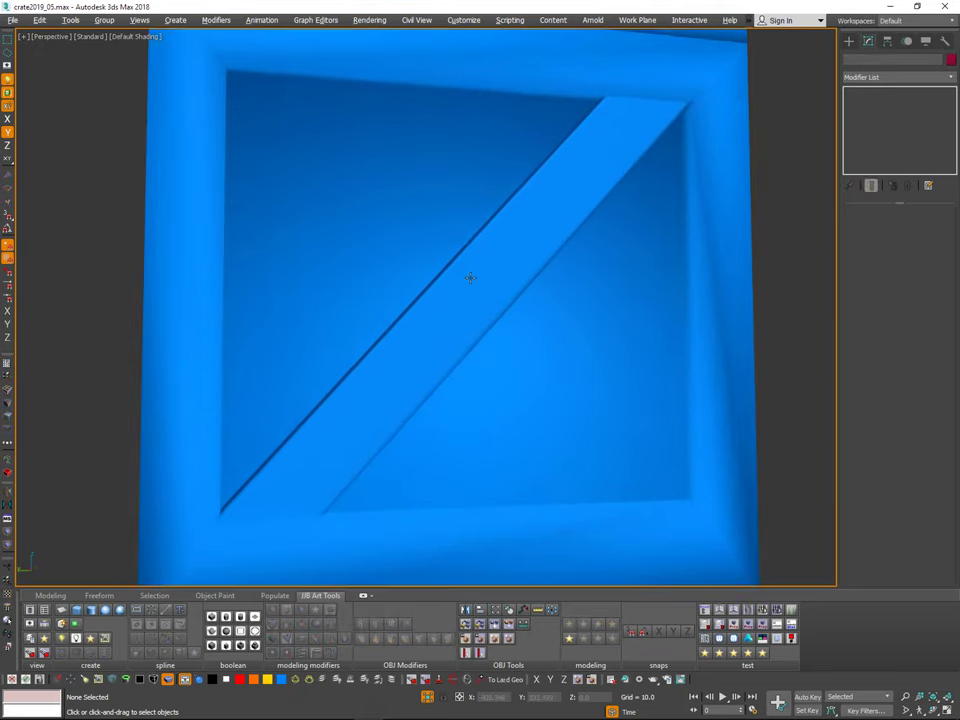
{"action": "middle_click_drag", "start_coordinate": [470, 278], "coordinate": [550, 219], "text": "alt"}
{"action": "middle_click_drag", "start_coordinate": [694, 209], "coordinate": [573, 196], "text": "alt"}
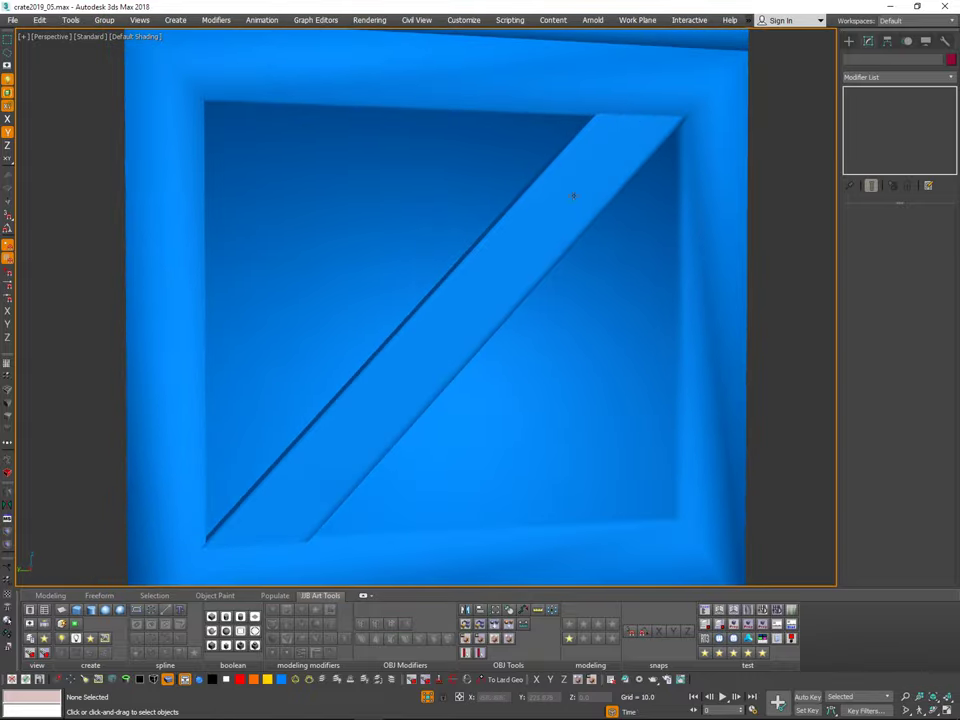
{"action": "middle_click_drag", "start_coordinate": [623, 332], "coordinate": [655, 246], "text": "alt"}
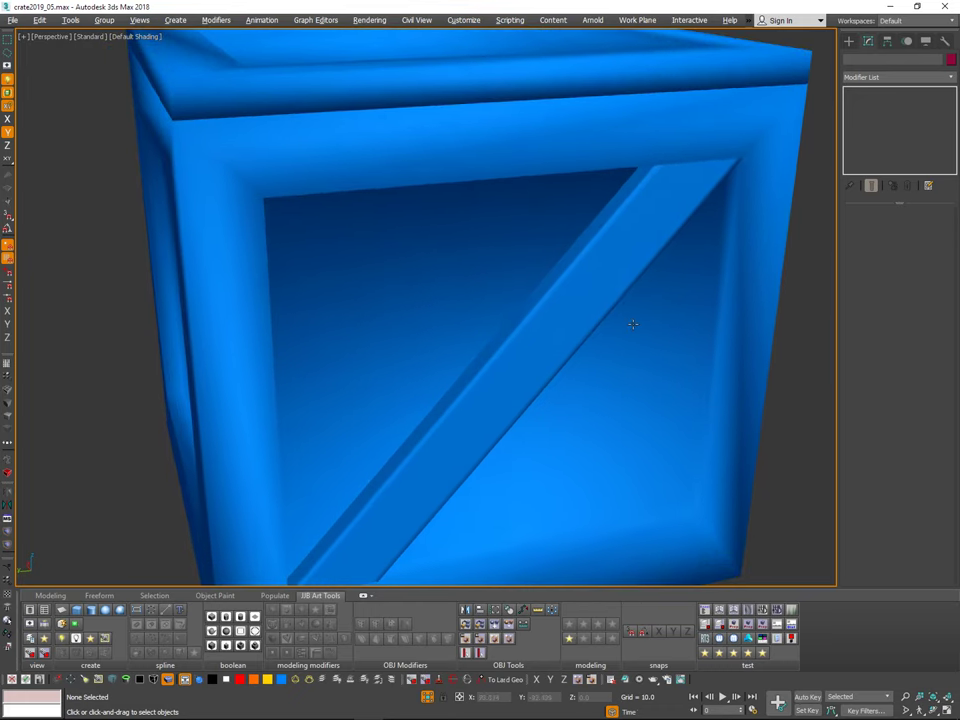
{"action": "key", "text": "F3"}
{"action": "key", "text": "F3"}
{"action": "key", "text": "F4"}
{"action": "key", "text": "F3"}
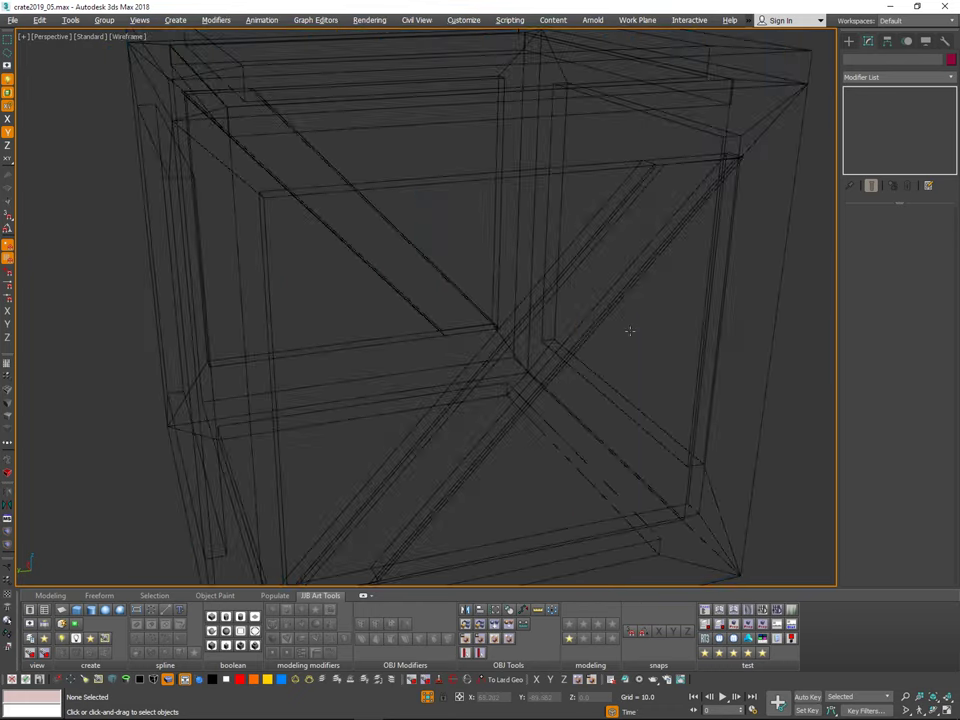
{"action": "key", "text": "F3"}
{"action": "key", "text": "F4"}
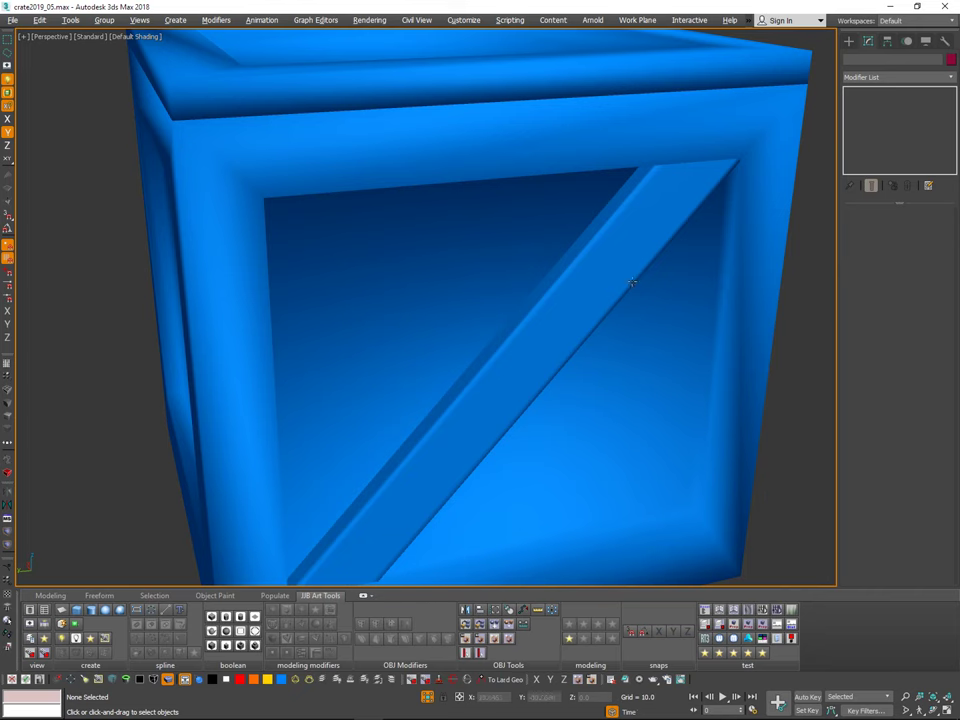
Step: Examine the mitred corner edges of the crate body Box001 in edge mode, with shading and edges displayed
{"action": "left_click", "coordinate": [279, 165]}
{"action": "middle_click_drag", "start_coordinate": [676, 236], "coordinate": [830, 221], "text": "alt"}
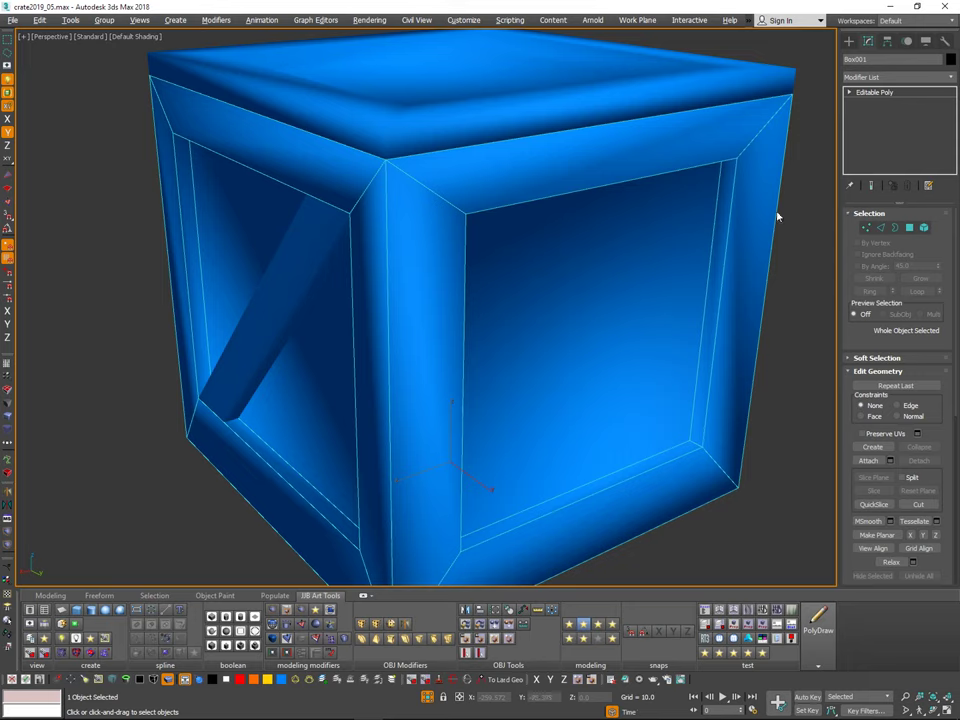
{"action": "left_click", "coordinate": [881, 228]}
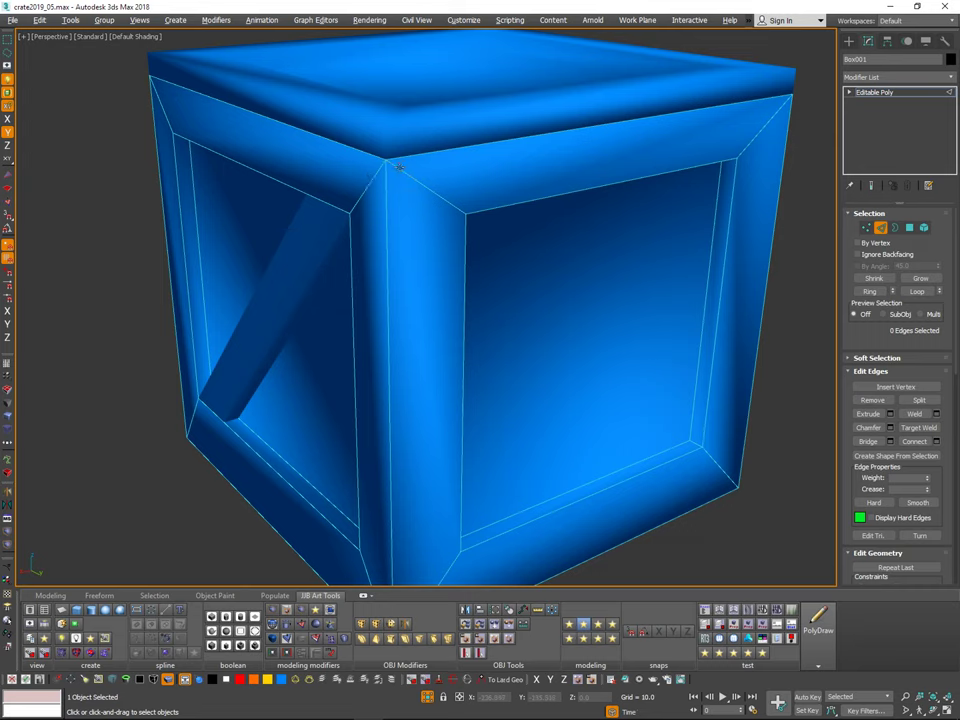
{"action": "mouse_move", "coordinate": [451, 167]}
{"action": "middle_mouse_down", "text": "alt"}
{"action": "mouse_move", "coordinate": [472, 155]}
{"action": "mouse_move", "coordinate": [483, 164]}
{"action": "mouse_move", "coordinate": [437, 205]}
{"action": "mouse_move", "coordinate": [701, 313]}
{"action": "mouse_move", "coordinate": [722, 341]}
{"action": "mouse_move", "coordinate": [705, 321]}
{"action": "mouse_move", "coordinate": [701, 348]}
{"action": "mouse_move", "coordinate": [632, 345]}
{"action": "mouse_move", "coordinate": [851, 332]}
{"action": "middle_mouse_up", "text": "alt"}
{"action": "scroll", "coordinate": [437, 205], "scroll_direction": "down", "scroll_amount": 2}
{"action": "scroll", "coordinate": [705, 321], "scroll_direction": "down", "scroll_amount": 4}
{"action": "mouse_move", "coordinate": [557, 318]}
{"action": "middle_mouse_down"}
{"action": "mouse_move", "coordinate": [579, 306]}
{"action": "mouse_move", "coordinate": [574, 329]}
{"action": "mouse_move", "coordinate": [566, 327]}
{"action": "mouse_move", "coordinate": [604, 296]}
{"action": "mouse_move", "coordinate": [580, 350]}
{"action": "mouse_move", "coordinate": [818, 247]}
{"action": "middle_mouse_up"}
{"action": "key", "text": "F4"}
{"action": "scroll", "coordinate": [594, 296], "scroll_direction": "up", "scroll_amount": 5}
{"action": "scroll", "coordinate": [580, 350], "scroll_direction": "down", "scroll_amount": 4}
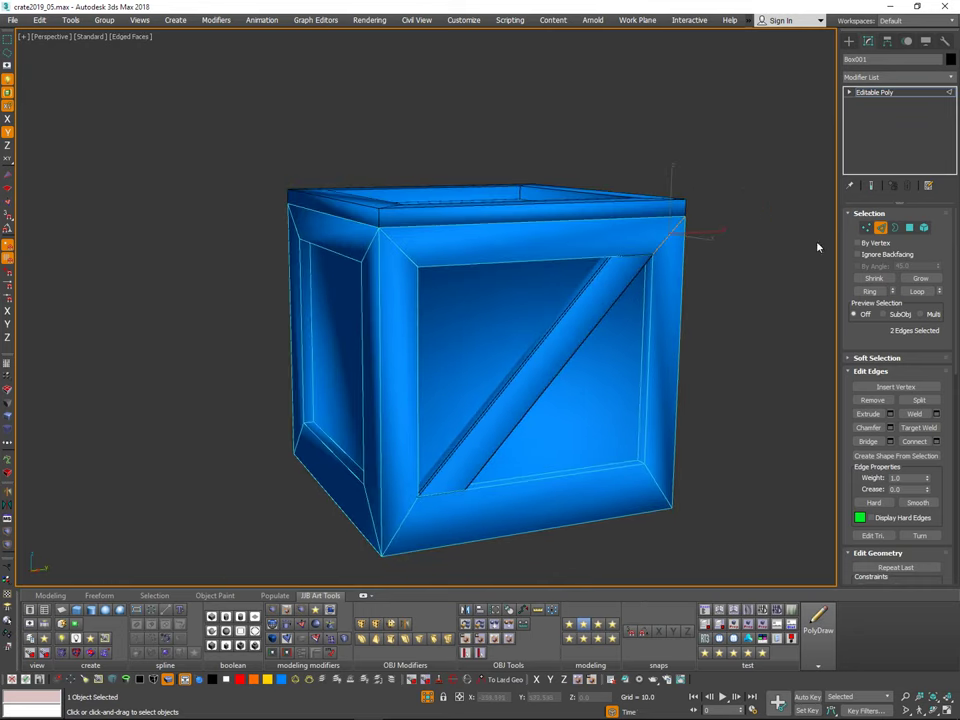
{"action": "key", "text": "2"}
{"action": "left_click", "coordinate": [806, 260]}
{"action": "left_click", "coordinate": [602, 283]}
{"action": "left_click", "coordinate": [702, 213]}
{"action": "middle_click_drag", "start_coordinate": [660, 283], "coordinate": [815, 278], "text": "alt"}
{"action": "left_click", "coordinate": [499, 258]}
{"action": "middle_click_drag", "start_coordinate": [510, 262], "coordinate": [628, 289], "text": "alt"}
{"action": "key", "text": "4"}
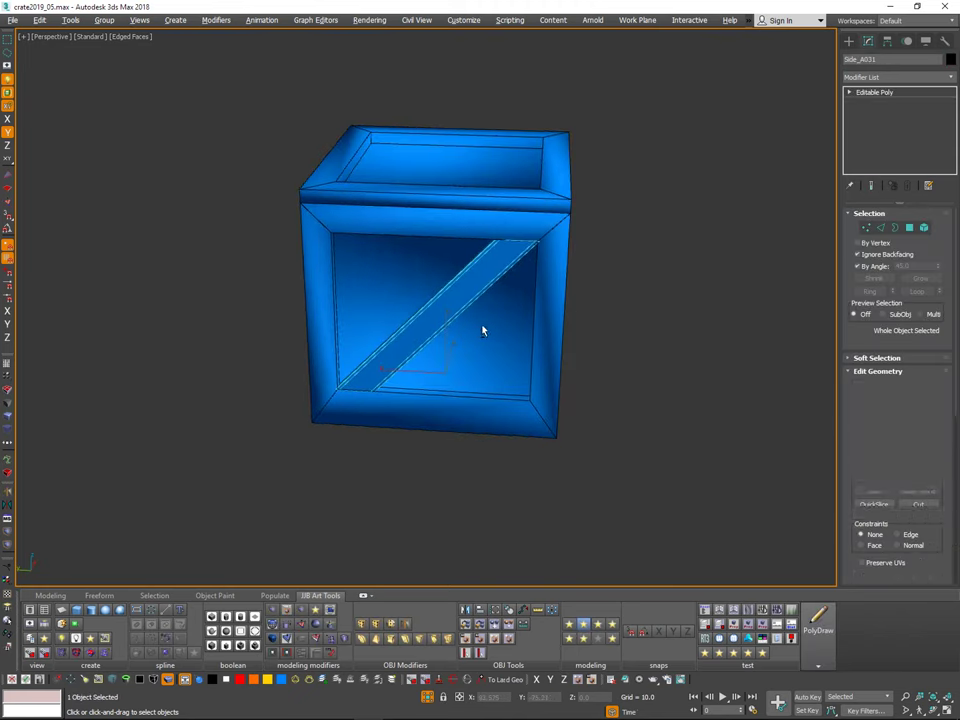
{"action": "key", "text": "ctrl+a"}
{"action": "middle_click_drag", "start_coordinate": [482, 330], "coordinate": [561, 354], "text": "alt"}
{"action": "key", "text": "4"}
{"action": "key", "text": "ctrl+d"}
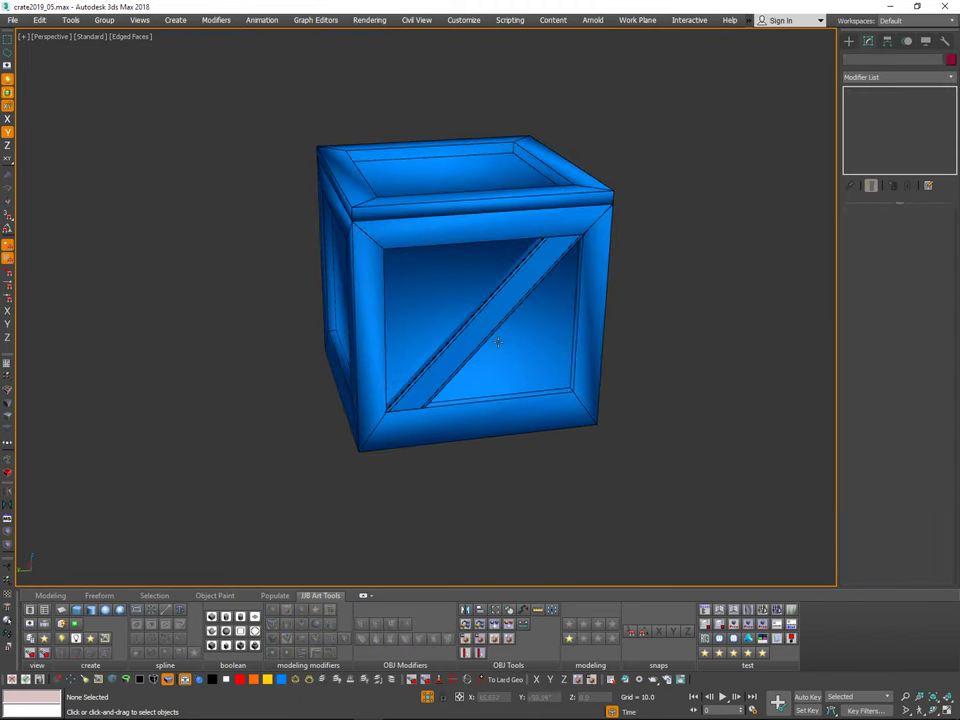
Step: Create a copy of brace Side_A031 rotated about the Z axis onto the opposite side of the crate
{"action": "left_click", "coordinate": [502, 309]}
{"action": "middle_click_drag", "start_coordinate": [502, 310], "coordinate": [578, 343], "text": "alt"}
{"action": "key", "text": "e"}
{"action": "middle_click_drag", "start_coordinate": [448, 365], "coordinate": [508, 376]}
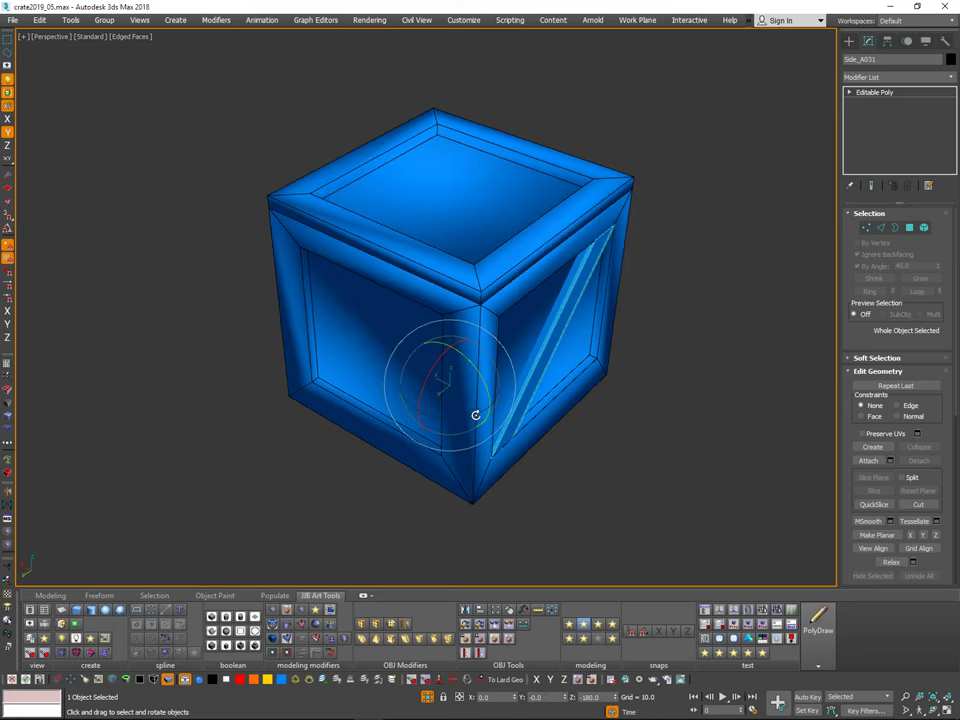
{"action": "mouse_move", "coordinate": [476, 414]}
{"action": "left_mouse_down", "text": "shift"}
{"action": "mouse_move", "coordinate": [326, 446]}
{"action": "mouse_move", "coordinate": [221, 335]}
{"action": "left_mouse_up", "text": "shift"}
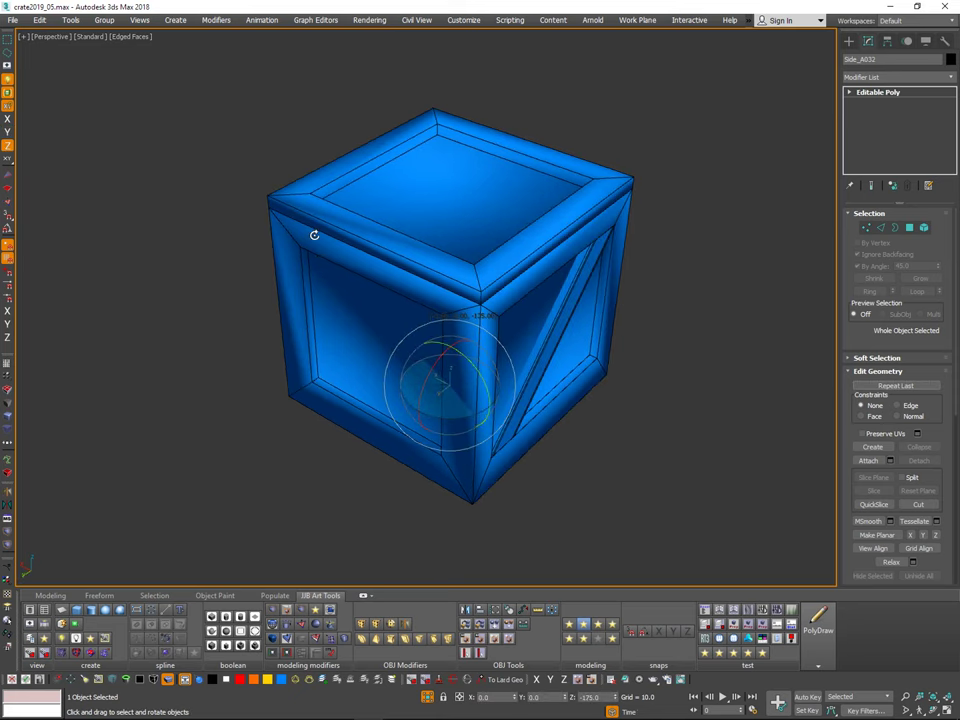
{"action": "left_click_drag", "start_coordinate": [337, 234], "coordinate": [378, 230], "text": "shift"}
{"action": "left_click", "coordinate": [488, 414]}
Step: Examine how the braces on the opposite crate sides fit into their frame corners
{"action": "middle_click_drag", "start_coordinate": [575, 320], "coordinate": [766, 272], "text": "alt"}
{"action": "mouse_move", "coordinate": [549, 238]}
{"action": "middle_mouse_down", "text": "alt"}
{"action": "mouse_move", "coordinate": [627, 258]}
{"action": "mouse_move", "coordinate": [650, 283]}
{"action": "middle_mouse_up", "text": "alt"}
{"action": "left_click", "coordinate": [627, 258]}
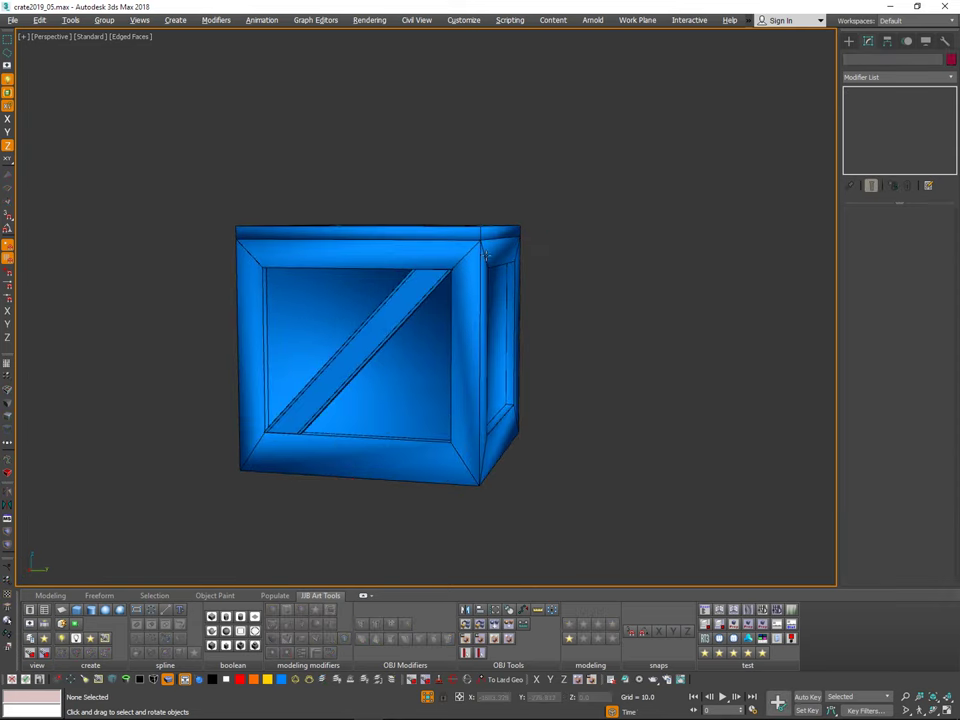
{"action": "scroll", "coordinate": [550, 250], "scroll_direction": "up", "scroll_amount": 4}
{"action": "middle_click_drag", "start_coordinate": [520, 252], "coordinate": [576, 251], "text": "alt"}
{"action": "middle_click_drag", "start_coordinate": [408, 302], "coordinate": [508, 269]}
{"action": "middle_click_drag", "start_coordinate": [508, 269], "coordinate": [400, 300]}
{"action": "middle_click_drag", "start_coordinate": [400, 300], "coordinate": [504, 300]}
{"action": "middle_click_drag", "start_coordinate": [504, 300], "coordinate": [295, 305]}
{"action": "middle_click_drag", "start_coordinate": [710, 282], "coordinate": [390, 290], "text": "alt"}
Step: Flatten the six upper end vertices of brace Side_A031 along Z and move them level with the frame's inner corner
{"action": "key", "text": "q"}
{"action": "left_click", "coordinate": [380, 283]}
{"action": "middle_click_drag", "start_coordinate": [390, 290], "coordinate": [659, 236]}
{"action": "scroll", "coordinate": [611, 270], "scroll_direction": "up", "scroll_amount": 5}
{"action": "scroll", "coordinate": [638, 246], "scroll_direction": "up", "scroll_amount": 1}
{"action": "left_click", "coordinate": [867, 229]}
{"action": "scroll", "coordinate": [666, 296], "scroll_direction": "down", "scroll_amount": 1}
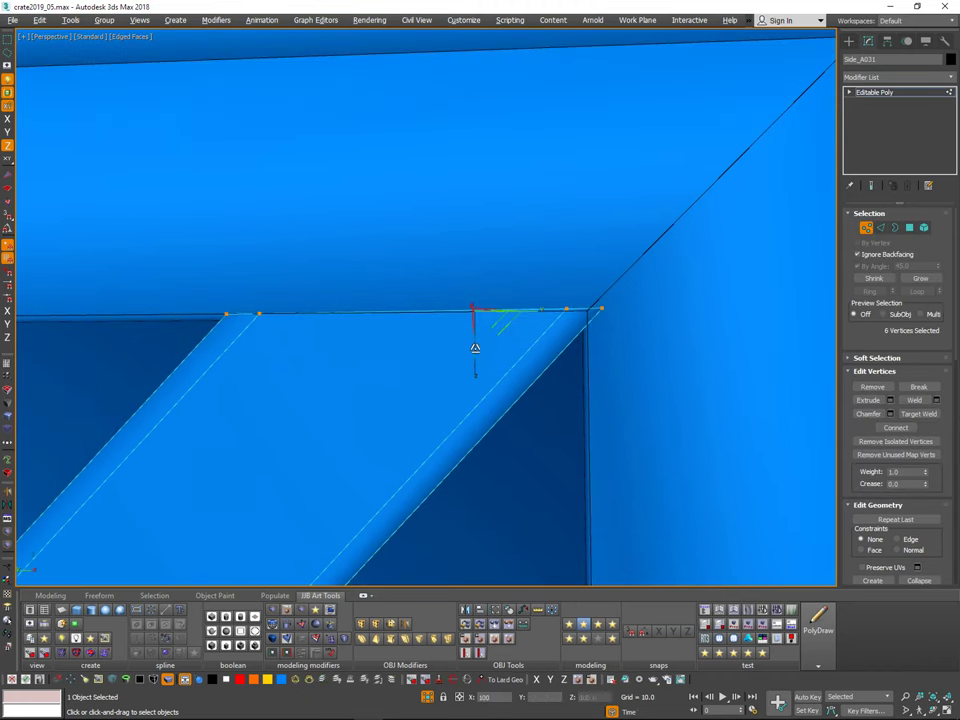
{"action": "left_click_drag", "start_coordinate": [487, 204], "coordinate": [490, 80]}
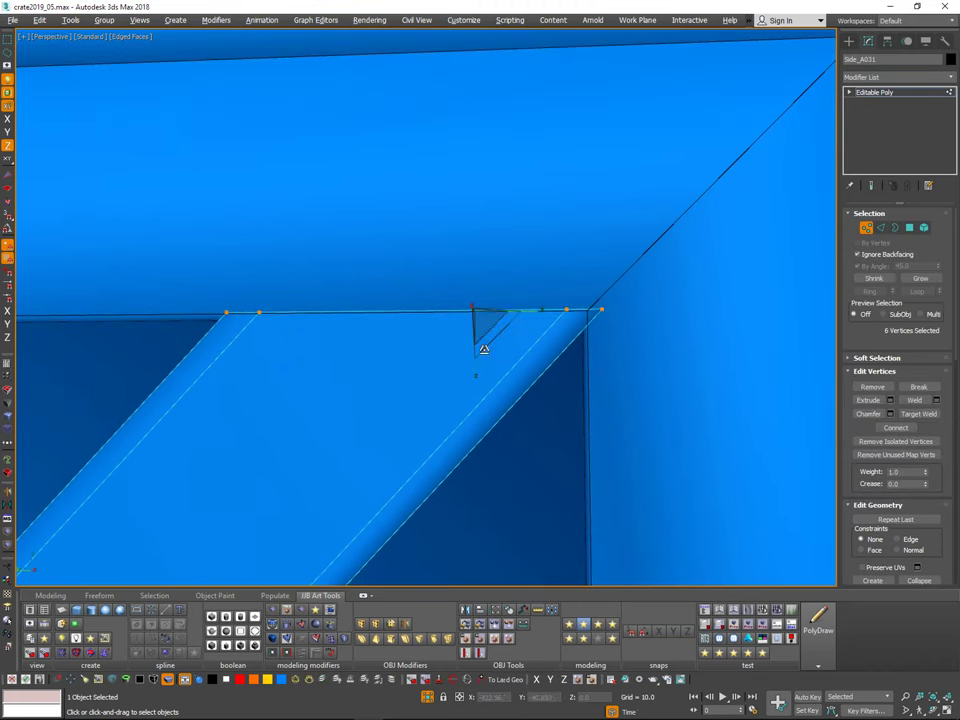
{"action": "left_click_drag", "start_coordinate": [477, 345], "coordinate": [496, 48]}
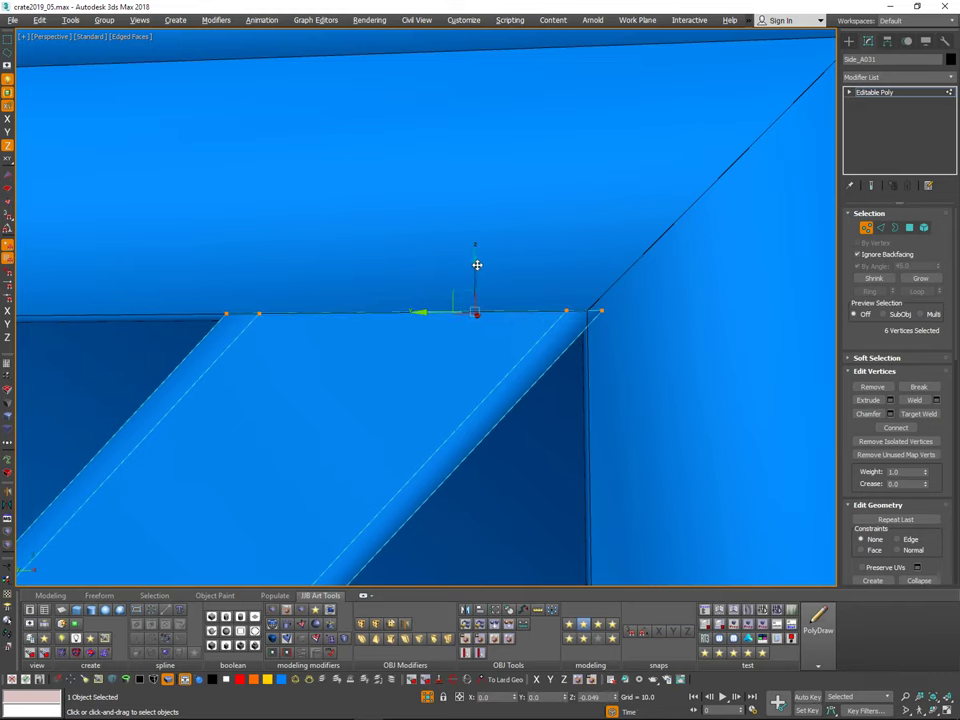
{"action": "left_click_drag", "start_coordinate": [476, 263], "coordinate": [592, 310]}
{"action": "mouse_move", "coordinate": [604, 298]}
{"action": "middle_mouse_down", "text": "alt"}
{"action": "mouse_move", "coordinate": [617, 308]}
{"action": "mouse_move", "coordinate": [608, 298]}
{"action": "middle_mouse_up", "text": "alt"}
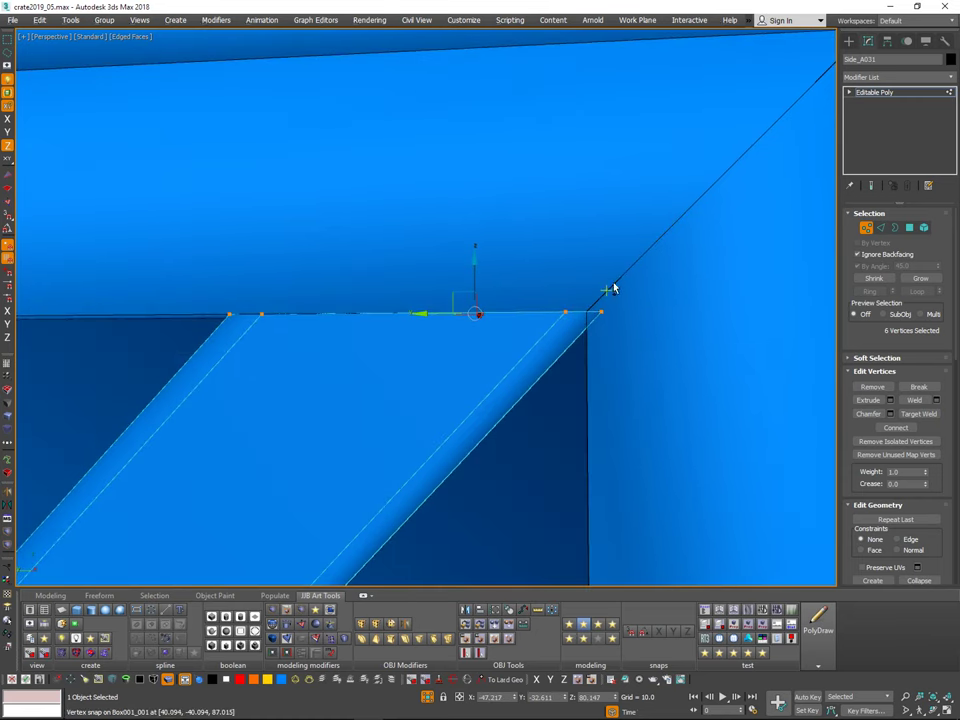
Step: Flatten the six lower end vertices of brace Side_A031 along Z and move them level with the frame's lower inner corner
{"action": "scroll", "coordinate": [614, 287], "scroll_direction": "down", "scroll_amount": 4}
{"action": "mouse_move", "coordinate": [613, 349]}
{"action": "middle_mouse_down", "text": "alt"}
{"action": "mouse_move", "coordinate": [632, 345]}
{"action": "mouse_move", "coordinate": [612, 327]}
{"action": "middle_mouse_up", "text": "alt"}
{"action": "middle_click_drag", "start_coordinate": [612, 327], "coordinate": [732, 162]}
{"action": "scroll", "coordinate": [732, 162], "scroll_direction": "down", "scroll_amount": 5}
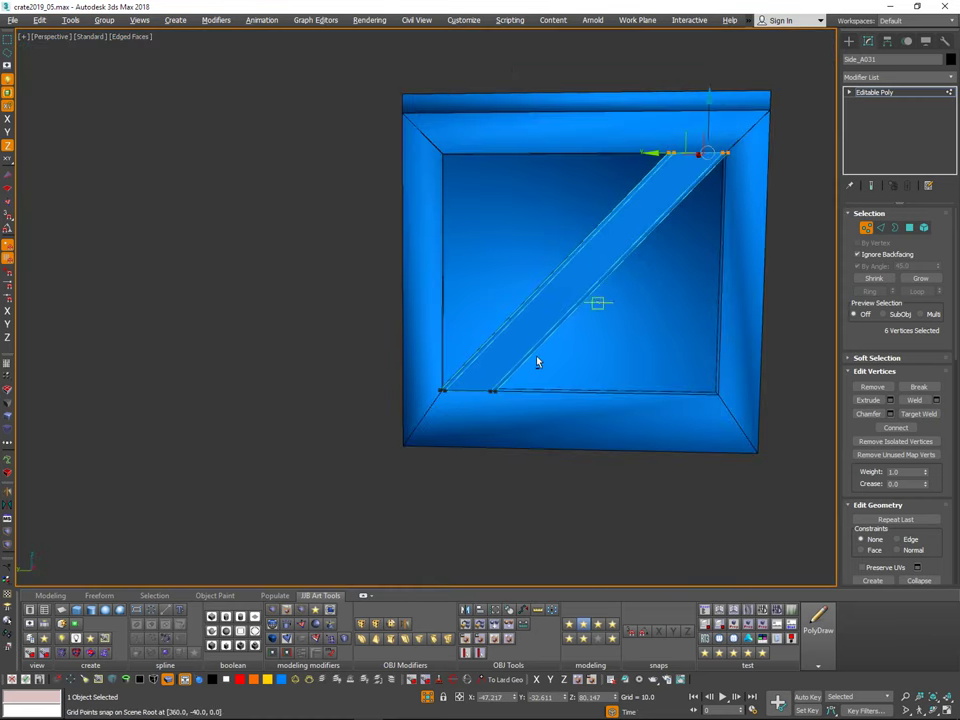
{"action": "middle_click_drag", "start_coordinate": [476, 388], "coordinate": [522, 372], "text": "alt"}
{"action": "scroll", "coordinate": [495, 400], "scroll_direction": "up", "scroll_amount": 8}
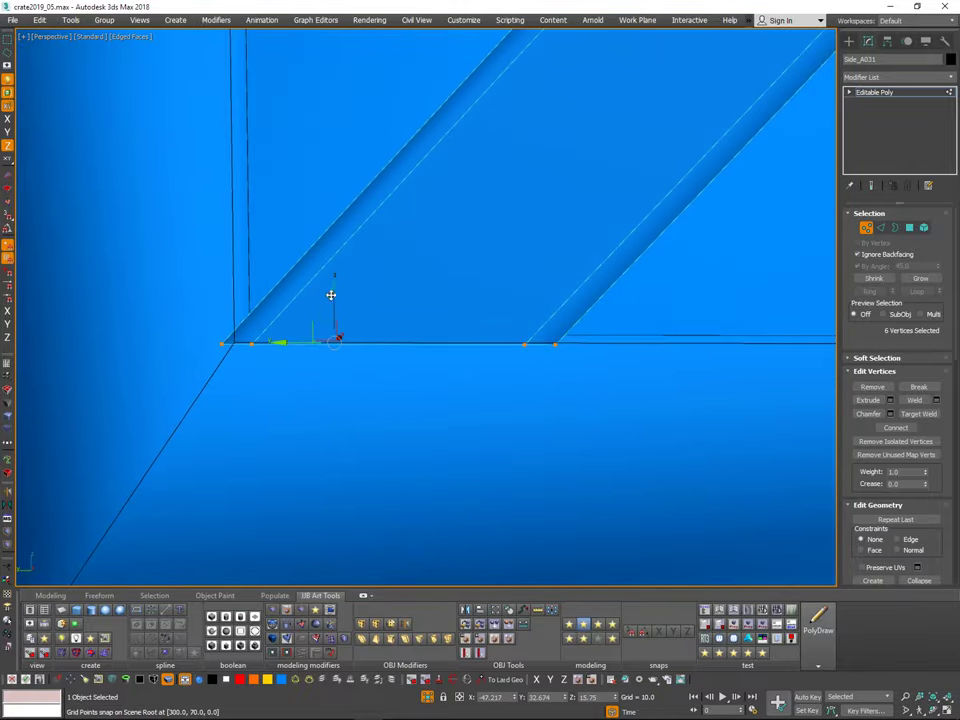
{"action": "mouse_move", "coordinate": [222, 341]}
{"action": "left_mouse_down"}
{"action": "mouse_move", "coordinate": [391, 305]}
{"action": "mouse_move", "coordinate": [240, 333]}
{"action": "left_mouse_up"}
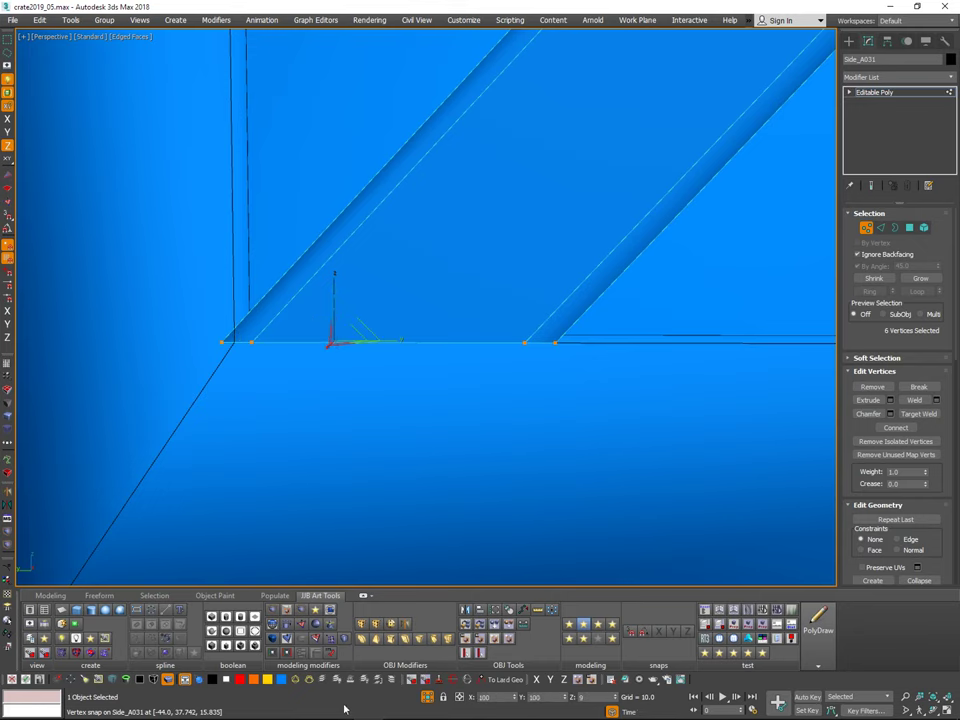
{"action": "scroll", "coordinate": [523, 446], "scroll_direction": "down", "scroll_amount": 6}
{"action": "middle_click_drag", "start_coordinate": [523, 446], "coordinate": [480, 495], "text": "alt"}
{"action": "left_click", "coordinate": [868, 229]}
{"action": "left_click", "coordinate": [746, 297]}
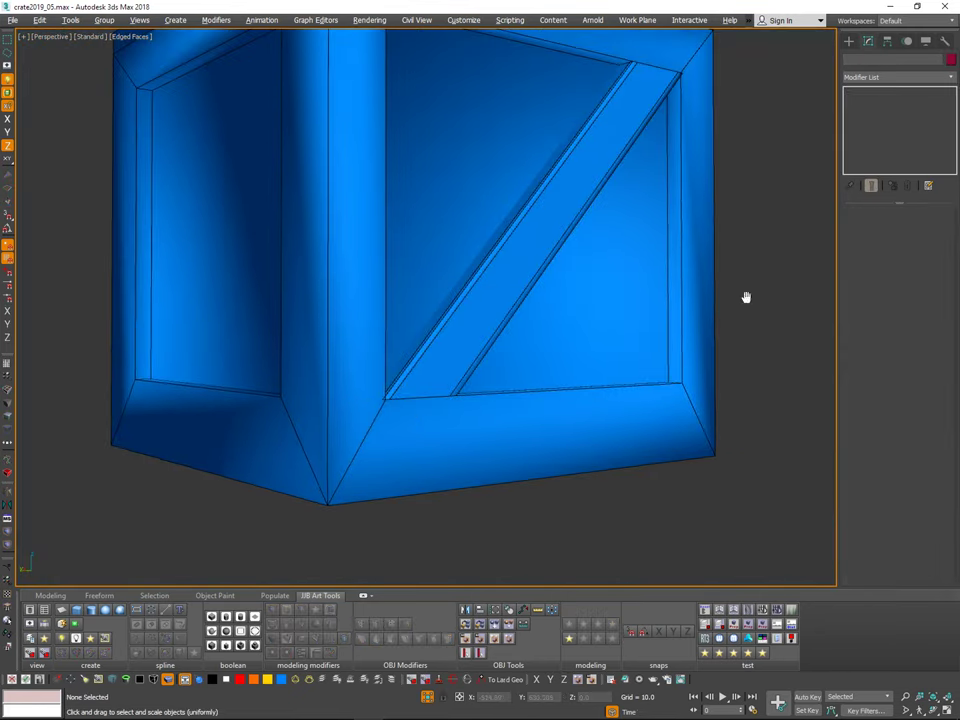
Step: Compare the low-poly brace ends and frame corners with those of the detailed crate
{"action": "middle_click_drag", "start_coordinate": [746, 297], "coordinate": [652, 361]}
{"action": "scroll", "coordinate": [652, 361], "scroll_direction": "down", "scroll_amount": 3}
{"action": "mouse_move", "coordinate": [652, 361]}
{"action": "middle_mouse_down", "text": "alt"}
{"action": "mouse_move", "coordinate": [619, 388]}
{"action": "mouse_move", "coordinate": [648, 359]}
{"action": "mouse_move", "coordinate": [642, 373]}
{"action": "mouse_move", "coordinate": [632, 374]}
{"action": "mouse_move", "coordinate": [640, 354]}
{"action": "middle_mouse_up", "text": "alt"}
{"action": "right_click", "coordinate": [645, 345]}
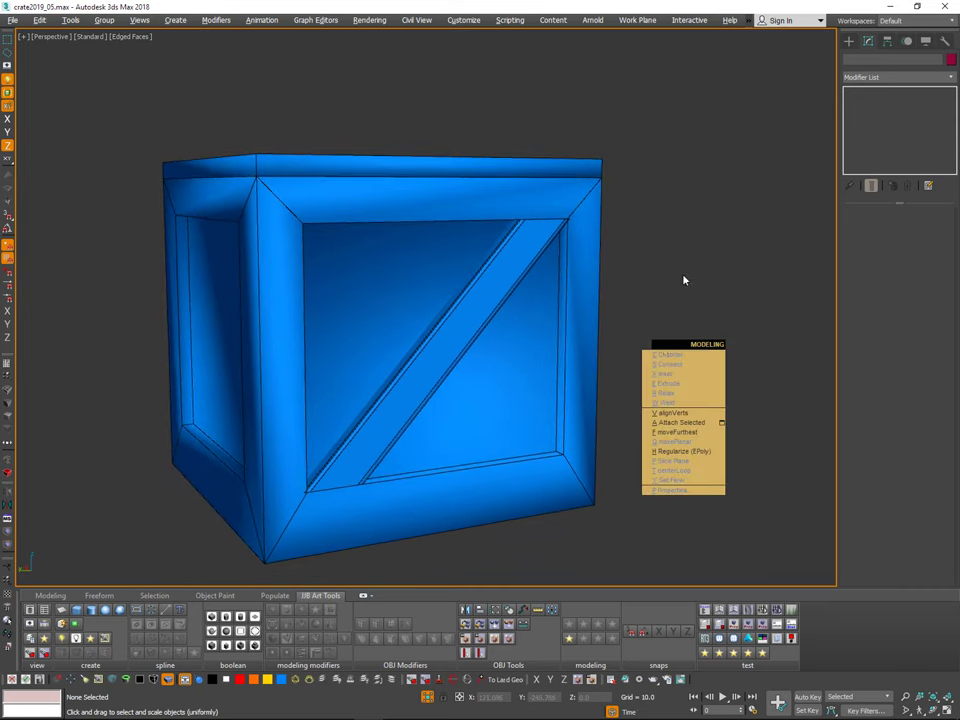
{"action": "left_click", "coordinate": [684, 280]}
{"action": "middle_click_drag", "start_coordinate": [532, 378], "coordinate": [533, 413]}
{"action": "scroll", "coordinate": [568, 343], "scroll_direction": "up", "scroll_amount": 5}
{"action": "scroll", "coordinate": [502, 298], "scroll_direction": "down", "scroll_amount": 2}
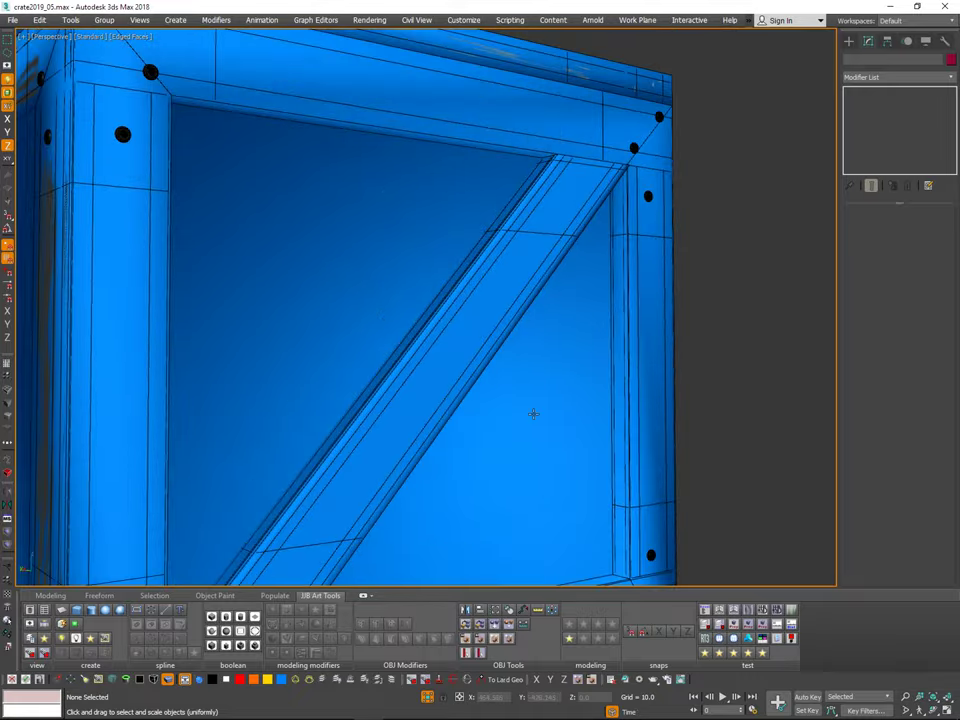
{"action": "scroll", "coordinate": [468, 271], "scroll_direction": "up", "scroll_amount": 5}
{"action": "middle_click_drag", "start_coordinate": [531, 234], "coordinate": [500, 318], "text": "alt"}
{"action": "scroll", "coordinate": [467, 290], "scroll_direction": "down", "scroll_amount": 2}
{"action": "scroll", "coordinate": [479, 274], "scroll_direction": "down", "scroll_amount": 4}
{"action": "key", "text": "ctrl+z"}
{"action": "scroll", "coordinate": [512, 283], "scroll_direction": "down", "scroll_amount": 4}
{"action": "scroll", "coordinate": [500, 318], "scroll_direction": "up", "scroll_amount": 5}
{"action": "scroll", "coordinate": [500, 318], "scroll_direction": "down", "scroll_amount": 2}
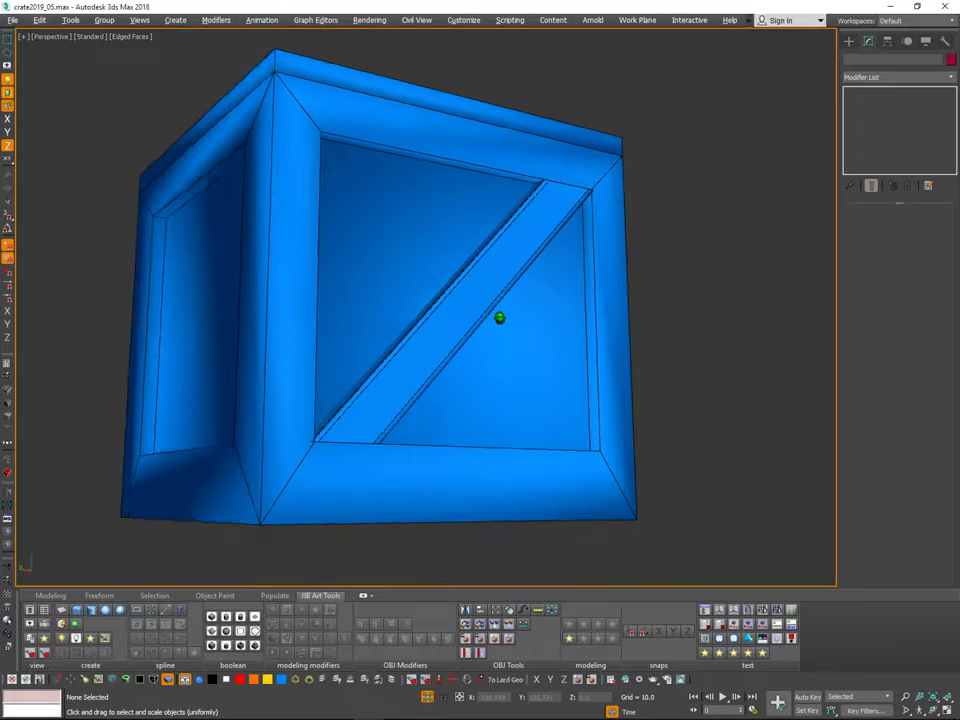
{"action": "scroll", "coordinate": [500, 318], "scroll_direction": "up", "scroll_amount": 5}
{"action": "scroll", "coordinate": [508, 328], "scroll_direction": "down", "scroll_amount": 7}
{"action": "middle_click_drag", "start_coordinate": [531, 261], "coordinate": [556, 335], "text": "alt"}
{"action": "key", "text": "q"}
{"action": "middle_click_drag", "start_coordinate": [680, 200], "coordinate": [622, 220], "text": "alt"}
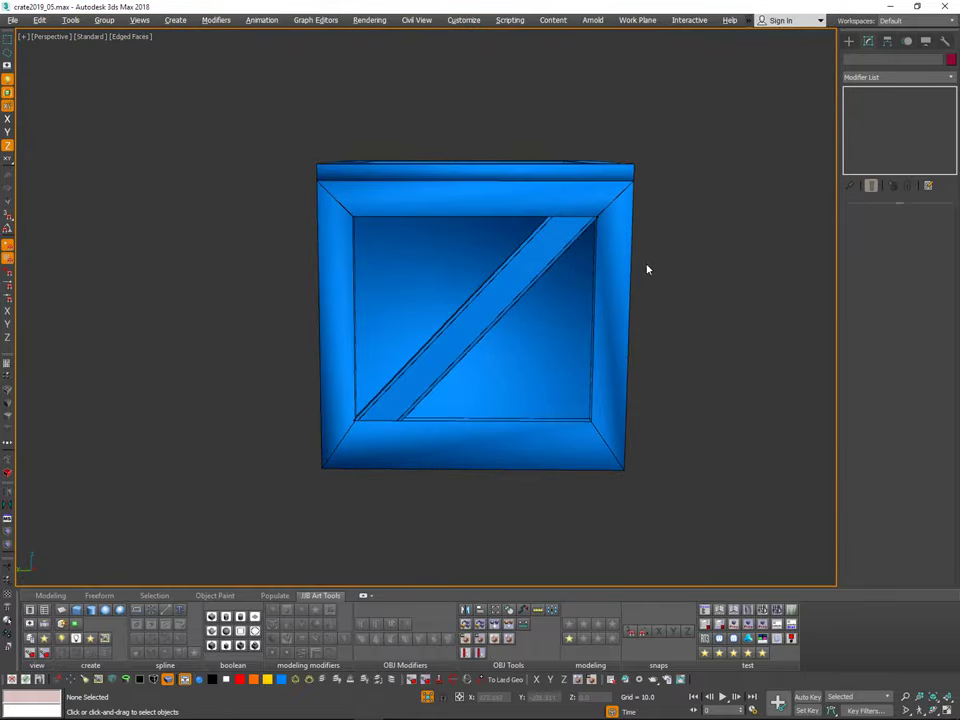
Step: Select the crate body Box001 and isolate it from the lid and braces
{"action": "left_click", "coordinate": [625, 344]}
{"action": "middle_click_drag", "start_coordinate": [625, 344], "coordinate": [755, 285], "text": "alt"}
{"action": "key", "text": "alt+q"}
{"action": "key", "text": "alt+q"}
{"action": "middle_click_drag", "start_coordinate": [720, 330], "coordinate": [629, 360], "text": "alt"}
{"action": "middle_click_drag", "start_coordinate": [608, 405], "coordinate": [622, 392], "text": "alt"}
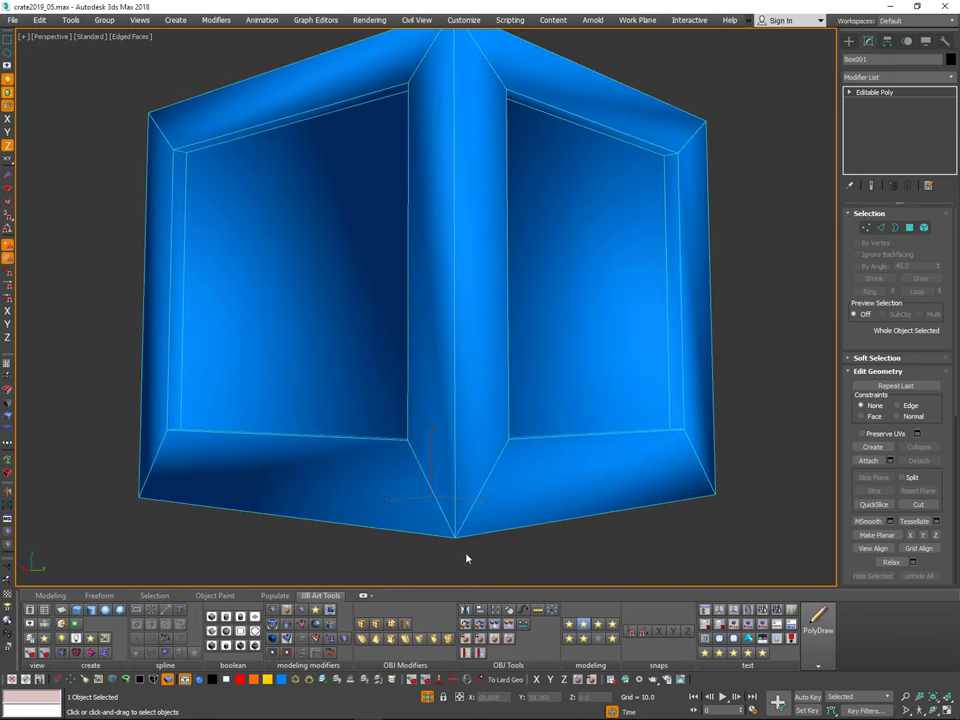
Step: Try to add a horizontal edge loop across the corner posts of Box001 at the height of the frame's lower inner corners
{"action": "key", "text": "1"}
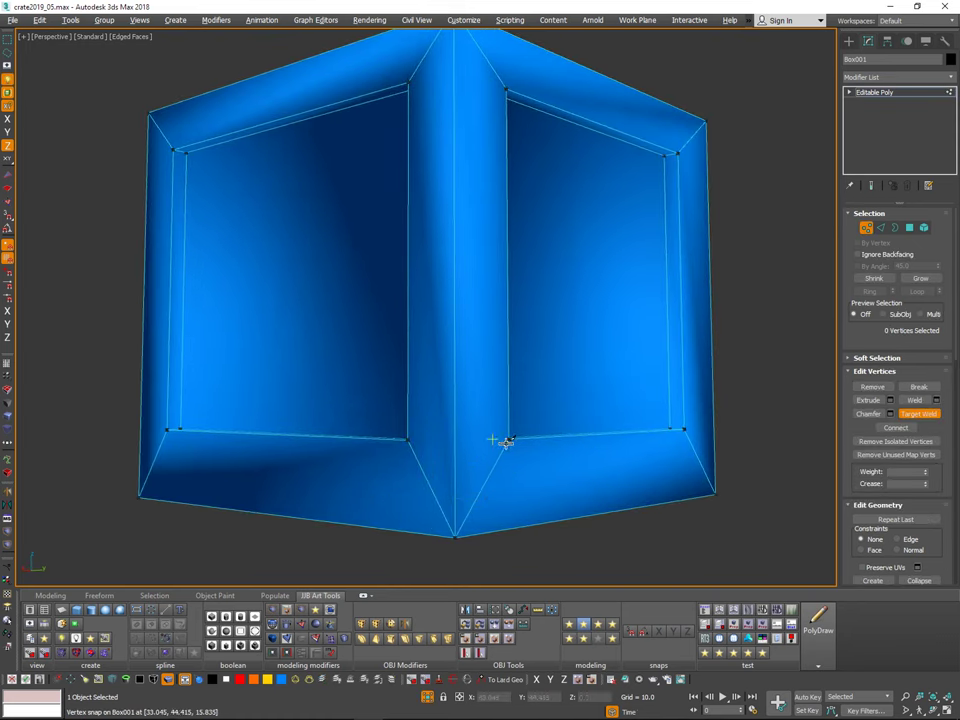
{"action": "right_click", "coordinate": [506, 442]}
{"action": "middle_click_drag", "start_coordinate": [506, 442], "coordinate": [520, 406], "text": "alt"}
{"action": "middle_click_drag", "start_coordinate": [457, 393], "coordinate": [400, 446], "text": "alt"}
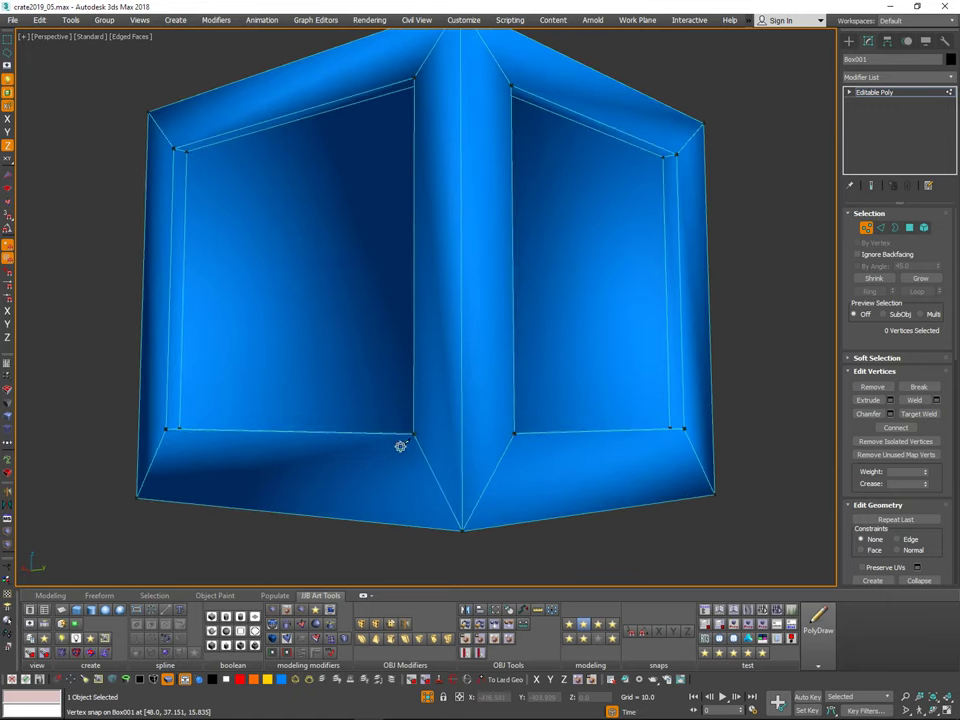
{"action": "middle_click_drag", "start_coordinate": [514, 437], "coordinate": [402, 467], "text": "alt"}
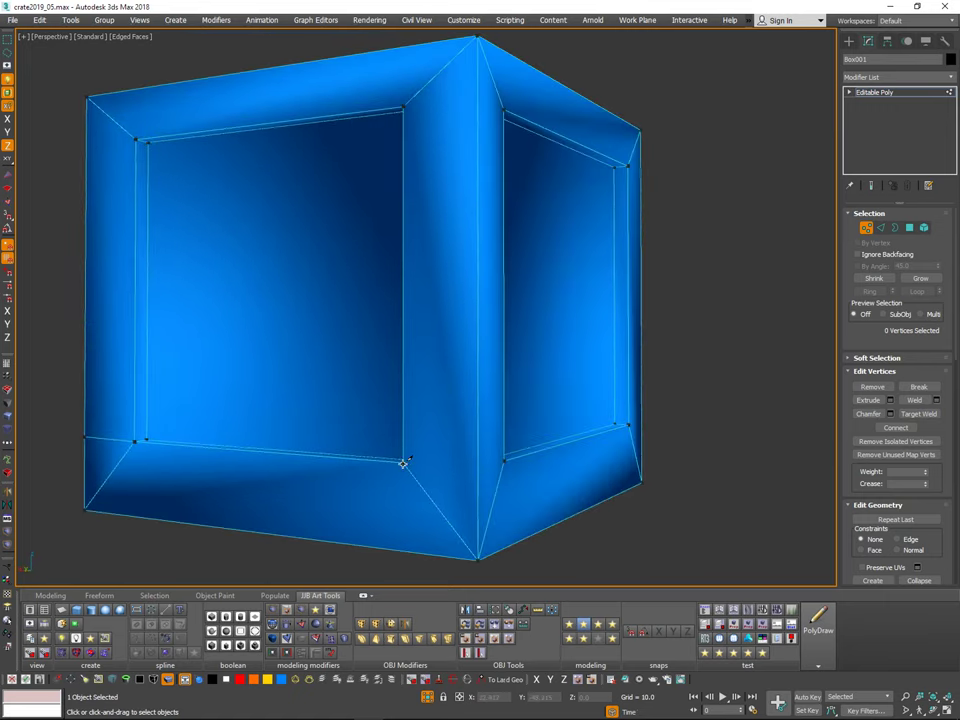
{"action": "left_click", "coordinate": [403, 463]}
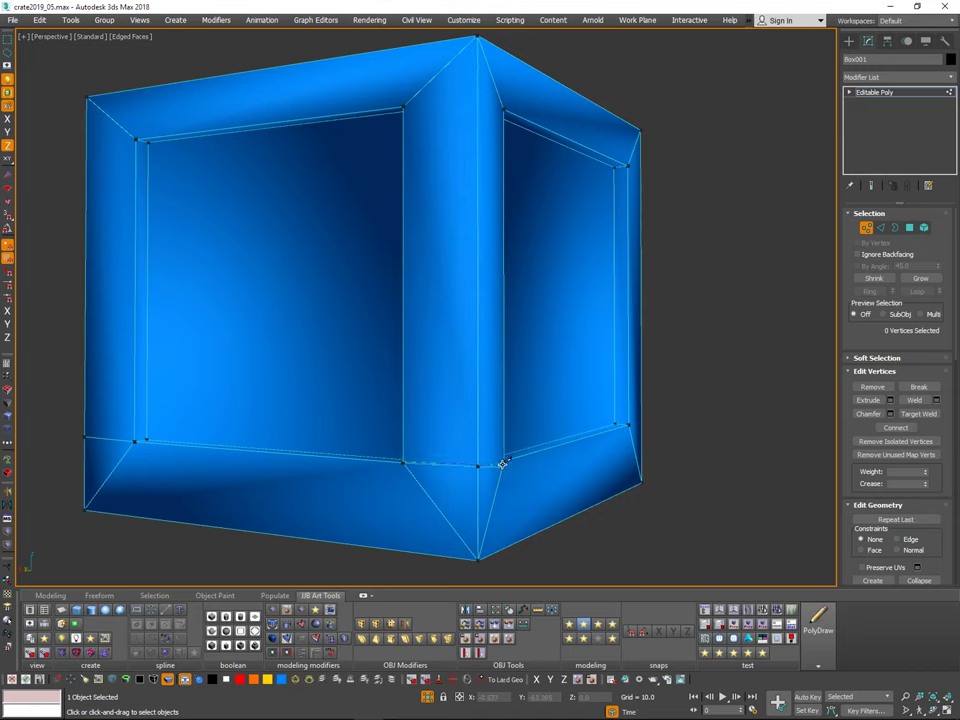
{"action": "middle_click_drag", "start_coordinate": [502, 463], "coordinate": [489, 450], "text": "alt"}
{"action": "middle_click_drag", "start_coordinate": [437, 418], "coordinate": [496, 409], "text": "alt"}
{"action": "left_click", "coordinate": [447, 472]}
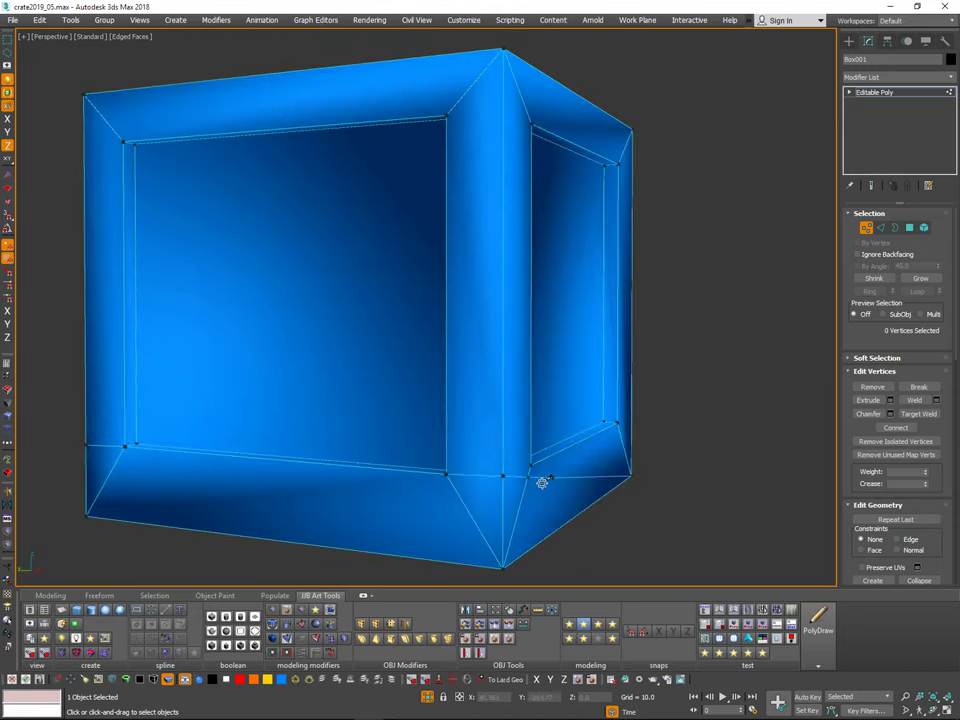
{"action": "left_click", "coordinate": [531, 466]}
{"action": "middle_click_drag", "start_coordinate": [626, 441], "coordinate": [535, 428], "text": "alt"}
{"action": "left_click", "coordinate": [415, 471]}
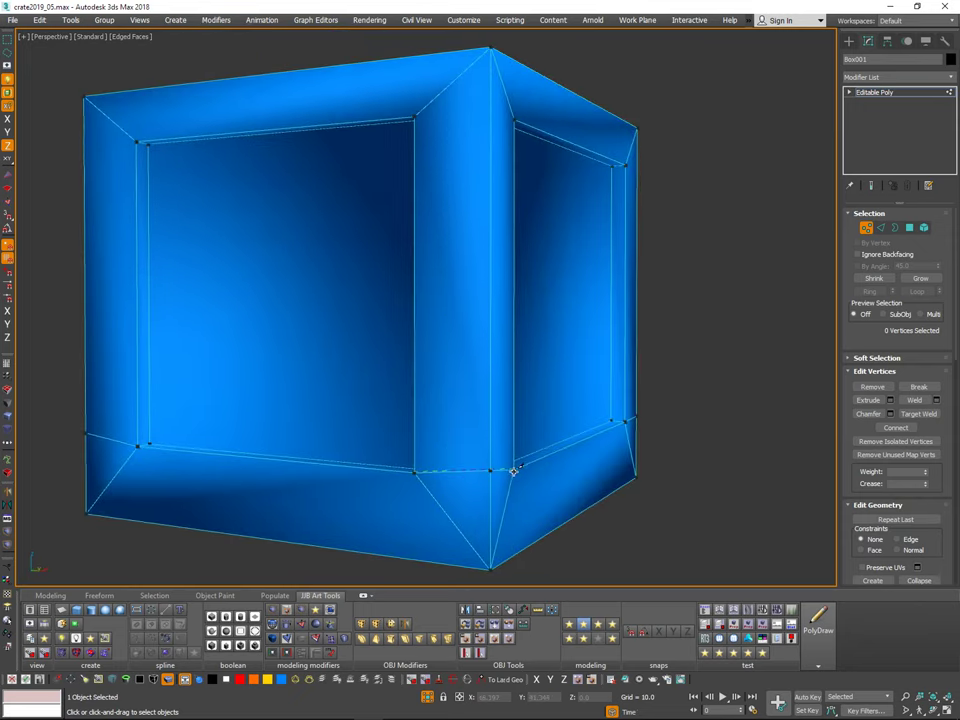
{"action": "middle_click_drag", "start_coordinate": [514, 471], "coordinate": [583, 441], "text": "alt"}
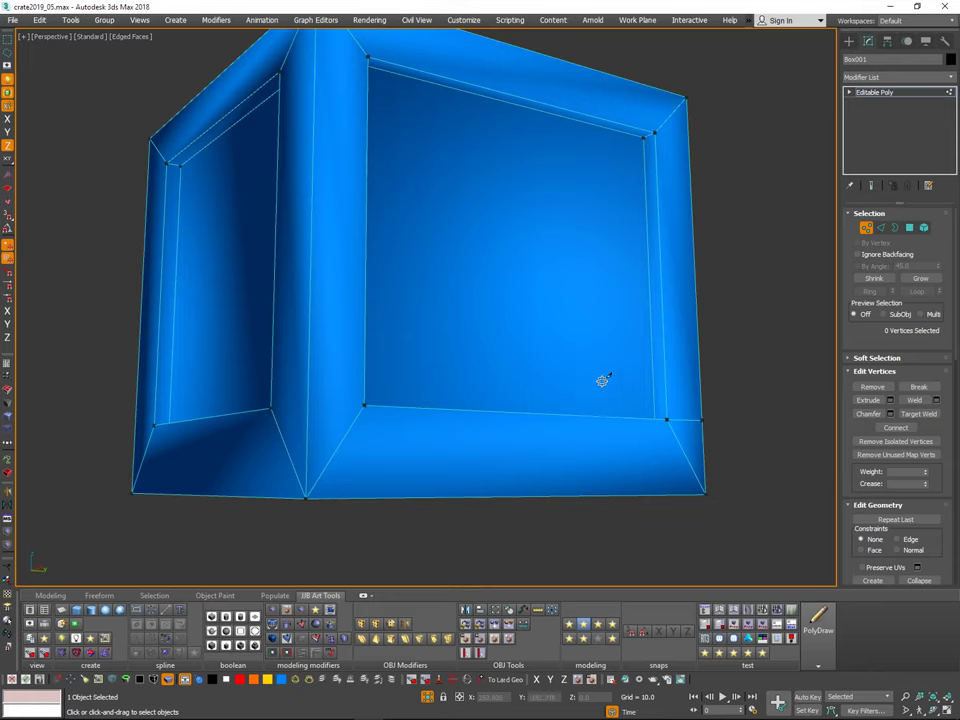
{"action": "middle_click_drag", "start_coordinate": [602, 380], "coordinate": [688, 454], "text": "alt"}
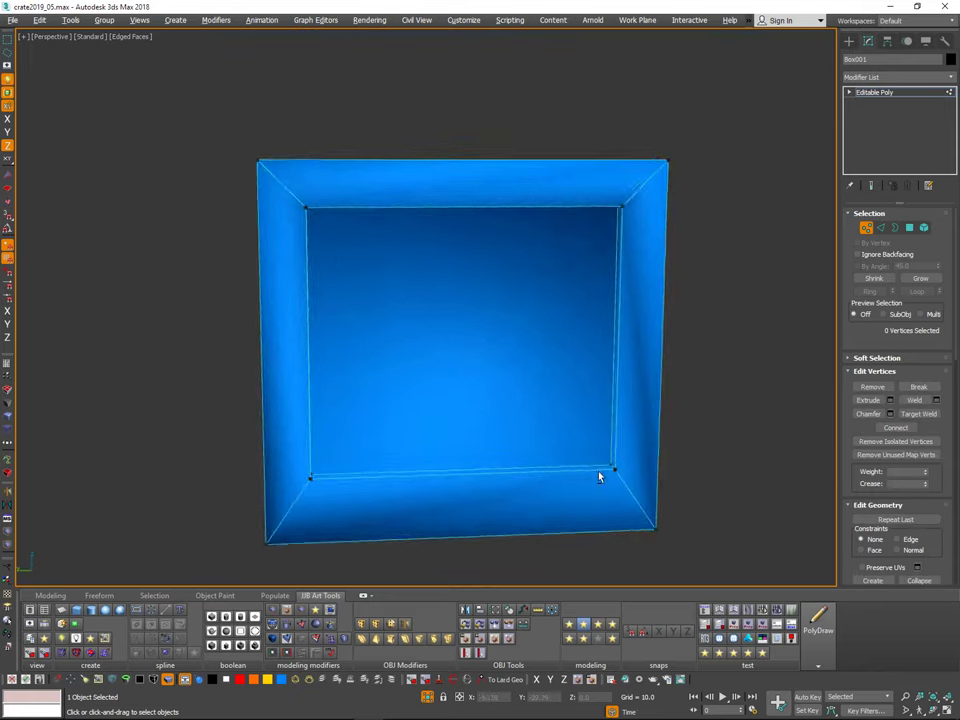
{"action": "middle_click_drag", "start_coordinate": [604, 471], "coordinate": [700, 441], "text": "alt"}
Step: Try inserting a horizontal edge loop around Box001 from its vertical corner edge, and remove it again
{"action": "left_click", "coordinate": [880, 229]}
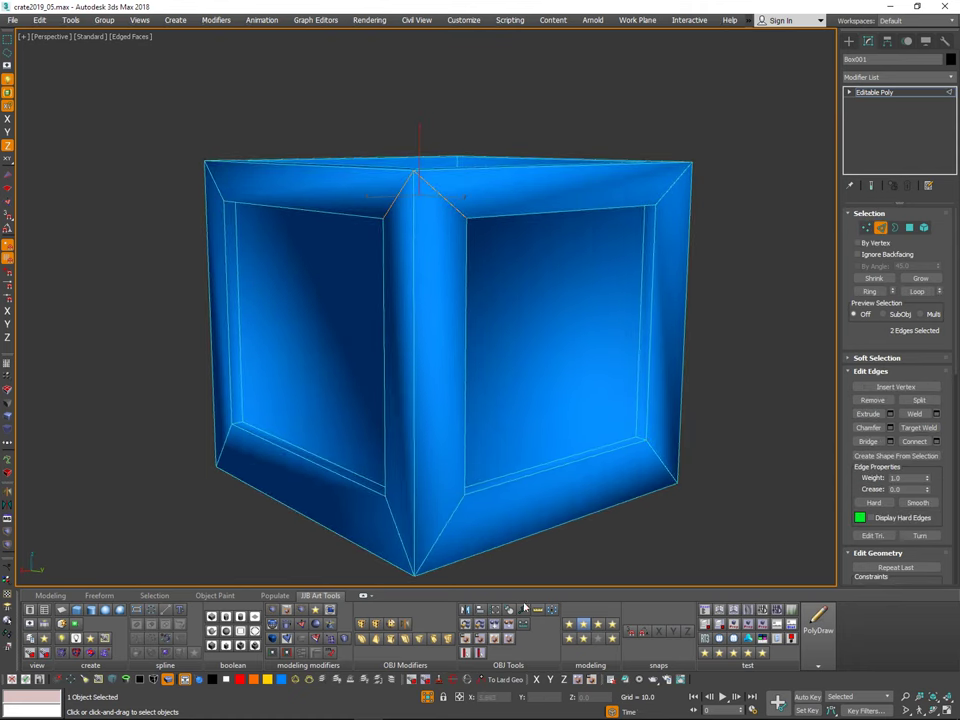
{"action": "left_click", "coordinate": [50, 596]}
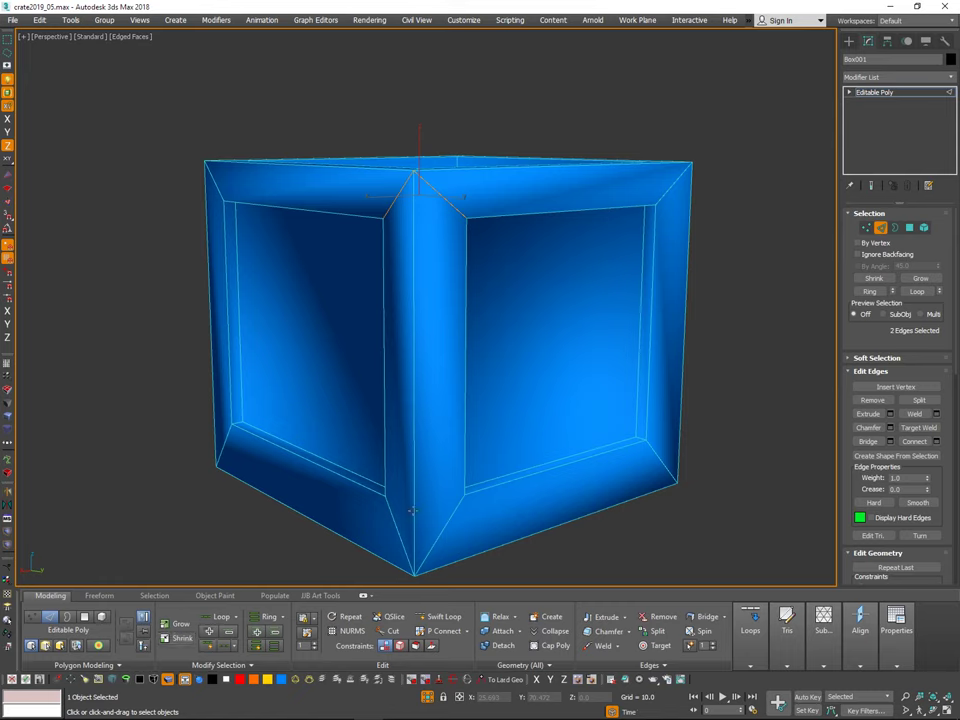
{"action": "left_click", "coordinate": [551, 668]}
{"action": "left_click", "coordinate": [603, 666]}
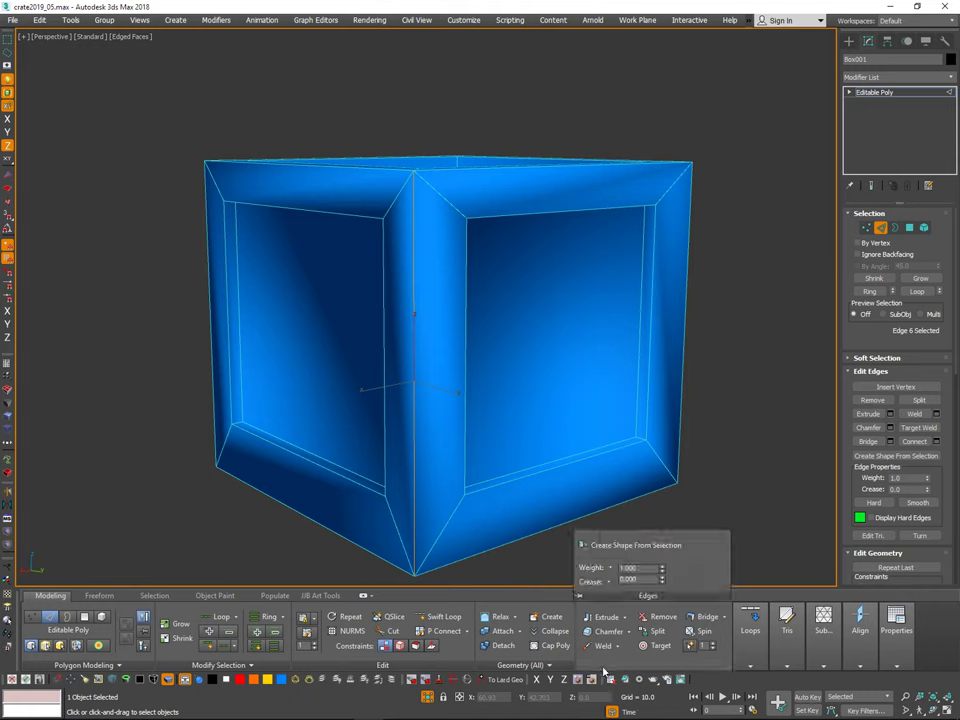
{"action": "left_click", "coordinate": [752, 666]}
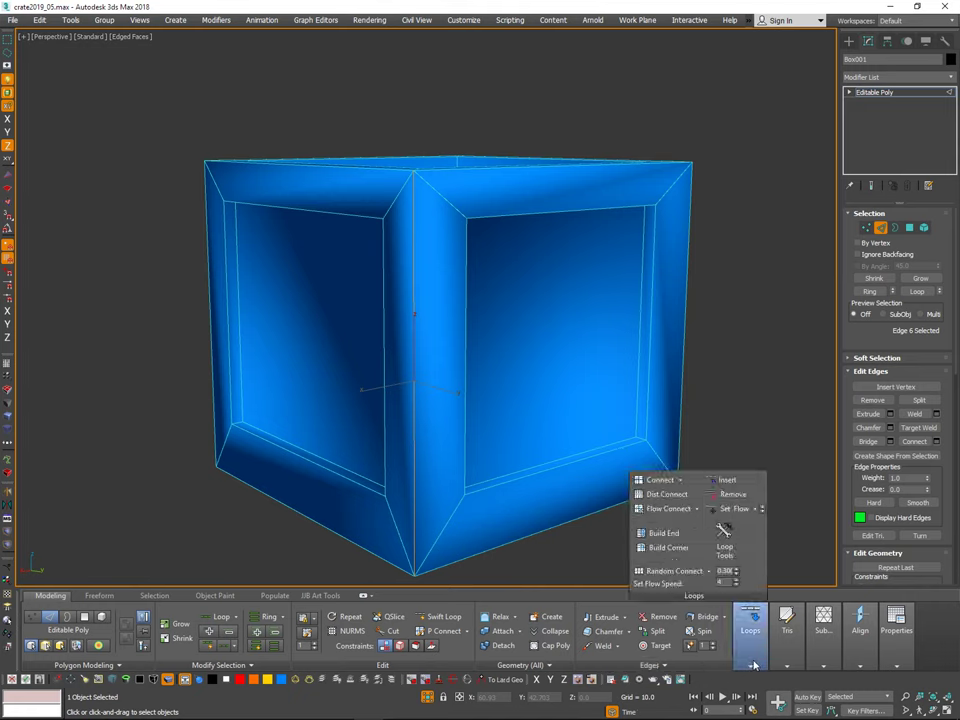
{"action": "left_click", "coordinate": [727, 481]}
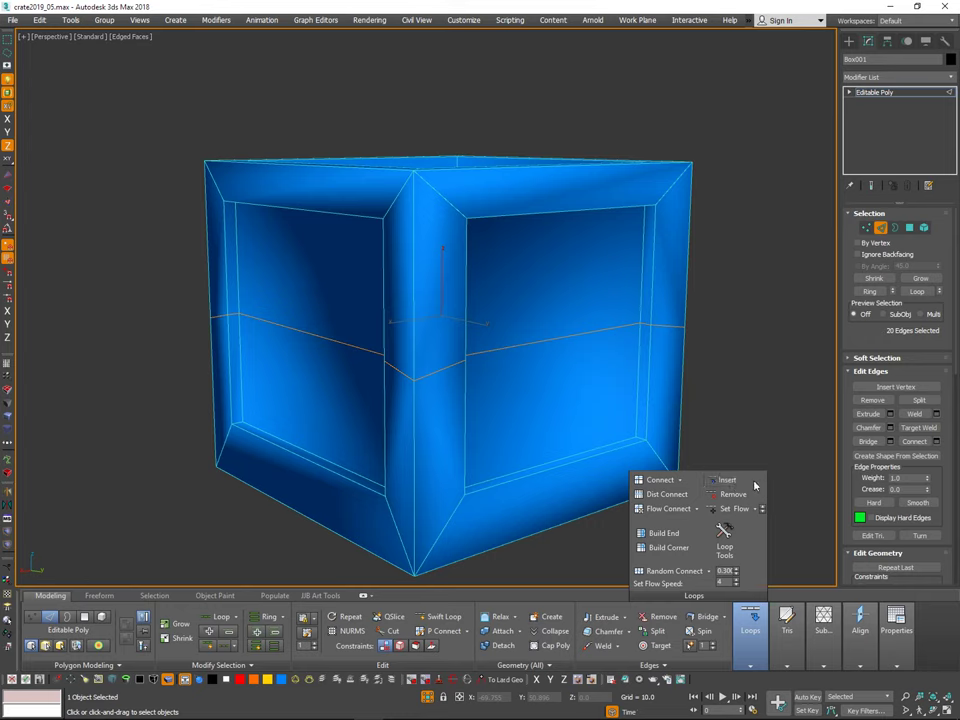
{"action": "left_click", "coordinate": [745, 493]}
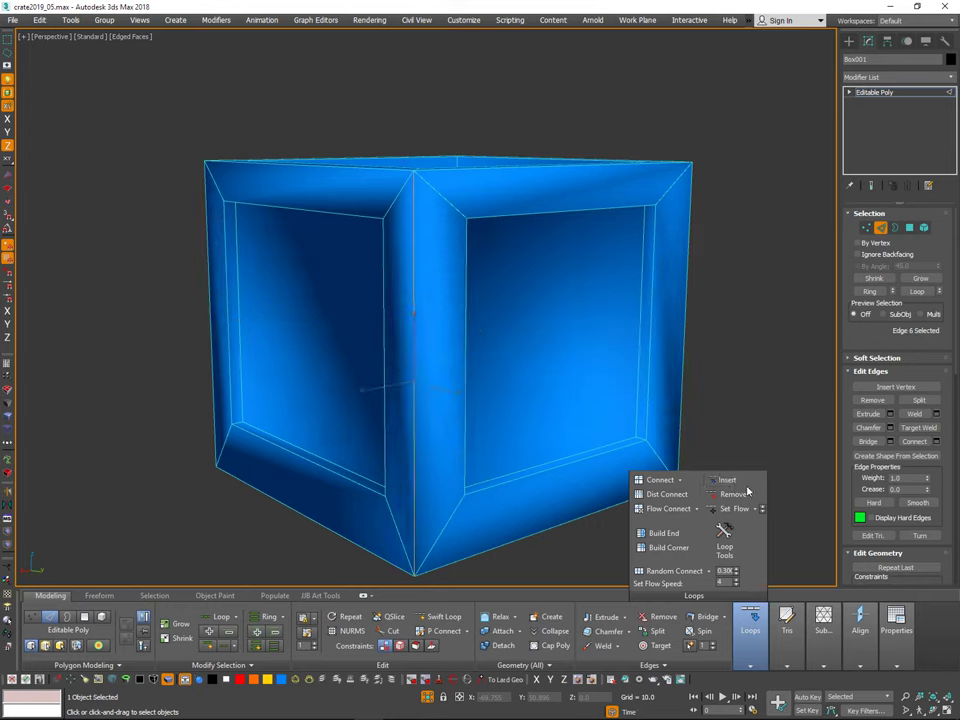
Step: Try inserting a single vertex and a set of three vertices on the vertical corner edge of Box001, and undo them
{"action": "left_click", "coordinate": [790, 657]}
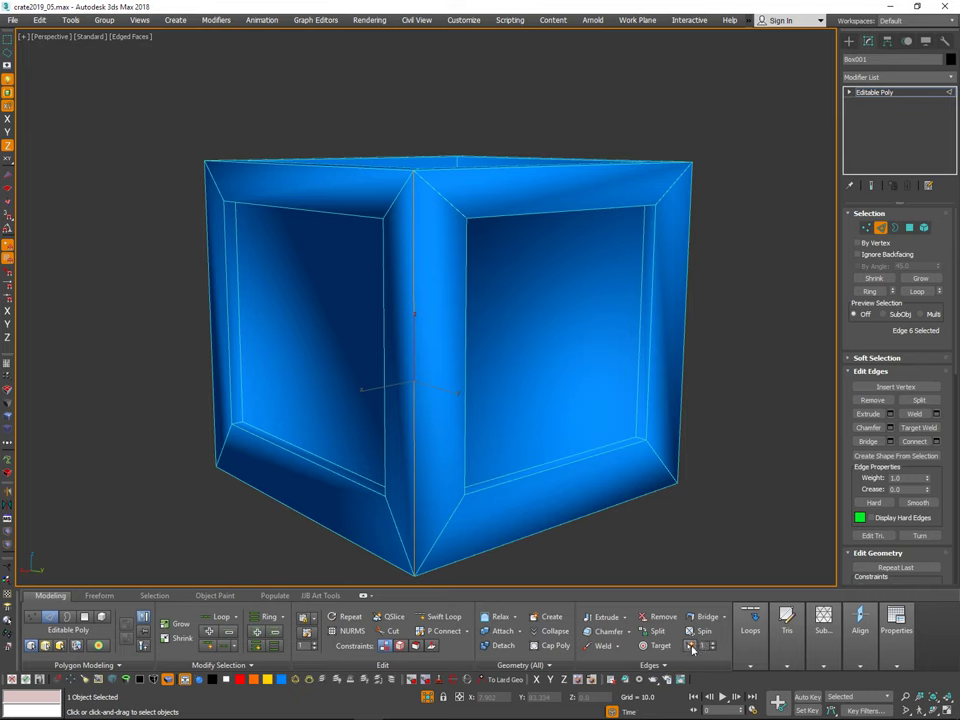
{"action": "key", "text": "1"}
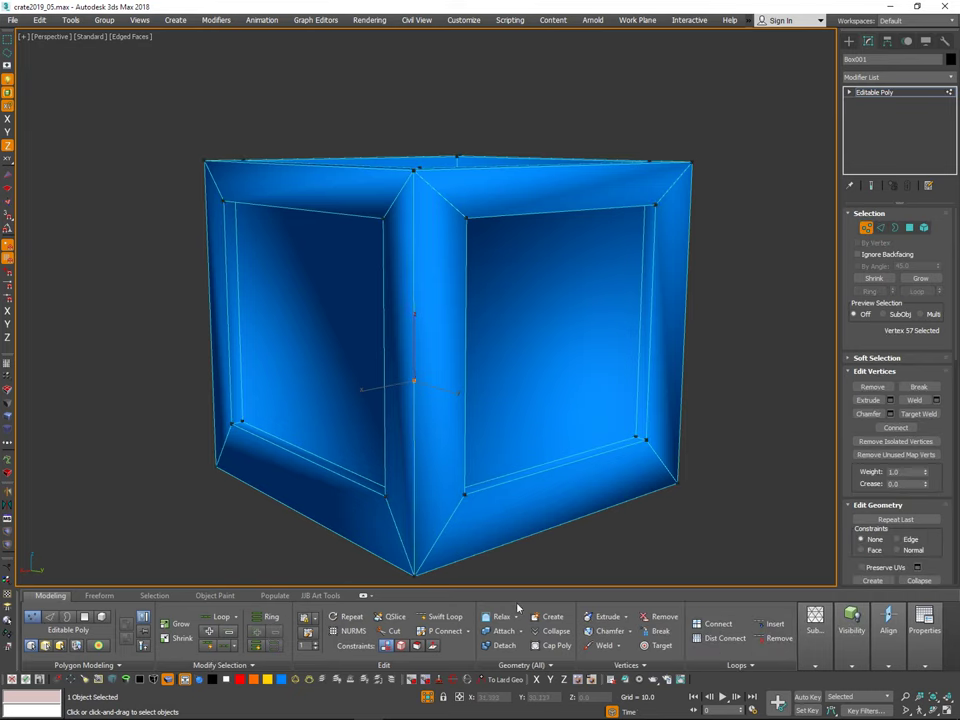
{"action": "left_click", "coordinate": [433, 456]}
{"action": "left_click", "coordinate": [881, 229]}
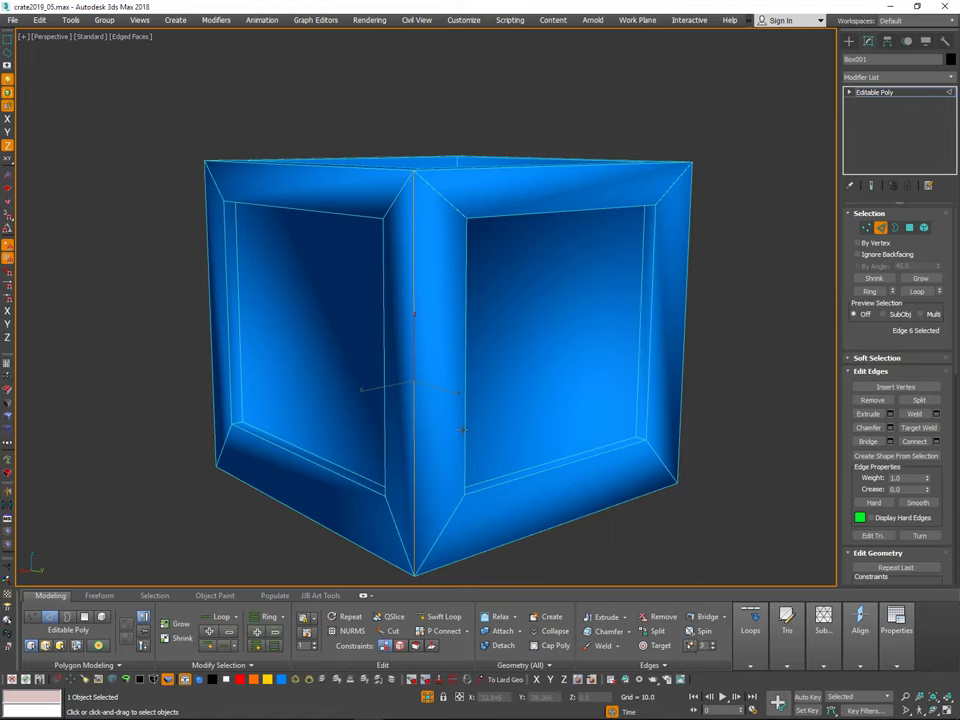
{"action": "left_click", "coordinate": [688, 646]}
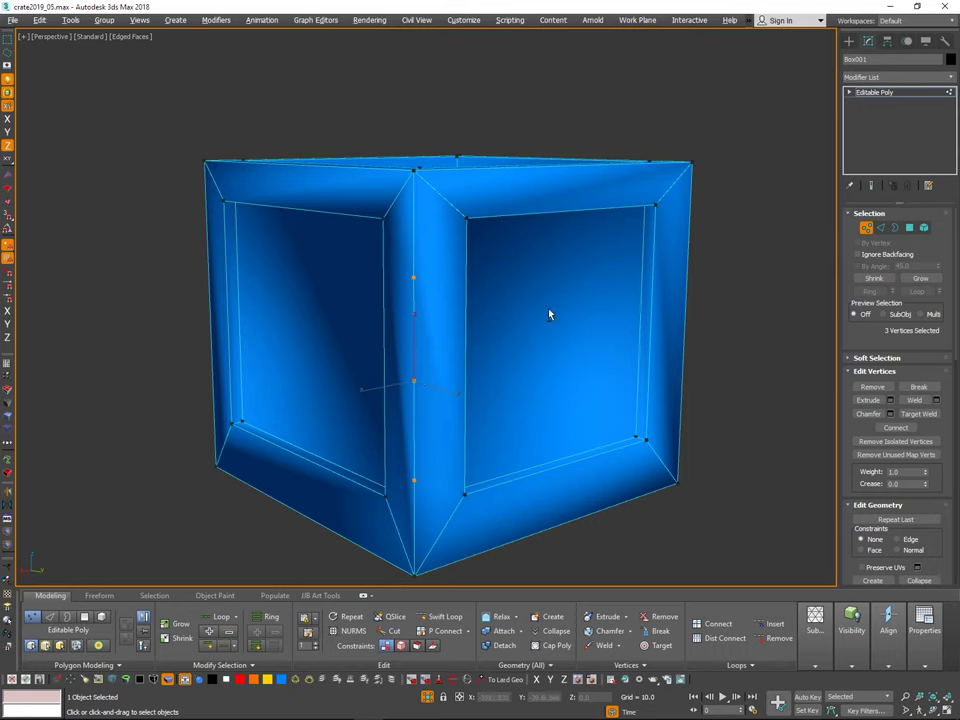
{"action": "middle_click_drag", "start_coordinate": [549, 314], "coordinate": [408, 318], "text": "alt"}
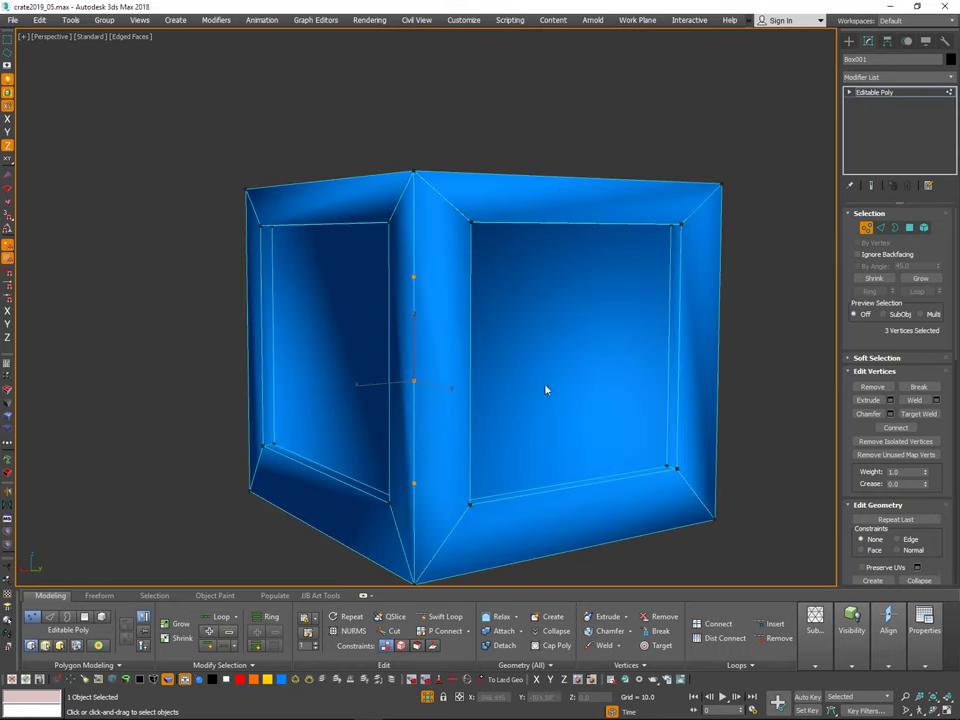
{"action": "middle_click_drag", "start_coordinate": [546, 390], "coordinate": [562, 405], "text": "alt"}
{"action": "key", "text": "ctrl+z"}
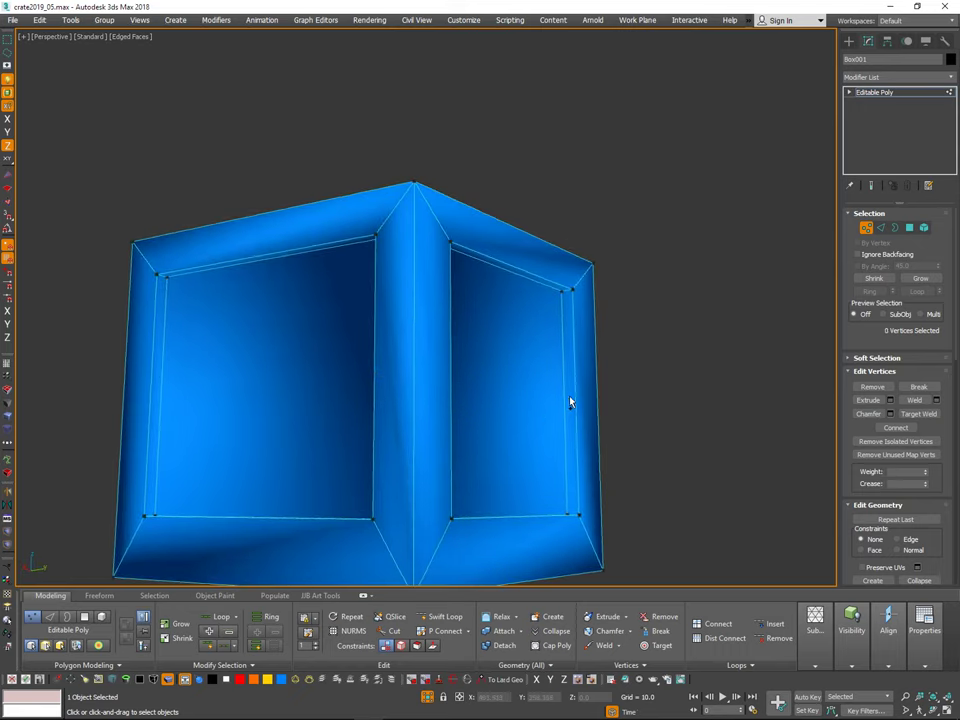
Step: Insert one vertex on the vertical corner edge of Box001 and move it down along Z level with the frame's lower inner corner
{"action": "key", "text": "2"}
{"action": "left_click", "coordinate": [413, 365]}
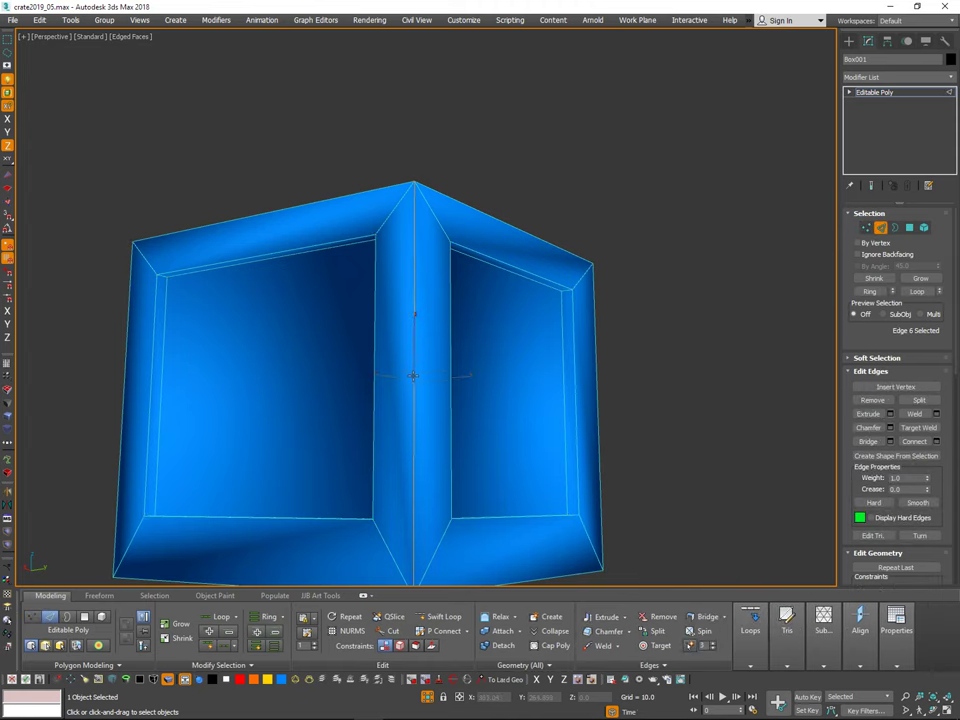
{"action": "key", "text": "1"}
{"action": "mouse_move", "coordinate": [463, 446]}
{"action": "middle_mouse_down", "text": "alt"}
{"action": "mouse_move", "coordinate": [476, 450]}
{"action": "mouse_move", "coordinate": [460, 441]}
{"action": "middle_mouse_up", "text": "alt"}
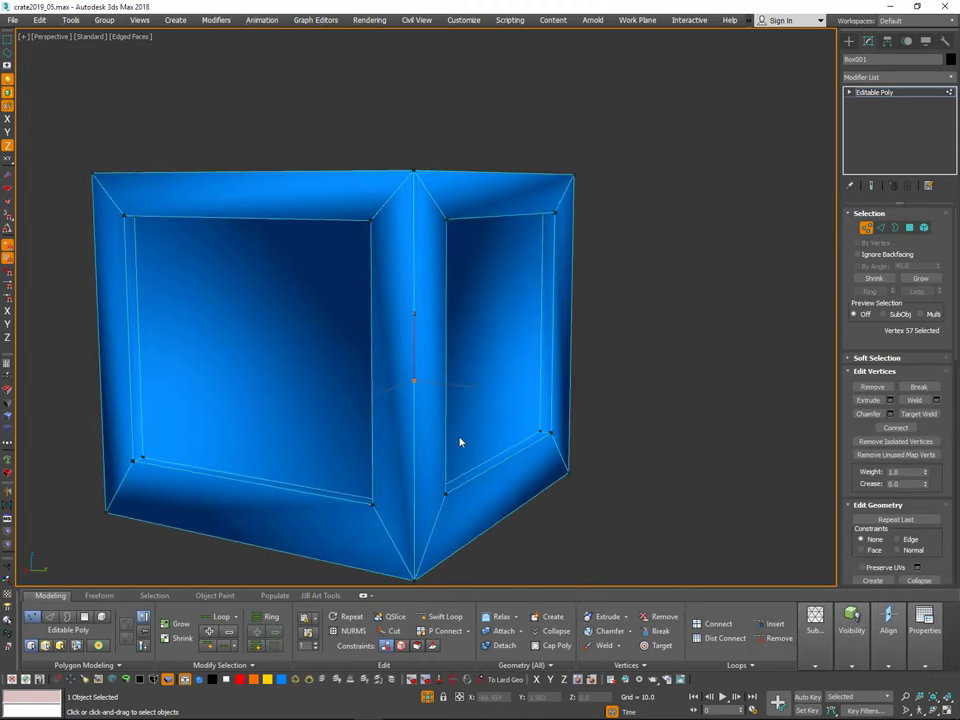
{"action": "key", "text": "w"}
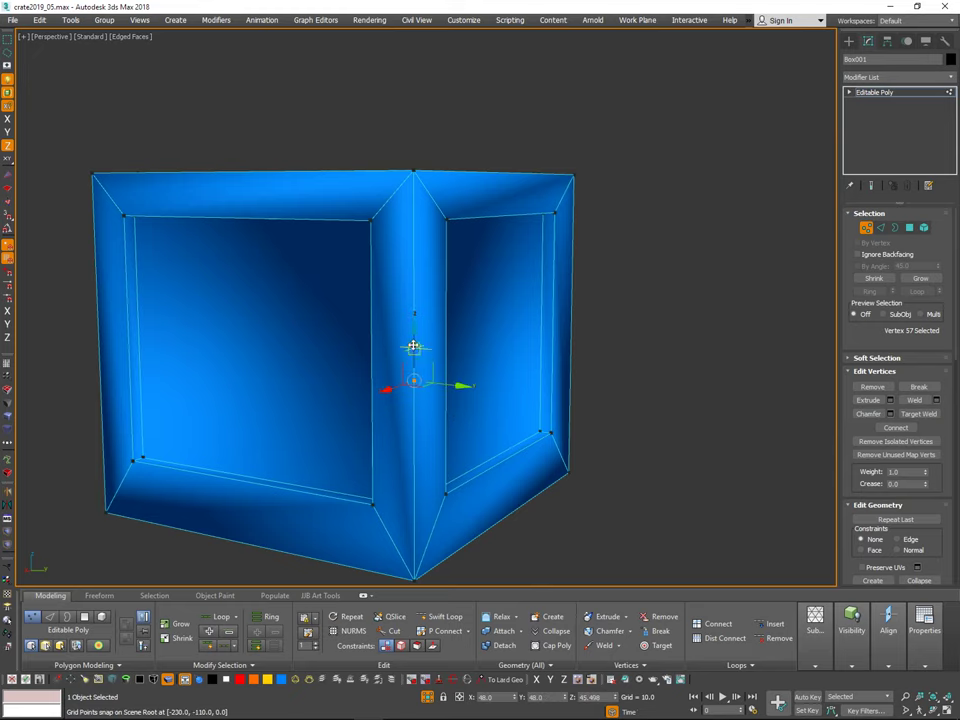
{"action": "left_click_drag", "start_coordinate": [413, 346], "coordinate": [447, 492]}
{"action": "middle_click_drag", "start_coordinate": [482, 451], "coordinate": [466, 445], "text": "alt"}
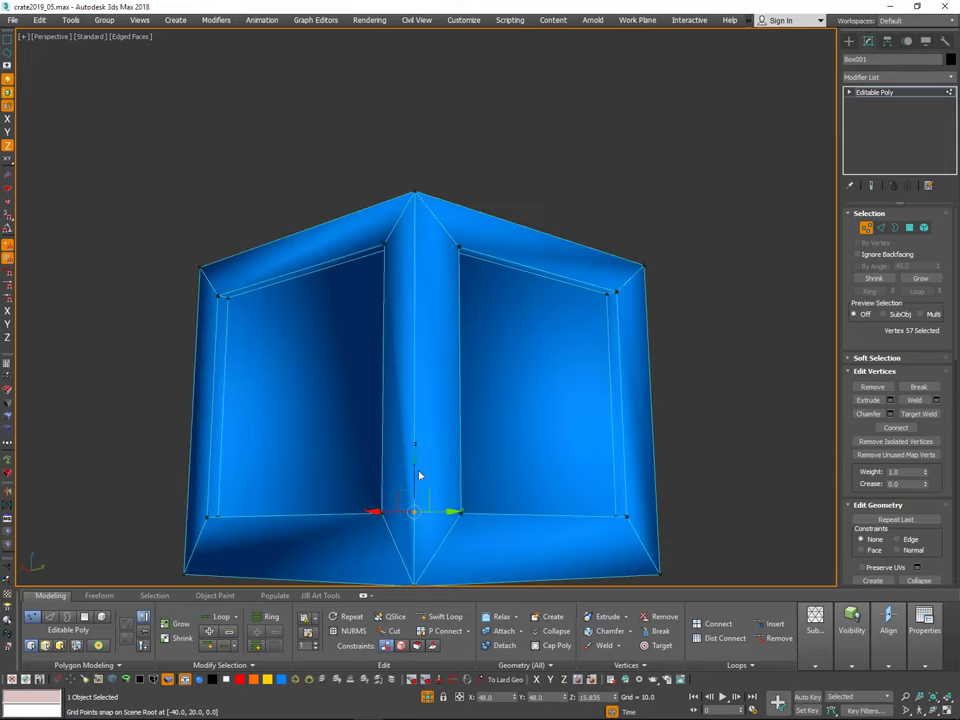
Step: Add one vertex to the next vertical corner edge of Box001 and lower it along Z to Z 15.835, matching the inner frame corner
{"action": "middle_click_drag", "start_coordinate": [740, 428], "coordinate": [396, 363], "text": "alt"}
{"action": "middle_click_drag", "start_coordinate": [664, 376], "coordinate": [503, 418], "text": "alt"}
{"action": "key", "text": "q"}
{"action": "key", "text": "2"}
{"action": "left_click", "coordinate": [465, 459]}
{"action": "key", "text": "ctrl+shift+e"}
{"action": "key", "text": "1"}
{"action": "middle_click_drag", "start_coordinate": [593, 439], "coordinate": [540, 319], "text": "alt"}
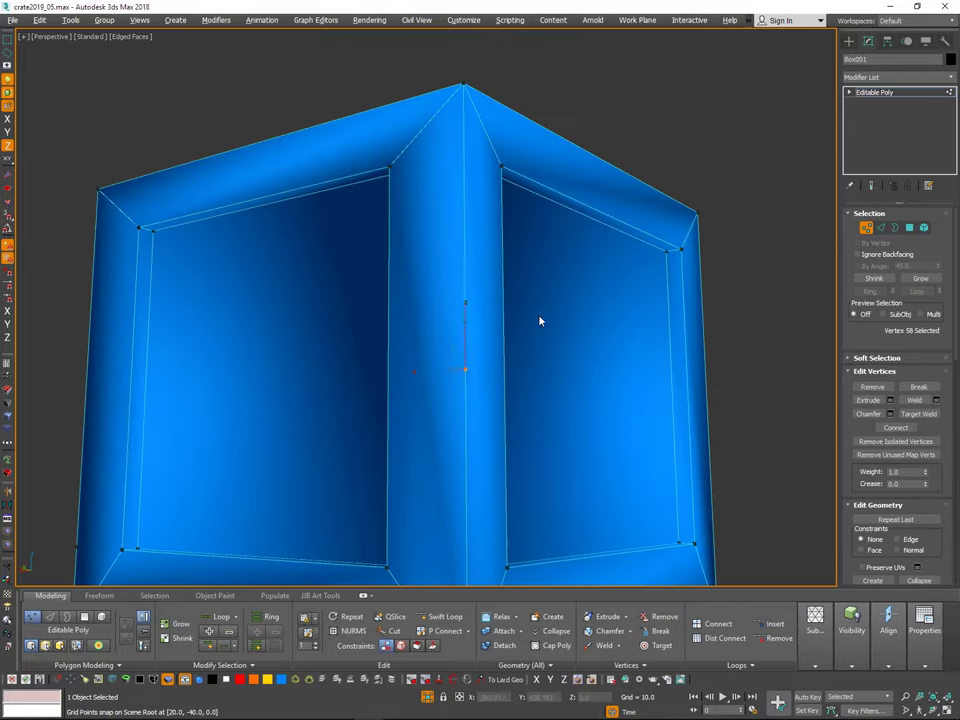
{"action": "key", "text": "w"}
{"action": "middle_click_drag", "start_coordinate": [480, 345], "coordinate": [475, 305]}
{"action": "left_click_drag", "start_coordinate": [463, 296], "coordinate": [386, 528]}
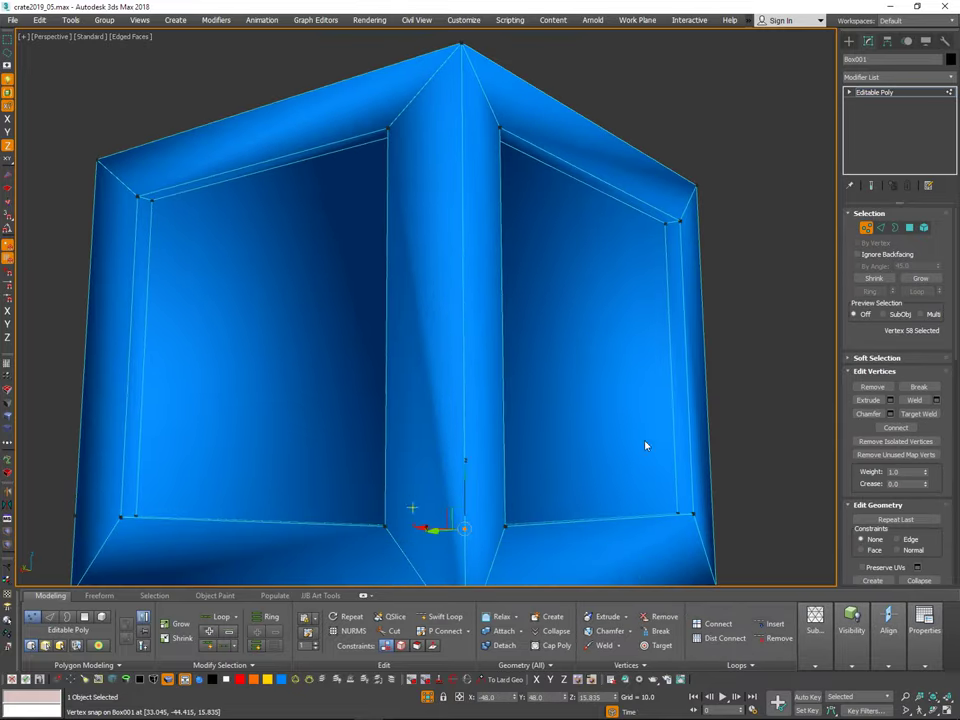
Step: Insert one vertex on the third vertical corner edge of Box001 and lower it along Z level with the frame's lower inner corner
{"action": "middle_click_drag", "start_coordinate": [645, 446], "coordinate": [425, 434], "text": "alt"}
{"action": "scroll", "coordinate": [425, 434], "scroll_direction": "down", "scroll_amount": 4}
{"action": "middle_click_drag", "start_coordinate": [790, 422], "coordinate": [726, 415], "text": "alt"}
{"action": "middle_click_drag", "start_coordinate": [726, 415], "coordinate": [456, 436]}
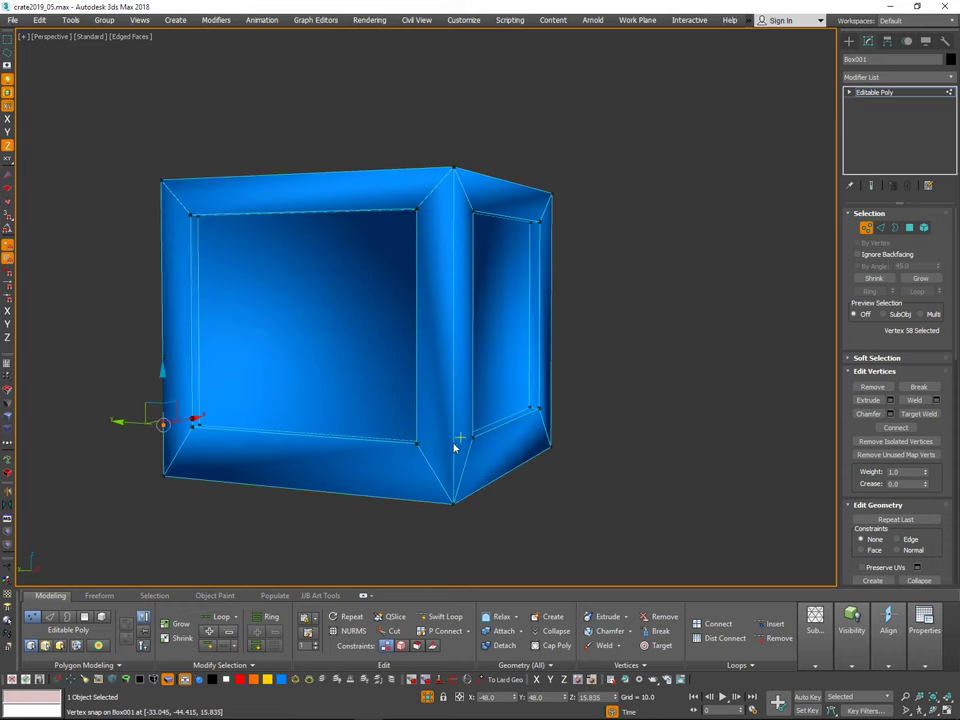
{"action": "key", "text": "2"}
{"action": "left_click", "coordinate": [454, 446]}
{"action": "key", "text": "ctrl+shift+e"}
{"action": "key", "text": "1"}
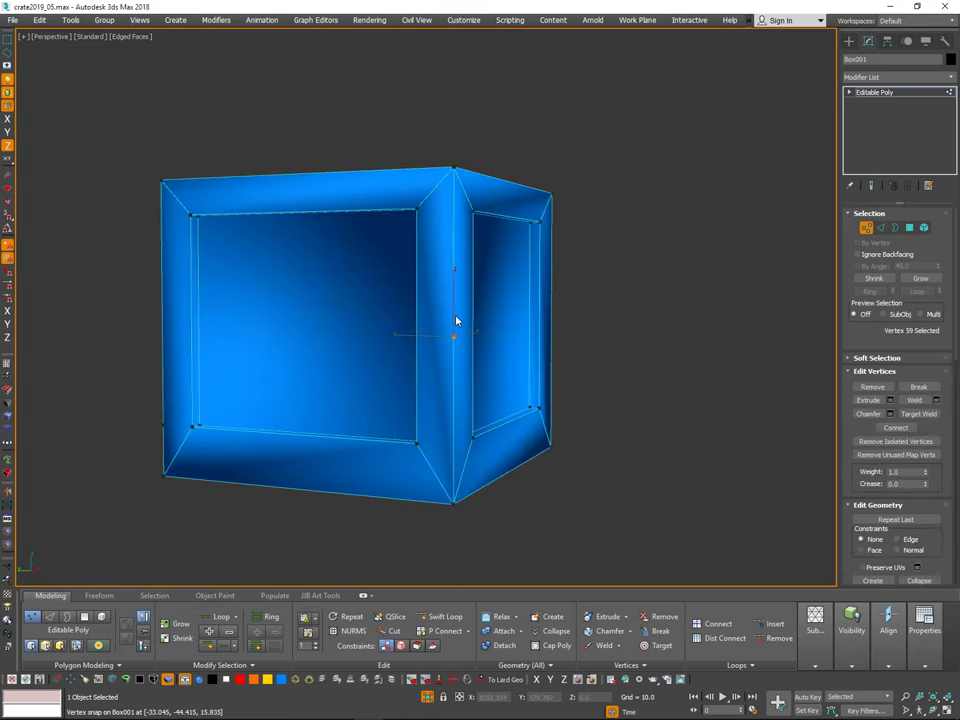
{"action": "left_click_drag", "start_coordinate": [454, 302], "coordinate": [421, 437]}
{"action": "middle_click_drag", "start_coordinate": [424, 434], "coordinate": [493, 366], "text": "alt"}
{"action": "middle_click_drag", "start_coordinate": [655, 370], "coordinate": [562, 392], "text": "alt"}
Step: Add one vertex to the last vertical corner edge of Box001 and lower it along Z to Z 15.835, matching the inner corner
{"action": "key", "text": "2"}
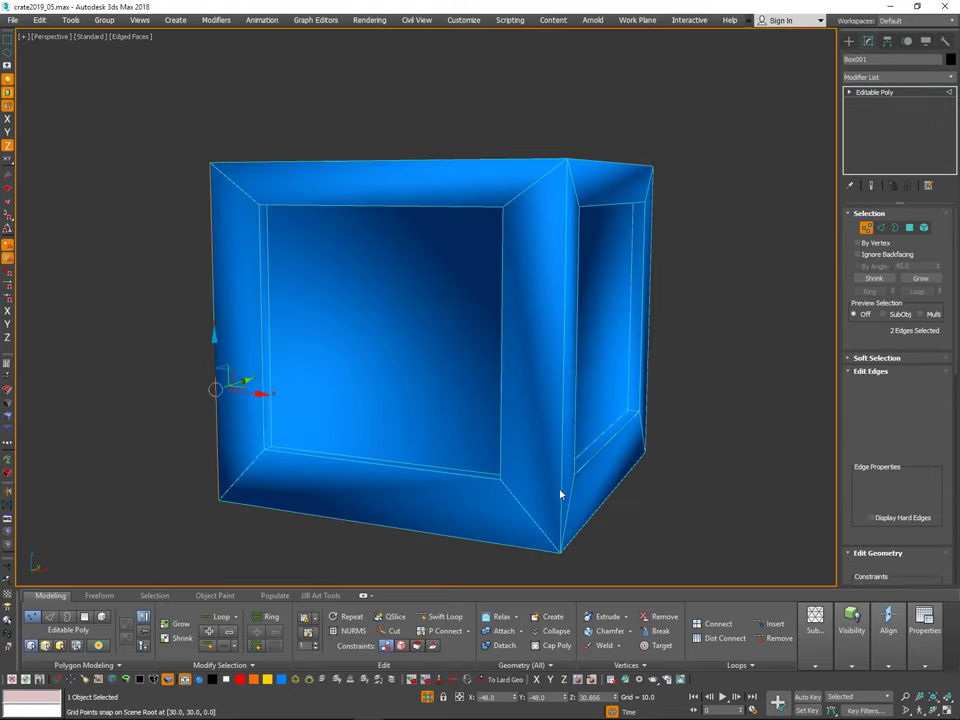
{"action": "left_click", "coordinate": [562, 493]}
{"action": "key", "text": "ctrl+shift+e"}
{"action": "key", "text": "1"}
{"action": "left_click_drag", "start_coordinate": [564, 324], "coordinate": [499, 481]}
{"action": "middle_click_drag", "start_coordinate": [745, 416], "coordinate": [698, 436], "text": "alt"}
{"action": "middle_click_drag", "start_coordinate": [712, 430], "coordinate": [684, 426]}
Step: Try inserting a single vertex on the upper part of one vertical corner edge and raising it to the upper inner corner
{"action": "key", "text": "2"}
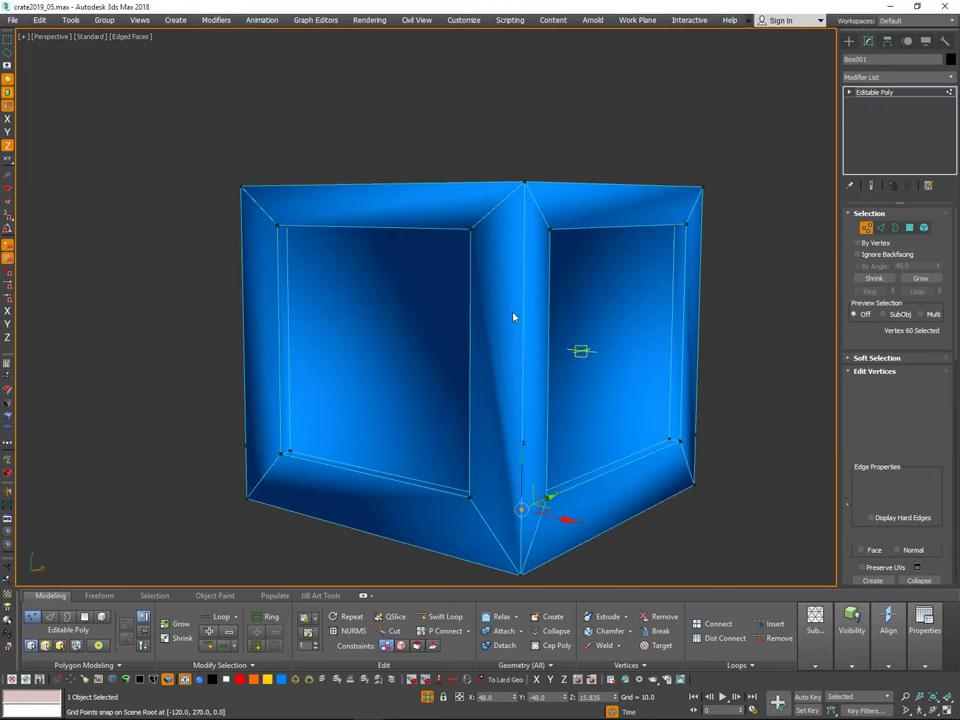
{"action": "double_click", "coordinate": [523, 322]}
{"action": "left_click", "coordinate": [523, 322]}
{"action": "key", "text": "ctrl+shift+e"}
{"action": "key", "text": "1"}
{"action": "middle_click_drag", "start_coordinate": [574, 304], "coordinate": [553, 326], "text": "alt"}
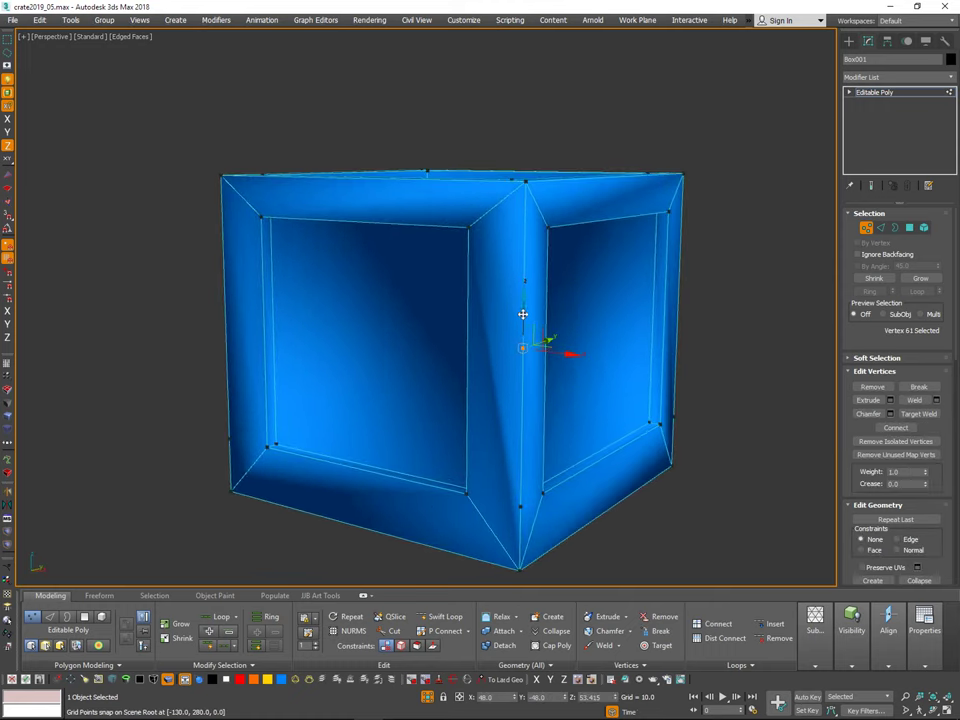
{"action": "left_click_drag", "start_coordinate": [523, 315], "coordinate": [549, 219]}
Step: Insert one vertex on the upper part of all four vertical corner edges and raise them together to Z 80.147, level with the upper inner corners
{"action": "key", "text": "2"}
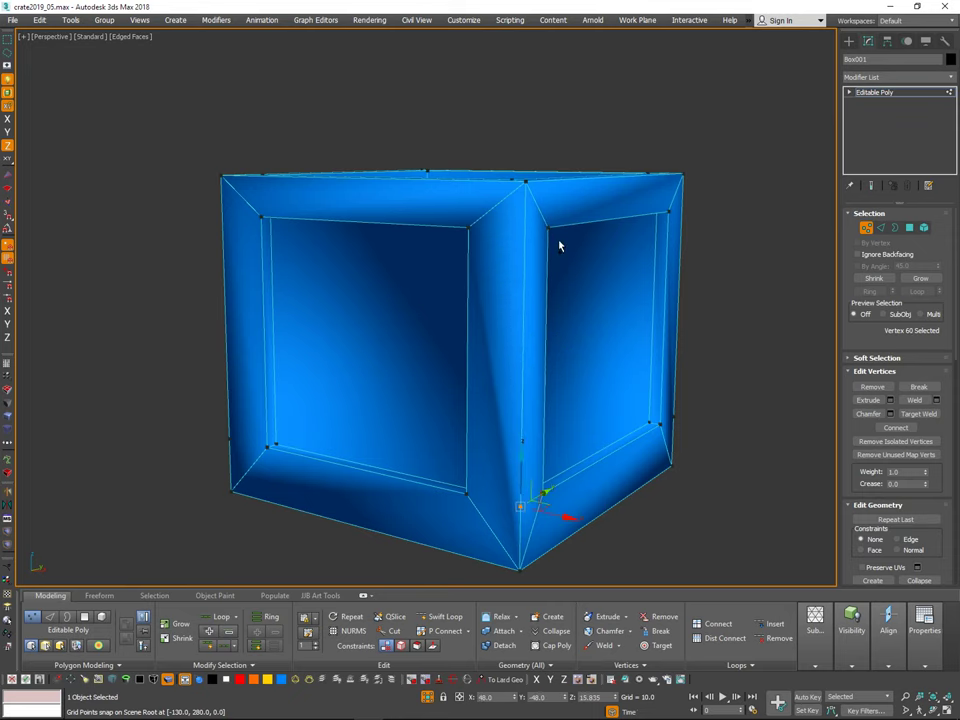
{"action": "left_click", "coordinate": [523, 376]}
{"action": "middle_click_drag", "start_coordinate": [522, 374], "coordinate": [427, 420]}
{"action": "left_click", "coordinate": [133, 393], "text": "ctrl"}
{"action": "scroll", "coordinate": [133, 393], "scroll_direction": "down", "scroll_amount": 5}
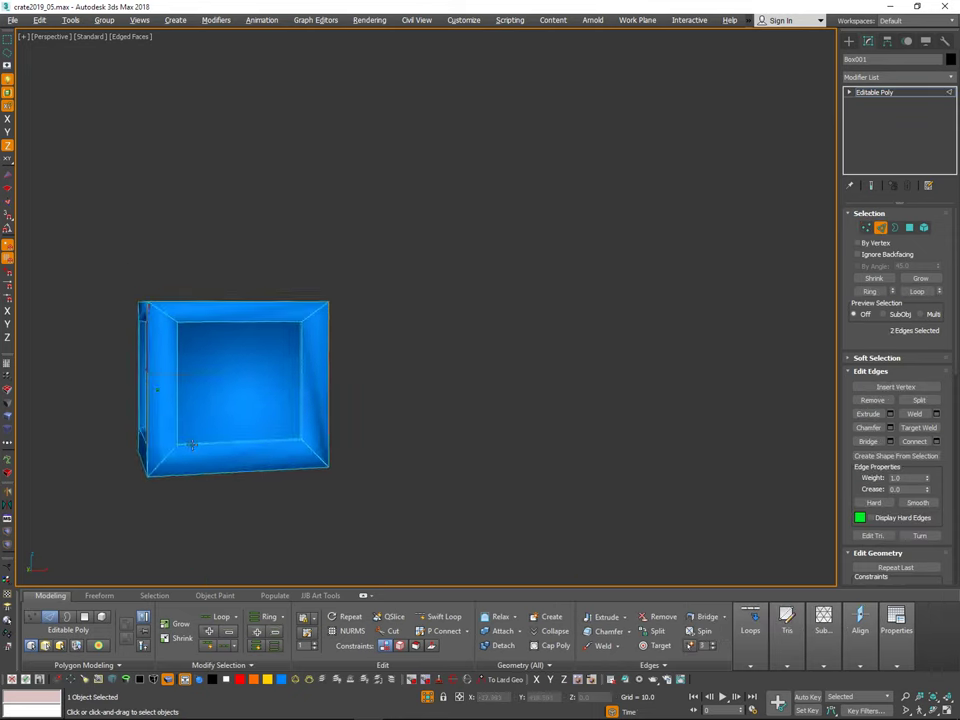
{"action": "middle_click_drag", "start_coordinate": [300, 445], "coordinate": [243, 450], "text": "alt"}
{"action": "middle_click_drag", "start_coordinate": [243, 450], "coordinate": [540, 392]}
{"action": "scroll", "coordinate": [346, 330], "scroll_direction": "up", "scroll_amount": 6}
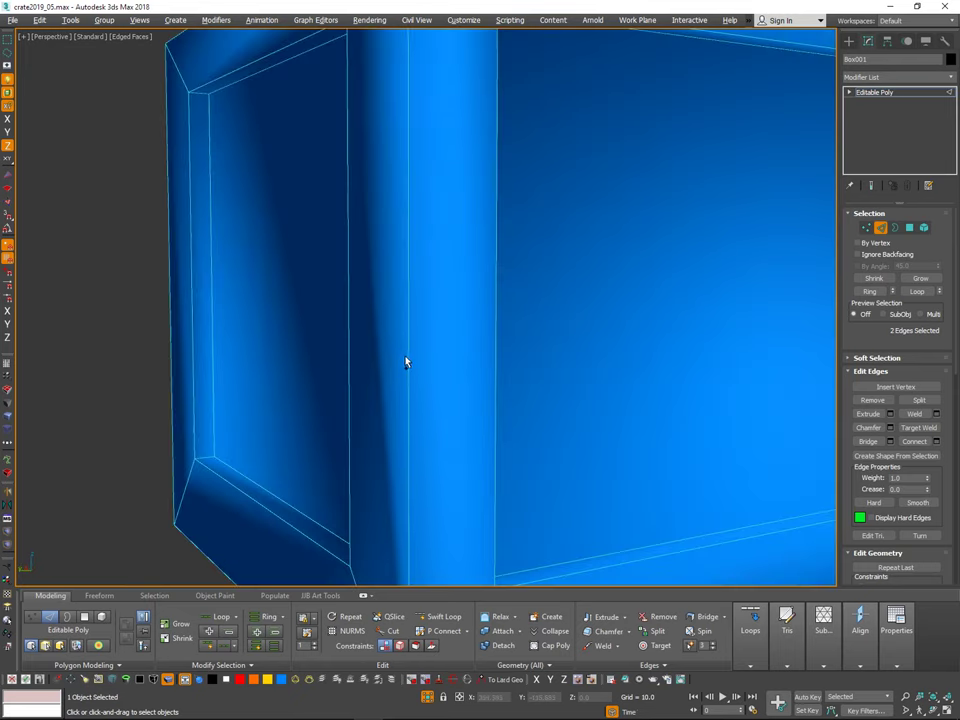
{"action": "scroll", "coordinate": [409, 344], "scroll_direction": "down", "scroll_amount": 8}
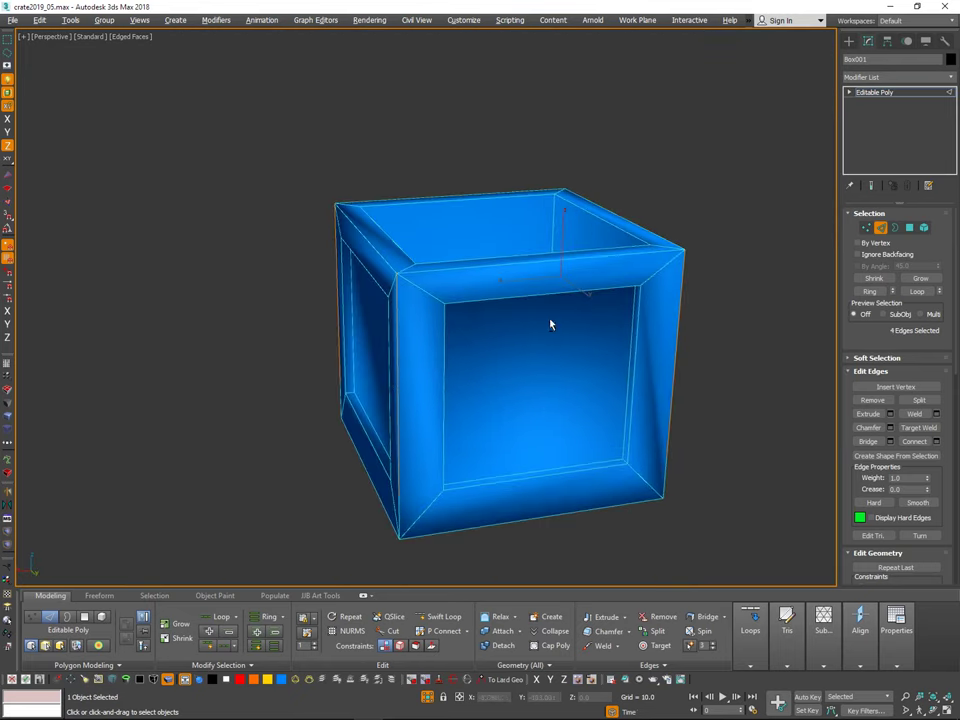
{"action": "middle_click_drag", "start_coordinate": [550, 324], "coordinate": [509, 282], "text": "alt"}
{"action": "key", "text": "ctrl+shift+e"}
{"action": "key", "text": "1"}
{"action": "key", "text": "w"}
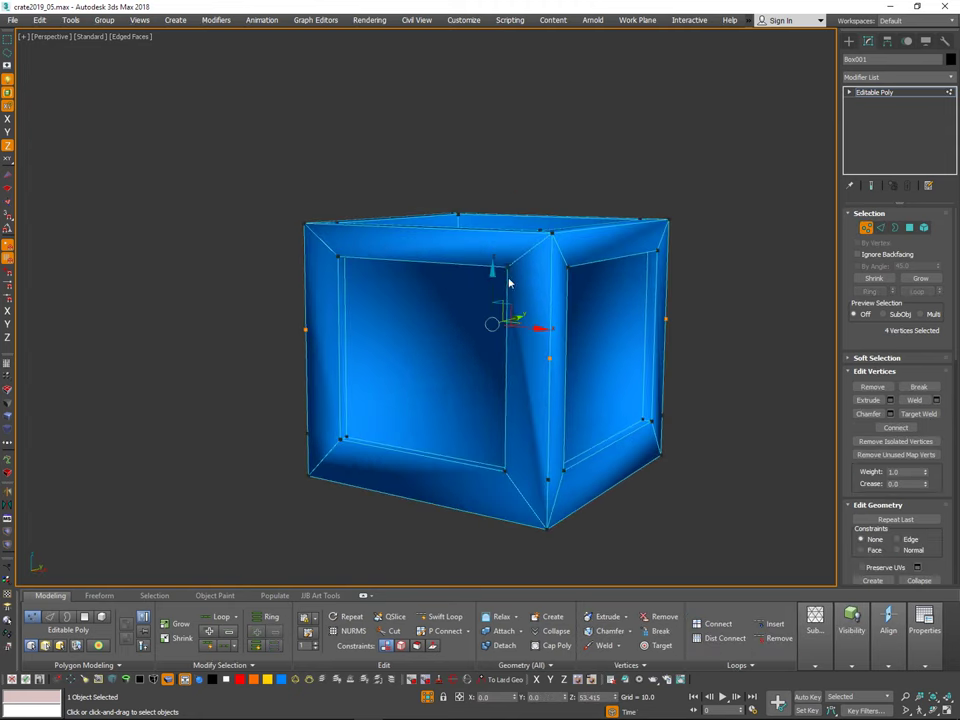
{"action": "left_click_drag", "start_coordinate": [491, 279], "coordinate": [568, 266]}
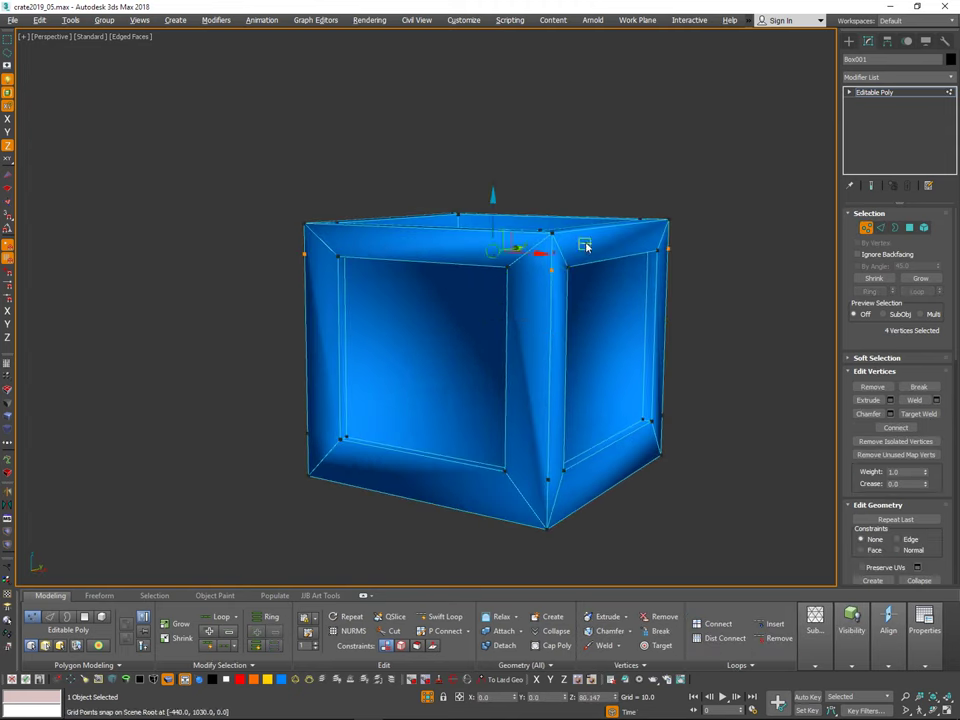
Step: Connect the upper vertex on each vertical corner edge to the adjacent upper inner frame corners on both sides
{"action": "middle_click_drag", "start_coordinate": [587, 247], "coordinate": [733, 242], "text": "alt"}
{"action": "key", "text": "q"}
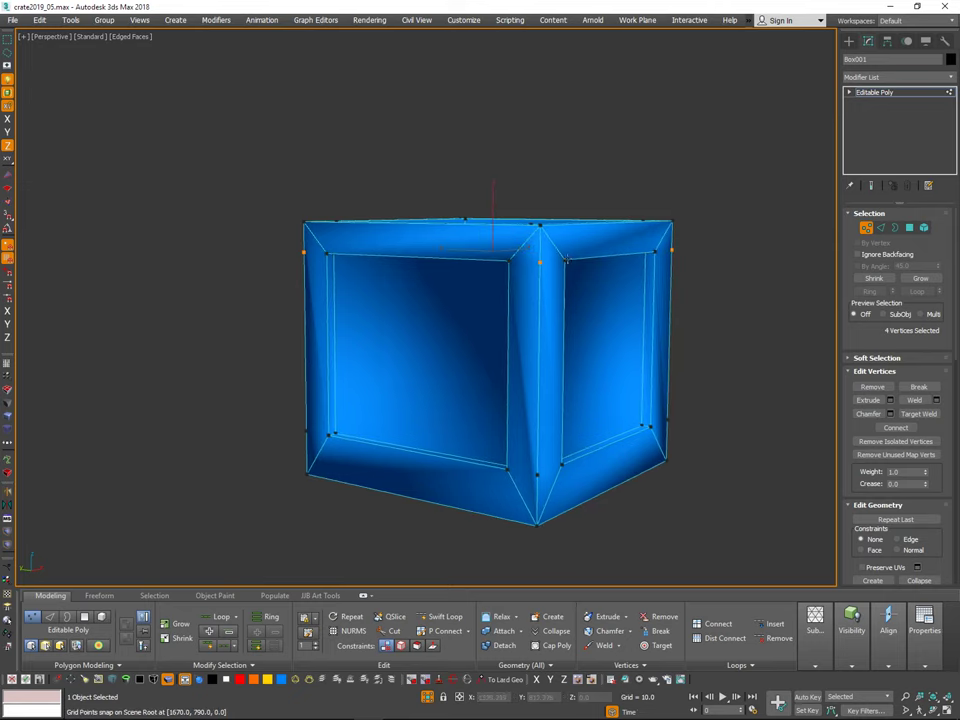
{"action": "middle_click_drag", "start_coordinate": [633, 242], "coordinate": [560, 249], "text": "alt"}
{"action": "left_click", "coordinate": [560, 249]}
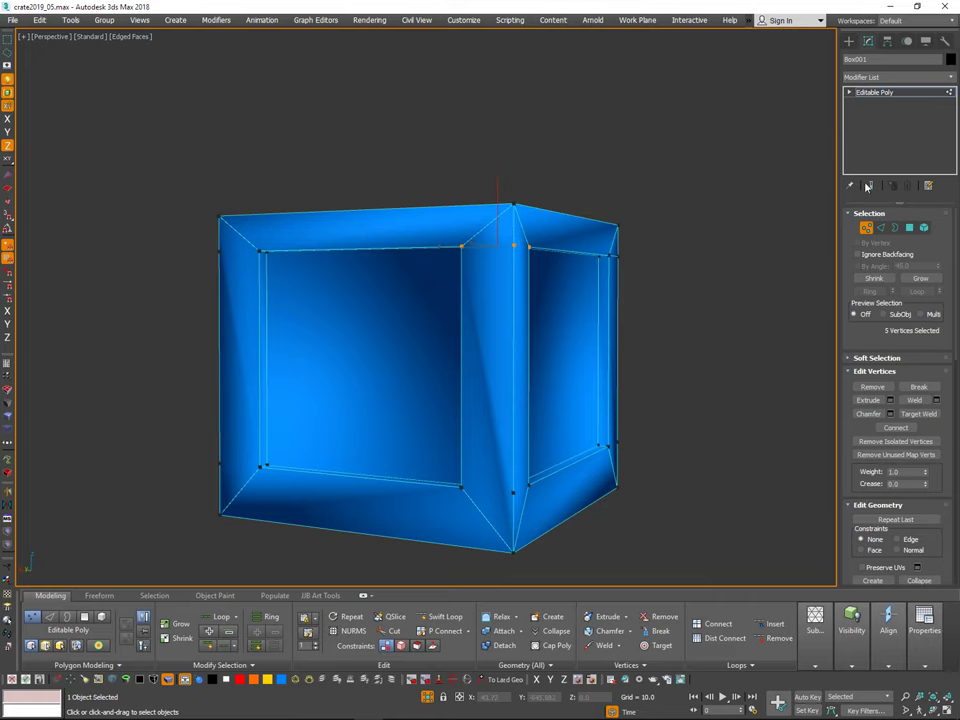
{"action": "middle_click_drag", "start_coordinate": [382, 345], "coordinate": [450, 334], "text": "alt"}
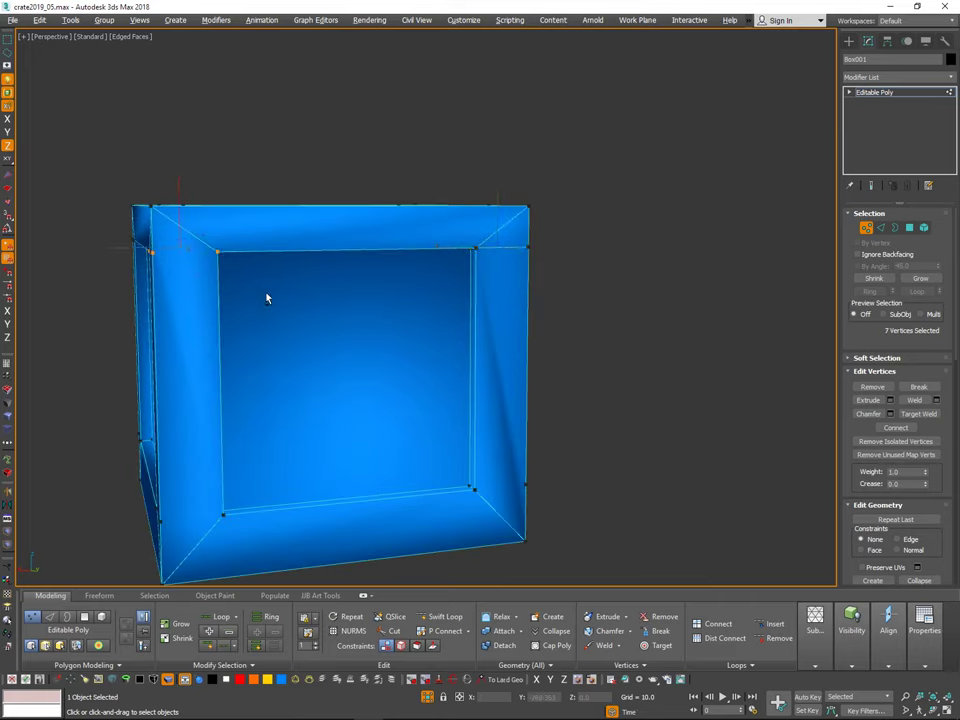
{"action": "mouse_move", "coordinate": [205, 297]}
{"action": "middle_mouse_down", "text": "alt"}
{"action": "mouse_move", "coordinate": [249, 296]}
{"action": "mouse_move", "coordinate": [437, 336]}
{"action": "mouse_move", "coordinate": [424, 318]}
{"action": "middle_mouse_up", "text": "alt"}
{"action": "mouse_move", "coordinate": [279, 283]}
{"action": "left_mouse_down", "text": "ctrl"}
{"action": "mouse_move", "coordinate": [249, 334]}
{"action": "mouse_move", "coordinate": [275, 315]}
{"action": "left_mouse_up", "text": "ctrl"}
{"action": "mouse_move", "coordinate": [440, 332]}
{"action": "middle_mouse_down", "text": "alt"}
{"action": "mouse_move", "coordinate": [526, 336]}
{"action": "mouse_move", "coordinate": [505, 309]}
{"action": "mouse_move", "coordinate": [414, 313]}
{"action": "mouse_move", "coordinate": [514, 388]}
{"action": "mouse_move", "coordinate": [655, 381]}
{"action": "mouse_move", "coordinate": [521, 354]}
{"action": "mouse_move", "coordinate": [557, 343]}
{"action": "mouse_move", "coordinate": [476, 379]}
{"action": "mouse_move", "coordinate": [557, 336]}
{"action": "mouse_move", "coordinate": [549, 392]}
{"action": "mouse_move", "coordinate": [572, 369]}
{"action": "mouse_move", "coordinate": [571, 377]}
{"action": "mouse_move", "coordinate": [549, 385]}
{"action": "middle_mouse_up", "text": "alt"}
{"action": "middle_click_drag", "start_coordinate": [590, 258], "coordinate": [686, 260], "text": "alt"}
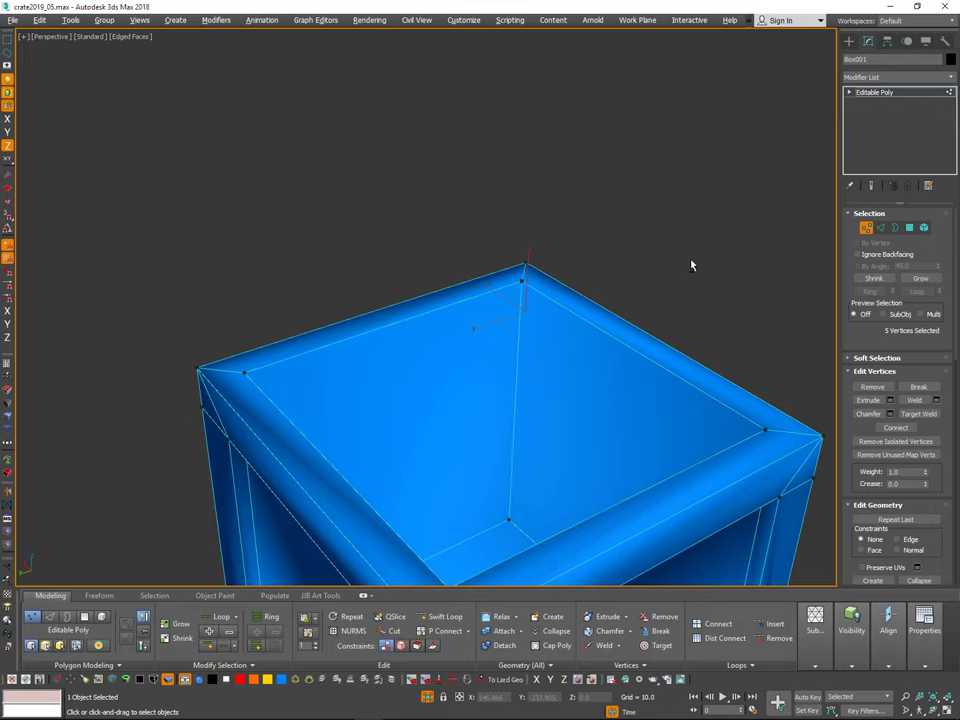
Step: Connect the lower vertex on each vertical corner edge to the adjacent lower inner frame corners on both sides
{"action": "middle_click_drag", "start_coordinate": [692, 266], "coordinate": [574, 373], "text": "alt"}
{"action": "scroll", "coordinate": [709, 296], "scroll_direction": "down", "scroll_amount": 5}
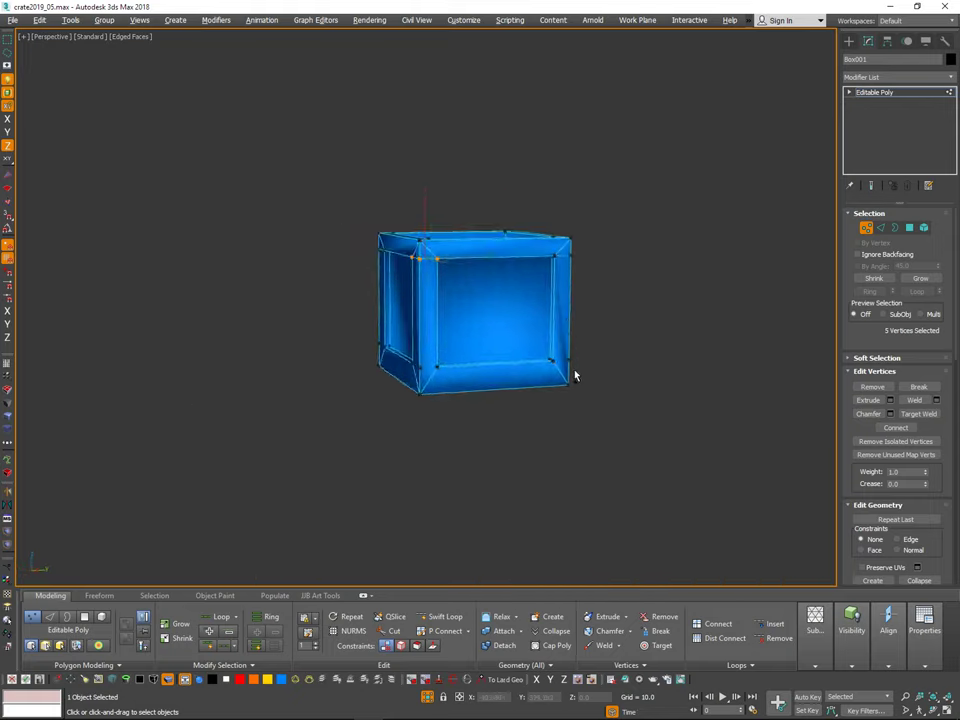
{"action": "scroll", "coordinate": [574, 373], "scroll_direction": "up", "scroll_amount": 7}
{"action": "left_click_drag", "start_coordinate": [475, 322], "coordinate": [588, 364]}
{"action": "middle_click_drag", "start_coordinate": [598, 321], "coordinate": [572, 346], "text": "alt"}
{"action": "mouse_move", "coordinate": [511, 280]}
{"action": "left_mouse_down"}
{"action": "mouse_move", "coordinate": [531, 328]}
{"action": "mouse_move", "coordinate": [588, 342]}
{"action": "left_mouse_up"}
{"action": "middle_click_drag", "start_coordinate": [640, 321], "coordinate": [615, 333], "text": "alt"}
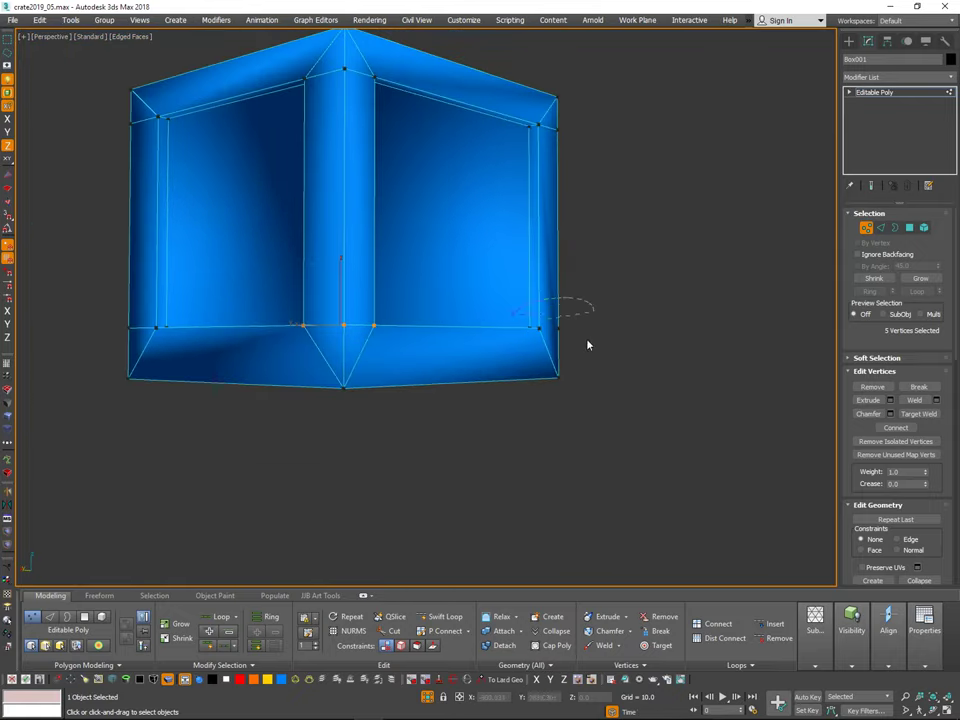
{"action": "left_click_drag", "start_coordinate": [588, 345], "coordinate": [592, 345]}
{"action": "mouse_move", "coordinate": [622, 335]}
{"action": "middle_mouse_down", "text": "alt"}
{"action": "mouse_move", "coordinate": [812, 319]}
{"action": "mouse_move", "coordinate": [656, 336]}
{"action": "mouse_move", "coordinate": [759, 392]}
{"action": "mouse_move", "coordinate": [731, 278]}
{"action": "mouse_move", "coordinate": [713, 314]}
{"action": "mouse_move", "coordinate": [704, 301]}
{"action": "middle_mouse_up", "text": "alt"}
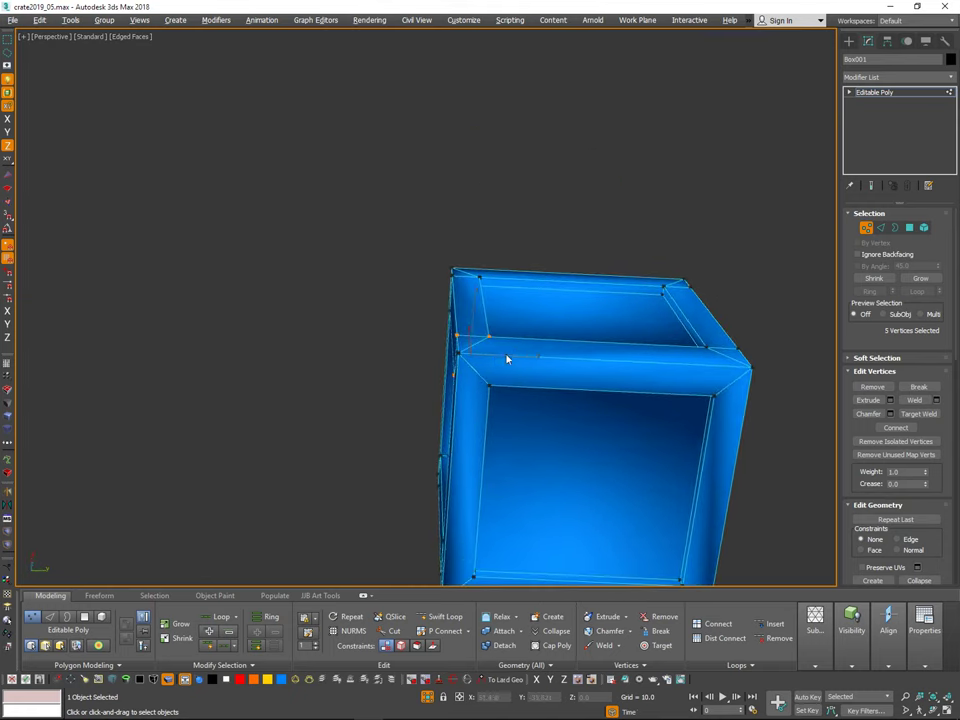
Step: Insert a vertex on one bottom edge of Box001 and chamfer it into two vertices near the edge's ends
{"action": "key", "text": "2"}
{"action": "left_click", "coordinate": [493, 355]}
{"action": "key", "text": "ctrl+shift+e"}
{"action": "key", "text": "1"}
{"action": "middle_click_drag", "start_coordinate": [752, 388], "coordinate": [698, 379], "text": "alt"}
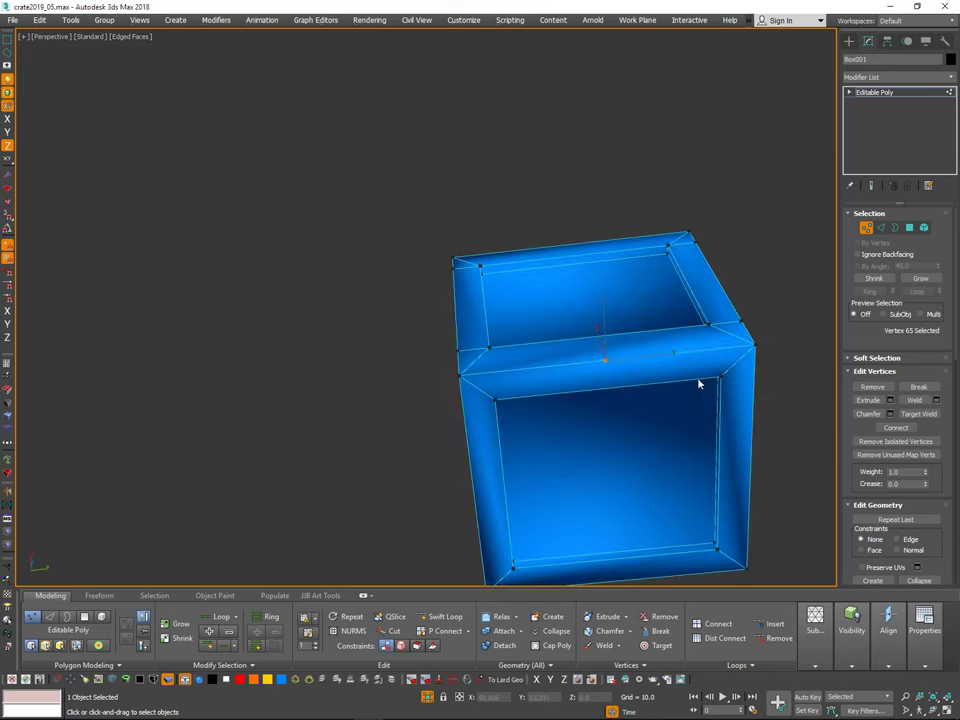
{"action": "key", "text": "ctrl+z"}
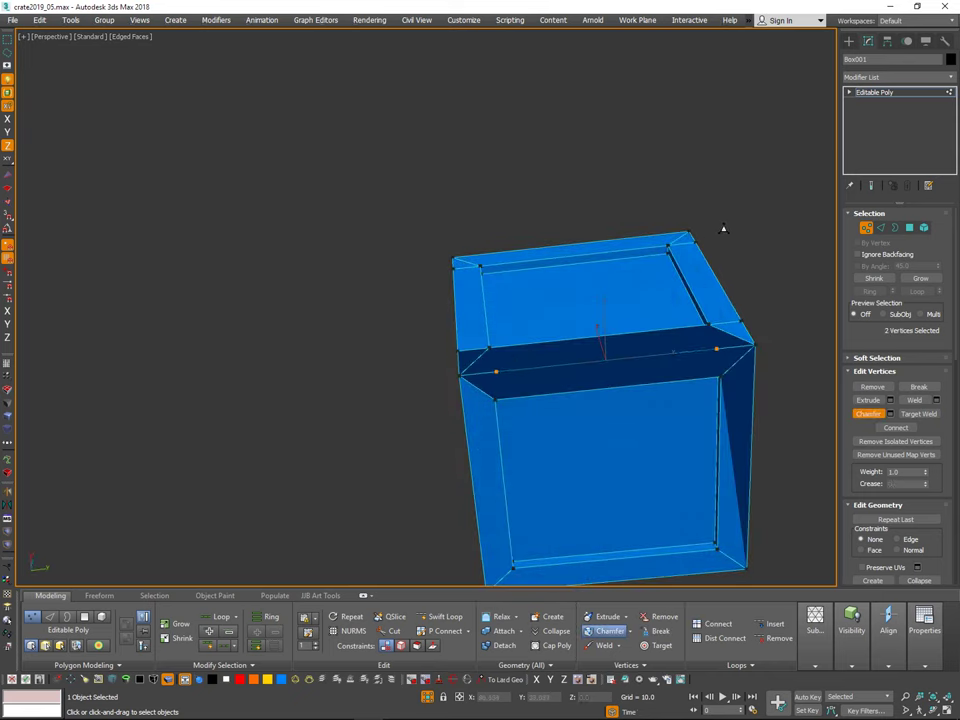
{"action": "middle_click_drag", "start_coordinate": [724, 231], "coordinate": [690, 245], "text": "alt"}
{"action": "right_click", "coordinate": [491, 343]}
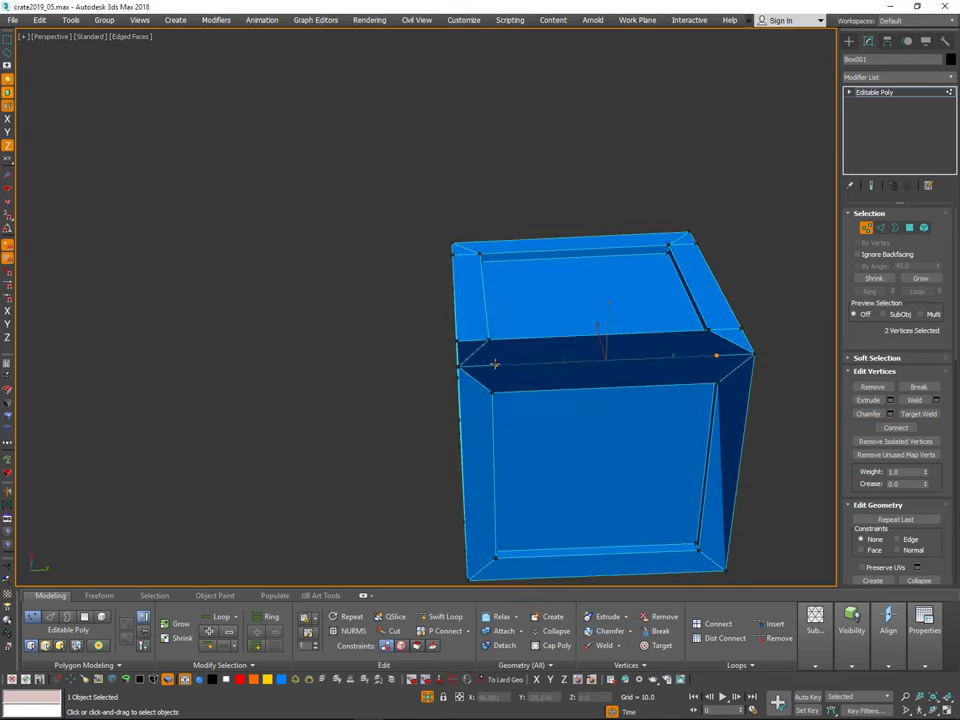
Step: Snap one chamfered vertex along Y to Y -37.151 and connect it to the inner frame corners on both adjoining faces
{"action": "key", "text": "w"}
{"action": "left_click_drag", "start_coordinate": [541, 361], "coordinate": [508, 326]}
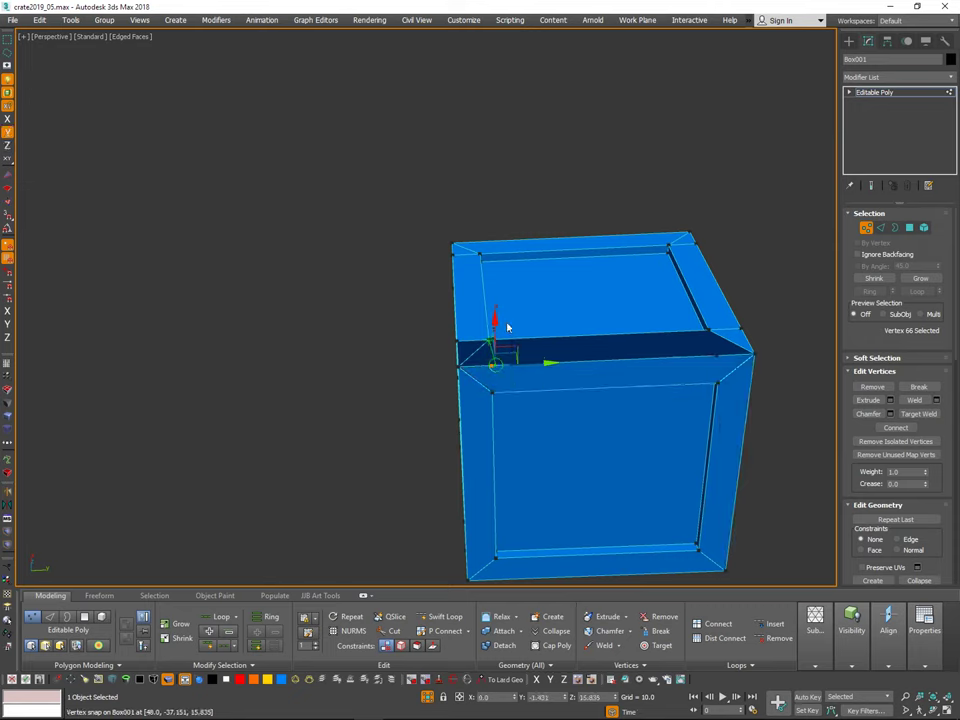
{"action": "middle_click_drag", "start_coordinate": [510, 328], "coordinate": [538, 378], "text": "alt"}
{"action": "key", "text": "q"}
{"action": "left_click", "coordinate": [489, 388], "text": "ctrl"}
{"action": "key", "text": "ctrl+shift+e"}
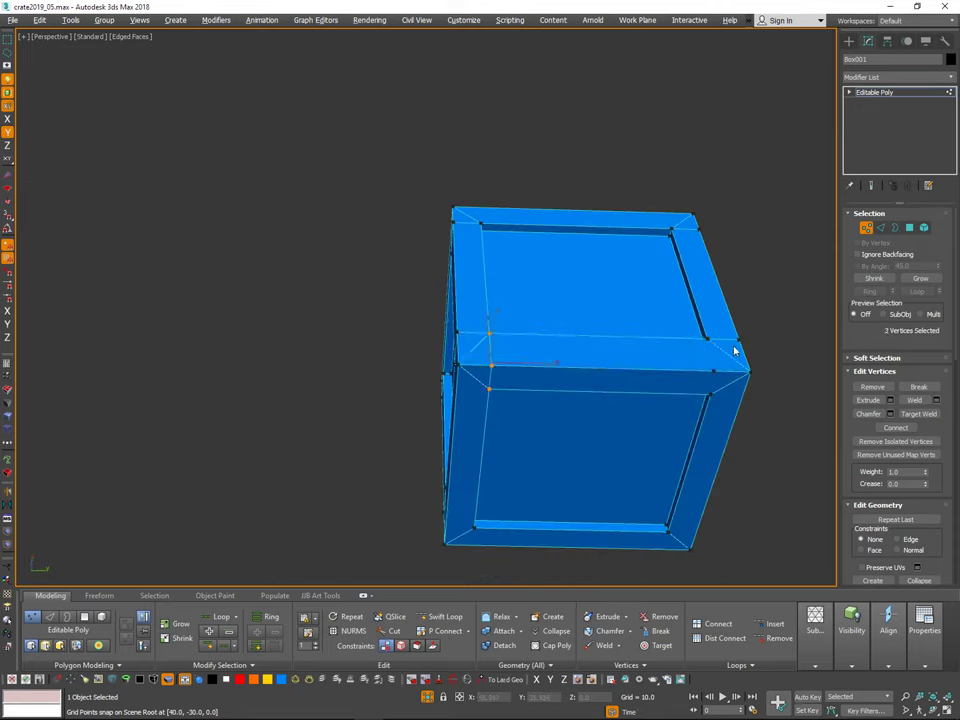
Step: Connect the other chamfered vertex to its neighbouring inner frame corners and snap it along Y to Y 37.151
{"action": "left_click", "coordinate": [707, 339], "text": "ctrl"}
{"action": "middle_click_drag", "start_coordinate": [708, 340], "coordinate": [737, 358], "text": "alt"}
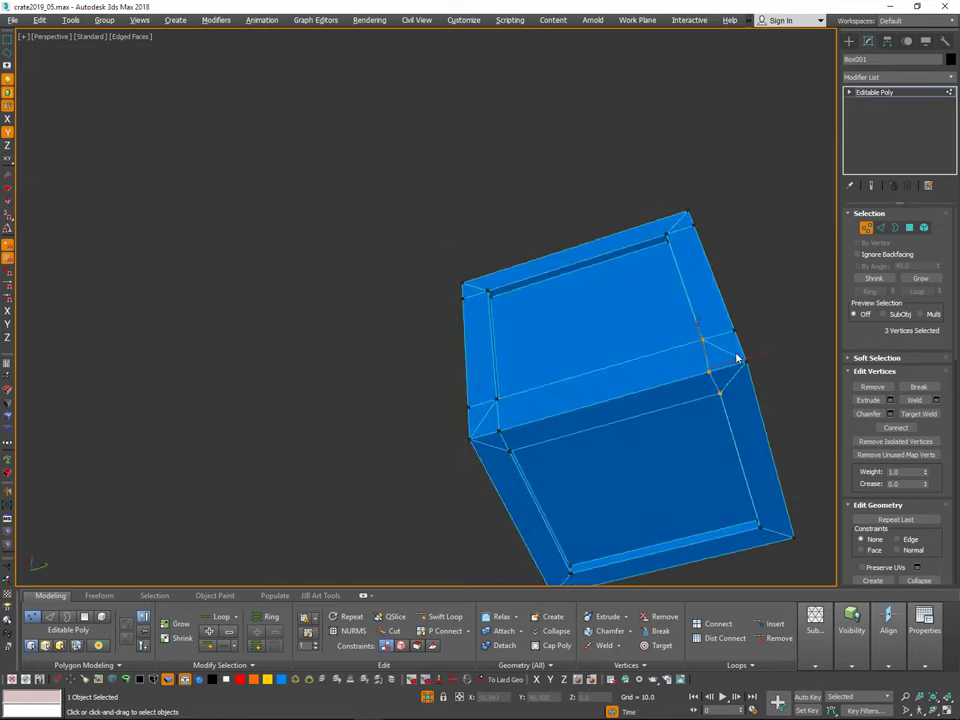
{"action": "left_click", "coordinate": [709, 372]}
{"action": "key", "text": "w"}
{"action": "left_click_drag", "start_coordinate": [746, 362], "coordinate": [701, 335]}
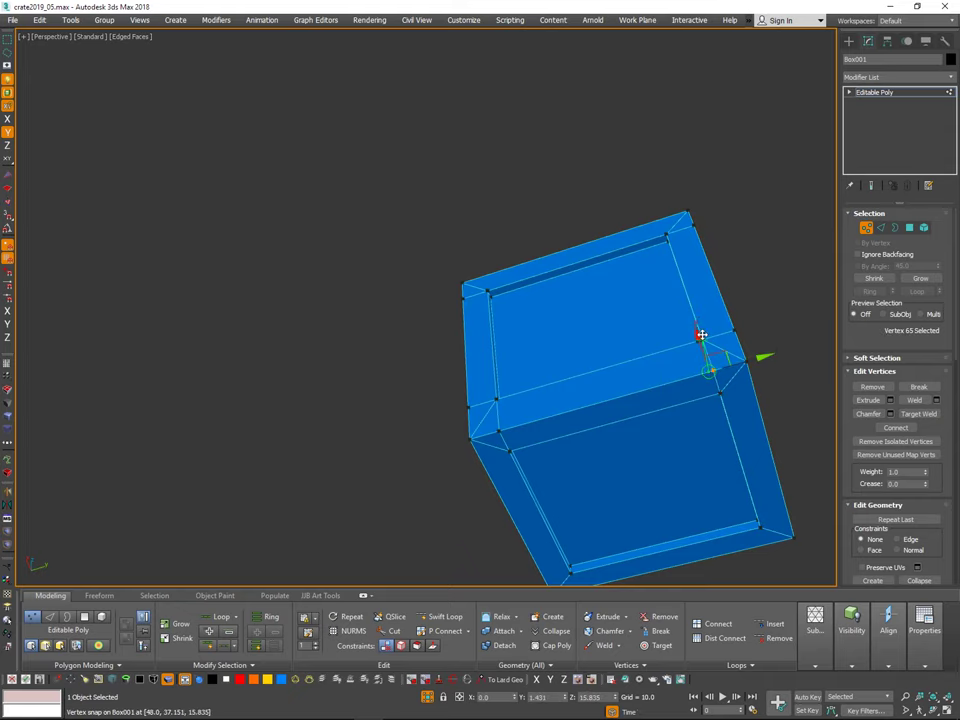
{"action": "middle_click_drag", "start_coordinate": [778, 354], "coordinate": [531, 316]}
{"action": "middle_click_drag", "start_coordinate": [531, 316], "coordinate": [405, 283], "text": "alt"}
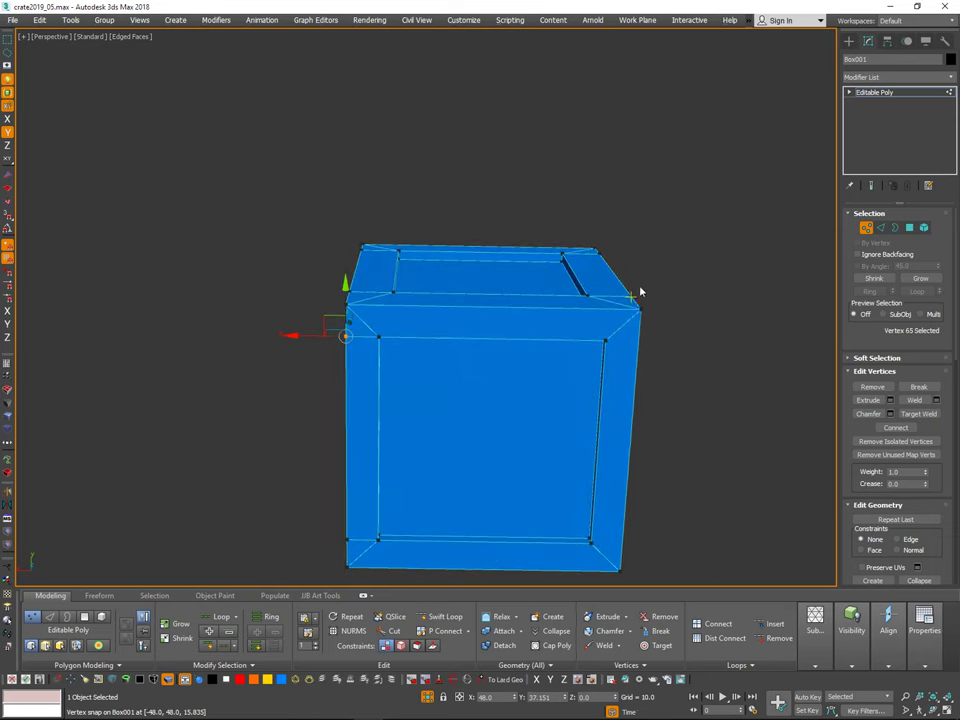
Step: Leave vertex editing on Box001 and return to the object level with the plain selection tool
{"action": "right_click", "coordinate": [638, 291]}
{"action": "middle_click_drag", "start_coordinate": [619, 253], "coordinate": [635, 308], "text": "alt"}
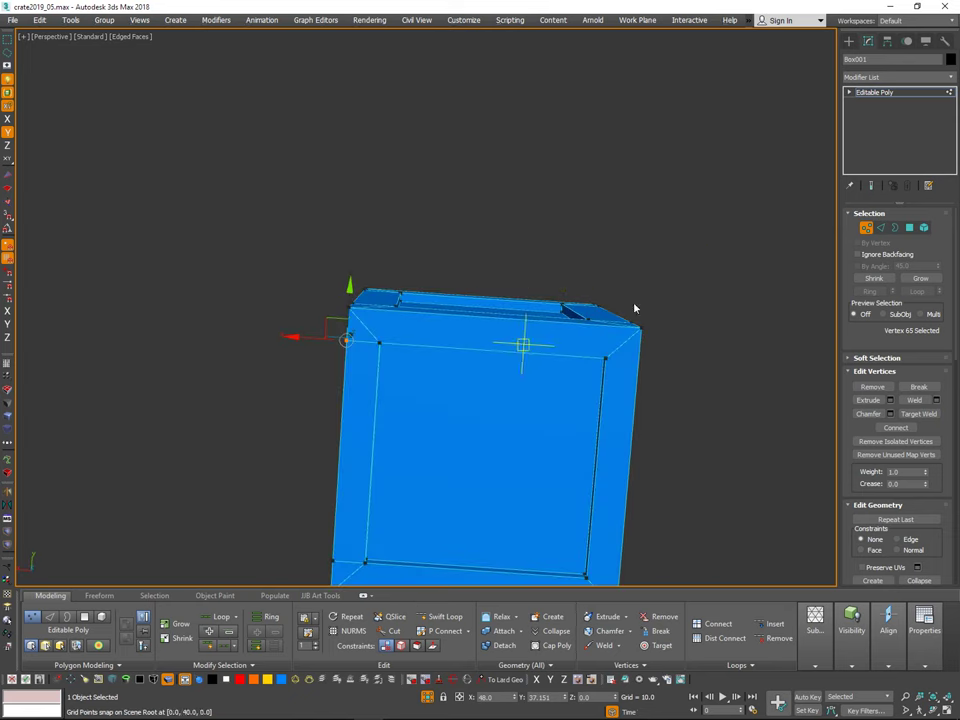
{"action": "left_click", "coordinate": [909, 231]}
{"action": "left_click", "coordinate": [912, 231]}
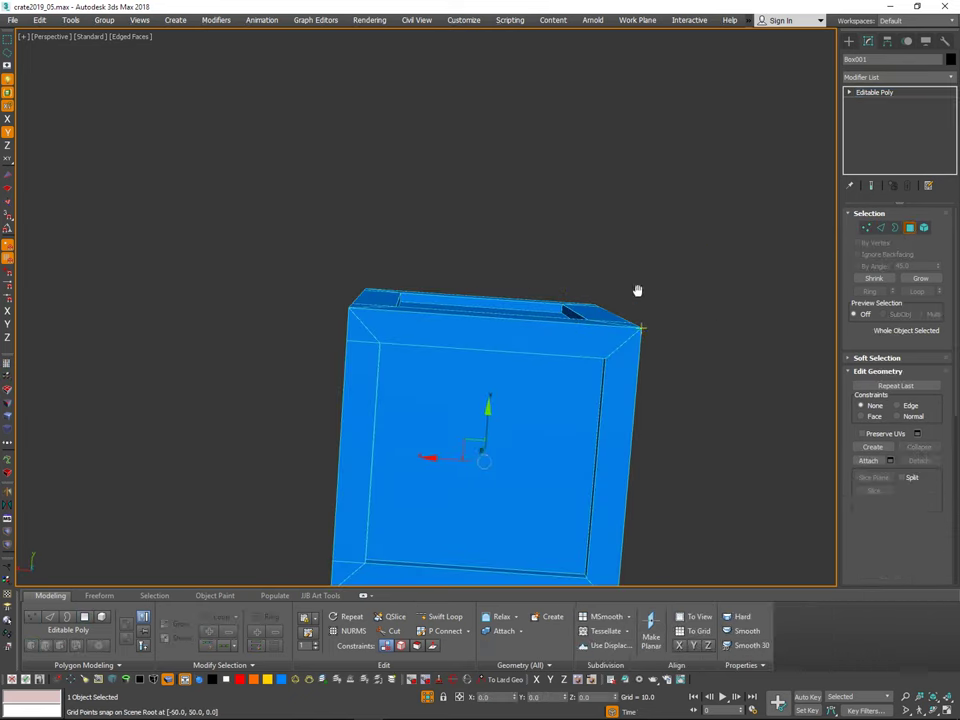
{"action": "middle_click_drag", "start_coordinate": [637, 290], "coordinate": [580, 346], "text": "alt"}
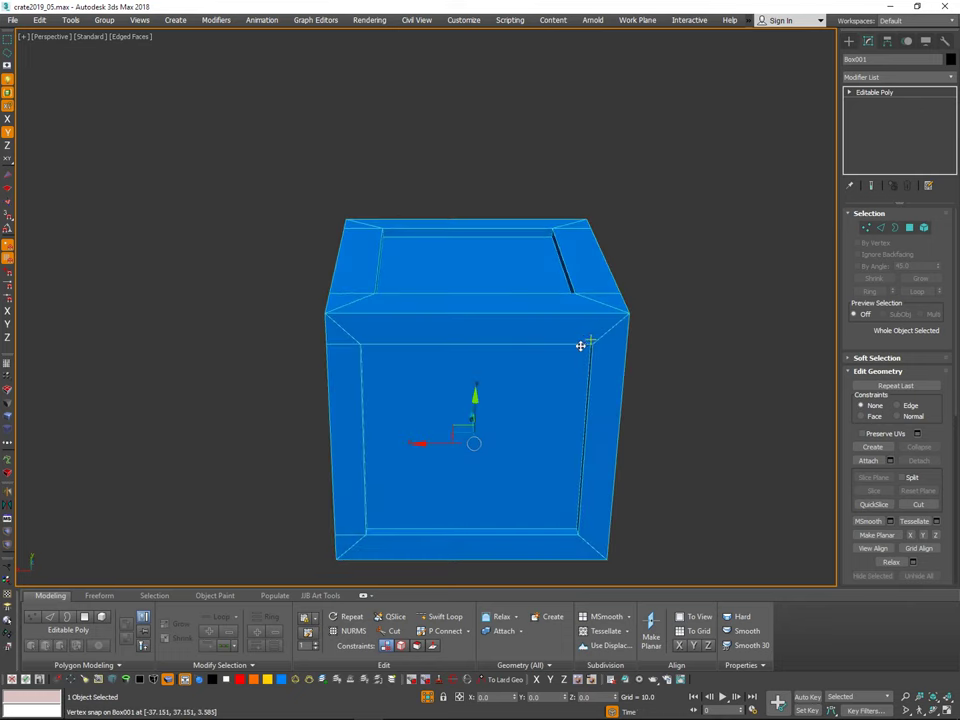
{"action": "key", "text": "q"}
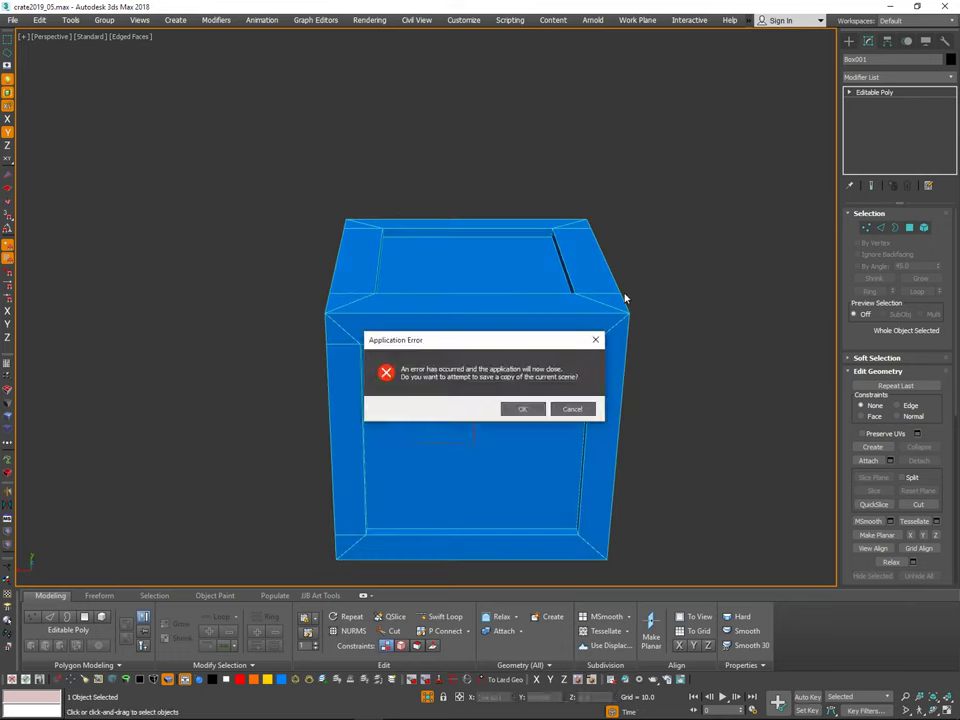
Step: Save a recovery copy of the crashed scene and close the error report without sending it
{"action": "left_click", "coordinate": [522, 409]}
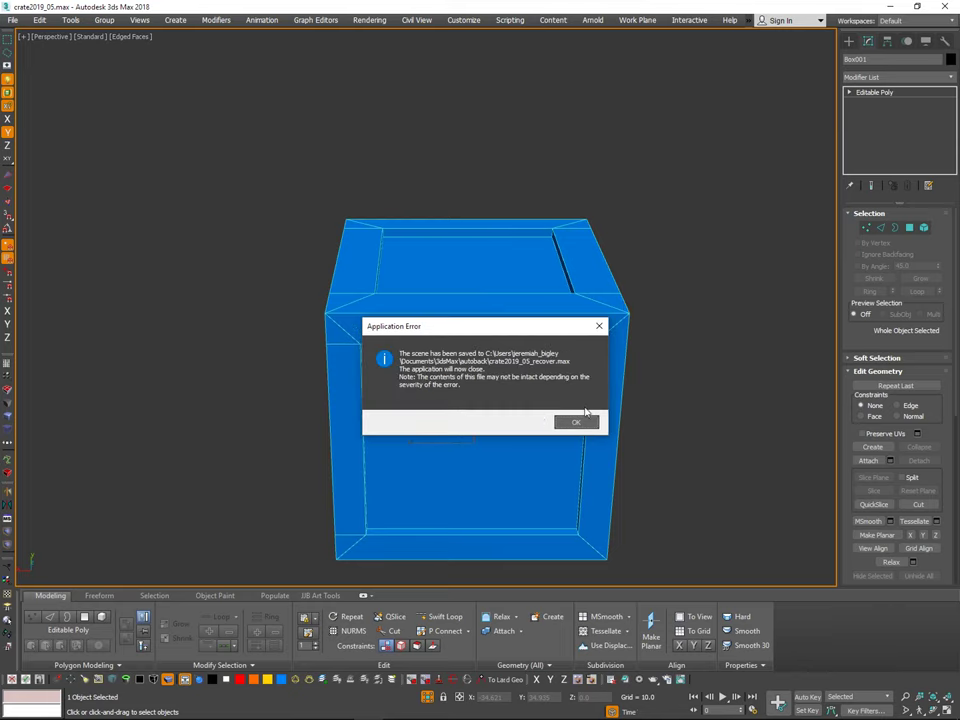
{"action": "left_click", "coordinate": [578, 421]}
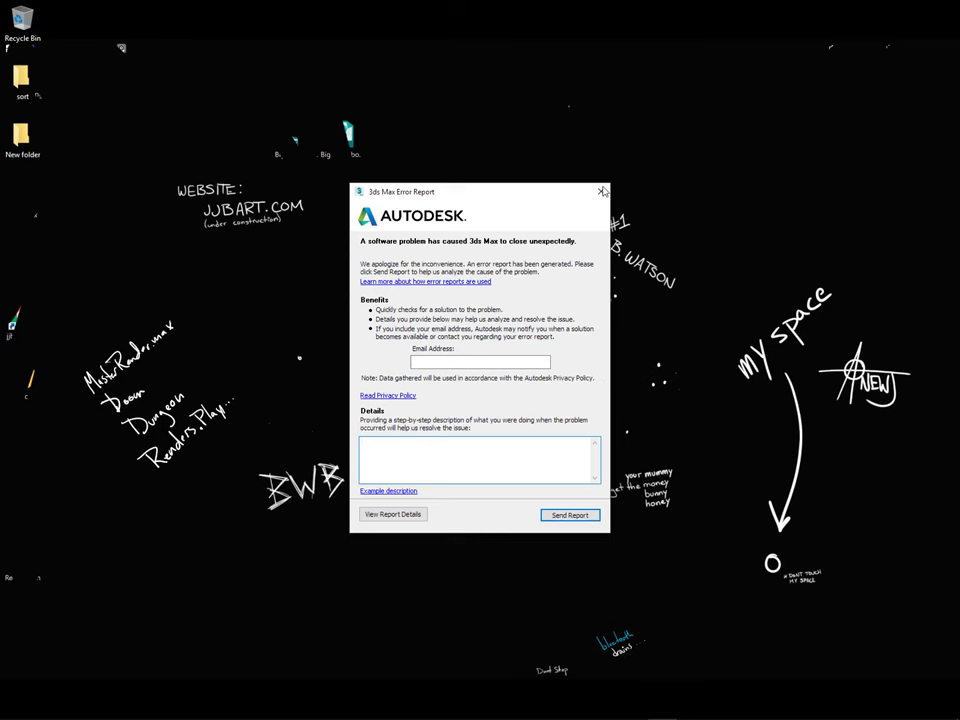
{"action": "left_click", "coordinate": [601, 191]}
{"action": "left_click", "coordinate": [567, 391]}
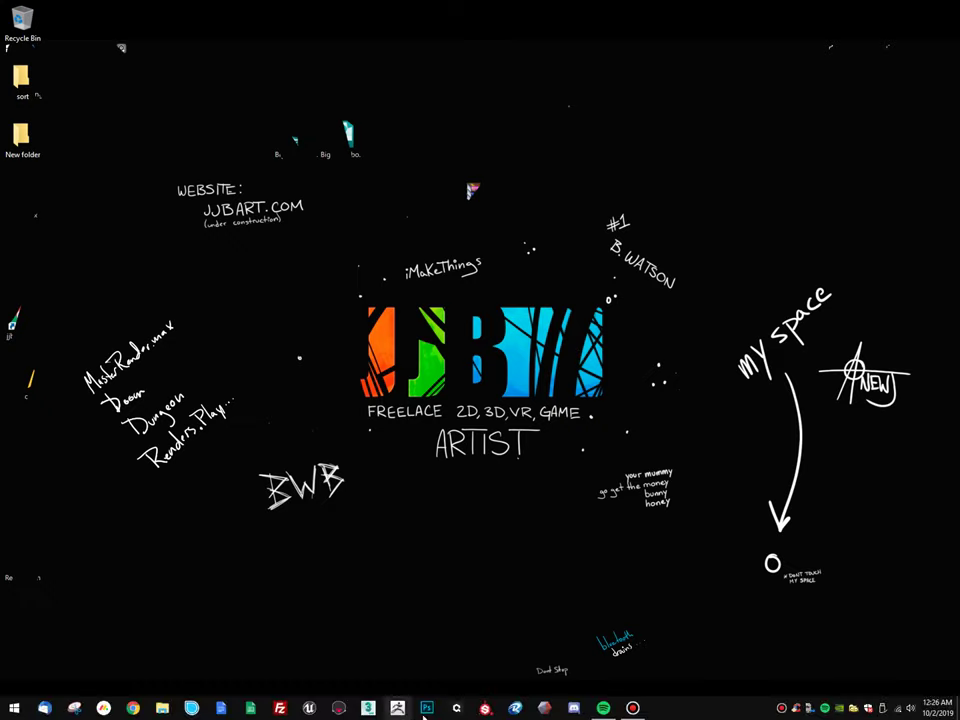
Step: Relaunch 3ds Max 2018
{"action": "key", "text": "super"}
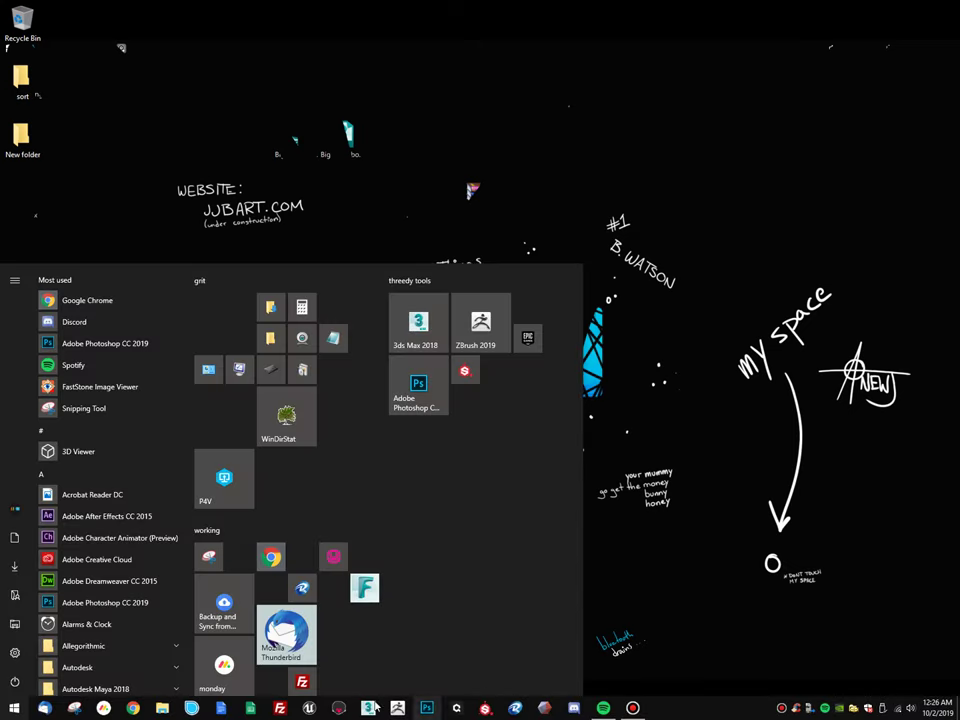
{"action": "left_click", "coordinate": [370, 708]}
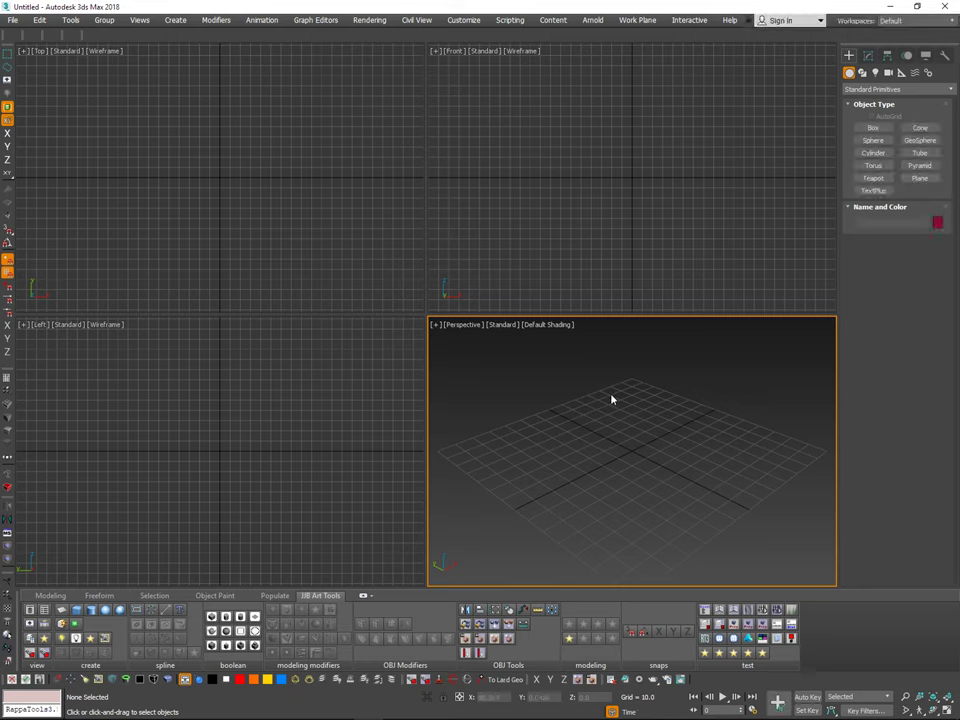
Step: Open the recovered scene crate2019_05_recover.max, dismiss the isolation warning and end isolation to show the whole crate
{"action": "right_click", "coordinate": [612, 396]}
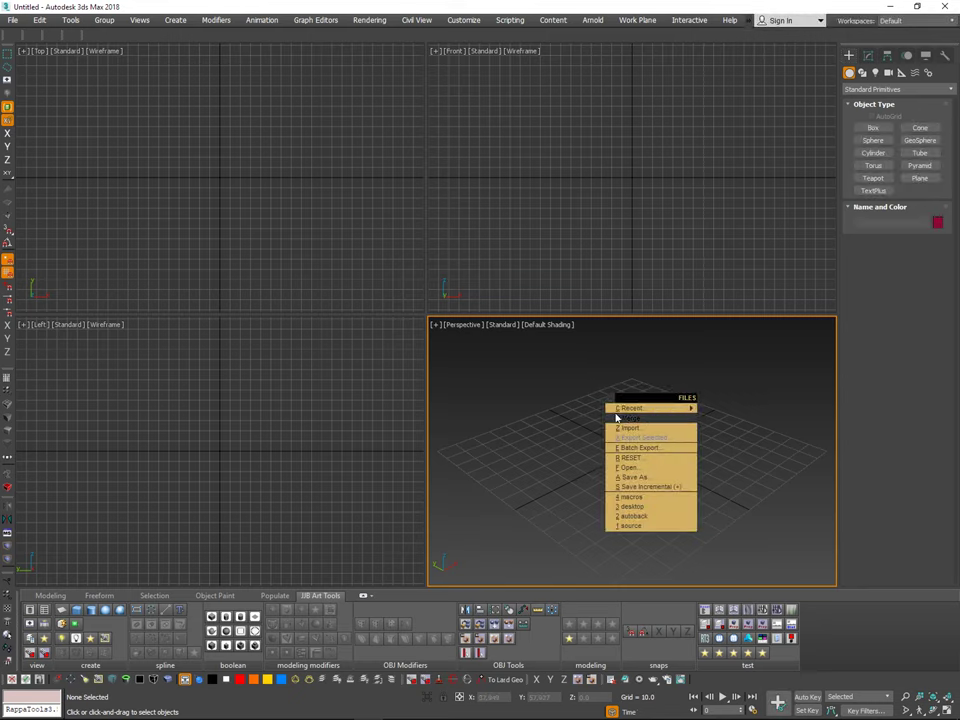
{"action": "mouse_move", "coordinate": [615, 408]}
{"action": "left_click", "coordinate": [585, 411]}
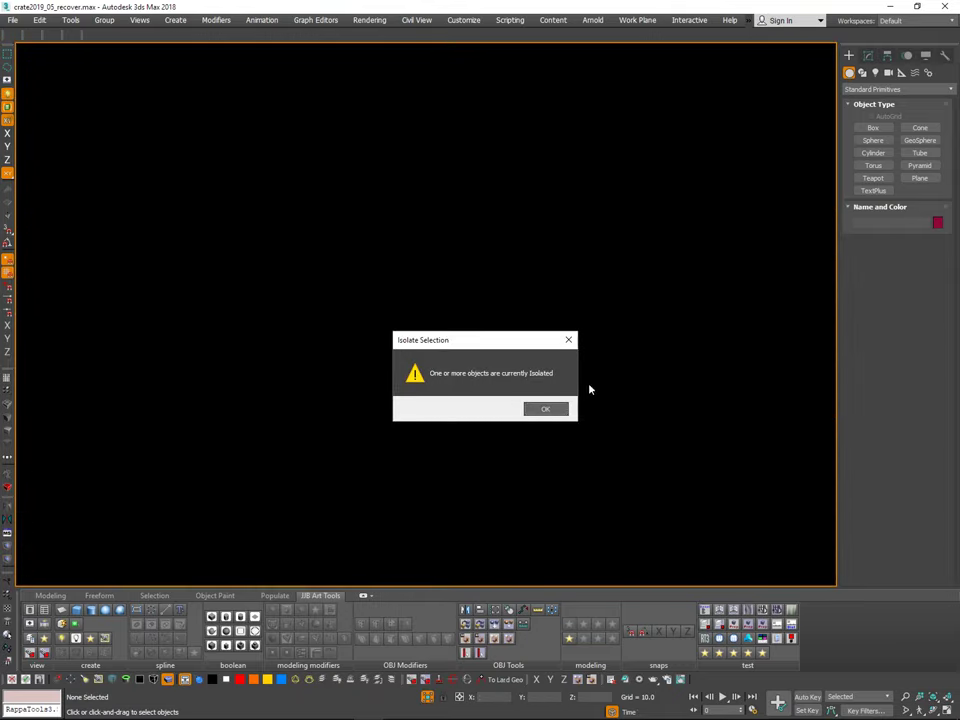
{"action": "key", "text": "Return"}
{"action": "key", "text": "alt+q"}
{"action": "mouse_move", "coordinate": [587, 403]}
{"action": "middle_mouse_down", "text": "alt"}
{"action": "mouse_move", "coordinate": [599, 409]}
{"action": "mouse_move", "coordinate": [545, 380]}
{"action": "middle_mouse_up", "text": "alt"}
Step: Save the scene as crate2019_06.max in the D:\JJB\Art\2019\crate_2019\max folder
{"action": "right_click", "coordinate": [639, 349]}
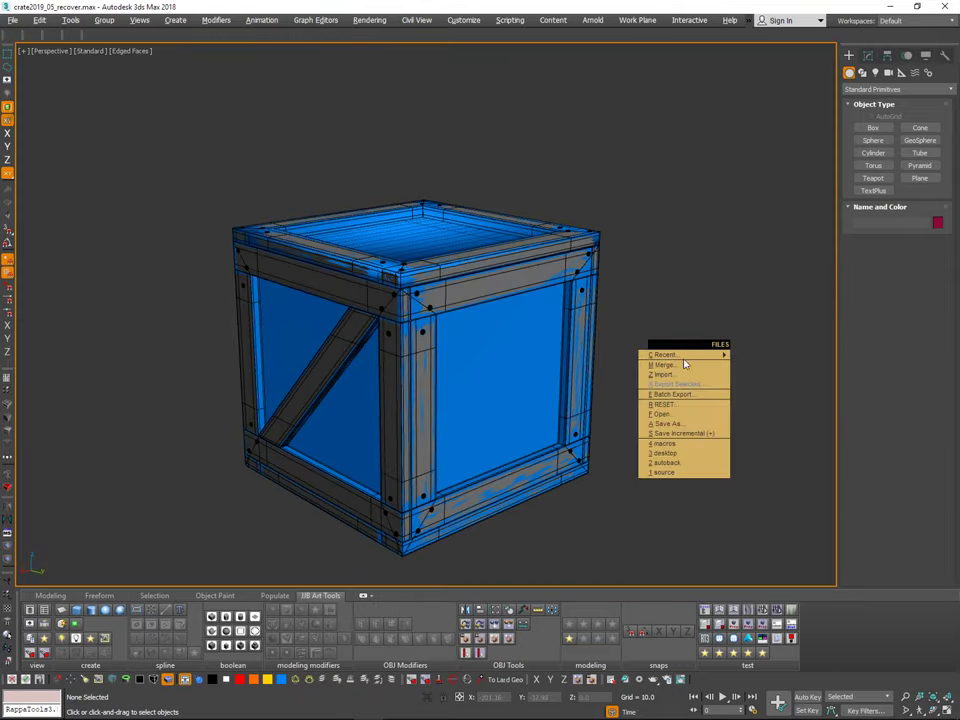
{"action": "left_click", "coordinate": [676, 421]}
{"action": "left_click", "coordinate": [462, 200]}
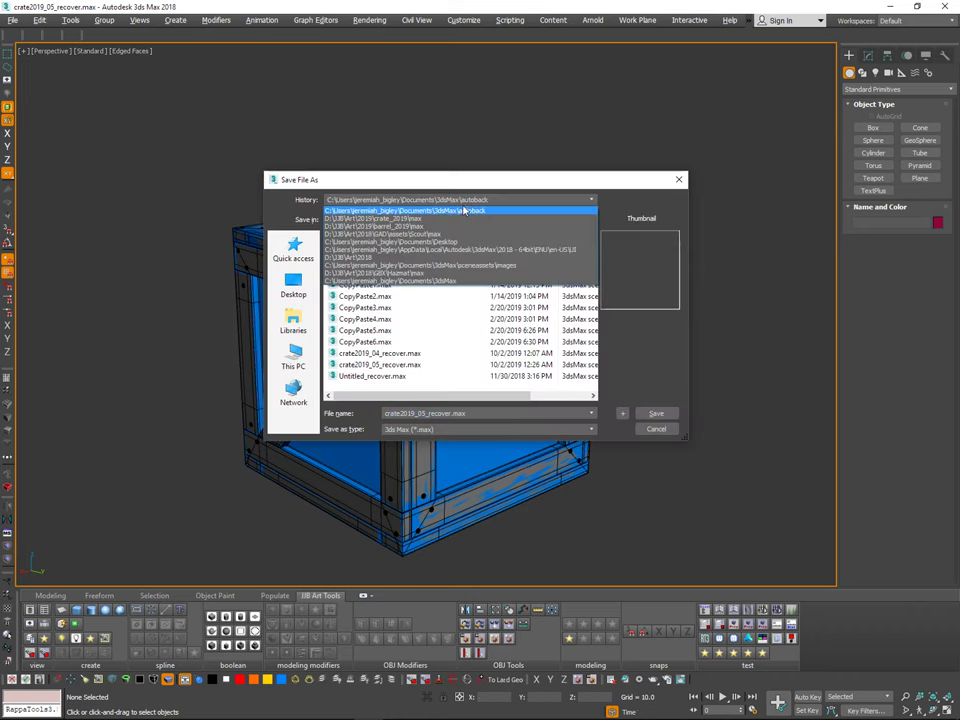
{"action": "left_click", "coordinate": [455, 218]}
{"action": "left_click", "coordinate": [394, 297]}
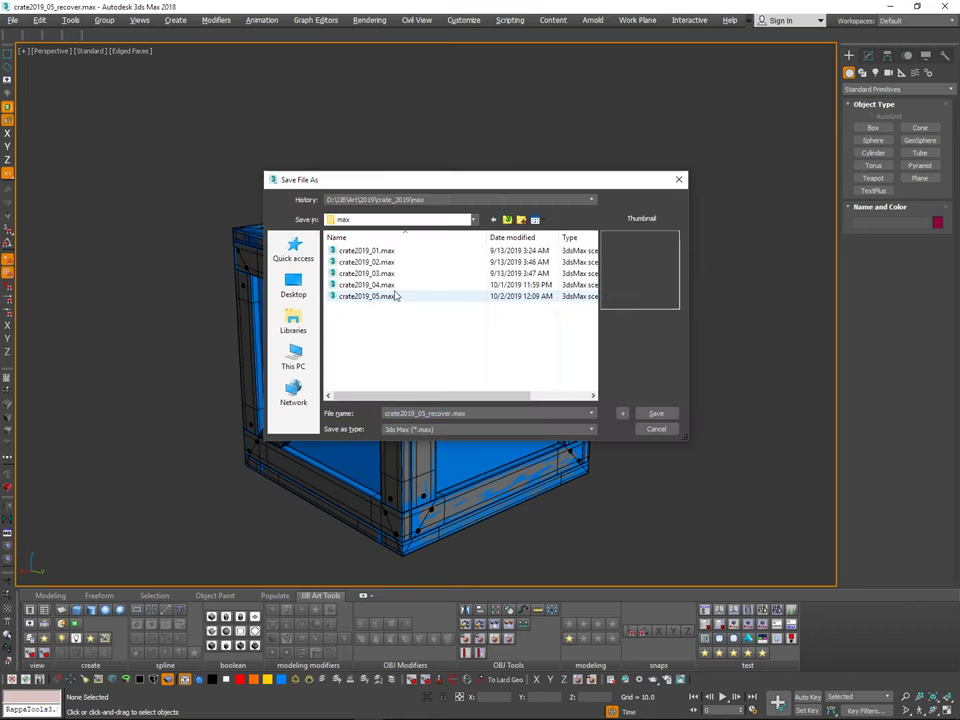
{"action": "left_click", "coordinate": [622, 413]}
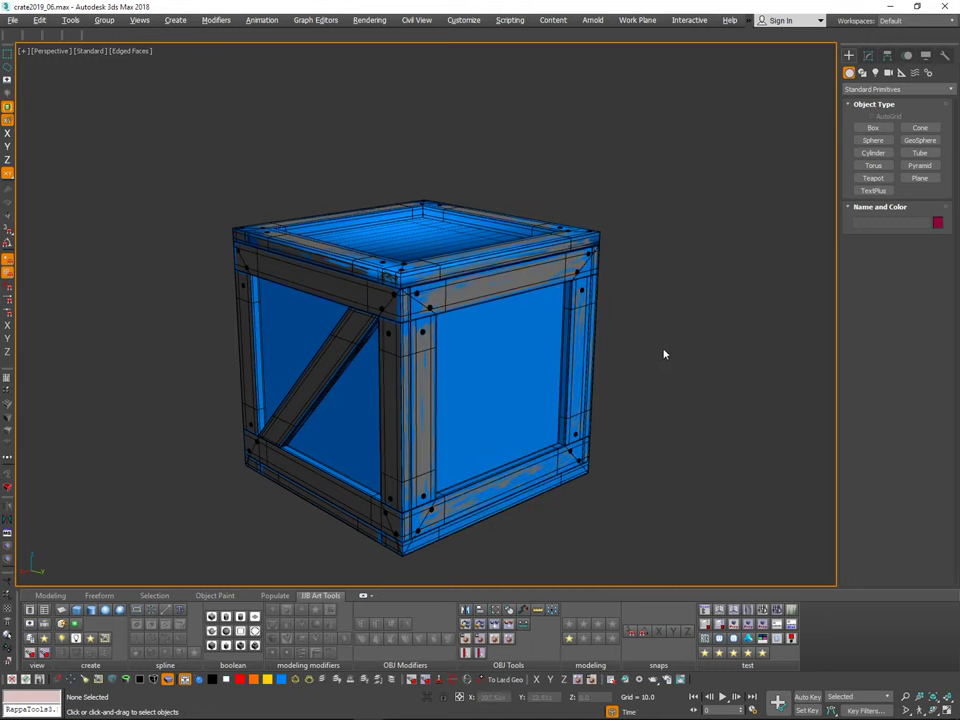
Step: Select the inner crate box Box001 and isolate it from the planks and nails, viewing it from below
{"action": "left_click", "coordinate": [494, 355]}
{"action": "middle_click_drag", "start_coordinate": [613, 285], "coordinate": [566, 259], "text": "alt"}
{"action": "key", "text": "alt+q"}
{"action": "middle_click_drag", "start_coordinate": [652, 233], "coordinate": [600, 281], "text": "alt"}
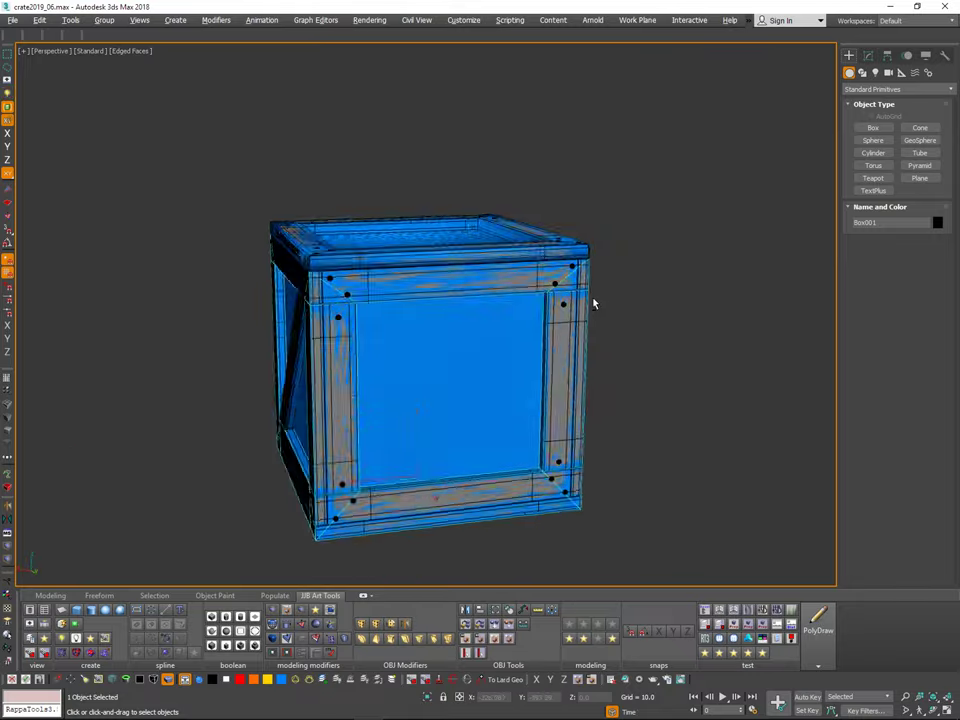
{"action": "middle_click_drag", "start_coordinate": [594, 302], "coordinate": [618, 276], "text": "alt"}
{"action": "left_click", "coordinate": [618, 274]}
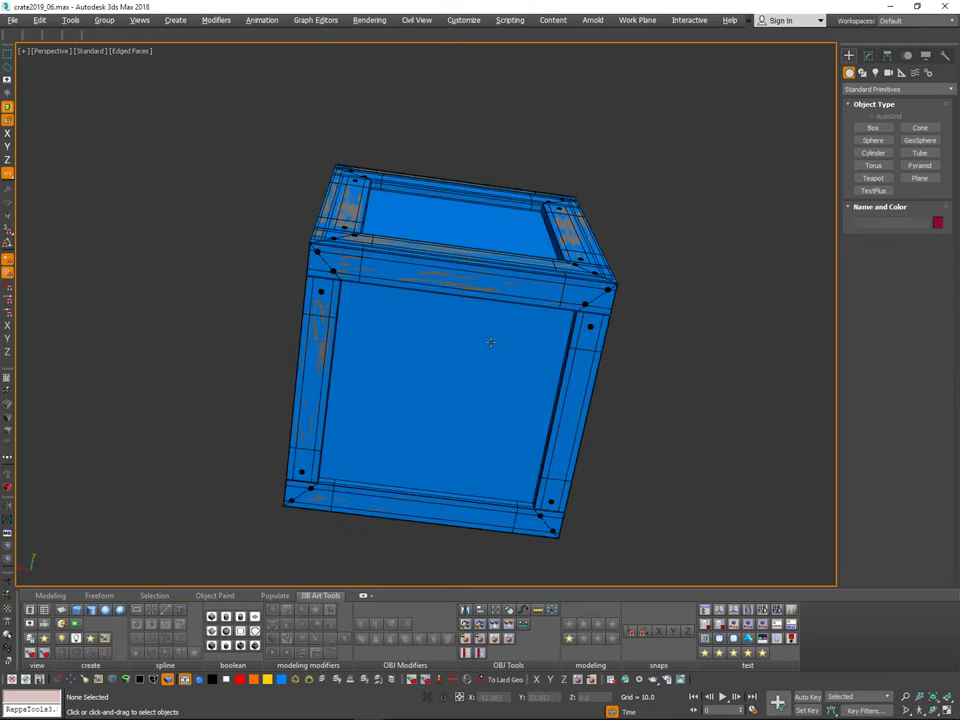
{"action": "left_click", "coordinate": [491, 340]}
{"action": "middle_click_drag", "start_coordinate": [491, 340], "coordinate": [568, 365], "text": "alt"}
{"action": "middle_click_drag", "start_coordinate": [575, 368], "coordinate": [430, 186], "text": "alt"}
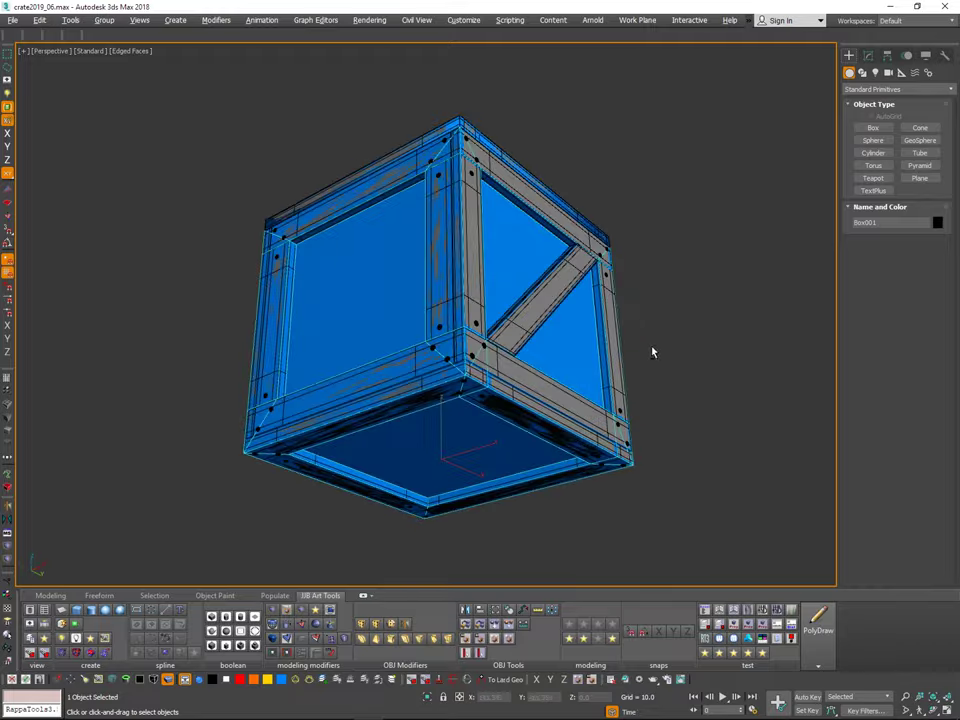
{"action": "key", "text": "alt+q"}
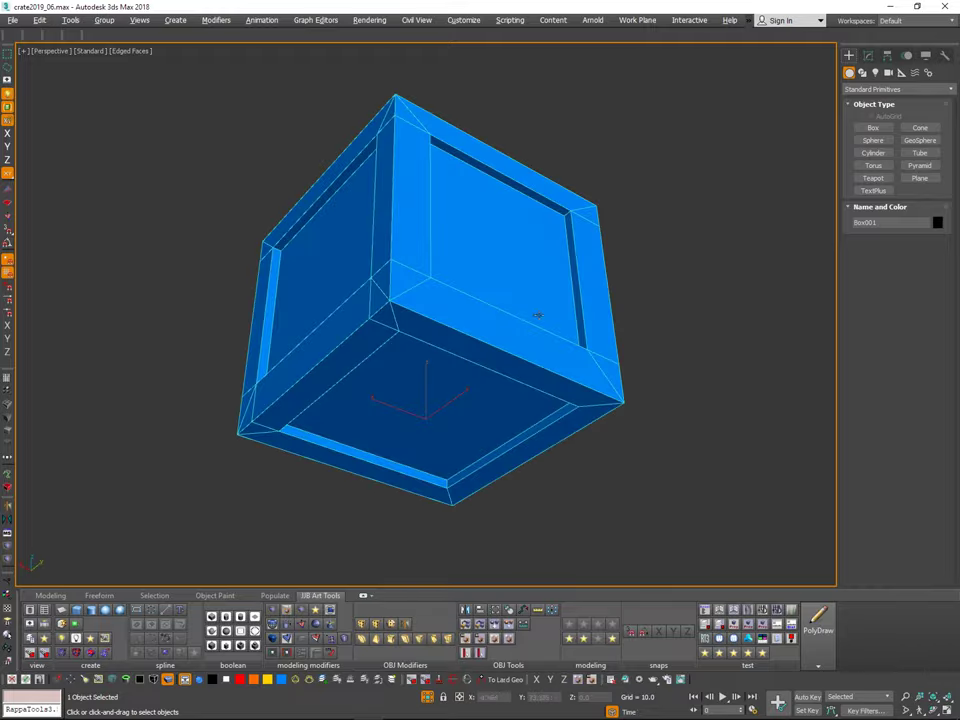
{"action": "middle_click_drag", "start_coordinate": [538, 315], "coordinate": [386, 306], "text": "alt"}
{"action": "key", "text": "2"}
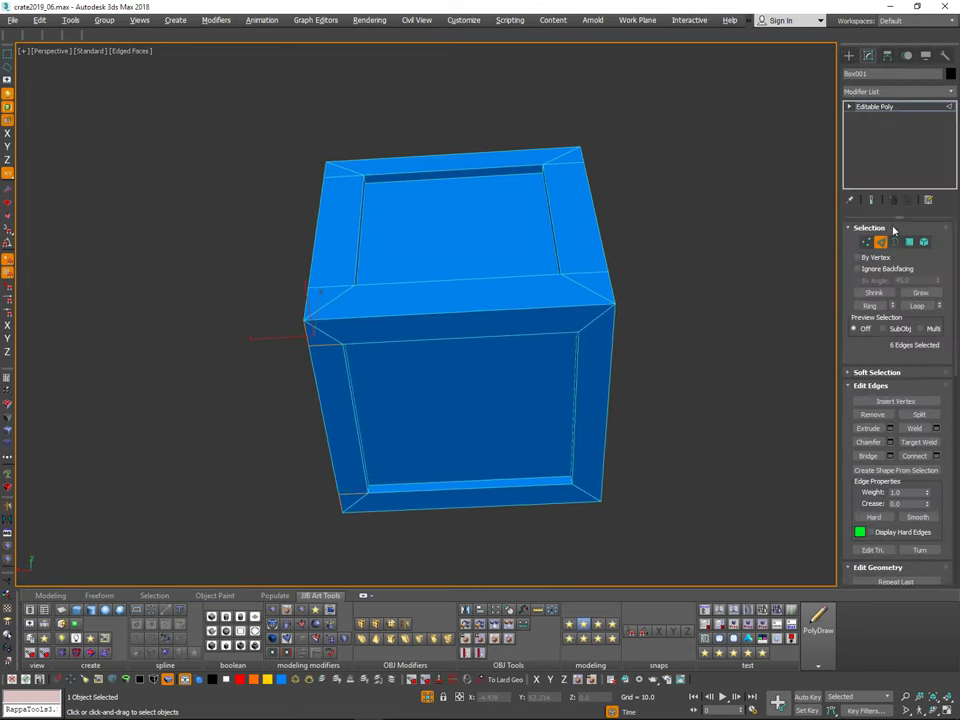
{"action": "left_click", "coordinate": [909, 243]}
{"action": "left_click", "coordinate": [335, 357]}
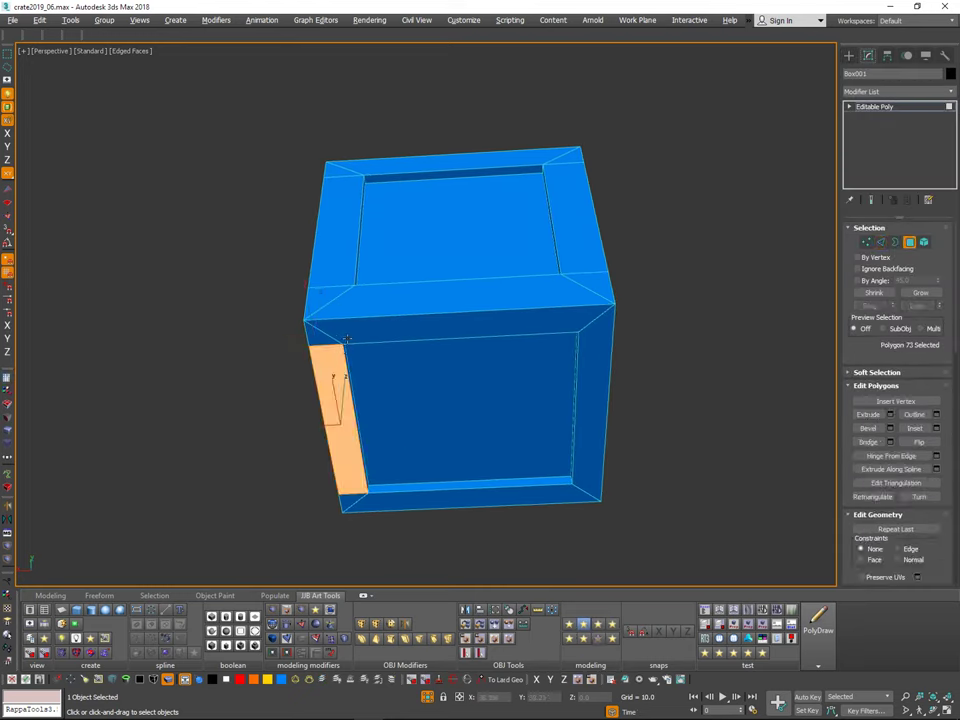
{"action": "left_click", "coordinate": [345, 242], "text": "ctrl"}
{"action": "middle_click_drag", "start_coordinate": [520, 250], "coordinate": [482, 275], "text": "alt"}
{"action": "middle_click_drag", "start_coordinate": [356, 411], "coordinate": [362, 332], "text": "alt"}
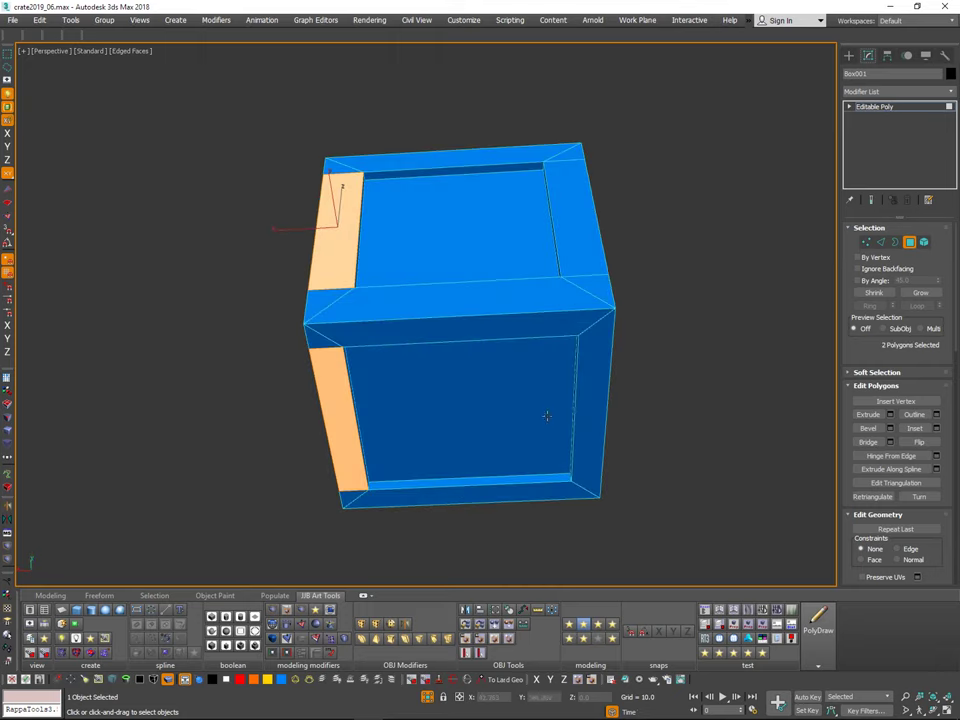
{"action": "left_click", "coordinate": [909, 243]}
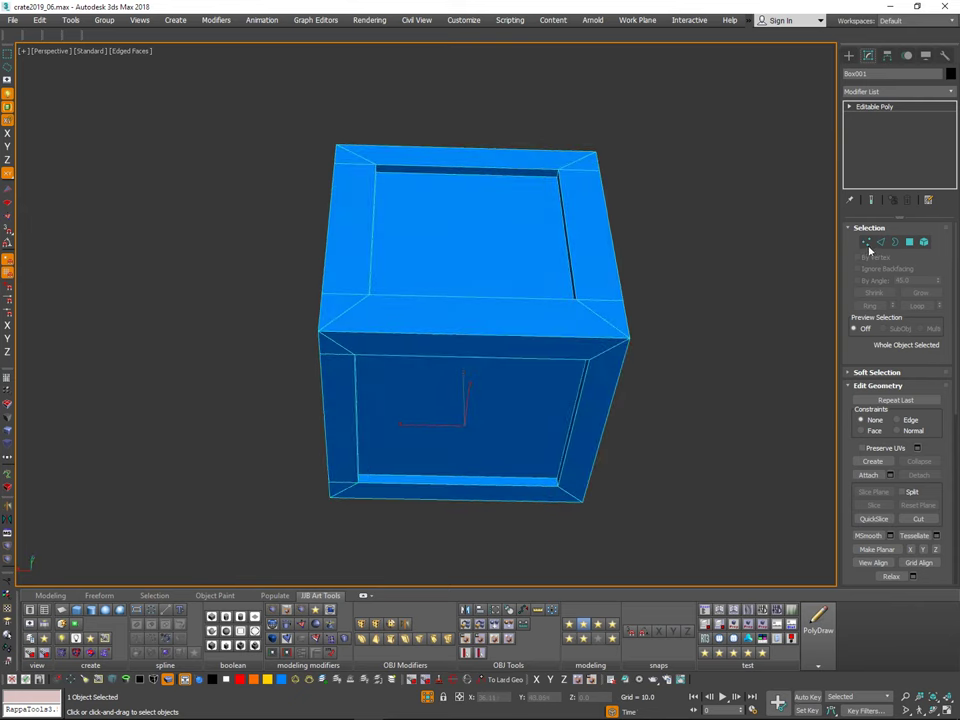
Step: Split the +Y bottom edge, snap the new vertex to the panel corner at X 33.045, and connect it to both neighbouring inset corners
{"action": "scroll", "coordinate": [364, 308], "scroll_direction": "up", "scroll_amount": 3}
{"action": "key", "text": "2"}
{"action": "left_click", "coordinate": [381, 341]}
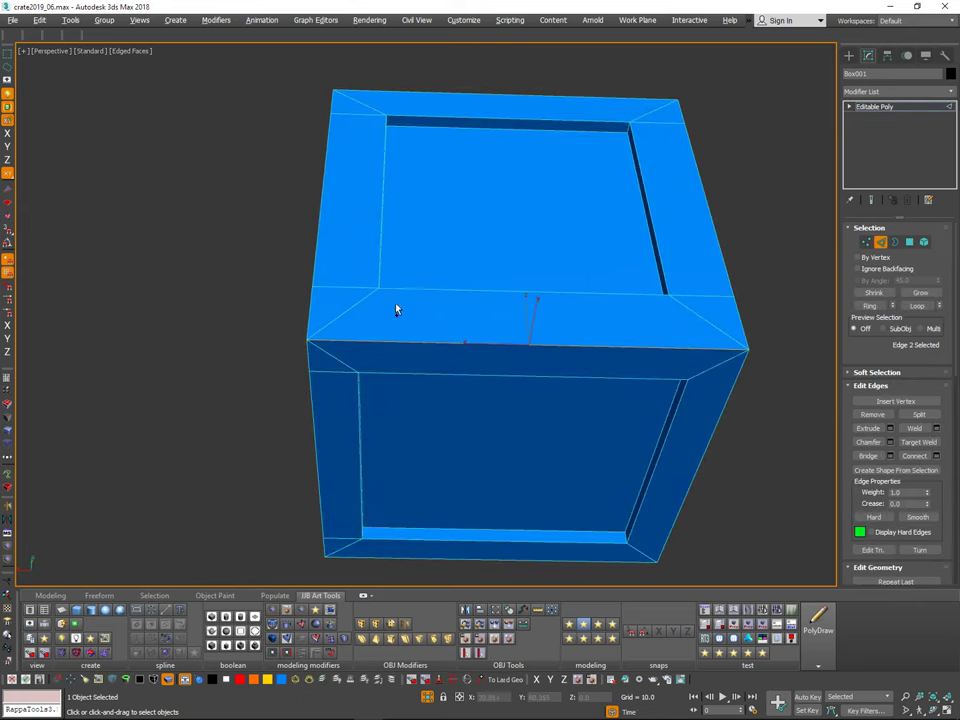
{"action": "key", "text": "1"}
{"action": "key", "text": "w"}
{"action": "left_click_drag", "start_coordinate": [488, 343], "coordinate": [378, 290]}
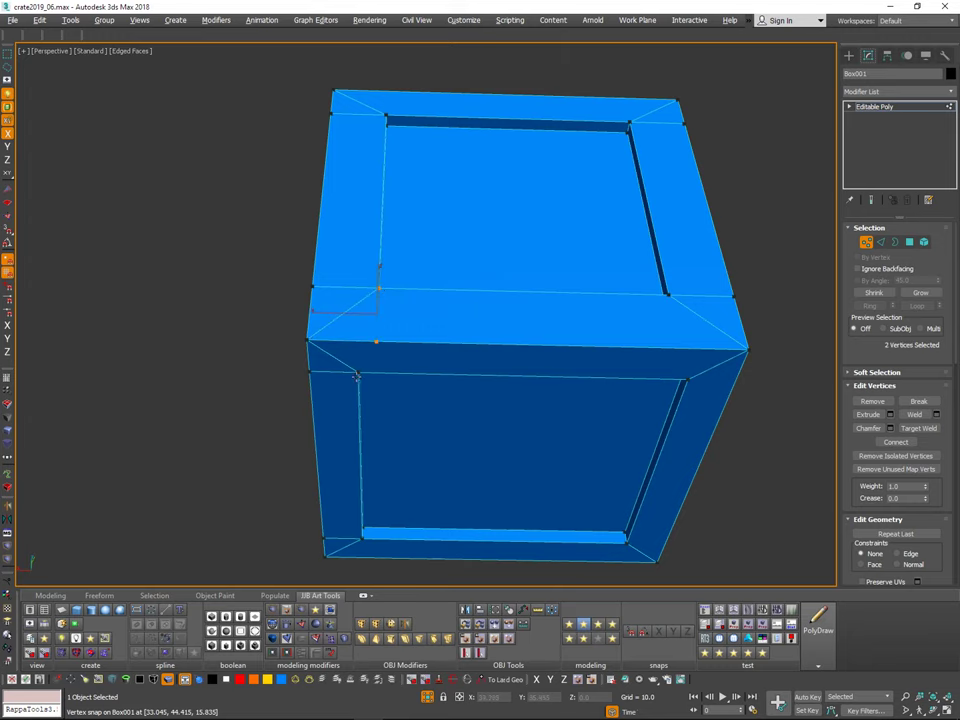
Step: Add a vertex near the −X end of the same bottom edge, aligned at X -33.045, and connect it to the adjacent inset corners
{"action": "middle_click_drag", "start_coordinate": [443, 258], "coordinate": [185, 242], "text": "alt"}
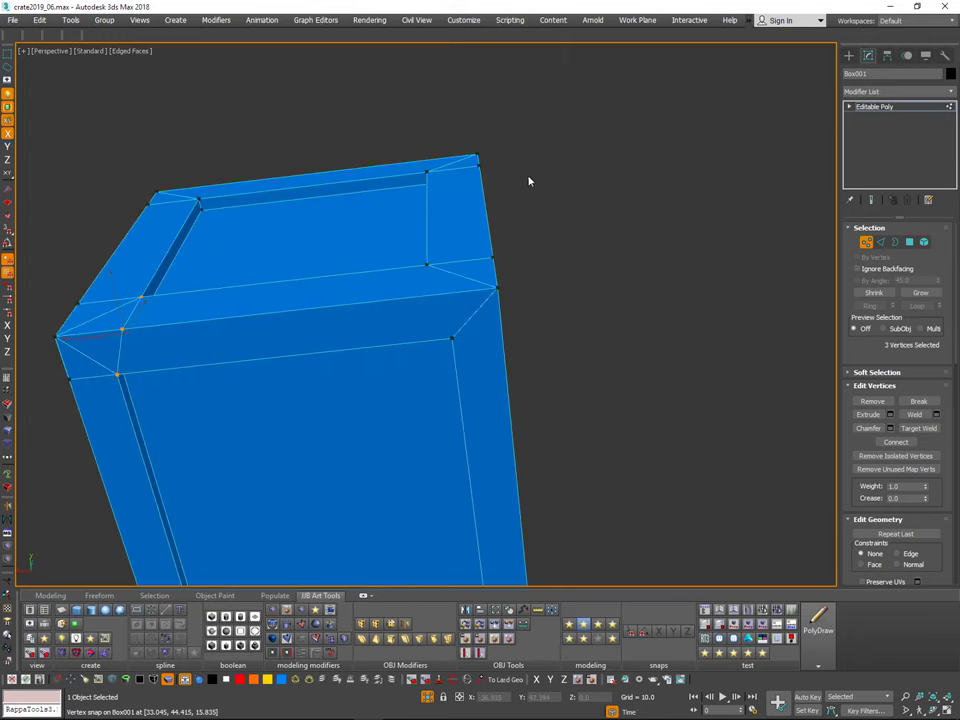
{"action": "key", "text": "2"}
{"action": "left_click", "coordinate": [429, 296]}
{"action": "key", "text": "ctrl+shift+e"}
{"action": "key", "text": "1"}
{"action": "left_click", "coordinate": [310, 308]}
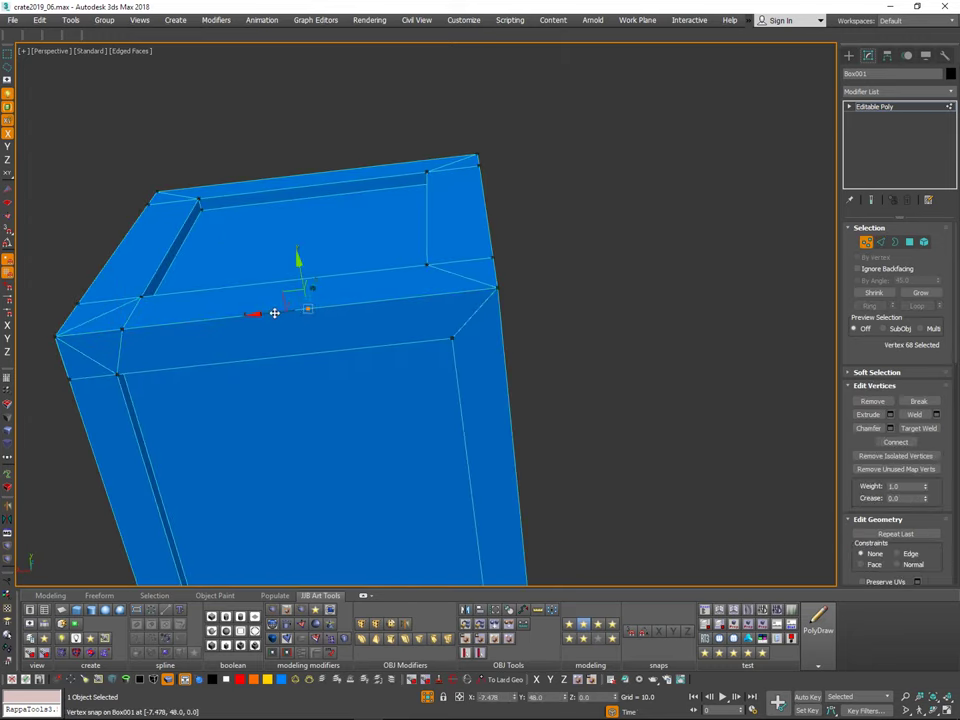
{"action": "left_click_drag", "start_coordinate": [422, 265], "coordinate": [424, 265]}
{"action": "right_click", "coordinate": [424, 265]}
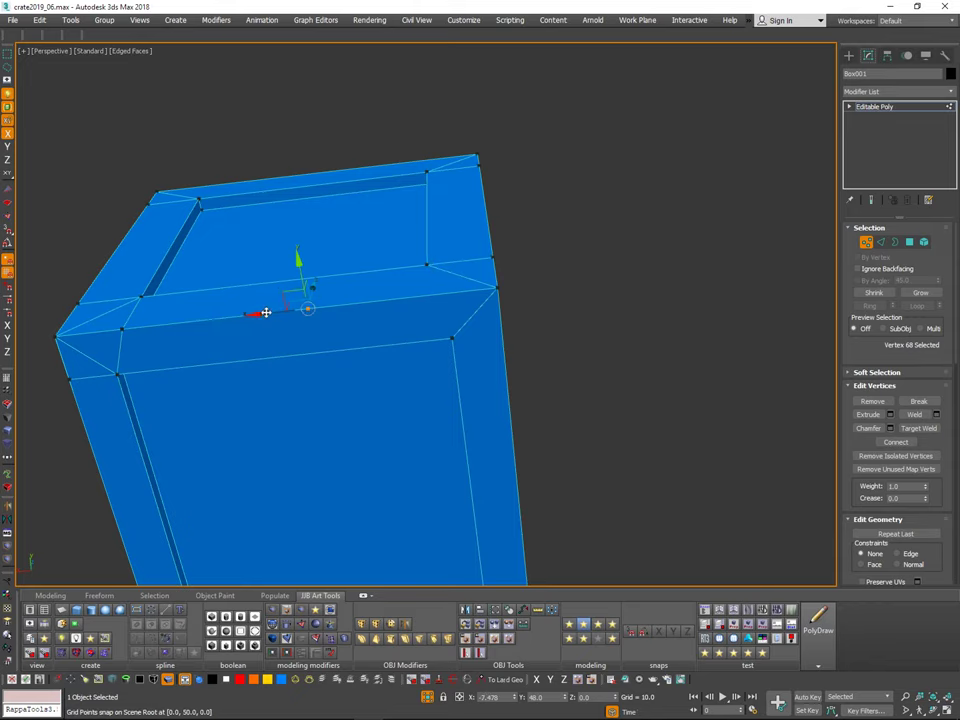
{"action": "left_click_drag", "start_coordinate": [266, 313], "coordinate": [427, 264]}
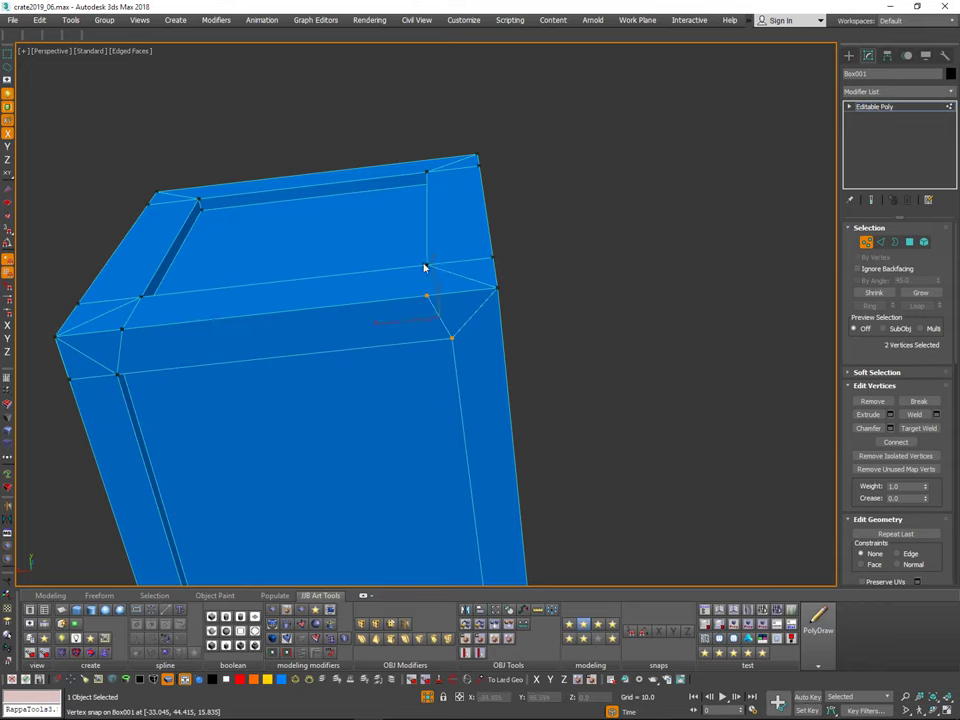
Step: Add a vertex on the −X bottom edge near its +Y end, aligned with the panel corner, and connect it to both inset corners
{"action": "middle_click_drag", "start_coordinate": [497, 258], "coordinate": [343, 260], "text": "alt"}
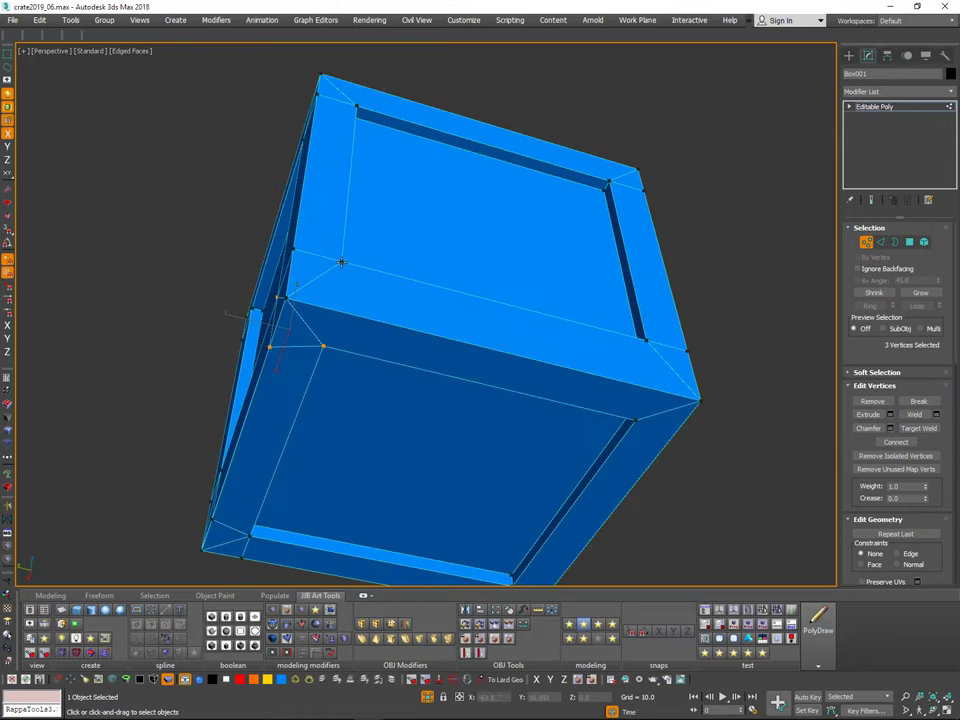
{"action": "key", "text": "2"}
{"action": "key", "text": "1"}
{"action": "middle_click_drag", "start_coordinate": [367, 300], "coordinate": [523, 362], "text": "alt"}
{"action": "left_click_drag", "start_coordinate": [457, 356], "coordinate": [337, 316]}
{"action": "key", "text": "alt+c"}
{"action": "left_click", "coordinate": [337, 314]}
{"action": "left_click", "coordinate": [332, 360]}
{"action": "middle_click_drag", "start_coordinate": [362, 310], "coordinate": [542, 272], "text": "alt"}
Step: Split the −X bottom edge near its −Y end, align the new vertex with the panel corner, and connect it to both inset corners
{"action": "left_click", "coordinate": [535, 240]}
{"action": "key", "text": "2"}
{"action": "left_click", "coordinate": [559, 277]}
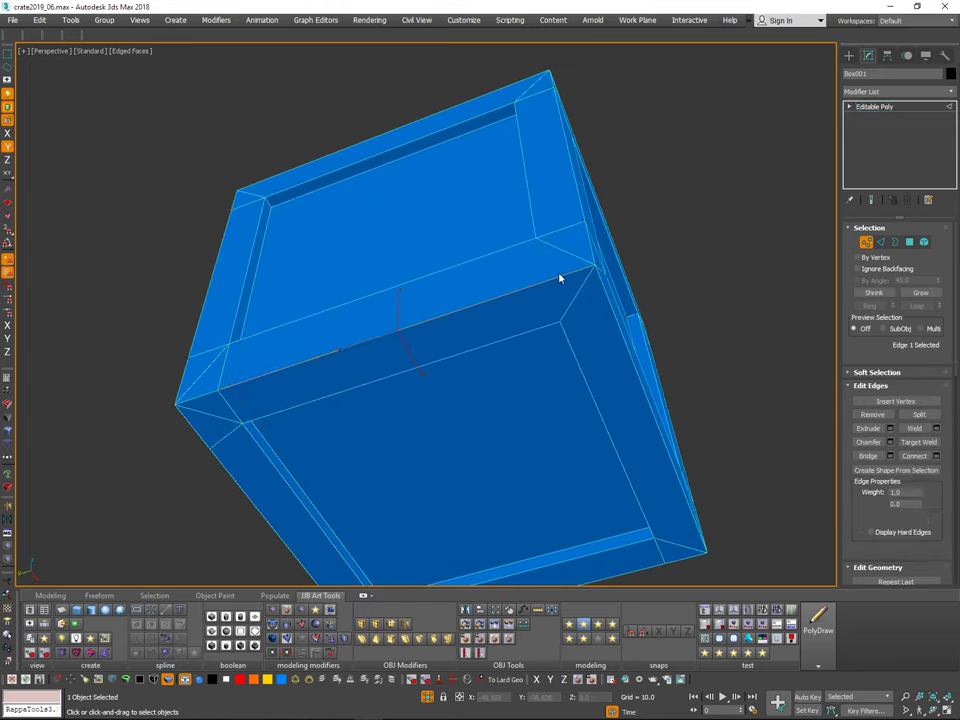
{"action": "key", "text": "ctrl+shift+e"}
{"action": "key", "text": "1"}
{"action": "key", "text": "w"}
{"action": "left_click_drag", "start_coordinate": [388, 340], "coordinate": [535, 239]}
{"action": "key", "text": "alt+c"}
{"action": "left_click", "coordinate": [535, 239]}
{"action": "left_click", "coordinate": [543, 282]}
{"action": "left_click", "coordinate": [560, 322]}
{"action": "left_click", "coordinate": [535, 238], "text": "ctrl"}
{"action": "key", "text": "ctrl+shift+e"}
Step: Split the −Y bottom edge, snap the new vertex along X to the panel corner at -33.045, and connect it to the inset corners
{"action": "middle_click_drag", "start_coordinate": [540, 240], "coordinate": [466, 285], "text": "alt"}
{"action": "middle_click_drag", "start_coordinate": [466, 285], "coordinate": [438, 232], "text": "alt"}
{"action": "key", "text": "2"}
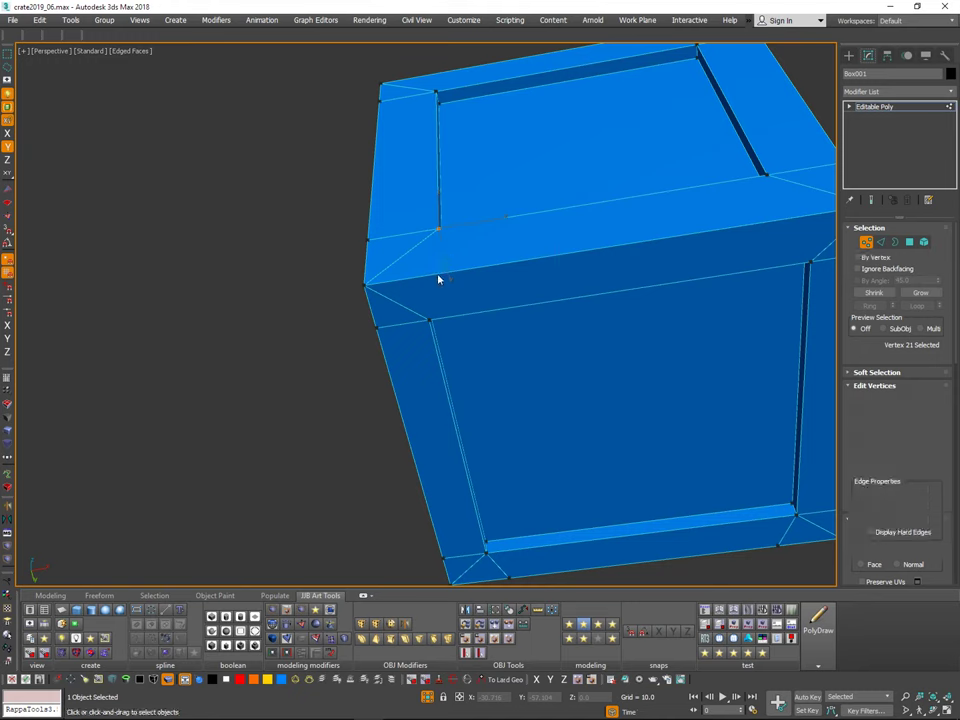
{"action": "left_click", "coordinate": [439, 275]}
{"action": "key", "text": "ctrl+shift+e"}
{"action": "key", "text": "1"}
{"action": "key", "text": "w"}
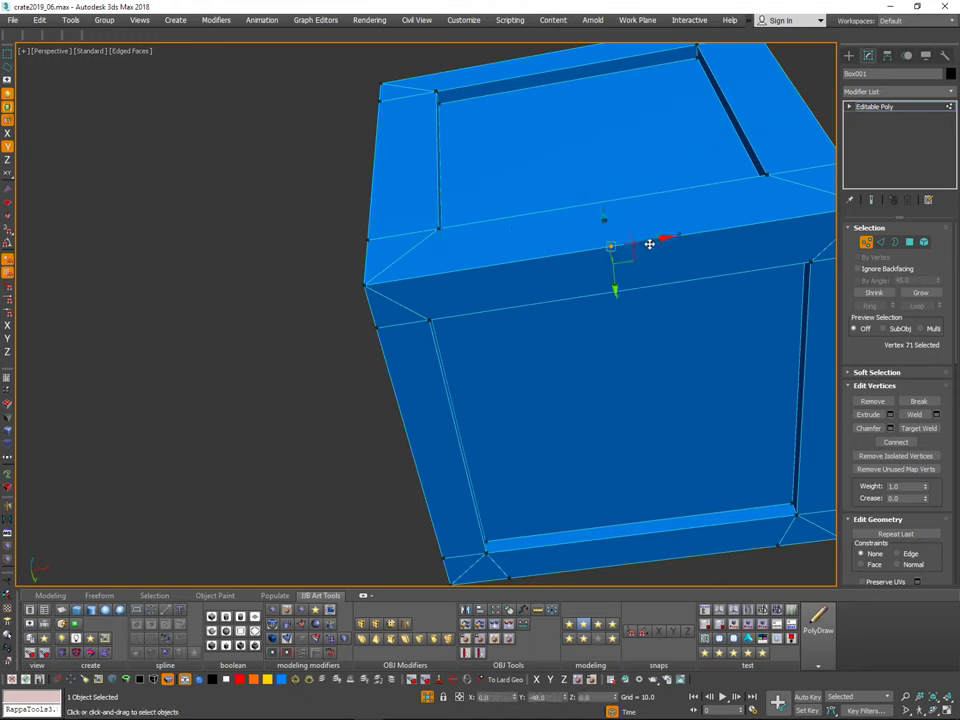
{"action": "left_click_drag", "start_coordinate": [648, 242], "coordinate": [439, 230]}
{"action": "key", "text": "w"}
{"action": "key", "text": "q"}
{"action": "left_click", "coordinate": [439, 230], "text": "ctrl"}
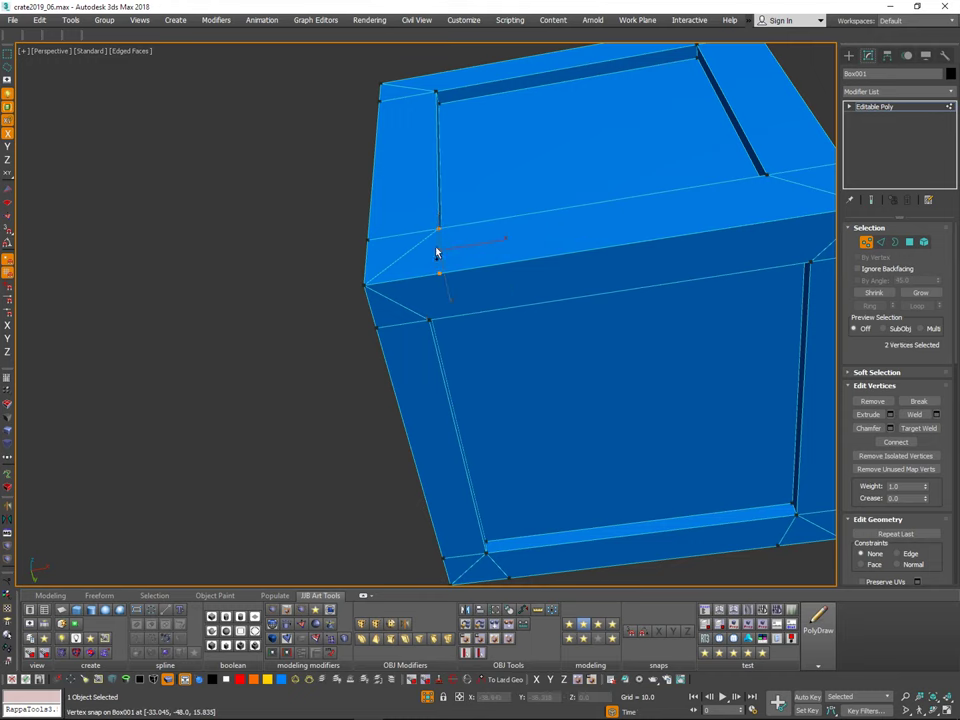
Step: Add a vertex near the +X end of the −Y bottom edge, aligned with the panel corner, and connect it to both inset corners
{"action": "middle_click_drag", "start_coordinate": [436, 318], "coordinate": [553, 261], "text": "alt"}
{"action": "key", "text": "2"}
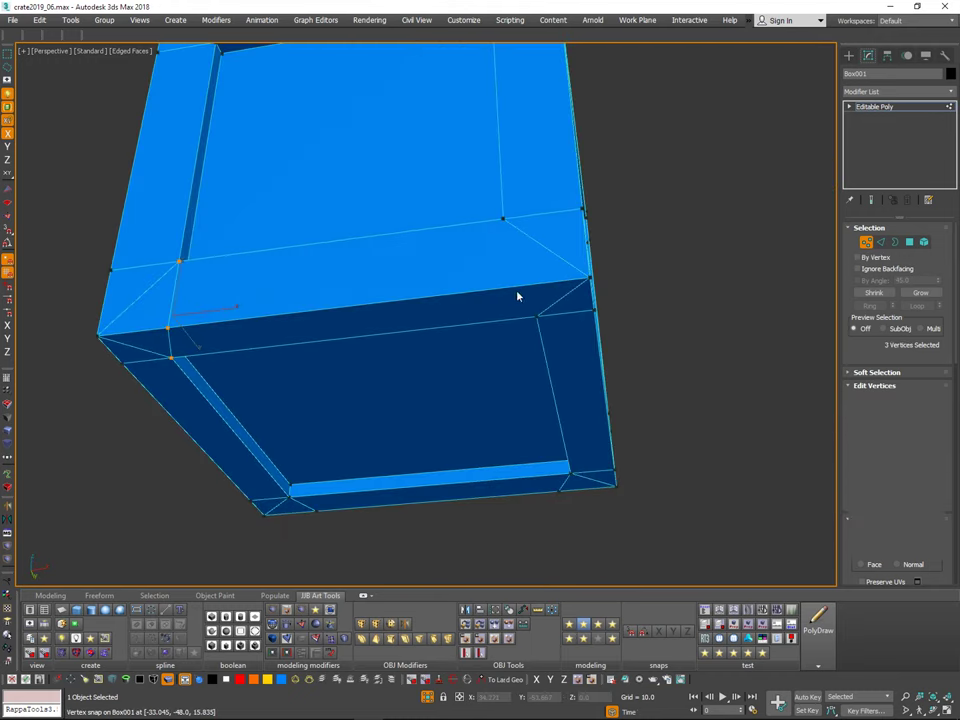
{"action": "key", "text": "ctrl+shift+e"}
{"action": "key", "text": "1"}
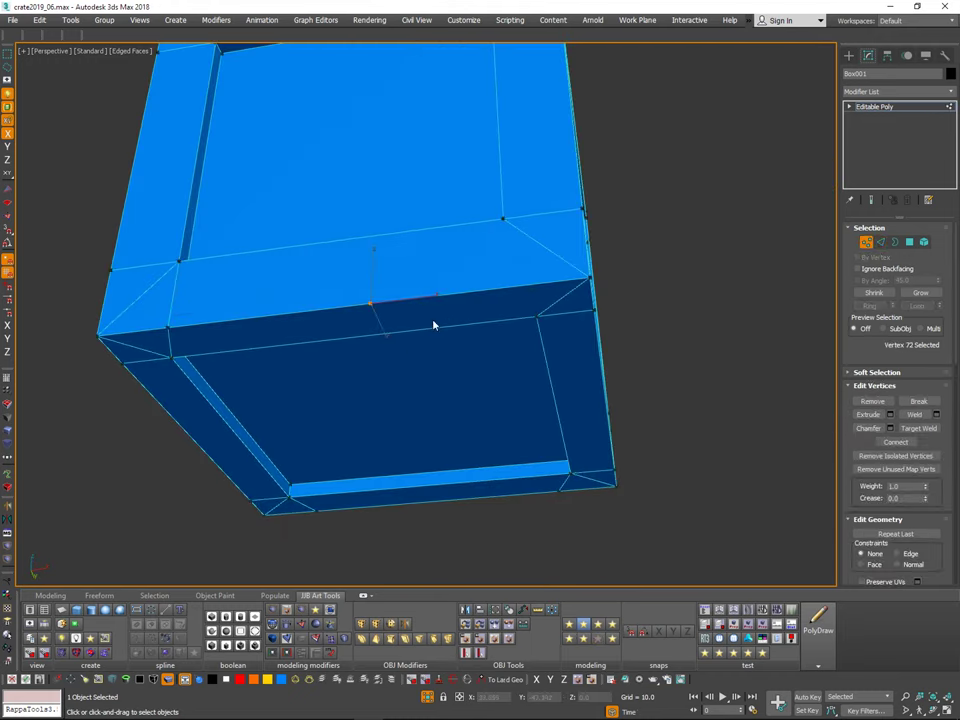
{"action": "key", "text": "w"}
{"action": "left_click_drag", "start_coordinate": [406, 300], "coordinate": [502, 217]}
{"action": "key", "text": "alt+c"}
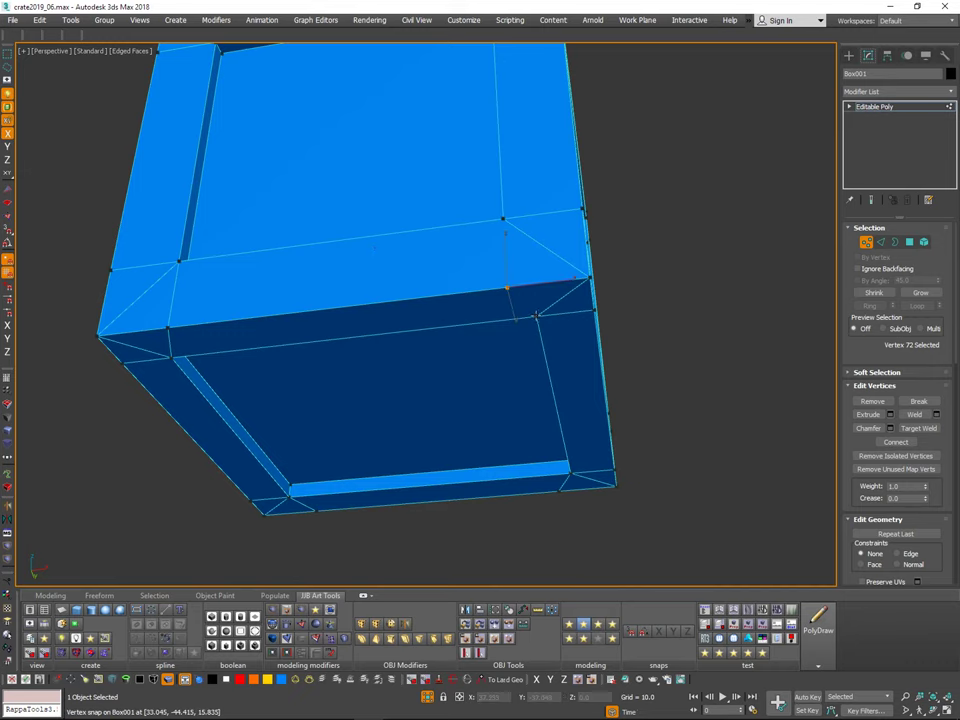
{"action": "left_click", "coordinate": [502, 217]}
Step: Examine the diagonal frame edges and new cuts around the box's bottom corners
{"action": "middle_click_drag", "start_coordinate": [735, 205], "coordinate": [290, 355], "text": "alt"}
{"action": "middle_click_drag", "start_coordinate": [715, 290], "coordinate": [536, 388], "text": "alt"}
{"action": "key", "text": "2"}
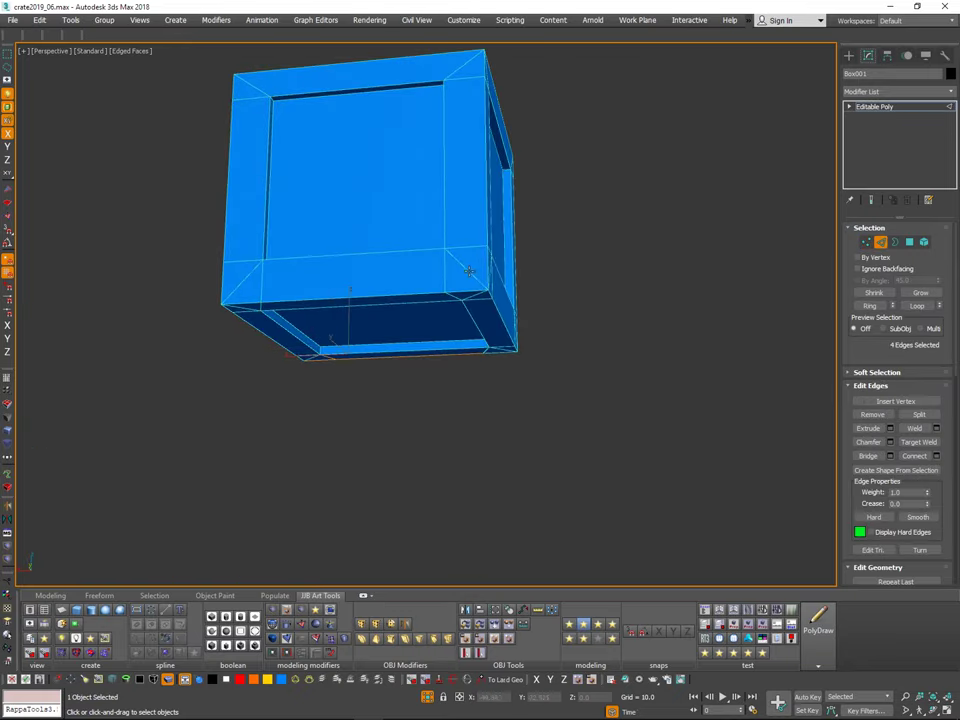
{"action": "left_click", "coordinate": [473, 275]}
{"action": "middle_click_drag", "start_coordinate": [520, 266], "coordinate": [408, 262], "text": "alt"}
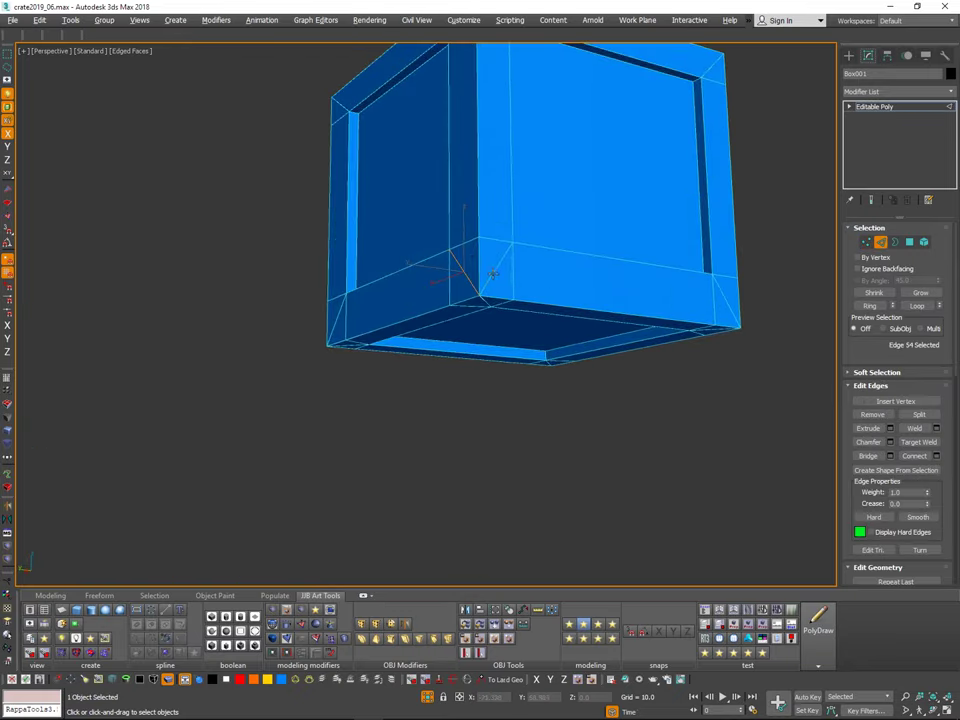
{"action": "left_click", "coordinate": [493, 274], "text": "ctrl"}
{"action": "middle_click_drag", "start_coordinate": [493, 274], "coordinate": [546, 350], "text": "alt"}
{"action": "key", "text": "1"}
{"action": "key", "text": "ctrl+shift+w"}
{"action": "middle_click_drag", "start_coordinate": [538, 225], "coordinate": [534, 312]}
{"action": "mouse_move", "coordinate": [534, 312]}
{"action": "middle_mouse_down", "text": "alt"}
{"action": "mouse_move", "coordinate": [547, 271]}
{"action": "mouse_move", "coordinate": [557, 328]}
{"action": "mouse_move", "coordinate": [587, 276]}
{"action": "mouse_move", "coordinate": [557, 300]}
{"action": "mouse_move", "coordinate": [546, 293]}
{"action": "middle_mouse_up", "text": "alt"}
Step: Spin the diagonal edges on the two side faces meeting at the bottom corner so they run the opposite way
{"action": "key", "text": "2"}
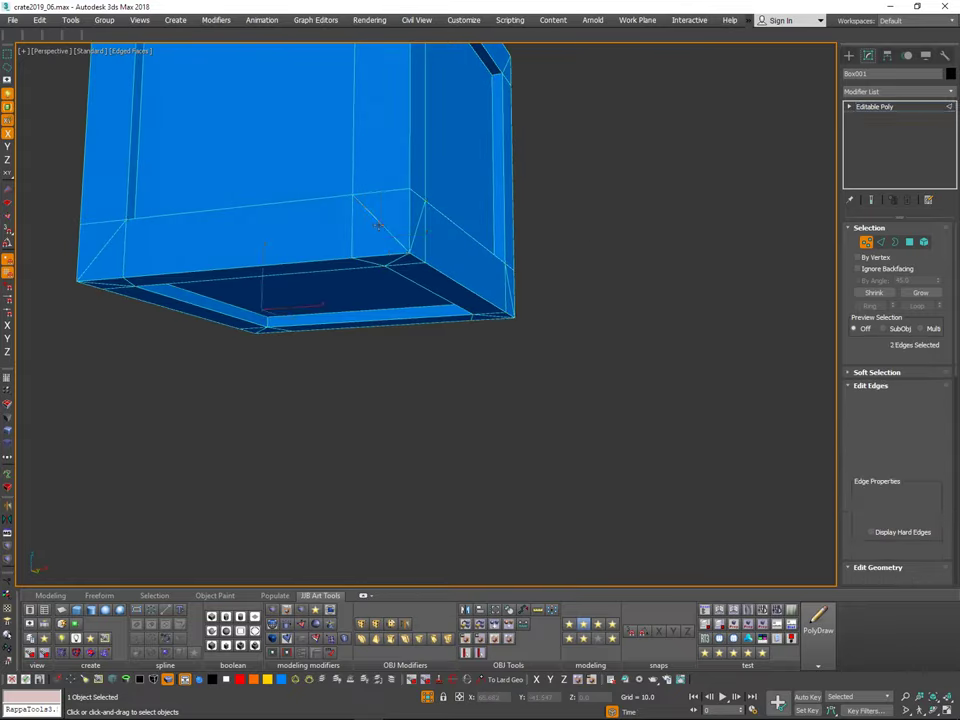
{"action": "left_click", "coordinate": [378, 225]}
{"action": "mouse_move", "coordinate": [484, 257]}
{"action": "middle_mouse_down"}
{"action": "mouse_move", "coordinate": [491, 270]}
{"action": "mouse_move", "coordinate": [491, 262]}
{"action": "middle_mouse_up"}
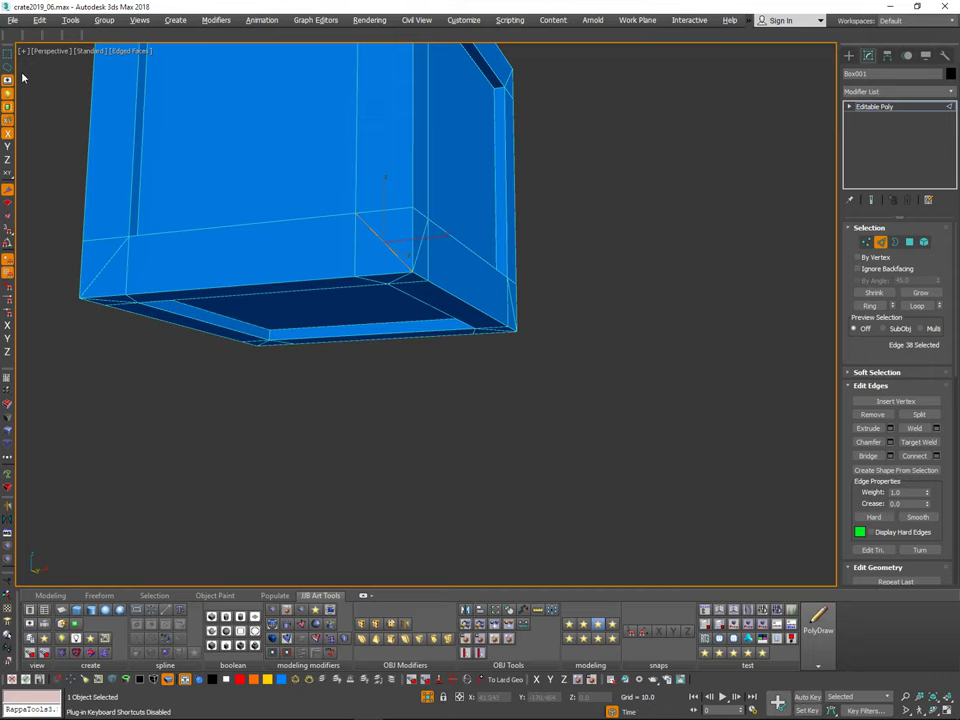
{"action": "middle_click_drag", "start_coordinate": [470, 259], "coordinate": [431, 263]}
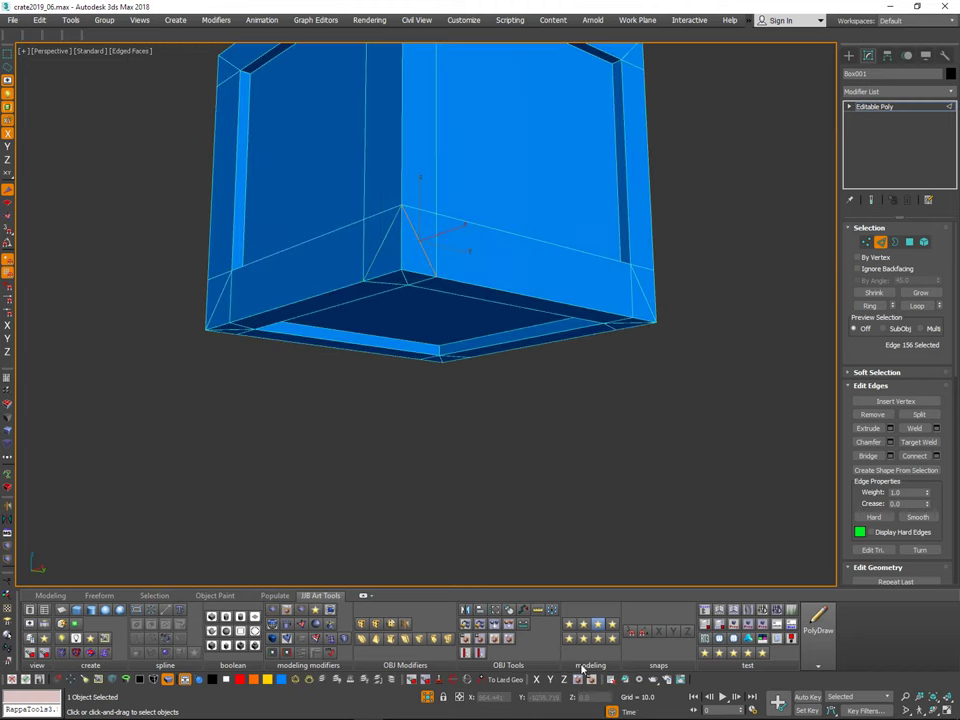
{"action": "left_click", "coordinate": [58, 596]}
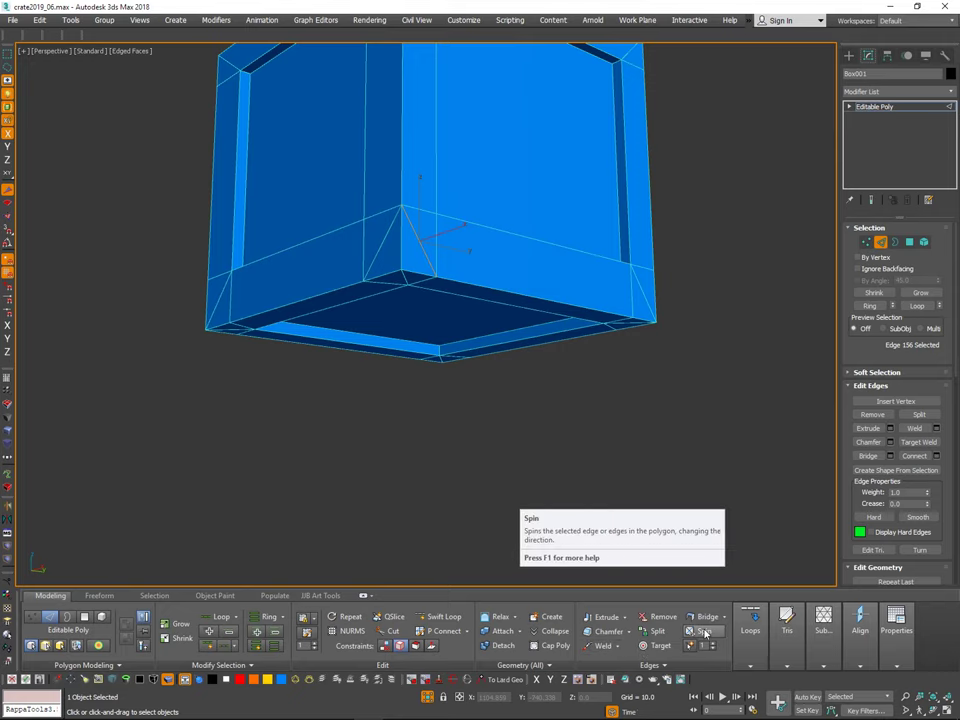
{"action": "middle_click_drag", "start_coordinate": [382, 336], "coordinate": [399, 264], "text": "alt"}
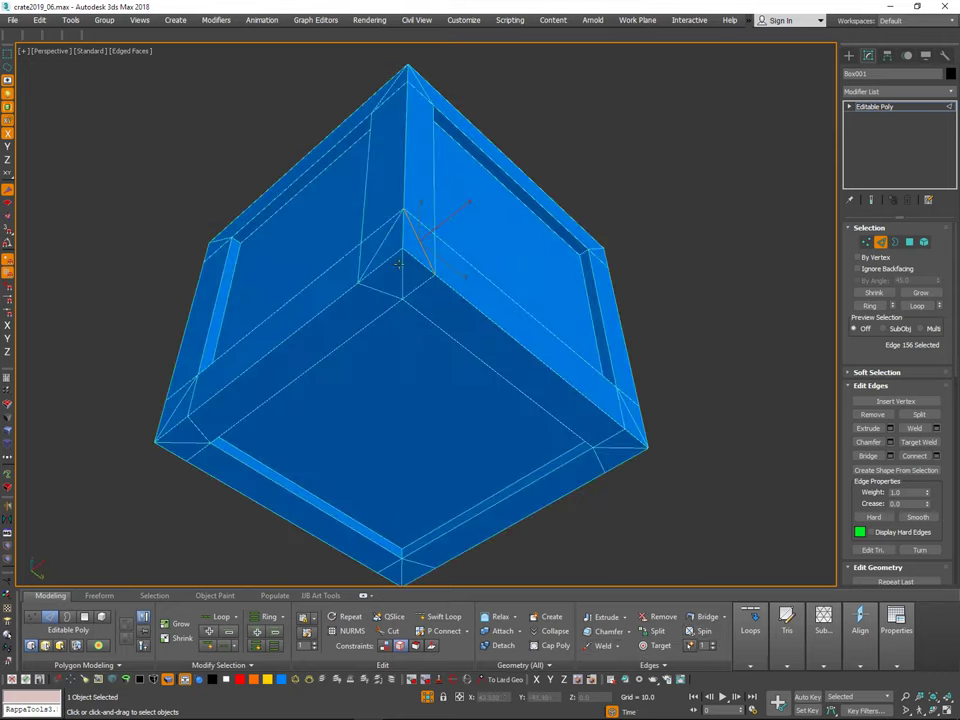
Step: Move the vertex near the +X end of the −Y bottom edge along X, snapping it to the bottom inset panel's corner
{"action": "key", "text": "s"}
{"action": "middle_click_drag", "start_coordinate": [496, 296], "coordinate": [602, 294], "text": "alt"}
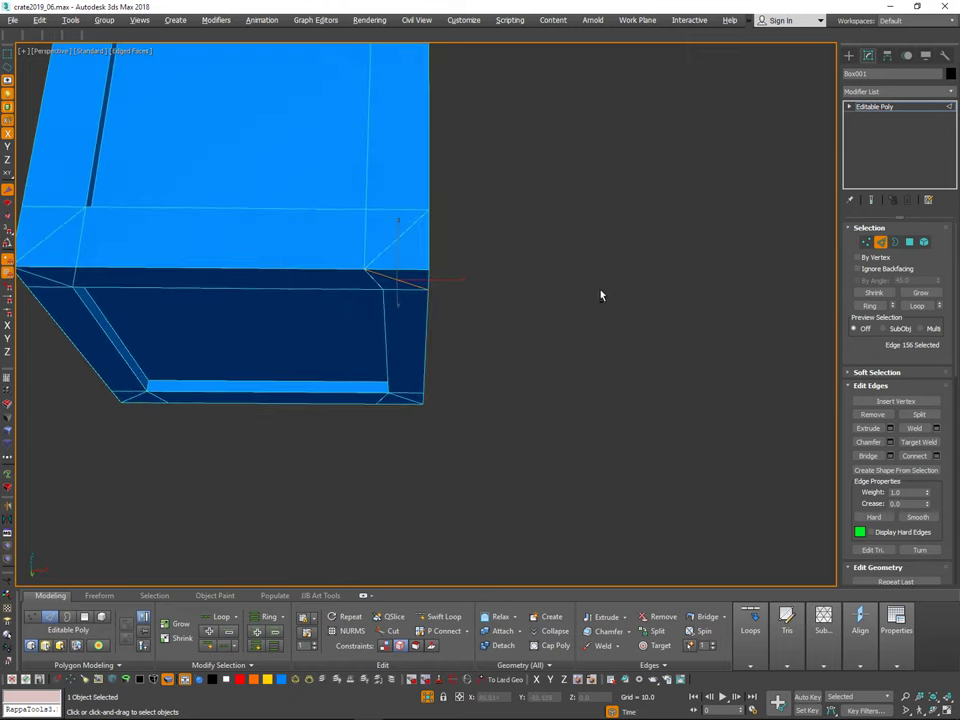
{"action": "key", "text": "1"}
{"action": "left_click", "coordinate": [370, 268]}
{"action": "key", "text": "w"}
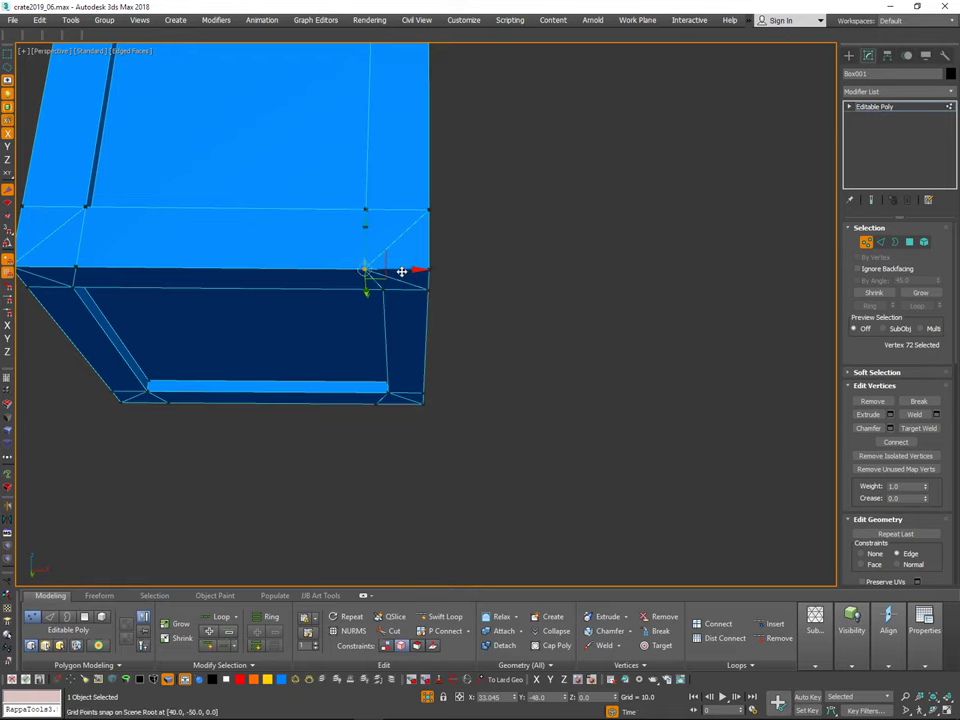
{"action": "left_click_drag", "start_coordinate": [401, 271], "coordinate": [385, 289]}
Step: Move the vertex near the +X end of the +Y bottom edge along X, snapping it to the bottom inset panel's corner
{"action": "middle_click_drag", "start_coordinate": [482, 212], "coordinate": [645, 135], "text": "alt"}
{"action": "key", "text": "2"}
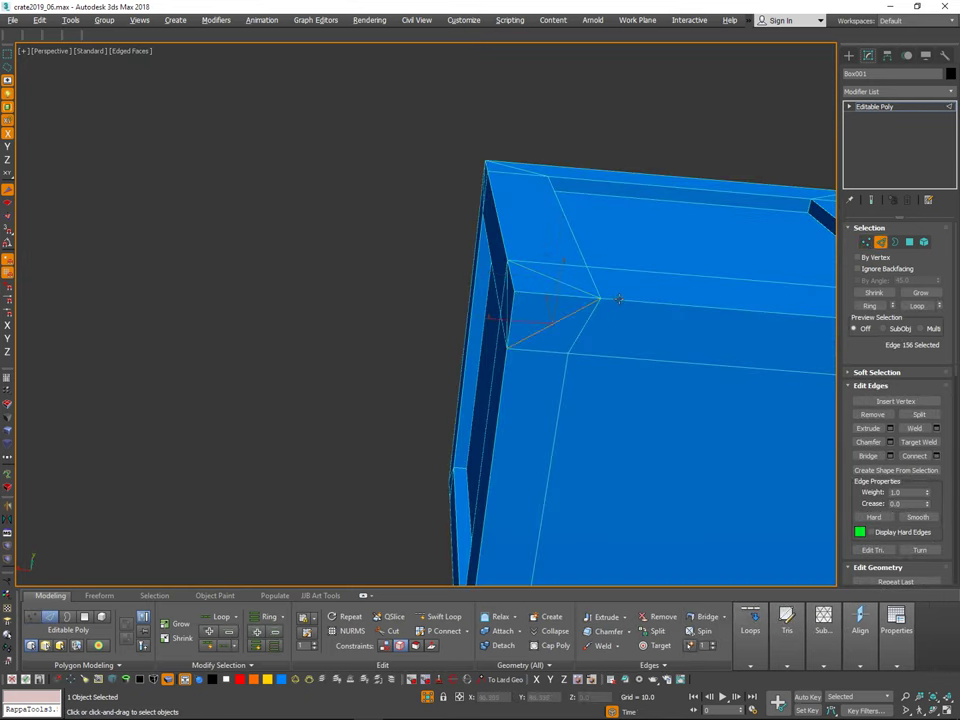
{"action": "middle_click_drag", "start_coordinate": [619, 299], "coordinate": [598, 304], "text": "alt"}
{"action": "key", "text": "1"}
{"action": "left_click", "coordinate": [597, 295]}
{"action": "key", "text": "w"}
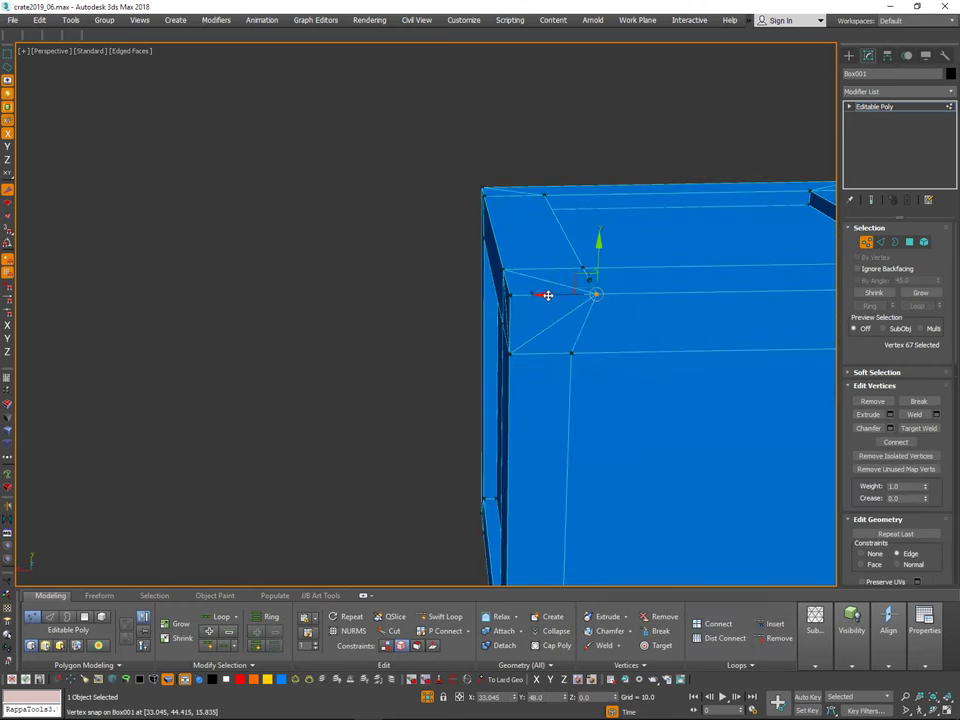
{"action": "left_click_drag", "start_coordinate": [547, 295], "coordinate": [574, 355]}
Step: Snap the vertex near the −X end of the +Y bottom edge along X to the bottom inset panel's corner
{"action": "middle_click_drag", "start_coordinate": [616, 336], "coordinate": [311, 328]}
{"action": "middle_click_drag", "start_coordinate": [668, 282], "coordinate": [586, 317], "text": "alt"}
{"action": "left_click", "coordinate": [502, 361]}
{"action": "middle_click_drag", "start_coordinate": [555, 370], "coordinate": [528, 371], "text": "alt"}
{"action": "left_click_drag", "start_coordinate": [454, 367], "coordinate": [530, 411]}
{"action": "middle_click_drag", "start_coordinate": [645, 381], "coordinate": [531, 338], "text": "alt"}
Step: Spin the side-face and bottom-face diagonals at the next bottom corner so they run between the new edge vertices
{"action": "key", "text": "2"}
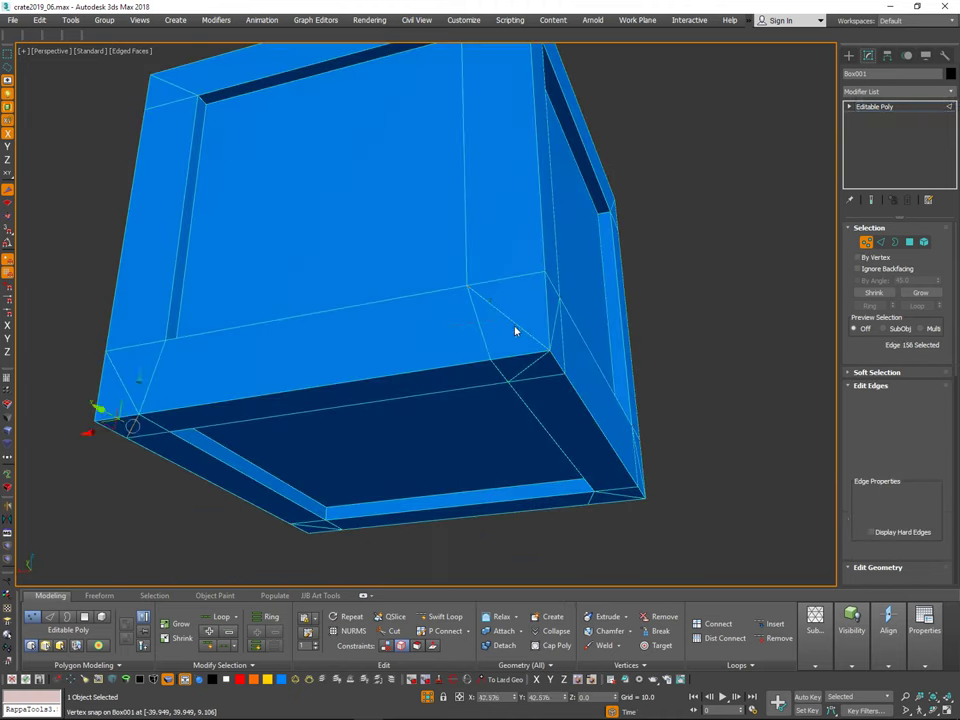
{"action": "left_click", "coordinate": [514, 330]}
{"action": "middle_click_drag", "start_coordinate": [610, 315], "coordinate": [665, 284], "text": "alt"}
{"action": "key", "text": "semicolon"}
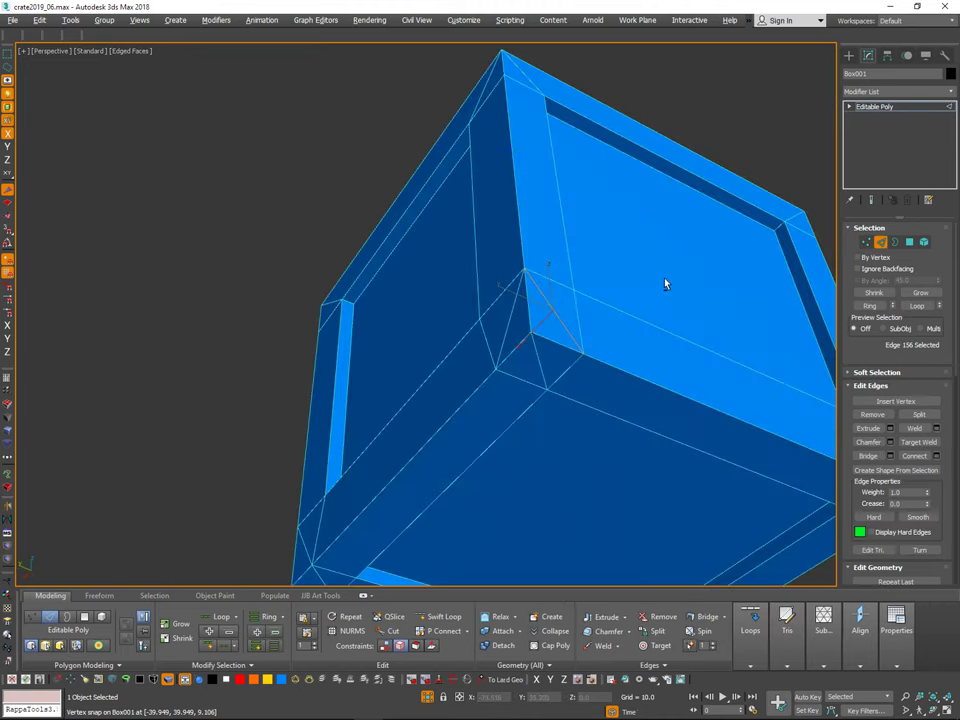
{"action": "left_click", "coordinate": [541, 367]}
{"action": "key", "text": "semicolon"}
{"action": "middle_click_drag", "start_coordinate": [598, 356], "coordinate": [643, 382], "text": "alt"}
Step: Spin the bottom-face diagonal at the −X, −Y corner so it joins the vertices on the two adjoining bottom edges
{"action": "left_click", "coordinate": [867, 242]}
{"action": "left_click", "coordinate": [526, 345]}
{"action": "middle_click_drag", "start_coordinate": [548, 339], "coordinate": [600, 320], "text": "alt"}
{"action": "middle_click_drag", "start_coordinate": [600, 320], "coordinate": [526, 280], "text": "alt"}
{"action": "middle_click_drag", "start_coordinate": [526, 280], "coordinate": [621, 401]}
{"action": "scroll", "coordinate": [656, 424], "scroll_direction": "down", "scroll_amount": 3}
{"action": "scroll", "coordinate": [617, 261], "scroll_direction": "up", "scroll_amount": 2}
{"action": "key", "text": "2"}
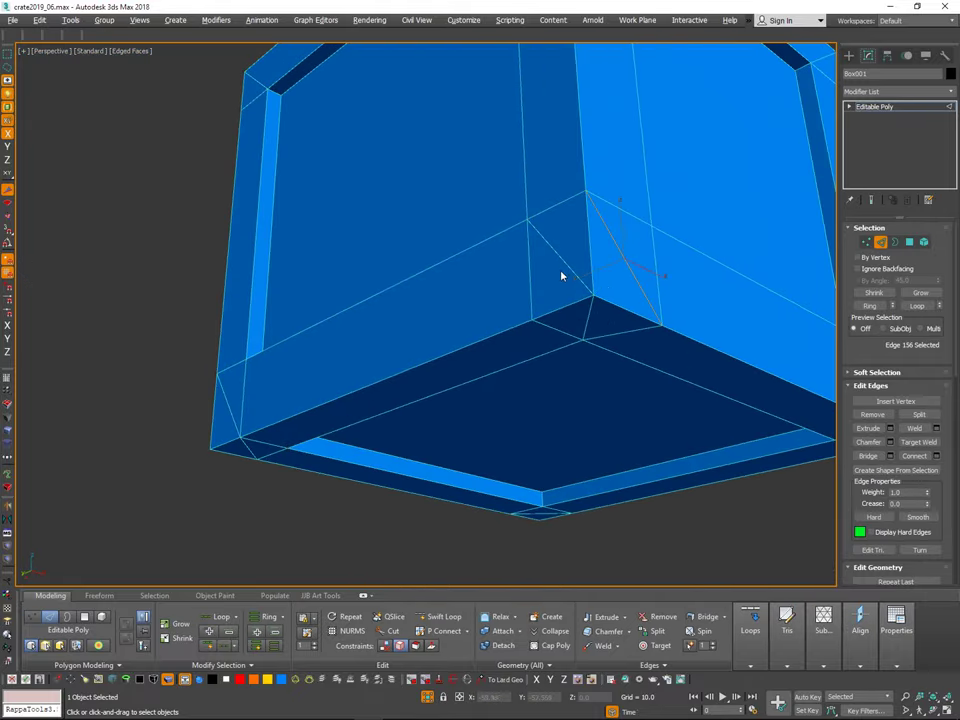
{"action": "left_click", "coordinate": [585, 326]}
{"action": "key", "text": "semicolon"}
Step: Move the vertex near the −X end of the −Y bottom edge along X to -37.151, snapping to the bottom panel's corner
{"action": "middle_click_drag", "start_coordinate": [720, 324], "coordinate": [812, 312], "text": "alt"}
{"action": "middle_click_drag", "start_coordinate": [812, 312], "coordinate": [545, 345]}
{"action": "scroll", "coordinate": [530, 360], "scroll_direction": "down", "scroll_amount": 4}
{"action": "scroll", "coordinate": [520, 352], "scroll_direction": "up", "scroll_amount": 4}
{"action": "key", "text": "1"}
{"action": "left_click", "coordinate": [491, 374]}
{"action": "key", "text": "w"}
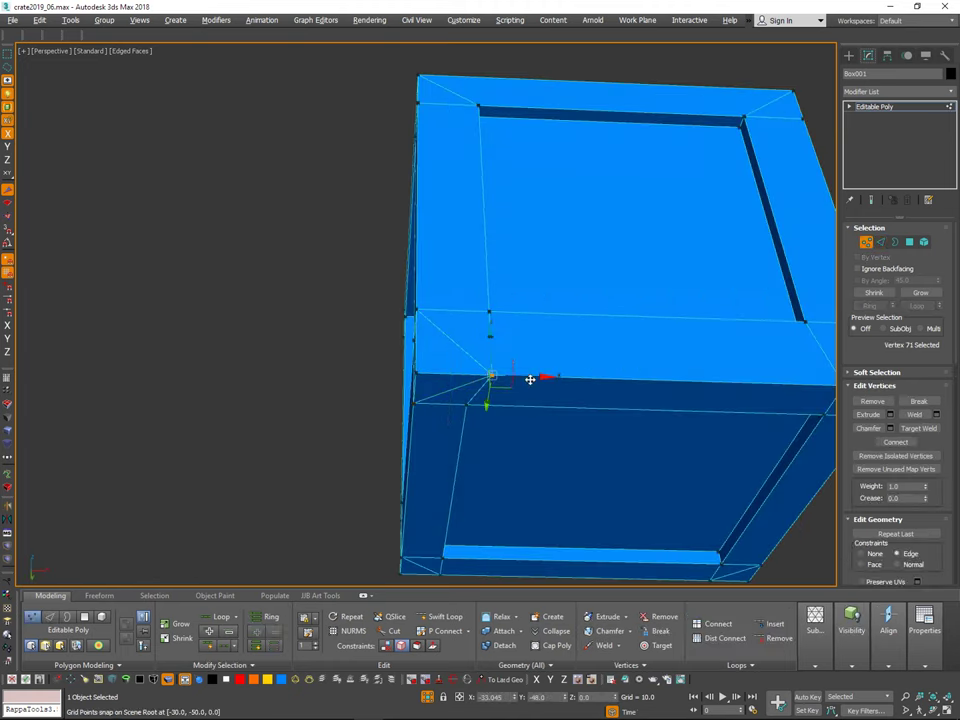
{"action": "left_click_drag", "start_coordinate": [529, 379], "coordinate": [468, 401]}
{"action": "middle_click_drag", "start_coordinate": [695, 382], "coordinate": [476, 378], "text": "alt"}
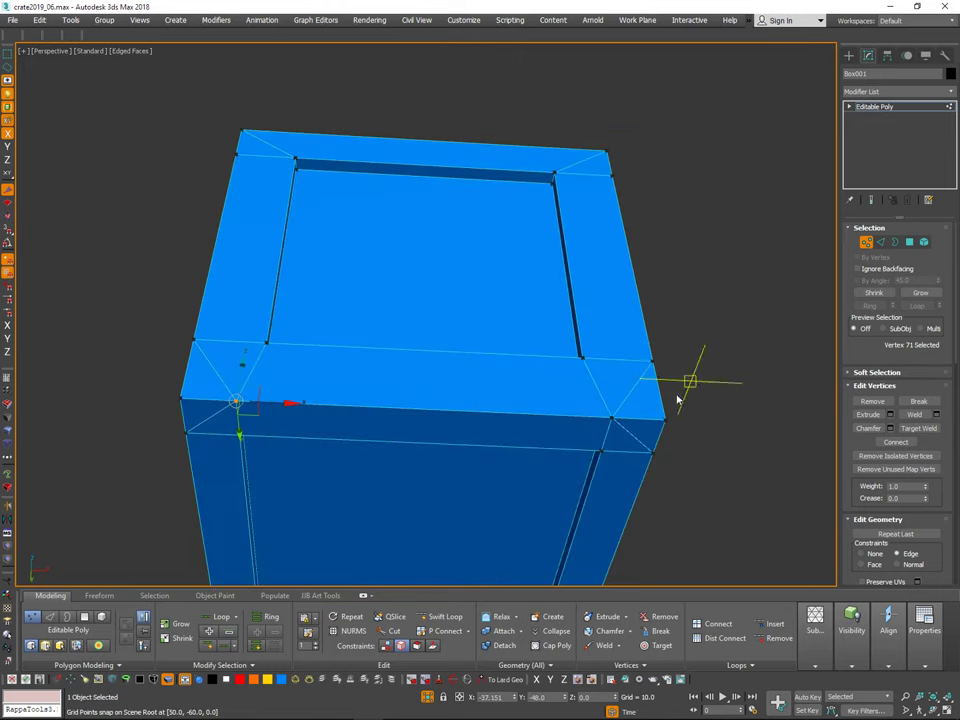
{"action": "middle_click_drag", "start_coordinate": [660, 401], "coordinate": [709, 465], "text": "alt"}
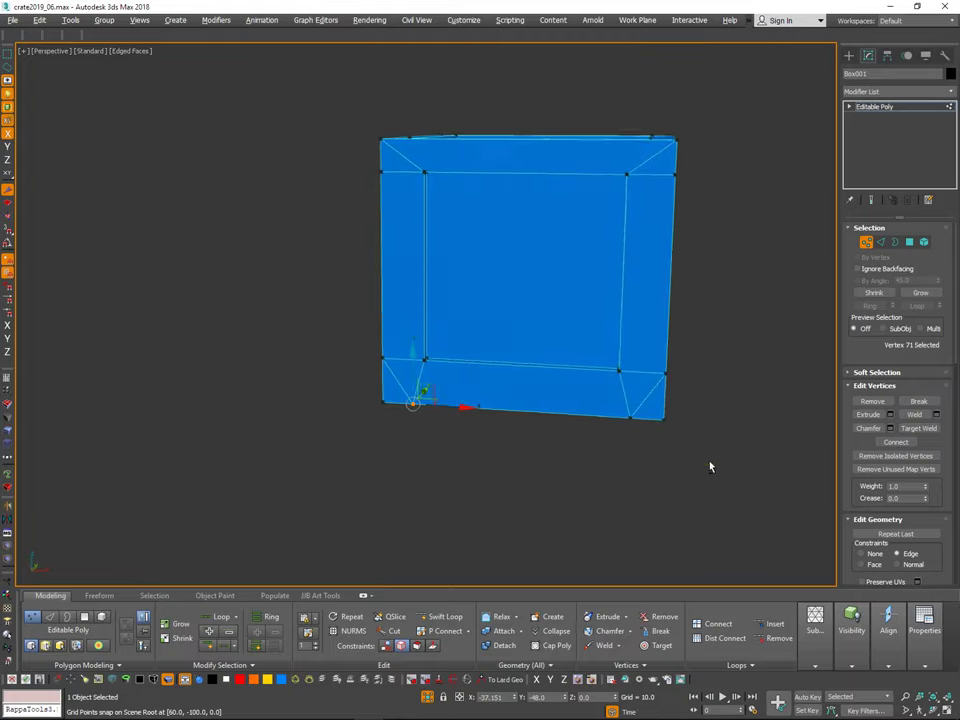
Step: Leave vertex editing, toggle isolation off and on, and examine the inner box from above
{"action": "left_click", "coordinate": [863, 243]}
{"action": "middle_click_drag", "start_coordinate": [734, 321], "coordinate": [830, 298], "text": "alt"}
{"action": "key", "text": "alt+q"}
{"action": "key", "text": "alt+q"}
{"action": "middle_click_drag", "start_coordinate": [776, 338], "coordinate": [686, 459], "text": "alt"}
{"action": "scroll", "coordinate": [728, 349], "scroll_direction": "down", "scroll_amount": 3}
{"action": "middle_click_drag", "start_coordinate": [686, 340], "coordinate": [624, 324], "text": "alt"}
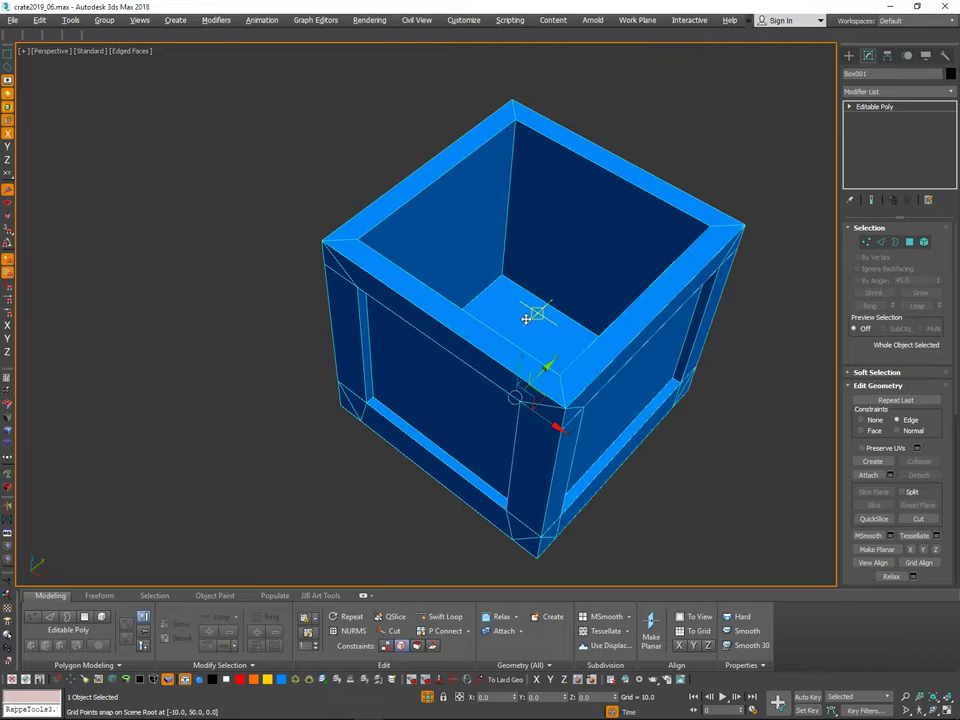
Step: Select the four outer edges of the top rim and add a vertex at the midpoint of each
{"action": "key", "text": "2"}
{"action": "left_click", "coordinate": [526, 384]}
{"action": "scroll", "coordinate": [573, 316], "scroll_direction": "up", "scroll_amount": 1}
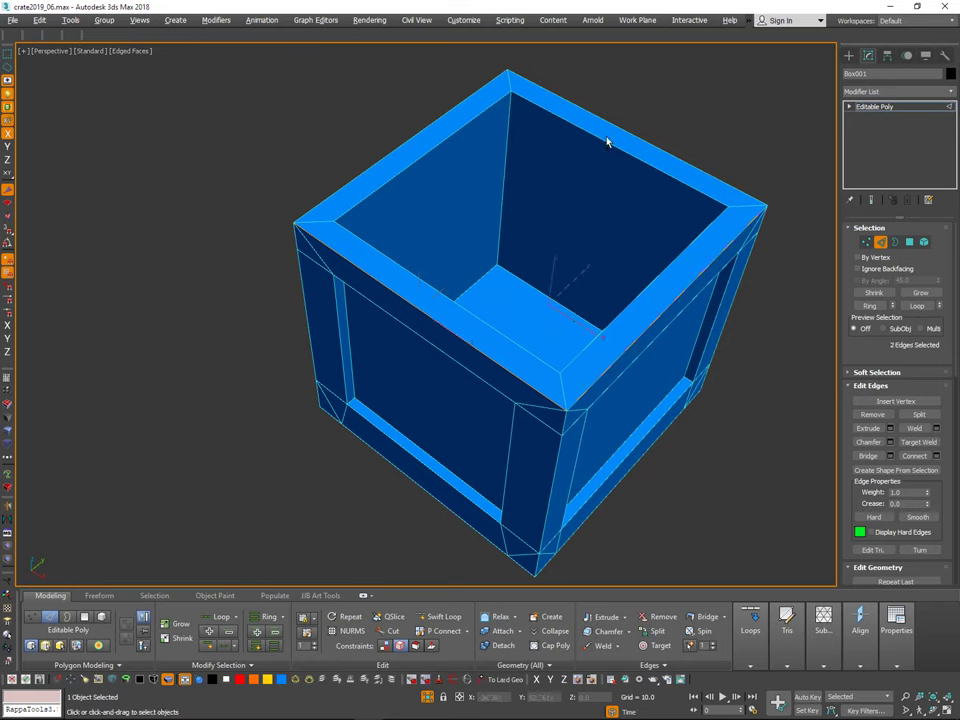
{"action": "left_click", "coordinate": [394, 150], "text": "ctrl"}
{"action": "key", "text": "ctrl+shift+e"}
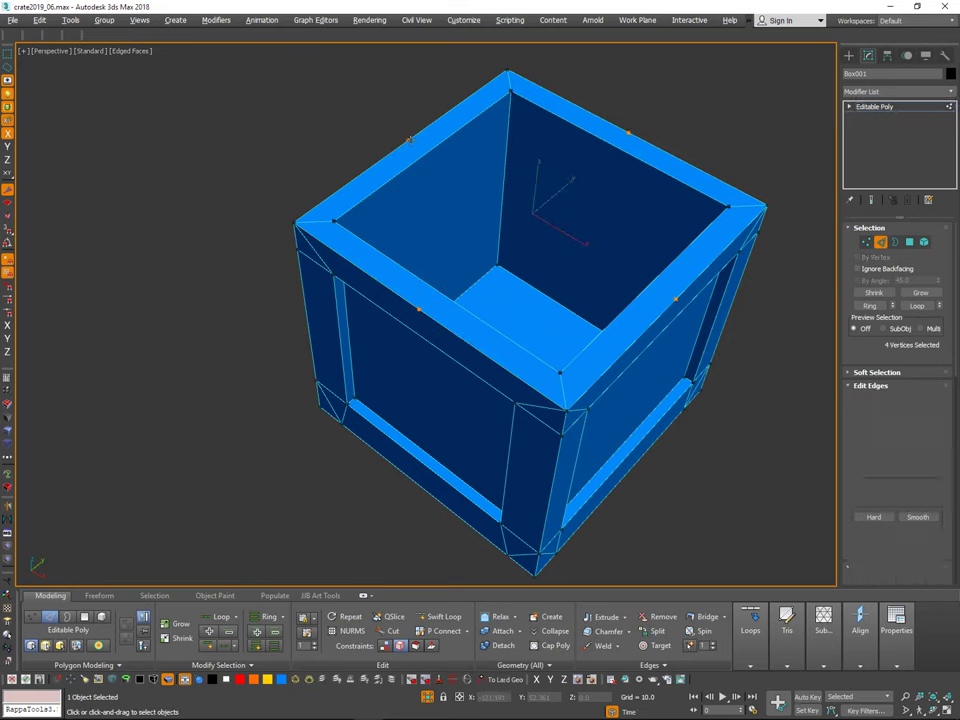
Step: Chamfer the four rim midpoint vertices, spreading each into a pair near the ends of its edge
{"action": "mouse_move", "coordinate": [484, 328]}
{"action": "middle_mouse_down", "text": "alt"}
{"action": "mouse_move", "coordinate": [512, 328]}
{"action": "mouse_move", "coordinate": [490, 325]}
{"action": "middle_mouse_up", "text": "alt"}
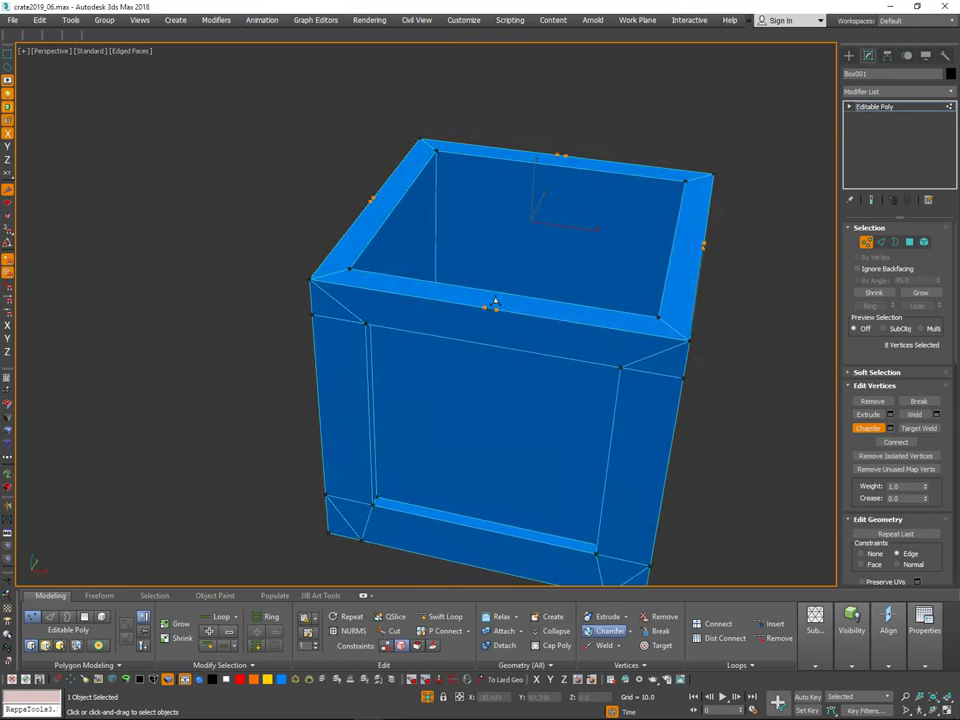
{"action": "left_click_drag", "start_coordinate": [495, 301], "coordinate": [569, 168]}
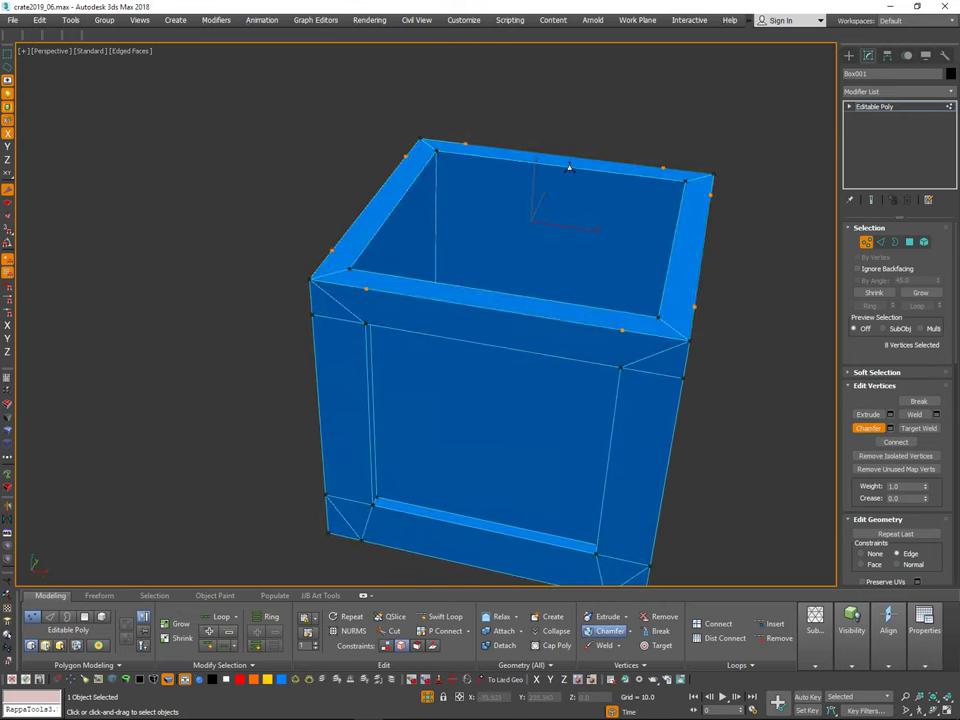
Step: Connect the new rim vertices to the adjacent inner rim corners and side panel corners around the top of the box
{"action": "middle_click_drag", "start_coordinate": [409, 274], "coordinate": [400, 329], "text": "alt"}
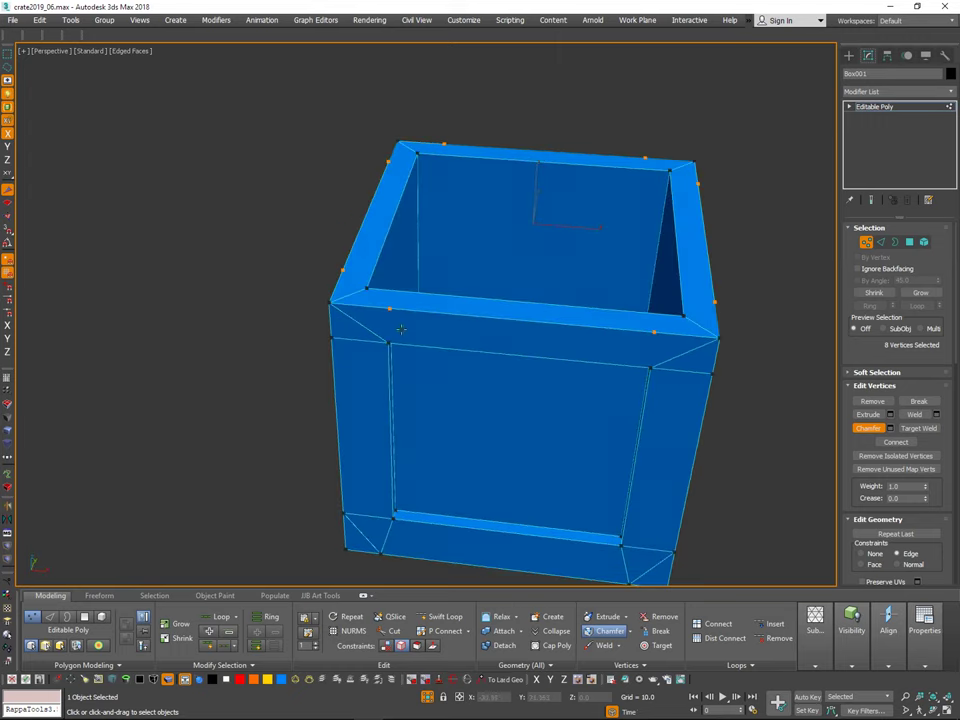
{"action": "middle_click_drag", "start_coordinate": [557, 332], "coordinate": [481, 302], "text": "alt"}
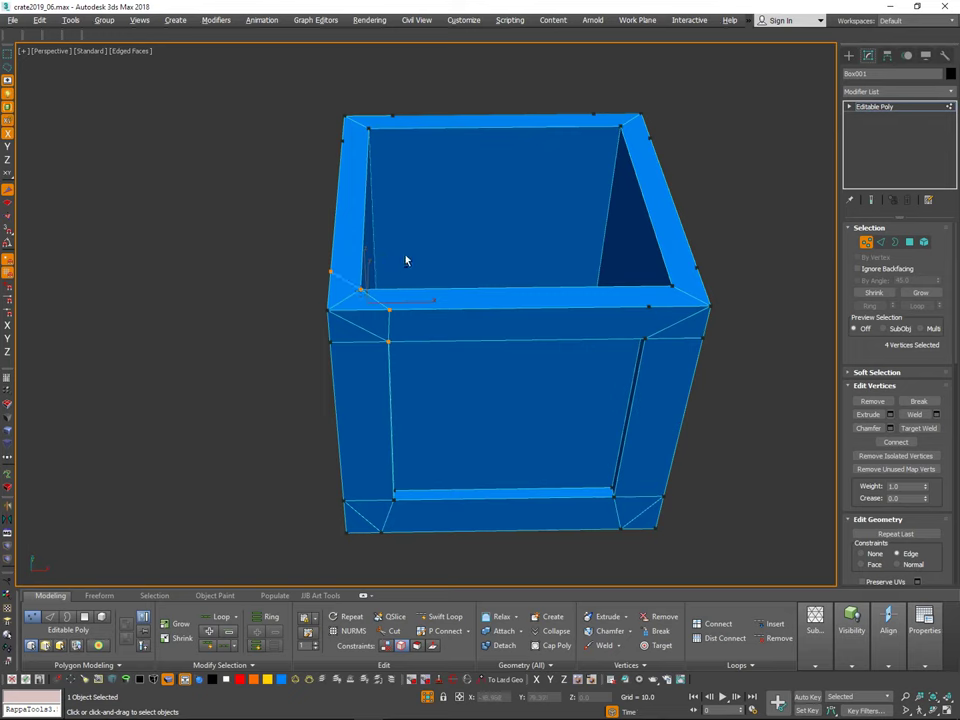
{"action": "middle_click_drag", "start_coordinate": [406, 260], "coordinate": [585, 295], "text": "alt"}
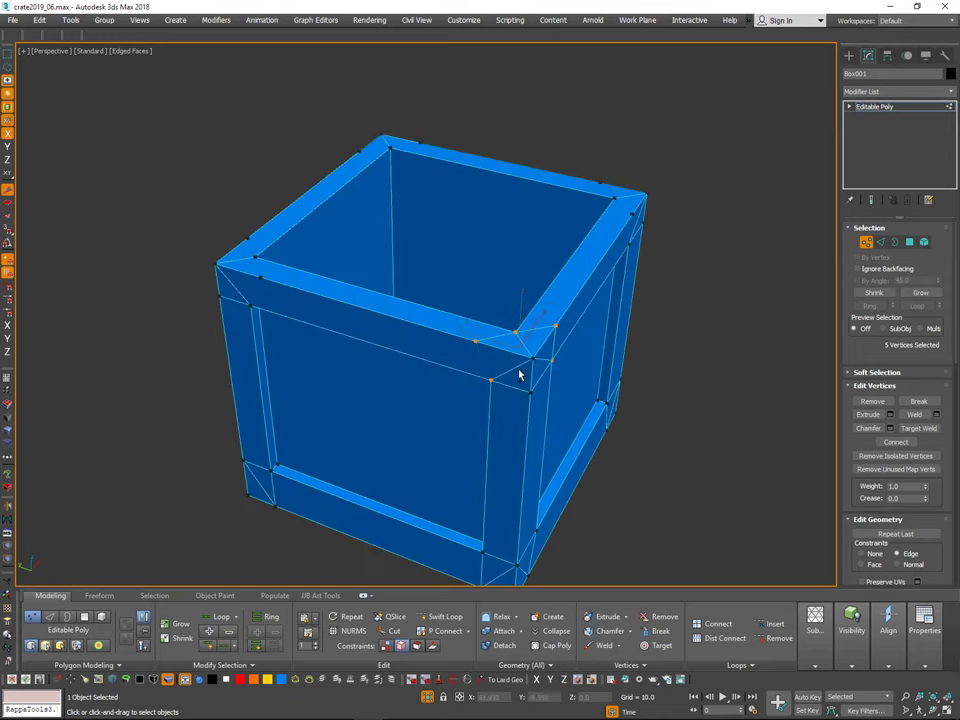
{"action": "middle_click_drag", "start_coordinate": [485, 365], "coordinate": [734, 416], "text": "alt"}
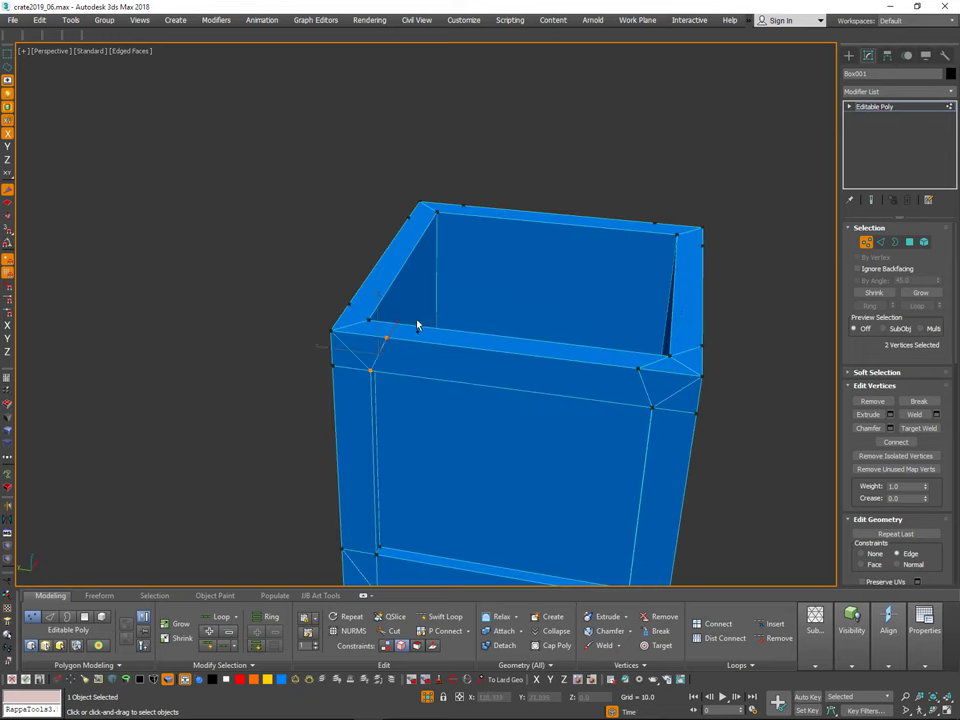
{"action": "middle_click_drag", "start_coordinate": [417, 325], "coordinate": [340, 331], "text": "alt"}
{"action": "middle_click_drag", "start_coordinate": [432, 318], "coordinate": [336, 412], "text": "alt"}
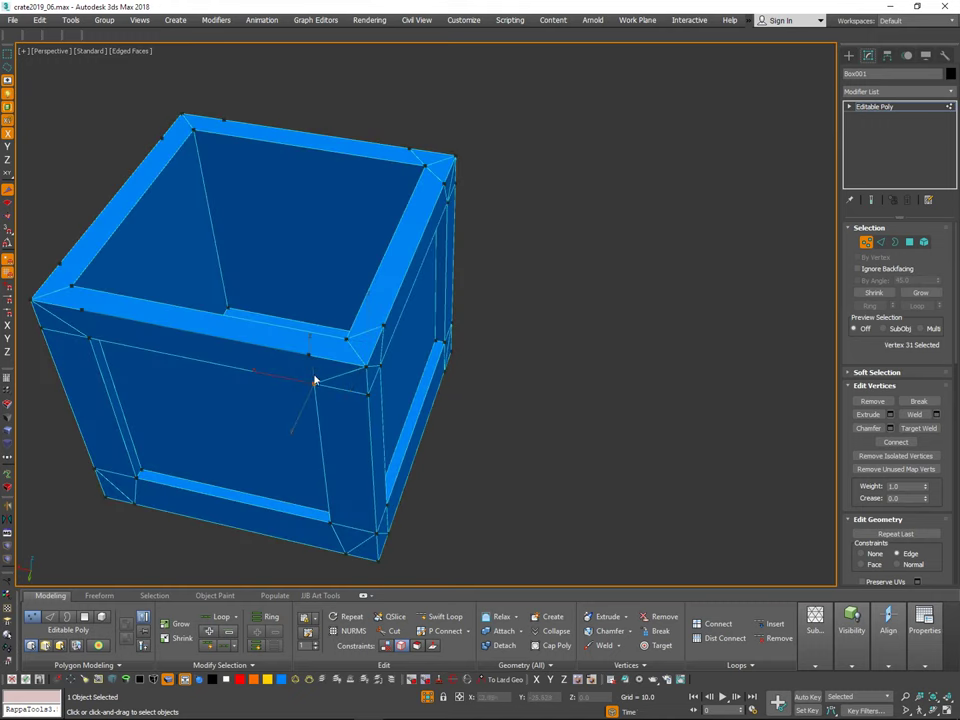
{"action": "middle_click_drag", "start_coordinate": [372, 325], "coordinate": [690, 302]}
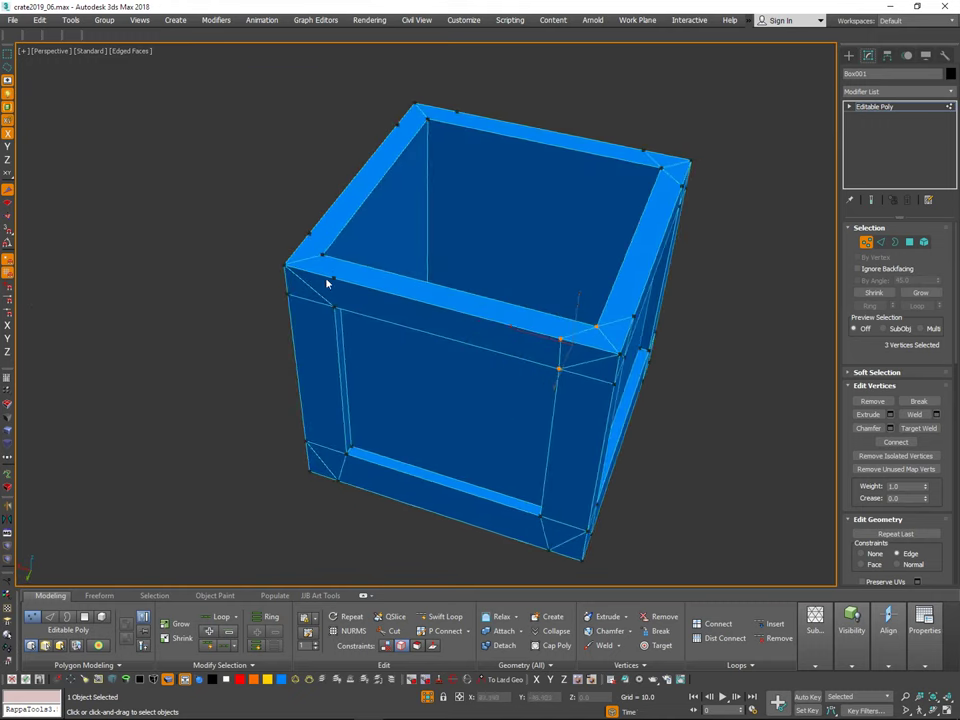
{"action": "middle_click_drag", "start_coordinate": [340, 246], "coordinate": [294, 258], "text": "alt"}
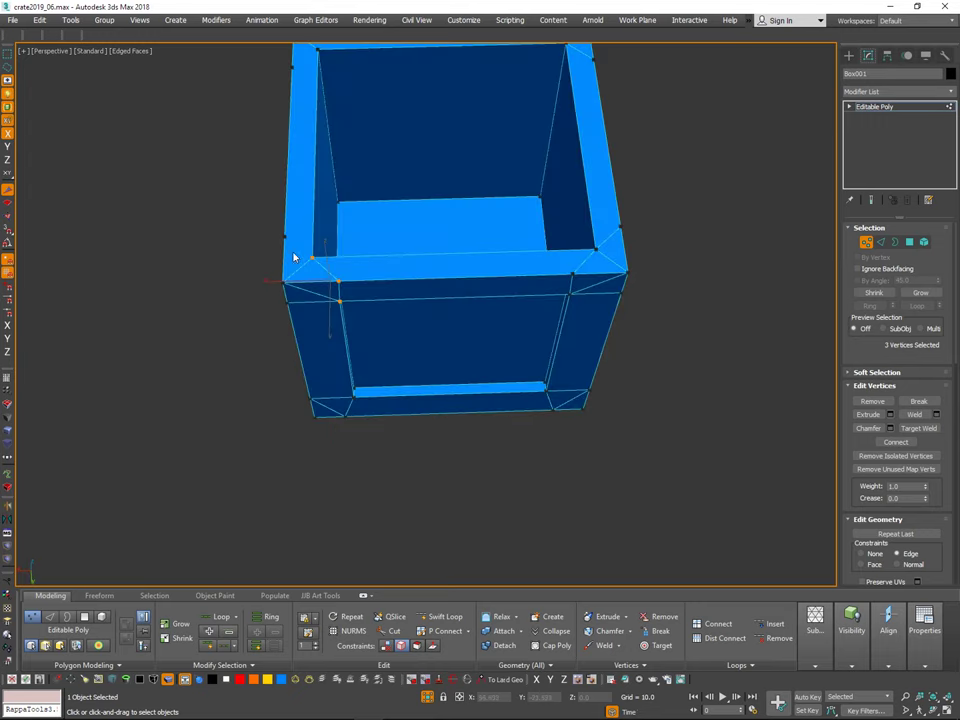
{"action": "middle_click_drag", "start_coordinate": [396, 201], "coordinate": [493, 352], "text": "alt"}
{"action": "left_click", "coordinate": [510, 389], "text": "ctrl"}
{"action": "middle_click_drag", "start_coordinate": [655, 366], "coordinate": [578, 349], "text": "alt"}
Step: Snap the two vertices on the +Y outer rim edge along X to the inner rim corners at 39.949 and -39.949
{"action": "middle_click_drag", "start_coordinate": [648, 370], "coordinate": [531, 348], "text": "alt"}
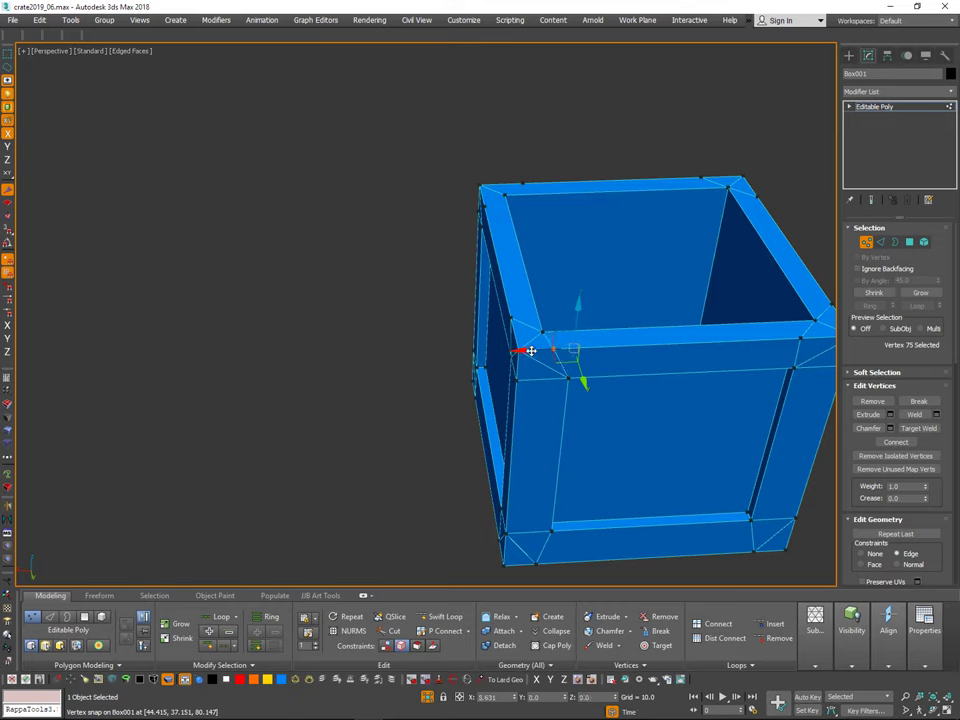
{"action": "left_click_drag", "start_coordinate": [543, 331], "coordinate": [544, 331]}
{"action": "middle_click_drag", "start_coordinate": [731, 339], "coordinate": [466, 365]}
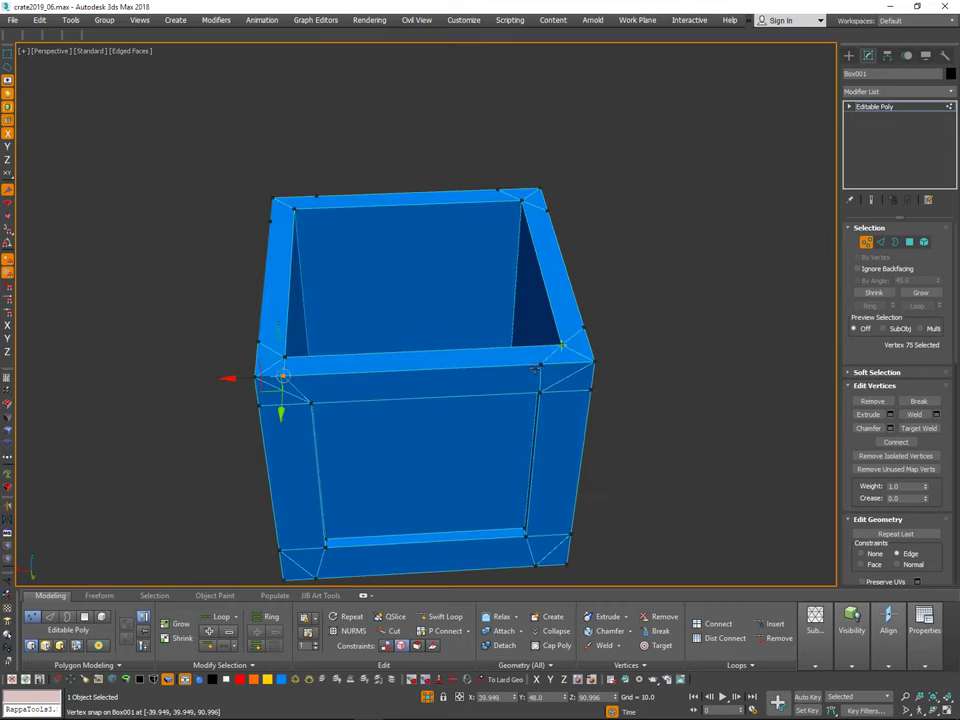
{"action": "middle_click_drag", "start_coordinate": [646, 319], "coordinate": [561, 343], "text": "alt"}
{"action": "left_click_drag", "start_coordinate": [563, 341], "coordinate": [527, 329]}
Step: Align the −X outer rim edge's vertices along Y with the inner rim corners, placing the +Y-end one at 39.949
{"action": "middle_click_drag", "start_coordinate": [679, 316], "coordinate": [594, 302], "text": "alt"}
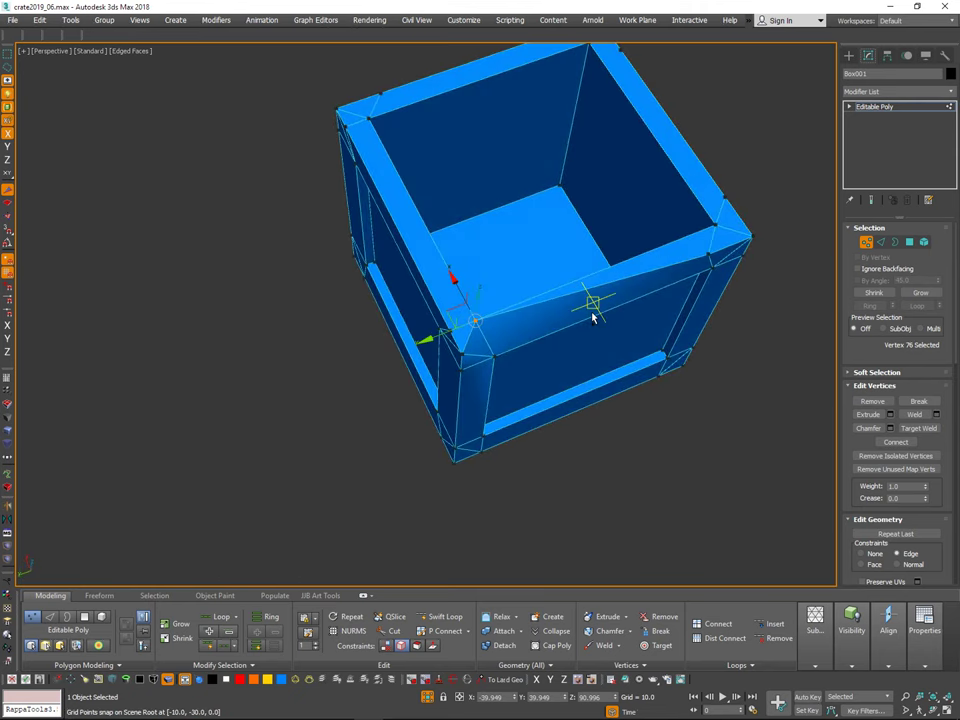
{"action": "middle_click_drag", "start_coordinate": [476, 326], "coordinate": [537, 323], "text": "alt"}
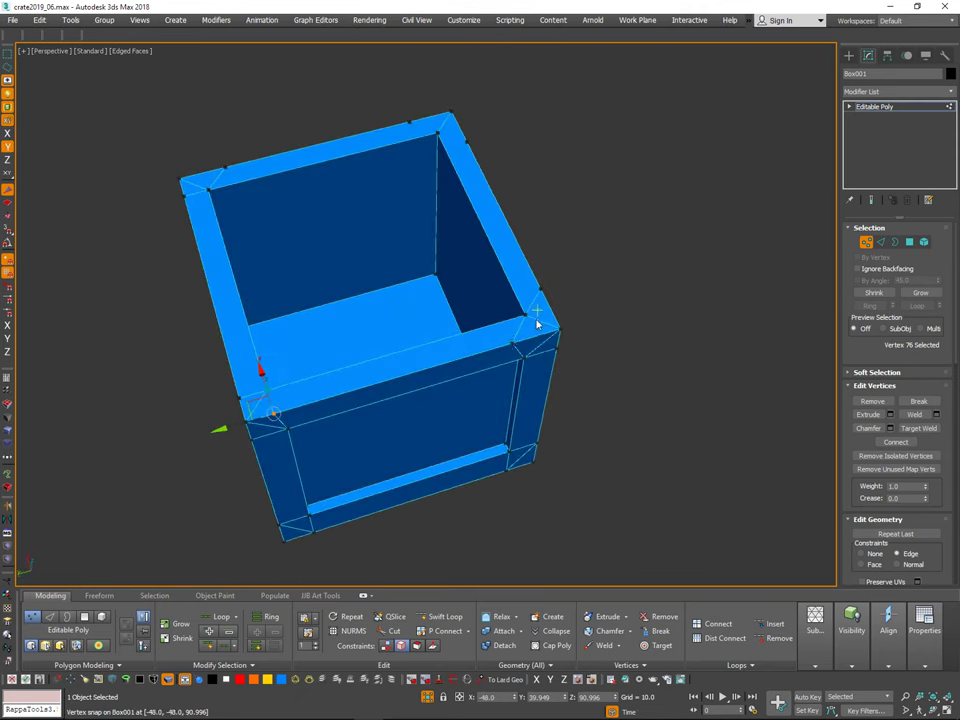
{"action": "mouse_move", "coordinate": [643, 288]}
{"action": "middle_mouse_down", "text": "alt"}
{"action": "mouse_move", "coordinate": [586, 330]}
{"action": "mouse_move", "coordinate": [610, 297]}
{"action": "mouse_move", "coordinate": [631, 293]}
{"action": "mouse_move", "coordinate": [602, 227]}
{"action": "mouse_move", "coordinate": [549, 334]}
{"action": "middle_mouse_up", "text": "alt"}
{"action": "key", "text": "ctrl+z"}
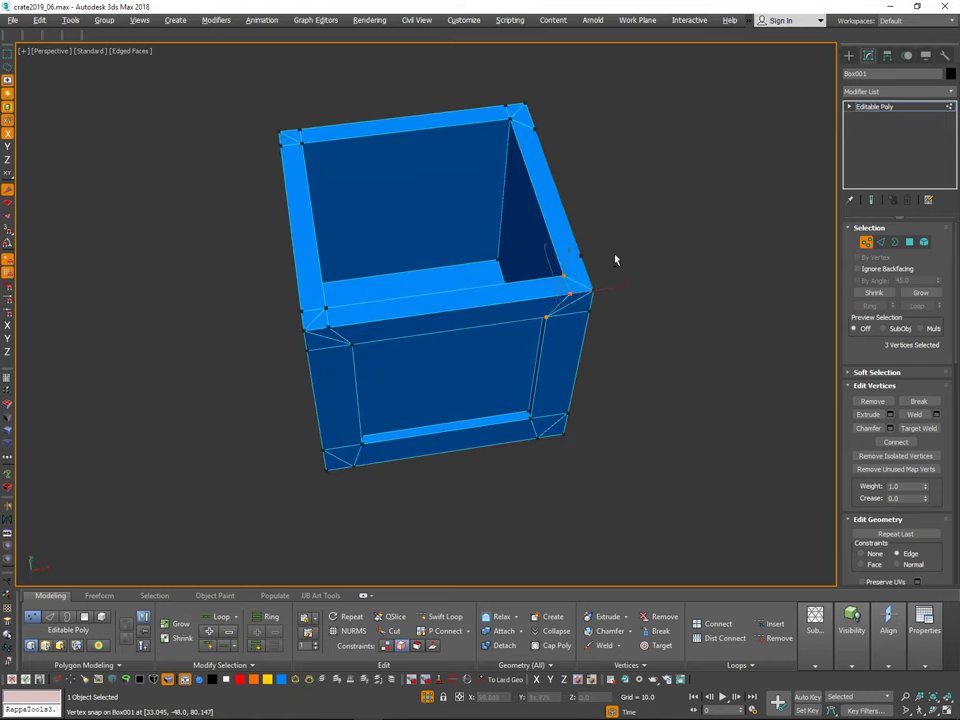
Step: Align the +X outer rim edge's vertices along Y with the inner rim corners, placing the +Y-end one at 39.949
{"action": "middle_click_drag", "start_coordinate": [615, 260], "coordinate": [612, 290], "text": "alt"}
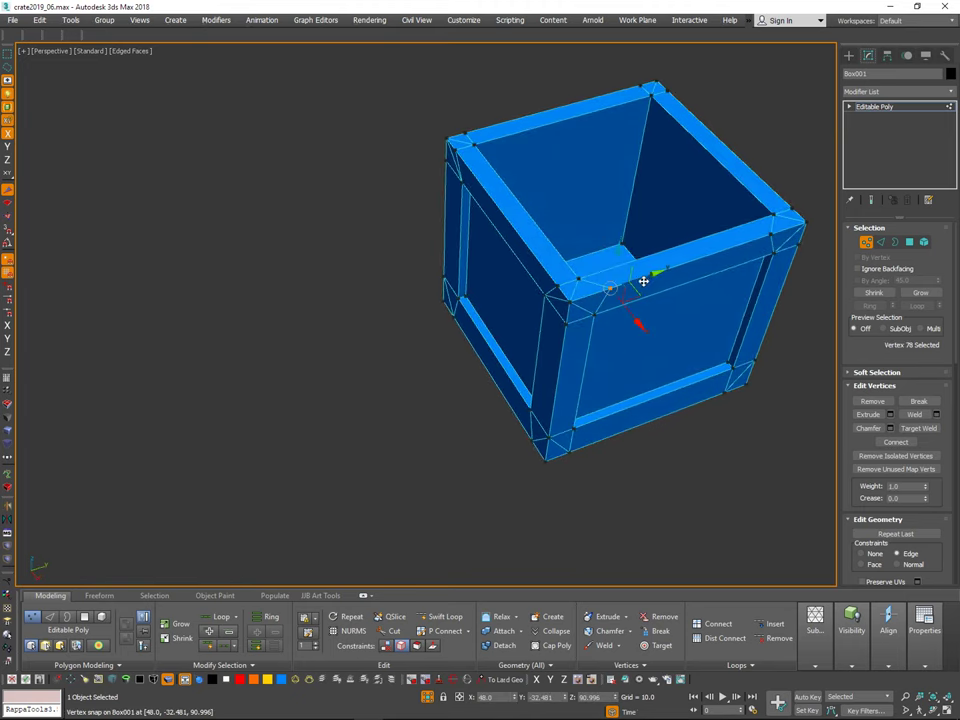
{"action": "left_click_drag", "start_coordinate": [583, 279], "coordinate": [585, 280]}
{"action": "middle_click_drag", "start_coordinate": [635, 280], "coordinate": [525, 318]}
{"action": "middle_click_drag", "start_coordinate": [702, 328], "coordinate": [672, 319], "text": "alt"}
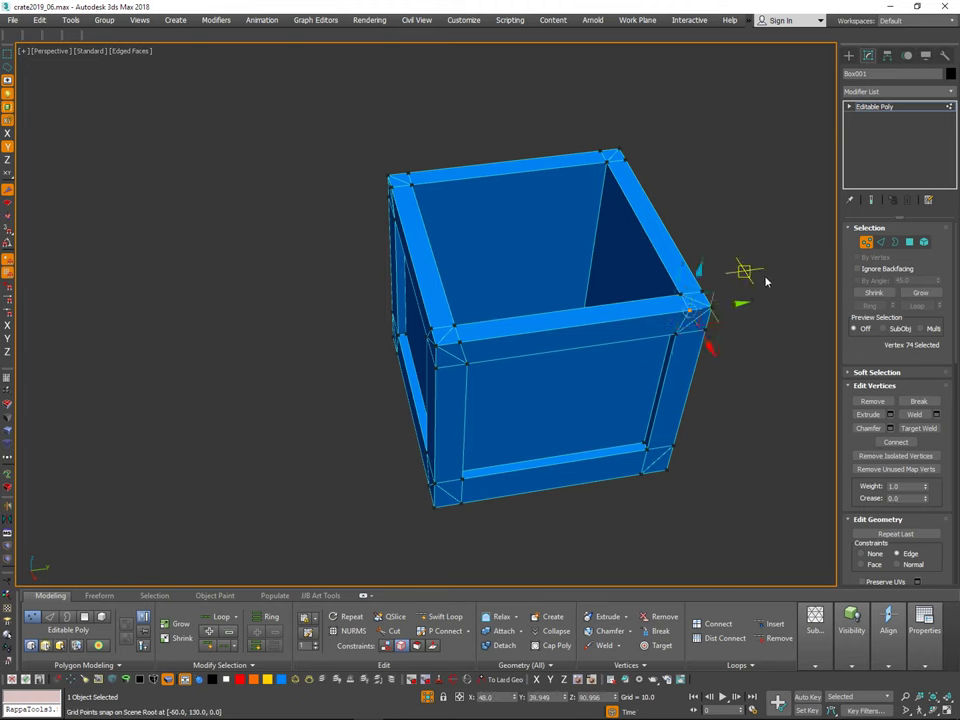
Step: Spin the side-face diagonals at the +X, +Y top corner so they run from the rim vertices to the corner's vertical edge
{"action": "middle_click_drag", "start_coordinate": [765, 282], "coordinate": [722, 230], "text": "alt"}
{"action": "key", "text": "2"}
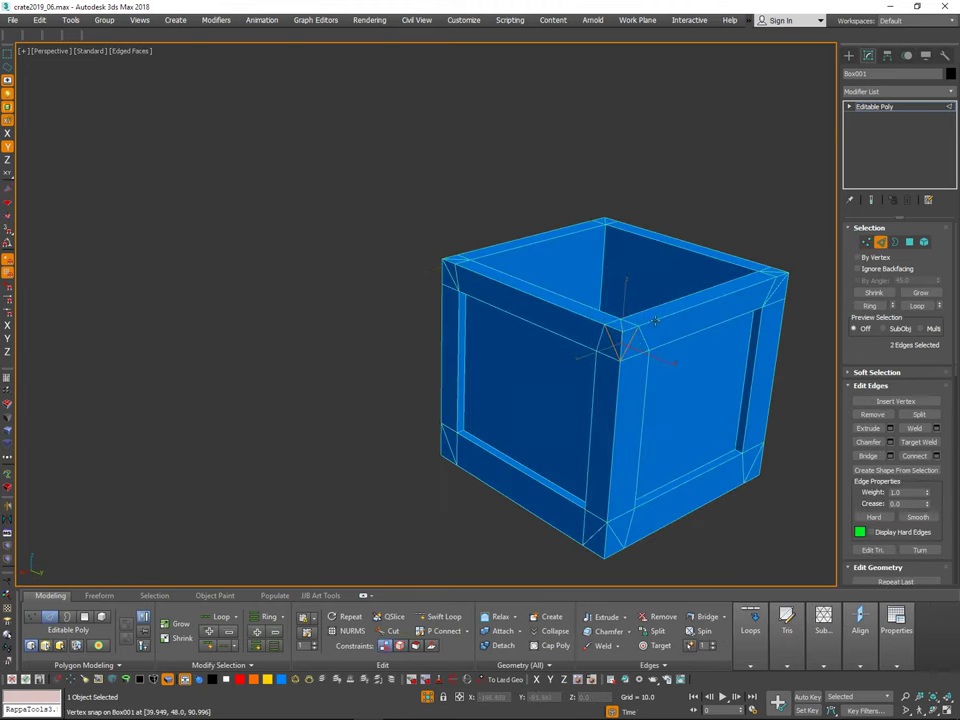
{"action": "middle_click_drag", "start_coordinate": [647, 279], "coordinate": [515, 288], "text": "alt"}
{"action": "scroll", "coordinate": [621, 332], "scroll_direction": "up", "scroll_amount": 2}
{"action": "left_click", "coordinate": [617, 327]}
{"action": "middle_click_drag", "start_coordinate": [515, 288], "coordinate": [442, 382]}
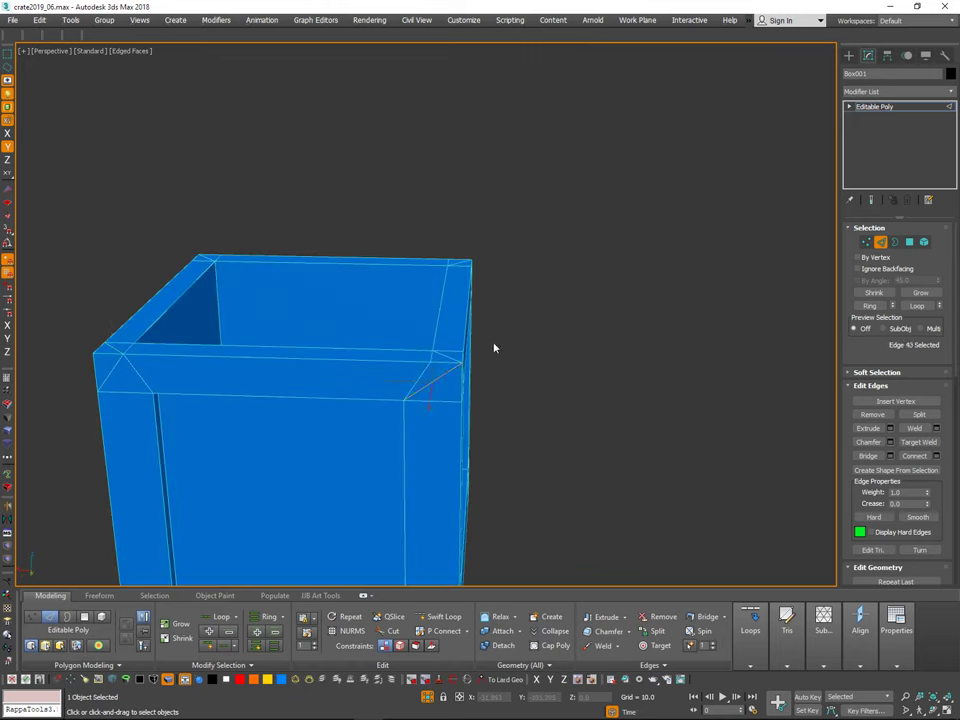
Step: Spin the diagonal edges on the rim and side faces at the remaining top corners to match
{"action": "key", "text": "s"}
{"action": "middle_click_drag", "start_coordinate": [494, 348], "coordinate": [452, 288], "text": "alt"}
{"action": "key", "text": "s"}
{"action": "middle_click_drag", "start_coordinate": [643, 283], "coordinate": [402, 290]}
{"action": "middle_click_drag", "start_coordinate": [572, 355], "coordinate": [434, 365], "text": "alt"}
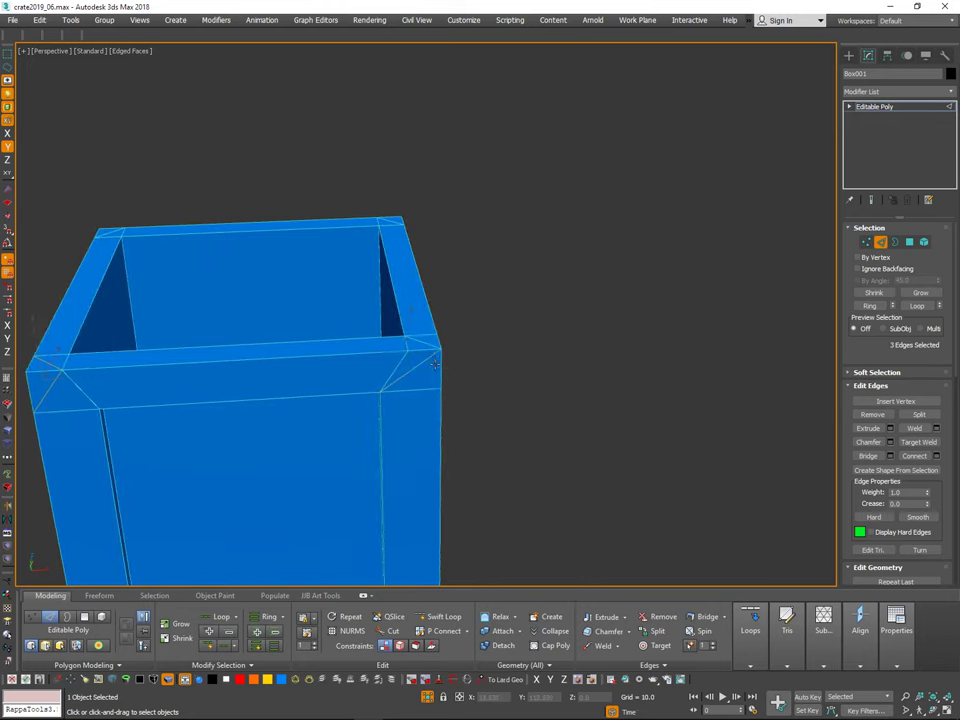
{"action": "middle_click_drag", "start_coordinate": [565, 386], "coordinate": [463, 374], "text": "alt"}
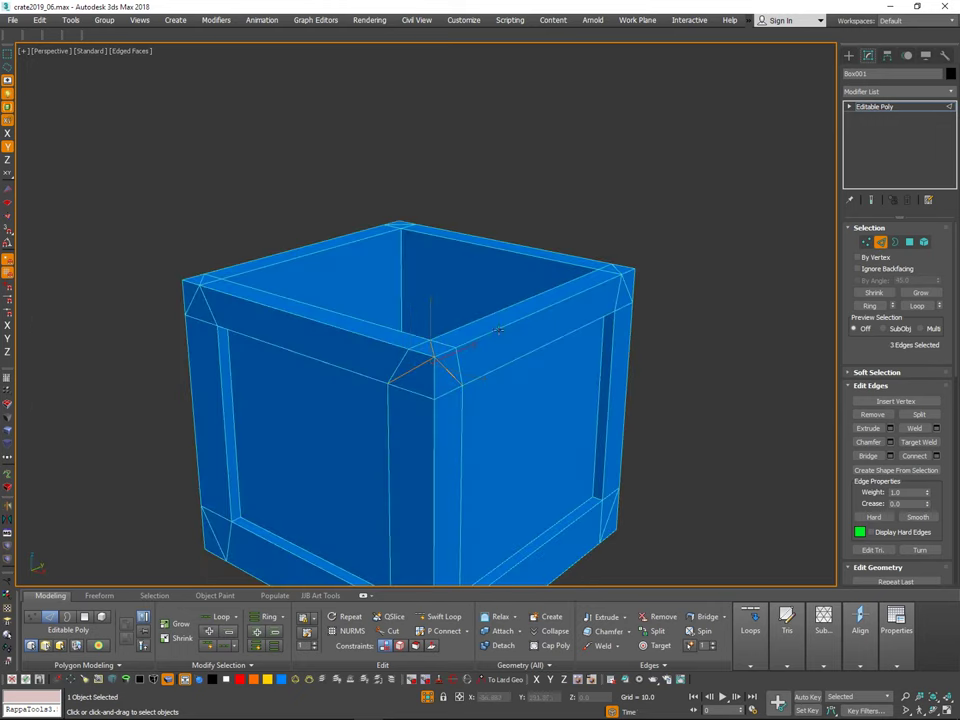
{"action": "mouse_move", "coordinate": [499, 331]}
{"action": "middle_mouse_down", "text": "alt"}
{"action": "mouse_move", "coordinate": [677, 343]}
{"action": "mouse_move", "coordinate": [509, 341]}
{"action": "middle_mouse_up", "text": "alt"}
Step: Check the box's corner topology from several angles and switch to element-level selection
{"action": "middle_click_drag", "start_coordinate": [509, 341], "coordinate": [693, 258], "text": "alt"}
{"action": "scroll", "coordinate": [680, 319], "scroll_direction": "down", "scroll_amount": 4}
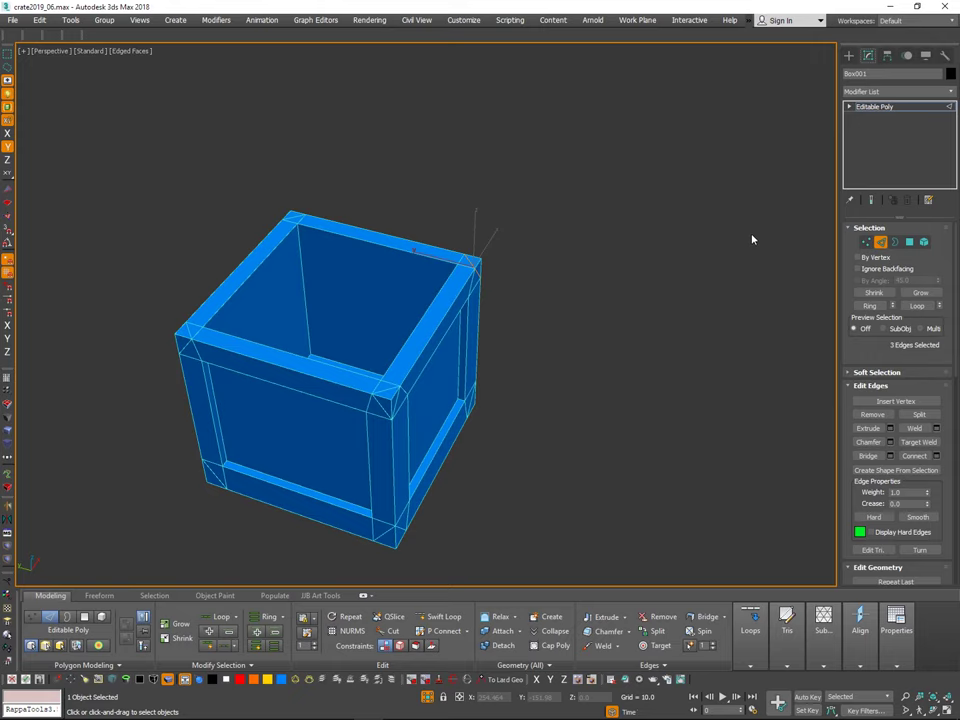
{"action": "middle_click_drag", "start_coordinate": [497, 334], "coordinate": [564, 292]}
{"action": "middle_click_drag", "start_coordinate": [564, 292], "coordinate": [715, 329], "text": "alt"}
{"action": "left_click", "coordinate": [924, 242]}
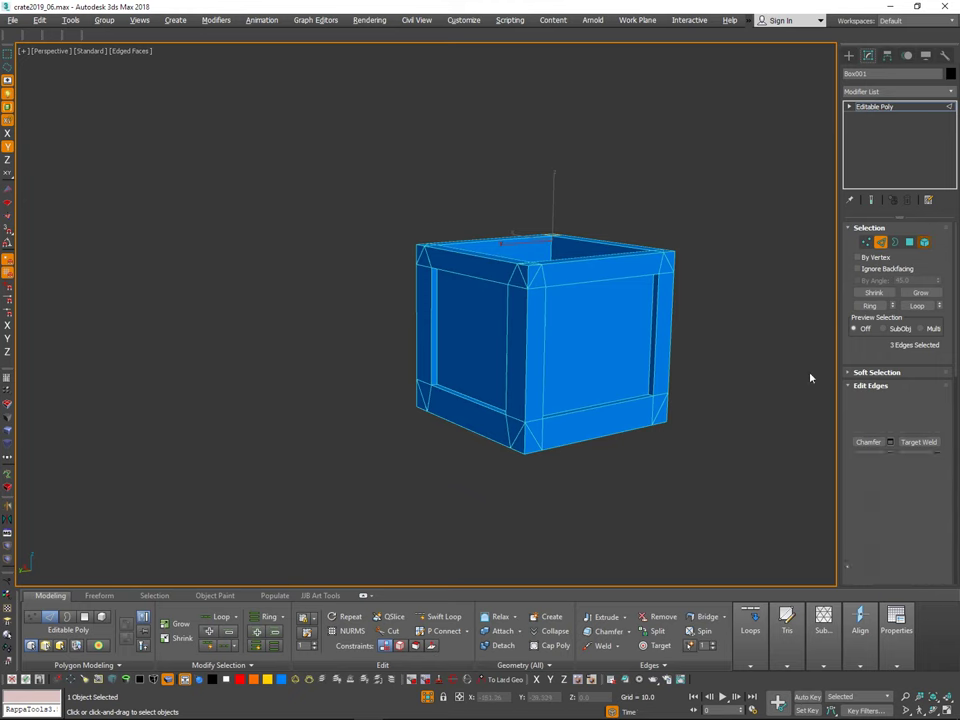
Step: Assign smoothing group 1 to every polygon of the box and clear the selection
{"action": "key", "text": "ctrl+a"}
{"action": "middle_click_drag", "start_coordinate": [834, 496], "coordinate": [807, 491]}
{"action": "mouse_move", "coordinate": [949, 510]}
{"action": "left_mouse_down"}
{"action": "mouse_move", "coordinate": [921, 51]}
{"action": "mouse_move", "coordinate": [932, 162]}
{"action": "left_mouse_up"}
{"action": "left_click", "coordinate": [858, 453]}
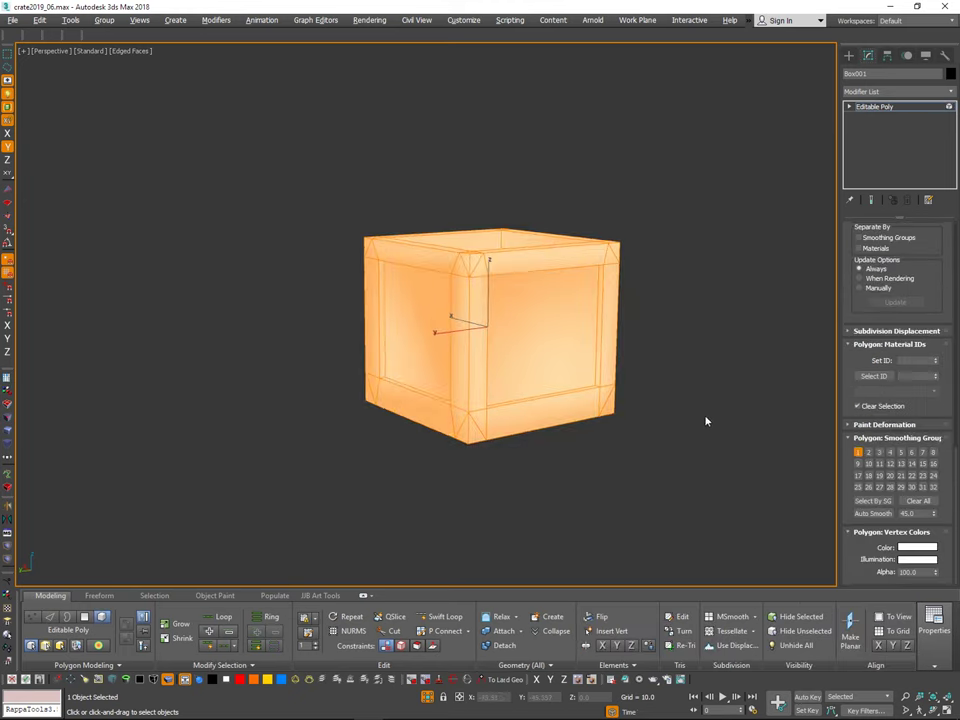
{"action": "left_click", "coordinate": [693, 380]}
{"action": "mouse_move", "coordinate": [670, 308]}
{"action": "middle_mouse_down", "text": "alt"}
{"action": "mouse_move", "coordinate": [671, 326]}
{"action": "mouse_move", "coordinate": [726, 302]}
{"action": "mouse_move", "coordinate": [813, 317]}
{"action": "mouse_move", "coordinate": [718, 362]}
{"action": "mouse_move", "coordinate": [656, 328]}
{"action": "mouse_move", "coordinate": [632, 355]}
{"action": "mouse_move", "coordinate": [636, 398]}
{"action": "middle_mouse_up", "text": "alt"}
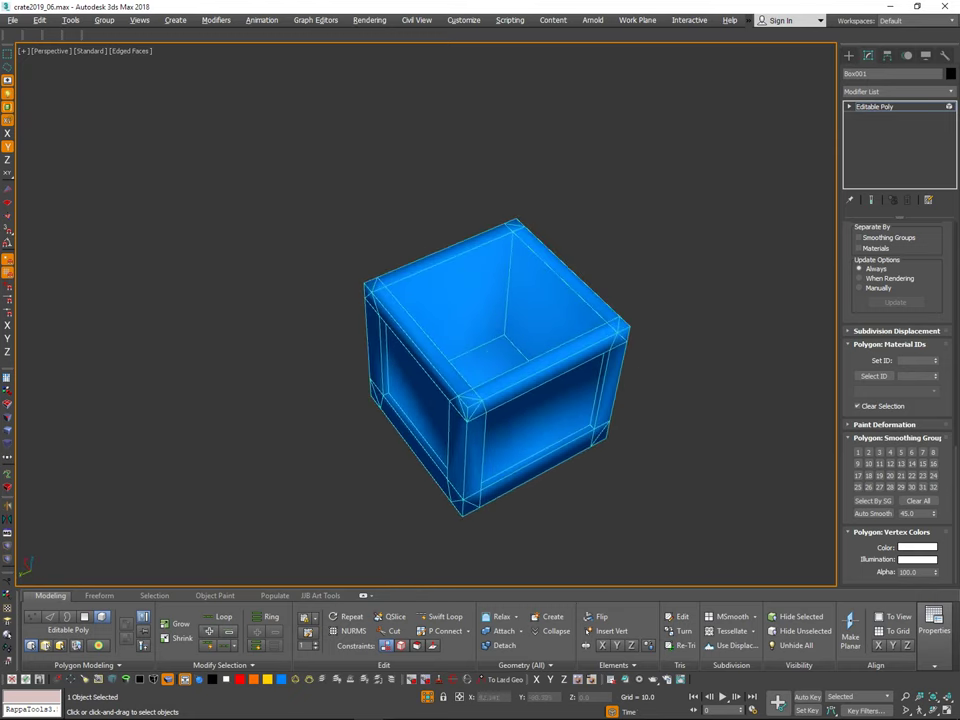
Step: Add a Swift Loop edge loop around the box's inner walls just below the top rim
{"action": "scroll", "coordinate": [531, 310], "scroll_direction": "up", "scroll_amount": 2}
{"action": "key", "text": "alt+shift+w"}
{"action": "middle_click_drag", "start_coordinate": [584, 214], "coordinate": [564, 279]}
{"action": "scroll", "coordinate": [480, 264], "scroll_direction": "up", "scroll_amount": 6}
{"action": "left_click", "coordinate": [470, 264]}
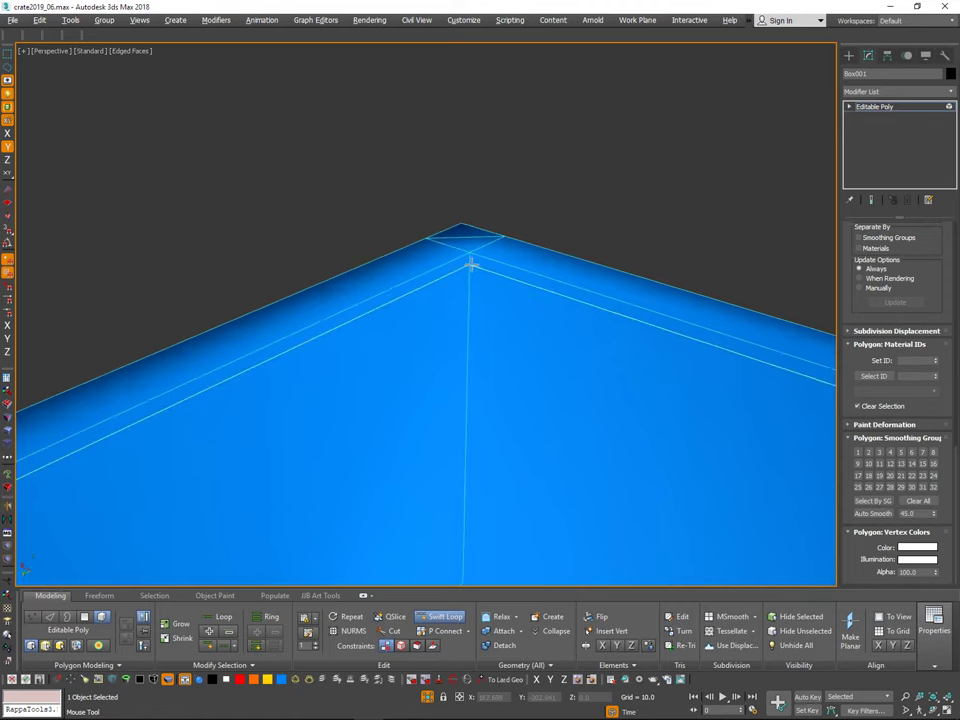
{"action": "scroll", "coordinate": [480, 260], "scroll_direction": "down", "scroll_amount": 6}
{"action": "middle_click_drag", "start_coordinate": [662, 416], "coordinate": [761, 424], "text": "alt"}
{"action": "scroll", "coordinate": [718, 386], "scroll_direction": "down", "scroll_amount": 4}
{"action": "scroll", "coordinate": [594, 349], "scroll_direction": "up", "scroll_amount": 2}
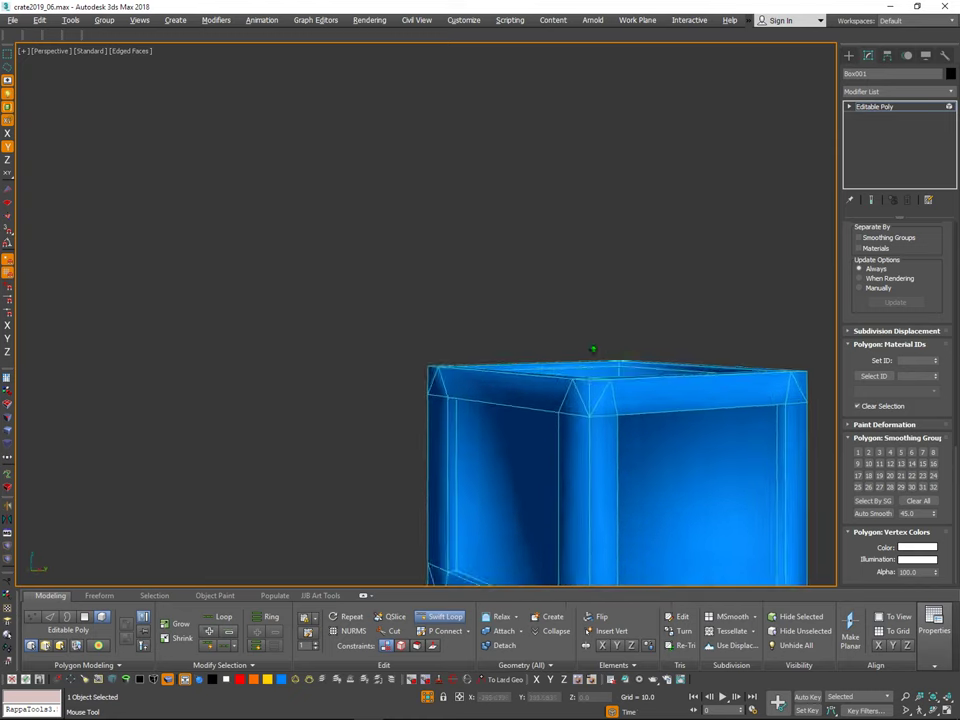
{"action": "mouse_move", "coordinate": [594, 349]}
{"action": "middle_mouse_down", "text": "alt"}
{"action": "mouse_move", "coordinate": [621, 363]}
{"action": "mouse_move", "coordinate": [696, 354]}
{"action": "mouse_move", "coordinate": [645, 352]}
{"action": "mouse_move", "coordinate": [657, 349]}
{"action": "middle_mouse_up", "text": "alt"}
{"action": "mouse_move", "coordinate": [759, 367]}
{"action": "middle_mouse_down"}
{"action": "mouse_move", "coordinate": [714, 379]}
{"action": "mouse_move", "coordinate": [662, 370]}
{"action": "mouse_move", "coordinate": [705, 349]}
{"action": "mouse_move", "coordinate": [662, 349]}
{"action": "mouse_move", "coordinate": [692, 369]}
{"action": "mouse_move", "coordinate": [708, 328]}
{"action": "mouse_move", "coordinate": [681, 328]}
{"action": "mouse_move", "coordinate": [655, 377]}
{"action": "mouse_move", "coordinate": [594, 350]}
{"action": "mouse_move", "coordinate": [645, 342]}
{"action": "mouse_move", "coordinate": [672, 324]}
{"action": "middle_mouse_up"}
{"action": "scroll", "coordinate": [681, 328], "scroll_direction": "down", "scroll_amount": 2}
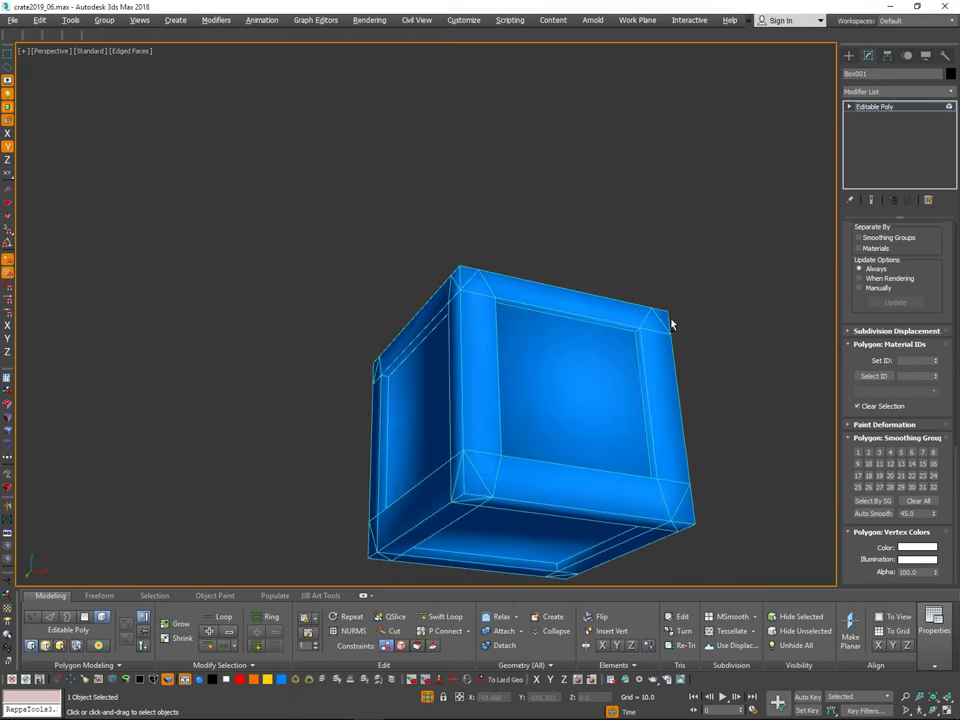
{"action": "left_click_drag", "start_coordinate": [923, 271], "coordinate": [905, 675]}
{"action": "left_click_drag", "start_coordinate": [928, 327], "coordinate": [847, 633]}
{"action": "left_click", "coordinate": [910, 243]}
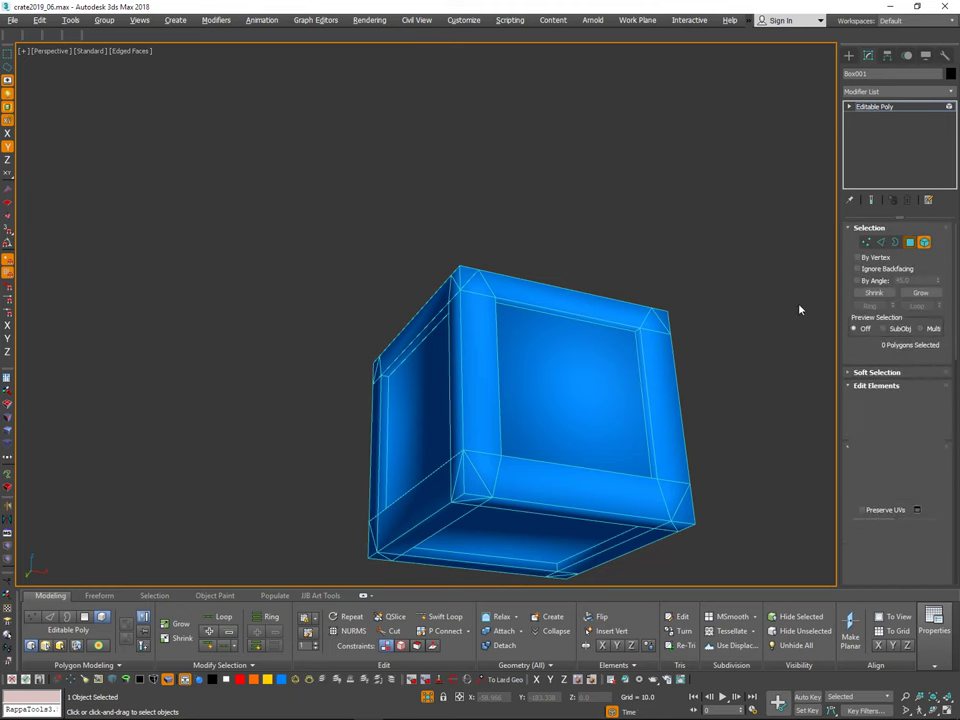
{"action": "key", "text": "4"}
{"action": "left_click", "coordinate": [553, 381]}
{"action": "left_click", "coordinate": [422, 418], "text": "ctrl"}
{"action": "middle_click_drag", "start_coordinate": [422, 415], "coordinate": [682, 405], "text": "alt"}
{"action": "left_click", "coordinate": [409, 363], "text": "ctrl"}
{"action": "middle_click_drag", "start_coordinate": [409, 363], "coordinate": [680, 395], "text": "alt"}
{"action": "middle_click_drag", "start_coordinate": [470, 354], "coordinate": [664, 275], "text": "alt"}
{"action": "left_click", "coordinate": [478, 439], "text": "ctrl"}
{"action": "middle_click_drag", "start_coordinate": [478, 439], "coordinate": [545, 395], "text": "alt"}
{"action": "middle_click_drag", "start_coordinate": [597, 327], "coordinate": [727, 342], "text": "alt"}
{"action": "left_click", "coordinate": [938, 429]}
{"action": "middle_click_drag", "start_coordinate": [594, 368], "coordinate": [429, 326], "text": "alt"}
{"action": "scroll", "coordinate": [429, 326], "scroll_direction": "up", "scroll_amount": 2}
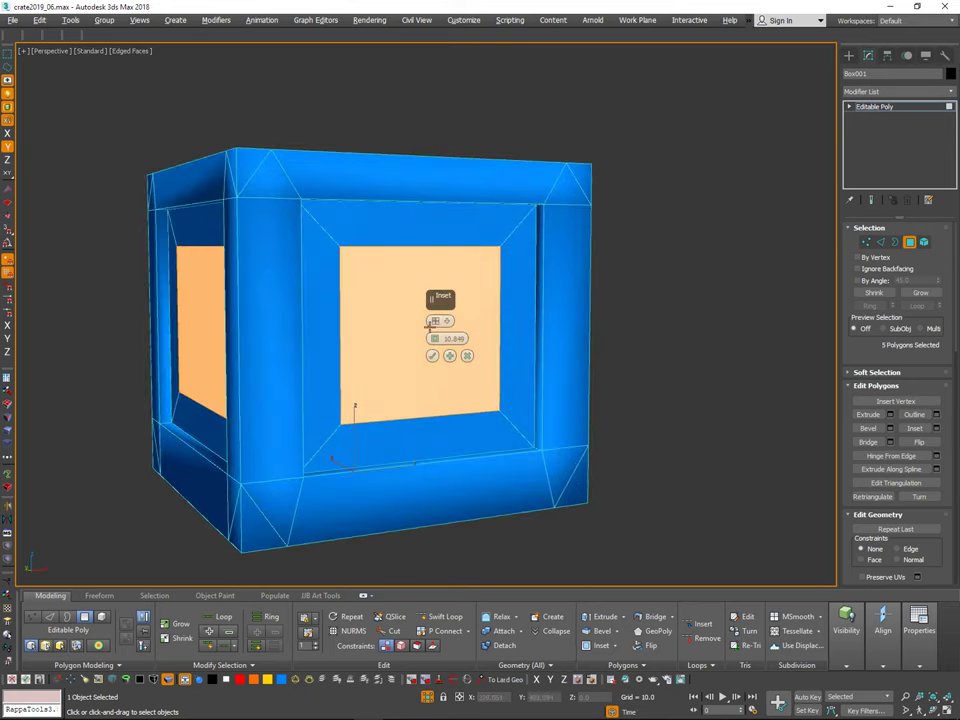
{"action": "left_click_drag", "start_coordinate": [434, 340], "coordinate": [424, 383]}
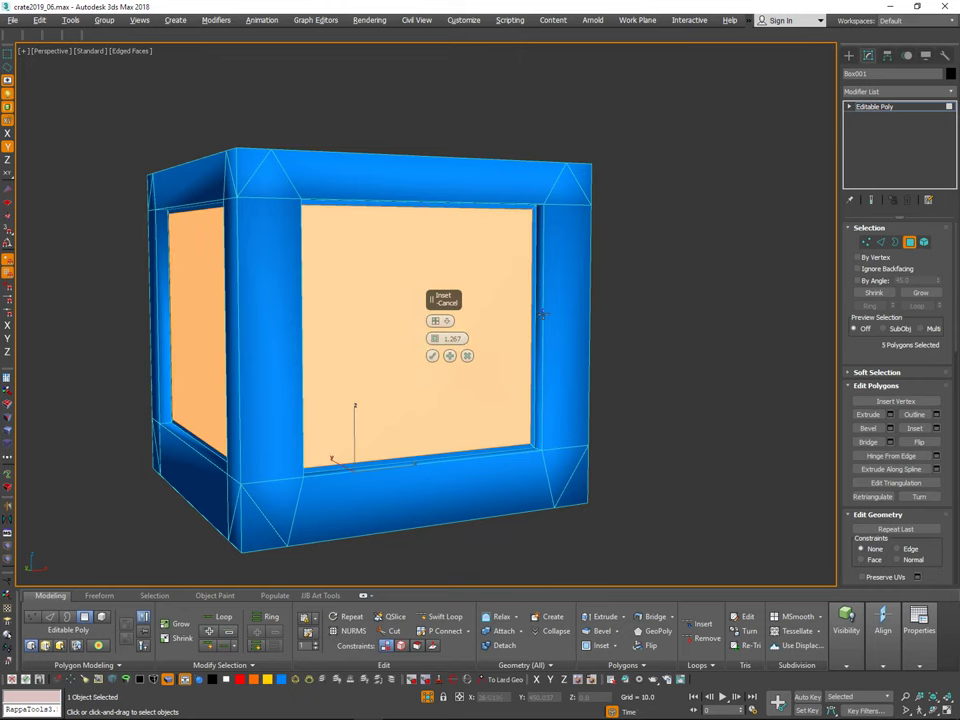
{"action": "middle_click_drag", "start_coordinate": [543, 314], "coordinate": [503, 342], "text": "alt"}
{"action": "middle_click_drag", "start_coordinate": [427, 371], "coordinate": [563, 338], "text": "alt"}
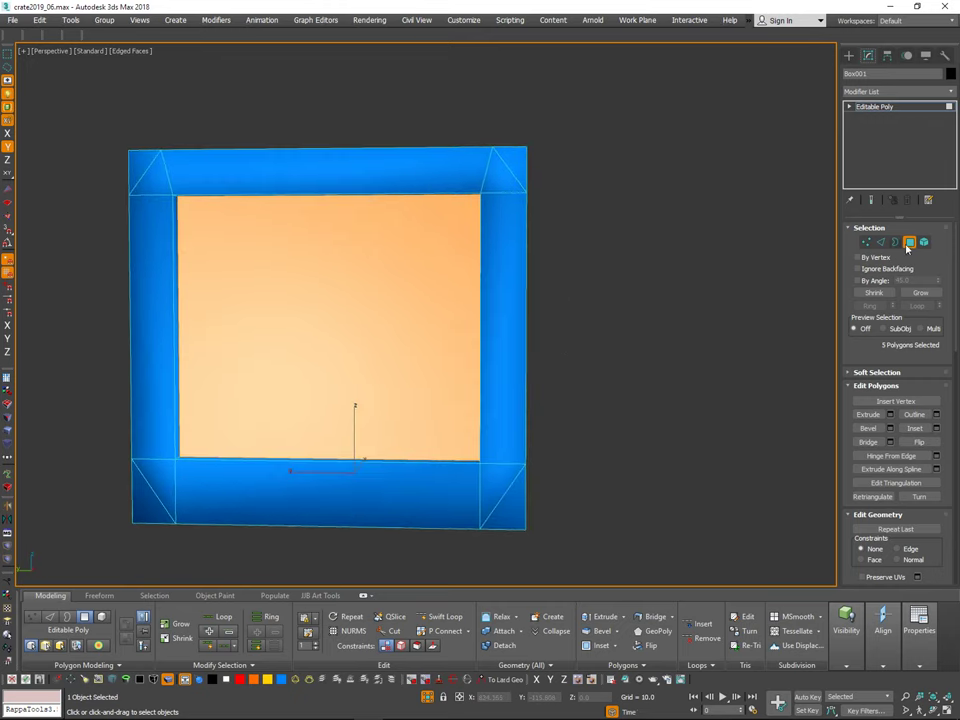
Step: Select the four outer border edges of the recessed panel on each of the box's four side faces
{"action": "middle_click_drag", "start_coordinate": [580, 276], "coordinate": [611, 285], "text": "alt"}
{"action": "key", "text": "2"}
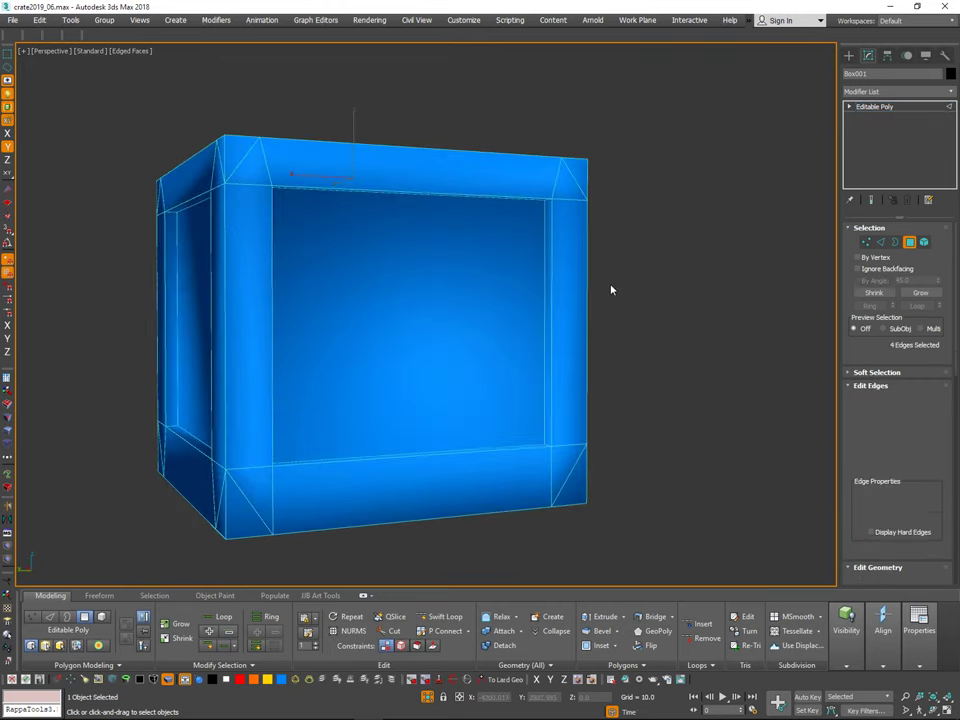
{"action": "middle_click_drag", "start_coordinate": [502, 192], "coordinate": [308, 258], "text": "alt"}
{"action": "left_click", "coordinate": [500, 201], "text": "ctrl"}
{"action": "middle_click_drag", "start_coordinate": [386, 436], "coordinate": [575, 300], "text": "alt"}
{"action": "left_click", "coordinate": [582, 408], "text": "ctrl"}
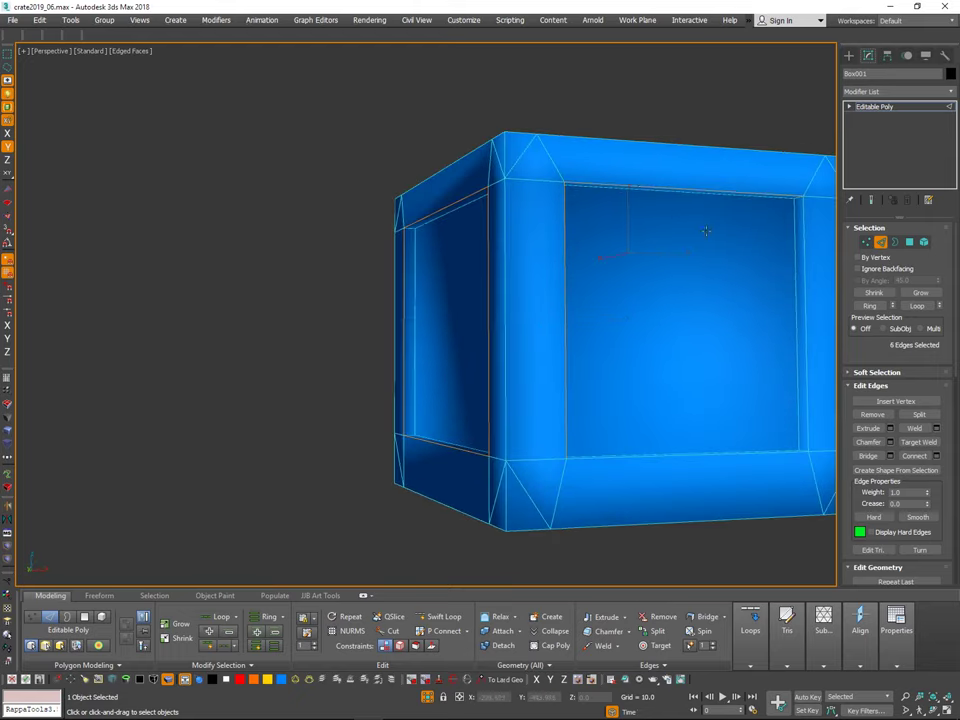
{"action": "middle_click_drag", "start_coordinate": [706, 231], "coordinate": [550, 293], "text": "alt"}
{"action": "middle_click_drag", "start_coordinate": [519, 511], "coordinate": [293, 481], "text": "alt"}
{"action": "left_click", "coordinate": [517, 501], "text": "ctrl"}
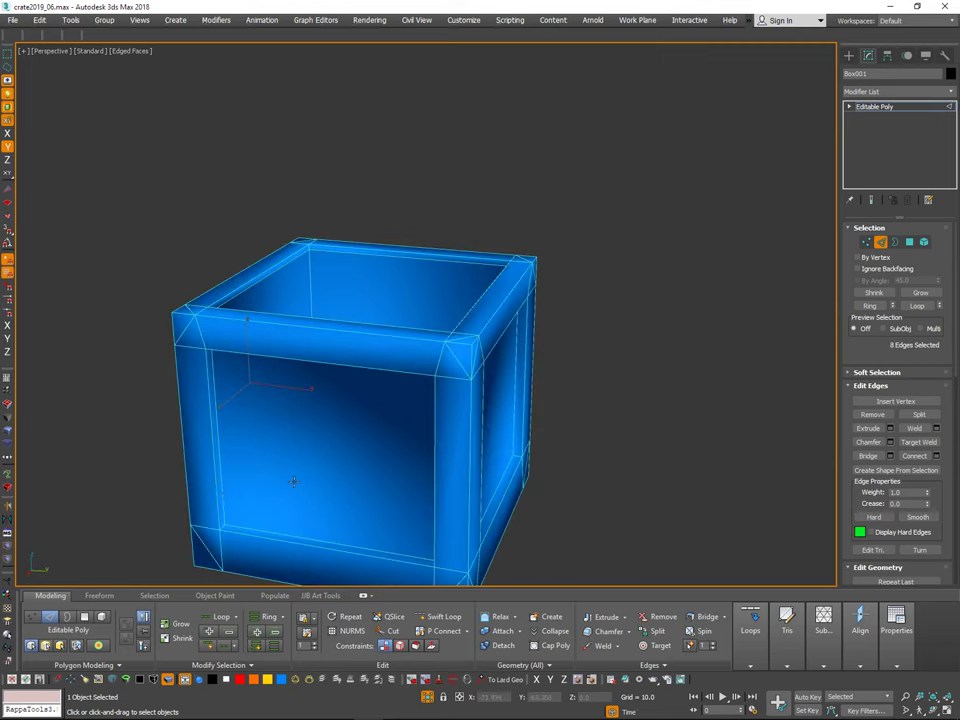
{"action": "middle_click_drag", "start_coordinate": [460, 492], "coordinate": [509, 499], "text": "alt"}
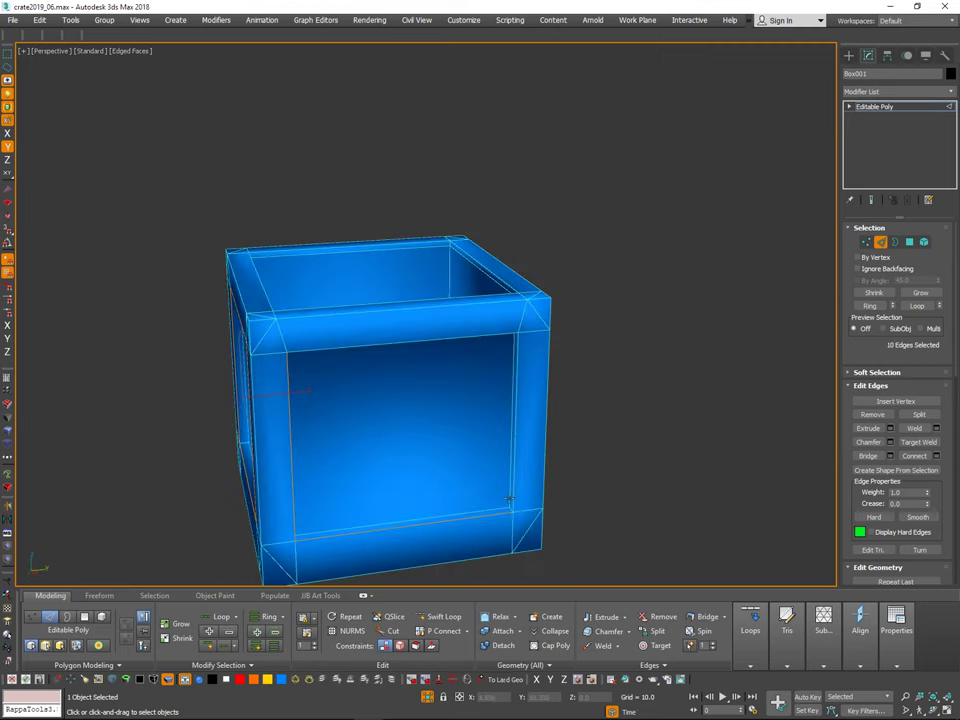
{"action": "middle_click_drag", "start_coordinate": [524, 441], "coordinate": [453, 253], "text": "alt"}
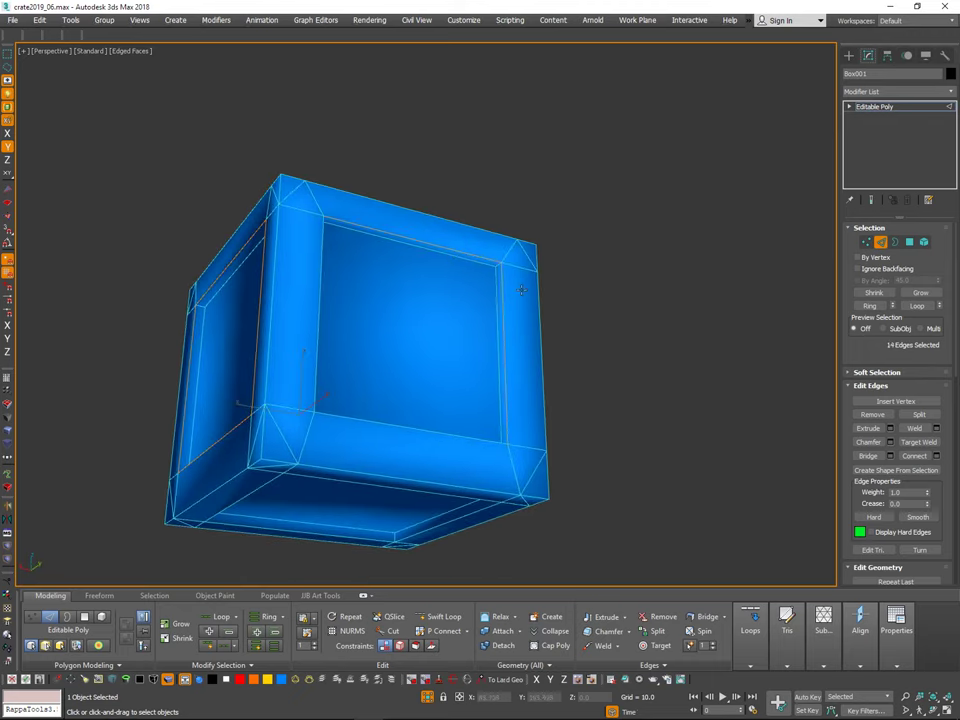
{"action": "middle_click_drag", "start_coordinate": [521, 290], "coordinate": [340, 271], "text": "alt"}
{"action": "middle_click_drag", "start_coordinate": [229, 273], "coordinate": [287, 451], "text": "alt"}
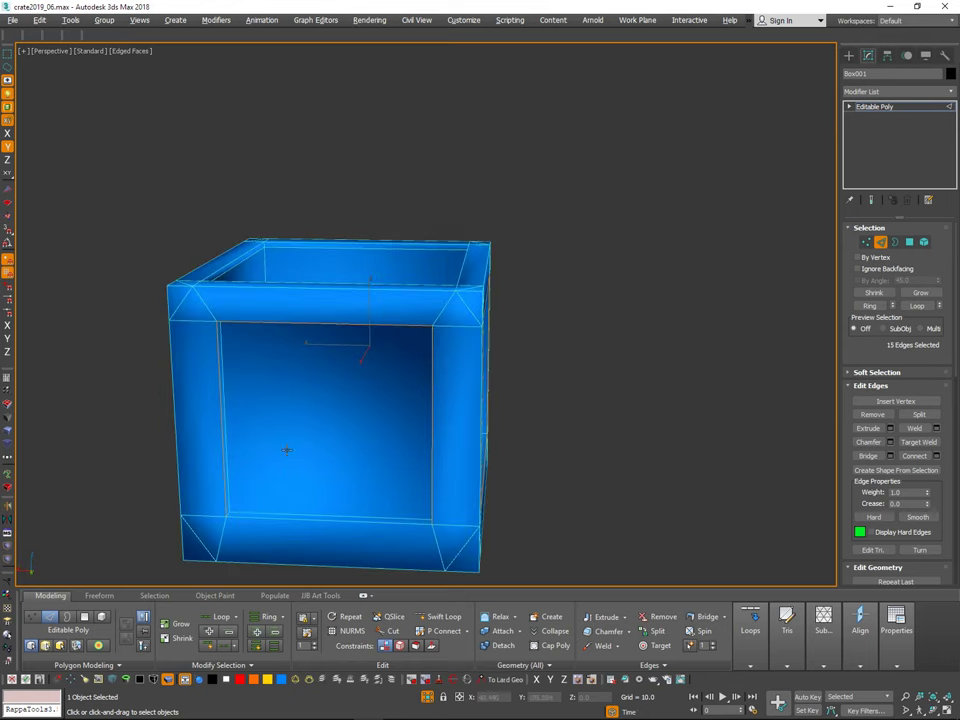
{"action": "middle_click_drag", "start_coordinate": [289, 515], "coordinate": [555, 396], "text": "alt"}
Step: Chamfer the selected recess border edges by 0.461 with 1 segment while the full crate is shown, and isolate the box again
{"action": "left_click", "coordinate": [889, 443]}
{"action": "mouse_move", "coordinate": [462, 303]}
{"action": "middle_mouse_down", "text": "alt"}
{"action": "mouse_move", "coordinate": [562, 258]}
{"action": "mouse_move", "coordinate": [572, 284]}
{"action": "mouse_move", "coordinate": [557, 261]}
{"action": "mouse_move", "coordinate": [555, 279]}
{"action": "mouse_move", "coordinate": [599, 286]}
{"action": "mouse_move", "coordinate": [597, 278]}
{"action": "middle_mouse_up", "text": "alt"}
{"action": "right_click", "coordinate": [562, 265]}
{"action": "key", "text": "Escape"}
{"action": "key", "text": "alt+q"}
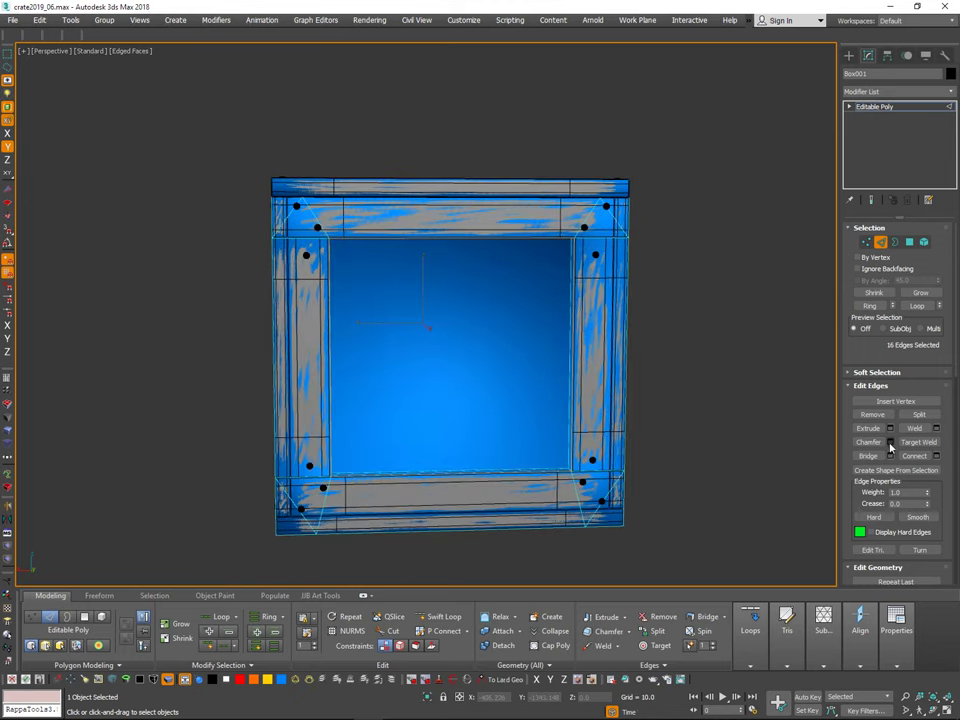
{"action": "left_click", "coordinate": [890, 444]}
{"action": "scroll", "coordinate": [620, 360], "scroll_direction": "up", "scroll_amount": 8}
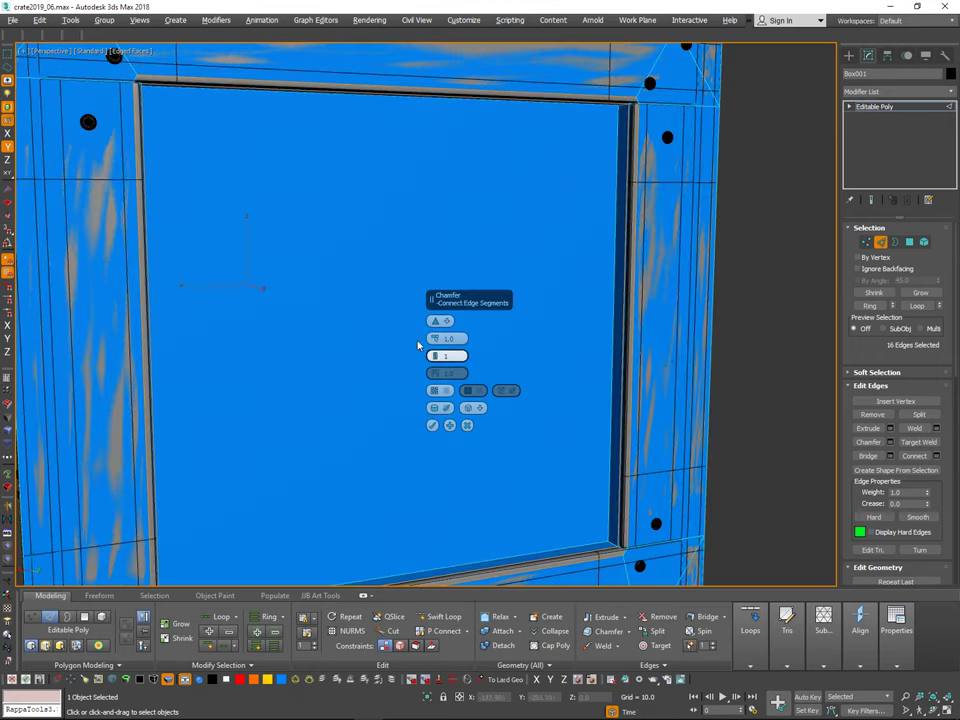
{"action": "right_click", "coordinate": [434, 339]}
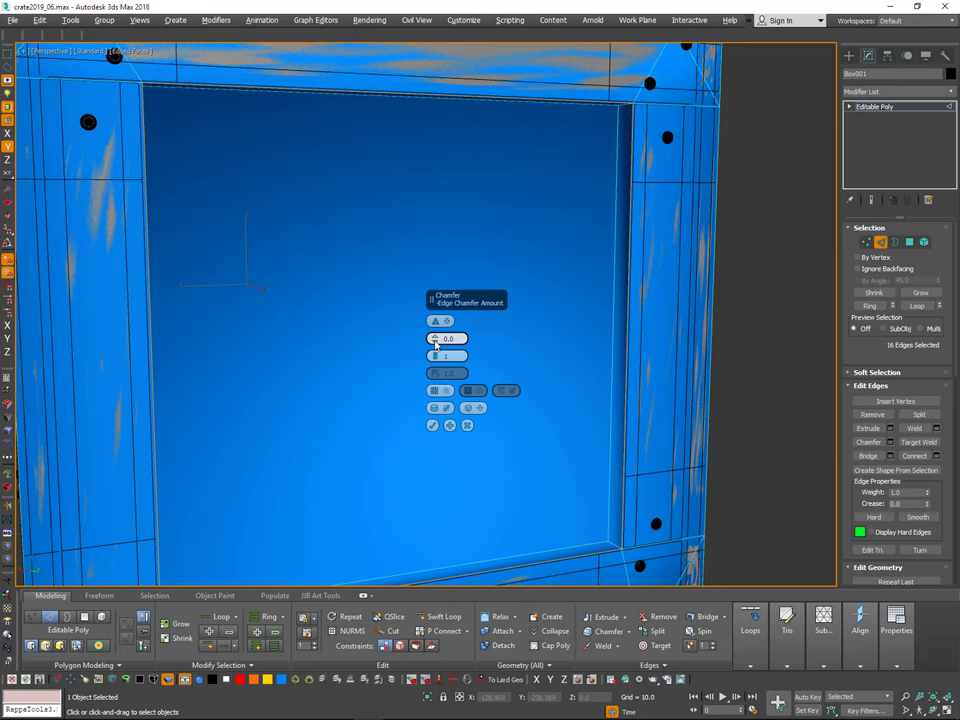
{"action": "left_click_drag", "start_coordinate": [434, 343], "coordinate": [446, 313]}
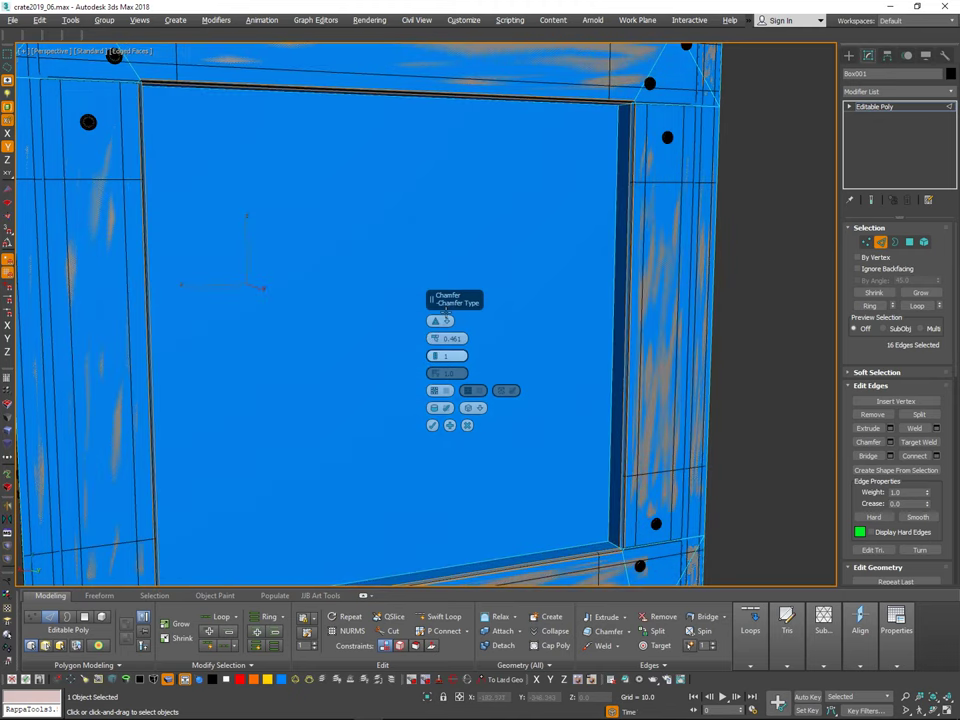
{"action": "key", "text": "alt+q"}
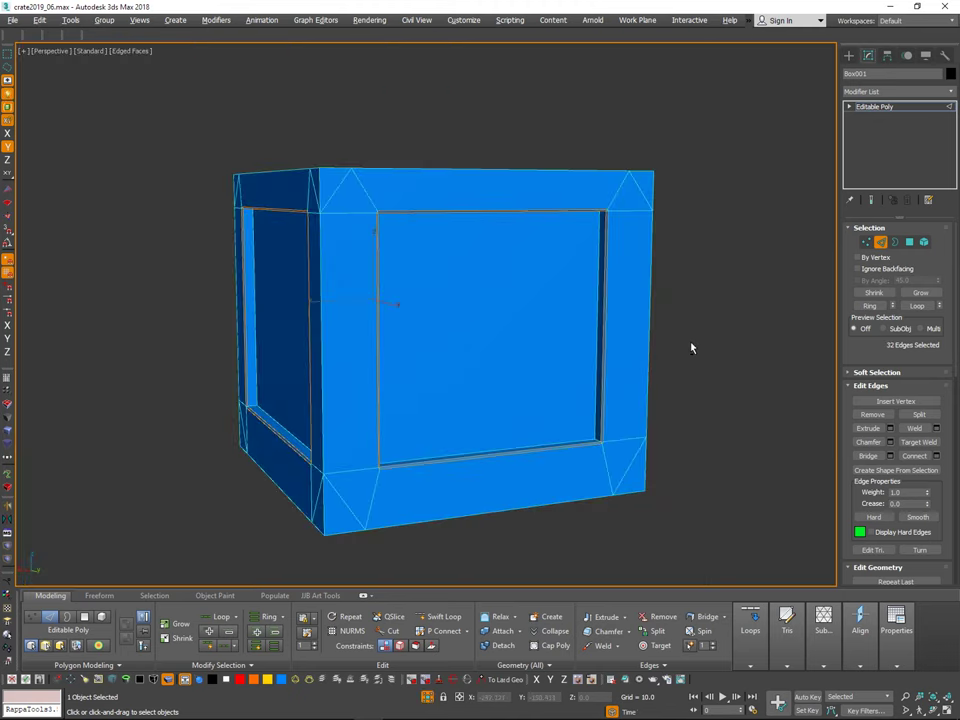
Step: Clear the edge selection and leave edge-level editing to return to the whole box
{"action": "middle_click_drag", "start_coordinate": [690, 343], "coordinate": [743, 375], "text": "alt"}
{"action": "left_click", "coordinate": [694, 327]}
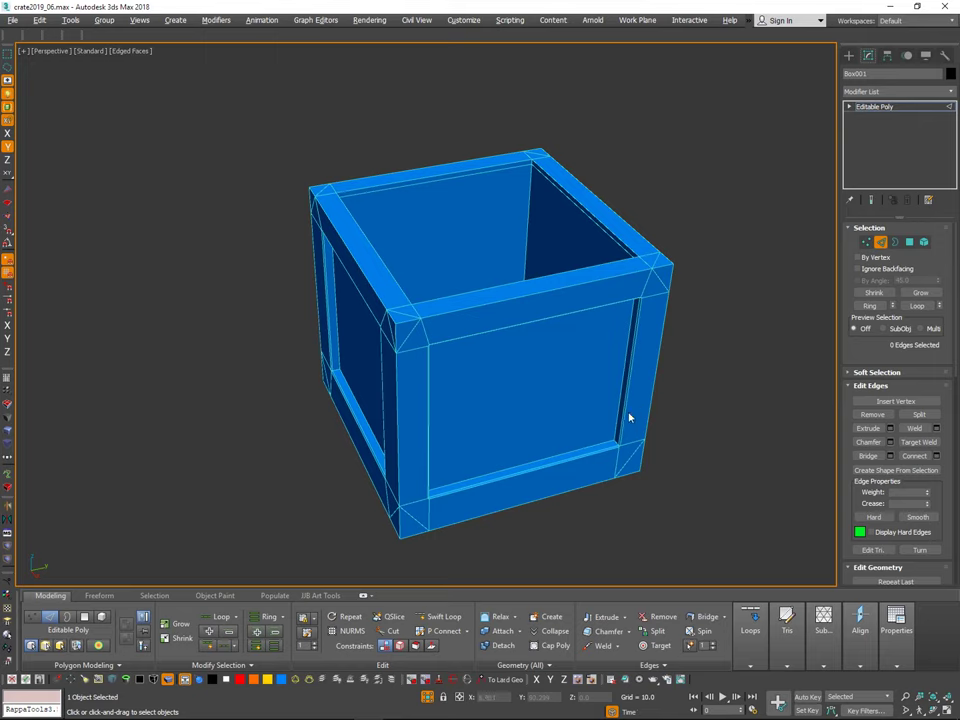
{"action": "middle_click_drag", "start_coordinate": [424, 443], "coordinate": [484, 302], "text": "alt"}
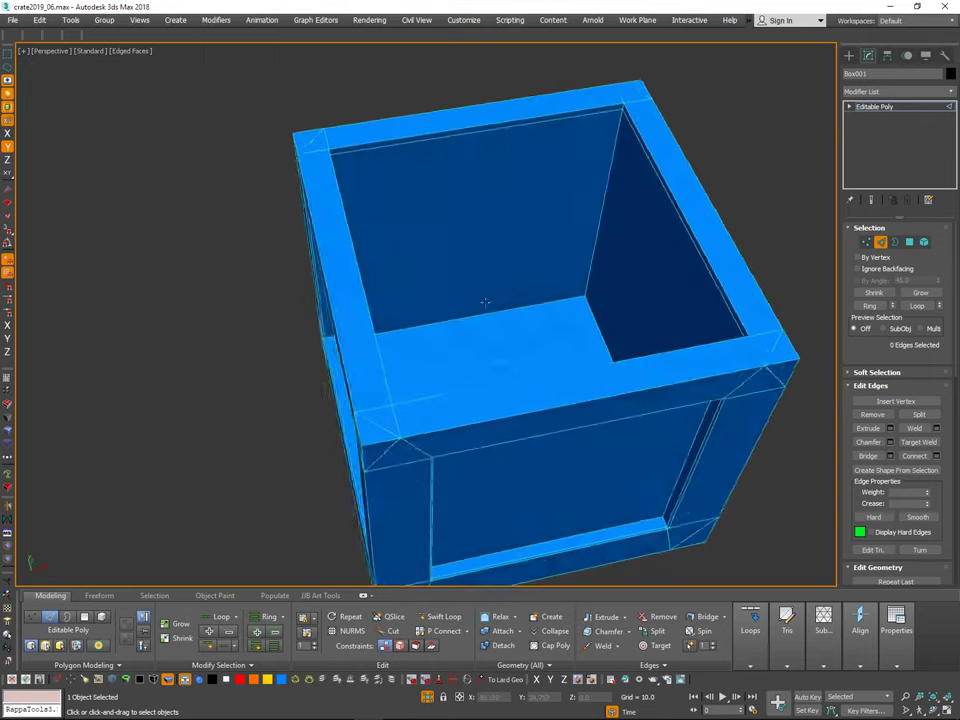
{"action": "middle_click_drag", "start_coordinate": [684, 355], "coordinate": [545, 274]}
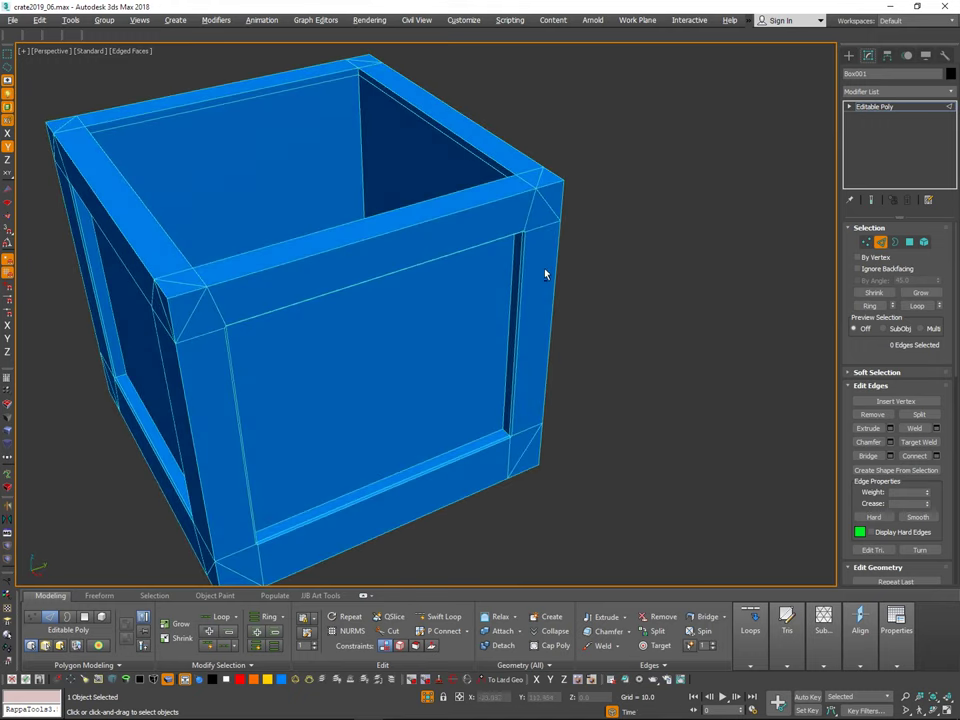
{"action": "left_click", "coordinate": [877, 246]}
{"action": "middle_click_drag", "start_coordinate": [509, 320], "coordinate": [574, 330]}
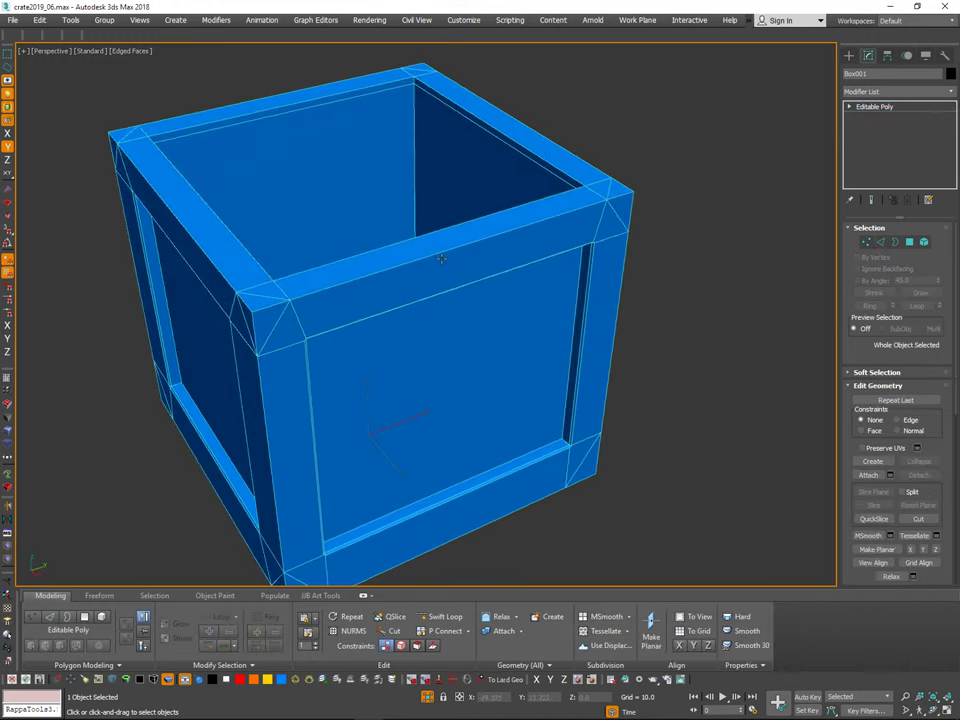
Step: Hide the empty Awesome Tools toolbars docked above the viewport
{"action": "right_click", "coordinate": [3, 41]}
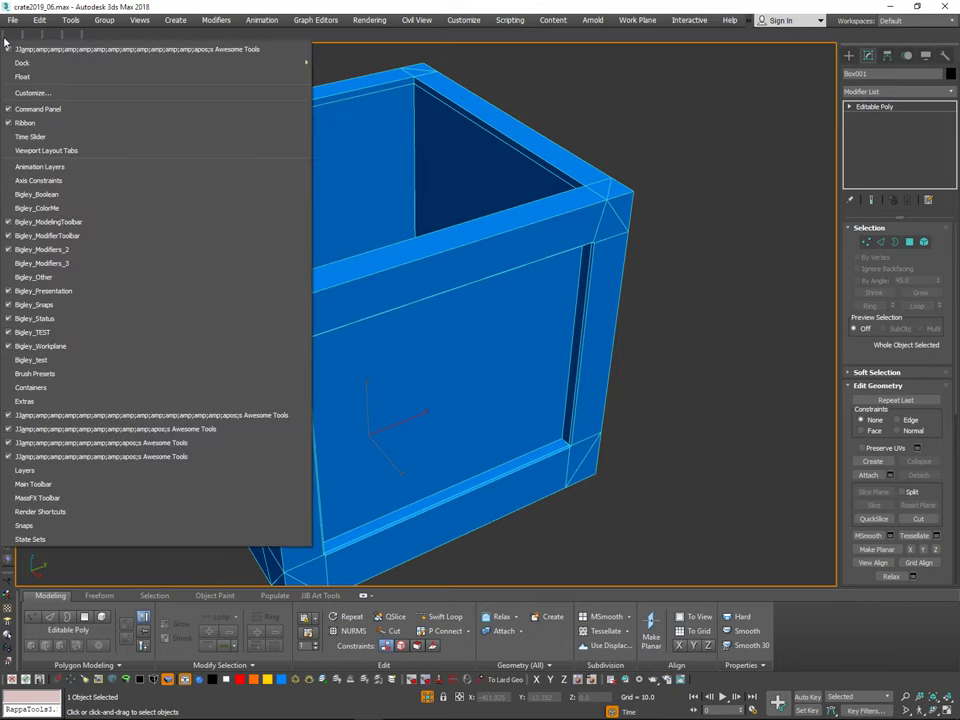
{"action": "left_click", "coordinate": [16, 49]}
{"action": "right_click", "coordinate": [7, 39]}
{"action": "left_click", "coordinate": [24, 49]}
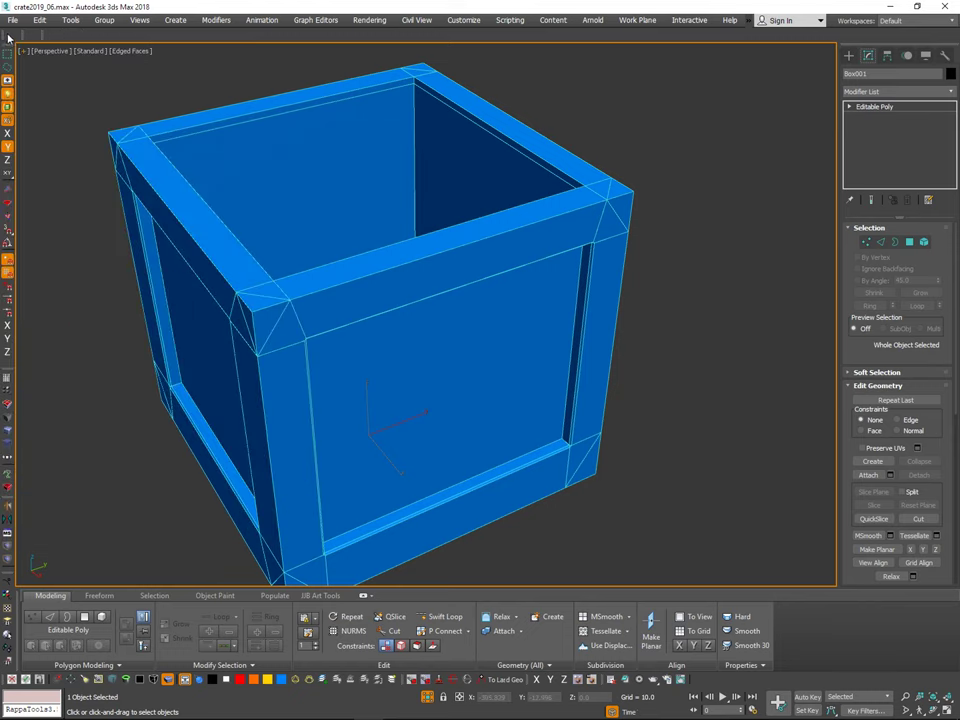
{"action": "right_click", "coordinate": [5, 35]}
{"action": "left_click", "coordinate": [14, 40]}
{"action": "right_click", "coordinate": [4, 34]}
{"action": "left_click", "coordinate": [10, 41]}
{"action": "right_click", "coordinate": [3, 40]}
{"action": "left_click", "coordinate": [10, 32]}
Step: Confirm Triangle Count in the viewport's statistics settings and display the statistics in the viewport
{"action": "left_click", "coordinate": [52, 35]}
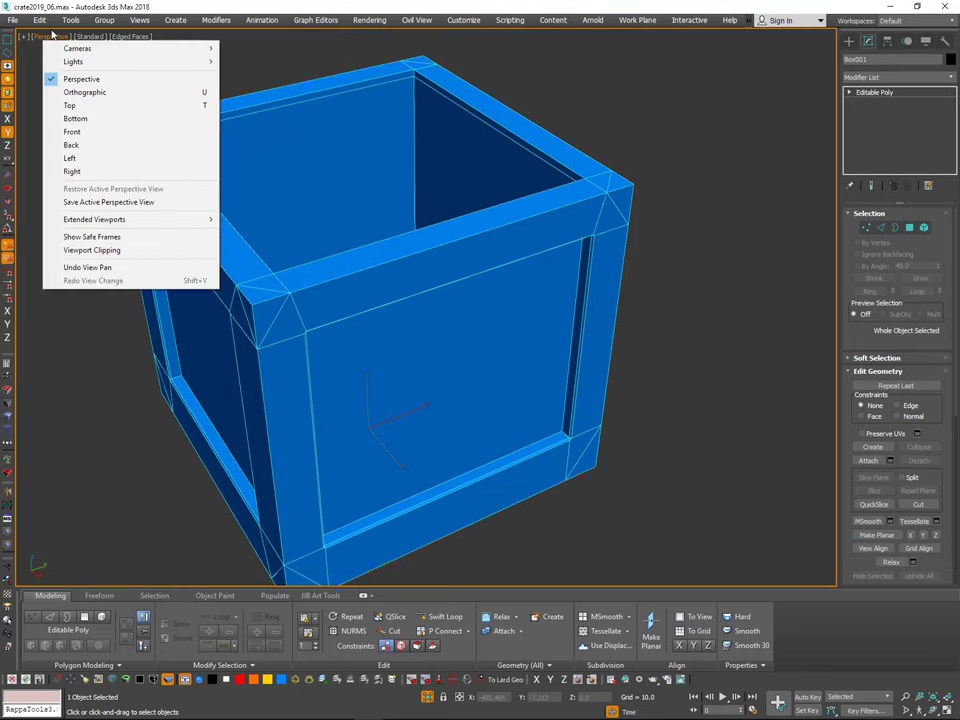
{"action": "left_click", "coordinate": [94, 35]}
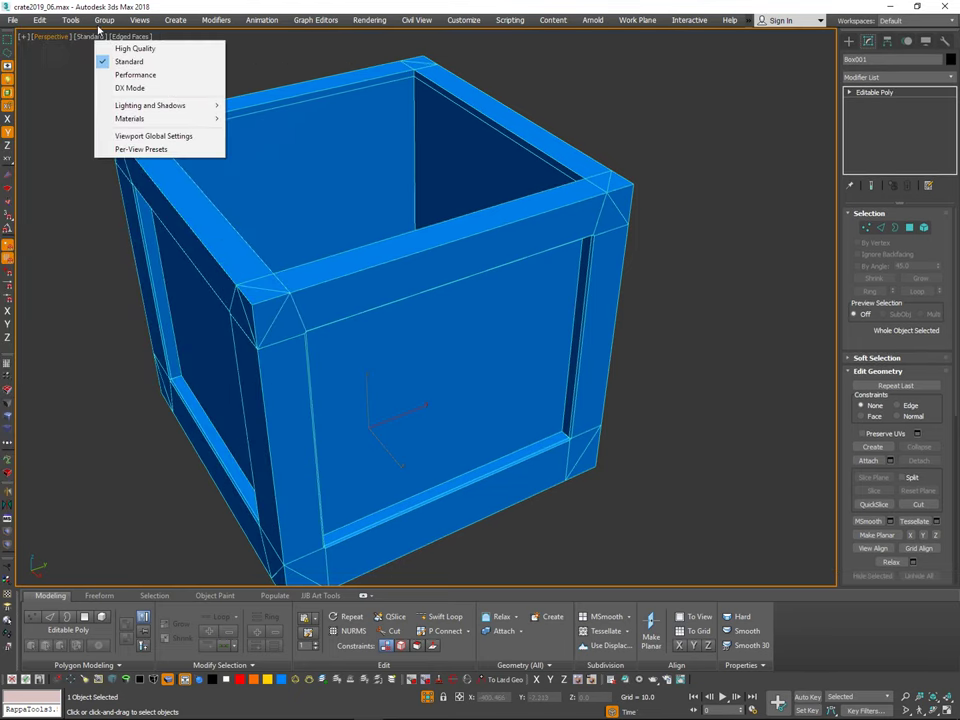
{"action": "left_click", "coordinate": [23, 37]}
{"action": "left_click", "coordinate": [103, 176]}
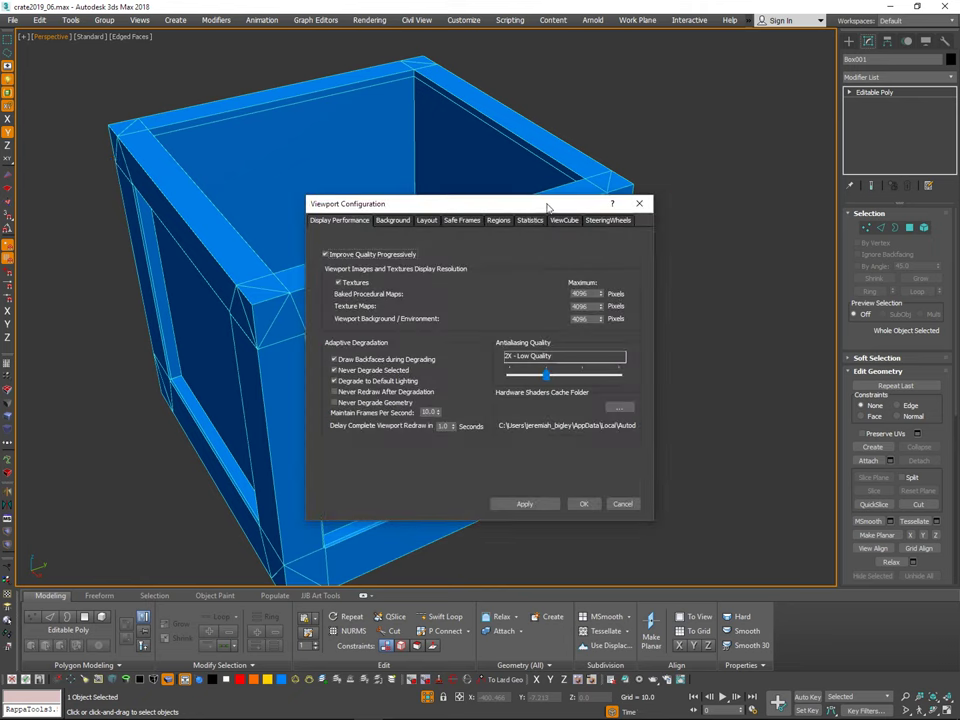
{"action": "left_click_drag", "start_coordinate": [547, 204], "coordinate": [683, 206]}
{"action": "left_click", "coordinate": [674, 224]}
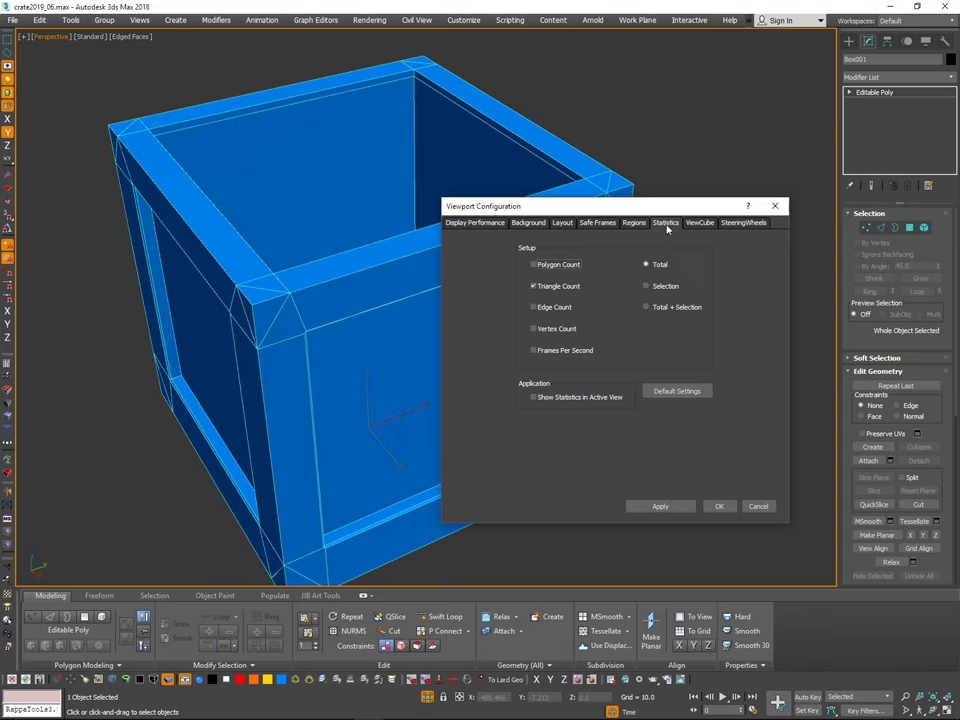
{"action": "left_click", "coordinate": [718, 506]}
{"action": "middle_click_drag", "start_coordinate": [543, 355], "coordinate": [539, 391]}
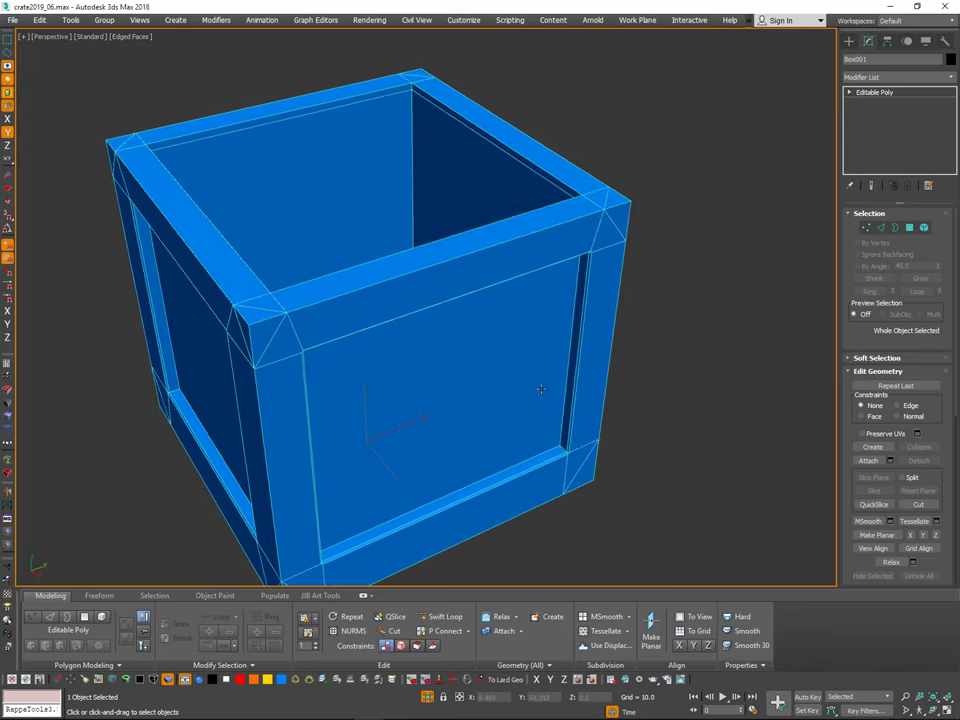
{"action": "key", "text": "7"}
Step: Smooth the whole box and inspect its shading both inside the full crate and on its own
{"action": "key", "text": "8"}
{"action": "left_click", "coordinate": [749, 76]}
{"action": "middle_click_drag", "start_coordinate": [728, 131], "coordinate": [567, 215], "text": "alt"}
{"action": "middle_click_drag", "start_coordinate": [562, 308], "coordinate": [557, 343], "text": "alt"}
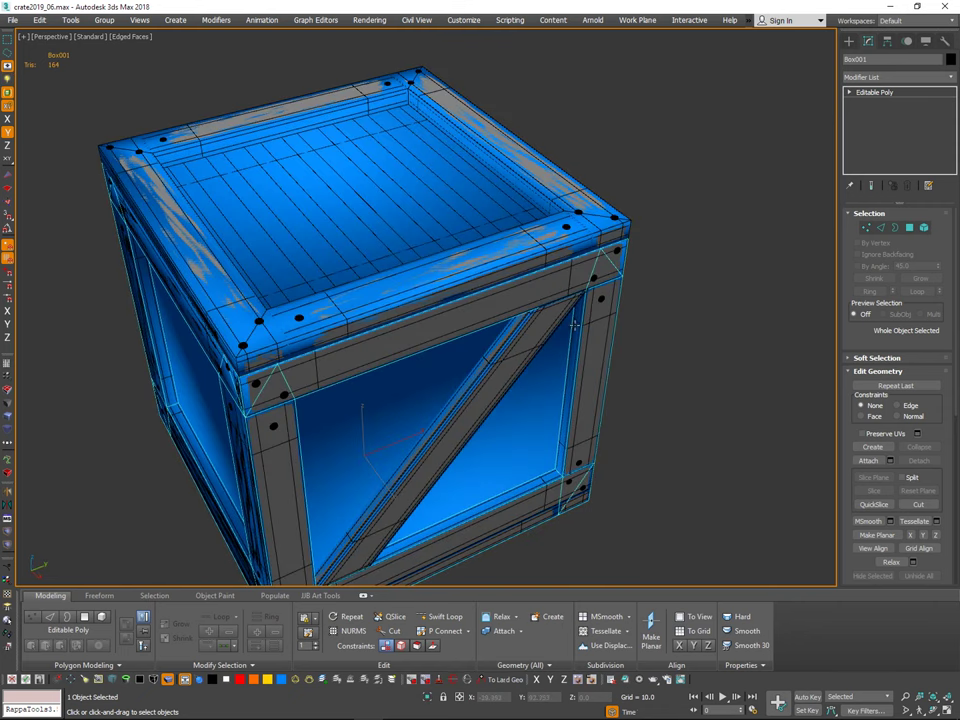
{"action": "middle_click_drag", "start_coordinate": [579, 303], "coordinate": [576, 340], "text": "alt"}
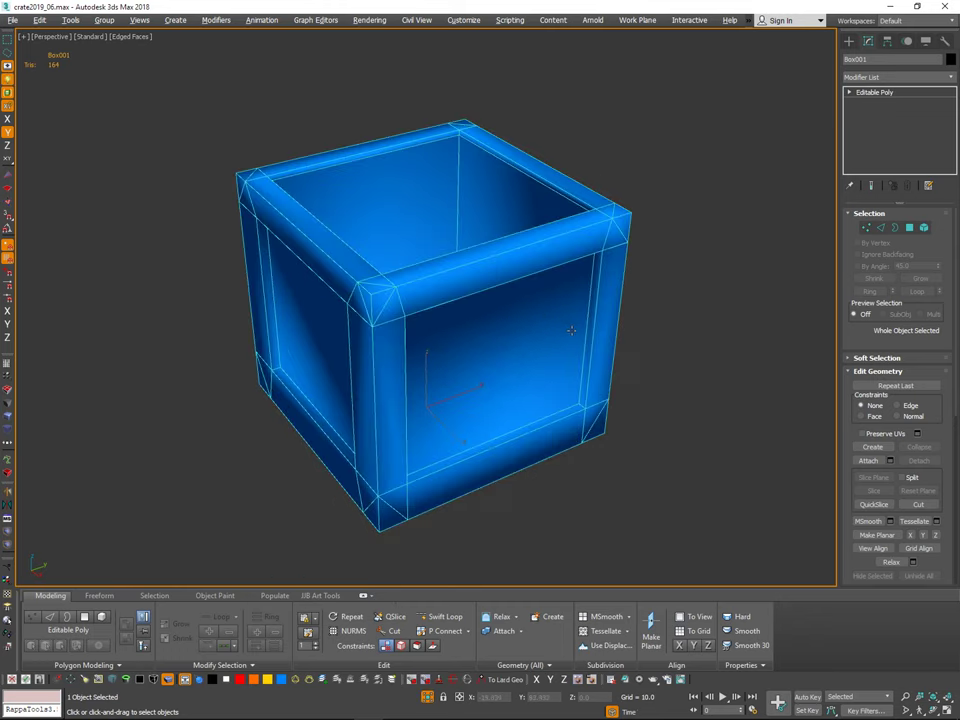
{"action": "middle_click_drag", "start_coordinate": [572, 330], "coordinate": [594, 291], "text": "alt"}
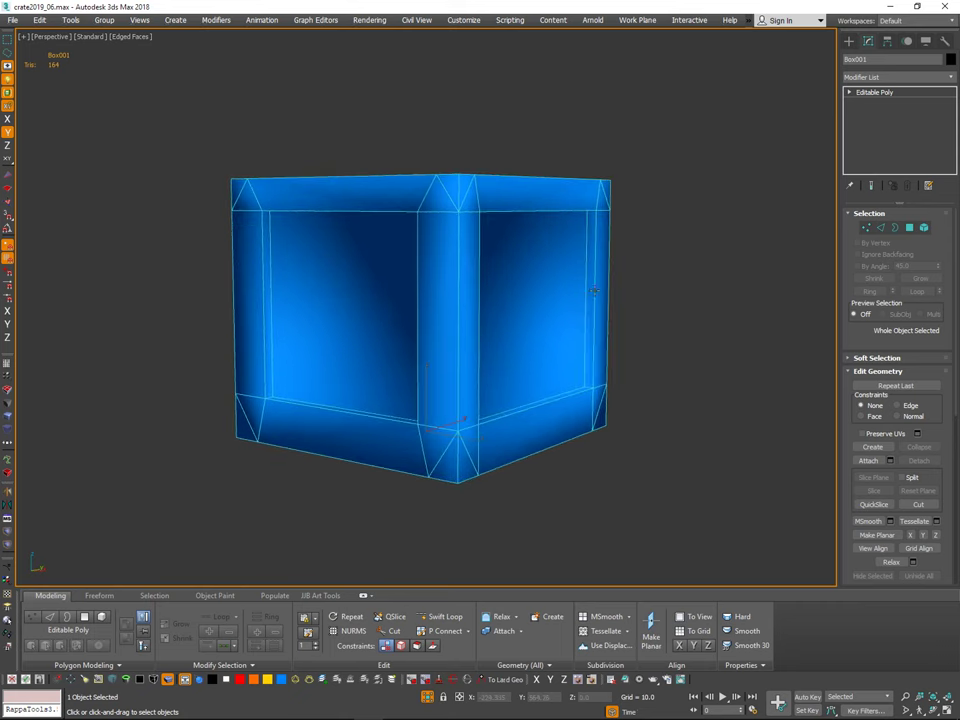
Step: Select the diagonal edges at all of the box's bottom corners and remove them
{"action": "left_click", "coordinate": [880, 228]}
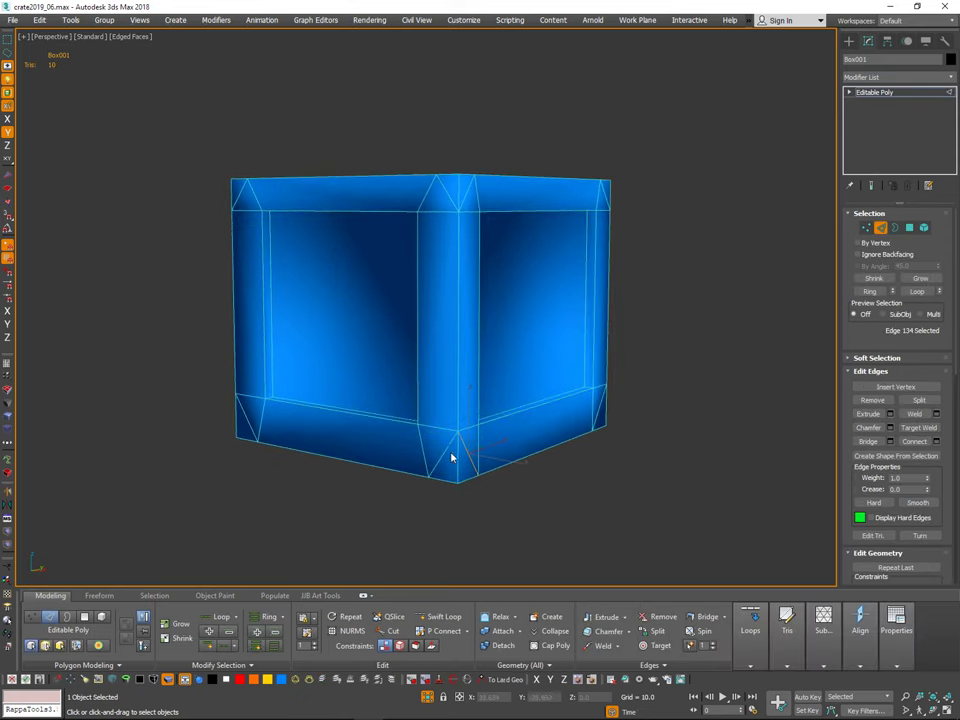
{"action": "left_click", "coordinate": [447, 451], "text": "ctrl"}
{"action": "middle_click_drag", "start_coordinate": [361, 437], "coordinate": [398, 434], "text": "alt"}
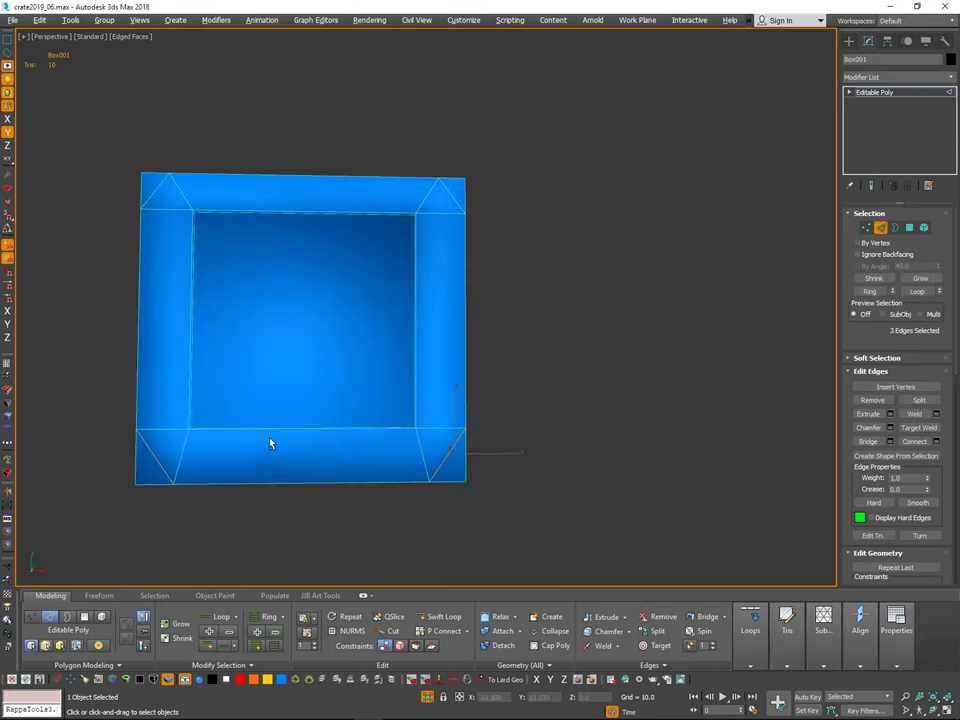
{"action": "middle_click_drag", "start_coordinate": [270, 443], "coordinate": [543, 291], "text": "alt"}
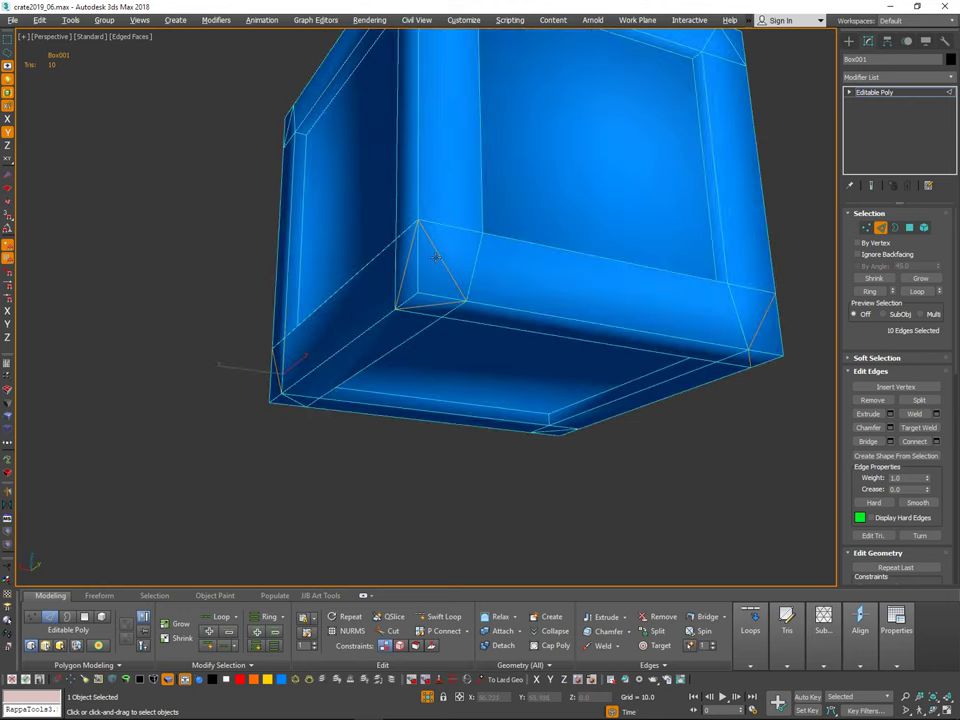
{"action": "mouse_move", "coordinate": [436, 257]}
{"action": "middle_mouse_down", "text": "alt"}
{"action": "mouse_move", "coordinate": [418, 276]}
{"action": "mouse_move", "coordinate": [441, 252]}
{"action": "middle_mouse_up", "text": "alt"}
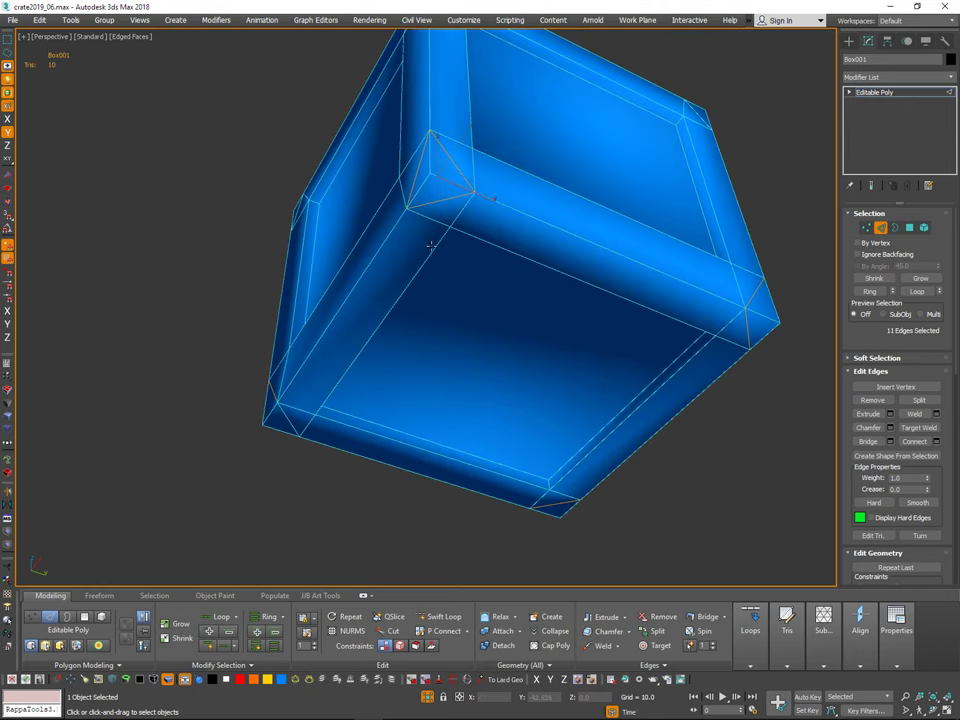
{"action": "middle_click_drag", "start_coordinate": [623, 396], "coordinate": [470, 474], "text": "alt"}
{"action": "scroll", "coordinate": [467, 478], "scroll_direction": "down", "scroll_amount": 2}
{"action": "key", "text": "BackSpace"}
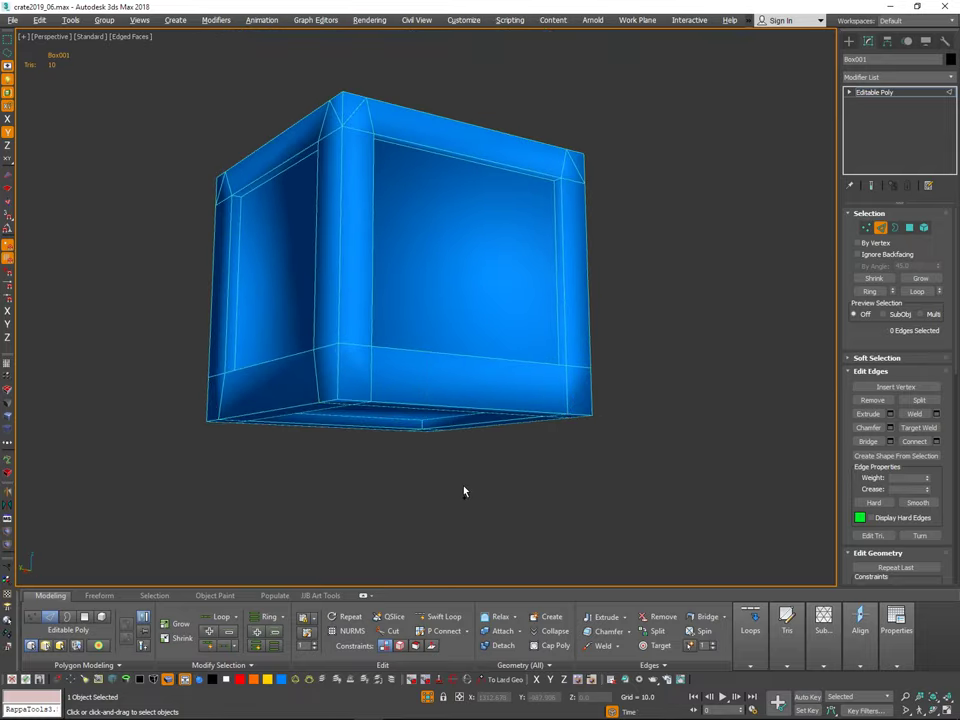
Step: Select the diagonal edges at the box's top corners from several sides and remove them
{"action": "middle_click_drag", "start_coordinate": [540, 162], "coordinate": [528, 266], "text": "alt"}
{"action": "left_click", "coordinate": [374, 297]}
{"action": "left_click", "coordinate": [364, 281], "text": "ctrl"}
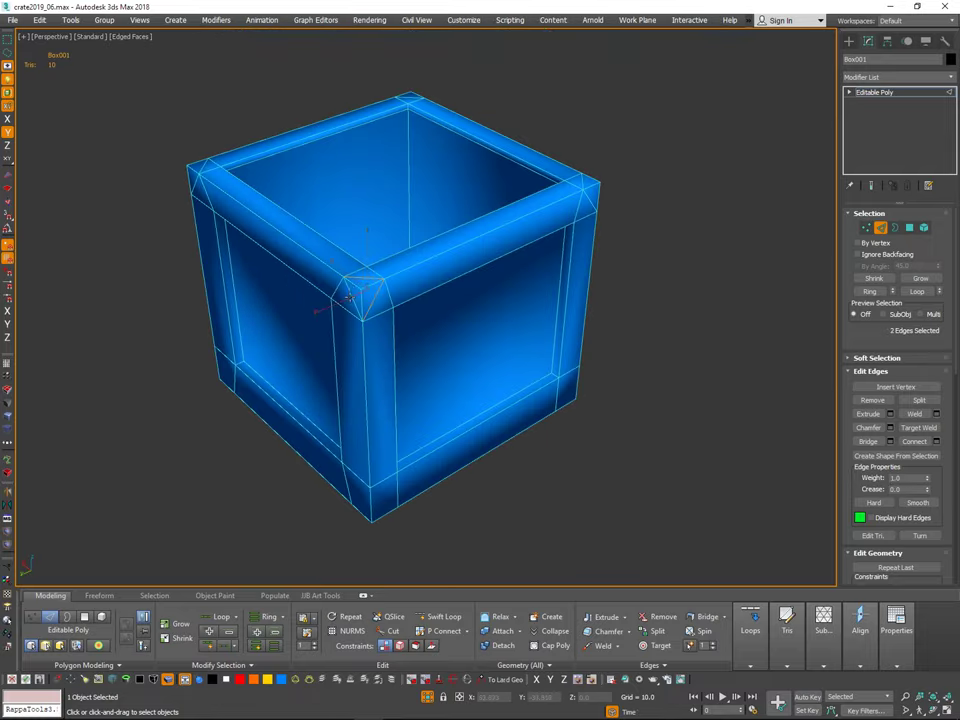
{"action": "left_click", "coordinate": [351, 297], "text": "ctrl"}
{"action": "middle_click_drag", "start_coordinate": [425, 280], "coordinate": [528, 284], "text": "alt"}
{"action": "middle_click_drag", "start_coordinate": [308, 308], "coordinate": [497, 292]}
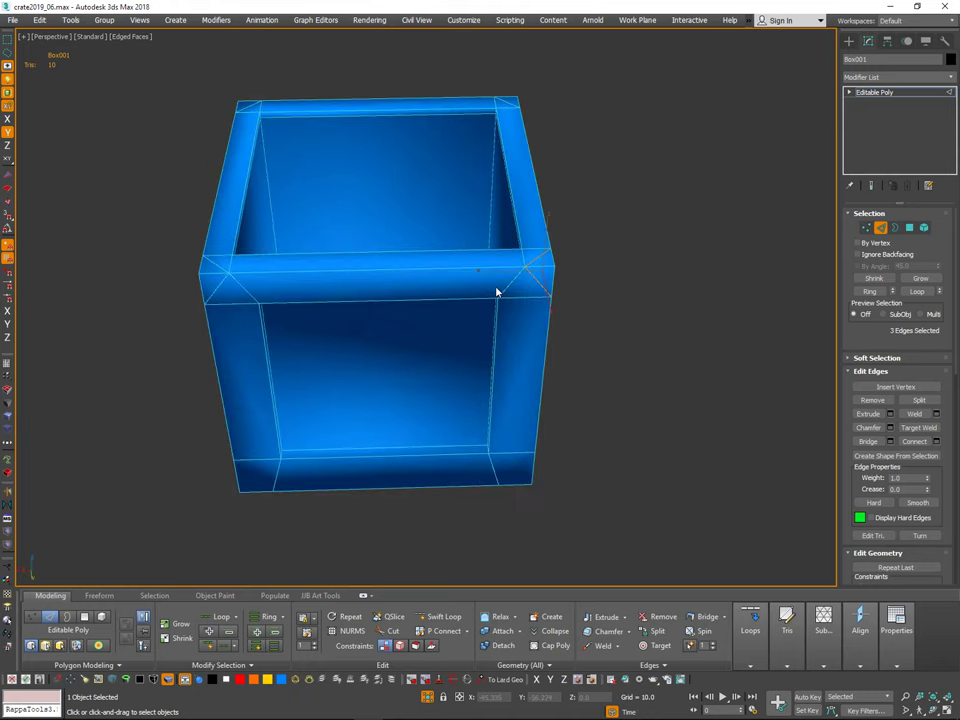
{"action": "left_click", "coordinate": [217, 264]}
{"action": "left_click", "coordinate": [215, 290], "text": "ctrl"}
{"action": "middle_click_drag", "start_coordinate": [218, 290], "coordinate": [385, 296], "text": "alt"}
{"action": "middle_click_drag", "start_coordinate": [213, 295], "coordinate": [600, 318], "text": "alt"}
{"action": "left_click", "coordinate": [367, 316]}
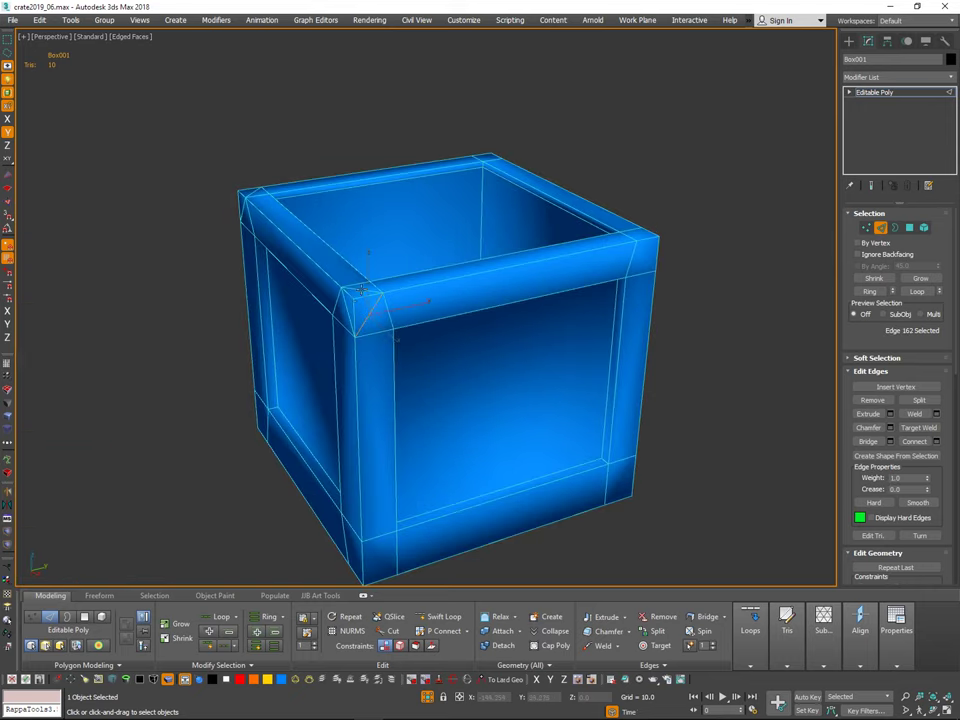
{"action": "left_click", "coordinate": [346, 309], "text": "ctrl"}
{"action": "middle_click_drag", "start_coordinate": [523, 292], "coordinate": [694, 373]}
{"action": "key", "text": "BackSpace"}
Step: Remove the remaining diagonal edges at the last top corner of the box
{"action": "scroll", "coordinate": [536, 298], "scroll_direction": "down", "scroll_amount": 3}
{"action": "scroll", "coordinate": [451, 324], "scroll_direction": "up", "scroll_amount": 4}
{"action": "left_click", "coordinate": [407, 362]}
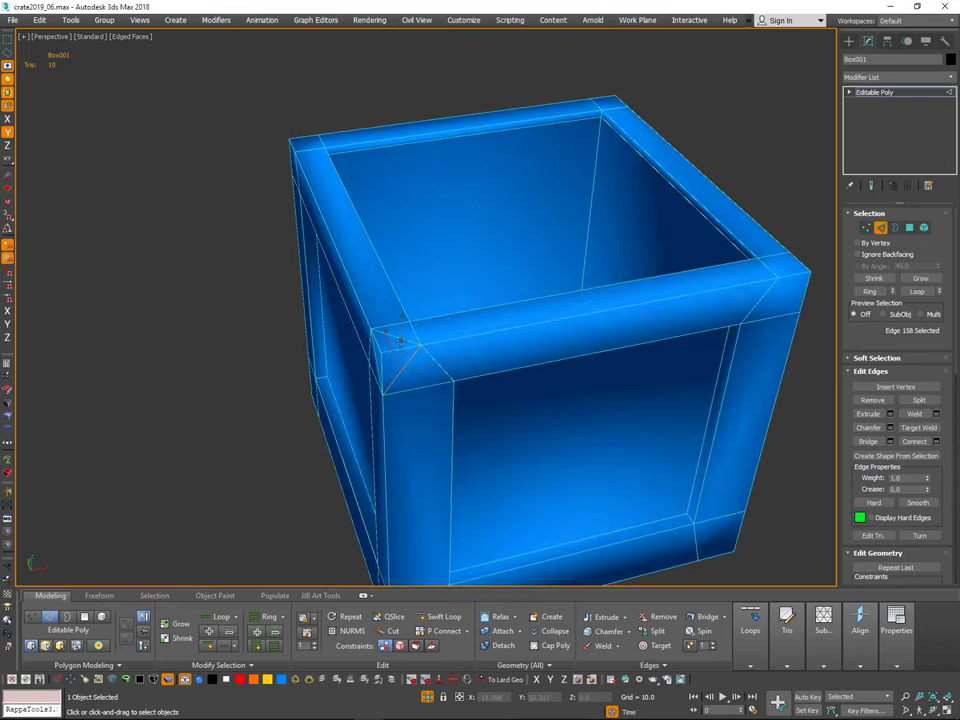
{"action": "left_click", "coordinate": [411, 339], "text": "ctrl"}
{"action": "middle_click_drag", "start_coordinate": [413, 338], "coordinate": [463, 320], "text": "alt"}
{"action": "key", "text": "BackSpace"}
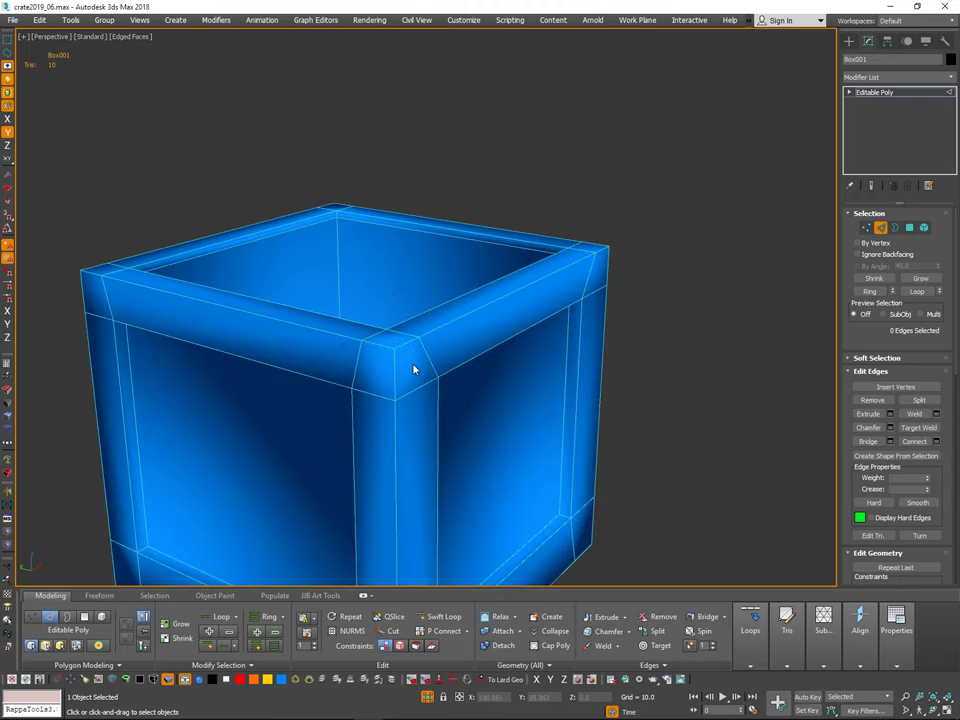
Step: Try adding support edge loops near the box's outer corners with Swift Loop, and undo both loops
{"action": "middle_click_drag", "start_coordinate": [548, 350], "coordinate": [551, 300]}
{"action": "scroll", "coordinate": [626, 304], "scroll_direction": "down", "scroll_amount": 4}
{"action": "key", "text": "alt+s"}
{"action": "scroll", "coordinate": [602, 296], "scroll_direction": "up", "scroll_amount": 4}
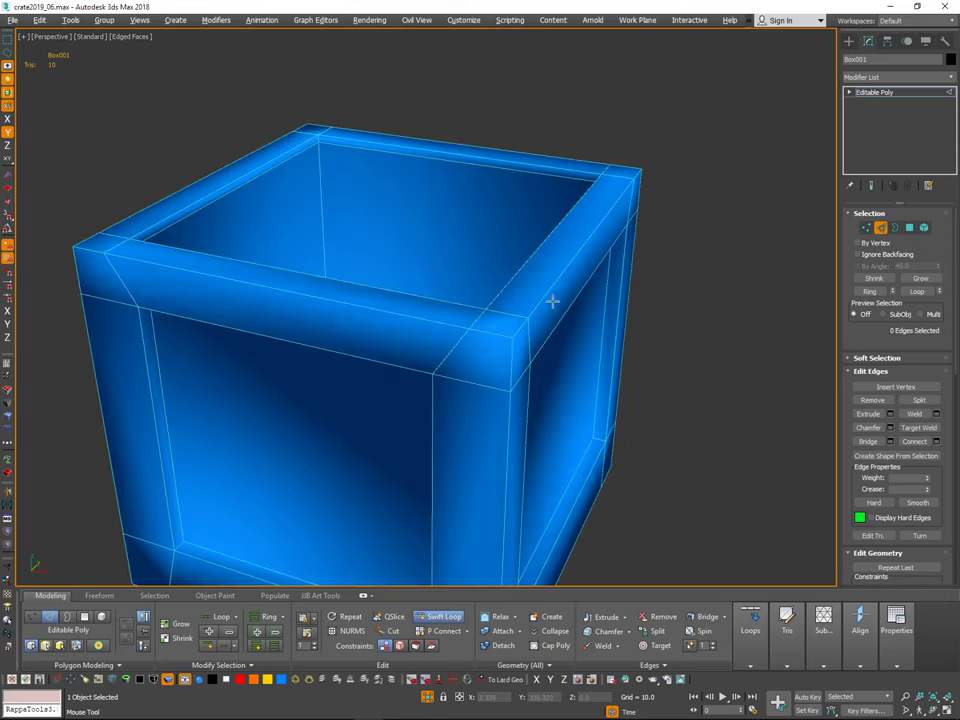
{"action": "scroll", "coordinate": [546, 349], "scroll_direction": "down", "scroll_amount": 2}
{"action": "middle_click_drag", "start_coordinate": [546, 349], "coordinate": [495, 293], "text": "alt"}
{"action": "left_click", "coordinate": [319, 345]}
{"action": "middle_click_drag", "start_coordinate": [600, 287], "coordinate": [568, 265], "text": "alt"}
{"action": "left_click", "coordinate": [316, 272]}
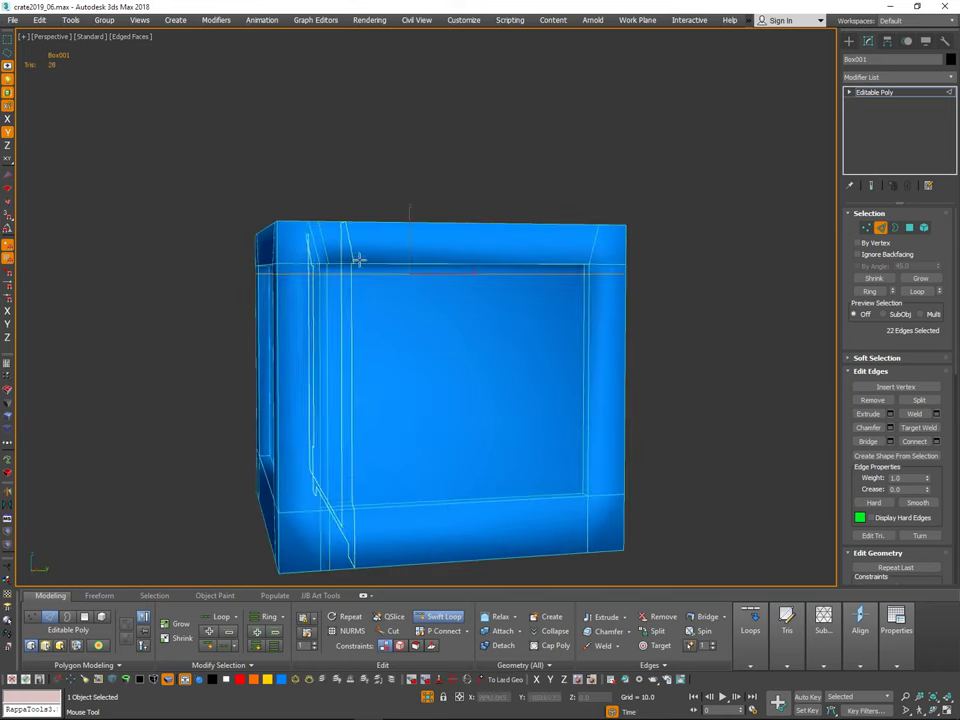
{"action": "mouse_move", "coordinate": [722, 266]}
{"action": "middle_mouse_down", "text": "alt"}
{"action": "mouse_move", "coordinate": [658, 279]}
{"action": "mouse_move", "coordinate": [714, 326]}
{"action": "mouse_move", "coordinate": [510, 332]}
{"action": "mouse_move", "coordinate": [714, 268]}
{"action": "middle_mouse_up", "text": "alt"}
{"action": "key", "text": "ctrl+z"}
{"action": "key", "text": "ctrl+z"}
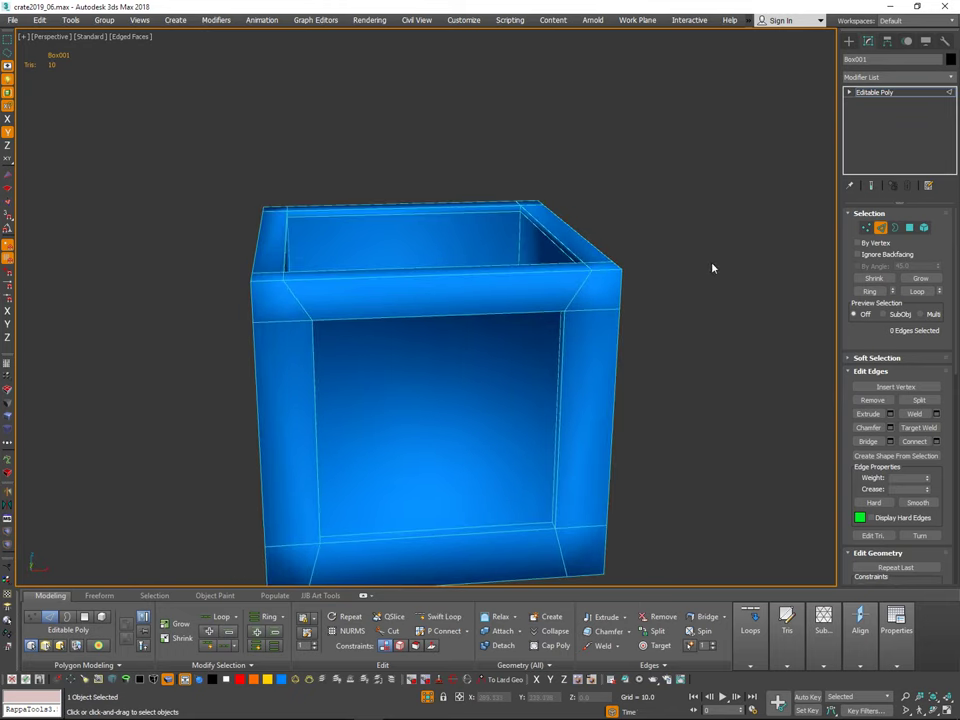
Step: Select the outer edges along the box's four vertical corners and around its top rim
{"action": "left_click", "coordinate": [618, 293]}
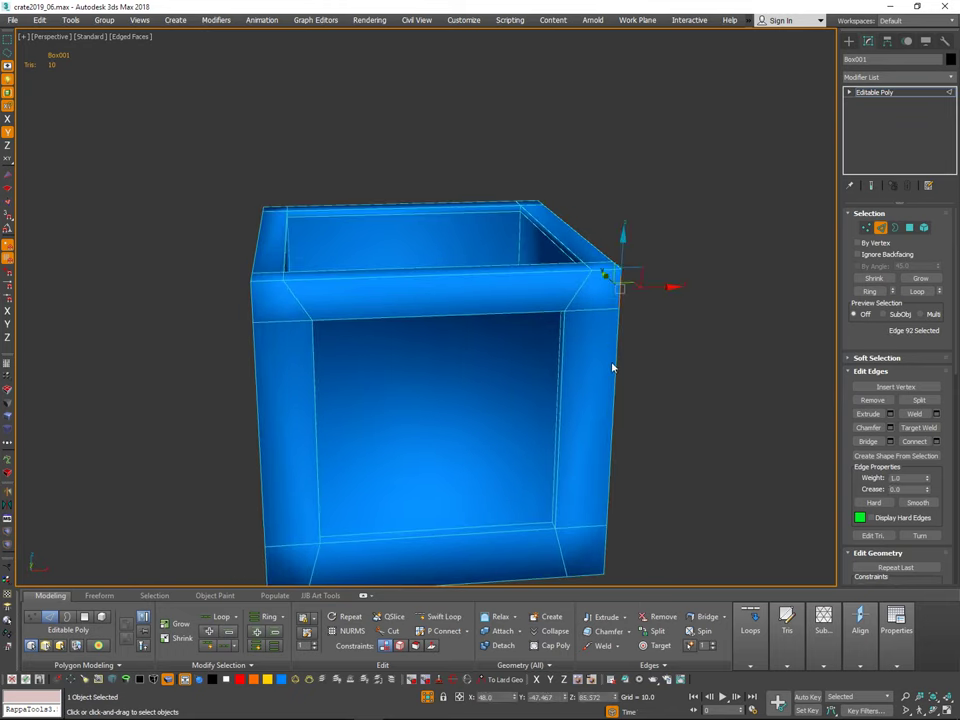
{"action": "key", "text": "alt+l"}
{"action": "key", "text": "q"}
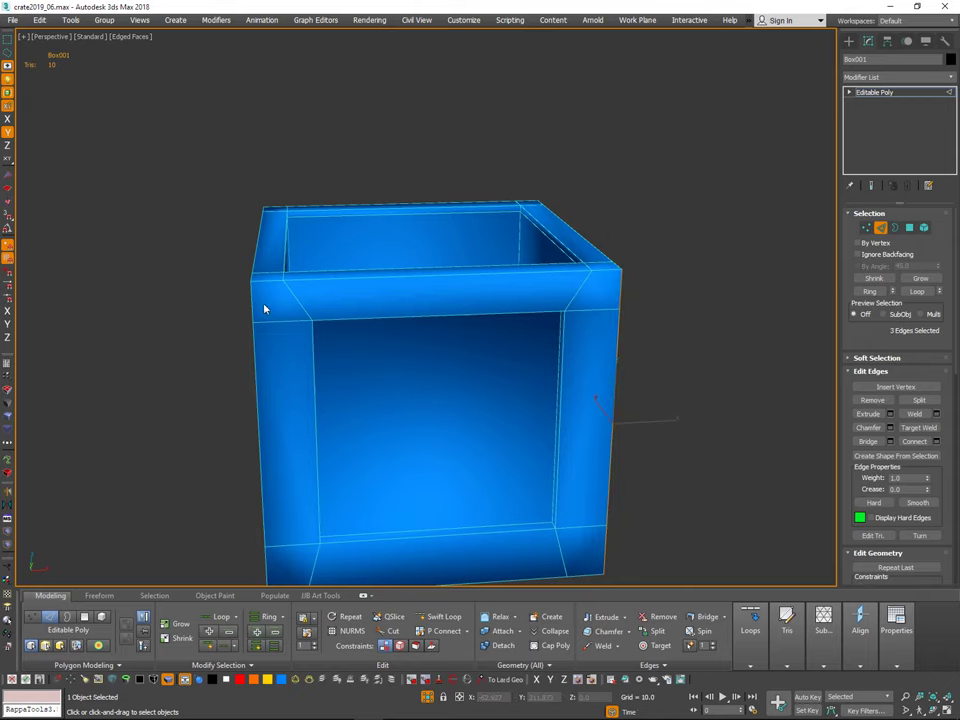
{"action": "key", "text": "alt+l"}
{"action": "middle_click_drag", "start_coordinate": [445, 332], "coordinate": [676, 298], "text": "alt"}
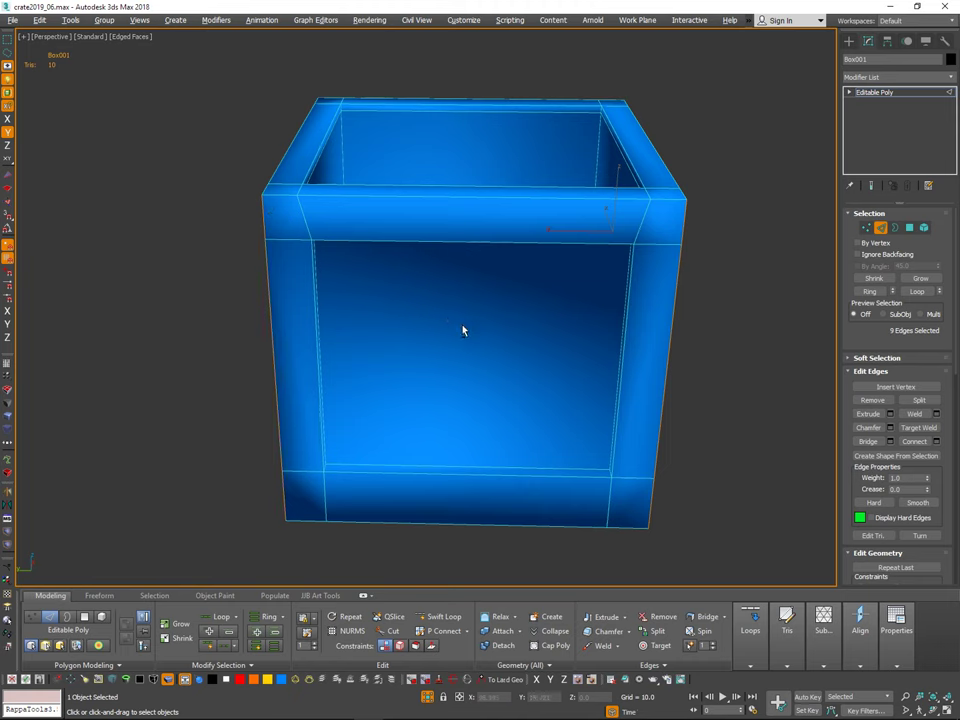
{"action": "middle_click_drag", "start_coordinate": [463, 330], "coordinate": [477, 254], "text": "alt"}
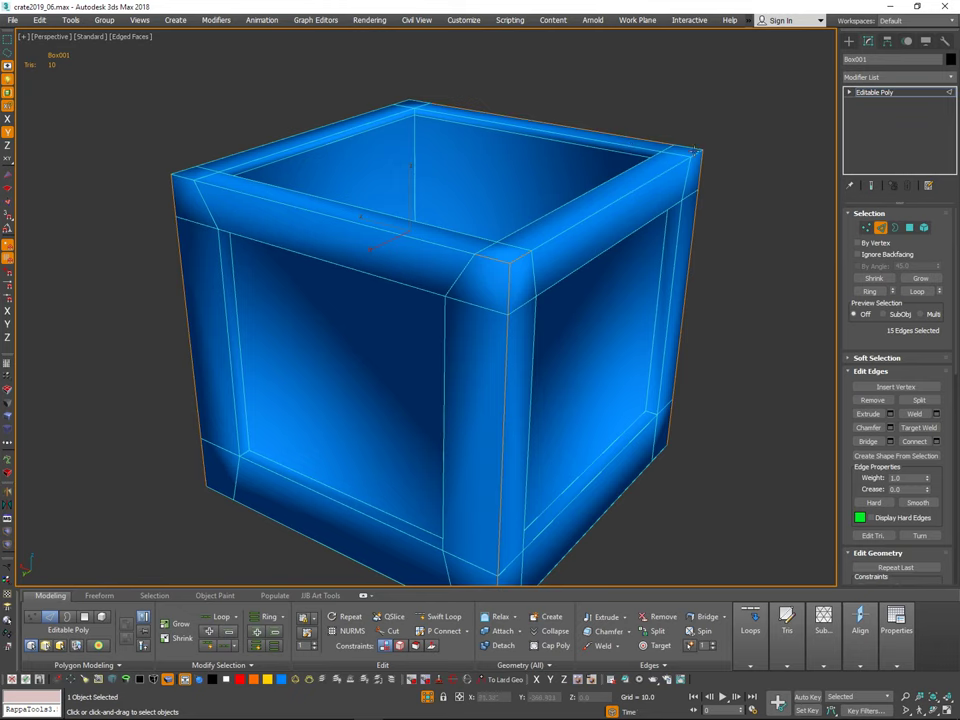
{"action": "middle_click_drag", "start_coordinate": [716, 156], "coordinate": [740, 262], "text": "alt"}
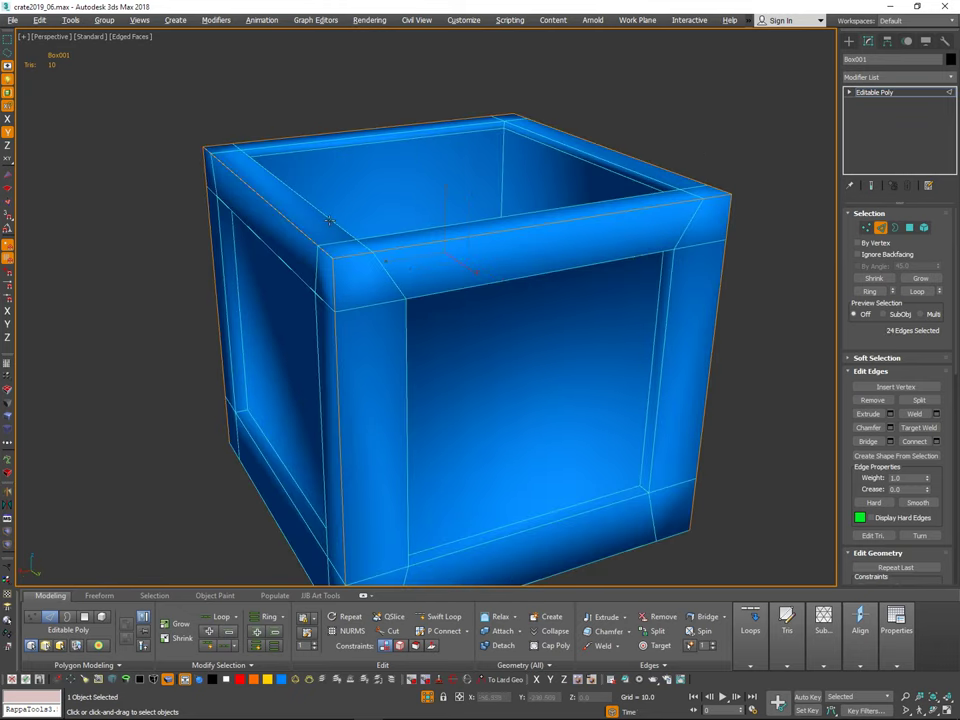
Step: Add the outer edges around all four sides of the box's bottom to the edge selection
{"action": "scroll", "coordinate": [639, 384], "scroll_direction": "down", "scroll_amount": 3}
{"action": "middle_click_drag", "start_coordinate": [329, 221], "coordinate": [592, 310], "text": "alt"}
{"action": "scroll", "coordinate": [608, 306], "scroll_direction": "up", "scroll_amount": 1}
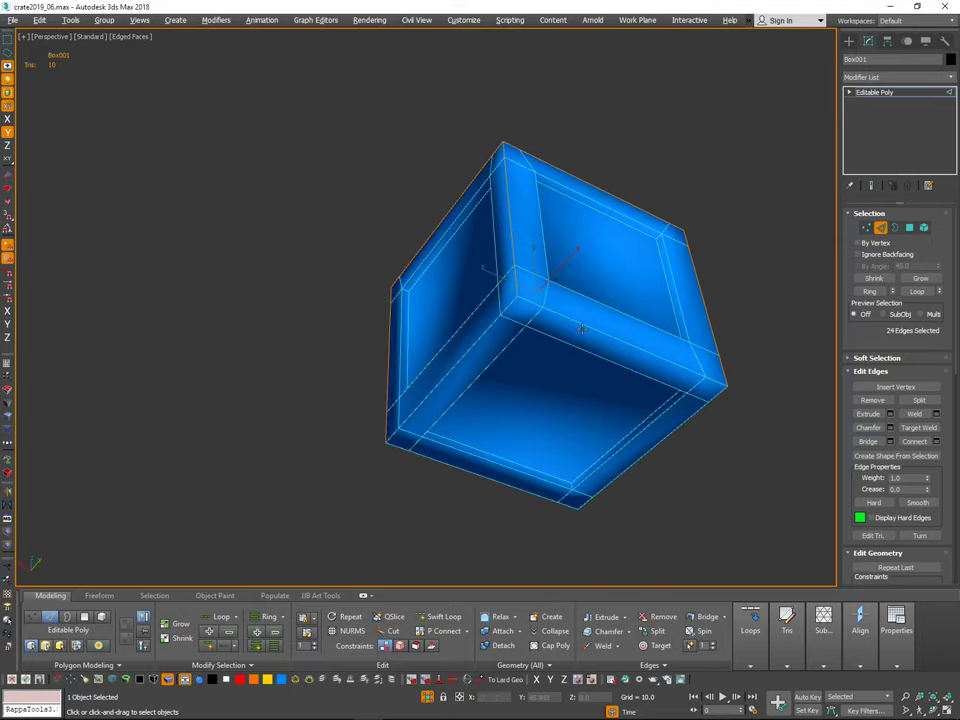
{"action": "left_click", "coordinate": [625, 341], "text": "ctrl"}
{"action": "middle_click_drag", "start_coordinate": [752, 351], "coordinate": [615, 370], "text": "alt"}
{"action": "left_click", "coordinate": [647, 362], "text": "ctrl"}
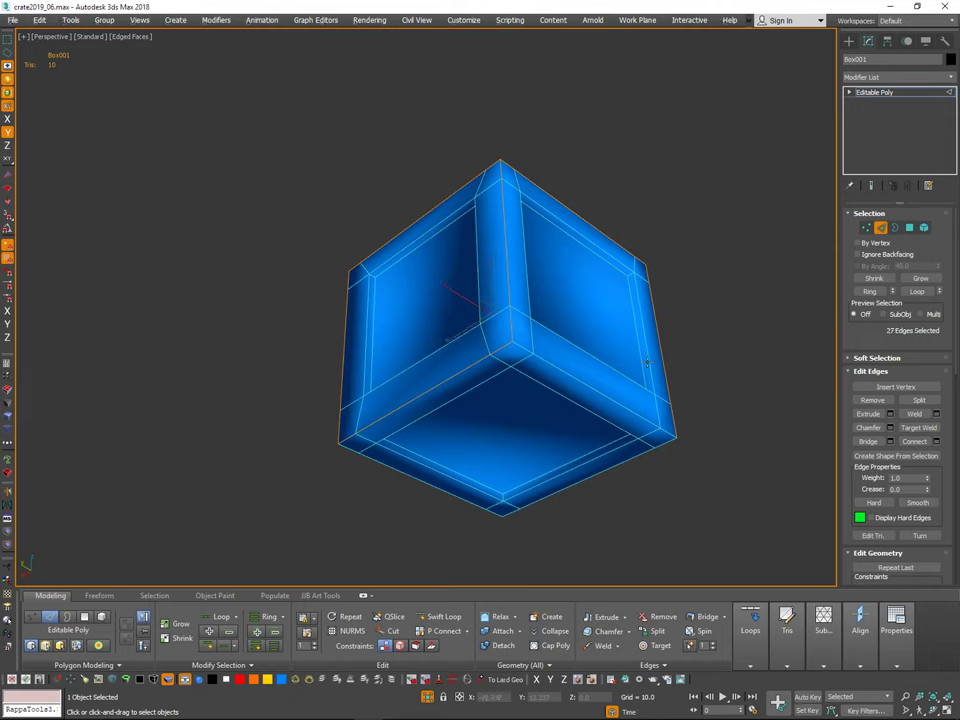
{"action": "left_click", "coordinate": [679, 424], "text": "ctrl"}
{"action": "middle_click_drag", "start_coordinate": [725, 406], "coordinate": [661, 412], "text": "alt"}
{"action": "left_click", "coordinate": [641, 352], "text": "ctrl"}
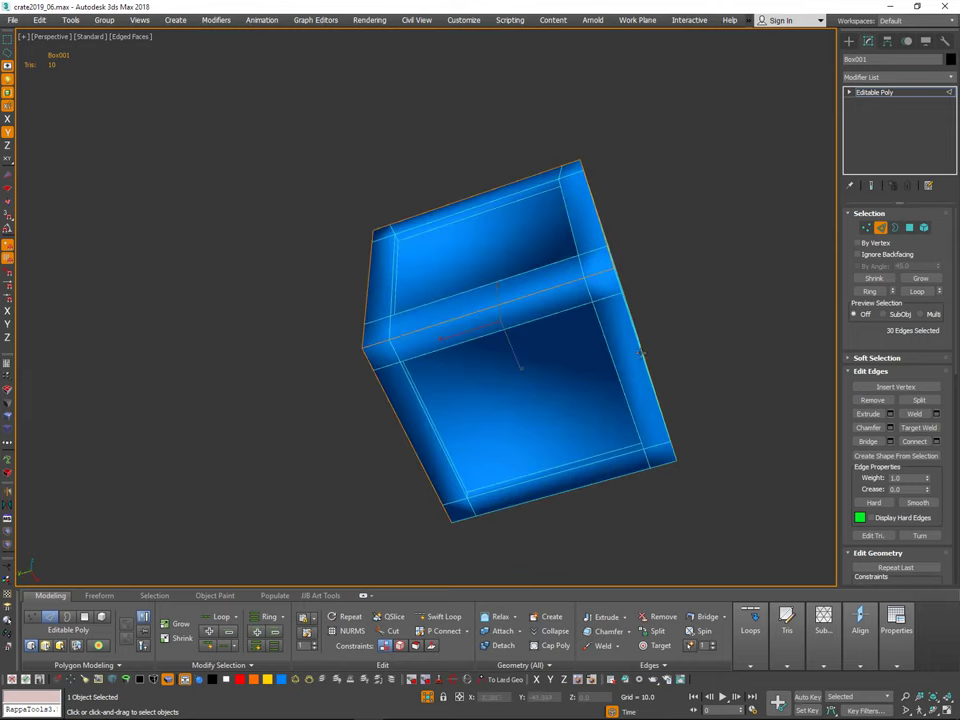
{"action": "middle_click_drag", "start_coordinate": [687, 360], "coordinate": [687, 377], "text": "alt"}
{"action": "left_click", "coordinate": [687, 377], "text": "ctrl"}
{"action": "left_click", "coordinate": [679, 398], "text": "ctrl"}
{"action": "middle_click_drag", "start_coordinate": [746, 422], "coordinate": [636, 332], "text": "alt"}
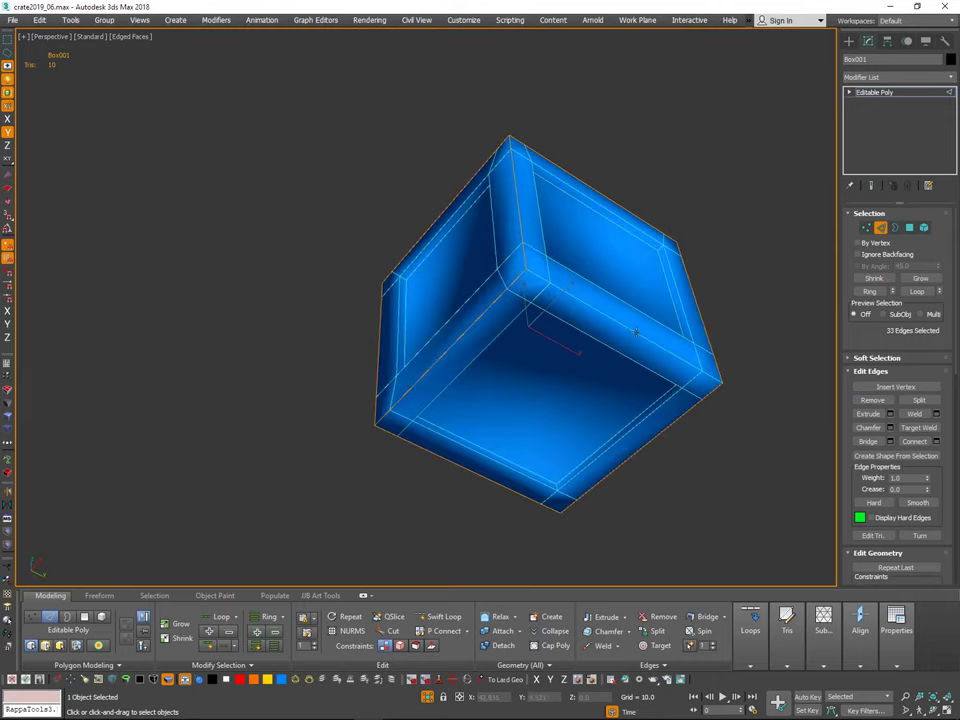
{"action": "double_click", "coordinate": [654, 334], "text": "ctrl"}
{"action": "middle_click_drag", "start_coordinate": [752, 341], "coordinate": [686, 406], "text": "alt"}
Step: Show the full crate and chamfer the box's selected outer edges slightly with 1 segment
{"action": "key", "text": "alt+q"}
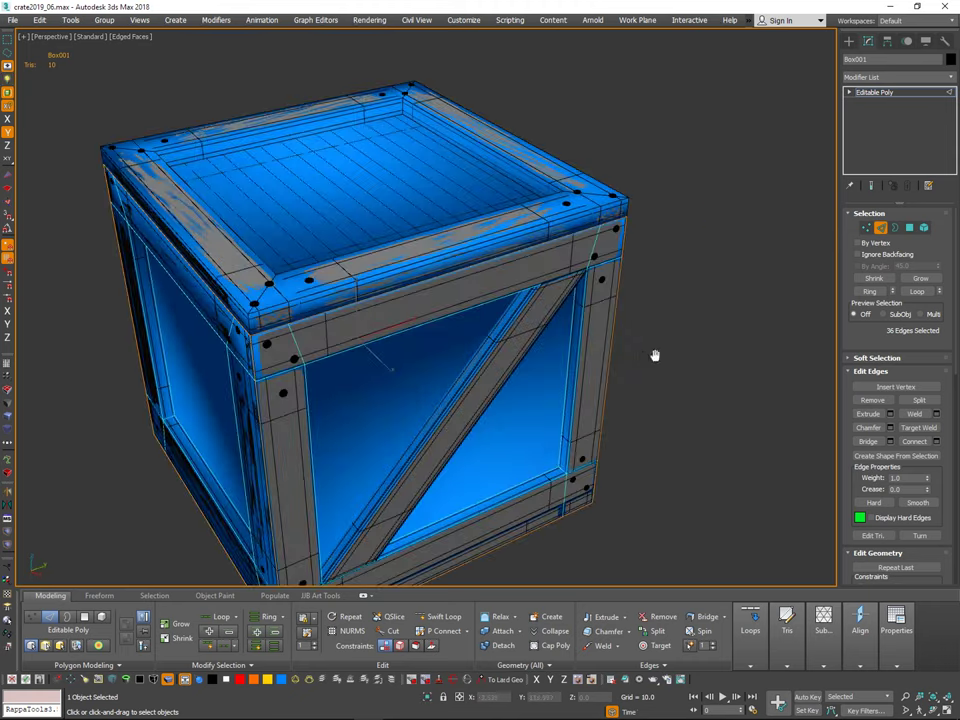
{"action": "middle_click_drag", "start_coordinate": [653, 356], "coordinate": [701, 341], "text": "alt"}
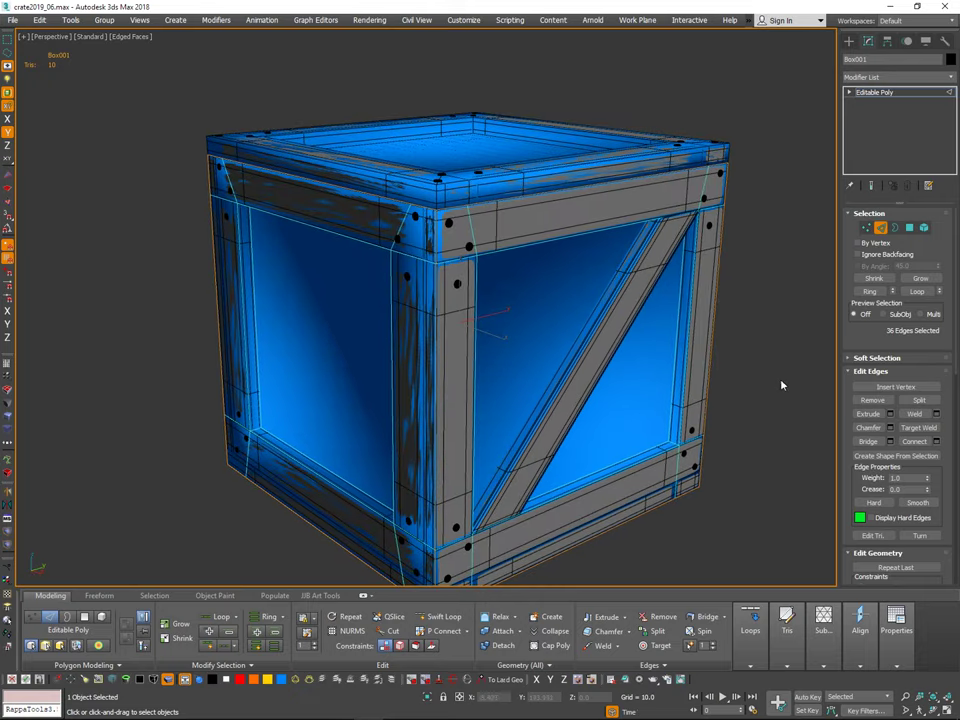
{"action": "left_click", "coordinate": [891, 428]}
{"action": "scroll", "coordinate": [450, 292], "scroll_direction": "up", "scroll_amount": 4}
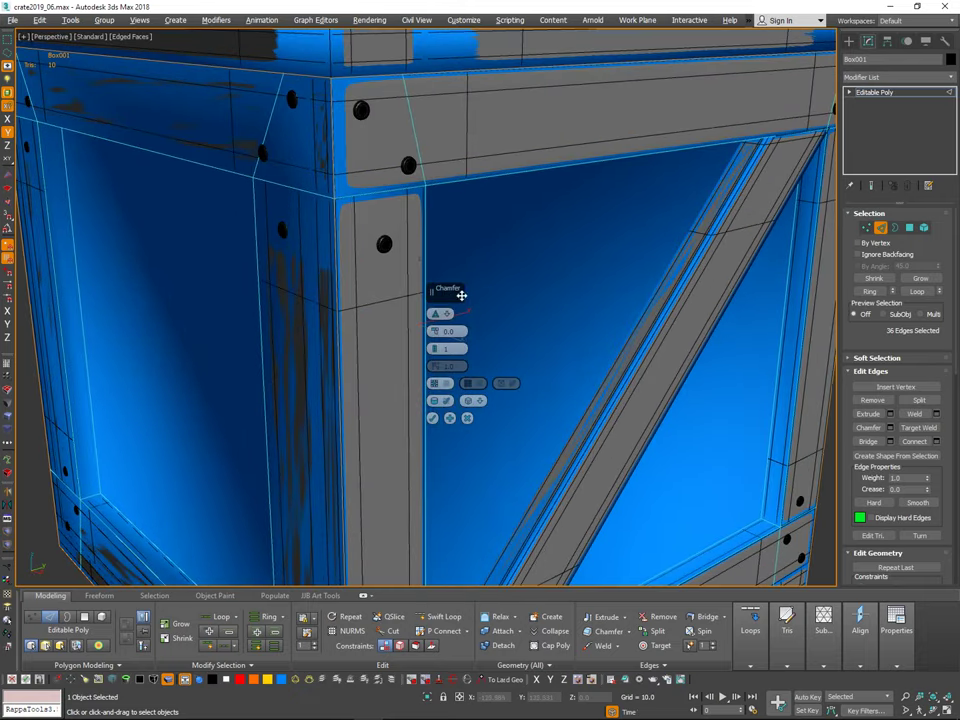
{"action": "mouse_move", "coordinate": [456, 292]}
{"action": "left_mouse_down"}
{"action": "mouse_move", "coordinate": [479, 278]}
{"action": "mouse_move", "coordinate": [467, 298]}
{"action": "mouse_move", "coordinate": [469, 277]}
{"action": "mouse_move", "coordinate": [472, 308]}
{"action": "mouse_move", "coordinate": [477, 300]}
{"action": "left_mouse_up"}
{"action": "scroll", "coordinate": [356, 273], "scroll_direction": "up", "scroll_amount": 6}
{"action": "middle_click_drag", "start_coordinate": [541, 213], "coordinate": [520, 262], "text": "alt"}
{"action": "scroll", "coordinate": [519, 270], "scroll_direction": "down", "scroll_amount": 6}
{"action": "scroll", "coordinate": [512, 267], "scroll_direction": "up", "scroll_amount": 2}
{"action": "left_click_drag", "start_coordinate": [458, 318], "coordinate": [458, 312]}
{"action": "middle_click_drag", "start_coordinate": [504, 283], "coordinate": [531, 268], "text": "alt"}
{"action": "scroll", "coordinate": [531, 268], "scroll_direction": "down", "scroll_amount": 4}
{"action": "left_click", "coordinate": [456, 403]}
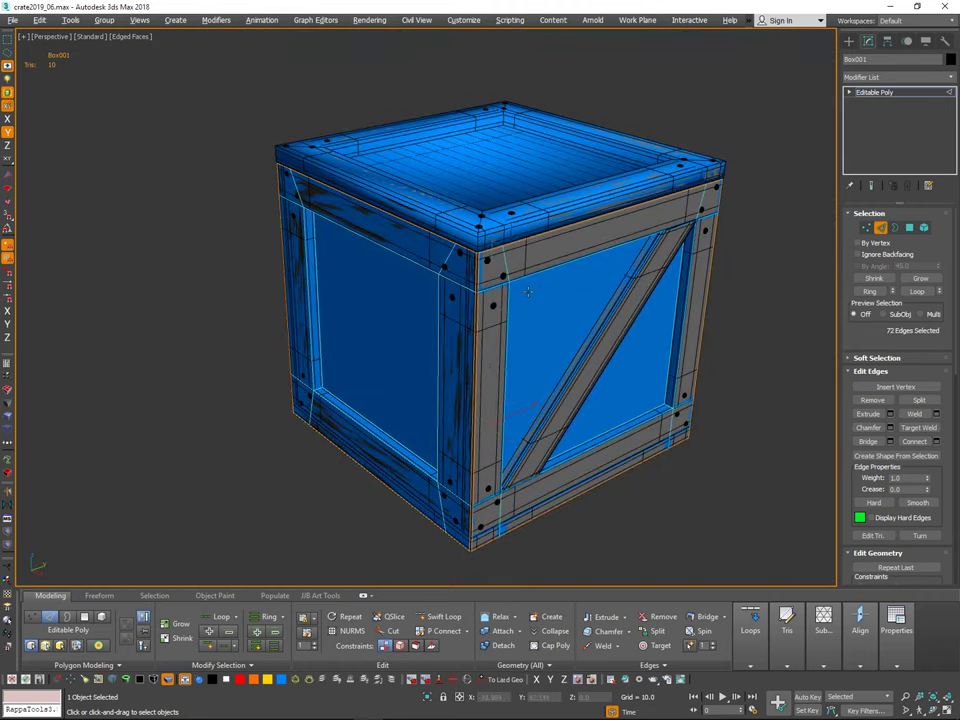
Step: Isolate the chamfered box and clear the edge selection to inspect the new corner bevels
{"action": "middle_click_drag", "start_coordinate": [460, 400], "coordinate": [530, 395], "text": "alt"}
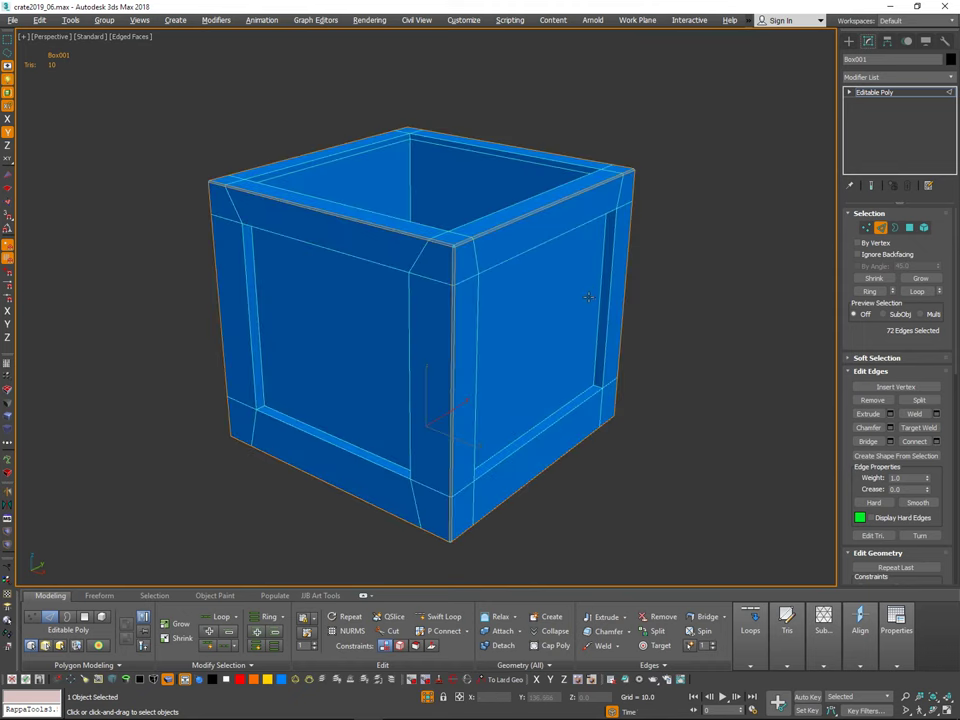
{"action": "middle_click_drag", "start_coordinate": [589, 297], "coordinate": [632, 289], "text": "alt"}
{"action": "left_click", "coordinate": [660, 277]}
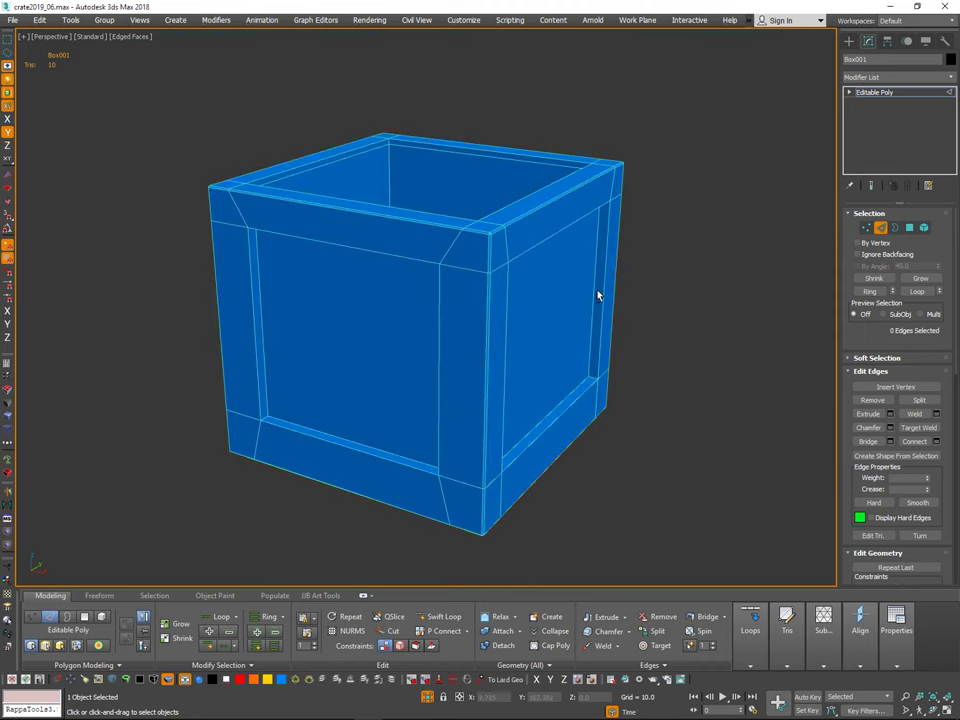
{"action": "scroll", "coordinate": [514, 197], "scroll_direction": "up", "scroll_amount": 5}
{"action": "middle_click_drag", "start_coordinate": [542, 238], "coordinate": [572, 160], "text": "alt"}
{"action": "scroll", "coordinate": [570, 170], "scroll_direction": "down", "scroll_amount": 5}
{"action": "middle_click_drag", "start_coordinate": [567, 255], "coordinate": [551, 290], "text": "alt"}
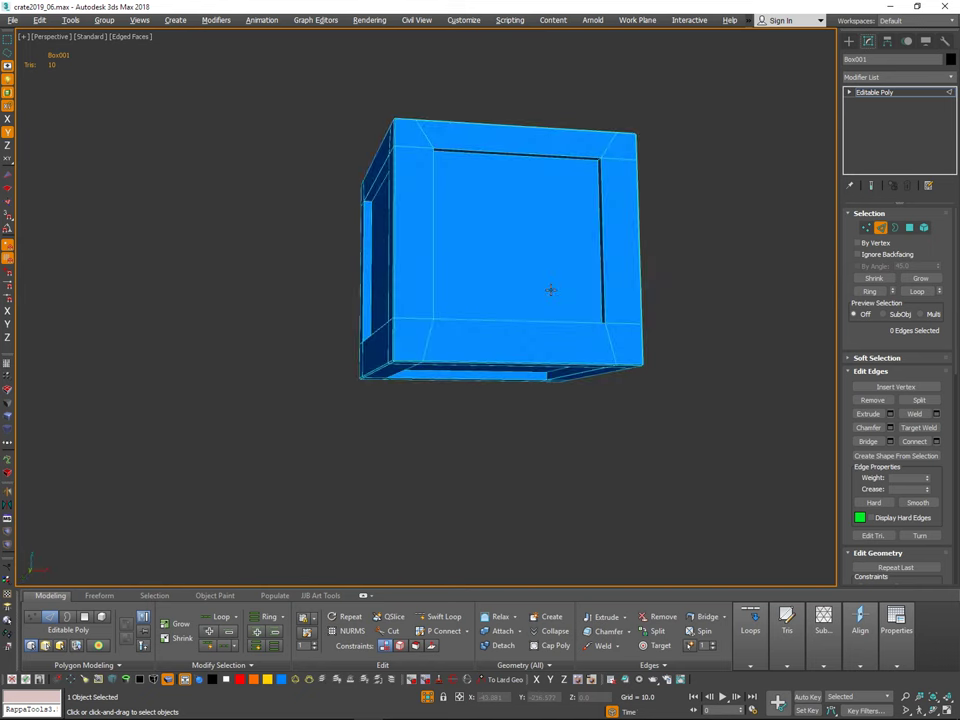
Step: Leave edge-level editing to check the whole box's triangle count in the viewport statistics
{"action": "left_click", "coordinate": [878, 230]}
{"action": "middle_click_drag", "start_coordinate": [729, 253], "coordinate": [682, 352], "text": "alt"}
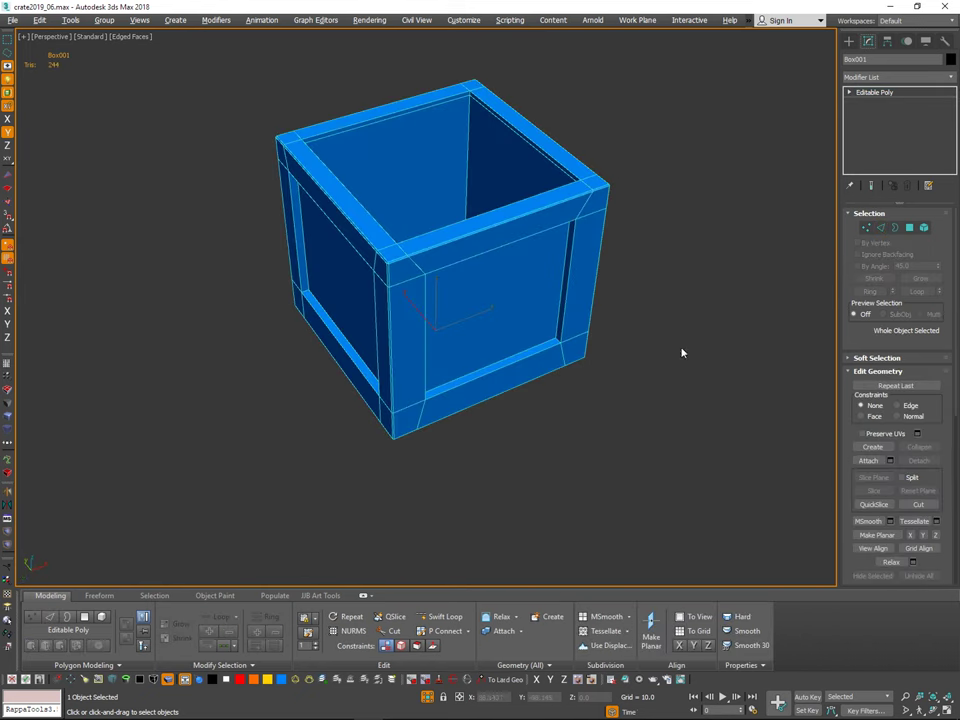
{"action": "scroll", "coordinate": [942, 503], "scroll_direction": "down", "scroll_amount": 10}
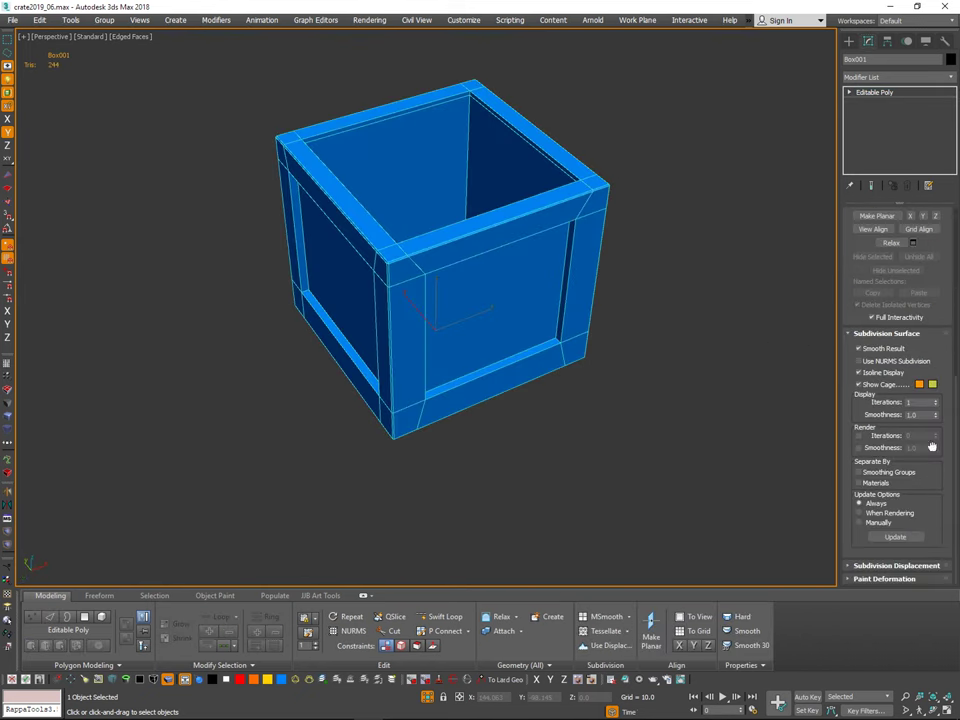
{"action": "scroll", "coordinate": [942, 282], "scroll_direction": "up", "scroll_amount": 10}
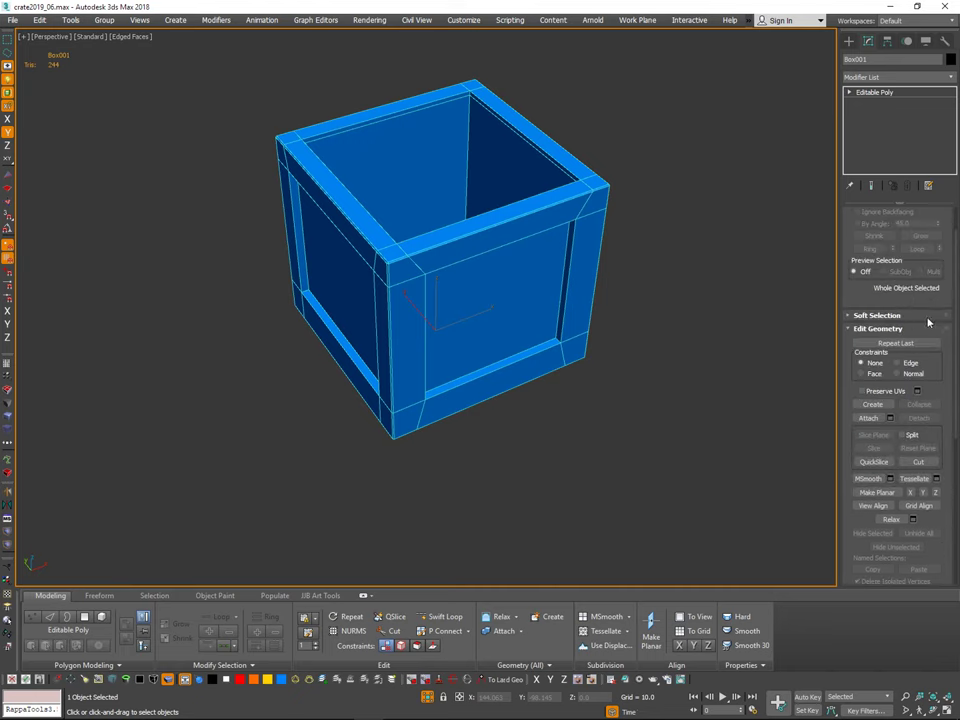
Step: Select all of the box's polygons, clear their smoothing groups and assign smoothing group 1
{"action": "left_click", "coordinate": [899, 317]}
{"action": "left_click", "coordinate": [850, 279]}
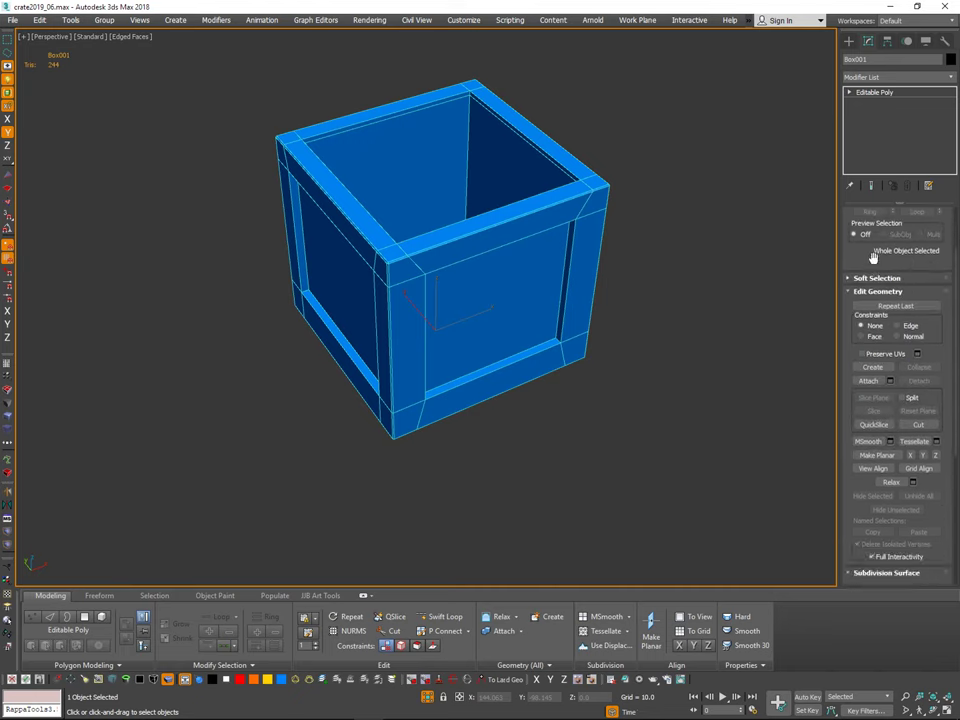
{"action": "key", "text": "4"}
{"action": "key", "text": "ctrl+a"}
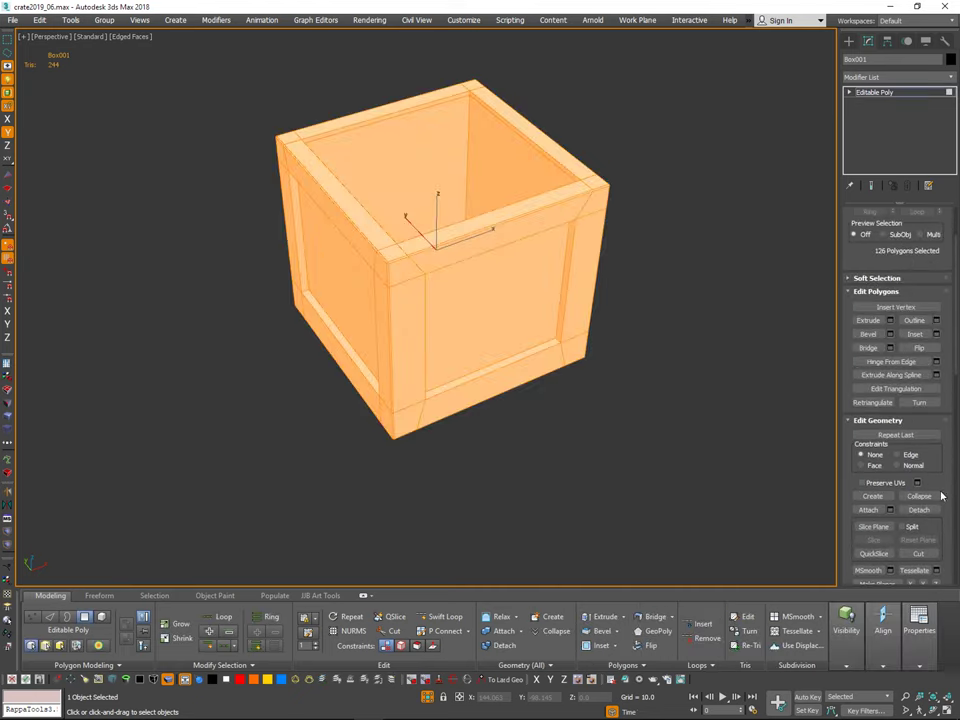
{"action": "left_click_drag", "start_coordinate": [944, 497], "coordinate": [945, 375]}
{"action": "scroll", "coordinate": [945, 374], "scroll_direction": "down", "scroll_amount": 10}
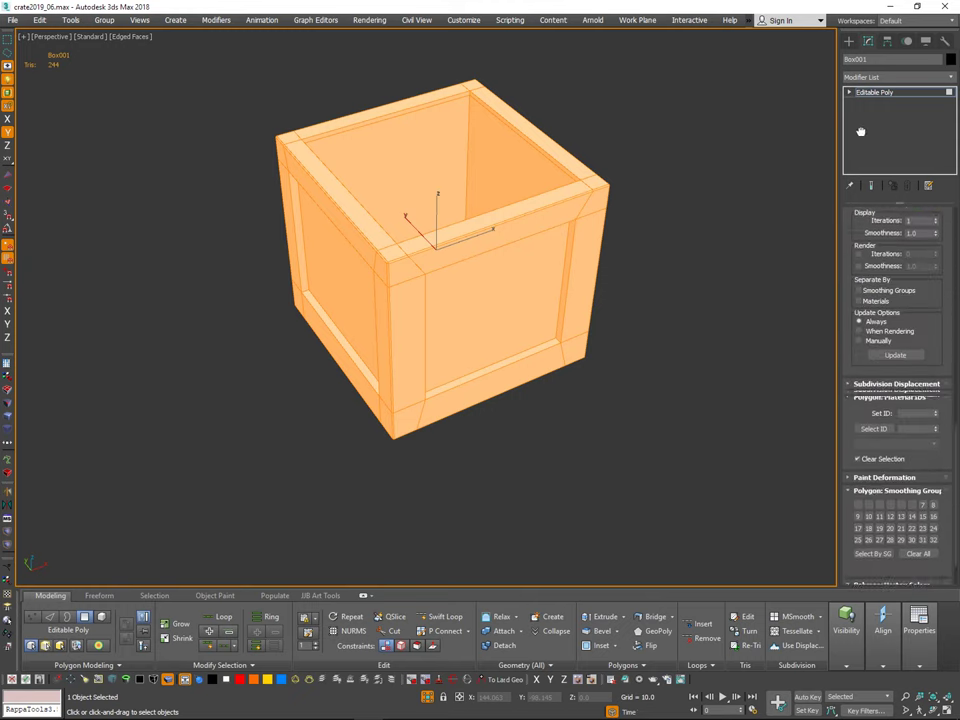
{"action": "left_click", "coordinate": [922, 500]}
{"action": "left_click", "coordinate": [859, 452]}
Step: Deselect the box and examine its smoothed shading from several sides, with and without edged faces
{"action": "mouse_move", "coordinate": [696, 432]}
{"action": "middle_mouse_down", "text": "alt"}
{"action": "mouse_move", "coordinate": [628, 282]}
{"action": "mouse_move", "coordinate": [640, 288]}
{"action": "middle_mouse_up", "text": "alt"}
{"action": "left_click", "coordinate": [658, 353]}
{"action": "key", "text": "s"}
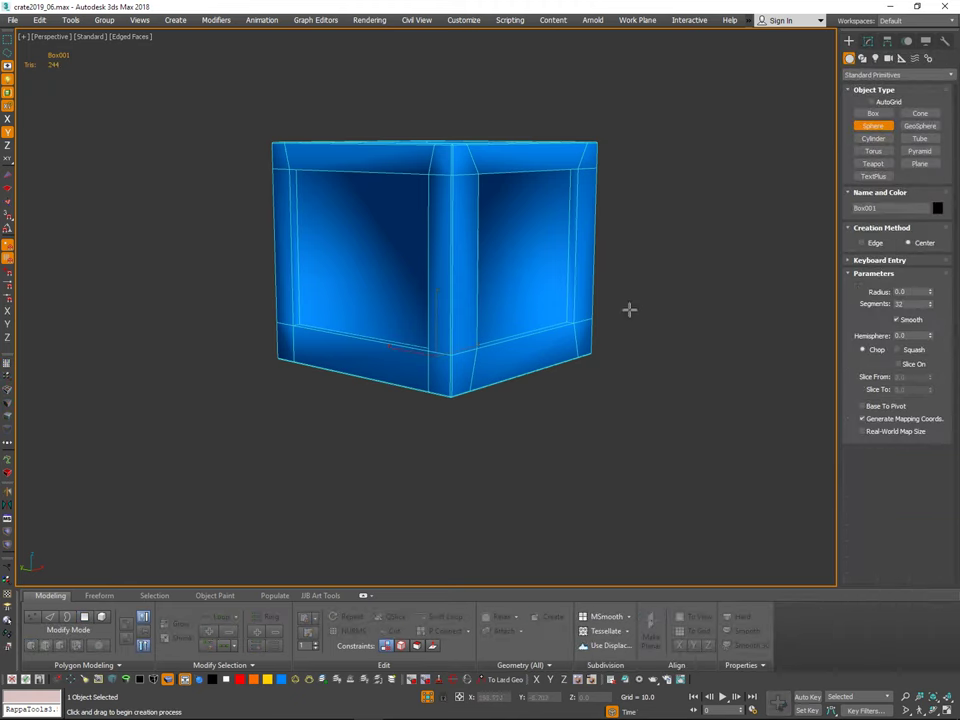
{"action": "right_click", "coordinate": [633, 303]}
{"action": "left_click", "coordinate": [634, 306]}
{"action": "mouse_move", "coordinate": [635, 308]}
{"action": "middle_mouse_down", "text": "alt"}
{"action": "mouse_move", "coordinate": [660, 323]}
{"action": "mouse_move", "coordinate": [639, 319]}
{"action": "mouse_move", "coordinate": [685, 304]}
{"action": "mouse_move", "coordinate": [701, 328]}
{"action": "mouse_move", "coordinate": [690, 351]}
{"action": "mouse_move", "coordinate": [697, 313]}
{"action": "middle_mouse_up", "text": "alt"}
{"action": "key", "text": "F4"}
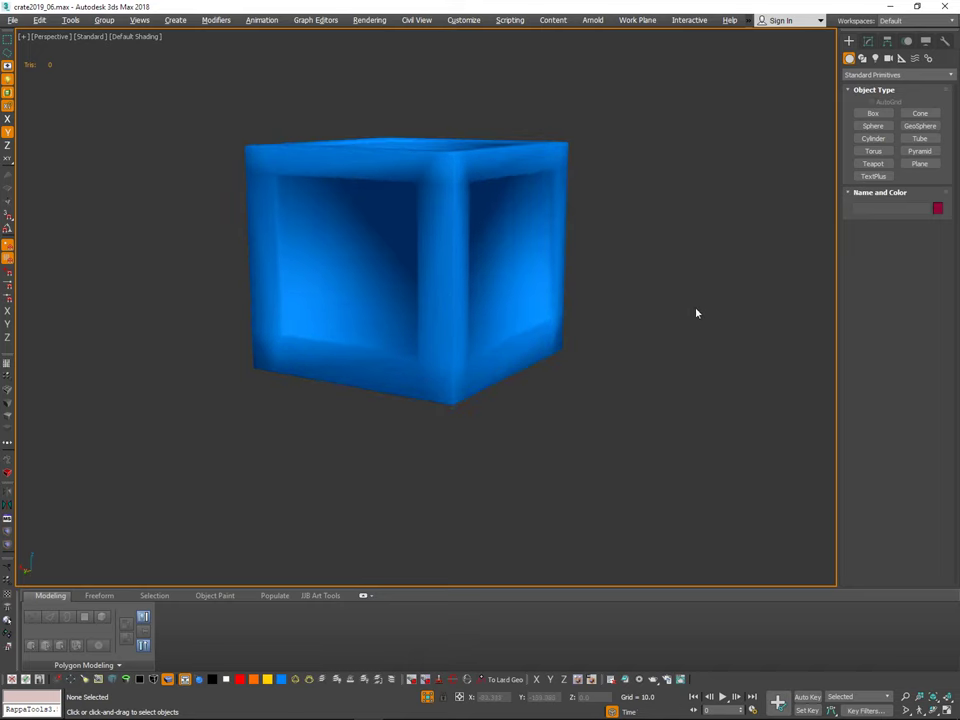
{"action": "key", "text": "F4"}
{"action": "middle_click_drag", "start_coordinate": [631, 344], "coordinate": [632, 302], "text": "alt"}
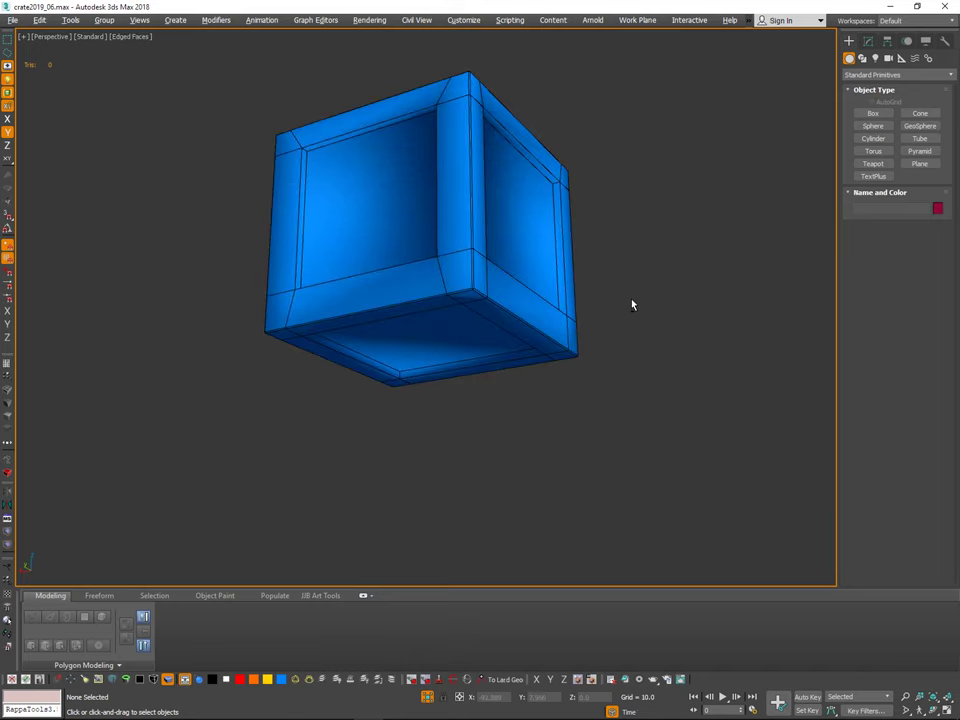
{"action": "scroll", "coordinate": [471, 313], "scroll_direction": "up", "scroll_amount": 7}
{"action": "middle_click_drag", "start_coordinate": [505, 273], "coordinate": [658, 369], "text": "alt"}
{"action": "scroll", "coordinate": [510, 397], "scroll_direction": "down", "scroll_amount": 7}
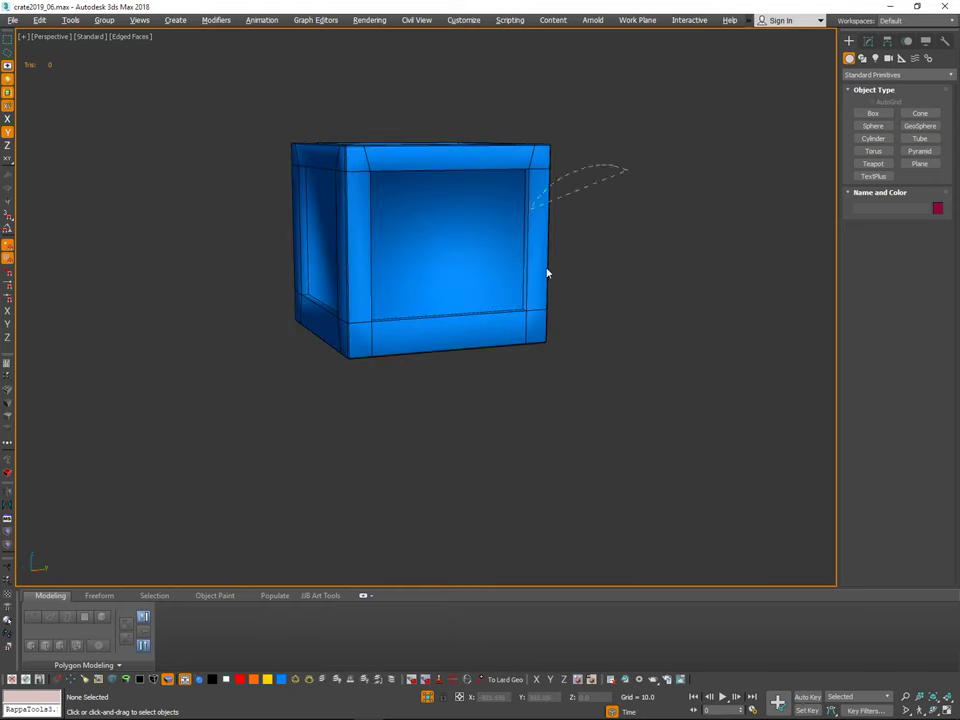
Step: Return to polygon editing on the box and select its four recessed side panels
{"action": "left_click_drag", "start_coordinate": [547, 273], "coordinate": [565, 280]}
{"action": "middle_click_drag", "start_coordinate": [565, 280], "coordinate": [590, 335], "text": "alt"}
{"action": "scroll", "coordinate": [610, 335], "scroll_direction": "up", "scroll_amount": 1}
{"action": "left_click", "coordinate": [868, 41]}
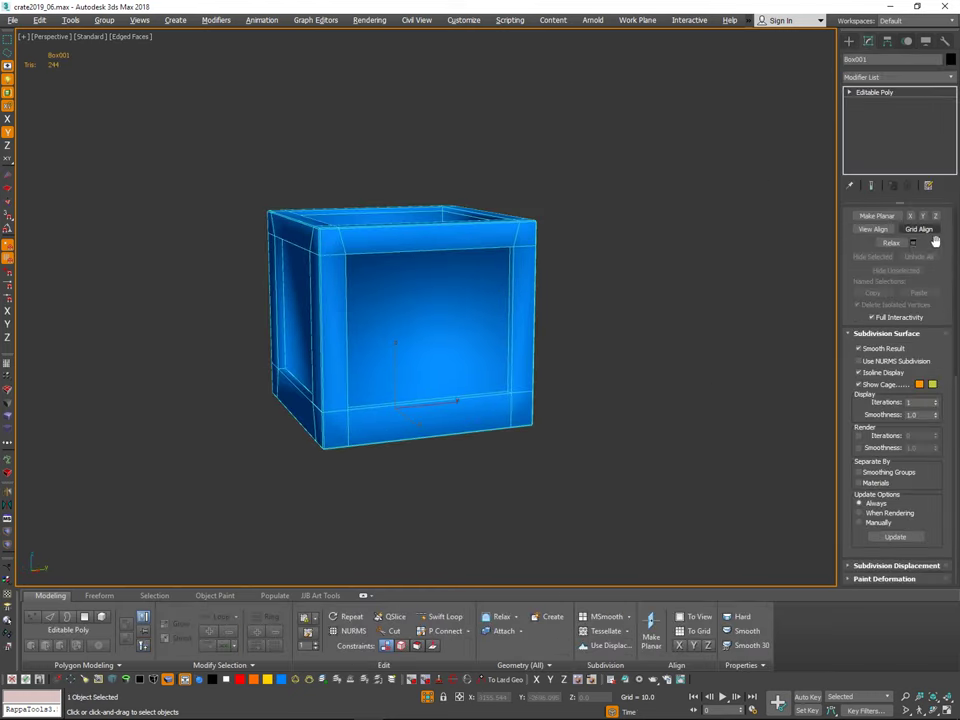
{"action": "scroll", "coordinate": [935, 242], "scroll_direction": "up", "scroll_amount": 5}
{"action": "left_click", "coordinate": [909, 229]}
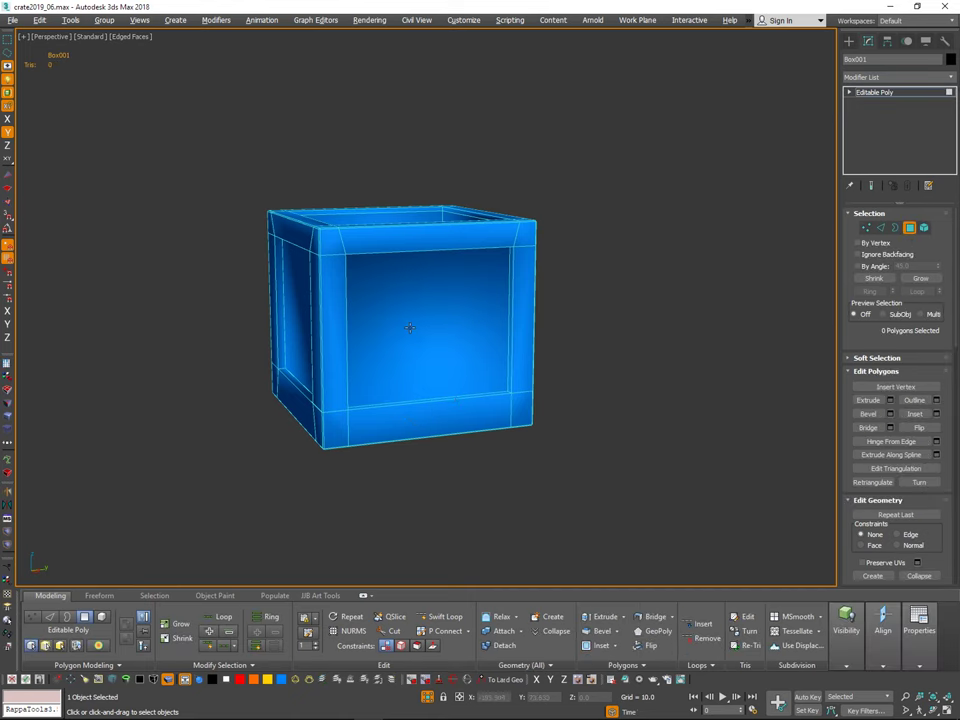
{"action": "left_click", "coordinate": [436, 322]}
{"action": "left_click", "coordinate": [445, 322], "text": "alt"}
{"action": "left_click", "coordinate": [447, 329]}
{"action": "middle_click_drag", "start_coordinate": [447, 329], "coordinate": [486, 326], "text": "alt"}
{"action": "left_click", "coordinate": [313, 325], "text": "ctrl"}
{"action": "middle_click_drag", "start_coordinate": [313, 325], "coordinate": [710, 328], "text": "alt"}
{"action": "left_click", "coordinate": [306, 317], "text": "ctrl"}
{"action": "left_click", "coordinate": [356, 324], "text": "ctrl"}
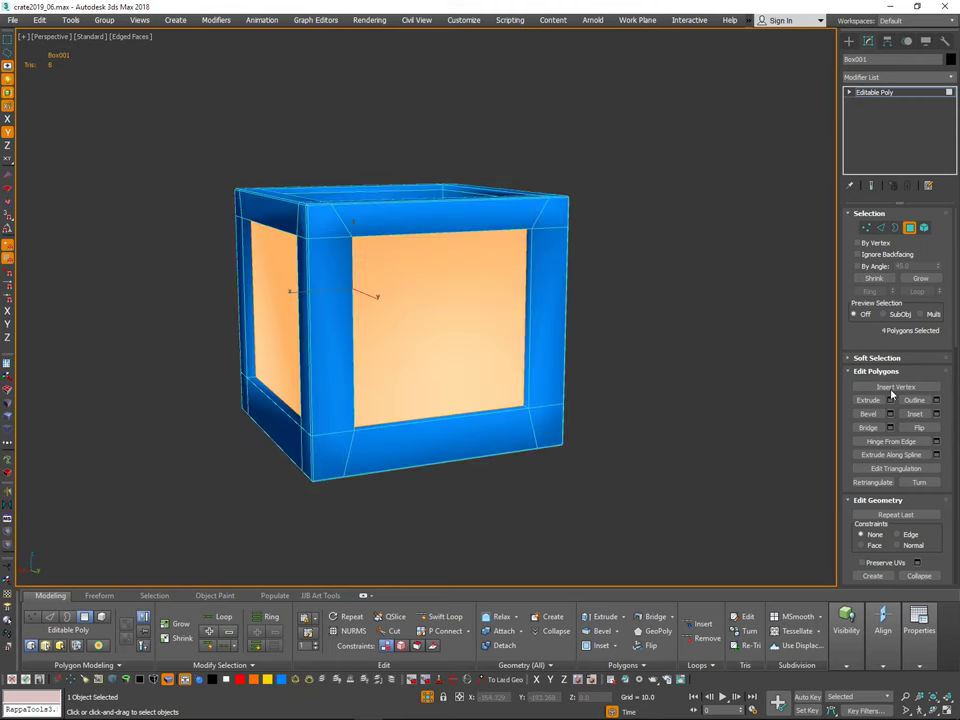
Step: Clear the four side panels' smoothing groups, then put them back in group 1
{"action": "left_click_drag", "start_coordinate": [919, 346], "coordinate": [926, 137]}
{"action": "left_click_drag", "start_coordinate": [941, 487], "coordinate": [957, 140]}
{"action": "scroll", "coordinate": [941, 432], "scroll_direction": "down", "scroll_amount": 5}
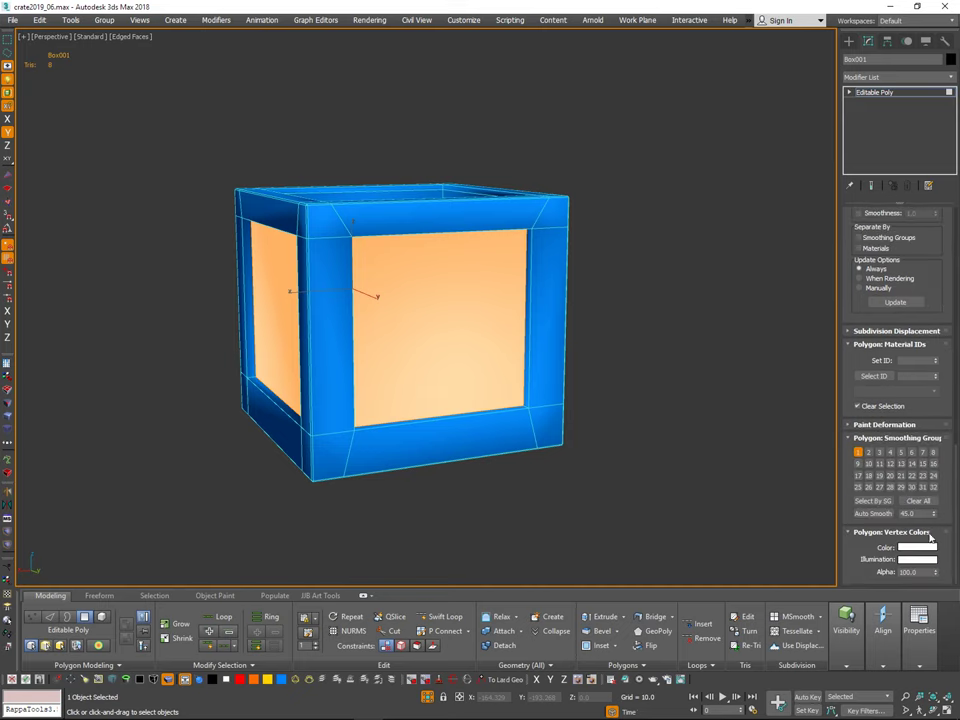
{"action": "left_click", "coordinate": [924, 503]}
{"action": "mouse_move", "coordinate": [769, 490]}
{"action": "middle_mouse_down", "text": "alt"}
{"action": "mouse_move", "coordinate": [767, 427]}
{"action": "mouse_move", "coordinate": [745, 445]}
{"action": "middle_mouse_up", "text": "alt"}
{"action": "left_click", "coordinate": [858, 453]}
Step: Grow the panel selection to include the recess walls, replace its smoothing with group 2, and leave polygon editing
{"action": "left_click_drag", "start_coordinate": [940, 287], "coordinate": [941, 291]}
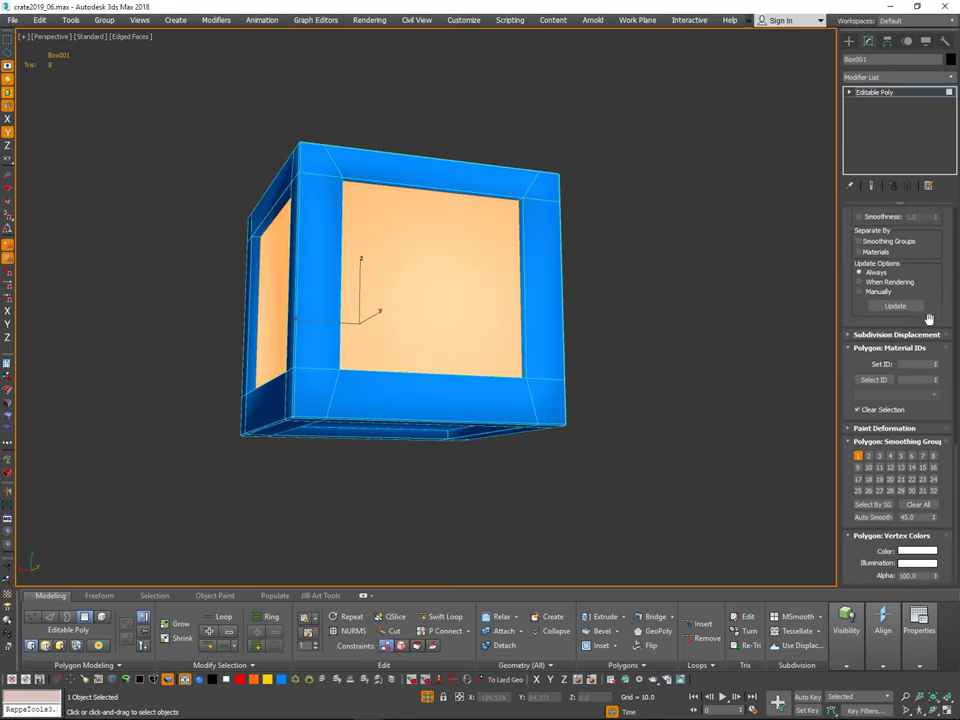
{"action": "key", "text": "ctrl+Page_Up"}
{"action": "middle_click_drag", "start_coordinate": [660, 415], "coordinate": [735, 473], "text": "alt"}
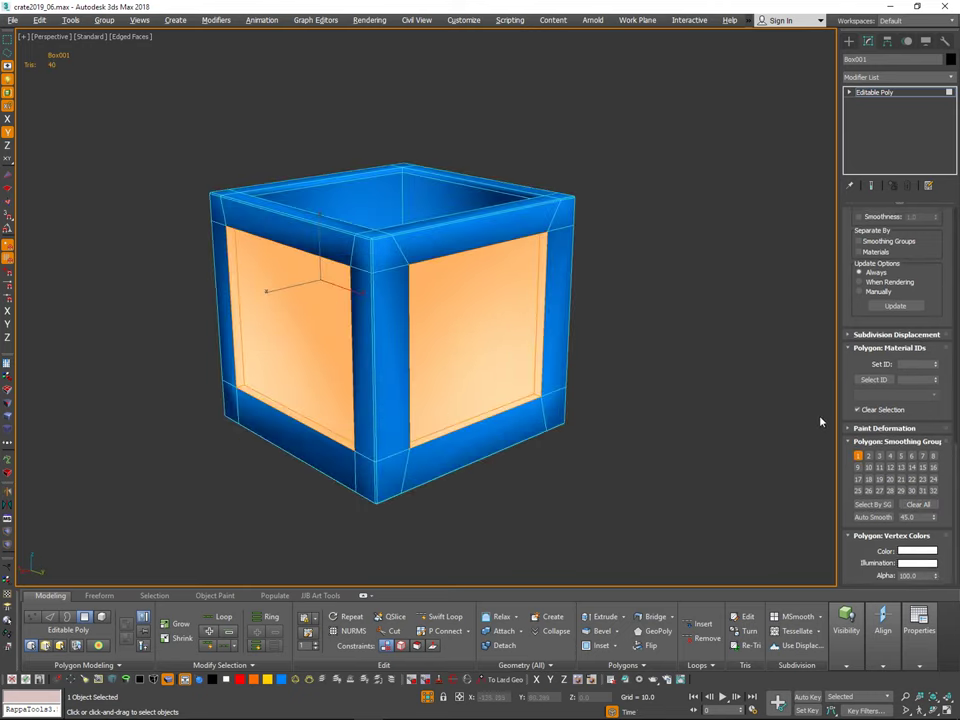
{"action": "left_click", "coordinate": [920, 507]}
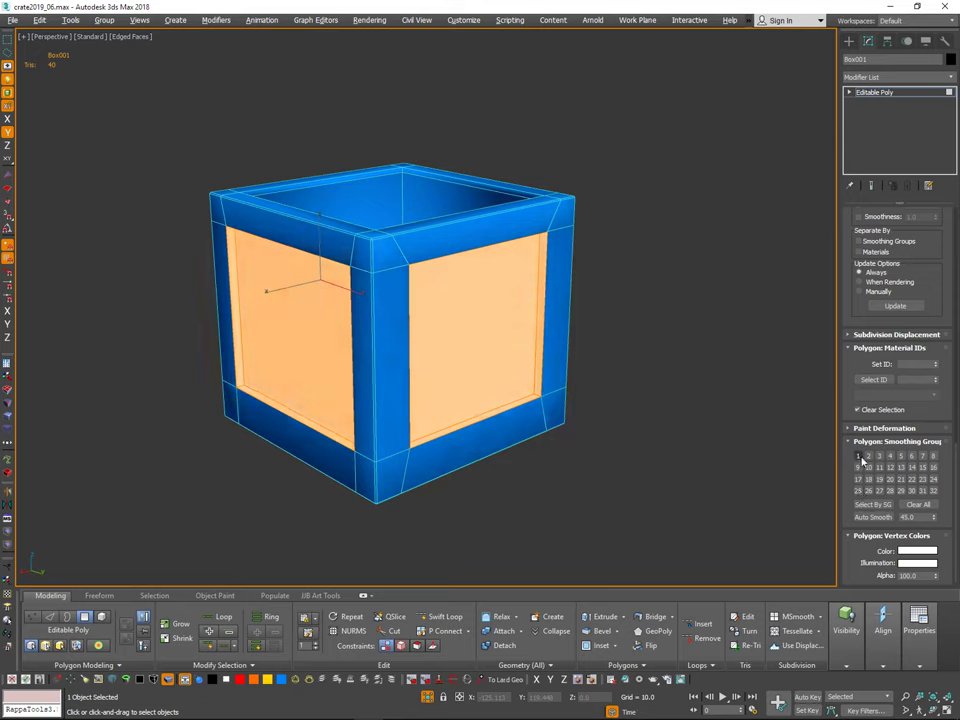
{"action": "left_click", "coordinate": [771, 239]}
{"action": "mouse_move", "coordinate": [706, 281]}
{"action": "middle_mouse_down", "text": "alt"}
{"action": "mouse_move", "coordinate": [686, 255]}
{"action": "mouse_move", "coordinate": [709, 260]}
{"action": "mouse_move", "coordinate": [664, 362]}
{"action": "mouse_move", "coordinate": [718, 339]}
{"action": "mouse_move", "coordinate": [742, 361]}
{"action": "mouse_move", "coordinate": [707, 386]}
{"action": "mouse_move", "coordinate": [647, 322]}
{"action": "mouse_move", "coordinate": [726, 285]}
{"action": "middle_mouse_up", "text": "alt"}
{"action": "left_click", "coordinate": [691, 268]}
{"action": "scroll", "coordinate": [616, 285], "scroll_direction": "up", "scroll_amount": 4}
{"action": "middle_click_drag", "start_coordinate": [631, 255], "coordinate": [638, 250], "text": "alt"}
{"action": "left_click_drag", "start_coordinate": [621, 210], "coordinate": [640, 266]}
{"action": "middle_click_drag", "start_coordinate": [640, 266], "coordinate": [672, 233], "text": "alt"}
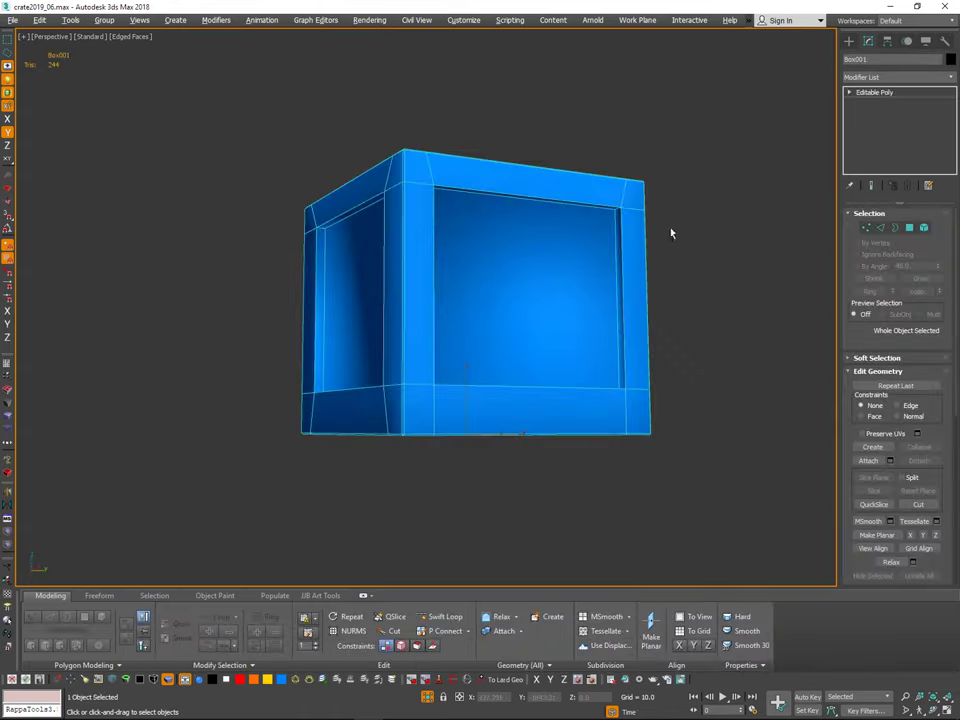
Step: Select the four recess walls around one of the box's side panels
{"action": "left_click", "coordinate": [909, 230]}
{"action": "left_click", "coordinate": [621, 262]}
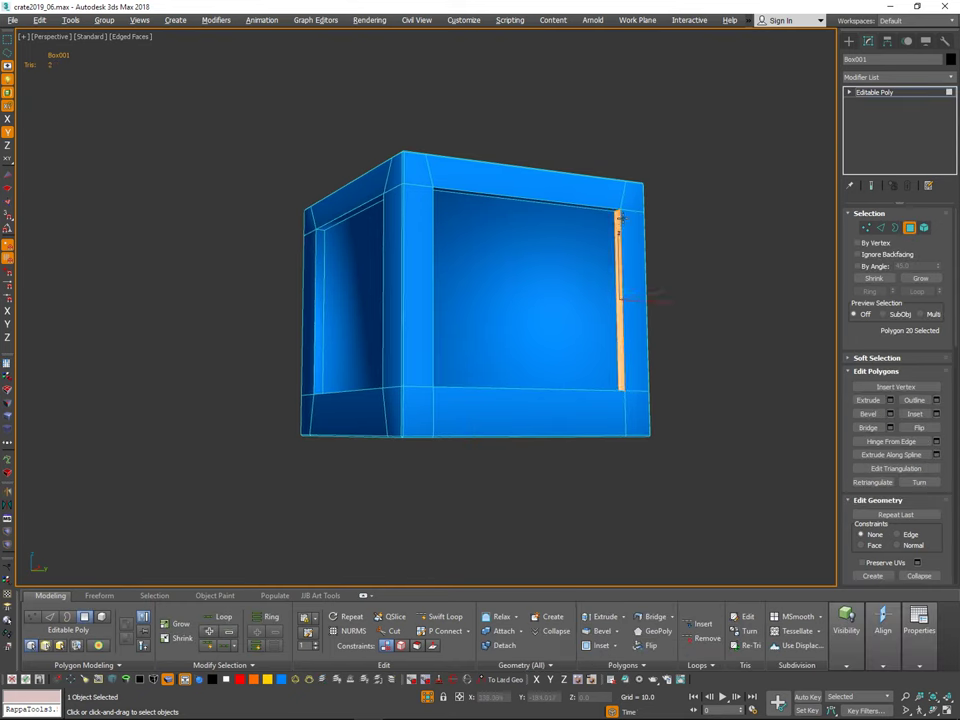
{"action": "middle_click_drag", "start_coordinate": [621, 262], "coordinate": [604, 217], "text": "alt"}
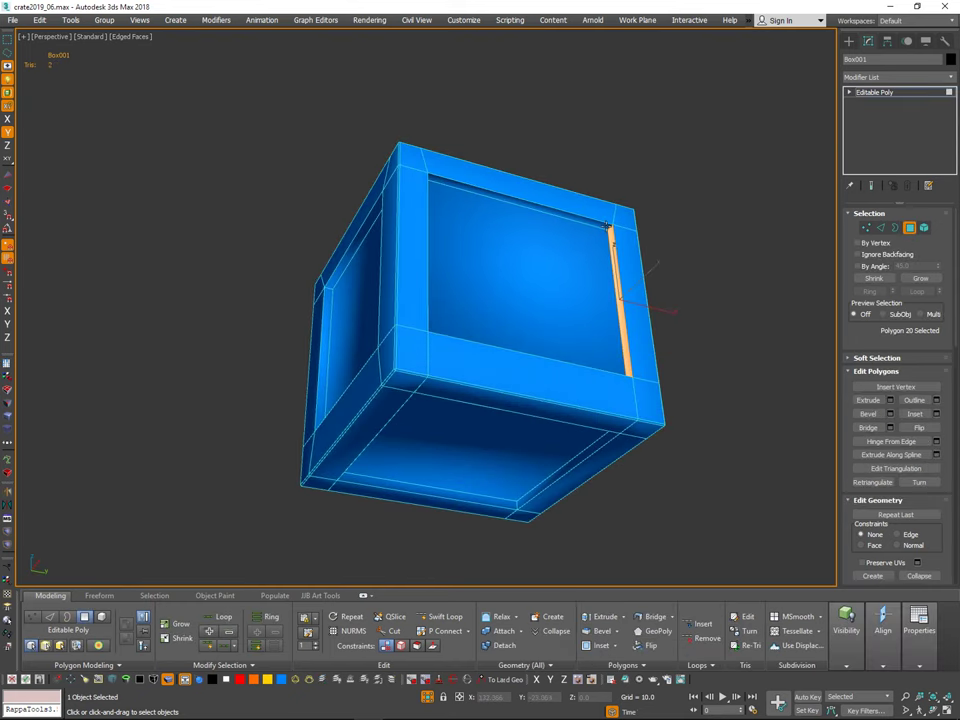
{"action": "middle_click_drag", "start_coordinate": [607, 228], "coordinate": [443, 268], "text": "alt"}
{"action": "left_click", "coordinate": [579, 388], "text": "ctrl"}
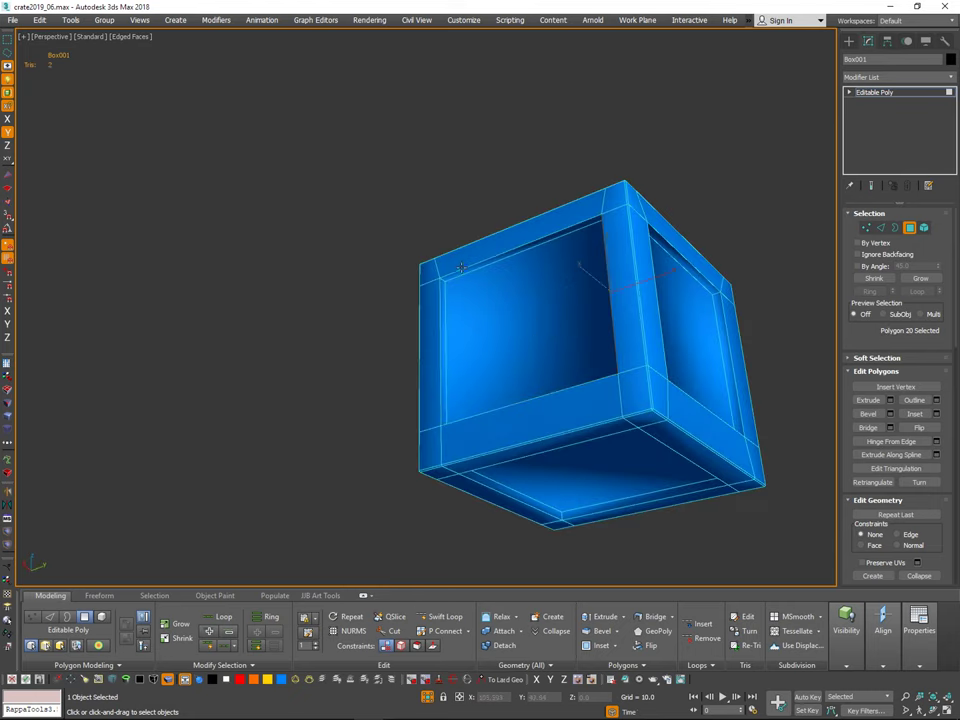
{"action": "middle_click_drag", "start_coordinate": [500, 349], "coordinate": [577, 389], "text": "alt"}
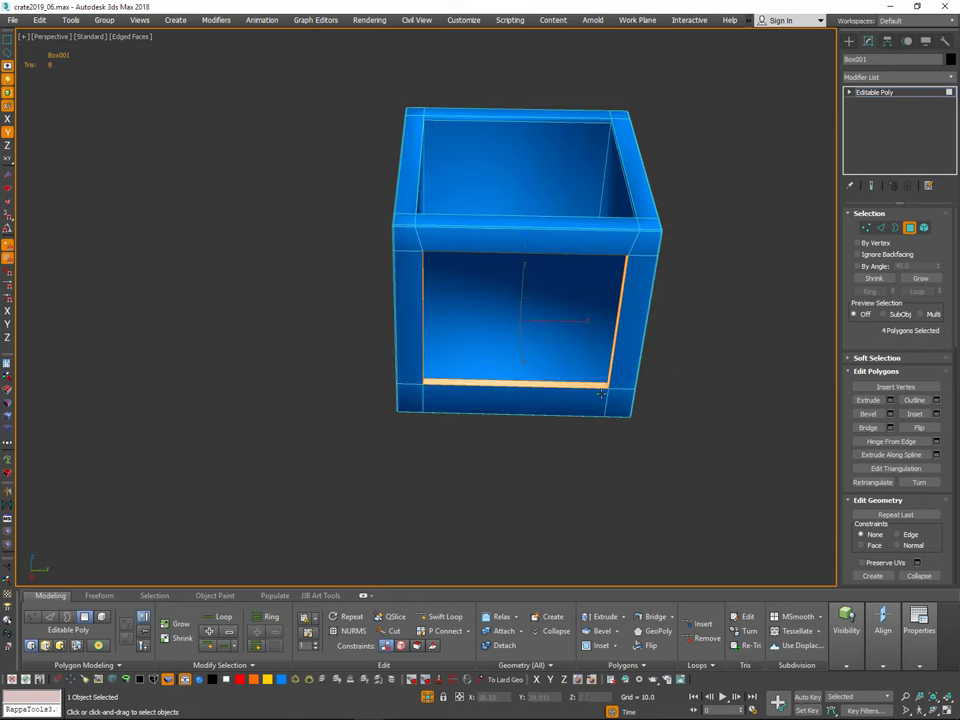
{"action": "left_click_drag", "start_coordinate": [937, 498], "coordinate": [939, 432]}
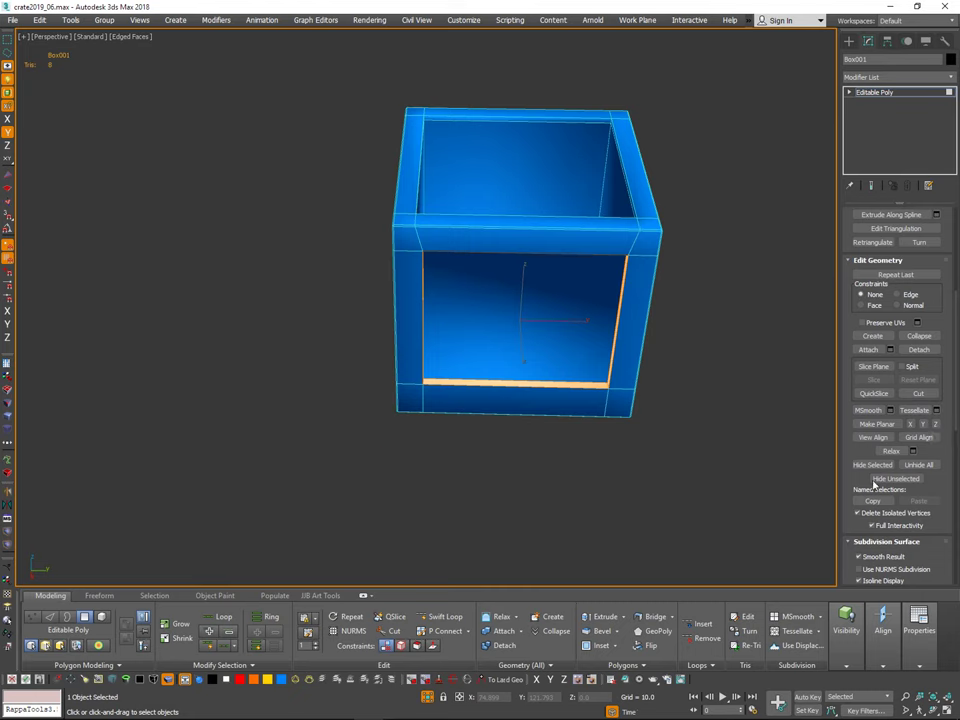
Step: Add the recess walls on the box's remaining sides to the polygon selection
{"action": "middle_click_drag", "start_coordinate": [640, 462], "coordinate": [660, 420], "text": "alt"}
{"action": "middle_click_drag", "start_coordinate": [469, 400], "coordinate": [532, 432], "text": "alt"}
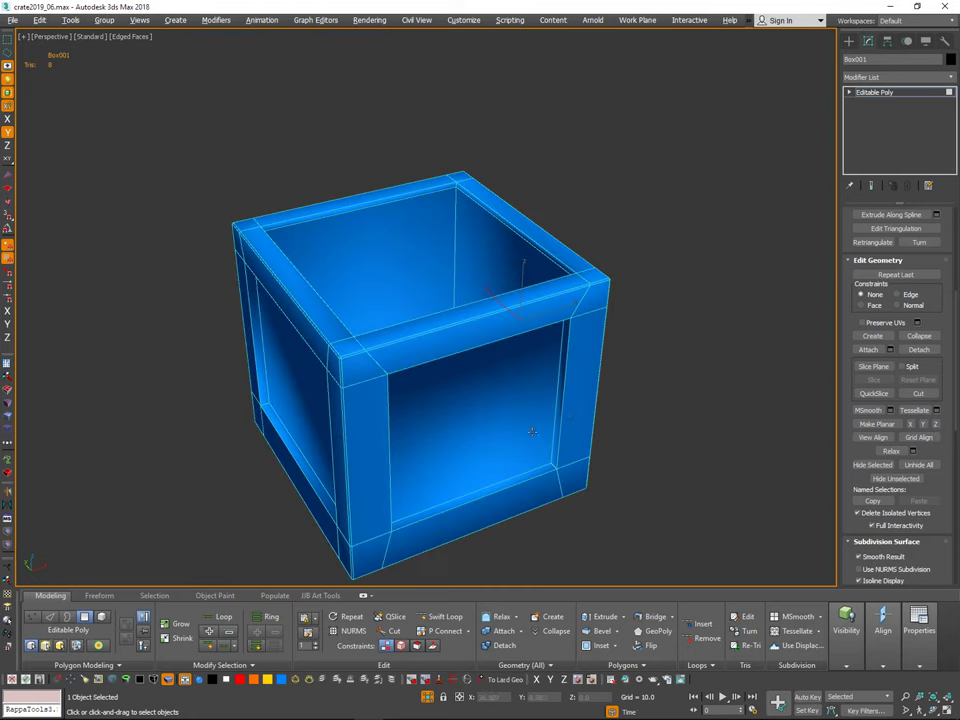
{"action": "left_click", "coordinate": [549, 465]}
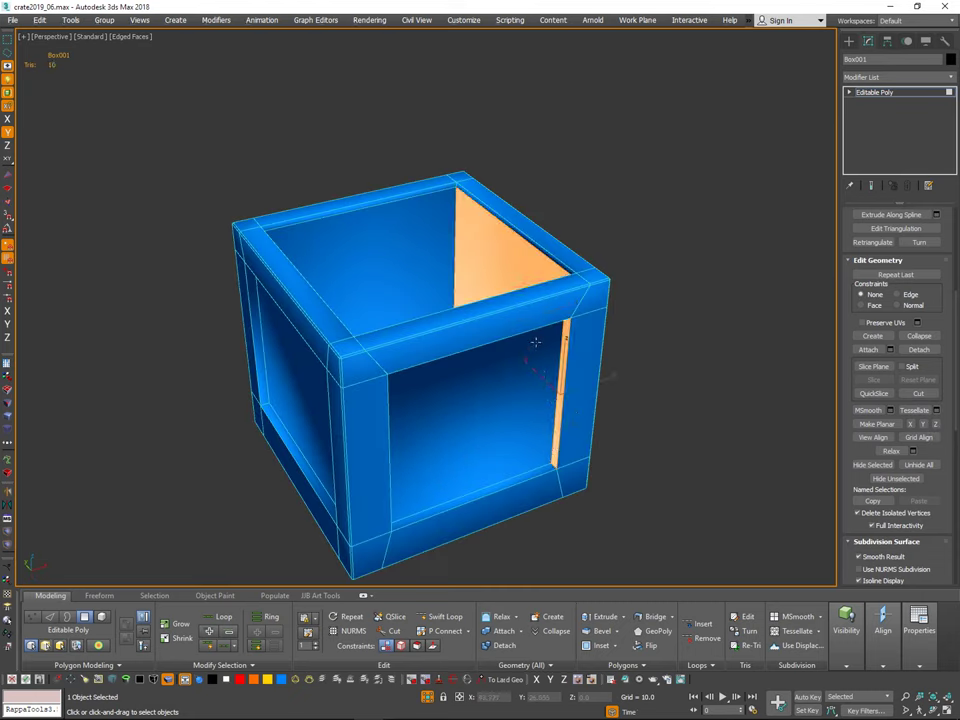
{"action": "middle_click_drag", "start_coordinate": [488, 492], "coordinate": [386, 257], "text": "alt"}
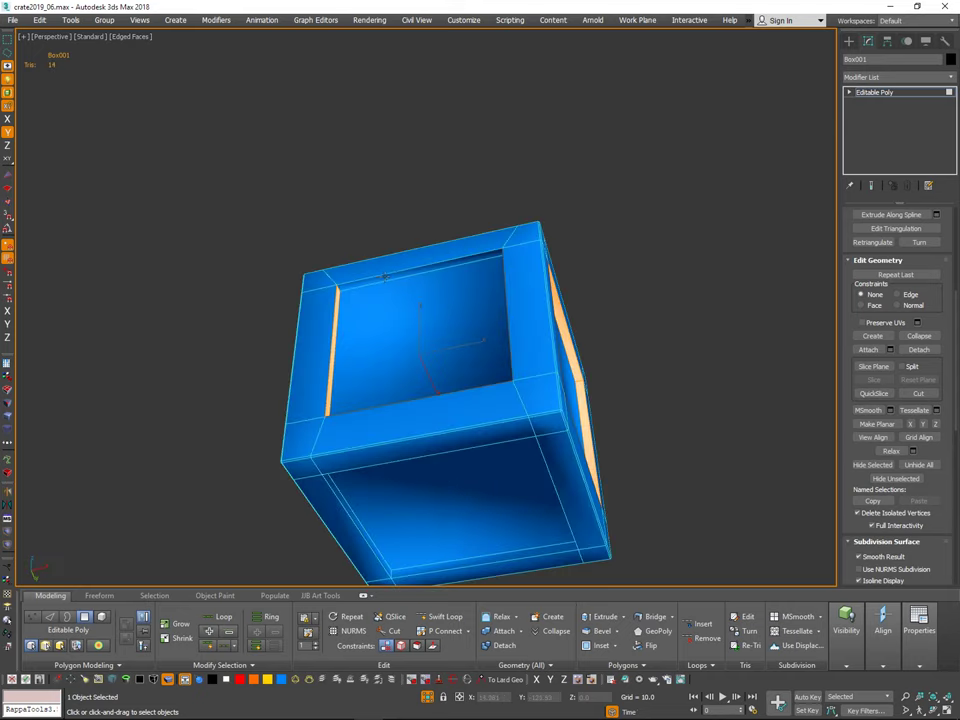
{"action": "middle_click_drag", "start_coordinate": [494, 295], "coordinate": [332, 515], "text": "alt"}
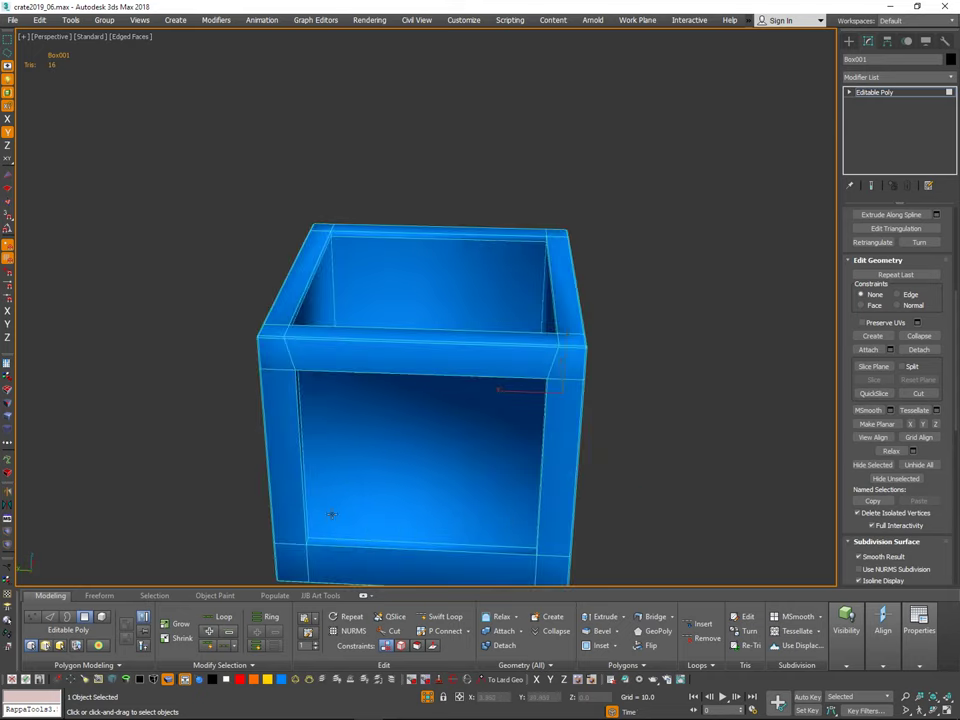
{"action": "middle_click_drag", "start_coordinate": [307, 464], "coordinate": [278, 329], "text": "alt"}
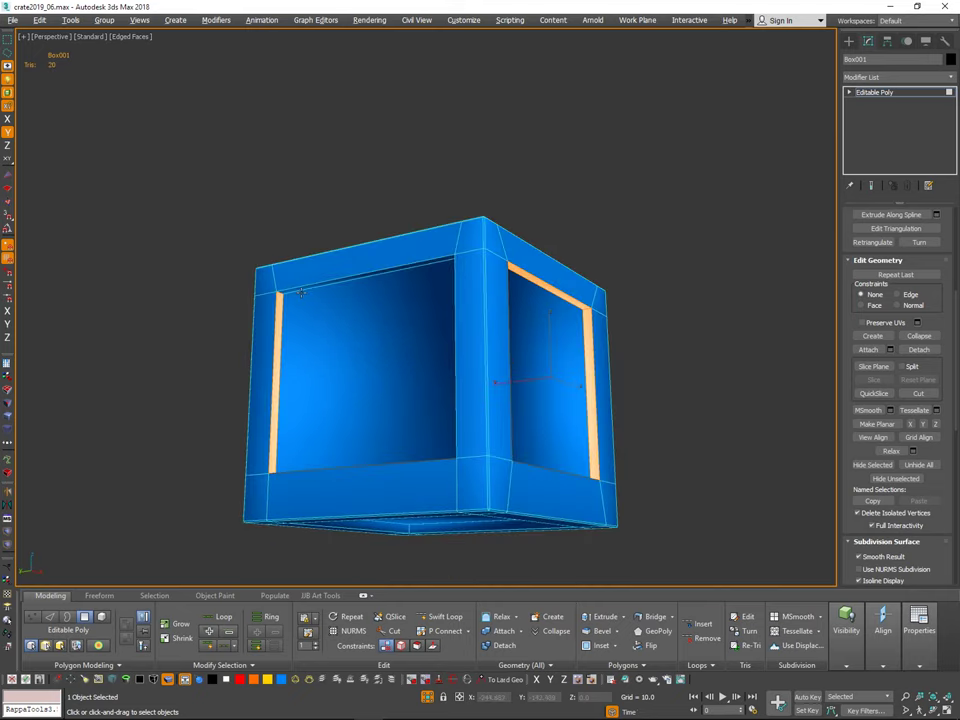
{"action": "middle_click_drag", "start_coordinate": [486, 275], "coordinate": [600, 285], "text": "alt"}
{"action": "left_click", "coordinate": [482, 251], "text": "ctrl"}
{"action": "left_click", "coordinate": [612, 334], "text": "ctrl"}
{"action": "middle_click_drag", "start_coordinate": [612, 334], "coordinate": [728, 333], "text": "alt"}
Step: Select only the four recessed side panels and assign them to smoothing group 3
{"action": "left_click", "coordinate": [668, 362]}
{"action": "left_click", "coordinate": [574, 398]}
{"action": "scroll", "coordinate": [938, 487], "scroll_direction": "down", "scroll_amount": 15}
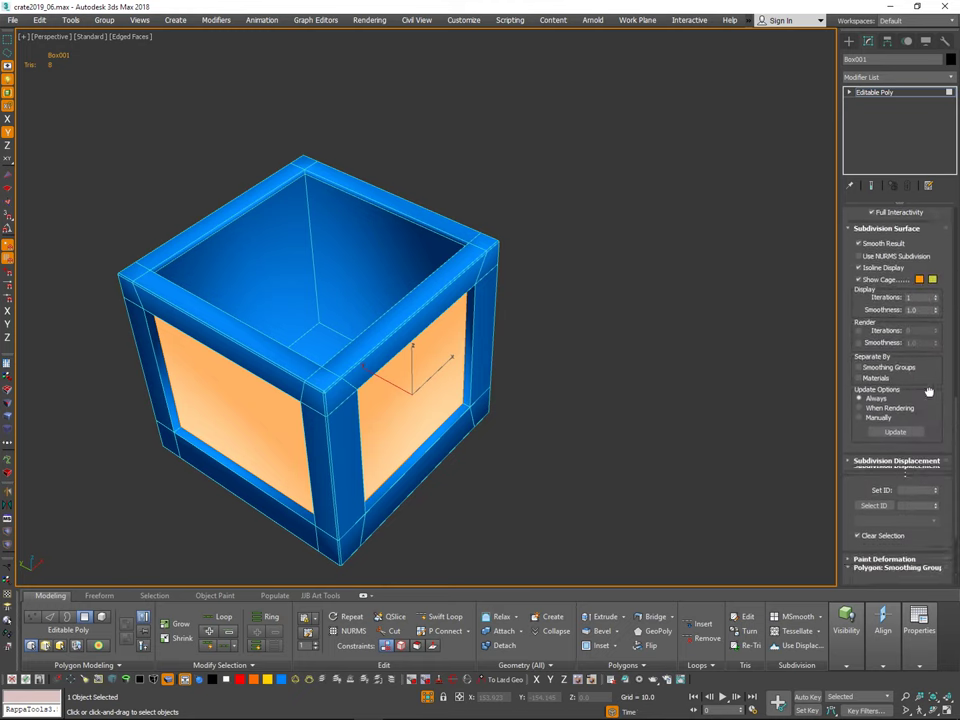
{"action": "middle_click_drag", "start_coordinate": [760, 440], "coordinate": [652, 386], "text": "alt"}
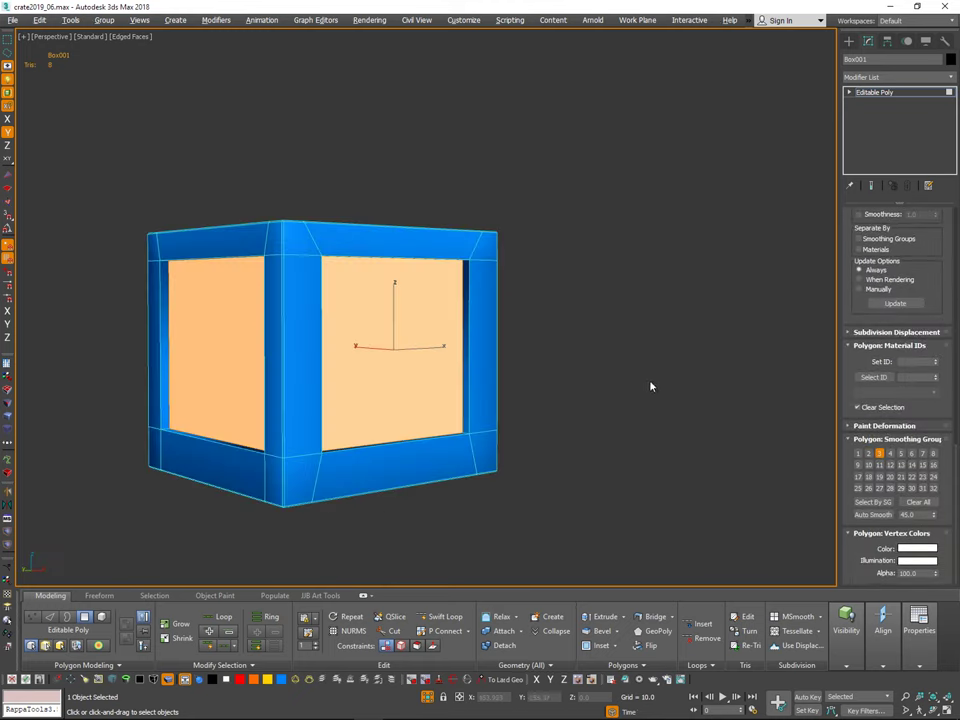
{"action": "left_click", "coordinate": [630, 362]}
Step: Select the wall loop of one side recess to check its smoothing group
{"action": "scroll", "coordinate": [603, 332], "scroll_direction": "down", "scroll_amount": 3}
{"action": "middle_click_drag", "start_coordinate": [603, 334], "coordinate": [598, 292], "text": "alt"}
{"action": "scroll", "coordinate": [587, 340], "scroll_direction": "up", "scroll_amount": 2}
{"action": "scroll", "coordinate": [512, 278], "scroll_direction": "up", "scroll_amount": 1}
{"action": "left_click", "coordinate": [495, 273]}
{"action": "left_click", "coordinate": [486, 268]}
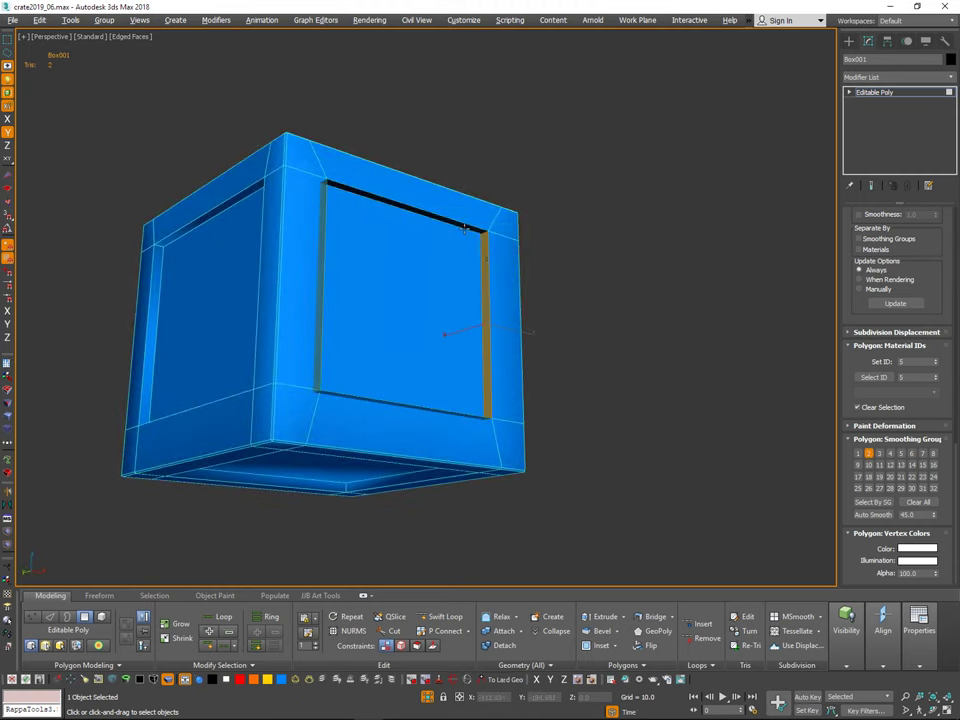
{"action": "left_click", "coordinate": [466, 228], "text": "shift"}
{"action": "middle_click_drag", "start_coordinate": [561, 219], "coordinate": [597, 294], "text": "alt"}
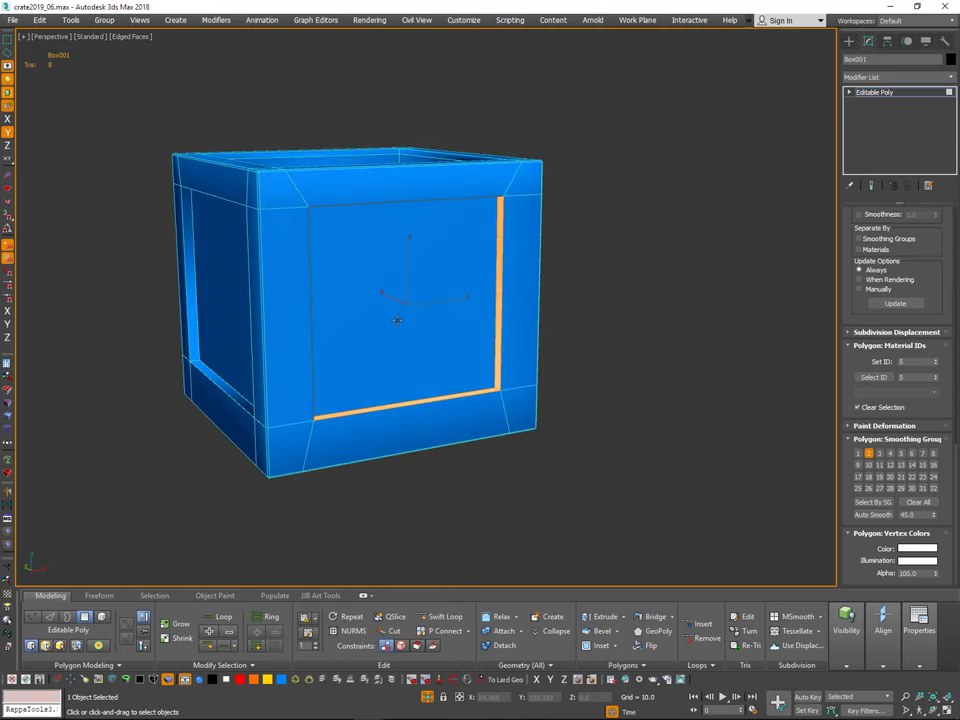
Step: Select faces on the box's other sides to examine their smoothing, ending at the underside
{"action": "left_click", "coordinate": [398, 320]}
{"action": "middle_click_drag", "start_coordinate": [527, 289], "coordinate": [587, 285], "text": "alt"}
{"action": "left_click", "coordinate": [549, 281]}
{"action": "mouse_move", "coordinate": [551, 245]}
{"action": "middle_mouse_down", "text": "alt"}
{"action": "mouse_move", "coordinate": [564, 266]}
{"action": "mouse_move", "coordinate": [562, 249]}
{"action": "middle_mouse_up", "text": "alt"}
{"action": "left_click", "coordinate": [550, 168], "text": "ctrl"}
{"action": "middle_click_drag", "start_coordinate": [562, 160], "coordinate": [564, 117], "text": "alt"}
{"action": "left_click", "coordinate": [570, 212], "text": "ctrl"}
{"action": "left_click", "coordinate": [600, 182], "text": "ctrl"}
{"action": "left_click", "coordinate": [668, 257]}
{"action": "scroll", "coordinate": [660, 258], "scroll_direction": "down", "scroll_amount": 3}
{"action": "scroll", "coordinate": [536, 144], "scroll_direction": "up", "scroll_amount": 3}
Step: Match the recessed bottom panel's smoothing to the side panels' smoothing group 3
{"action": "left_click", "coordinate": [536, 144]}
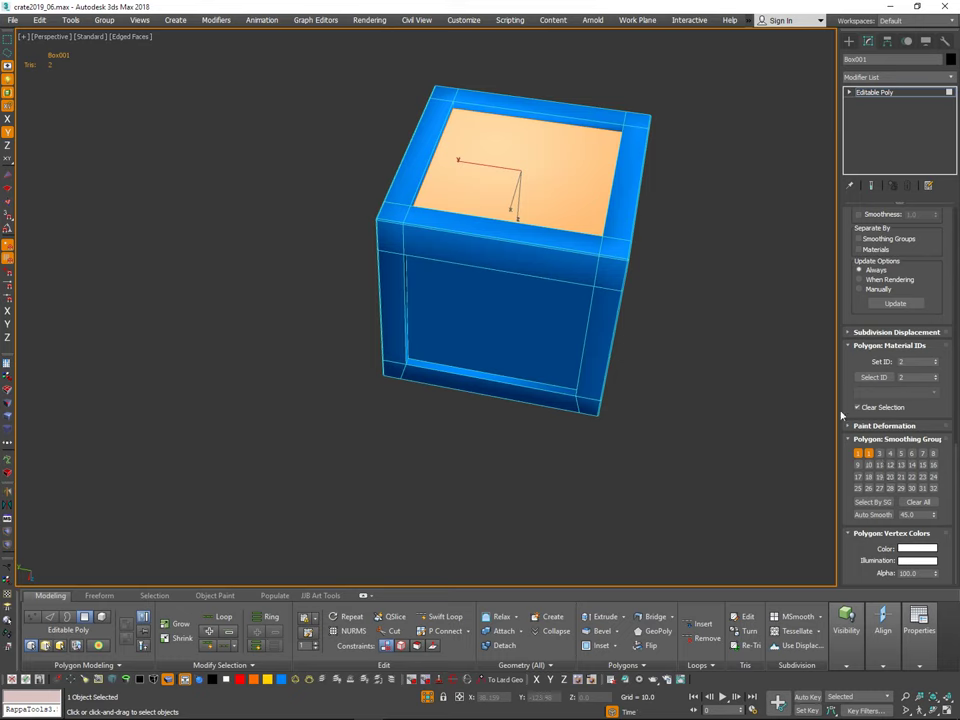
{"action": "left_click", "coordinate": [757, 383]}
{"action": "left_click", "coordinate": [552, 307]}
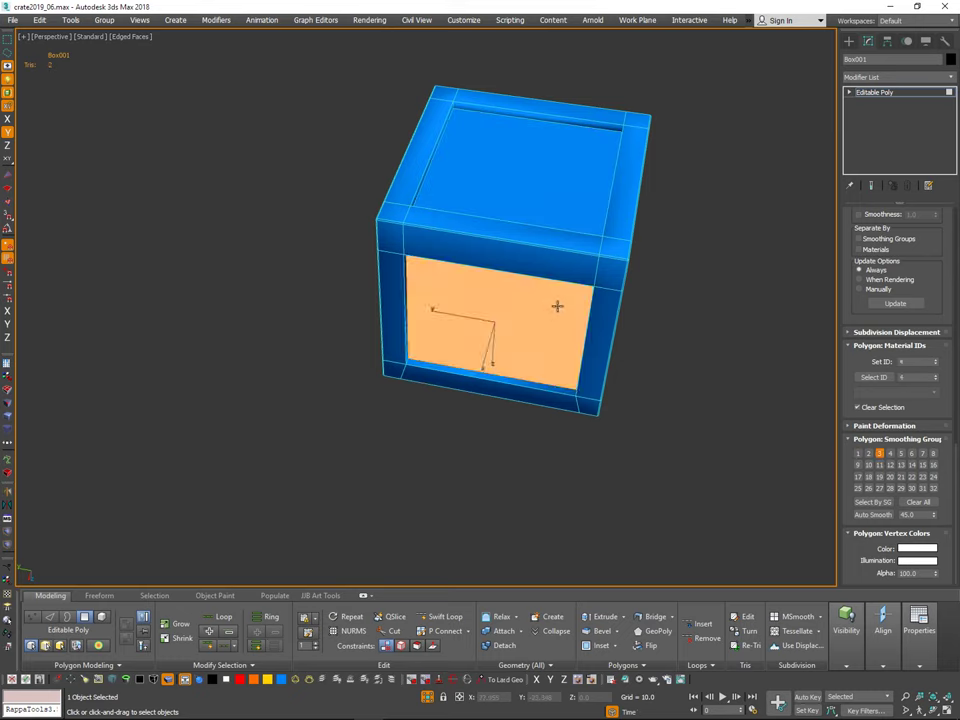
{"action": "left_click", "coordinate": [551, 216]}
{"action": "left_click", "coordinate": [547, 201]}
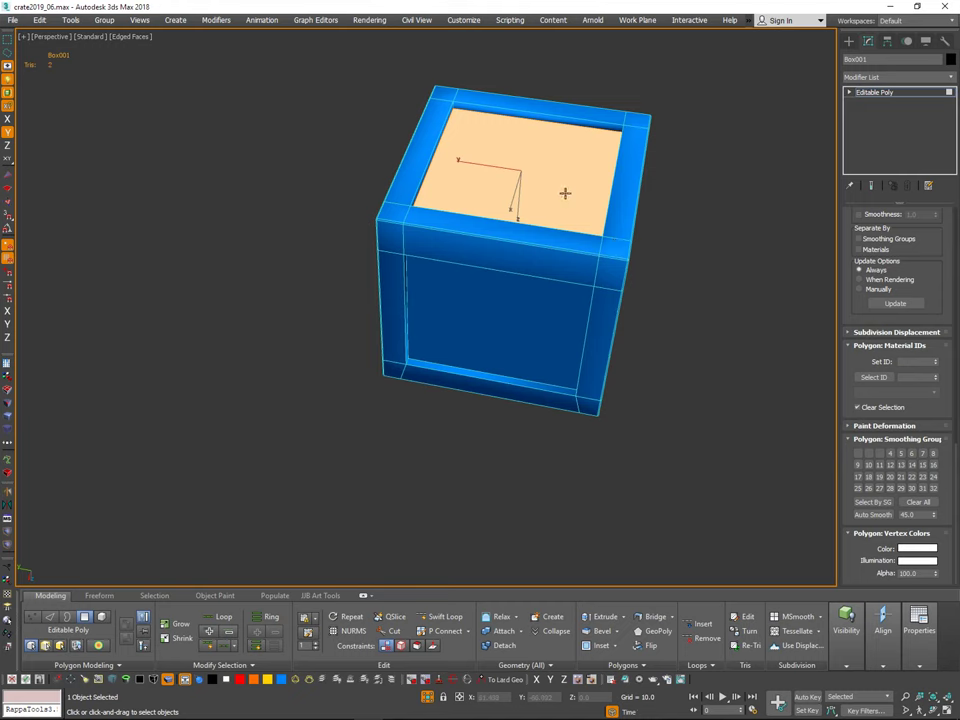
Step: Select the wall loop of the bottom recess and move it from smoothing group 1 to group 2
{"action": "middle_click_drag", "start_coordinate": [688, 245], "coordinate": [615, 150], "text": "alt"}
{"action": "scroll", "coordinate": [566, 111], "scroll_direction": "up", "scroll_amount": 3}
{"action": "left_click", "coordinate": [535, 104]}
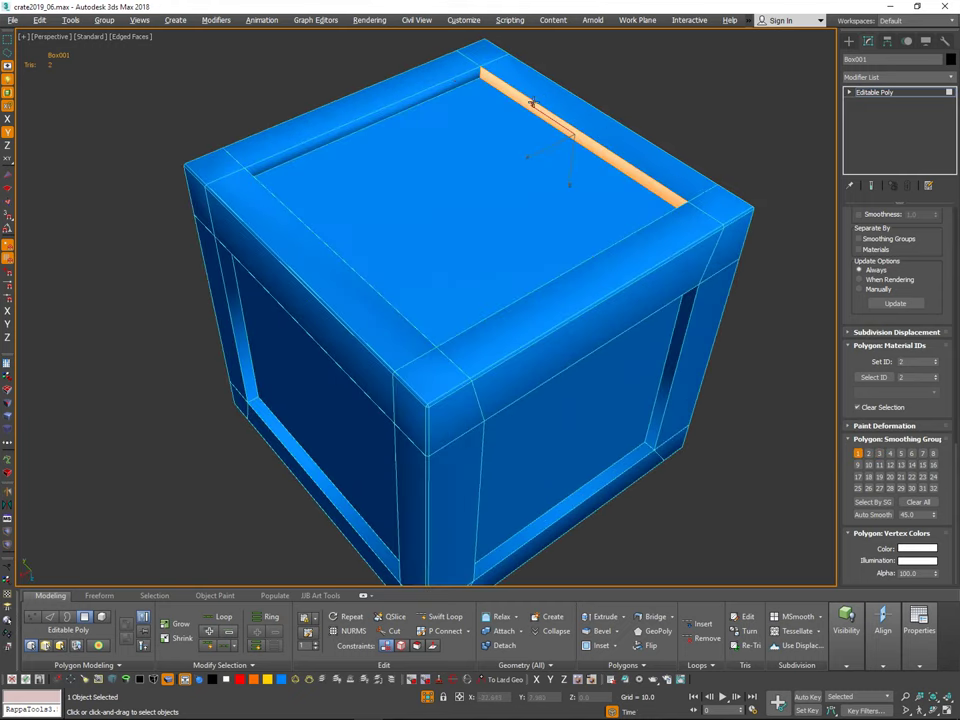
{"action": "left_click", "coordinate": [465, 80], "text": "shift"}
{"action": "left_click", "coordinate": [858, 454]}
{"action": "left_click", "coordinate": [868, 455]}
{"action": "middle_click_drag", "start_coordinate": [740, 370], "coordinate": [640, 250], "text": "alt"}
{"action": "left_click", "coordinate": [715, 370]}
Step: Select the upper and lower recess walls on two adjacent sides of the box
{"action": "scroll", "coordinate": [640, 250], "scroll_direction": "down", "scroll_amount": 3}
{"action": "middle_click_drag", "start_coordinate": [698, 378], "coordinate": [523, 274], "text": "alt"}
{"action": "left_click", "coordinate": [410, 139]}
{"action": "scroll", "coordinate": [523, 274], "scroll_direction": "up", "scroll_amount": 5}
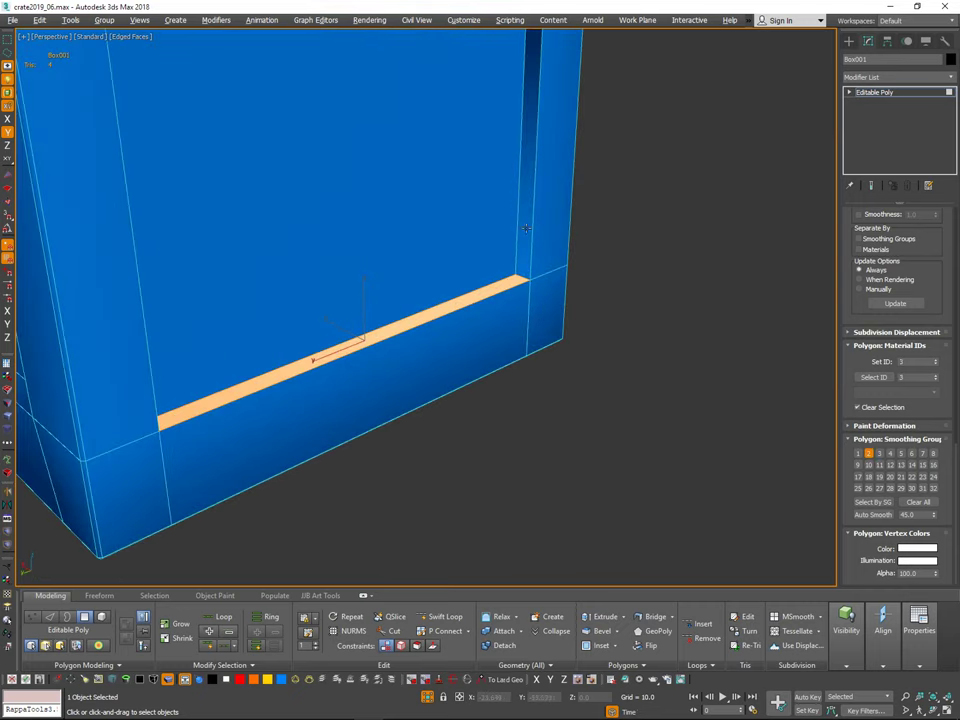
{"action": "scroll", "coordinate": [526, 228], "scroll_direction": "down", "scroll_amount": 4}
{"action": "middle_click_drag", "start_coordinate": [533, 230], "coordinate": [349, 395], "text": "alt"}
{"action": "middle_click_drag", "start_coordinate": [369, 343], "coordinate": [499, 398], "text": "alt"}
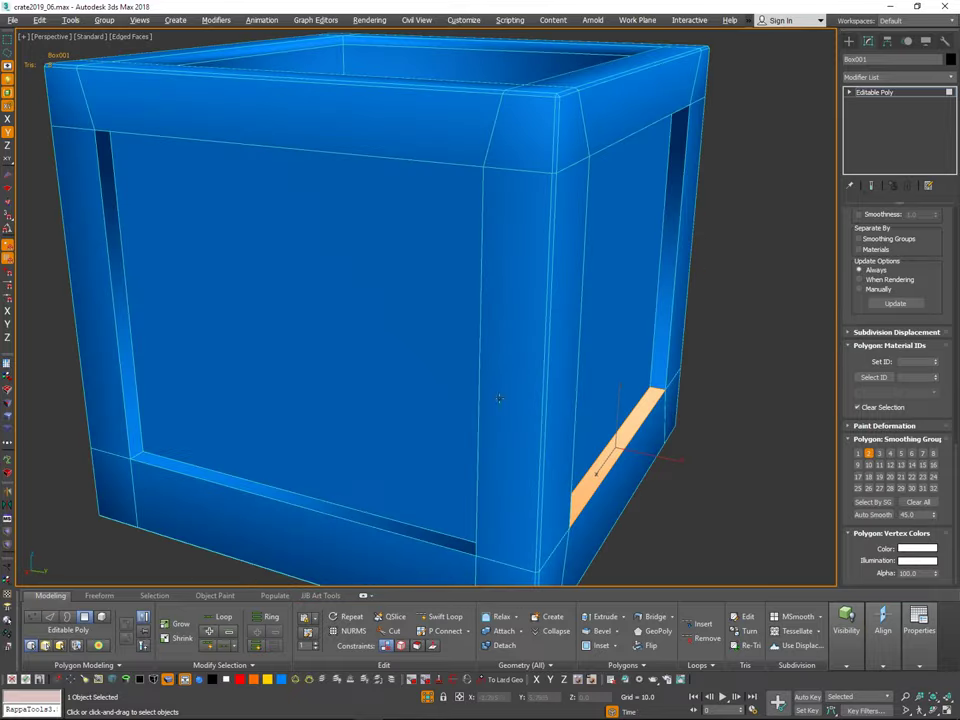
{"action": "left_click", "coordinate": [321, 505], "text": "ctrl"}
{"action": "middle_click_drag", "start_coordinate": [381, 172], "coordinate": [306, 212], "text": "alt"}
{"action": "left_click", "coordinate": [308, 200], "text": "ctrl"}
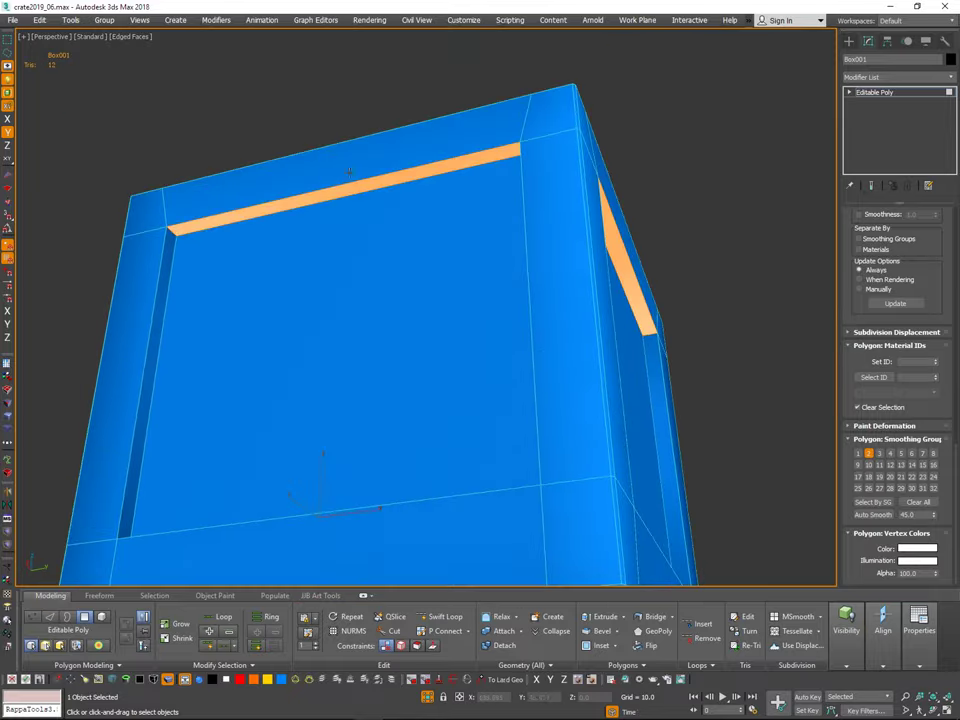
Step: Add the upper and lower recess walls of the remaining sides and take them all out of smoothing group 2
{"action": "middle_click_drag", "start_coordinate": [349, 172], "coordinate": [399, 375], "text": "alt"}
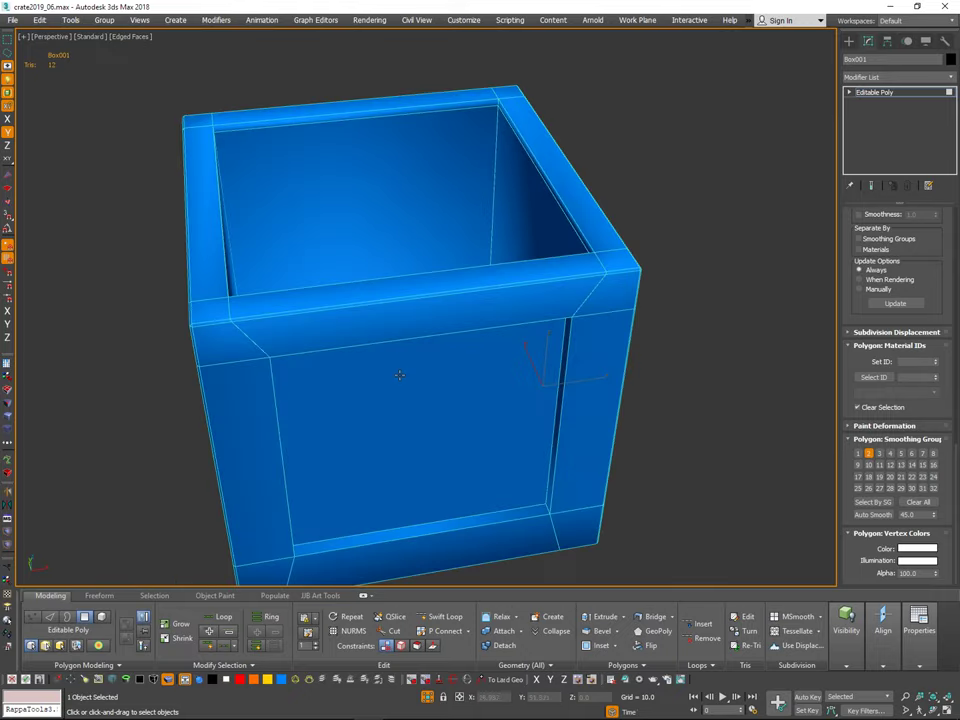
{"action": "middle_click_drag", "start_coordinate": [399, 531], "coordinate": [419, 251], "text": "alt"}
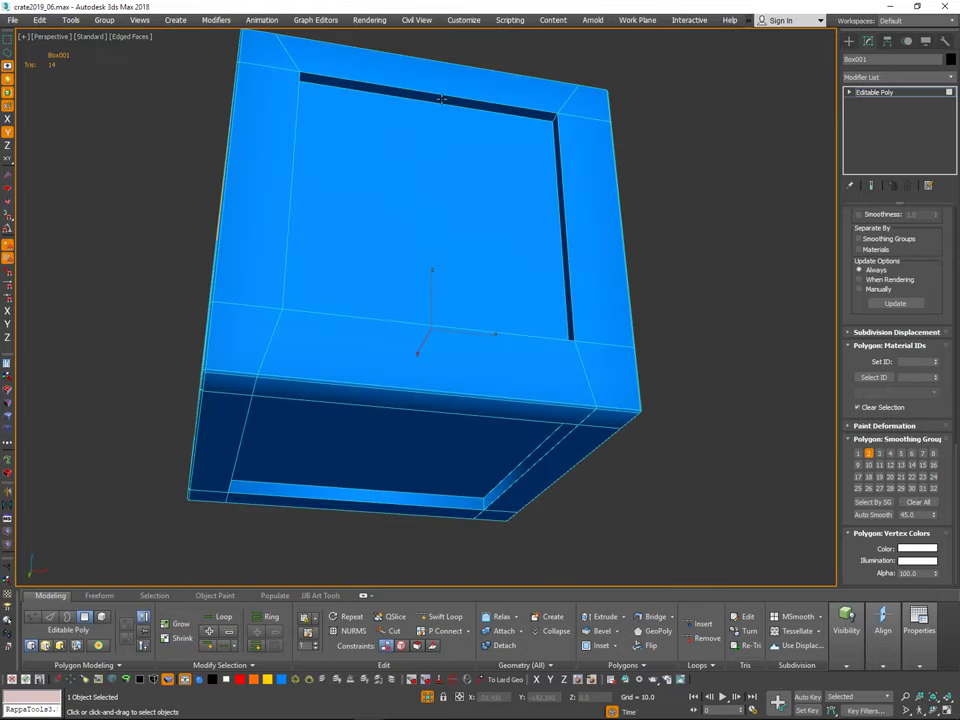
{"action": "middle_click_drag", "start_coordinate": [489, 103], "coordinate": [724, 231], "text": "alt"}
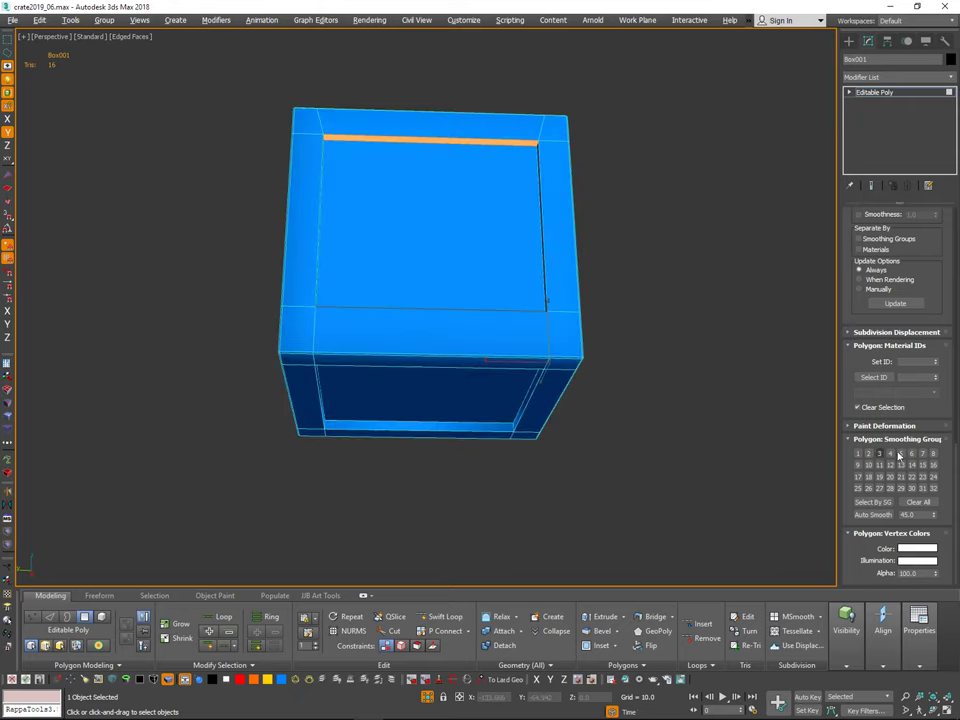
{"action": "middle_click_drag", "start_coordinate": [727, 413], "coordinate": [739, 408], "text": "alt"}
{"action": "left_click", "coordinate": [729, 236]}
{"action": "middle_click_drag", "start_coordinate": [645, 196], "coordinate": [650, 235], "text": "alt"}
Step: Leave polygon editing, hide the edge overlay and examine the box's shading from several angles
{"action": "key", "text": "4"}
{"action": "left_click", "coordinate": [743, 303]}
{"action": "mouse_move", "coordinate": [683, 280]}
{"action": "middle_mouse_down"}
{"action": "mouse_move", "coordinate": [669, 271]}
{"action": "mouse_move", "coordinate": [664, 288]}
{"action": "middle_mouse_up"}
{"action": "key", "text": "F4"}
{"action": "scroll", "coordinate": [690, 236], "scroll_direction": "down", "scroll_amount": 3}
{"action": "middle_click_drag", "start_coordinate": [690, 237], "coordinate": [620, 313], "text": "alt"}
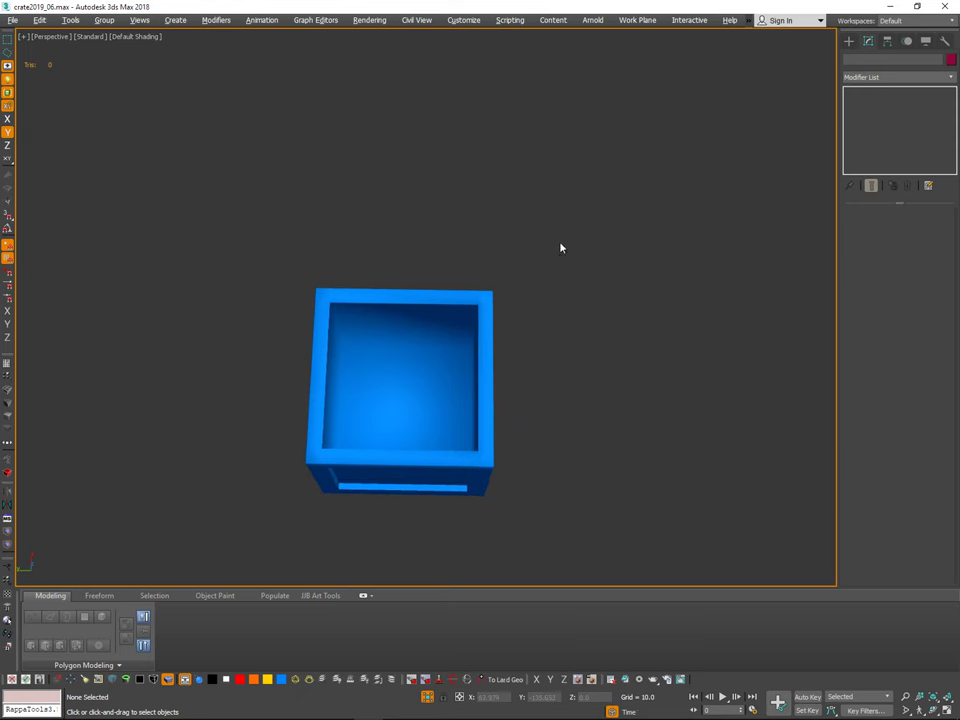
{"action": "left_click_drag", "start_coordinate": [574, 355], "coordinate": [590, 354]}
{"action": "middle_click_drag", "start_coordinate": [590, 354], "coordinate": [630, 340], "text": "alt"}
Step: Try to clear the smoothing groups from one inner wall of the box
{"action": "left_click", "coordinate": [911, 231]}
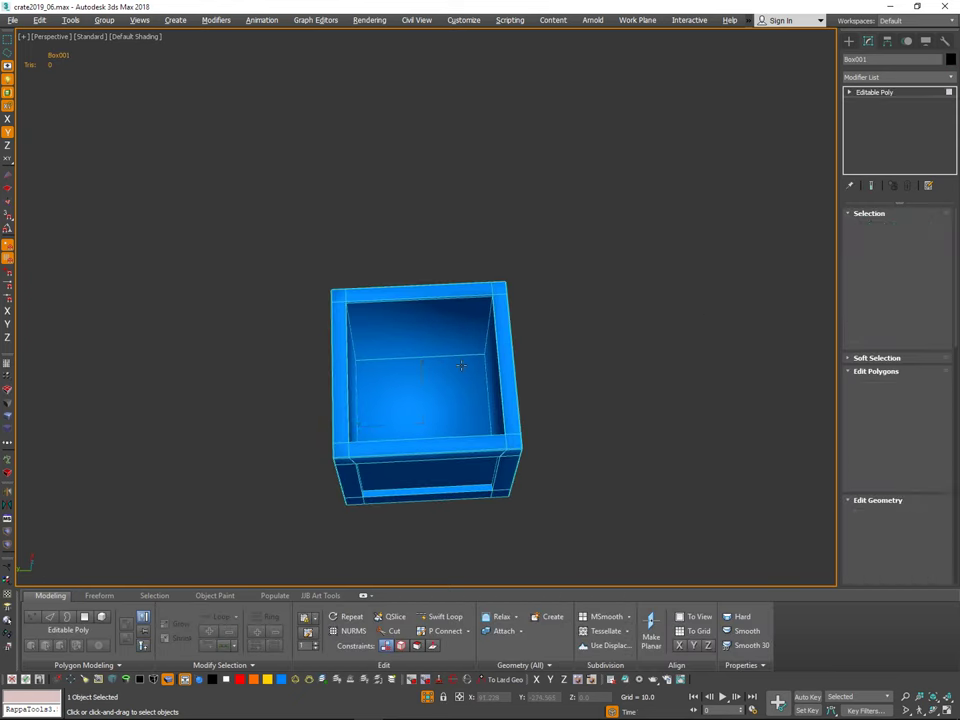
{"action": "left_click", "coordinate": [427, 321]}
{"action": "middle_click_drag", "start_coordinate": [427, 321], "coordinate": [413, 236], "text": "alt"}
{"action": "scroll", "coordinate": [373, 283], "scroll_direction": "up", "scroll_amount": 5}
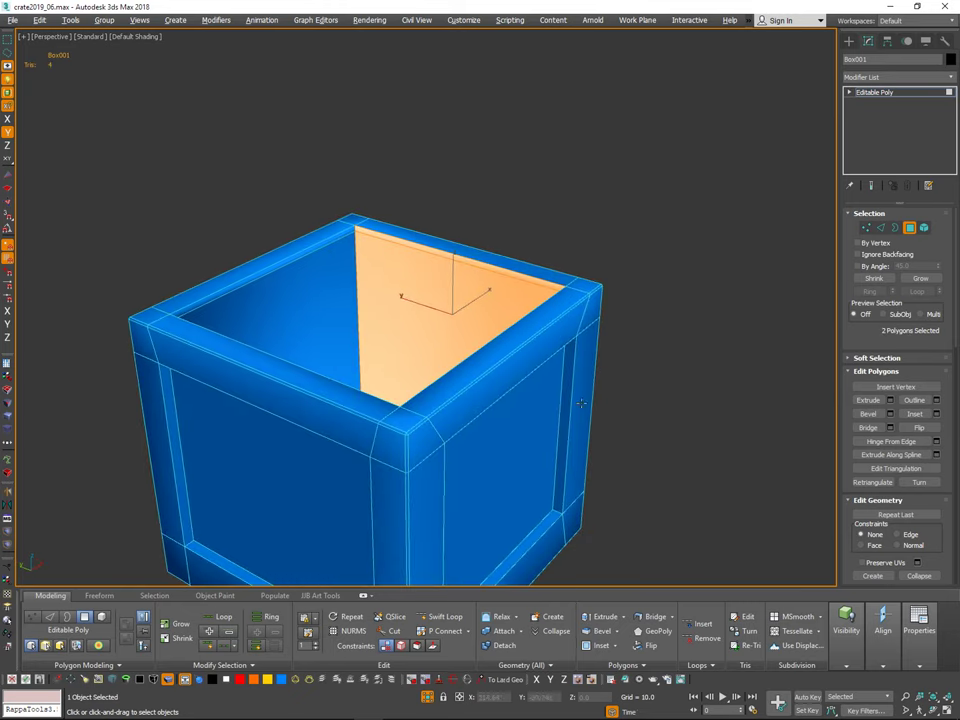
{"action": "middle_click_drag", "start_coordinate": [581, 403], "coordinate": [520, 363], "text": "alt"}
{"action": "left_click_drag", "start_coordinate": [928, 270], "coordinate": [927, 219]}
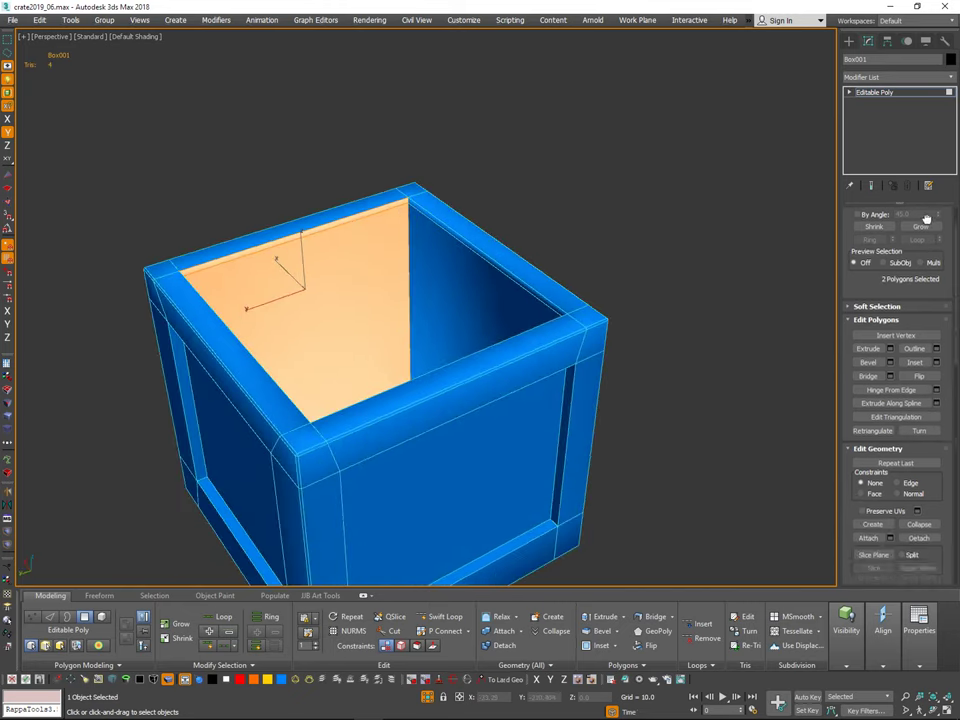
{"action": "scroll", "coordinate": [926, 218], "scroll_direction": "down", "scroll_amount": 20}
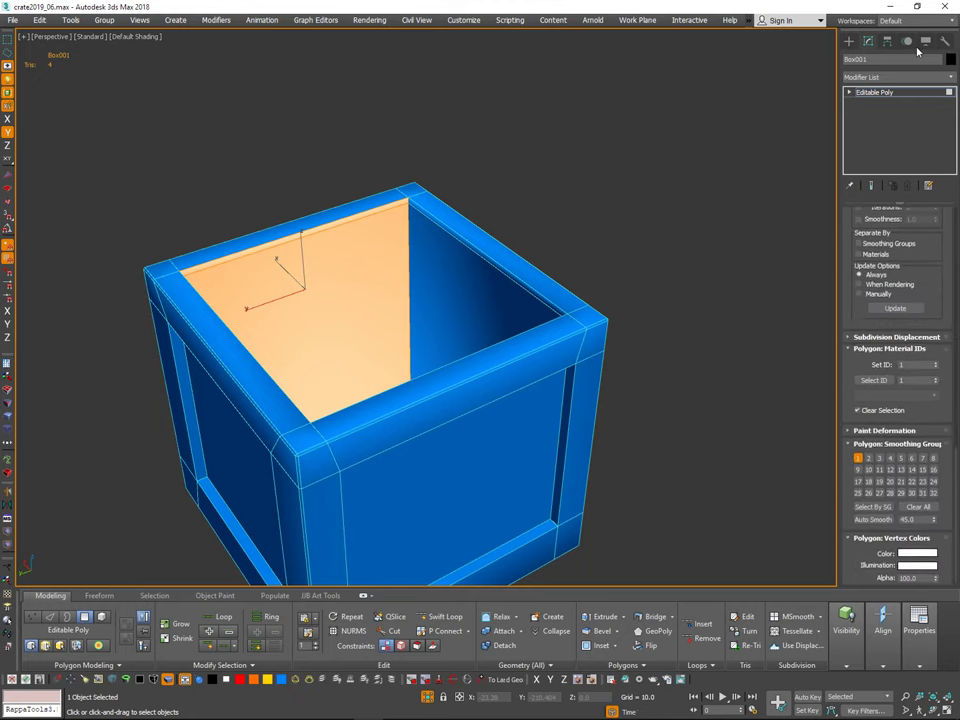
{"action": "left_click_drag", "start_coordinate": [917, 52], "coordinate": [917, 47]}
{"action": "left_click", "coordinate": [915, 502]}
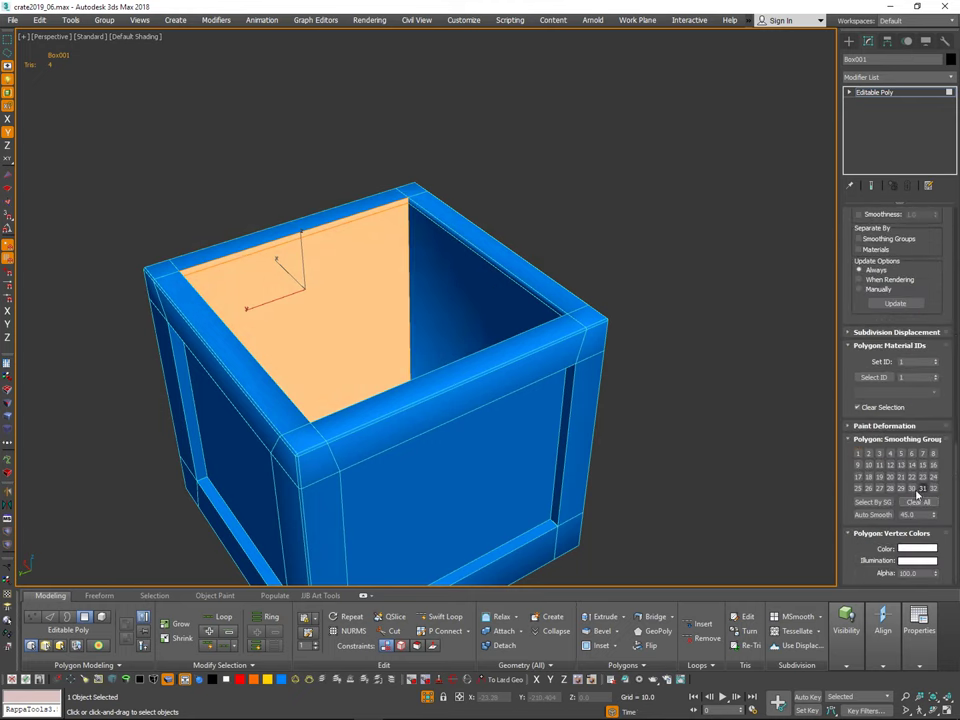
{"action": "middle_click_drag", "start_coordinate": [545, 428], "coordinate": [551, 440], "text": "alt"}
{"action": "key", "text": "ctrl+z"}
Step: Grow the polygon selection from the inner floor to the whole interior and move it from smoothing group 1 to group 2
{"action": "left_click", "coordinate": [416, 388]}
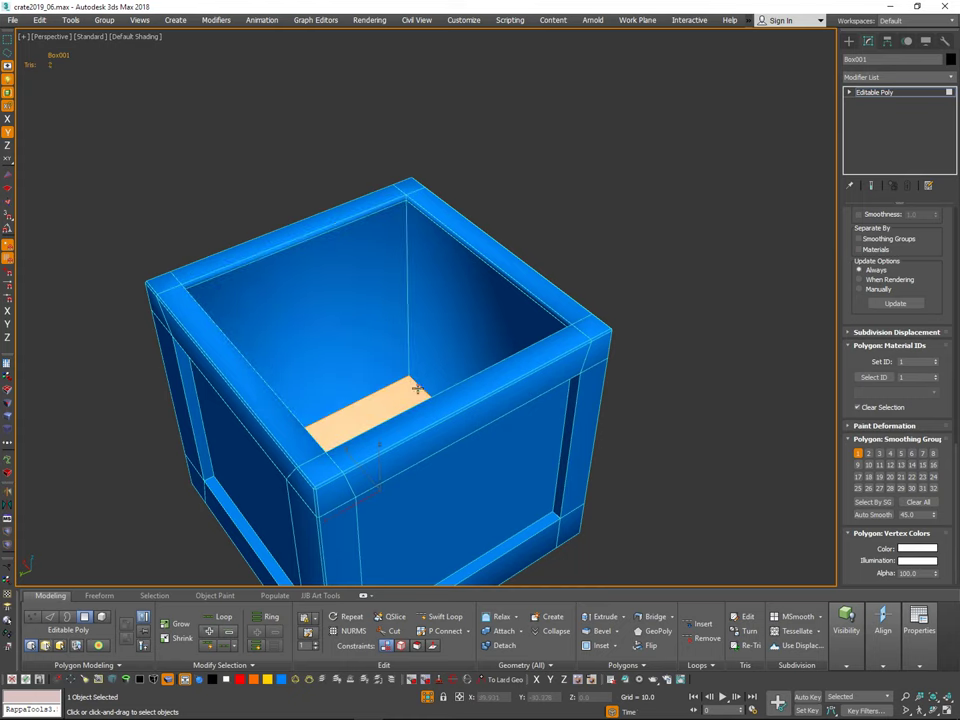
{"action": "key", "text": "ctrl+Page_Up"}
{"action": "key", "text": "ctrl+Page_Up"}
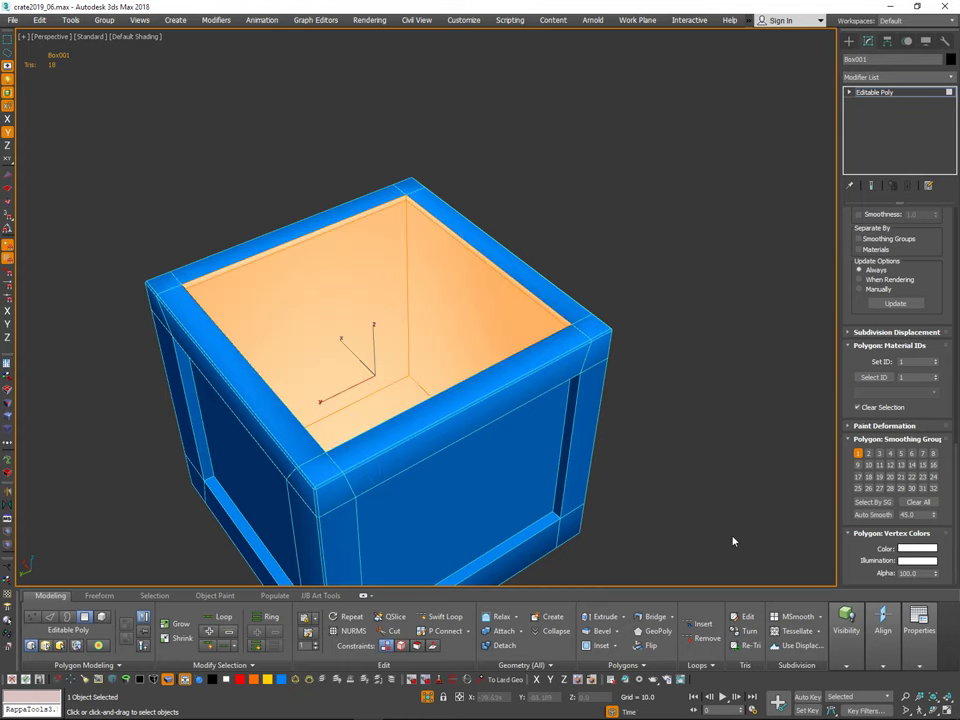
{"action": "left_click", "coordinate": [919, 503]}
{"action": "left_click", "coordinate": [868, 454]}
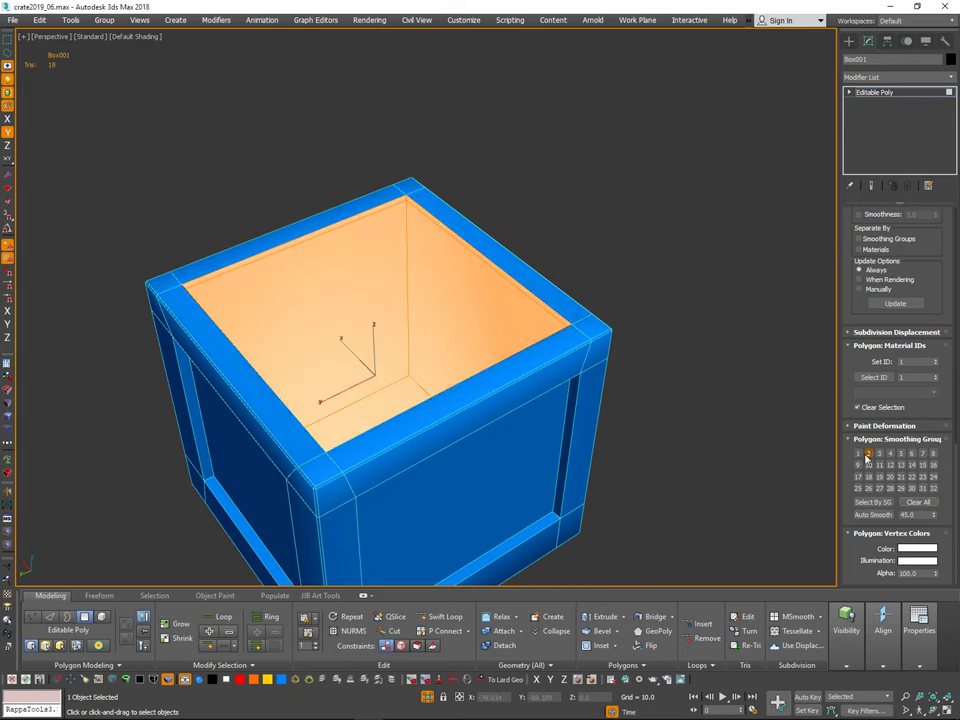
{"action": "middle_click_drag", "start_coordinate": [725, 362], "coordinate": [728, 406], "text": "alt"}
{"action": "left_click", "coordinate": [725, 404]}
Step: Move the box's inner floor from smoothing group 2 to group 3 and leave polygon editing
{"action": "left_click", "coordinate": [393, 373]}
{"action": "middle_click_drag", "start_coordinate": [651, 338], "coordinate": [494, 285], "text": "alt"}
{"action": "left_click", "coordinate": [868, 453]}
{"action": "left_click", "coordinate": [881, 454]}
{"action": "left_click", "coordinate": [664, 259]}
{"action": "key", "text": "4"}
{"action": "left_click", "coordinate": [623, 244]}
{"action": "scroll", "coordinate": [599, 284], "scroll_direction": "down", "scroll_amount": 4}
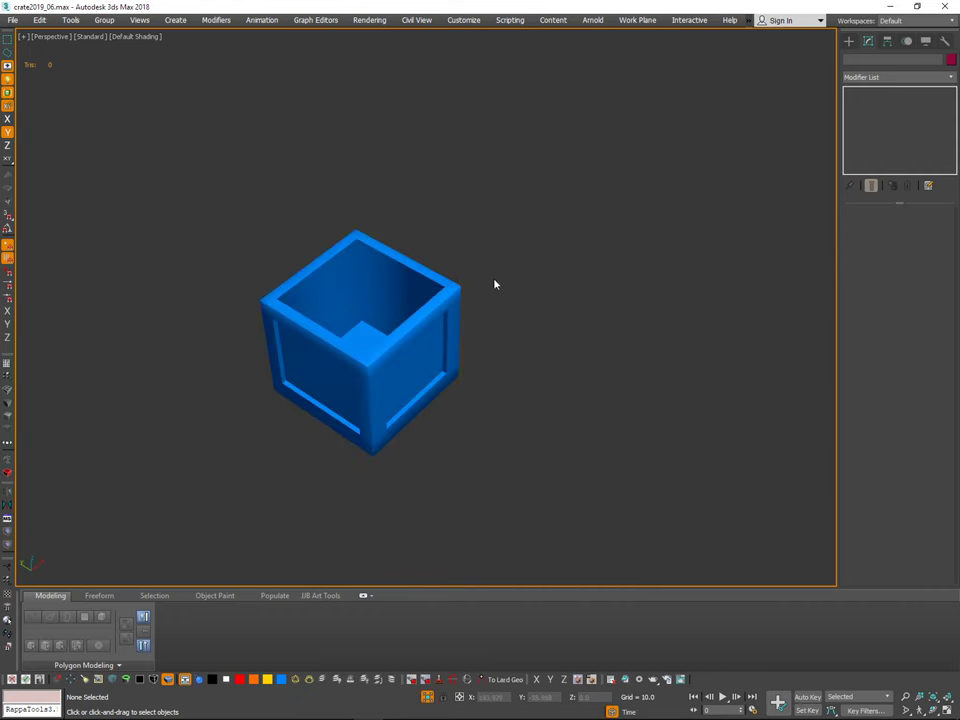
Step: Select two opposite inner walls of the box with angle-based polygon selection at 45 degrees, leaving out the floor
{"action": "left_click", "coordinate": [405, 266]}
{"action": "scroll", "coordinate": [405, 266], "scroll_direction": "up", "scroll_amount": 4}
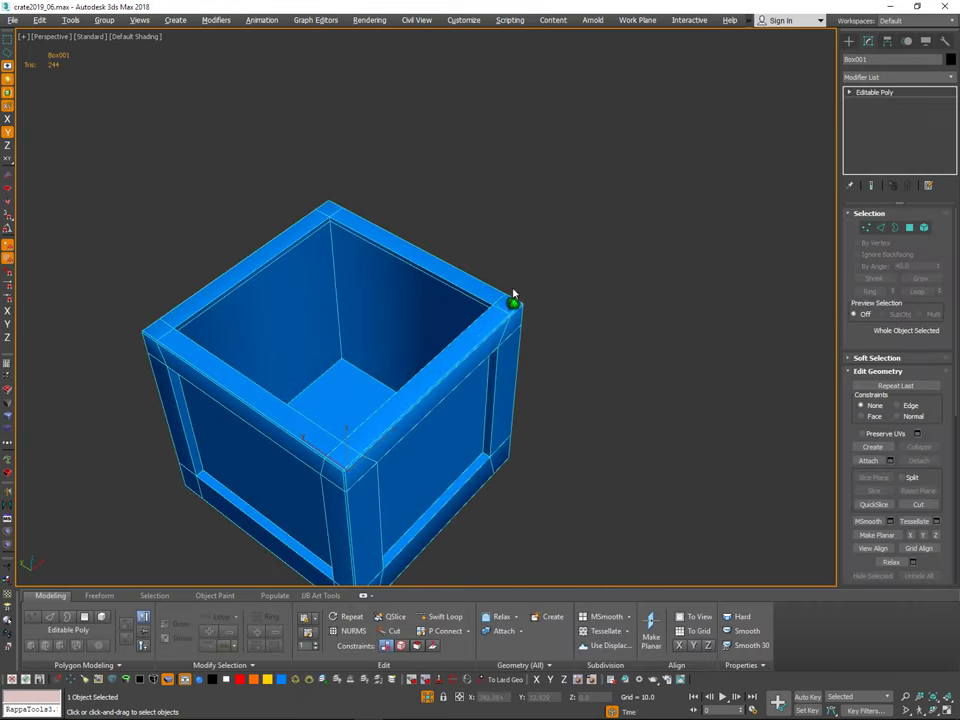
{"action": "left_click", "coordinate": [909, 228]}
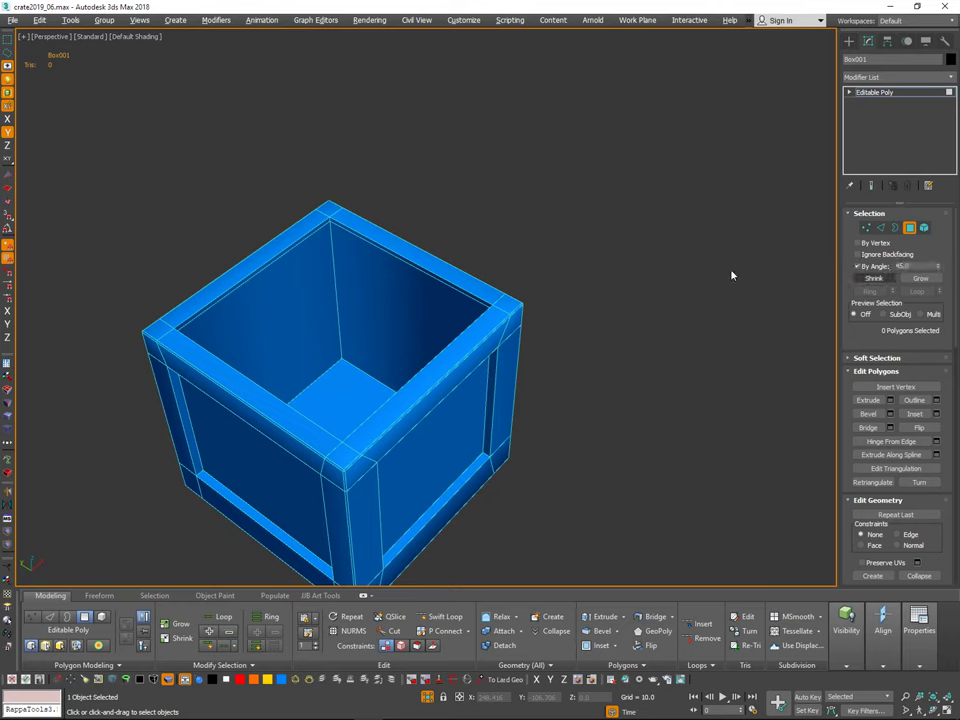
{"action": "left_click", "coordinate": [361, 305]}
{"action": "middle_click_drag", "start_coordinate": [743, 434], "coordinate": [946, 418], "text": "alt"}
{"action": "left_click", "coordinate": [430, 338], "text": "alt"}
{"action": "middle_click_drag", "start_coordinate": [610, 220], "coordinate": [594, 261], "text": "alt"}
{"action": "left_click", "coordinate": [572, 208], "text": "ctrl"}
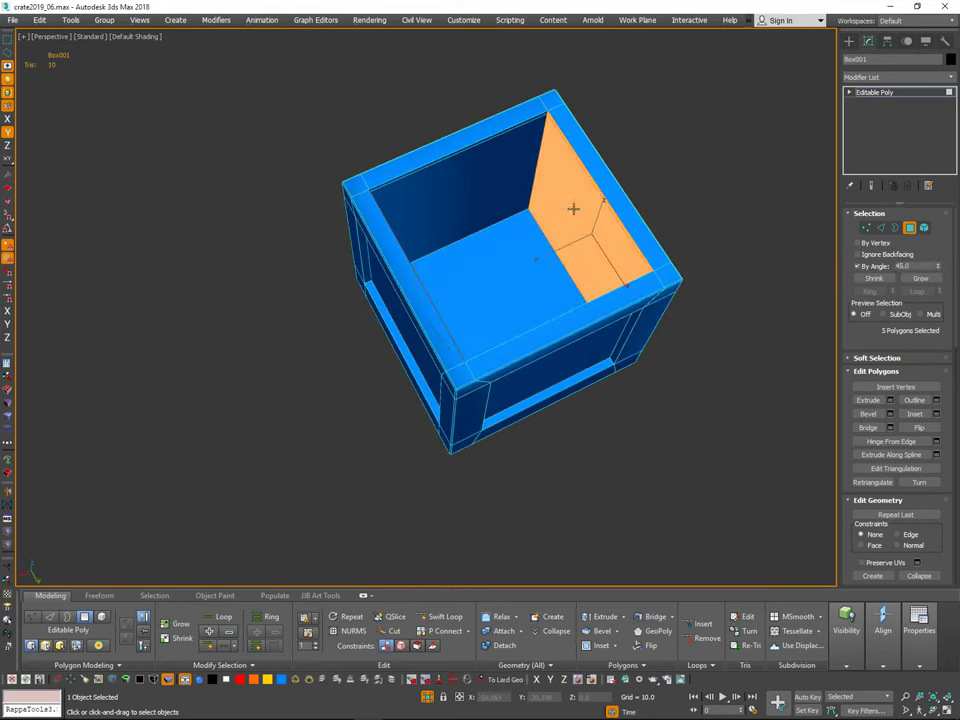
{"action": "middle_click_drag", "start_coordinate": [572, 208], "coordinate": [731, 333], "text": "alt"}
{"action": "left_click", "coordinate": [640, 291], "text": "alt"}
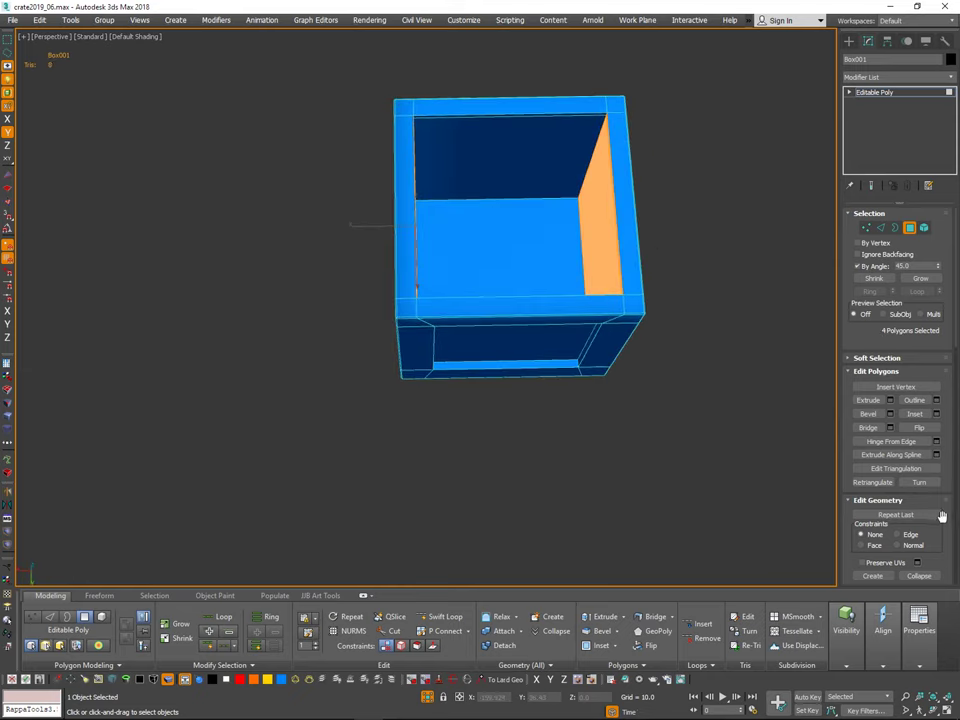
Step: Widen the modifier settings to two columns and put the two opposite inner walls in smoothing group 3 instead of 2
{"action": "left_click_drag", "start_coordinate": [942, 517], "coordinate": [912, 340]}
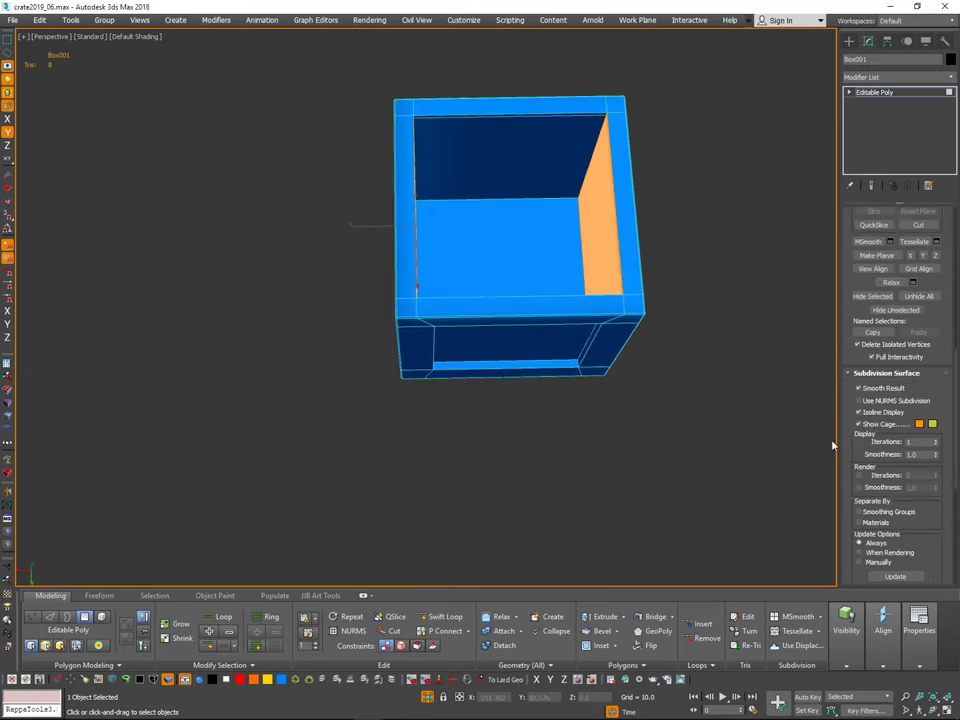
{"action": "left_click_drag", "start_coordinate": [836, 440], "coordinate": [721, 476]}
{"action": "scroll", "coordinate": [870, 426], "scroll_direction": "down", "scroll_amount": 5}
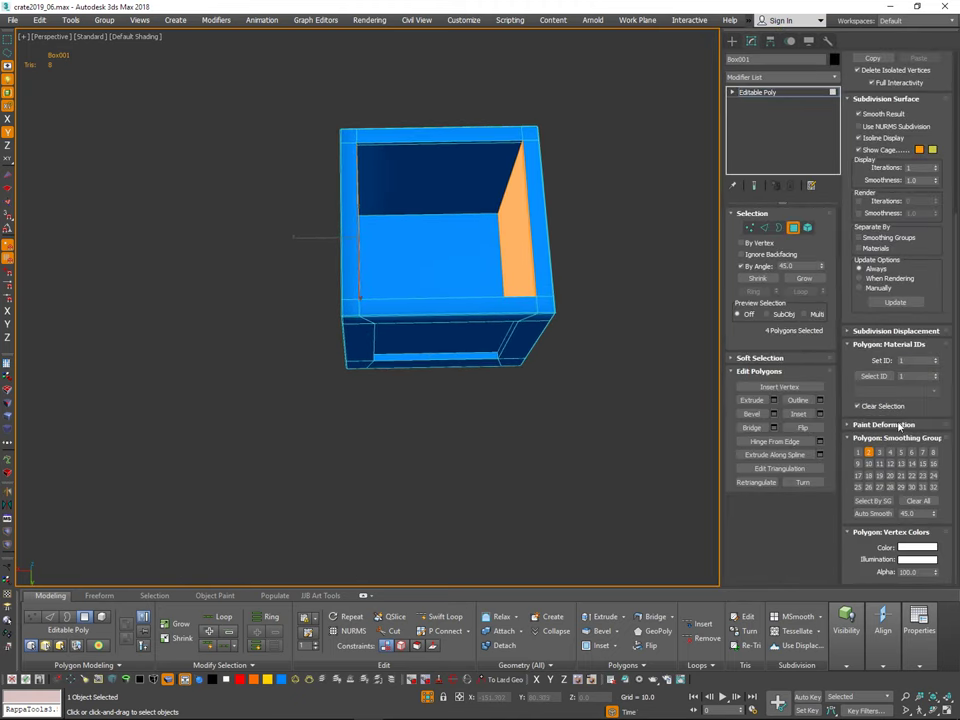
{"action": "left_click", "coordinate": [879, 453]}
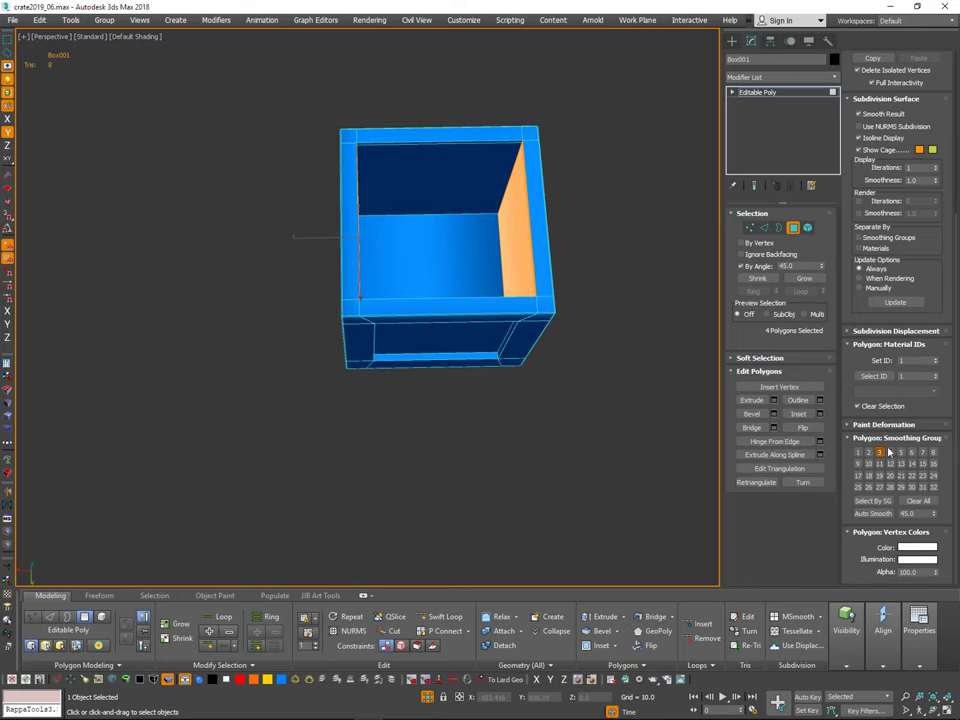
{"action": "middle_click_drag", "start_coordinate": [652, 497], "coordinate": [660, 454], "text": "alt"}
{"action": "left_click", "coordinate": [655, 440]}
{"action": "middle_click_drag", "start_coordinate": [612, 330], "coordinate": [577, 301], "text": "alt"}
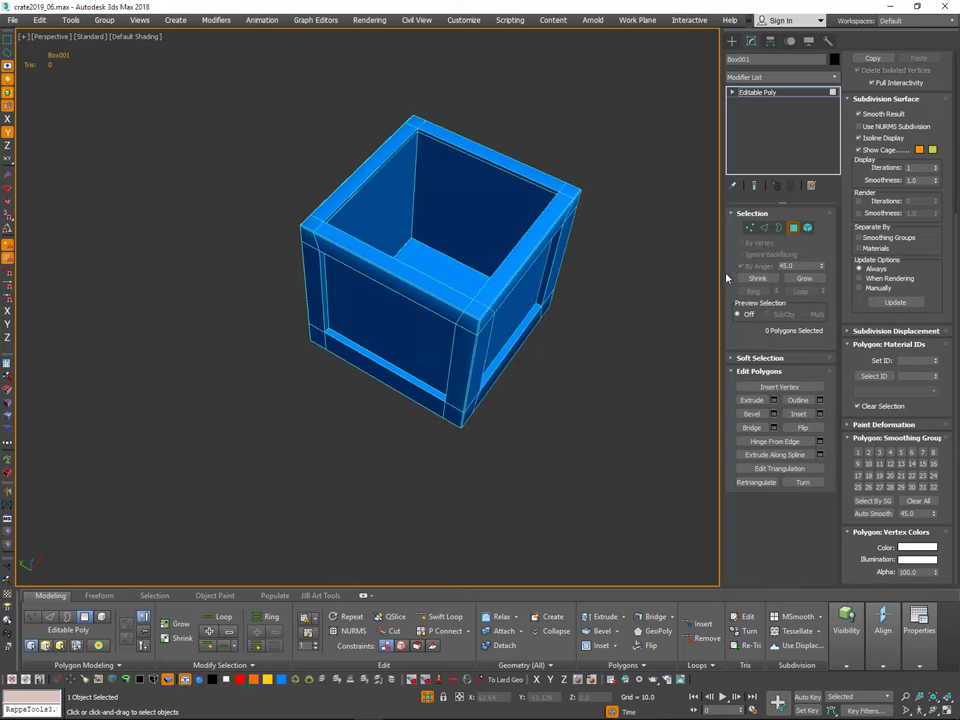
{"action": "left_click", "coordinate": [793, 228]}
{"action": "left_click", "coordinate": [641, 259]}
{"action": "middle_click_drag", "start_coordinate": [641, 259], "coordinate": [601, 157], "text": "alt"}
{"action": "middle_click_drag", "start_coordinate": [608, 104], "coordinate": [588, 172], "text": "alt"}
{"action": "left_click", "coordinate": [511, 178]}
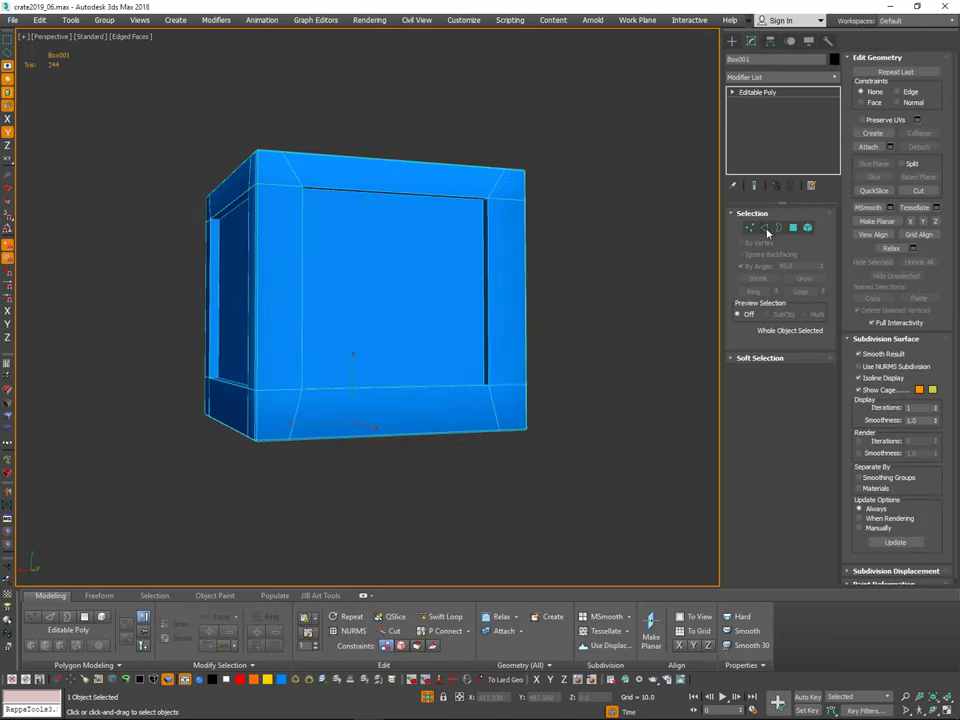
{"action": "key", "text": "2"}
{"action": "middle_click_drag", "start_coordinate": [495, 176], "coordinate": [462, 140], "text": "alt"}
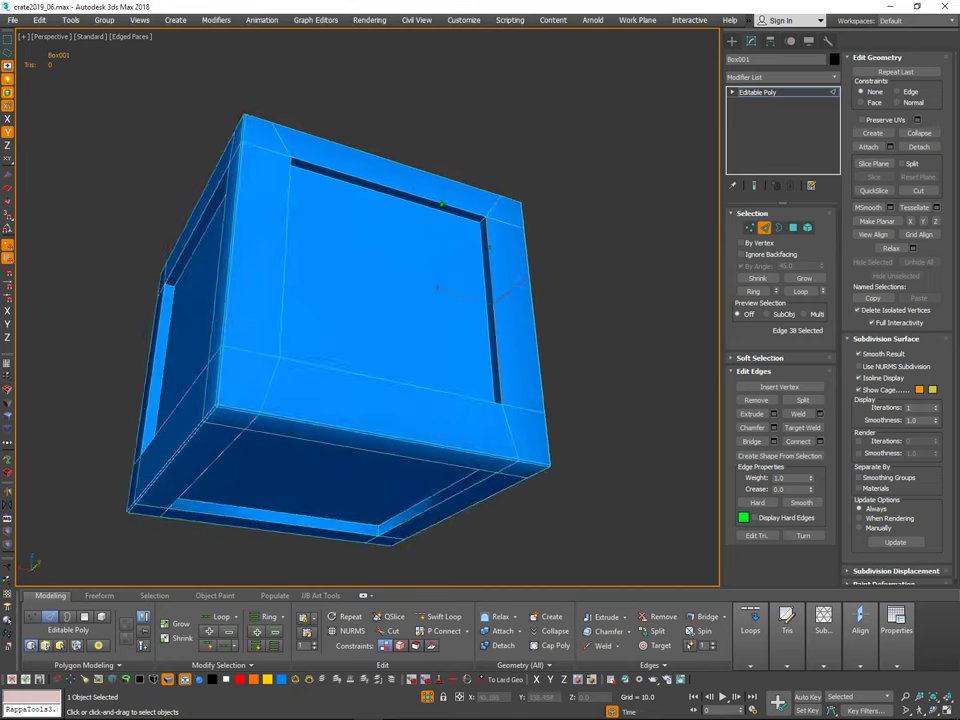
{"action": "scroll", "coordinate": [447, 195], "scroll_direction": "up", "scroll_amount": 3}
{"action": "left_click", "coordinate": [441, 206], "text": "ctrl"}
{"action": "middle_click_drag", "start_coordinate": [441, 206], "coordinate": [298, 194], "text": "alt"}
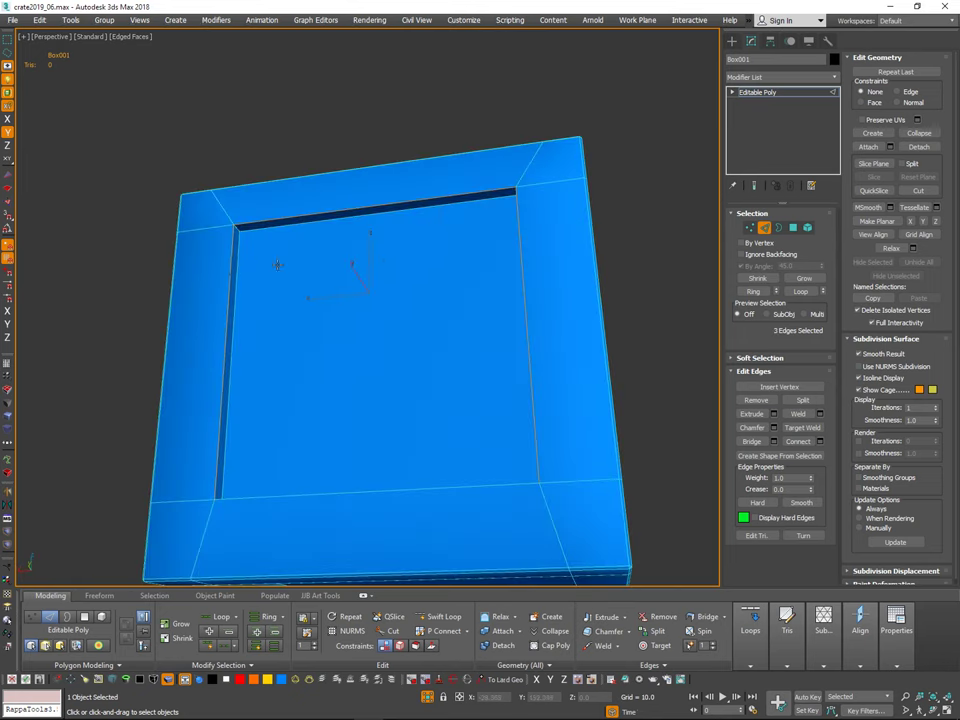
{"action": "middle_click_drag", "start_coordinate": [278, 265], "coordinate": [450, 330], "text": "alt"}
{"action": "left_click", "coordinate": [766, 229]}
Step: Exit isolation to show the full crate and add one side's diagonal brace to the inner box selection
{"action": "key", "text": "alt+q"}
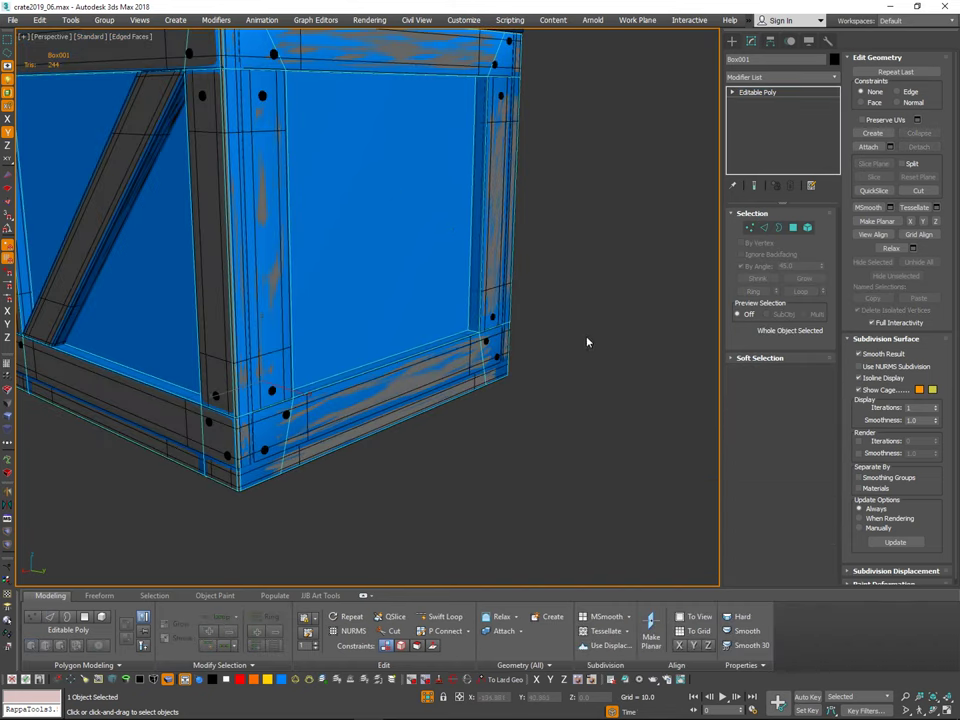
{"action": "middle_click_drag", "start_coordinate": [573, 347], "coordinate": [590, 340], "text": "alt"}
{"action": "scroll", "coordinate": [577, 330], "scroll_direction": "down", "scroll_amount": 3}
{"action": "middle_click_drag", "start_coordinate": [530, 325], "coordinate": [577, 304], "text": "alt"}
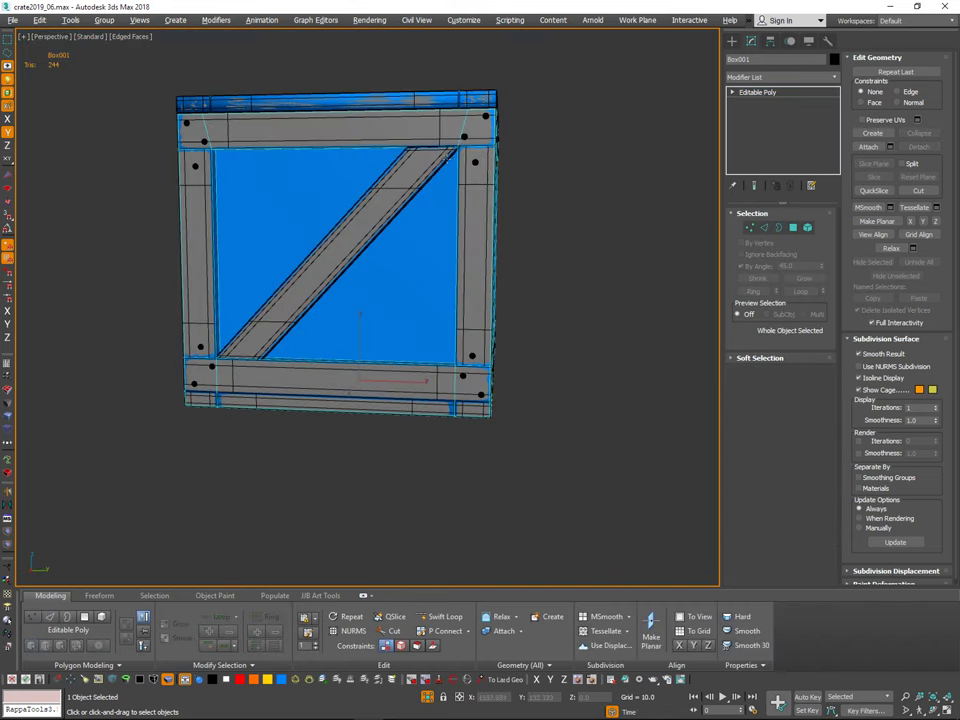
{"action": "left_click", "coordinate": [448, 158], "text": "ctrl"}
{"action": "middle_click_drag", "start_coordinate": [455, 158], "coordinate": [735, 252], "text": "alt"}
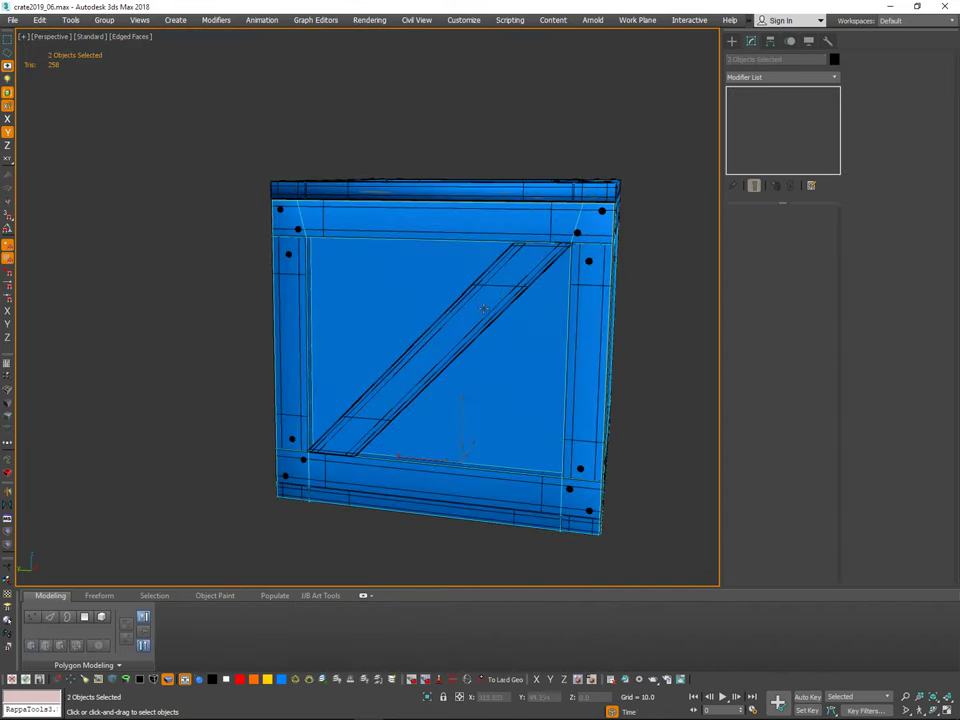
Step: Add the opposite side's diagonal brace to the selection and isolate the box with its braces
{"action": "scroll", "coordinate": [517, 299], "scroll_direction": "up", "scroll_amount": 6}
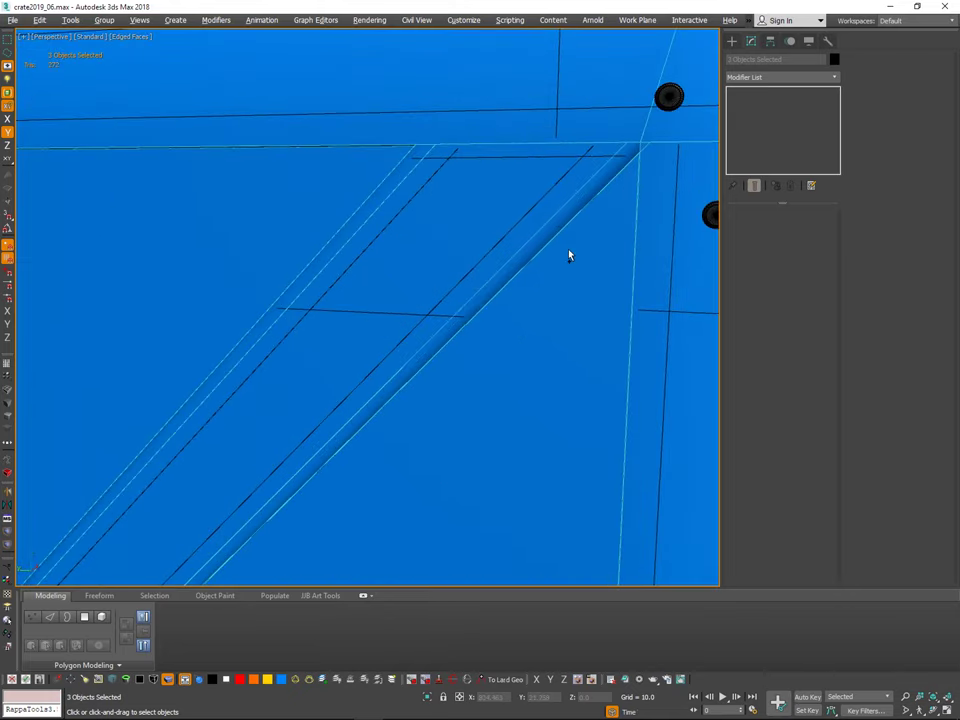
{"action": "key", "text": "alt+q"}
{"action": "scroll", "coordinate": [572, 256], "scroll_direction": "down", "scroll_amount": 2}
{"action": "middle_click_drag", "start_coordinate": [640, 225], "coordinate": [585, 243], "text": "alt"}
{"action": "left_click", "coordinate": [613, 269]}
{"action": "key", "text": "z"}
{"action": "middle_click_drag", "start_coordinate": [635, 265], "coordinate": [608, 250], "text": "alt"}
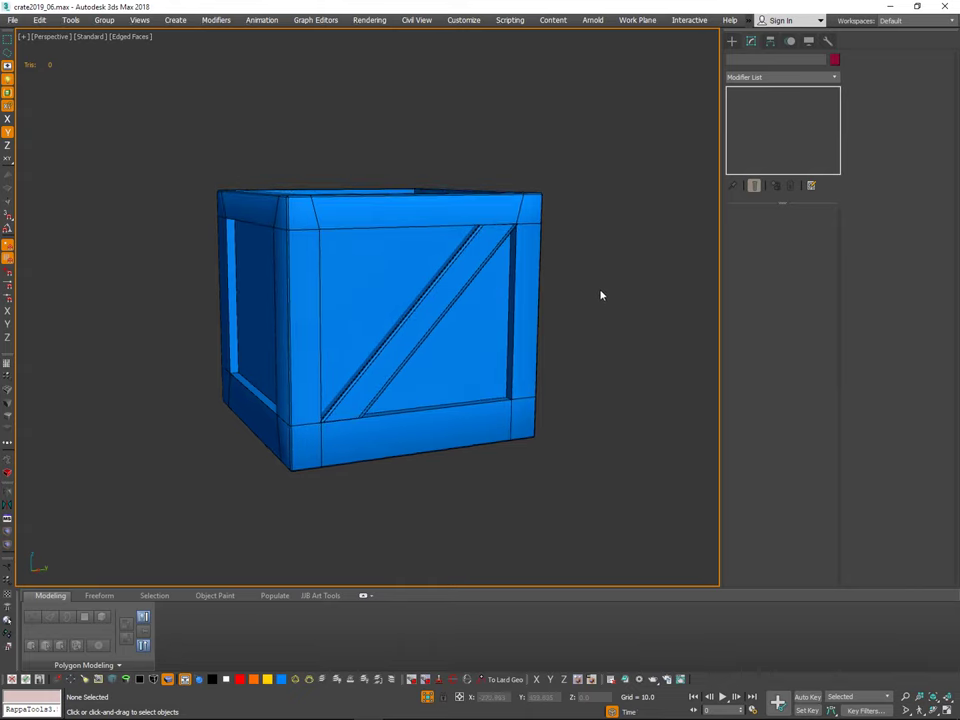
Step: Examine the isolated box and braces with the edge overlay hidden, and turn the overlay back on
{"action": "key", "text": "F4"}
{"action": "middle_click_drag", "start_coordinate": [598, 281], "coordinate": [594, 257]}
{"action": "scroll", "coordinate": [598, 305], "scroll_direction": "down", "scroll_amount": 3}
{"action": "mouse_move", "coordinate": [598, 308]}
{"action": "middle_mouse_down", "text": "alt"}
{"action": "mouse_move", "coordinate": [584, 277]}
{"action": "mouse_move", "coordinate": [574, 324]}
{"action": "mouse_move", "coordinate": [613, 321]}
{"action": "mouse_move", "coordinate": [586, 301]}
{"action": "mouse_move", "coordinate": [596, 315]}
{"action": "mouse_move", "coordinate": [603, 297]}
{"action": "mouse_move", "coordinate": [591, 238]}
{"action": "mouse_move", "coordinate": [594, 259]}
{"action": "mouse_move", "coordinate": [579, 271]}
{"action": "mouse_move", "coordinate": [505, 236]}
{"action": "mouse_move", "coordinate": [557, 242]}
{"action": "mouse_move", "coordinate": [544, 221]}
{"action": "mouse_move", "coordinate": [525, 231]}
{"action": "mouse_move", "coordinate": [558, 239]}
{"action": "mouse_move", "coordinate": [556, 226]}
{"action": "middle_mouse_up", "text": "alt"}
{"action": "key", "text": "F4"}
Step: Select the frame's corner seam edges on the braced side and connect them into a new edge loop around the recess
{"action": "scroll", "coordinate": [579, 271], "scroll_direction": "up", "scroll_amount": 2}
{"action": "left_click", "coordinate": [530, 266]}
{"action": "scroll", "coordinate": [562, 301], "scroll_direction": "up", "scroll_amount": 1}
{"action": "scroll", "coordinate": [503, 233], "scroll_direction": "up", "scroll_amount": 5}
{"action": "left_click", "coordinate": [537, 207]}
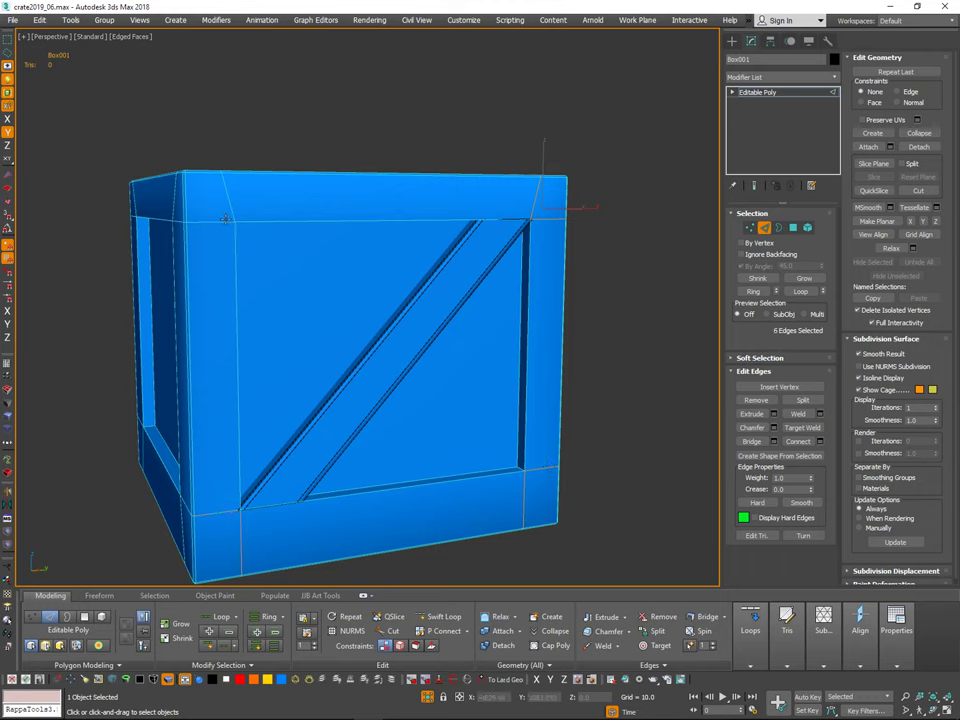
{"action": "key", "text": "ctrl+shift+e"}
{"action": "key", "text": "1"}
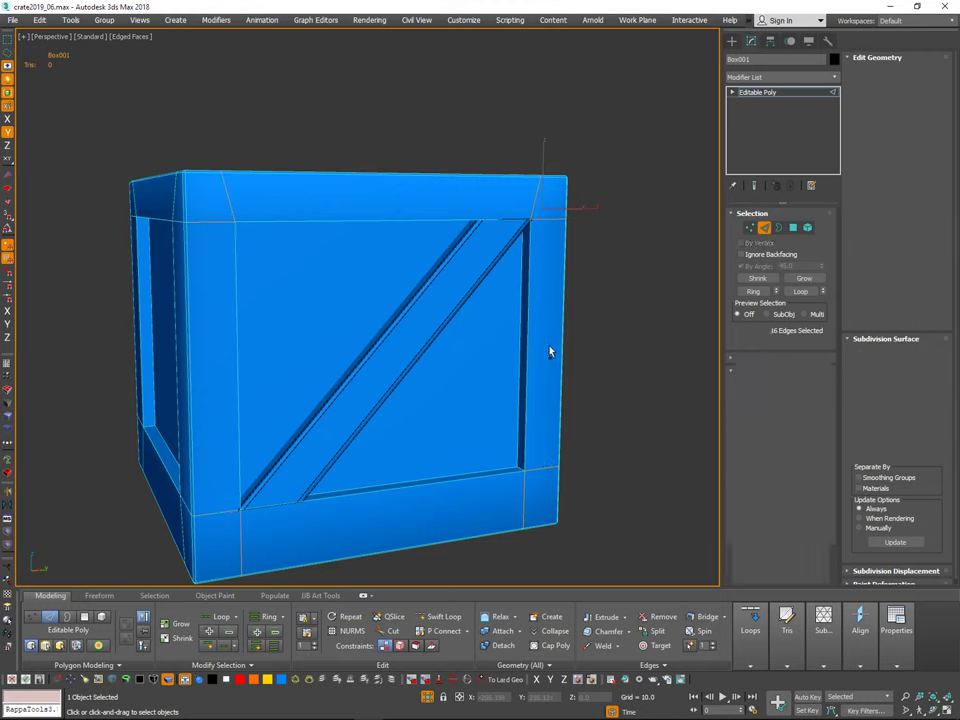
{"action": "key", "text": "2"}
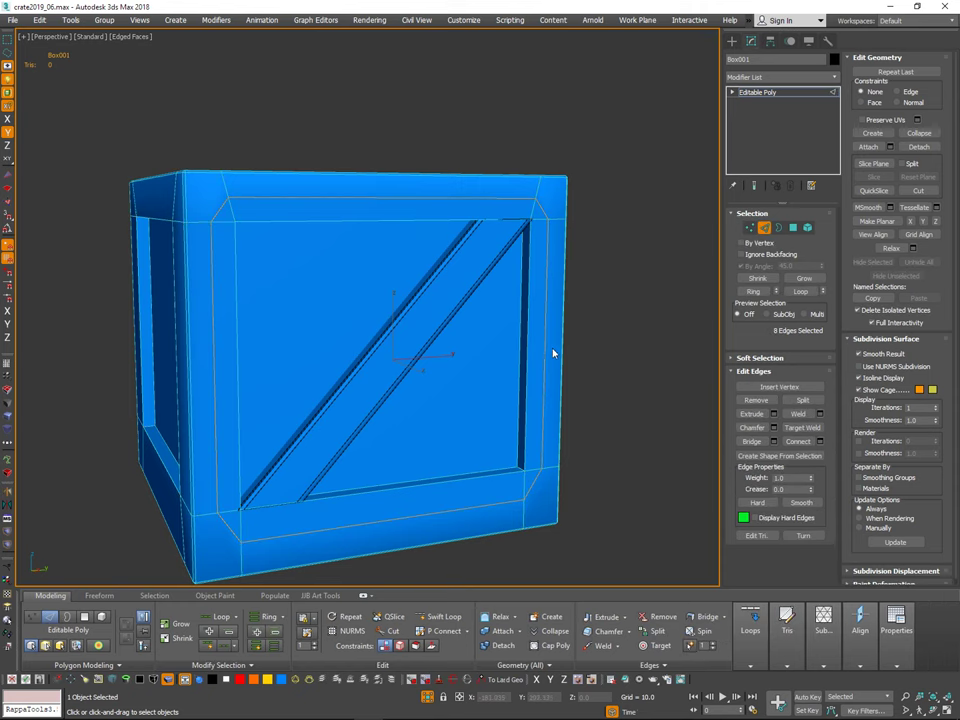
Step: Slide the new edge loop on the braced side inward against the recess's rim with the Edge constraint
{"action": "middle_click_drag", "start_coordinate": [553, 353], "coordinate": [536, 351], "text": "alt"}
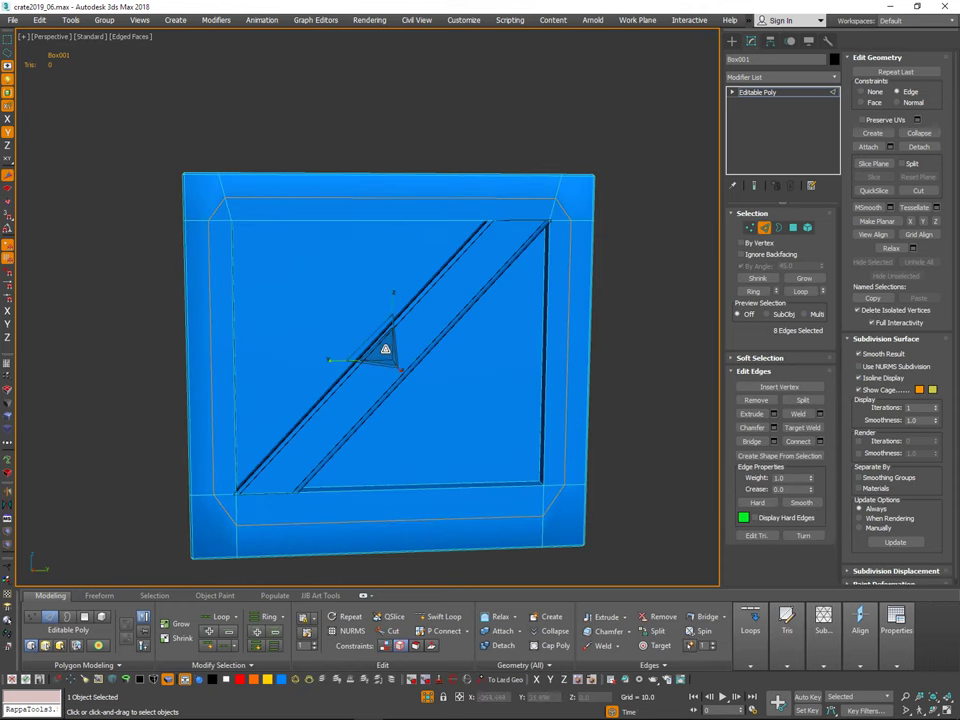
{"action": "middle_click_drag", "start_coordinate": [385, 349], "coordinate": [382, 359], "text": "alt"}
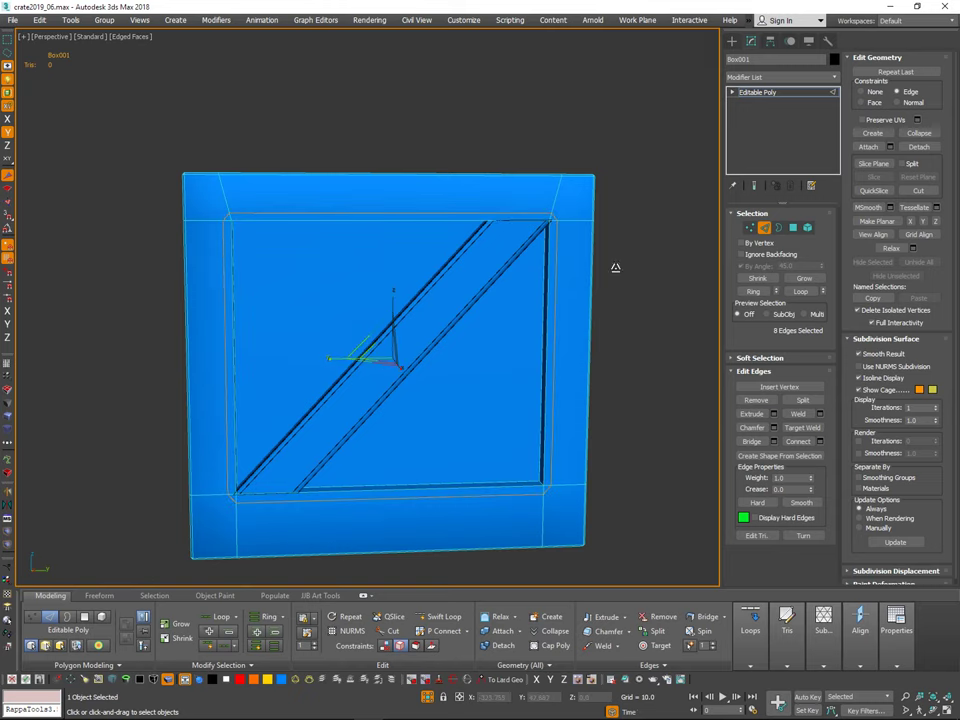
{"action": "middle_click_drag", "start_coordinate": [615, 268], "coordinate": [635, 285], "text": "alt"}
{"action": "left_click", "coordinate": [762, 228]}
Step: With Swift Loop active, undo both the sliding and the creation of the edge loop around the braced recess
{"action": "left_click", "coordinate": [694, 283]}
{"action": "mouse_move", "coordinate": [694, 283]}
{"action": "middle_mouse_down", "text": "alt"}
{"action": "mouse_move", "coordinate": [655, 311]}
{"action": "mouse_move", "coordinate": [668, 295]}
{"action": "mouse_move", "coordinate": [699, 302]}
{"action": "mouse_move", "coordinate": [696, 280]}
{"action": "mouse_move", "coordinate": [684, 290]}
{"action": "mouse_move", "coordinate": [703, 317]}
{"action": "mouse_move", "coordinate": [696, 261]}
{"action": "mouse_move", "coordinate": [715, 287]}
{"action": "middle_mouse_up", "text": "alt"}
{"action": "key", "text": "F4"}
{"action": "key", "text": "ctrl+a"}
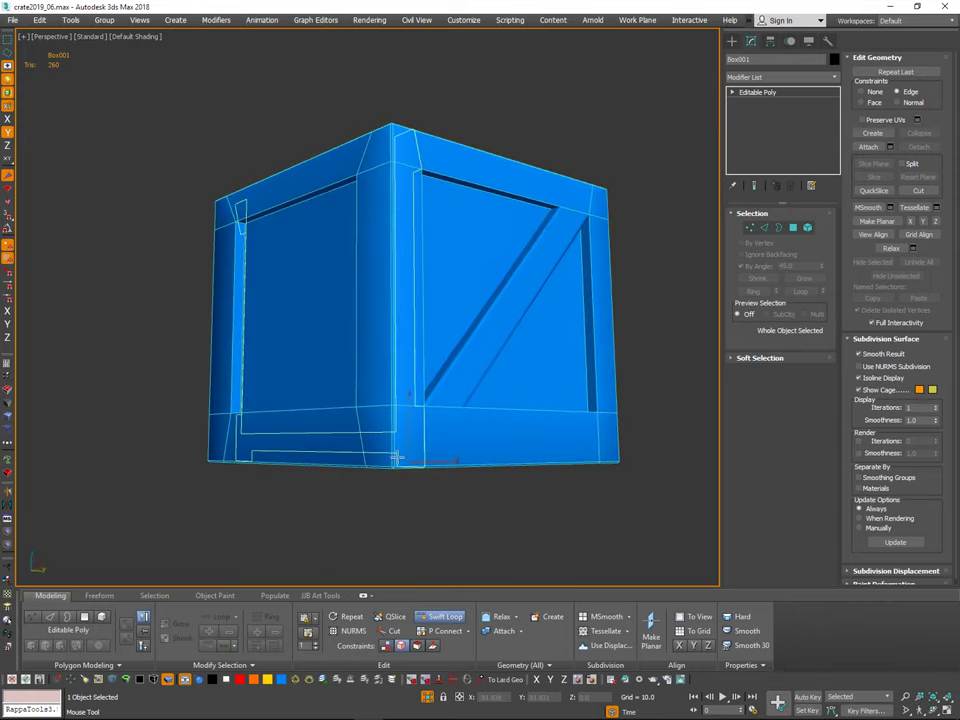
{"action": "middle_click_drag", "start_coordinate": [396, 458], "coordinate": [587, 459], "text": "alt"}
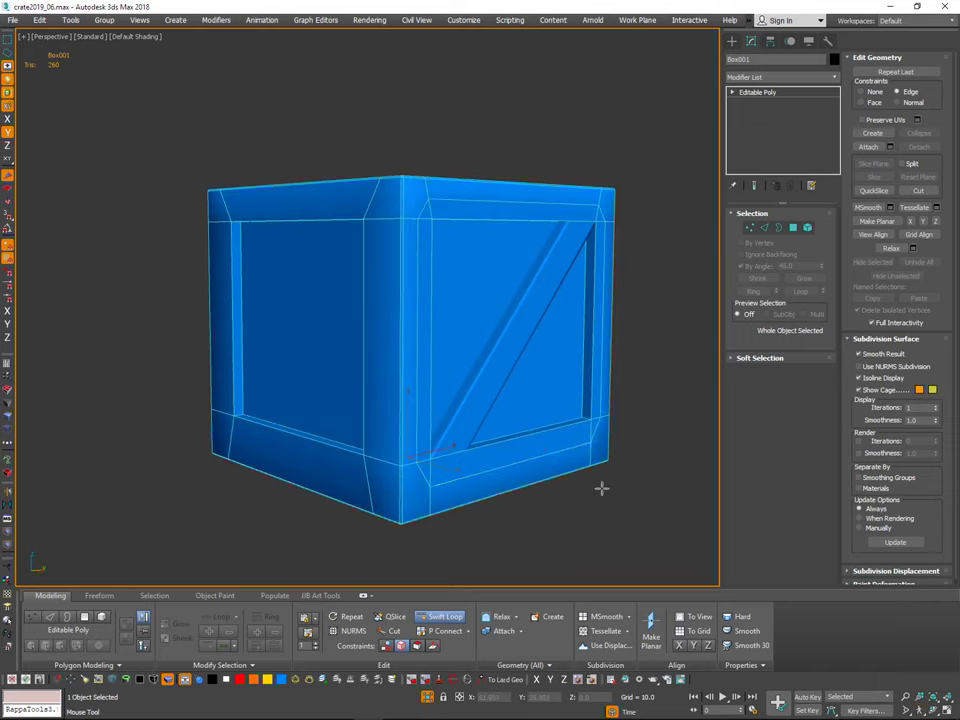
{"action": "middle_click_drag", "start_coordinate": [604, 466], "coordinate": [602, 463]}
{"action": "left_click", "coordinate": [635, 440]}
{"action": "key", "text": "ctrl+z"}
{"action": "key", "text": "ctrl+z"}
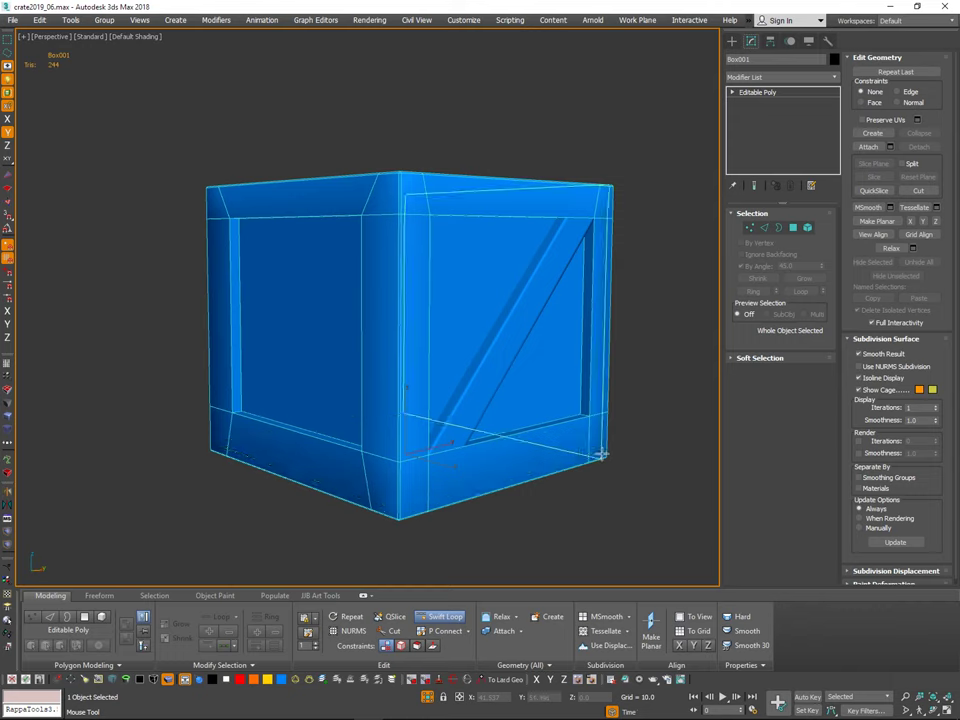
Step: Insert one edge loop close to the inner box's bottom edge and one close to its top edge with Swift Loop
{"action": "middle_click_drag", "start_coordinate": [603, 452], "coordinate": [337, 478], "text": "alt"}
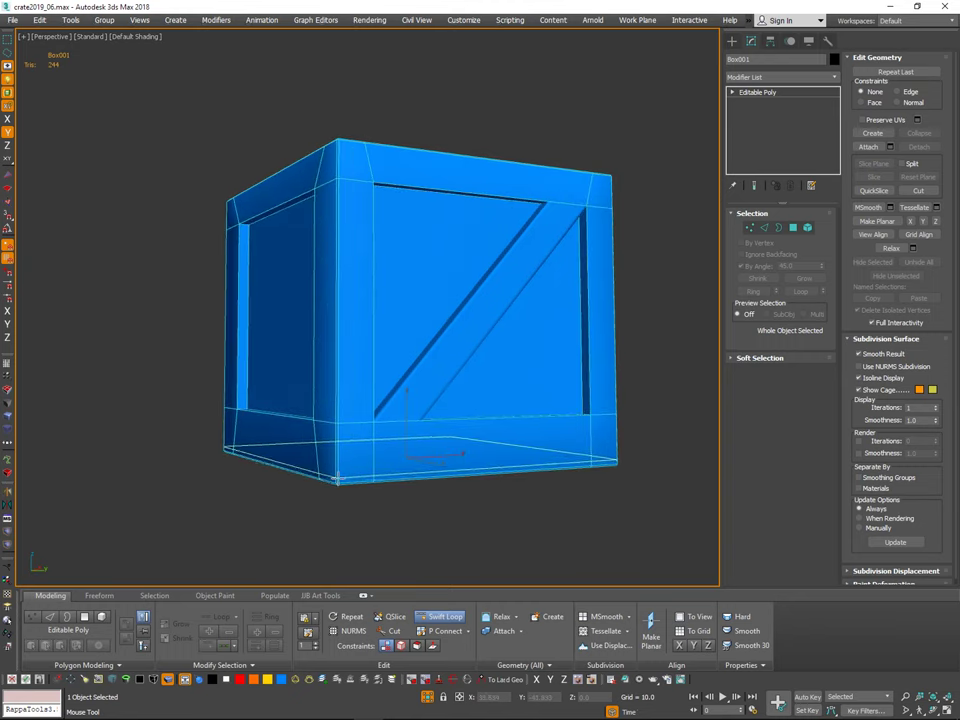
{"action": "middle_click_drag", "start_coordinate": [392, 451], "coordinate": [521, 410], "text": "alt"}
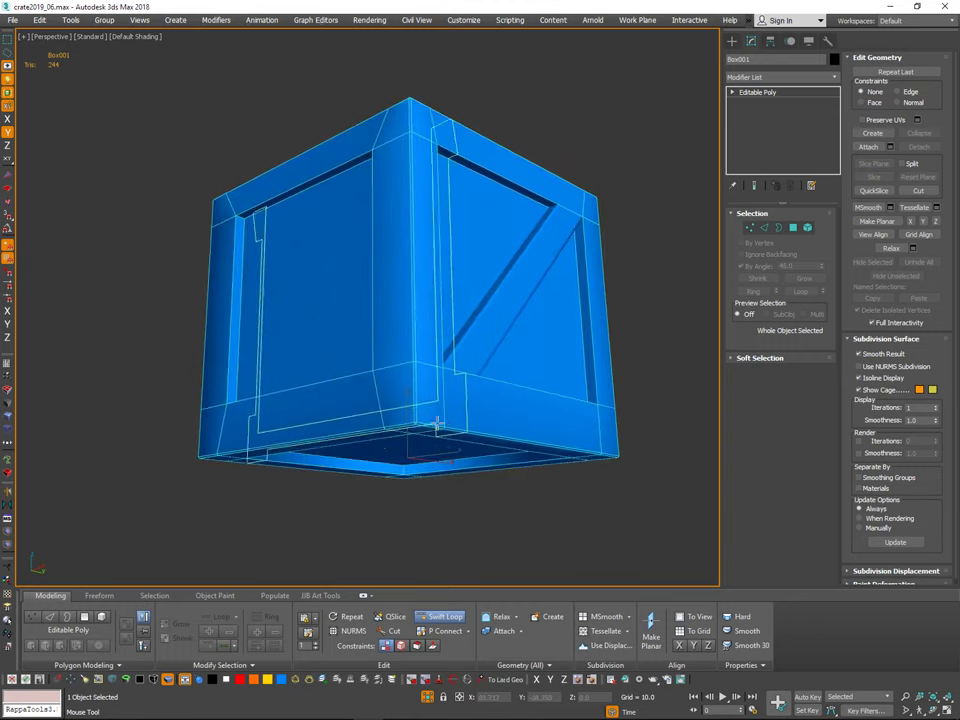
{"action": "scroll", "coordinate": [439, 429], "scroll_direction": "up", "scroll_amount": 5}
{"action": "middle_click_drag", "start_coordinate": [439, 429], "coordinate": [435, 465], "text": "alt"}
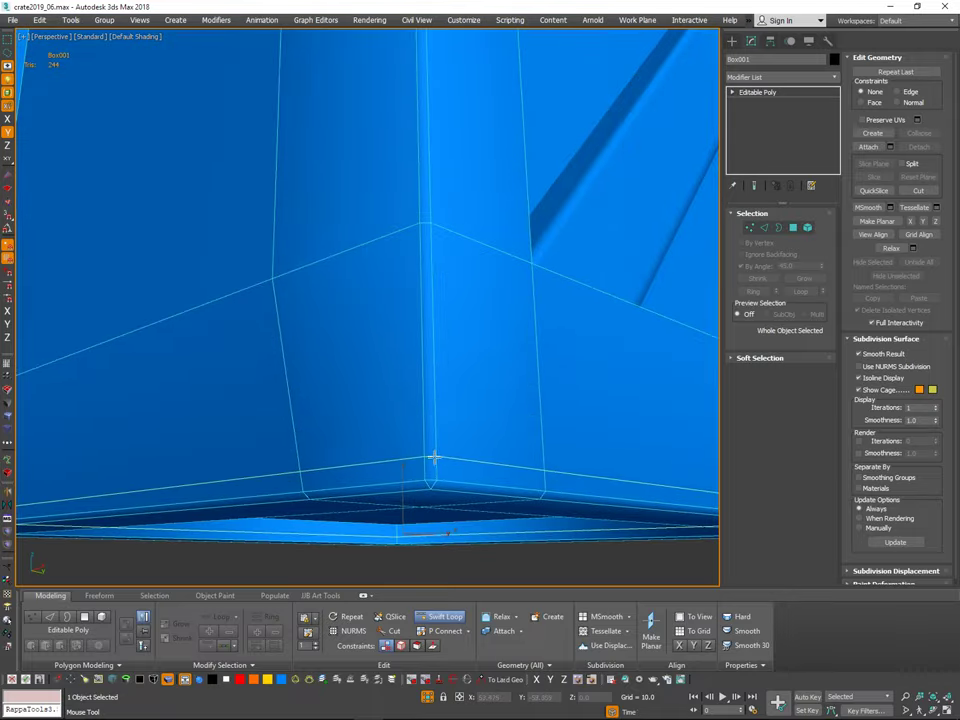
{"action": "left_click", "coordinate": [435, 457]}
{"action": "scroll", "coordinate": [435, 457], "scroll_direction": "down", "scroll_amount": 5}
{"action": "middle_click_drag", "start_coordinate": [465, 459], "coordinate": [526, 379], "text": "alt"}
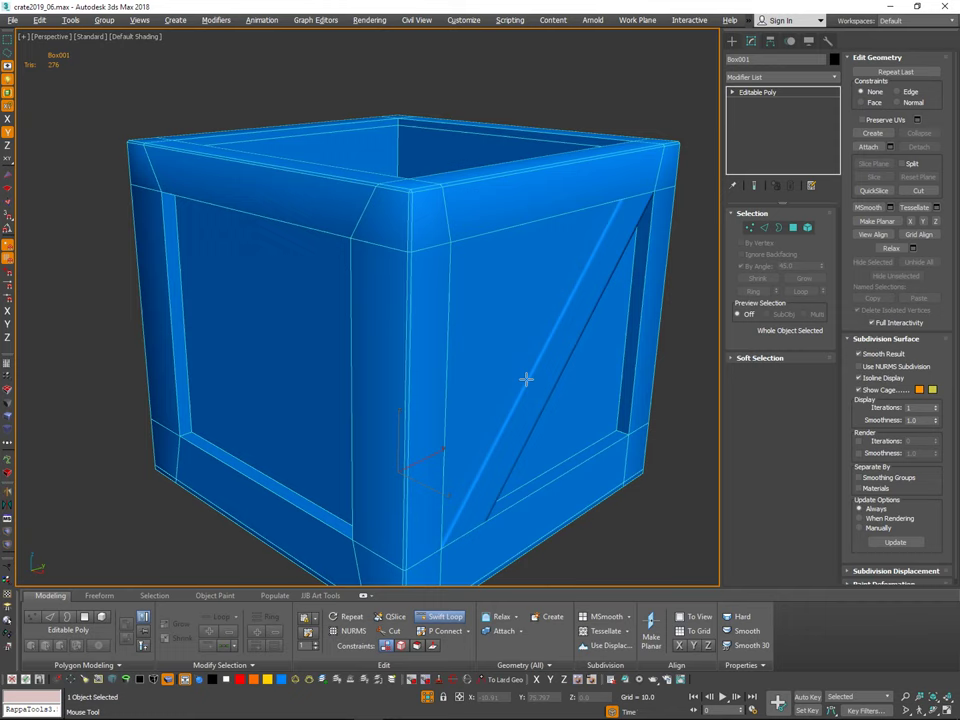
{"action": "left_click", "coordinate": [411, 201]}
{"action": "scroll", "coordinate": [575, 185], "scroll_direction": "down", "scroll_amount": 5}
{"action": "middle_click_drag", "start_coordinate": [600, 250], "coordinate": [636, 343], "text": "alt"}
{"action": "right_click", "coordinate": [650, 293]}
{"action": "left_click", "coordinate": [652, 293]}
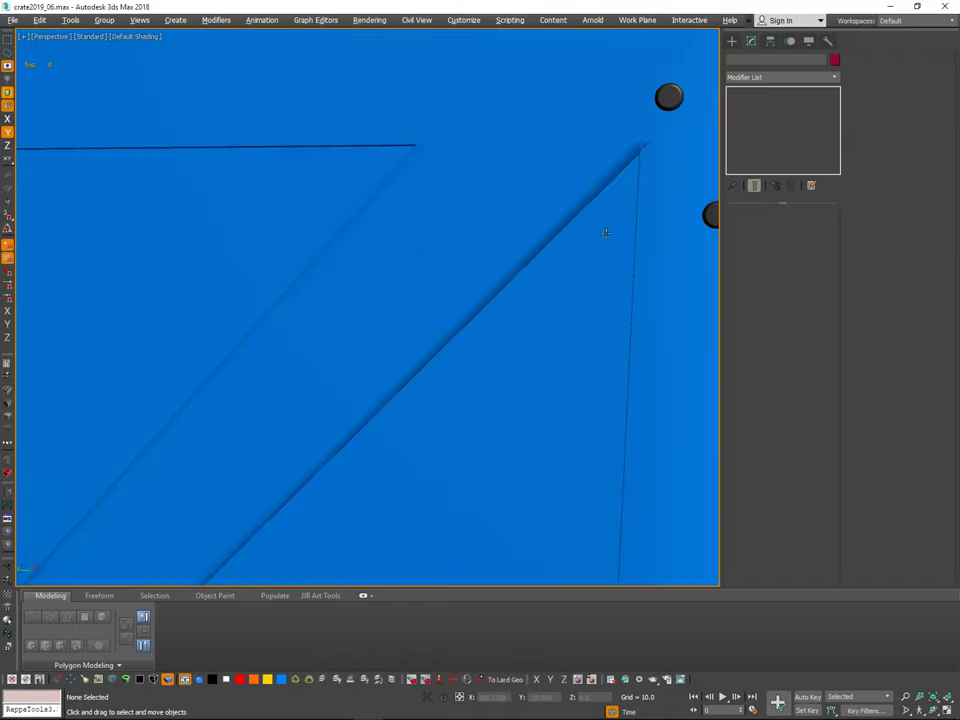
Step: Show the full crate, select one side's diagonal brace and the inner box, and isolate the two
{"action": "scroll", "coordinate": [606, 233], "scroll_direction": "down", "scroll_amount": 5}
{"action": "middle_click_drag", "start_coordinate": [606, 233], "coordinate": [542, 382], "text": "alt"}
{"action": "key", "text": "alt+q"}
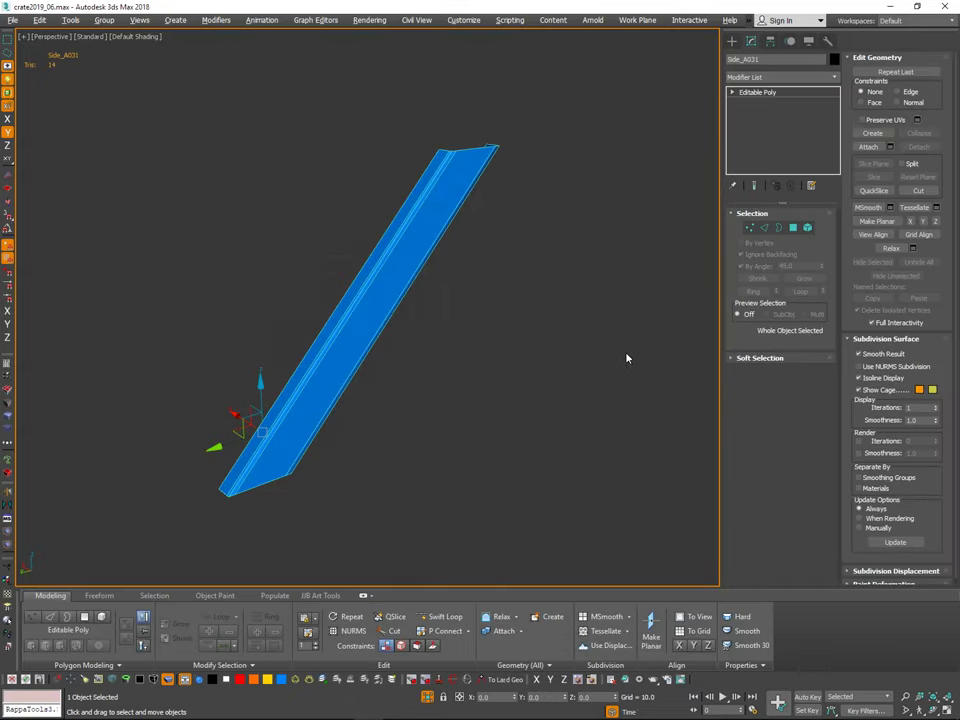
{"action": "key", "text": "alt+q"}
{"action": "left_click", "coordinate": [482, 324], "text": "ctrl"}
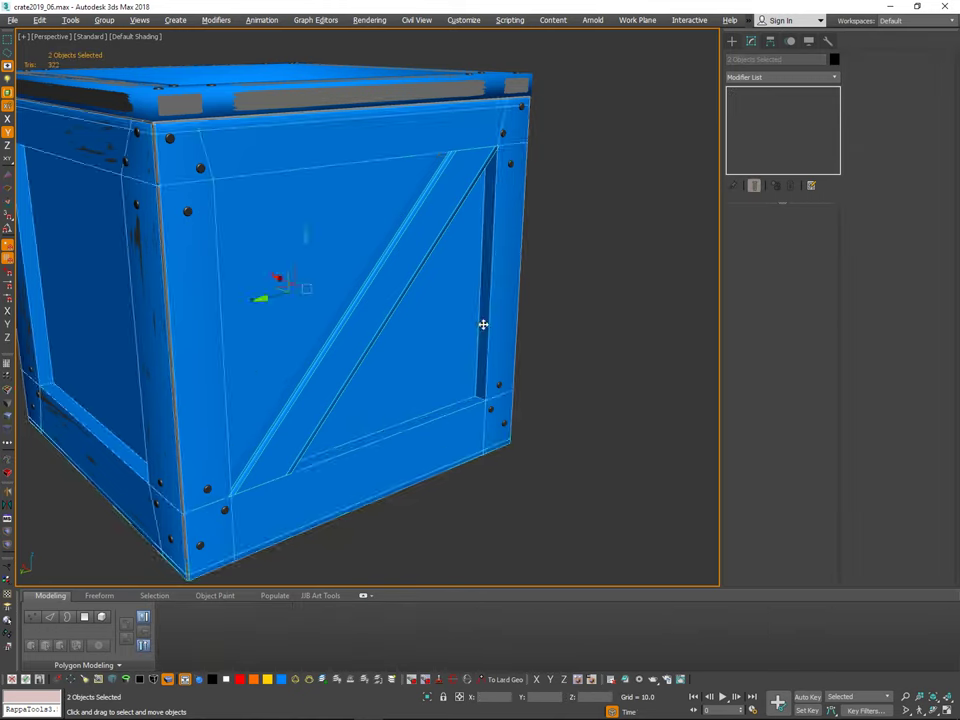
{"action": "key", "text": "alt+q"}
Step: Examine the shading of the isolated box with its brace from the other sides and exit isolation
{"action": "middle_click_drag", "start_coordinate": [557, 311], "coordinate": [490, 415], "text": "alt"}
{"action": "left_click", "coordinate": [592, 293]}
{"action": "scroll", "coordinate": [533, 282], "scroll_direction": "down", "scroll_amount": 4}
{"action": "middle_click_drag", "start_coordinate": [520, 331], "coordinate": [649, 277], "text": "alt"}
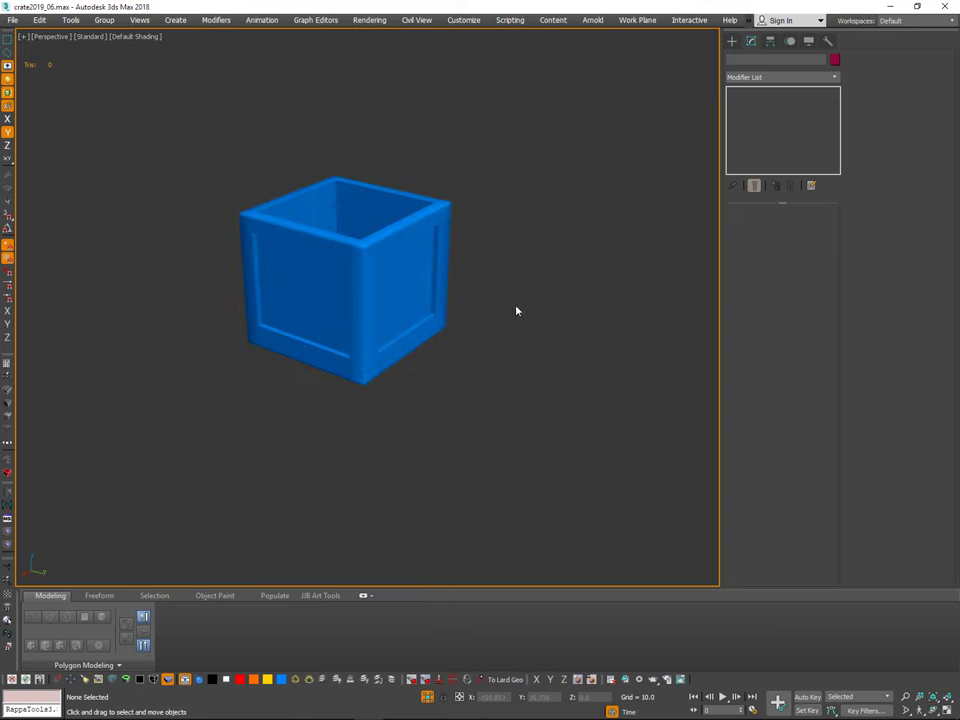
{"action": "middle_click_drag", "start_coordinate": [430, 407], "coordinate": [460, 433]}
{"action": "key", "text": "alt+q"}
{"action": "middle_click_drag", "start_coordinate": [424, 354], "coordinate": [450, 371]}
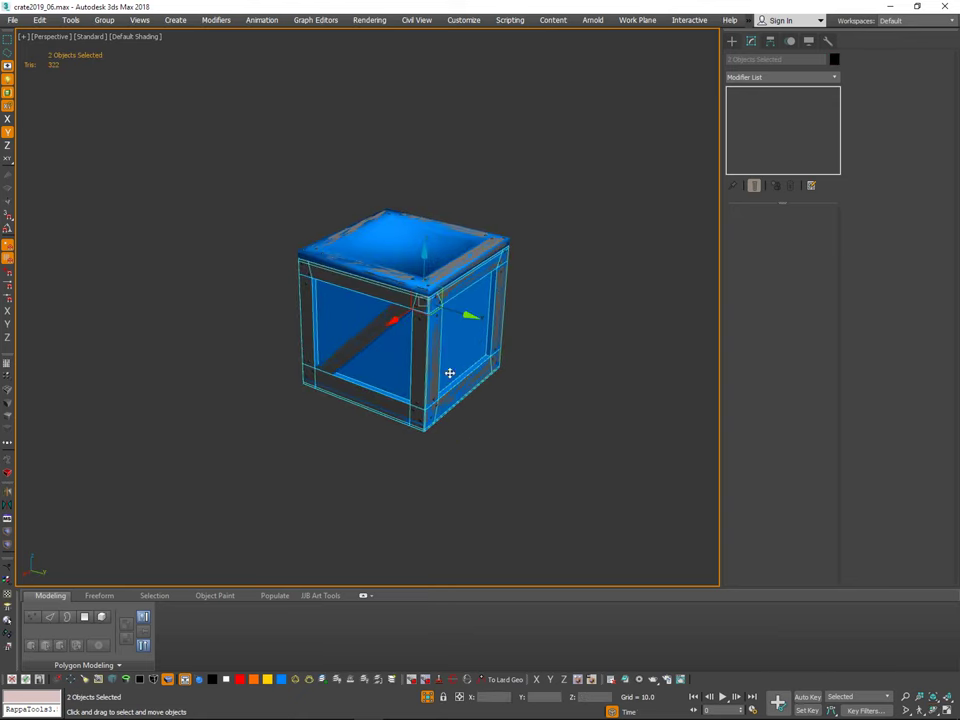
Step: Add the opposite side's diagonal brace to the selection and isolate all three objects
{"action": "scroll", "coordinate": [410, 319], "scroll_direction": "up", "scroll_amount": 6}
{"action": "left_click_drag", "start_coordinate": [474, 324], "coordinate": [634, 347], "text": "alt"}
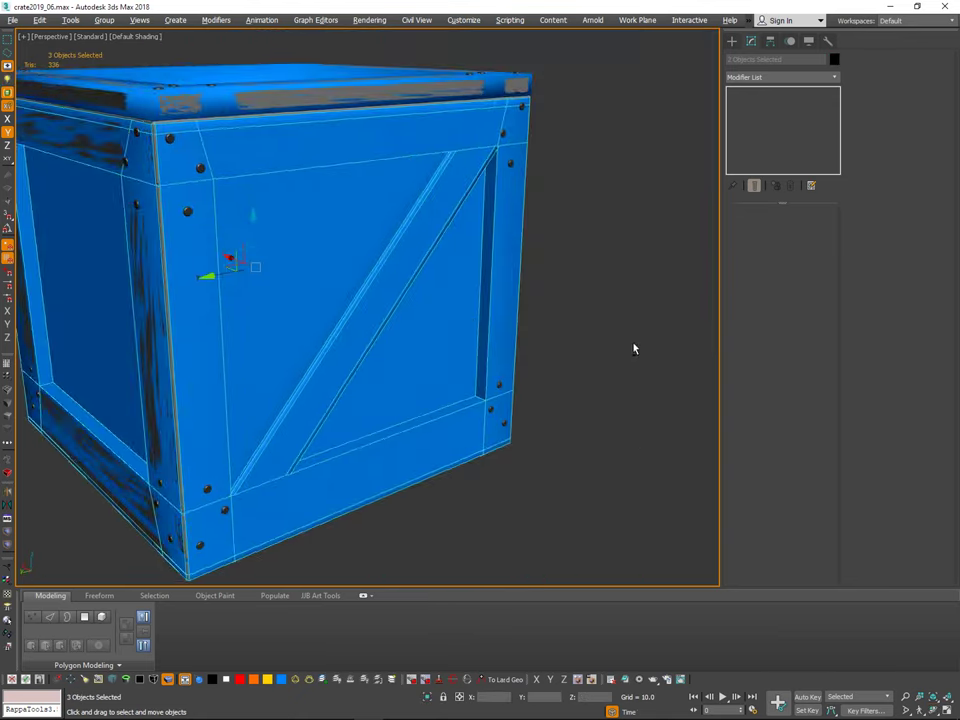
{"action": "scroll", "coordinate": [583, 399], "scroll_direction": "down", "scroll_amount": 4}
{"action": "middle_click_drag", "start_coordinate": [634, 347], "coordinate": [604, 396], "text": "alt"}
{"action": "left_click", "coordinate": [604, 396]}
{"action": "key", "text": "ctrl+z"}
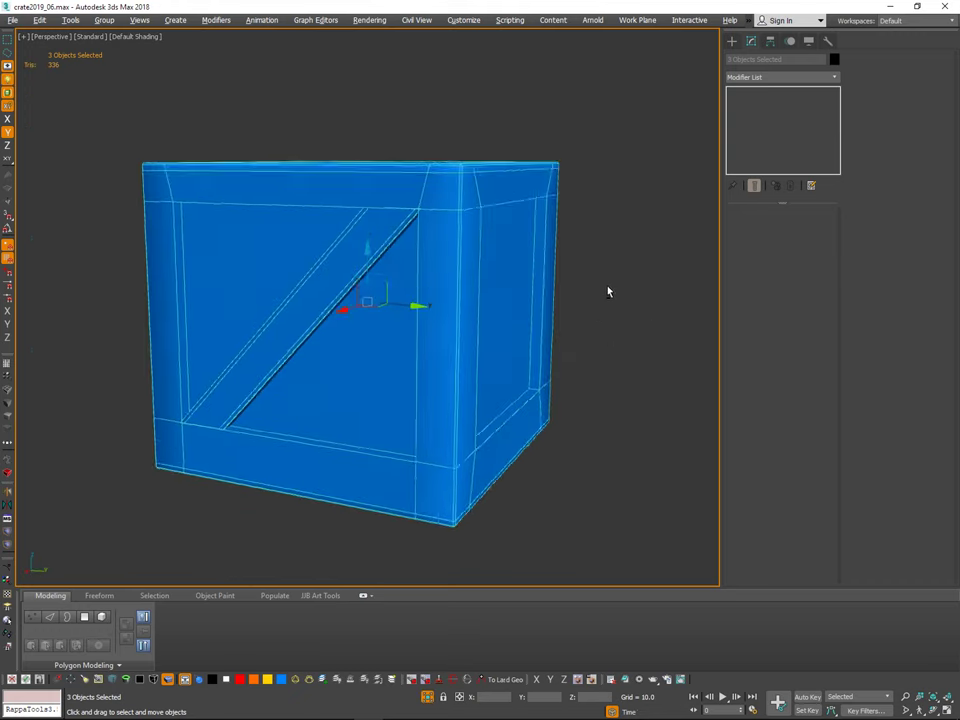
Step: Examine the isolated box and both braces from several sides with nothing selected and the edge overlay turned on
{"action": "mouse_move", "coordinate": [608, 289]}
{"action": "middle_mouse_down", "text": "alt"}
{"action": "mouse_move", "coordinate": [636, 300]}
{"action": "mouse_move", "coordinate": [638, 339]}
{"action": "mouse_move", "coordinate": [628, 328]}
{"action": "mouse_move", "coordinate": [584, 350]}
{"action": "middle_mouse_up", "text": "alt"}
{"action": "left_click", "coordinate": [624, 285]}
{"action": "key", "text": "F4"}
{"action": "mouse_move", "coordinate": [584, 350]}
{"action": "middle_mouse_down", "text": "alt"}
{"action": "mouse_move", "coordinate": [643, 338]}
{"action": "mouse_move", "coordinate": [613, 337]}
{"action": "middle_mouse_up", "text": "alt"}
{"action": "middle_click_drag", "start_coordinate": [613, 337], "coordinate": [684, 366]}
{"action": "middle_click_drag", "start_coordinate": [640, 352], "coordinate": [583, 313], "text": "alt"}
{"action": "scroll", "coordinate": [575, 300], "scroll_direction": "up", "scroll_amount": 4}
{"action": "middle_click_drag", "start_coordinate": [570, 252], "coordinate": [536, 250]}
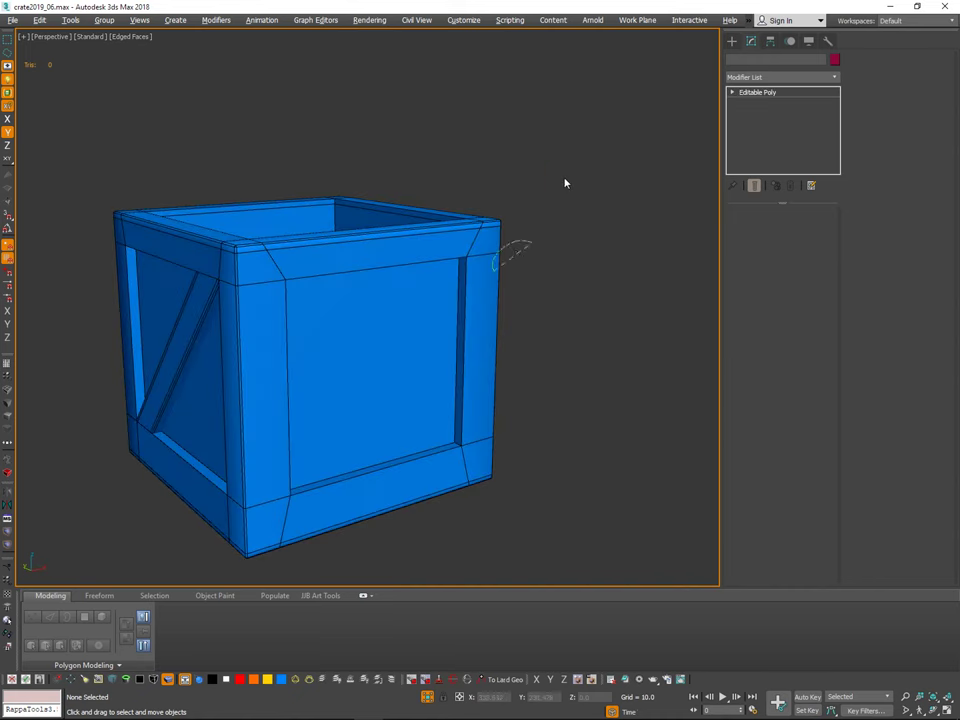
Step: Select the added edge loops near the inner box's top and bottom edges and remove them with their vertices
{"action": "left_click", "coordinate": [481, 221]}
{"action": "key", "text": "q"}
{"action": "key", "text": "2"}
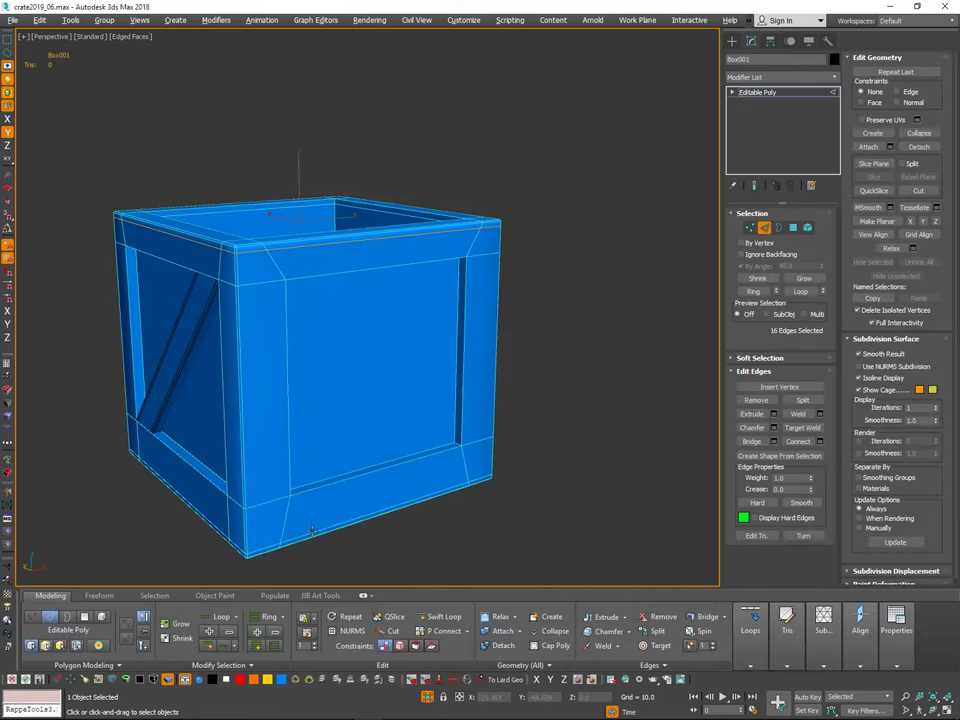
{"action": "key", "text": "ctrl+BackSpace"}
{"action": "middle_click_drag", "start_coordinate": [513, 441], "coordinate": [543, 446], "text": "alt"}
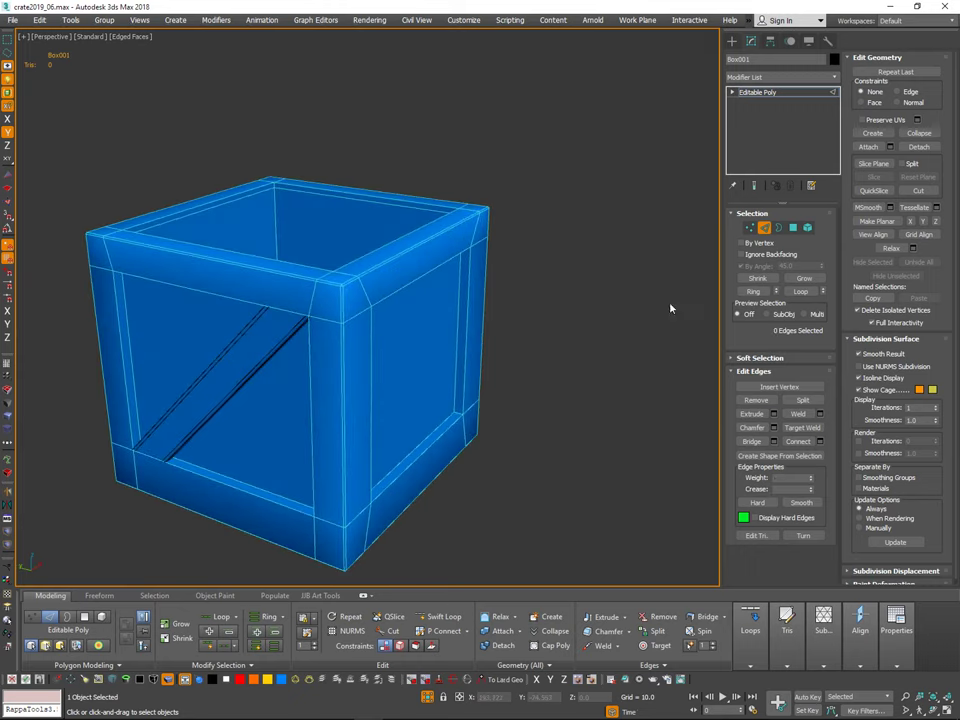
Step: Finish editing the inner box's edges and exit isolation to show the full crate
{"action": "left_click", "coordinate": [764, 228]}
{"action": "left_click", "coordinate": [523, 240]}
{"action": "scroll", "coordinate": [524, 265], "scroll_direction": "down", "scroll_amount": 3}
{"action": "mouse_move", "coordinate": [525, 285]}
{"action": "middle_mouse_down", "text": "alt"}
{"action": "mouse_move", "coordinate": [574, 271]}
{"action": "mouse_move", "coordinate": [546, 274]}
{"action": "mouse_move", "coordinate": [542, 294]}
{"action": "mouse_move", "coordinate": [536, 276]}
{"action": "mouse_move", "coordinate": [541, 296]}
{"action": "middle_mouse_up", "text": "alt"}
{"action": "scroll", "coordinate": [410, 252], "scroll_direction": "up", "scroll_amount": 3}
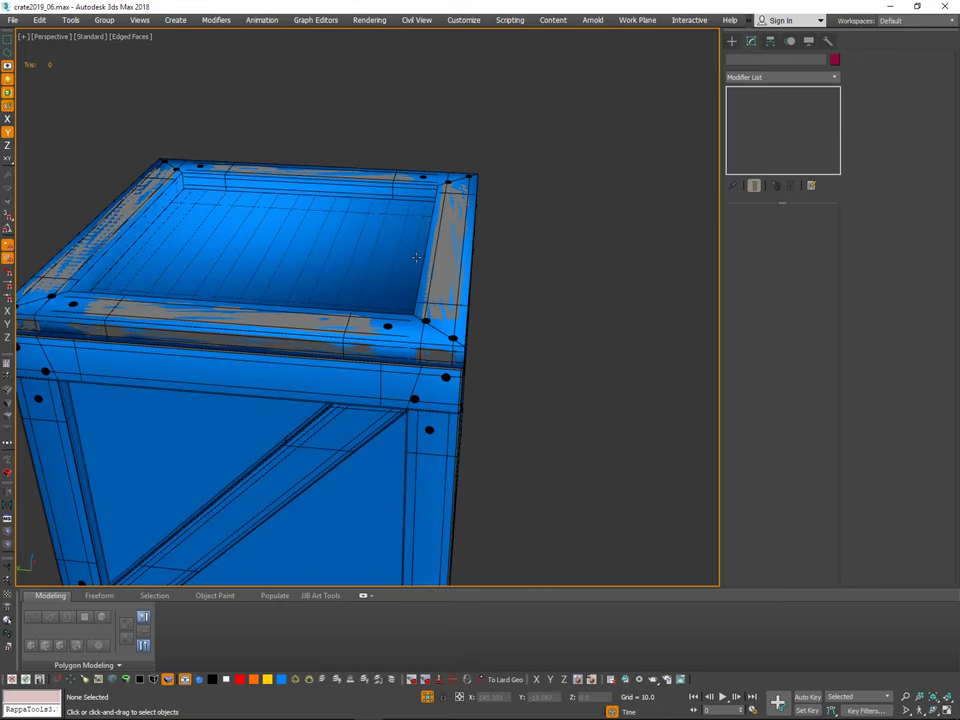
Step: Select the low-poly lid together with the inner box and isolate them
{"action": "left_click", "coordinate": [440, 243]}
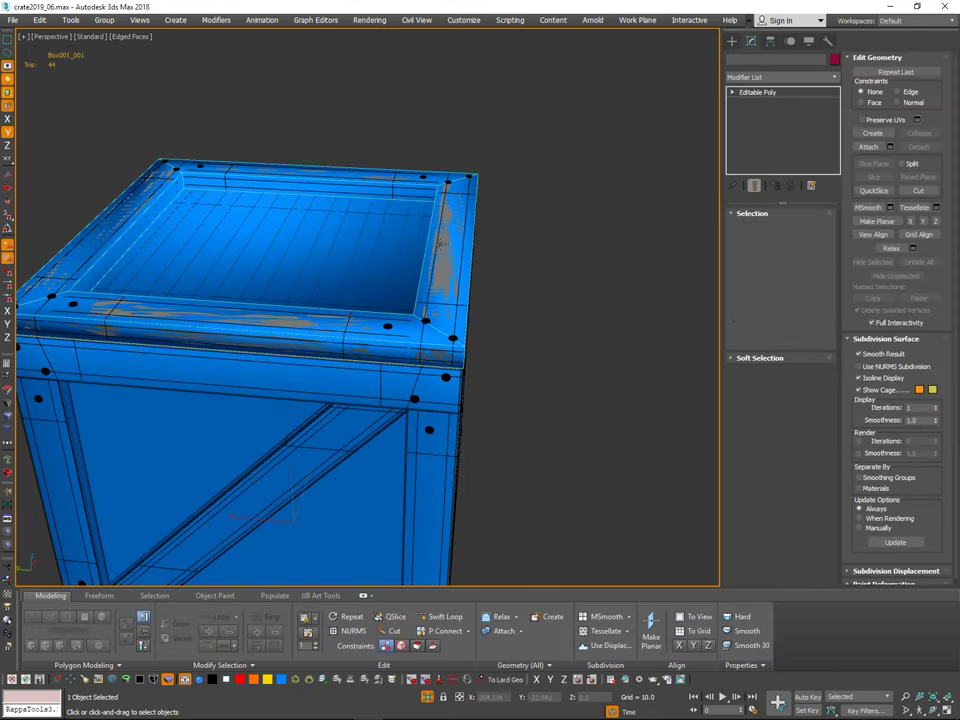
{"action": "left_click", "coordinate": [420, 382], "text": "ctrl"}
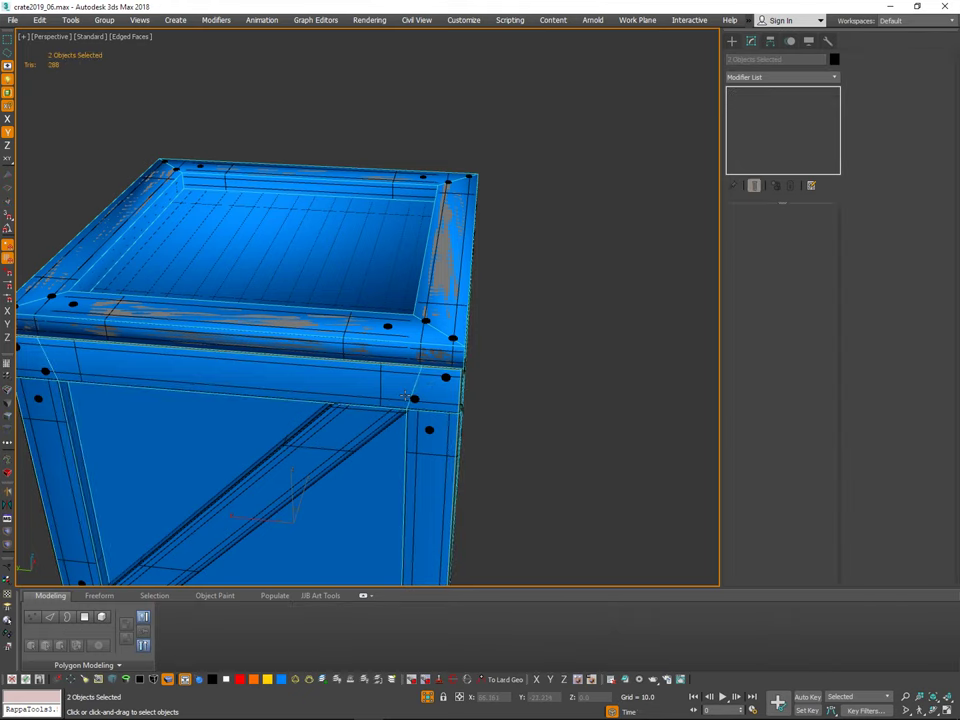
{"action": "key", "text": "alt+q"}
{"action": "key", "text": "ctrl+d"}
{"action": "middle_click_drag", "start_coordinate": [455, 219], "coordinate": [444, 255]}
{"action": "key", "text": "ctrl+z"}
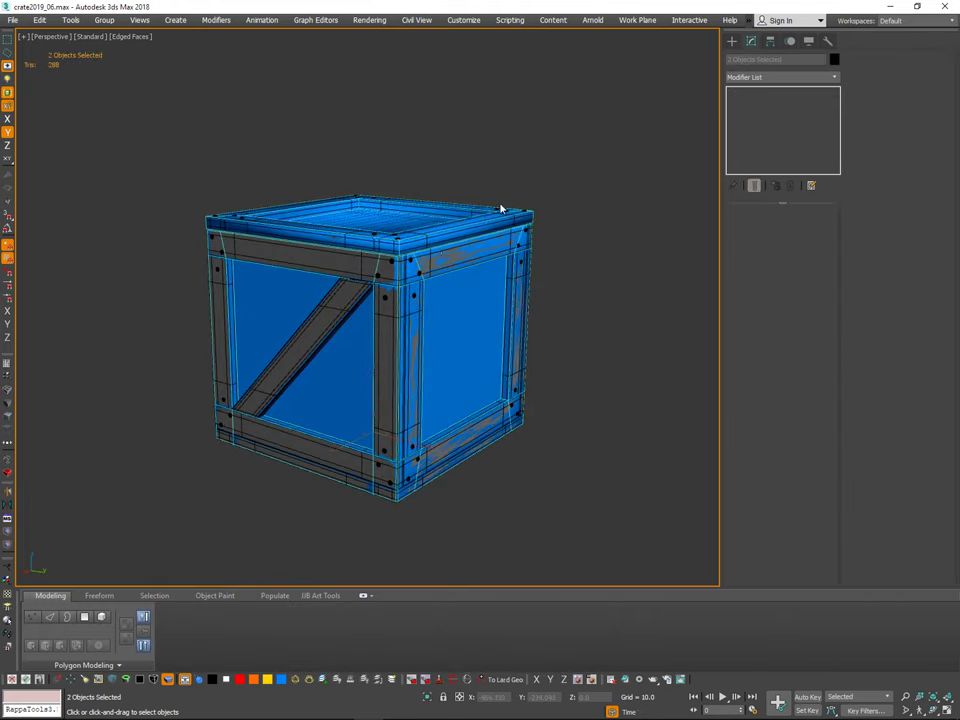
{"action": "key", "text": "alt+q"}
Step: Select the lid's upper and lower outer perimeter edges and its four vertical corner edges
{"action": "left_click", "coordinate": [590, 176]}
{"action": "middle_click_drag", "start_coordinate": [568, 285], "coordinate": [503, 234], "text": "alt"}
{"action": "scroll", "coordinate": [502, 233], "scroll_direction": "up", "scroll_amount": 6}
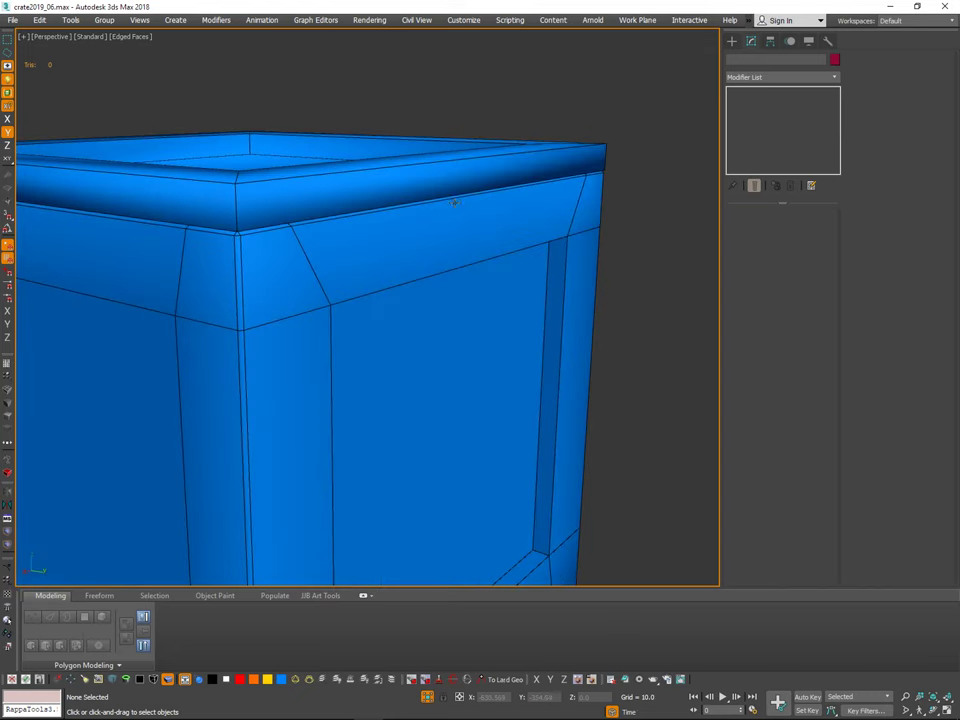
{"action": "scroll", "coordinate": [486, 238], "scroll_direction": "down", "scroll_amount": 3}
{"action": "left_click", "coordinate": [482, 215]}
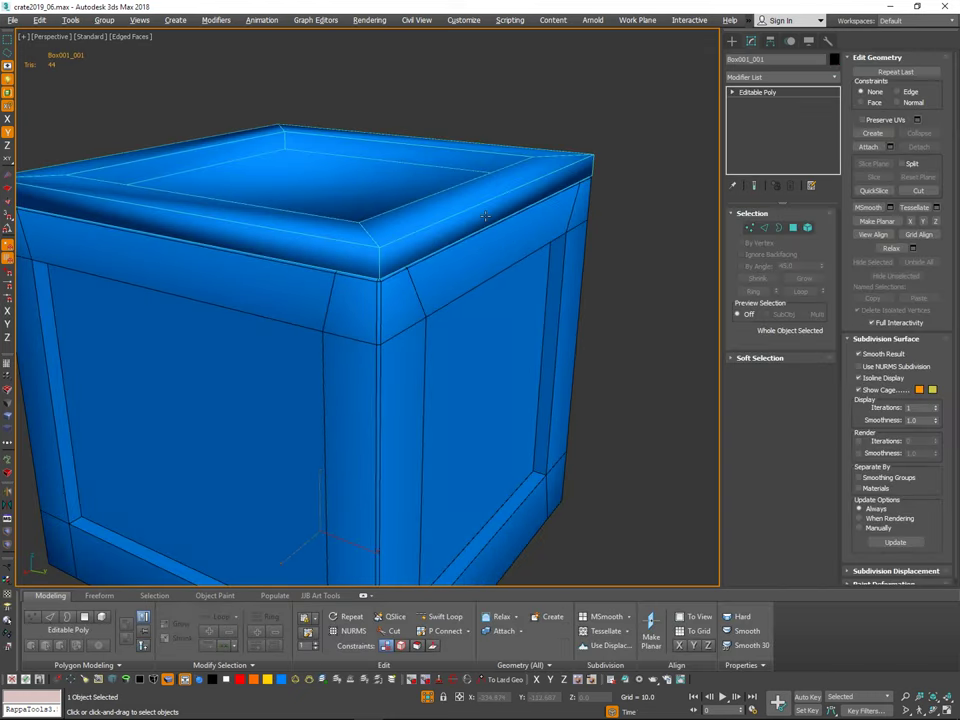
{"action": "left_click", "coordinate": [772, 229]}
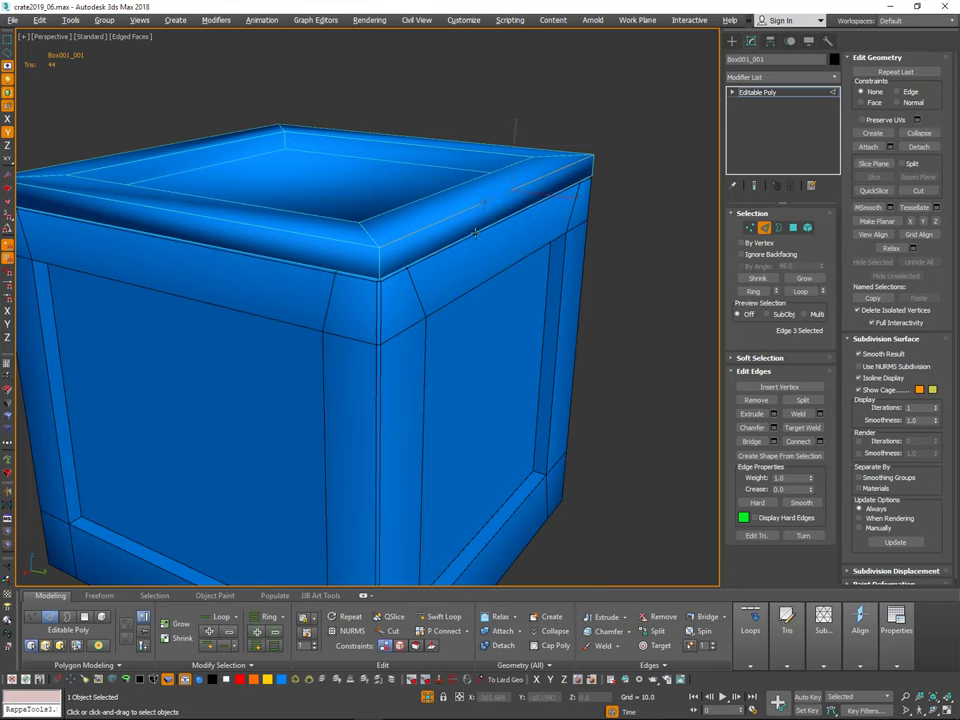
{"action": "left_click", "coordinate": [379, 260], "text": "ctrl"}
{"action": "scroll", "coordinate": [417, 270], "scroll_direction": "down", "scroll_amount": 2}
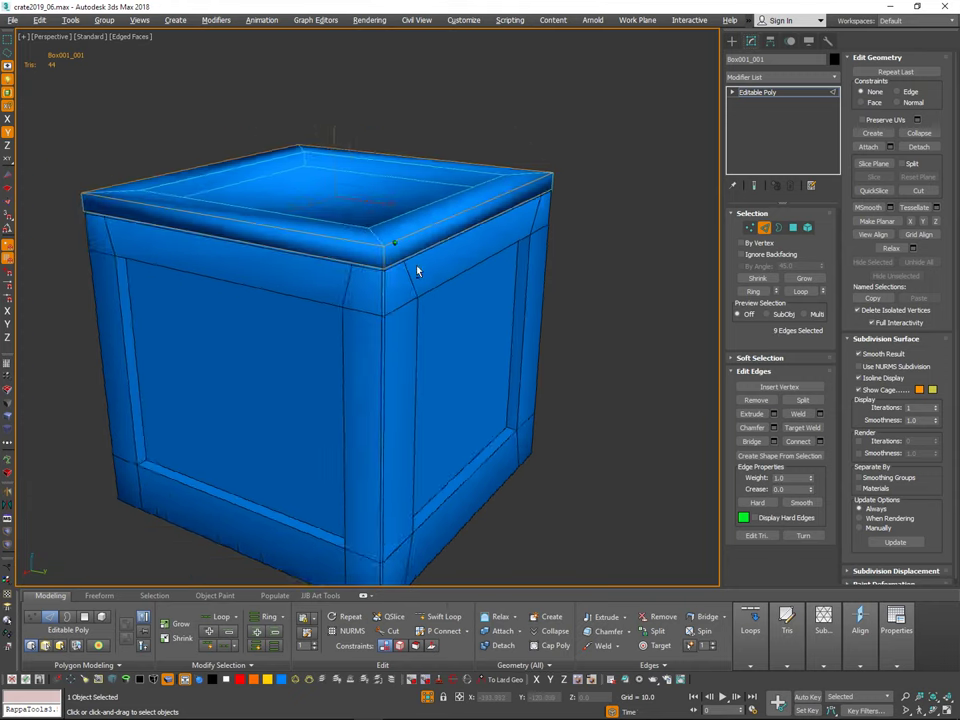
{"action": "middle_click_drag", "start_coordinate": [417, 270], "coordinate": [715, 270], "text": "alt"}
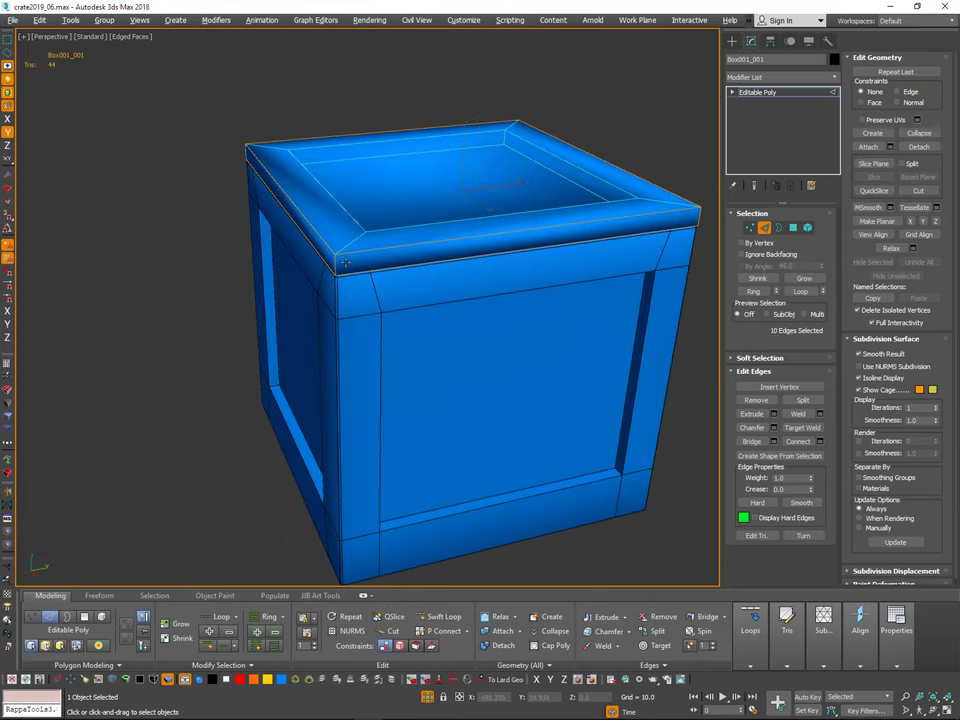
{"action": "middle_click_drag", "start_coordinate": [345, 262], "coordinate": [597, 271], "text": "alt"}
{"action": "left_click", "coordinate": [533, 299], "text": "ctrl"}
{"action": "middle_click_drag", "start_coordinate": [533, 299], "coordinate": [613, 285], "text": "alt"}
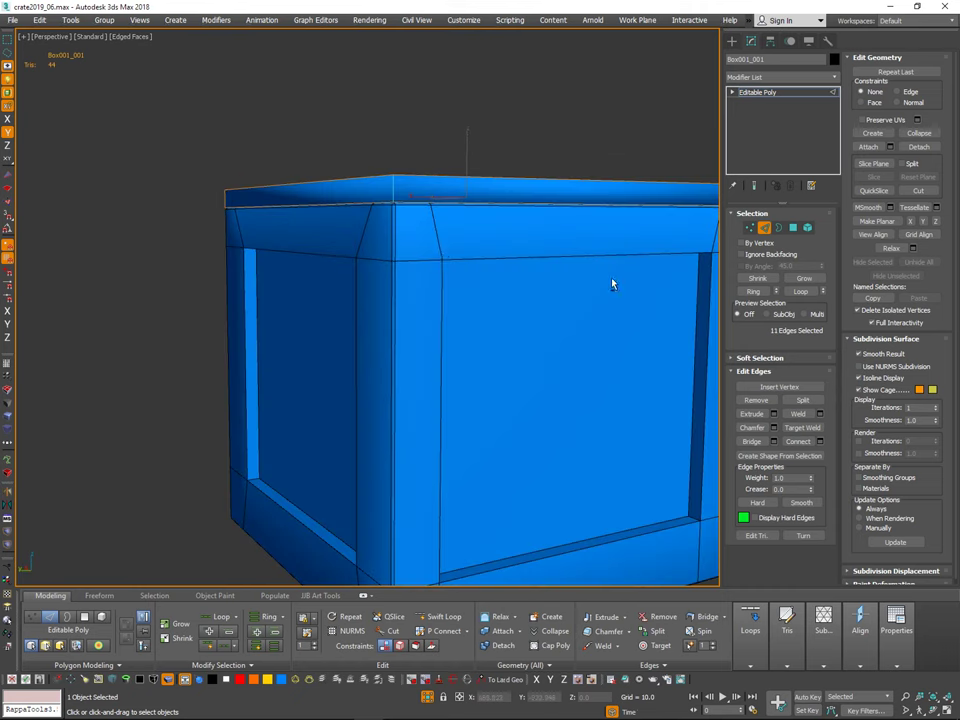
{"action": "middle_click_drag", "start_coordinate": [566, 287], "coordinate": [538, 303], "text": "alt"}
Step: Start a one-segment Chamfer on the lid's selected outer edges and reduce the amount to 0.382
{"action": "right_click", "coordinate": [553, 290]}
{"action": "left_click", "coordinate": [628, 366]}
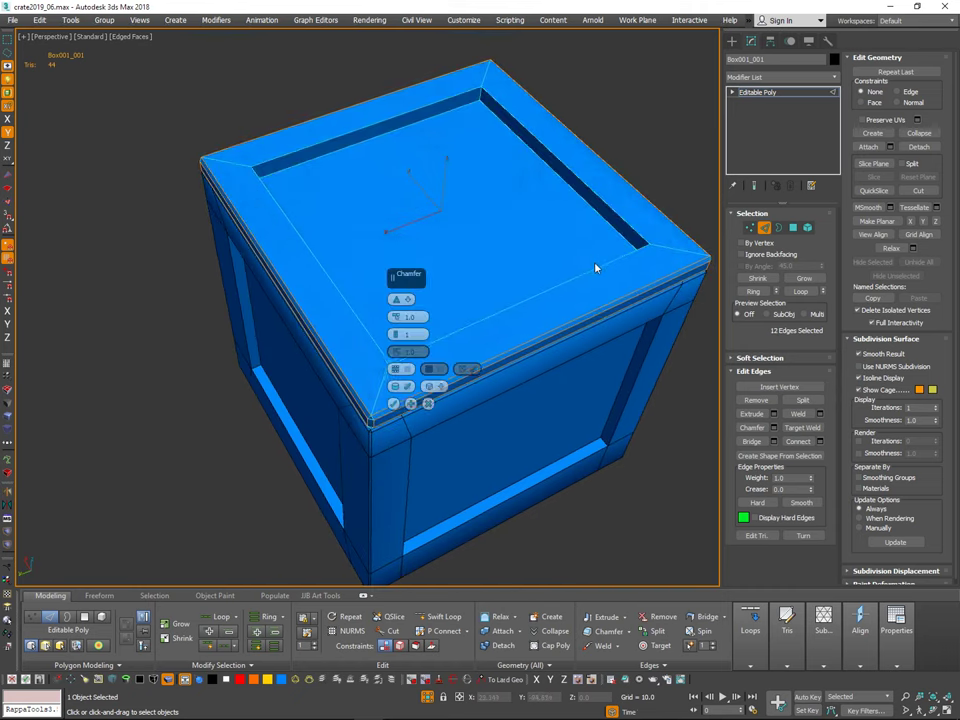
{"action": "middle_click_drag", "start_coordinate": [596, 266], "coordinate": [589, 276]}
{"action": "left_click_drag", "start_coordinate": [439, 287], "coordinate": [642, 267]}
{"action": "middle_click_drag", "start_coordinate": [503, 348], "coordinate": [497, 332], "text": "alt"}
{"action": "scroll", "coordinate": [497, 332], "scroll_direction": "up", "scroll_amount": 1}
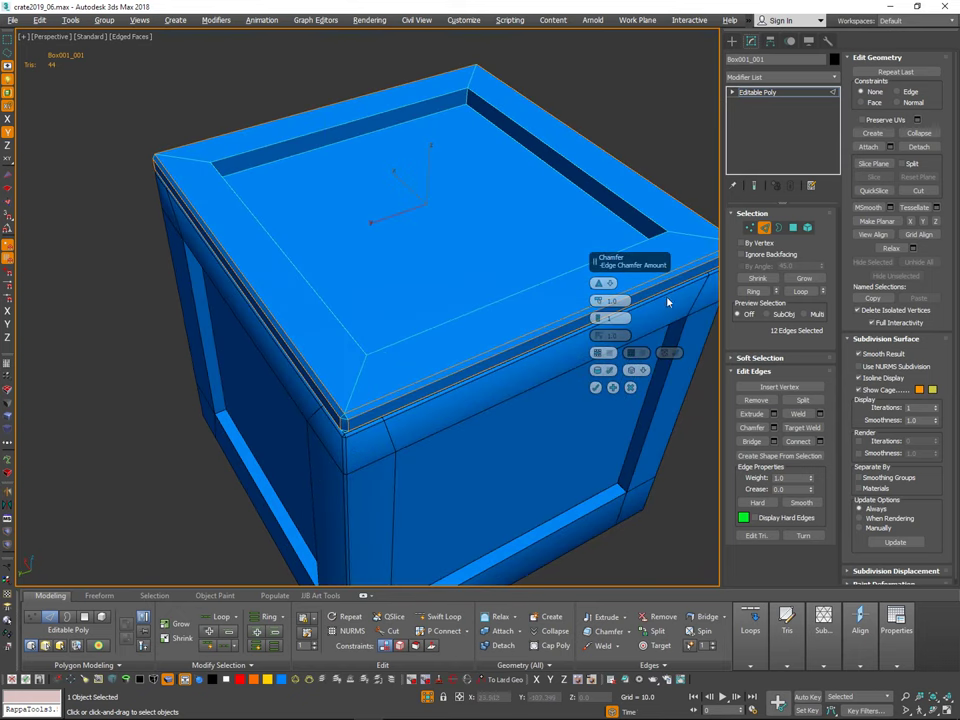
{"action": "right_click", "coordinate": [600, 306]}
{"action": "left_click_drag", "start_coordinate": [600, 303], "coordinate": [601, 281]}
{"action": "middle_click_drag", "start_coordinate": [424, 395], "coordinate": [521, 381], "text": "alt"}
{"action": "scroll", "coordinate": [396, 362], "scroll_direction": "up", "scroll_amount": 4}
{"action": "scroll", "coordinate": [513, 383], "scroll_direction": "up", "scroll_amount": 2}
{"action": "scroll", "coordinate": [514, 380], "scroll_direction": "up", "scroll_amount": 1}
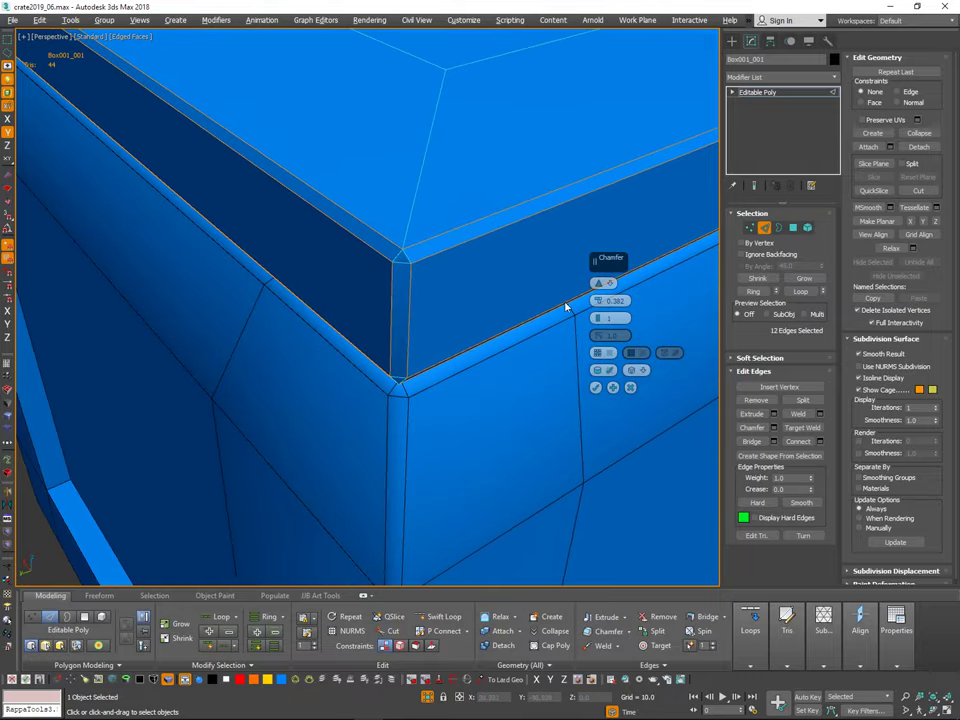
Step: Set the lid's outer-edge chamfer amount to 0.5, apply it, and finish editing the lid
{"action": "middle_click_drag", "start_coordinate": [453, 347], "coordinate": [453, 400], "text": "alt"}
{"action": "left_click_drag", "start_coordinate": [599, 301], "coordinate": [599, 281]}
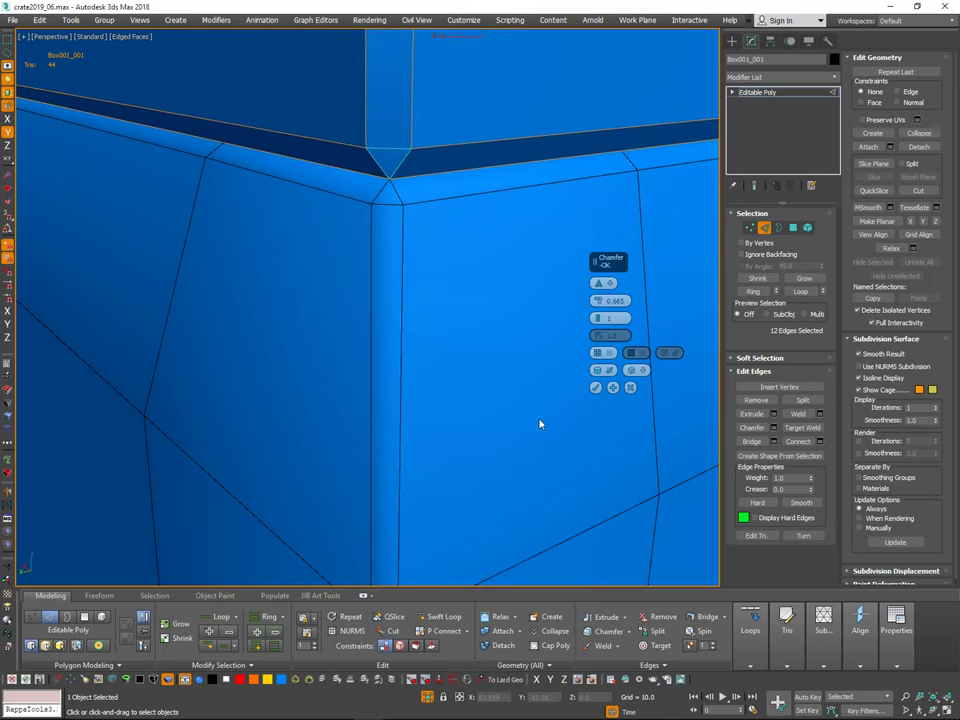
{"action": "scroll", "coordinate": [540, 424], "scroll_direction": "down", "scroll_amount": 5}
{"action": "middle_click_drag", "start_coordinate": [540, 424], "coordinate": [489, 358], "text": "alt"}
{"action": "scroll", "coordinate": [508, 386], "scroll_direction": "up", "scroll_amount": 5}
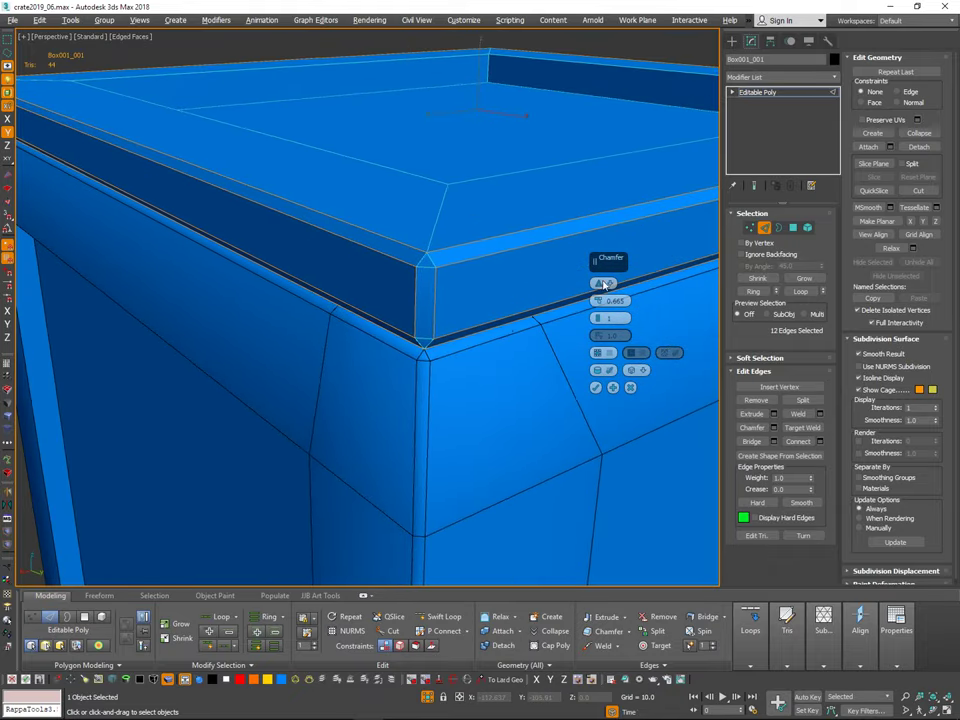
{"action": "left_click_drag", "start_coordinate": [598, 301], "coordinate": [597, 305]}
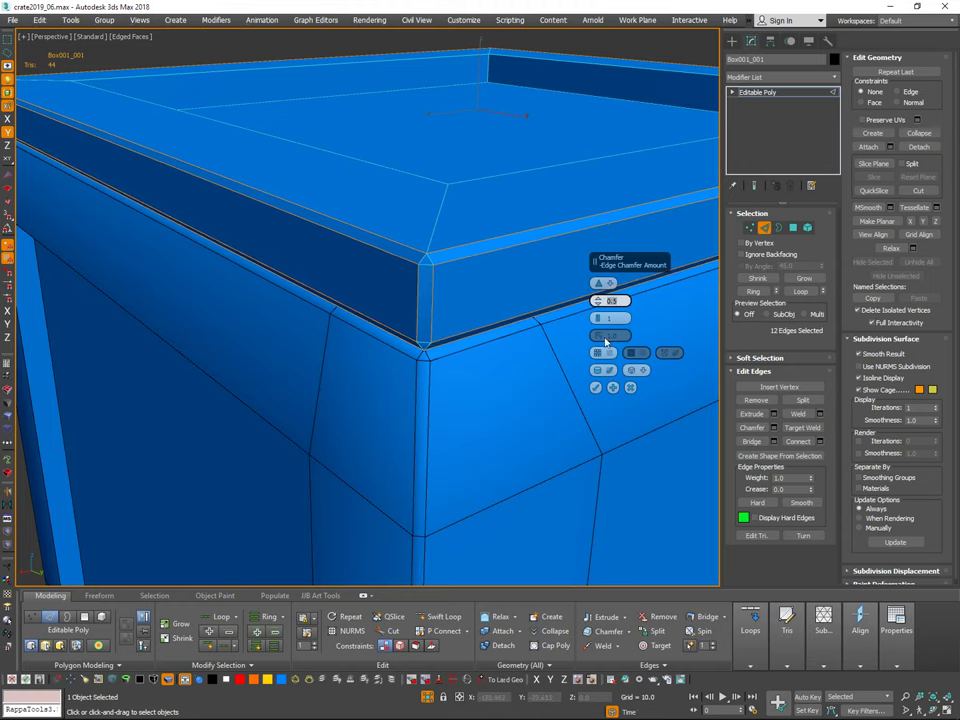
{"action": "left_click", "coordinate": [595, 388]}
{"action": "scroll", "coordinate": [630, 395], "scroll_direction": "down", "scroll_amount": 5}
{"action": "left_click", "coordinate": [762, 230]}
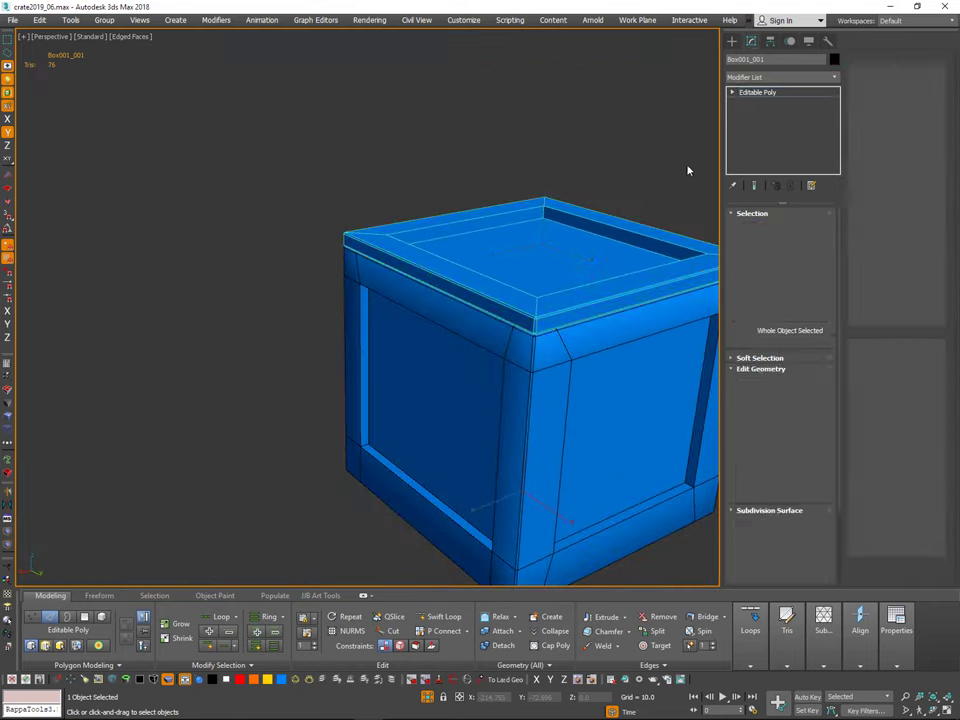
{"action": "left_click", "coordinate": [650, 168]}
{"action": "middle_click_drag", "start_coordinate": [640, 172], "coordinate": [596, 210], "text": "alt"}
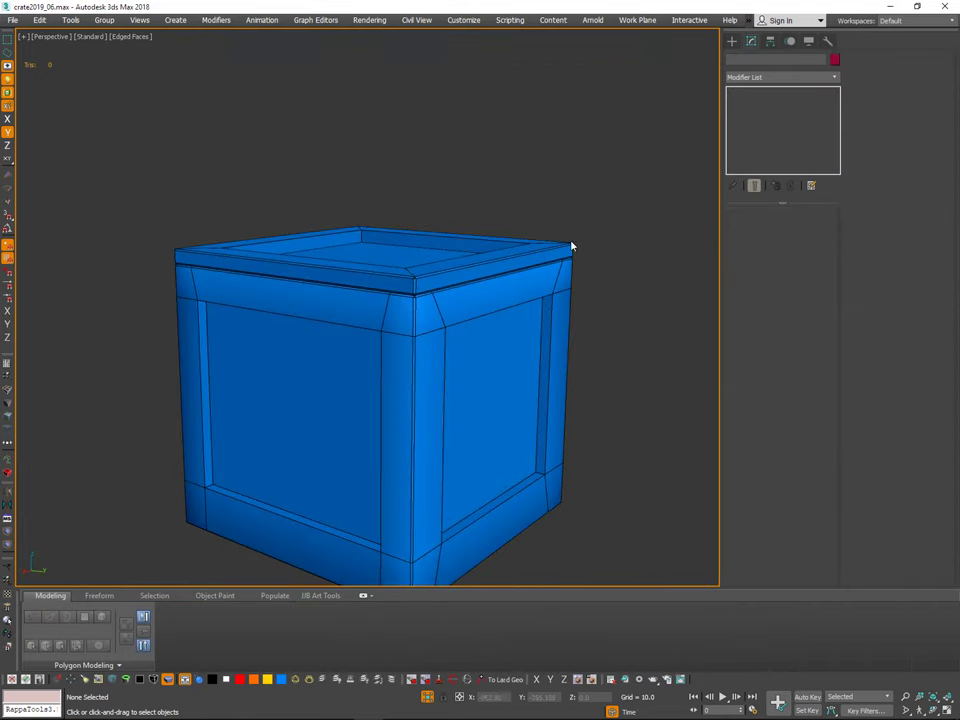
Step: Clear the smoothing groups on the entire lid element and assign it to smoothing group 1
{"action": "left_click_drag", "start_coordinate": [577, 226], "coordinate": [570, 248]}
{"action": "left_click", "coordinate": [807, 228]}
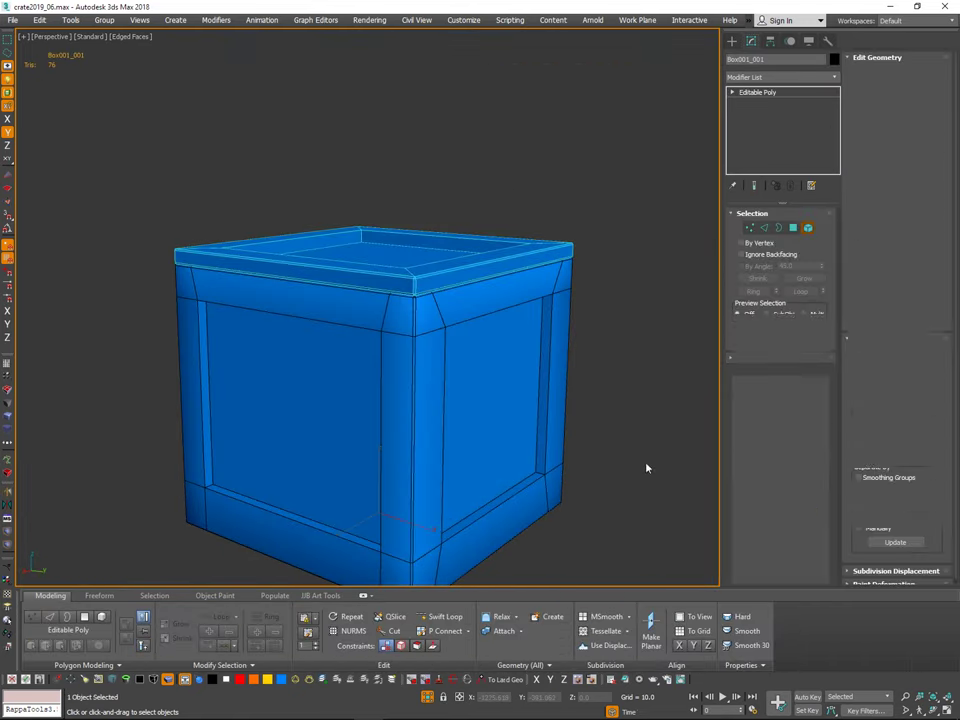
{"action": "left_click_drag", "start_coordinate": [936, 477], "coordinate": [904, 88]}
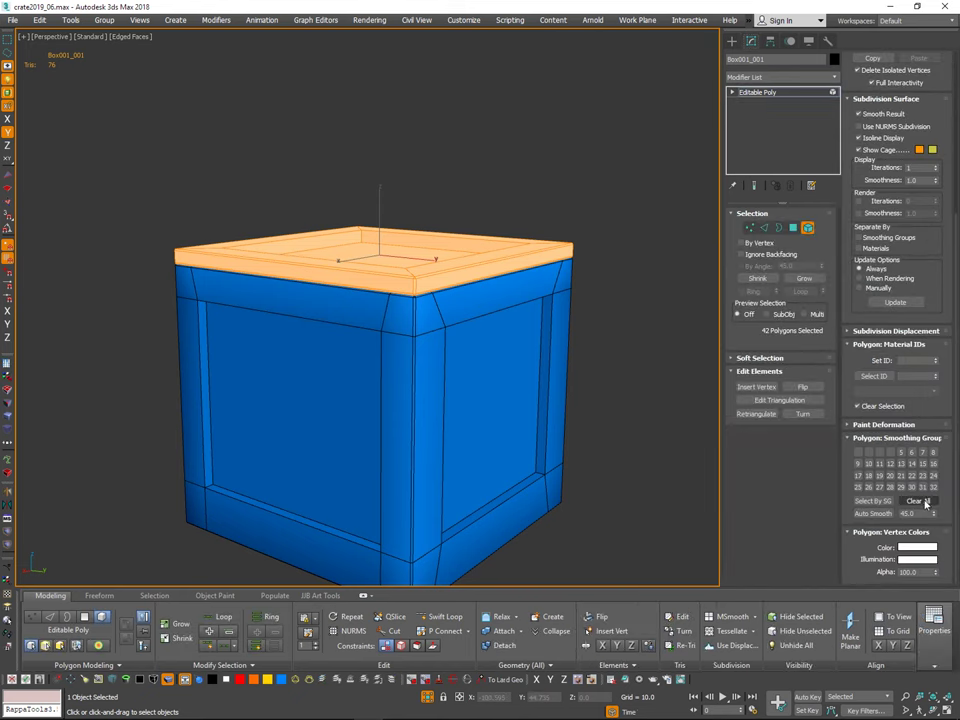
{"action": "left_click", "coordinate": [858, 454]}
{"action": "left_click", "coordinate": [644, 437]}
{"action": "left_click", "coordinate": [808, 228]}
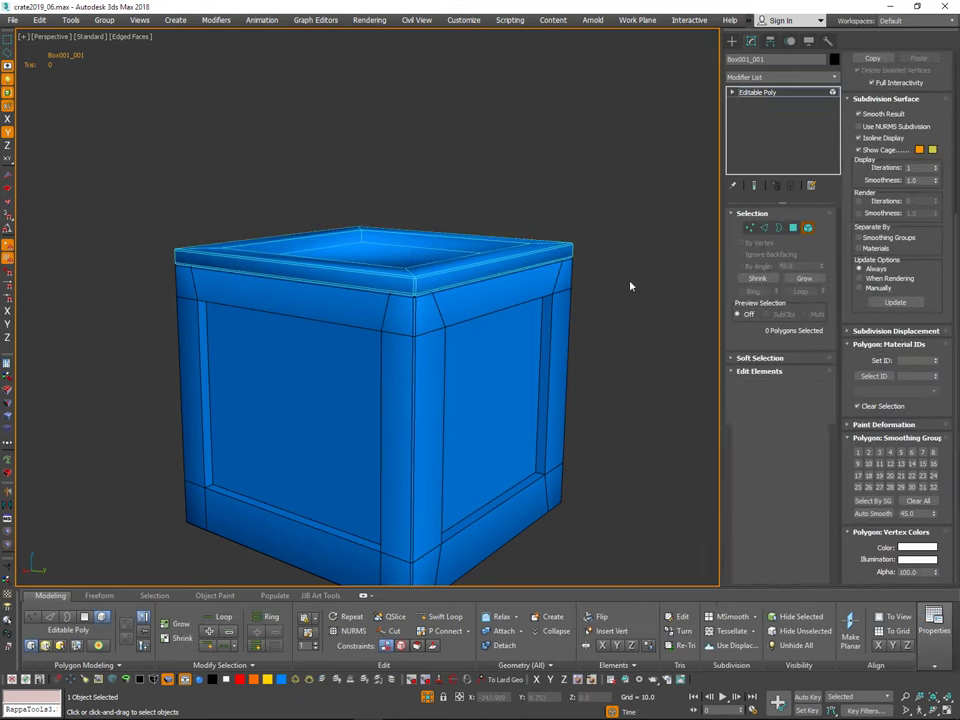
Step: Turn off edged faces and inspect the crate's smoothing in plain shading
{"action": "left_click", "coordinate": [630, 282]}
{"action": "middle_click_drag", "start_coordinate": [594, 228], "coordinate": [603, 254], "text": "alt"}
{"action": "key", "text": "F3"}
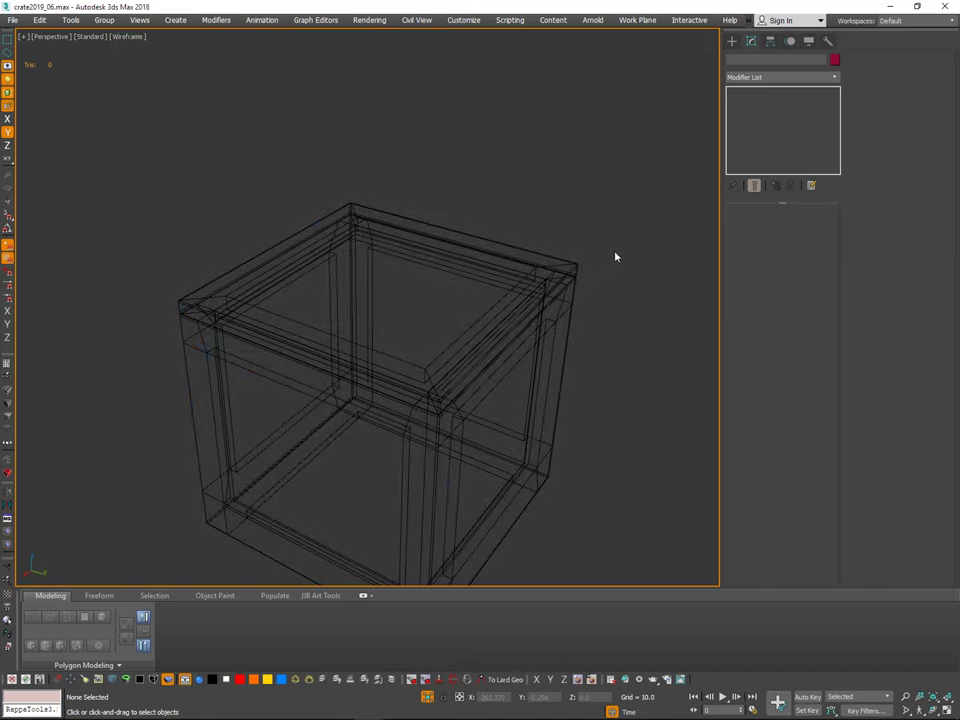
{"action": "key", "text": "F3"}
{"action": "key", "text": "F4"}
{"action": "mouse_move", "coordinate": [632, 250]}
{"action": "middle_mouse_down", "text": "alt"}
{"action": "mouse_move", "coordinate": [635, 241]}
{"action": "mouse_move", "coordinate": [629, 260]}
{"action": "mouse_move", "coordinate": [570, 287]}
{"action": "mouse_move", "coordinate": [611, 306]}
{"action": "mouse_move", "coordinate": [739, 212]}
{"action": "mouse_move", "coordinate": [629, 281]}
{"action": "mouse_move", "coordinate": [594, 259]}
{"action": "mouse_move", "coordinate": [639, 219]}
{"action": "middle_mouse_up", "text": "alt"}
{"action": "scroll", "coordinate": [629, 260], "scroll_direction": "down", "scroll_amount": 3}
{"action": "middle_click_drag", "start_coordinate": [532, 228], "coordinate": [504, 196]}
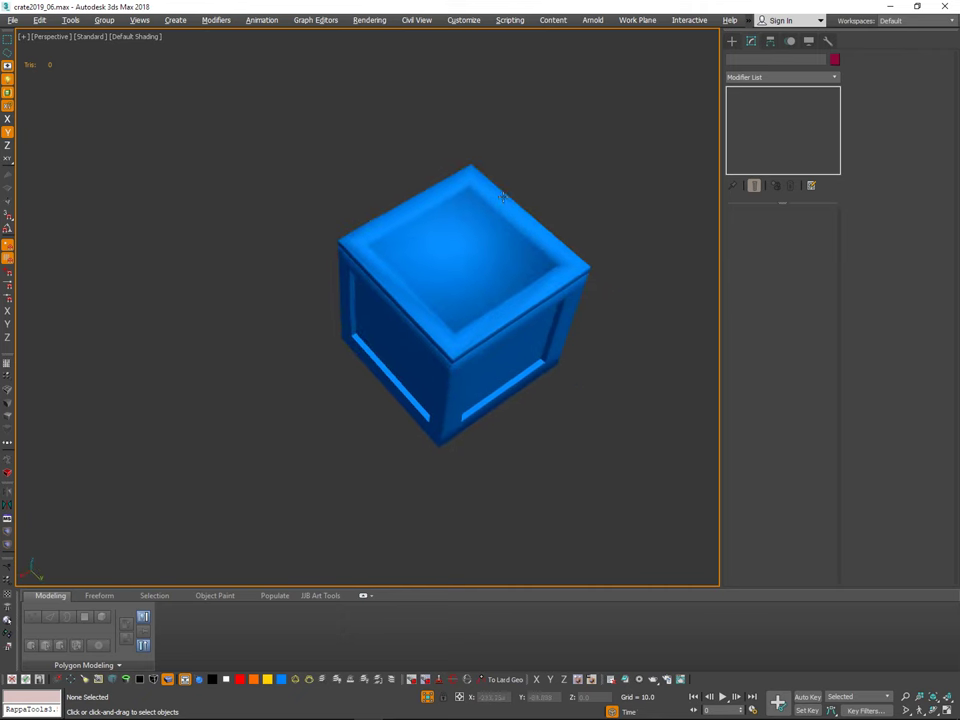
{"action": "scroll", "coordinate": [505, 274], "scroll_direction": "up", "scroll_amount": 2}
Step: Select the lid's recessed panel with its surrounding walls, clear their smoothing groups, and assign smoothing group 2
{"action": "left_click", "coordinate": [510, 269]}
{"action": "middle_click_drag", "start_coordinate": [637, 225], "coordinate": [638, 211], "text": "alt"}
{"action": "scroll", "coordinate": [638, 211], "scroll_direction": "up", "scroll_amount": 1}
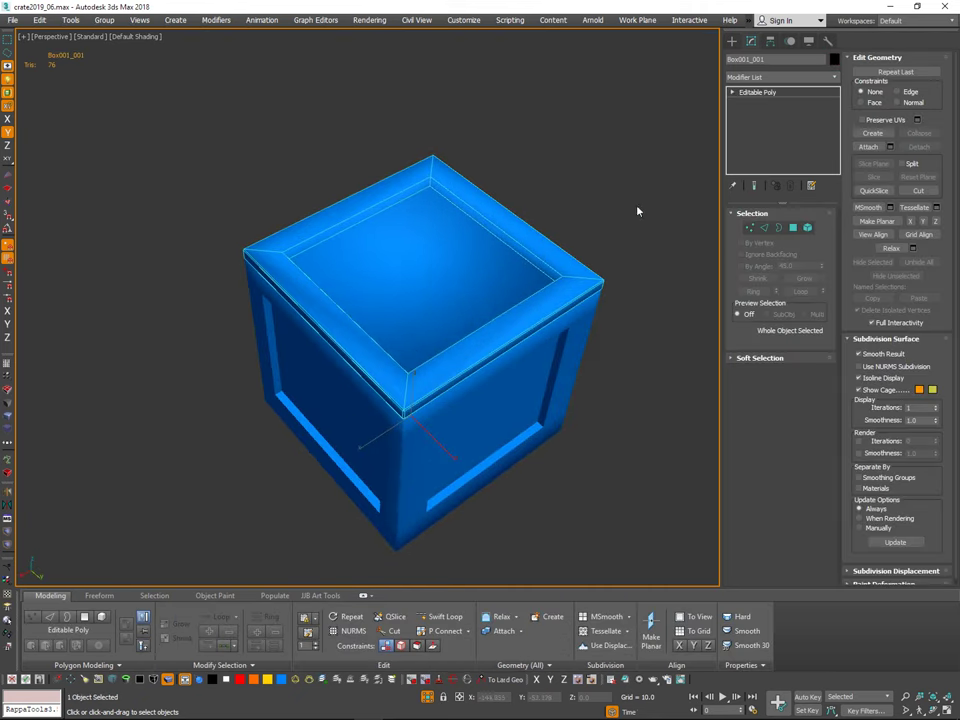
{"action": "left_click", "coordinate": [794, 228]}
{"action": "left_click", "coordinate": [456, 268]}
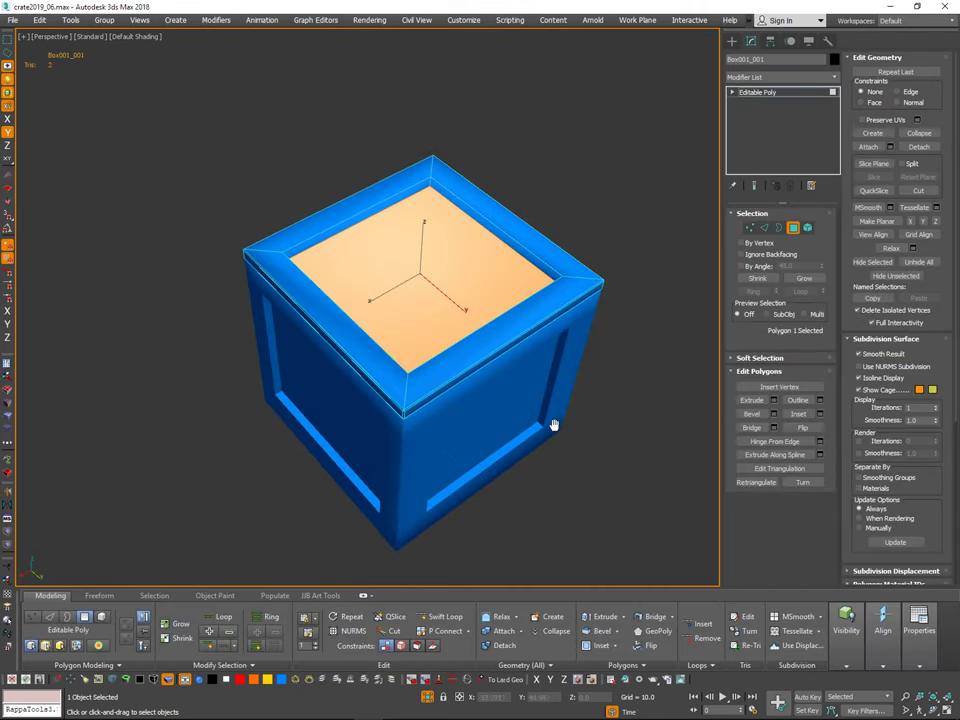
{"action": "middle_click_drag", "start_coordinate": [554, 425], "coordinate": [556, 430]}
{"action": "key", "text": "ctrl+Page_Up"}
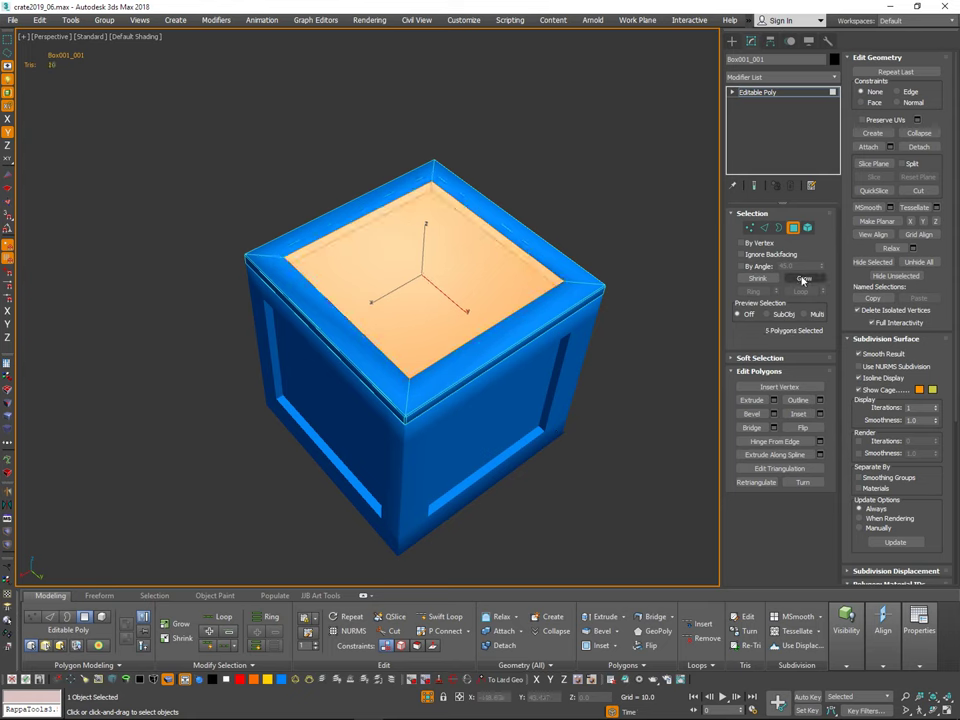
{"action": "left_click_drag", "start_coordinate": [943, 474], "coordinate": [918, 247]}
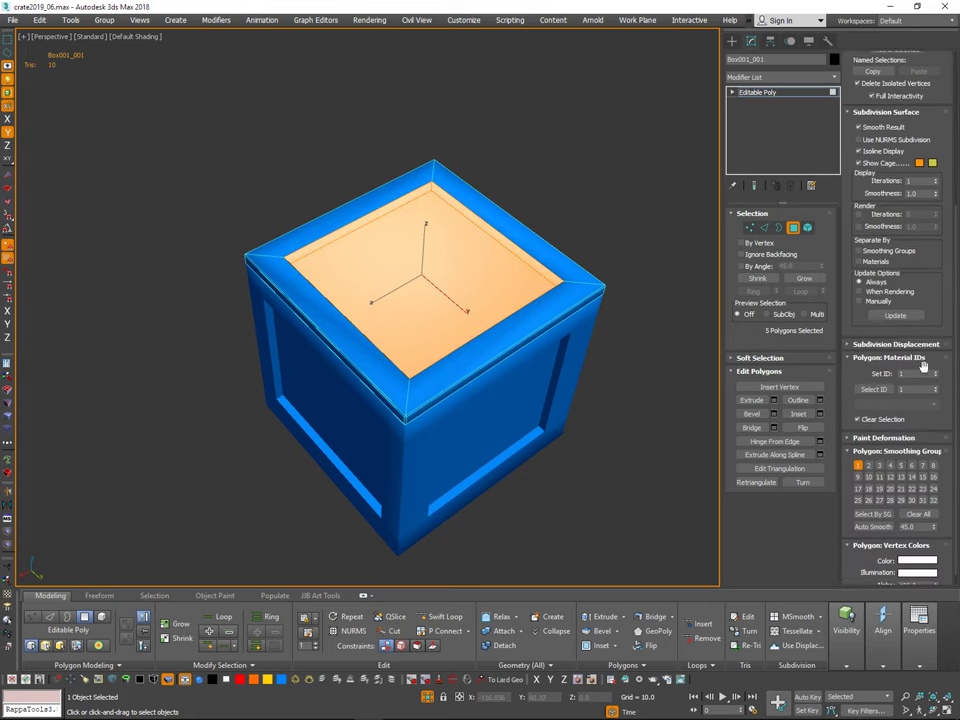
{"action": "left_click", "coordinate": [922, 516]}
{"action": "left_click", "coordinate": [869, 467]}
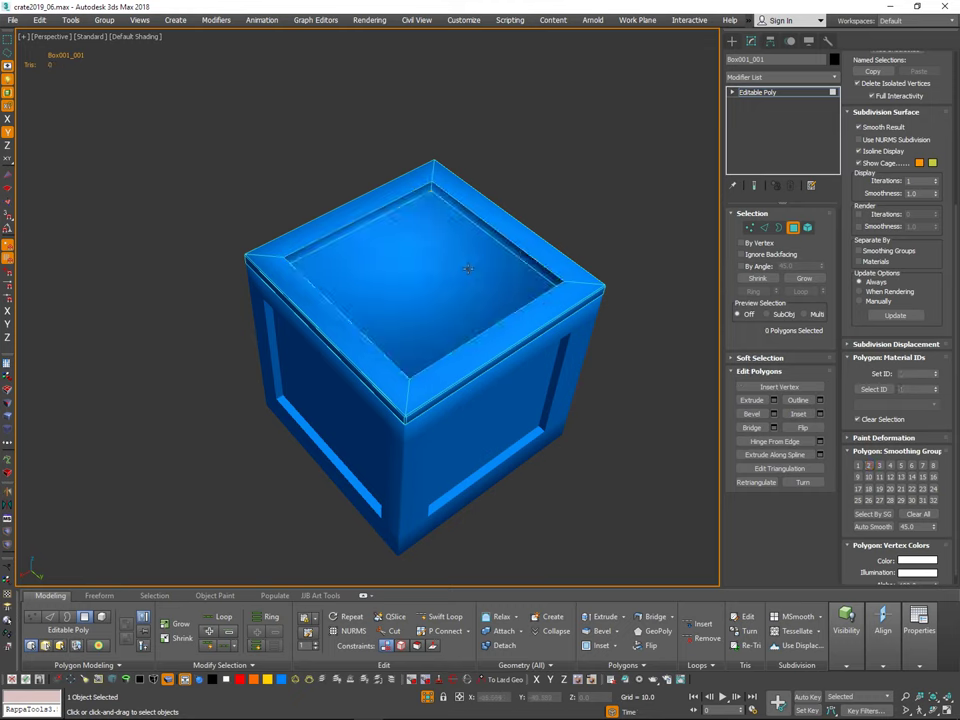
Step: Clear the smoothing group of the lid's recessed centre panel and assign it to smoothing group 3
{"action": "left_click", "coordinate": [504, 260]}
{"action": "left_click", "coordinate": [914, 514]}
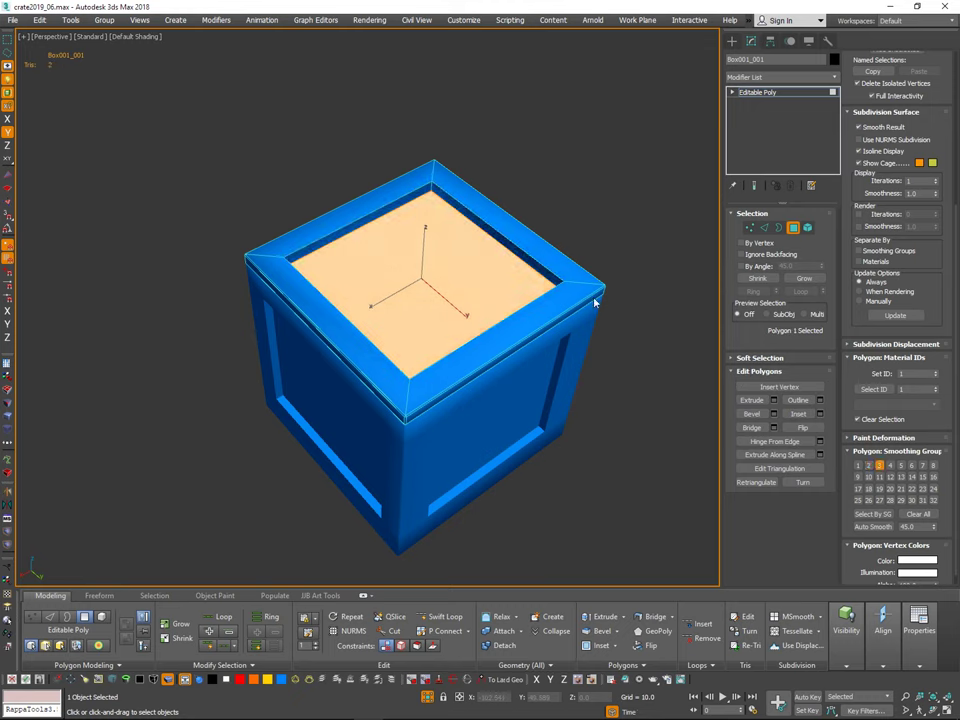
{"action": "left_click", "coordinate": [588, 249]}
Step: Select two opposite walls of the lid's recess, assign them to smoothing group 4, and finish editing the lid
{"action": "left_click", "coordinate": [487, 230]}
{"action": "middle_click_drag", "start_coordinate": [487, 230], "coordinate": [365, 170], "text": "alt"}
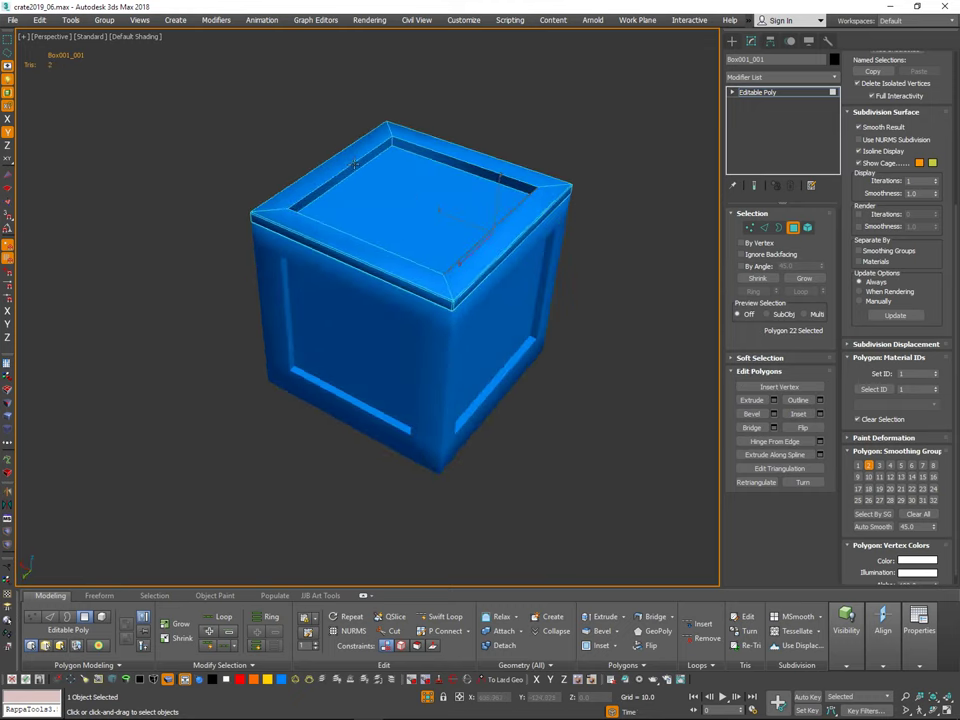
{"action": "left_click", "coordinate": [358, 165], "text": "ctrl"}
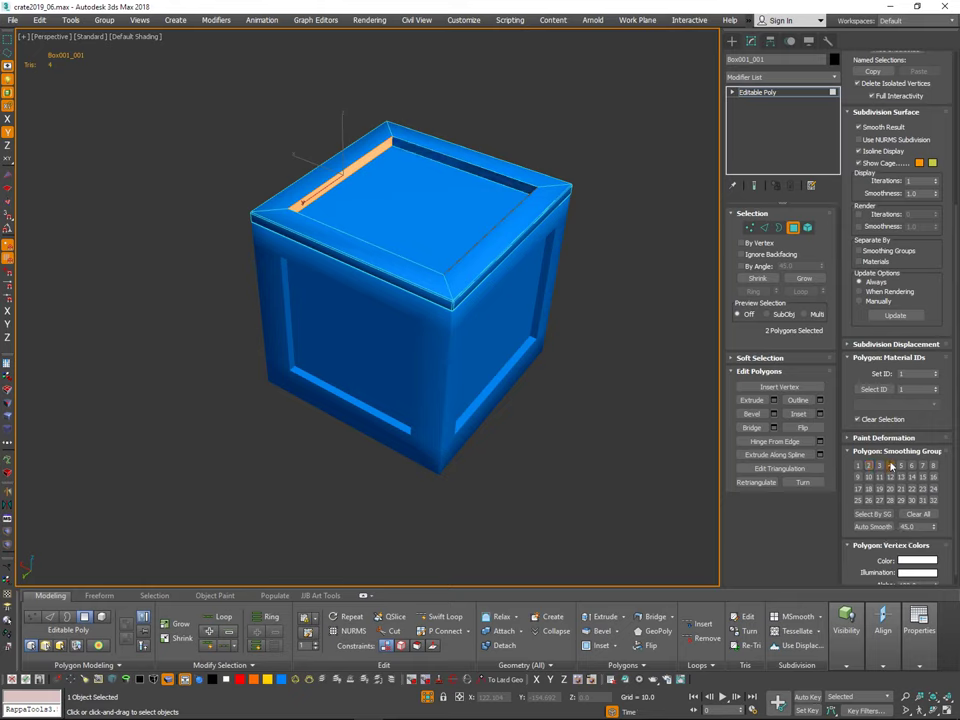
{"action": "key", "text": "ctrl+d"}
{"action": "left_click", "coordinate": [791, 231]}
{"action": "left_click", "coordinate": [610, 215]}
{"action": "scroll", "coordinate": [604, 240], "scroll_direction": "down", "scroll_amount": 3}
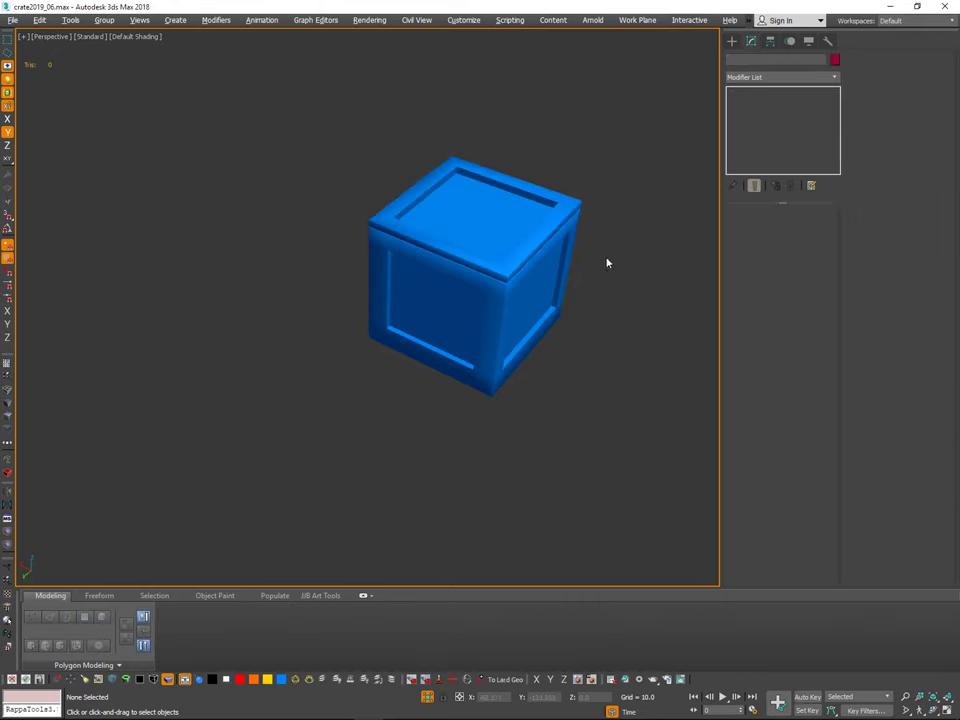
Step: Select two opposite recess walls on the box's underside, clear their smoothing groups, and assign smoothing group 4
{"action": "middle_click_drag", "start_coordinate": [645, 208], "coordinate": [541, 313], "text": "alt"}
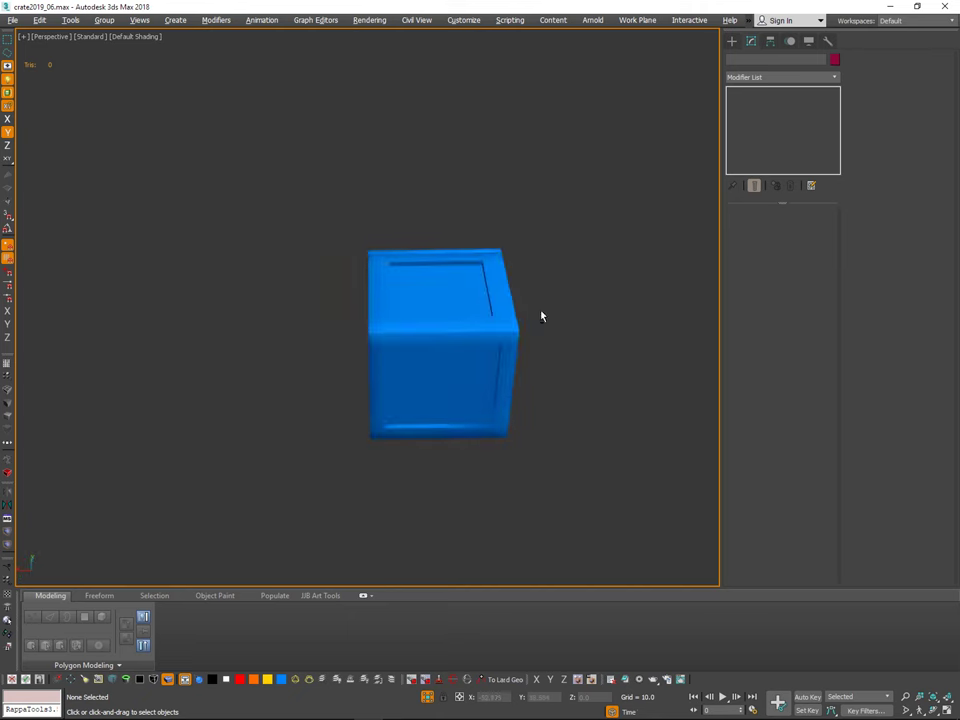
{"action": "scroll", "coordinate": [575, 358], "scroll_direction": "up", "scroll_amount": 5}
{"action": "middle_click_drag", "start_coordinate": [575, 358], "coordinate": [531, 388], "text": "alt"}
{"action": "left_click", "coordinate": [531, 388]}
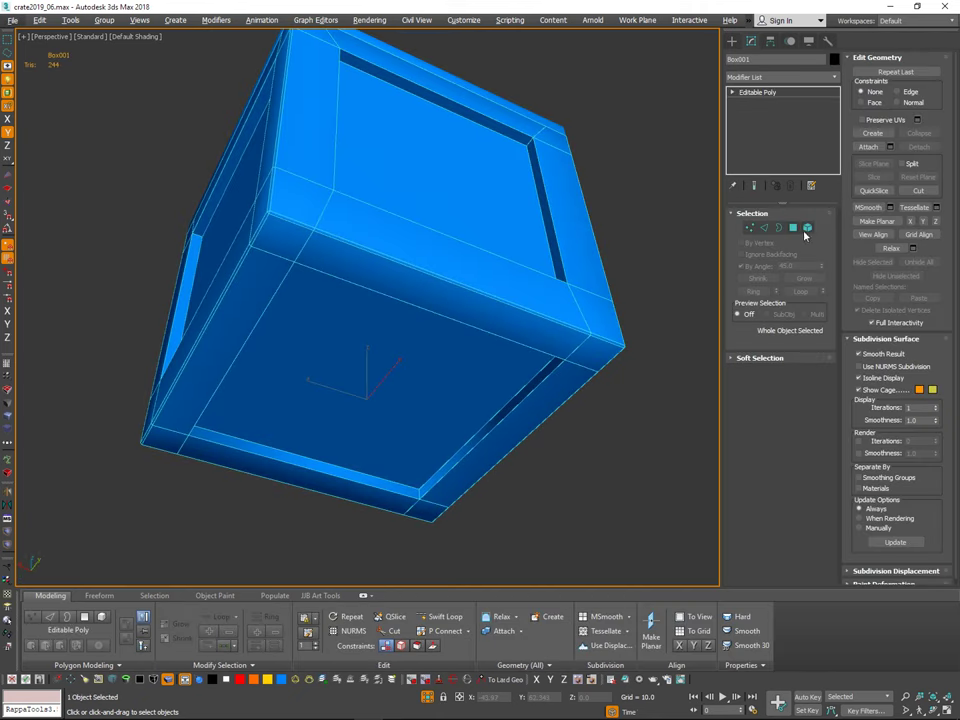
{"action": "left_click", "coordinate": [791, 230]}
{"action": "left_click", "coordinate": [531, 391]}
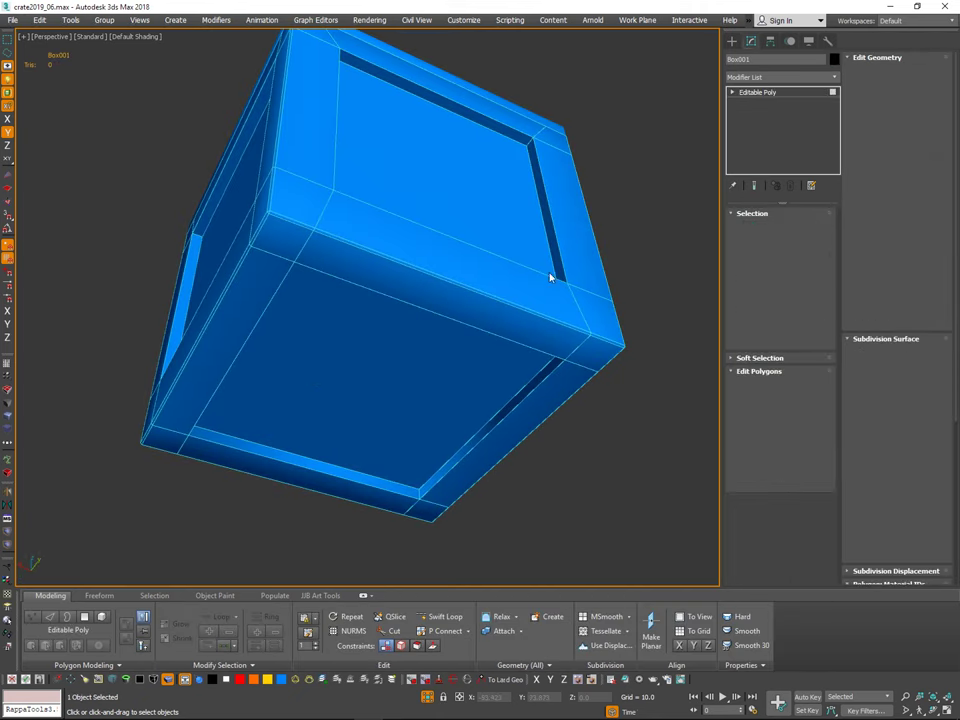
{"action": "middle_click_drag", "start_coordinate": [551, 276], "coordinate": [263, 427], "text": "alt"}
{"action": "left_click", "coordinate": [235, 481], "text": "ctrl"}
{"action": "middle_click_drag", "start_coordinate": [235, 481], "coordinate": [892, 522], "text": "alt"}
{"action": "left_click_drag", "start_coordinate": [928, 507], "coordinate": [900, 127]}
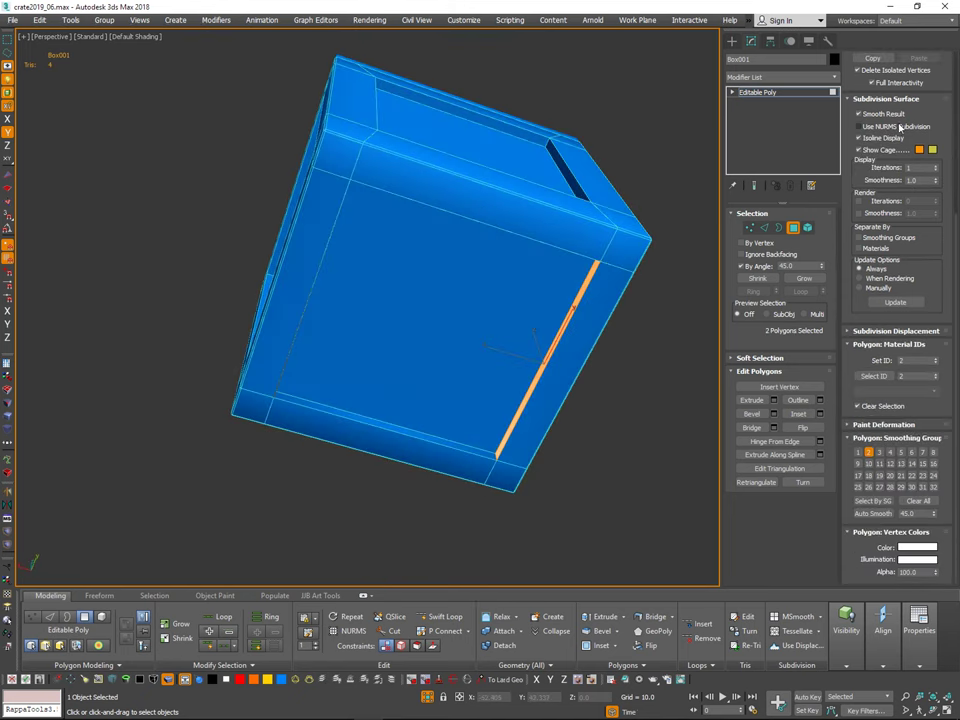
{"action": "left_click", "coordinate": [916, 502]}
{"action": "left_click", "coordinate": [892, 453]}
{"action": "left_click", "coordinate": [664, 465]}
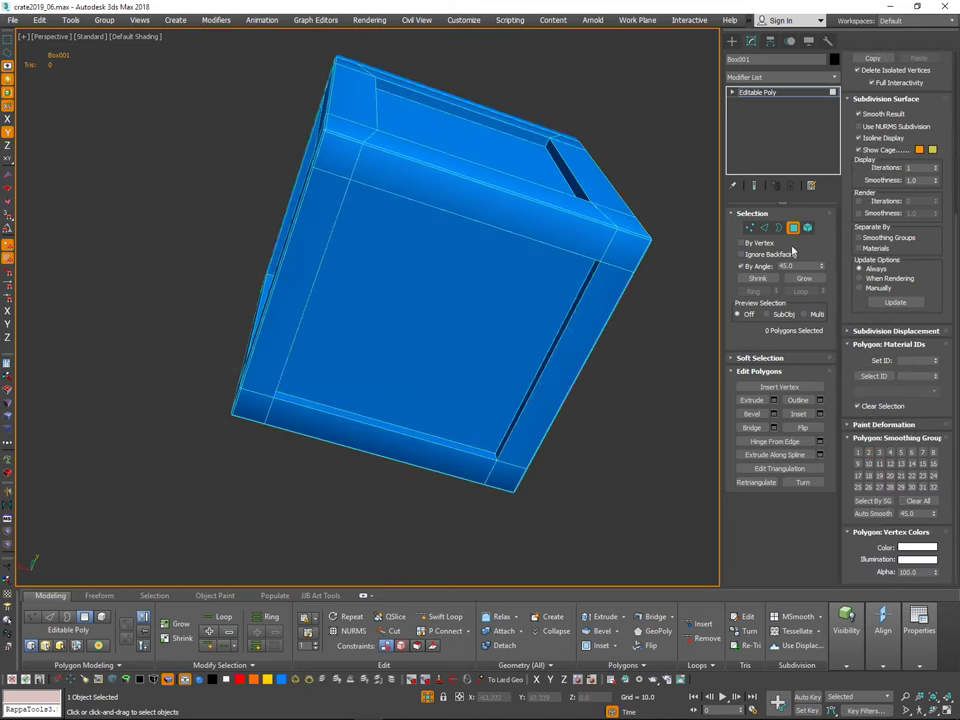
{"action": "left_click", "coordinate": [793, 229]}
{"action": "left_click", "coordinate": [675, 340]}
Step: Select the lid and inner box together and exit isolation to show the full crate
{"action": "scroll", "coordinate": [660, 335], "scroll_direction": "down", "scroll_amount": 4}
{"action": "middle_click_drag", "start_coordinate": [660, 335], "coordinate": [628, 388], "text": "alt"}
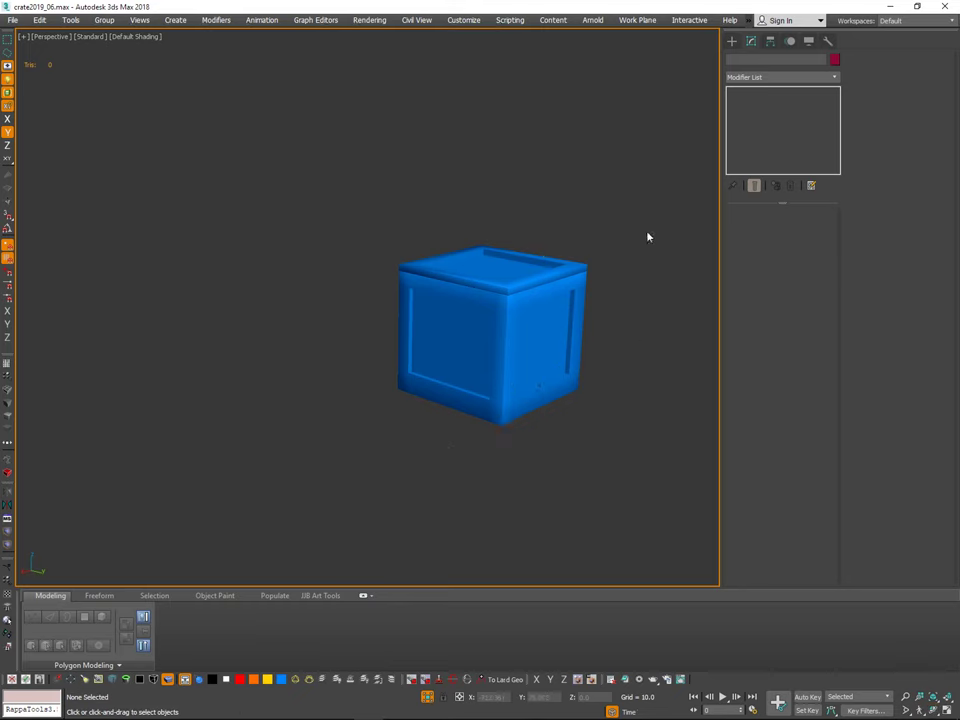
{"action": "left_click_drag", "start_coordinate": [355, 213], "coordinate": [636, 431]}
{"action": "key", "text": "alt+x"}
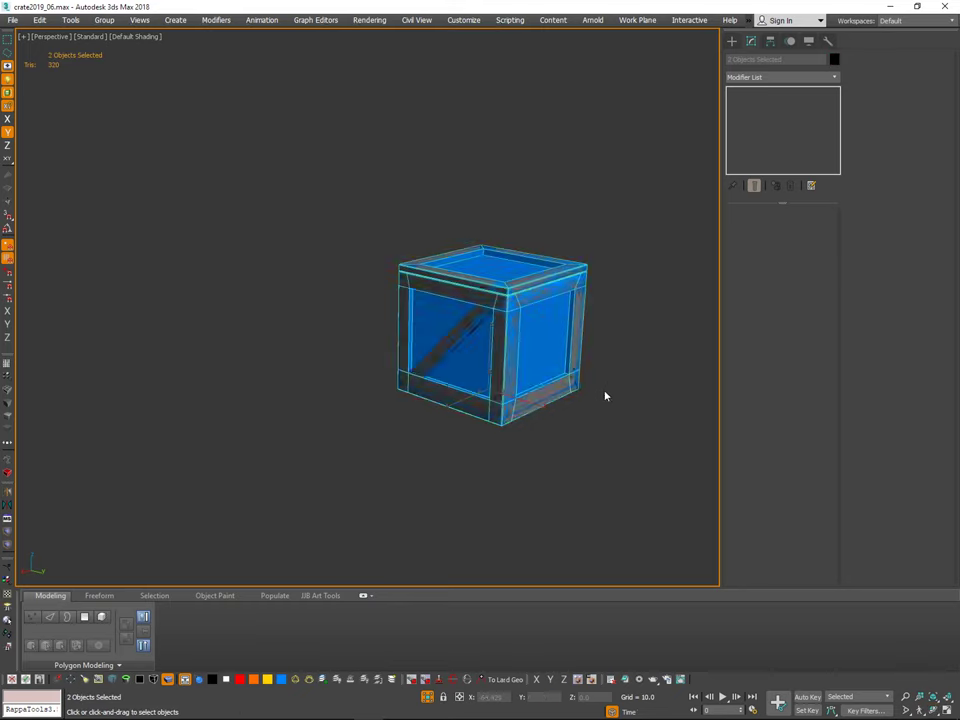
Step: Add both low-poly diagonal braces to the selection and isolate them with the lid and inner box
{"action": "scroll", "coordinate": [510, 304], "scroll_direction": "up", "scroll_amount": 4}
{"action": "left_click", "coordinate": [506, 317], "text": "ctrl"}
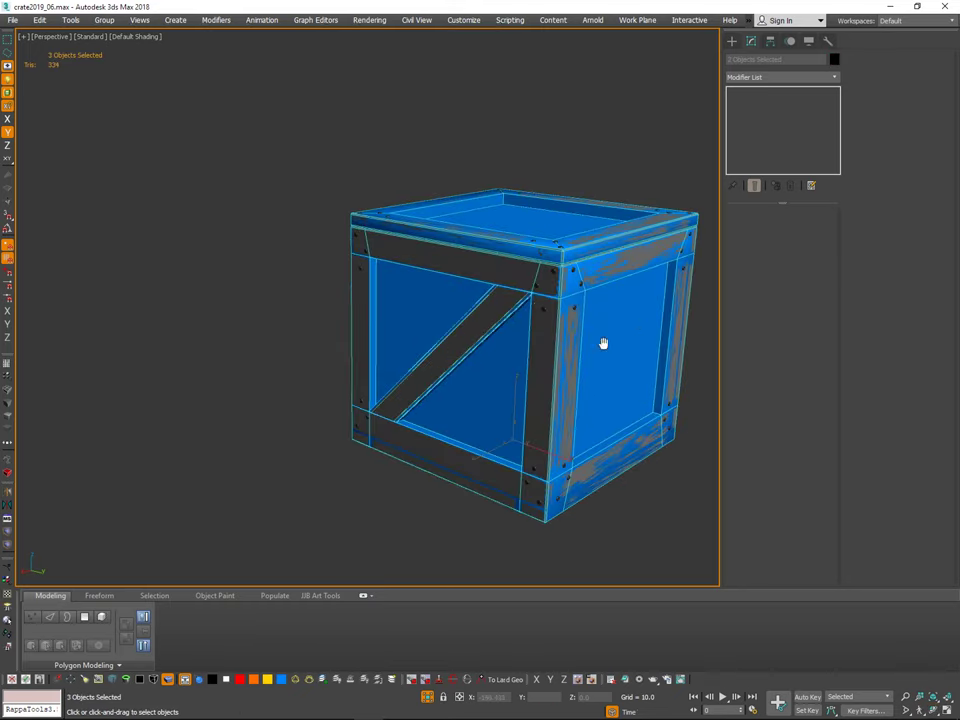
{"action": "middle_click_drag", "start_coordinate": [604, 343], "coordinate": [411, 413]}
{"action": "middle_click_drag", "start_coordinate": [411, 413], "coordinate": [320, 396], "text": "alt"}
{"action": "middle_click_drag", "start_coordinate": [500, 390], "coordinate": [453, 373], "text": "alt"}
{"action": "scroll", "coordinate": [453, 373], "scroll_direction": "up", "scroll_amount": 1}
{"action": "left_click", "coordinate": [454, 372], "text": "ctrl"}
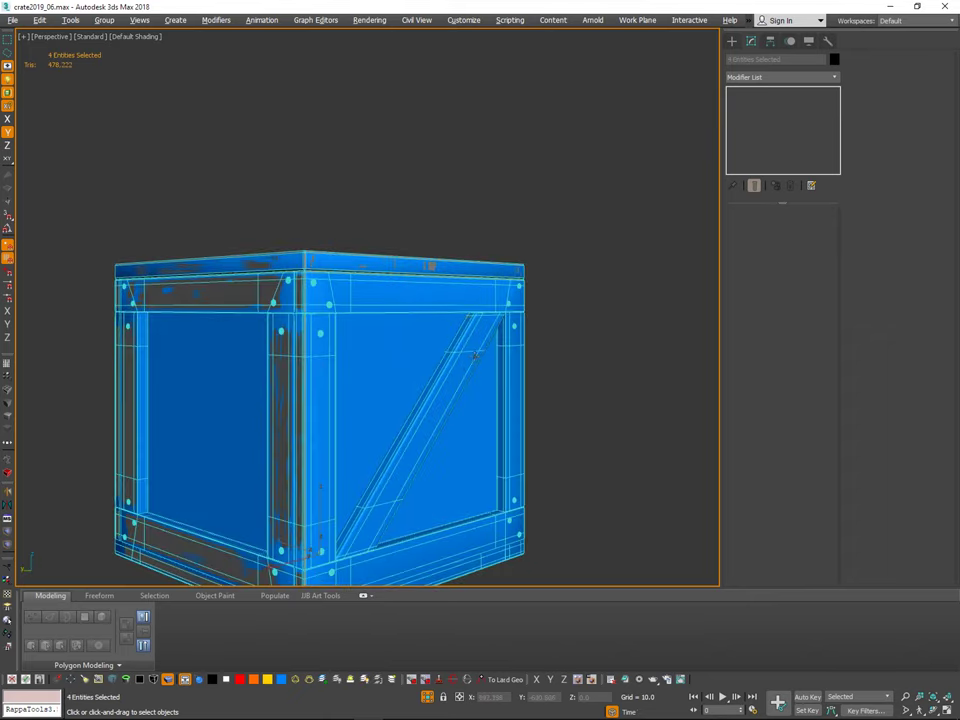
{"action": "key", "text": "ctrl+z"}
{"action": "left_click", "coordinate": [463, 348], "text": "ctrl"}
{"action": "middle_click_drag", "start_coordinate": [492, 333], "coordinate": [490, 300], "text": "alt"}
{"action": "scroll", "coordinate": [500, 335], "scroll_direction": "up", "scroll_amount": 3}
{"action": "key", "text": "alt+q"}
{"action": "left_click", "coordinate": [598, 334]}
Step: Select the two diagonal braces and isolate them from the box and lid
{"action": "scroll", "coordinate": [564, 354], "scroll_direction": "down", "scroll_amount": 3}
{"action": "left_click", "coordinate": [460, 296]}
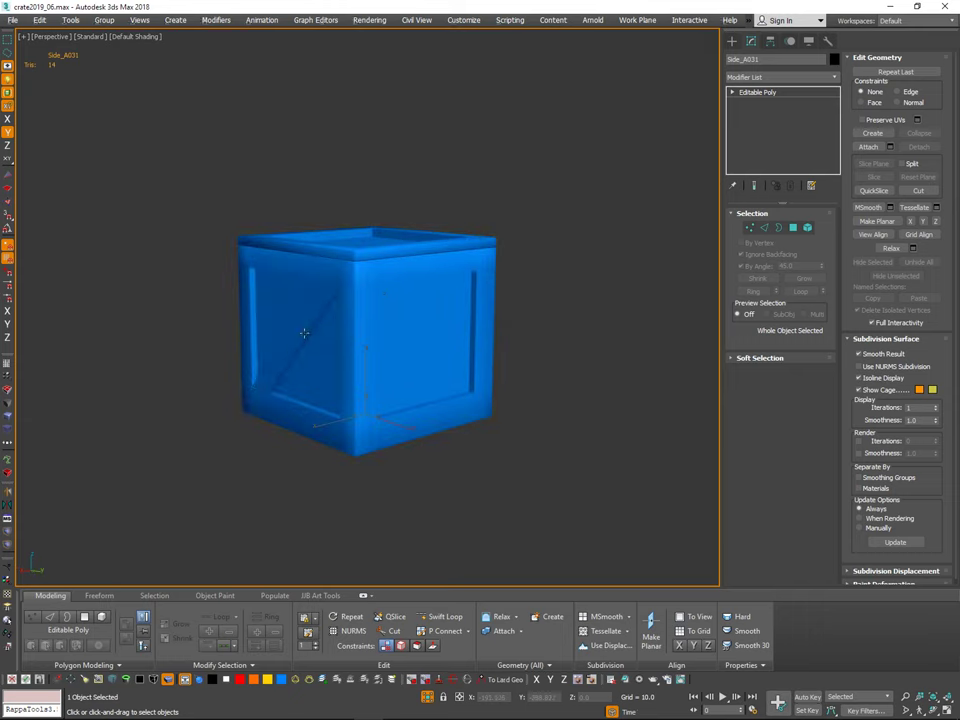
{"action": "left_click", "coordinate": [304, 333], "text": "ctrl"}
{"action": "middle_click_drag", "start_coordinate": [355, 356], "coordinate": [488, 240], "text": "alt"}
{"action": "scroll", "coordinate": [490, 239], "scroll_direction": "up", "scroll_amount": 2}
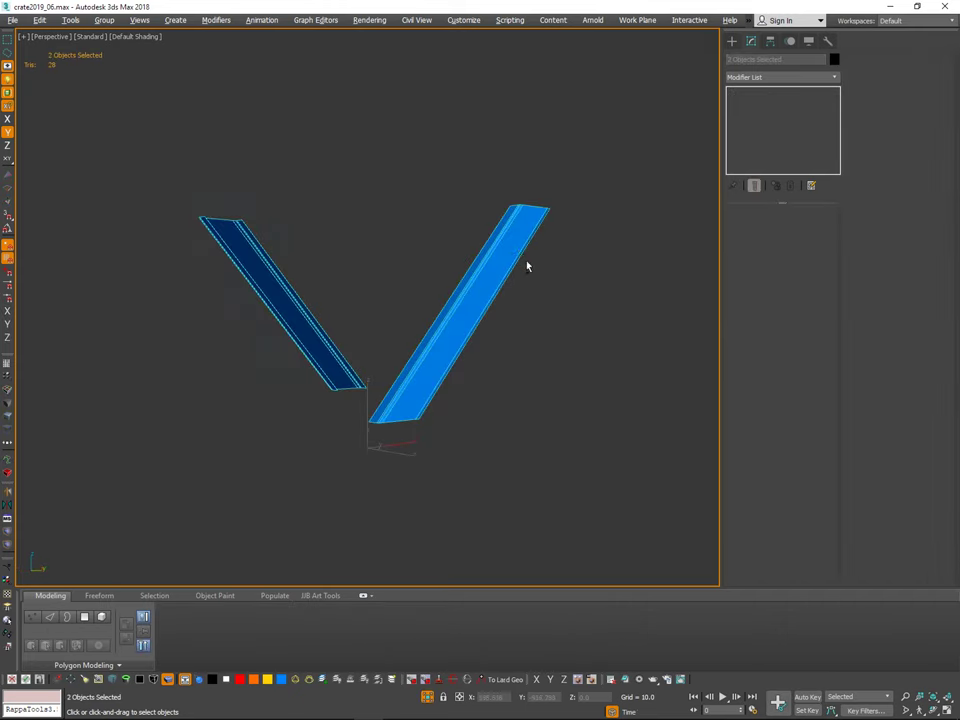
{"action": "middle_click_drag", "start_coordinate": [527, 266], "coordinate": [578, 285], "text": "alt"}
Step: Remove the four outer bevel edges running along the long corners of diagonal brace Side_A032
{"action": "left_click", "coordinate": [501, 255]}
{"action": "scroll", "coordinate": [499, 246], "scroll_direction": "up", "scroll_amount": 6}
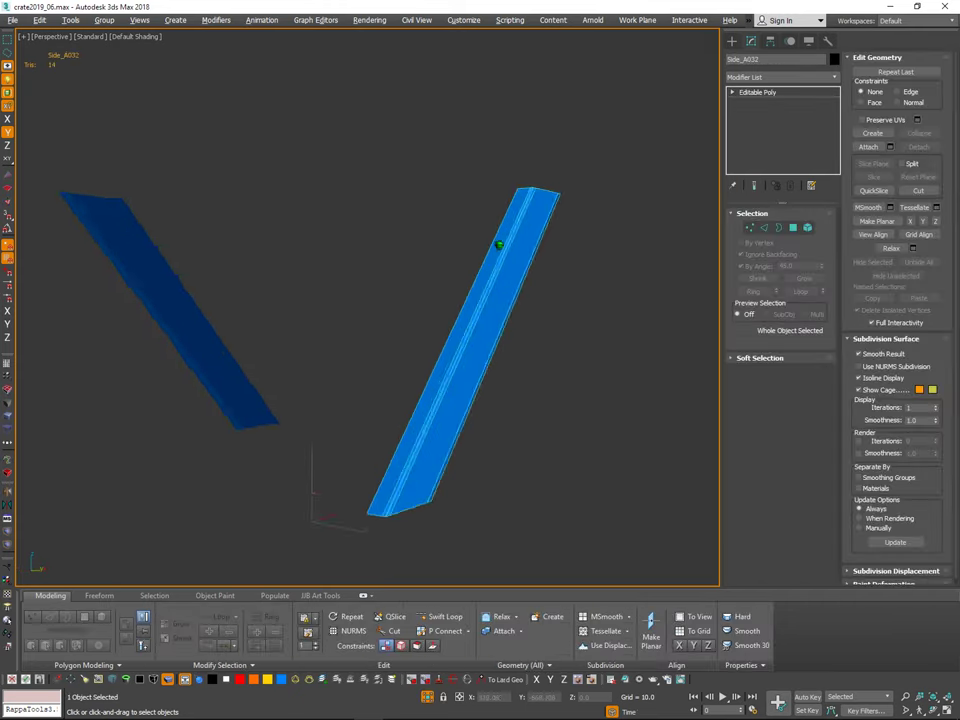
{"action": "key", "text": "2"}
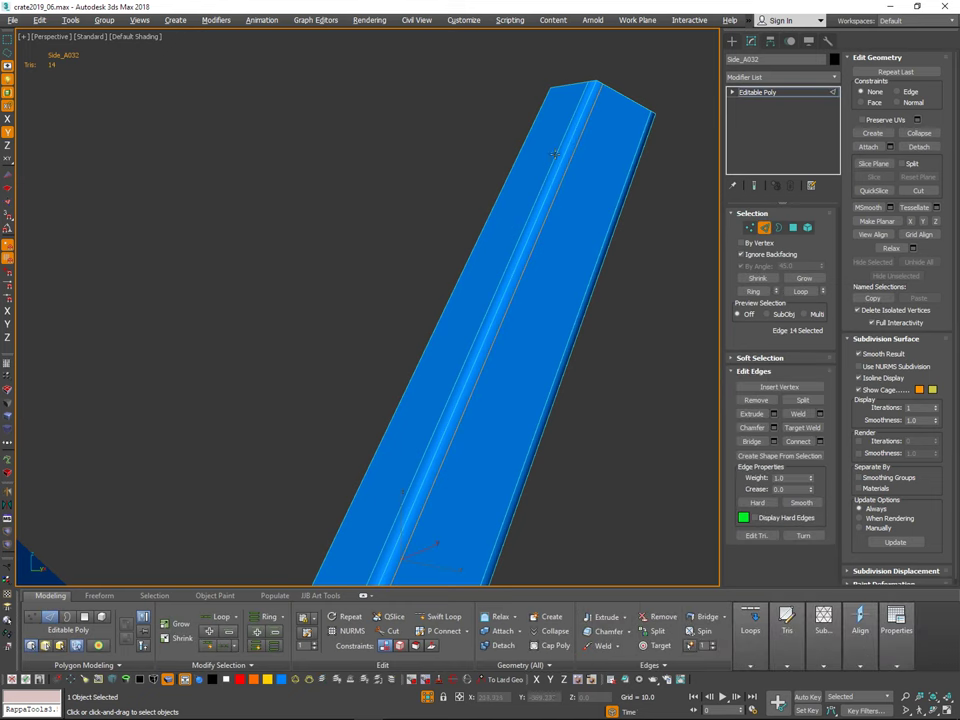
{"action": "left_click", "coordinate": [610, 222], "text": "ctrl"}
{"action": "middle_click_drag", "start_coordinate": [642, 214], "coordinate": [557, 360], "text": "alt"}
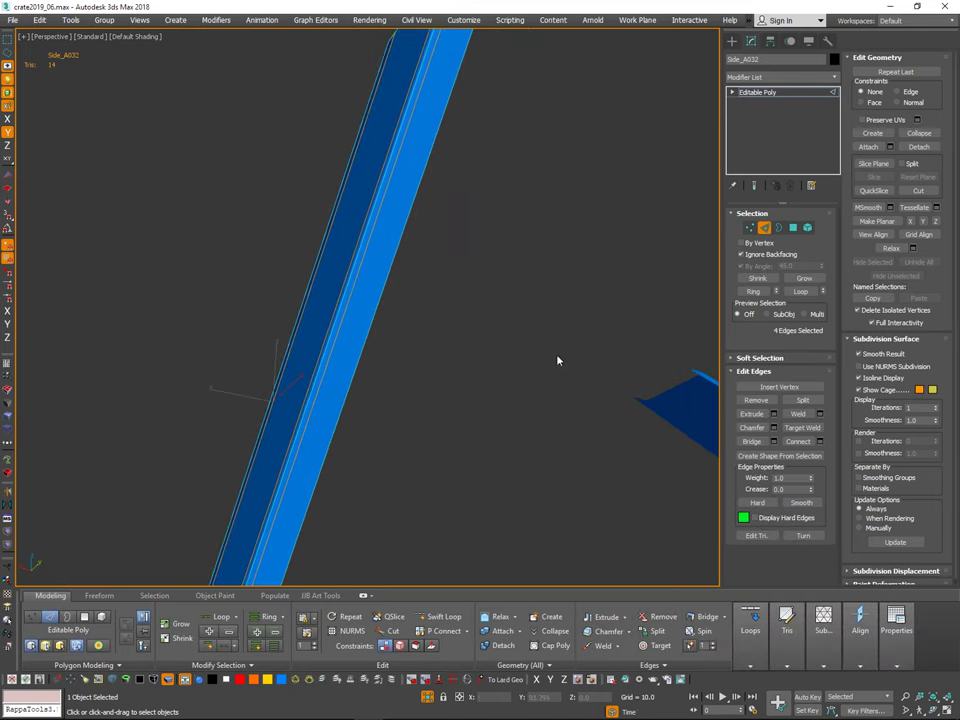
{"action": "key", "text": "ctrl+BackSpace"}
{"action": "middle_click_drag", "start_coordinate": [611, 281], "coordinate": [733, 287]}
{"action": "scroll", "coordinate": [392, 315], "scroll_direction": "down", "scroll_amount": 5}
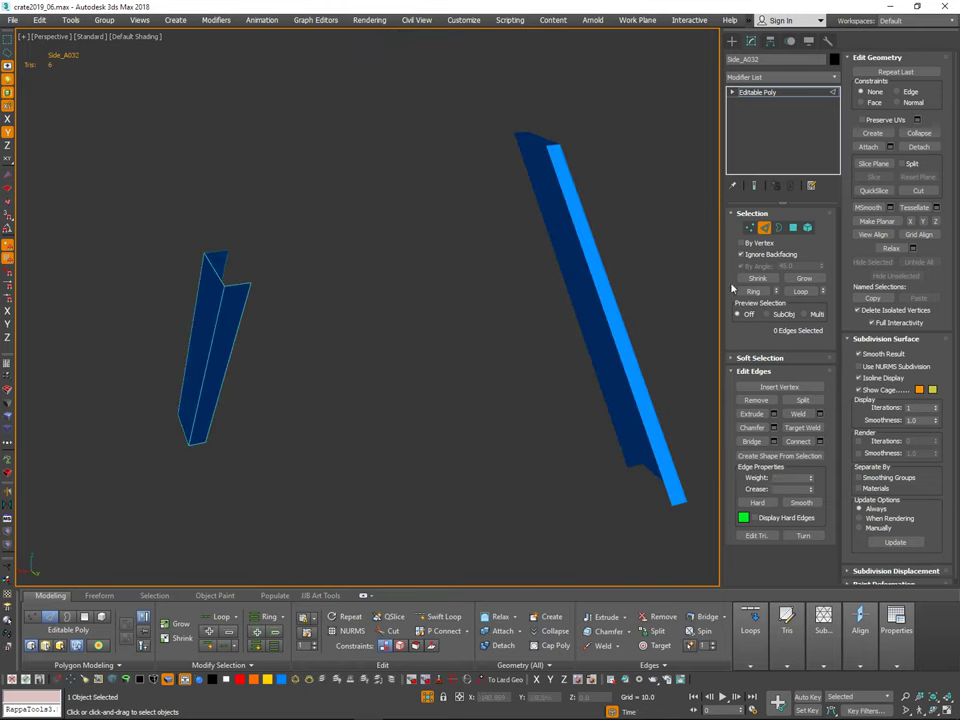
Step: Remove the outer bevel edges running along the long corners of diagonal brace Side_A031
{"action": "key", "text": "2"}
{"action": "left_click", "coordinate": [662, 338]}
{"action": "left_click", "coordinate": [620, 330]}
{"action": "left_click", "coordinate": [657, 246]}
{"action": "middle_click_drag", "start_coordinate": [657, 246], "coordinate": [593, 280], "text": "alt"}
{"action": "left_click", "coordinate": [495, 308]}
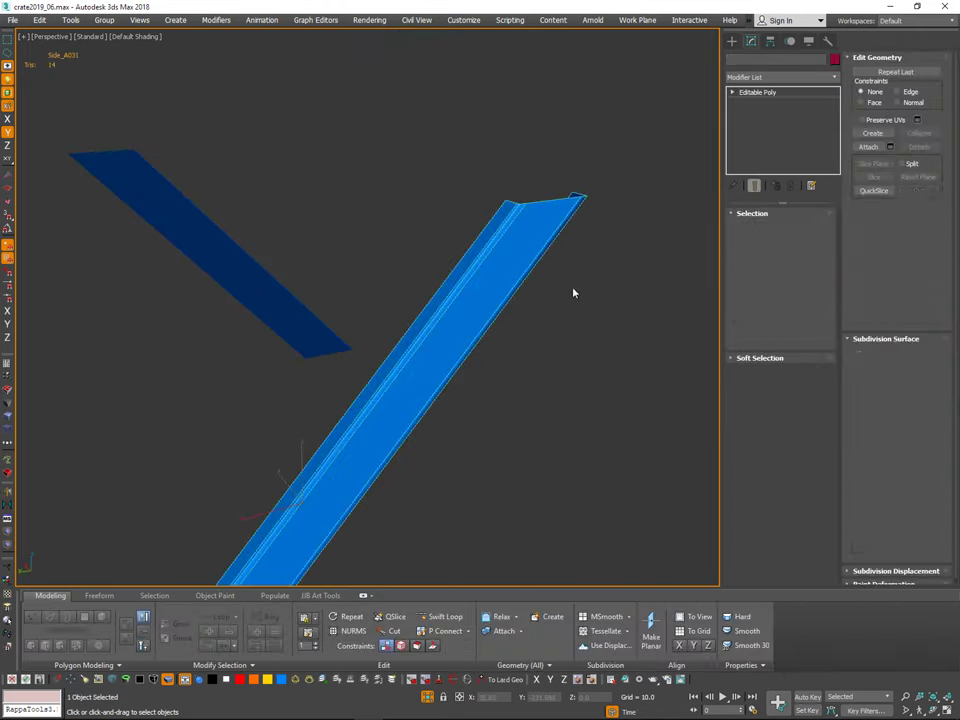
{"action": "key", "text": "2"}
{"action": "left_click", "coordinate": [501, 234]}
{"action": "left_click", "coordinate": [496, 232], "text": "ctrl"}
{"action": "middle_click_drag", "start_coordinate": [496, 232], "coordinate": [560, 300], "text": "alt"}
{"action": "key", "text": "ctrl+BackSpace"}
Step: Select the two long outer corner edges of brace Side_A031 and exit isolation to show the full crate
{"action": "left_click", "coordinate": [765, 231]}
{"action": "scroll", "coordinate": [488, 359], "scroll_direction": "down", "scroll_amount": 2}
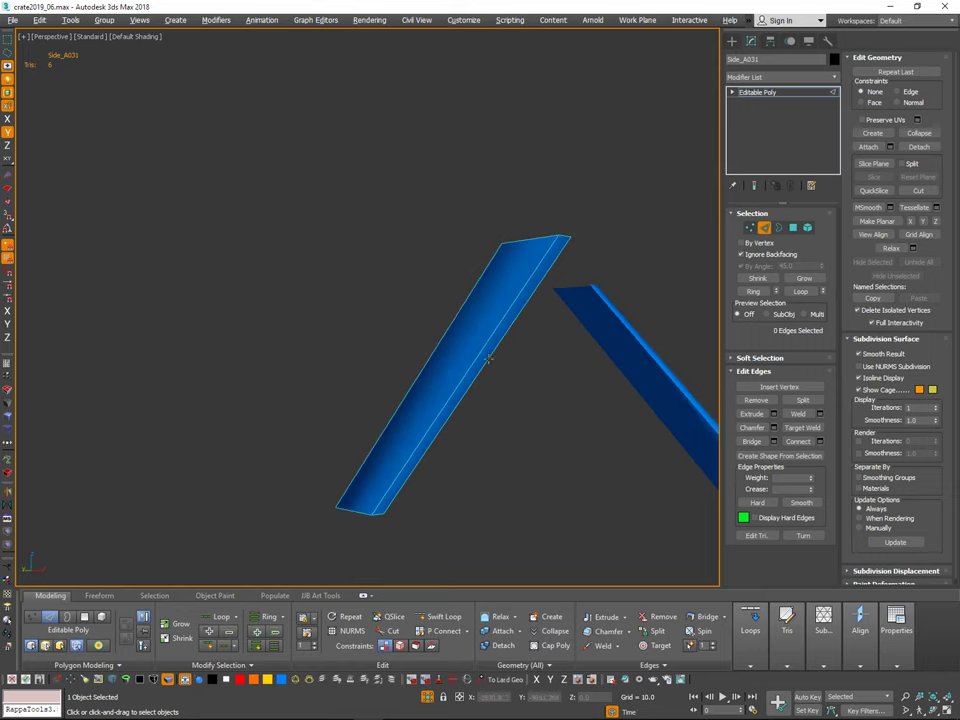
{"action": "middle_click_drag", "start_coordinate": [481, 346], "coordinate": [458, 345], "text": "alt"}
{"action": "key", "text": "alt+q"}
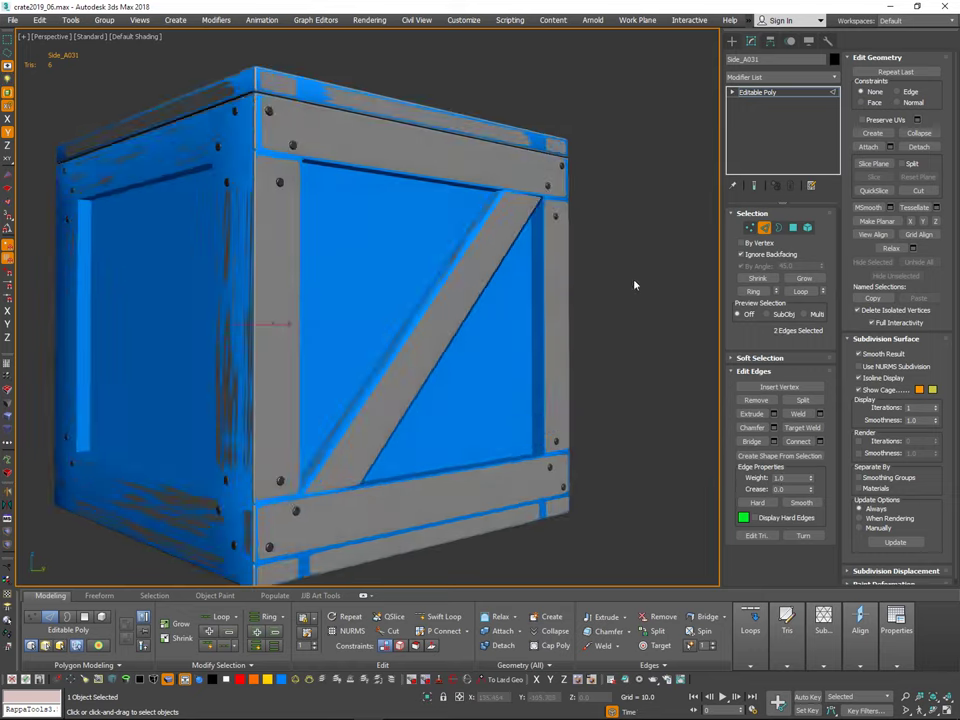
{"action": "middle_click_drag", "start_coordinate": [597, 333], "coordinate": [690, 352], "text": "alt"}
{"action": "middle_click_drag", "start_coordinate": [415, 340], "coordinate": [572, 358]}
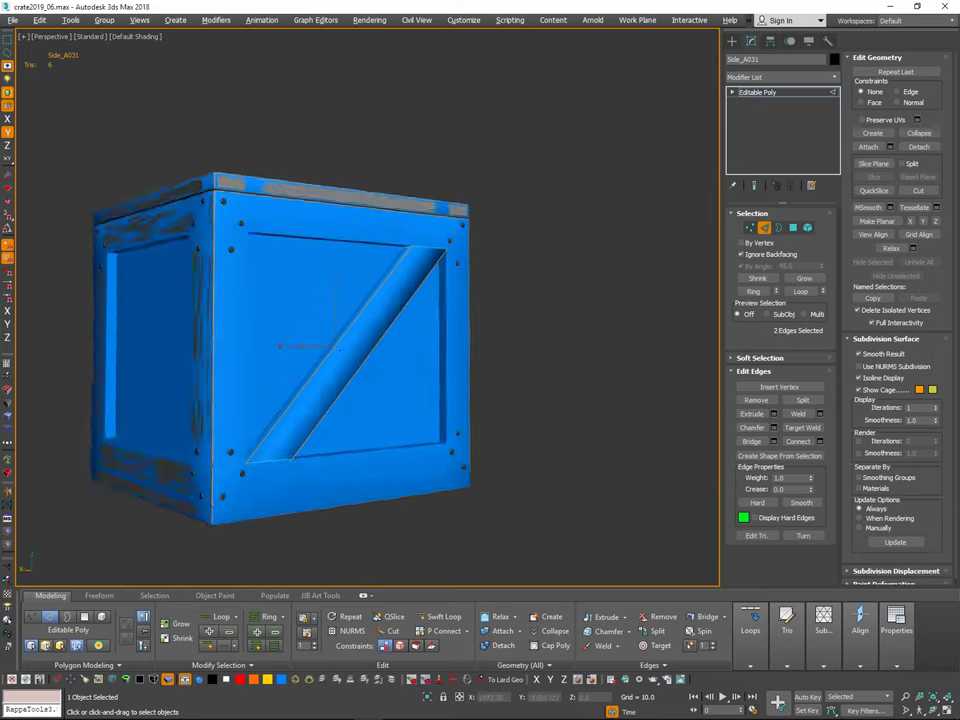
{"action": "scroll", "coordinate": [354, 364], "scroll_direction": "up", "scroll_amount": 3}
{"action": "middle_click_drag", "start_coordinate": [338, 358], "coordinate": [396, 330], "text": "alt"}
Step: Chamfer the two selected long edges of brace Side_A031 by 0.5 with one segment
{"action": "right_click", "coordinate": [379, 328]}
{"action": "left_click", "coordinate": [393, 345]}
{"action": "scroll", "coordinate": [403, 328], "scroll_direction": "up", "scroll_amount": 2}
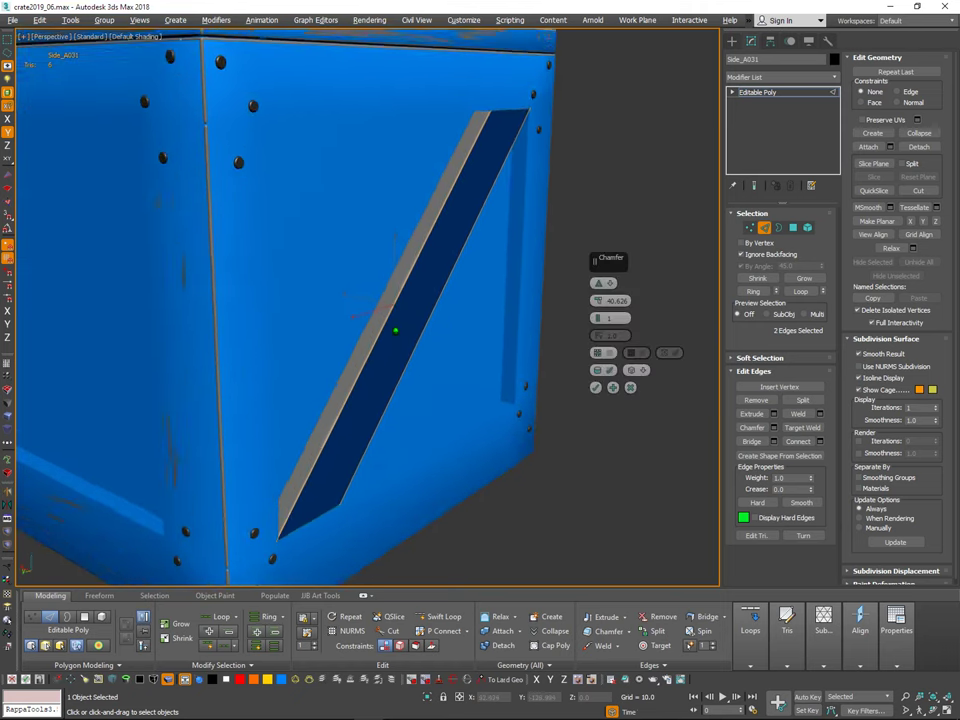
{"action": "scroll", "coordinate": [396, 330], "scroll_direction": "up", "scroll_amount": 3}
{"action": "right_click", "coordinate": [598, 301]}
{"action": "mouse_move", "coordinate": [598, 301]}
{"action": "left_mouse_down"}
{"action": "mouse_move", "coordinate": [604, 250]}
{"action": "mouse_move", "coordinate": [601, 283]}
{"action": "left_mouse_up"}
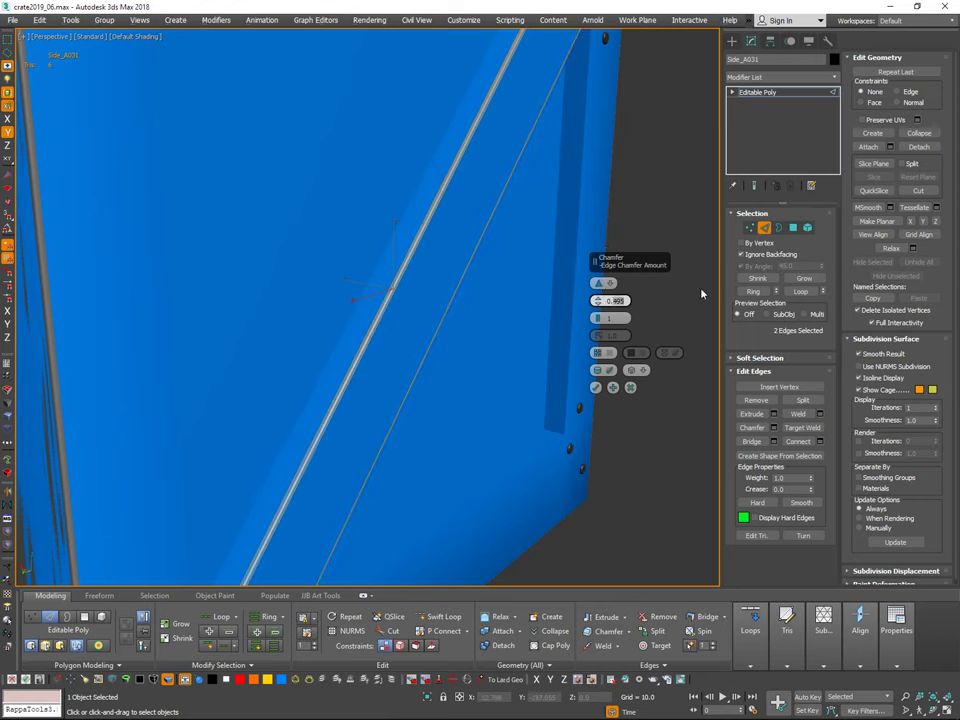
{"action": "type", "text": "6"}
{"action": "key", "text": "Return"}
{"action": "key", "text": "BackSpace"}
{"action": "type", "text": "5"}
{"action": "key", "text": "Return"}
{"action": "left_click", "coordinate": [597, 387]}
{"action": "scroll", "coordinate": [604, 412], "scroll_direction": "down", "scroll_amount": 6}
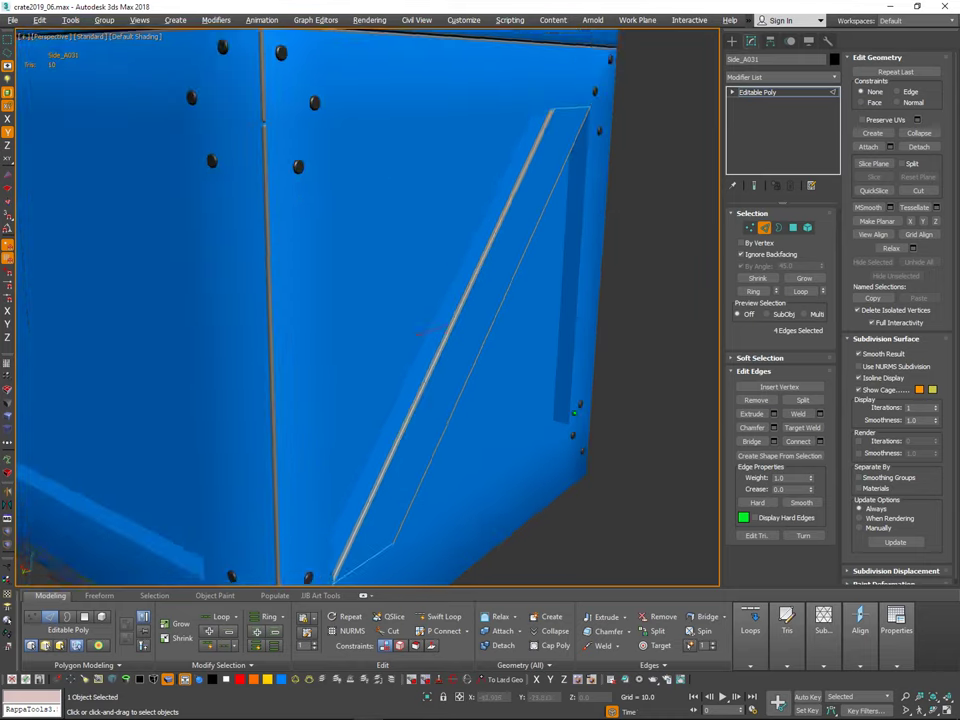
Step: Select the two long outer corner edges of diagonal brace Side_A032 on the opposite side of the crate
{"action": "middle_click_drag", "start_coordinate": [595, 463], "coordinate": [800, 430], "text": "alt"}
{"action": "scroll", "coordinate": [534, 411], "scroll_direction": "down", "scroll_amount": 2}
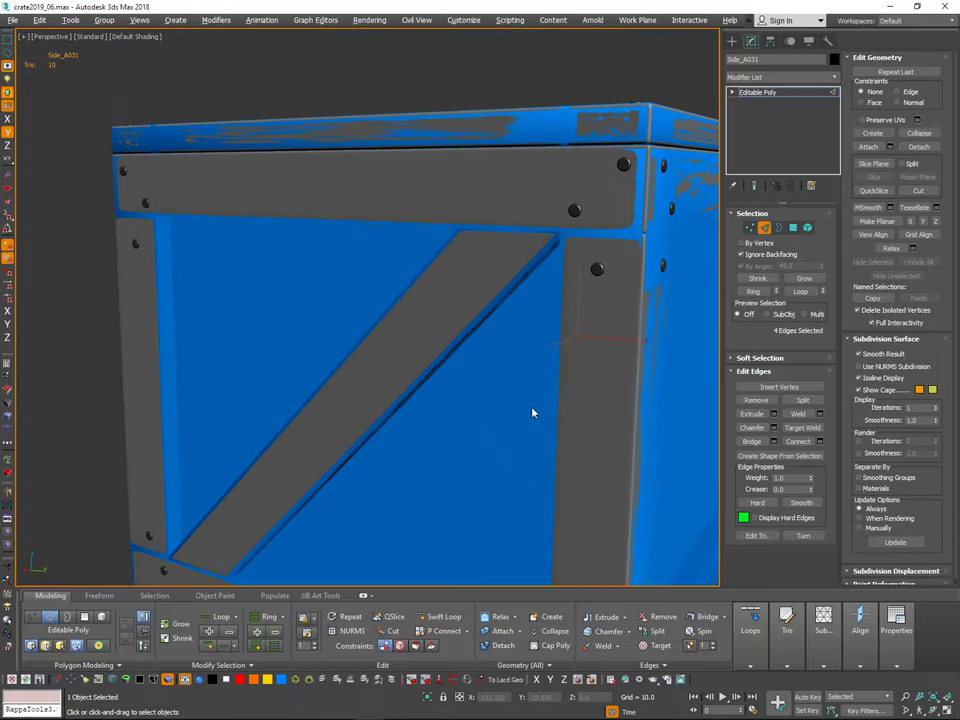
{"action": "key", "text": "alt+a"}
{"action": "left_click", "coordinate": [487, 314]}
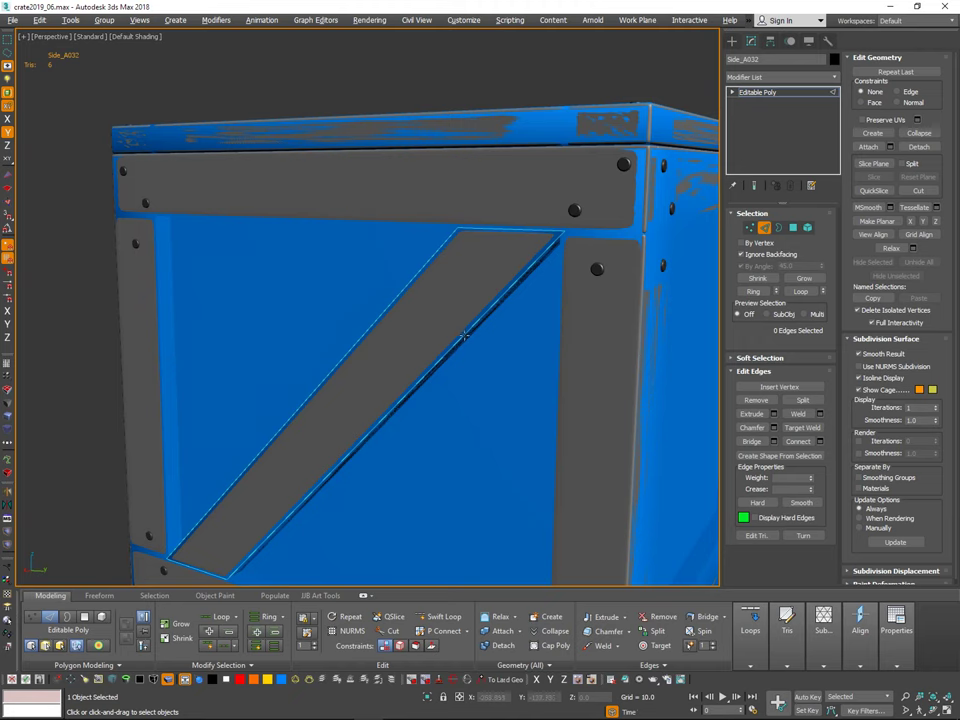
{"action": "left_click", "coordinate": [391, 301], "text": "ctrl"}
{"action": "middle_click_drag", "start_coordinate": [424, 296], "coordinate": [507, 273], "text": "alt"}
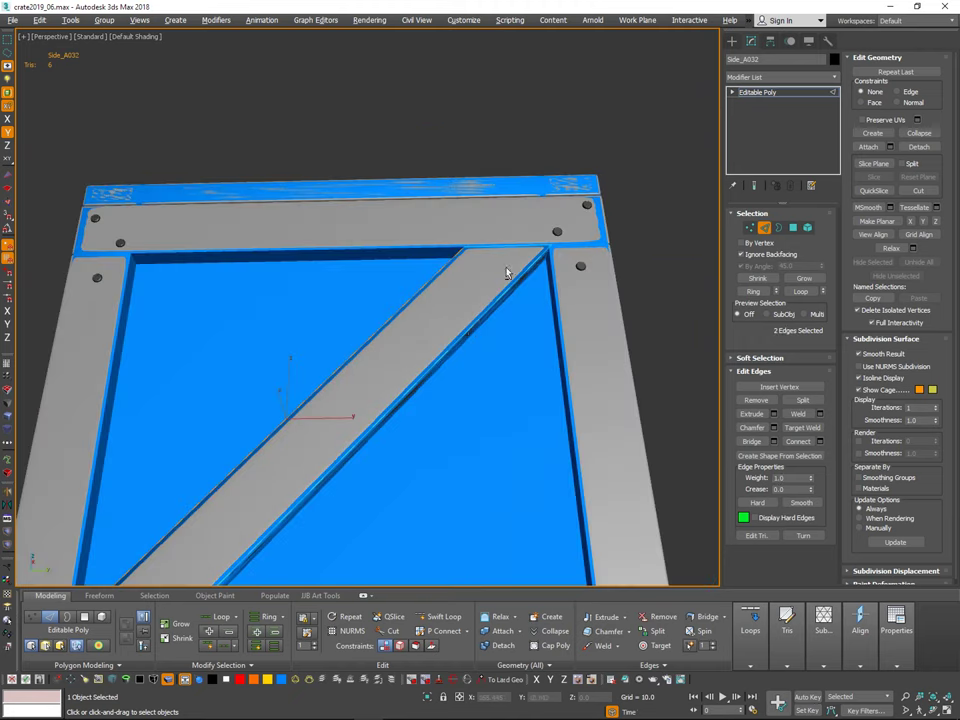
{"action": "middle_click_drag", "start_coordinate": [396, 305], "coordinate": [495, 342], "text": "alt"}
Step: Chamfer the two selected long edges of brace Side_A032 by 0.5 with one segment
{"action": "left_click", "coordinate": [773, 429]}
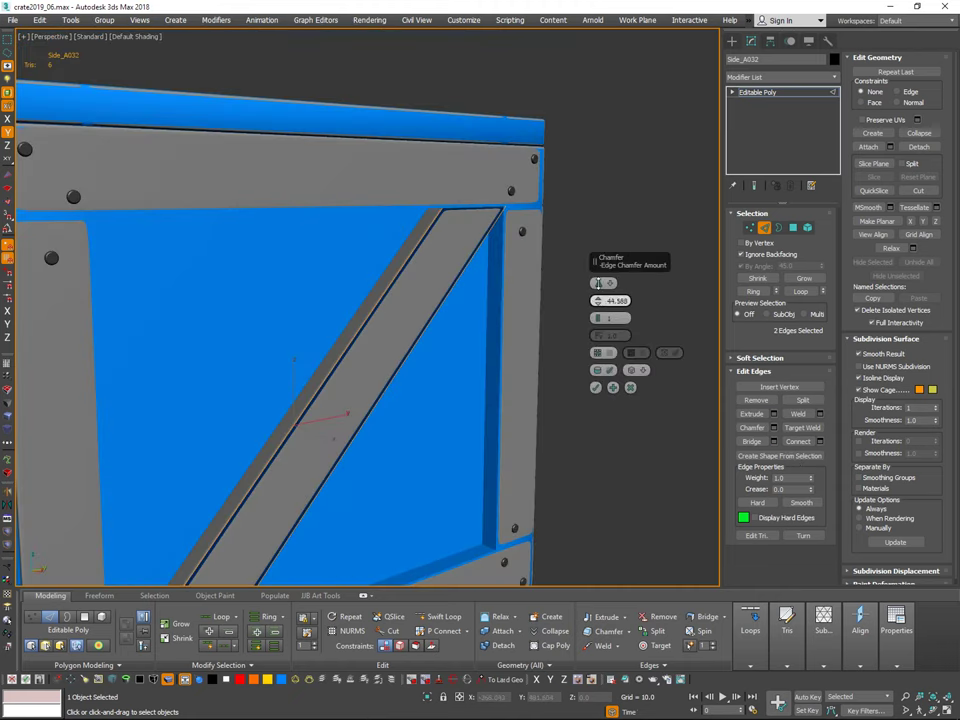
{"action": "left_click_drag", "start_coordinate": [587, 357], "coordinate": [588, 410]}
{"action": "left_click_drag", "start_coordinate": [598, 300], "coordinate": [634, 301]}
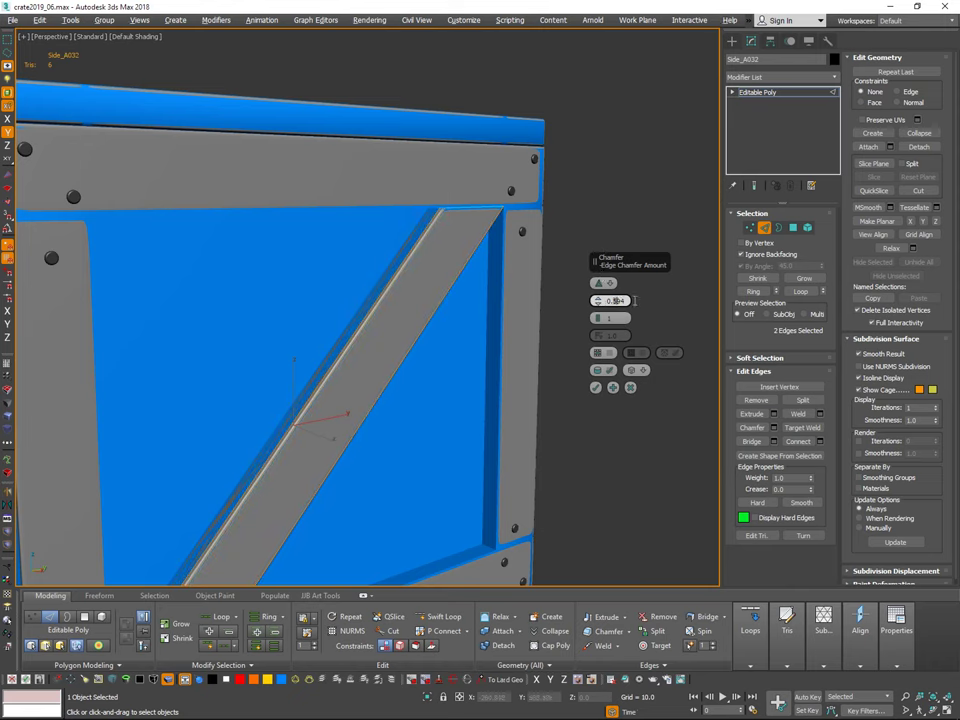
{"action": "key", "text": "Return"}
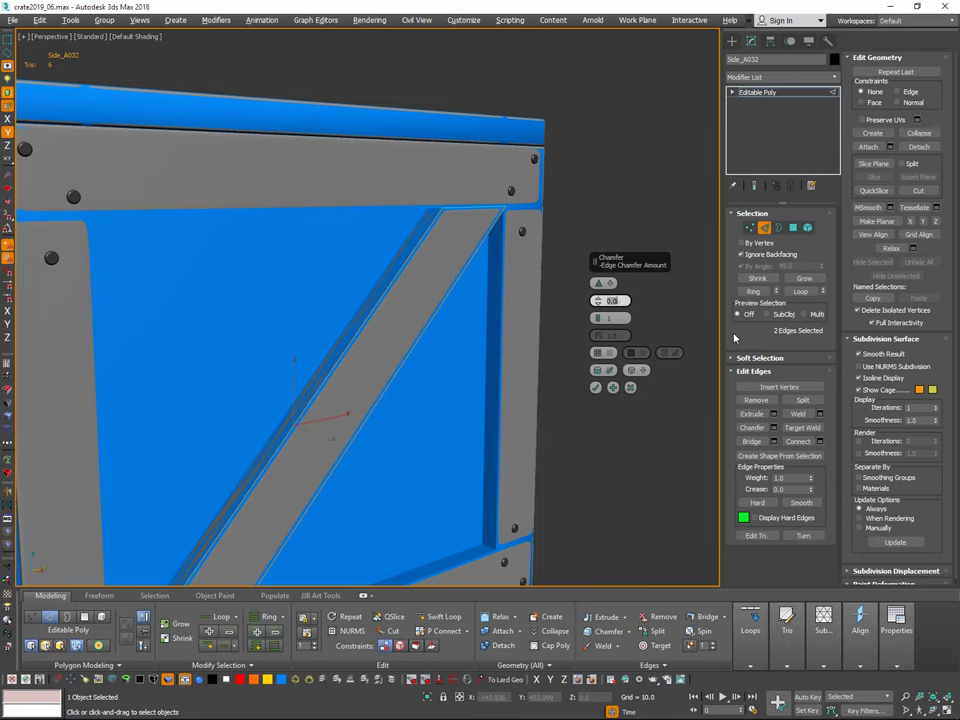
{"action": "key", "text": "Num_Lock"}
{"action": "key", "text": "Num_Lock"}
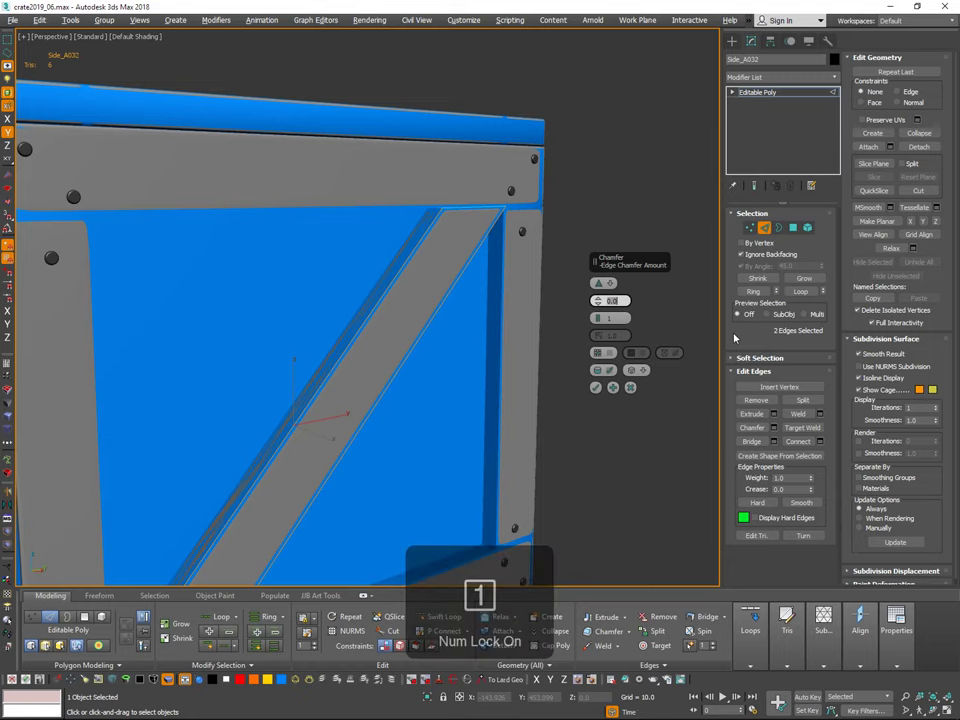
{"action": "type", "text": ".5"}
{"action": "key", "text": "Return"}
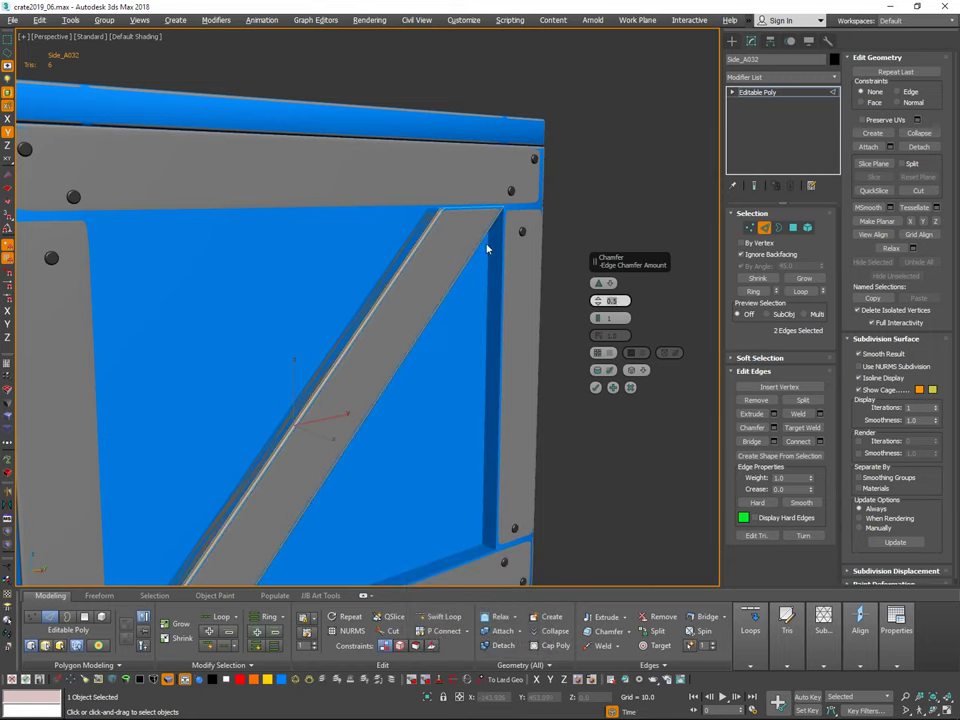
{"action": "scroll", "coordinate": [488, 249], "scroll_direction": "down", "scroll_amount": 5}
{"action": "middle_click_drag", "start_coordinate": [488, 249], "coordinate": [473, 274], "text": "alt"}
{"action": "left_click", "coordinate": [760, 230]}
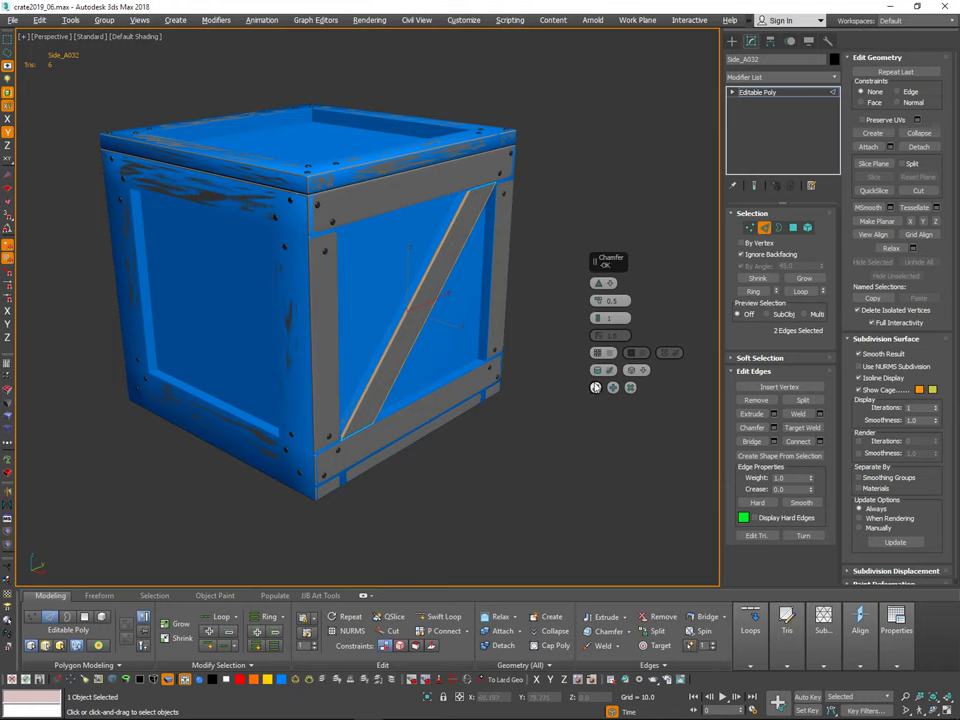
{"action": "left_click", "coordinate": [595, 387]}
Step: Leave edge editing and isolate the low-poly box, lid and both diagonal braces from the rest of the crate
{"action": "middle_click_drag", "start_coordinate": [606, 358], "coordinate": [606, 262], "text": "alt"}
{"action": "left_click", "coordinate": [765, 231]}
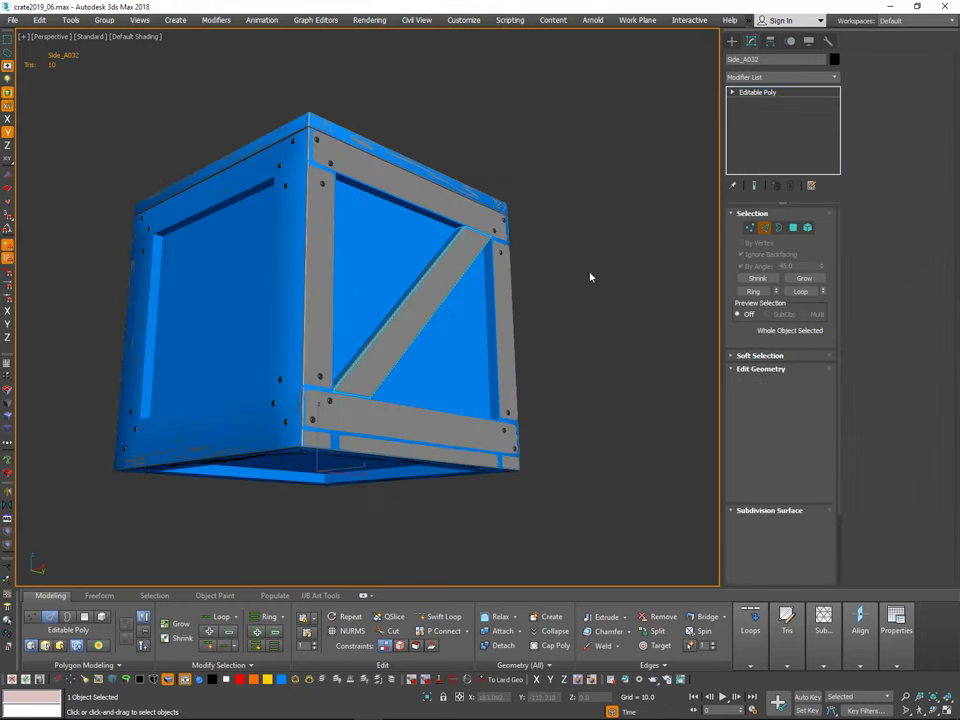
{"action": "left_click", "coordinate": [591, 275]}
{"action": "left_click", "coordinate": [449, 354]}
{"action": "left_click", "coordinate": [190, 677]}
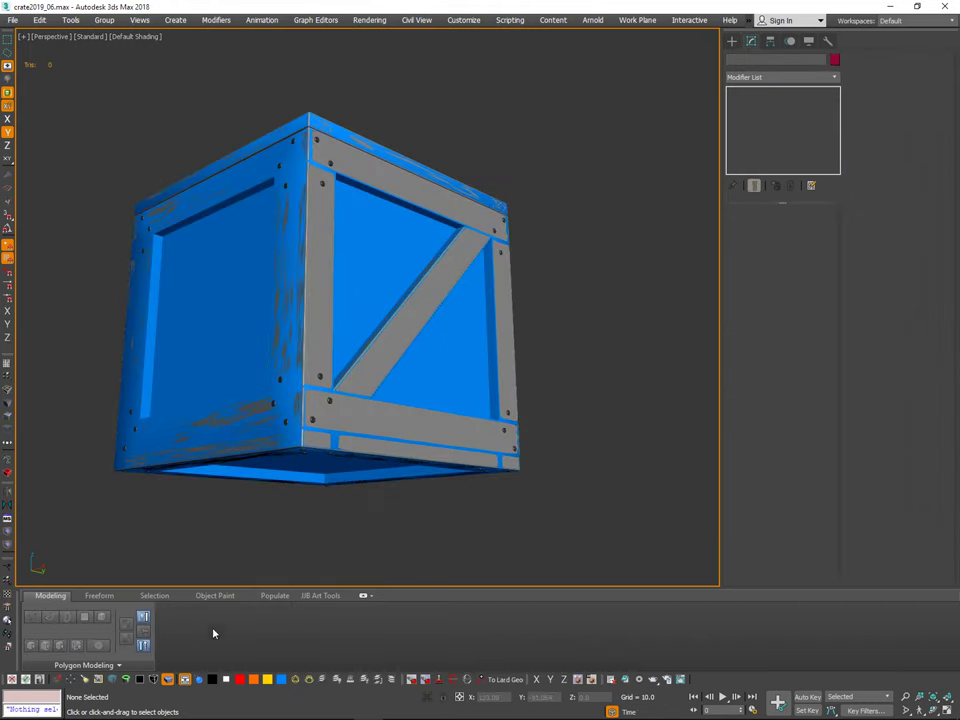
{"action": "left_click", "coordinate": [505, 422]}
{"action": "left_click", "coordinate": [158, 489]}
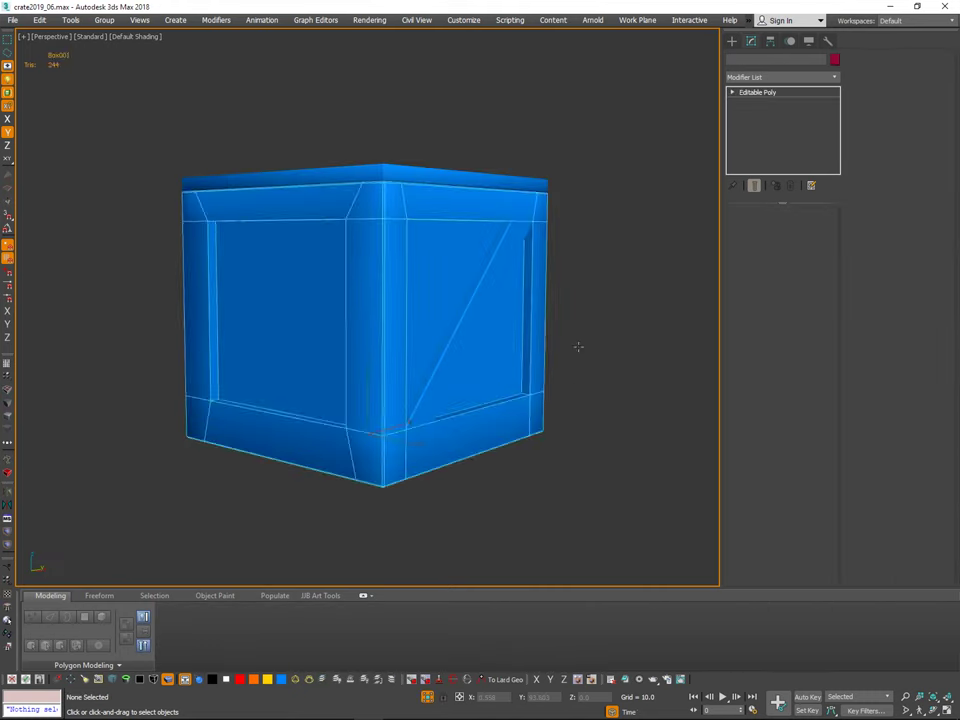
{"action": "left_click", "coordinate": [600, 348]}
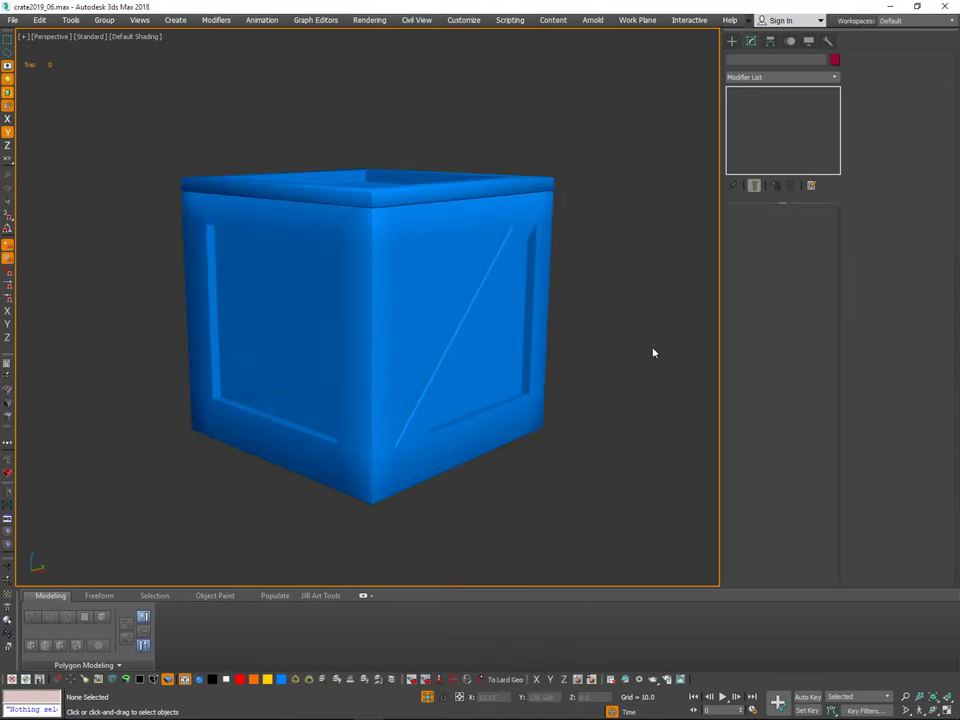
Step: Select the element of box Box001 and attach the diagonal brace on its facing side
{"action": "key", "text": "ctrl+z"}
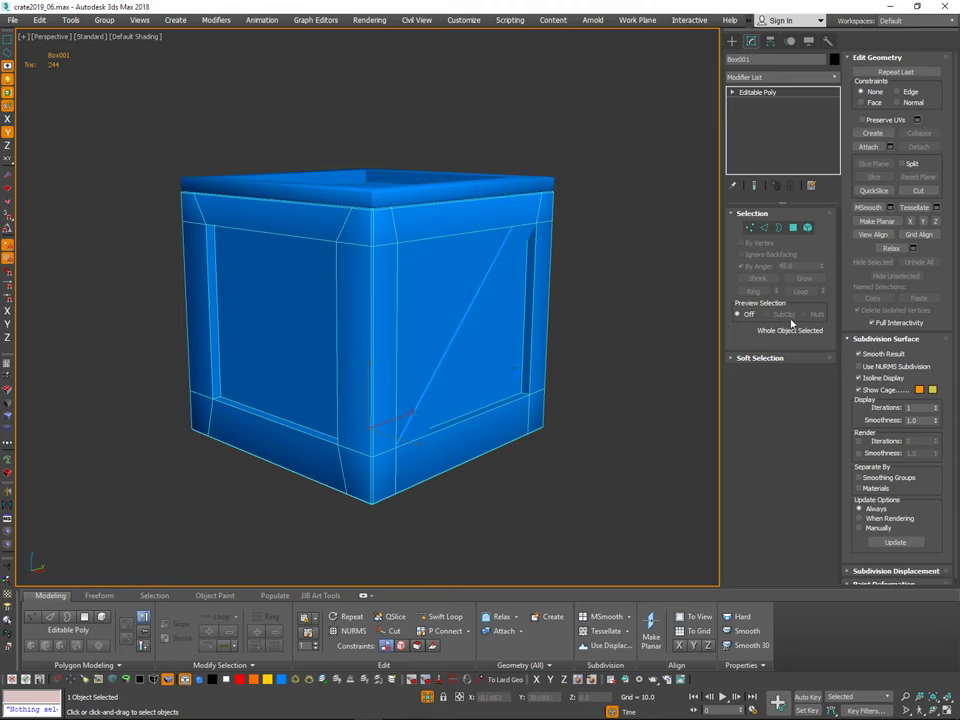
{"action": "left_click", "coordinate": [808, 228]}
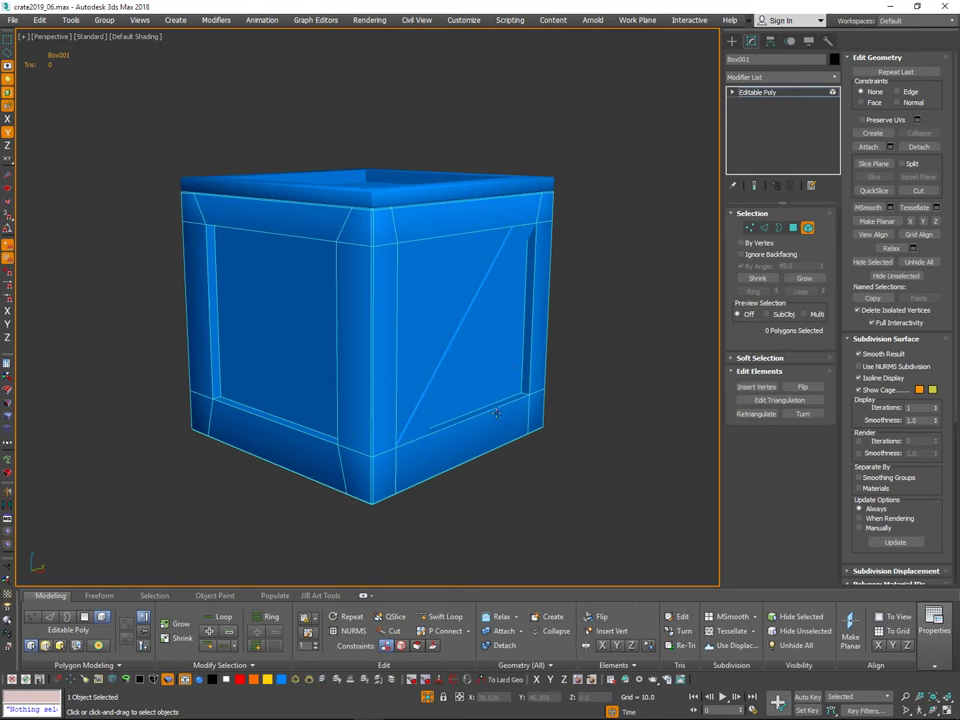
{"action": "left_click", "coordinate": [482, 358]}
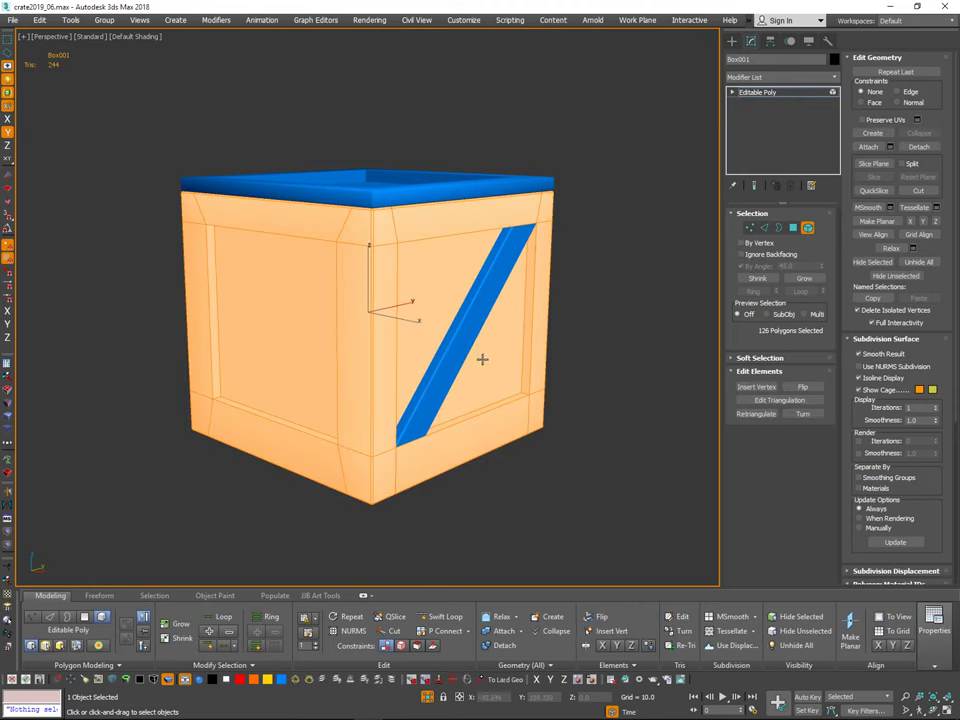
{"action": "right_click", "coordinate": [572, 308]}
{"action": "left_click", "coordinate": [570, 299]}
{"action": "middle_click_drag", "start_coordinate": [563, 313], "coordinate": [547, 326]}
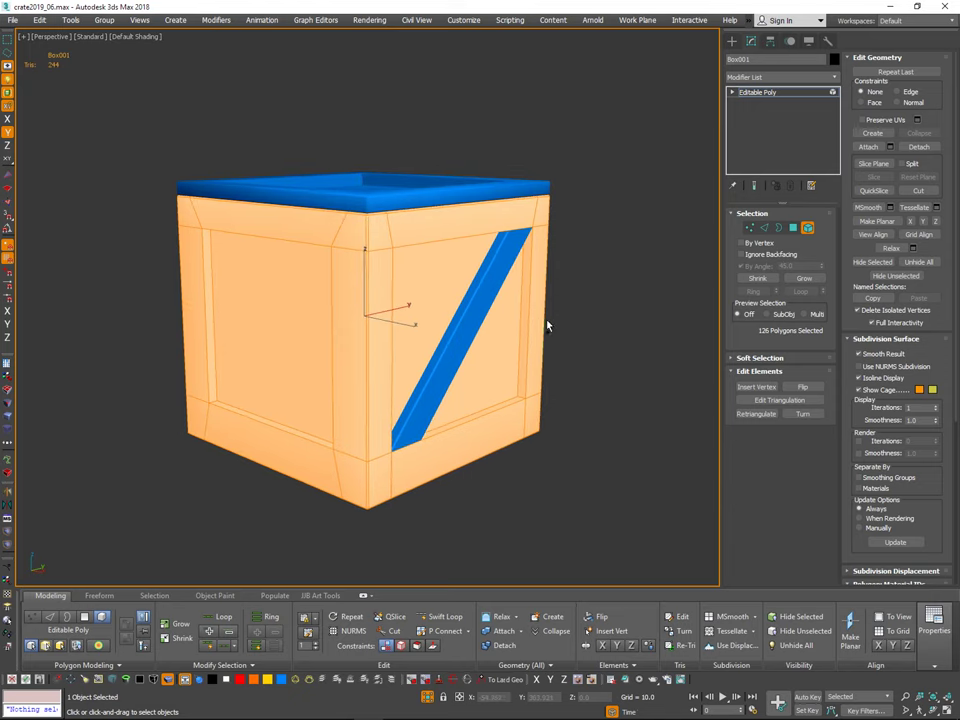
{"action": "key", "text": "ctrl+alt+d"}
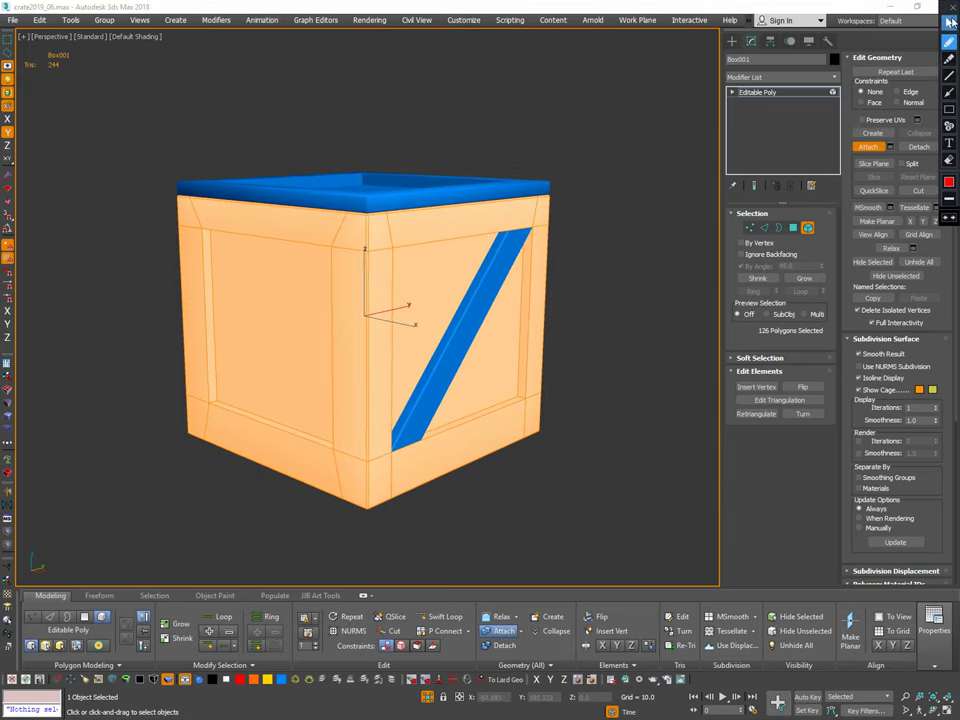
{"action": "left_click", "coordinate": [955, 9]}
{"action": "middle_click_drag", "start_coordinate": [590, 356], "coordinate": [579, 352]}
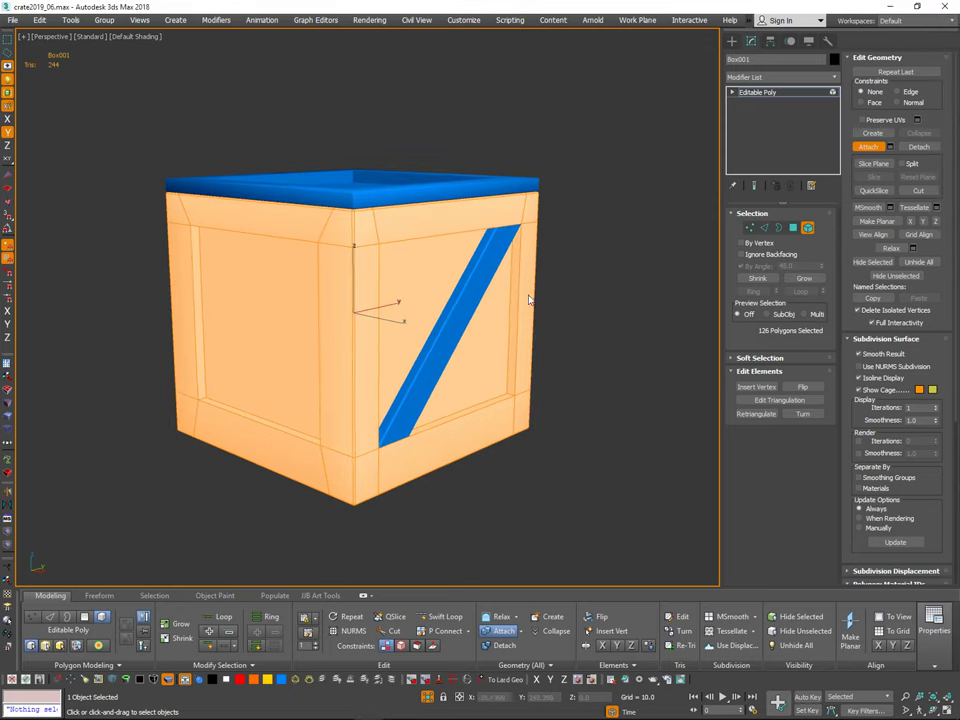
{"action": "left_click", "coordinate": [471, 331]}
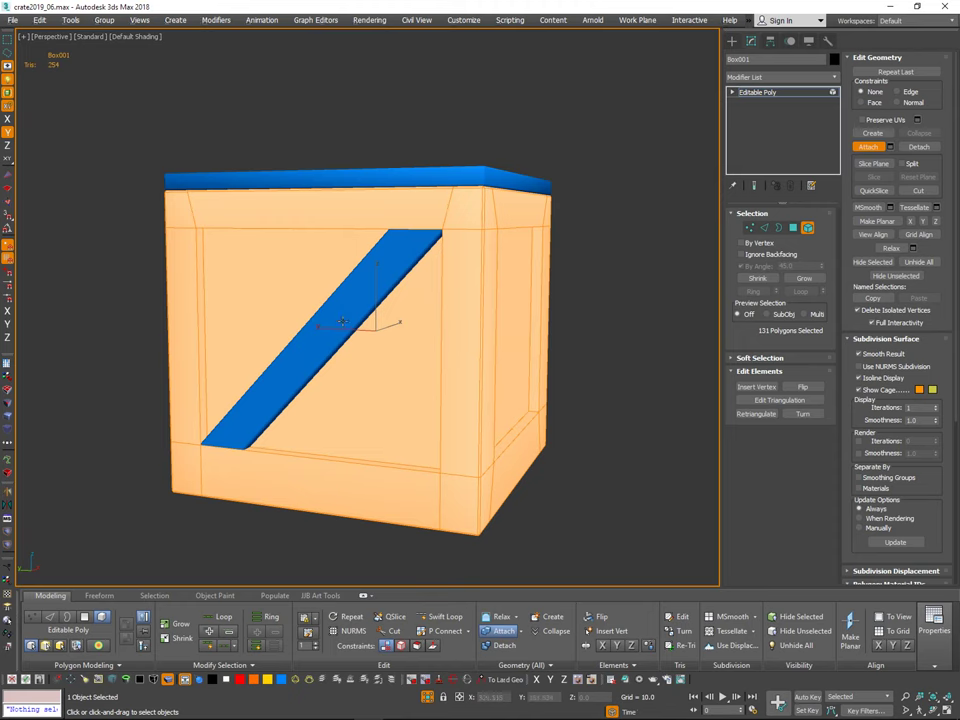
Step: Attach the diagonal brace on the opposite side to Box001 and finish element editing
{"action": "left_click", "coordinate": [343, 321]}
{"action": "middle_click_drag", "start_coordinate": [572, 270], "coordinate": [515, 345], "text": "alt"}
{"action": "left_click", "coordinate": [809, 228]}
{"action": "left_click", "coordinate": [632, 185]}
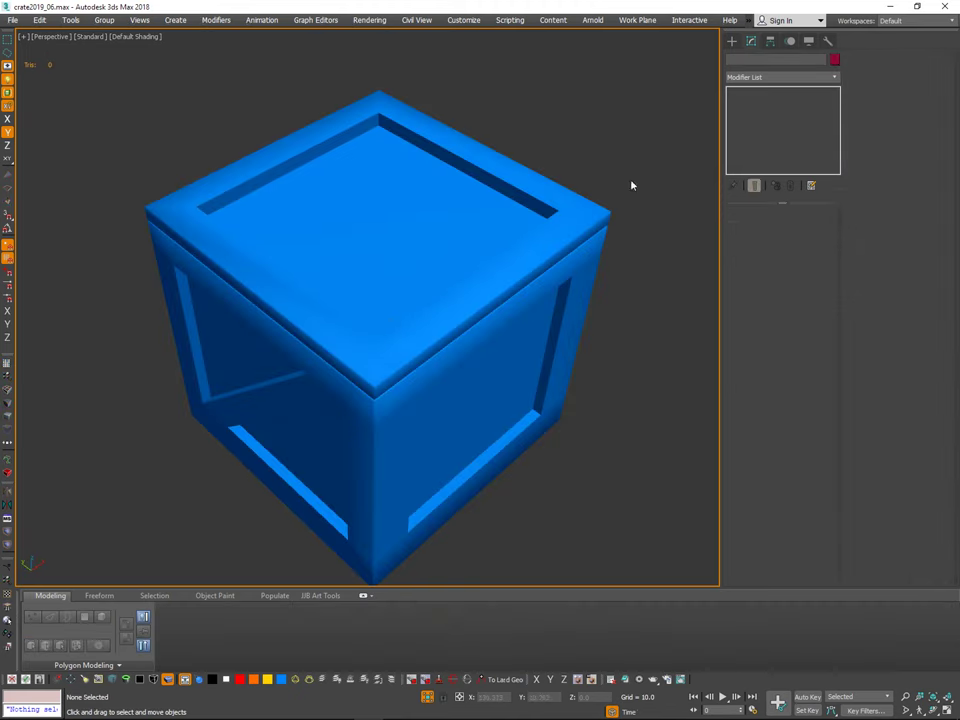
{"action": "left_click", "coordinate": [597, 245]}
{"action": "middle_click_drag", "start_coordinate": [609, 140], "coordinate": [604, 108], "text": "alt"}
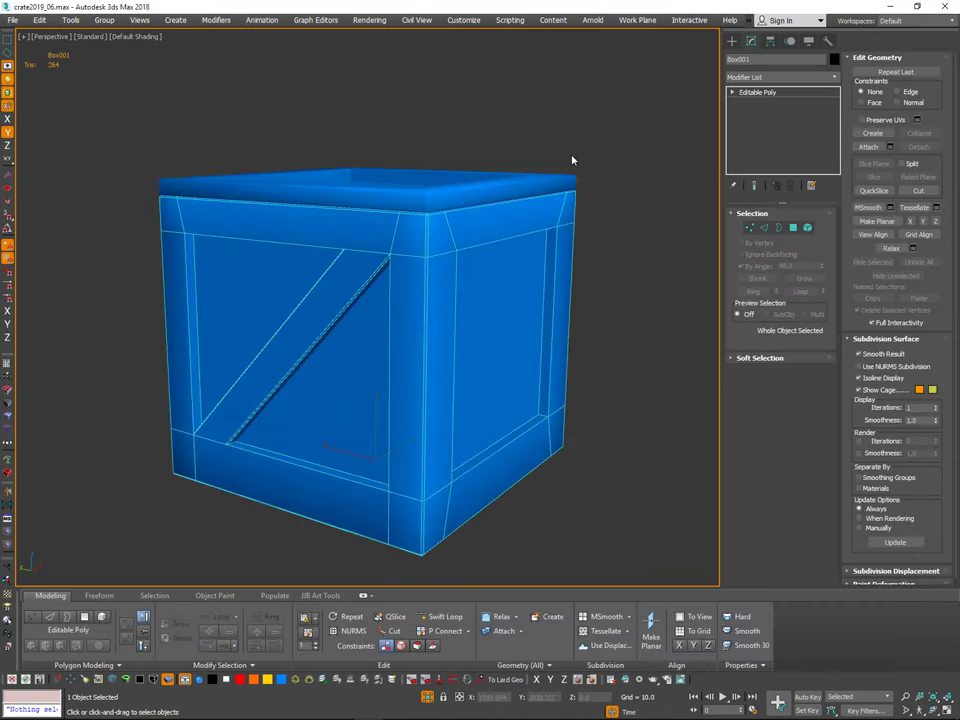
Step: Try lifting the lid vertically off the box, and undo the move
{"action": "left_click", "coordinate": [572, 159]}
{"action": "left_click", "coordinate": [563, 177]}
{"action": "middle_click_drag", "start_coordinate": [525, 168], "coordinate": [535, 246]}
{"action": "left_click_drag", "start_coordinate": [388, 483], "coordinate": [392, 330]}
{"action": "middle_click_drag", "start_coordinate": [505, 325], "coordinate": [568, 370], "text": "alt"}
{"action": "key", "text": "ctrl+z"}
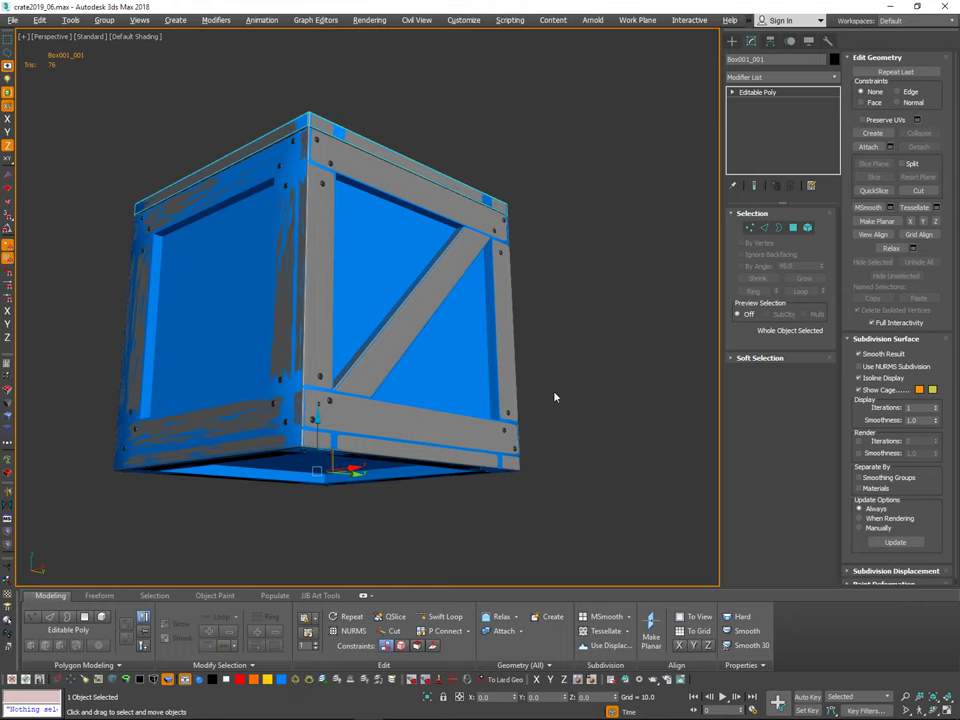
Step: Isolate the lid Box001_001 and select its large underside polygon
{"action": "key", "text": "alt+q"}
{"action": "middle_click_drag", "start_coordinate": [551, 381], "coordinate": [525, 315], "text": "alt"}
{"action": "scroll", "coordinate": [474, 341], "scroll_direction": "up", "scroll_amount": 3}
{"action": "left_click", "coordinate": [455, 309]}
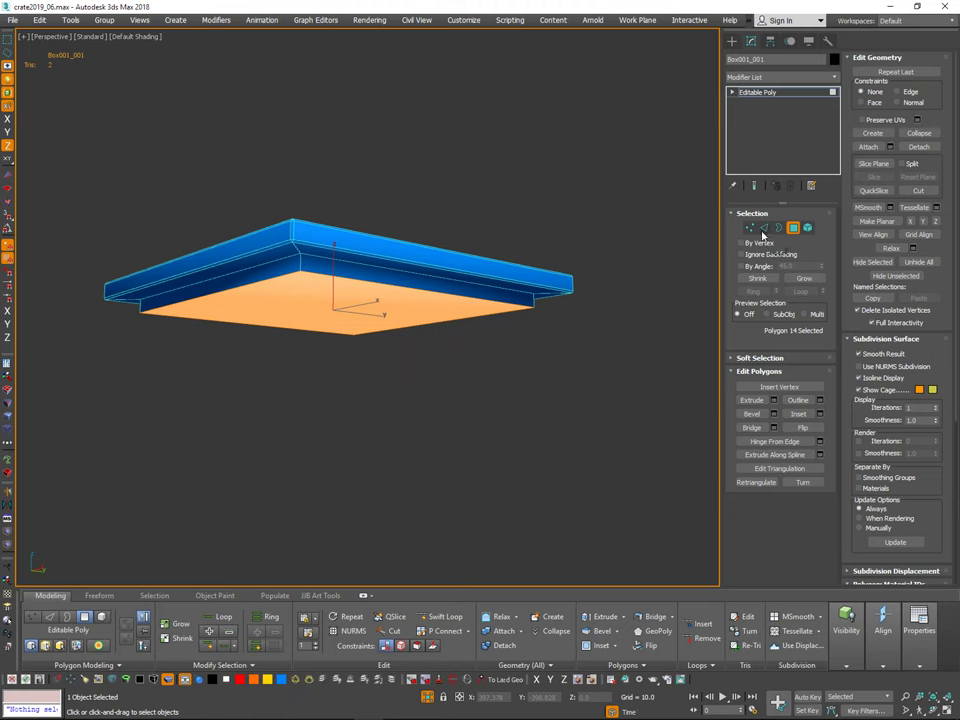
Step: Examine the lid's chamfered corner edges up close at edge level
{"action": "left_click", "coordinate": [764, 229]}
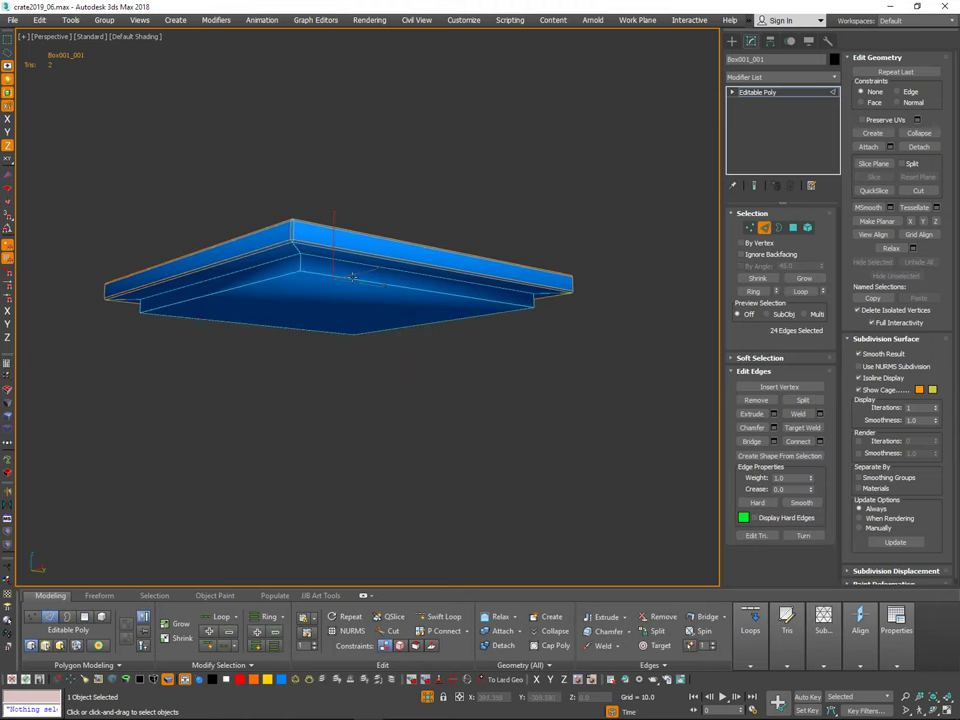
{"action": "middle_click_drag", "start_coordinate": [633, 337], "coordinate": [648, 308], "text": "alt"}
{"action": "scroll", "coordinate": [316, 154], "scroll_direction": "up", "scroll_amount": 3}
{"action": "scroll", "coordinate": [316, 154], "scroll_direction": "up", "scroll_amount": 5}
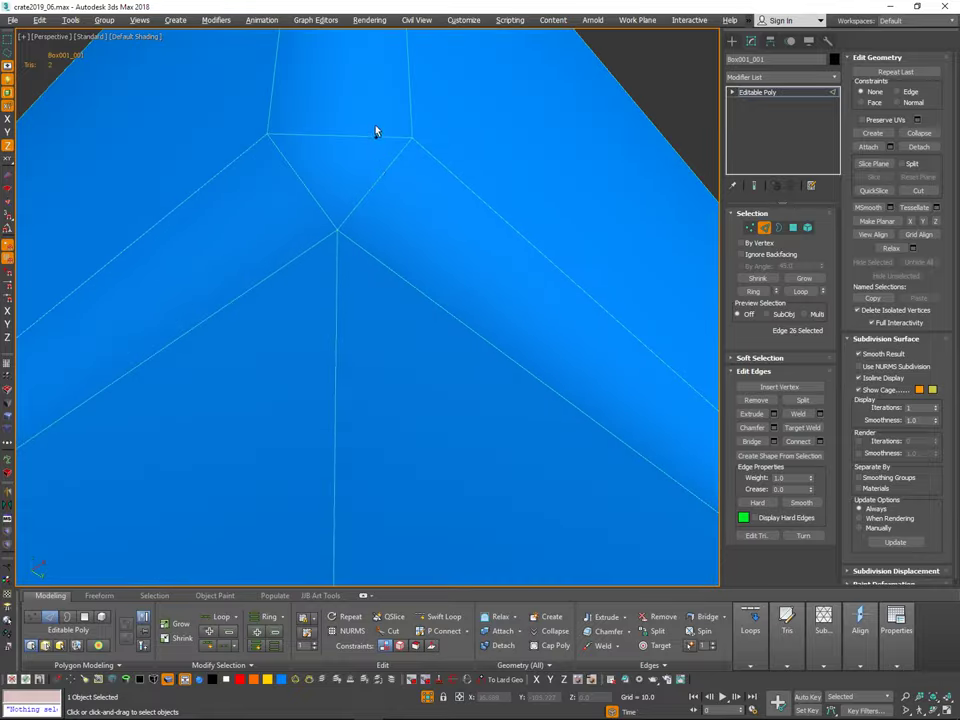
{"action": "scroll", "coordinate": [376, 131], "scroll_direction": "down", "scroll_amount": 8}
{"action": "mouse_move", "coordinate": [410, 284]}
{"action": "middle_mouse_down", "text": "alt"}
{"action": "mouse_move", "coordinate": [435, 327]}
{"action": "mouse_move", "coordinate": [413, 295]}
{"action": "middle_mouse_up", "text": "alt"}
Step: Select the large underside polygon of the lid and bring up its smoothing group settings
{"action": "left_click", "coordinate": [793, 227]}
{"action": "left_click", "coordinate": [474, 335]}
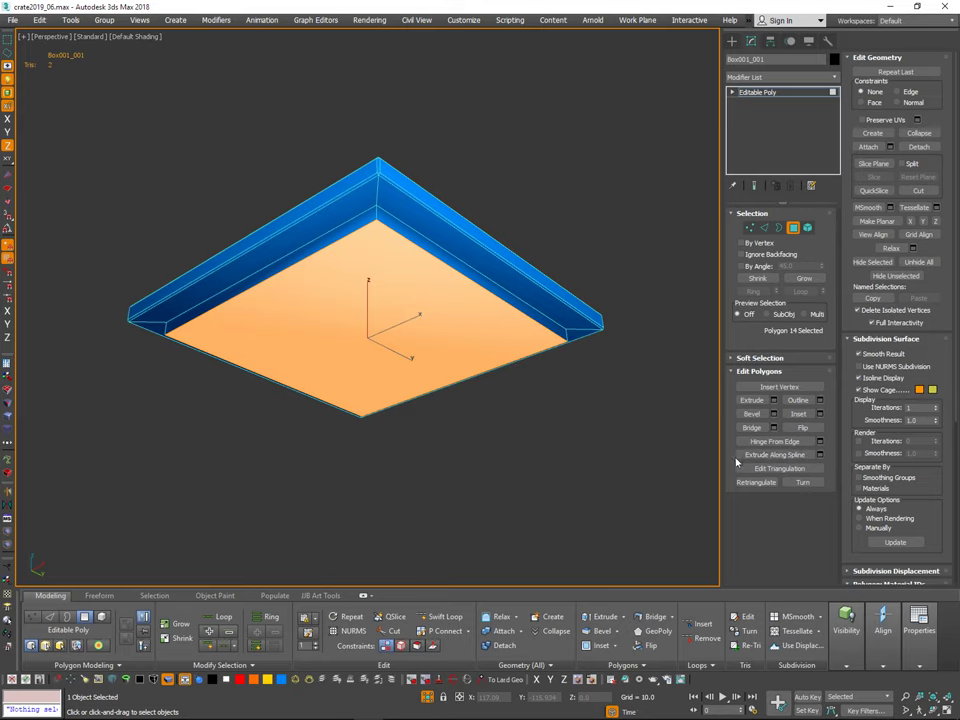
{"action": "middle_click_drag", "start_coordinate": [640, 312], "coordinate": [614, 262], "text": "alt"}
{"action": "middle_click_drag", "start_coordinate": [331, 353], "coordinate": [420, 223], "text": "alt"}
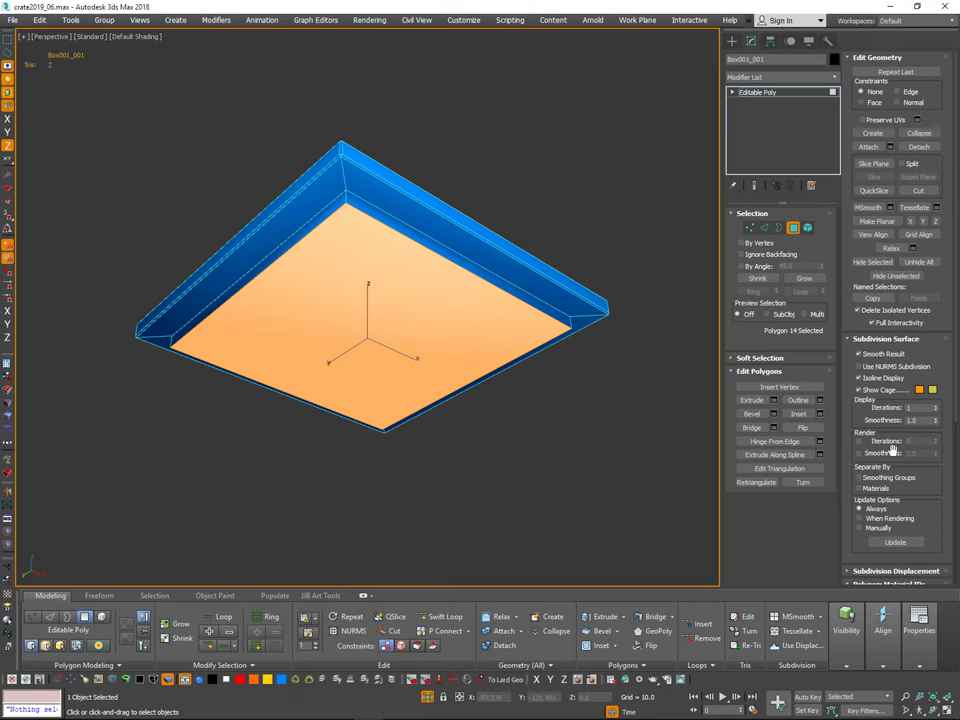
{"action": "scroll", "coordinate": [893, 450], "scroll_direction": "down", "scroll_amount": 5}
{"action": "left_click", "coordinate": [913, 500]}
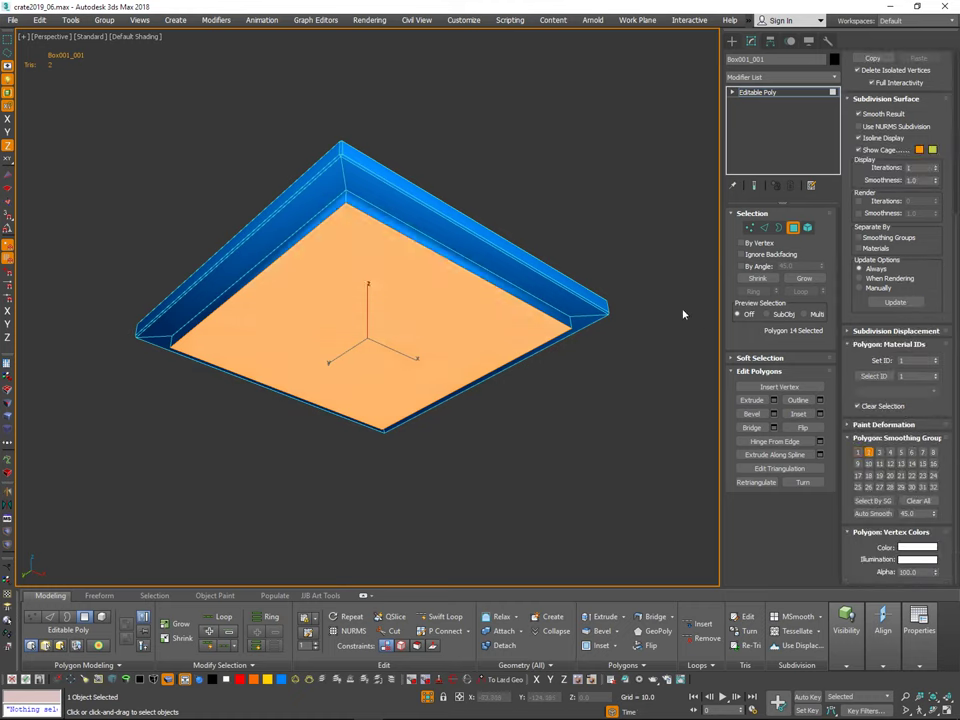
Step: Select two opposite narrow rim polygons on the lid's underside and assign them only to smoothing group 3
{"action": "left_click", "coordinate": [586, 249]}
{"action": "left_click", "coordinate": [342, 201]}
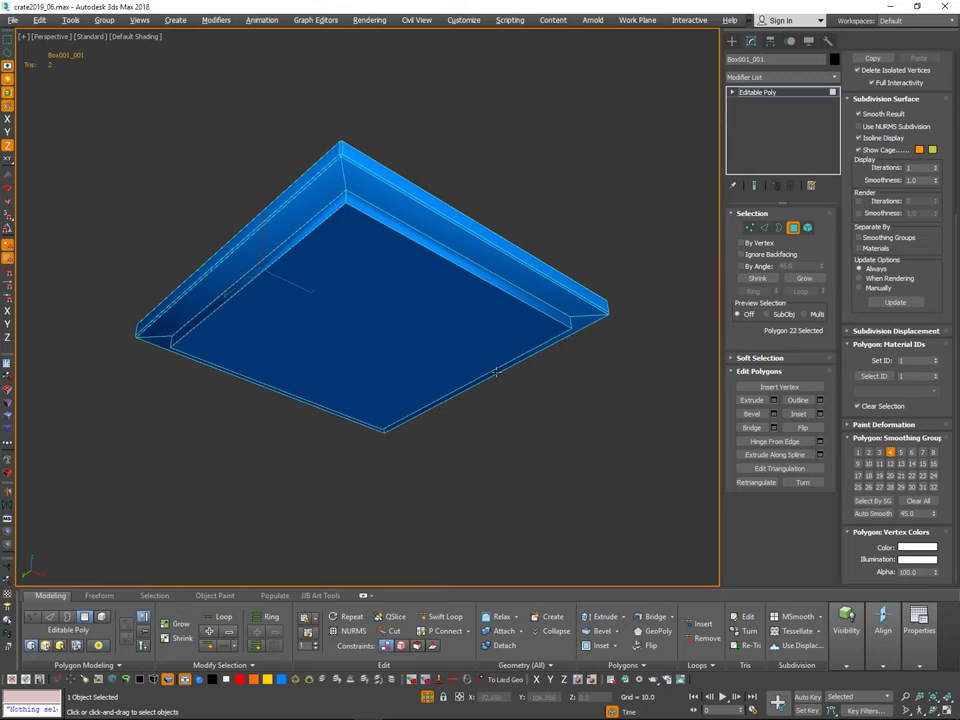
{"action": "middle_click_drag", "start_coordinate": [355, 202], "coordinate": [420, 328], "text": "alt"}
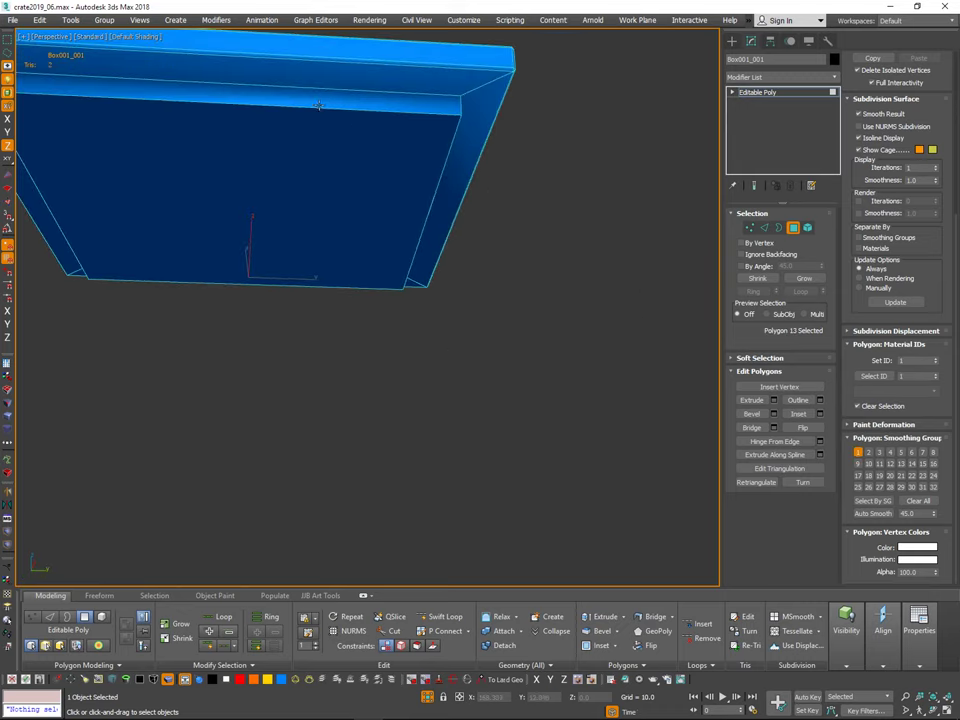
{"action": "left_click", "coordinate": [320, 107], "text": "ctrl"}
{"action": "middle_click_drag", "start_coordinate": [322, 110], "coordinate": [515, 274], "text": "alt"}
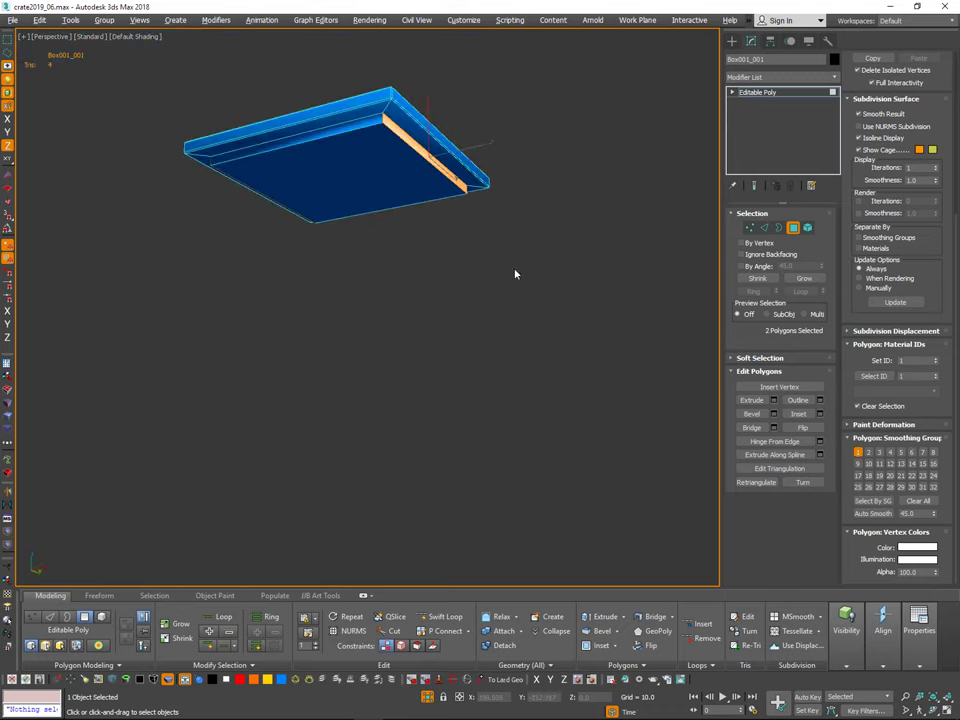
{"action": "left_click", "coordinate": [870, 454]}
{"action": "left_click", "coordinate": [860, 454]}
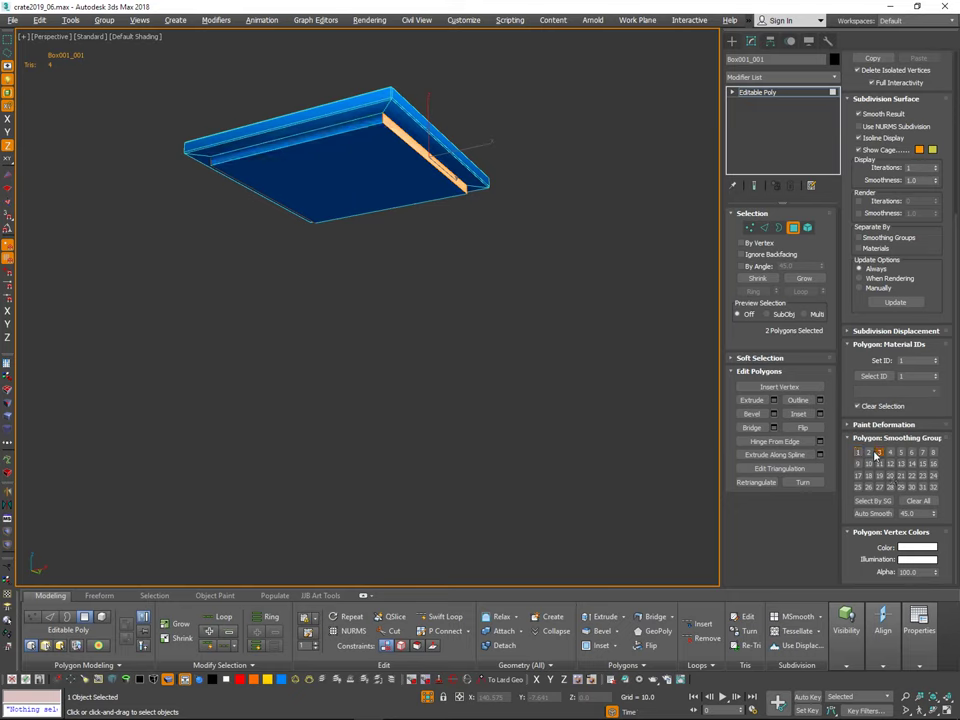
Step: Assign the other two opposite rim polygons on the lid's underside to smoothing group 4 and finish polygon editing
{"action": "middle_click_drag", "start_coordinate": [695, 403], "coordinate": [634, 286], "text": "alt"}
{"action": "left_click", "coordinate": [634, 286]}
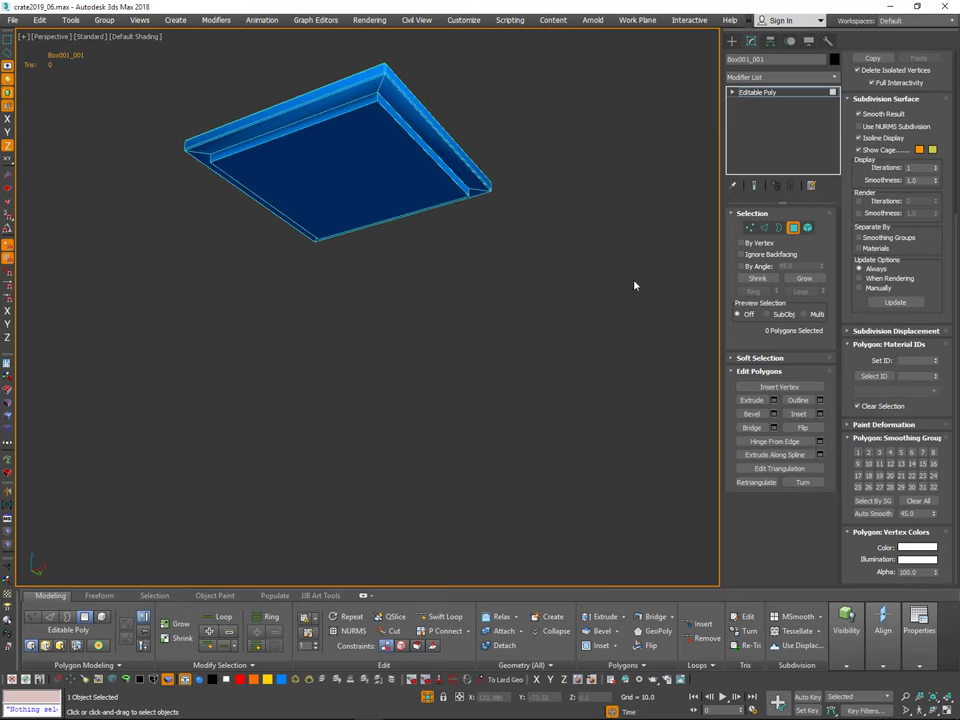
{"action": "left_click", "coordinate": [346, 110]}
{"action": "middle_click_drag", "start_coordinate": [522, 186], "coordinate": [392, 202], "text": "alt"}
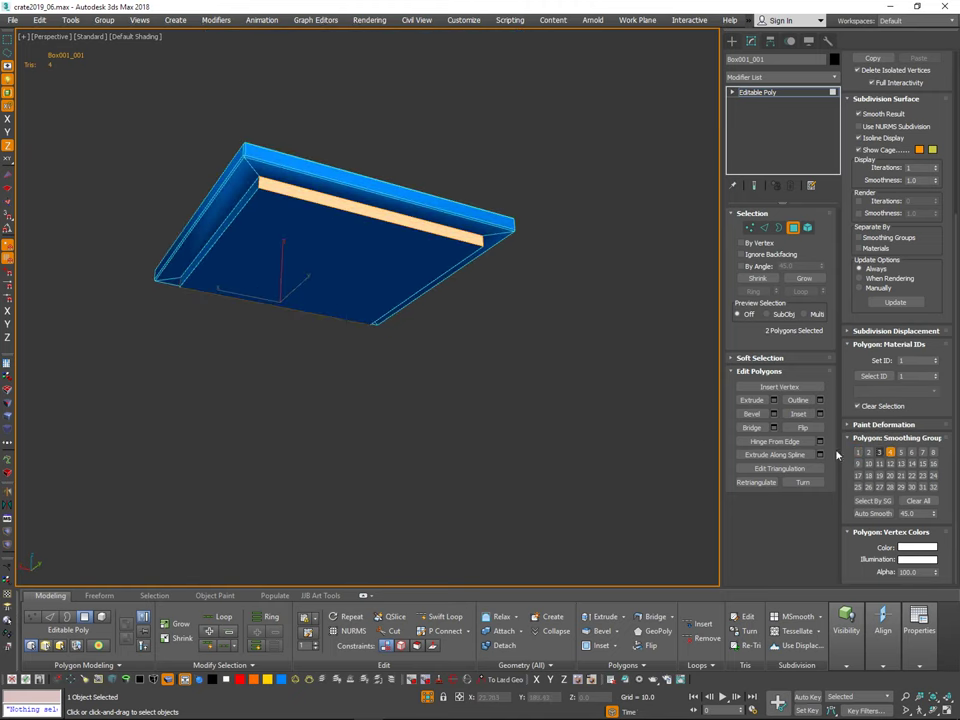
{"action": "left_click", "coordinate": [795, 231]}
{"action": "left_click", "coordinate": [511, 256]}
{"action": "scroll", "coordinate": [510, 259], "scroll_direction": "down", "scroll_amount": 3}
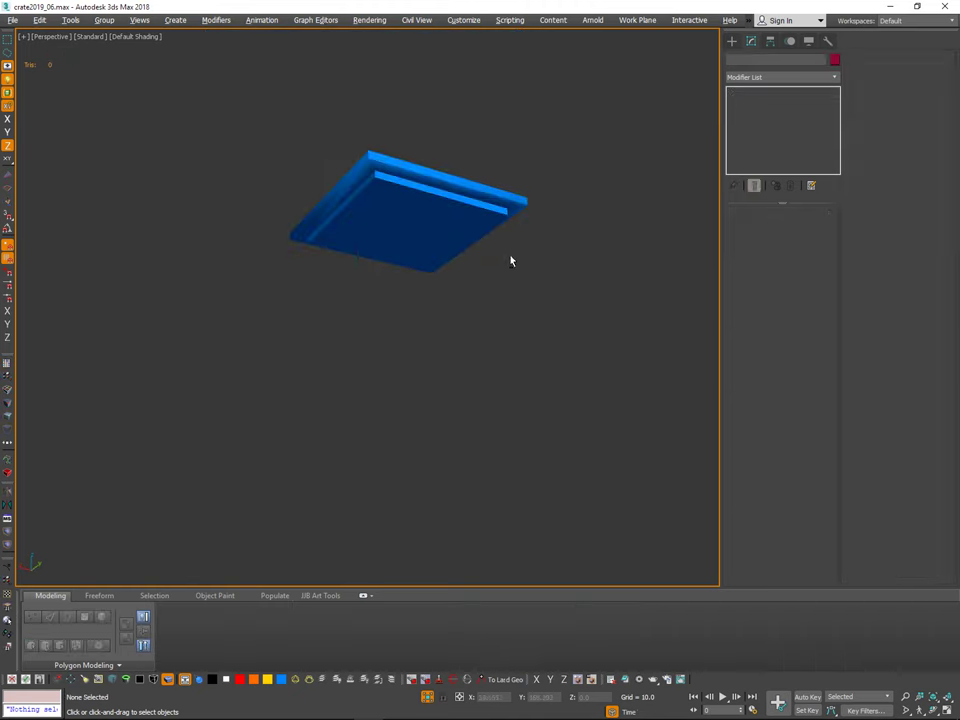
Step: Display the isolated lid shaded with edged faces, seen from above
{"action": "mouse_move", "coordinate": [510, 259]}
{"action": "middle_mouse_down", "text": "alt"}
{"action": "mouse_move", "coordinate": [506, 304]}
{"action": "mouse_move", "coordinate": [506, 266]}
{"action": "mouse_move", "coordinate": [499, 276]}
{"action": "mouse_move", "coordinate": [446, 268]}
{"action": "mouse_move", "coordinate": [512, 257]}
{"action": "middle_mouse_up", "text": "alt"}
{"action": "key", "text": "F3"}
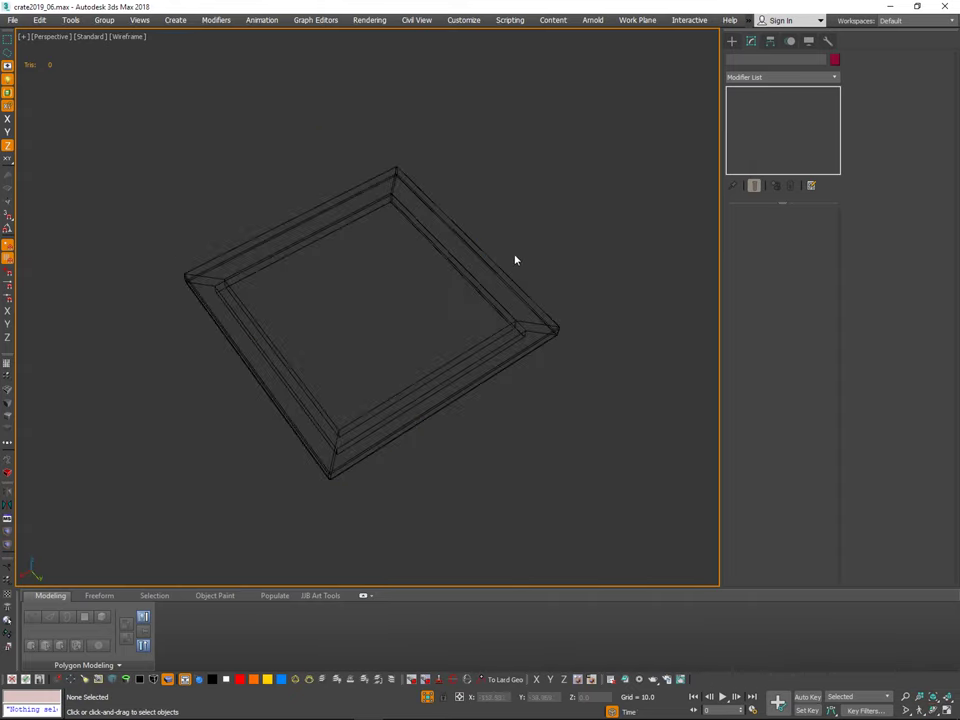
{"action": "key", "text": "F3"}
{"action": "key", "text": "F4"}
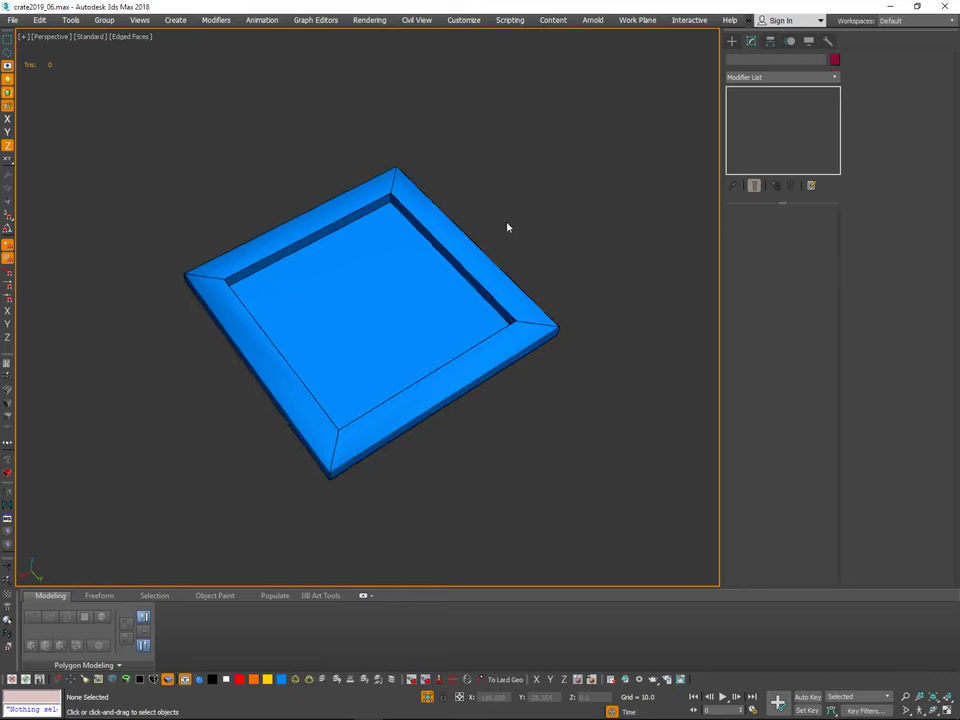
{"action": "middle_click_drag", "start_coordinate": [508, 225], "coordinate": [528, 246], "text": "alt"}
Step: Try adding an edge loop along the inner edge of the lid's top frame with Swift Loop, and undo it
{"action": "left_click", "coordinate": [485, 277]}
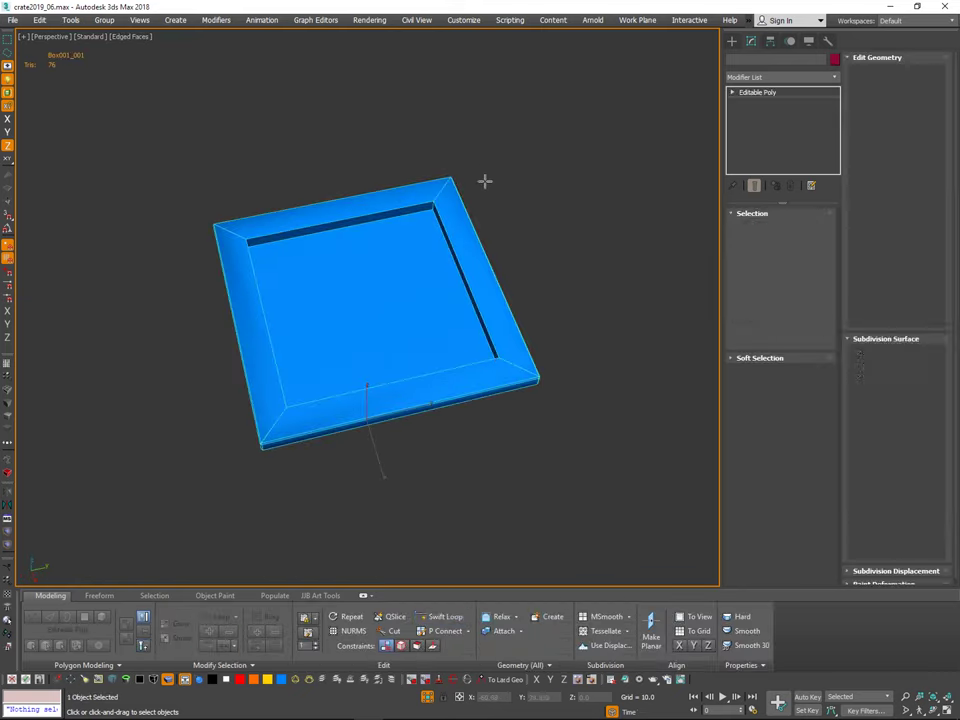
{"action": "key", "text": "alt+1"}
{"action": "middle_click_drag", "start_coordinate": [458, 262], "coordinate": [437, 327]}
{"action": "scroll", "coordinate": [425, 290], "scroll_direction": "up", "scroll_amount": 2}
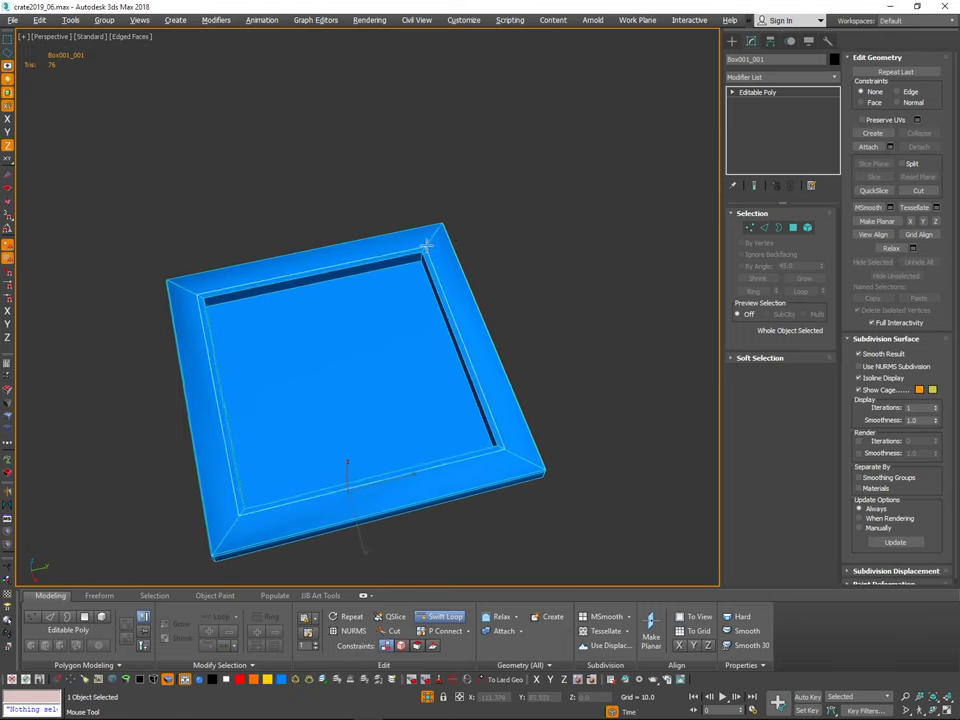
{"action": "left_click", "coordinate": [427, 245]}
{"action": "middle_click_drag", "start_coordinate": [427, 245], "coordinate": [532, 259], "text": "alt"}
{"action": "key", "text": "ctrl+z"}
{"action": "key", "text": "ctrl+y"}
{"action": "right_click", "coordinate": [501, 183]}
{"action": "left_click", "coordinate": [500, 180]}
{"action": "scroll", "coordinate": [499, 180], "scroll_direction": "down", "scroll_amount": 3}
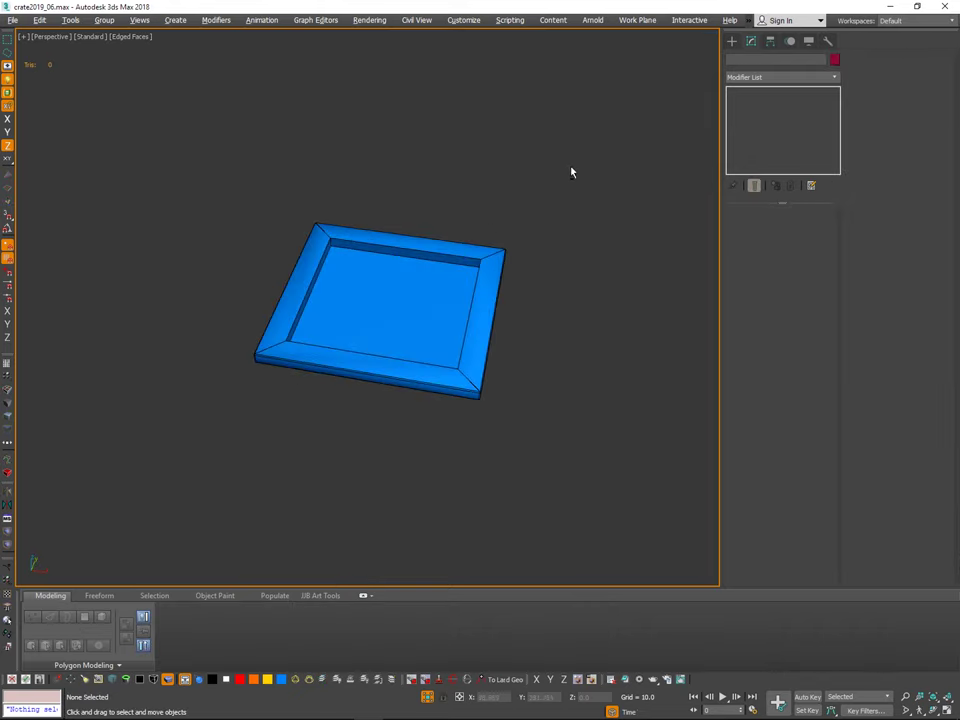
Step: Bring the full crate back into view and isolate only Box001 and the lid Box001_001
{"action": "middle_click_drag", "start_coordinate": [571, 173], "coordinate": [561, 261], "text": "alt"}
{"action": "scroll", "coordinate": [561, 261], "scroll_direction": "down", "scroll_amount": 2}
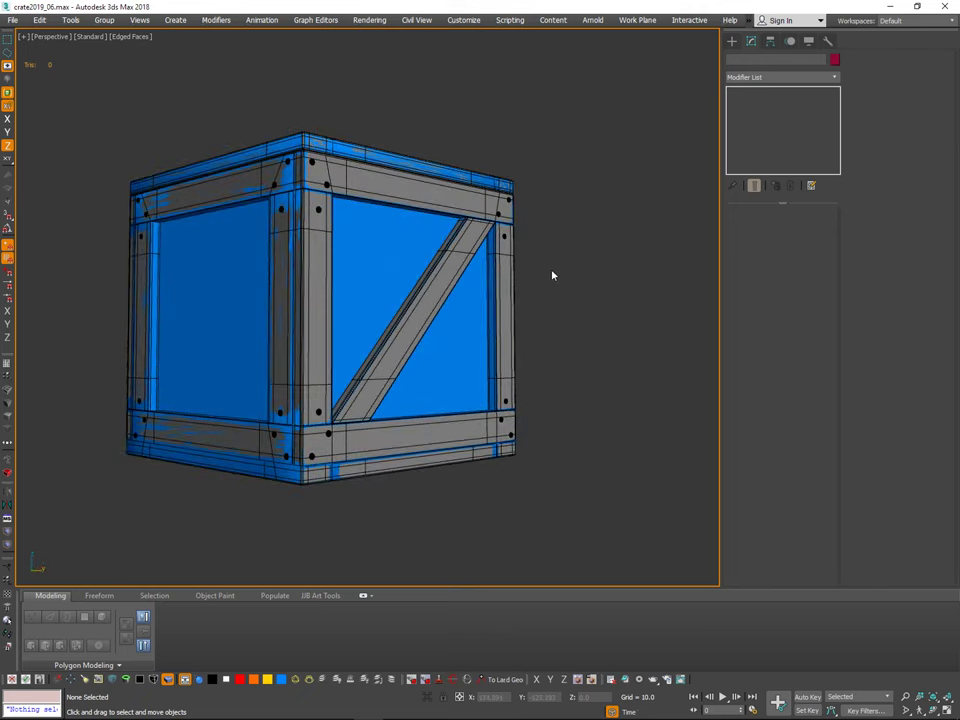
{"action": "key", "text": "q"}
{"action": "left_click", "coordinate": [484, 311]}
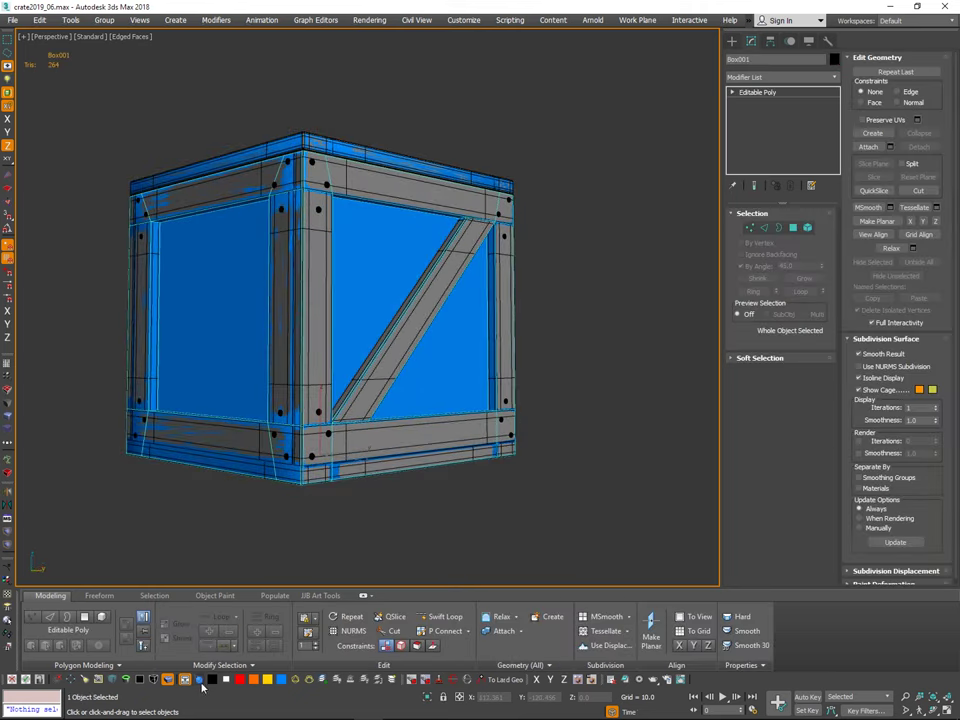
{"action": "left_click", "coordinate": [546, 306]}
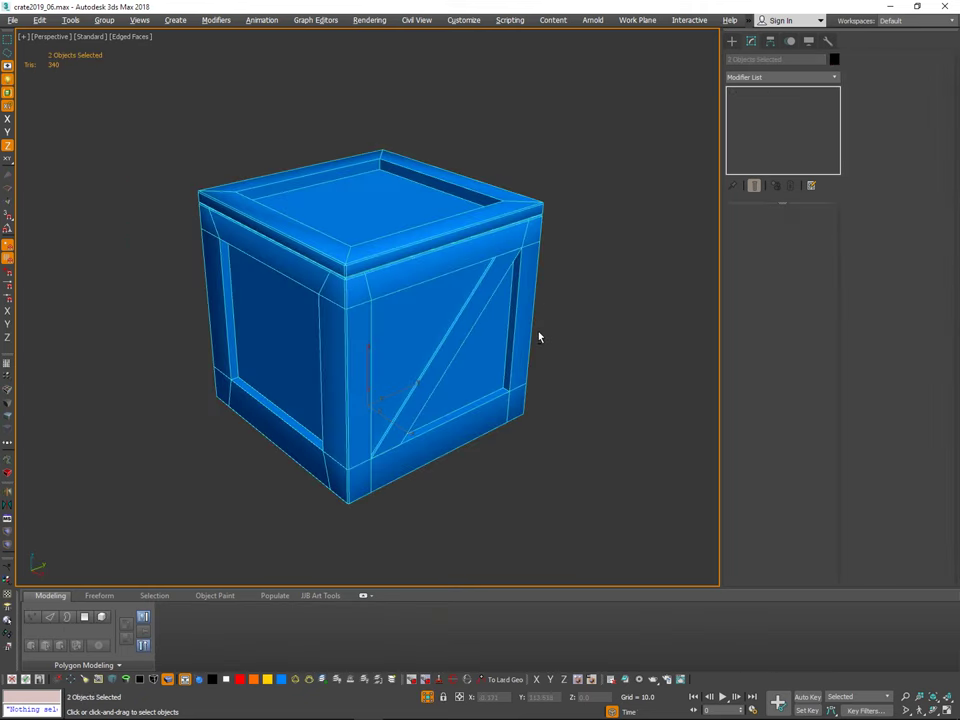
{"action": "middle_click_drag", "start_coordinate": [538, 336], "coordinate": [606, 276], "text": "alt"}
{"action": "left_click", "coordinate": [612, 310]}
Step: Select the box and lid together and inspect the low-poly crate from several sides
{"action": "scroll", "coordinate": [566, 306], "scroll_direction": "up", "scroll_amount": 2}
{"action": "scroll", "coordinate": [583, 308], "scroll_direction": "down", "scroll_amount": 3}
{"action": "mouse_move", "coordinate": [583, 332]}
{"action": "middle_mouse_down", "text": "alt"}
{"action": "mouse_move", "coordinate": [576, 360]}
{"action": "mouse_move", "coordinate": [586, 334]}
{"action": "middle_mouse_up", "text": "alt"}
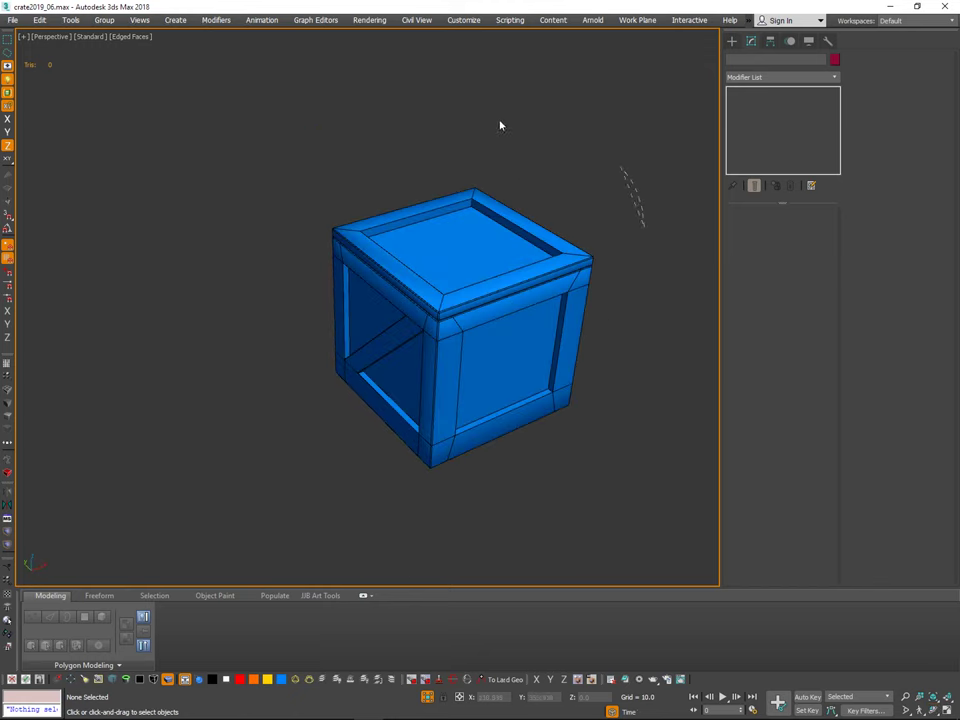
{"action": "left_click_drag", "start_coordinate": [500, 125], "coordinate": [660, 359]}
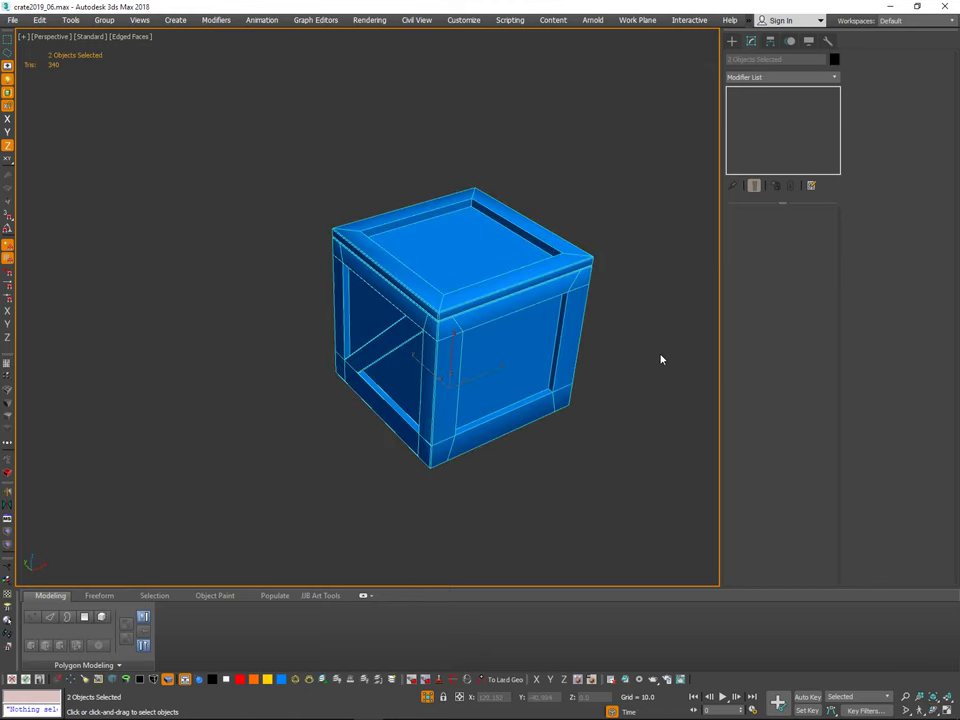
{"action": "middle_click_drag", "start_coordinate": [660, 359], "coordinate": [560, 300], "text": "alt"}
{"action": "middle_click_drag", "start_coordinate": [554, 240], "coordinate": [538, 183], "text": "alt"}
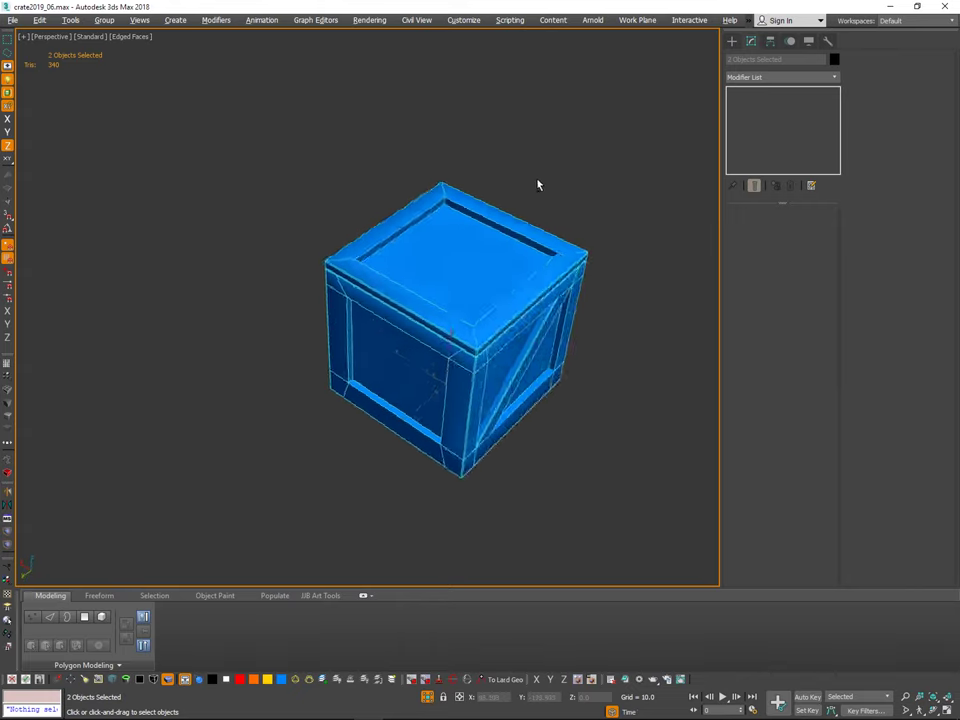
{"action": "left_click", "coordinate": [538, 183]}
Step: Connect two opposite inner corner vertices of the lid's recessed panel with a diagonal edge
{"action": "left_click", "coordinate": [464, 222]}
{"action": "scroll", "coordinate": [488, 217], "scroll_direction": "up", "scroll_amount": 3}
{"action": "key", "text": "1"}
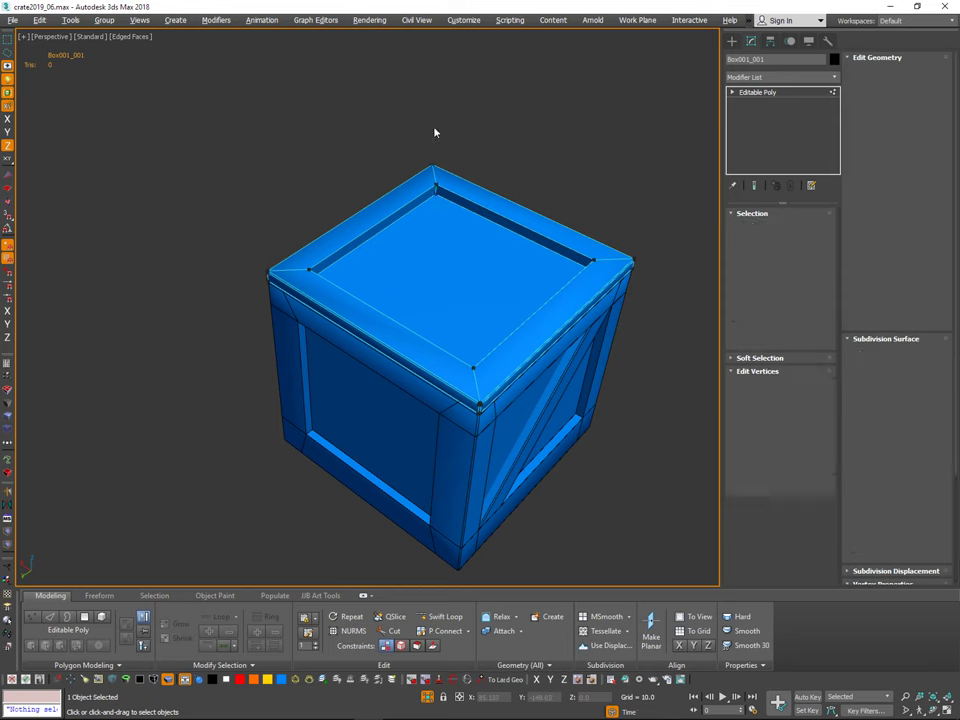
{"action": "left_click_drag", "start_coordinate": [462, 347], "coordinate": [495, 432], "text": "ctrl"}
{"action": "middle_click_drag", "start_coordinate": [510, 415], "coordinate": [574, 321], "text": "alt"}
Step: Select opposite inner corner vertices of Box001's plain side panels and connect them with a diagonal edge
{"action": "left_click", "coordinate": [565, 355]}
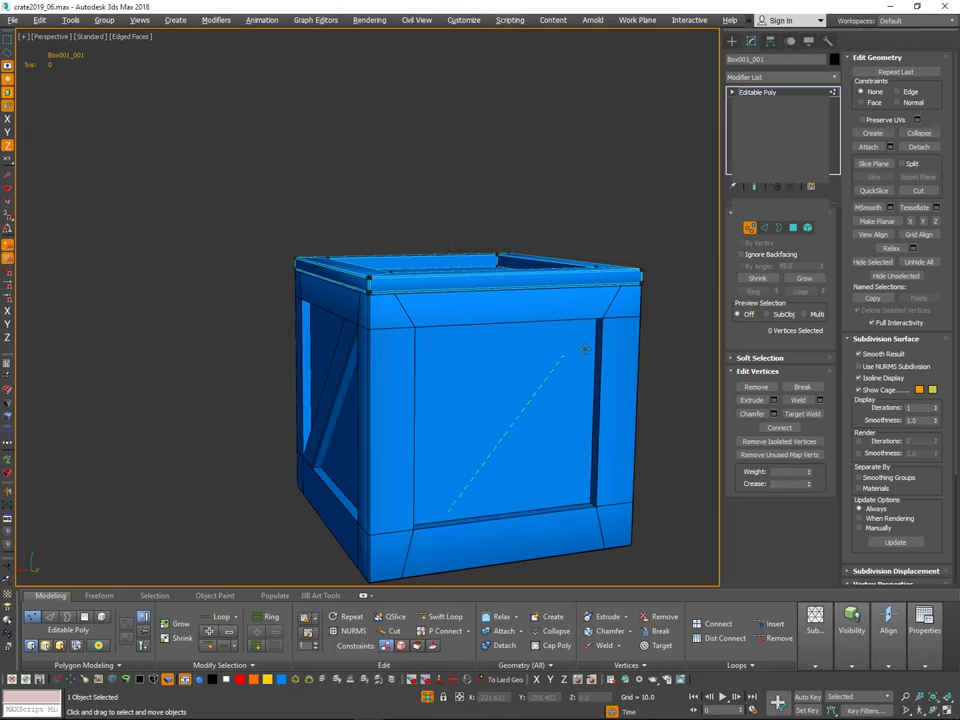
{"action": "middle_click_drag", "start_coordinate": [580, 320], "coordinate": [382, 302], "text": "alt"}
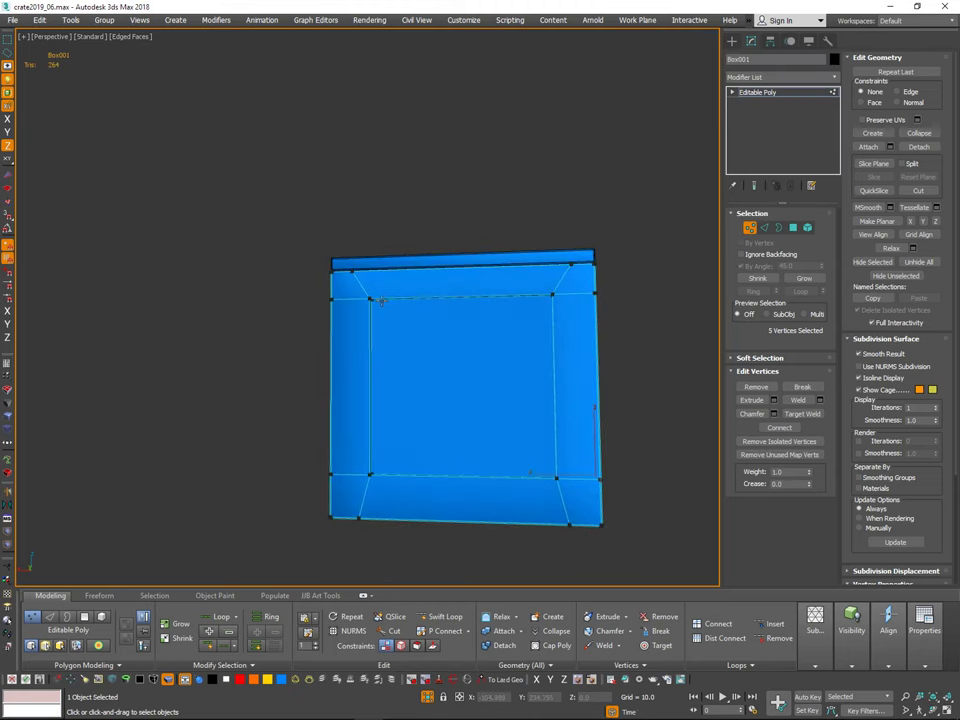
{"action": "left_click_drag", "start_coordinate": [549, 480], "coordinate": [548, 488], "text": "ctrl"}
{"action": "middle_click_drag", "start_coordinate": [587, 477], "coordinate": [532, 437], "text": "alt"}
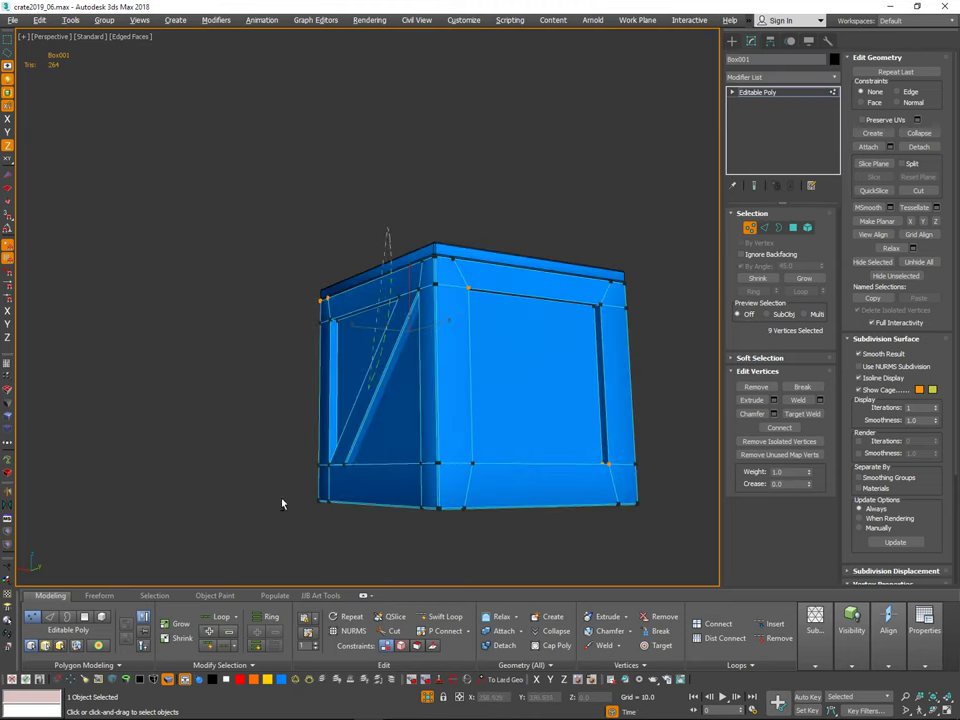
{"action": "middle_click_drag", "start_coordinate": [669, 339], "coordinate": [472, 463], "text": "alt"}
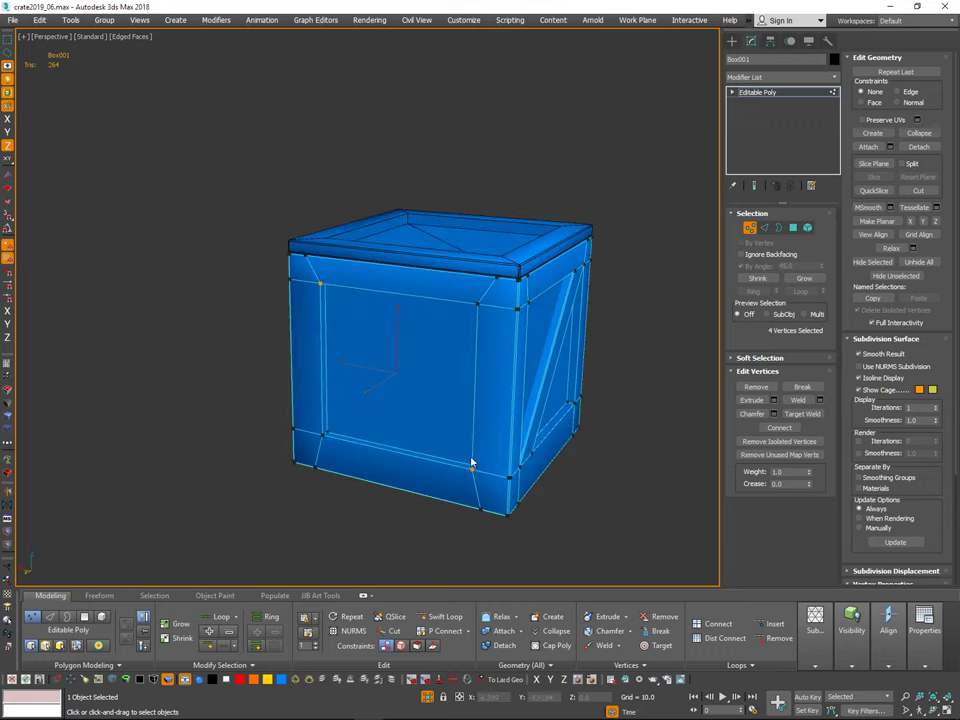
{"action": "middle_click_drag", "start_coordinate": [557, 409], "coordinate": [502, 424], "text": "alt"}
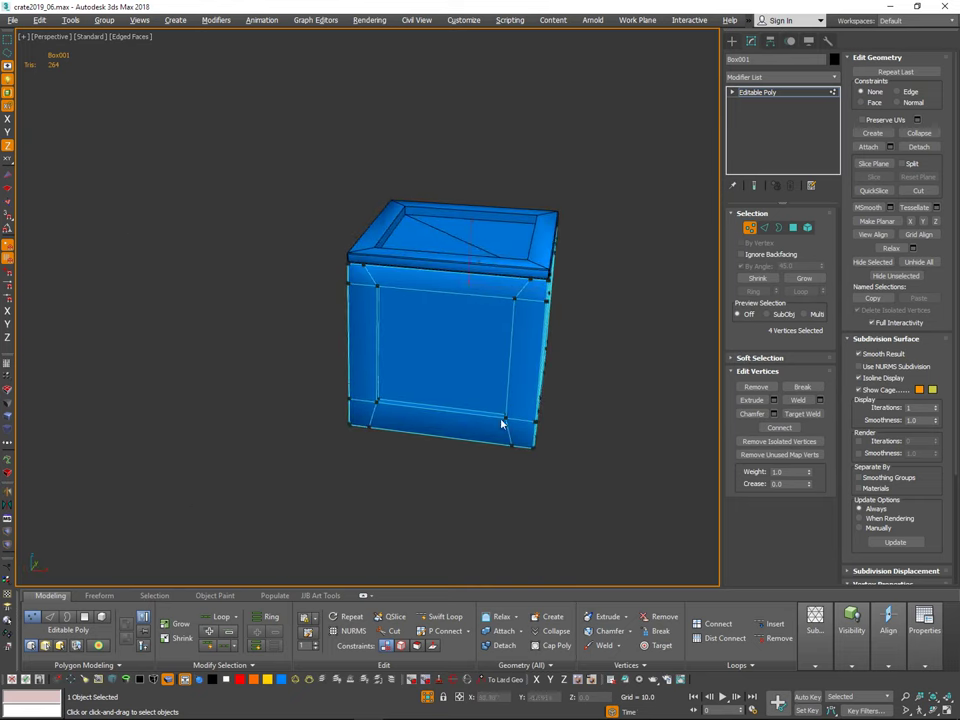
{"action": "middle_click_drag", "start_coordinate": [502, 272], "coordinate": [672, 197], "text": "alt"}
{"action": "middle_click_drag", "start_coordinate": [647, 265], "coordinate": [717, 262], "text": "alt"}
Step: Select the inner corner vertices at both ends of the diagonal brace on Box001's braced side
{"action": "mouse_move", "coordinate": [419, 412]}
{"action": "middle_mouse_down", "text": "alt"}
{"action": "mouse_move", "coordinate": [436, 431]}
{"action": "mouse_move", "coordinate": [438, 468]}
{"action": "mouse_move", "coordinate": [444, 462]}
{"action": "middle_mouse_up", "text": "alt"}
{"action": "left_click", "coordinate": [438, 466]}
{"action": "left_click_drag", "start_coordinate": [436, 447], "coordinate": [446, 449]}
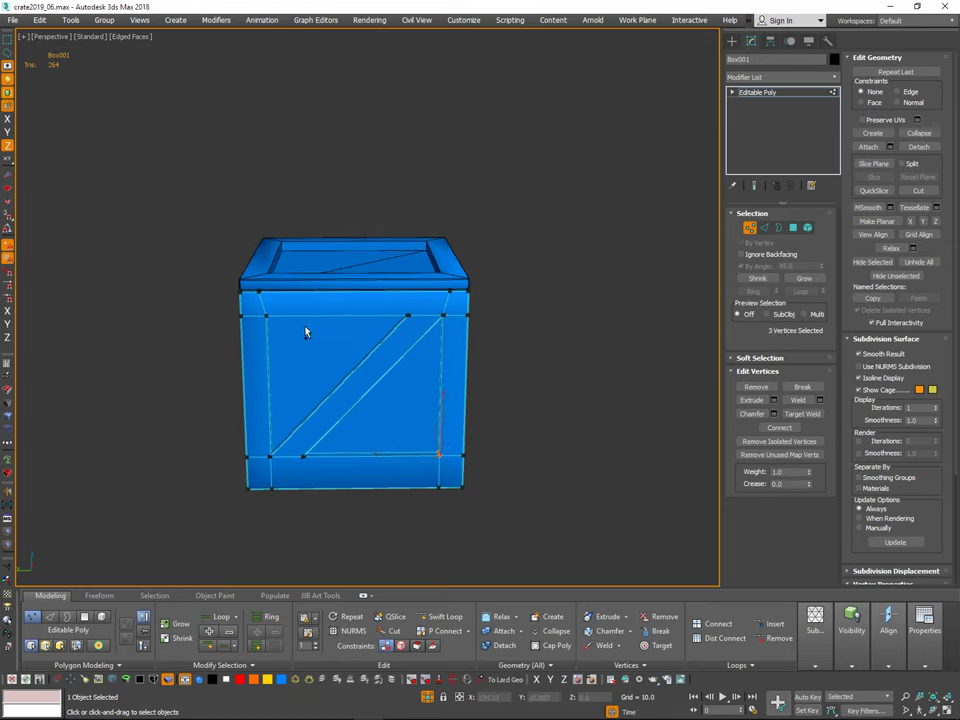
{"action": "middle_click_drag", "start_coordinate": [351, 302], "coordinate": [384, 399], "text": "alt"}
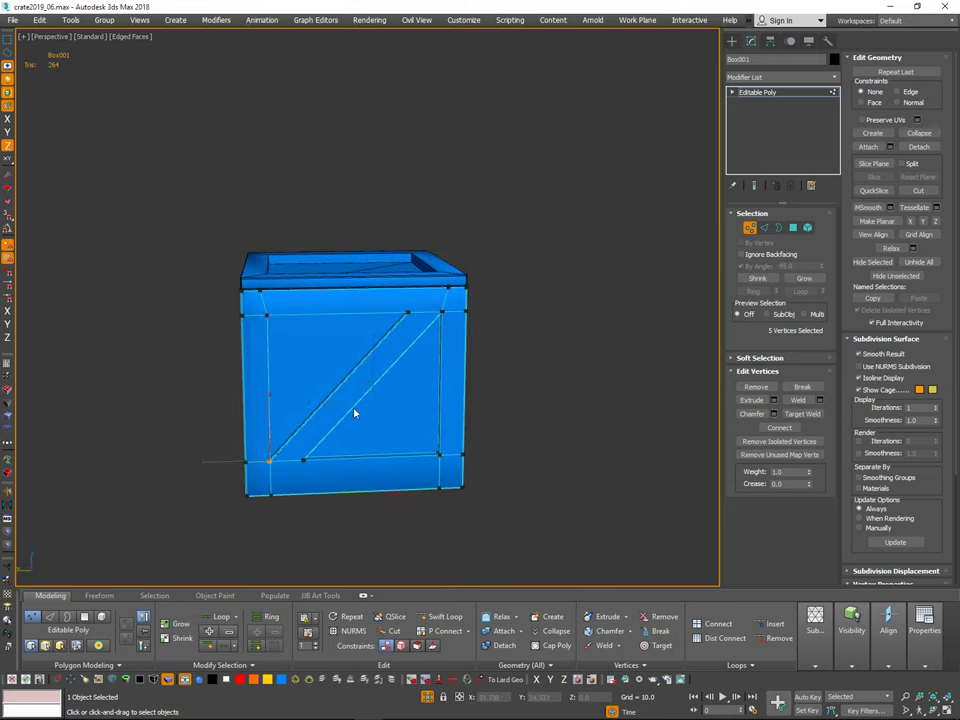
{"action": "middle_click_drag", "start_coordinate": [475, 313], "coordinate": [573, 239], "text": "alt"}
{"action": "middle_click_drag", "start_coordinate": [627, 303], "coordinate": [557, 207], "text": "alt"}
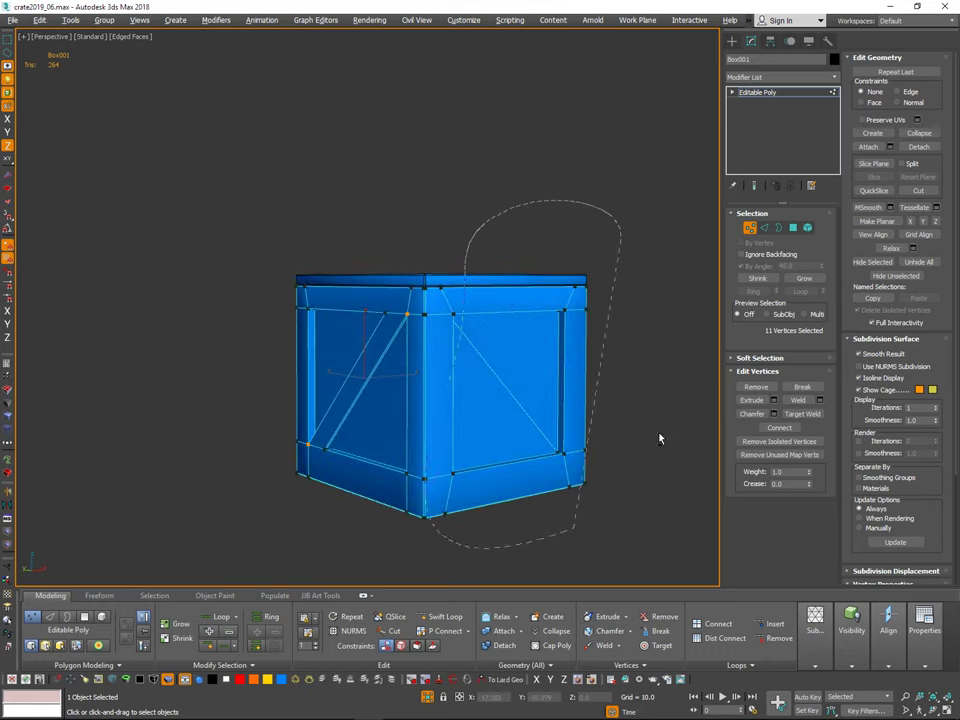
{"action": "middle_click_drag", "start_coordinate": [659, 438], "coordinate": [421, 393], "text": "alt"}
{"action": "middle_click_drag", "start_coordinate": [605, 174], "coordinate": [611, 311], "text": "alt"}
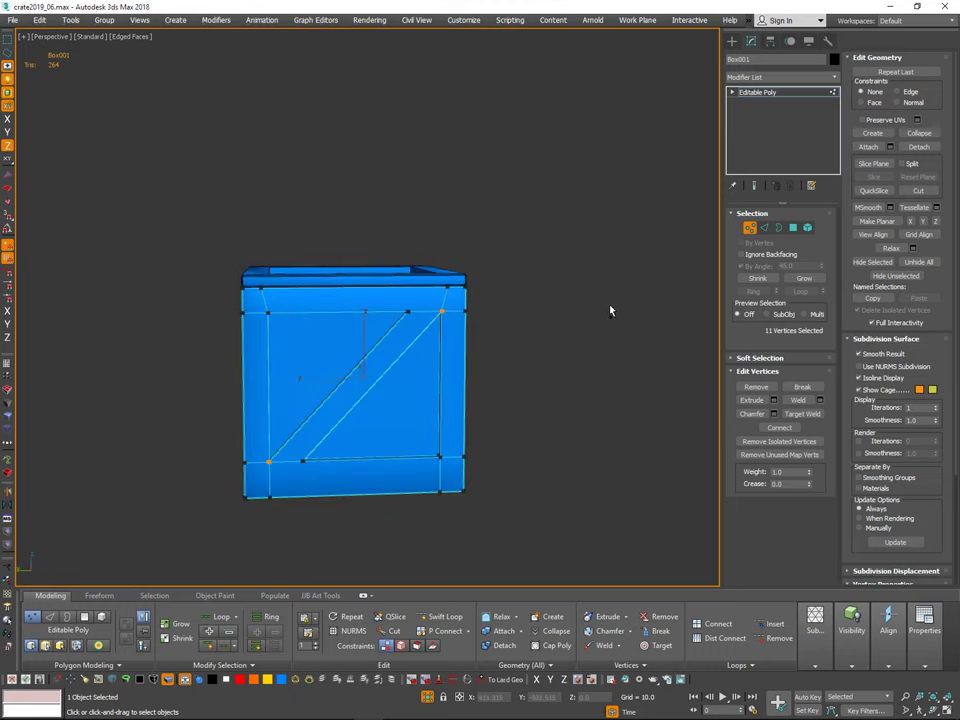
Step: Narrow the vertex selection around the brace ends by removing the extra vertices
{"action": "middle_click_drag", "start_coordinate": [506, 293], "coordinate": [520, 277], "text": "alt"}
{"action": "middle_click_drag", "start_coordinate": [294, 408], "coordinate": [298, 556], "text": "alt"}
{"action": "scroll", "coordinate": [296, 466], "scroll_direction": "up", "scroll_amount": 5}
{"action": "middle_click_drag", "start_coordinate": [316, 465], "coordinate": [189, 555], "text": "alt"}
{"action": "scroll", "coordinate": [189, 555], "scroll_direction": "down", "scroll_amount": 5}
{"action": "middle_click_drag", "start_coordinate": [523, 281], "coordinate": [535, 190], "text": "alt"}
{"action": "scroll", "coordinate": [376, 391], "scroll_direction": "up", "scroll_amount": 4}
{"action": "scroll", "coordinate": [370, 388], "scroll_direction": "up", "scroll_amount": 3}
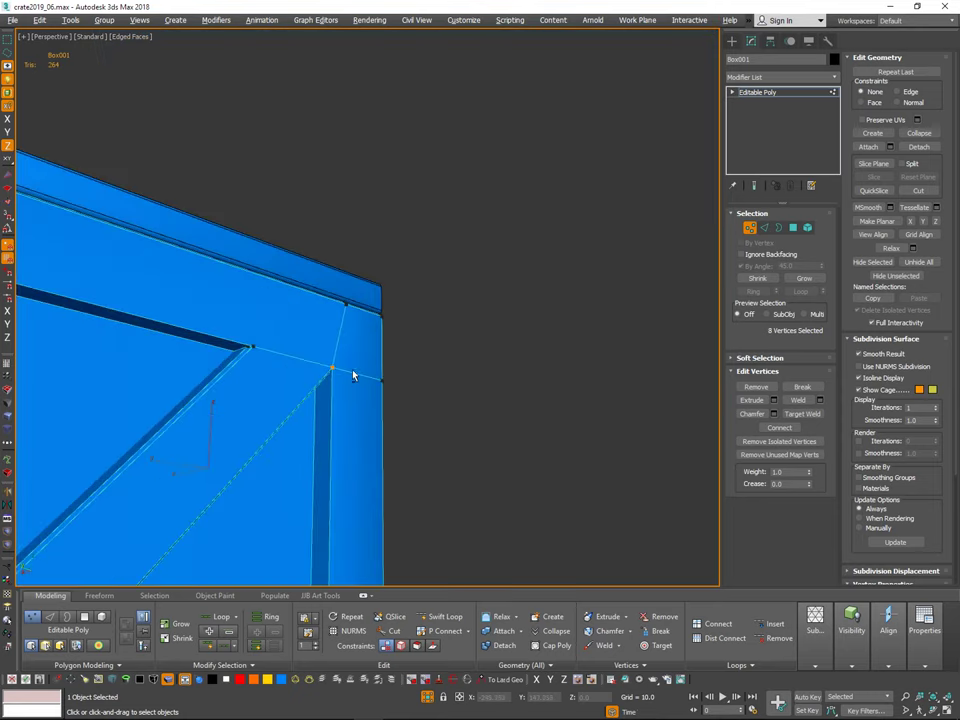
{"action": "scroll", "coordinate": [358, 379], "scroll_direction": "down", "scroll_amount": 5}
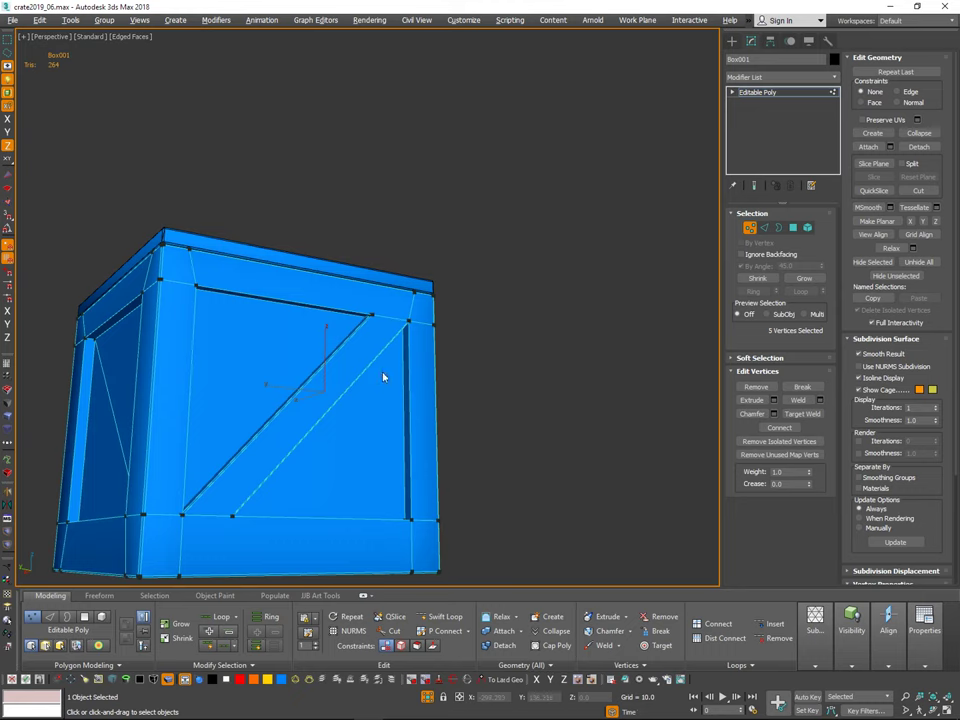
Step: Switch the viewport to wireframe and check which Box001 vertices are selected
{"action": "key", "text": "F3"}
{"action": "middle_click_drag", "start_coordinate": [398, 362], "coordinate": [477, 315], "text": "alt"}
{"action": "key", "text": "F3"}
{"action": "scroll", "coordinate": [491, 398], "scroll_direction": "down", "scroll_amount": 3}
{"action": "scroll", "coordinate": [336, 433], "scroll_direction": "up", "scroll_amount": 4}
{"action": "key", "text": "v"}
{"action": "mouse_move", "coordinate": [339, 396]}
{"action": "middle_mouse_down"}
{"action": "mouse_move", "coordinate": [336, 431]}
{"action": "mouse_move", "coordinate": [232, 492]}
{"action": "middle_mouse_up"}
{"action": "key", "text": "F4"}
{"action": "key", "text": "F3"}
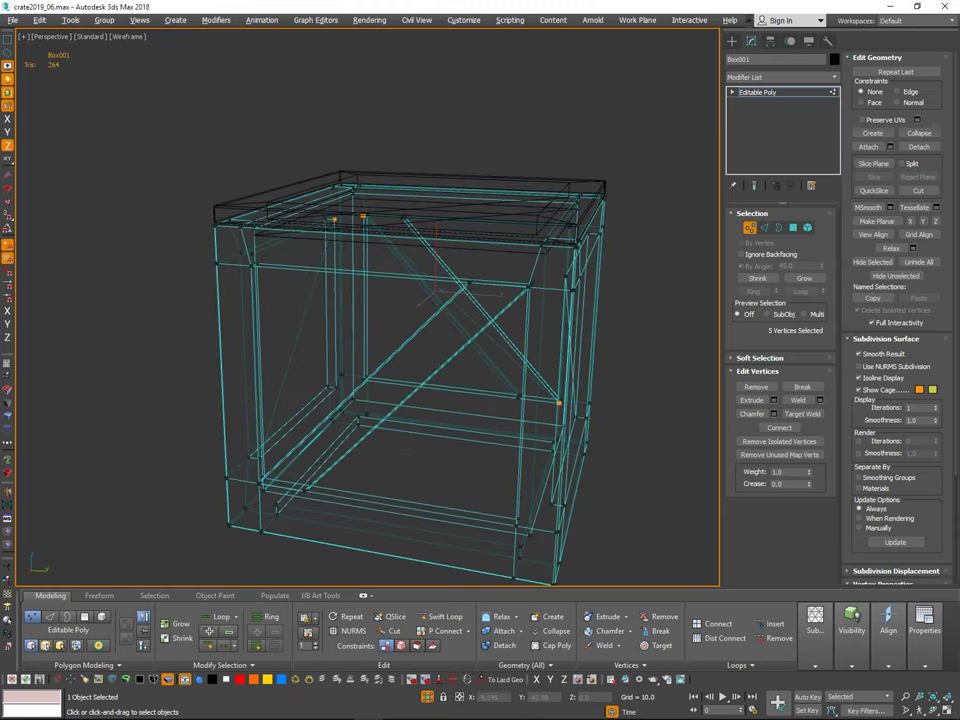
Step: Select opposite brace-end vertices on Box001's braced side in wireframe, restore the shaded display and leave vertex editing
{"action": "scroll", "coordinate": [229, 495], "scroll_direction": "up", "scroll_amount": 4}
{"action": "scroll", "coordinate": [285, 465], "scroll_direction": "down", "scroll_amount": 2}
{"action": "left_click_drag", "start_coordinate": [141, 518], "coordinate": [179, 487]}
{"action": "middle_click_drag", "start_coordinate": [215, 465], "coordinate": [153, 548], "text": "alt"}
{"action": "middle_click_drag", "start_coordinate": [197, 480], "coordinate": [240, 563], "text": "alt"}
{"action": "scroll", "coordinate": [255, 461], "scroll_direction": "down", "scroll_amount": 4}
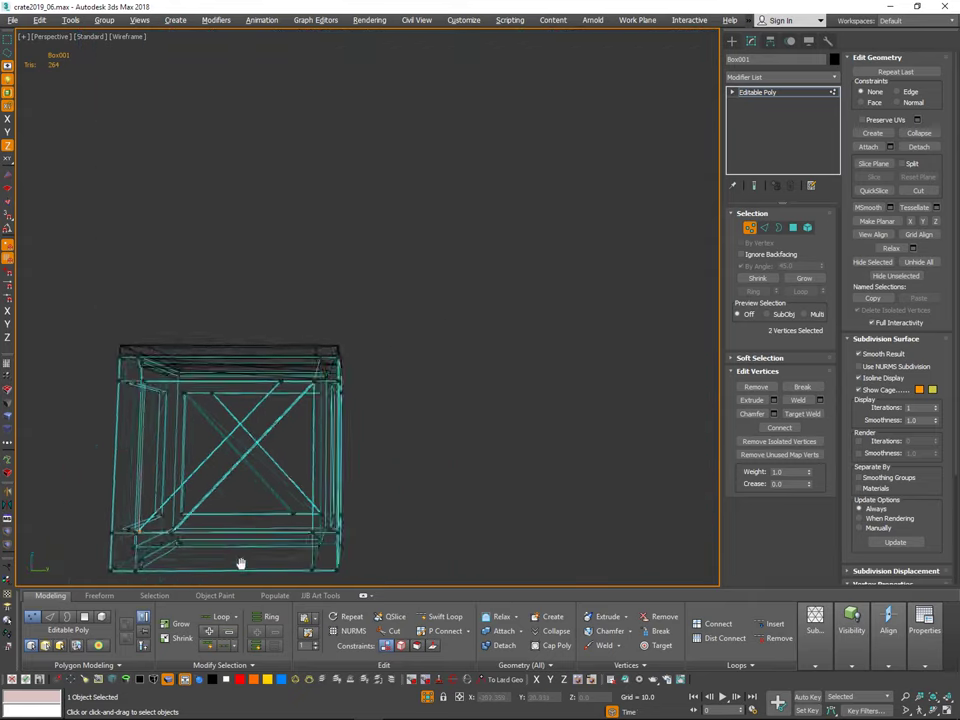
{"action": "scroll", "coordinate": [315, 390], "scroll_direction": "up", "scroll_amount": 4}
{"action": "middle_click_drag", "start_coordinate": [315, 390], "coordinate": [239, 510]}
{"action": "scroll", "coordinate": [240, 508], "scroll_direction": "up", "scroll_amount": 3}
{"action": "left_click_drag", "start_coordinate": [259, 482], "coordinate": [236, 458]}
{"action": "middle_click_drag", "start_coordinate": [266, 462], "coordinate": [310, 417], "text": "alt"}
{"action": "scroll", "coordinate": [276, 528], "scroll_direction": "down", "scroll_amount": 4}
{"action": "middle_click_drag", "start_coordinate": [310, 417], "coordinate": [309, 490], "text": "alt"}
{"action": "mouse_move", "coordinate": [534, 356]}
{"action": "middle_mouse_down"}
{"action": "mouse_move", "coordinate": [549, 361]}
{"action": "mouse_move", "coordinate": [579, 317]}
{"action": "middle_mouse_up"}
{"action": "key", "text": "F3"}
{"action": "left_click", "coordinate": [748, 231]}
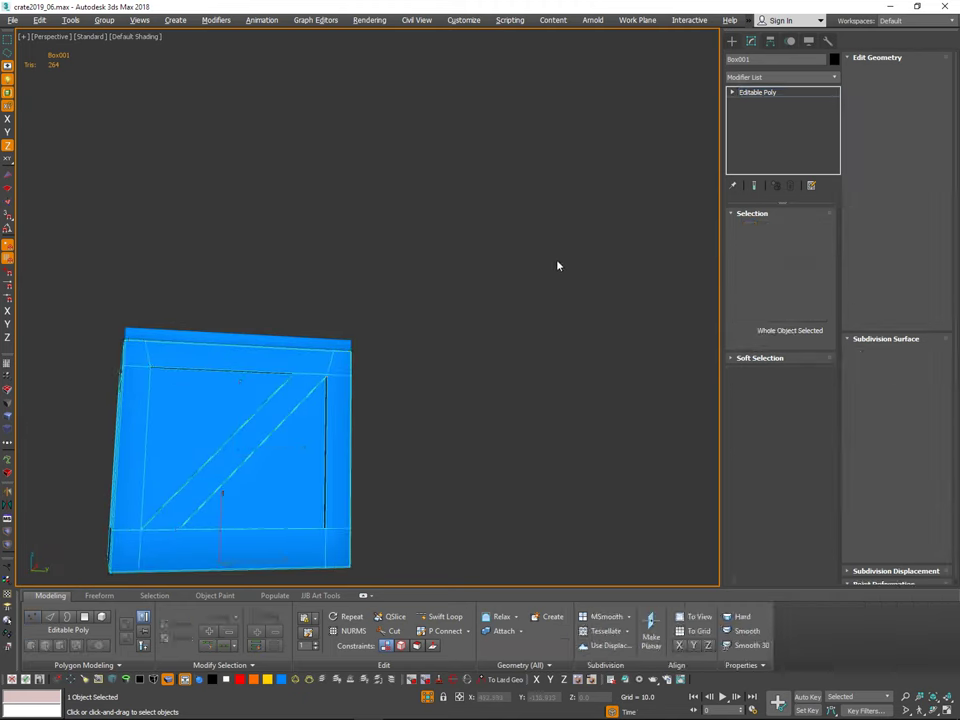
Step: Examine the whole crate from several angles with edged faces displayed over the shading
{"action": "left_click", "coordinate": [557, 262]}
{"action": "mouse_move", "coordinate": [552, 224]}
{"action": "middle_mouse_down", "text": "alt"}
{"action": "mouse_move", "coordinate": [569, 198]}
{"action": "mouse_move", "coordinate": [557, 315]}
{"action": "mouse_move", "coordinate": [577, 296]}
{"action": "mouse_move", "coordinate": [598, 288]}
{"action": "mouse_move", "coordinate": [598, 304]}
{"action": "mouse_move", "coordinate": [611, 292]}
{"action": "mouse_move", "coordinate": [588, 265]}
{"action": "mouse_move", "coordinate": [609, 266]}
{"action": "mouse_move", "coordinate": [579, 264]}
{"action": "mouse_move", "coordinate": [583, 300]}
{"action": "middle_mouse_up", "text": "alt"}
{"action": "key", "text": "z"}
{"action": "left_click", "coordinate": [560, 266]}
{"action": "scroll", "coordinate": [598, 304], "scroll_direction": "down", "scroll_amount": 3}
{"action": "key", "text": "F3"}
{"action": "key", "text": "F3"}
{"action": "left_click", "coordinate": [615, 270]}
{"action": "key", "text": "z"}
{"action": "scroll", "coordinate": [603, 274], "scroll_direction": "down", "scroll_amount": 3}
{"action": "key", "text": "F4"}
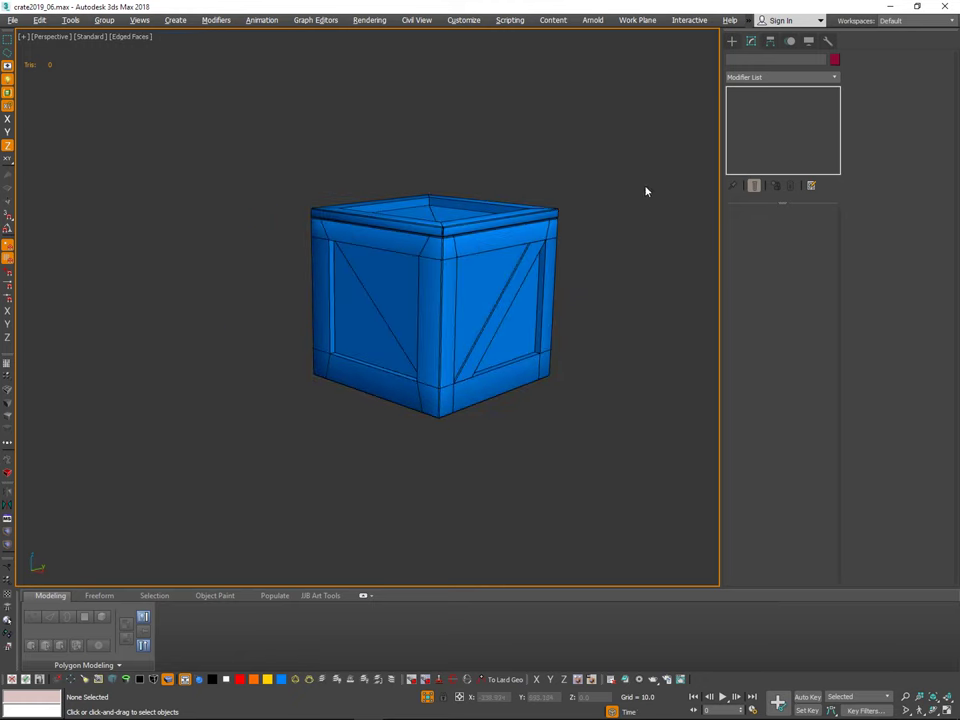
{"action": "left_click_drag", "start_coordinate": [591, 457], "coordinate": [588, 224]}
{"action": "key", "text": "z"}
{"action": "middle_click_drag", "start_coordinate": [578, 272], "coordinate": [541, 280], "text": "alt"}
{"action": "left_click", "coordinate": [540, 278]}
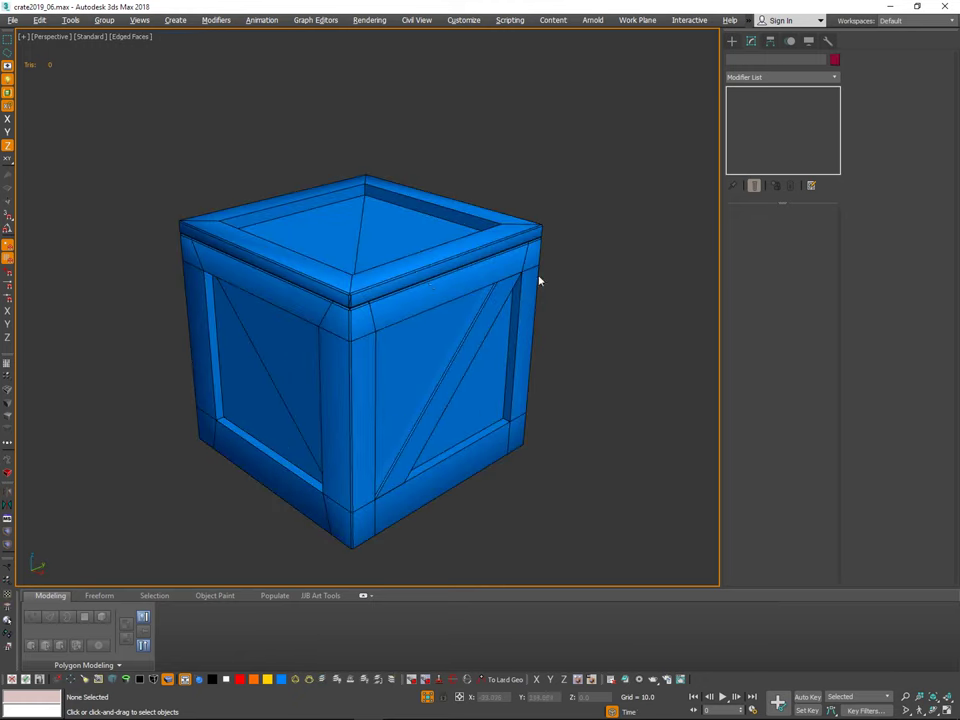
Step: Isolate Box001 and begin selecting the rim vertices beside its top corners
{"action": "left_click", "coordinate": [432, 284]}
{"action": "left_click", "coordinate": [748, 229]}
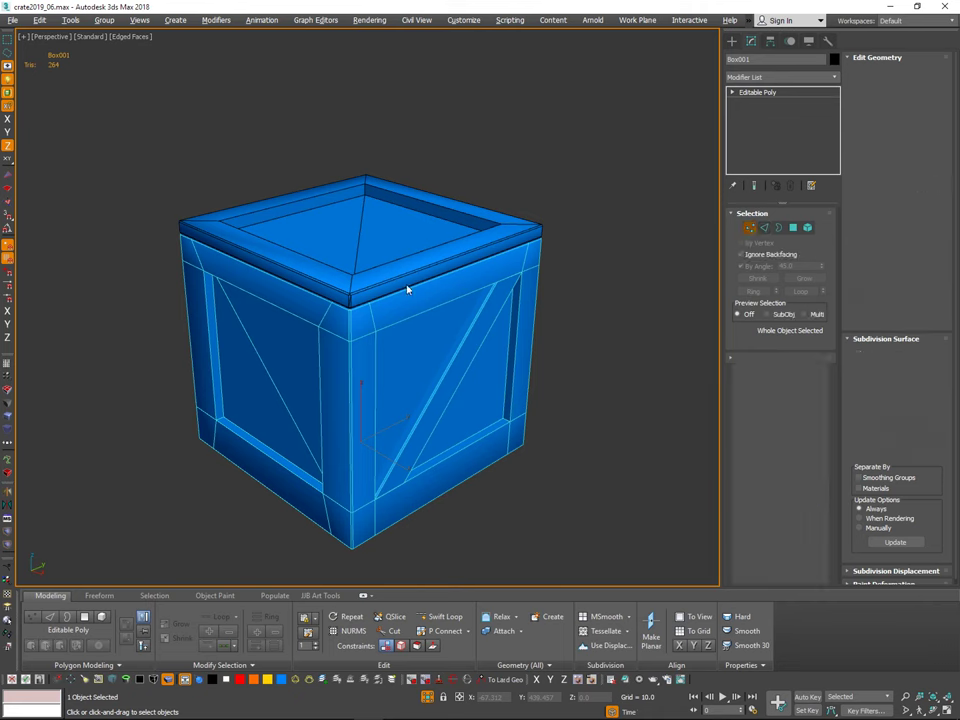
{"action": "mouse_move", "coordinate": [380, 306]}
{"action": "middle_mouse_down", "text": "alt"}
{"action": "mouse_move", "coordinate": [368, 315]}
{"action": "mouse_move", "coordinate": [366, 307]}
{"action": "middle_mouse_up", "text": "alt"}
{"action": "middle_click_drag", "start_coordinate": [505, 257], "coordinate": [441, 194], "text": "alt"}
{"action": "key", "text": "alt+q"}
{"action": "scroll", "coordinate": [450, 250], "scroll_direction": "down", "scroll_amount": 3}
{"action": "left_click_drag", "start_coordinate": [326, 170], "coordinate": [278, 250]}
Step: Connect the vertices surrounding Box001's first upper corners with short diagonal edges
{"action": "middle_click_drag", "start_coordinate": [432, 280], "coordinate": [428, 250], "text": "alt"}
{"action": "middle_click_drag", "start_coordinate": [575, 292], "coordinate": [378, 355], "text": "alt"}
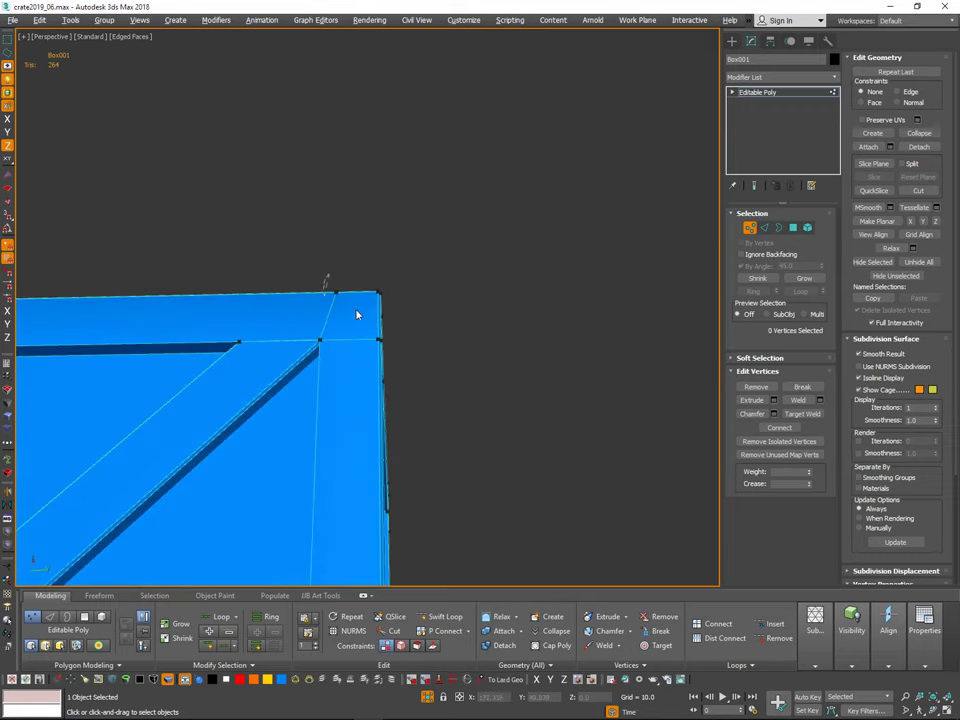
{"action": "left_click_drag", "start_coordinate": [380, 338], "coordinate": [390, 346], "text": "ctrl"}
{"action": "middle_click_drag", "start_coordinate": [455, 346], "coordinate": [420, 348], "text": "alt"}
{"action": "left_click_drag", "start_coordinate": [400, 280], "coordinate": [412, 296], "text": "ctrl"}
{"action": "middle_click_drag", "start_coordinate": [440, 330], "coordinate": [310, 362], "text": "alt"}
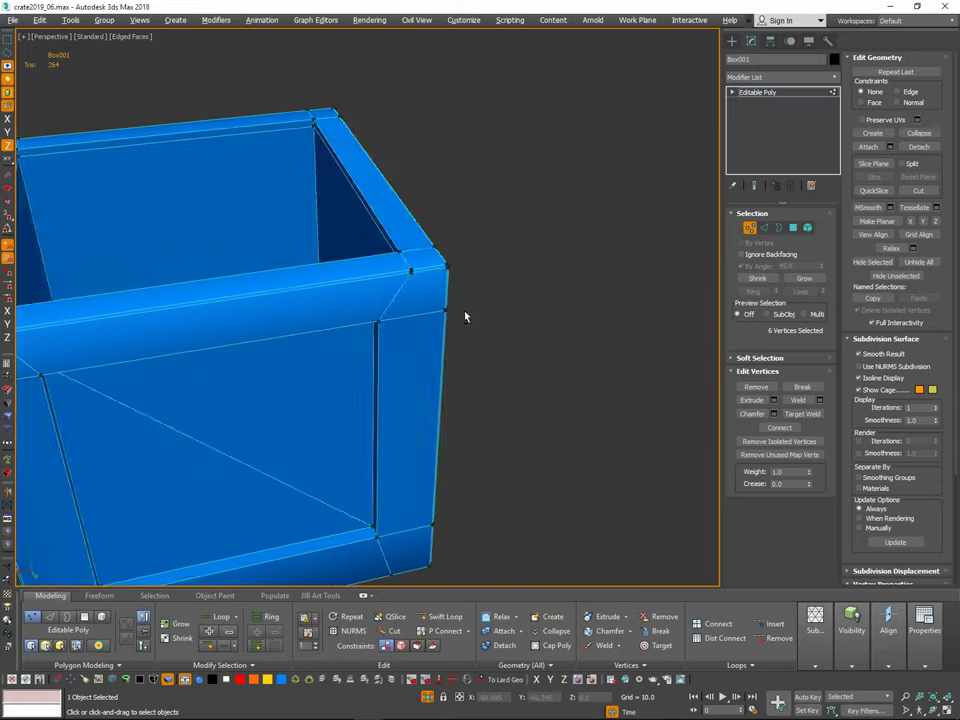
{"action": "middle_click_drag", "start_coordinate": [465, 315], "coordinate": [449, 263], "text": "alt"}
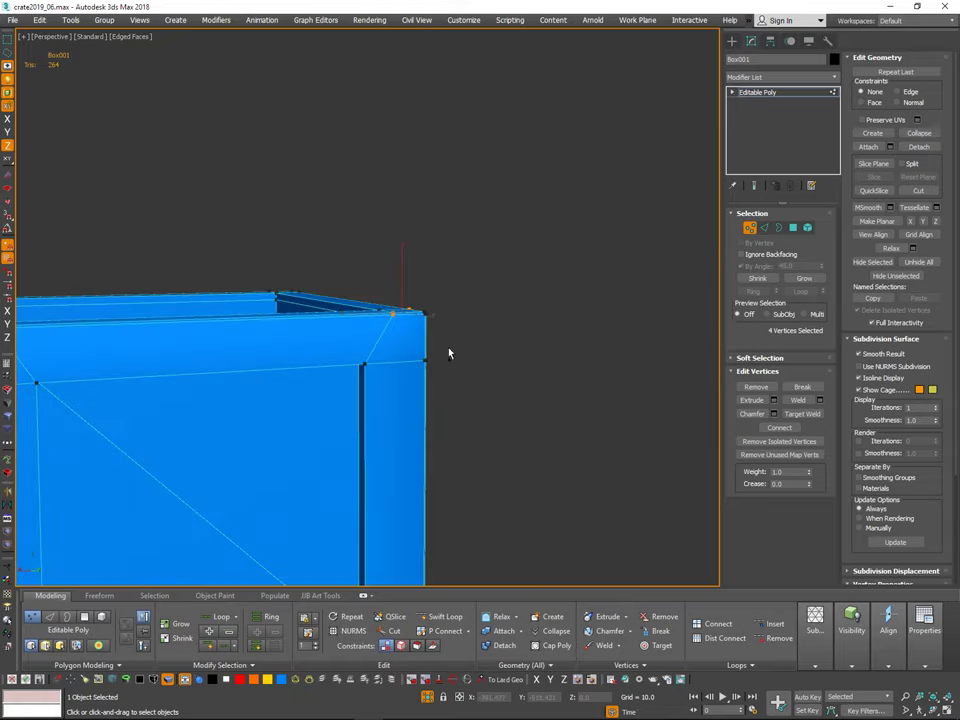
Step: Add the same diagonal edges around Box001's remaining upper corners and leave vertex editing
{"action": "middle_click_drag", "start_coordinate": [535, 328], "coordinate": [464, 348], "text": "alt"}
{"action": "left_click_drag", "start_coordinate": [485, 388], "coordinate": [483, 409], "text": "ctrl"}
{"action": "middle_click_drag", "start_coordinate": [516, 395], "coordinate": [404, 415], "text": "alt"}
{"action": "middle_click_drag", "start_coordinate": [548, 429], "coordinate": [538, 361], "text": "alt"}
{"action": "mouse_move", "coordinate": [538, 361]}
{"action": "left_mouse_down", "text": "ctrl"}
{"action": "mouse_move", "coordinate": [555, 366]}
{"action": "mouse_move", "coordinate": [536, 364]}
{"action": "left_mouse_up", "text": "ctrl"}
{"action": "middle_click_drag", "start_coordinate": [560, 370], "coordinate": [715, 366], "text": "alt"}
{"action": "middle_click_drag", "start_coordinate": [715, 366], "coordinate": [586, 393]}
{"action": "scroll", "coordinate": [582, 404], "scroll_direction": "down", "scroll_amount": 3}
{"action": "key", "text": "1"}
{"action": "left_click", "coordinate": [572, 416]}
{"action": "scroll", "coordinate": [574, 418], "scroll_direction": "down", "scroll_amount": 3}
{"action": "scroll", "coordinate": [444, 452], "scroll_direction": "up", "scroll_amount": 2}
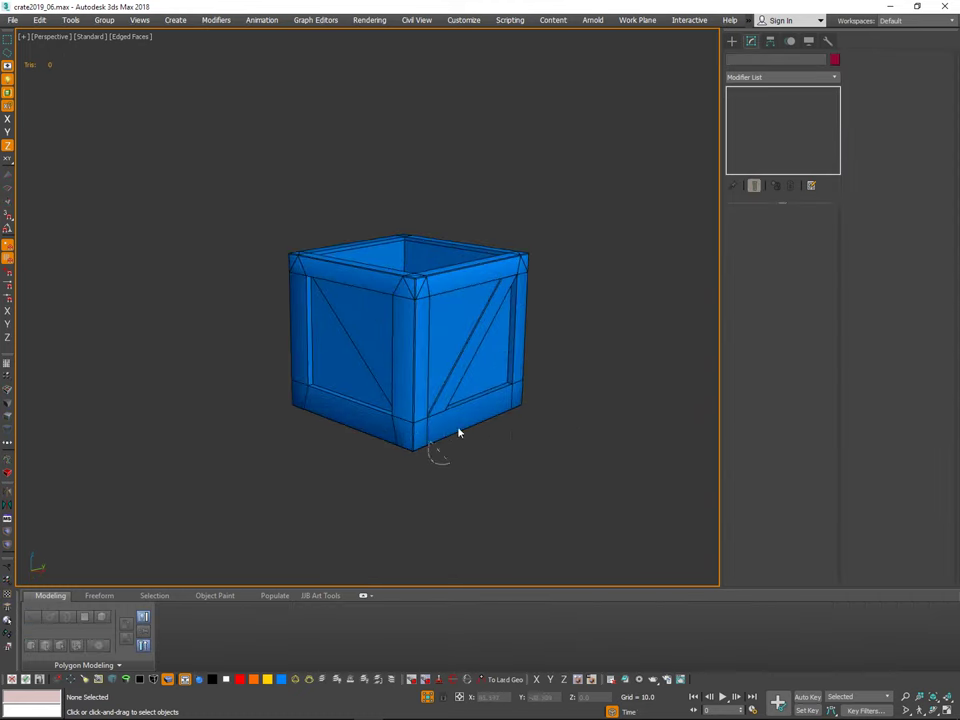
Step: Connect the vertices beside Box001's first bottom corners with short diagonal edges
{"action": "left_click_drag", "start_coordinate": [459, 432], "coordinate": [456, 446]}
{"action": "scroll", "coordinate": [443, 438], "scroll_direction": "up", "scroll_amount": 3}
{"action": "middle_click_drag", "start_coordinate": [442, 438], "coordinate": [441, 420], "text": "alt"}
{"action": "key", "text": "1"}
{"action": "left_click_drag", "start_coordinate": [419, 458], "coordinate": [428, 443]}
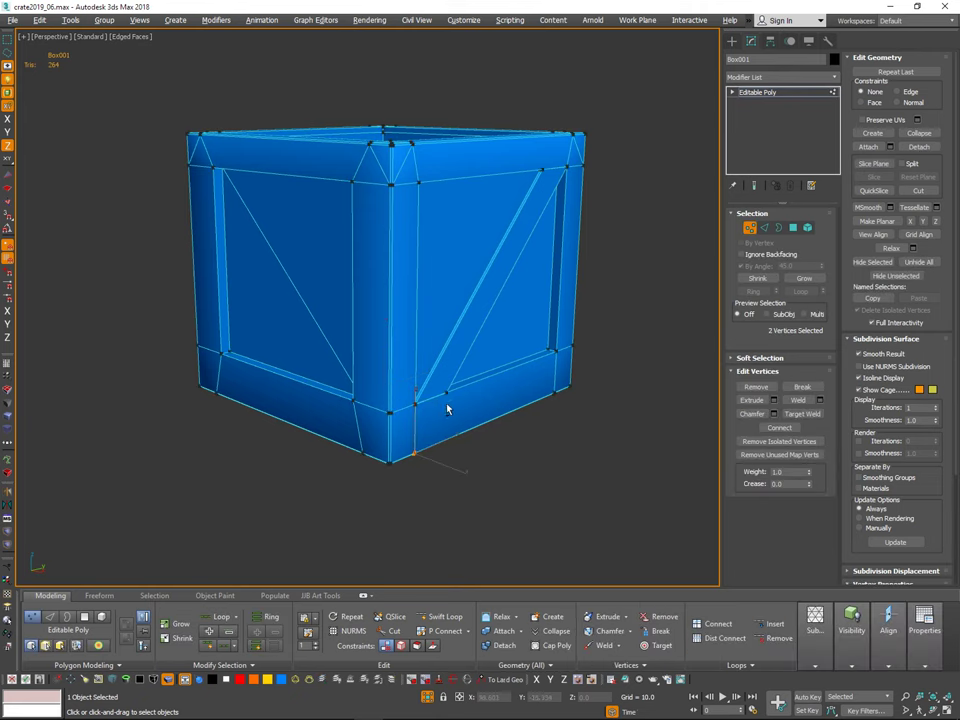
{"action": "middle_click_drag", "start_coordinate": [447, 409], "coordinate": [367, 497], "text": "alt"}
{"action": "middle_click_drag", "start_coordinate": [486, 422], "coordinate": [395, 467], "text": "alt"}
{"action": "mouse_move", "coordinate": [428, 417]}
{"action": "middle_mouse_down", "text": "alt"}
{"action": "mouse_move", "coordinate": [403, 375]}
{"action": "mouse_move", "coordinate": [424, 424]}
{"action": "middle_mouse_up", "text": "alt"}
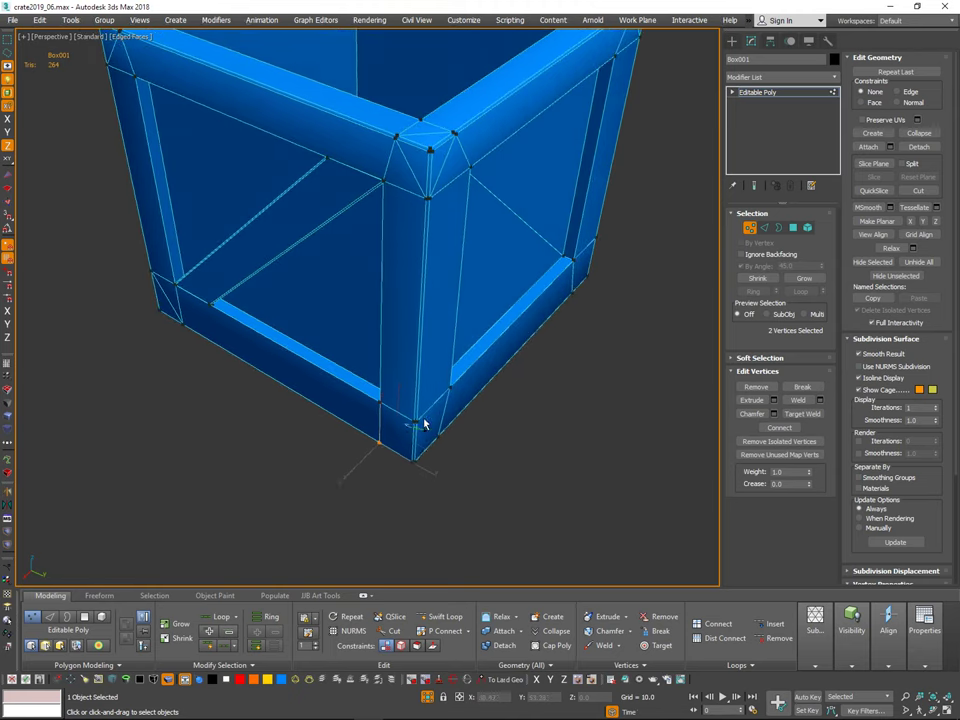
Step: Connect the vertices around the remaining bottom corners, including the underside, and deselect Box001
{"action": "left_click_drag", "start_coordinate": [449, 428], "coordinate": [483, 437], "text": "ctrl"}
{"action": "middle_click_drag", "start_coordinate": [483, 437], "coordinate": [463, 280], "text": "alt"}
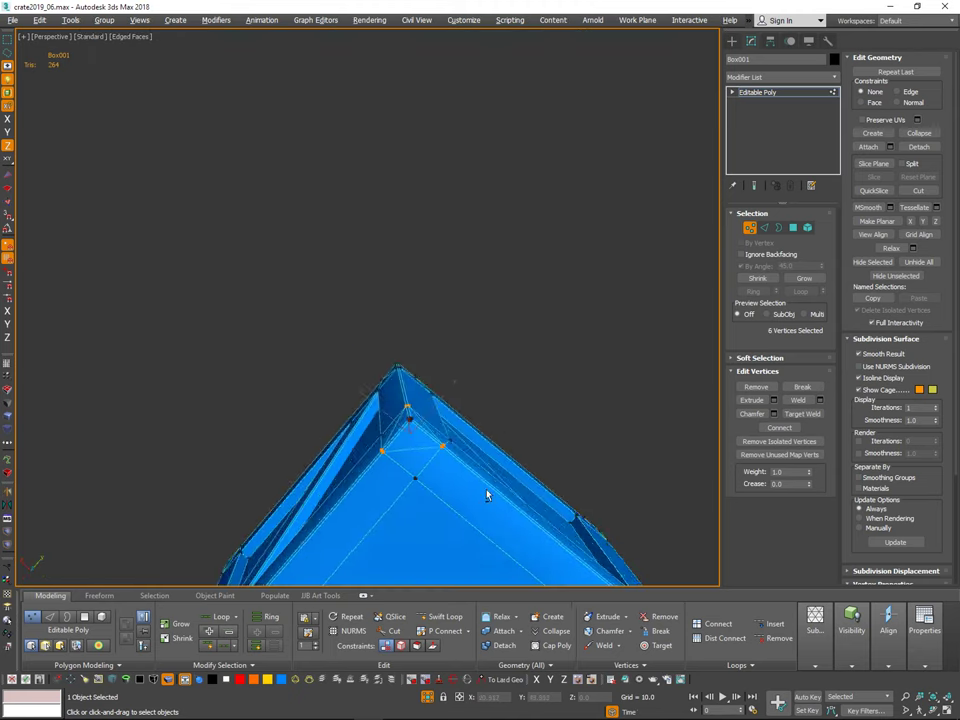
{"action": "middle_click_drag", "start_coordinate": [485, 490], "coordinate": [446, 478], "text": "alt"}
{"action": "left_click_drag", "start_coordinate": [428, 494], "coordinate": [485, 469], "text": "ctrl"}
{"action": "middle_click_drag", "start_coordinate": [487, 453], "coordinate": [549, 348], "text": "alt"}
{"action": "middle_click_drag", "start_coordinate": [626, 328], "coordinate": [640, 380], "text": "alt"}
{"action": "left_click", "coordinate": [752, 228]}
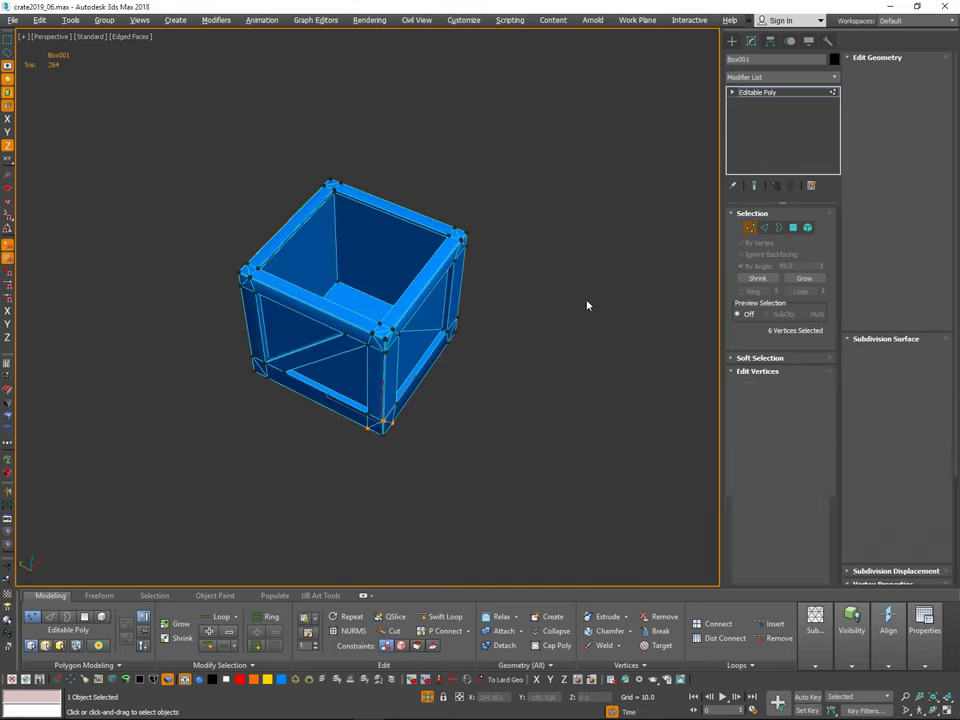
{"action": "left_click", "coordinate": [587, 304]}
Step: Bring back all hidden objects and isolate the two low-poly objects, the box and its lid
{"action": "scroll", "coordinate": [533, 292], "scroll_direction": "down", "scroll_amount": 4}
{"action": "scroll", "coordinate": [540, 332], "scroll_direction": "up", "scroll_amount": 5}
{"action": "middle_click_drag", "start_coordinate": [540, 332], "coordinate": [518, 368], "text": "alt"}
{"action": "key", "text": "alt+u"}
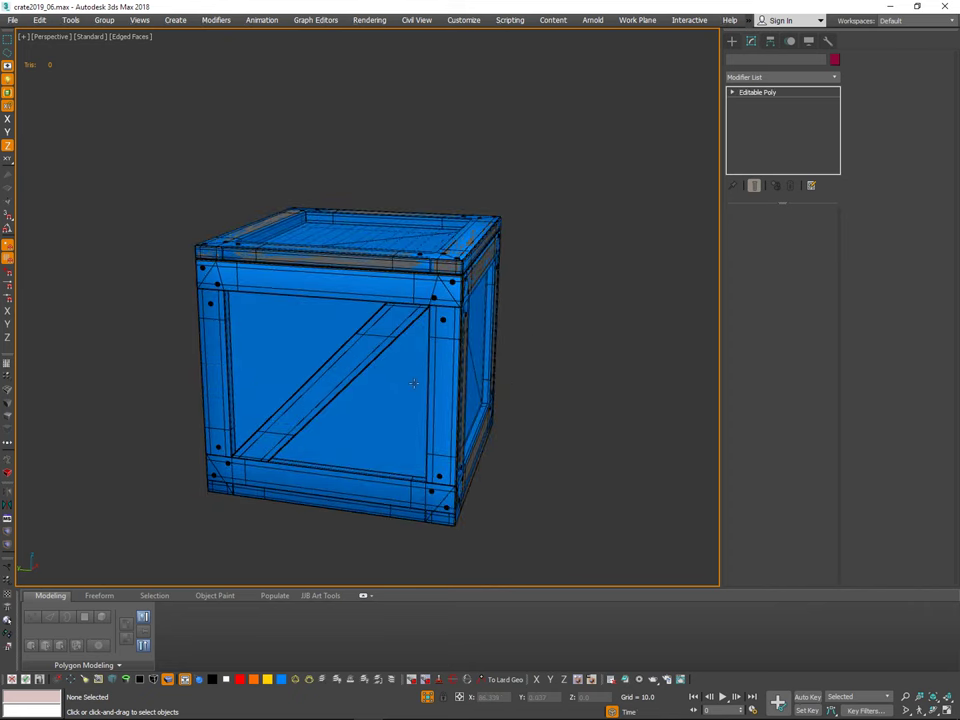
{"action": "left_click", "coordinate": [413, 383]}
{"action": "key", "text": "ctrl+a"}
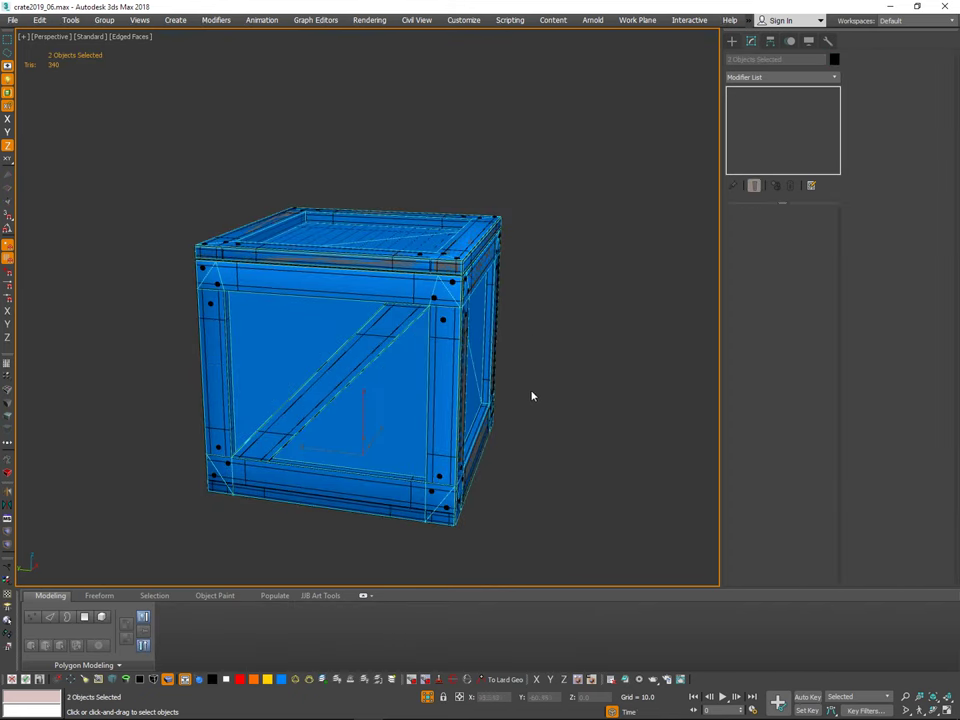
{"action": "mouse_move", "coordinate": [532, 397]}
{"action": "middle_mouse_down", "text": "alt"}
{"action": "mouse_move", "coordinate": [536, 442]}
{"action": "mouse_move", "coordinate": [526, 442]}
{"action": "mouse_move", "coordinate": [536, 418]}
{"action": "middle_mouse_up", "text": "alt"}
{"action": "left_click", "coordinate": [536, 420]}
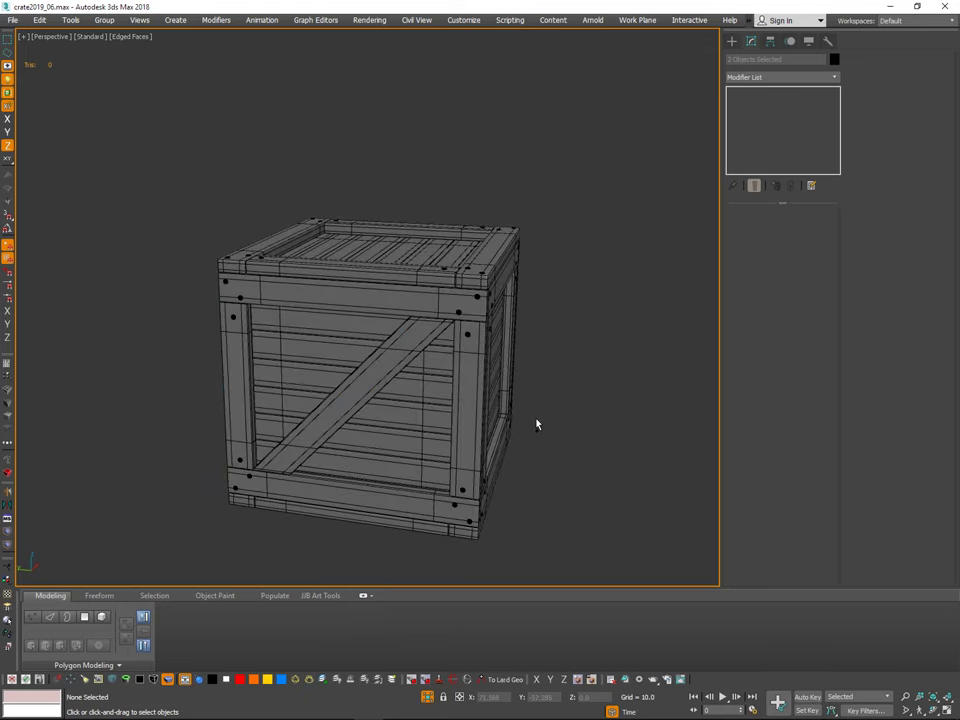
{"action": "key", "text": "ctrl+a"}
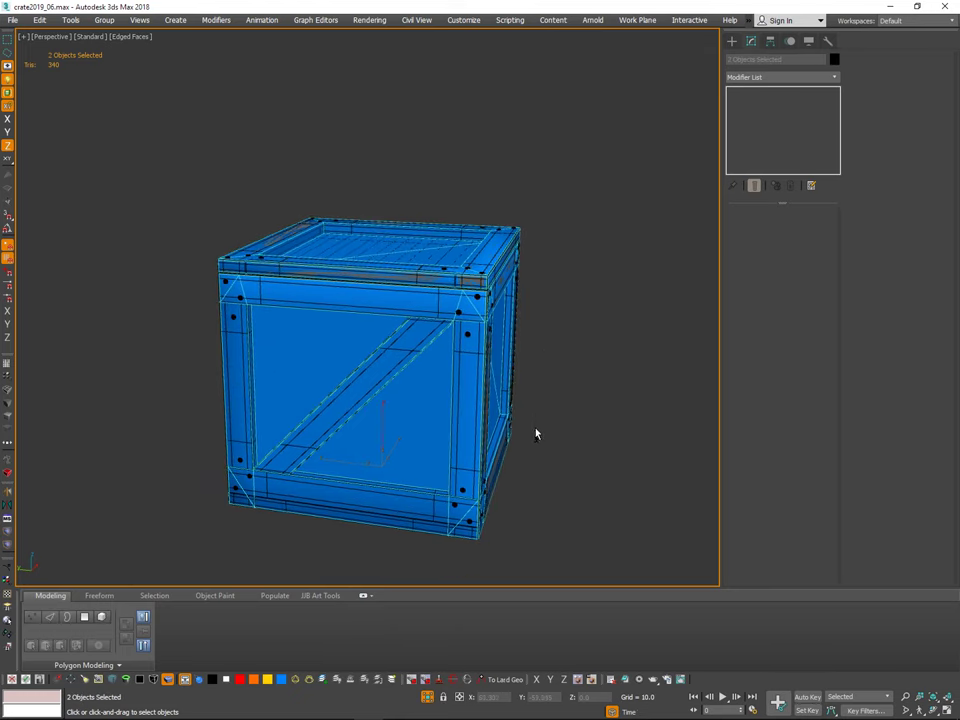
{"action": "key", "text": "alt+q"}
{"action": "middle_click_drag", "start_coordinate": [536, 433], "coordinate": [538, 446]}
{"action": "left_click", "coordinate": [548, 377]}
Step: Select the lid Box001_001 and examine the narrow bevel edges at its outer corners
{"action": "left_click", "coordinate": [482, 274]}
{"action": "middle_click_drag", "start_coordinate": [482, 274], "coordinate": [589, 245], "text": "alt"}
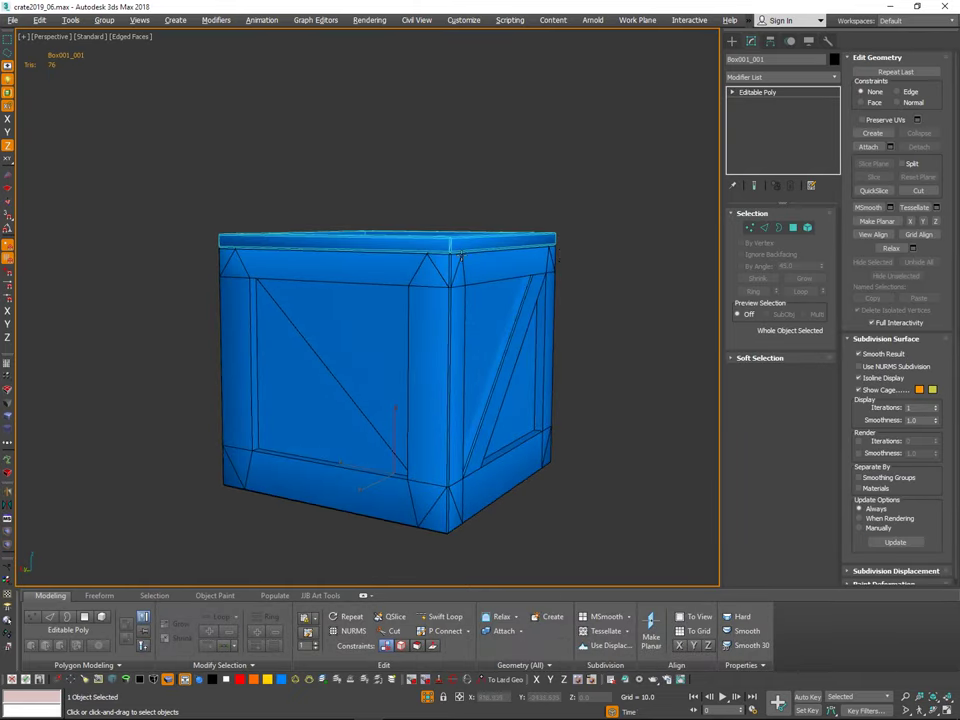
{"action": "scroll", "coordinate": [456, 242], "scroll_direction": "up", "scroll_amount": 5}
{"action": "scroll", "coordinate": [484, 225], "scroll_direction": "down", "scroll_amount": 4}
{"action": "mouse_move", "coordinate": [484, 236]}
{"action": "middle_mouse_down", "text": "alt"}
{"action": "mouse_move", "coordinate": [598, 271]}
{"action": "mouse_move", "coordinate": [501, 263]}
{"action": "mouse_move", "coordinate": [492, 226]}
{"action": "middle_mouse_up", "text": "alt"}
{"action": "key", "text": "2"}
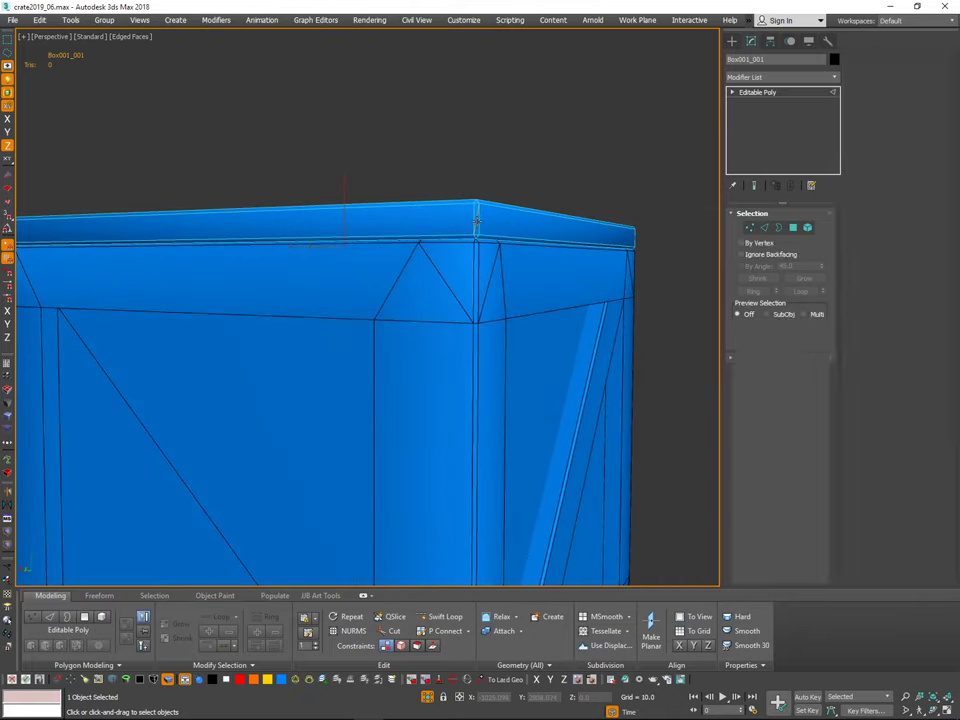
{"action": "left_click", "coordinate": [480, 217]}
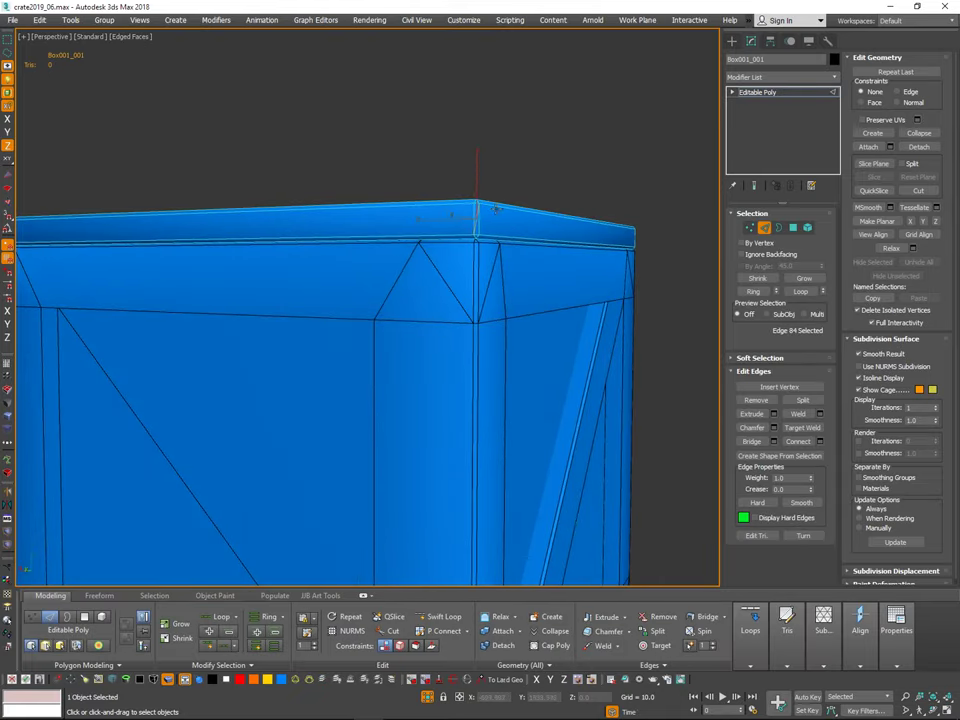
{"action": "middle_click_drag", "start_coordinate": [590, 328], "coordinate": [485, 323], "text": "alt"}
{"action": "middle_click_drag", "start_coordinate": [449, 279], "coordinate": [428, 232], "text": "alt"}
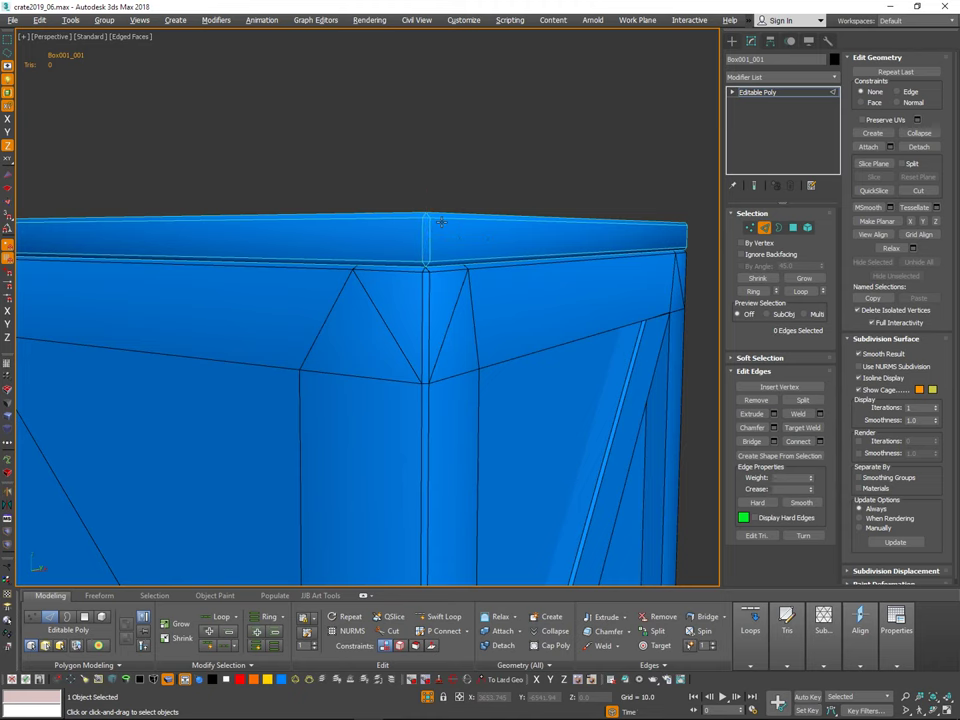
{"action": "scroll", "coordinate": [659, 308], "scroll_direction": "down", "scroll_amount": 2}
{"action": "middle_click_drag", "start_coordinate": [659, 308], "coordinate": [480, 511], "text": "alt"}
{"action": "scroll", "coordinate": [566, 349], "scroll_direction": "down", "scroll_amount": 3}
{"action": "scroll", "coordinate": [614, 300], "scroll_direction": "down", "scroll_amount": 3}
Step: Try to connect all of the lid's vertices with additional edges
{"action": "key", "text": "1"}
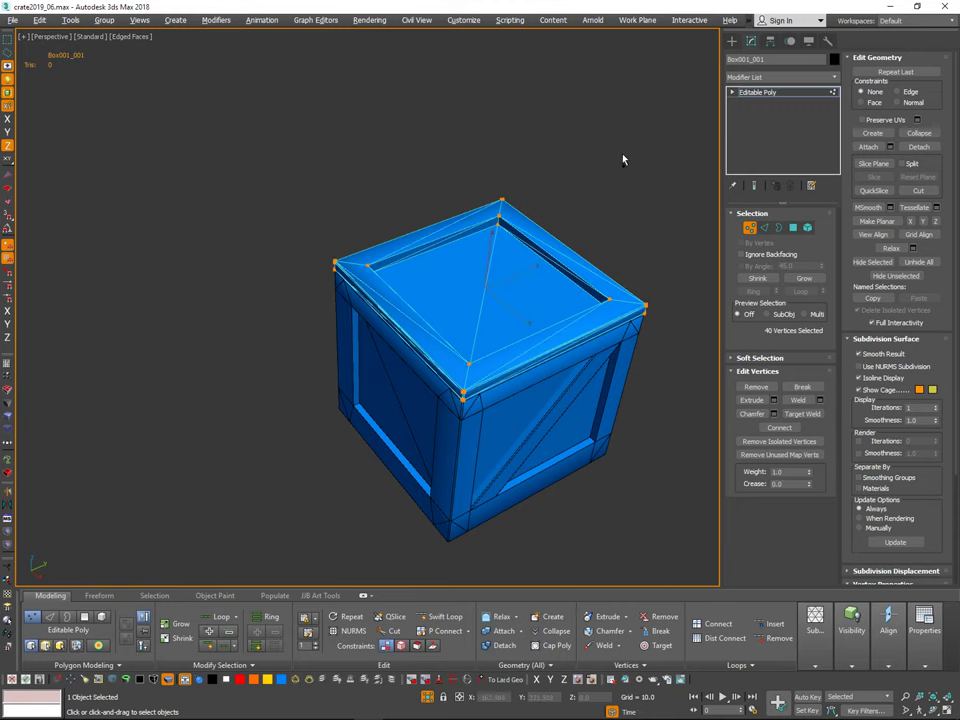
{"action": "middle_click_drag", "start_coordinate": [618, 172], "coordinate": [655, 213], "text": "alt"}
{"action": "left_click", "coordinate": [645, 171]}
{"action": "left_click", "coordinate": [748, 230]}
{"action": "left_click", "coordinate": [636, 220]}
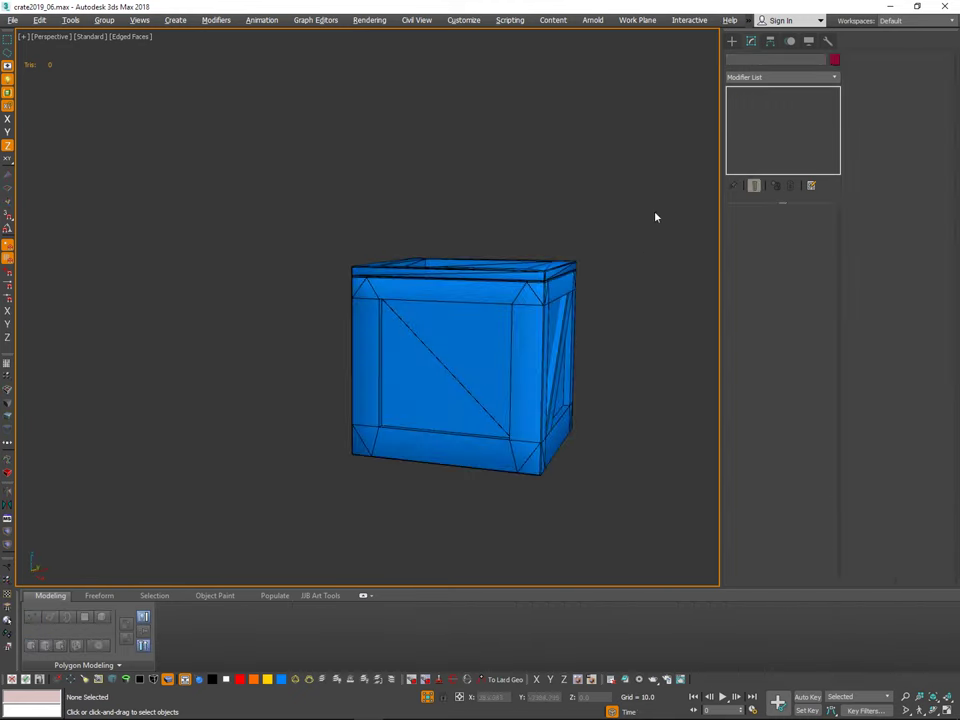
{"action": "left_click", "coordinate": [536, 347]}
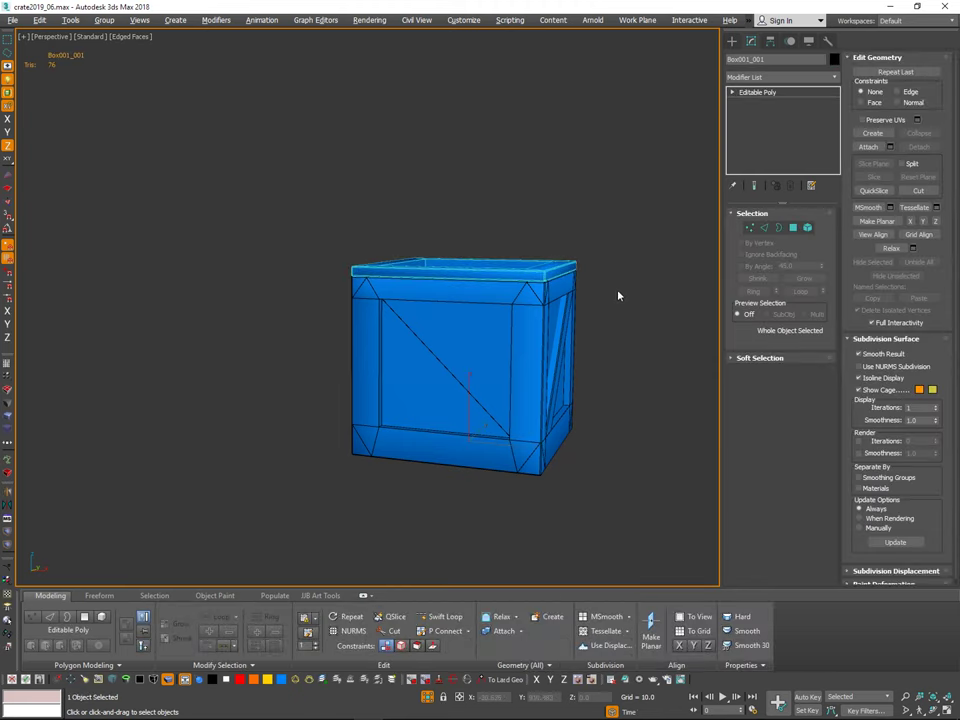
{"action": "middle_click_drag", "start_coordinate": [618, 296], "coordinate": [552, 309], "text": "alt"}
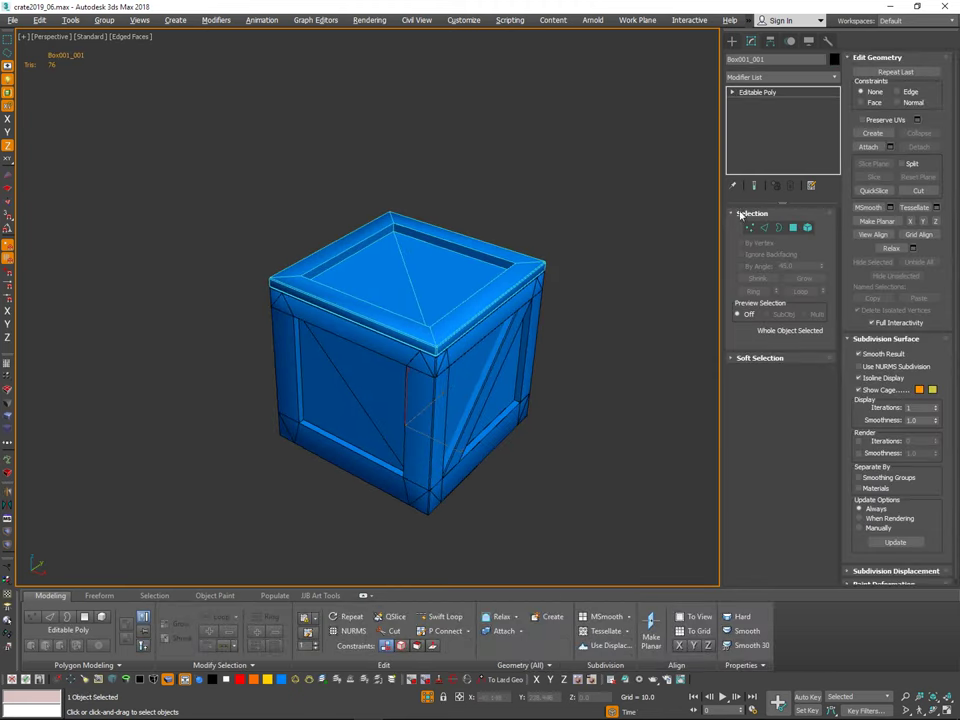
Step: Save the scene as the next incremental file, crate2019_07.max
{"action": "left_click", "coordinate": [612, 279]}
{"action": "middle_click_drag", "start_coordinate": [598, 240], "coordinate": [527, 203], "text": "alt"}
{"action": "scroll", "coordinate": [556, 215], "scroll_direction": "down", "scroll_amount": 3}
{"action": "scroll", "coordinate": [521, 253], "scroll_direction": "up", "scroll_amount": 4}
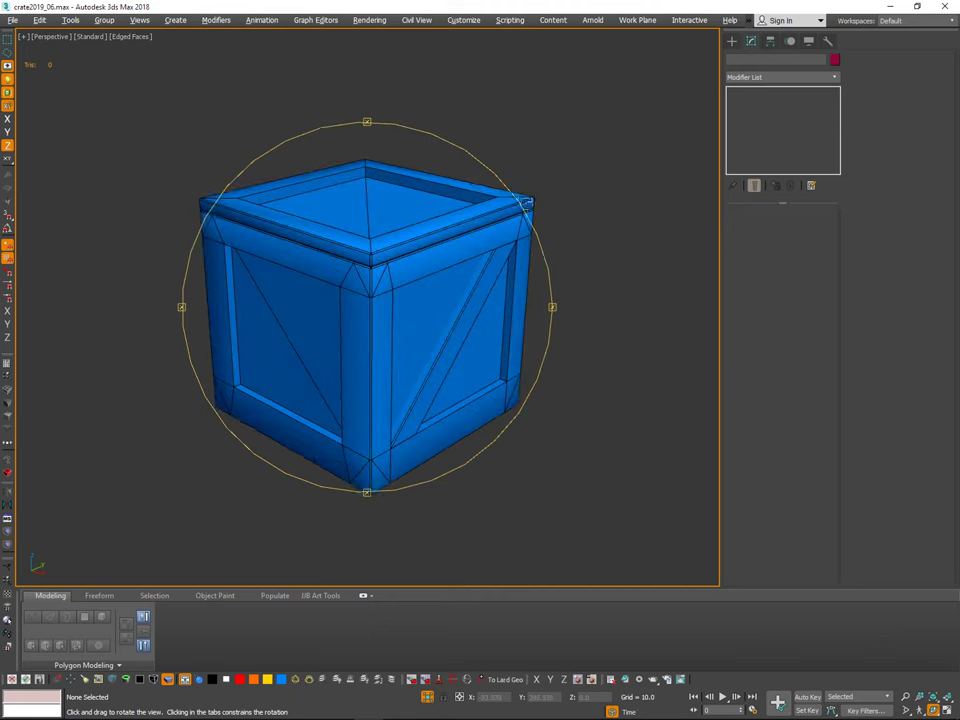
{"action": "left_click", "coordinate": [13, 20]}
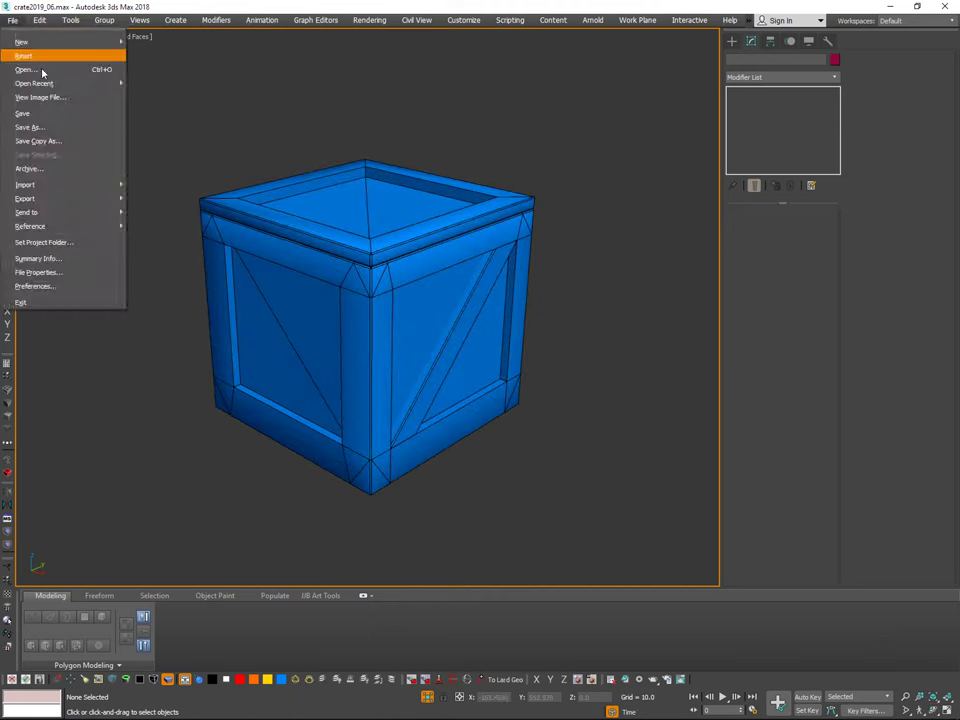
{"action": "left_click", "coordinate": [60, 127]}
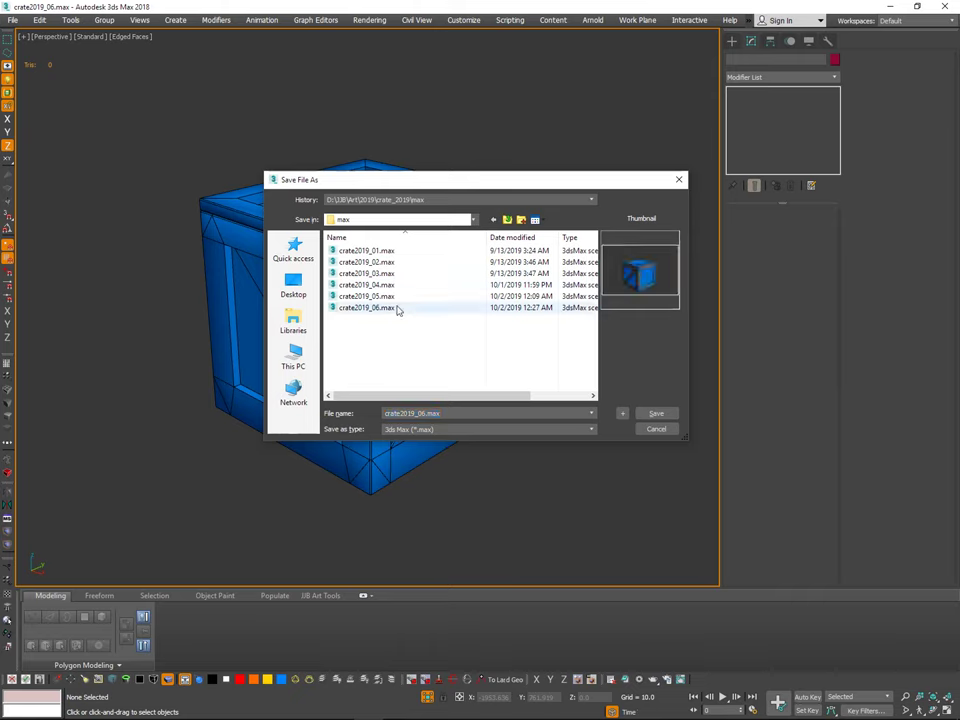
{"action": "left_click", "coordinate": [620, 411]}
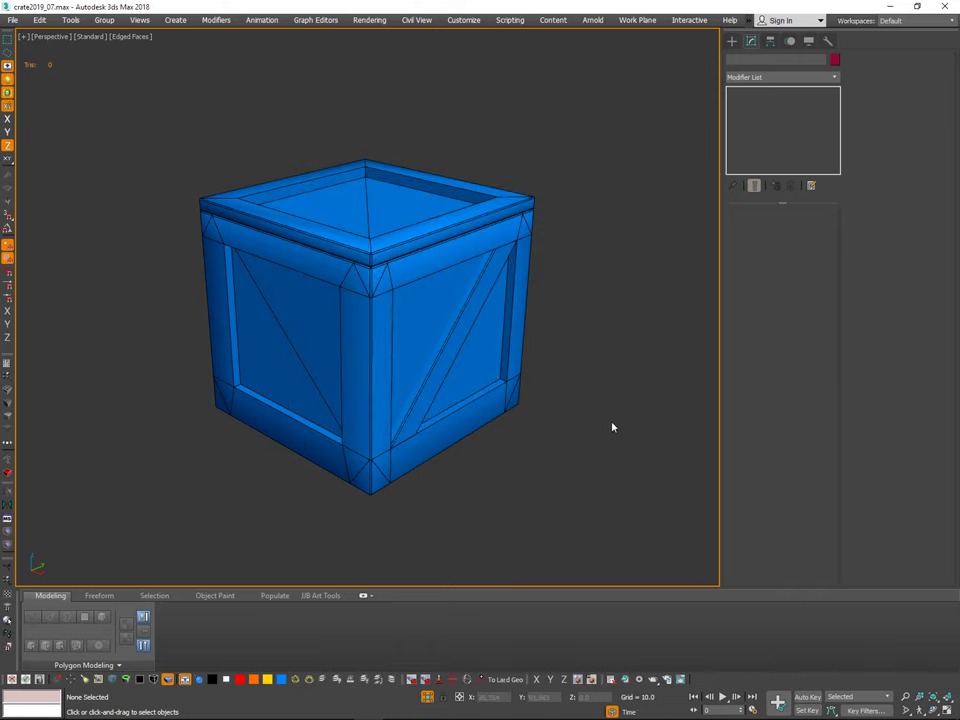
Step: Compare the low-poly box and lid corners with the overlaid high-poly crate
{"action": "middle_click_drag", "start_coordinate": [615, 418], "coordinate": [623, 452], "text": "alt"}
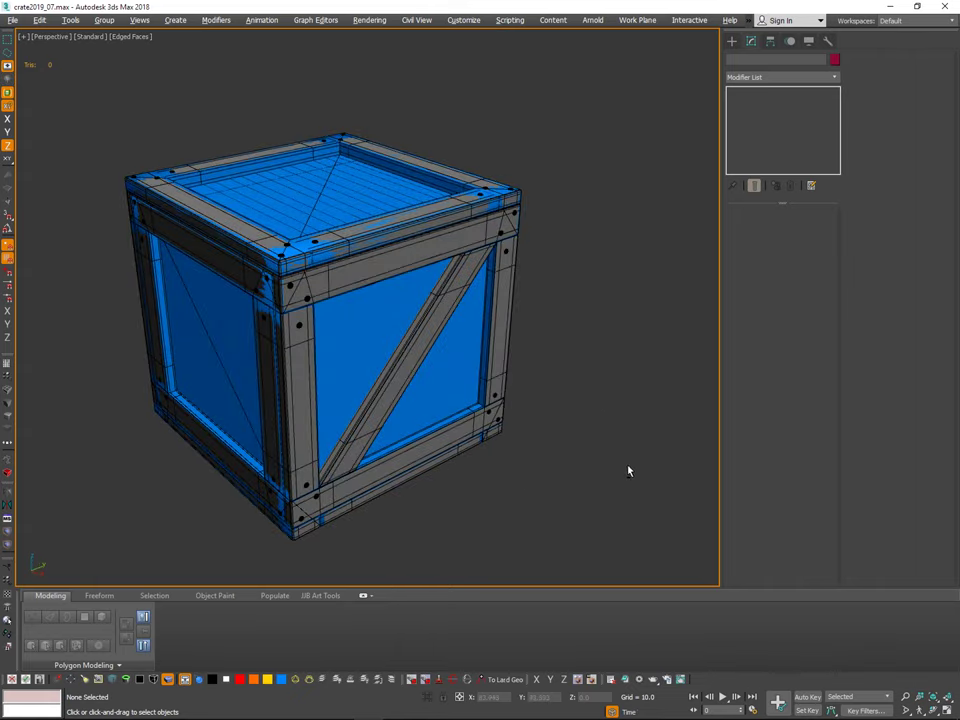
{"action": "middle_click_drag", "start_coordinate": [628, 467], "coordinate": [541, 392], "text": "alt"}
{"action": "scroll", "coordinate": [291, 274], "scroll_direction": "up", "scroll_amount": 7}
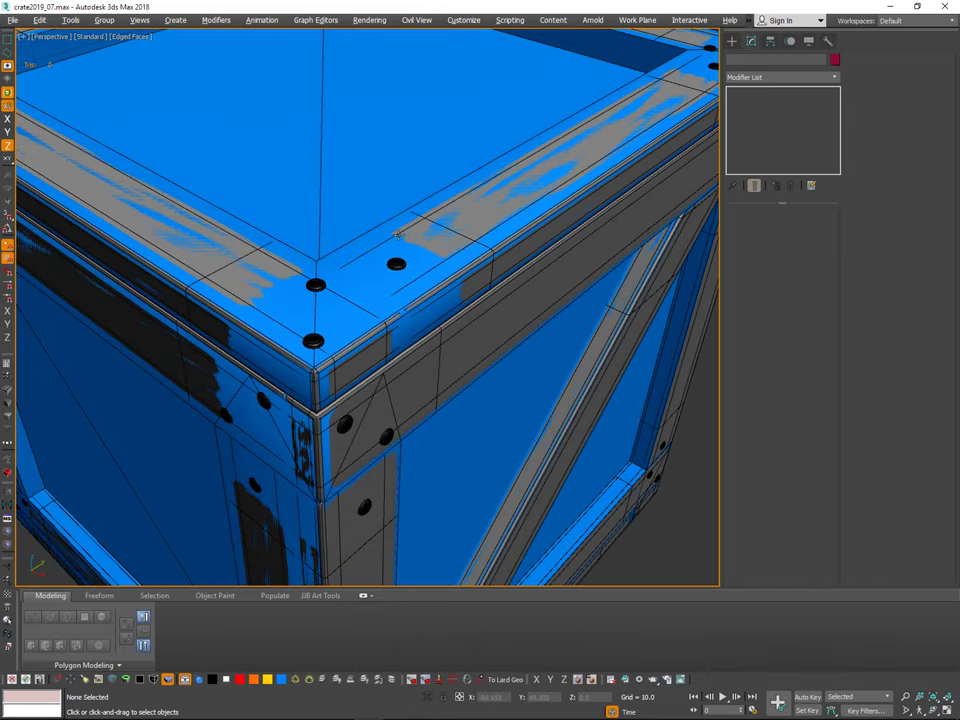
{"action": "scroll", "coordinate": [385, 246], "scroll_direction": "down", "scroll_amount": 2}
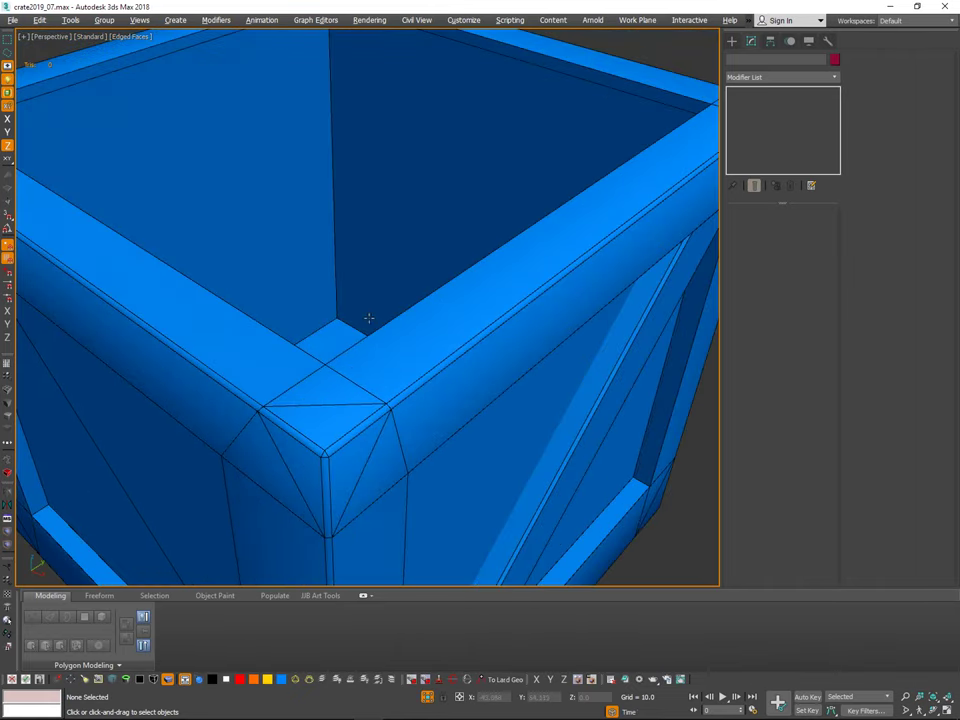
{"action": "scroll", "coordinate": [369, 317], "scroll_direction": "down", "scroll_amount": 6}
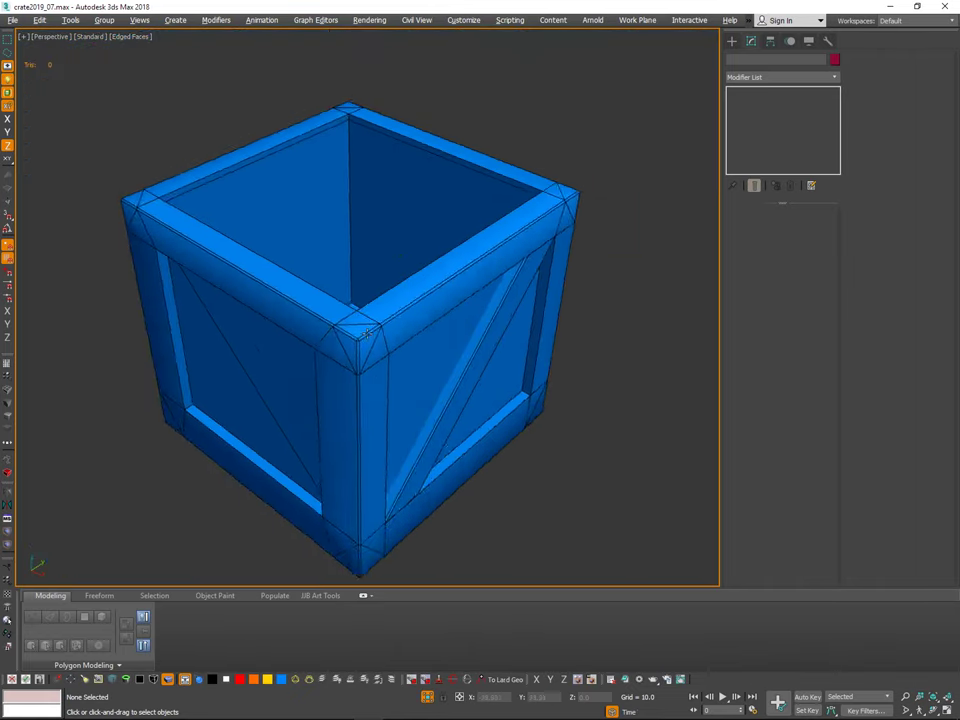
{"action": "left_click", "coordinate": [406, 298]}
{"action": "key", "text": "ctrl+d"}
{"action": "middle_click_drag", "start_coordinate": [407, 299], "coordinate": [402, 323], "text": "alt"}
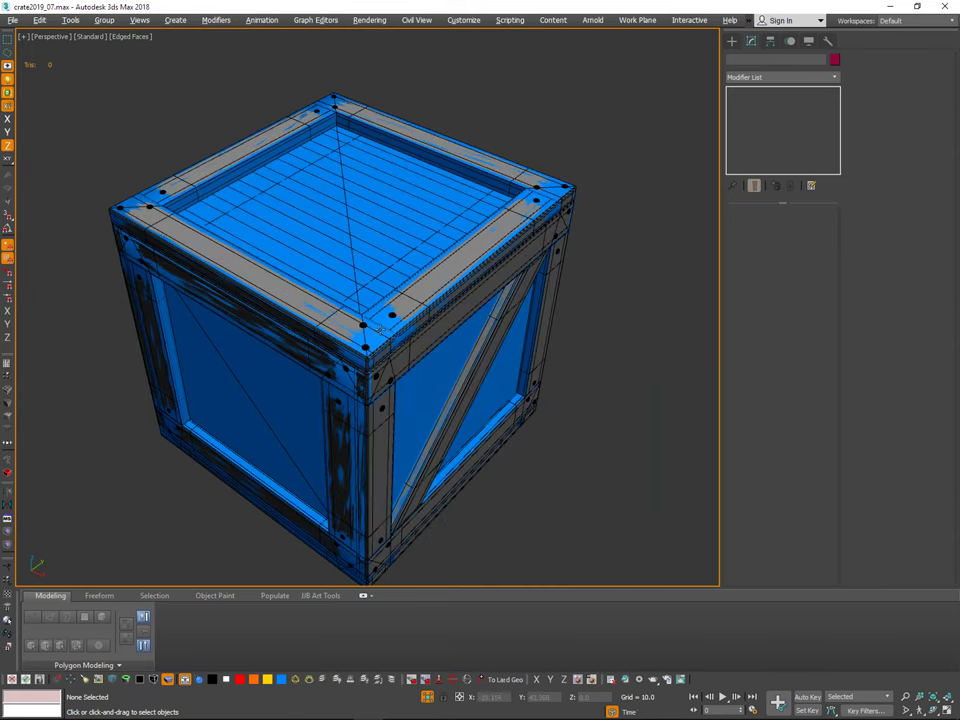
Step: Isolate the low-poly lid Box001_001
{"action": "left_click", "coordinate": [381, 330]}
{"action": "middle_click_drag", "start_coordinate": [381, 330], "coordinate": [530, 280], "text": "alt"}
{"action": "key", "text": "alt+q"}
{"action": "scroll", "coordinate": [490, 260], "scroll_direction": "up", "scroll_amount": 4}
{"action": "middle_click_drag", "start_coordinate": [470, 250], "coordinate": [531, 234], "text": "alt"}
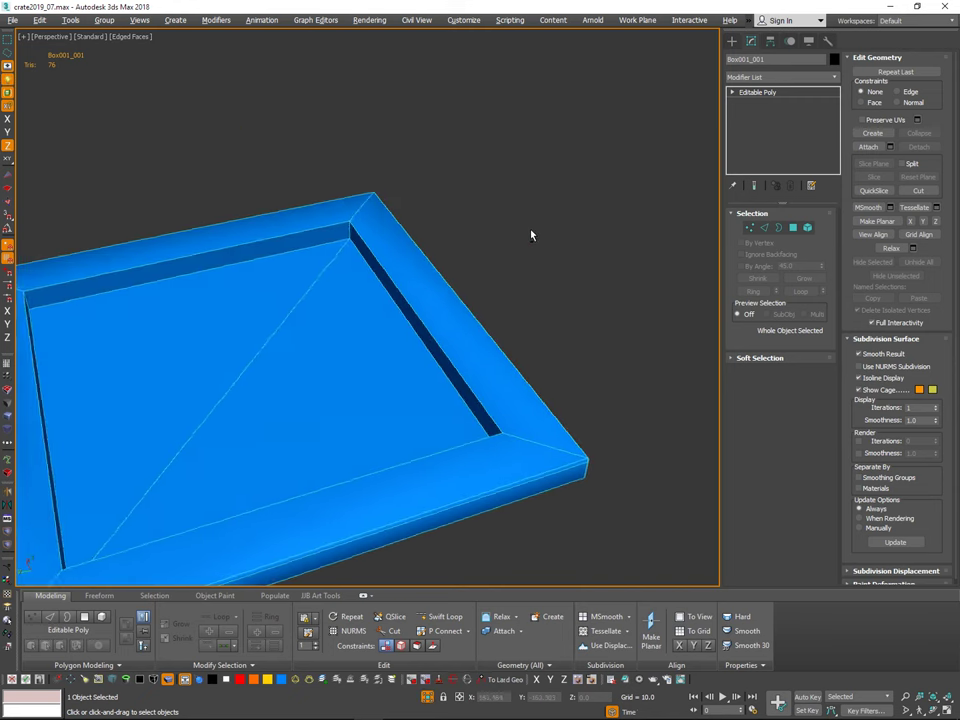
Step: Select the four short vertical edges at the inner corners of the lid's recess
{"action": "left_click", "coordinate": [763, 228]}
{"action": "left_click", "coordinate": [349, 263]}
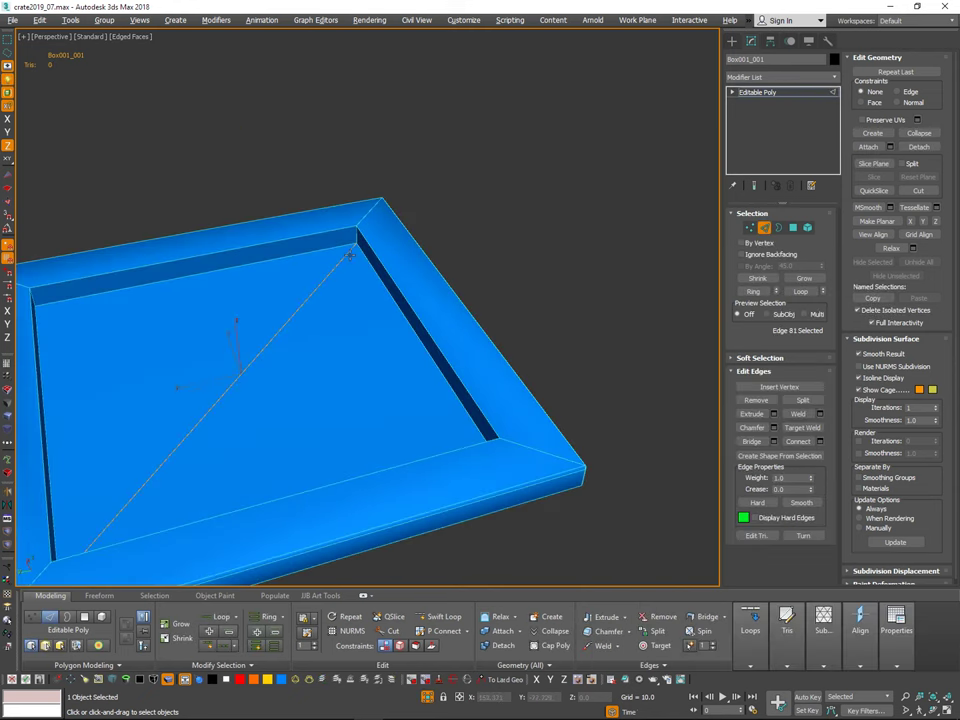
{"action": "middle_click_drag", "start_coordinate": [349, 255], "coordinate": [430, 172]}
{"action": "key", "text": "2"}
{"action": "key", "text": "2"}
{"action": "left_click", "coordinate": [398, 248]}
{"action": "left_click", "coordinate": [83, 257], "text": "ctrl"}
{"action": "middle_click_drag", "start_coordinate": [430, 172], "coordinate": [250, 205], "text": "alt"}
{"action": "middle_click_drag", "start_coordinate": [250, 205], "coordinate": [309, 359]}
{"action": "scroll", "coordinate": [219, 196], "scroll_direction": "up", "scroll_amount": 3}
{"action": "middle_click_drag", "start_coordinate": [223, 198], "coordinate": [440, 270], "text": "alt"}
{"action": "middle_click_drag", "start_coordinate": [440, 270], "coordinate": [343, 294], "text": "alt"}
{"action": "scroll", "coordinate": [347, 270], "scroll_direction": "up", "scroll_amount": 1}
{"action": "left_click", "coordinate": [347, 271], "text": "ctrl"}
{"action": "scroll", "coordinate": [343, 294], "scroll_direction": "down", "scroll_amount": 1}
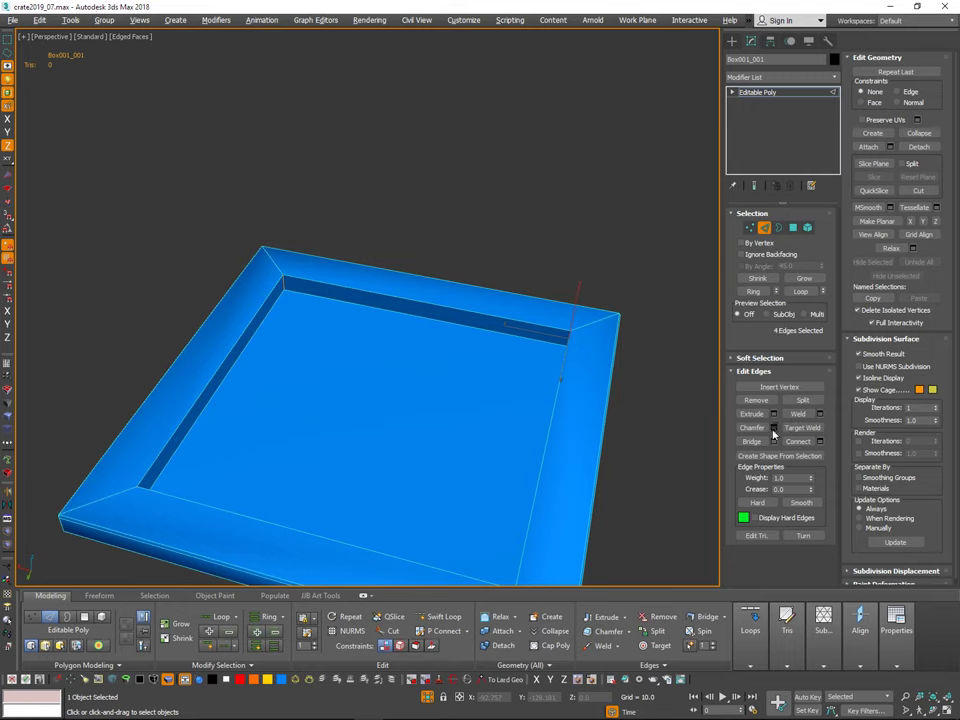
Step: Chamfer the selected recess corner edges with an amount of 0.5 and 1 segment
{"action": "left_click", "coordinate": [773, 427]}
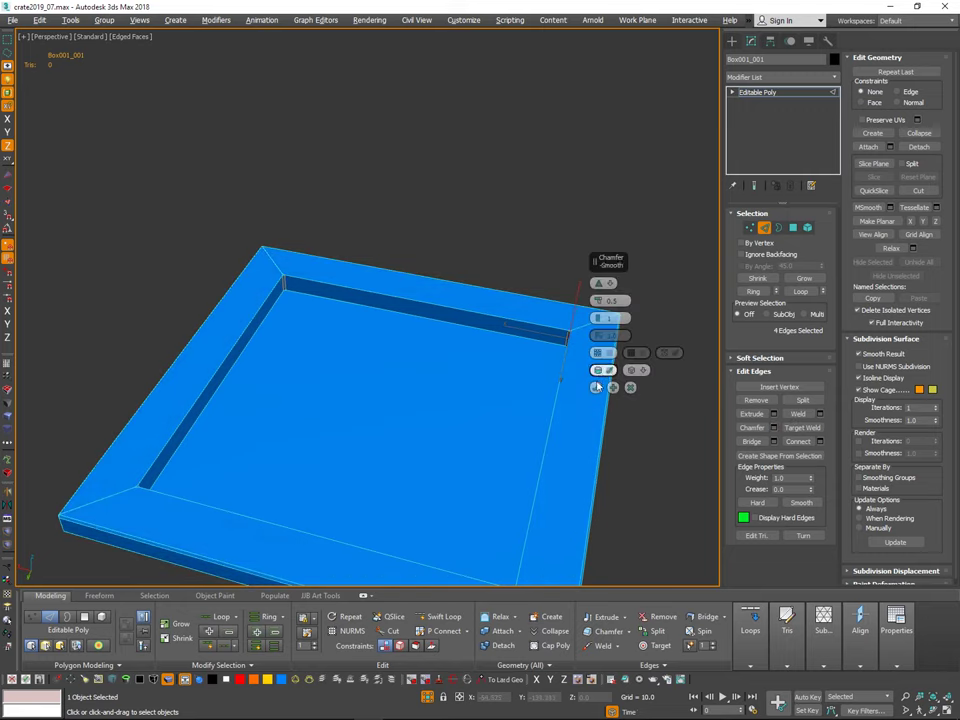
{"action": "middle_click_drag", "start_coordinate": [443, 303], "coordinate": [621, 165], "text": "alt"}
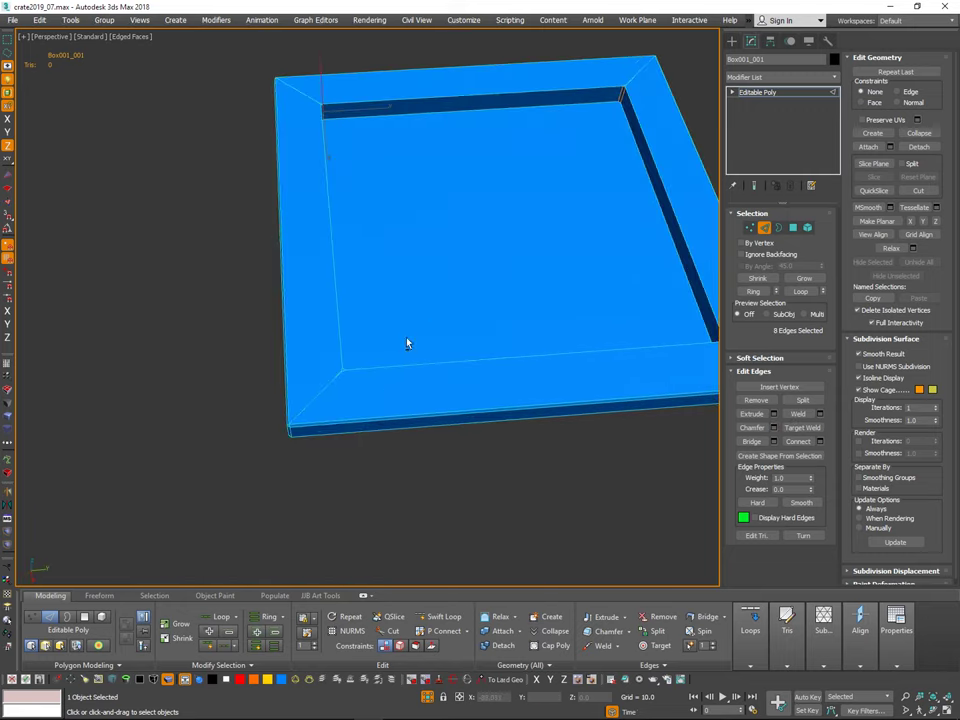
{"action": "middle_click_drag", "start_coordinate": [360, 362], "coordinate": [407, 369], "text": "alt"}
{"action": "scroll", "coordinate": [412, 396], "scroll_direction": "up", "scroll_amount": 1}
{"action": "scroll", "coordinate": [411, 396], "scroll_direction": "up", "scroll_amount": 1}
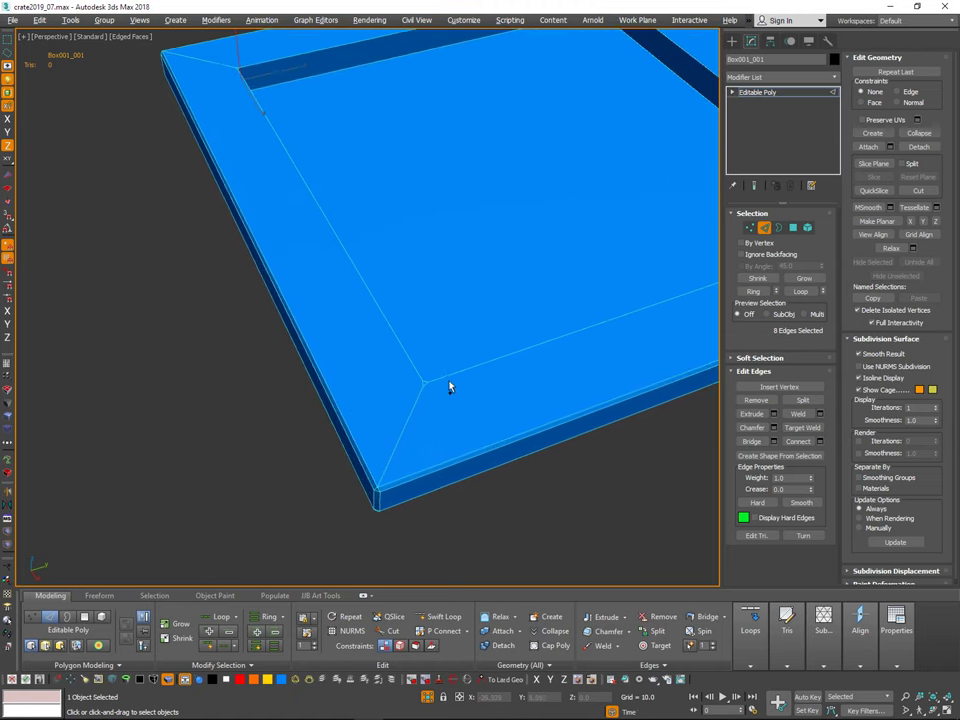
Step: Undo the last edge change and chamfer the lid's mitre edges by 0.5 with one segment
{"action": "middle_click_drag", "start_coordinate": [448, 380], "coordinate": [376, 400], "text": "alt"}
{"action": "mouse_move", "coordinate": [541, 341]}
{"action": "middle_mouse_down", "text": "alt"}
{"action": "mouse_move", "coordinate": [542, 360]}
{"action": "mouse_move", "coordinate": [536, 346]}
{"action": "middle_mouse_up", "text": "alt"}
{"action": "key", "text": "ctrl+z"}
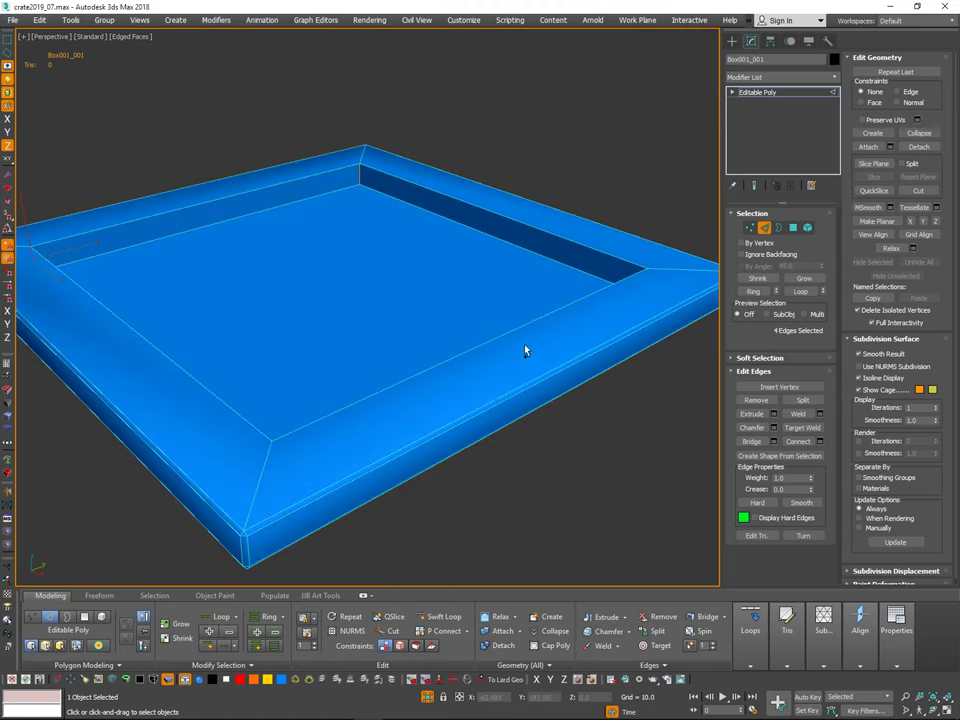
{"action": "middle_click_drag", "start_coordinate": [646, 337], "coordinate": [637, 354], "text": "alt"}
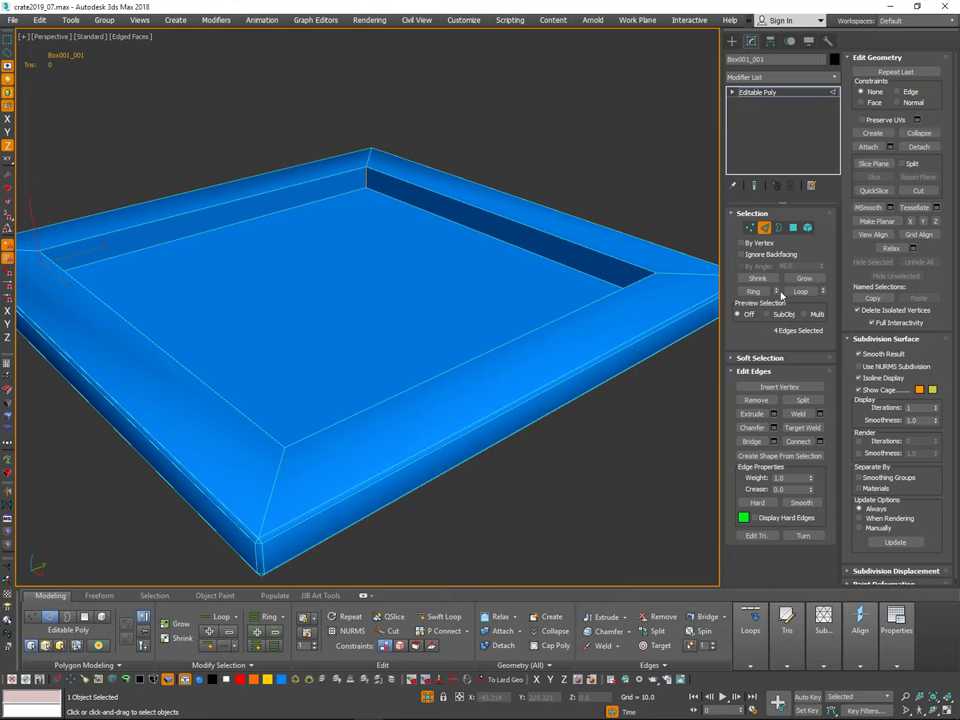
{"action": "middle_click_drag", "start_coordinate": [504, 437], "coordinate": [550, 404]}
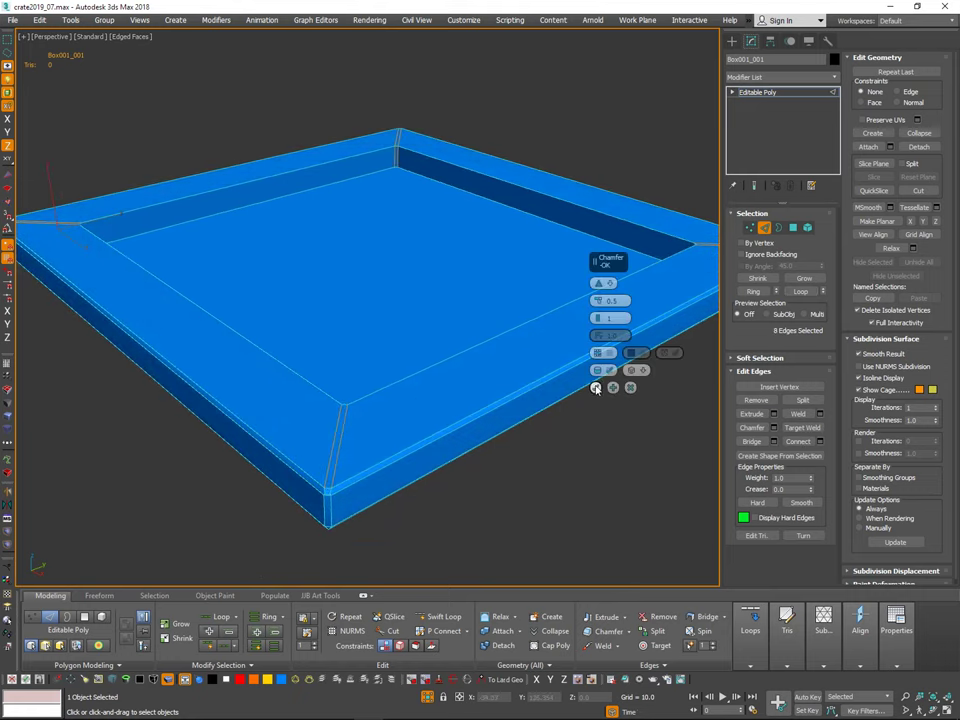
Step: Target weld the doubled vertices at the lid's first outer corner onto the adjacent chamfer vertices
{"action": "middle_click_drag", "start_coordinate": [555, 308], "coordinate": [650, 198]}
{"action": "scroll", "coordinate": [483, 300], "scroll_direction": "up", "scroll_amount": 4}
{"action": "middle_click_drag", "start_coordinate": [484, 300], "coordinate": [496, 278], "text": "alt"}
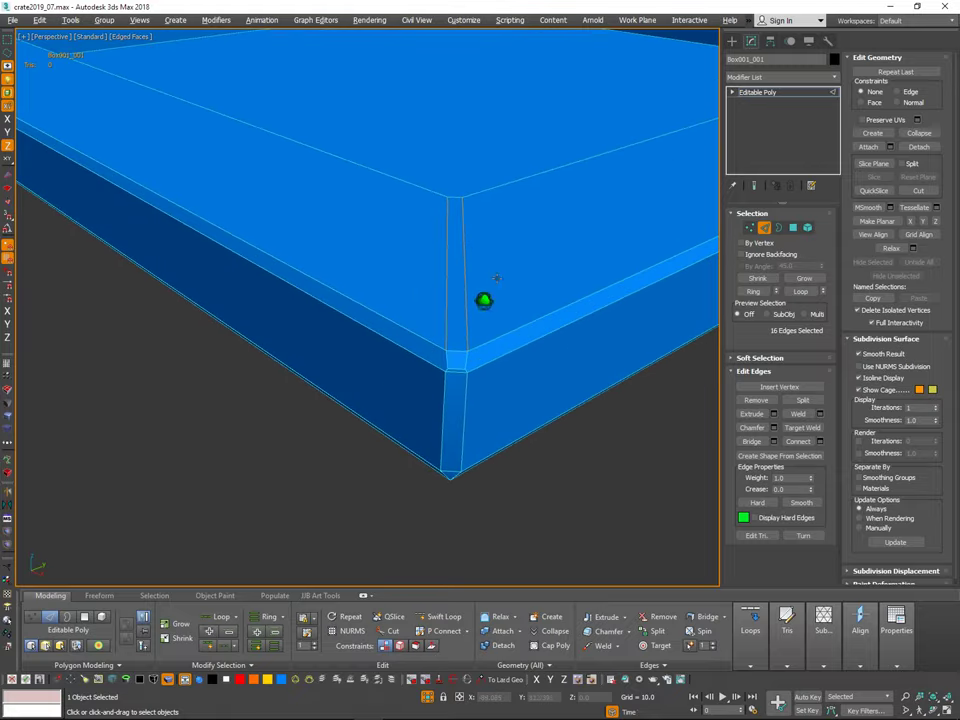
{"action": "key", "text": "1"}
{"action": "key", "text": "ctrl+shift+w"}
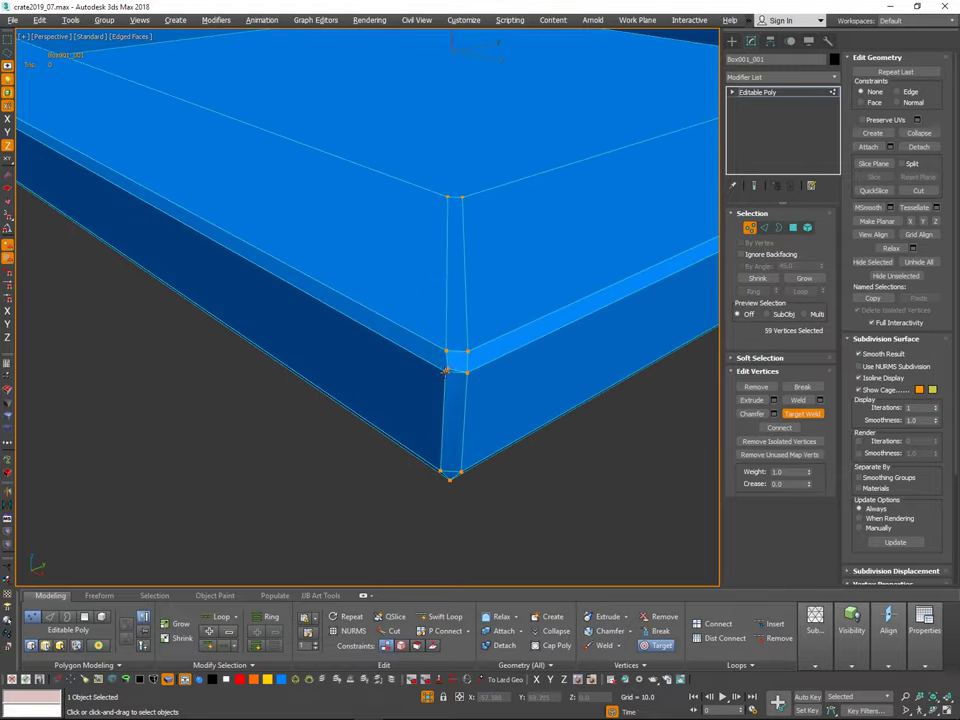
{"action": "left_click", "coordinate": [446, 371]}
{"action": "scroll", "coordinate": [482, 340], "scroll_direction": "down", "scroll_amount": 3}
{"action": "middle_click_drag", "start_coordinate": [476, 367], "coordinate": [474, 409], "text": "alt"}
{"action": "scroll", "coordinate": [358, 384], "scroll_direction": "up", "scroll_amount": 4}
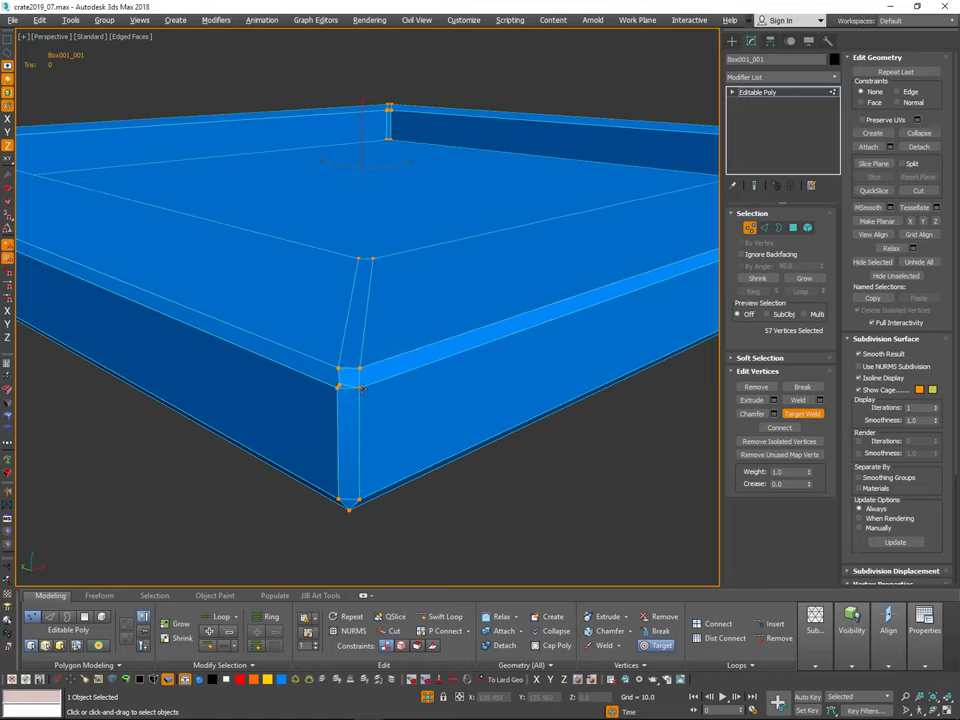
{"action": "middle_click_drag", "start_coordinate": [382, 290], "coordinate": [375, 336], "text": "alt"}
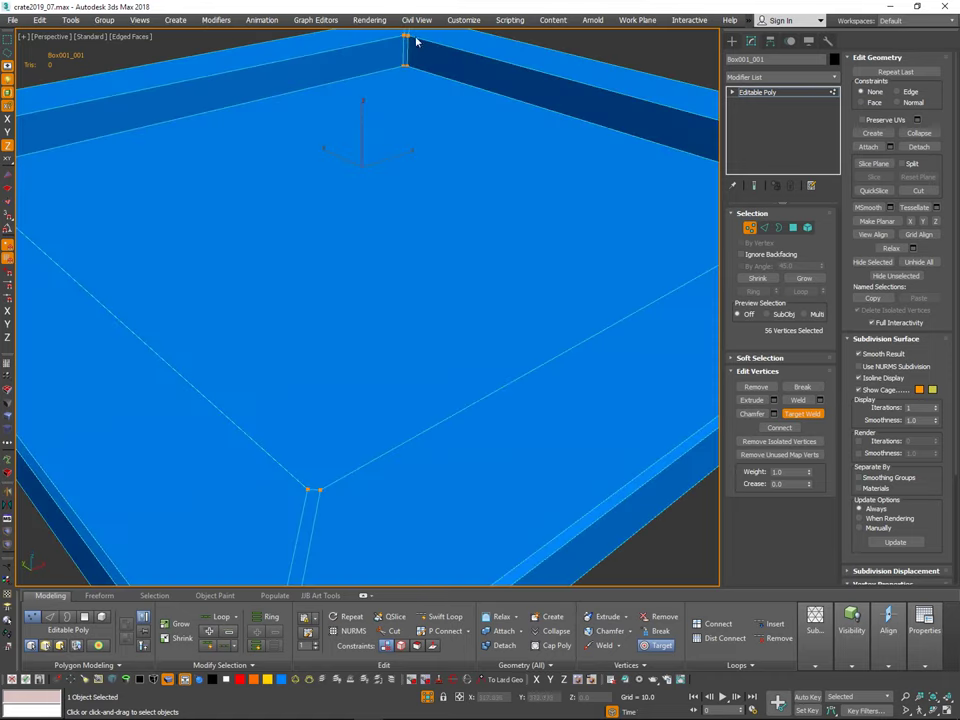
Step: Target weld the doubled vertices at the second outer corner of the lid
{"action": "middle_click_drag", "start_coordinate": [415, 185], "coordinate": [590, 334]}
{"action": "scroll", "coordinate": [561, 259], "scroll_direction": "down", "scroll_amount": 2}
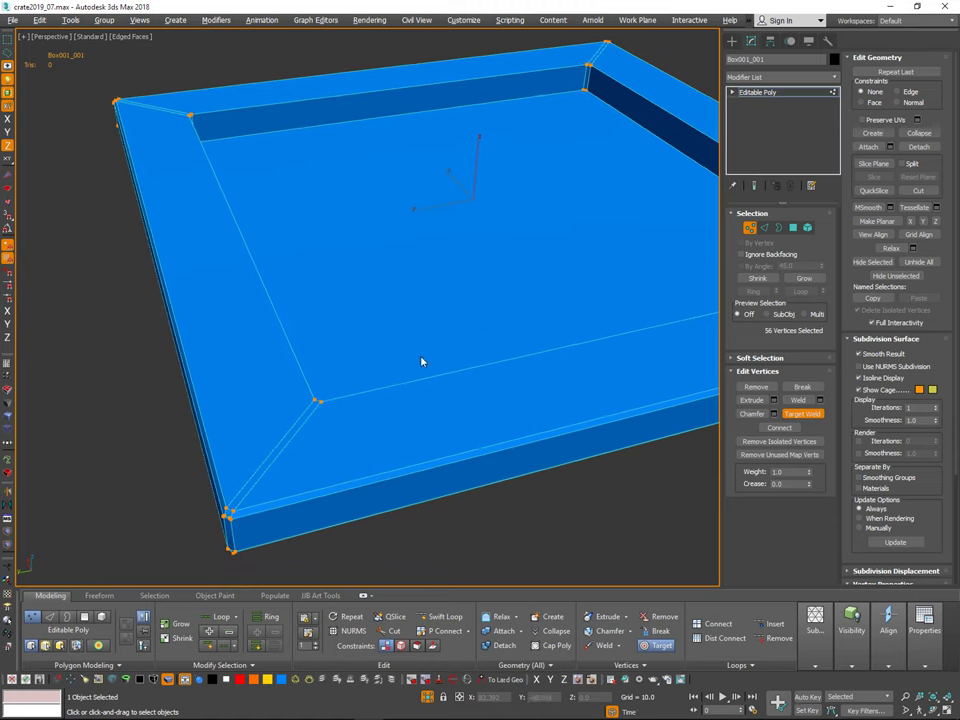
{"action": "middle_click_drag", "start_coordinate": [312, 398], "coordinate": [507, 423], "text": "alt"}
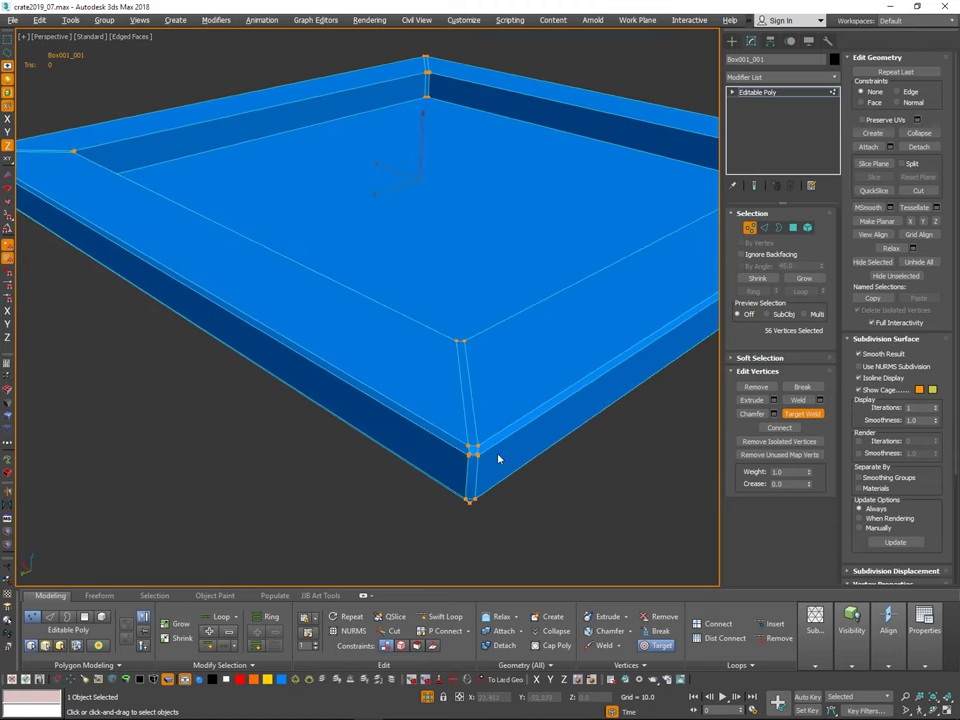
{"action": "scroll", "coordinate": [498, 458], "scroll_direction": "up", "scroll_amount": 6}
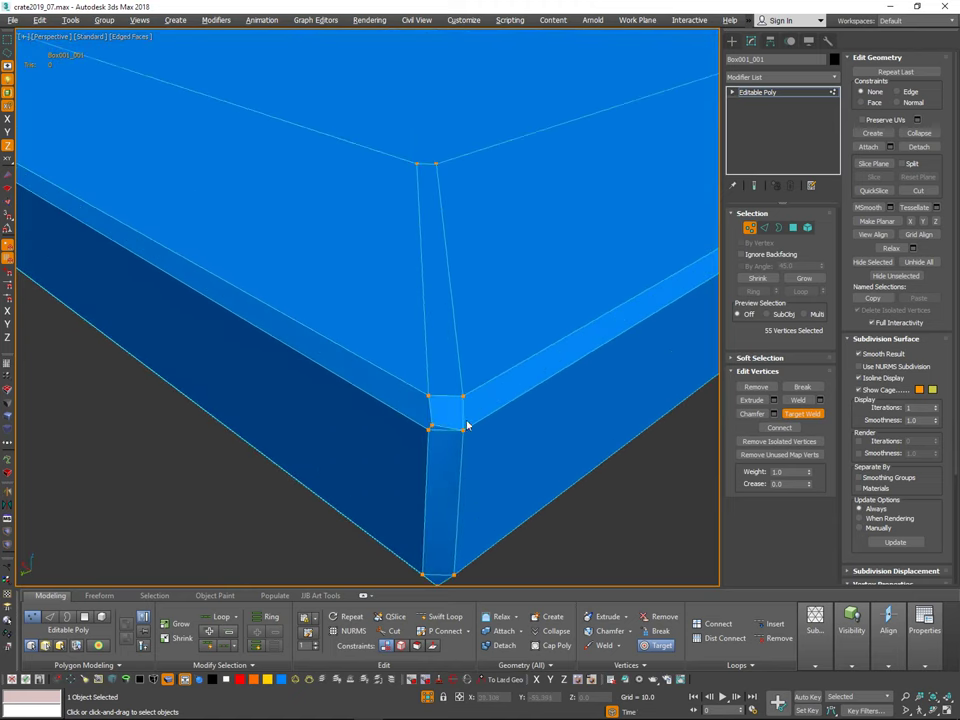
{"action": "left_click", "coordinate": [430, 429]}
Step: Target weld the extra vertices at the lid's third outer corner to their neighbouring chamfer vertices
{"action": "scroll", "coordinate": [549, 366], "scroll_direction": "down", "scroll_amount": 1}
{"action": "middle_click_drag", "start_coordinate": [549, 366], "coordinate": [589, 333], "text": "alt"}
{"action": "scroll", "coordinate": [521, 431], "scroll_direction": "down", "scroll_amount": 3}
{"action": "scroll", "coordinate": [445, 398], "scroll_direction": "up", "scroll_amount": 5}
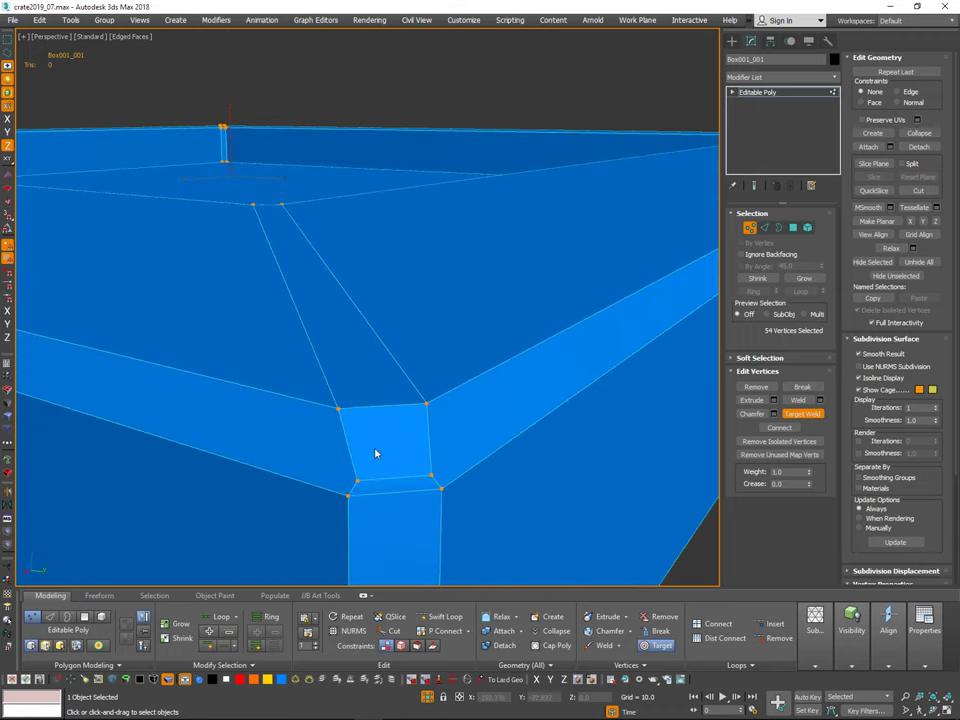
{"action": "left_click", "coordinate": [441, 490]}
Step: Clean up the lid's fourth outer corner by target welding its extra vertices, and end the welding
{"action": "scroll", "coordinate": [468, 446], "scroll_direction": "down", "scroll_amount": 5}
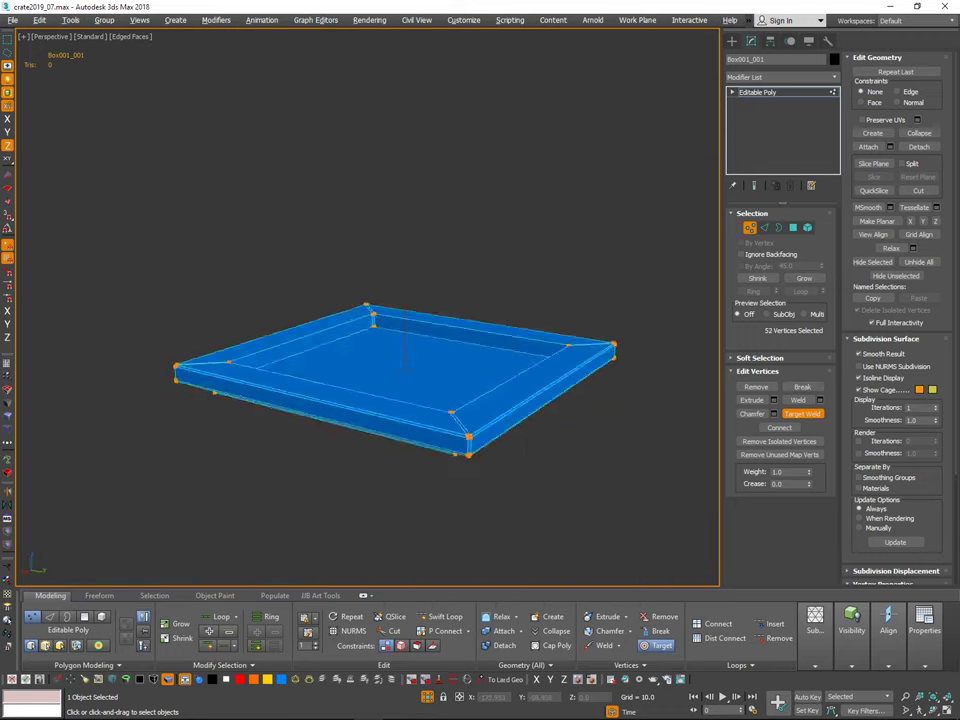
{"action": "middle_click_drag", "start_coordinate": [468, 446], "coordinate": [635, 433], "text": "alt"}
{"action": "scroll", "coordinate": [543, 431], "scroll_direction": "up", "scroll_amount": 3}
{"action": "scroll", "coordinate": [532, 441], "scroll_direction": "up", "scroll_amount": 4}
{"action": "scroll", "coordinate": [532, 443], "scroll_direction": "up", "scroll_amount": 2}
{"action": "scroll", "coordinate": [533, 443], "scroll_direction": "down", "scroll_amount": 6}
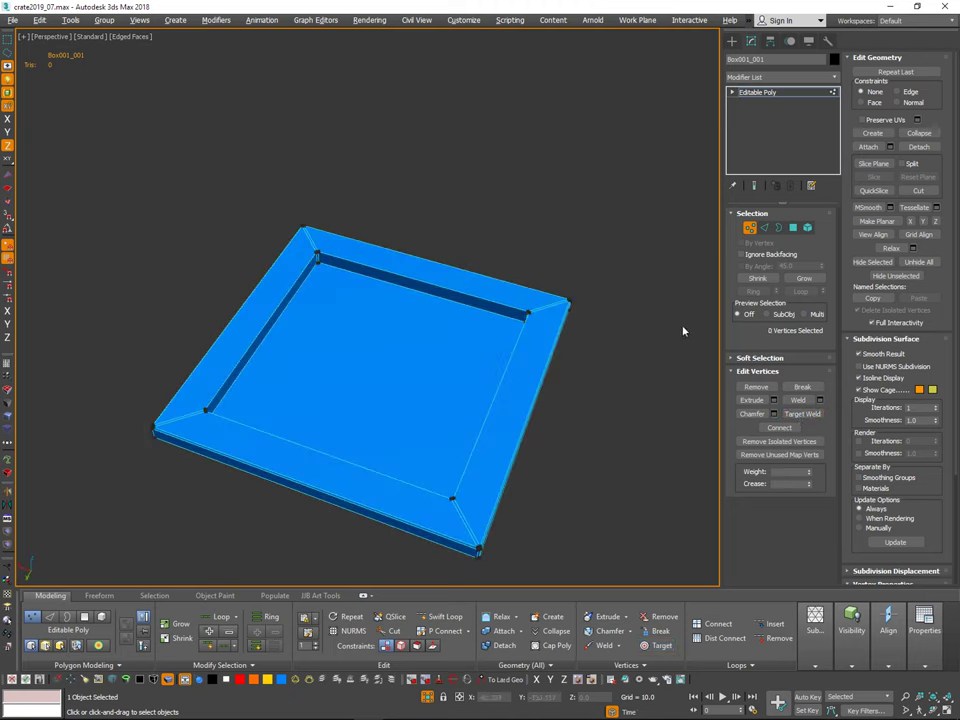
Step: Leave vertex editing, deselect the lid and turn off the edged-faces display
{"action": "scroll", "coordinate": [625, 346], "scroll_direction": "down", "scroll_amount": 1}
{"action": "left_click", "coordinate": [751, 231]}
{"action": "left_click", "coordinate": [668, 296]}
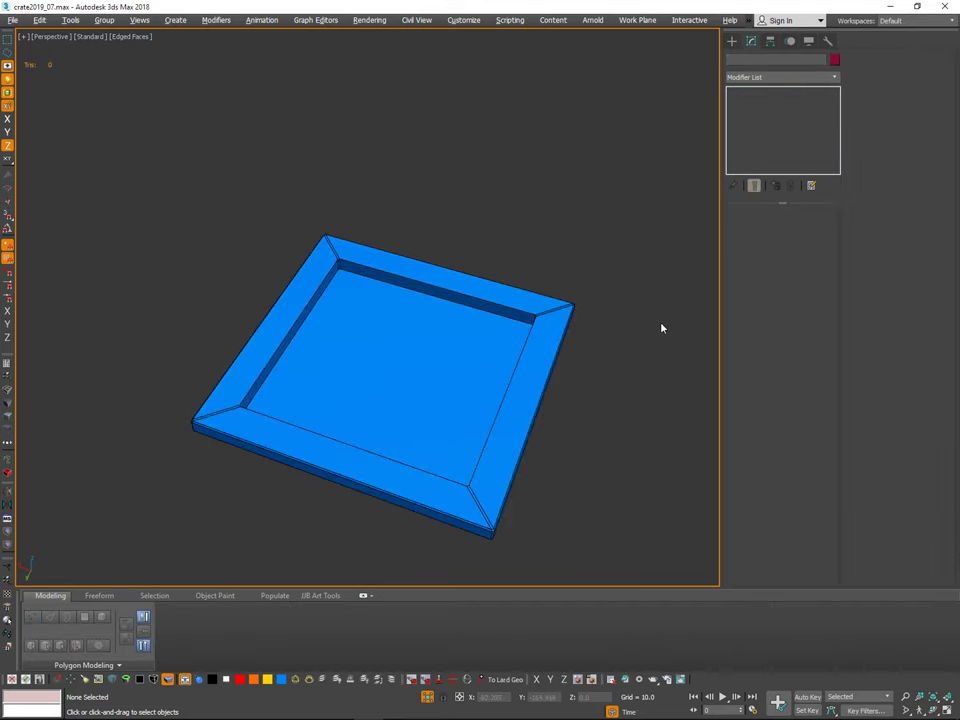
{"action": "key", "text": "F3"}
{"action": "key", "text": "F3"}
{"action": "key", "text": "F4"}
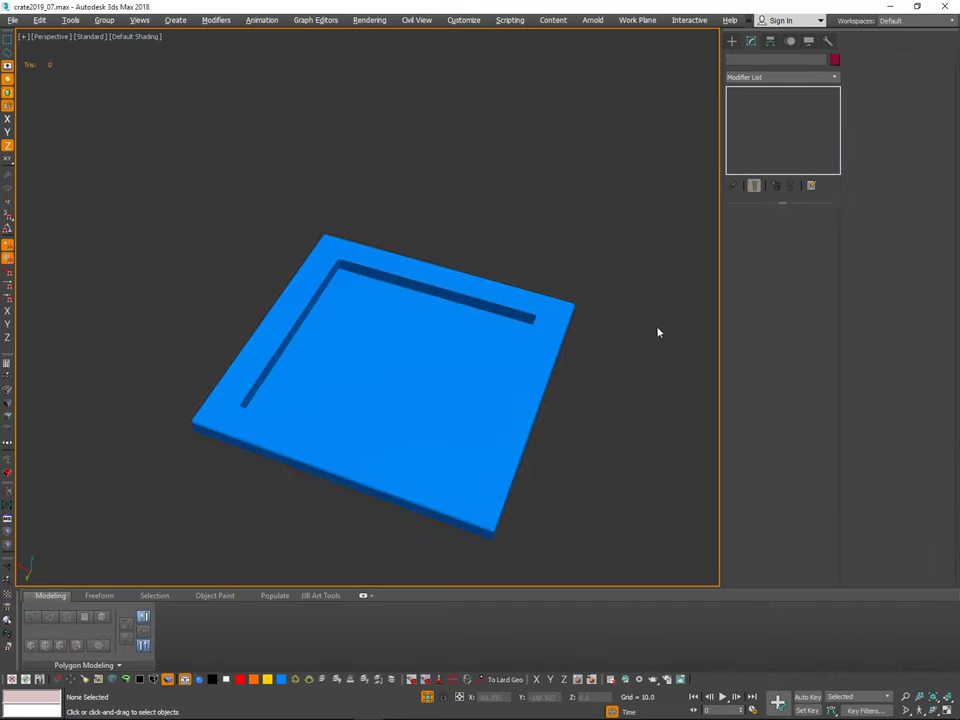
Step: Isolate the low-poly lid together with the crate body, and clear the selection
{"action": "mouse_move", "coordinate": [658, 329]}
{"action": "middle_mouse_down", "text": "alt"}
{"action": "mouse_move", "coordinate": [563, 243]}
{"action": "mouse_move", "coordinate": [594, 301]}
{"action": "middle_mouse_up", "text": "alt"}
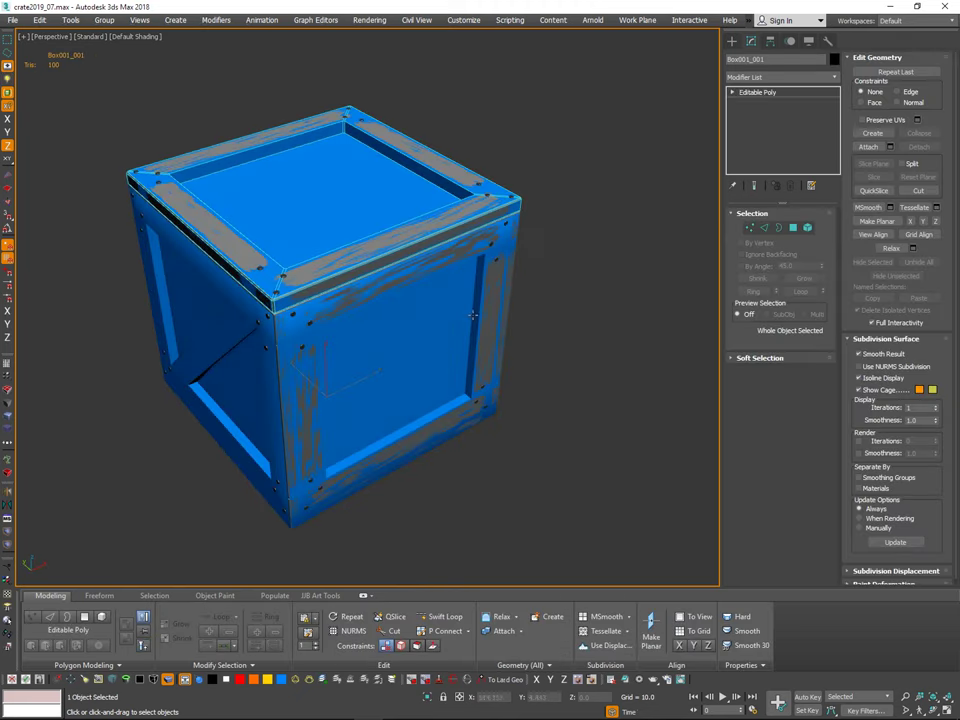
{"action": "left_click", "coordinate": [449, 325], "text": "ctrl"}
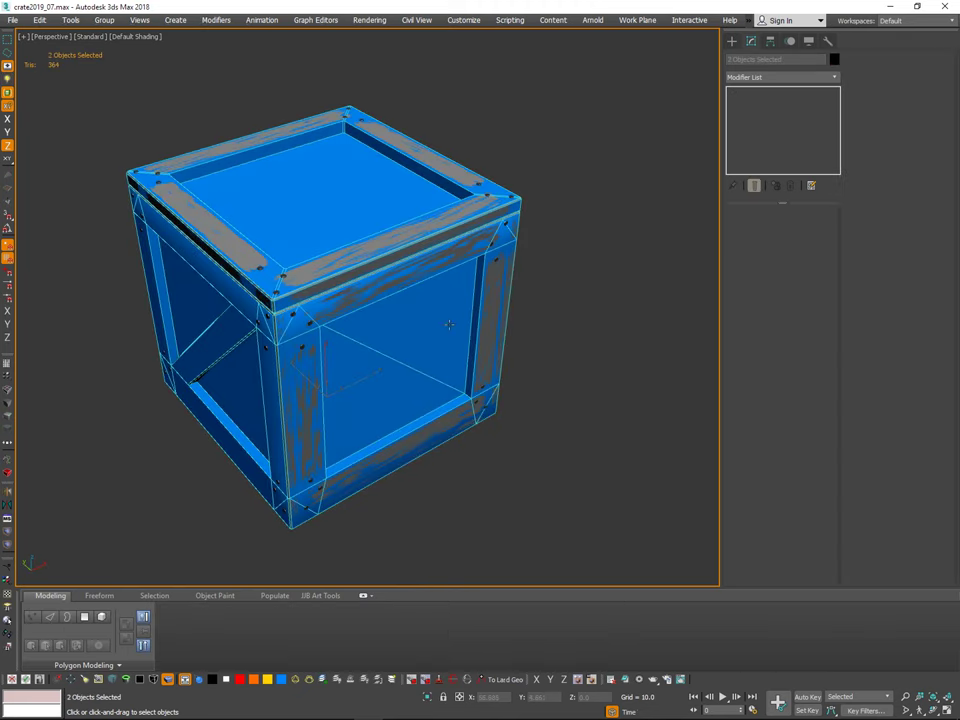
{"action": "key", "text": "alt+q"}
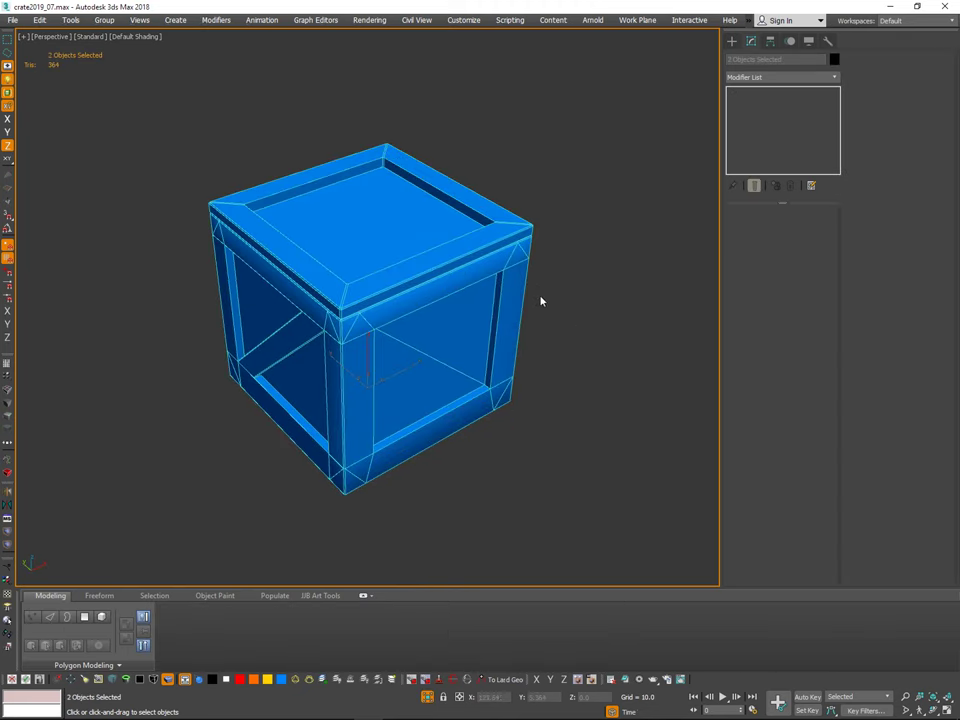
{"action": "mouse_move", "coordinate": [545, 299]}
{"action": "middle_mouse_down"}
{"action": "mouse_move", "coordinate": [561, 289]}
{"action": "mouse_move", "coordinate": [541, 329]}
{"action": "mouse_move", "coordinate": [478, 298]}
{"action": "mouse_move", "coordinate": [542, 291]}
{"action": "mouse_move", "coordinate": [549, 304]}
{"action": "middle_mouse_up"}
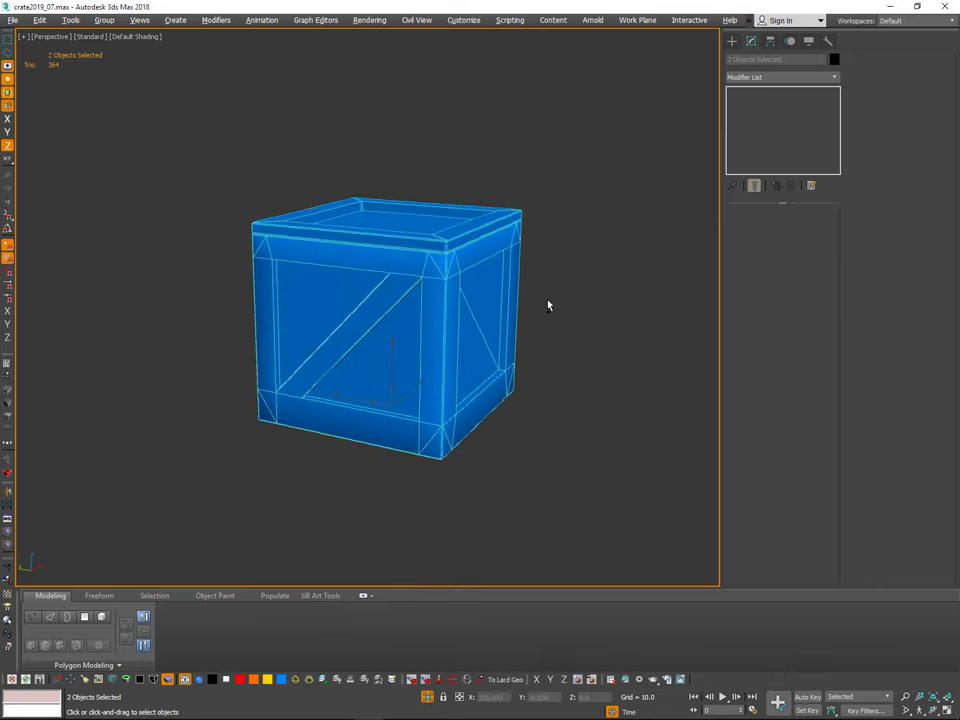
{"action": "key", "text": "alt+q"}
{"action": "key", "text": "alt+q"}
{"action": "middle_click_drag", "start_coordinate": [489, 314], "coordinate": [526, 308], "text": "alt"}
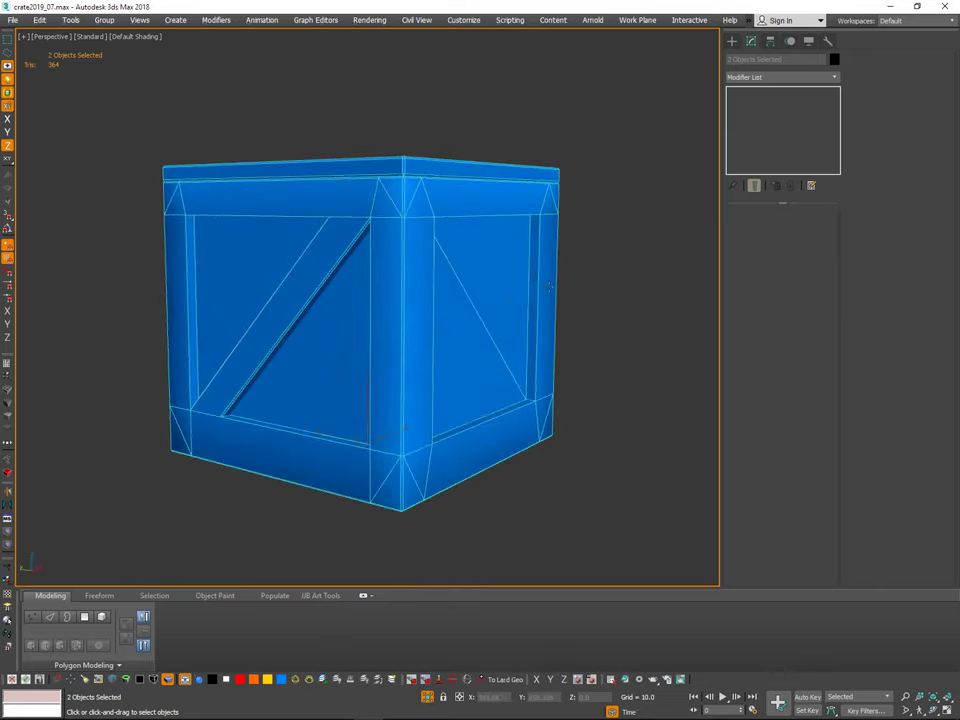
{"action": "key", "text": "ctrl+d"}
{"action": "scroll", "coordinate": [514, 320], "scroll_direction": "down", "scroll_amount": 2}
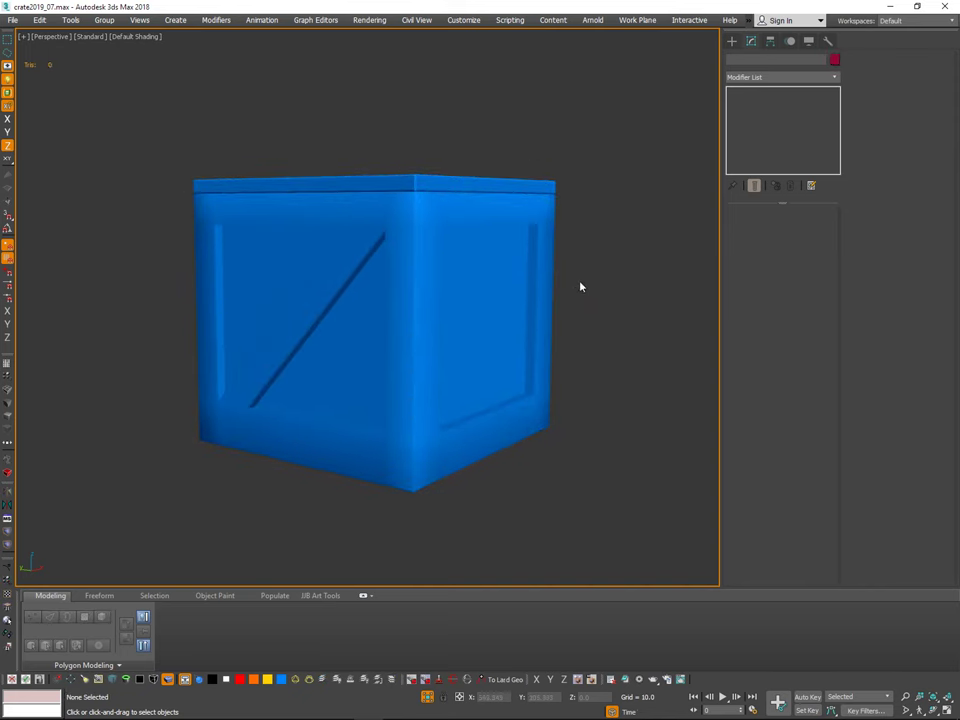
Step: Clear all smoothing groups from every polygon of the crate lid
{"action": "left_click", "coordinate": [502, 185]}
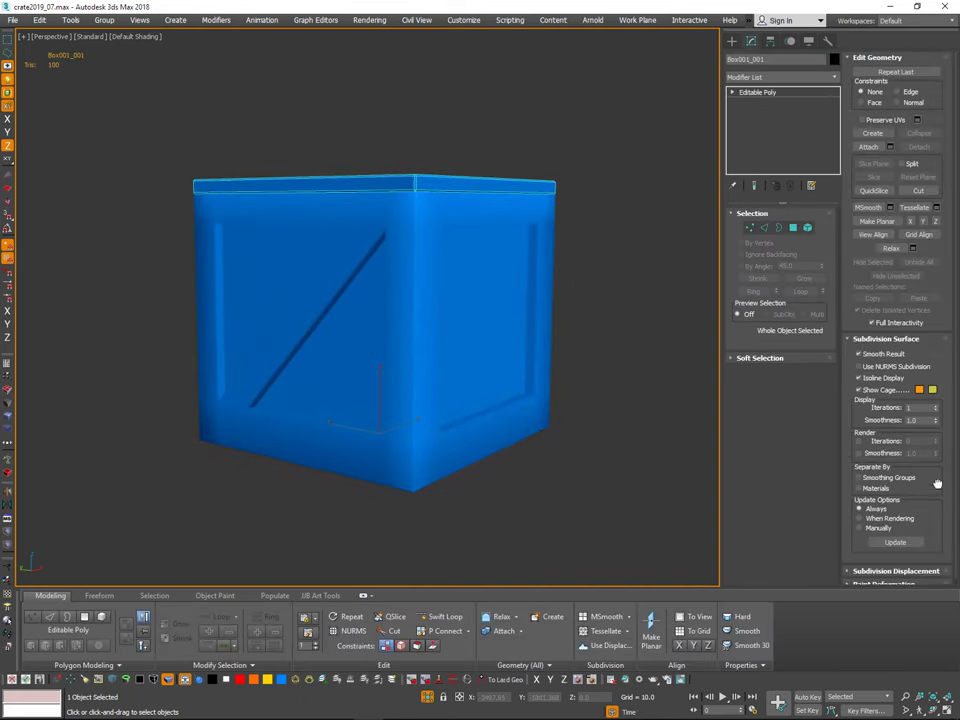
{"action": "left_click_drag", "start_coordinate": [937, 484], "coordinate": [936, 455]}
{"action": "left_click", "coordinate": [793, 228]}
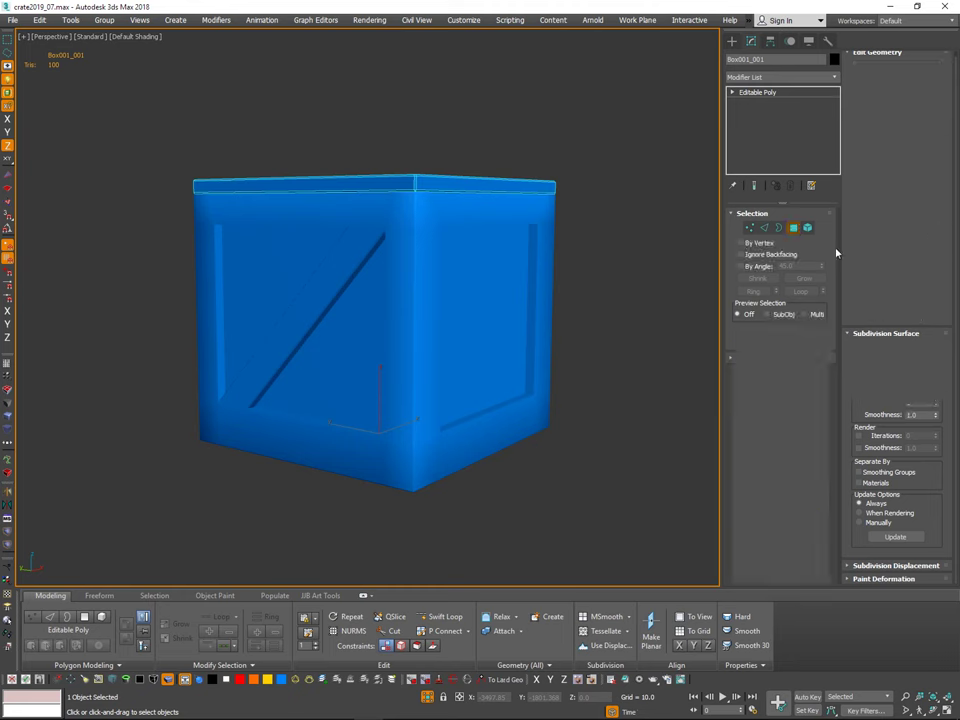
{"action": "scroll", "coordinate": [917, 384], "scroll_direction": "down", "scroll_amount": 5}
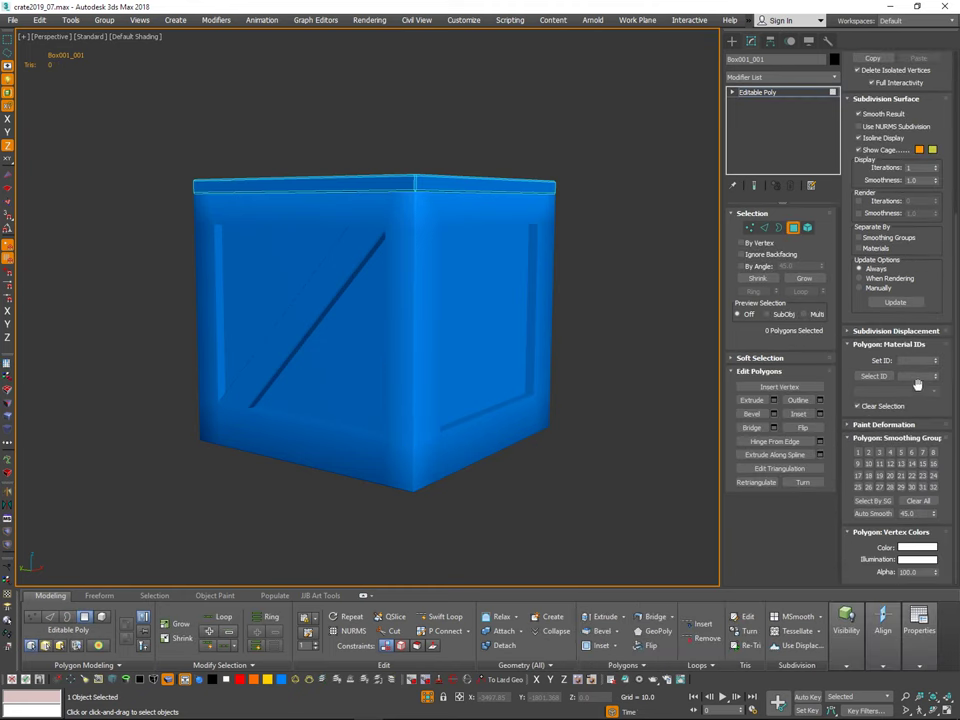
{"action": "key", "text": "ctrl+a"}
{"action": "left_click", "coordinate": [918, 503]}
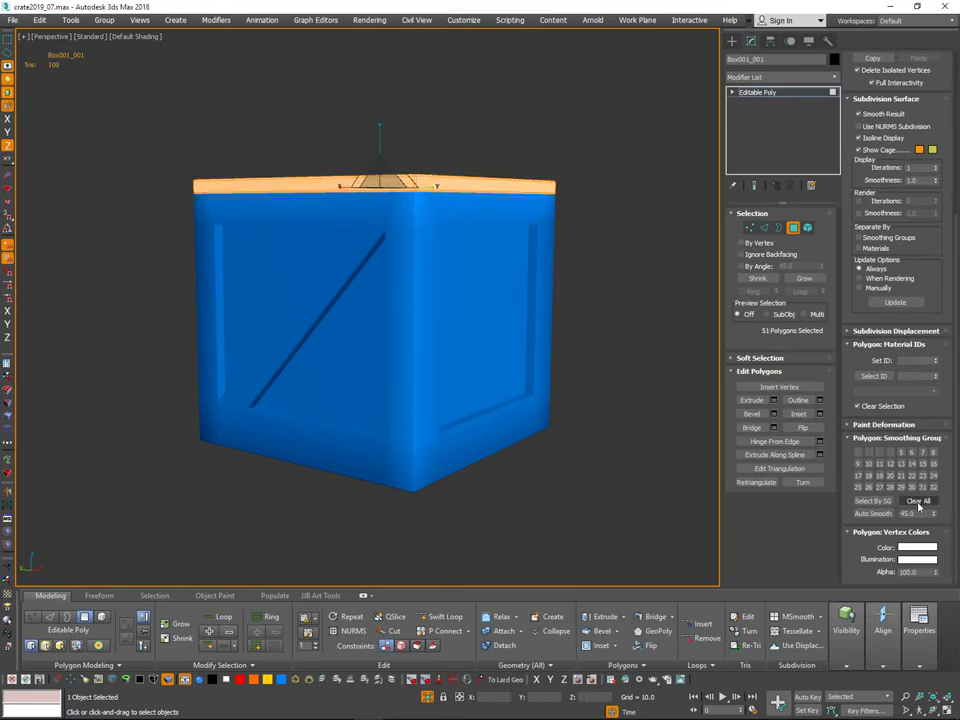
{"action": "middle_click_drag", "start_coordinate": [650, 390], "coordinate": [656, 425], "text": "alt"}
{"action": "left_click", "coordinate": [704, 350]}
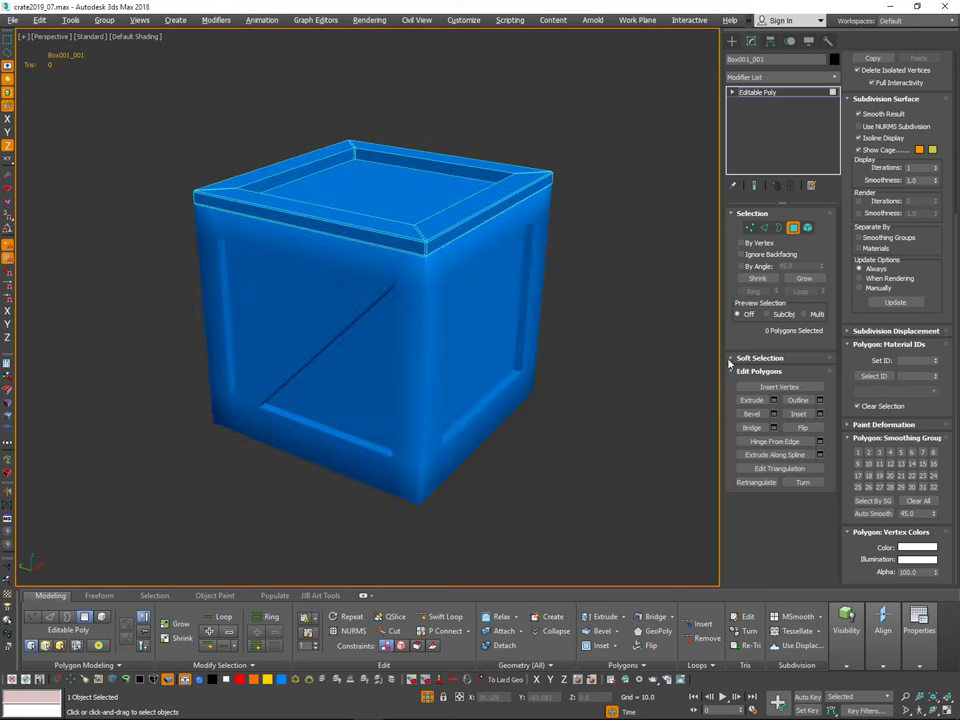
Step: Assign all lid polygons to smoothing group 1 and leave polygon editing
{"action": "key", "text": "ctrl+a"}
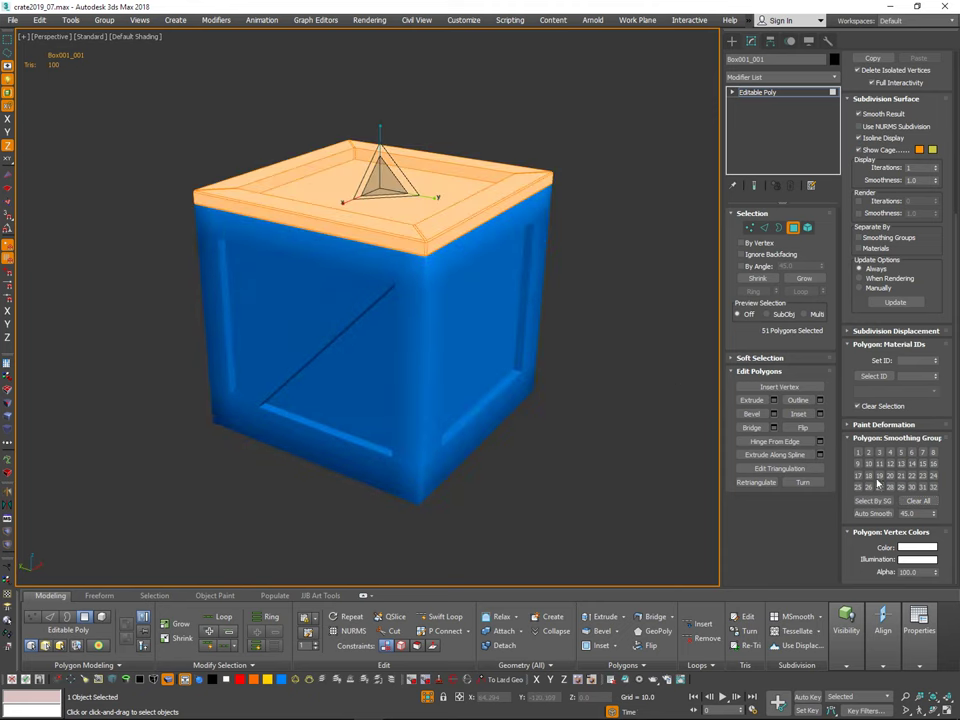
{"action": "left_click", "coordinate": [857, 453]}
{"action": "middle_click_drag", "start_coordinate": [622, 385], "coordinate": [572, 427], "text": "alt"}
{"action": "left_click", "coordinate": [574, 425]}
{"action": "left_click", "coordinate": [793, 228]}
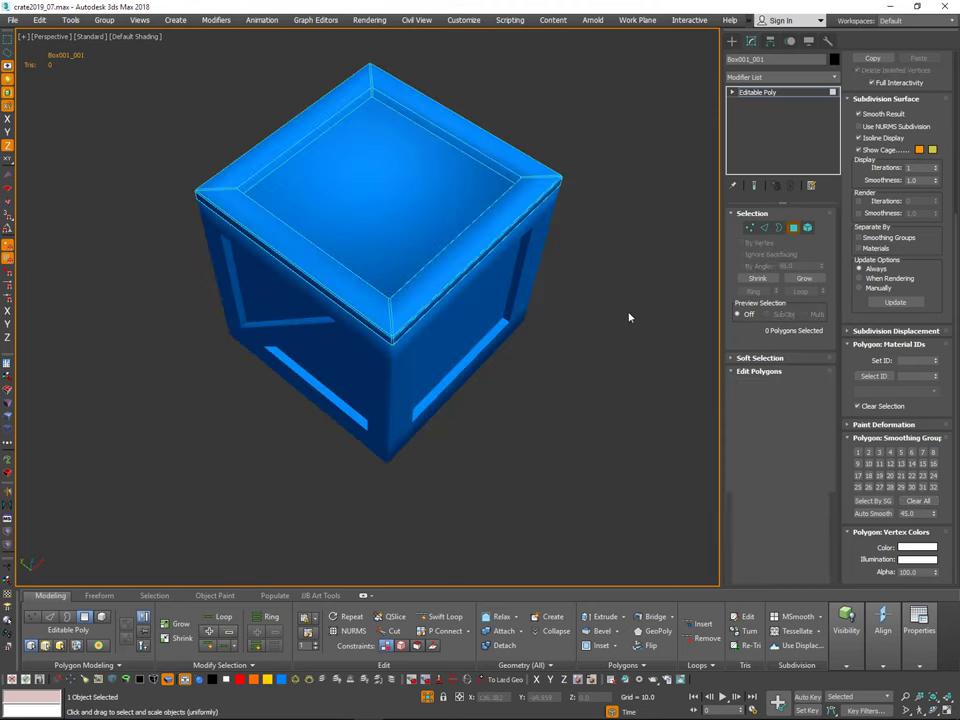
{"action": "left_click", "coordinate": [628, 316]}
Step: Examine the shading of the lid's frame and recessed top panel with the single smoothing group
{"action": "scroll", "coordinate": [590, 285], "scroll_direction": "down", "scroll_amount": 3}
{"action": "mouse_move", "coordinate": [567, 240]}
{"action": "middle_mouse_down", "text": "alt"}
{"action": "mouse_move", "coordinate": [583, 193]}
{"action": "mouse_move", "coordinate": [551, 240]}
{"action": "middle_mouse_up", "text": "alt"}
{"action": "scroll", "coordinate": [551, 240], "scroll_direction": "up", "scroll_amount": 3}
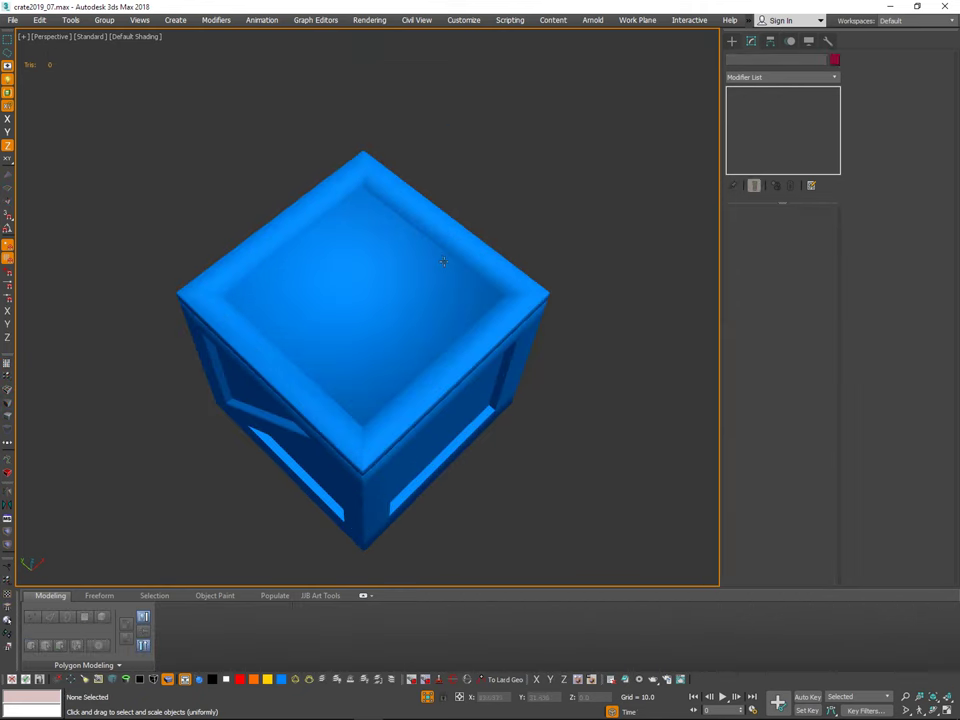
{"action": "key", "text": "q"}
{"action": "left_click", "coordinate": [457, 241]}
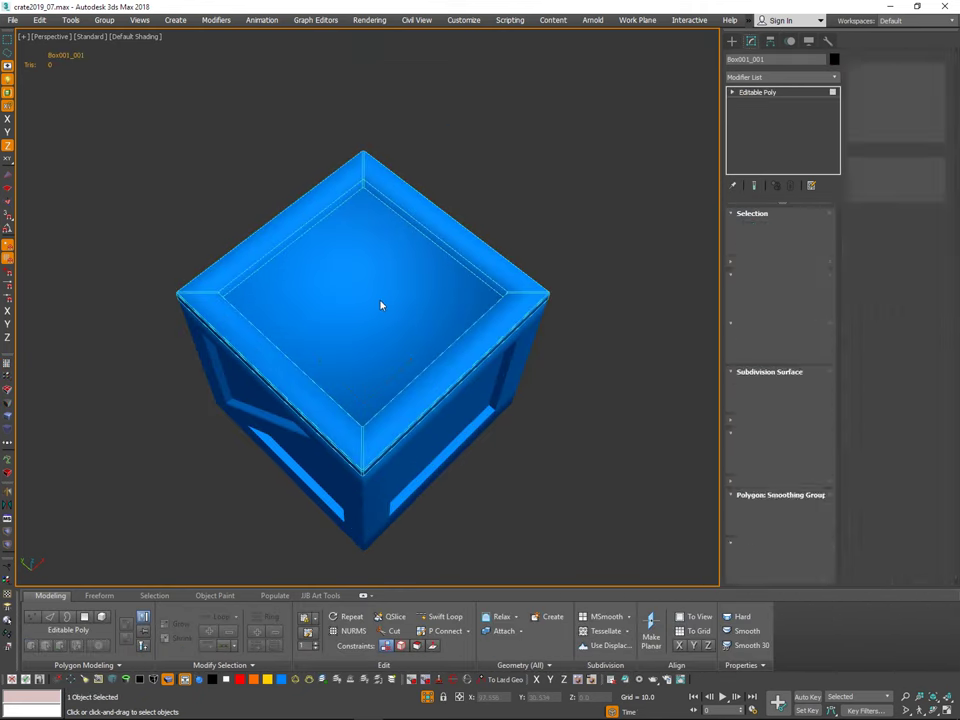
{"action": "left_click", "coordinate": [395, 283]}
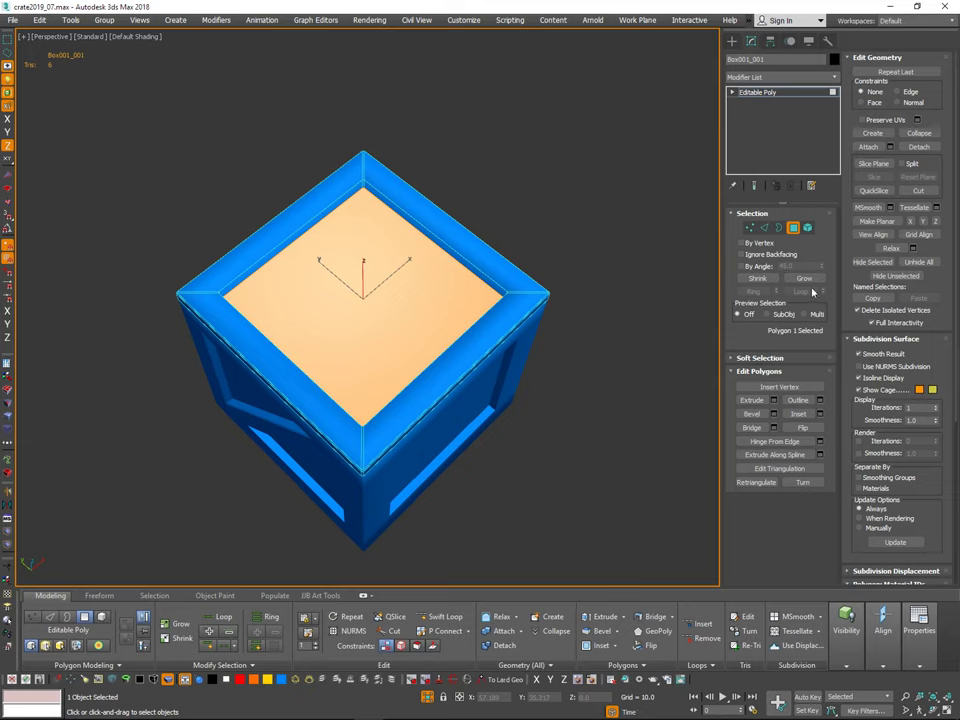
{"action": "middle_click_drag", "start_coordinate": [452, 317], "coordinate": [486, 321], "text": "alt"}
{"action": "key", "text": "ctrl+d"}
{"action": "key", "text": "4"}
{"action": "key", "text": "ctrl+d"}
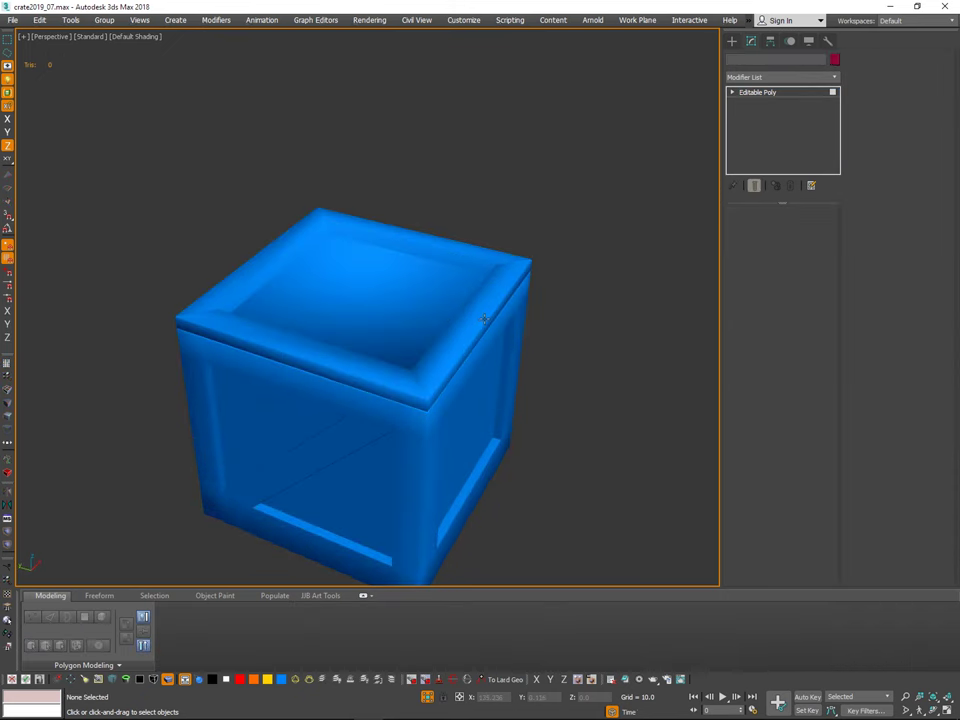
Step: Try all lid polygons without smoothing groups and undo the change
{"action": "left_click", "coordinate": [484, 319]}
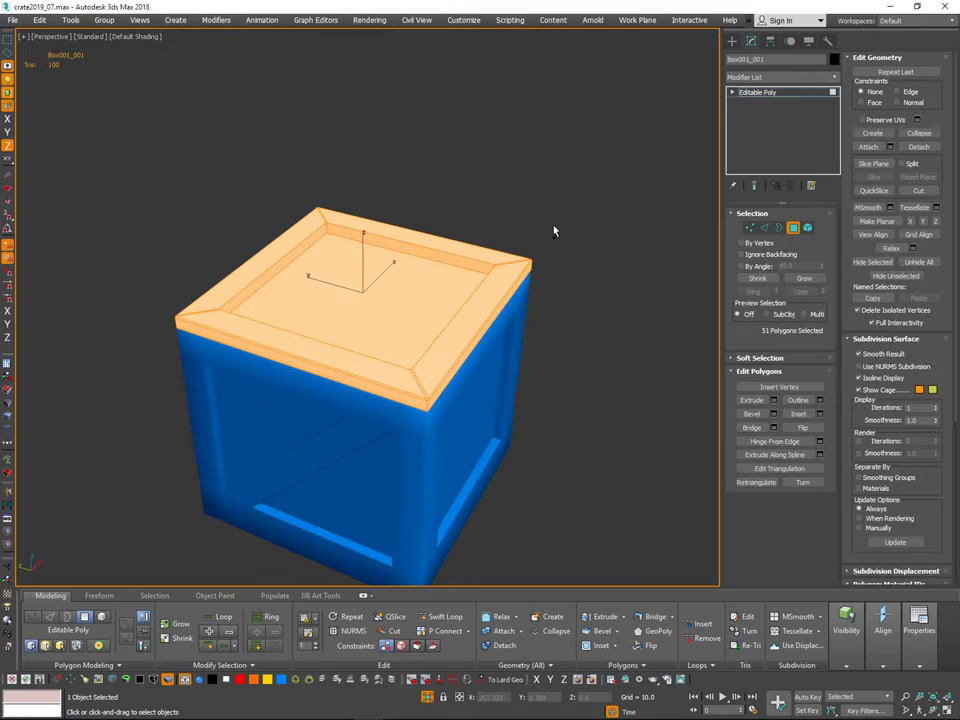
{"action": "middle_click_drag", "start_coordinate": [498, 311], "coordinate": [474, 328], "text": "alt"}
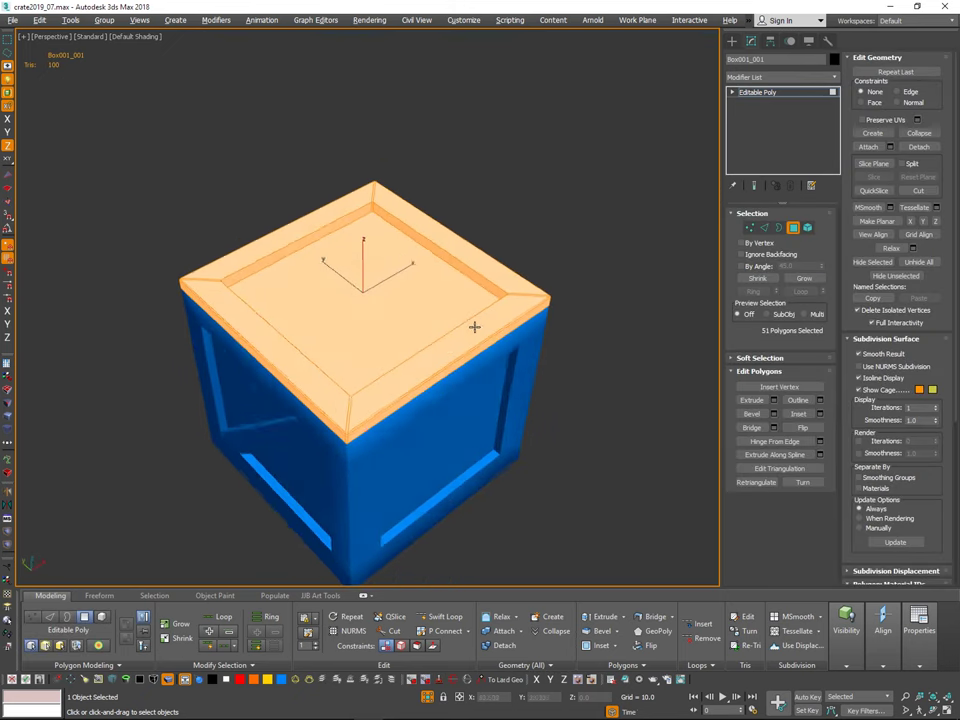
{"action": "key", "text": "ctrl+d"}
{"action": "key", "text": "ctrl+z"}
{"action": "key", "text": "ctrl+z"}
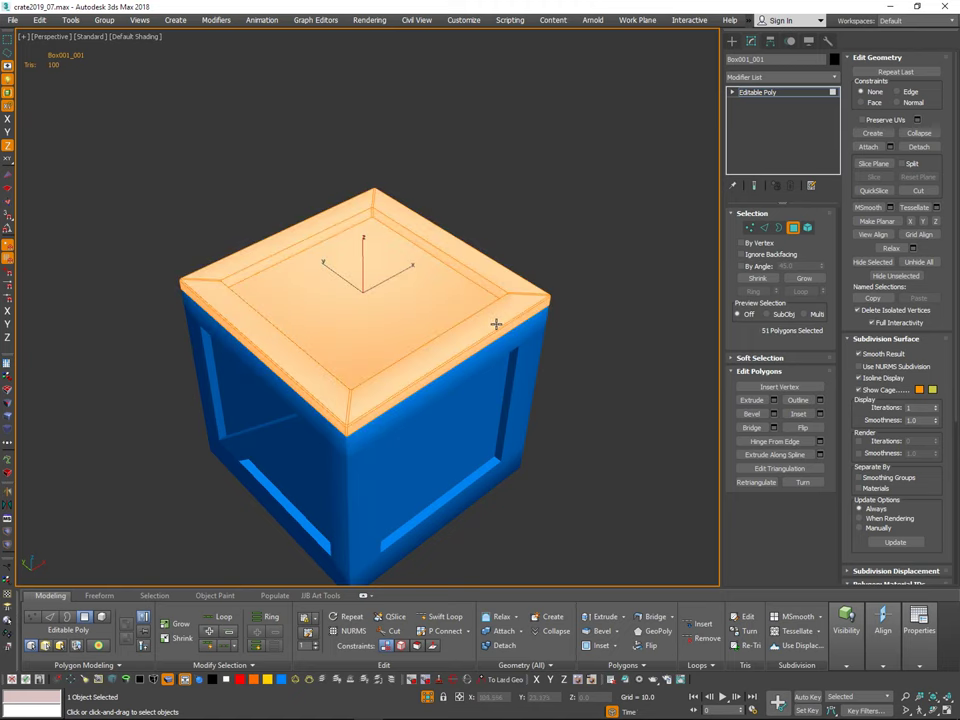
Step: Undo the crate lid's recent smoothing-group and corner-geometry edits and leave polygon editing
{"action": "key", "text": "ctrl+z"}
{"action": "key", "text": "ctrl+z"}
{"action": "key", "text": "ctrl+z"}
{"action": "key", "text": "ctrl+z"}
{"action": "key", "text": "ctrl+z"}
{"action": "key", "text": "ctrl+z"}
{"action": "key", "text": "ctrl+z"}
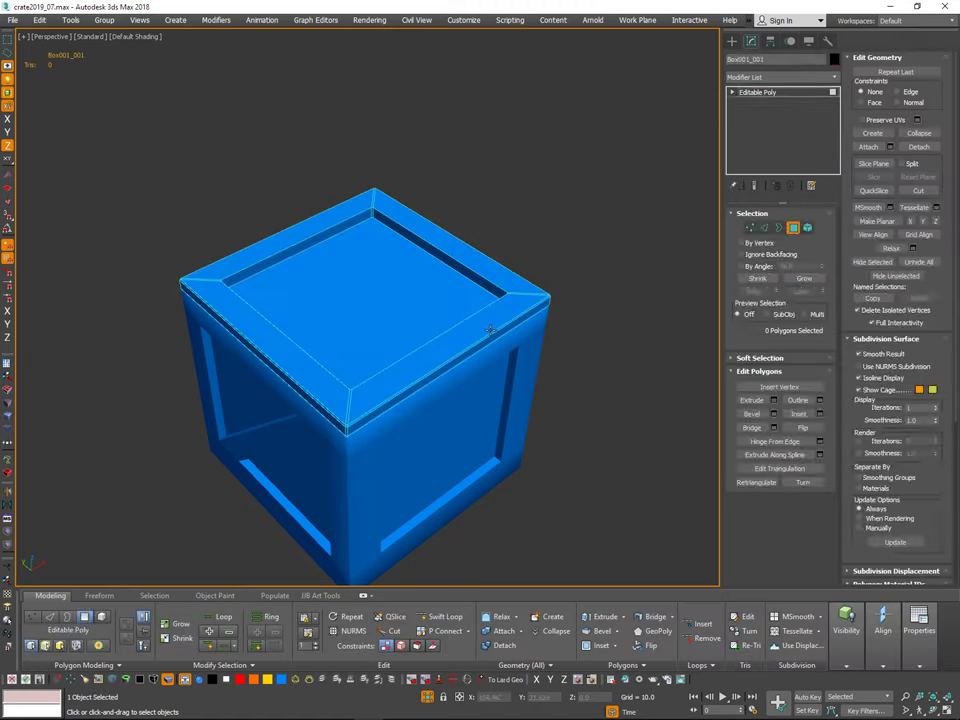
{"action": "key", "text": "ctrl+z"}
{"action": "key", "text": "ctrl+z"}
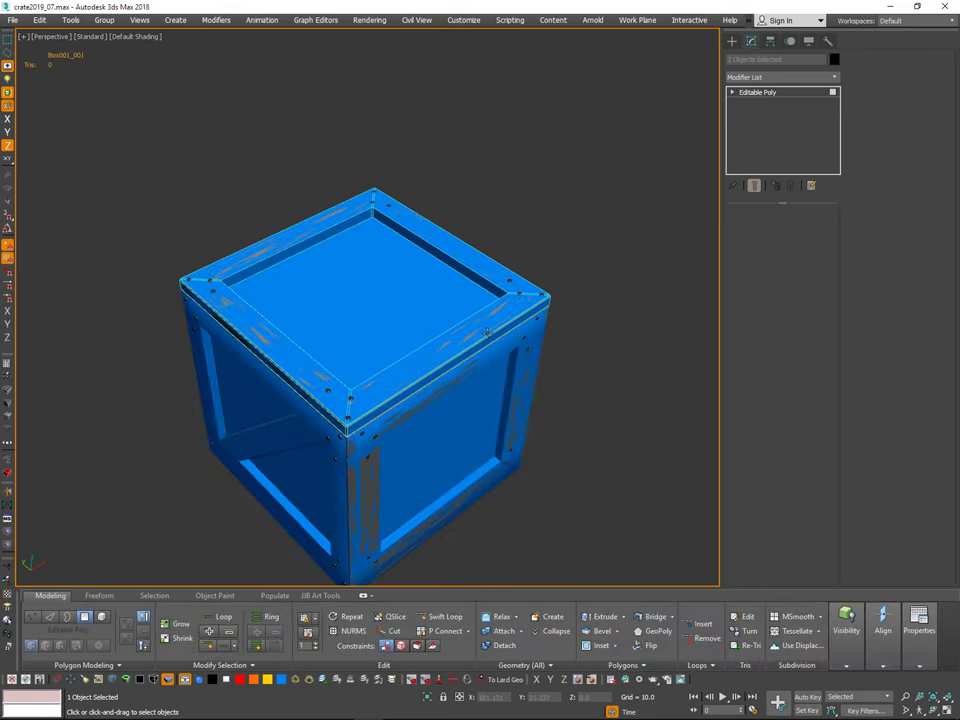
{"action": "key", "text": "ctrl+z"}
{"action": "key", "text": "ctrl+z"}
{"action": "key", "text": "ctrl+z"}
{"action": "key", "text": "ctrl+z"}
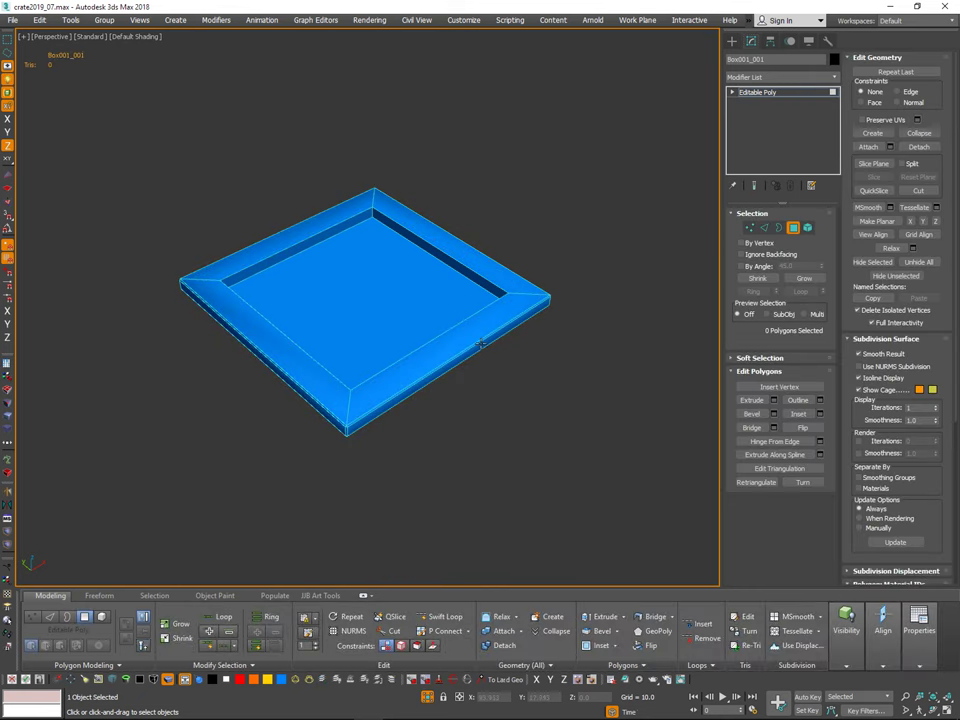
{"action": "key", "text": "ctrl+z"}
{"action": "key", "text": "ctrl+z"}
{"action": "key", "text": "ctrl+z"}
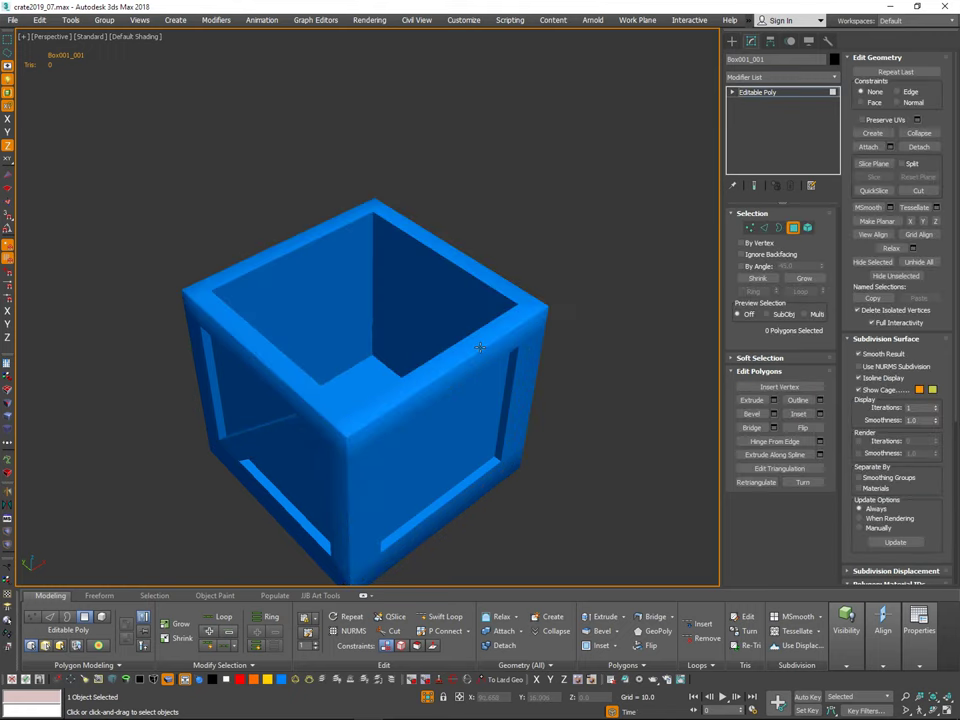
{"action": "mouse_move", "coordinate": [479, 348]}
{"action": "middle_mouse_down"}
{"action": "mouse_move", "coordinate": [474, 358]}
{"action": "mouse_move", "coordinate": [467, 348]}
{"action": "middle_mouse_up"}
{"action": "key", "text": "ctrl+z"}
{"action": "left_click", "coordinate": [476, 345]}
{"action": "key", "text": "4"}
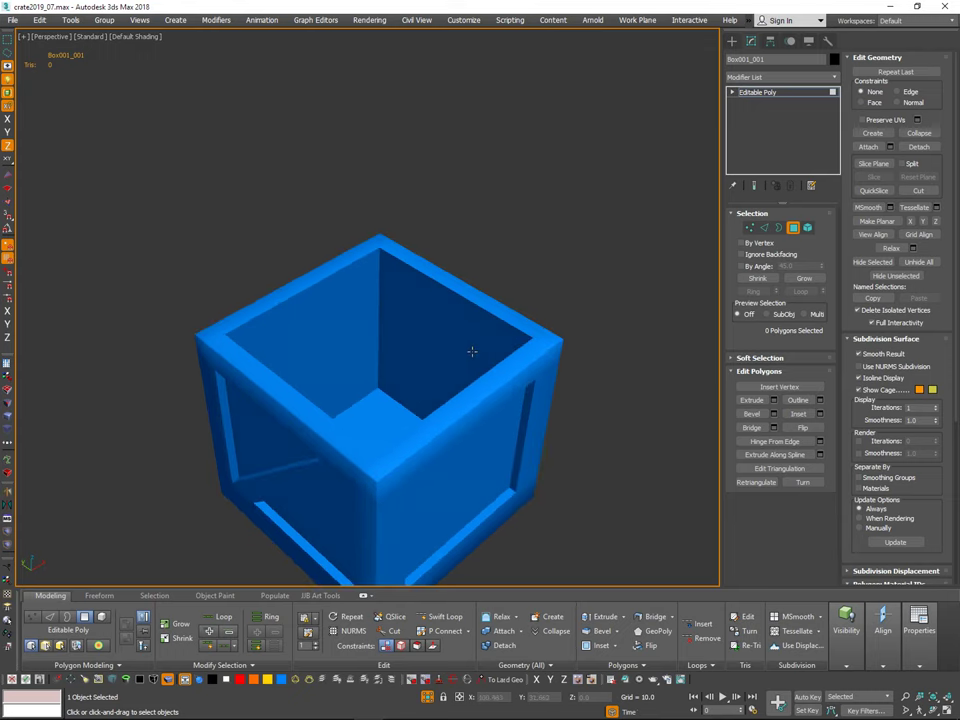
{"action": "left_click", "coordinate": [795, 227]}
{"action": "scroll", "coordinate": [574, 333], "scroll_direction": "down", "scroll_amount": 3}
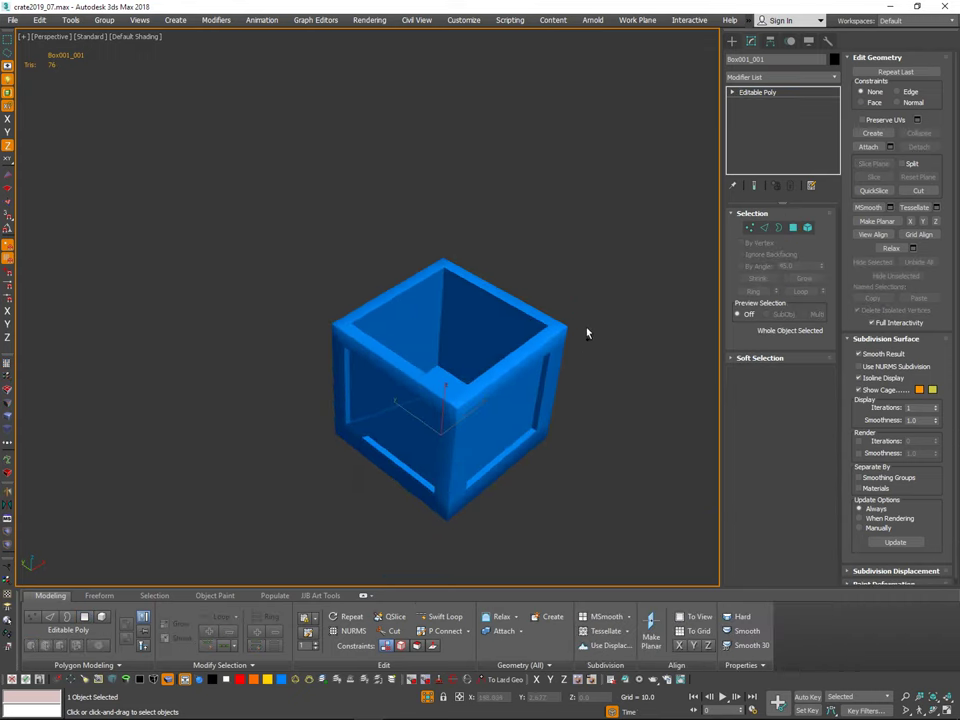
Step: End isolation and examine how the low-poly body and lid overlap the detailed crate model
{"action": "key", "text": "alt+q"}
{"action": "scroll", "coordinate": [574, 333], "scroll_direction": "up", "scroll_amount": 2}
{"action": "left_click", "coordinate": [598, 304]}
{"action": "left_click", "coordinate": [492, 408]}
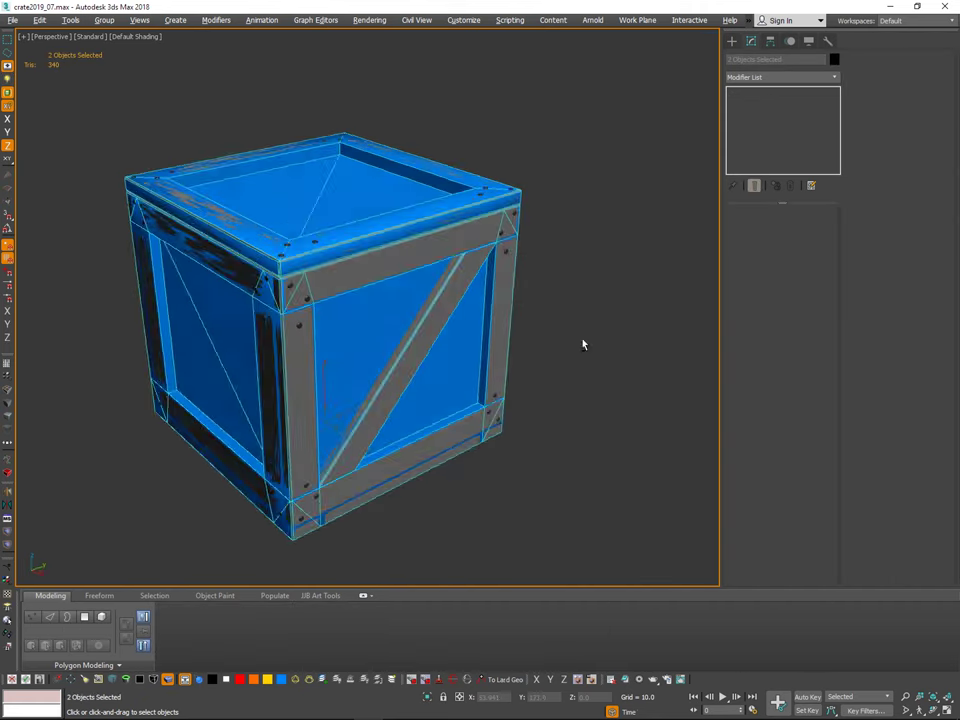
{"action": "middle_click_drag", "start_coordinate": [583, 343], "coordinate": [552, 321], "text": "alt"}
{"action": "key", "text": "ctrl+r"}
{"action": "left_click_drag", "start_coordinate": [560, 322], "coordinate": [592, 305]}
{"action": "right_click", "coordinate": [592, 305]}
{"action": "left_click", "coordinate": [592, 305]}
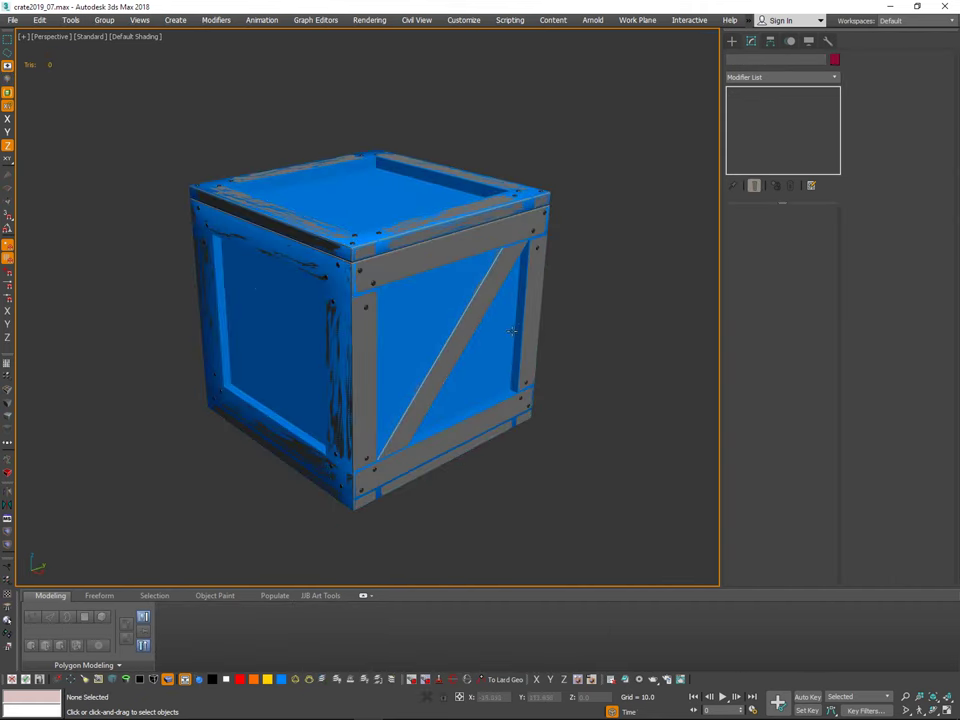
{"action": "left_click", "coordinate": [505, 335]}
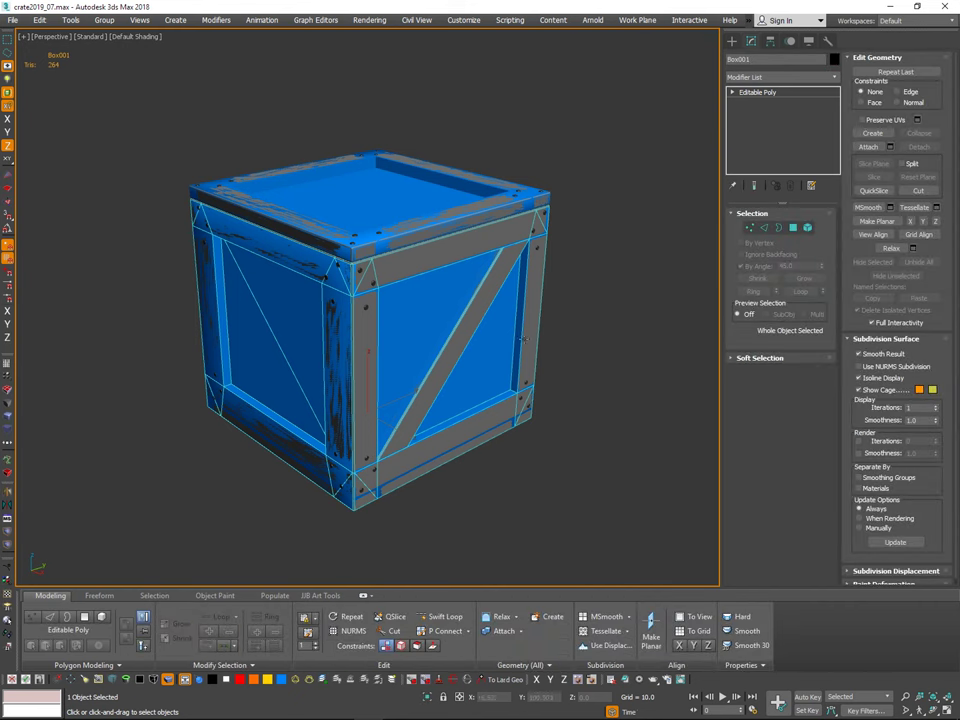
{"action": "left_click", "coordinate": [577, 330]}
{"action": "middle_click_drag", "start_coordinate": [577, 330], "coordinate": [573, 371]}
Step: Isolate the low-poly crate body and lid together and clear the selection
{"action": "left_click", "coordinate": [489, 373]}
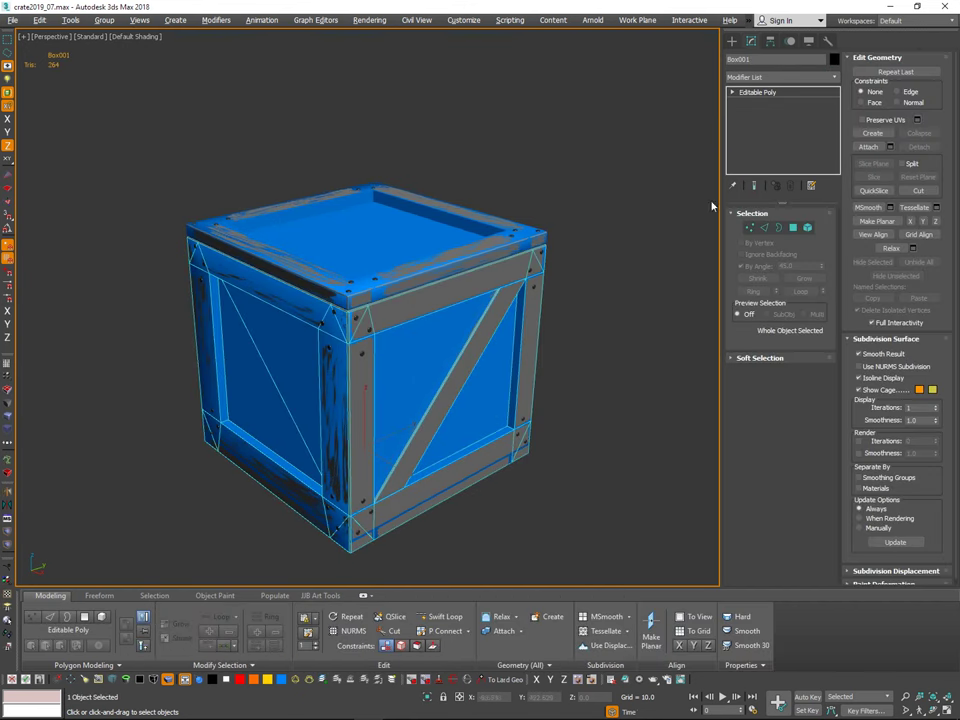
{"action": "key", "text": "ctrl+q"}
{"action": "key", "text": "alt+q"}
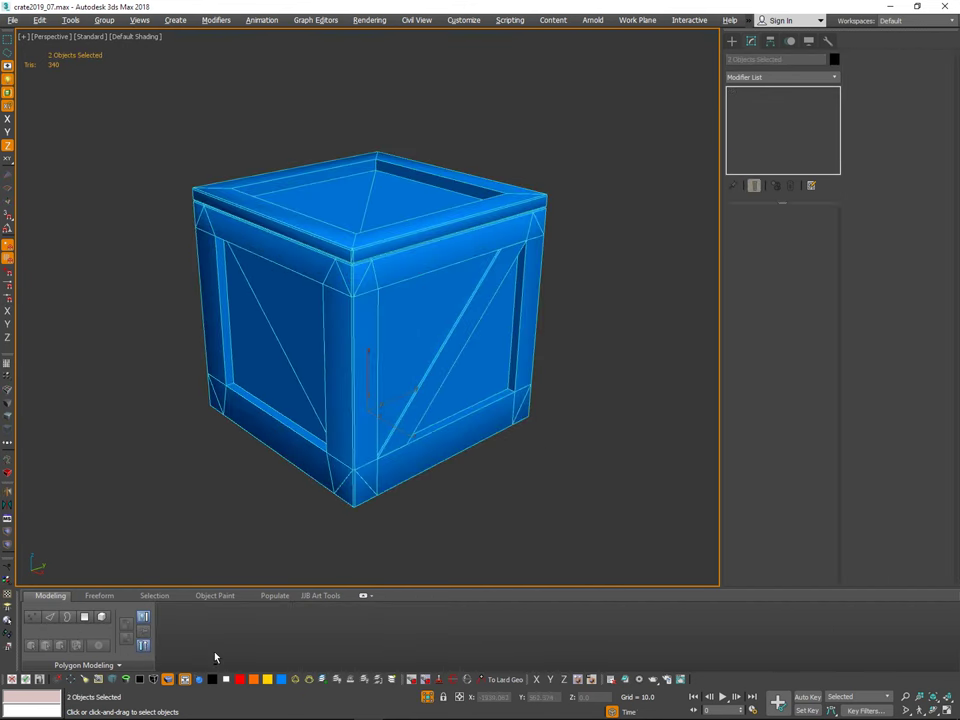
{"action": "left_click", "coordinate": [575, 370]}
{"action": "left_click", "coordinate": [472, 347]}
{"action": "key", "text": "ctrl+d"}
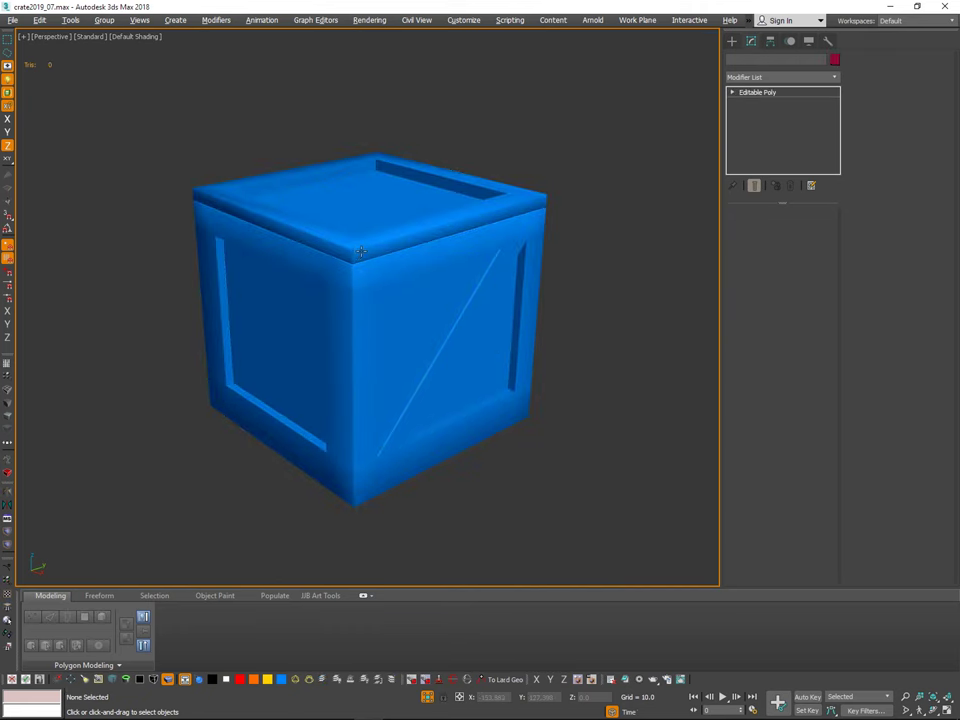
{"action": "left_click", "coordinate": [361, 252]}
{"action": "scroll", "coordinate": [361, 252], "scroll_direction": "up", "scroll_amount": 1}
{"action": "key", "text": "2"}
{"action": "scroll", "coordinate": [360, 258], "scroll_direction": "up", "scroll_amount": 4}
{"action": "left_click", "coordinate": [350, 274]}
{"action": "key", "text": "shift+4"}
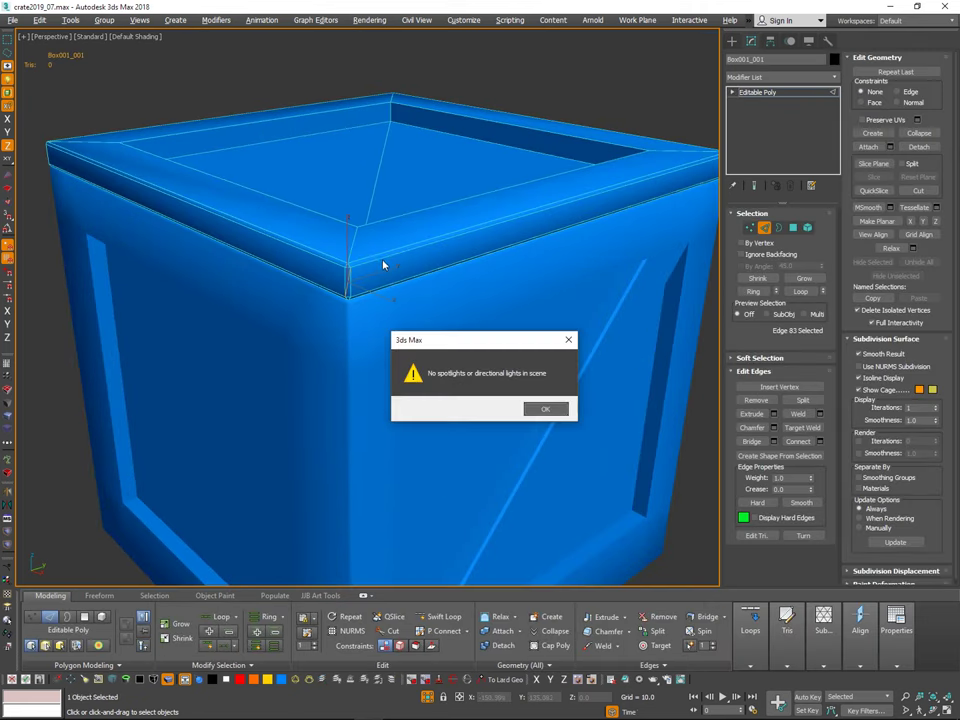
{"action": "left_click", "coordinate": [534, 410]}
{"action": "middle_click_drag", "start_coordinate": [402, 366], "coordinate": [431, 335]}
{"action": "scroll", "coordinate": [384, 343], "scroll_direction": "down", "scroll_amount": 2}
{"action": "scroll", "coordinate": [394, 349], "scroll_direction": "down", "scroll_amount": 2}
{"action": "left_click", "coordinate": [766, 229]}
Step: Attach the lid to the low-poly crate body as a single editable poly object
{"action": "key", "text": "ctrl+a"}
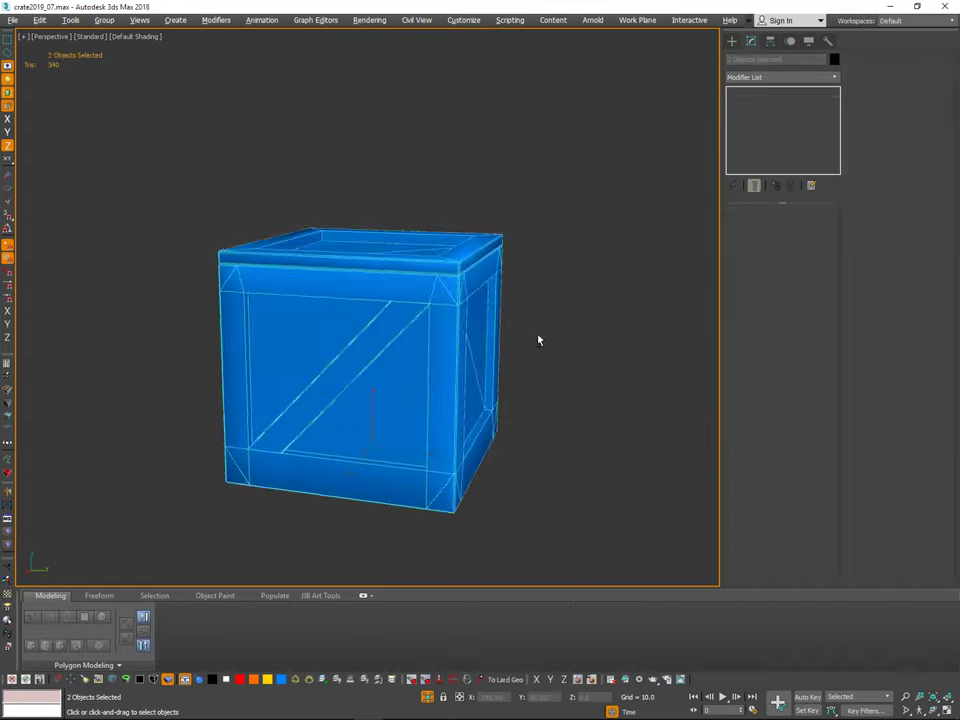
{"action": "middle_click_drag", "start_coordinate": [540, 339], "coordinate": [594, 326], "text": "alt"}
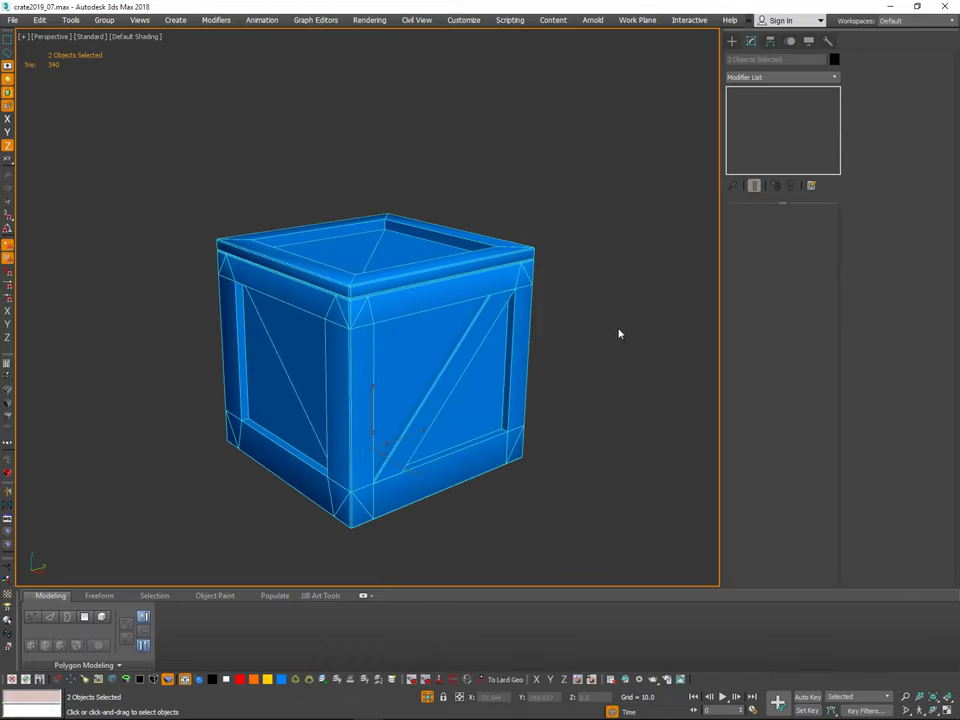
{"action": "mouse_move", "coordinate": [580, 343]}
{"action": "left_mouse_down"}
{"action": "mouse_move", "coordinate": [544, 416]}
{"action": "mouse_move", "coordinate": [574, 400]}
{"action": "left_mouse_up"}
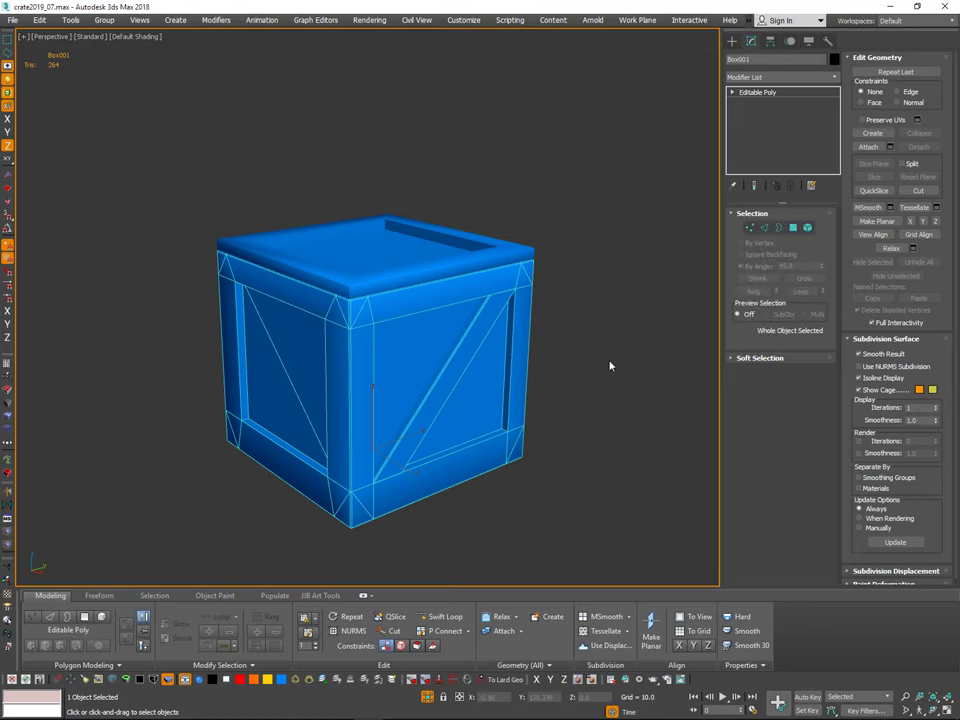
{"action": "left_click", "coordinate": [868, 147]}
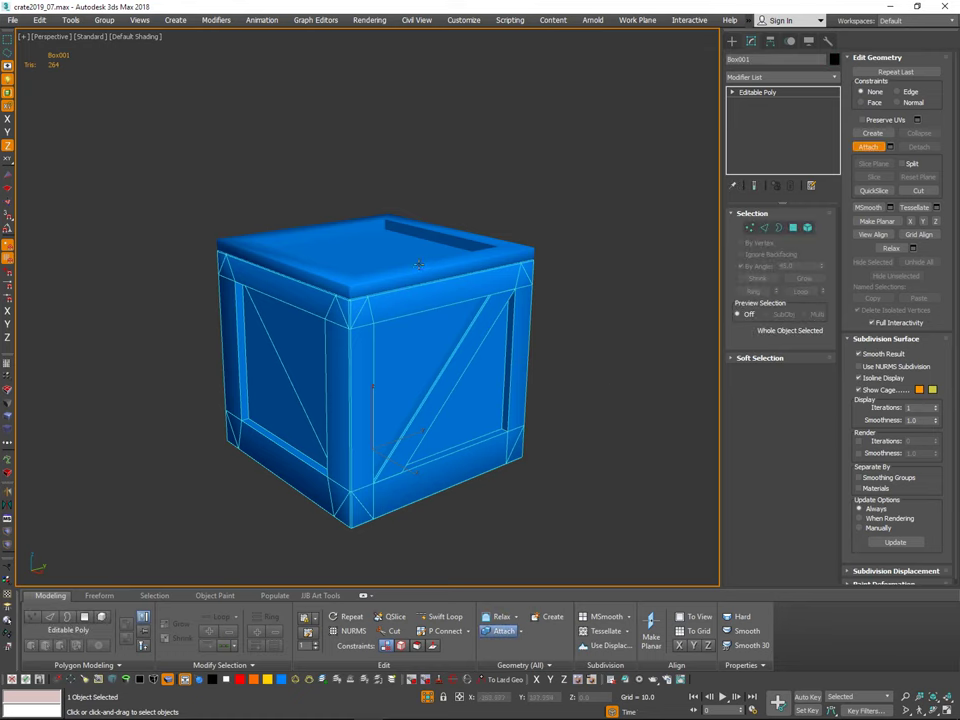
{"action": "left_click", "coordinate": [416, 264]}
{"action": "middle_click_drag", "start_coordinate": [548, 268], "coordinate": [563, 340], "text": "alt"}
{"action": "left_click", "coordinate": [863, 148]}
{"action": "left_click", "coordinate": [561, 179]}
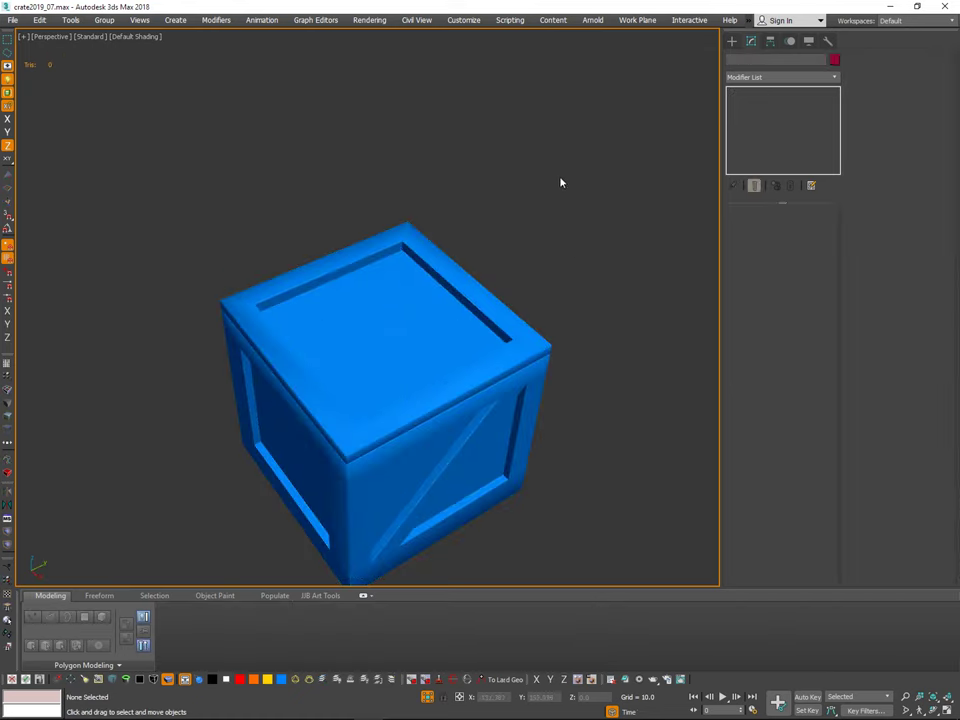
Step: Add an Unwrap UVW modifier to the combined low-poly crate
{"action": "left_click_drag", "start_coordinate": [525, 189], "coordinate": [482, 358]}
{"action": "middle_click_drag", "start_coordinate": [579, 316], "coordinate": [596, 251], "text": "alt"}
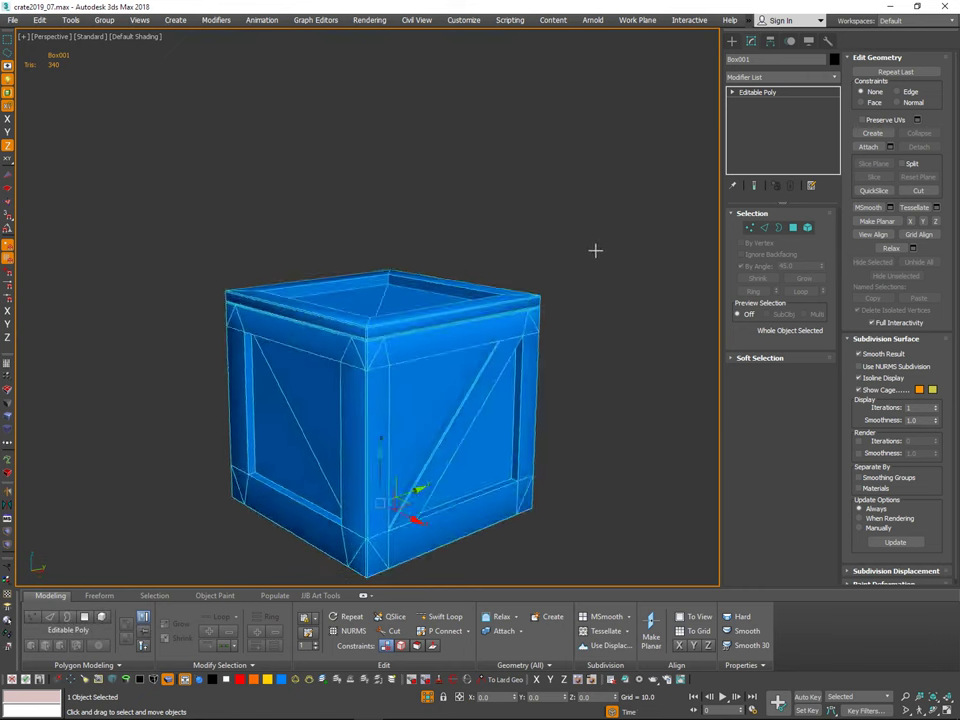
{"action": "left_click", "coordinate": [594, 248]}
{"action": "left_click_drag", "start_coordinate": [559, 225], "coordinate": [566, 358]}
{"action": "mouse_move", "coordinate": [568, 355]}
{"action": "middle_mouse_down"}
{"action": "mouse_move", "coordinate": [543, 301]}
{"action": "mouse_move", "coordinate": [540, 364]}
{"action": "mouse_move", "coordinate": [377, 409]}
{"action": "mouse_move", "coordinate": [378, 382]}
{"action": "middle_mouse_up"}
{"action": "middle_click_drag", "start_coordinate": [565, 430], "coordinate": [569, 401], "text": "alt"}
{"action": "key", "text": "1"}
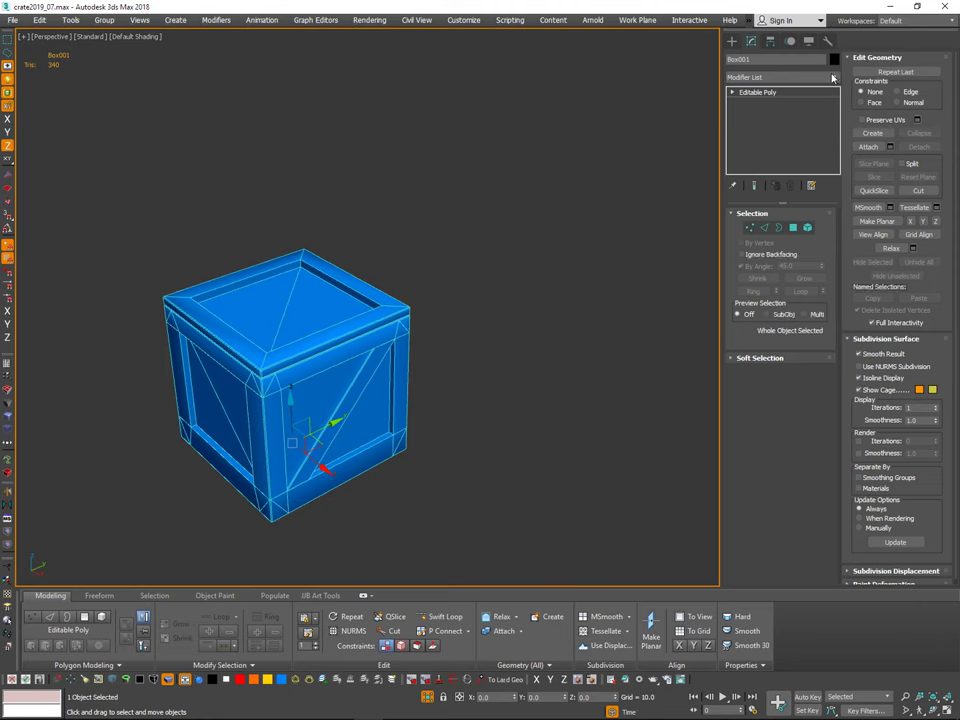
{"action": "key", "text": "1"}
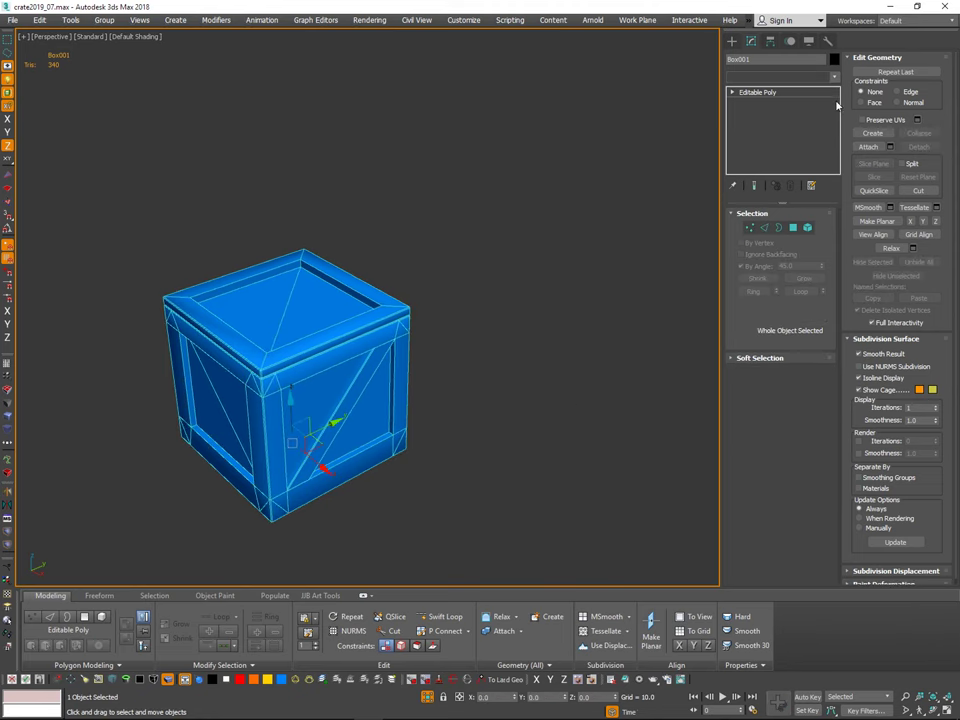
{"action": "left_click", "coordinate": [834, 76]}
{"action": "scroll", "coordinate": [795, 521], "scroll_direction": "down", "scroll_amount": 10}
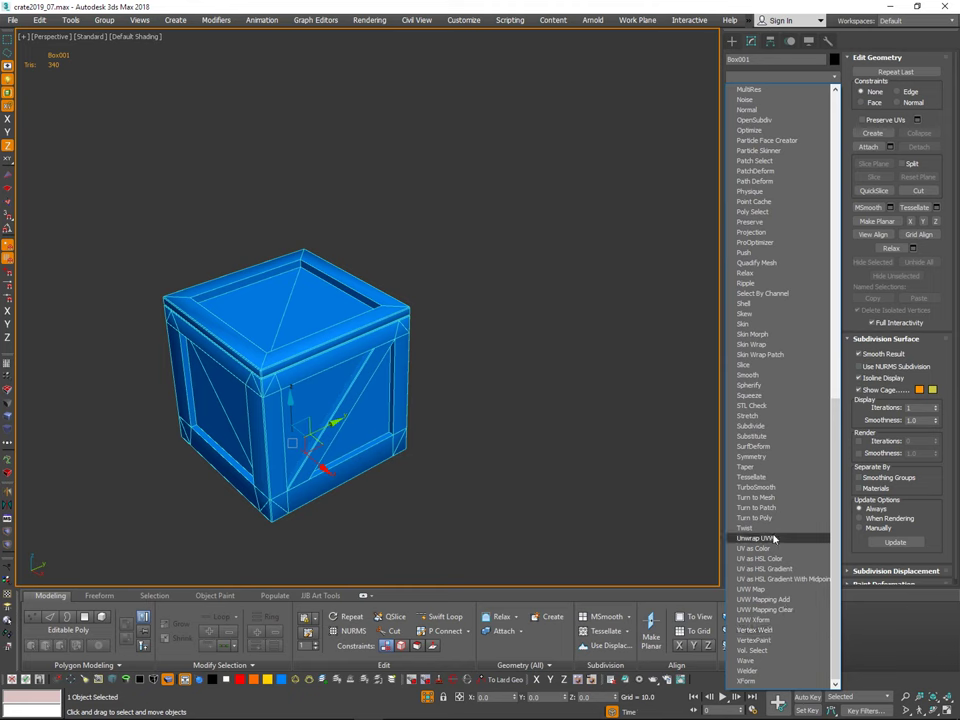
{"action": "left_click", "coordinate": [774, 539]}
Step: Apply a planar projection to all faces of the crate and clear the face selection
{"action": "key", "text": "3"}
{"action": "middle_click_drag", "start_coordinate": [512, 448], "coordinate": [566, 430]}
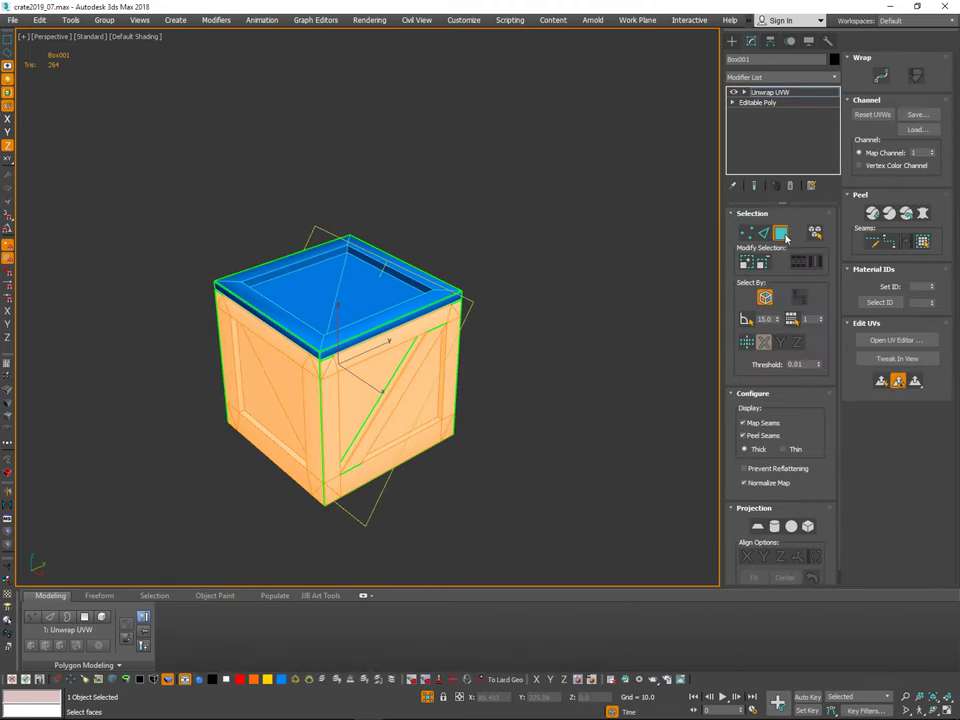
{"action": "middle_click_drag", "start_coordinate": [561, 351], "coordinate": [553, 300]}
{"action": "key", "text": "ctrl+a"}
{"action": "left_click", "coordinate": [758, 527]}
{"action": "left_click", "coordinate": [758, 526]}
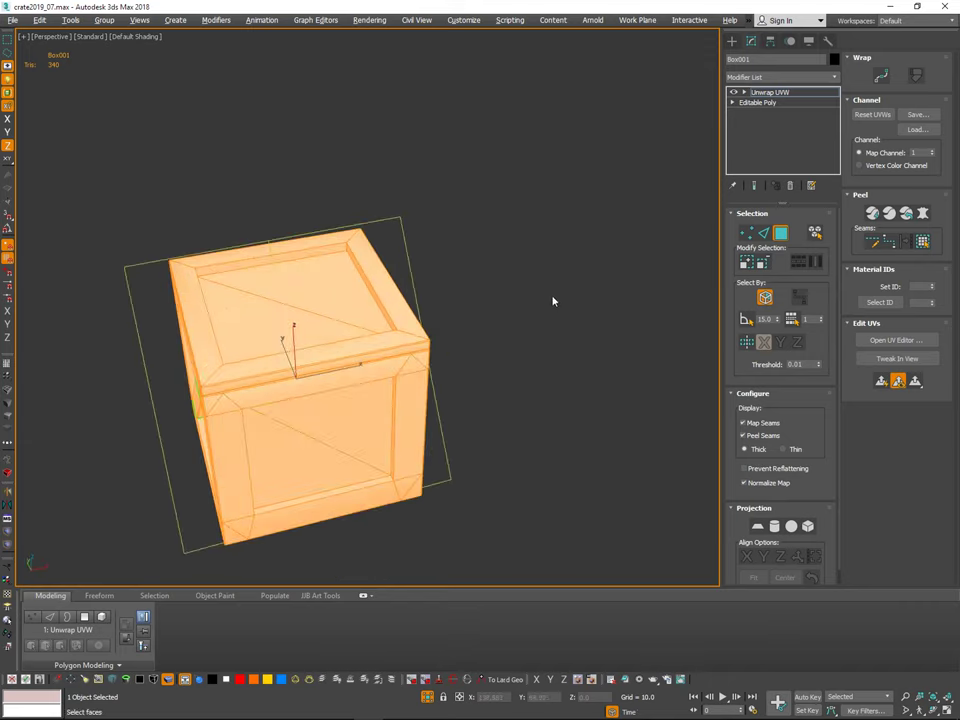
{"action": "left_click", "coordinate": [553, 301]}
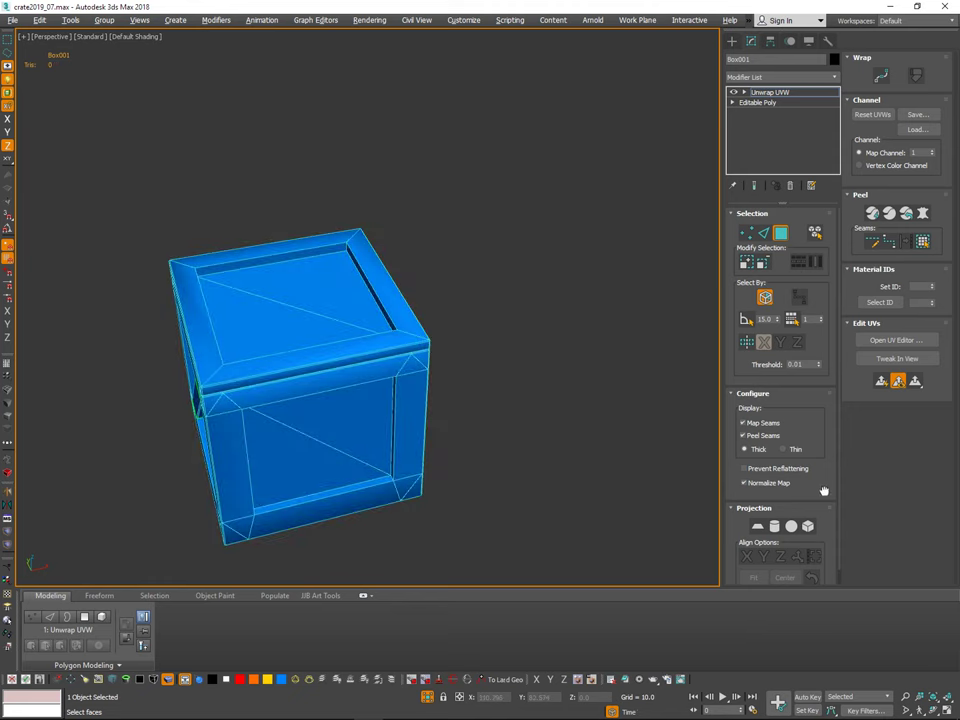
{"action": "left_click_drag", "start_coordinate": [824, 490], "coordinate": [838, 269]}
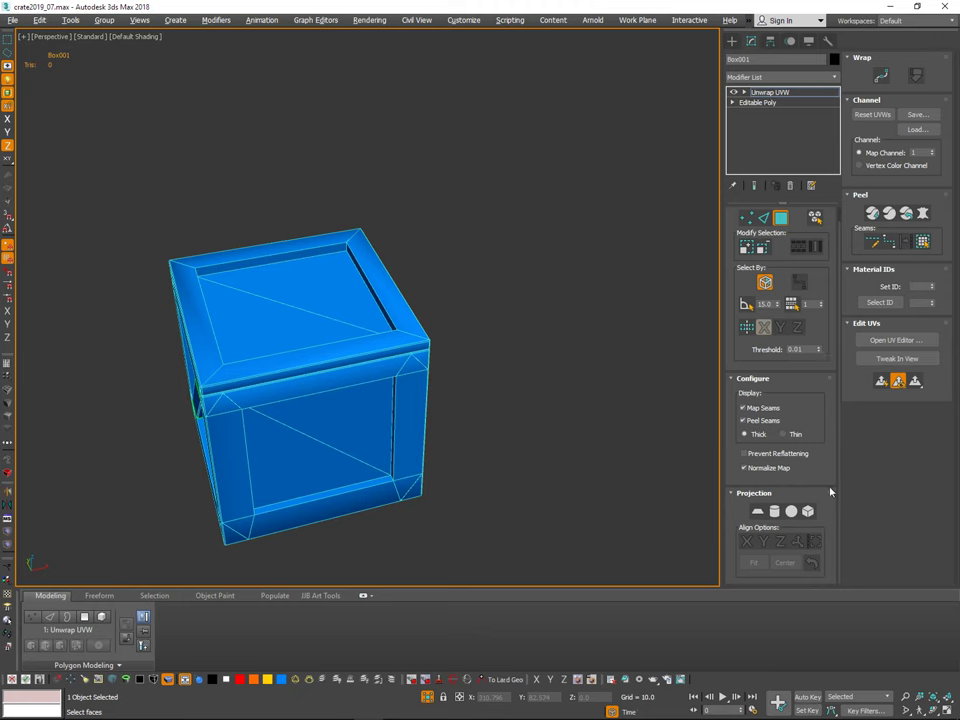
Step: Open the UV editor and select all of the crate's UV faces
{"action": "left_click", "coordinate": [896, 339]}
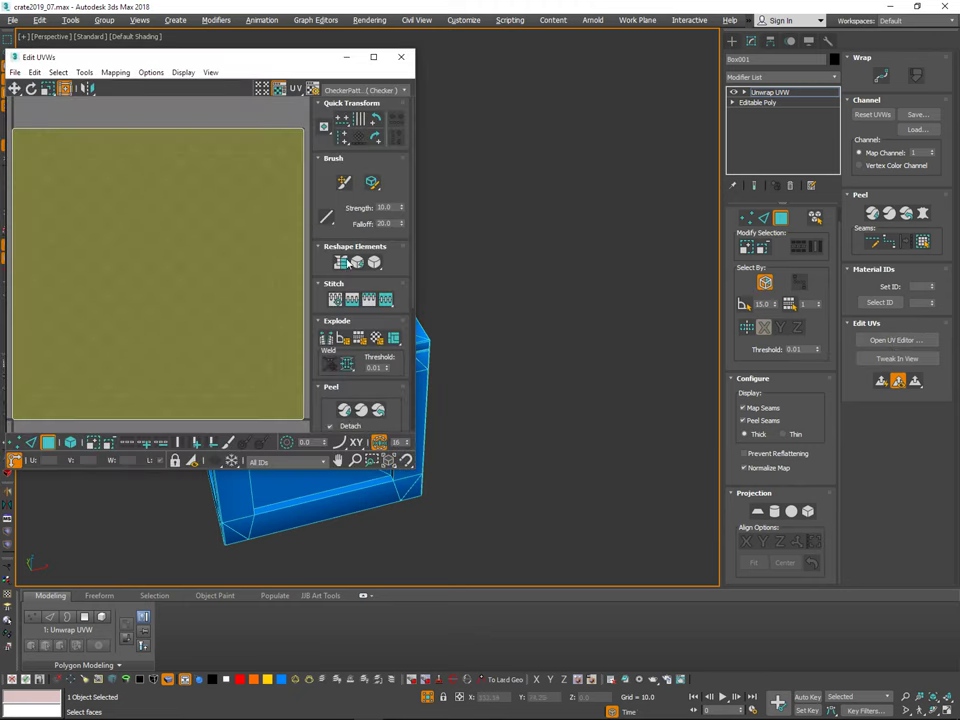
{"action": "middle_click_drag", "start_coordinate": [237, 322], "coordinate": [189, 293]}
{"action": "scroll", "coordinate": [192, 296], "scroll_direction": "down", "scroll_amount": 5}
{"action": "left_click_drag", "start_coordinate": [232, 186], "coordinate": [180, 372]}
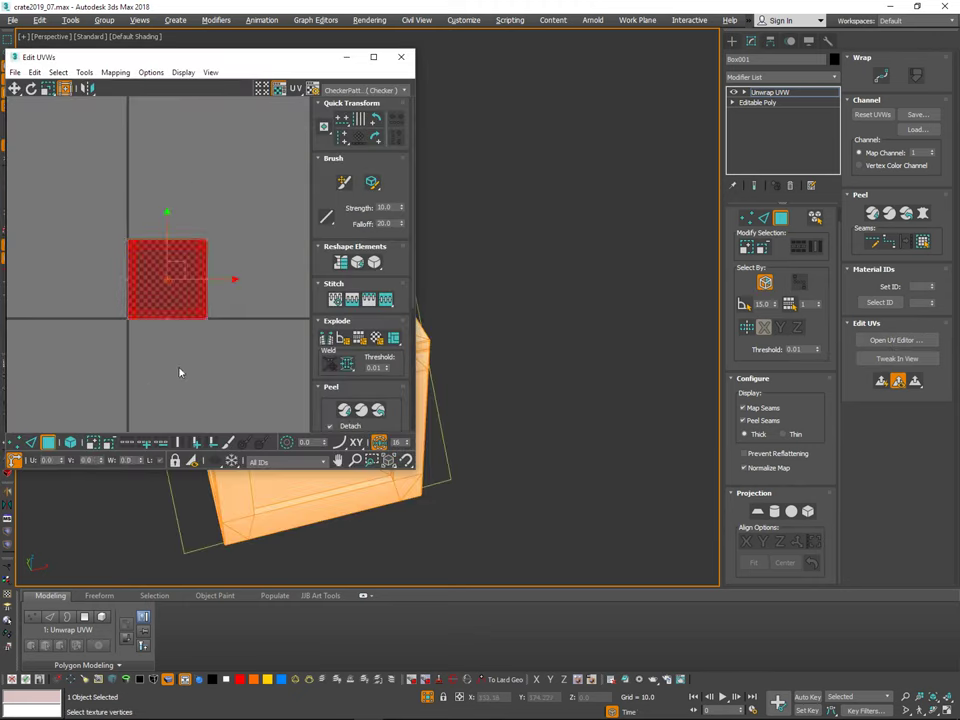
{"action": "middle_click_drag", "start_coordinate": [180, 372], "coordinate": [250, 358]}
{"action": "middle_click_drag", "start_coordinate": [563, 354], "coordinate": [700, 328]}
{"action": "middle_click_drag", "start_coordinate": [700, 328], "coordinate": [510, 300], "text": "alt"}
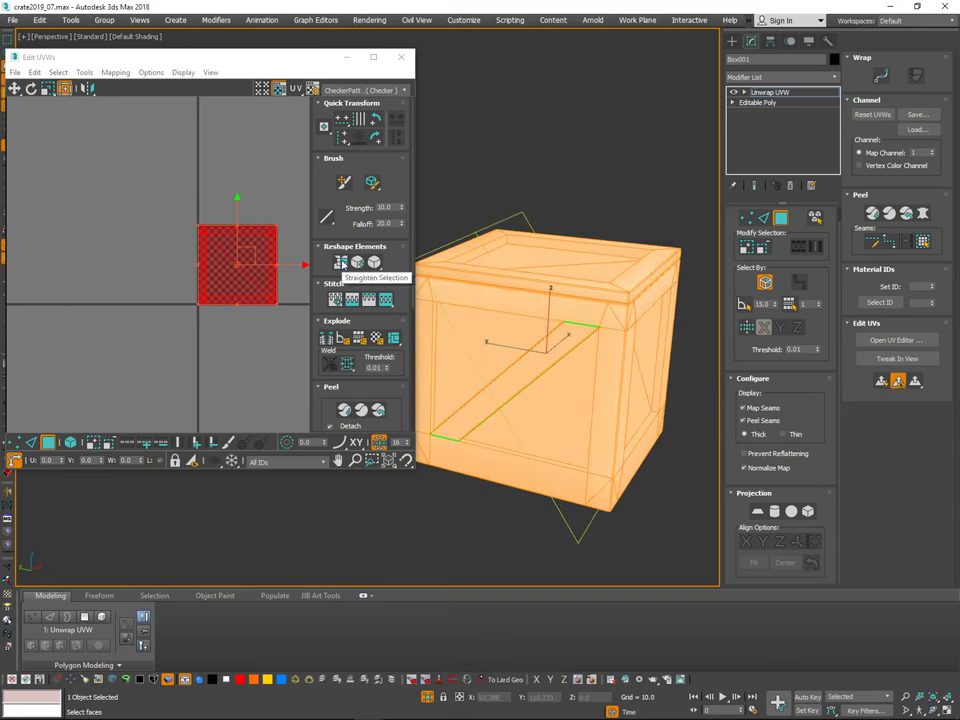
Step: Flatten the selected UVs by smoothing group and deselect the faces
{"action": "left_click_drag", "start_coordinate": [397, 391], "coordinate": [407, 163]}
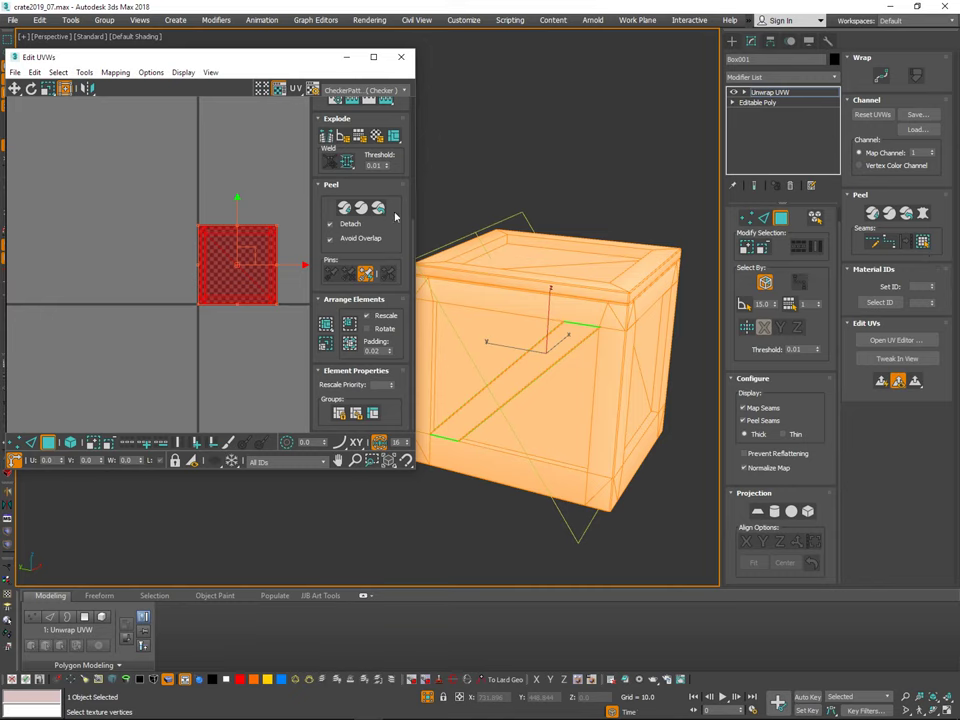
{"action": "scroll", "coordinate": [378, 141], "scroll_direction": "up", "scroll_amount": 3}
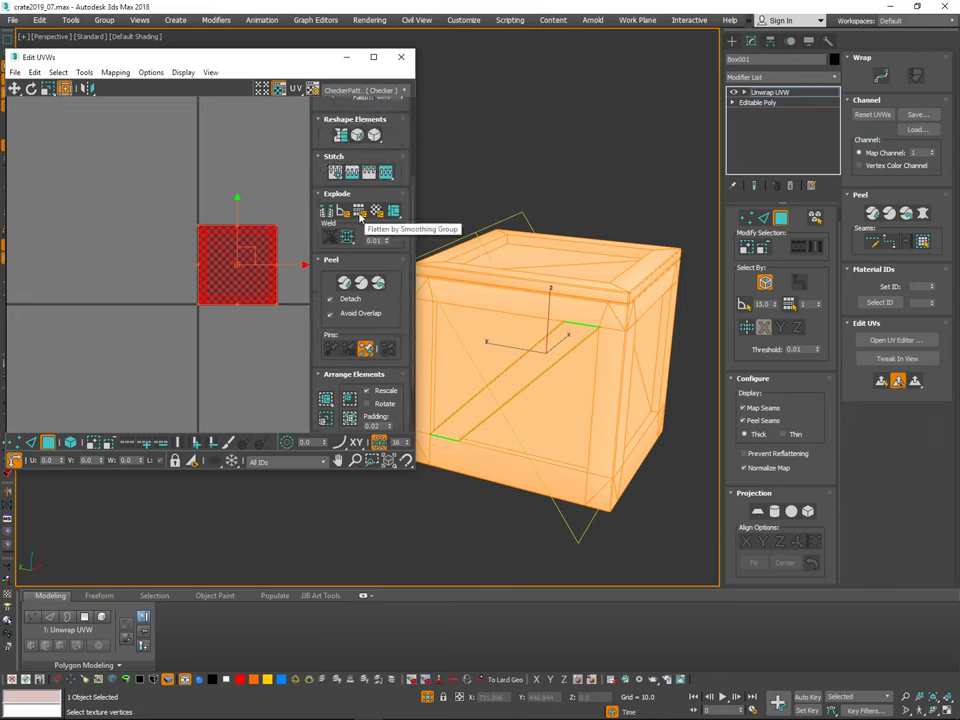
{"action": "left_click", "coordinate": [359, 211]}
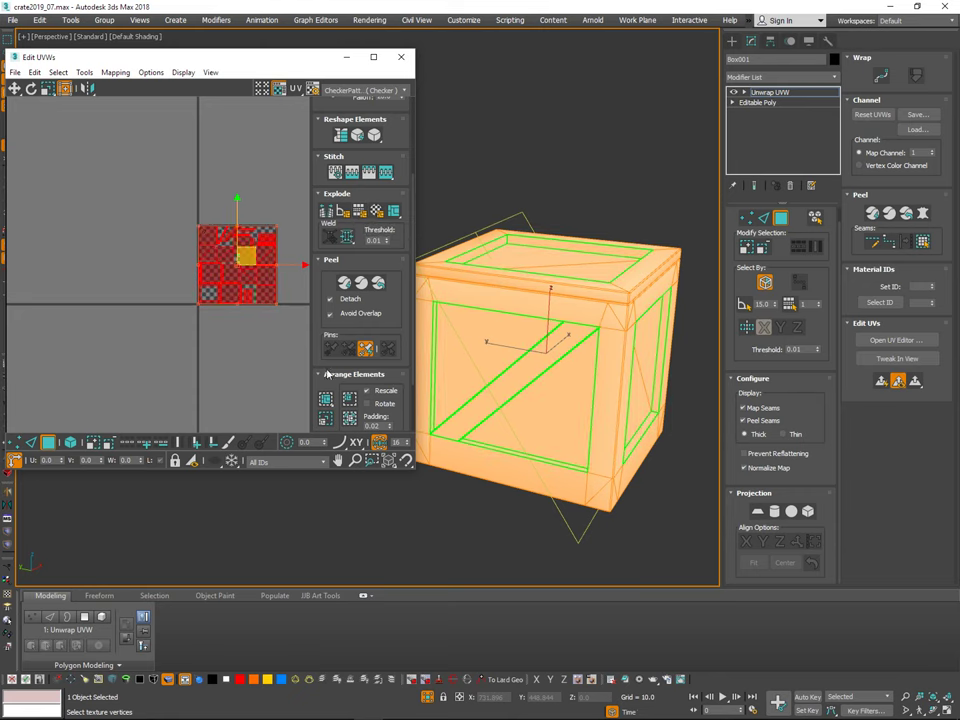
{"action": "left_click", "coordinate": [480, 520]}
{"action": "middle_click_drag", "start_coordinate": [575, 434], "coordinate": [488, 438], "text": "alt"}
{"action": "middle_click_drag", "start_coordinate": [655, 400], "coordinate": [608, 408], "text": "alt"}
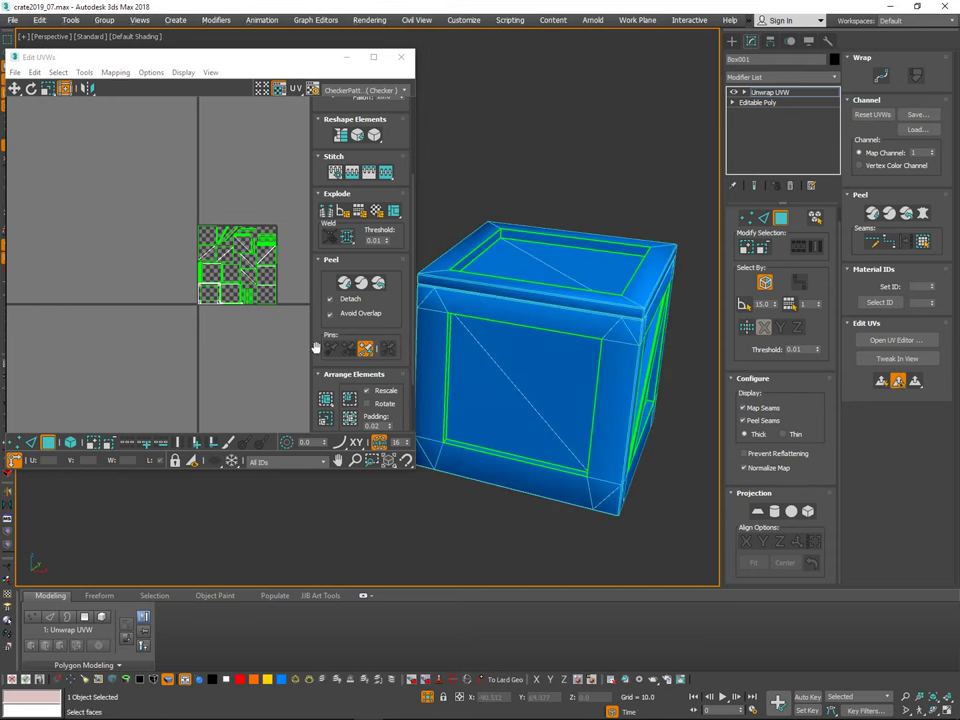
Step: Hide the checker background behind the flattened UV shells and bring the full layout into view
{"action": "middle_click_drag", "start_coordinate": [233, 266], "coordinate": [243, 190], "text": "ctrl+alt"}
{"action": "left_click", "coordinate": [280, 92]}
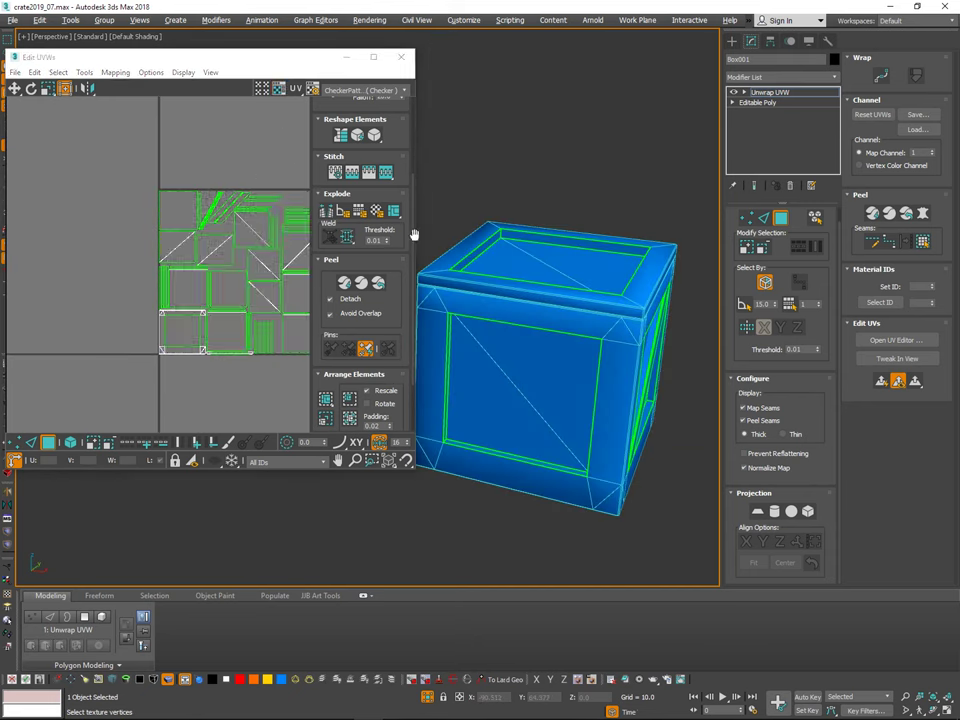
{"action": "middle_click_drag", "start_coordinate": [226, 306], "coordinate": [117, 297]}
{"action": "middle_click_drag", "start_coordinate": [572, 389], "coordinate": [572, 372], "text": "alt"}
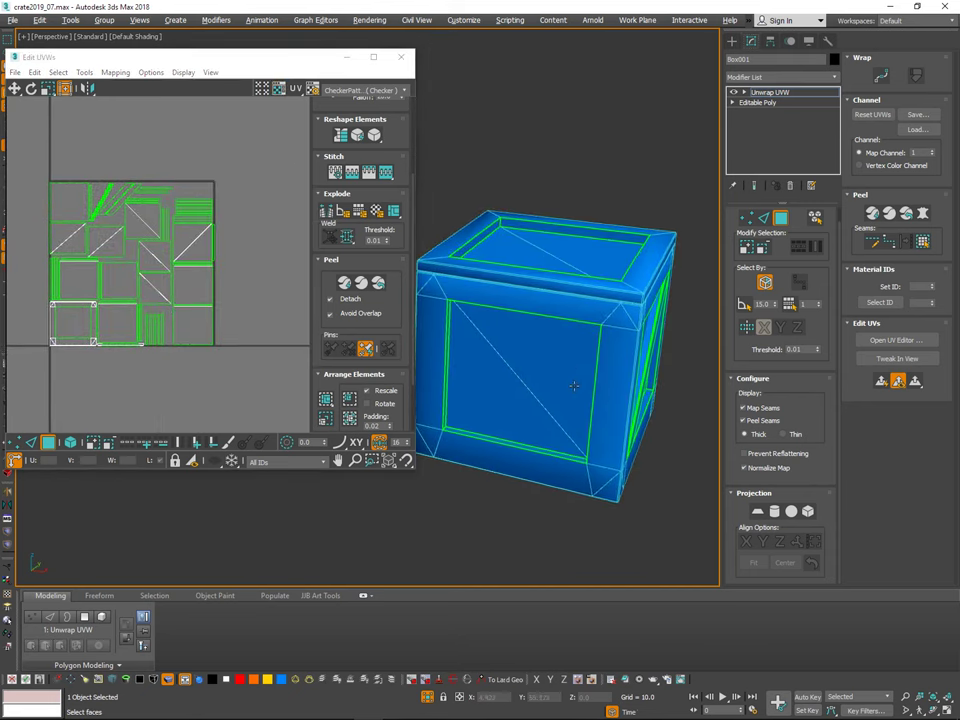
Step: Assign the Lowpoly_Checker material to the crate and show its checker texture on the model
{"action": "key", "text": "m"}
{"action": "left_click_drag", "start_coordinate": [837, 119], "coordinate": [615, 337]}
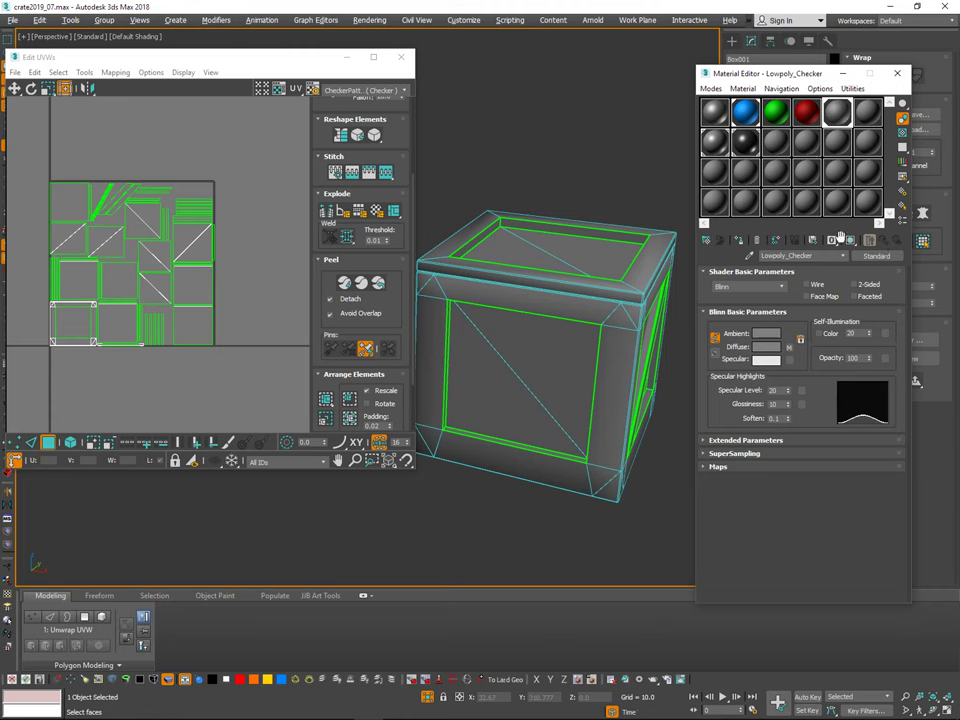
{"action": "left_click", "coordinate": [849, 241]}
{"action": "middle_click_drag", "start_coordinate": [605, 459], "coordinate": [668, 408], "text": "alt"}
{"action": "left_click", "coordinate": [899, 76]}
{"action": "middle_click_drag", "start_coordinate": [610, 300], "coordinate": [565, 360], "text": "alt"}
Step: Turn on UV element selection, select the crate body's frame shell and move it below the UV square
{"action": "left_click", "coordinate": [567, 360]}
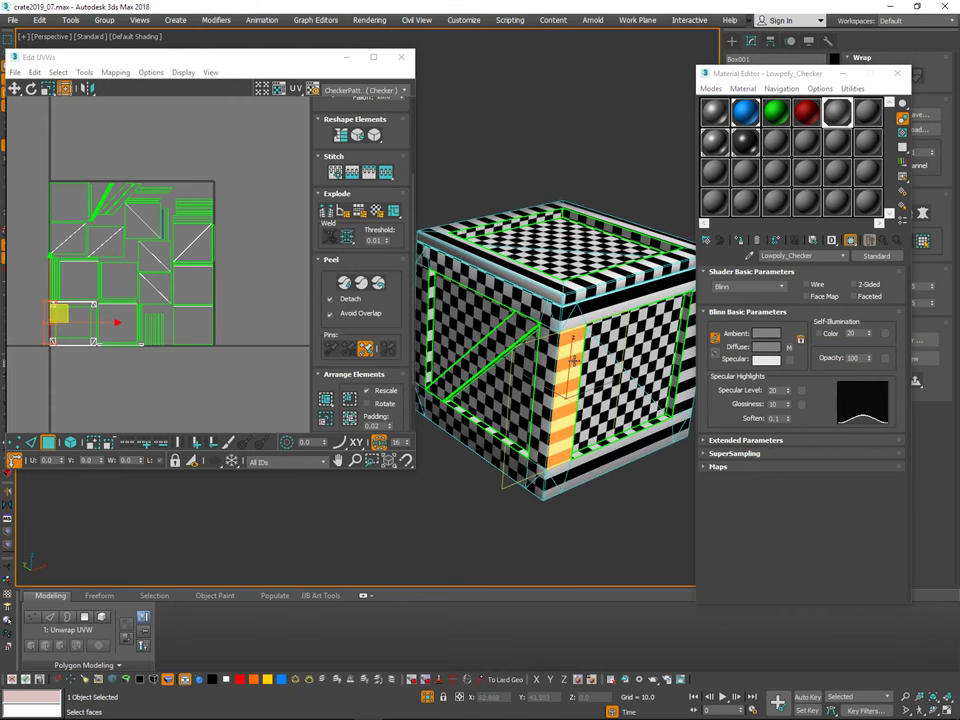
{"action": "middle_click_drag", "start_coordinate": [144, 329], "coordinate": [225, 276]}
{"action": "scroll", "coordinate": [225, 276], "scroll_direction": "up", "scroll_amount": 3}
{"action": "left_click", "coordinate": [69, 442]}
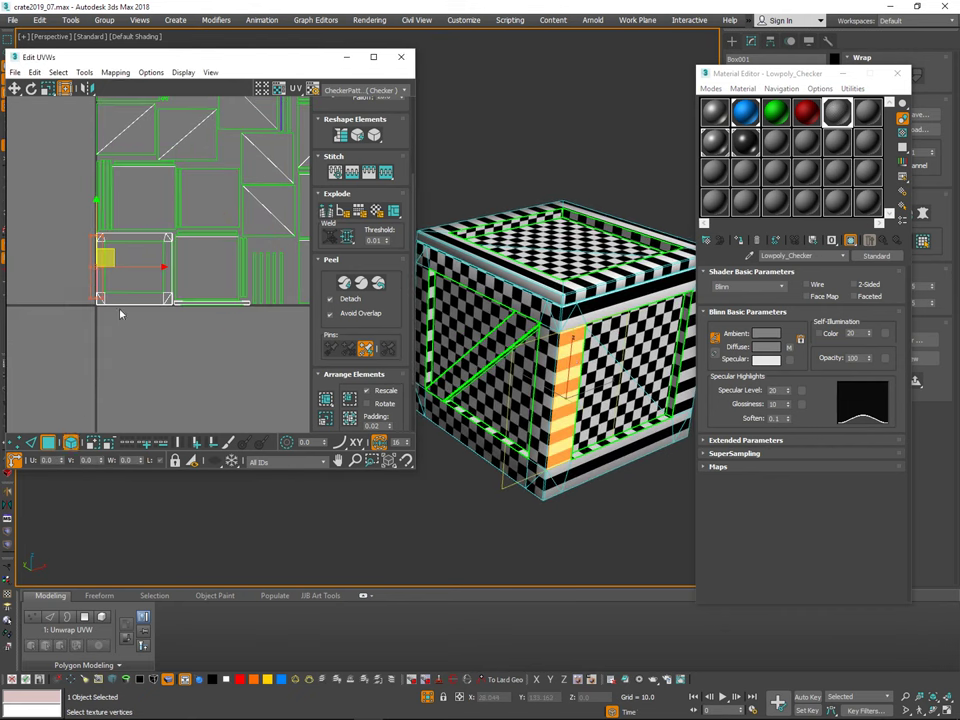
{"action": "left_click", "coordinate": [121, 299]}
{"action": "middle_click_drag", "start_coordinate": [272, 365], "coordinate": [227, 332]}
{"action": "middle_click_drag", "start_coordinate": [139, 322], "coordinate": [139, 322]}
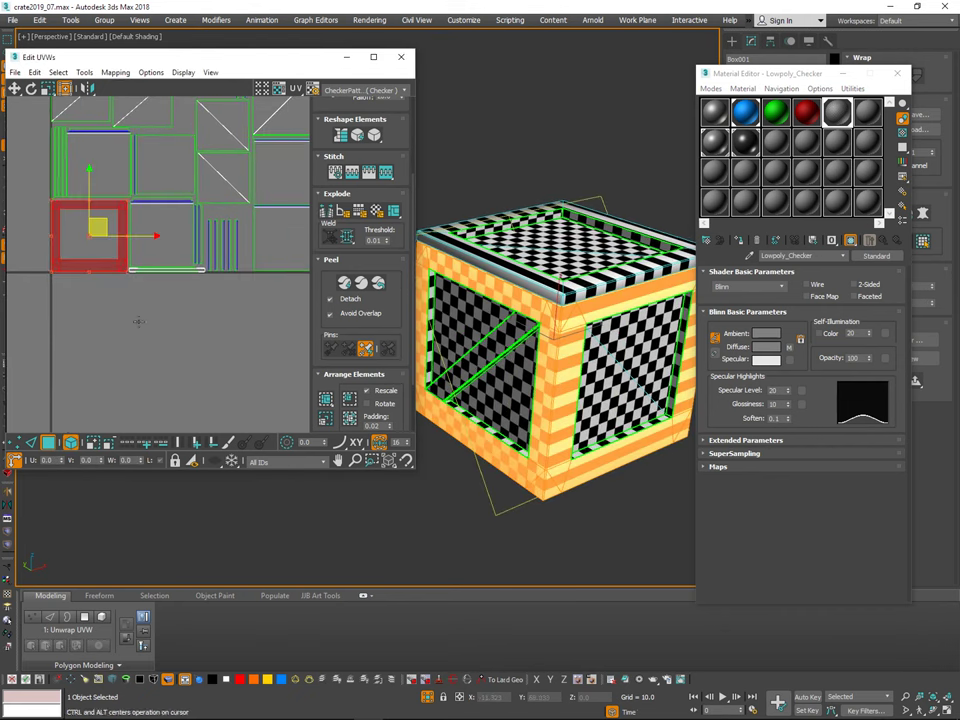
{"action": "left_click", "coordinate": [14, 88]}
{"action": "left_click_drag", "start_coordinate": [118, 226], "coordinate": [218, 341]}
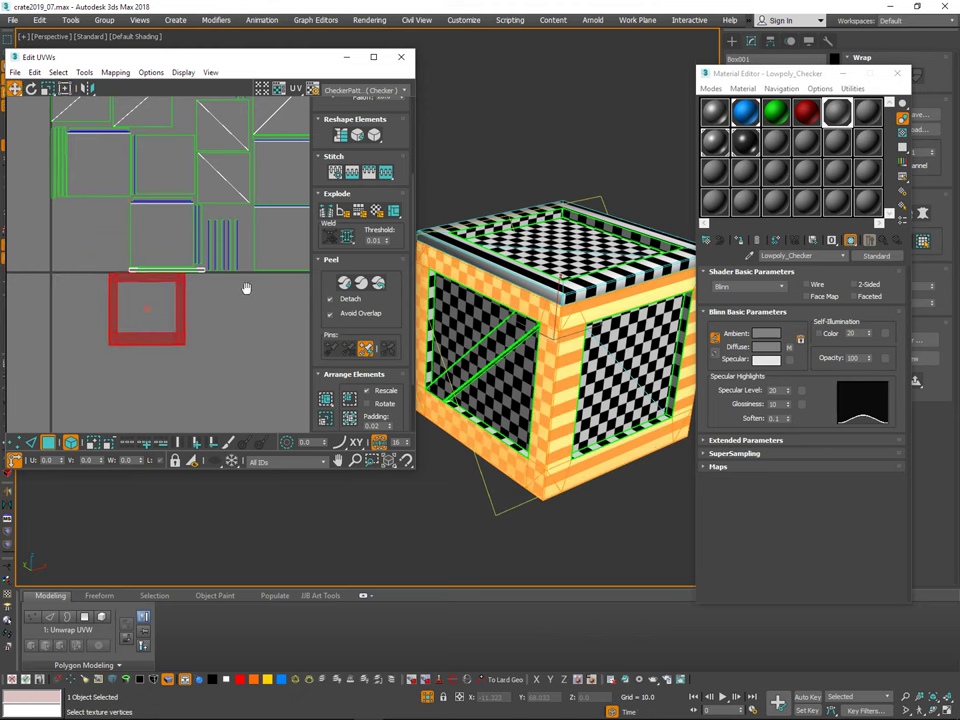
{"action": "middle_click_drag", "start_coordinate": [246, 287], "coordinate": [224, 197]}
{"action": "left_click_drag", "start_coordinate": [224, 197], "coordinate": [195, 337]}
{"action": "middle_click_drag", "start_coordinate": [195, 337], "coordinate": [211, 375]}
Step: Close the Material Editor and convert the unwrapped crate back to an Editable Poly
{"action": "middle_click_drag", "start_coordinate": [598, 330], "coordinate": [634, 281], "text": "alt"}
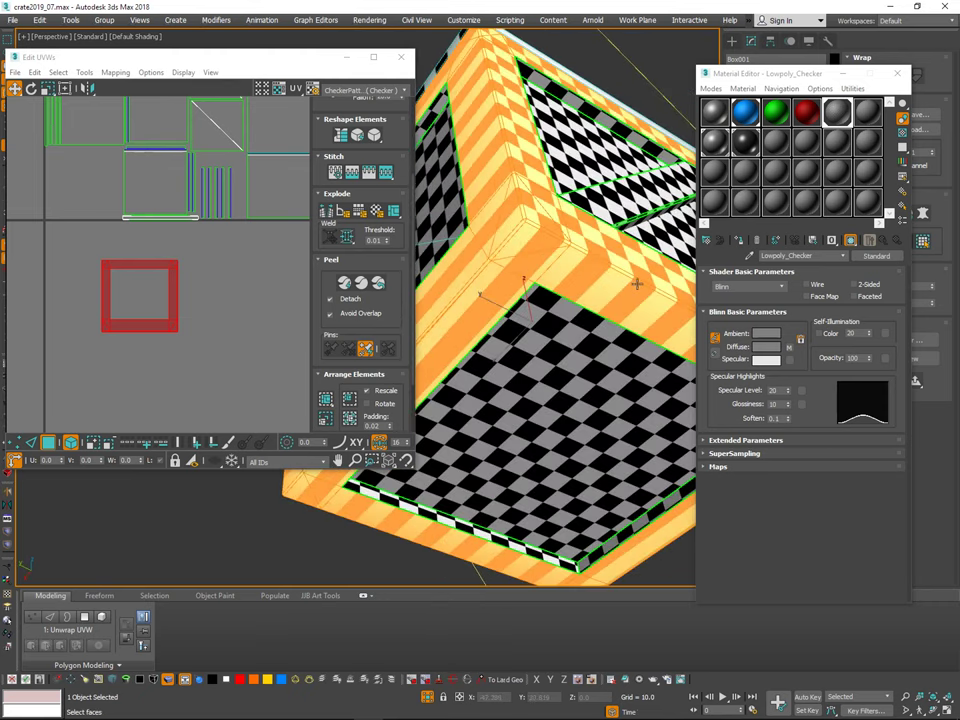
{"action": "left_click", "coordinate": [628, 335], "text": "ctrl"}
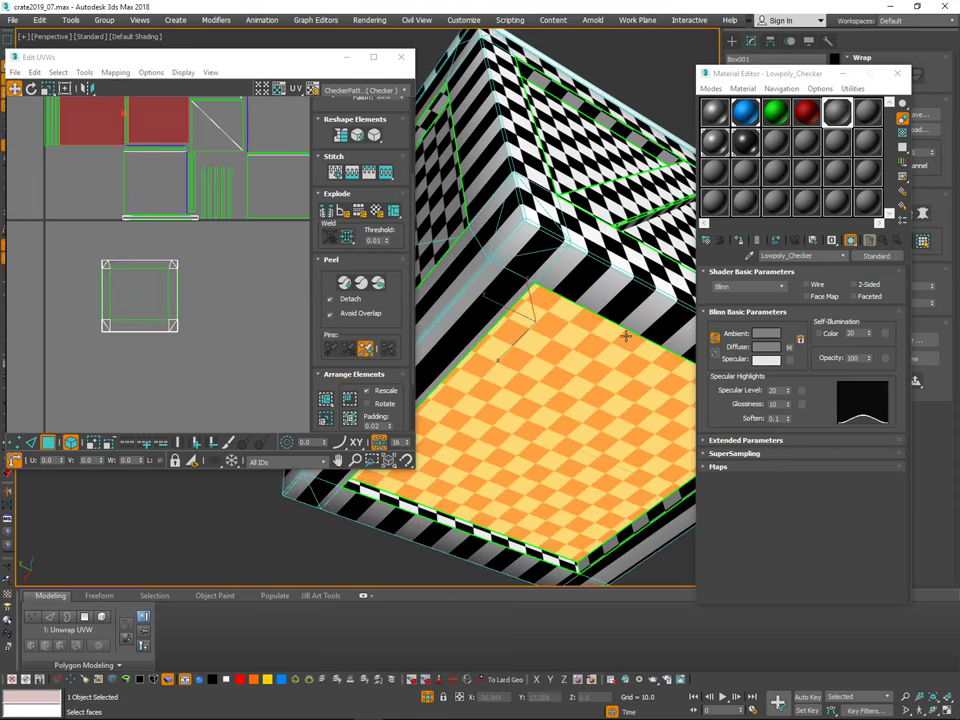
{"action": "mouse_move", "coordinate": [627, 335]}
{"action": "middle_mouse_down"}
{"action": "mouse_move", "coordinate": [574, 350]}
{"action": "mouse_move", "coordinate": [579, 362]}
{"action": "mouse_move", "coordinate": [600, 352]}
{"action": "mouse_move", "coordinate": [627, 322]}
{"action": "middle_mouse_up"}
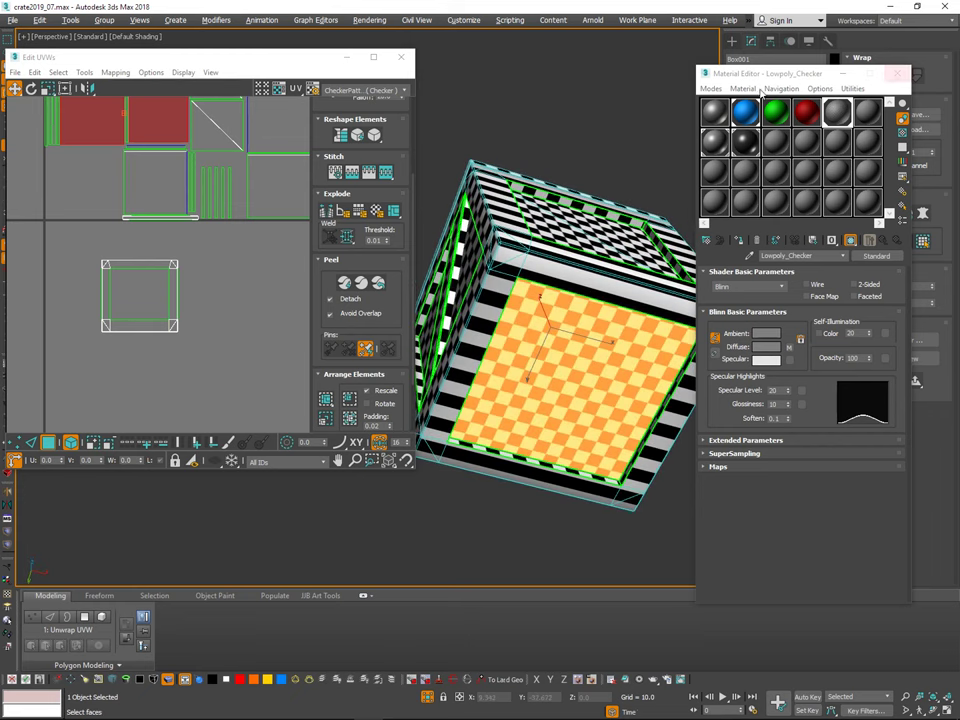
{"action": "left_click", "coordinate": [897, 74]}
{"action": "right_click", "coordinate": [567, 280]}
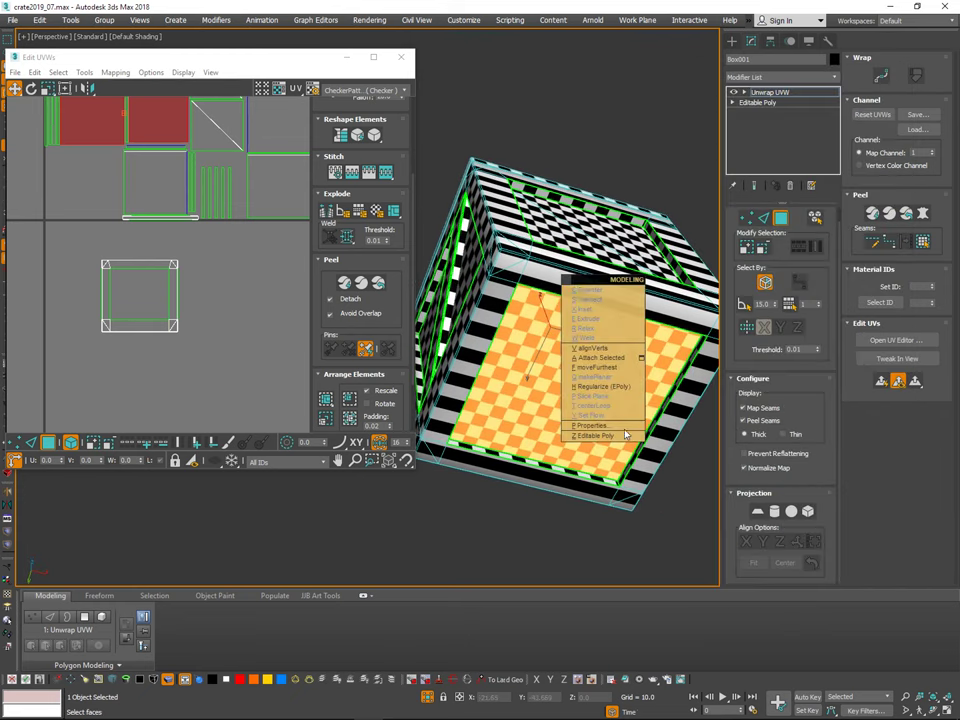
{"action": "left_click", "coordinate": [636, 437]}
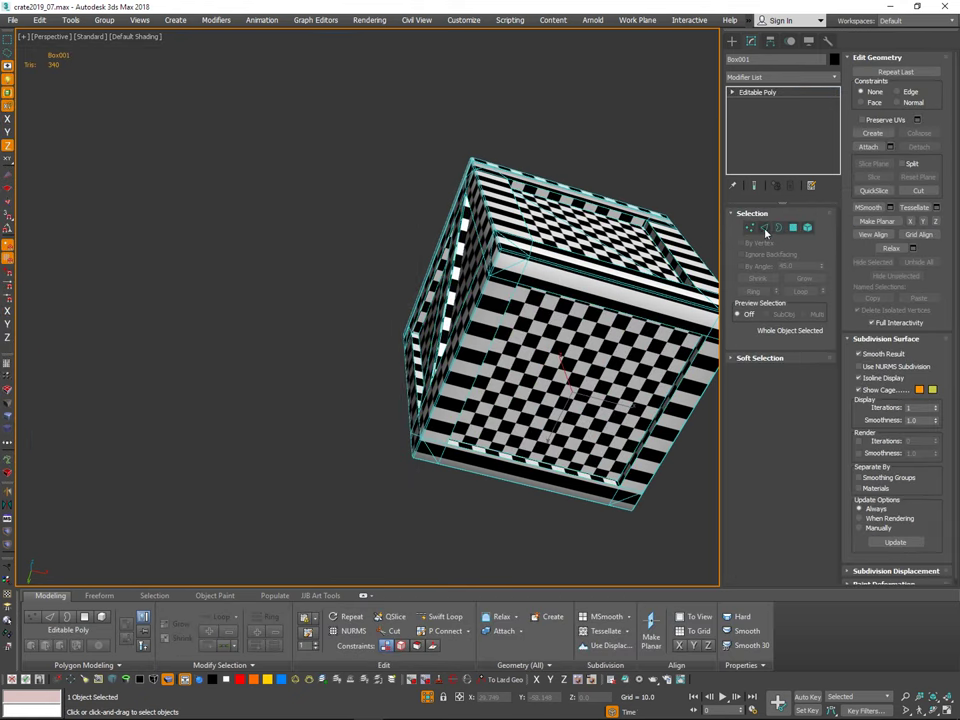
Step: Inspect the diagonal edges at the corners of the crate's underside frame in edge selection mode
{"action": "left_click", "coordinate": [765, 229]}
{"action": "left_click", "coordinate": [513, 264]}
{"action": "scroll", "coordinate": [520, 260], "scroll_direction": "up", "scroll_amount": 5}
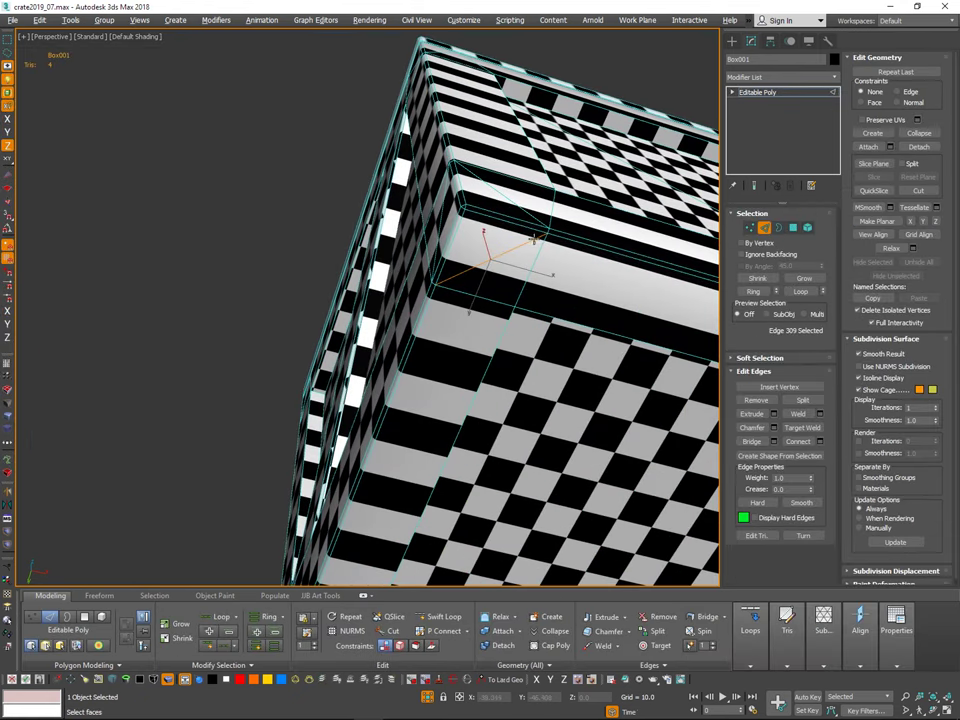
{"action": "middle_click_drag", "start_coordinate": [515, 267], "coordinate": [472, 258]}
{"action": "middle_click_drag", "start_coordinate": [641, 382], "coordinate": [514, 429]}
{"action": "scroll", "coordinate": [514, 429], "scroll_direction": "down", "scroll_amount": 3}
{"action": "middle_click_drag", "start_coordinate": [505, 350], "coordinate": [414, 474]}
{"action": "middle_click_drag", "start_coordinate": [620, 222], "coordinate": [455, 277]}
{"action": "left_click", "coordinate": [549, 277]}
{"action": "middle_click_drag", "start_coordinate": [670, 316], "coordinate": [440, 313]}
{"action": "middle_click_drag", "start_coordinate": [550, 295], "coordinate": [200, 352]}
{"action": "middle_click_drag", "start_coordinate": [340, 400], "coordinate": [467, 120], "text": "alt"}
{"action": "left_click", "coordinate": [402, 212]}
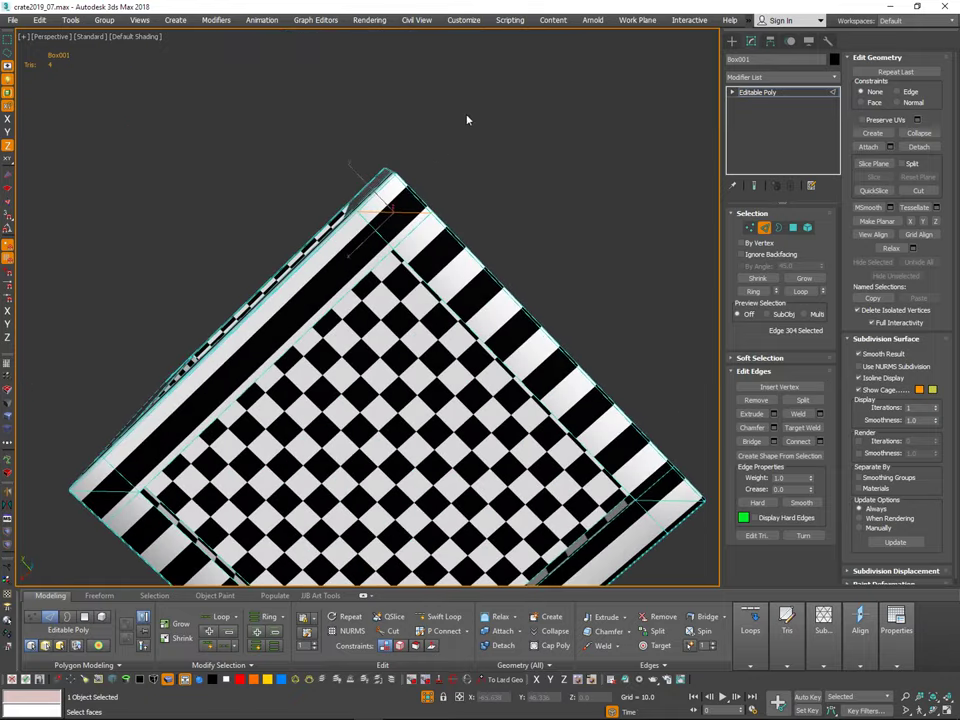
{"action": "scroll", "coordinate": [436, 172], "scroll_direction": "down", "scroll_amount": 3}
{"action": "middle_click_drag", "start_coordinate": [436, 172], "coordinate": [360, 231], "text": "alt"}
{"action": "key", "text": "ctrl+z"}
{"action": "key", "text": "ctrl+z"}
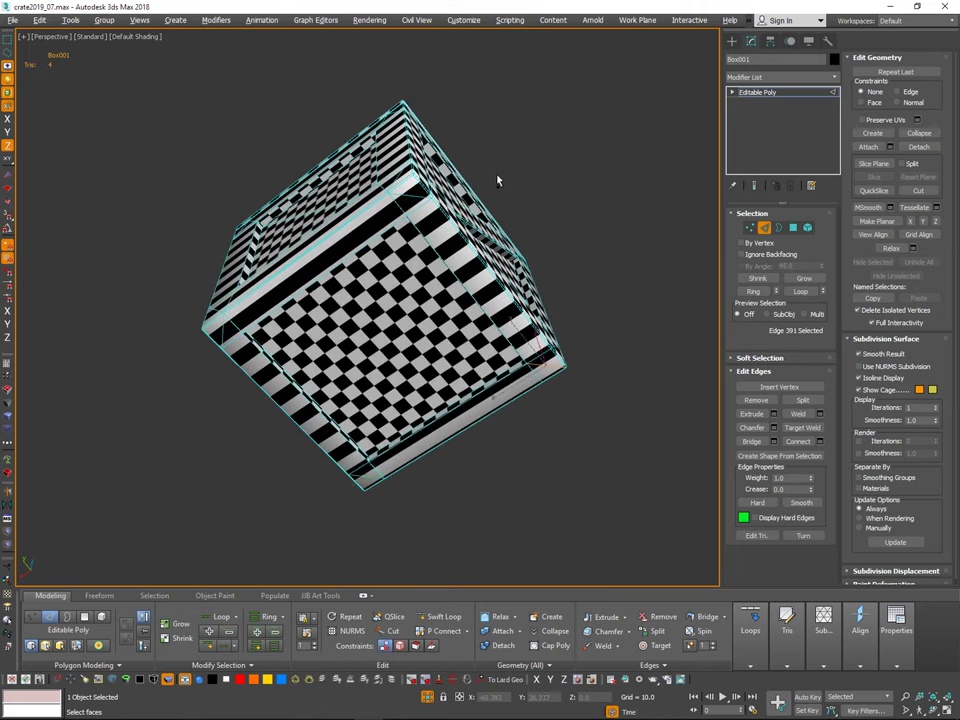
Step: Add a new Unwrap UVW modifier to the crate and open the UV editor
{"action": "middle_click_drag", "start_coordinate": [497, 180], "coordinate": [501, 174], "text": "alt"}
{"action": "middle_click_drag", "start_coordinate": [534, 255], "coordinate": [622, 266], "text": "alt"}
{"action": "scroll", "coordinate": [632, 244], "scroll_direction": "up", "scroll_amount": 2}
{"action": "scroll", "coordinate": [633, 244], "scroll_direction": "down", "scroll_amount": 3}
{"action": "key", "text": "shift+u"}
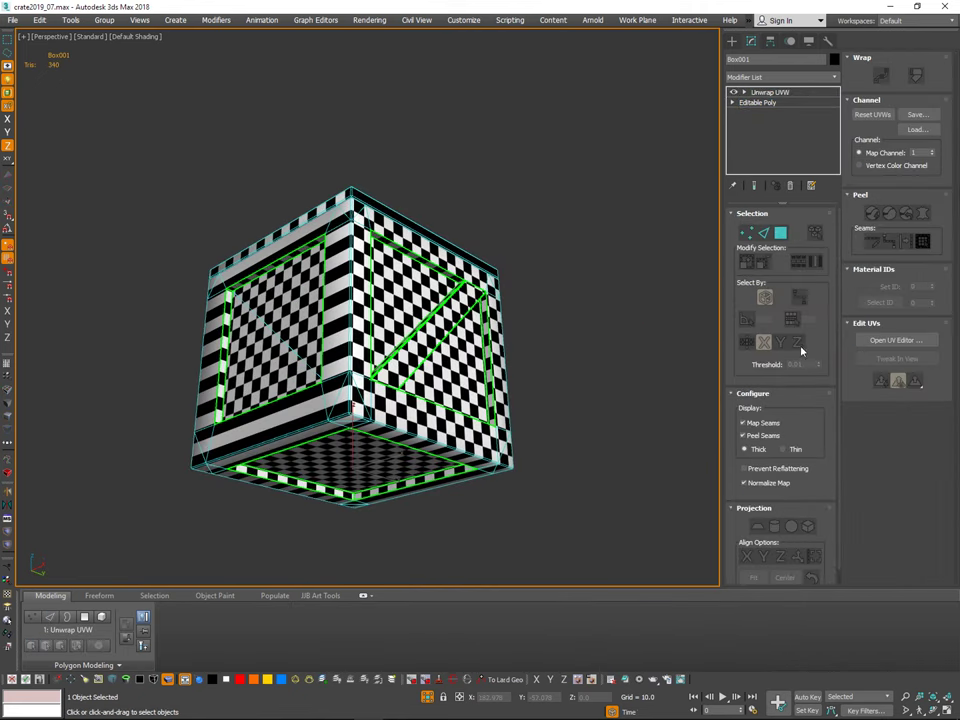
{"action": "left_click_drag", "start_coordinate": [816, 486], "coordinate": [815, 379]}
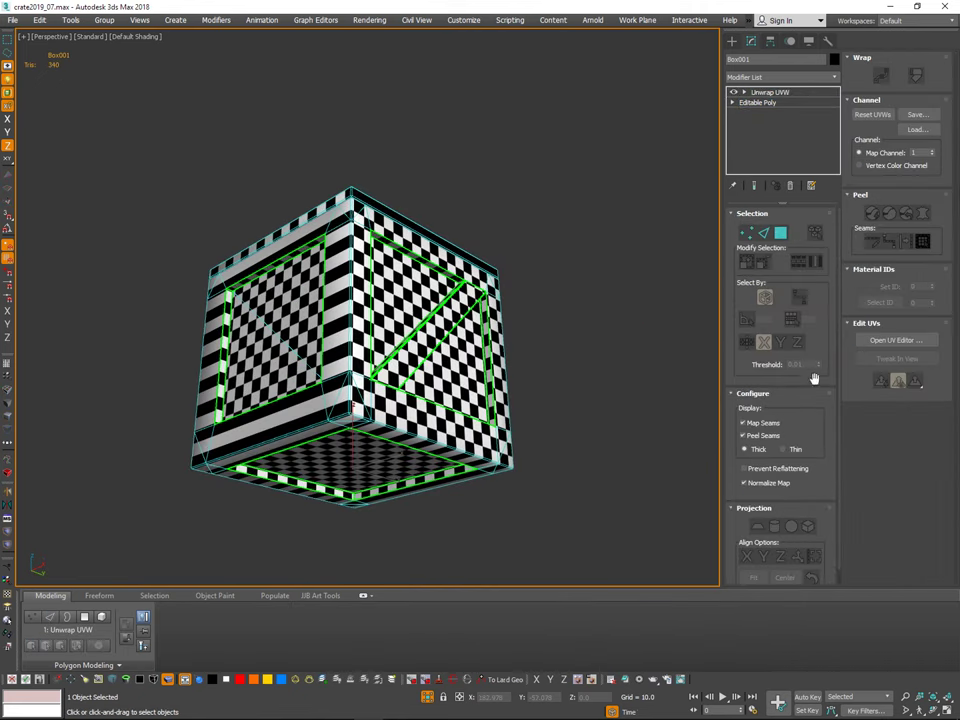
{"action": "left_click", "coordinate": [896, 340]}
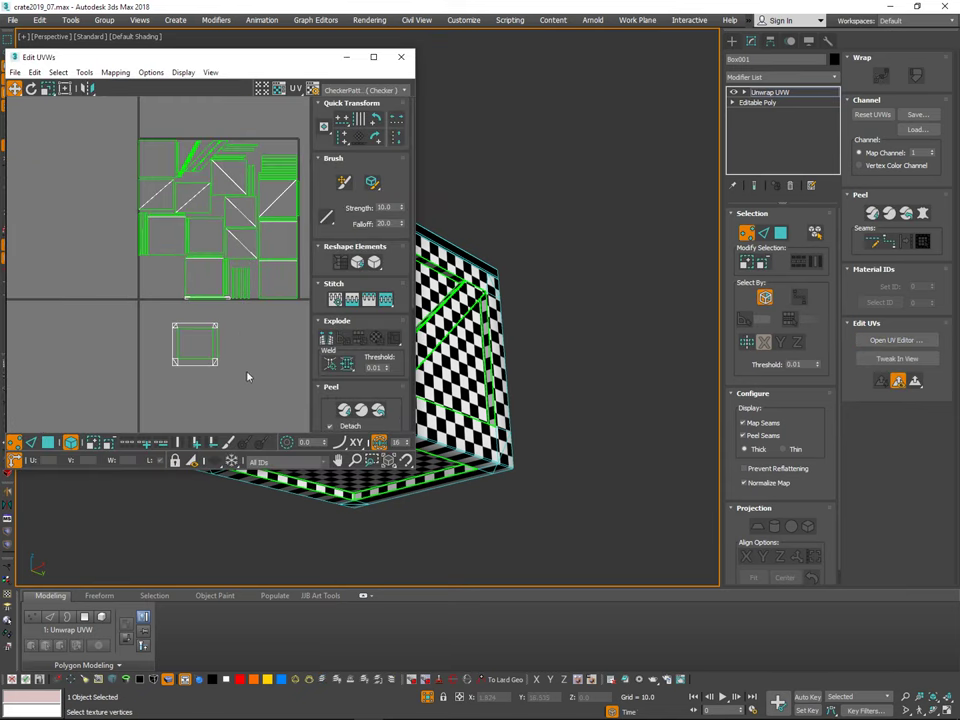
Step: Select the crate's recessed bottom panel, grow the selection over the surrounding frame and add the missing corner faces
{"action": "left_click", "coordinate": [212, 330]}
{"action": "middle_click_drag", "start_coordinate": [447, 392], "coordinate": [627, 415]}
{"action": "middle_click_drag", "start_coordinate": [627, 415], "coordinate": [640, 254], "text": "alt"}
{"action": "key", "text": "3"}
{"action": "left_click", "coordinate": [590, 364]}
{"action": "left_click", "coordinate": [626, 366]}
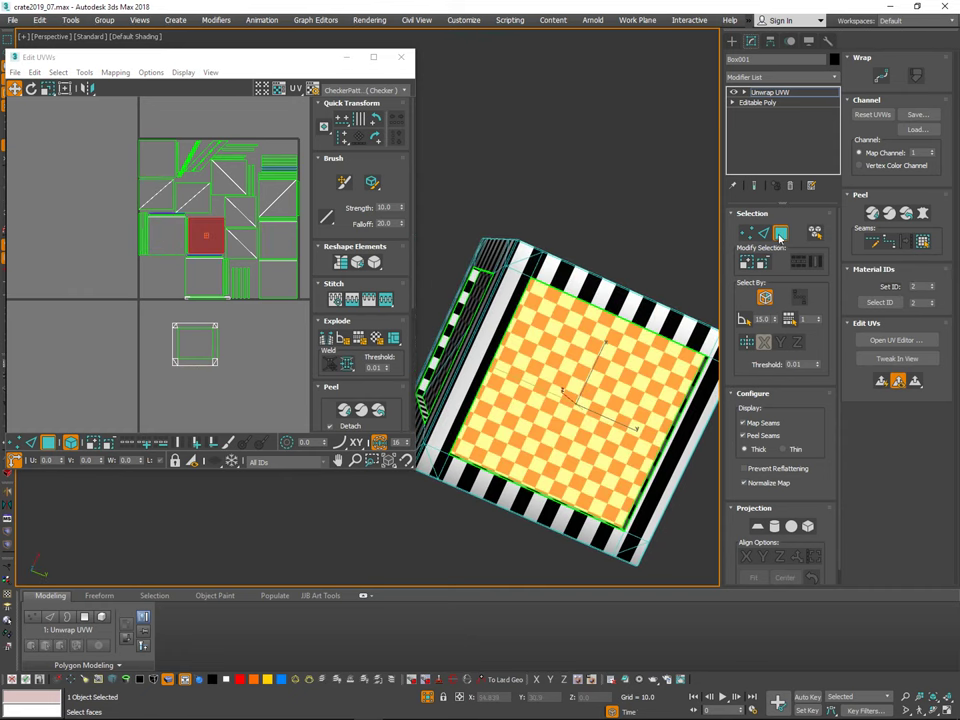
{"action": "left_click", "coordinate": [752, 263]}
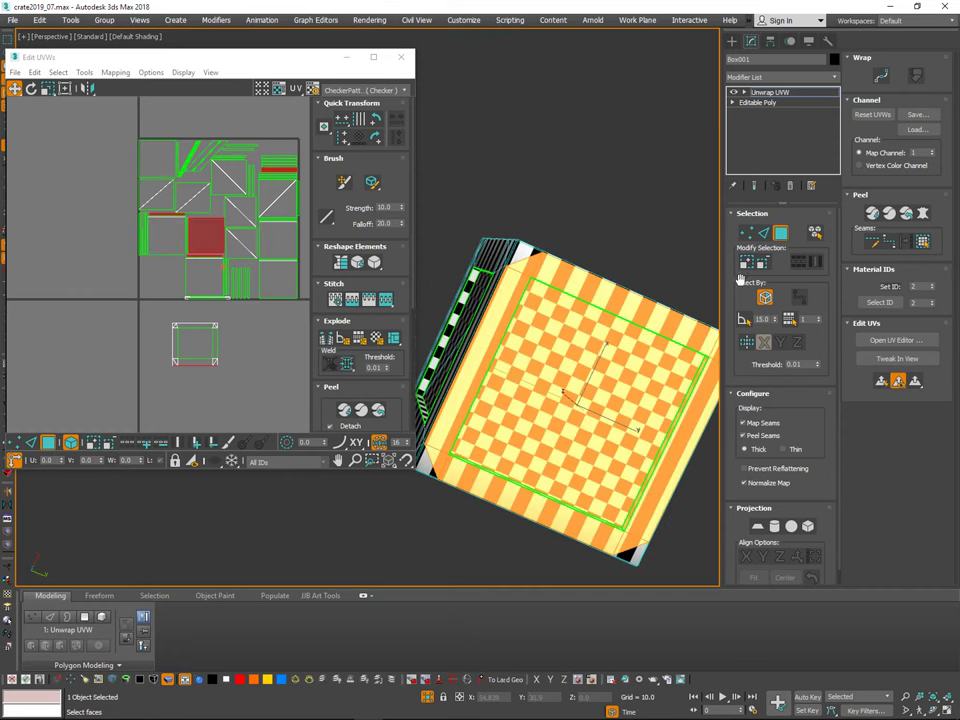
{"action": "left_click", "coordinate": [518, 252], "text": "ctrl"}
{"action": "middle_click_drag", "start_coordinate": [541, 332], "coordinate": [597, 260]}
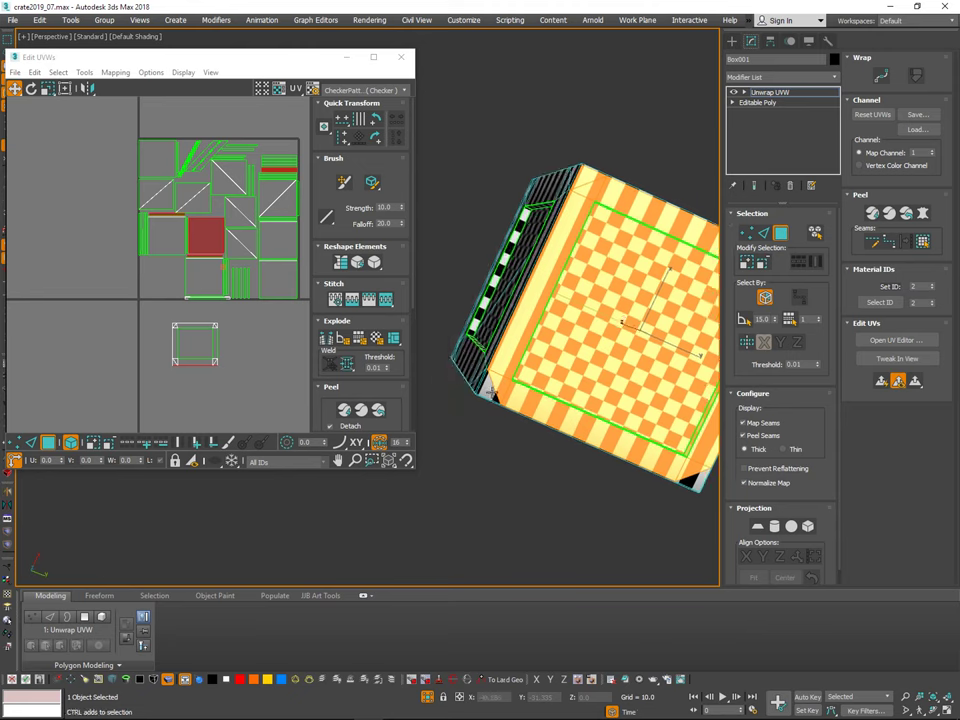
{"action": "left_click", "coordinate": [491, 392], "text": "ctrl"}
{"action": "middle_click_drag", "start_coordinate": [549, 378], "coordinate": [392, 367]}
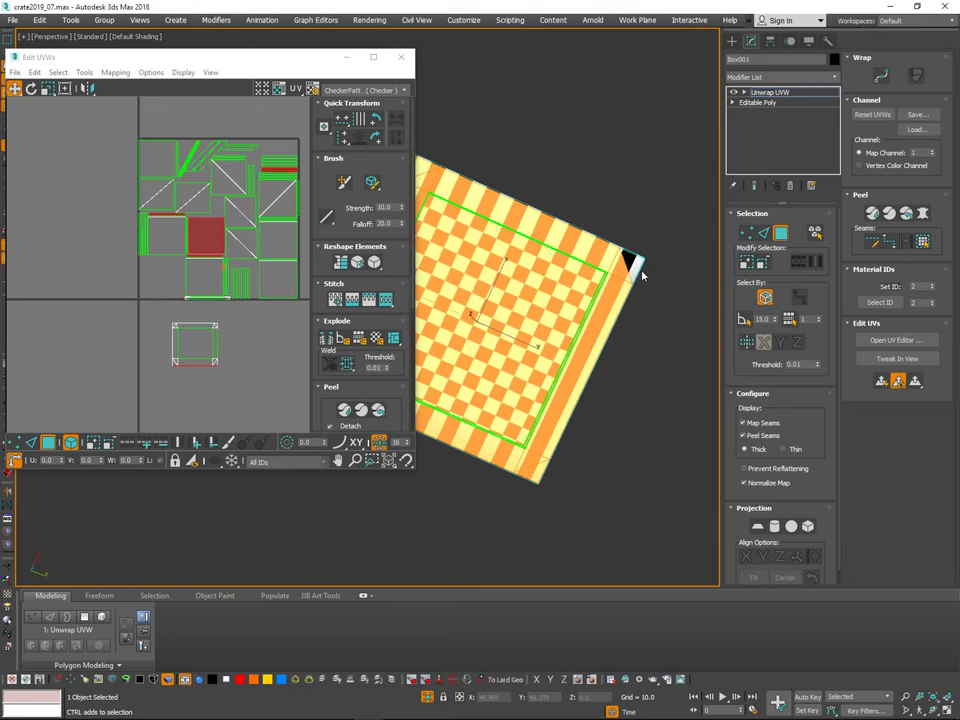
{"action": "middle_click_drag", "start_coordinate": [643, 275], "coordinate": [668, 341], "text": "alt"}
{"action": "mouse_move", "coordinate": [275, 308]}
{"action": "middle_mouse_down"}
{"action": "mouse_move", "coordinate": [259, 323]}
{"action": "mouse_move", "coordinate": [285, 308]}
{"action": "middle_mouse_up"}
{"action": "middle_click_drag", "start_coordinate": [528, 335], "coordinate": [563, 337]}
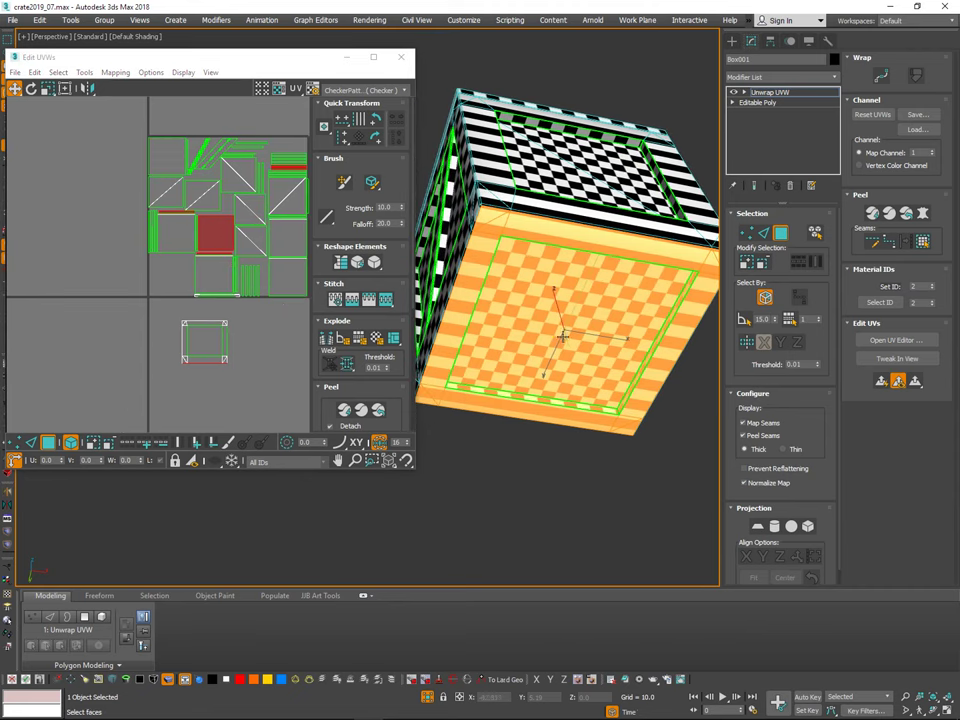
Step: Break the selected bottom faces off their UV shells and move them outside the UV square to its left
{"action": "middle_click_drag", "start_coordinate": [254, 301], "coordinate": [248, 350]}
{"action": "right_click", "coordinate": [243, 345]}
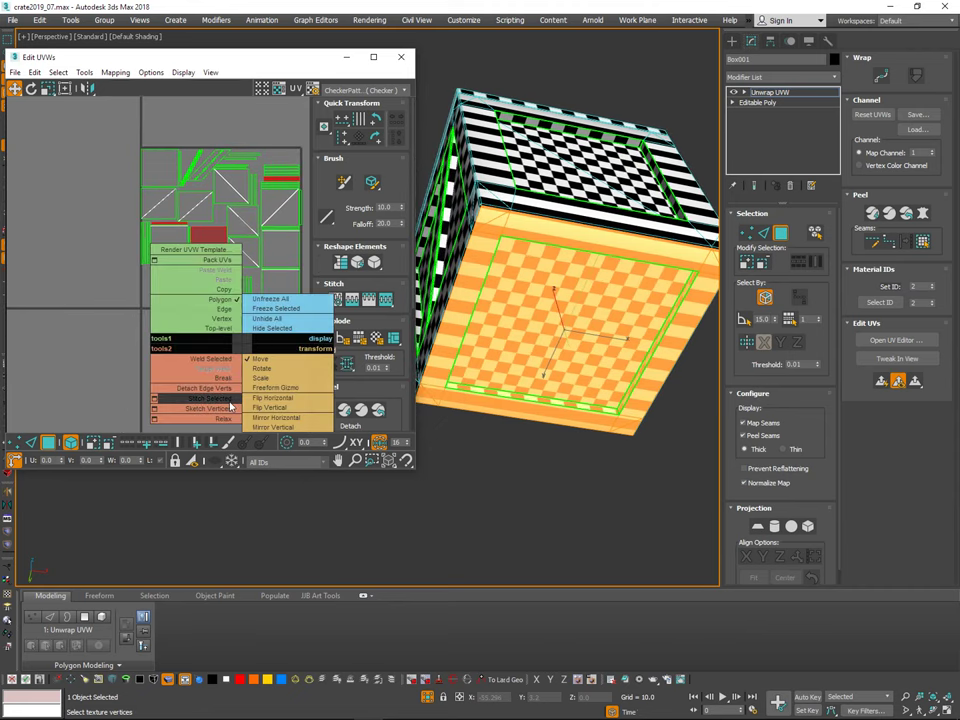
{"action": "left_click", "coordinate": [235, 384]}
{"action": "middle_click_drag", "start_coordinate": [257, 396], "coordinate": [261, 354]}
{"action": "scroll", "coordinate": [261, 354], "scroll_direction": "down", "scroll_amount": 3}
{"action": "left_click_drag", "start_coordinate": [226, 342], "coordinate": [84, 324]}
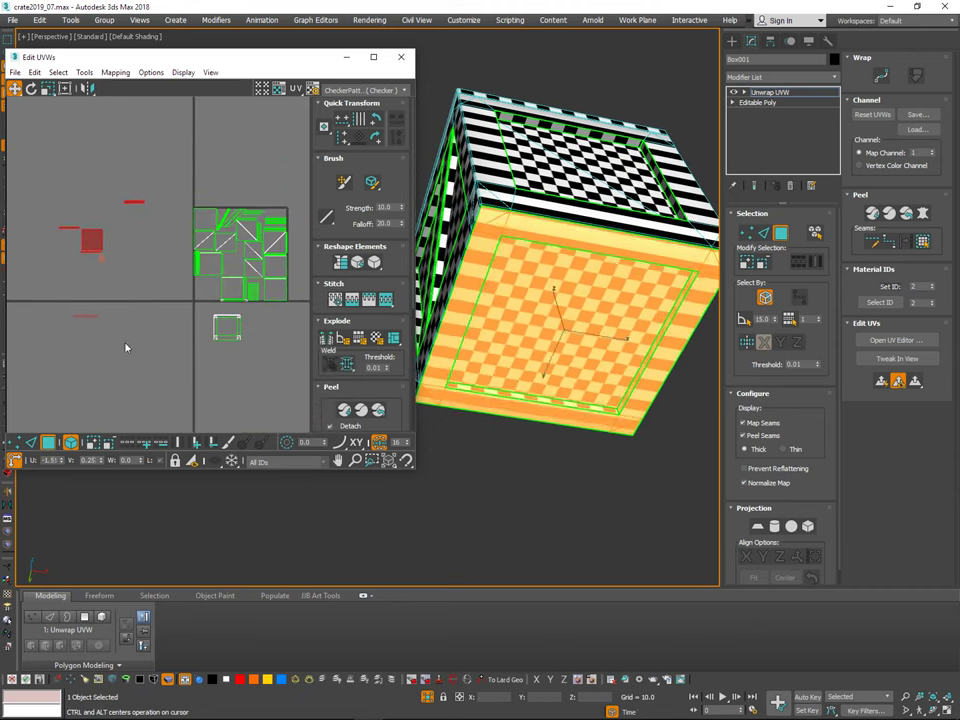
Step: Apply a planar projection to the bottom faces, place the resulting shell left of the UV square and deselect it
{"action": "middle_click_drag", "start_coordinate": [582, 519], "coordinate": [536, 489]}
{"action": "left_click", "coordinate": [758, 527]}
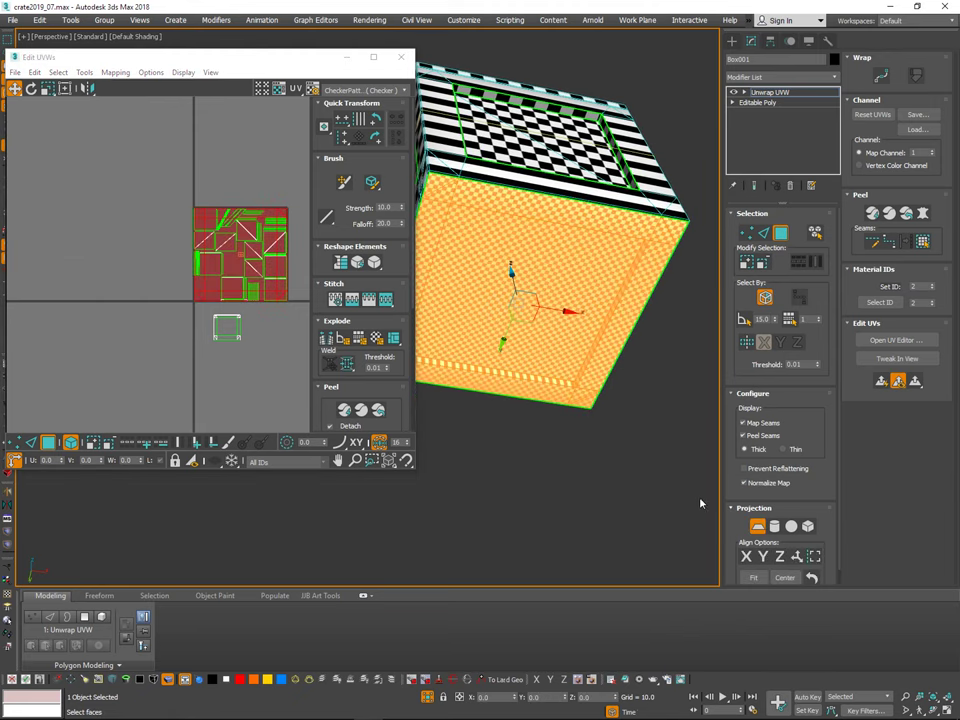
{"action": "middle_click_drag", "start_coordinate": [236, 313], "coordinate": [192, 341]}
{"action": "middle_click_drag", "start_coordinate": [460, 381], "coordinate": [750, 430], "text": "alt"}
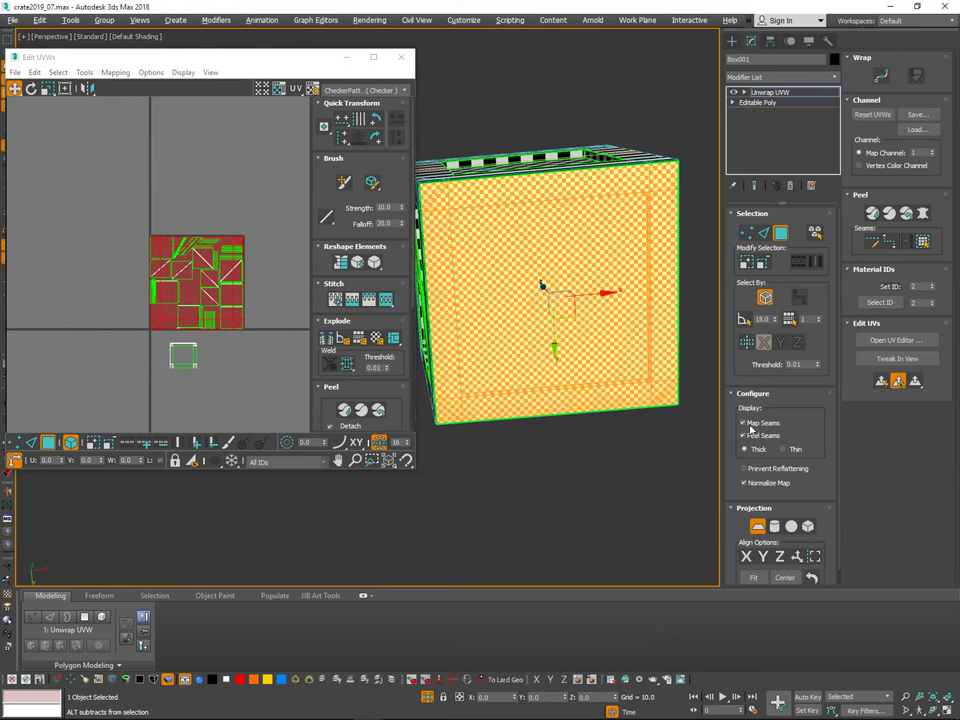
{"action": "left_click", "coordinate": [758, 527]}
{"action": "left_click_drag", "start_coordinate": [232, 316], "coordinate": [85, 337]}
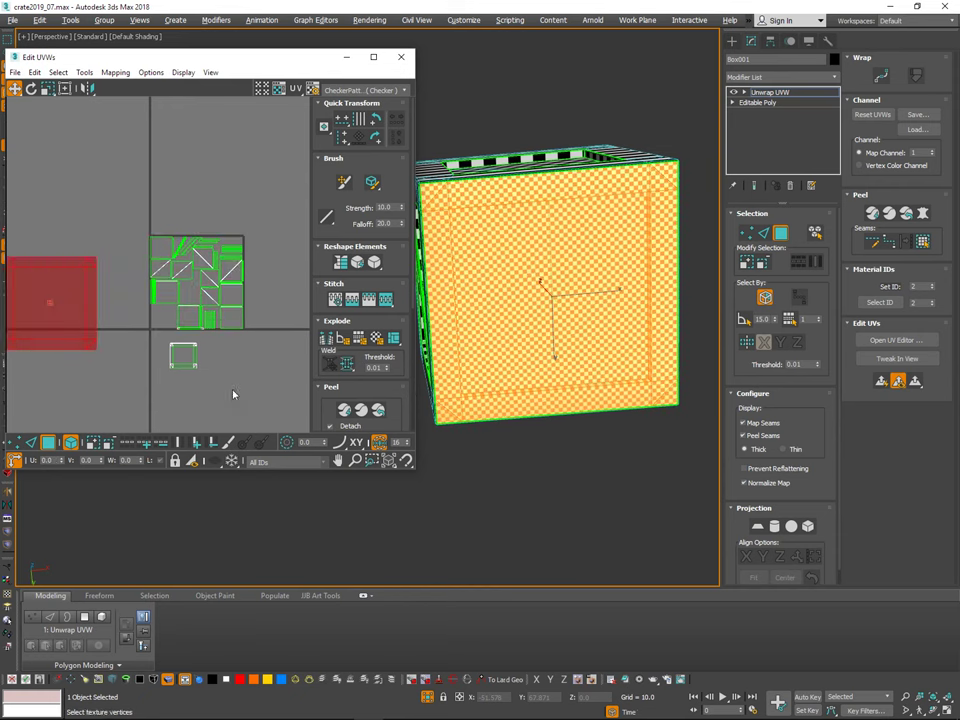
{"action": "middle_click_drag", "start_coordinate": [234, 394], "coordinate": [248, 397]}
{"action": "middle_click_drag", "start_coordinate": [610, 405], "coordinate": [568, 526], "text": "alt"}
{"action": "left_click", "coordinate": [568, 526]}
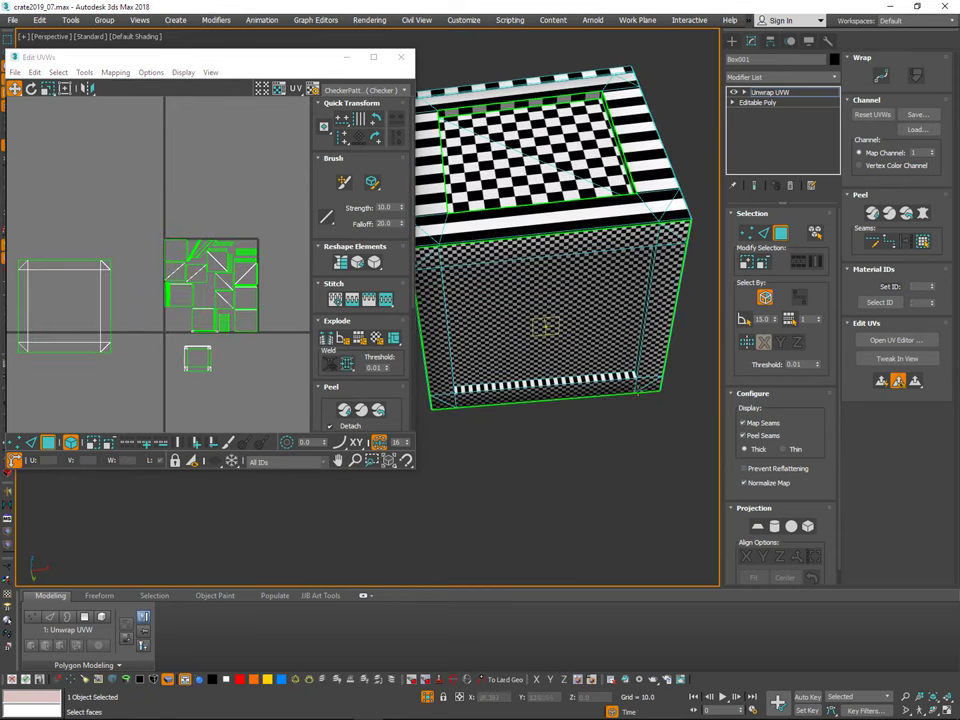
Step: Select the frame shell below the UV square, then a single lower corner face of the crate's side frame
{"action": "middle_click_drag", "start_coordinate": [238, 321], "coordinate": [239, 279], "text": "ctrl+alt"}
{"action": "left_click_drag", "start_coordinate": [214, 356], "coordinate": [136, 428]}
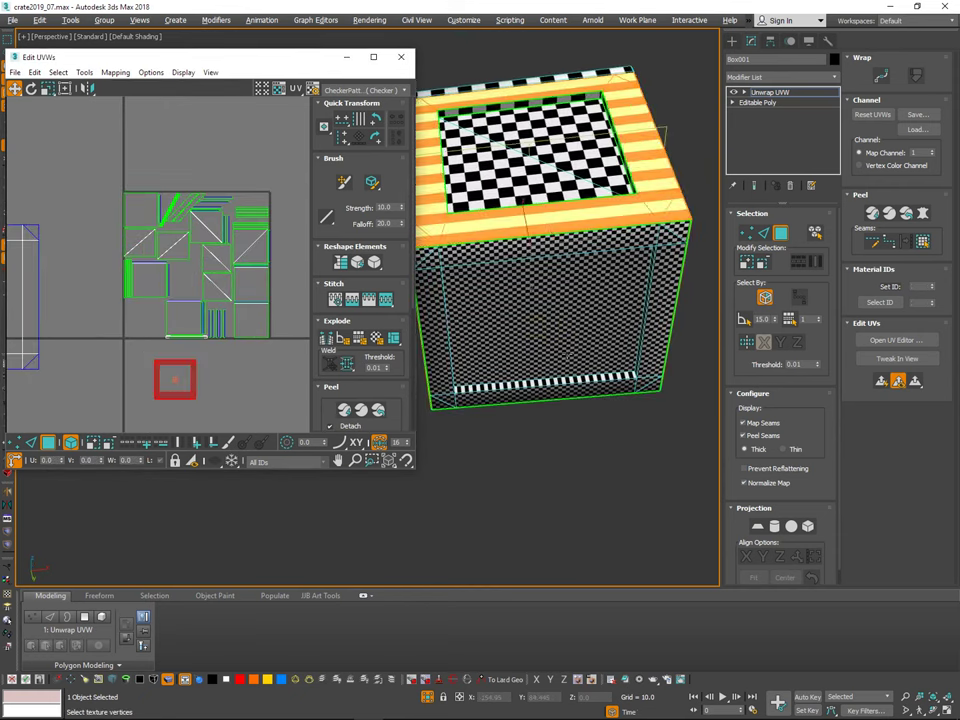
{"action": "middle_click_drag", "start_coordinate": [575, 315], "coordinate": [588, 432], "text": "alt"}
{"action": "left_click", "coordinate": [531, 284]}
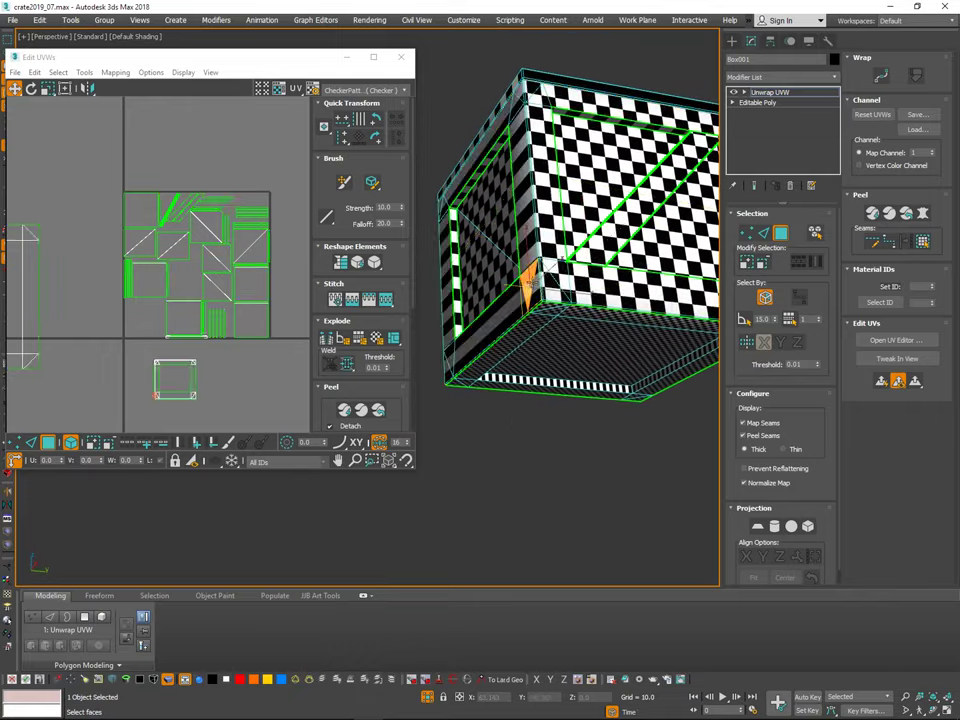
{"action": "middle_click_drag", "start_coordinate": [531, 284], "coordinate": [676, 326], "text": "alt"}
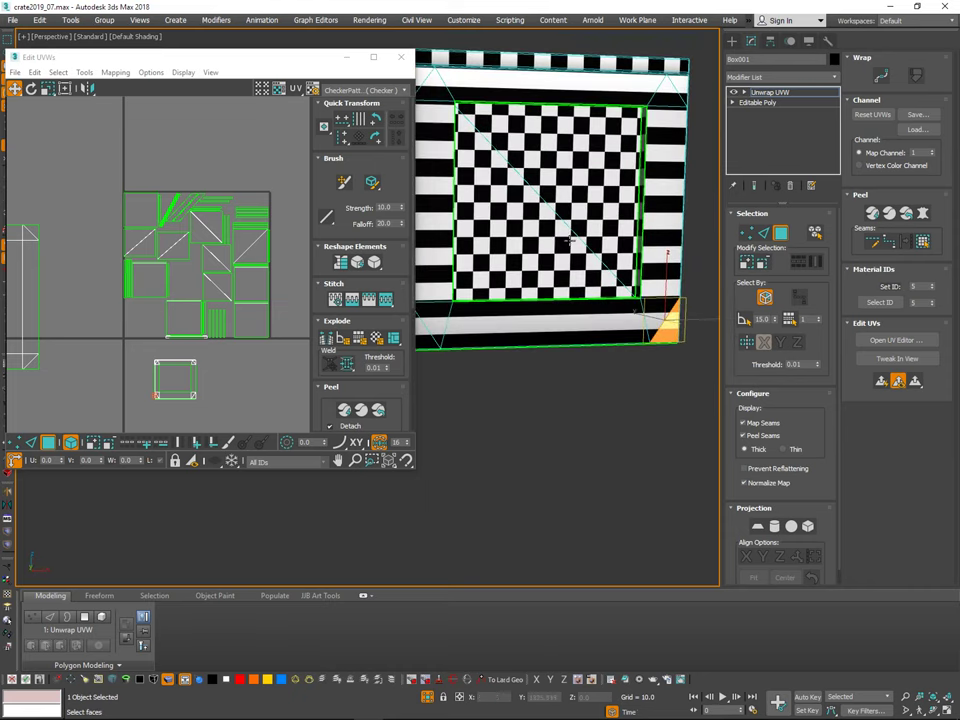
Step: Select both triangles of a recessed side panel, grow the selection over its frame and add the missing corner faces
{"action": "left_click", "coordinate": [536, 234]}
{"action": "left_click", "coordinate": [593, 198], "text": "ctrl"}
{"action": "middle_click_drag", "start_coordinate": [593, 198], "coordinate": [562, 245], "text": "alt"}
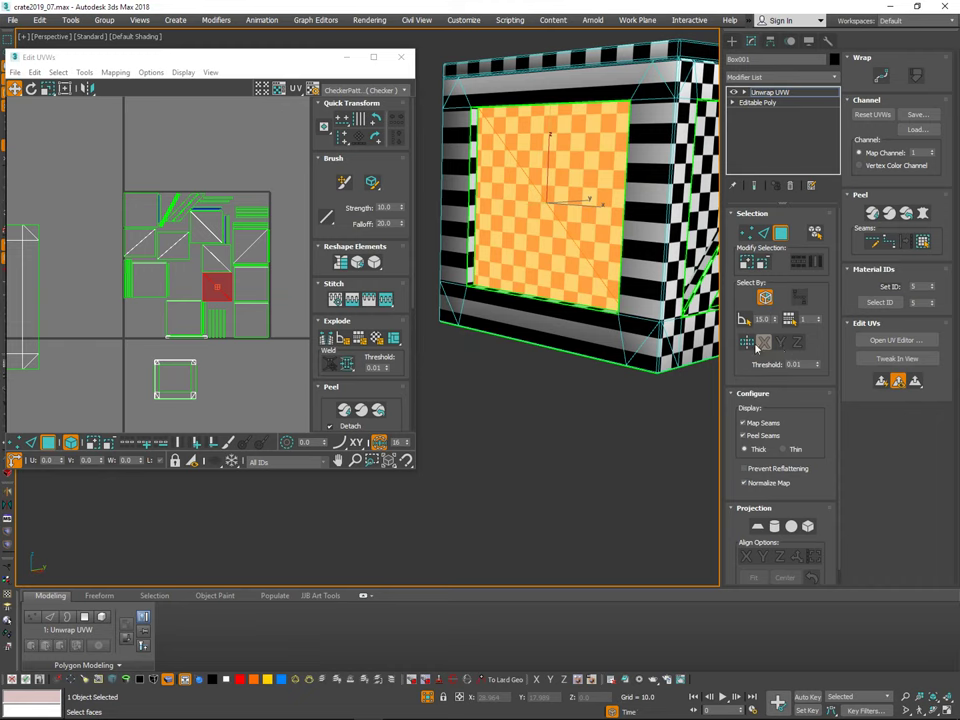
{"action": "left_click", "coordinate": [748, 263]}
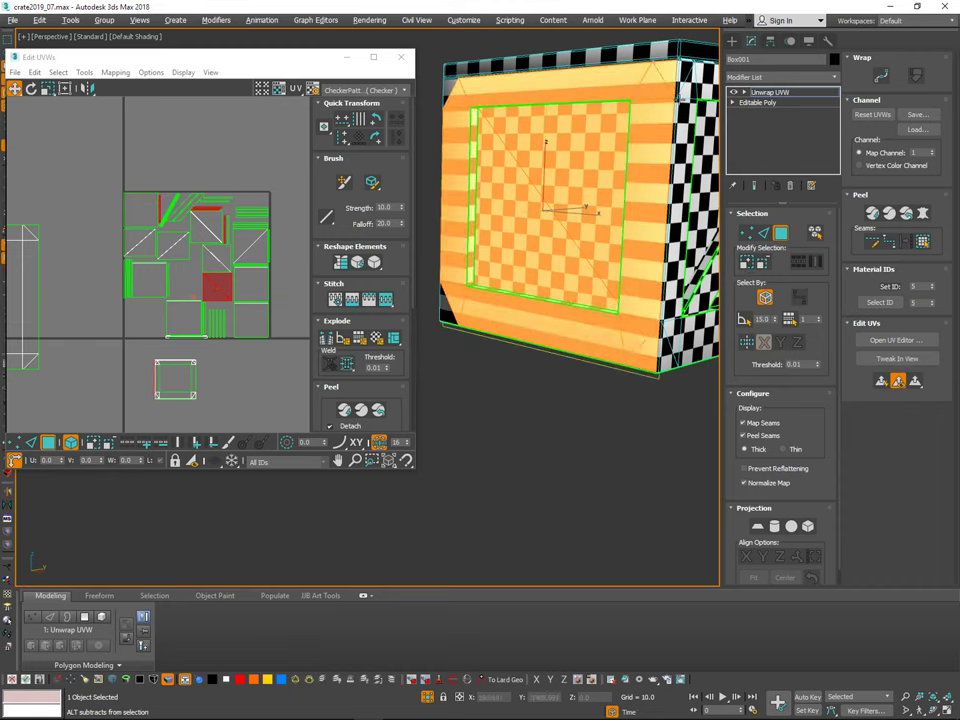
{"action": "middle_click_drag", "start_coordinate": [681, 91], "coordinate": [632, 124], "text": "alt"}
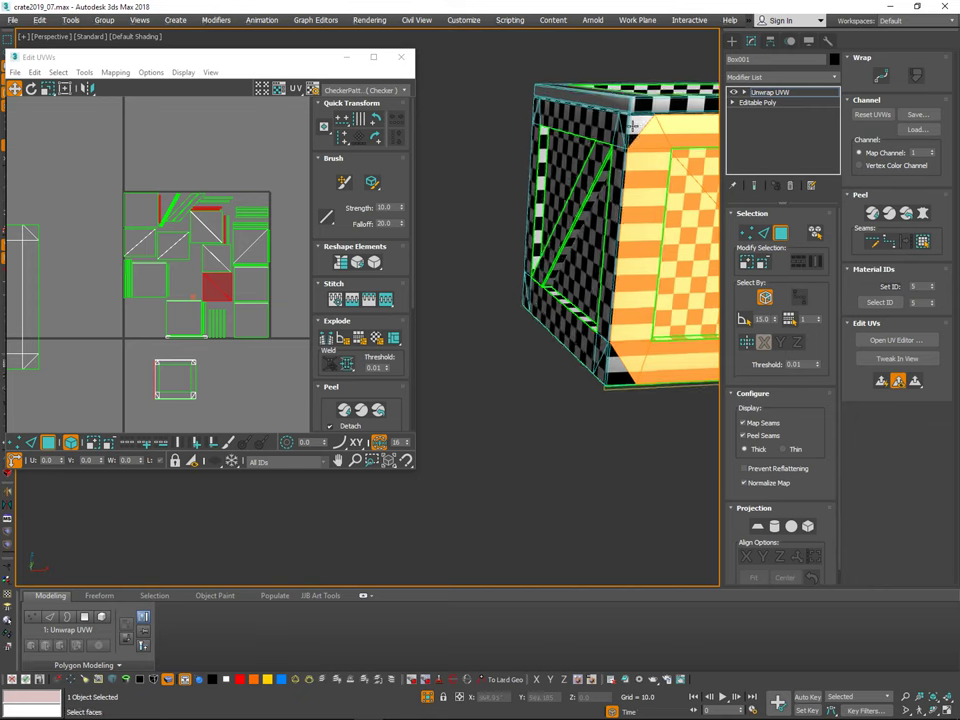
{"action": "middle_click_drag", "start_coordinate": [661, 421], "coordinate": [594, 381], "text": "alt"}
{"action": "scroll", "coordinate": [473, 251], "scroll_direction": "up", "scroll_amount": 6}
{"action": "scroll", "coordinate": [500, 262], "scroll_direction": "down", "scroll_amount": 6}
{"action": "right_click", "coordinate": [600, 361]}
{"action": "left_click", "coordinate": [547, 373]}
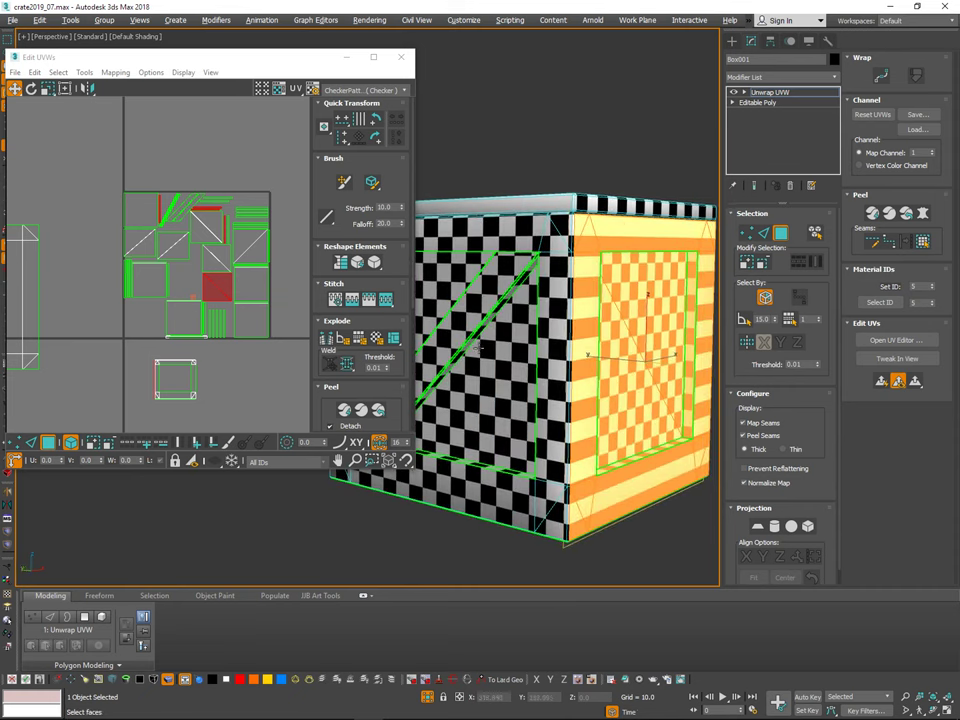
{"action": "middle_click_drag", "start_coordinate": [237, 312], "coordinate": [298, 379], "text": "ctrl+alt"}
{"action": "middle_click_drag", "start_coordinate": [652, 397], "coordinate": [608, 421]}
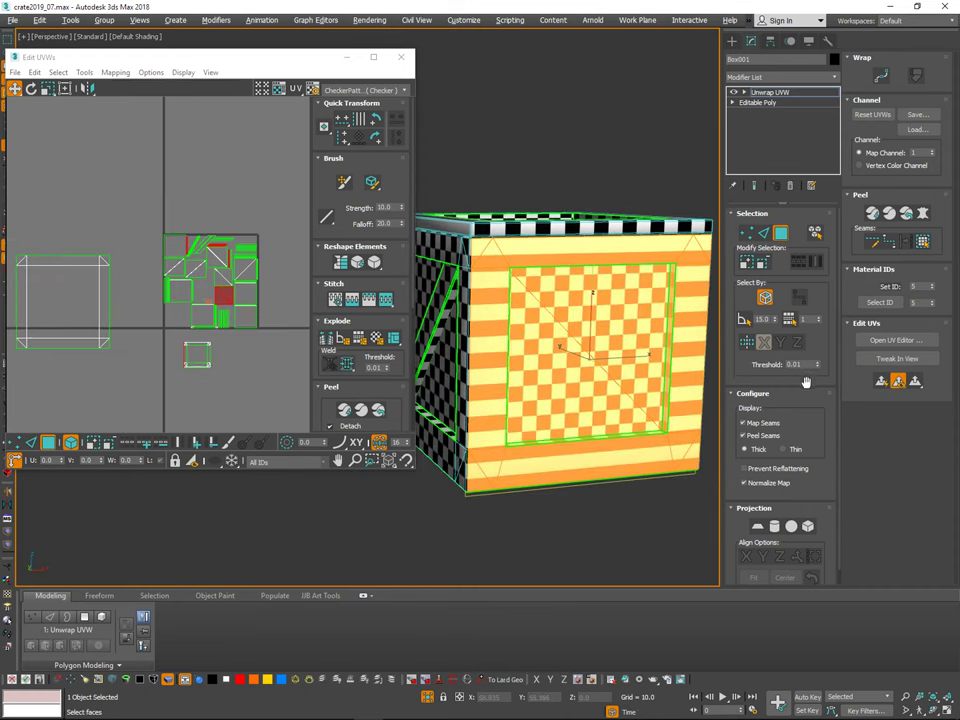
Step: Break the selected side faces off their UV shells and move them outside the UV square, below and to its left
{"action": "mouse_move", "coordinate": [606, 366]}
{"action": "middle_mouse_down", "text": "alt"}
{"action": "mouse_move", "coordinate": [606, 380]}
{"action": "mouse_move", "coordinate": [617, 356]}
{"action": "middle_mouse_up", "text": "alt"}
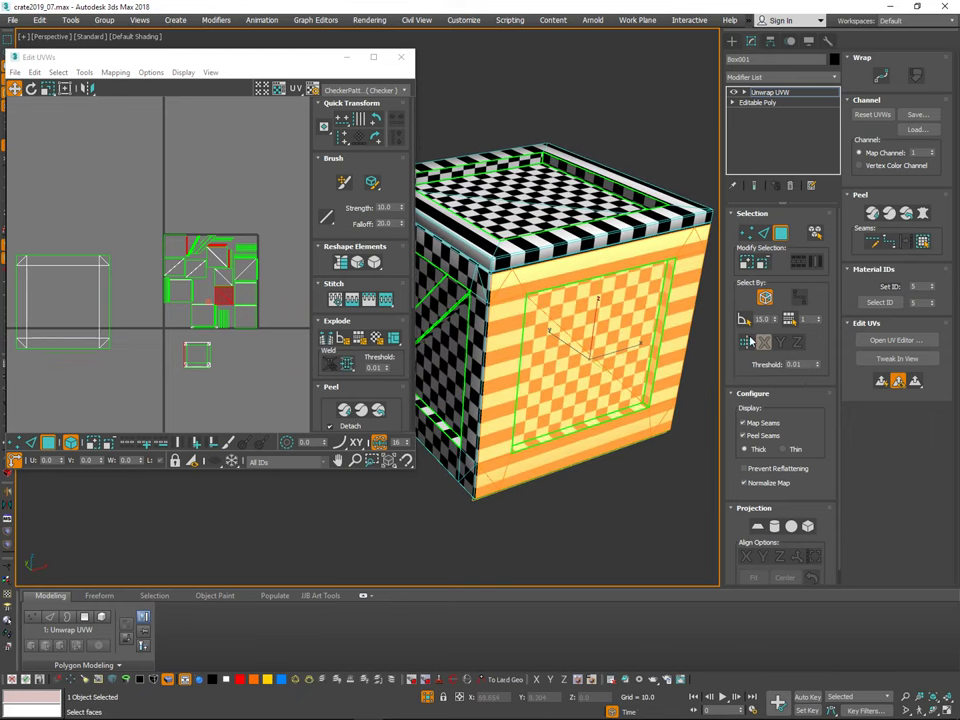
{"action": "scroll", "coordinate": [544, 255], "scroll_direction": "up", "scroll_amount": 5}
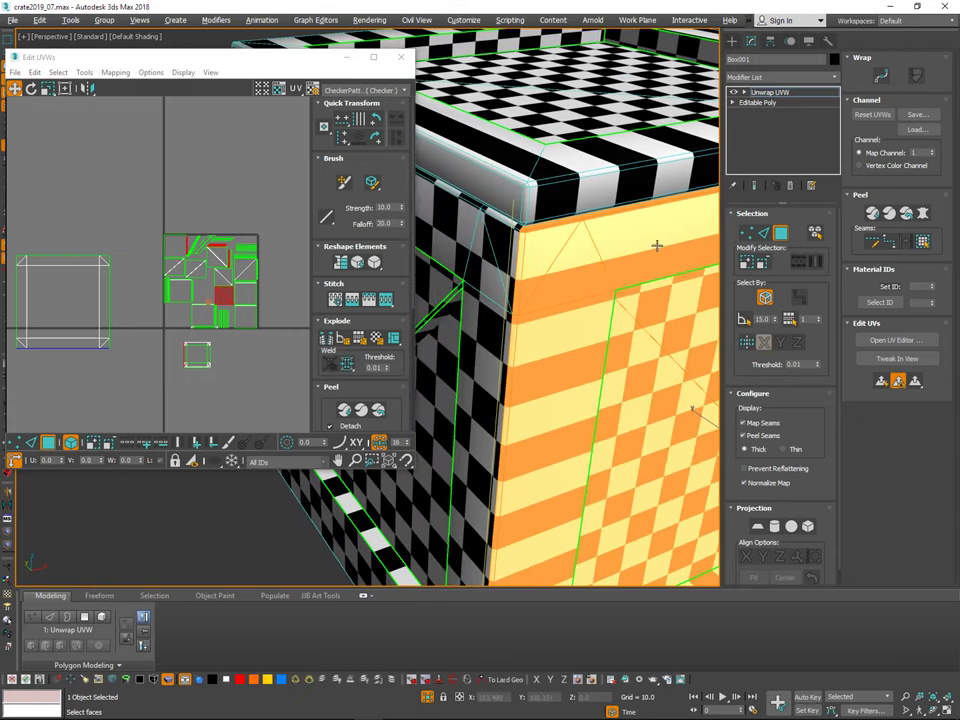
{"action": "scroll", "coordinate": [618, 262], "scroll_direction": "down", "scroll_amount": 5}
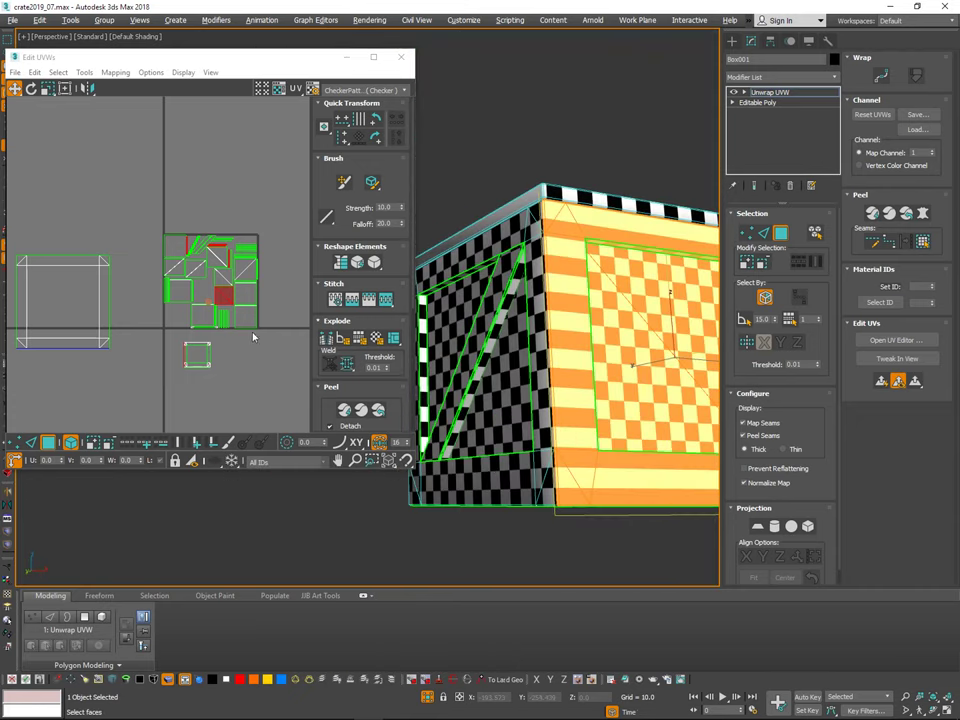
{"action": "middle_click_drag", "start_coordinate": [253, 360], "coordinate": [255, 340]}
{"action": "middle_click_drag", "start_coordinate": [645, 394], "coordinate": [497, 418], "text": "alt"}
{"action": "middle_click_drag", "start_coordinate": [580, 435], "coordinate": [602, 369], "text": "alt"}
{"action": "middle_click_drag", "start_coordinate": [214, 290], "coordinate": [217, 330]}
{"action": "right_click", "coordinate": [231, 308]}
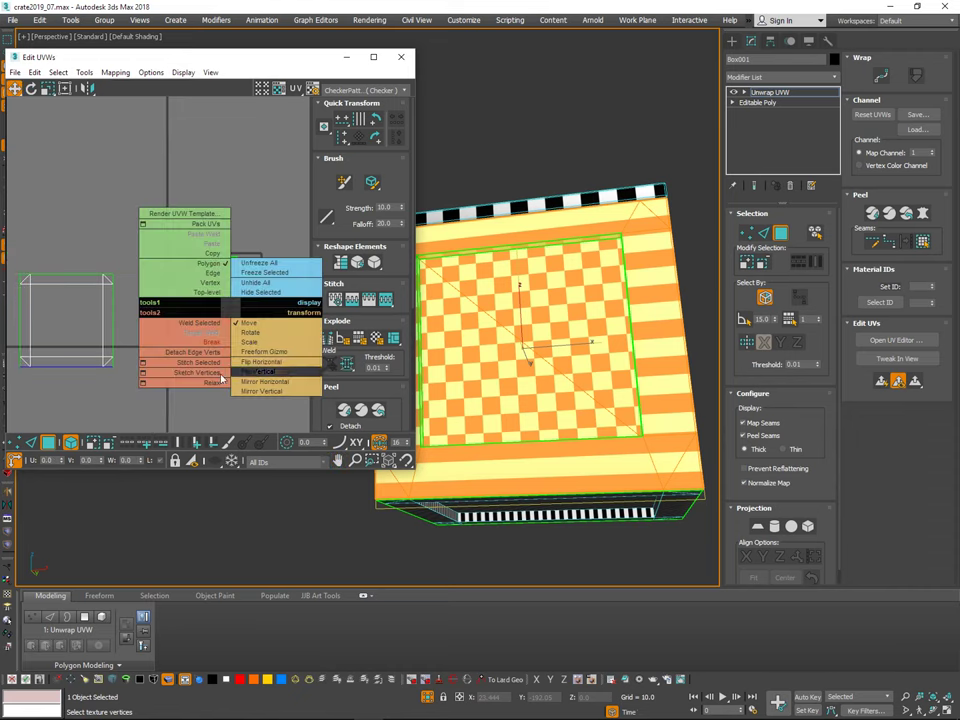
{"action": "left_click", "coordinate": [225, 343]}
{"action": "middle_click_drag", "start_coordinate": [272, 300], "coordinate": [265, 221]}
{"action": "left_click_drag", "start_coordinate": [257, 362], "coordinate": [201, 428]}
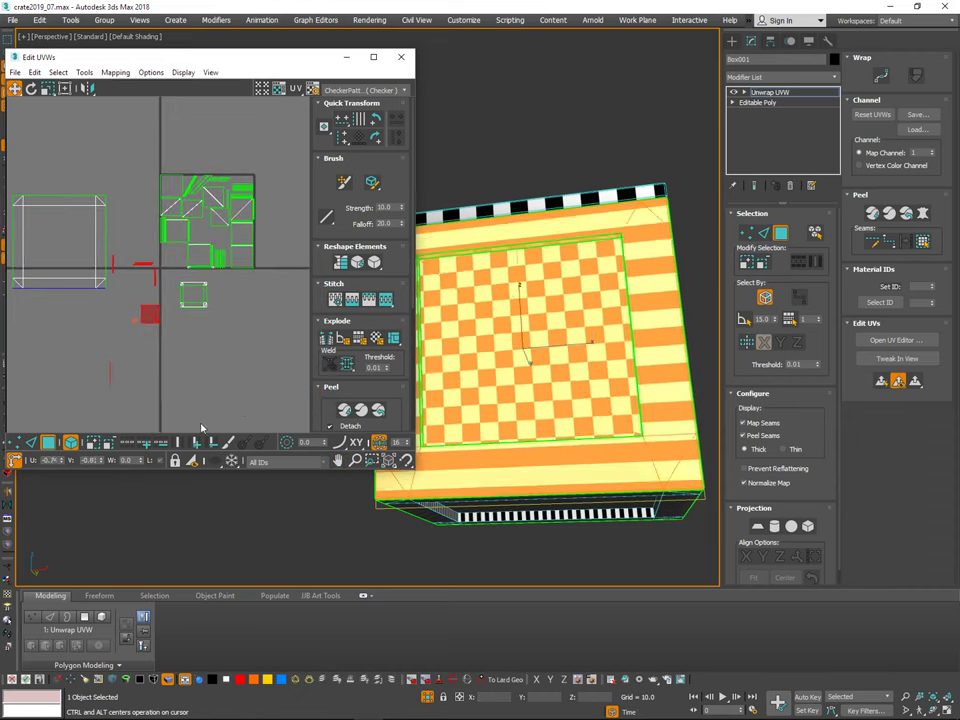
Step: Apply a planar projection aligned to Y to the side faces and place the resulting shell directly below the bottom shell
{"action": "left_click", "coordinate": [758, 529]}
{"action": "middle_click_drag", "start_coordinate": [608, 360], "coordinate": [640, 362], "text": "alt"}
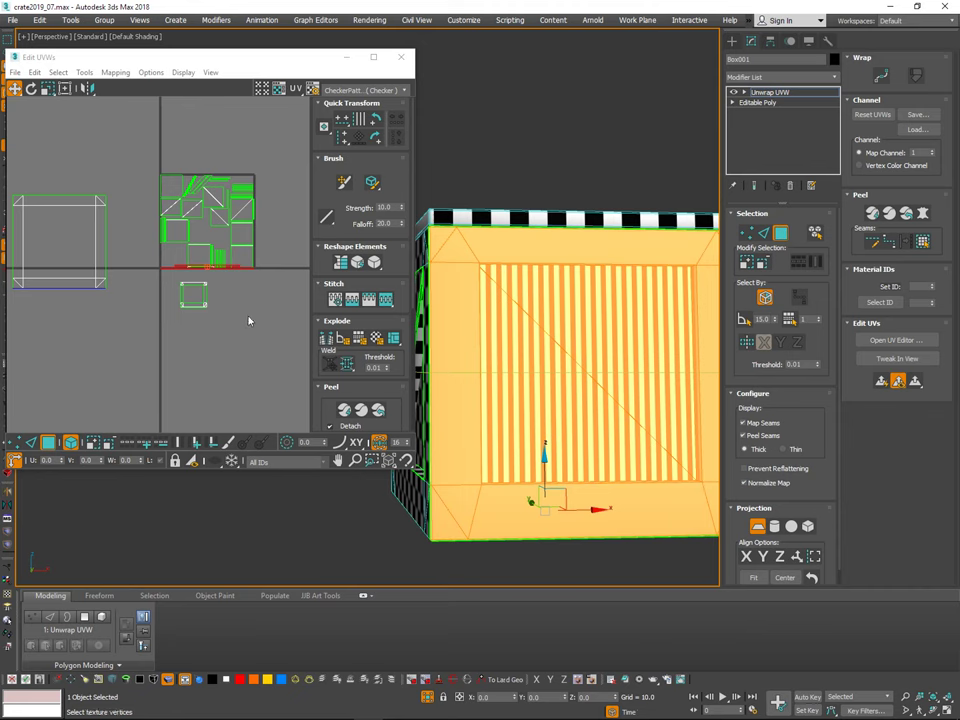
{"action": "left_click", "coordinate": [762, 557]}
{"action": "middle_click_drag", "start_coordinate": [242, 288], "coordinate": [244, 285]}
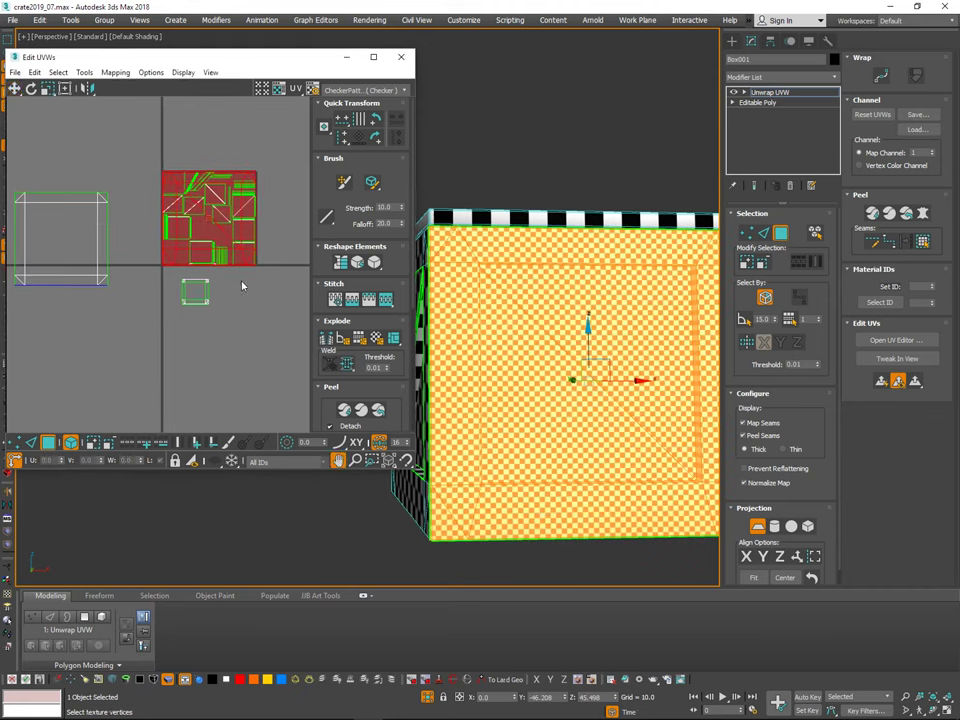
{"action": "left_click_drag", "start_coordinate": [243, 262], "coordinate": [100, 430]}
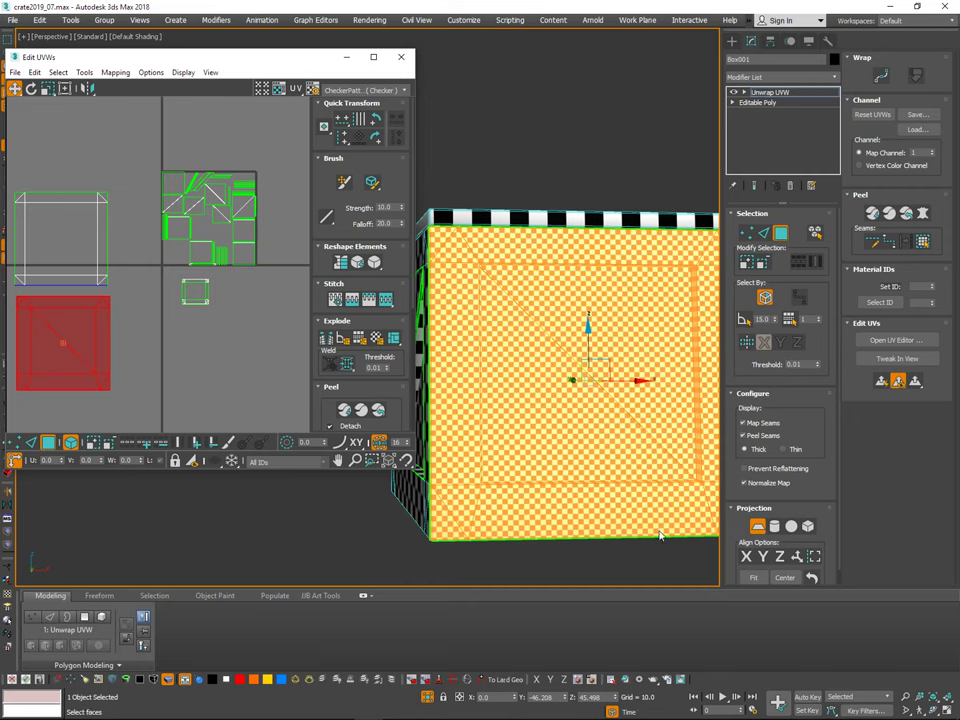
{"action": "left_click", "coordinate": [758, 530]}
Step: Select both triangular panels of the adjacent side with the diagonal brace and grow the selection over its surrounding frame
{"action": "middle_click_drag", "start_coordinate": [440, 315], "coordinate": [468, 304]}
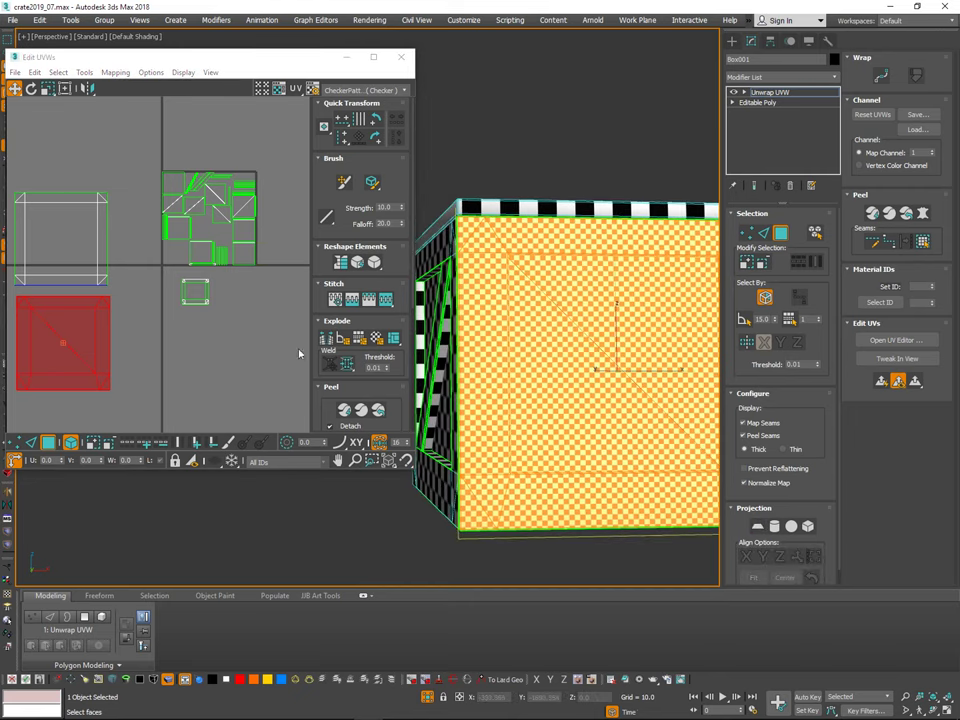
{"action": "middle_click_drag", "start_coordinate": [566, 340], "coordinate": [645, 337], "text": "alt"}
{"action": "left_click", "coordinate": [623, 348]}
{"action": "left_click", "coordinate": [553, 369]}
{"action": "left_click", "coordinate": [452, 274], "text": "ctrl"}
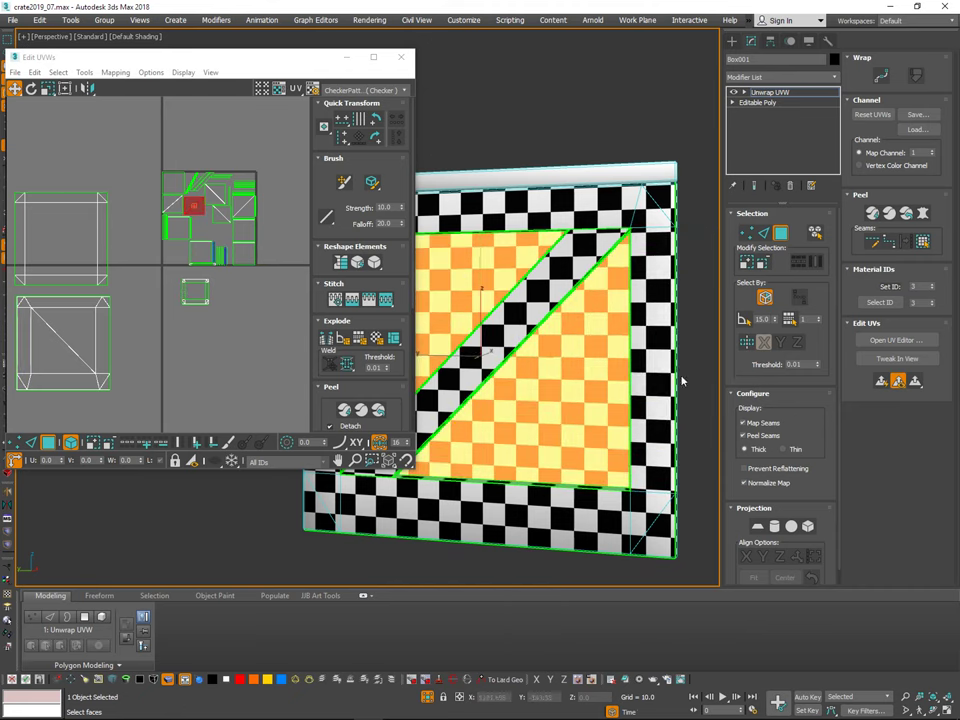
{"action": "middle_click_drag", "start_coordinate": [599, 437], "coordinate": [616, 466], "text": "alt"}
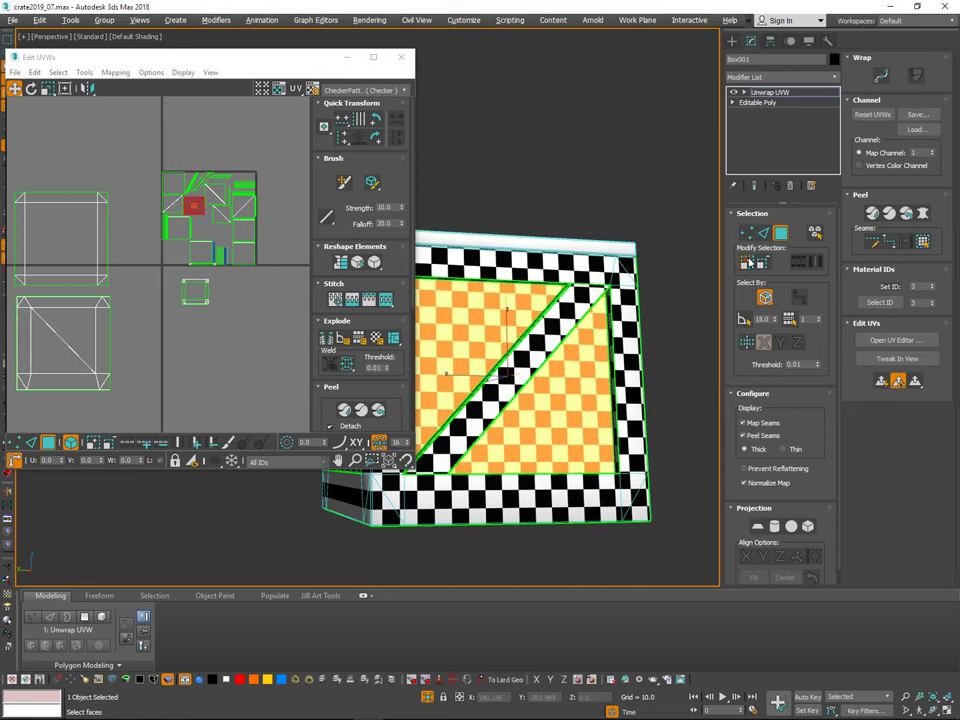
{"action": "left_click", "coordinate": [749, 263]}
Step: Add the frame's missing corner faces and the narrow bevel faces along this side's upper edge to the selection
{"action": "middle_click_drag", "start_coordinate": [615, 353], "coordinate": [615, 265], "text": "alt"}
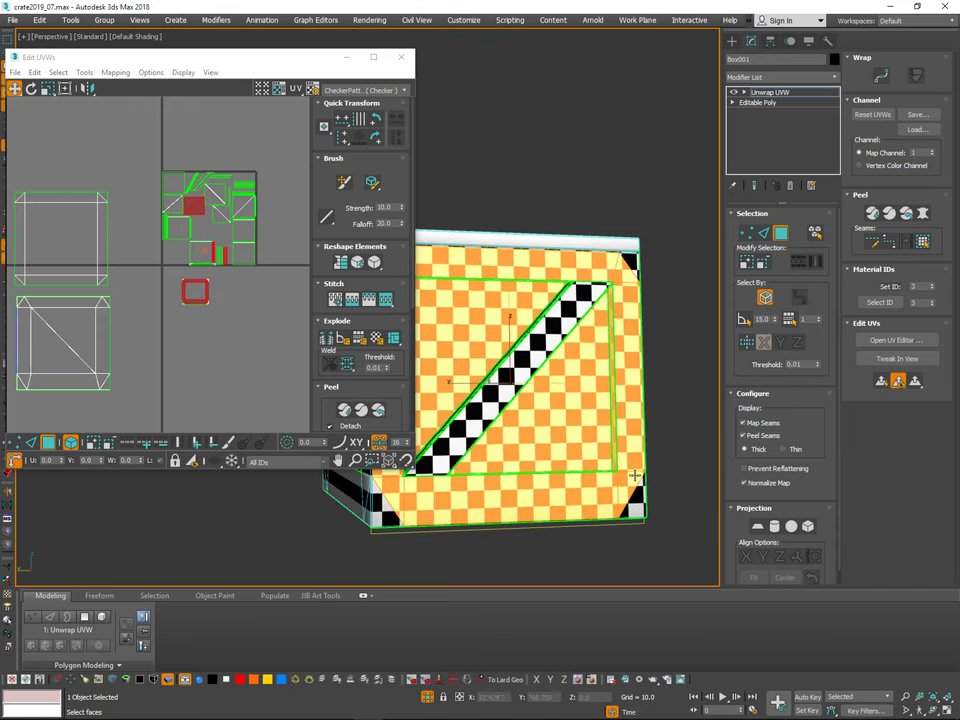
{"action": "middle_click_drag", "start_coordinate": [628, 501], "coordinate": [515, 425], "text": "alt"}
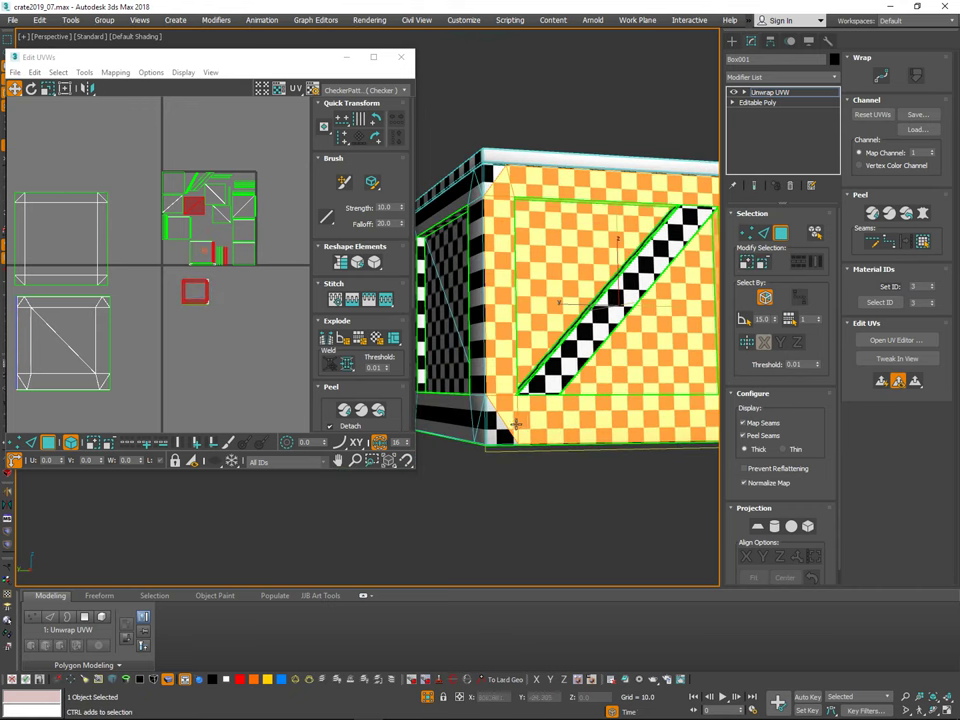
{"action": "middle_click_drag", "start_coordinate": [495, 175], "coordinate": [521, 258], "text": "alt"}
{"action": "scroll", "coordinate": [468, 287], "scroll_direction": "up", "scroll_amount": 5}
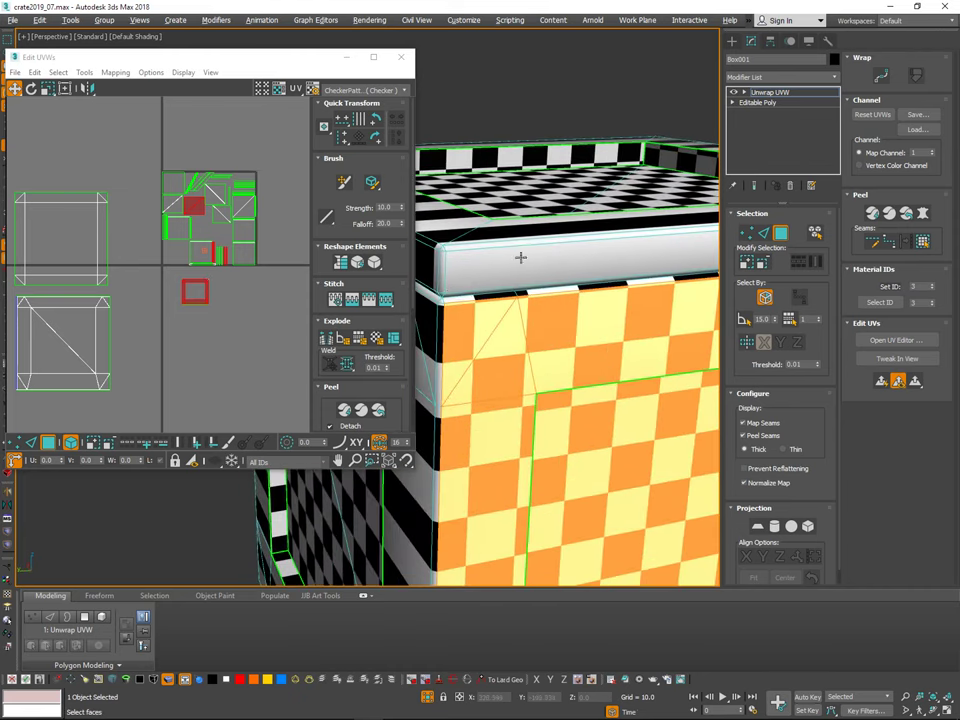
{"action": "left_click", "coordinate": [481, 295], "text": "ctrl"}
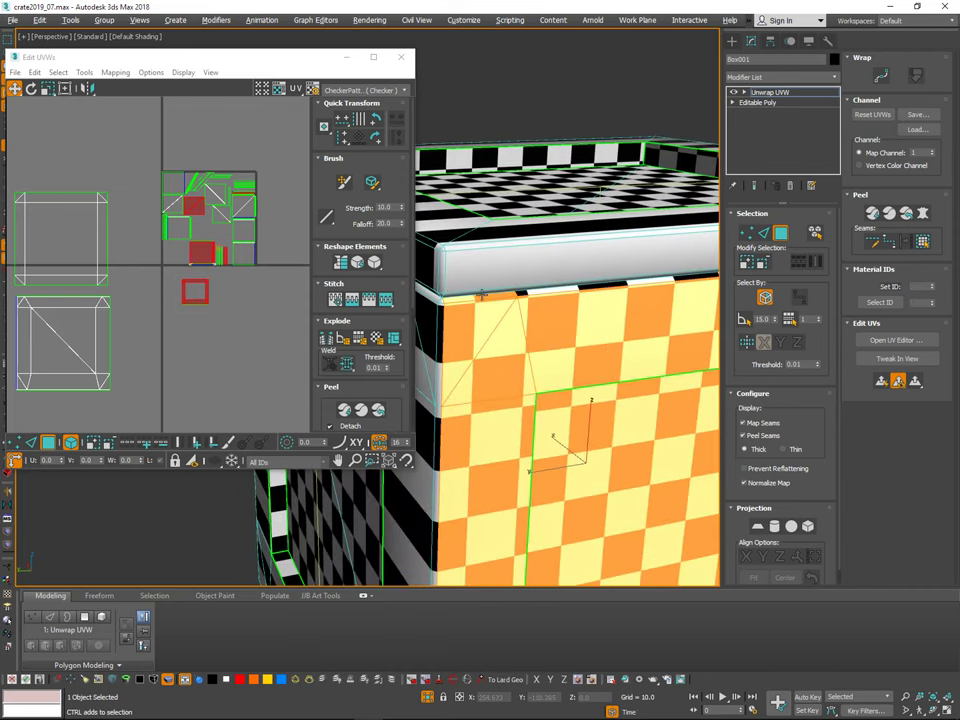
{"action": "left_click", "coordinate": [536, 291], "text": "ctrl"}
{"action": "middle_click_drag", "start_coordinate": [638, 324], "coordinate": [535, 354]}
{"action": "middle_click_drag", "start_coordinate": [669, 351], "coordinate": [493, 376]}
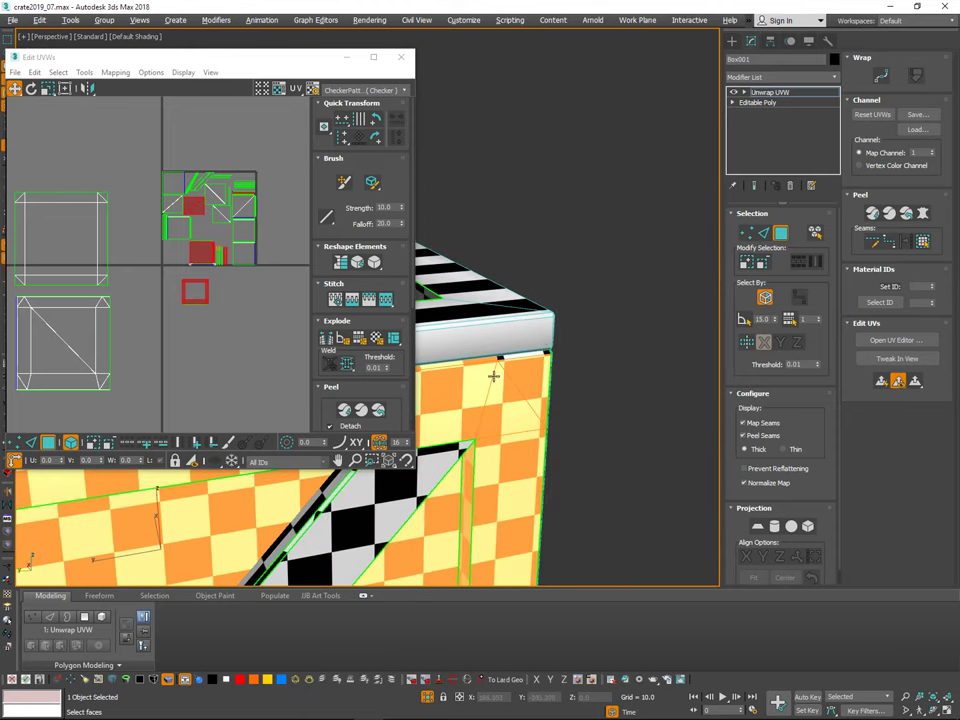
{"action": "middle_click_drag", "start_coordinate": [564, 345], "coordinate": [558, 402], "text": "ctrl+alt"}
{"action": "middle_click_drag", "start_coordinate": [560, 318], "coordinate": [660, 190]}
{"action": "middle_click_drag", "start_coordinate": [573, 267], "coordinate": [606, 205], "text": "alt"}
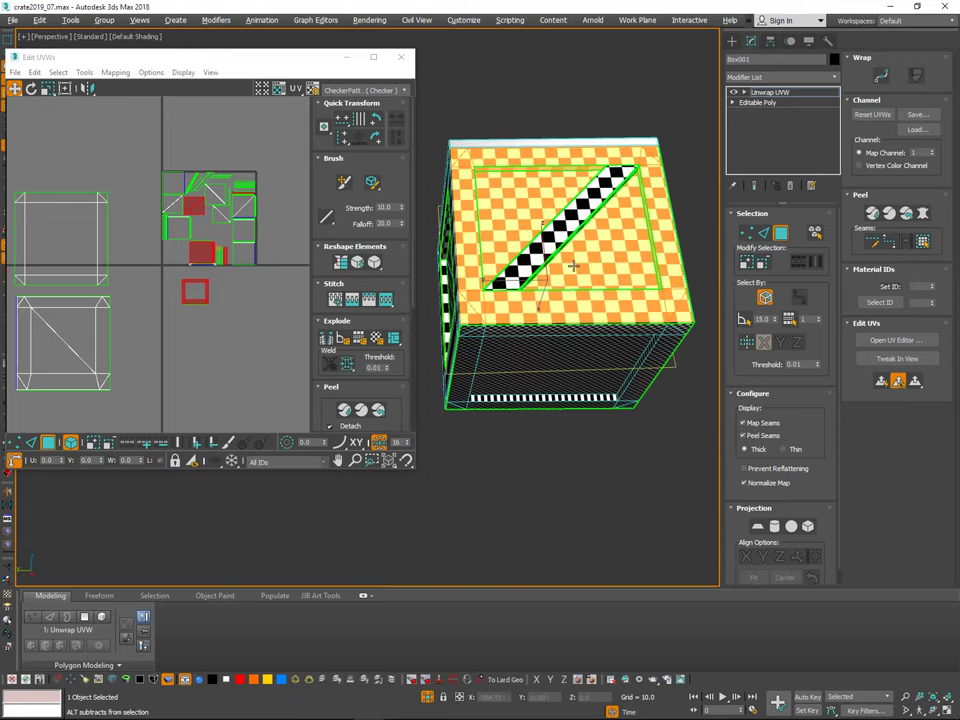
Step: Add the narrow bevel faces along the lower edge of the same braced side to the selection
{"action": "middle_click_drag", "start_coordinate": [471, 300], "coordinate": [507, 273], "text": "ctrl+alt"}
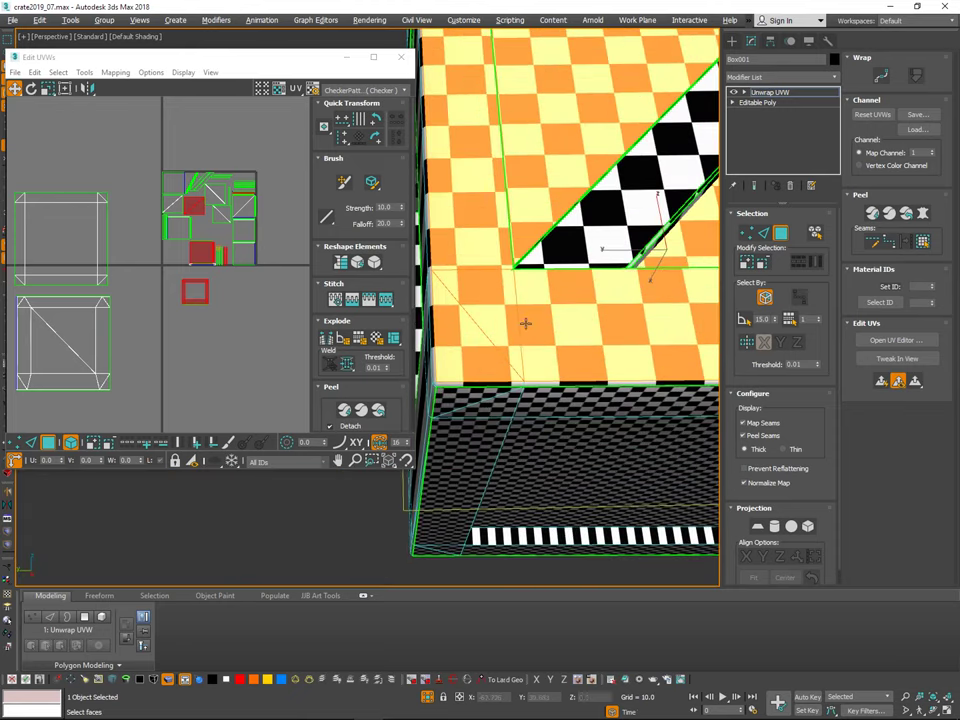
{"action": "left_click", "coordinate": [454, 383], "text": "ctrl"}
{"action": "middle_click_drag", "start_coordinate": [655, 382], "coordinate": [553, 382]}
{"action": "left_click", "coordinate": [558, 382], "text": "ctrl"}
{"action": "middle_click_drag", "start_coordinate": [624, 418], "coordinate": [512, 447]}
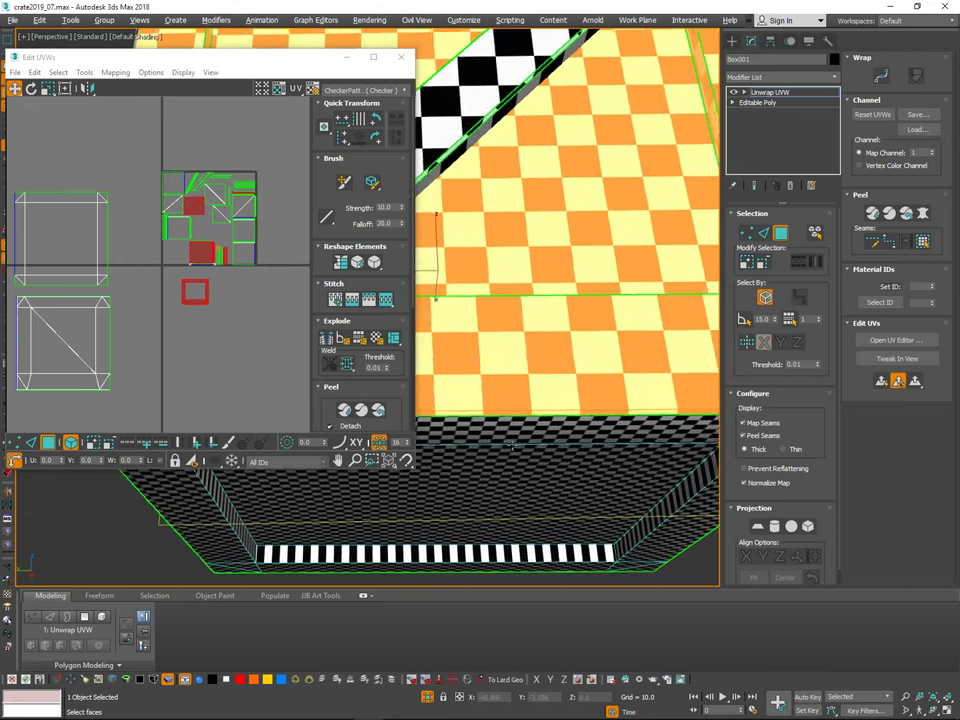
{"action": "middle_click_drag", "start_coordinate": [578, 423], "coordinate": [478, 428]}
{"action": "left_click", "coordinate": [651, 417], "text": "ctrl"}
{"action": "mouse_move", "coordinate": [690, 420]}
{"action": "middle_mouse_down", "text": "alt"}
{"action": "mouse_move", "coordinate": [633, 431]}
{"action": "mouse_move", "coordinate": [679, 425]}
{"action": "middle_mouse_up", "text": "alt"}
{"action": "scroll", "coordinate": [230, 311], "scroll_direction": "down", "scroll_amount": 1}
Step: Break the selected braced side faces off their UV shells and move them below the UV square
{"action": "middle_click_drag", "start_coordinate": [230, 311], "coordinate": [248, 327]}
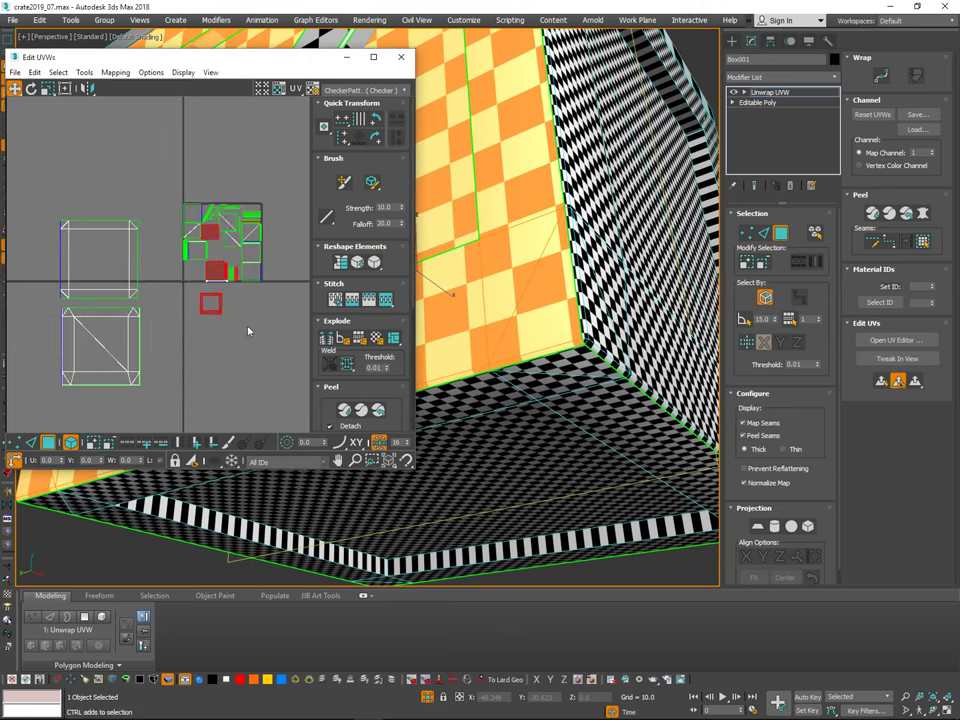
{"action": "right_click", "coordinate": [248, 326]}
{"action": "left_click", "coordinate": [236, 350]}
{"action": "scroll", "coordinate": [243, 362], "scroll_direction": "down", "scroll_amount": 2}
{"action": "middle_click_drag", "start_coordinate": [245, 374], "coordinate": [264, 334]}
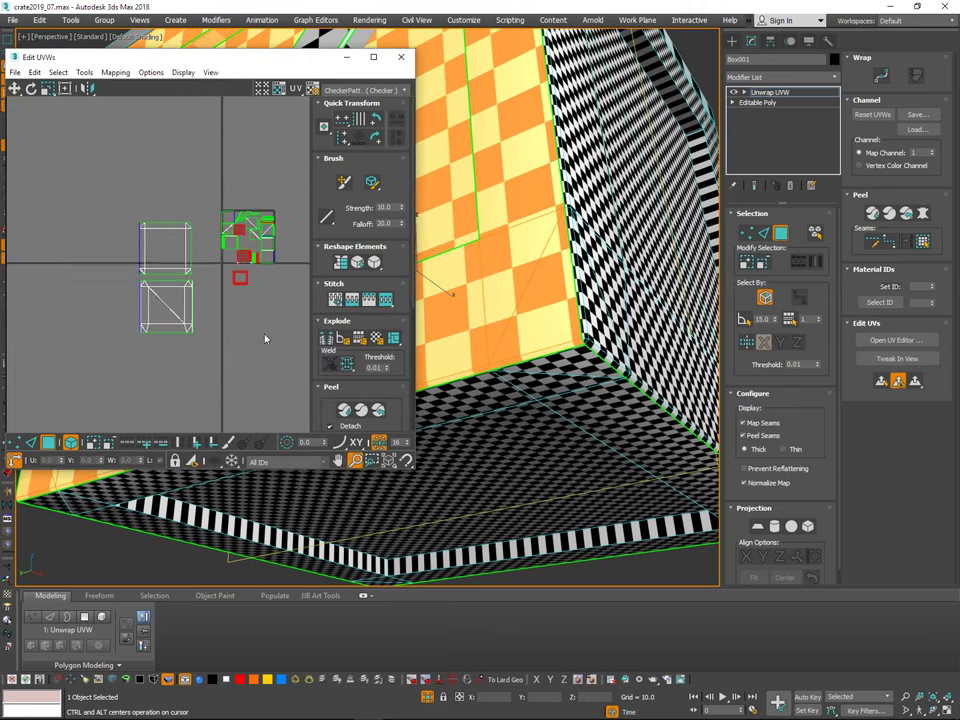
{"action": "left_click_drag", "start_coordinate": [246, 282], "coordinate": [249, 388]}
Step: Apply a planar projection aligned to X to the braced side, place its shell below the two finished shells and deselect it
{"action": "left_click", "coordinate": [759, 526]}
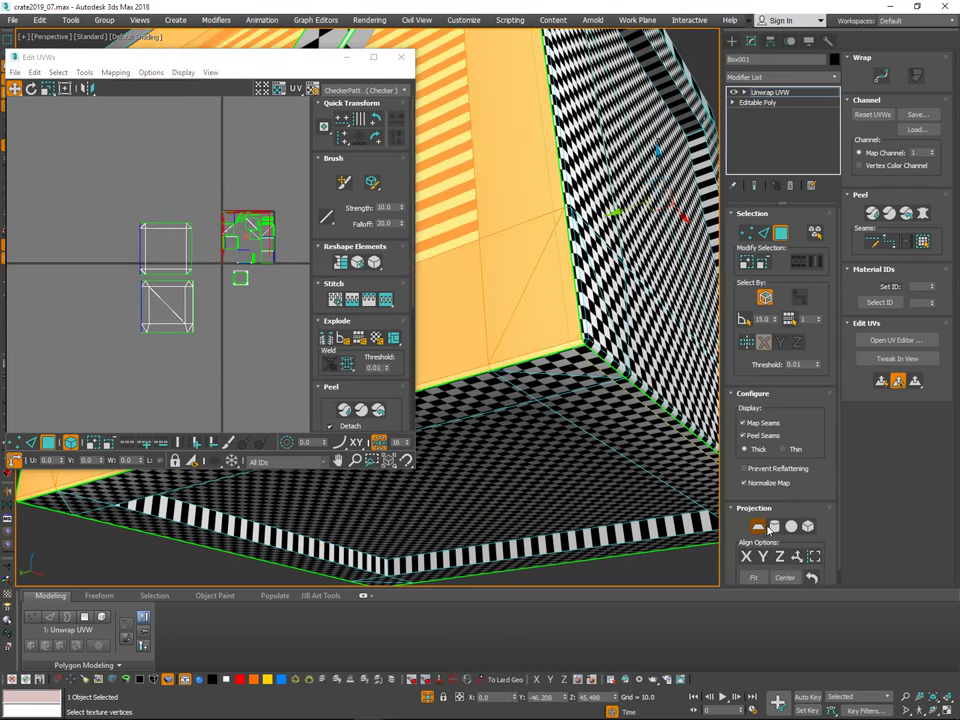
{"action": "scroll", "coordinate": [607, 399], "scroll_direction": "down", "scroll_amount": 4}
{"action": "middle_click_drag", "start_coordinate": [572, 356], "coordinate": [622, 445], "text": "alt"}
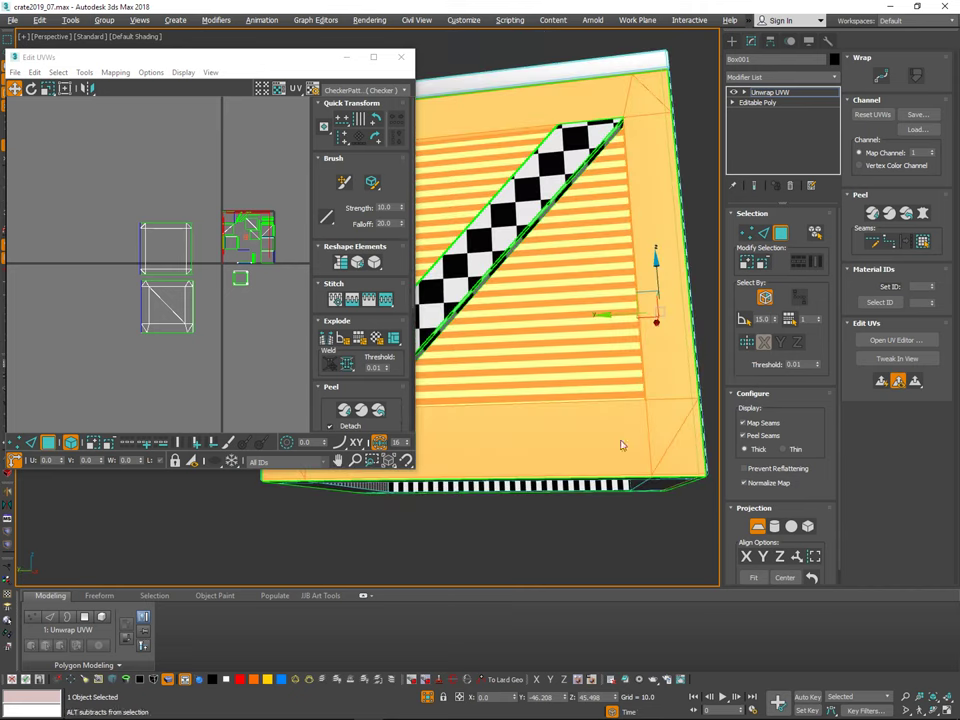
{"action": "left_click", "coordinate": [779, 556]}
{"action": "scroll", "coordinate": [671, 473], "scroll_direction": "down", "scroll_amount": 5}
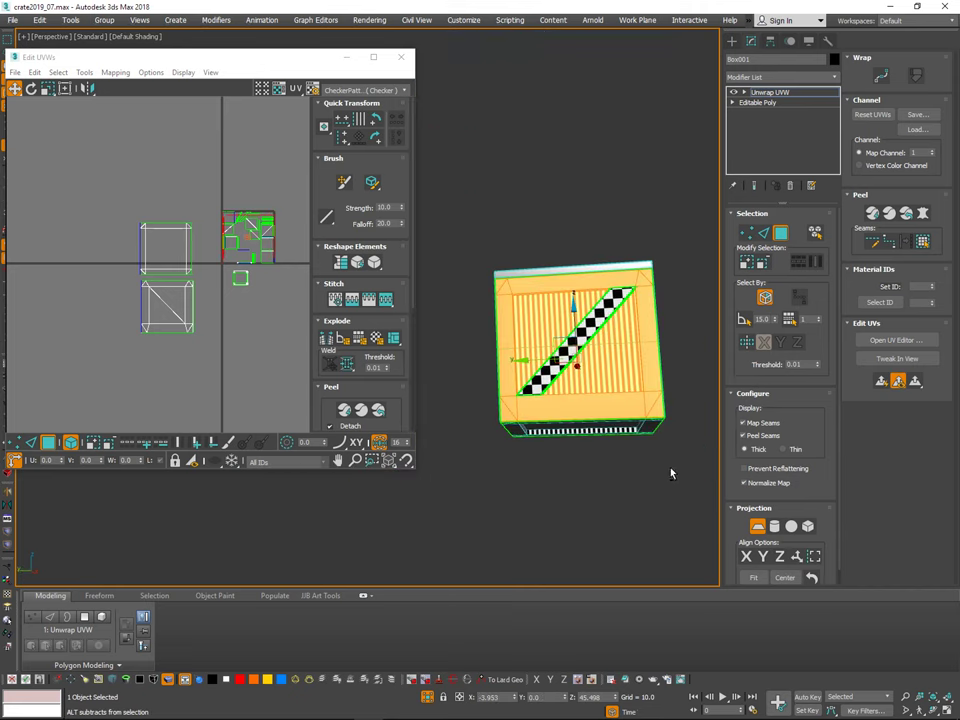
{"action": "left_click", "coordinate": [747, 556]}
{"action": "middle_click_drag", "start_coordinate": [577, 407], "coordinate": [614, 345], "text": "alt"}
{"action": "scroll", "coordinate": [621, 317], "scroll_direction": "up", "scroll_amount": 7}
{"action": "scroll", "coordinate": [611, 354], "scroll_direction": "down", "scroll_amount": 5}
{"action": "left_click_drag", "start_coordinate": [254, 246], "coordinate": [183, 433]}
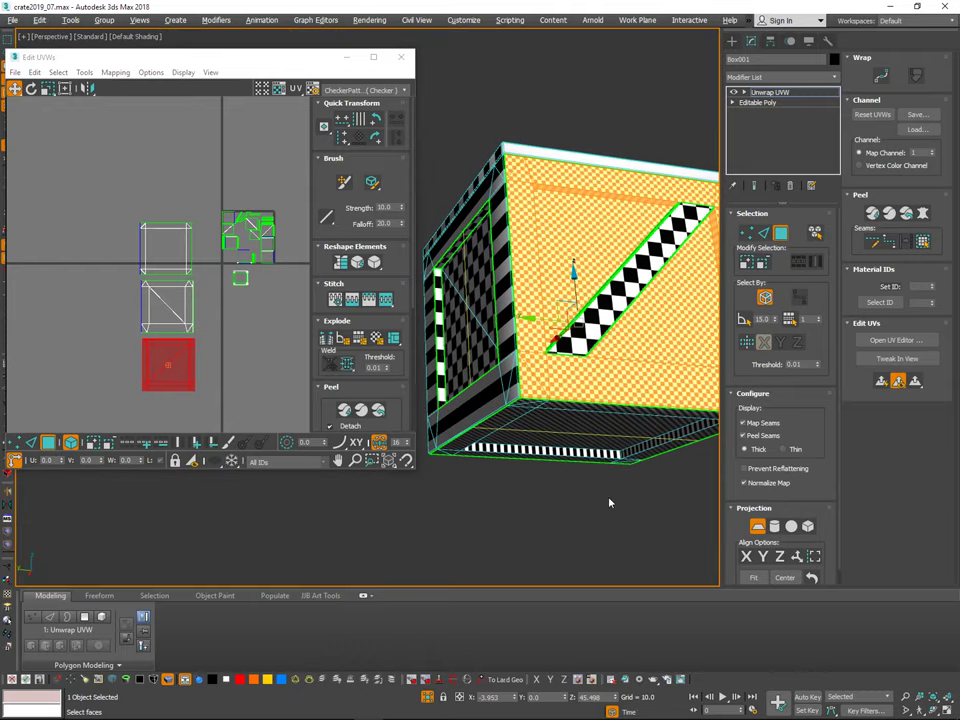
{"action": "middle_click_drag", "start_coordinate": [609, 502], "coordinate": [492, 462], "text": "alt"}
{"action": "left_click", "coordinate": [759, 528]}
{"action": "left_click", "coordinate": [634, 497]}
Step: Select both triangular panels of the opposite braced side, grow the selection over its frame and add the missing corner faces
{"action": "mouse_move", "coordinate": [617, 482]}
{"action": "middle_mouse_down", "text": "alt"}
{"action": "mouse_move", "coordinate": [634, 497]}
{"action": "mouse_move", "coordinate": [559, 493]}
{"action": "mouse_move", "coordinate": [583, 490]}
{"action": "mouse_move", "coordinate": [495, 510]}
{"action": "mouse_move", "coordinate": [605, 463]}
{"action": "middle_mouse_up", "text": "alt"}
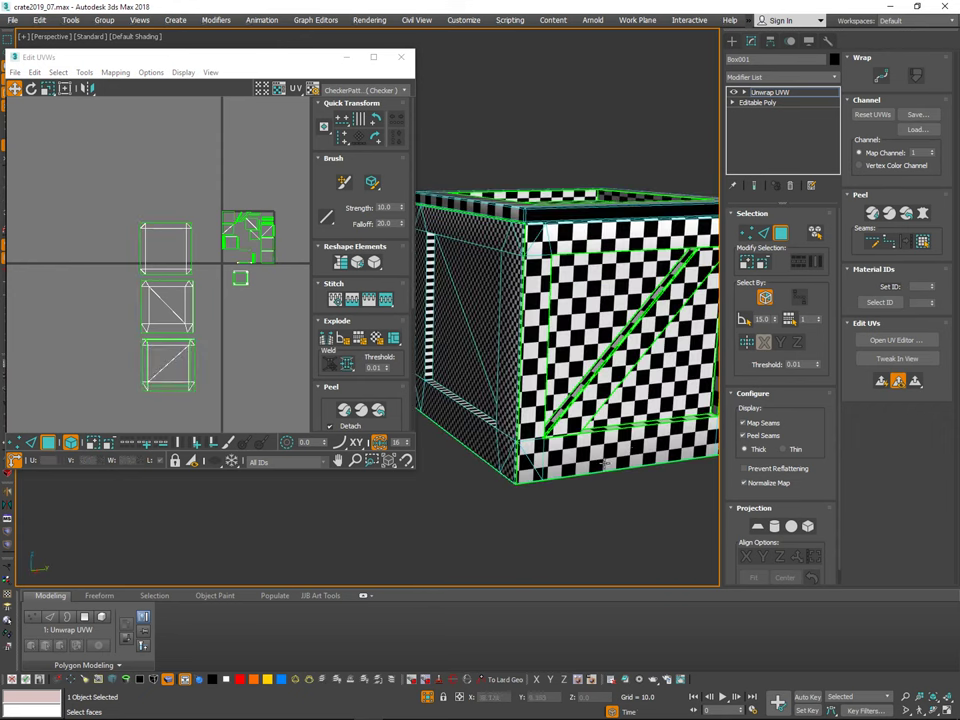
{"action": "left_click", "coordinate": [576, 333]}
{"action": "left_click", "coordinate": [672, 380], "text": "ctrl"}
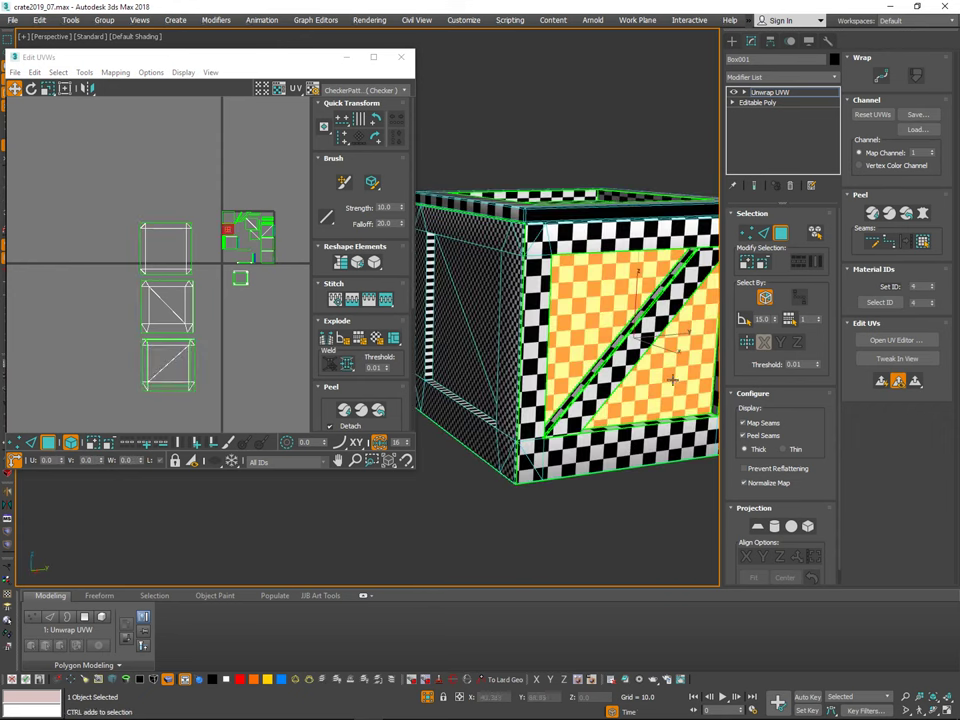
{"action": "left_click", "coordinate": [747, 261]}
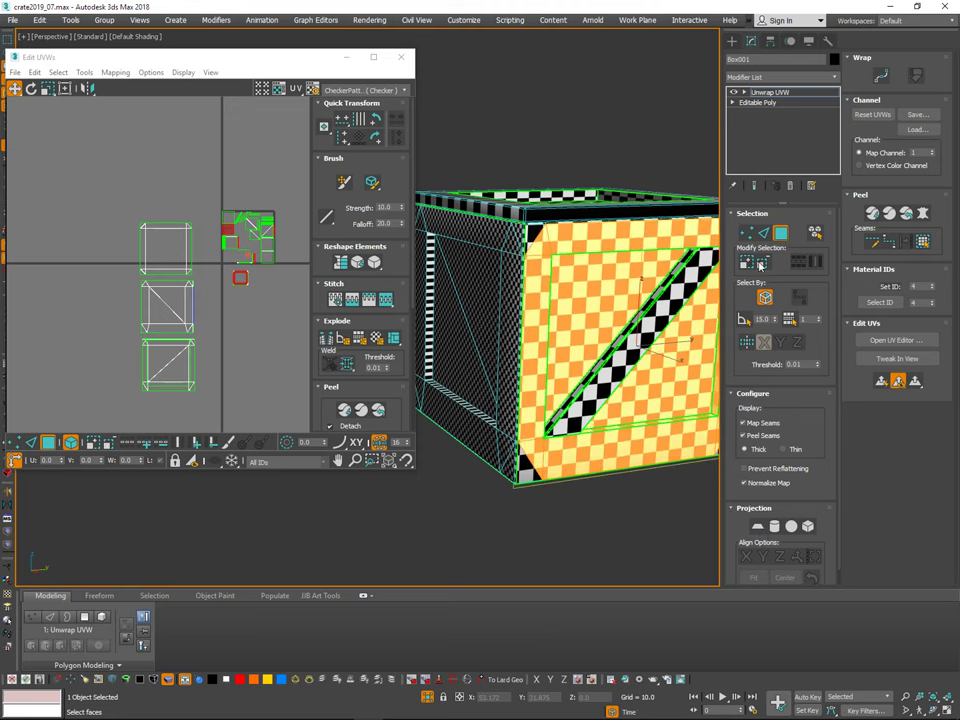
{"action": "middle_click_drag", "start_coordinate": [614, 414], "coordinate": [546, 326], "text": "alt"}
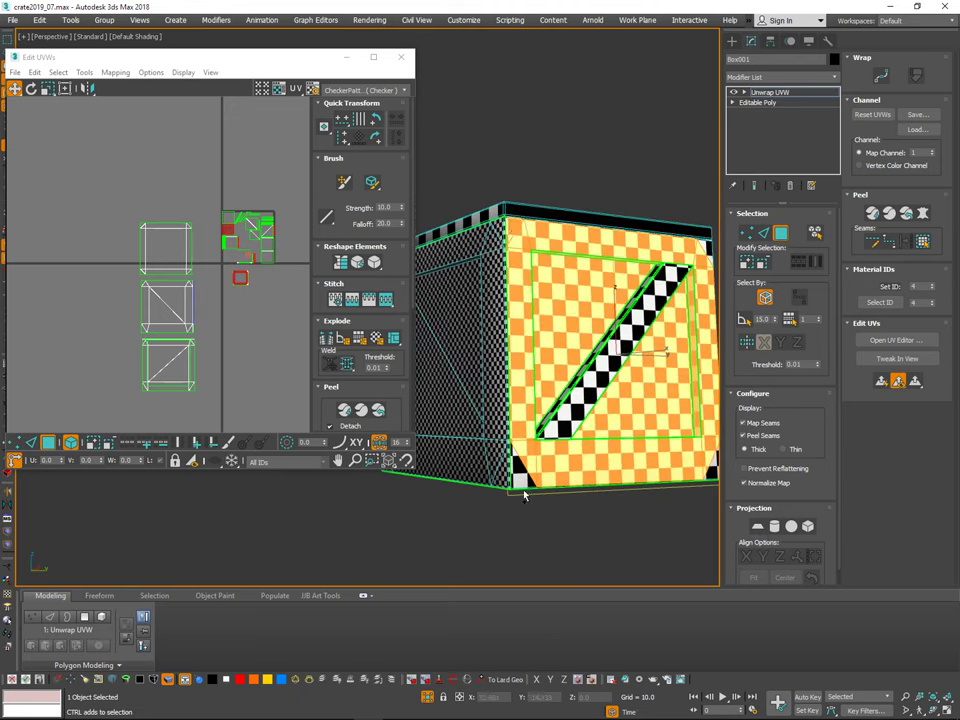
{"action": "middle_click_drag", "start_coordinate": [596, 455], "coordinate": [579, 418], "text": "alt"}
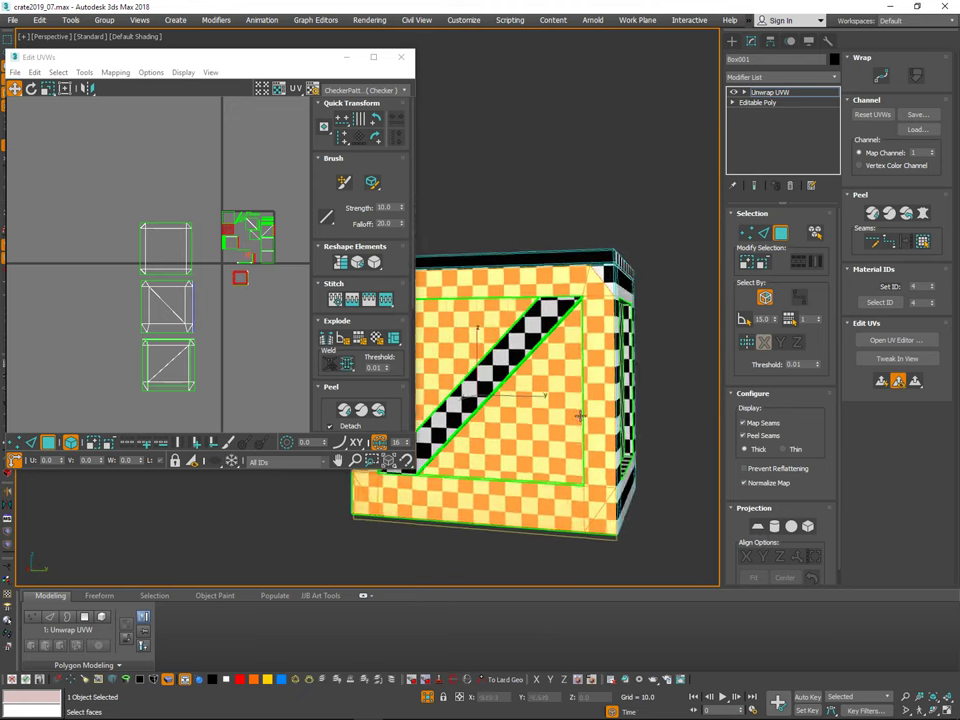
Step: Add the narrow bevel faces along the lower edge of the opposite braced side to the selection
{"action": "scroll", "coordinate": [558, 287], "scroll_direction": "up", "scroll_amount": 5}
{"action": "middle_click_drag", "start_coordinate": [634, 277], "coordinate": [598, 281], "text": "alt"}
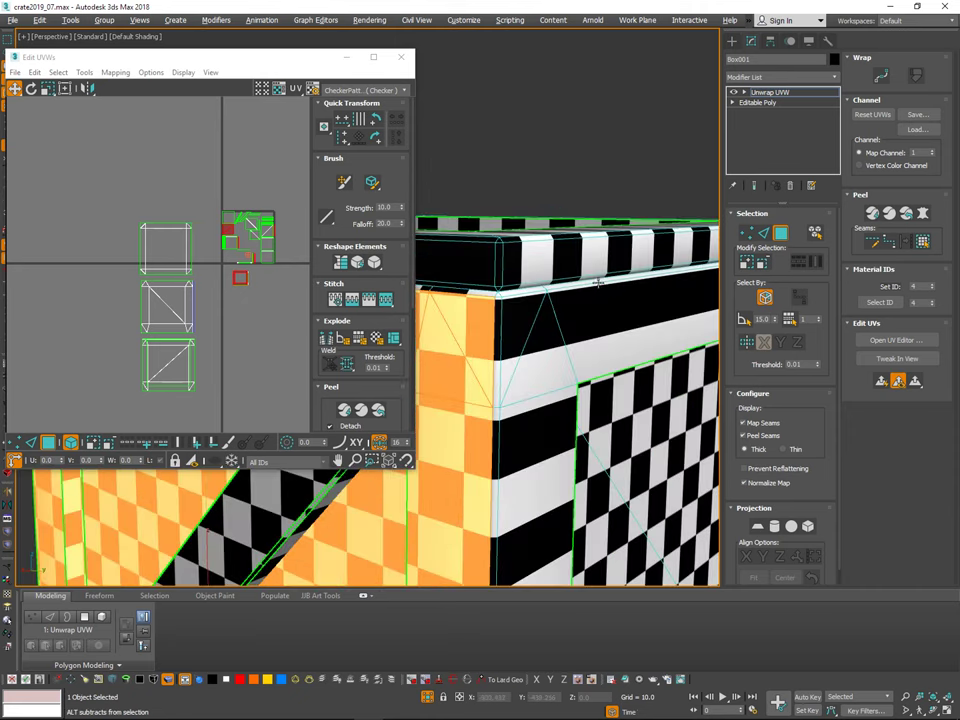
{"action": "scroll", "coordinate": [620, 262], "scroll_direction": "down", "scroll_amount": 5}
{"action": "middle_click_drag", "start_coordinate": [688, 300], "coordinate": [604, 321], "text": "alt"}
{"action": "middle_click_drag", "start_coordinate": [611, 321], "coordinate": [556, 260], "text": "alt"}
{"action": "scroll", "coordinate": [548, 342], "scroll_direction": "up", "scroll_amount": 6}
{"action": "left_click", "coordinate": [509, 397], "text": "ctrl"}
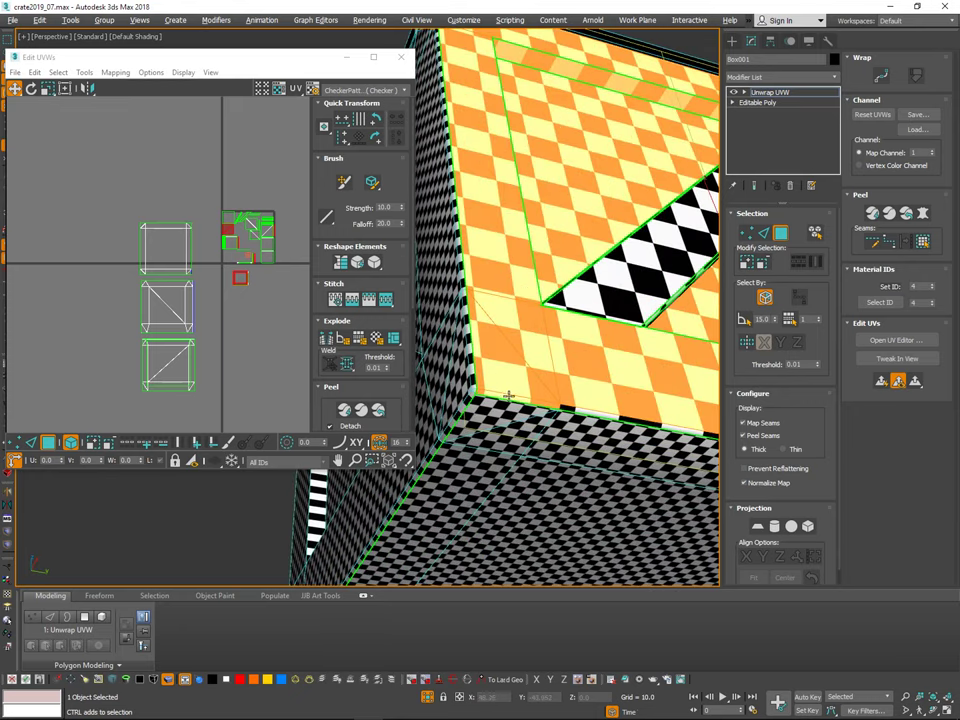
{"action": "middle_click_drag", "start_coordinate": [698, 413], "coordinate": [637, 410], "text": "alt"}
{"action": "scroll", "coordinate": [626, 419], "scroll_direction": "down", "scroll_amount": 5}
Step: Add the narrow bevel faces along the upper edge of the opposite braced side to the selection
{"action": "middle_click_drag", "start_coordinate": [612, 330], "coordinate": [592, 379], "text": "alt"}
{"action": "scroll", "coordinate": [598, 262], "scroll_direction": "up", "scroll_amount": 7}
{"action": "scroll", "coordinate": [570, 380], "scroll_direction": "down", "scroll_amount": 5}
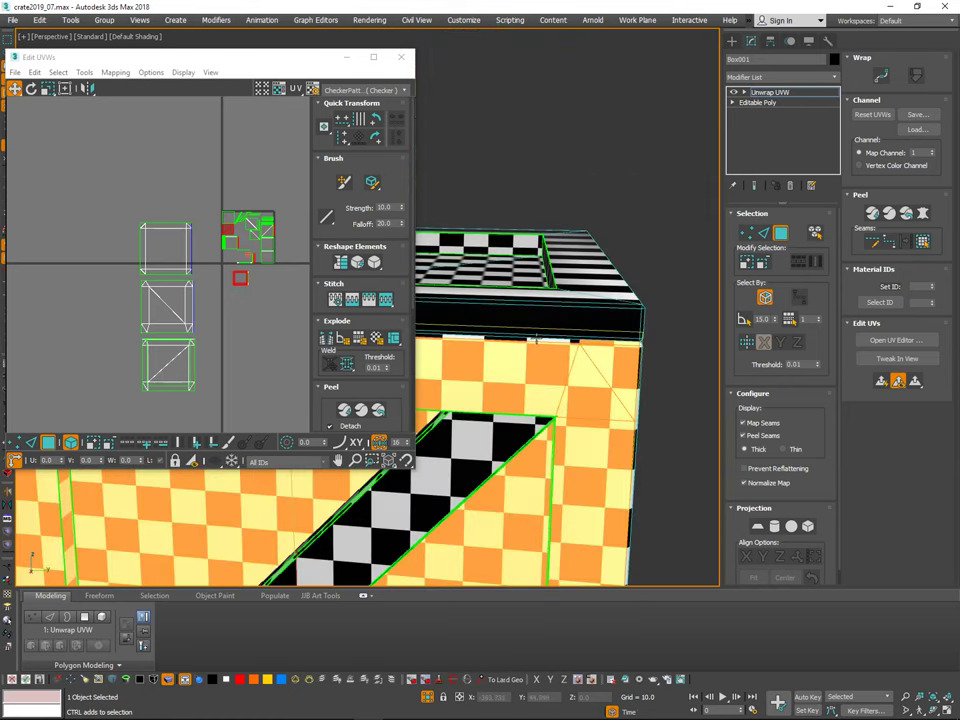
{"action": "middle_click_drag", "start_coordinate": [536, 338], "coordinate": [600, 380]}
{"action": "scroll", "coordinate": [640, 350], "scroll_direction": "down", "scroll_amount": 5}
{"action": "scroll", "coordinate": [481, 341], "scroll_direction": "up", "scroll_amount": 6, "text": "ctrl"}
{"action": "scroll", "coordinate": [512, 343], "scroll_direction": "down", "scroll_amount": 7}
{"action": "middle_click_drag", "start_coordinate": [600, 380], "coordinate": [436, 380]}
{"action": "middle_click_drag", "start_coordinate": [577, 400], "coordinate": [635, 407]}
Step: Apply a planar projection to the opposite braced side and place the resulting shell below the three finished shells
{"action": "left_click", "coordinate": [760, 528]}
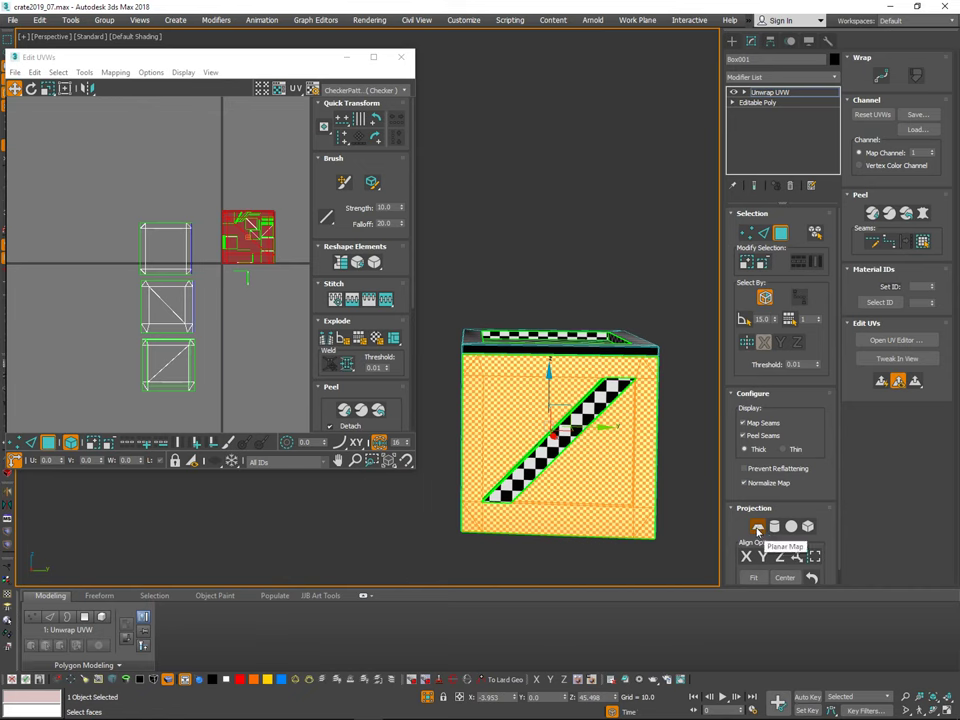
{"action": "middle_click_drag", "start_coordinate": [272, 354], "coordinate": [258, 298]}
{"action": "left_click_drag", "start_coordinate": [258, 298], "coordinate": [204, 468]}
{"action": "mouse_move", "coordinate": [593, 405]}
{"action": "middle_mouse_down", "text": "alt"}
{"action": "mouse_move", "coordinate": [638, 394]}
{"action": "mouse_move", "coordinate": [604, 400]}
{"action": "middle_mouse_up", "text": "alt"}
{"action": "scroll", "coordinate": [604, 400], "scroll_direction": "up", "scroll_amount": 5}
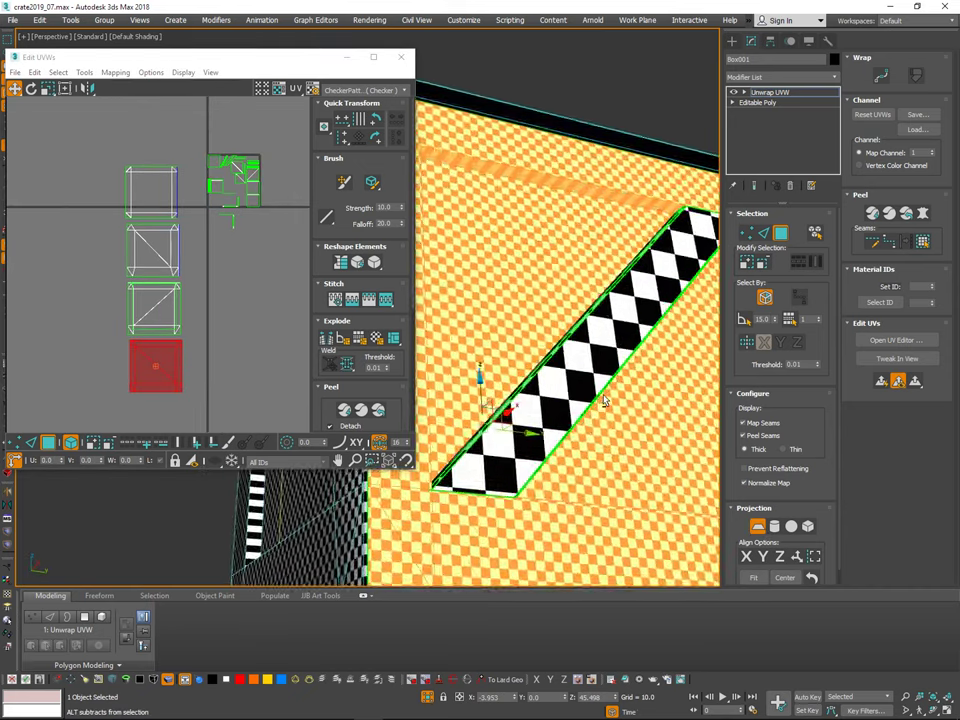
Step: Leave planar mapping, select the square panel of the remaining unprojected side and grow the selection over its surrounding frame
{"action": "scroll", "coordinate": [604, 401], "scroll_direction": "down", "scroll_amount": 2}
{"action": "left_click", "coordinate": [760, 529]}
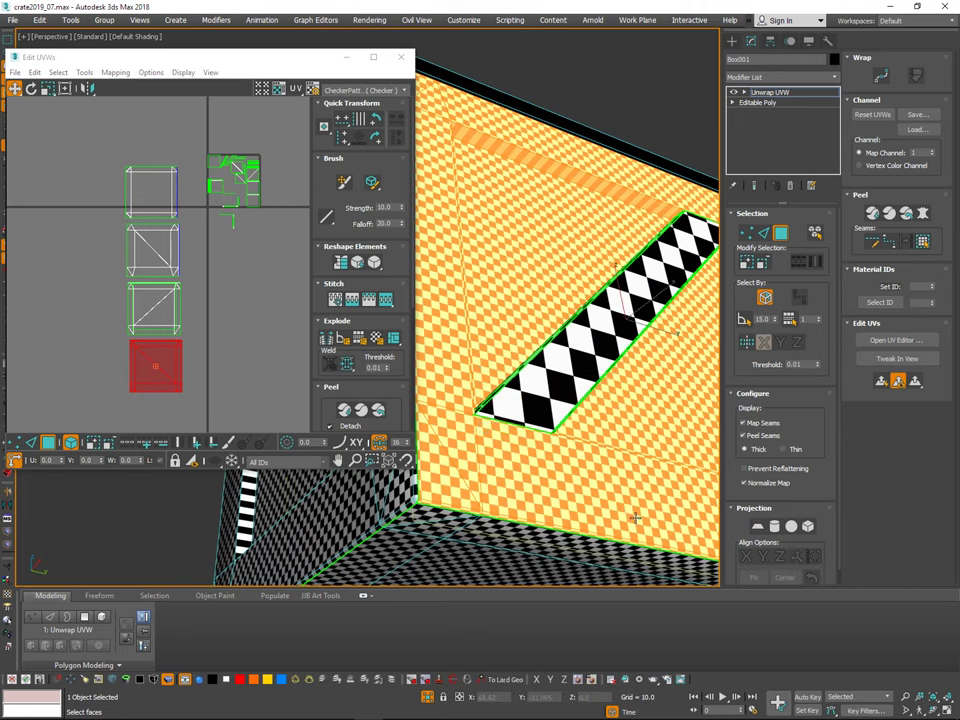
{"action": "scroll", "coordinate": [636, 484], "scroll_direction": "down", "scroll_amount": 2}
{"action": "middle_click_drag", "start_coordinate": [636, 484], "coordinate": [486, 448], "text": "alt"}
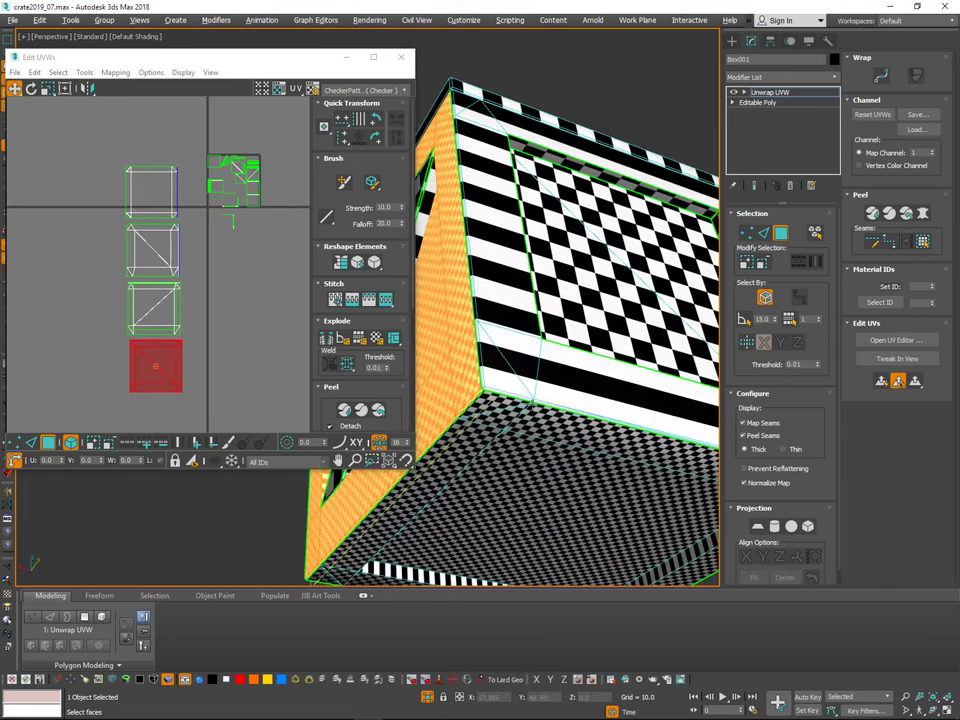
{"action": "middle_click_drag", "start_coordinate": [541, 402], "coordinate": [541, 469], "text": "alt"}
{"action": "left_click_drag", "start_coordinate": [272, 134], "coordinate": [207, 216]}
{"action": "scroll", "coordinate": [602, 391], "scroll_direction": "down", "scroll_amount": 3}
{"action": "mouse_move", "coordinate": [602, 391]}
{"action": "middle_mouse_down", "text": "alt"}
{"action": "mouse_move", "coordinate": [628, 431]}
{"action": "mouse_move", "coordinate": [594, 391]}
{"action": "middle_mouse_up", "text": "alt"}
{"action": "left_click", "coordinate": [614, 454]}
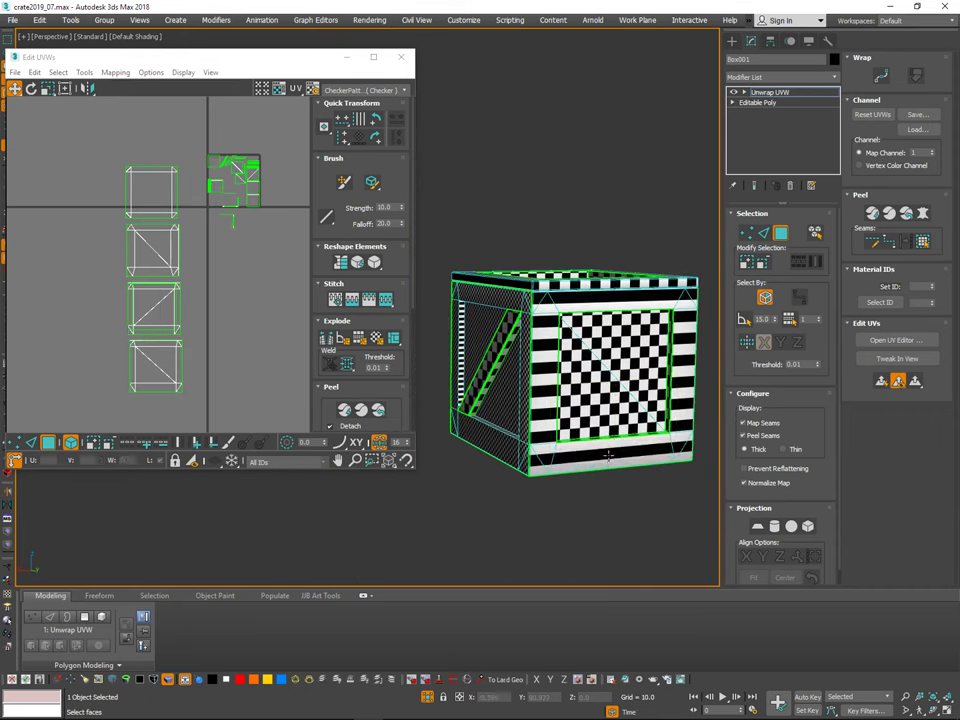
{"action": "middle_click_drag", "start_coordinate": [642, 362], "coordinate": [626, 373], "text": "alt"}
{"action": "left_click", "coordinate": [627, 372]}
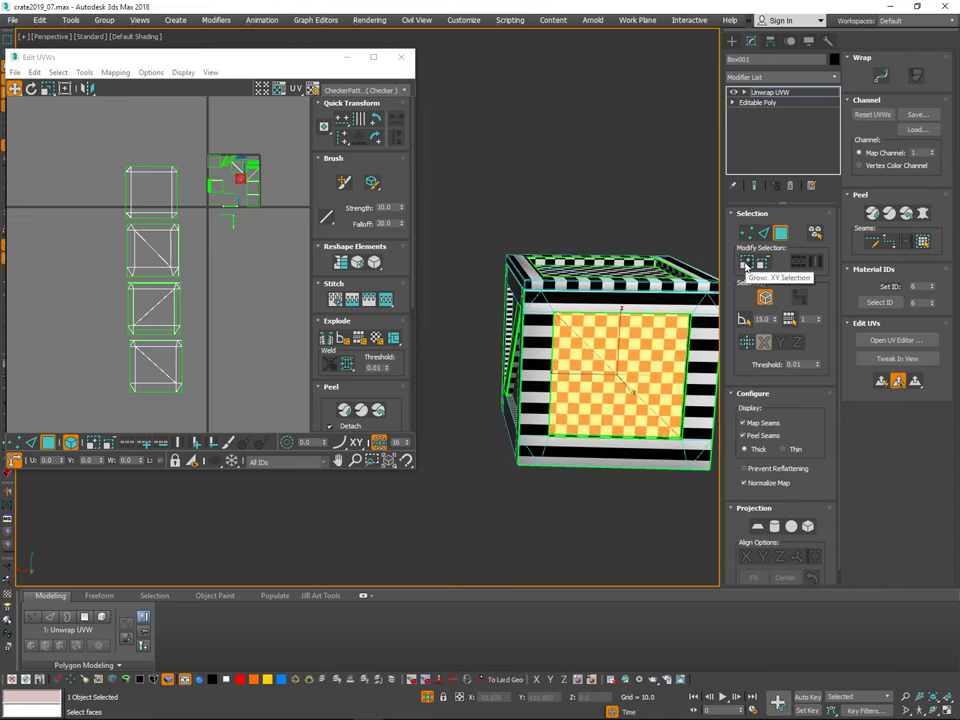
{"action": "left_click", "coordinate": [748, 264]}
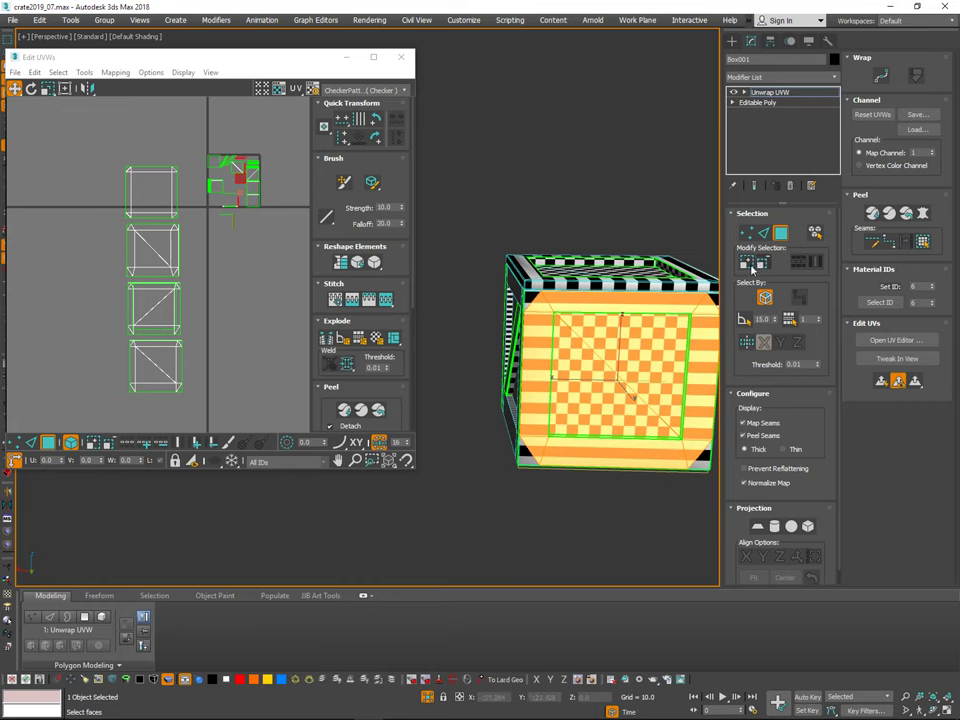
Step: Add the missing bevel and corner faces along the upper edge of this side to the selection, checking them in wireframe
{"action": "scroll", "coordinate": [578, 266], "scroll_direction": "up", "scroll_amount": 6}
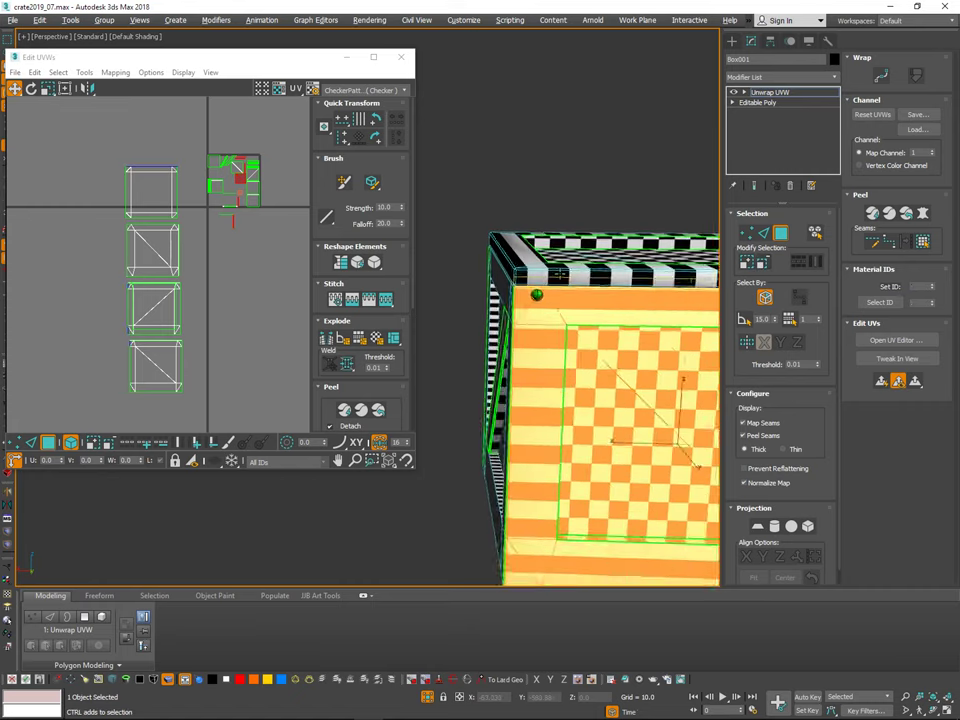
{"action": "middle_click_drag", "start_coordinate": [578, 266], "coordinate": [591, 226], "text": "alt"}
{"action": "scroll", "coordinate": [576, 281], "scroll_direction": "down", "scroll_amount": 5}
{"action": "mouse_move", "coordinate": [591, 226]}
{"action": "middle_mouse_down", "text": "alt"}
{"action": "mouse_move", "coordinate": [619, 272]}
{"action": "mouse_move", "coordinate": [698, 333]}
{"action": "mouse_move", "coordinate": [682, 330]}
{"action": "mouse_move", "coordinate": [609, 399]}
{"action": "mouse_move", "coordinate": [621, 377]}
{"action": "mouse_move", "coordinate": [635, 380]}
{"action": "middle_mouse_up", "text": "alt"}
{"action": "key", "text": "F3"}
{"action": "scroll", "coordinate": [622, 398], "scroll_direction": "up", "scroll_amount": 5}
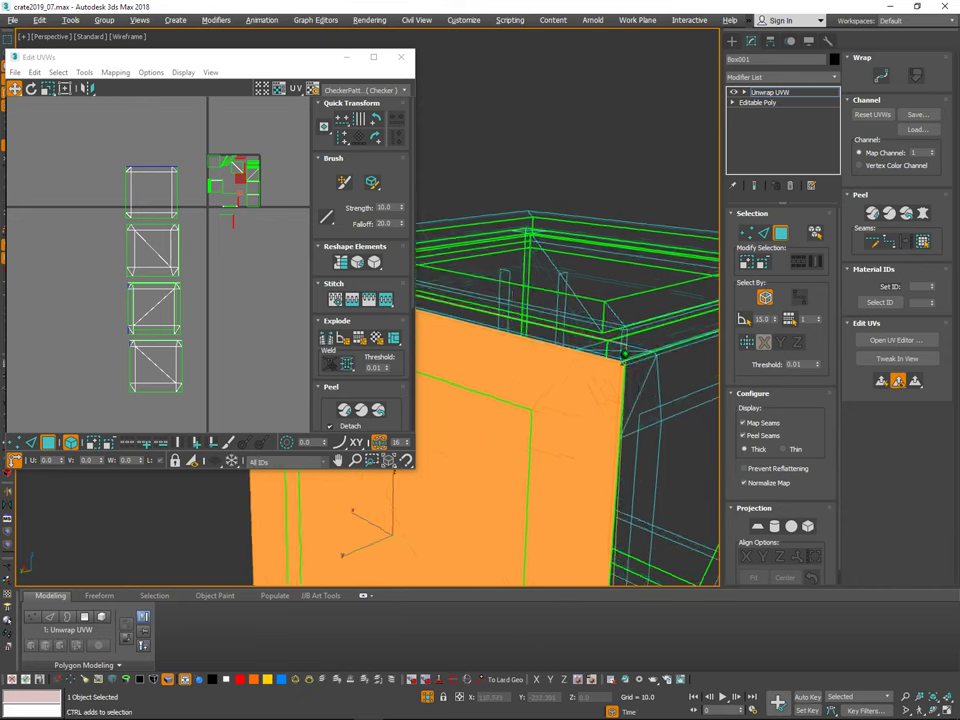
{"action": "left_click", "coordinate": [590, 479], "text": "ctrl"}
{"action": "scroll", "coordinate": [590, 475], "scroll_direction": "down", "scroll_amount": 5}
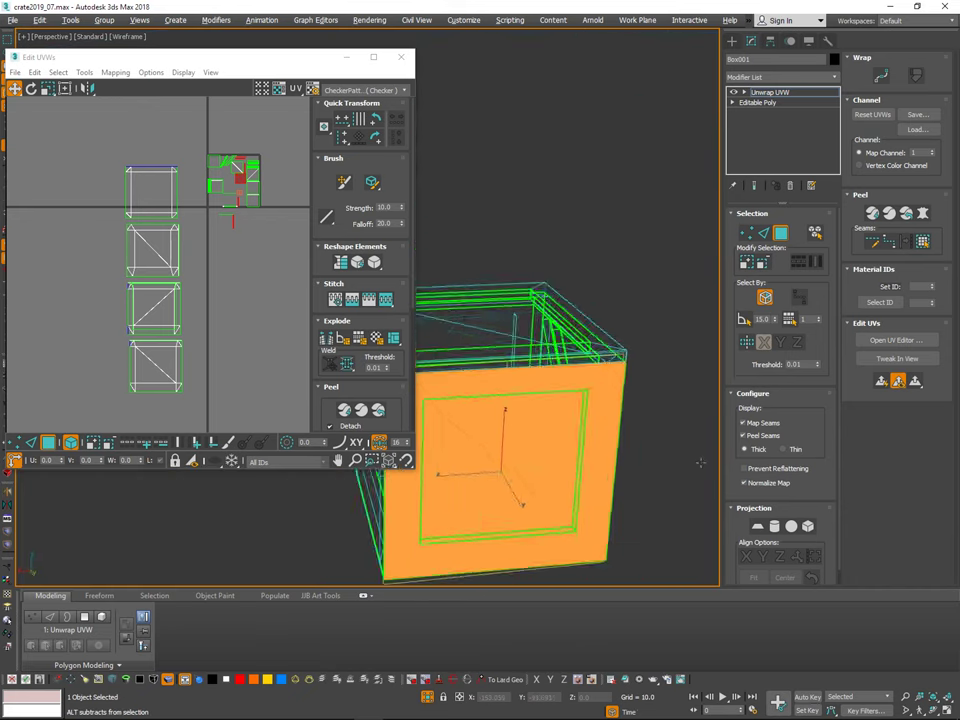
Step: Add the missing corner faces along the lower edge of this side to the selection
{"action": "middle_click_drag", "start_coordinate": [522, 334], "coordinate": [578, 360], "text": "alt"}
{"action": "scroll", "coordinate": [483, 363], "scroll_direction": "up", "scroll_amount": 4}
{"action": "middle_click_drag", "start_coordinate": [483, 363], "coordinate": [549, 340], "text": "alt"}
{"action": "scroll", "coordinate": [477, 404], "scroll_direction": "up", "scroll_amount": 5}
{"action": "left_click", "coordinate": [482, 476], "text": "ctrl"}
{"action": "scroll", "coordinate": [484, 474], "scroll_direction": "down", "scroll_amount": 6}
{"action": "scroll", "coordinate": [522, 490], "scroll_direction": "up", "scroll_amount": 5}
{"action": "scroll", "coordinate": [522, 490], "scroll_direction": "up", "scroll_amount": 1}
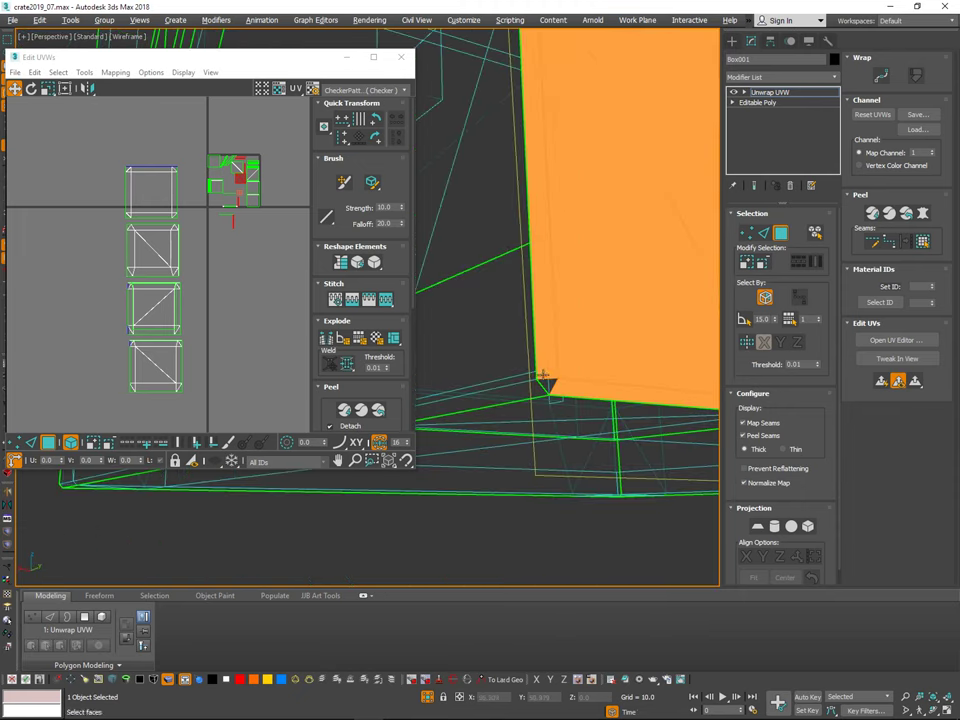
{"action": "left_click", "coordinate": [550, 381], "text": "ctrl"}
{"action": "scroll", "coordinate": [609, 398], "scroll_direction": "down", "scroll_amount": 6}
{"action": "middle_click_drag", "start_coordinate": [583, 446], "coordinate": [322, 452], "text": "alt"}
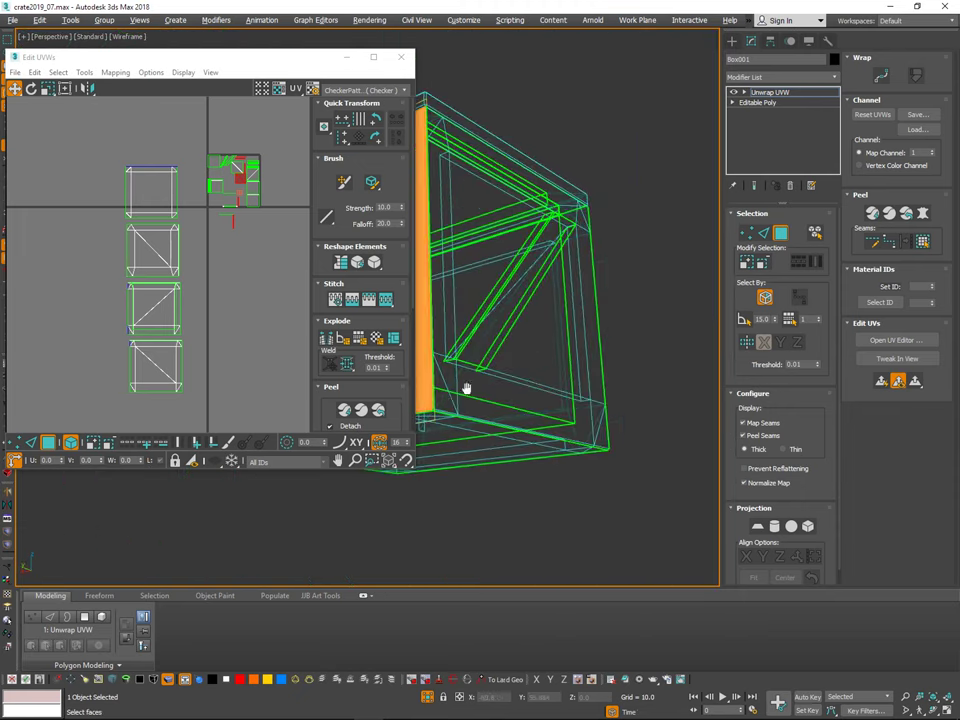
{"action": "middle_click_drag", "start_coordinate": [465, 388], "coordinate": [486, 399], "text": "alt"}
{"action": "scroll", "coordinate": [507, 374], "scroll_direction": "up", "scroll_amount": 5}
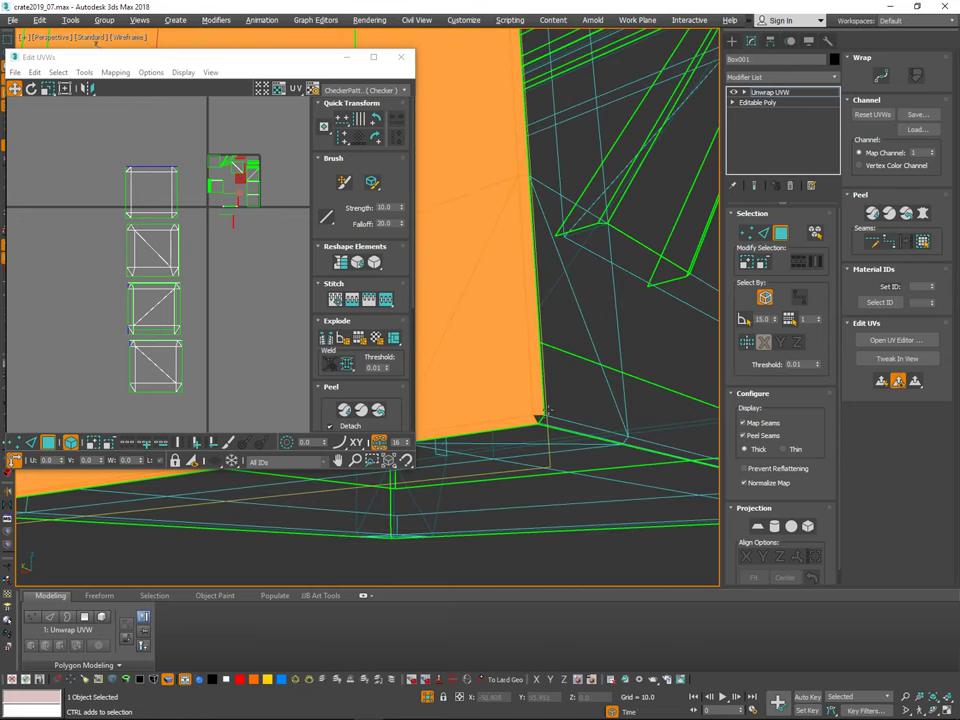
{"action": "scroll", "coordinate": [540, 413], "scroll_direction": "down", "scroll_amount": 5}
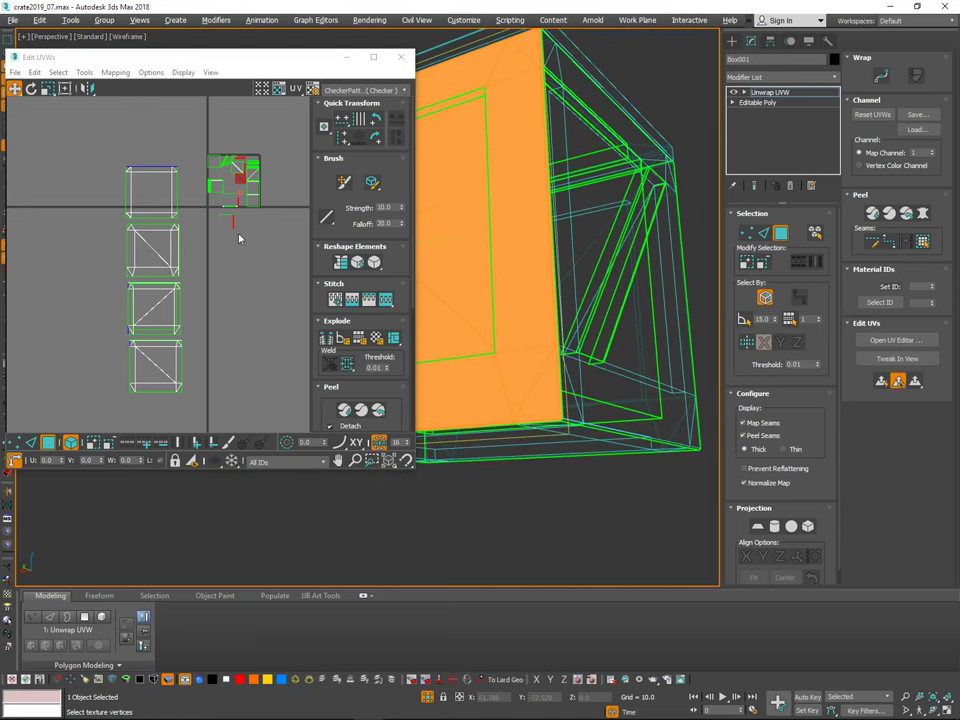
Step: Break the selected side's UV faces apart and move them below the UV square
{"action": "scroll", "coordinate": [239, 238], "scroll_direction": "up", "scroll_amount": 2}
{"action": "middle_click_drag", "start_coordinate": [246, 331], "coordinate": [252, 346]}
{"action": "right_click", "coordinate": [255, 271]}
{"action": "left_click", "coordinate": [236, 316]}
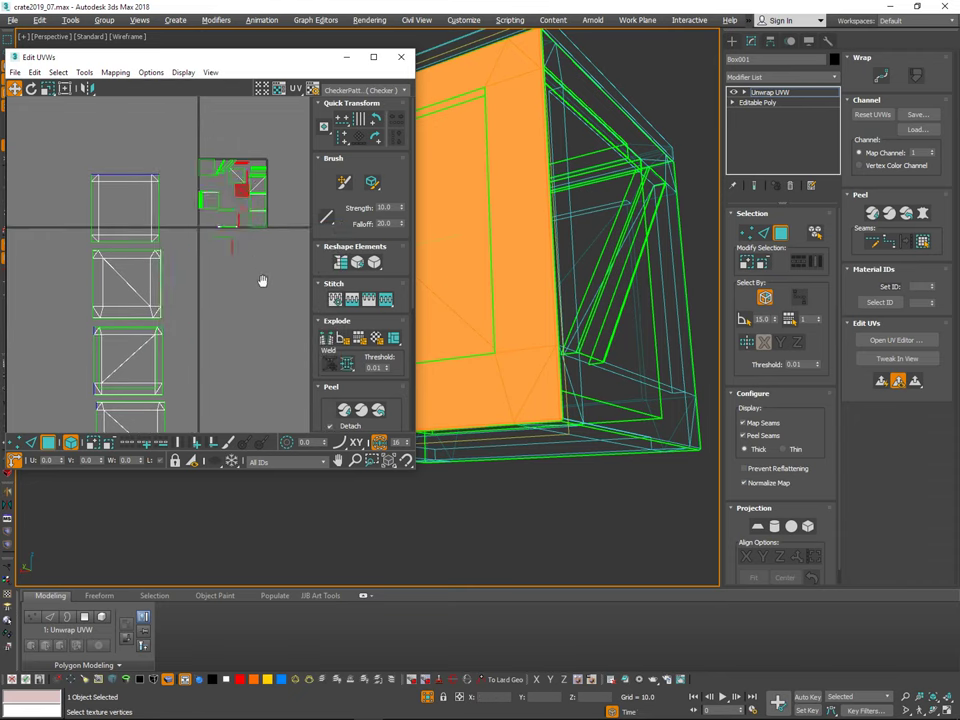
{"action": "middle_click_drag", "start_coordinate": [262, 281], "coordinate": [258, 297]}
{"action": "scroll", "coordinate": [257, 298], "scroll_direction": "down", "scroll_amount": 2}
{"action": "left_click_drag", "start_coordinate": [248, 280], "coordinate": [241, 363]}
Step: Apply a planar projection aligned to Y to the selected side and place its shell below the four finished shells
{"action": "left_click", "coordinate": [765, 528]}
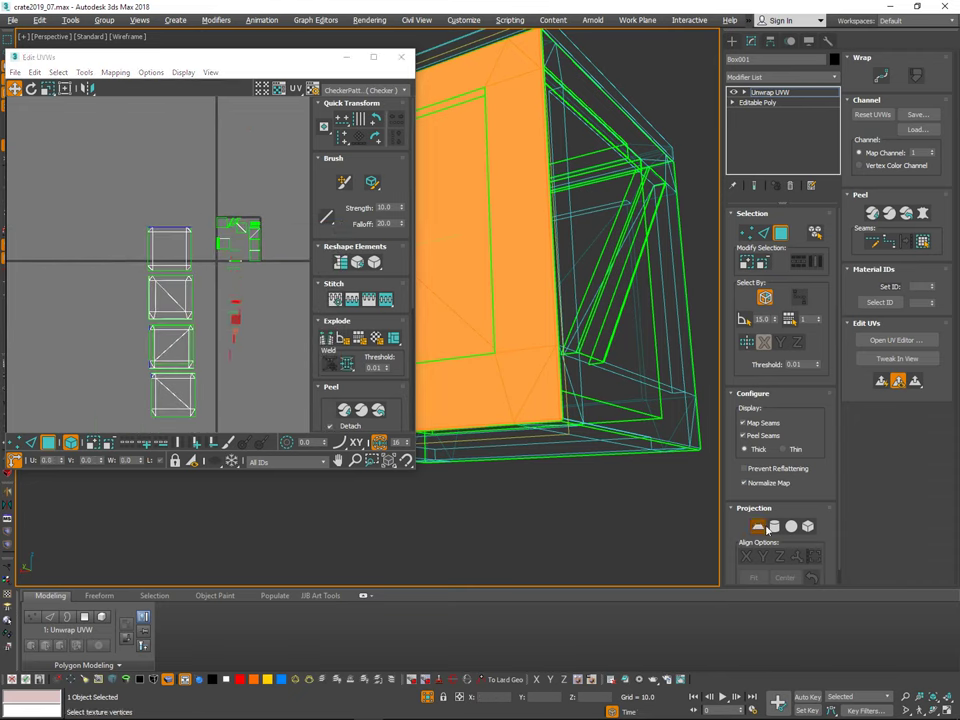
{"action": "key", "text": "F3"}
{"action": "mouse_move", "coordinate": [608, 483]}
{"action": "middle_mouse_down"}
{"action": "mouse_move", "coordinate": [618, 500]}
{"action": "mouse_move", "coordinate": [690, 470]}
{"action": "middle_mouse_up"}
{"action": "left_click", "coordinate": [765, 556]}
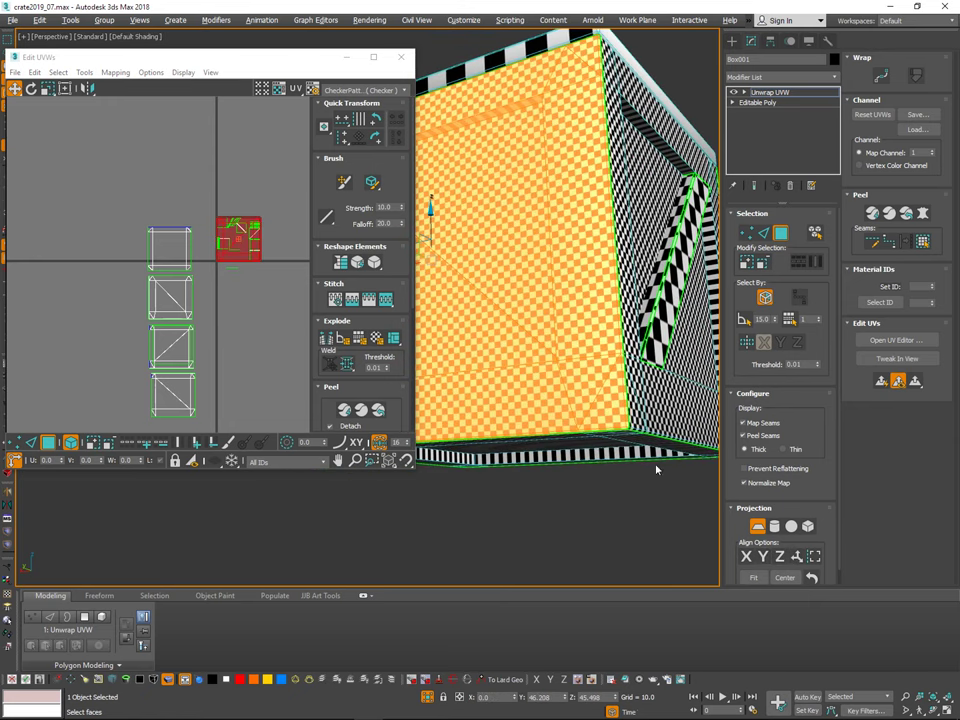
{"action": "left_click_drag", "start_coordinate": [255, 274], "coordinate": [252, 398]}
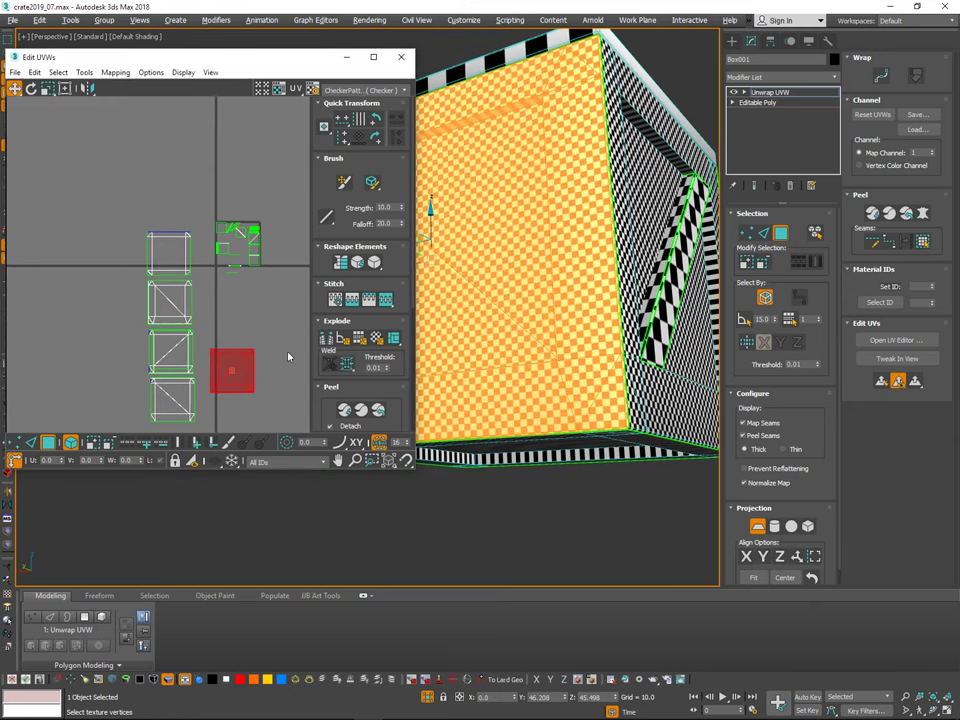
{"action": "middle_click_drag", "start_coordinate": [243, 392], "coordinate": [286, 335]}
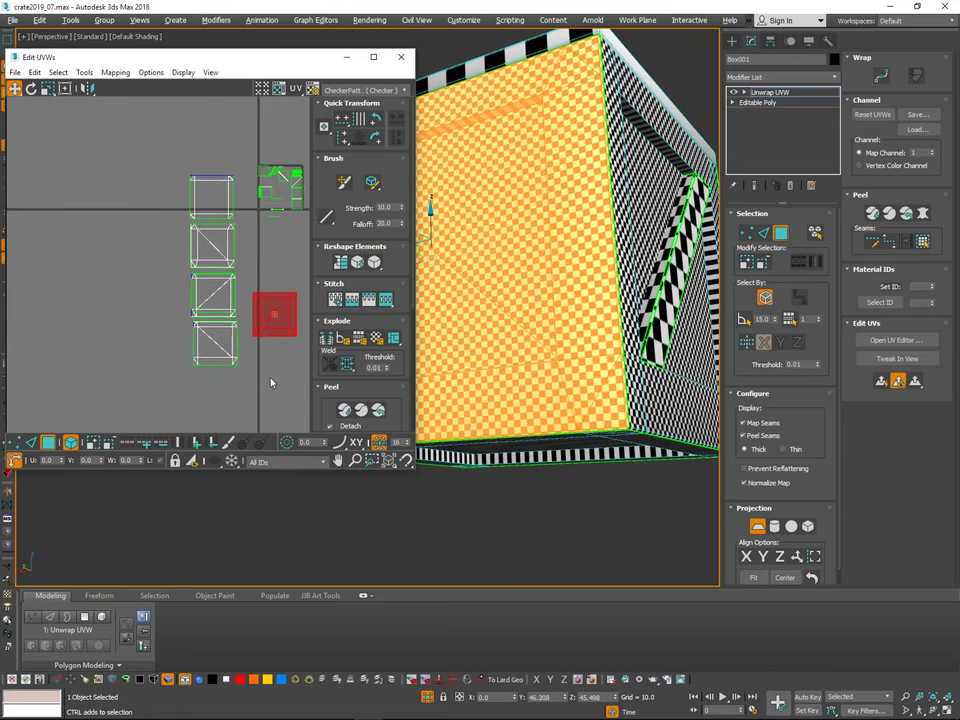
{"action": "left_click_drag", "start_coordinate": [280, 328], "coordinate": [235, 406]}
Step: Leave planar mapping and select both triangular panels on the crate's top
{"action": "scroll", "coordinate": [608, 411], "scroll_direction": "down", "scroll_amount": 5}
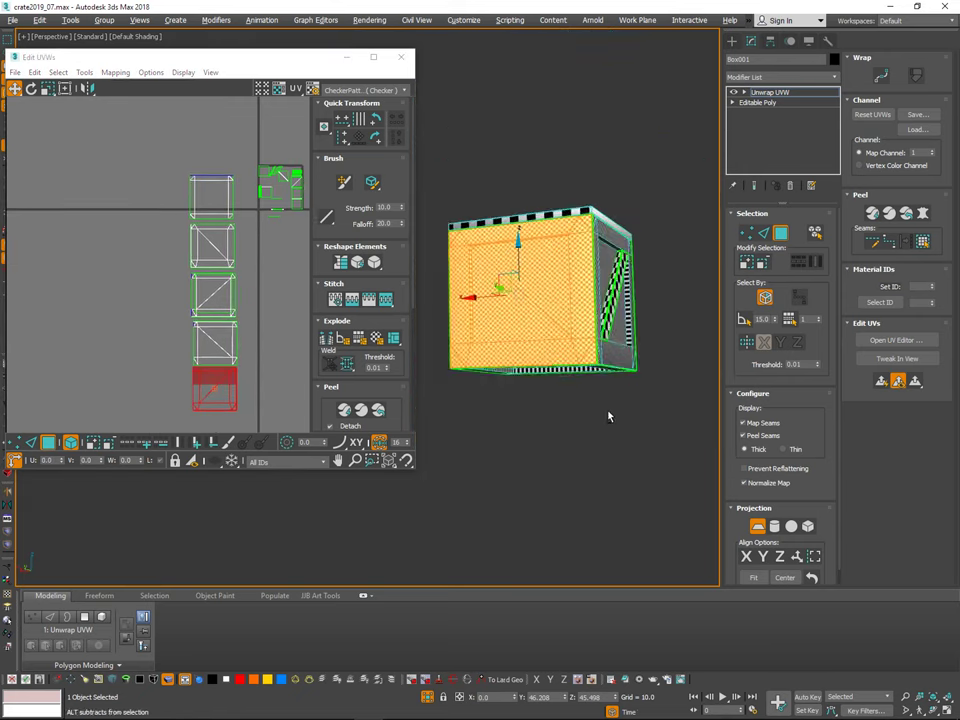
{"action": "middle_click_drag", "start_coordinate": [608, 416], "coordinate": [660, 404], "text": "alt"}
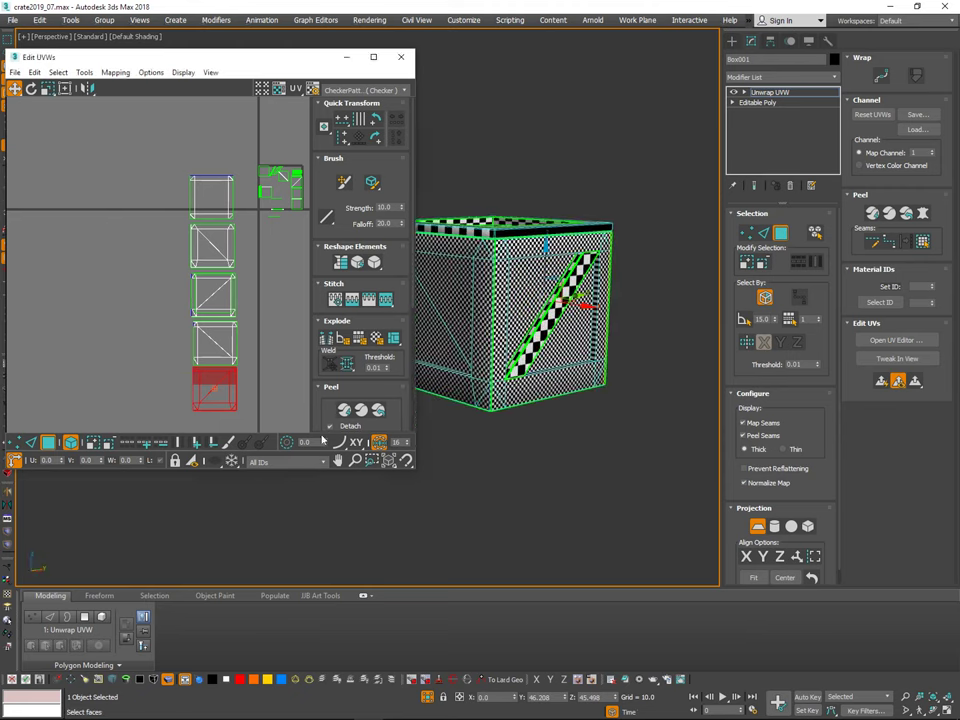
{"action": "middle_click_drag", "start_coordinate": [630, 338], "coordinate": [676, 342], "text": "alt"}
{"action": "left_click", "coordinate": [757, 525]}
{"action": "middle_click_drag", "start_coordinate": [655, 410], "coordinate": [622, 495], "text": "alt"}
{"action": "left_click", "coordinate": [639, 384]}
{"action": "left_click", "coordinate": [522, 305]}
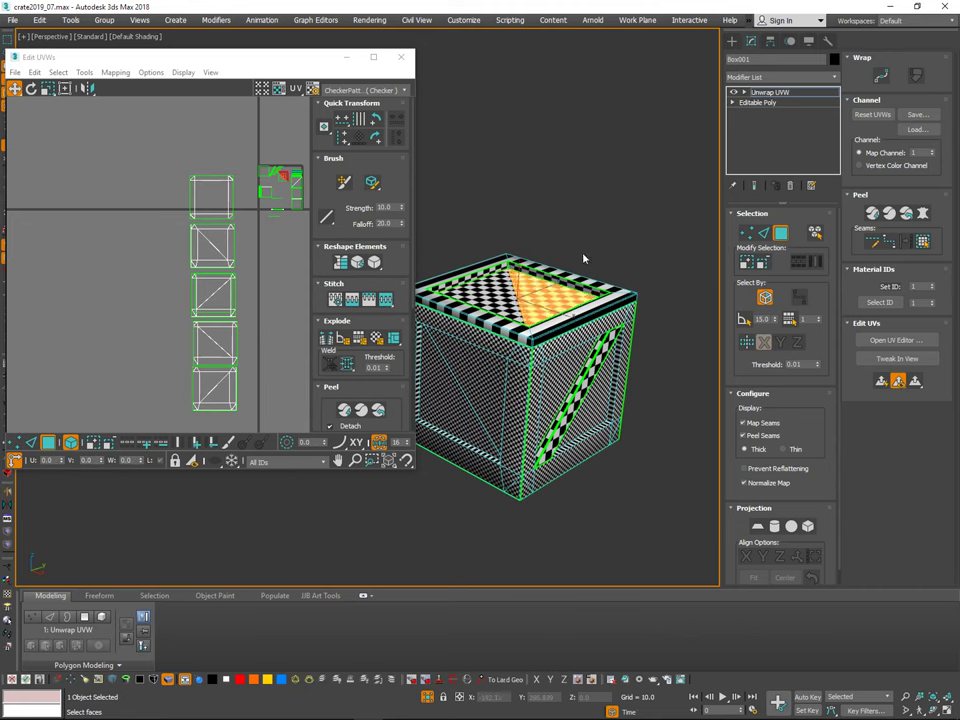
{"action": "middle_click_drag", "start_coordinate": [584, 259], "coordinate": [517, 325], "text": "alt"}
{"action": "left_click", "coordinate": [494, 338], "text": "ctrl"}
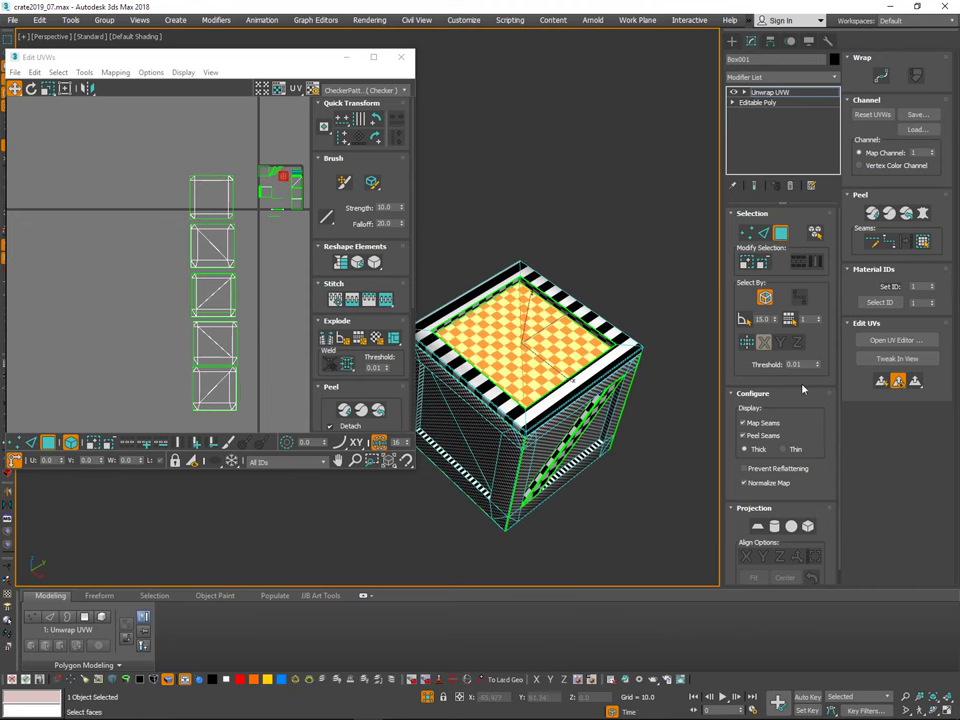
Step: Grow the top selection over the frame, the bevels and the outer band of the rim
{"action": "left_click", "coordinate": [751, 263]}
{"action": "left_click", "coordinate": [751, 263]}
{"action": "middle_click_drag", "start_coordinate": [585, 308], "coordinate": [676, 307], "text": "alt"}
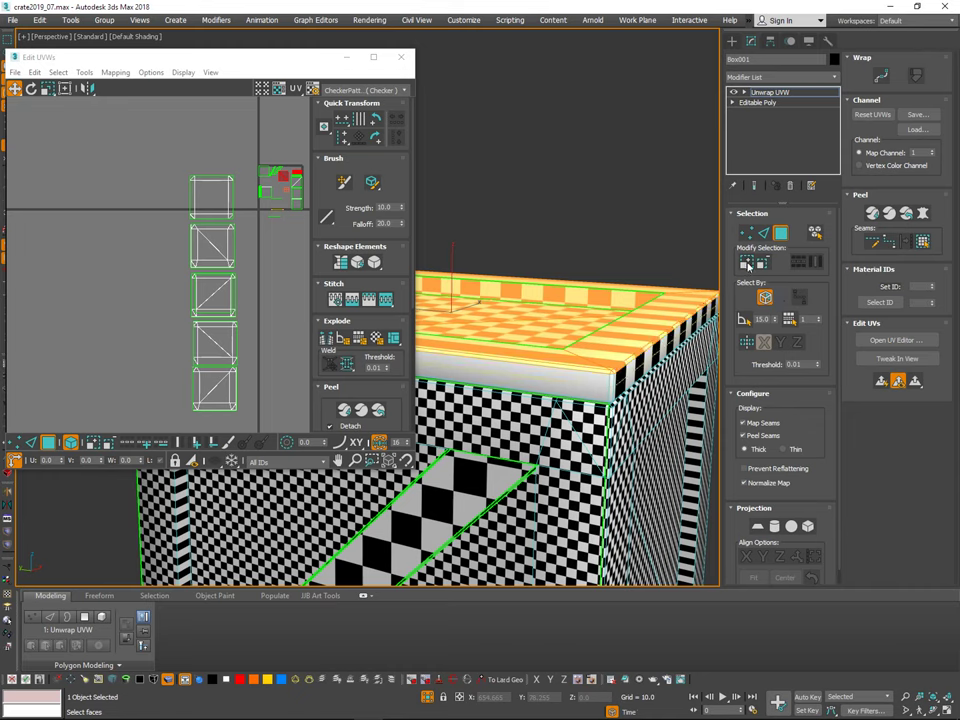
{"action": "left_click", "coordinate": [751, 264]}
{"action": "middle_click_drag", "start_coordinate": [587, 343], "coordinate": [425, 355]}
{"action": "left_click", "coordinate": [750, 267]}
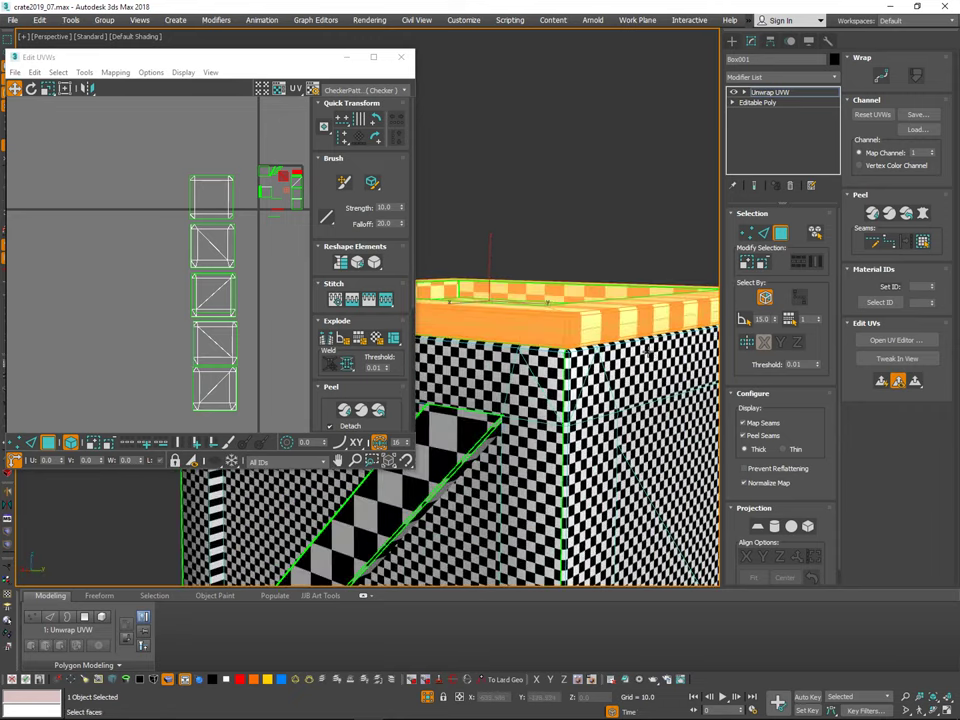
{"action": "scroll", "coordinate": [609, 347], "scroll_direction": "down", "scroll_amount": 5}
{"action": "middle_click_drag", "start_coordinate": [560, 338], "coordinate": [652, 347], "text": "alt"}
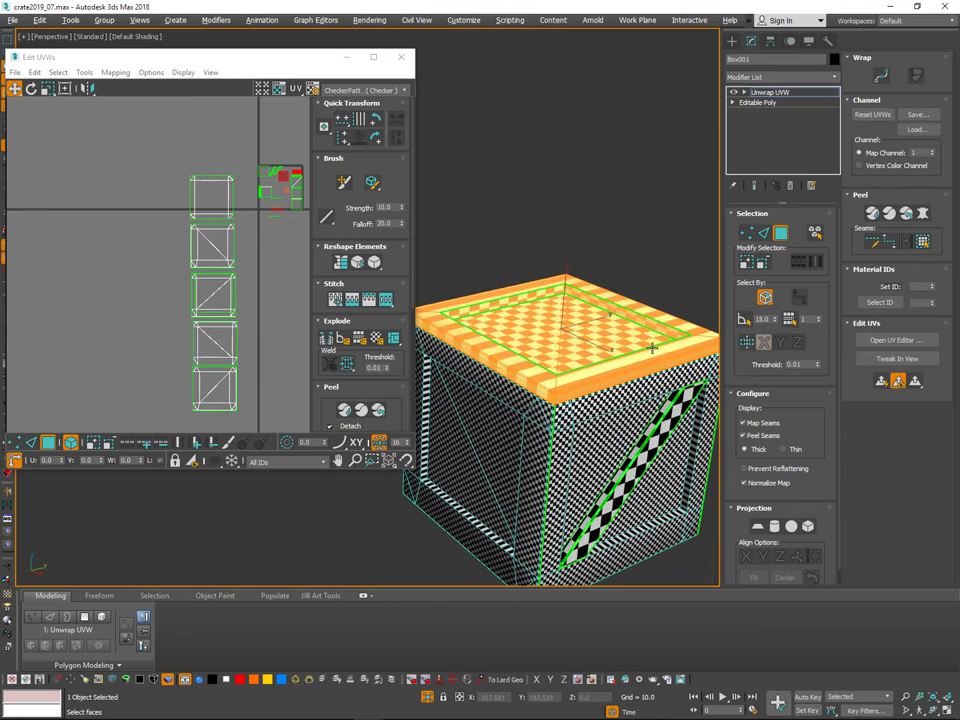
Step: Break the selected top's UV faces apart and move them below the UV square
{"action": "middle_click_drag", "start_coordinate": [262, 246], "coordinate": [200, 262]}
{"action": "right_click", "coordinate": [240, 255]}
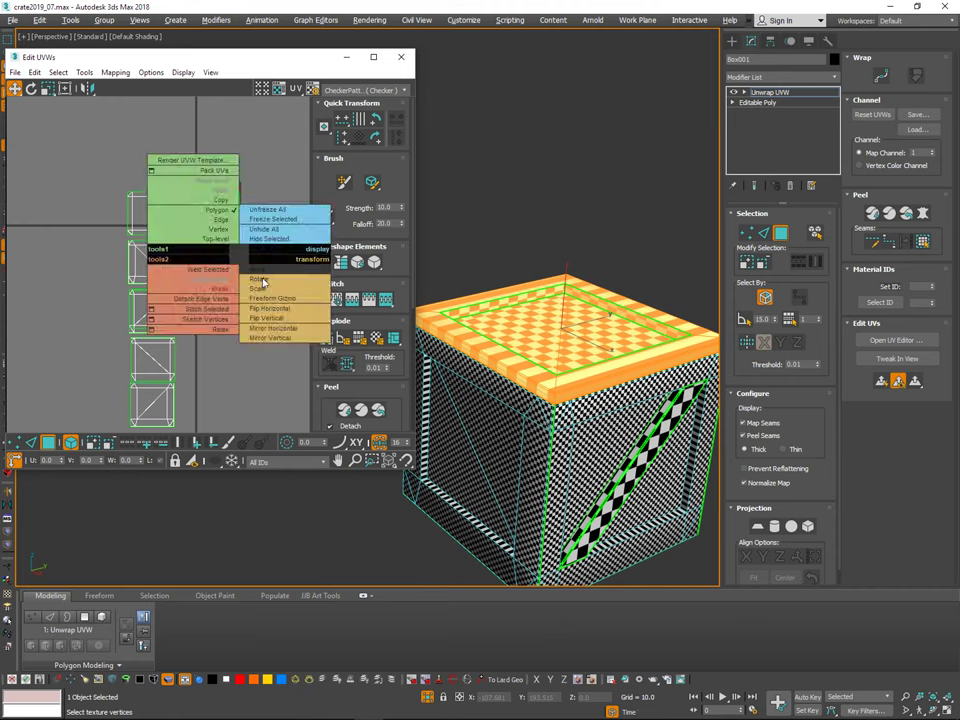
{"action": "left_click", "coordinate": [228, 289]}
{"action": "left_click_drag", "start_coordinate": [243, 265], "coordinate": [230, 334]}
{"action": "right_click", "coordinate": [283, 308]}
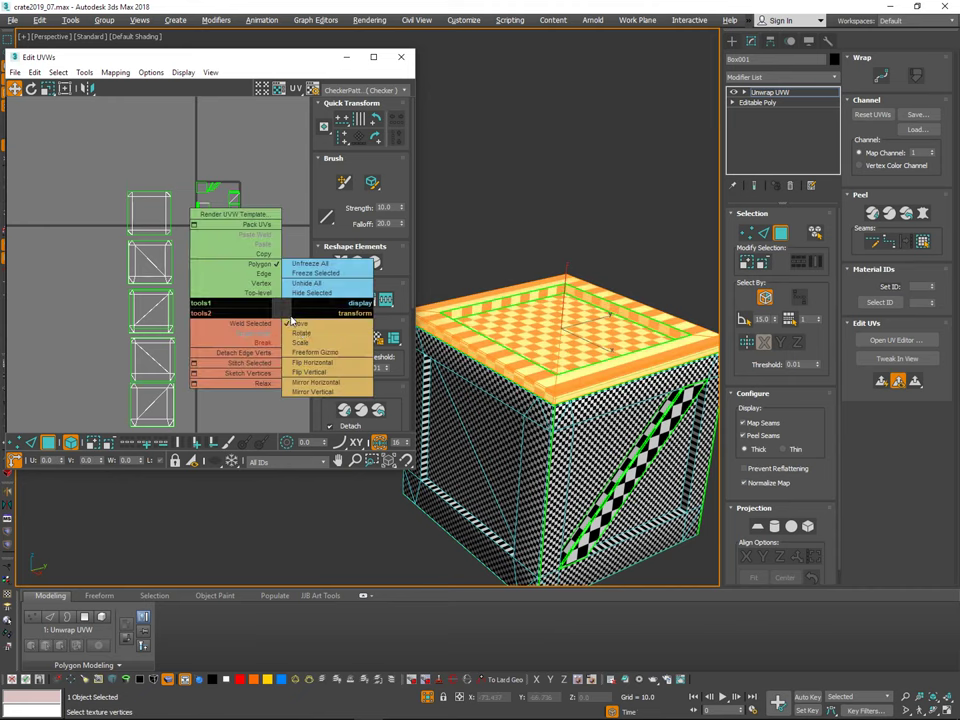
{"action": "left_click", "coordinate": [278, 405]}
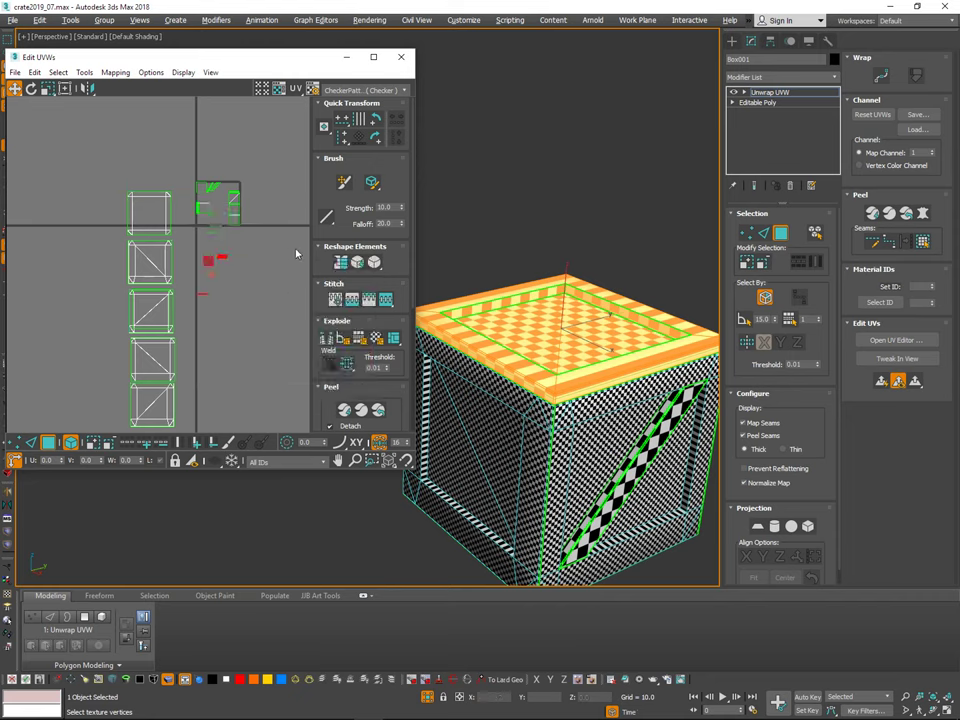
{"action": "right_click", "coordinate": [277, 325]}
{"action": "left_click", "coordinate": [258, 410]}
Step: Apply a planar projection aligned to Z to the crate's top and move its shell beside the stacked shells, below the UV square
{"action": "left_click", "coordinate": [757, 528]}
{"action": "left_click", "coordinate": [779, 557]}
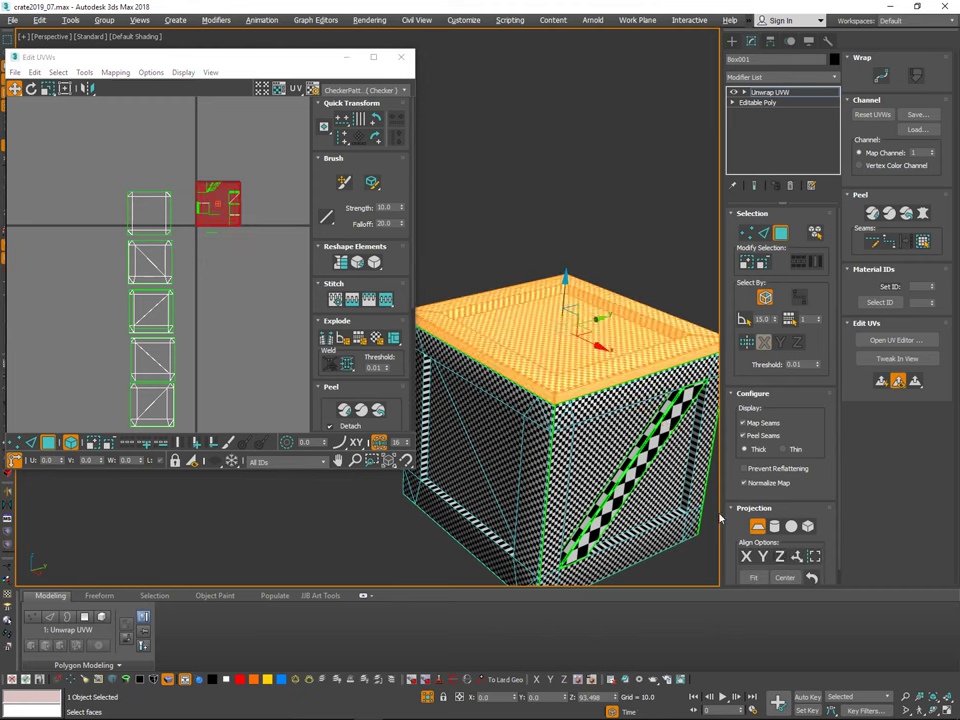
{"action": "middle_click_drag", "start_coordinate": [480, 338], "coordinate": [456, 377], "text": "alt"}
{"action": "scroll", "coordinate": [250, 225], "scroll_direction": "up", "scroll_amount": 2}
{"action": "left_click_drag", "start_coordinate": [230, 226], "coordinate": [224, 343]}
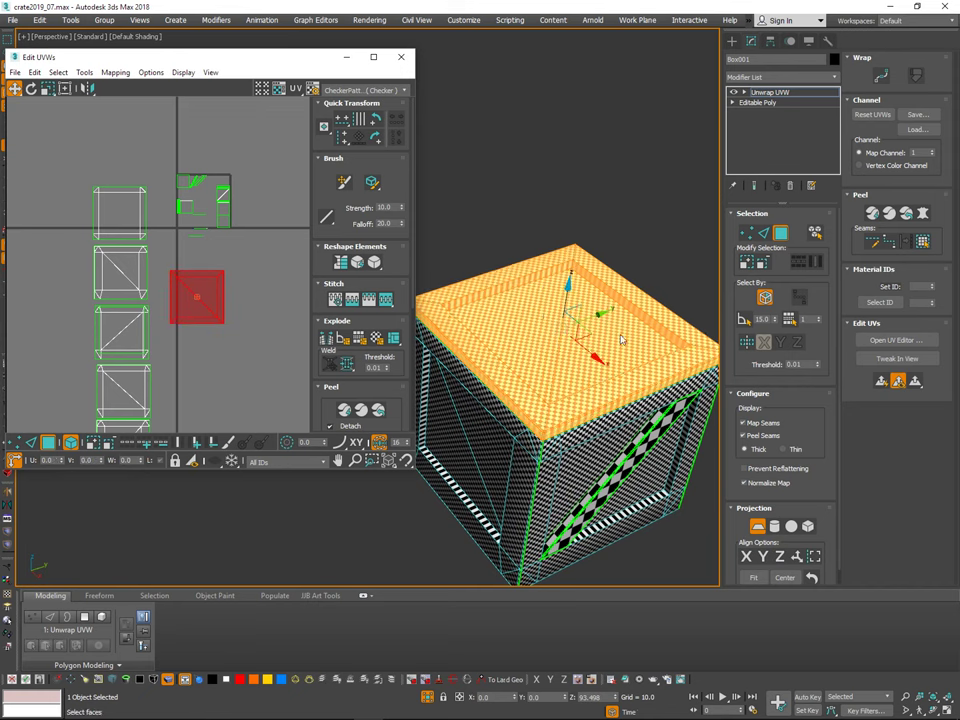
{"action": "middle_click_drag", "start_coordinate": [621, 335], "coordinate": [642, 198], "text": "alt"}
{"action": "scroll", "coordinate": [606, 327], "scroll_direction": "up", "scroll_amount": 3}
{"action": "middle_click_drag", "start_coordinate": [625, 329], "coordinate": [666, 306], "text": "alt"}
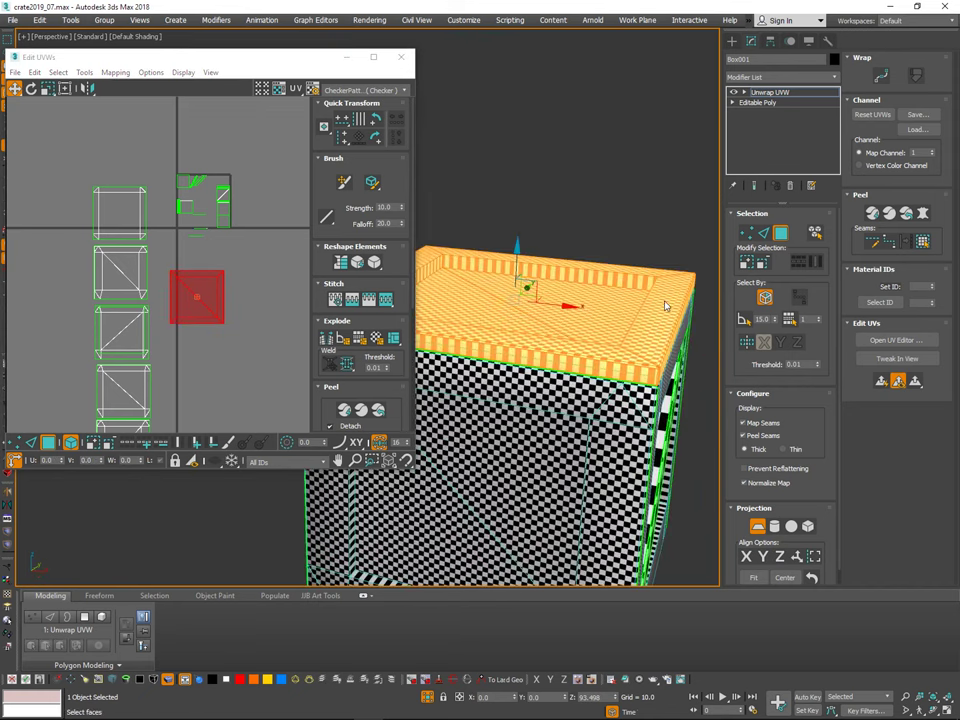
{"action": "left_click", "coordinate": [779, 237]}
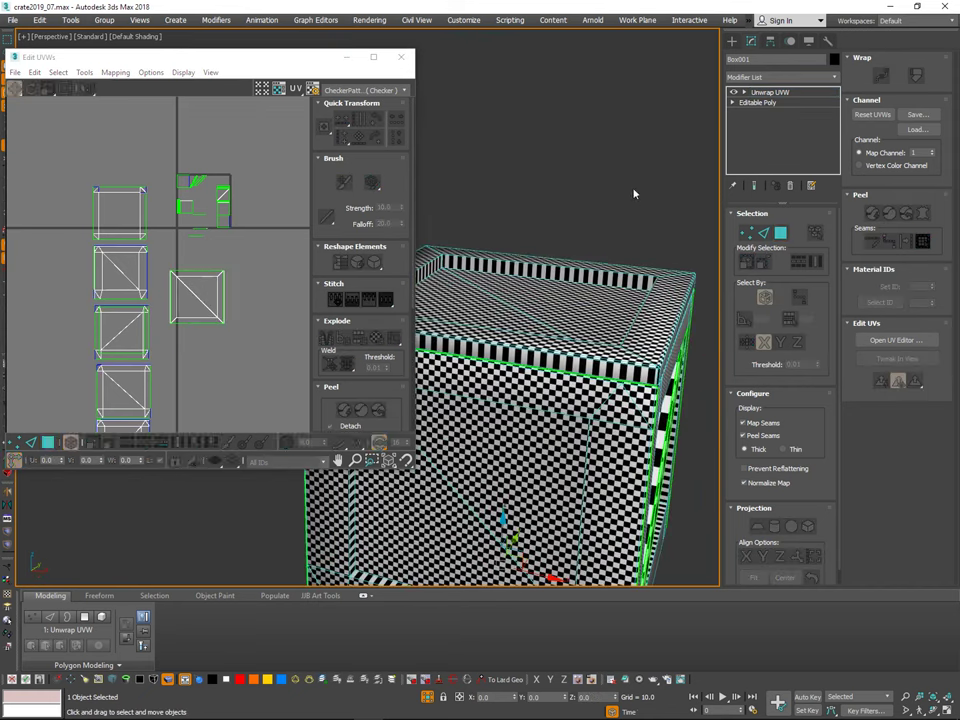
{"action": "left_click", "coordinate": [635, 194]}
{"action": "left_click", "coordinate": [693, 273]}
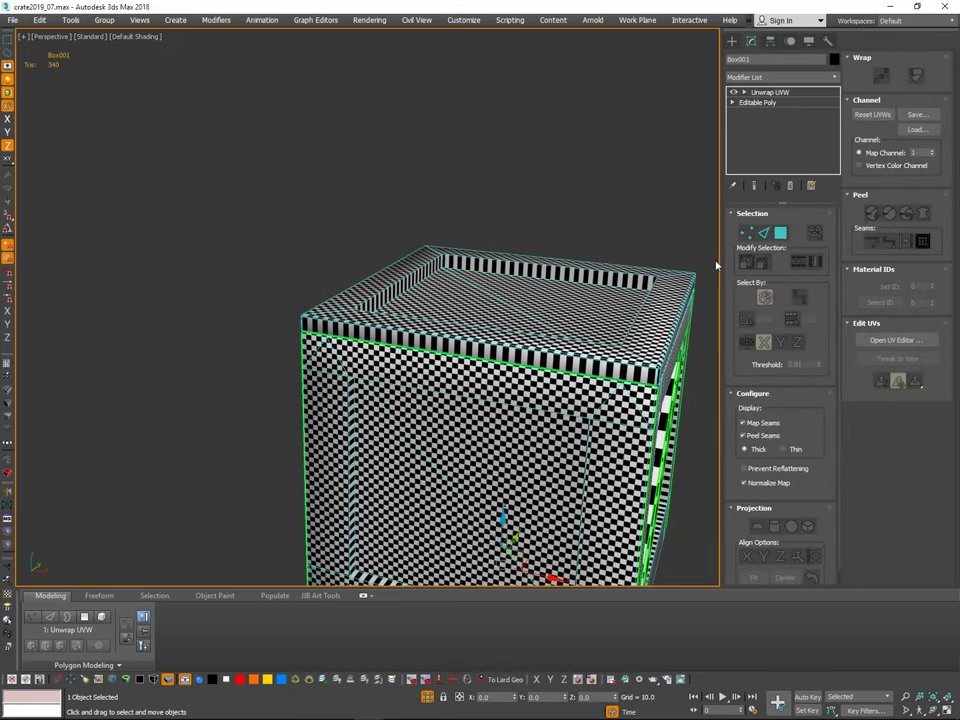
{"action": "left_click", "coordinate": [896, 340]}
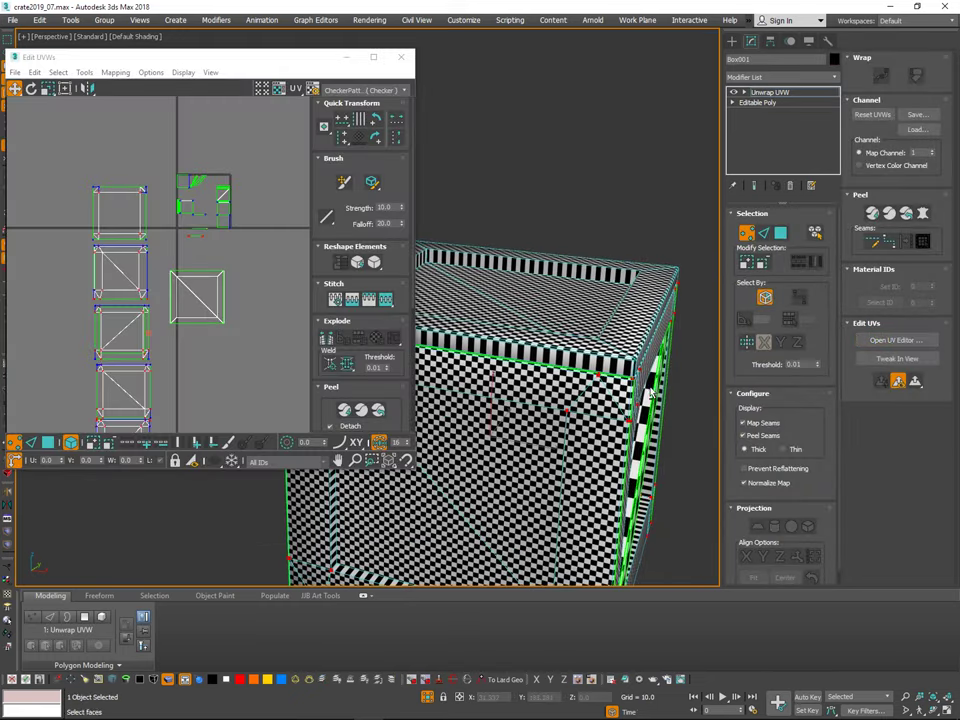
Step: Select the short vertical edges at the corners of the crate's top rim and break the top shell's UVs along them
{"action": "scroll", "coordinate": [595, 356], "scroll_direction": "up", "scroll_amount": 5}
{"action": "scroll", "coordinate": [583, 350], "scroll_direction": "down", "scroll_amount": 1}
{"action": "key", "text": "2"}
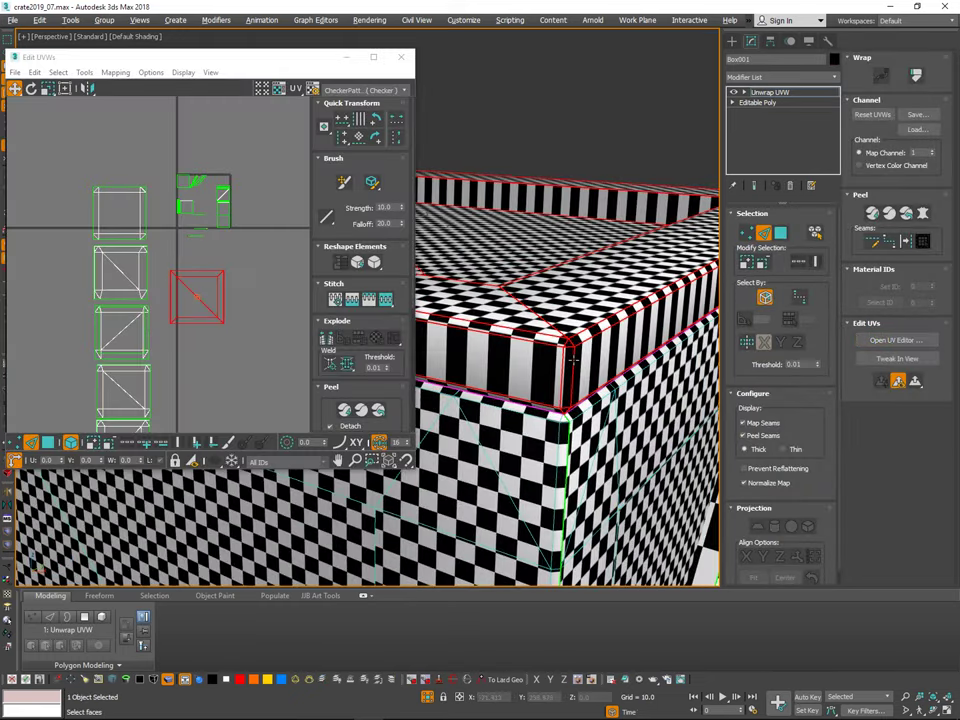
{"action": "left_click", "coordinate": [577, 364]}
{"action": "middle_click_drag", "start_coordinate": [577, 373], "coordinate": [580, 336], "text": "alt"}
{"action": "middle_click_drag", "start_coordinate": [574, 390], "coordinate": [576, 432], "text": "alt"}
{"action": "scroll", "coordinate": [574, 380], "scroll_direction": "up", "scroll_amount": 3}
{"action": "scroll", "coordinate": [574, 365], "scroll_direction": "down", "scroll_amount": 3}
{"action": "middle_click_drag", "start_coordinate": [574, 356], "coordinate": [614, 364], "text": "alt"}
{"action": "scroll", "coordinate": [640, 330], "scroll_direction": "down", "scroll_amount": 4}
{"action": "middle_click_drag", "start_coordinate": [595, 456], "coordinate": [618, 408], "text": "alt"}
{"action": "scroll", "coordinate": [565, 471], "scroll_direction": "down", "scroll_amount": 6}
{"action": "middle_click_drag", "start_coordinate": [565, 471], "coordinate": [594, 369], "text": "alt"}
{"action": "scroll", "coordinate": [594, 369], "scroll_direction": "down", "scroll_amount": 2}
{"action": "scroll", "coordinate": [540, 372], "scroll_direction": "up", "scroll_amount": 10}
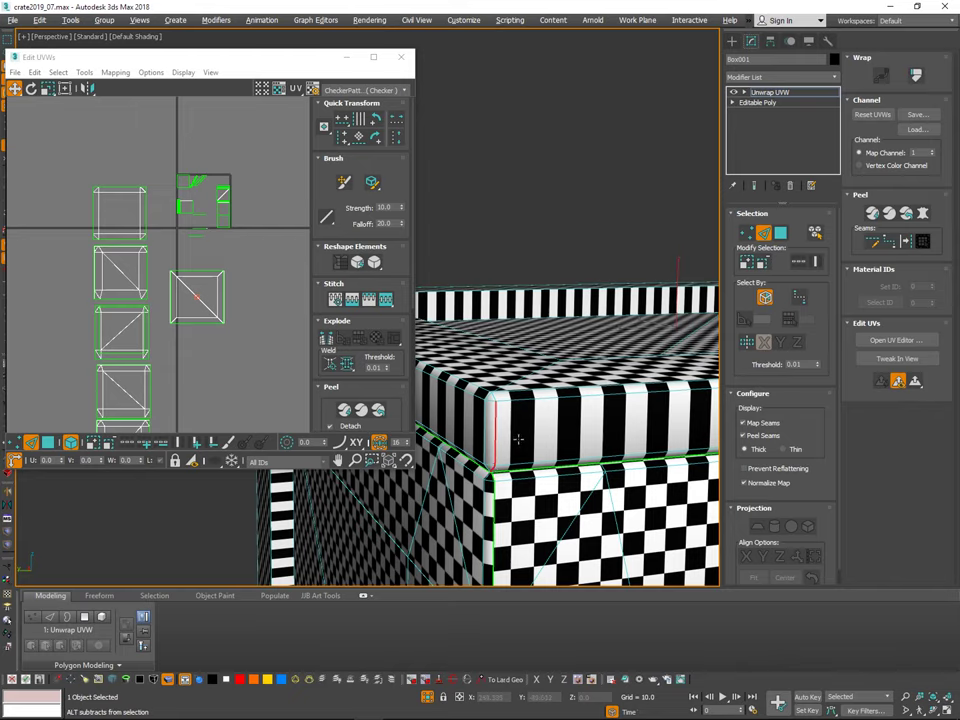
{"action": "middle_click_drag", "start_coordinate": [518, 439], "coordinate": [430, 425], "text": "alt"}
{"action": "scroll", "coordinate": [558, 390], "scroll_direction": "down", "scroll_amount": 6}
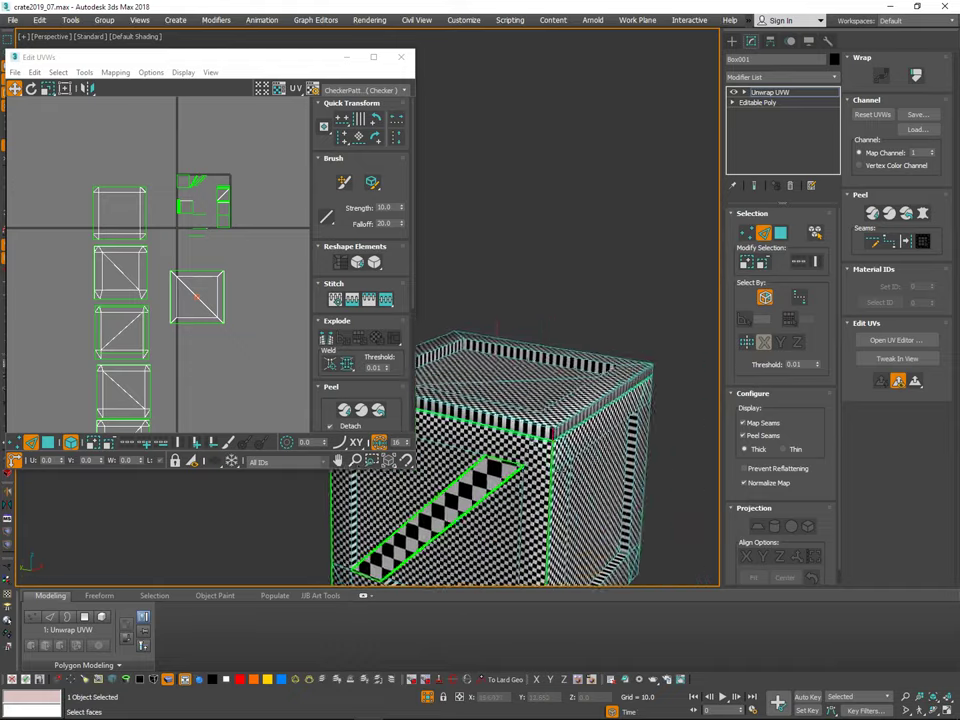
{"action": "mouse_move", "coordinate": [545, 486]}
{"action": "middle_mouse_down", "text": "alt"}
{"action": "mouse_move", "coordinate": [472, 462]}
{"action": "mouse_move", "coordinate": [590, 465]}
{"action": "mouse_move", "coordinate": [541, 477]}
{"action": "middle_mouse_up", "text": "alt"}
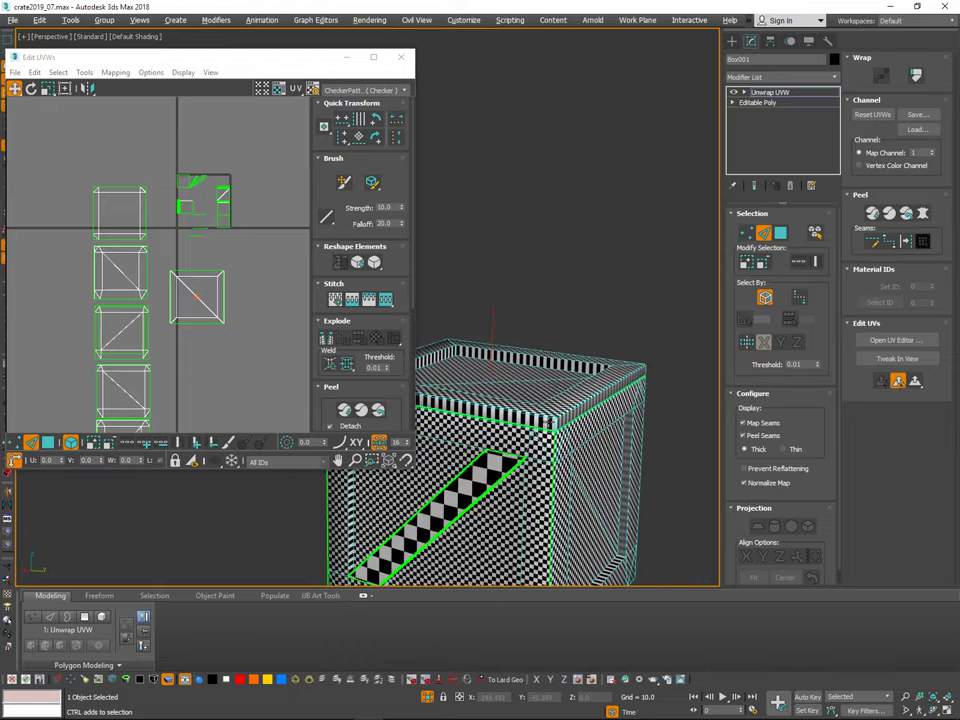
{"action": "scroll", "coordinate": [570, 425], "scroll_direction": "up", "scroll_amount": 10}
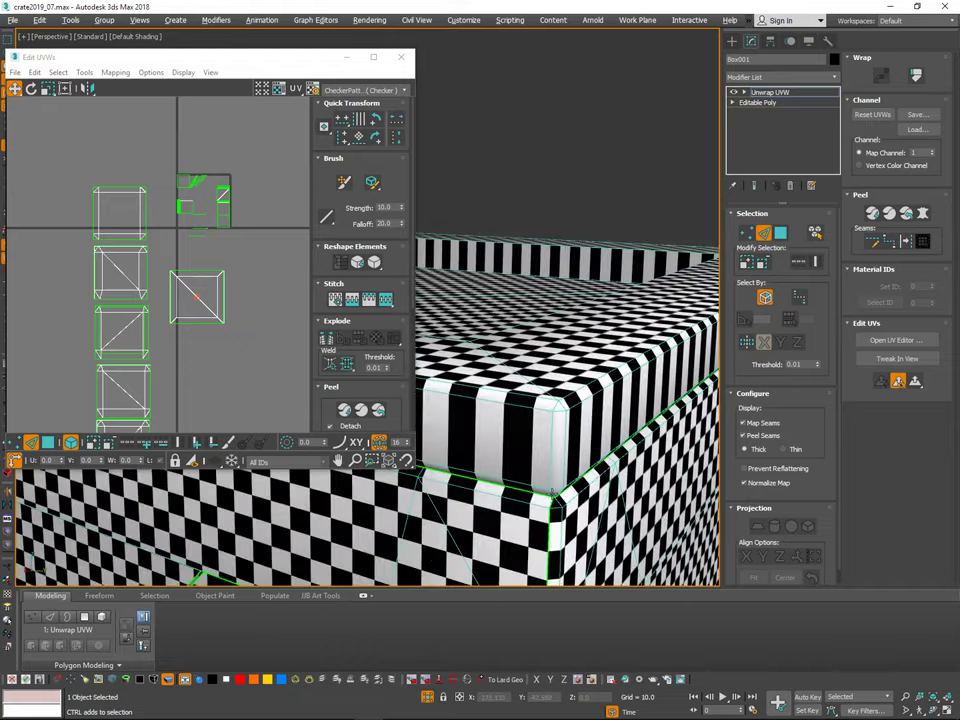
{"action": "scroll", "coordinate": [582, 384], "scroll_direction": "down", "scroll_amount": 10}
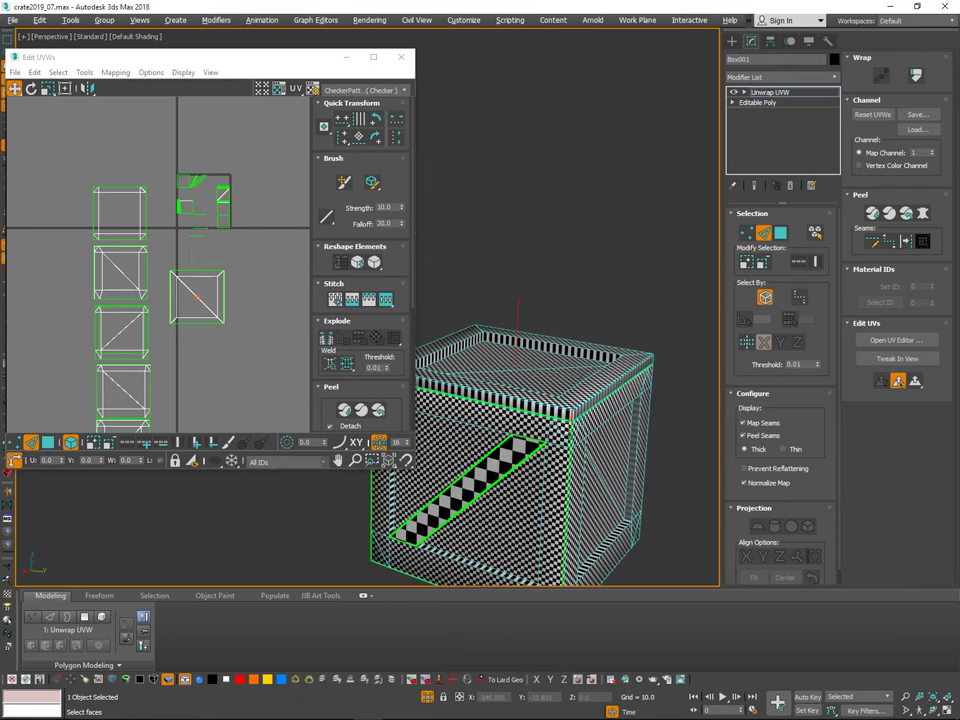
{"action": "middle_click_drag", "start_coordinate": [233, 281], "coordinate": [249, 281]}
{"action": "right_click", "coordinate": [221, 290]}
{"action": "left_click", "coordinate": [209, 325]}
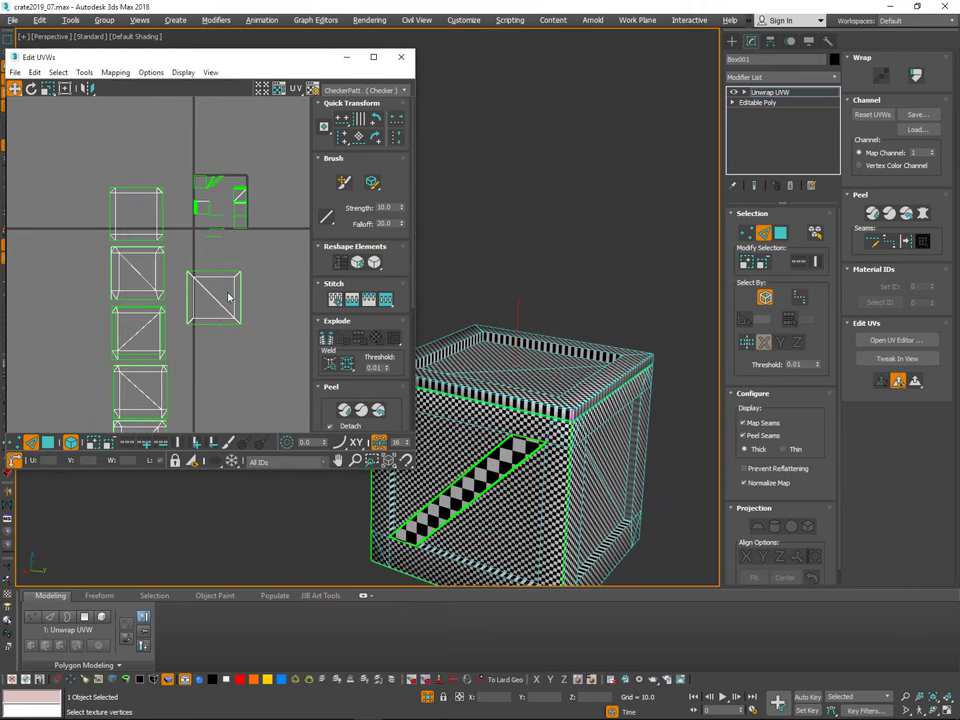
Step: Select all of the crate's large side, bottom and top shells and relax them by polygon angles
{"action": "scroll", "coordinate": [228, 302], "scroll_direction": "up", "scroll_amount": 2}
{"action": "key", "text": "3"}
{"action": "left_click", "coordinate": [181, 322]}
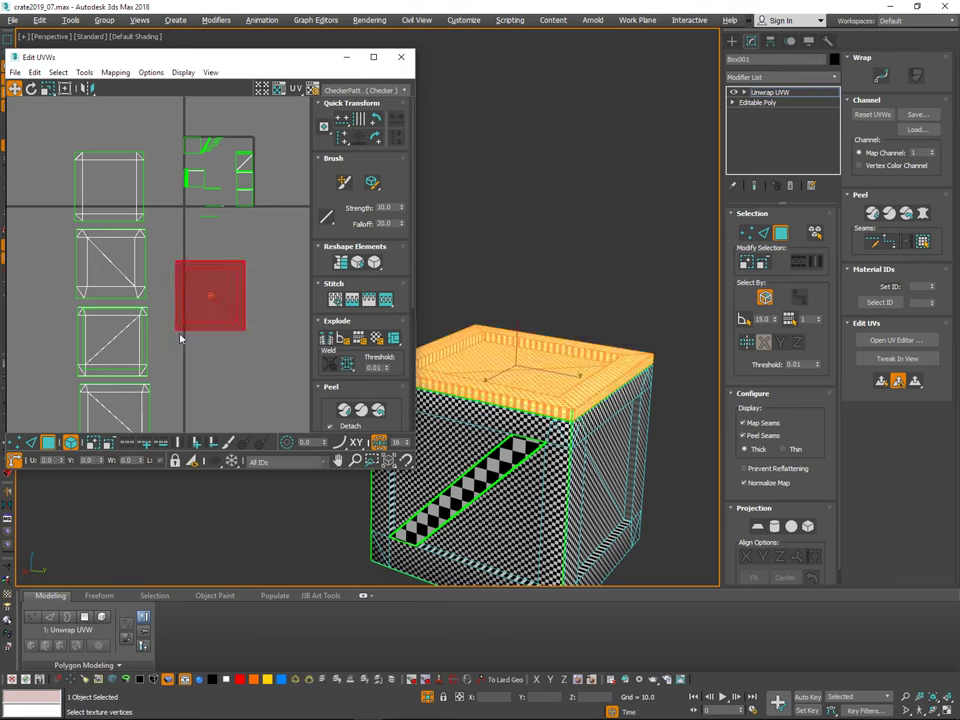
{"action": "middle_click_drag", "start_coordinate": [168, 206], "coordinate": [175, 161]}
{"action": "scroll", "coordinate": [174, 161], "scroll_direction": "down", "scroll_amount": 2}
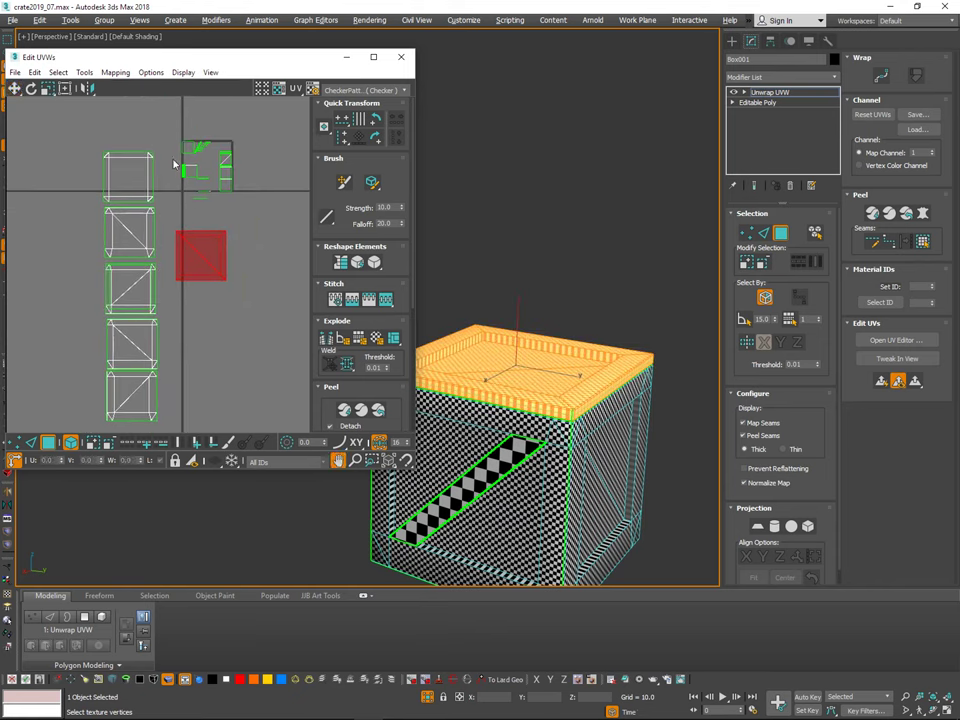
{"action": "left_click_drag", "start_coordinate": [171, 118], "coordinate": [56, 462]}
{"action": "key", "text": "ctrl+a"}
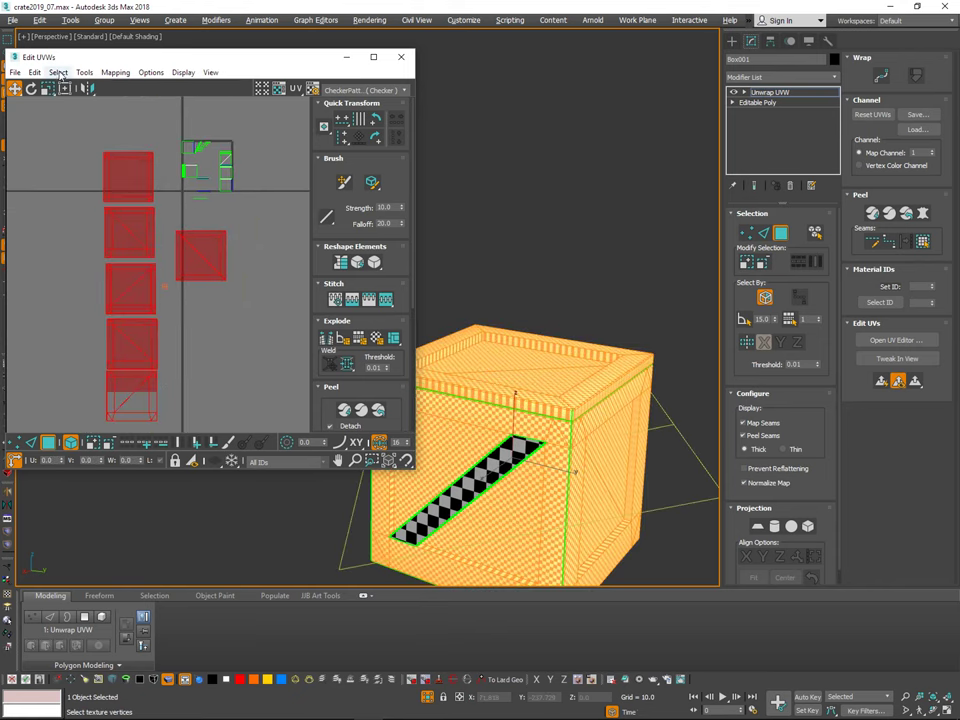
{"action": "left_click", "coordinate": [84, 72]}
{"action": "left_click", "coordinate": [122, 276]}
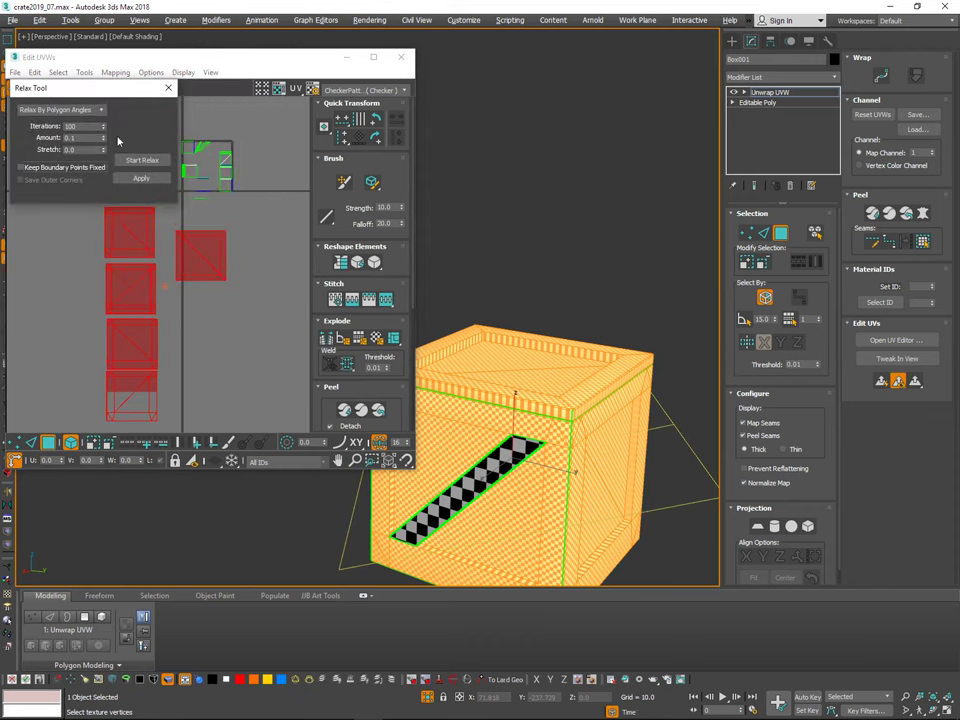
{"action": "left_click", "coordinate": [141, 160]}
{"action": "left_click", "coordinate": [257, 363]}
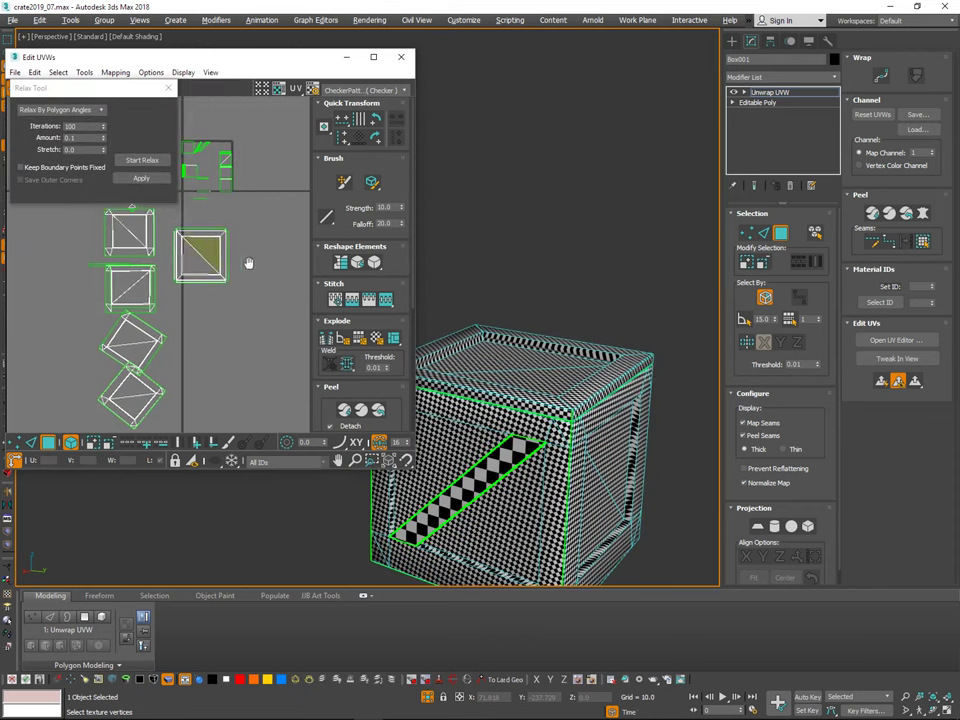
Step: Switch the viewport to wireframe and move the thin strip shell well clear of the crate's large shells
{"action": "middle_click_drag", "start_coordinate": [248, 263], "coordinate": [355, 272]}
{"action": "scroll", "coordinate": [275, 328], "scroll_direction": "up", "scroll_amount": 3}
{"action": "left_click", "coordinate": [166, 256]}
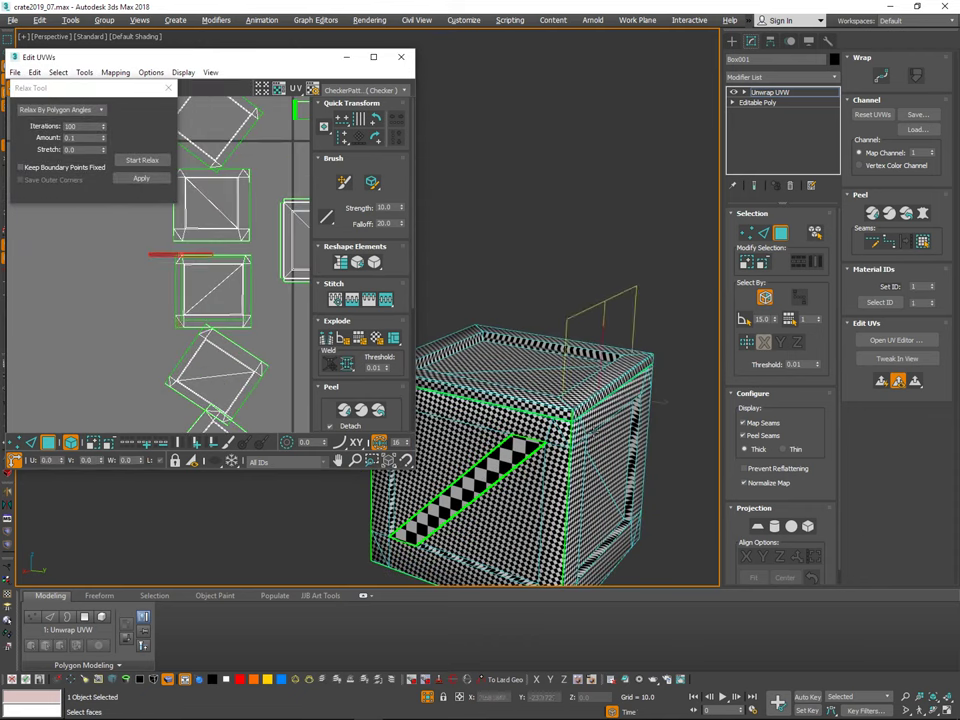
{"action": "middle_click_drag", "start_coordinate": [692, 462], "coordinate": [647, 426], "text": "alt"}
{"action": "left_click", "coordinate": [578, 464]}
{"action": "left_click", "coordinate": [583, 463], "text": "ctrl"}
{"action": "key", "text": "F3"}
{"action": "key", "text": "ctrl+z"}
{"action": "key", "text": "ctrl+z"}
{"action": "middle_click_drag", "start_coordinate": [205, 317], "coordinate": [184, 335]}
{"action": "left_click_drag", "start_coordinate": [148, 344], "coordinate": [302, 300]}
{"action": "middle_click_drag", "start_coordinate": [261, 340], "coordinate": [122, 349]}
{"action": "left_click_drag", "start_coordinate": [180, 340], "coordinate": [288, 309]}
{"action": "middle_click_drag", "start_coordinate": [234, 359], "coordinate": [261, 339]}
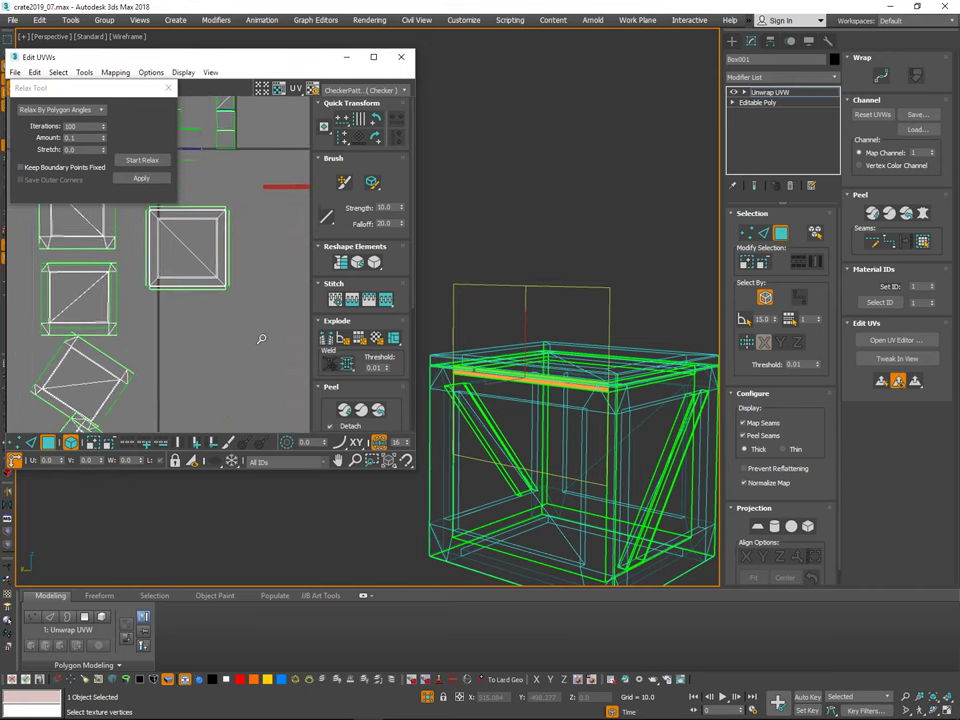
Step: Spread the overlapping large crate shells apart below the UV square and return the viewport to shaded display
{"action": "scroll", "coordinate": [263, 333], "scroll_direction": "down", "scroll_amount": 2}
{"action": "left_click_drag", "start_coordinate": [154, 357], "coordinate": [266, 370]}
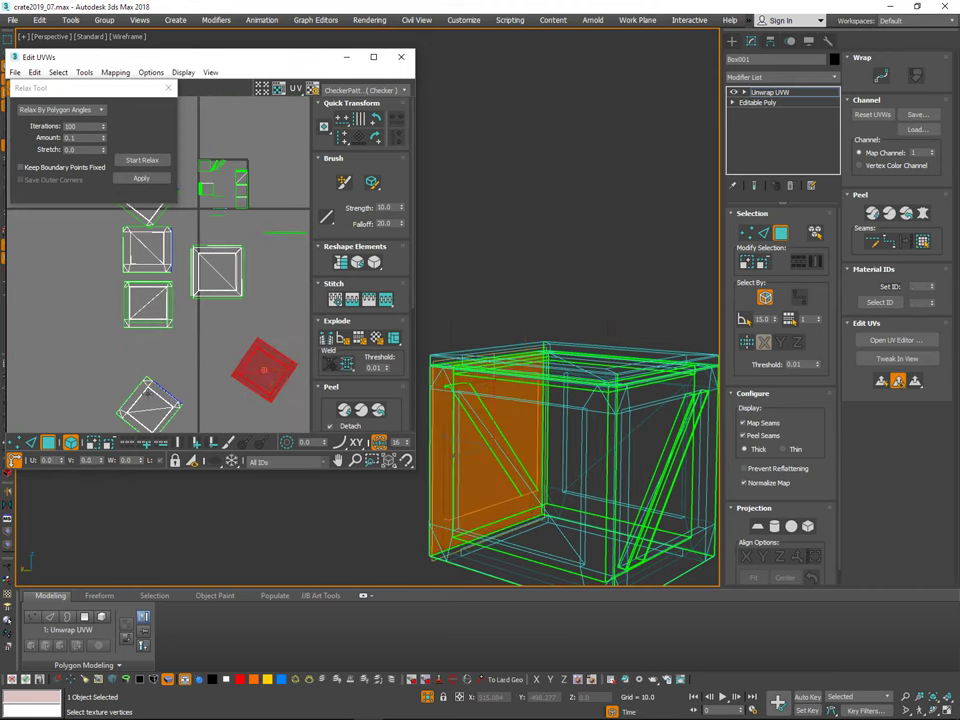
{"action": "left_click_drag", "start_coordinate": [152, 409], "coordinate": [182, 411]}
{"action": "left_click_drag", "start_coordinate": [148, 304], "coordinate": [99, 378]}
{"action": "left_click_drag", "start_coordinate": [222, 279], "coordinate": [61, 317]}
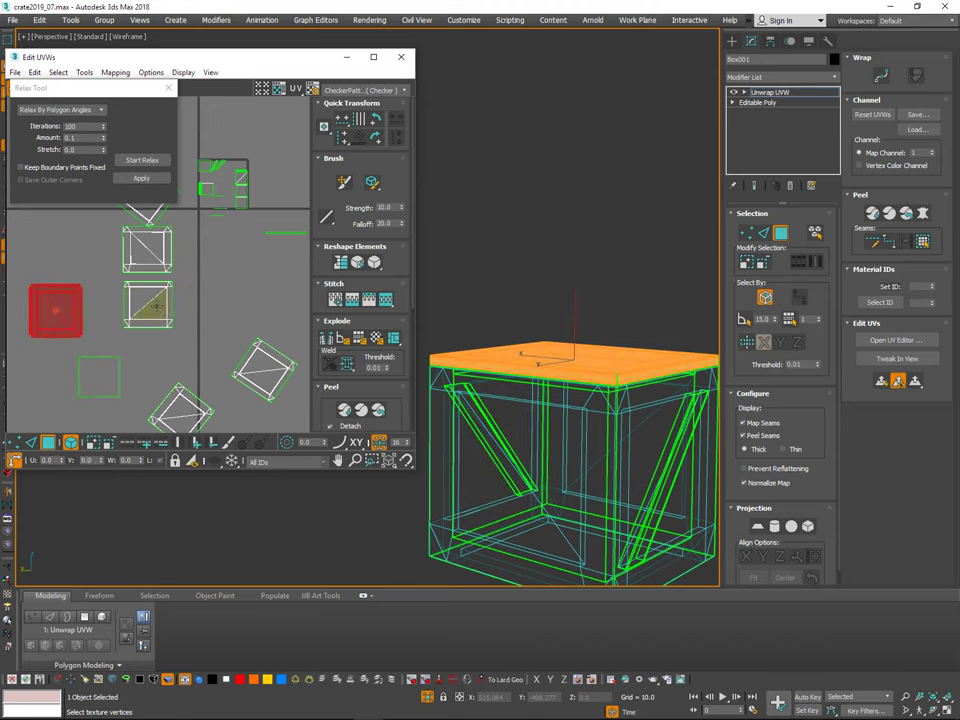
{"action": "left_click_drag", "start_coordinate": [155, 306], "coordinate": [208, 322]}
{"action": "left_click_drag", "start_coordinate": [165, 260], "coordinate": [264, 284]}
{"action": "middle_click_drag", "start_coordinate": [216, 280], "coordinate": [183, 336]}
{"action": "left_click_drag", "start_coordinate": [115, 273], "coordinate": [164, 331]}
{"action": "mouse_move", "coordinate": [500, 345]}
{"action": "middle_mouse_down", "text": "alt"}
{"action": "mouse_move", "coordinate": [595, 401]}
{"action": "mouse_move", "coordinate": [618, 392]}
{"action": "mouse_move", "coordinate": [609, 387]}
{"action": "mouse_move", "coordinate": [632, 360]}
{"action": "mouse_move", "coordinate": [628, 367]}
{"action": "mouse_move", "coordinate": [668, 366]}
{"action": "middle_mouse_up", "text": "alt"}
{"action": "key", "text": "F3"}
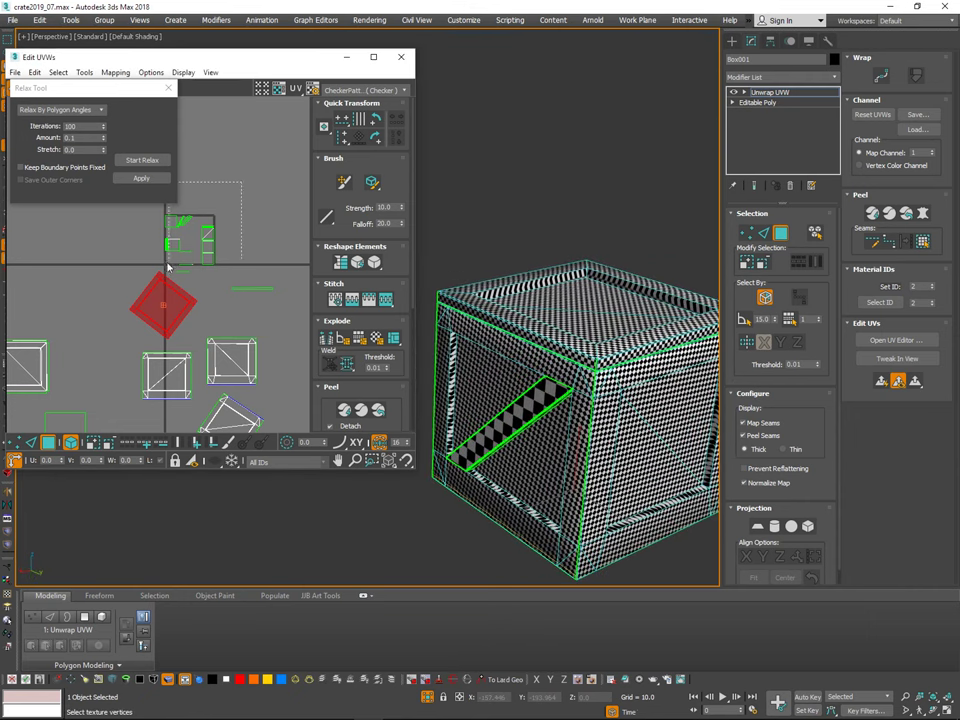
Step: Select the front face of the diagonal brace on the crate's side and grow the selection over its narrow edge faces
{"action": "left_click_drag", "start_coordinate": [168, 267], "coordinate": [165, 268]}
{"action": "middle_click_drag", "start_coordinate": [510, 402], "coordinate": [533, 396], "text": "alt"}
{"action": "scroll", "coordinate": [605, 394], "scroll_direction": "up", "scroll_amount": 5}
{"action": "left_click", "coordinate": [621, 388]}
{"action": "scroll", "coordinate": [621, 388], "scroll_direction": "down", "scroll_amount": 4}
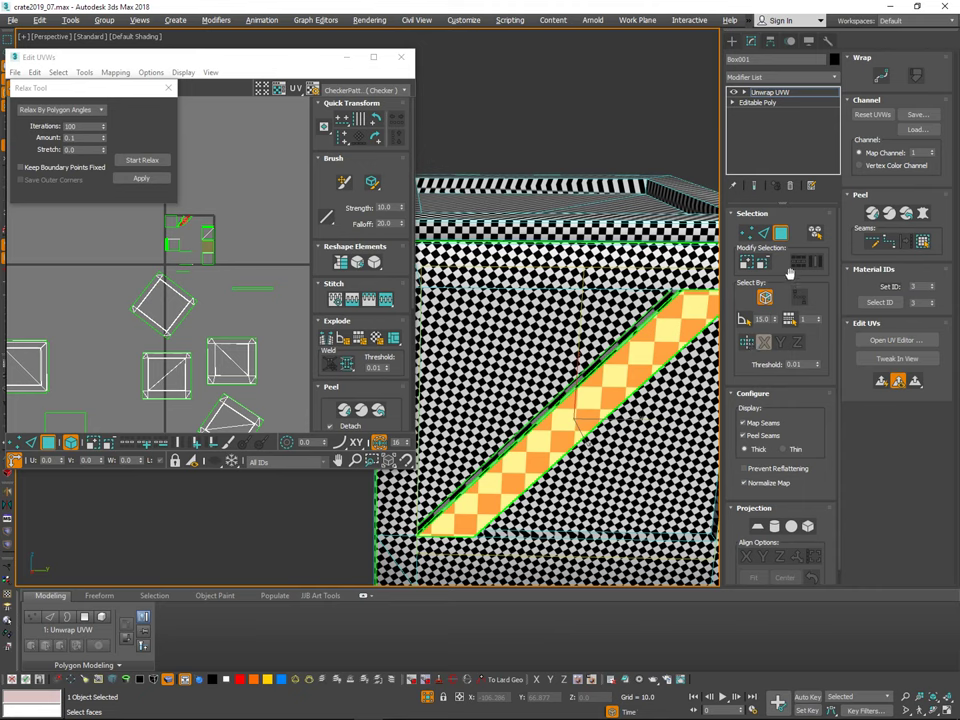
{"action": "left_click", "coordinate": [747, 264]}
Step: Apply a planar projection aligned to X to the selected brace and move its shell out of the UV square, above the large shells
{"action": "middle_click_drag", "start_coordinate": [210, 289], "coordinate": [259, 326]}
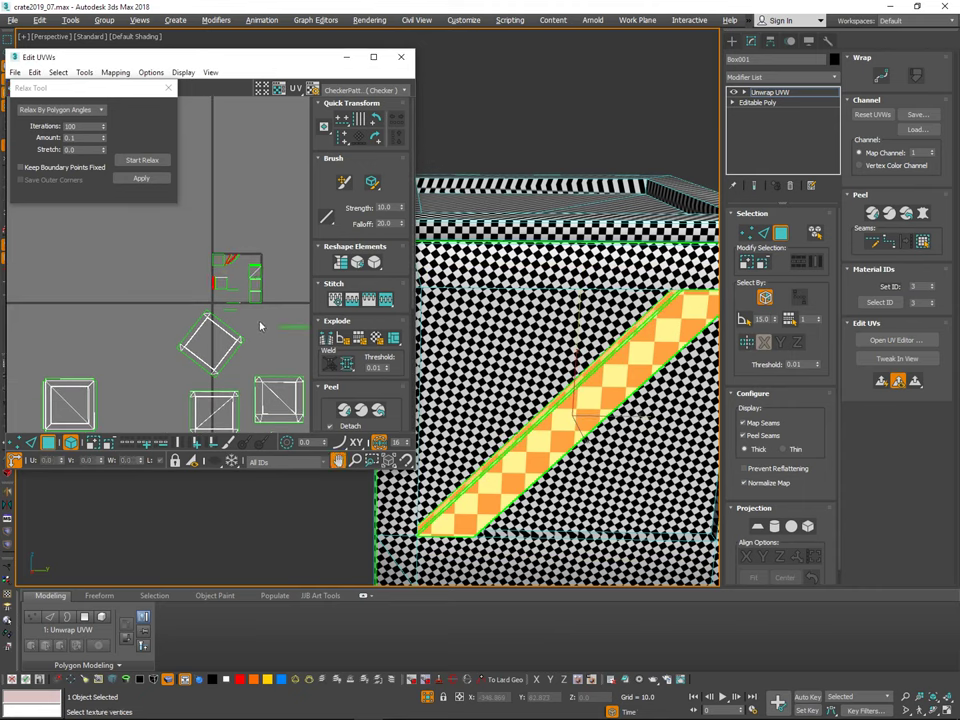
{"action": "scroll", "coordinate": [257, 266], "scroll_direction": "up", "scroll_amount": 3}
{"action": "middle_click_drag", "start_coordinate": [257, 266], "coordinate": [270, 293]}
{"action": "left_click", "coordinate": [757, 527]}
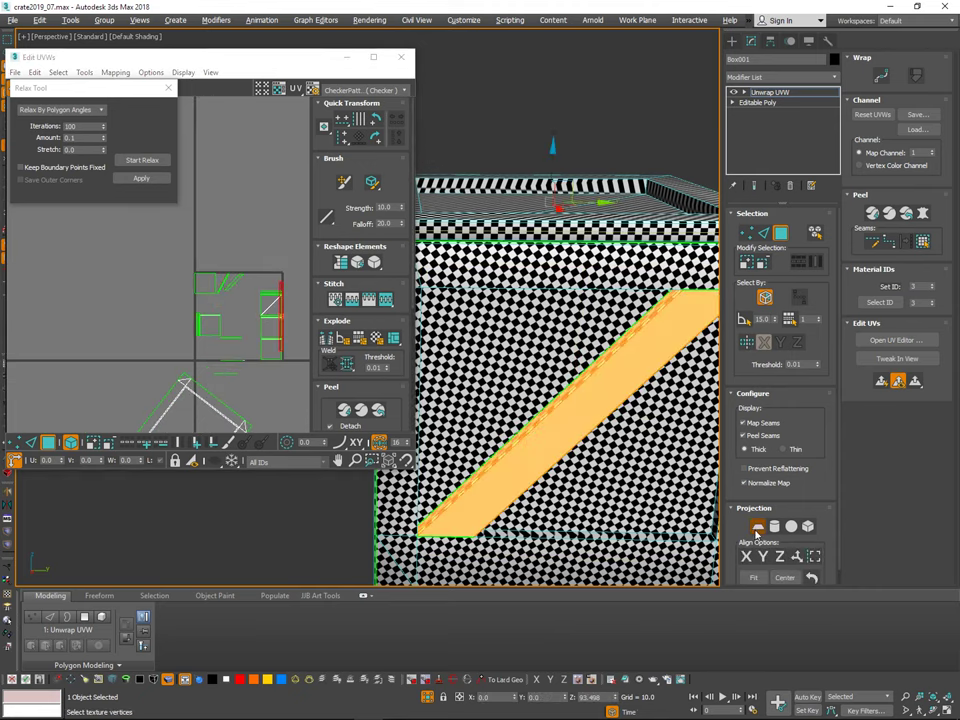
{"action": "left_click", "coordinate": [762, 557]}
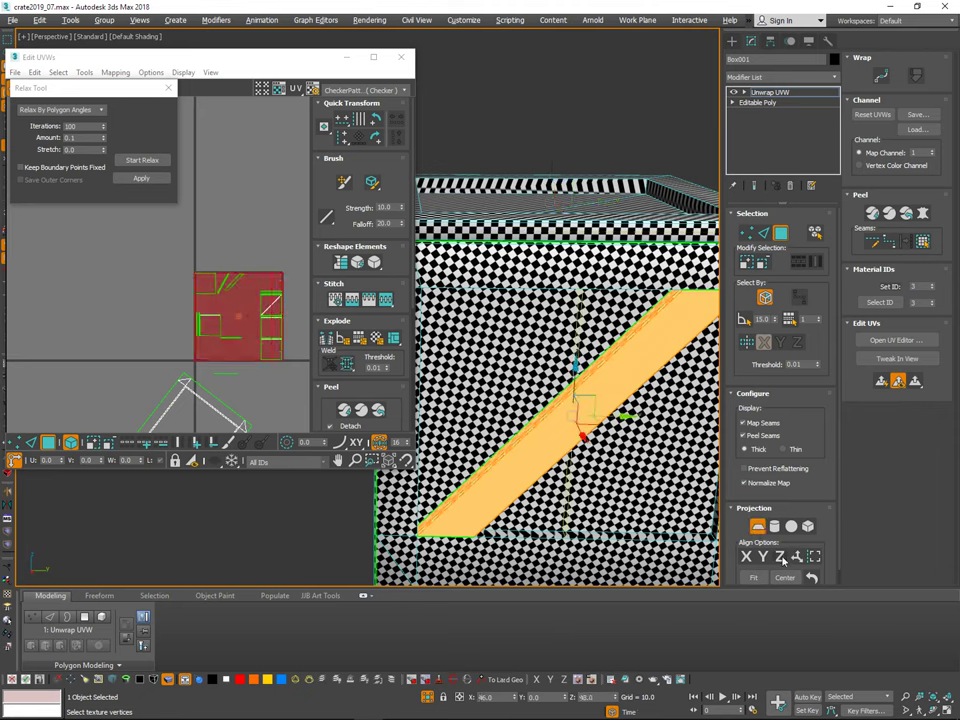
{"action": "left_click", "coordinate": [745, 557]}
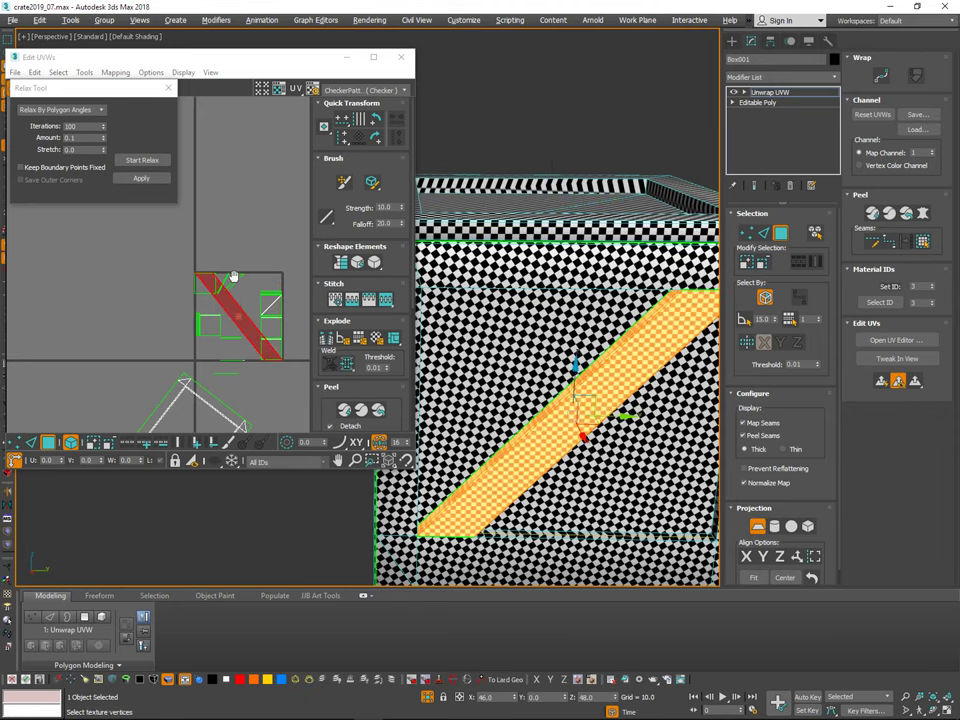
{"action": "middle_click_drag", "start_coordinate": [234, 277], "coordinate": [260, 177]}
{"action": "scroll", "coordinate": [260, 177], "scroll_direction": "down", "scroll_amount": 3}
{"action": "left_click_drag", "start_coordinate": [262, 198], "coordinate": [152, 245]}
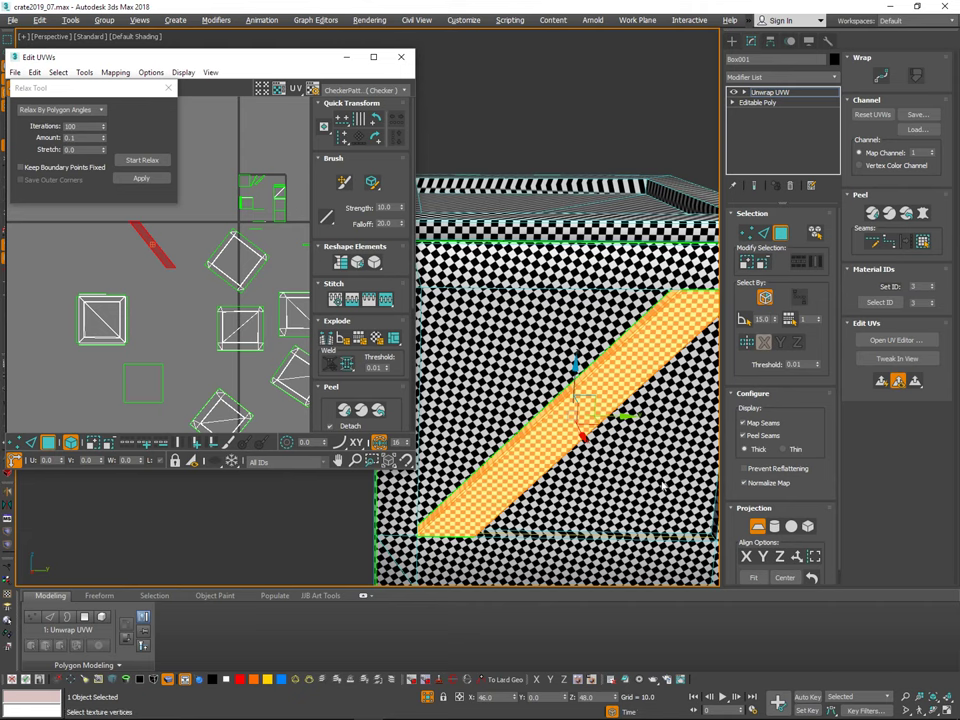
Step: Leave planar mapping and select the faces of the diagonal brace on the crate's opposite side
{"action": "middle_click_drag", "start_coordinate": [663, 487], "coordinate": [800, 440], "text": "alt"}
{"action": "middle_click_drag", "start_coordinate": [462, 388], "coordinate": [535, 375], "text": "alt"}
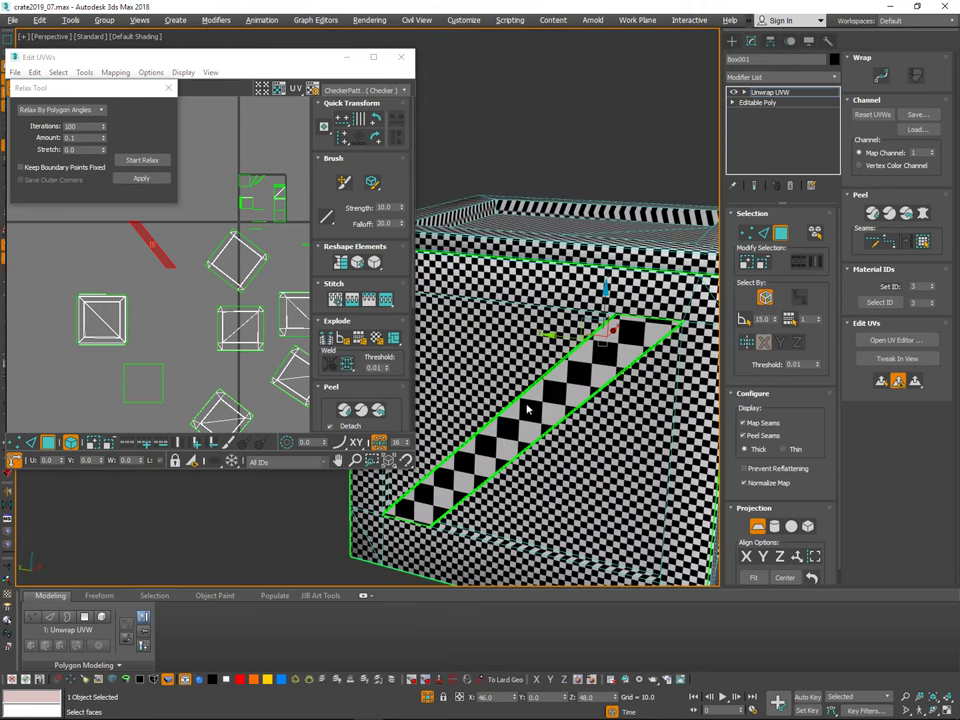
{"action": "left_click", "coordinate": [54, 446]}
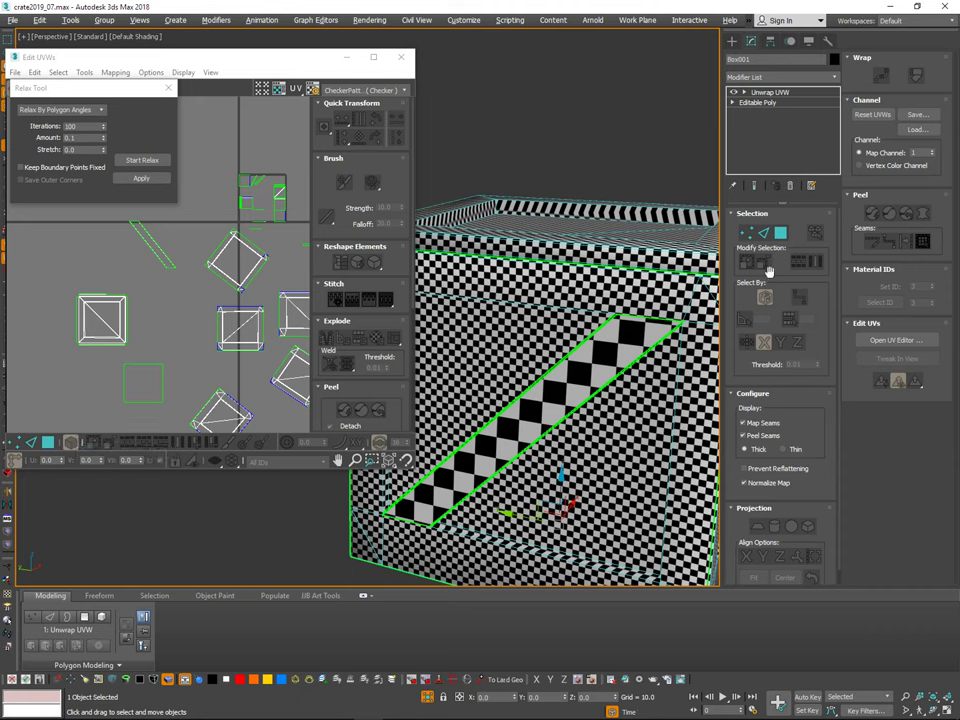
{"action": "left_click", "coordinate": [780, 234]}
{"action": "left_click", "coordinate": [551, 396]}
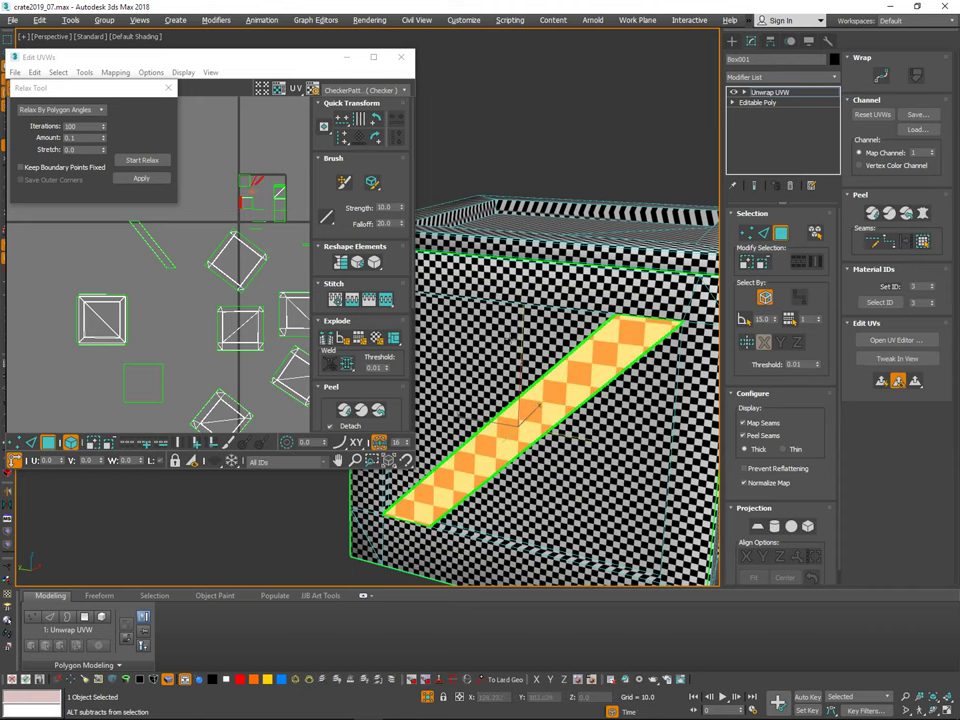
{"action": "middle_click_drag", "start_coordinate": [540, 405], "coordinate": [464, 395], "text": "alt"}
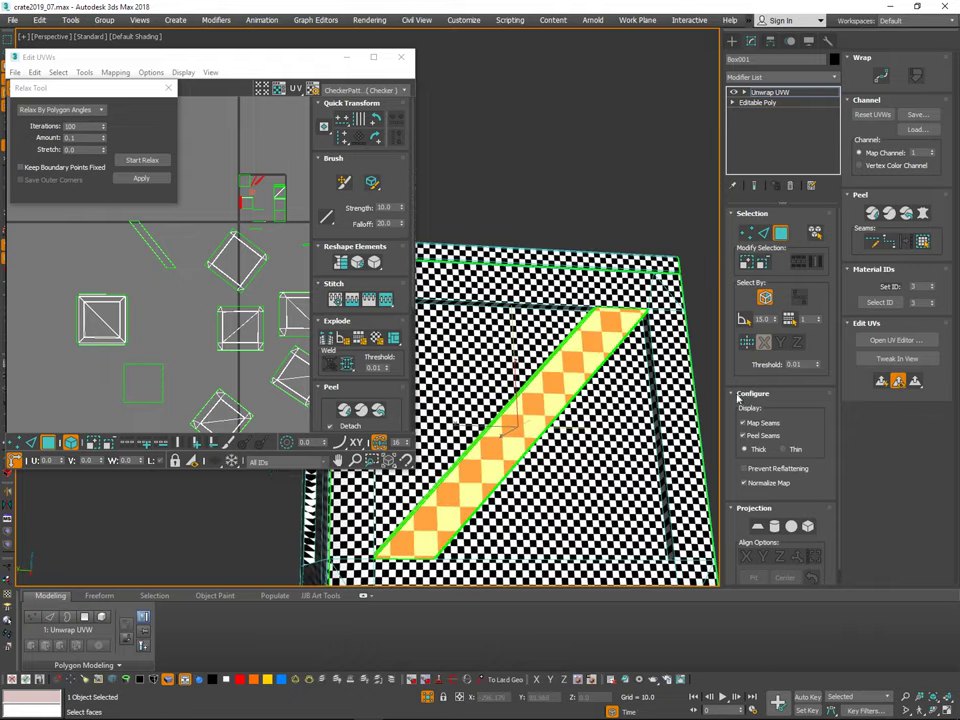
Step: Apply a planar projection to the second brace and move its shell beside the first brace's shell
{"action": "left_click", "coordinate": [758, 527]}
{"action": "middle_click_drag", "start_coordinate": [625, 275], "coordinate": [724, 348], "text": "alt"}
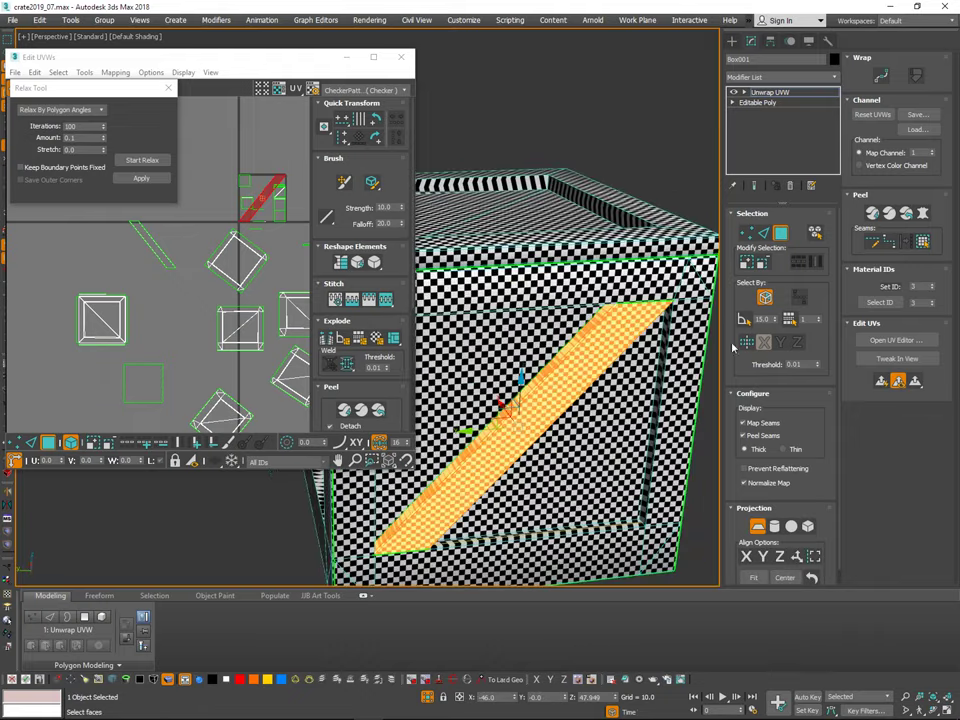
{"action": "left_click", "coordinate": [757, 528]}
{"action": "scroll", "coordinate": [226, 288], "scroll_direction": "down", "scroll_amount": 2}
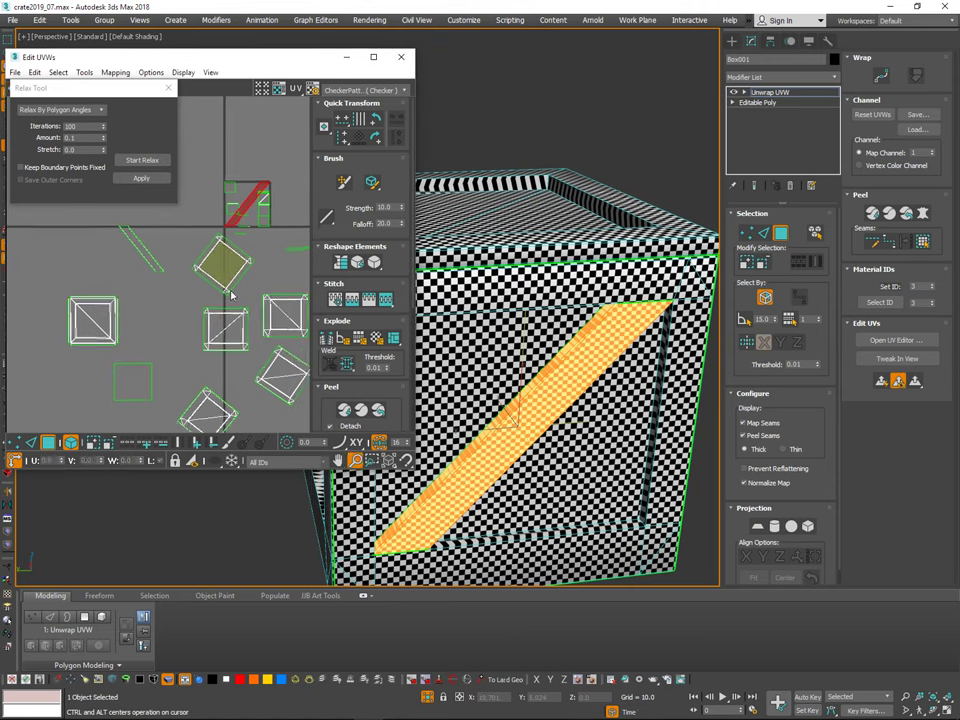
{"action": "left_click_drag", "start_coordinate": [244, 213], "coordinate": [115, 246]}
{"action": "middle_click_drag", "start_coordinate": [193, 331], "coordinate": [181, 358]}
{"action": "scroll", "coordinate": [190, 350], "scroll_direction": "down", "scroll_amount": 2}
{"action": "scroll", "coordinate": [266, 262], "scroll_direction": "up", "scroll_amount": 3}
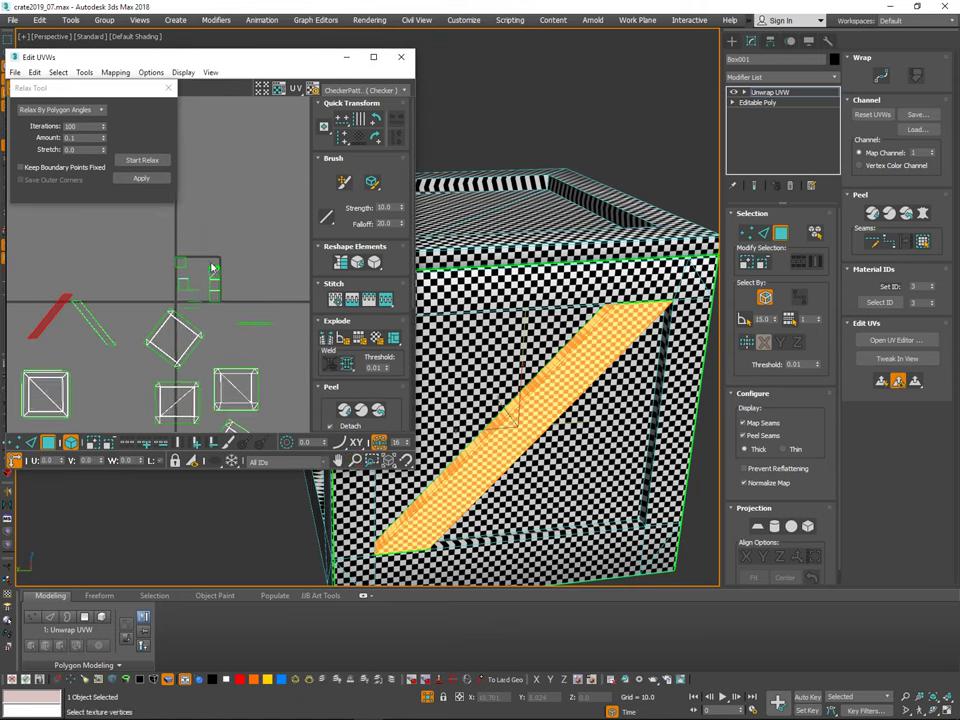
Step: Select the shells remaining in the UV square, apply a planar projection to them in wireframe view and move the result outside the square
{"action": "left_click_drag", "start_coordinate": [183, 313], "coordinate": [178, 314]}
{"action": "scroll", "coordinate": [196, 299], "scroll_direction": "up", "scroll_amount": 2}
{"action": "middle_click_drag", "start_coordinate": [600, 306], "coordinate": [650, 302]}
{"action": "key", "text": "F3"}
{"action": "left_click", "coordinate": [759, 527]}
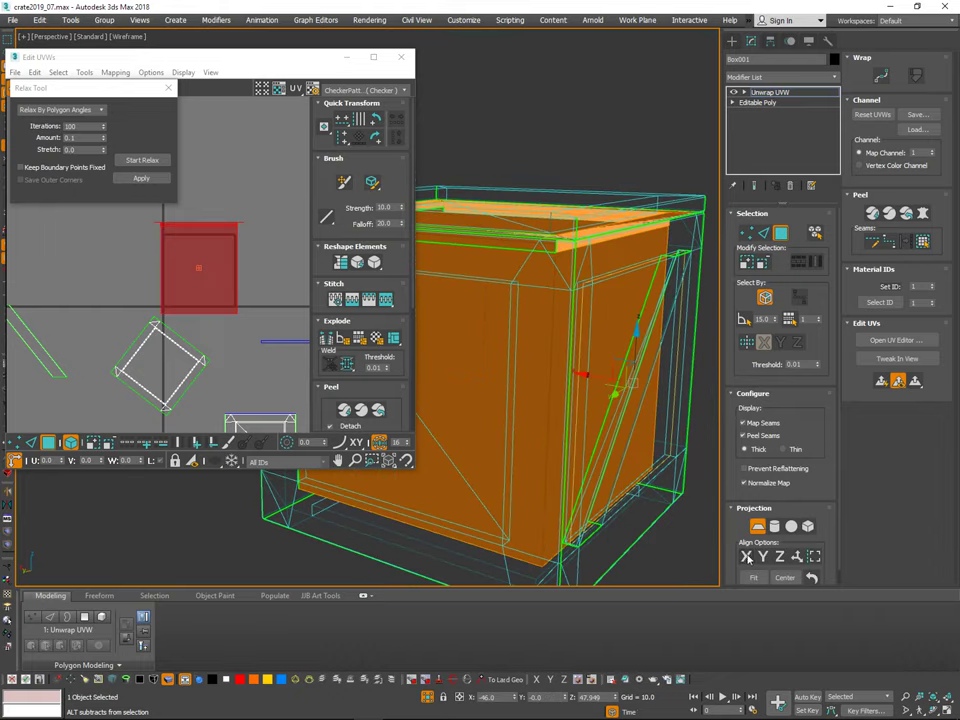
{"action": "mouse_move", "coordinate": [253, 279]}
{"action": "middle_mouse_down"}
{"action": "mouse_move", "coordinate": [249, 244]}
{"action": "mouse_move", "coordinate": [257, 295]}
{"action": "middle_mouse_up"}
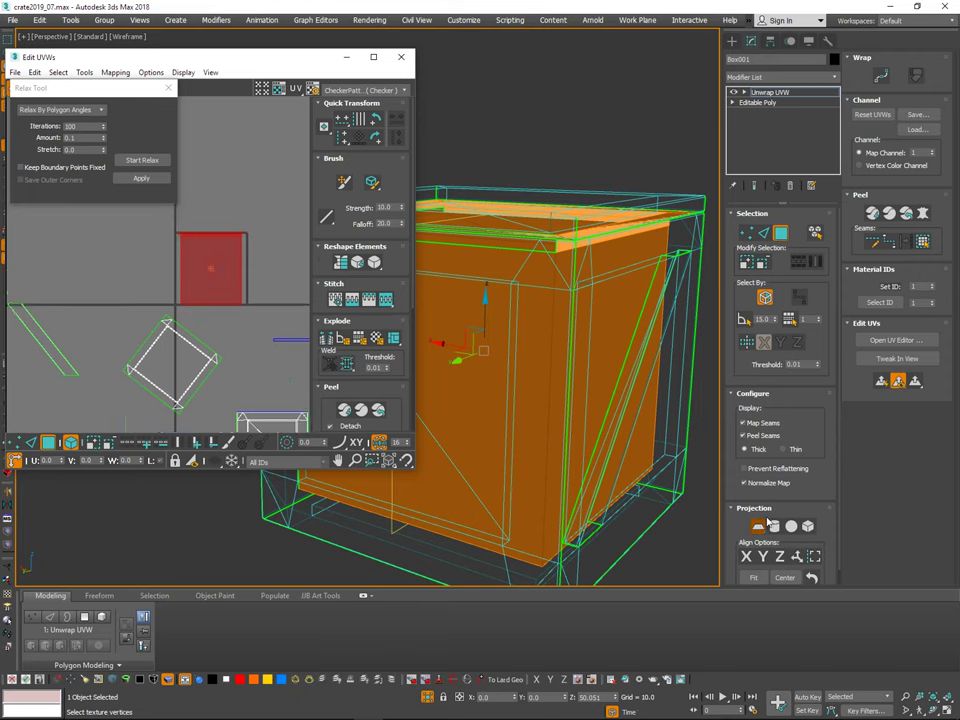
{"action": "left_click", "coordinate": [765, 524]}
{"action": "left_click", "coordinate": [268, 251]}
{"action": "left_click_drag", "start_coordinate": [239, 242], "coordinate": [315, 138]}
{"action": "middle_click_drag", "start_coordinate": [216, 305], "coordinate": [82, 389]}
{"action": "middle_click_drag", "start_coordinate": [545, 325], "coordinate": [634, 365], "text": "alt"}
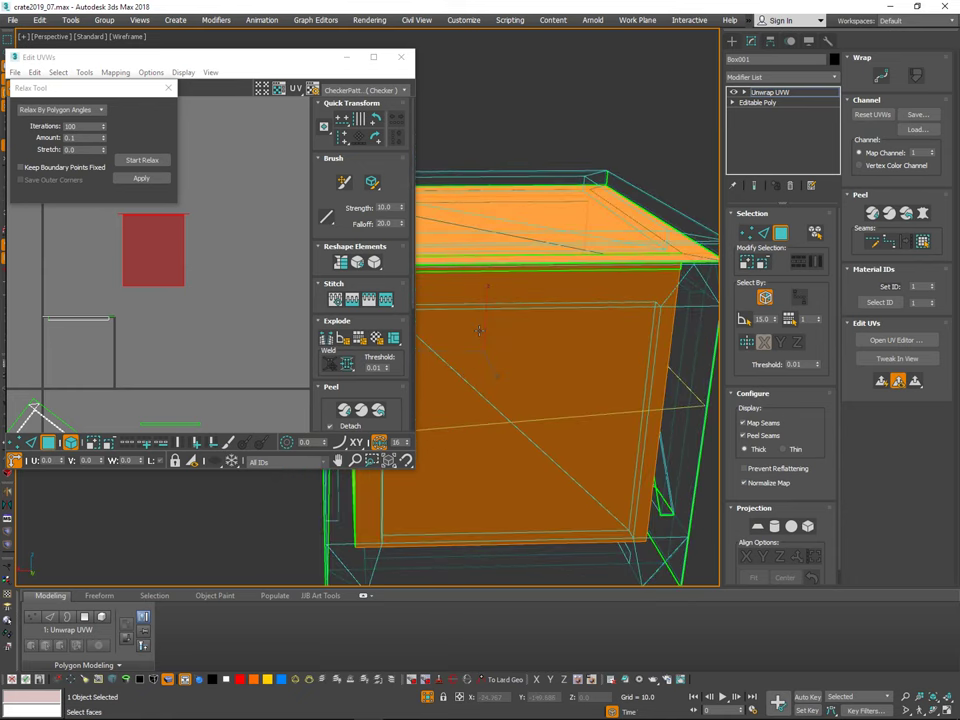
Step: Examine which crate faces belong to the square shell above the UV square by reselecting it and viewing the crate from several sides
{"action": "left_click", "coordinate": [235, 264]}
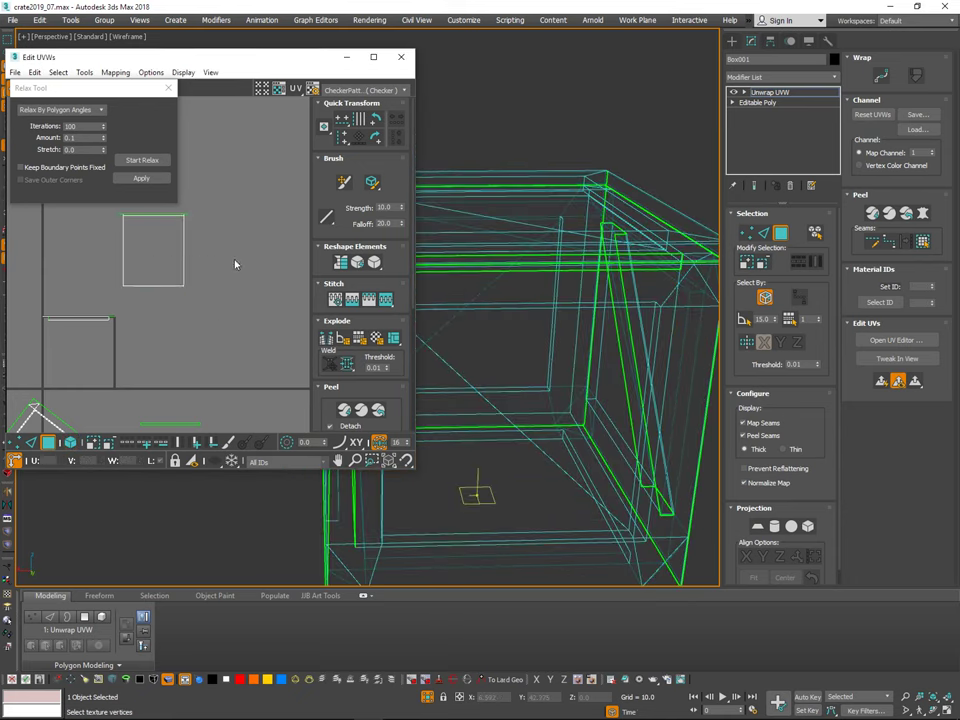
{"action": "left_click", "coordinate": [148, 268]}
{"action": "middle_click_drag", "start_coordinate": [595, 345], "coordinate": [645, 370], "text": "alt"}
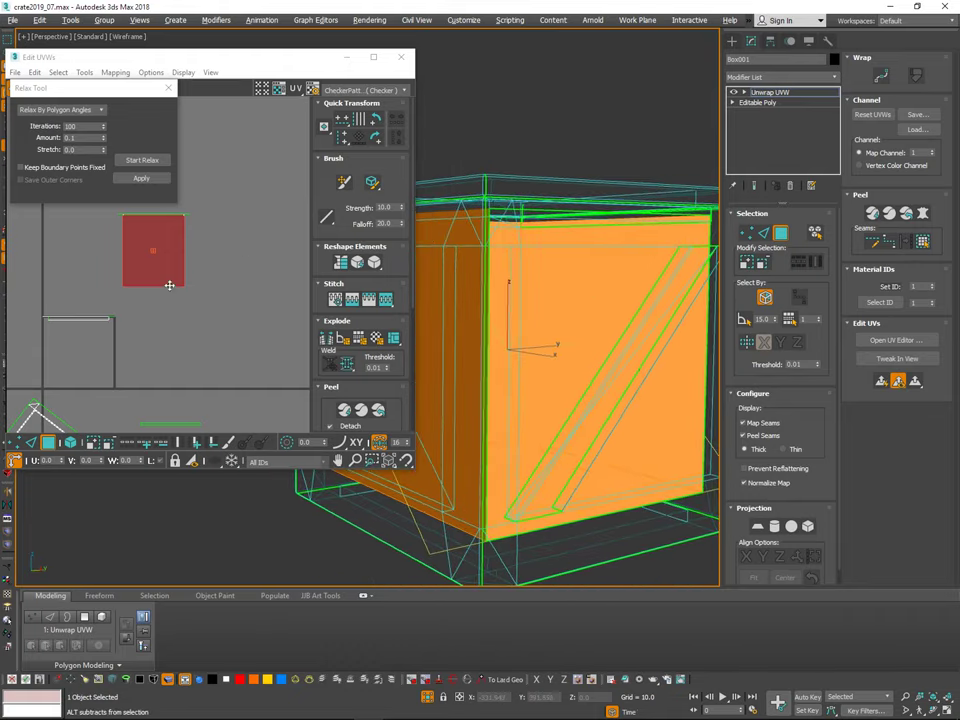
{"action": "left_click_drag", "start_coordinate": [164, 274], "coordinate": [195, 289]}
{"action": "middle_click_drag", "start_coordinate": [560, 255], "coordinate": [790, 276], "text": "alt"}
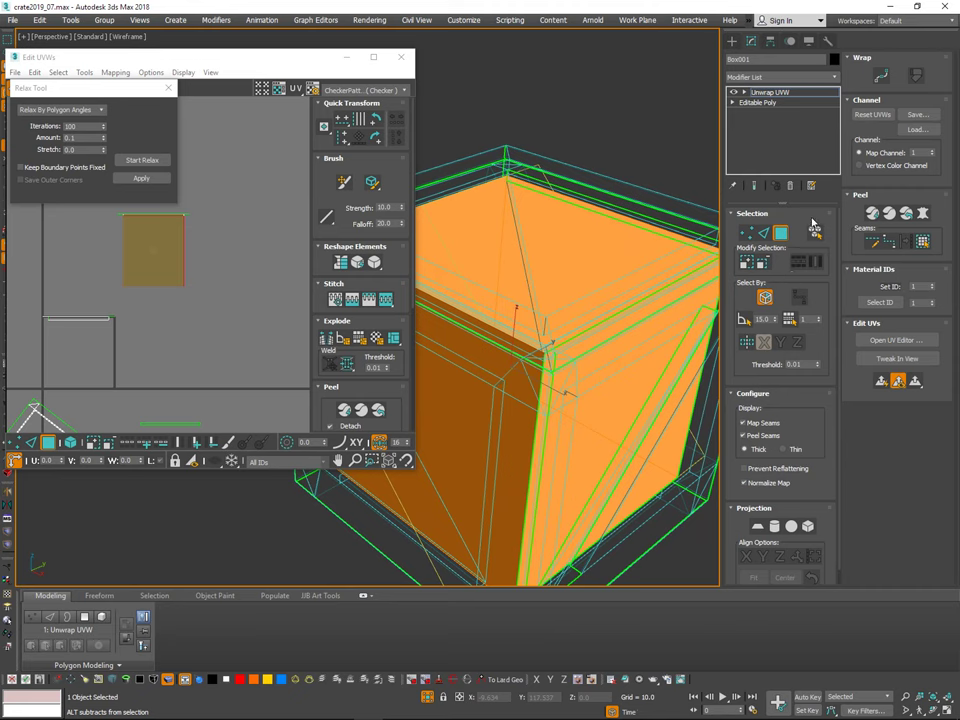
{"action": "left_click", "coordinate": [745, 265]}
{"action": "middle_click_drag", "start_coordinate": [682, 318], "coordinate": [636, 296], "text": "alt"}
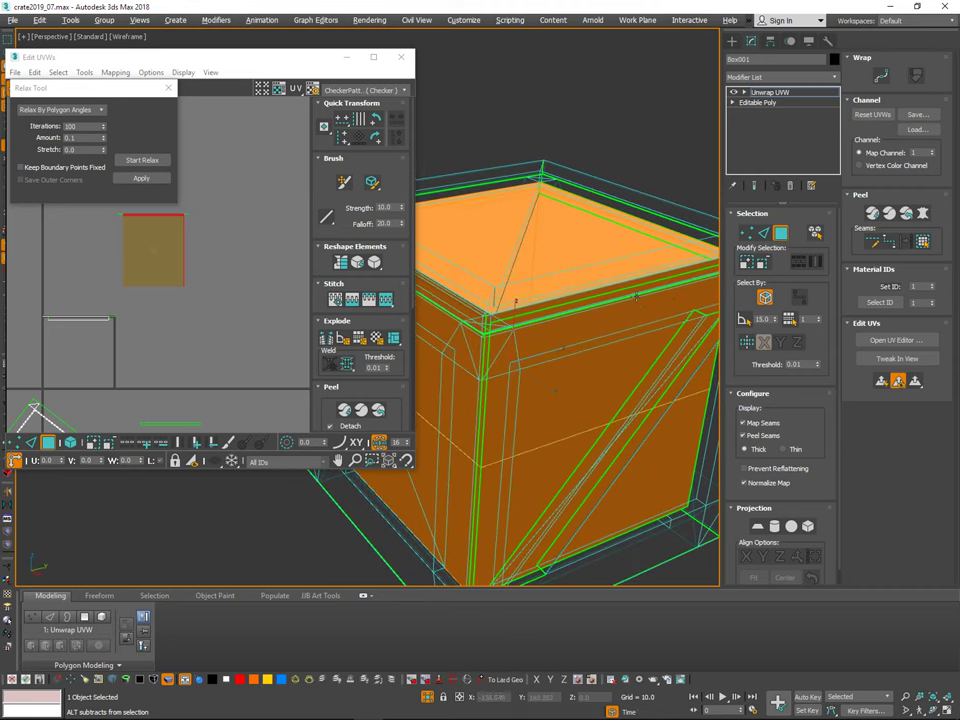
{"action": "left_click_drag", "start_coordinate": [242, 244], "coordinate": [108, 306]}
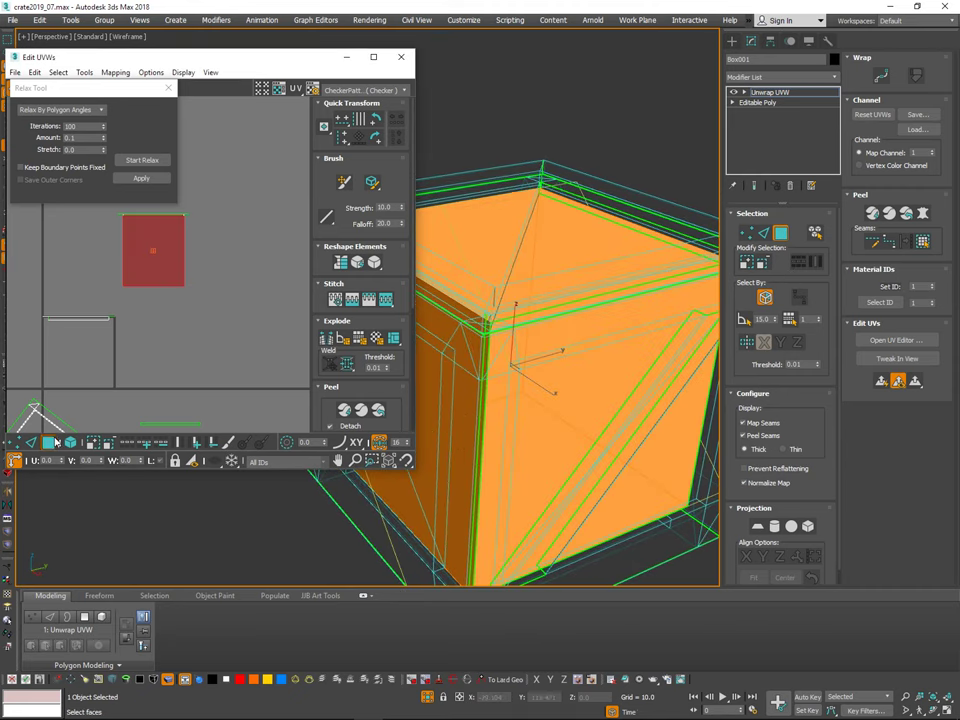
Step: Turn off Ignore Backfacing, reselect the square shell's stacked faces and inspect the crate's inside surfaces
{"action": "left_click", "coordinate": [765, 300]}
{"action": "left_click_drag", "start_coordinate": [238, 238], "coordinate": [65, 308]}
{"action": "middle_click_drag", "start_coordinate": [634, 328], "coordinate": [726, 356], "text": "alt"}
{"action": "scroll", "coordinate": [611, 231], "scroll_direction": "up", "scroll_amount": 5}
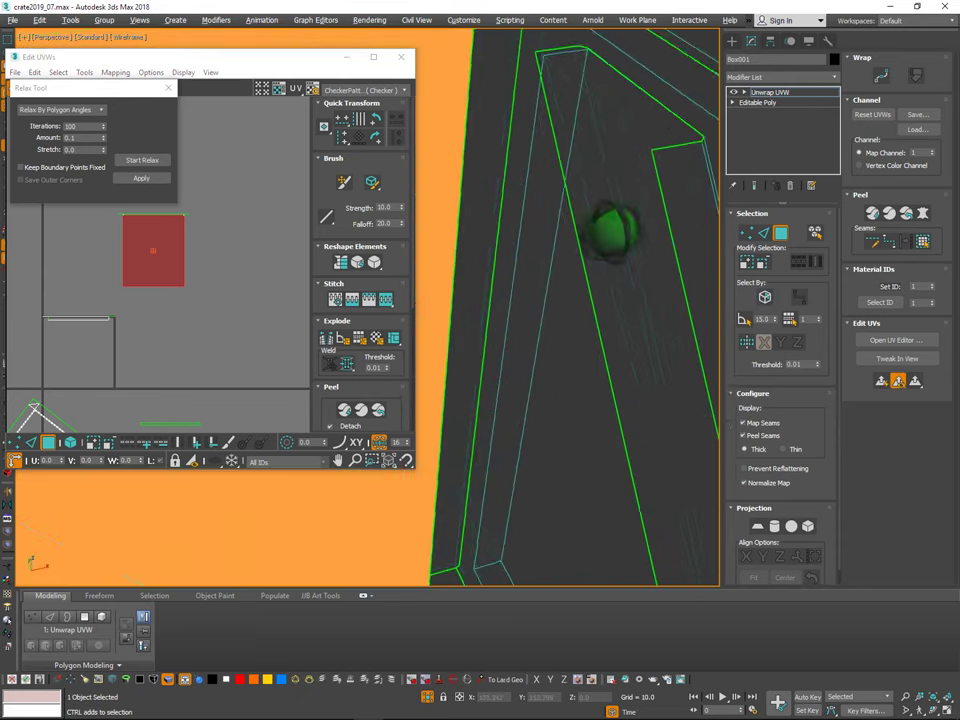
{"action": "middle_click_drag", "start_coordinate": [611, 231], "coordinate": [578, 286], "text": "alt"}
{"action": "scroll", "coordinate": [627, 262], "scroll_direction": "down", "scroll_amount": 10}
{"action": "scroll", "coordinate": [640, 264], "scroll_direction": "up", "scroll_amount": 10}
{"action": "scroll", "coordinate": [612, 232], "scroll_direction": "up", "scroll_amount": 5}
{"action": "scroll", "coordinate": [634, 252], "scroll_direction": "down", "scroll_amount": 5}
Step: Select a stacked face in the square shell and move it diagonally away from the shell's original position
{"action": "left_click", "coordinate": [242, 304]}
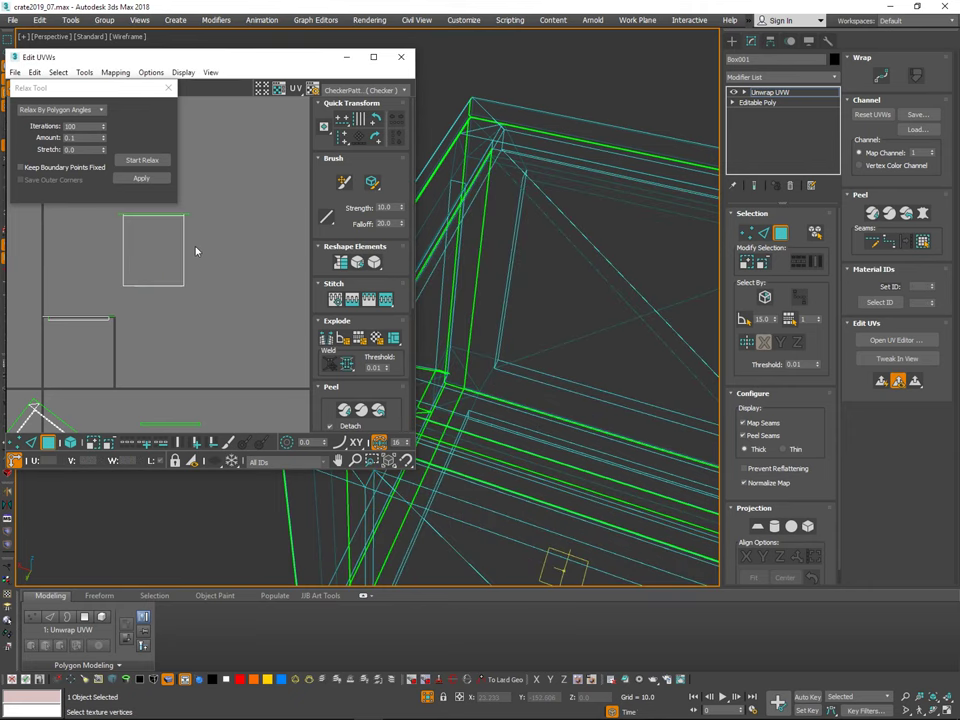
{"action": "left_click", "coordinate": [174, 284]}
{"action": "left_click_drag", "start_coordinate": [164, 259], "coordinate": [135, 307]}
{"action": "middle_click_drag", "start_coordinate": [609, 354], "coordinate": [551, 366], "text": "alt"}
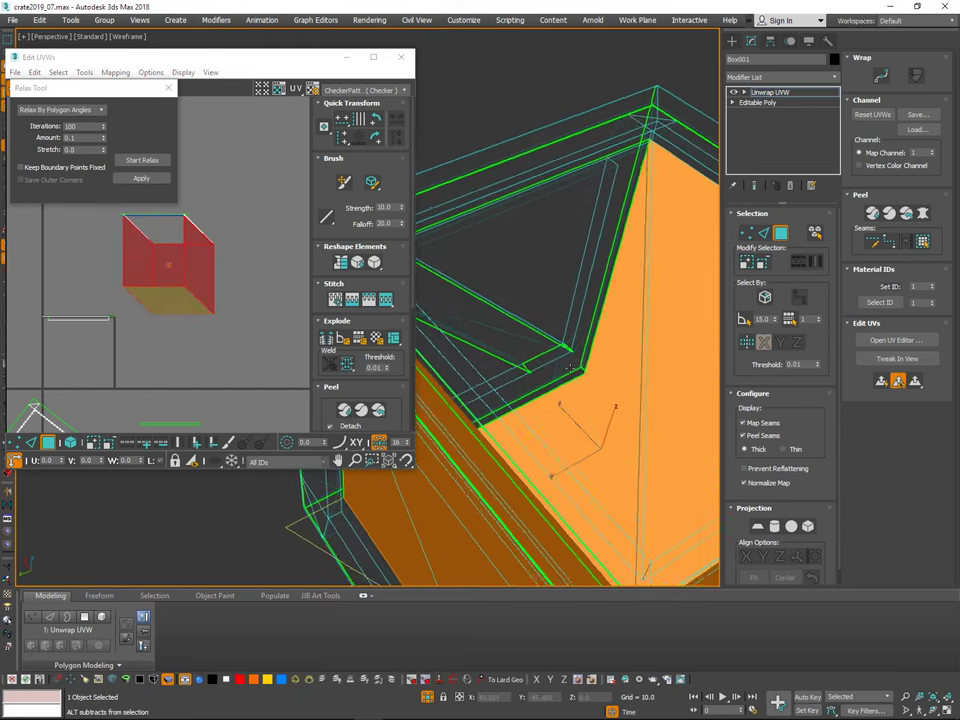
{"action": "scroll", "coordinate": [551, 366], "scroll_direction": "down", "scroll_amount": 5}
Step: Try to pull the remaining stacked faces of the square shell apart by moving them individually across the UV layout
{"action": "mouse_move", "coordinate": [166, 284]}
{"action": "left_mouse_down"}
{"action": "mouse_move", "coordinate": [165, 313]}
{"action": "mouse_move", "coordinate": [178, 326]}
{"action": "mouse_move", "coordinate": [135, 306]}
{"action": "mouse_move", "coordinate": [152, 296]}
{"action": "left_mouse_up"}
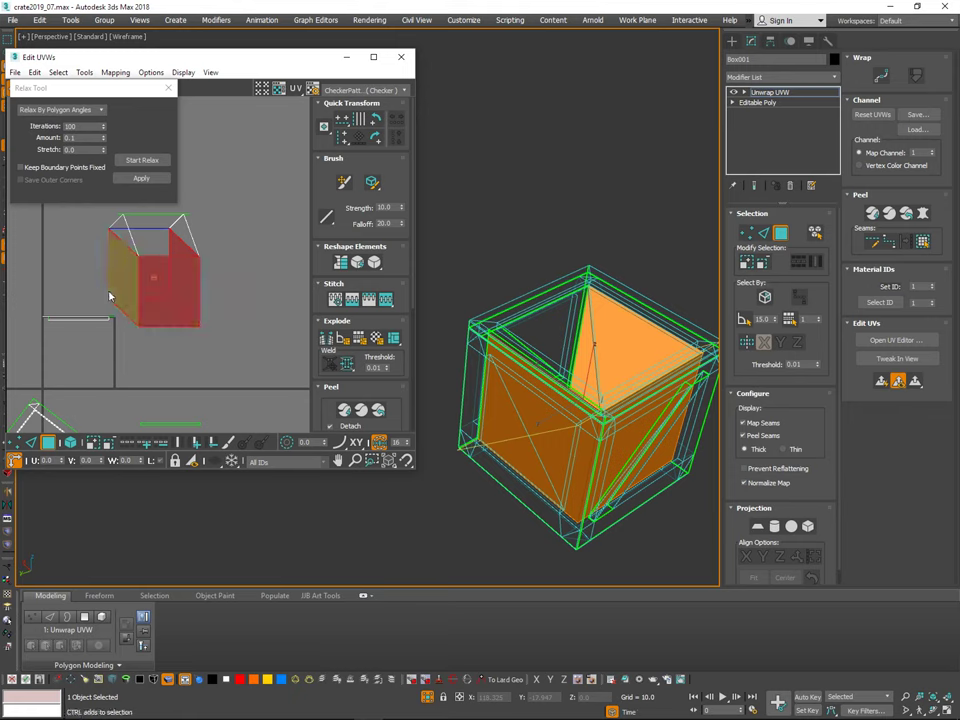
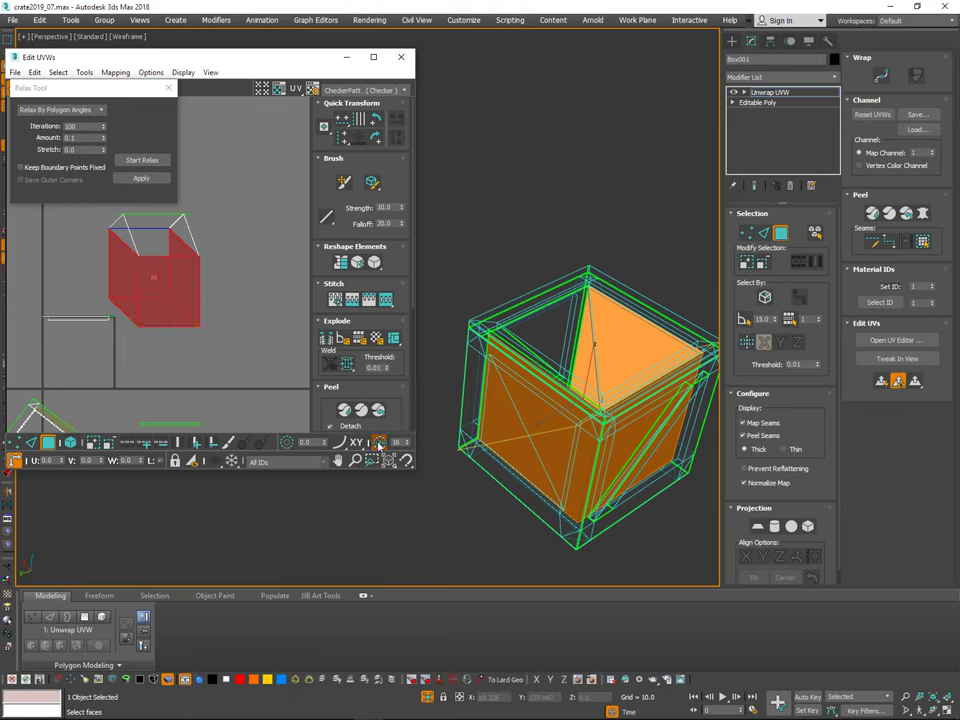
{"action": "left_click_drag", "start_coordinate": [164, 290], "coordinate": [216, 315]}
{"action": "left_click", "coordinate": [240, 291]}
{"action": "key", "text": "ctrl+z"}
{"action": "left_click", "coordinate": [193, 317], "text": "ctrl"}
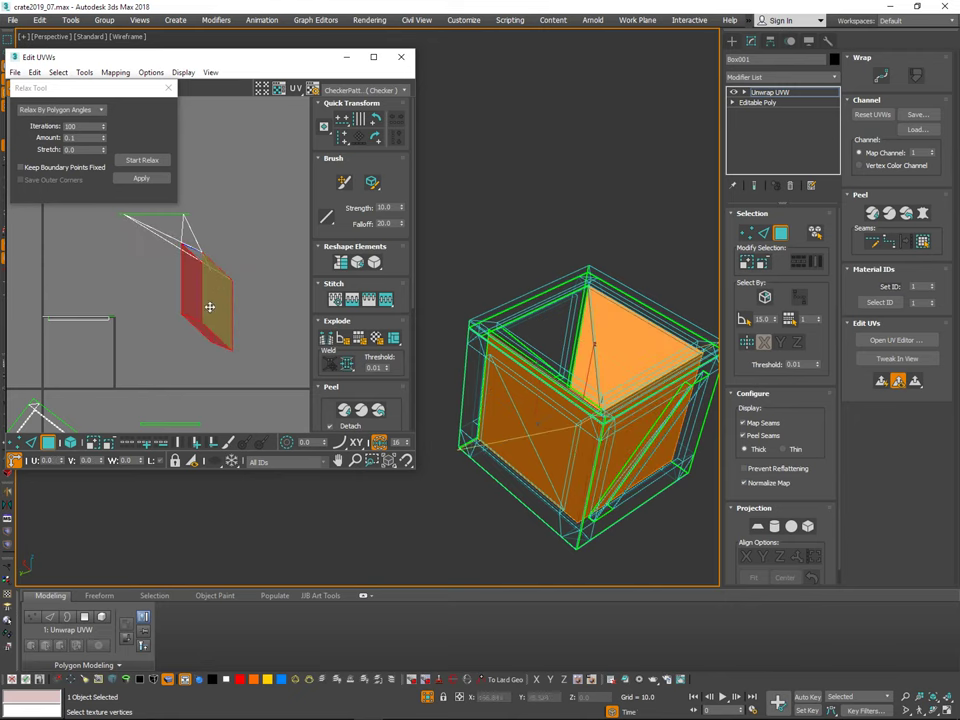
{"action": "left_click_drag", "start_coordinate": [210, 306], "coordinate": [189, 314]}
{"action": "right_click", "coordinate": [211, 291]}
{"action": "left_click", "coordinate": [113, 388]}
{"action": "left_click", "coordinate": [166, 371]}
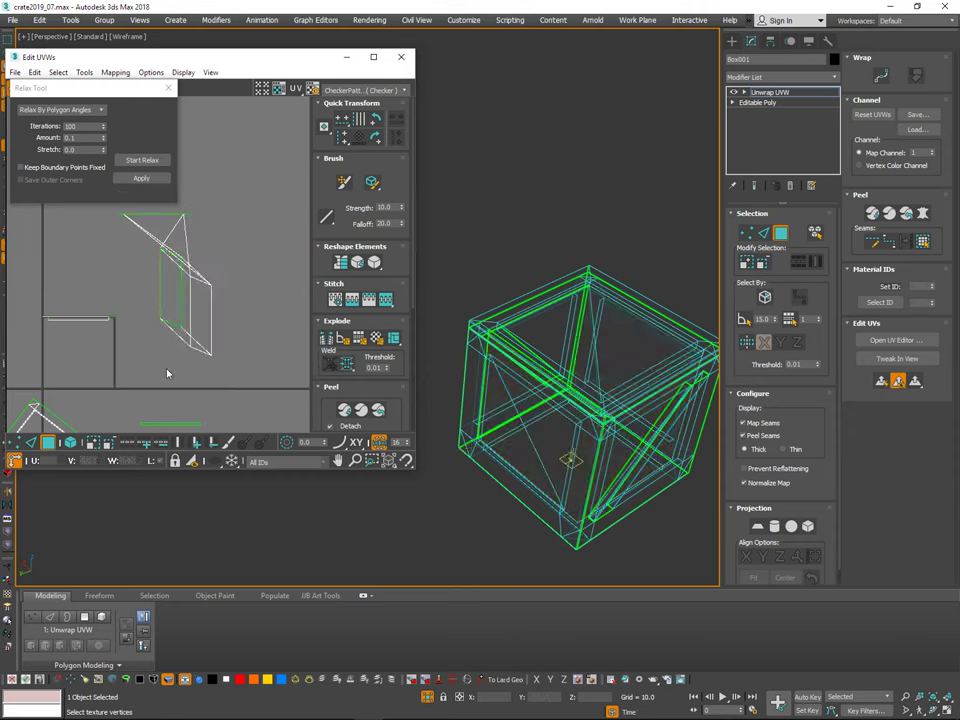
Step: Undo the last moves made to the stacked faces
{"action": "key", "text": "ctrl+z"}
{"action": "key", "text": "ctrl+z"}
{"action": "key", "text": "ctrl+z"}
{"action": "key", "text": "ctrl+z"}
{"action": "key", "text": "ctrl+z"}
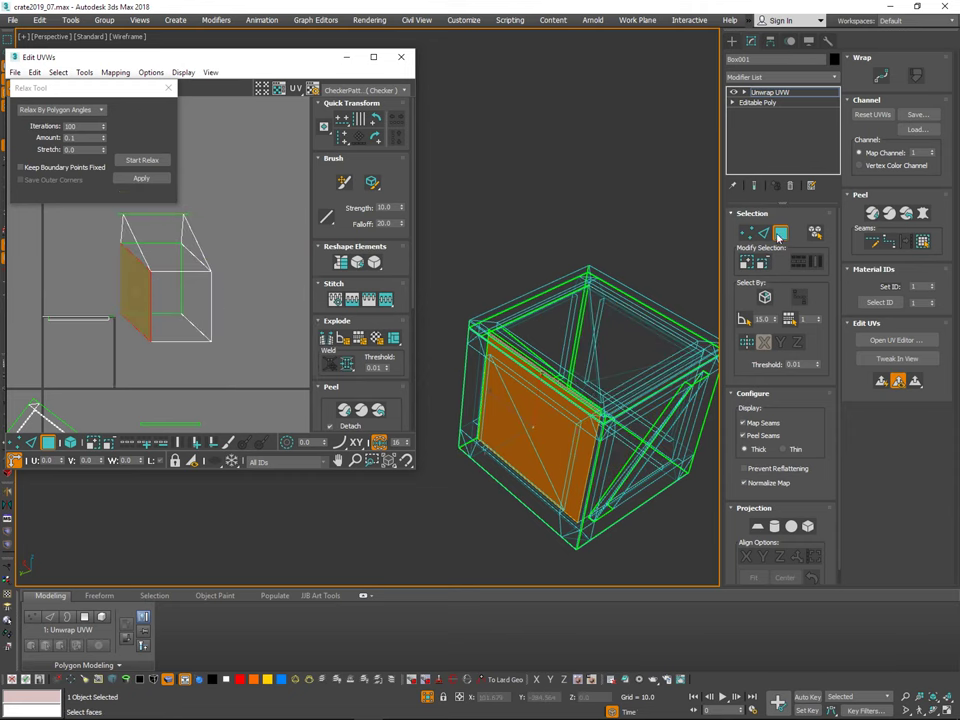
Step: Leave UV face selection, close the UV editor and go down to the crate's Editable Poly level
{"action": "left_click", "coordinate": [779, 236]}
{"action": "left_click", "coordinate": [402, 56]}
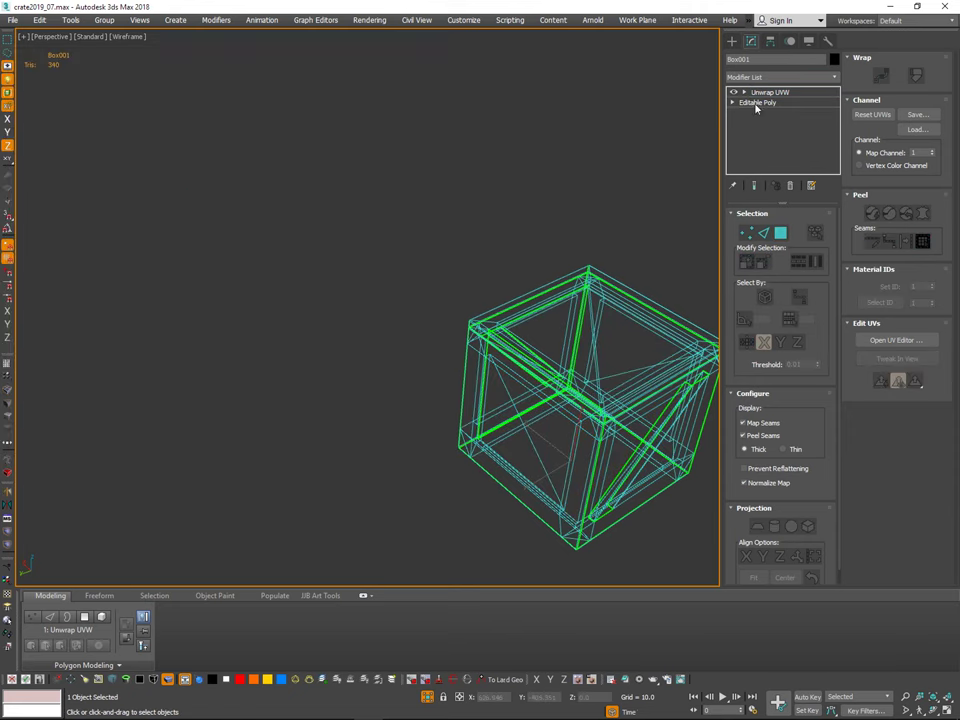
{"action": "left_click", "coordinate": [680, 125]}
{"action": "left_click", "coordinate": [556, 374]}
{"action": "left_click", "coordinate": [826, 104]}
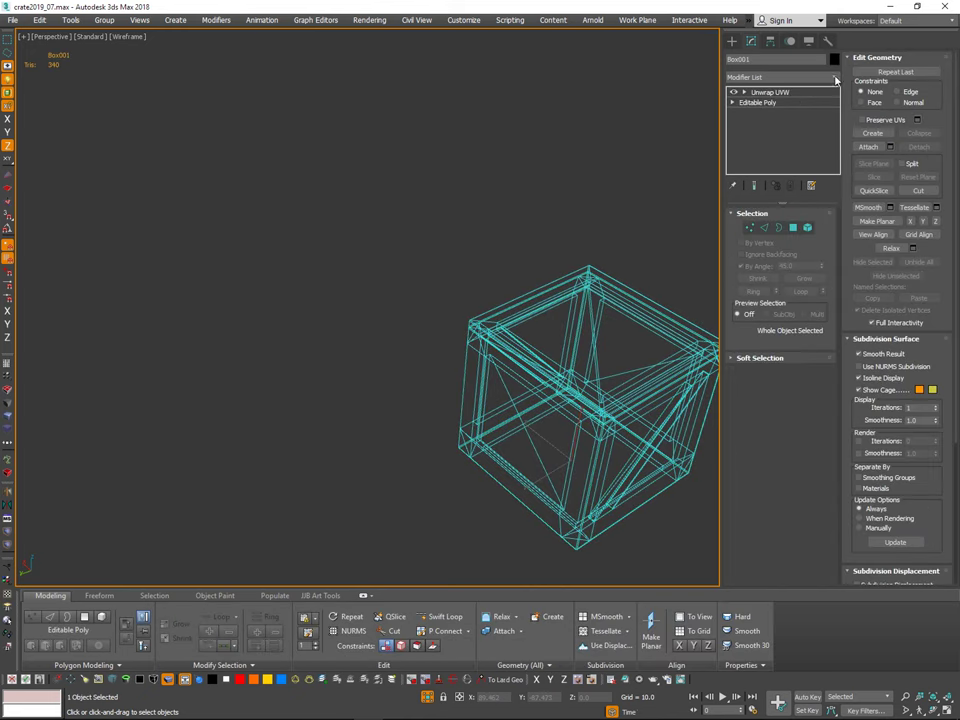
Step: Add an Edit Poly modifier between the Editable Poly base and the Unwrap UVW modifier
{"action": "left_click", "coordinate": [836, 79]}
{"action": "left_click_drag", "start_coordinate": [834, 214], "coordinate": [827, 297]}
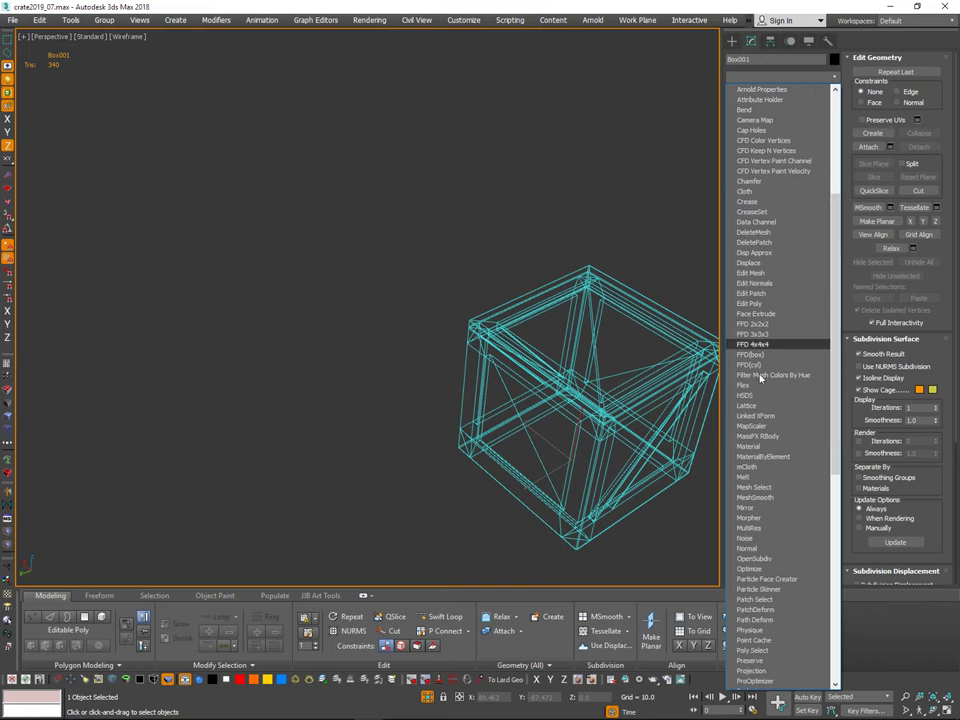
{"action": "left_click", "coordinate": [750, 303]}
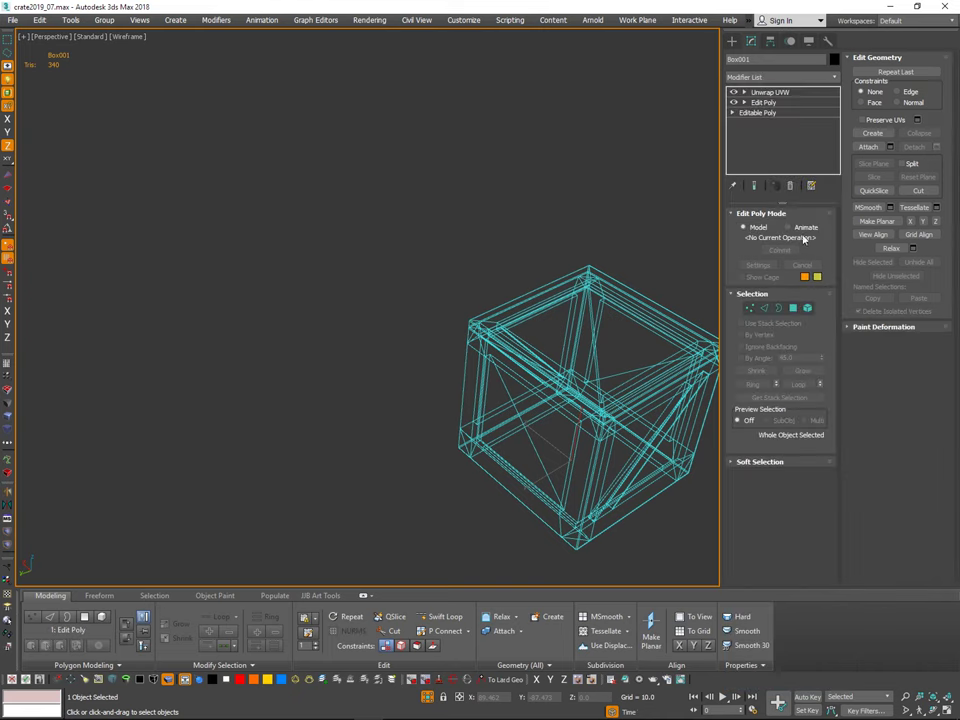
Step: Select the crate's lid as an element in Edit Poly and raise it by a Z offset of 30
{"action": "left_click", "coordinate": [807, 311]}
{"action": "left_click", "coordinate": [662, 319]}
{"action": "middle_click_drag", "start_coordinate": [662, 319], "coordinate": [533, 332], "text": "alt"}
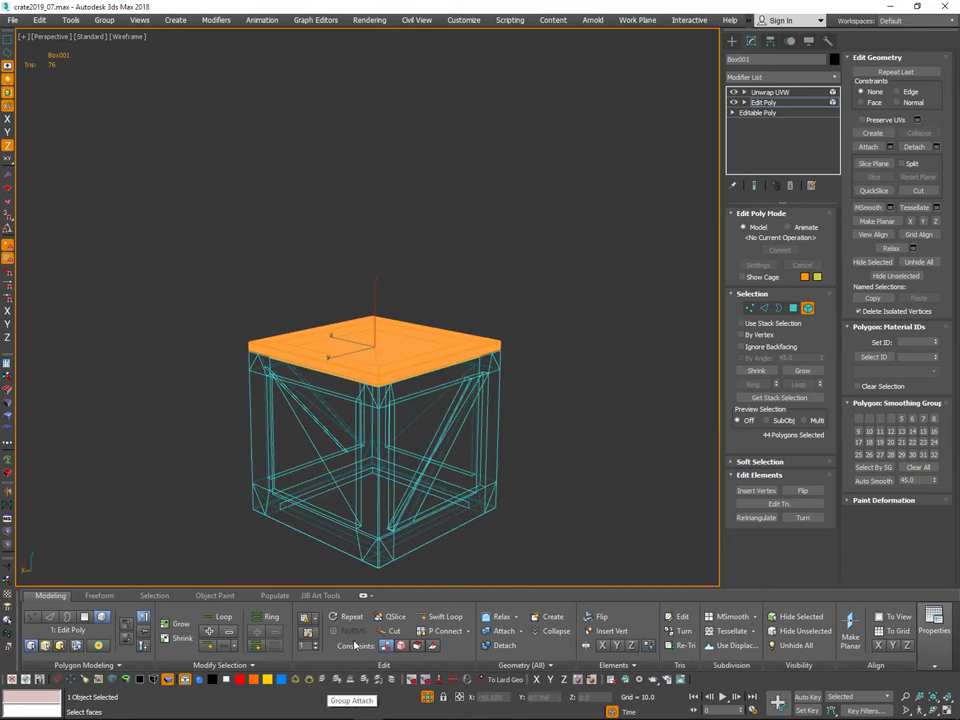
{"action": "key", "text": "F12"}
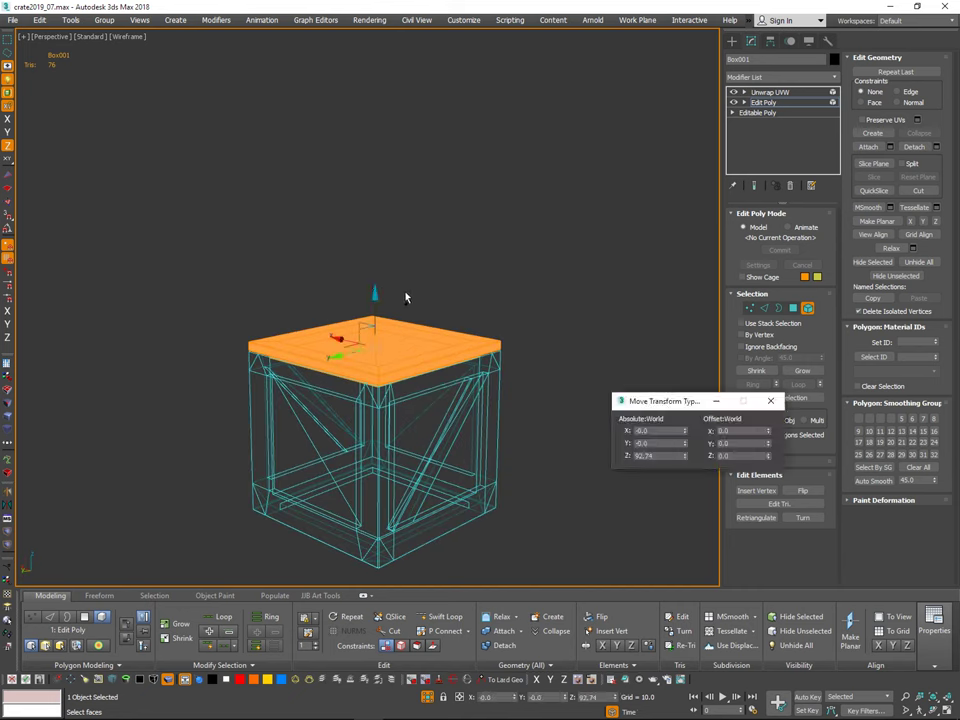
{"action": "left_click_drag", "start_coordinate": [767, 457], "coordinate": [779, 396]}
{"action": "right_click", "coordinate": [776, 399]}
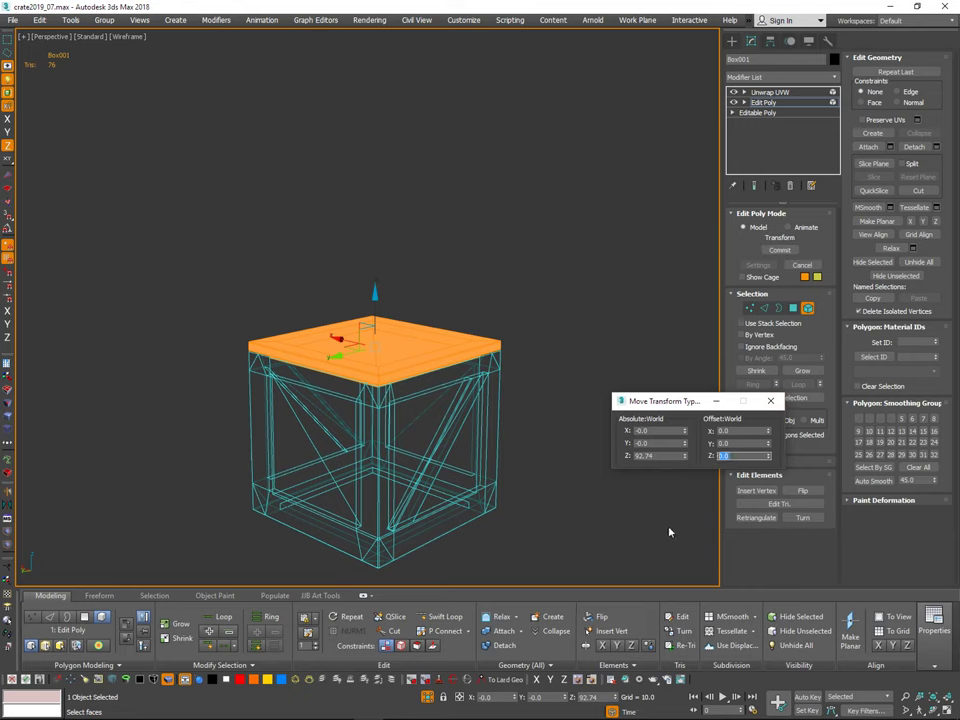
{"action": "type", "text": "30"}
{"action": "key", "text": "Return"}
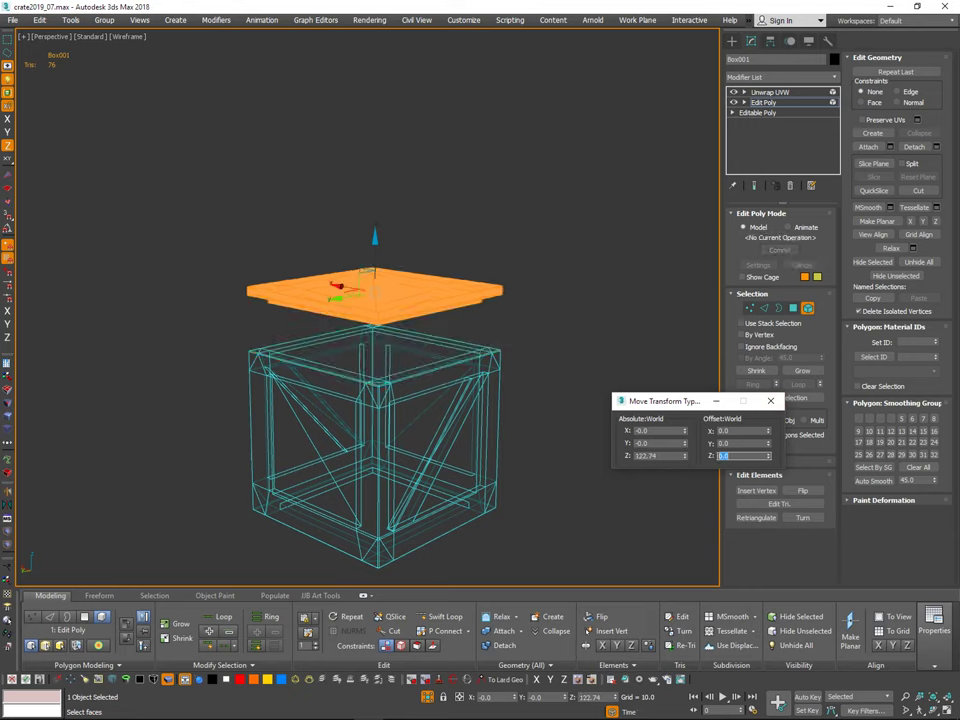
{"action": "left_click", "coordinate": [771, 401]}
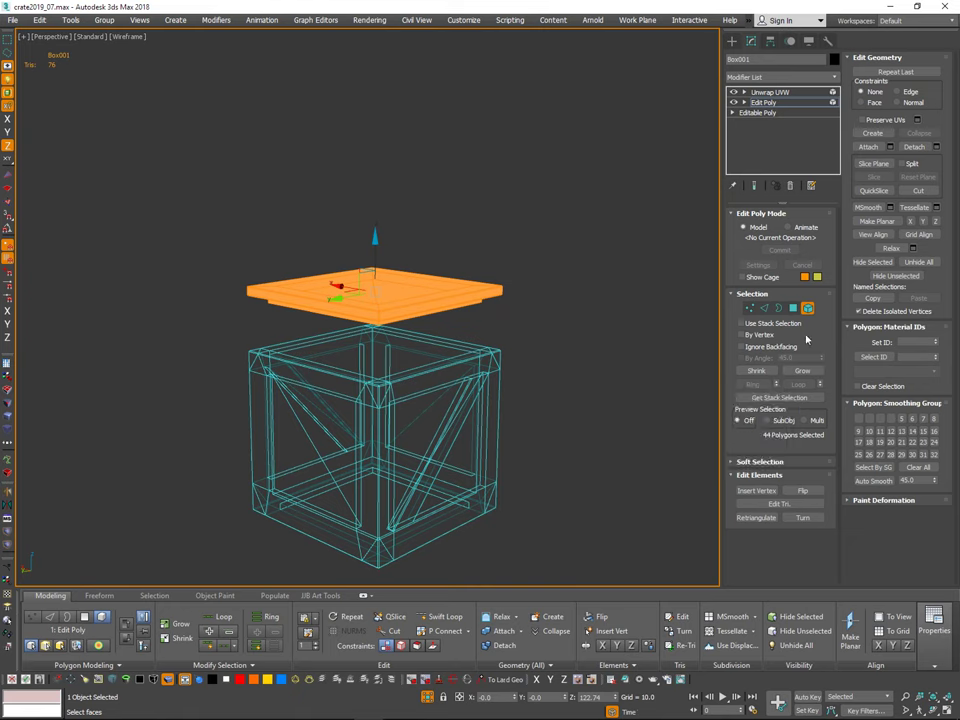
Step: Leave element selection and compare the crate with the Edit Poly modifier disabled and enabled
{"action": "left_click", "coordinate": [808, 309]}
{"action": "left_click", "coordinate": [734, 103]}
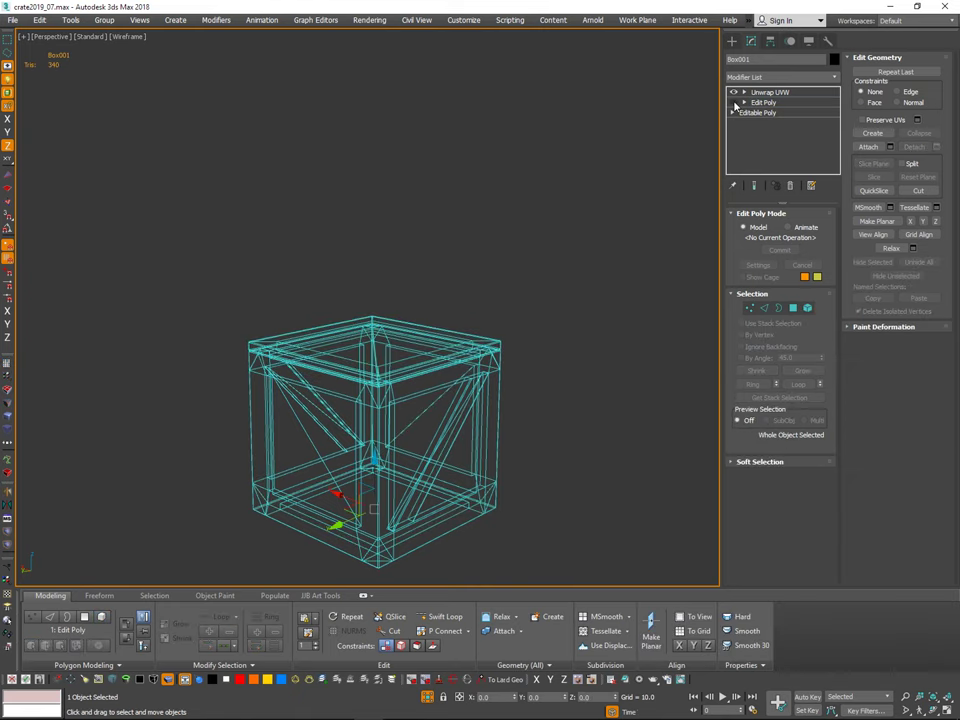
{"action": "left_click", "coordinate": [734, 103]}
Step: Switch the viewport to shaded display and return to the Unwrap UVW modifier with the lid in close view
{"action": "mouse_move", "coordinate": [449, 338]}
{"action": "middle_mouse_down"}
{"action": "mouse_move", "coordinate": [448, 354]}
{"action": "mouse_move", "coordinate": [480, 298]}
{"action": "mouse_move", "coordinate": [474, 316]}
{"action": "middle_mouse_up"}
{"action": "key", "text": "F3"}
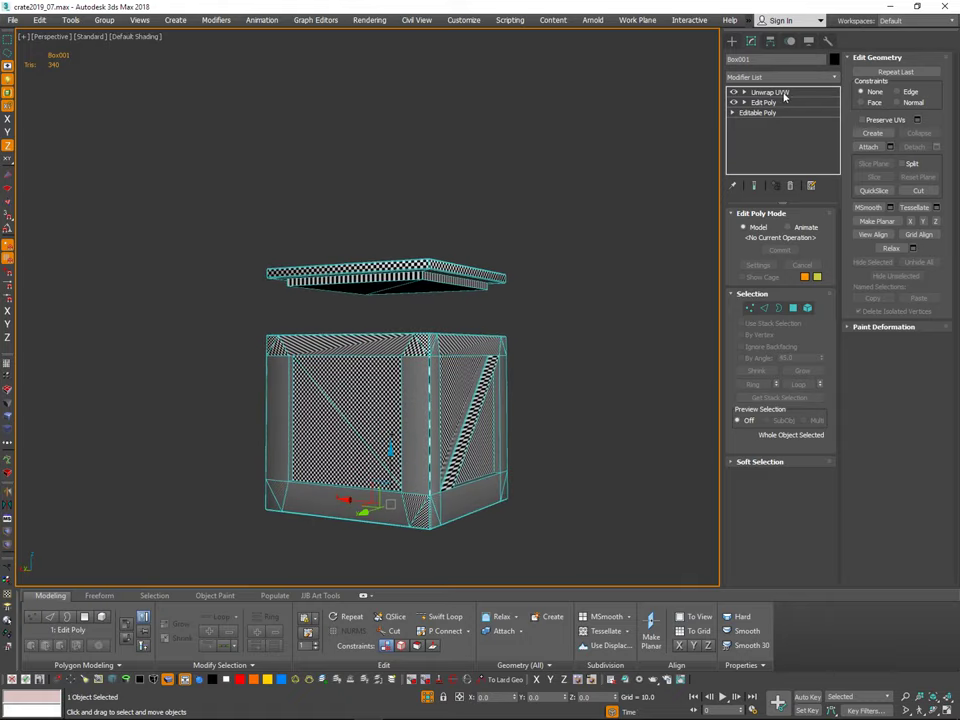
{"action": "left_click", "coordinate": [769, 92]}
{"action": "scroll", "coordinate": [483, 263], "scroll_direction": "up", "scroll_amount": 6}
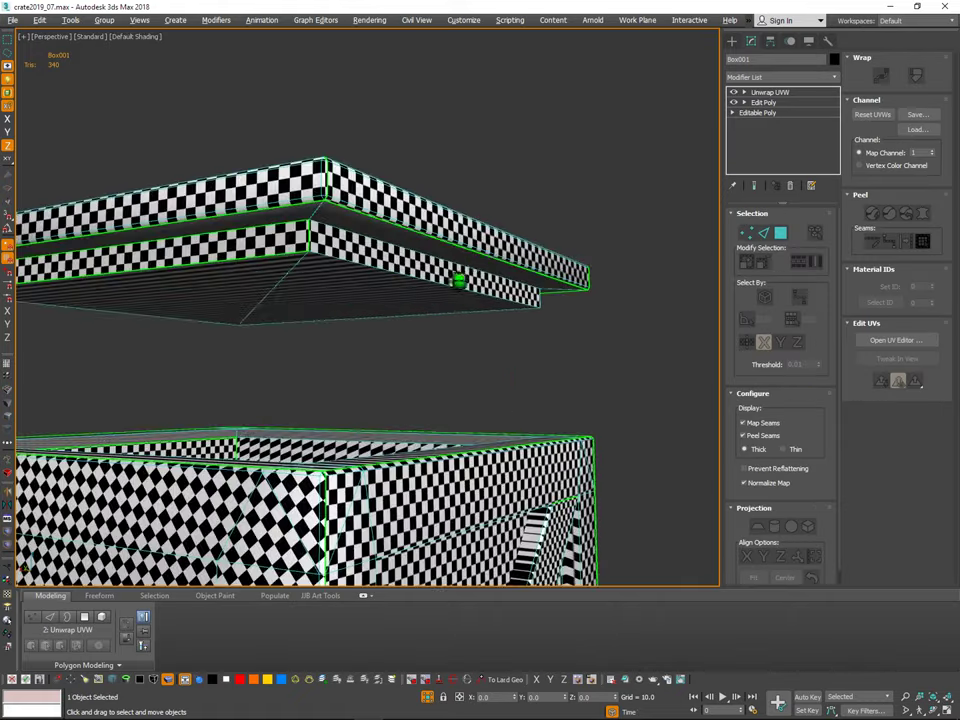
Step: Inspect the checker mapping on the lid and the crate's open interior by selecting faces on both, ending outside face selection
{"action": "left_click", "coordinate": [783, 237]}
{"action": "middle_click_drag", "start_coordinate": [471, 309], "coordinate": [483, 289]}
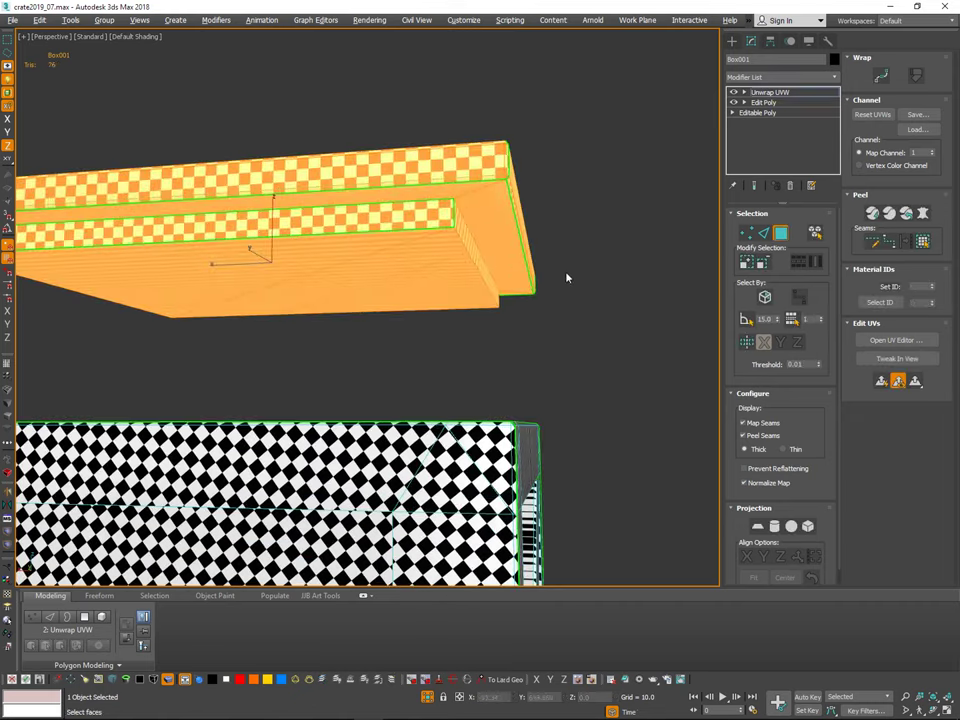
{"action": "left_click", "coordinate": [566, 276]}
{"action": "middle_click_drag", "start_coordinate": [566, 276], "coordinate": [710, 222], "text": "alt"}
{"action": "middle_click_drag", "start_coordinate": [521, 352], "coordinate": [546, 332], "text": "alt"}
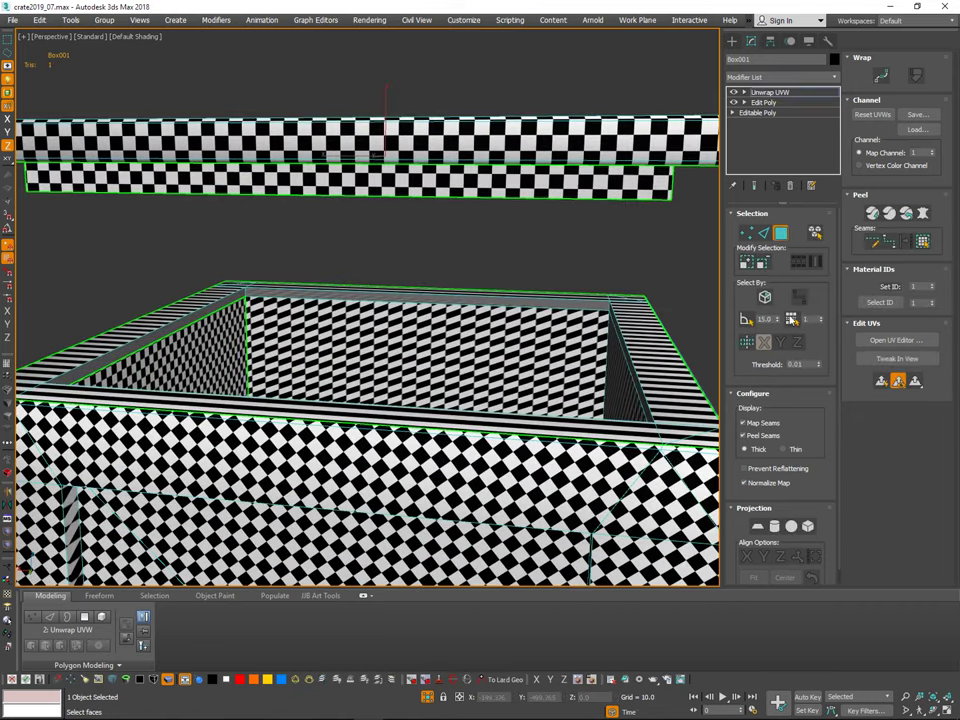
{"action": "left_click_drag", "start_coordinate": [590, 346], "coordinate": [679, 268], "text": "alt"}
{"action": "left_click", "coordinate": [650, 418], "text": "ctrl"}
{"action": "scroll", "coordinate": [594, 428], "scroll_direction": "down", "scroll_amount": 5}
{"action": "middle_click_drag", "start_coordinate": [594, 428], "coordinate": [620, 390], "text": "alt"}
{"action": "left_click", "coordinate": [581, 368]}
{"action": "scroll", "coordinate": [581, 370], "scroll_direction": "up", "scroll_amount": 3}
{"action": "left_click", "coordinate": [639, 389]}
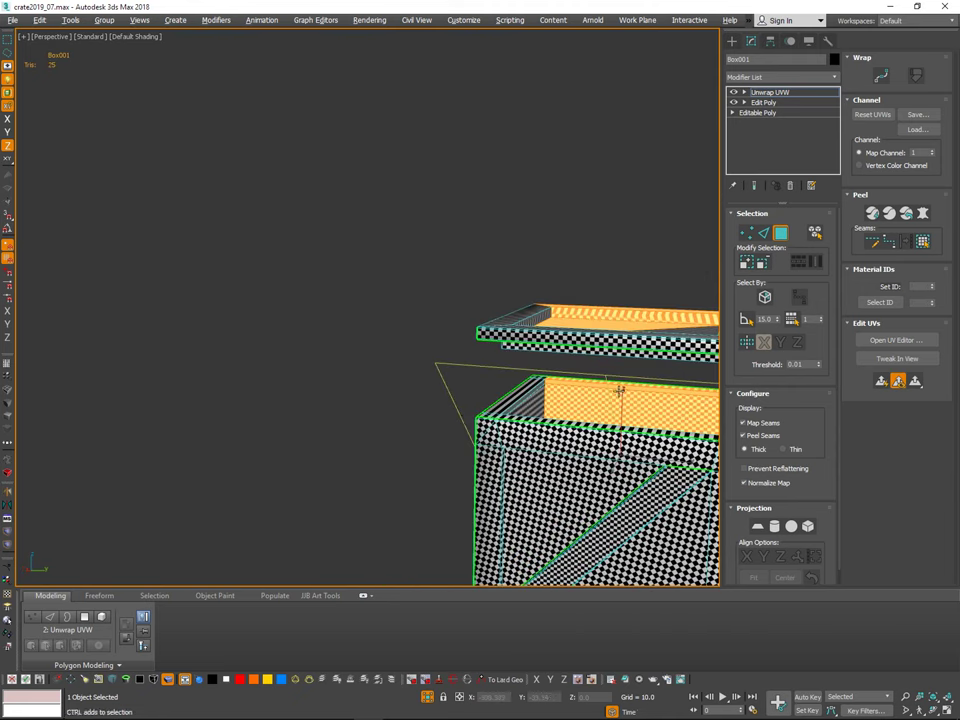
{"action": "left_click", "coordinate": [526, 337]}
{"action": "middle_click_drag", "start_coordinate": [555, 366], "coordinate": [546, 378], "text": "alt"}
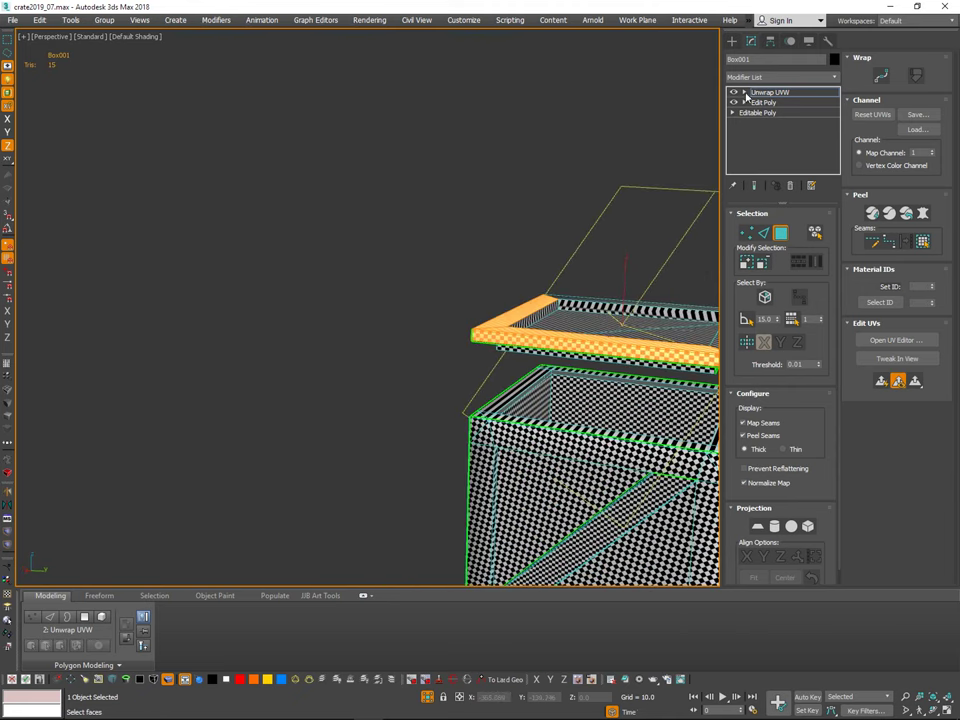
{"action": "left_click", "coordinate": [781, 233]}
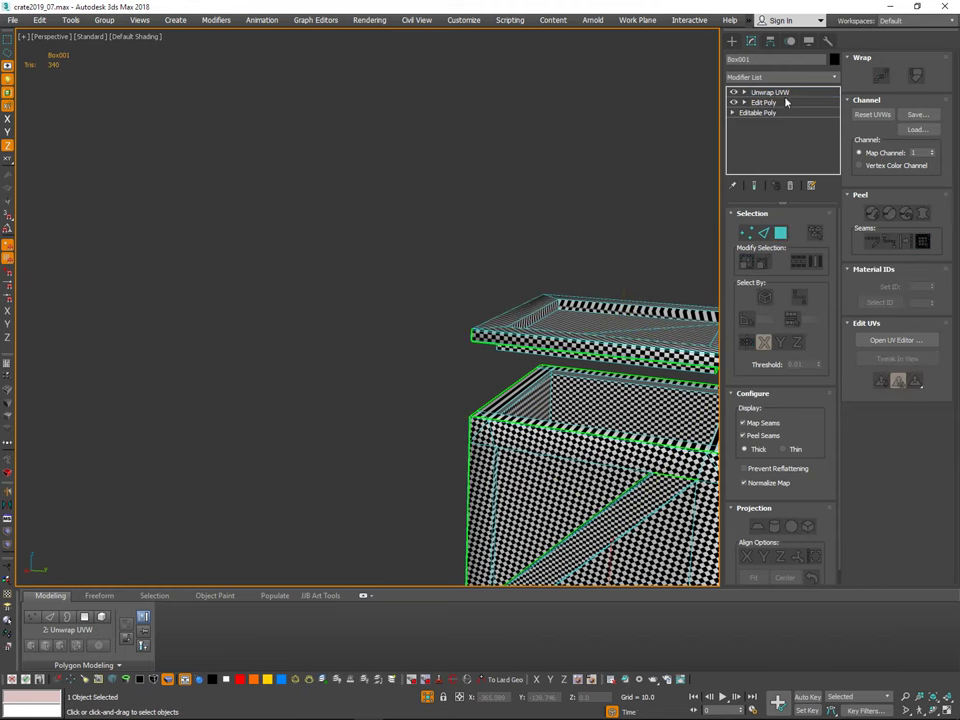
Step: Delete the Edit Poly modifier from the stack
{"action": "middle_click_drag", "start_coordinate": [693, 187], "coordinate": [709, 169], "text": "alt"}
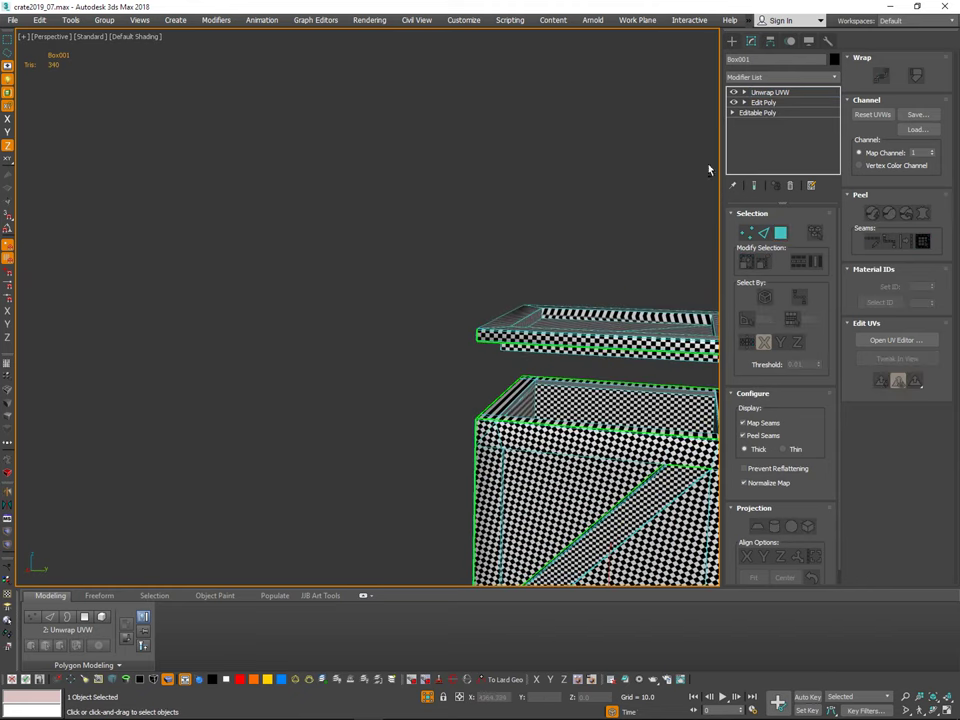
{"action": "right_click", "coordinate": [772, 103]}
{"action": "left_click", "coordinate": [800, 124]}
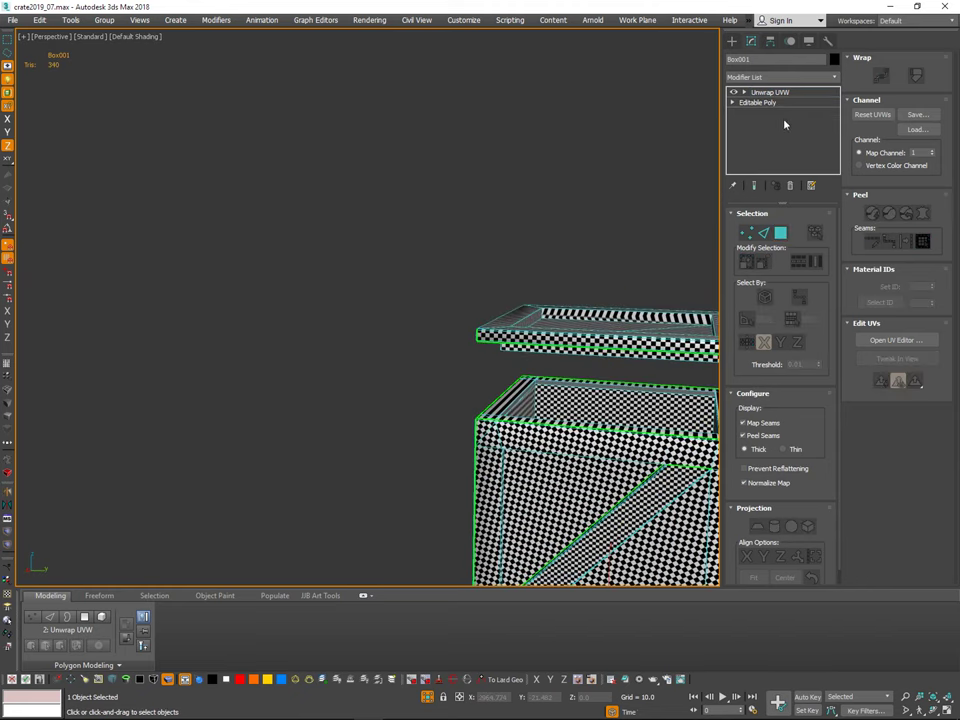
Step: Select the lid element in the base Editable Poly, move it up well clear of the crate and return to Unwrap UVW
{"action": "left_click", "coordinate": [772, 103]}
{"action": "left_click", "coordinate": [810, 228]}
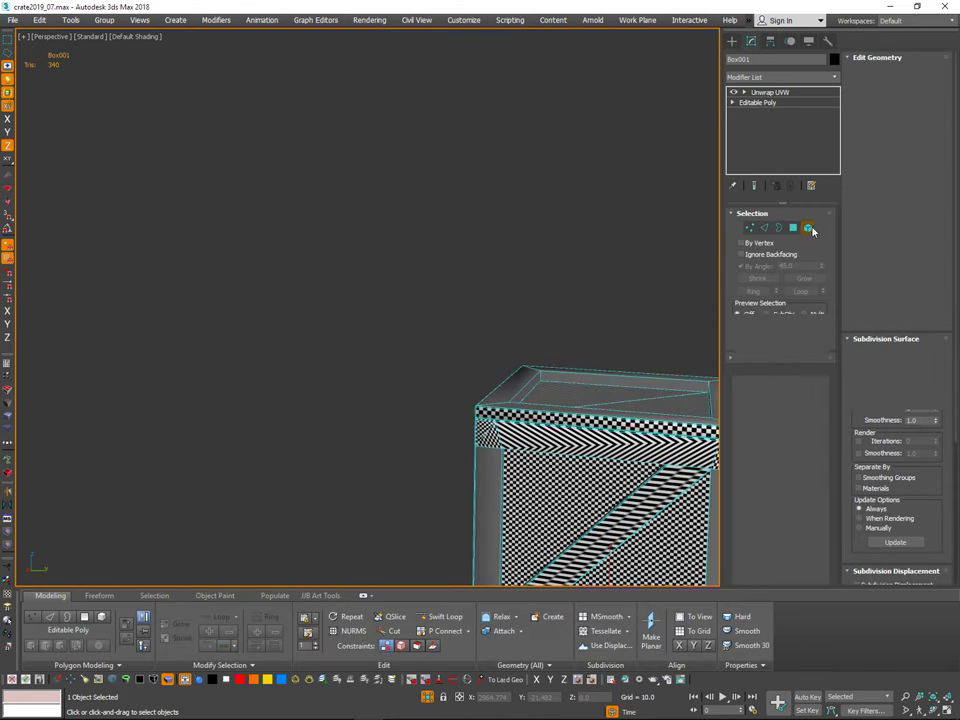
{"action": "left_click", "coordinate": [615, 411]}
{"action": "left_click_drag", "start_coordinate": [617, 356], "coordinate": [630, 205]}
{"action": "left_click", "coordinate": [808, 231]}
{"action": "left_click", "coordinate": [781, 93]}
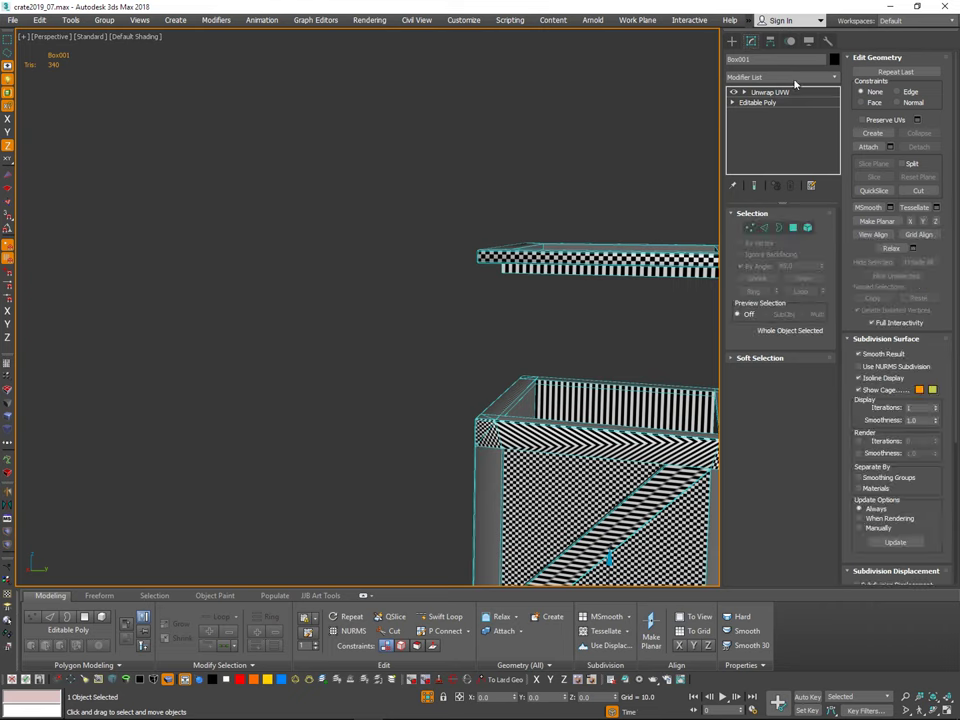
{"action": "middle_click_drag", "start_coordinate": [437, 398], "coordinate": [293, 347]}
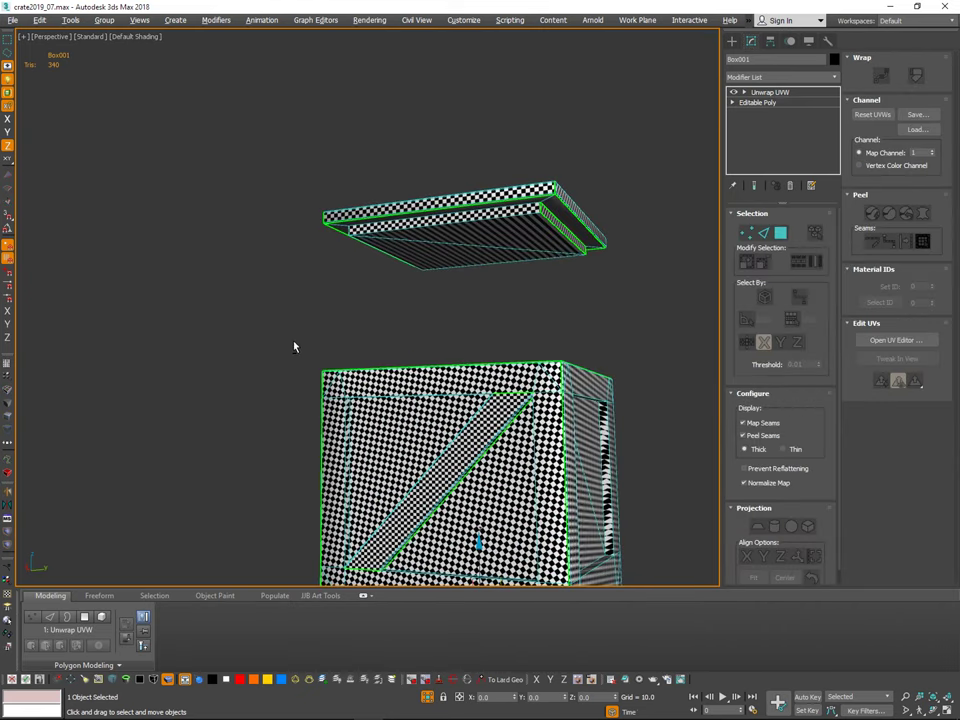
{"action": "left_click", "coordinate": [779, 236]}
{"action": "middle_click_drag", "start_coordinate": [407, 360], "coordinate": [440, 405], "text": "alt"}
{"action": "key", "text": "ctrl+z"}
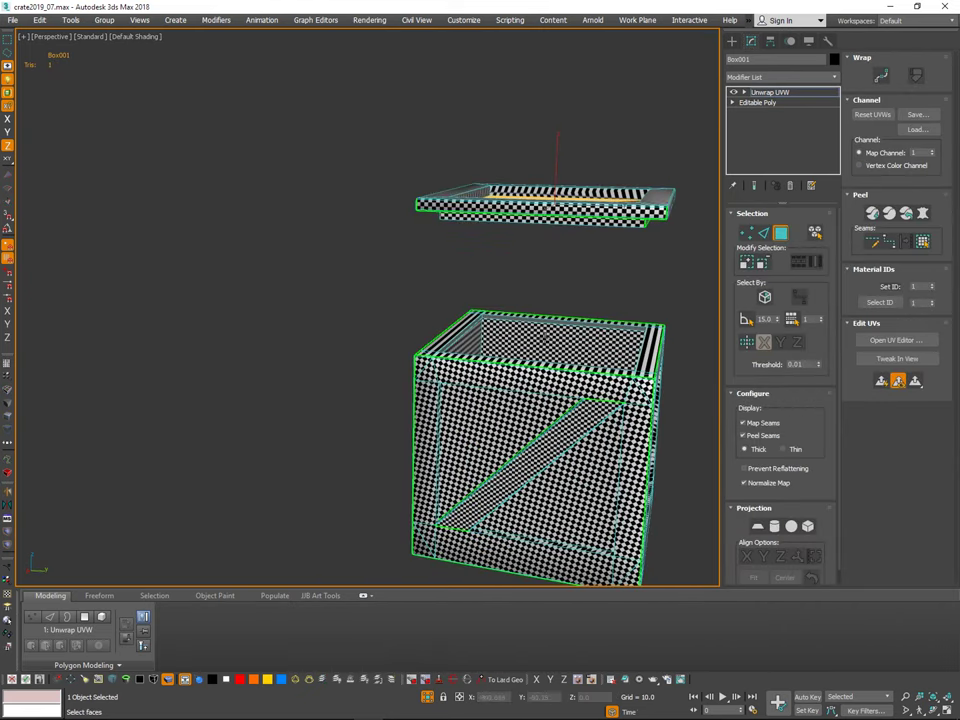
{"action": "left_click", "coordinate": [559, 319]}
{"action": "left_click", "coordinate": [551, 336]}
{"action": "middle_click_drag", "start_coordinate": [551, 336], "coordinate": [480, 334]}
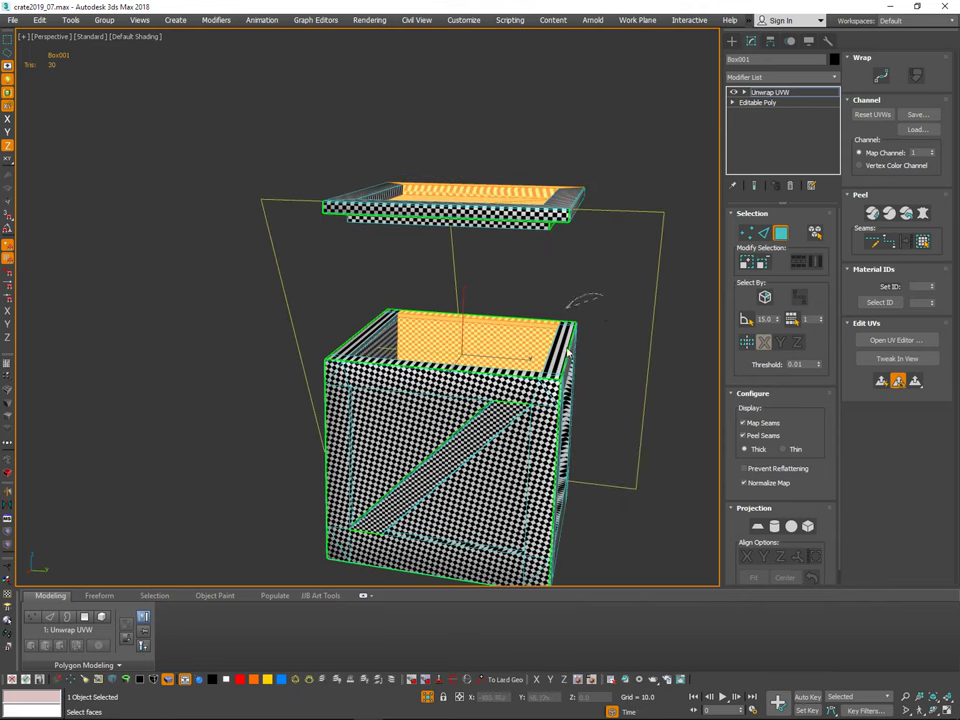
{"action": "left_click", "coordinate": [568, 339]}
{"action": "left_click", "coordinate": [560, 320], "text": "ctrl"}
{"action": "middle_click_drag", "start_coordinate": [596, 330], "coordinate": [624, 280], "text": "alt"}
{"action": "left_click", "coordinate": [547, 368], "text": "ctrl"}
{"action": "key", "text": "ctrl+z"}
{"action": "double_click", "coordinate": [590, 350]}
{"action": "middle_click_drag", "start_coordinate": [665, 342], "coordinate": [660, 347]}
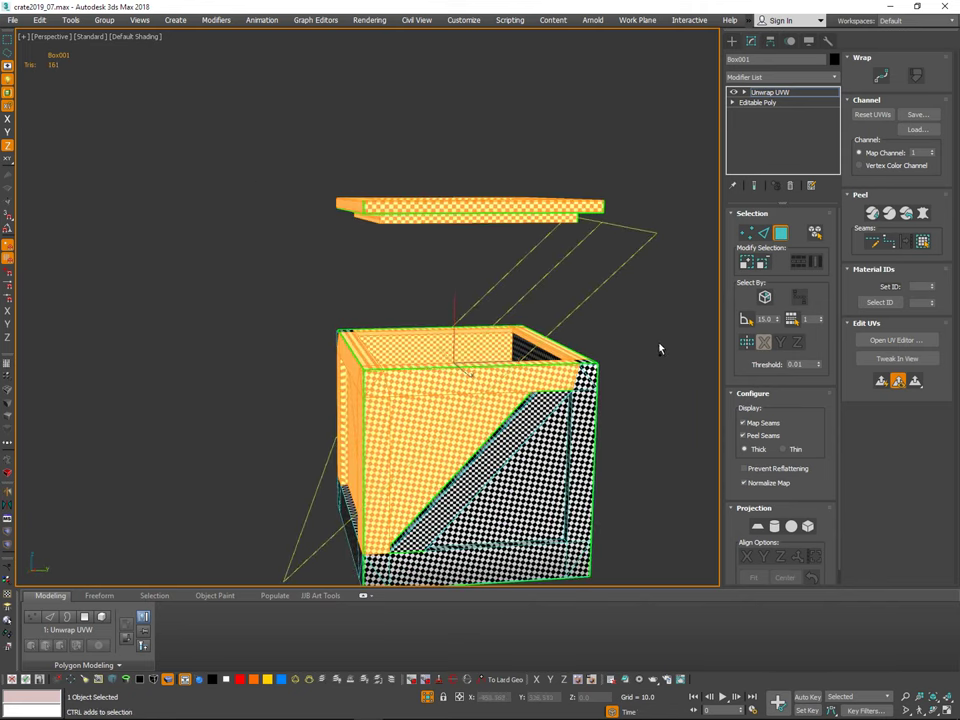
{"action": "double_click", "coordinate": [588, 373]}
{"action": "key", "text": "ctrl+z"}
{"action": "key", "text": "ctrl+z"}
{"action": "key", "text": "ctrl+z"}
{"action": "key", "text": "ctrl+z"}
{"action": "key", "text": "ctrl+z"}
{"action": "key", "text": "ctrl+z"}
{"action": "key", "text": "ctrl+z"}
{"action": "key", "text": "ctrl+z"}
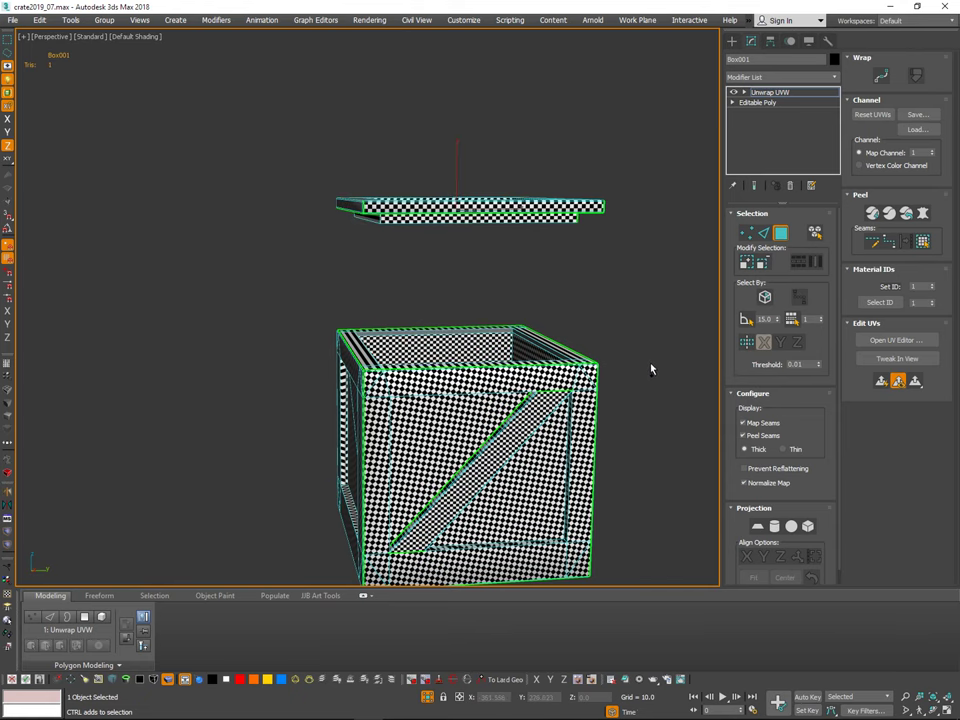
Step: Collapse the crate's modifier stack into a single Editable Poly with the lid seated on the body
{"action": "left_click", "coordinate": [641, 349]}
{"action": "middle_click_drag", "start_coordinate": [647, 362], "coordinate": [628, 340], "text": "alt"}
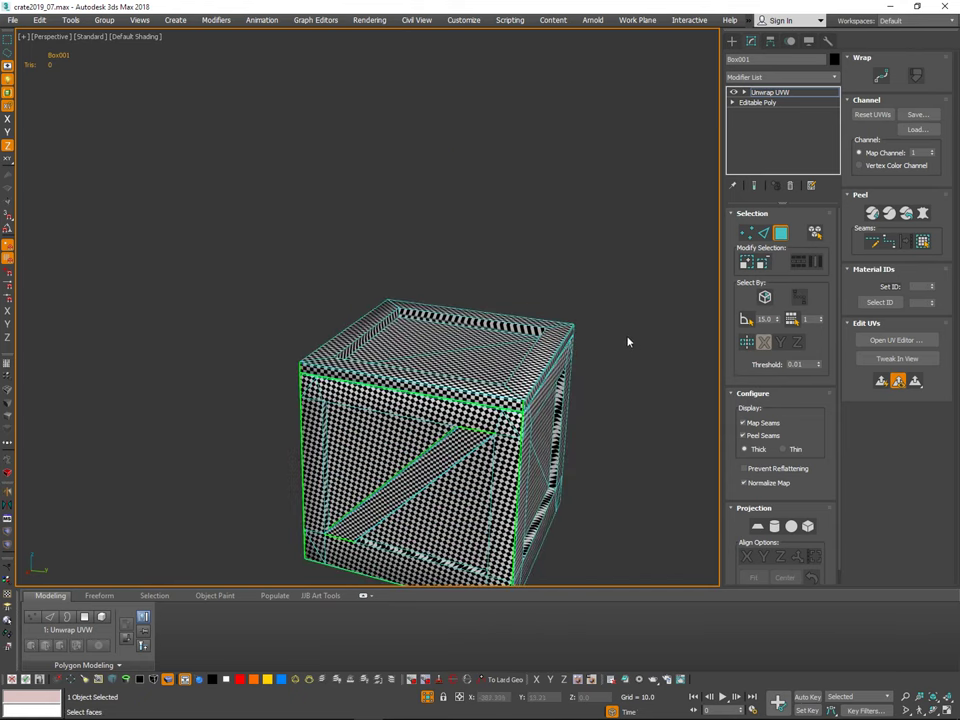
{"action": "right_click", "coordinate": [679, 304]}
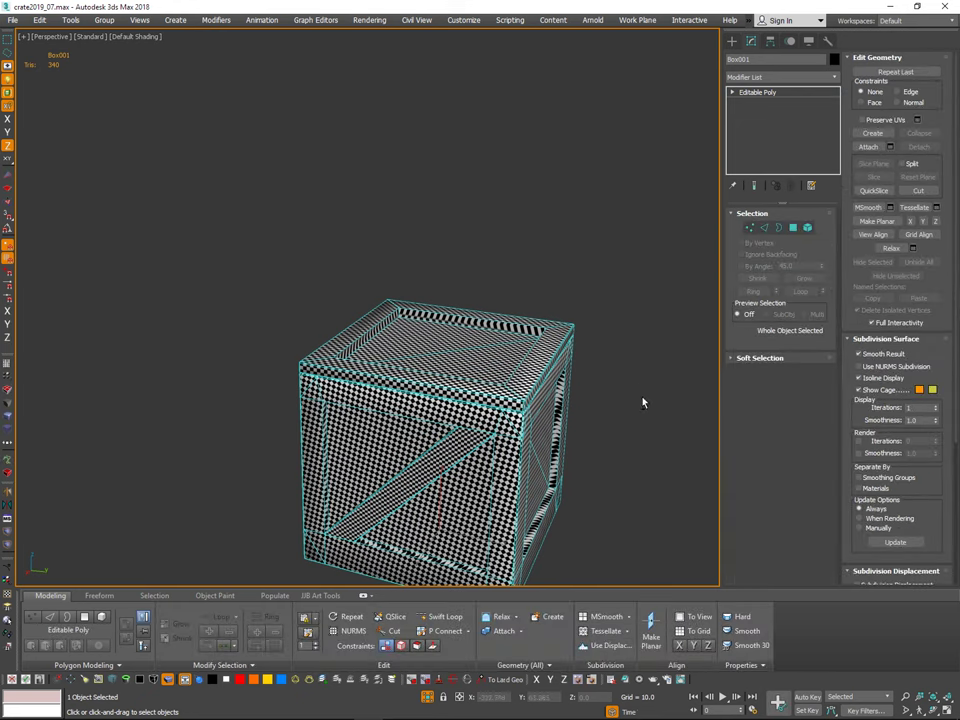
{"action": "middle_click_drag", "start_coordinate": [642, 399], "coordinate": [629, 395], "text": "alt"}
{"action": "middle_click_drag", "start_coordinate": [629, 395], "coordinate": [656, 391]}
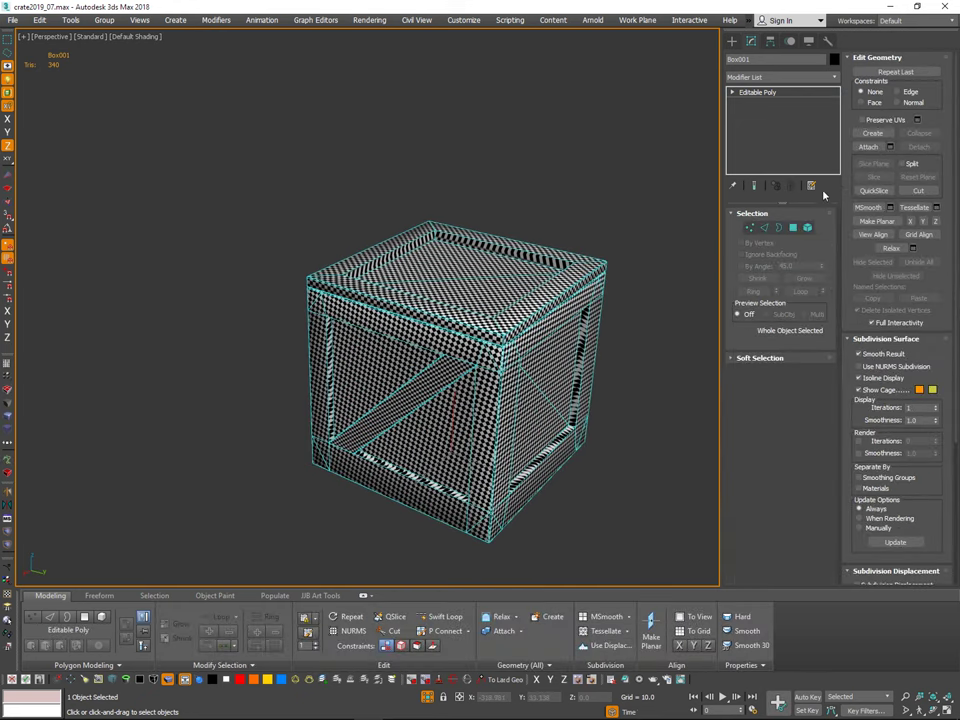
Step: Select the lid as an element and raise it vertically until it is well clear of the crate body
{"action": "key", "text": "5"}
{"action": "left_click", "coordinate": [570, 264]}
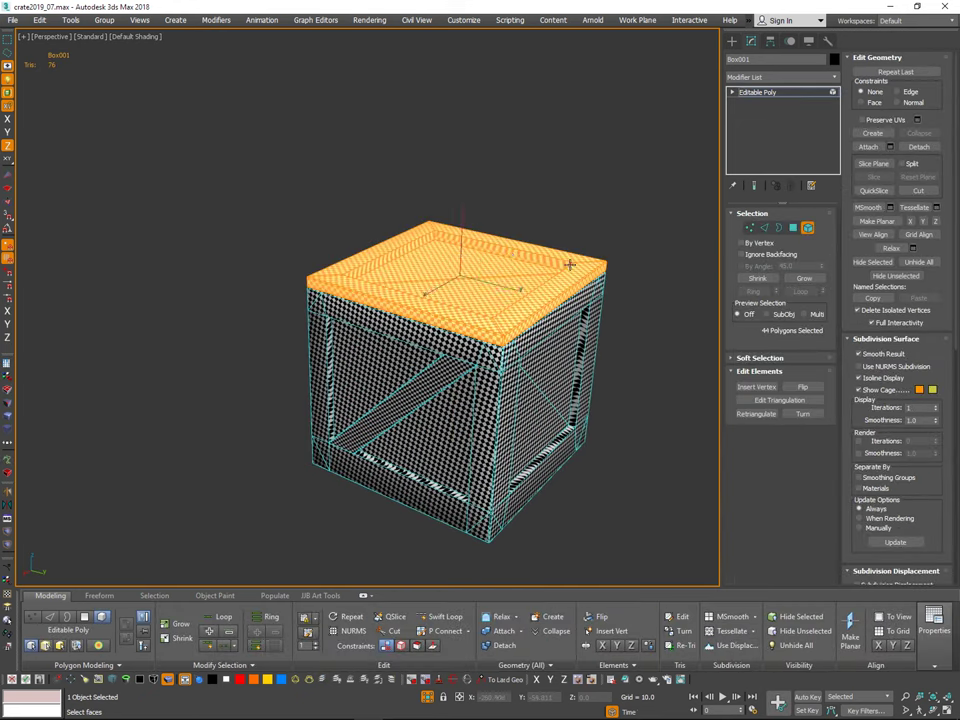
{"action": "left_click_drag", "start_coordinate": [459, 244], "coordinate": [483, 90]}
{"action": "middle_click_drag", "start_coordinate": [620, 262], "coordinate": [664, 252]}
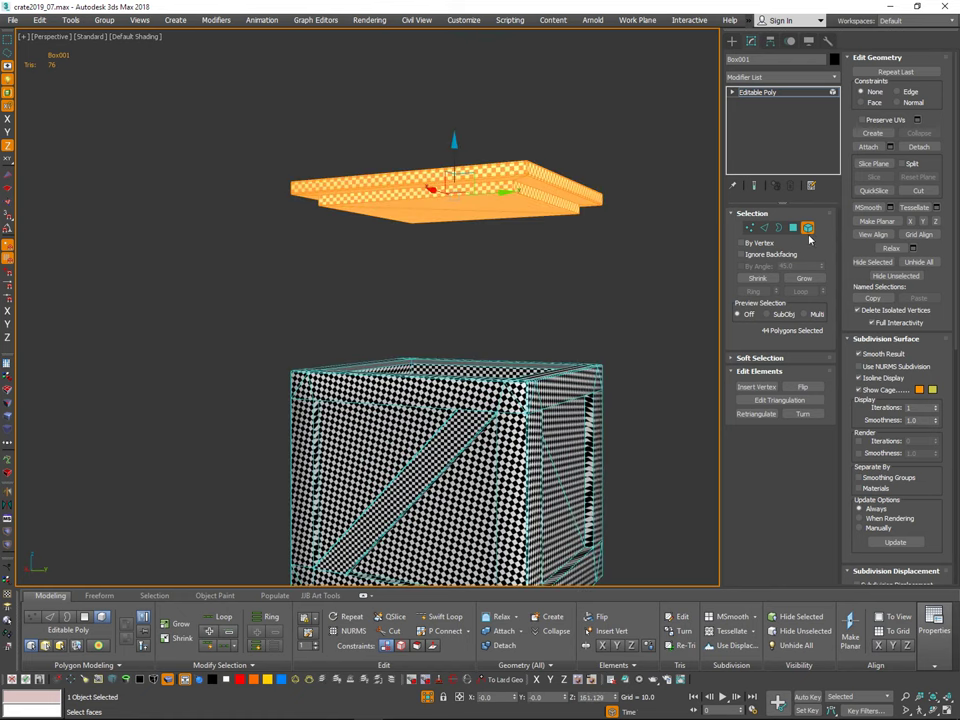
Step: Leave element selection and apply a fresh Unwrap UVW modifier to the crate
{"action": "left_click", "coordinate": [809, 231]}
{"action": "left_click", "coordinate": [830, 77]}
{"action": "scroll", "coordinate": [770, 487], "scroll_direction": "down", "scroll_amount": 15}
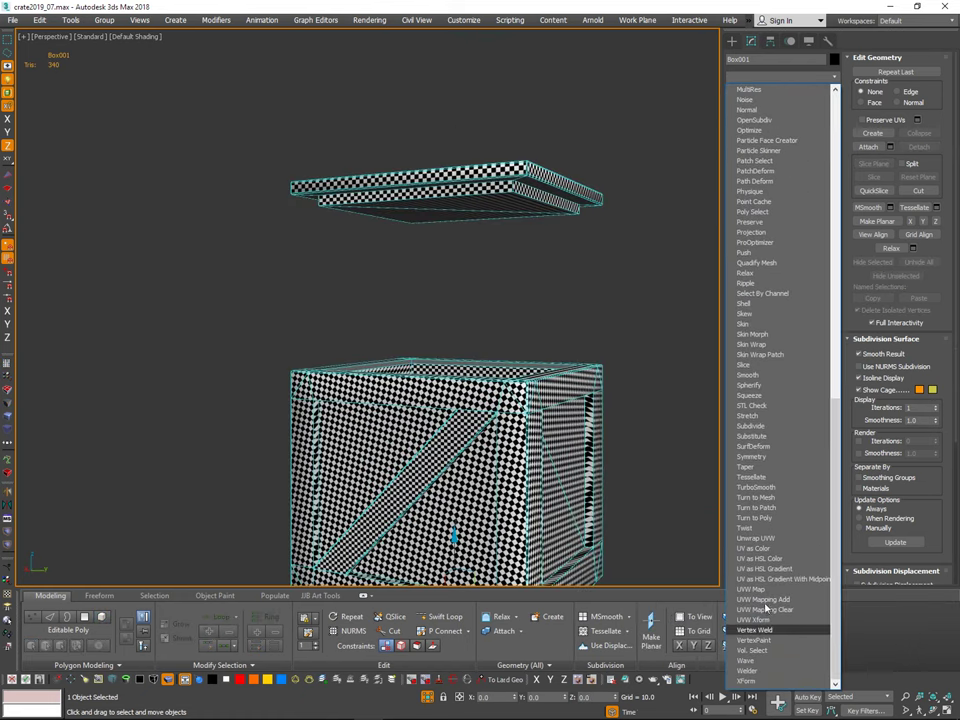
{"action": "left_click", "coordinate": [775, 541]}
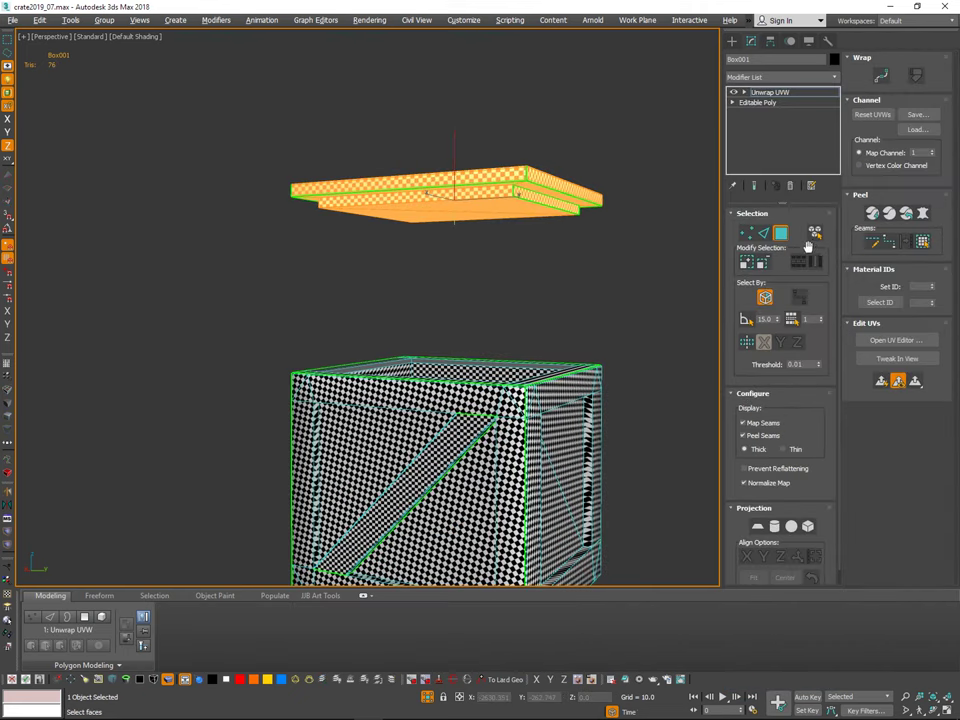
Step: Select the inner wall faces of the open crate and grow the selection to cover the whole interior
{"action": "middle_click_drag", "start_coordinate": [531, 360], "coordinate": [518, 425], "text": "alt"}
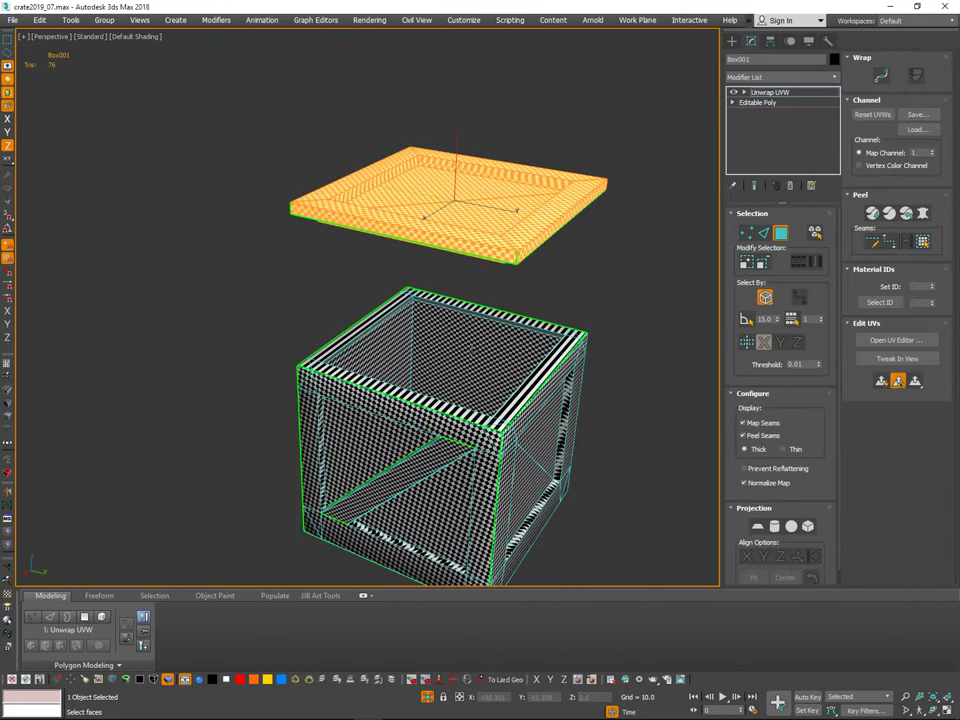
{"action": "left_click", "coordinate": [483, 367]}
{"action": "middle_click_drag", "start_coordinate": [483, 367], "coordinate": [722, 345], "text": "alt"}
{"action": "scroll", "coordinate": [572, 331], "scroll_direction": "up", "scroll_amount": 5}
{"action": "left_click", "coordinate": [573, 314], "text": "ctrl"}
{"action": "left_click", "coordinate": [587, 319], "text": "ctrl"}
{"action": "middle_click_drag", "start_coordinate": [587, 319], "coordinate": [663, 389], "text": "alt"}
{"action": "left_click", "coordinate": [677, 336], "text": "ctrl"}
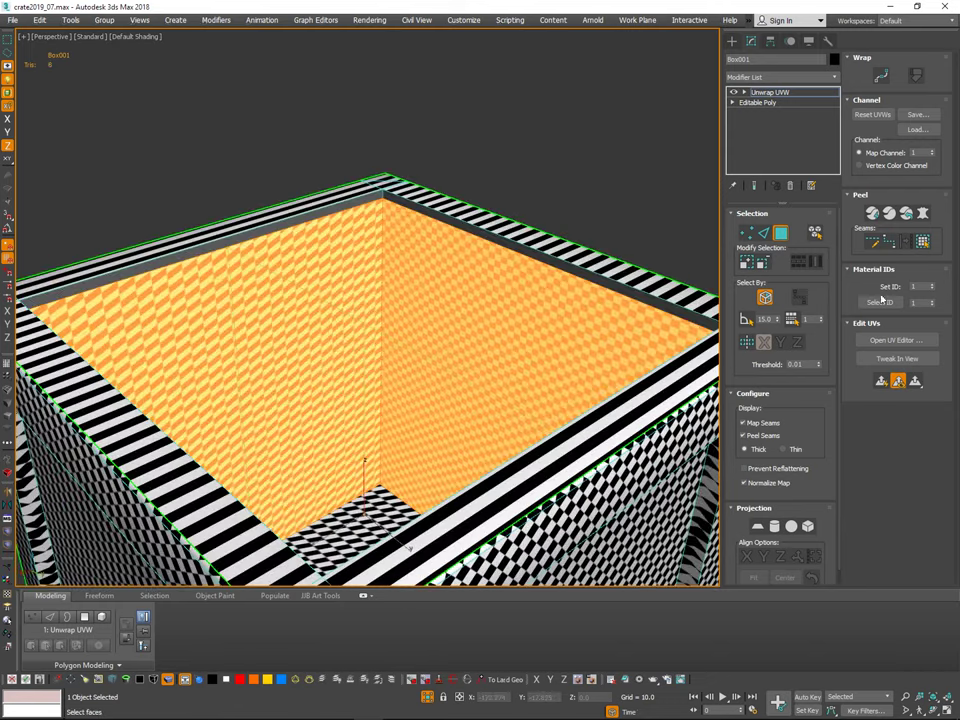
{"action": "left_click", "coordinate": [749, 264]}
{"action": "middle_click_drag", "start_coordinate": [517, 289], "coordinate": [494, 294], "text": "alt"}
{"action": "scroll", "coordinate": [516, 300], "scroll_direction": "down", "scroll_amount": 6}
Step: Open the UV editor, break the selected interior faces off as their own cluster and move it clear of the layout
{"action": "left_click", "coordinate": [893, 341]}
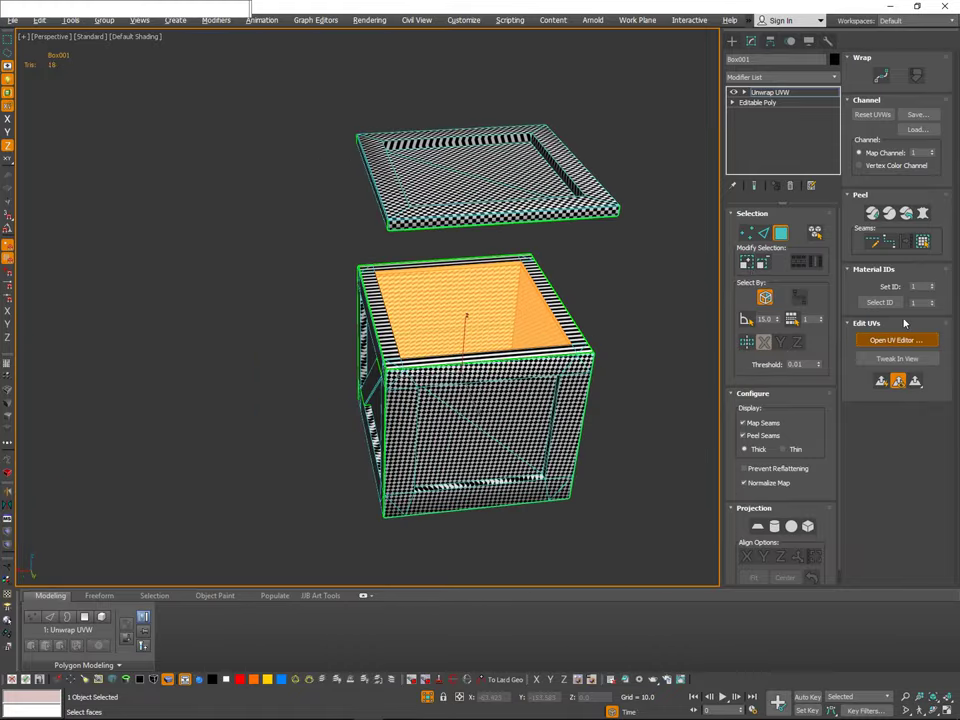
{"action": "scroll", "coordinate": [247, 291], "scroll_direction": "down", "scroll_amount": 5}
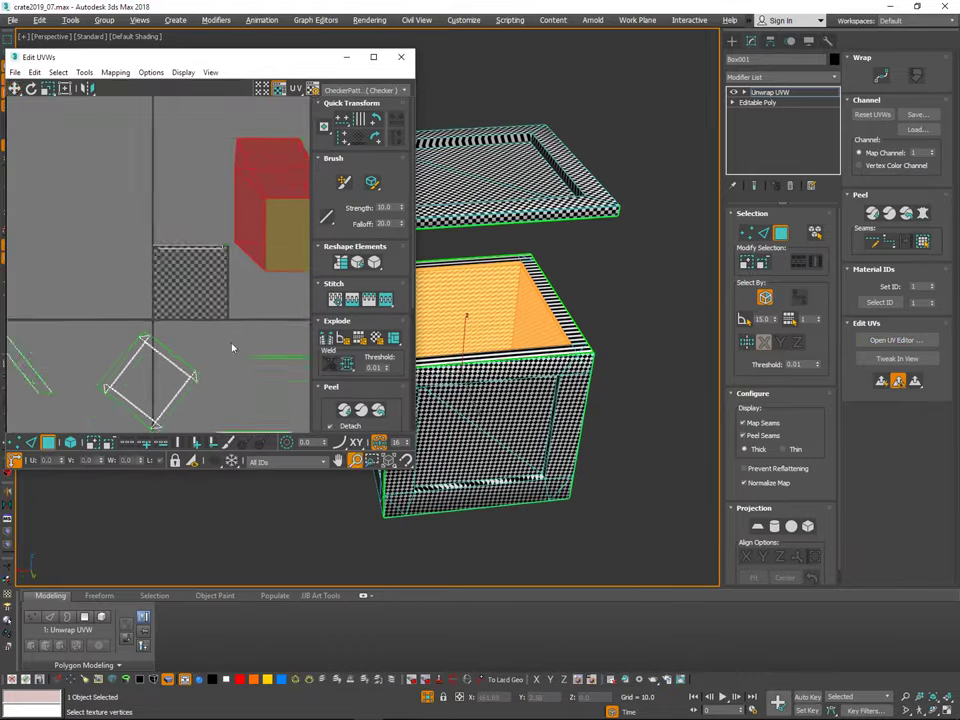
{"action": "middle_click_drag", "start_coordinate": [232, 328], "coordinate": [211, 322]}
{"action": "middle_click_drag", "start_coordinate": [251, 268], "coordinate": [252, 294]}
{"action": "right_click", "coordinate": [250, 293]}
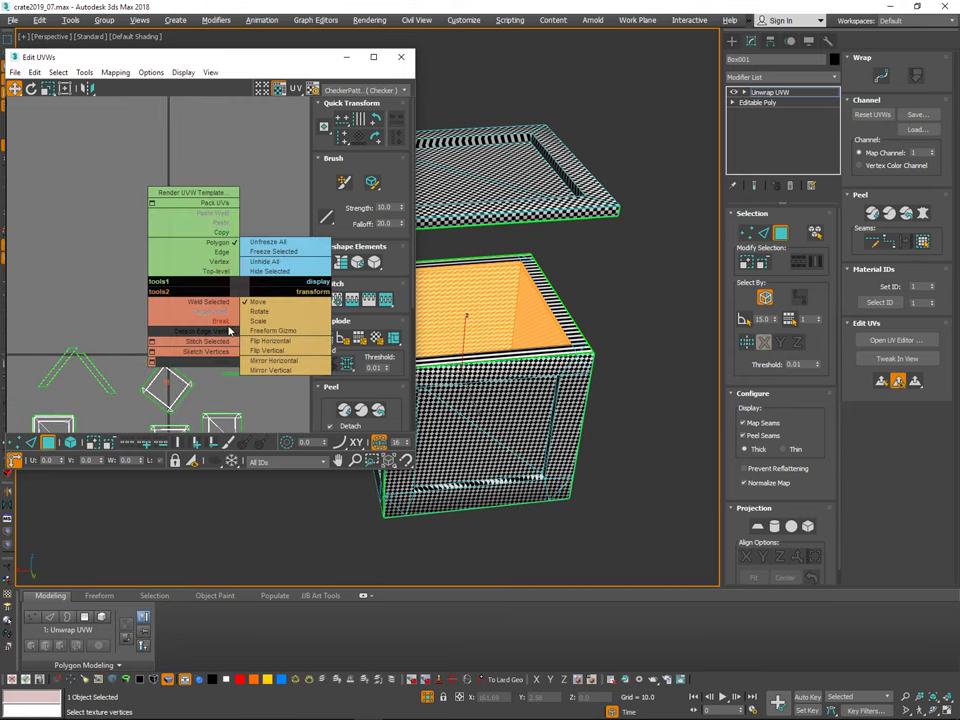
{"action": "left_click", "coordinate": [232, 321]}
{"action": "left_click_drag", "start_coordinate": [252, 300], "coordinate": [81, 300]}
{"action": "middle_click_drag", "start_coordinate": [192, 352], "coordinate": [235, 320]}
{"action": "scroll", "coordinate": [235, 320], "scroll_direction": "down", "scroll_amount": 2}
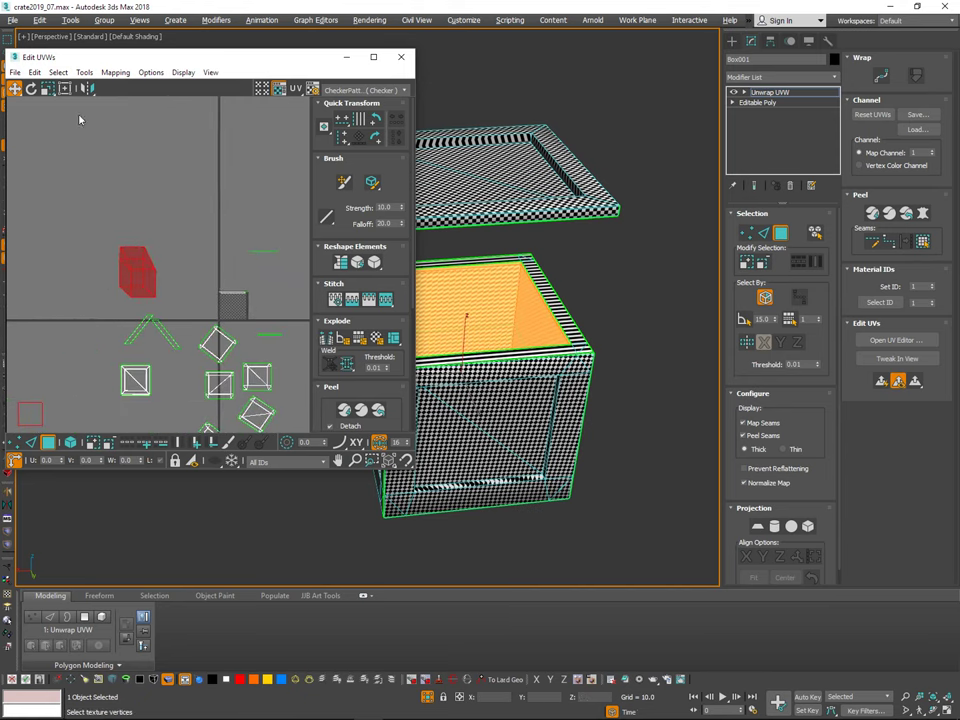
Step: Relax the interior cluster by polygon angles with 100 iterations and an amount of 0.1, ending with nothing selected
{"action": "left_click", "coordinate": [84, 72]}
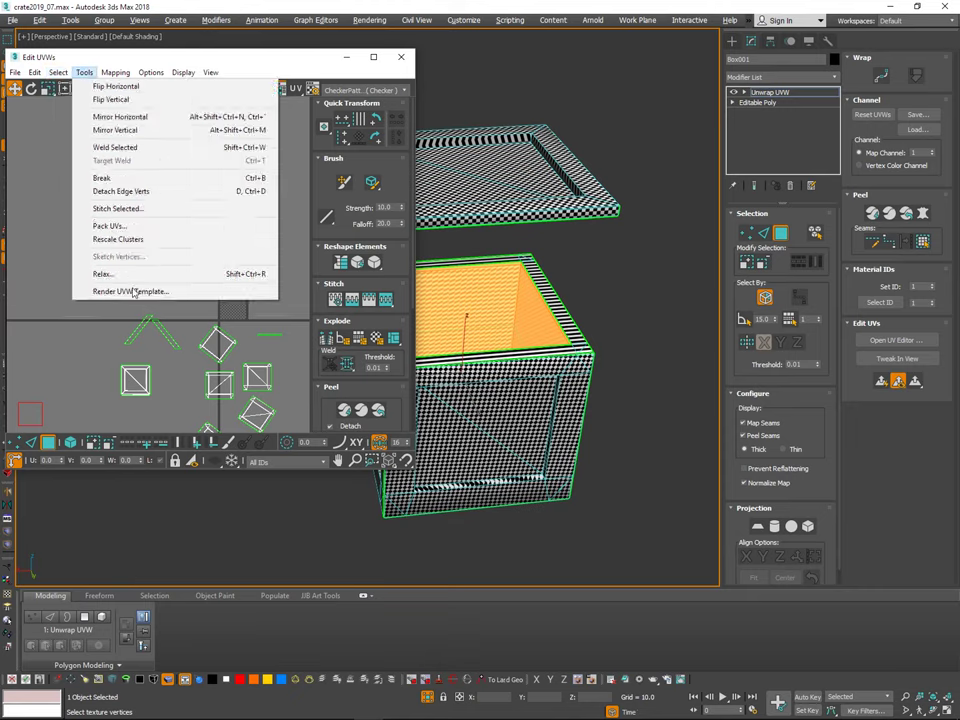
{"action": "left_click", "coordinate": [95, 208]}
{"action": "left_click", "coordinate": [142, 160]}
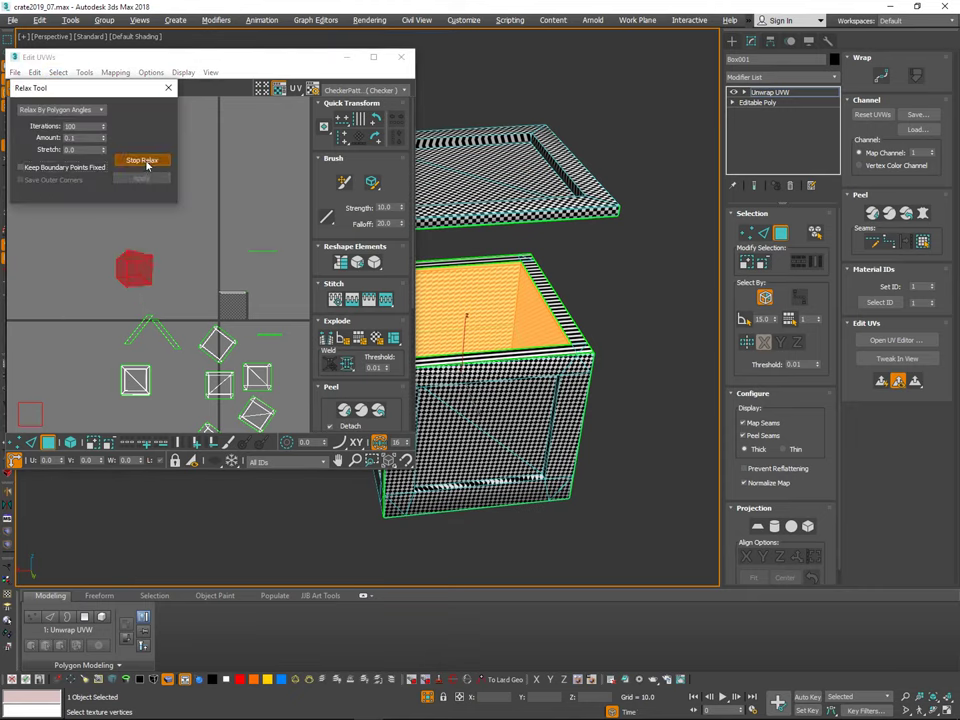
{"action": "left_click", "coordinate": [147, 163]}
{"action": "left_click", "coordinate": [231, 279]}
{"action": "middle_click_drag", "start_coordinate": [231, 279], "coordinate": [270, 282]}
Step: Switch to edge selection and select the vertical edges at the first inner corners of the crate, including the short rim segments
{"action": "middle_click_drag", "start_coordinate": [340, 490], "coordinate": [602, 410], "text": "alt"}
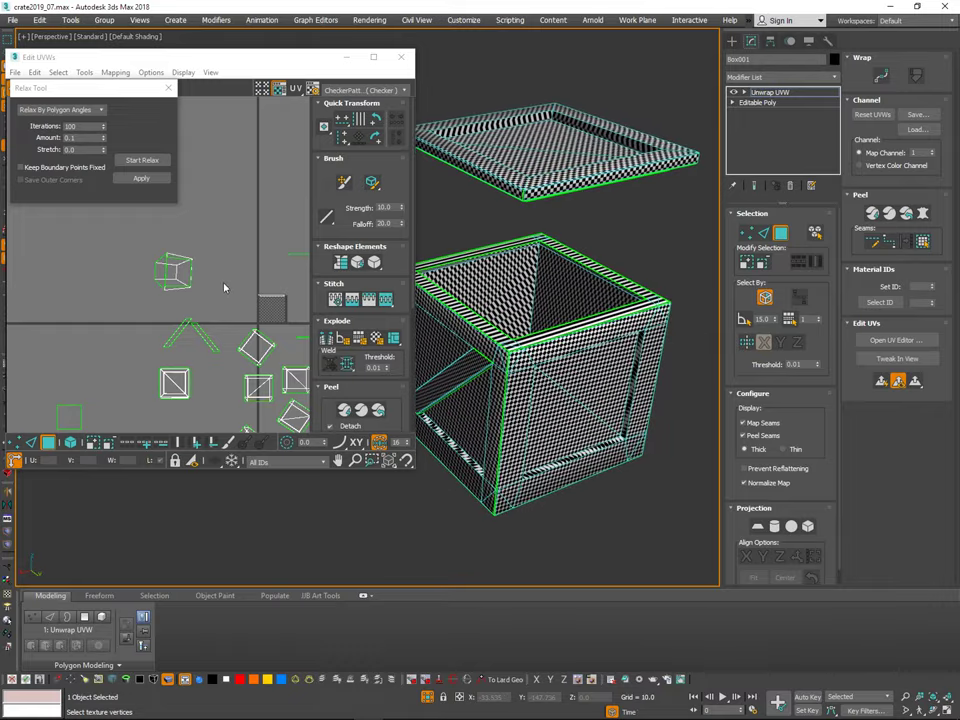
{"action": "middle_click_drag", "start_coordinate": [225, 288], "coordinate": [276, 311]}
{"action": "scroll", "coordinate": [553, 280], "scroll_direction": "up", "scroll_amount": 7}
{"action": "key", "text": "2"}
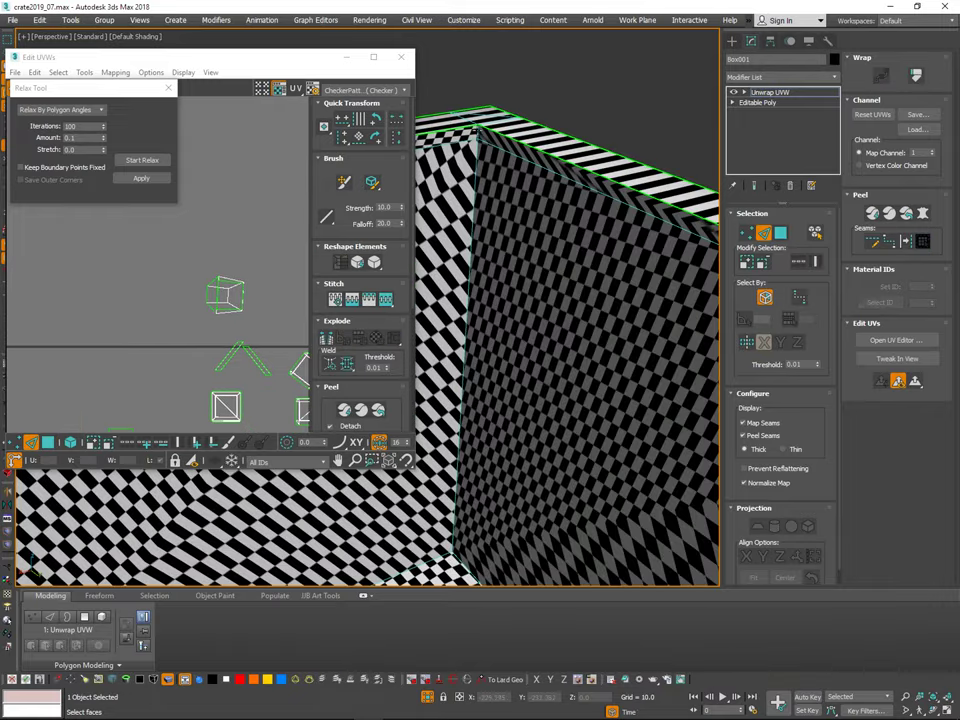
{"action": "scroll", "coordinate": [534, 252], "scroll_direction": "down", "scroll_amount": 7}
{"action": "middle_click_drag", "start_coordinate": [640, 318], "coordinate": [526, 252], "text": "alt"}
{"action": "scroll", "coordinate": [525, 243], "scroll_direction": "up", "scroll_amount": 7}
{"action": "scroll", "coordinate": [610, 204], "scroll_direction": "down", "scroll_amount": 4}
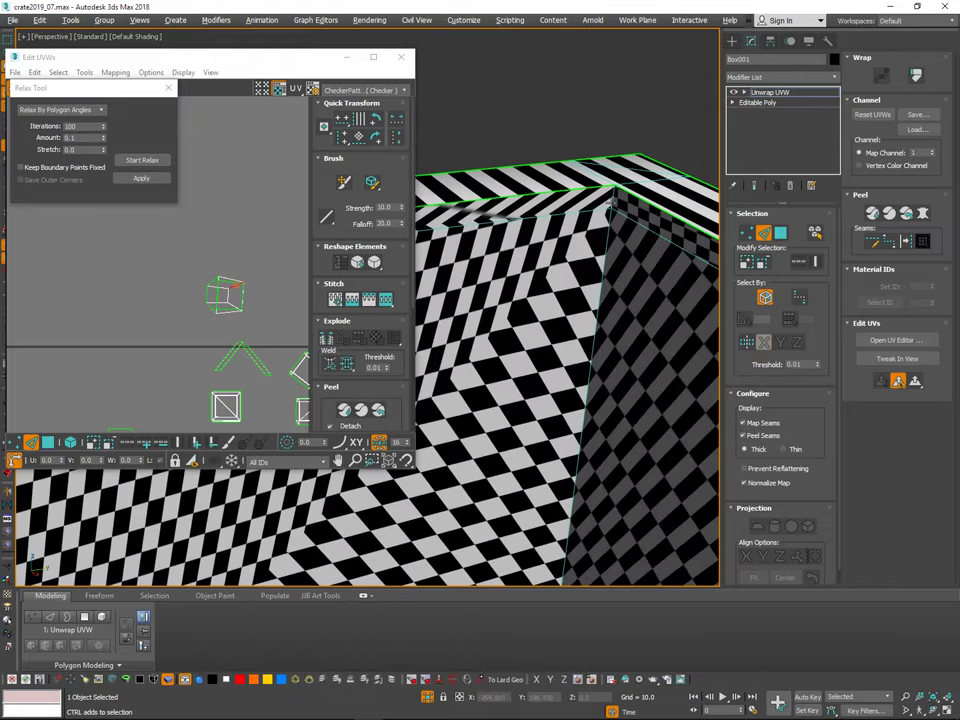
{"action": "middle_click_drag", "start_coordinate": [585, 350], "coordinate": [738, 353], "text": "alt"}
{"action": "scroll", "coordinate": [493, 354], "scroll_direction": "down", "scroll_amount": 2}
{"action": "scroll", "coordinate": [510, 322], "scroll_direction": "down", "scroll_amount": 6}
{"action": "middle_click_drag", "start_coordinate": [510, 322], "coordinate": [580, 326], "text": "alt"}
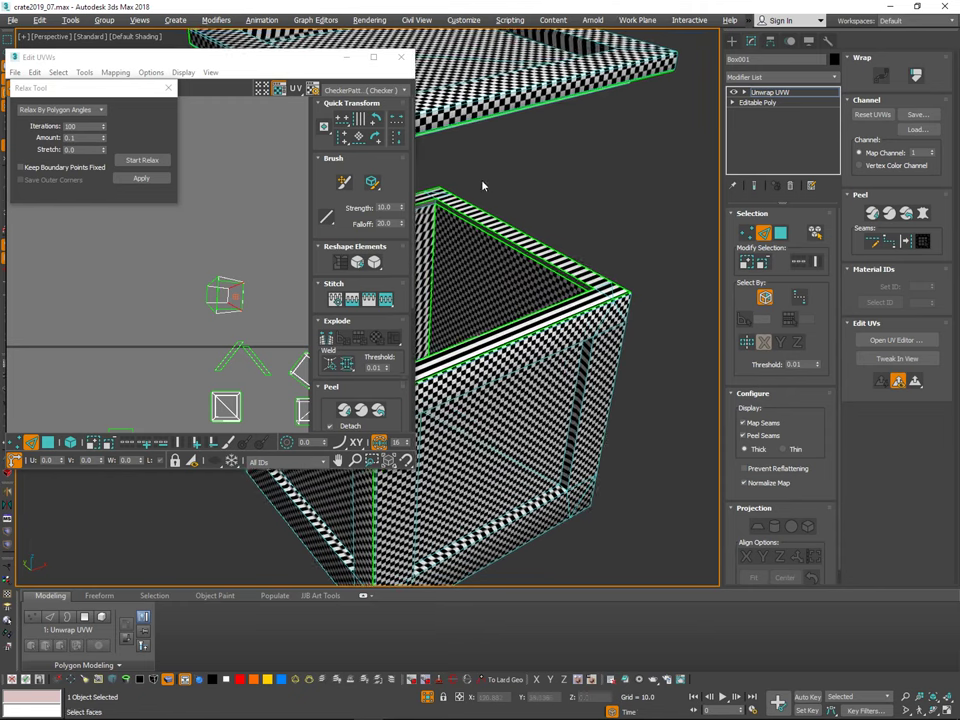
Step: Add the vertical edges and short rim segments of the remaining inner corners to the edge selection
{"action": "middle_click_drag", "start_coordinate": [509, 220], "coordinate": [568, 232], "text": "alt"}
{"action": "scroll", "coordinate": [570, 250], "scroll_direction": "up", "scroll_amount": 5}
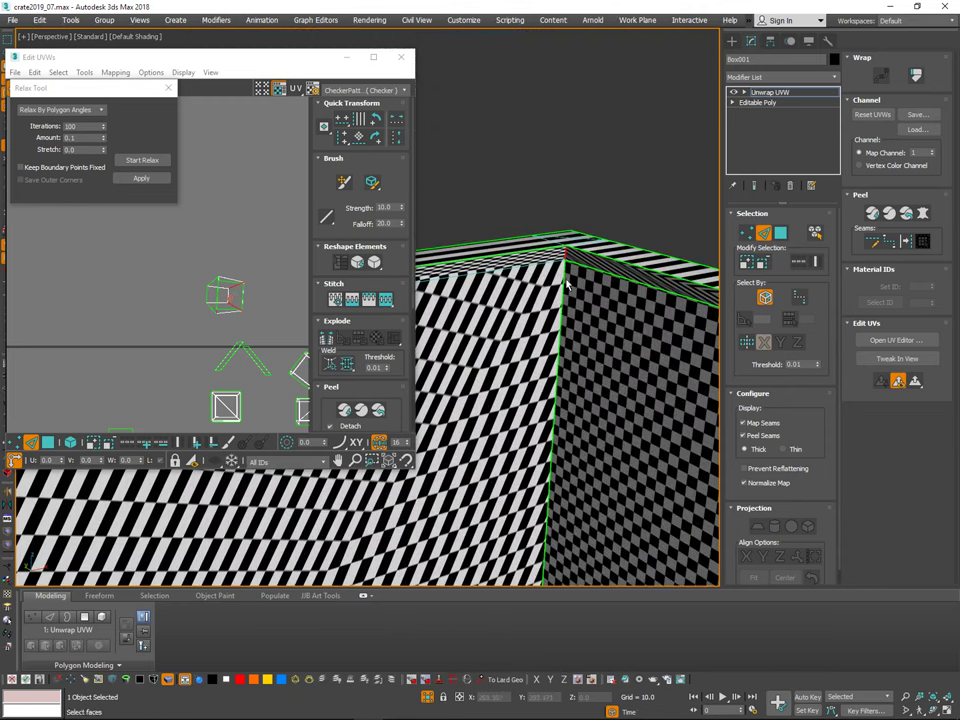
{"action": "scroll", "coordinate": [576, 280], "scroll_direction": "down", "scroll_amount": 4}
{"action": "middle_click_drag", "start_coordinate": [576, 280], "coordinate": [570, 298], "text": "alt"}
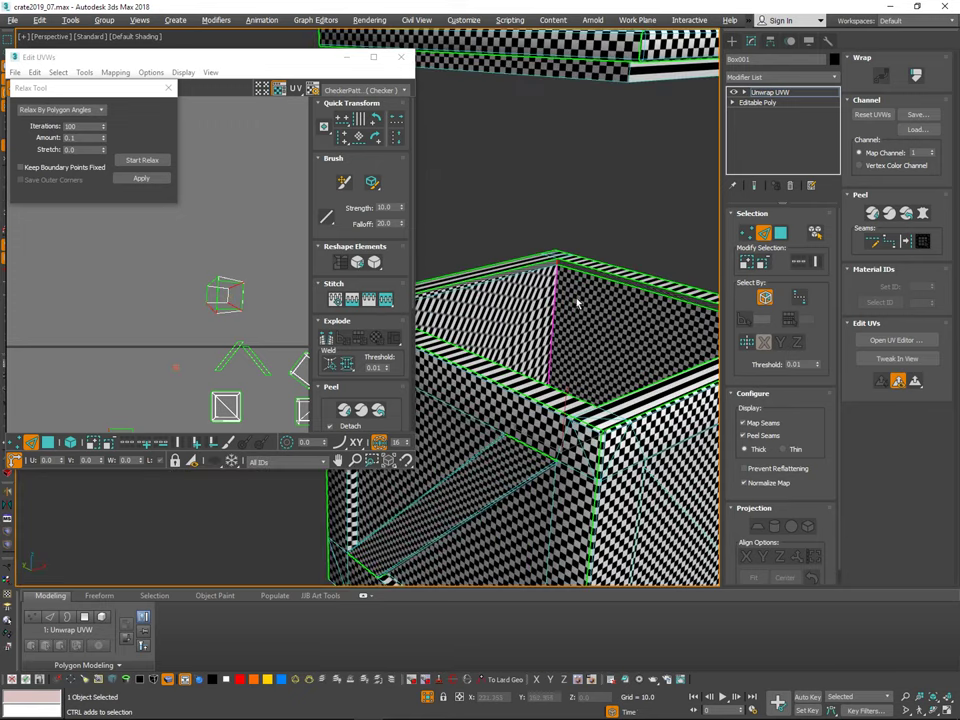
{"action": "key", "text": "F3"}
{"action": "mouse_move", "coordinate": [572, 287]}
{"action": "middle_mouse_down", "text": "alt"}
{"action": "mouse_move", "coordinate": [572, 300]}
{"action": "mouse_move", "coordinate": [546, 307]}
{"action": "mouse_move", "coordinate": [698, 286]}
{"action": "mouse_move", "coordinate": [603, 312]}
{"action": "mouse_move", "coordinate": [692, 284]}
{"action": "middle_mouse_up", "text": "alt"}
{"action": "key", "text": "F3"}
{"action": "middle_click_drag", "start_coordinate": [692, 284], "coordinate": [692, 240], "text": "ctrl+alt"}
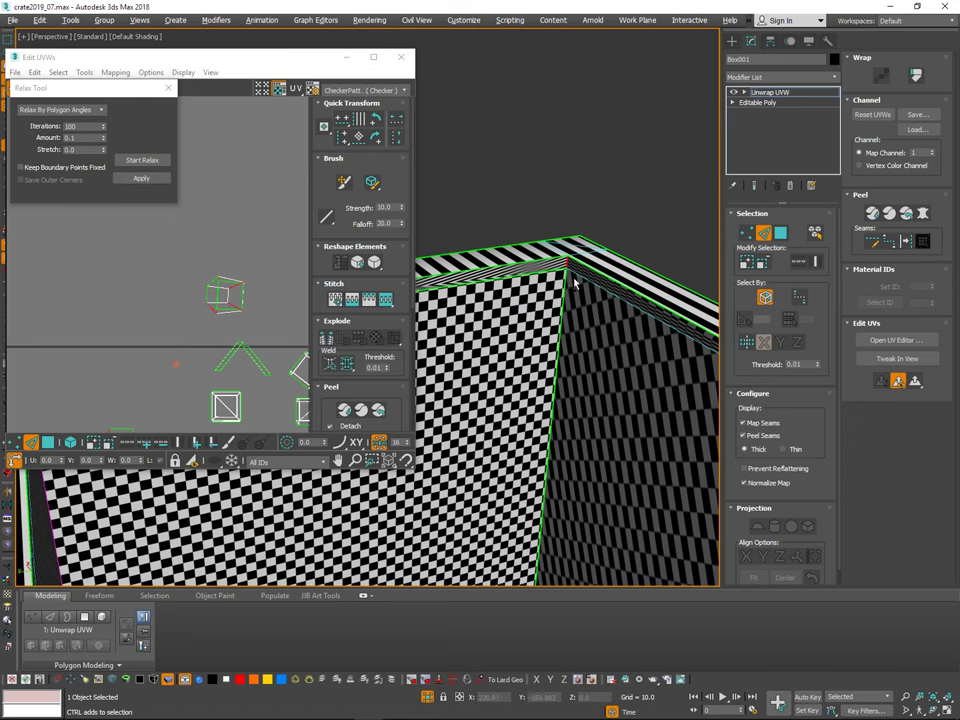
{"action": "middle_click_drag", "start_coordinate": [584, 276], "coordinate": [584, 330], "text": "ctrl+alt"}
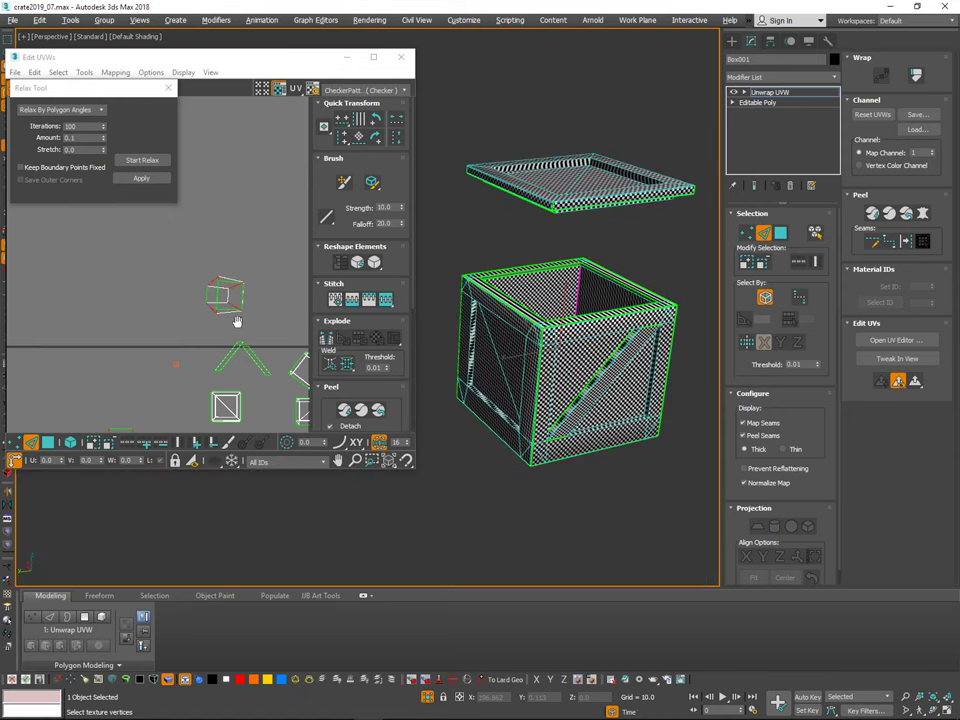
Step: Break the interior UV cluster along the selected corner edges
{"action": "middle_click_drag", "start_coordinate": [237, 321], "coordinate": [238, 297]}
{"action": "mouse_move", "coordinate": [238, 297]}
{"action": "middle_mouse_down", "text": "ctrl+alt"}
{"action": "mouse_move", "coordinate": [253, 227]}
{"action": "mouse_move", "coordinate": [242, 272]}
{"action": "middle_mouse_up", "text": "ctrl+alt"}
{"action": "right_click", "coordinate": [239, 265]}
{"action": "left_click", "coordinate": [231, 299]}
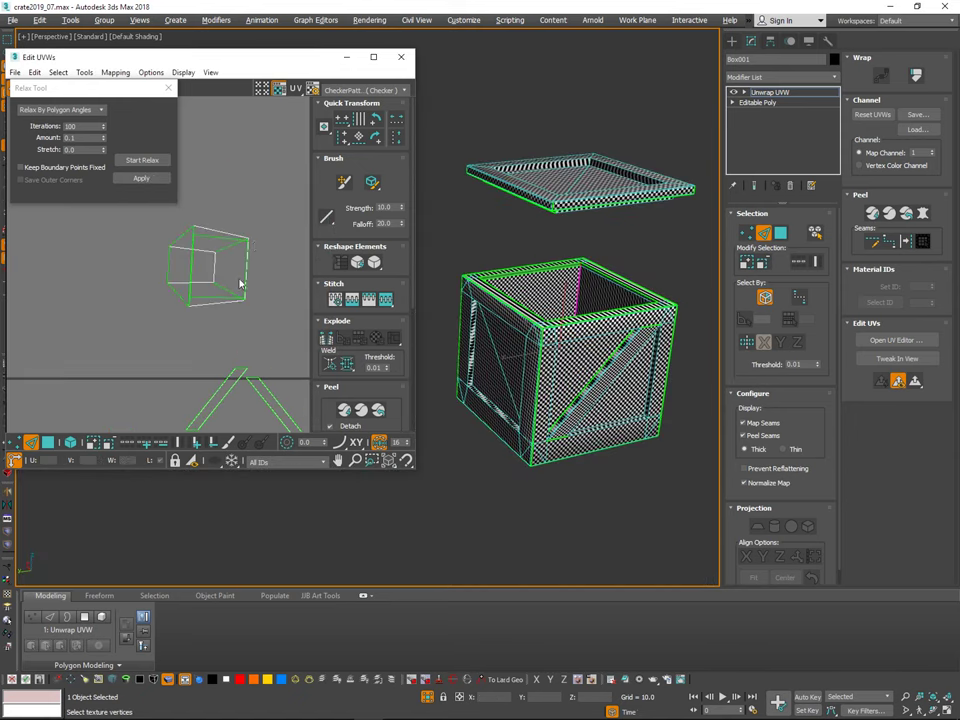
Step: Select the whole interior cluster's edges, relax it by polygon angles into a cross, and shift the central face sideways off the overlap
{"action": "left_click", "coordinate": [186, 272]}
{"action": "left_click", "coordinate": [146, 159]}
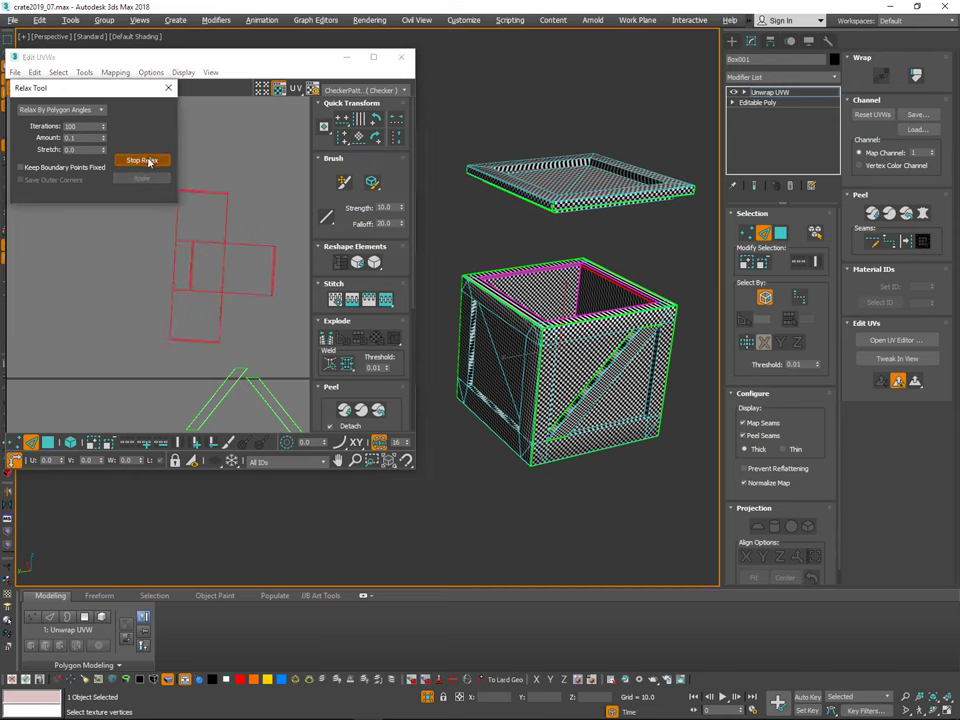
{"action": "left_click", "coordinate": [273, 211]}
{"action": "key", "text": "3"}
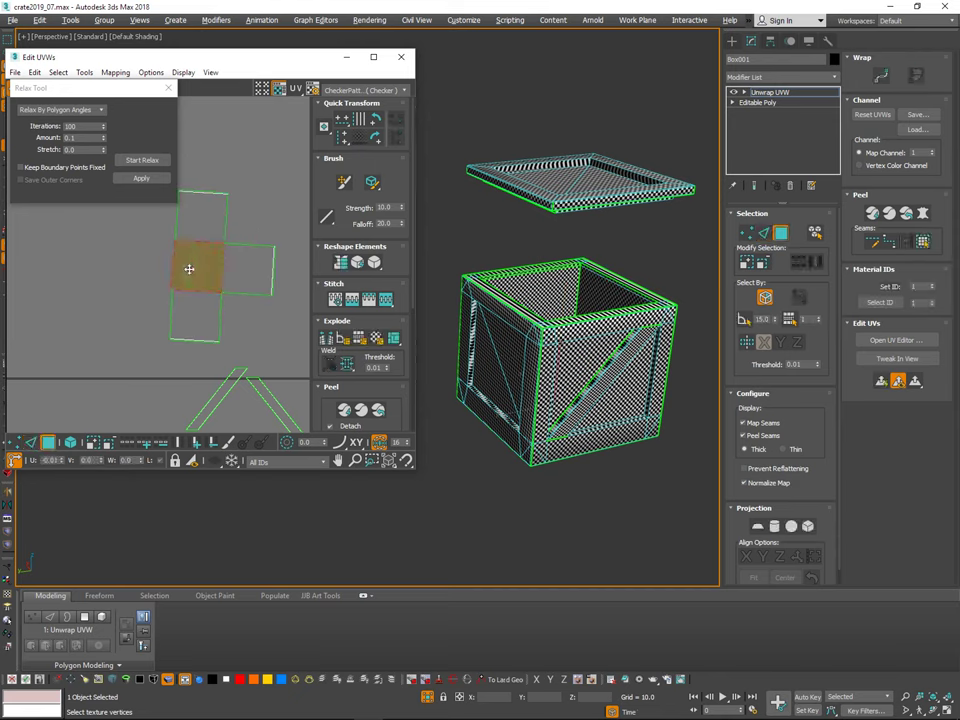
{"action": "left_click", "coordinate": [273, 334]}
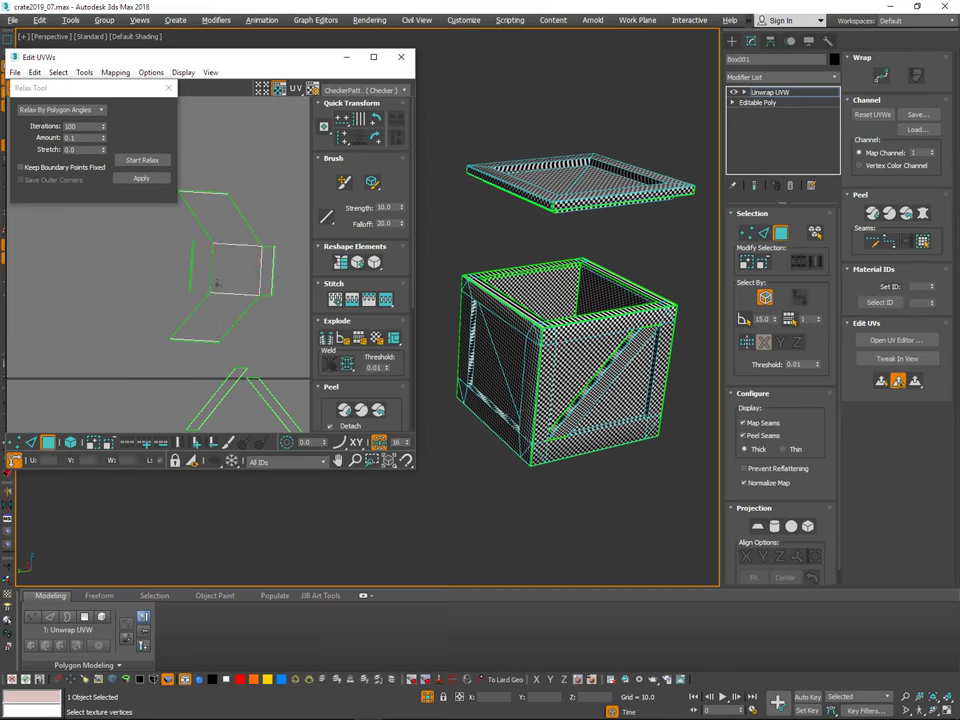
Step: Select the long edge joining the overlapping inner wall's faces and break the UVs along it
{"action": "middle_click_drag", "start_coordinate": [590, 268], "coordinate": [531, 200], "text": "alt"}
{"action": "key", "text": "2"}
{"action": "scroll", "coordinate": [227, 251], "scroll_direction": "up", "scroll_amount": 5}
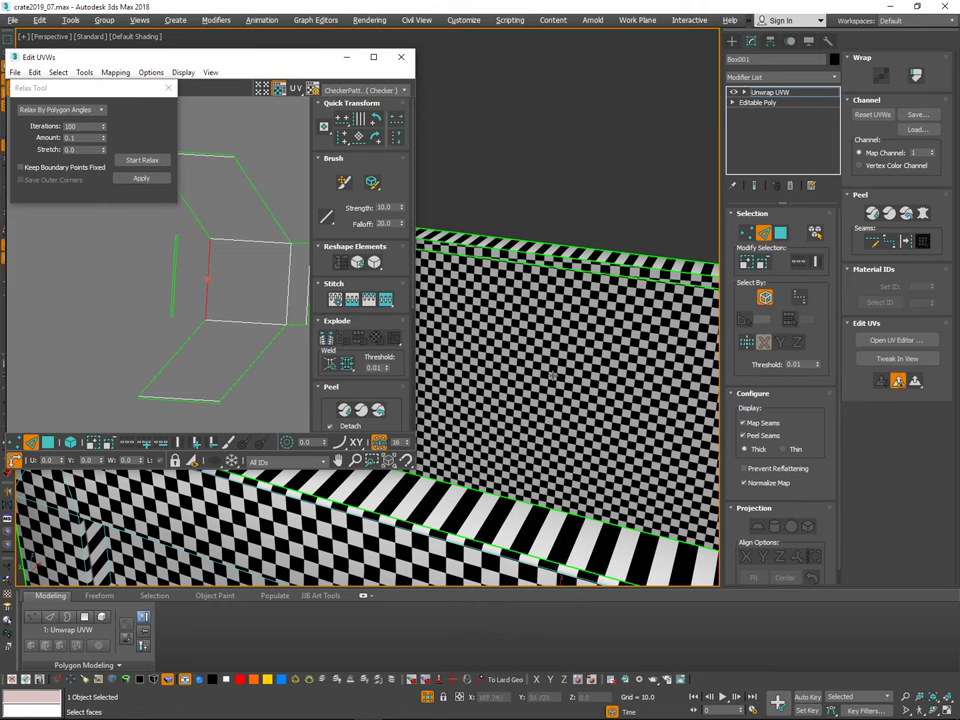
{"action": "right_click", "coordinate": [583, 354]}
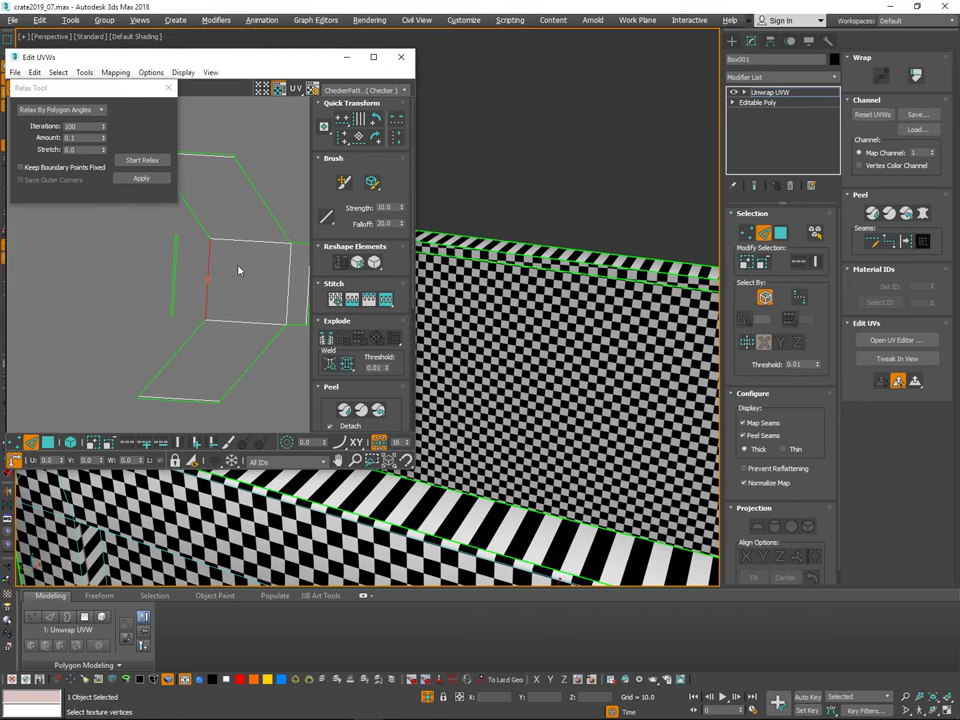
{"action": "right_click", "coordinate": [221, 241]}
{"action": "left_click", "coordinate": [209, 299]}
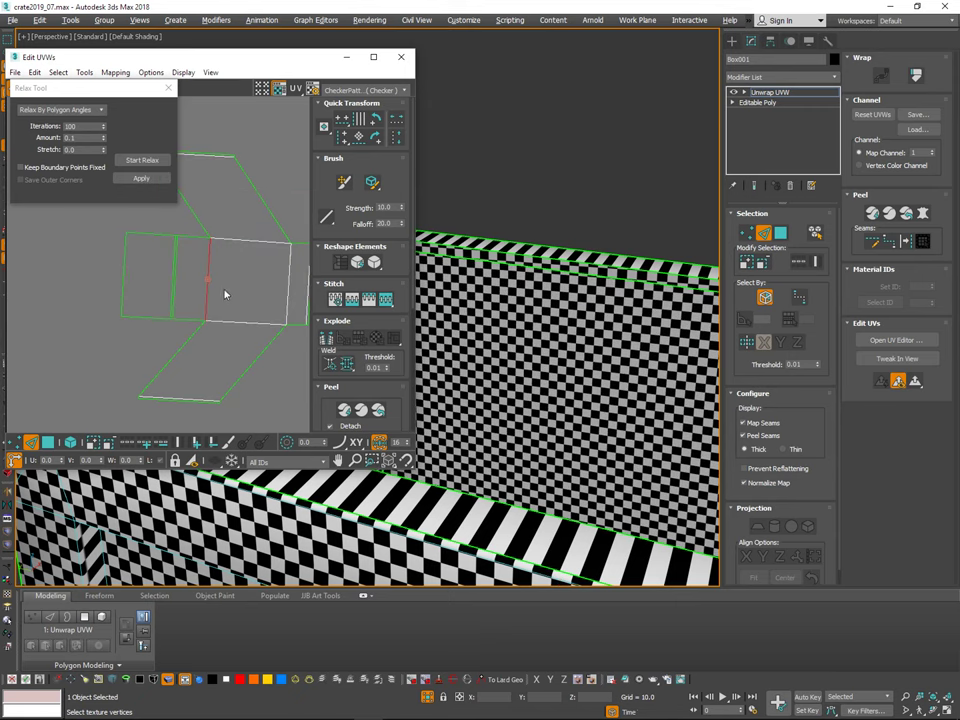
Step: Select the outer edge of the detached inner wall face and stitch it back onto the interior cluster
{"action": "scroll", "coordinate": [164, 277], "scroll_direction": "up", "scroll_amount": 2}
{"action": "left_click_drag", "start_coordinate": [139, 266], "coordinate": [107, 246]}
{"action": "middle_click_drag", "start_coordinate": [214, 248], "coordinate": [234, 260]}
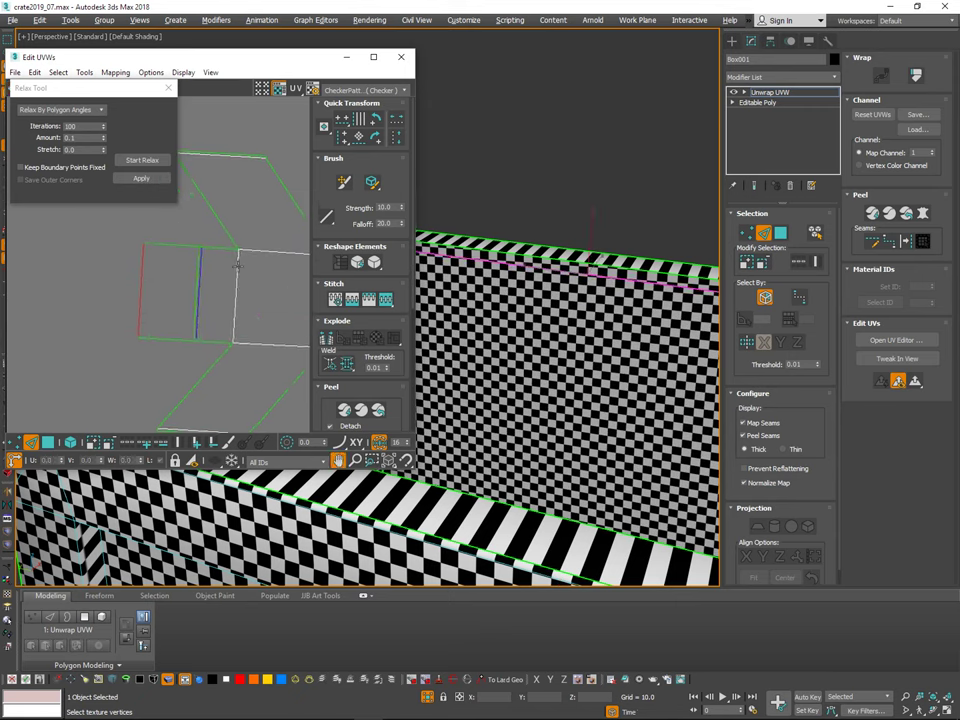
{"action": "right_click", "coordinate": [234, 260]}
{"action": "left_click", "coordinate": [222, 316]}
{"action": "scroll", "coordinate": [238, 247], "scroll_direction": "down", "scroll_amount": 3}
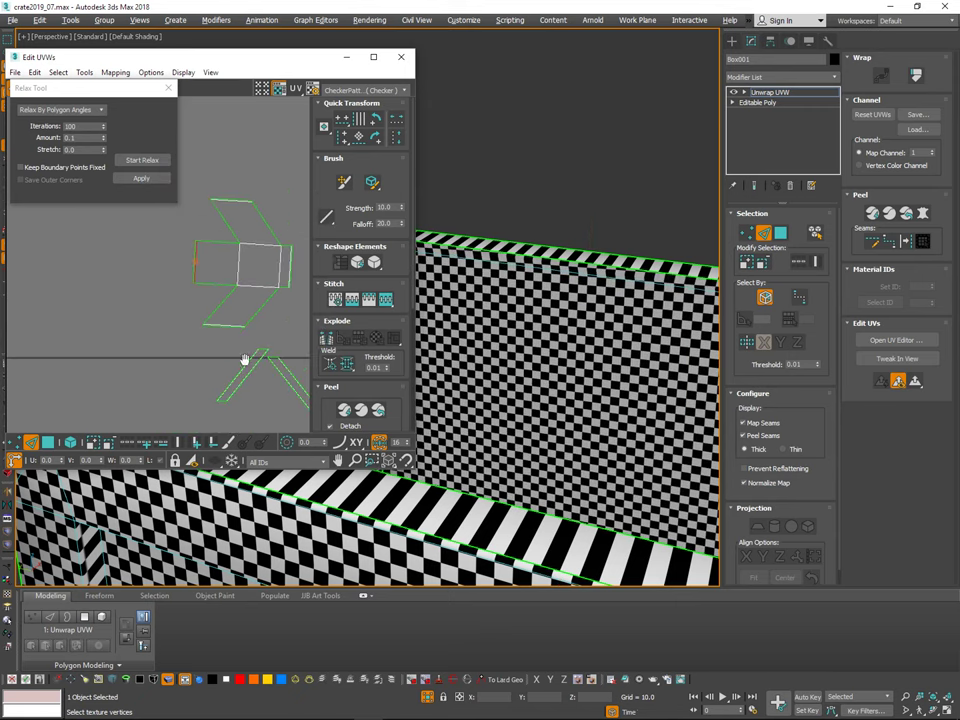
Step: Select all polygons of the interior cluster, relax them by polygon angles into an even cross, and deselect them
{"action": "middle_click_drag", "start_coordinate": [244, 360], "coordinate": [182, 430]}
{"action": "key", "text": "3"}
{"action": "middle_click_drag", "start_coordinate": [243, 399], "coordinate": [256, 198]}
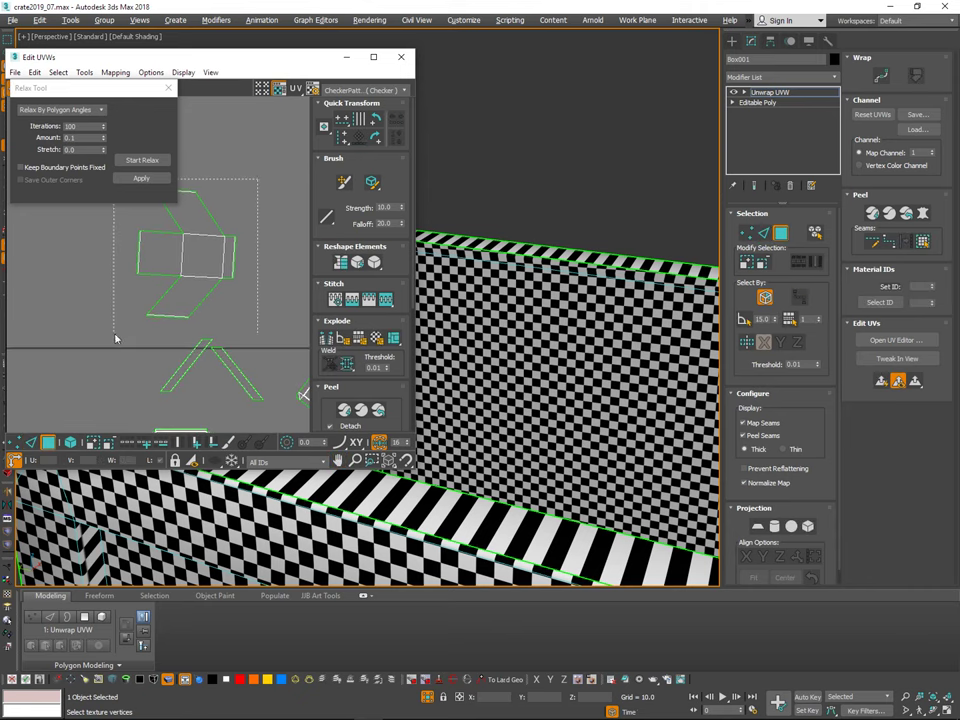
{"action": "left_click_drag", "start_coordinate": [115, 338], "coordinate": [113, 338]}
{"action": "left_click", "coordinate": [155, 166]}
{"action": "left_click", "coordinate": [167, 156]}
{"action": "left_click", "coordinate": [289, 309]}
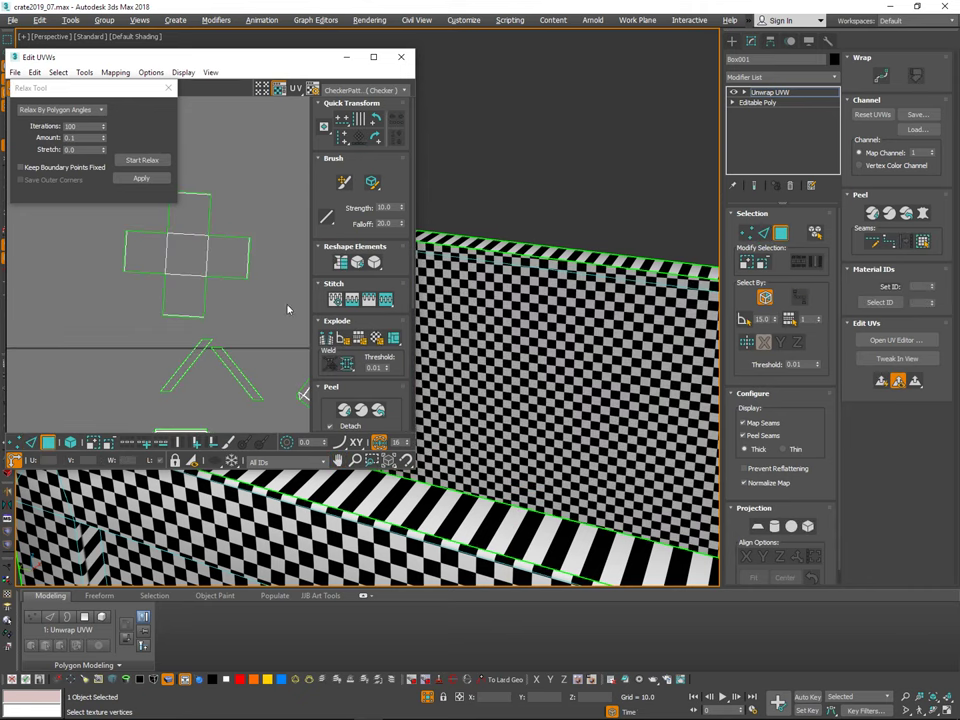
Step: Select the flattened interior cross and check its faces on the whole crate model
{"action": "scroll", "coordinate": [501, 319], "scroll_direction": "down", "scroll_amount": 6}
{"action": "middle_click_drag", "start_coordinate": [501, 319], "coordinate": [520, 340], "text": "alt"}
{"action": "middle_click_drag", "start_coordinate": [530, 420], "coordinate": [470, 349], "text": "alt"}
{"action": "left_click_drag", "start_coordinate": [124, 320], "coordinate": [118, 327]}
{"action": "middle_click_drag", "start_coordinate": [614, 340], "coordinate": [728, 391], "text": "alt"}
{"action": "scroll", "coordinate": [606, 348], "scroll_direction": "down", "scroll_amount": 4}
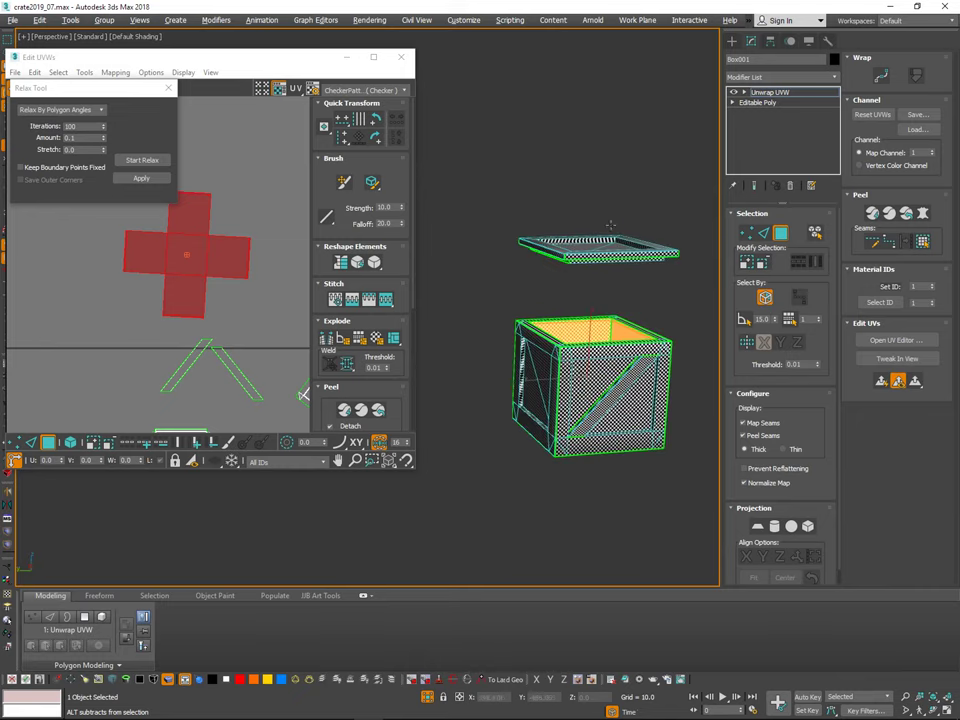
Step: Select the underside face of the raised lid and grow the selection to the surrounding lip and rim faces
{"action": "middle_click_drag", "start_coordinate": [611, 225], "coordinate": [600, 150], "text": "alt"}
{"action": "scroll", "coordinate": [579, 266], "scroll_direction": "up", "scroll_amount": 5}
{"action": "left_click", "coordinate": [577, 270]}
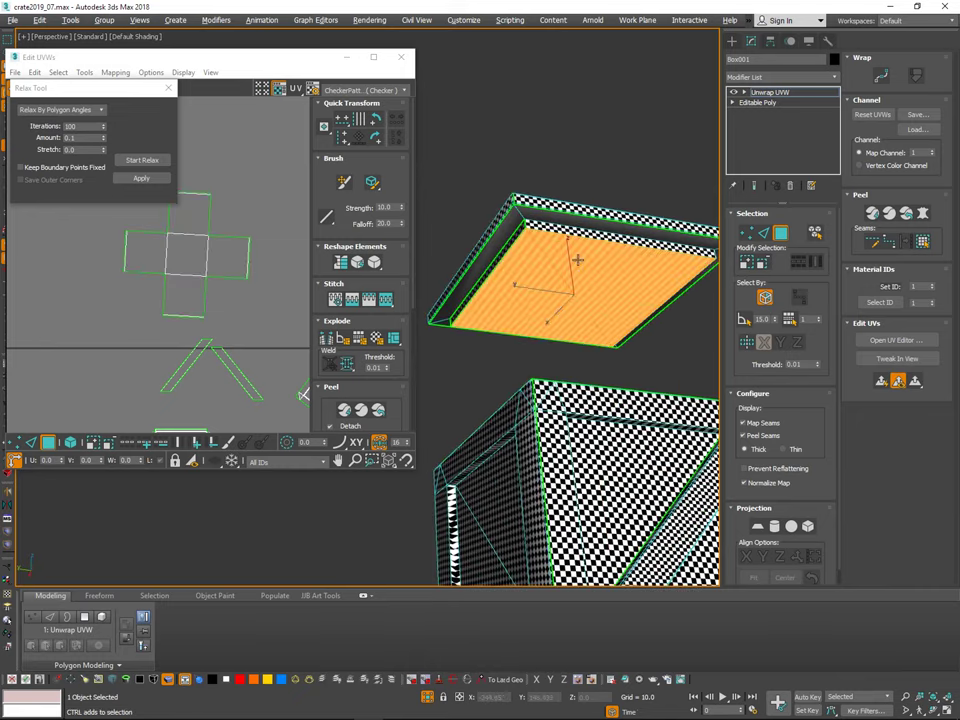
{"action": "left_click", "coordinate": [746, 264]}
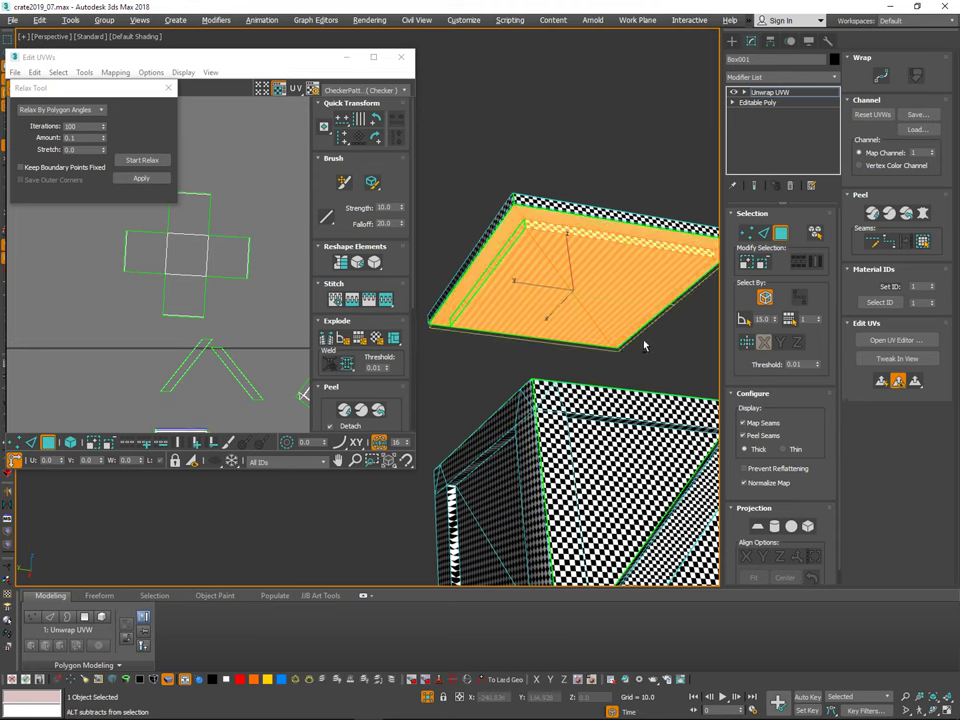
Step: Apply a planar projection aligned to Z to the selected lid underside faces
{"action": "middle_click_drag", "start_coordinate": [644, 345], "coordinate": [645, 366], "text": "alt"}
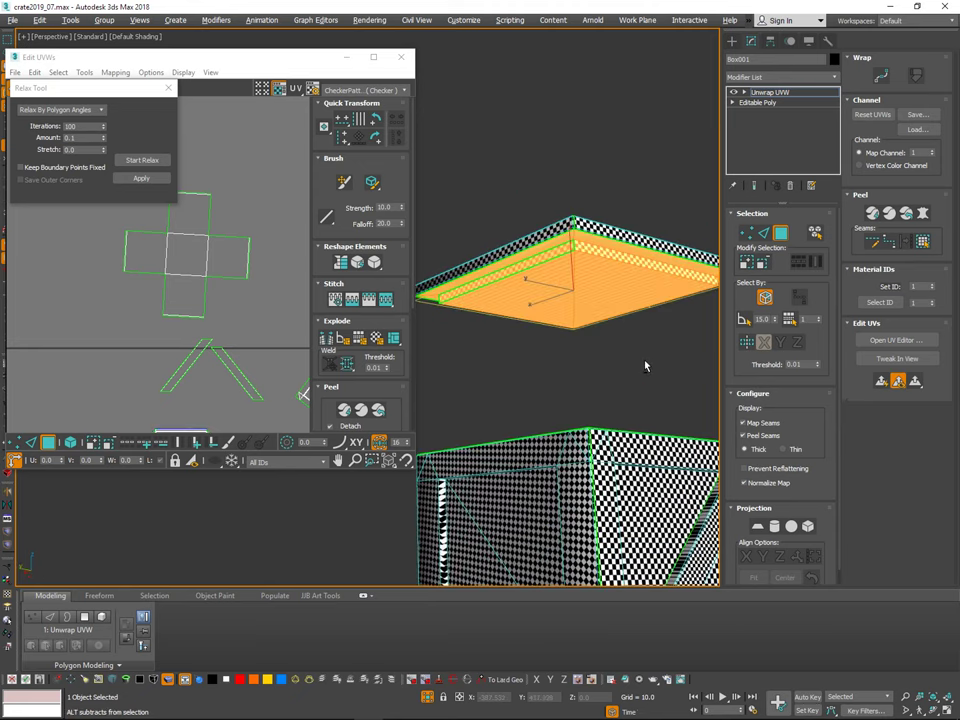
{"action": "left_click", "coordinate": [758, 528]}
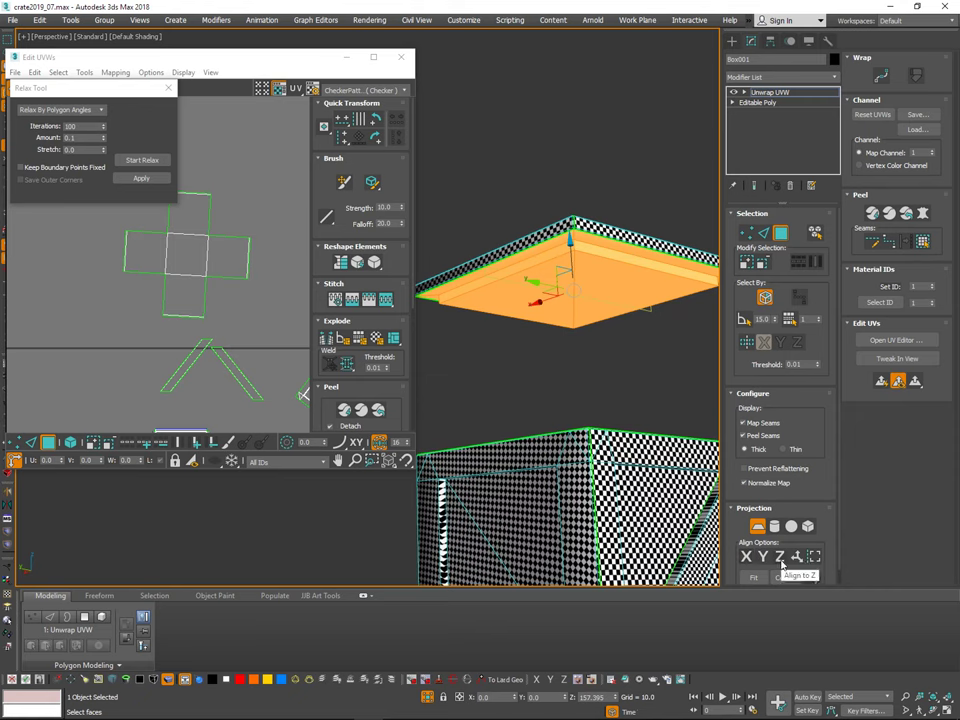
{"action": "mouse_move", "coordinate": [652, 385]}
{"action": "middle_mouse_down", "text": "alt"}
{"action": "mouse_move", "coordinate": [673, 352]}
{"action": "mouse_move", "coordinate": [668, 376]}
{"action": "middle_mouse_up", "text": "alt"}
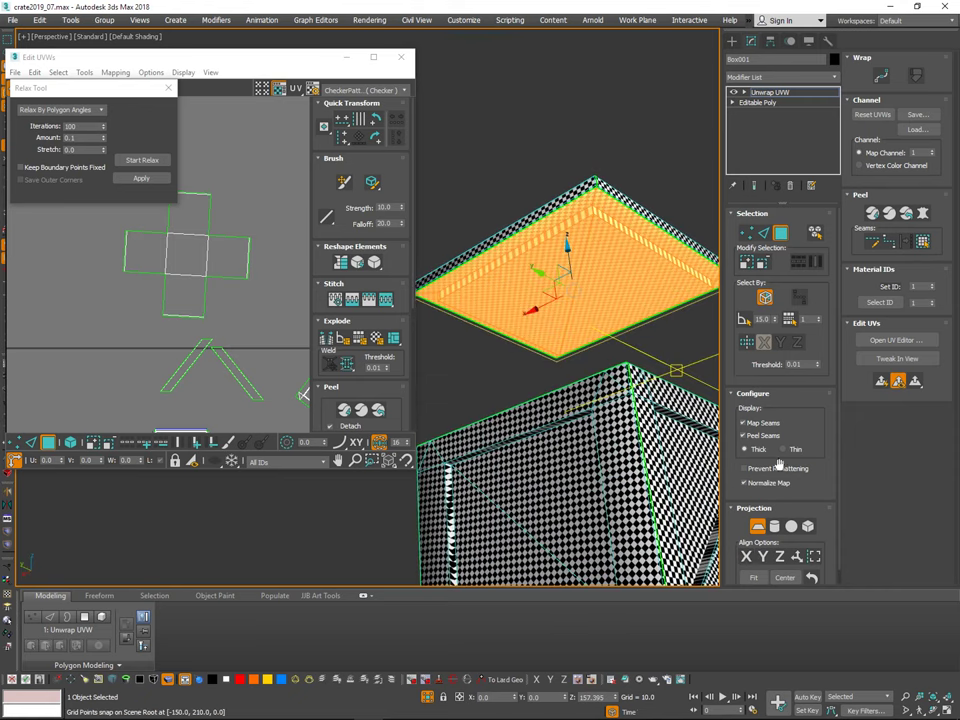
{"action": "left_click", "coordinate": [759, 526]}
Step: Move the projected lid underside cluster off the texture tile to the empty area beside the interior cross
{"action": "middle_click_drag", "start_coordinate": [244, 330], "coordinate": [214, 325]}
{"action": "scroll", "coordinate": [214, 325], "scroll_direction": "down", "scroll_amount": 5}
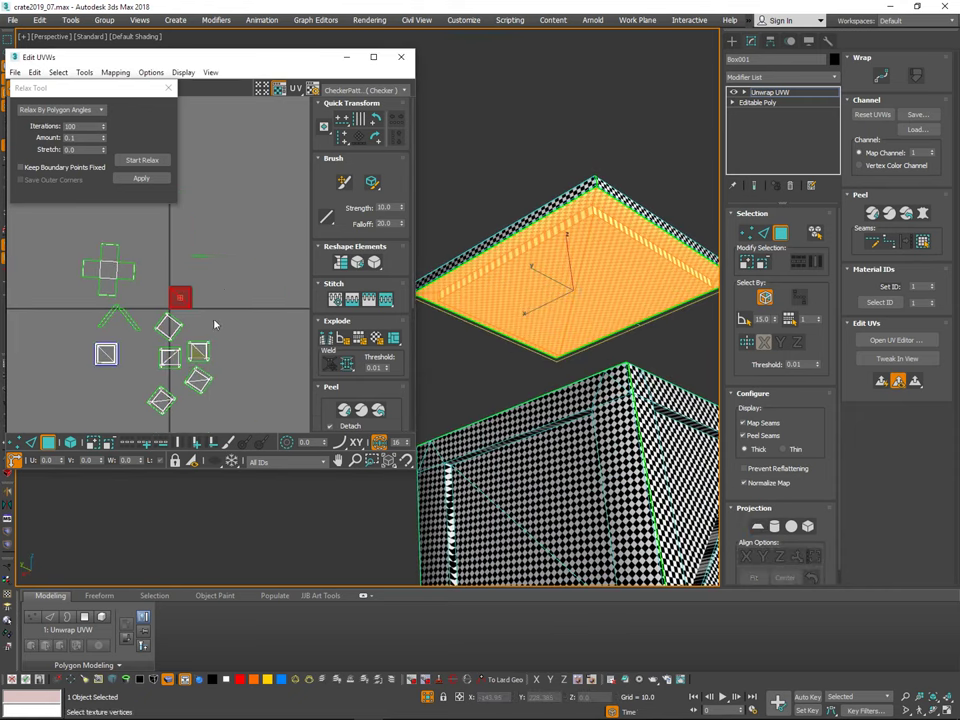
{"action": "left_click_drag", "start_coordinate": [183, 296], "coordinate": [106, 288]}
{"action": "middle_click_drag", "start_coordinate": [225, 295], "coordinate": [302, 304]}
Step: Select the thin UV cluster of the crate's top rim, check it on the model, and collapse the object to Editable Poly
{"action": "left_click", "coordinate": [258, 246]}
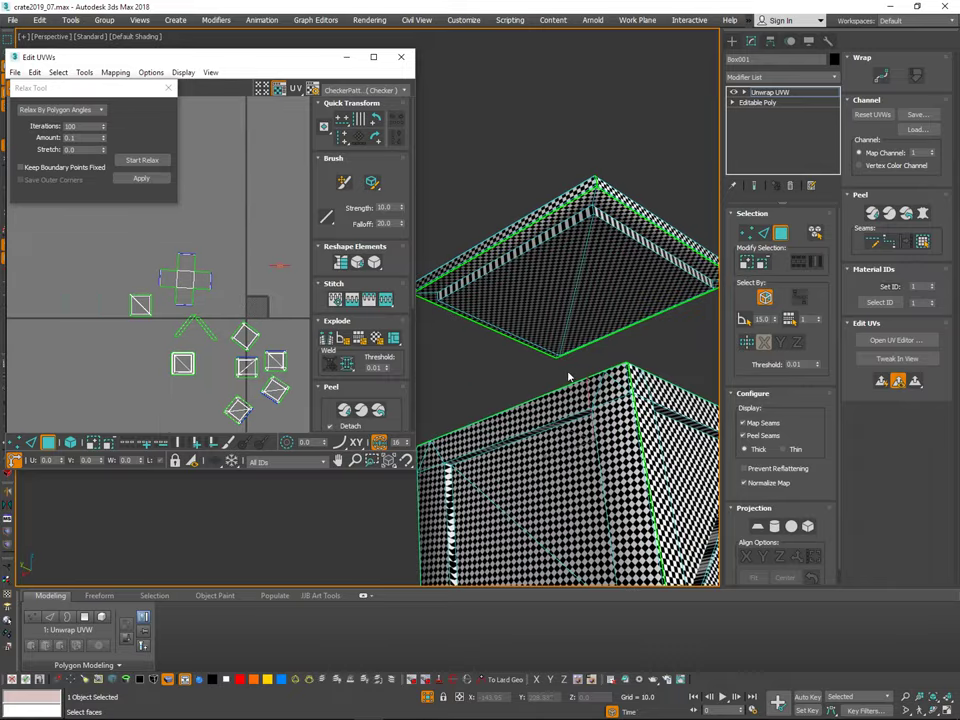
{"action": "mouse_move", "coordinate": [569, 376]}
{"action": "middle_mouse_down", "text": "alt"}
{"action": "mouse_move", "coordinate": [702, 400]}
{"action": "mouse_move", "coordinate": [556, 352]}
{"action": "mouse_move", "coordinate": [561, 369]}
{"action": "mouse_move", "coordinate": [566, 351]}
{"action": "middle_mouse_up", "text": "alt"}
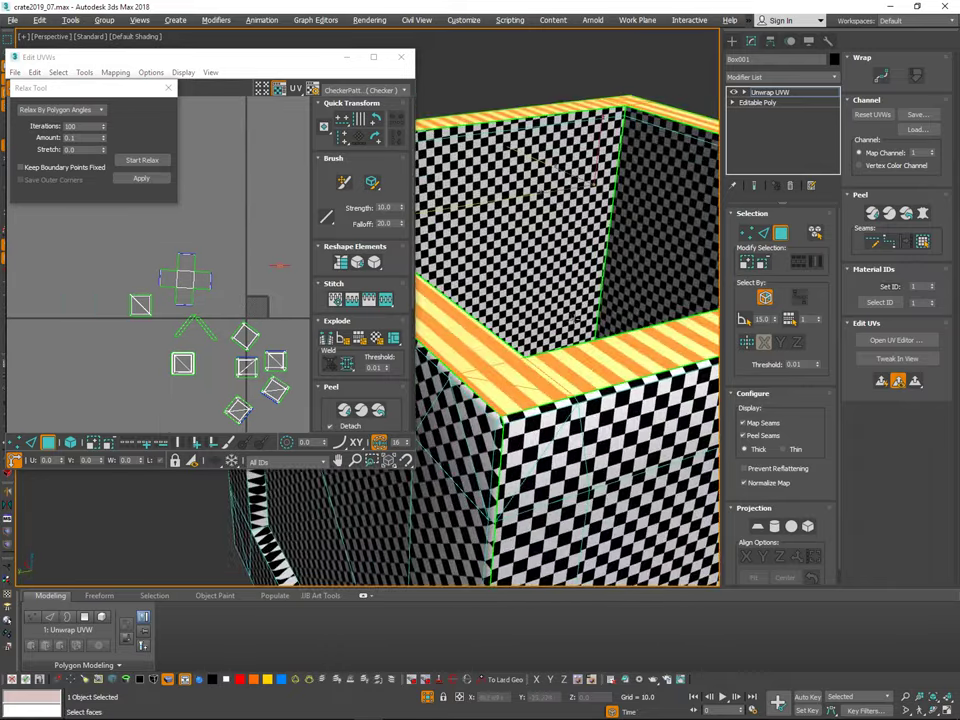
{"action": "middle_click_drag", "start_coordinate": [665, 256], "coordinate": [590, 366], "text": "alt"}
{"action": "mouse_move", "coordinate": [630, 319]}
{"action": "middle_mouse_down", "text": "alt"}
{"action": "mouse_move", "coordinate": [632, 295]}
{"action": "mouse_move", "coordinate": [622, 298]}
{"action": "mouse_move", "coordinate": [633, 309]}
{"action": "middle_mouse_up", "text": "alt"}
{"action": "right_click", "coordinate": [617, 318]}
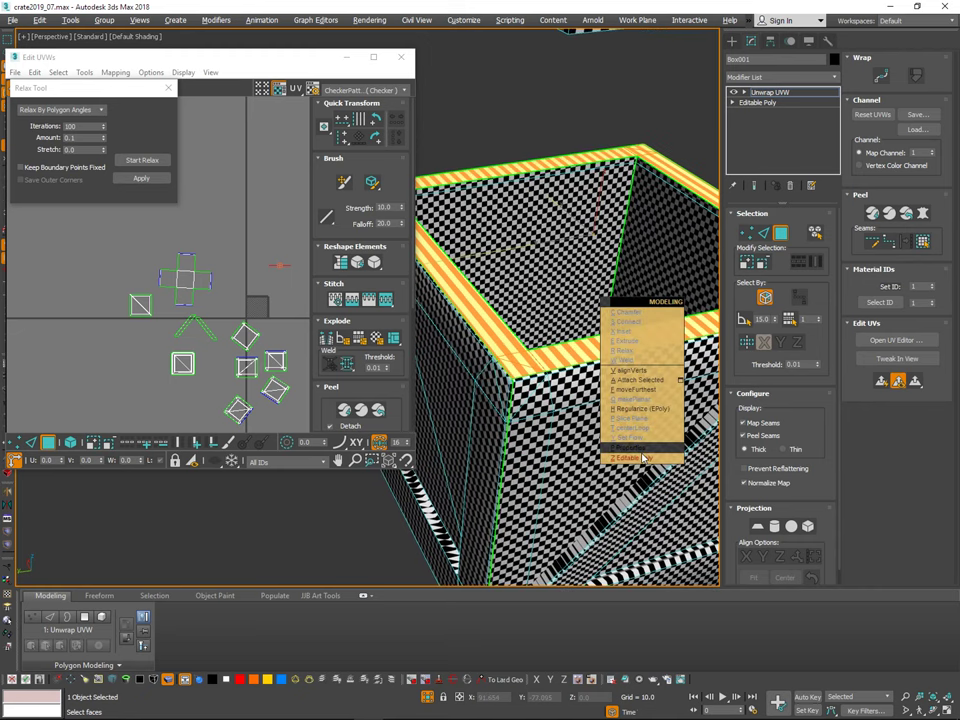
{"action": "left_click", "coordinate": [641, 458]}
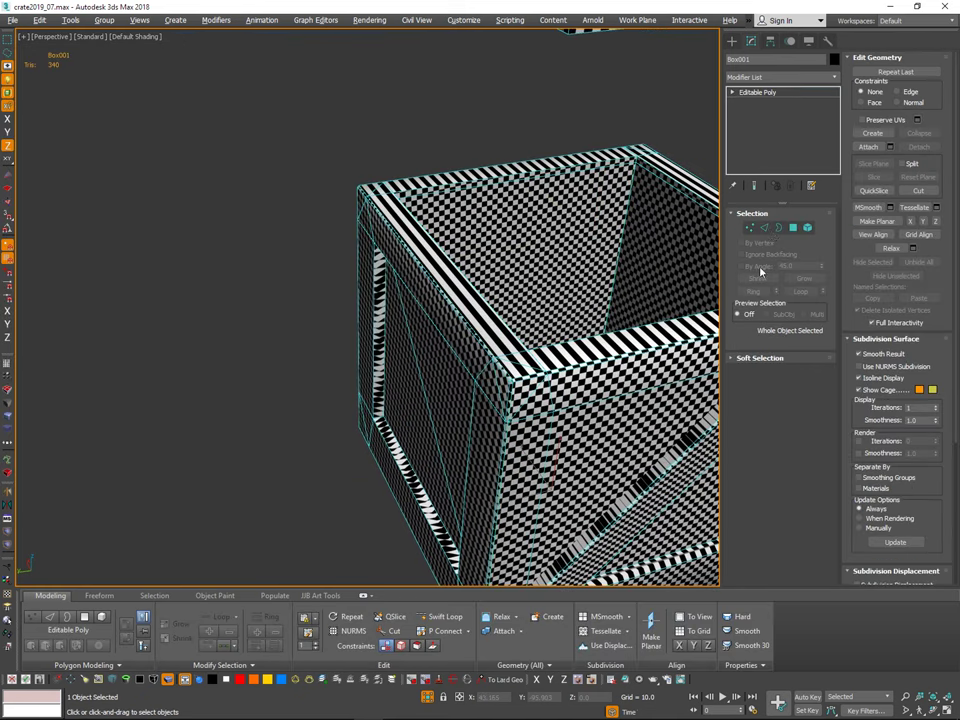
Step: Examine the edges at the corners of the crate's top rim at edge level
{"action": "left_click", "coordinate": [764, 228]}
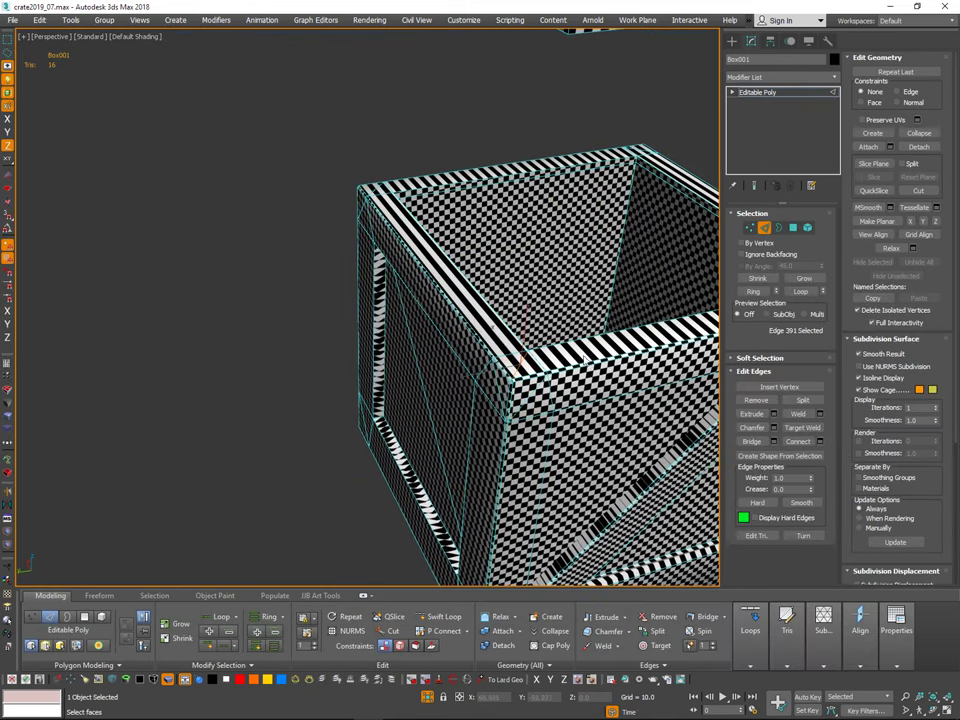
{"action": "middle_click_drag", "start_coordinate": [645, 361], "coordinate": [505, 346]}
{"action": "middle_click_drag", "start_coordinate": [680, 344], "coordinate": [500, 300], "text": "alt"}
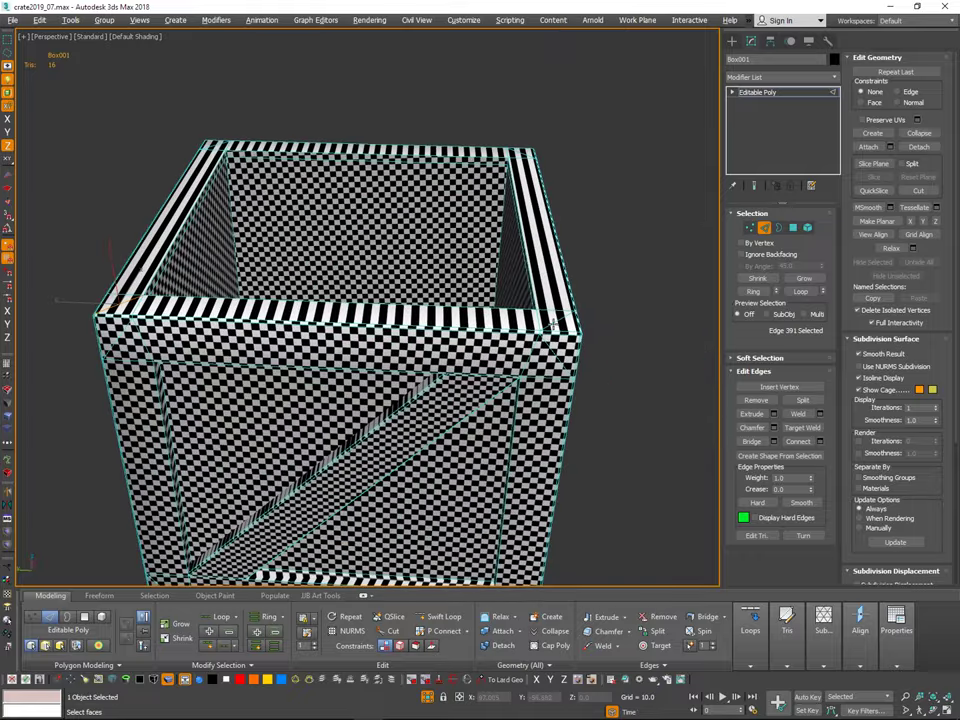
{"action": "left_click", "coordinate": [569, 312]}
{"action": "middle_click_drag", "start_coordinate": [614, 286], "coordinate": [310, 377], "text": "alt"}
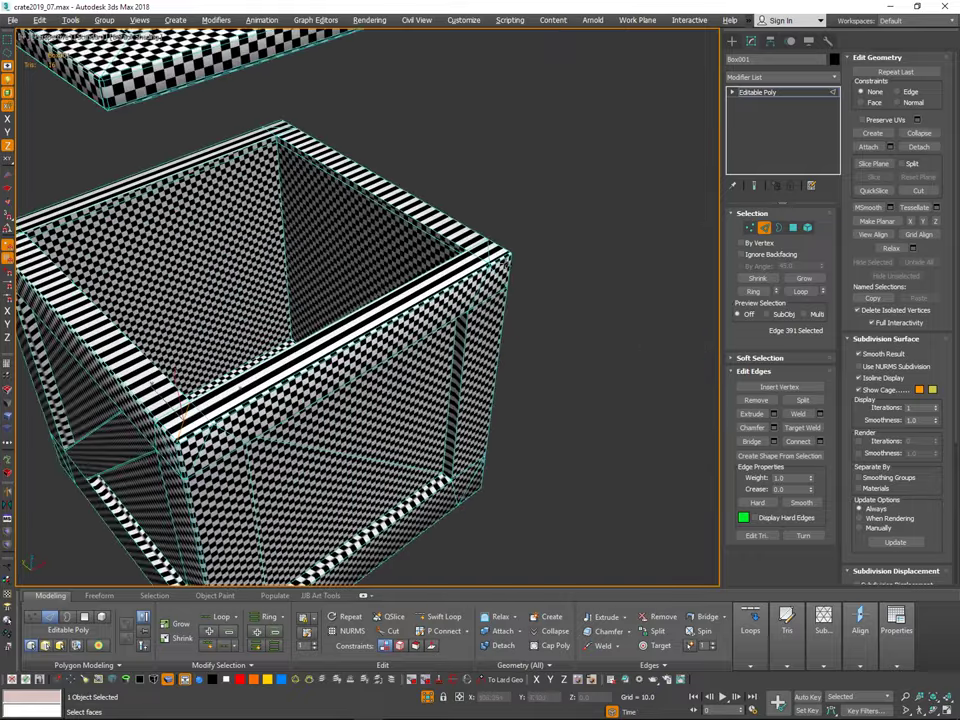
{"action": "scroll", "coordinate": [504, 258], "scroll_direction": "up", "scroll_amount": 8}
{"action": "scroll", "coordinate": [524, 233], "scroll_direction": "down", "scroll_amount": 6}
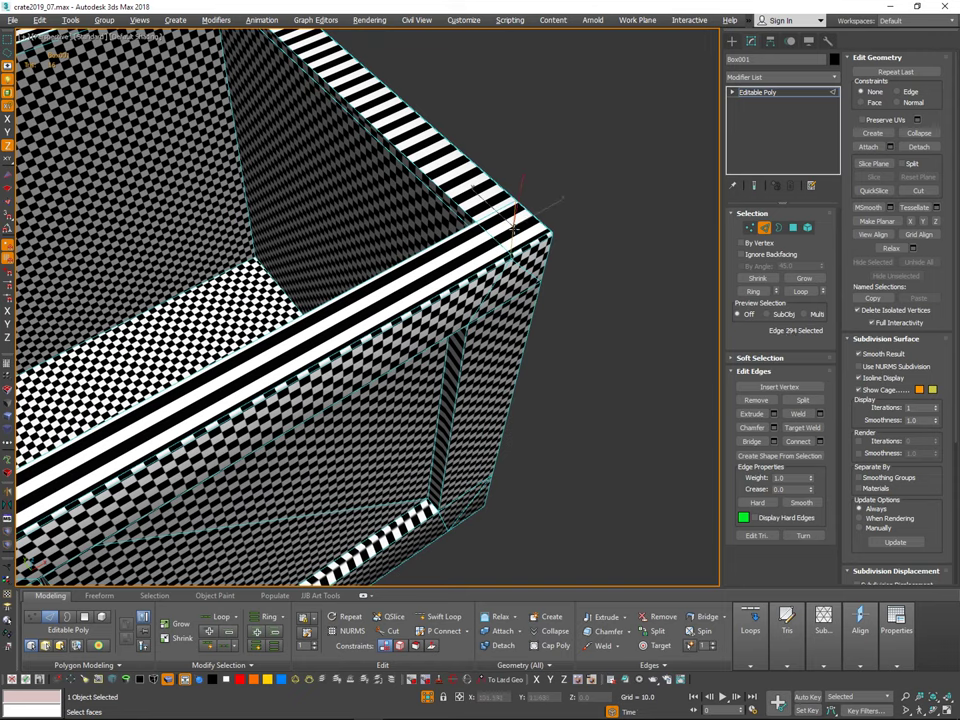
{"action": "scroll", "coordinate": [573, 205], "scroll_direction": "down", "scroll_amount": 5}
{"action": "middle_click_drag", "start_coordinate": [574, 221], "coordinate": [508, 222], "text": "alt"}
{"action": "middle_click_drag", "start_coordinate": [508, 222], "coordinate": [540, 228]}
{"action": "scroll", "coordinate": [433, 225], "scroll_direction": "up", "scroll_amount": 5}
{"action": "scroll", "coordinate": [447, 250], "scroll_direction": "down", "scroll_amount": 5}
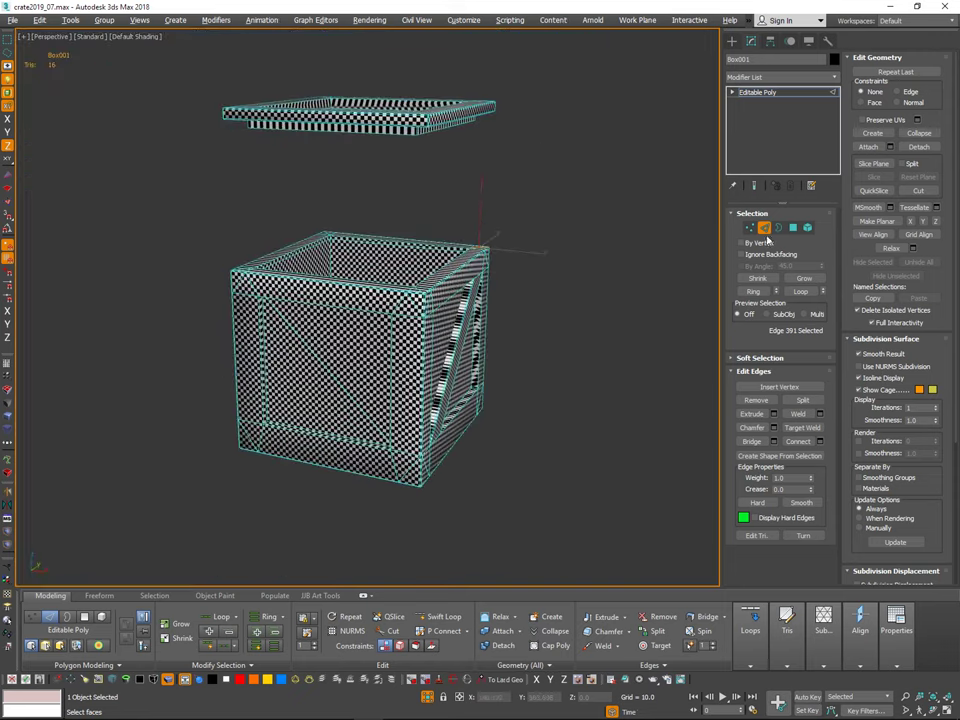
Step: Check the rim polygons at polygon level, leave sub-object mode, and add an Unwrap UVW modifier to the crate
{"action": "left_click", "coordinate": [793, 229]}
{"action": "middle_click_drag", "start_coordinate": [476, 243], "coordinate": [452, 280], "text": "alt"}
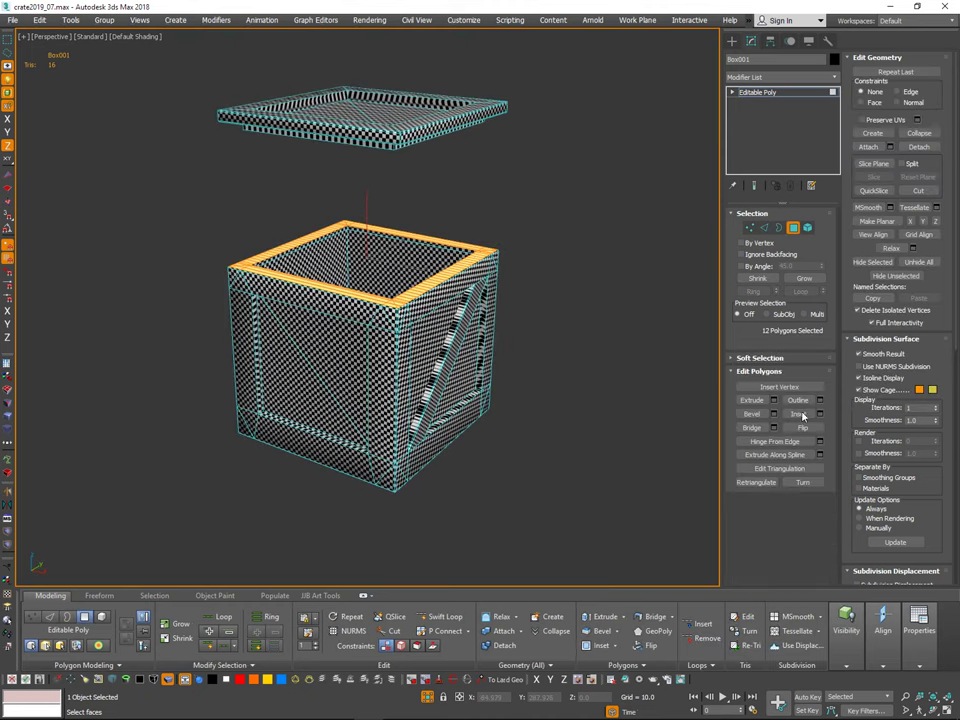
{"action": "left_click", "coordinate": [797, 229]}
{"action": "left_click", "coordinate": [834, 78]}
{"action": "left_click_drag", "start_coordinate": [835, 165], "coordinate": [835, 490]}
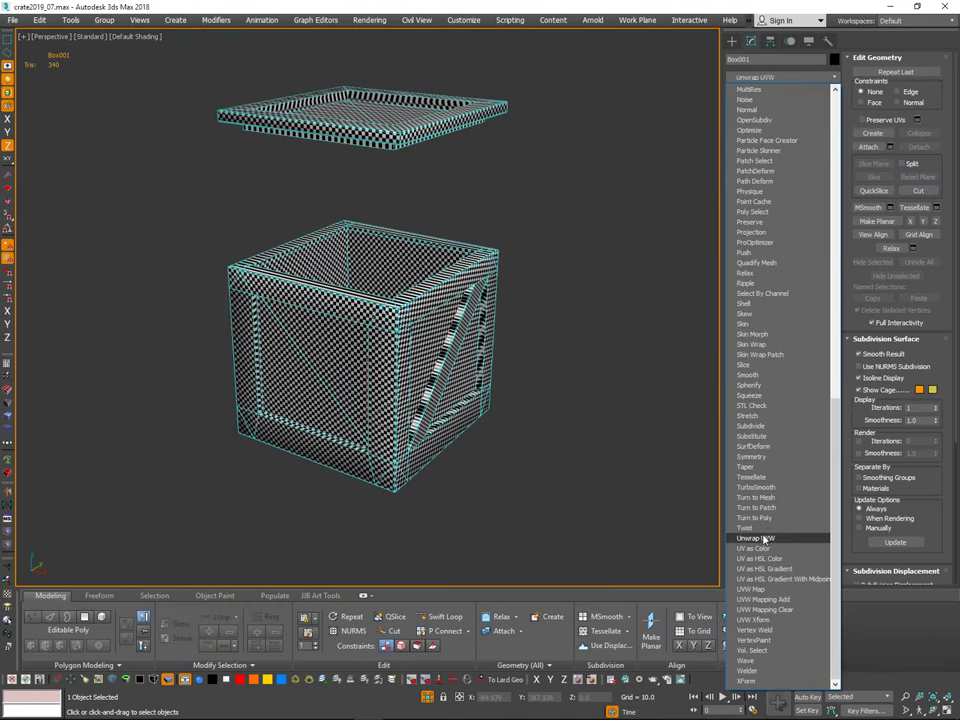
{"action": "left_click", "coordinate": [764, 539]}
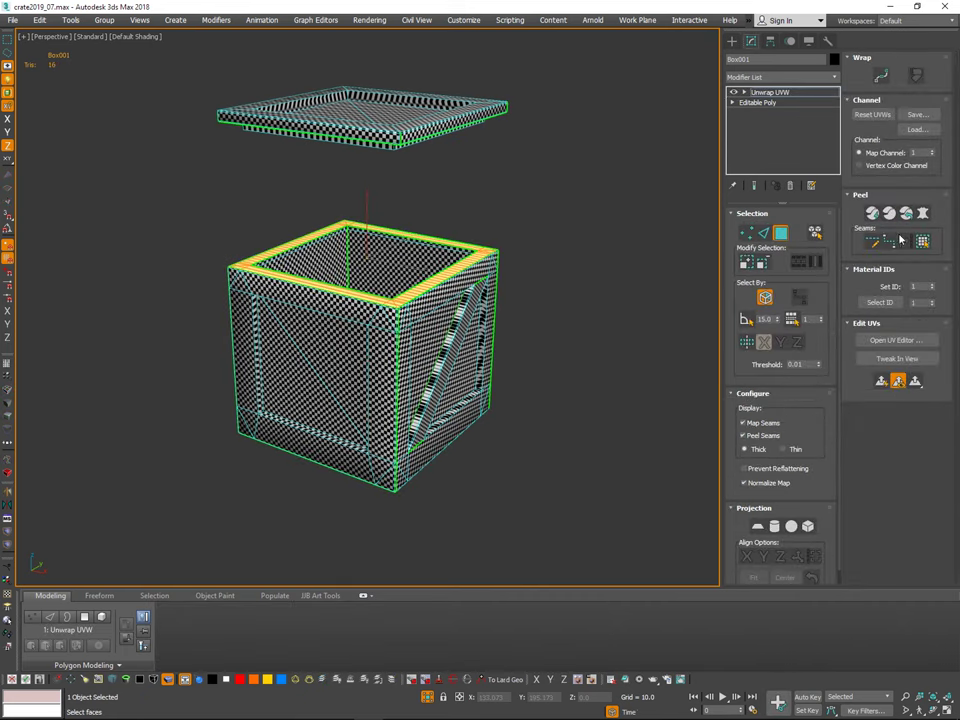
Step: Open the UV editor for the crate, clear the face selection, and frame the top rim in the viewport
{"action": "left_click_drag", "start_coordinate": [819, 402], "coordinate": [838, 547]}
{"action": "middle_click_drag", "start_coordinate": [411, 261], "coordinate": [500, 272], "text": "alt"}
{"action": "scroll", "coordinate": [411, 261], "scroll_direction": "up", "scroll_amount": 4}
{"action": "middle_click_drag", "start_coordinate": [500, 272], "coordinate": [512, 304], "text": "alt"}
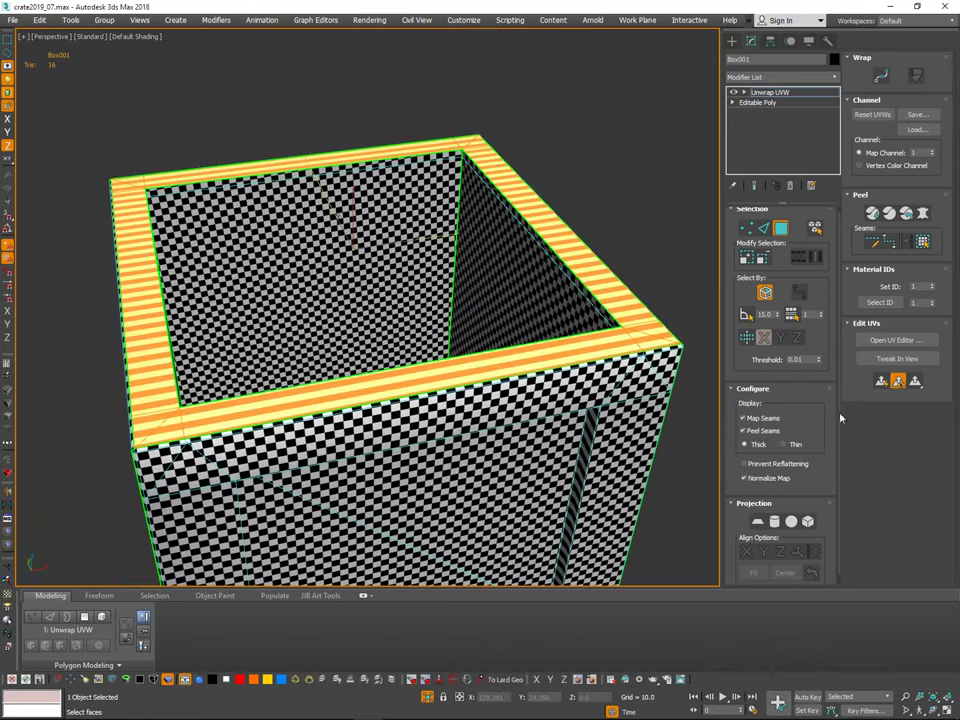
{"action": "left_click", "coordinate": [896, 340]}
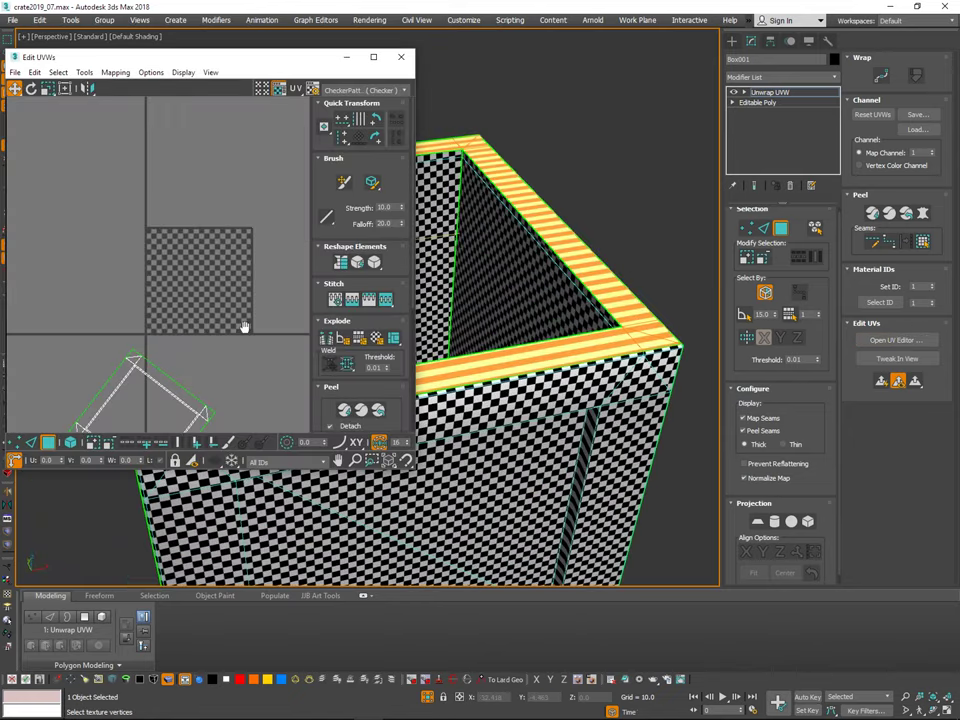
{"action": "scroll", "coordinate": [255, 320], "scroll_direction": "down", "scroll_amount": 4}
{"action": "middle_click_drag", "start_coordinate": [556, 338], "coordinate": [602, 314]}
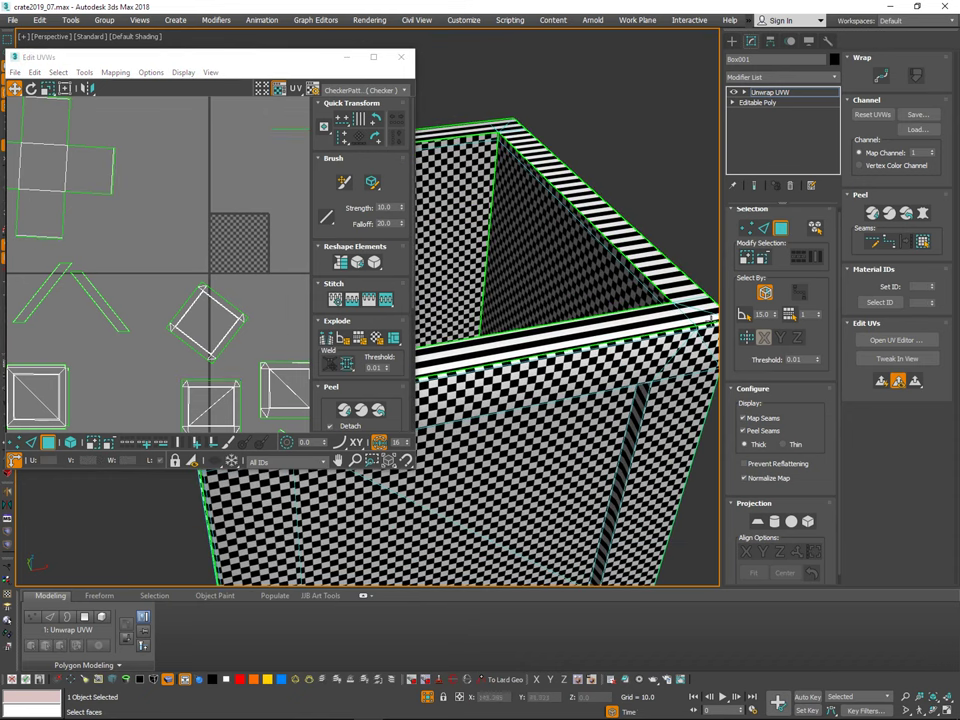
Step: Select the diagonal edge at one corner of the crate's top rim and look for it in the UV layout
{"action": "left_click", "coordinate": [765, 229]}
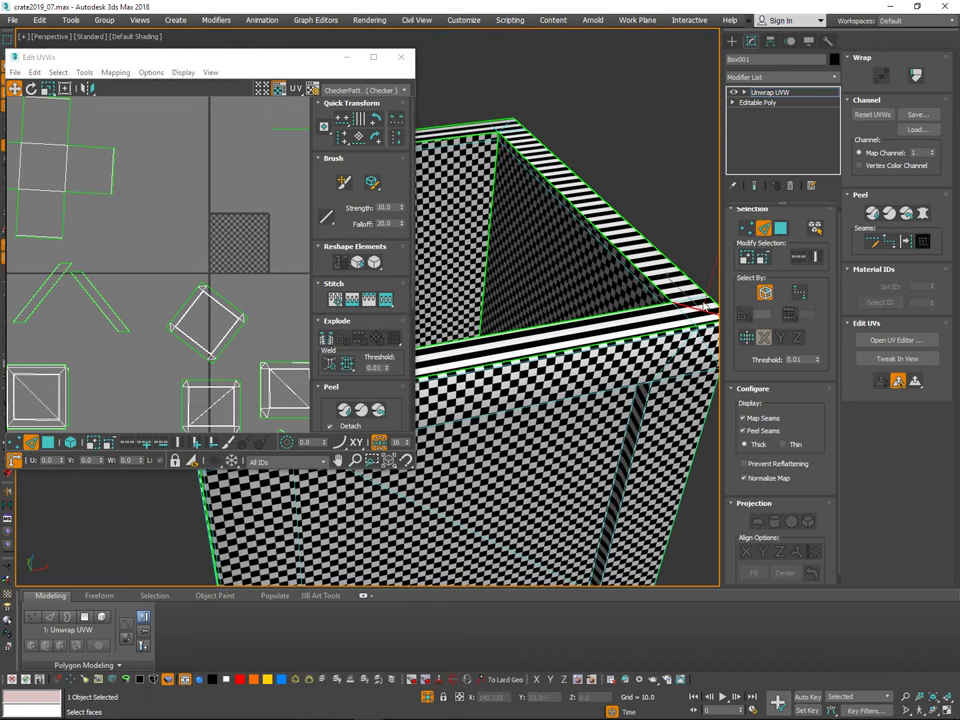
{"action": "middle_click_drag", "start_coordinate": [248, 315], "coordinate": [222, 264]}
{"action": "scroll", "coordinate": [222, 264], "scroll_direction": "down", "scroll_amount": 4}
{"action": "middle_click_drag", "start_coordinate": [229, 336], "coordinate": [192, 408]}
Step: Select the thin rim cluster's polygons and relax them by polygon angles into a square frame
{"action": "key", "text": "3"}
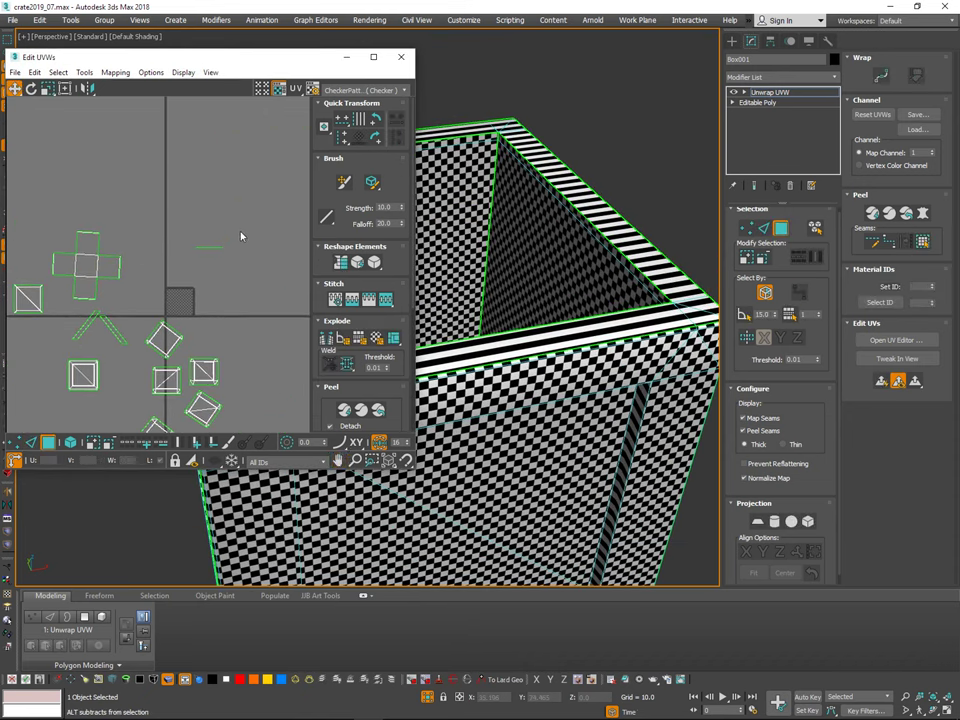
{"action": "left_click_drag", "start_coordinate": [243, 252], "coordinate": [188, 234]}
{"action": "left_click", "coordinate": [83, 73]}
{"action": "left_click", "coordinate": [118, 277]}
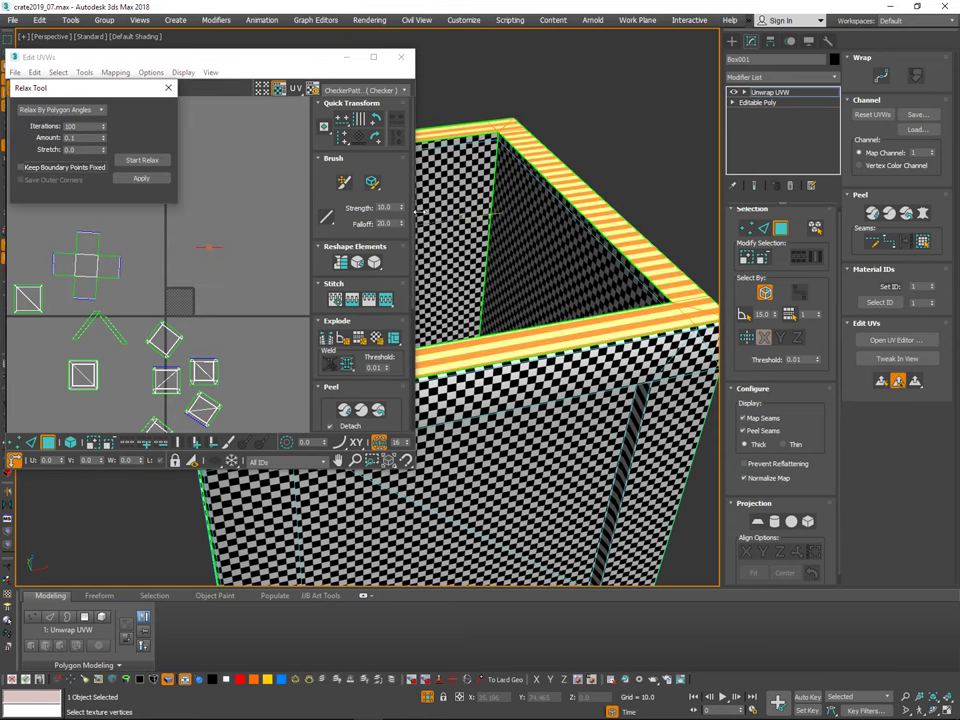
{"action": "left_click", "coordinate": [142, 160]}
{"action": "scroll", "coordinate": [251, 270], "scroll_direction": "up", "scroll_amount": 8}
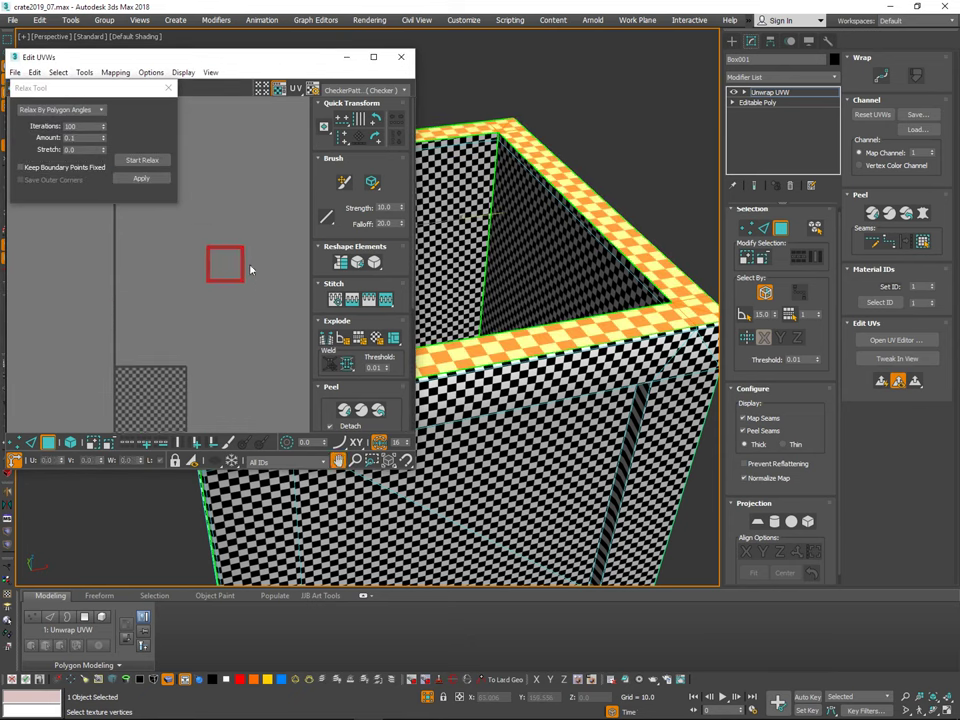
Step: Select the diagonal edges at the rim frame's corners and break the UVs along them
{"action": "key", "text": "1"}
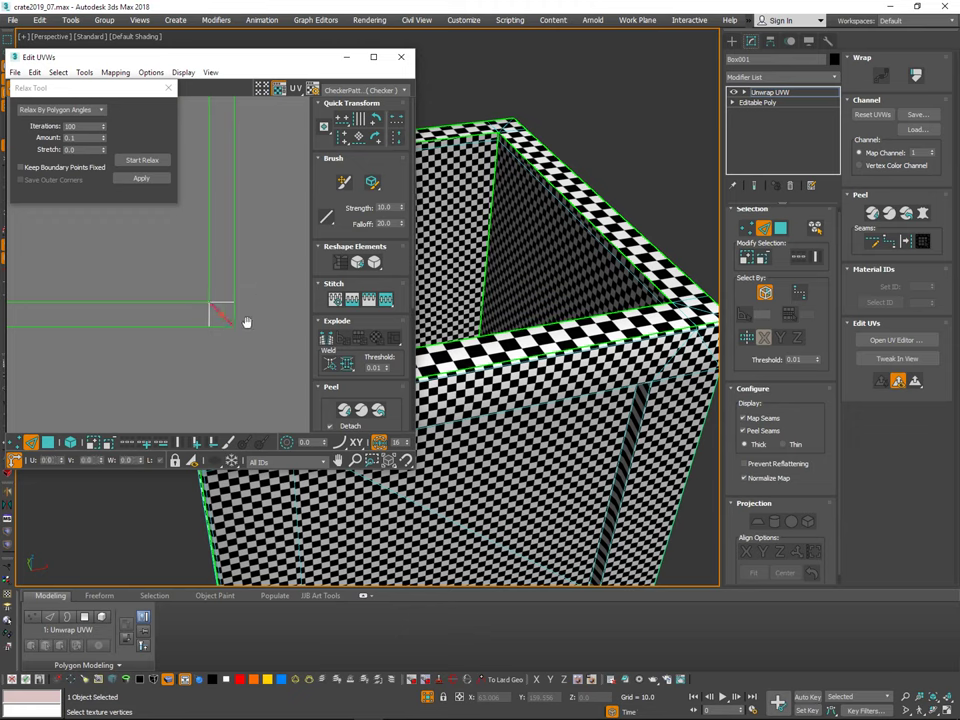
{"action": "middle_click_drag", "start_coordinate": [247, 321], "coordinate": [222, 259]}
{"action": "middle_click_drag", "start_coordinate": [95, 271], "coordinate": [106, 301]}
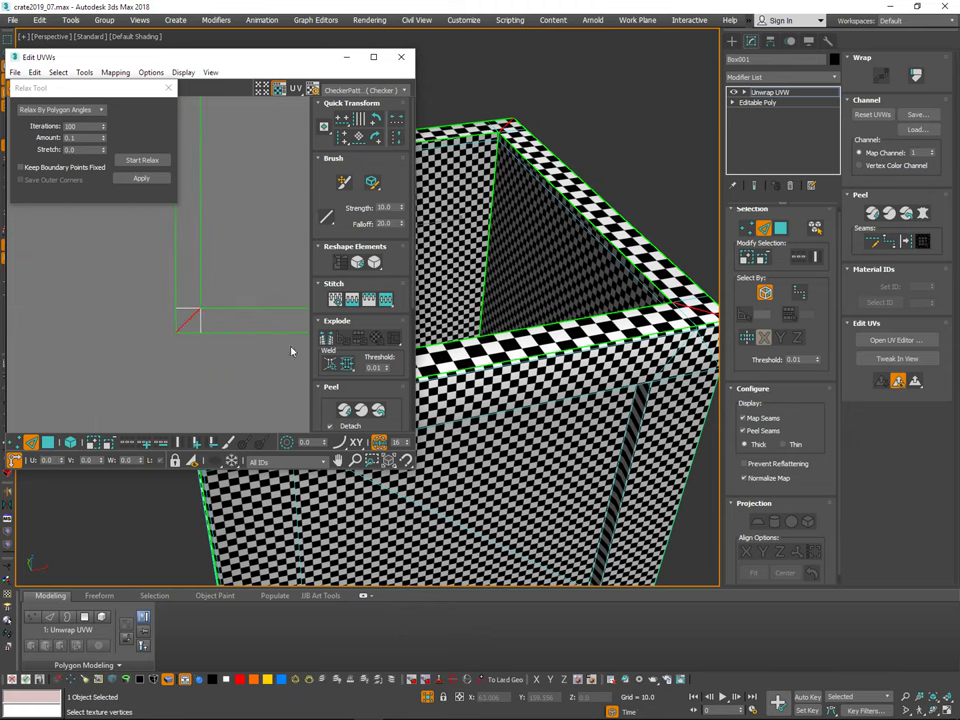
{"action": "middle_click_drag", "start_coordinate": [560, 240], "coordinate": [546, 345], "text": "ctrl+alt"}
{"action": "middle_click_drag", "start_coordinate": [546, 345], "coordinate": [538, 325], "text": "alt"}
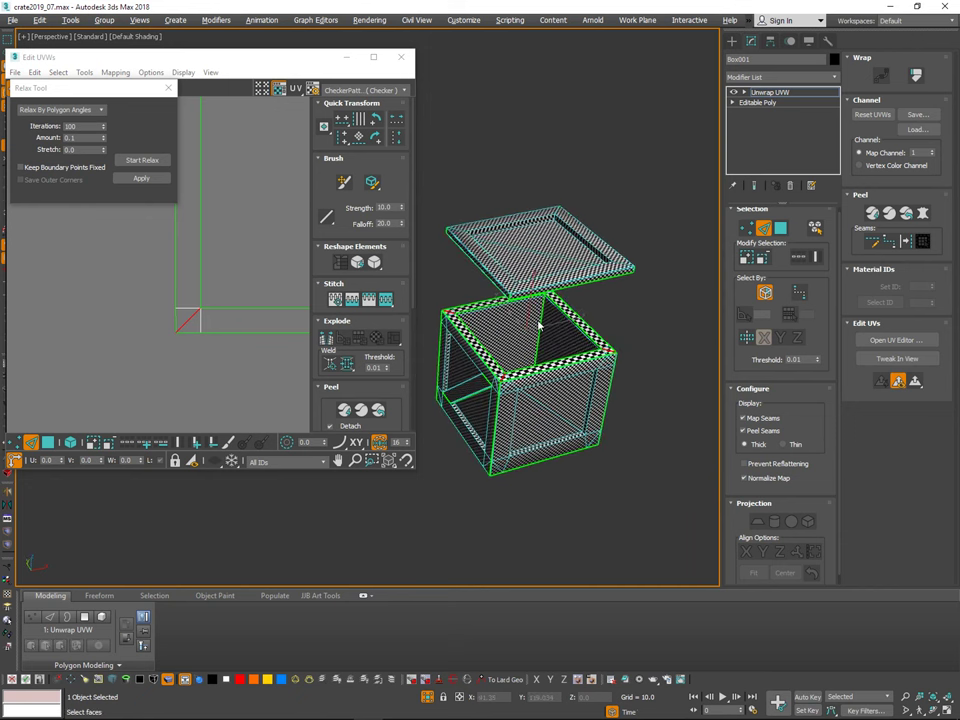
{"action": "right_click", "coordinate": [226, 296]}
{"action": "left_click", "coordinate": [215, 334]}
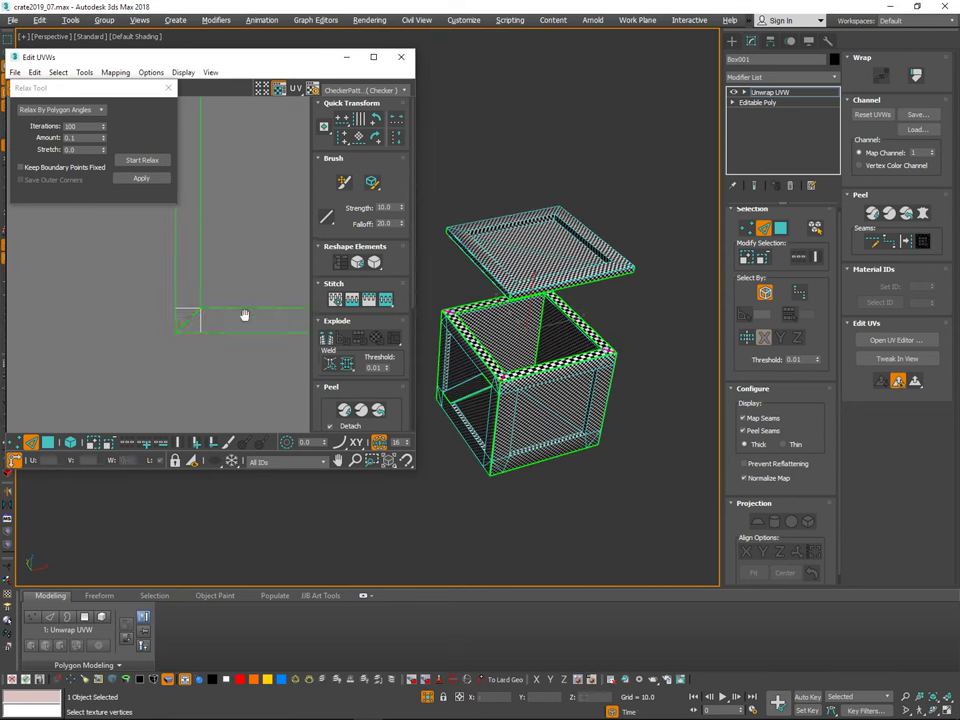
Step: Turn on whole-element polygon selection and move the four top rim strips apart from each other in the UV layout
{"action": "middle_click_drag", "start_coordinate": [244, 315], "coordinate": [248, 444], "text": "ctrl+alt"}
{"action": "key", "text": "3"}
{"action": "left_click_drag", "start_coordinate": [206, 325], "coordinate": [228, 376]}
{"action": "middle_click_drag", "start_coordinate": [276, 313], "coordinate": [283, 273]}
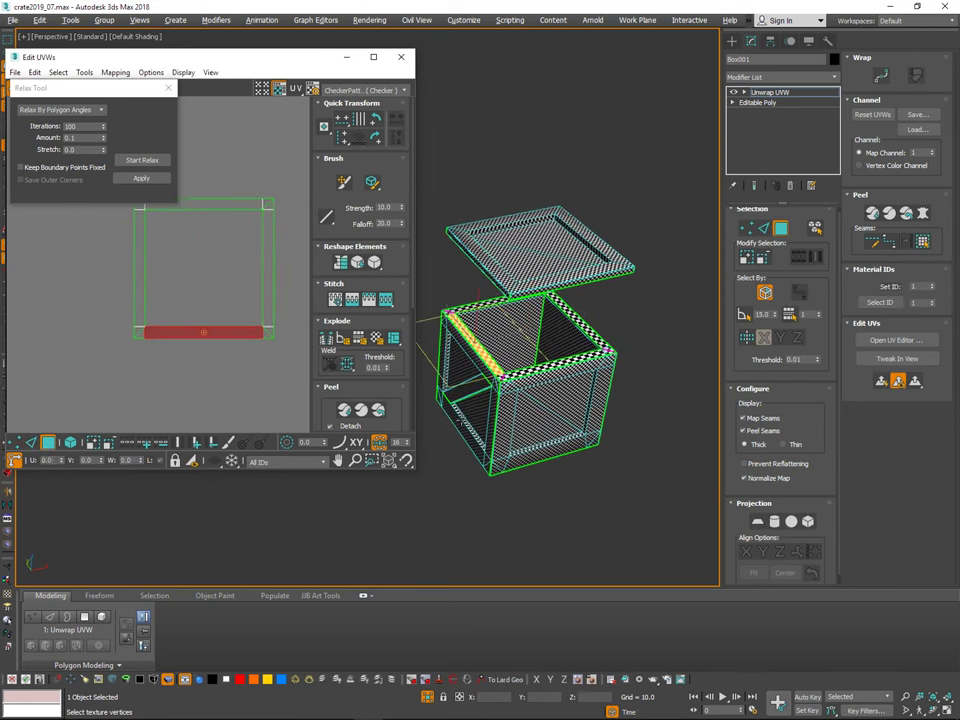
{"action": "left_click", "coordinate": [171, 91]}
{"action": "scroll", "coordinate": [239, 306], "scroll_direction": "down", "scroll_amount": 4}
{"action": "left_click", "coordinate": [75, 441]}
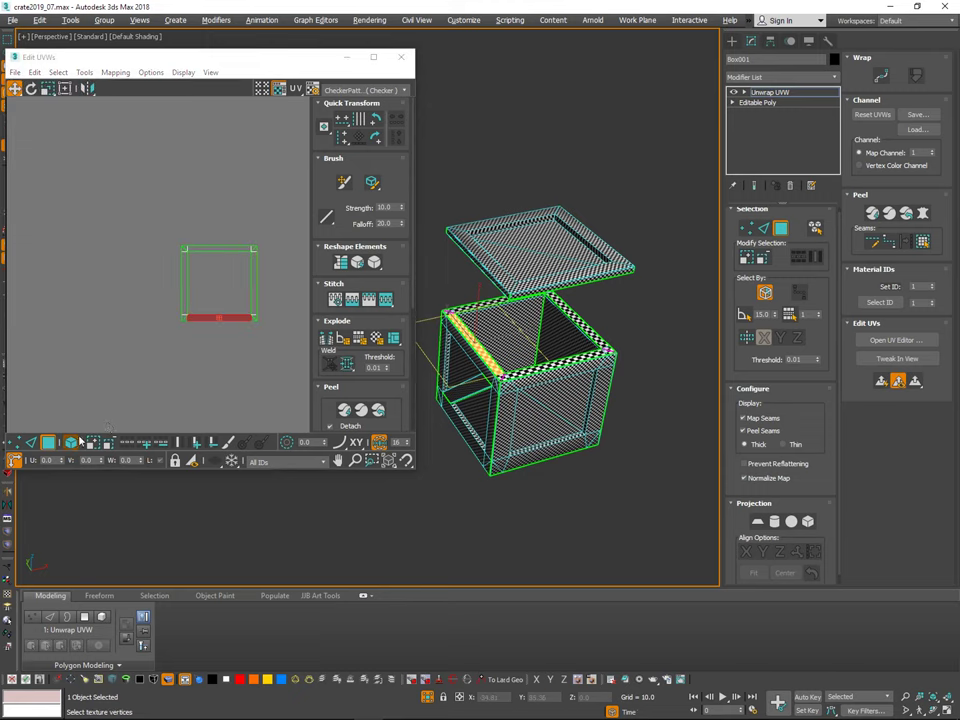
{"action": "left_click_drag", "start_coordinate": [253, 286], "coordinate": [274, 287]}
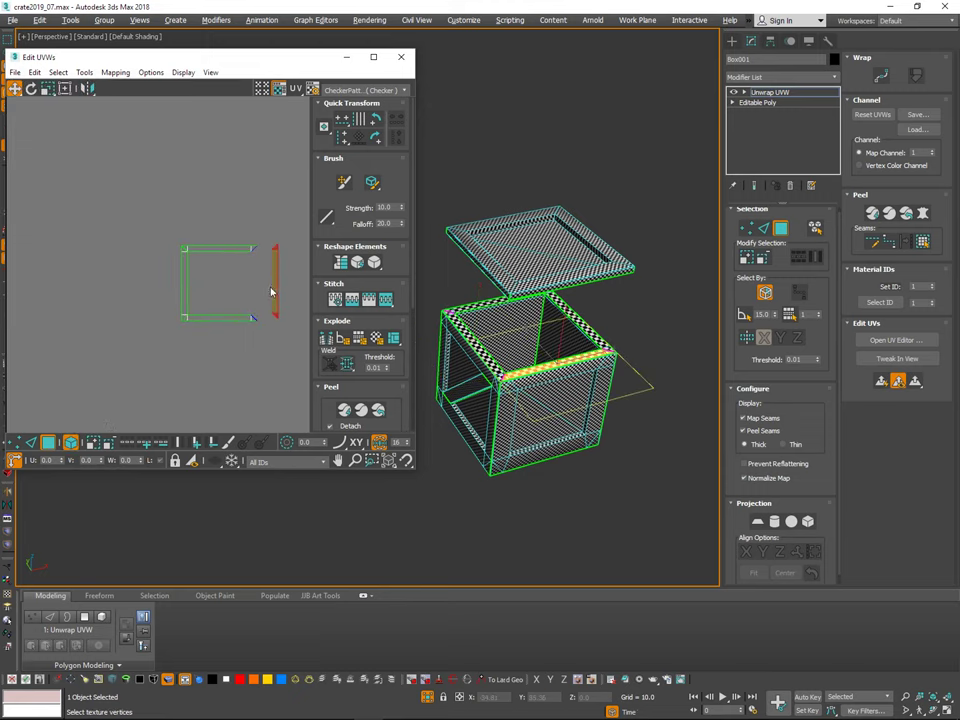
{"action": "left_click", "coordinate": [246, 264]}
{"action": "left_click_drag", "start_coordinate": [187, 282], "coordinate": [165, 283]}
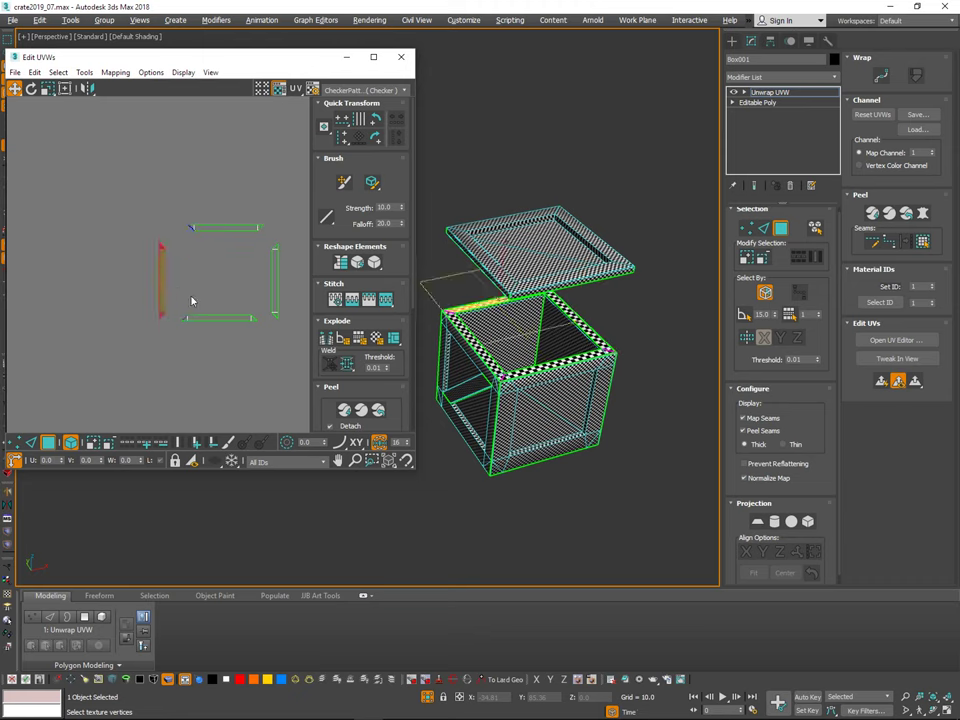
{"action": "left_click", "coordinate": [214, 322]}
Step: Select faces in the recess under the crate's lid and look for their cluster in the UV layout
{"action": "middle_click_drag", "start_coordinate": [645, 350], "coordinate": [600, 285], "text": "alt"}
{"action": "scroll", "coordinate": [592, 262], "scroll_direction": "up", "scroll_amount": 4, "text": "ctrl"}
{"action": "left_click", "coordinate": [540, 310]}
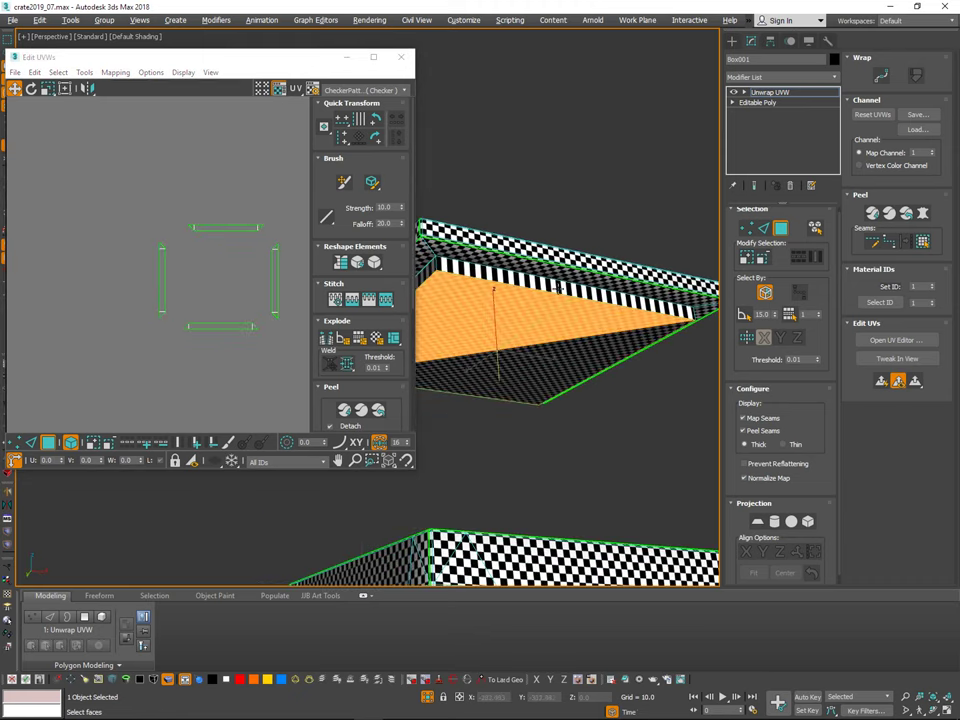
{"action": "scroll", "coordinate": [216, 341], "scroll_direction": "down", "scroll_amount": 4}
{"action": "middle_click_drag", "start_coordinate": [216, 341], "coordinate": [273, 255]}
{"action": "scroll", "coordinate": [232, 337], "scroll_direction": "up", "scroll_amount": 1}
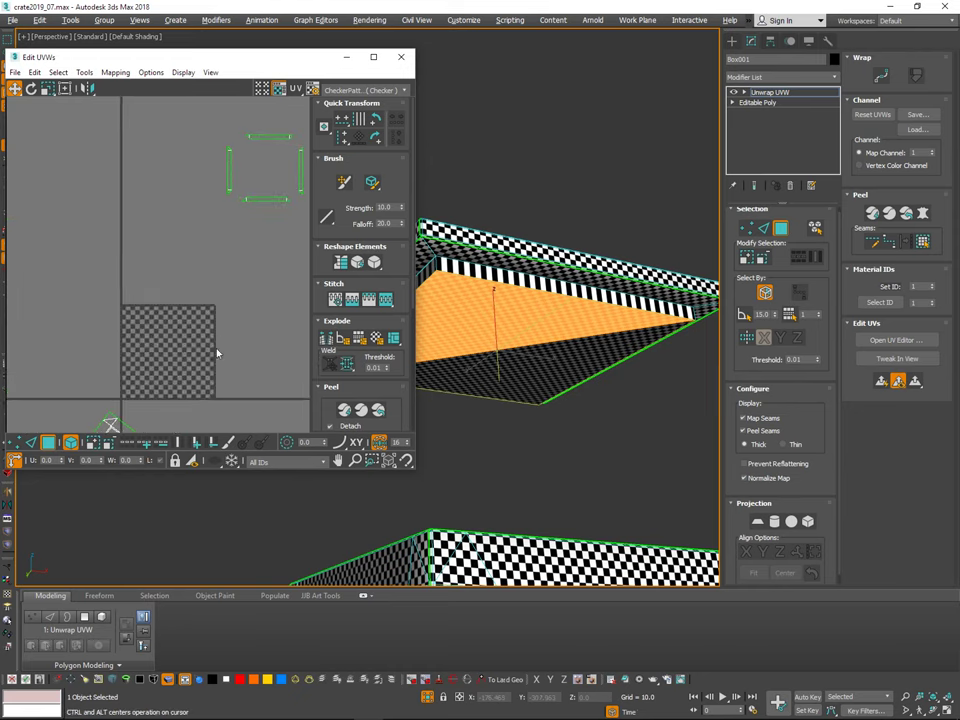
{"action": "scroll", "coordinate": [229, 348], "scroll_direction": "down", "scroll_amount": 3}
{"action": "left_click", "coordinate": [426, 273], "text": "ctrl"}
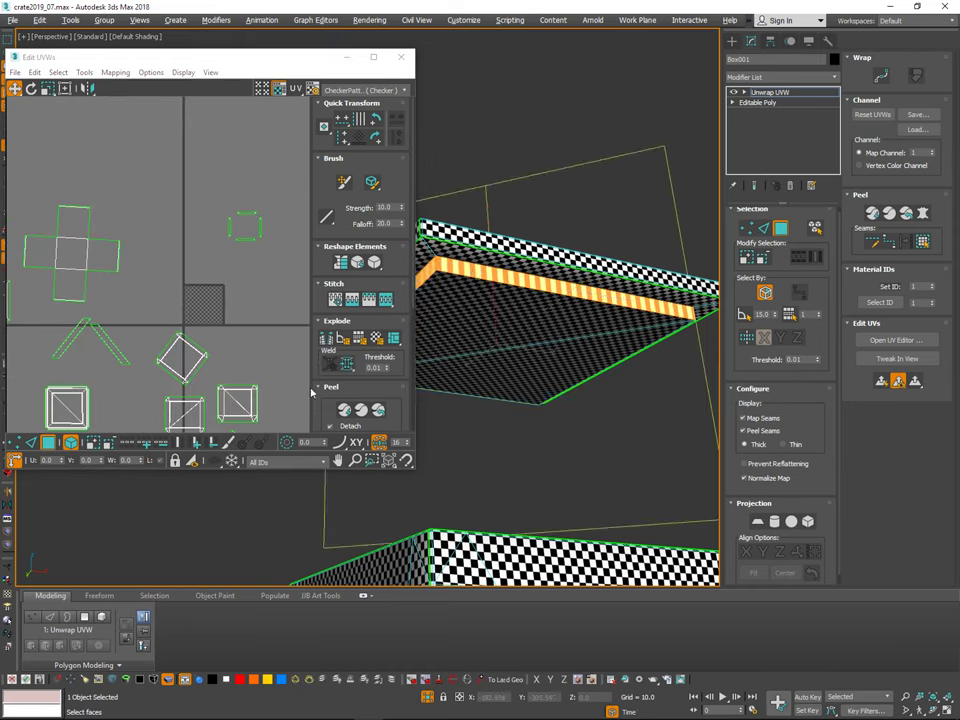
Step: Select the lid underside's square cluster and relax it by polygon angles with 100 iterations and amount 0.1
{"action": "middle_click_drag", "start_coordinate": [74, 380], "coordinate": [195, 236]}
{"action": "middle_click_drag", "start_coordinate": [131, 235], "coordinate": [207, 352]}
{"action": "middle_click_drag", "start_coordinate": [207, 352], "coordinate": [212, 85], "text": "ctrl+alt"}
{"action": "middle_click_drag", "start_coordinate": [296, 228], "coordinate": [189, 238]}
{"action": "left_click_drag", "start_coordinate": [207, 192], "coordinate": [48, 380]}
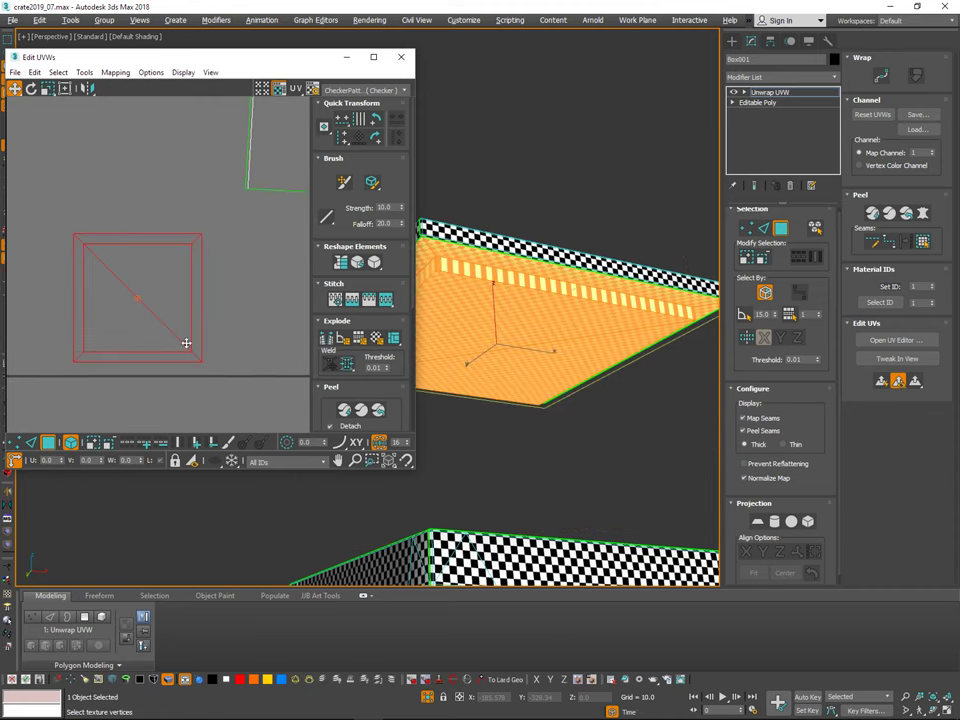
{"action": "middle_click_drag", "start_coordinate": [186, 343], "coordinate": [200, 371]}
{"action": "left_click", "coordinate": [57, 76]}
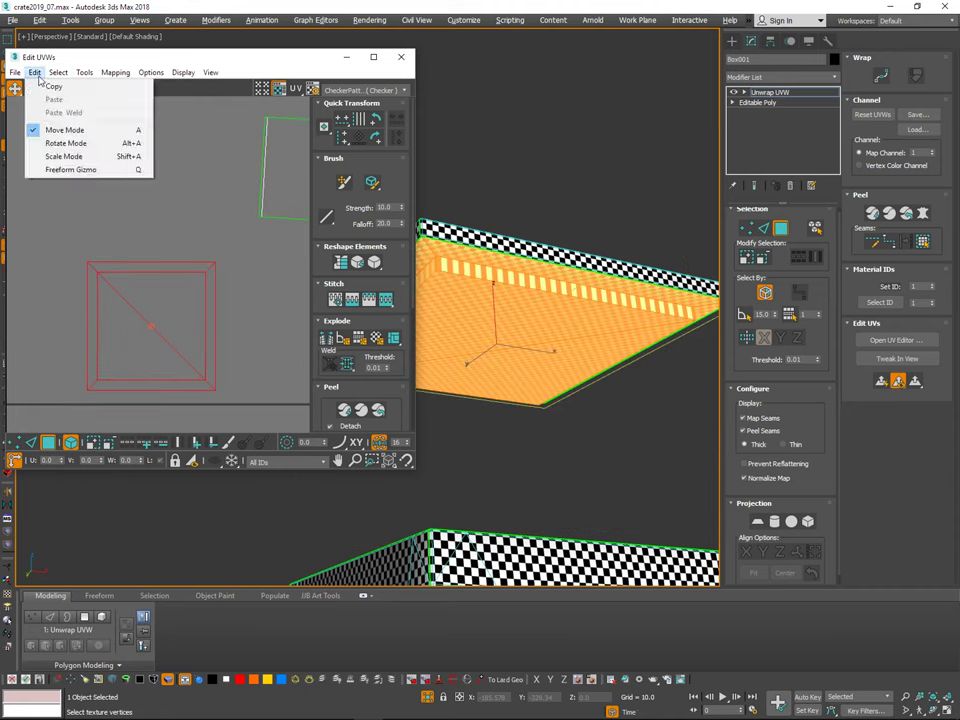
{"action": "mouse_move", "coordinate": [89, 72]}
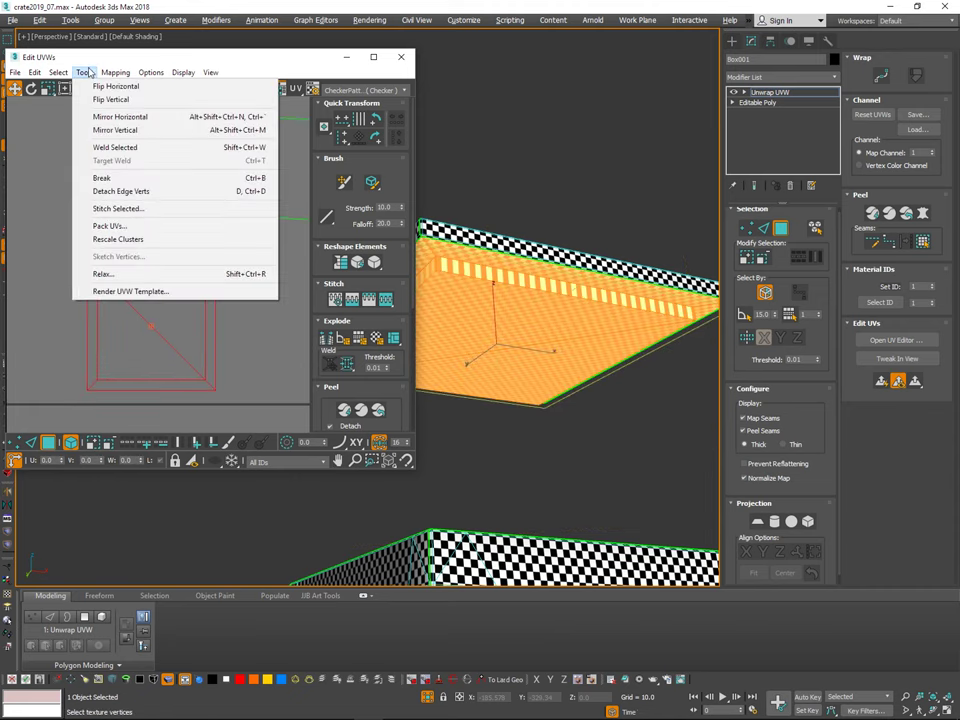
{"action": "left_click", "coordinate": [118, 273]}
{"action": "left_click", "coordinate": [142, 161]}
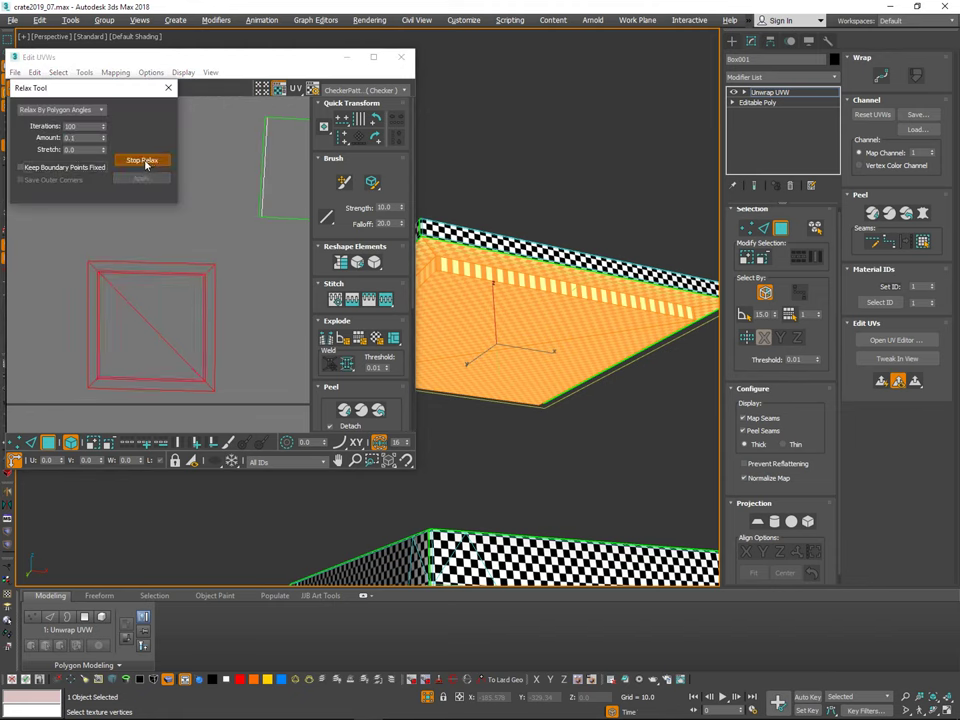
{"action": "left_click", "coordinate": [146, 164]}
{"action": "left_click", "coordinate": [246, 272]}
Step: Select the corner edges running from the lid underside's outer border into its recess at the first corners
{"action": "middle_click_drag", "start_coordinate": [544, 261], "coordinate": [610, 238], "text": "alt"}
{"action": "middle_click_drag", "start_coordinate": [610, 238], "coordinate": [641, 228]}
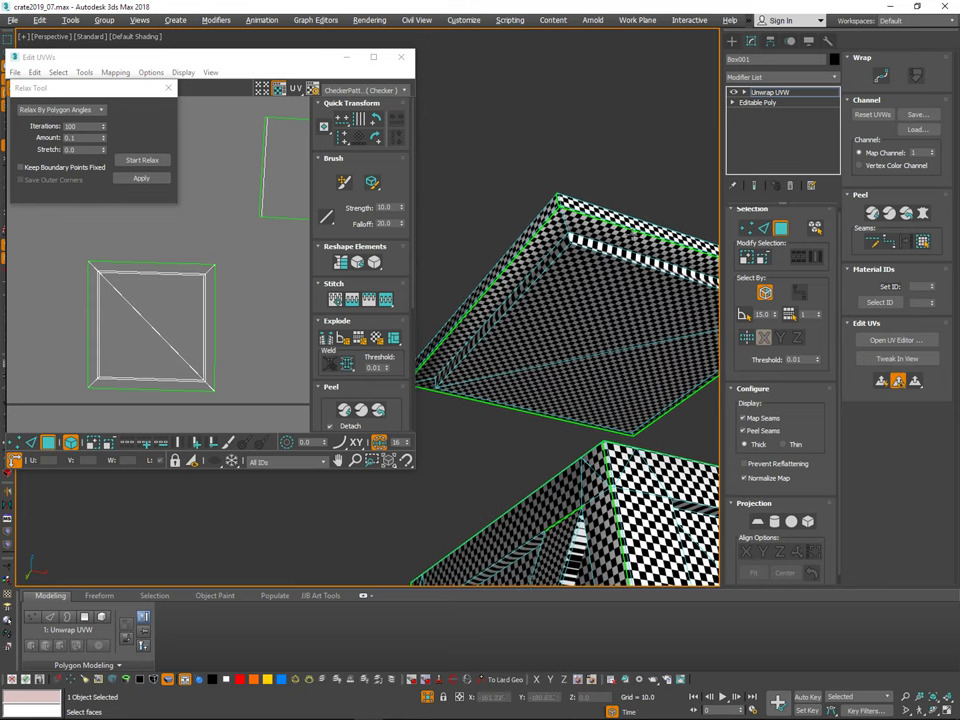
{"action": "scroll", "coordinate": [566, 217], "scroll_direction": "up", "scroll_amount": 5}
{"action": "key", "text": "2"}
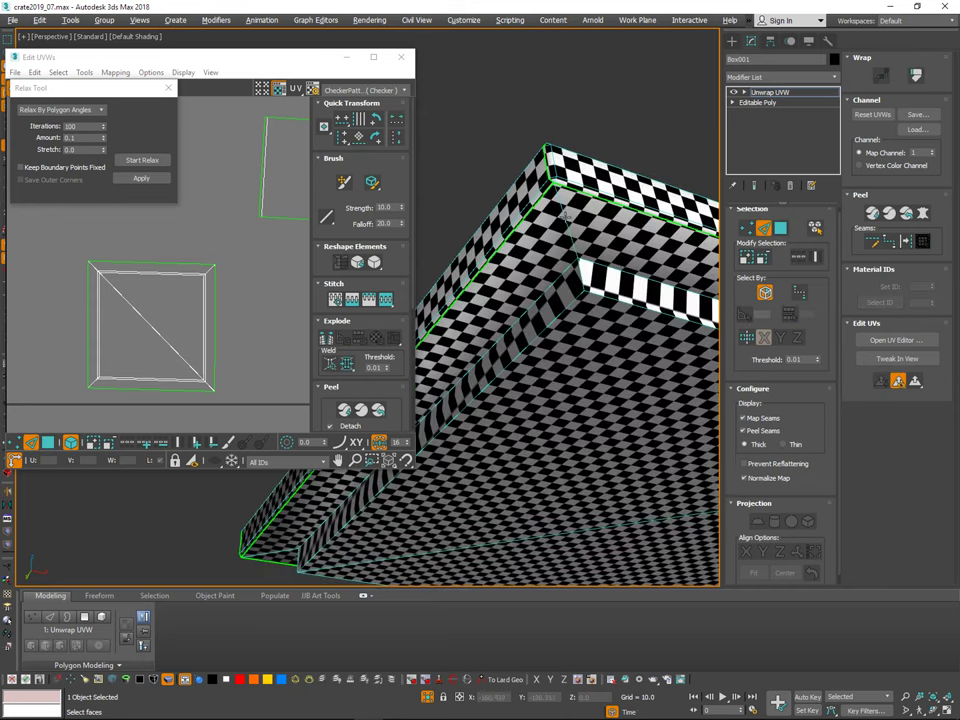
{"action": "middle_click_drag", "start_coordinate": [586, 289], "coordinate": [620, 312], "text": "alt"}
{"action": "scroll", "coordinate": [668, 256], "scroll_direction": "down", "scroll_amount": 5}
{"action": "middle_click_drag", "start_coordinate": [620, 312], "coordinate": [731, 390]}
{"action": "scroll", "coordinate": [517, 249], "scroll_direction": "up", "scroll_amount": 5}
{"action": "middle_click_drag", "start_coordinate": [517, 249], "coordinate": [502, 259], "text": "alt"}
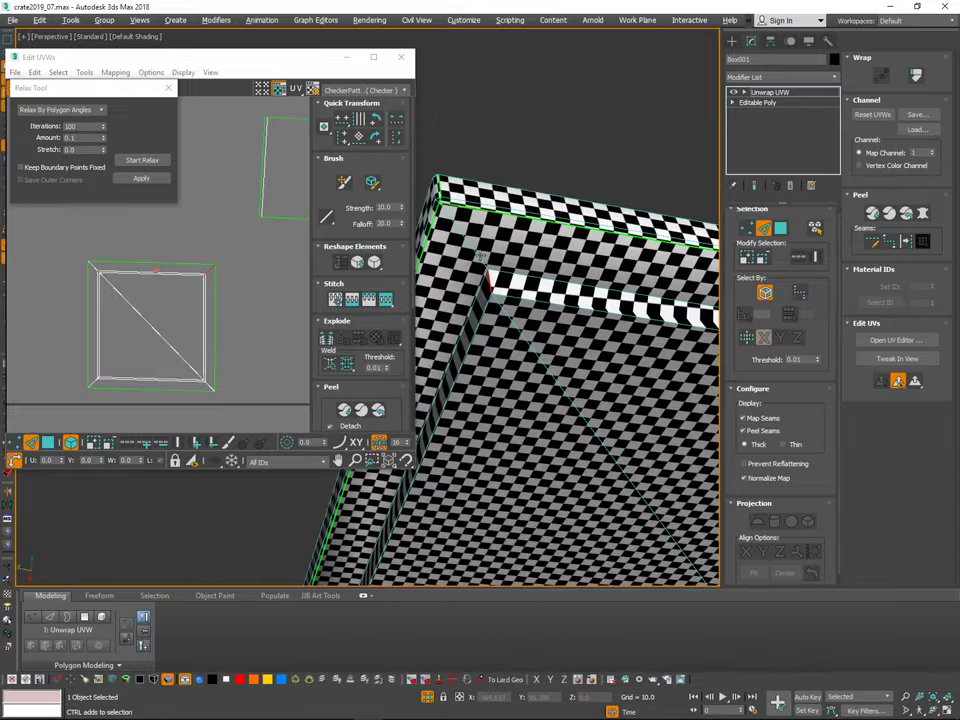
Step: Add the remaining corner edges of the lid's underside to the selection and break the UVs along all of them
{"action": "middle_click_drag", "start_coordinate": [238, 304], "coordinate": [244, 306]}
{"action": "middle_click_drag", "start_coordinate": [494, 306], "coordinate": [598, 315]}
{"action": "scroll", "coordinate": [592, 226], "scroll_direction": "down", "scroll_amount": 5}
{"action": "middle_click_drag", "start_coordinate": [598, 315], "coordinate": [602, 376]}
{"action": "scroll", "coordinate": [584, 240], "scroll_direction": "up", "scroll_amount": 5}
{"action": "middle_click_drag", "start_coordinate": [584, 240], "coordinate": [605, 228], "text": "alt"}
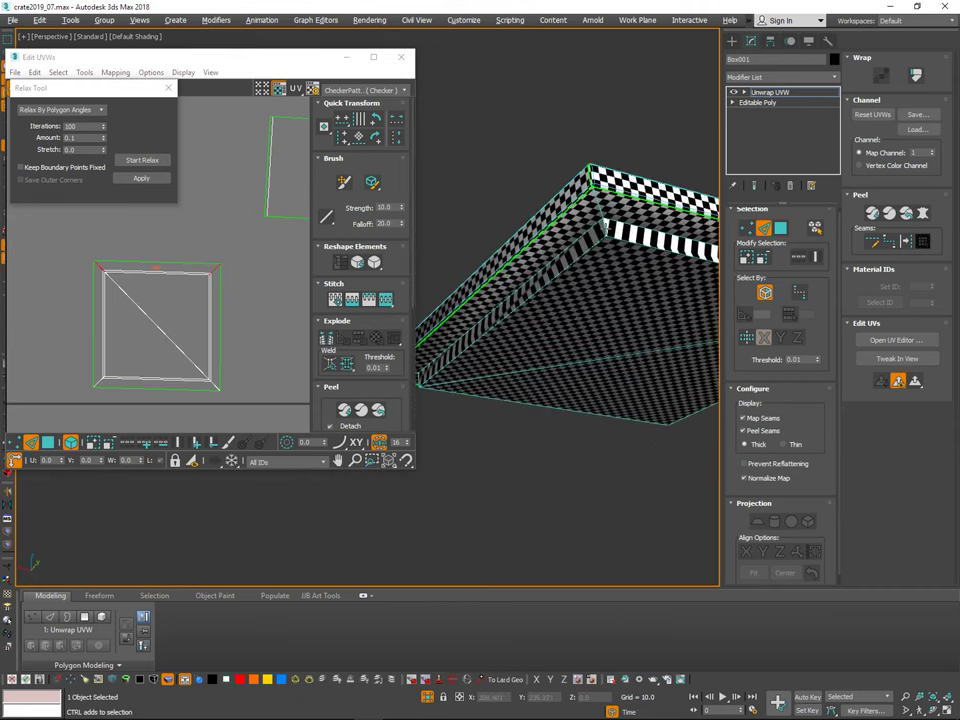
{"action": "middle_click_drag", "start_coordinate": [672, 325], "coordinate": [588, 302], "text": "alt"}
{"action": "scroll", "coordinate": [553, 316], "scroll_direction": "up", "scroll_amount": 2}
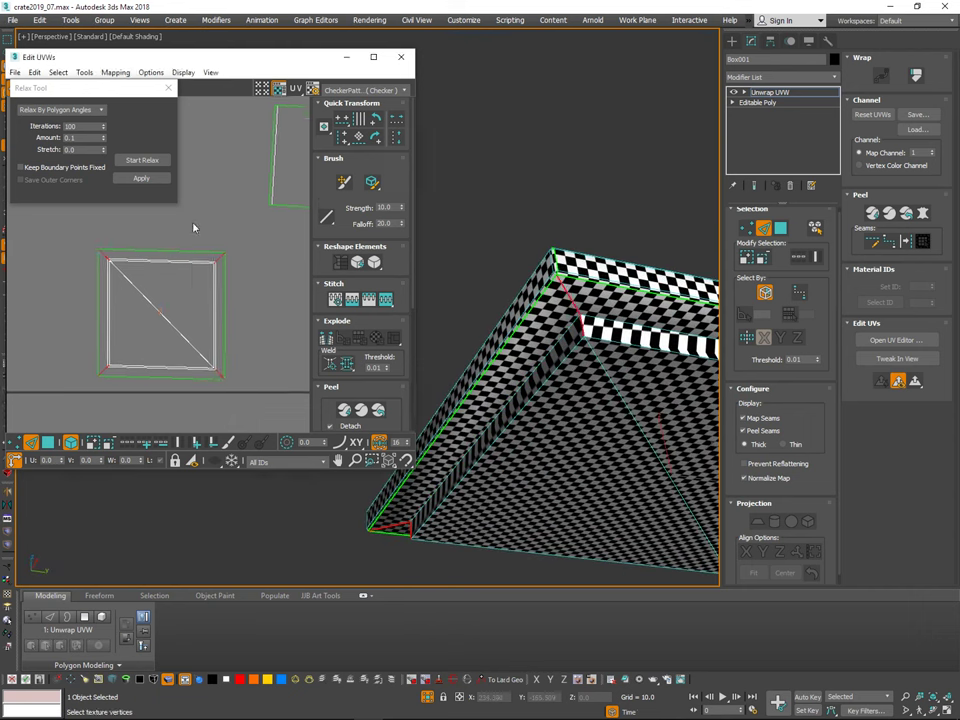
{"action": "right_click", "coordinate": [231, 262]}
{"action": "left_click", "coordinate": [218, 300]}
{"action": "middle_click_drag", "start_coordinate": [242, 317], "coordinate": [219, 334]}
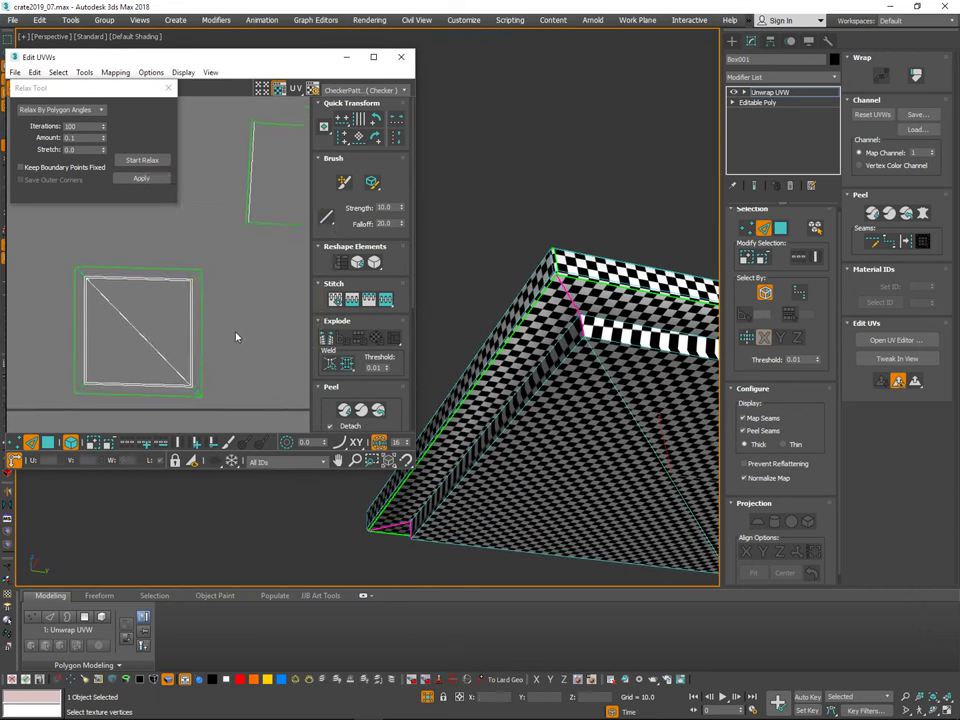
Step: Relax the lid underside cluster with its split corners by polygon angles and check the lid's checker pattern
{"action": "key", "text": "3"}
{"action": "left_click", "coordinate": [165, 273]}
{"action": "left_click", "coordinate": [159, 162]}
{"action": "left_click", "coordinate": [160, 162]}
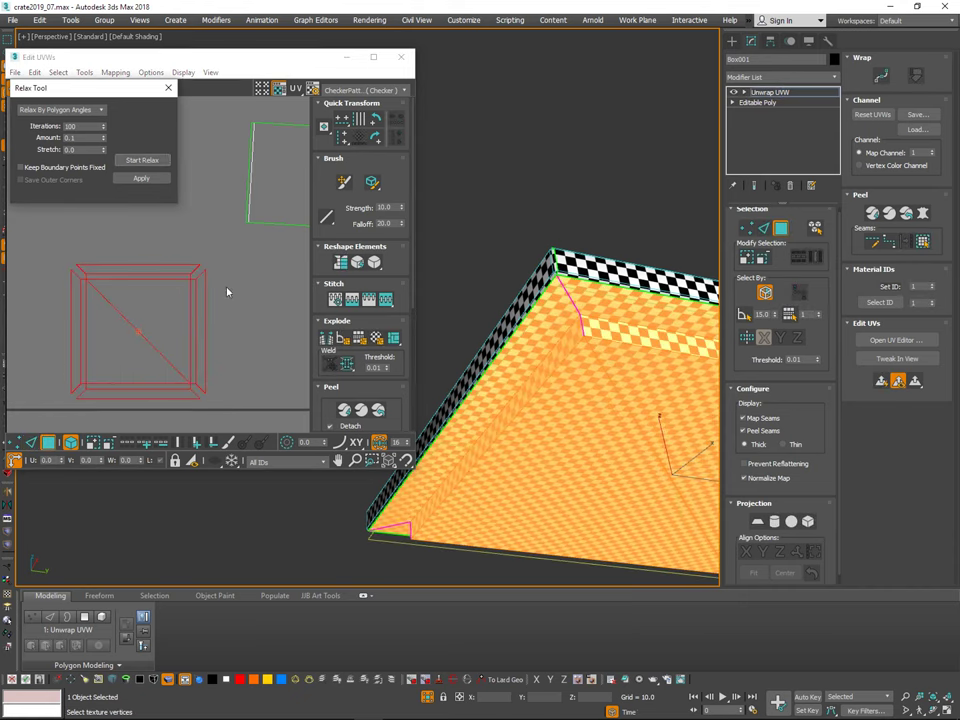
{"action": "left_click", "coordinate": [228, 289]}
{"action": "middle_click_drag", "start_coordinate": [622, 350], "coordinate": [639, 364], "text": "alt"}
{"action": "left_click_drag", "start_coordinate": [630, 370], "coordinate": [654, 372], "text": "alt"}
{"action": "scroll", "coordinate": [654, 372], "scroll_direction": "down", "scroll_amount": 4}
{"action": "middle_click_drag", "start_coordinate": [654, 372], "coordinate": [680, 432], "text": "alt"}
{"action": "left_click", "coordinate": [203, 298]}
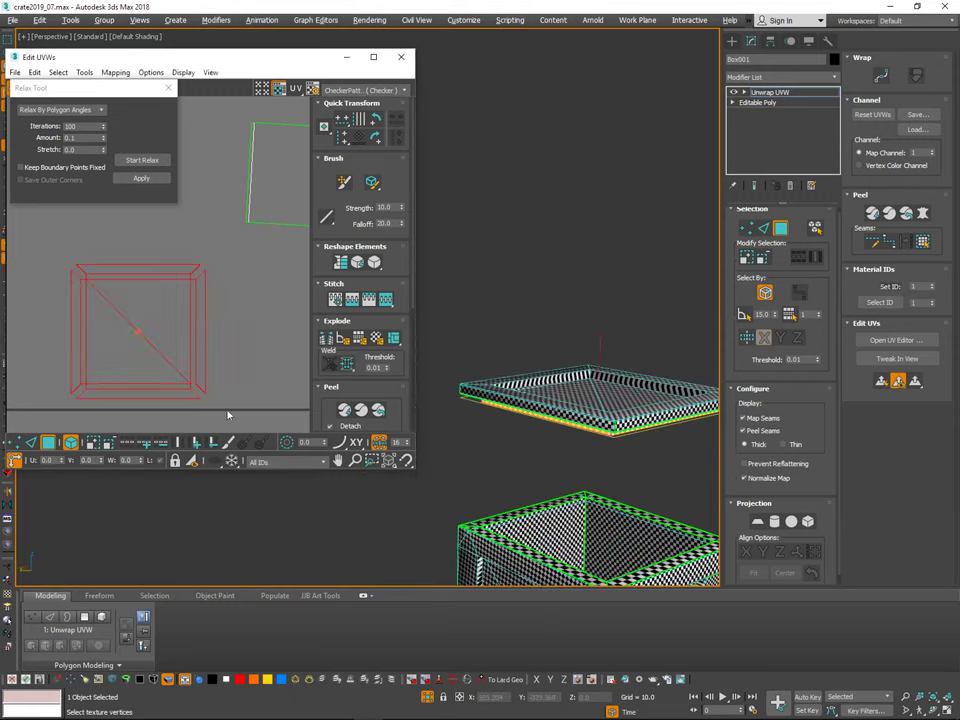
Step: Find the lid's upper cluster in the UV layout and move it directly above the lid underside cluster
{"action": "scroll", "coordinate": [604, 433], "scroll_direction": "down", "scroll_amount": 5}
{"action": "scroll", "coordinate": [275, 361], "scroll_direction": "down", "scroll_amount": 5}
{"action": "middle_click_drag", "start_coordinate": [275, 361], "coordinate": [224, 409]}
{"action": "middle_click_drag", "start_coordinate": [222, 268], "coordinate": [212, 140]}
{"action": "scroll", "coordinate": [208, 290], "scroll_direction": "down", "scroll_amount": 4}
{"action": "middle_click_drag", "start_coordinate": [200, 380], "coordinate": [226, 370]}
{"action": "scroll", "coordinate": [227, 291], "scroll_direction": "up", "scroll_amount": 2}
{"action": "left_click", "coordinate": [214, 296]}
{"action": "middle_click_drag", "start_coordinate": [219, 304], "coordinate": [247, 379]}
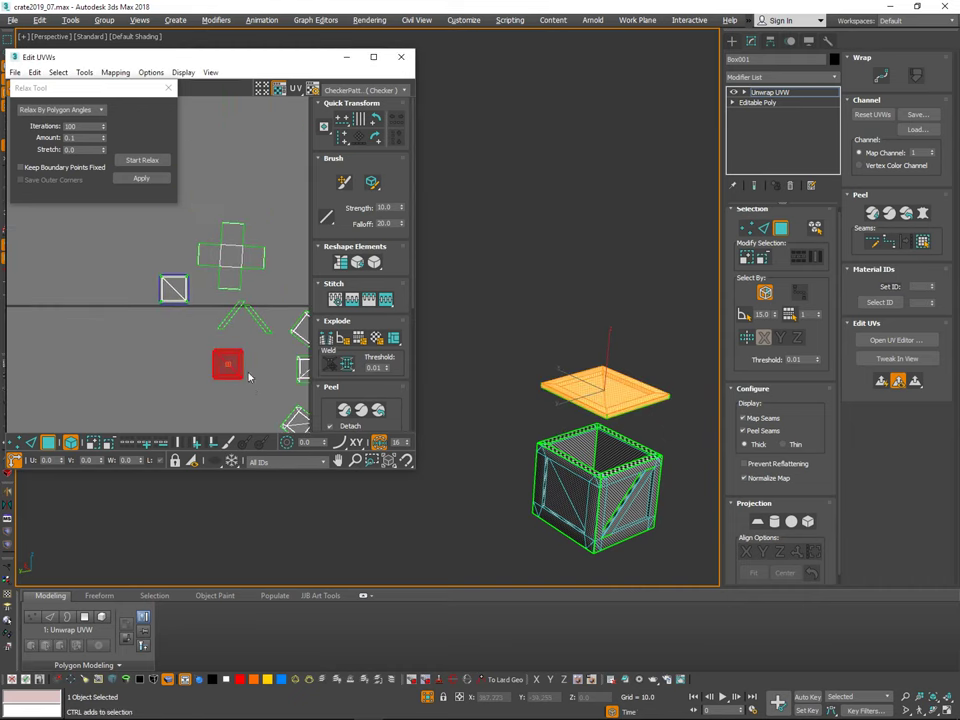
{"action": "left_click_drag", "start_coordinate": [241, 366], "coordinate": [199, 283]}
Step: Nudge the lid's upper cluster slightly down towards the edge of the underside cluster
{"action": "scroll", "coordinate": [178, 240], "scroll_direction": "up", "scroll_amount": 3}
{"action": "scroll", "coordinate": [233, 204], "scroll_direction": "up", "scroll_amount": 2}
{"action": "mouse_move", "coordinate": [177, 255]}
{"action": "middle_mouse_down"}
{"action": "mouse_move", "coordinate": [233, 204]}
{"action": "mouse_move", "coordinate": [188, 251]}
{"action": "middle_mouse_up"}
{"action": "scroll", "coordinate": [204, 288], "scroll_direction": "up", "scroll_amount": 4}
{"action": "scroll", "coordinate": [219, 291], "scroll_direction": "down", "scroll_amount": 1}
{"action": "scroll", "coordinate": [188, 251], "scroll_direction": "up", "scroll_amount": 3}
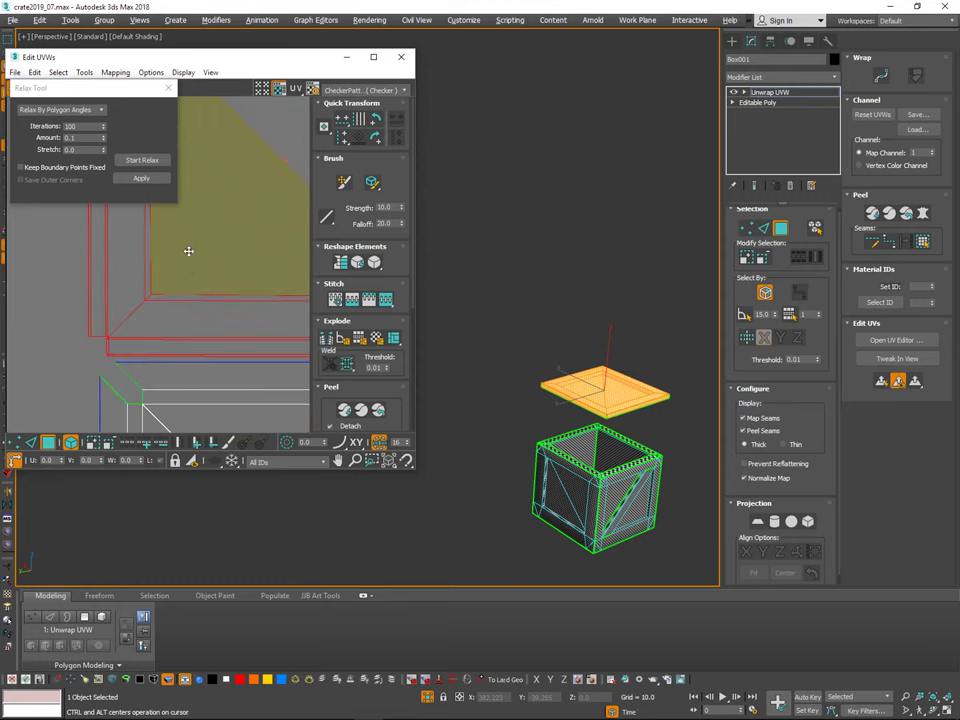
{"action": "left_click_drag", "start_coordinate": [188, 297], "coordinate": [189, 302]}
{"action": "scroll", "coordinate": [194, 250], "scroll_direction": "down", "scroll_amount": 3}
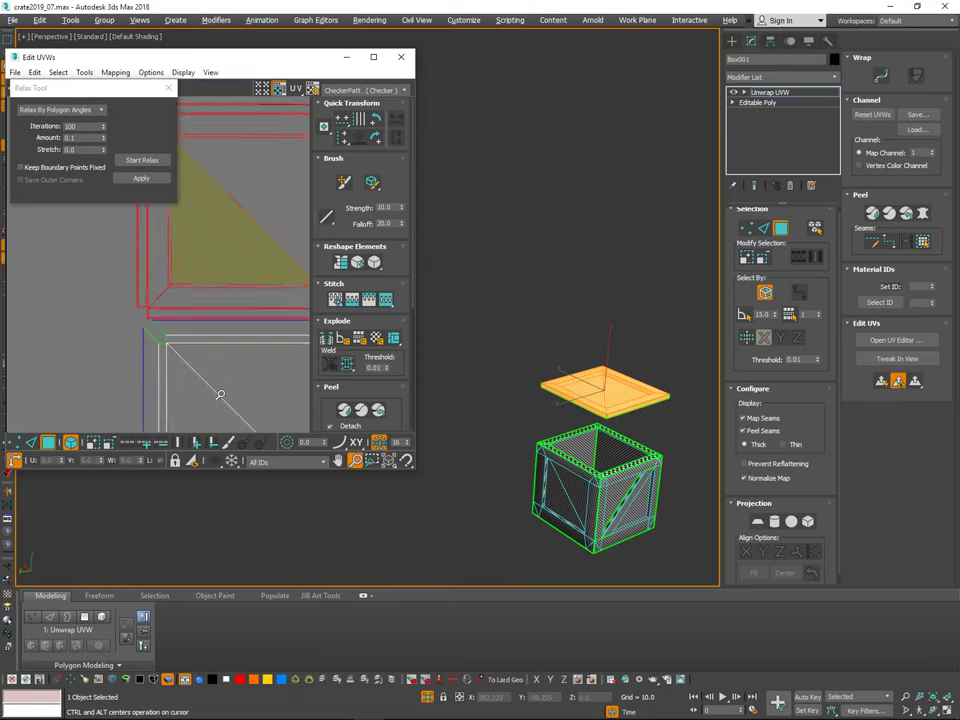
{"action": "middle_click_drag", "start_coordinate": [221, 394], "coordinate": [145, 333]}
Step: Select both lid clusters, relax them by polygon angles, and inspect the gap between them
{"action": "scroll", "coordinate": [145, 333], "scroll_direction": "down", "scroll_amount": 4}
{"action": "left_click_drag", "start_coordinate": [220, 179], "coordinate": [55, 403]}
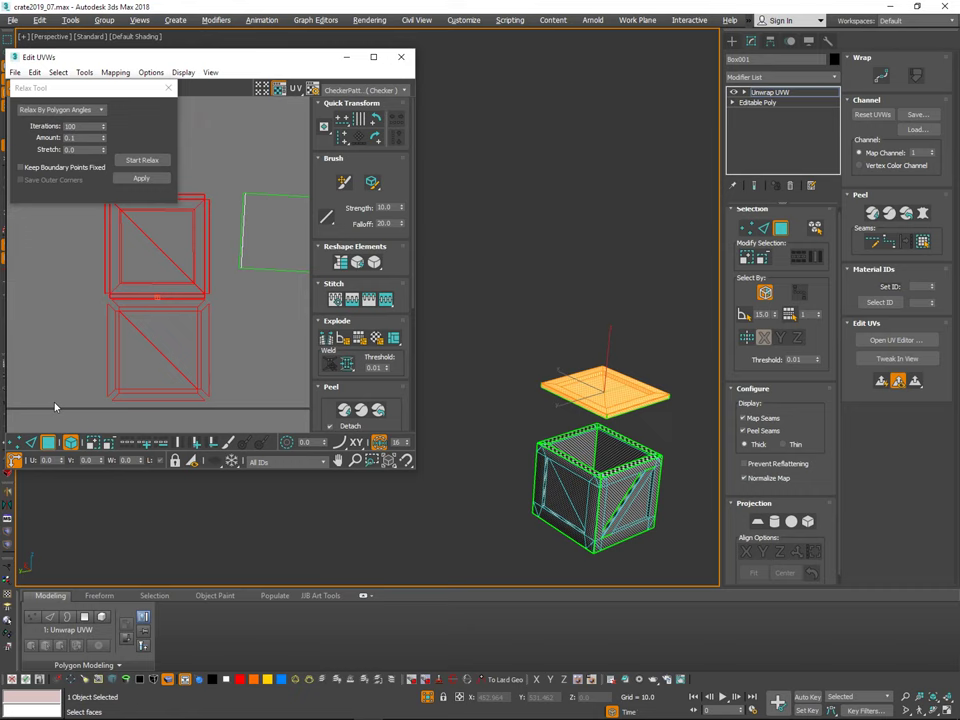
{"action": "left_click", "coordinate": [142, 160]}
{"action": "left_click", "coordinate": [248, 302]}
{"action": "middle_click_drag", "start_coordinate": [222, 271], "coordinate": [275, 212]}
{"action": "left_click", "coordinate": [217, 333]}
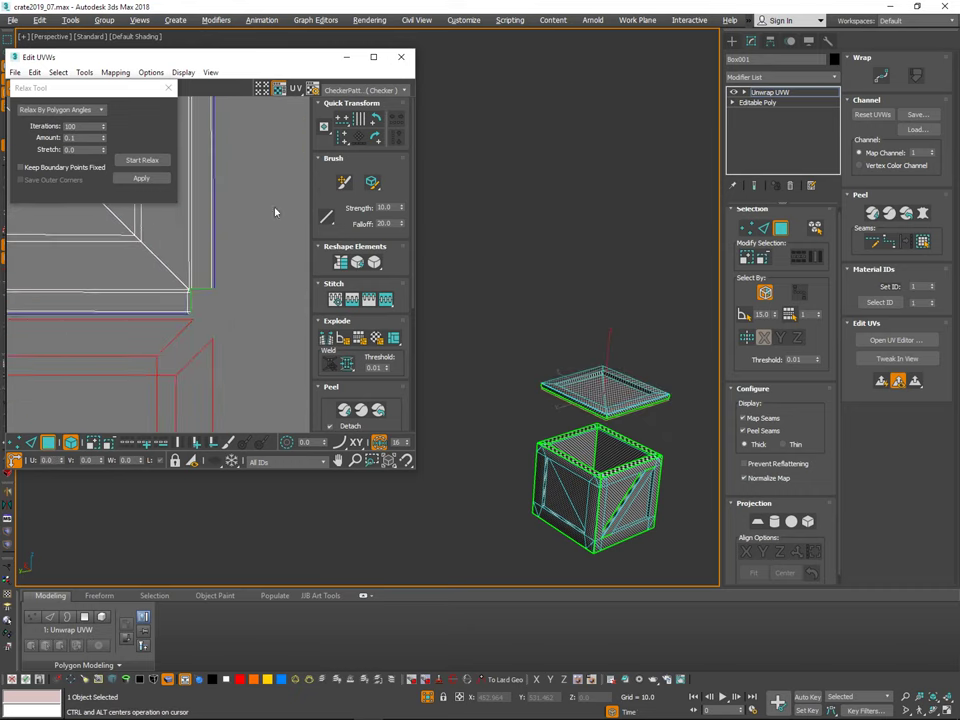
{"action": "scroll", "coordinate": [236, 298], "scroll_direction": "down", "scroll_amount": 5}
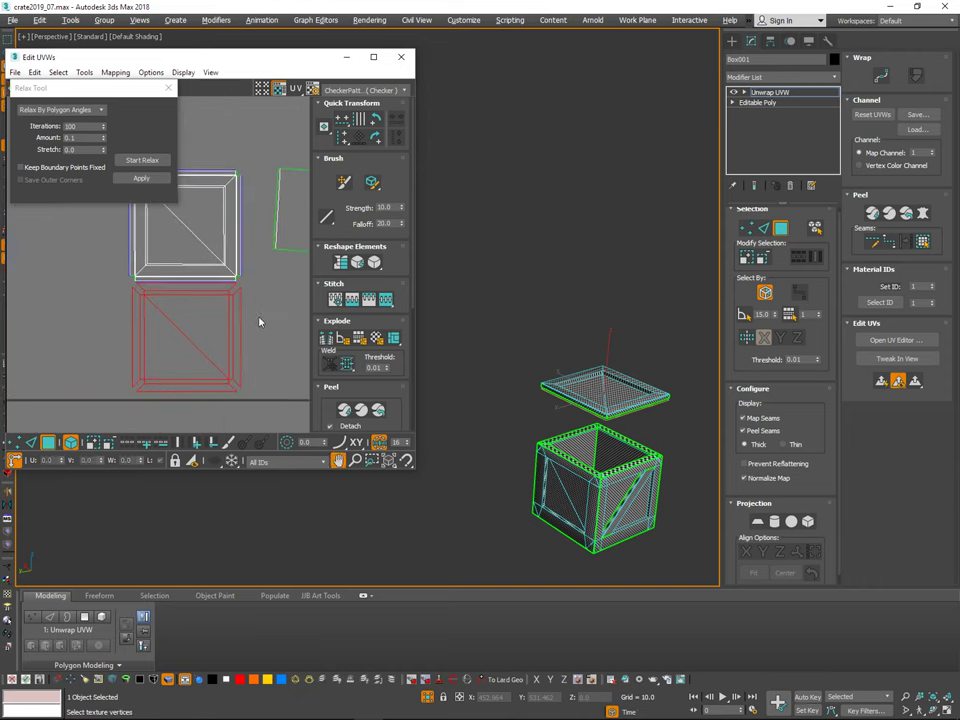
{"action": "scroll", "coordinate": [252, 323], "scroll_direction": "down", "scroll_amount": 2}
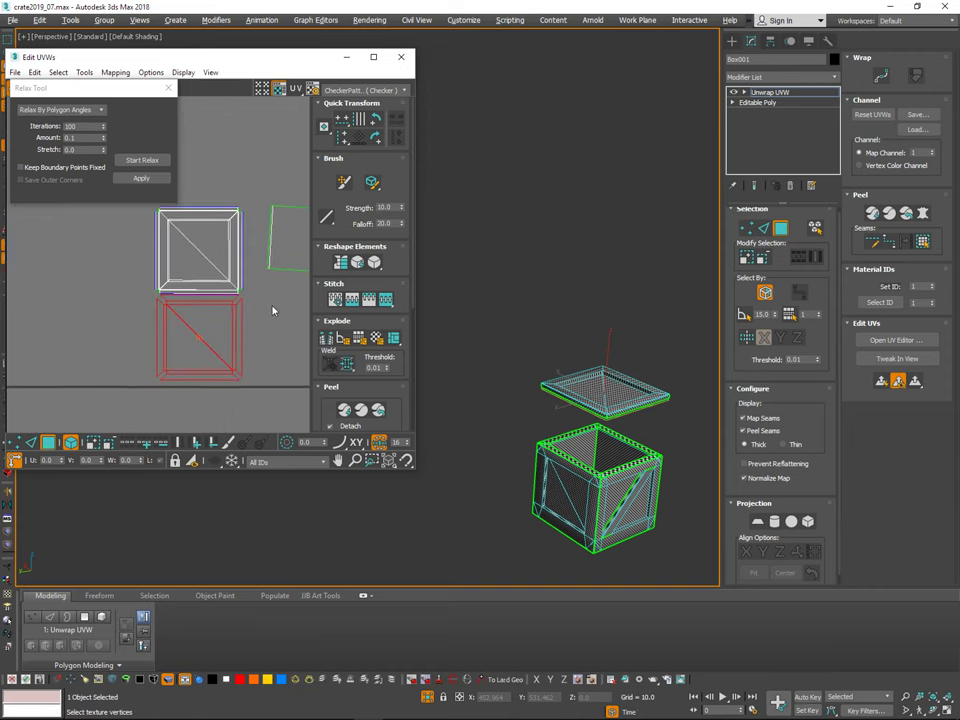
{"action": "left_click", "coordinate": [276, 399]}
Step: Examine the checker pattern on the lid and crate, and the cross-shaped interior cluster in the UV layout
{"action": "middle_click_drag", "start_coordinate": [275, 388], "coordinate": [139, 413]}
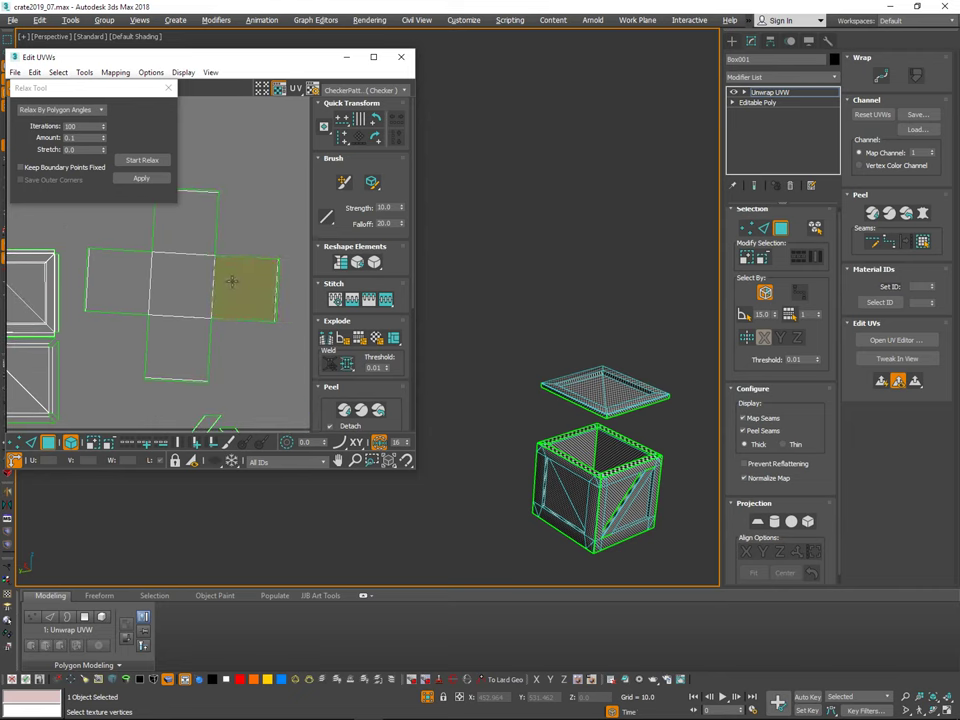
{"action": "middle_click_drag", "start_coordinate": [506, 410], "coordinate": [560, 390], "text": "alt"}
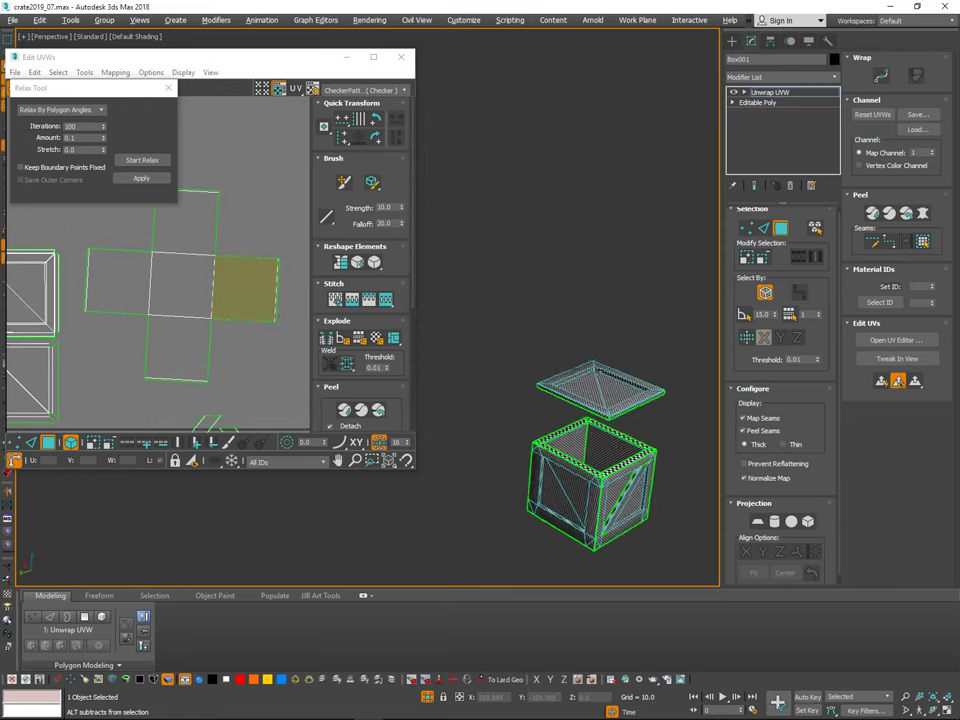
{"action": "middle_click_drag", "start_coordinate": [628, 376], "coordinate": [628, 330], "text": "ctrl+alt"}
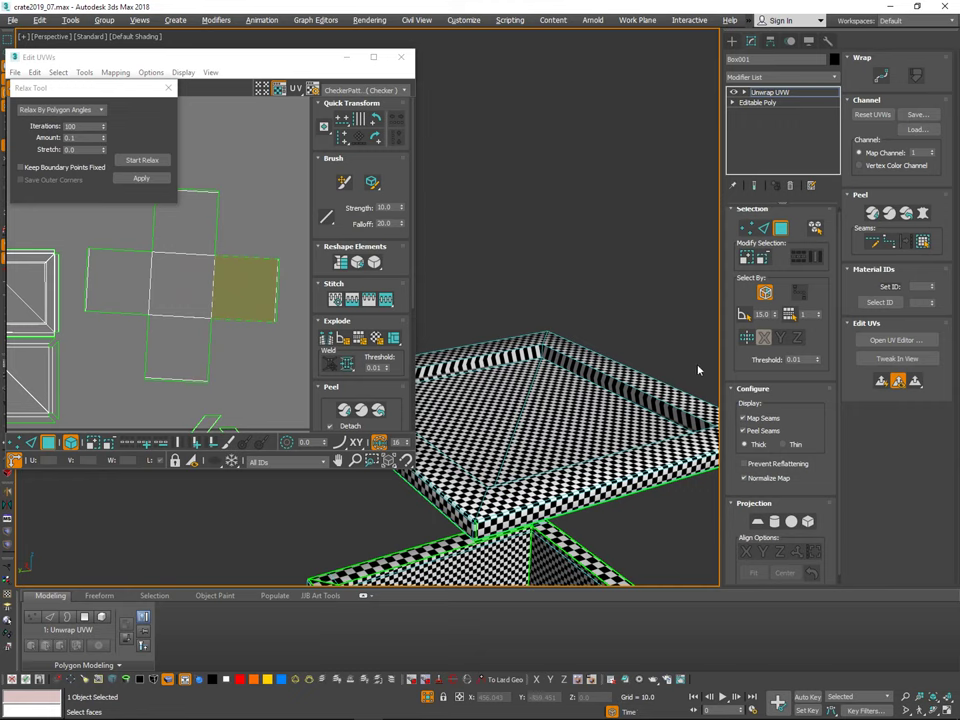
{"action": "middle_click_drag", "start_coordinate": [629, 392], "coordinate": [574, 332], "text": "ctrl+alt"}
{"action": "middle_click_drag", "start_coordinate": [574, 332], "coordinate": [555, 275], "text": "alt"}
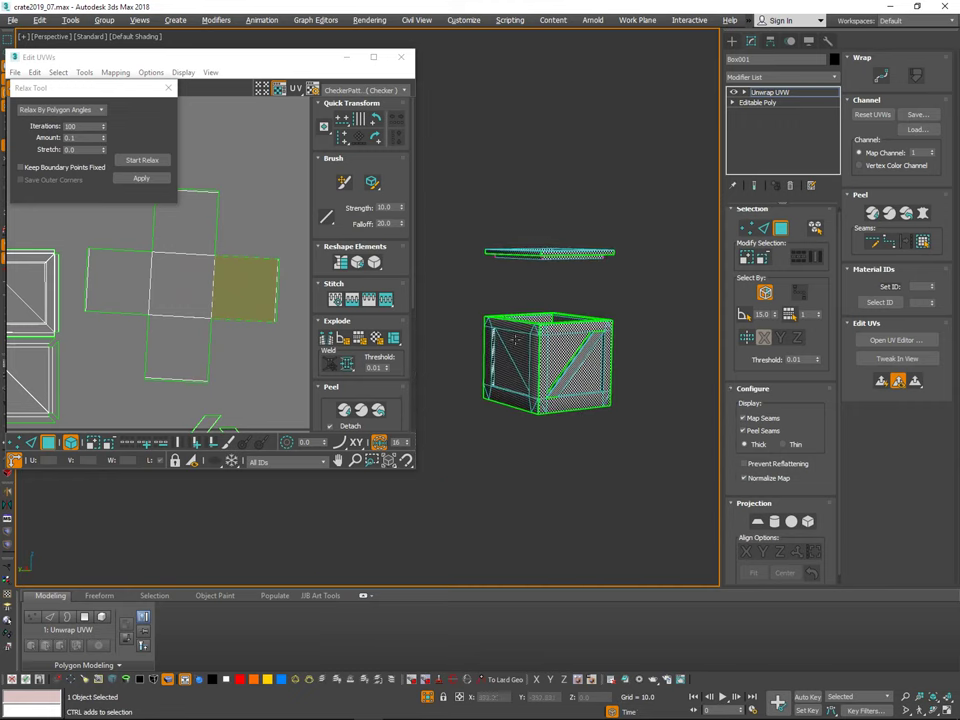
{"action": "middle_click_drag", "start_coordinate": [268, 388], "coordinate": [250, 260]}
{"action": "scroll", "coordinate": [250, 260], "scroll_direction": "down", "scroll_amount": 2}
{"action": "middle_click_drag", "start_coordinate": [240, 215], "coordinate": [262, 305]}
Step: Select the upper edge of the interior cross's central square, without whole-element selection, and align the cluster to that edge
{"action": "key", "text": "2"}
{"action": "scroll", "coordinate": [239, 283], "scroll_direction": "up", "scroll_amount": 1}
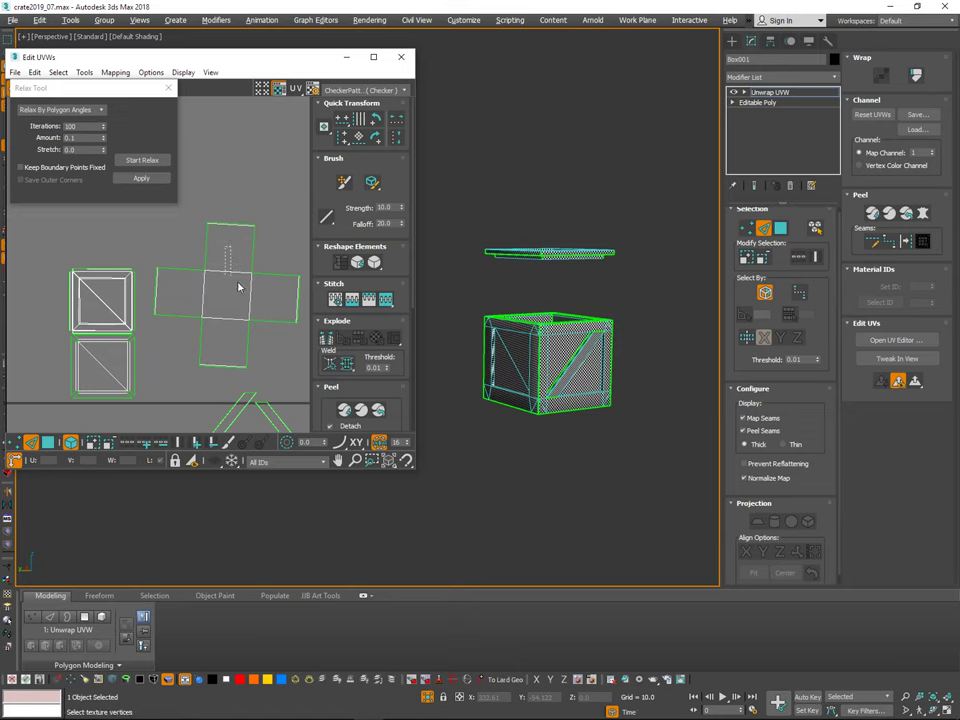
{"action": "left_click_drag", "start_coordinate": [239, 287], "coordinate": [254, 343]}
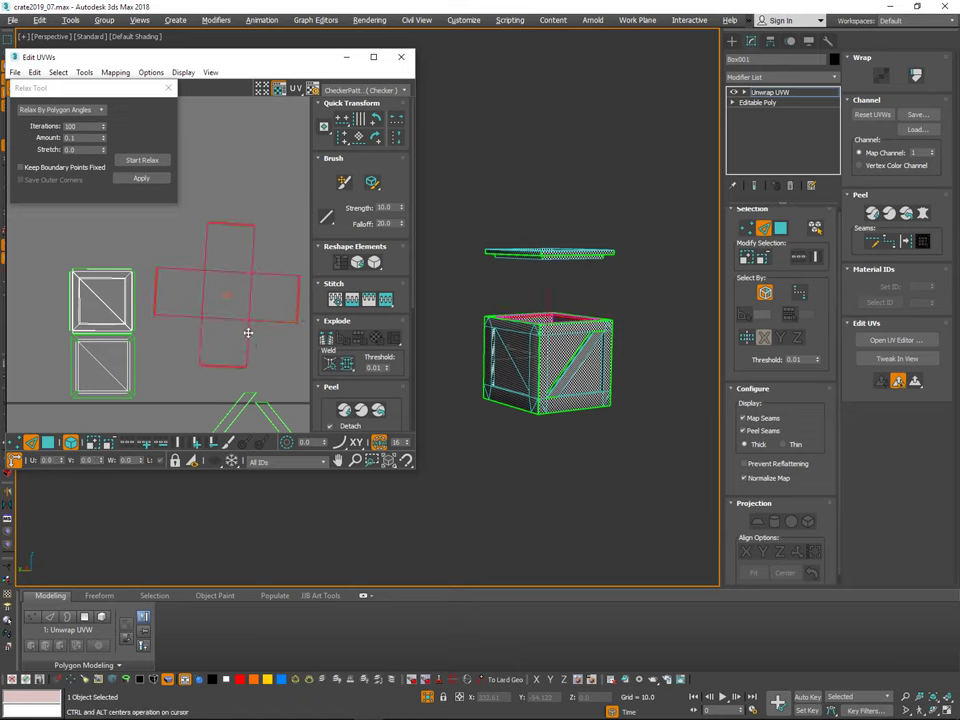
{"action": "left_click", "coordinate": [231, 272]}
{"action": "scroll", "coordinate": [248, 262], "scroll_direction": "up", "scroll_amount": 2}
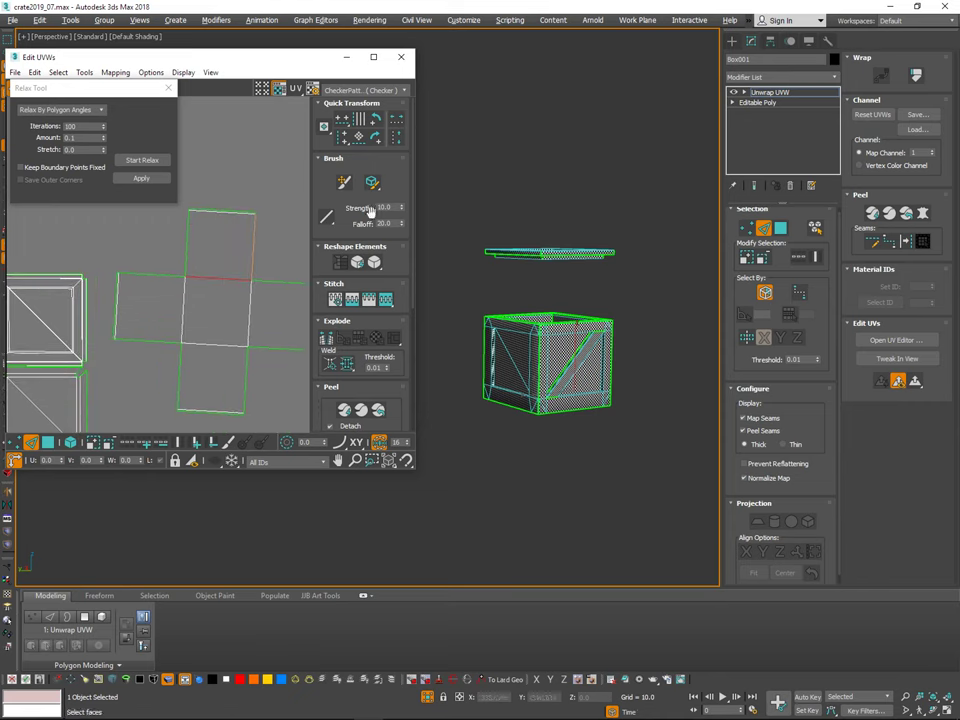
{"action": "left_click", "coordinate": [362, 140]}
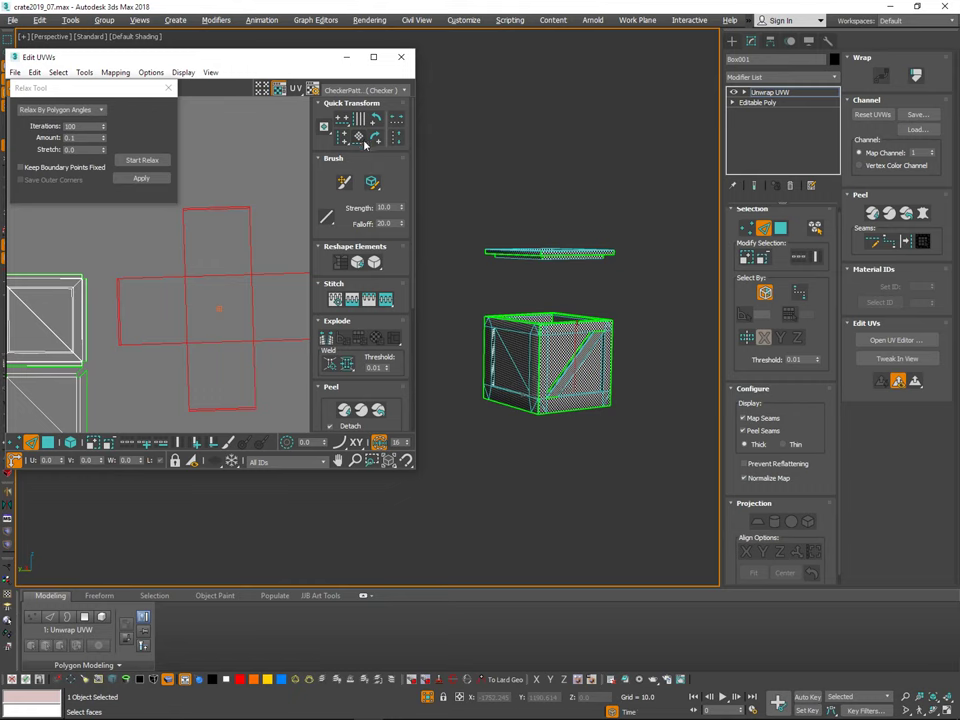
Step: Reposition the UV editor window and the Relax Tool dialog so they overlap less
{"action": "left_click_drag", "start_coordinate": [310, 72], "coordinate": [426, 139]}
{"action": "left_click_drag", "start_coordinate": [93, 96], "coordinate": [135, 79]}
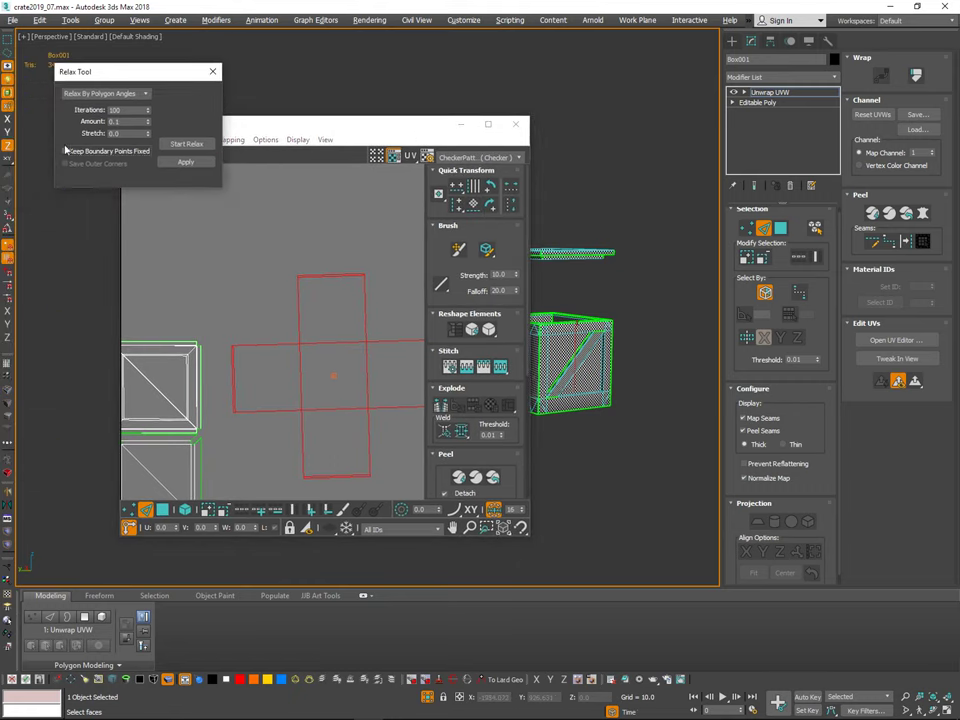
Step: Straighten the cross-shaped interior cluster by aligning it to the upper edge of its central square
{"action": "left_click_drag", "start_coordinate": [329, 131], "coordinate": [311, 134]}
{"action": "middle_click_drag", "start_coordinate": [396, 268], "coordinate": [358, 267]}
{"action": "left_click", "coordinate": [298, 344]}
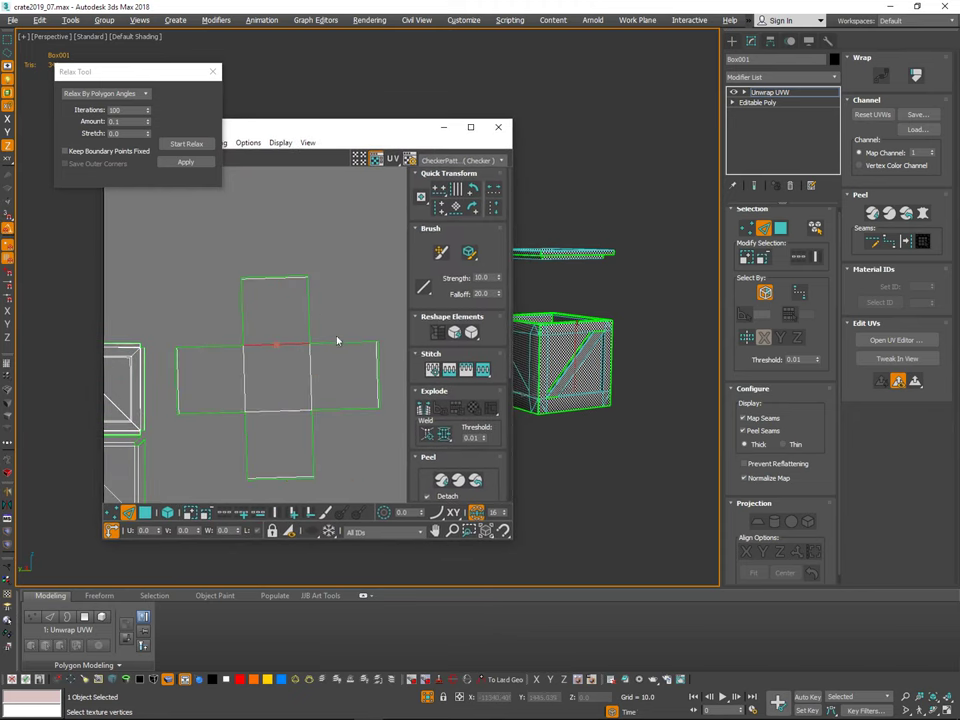
{"action": "key", "text": "ctrl+a"}
{"action": "left_click", "coordinate": [383, 253]}
{"action": "middle_click_drag", "start_coordinate": [369, 334], "coordinate": [343, 311]}
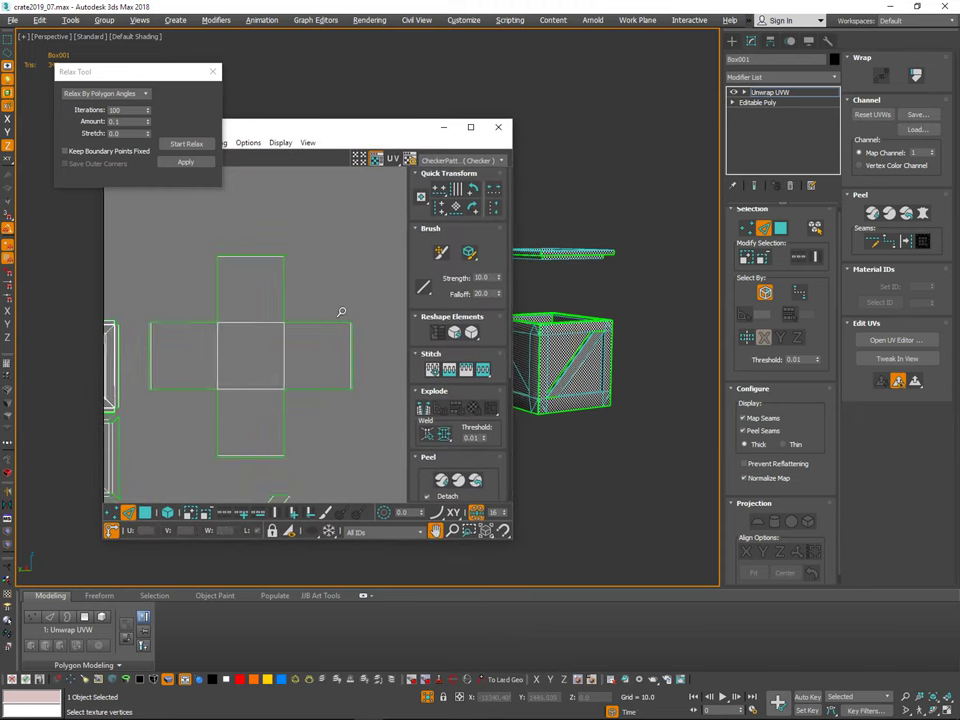
Step: Select both diagonal brace clusters and relax them by polygon angles
{"action": "scroll", "coordinate": [342, 309], "scroll_direction": "down", "scroll_amount": 3}
{"action": "left_click_drag", "start_coordinate": [359, 133], "coordinate": [311, 137]}
{"action": "middle_click_drag", "start_coordinate": [254, 395], "coordinate": [280, 250]}
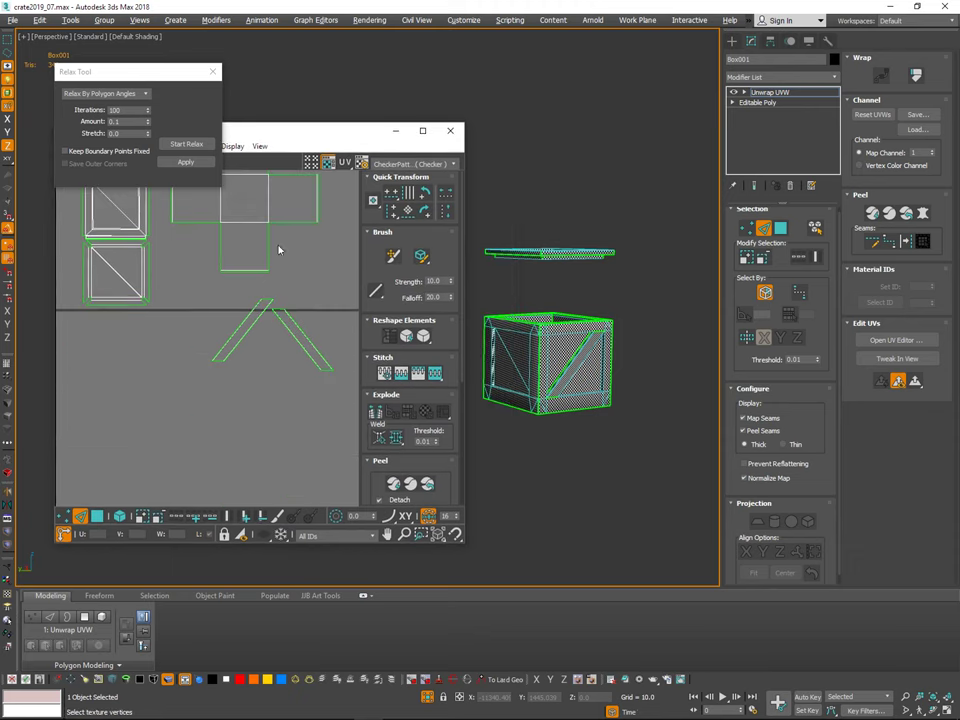
{"action": "scroll", "coordinate": [308, 331], "scroll_direction": "up", "scroll_amount": 2}
{"action": "key", "text": "3"}
{"action": "left_click", "coordinate": [313, 361]}
{"action": "middle_click_drag", "start_coordinate": [329, 405], "coordinate": [274, 375]}
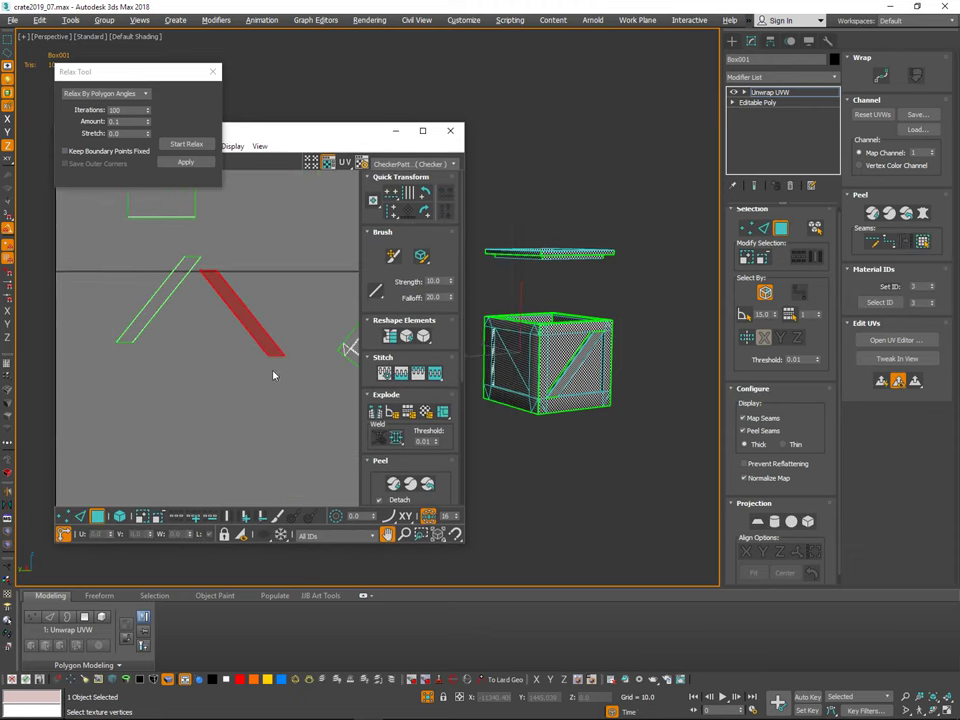
{"action": "left_click", "coordinate": [289, 349]}
{"action": "left_click_drag", "start_coordinate": [217, 262], "coordinate": [175, 463]}
{"action": "left_click", "coordinate": [197, 143]}
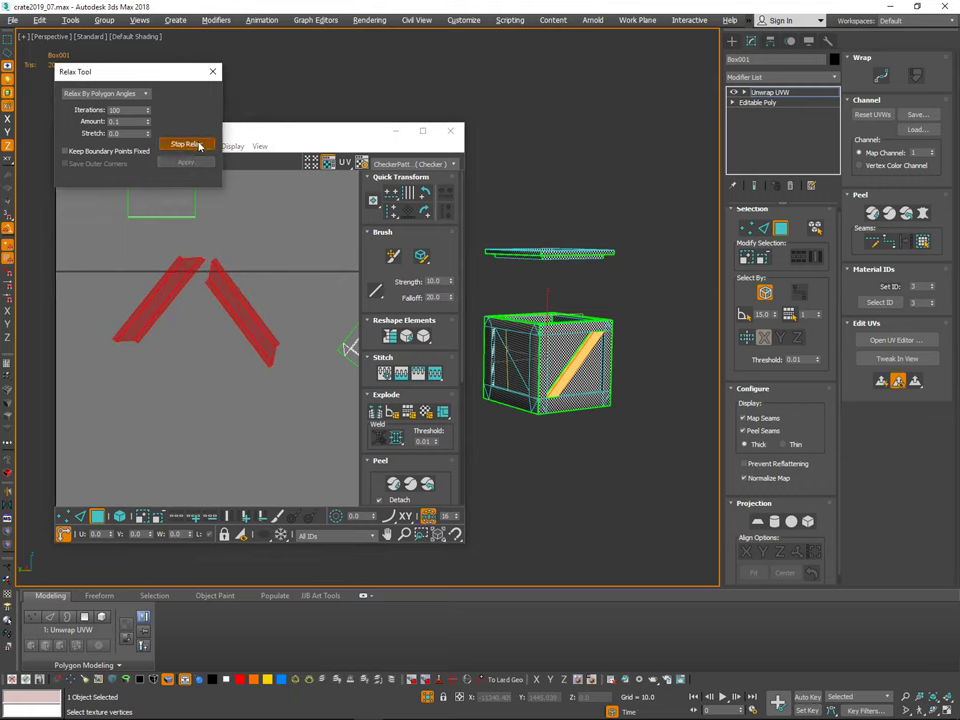
{"action": "left_click", "coordinate": [201, 146]}
{"action": "left_click", "coordinate": [255, 410]}
Step: Move the right brace cluster to the left of the other one and examine the checker pattern on the crate's brace
{"action": "left_click_drag", "start_coordinate": [289, 300], "coordinate": [226, 347]}
{"action": "middle_click_drag", "start_coordinate": [299, 420], "coordinate": [292, 466]}
{"action": "scroll", "coordinate": [292, 466], "scroll_direction": "down", "scroll_amount": 2}
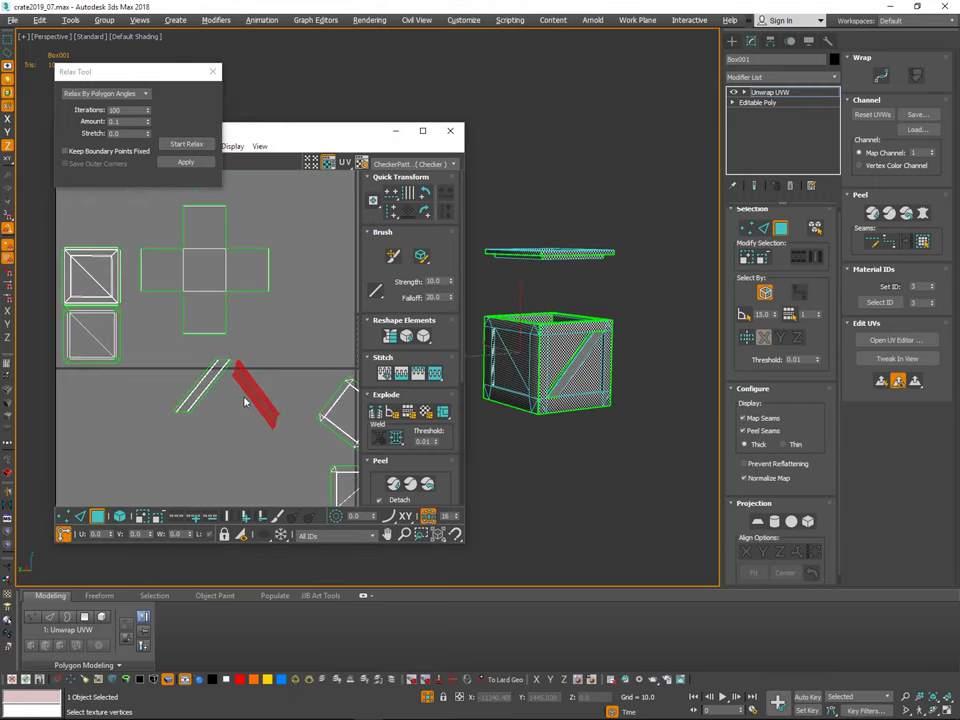
{"action": "left_click_drag", "start_coordinate": [254, 401], "coordinate": [146, 388]}
{"action": "middle_click_drag", "start_coordinate": [178, 384], "coordinate": [187, 394]}
{"action": "scroll", "coordinate": [600, 343], "scroll_direction": "up", "scroll_amount": 5}
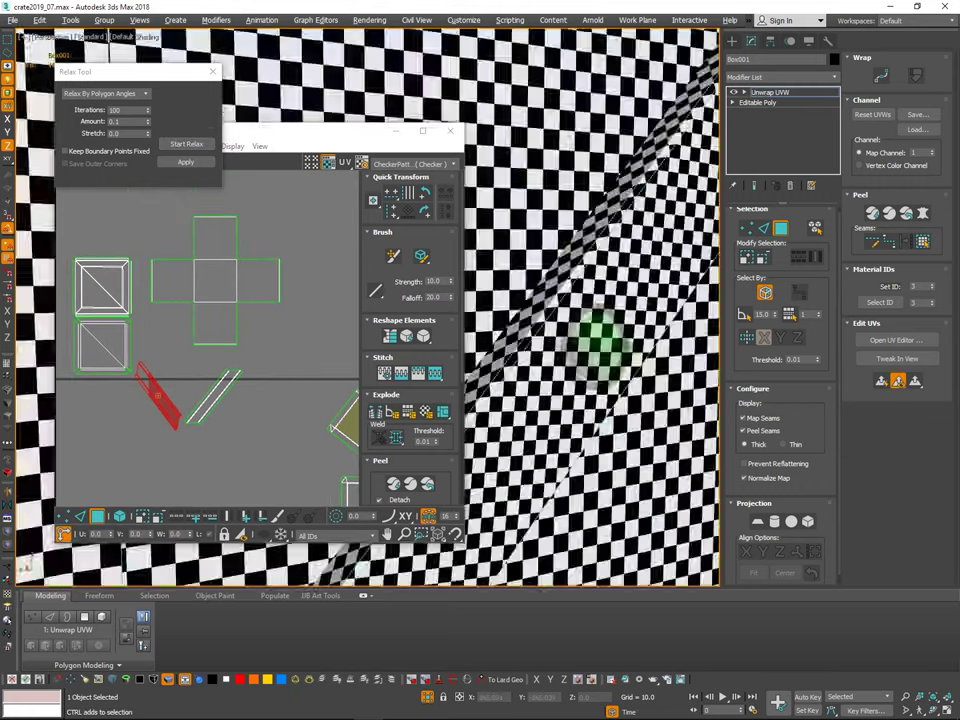
{"action": "scroll", "coordinate": [597, 346], "scroll_direction": "down", "scroll_amount": 4}
{"action": "middle_click_drag", "start_coordinate": [597, 346], "coordinate": [617, 350], "text": "alt"}
{"action": "scroll", "coordinate": [617, 348], "scroll_direction": "up", "scroll_amount": 2}
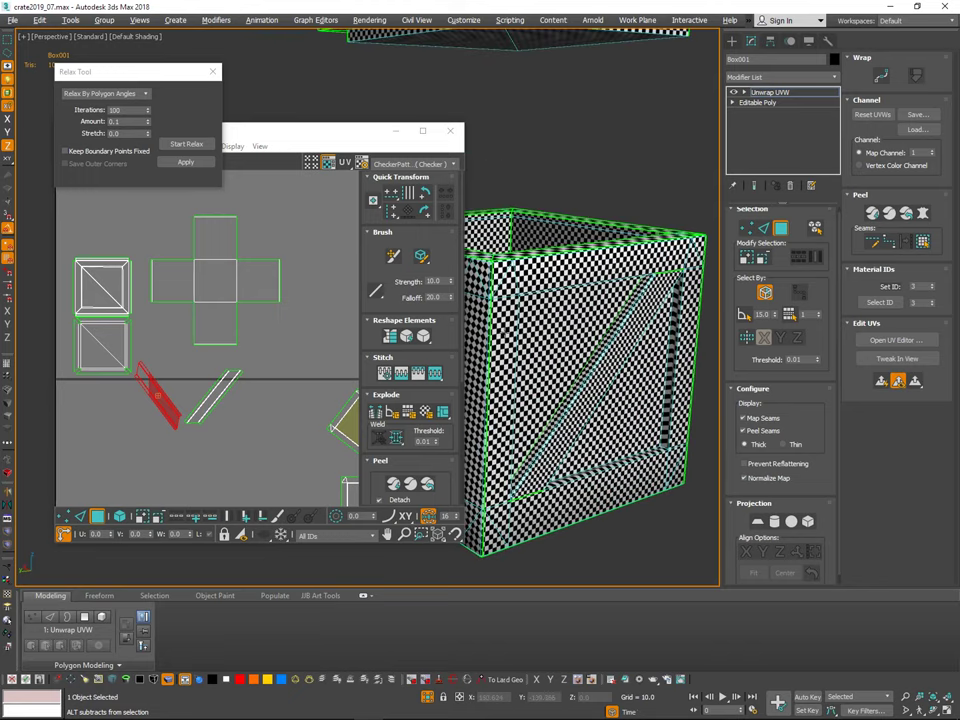
Step: Shift both brace clusters together below the lid clusters, and move the left one to the right of the other
{"action": "left_click", "coordinate": [260, 425]}
{"action": "left_click_drag", "start_coordinate": [260, 425], "coordinate": [119, 420]}
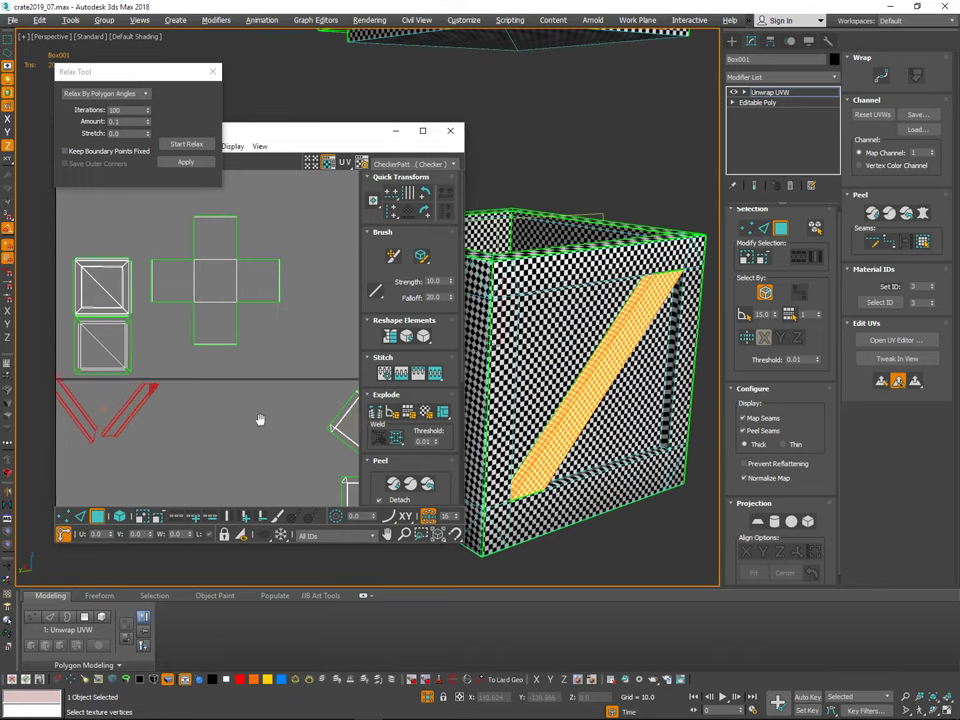
{"action": "middle_click_drag", "start_coordinate": [260, 420], "coordinate": [307, 444]}
{"action": "left_click", "coordinate": [280, 440]}
{"action": "left_click_drag", "start_coordinate": [127, 438], "coordinate": [254, 450]}
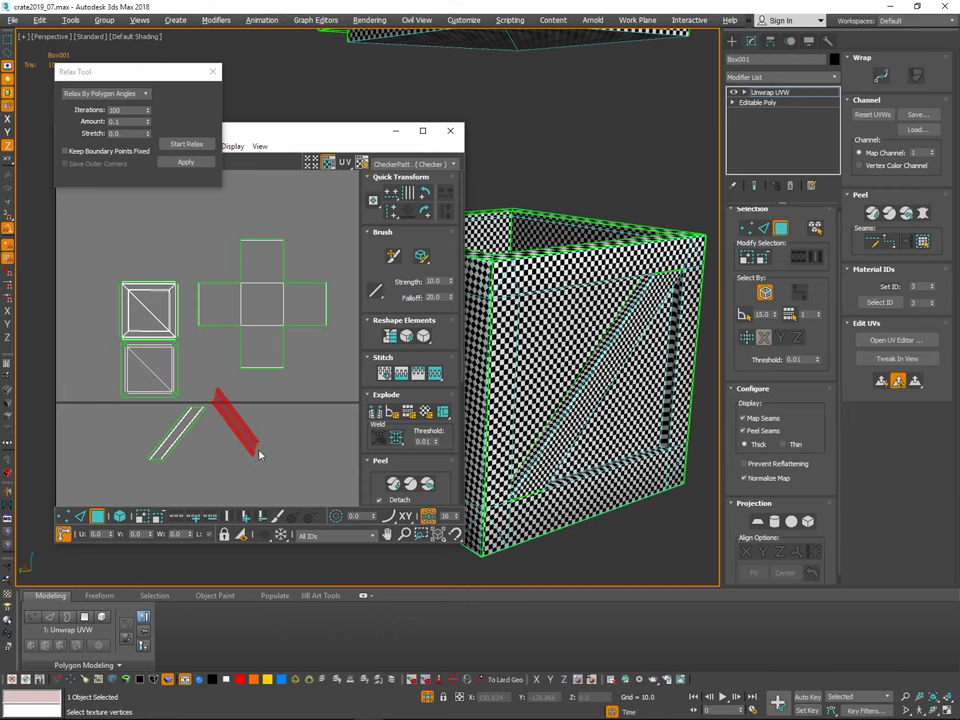
Step: Select the right brace cluster and rotate it about -36 degrees so it stands nearly upright
{"action": "key", "text": "ctrl+i"}
{"action": "left_click", "coordinate": [257, 451]}
{"action": "left_click", "coordinate": [247, 386]}
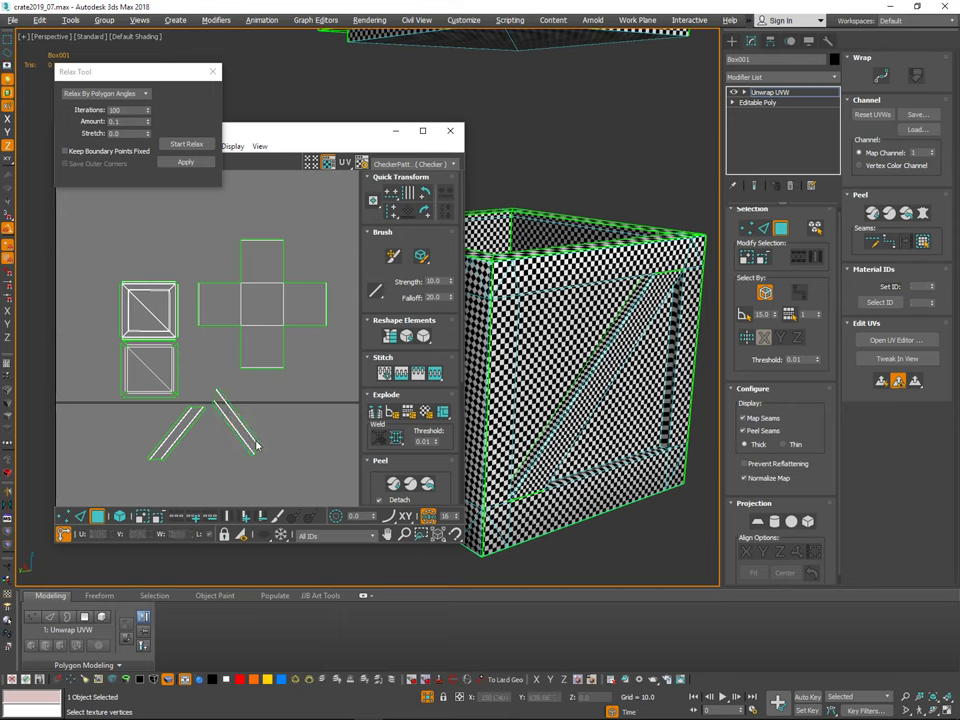
{"action": "left_click", "coordinate": [257, 447]}
{"action": "left_click", "coordinate": [261, 455]}
{"action": "left_click", "coordinate": [261, 441]}
{"action": "left_click_drag", "start_coordinate": [253, 440], "coordinate": [237, 458]}
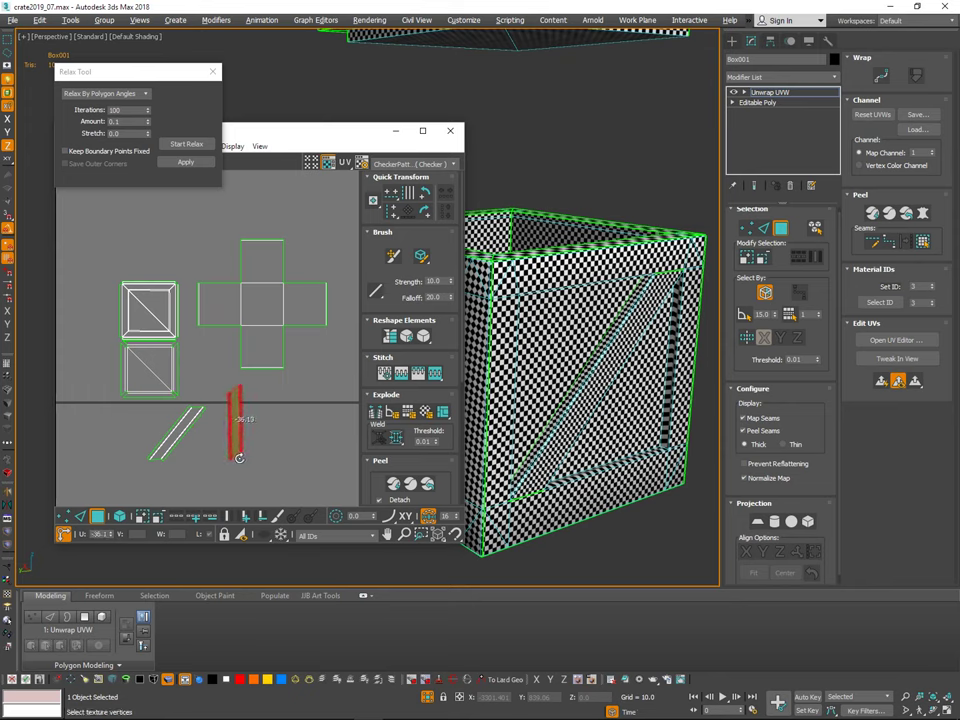
Step: Rotate the remaining slanted brace cluster until it stands nearly upright as well
{"action": "scroll", "coordinate": [250, 446], "scroll_direction": "up", "scroll_amount": 3}
{"action": "middle_click_drag", "start_coordinate": [145, 396], "coordinate": [246, 345]}
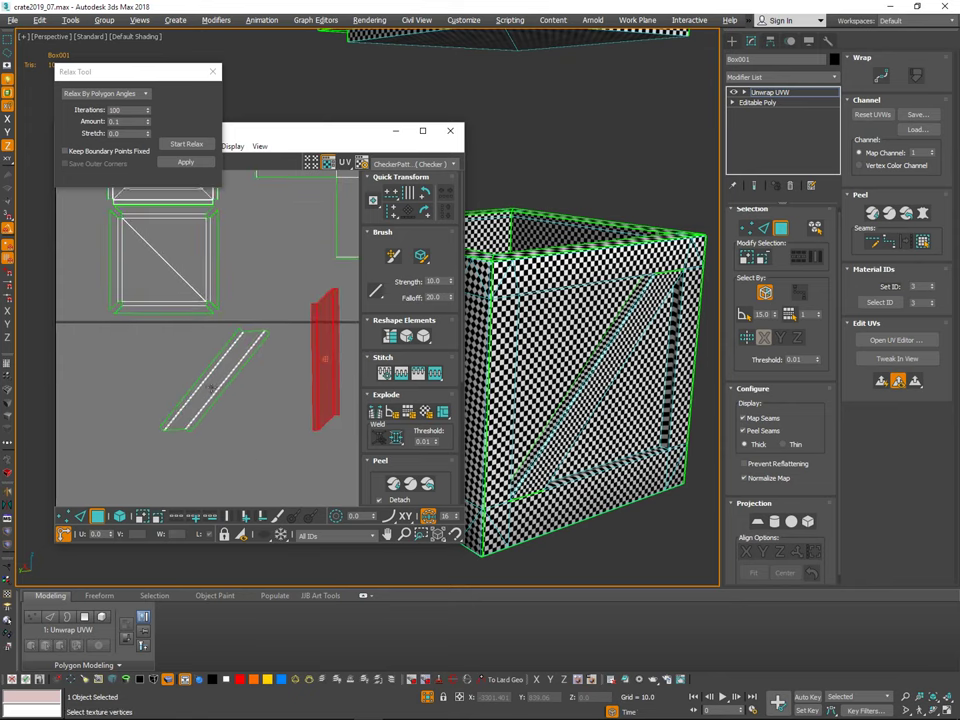
{"action": "left_click_drag", "start_coordinate": [192, 415], "coordinate": [212, 450]}
{"action": "key", "text": "ctrl+z"}
{"action": "left_click", "coordinate": [294, 343]}
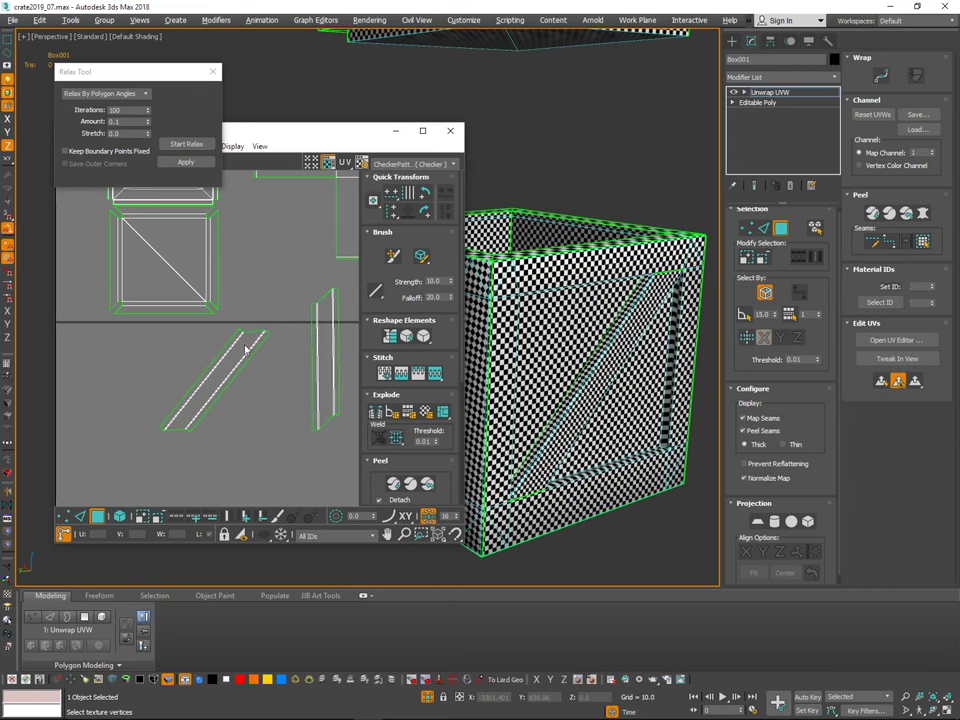
{"action": "left_click", "coordinate": [246, 349]}
{"action": "left_click_drag", "start_coordinate": [267, 344], "coordinate": [228, 310]}
Step: Select an inner long edge of the right brace cluster and align the cluster vertically to it
{"action": "scroll", "coordinate": [333, 338], "scroll_direction": "up", "scroll_amount": 4}
{"action": "key", "text": "2"}
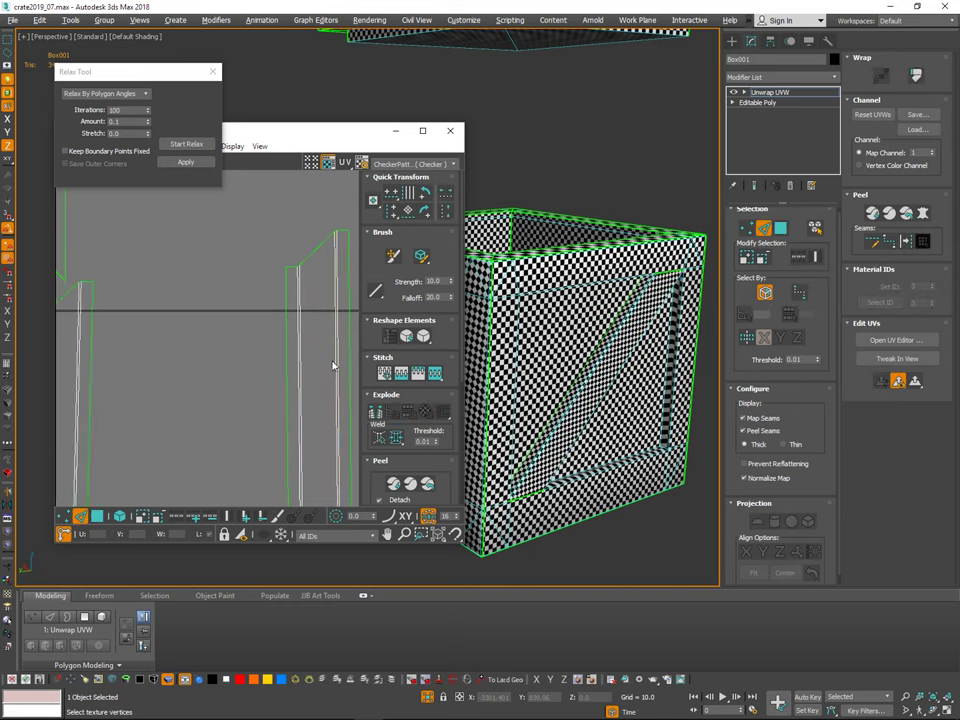
{"action": "scroll", "coordinate": [336, 319], "scroll_direction": "up", "scroll_amount": 2}
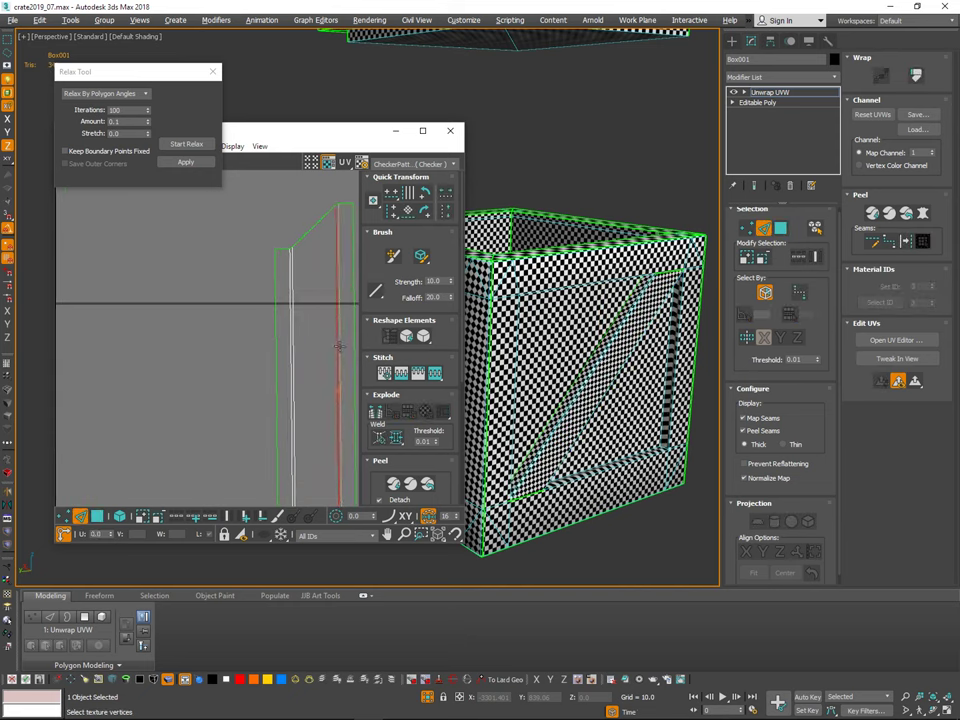
{"action": "left_click", "coordinate": [411, 215]}
{"action": "scroll", "coordinate": [233, 424], "scroll_direction": "down", "scroll_amount": 3}
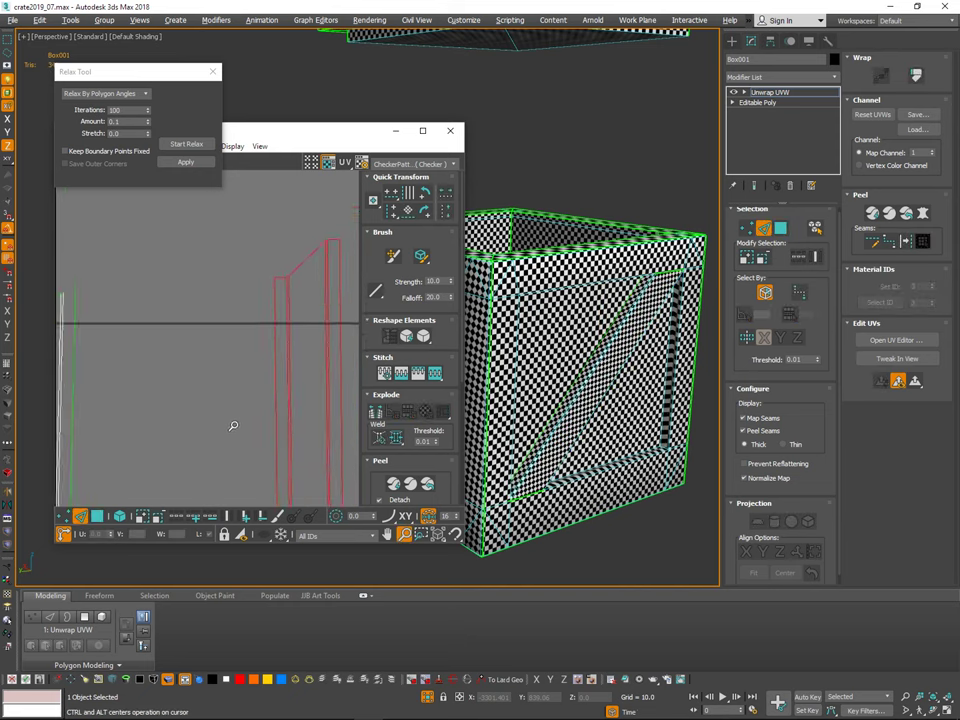
Step: Select the outer long edge of the same brace cluster and align the cluster to that edge
{"action": "middle_click_drag", "start_coordinate": [275, 385], "coordinate": [283, 368]}
{"action": "scroll", "coordinate": [320, 348], "scroll_direction": "up", "scroll_amount": 1}
{"action": "left_click", "coordinate": [323, 347]}
{"action": "left_click", "coordinate": [314, 370]}
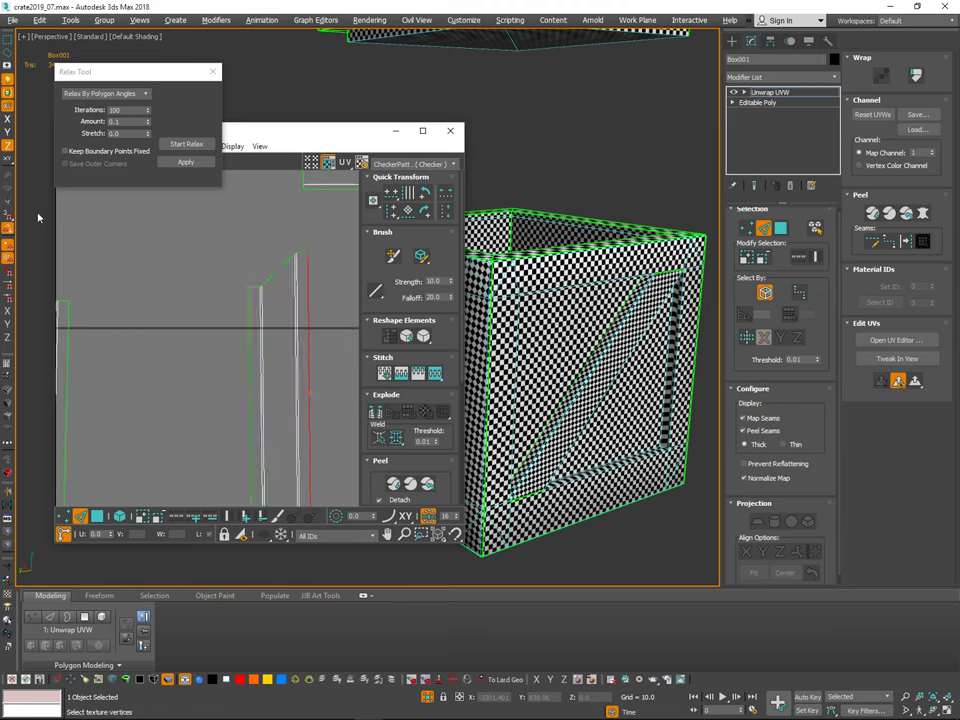
{"action": "left_click", "coordinate": [408, 215]}
{"action": "left_click_drag", "start_coordinate": [314, 320], "coordinate": [306, 327]}
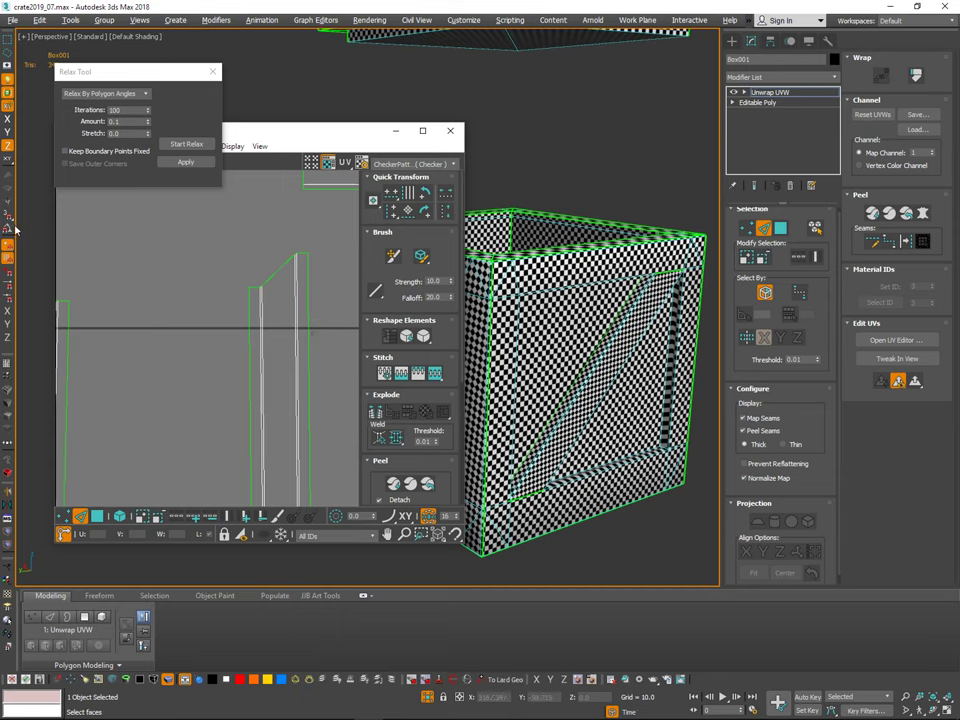
Step: Straighten the left brace cluster by aligning it vertically to its outer long edge
{"action": "left_click", "coordinate": [408, 218]}
{"action": "middle_click_drag", "start_coordinate": [287, 338], "coordinate": [418, 258]}
{"action": "middle_click_drag", "start_coordinate": [276, 291], "coordinate": [306, 280]}
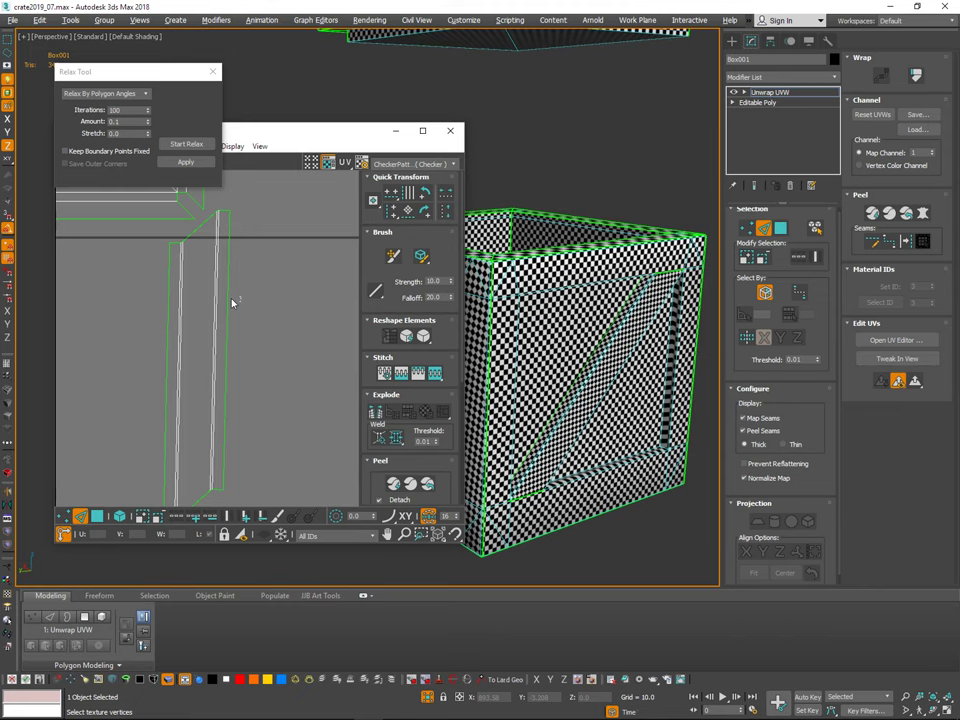
{"action": "left_click", "coordinate": [408, 219]}
{"action": "scroll", "coordinate": [272, 336], "scroll_direction": "down", "scroll_amount": 2}
Step: Move the left brace cluster close beside the right one so the two upright braces form a pair
{"action": "key", "text": "3"}
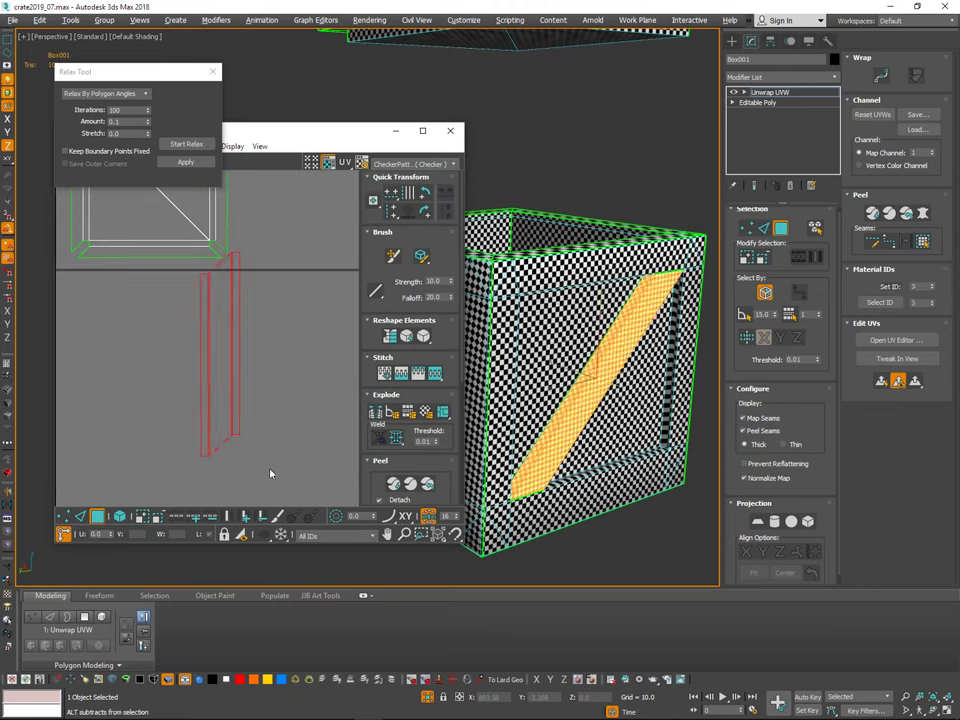
{"action": "mouse_move", "coordinate": [251, 480]}
{"action": "left_mouse_down"}
{"action": "mouse_move", "coordinate": [190, 346]}
{"action": "mouse_move", "coordinate": [245, 330]}
{"action": "left_mouse_up"}
{"action": "key", "text": "ctrl+z"}
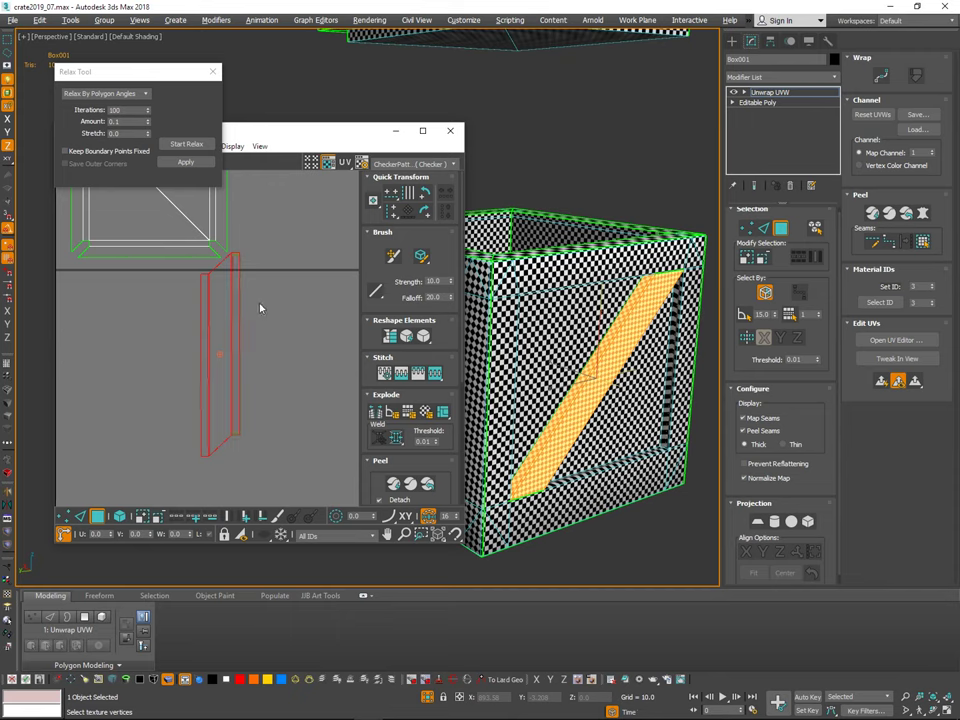
{"action": "left_click_drag", "start_coordinate": [232, 352], "coordinate": [324, 374]}
{"action": "middle_click_drag", "start_coordinate": [324, 350], "coordinate": [203, 324]}
{"action": "scroll", "coordinate": [230, 330], "scroll_direction": "down", "scroll_amount": 1}
{"action": "scroll", "coordinate": [258, 343], "scroll_direction": "up", "scroll_amount": 3}
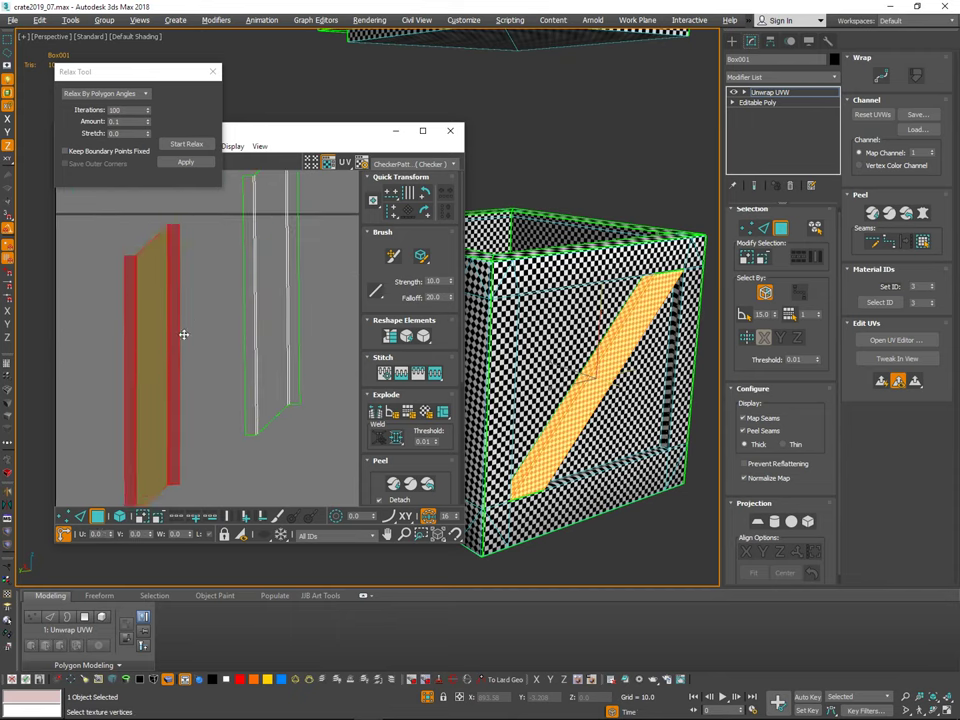
{"action": "left_click_drag", "start_coordinate": [184, 335], "coordinate": [209, 313]}
{"action": "middle_click_drag", "start_coordinate": [230, 332], "coordinate": [217, 342]}
{"action": "scroll", "coordinate": [223, 334], "scroll_direction": "down", "scroll_amount": 2}
{"action": "left_click_drag", "start_coordinate": [191, 333], "coordinate": [293, 332]}
Step: Select both upright brace clusters and place them just left of the stacked lid clusters
{"action": "scroll", "coordinate": [300, 336], "scroll_direction": "down", "scroll_amount": 2}
{"action": "middle_click_drag", "start_coordinate": [294, 401], "coordinate": [158, 446]}
{"action": "left_click_drag", "start_coordinate": [236, 343], "coordinate": [133, 437]}
{"action": "middle_click_drag", "start_coordinate": [240, 392], "coordinate": [304, 421]}
{"action": "scroll", "coordinate": [304, 421], "scroll_direction": "down", "scroll_amount": 2}
{"action": "left_click_drag", "start_coordinate": [257, 415], "coordinate": [185, 358]}
{"action": "scroll", "coordinate": [164, 297], "scroll_direction": "up", "scroll_amount": 3}
{"action": "middle_click_drag", "start_coordinate": [330, 330], "coordinate": [212, 341]}
{"action": "scroll", "coordinate": [212, 338], "scroll_direction": "down", "scroll_amount": 3}
Step: Select the entire interior cross as one element and position it close to the right side of the lid clusters
{"action": "left_click", "coordinate": [329, 322]}
{"action": "double_click", "coordinate": [261, 384]}
{"action": "middle_click_drag", "start_coordinate": [261, 384], "coordinate": [287, 365]}
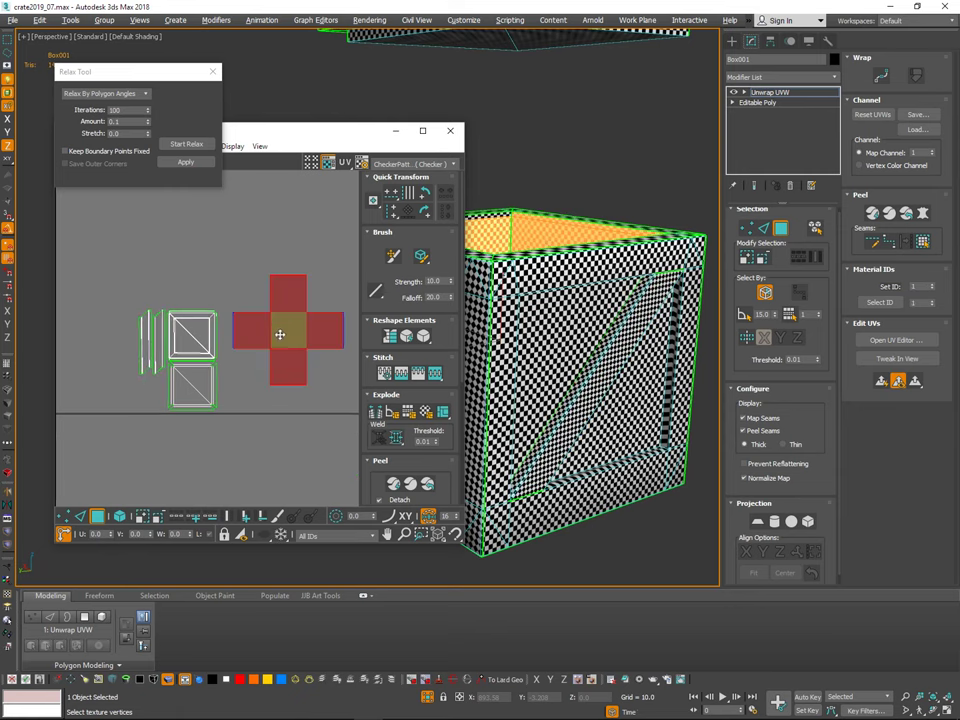
{"action": "left_click_drag", "start_coordinate": [289, 340], "coordinate": [291, 347]}
{"action": "key", "text": "ctrl+z"}
{"action": "left_click_drag", "start_coordinate": [312, 256], "coordinate": [256, 342]}
{"action": "middle_click_drag", "start_coordinate": [309, 335], "coordinate": [240, 343]}
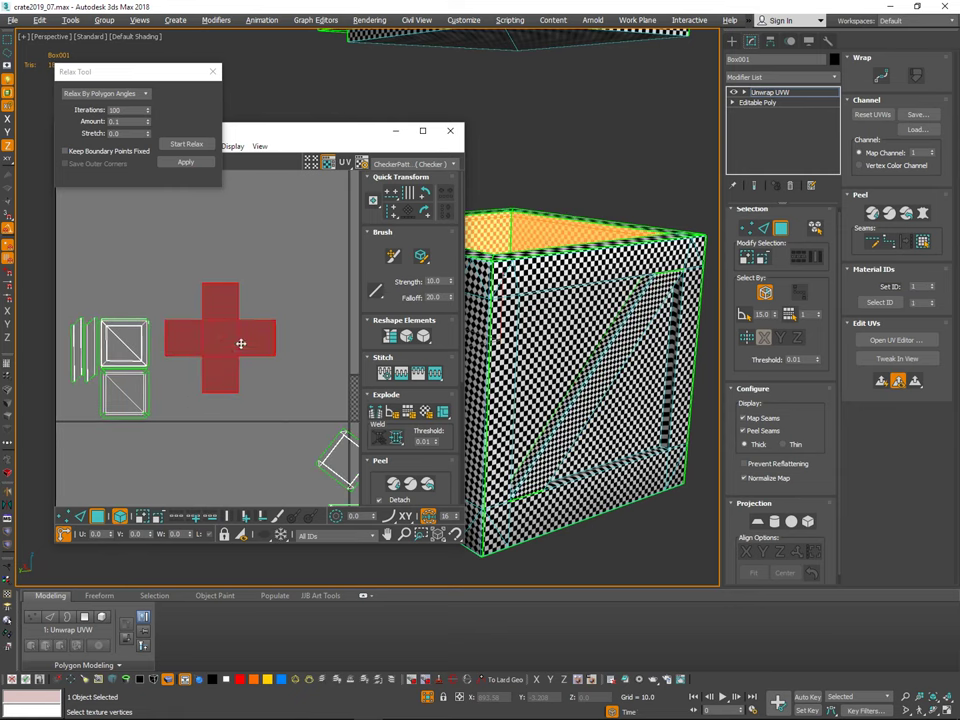
{"action": "left_click_drag", "start_coordinate": [210, 331], "coordinate": [208, 364]}
{"action": "middle_click_drag", "start_coordinate": [249, 386], "coordinate": [209, 313]}
{"action": "scroll", "coordinate": [209, 313], "scroll_direction": "down", "scroll_amount": 3}
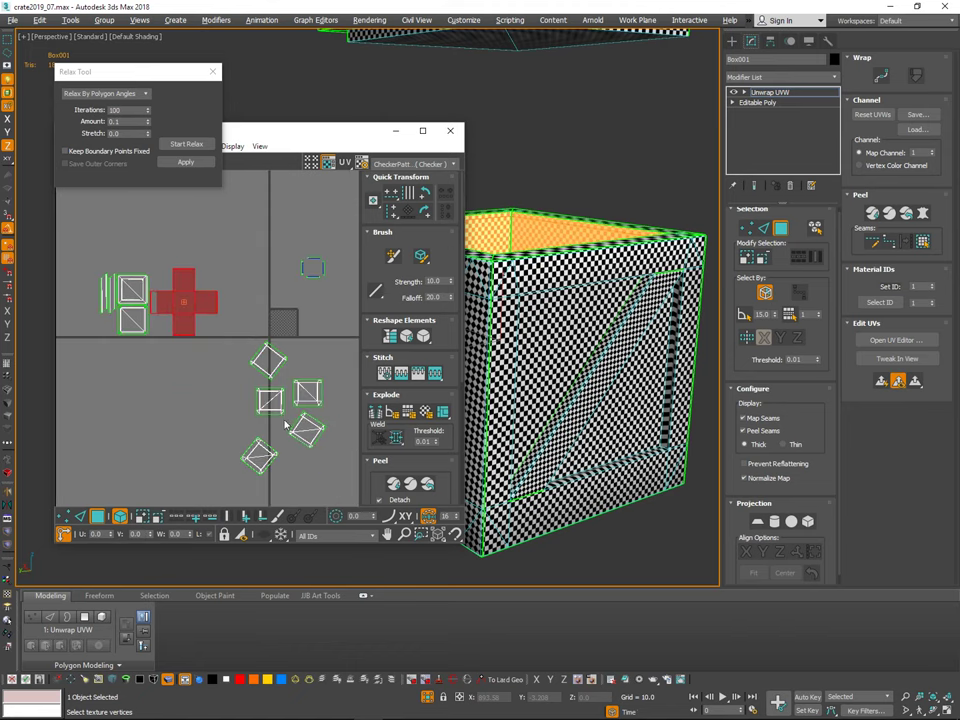
Step: Select the crate's top rim cluster and move it below the brace clusters, clear of the other pieces
{"action": "middle_click_drag", "start_coordinate": [250, 423], "coordinate": [209, 410]}
{"action": "left_click", "coordinate": [306, 318]}
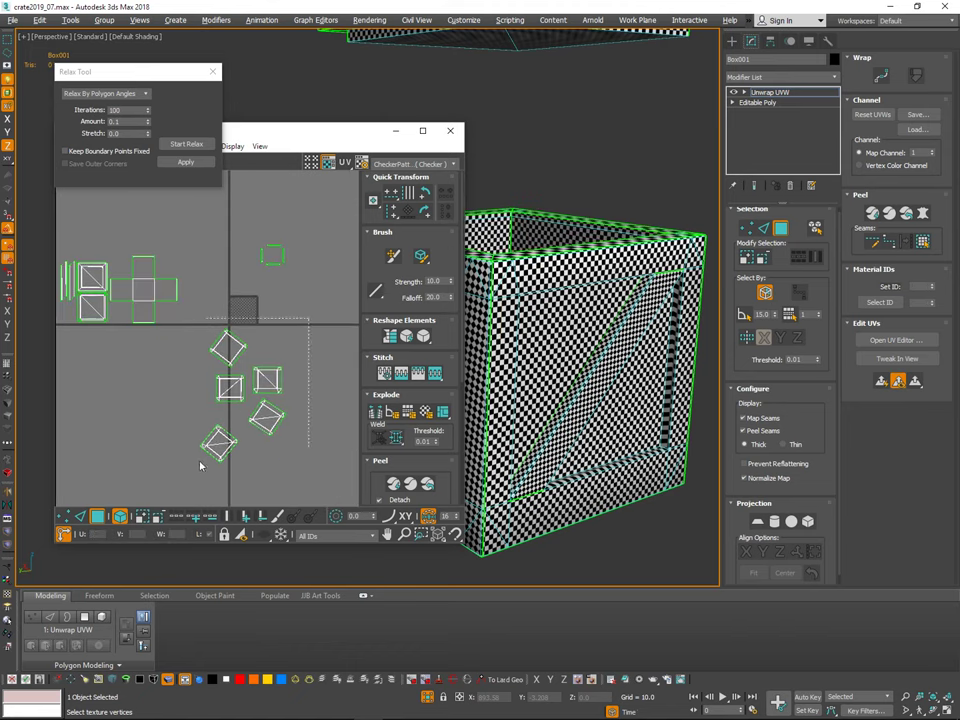
{"action": "left_click_drag", "start_coordinate": [200, 463], "coordinate": [200, 463]}
{"action": "left_click_drag", "start_coordinate": [283, 229], "coordinate": [256, 274]}
{"action": "middle_click_drag", "start_coordinate": [545, 290], "coordinate": [617, 374], "text": "alt"}
{"action": "left_click_drag", "start_coordinate": [272, 262], "coordinate": [65, 340]}
{"action": "middle_click_drag", "start_coordinate": [125, 380], "coordinate": [294, 386]}
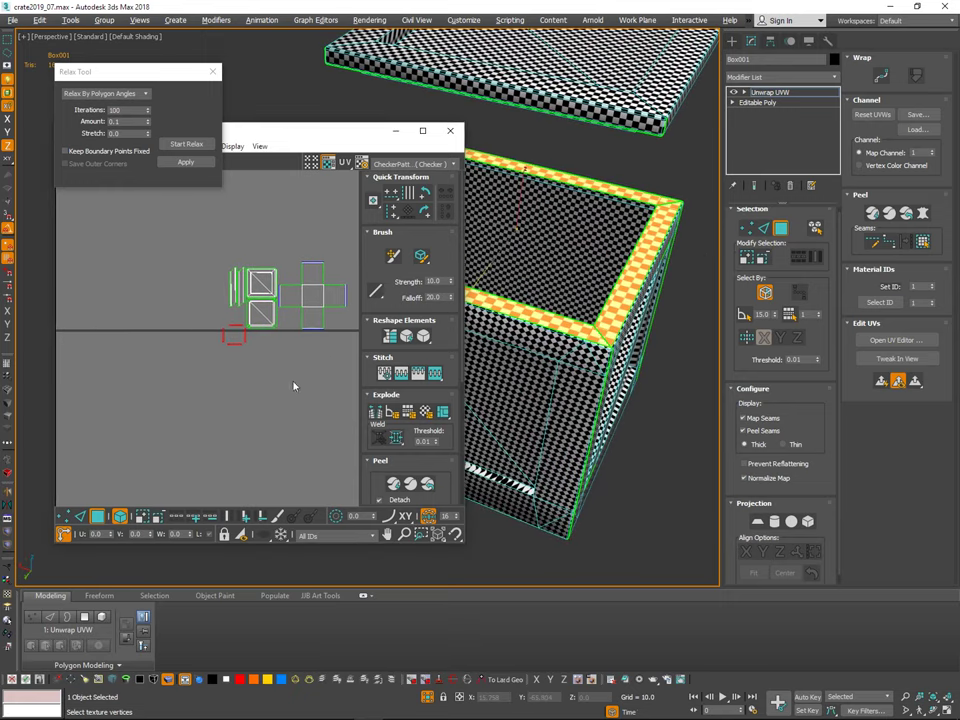
{"action": "left_click_drag", "start_coordinate": [265, 372], "coordinate": [262, 369]}
{"action": "scroll", "coordinate": [274, 322], "scroll_direction": "up", "scroll_amount": 2}
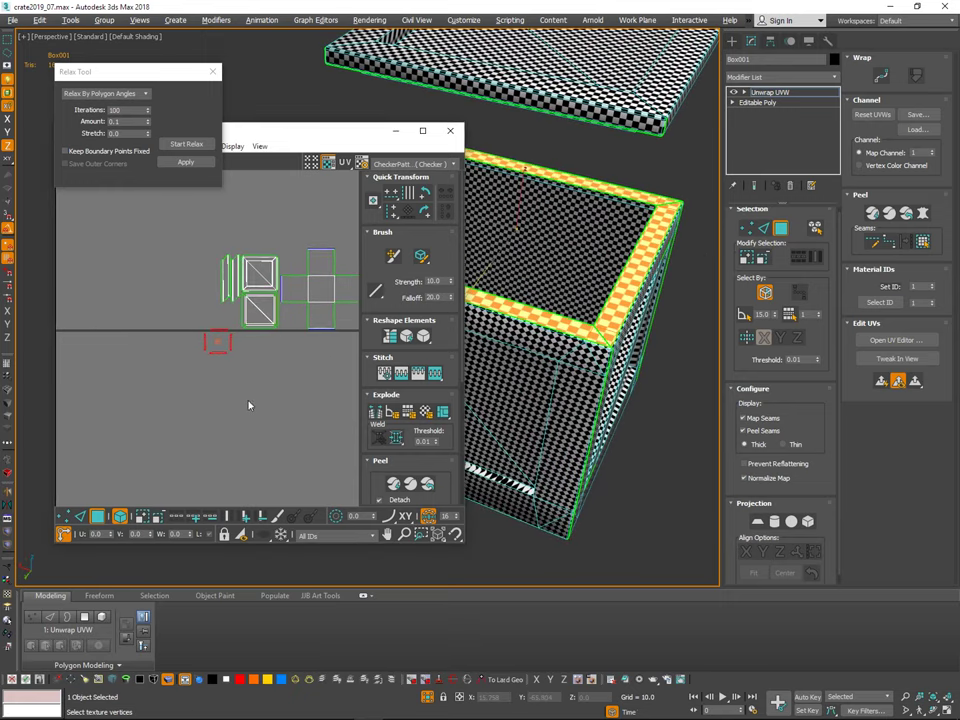
{"action": "left_click_drag", "start_coordinate": [216, 339], "coordinate": [221, 356]}
{"action": "middle_click_drag", "start_coordinate": [306, 454], "coordinate": [134, 432]}
{"action": "scroll", "coordinate": [134, 432], "scroll_direction": "down", "scroll_amount": 3}
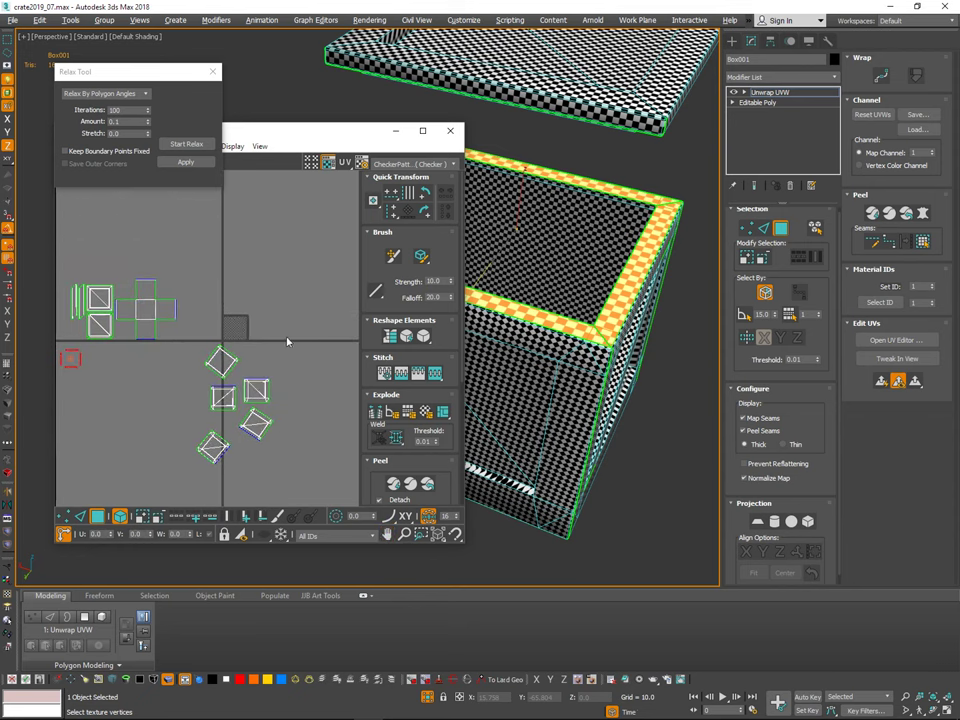
Step: Relax all the UV clusters together by polygon angles and inspect the corners of the rim cluster
{"action": "left_click_drag", "start_coordinate": [295, 242], "coordinate": [33, 524]}
{"action": "middle_click_drag", "start_coordinate": [292, 349], "coordinate": [351, 351]}
{"action": "left_click", "coordinate": [200, 147]}
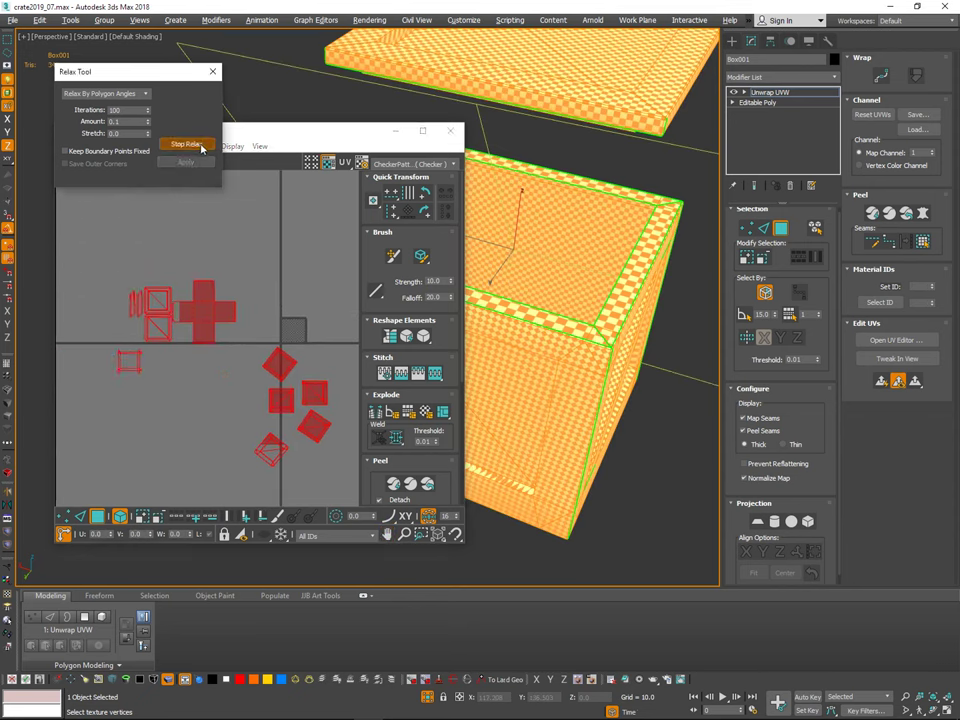
{"action": "left_click", "coordinate": [203, 148]}
{"action": "left_click", "coordinate": [201, 400]}
{"action": "scroll", "coordinate": [252, 374], "scroll_direction": "up", "scroll_amount": 2}
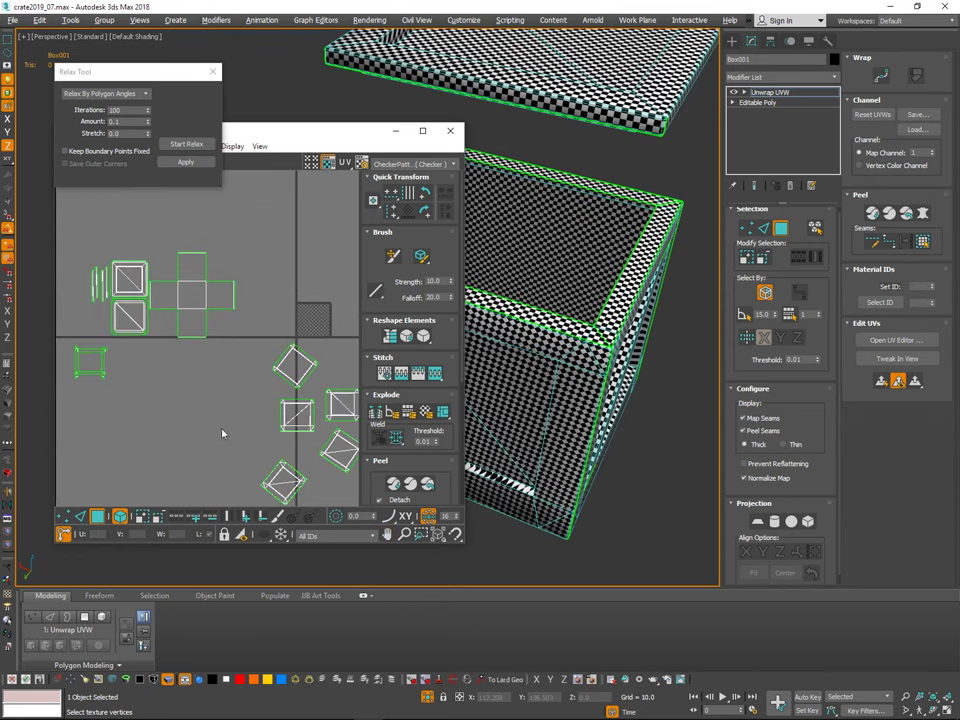
{"action": "middle_click_drag", "start_coordinate": [223, 431], "coordinate": [330, 429]}
{"action": "left_click_drag", "start_coordinate": [169, 369], "coordinate": [160, 340]}
{"action": "middle_click_drag", "start_coordinate": [222, 344], "coordinate": [315, 329]}
{"action": "scroll", "coordinate": [316, 331], "scroll_direction": "up", "scroll_amount": 3}
{"action": "left_click", "coordinate": [298, 364]}
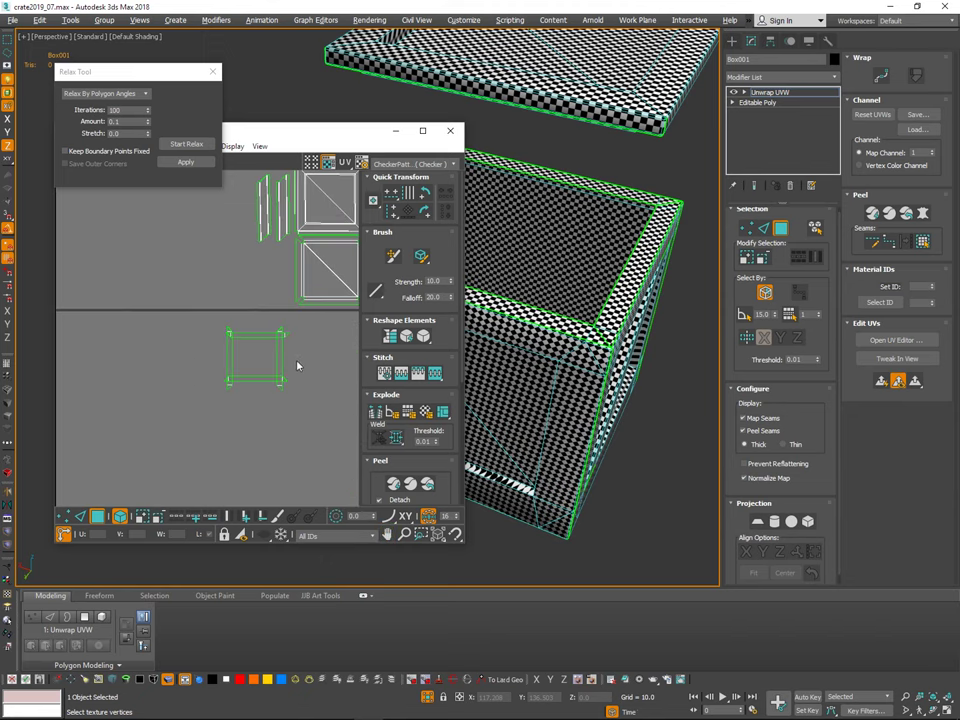
Step: Separate the crate rim's four overlapping UV strips and arrange them vertically side by side
{"action": "left_click_drag", "start_coordinate": [280, 367], "coordinate": [308, 371]}
{"action": "left_click_drag", "start_coordinate": [279, 411], "coordinate": [271, 364]}
{"action": "middle_click_drag", "start_coordinate": [323, 364], "coordinate": [312, 378]}
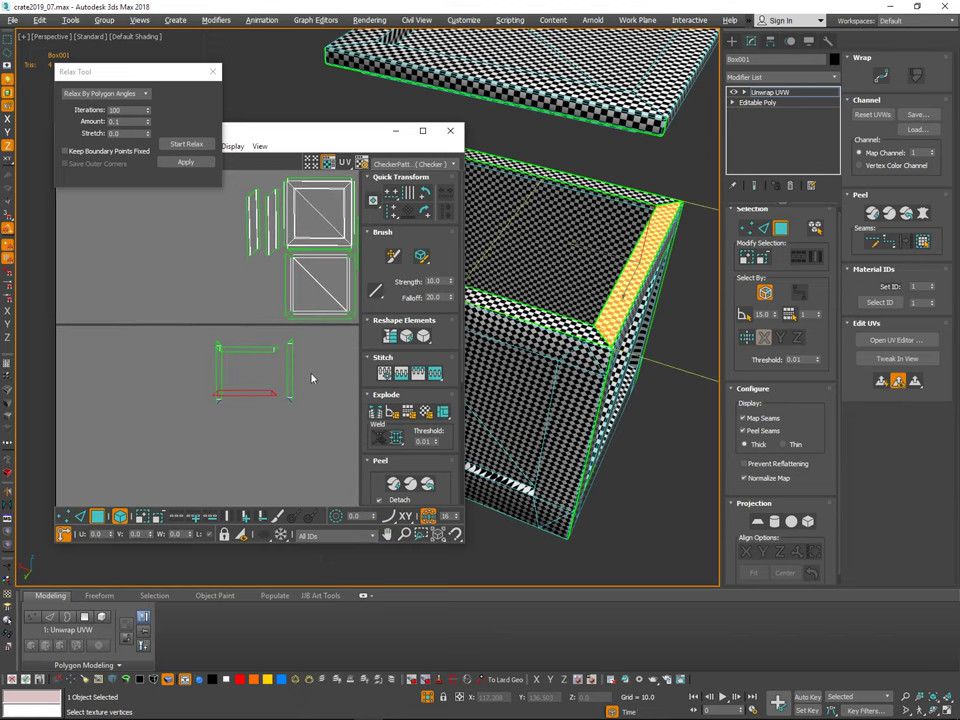
{"action": "left_click_drag", "start_coordinate": [296, 358], "coordinate": [345, 368]}
{"action": "left_click", "coordinate": [247, 350]}
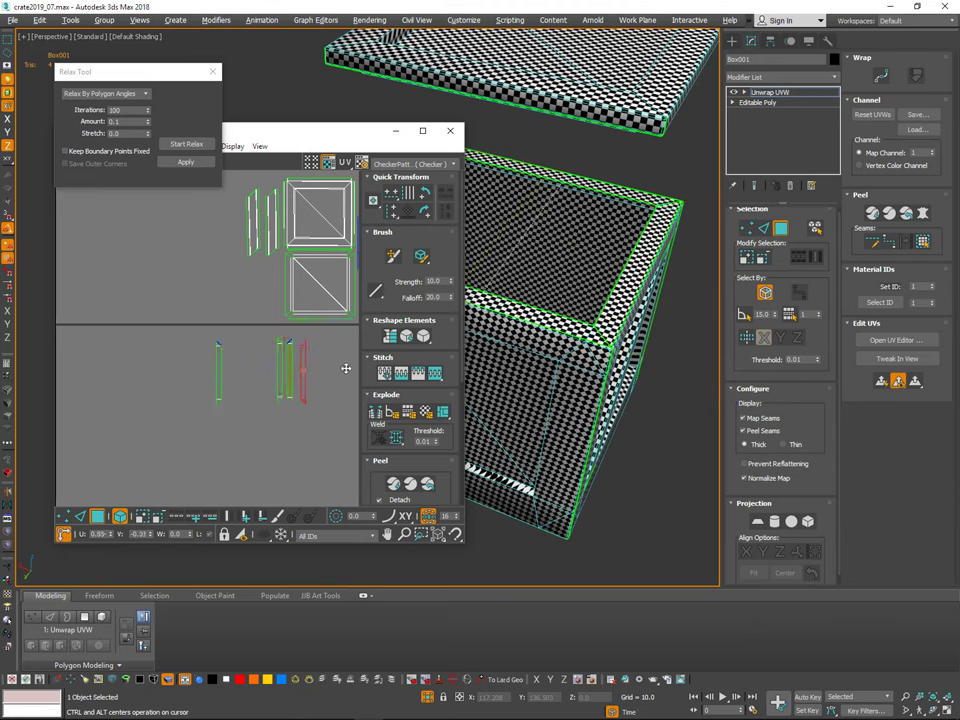
{"action": "left_click_drag", "start_coordinate": [252, 341], "coordinate": [321, 434]}
{"action": "scroll", "coordinate": [331, 365], "scroll_direction": "up", "scroll_amount": 6}
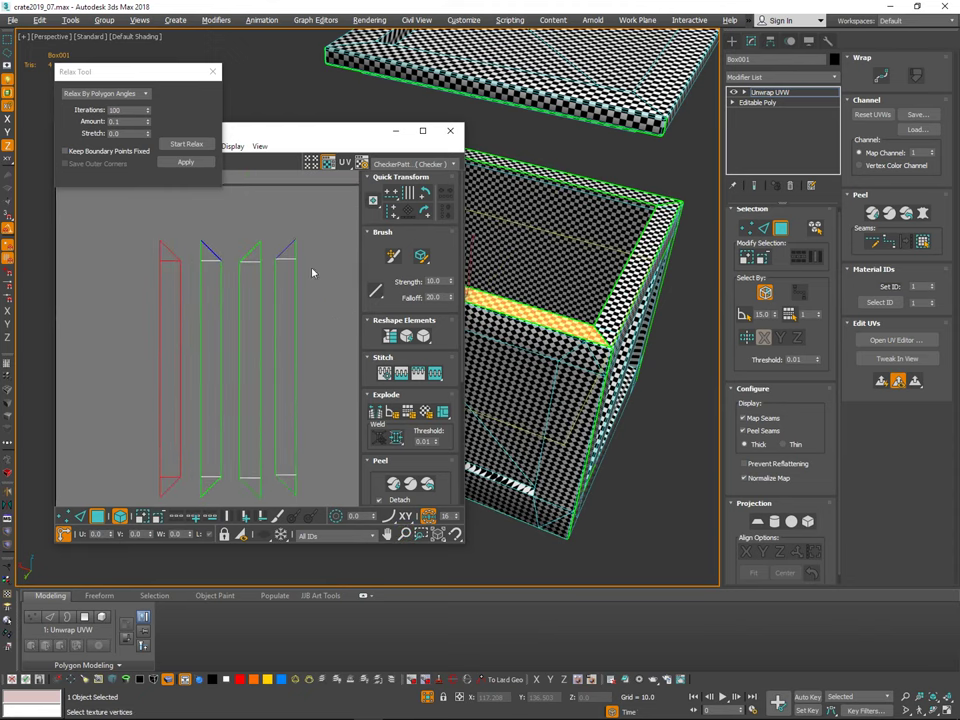
Step: Move the spaced rim strips closer together into a compact row
{"action": "left_click", "coordinate": [290, 290]}
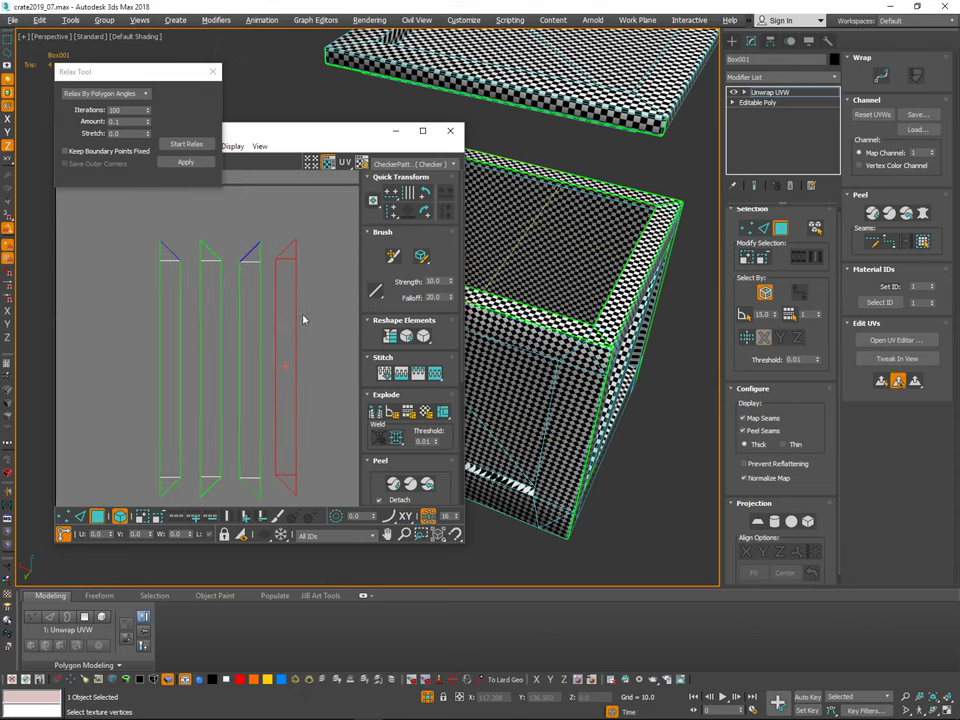
{"action": "left_click_drag", "start_coordinate": [289, 323], "coordinate": [267, 329]}
{"action": "left_click", "coordinate": [257, 330], "text": "ctrl"}
{"action": "left_click_drag", "start_coordinate": [282, 282], "coordinate": [213, 357]}
{"action": "left_click_drag", "start_coordinate": [250, 319], "coordinate": [235, 316]}
{"action": "scroll", "coordinate": [265, 309], "scroll_direction": "down", "scroll_amount": 3}
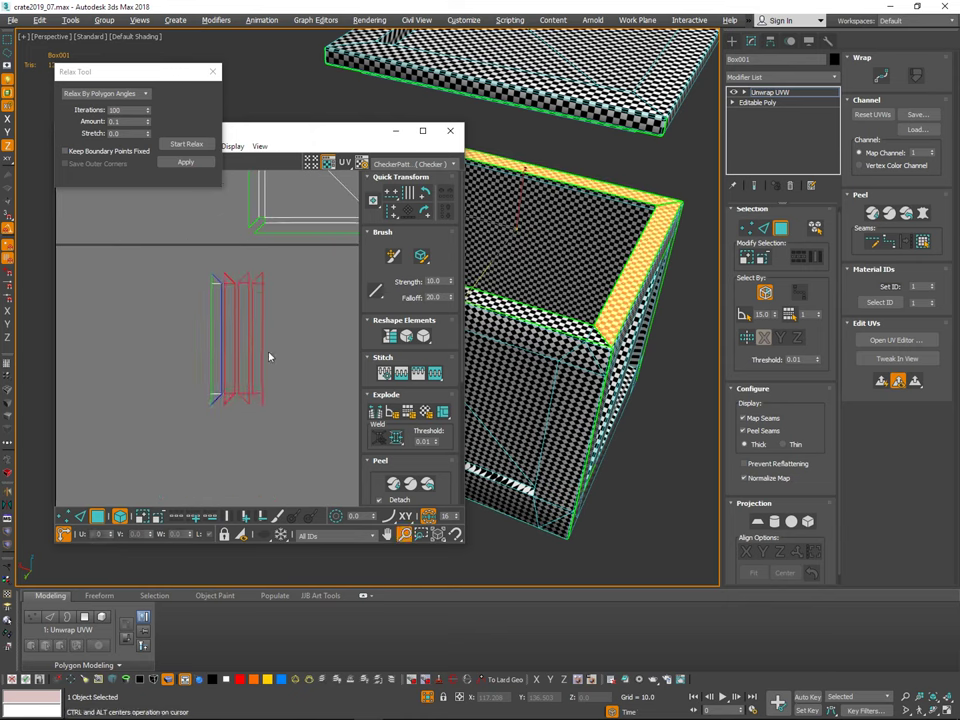
Step: Move all four rim strips together beside the lower square shell, under the other narrow strips
{"action": "left_click", "coordinate": [288, 318]}
{"action": "left_click_drag", "start_coordinate": [286, 263], "coordinate": [204, 416]}
{"action": "middle_click_drag", "start_coordinate": [294, 336], "coordinate": [267, 427]}
{"action": "scroll", "coordinate": [267, 428], "scroll_direction": "down", "scroll_amount": 3}
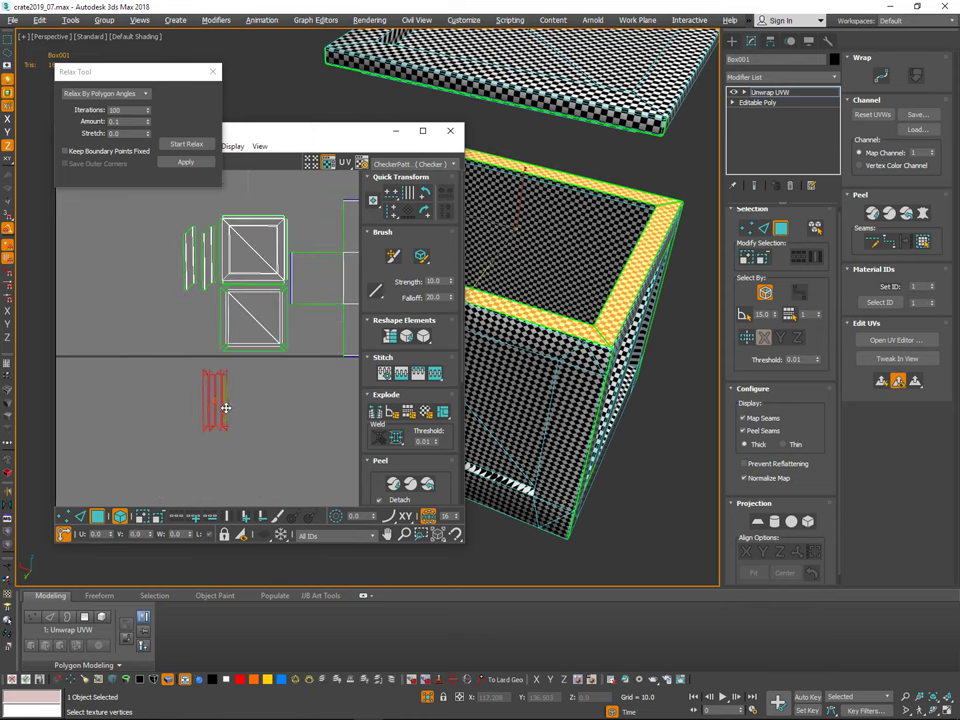
{"action": "left_click_drag", "start_coordinate": [226, 408], "coordinate": [213, 329]}
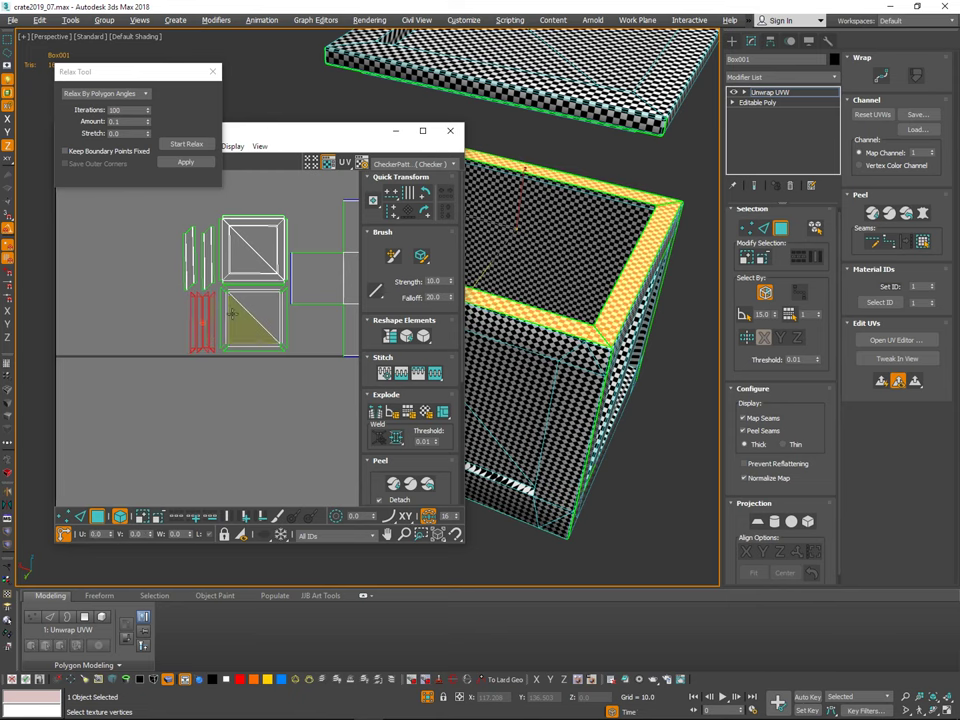
{"action": "middle_click_drag", "start_coordinate": [345, 404], "coordinate": [269, 452]}
{"action": "scroll", "coordinate": [285, 452], "scroll_direction": "down", "scroll_amount": 3}
{"action": "left_click", "coordinate": [285, 452]}
Step: Move the five outer crate shells as a group to the area directly below the arranged shells
{"action": "middle_click_drag", "start_coordinate": [319, 343], "coordinate": [245, 271]}
{"action": "scroll", "coordinate": [245, 271], "scroll_direction": "down", "scroll_amount": 5}
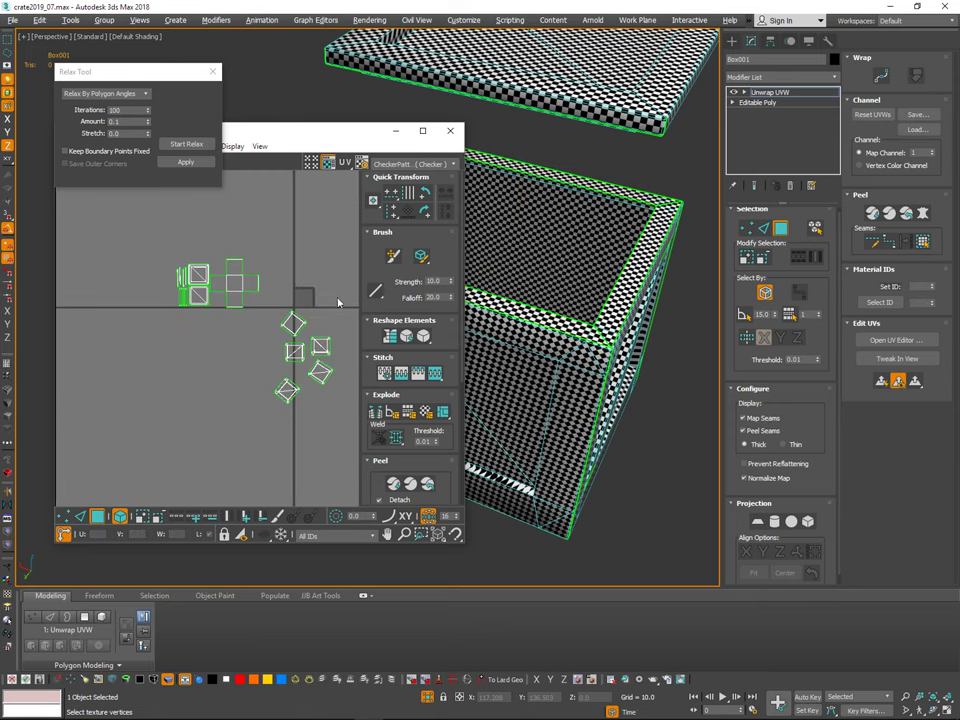
{"action": "left_click_drag", "start_coordinate": [338, 302], "coordinate": [270, 406]}
{"action": "left_click_drag", "start_coordinate": [299, 321], "coordinate": [202, 331]}
{"action": "middle_click_drag", "start_coordinate": [231, 299], "coordinate": [229, 255]}
{"action": "scroll", "coordinate": [229, 255], "scroll_direction": "up", "scroll_amount": 4}
{"action": "middle_click_drag", "start_coordinate": [207, 312], "coordinate": [287, 271]}
{"action": "scroll", "coordinate": [287, 271], "scroll_direction": "up", "scroll_amount": 3}
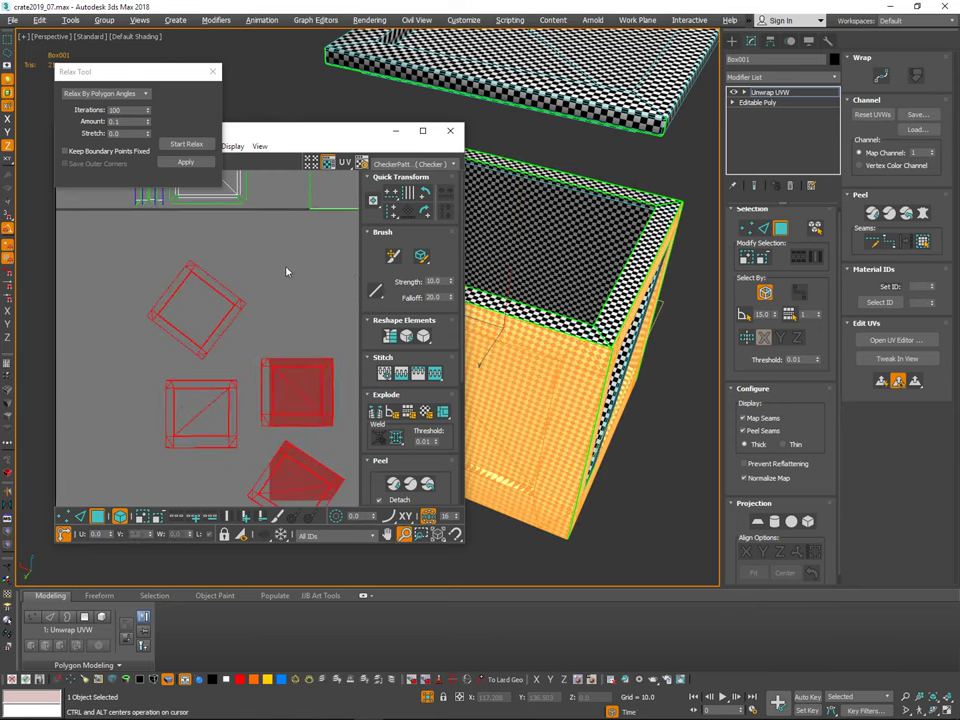
{"action": "left_click", "coordinate": [286, 271]}
Step: Maximize the UV editor window and frame the arranged and unarranged shells together
{"action": "left_click_drag", "start_coordinate": [312, 133], "coordinate": [2, 196]}
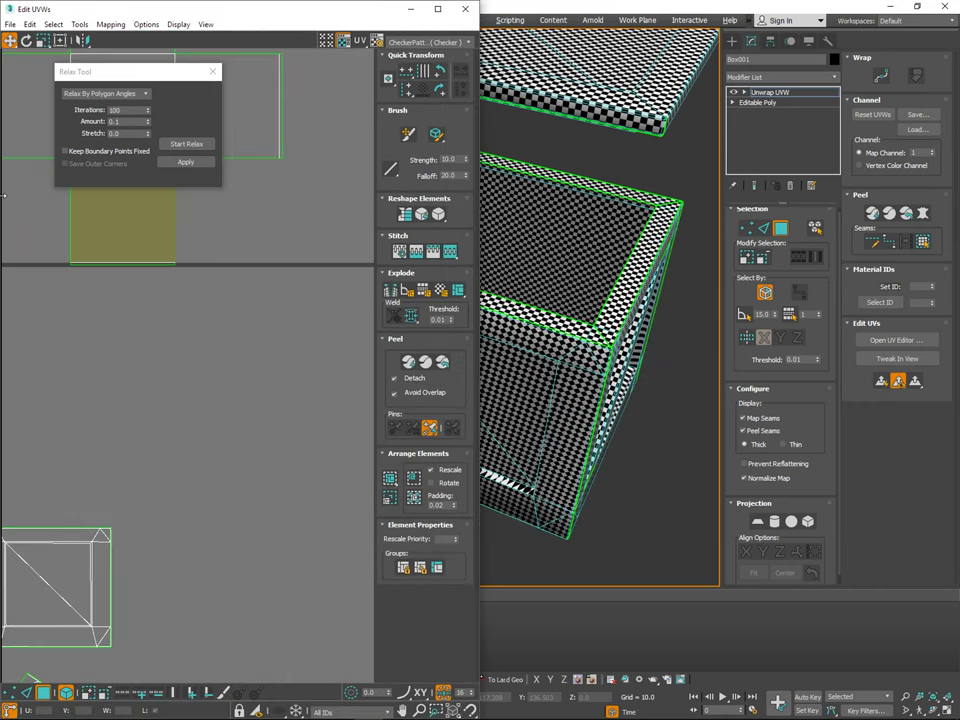
{"action": "key", "text": "super+Up"}
{"action": "key", "text": "super+Up"}
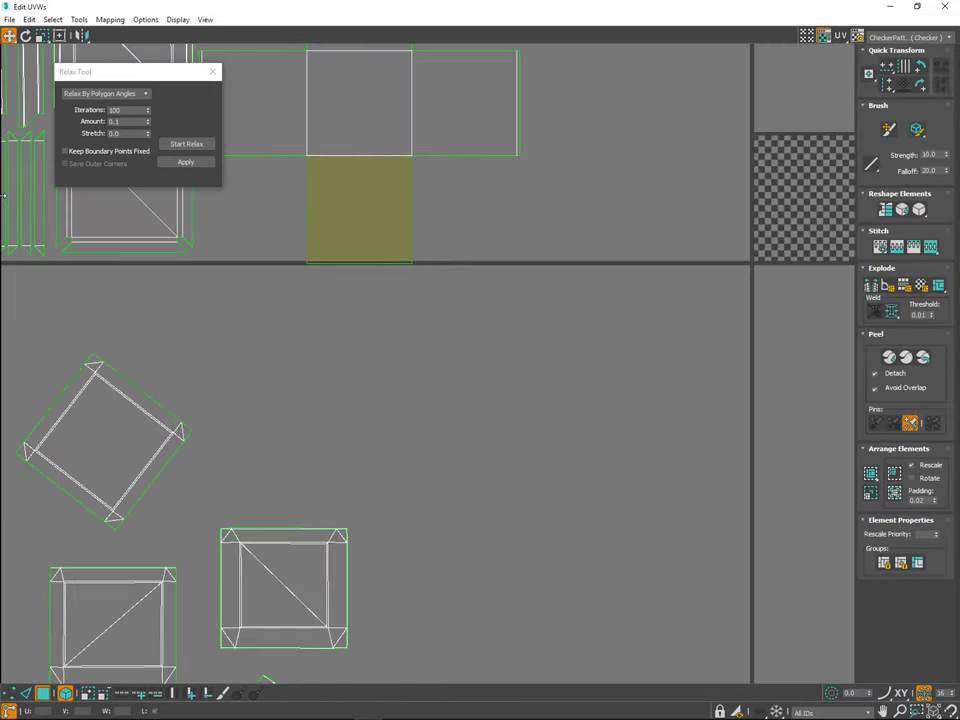
{"action": "scroll", "coordinate": [484, 300], "scroll_direction": "down", "scroll_amount": 5}
{"action": "middle_click_drag", "start_coordinate": [484, 394], "coordinate": [527, 379]}
{"action": "scroll", "coordinate": [513, 324], "scroll_direction": "up", "scroll_amount": 2}
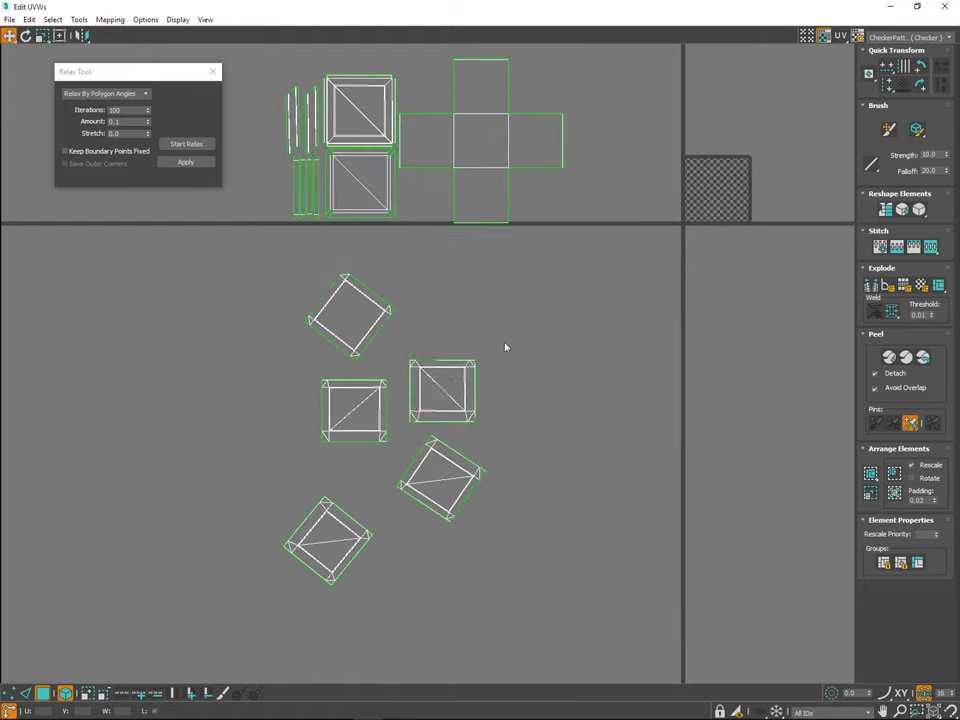
Step: Move the upright square shell out of the group of five, to just below the cross-shaped shell
{"action": "left_click_drag", "start_coordinate": [488, 326], "coordinate": [408, 421]}
{"action": "middle_click_drag", "start_coordinate": [488, 317], "coordinate": [519, 230]}
{"action": "scroll", "coordinate": [519, 230], "scroll_direction": "up", "scroll_amount": 2}
{"action": "left_click_drag", "start_coordinate": [475, 315], "coordinate": [545, 150]}
{"action": "middle_click_drag", "start_coordinate": [556, 211], "coordinate": [518, 414]}
{"action": "left_click_drag", "start_coordinate": [507, 383], "coordinate": [507, 395]}
{"action": "scroll", "coordinate": [298, 404], "scroll_direction": "up", "scroll_amount": 2}
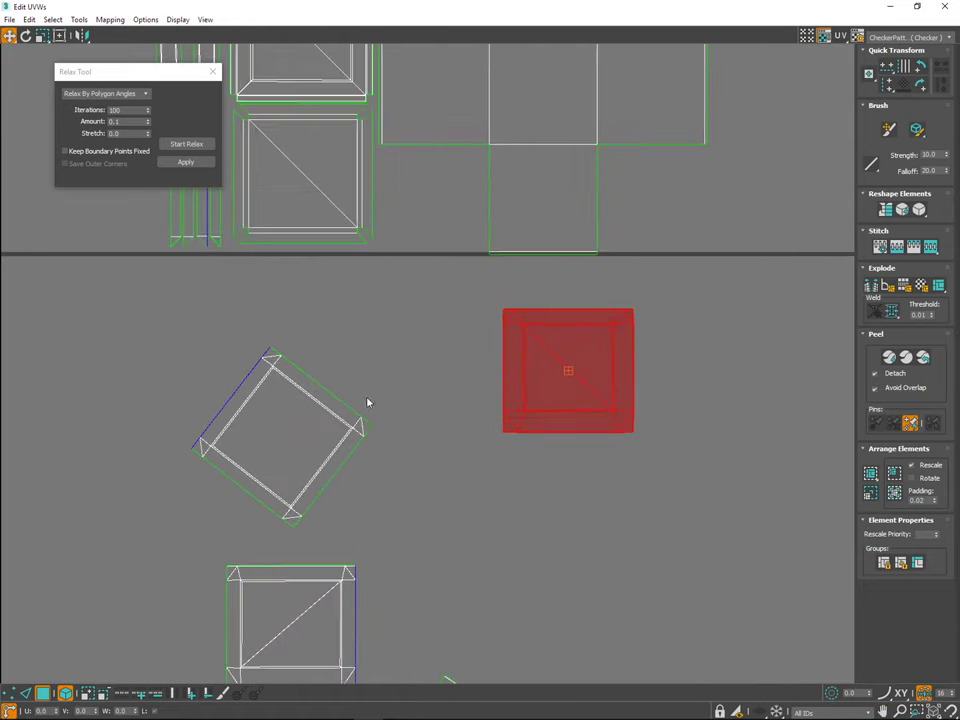
{"action": "left_click", "coordinate": [410, 489]}
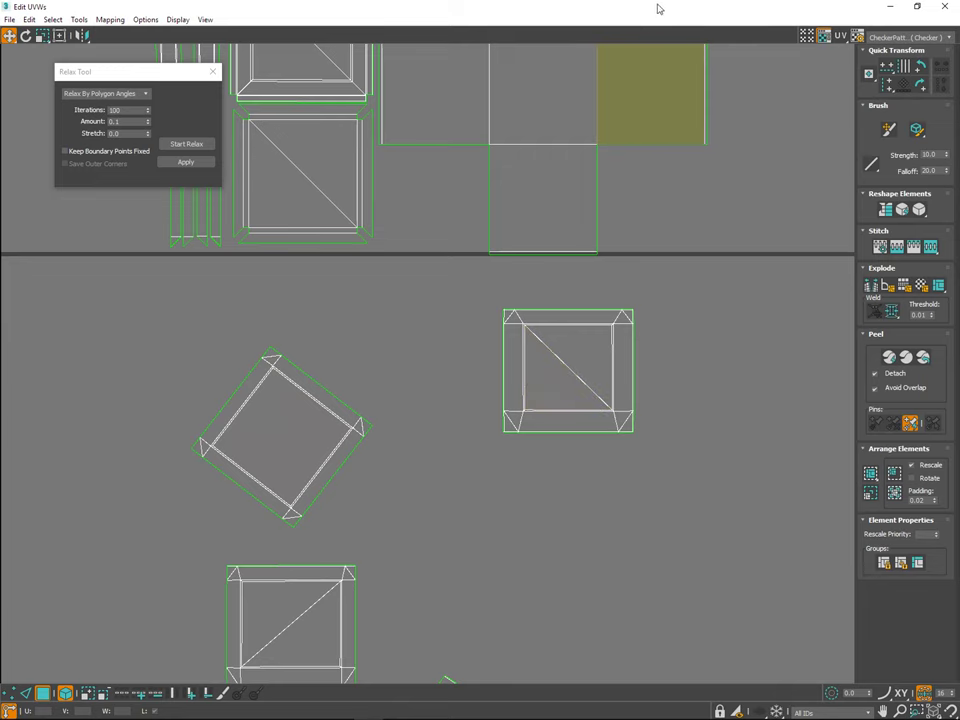
Step: Restore the UV editor to a smaller window and select the whole UV shell of the crate's front face
{"action": "left_click_drag", "start_coordinate": [659, 9], "coordinate": [240, 172]}
{"action": "left_click", "coordinate": [523, 403]}
{"action": "middle_click_drag", "start_coordinate": [199, 391], "coordinate": [146, 343]}
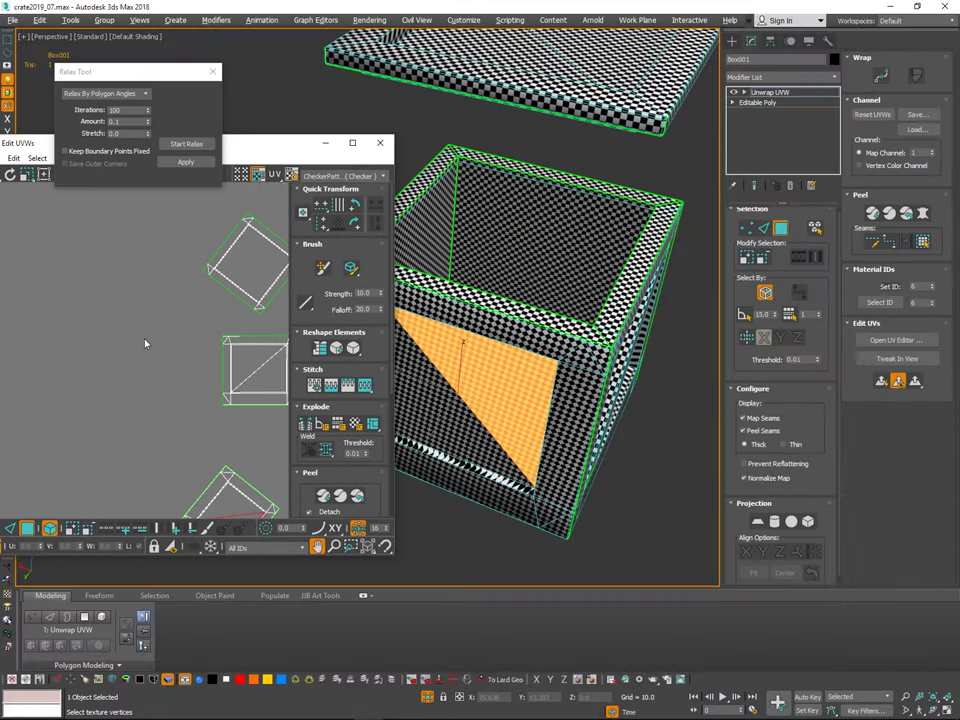
{"action": "scroll", "coordinate": [146, 343], "scroll_direction": "down", "scroll_amount": 4}
{"action": "middle_click_drag", "start_coordinate": [251, 439], "coordinate": [249, 380]}
{"action": "scroll", "coordinate": [178, 311], "scroll_direction": "up", "scroll_amount": 3}
{"action": "scroll", "coordinate": [170, 385], "scroll_direction": "up", "scroll_amount": 3}
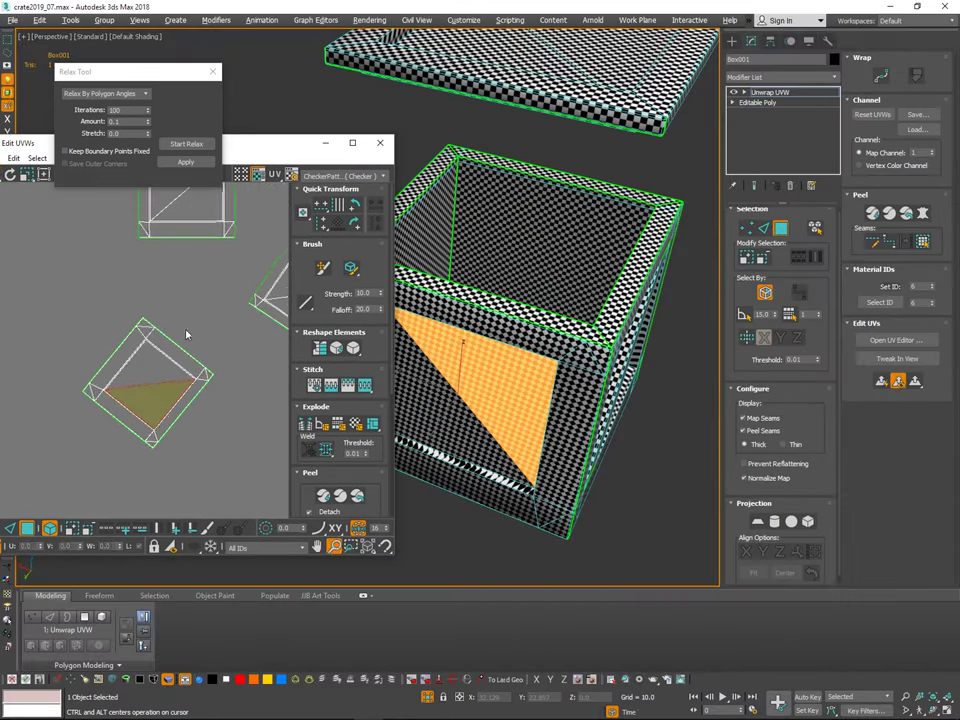
{"action": "left_click", "coordinate": [221, 354]}
{"action": "left_click_drag", "start_coordinate": [56, 497], "coordinate": [52, 502]}
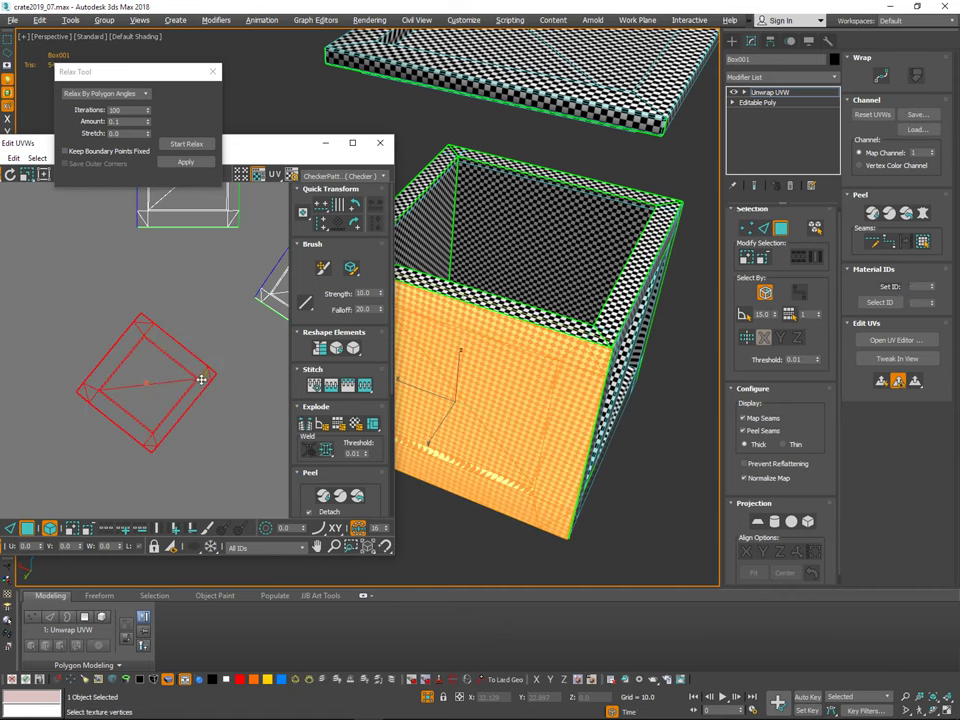
Step: Rotate the front-face shell until its sides are roughly horizontal and vertical
{"action": "key", "text": "e"}
{"action": "left_click_drag", "start_coordinate": [200, 382], "coordinate": [110, 348]}
{"action": "left_click", "coordinate": [214, 365]}
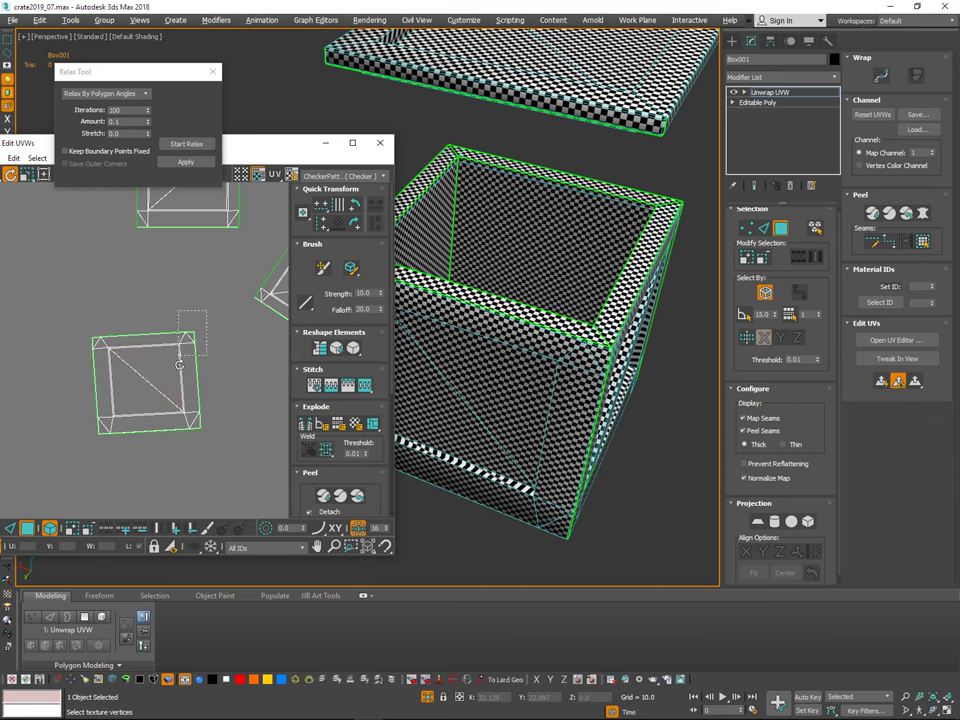
{"action": "left_click_drag", "start_coordinate": [180, 365], "coordinate": [180, 399]}
{"action": "left_click_drag", "start_coordinate": [220, 313], "coordinate": [187, 374]}
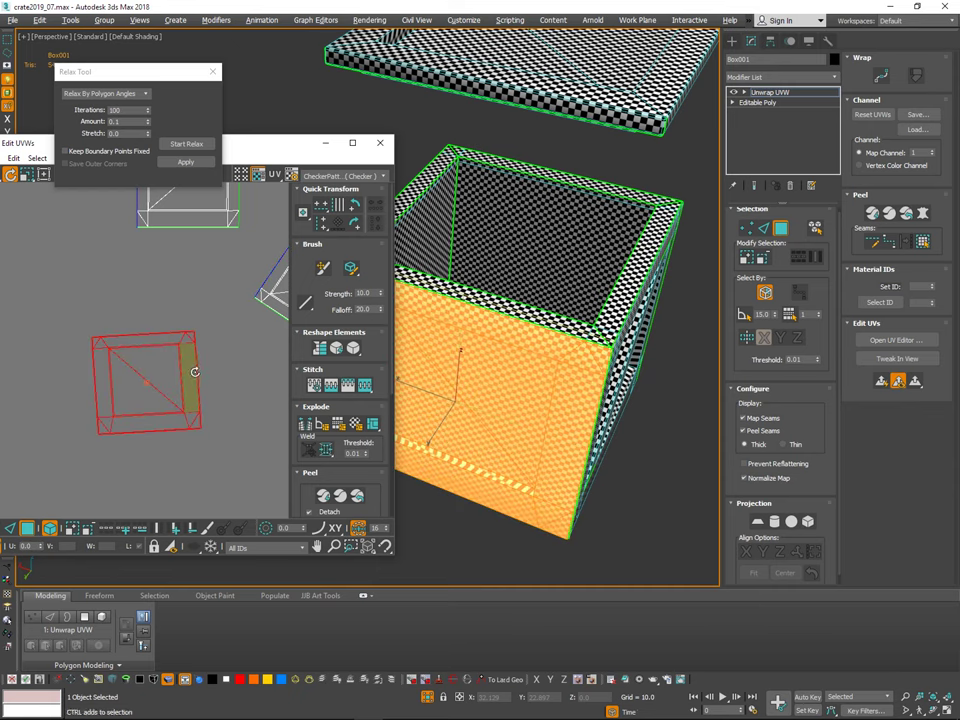
{"action": "left_click_drag", "start_coordinate": [216, 336], "coordinate": [196, 359]}
{"action": "left_click", "coordinate": [216, 407]}
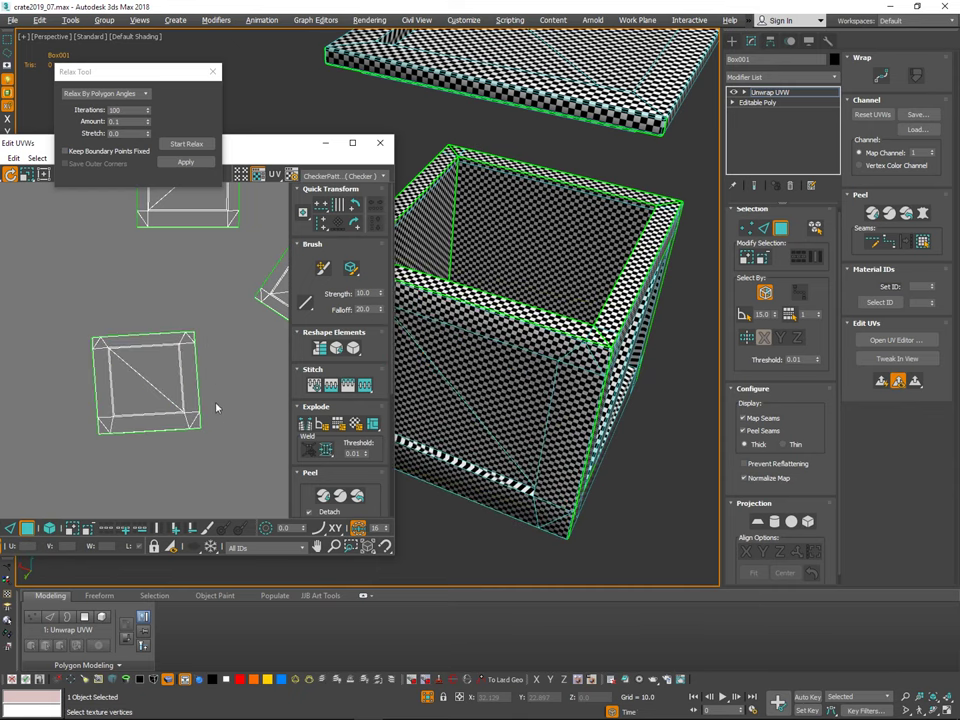
Step: Straighten the front-face shell by aligning it to its upper inner edge
{"action": "middle_click_drag", "start_coordinate": [206, 334], "coordinate": [251, 351]}
{"action": "scroll", "coordinate": [204, 358], "scroll_direction": "up", "scroll_amount": 3}
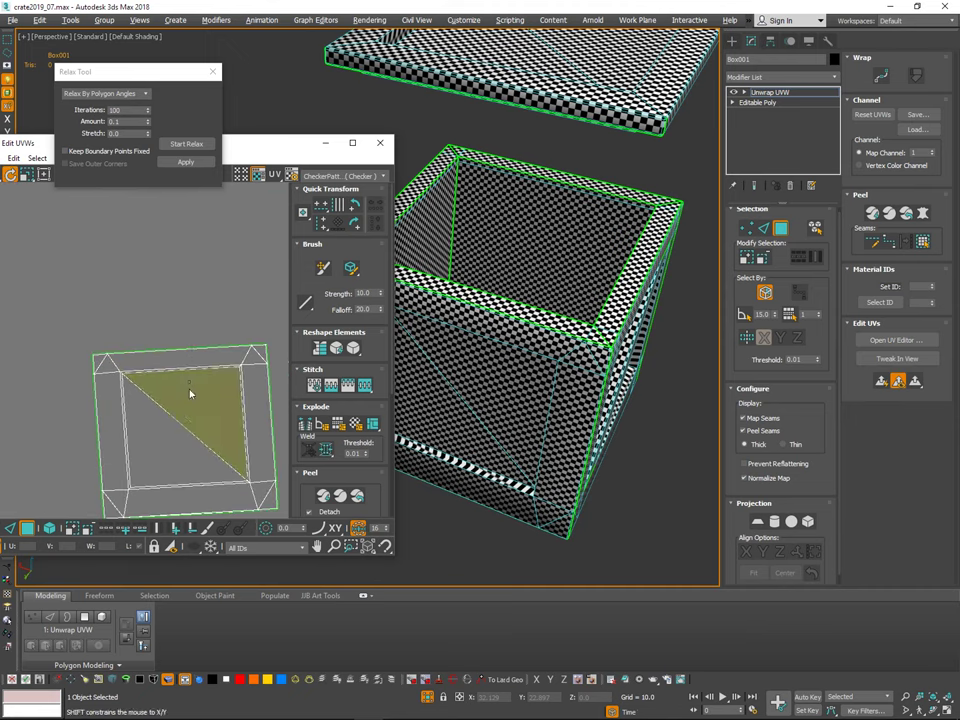
{"action": "key", "text": "2"}
{"action": "scroll", "coordinate": [183, 327], "scroll_direction": "up", "scroll_amount": 3}
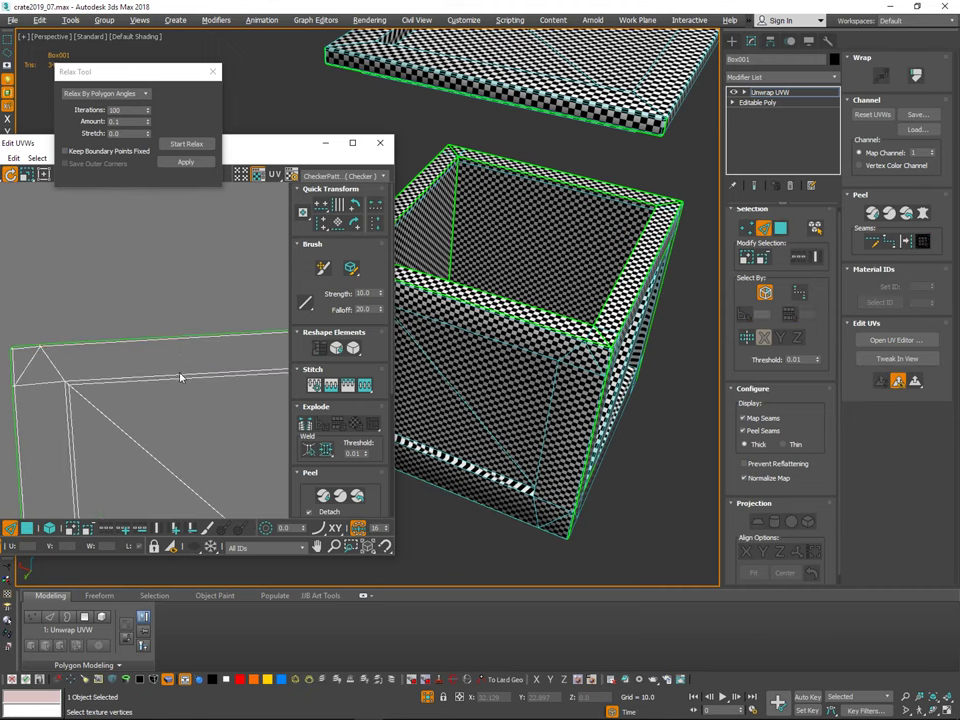
{"action": "left_click", "coordinate": [182, 377]}
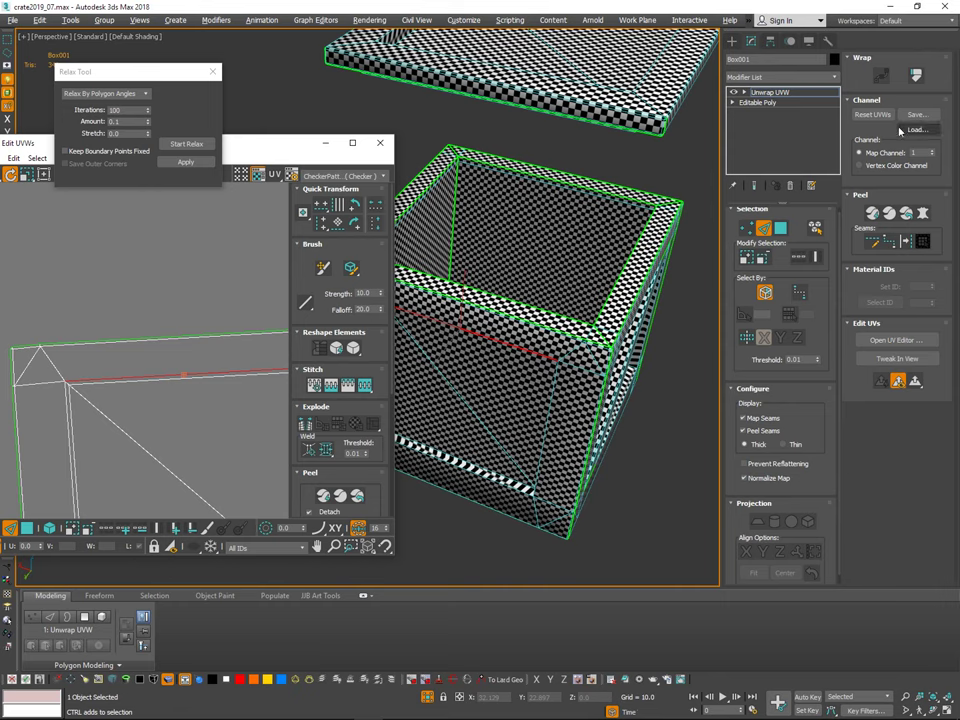
{"action": "left_click", "coordinate": [341, 223]}
{"action": "scroll", "coordinate": [199, 320], "scroll_direction": "down", "scroll_amount": 5}
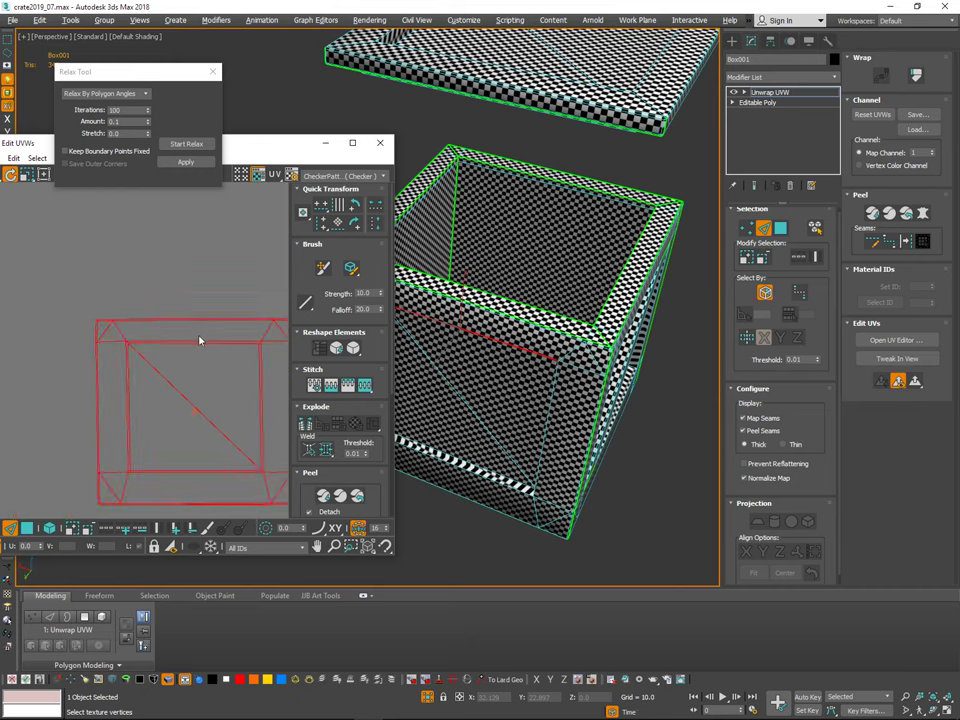
{"action": "middle_click_drag", "start_coordinate": [224, 391], "coordinate": [187, 412]}
{"action": "scroll", "coordinate": [190, 411], "scroll_direction": "up", "scroll_amount": 3}
{"action": "left_click", "coordinate": [250, 372]}
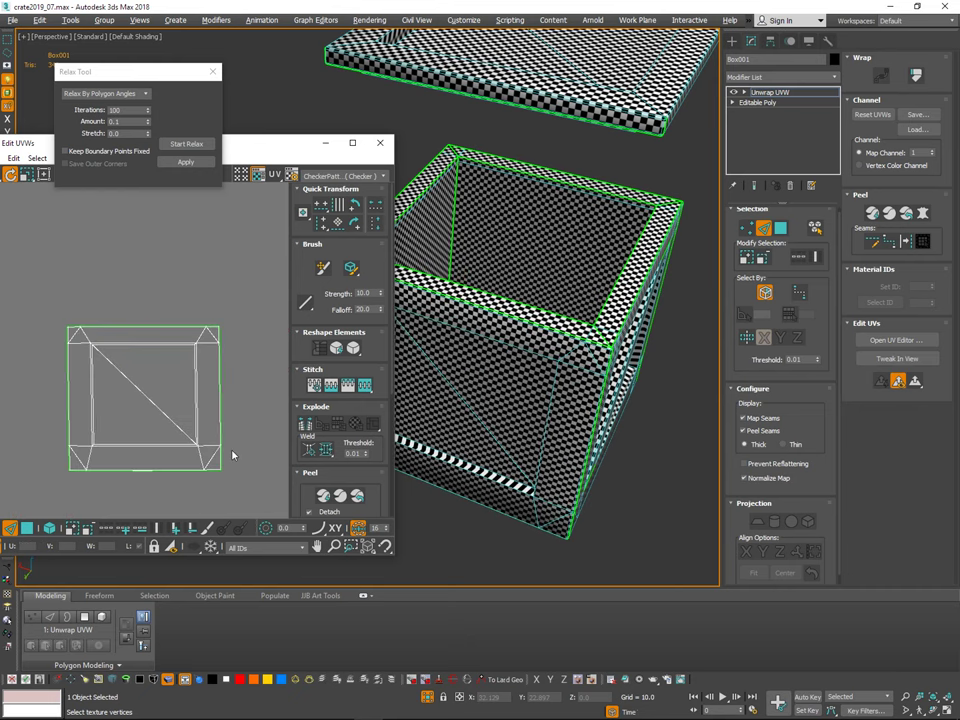
Step: Select the border polygons of the neighbouring tilted shell and examine their location on the crate
{"action": "scroll", "coordinate": [204, 438], "scroll_direction": "down", "scroll_amount": 4}
{"action": "middle_click_drag", "start_coordinate": [232, 455], "coordinate": [164, 467]}
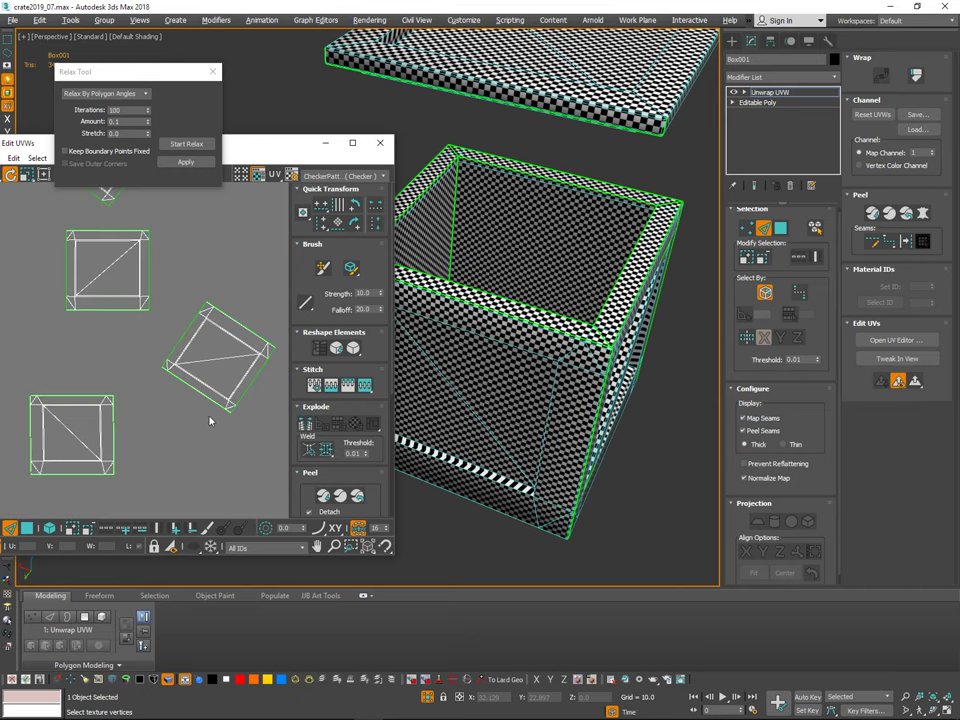
{"action": "key", "text": "3"}
{"action": "left_click", "coordinate": [230, 336]}
{"action": "left_click_drag", "start_coordinate": [243, 259], "coordinate": [226, 342]}
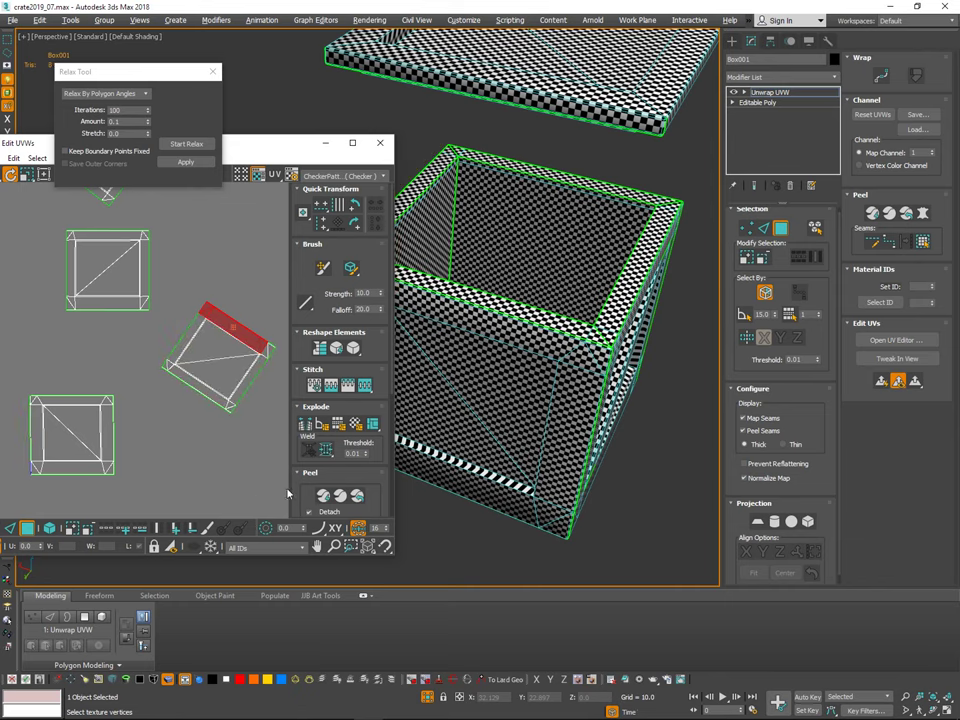
{"action": "scroll", "coordinate": [596, 407], "scroll_direction": "down", "scroll_amount": 5}
{"action": "middle_click_drag", "start_coordinate": [596, 407], "coordinate": [610, 340], "text": "alt"}
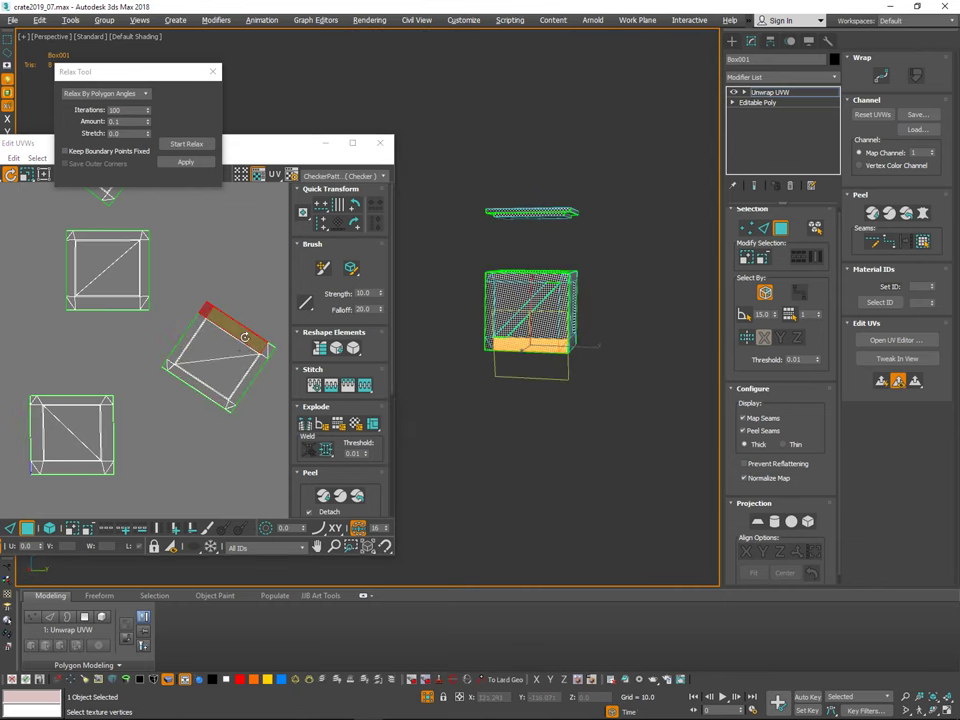
Step: Rotate the whole tilted shell upright and place it beside the front-face shell
{"action": "left_click_drag", "start_coordinate": [266, 277], "coordinate": [176, 424]}
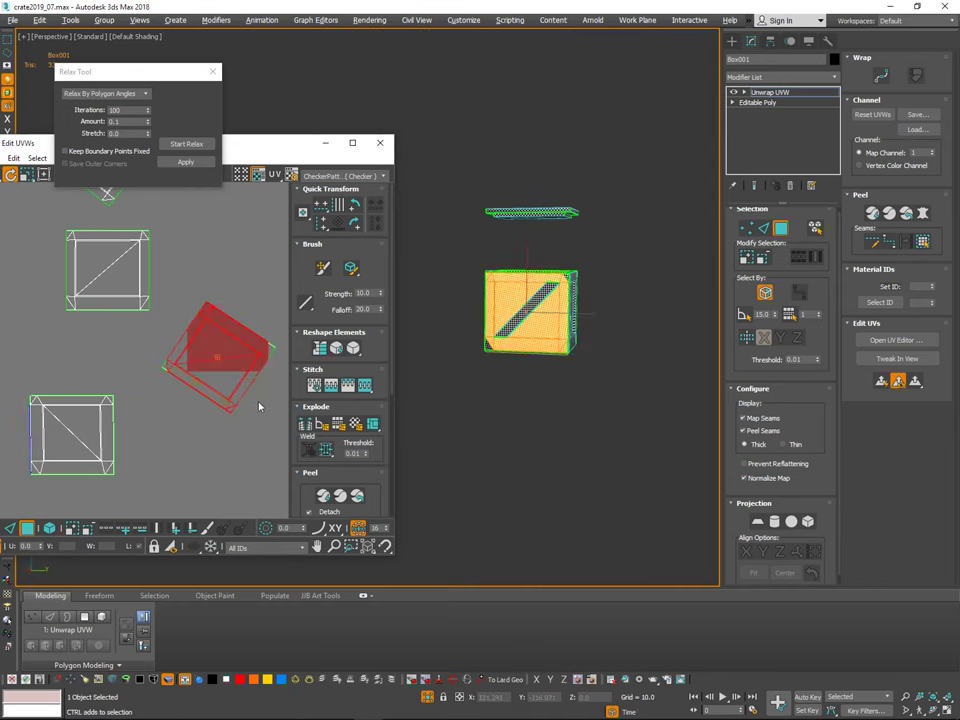
{"action": "middle_click_drag", "start_coordinate": [225, 367], "coordinate": [222, 379]}
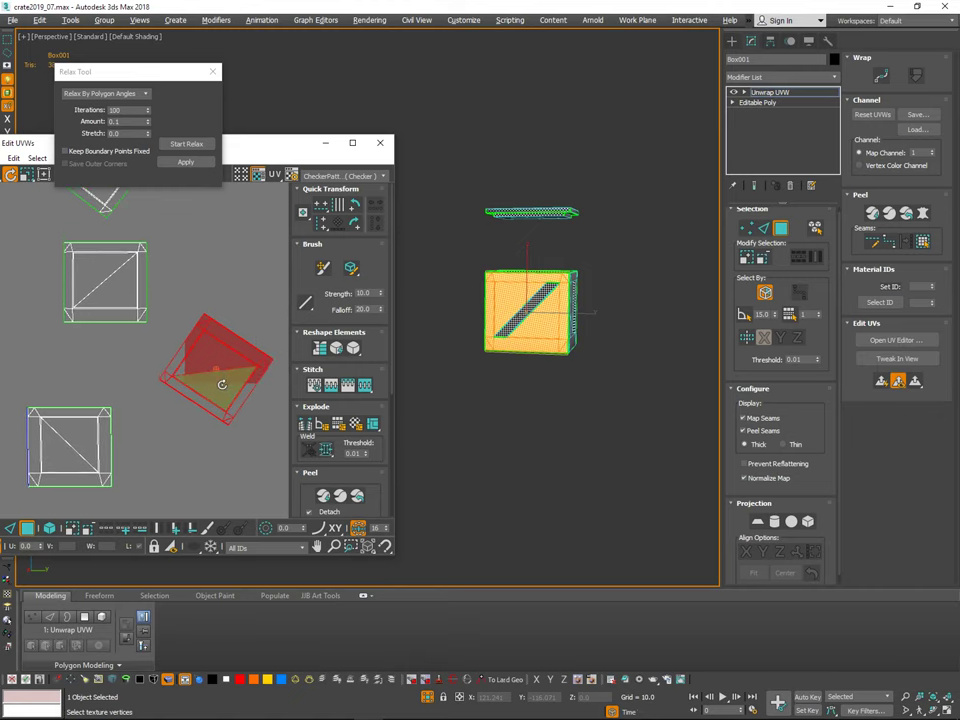
{"action": "middle_click_drag", "start_coordinate": [245, 338], "coordinate": [225, 360]}
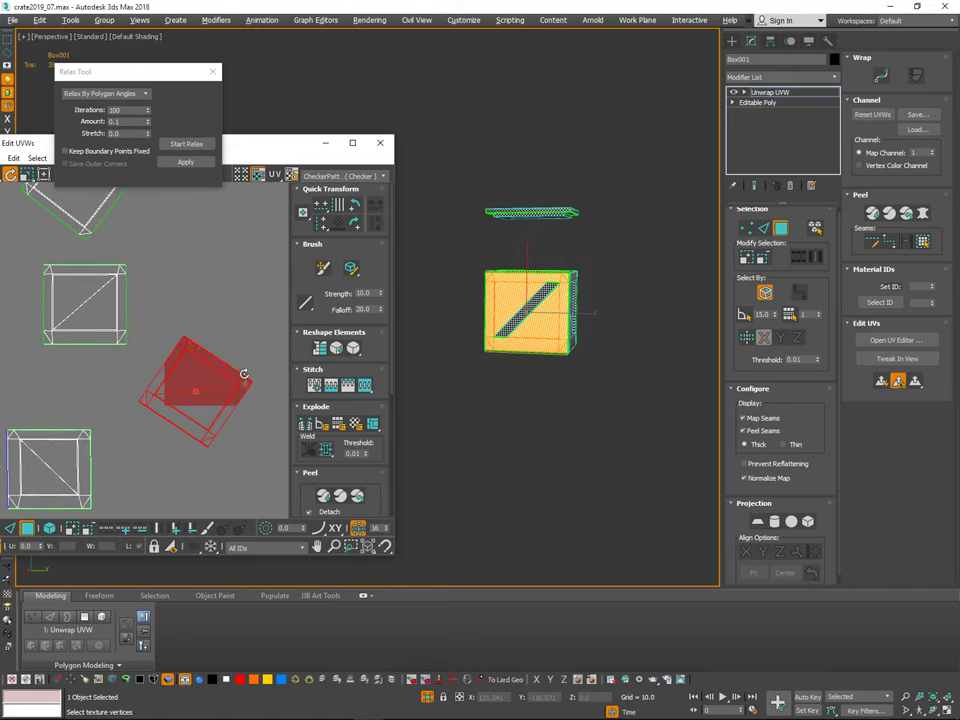
{"action": "left_click_drag", "start_coordinate": [244, 374], "coordinate": [243, 340]}
{"action": "key", "text": "w"}
{"action": "left_click_drag", "start_coordinate": [219, 381], "coordinate": [160, 454]}
{"action": "left_click", "coordinate": [227, 380]}
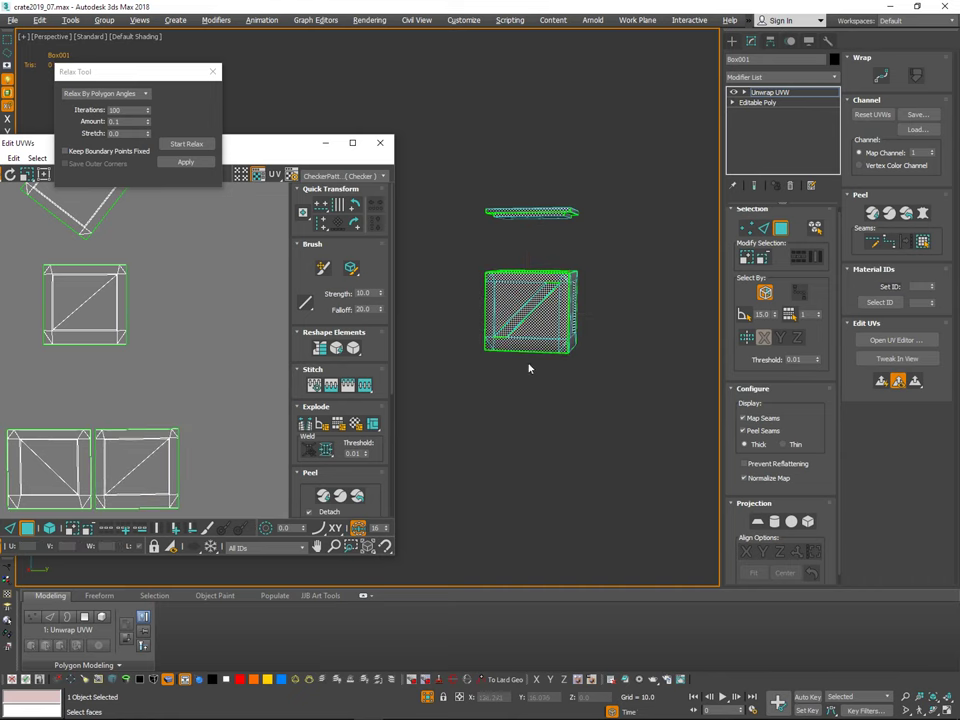
Step: Locate the third upright side shell on the crate and move it just above the end of the two-shell row
{"action": "middle_click_drag", "start_coordinate": [192, 339], "coordinate": [255, 338]}
{"action": "left_click_drag", "start_coordinate": [147, 315], "coordinate": [273, 400]}
{"action": "middle_click_drag", "start_coordinate": [248, 358], "coordinate": [96, 309]}
{"action": "middle_click_drag", "start_coordinate": [535, 170], "coordinate": [580, 357], "text": "alt"}
{"action": "middle_click_drag", "start_coordinate": [209, 400], "coordinate": [289, 427]}
{"action": "scroll", "coordinate": [222, 400], "scroll_direction": "down", "scroll_amount": 2}
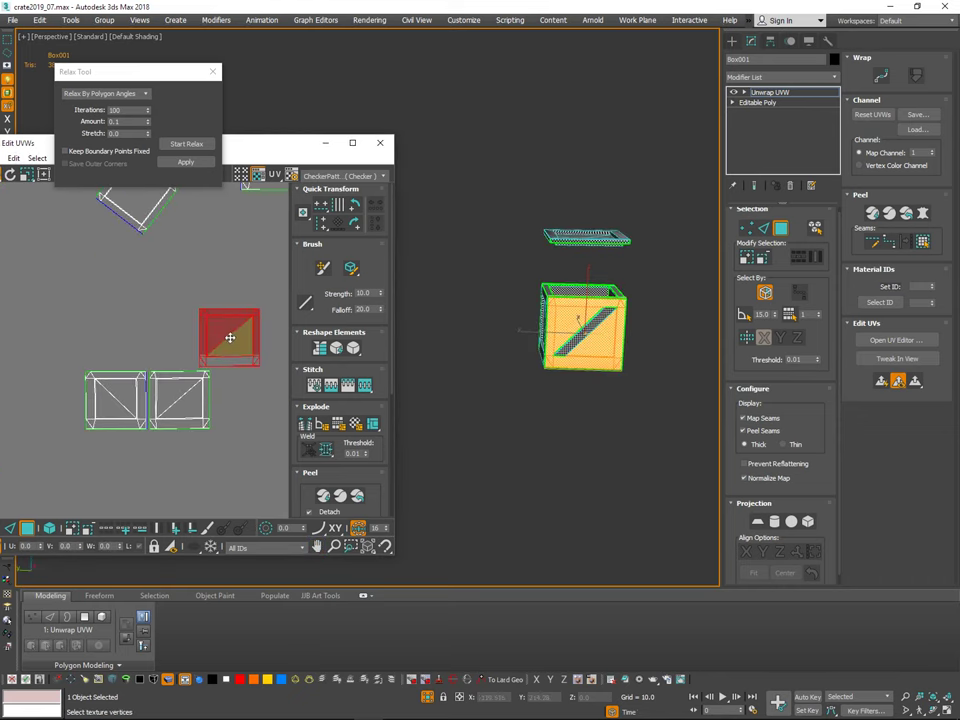
{"action": "middle_click_drag", "start_coordinate": [214, 460], "coordinate": [257, 445]}
Step: Check the second shell's border polygons on the crate and move the whole shell to the opposite side of its neighbour
{"action": "left_click", "coordinate": [250, 392]}
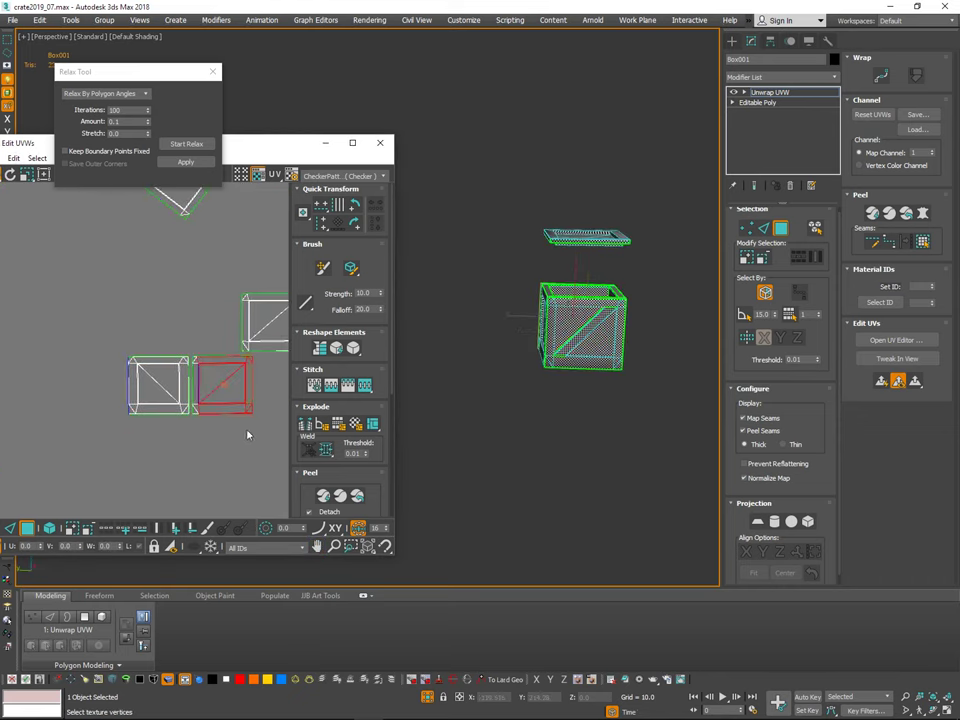
{"action": "left_click", "coordinate": [248, 434]}
{"action": "left_click", "coordinate": [255, 388]}
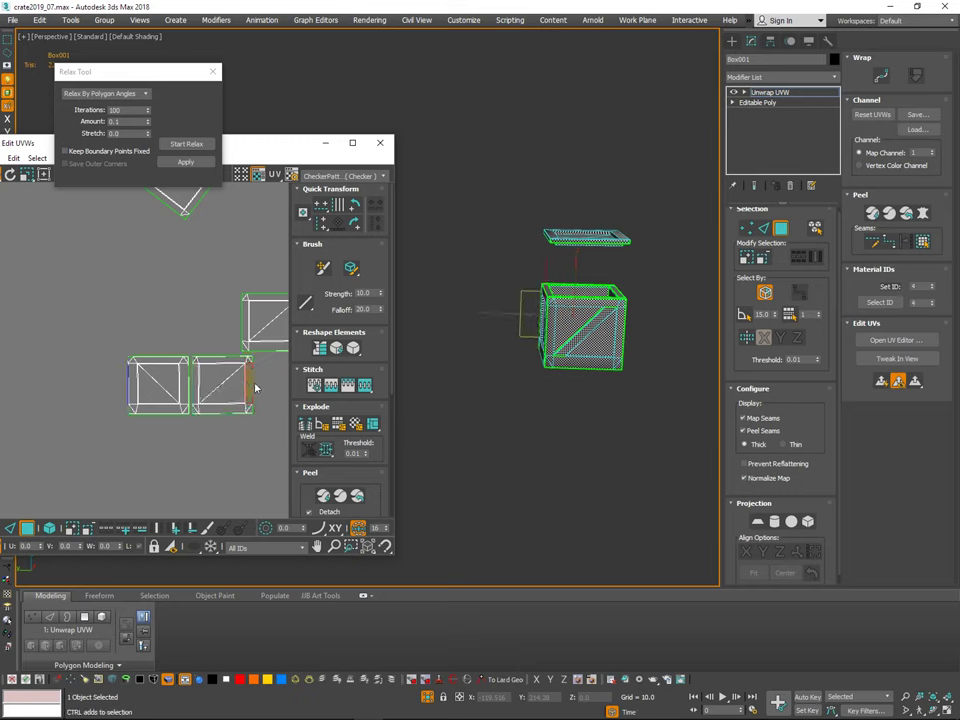
{"action": "left_click_drag", "start_coordinate": [199, 432], "coordinate": [197, 431]}
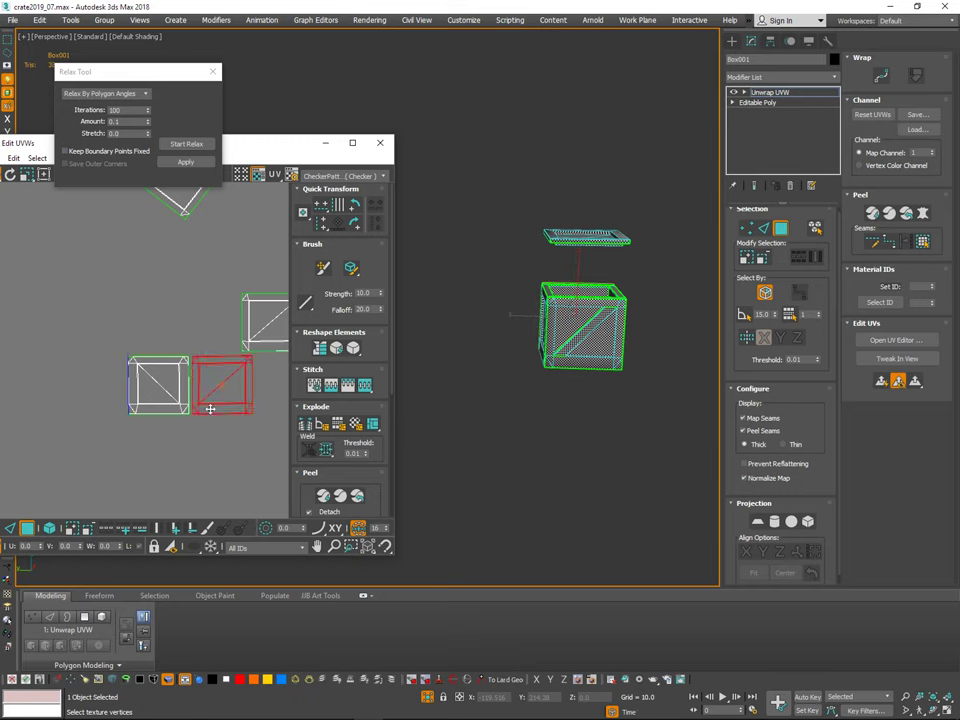
{"action": "scroll", "coordinate": [216, 391], "scroll_direction": "up", "scroll_amount": 4}
{"action": "left_click_drag", "start_coordinate": [223, 374], "coordinate": [47, 482]}
{"action": "middle_click_drag", "start_coordinate": [47, 474], "coordinate": [210, 433]}
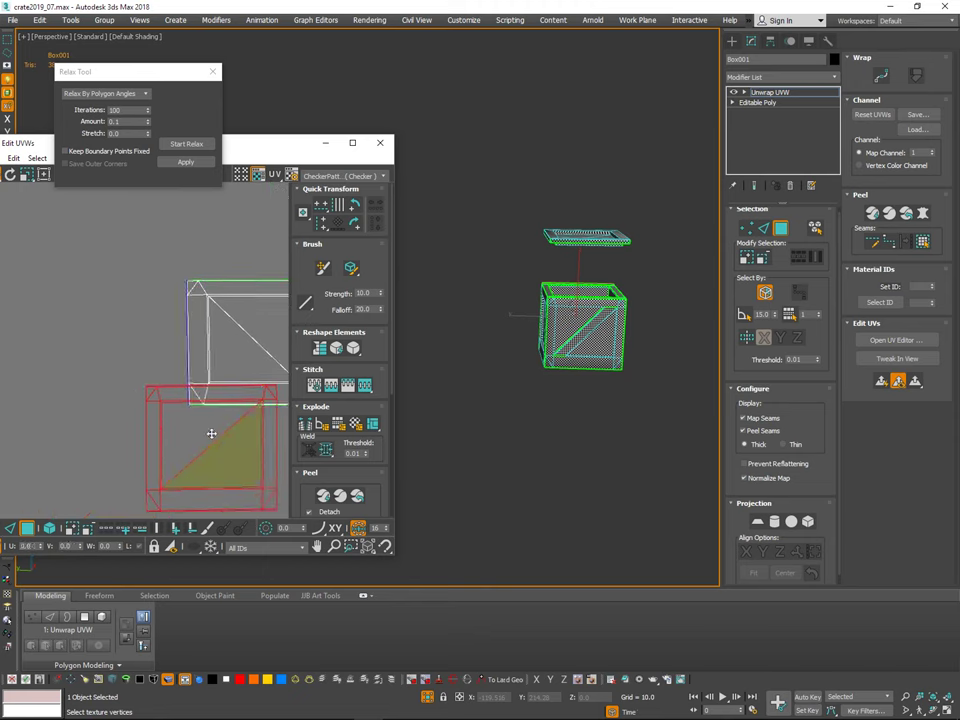
{"action": "left_click_drag", "start_coordinate": [200, 445], "coordinate": [98, 343]}
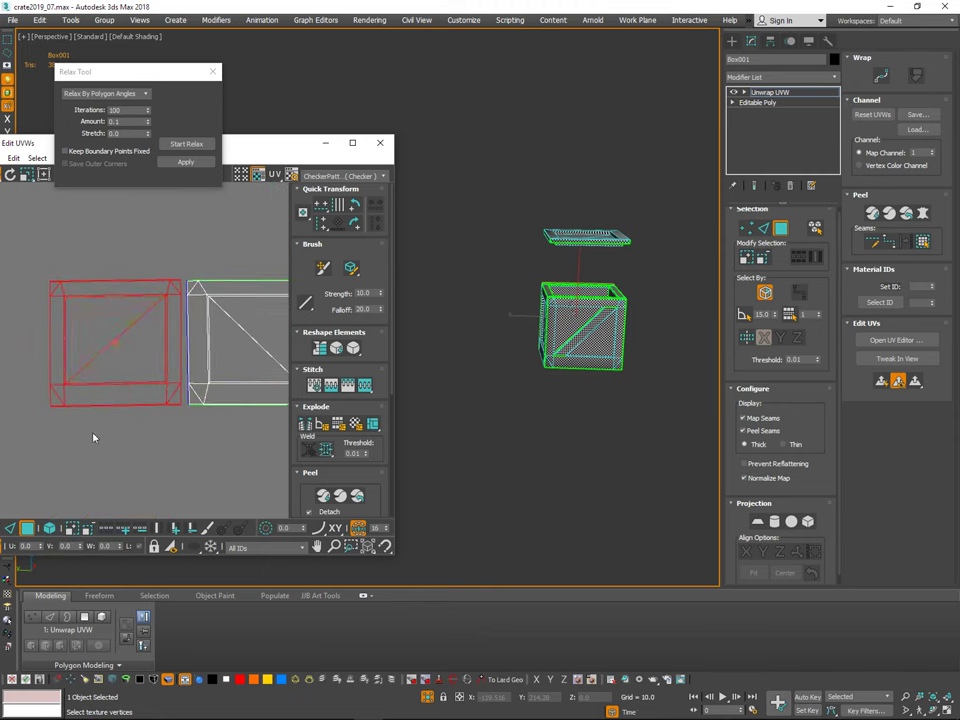
{"action": "left_click", "coordinate": [95, 438]}
{"action": "middle_click_drag", "start_coordinate": [262, 434], "coordinate": [207, 450]}
Step: Move the third upright side shell down into line at the free end of the two-shell row
{"action": "left_click_drag", "start_coordinate": [281, 149], "coordinate": [489, 137]}
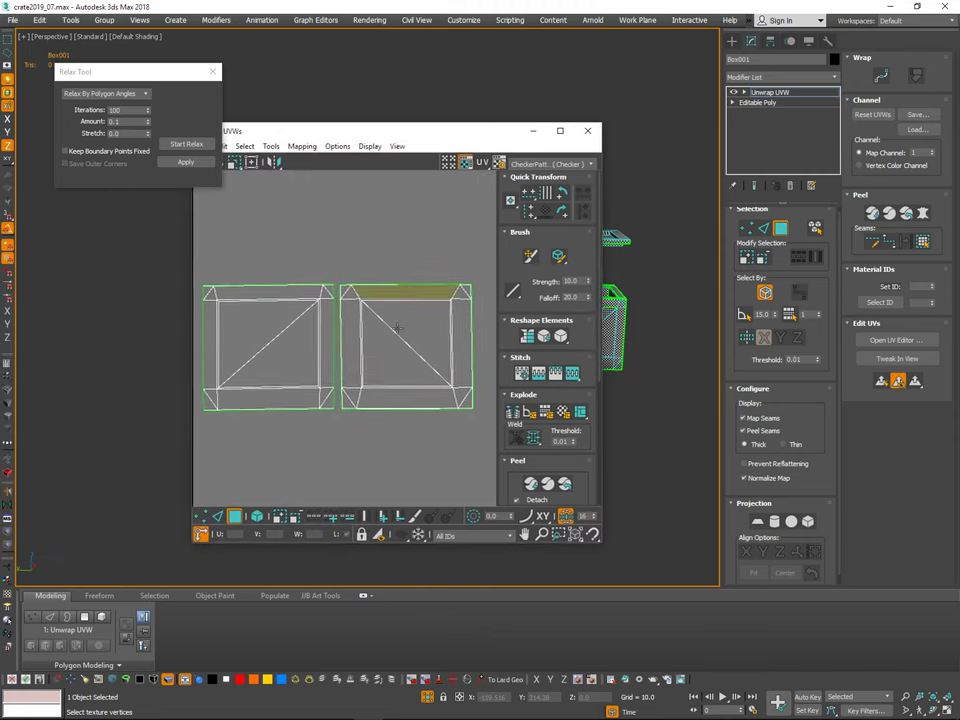
{"action": "scroll", "coordinate": [399, 331], "scroll_direction": "down", "scroll_amount": 2}
{"action": "middle_click_drag", "start_coordinate": [409, 354], "coordinate": [359, 357]}
{"action": "middle_click_drag", "start_coordinate": [424, 410], "coordinate": [365, 418]}
{"action": "scroll", "coordinate": [405, 421], "scroll_direction": "down", "scroll_amount": 1}
{"action": "middle_click_drag", "start_coordinate": [411, 446], "coordinate": [403, 448]}
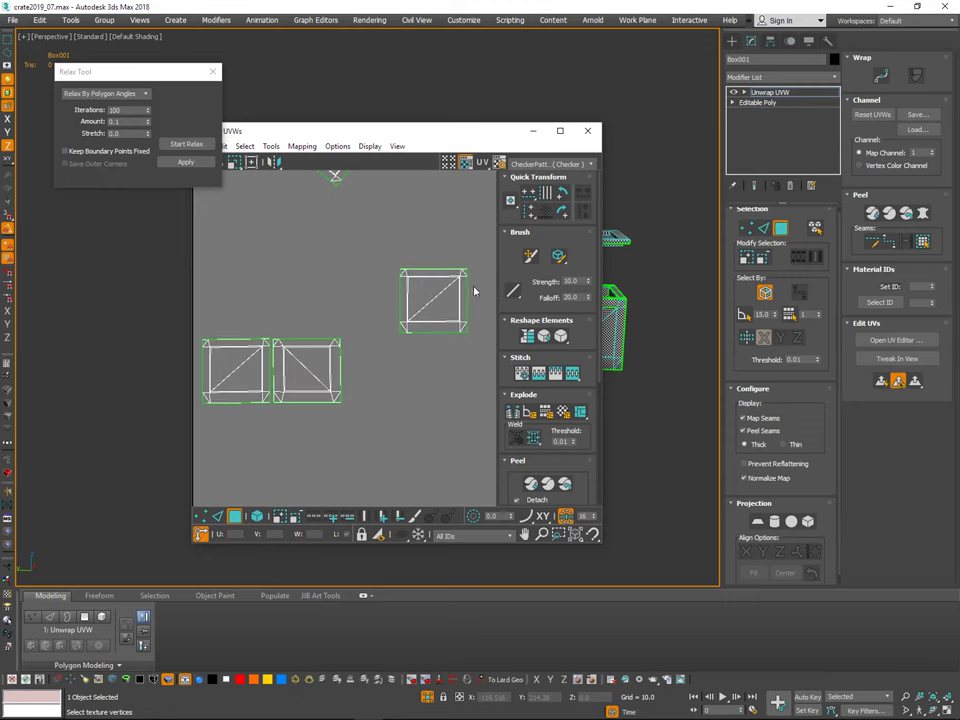
{"action": "left_click", "coordinate": [433, 294]}
{"action": "middle_click_drag", "start_coordinate": [665, 367], "coordinate": [722, 386]}
{"action": "left_click_drag", "start_coordinate": [409, 326], "coordinate": [353, 396]}
{"action": "scroll", "coordinate": [368, 433], "scroll_direction": "down", "scroll_amount": 2}
{"action": "middle_click_drag", "start_coordinate": [445, 378], "coordinate": [404, 427]}
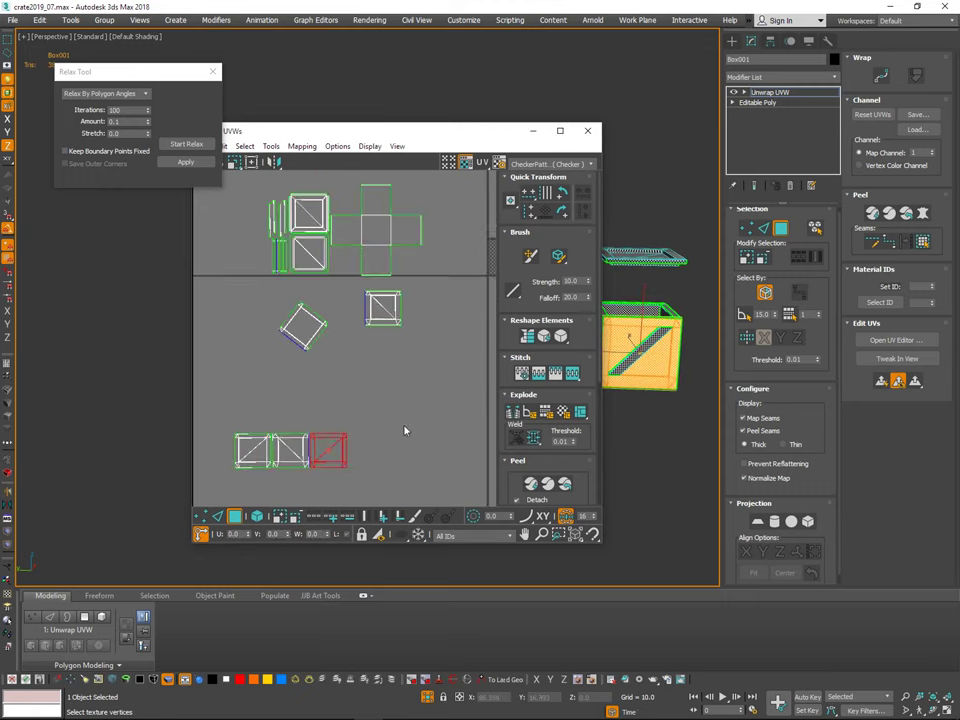
{"action": "left_click", "coordinate": [405, 427]}
Step: Move the last upright side shell to the end of the row, beside the third shell
{"action": "middle_click_drag", "start_coordinate": [414, 358], "coordinate": [407, 352]}
{"action": "left_click_drag", "start_coordinate": [360, 350], "coordinate": [357, 349]}
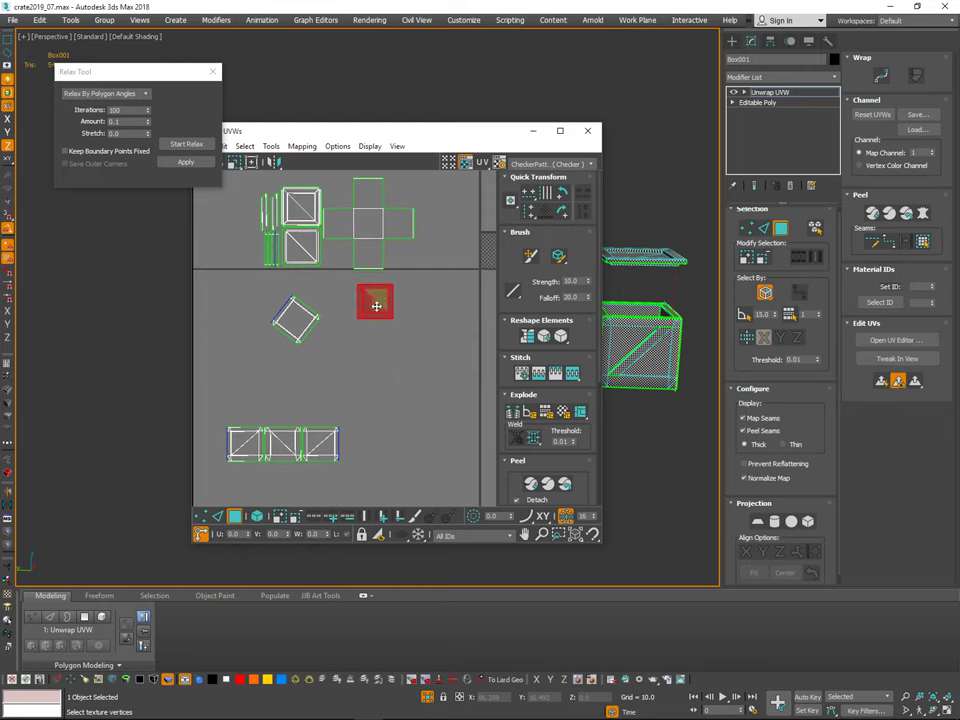
{"action": "left_click_drag", "start_coordinate": [377, 302], "coordinate": [361, 444]}
{"action": "left_click", "coordinate": [401, 406]}
{"action": "middle_click_drag", "start_coordinate": [370, 378], "coordinate": [424, 304]}
{"action": "scroll", "coordinate": [424, 304], "scroll_direction": "up", "scroll_amount": 3}
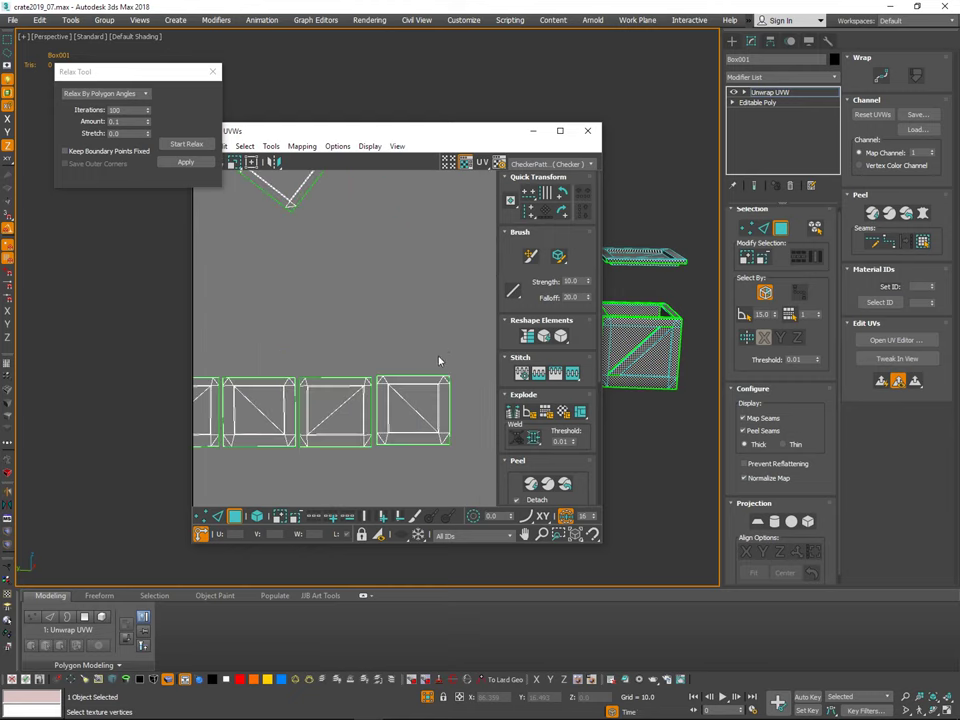
{"action": "left_click", "coordinate": [410, 400]}
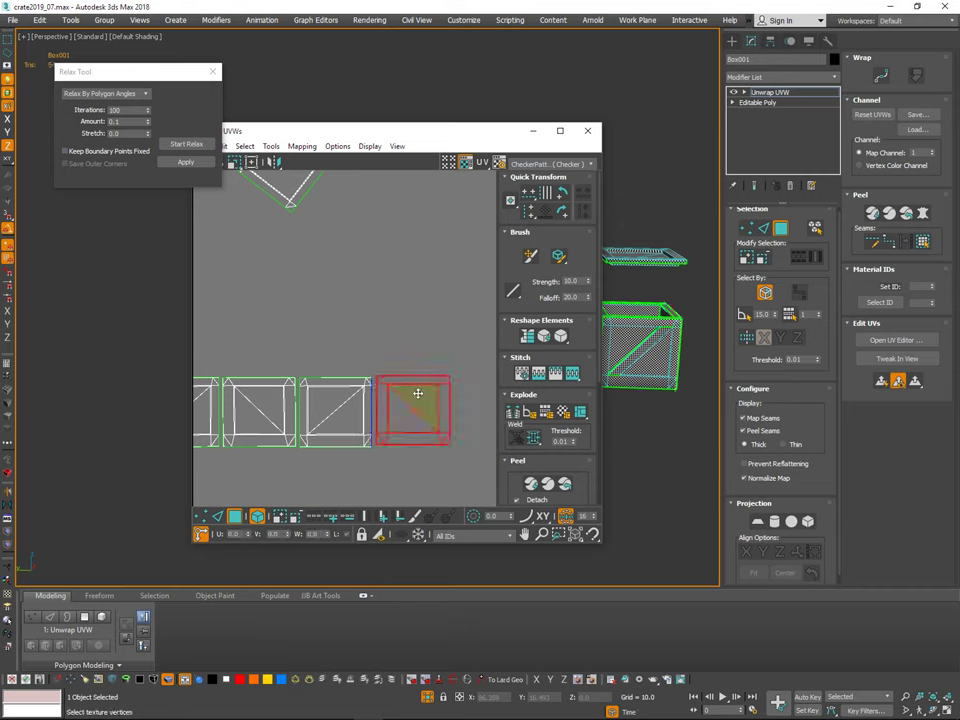
{"action": "left_click", "coordinate": [437, 353]}
Step: Straighten the remaining tilted shell without a diagonal by aligning it to its upper outer edge
{"action": "scroll", "coordinate": [441, 354], "scroll_direction": "down", "scroll_amount": 3}
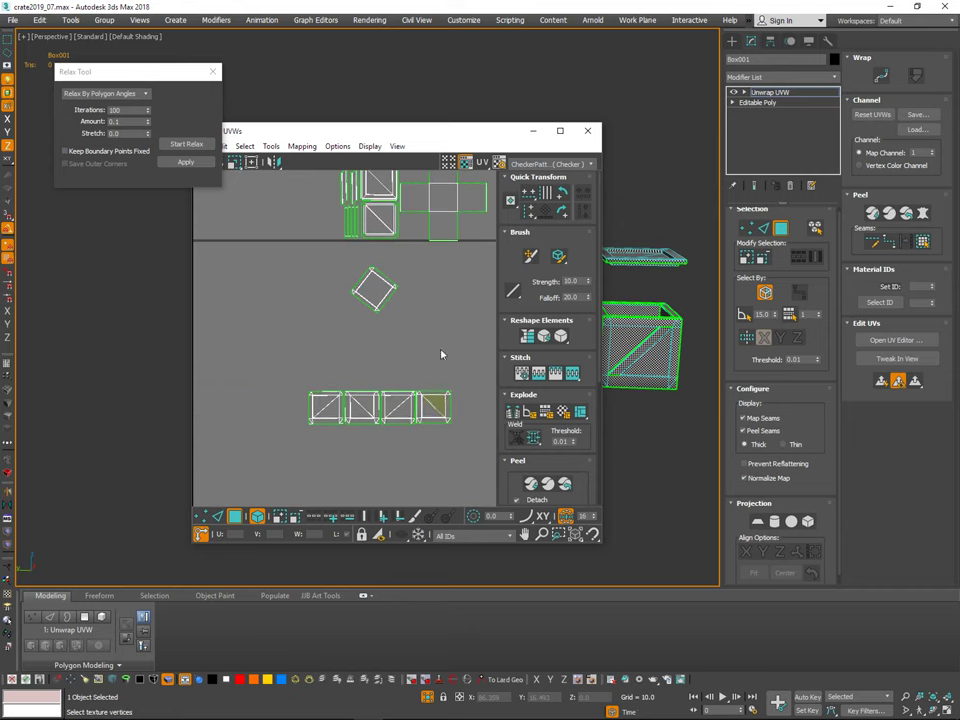
{"action": "left_click_drag", "start_coordinate": [343, 340], "coordinate": [438, 313]}
{"action": "middle_click_drag", "start_coordinate": [444, 313], "coordinate": [409, 338]}
{"action": "scroll", "coordinate": [407, 322], "scroll_direction": "up", "scroll_amount": 5}
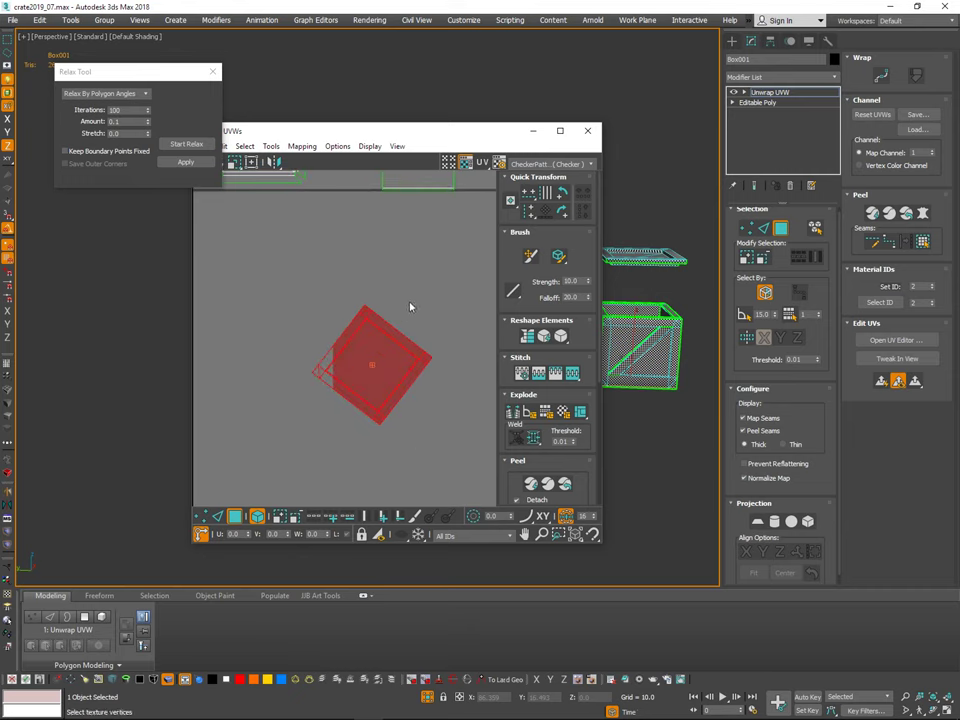
{"action": "left_click", "coordinate": [405, 318]}
{"action": "scroll", "coordinate": [398, 332], "scroll_direction": "up", "scroll_amount": 4}
{"action": "key", "text": "2"}
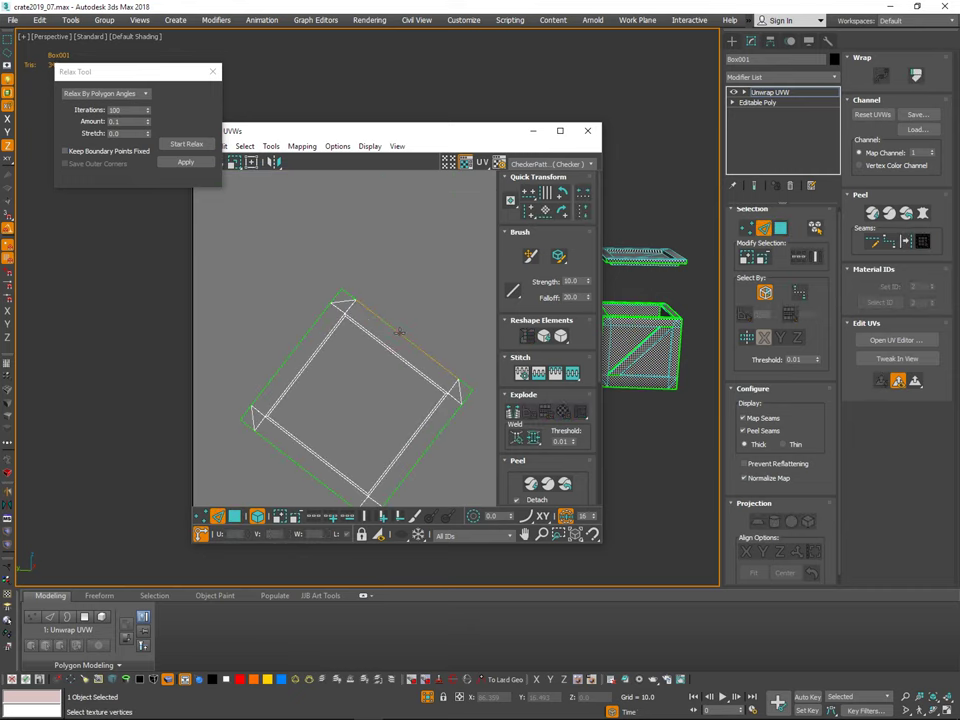
{"action": "left_click", "coordinate": [399, 332]}
{"action": "left_click_drag", "start_coordinate": [461, 389], "coordinate": [432, 326]}
{"action": "scroll", "coordinate": [433, 326], "scroll_direction": "down", "scroll_amount": 3}
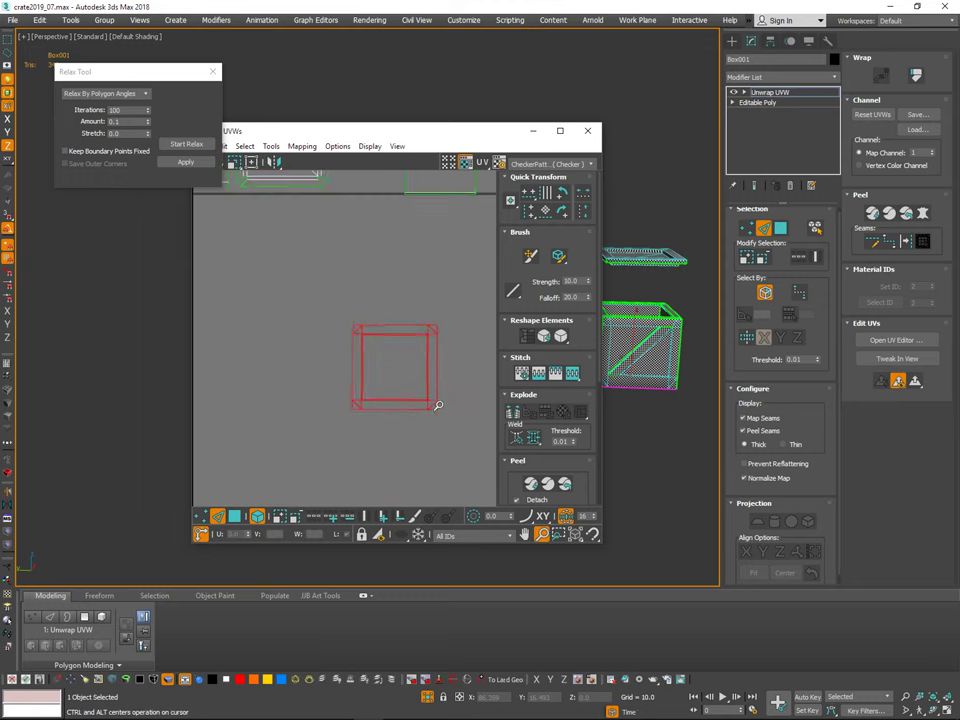
{"action": "scroll", "coordinate": [442, 310], "scroll_direction": "down", "scroll_amount": 1}
{"action": "left_click", "coordinate": [461, 333]}
Step: Select the whole straightened shell and place it as the fifth shell at the end of the row
{"action": "scroll", "coordinate": [450, 350], "scroll_direction": "down", "scroll_amount": 2}
{"action": "key", "text": "3"}
{"action": "left_click", "coordinate": [430, 339]}
{"action": "middle_click_drag", "start_coordinate": [429, 339], "coordinate": [423, 331]}
{"action": "left_click_drag", "start_coordinate": [418, 347], "coordinate": [441, 455]}
{"action": "middle_click_drag", "start_coordinate": [418, 345], "coordinate": [362, 189]}
{"action": "scroll", "coordinate": [389, 299], "scroll_direction": "up", "scroll_amount": 3}
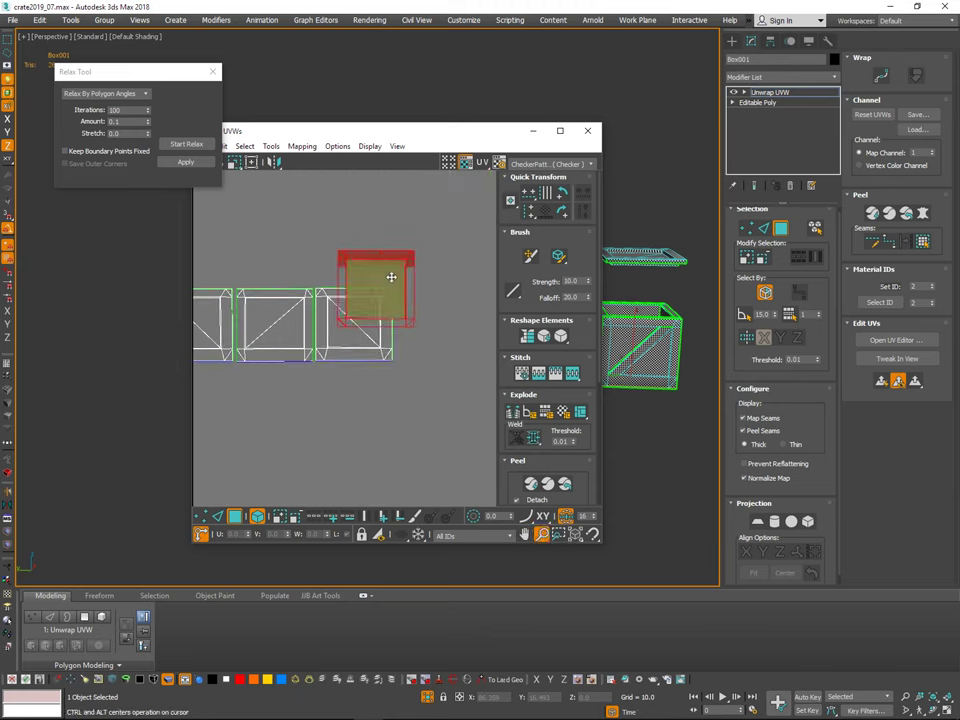
{"action": "left_click_drag", "start_coordinate": [388, 277], "coordinate": [435, 315]}
Step: Maximize the UV editor, space the fifth shell slightly away from its neighbour, and select all five shells
{"action": "double_click", "coordinate": [445, 136]}
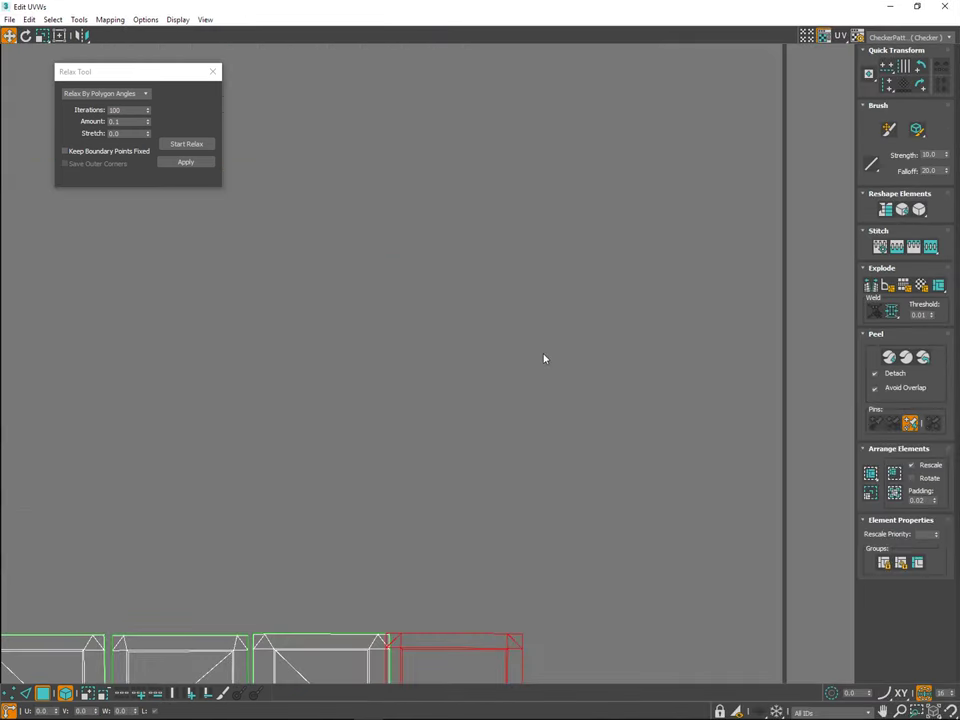
{"action": "middle_click_drag", "start_coordinate": [544, 358], "coordinate": [671, 111]}
{"action": "middle_click_drag", "start_coordinate": [281, 447], "coordinate": [374, 402]}
{"action": "scroll", "coordinate": [580, 413], "scroll_direction": "down", "scroll_amount": 3}
{"action": "middle_click_drag", "start_coordinate": [617, 437], "coordinate": [564, 455]}
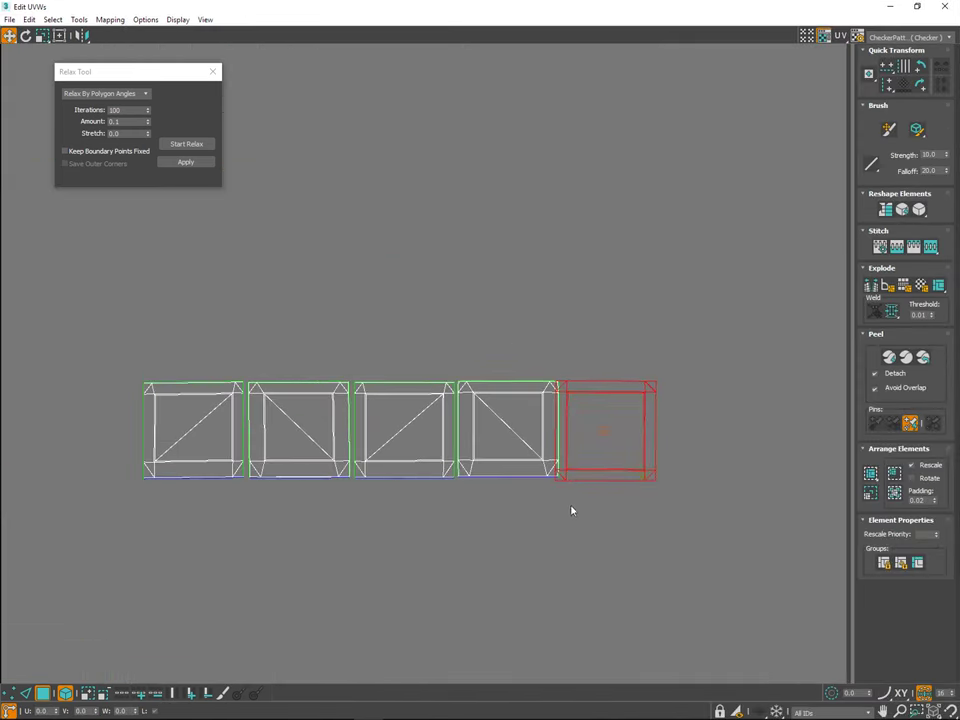
{"action": "left_click_drag", "start_coordinate": [588, 427], "coordinate": [596, 427]}
{"action": "left_click_drag", "start_coordinate": [733, 337], "coordinate": [141, 530]}
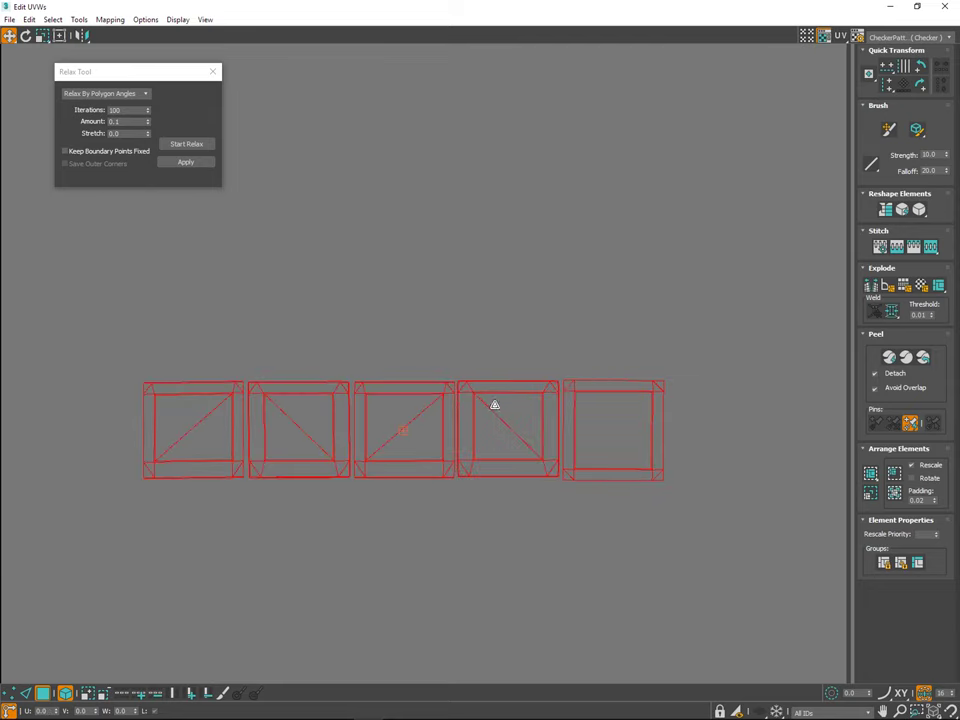
Step: Try flattening the five selected shells vertically and relaxing them by polygon angles, and undo both operations
{"action": "key", "text": "r"}
{"action": "left_click_drag", "start_coordinate": [510, 395], "coordinate": [508, 577], "text": "shift"}
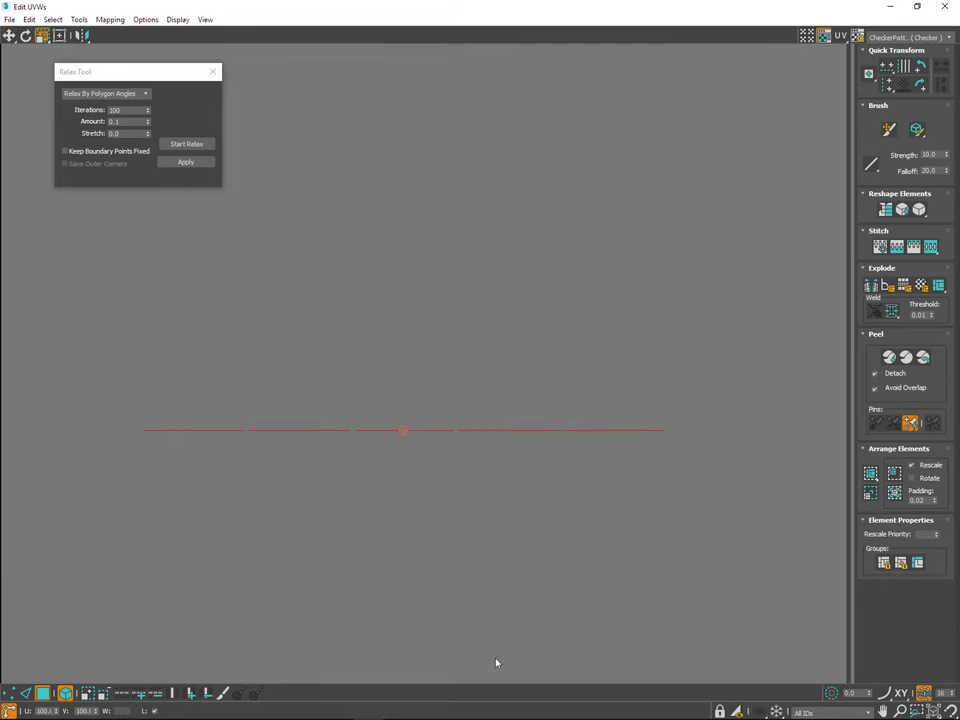
{"action": "left_click", "coordinate": [200, 143]}
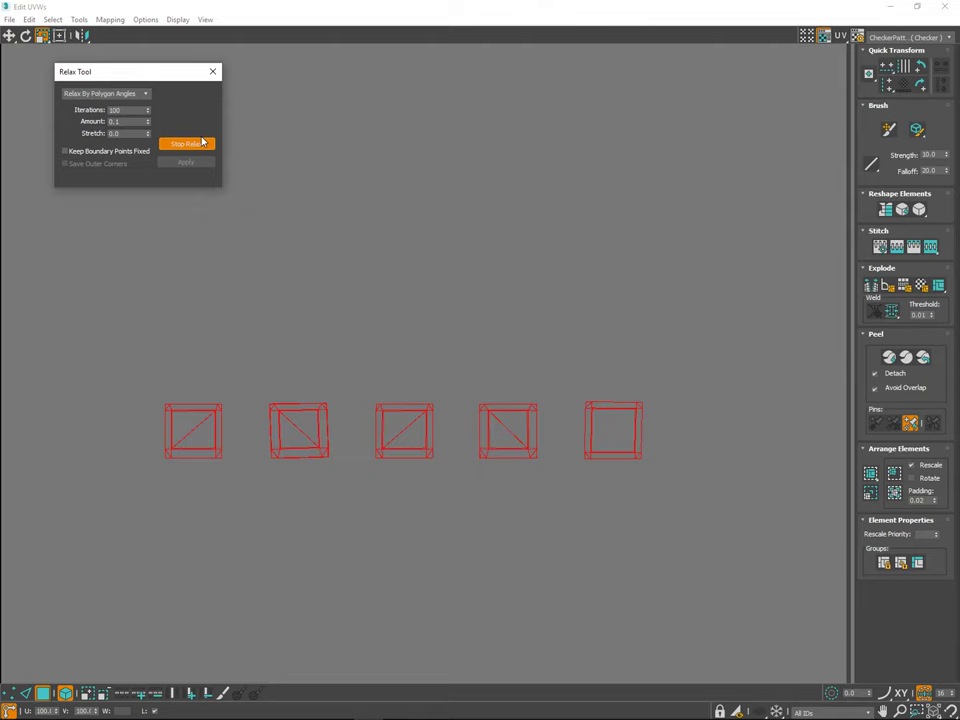
{"action": "left_click", "coordinate": [200, 146]}
{"action": "key", "text": "ctrl+z"}
{"action": "key", "text": "ctrl+z"}
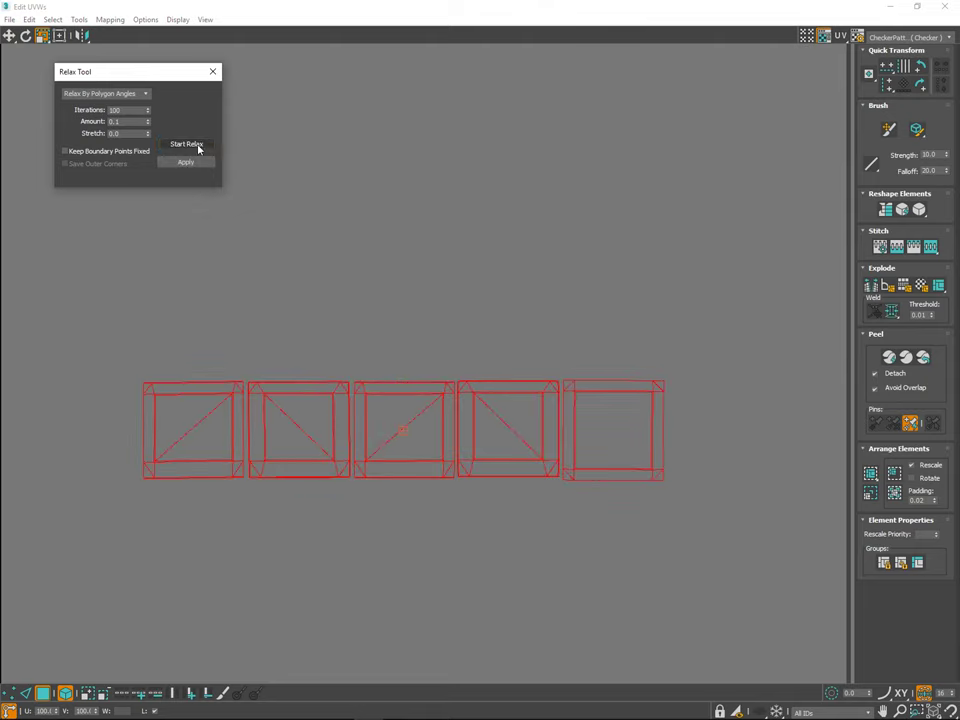
Step: Try relaxing the five selected shells by edge angles
{"action": "left_click", "coordinate": [142, 94]}
{"action": "left_click", "coordinate": [147, 112]}
{"action": "left_click", "coordinate": [181, 144]}
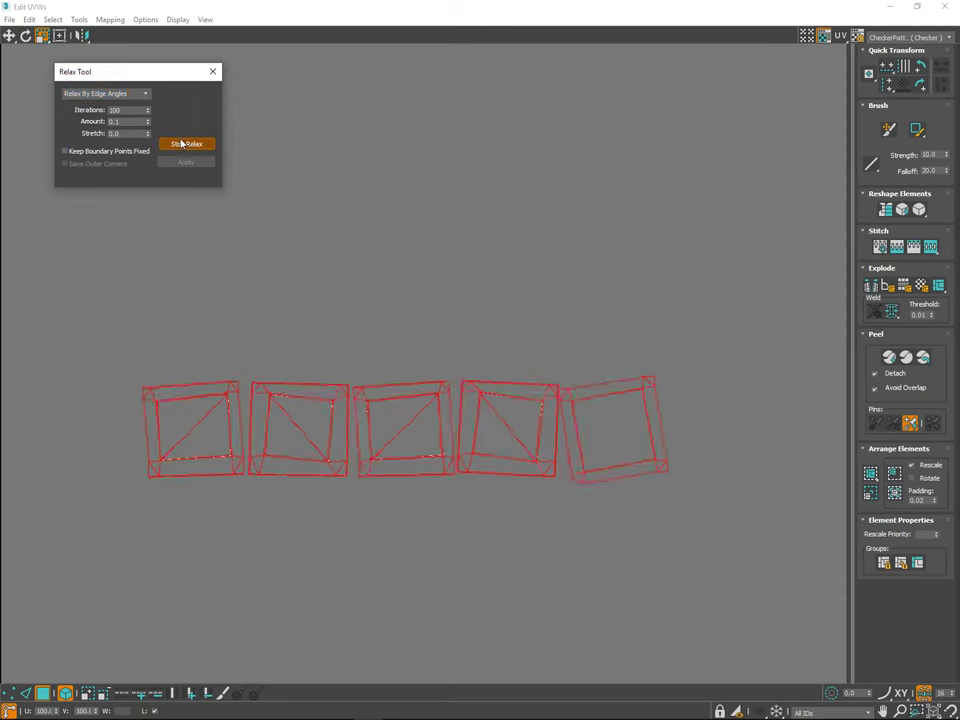
{"action": "left_click", "coordinate": [181, 144]}
{"action": "left_click", "coordinate": [146, 93]}
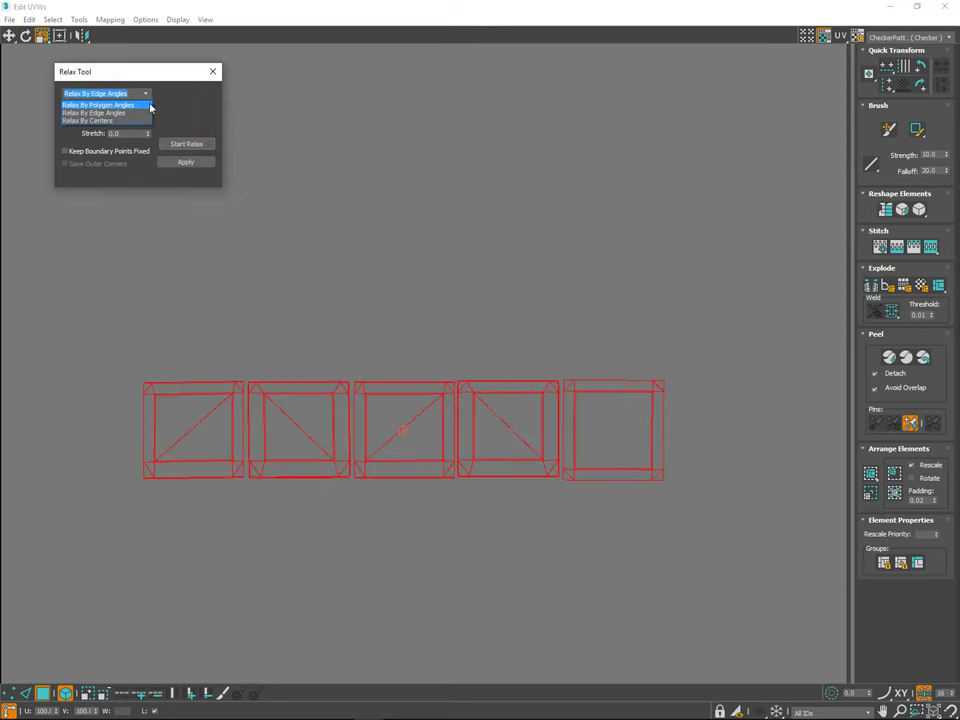
{"action": "left_click", "coordinate": [149, 113]}
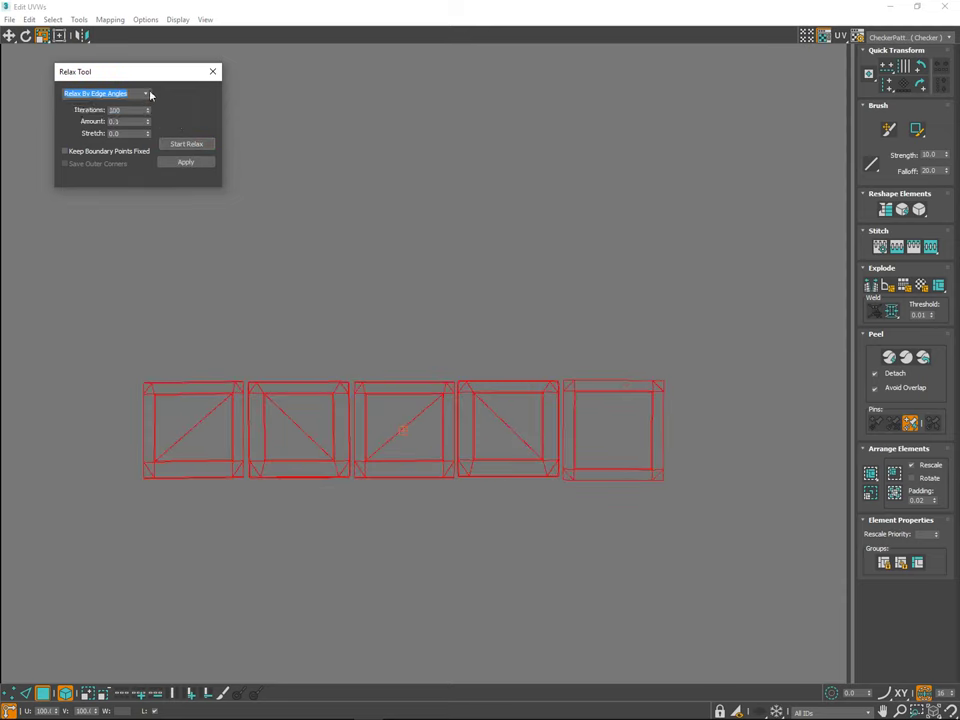
Step: Relax the five shells by polygon angles with the amount set to 0.09, and clear the selection
{"action": "left_click", "coordinate": [150, 94]}
{"action": "left_click", "coordinate": [150, 123]}
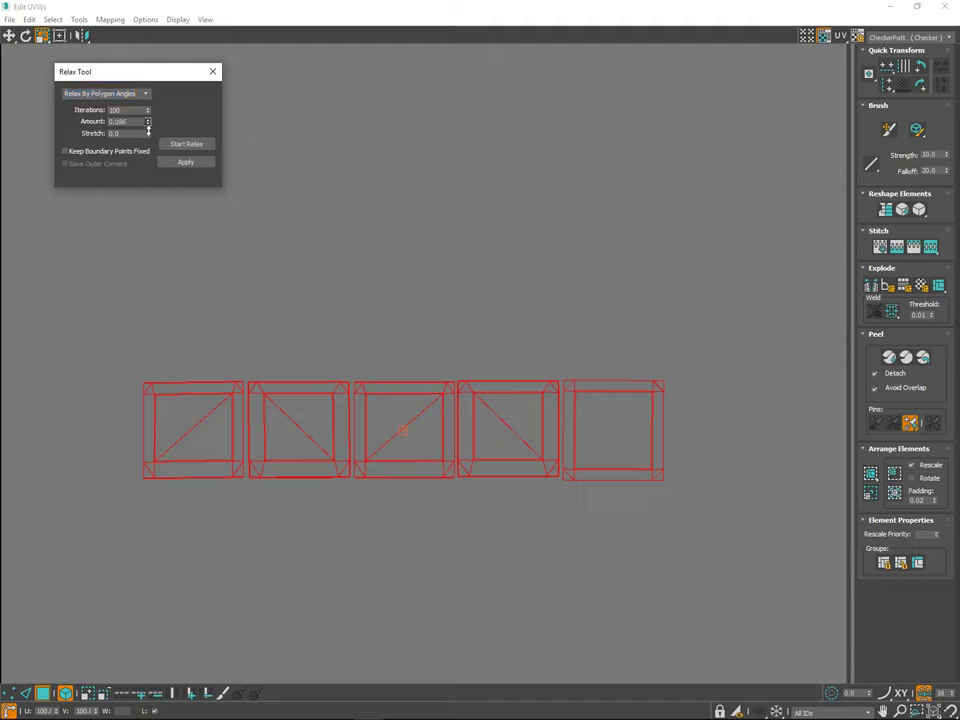
{"action": "left_click", "coordinate": [183, 163]}
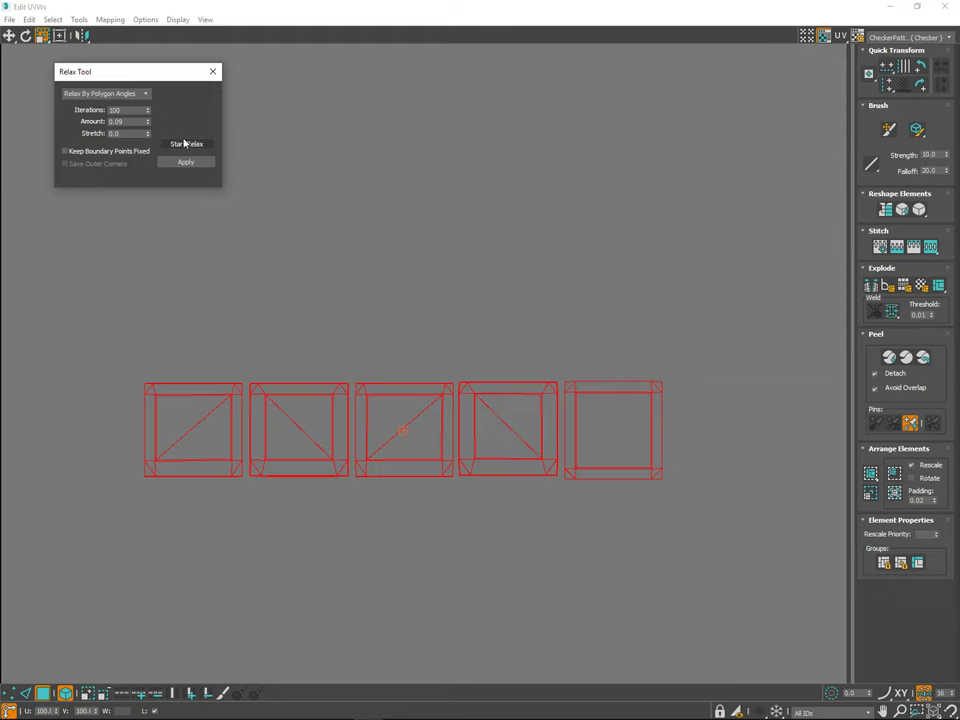
{"action": "left_click", "coordinate": [203, 147]}
{"action": "left_click", "coordinate": [204, 146]}
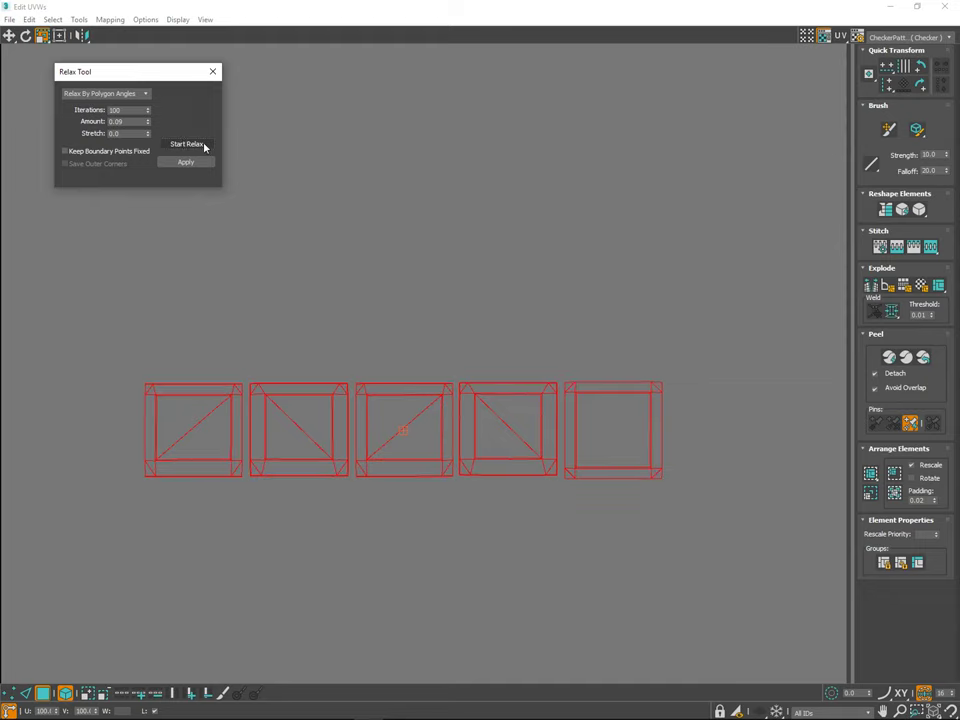
{"action": "left_click", "coordinate": [675, 387]}
Step: Try scaling the fifth shell at the end of the row and undo the change
{"action": "scroll", "coordinate": [628, 388], "scroll_direction": "up", "scroll_amount": 4}
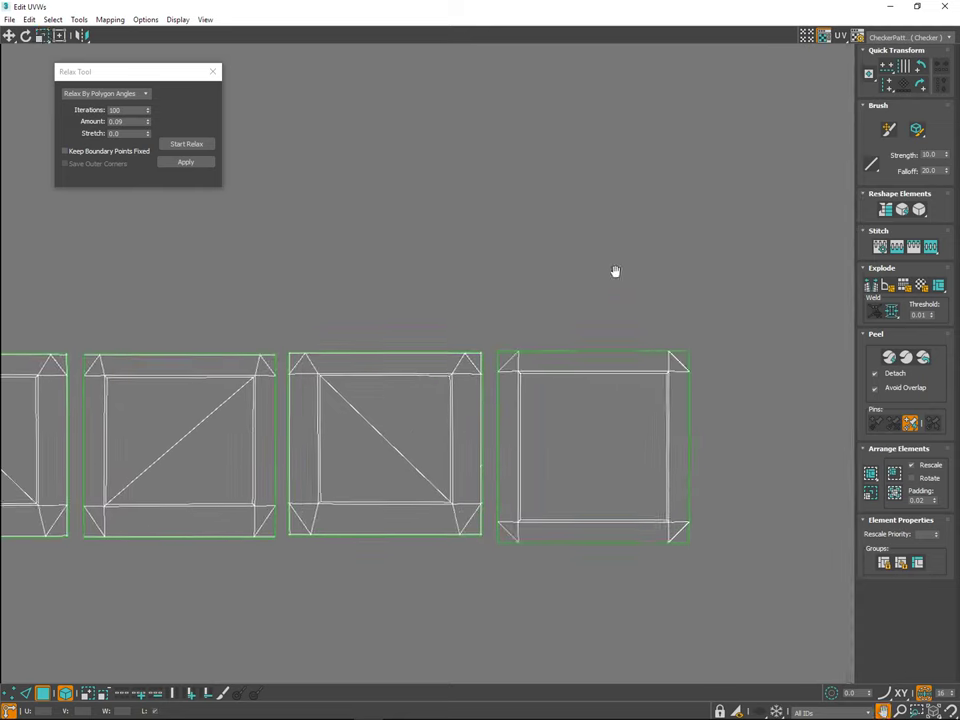
{"action": "middle_click_drag", "start_coordinate": [583, 361], "coordinate": [592, 328], "text": "ctrl+alt"}
{"action": "middle_click_drag", "start_coordinate": [523, 401], "coordinate": [546, 403], "text": "ctrl+alt"}
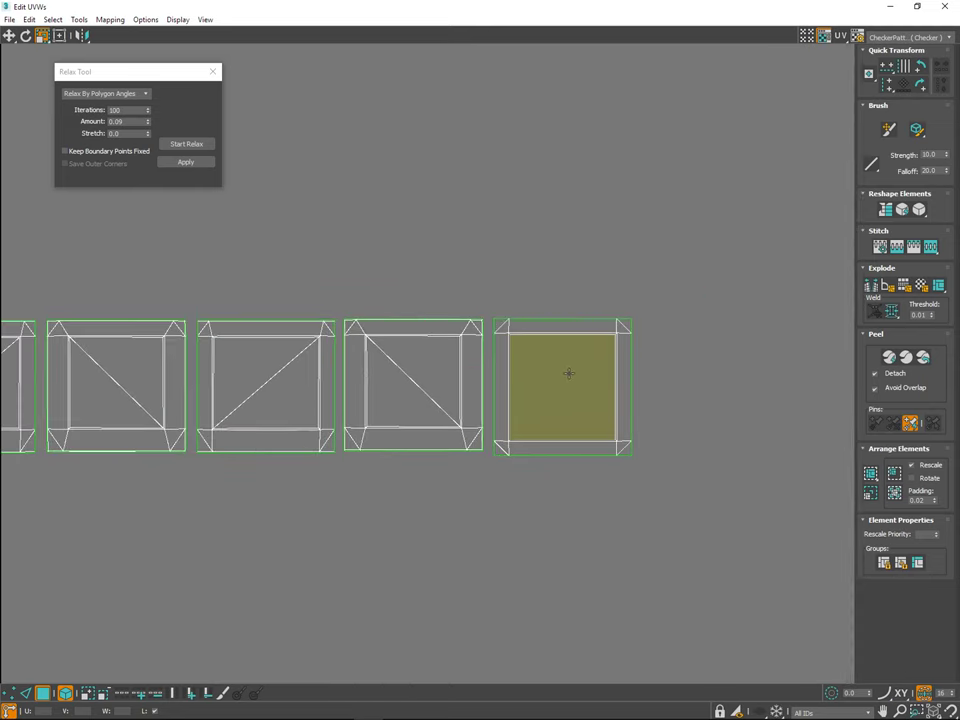
{"action": "left_click", "coordinate": [570, 375]}
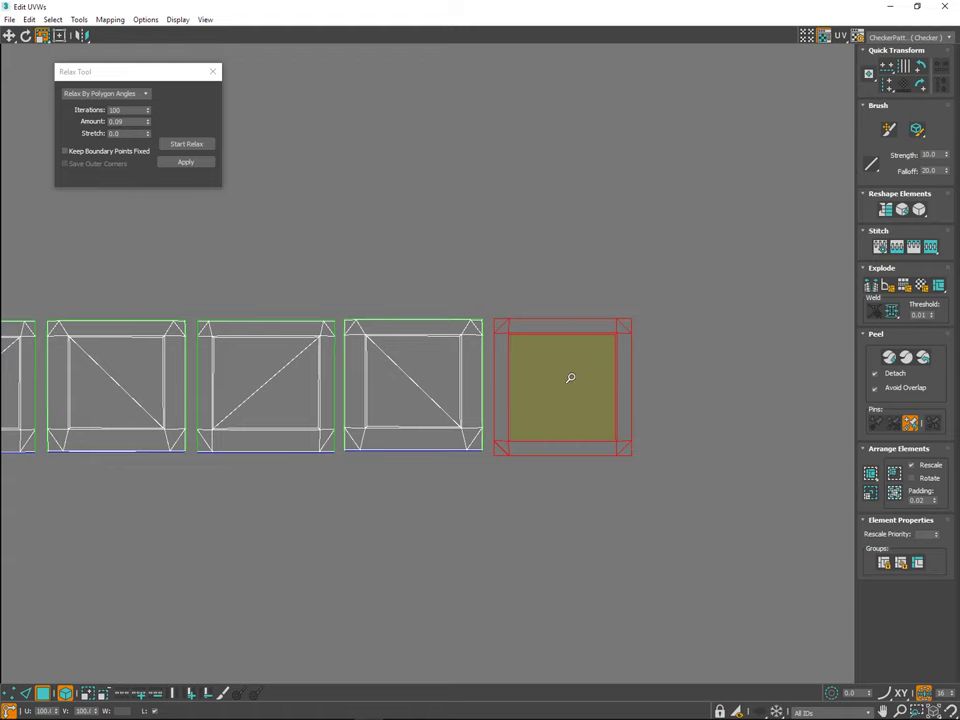
{"action": "key", "text": "ctrl+z"}
{"action": "middle_click_drag", "start_coordinate": [570, 378], "coordinate": [561, 288], "text": "ctrl+alt"}
{"action": "left_click_drag", "start_coordinate": [521, 371], "coordinate": [521, 376]}
{"action": "key", "text": "ctrl+z"}
{"action": "middle_click_drag", "start_coordinate": [531, 339], "coordinate": [511, 353]}
{"action": "middle_click_drag", "start_coordinate": [511, 353], "coordinate": [510, 332], "text": "ctrl+alt"}
{"action": "middle_click_drag", "start_coordinate": [538, 253], "coordinate": [490, 214]}
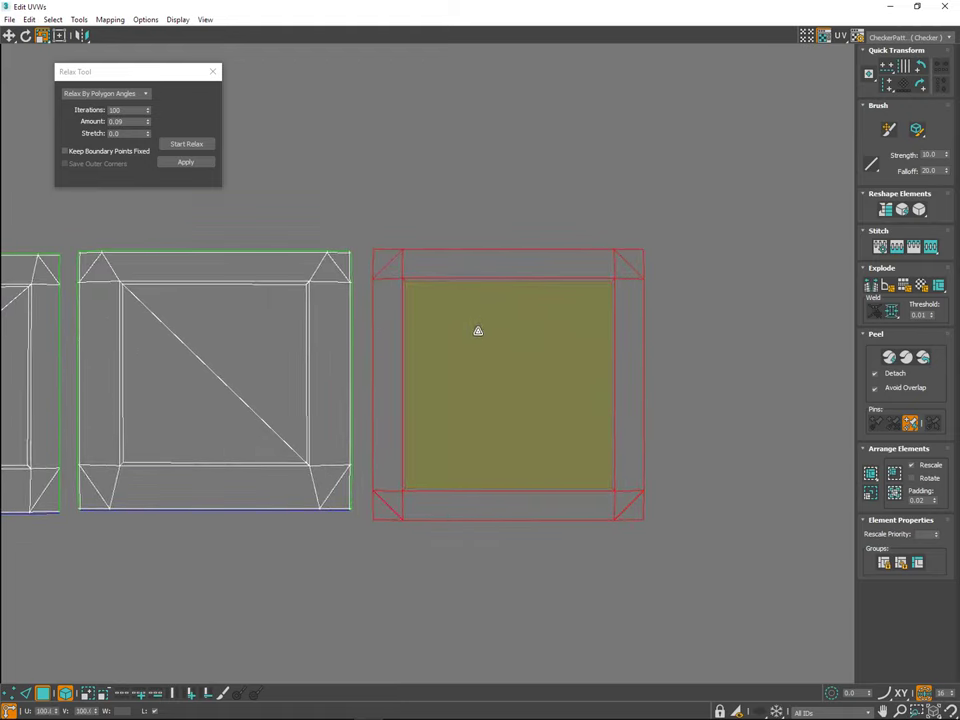
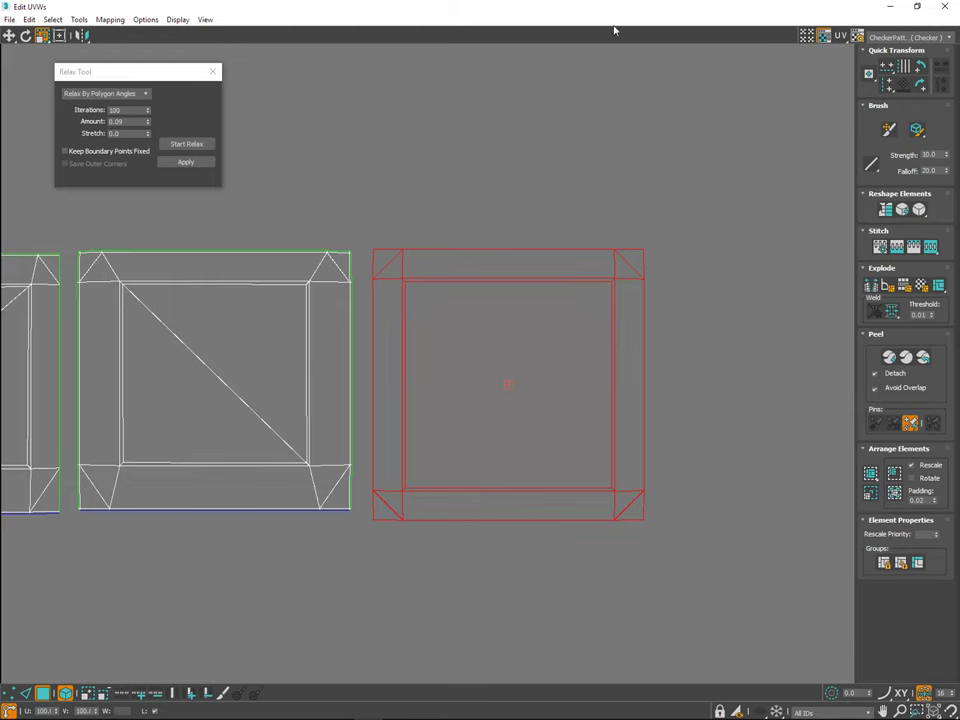
Step: Restore the smaller UV editor window, examine the checker pattern on the crate's sides, and select a narrow side polygon to locate its shell
{"action": "left_click_drag", "start_coordinate": [605, 9], "coordinate": [287, 167]}
{"action": "middle_click_drag", "start_coordinate": [567, 278], "coordinate": [482, 262]}
{"action": "middle_click_drag", "start_coordinate": [588, 274], "coordinate": [640, 250], "text": "alt"}
{"action": "middle_click_drag", "start_coordinate": [572, 375], "coordinate": [530, 295], "text": "ctrl+alt"}
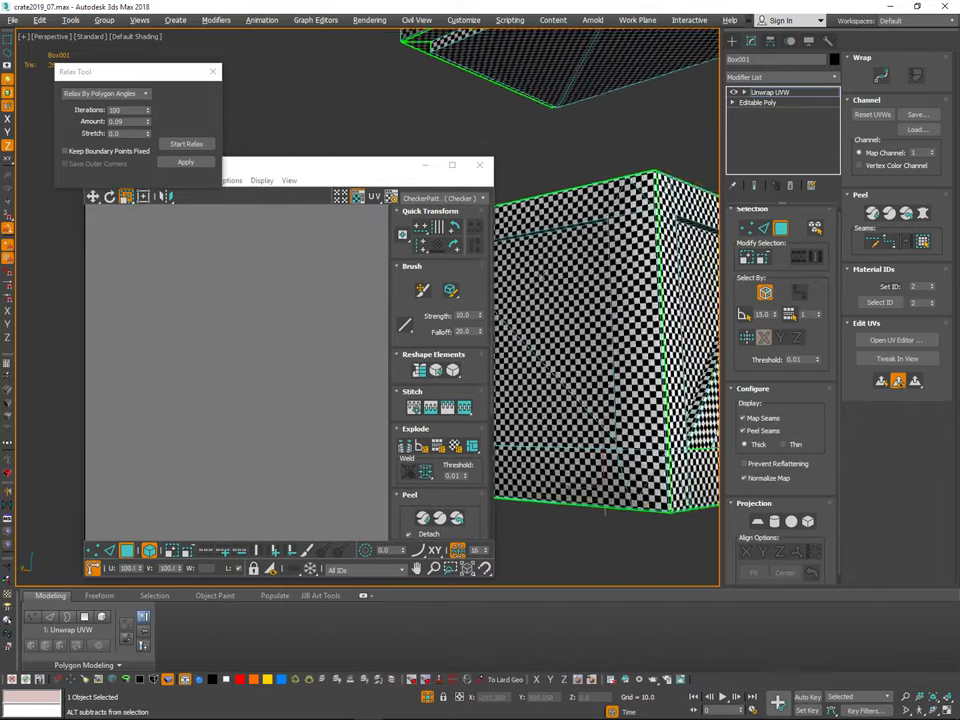
{"action": "middle_click_drag", "start_coordinate": [605, 510], "coordinate": [588, 535], "text": "alt"}
{"action": "middle_click_drag", "start_coordinate": [530, 300], "coordinate": [555, 400]}
{"action": "left_click", "coordinate": [558, 288]}
{"action": "middle_click_drag", "start_coordinate": [358, 380], "coordinate": [342, 490], "text": "ctrl+alt"}
{"action": "middle_click_drag", "start_coordinate": [362, 268], "coordinate": [311, 360]}
{"action": "middle_click_drag", "start_coordinate": [292, 402], "coordinate": [321, 295], "text": "ctrl+alt"}
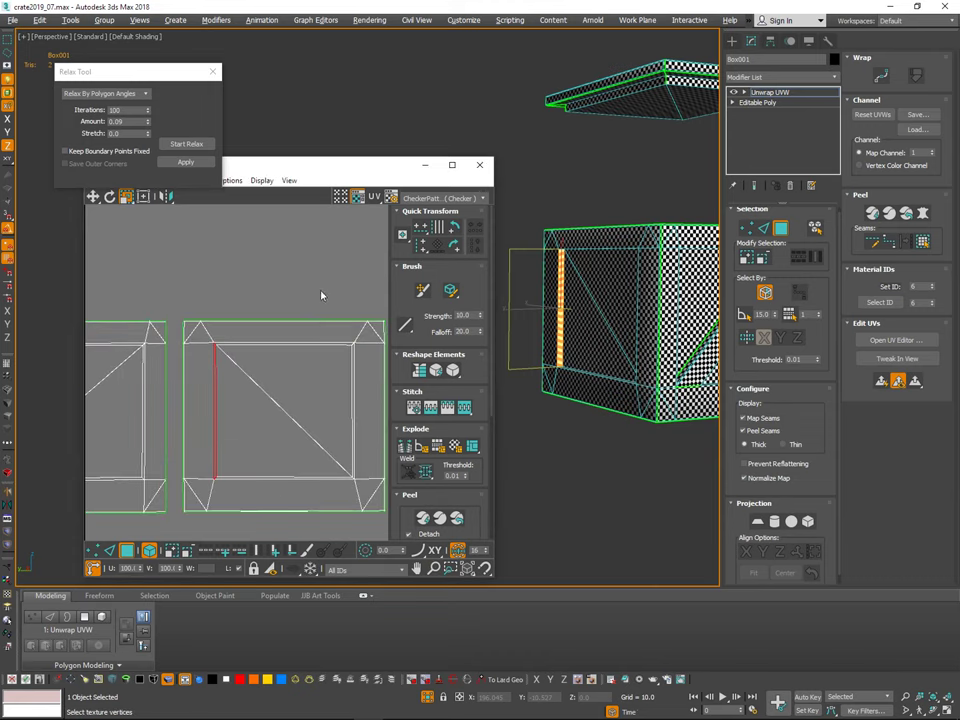
Step: Scale the inner panel of the second shell in the row down to about 95 percent
{"action": "middle_click_drag", "start_coordinate": [268, 391], "coordinate": [286, 407], "text": "ctrl+alt"}
{"action": "left_click", "coordinate": [275, 392]}
{"action": "left_click", "coordinate": [277, 329]}
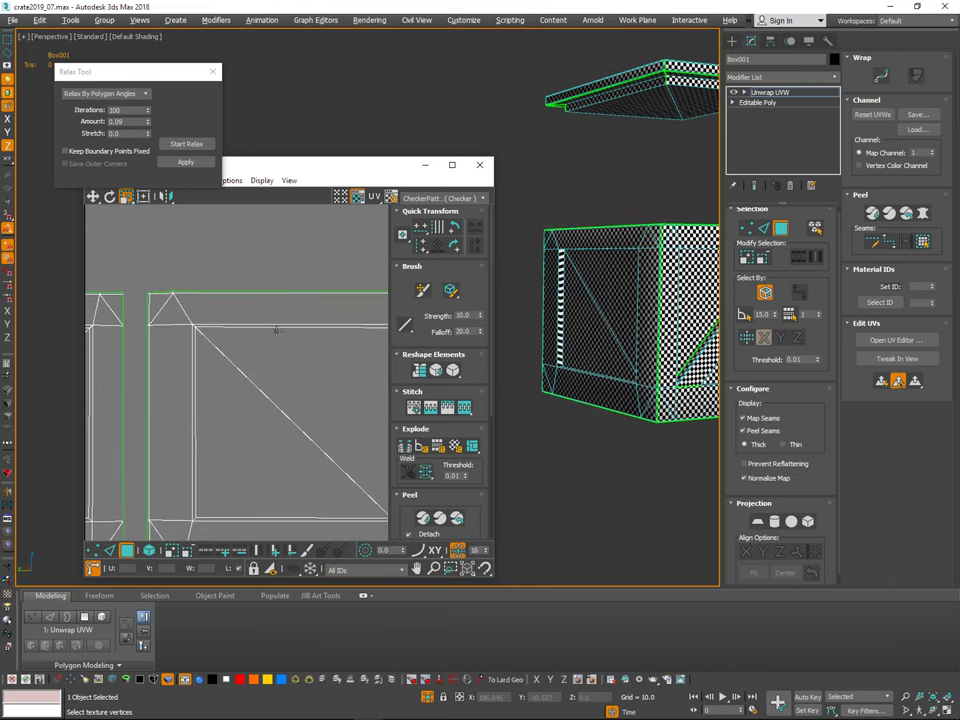
{"action": "left_click", "coordinate": [266, 388]}
{"action": "left_click", "coordinate": [263, 400], "text": "ctrl"}
{"action": "mouse_move", "coordinate": [283, 383]}
{"action": "left_mouse_down"}
{"action": "mouse_move", "coordinate": [282, 395]}
{"action": "mouse_move", "coordinate": [282, 385]}
{"action": "left_mouse_up"}
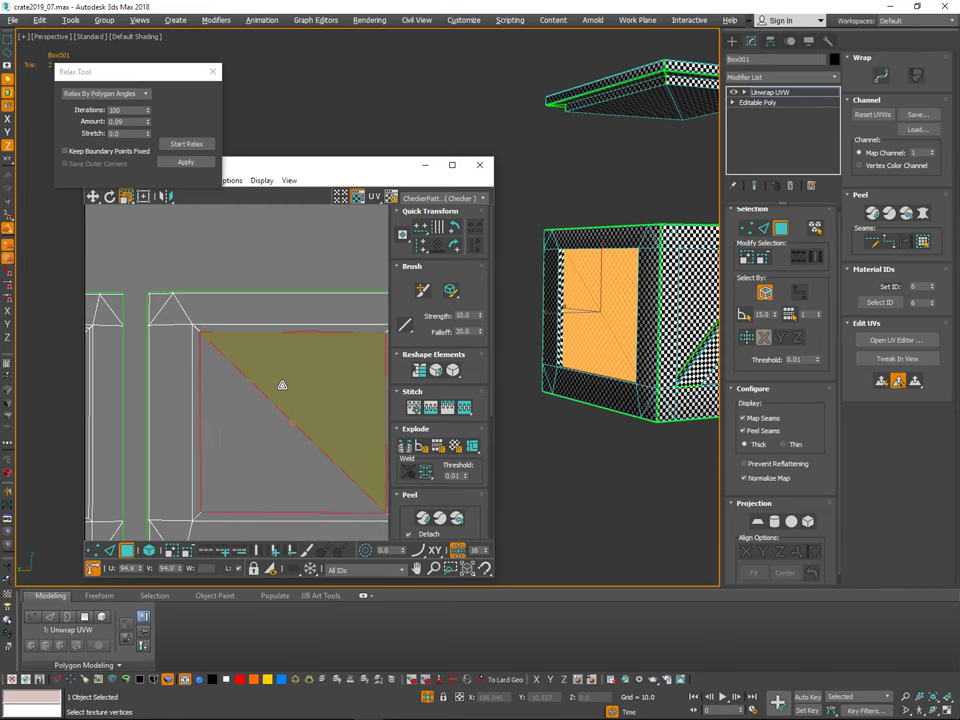
{"action": "middle_click_drag", "start_coordinate": [367, 405], "coordinate": [304, 381]}
{"action": "scroll", "coordinate": [304, 375], "scroll_direction": "down", "scroll_amount": 4}
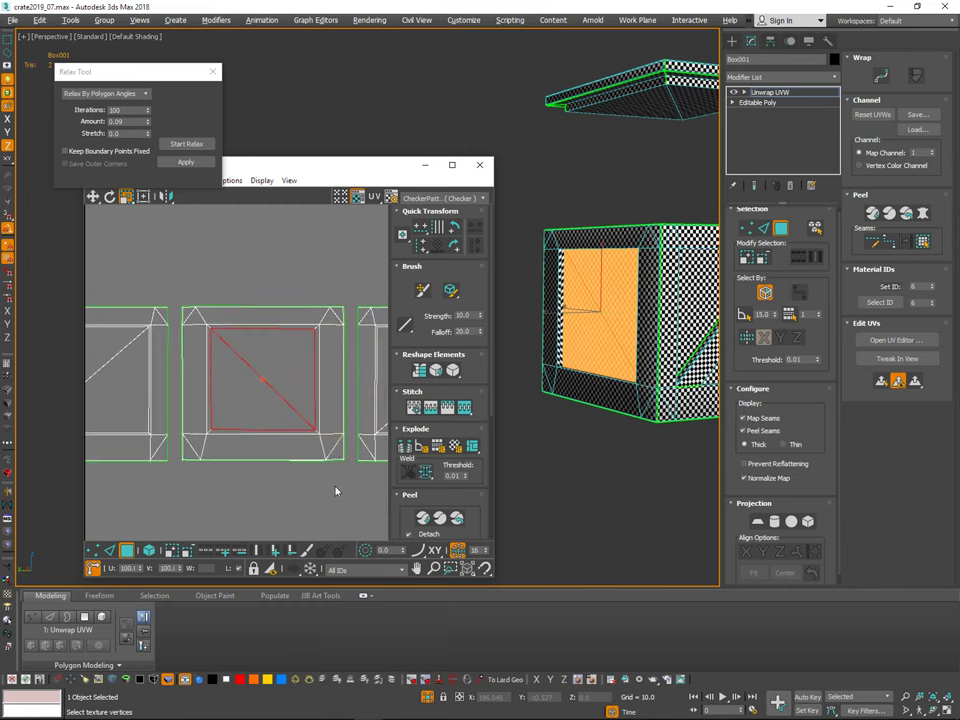
Step: Select both triangles of the third shell's inner panel and scale the panel down slightly
{"action": "middle_click_drag", "start_coordinate": [336, 491], "coordinate": [180, 489]}
{"action": "scroll", "coordinate": [281, 392], "scroll_direction": "up", "scroll_amount": 3}
{"action": "left_click", "coordinate": [270, 334]}
{"action": "left_click", "coordinate": [277, 345]}
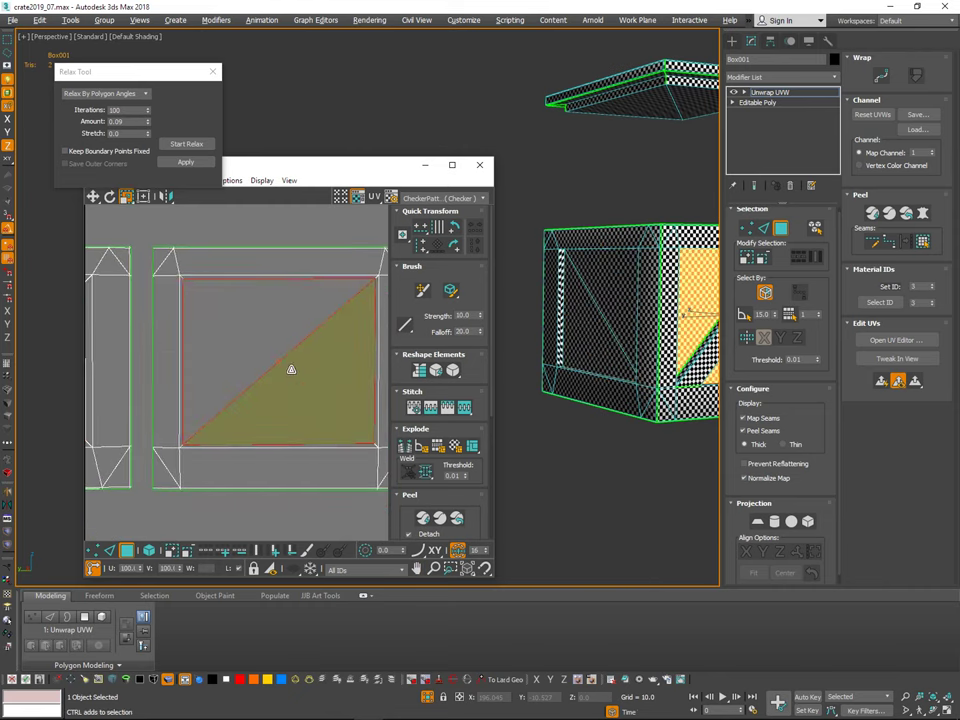
{"action": "left_click", "coordinate": [291, 371]}
{"action": "left_click", "coordinate": [276, 353]}
{"action": "left_click", "coordinate": [293, 332], "text": "ctrl"}
{"action": "left_click_drag", "start_coordinate": [293, 332], "coordinate": [293, 338]}
Step: Scale the inner panel of the fourth shell in the row down to about 94.5 percent
{"action": "scroll", "coordinate": [309, 357], "scroll_direction": "down", "scroll_amount": 2}
{"action": "middle_click_drag", "start_coordinate": [286, 377], "coordinate": [170, 430]}
{"action": "scroll", "coordinate": [375, 294], "scroll_direction": "down", "scroll_amount": 3}
{"action": "middle_click_drag", "start_coordinate": [300, 356], "coordinate": [220, 317]}
{"action": "scroll", "coordinate": [290, 312], "scroll_direction": "up", "scroll_amount": 3}
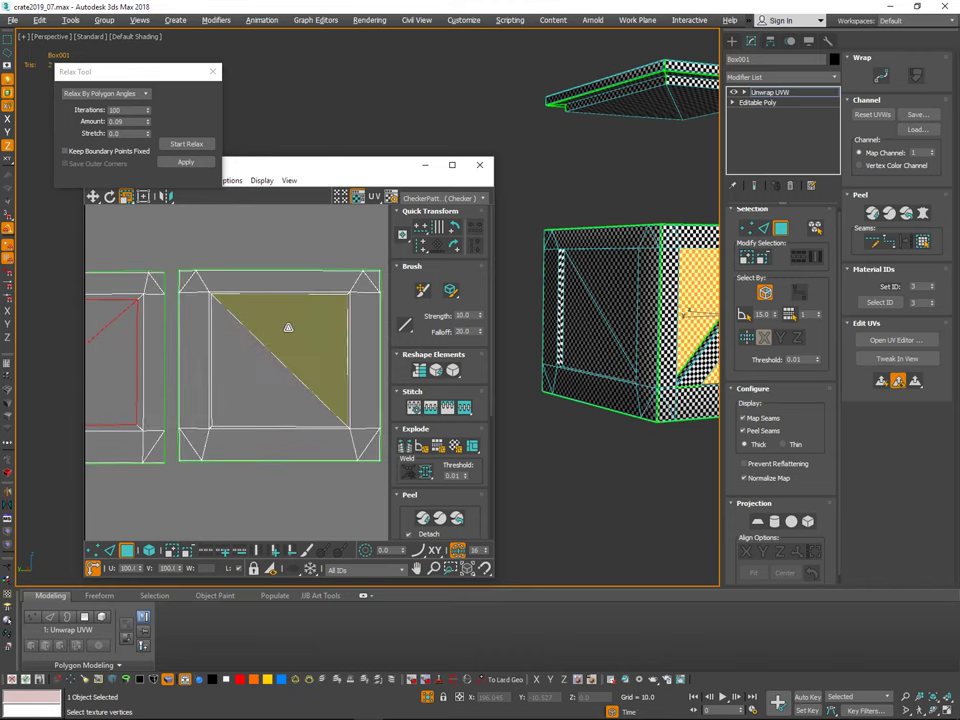
{"action": "left_click", "coordinate": [265, 363]}
{"action": "left_click_drag", "start_coordinate": [290, 333], "coordinate": [293, 335]}
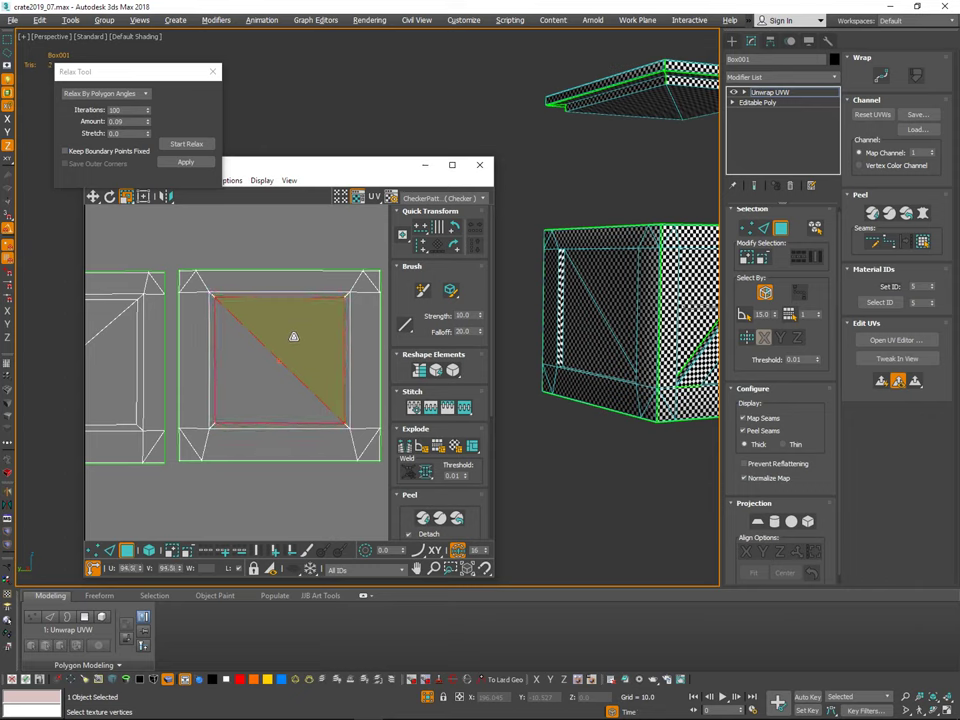
Step: Check the inner panel of the fifth shell and scale the first shell's inner panel down to about 94 percent
{"action": "scroll", "coordinate": [306, 334], "scroll_direction": "down", "scroll_amount": 4}
{"action": "middle_click_drag", "start_coordinate": [302, 401], "coordinate": [155, 473]}
{"action": "middle_click_drag", "start_coordinate": [256, 456], "coordinate": [336, 448]}
{"action": "scroll", "coordinate": [321, 387], "scroll_direction": "up", "scroll_amount": 3}
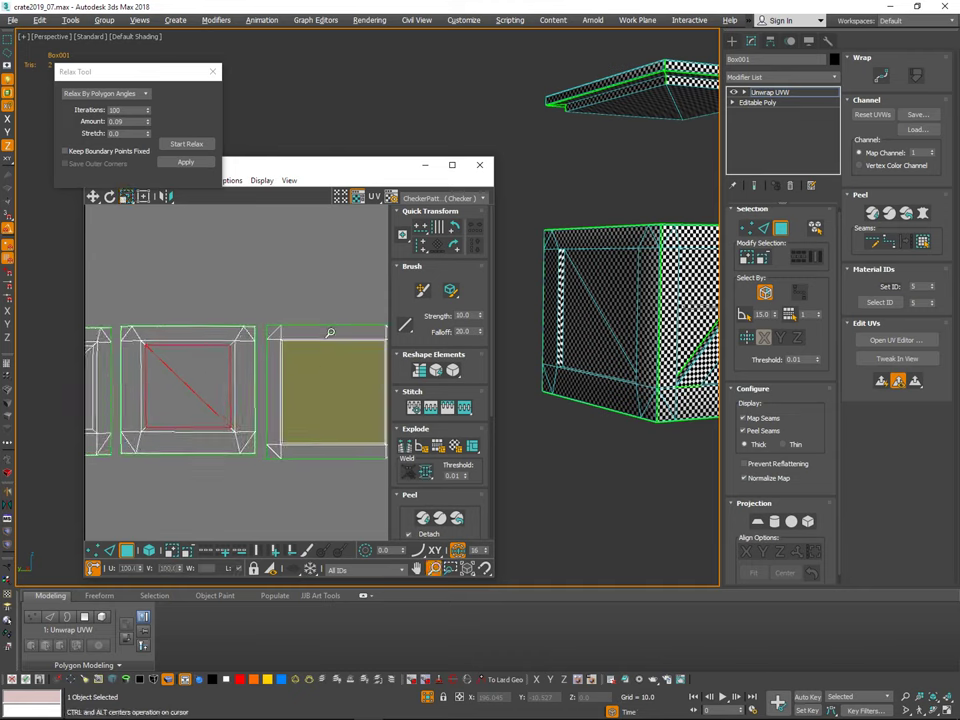
{"action": "left_click", "coordinate": [325, 378]}
{"action": "middle_click_drag", "start_coordinate": [307, 376], "coordinate": [504, 376]}
{"action": "scroll", "coordinate": [345, 350], "scroll_direction": "down", "scroll_amount": 4}
{"action": "left_click", "coordinate": [274, 345]}
{"action": "scroll", "coordinate": [272, 346], "scroll_direction": "up", "scroll_amount": 4}
{"action": "middle_click_drag", "start_coordinate": [216, 380], "coordinate": [367, 386]}
{"action": "scroll", "coordinate": [246, 336], "scroll_direction": "up", "scroll_amount": 3}
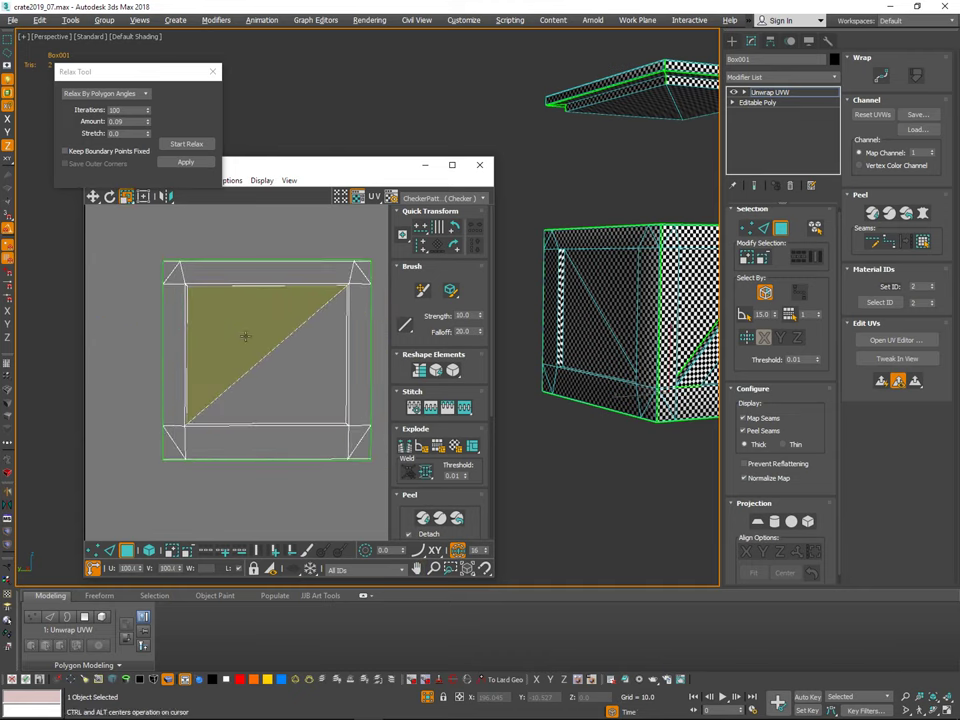
{"action": "left_click", "coordinate": [242, 368]}
{"action": "left_click_drag", "start_coordinate": [267, 341], "coordinate": [269, 345]}
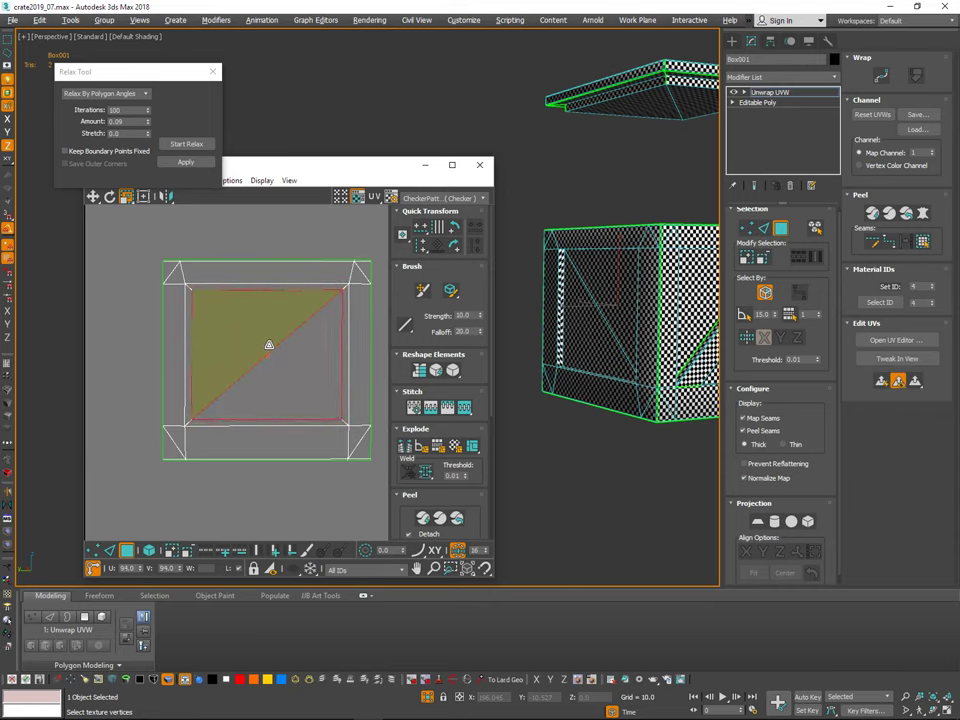
Step: Maximize the UV editor and move the row of five shells up to just below the other shells
{"action": "left_click", "coordinate": [379, 402]}
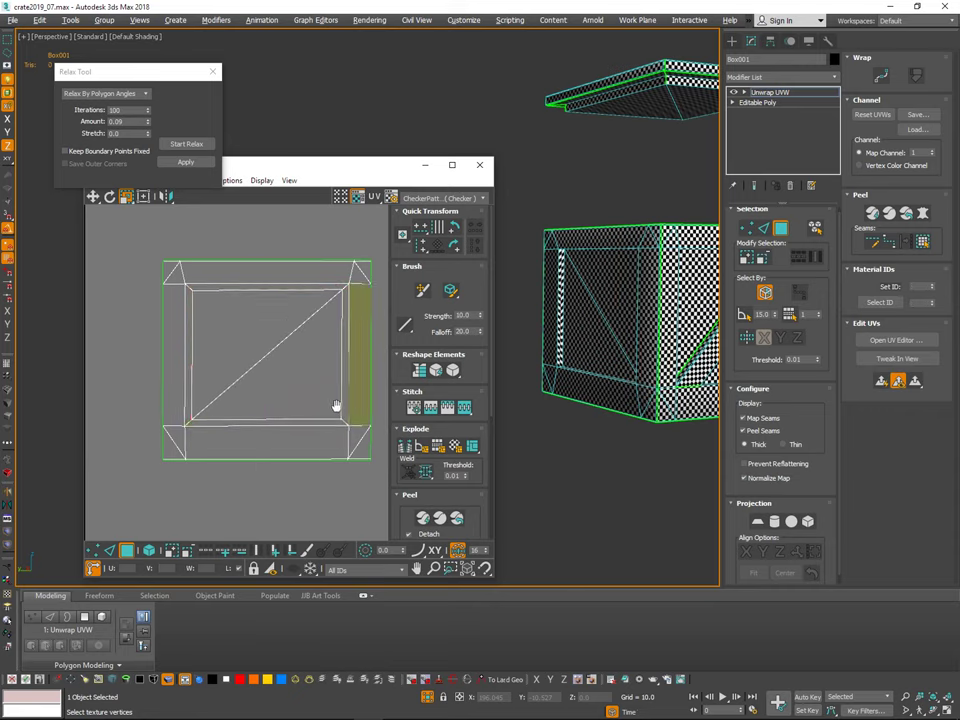
{"action": "middle_click_drag", "start_coordinate": [336, 407], "coordinate": [242, 398]}
{"action": "scroll", "coordinate": [242, 400], "scroll_direction": "down", "scroll_amount": 4}
{"action": "middle_click_drag", "start_coordinate": [336, 489], "coordinate": [244, 479]}
{"action": "left_click", "coordinate": [453, 167]}
{"action": "scroll", "coordinate": [268, 418], "scroll_direction": "down", "scroll_amount": 6}
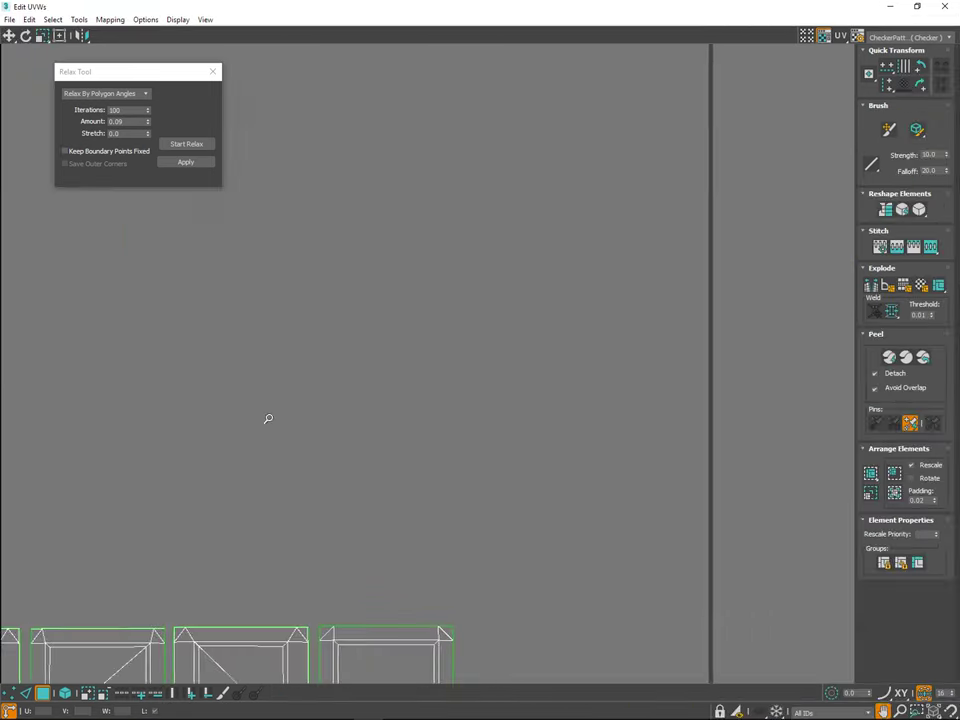
{"action": "middle_click_drag", "start_coordinate": [268, 418], "coordinate": [323, 342]}
{"action": "middle_click_drag", "start_coordinate": [506, 427], "coordinate": [570, 428]}
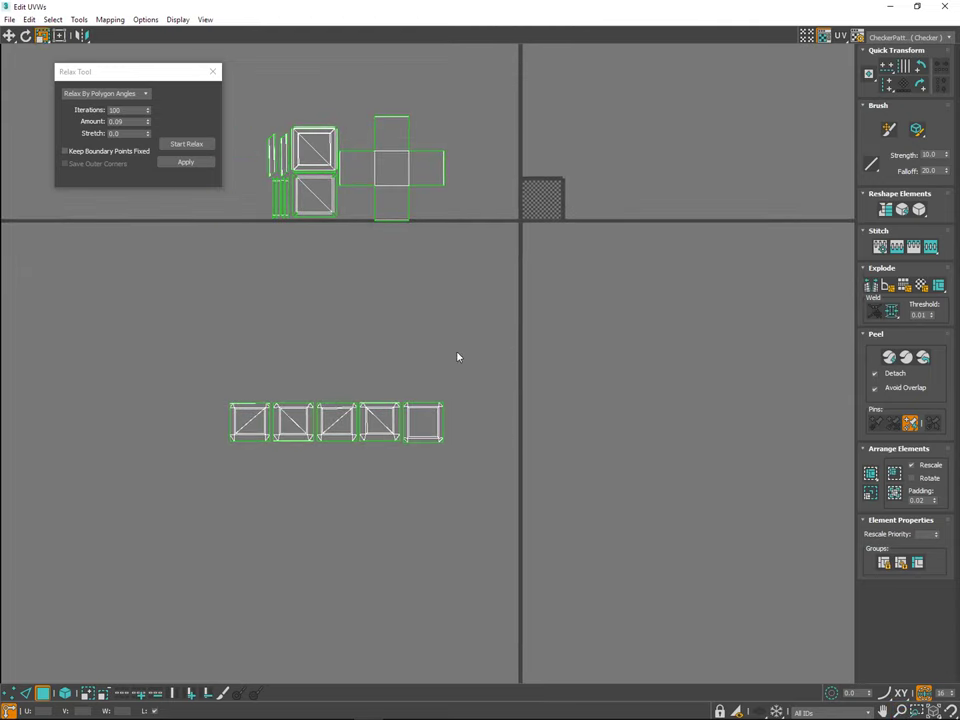
{"action": "left_click", "coordinate": [415, 411]}
{"action": "left_click_drag", "start_coordinate": [421, 421], "coordinate": [416, 255]}
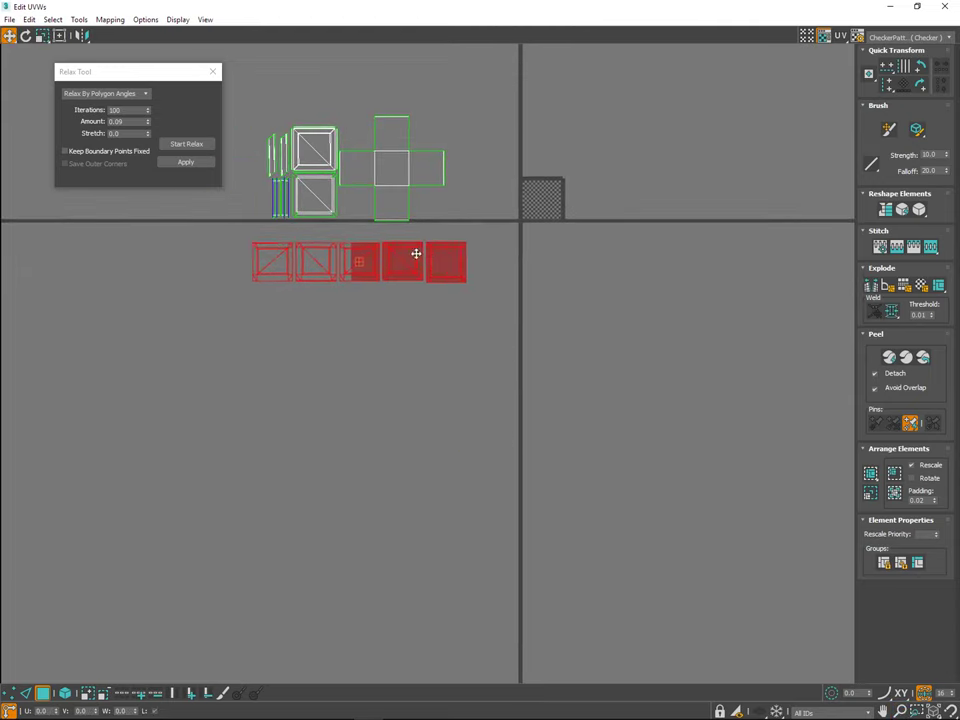
Step: Check the row up close, reselect all five shells and shift them slightly to the right
{"action": "scroll", "coordinate": [439, 313], "scroll_direction": "up", "scroll_amount": 5}
{"action": "left_click", "coordinate": [498, 420]}
{"action": "scroll", "coordinate": [506, 287], "scroll_direction": "up", "scroll_amount": 3}
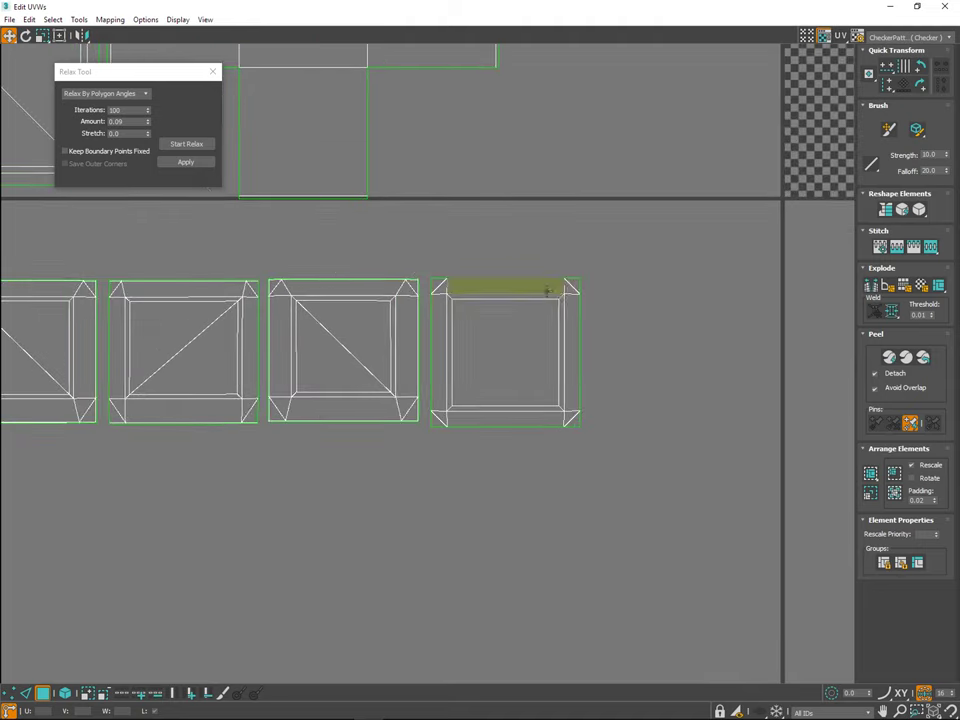
{"action": "scroll", "coordinate": [545, 286], "scroll_direction": "down", "scroll_amount": 4}
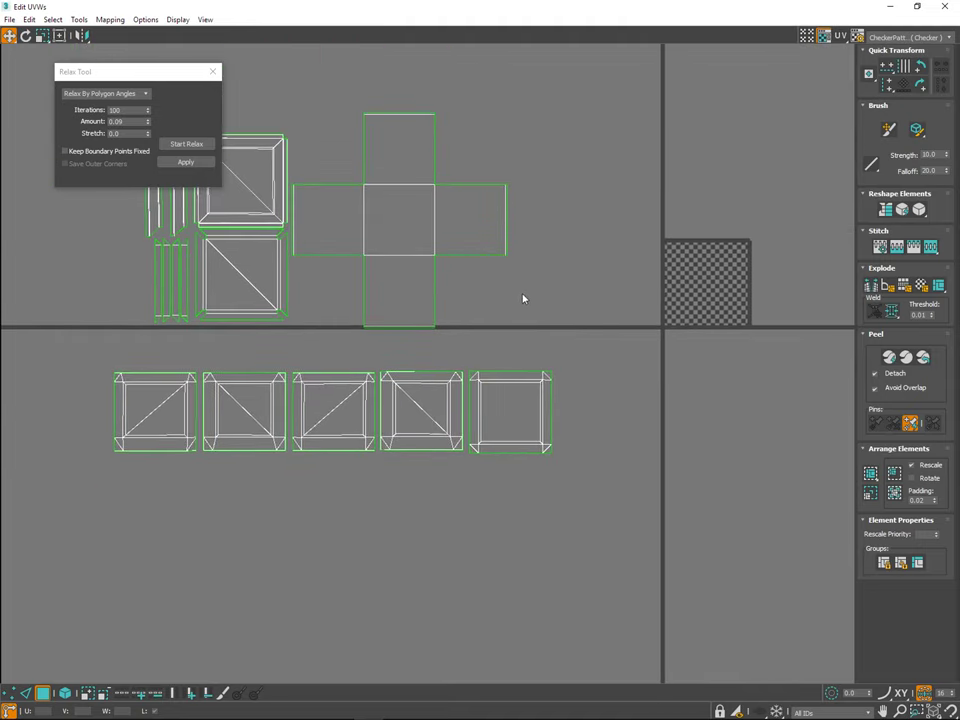
{"action": "left_click_drag", "start_coordinate": [595, 368], "coordinate": [91, 654]}
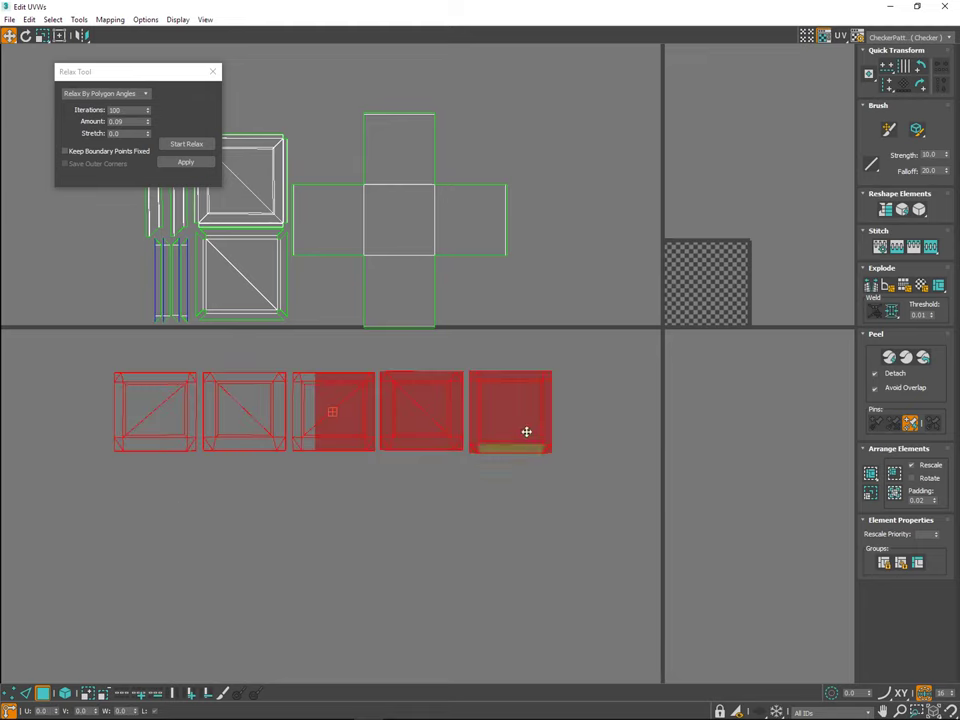
{"action": "left_click", "coordinate": [585, 351]}
{"action": "left_click_drag", "start_coordinate": [585, 351], "coordinate": [478, 482]}
{"action": "left_click", "coordinate": [604, 351]}
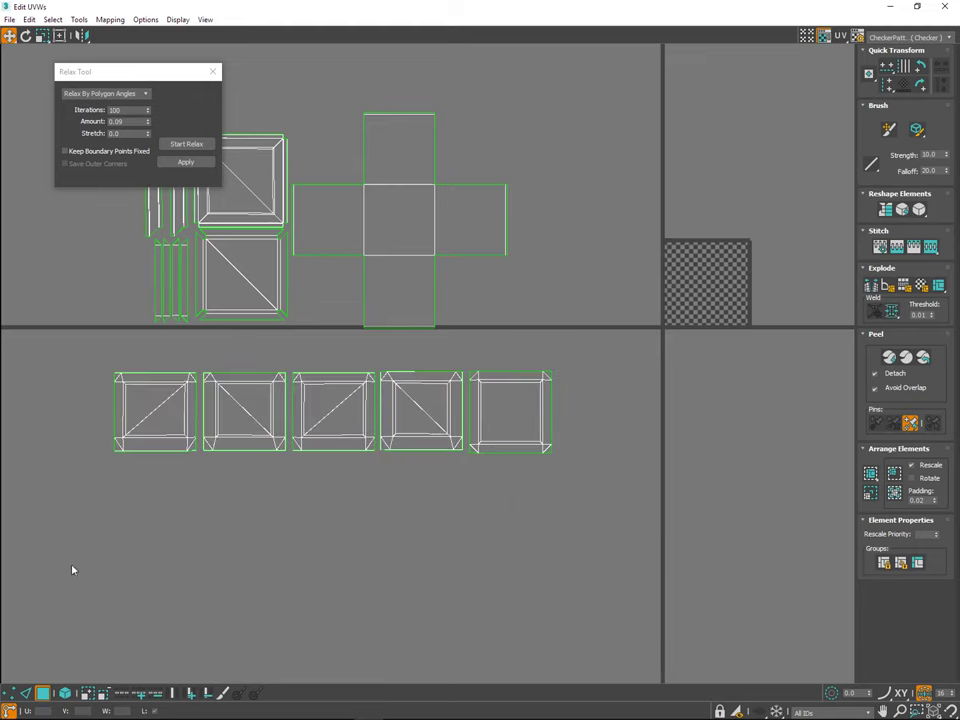
{"action": "left_click_drag", "start_coordinate": [604, 351], "coordinate": [72, 570]}
{"action": "left_click_drag", "start_coordinate": [418, 409], "coordinate": [458, 401]}
Step: Restore the UV editor to a smaller window beside the model and add the narrow diagonal-board strips to the shell selection
{"action": "left_click_drag", "start_coordinate": [550, 8], "coordinate": [139, 313]}
{"action": "middle_click_drag", "start_coordinate": [563, 310], "coordinate": [526, 354]}
{"action": "middle_click_drag", "start_coordinate": [146, 428], "coordinate": [263, 443]}
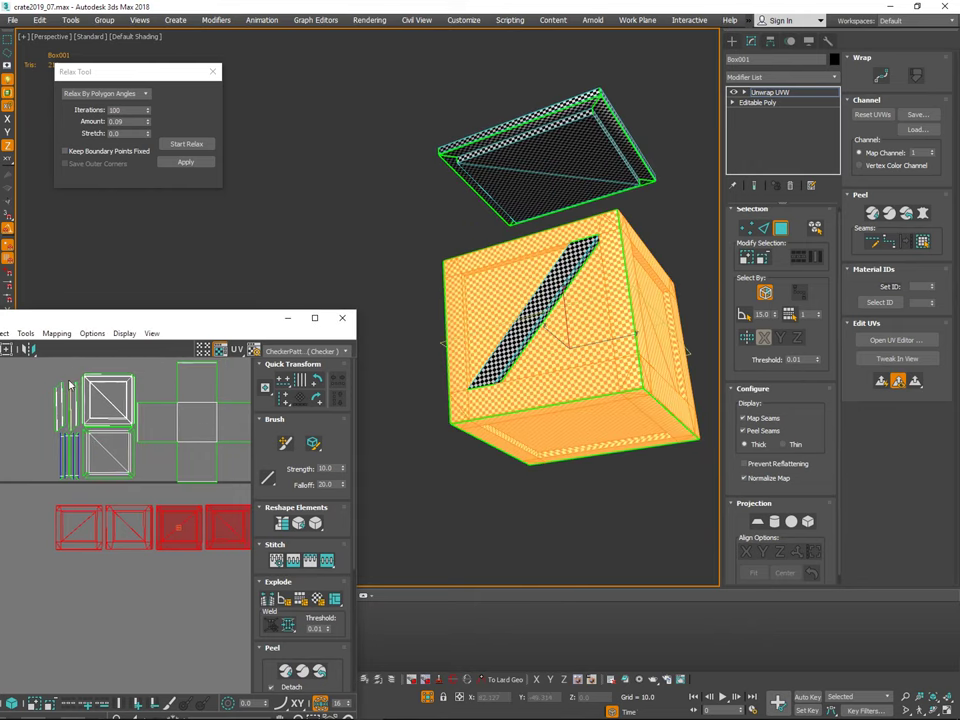
{"action": "left_click_drag", "start_coordinate": [67, 398], "coordinate": [71, 408], "text": "ctrl"}
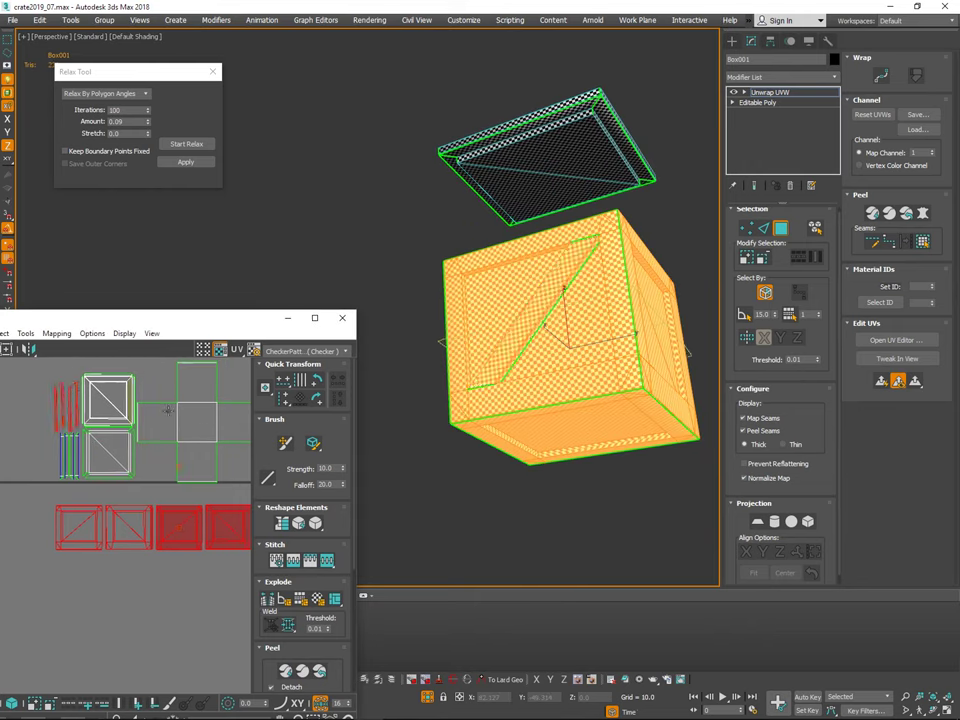
Step: Add the crate lid's overlapping square shells to the current selection
{"action": "middle_click_drag", "start_coordinate": [545, 405], "coordinate": [597, 459], "text": "alt"}
{"action": "left_click", "coordinate": [579, 212], "text": "ctrl"}
{"action": "key", "text": "ctrl+z"}
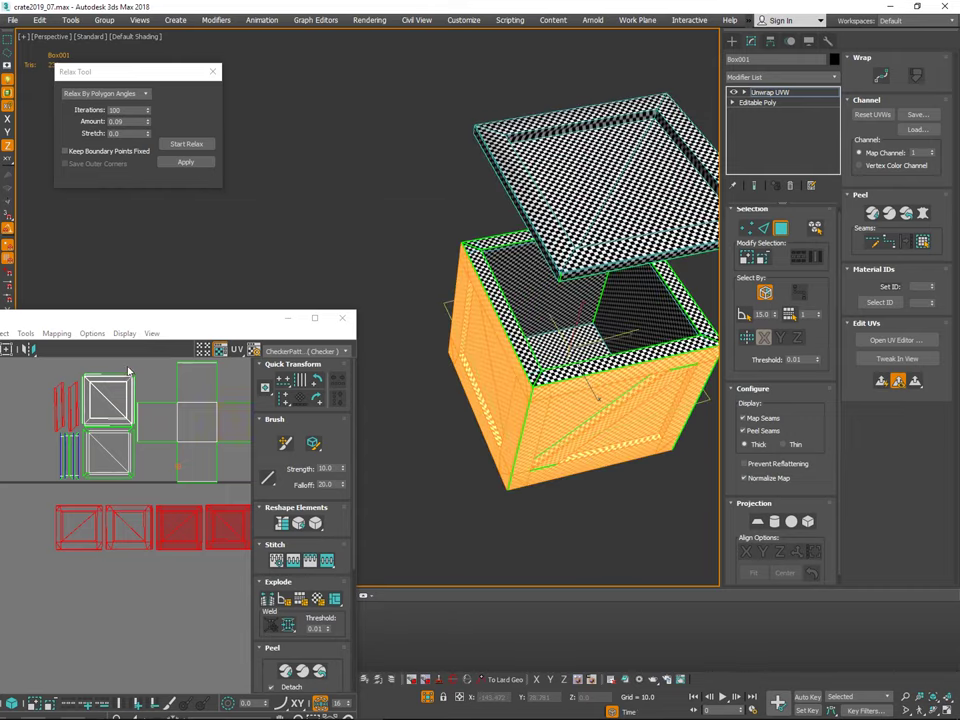
{"action": "scroll", "coordinate": [127, 369], "scroll_direction": "up", "scroll_amount": 1}
{"action": "left_click", "coordinate": [113, 408]}
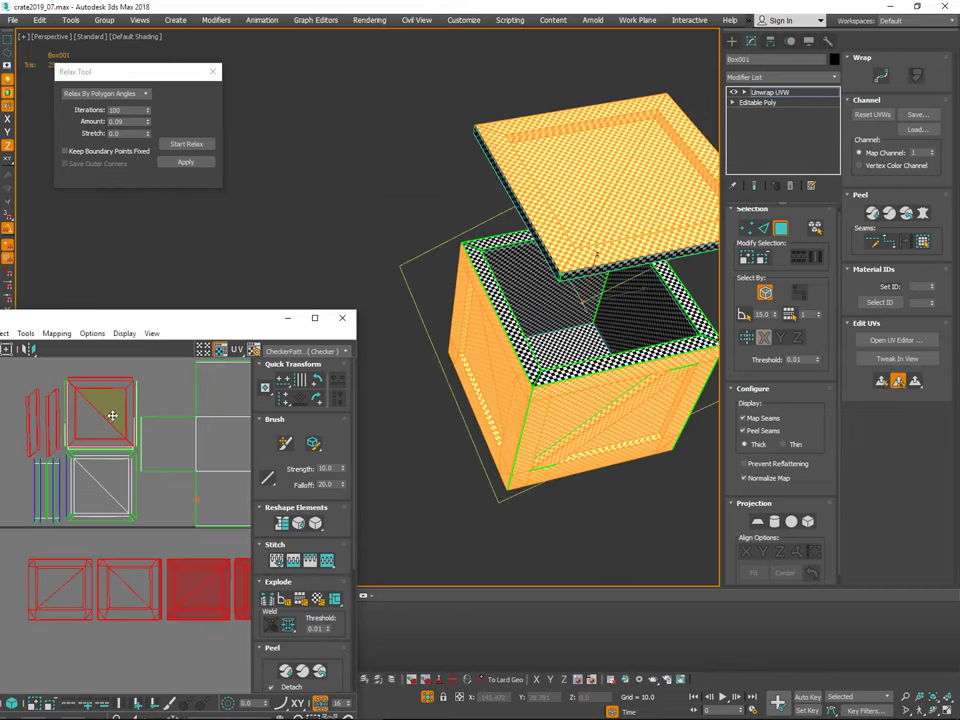
{"action": "left_click_drag", "start_coordinate": [127, 394], "coordinate": [142, 392], "text": "ctrl"}
Step: Move the selected row, strips and lid shells together away from the remaining shells onto the checker tile
{"action": "scroll", "coordinate": [143, 394], "scroll_direction": "down", "scroll_amount": 4}
{"action": "middle_click_drag", "start_coordinate": [162, 562], "coordinate": [100, 581]}
{"action": "left_click_drag", "start_coordinate": [127, 614], "coordinate": [247, 615]}
{"action": "middle_click_drag", "start_coordinate": [132, 595], "coordinate": [90, 605]}
{"action": "left_click_drag", "start_coordinate": [147, 530], "coordinate": [176, 493]}
{"action": "left_click", "coordinate": [192, 384]}
{"action": "left_click_drag", "start_coordinate": [182, 376], "coordinate": [132, 413]}
{"action": "left_click_drag", "start_coordinate": [197, 418], "coordinate": [185, 438]}
{"action": "middle_click_drag", "start_coordinate": [186, 437], "coordinate": [154, 446]}
{"action": "scroll", "coordinate": [156, 446], "scroll_direction": "down", "scroll_amount": 2}
{"action": "left_click", "coordinate": [227, 469]}
{"action": "left_click_drag", "start_coordinate": [125, 508], "coordinate": [96, 515]}
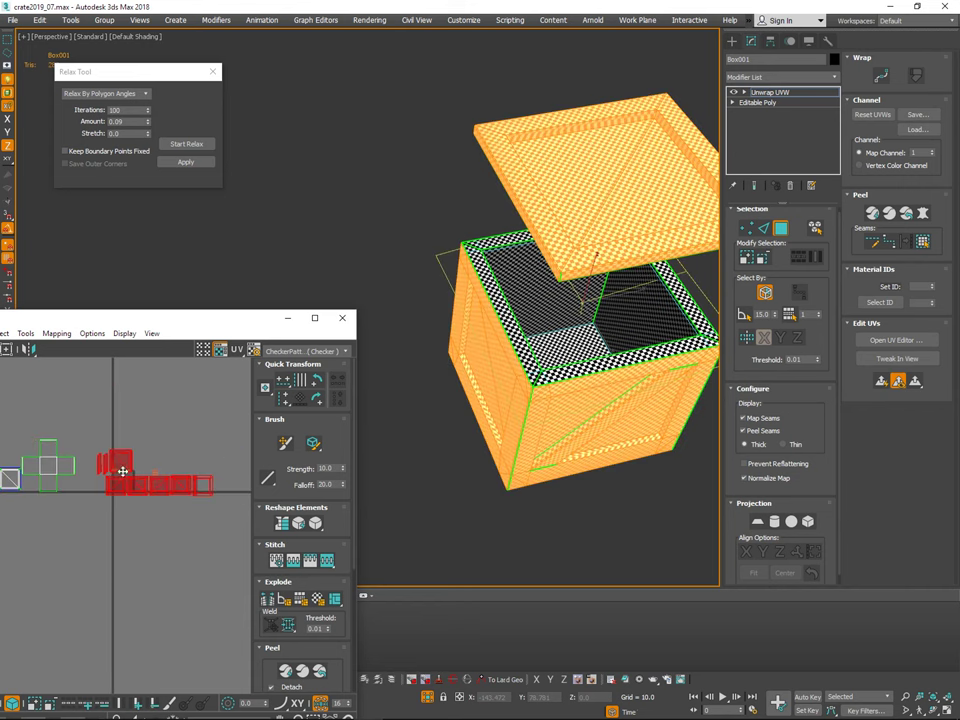
Step: Try relaxing the moved shells by polygon angles, undo it and clear the selection
{"action": "left_click", "coordinate": [197, 146]}
{"action": "left_click", "coordinate": [198, 146]}
{"action": "left_click", "coordinate": [157, 394]}
{"action": "scroll", "coordinate": [147, 387], "scroll_direction": "up", "scroll_amount": 3}
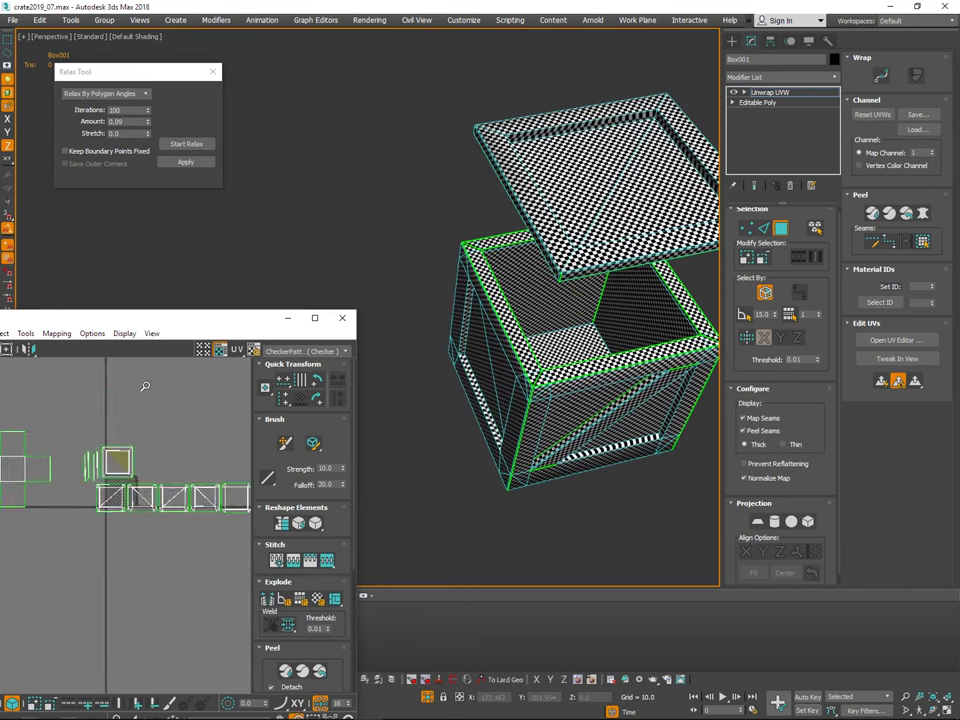
{"action": "key", "text": "ctrl+z"}
{"action": "key", "text": "ctrl+z"}
{"action": "left_click", "coordinate": [179, 421]}
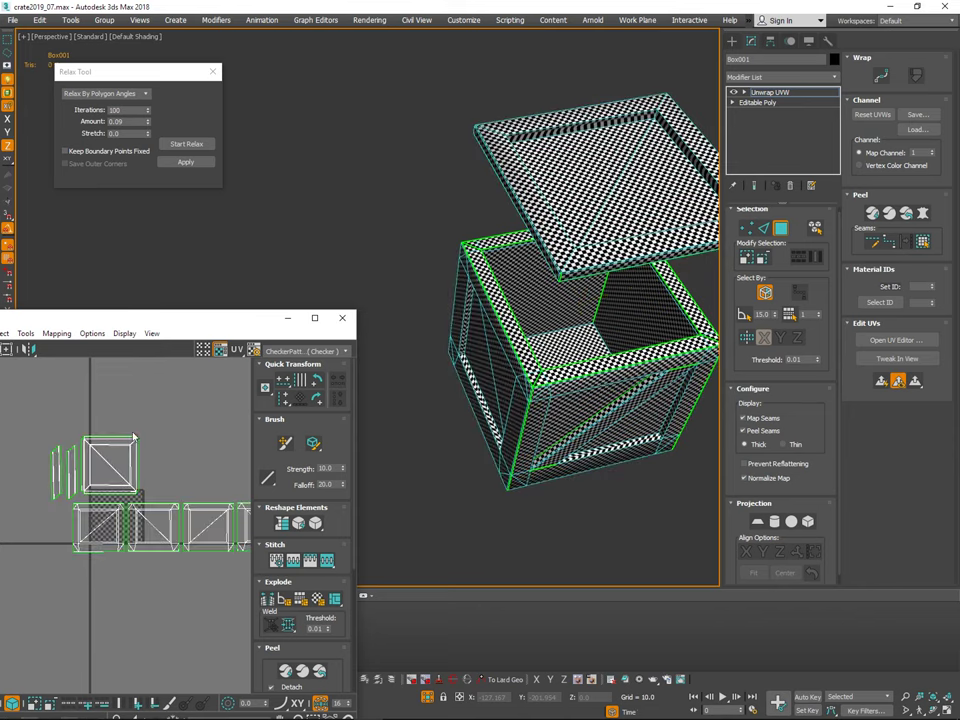
Step: Select the lid's square shells and examine the checker pattern on the lid from several angles
{"action": "scroll", "coordinate": [131, 434], "scroll_direction": "up", "scroll_amount": 2}
{"action": "left_click", "coordinate": [129, 456]}
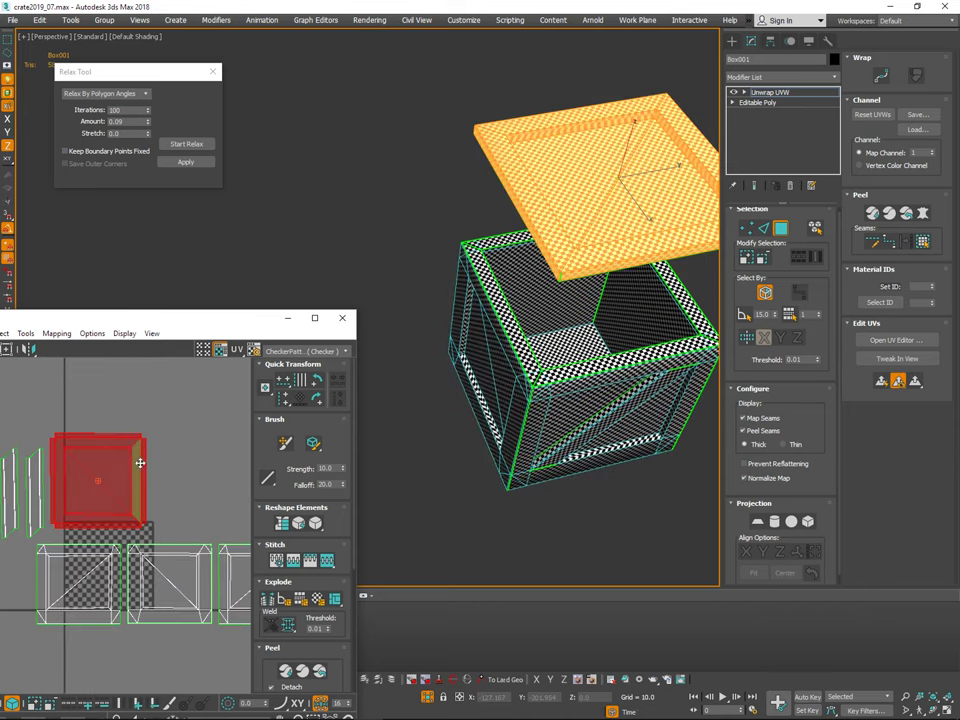
{"action": "middle_click_drag", "start_coordinate": [642, 256], "coordinate": [530, 266]}
{"action": "middle_click_drag", "start_coordinate": [530, 266], "coordinate": [571, 280], "text": "alt"}
{"action": "scroll", "coordinate": [550, 262], "scroll_direction": "up", "scroll_amount": 4}
{"action": "scroll", "coordinate": [564, 225], "scroll_direction": "down", "scroll_amount": 6}
{"action": "scroll", "coordinate": [575, 200], "scroll_direction": "up", "scroll_amount": 6}
{"action": "scroll", "coordinate": [576, 200], "scroll_direction": "down", "scroll_amount": 1}
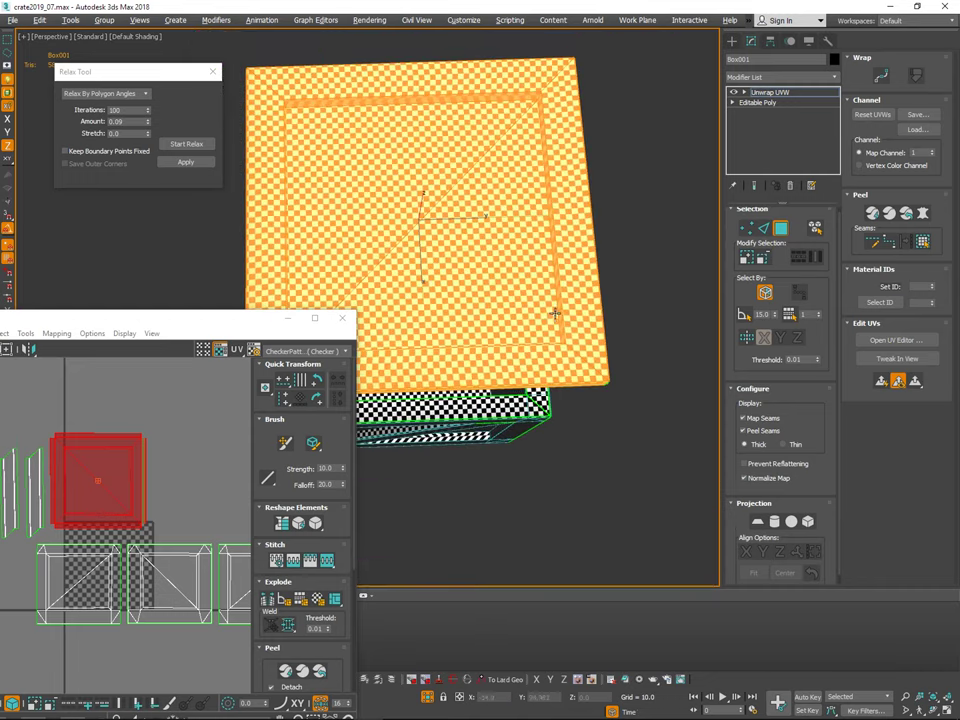
{"action": "mouse_move", "coordinate": [556, 331]}
{"action": "middle_mouse_down", "text": "alt"}
{"action": "mouse_move", "coordinate": [553, 258]}
{"action": "mouse_move", "coordinate": [546, 325]}
{"action": "middle_mouse_up", "text": "alt"}
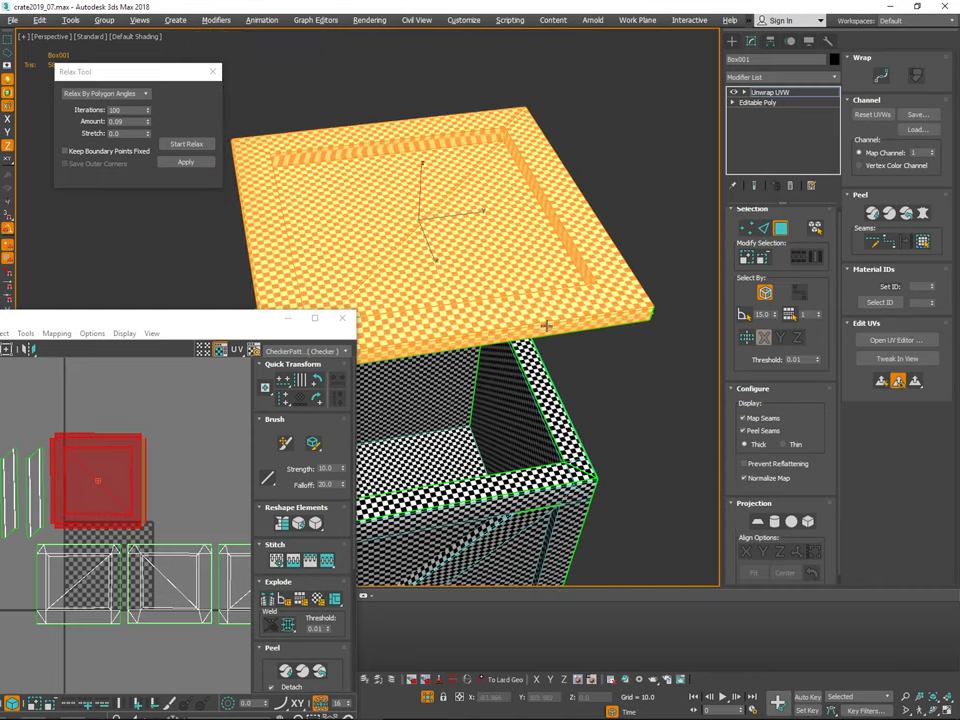
Step: Clear the lid selection and select all UV shells of the crate
{"action": "scroll", "coordinate": [199, 458], "scroll_direction": "down", "scroll_amount": 2}
{"action": "mouse_move", "coordinate": [170, 480]}
{"action": "middle_mouse_down"}
{"action": "mouse_move", "coordinate": [199, 460]}
{"action": "mouse_move", "coordinate": [161, 489]}
{"action": "middle_mouse_up"}
{"action": "left_click", "coordinate": [201, 427]}
{"action": "scroll", "coordinate": [161, 490], "scroll_direction": "down", "scroll_amount": 3}
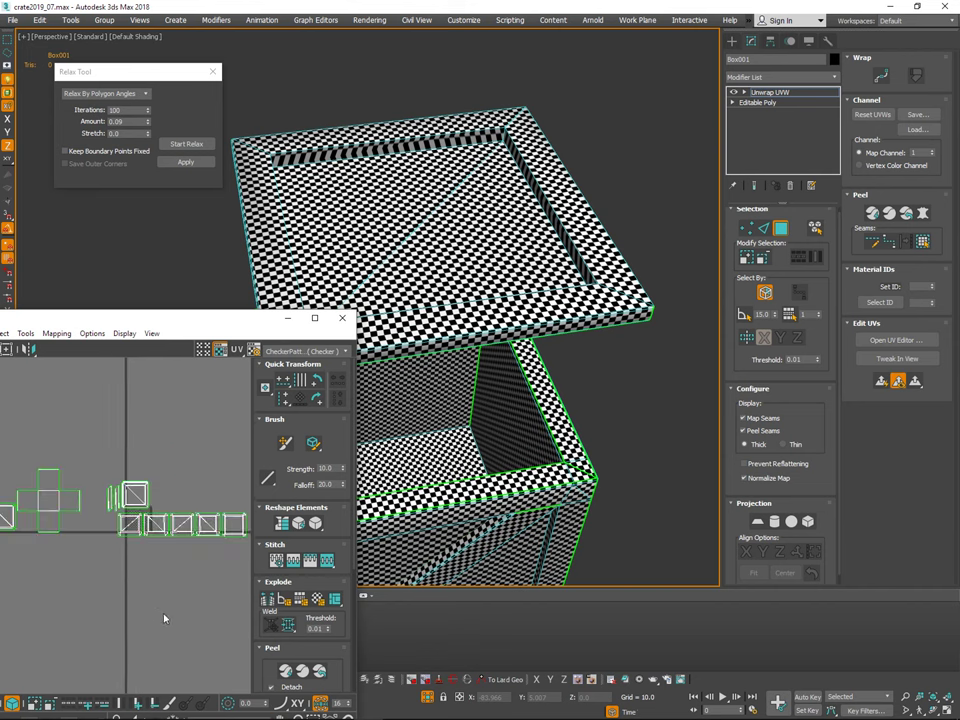
{"action": "scroll", "coordinate": [193, 480], "scroll_direction": "down", "scroll_amount": 4}
{"action": "middle_click_drag", "start_coordinate": [247, 440], "coordinate": [204, 467]}
{"action": "key", "text": "ctrl+a"}
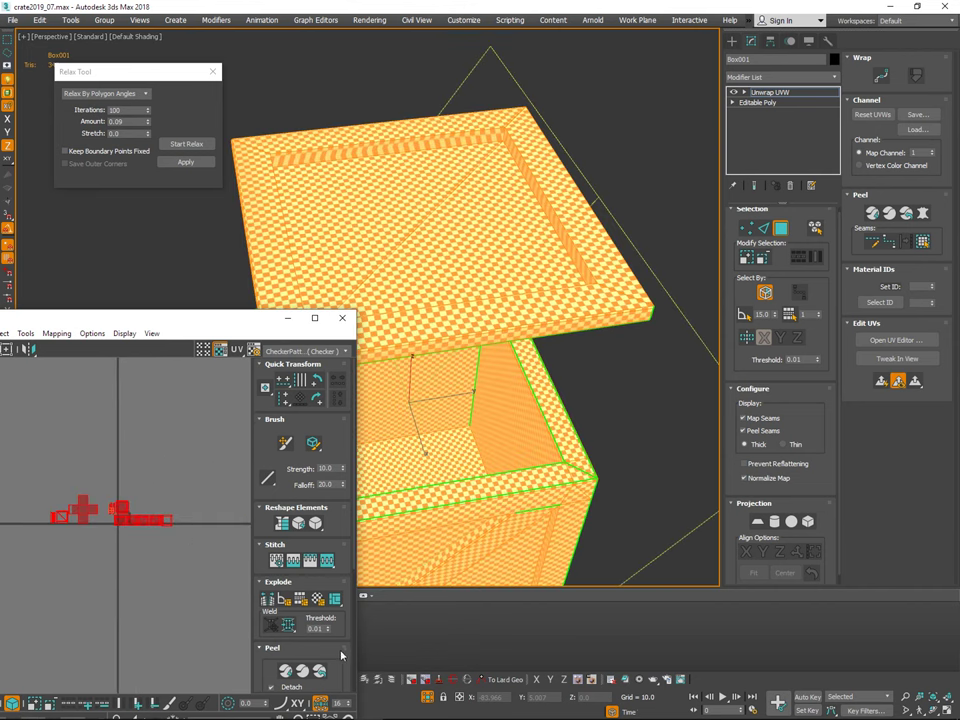
Step: Try packing all shells into the UV tile with rescaling on and 0.02 padding, and undo the packing
{"action": "scroll", "coordinate": [341, 655], "scroll_direction": "down", "scroll_amount": 5}
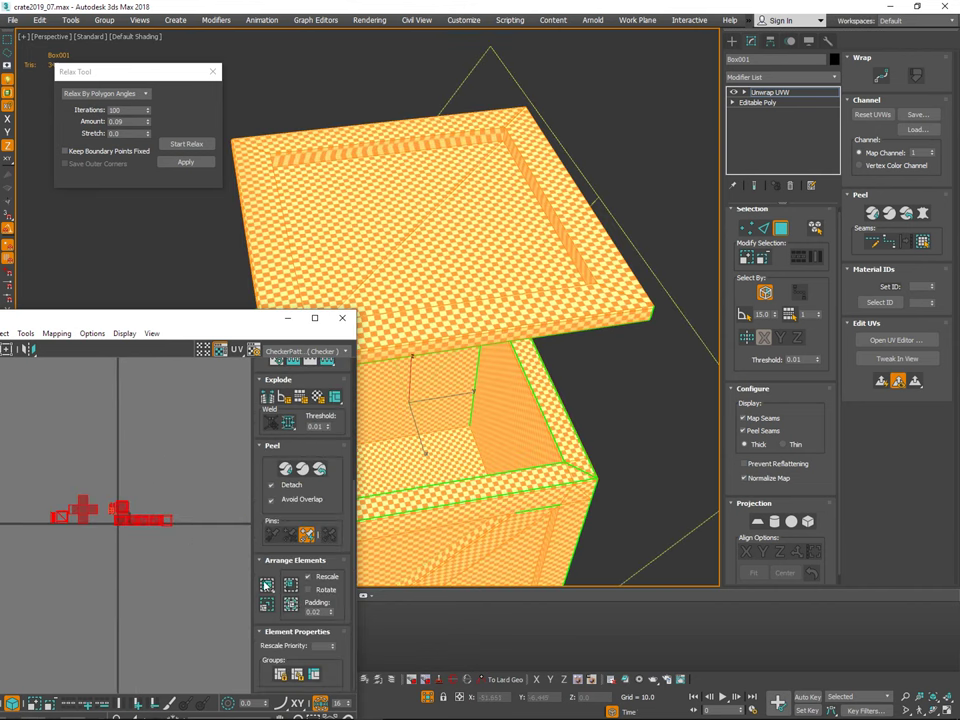
{"action": "left_click", "coordinate": [266, 584]}
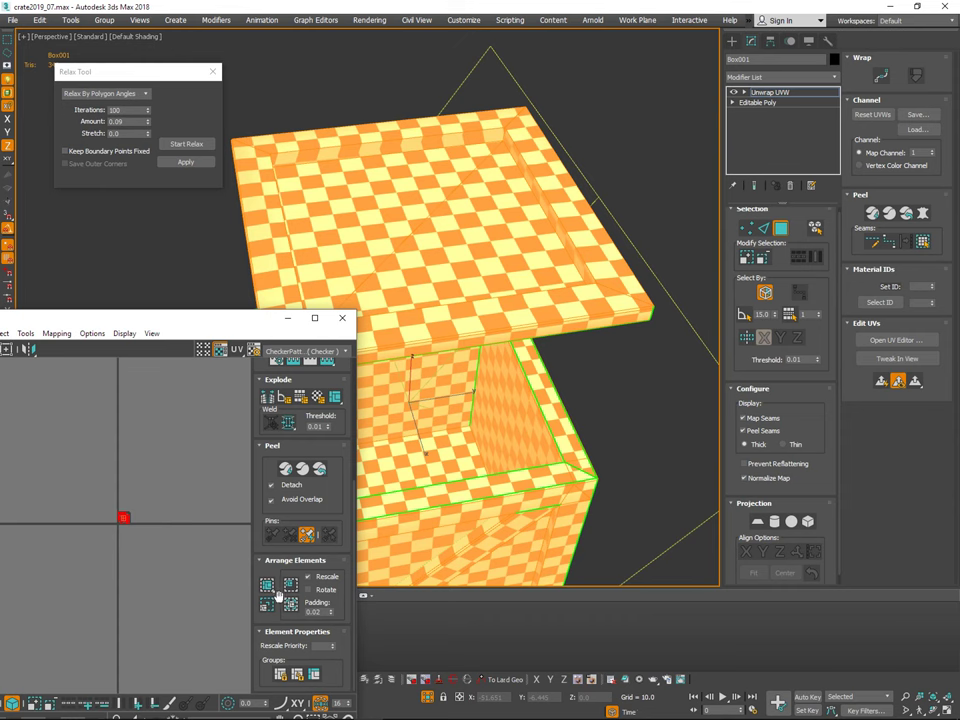
{"action": "key", "text": "ctrl+z"}
Step: Try Pack Normalize on all the selected shells and undo it
{"action": "scroll", "coordinate": [189, 541], "scroll_direction": "up", "scroll_amount": 3}
{"action": "mouse_move", "coordinate": [189, 541]}
{"action": "middle_mouse_down"}
{"action": "mouse_move", "coordinate": [148, 531]}
{"action": "mouse_move", "coordinate": [199, 534]}
{"action": "middle_mouse_up"}
{"action": "scroll", "coordinate": [199, 534], "scroll_direction": "up", "scroll_amount": 2}
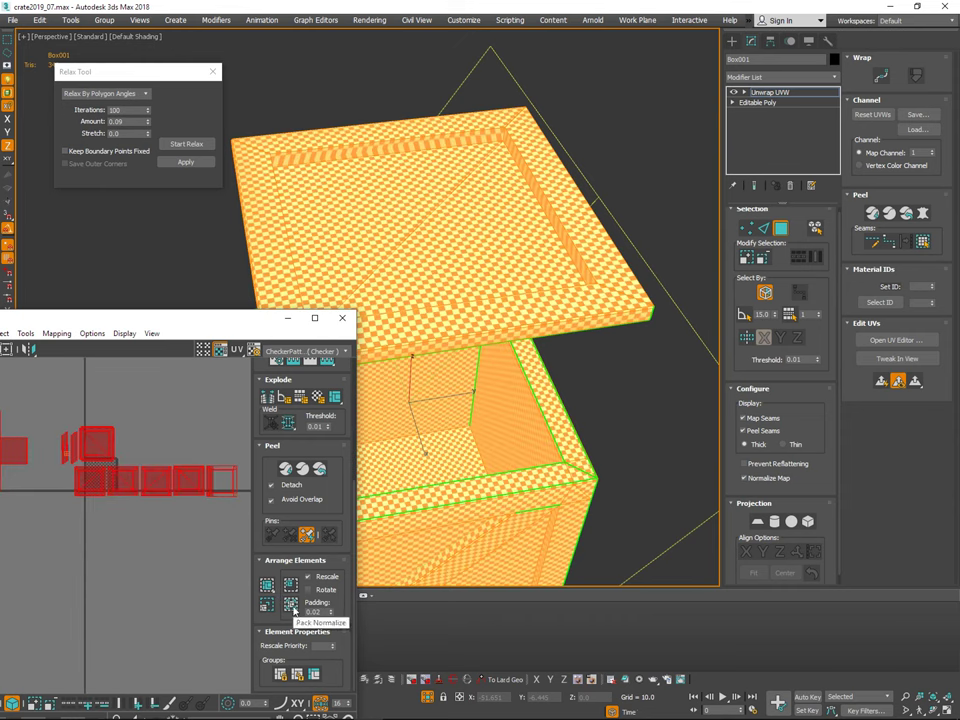
{"action": "left_click", "coordinate": [293, 609]}
{"action": "key", "text": "ctrl+z"}
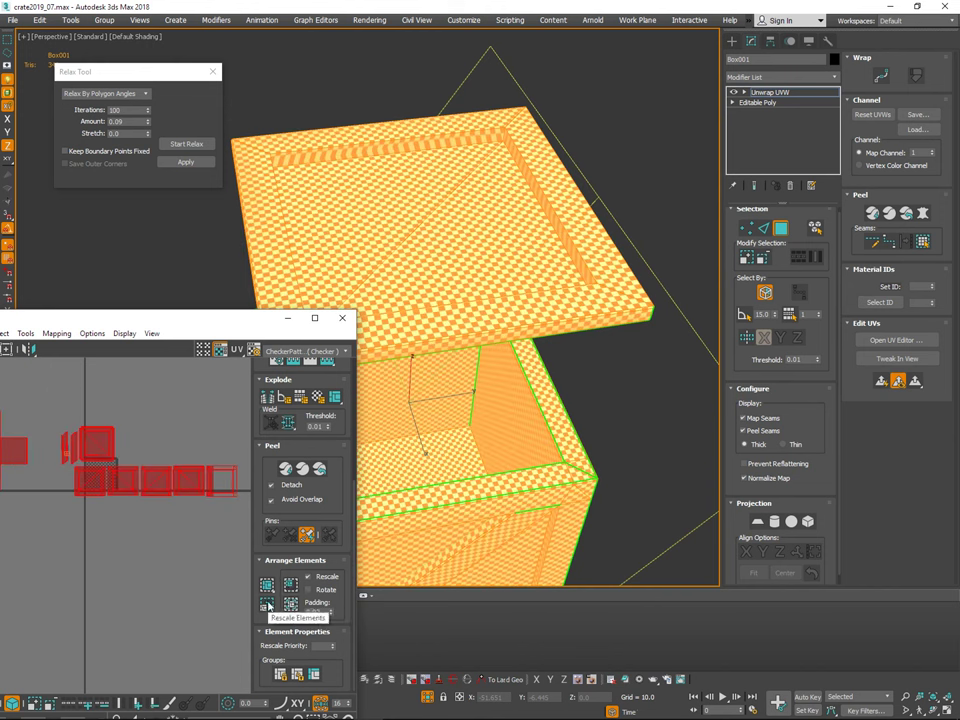
Step: Apply Rescale Elements to all the selected shells
{"action": "left_click", "coordinate": [267, 604]}
{"action": "scroll", "coordinate": [170, 540], "scroll_direction": "down", "scroll_amount": 2}
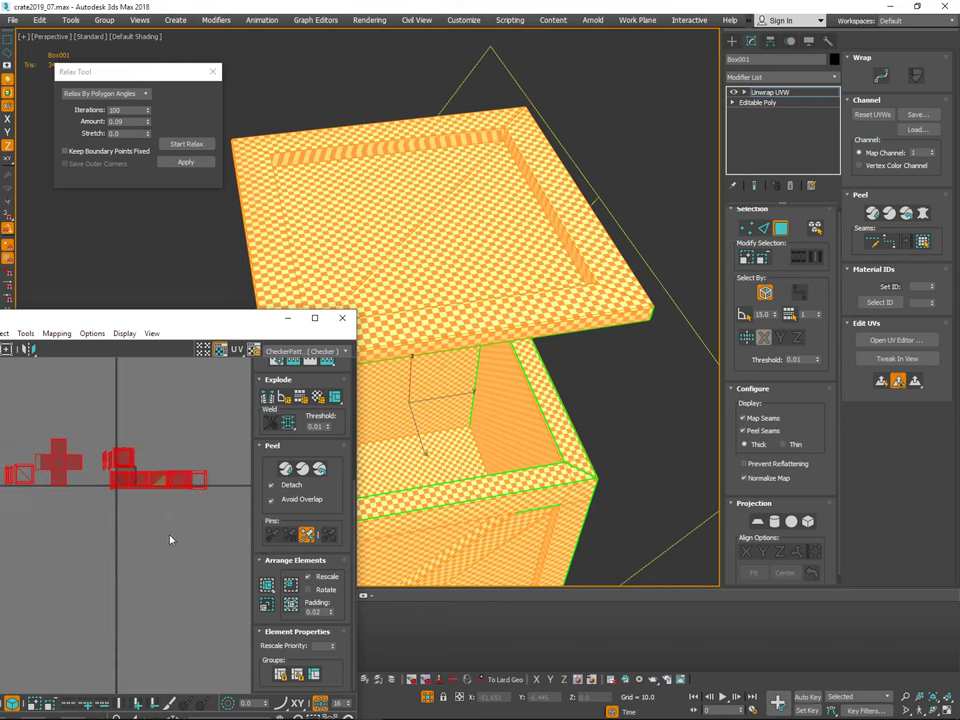
{"action": "middle_click_drag", "start_coordinate": [128, 462], "coordinate": [149, 437]}
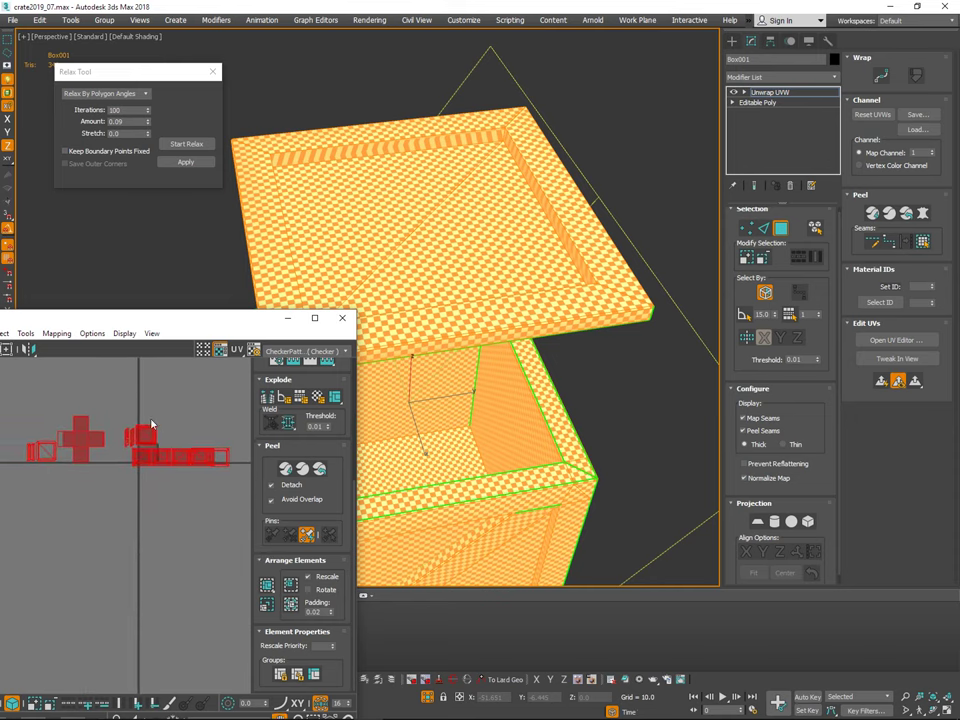
Step: Scale all the crate's UV shells down together towards the UV tile's size and maximize the UV editor
{"action": "scroll", "coordinate": [143, 428], "scroll_direction": "up", "scroll_amount": 2}
{"action": "mouse_move", "coordinate": [144, 434]}
{"action": "left_mouse_down"}
{"action": "mouse_move", "coordinate": [152, 425]}
{"action": "mouse_move", "coordinate": [151, 439]}
{"action": "left_mouse_up"}
{"action": "key", "text": "ctrl+d"}
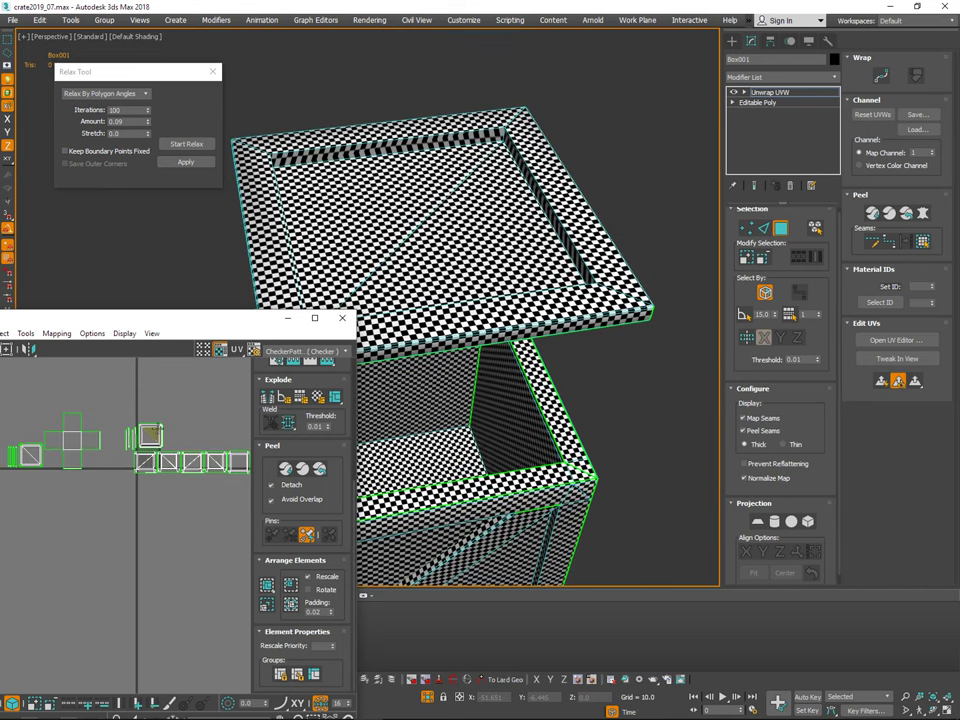
{"action": "key", "text": "ctrl+a"}
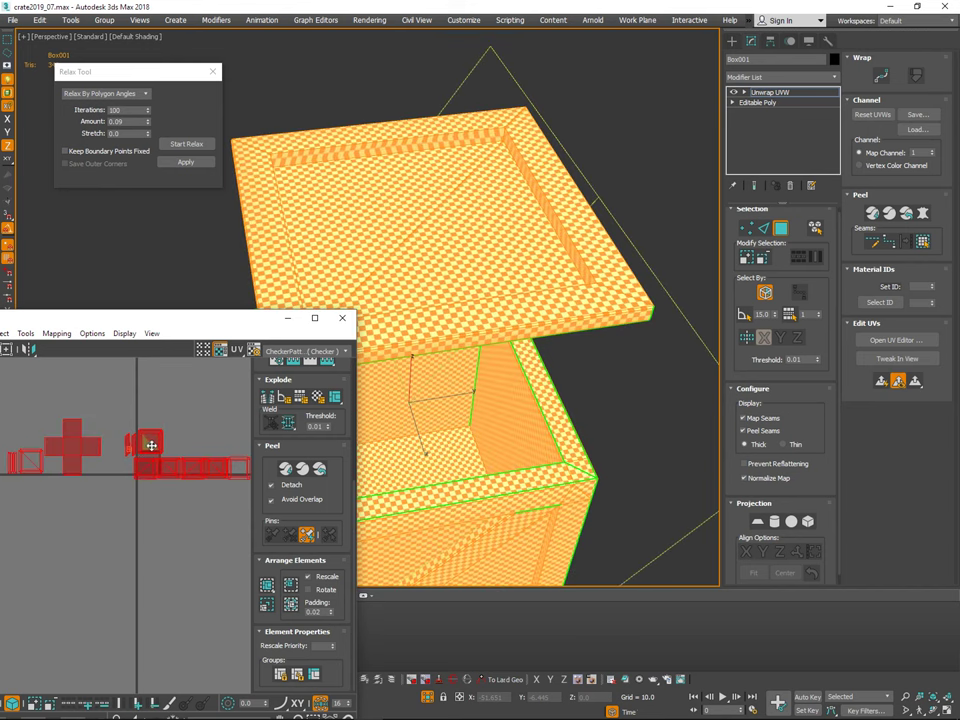
{"action": "left_click_drag", "start_coordinate": [149, 446], "coordinate": [139, 527]}
{"action": "scroll", "coordinate": [152, 447], "scroll_direction": "up", "scroll_amount": 3}
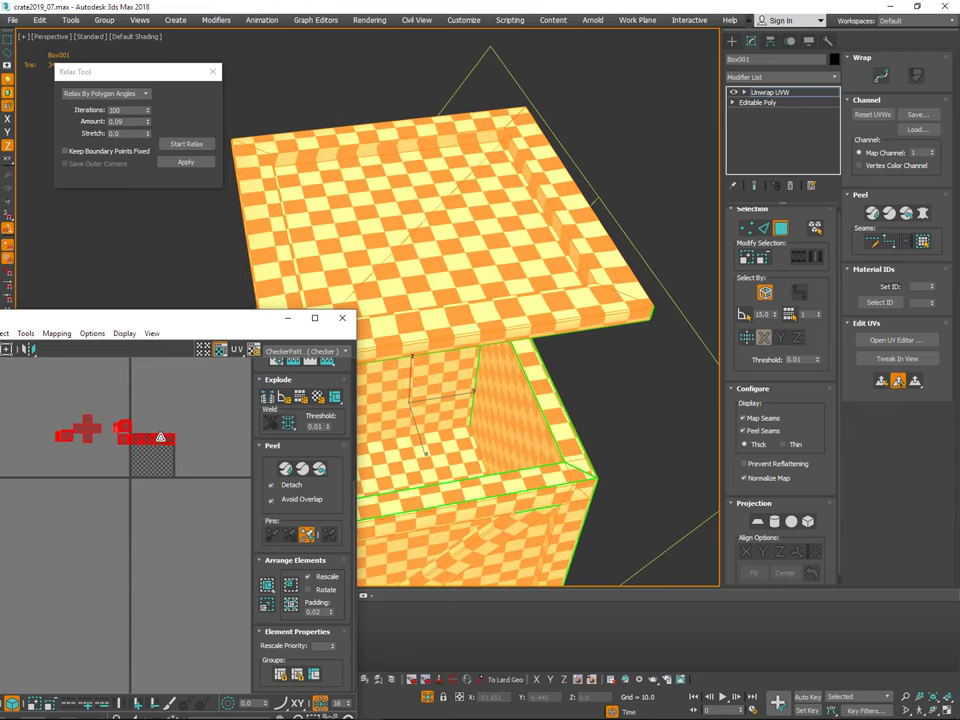
{"action": "left_click_drag", "start_coordinate": [161, 436], "coordinate": [173, 446]}
{"action": "double_click", "coordinate": [243, 326]}
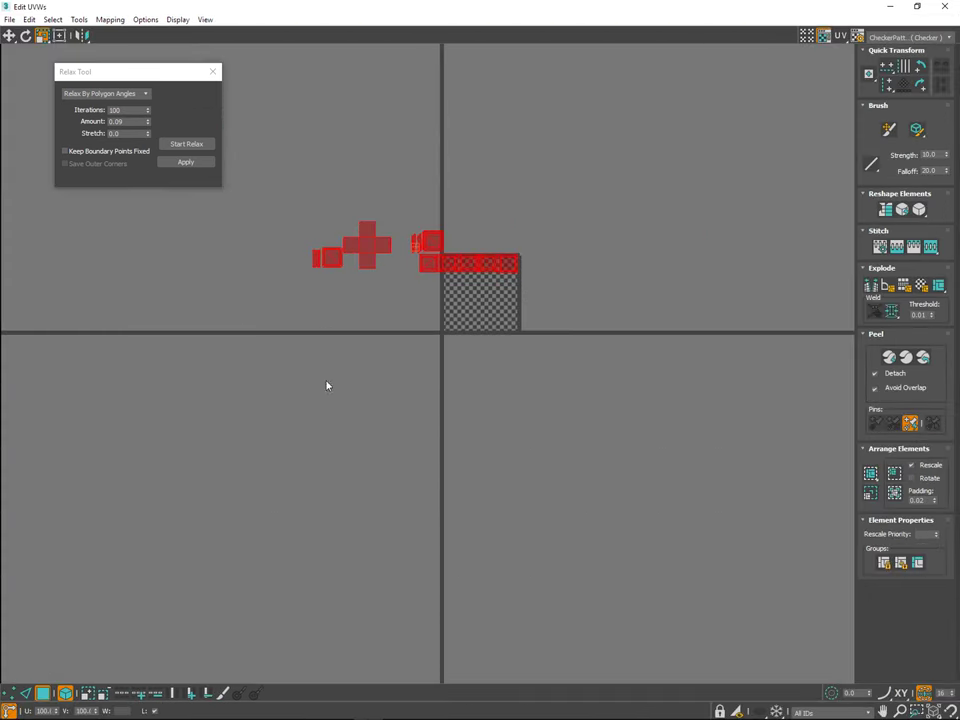
Step: Move all the scaled shells so the long row sits along the UV tile's lower edge
{"action": "scroll", "coordinate": [505, 232], "scroll_direction": "up", "scroll_amount": 4}
{"action": "key", "text": "w"}
{"action": "left_click_drag", "start_coordinate": [468, 259], "coordinate": [514, 360]}
Step: Move the two rightmost shells of the lower row into the row above, beside the large framed shell
{"action": "scroll", "coordinate": [514, 360], "scroll_direction": "up", "scroll_amount": 5}
{"action": "left_click_drag", "start_coordinate": [686, 272], "coordinate": [497, 432]}
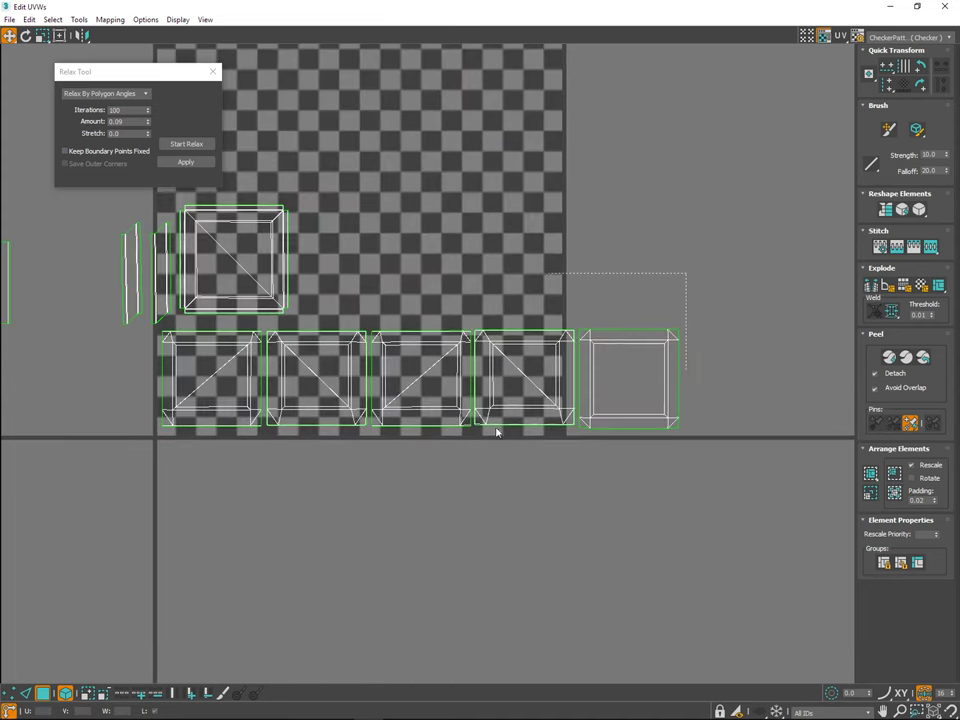
{"action": "left_click_drag", "start_coordinate": [567, 456], "coordinate": [580, 456]}
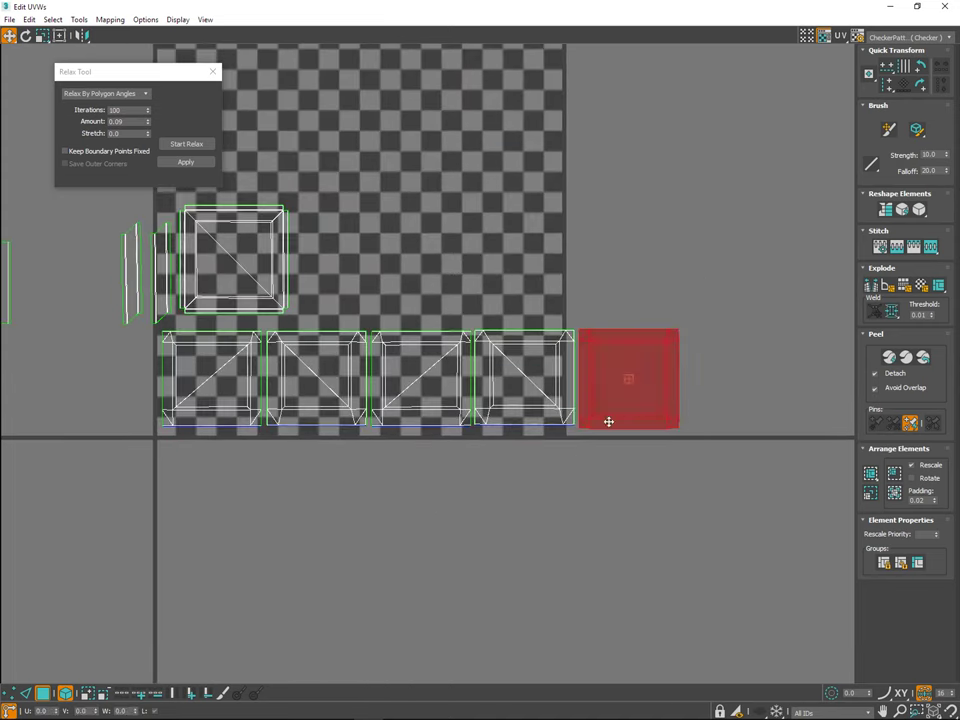
{"action": "left_click_drag", "start_coordinate": [622, 374], "coordinate": [342, 252]}
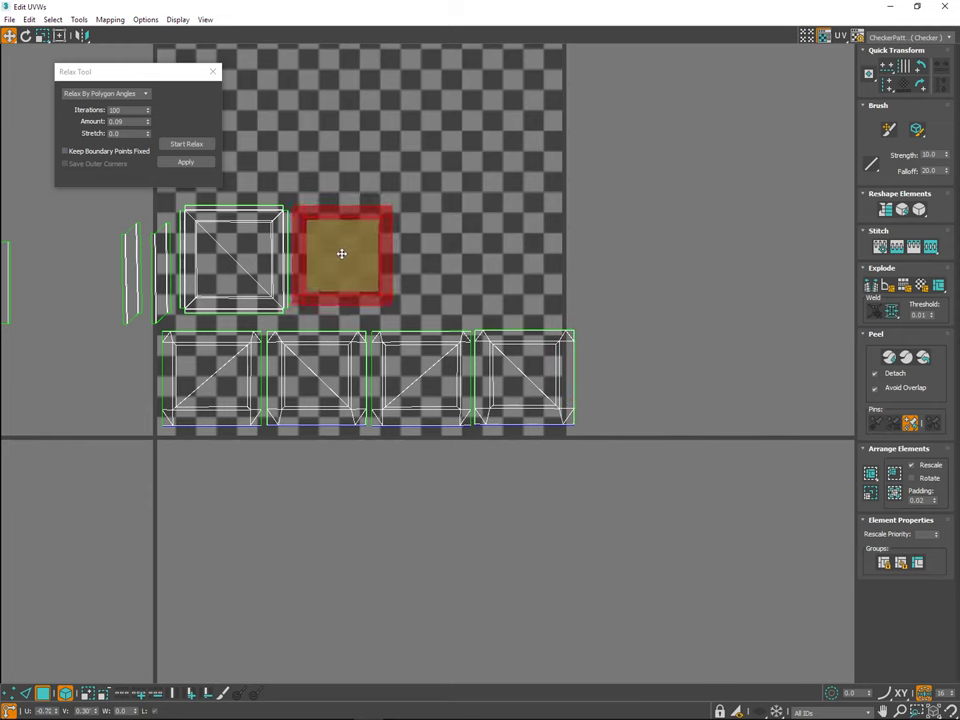
{"action": "left_click", "coordinate": [529, 390]}
{"action": "left_click_drag", "start_coordinate": [529, 390], "coordinate": [452, 241]}
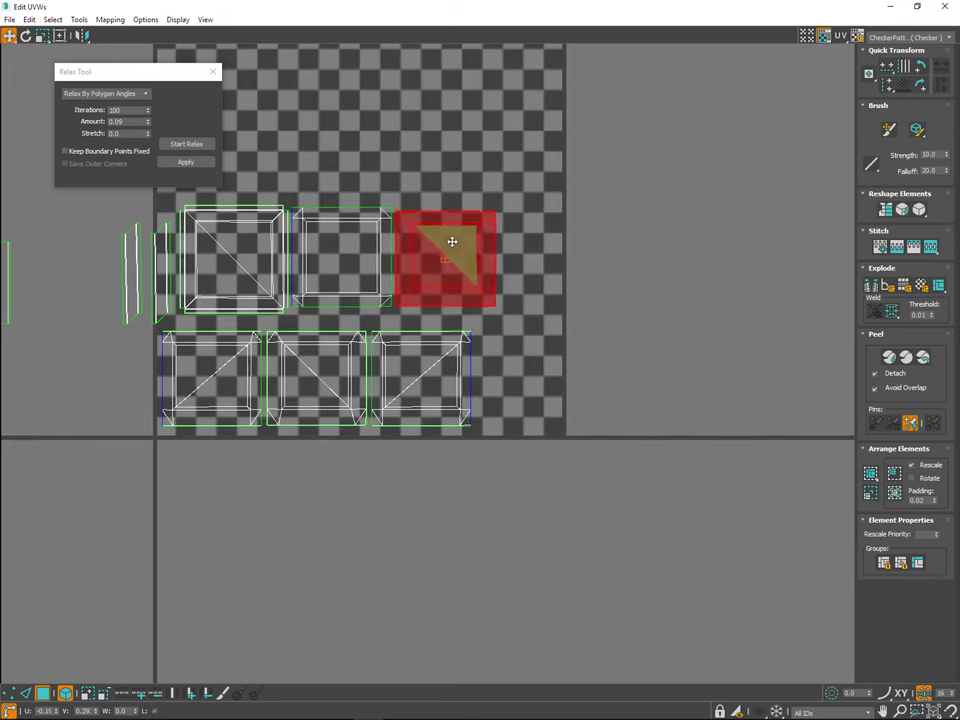
Step: Shift the upper row and its strips closer above the lower row, then nudge its second and third shells down
{"action": "left_click", "coordinate": [560, 193]}
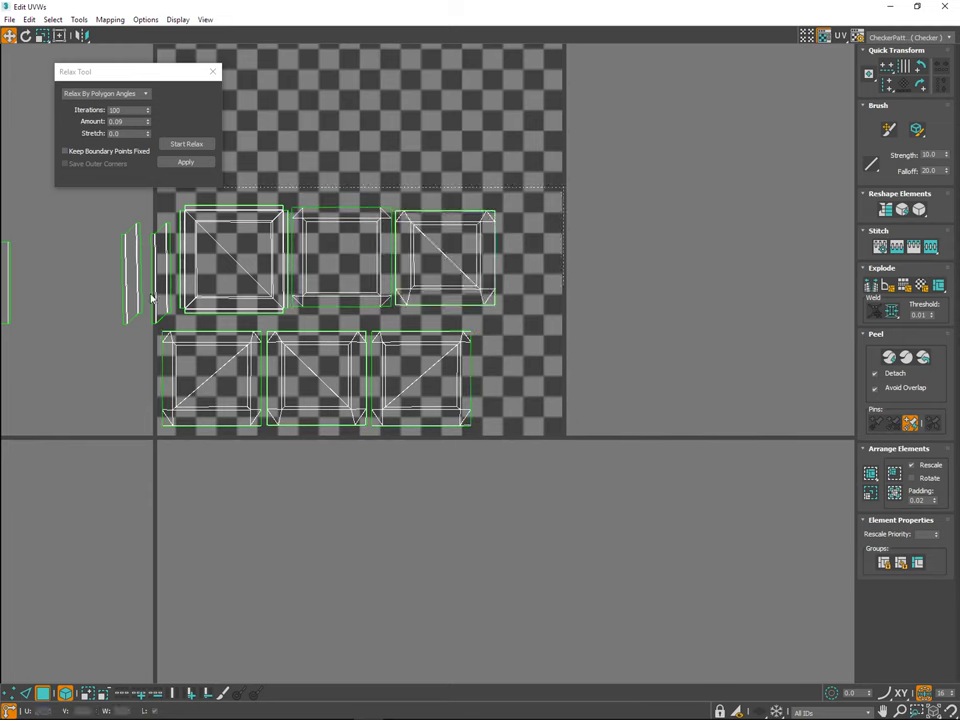
{"action": "left_click_drag", "start_coordinate": [151, 299], "coordinate": [130, 301]}
{"action": "left_click_drag", "start_coordinate": [543, 217], "coordinate": [522, 228]}
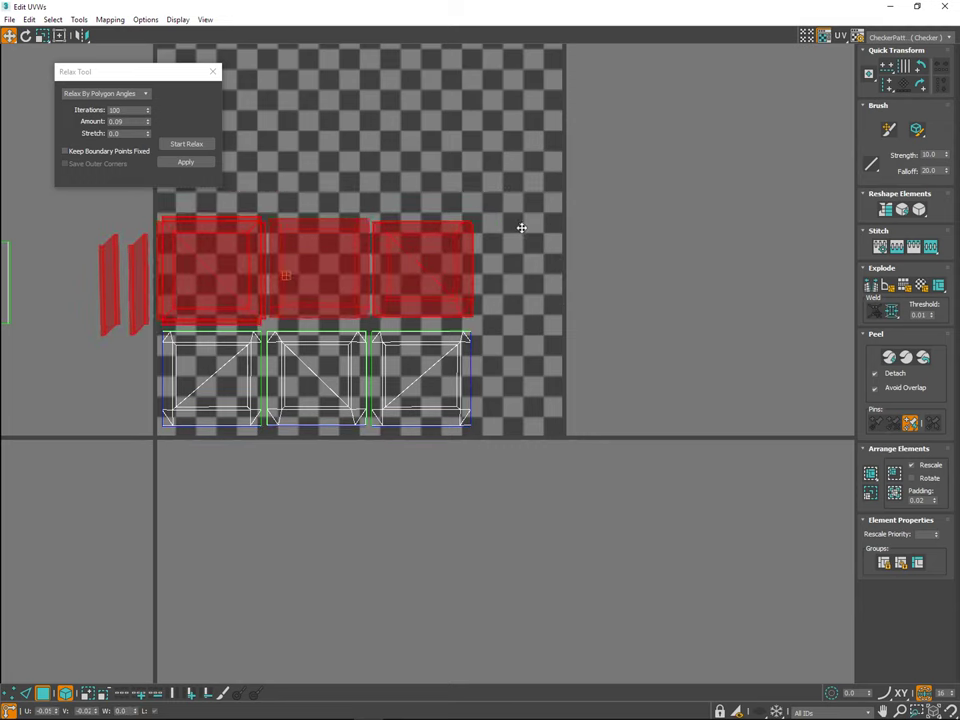
{"action": "left_click", "coordinate": [533, 190]}
{"action": "left_click_drag", "start_coordinate": [377, 253], "coordinate": [405, 265]}
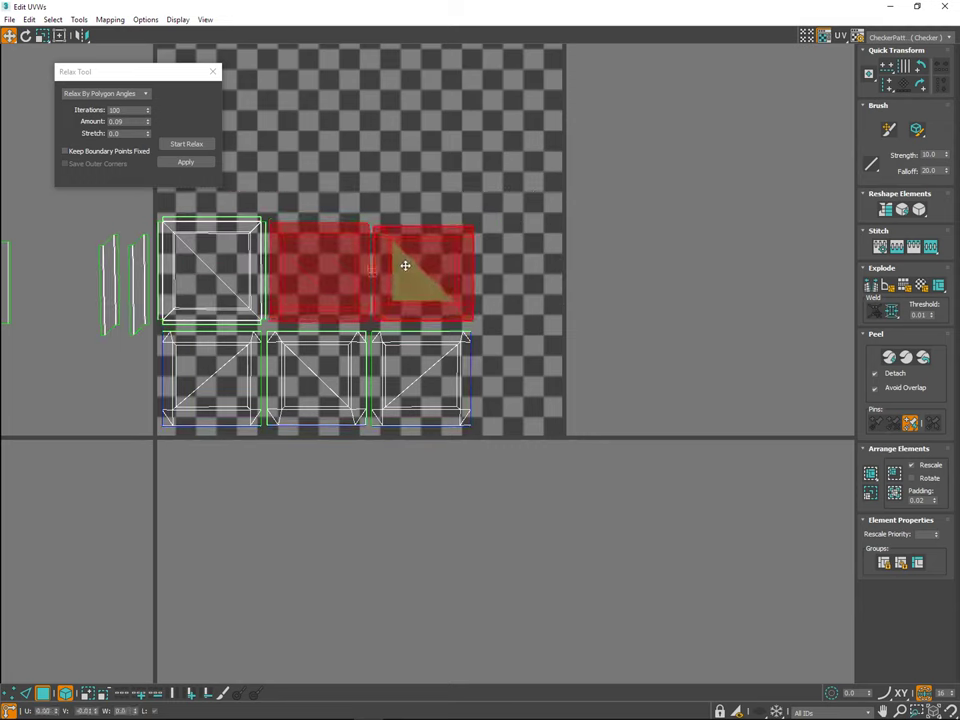
Step: Nudge the third-column shells into line and close the gap beside the lower row's third shell
{"action": "left_click", "coordinate": [521, 229]}
{"action": "left_click_drag", "start_coordinate": [507, 259], "coordinate": [433, 343]}
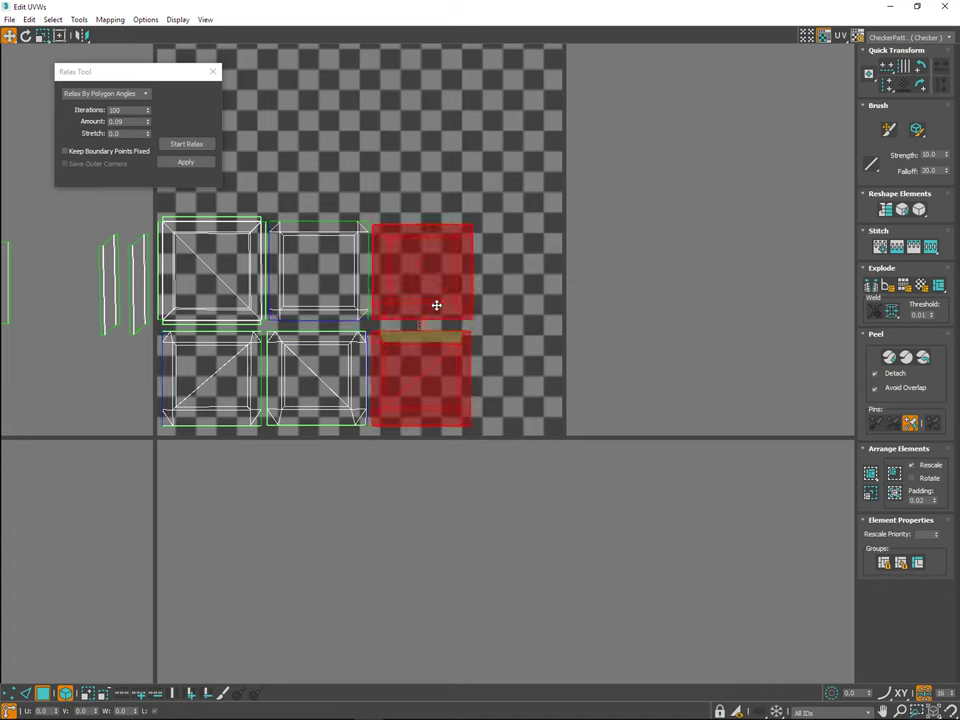
{"action": "scroll", "coordinate": [446, 285], "scroll_direction": "up", "scroll_amount": 1}
{"action": "left_click_drag", "start_coordinate": [447, 281], "coordinate": [443, 284]}
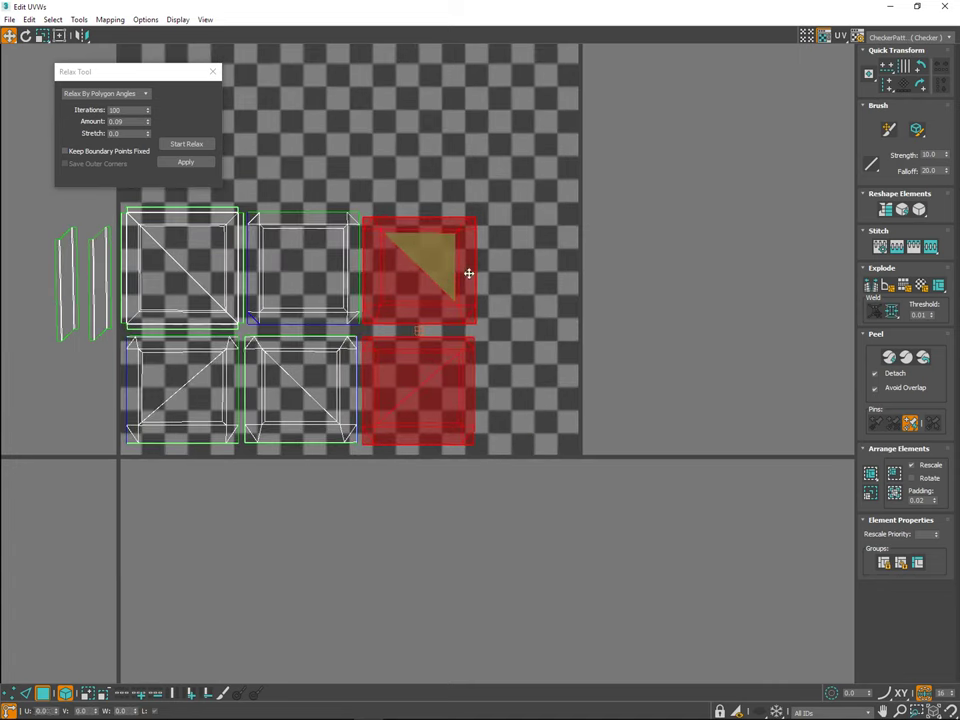
{"action": "left_click", "coordinate": [516, 349]}
{"action": "left_click", "coordinate": [437, 377]}
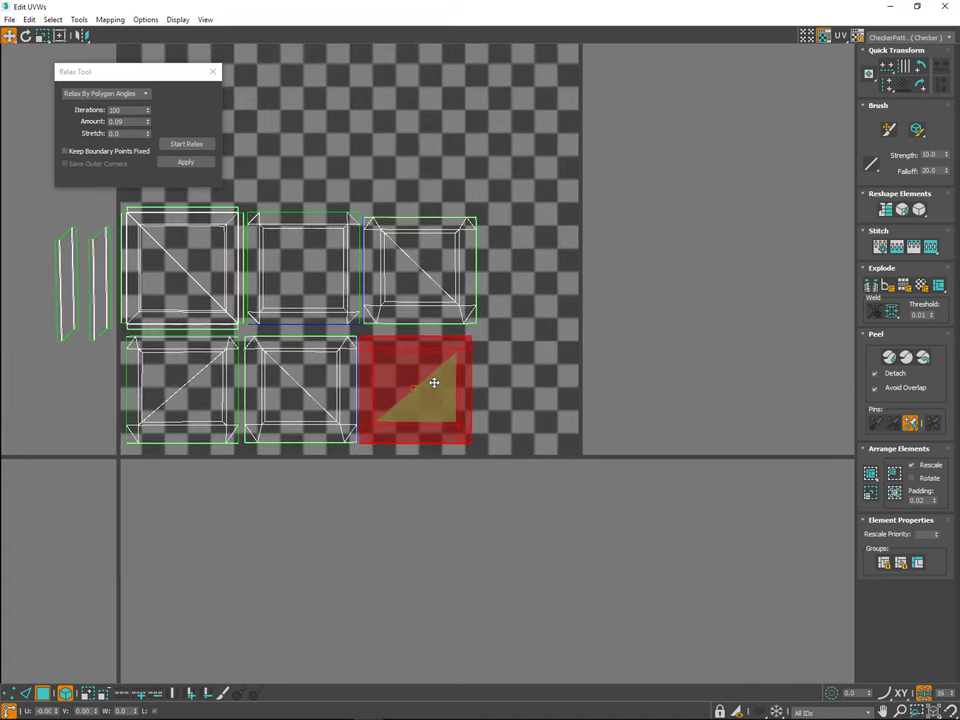
Step: Even out the gaps between the three lower-row shells and raise the row slightly towards the upper row
{"action": "left_click", "coordinate": [526, 362]}
{"action": "left_click_drag", "start_coordinate": [156, 447], "coordinate": [414, 358]}
{"action": "middle_click_drag", "start_coordinate": [414, 358], "coordinate": [464, 352]}
{"action": "scroll", "coordinate": [439, 354], "scroll_direction": "up", "scroll_amount": 2}
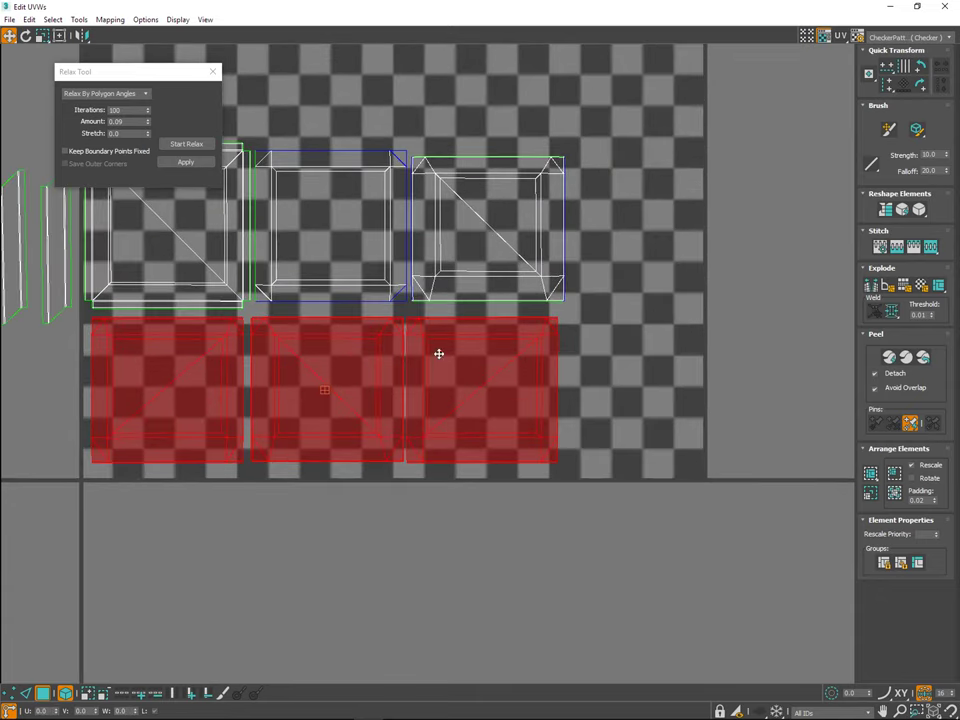
{"action": "left_click_drag", "start_coordinate": [597, 343], "coordinate": [343, 430]}
{"action": "left_click_drag", "start_coordinate": [331, 361], "coordinate": [327, 362]}
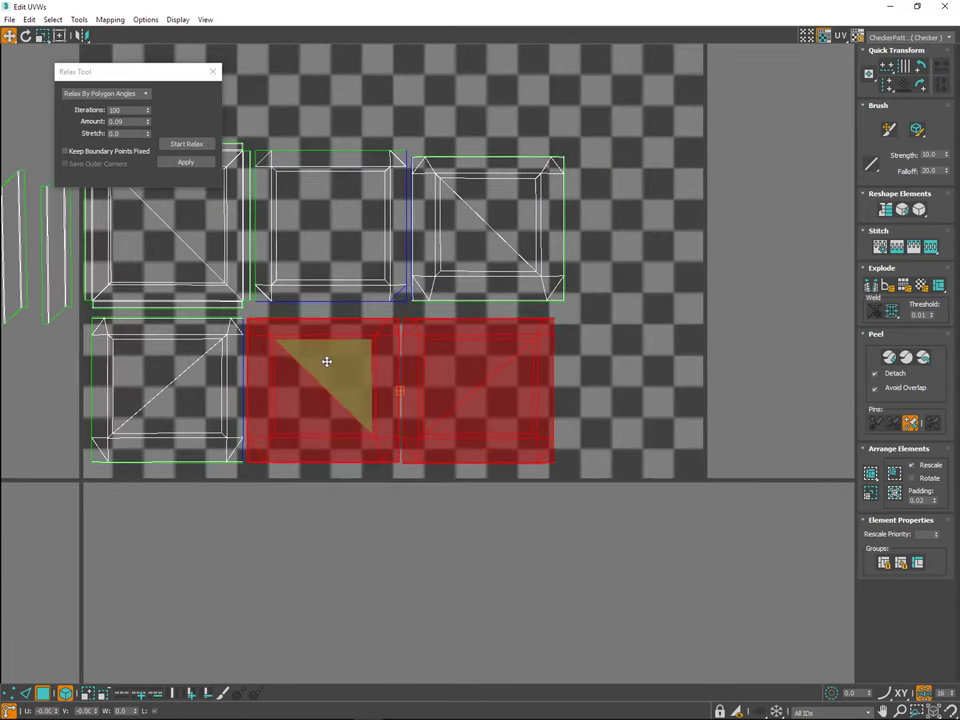
{"action": "left_click_drag", "start_coordinate": [586, 358], "coordinate": [180, 437]}
{"action": "left_click_drag", "start_coordinate": [452, 365], "coordinate": [453, 361]}
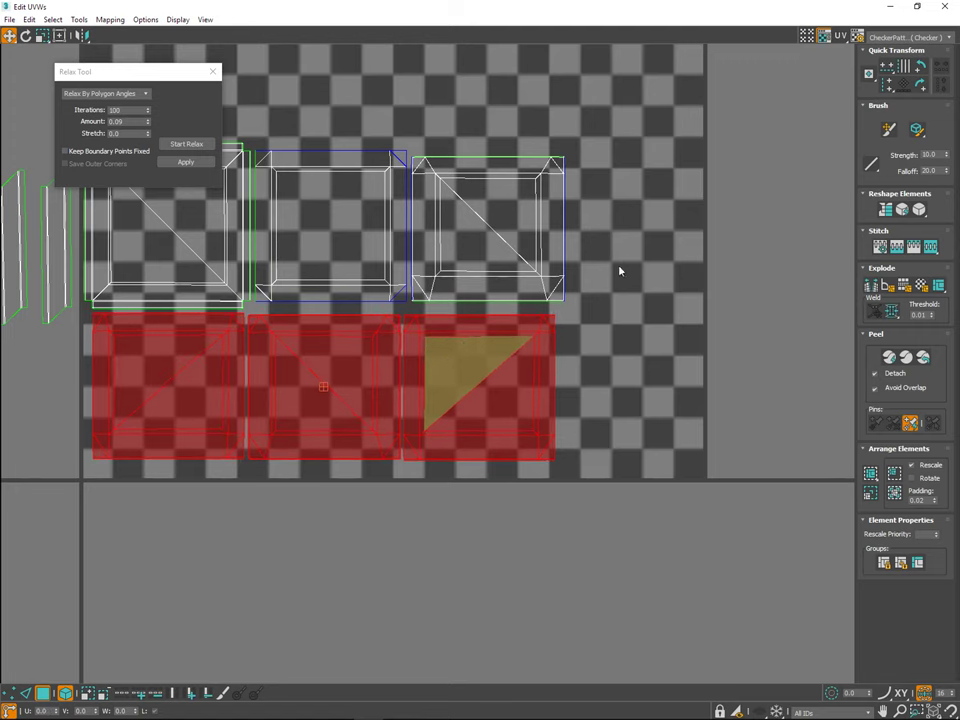
Step: Move the two narrow strip shells from outside the tile to the free space at the upper row's right end
{"action": "left_click", "coordinate": [620, 271]}
{"action": "middle_click_drag", "start_coordinate": [541, 353], "coordinate": [577, 350]}
{"action": "scroll", "coordinate": [598, 359], "scroll_direction": "down", "scroll_amount": 5}
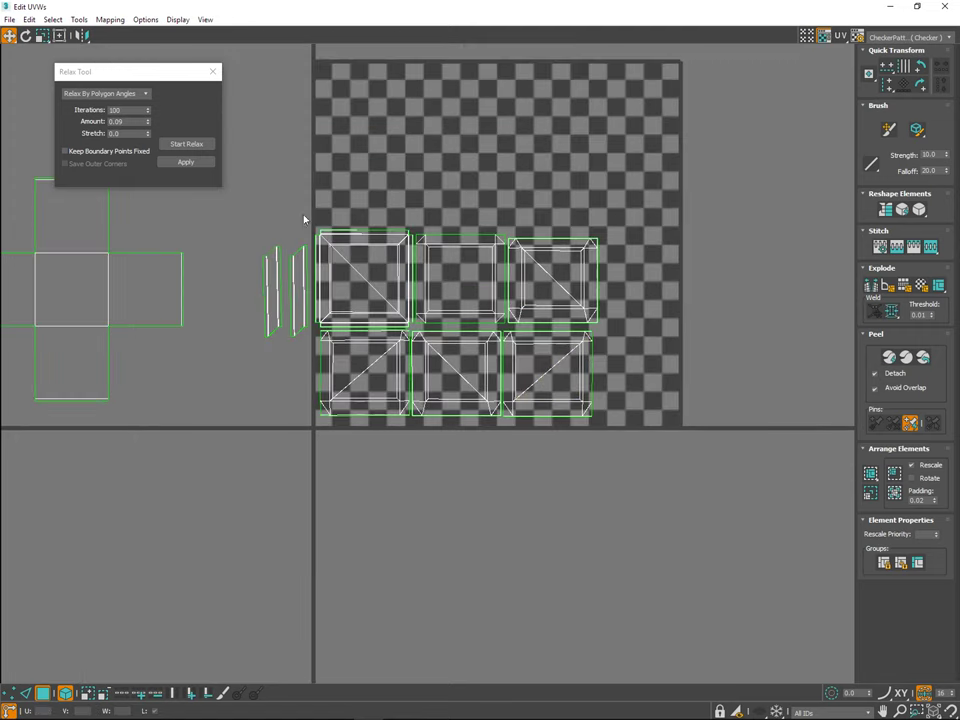
{"action": "left_click_drag", "start_coordinate": [304, 216], "coordinate": [639, 272]}
{"action": "scroll", "coordinate": [651, 266], "scroll_direction": "up", "scroll_amount": 4}
{"action": "middle_click_drag", "start_coordinate": [671, 231], "coordinate": [631, 253]}
Step: Rotate the first narrow strip slightly upright, bring both strips together, and place them above the large framed shell
{"action": "left_click", "coordinate": [564, 200]}
{"action": "left_click", "coordinate": [558, 239]}
{"action": "key", "text": "e"}
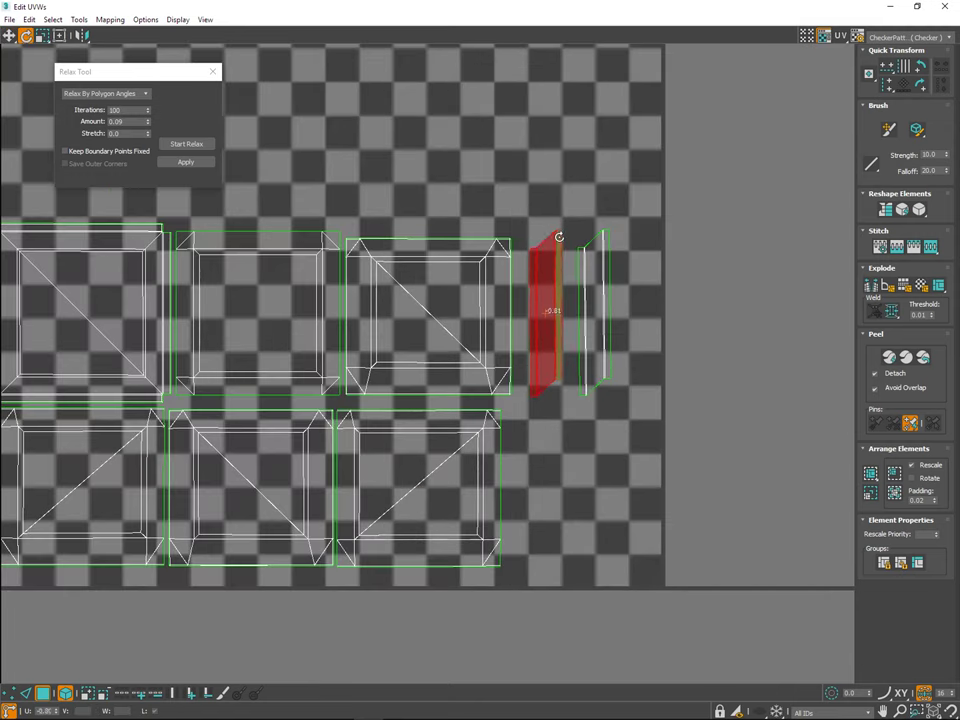
{"action": "left_click_drag", "start_coordinate": [559, 237], "coordinate": [578, 257]}
{"action": "scroll", "coordinate": [589, 242], "scroll_direction": "down", "scroll_amount": 4}
{"action": "left_click", "coordinate": [613, 338]}
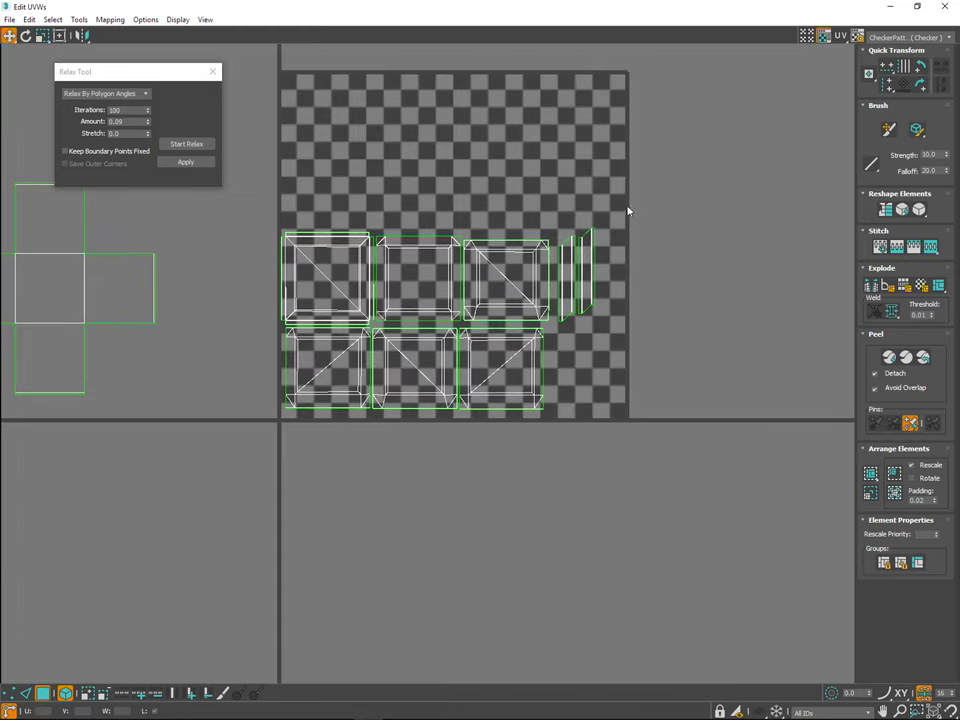
{"action": "left_click_drag", "start_coordinate": [628, 210], "coordinate": [319, 176]}
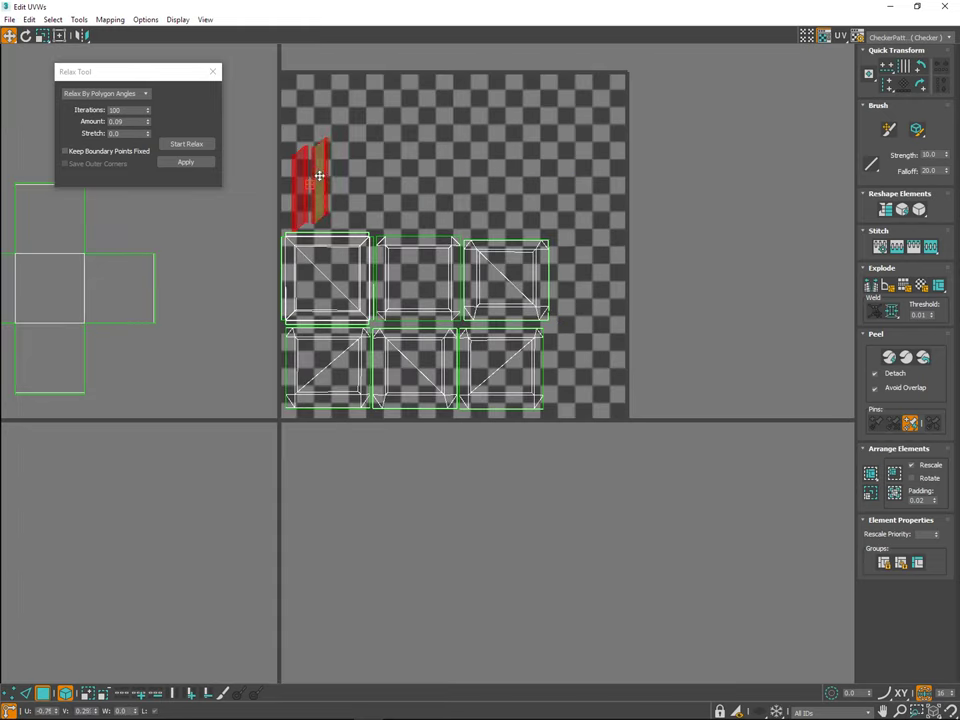
Step: Move the remaining framed shell and its strips from the neighbouring tile into the UV tile's upper area
{"action": "scroll", "coordinate": [319, 369], "scroll_direction": "down", "scroll_amount": 2}
{"action": "middle_click_drag", "start_coordinate": [319, 369], "coordinate": [489, 370]}
{"action": "left_click", "coordinate": [297, 253]}
{"action": "left_click_drag", "start_coordinate": [112, 477], "coordinate": [111, 478]}
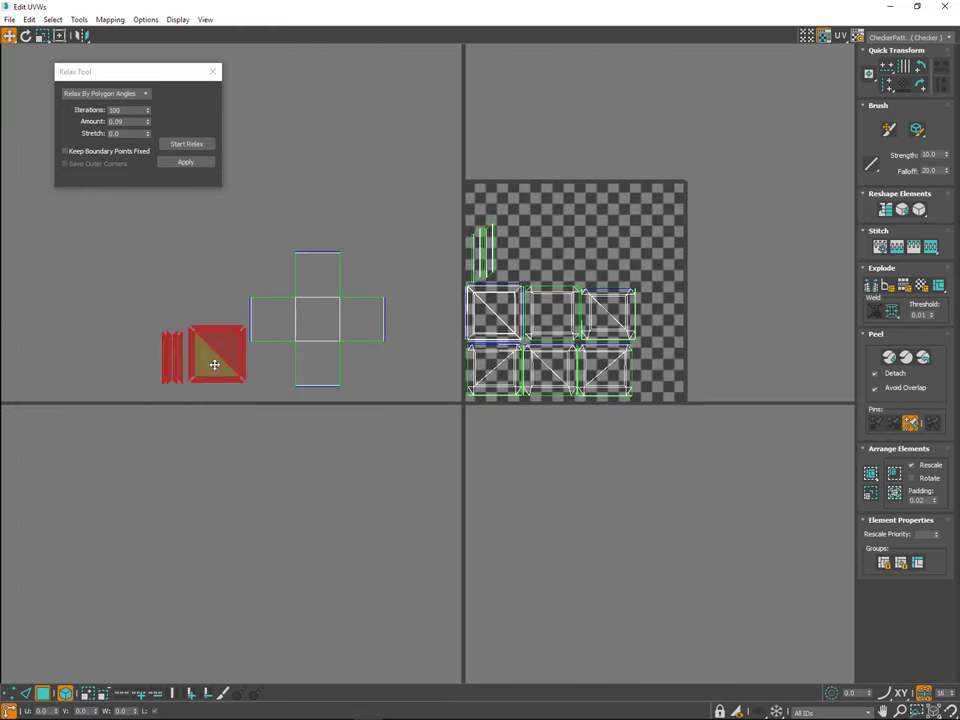
{"action": "left_click_drag", "start_coordinate": [214, 364], "coordinate": [604, 250]}
{"action": "scroll", "coordinate": [606, 246], "scroll_direction": "up", "scroll_amount": 4}
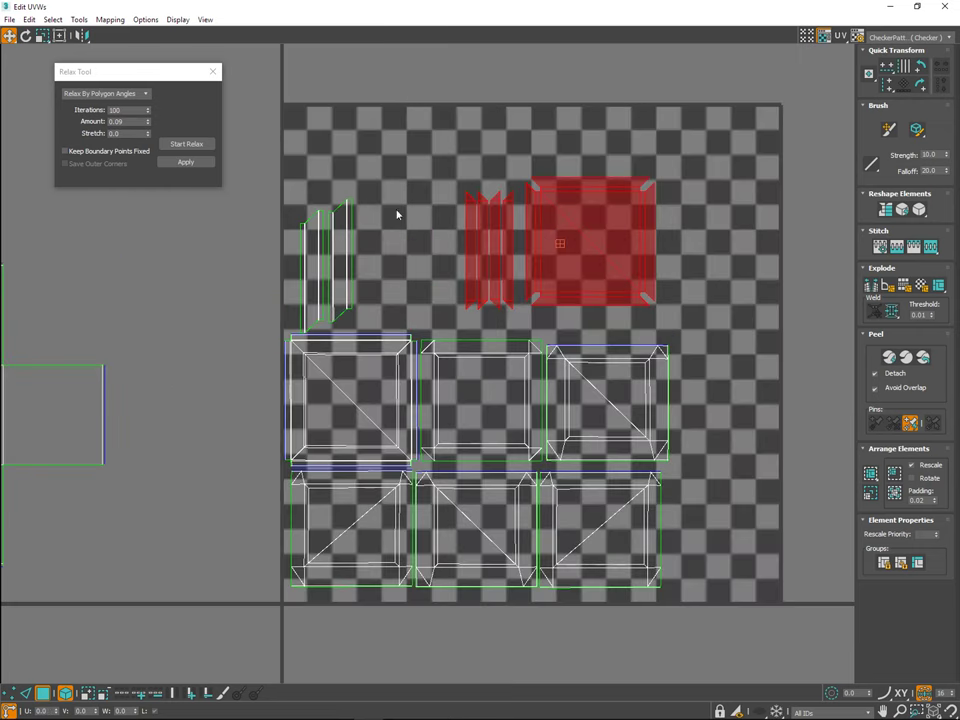
Step: Move the pair of slanted strips to the right end of the lower row
{"action": "left_click", "coordinate": [339, 242]}
{"action": "left_click_drag", "start_coordinate": [339, 242], "coordinate": [705, 509]}
{"action": "left_click", "coordinate": [730, 372]}
Step: Place the remaining framed shell above the third column and its strips at the right end of the second row
{"action": "left_click", "coordinate": [621, 233]}
{"action": "left_click_drag", "start_coordinate": [621, 232], "coordinate": [636, 270]}
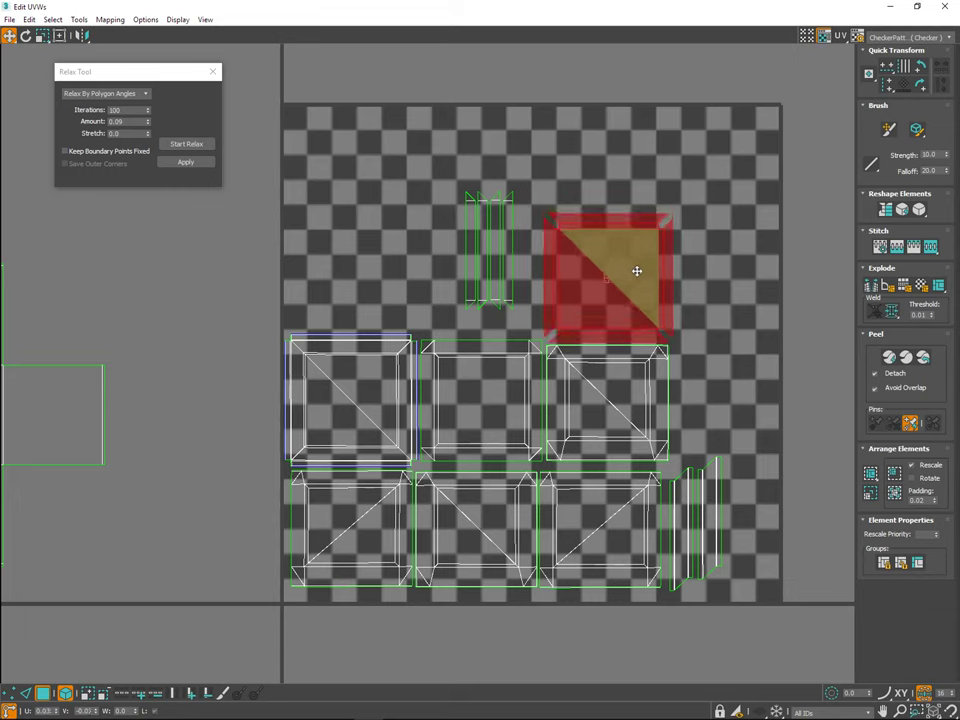
{"action": "left_click", "coordinate": [509, 210]}
{"action": "left_click_drag", "start_coordinate": [509, 210], "coordinate": [769, 318]}
{"action": "left_click", "coordinate": [747, 187]}
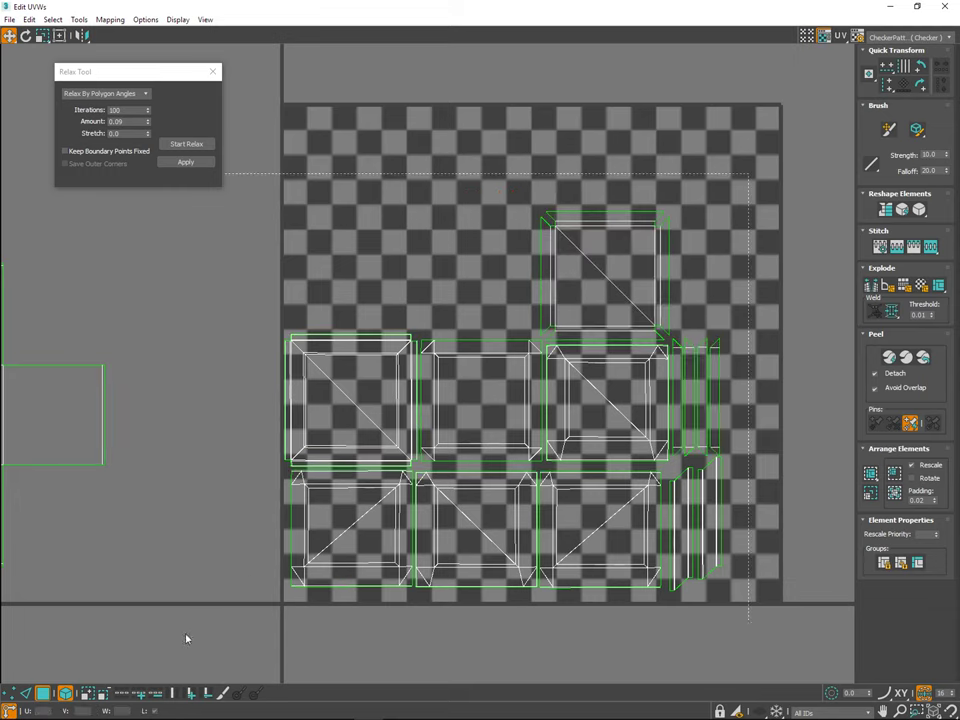
Step: Move the cross-shaped shell from the neighbouring tile over the UV tile's upper-left area
{"action": "left_click_drag", "start_coordinate": [186, 638], "coordinate": [186, 640]}
{"action": "middle_click_drag", "start_coordinate": [590, 333], "coordinate": [602, 422], "text": "ctrl+alt"}
{"action": "left_click", "coordinate": [692, 248]}
{"action": "left_click", "coordinate": [230, 415]}
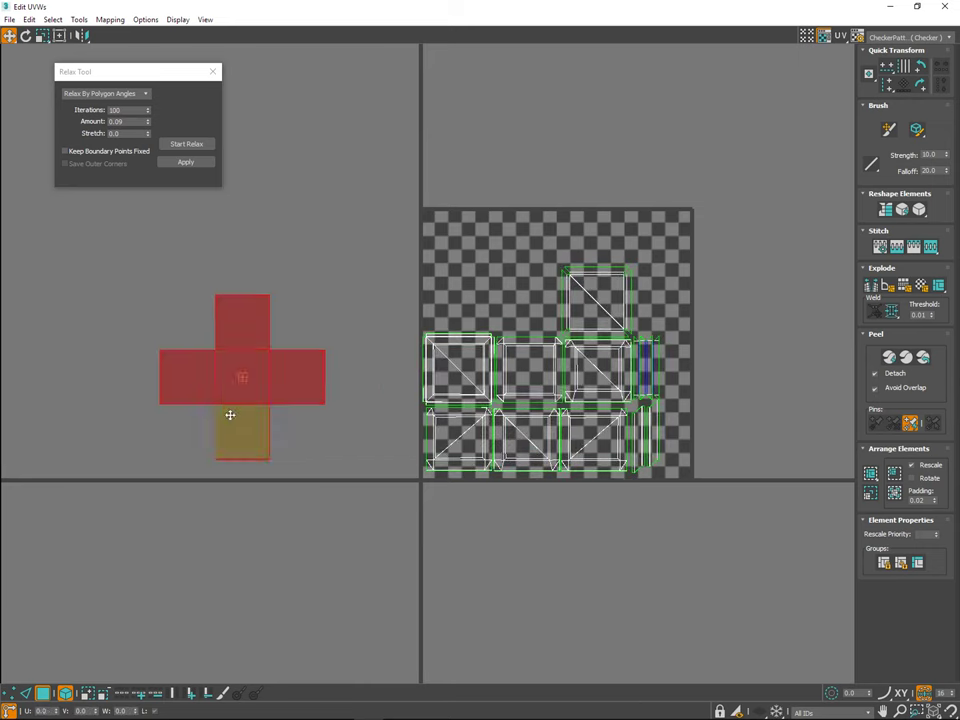
{"action": "left_click_drag", "start_coordinate": [259, 373], "coordinate": [508, 221]}
Step: Select all shells and scale them up uniformly with Freeform Mode so the rows fill the UV tile's width
{"action": "left_click", "coordinate": [733, 144]}
{"action": "left_click_drag", "start_coordinate": [733, 146], "coordinate": [290, 520]}
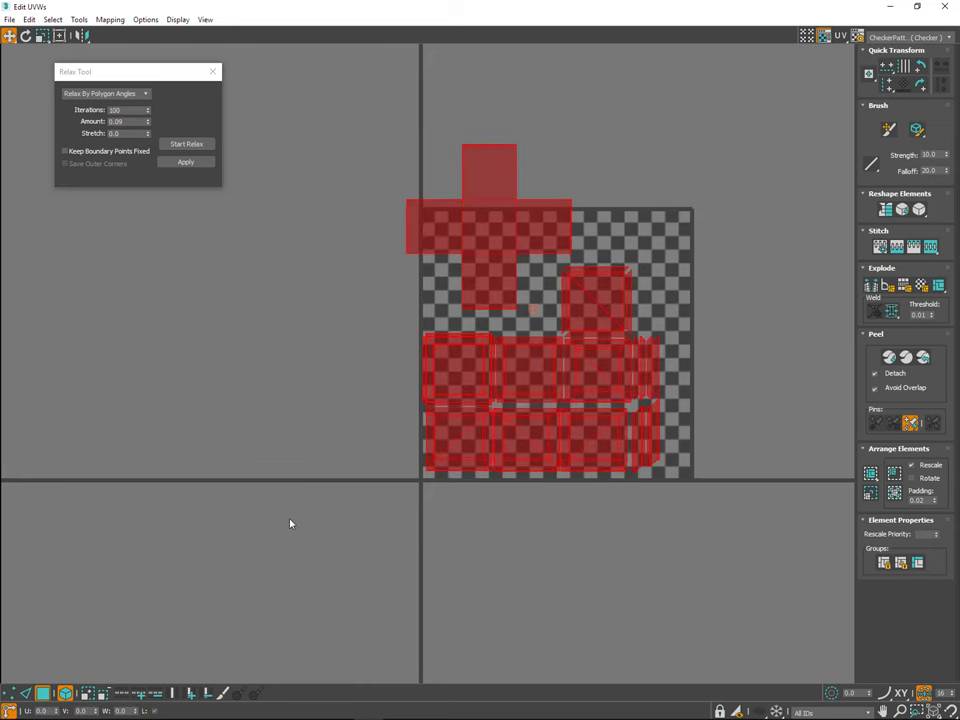
{"action": "left_click", "coordinate": [59, 35]}
{"action": "left_click_drag", "start_coordinate": [662, 154], "coordinate": [690, 114]}
{"action": "left_click_drag", "start_coordinate": [625, 352], "coordinate": [620, 359]}
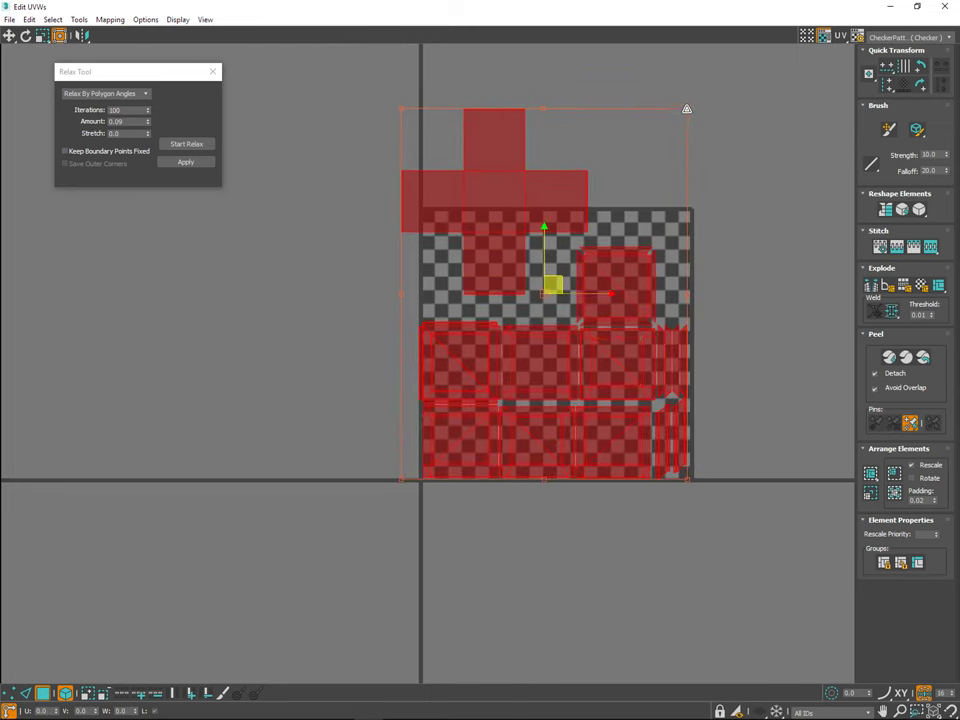
{"action": "left_click", "coordinate": [744, 259]}
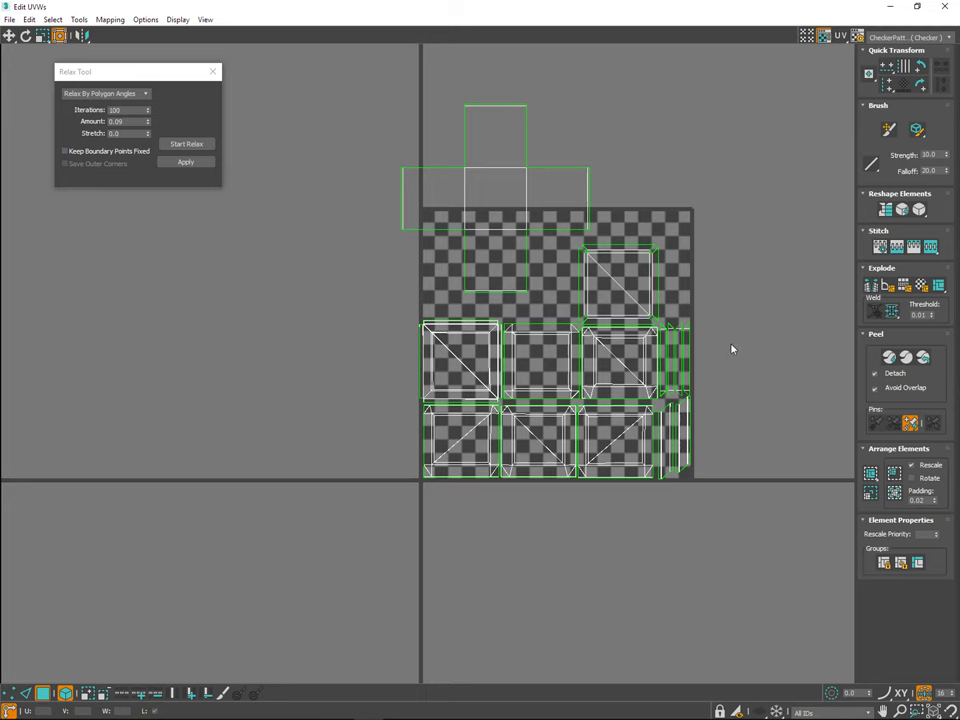
Step: Turn off element selection and move the cross shell's right square away from its centre square
{"action": "scroll", "coordinate": [731, 349], "scroll_direction": "up", "scroll_amount": 3}
{"action": "middle_click_drag", "start_coordinate": [687, 255], "coordinate": [699, 330]}
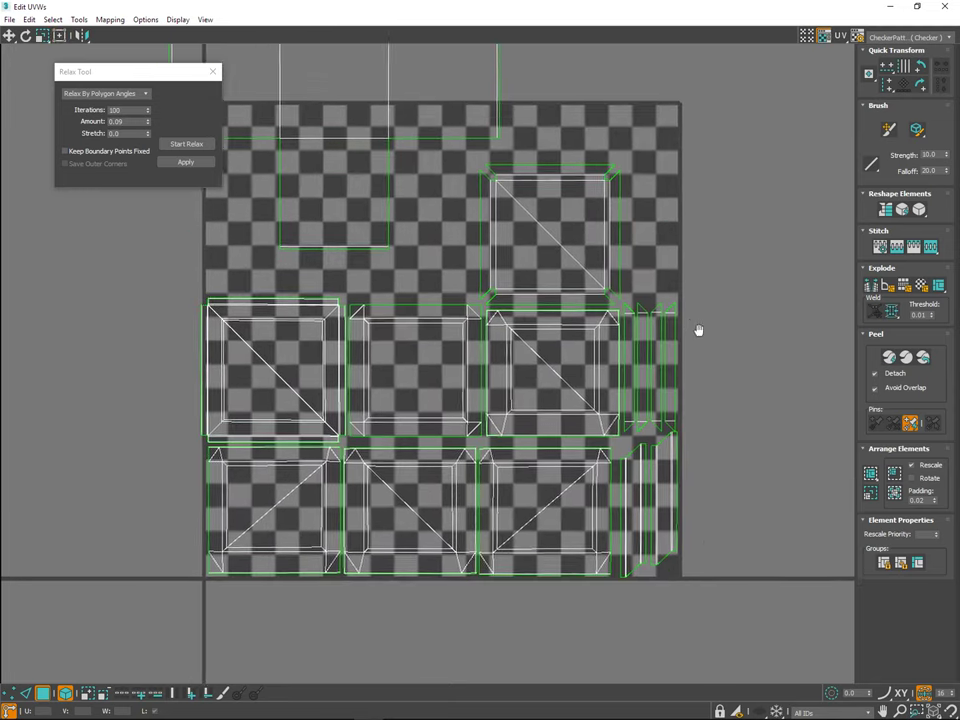
{"action": "scroll", "coordinate": [668, 415], "scroll_direction": "down", "scroll_amount": 3}
{"action": "middle_click_drag", "start_coordinate": [668, 415], "coordinate": [667, 465]}
{"action": "left_click", "coordinate": [546, 247]}
{"action": "middle_click_drag", "start_coordinate": [569, 217], "coordinate": [563, 243]}
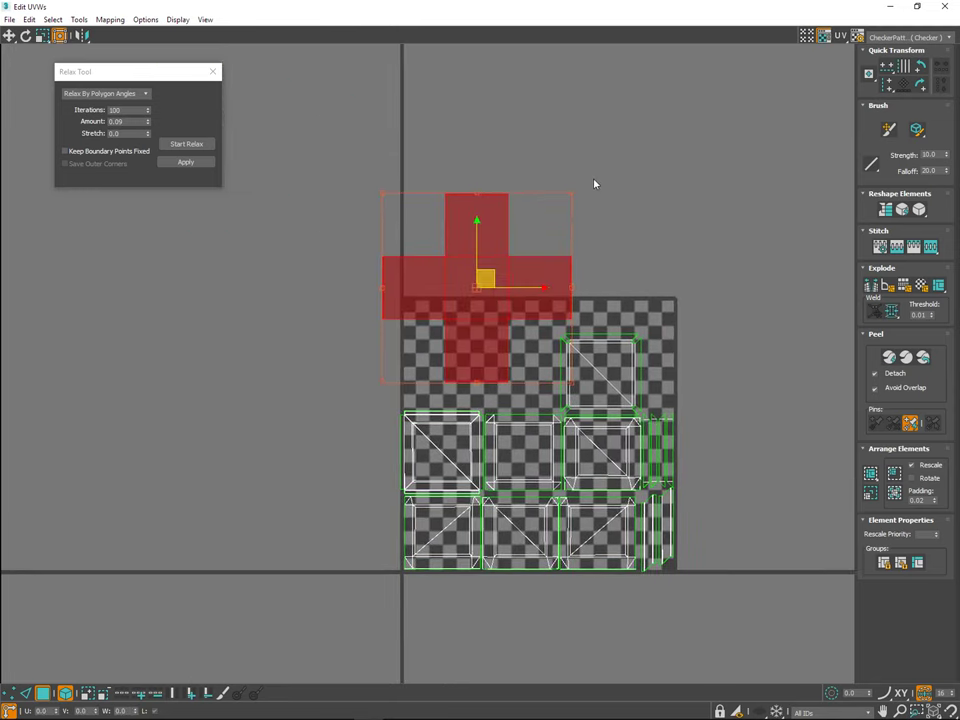
{"action": "left_click", "coordinate": [594, 183]}
{"action": "left_click", "coordinate": [562, 262]}
{"action": "key", "text": "5"}
{"action": "left_click", "coordinate": [551, 275]}
{"action": "middle_click_drag", "start_coordinate": [551, 275], "coordinate": [573, 249]}
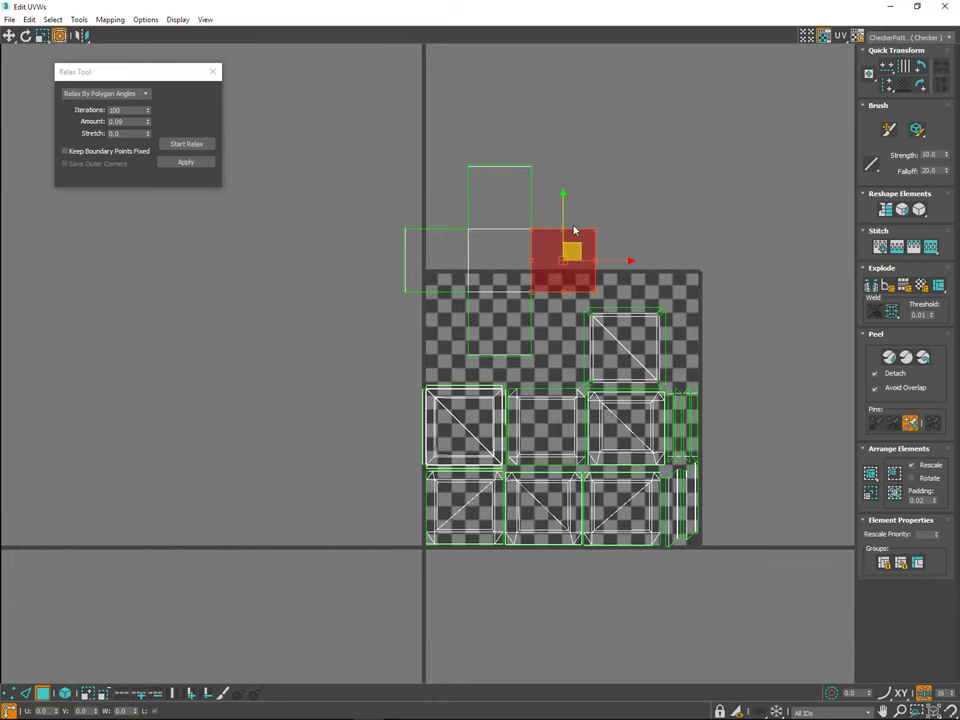
{"action": "scroll", "coordinate": [563, 236], "scroll_direction": "up", "scroll_amount": 3}
{"action": "left_click_drag", "start_coordinate": [559, 258], "coordinate": [580, 253]}
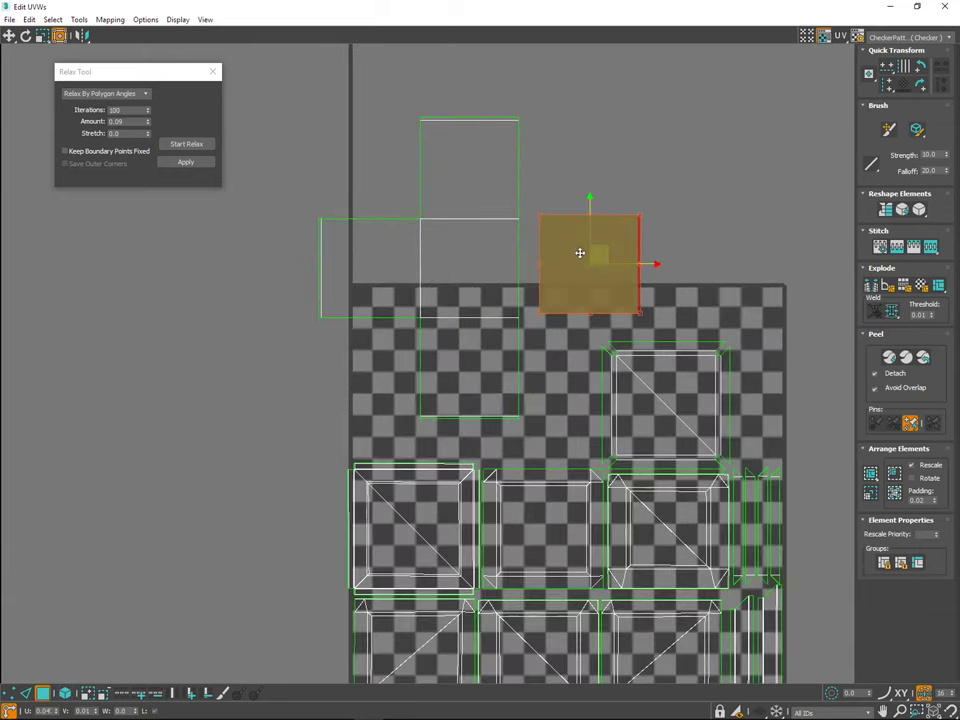
Step: Move the cross shell's upper, centre and lower squares slightly apart so every square of the cross is separated
{"action": "left_click", "coordinate": [485, 167]}
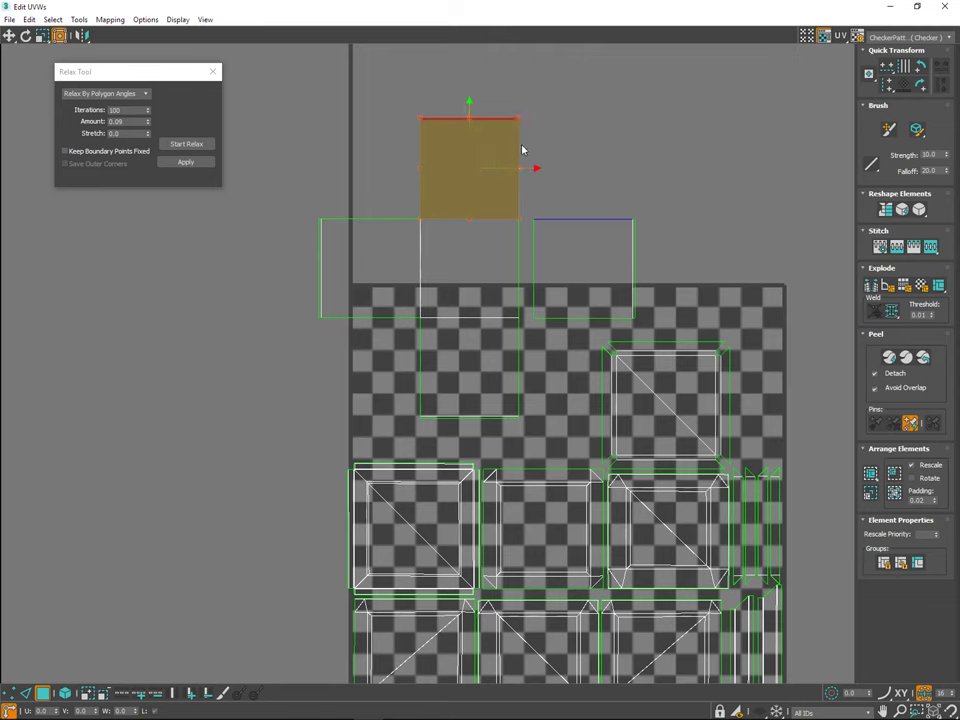
{"action": "key", "text": "ctrl+z"}
{"action": "left_click", "coordinate": [505, 166]}
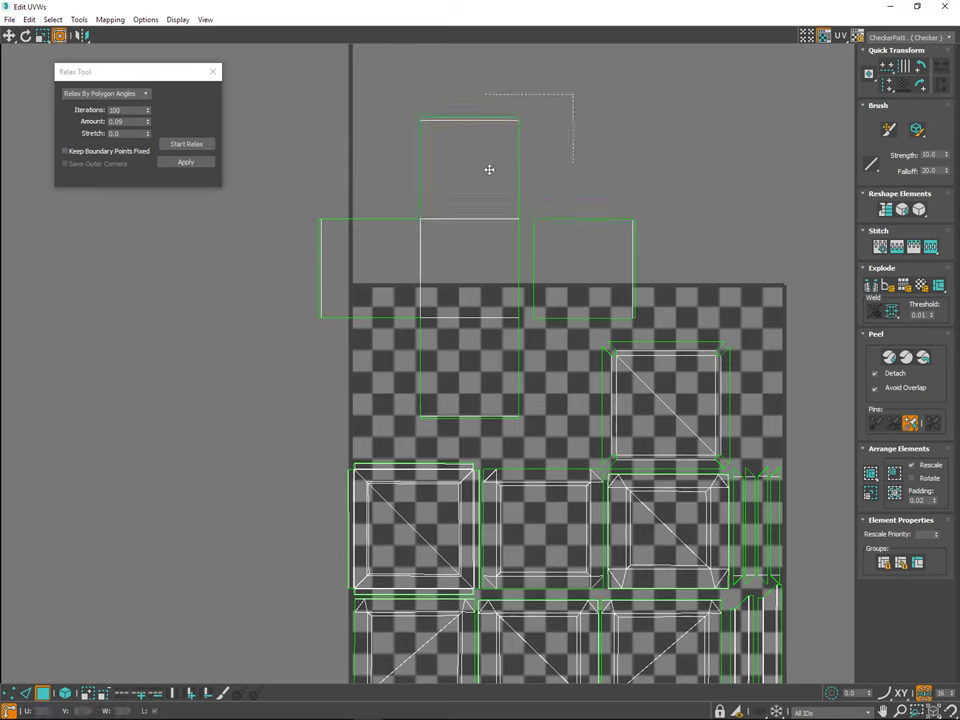
{"action": "mouse_move", "coordinate": [485, 152]}
{"action": "left_mouse_down"}
{"action": "mouse_move", "coordinate": [589, 140]}
{"action": "mouse_move", "coordinate": [486, 139]}
{"action": "left_mouse_up"}
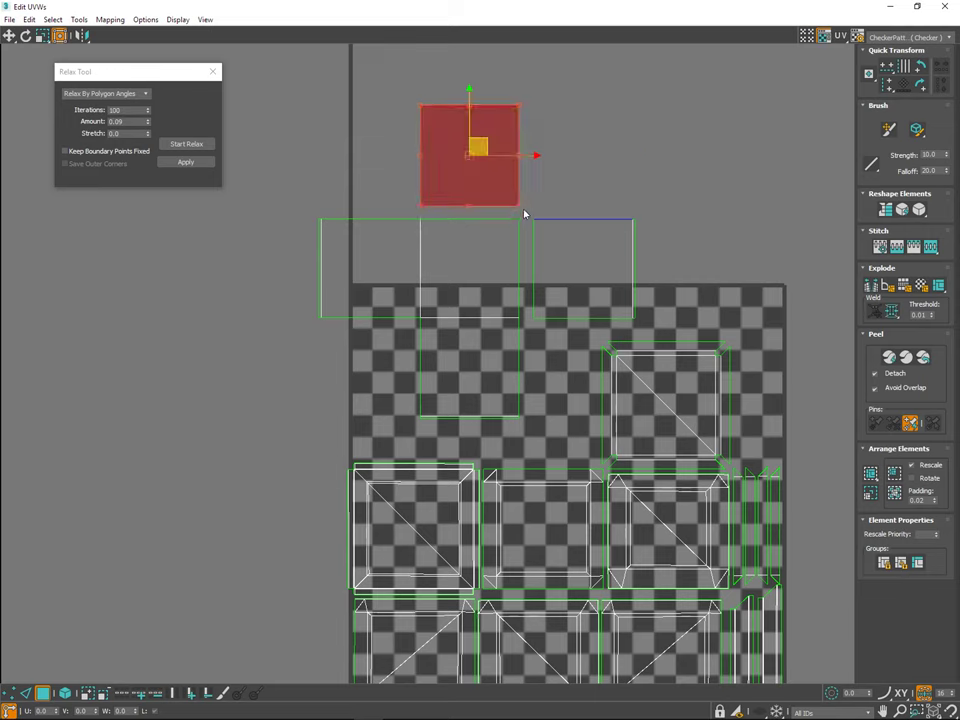
{"action": "left_click", "coordinate": [511, 228]}
{"action": "left_click_drag", "start_coordinate": [491, 261], "coordinate": [497, 256]}
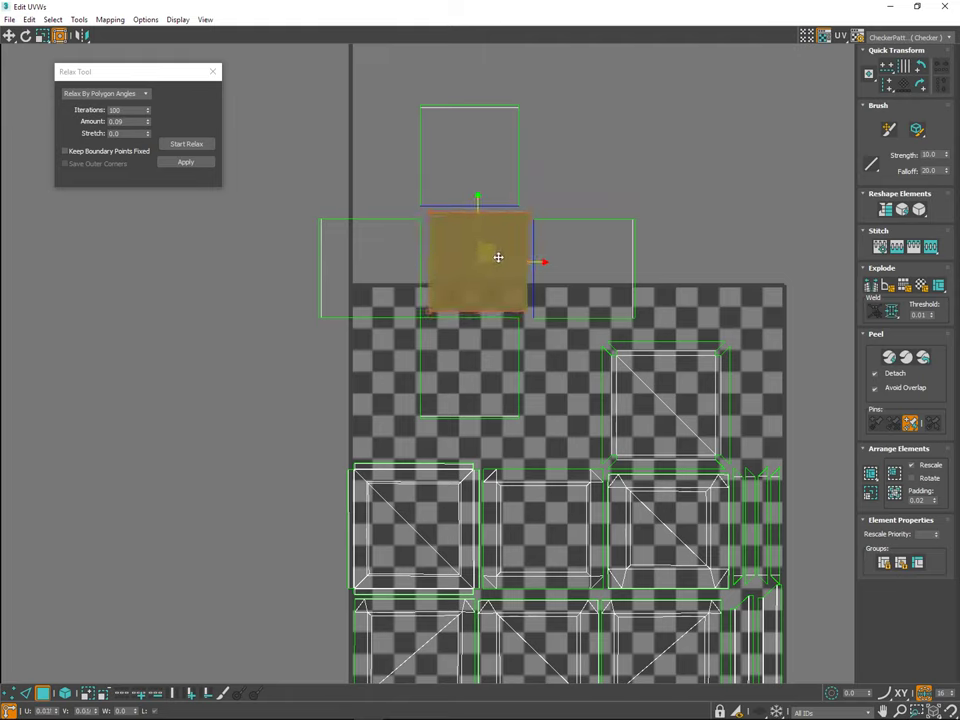
{"action": "left_click", "coordinate": [499, 377]}
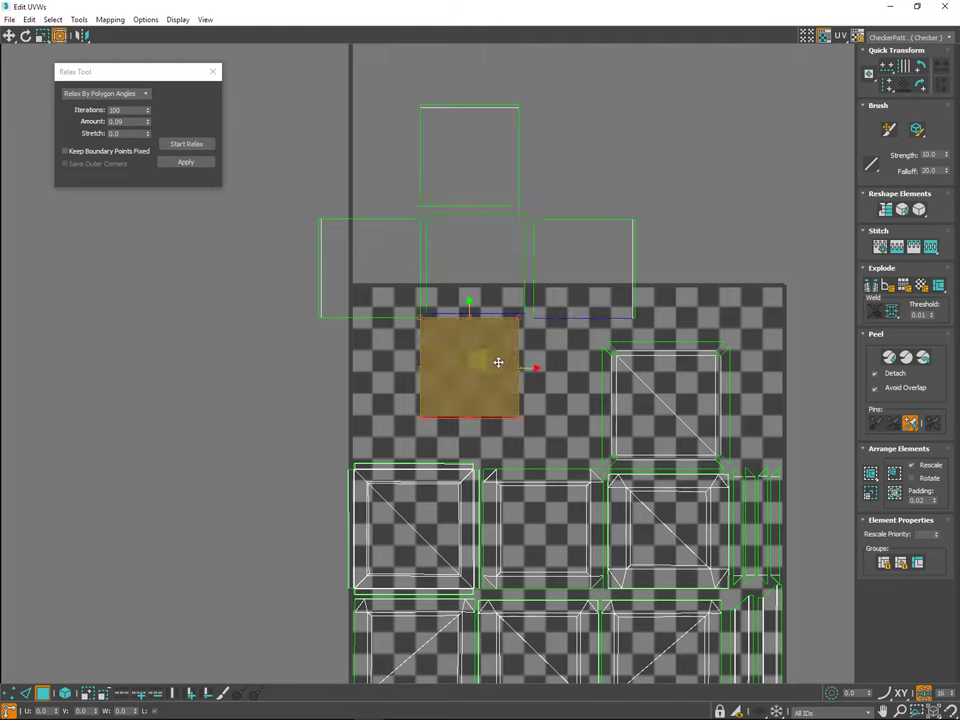
{"action": "left_click_drag", "start_coordinate": [497, 362], "coordinate": [501, 374]}
{"action": "left_click", "coordinate": [384, 240]}
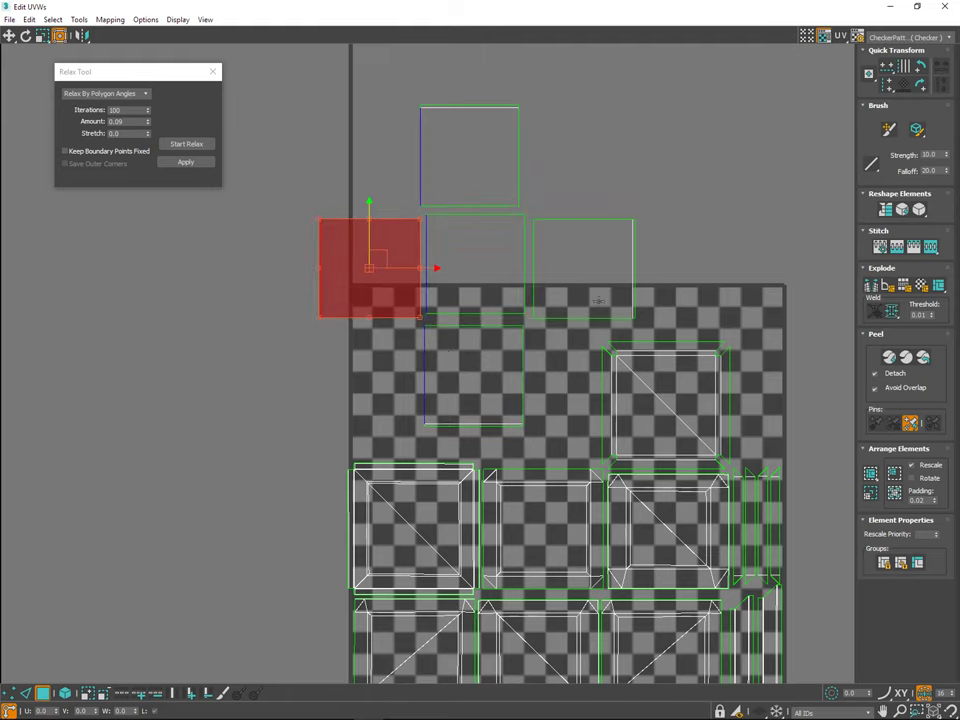
Step: Place the cross shell's detached right square directly beside its upper square, above the UV tile
{"action": "left_click", "coordinate": [598, 290]}
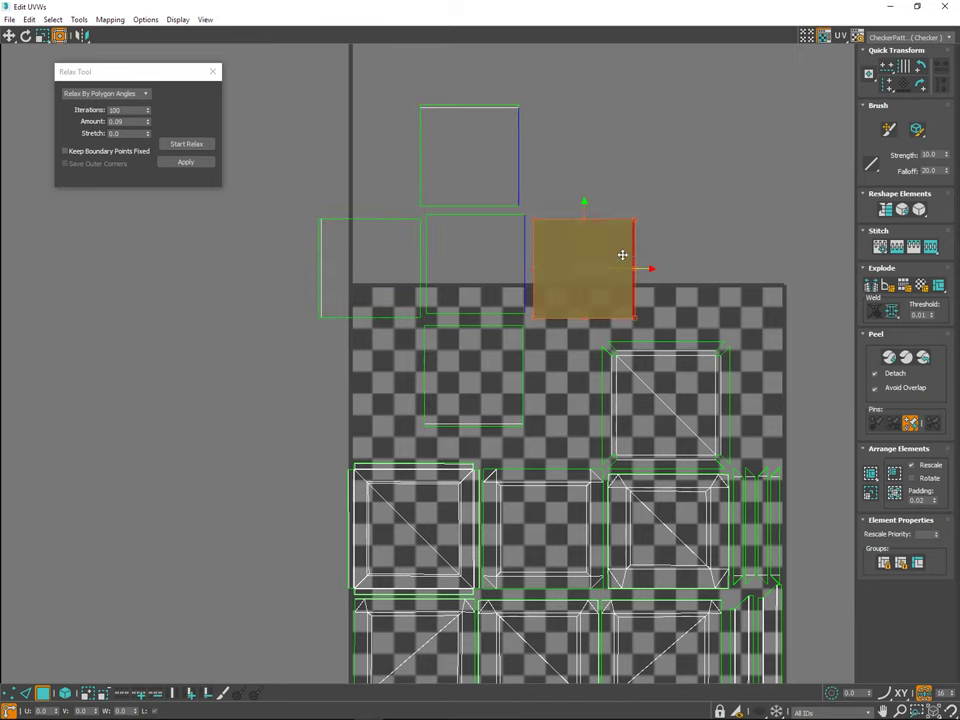
{"action": "middle_click_drag", "start_coordinate": [637, 264], "coordinate": [636, 266]}
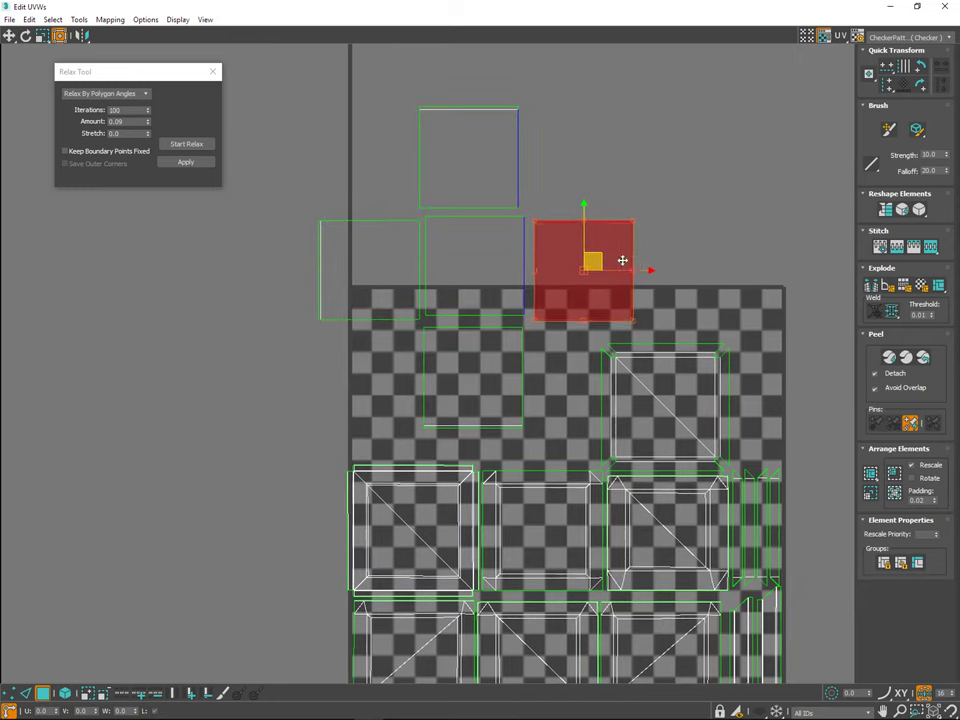
{"action": "left_click_drag", "start_coordinate": [602, 267], "coordinate": [647, 203]}
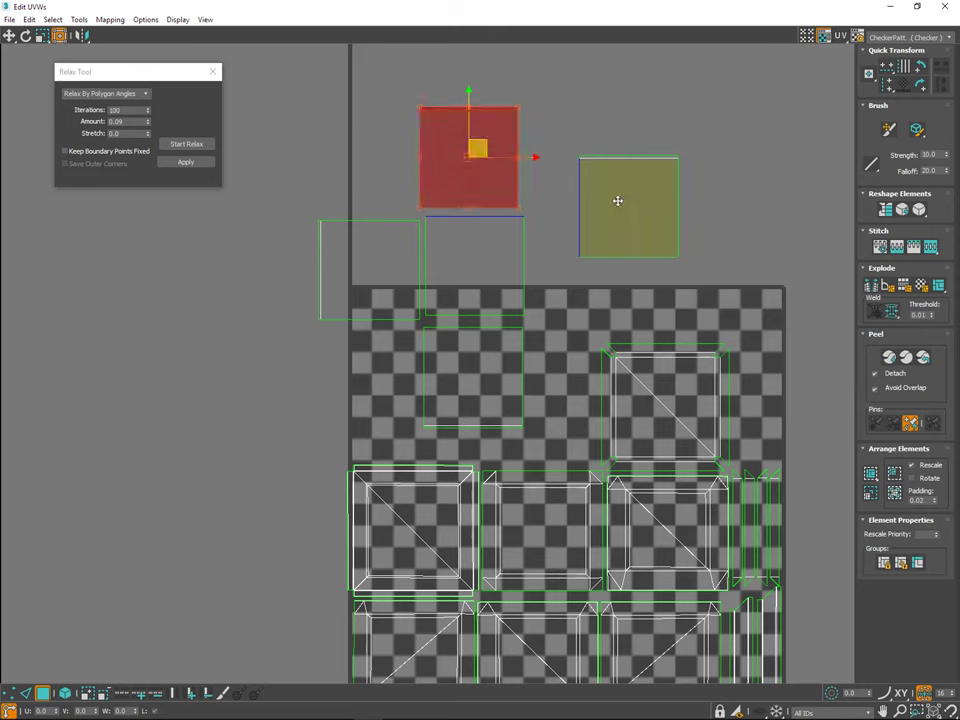
{"action": "left_click_drag", "start_coordinate": [626, 206], "coordinate": [576, 164]}
{"action": "key", "text": "ctrl+x"}
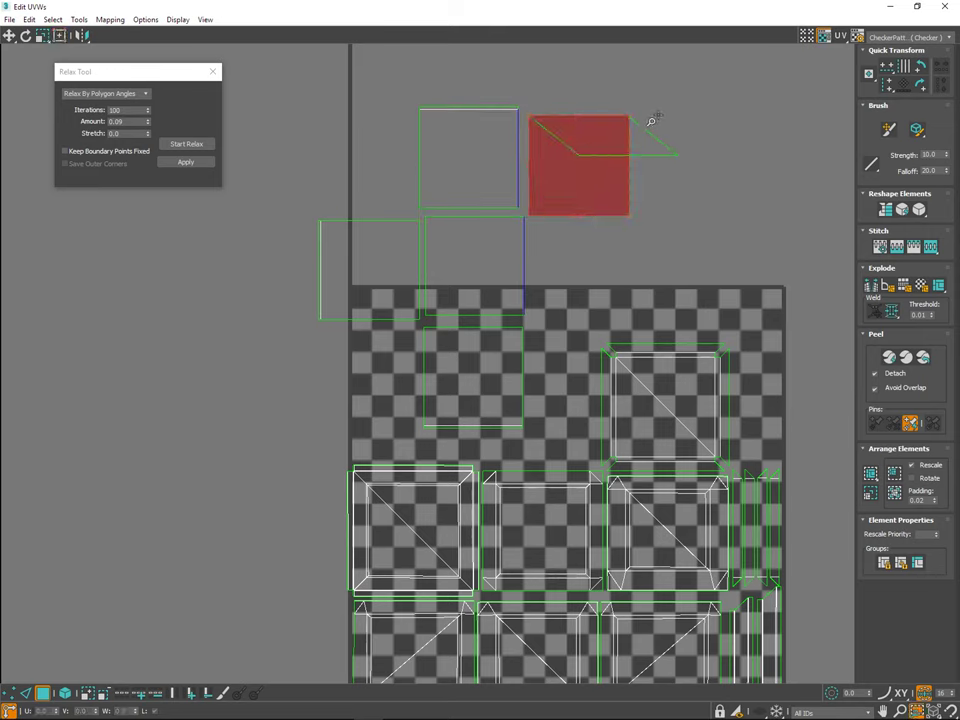
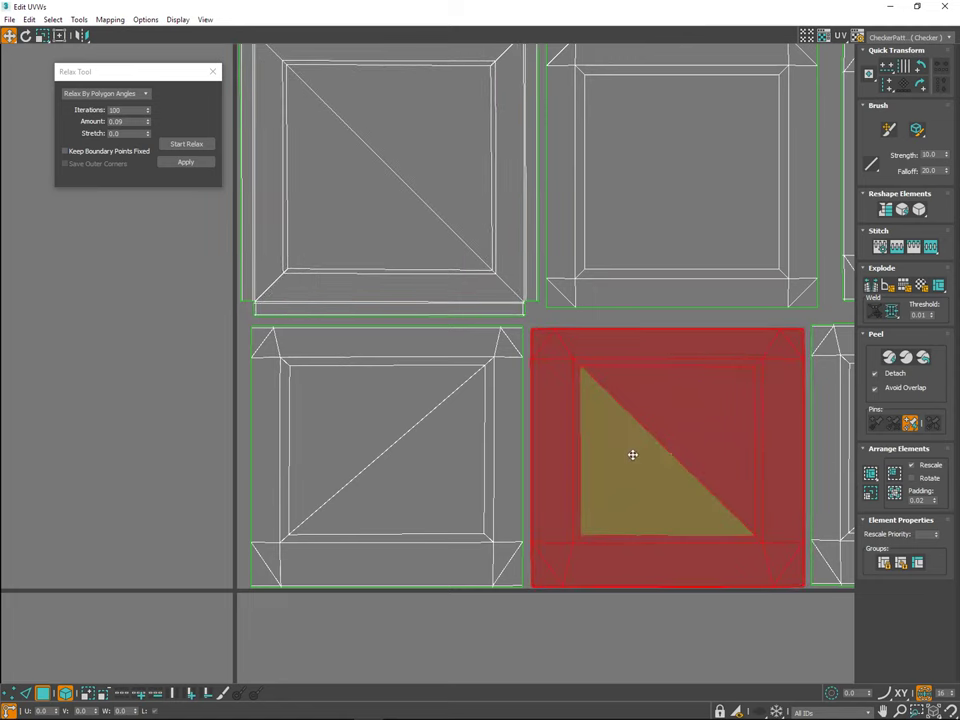
Step: Turn off element selection and break the two inner-panel triangles out of the bottom row's second framed shell
{"action": "key", "text": "5"}
{"action": "left_click", "coordinate": [611, 602]}
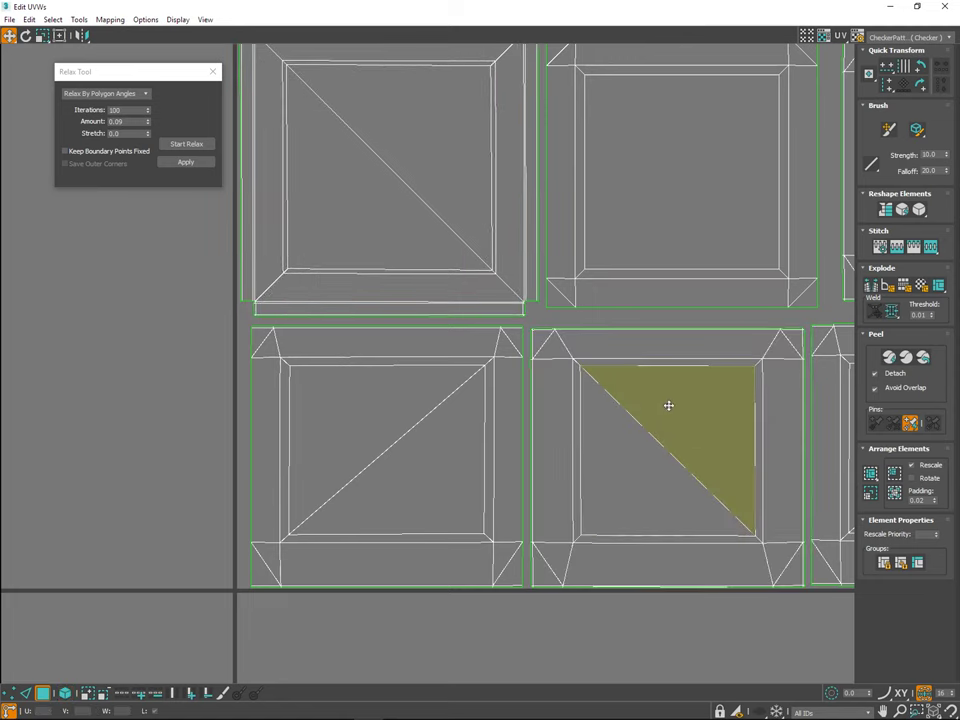
{"action": "left_click", "coordinate": [669, 405]}
{"action": "left_click", "coordinate": [654, 438], "text": "ctrl"}
{"action": "scroll", "coordinate": [659, 401], "scroll_direction": "up", "scroll_amount": 2}
{"action": "middle_click_drag", "start_coordinate": [677, 416], "coordinate": [647, 415]}
{"action": "key", "text": "ctrl+b"}
{"action": "key", "text": "ctrl+i"}
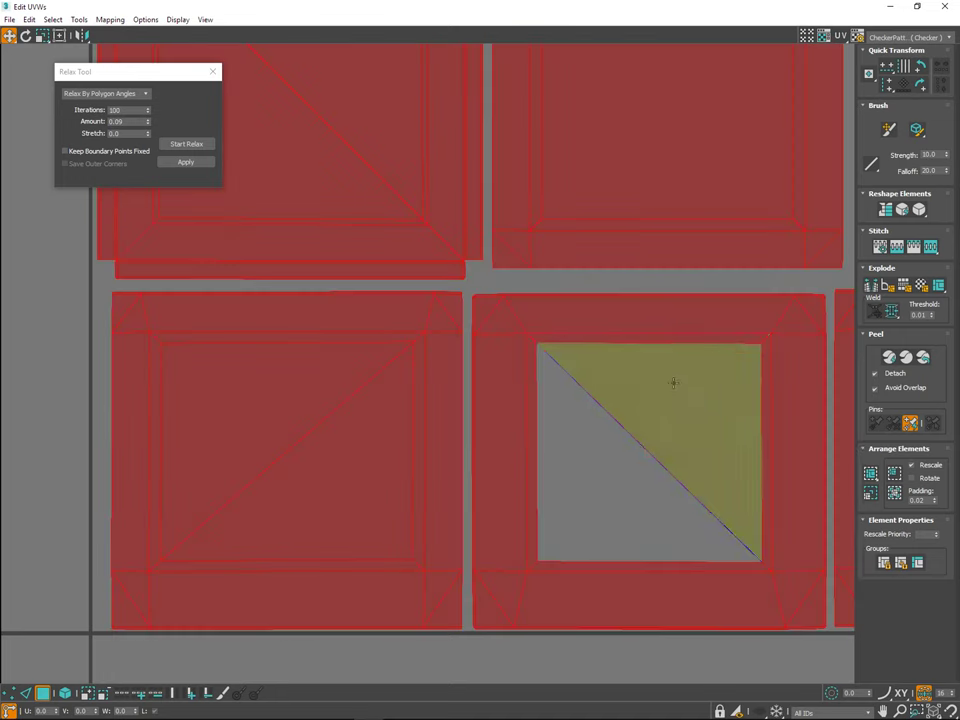
{"action": "middle_click_drag", "start_coordinate": [600, 487], "coordinate": [579, 440]}
{"action": "left_click", "coordinate": [580, 615]}
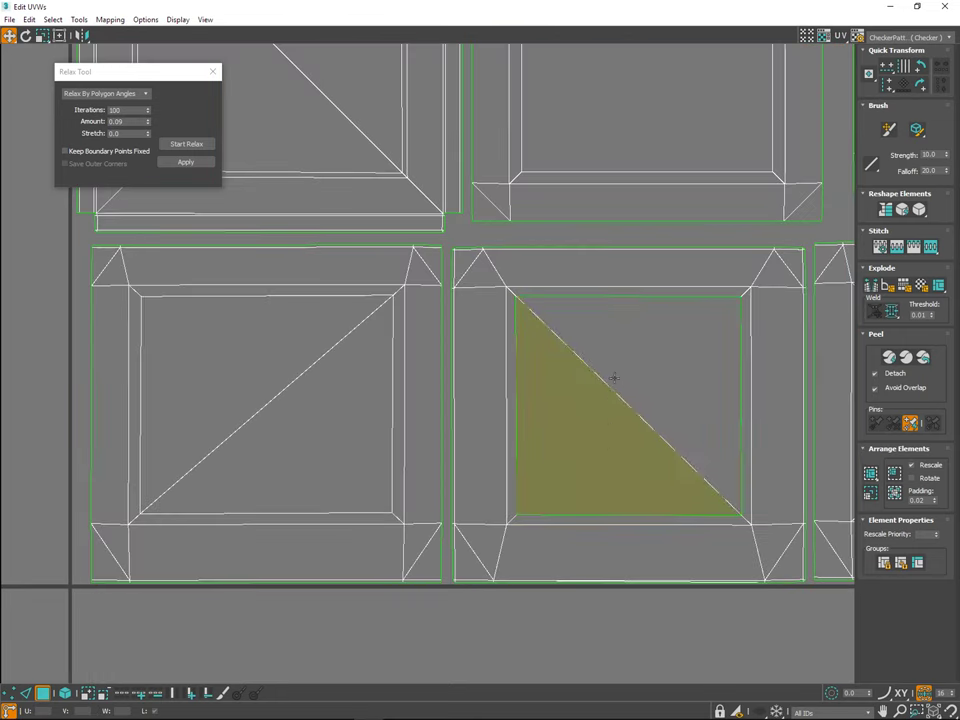
Step: Scale the detached inner panel of the bottom row's second shell down slightly to leave a gap around it
{"action": "left_click", "coordinate": [623, 371]}
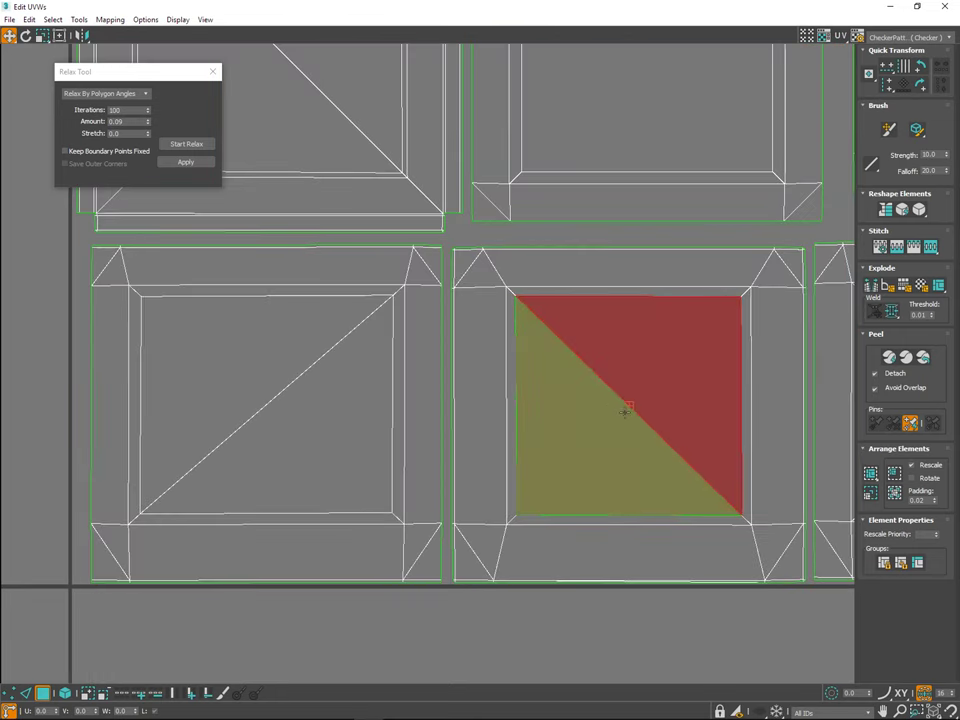
{"action": "left_click", "coordinate": [626, 402], "text": "ctrl"}
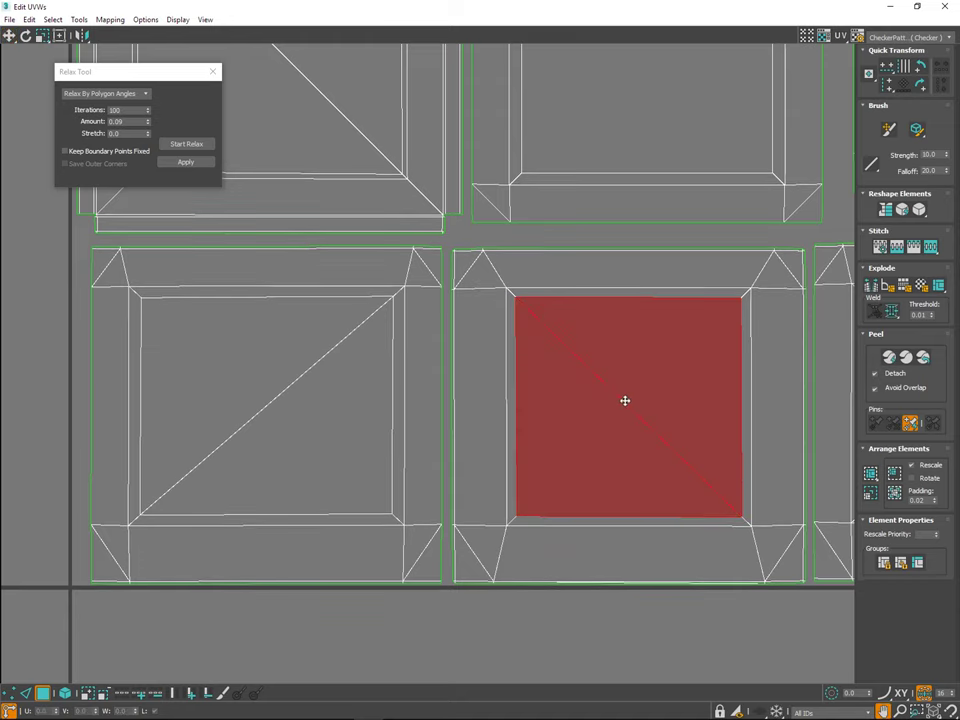
{"action": "key", "text": "ctrl+b"}
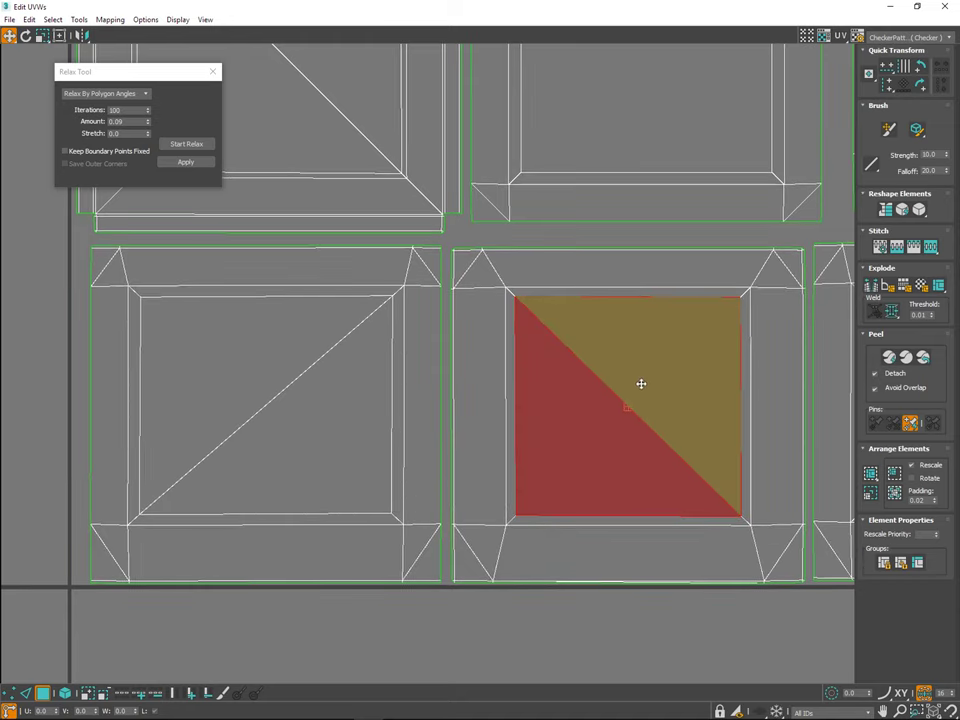
{"action": "middle_click_drag", "start_coordinate": [639, 377], "coordinate": [637, 382]}
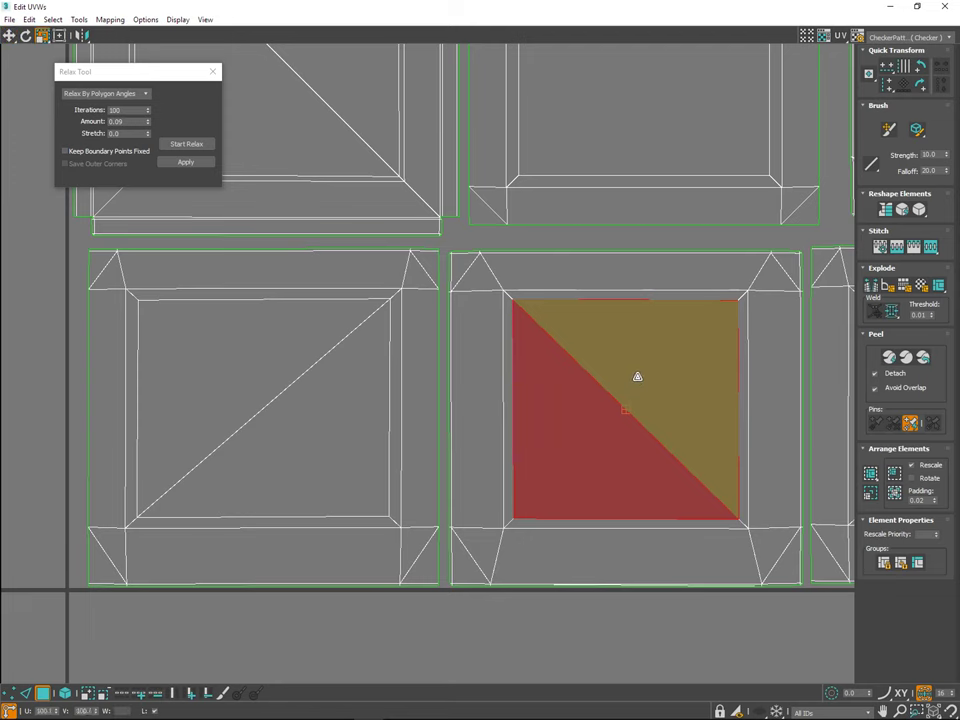
{"action": "left_click_drag", "start_coordinate": [638, 377], "coordinate": [637, 382]}
Step: Add the four surrounding bevel strips to the panel selection, break them from the frame and scale the group down slightly
{"action": "middle_click_drag", "start_coordinate": [693, 358], "coordinate": [652, 383]}
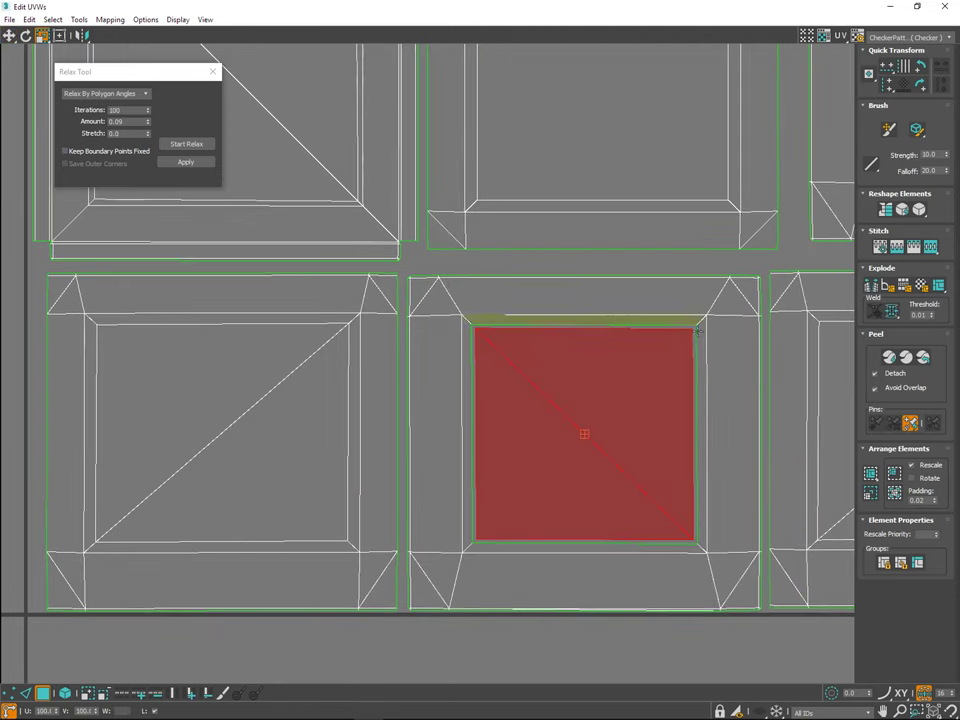
{"action": "left_click", "coordinate": [701, 328], "text": "ctrl"}
{"action": "left_click", "coordinate": [699, 318], "text": "ctrl"}
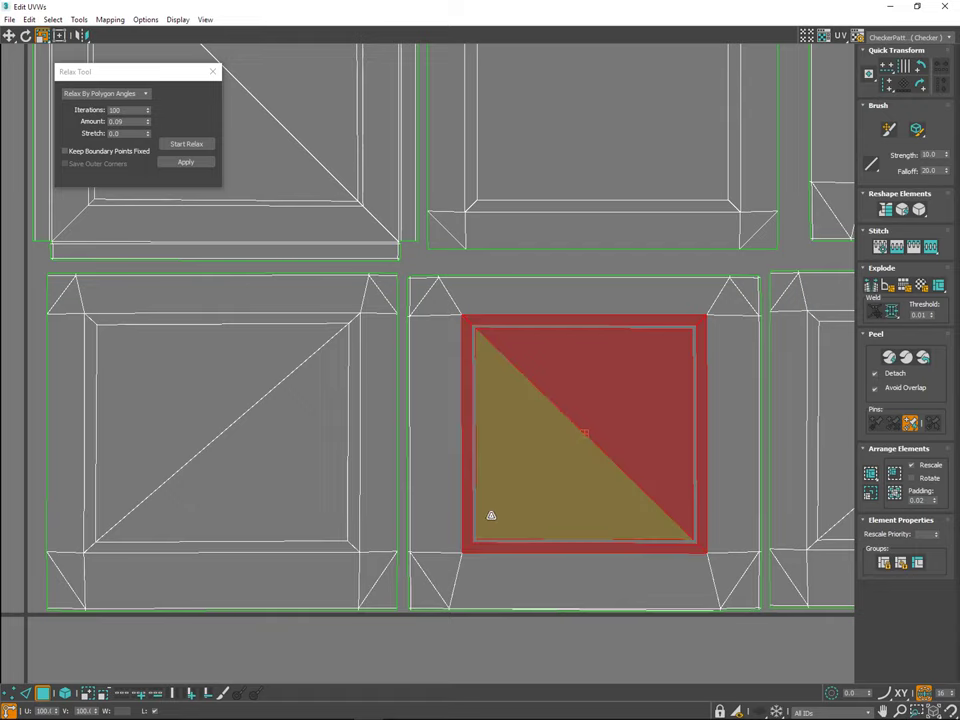
{"action": "left_click_drag", "start_coordinate": [575, 441], "coordinate": [573, 447]}
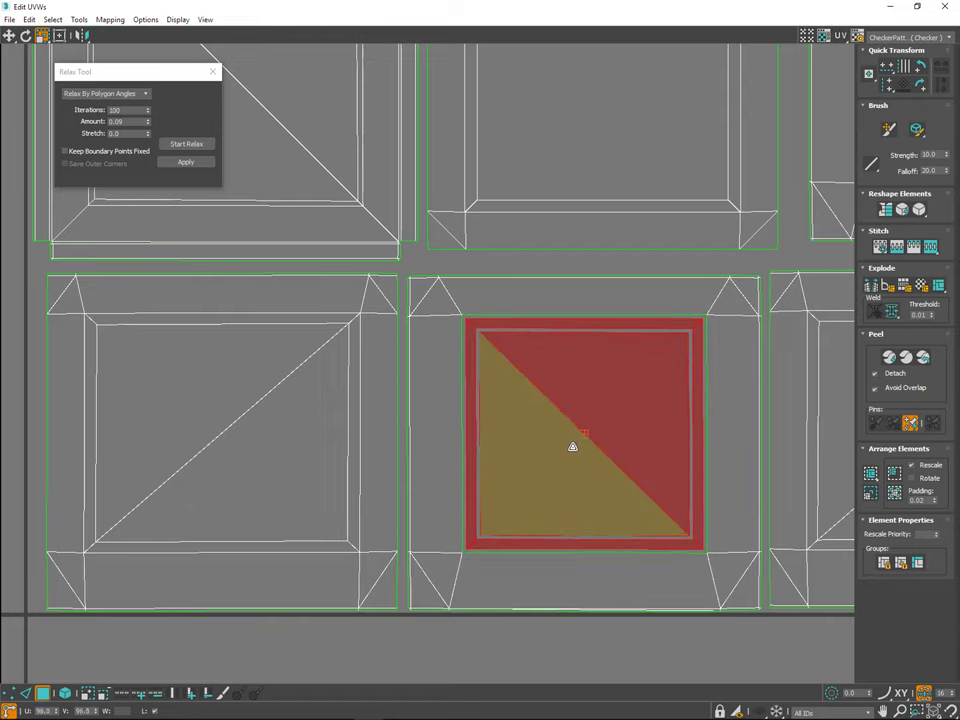
{"action": "left_click", "coordinate": [510, 657]}
{"action": "mouse_move", "coordinate": [735, 510]}
{"action": "middle_mouse_down"}
{"action": "mouse_move", "coordinate": [765, 506]}
{"action": "mouse_move", "coordinate": [752, 502]}
{"action": "middle_mouse_up"}
{"action": "scroll", "coordinate": [750, 503], "scroll_direction": "down", "scroll_amount": 2}
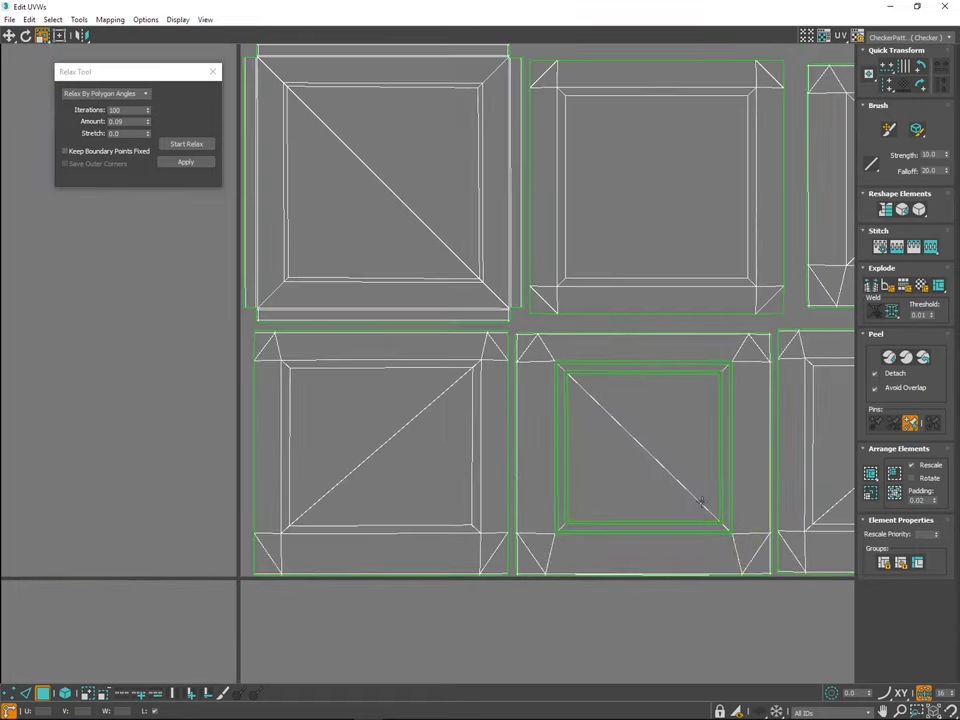
Step: Break the two inner-panel triangles out of the bottom row's first shell and scale them down slightly
{"action": "scroll", "coordinate": [486, 397], "scroll_direction": "up", "scroll_amount": 2}
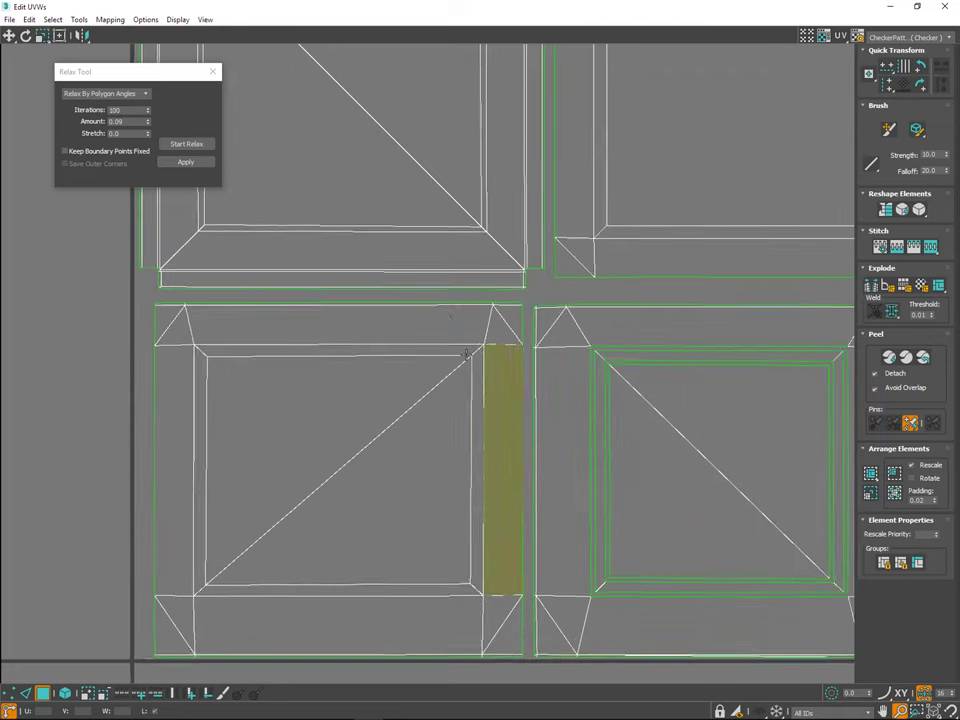
{"action": "middle_click_drag", "start_coordinate": [488, 397], "coordinate": [653, 358]}
{"action": "left_click", "coordinate": [475, 443]}
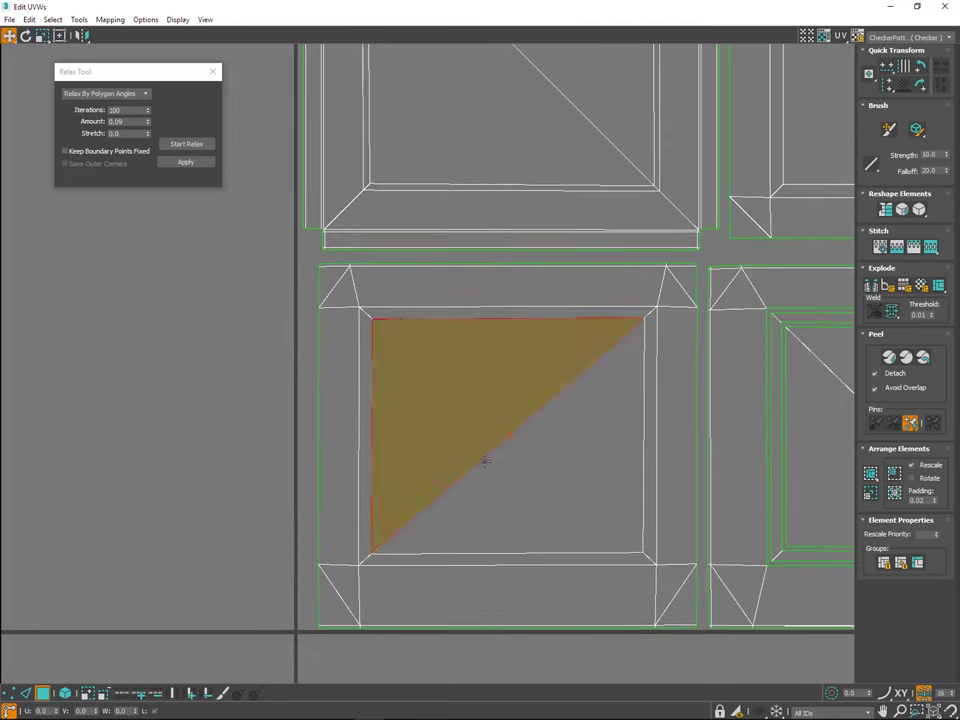
{"action": "left_click", "coordinate": [500, 453], "text": "ctrl"}
{"action": "middle_click_drag", "start_coordinate": [498, 440], "coordinate": [494, 452]}
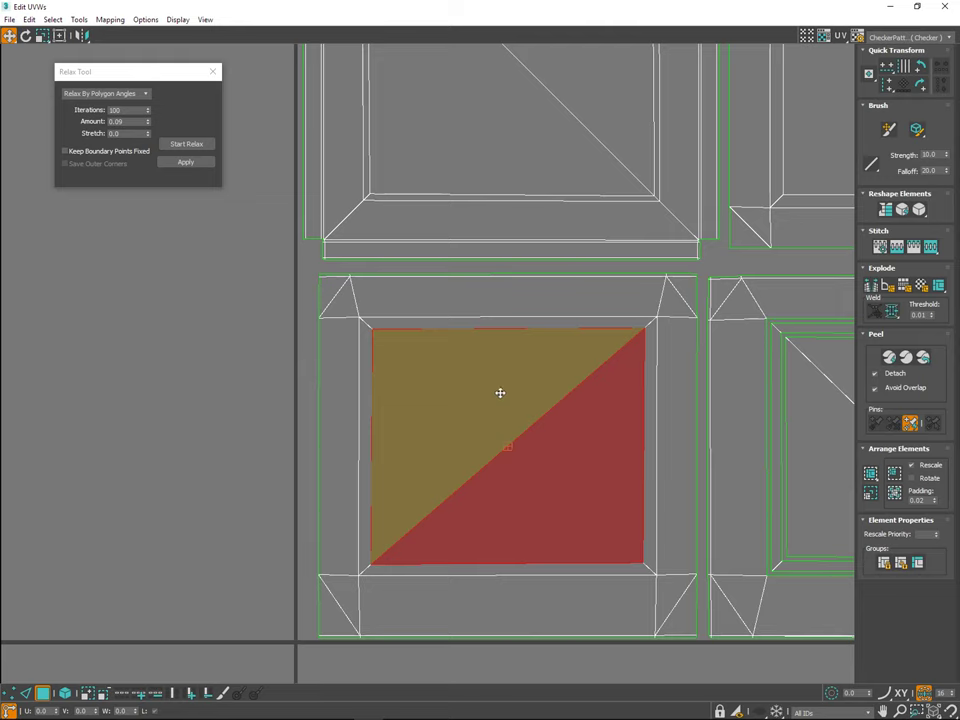
{"action": "left_click_drag", "start_coordinate": [499, 390], "coordinate": [497, 395]}
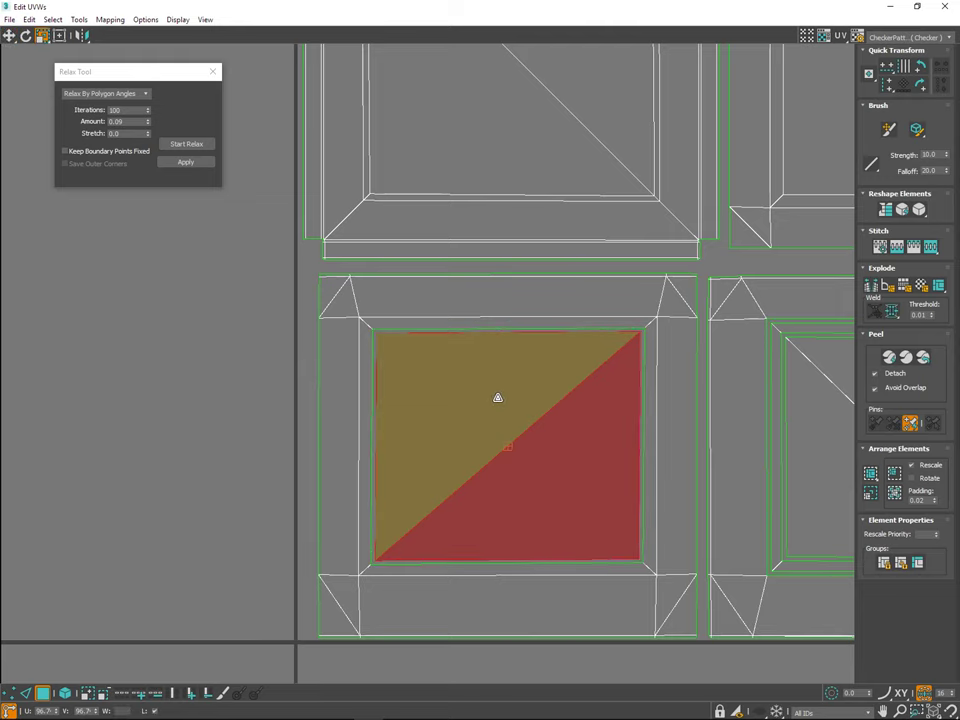
Step: Add the first shell's inner bevel strips to the selection, break them off and scale them down with the panel
{"action": "left_click", "coordinate": [374, 332], "text": "ctrl"}
{"action": "left_click", "coordinate": [641, 562], "text": "ctrl"}
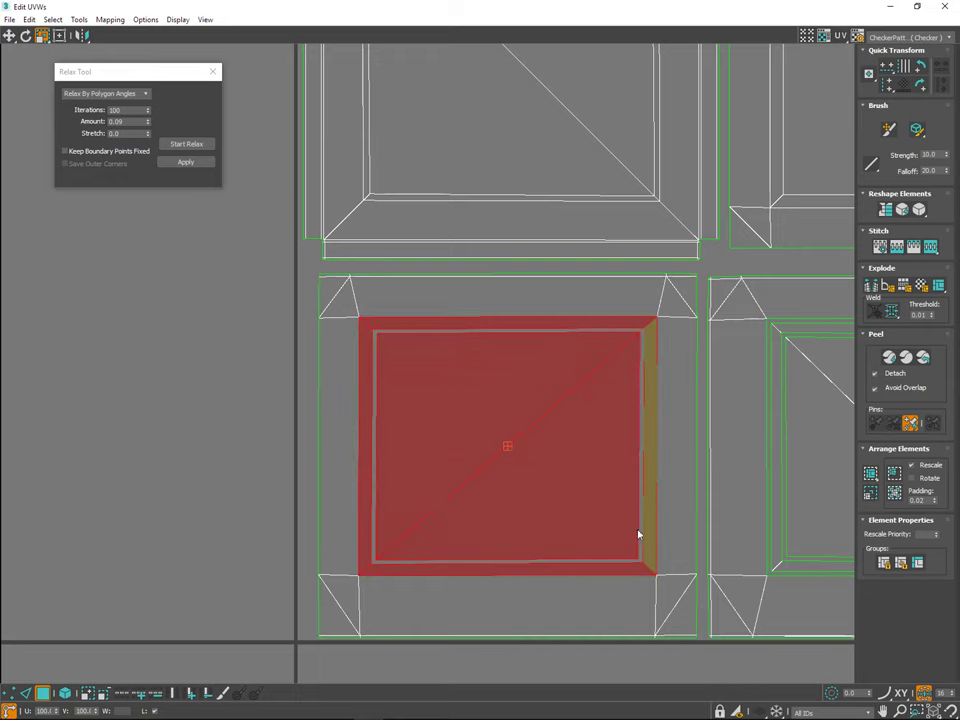
{"action": "left_click_drag", "start_coordinate": [598, 480], "coordinate": [598, 488]}
{"action": "scroll", "coordinate": [477, 482], "scroll_direction": "down", "scroll_amount": 4}
{"action": "middle_click_drag", "start_coordinate": [692, 502], "coordinate": [567, 496]}
{"action": "left_click", "coordinate": [485, 608]}
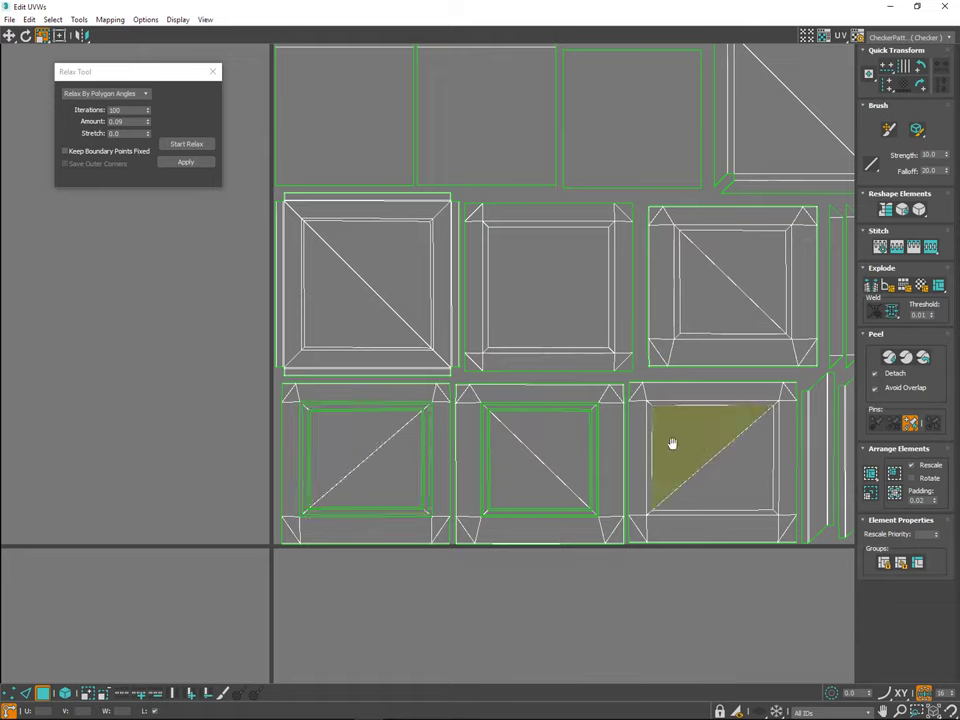
Step: Break the inner panel out of the third framed shell in the second row from the bottom and scale it down slightly
{"action": "middle_click_drag", "start_coordinate": [673, 444], "coordinate": [485, 534]}
{"action": "scroll", "coordinate": [565, 355], "scroll_direction": "up", "scroll_amount": 4}
{"action": "left_click", "coordinate": [498, 372]}
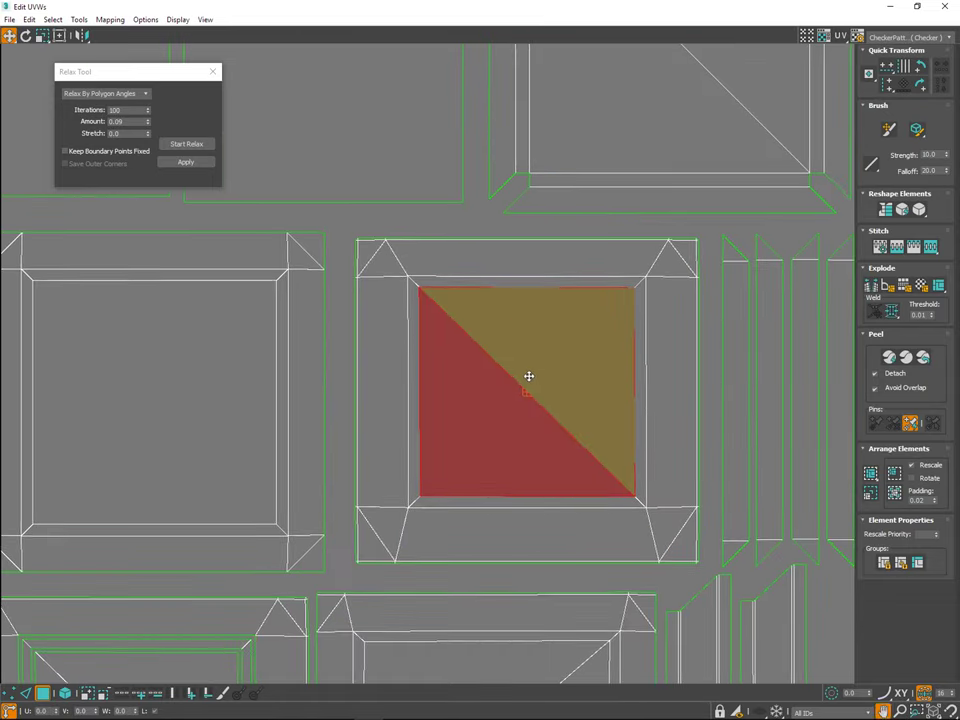
{"action": "left_click_drag", "start_coordinate": [528, 374], "coordinate": [529, 375]}
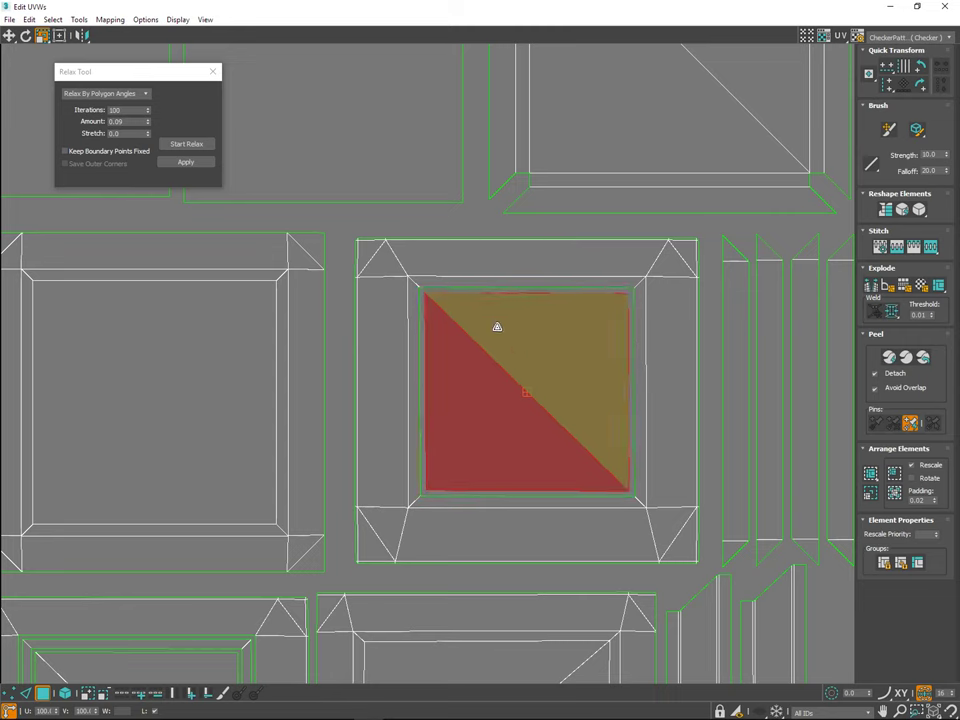
Step: Add that shell's four inner bevel strips to the selection, break them off and scale them with the panel to about 95.5%
{"action": "left_click", "coordinate": [415, 288], "text": "ctrl"}
{"action": "left_click", "coordinate": [500, 282], "text": "ctrl"}
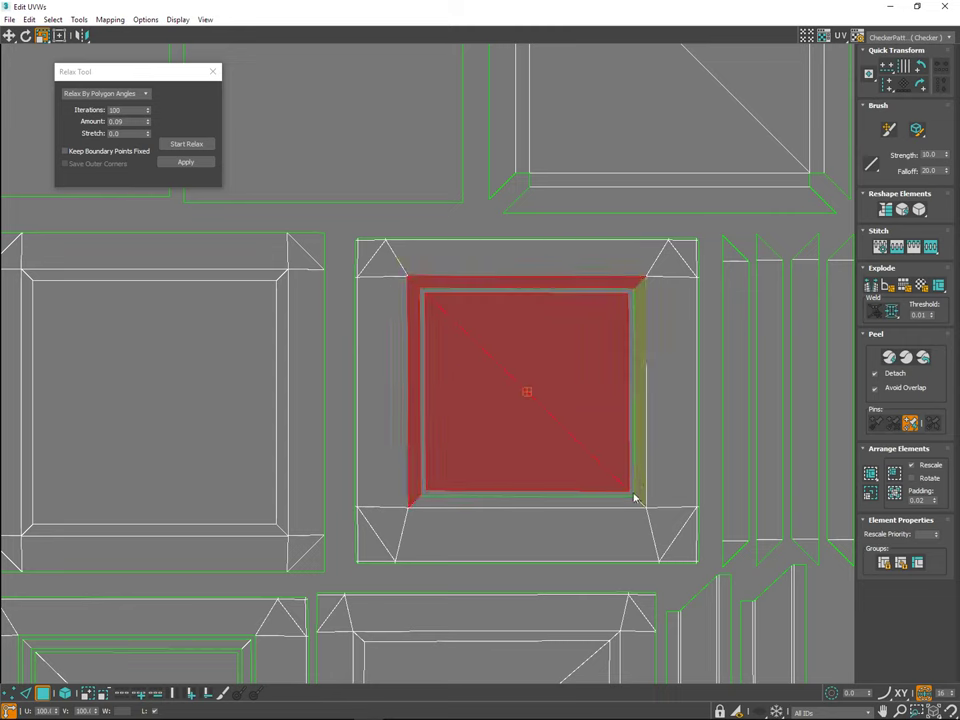
{"action": "left_click", "coordinate": [640, 494], "text": "ctrl"}
{"action": "left_click", "coordinate": [622, 501], "text": "ctrl"}
{"action": "left_click_drag", "start_coordinate": [598, 418], "coordinate": [598, 424]}
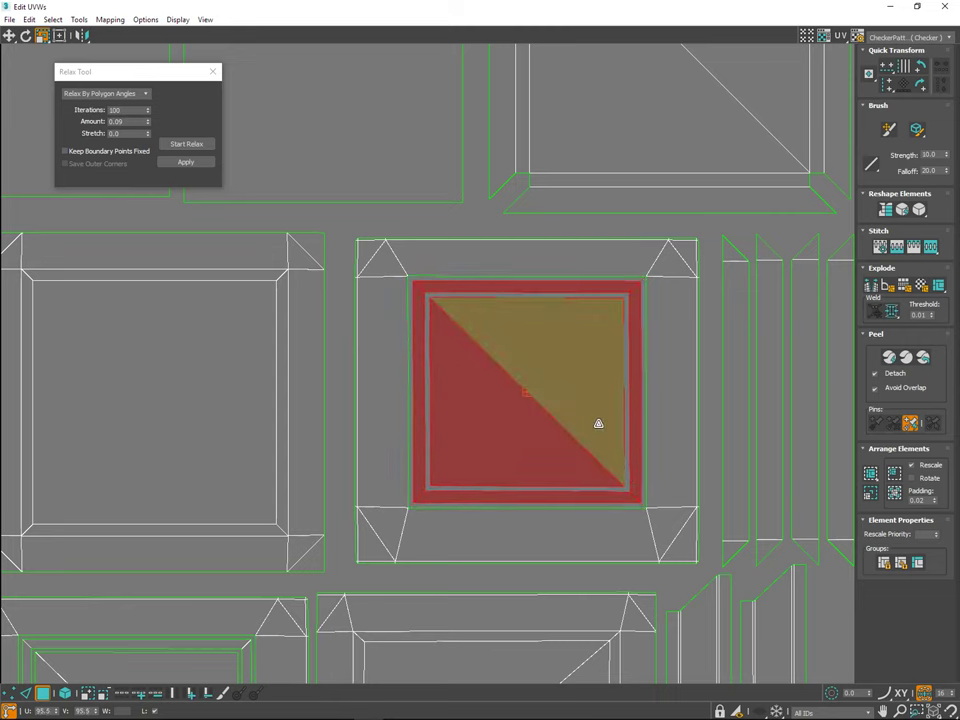
{"action": "scroll", "coordinate": [648, 378], "scroll_direction": "down", "scroll_amount": 5}
{"action": "left_click", "coordinate": [560, 588]}
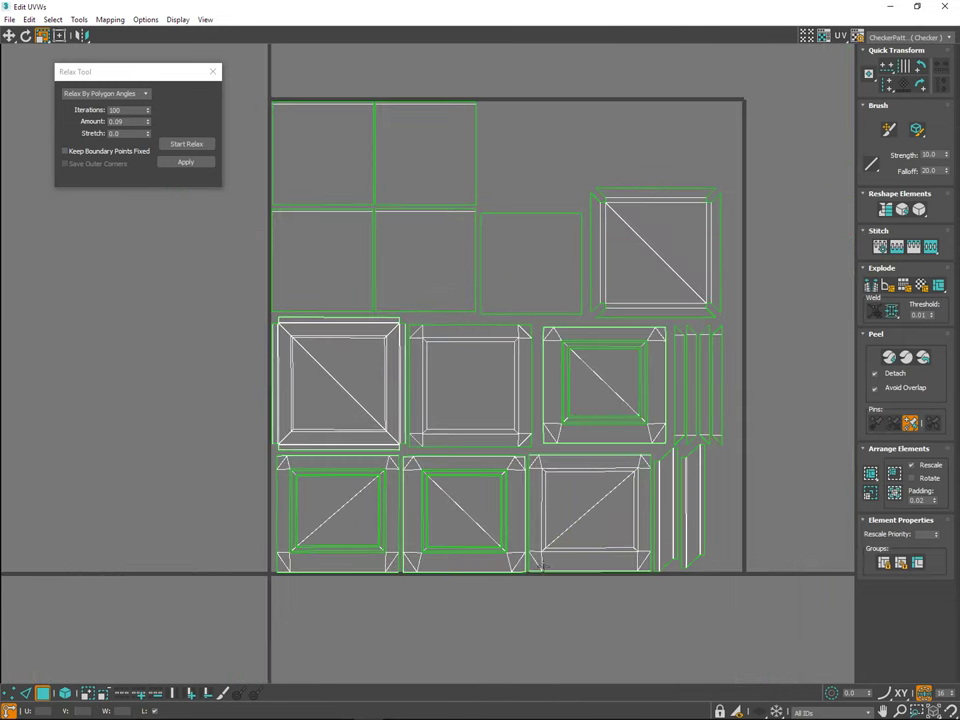
Step: Break the square inner panel out of the second framed shell in the second row from the bottom and shrink it slightly
{"action": "scroll", "coordinate": [453, 370], "scroll_direction": "up", "scroll_amount": 2}
{"action": "scroll", "coordinate": [444, 337], "scroll_direction": "up", "scroll_amount": 2}
{"action": "left_click", "coordinate": [481, 355]}
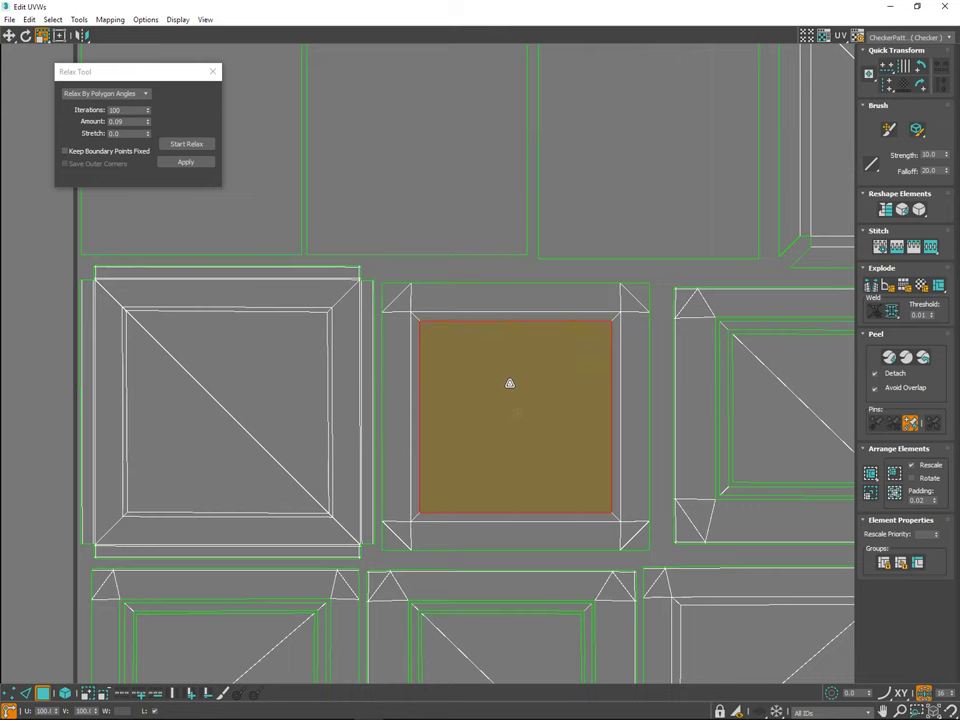
{"action": "scroll", "coordinate": [422, 264], "scroll_direction": "up", "scroll_amount": 3}
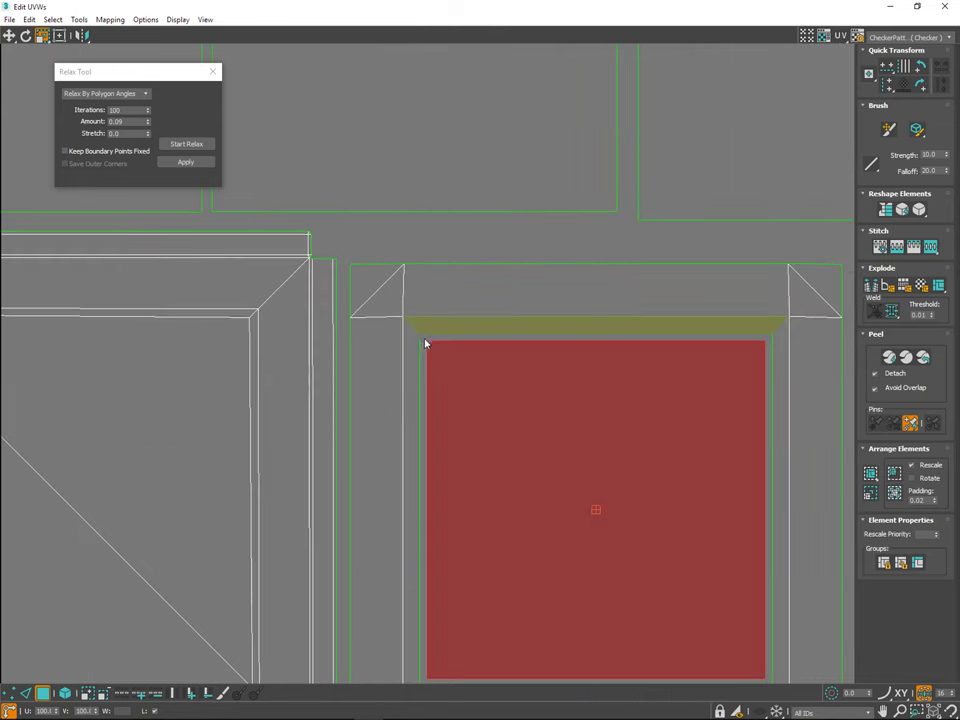
Step: Add the second shell's four inner bevel strips to the selection, break them off and scale them with the panel to about 97%
{"action": "left_click", "coordinate": [425, 333], "text": "ctrl"}
{"action": "middle_click_drag", "start_coordinate": [667, 359], "coordinate": [537, 170]}
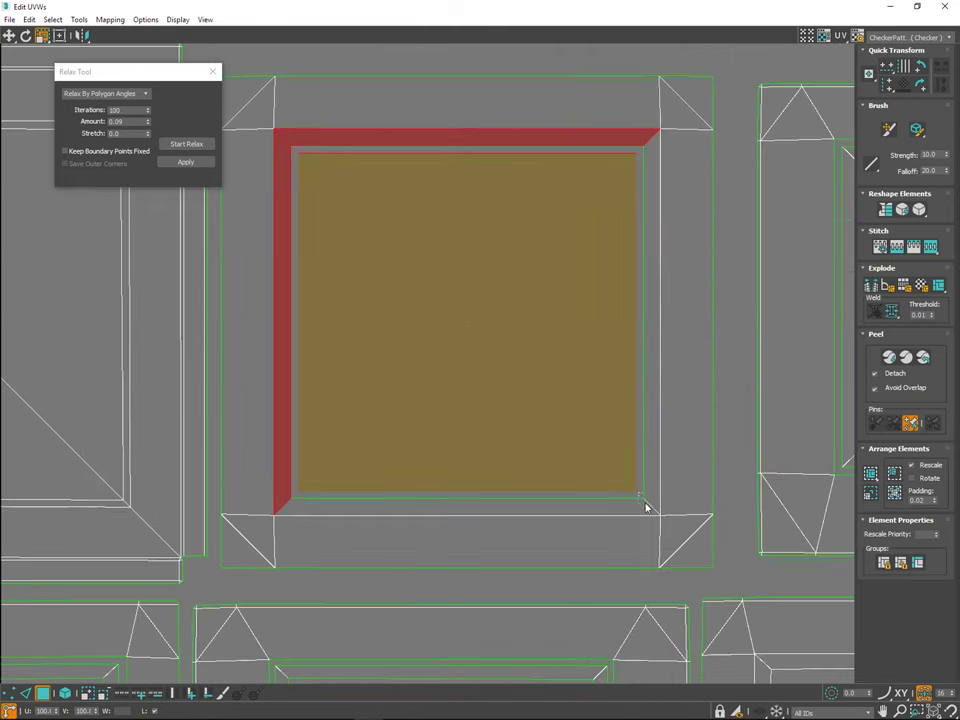
{"action": "left_click_drag", "start_coordinate": [645, 503], "coordinate": [652, 508], "text": "ctrl"}
{"action": "left_click_drag", "start_coordinate": [589, 418], "coordinate": [588, 428]}
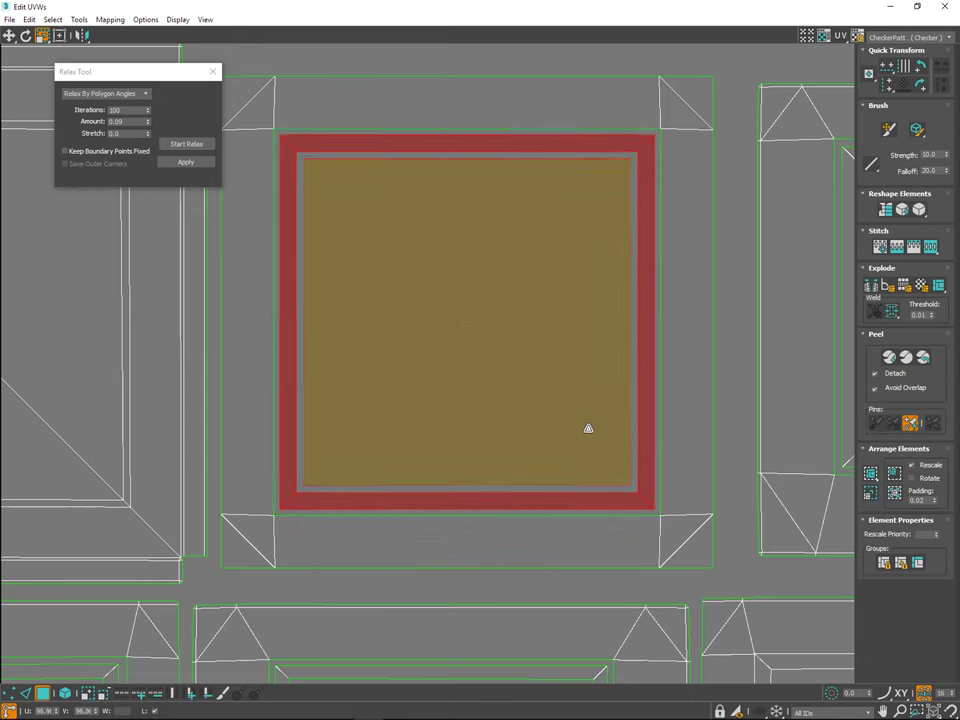
Step: Break the inner panel out of the first framed shell in the second row from the bottom and scale it down slightly
{"action": "middle_click_drag", "start_coordinate": [588, 428], "coordinate": [938, 450]}
{"action": "middle_click_drag", "start_coordinate": [362, 383], "coordinate": [576, 419]}
{"action": "left_click", "coordinate": [499, 304]}
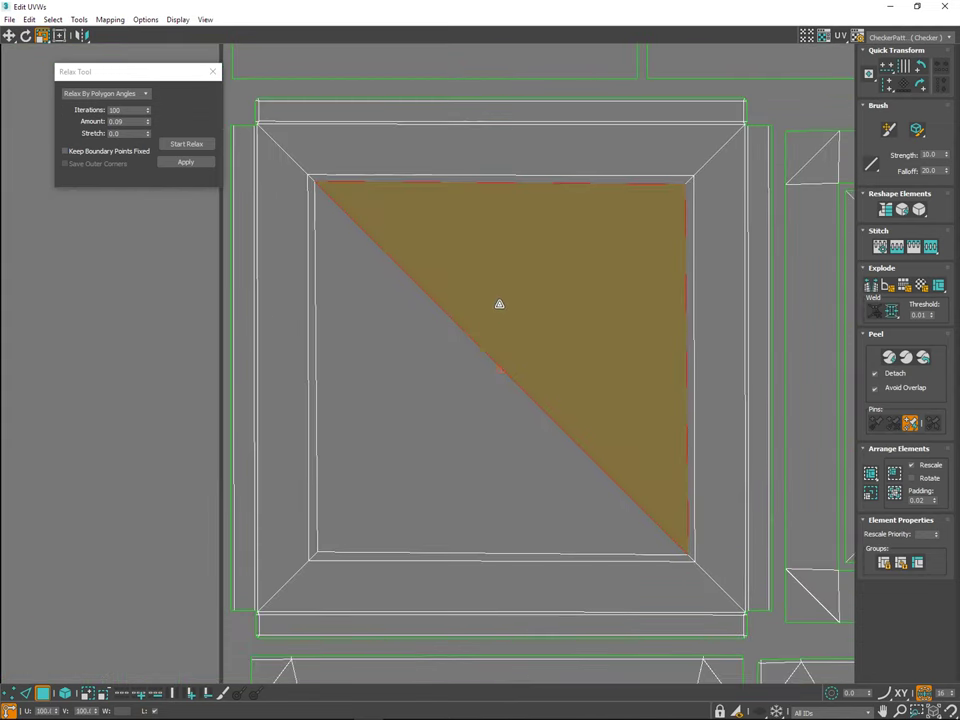
{"action": "left_click", "coordinate": [478, 346], "text": "ctrl"}
{"action": "left_click_drag", "start_coordinate": [540, 316], "coordinate": [539, 330]}
{"action": "key", "text": "ctrl+b"}
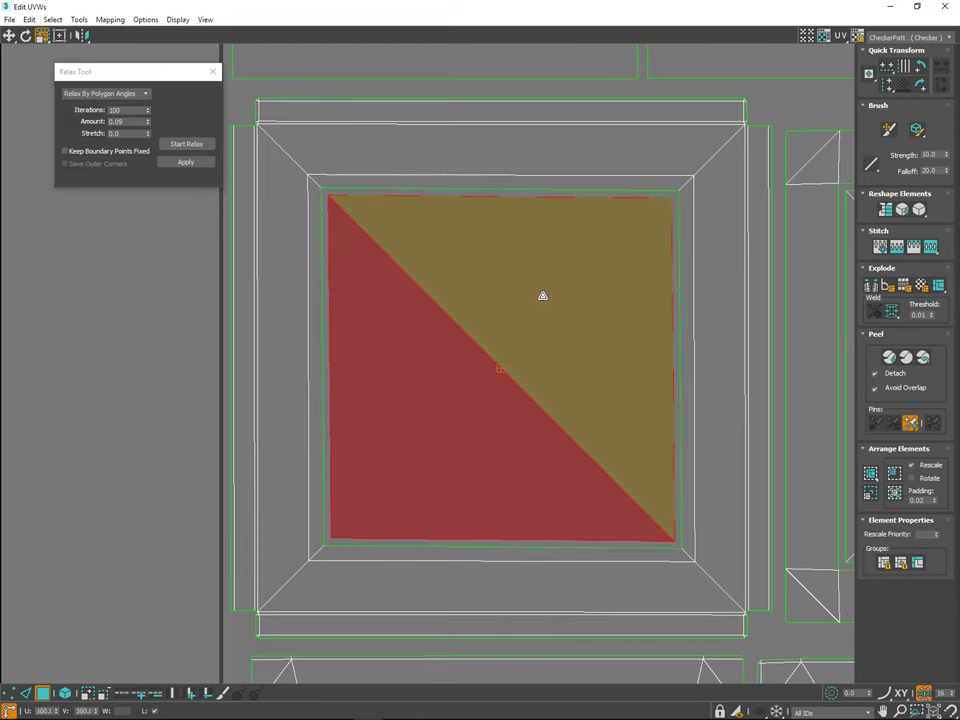
Step: Add the four bevel strips around that panel to the selection, break them off and shrink them slightly with it
{"action": "left_click", "coordinate": [323, 195], "text": "ctrl"}
{"action": "left_click", "coordinate": [341, 177], "text": "ctrl"}
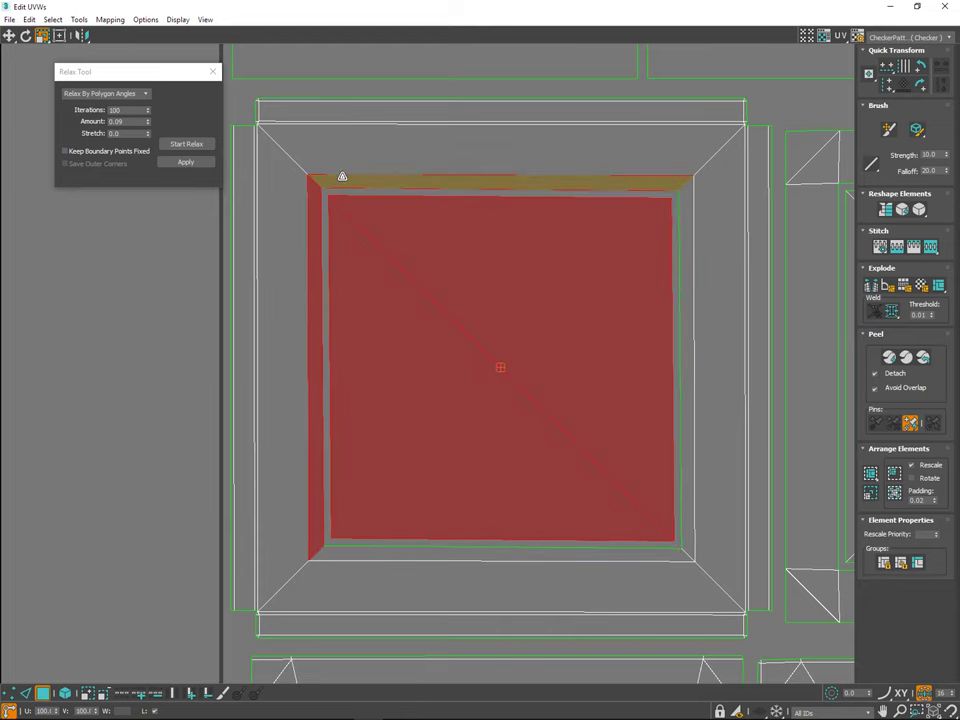
{"action": "left_click", "coordinate": [682, 554], "text": "ctrl"}
{"action": "left_click", "coordinate": [687, 544], "text": "ctrl"}
{"action": "key", "text": "ctrl+b"}
{"action": "left_click_drag", "start_coordinate": [636, 469], "coordinate": [637, 473]}
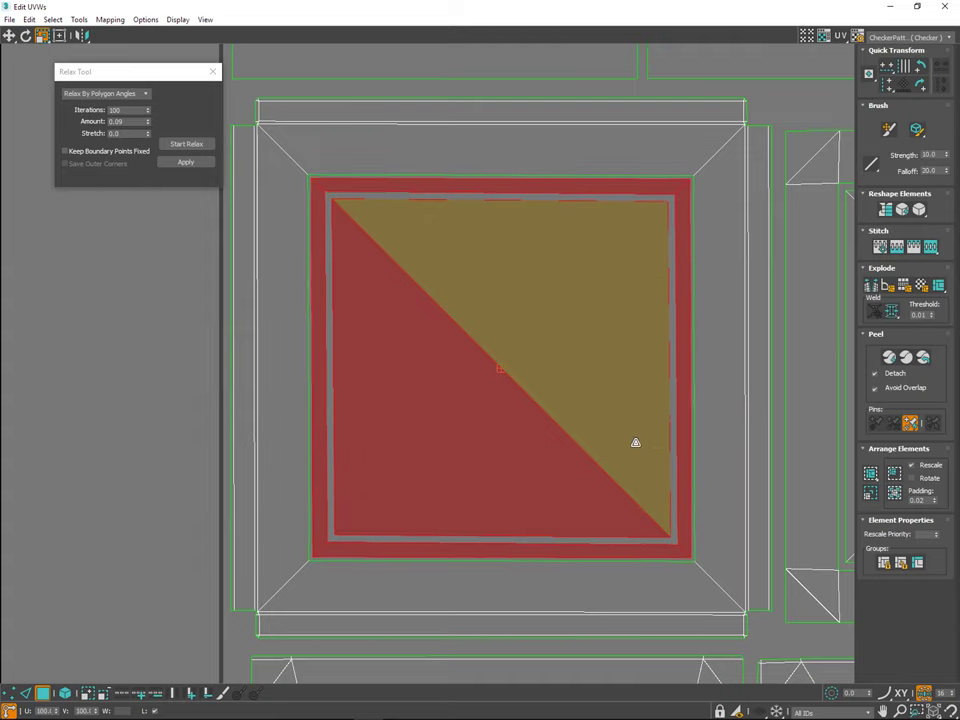
{"action": "left_click", "coordinate": [555, 365], "text": "ctrl"}
Step: Break the inner panel out of the third framed shell in the bottom row and scale it down slightly
{"action": "scroll", "coordinate": [561, 347], "scroll_direction": "down", "scroll_amount": 5}
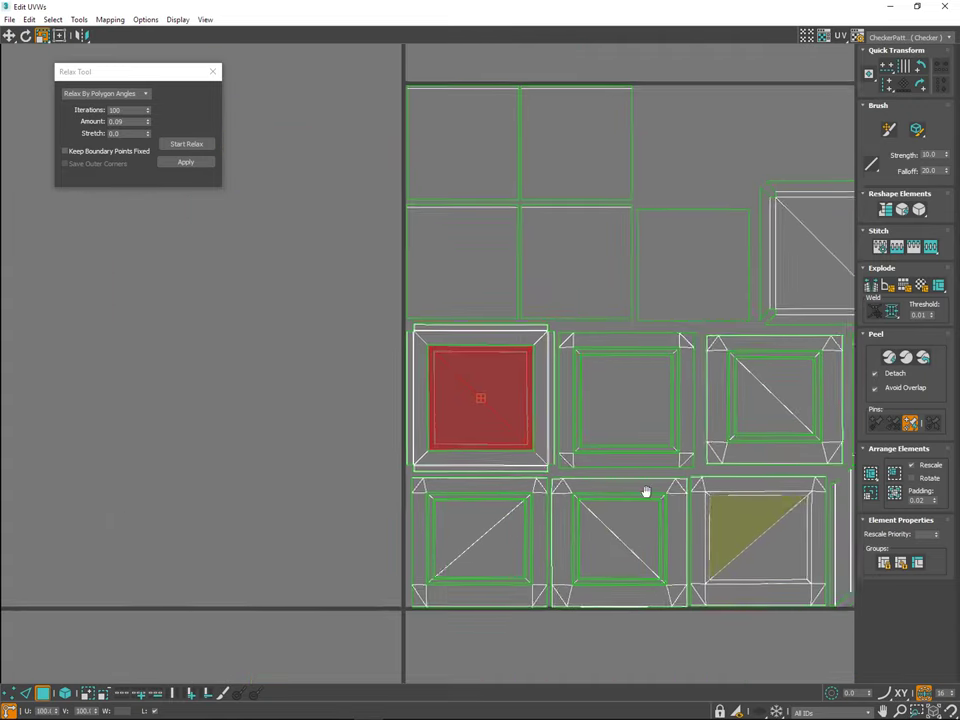
{"action": "middle_click_drag", "start_coordinate": [646, 491], "coordinate": [479, 470]}
{"action": "left_click", "coordinate": [778, 409]}
{"action": "middle_click_drag", "start_coordinate": [576, 443], "coordinate": [557, 304]}
{"action": "scroll", "coordinate": [557, 304], "scroll_direction": "up", "scroll_amount": 5}
{"action": "middle_click_drag", "start_coordinate": [617, 483], "coordinate": [508, 440]}
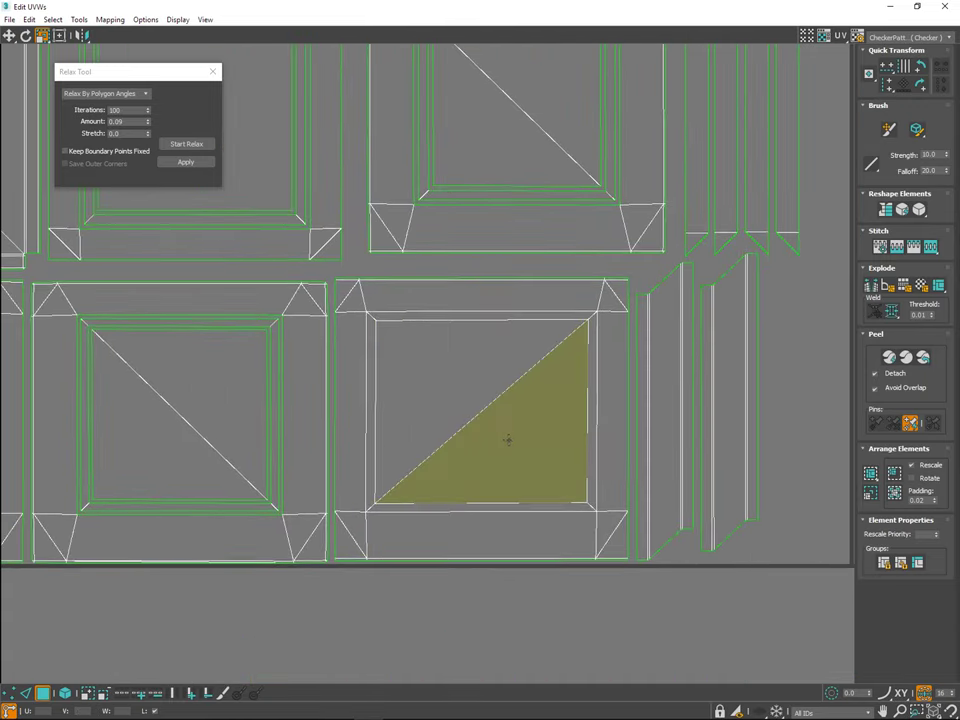
{"action": "key", "text": "w"}
{"action": "left_click", "coordinate": [512, 437]}
{"action": "left_click", "coordinate": [438, 373], "text": "ctrl"}
{"action": "middle_click_drag", "start_coordinate": [469, 362], "coordinate": [495, 401]}
{"action": "scroll", "coordinate": [478, 379], "scroll_direction": "up", "scroll_amount": 4}
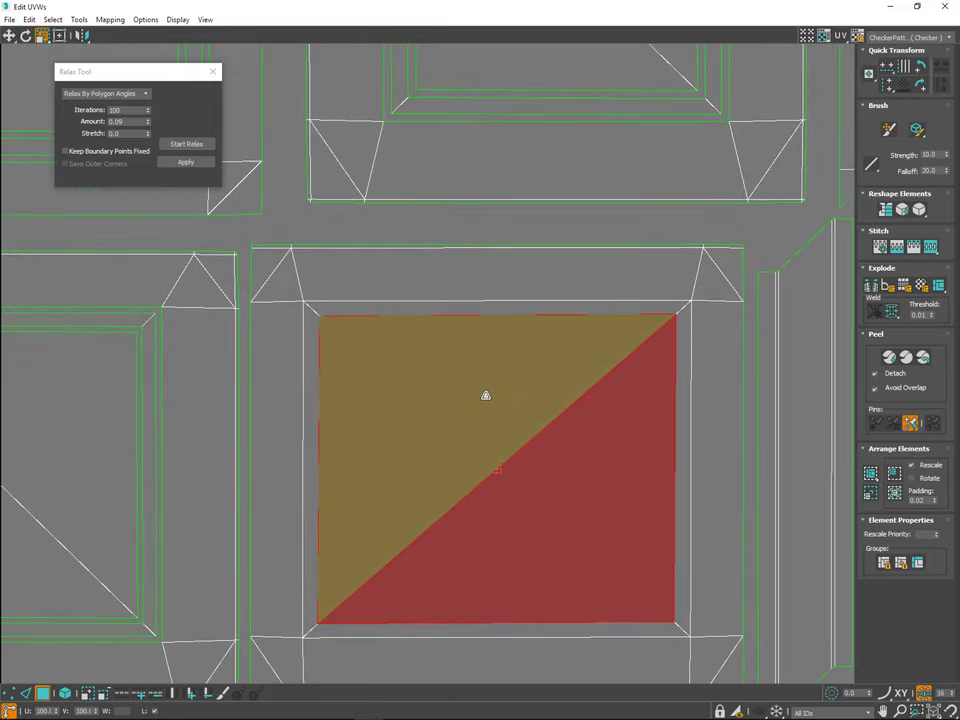
{"action": "left_click_drag", "start_coordinate": [486, 395], "coordinate": [486, 406]}
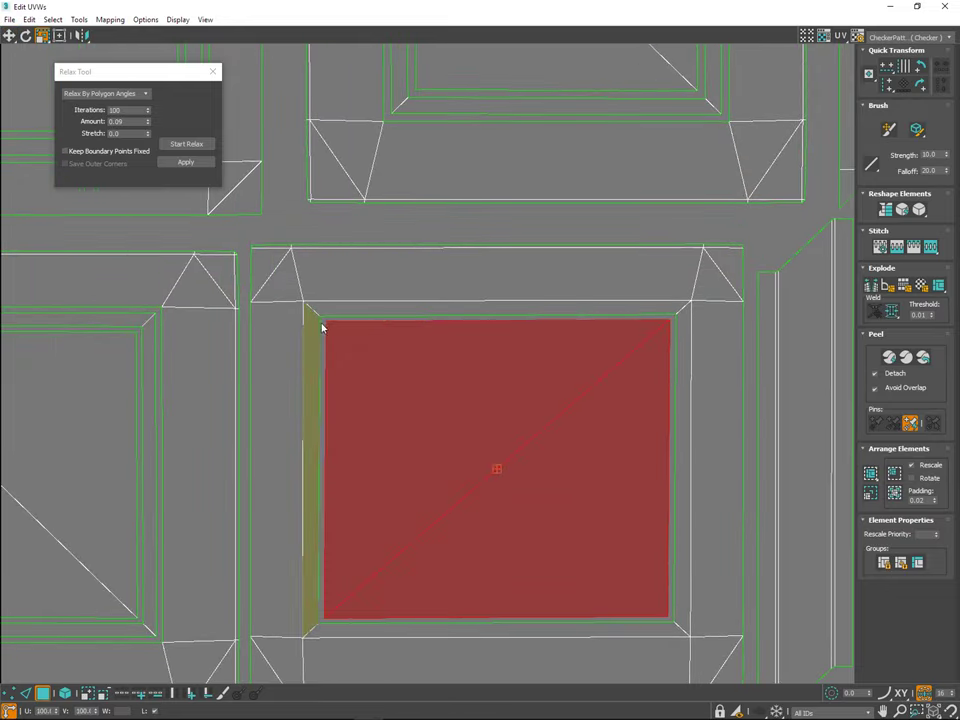
Step: Break off the third bottom-row shell's four inner bevel strips, shrink them slightly with the panel and clear the selection
{"action": "left_click_drag", "start_coordinate": [321, 323], "coordinate": [316, 305], "text": "ctrl"}
{"action": "left_click_drag", "start_coordinate": [677, 628], "coordinate": [683, 619], "text": "ctrl"}
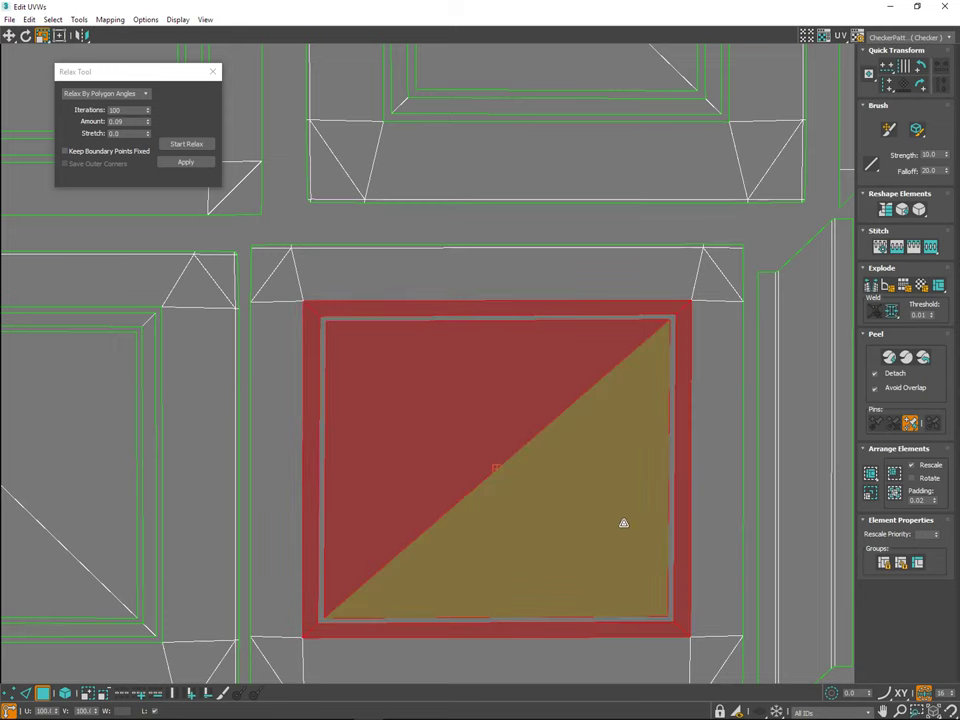
{"action": "left_click_drag", "start_coordinate": [625, 489], "coordinate": [628, 497]}
{"action": "scroll", "coordinate": [473, 498], "scroll_direction": "down", "scroll_amount": 3}
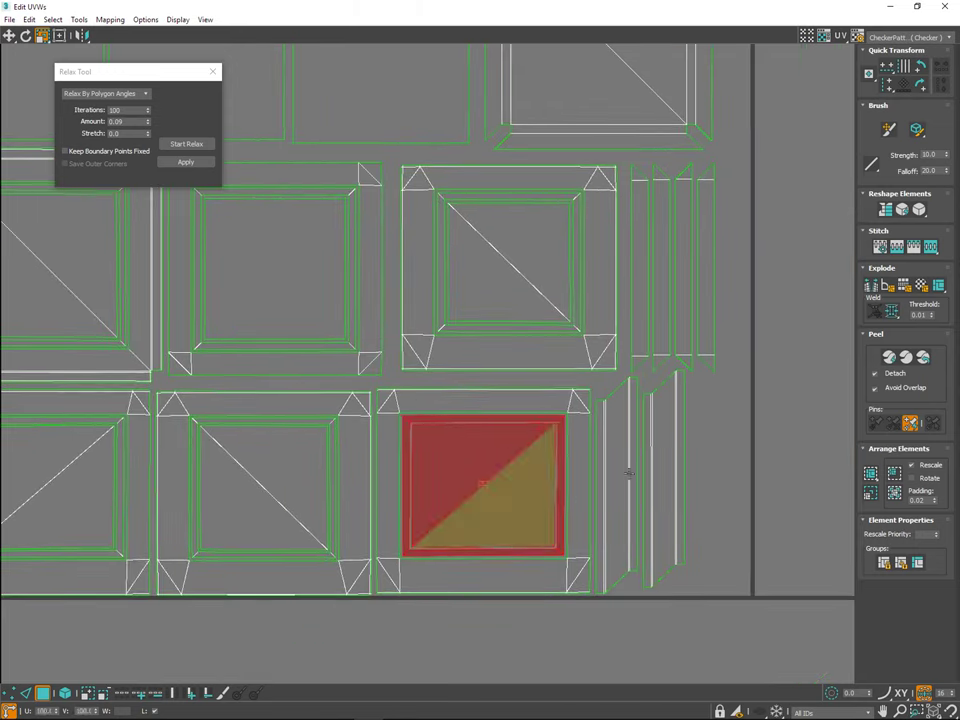
{"action": "left_click", "coordinate": [750, 431]}
Step: Examine the large framed shell in the third row from the bottom and the spacing across the whole packed layout
{"action": "middle_click_drag", "start_coordinate": [598, 454], "coordinate": [600, 548]}
{"action": "scroll", "coordinate": [647, 482], "scroll_direction": "down", "scroll_amount": 1}
{"action": "middle_click_drag", "start_coordinate": [647, 482], "coordinate": [653, 531]}
{"action": "scroll", "coordinate": [622, 274], "scroll_direction": "up", "scroll_amount": 3}
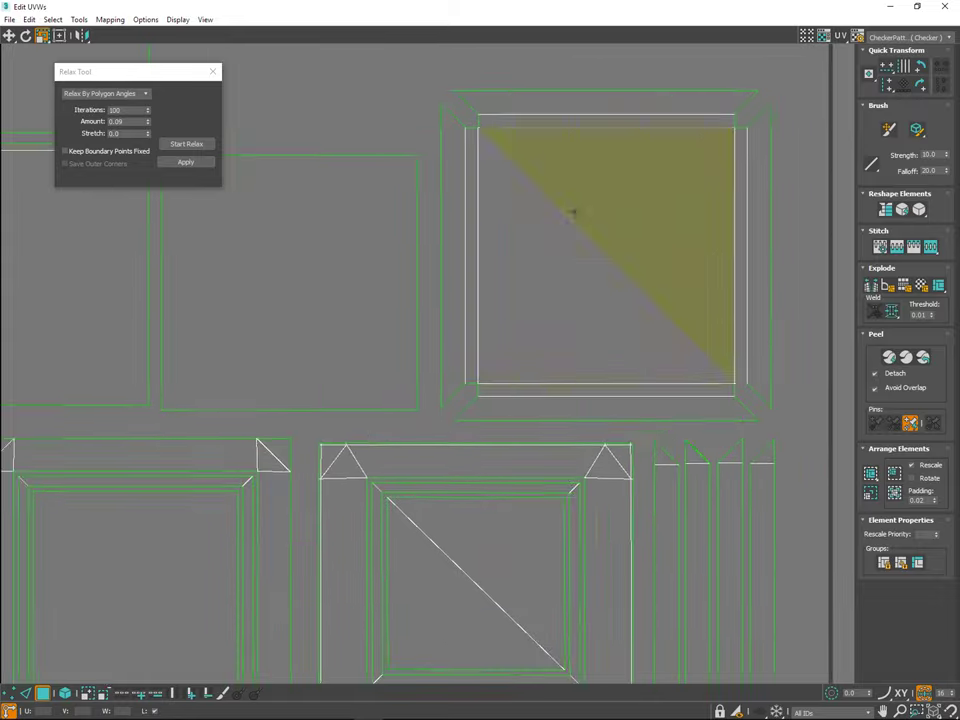
{"action": "middle_click_drag", "start_coordinate": [618, 189], "coordinate": [677, 167]}
{"action": "scroll", "coordinate": [677, 167], "scroll_direction": "down", "scroll_amount": 3}
{"action": "scroll", "coordinate": [628, 246], "scroll_direction": "up", "scroll_amount": 1}
{"action": "middle_click_drag", "start_coordinate": [606, 270], "coordinate": [604, 300]}
{"action": "middle_click_drag", "start_coordinate": [614, 149], "coordinate": [653, 113]}
{"action": "middle_click_drag", "start_coordinate": [626, 197], "coordinate": [610, 190]}
{"action": "middle_click_drag", "start_coordinate": [674, 508], "coordinate": [635, 476]}
{"action": "scroll", "coordinate": [657, 538], "scroll_direction": "down", "scroll_amount": 4}
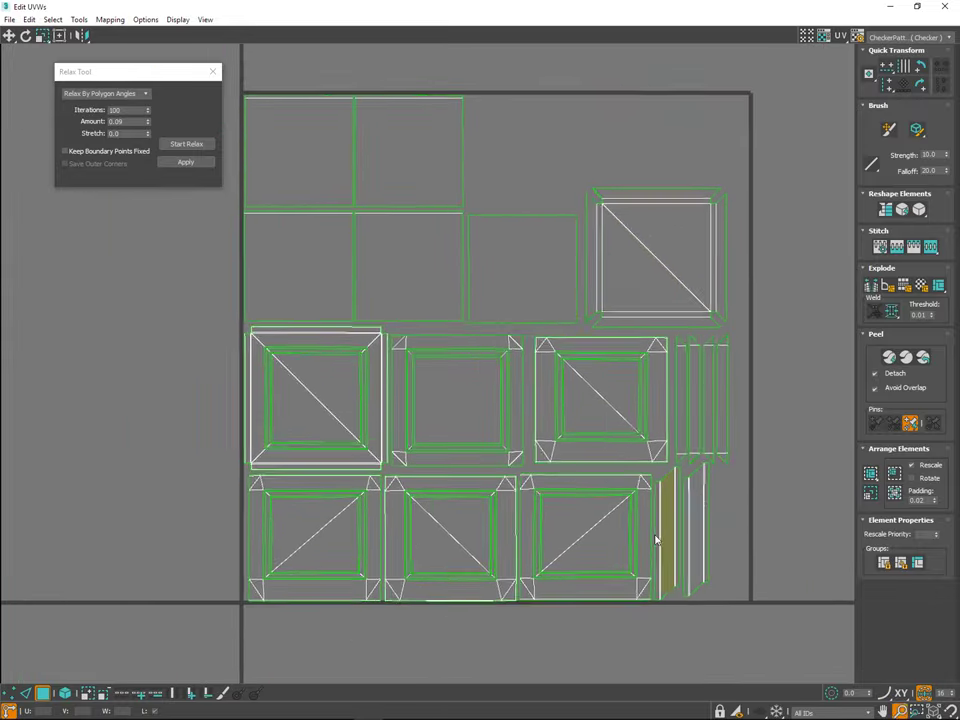
{"action": "middle_click_drag", "start_coordinate": [786, 502], "coordinate": [716, 517]}
{"action": "mouse_move", "coordinate": [652, 476]}
{"action": "middle_mouse_down"}
{"action": "mouse_move", "coordinate": [634, 482]}
{"action": "mouse_move", "coordinate": [634, 471]}
{"action": "middle_mouse_up"}
Step: Close the UV editor, collapse the unwrapped crate to an Editable Poly and deselect it
{"action": "left_click_drag", "start_coordinate": [835, 10], "coordinate": [638, 173]}
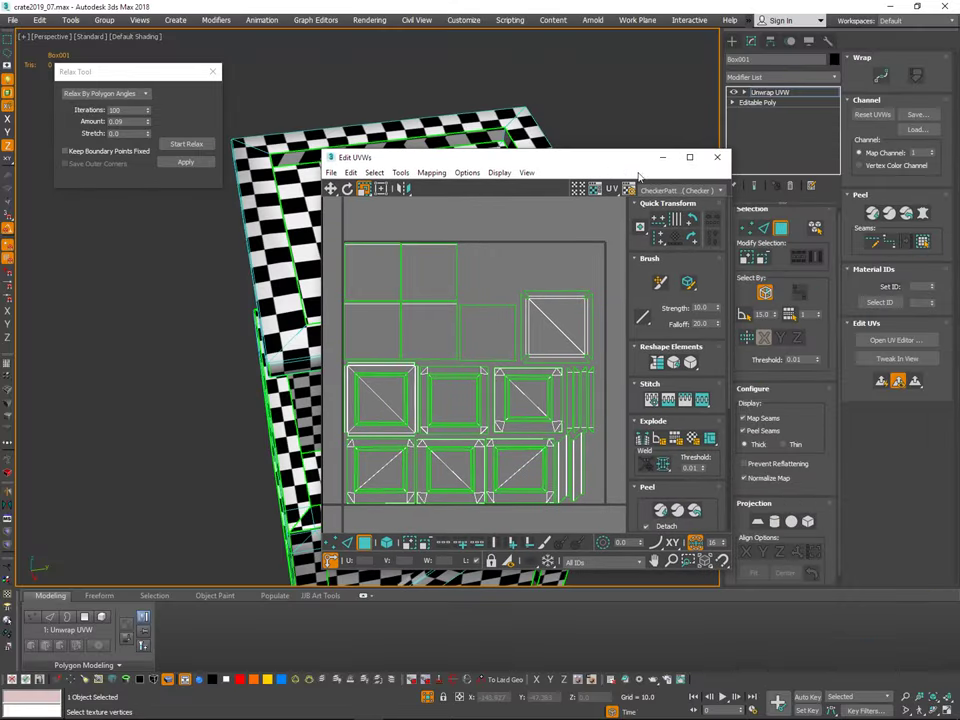
{"action": "left_click", "coordinate": [718, 158]}
{"action": "middle_click_drag", "start_coordinate": [575, 277], "coordinate": [408, 345], "text": "alt"}
{"action": "middle_click_drag", "start_coordinate": [408, 345], "coordinate": [602, 295], "text": "ctrl+alt"}
{"action": "middle_click_drag", "start_coordinate": [602, 295], "coordinate": [638, 211]}
{"action": "middle_click_drag", "start_coordinate": [557, 302], "coordinate": [442, 247]}
{"action": "right_click", "coordinate": [604, 298]}
{"action": "key", "text": "z"}
{"action": "left_click", "coordinate": [619, 300]}
Step: Unhide the high-poly crate parts alongside the low-poly model
{"action": "right_click", "coordinate": [631, 208]}
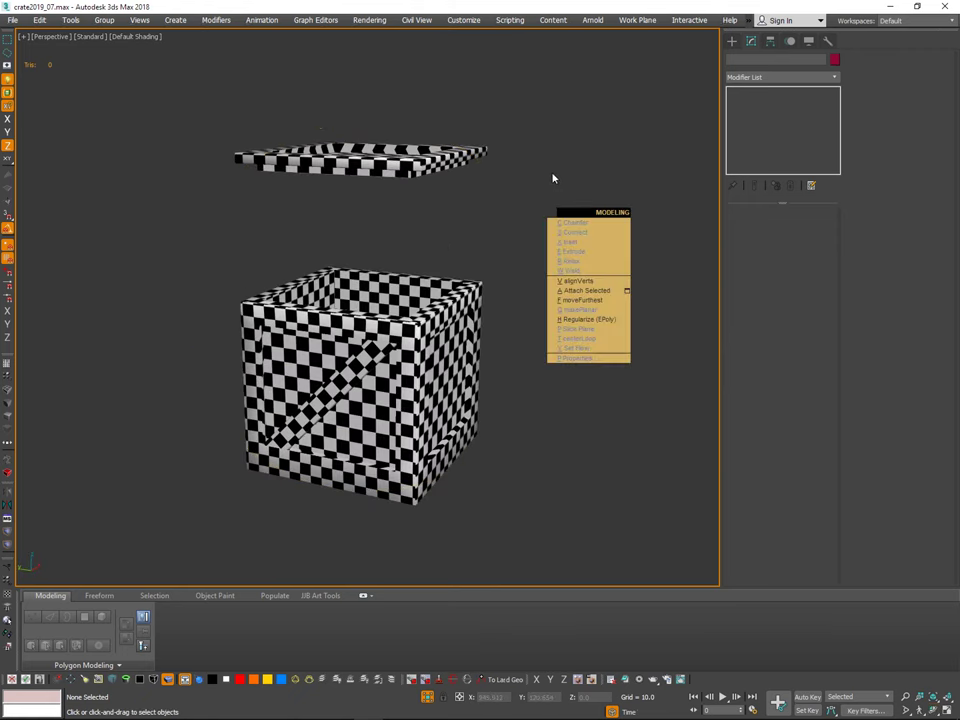
{"action": "left_click", "coordinate": [553, 178]}
{"action": "mouse_move", "coordinate": [557, 195]}
{"action": "middle_mouse_down"}
{"action": "mouse_move", "coordinate": [546, 209]}
{"action": "mouse_move", "coordinate": [567, 199]}
{"action": "middle_mouse_up"}
{"action": "right_click", "coordinate": [546, 209]}
{"action": "left_click", "coordinate": [529, 213]}
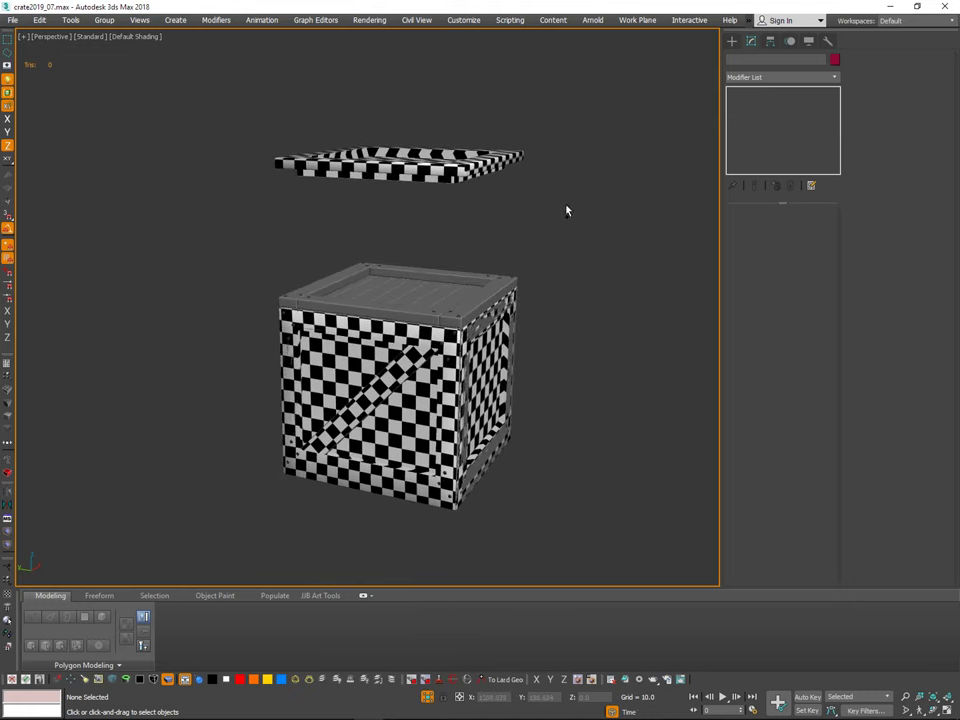
Step: Raise the high-poly Lid group along Z until it overlaps the low-poly lid, at about 68.4
{"action": "scroll", "coordinate": [566, 205], "scroll_direction": "up", "scroll_amount": 1}
{"action": "left_click", "coordinate": [470, 308]}
{"action": "scroll", "coordinate": [414, 268], "scroll_direction": "up", "scroll_amount": 4}
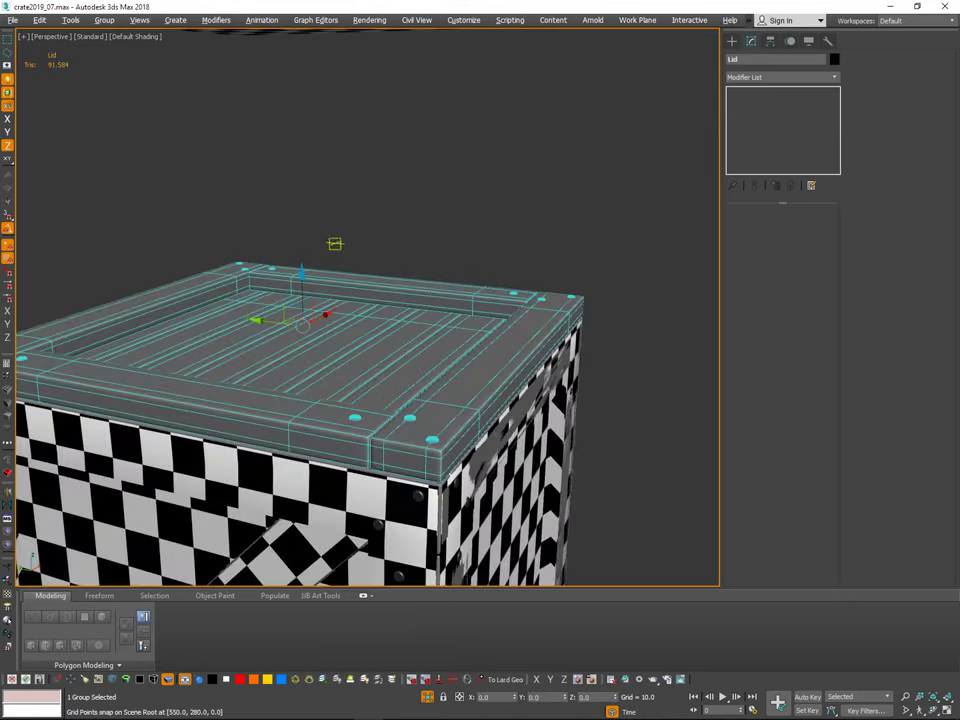
{"action": "scroll", "coordinate": [335, 244], "scroll_direction": "down", "scroll_amount": 3}
{"action": "middle_click_drag", "start_coordinate": [335, 246], "coordinate": [325, 296]}
{"action": "left_click_drag", "start_coordinate": [324, 297], "coordinate": [350, 84]}
{"action": "middle_click_drag", "start_coordinate": [380, 128], "coordinate": [366, 172]}
{"action": "scroll", "coordinate": [326, 114], "scroll_direction": "up", "scroll_amount": 5}
{"action": "left_click_drag", "start_coordinate": [319, 107], "coordinate": [320, 106]}
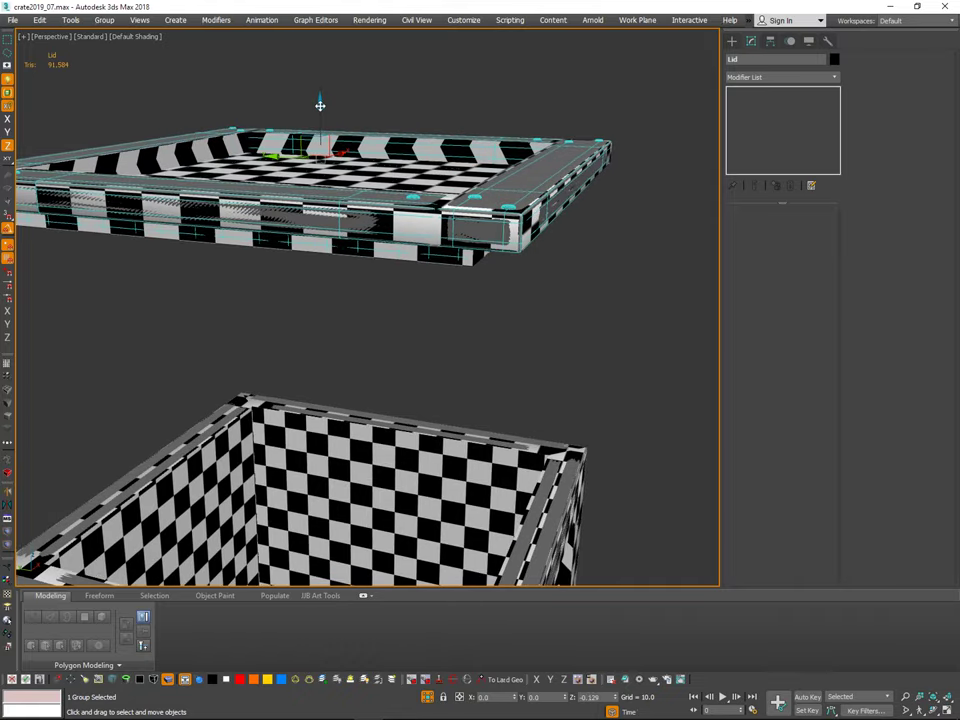
{"action": "middle_click_drag", "start_coordinate": [329, 127], "coordinate": [347, 79], "text": "alt"}
{"action": "scroll", "coordinate": [345, 90], "scroll_direction": "down", "scroll_amount": 4}
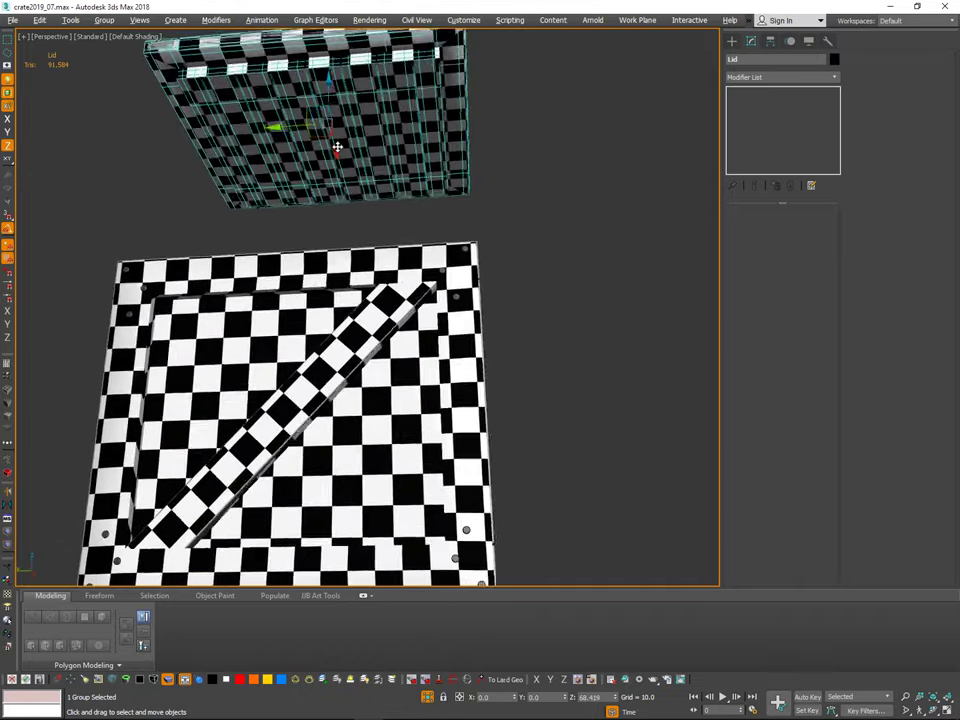
{"action": "middle_click_drag", "start_coordinate": [336, 148], "coordinate": [330, 178], "text": "alt"}
{"action": "middle_click_drag", "start_coordinate": [324, 100], "coordinate": [356, 132], "text": "alt"}
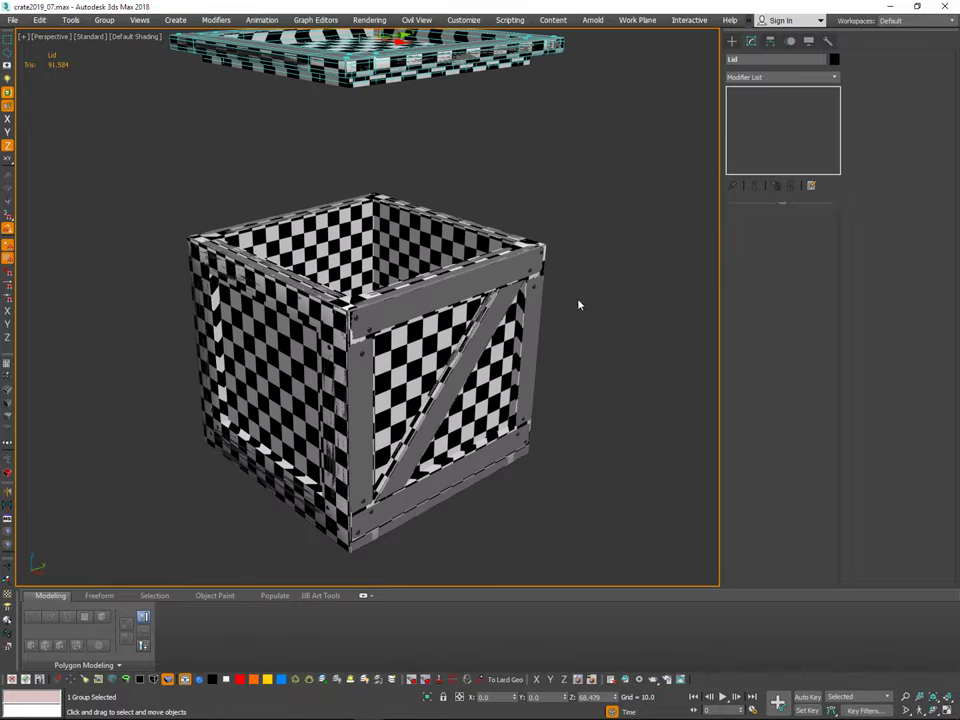
Step: Fine-tune the Lid group's absolute Z position to about 68.36 with Move Transform Type-In and deselect it
{"action": "middle_click_drag", "start_coordinate": [579, 305], "coordinate": [557, 373]}
{"action": "key", "text": "F12"}
{"action": "middle_click_drag", "start_coordinate": [568, 321], "coordinate": [540, 391]}
{"action": "middle_click_drag", "start_coordinate": [540, 391], "coordinate": [572, 350], "text": "alt"}
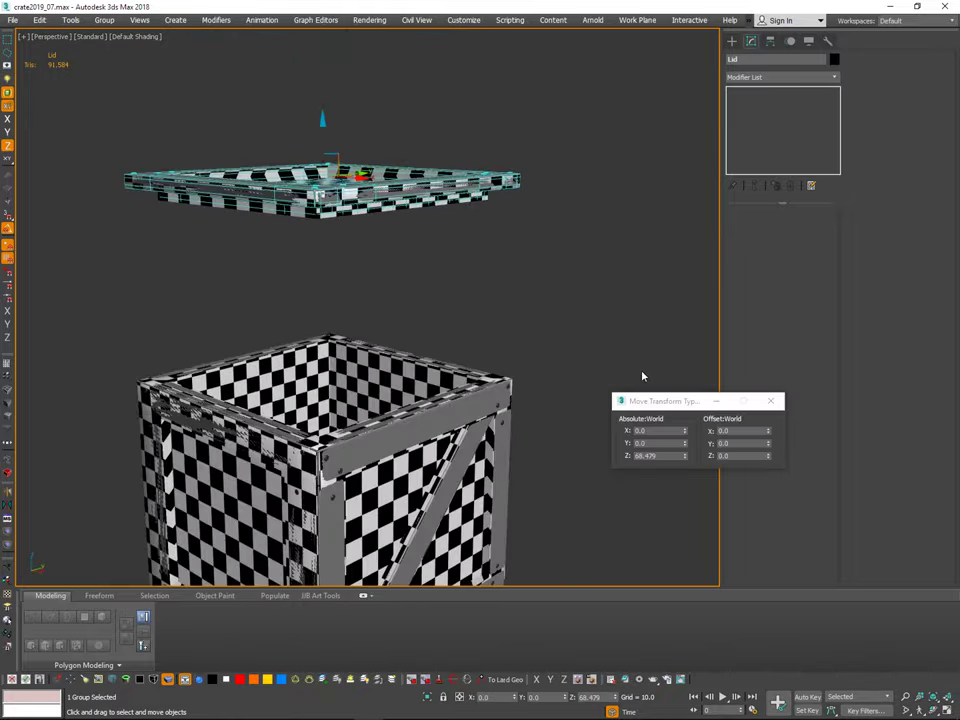
{"action": "left_click_drag", "start_coordinate": [655, 401], "coordinate": [540, 237]}
{"action": "scroll", "coordinate": [531, 358], "scroll_direction": "up", "scroll_amount": 2}
{"action": "middle_click_drag", "start_coordinate": [576, 260], "coordinate": [562, 322]}
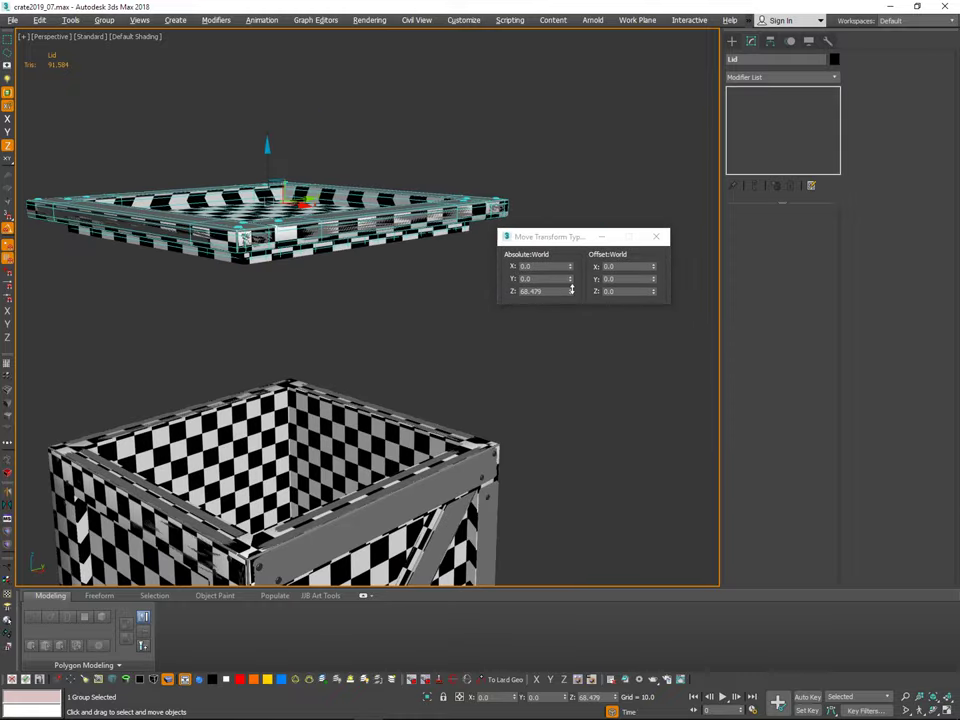
{"action": "left_click_drag", "start_coordinate": [572, 289], "coordinate": [571, 292]}
{"action": "middle_click_drag", "start_coordinate": [549, 347], "coordinate": [539, 375], "text": "alt"}
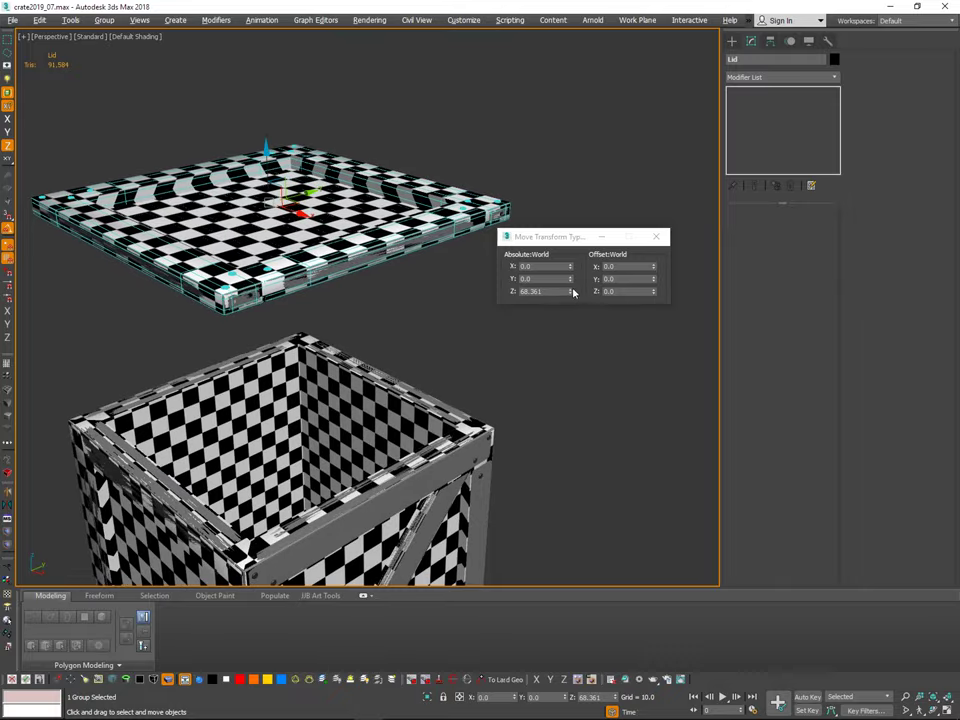
{"action": "left_click_drag", "start_coordinate": [570, 291], "coordinate": [570, 289]}
{"action": "middle_click_drag", "start_coordinate": [551, 343], "coordinate": [575, 405], "text": "alt"}
{"action": "left_click", "coordinate": [577, 324]}
{"action": "left_click", "coordinate": [656, 238]}
Step: Check the whole crate with its aligned lid and save the scene incrementally as crate2019_08.max
{"action": "middle_click_drag", "start_coordinate": [590, 272], "coordinate": [631, 276], "text": "alt"}
{"action": "scroll", "coordinate": [631, 276], "scroll_direction": "down", "scroll_amount": 3}
{"action": "middle_click_drag", "start_coordinate": [584, 321], "coordinate": [589, 283], "text": "alt"}
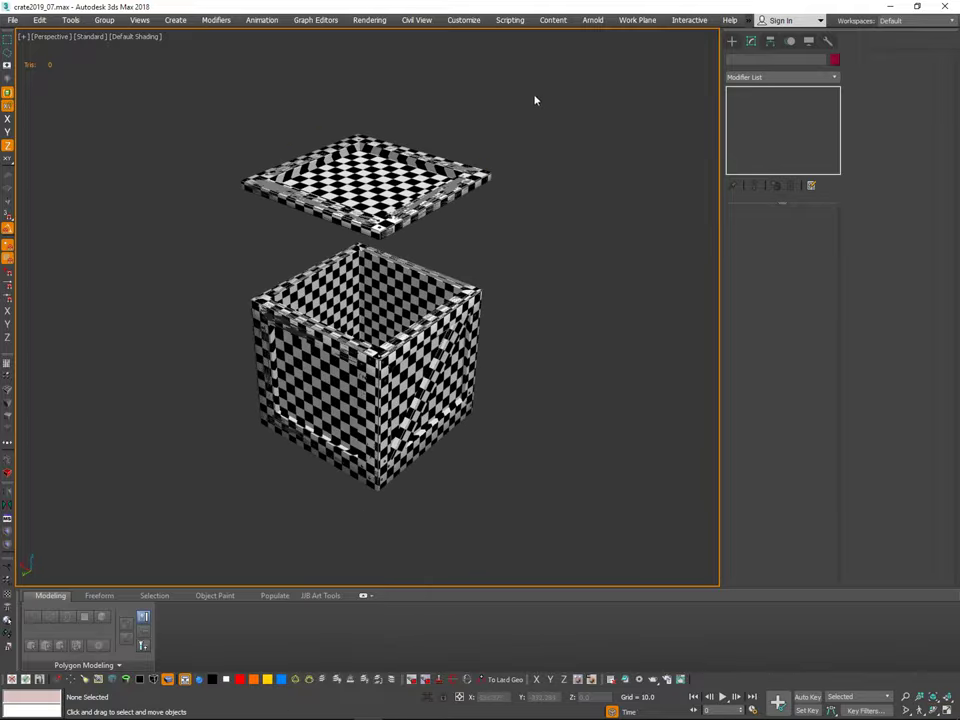
{"action": "left_click_drag", "start_coordinate": [619, 448], "coordinate": [619, 448]}
{"action": "mouse_move", "coordinate": [569, 386]}
{"action": "middle_mouse_down"}
{"action": "mouse_move", "coordinate": [584, 382]}
{"action": "mouse_move", "coordinate": [582, 312]}
{"action": "middle_mouse_up"}
{"action": "middle_click_drag", "start_coordinate": [488, 265], "coordinate": [491, 312]}
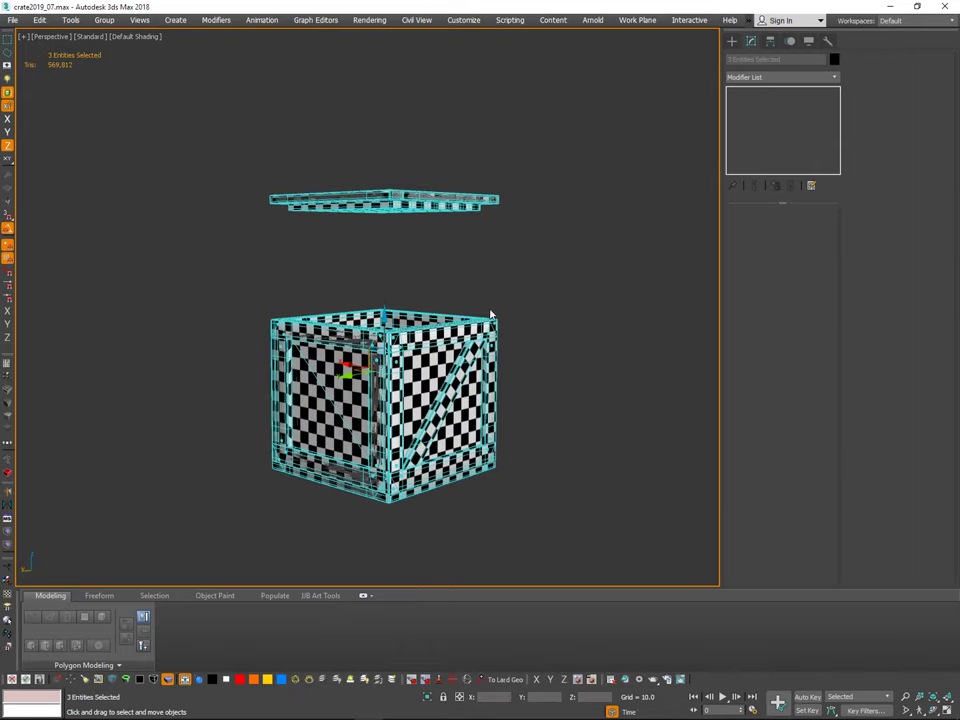
{"action": "middle_click_drag", "start_coordinate": [561, 228], "coordinate": [567, 267], "text": "alt"}
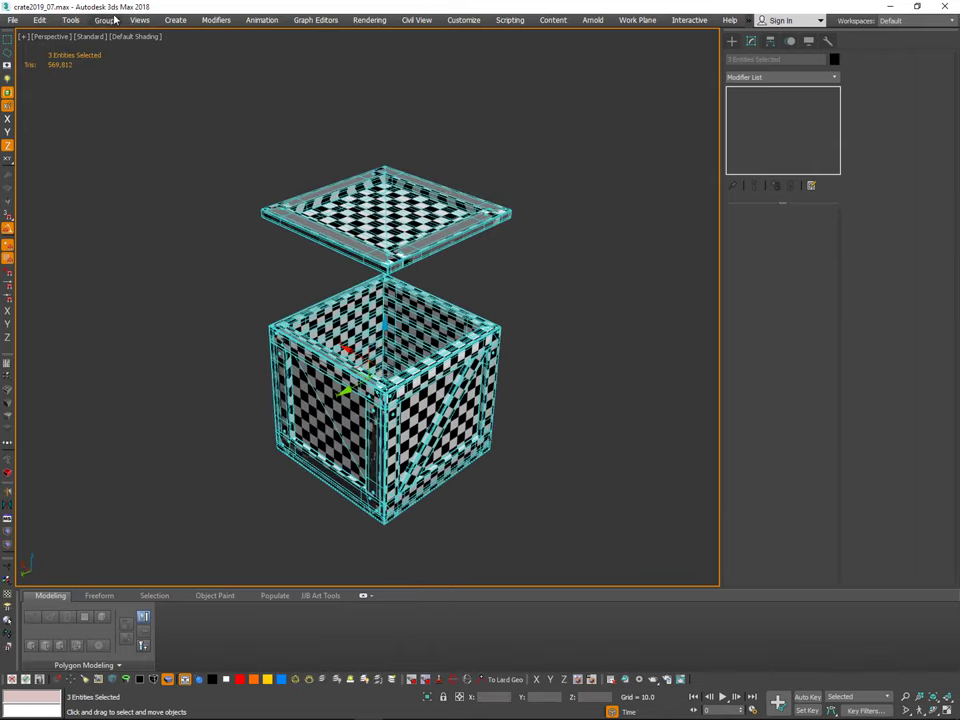
{"action": "left_click", "coordinate": [571, 305]}
{"action": "right_click", "coordinate": [572, 307]}
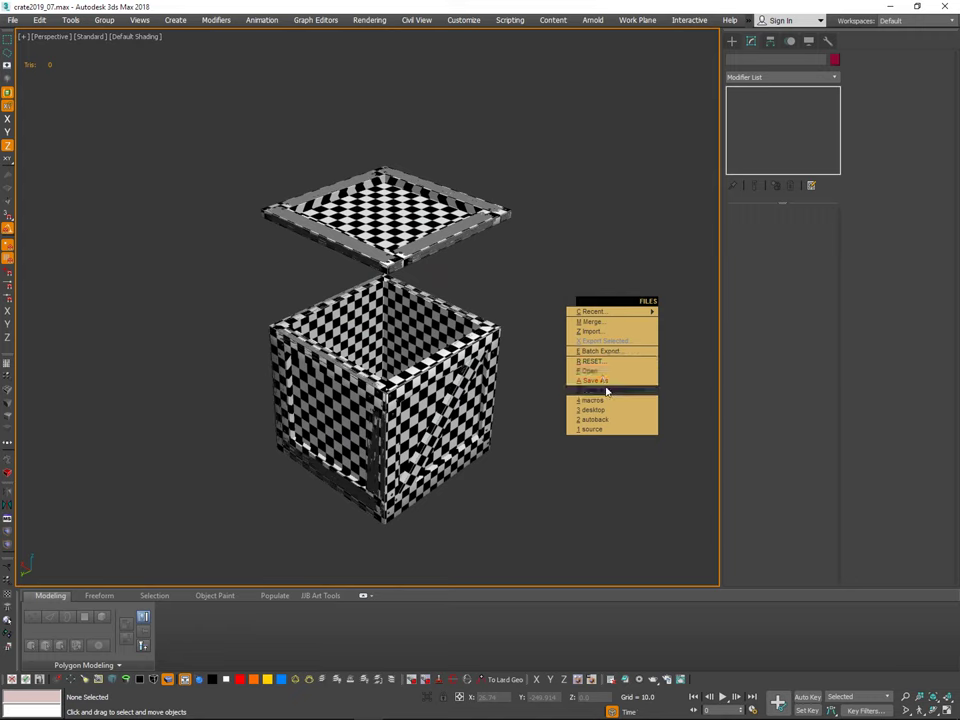
{"action": "left_click", "coordinate": [619, 391]}
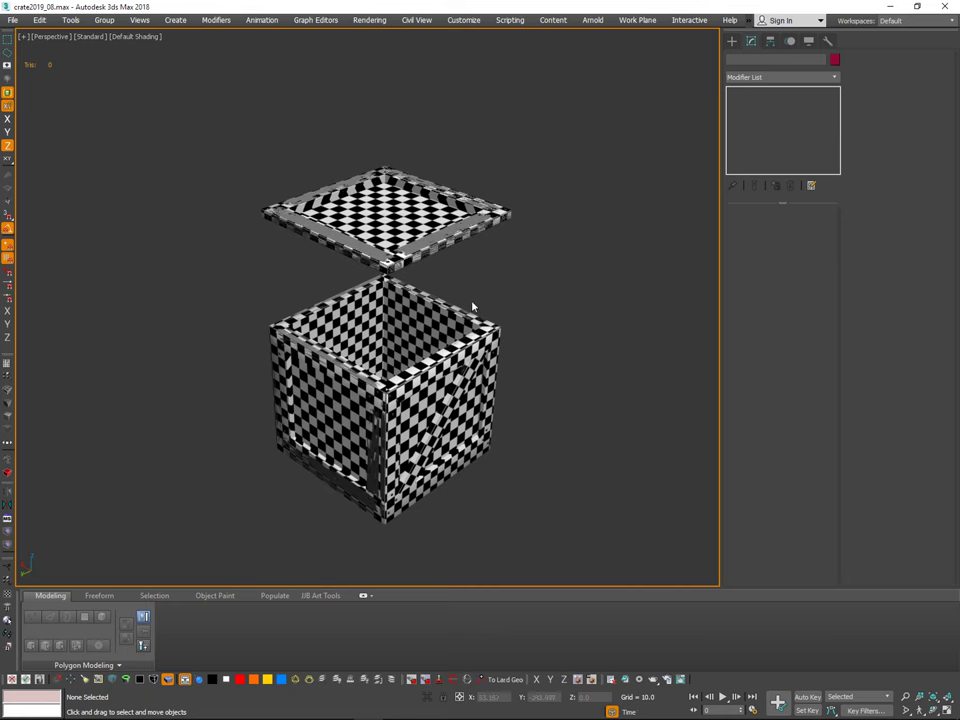
Step: Open Render To Texture for the low-poly crate Box001 and enable projection mapping
{"action": "left_click", "coordinate": [428, 313]}
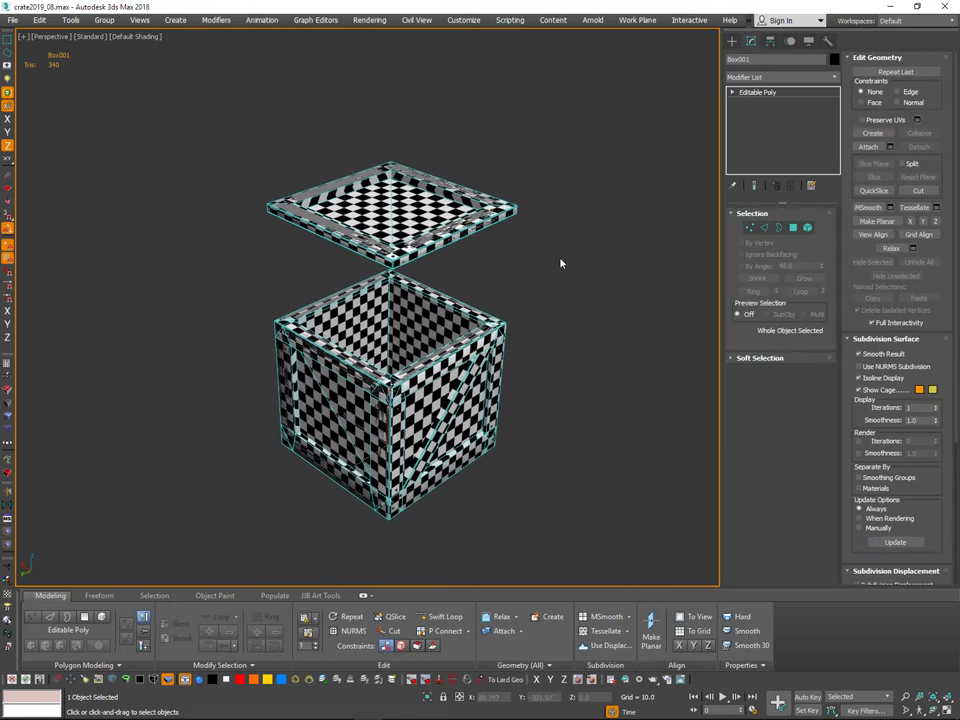
{"action": "key", "text": "0"}
{"action": "left_click_drag", "start_coordinate": [268, 264], "coordinate": [265, 228]}
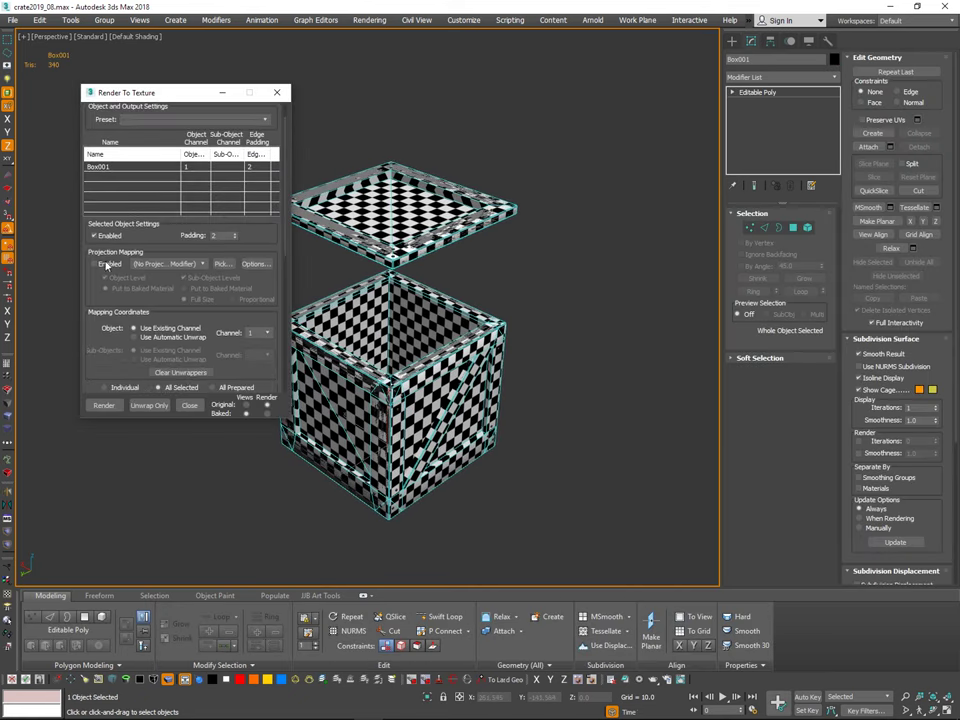
{"action": "left_click", "coordinate": [106, 264]}
Step: Add a NormalsMap output element and set its size to 1024x1024
{"action": "scroll", "coordinate": [205, 238], "scroll_direction": "down", "scroll_amount": 2}
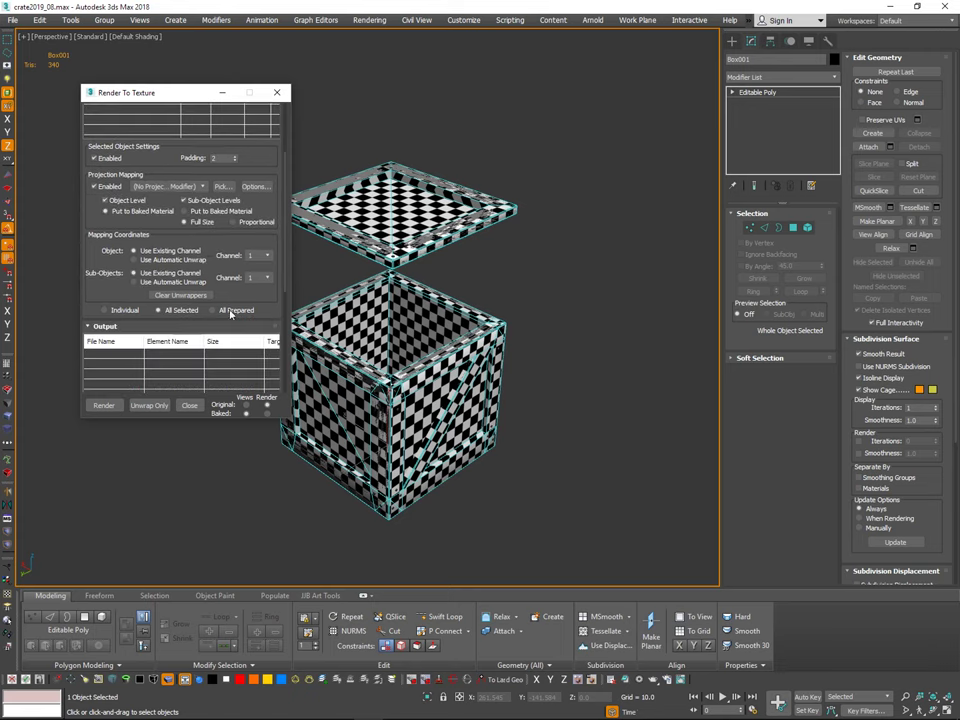
{"action": "left_click_drag", "start_coordinate": [262, 309], "coordinate": [257, 177]}
{"action": "left_click", "coordinate": [134, 281]}
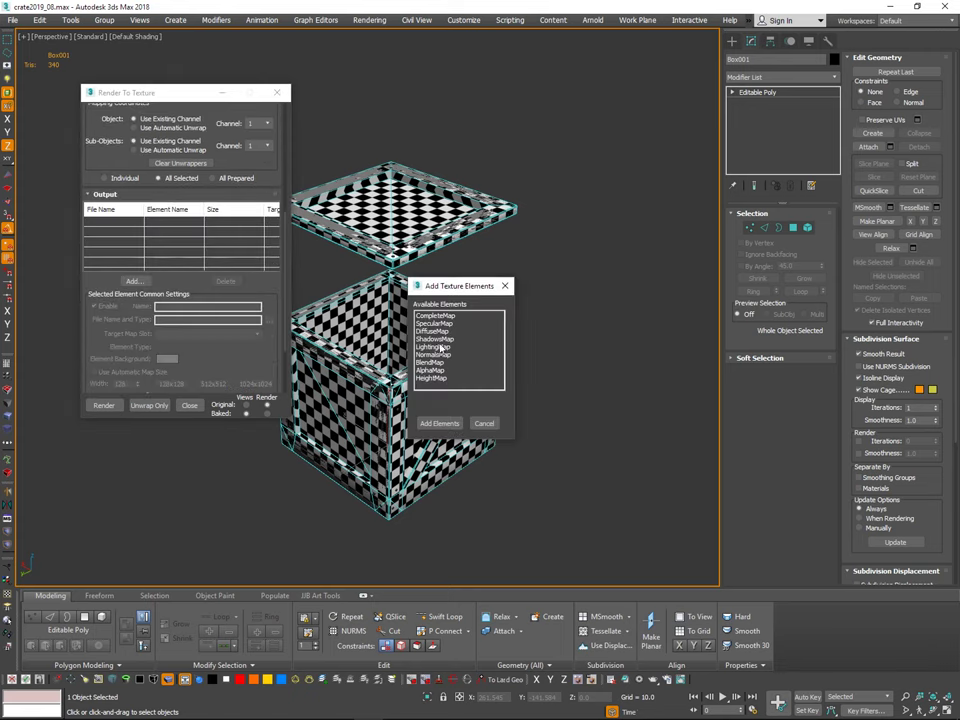
{"action": "left_click", "coordinate": [441, 425]}
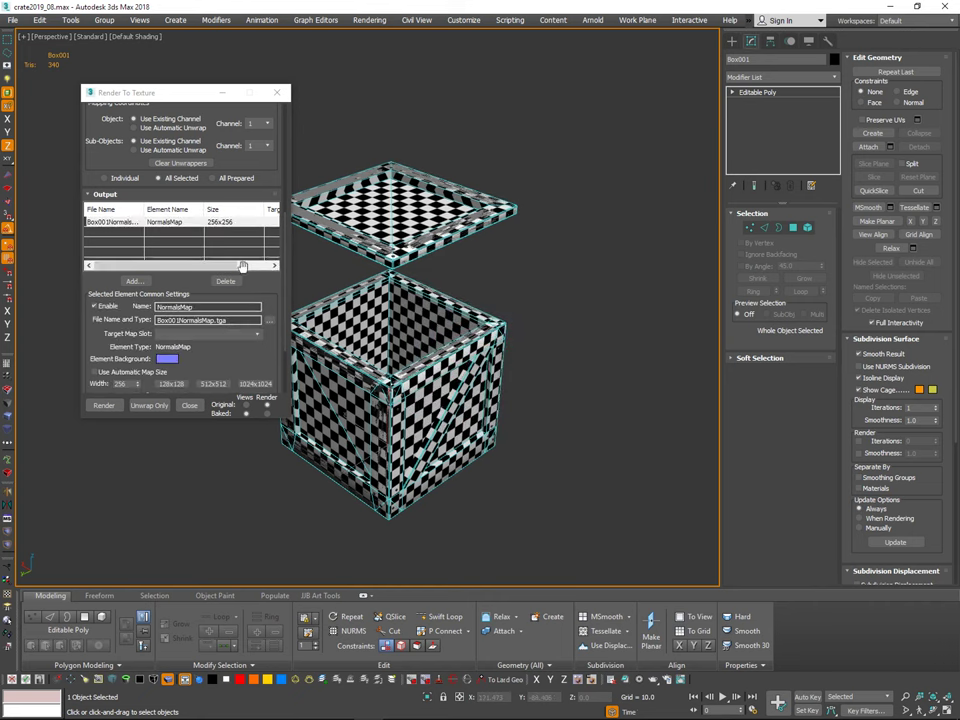
{"action": "left_click_drag", "start_coordinate": [261, 367], "coordinate": [256, 282]}
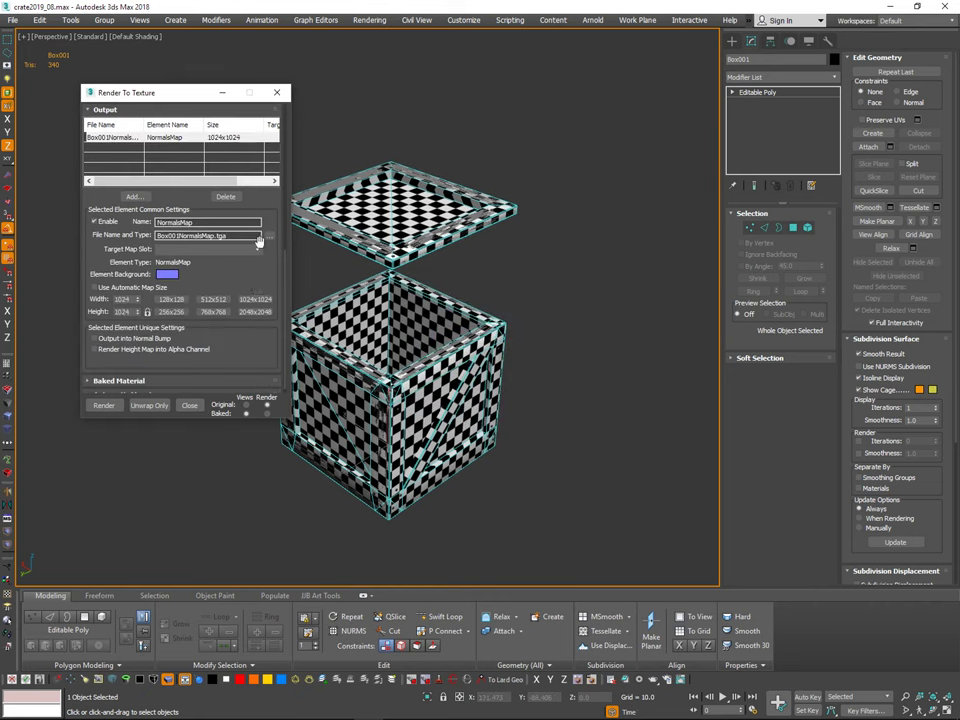
Step: Add a LightingMap output element for the crate and set its size to 1024x1024
{"action": "left_click", "coordinate": [134, 197]}
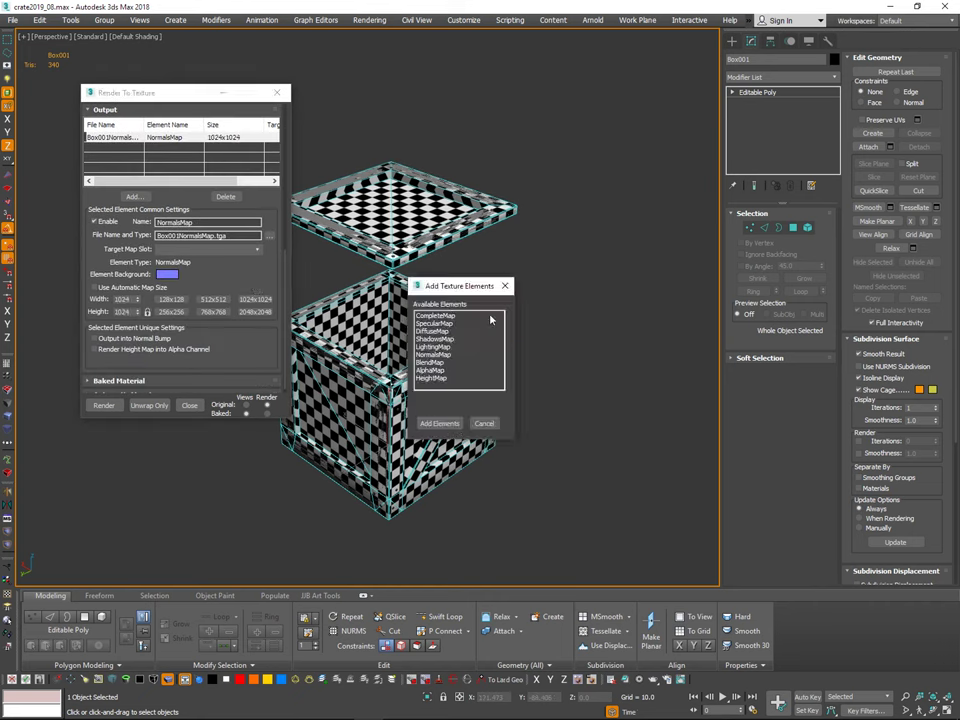
{"action": "left_click", "coordinate": [439, 424]}
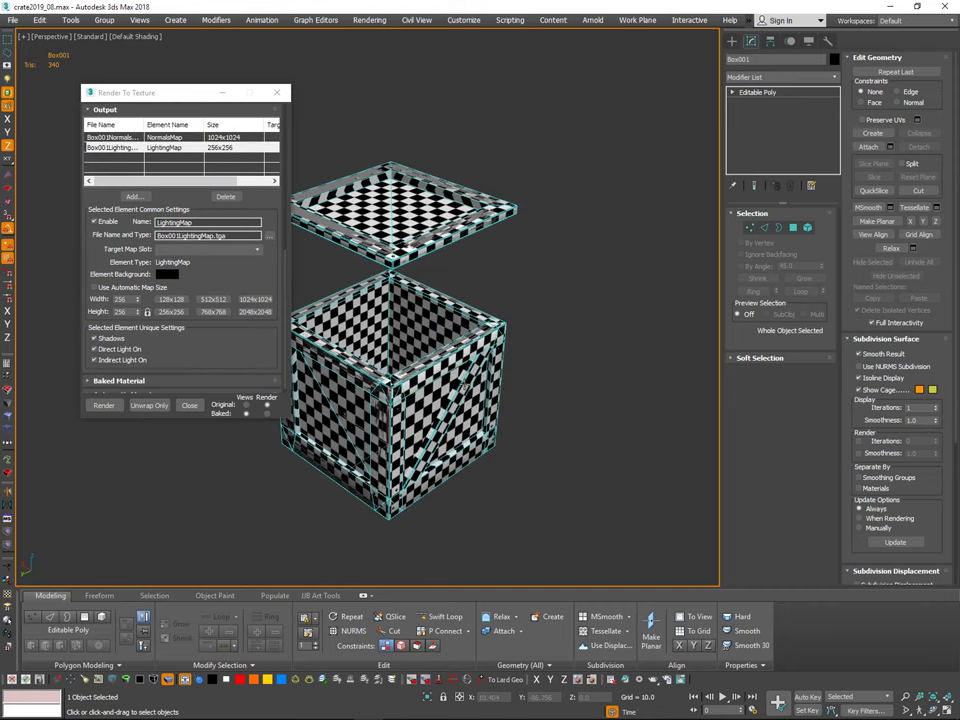
{"action": "left_click", "coordinate": [227, 149]}
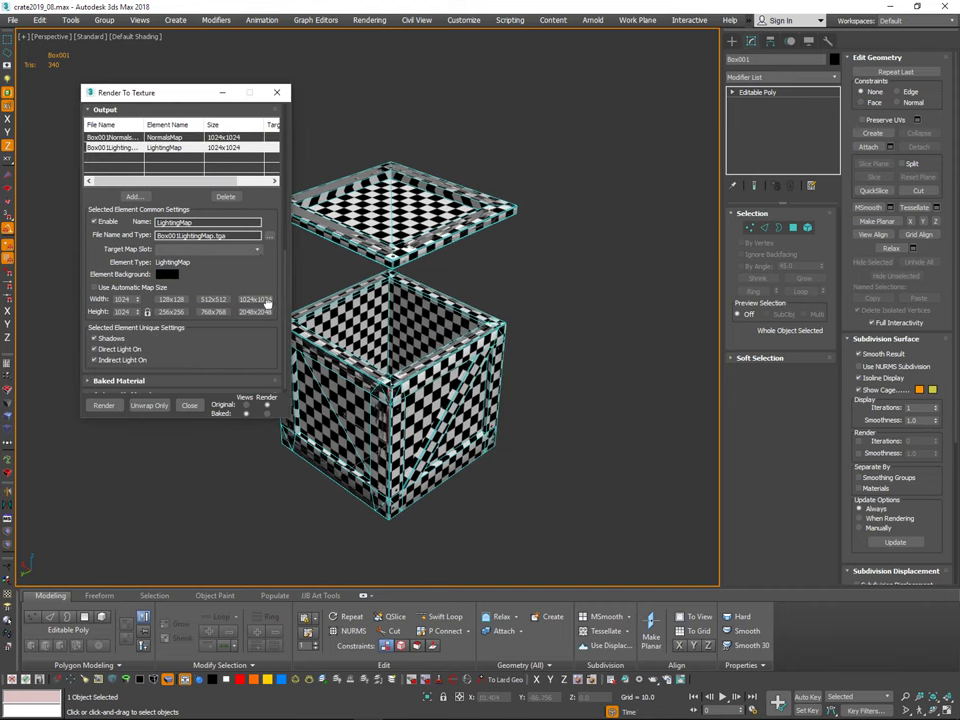
Step: For the LightingMap output file, create a textures folder inside crate_2019 and open it
{"action": "scroll", "coordinate": [205, 190], "scroll_direction": "up", "scroll_amount": 2}
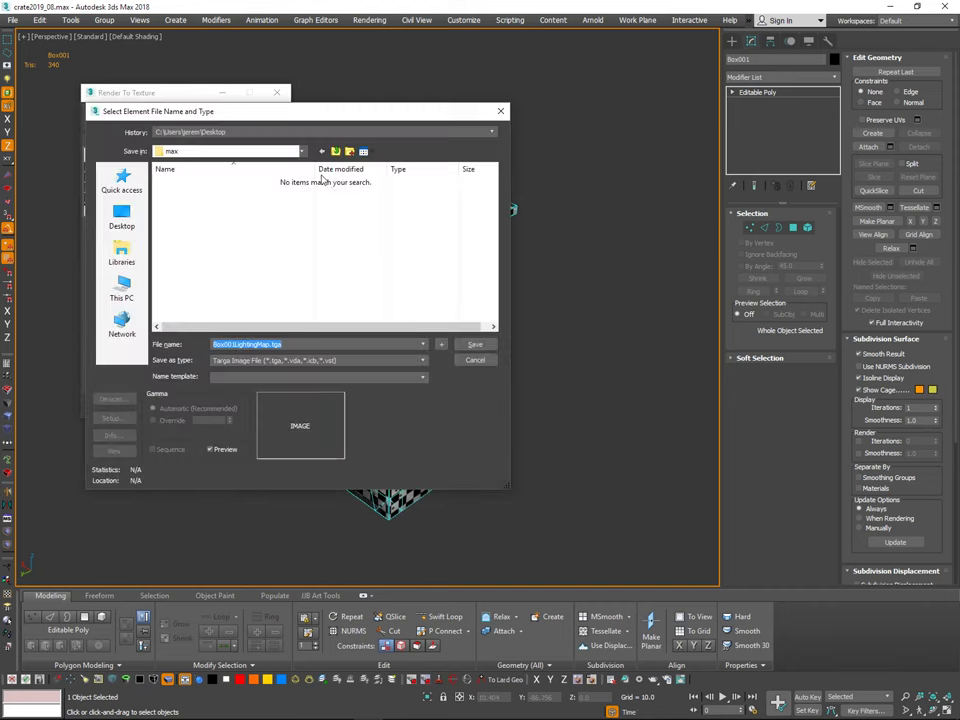
{"action": "left_click", "coordinate": [262, 133]}
{"action": "left_click", "coordinate": [264, 152]}
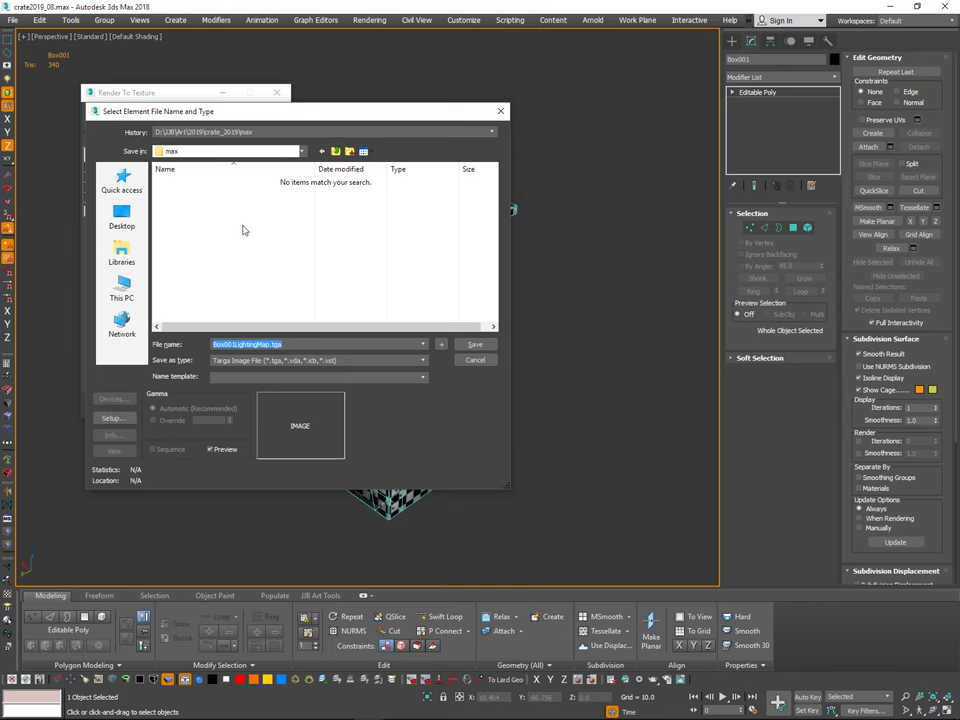
{"action": "left_click", "coordinate": [337, 151]}
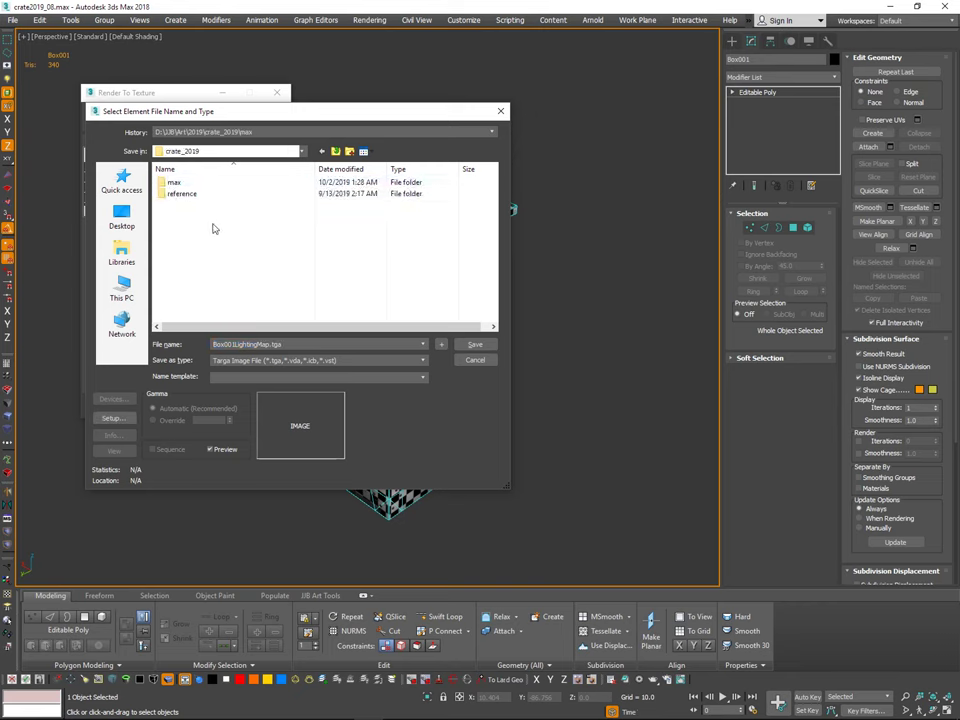
{"action": "key", "text": "ctrl+shift+n"}
{"action": "type", "text": "tex"}
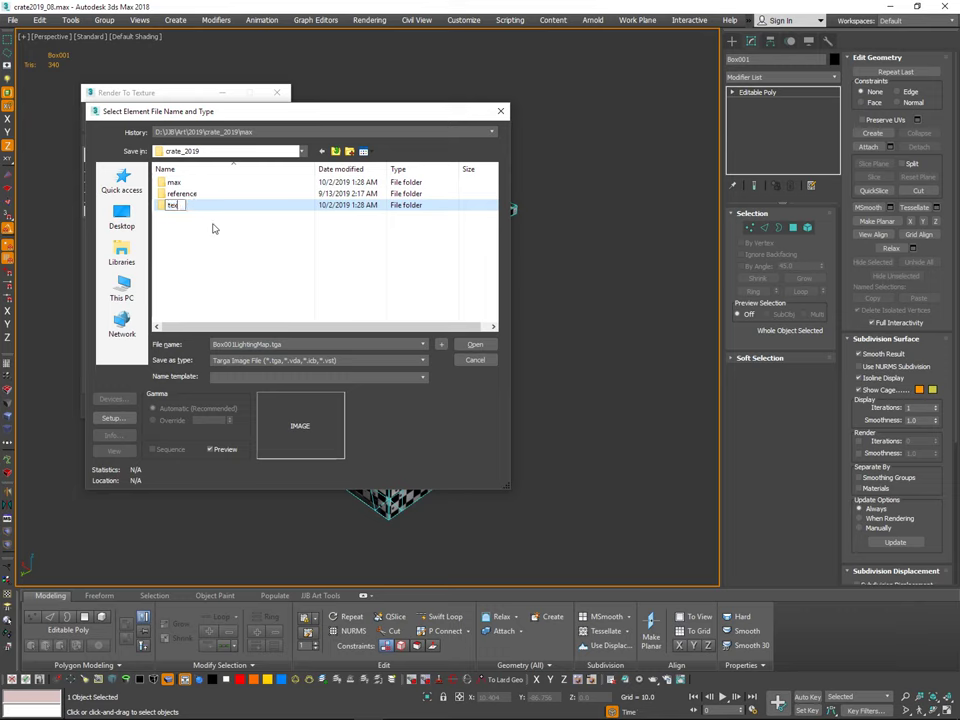
{"action": "type", "text": "tures"}
{"action": "key", "text": "Return"}
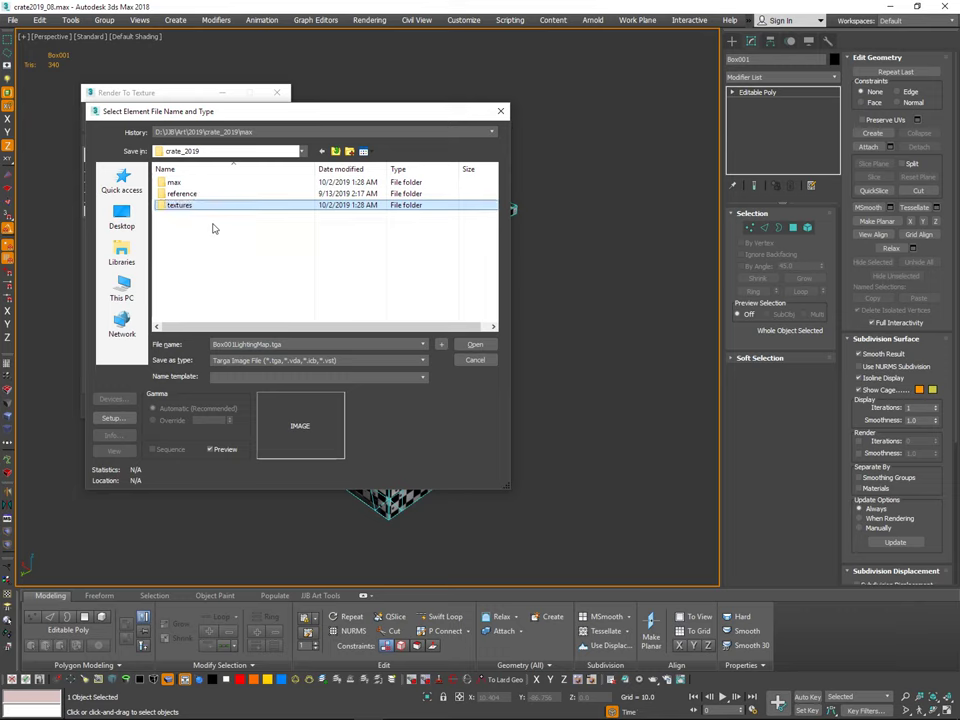
{"action": "key", "text": "Return"}
Step: Name the LightingMap output file crate2019_AO in the textures folder and accept the Targa image settings
{"action": "double_click", "coordinate": [280, 343]}
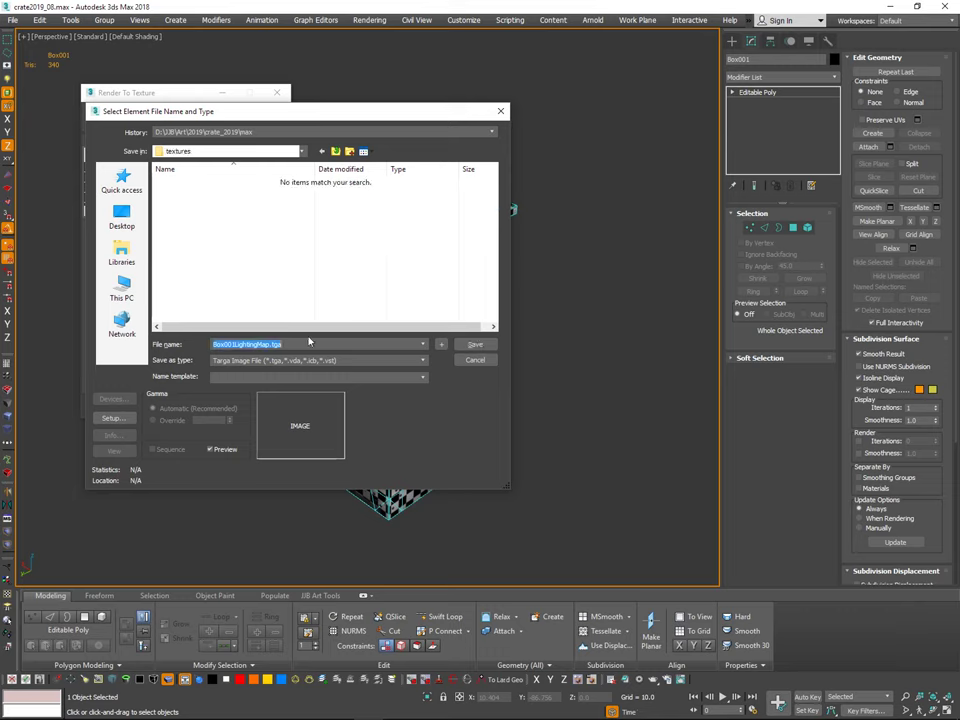
{"action": "type", "text": "crate"}
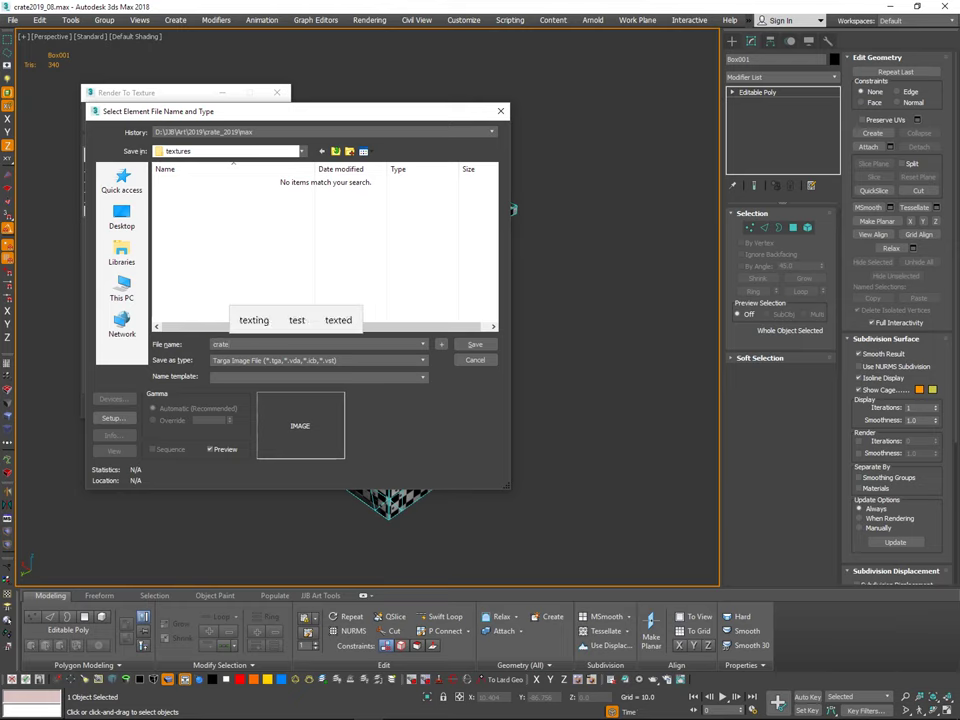
{"action": "type", "text": "2019_AO"}
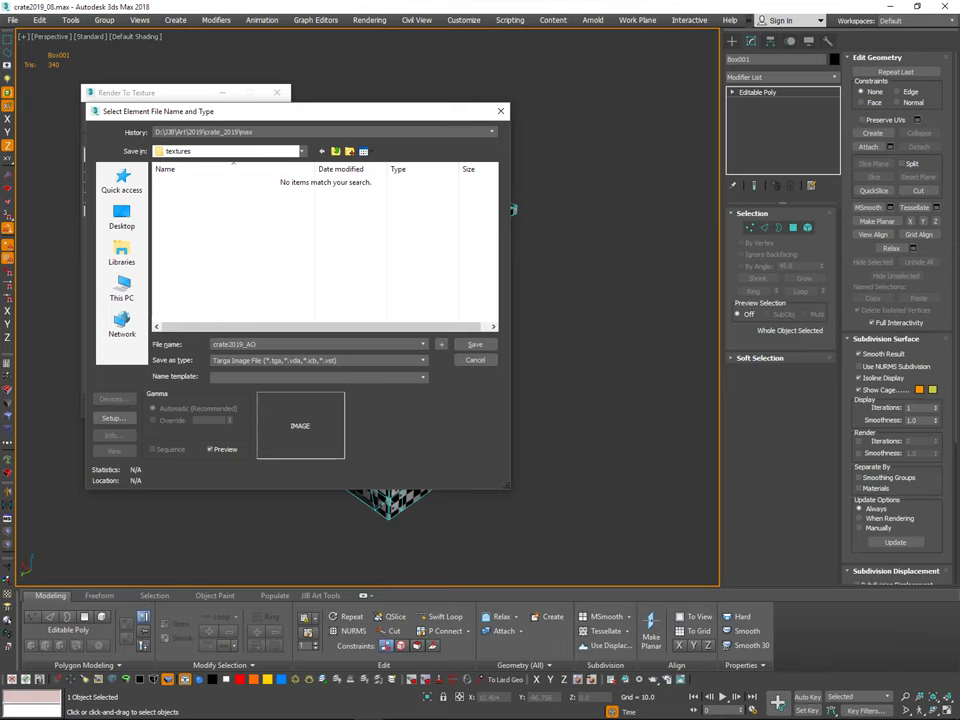
{"action": "key", "text": "Return"}
{"action": "left_click", "coordinate": [395, 371]}
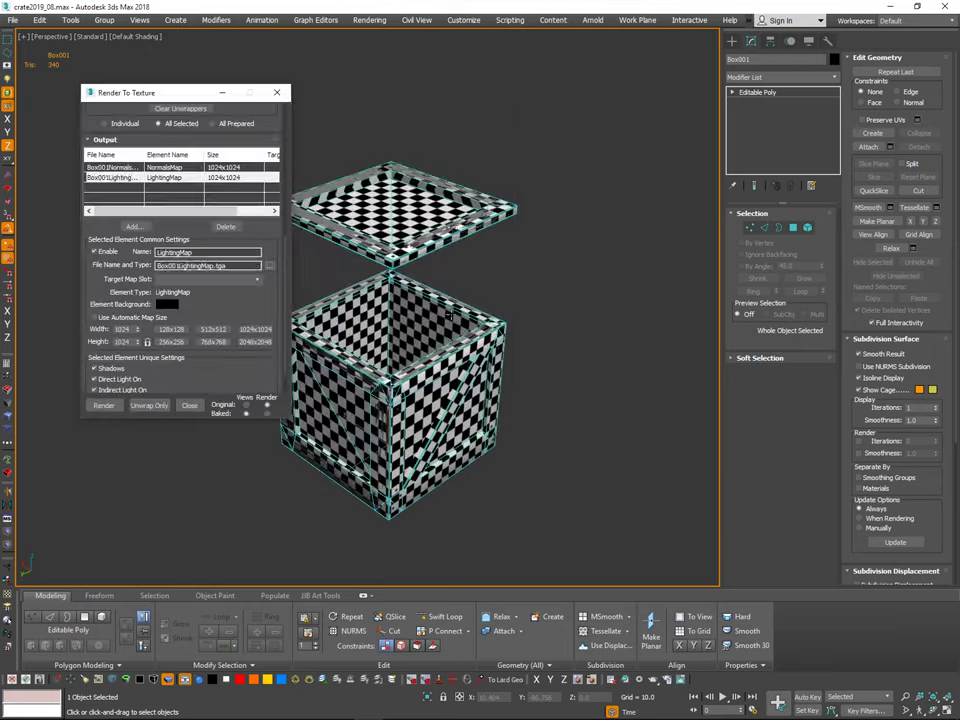
Step: Set the NormalsMap output to a Targa file in the textures folder, with a name starting with crate2019_
{"action": "left_click", "coordinate": [251, 169]}
{"action": "left_click", "coordinate": [252, 168]}
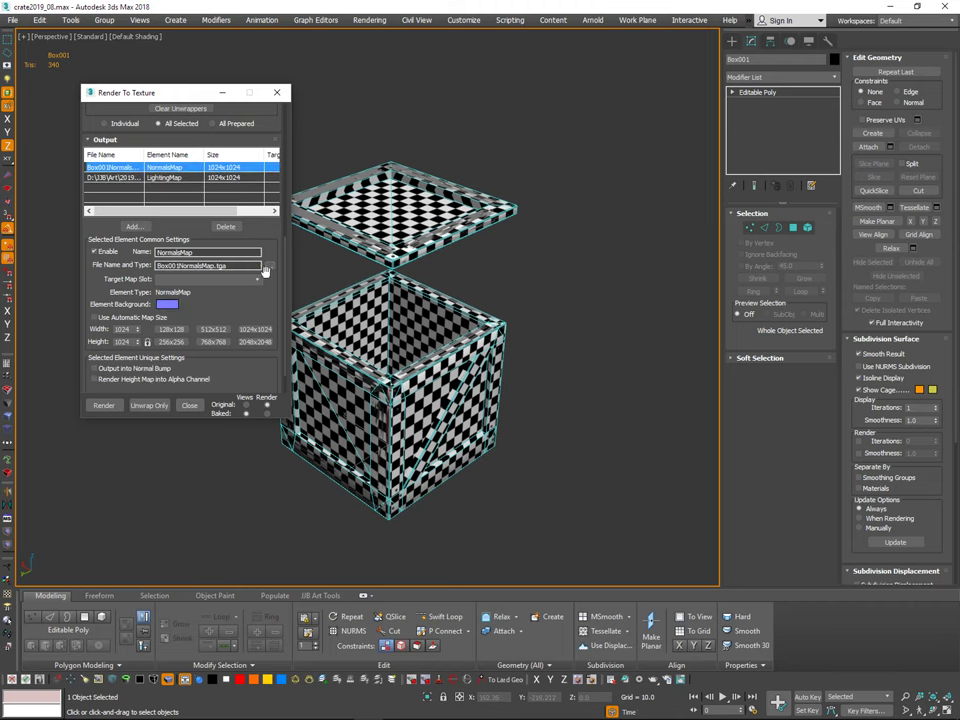
{"action": "left_click", "coordinate": [269, 265]}
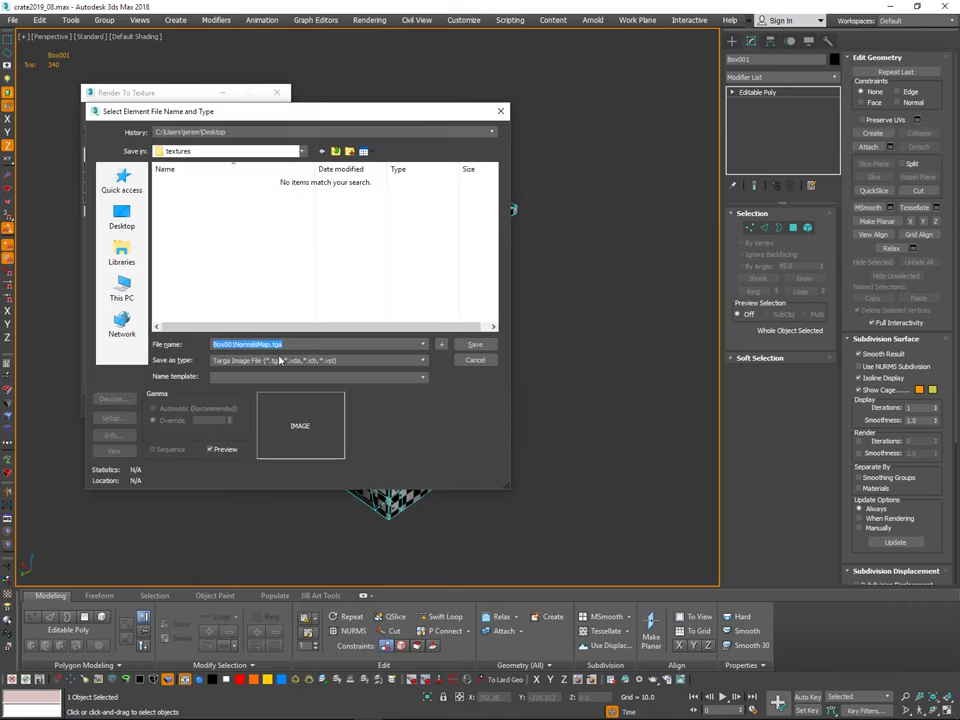
{"action": "type", "text": "crate2019_fil"}
{"action": "key", "text": "Return"}
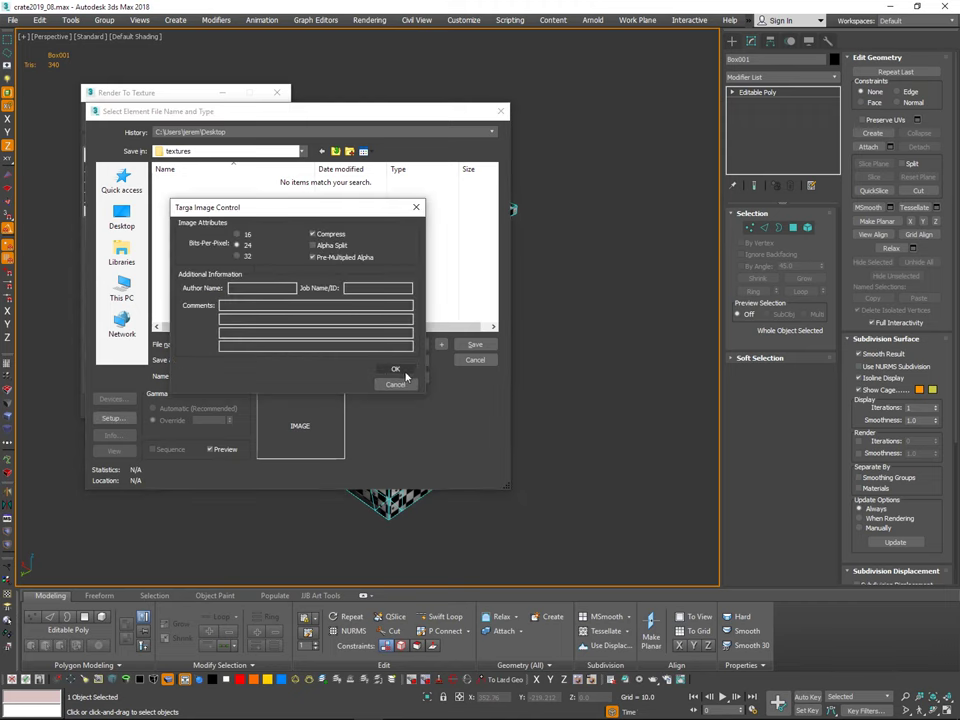
{"action": "left_click", "coordinate": [403, 370]}
Step: Set the edge padding for Box001 to 64 in Render To Texture
{"action": "scroll", "coordinate": [198, 175], "scroll_direction": "up", "scroll_amount": 5}
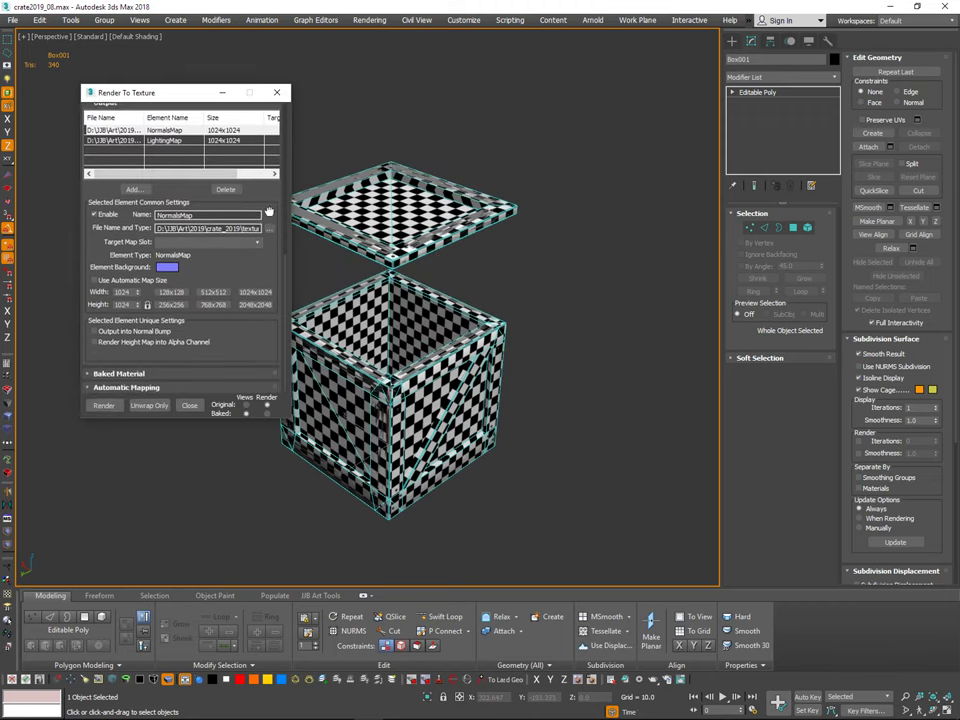
{"action": "left_click_drag", "start_coordinate": [267, 132], "coordinate": [205, 174]}
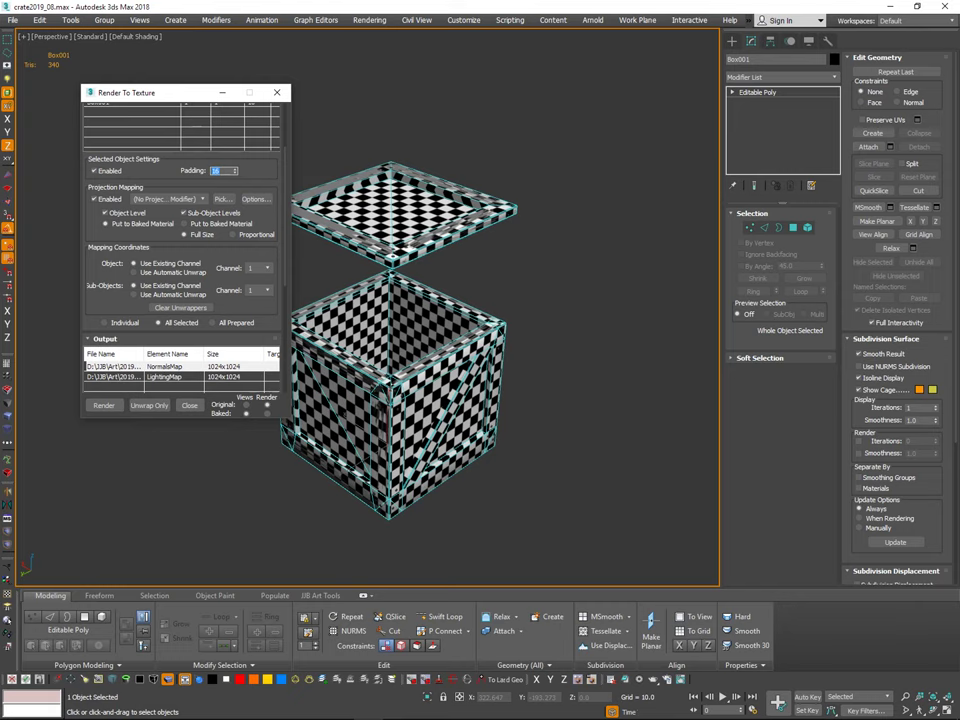
{"action": "left_click_drag", "start_coordinate": [235, 171], "coordinate": [251, 613]}
Step: Review the crate's Projection Options, then deselect the crate and close Render To Texture
{"action": "left_click_drag", "start_coordinate": [253, 227], "coordinate": [249, 525]}
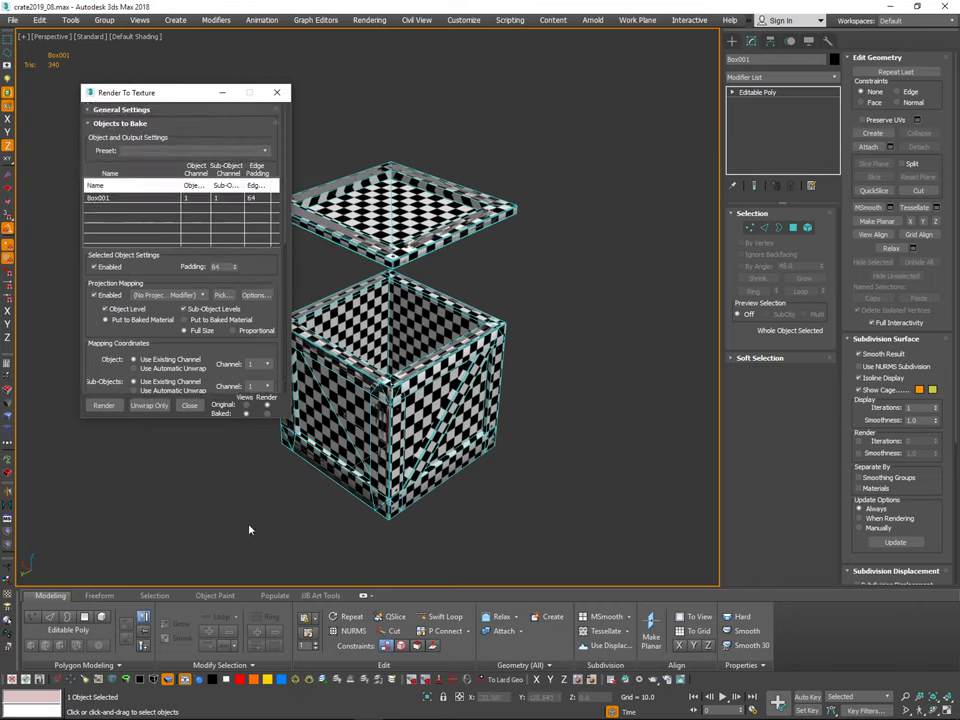
{"action": "left_click_drag", "start_coordinate": [265, 231], "coordinate": [272, 118]}
{"action": "left_click", "coordinate": [271, 144]}
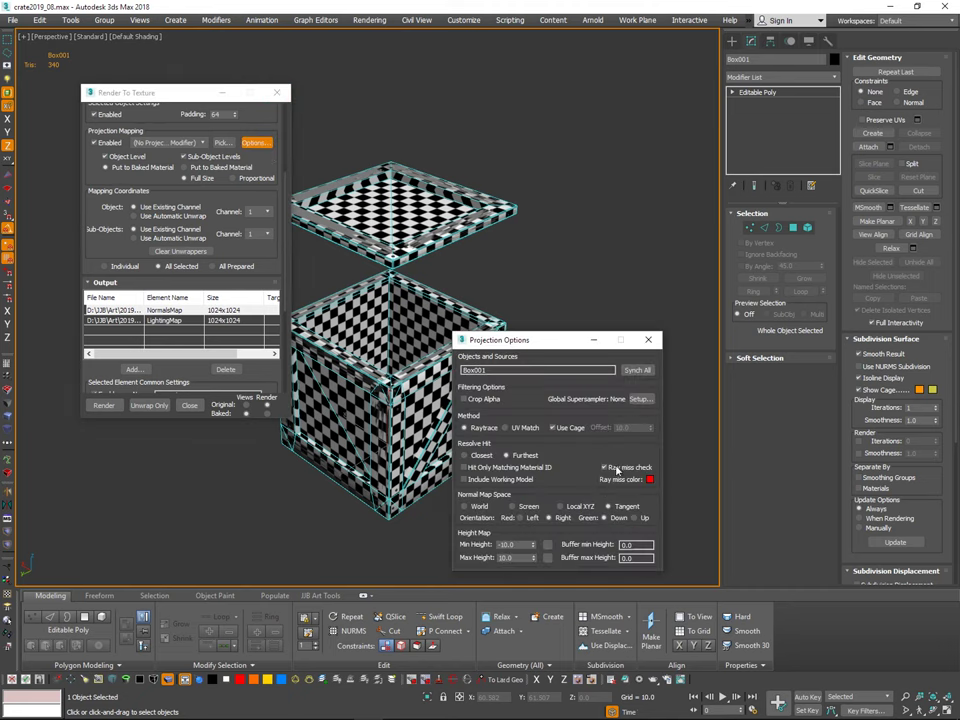
{"action": "left_click_drag", "start_coordinate": [563, 333], "coordinate": [637, 76]}
{"action": "left_click_drag", "start_coordinate": [265, 197], "coordinate": [277, 47]}
{"action": "middle_click_drag", "start_coordinate": [453, 324], "coordinate": [434, 333]}
{"action": "left_click", "coordinate": [528, 448]}
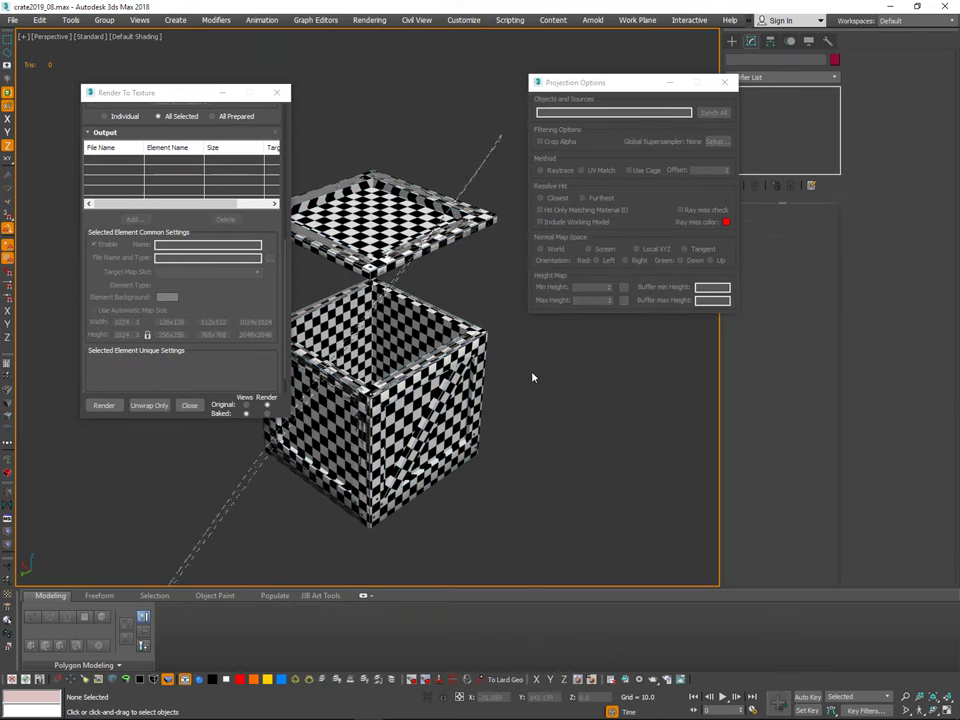
{"action": "left_click", "coordinate": [280, 93]}
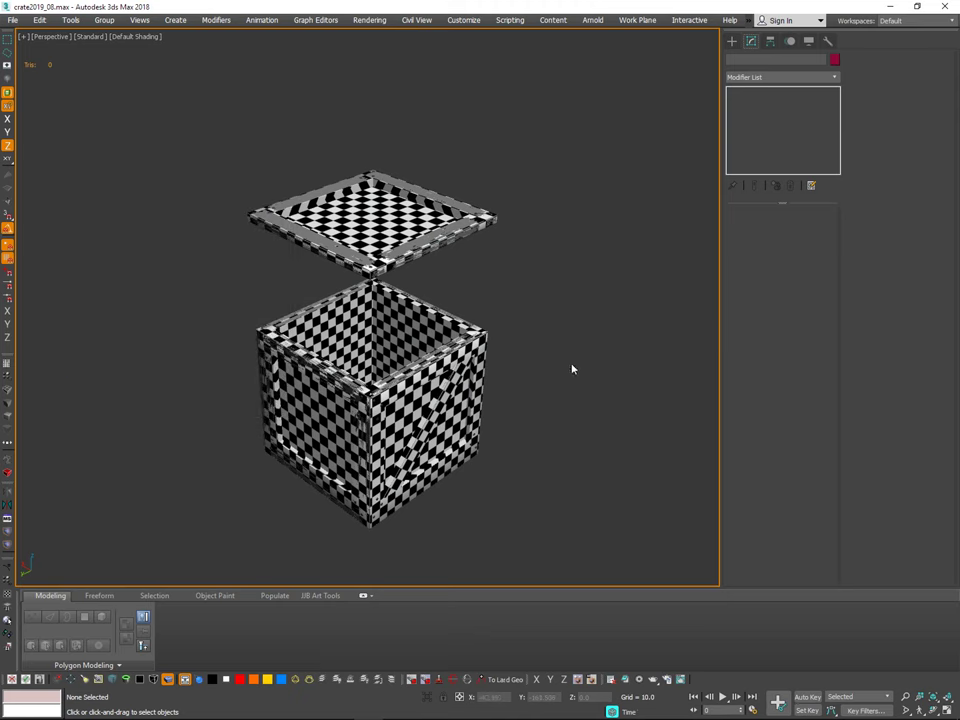
Step: Select the whole crate and explode the high-poly groups into individual objects, then clear the selection
{"action": "mouse_move", "coordinate": [580, 197]}
{"action": "left_mouse_down"}
{"action": "mouse_move", "coordinate": [193, 467]}
{"action": "mouse_move", "coordinate": [606, 340]}
{"action": "left_mouse_up"}
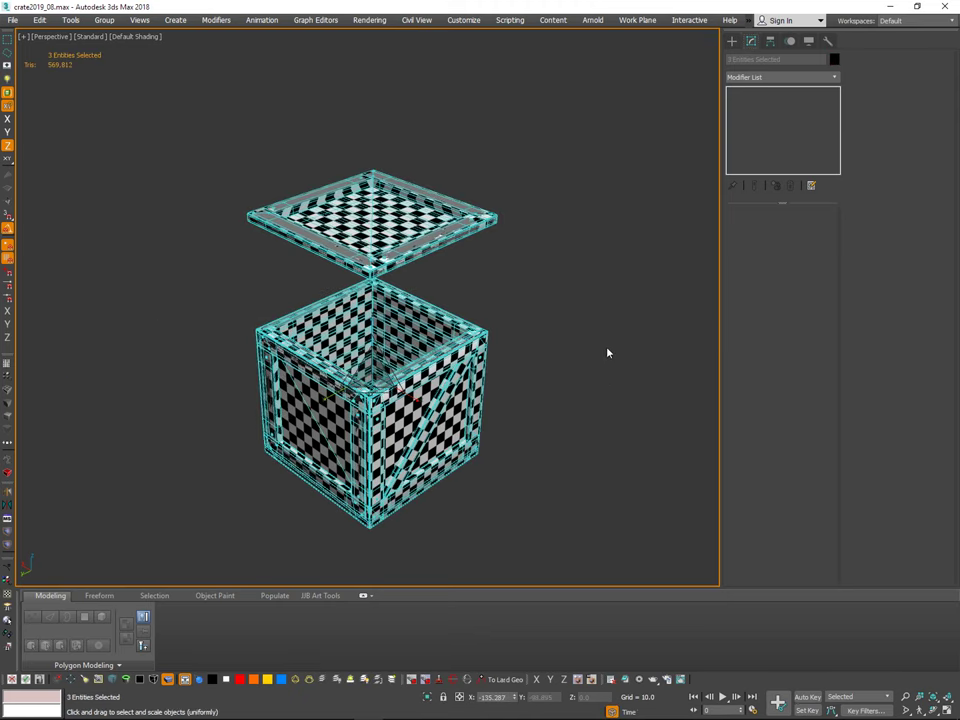
{"action": "left_click", "coordinate": [104, 20]}
{"action": "left_click", "coordinate": [126, 146]}
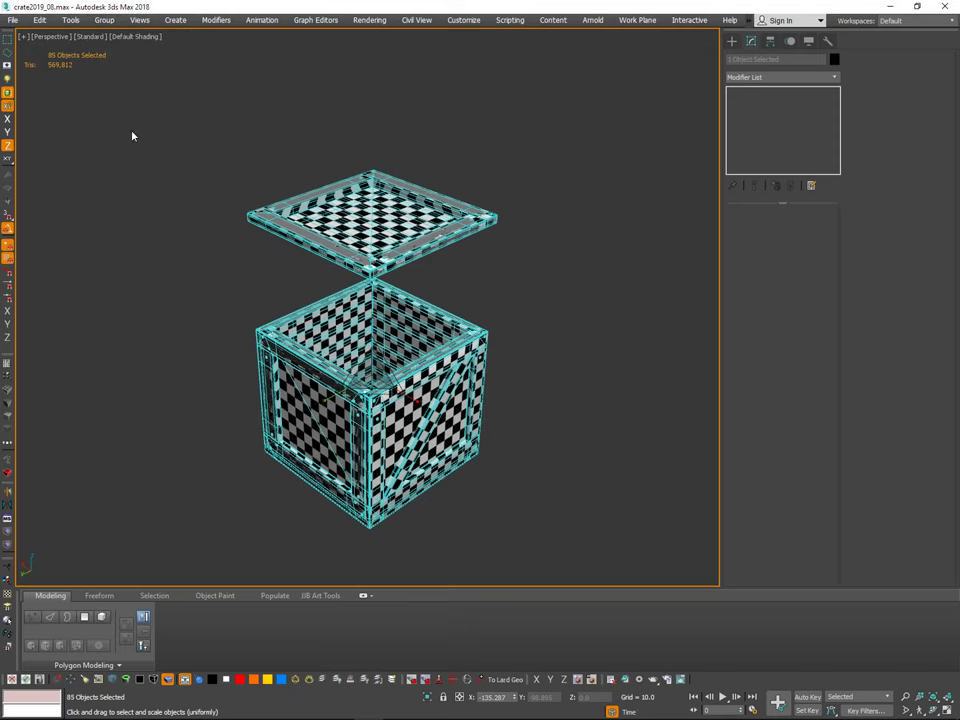
{"action": "left_click", "coordinate": [556, 418]}
{"action": "middle_click_drag", "start_coordinate": [556, 421], "coordinate": [553, 454], "text": "alt"}
{"action": "key", "text": "h"}
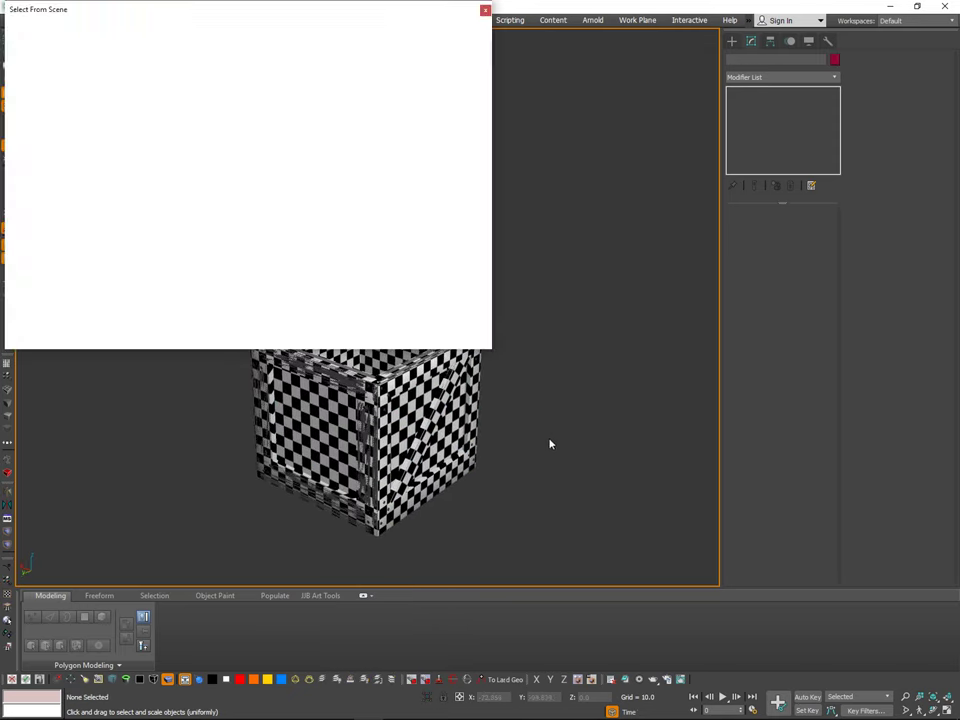
{"action": "key", "text": "Escape"}
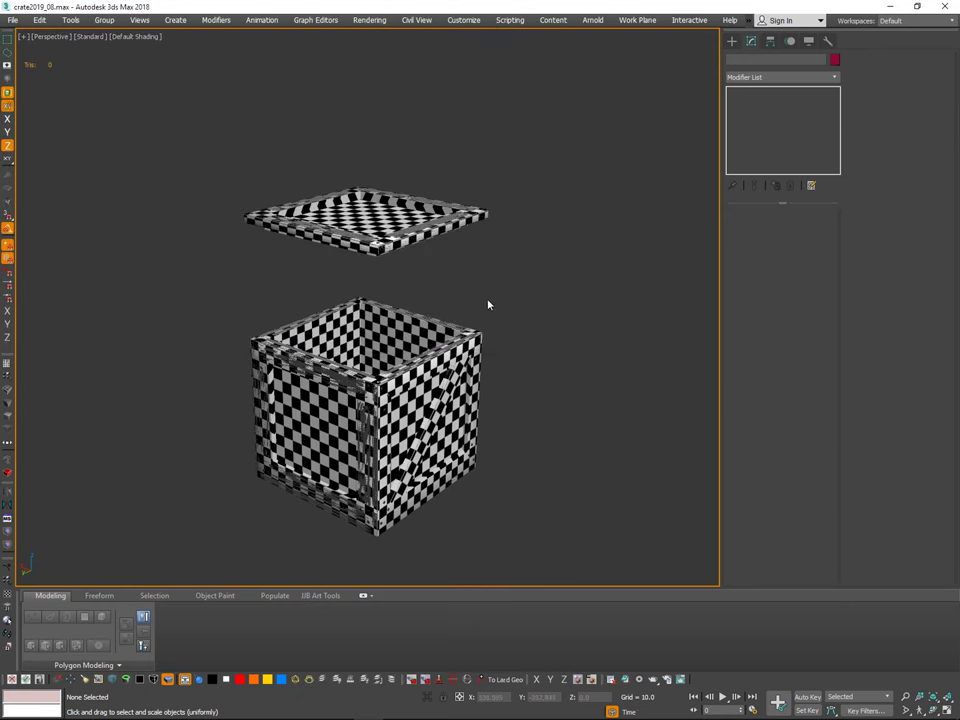
Step: Select the low-poly crate Box001, reopen Render To Texture and review its projection and output settings
{"action": "left_click", "coordinate": [453, 379]}
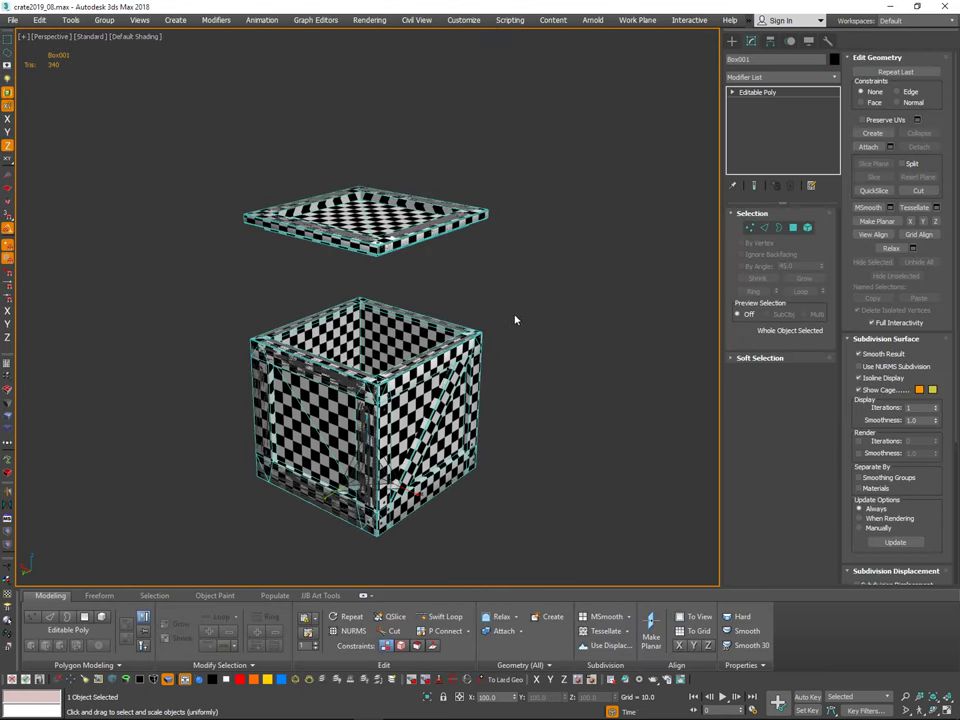
{"action": "key", "text": "0"}
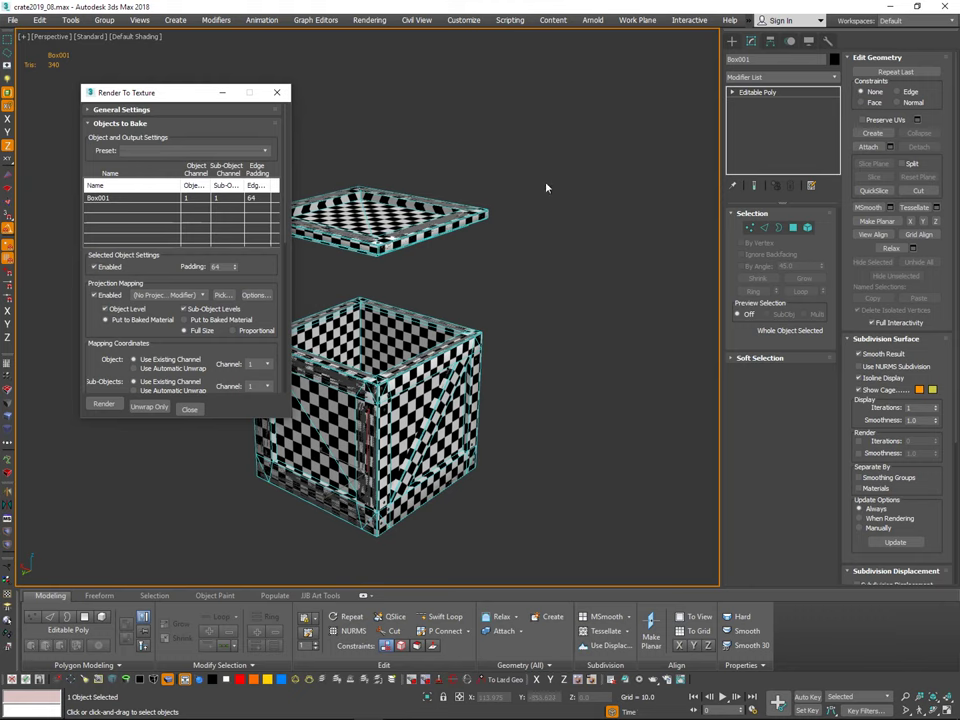
{"action": "scroll", "coordinate": [270, 240], "scroll_direction": "down", "scroll_amount": 5}
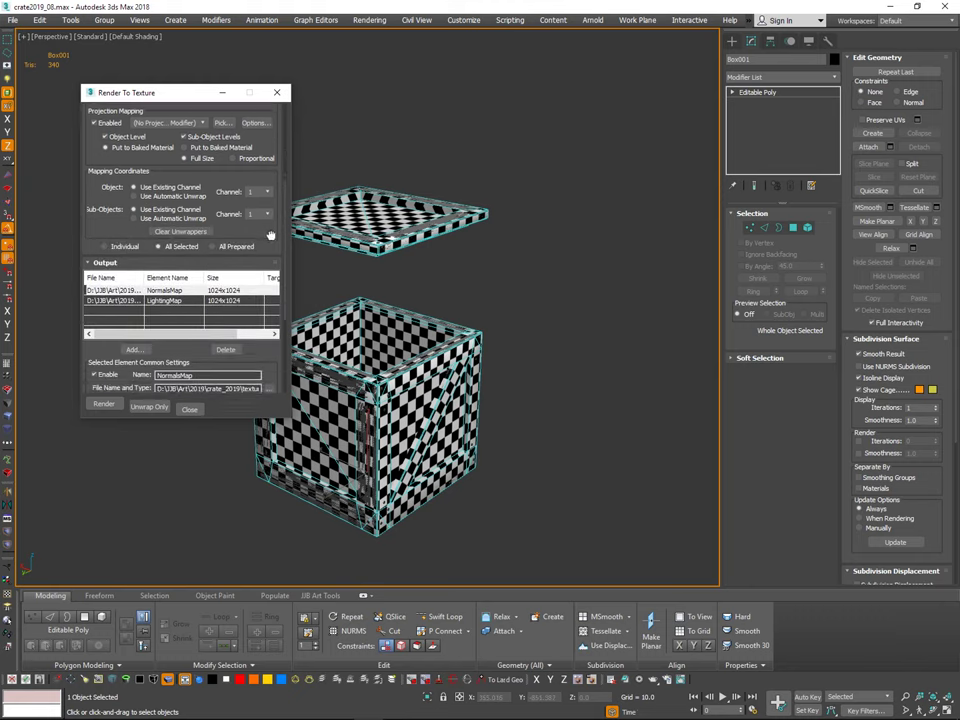
{"action": "scroll", "coordinate": [270, 234], "scroll_direction": "down", "scroll_amount": 5}
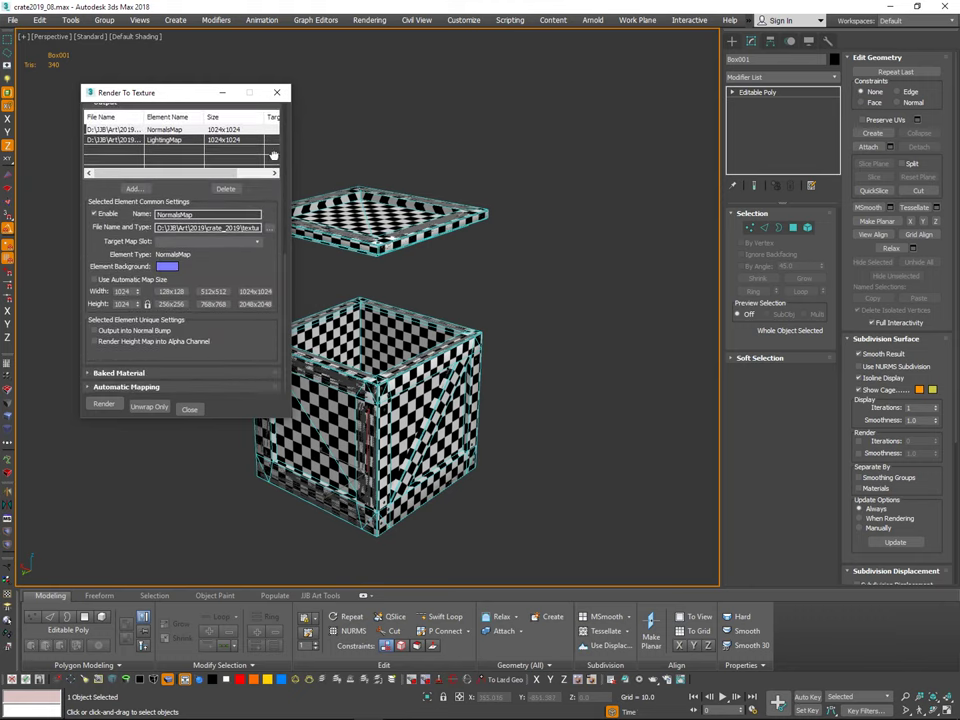
{"action": "scroll", "coordinate": [274, 150], "scroll_direction": "up", "scroll_amount": 5}
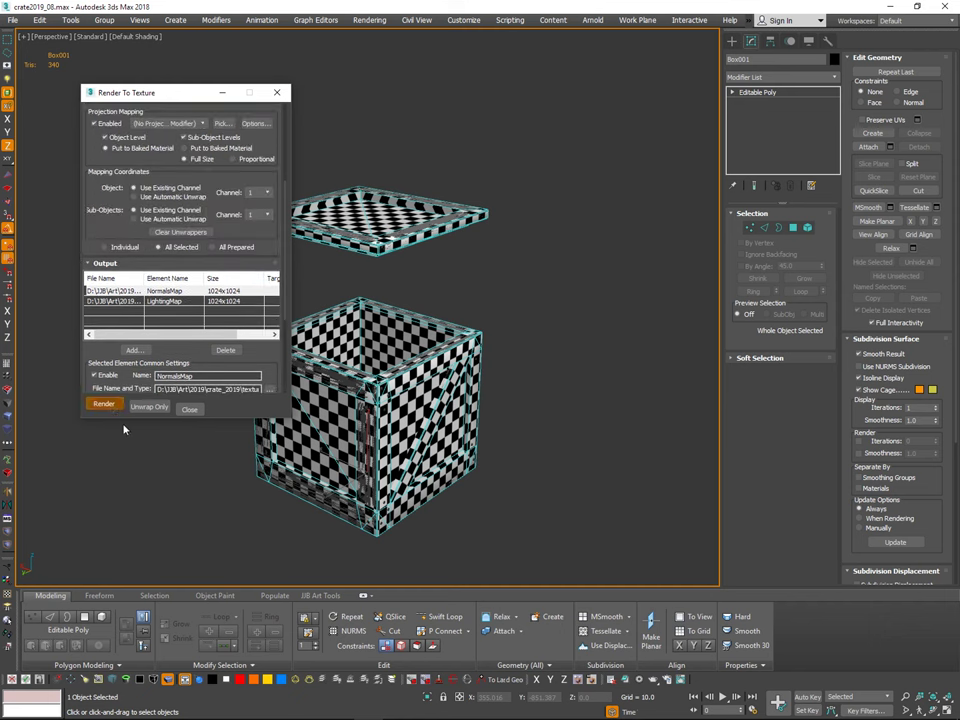
Step: Test-bake the NormalsMap and LightingMap elements for Box001 and close the rendered image
{"action": "left_click", "coordinate": [103, 404]}
{"action": "left_click", "coordinate": [420, 452]}
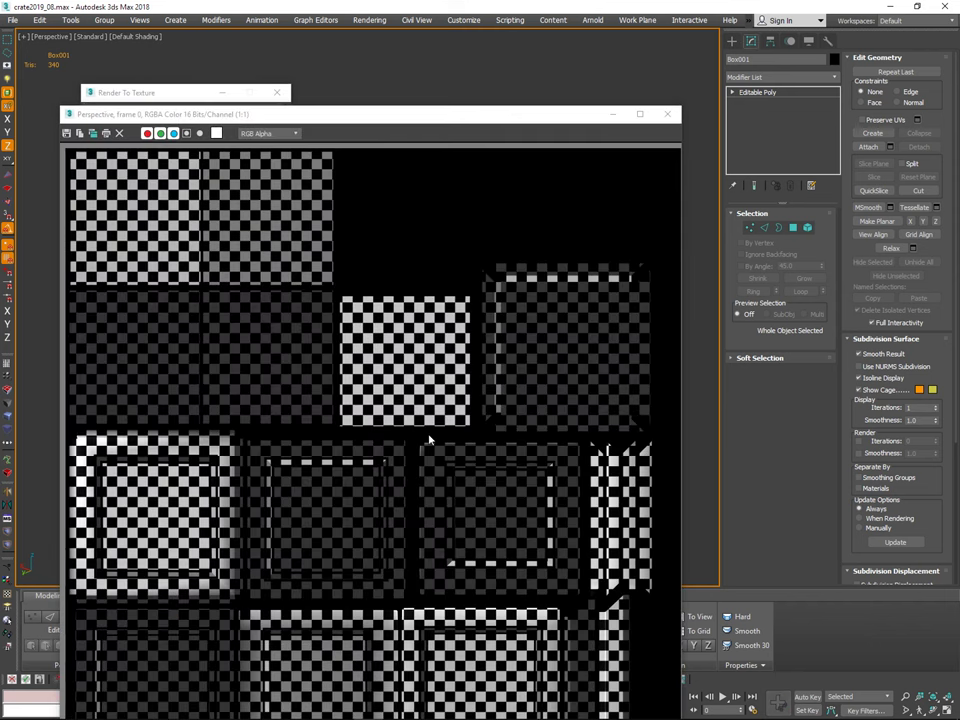
{"action": "left_click", "coordinate": [666, 114]}
Step: Add Nail_072 as the first projection target for Box001
{"action": "scroll", "coordinate": [258, 272], "scroll_direction": "up", "scroll_amount": 5}
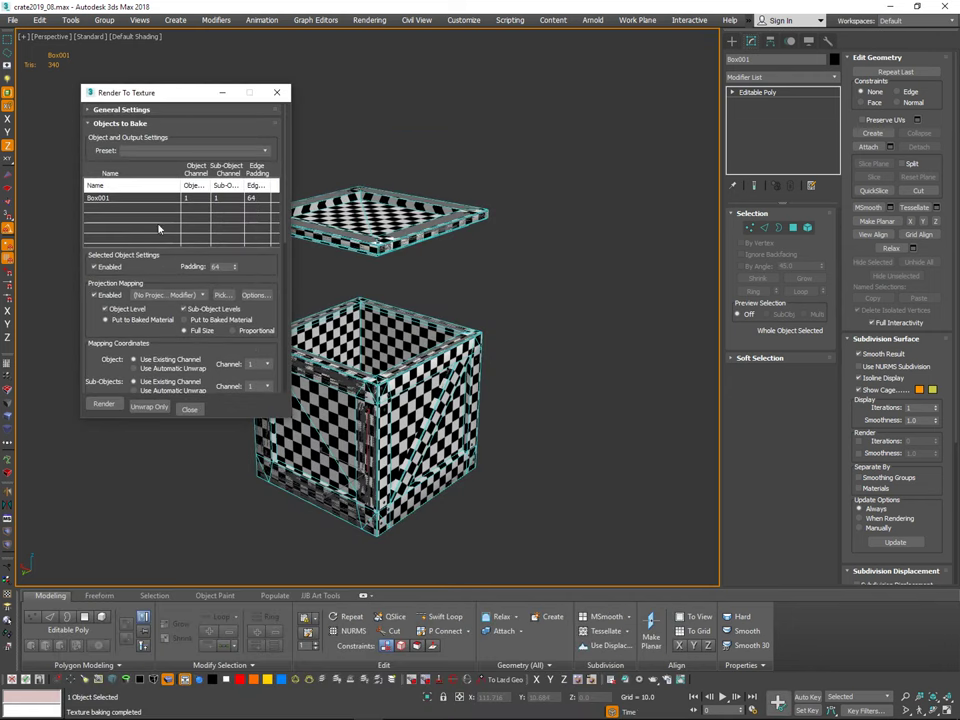
{"action": "left_click", "coordinate": [223, 295]}
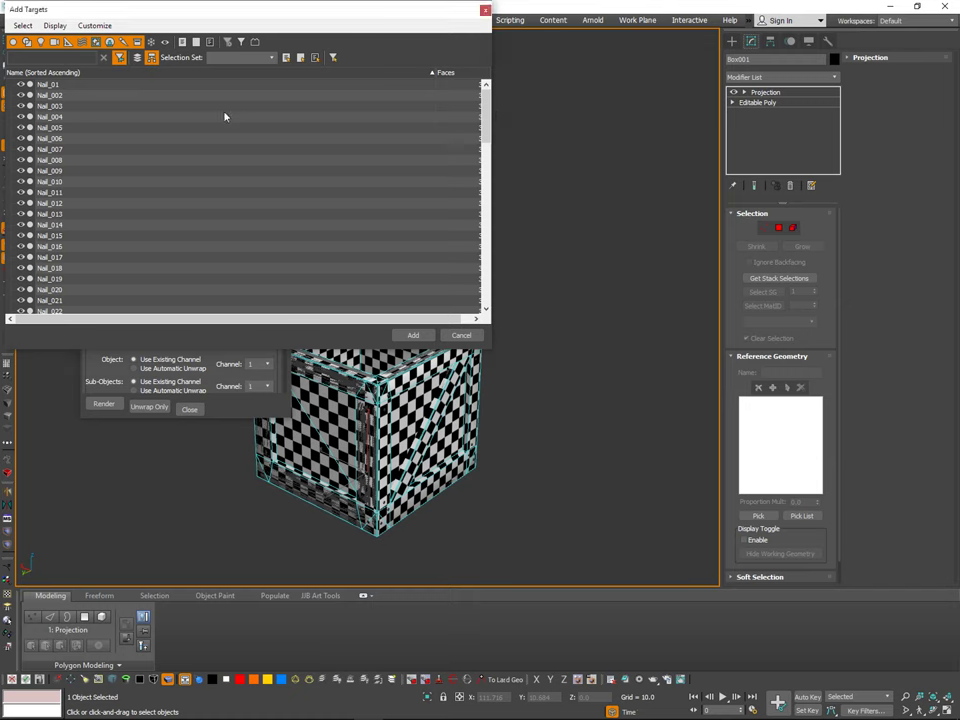
{"action": "left_click", "coordinate": [132, 75]}
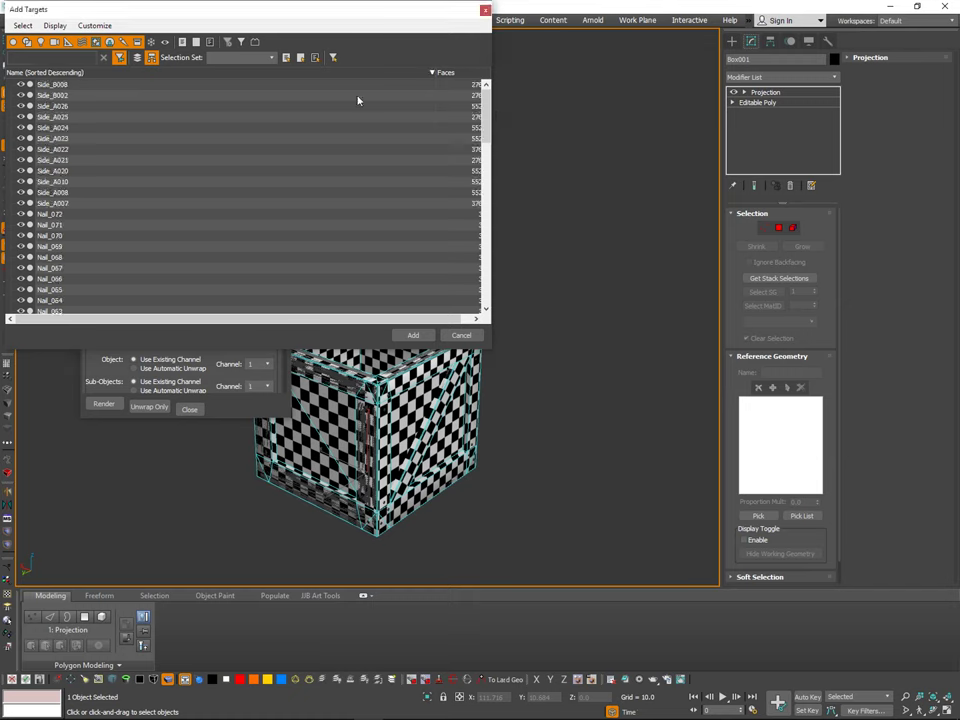
{"action": "left_click", "coordinate": [215, 76]}
{"action": "left_click", "coordinate": [485, 136]}
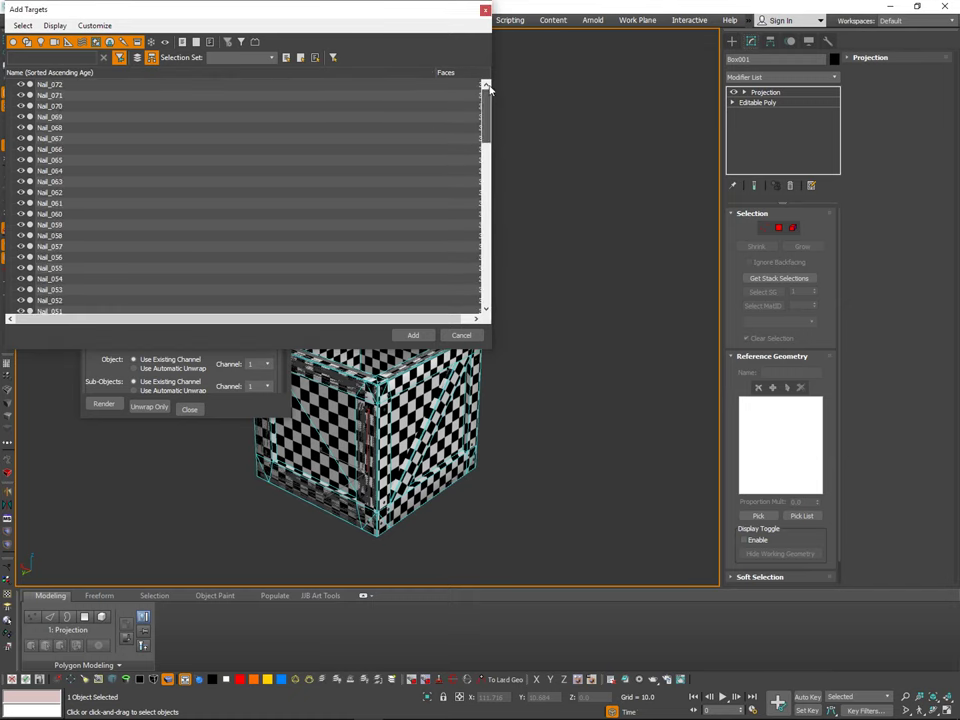
{"action": "left_click", "coordinate": [300, 84]}
{"action": "left_click", "coordinate": [413, 335]}
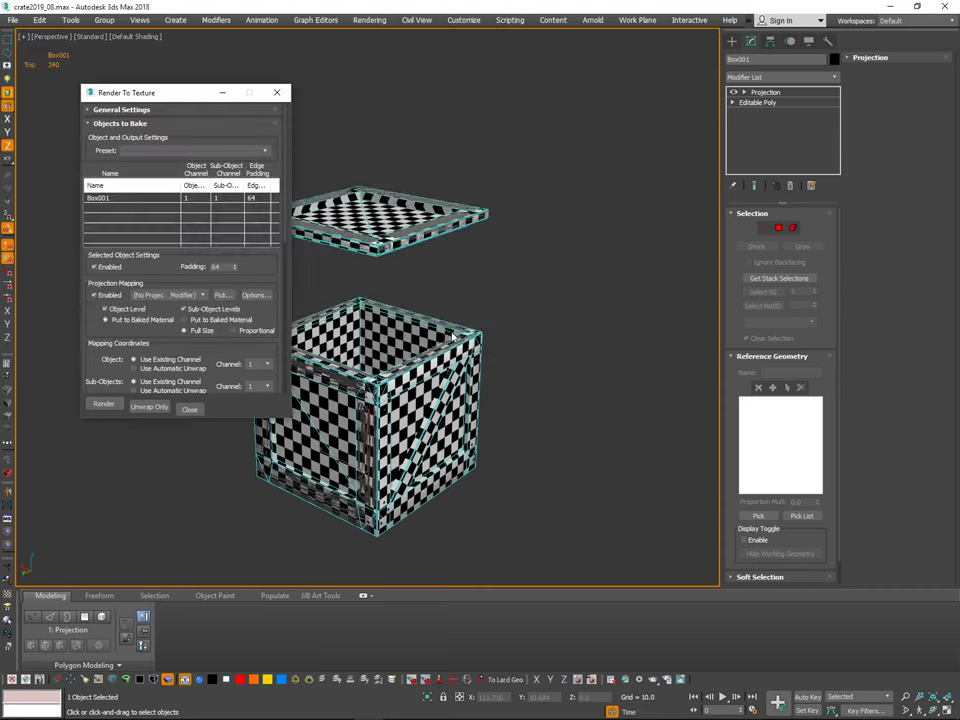
Step: Add all remaining high-poly nails and side boards, Nail_01 through Side_B008, to the Projection modifier's reference geometry
{"action": "left_click", "coordinate": [801, 516]}
{"action": "left_click", "coordinate": [140, 86]}
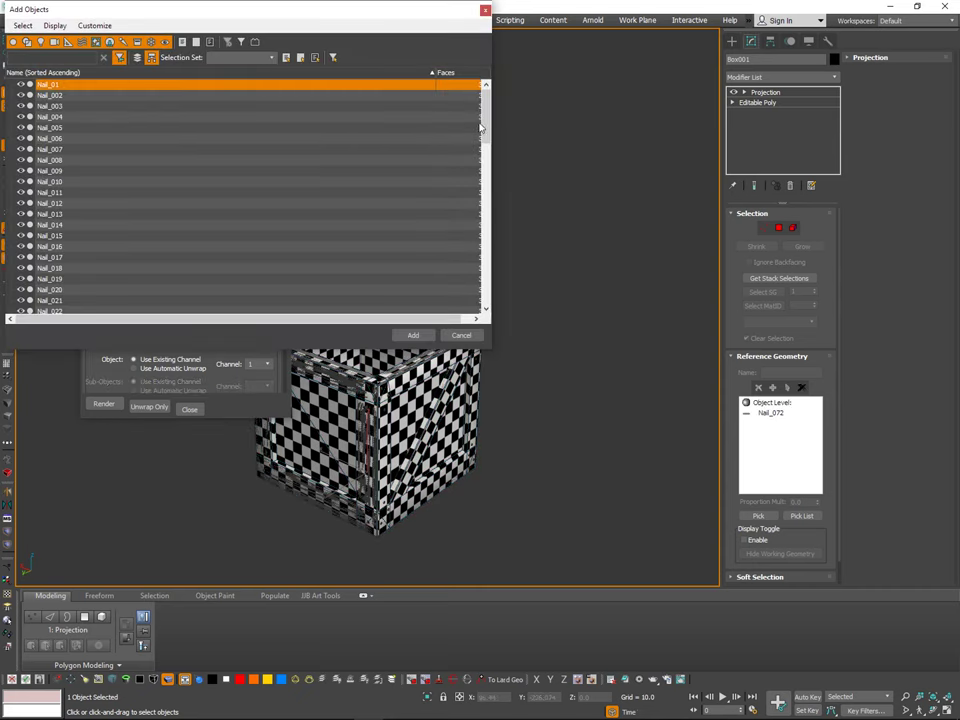
{"action": "left_click_drag", "start_coordinate": [485, 130], "coordinate": [485, 306]}
{"action": "left_click", "coordinate": [471, 302], "text": "shift"}
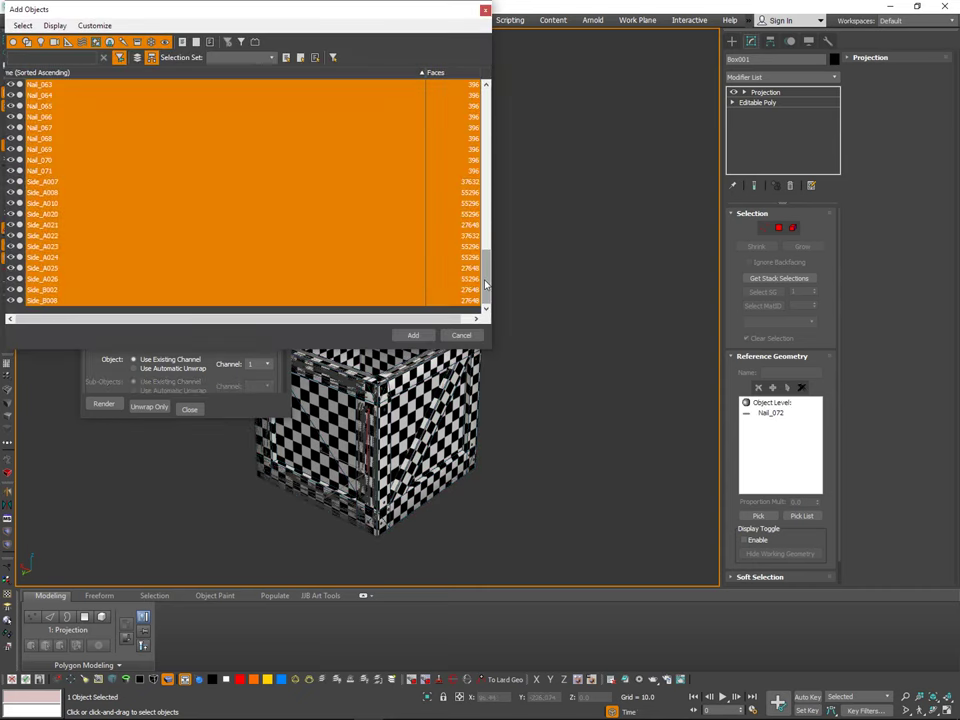
{"action": "left_click", "coordinate": [413, 335]}
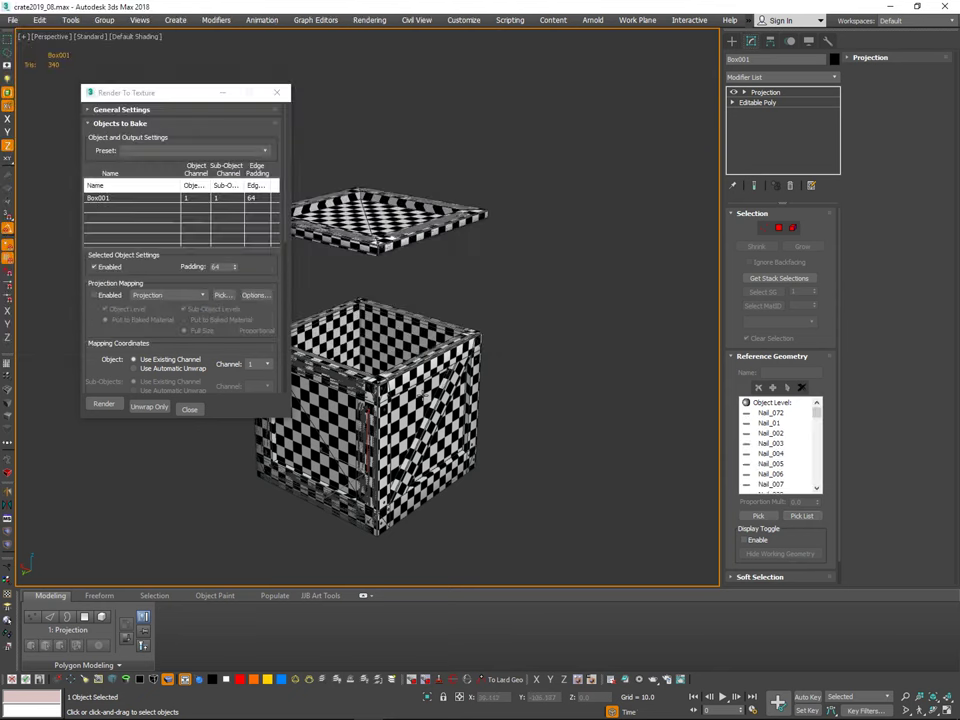
Step: Enter the Projection modifier's element selection level on Box001 and turn on the shaded cage display
{"action": "left_click", "coordinate": [794, 231]}
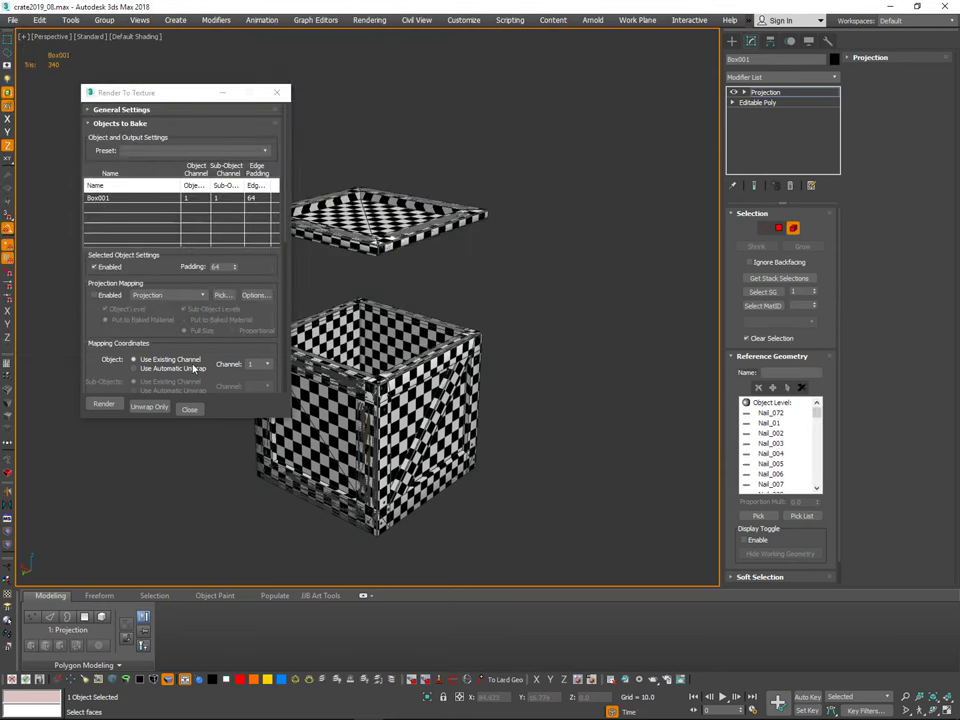
{"action": "left_click", "coordinate": [791, 232]}
{"action": "left_click", "coordinate": [793, 228]}
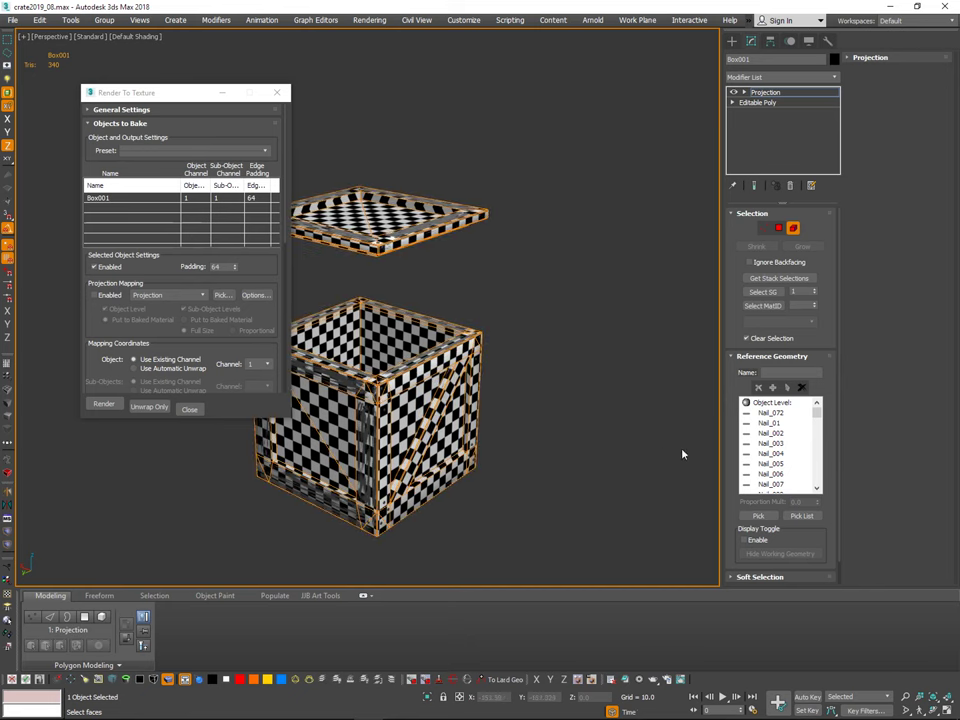
{"action": "left_click_drag", "start_coordinate": [835, 366], "coordinate": [857, 152]}
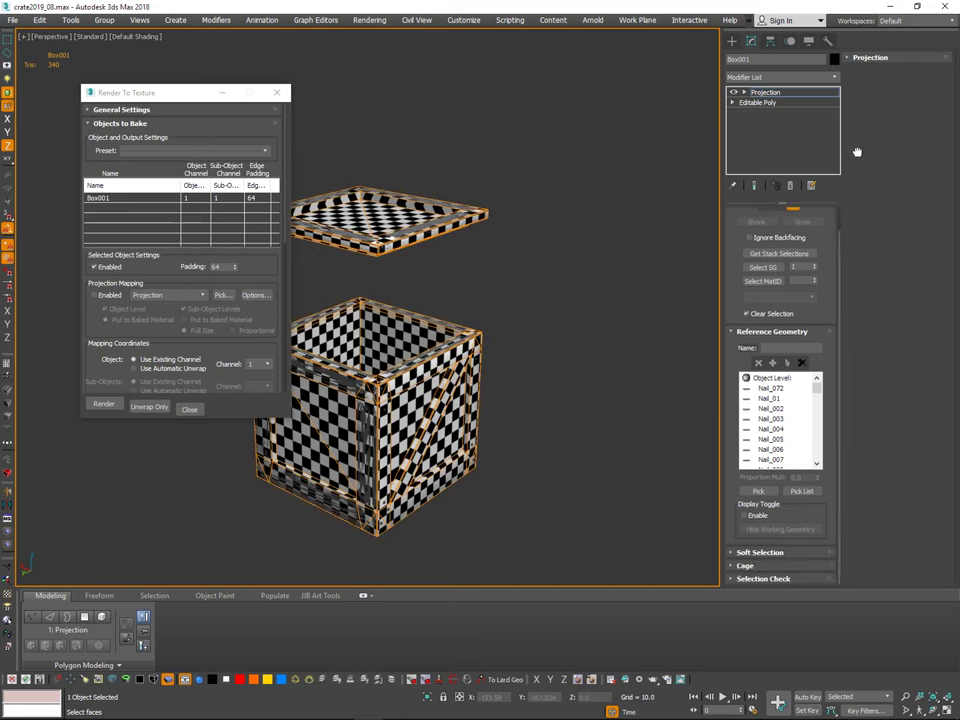
{"action": "left_click", "coordinate": [782, 567]}
{"action": "left_click", "coordinate": [877, 91]}
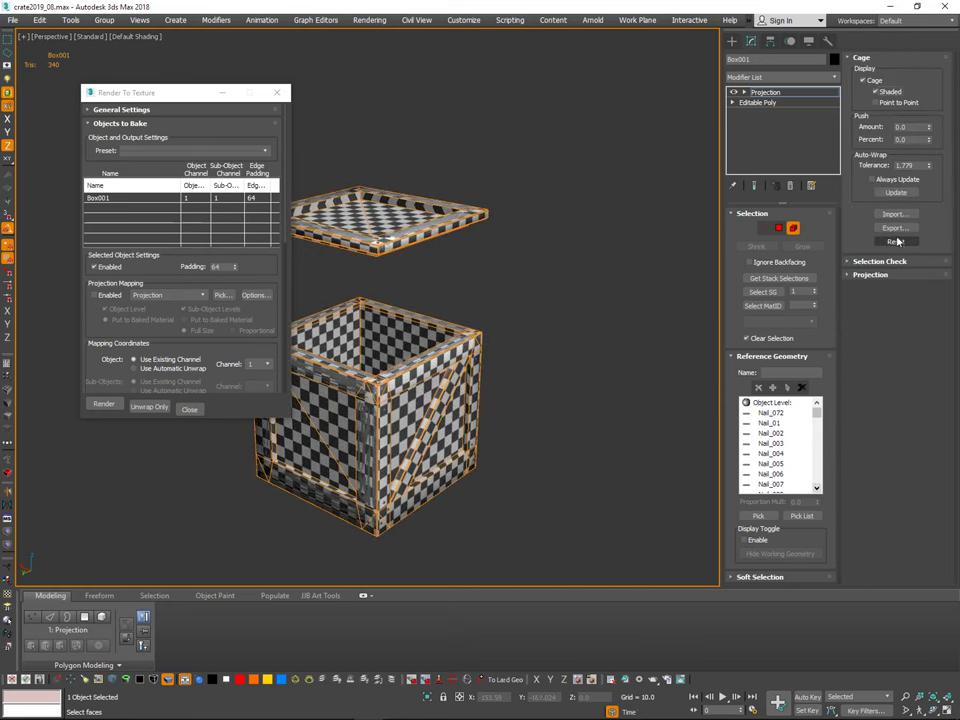
Step: Push the projection cage outward by about 0.5, adding a slight further push so it encloses the high-poly boards and nails
{"action": "left_click_drag", "start_coordinate": [930, 130], "coordinate": [931, 95]}
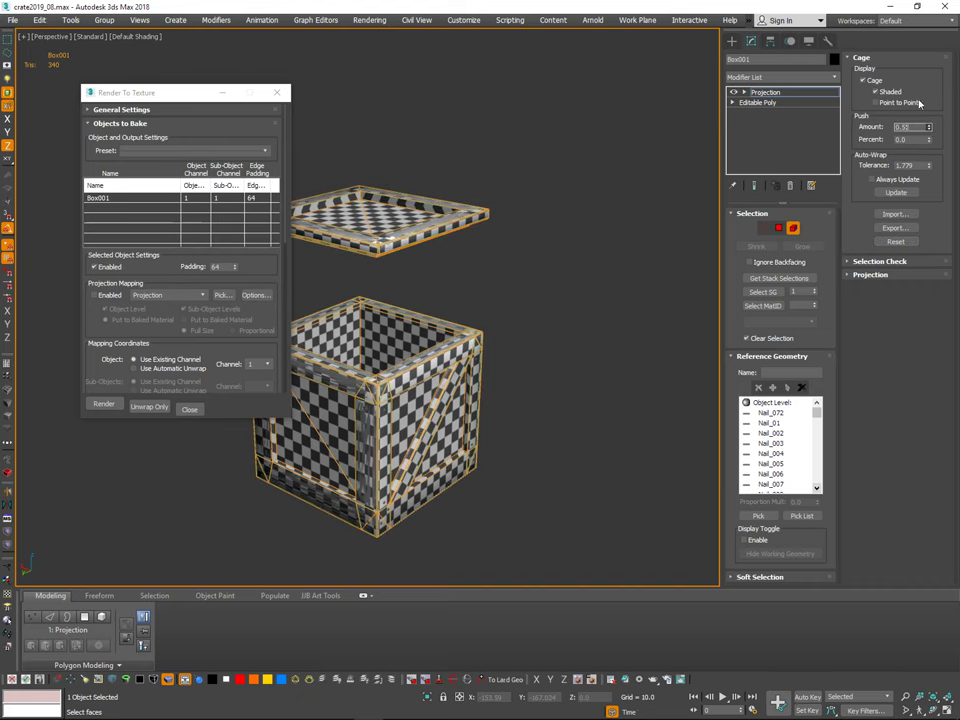
{"action": "middle_click_drag", "start_coordinate": [527, 258], "coordinate": [514, 225], "text": "alt"}
{"action": "scroll", "coordinate": [514, 284], "scroll_direction": "up", "scroll_amount": 4}
{"action": "middle_click_drag", "start_coordinate": [514, 286], "coordinate": [514, 286], "text": "alt"}
{"action": "scroll", "coordinate": [573, 226], "scroll_direction": "up", "scroll_amount": 6}
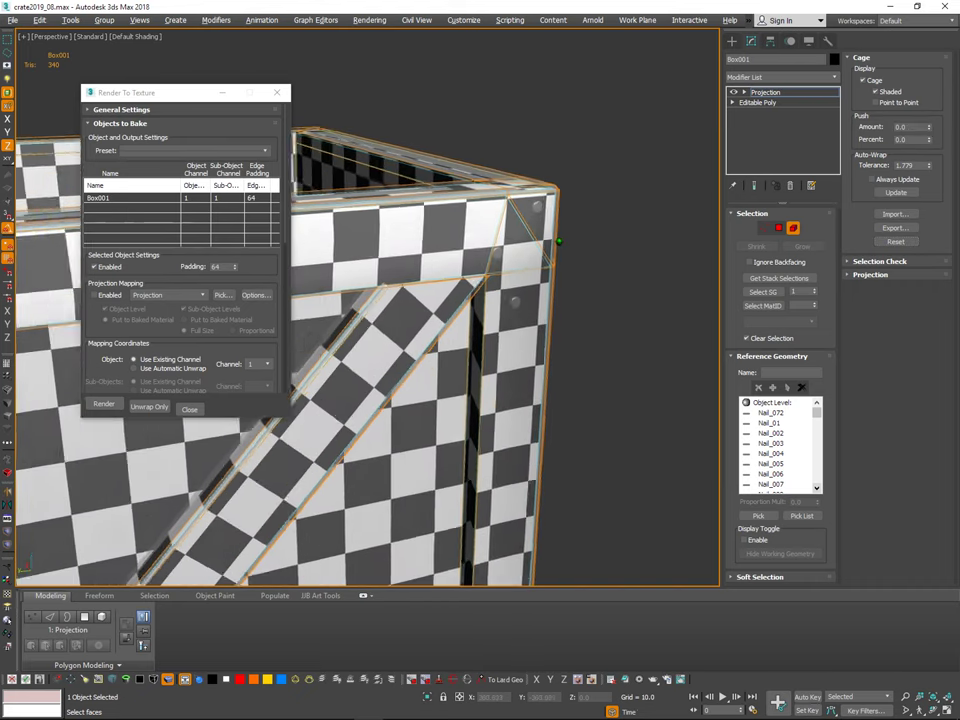
{"action": "left_click_drag", "start_coordinate": [929, 129], "coordinate": [929, 121]}
{"action": "scroll", "coordinate": [551, 363], "scroll_direction": "down", "scroll_amount": 5}
{"action": "middle_click_drag", "start_coordinate": [551, 363], "coordinate": [577, 379], "text": "alt"}
Step: Add a DiffuseMap output element for Box001 and set its size to 1024x1024
{"action": "left_click_drag", "start_coordinate": [265, 349], "coordinate": [264, 95]}
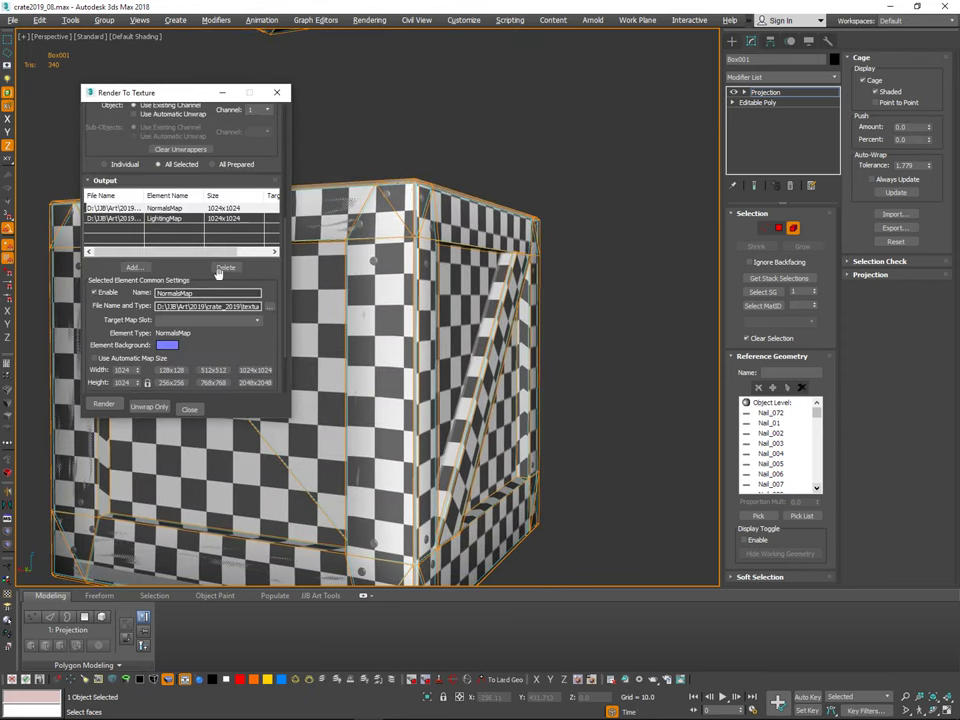
{"action": "left_click", "coordinate": [136, 268]}
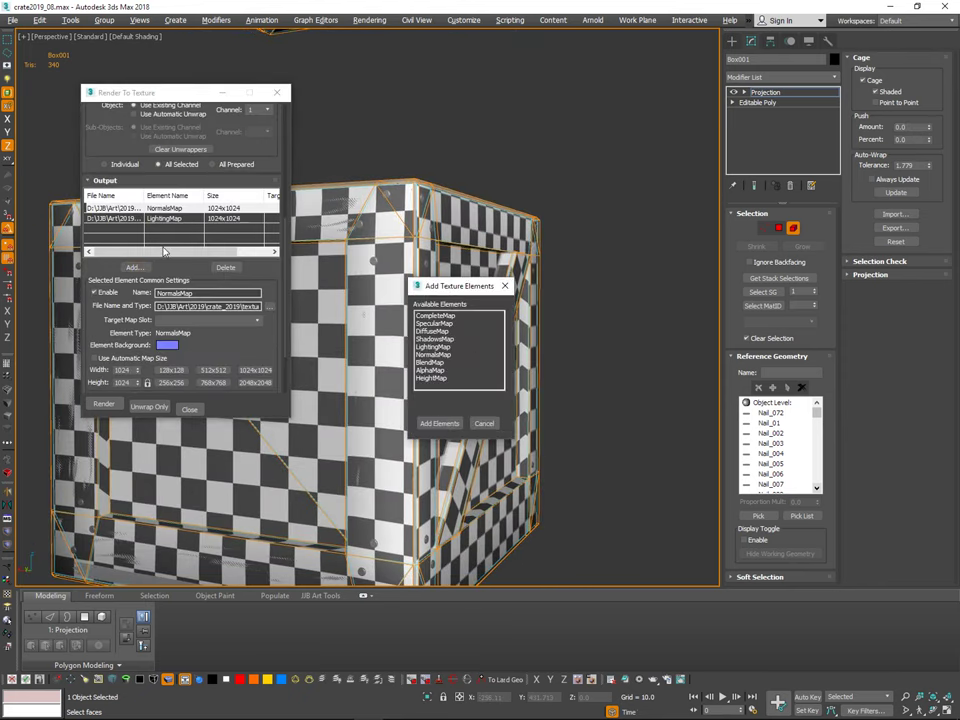
{"action": "left_click", "coordinate": [447, 330]}
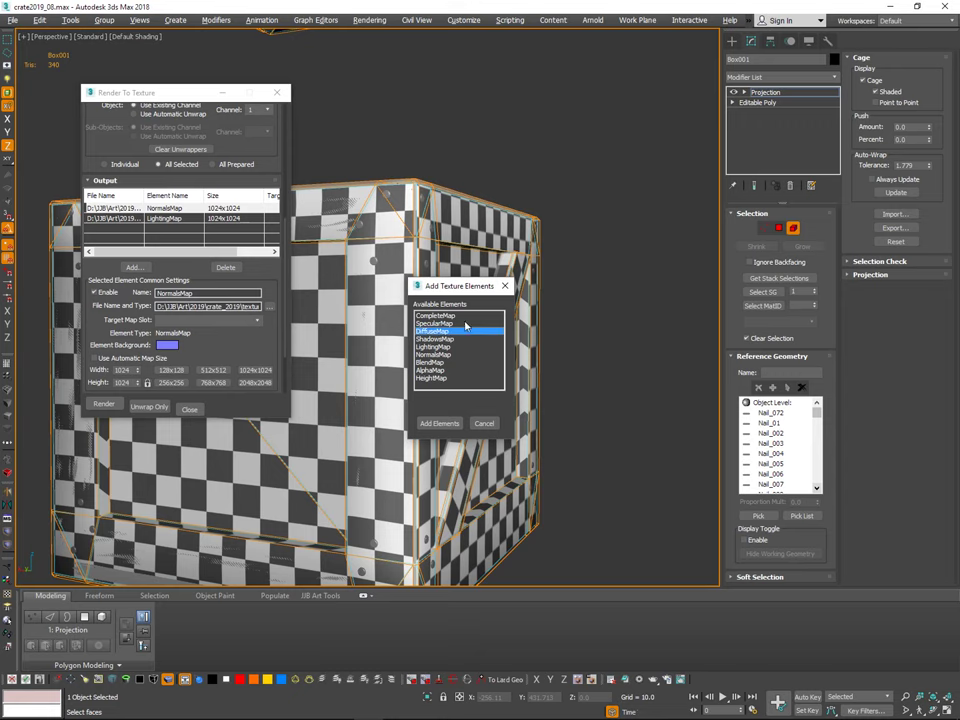
{"action": "left_click", "coordinate": [438, 423]}
{"action": "left_click", "coordinate": [218, 230]}
{"action": "left_click", "coordinate": [255, 370]}
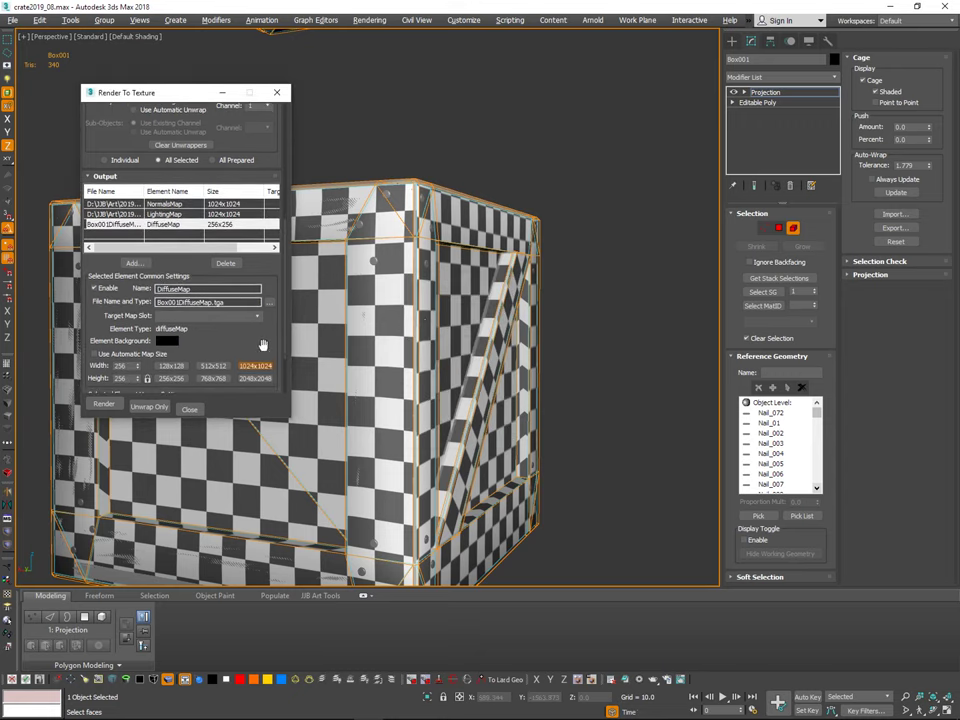
Step: Set the DiffuseMap element's output to a compressed 24-bit Targa file in the textures folder
{"action": "left_click", "coordinate": [269, 307]}
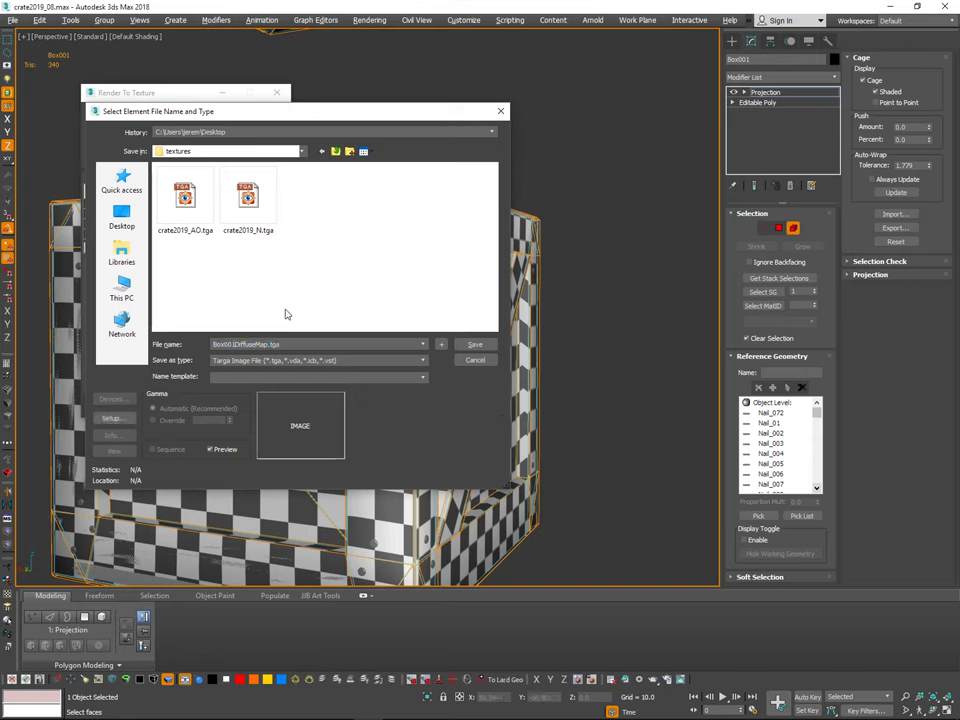
{"action": "left_click", "coordinate": [258, 344]}
{"action": "double_click", "coordinate": [267, 344]}
{"action": "left_click_drag", "start_coordinate": [268, 344], "coordinate": [70, 628]}
{"action": "type", "text": "C"}
{"action": "key", "text": "Return"}
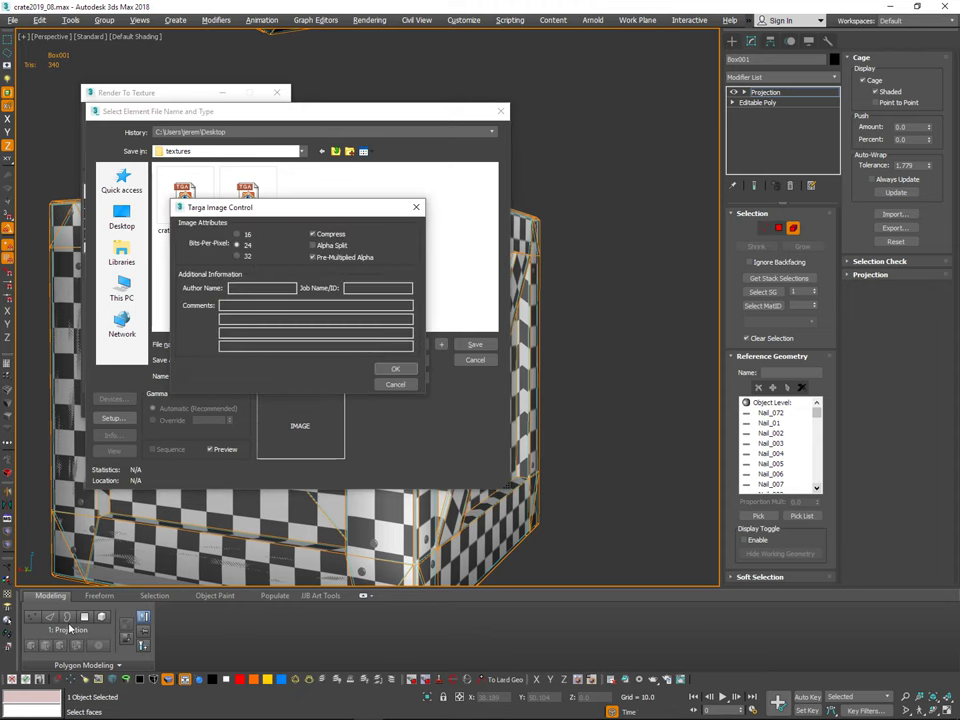
{"action": "key", "text": "Return"}
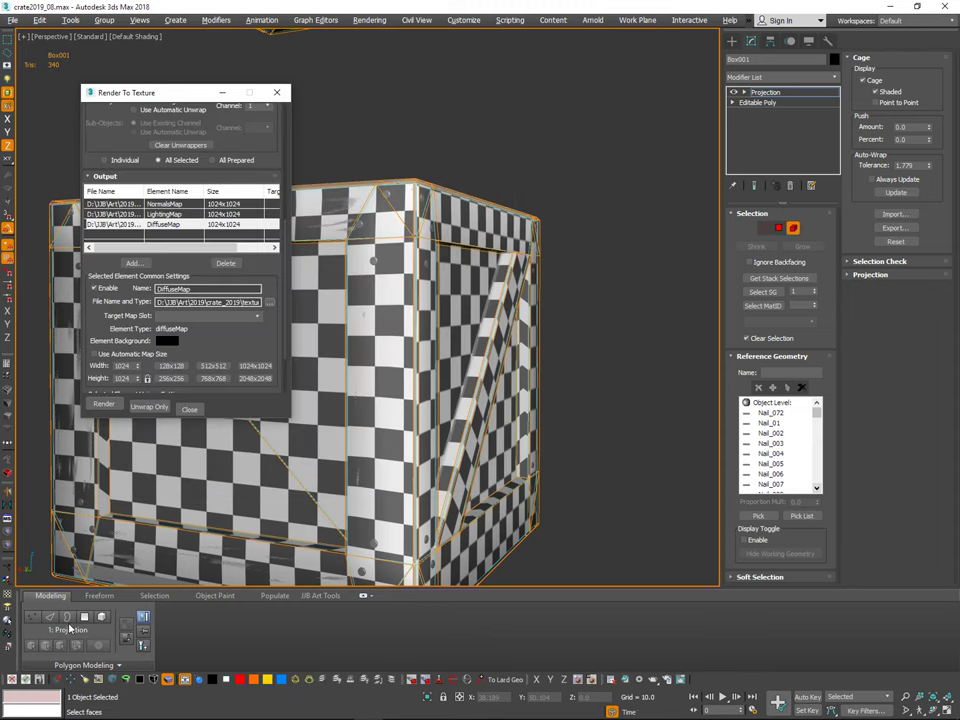
Step: Bake the NormalsMap, LightingMap and DiffuseMap elements for Box001 without target map slots, and close the rendered image
{"action": "left_click_drag", "start_coordinate": [255, 331], "coordinate": [228, 300]}
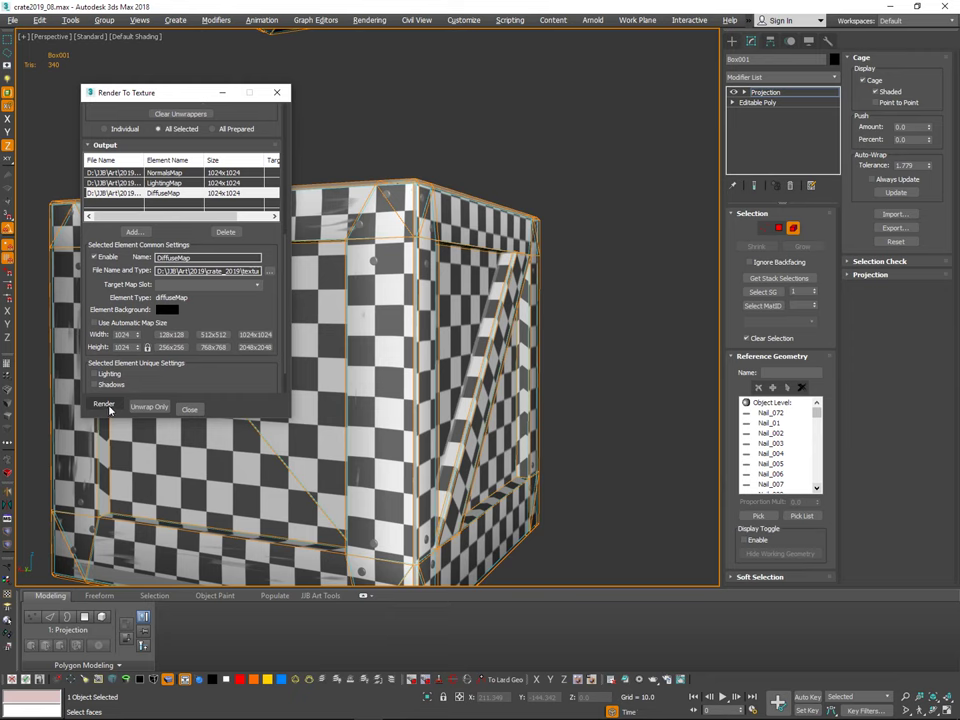
{"action": "left_click", "coordinate": [104, 404]}
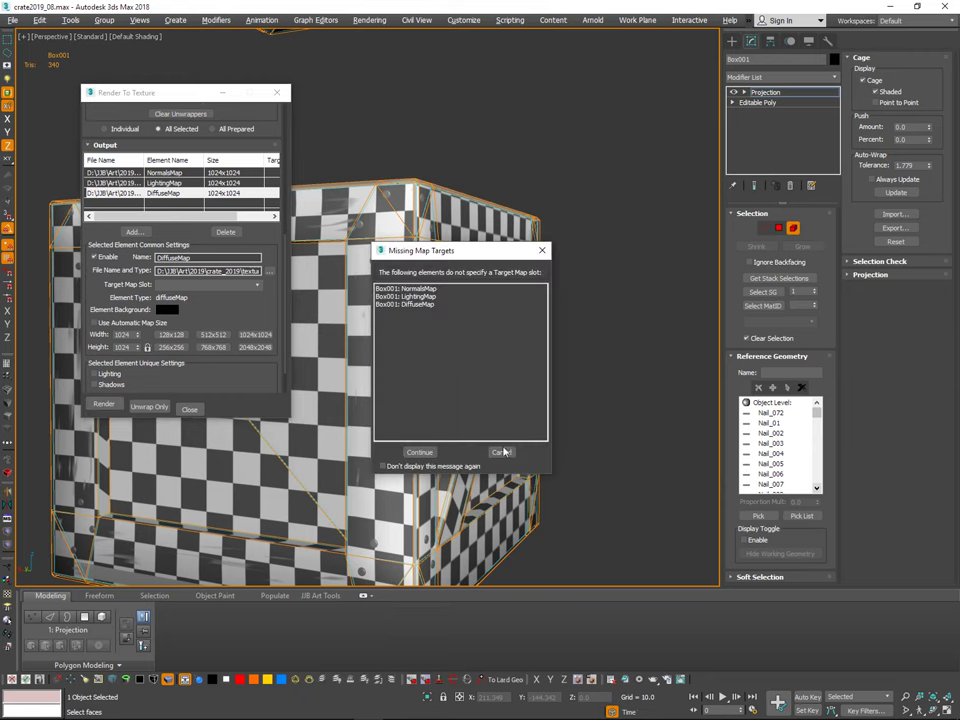
{"action": "left_click", "coordinate": [428, 454]}
{"action": "left_click", "coordinate": [456, 466]}
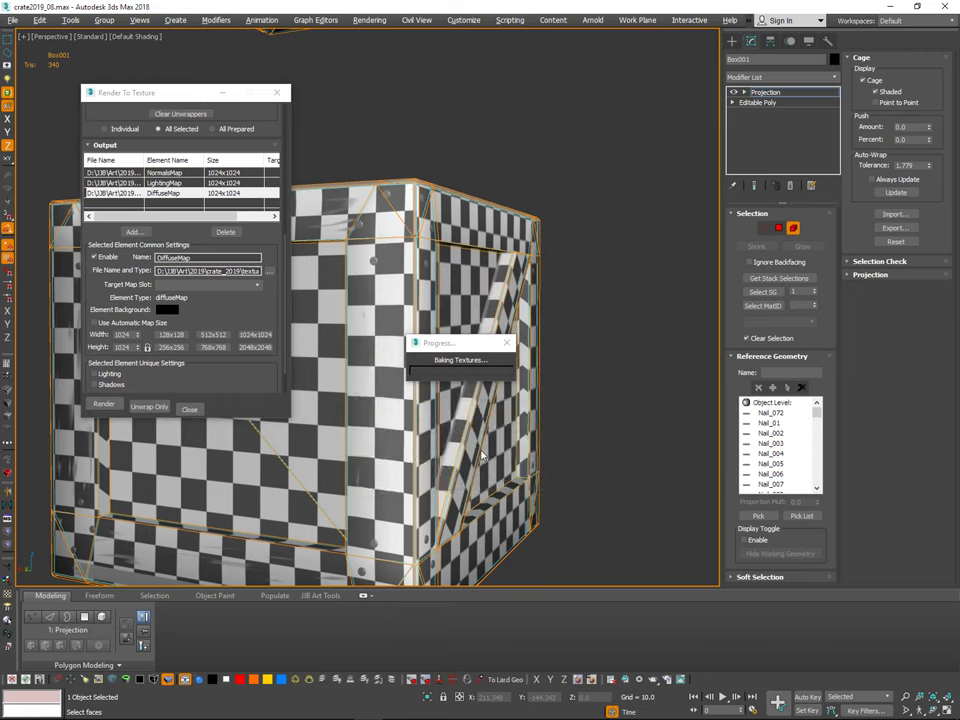
{"action": "left_click", "coordinate": [445, 464]}
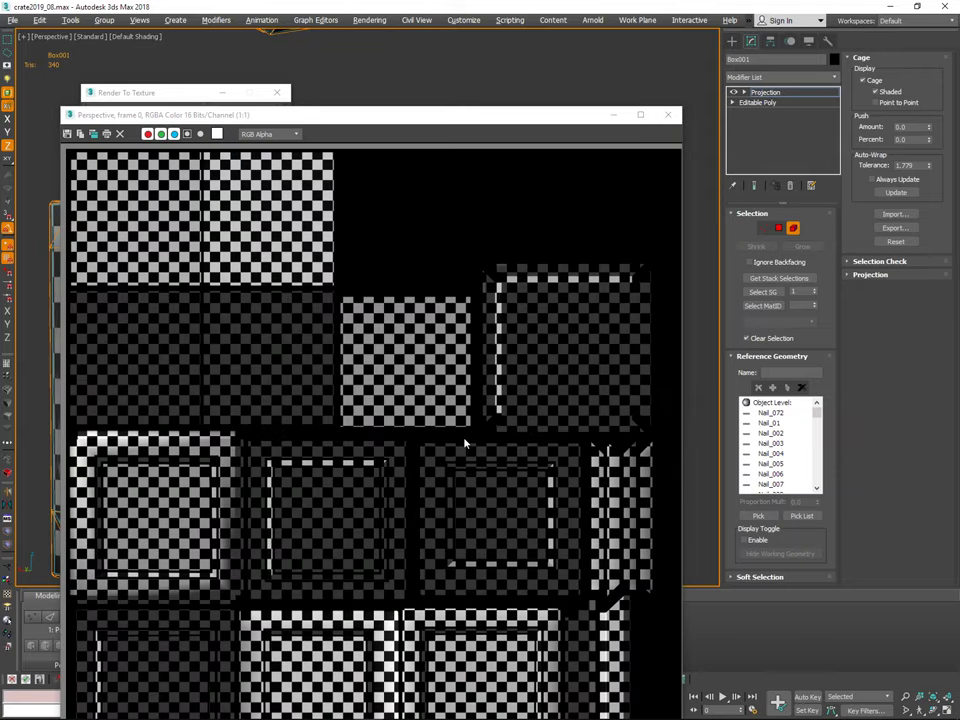
{"action": "left_click", "coordinate": [668, 114]}
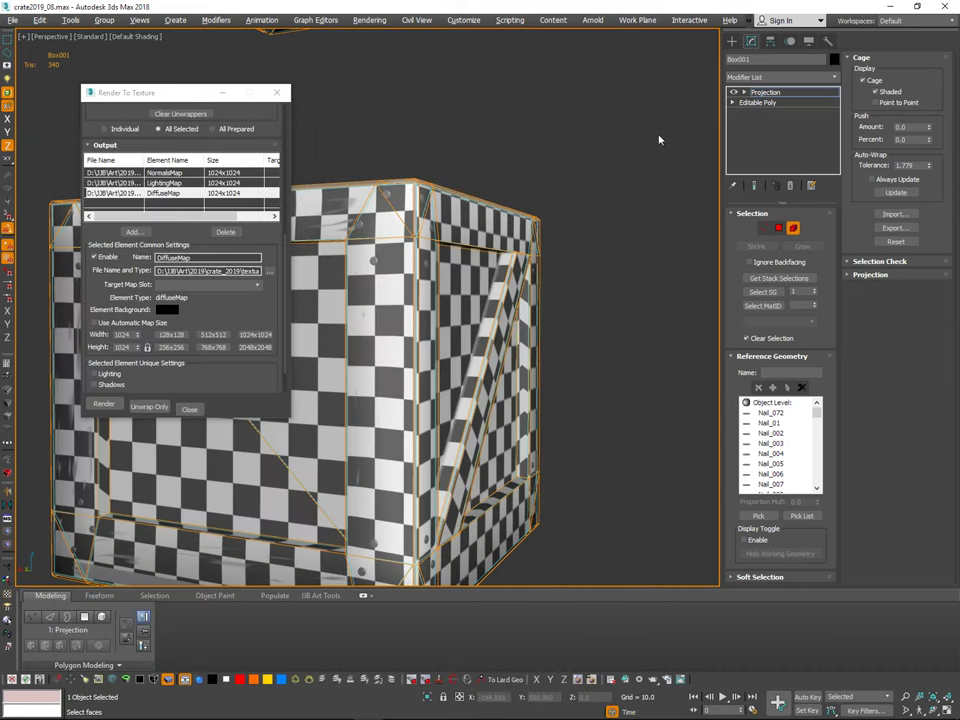
Step: Leave the Projection modifier's element level and deselect the crate
{"action": "middle_click_drag", "start_coordinate": [594, 199], "coordinate": [590, 300]}
{"action": "scroll", "coordinate": [604, 203], "scroll_direction": "down", "scroll_amount": 3}
{"action": "left_click", "coordinate": [793, 232]}
{"action": "left_click", "coordinate": [793, 232]}
{"action": "left_click", "coordinate": [658, 302]}
{"action": "middle_click_drag", "start_coordinate": [656, 300], "coordinate": [637, 262], "text": "alt"}
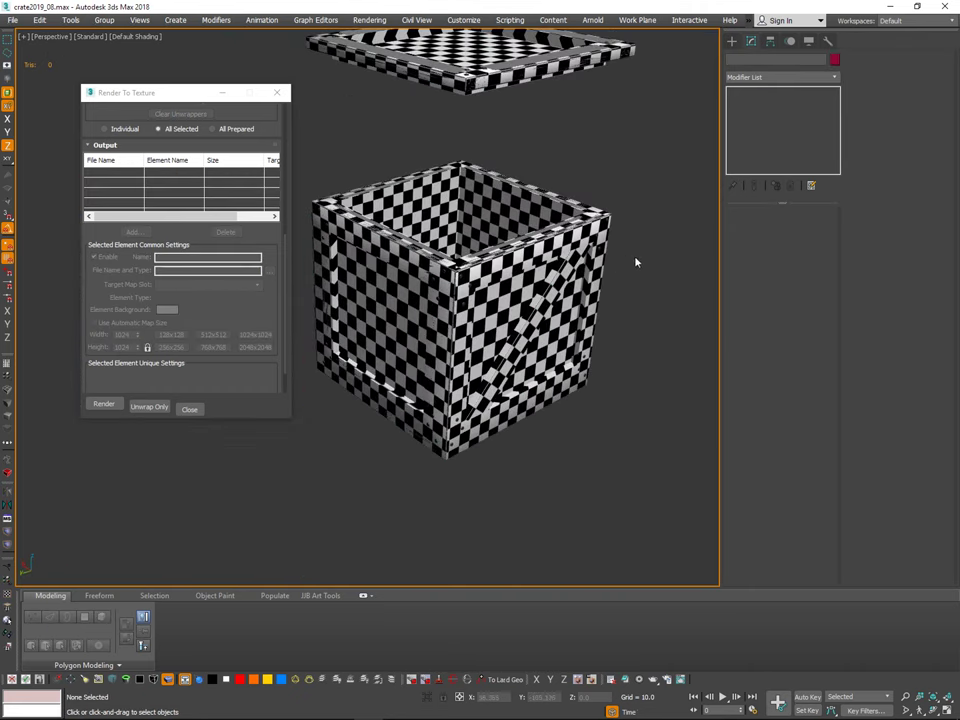
Step: Clone the low-poly crate Box001 as a copy named Box002, offset about 200 units along Y
{"action": "left_click", "coordinate": [560, 309]}
{"action": "scroll", "coordinate": [560, 311], "scroll_direction": "down", "scroll_amount": 3}
{"action": "key", "text": "w"}
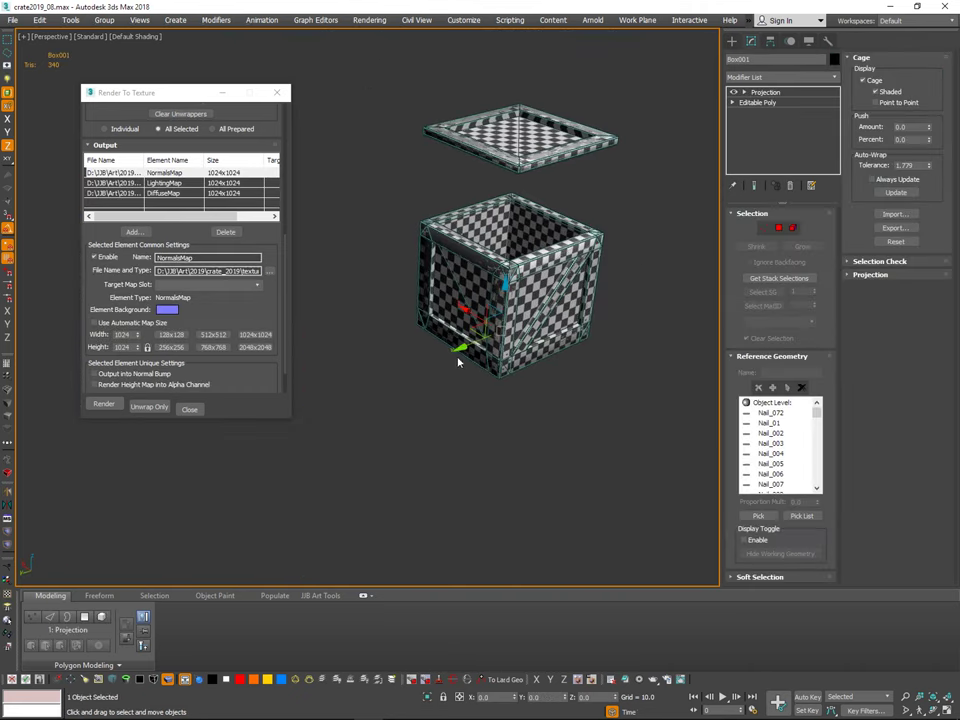
{"action": "left_click_drag", "start_coordinate": [452, 351], "coordinate": [244, 524], "text": "shift"}
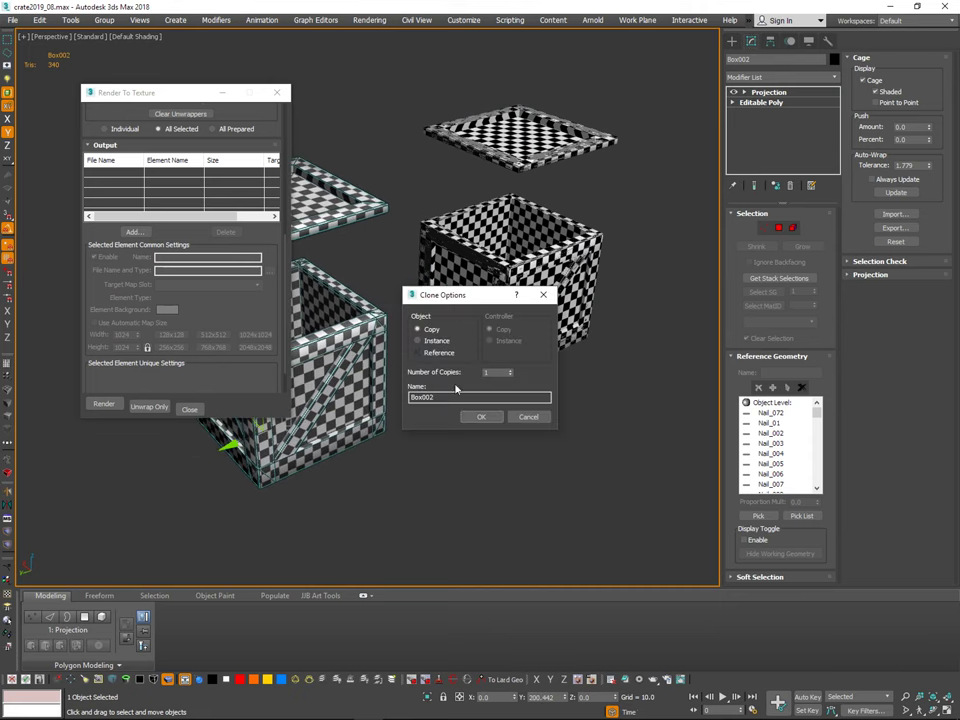
{"action": "left_click", "coordinate": [469, 418]}
{"action": "left_click", "coordinate": [481, 417]}
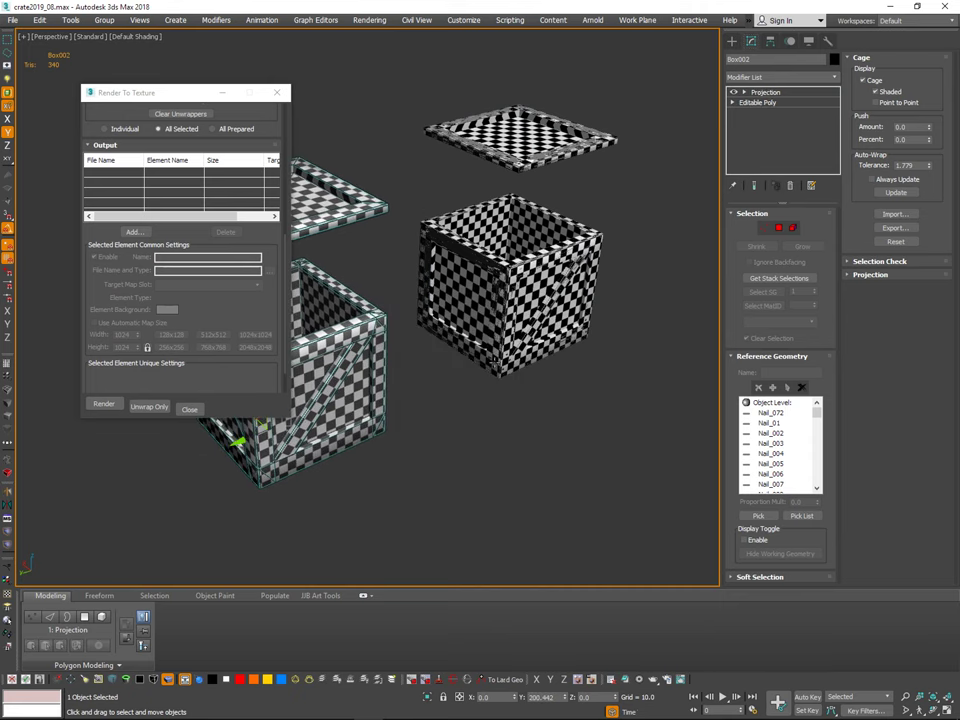
{"action": "middle_click_drag", "start_coordinate": [386, 194], "coordinate": [457, 270]}
Step: Set up an unused Standard material with a Bump amount of 100 and a Normal Bump map in its Bump channel
{"action": "key", "text": "m"}
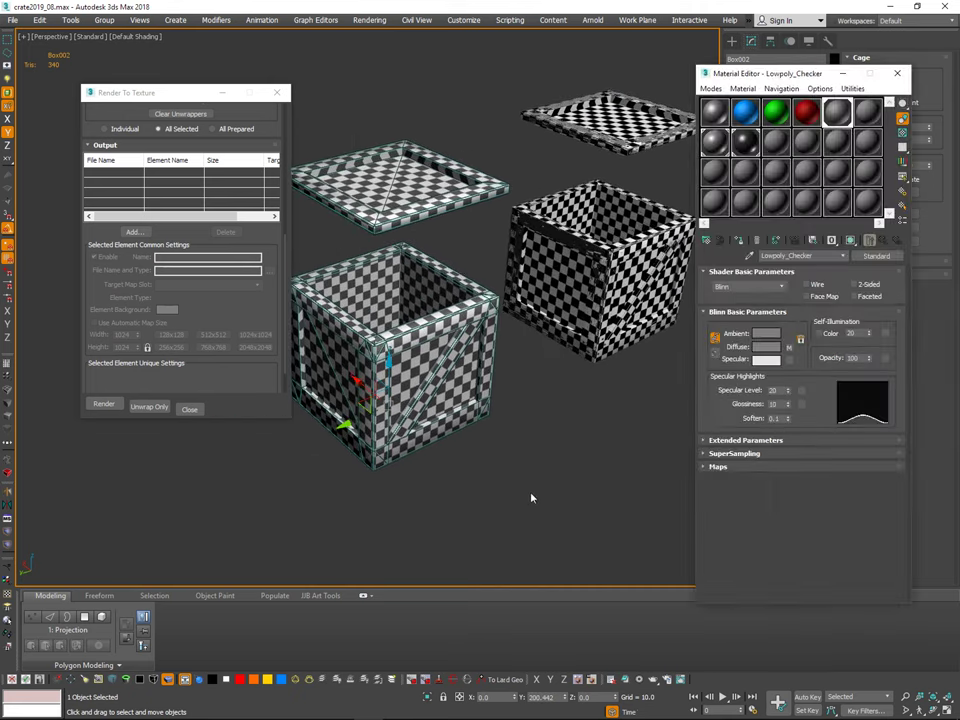
{"action": "left_click", "coordinate": [773, 148]}
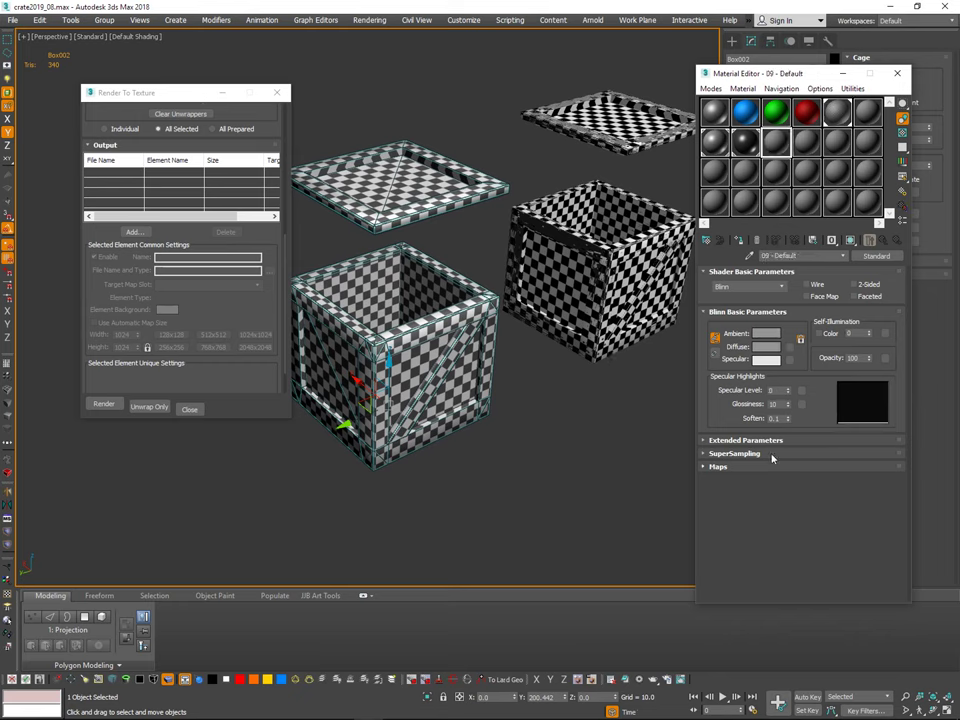
{"action": "left_click", "coordinate": [766, 467]}
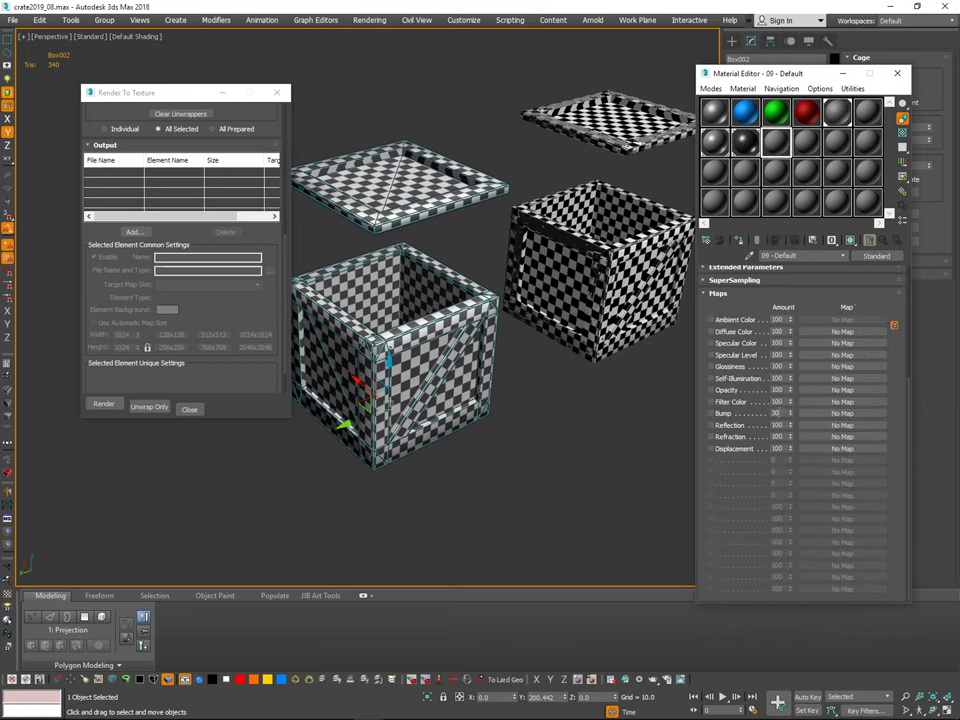
{"action": "left_click_drag", "start_coordinate": [779, 413], "coordinate": [661, 533]}
{"action": "left_click", "coordinate": [826, 415]}
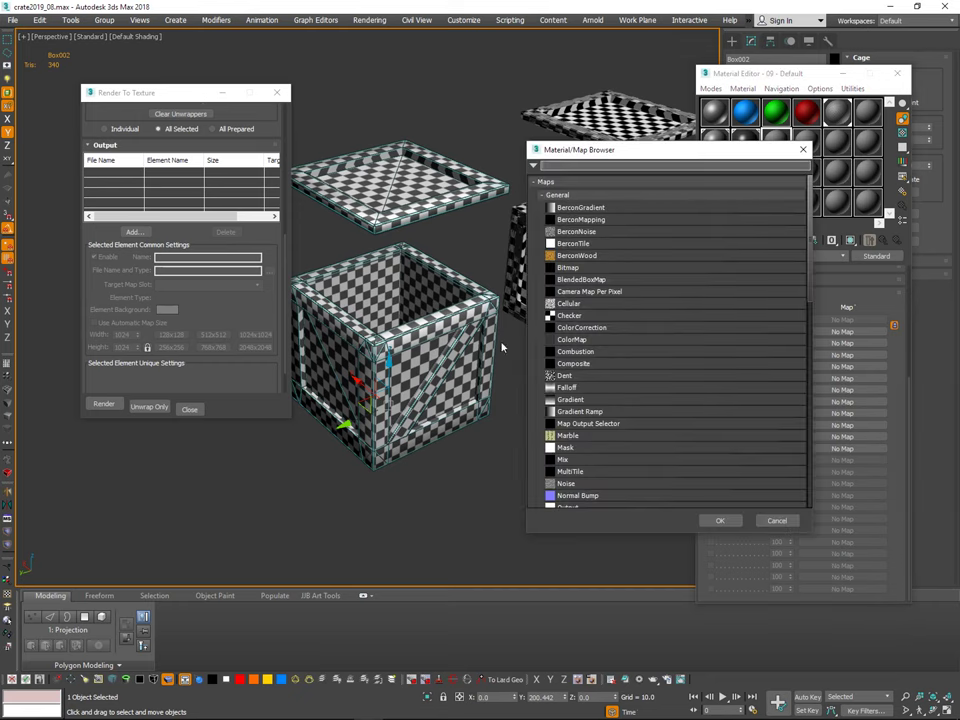
{"action": "left_click", "coordinate": [578, 494]}
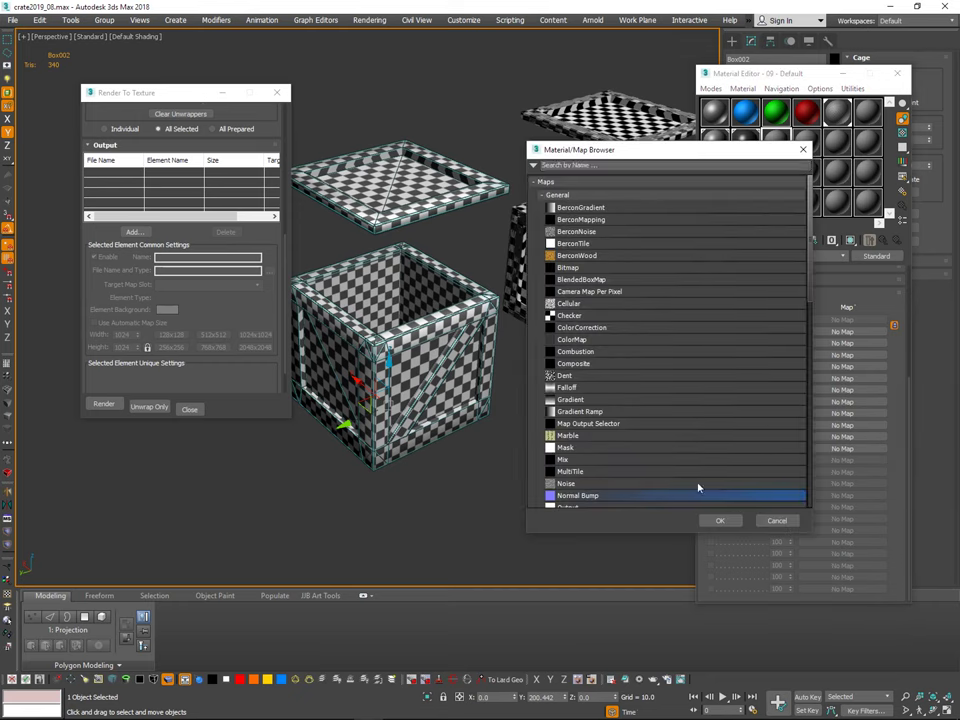
{"action": "left_click", "coordinate": [718, 522]}
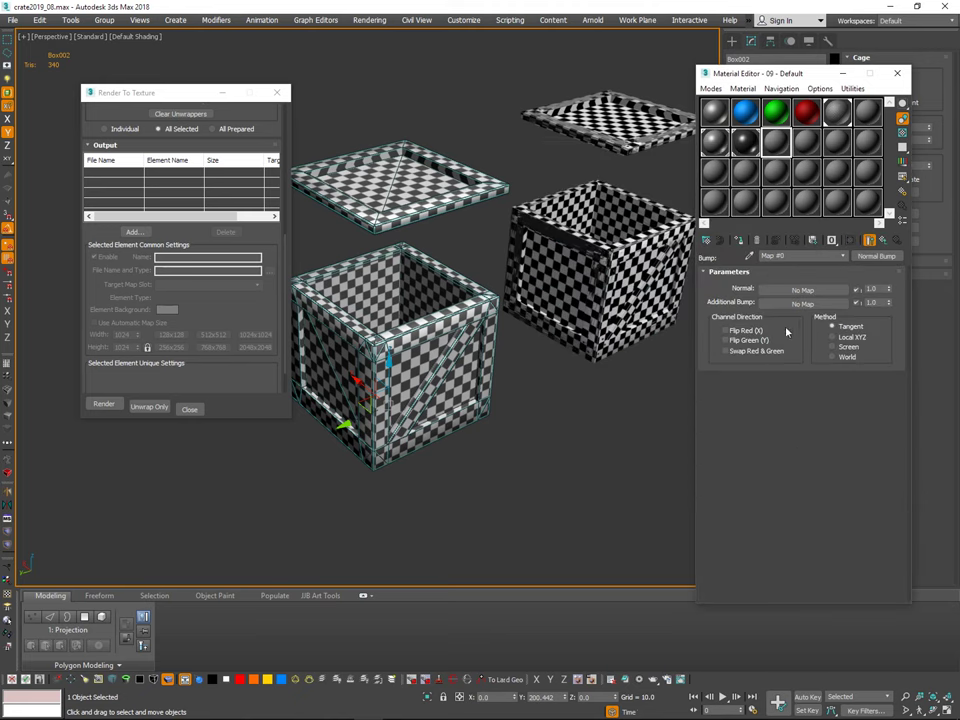
Step: Load crate2019_N.tga from the crate_2019 textures folder as the Normal Bump's Normal bitmap, and close the material editor
{"action": "left_click", "coordinate": [762, 292]}
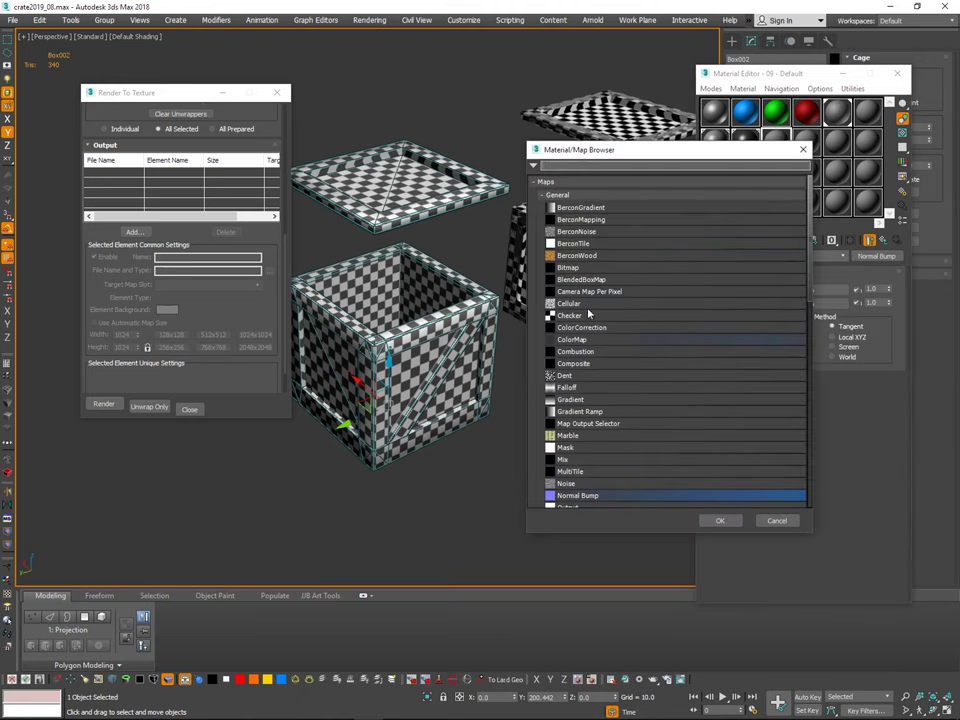
{"action": "left_click", "coordinate": [568, 267]}
{"action": "left_click", "coordinate": [722, 521]}
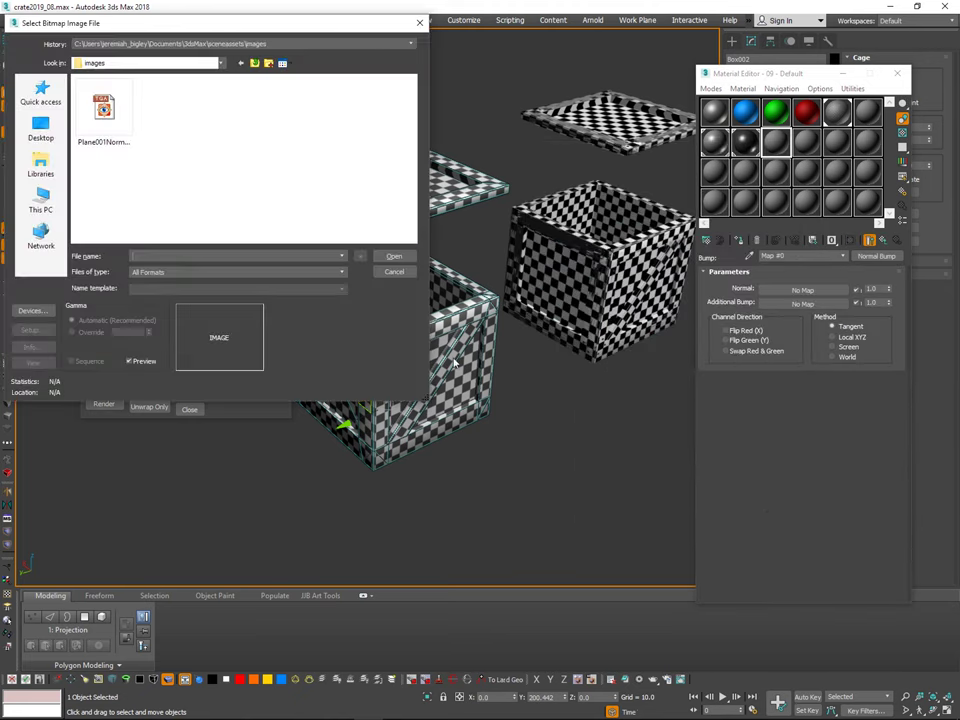
{"action": "left_click", "coordinate": [126, 122]}
{"action": "left_click", "coordinate": [149, 45]}
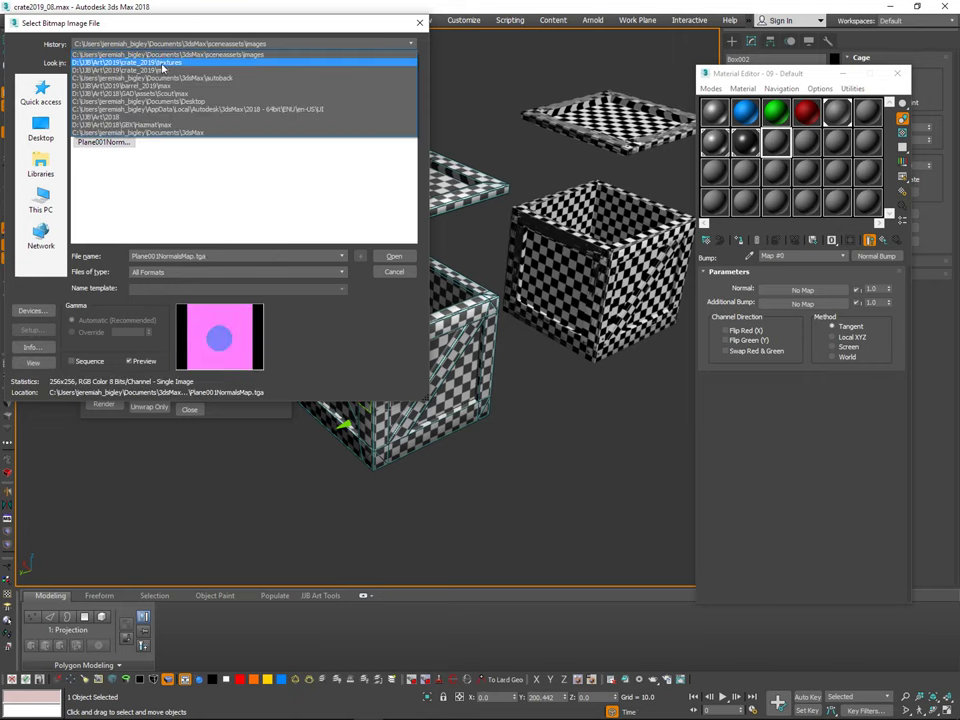
{"action": "left_click", "coordinate": [176, 61]}
{"action": "left_click", "coordinate": [230, 110]}
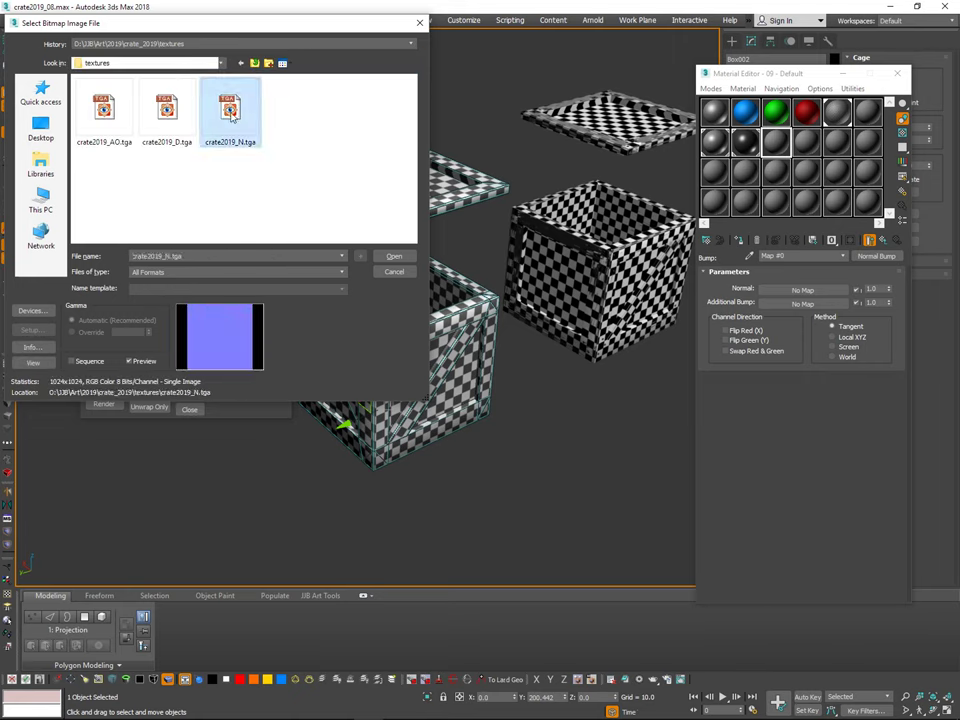
{"action": "left_click", "coordinate": [393, 257]}
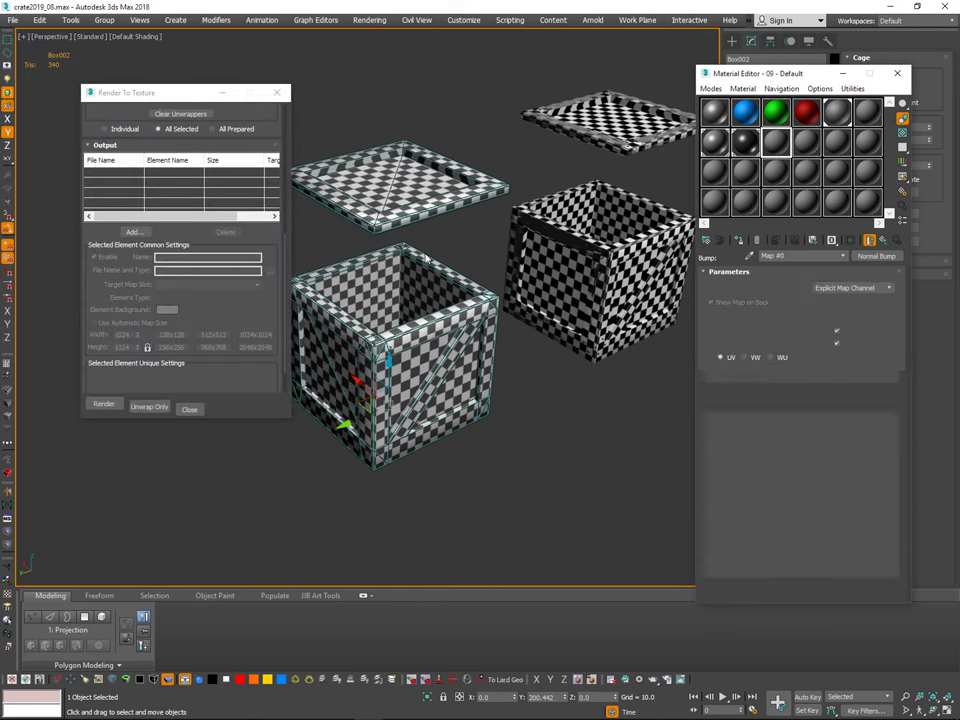
{"action": "left_click", "coordinate": [897, 73]}
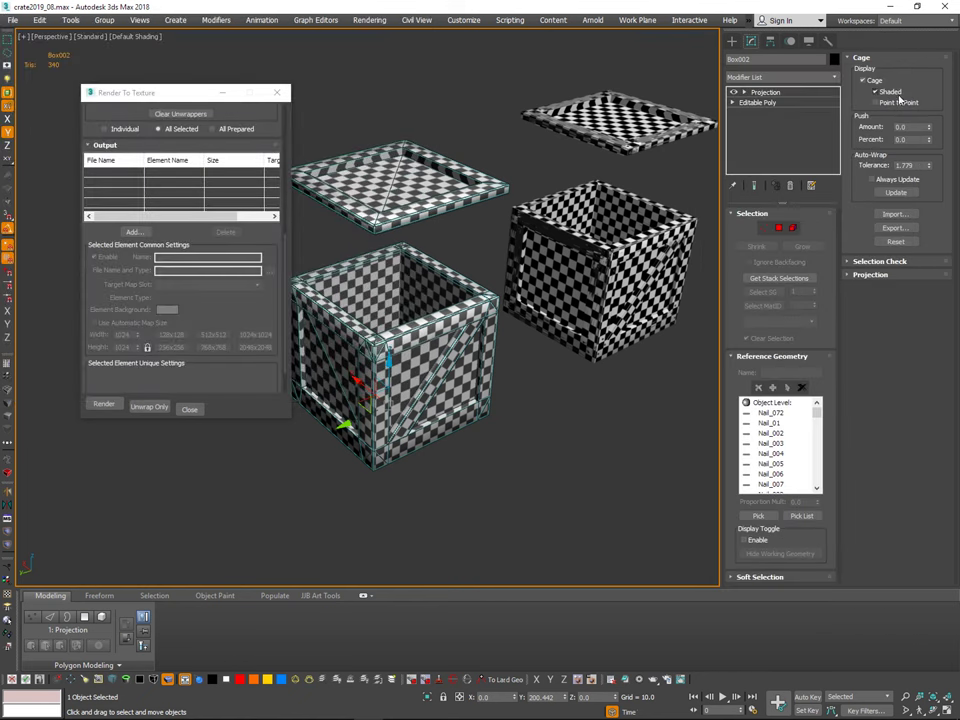
Step: Select the original low-poly crate Box001 and enable projection mapping for its texture bake
{"action": "middle_click_drag", "start_coordinate": [600, 398], "coordinate": [535, 420]}
{"action": "scroll", "coordinate": [598, 260], "scroll_direction": "up", "scroll_amount": 5}
{"action": "middle_click_drag", "start_coordinate": [613, 251], "coordinate": [594, 285], "text": "alt"}
{"action": "left_click", "coordinate": [580, 335]}
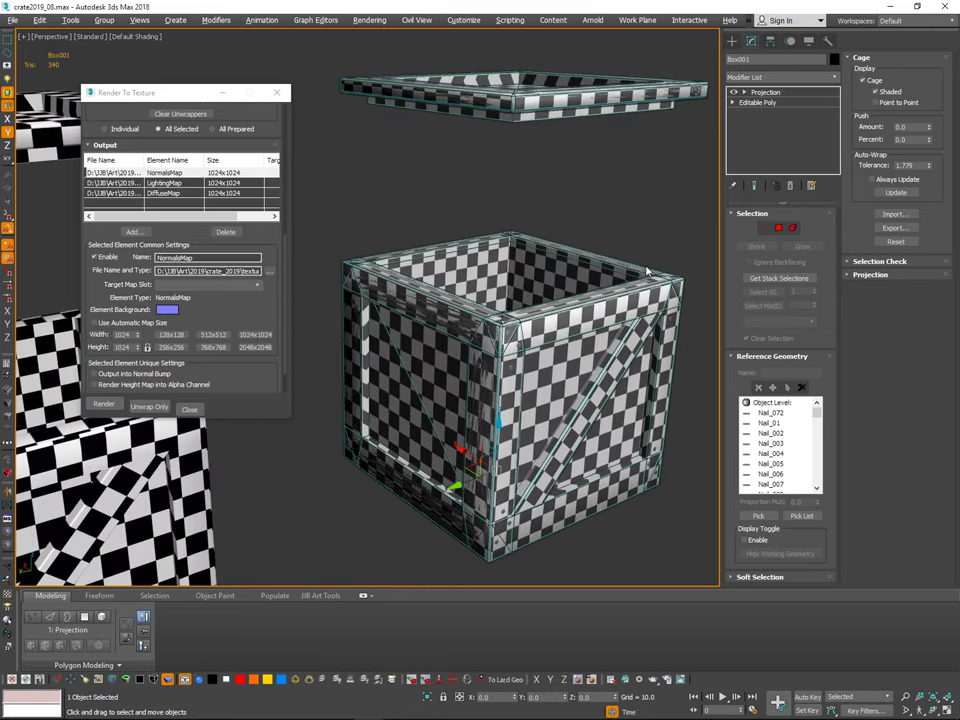
{"action": "left_click_drag", "start_coordinate": [261, 294], "coordinate": [251, 462]}
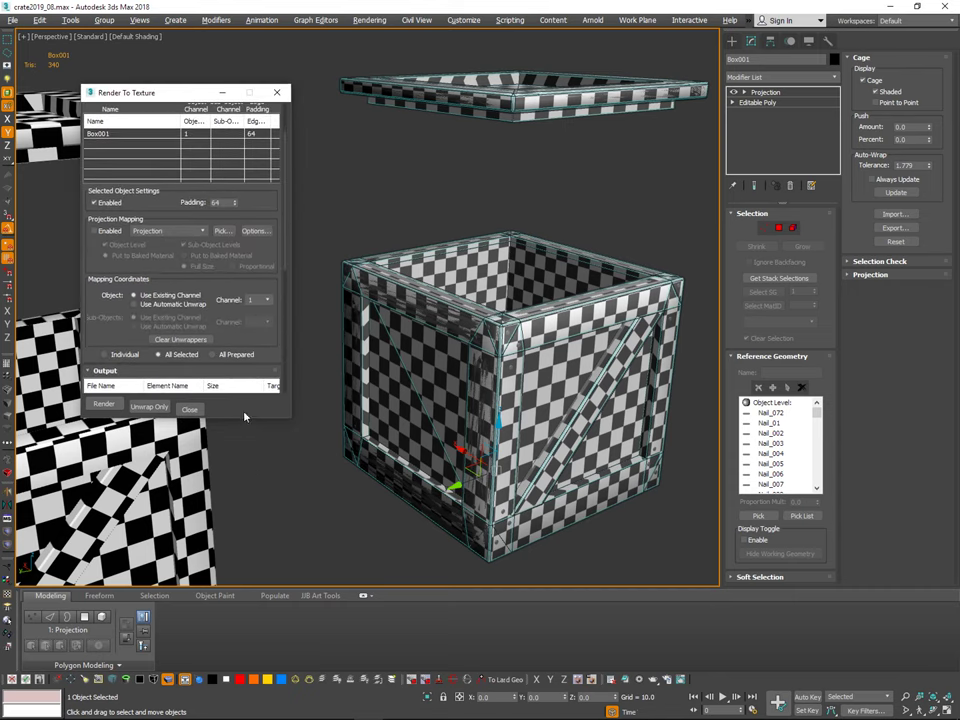
{"action": "left_click", "coordinate": [104, 230]}
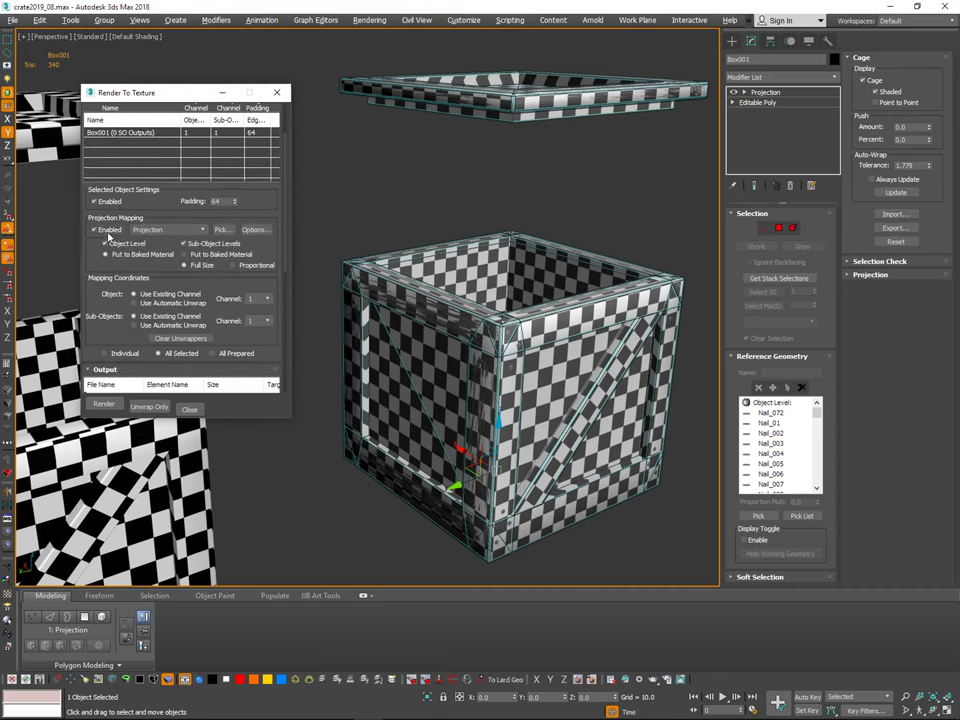
Step: Bake Box001's map elements again, overwriting the existing texture files
{"action": "left_click", "coordinate": [105, 405]}
{"action": "left_click", "coordinate": [420, 454]}
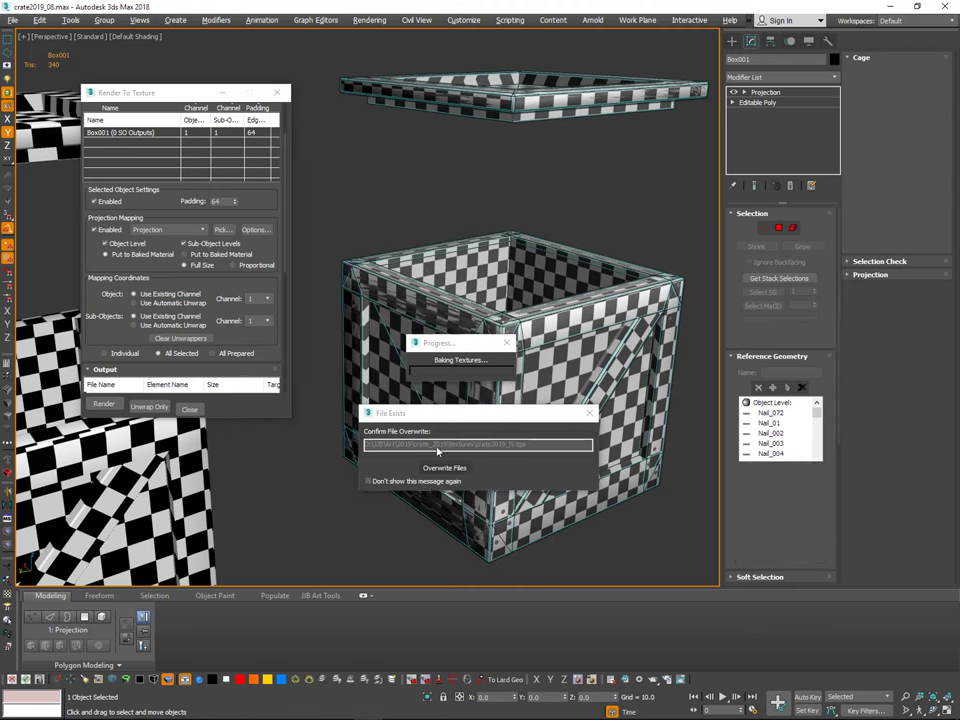
{"action": "left_click", "coordinate": [438, 462]}
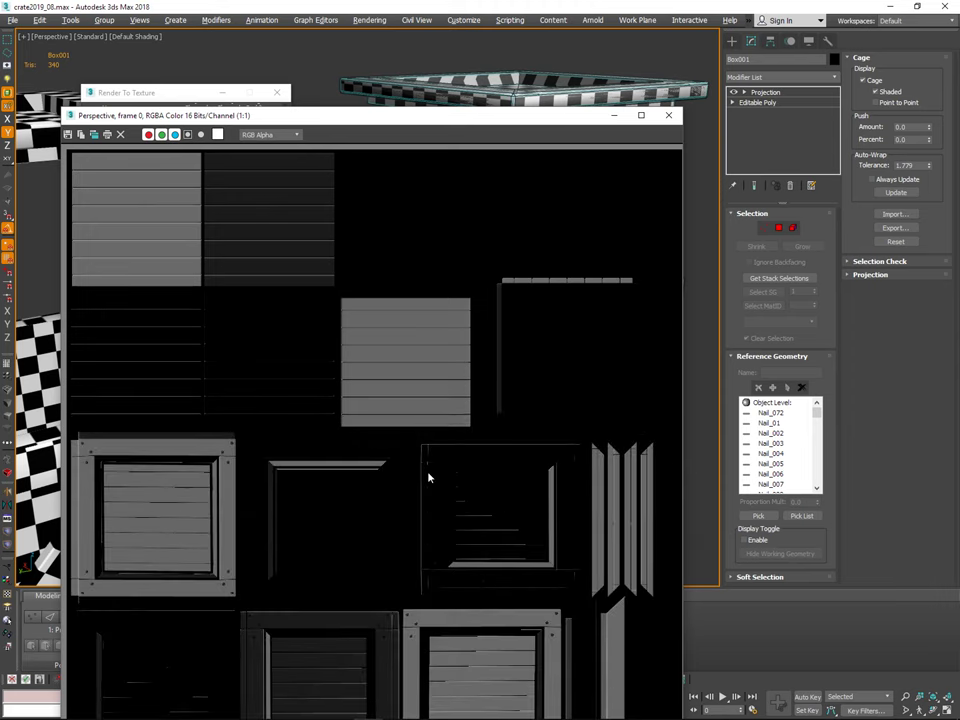
Step: Inspect the baked image of the crate's UV layout and minimize its window
{"action": "key", "text": "alt+Tab"}
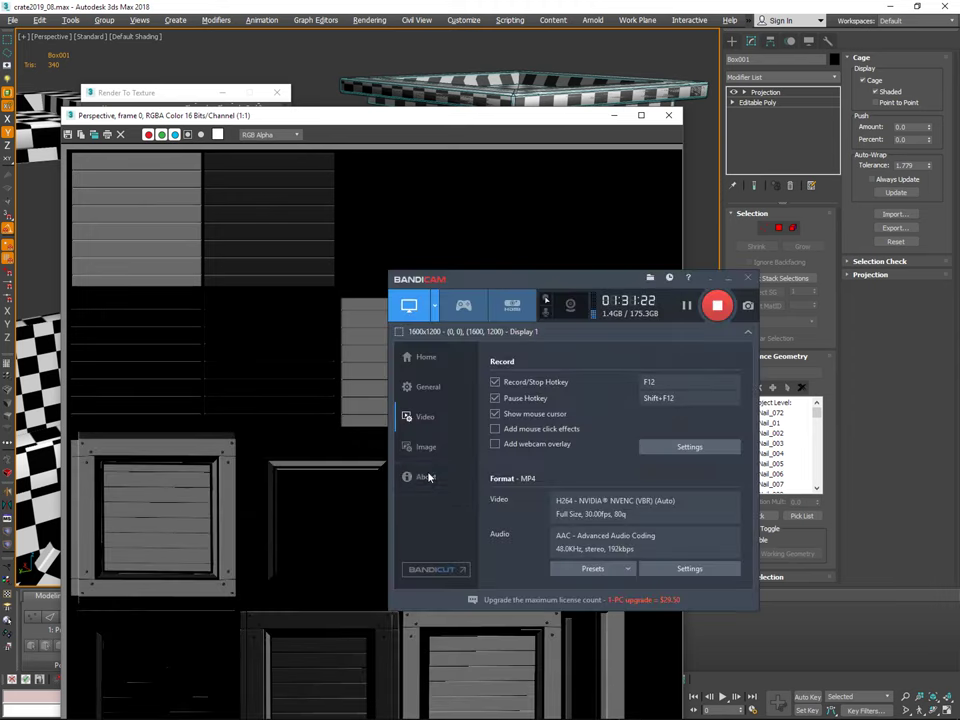
{"action": "key", "text": "alt+Tab"}
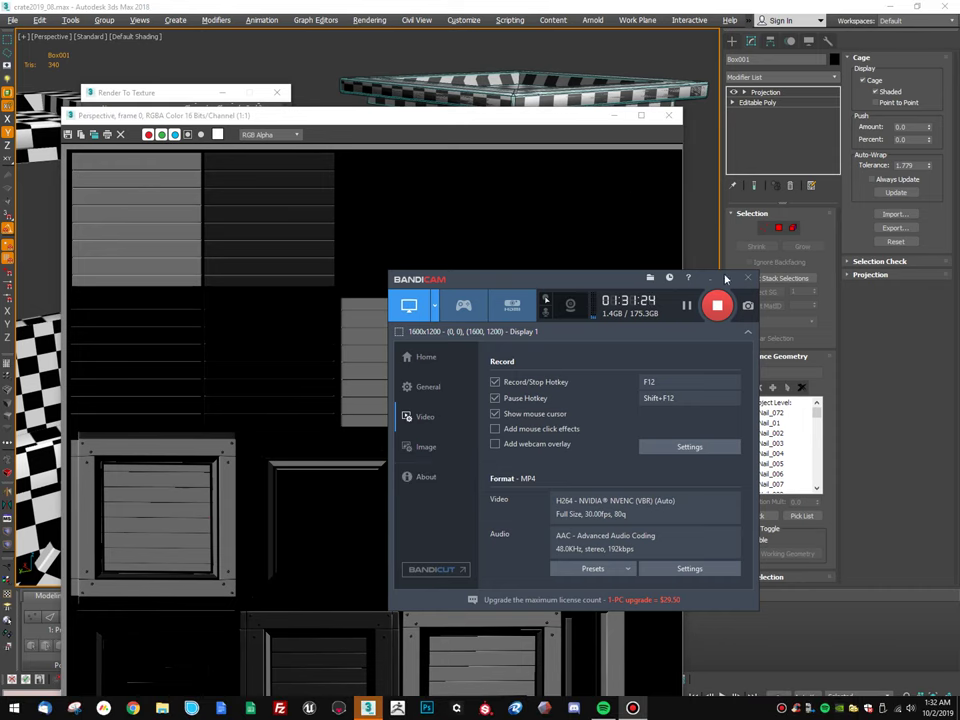
{"action": "left_click", "coordinate": [714, 280]}
{"action": "left_click_drag", "start_coordinate": [547, 120], "coordinate": [601, 28]}
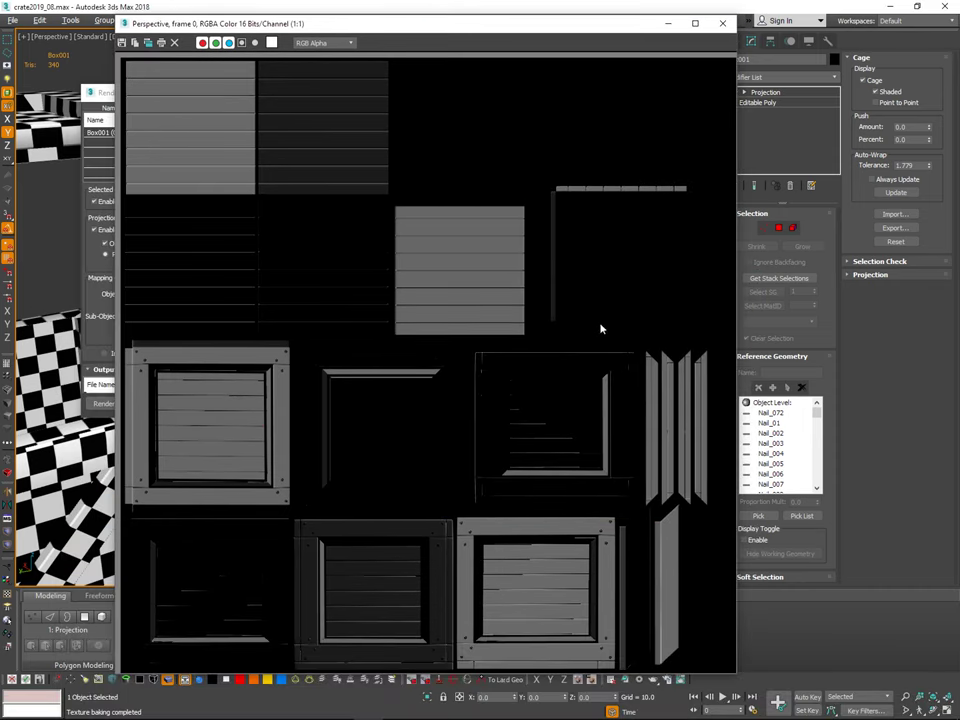
{"action": "left_click", "coordinate": [669, 24]}
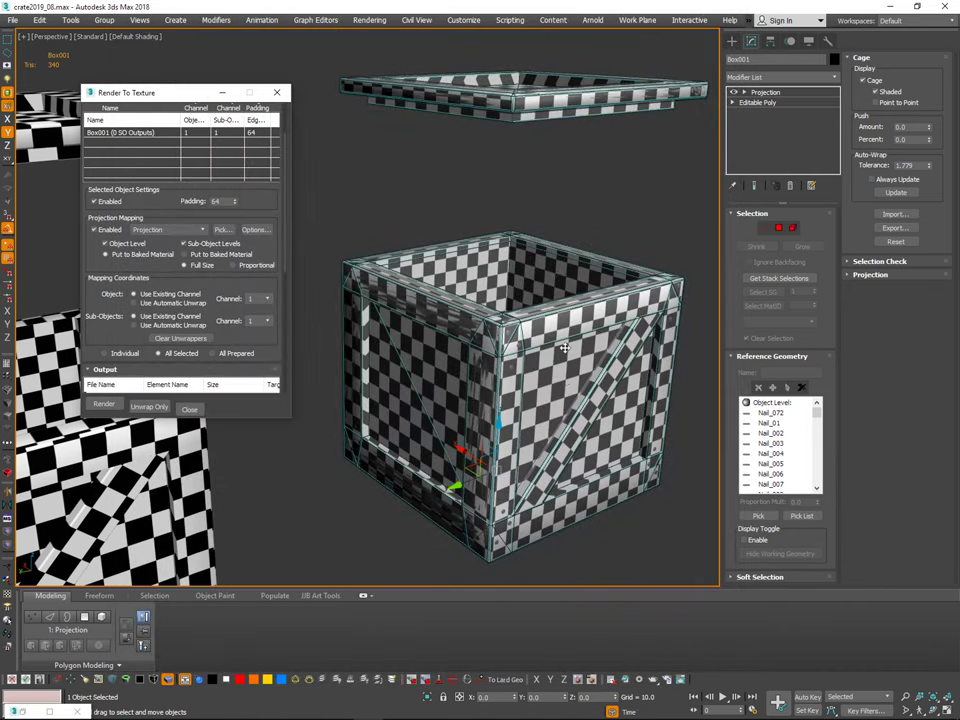
Step: Deselect Box001 and assign the new normal-bump material to the crate copy Box002
{"action": "scroll", "coordinate": [565, 348], "scroll_direction": "down", "scroll_amount": 4}
{"action": "left_click", "coordinate": [478, 488]}
{"action": "middle_click_drag", "start_coordinate": [481, 497], "coordinate": [502, 474]}
{"action": "key", "text": "m"}
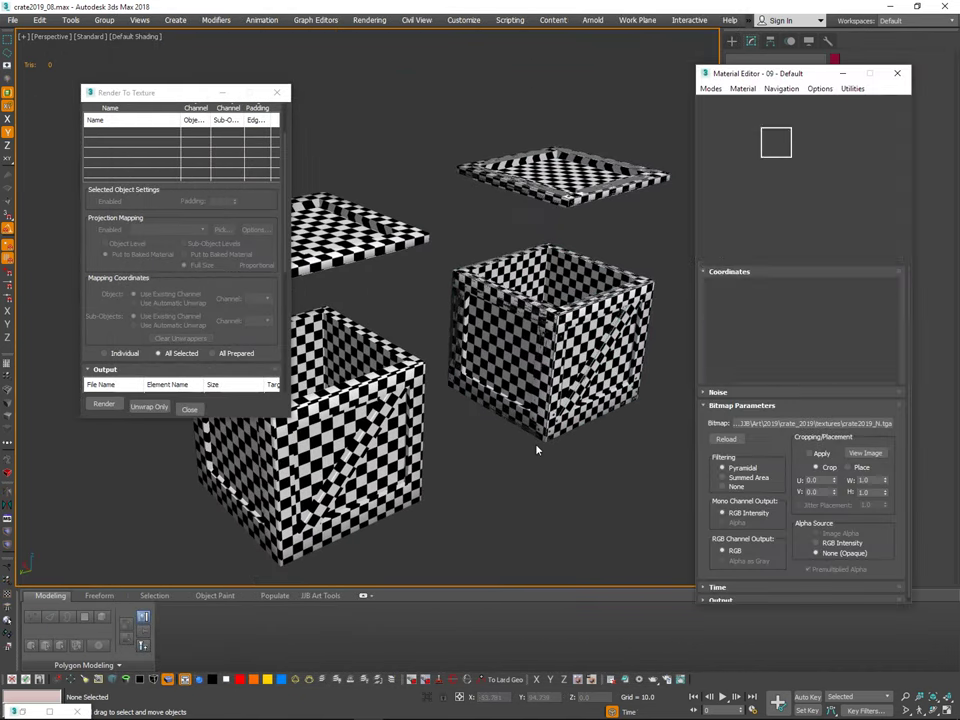
{"action": "left_click_drag", "start_coordinate": [779, 146], "coordinate": [398, 402]}
{"action": "middle_click_drag", "start_coordinate": [465, 430], "coordinate": [575, 367]}
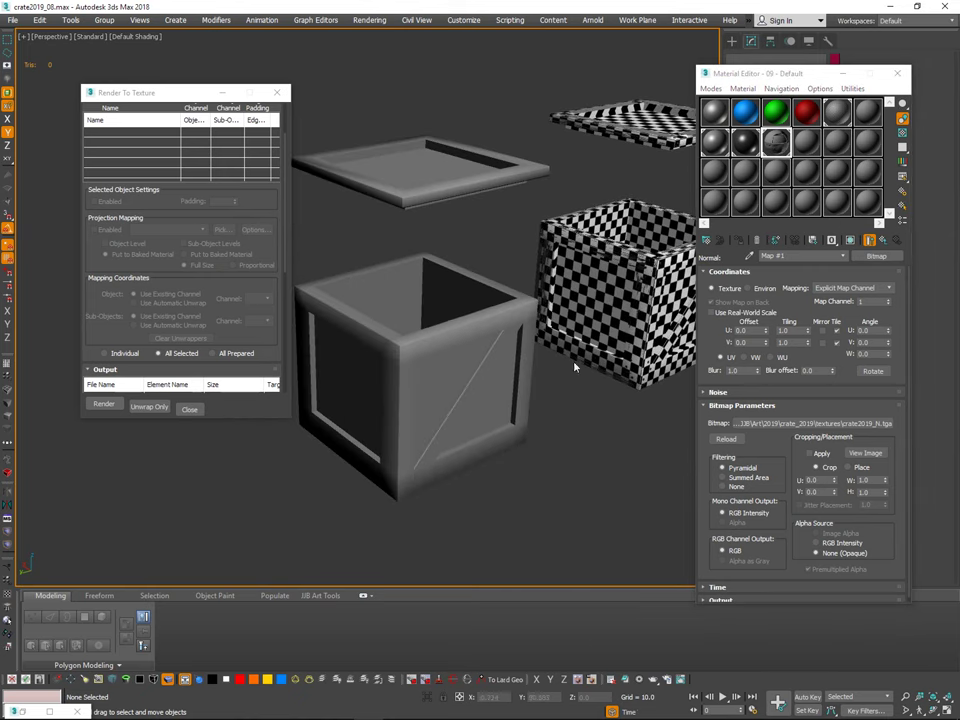
Step: Preview the raw normal bitmap on the crate copy, turn the preview off, and return to the material's top level
{"action": "left_click", "coordinate": [853, 239]}
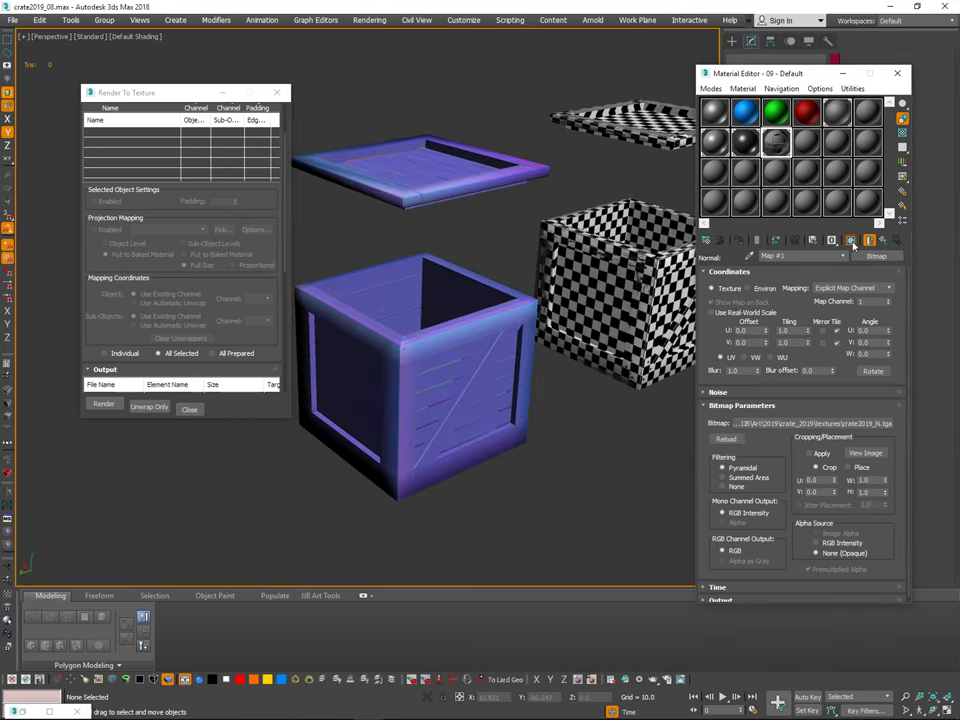
{"action": "left_click", "coordinate": [852, 242]}
{"action": "left_click", "coordinate": [882, 241]}
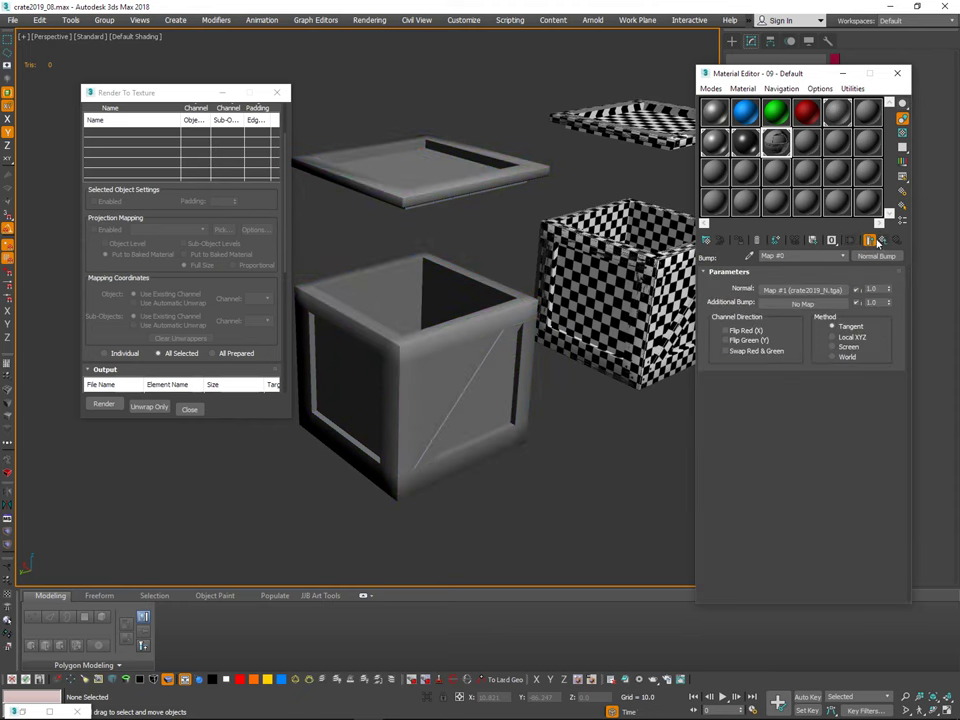
{"action": "left_click", "coordinate": [879, 241]}
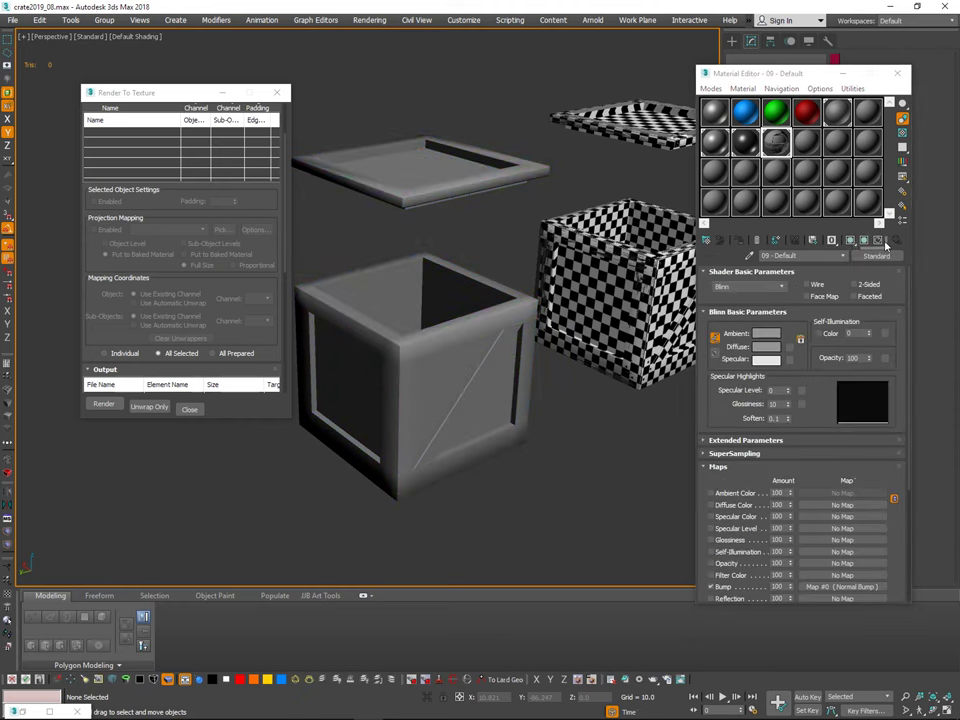
{"action": "left_click", "coordinate": [881, 241]}
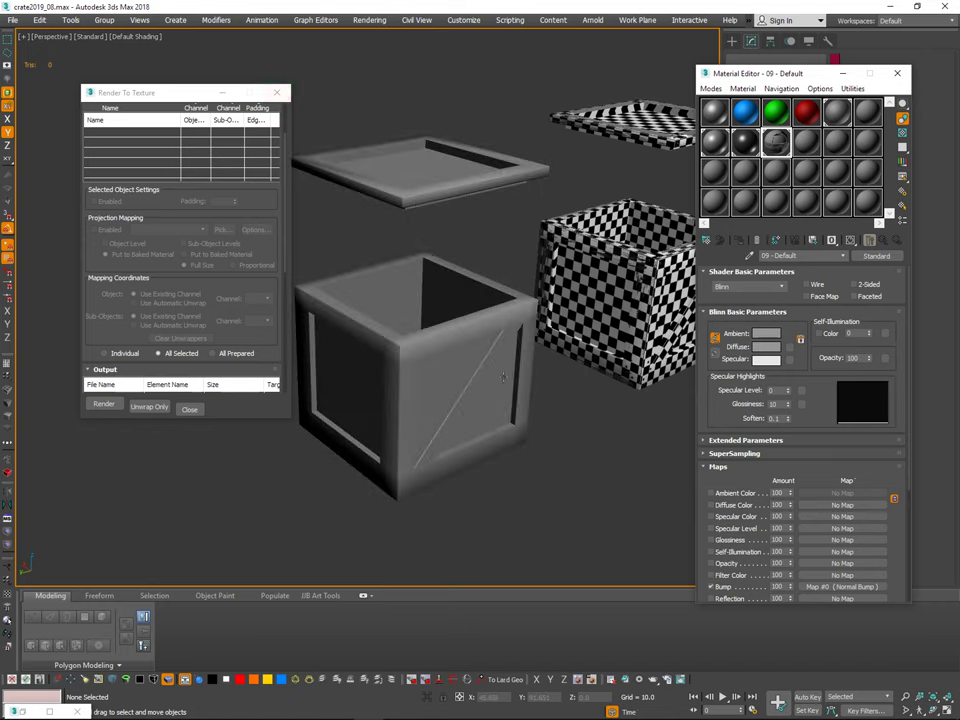
Step: Set the material's Specular Level to 37 and display it as a realistic shaded material in the viewport
{"action": "middle_click_drag", "start_coordinate": [517, 372], "coordinate": [505, 410], "text": "alt"}
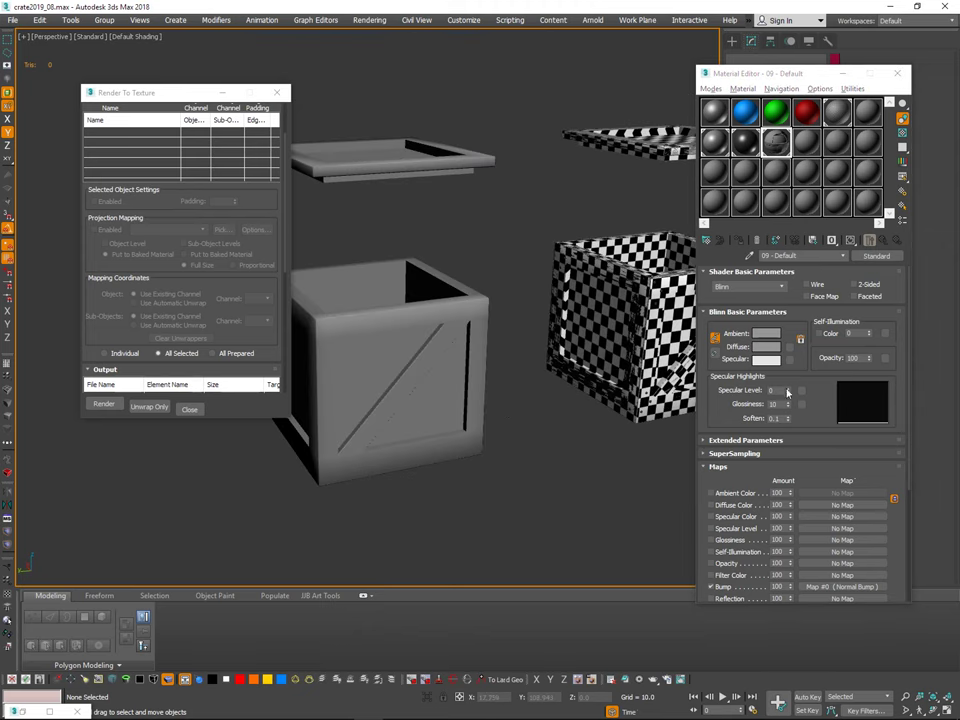
{"action": "left_click_drag", "start_coordinate": [788, 392], "coordinate": [788, 375]}
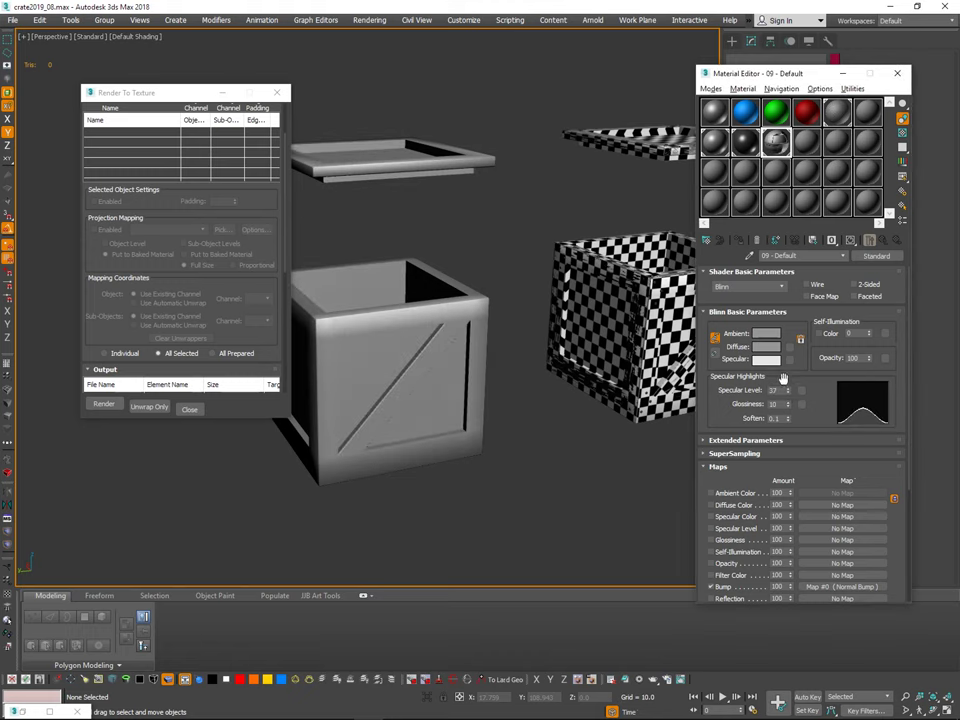
{"action": "mouse_move", "coordinate": [574, 412]}
{"action": "middle_mouse_down", "text": "alt"}
{"action": "mouse_move", "coordinate": [630, 390]}
{"action": "mouse_move", "coordinate": [690, 416]}
{"action": "mouse_move", "coordinate": [561, 439]}
{"action": "mouse_move", "coordinate": [469, 360]}
{"action": "mouse_move", "coordinate": [452, 368]}
{"action": "mouse_move", "coordinate": [539, 381]}
{"action": "mouse_move", "coordinate": [497, 416]}
{"action": "mouse_move", "coordinate": [510, 444]}
{"action": "mouse_move", "coordinate": [525, 364]}
{"action": "mouse_move", "coordinate": [478, 357]}
{"action": "middle_mouse_up", "text": "alt"}
{"action": "left_click", "coordinate": [850, 241]}
{"action": "scroll", "coordinate": [469, 360], "scroll_direction": "up", "scroll_amount": 8}
{"action": "scroll", "coordinate": [465, 342], "scroll_direction": "down", "scroll_amount": 4}
{"action": "scroll", "coordinate": [465, 342], "scroll_direction": "down", "scroll_amount": 4}
Step: Select Box001 and set its NormalsMap element's size to 2048x2048
{"action": "scroll", "coordinate": [231, 285], "scroll_direction": "down", "scroll_amount": 4}
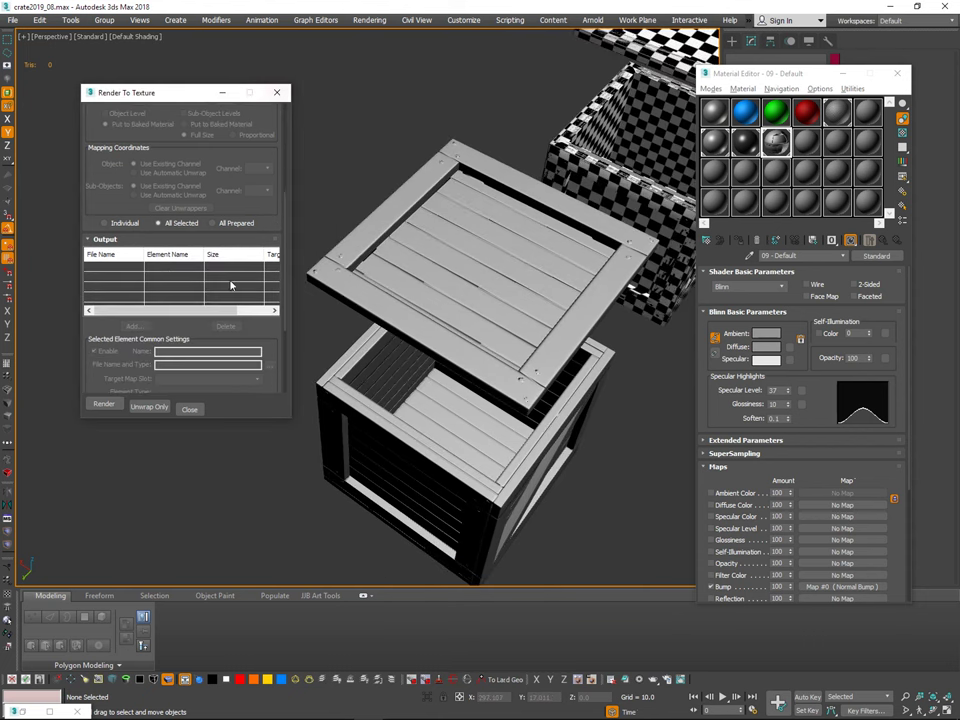
{"action": "left_click", "coordinate": [645, 203]}
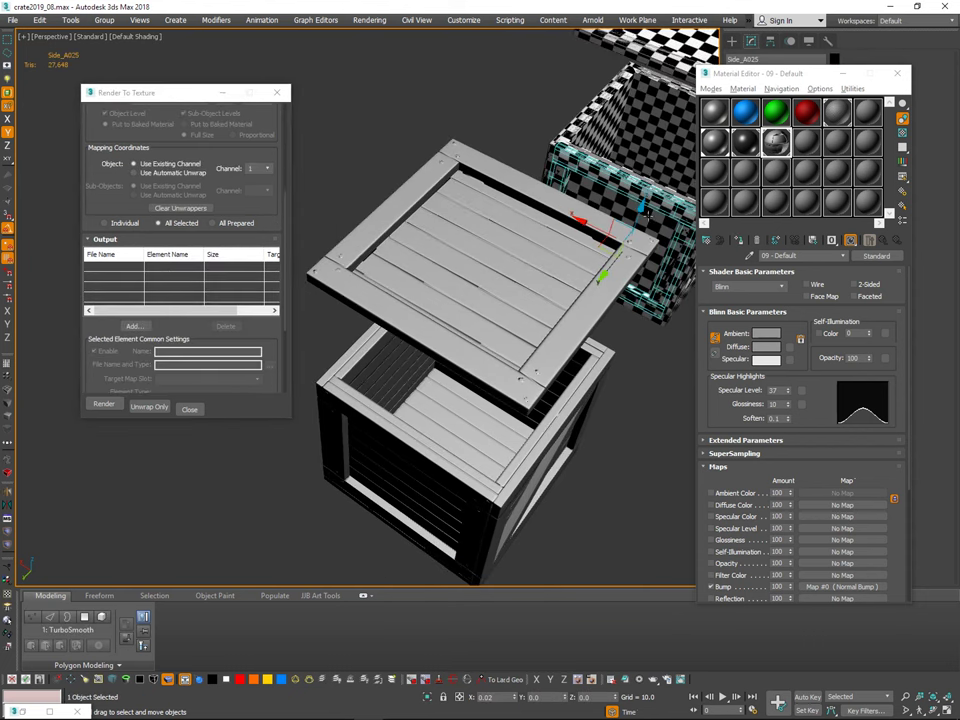
{"action": "key", "text": "Caps_Lock"}
{"action": "key", "text": "Caps_Lock"}
{"action": "left_click", "coordinate": [651, 218]}
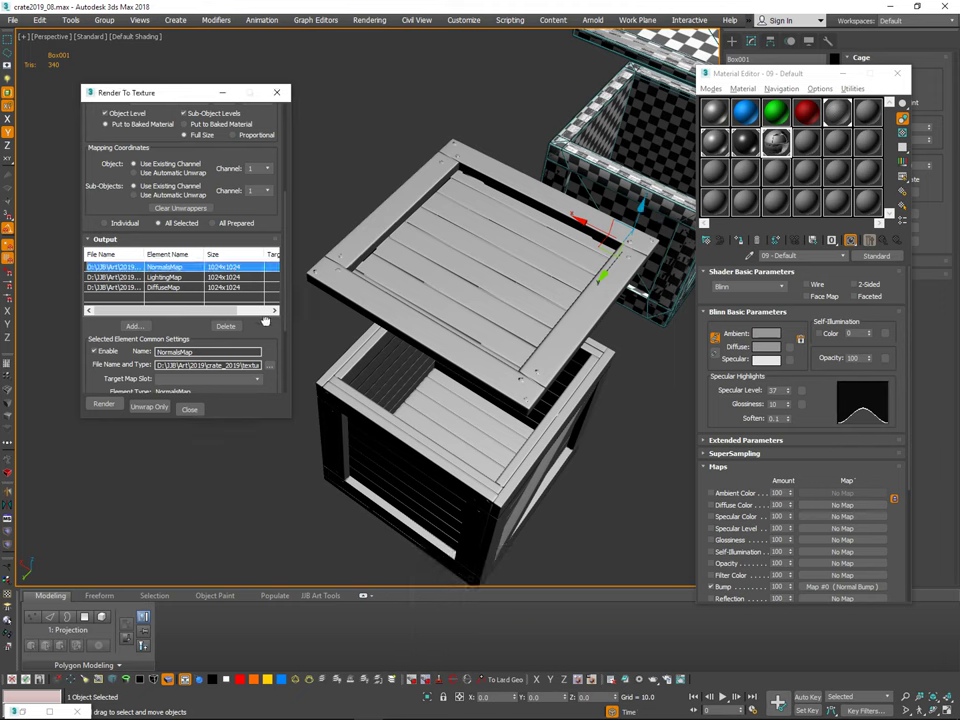
{"action": "scroll", "coordinate": [255, 340], "scroll_direction": "down", "scroll_amount": 3}
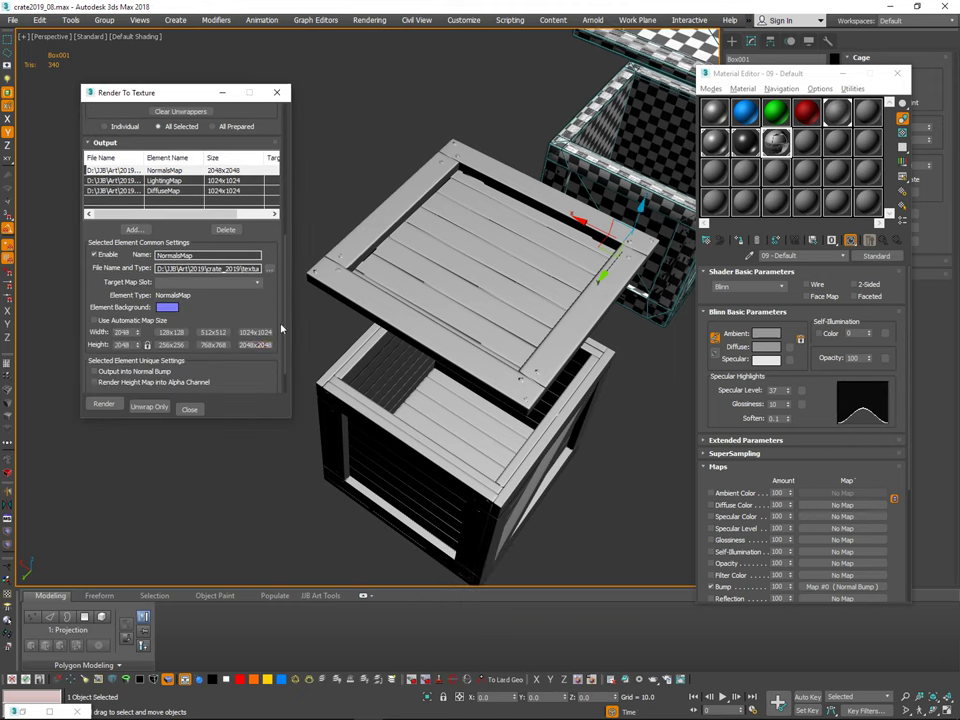
Step: Bake the normals, lighting and diffuse maps for Box001, overwriting the existing texture files
{"action": "left_click", "coordinate": [118, 405]}
{"action": "left_click", "coordinate": [424, 452]}
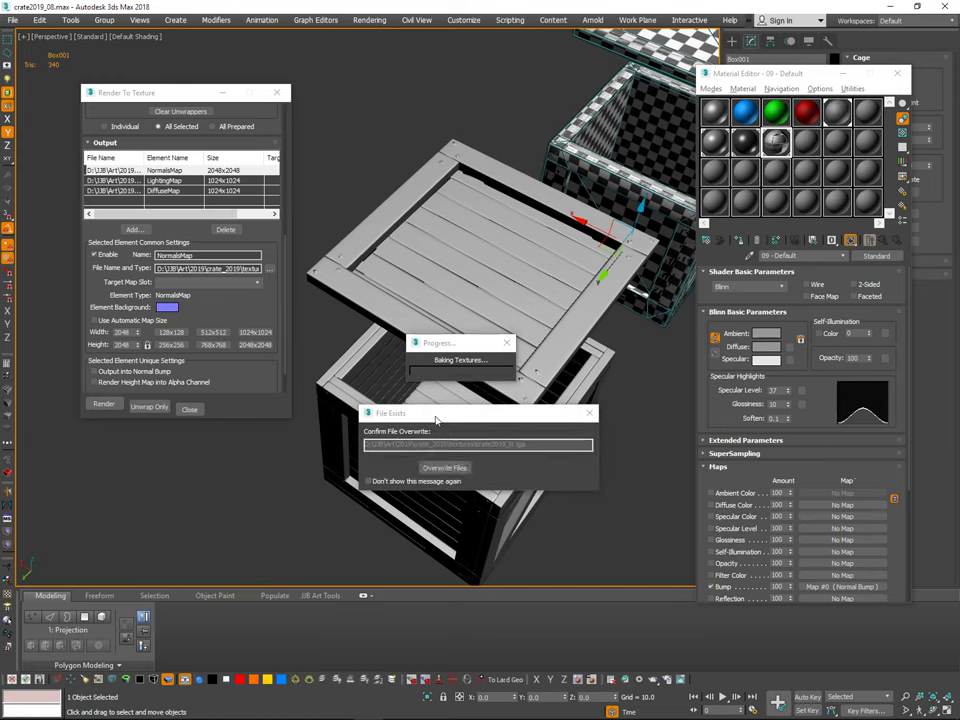
{"action": "left_click", "coordinate": [454, 468]}
{"action": "left_click", "coordinate": [454, 468]}
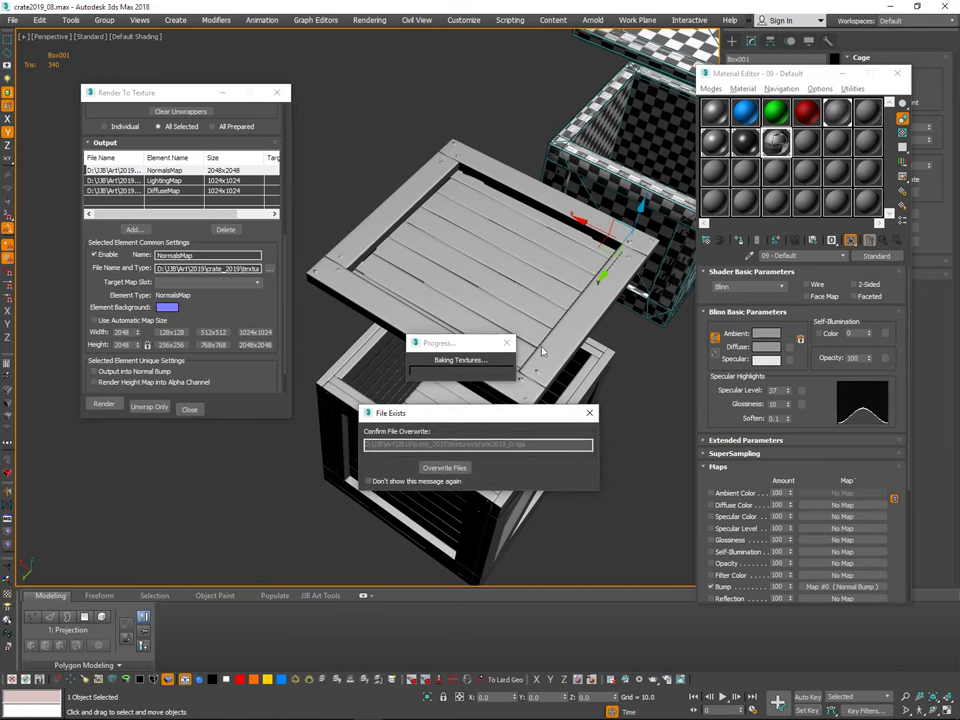
{"action": "left_click", "coordinate": [450, 468]}
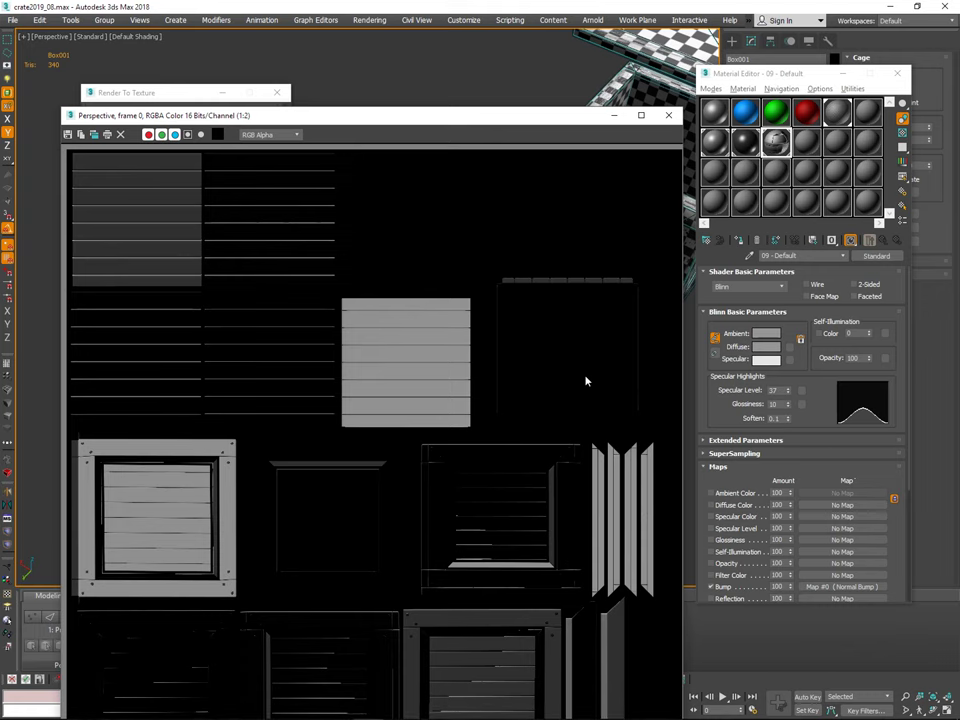
{"action": "key", "text": "alt+Tab"}
{"action": "key", "text": "alt+Tab"}
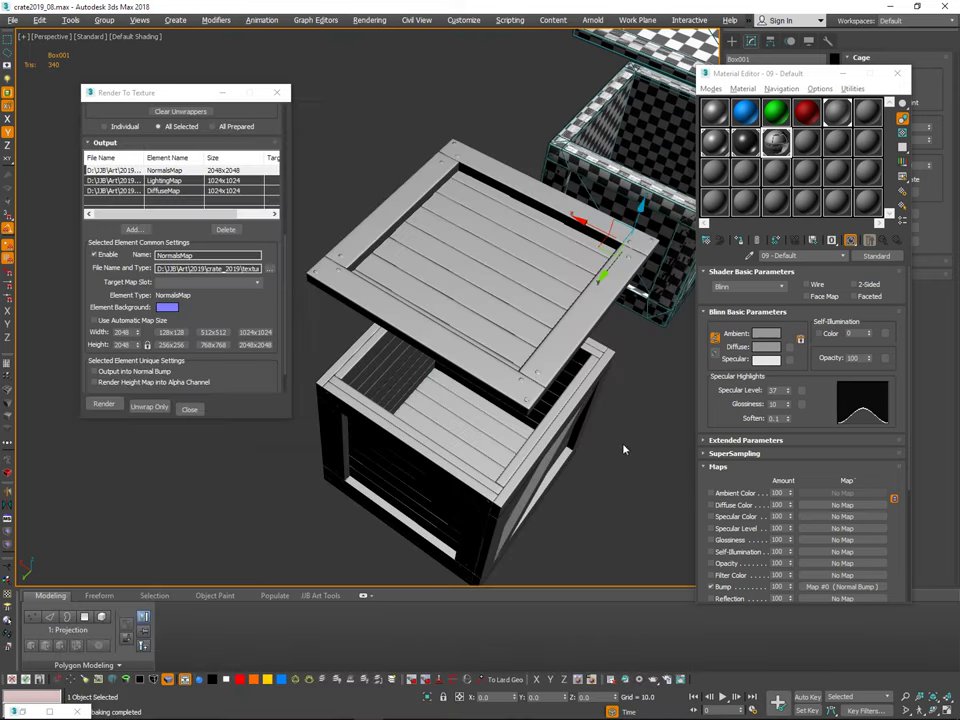
Step: Isolate the crate copy Box002 and examine its rebaked normal map from several angles, with and without its selection wireframe
{"action": "middle_click_drag", "start_coordinate": [625, 449], "coordinate": [566, 392], "text": "alt"}
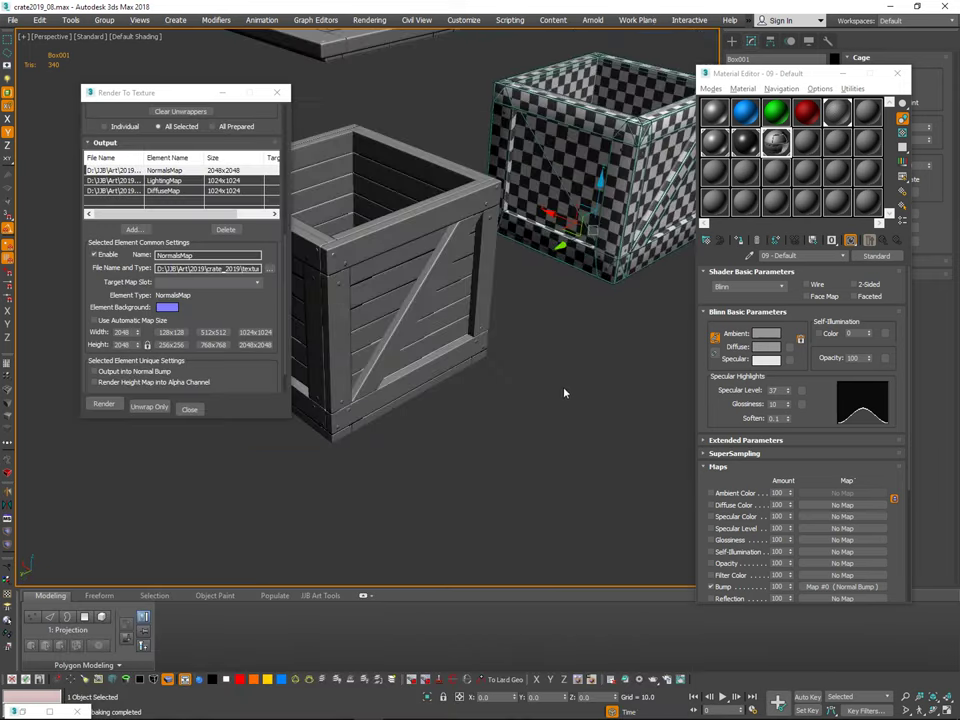
{"action": "left_click_drag", "start_coordinate": [481, 403], "coordinate": [430, 388]}
{"action": "left_click", "coordinate": [418, 343]}
{"action": "key", "text": "alt+q"}
{"action": "left_click", "coordinate": [545, 342]}
{"action": "middle_click_drag", "start_coordinate": [560, 370], "coordinate": [631, 366], "text": "alt"}
{"action": "scroll", "coordinate": [488, 350], "scroll_direction": "up", "scroll_amount": 5}
{"action": "scroll", "coordinate": [507, 311], "scroll_direction": "down", "scroll_amount": 5}
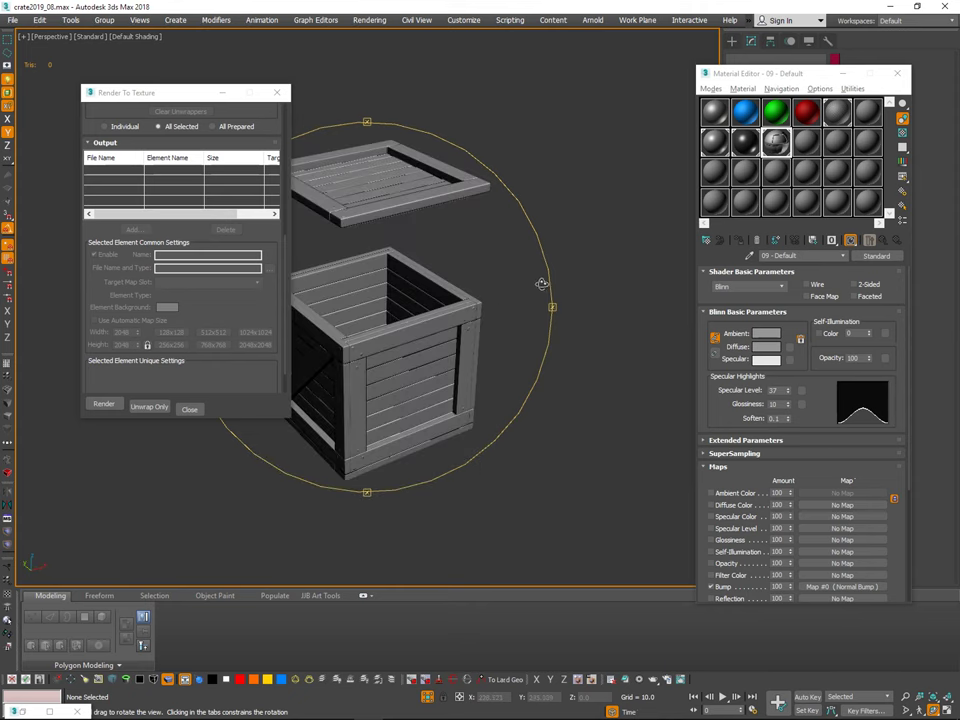
{"action": "left_click", "coordinate": [456, 316]}
{"action": "middle_click_drag", "start_coordinate": [554, 332], "coordinate": [602, 325], "text": "alt"}
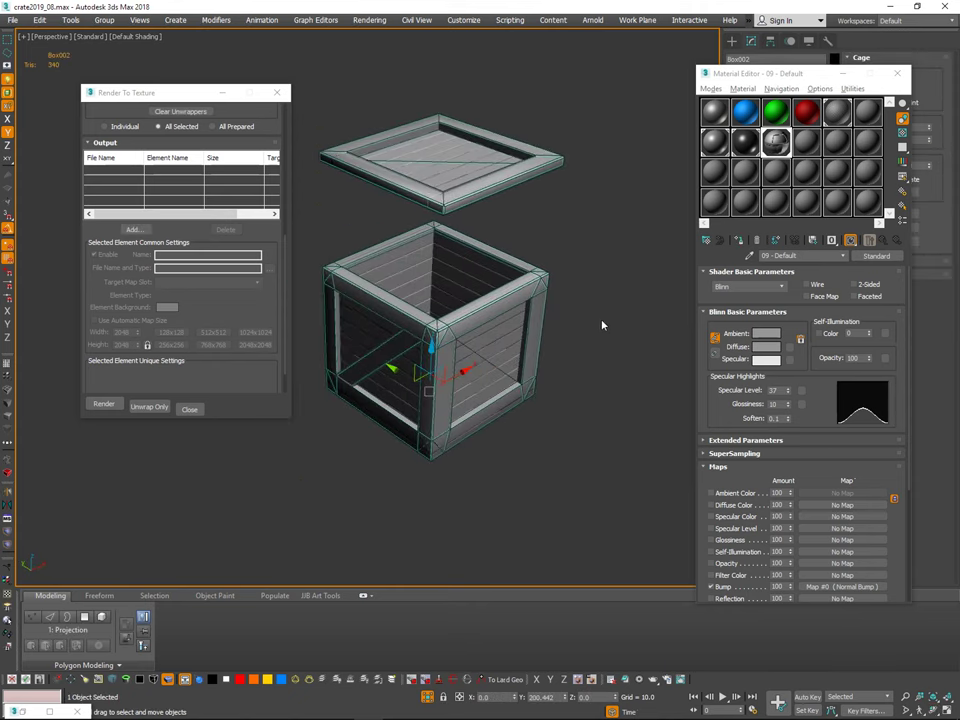
{"action": "key", "text": "super"}
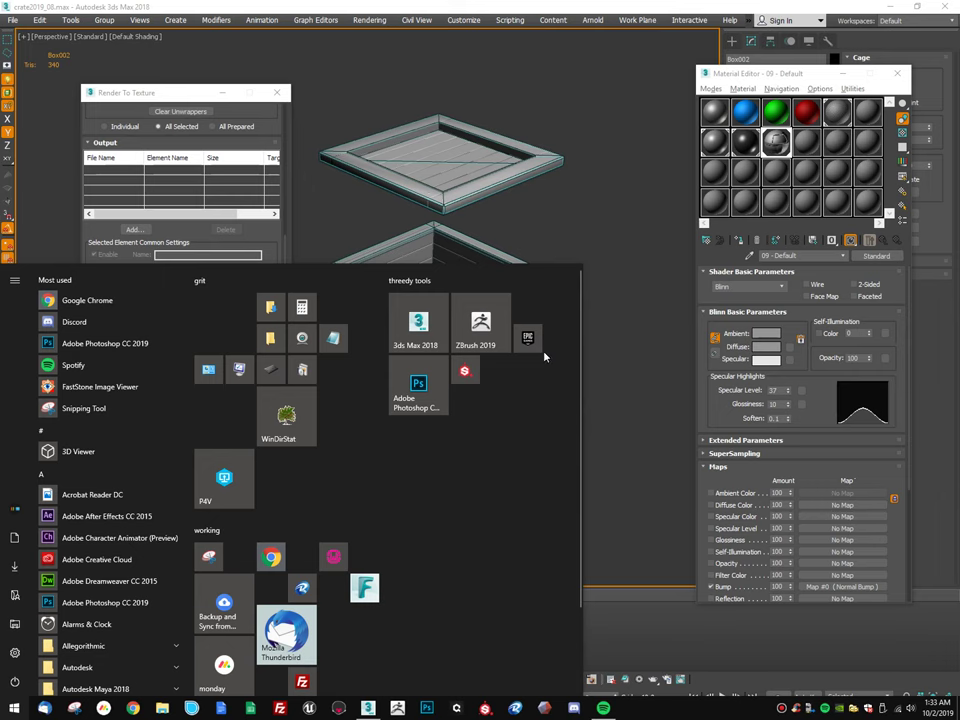
{"action": "left_click", "coordinate": [313, 708]}
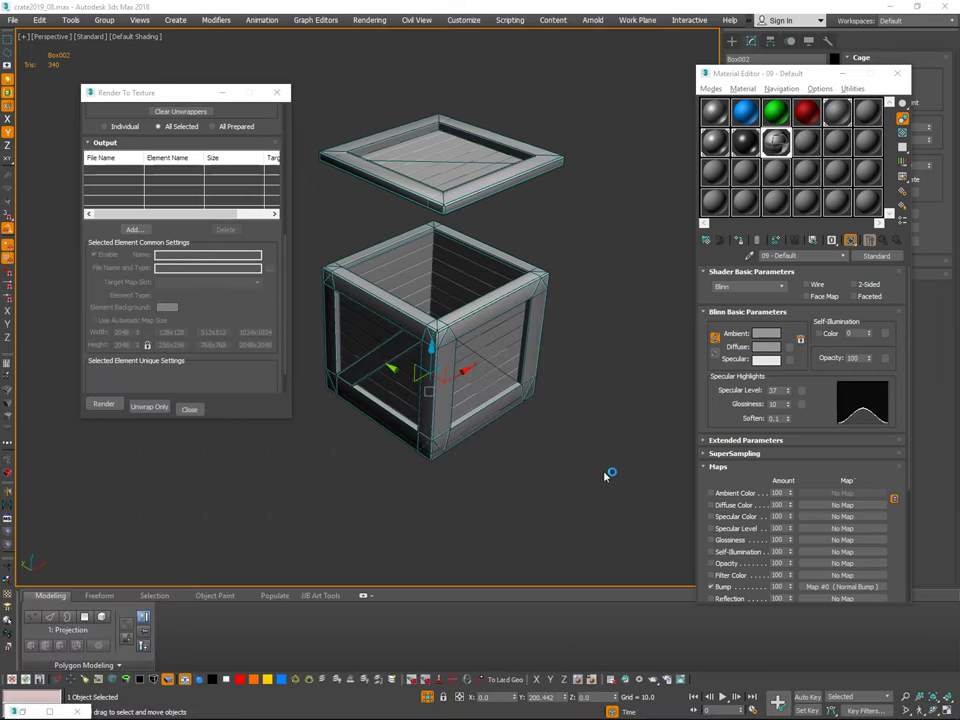
{"action": "key", "text": "alt+h"}
{"action": "middle_click_drag", "start_coordinate": [611, 476], "coordinate": [558, 469], "text": "alt"}
{"action": "middle_click_drag", "start_coordinate": [558, 469], "coordinate": [600, 386]}
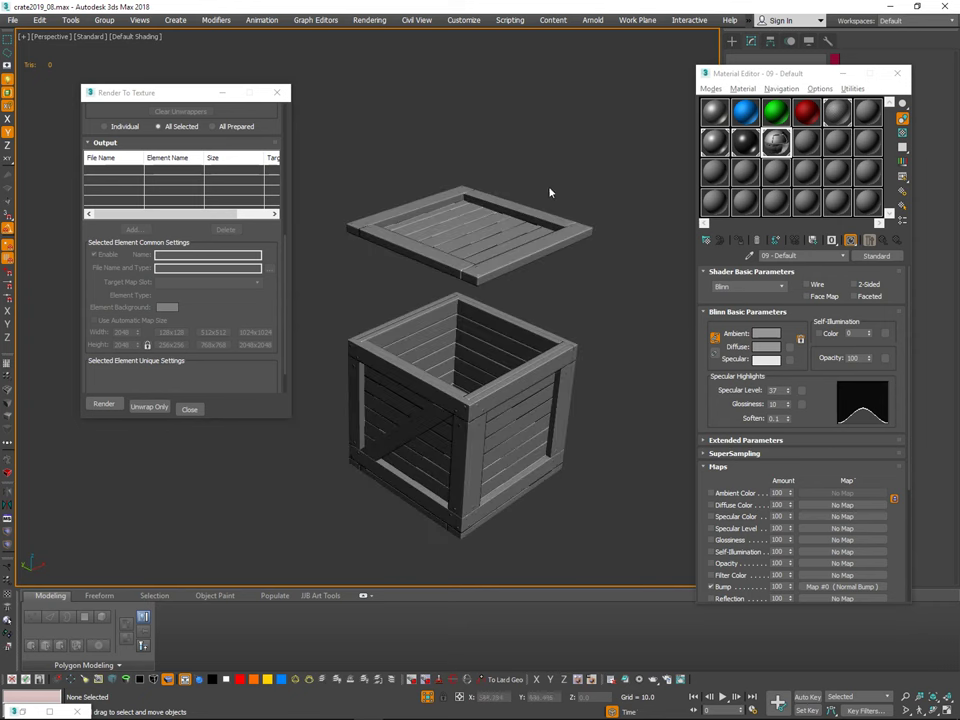
{"action": "key", "text": "ctrl+z"}
{"action": "key", "text": "alt+h"}
Step: Review the scanline renderer's Light Tracer advanced lighting parameters, including Rays/Sample, and close the render setup
{"action": "left_click", "coordinate": [472, 24]}
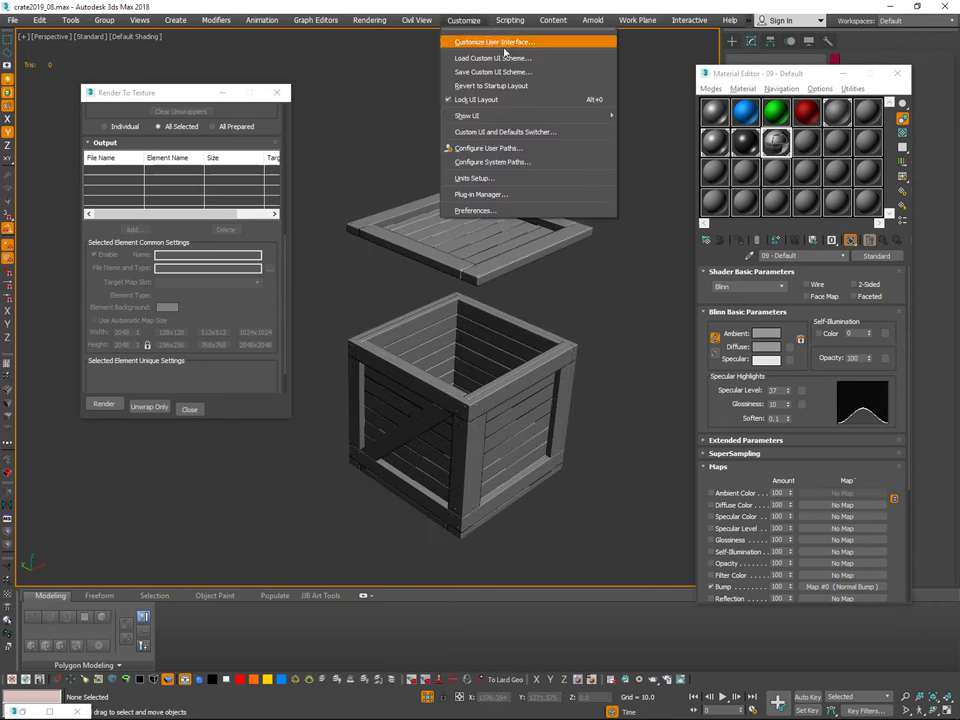
{"action": "left_click", "coordinate": [649, 97]}
{"action": "left_click", "coordinate": [367, 25]}
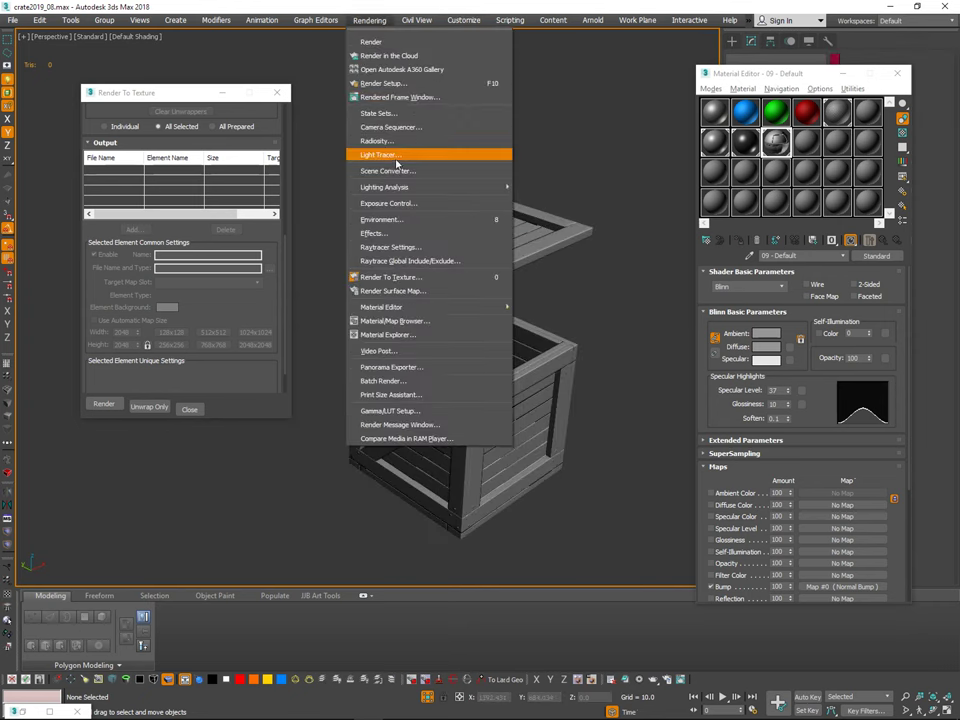
{"action": "left_click", "coordinate": [397, 159]}
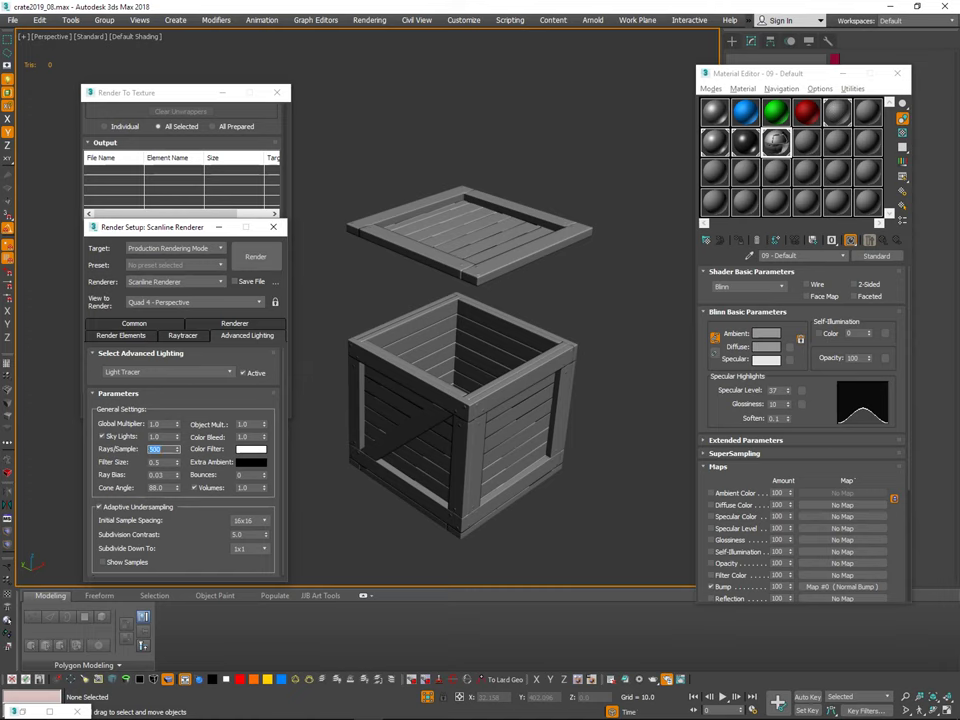
{"action": "left_click", "coordinate": [274, 227]}
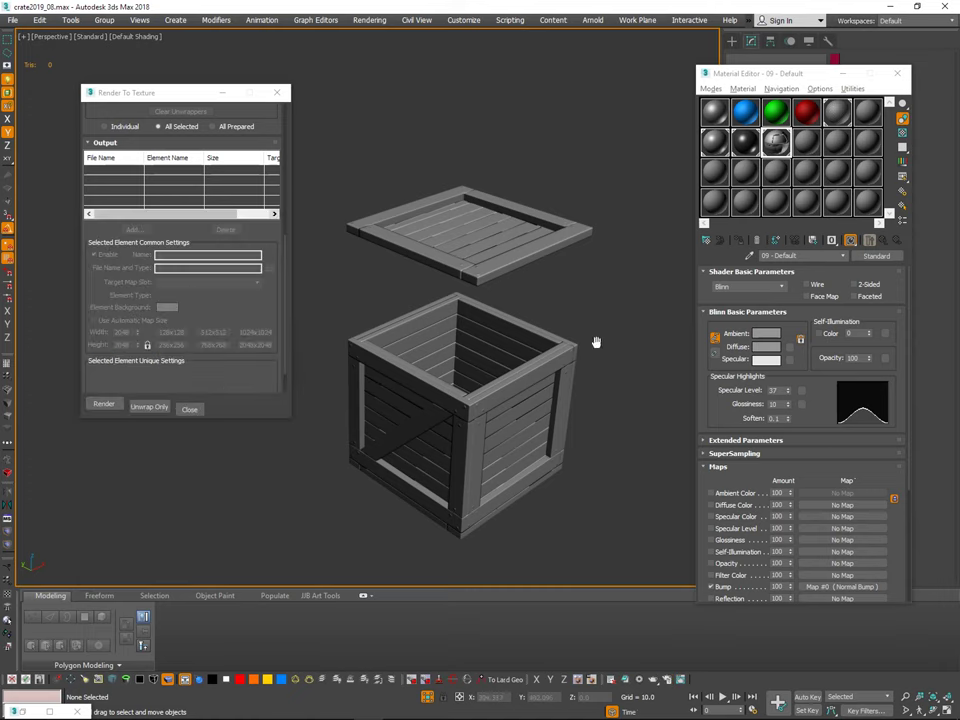
Step: Select the crate copy Box002 and check its projection, mapping and output settings for texture baking
{"action": "middle_click_drag", "start_coordinate": [596, 343], "coordinate": [565, 322]}
{"action": "left_click", "coordinate": [454, 342]}
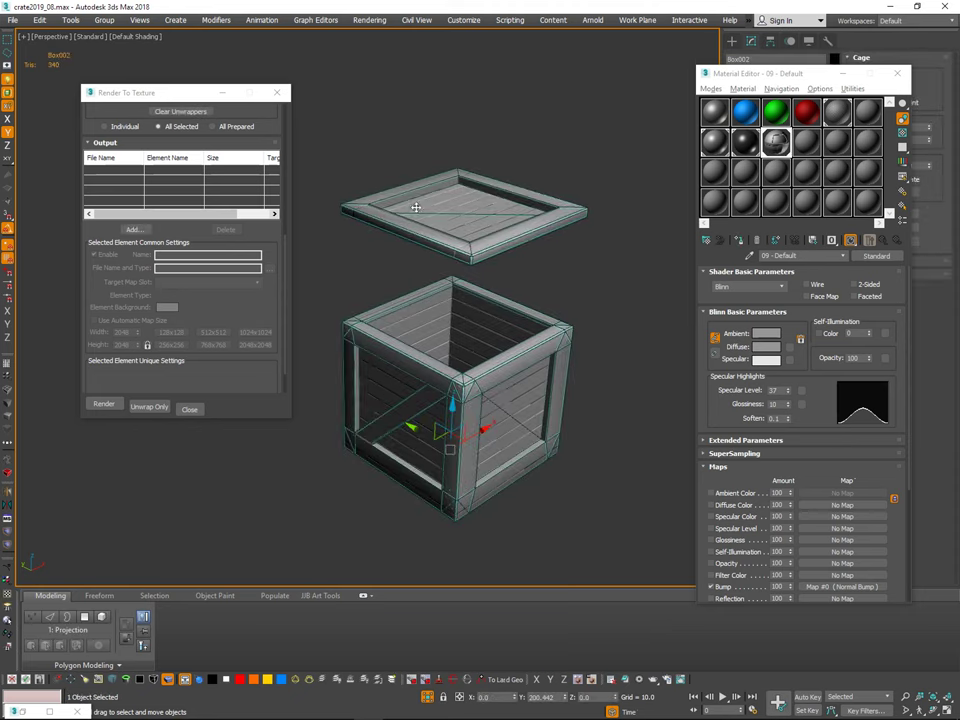
{"action": "left_click_drag", "start_coordinate": [548, 122], "coordinate": [493, 156]}
{"action": "left_click", "coordinate": [456, 246]}
{"action": "left_click_drag", "start_coordinate": [261, 225], "coordinate": [265, 331]}
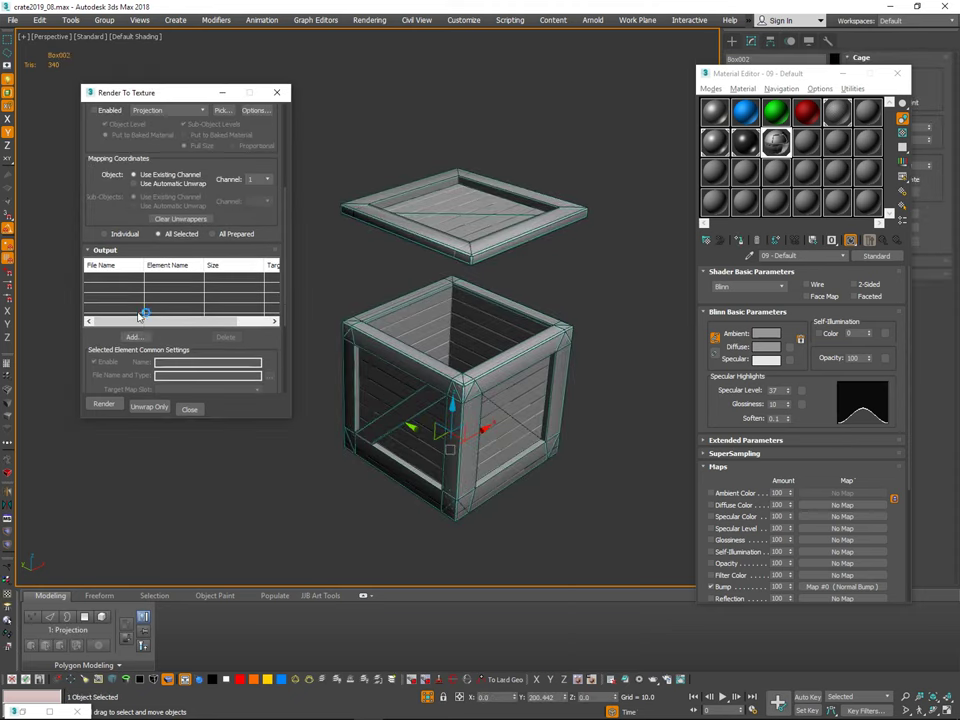
Step: Bring the hidden objects back into view and select the checkered low-poly crate Box001
{"action": "middle_click_drag", "start_coordinate": [668, 225], "coordinate": [565, 267]}
{"action": "right_click", "coordinate": [574, 255]}
{"action": "left_click", "coordinate": [590, 214]}
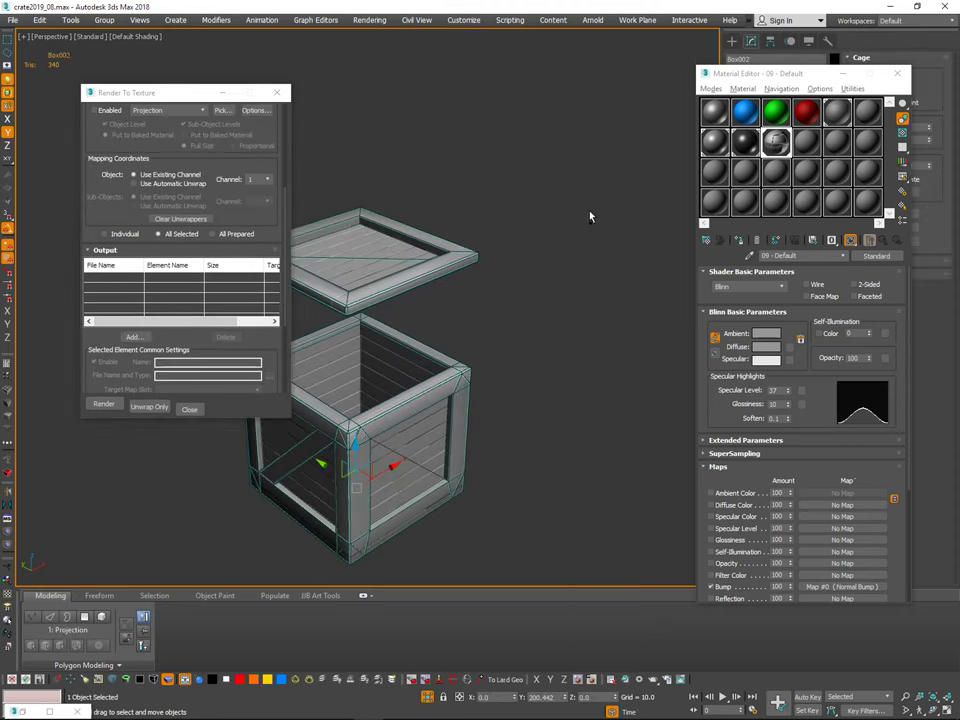
{"action": "middle_click_drag", "start_coordinate": [590, 221], "coordinate": [502, 205]}
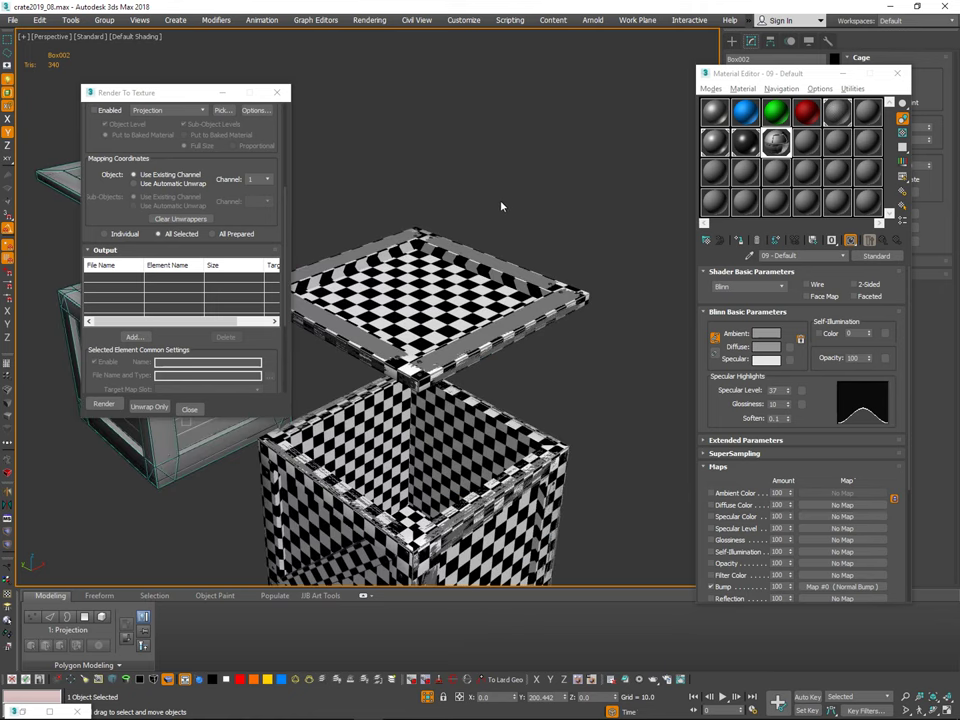
{"action": "left_click", "coordinate": [502, 205]}
{"action": "left_click", "coordinate": [490, 308]}
{"action": "middle_click_drag", "start_coordinate": [490, 308], "coordinate": [568, 284], "text": "alt"}
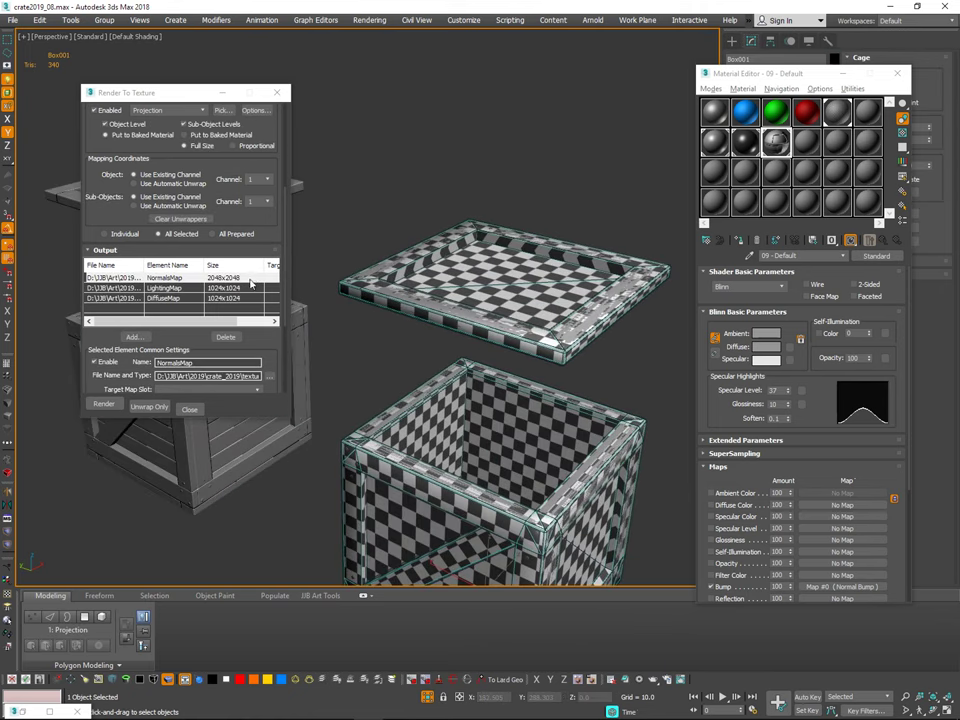
Step: Check the settings of Box001's LightingMap output element, including its file name and size
{"action": "left_click", "coordinate": [252, 280]}
{"action": "left_click_drag", "start_coordinate": [265, 313], "coordinate": [256, 227]}
{"action": "left_click", "coordinate": [237, 232]}
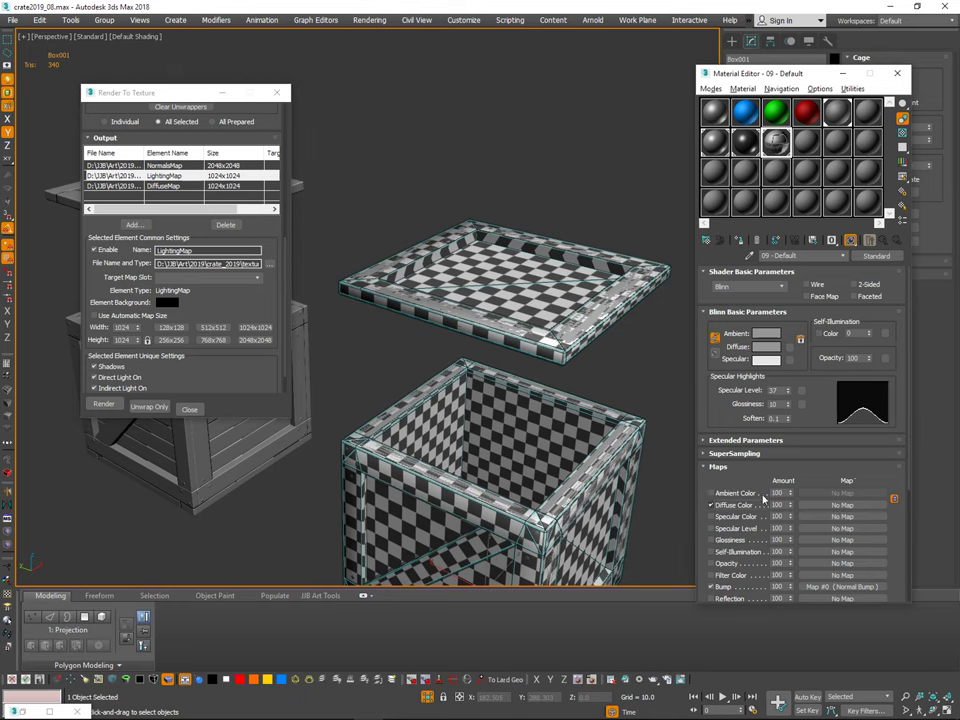
Step: Add a Bitmap map to the material's Diffuse Color, preview crate2019_AO.tga, and cancel the file selection
{"action": "left_click", "coordinate": [838, 505]}
{"action": "double_click", "coordinate": [574, 268]}
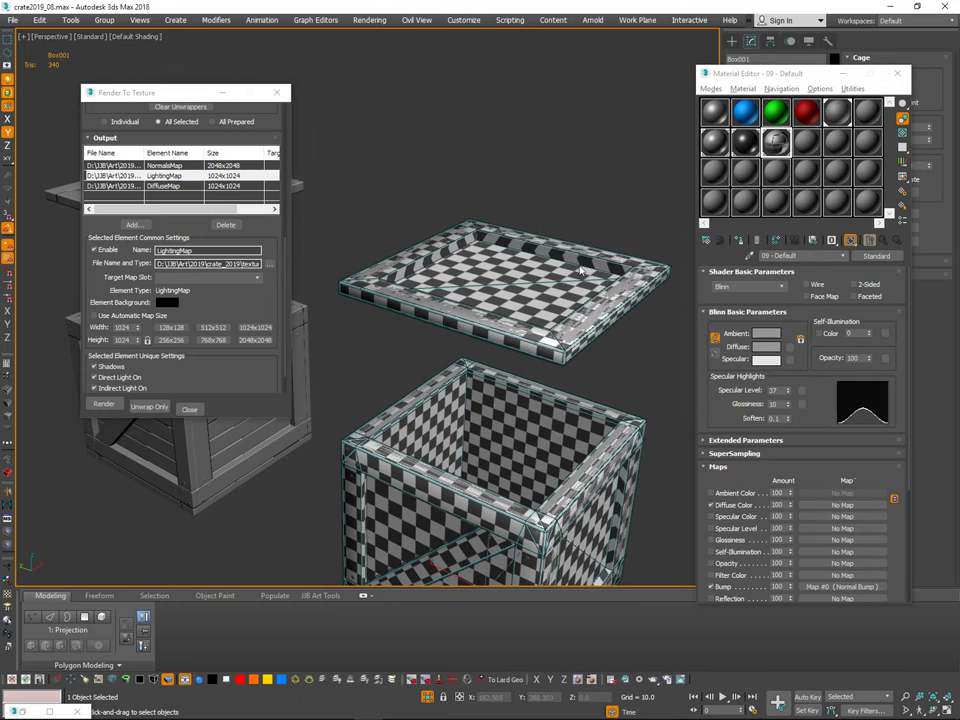
{"action": "left_click", "coordinate": [106, 127]}
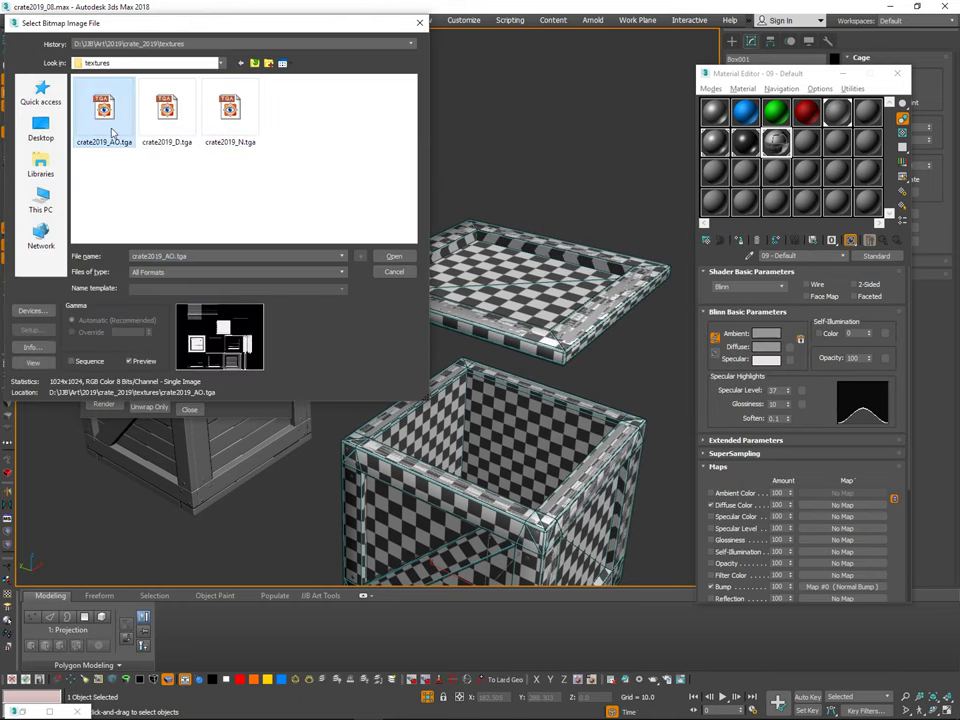
{"action": "left_click", "coordinate": [395, 271]}
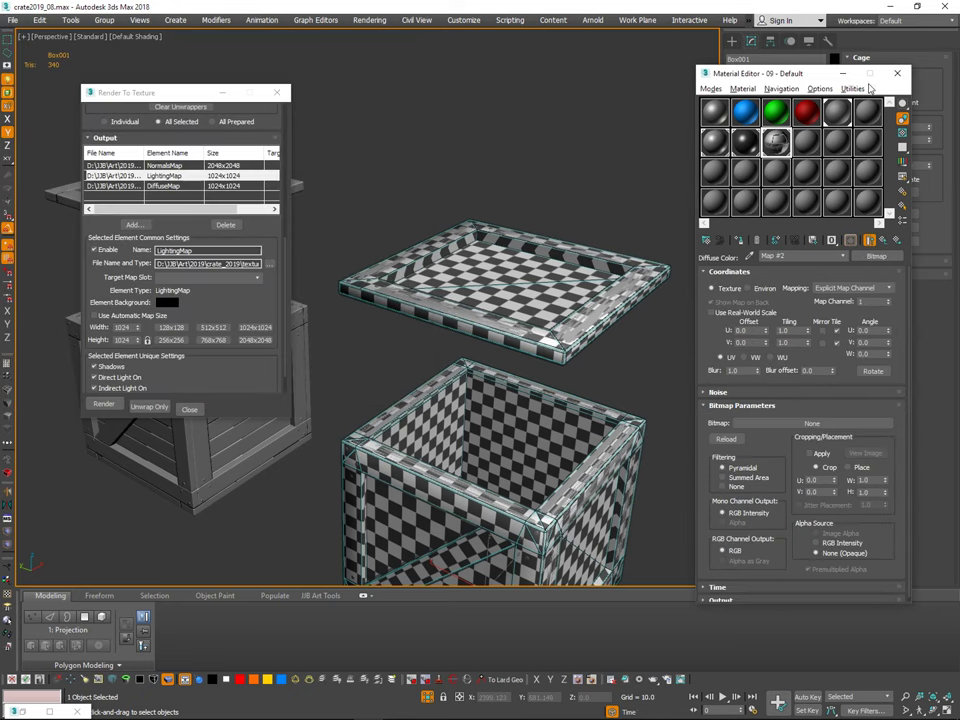
Step: Put the Material Editor away and create a standard Skylight on the ground in front of the crates
{"action": "left_click", "coordinate": [848, 75]}
{"action": "left_click", "coordinate": [732, 41]}
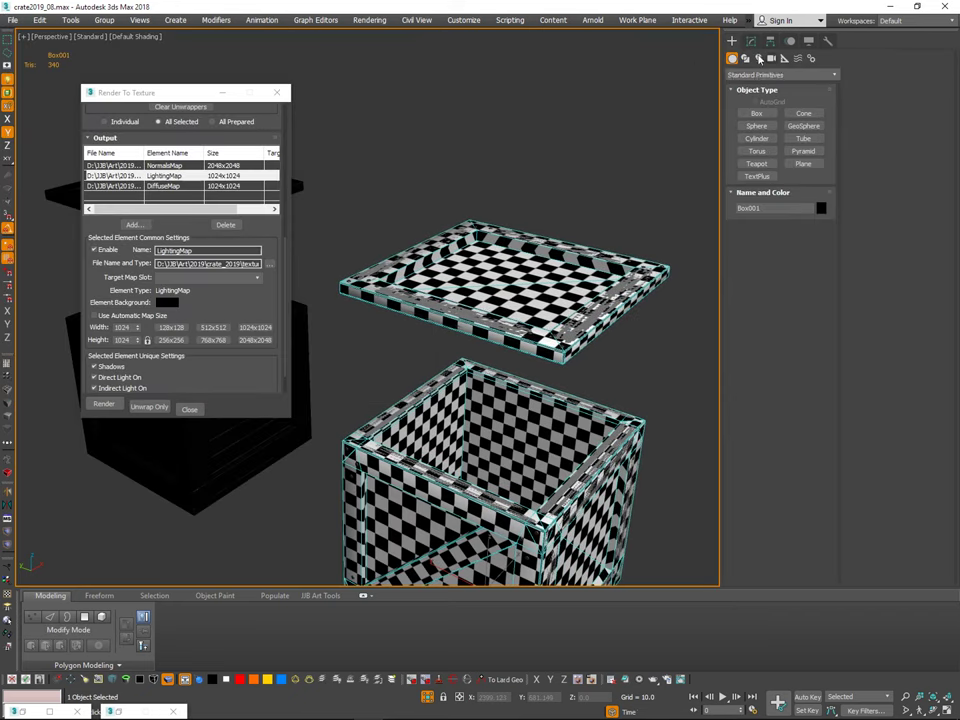
{"action": "left_click", "coordinate": [759, 58]}
{"action": "left_click", "coordinate": [782, 75]}
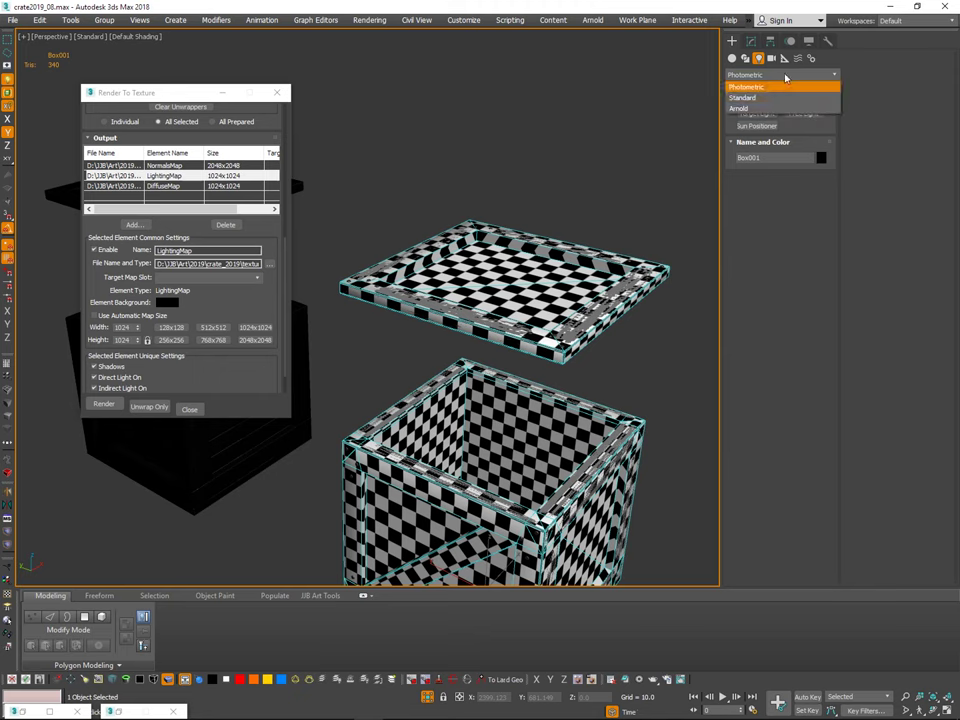
{"action": "left_click", "coordinate": [783, 96]}
{"action": "left_click", "coordinate": [803, 138]}
{"action": "left_click", "coordinate": [247, 528]}
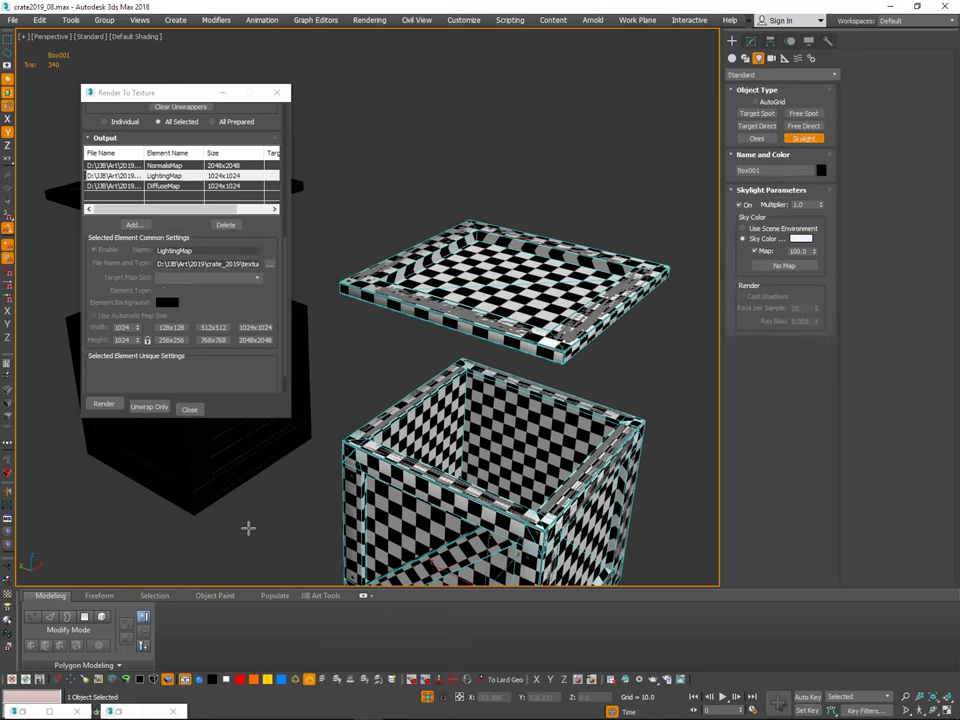
{"action": "middle_click_drag", "start_coordinate": [393, 424], "coordinate": [567, 345]}
{"action": "right_click", "coordinate": [538, 416]}
{"action": "left_click", "coordinate": [568, 346]}
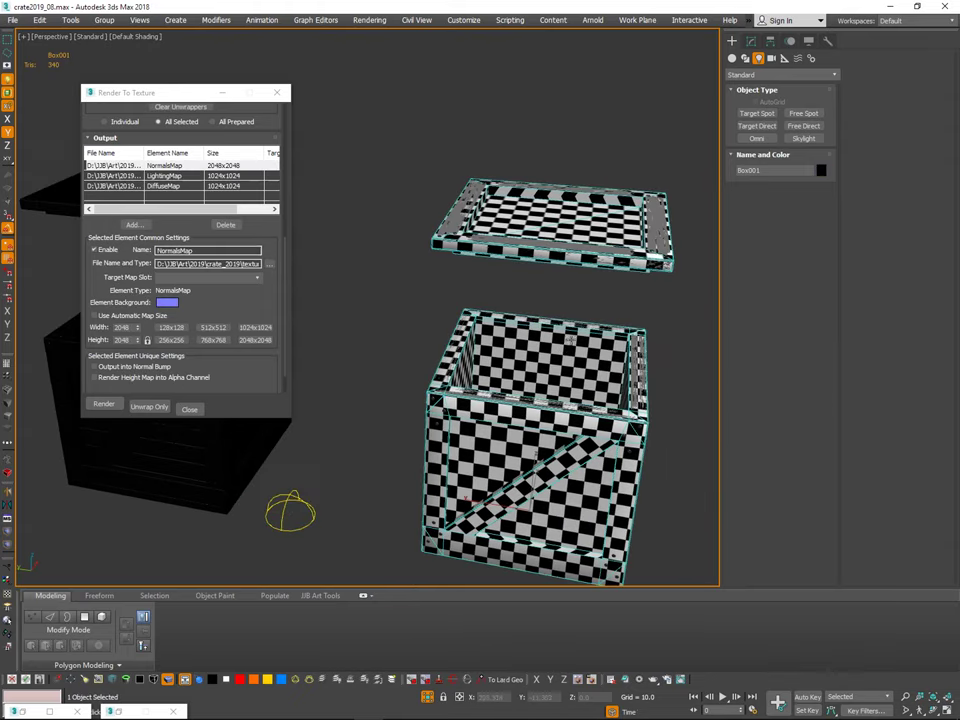
Step: Rebake all of Box001's output maps with the Skylight in the scene, overwriting the existing texture files
{"action": "left_click_drag", "start_coordinate": [264, 232], "coordinate": [276, 100]}
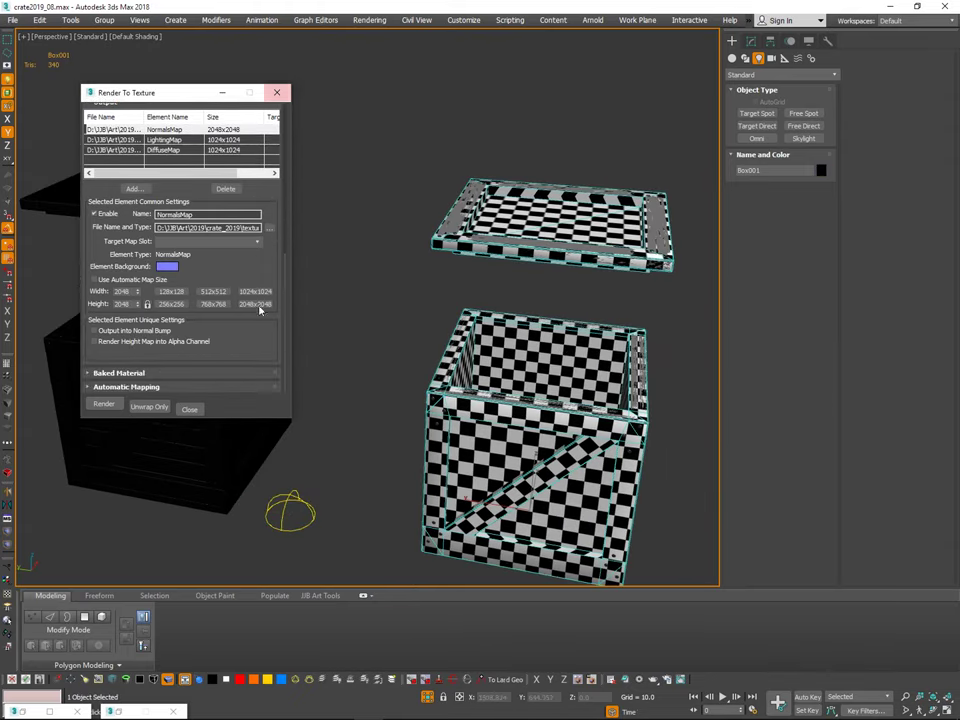
{"action": "left_click", "coordinate": [104, 404]}
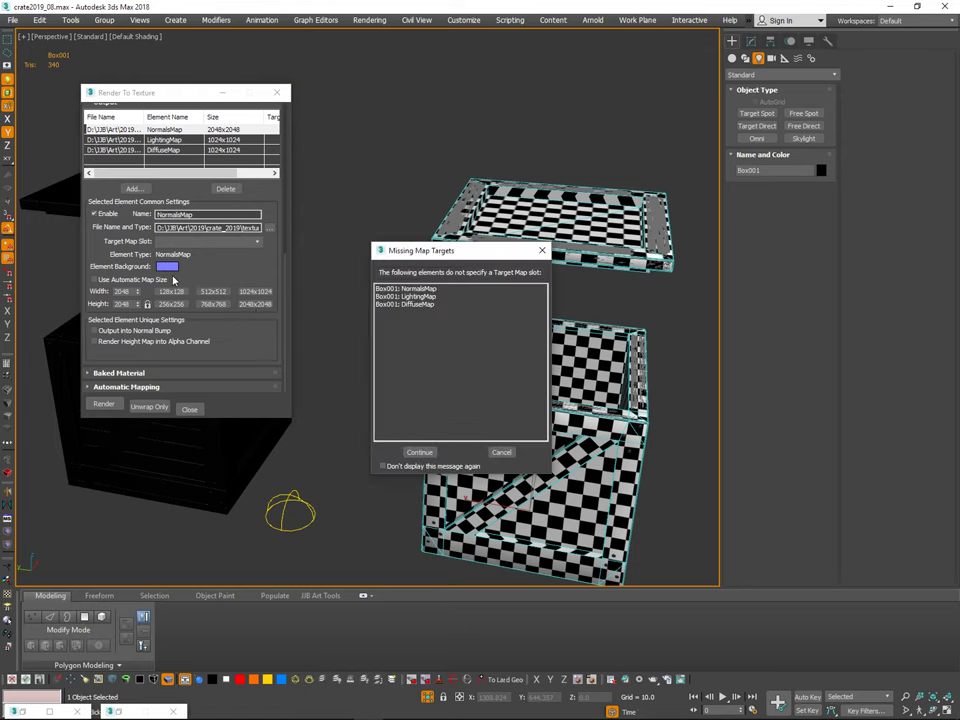
{"action": "left_click", "coordinate": [417, 452]}
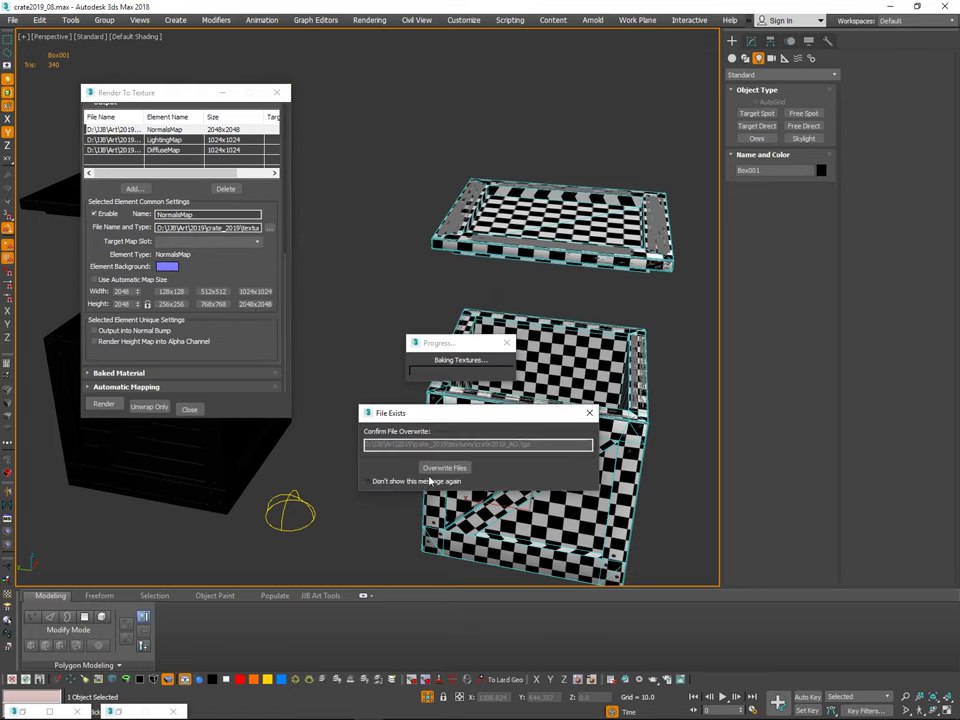
{"action": "left_click", "coordinate": [441, 467]}
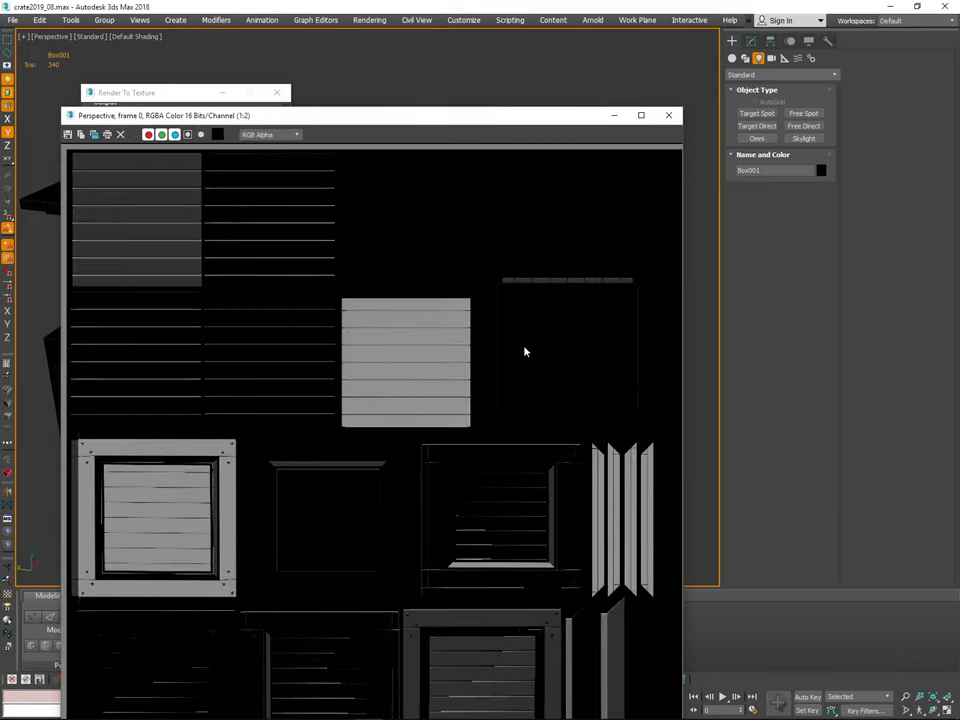
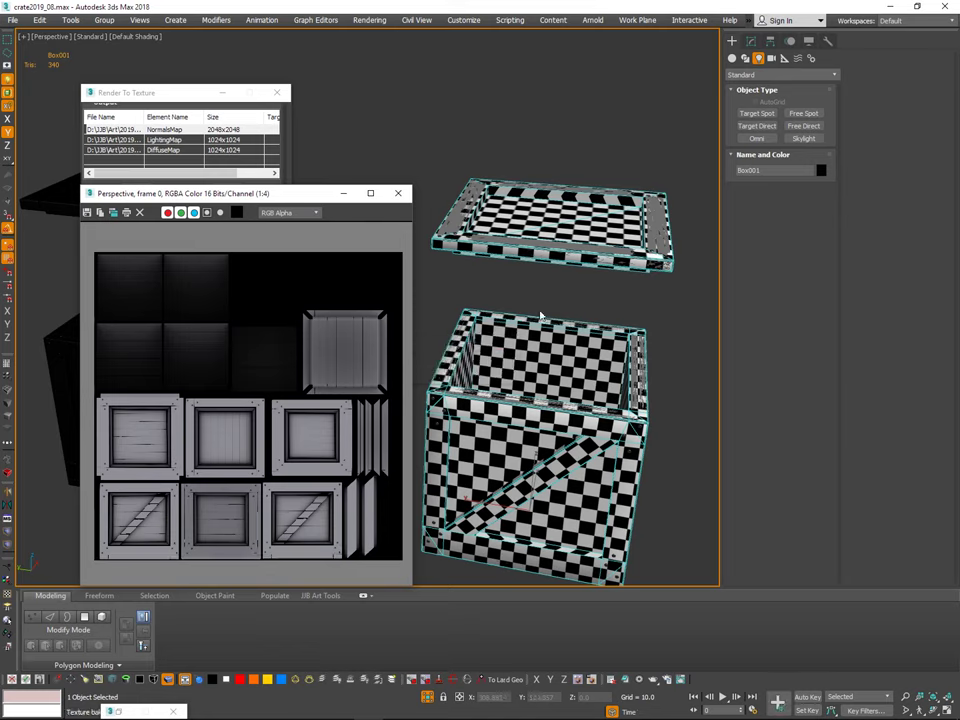
Step: Move the baked lighting image aside to view it, close the baking windows, and reopen the Material Editor
{"action": "left_click_drag", "start_coordinate": [311, 193], "coordinate": [609, 45]}
{"action": "middle_click_drag", "start_coordinate": [312, 457], "coordinate": [493, 506]}
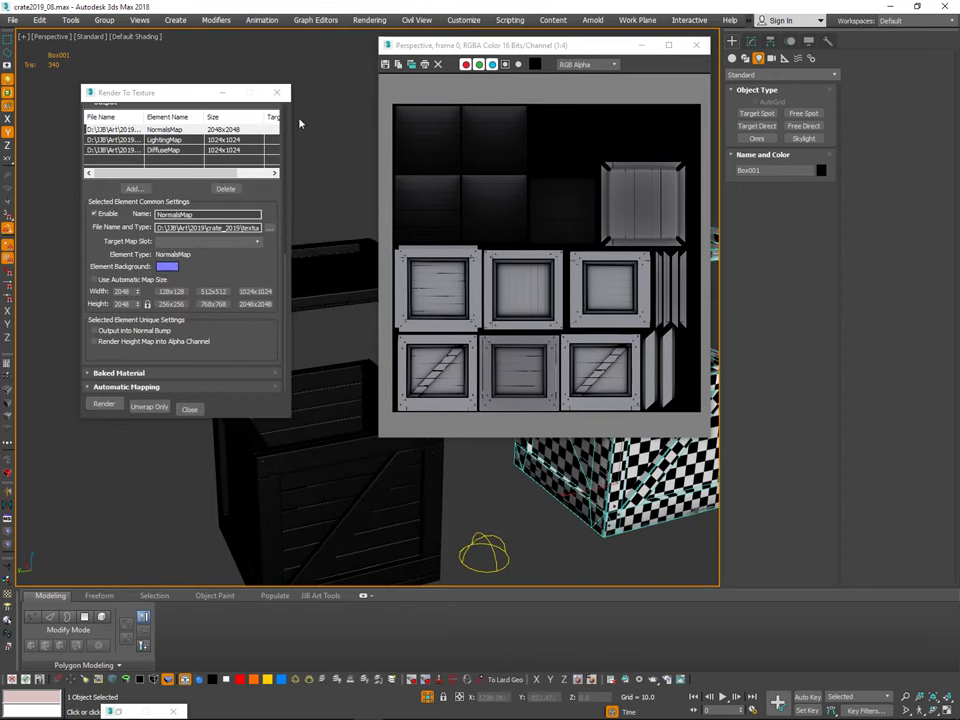
{"action": "left_click", "coordinate": [277, 92]}
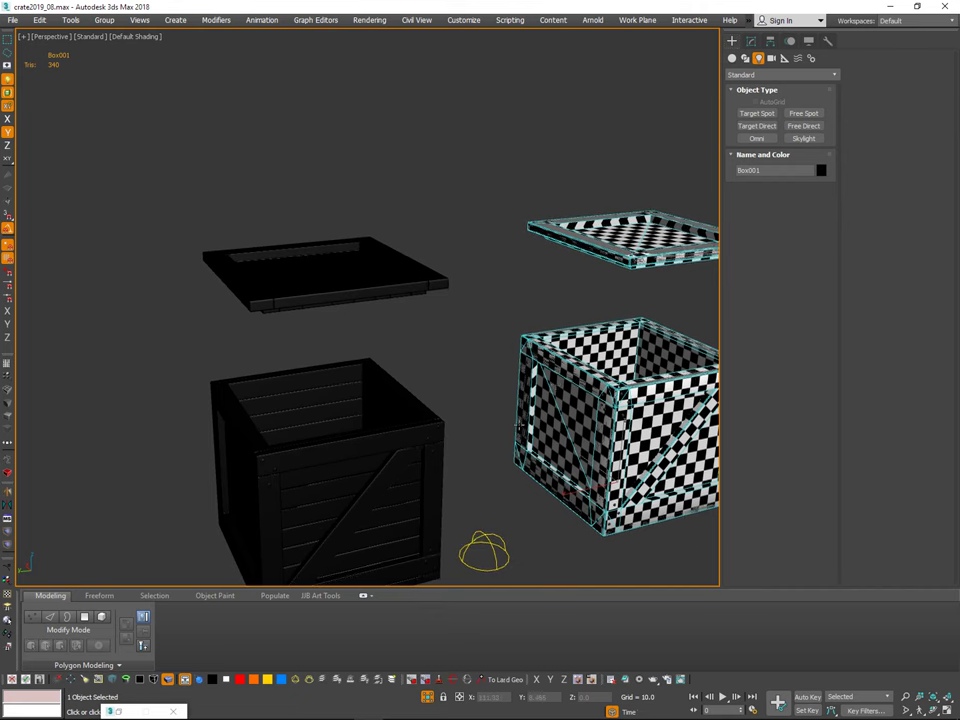
{"action": "key", "text": "m"}
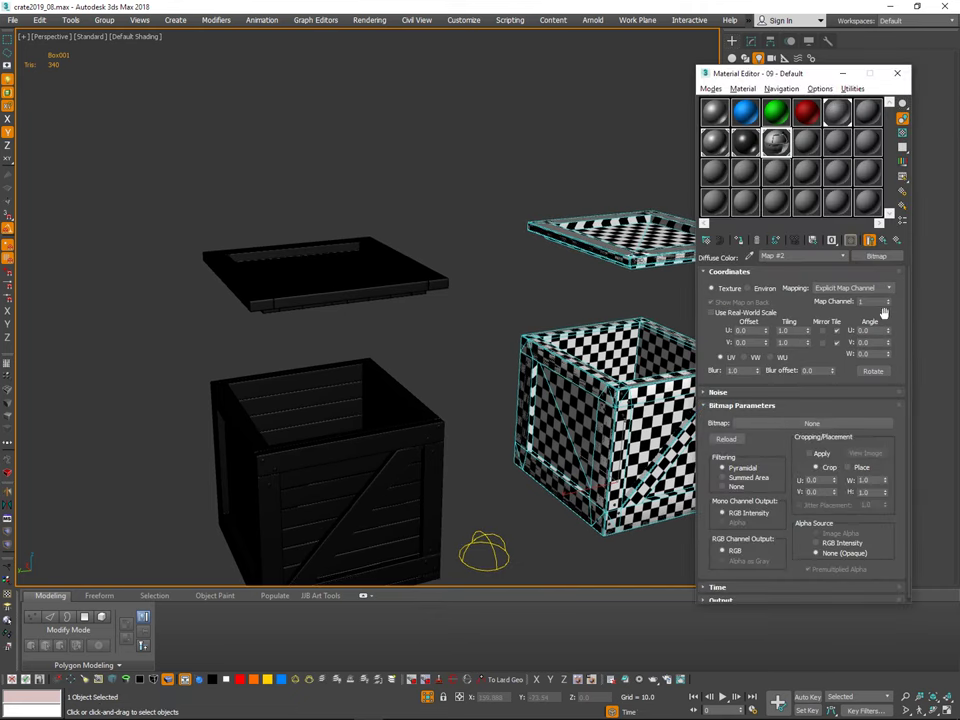
Step: Load crate2019_AO.tga into the material's Diffuse bitmap, select Box002 to preview it, and close the Material Editor
{"action": "left_click", "coordinate": [812, 423]}
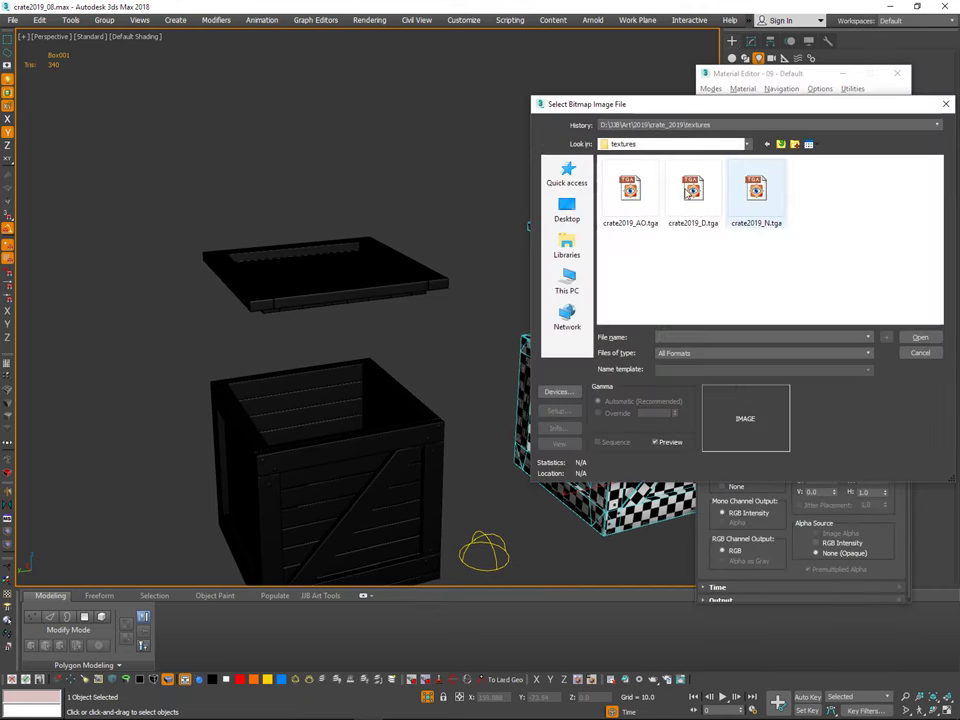
{"action": "left_click", "coordinate": [631, 191]}
{"action": "left_click", "coordinate": [915, 338]}
{"action": "mouse_move", "coordinate": [480, 445]}
{"action": "middle_mouse_down"}
{"action": "mouse_move", "coordinate": [537, 331]}
{"action": "mouse_move", "coordinate": [541, 373]}
{"action": "mouse_move", "coordinate": [538, 290]}
{"action": "mouse_move", "coordinate": [502, 194]}
{"action": "mouse_move", "coordinate": [511, 339]}
{"action": "mouse_move", "coordinate": [527, 364]}
{"action": "middle_mouse_up"}
{"action": "left_click_drag", "start_coordinate": [511, 136], "coordinate": [435, 146]}
{"action": "left_click", "coordinate": [411, 231]}
{"action": "mouse_move", "coordinate": [530, 375]}
{"action": "middle_mouse_down"}
{"action": "mouse_move", "coordinate": [407, 433]}
{"action": "mouse_move", "coordinate": [612, 252]}
{"action": "middle_mouse_up"}
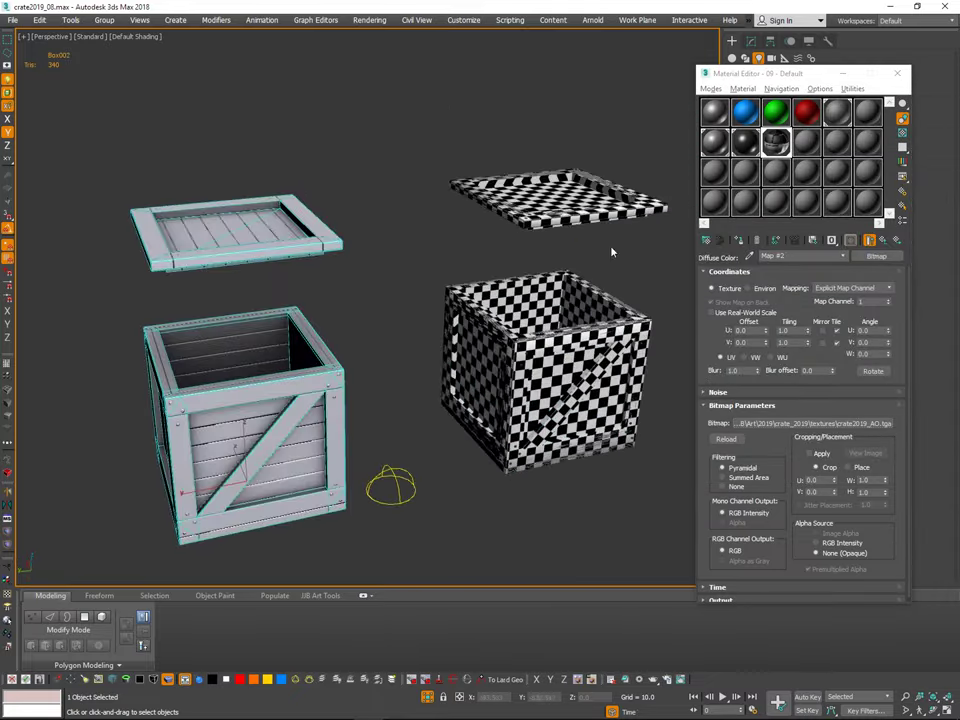
{"action": "left_click", "coordinate": [897, 74]}
{"action": "middle_click_drag", "start_coordinate": [511, 274], "coordinate": [521, 272]}
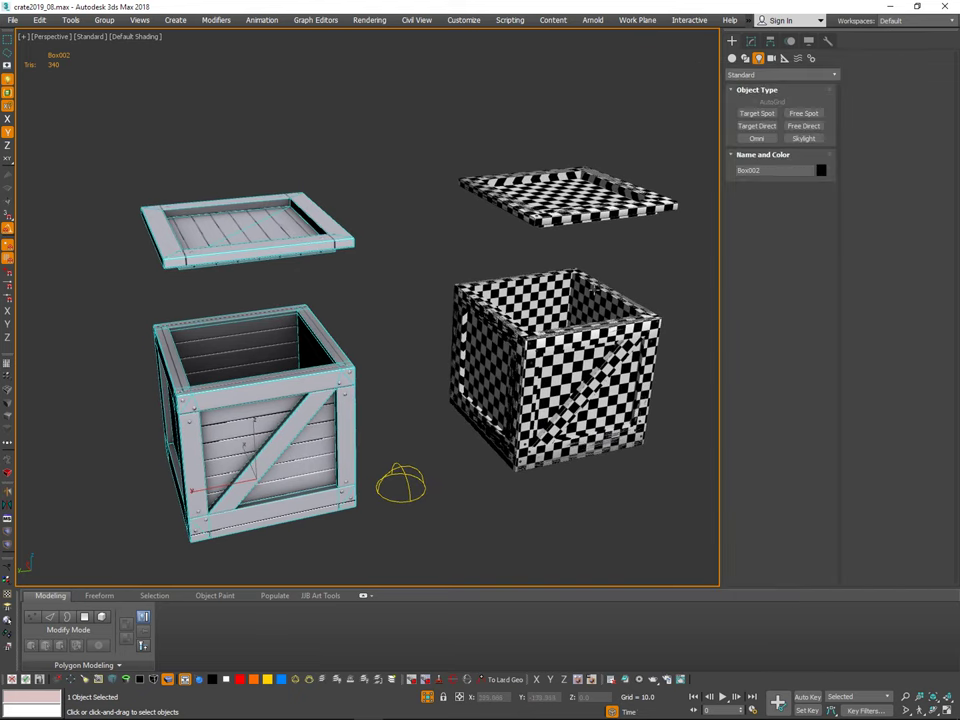
Step: Inspect the checkered Box001 and the high-poly parts overlapping it up close
{"action": "left_click", "coordinate": [596, 262]}
{"action": "left_click", "coordinate": [562, 292]}
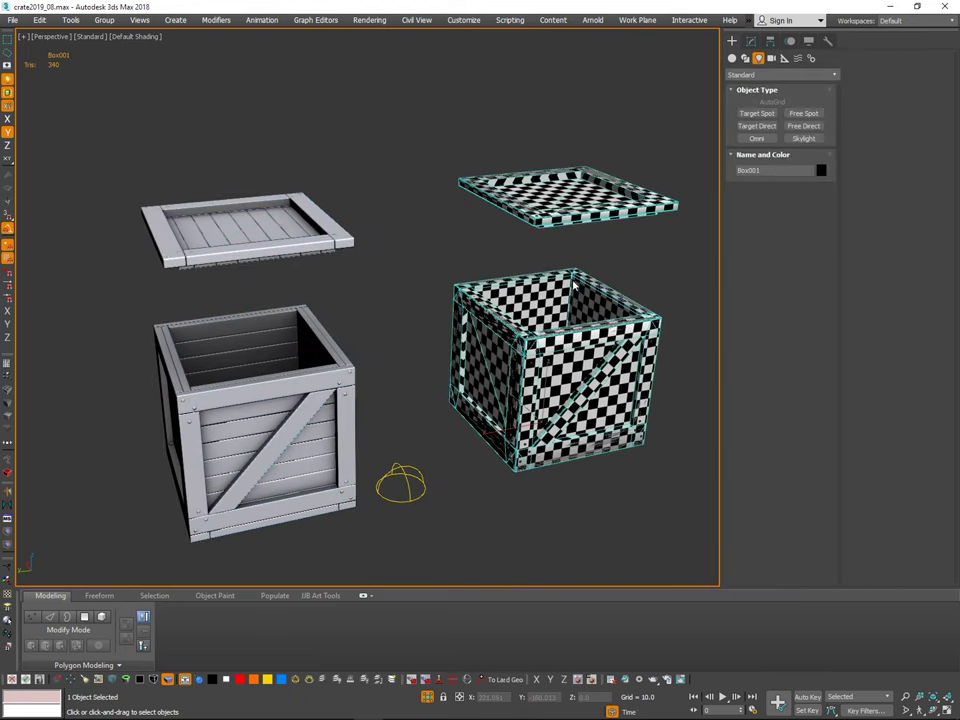
{"action": "right_click", "coordinate": [563, 282]}
{"action": "mouse_move", "coordinate": [526, 343]}
{"action": "middle_mouse_down"}
{"action": "mouse_move", "coordinate": [555, 336]}
{"action": "mouse_move", "coordinate": [521, 361]}
{"action": "middle_mouse_up"}
{"action": "mouse_move", "coordinate": [660, 331]}
{"action": "middle_mouse_down"}
{"action": "mouse_move", "coordinate": [612, 334]}
{"action": "mouse_move", "coordinate": [652, 339]}
{"action": "middle_mouse_up"}
{"action": "left_click", "coordinate": [664, 330]}
{"action": "left_click", "coordinate": [605, 380]}
{"action": "scroll", "coordinate": [600, 358], "scroll_direction": "up", "scroll_amount": 5}
{"action": "left_click", "coordinate": [668, 337]}
{"action": "left_click", "coordinate": [592, 395]}
{"action": "scroll", "coordinate": [651, 344], "scroll_direction": "down", "scroll_amount": 4}
{"action": "left_click", "coordinate": [642, 375]}
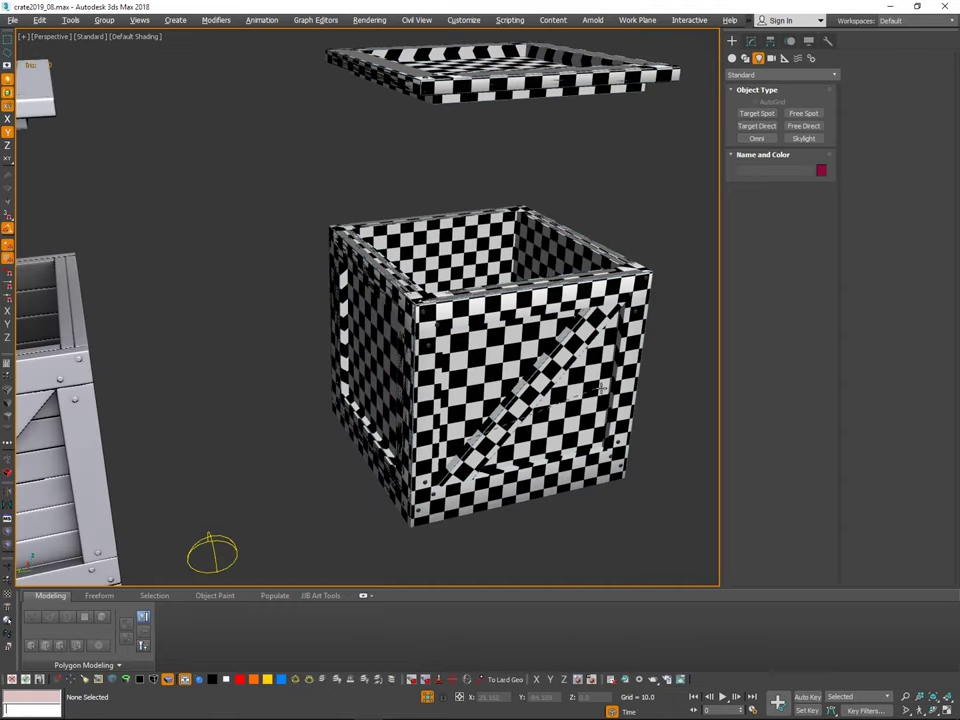
Step: Select the checkered Box001, leave its vertex editing, and take it out of view around the high-poly crate
{"action": "key", "text": "w"}
{"action": "left_click", "coordinate": [645, 324]}
{"action": "key", "text": "1"}
{"action": "key", "text": "q"}
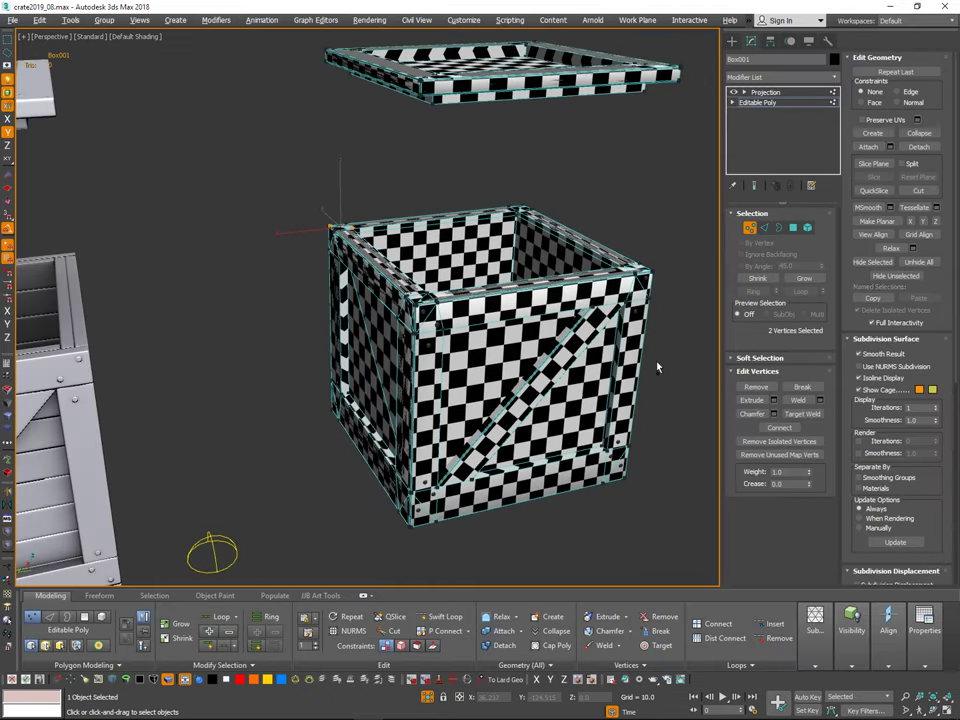
{"action": "key", "text": "1"}
{"action": "left_click", "coordinate": [672, 355]}
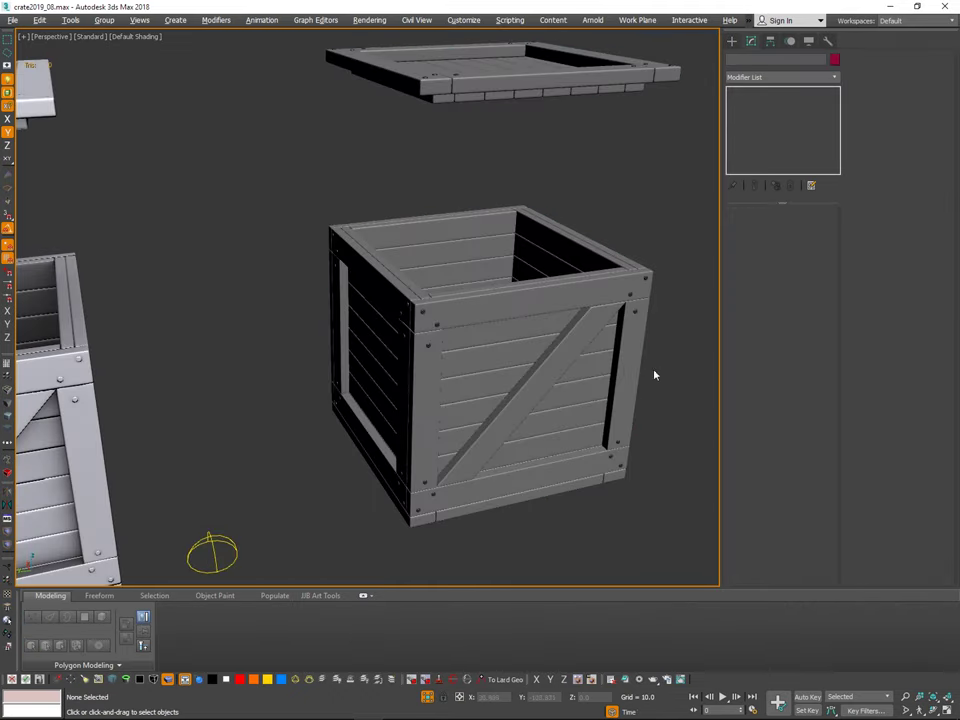
Step: Remove the Skylight from view and move Box002 along the Y axis to sit beside the high-poly crate
{"action": "scroll", "coordinate": [654, 375], "scroll_direction": "down", "scroll_amount": 3}
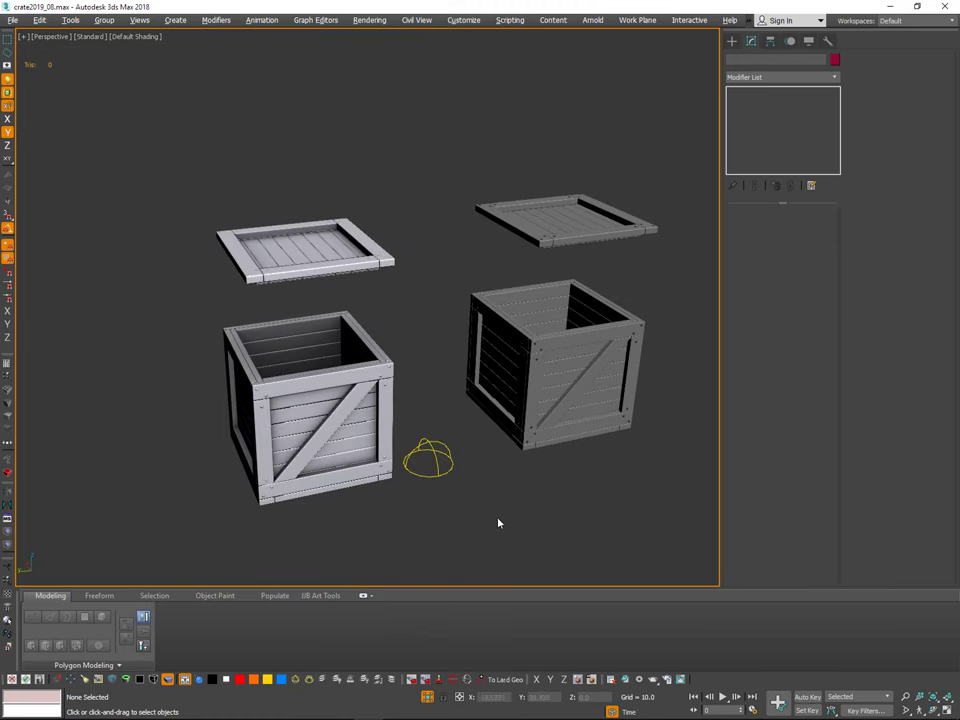
{"action": "left_click", "coordinate": [430, 459]}
{"action": "left_click", "coordinate": [443, 489]}
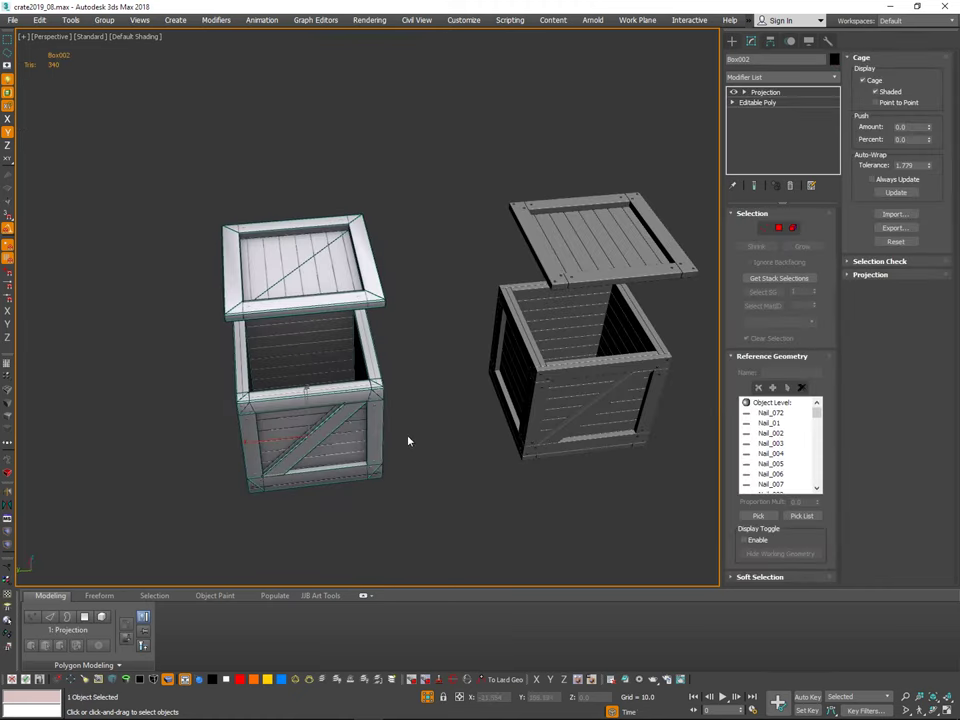
{"action": "left_click", "coordinate": [364, 444]}
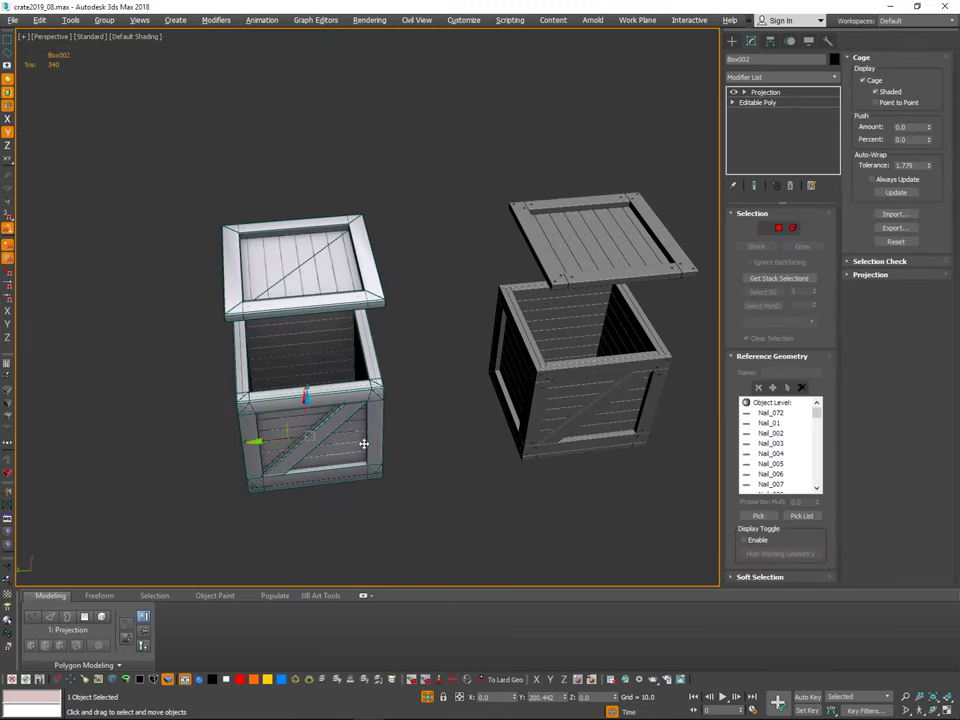
{"action": "left_click_drag", "start_coordinate": [272, 459], "coordinate": [405, 435]}
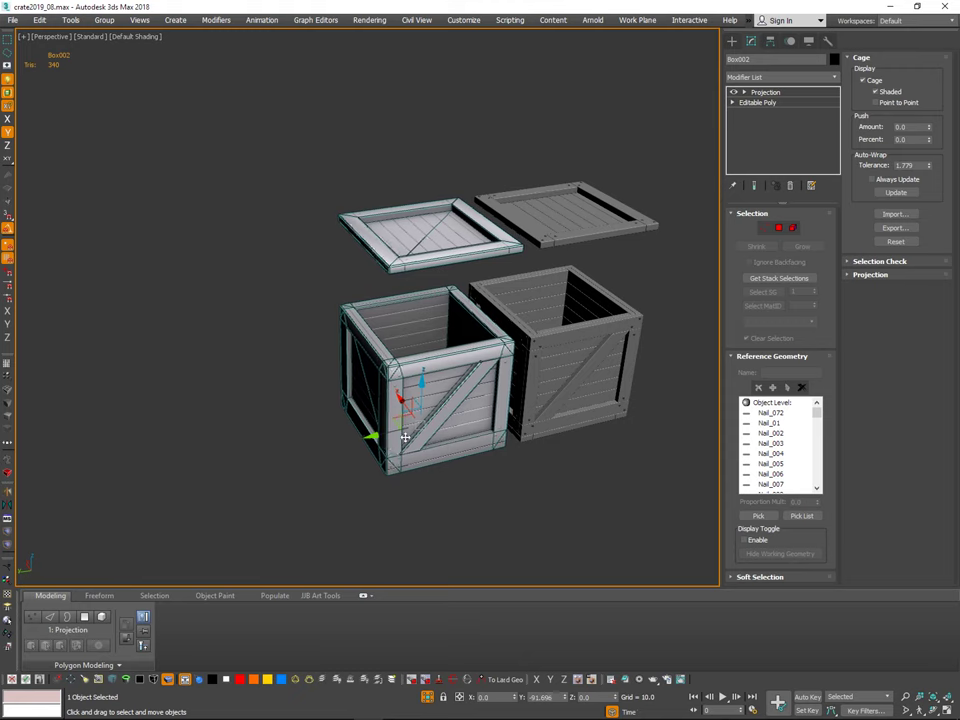
{"action": "middle_click_drag", "start_coordinate": [405, 435], "coordinate": [503, 262], "text": "alt"}
Step: Examine the baked shading on the underside, plank ends and inner corner of Box002's lid
{"action": "key", "text": "ctrl+r"}
{"action": "right_click", "coordinate": [583, 349]}
{"action": "left_click", "coordinate": [586, 294]}
{"action": "scroll", "coordinate": [345, 194], "scroll_direction": "up", "scroll_amount": 4}
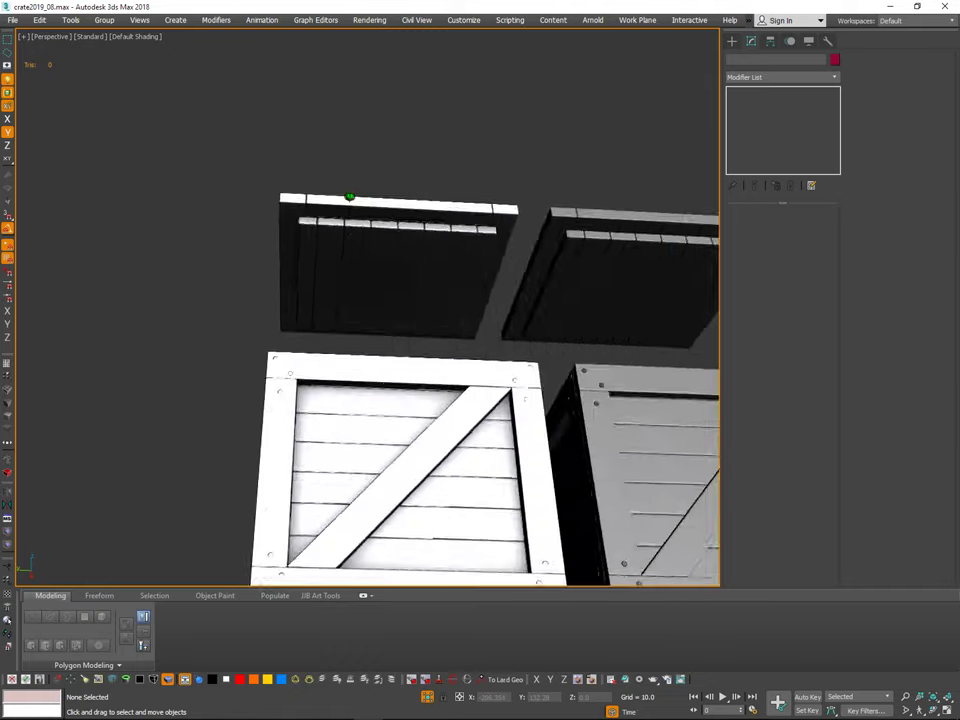
{"action": "middle_click_drag", "start_coordinate": [349, 196], "coordinate": [443, 169], "text": "alt"}
{"action": "scroll", "coordinate": [336, 168], "scroll_direction": "up", "scroll_amount": 4}
{"action": "middle_click_drag", "start_coordinate": [334, 165], "coordinate": [536, 208]}
{"action": "scroll", "coordinate": [536, 208], "scroll_direction": "up", "scroll_amount": 3}
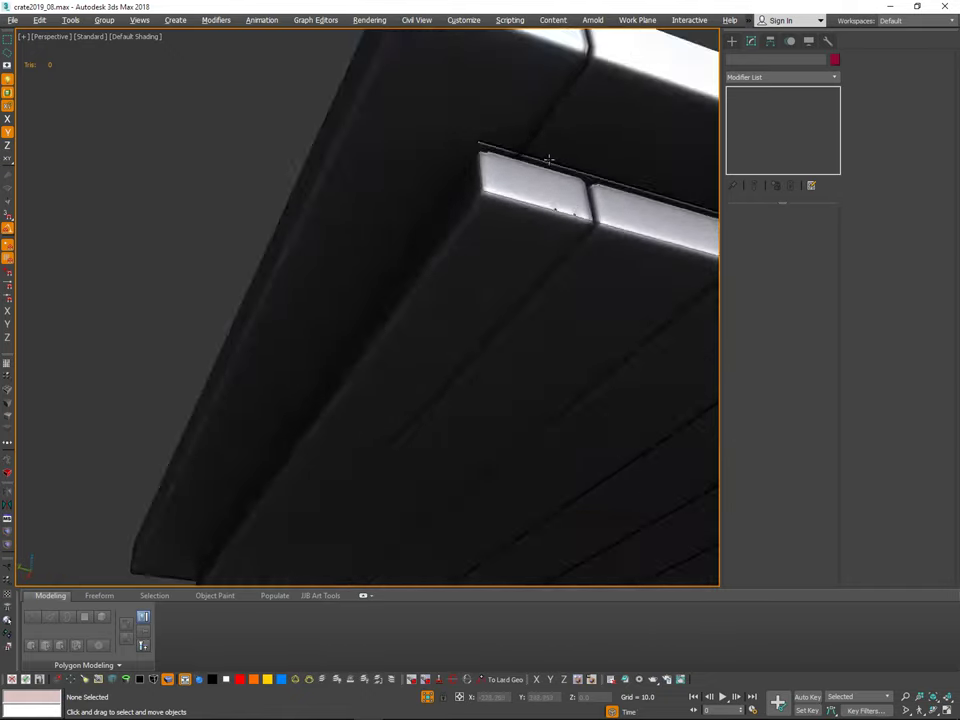
{"action": "middle_click_drag", "start_coordinate": [549, 159], "coordinate": [523, 174], "text": "alt"}
{"action": "middle_click_drag", "start_coordinate": [487, 231], "coordinate": [419, 274], "text": "alt"}
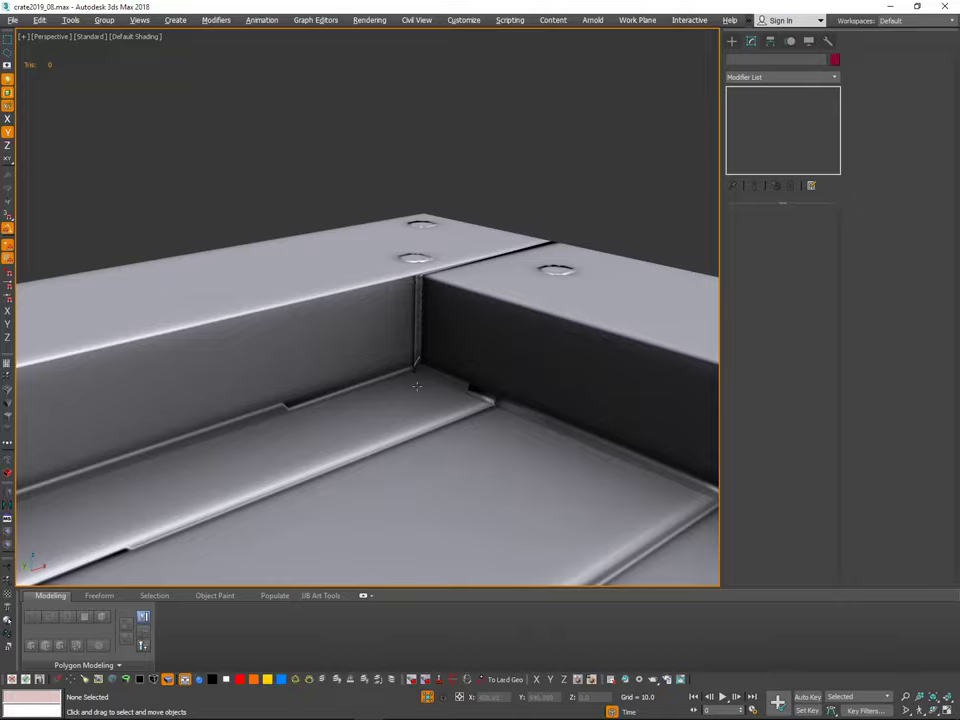
Step: Compare Box002's lid top and crate sides with the high-poly crate from several angles
{"action": "scroll", "coordinate": [417, 386], "scroll_direction": "down", "scroll_amount": 3}
{"action": "middle_click_drag", "start_coordinate": [480, 506], "coordinate": [450, 347]}
{"action": "scroll", "coordinate": [608, 459], "scroll_direction": "down", "scroll_amount": 3}
{"action": "scroll", "coordinate": [352, 353], "scroll_direction": "up", "scroll_amount": 2}
{"action": "scroll", "coordinate": [352, 353], "scroll_direction": "down", "scroll_amount": 3}
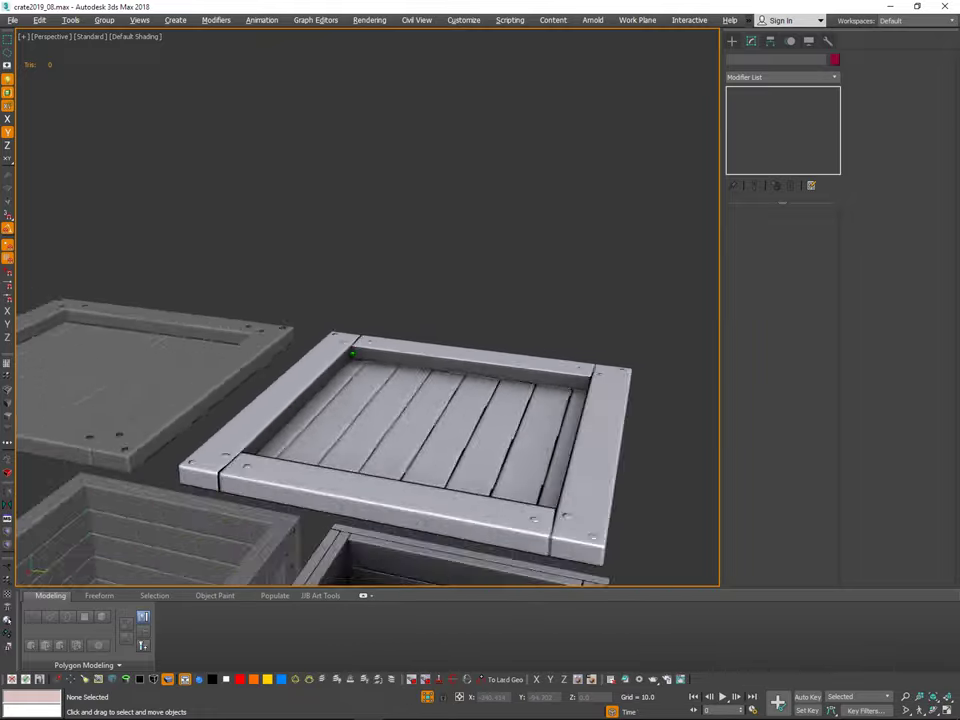
{"action": "scroll", "coordinate": [352, 353], "scroll_direction": "down", "scroll_amount": 3}
{"action": "middle_click_drag", "start_coordinate": [352, 353], "coordinate": [540, 340], "text": "alt"}
{"action": "middle_click_drag", "start_coordinate": [540, 340], "coordinate": [490, 275]}
{"action": "mouse_move", "coordinate": [490, 275]}
{"action": "middle_mouse_down"}
{"action": "mouse_move", "coordinate": [498, 249]}
{"action": "mouse_move", "coordinate": [551, 276]}
{"action": "mouse_move", "coordinate": [540, 225]}
{"action": "mouse_move", "coordinate": [510, 235]}
{"action": "mouse_move", "coordinate": [485, 290]}
{"action": "middle_mouse_up"}
{"action": "scroll", "coordinate": [540, 225], "scroll_direction": "down", "scroll_amount": 3}
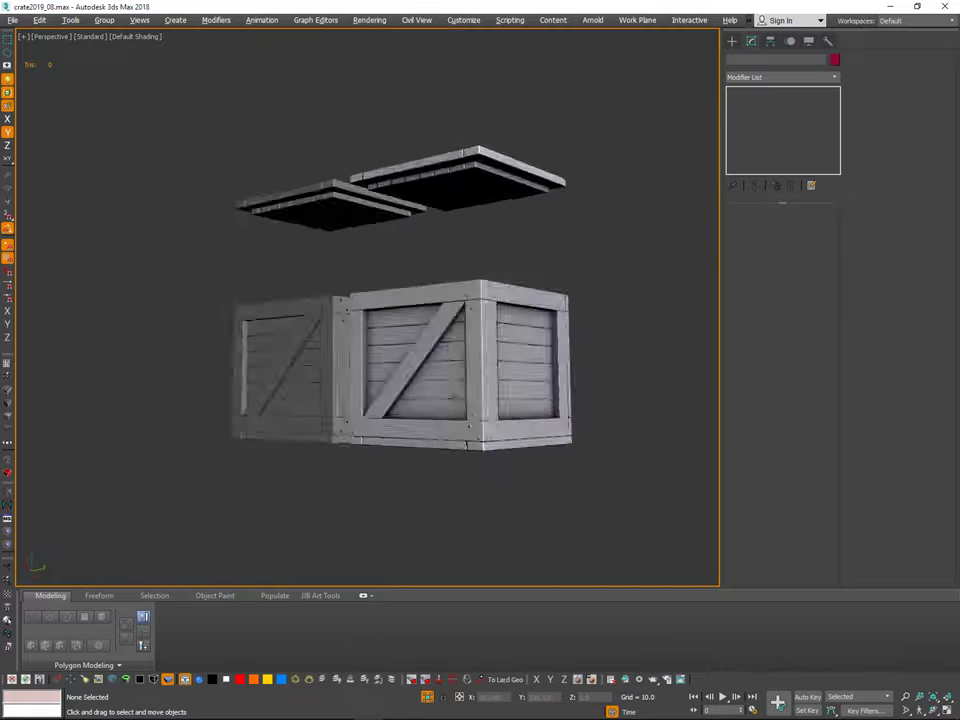
{"action": "middle_click_drag", "start_coordinate": [452, 343], "coordinate": [508, 484], "text": "alt"}
{"action": "key", "text": "alt+Tab"}
{"action": "key", "text": "alt+Tab"}
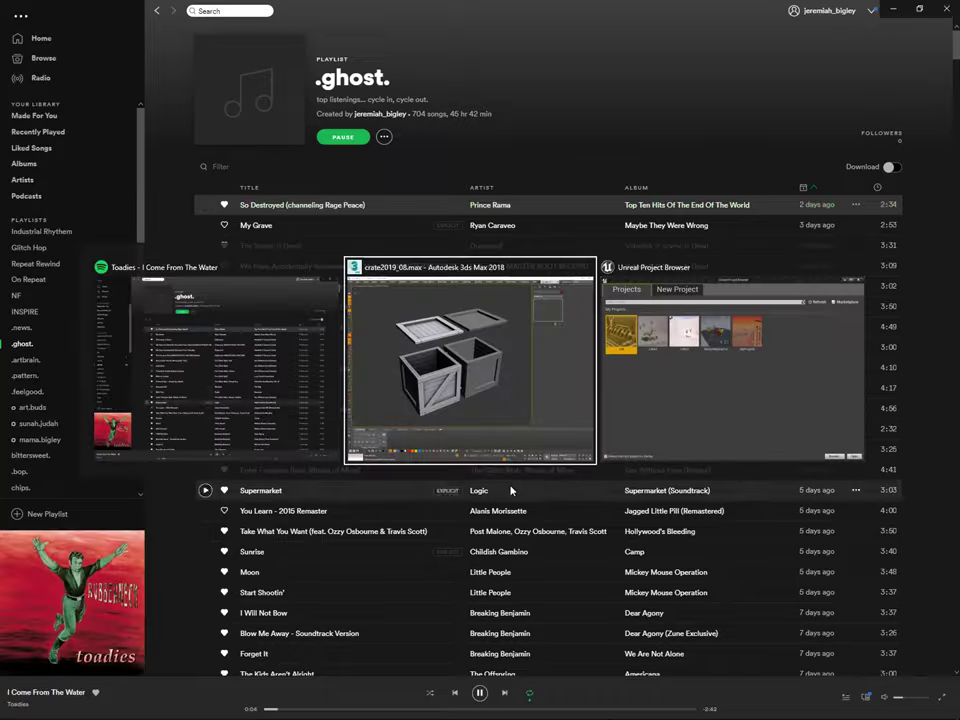
Step: Select the low-poly Box002 and start exporting it as an FBX file
{"action": "left_click_drag", "start_coordinate": [430, 527], "coordinate": [366, 470]}
{"action": "mouse_move", "coordinate": [463, 416]}
{"action": "middle_mouse_down", "text": "alt"}
{"action": "mouse_move", "coordinate": [505, 272]}
{"action": "mouse_move", "coordinate": [541, 316]}
{"action": "middle_mouse_up", "text": "alt"}
{"action": "right_click", "coordinate": [541, 316]}
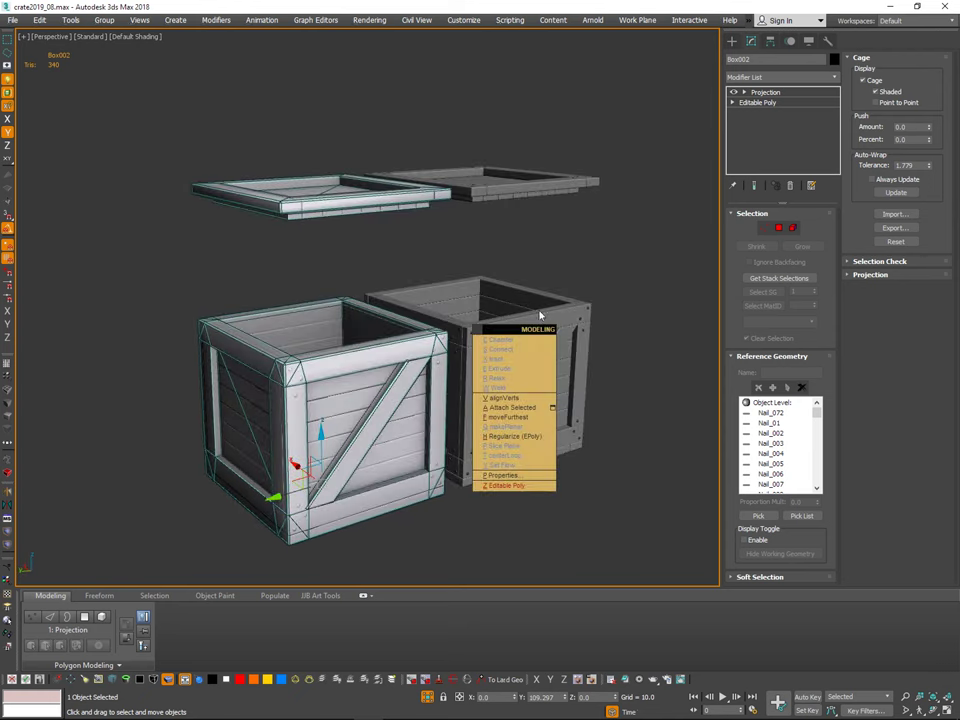
{"action": "left_click", "coordinate": [635, 410]}
{"action": "middle_click_drag", "start_coordinate": [452, 253], "coordinate": [463, 329], "text": "alt"}
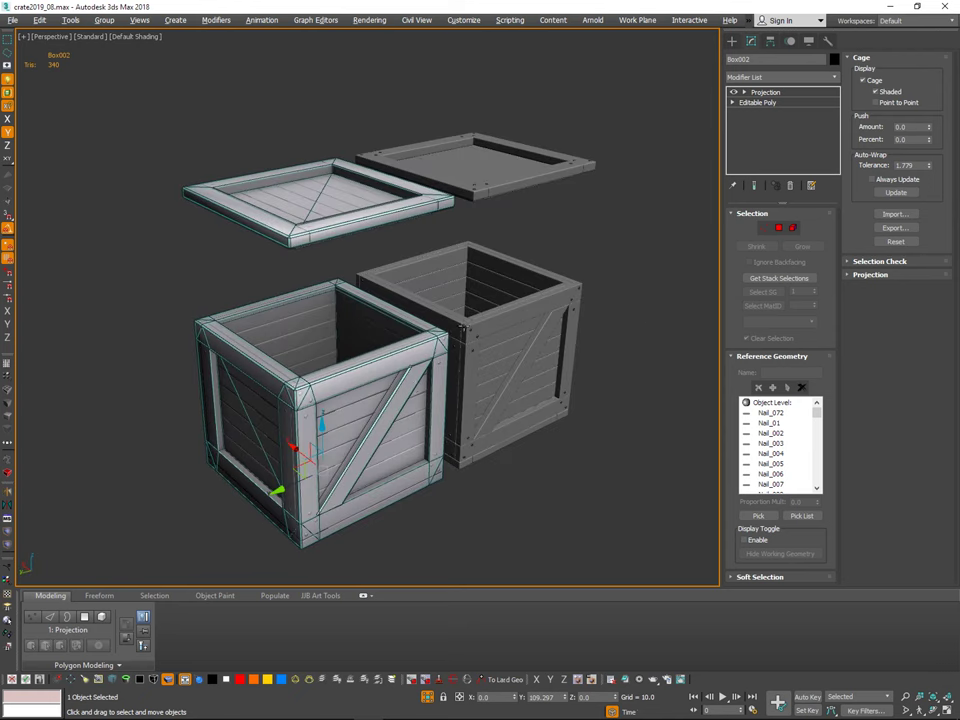
{"action": "right_click", "coordinate": [417, 387]}
{"action": "left_click", "coordinate": [466, 427]}
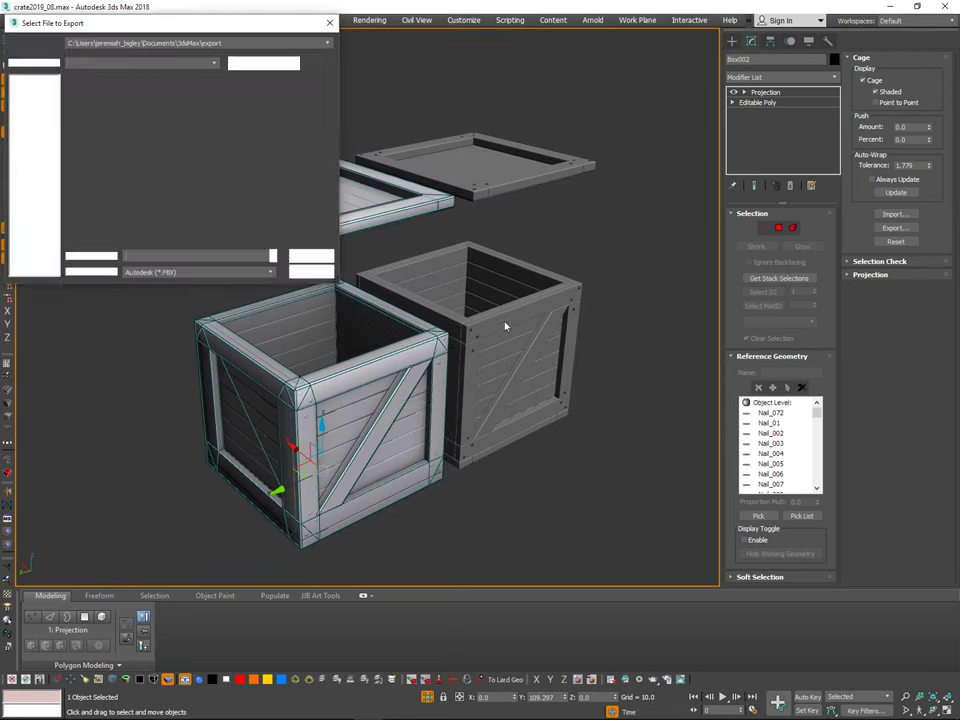
Step: Set the export location to the crate_2019 folder inside the 2019 art folder
{"action": "left_click", "coordinate": [34, 126]}
{"action": "left_click", "coordinate": [225, 44]}
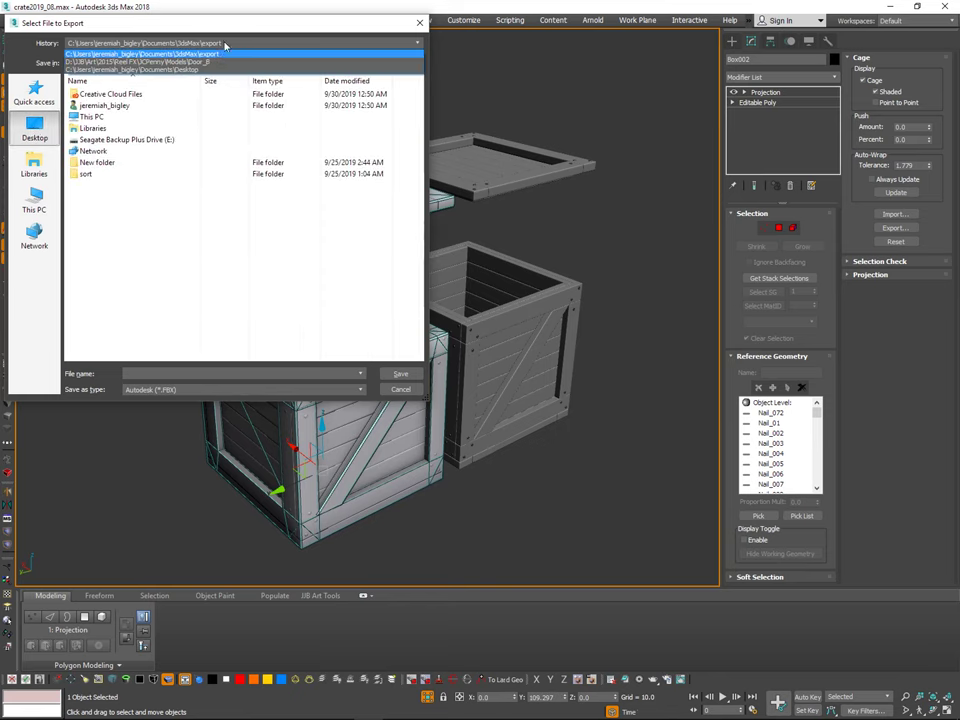
{"action": "left_click", "coordinate": [141, 223]}
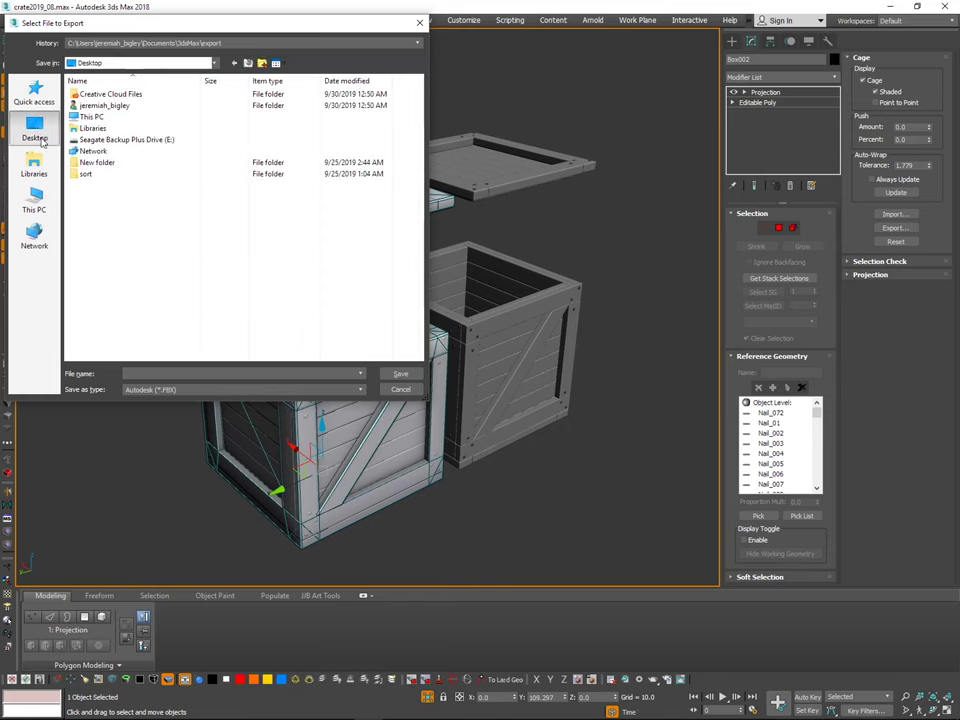
{"action": "double_click", "coordinate": [254, 258]}
{"action": "left_click", "coordinate": [297, 327]}
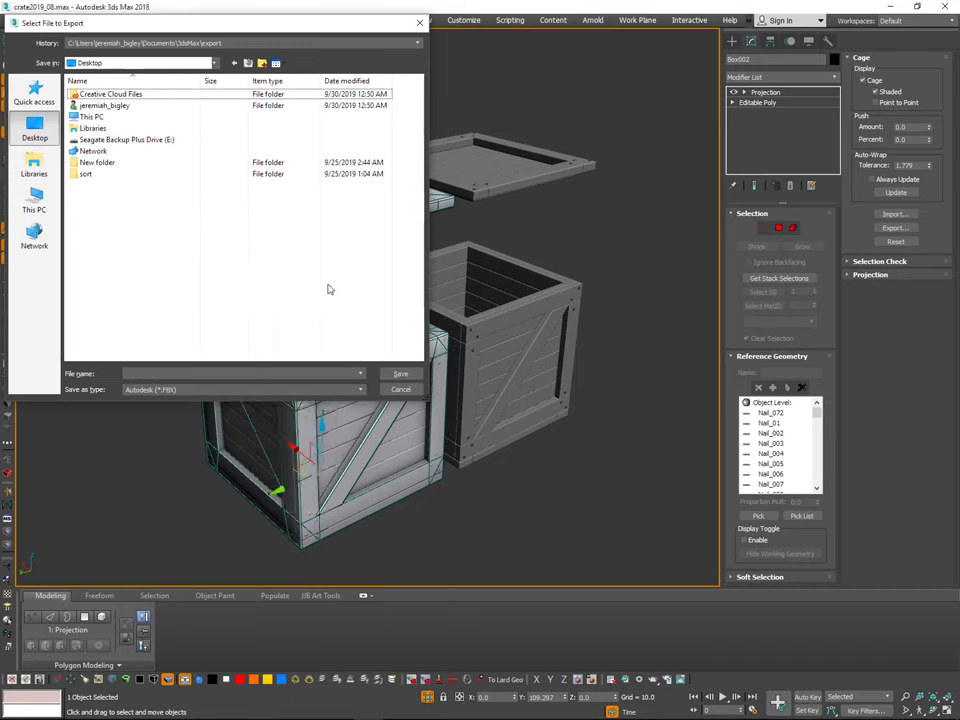
{"action": "double_click", "coordinate": [92, 250]}
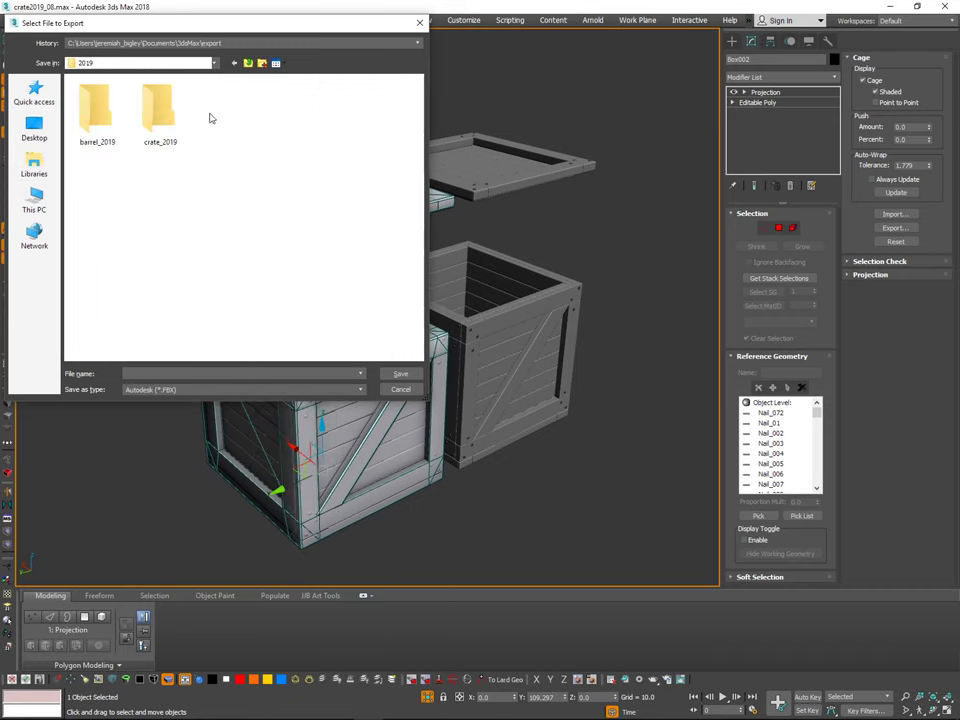
{"action": "left_click", "coordinate": [171, 117]}
{"action": "left_click_drag", "start_coordinate": [253, 33], "coordinate": [587, 134]}
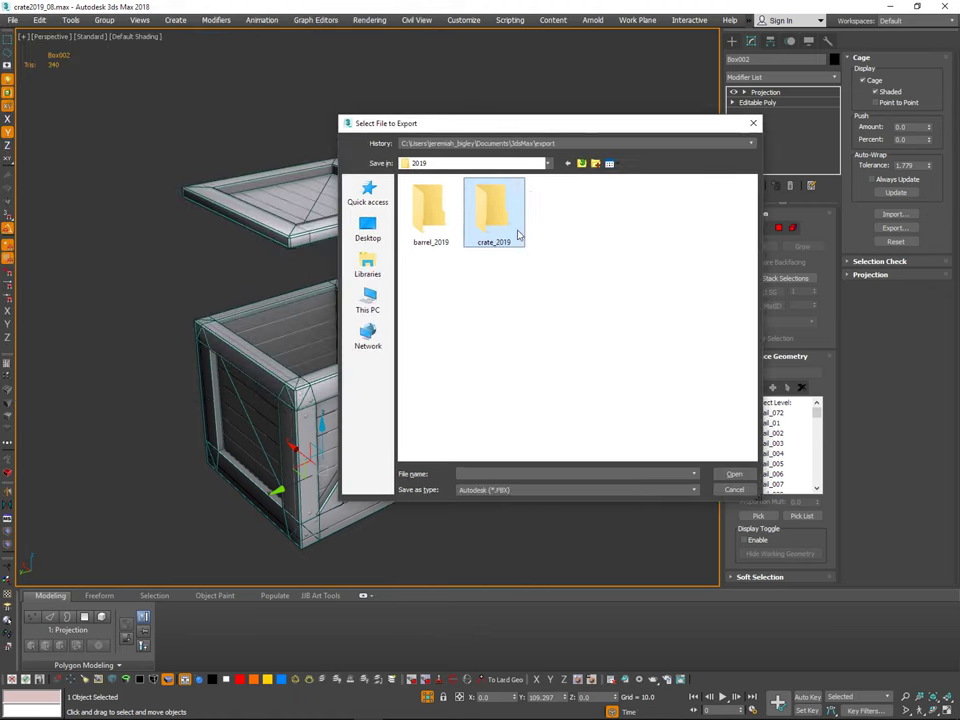
{"action": "double_click", "coordinate": [497, 200]}
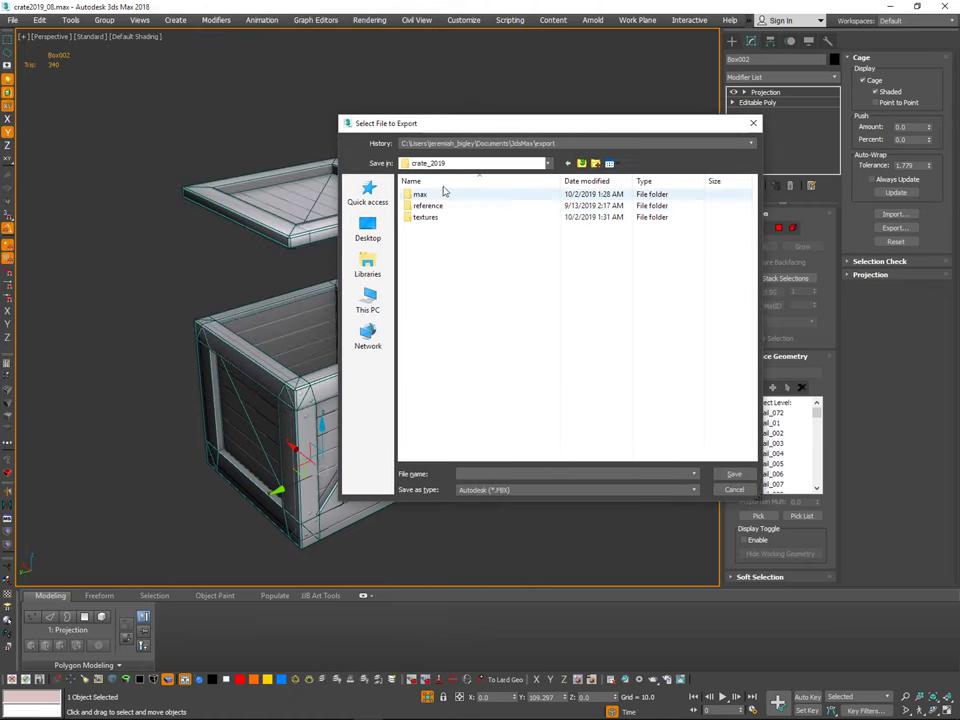
Step: Create a folder named exports inside crate_2019 and open it as the export destination
{"action": "left_click", "coordinate": [597, 164]}
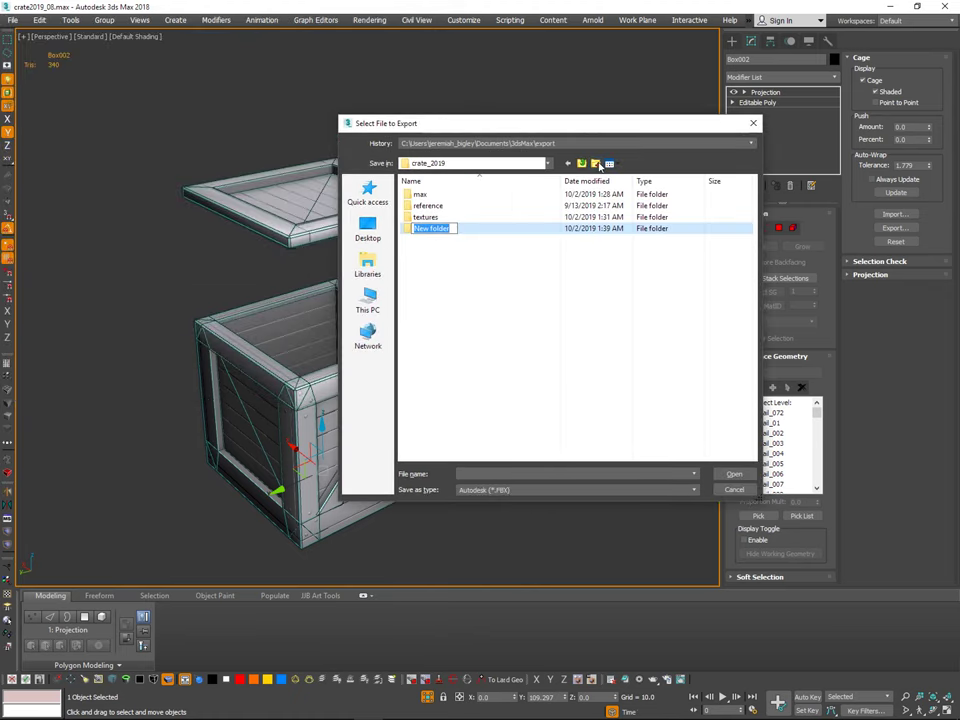
{"action": "type", "text": "exports"}
{"action": "key", "text": "Return"}
{"action": "key", "text": "Return"}
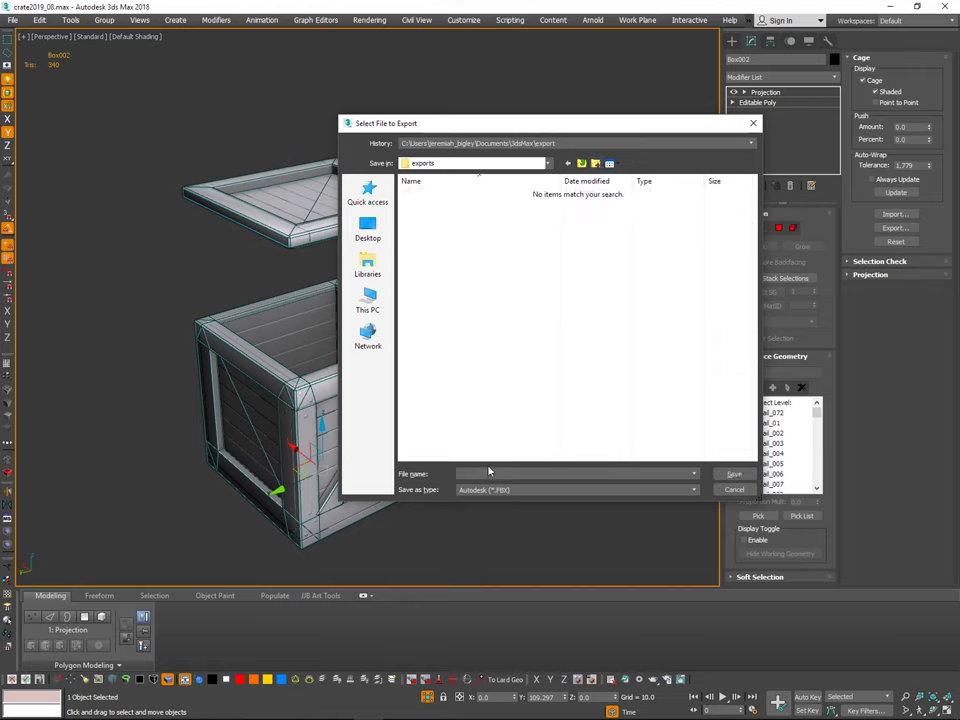
Step: Name the FBX file after the 2019 crate and continue to its export options
{"action": "type", "text": "crate"}
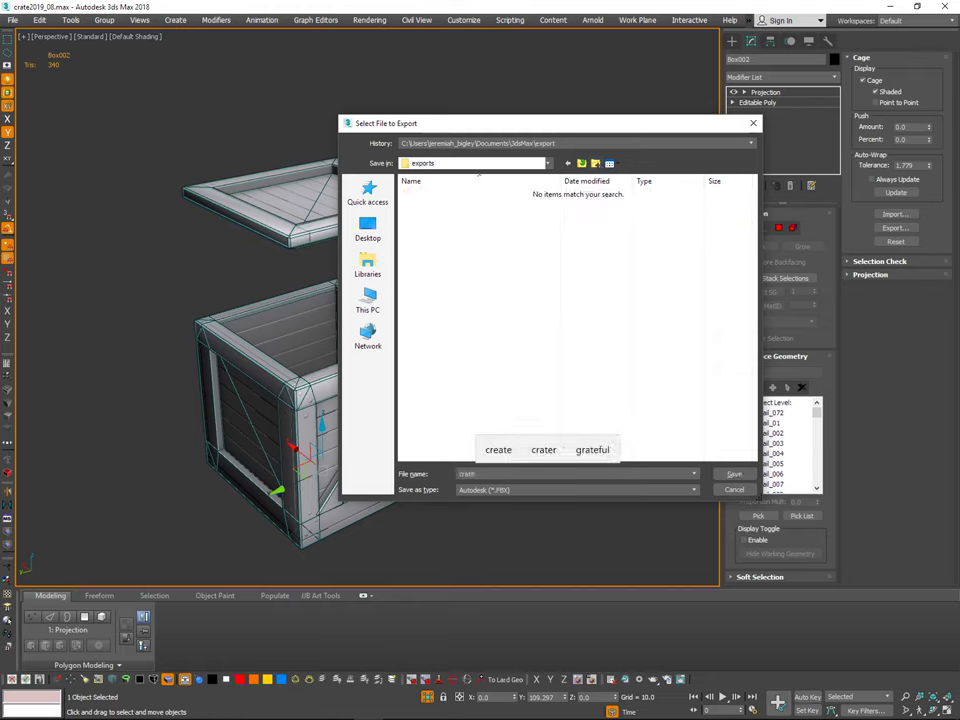
{"action": "type", "text": "_"}
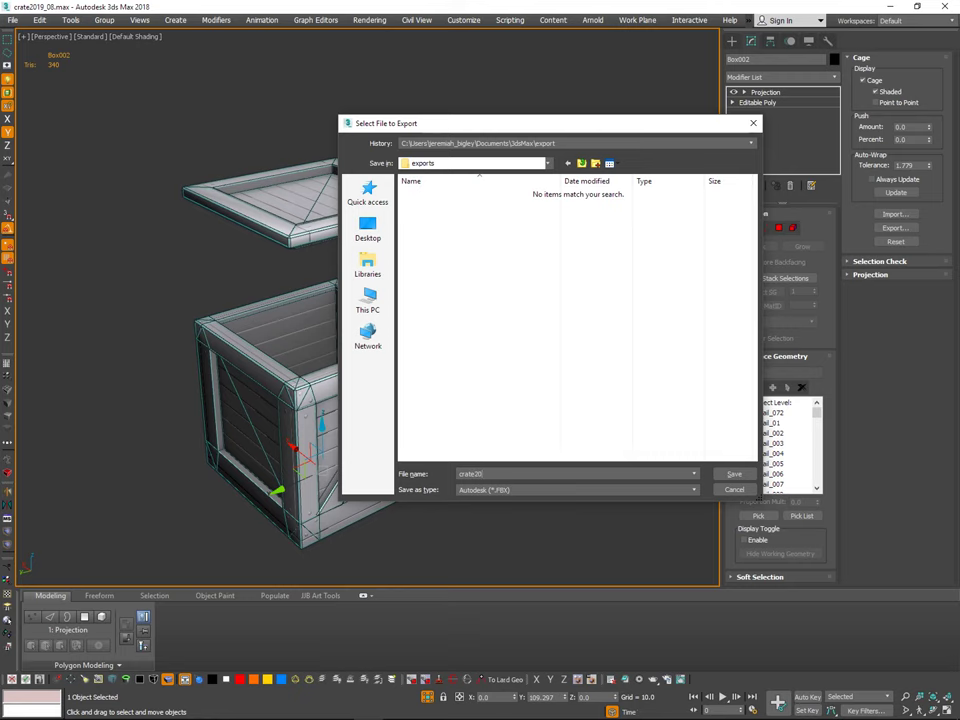
{"action": "key", "text": "Return"}
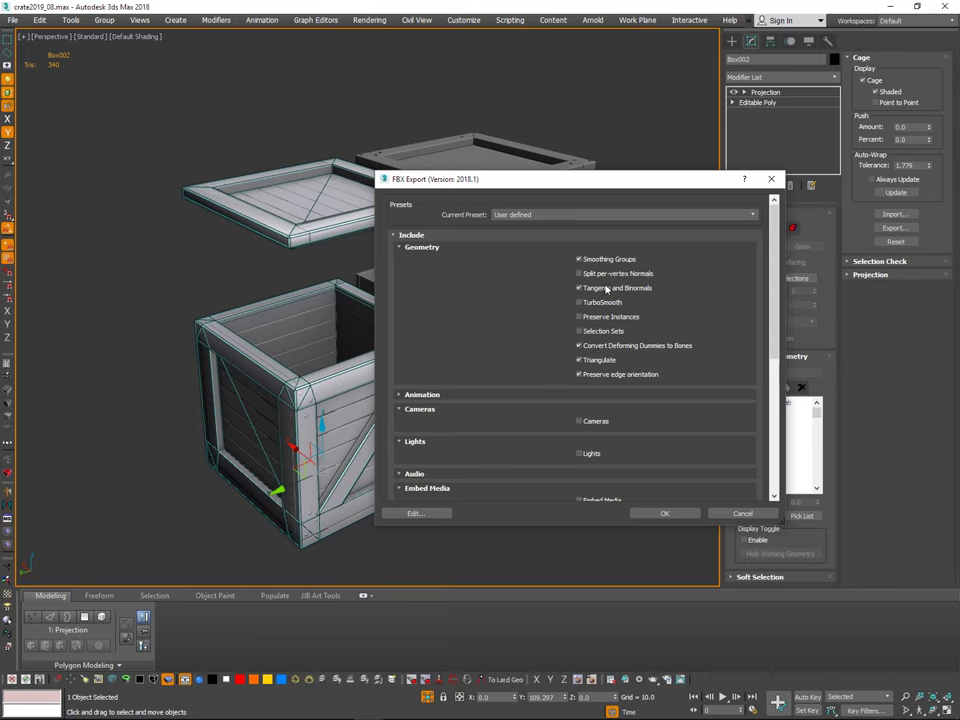
Step: Review the FBX export options, keep the FBX 2018 file version, and export Box002
{"action": "left_click_drag", "start_coordinate": [776, 332], "coordinate": [757, 484]}
{"action": "left_click", "coordinate": [603, 411]}
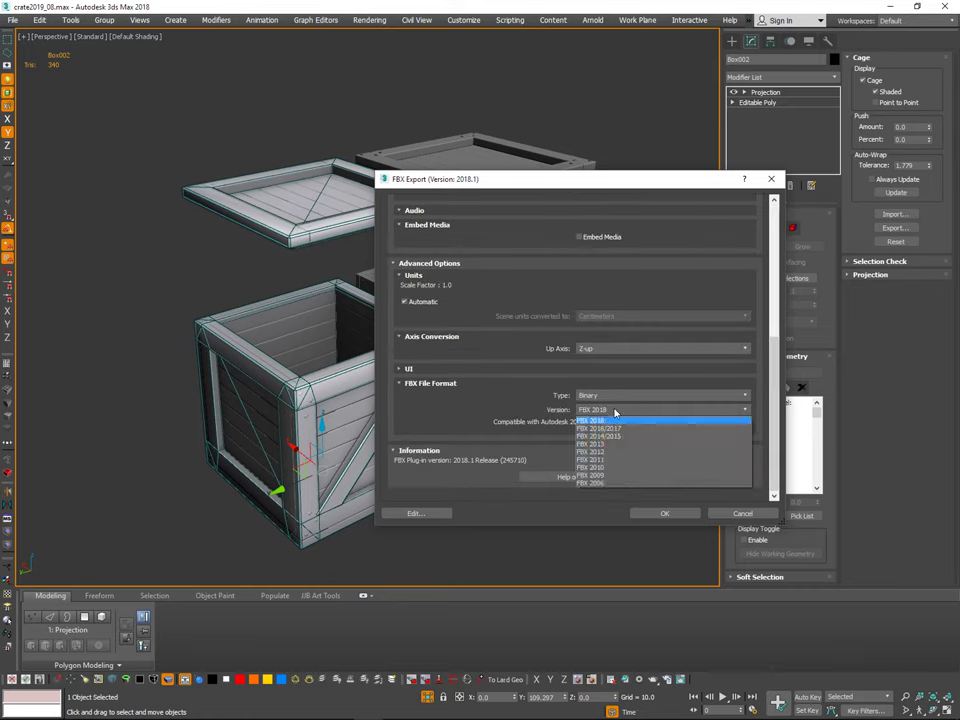
{"action": "left_click", "coordinate": [654, 410]}
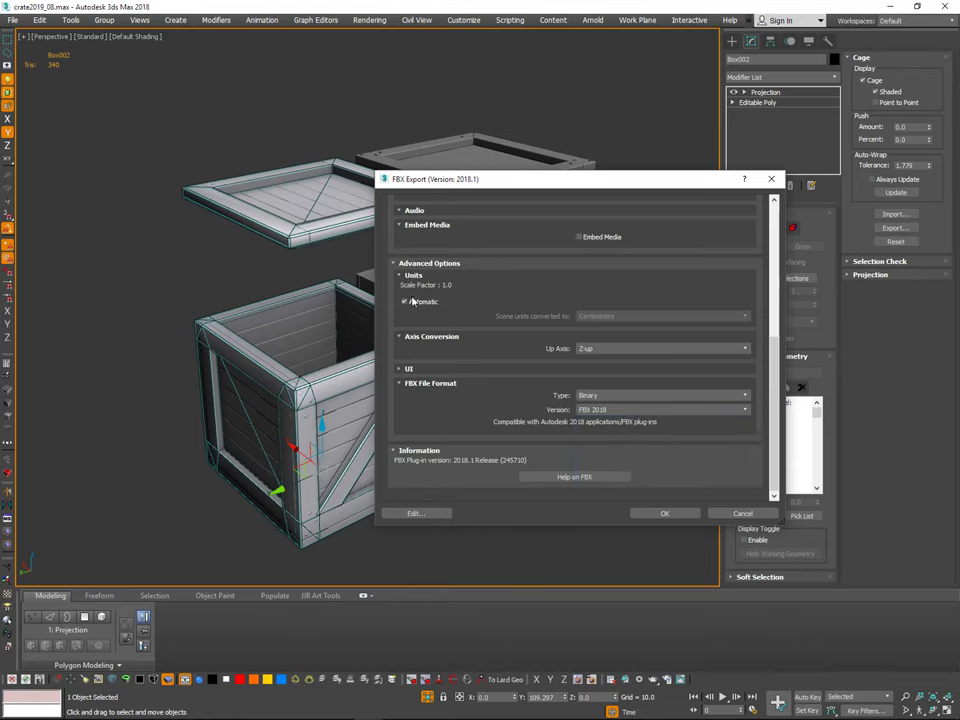
{"action": "left_click", "coordinate": [665, 513]}
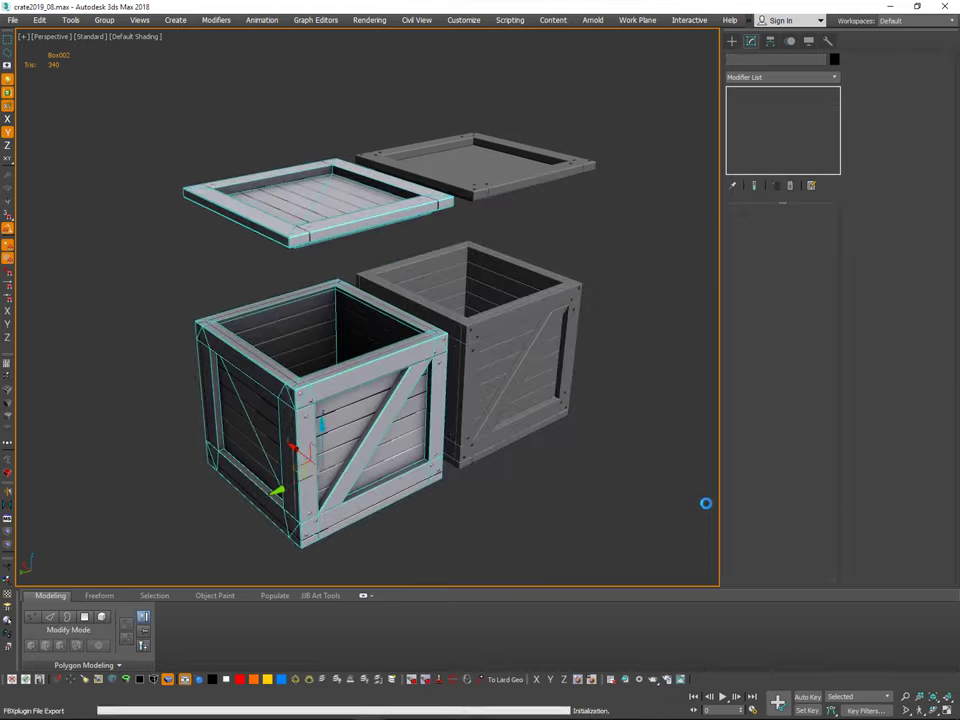
{"action": "key", "text": "w"}
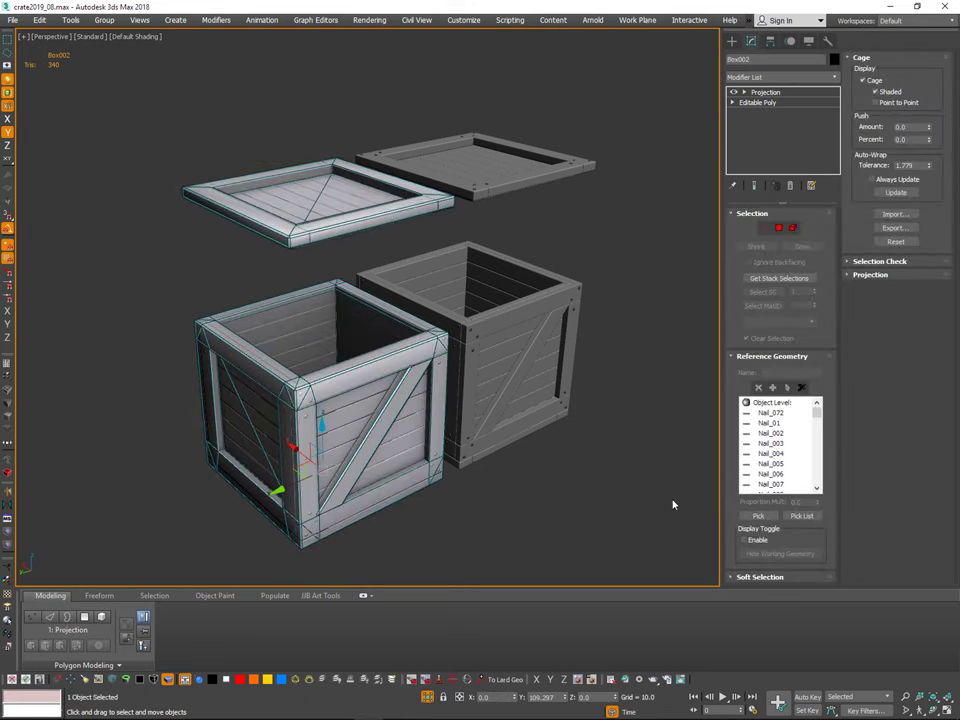
Step: Undo the last move of Box002 and export it again as FBX, overwriting crate2019.FBX in the exports folder
{"action": "key", "text": "ctrl+z"}
{"action": "right_click", "coordinate": [614, 351]}
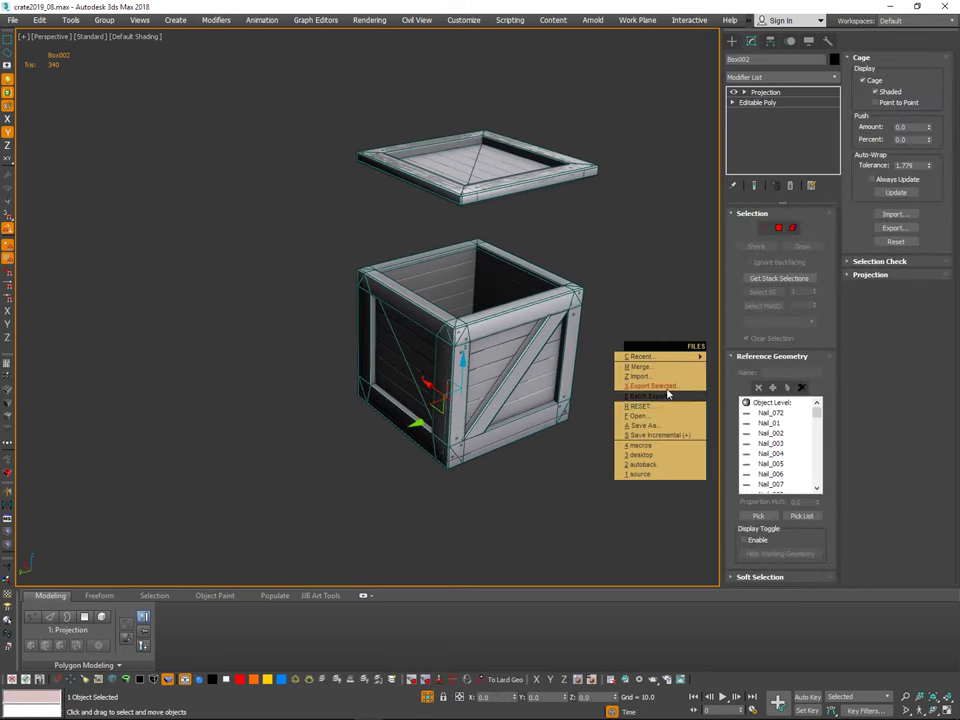
{"action": "left_click", "coordinate": [652, 385]}
{"action": "left_click", "coordinate": [440, 196]}
{"action": "left_click", "coordinate": [737, 472]}
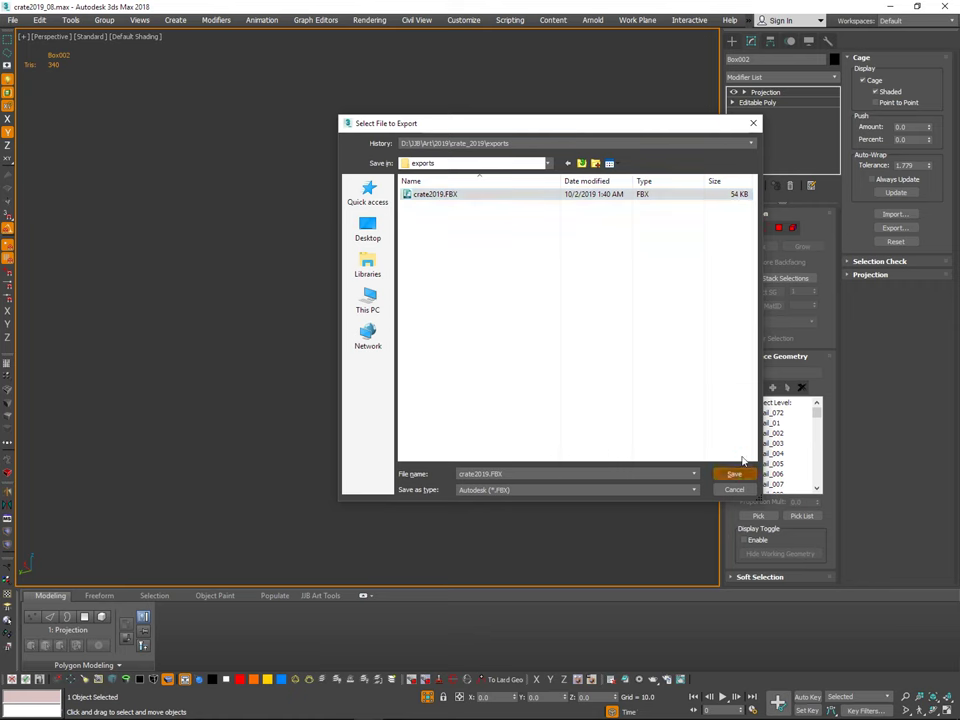
{"action": "left_click", "coordinate": [514, 414]}
{"action": "left_click", "coordinate": [664, 517]}
{"action": "left_click", "coordinate": [663, 515]}
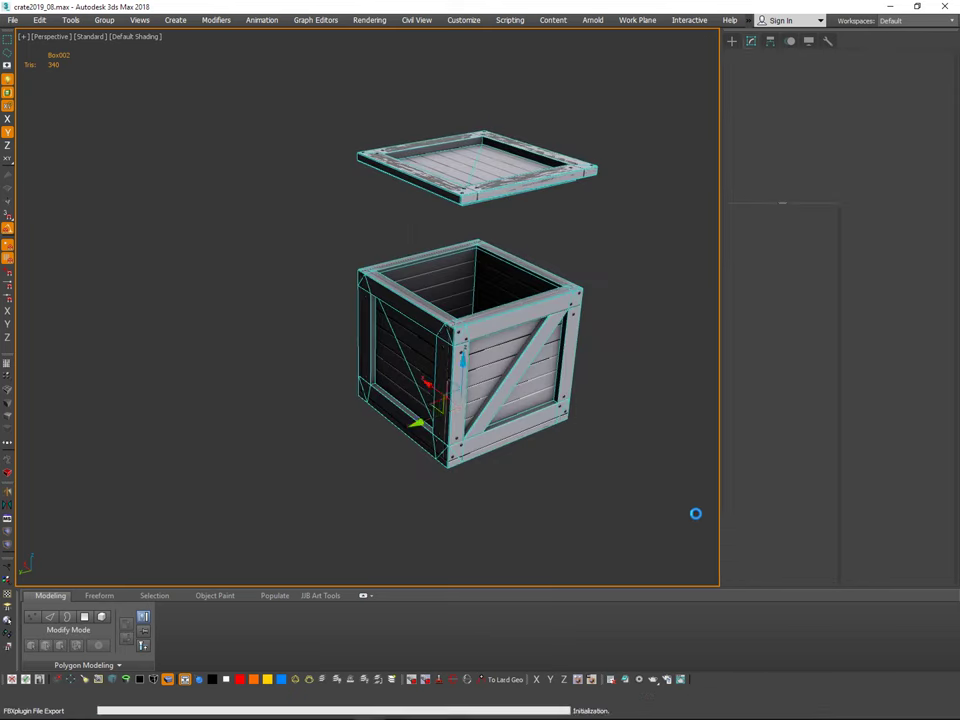
Step: Switch to the Unreal Project Browser and open the third project in the list, JJBArt
{"action": "key", "text": "alt+Tab"}
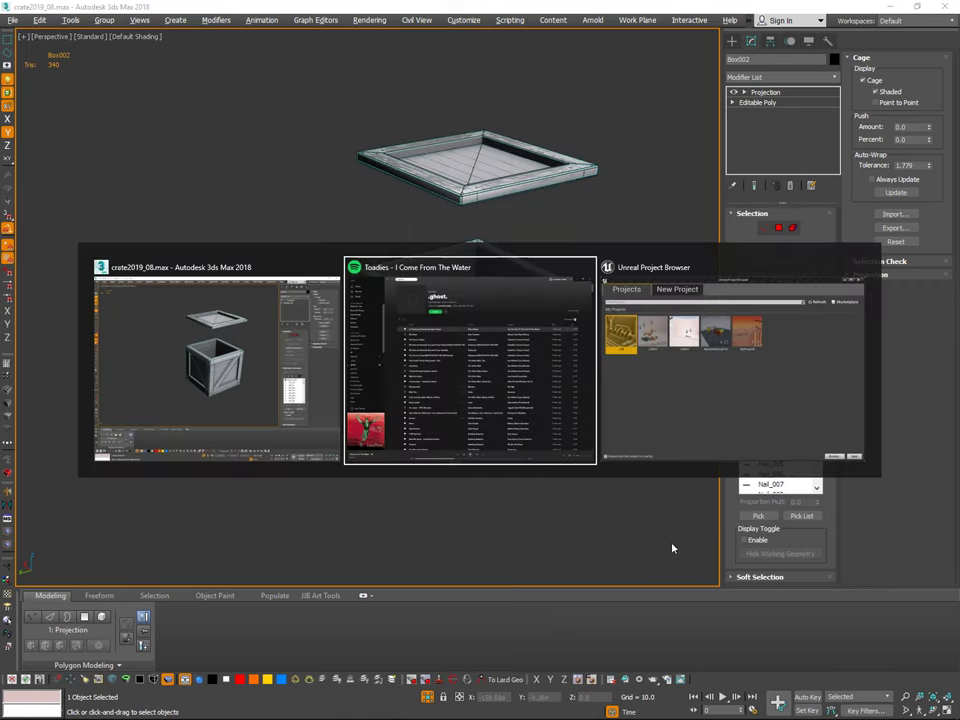
{"action": "key", "text": "Tab"}
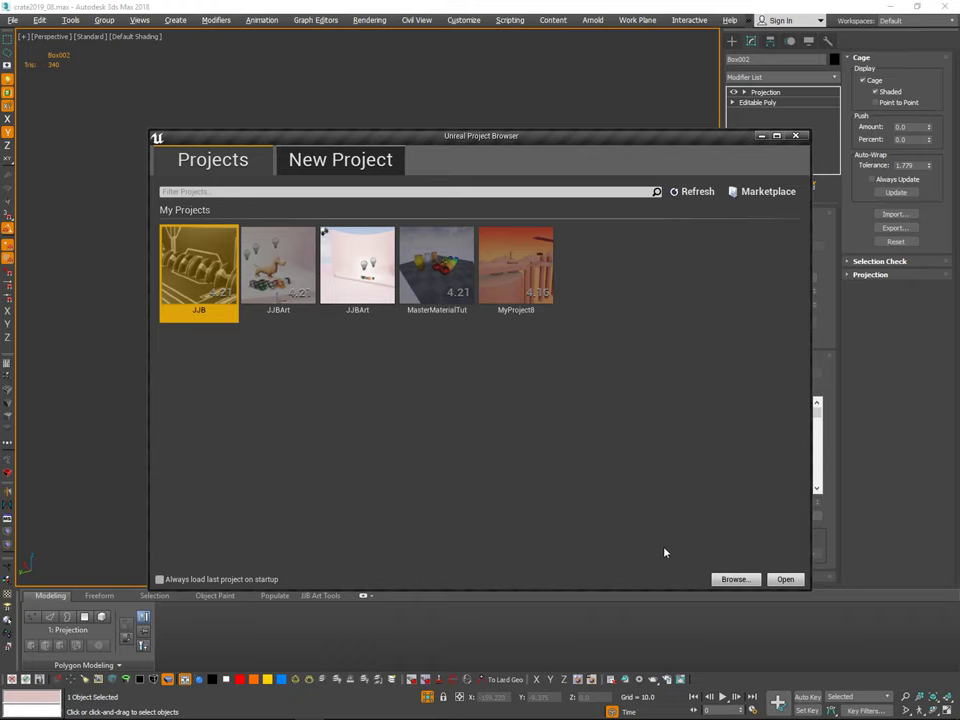
{"action": "left_click", "coordinate": [367, 283]}
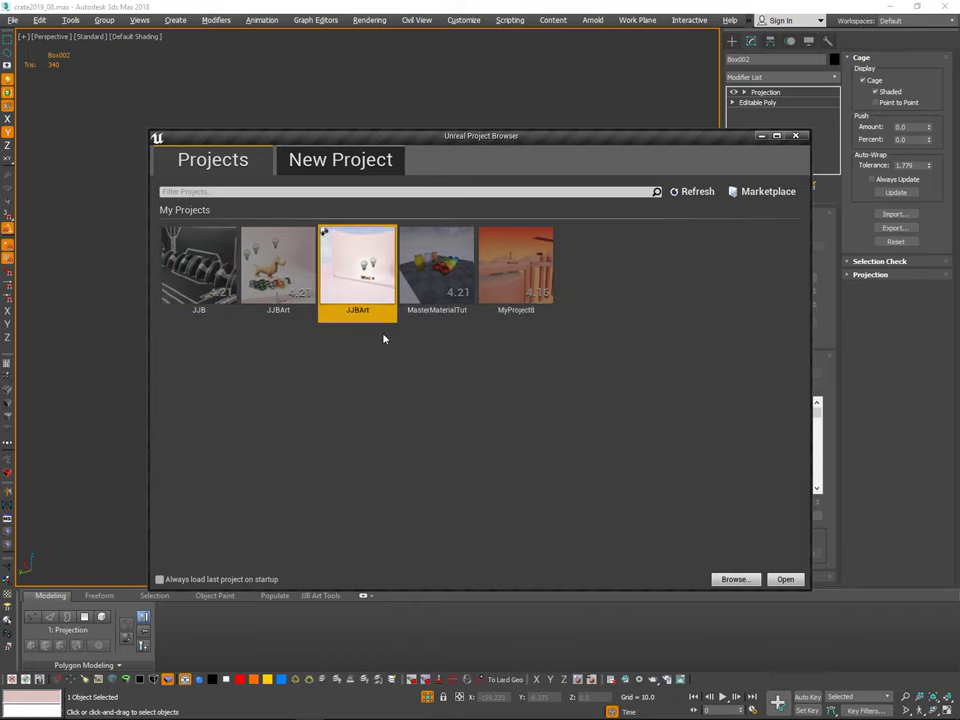
{"action": "left_click", "coordinate": [786, 579]}
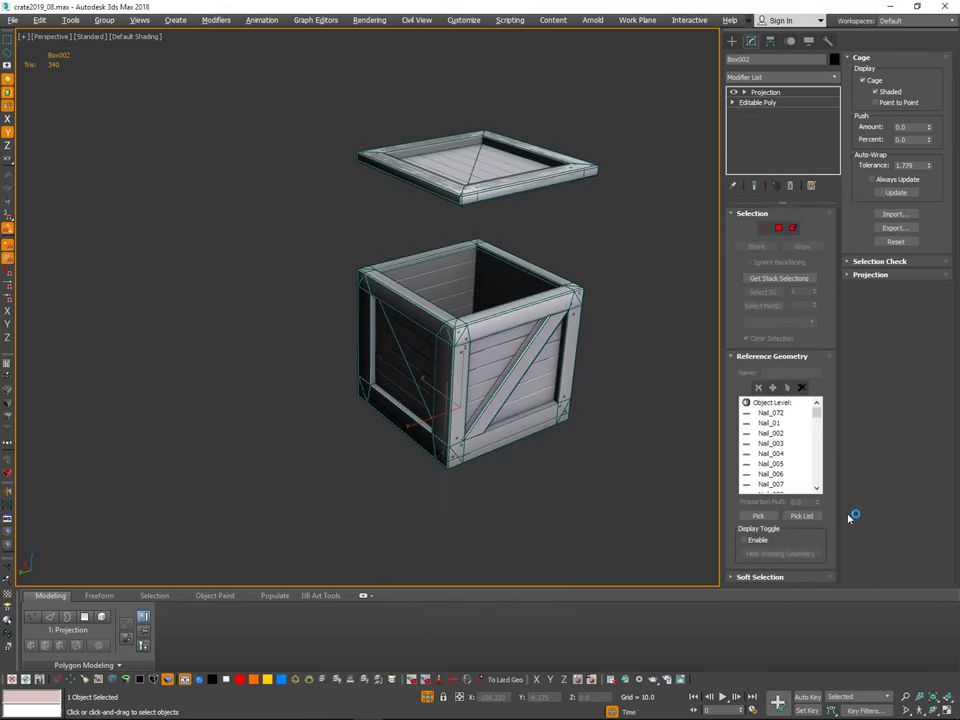